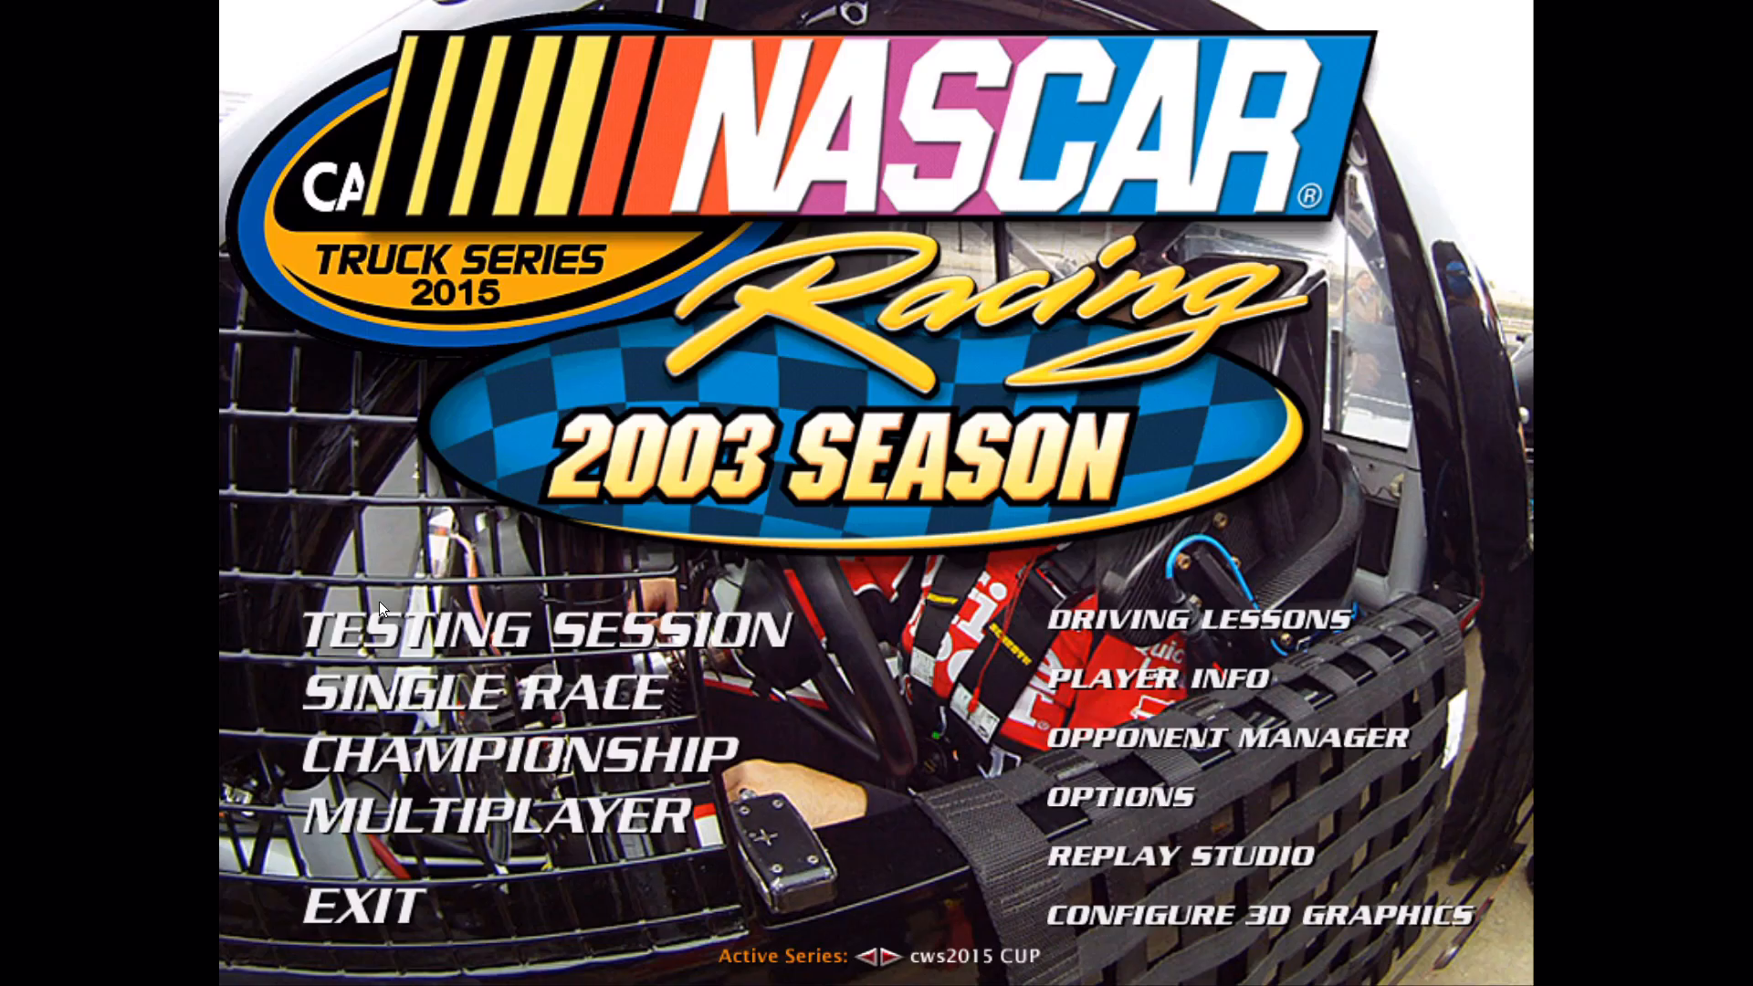
Set up a single race at Canadian Tire MP FSE with the existing options and enter the practice session on track.
click(451, 703)
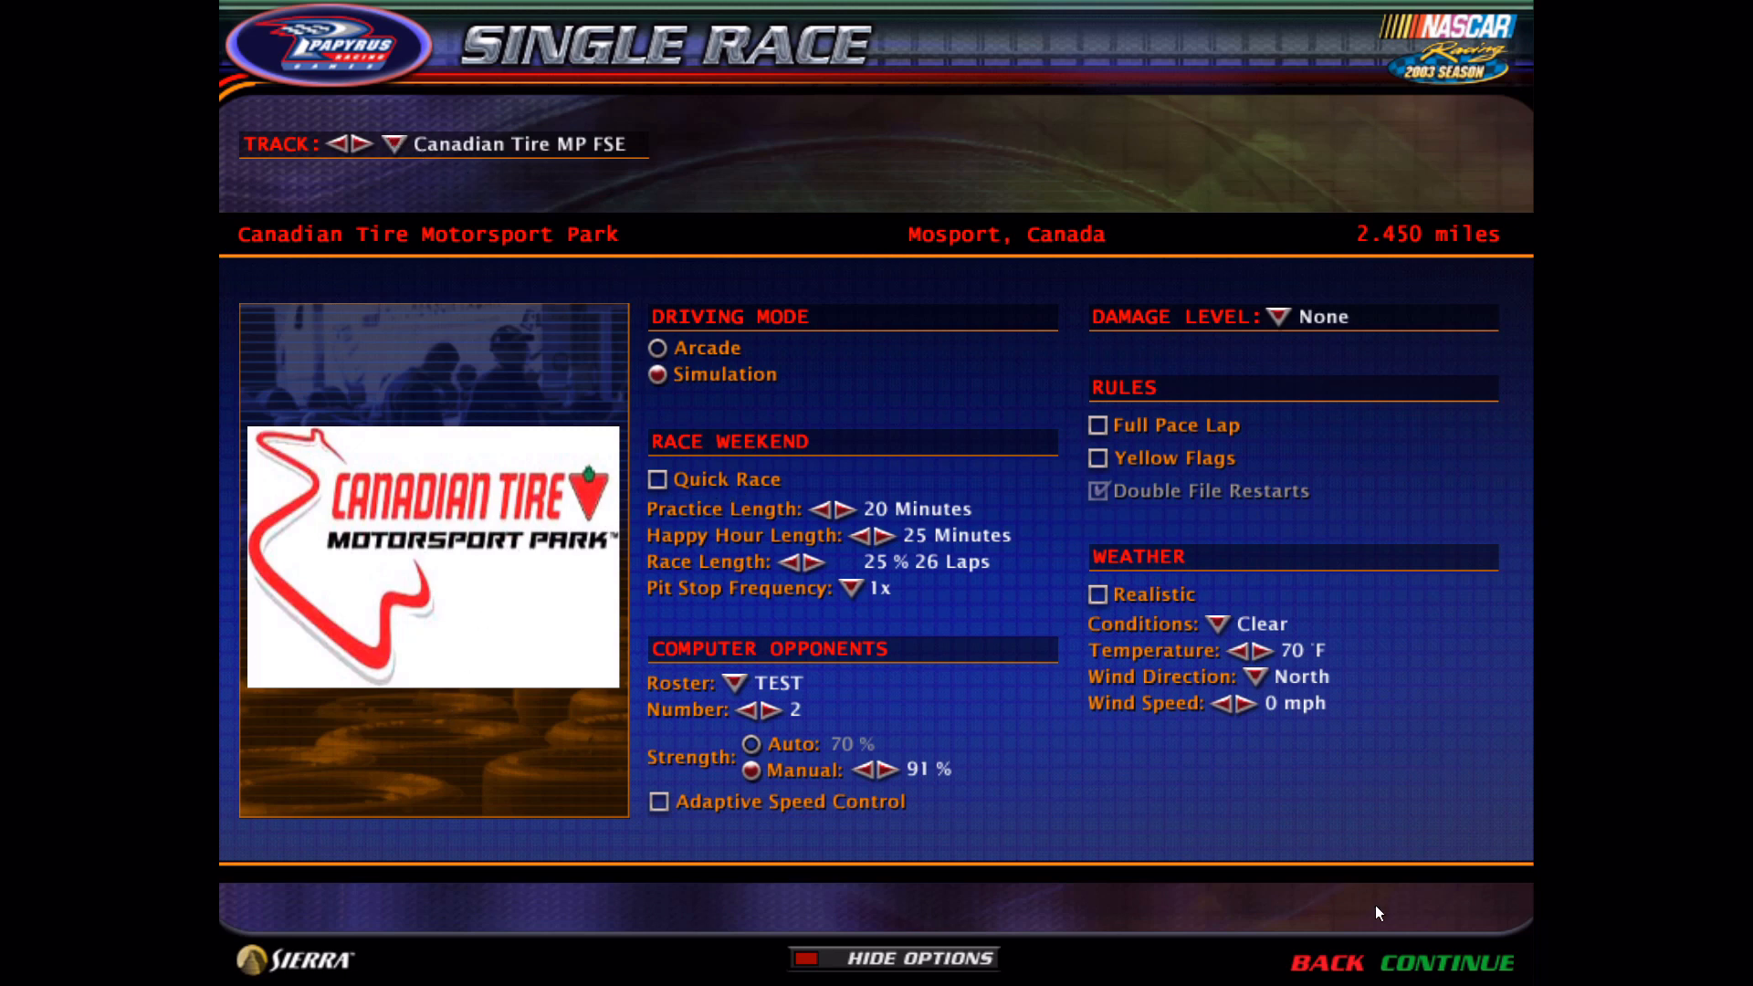
click(1489, 971)
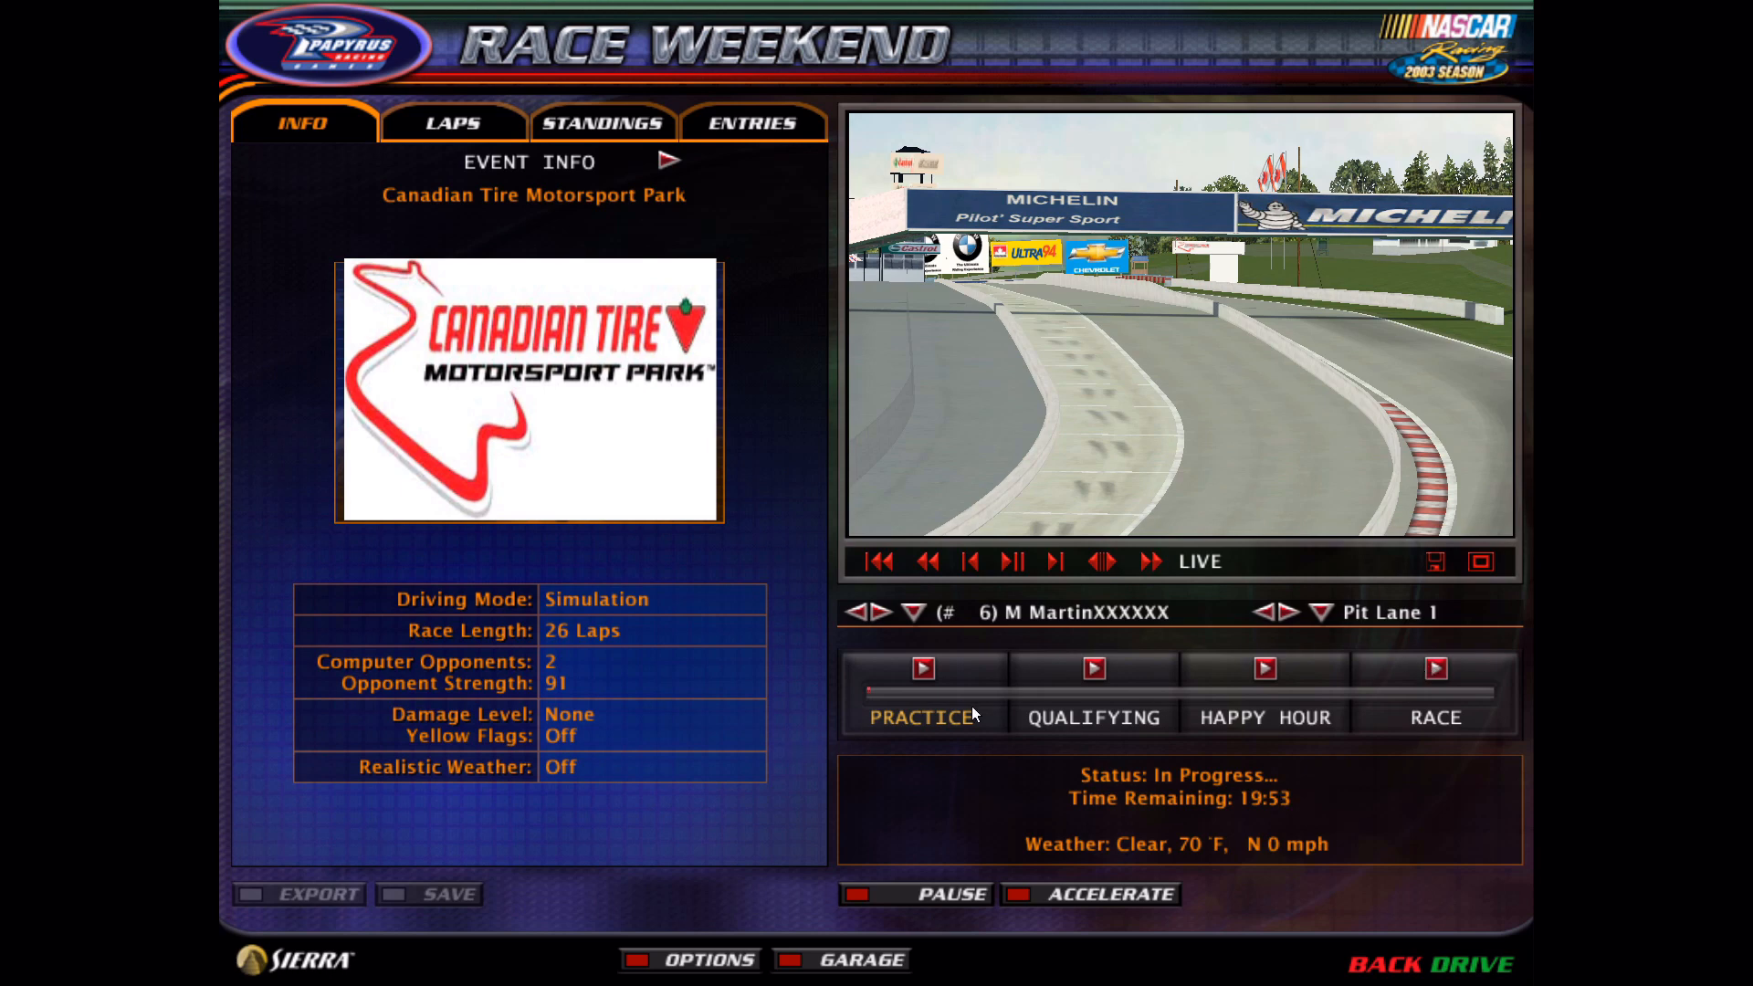
click(1468, 963)
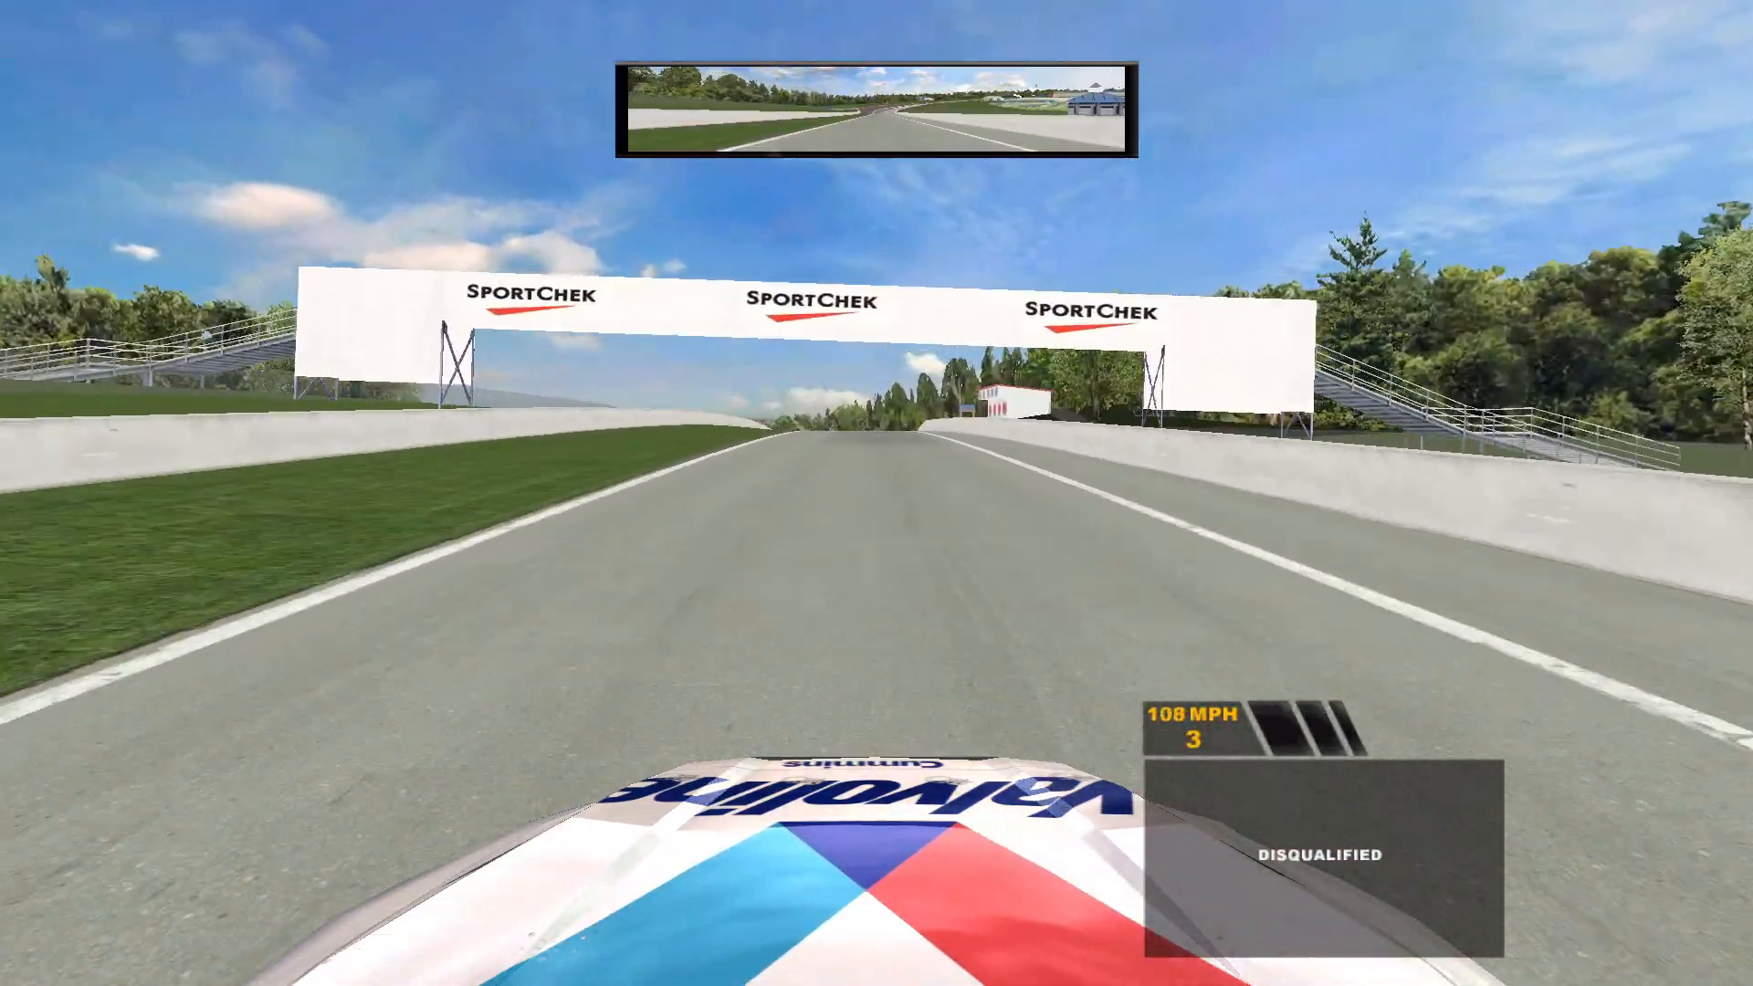
Leave the truck and replay practice lap 2 from its start with the replay controls hidden.
key(Escape)
key(Escape)
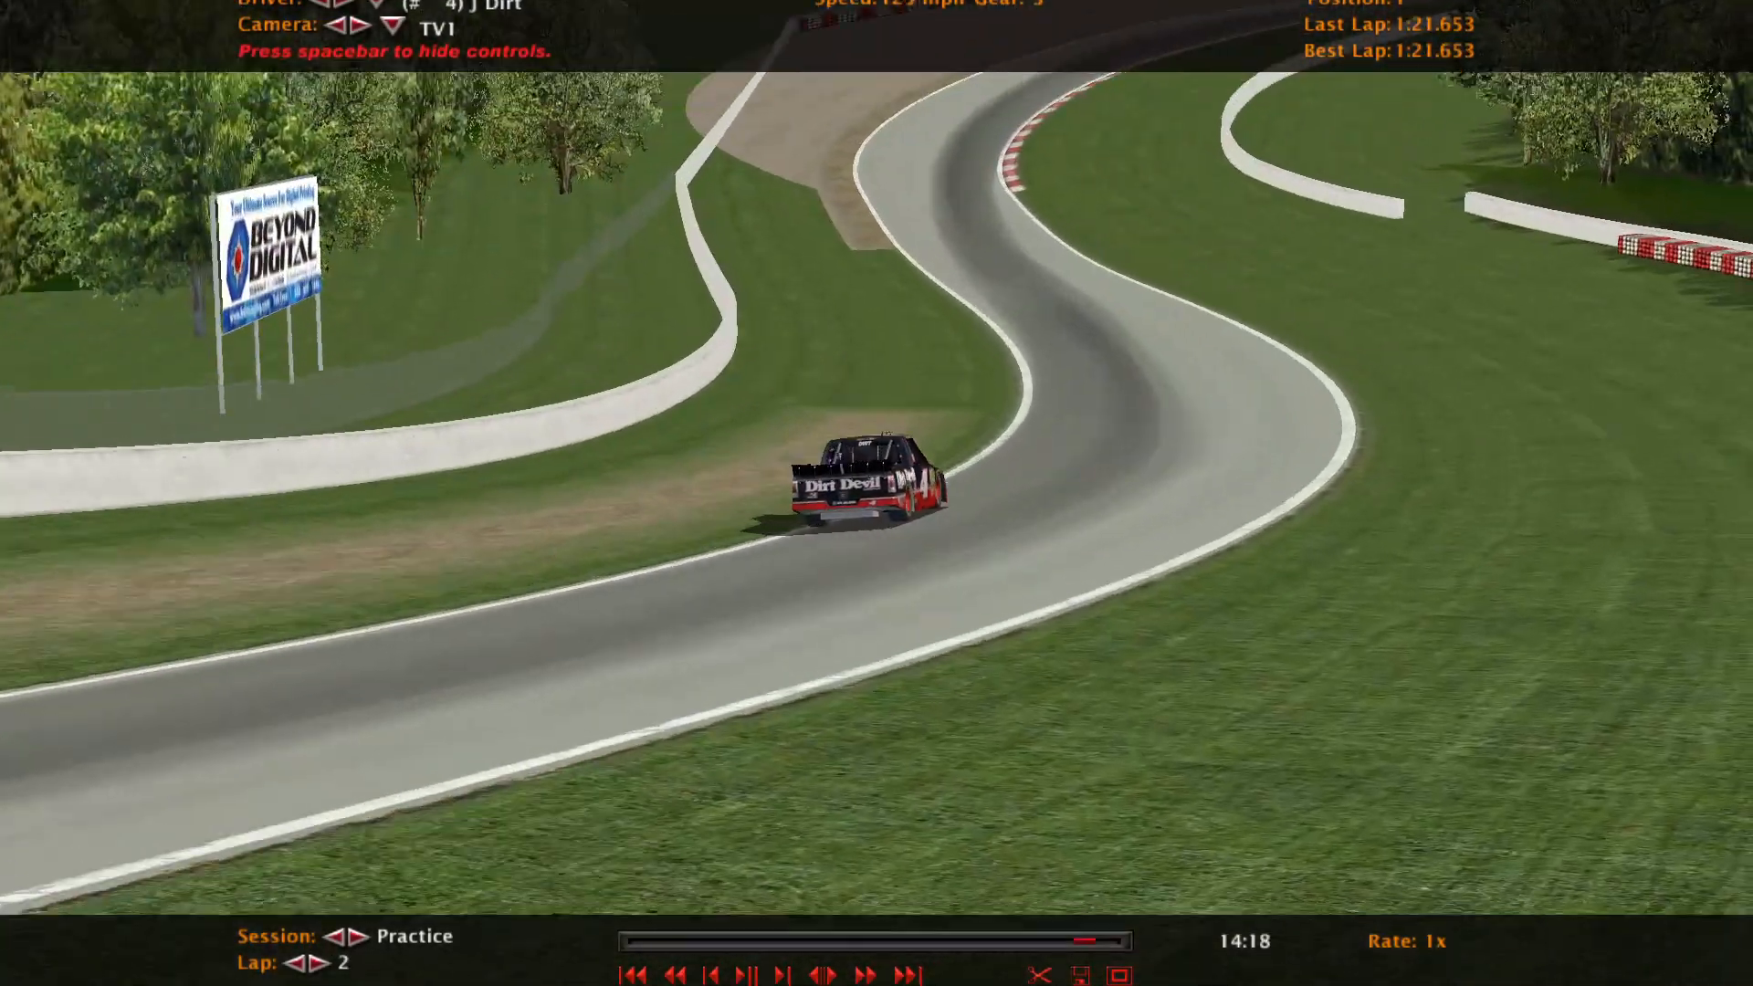
key(space)
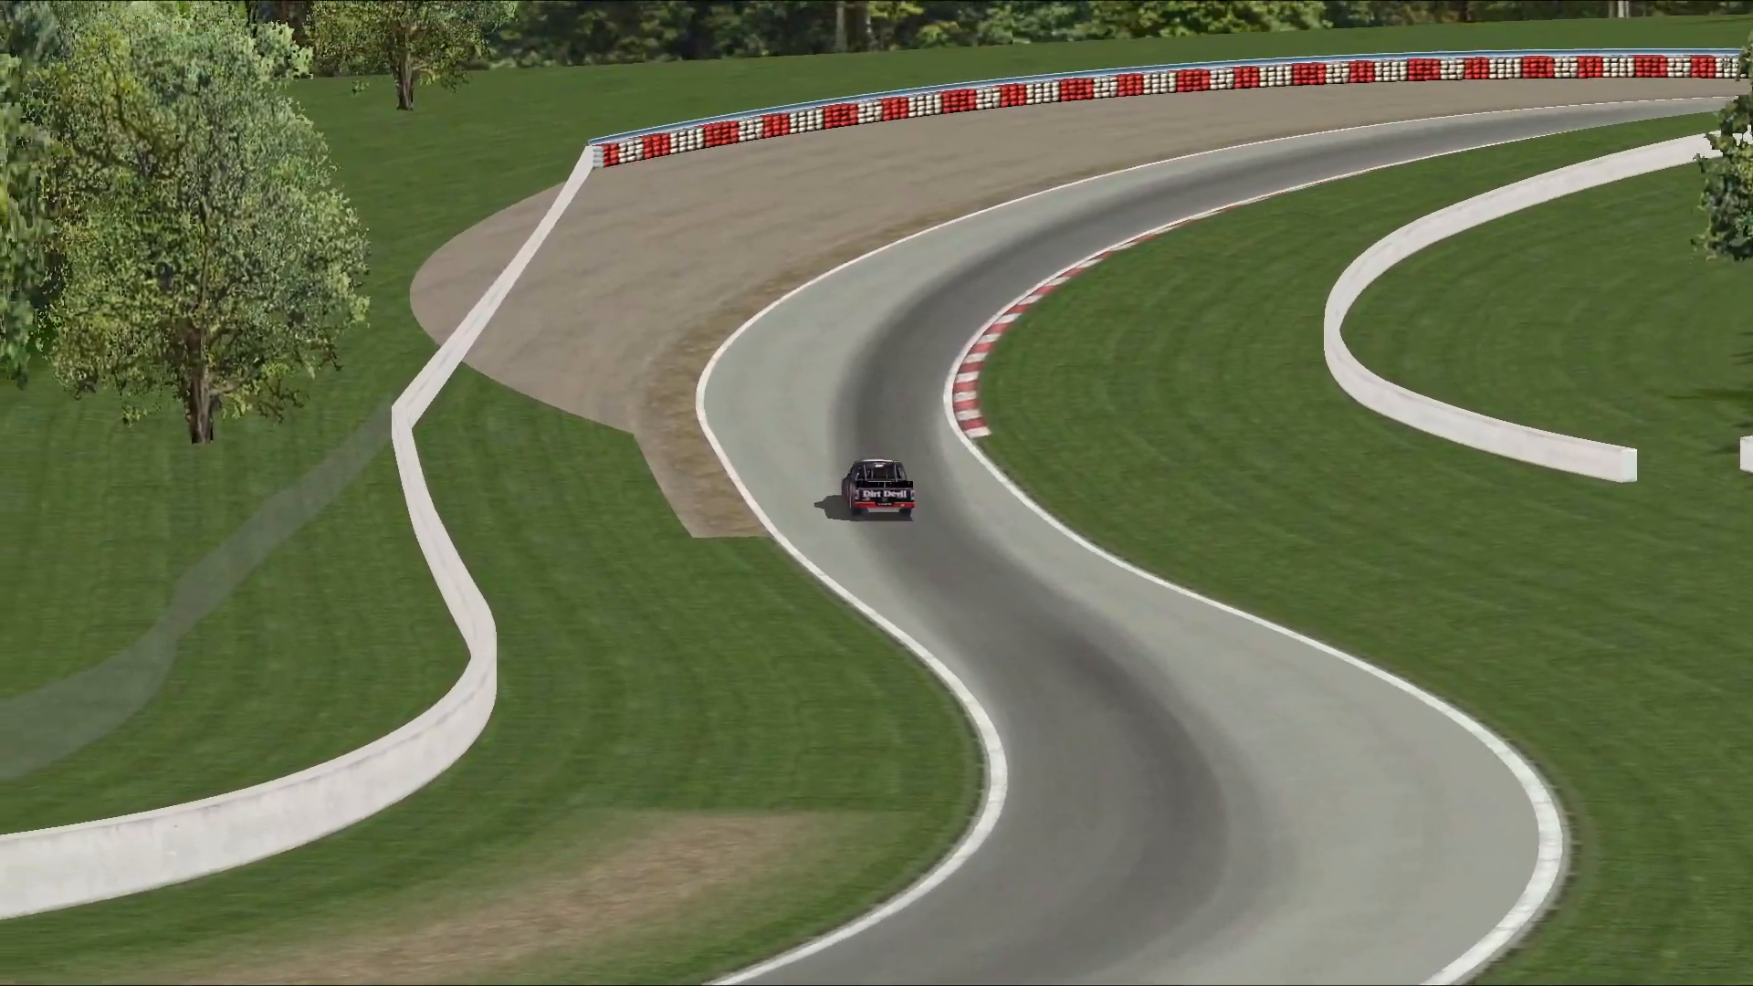
key(space)
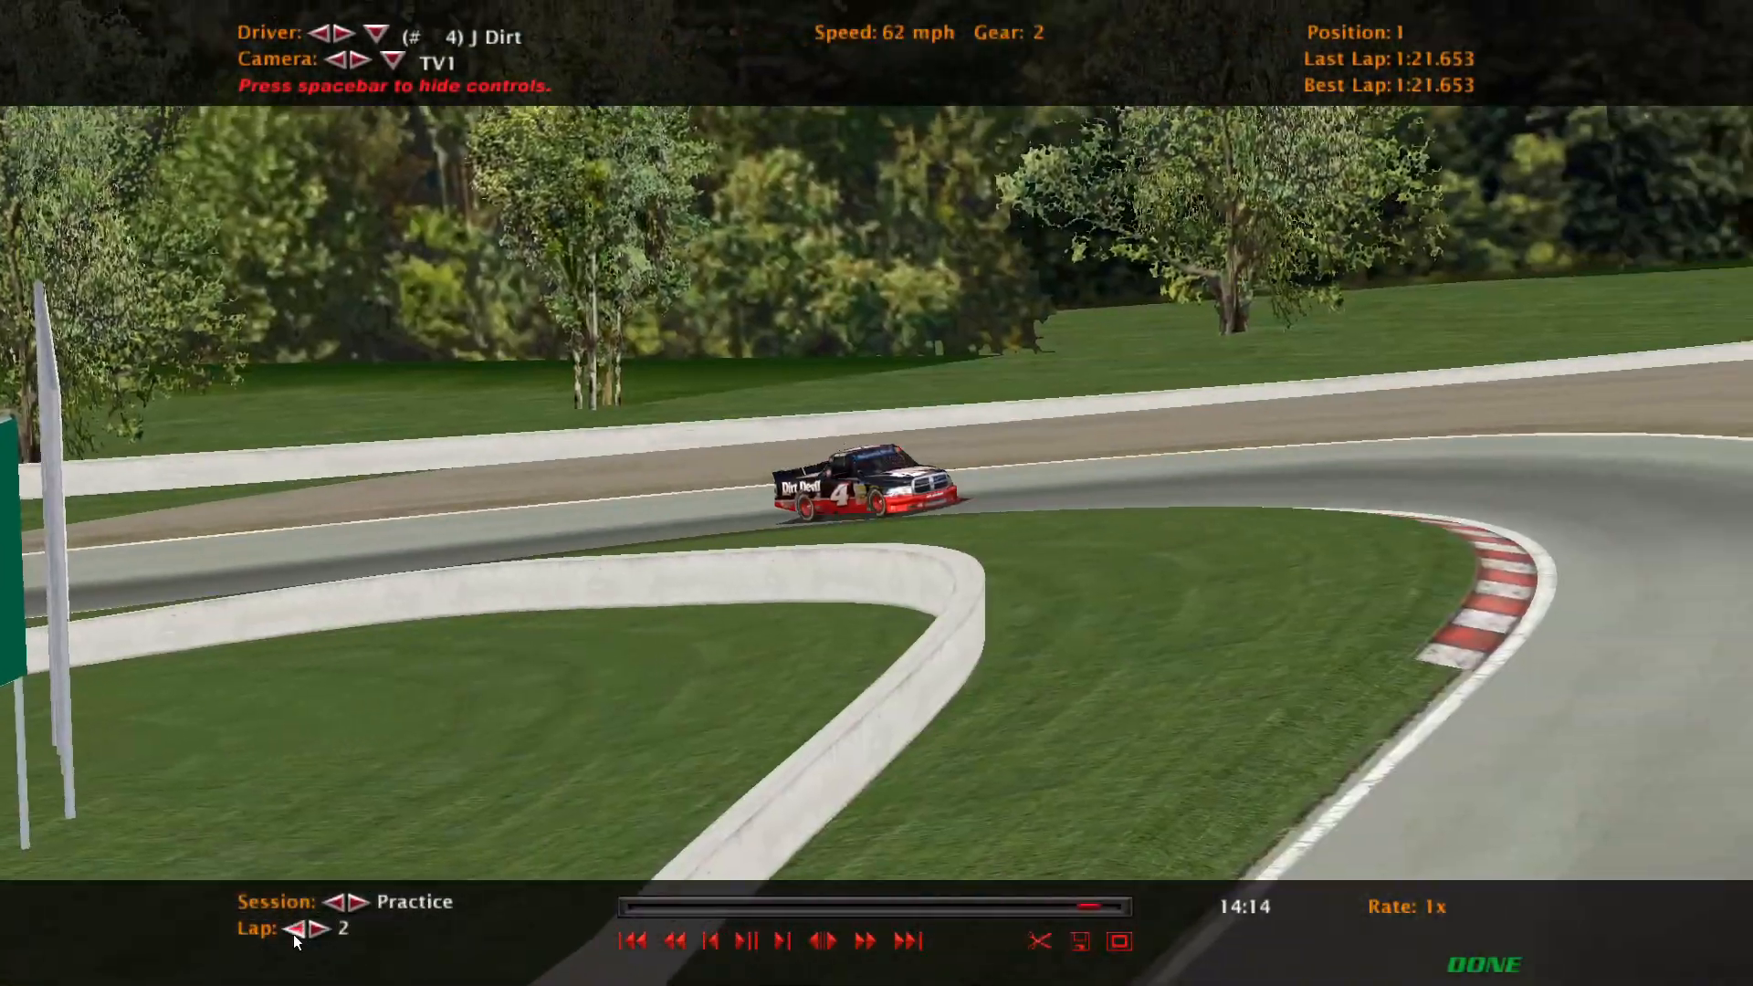
click(294, 933)
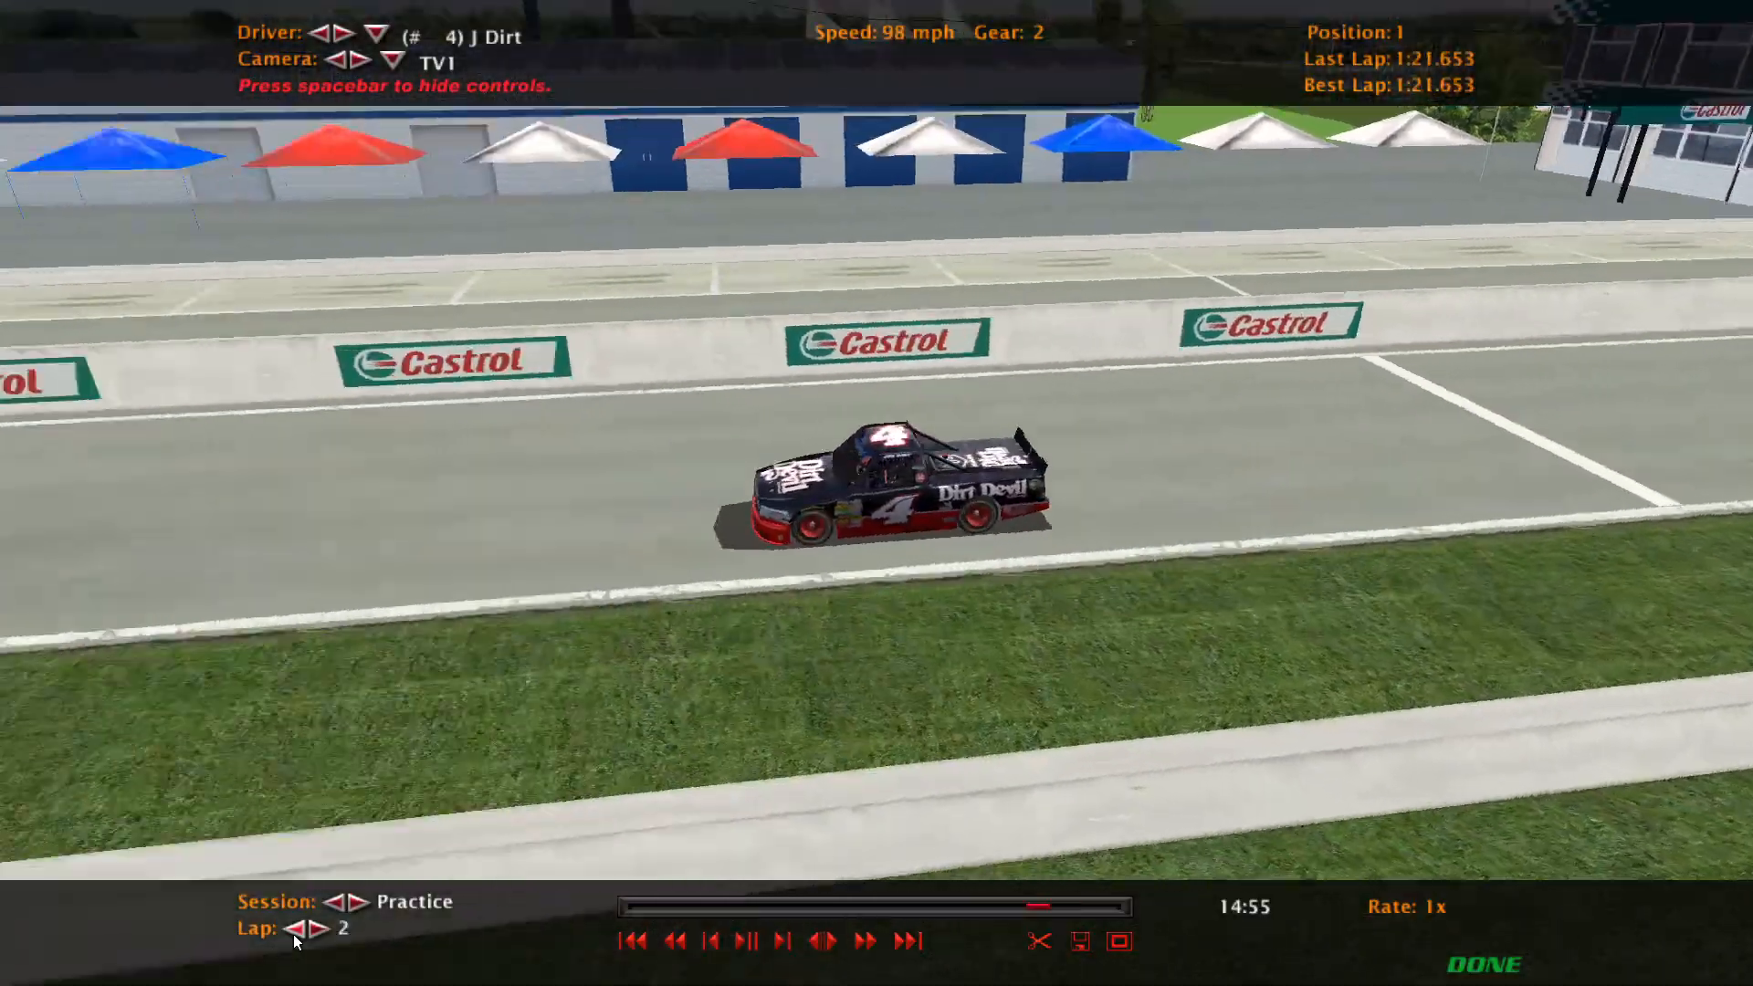
key(space)
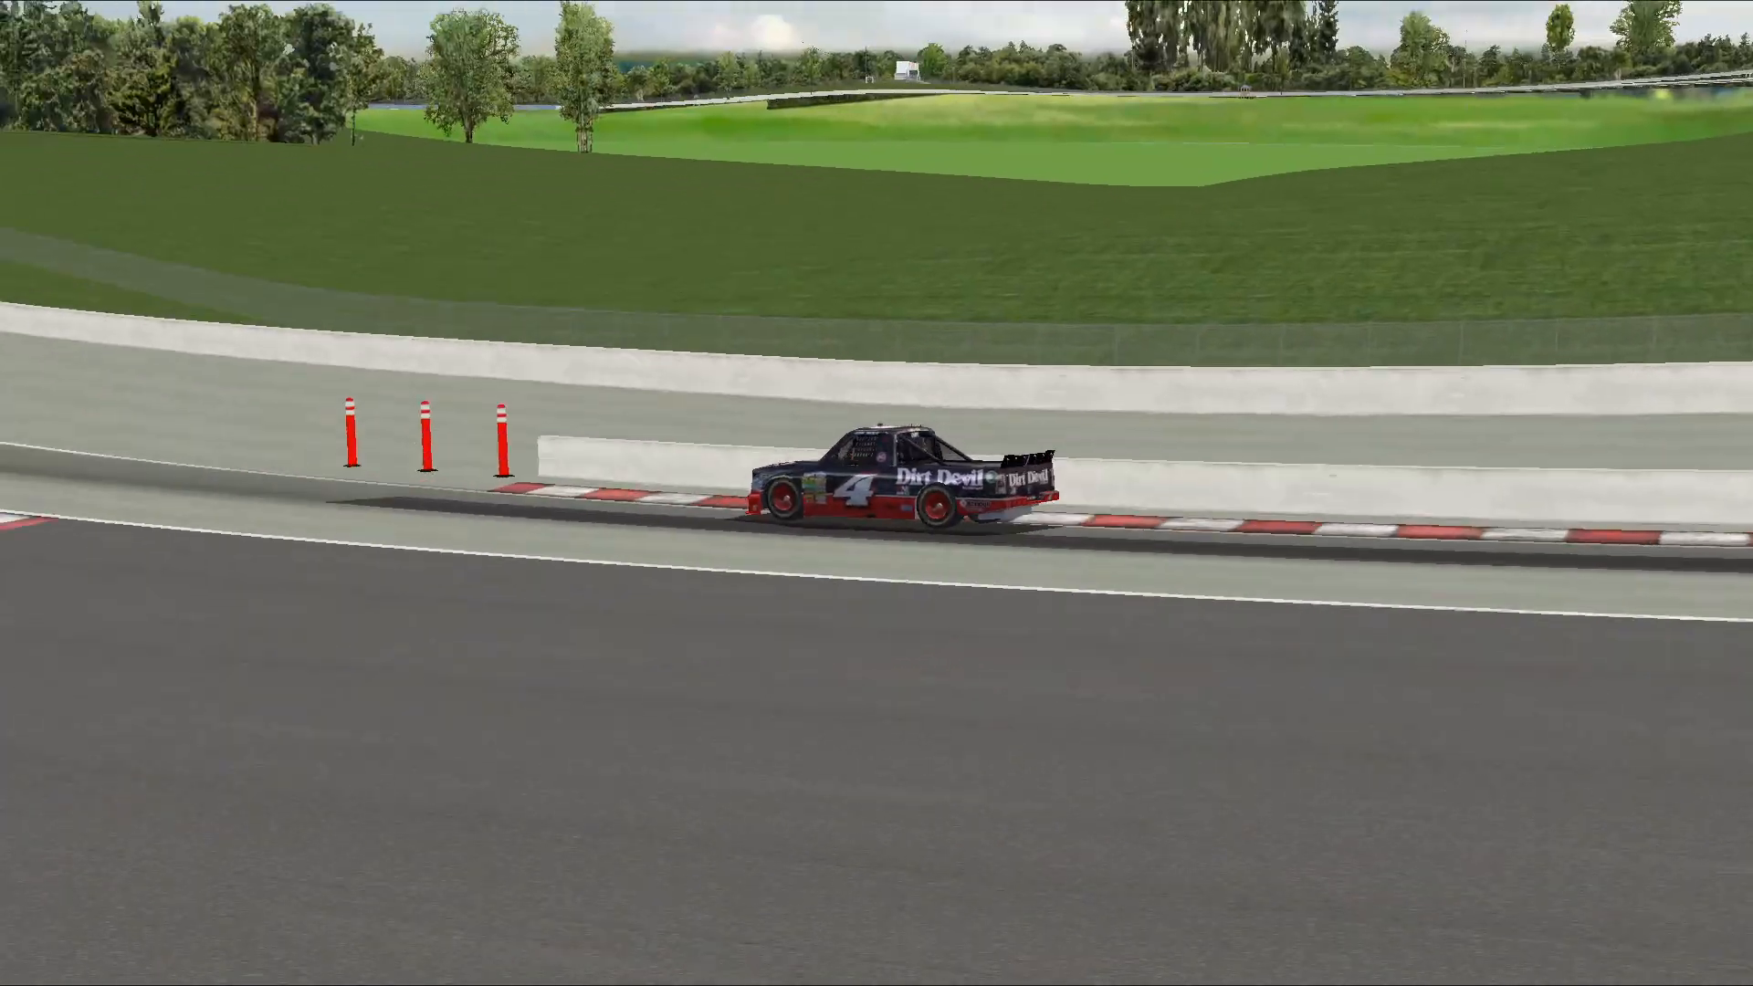
Cycle through the replay cameras to examine the billboards and signs around the track.
key(c)
key(c)
key(c)
key(c)
key(c)
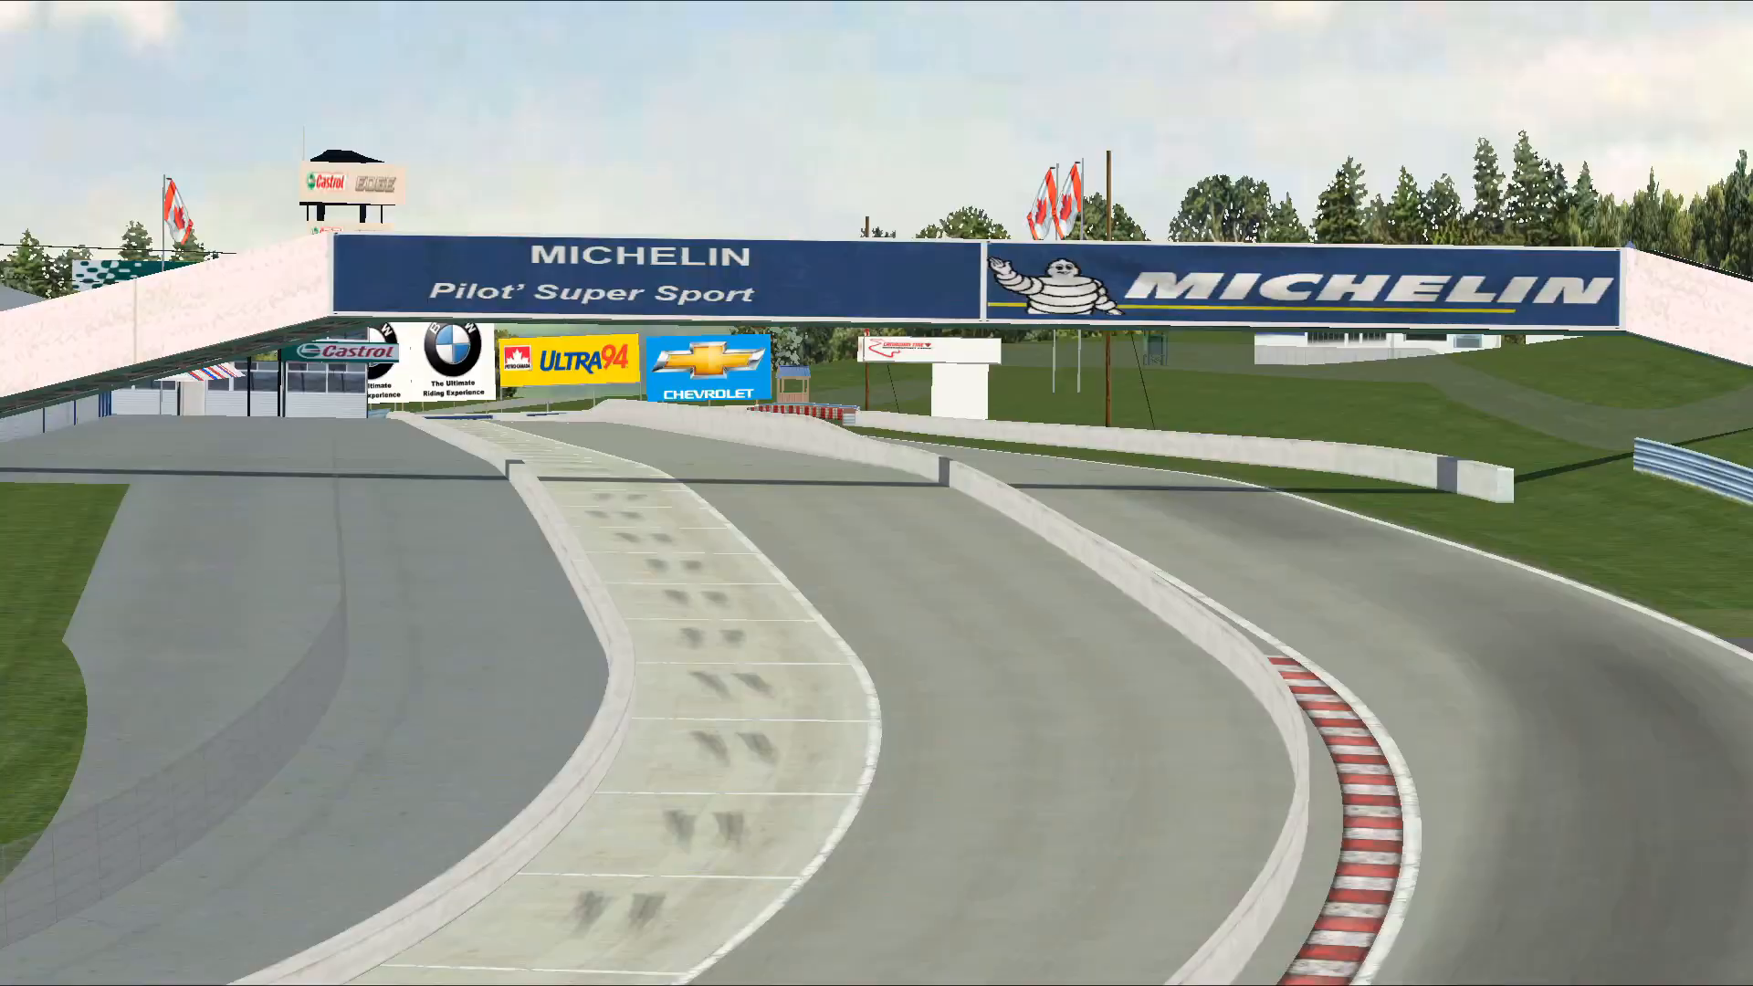
key(c)
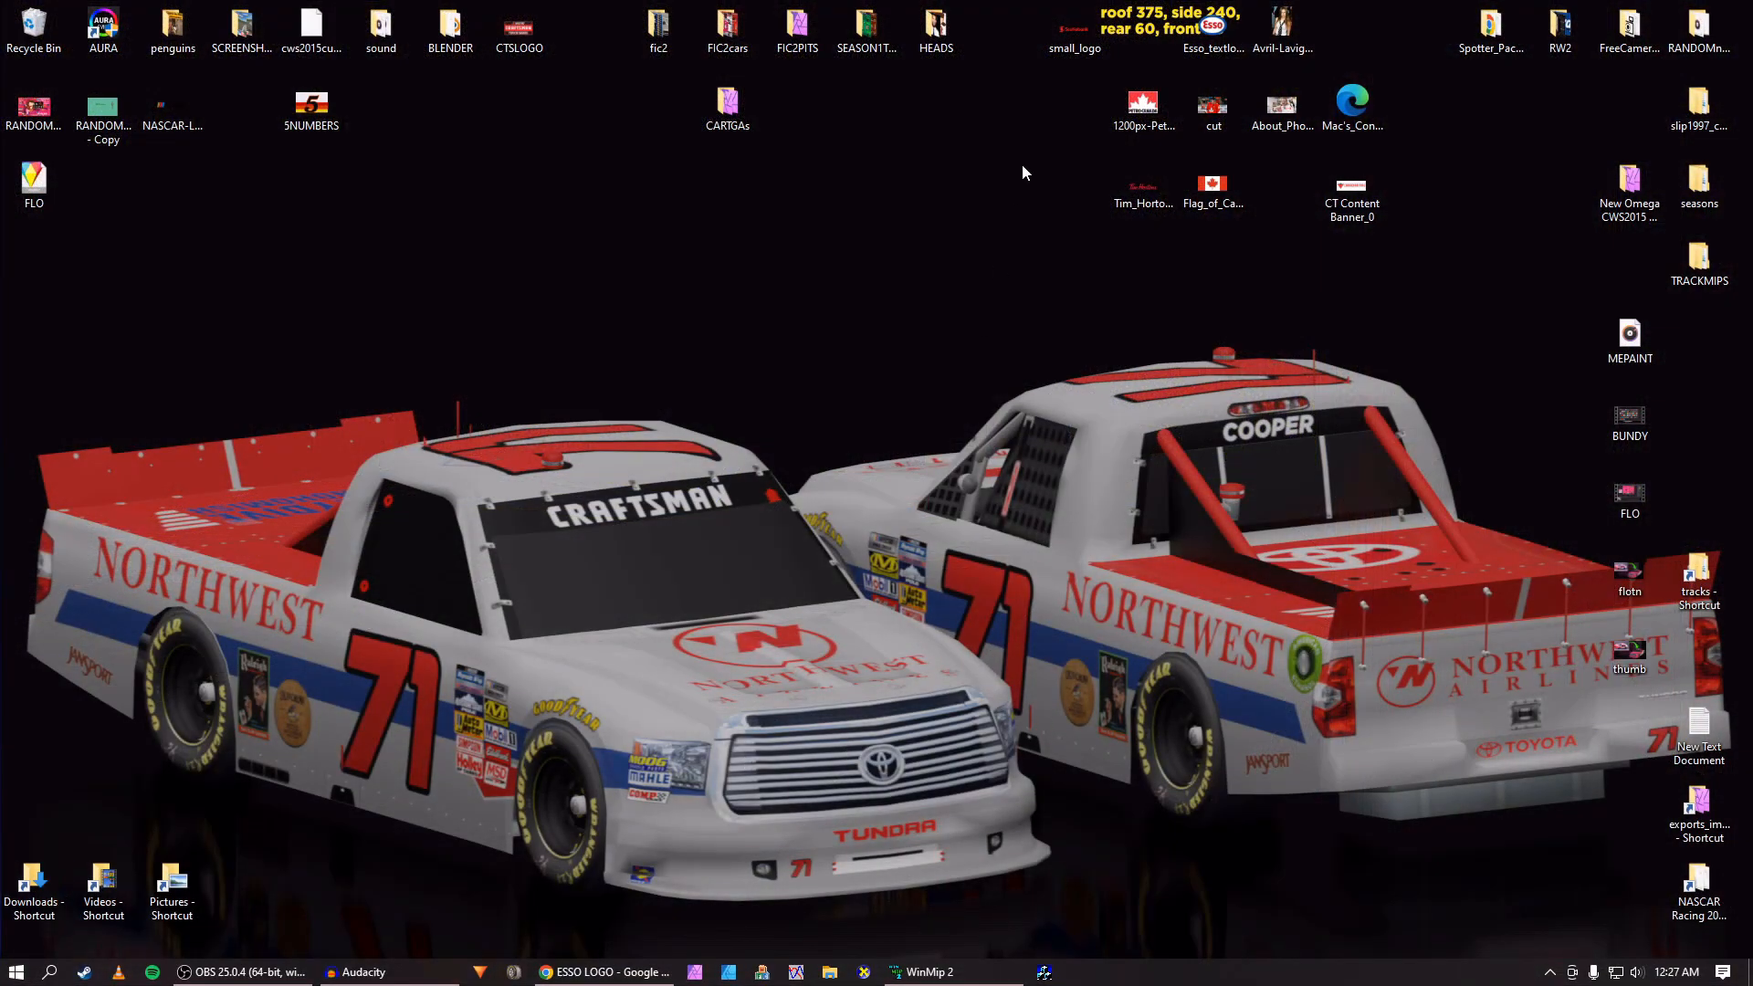
drag(1021, 18, 1388, 269)
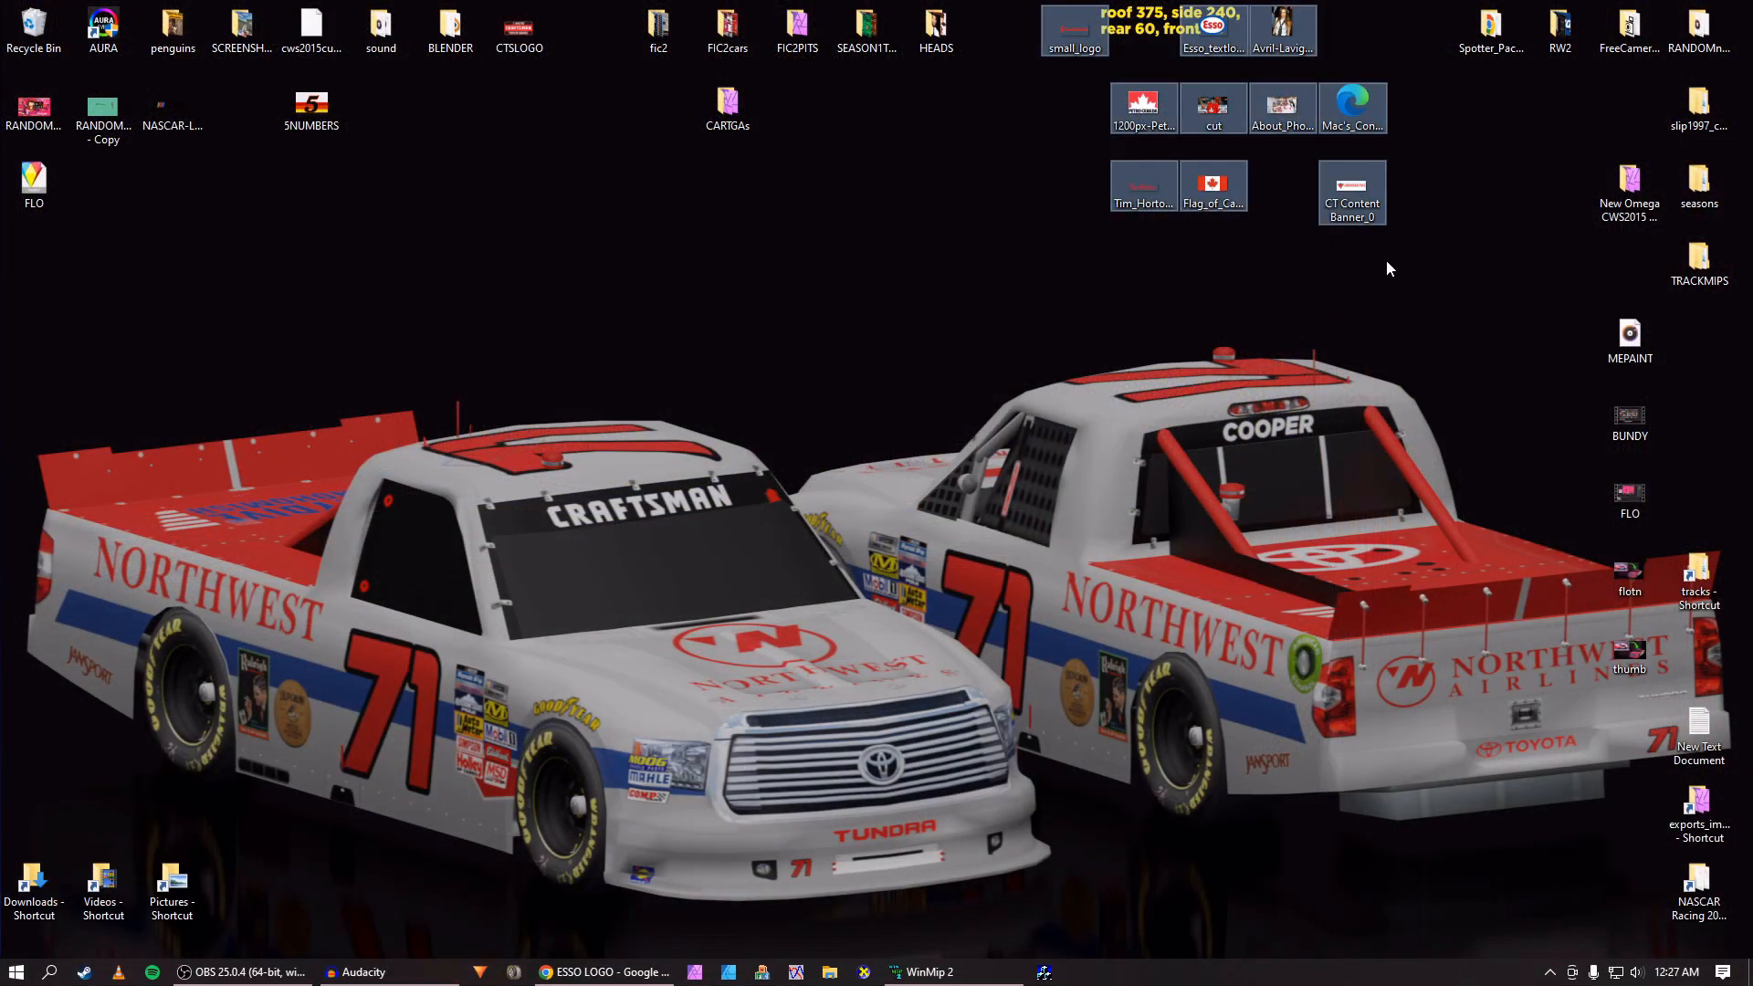
click(1244, 277)
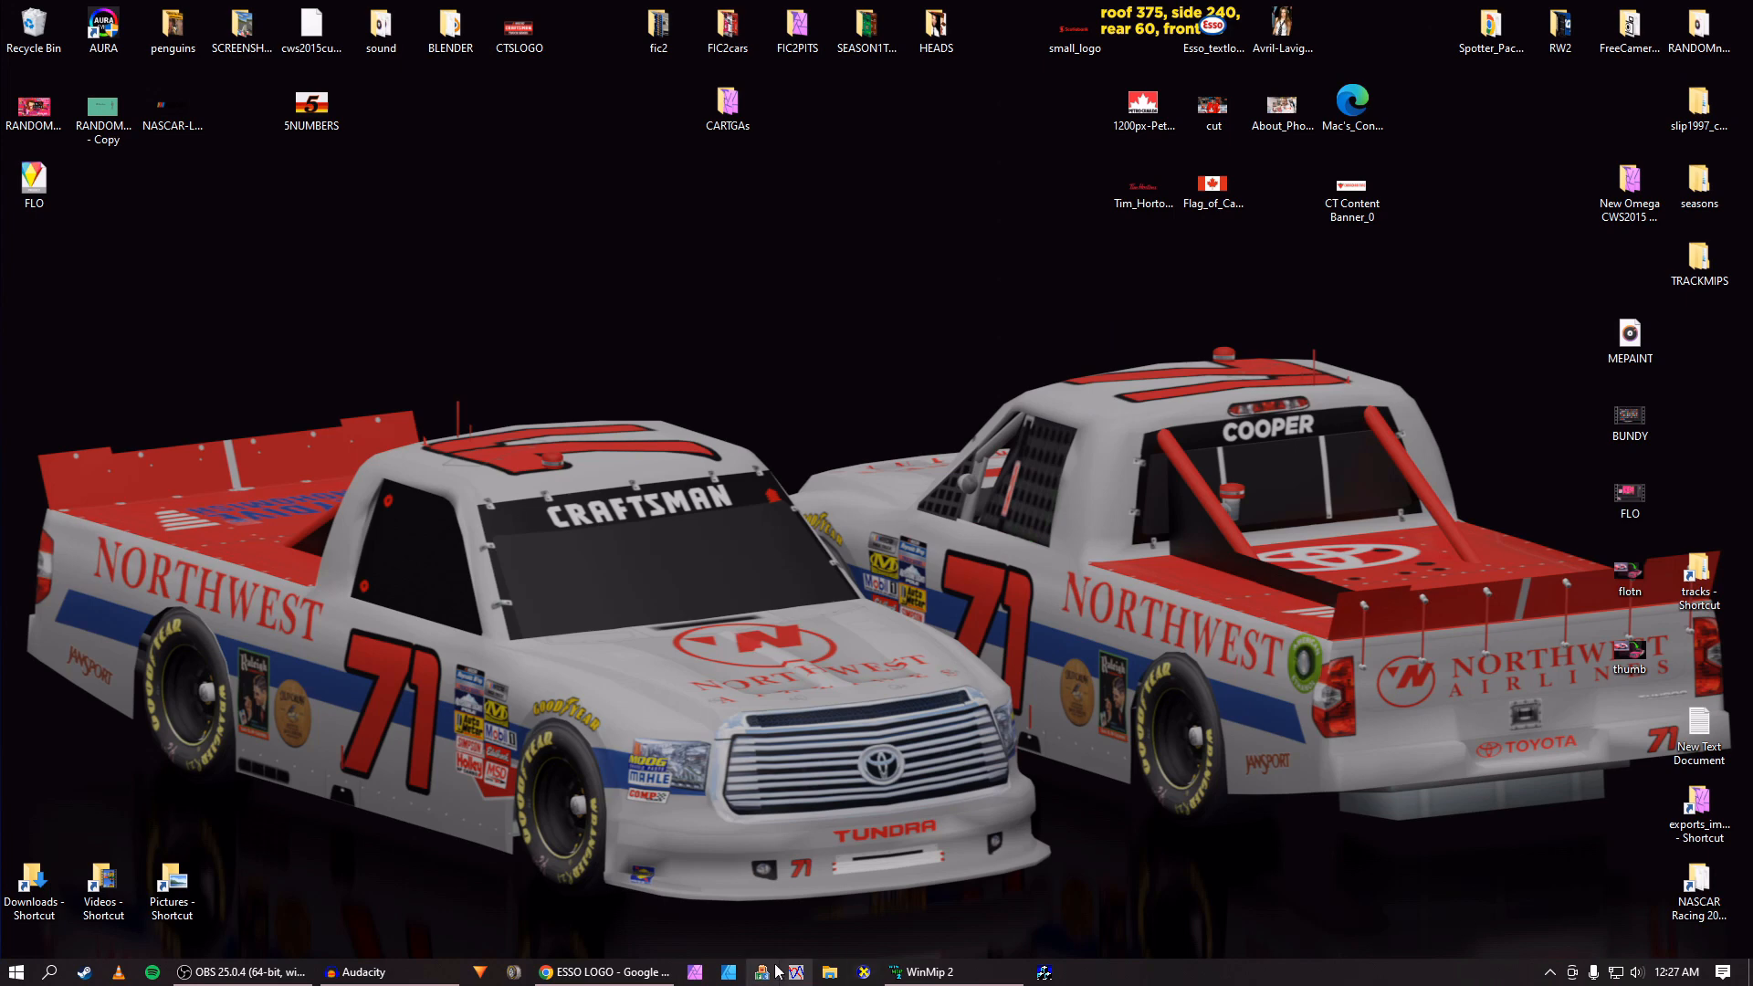
Switch to WinMip 2 and start the Unpack command for a track's .dat file.
click(927, 973)
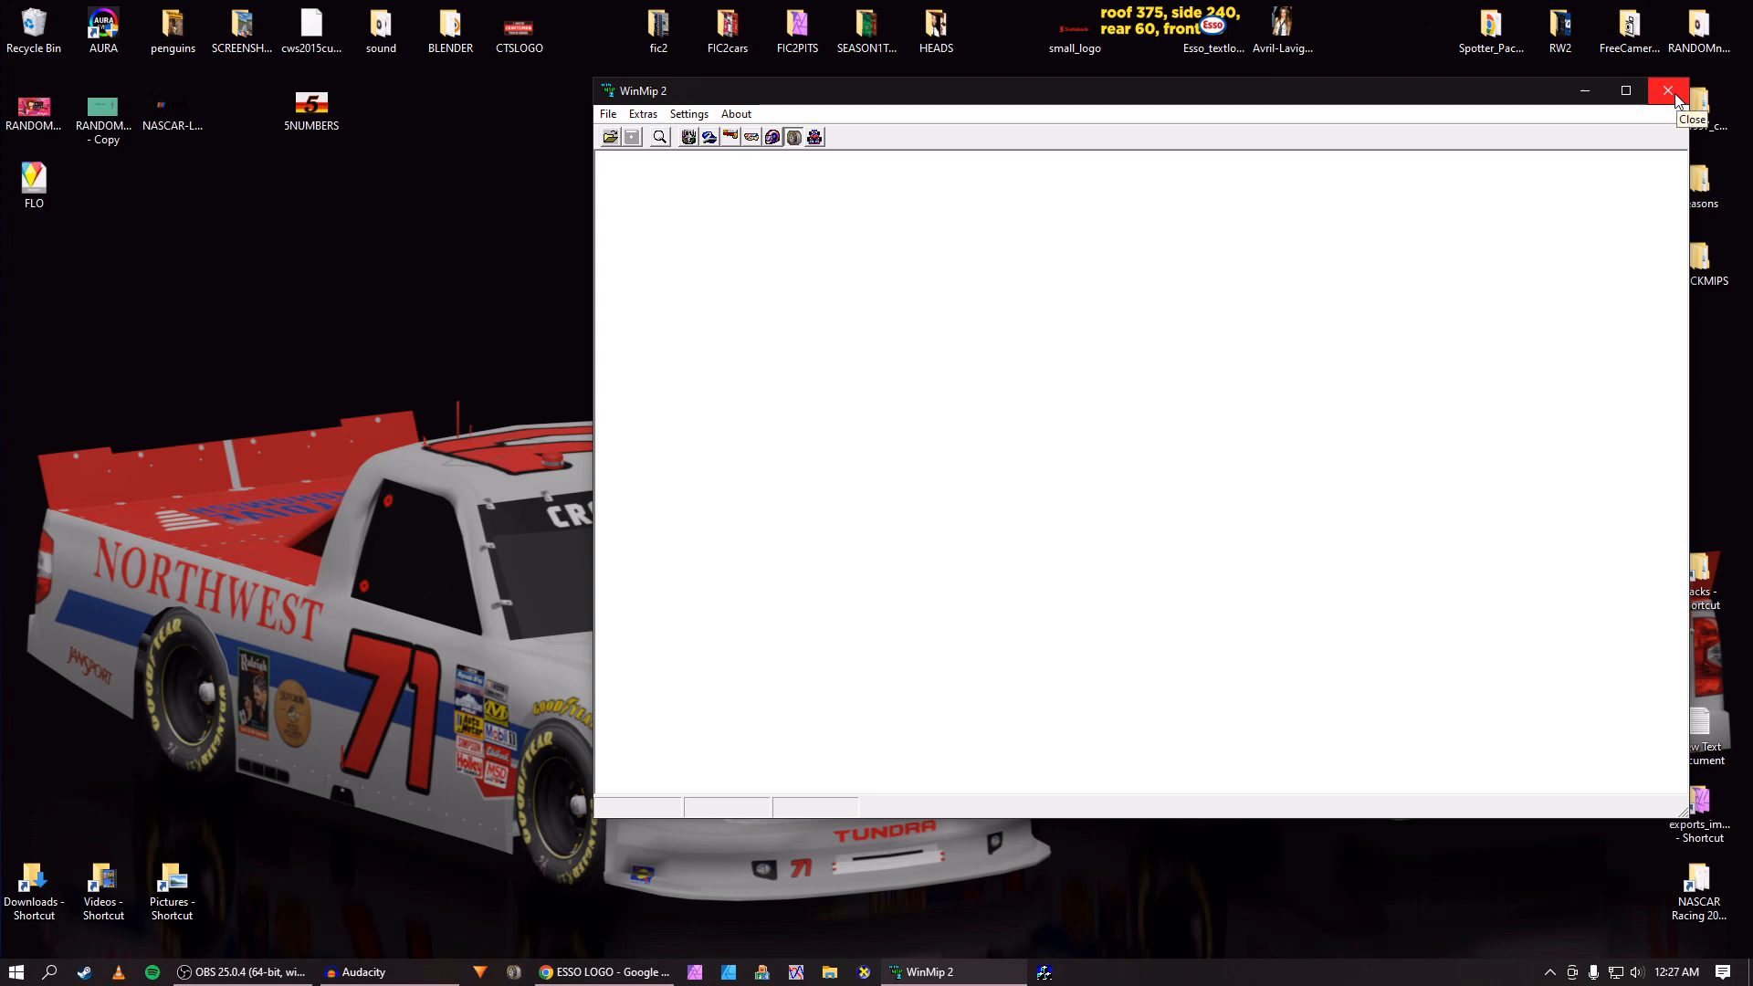
drag(1434, 98, 1349, 92)
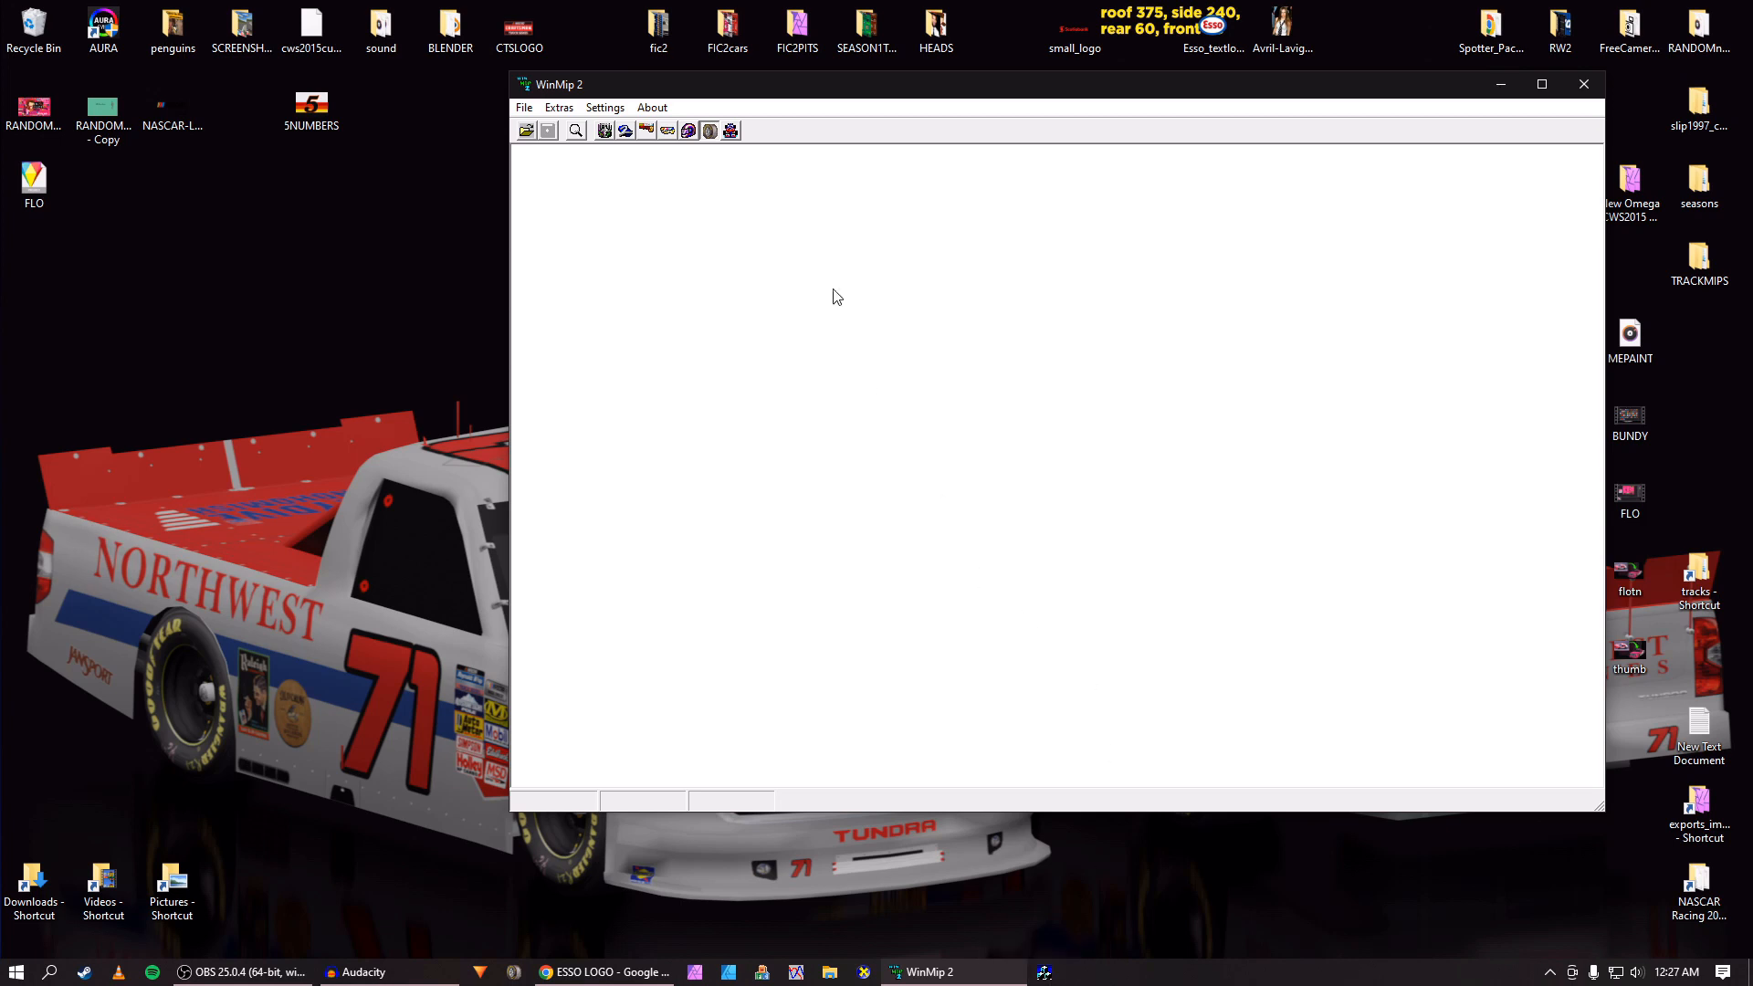
drag(824, 98, 708, 137)
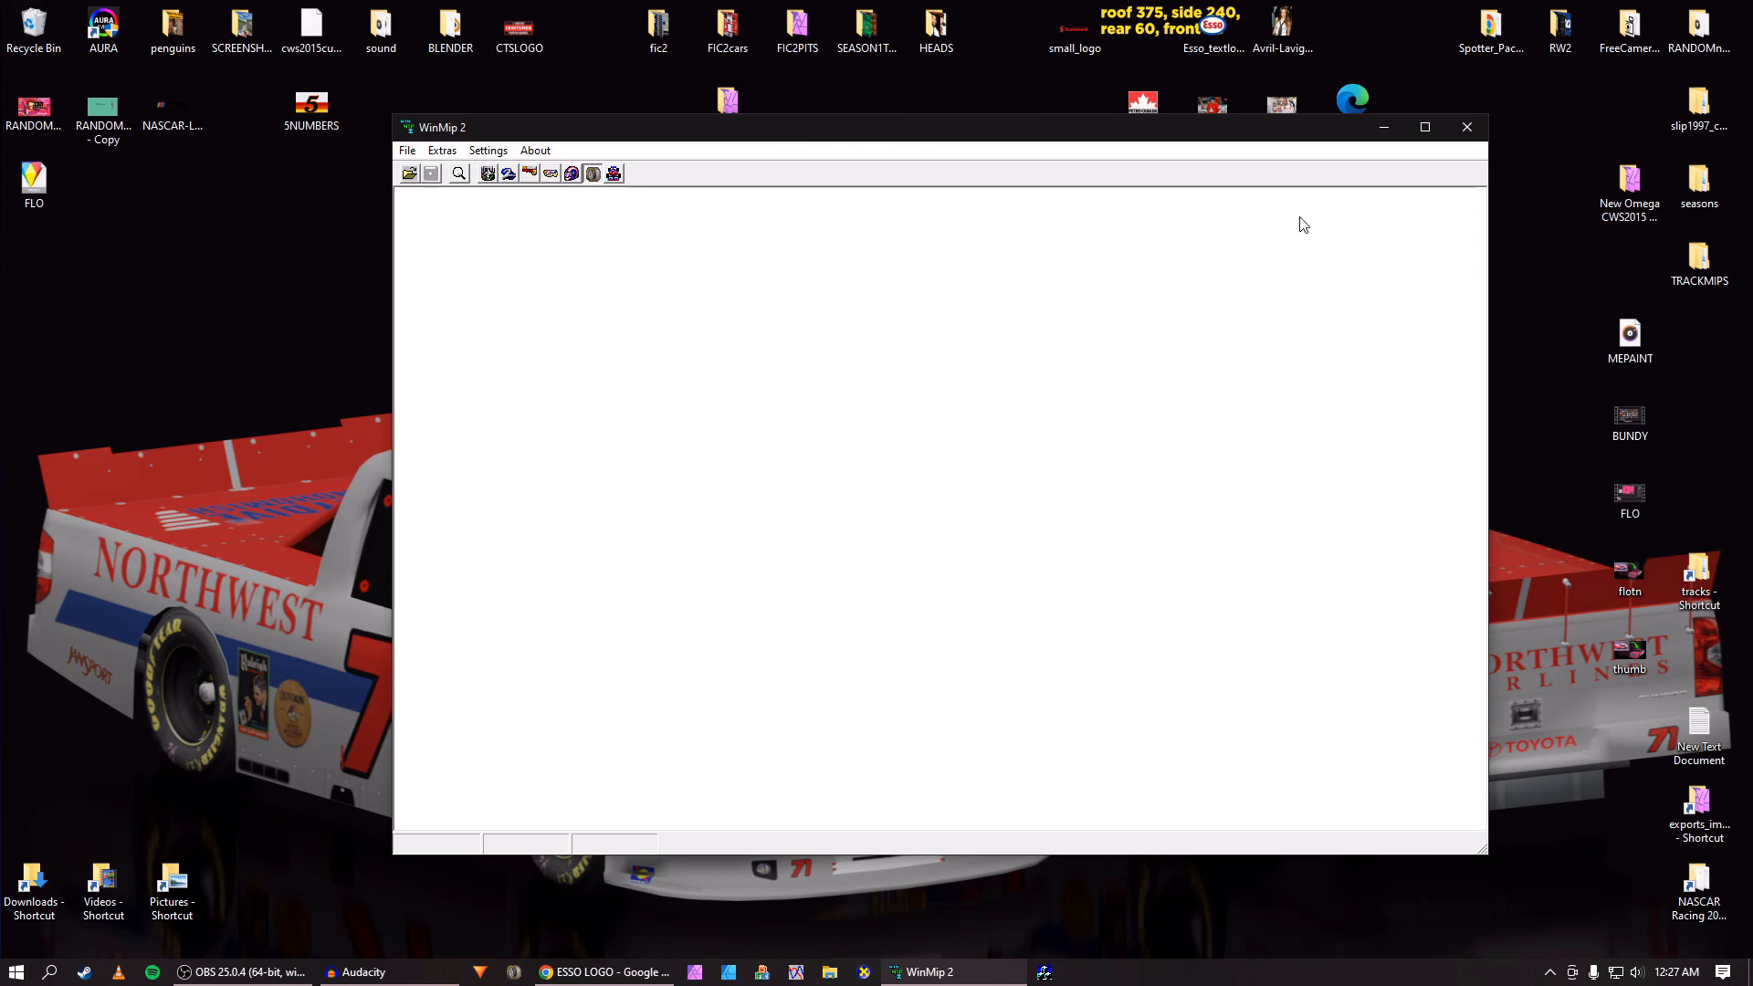
click(491, 157)
mouse_move(449, 155)
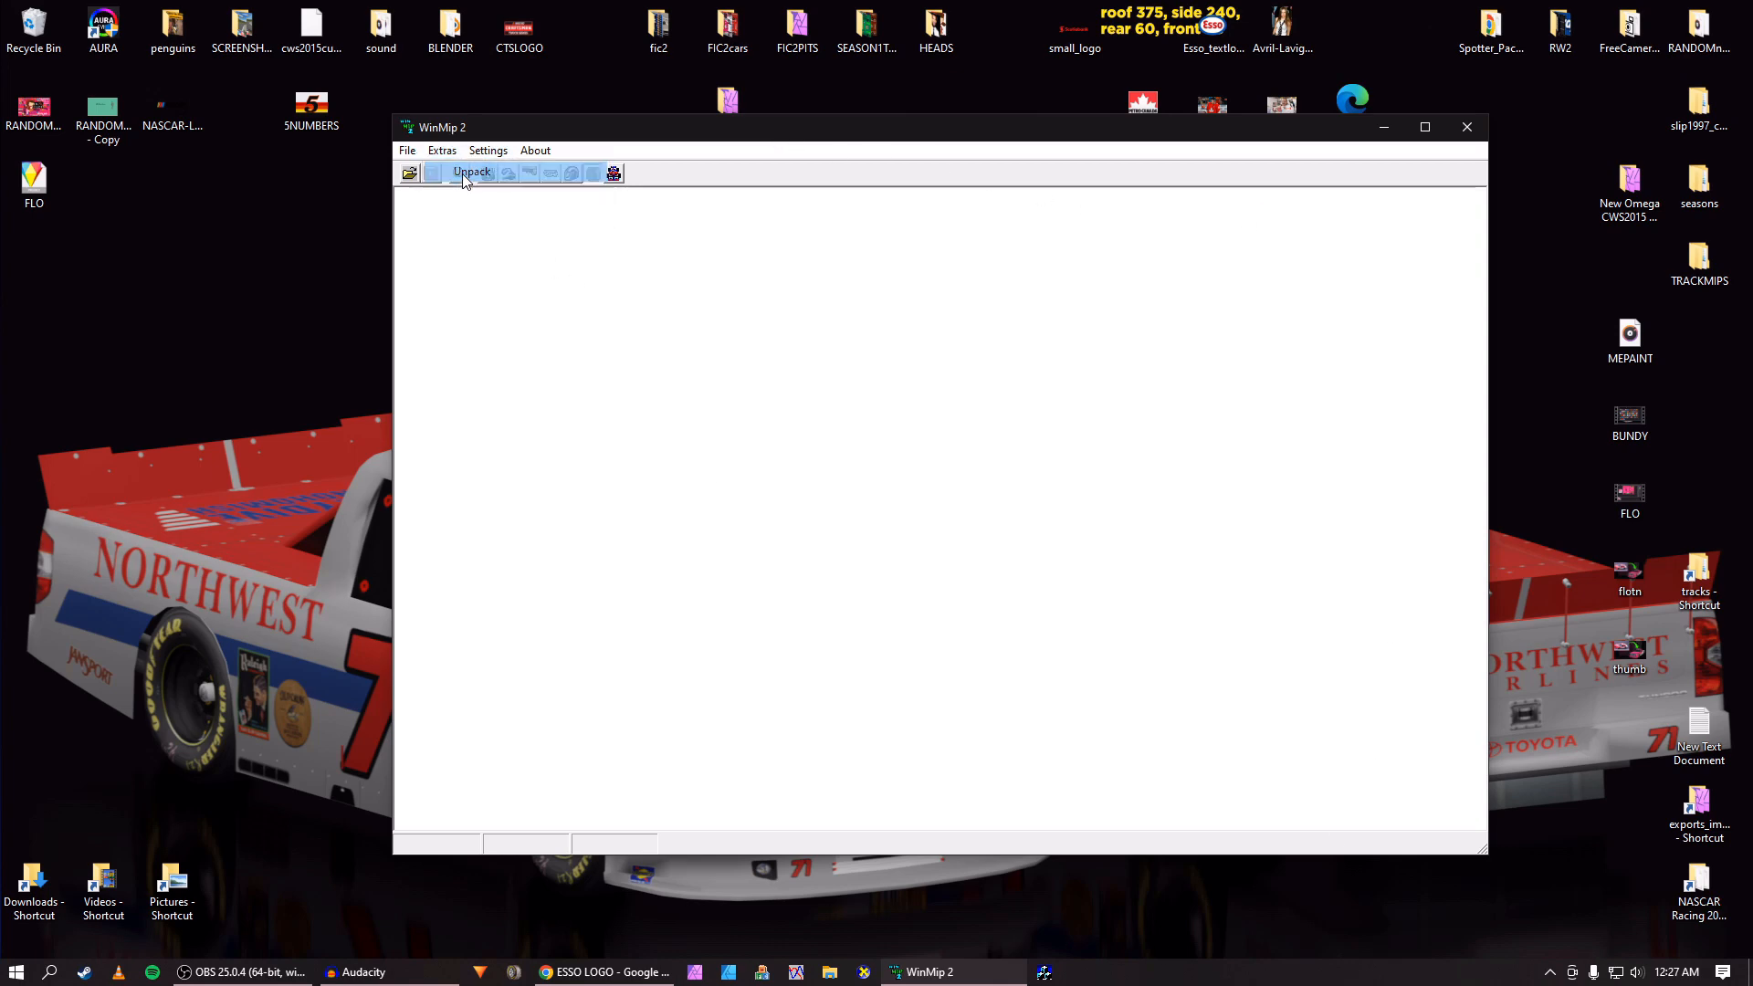
click(464, 174)
drag(321, 73, 483, 110)
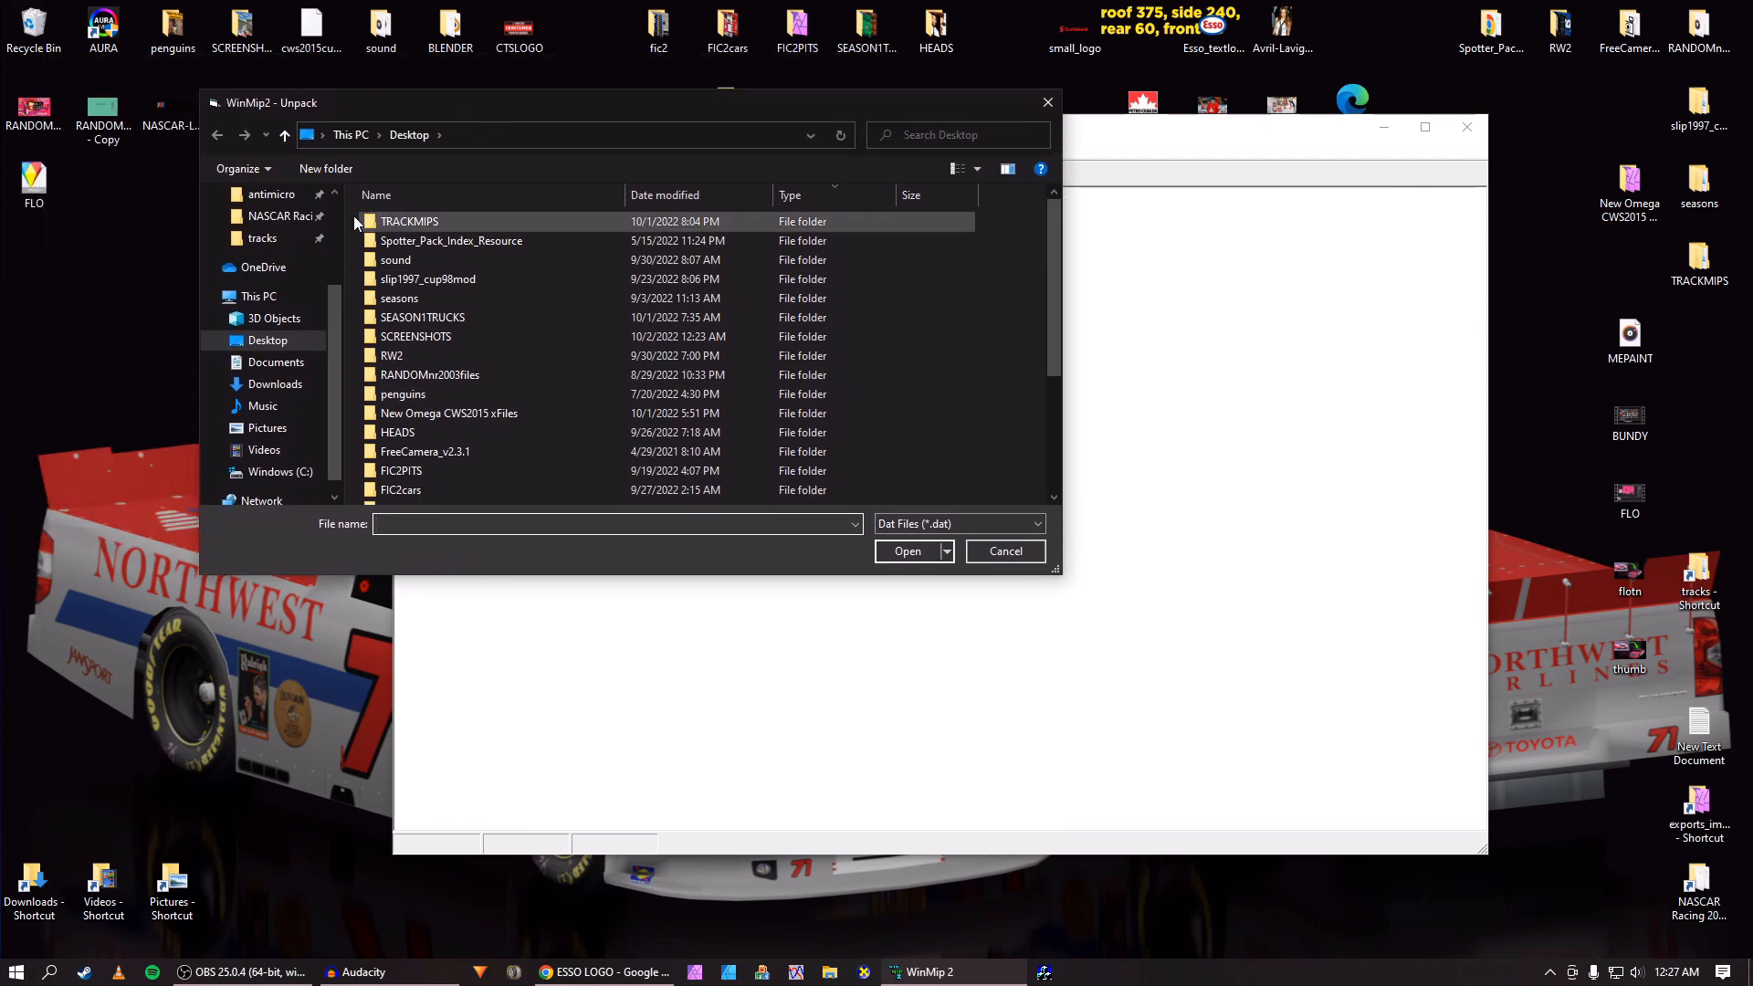
Unpack Canadian Tire MP FSE.dat from the Canadian Tire MP FSE folder inside the game's tracks folder.
click(262, 237)
scroll(478, 436, down, 10)
scroll(479, 437, up, 5)
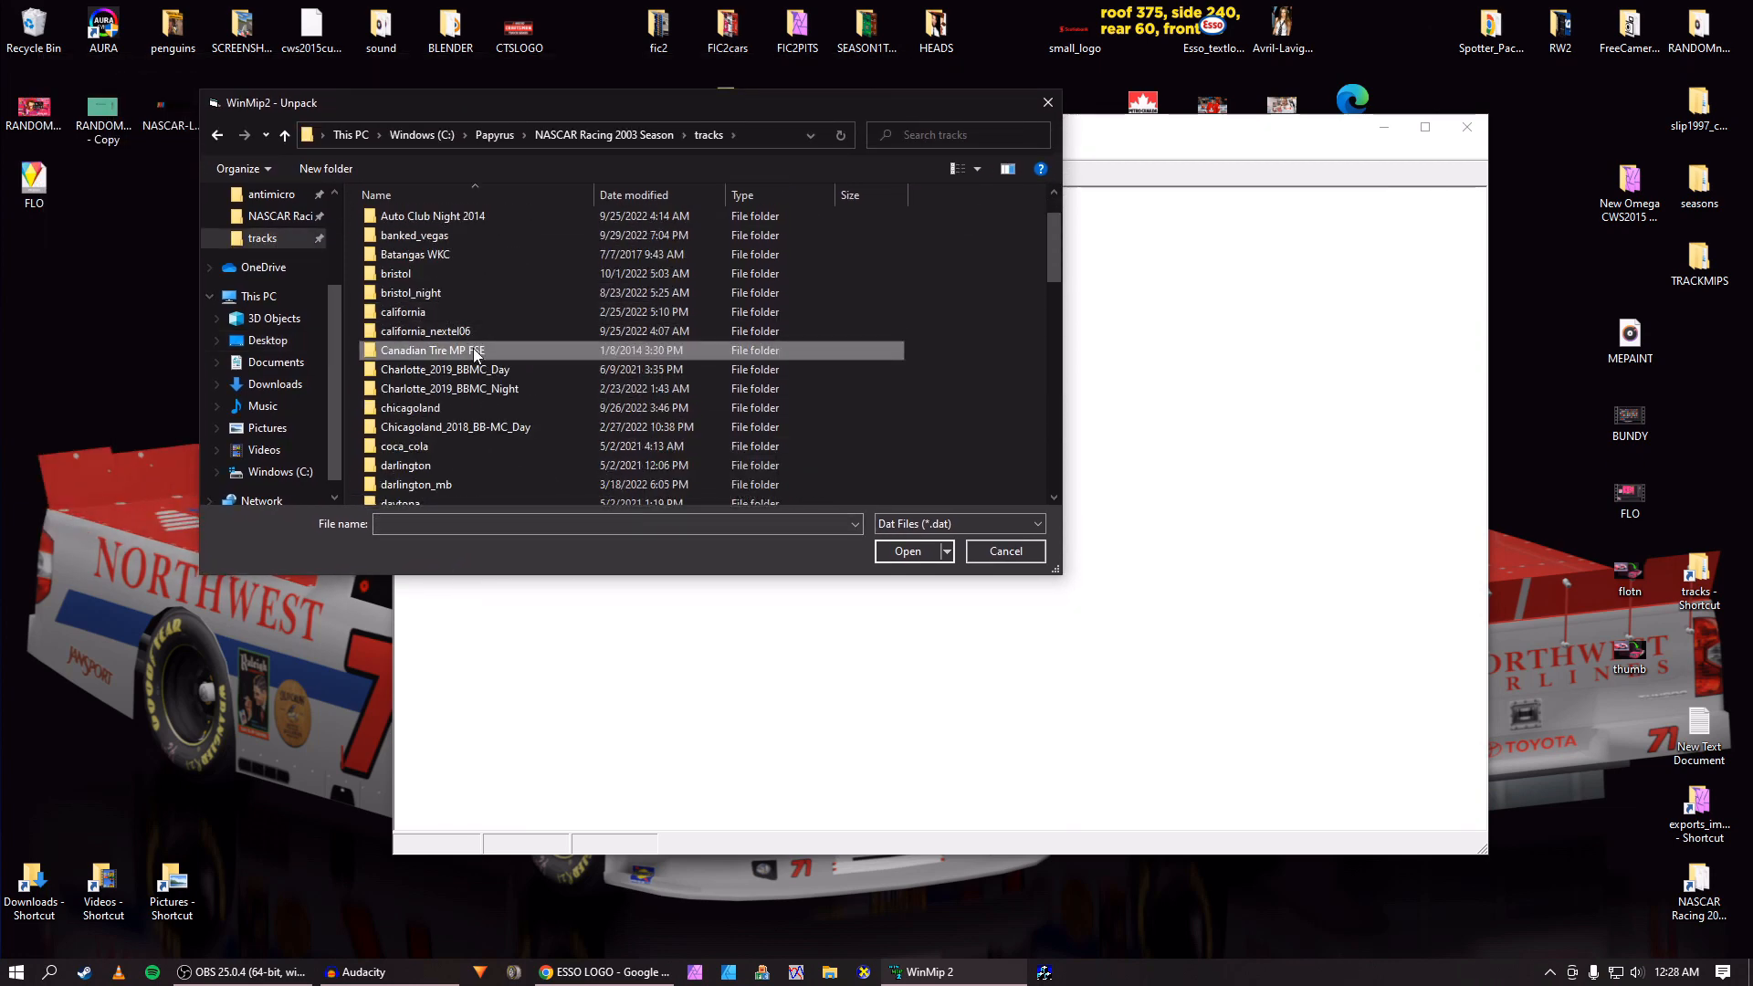
double_click(451, 351)
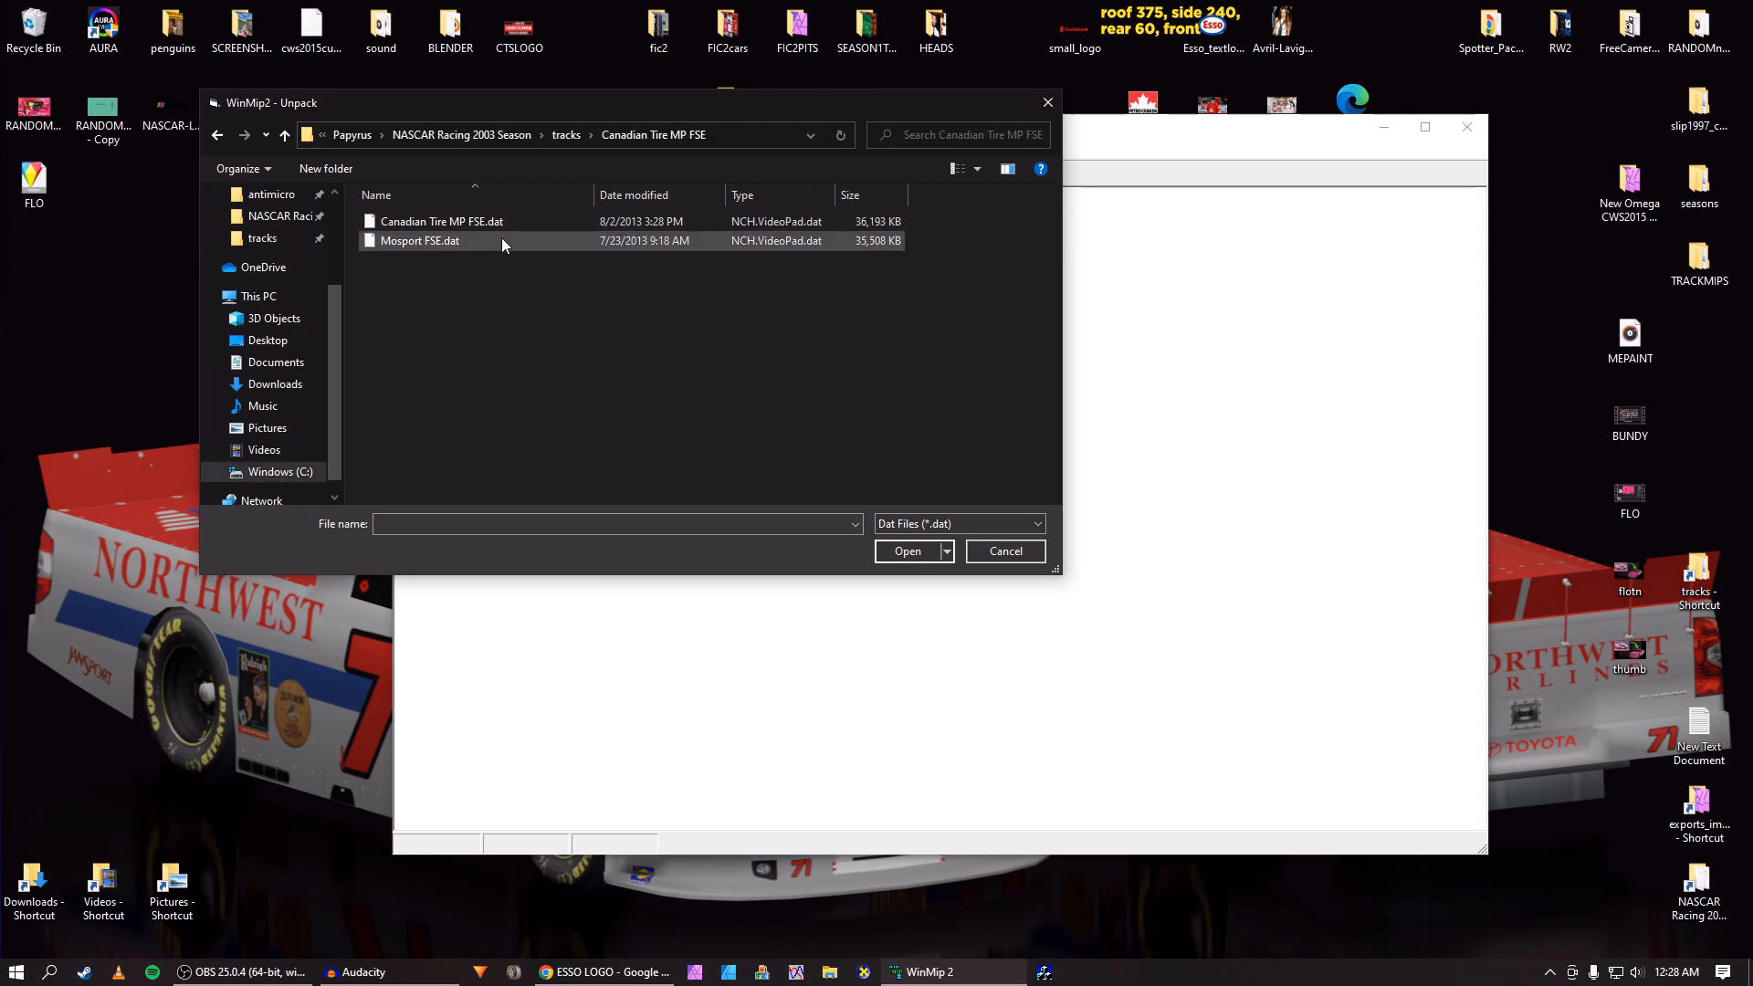
click(462, 222)
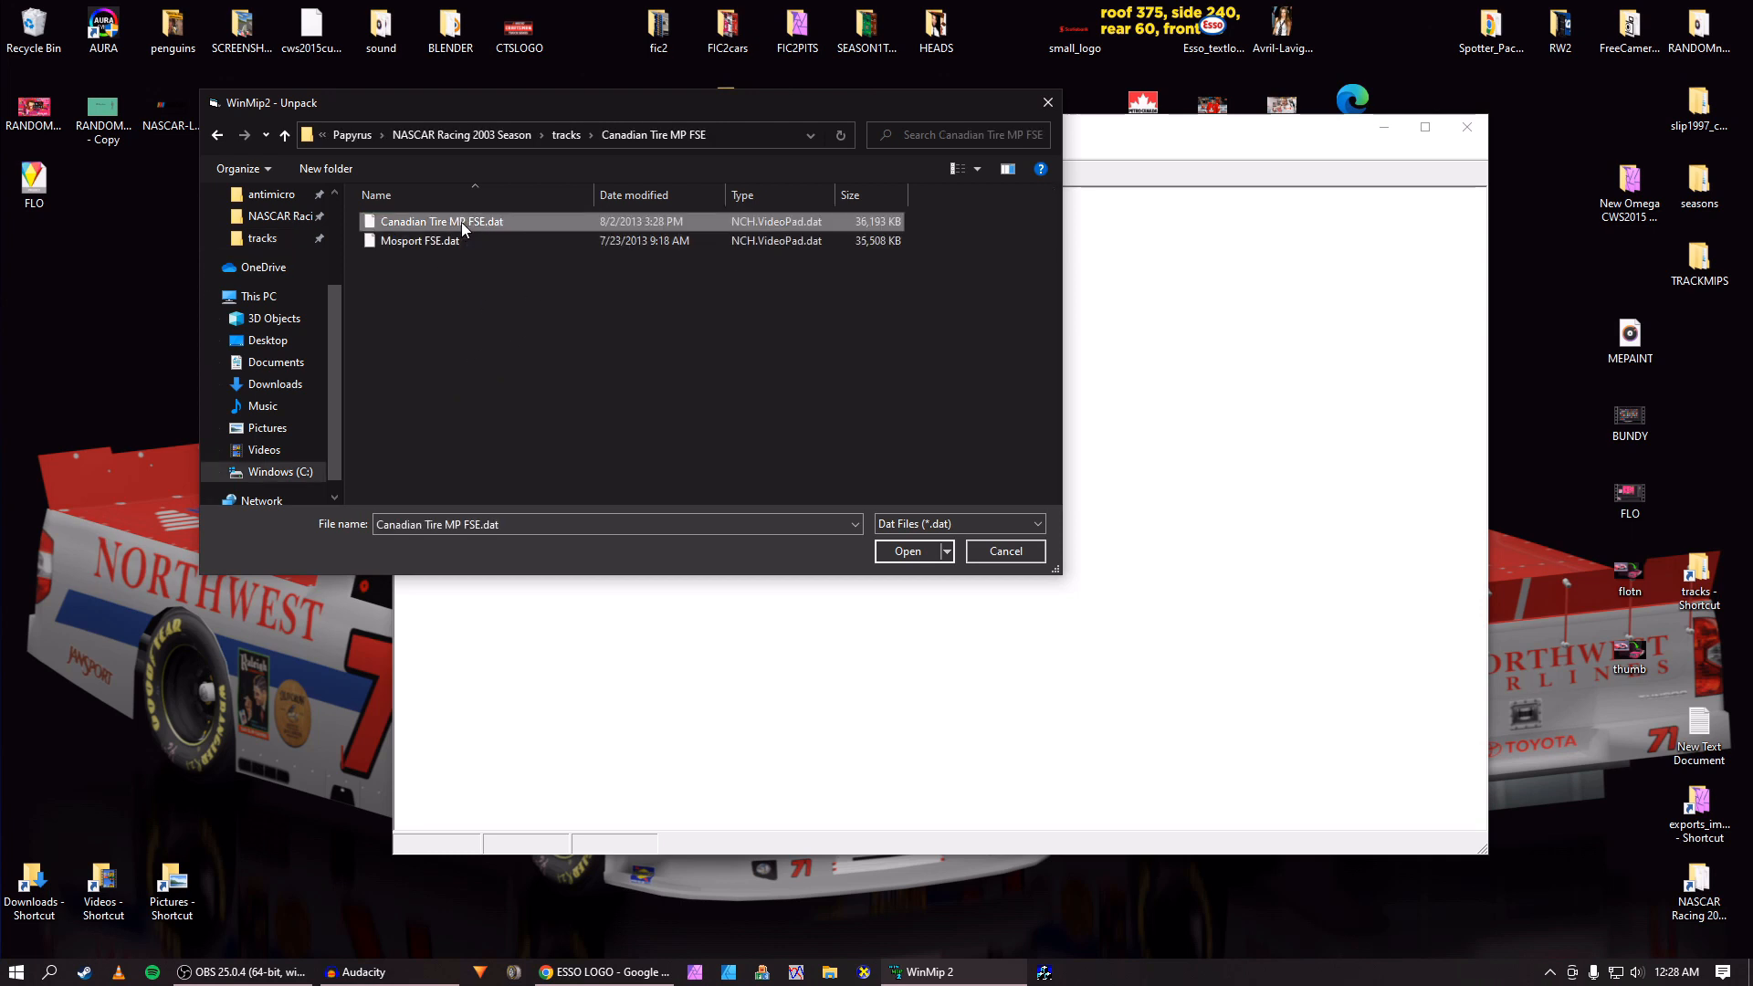
click(897, 551)
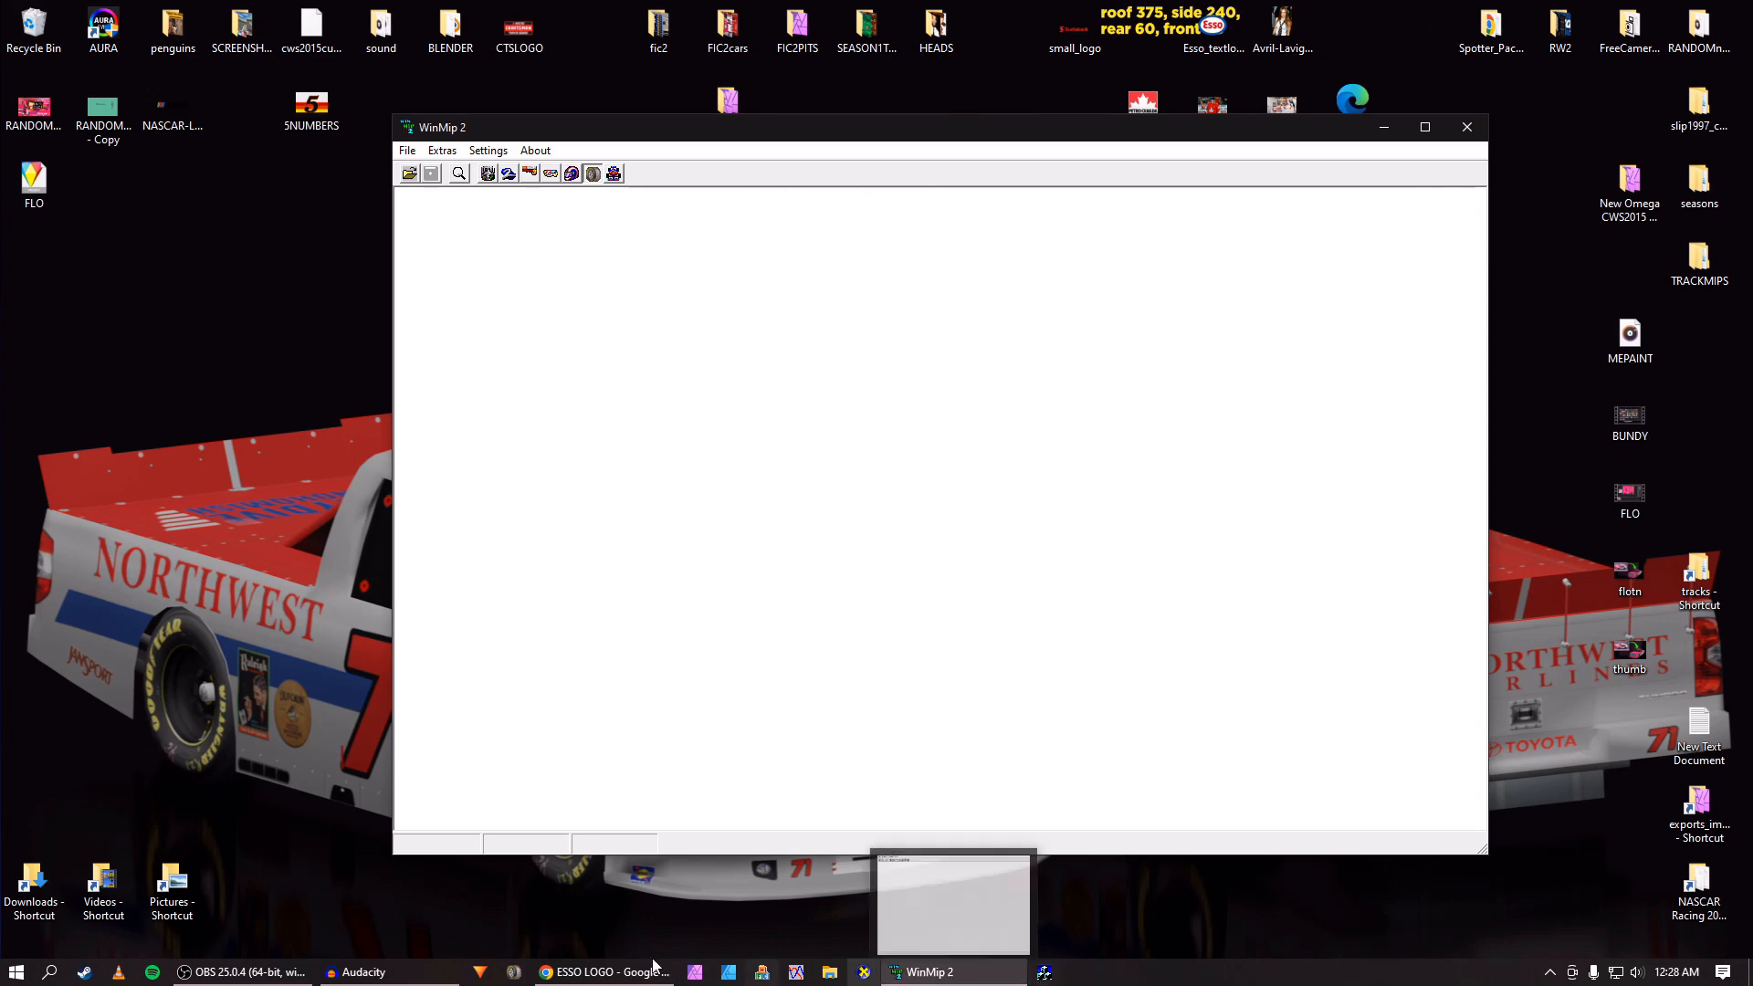
Switch to Chrome and examine the PORTLAND texture list and its size values in the mips spreadsheet.
click(589, 971)
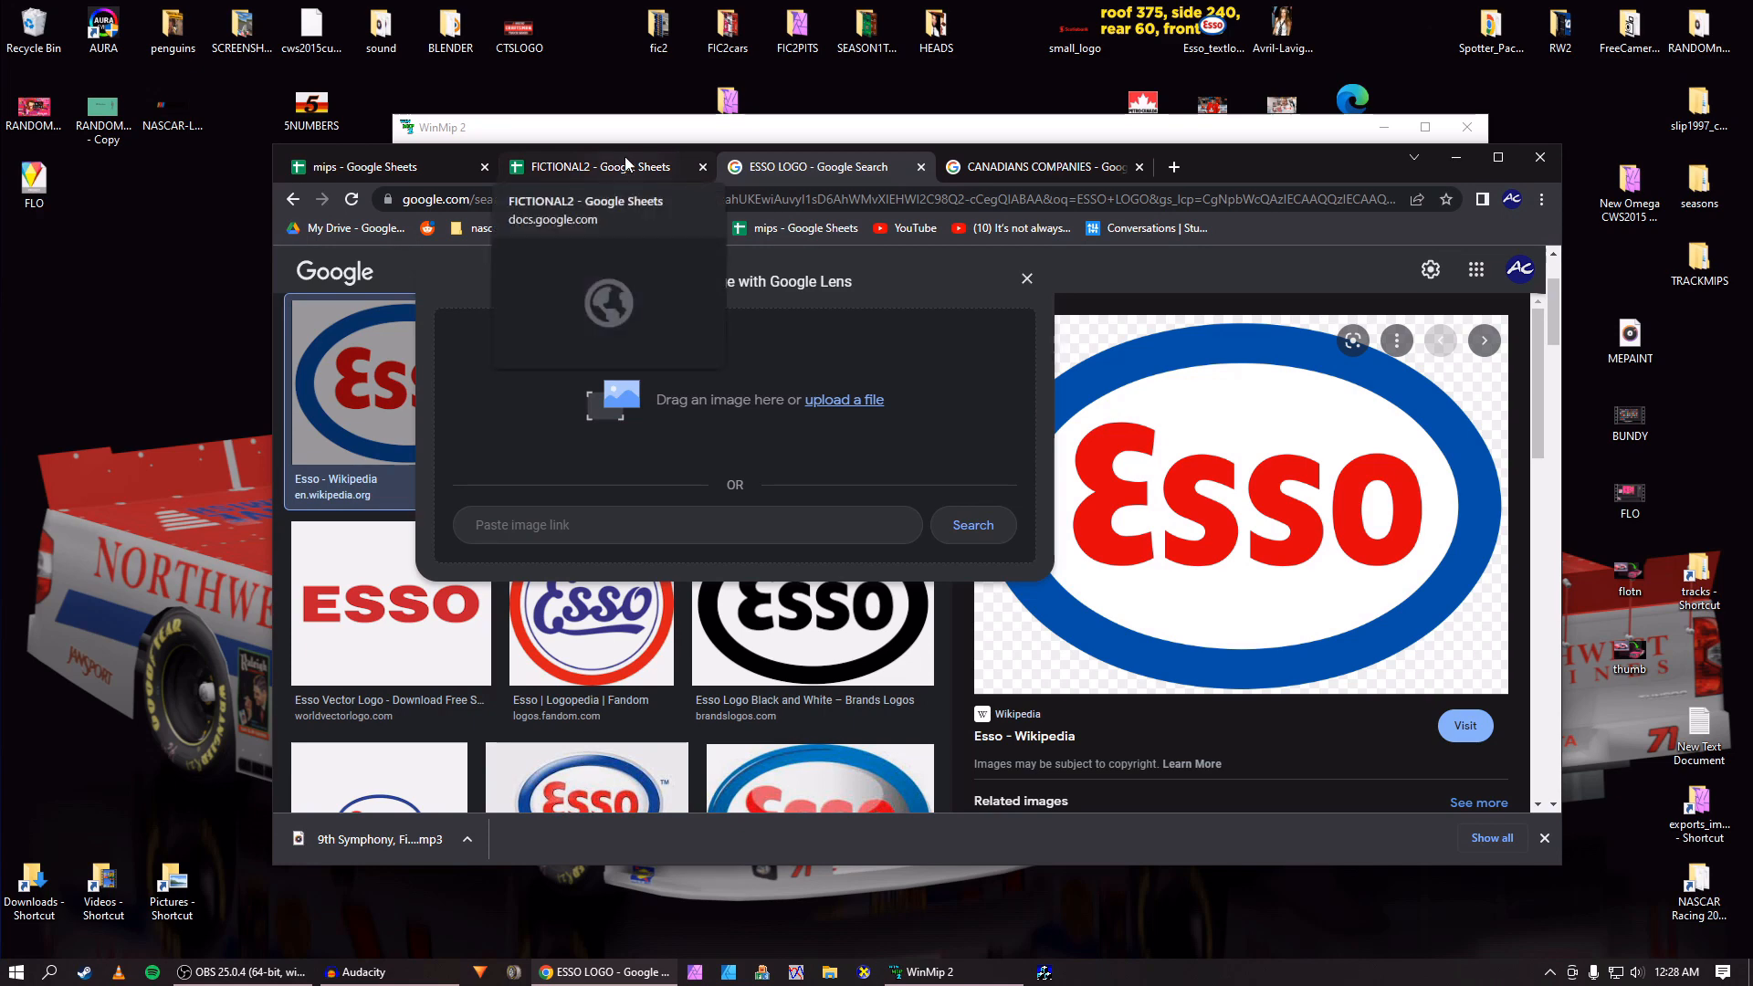
click(393, 167)
scroll(558, 646, down, 4)
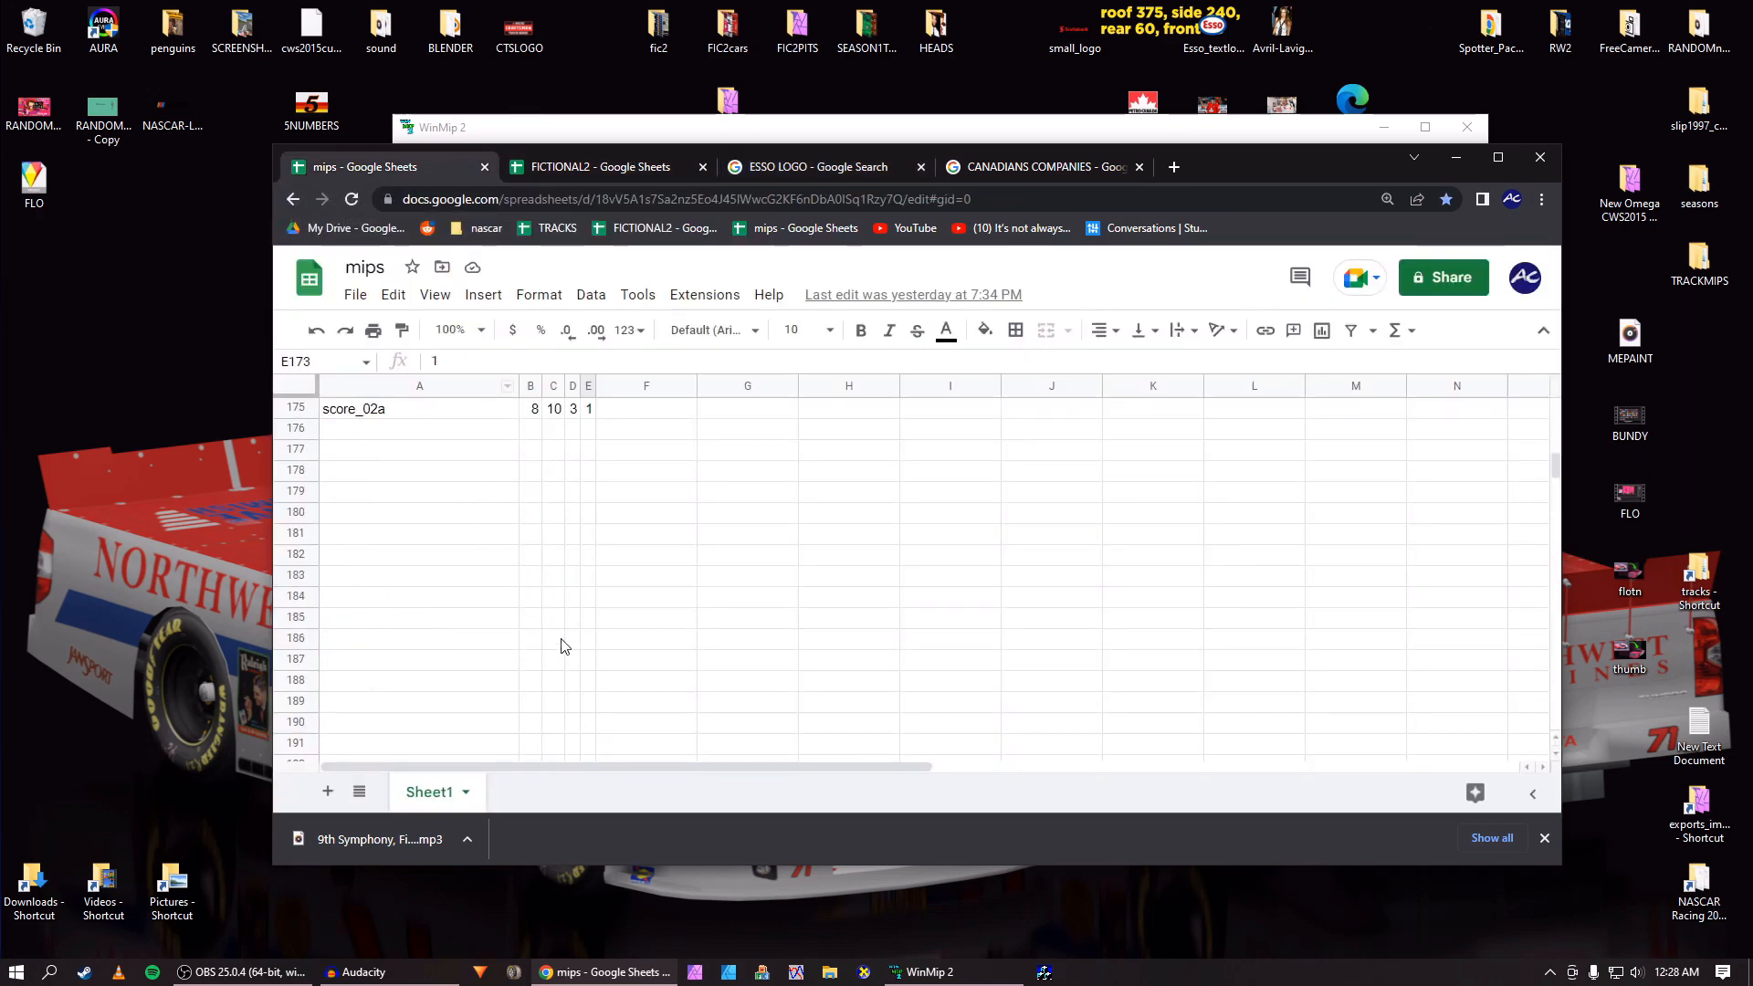
scroll(355, 489, up, 3)
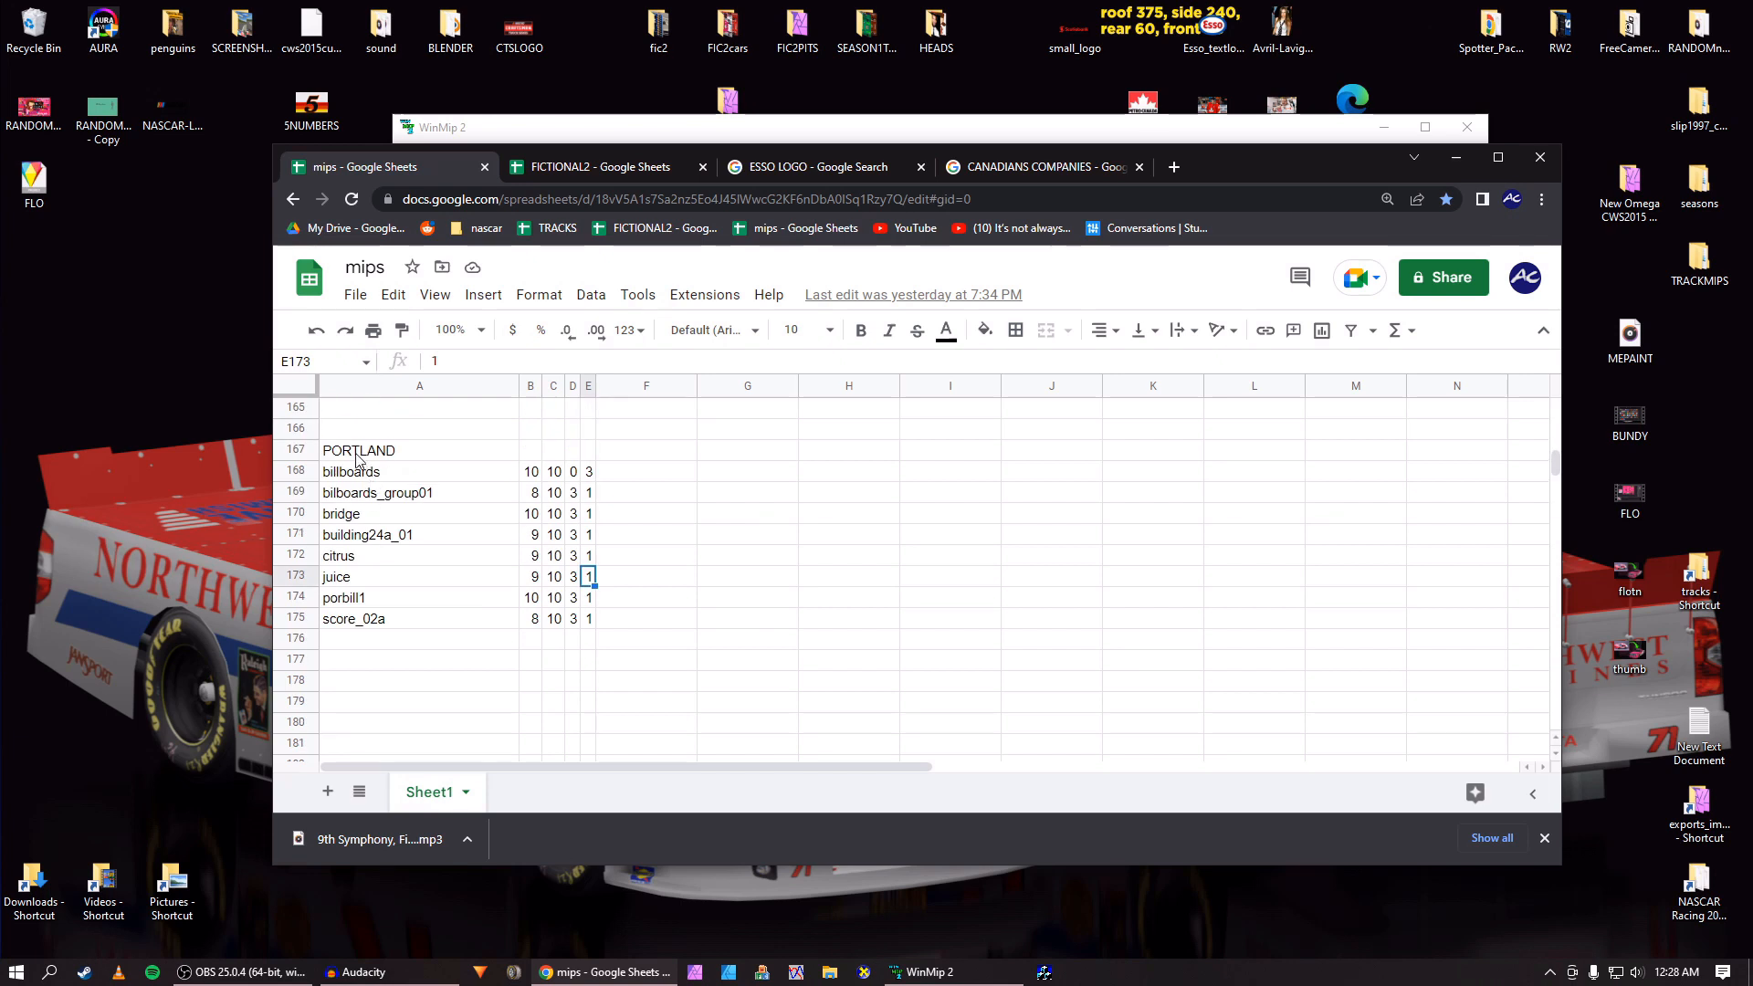
drag(385, 452, 577, 490)
click(554, 492)
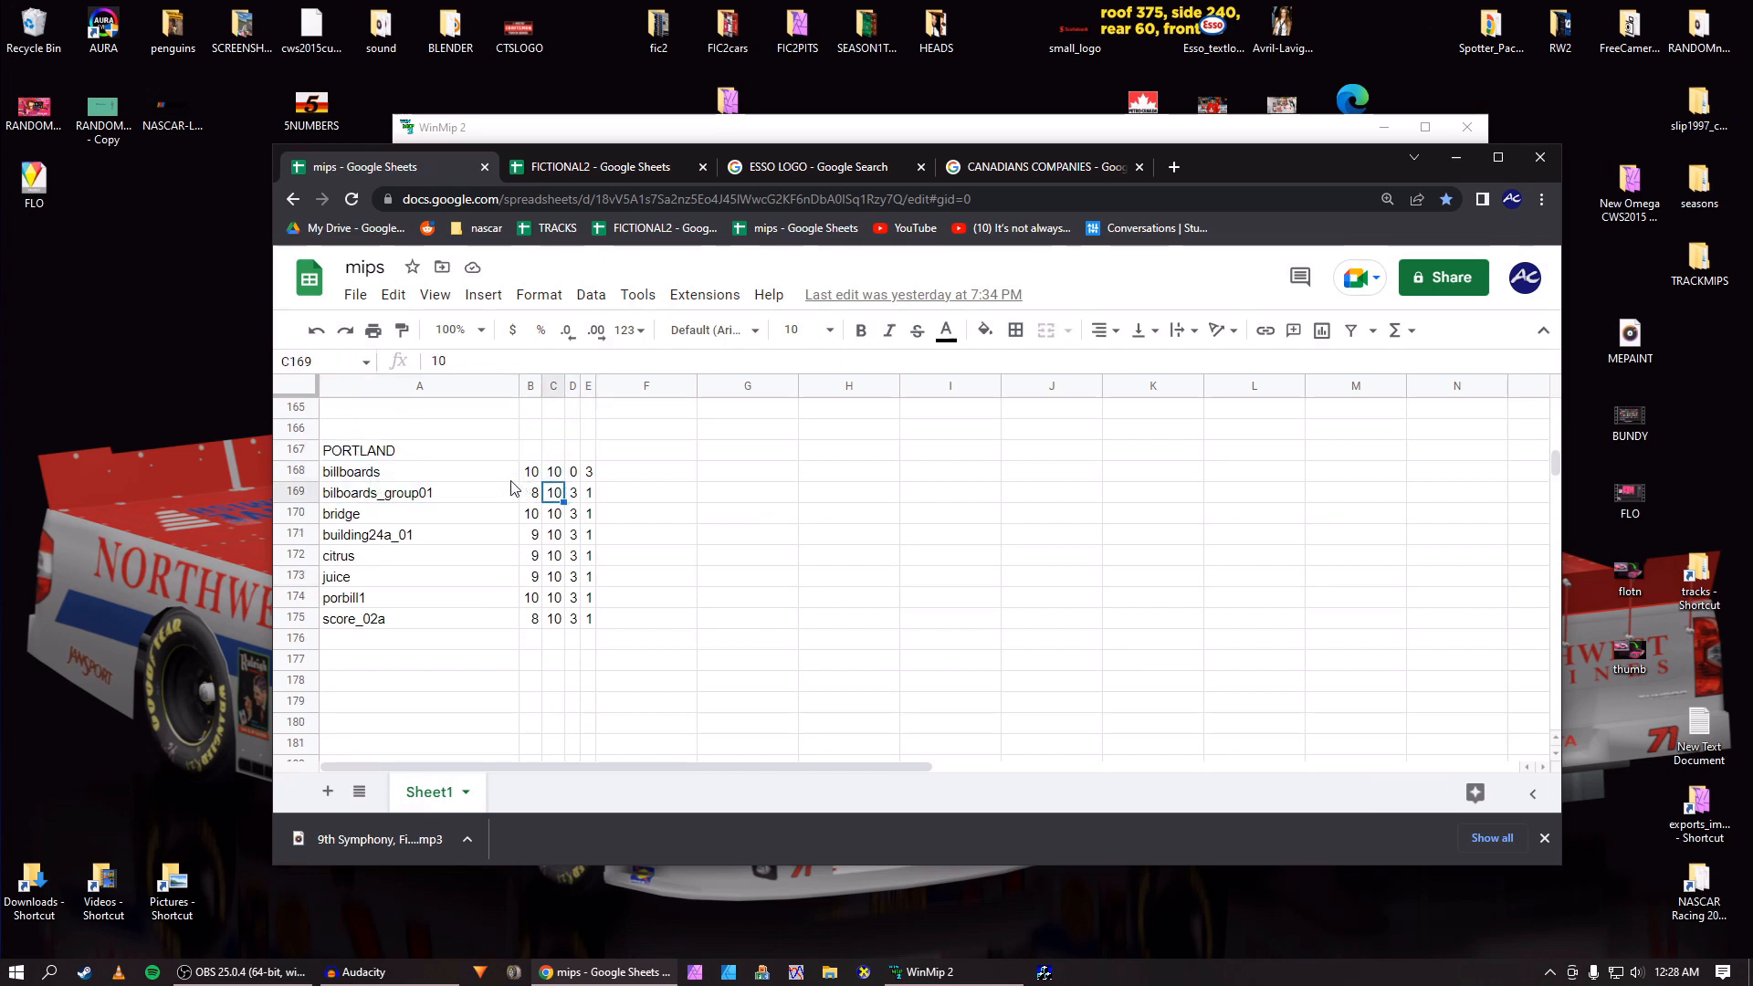
drag(456, 472, 591, 621)
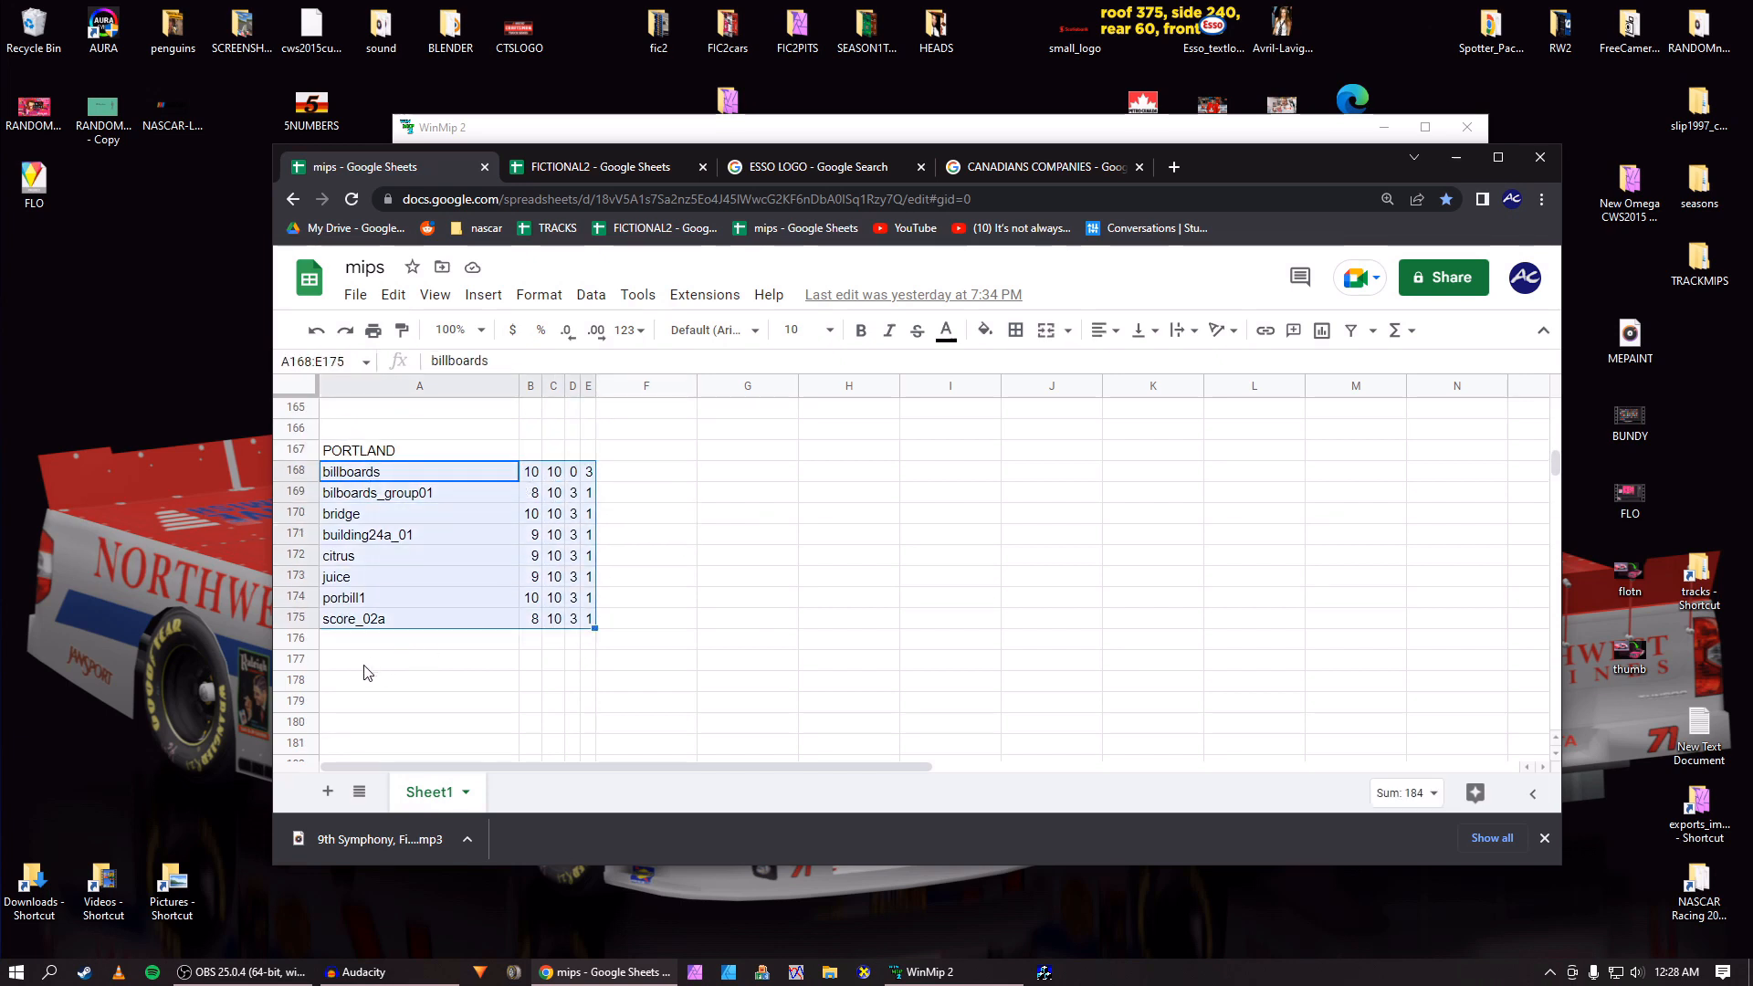
Enter the heading CANADIAN in cell A178, below the PORTLAND list.
click(364, 666)
click(376, 689)
text(CANADIAN)
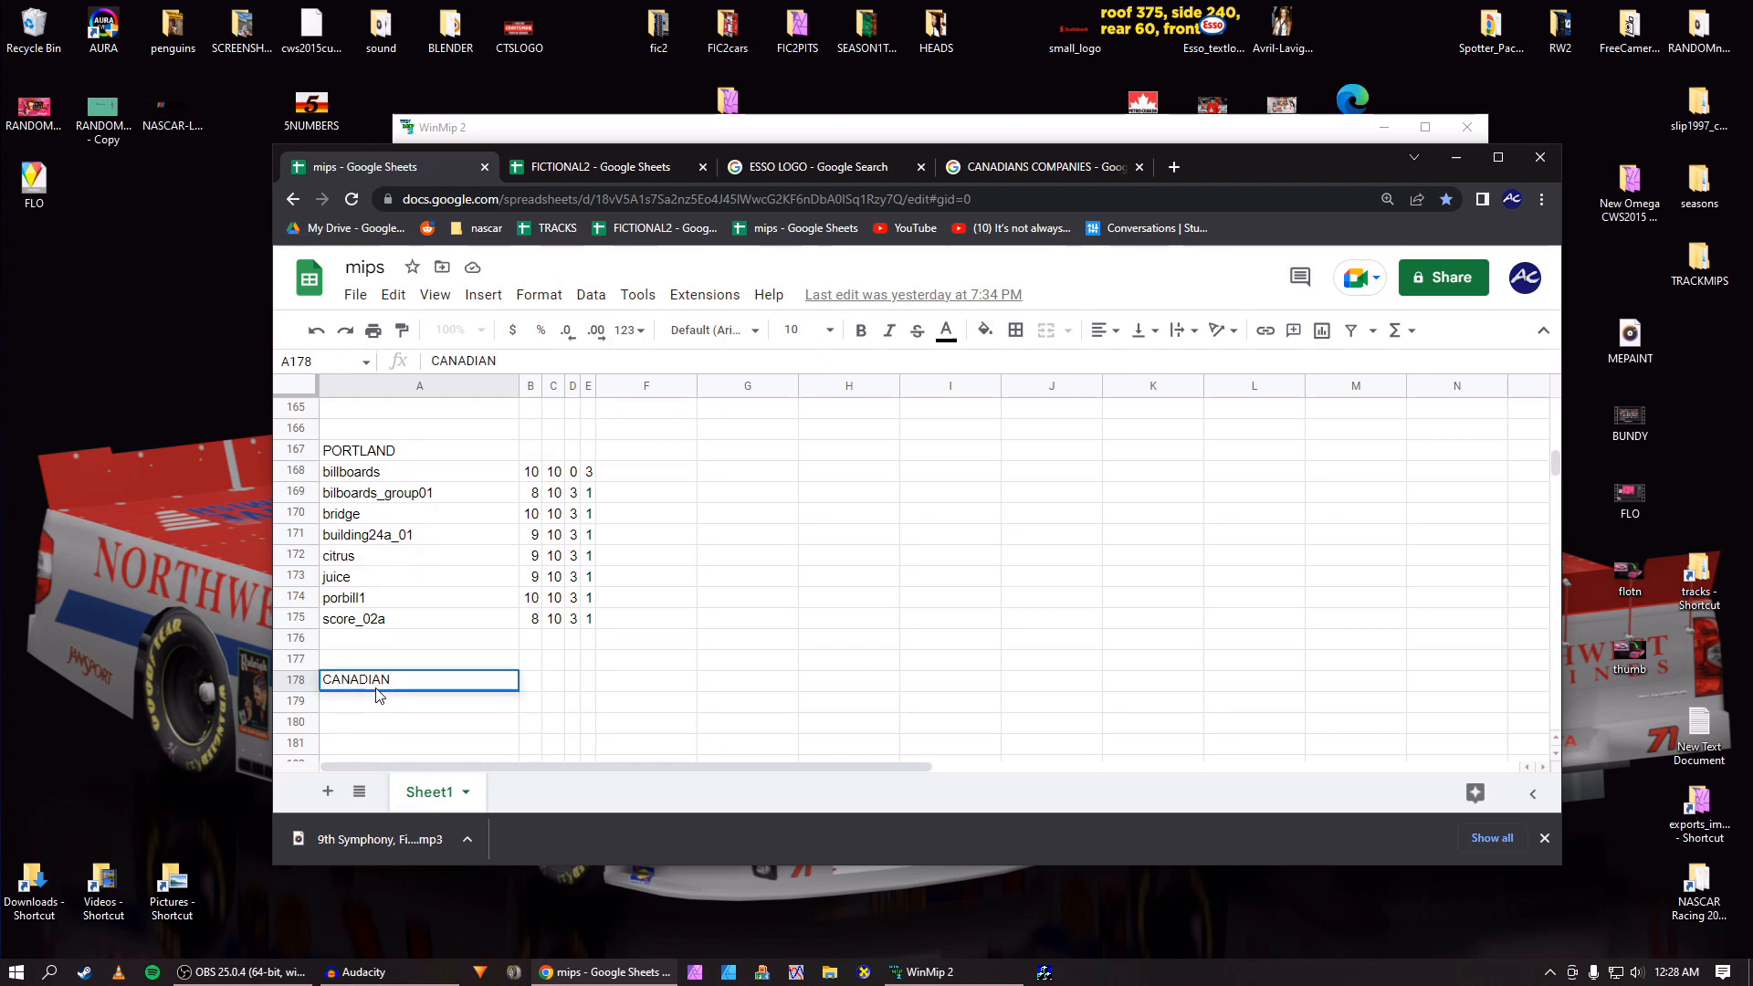
key(Return)
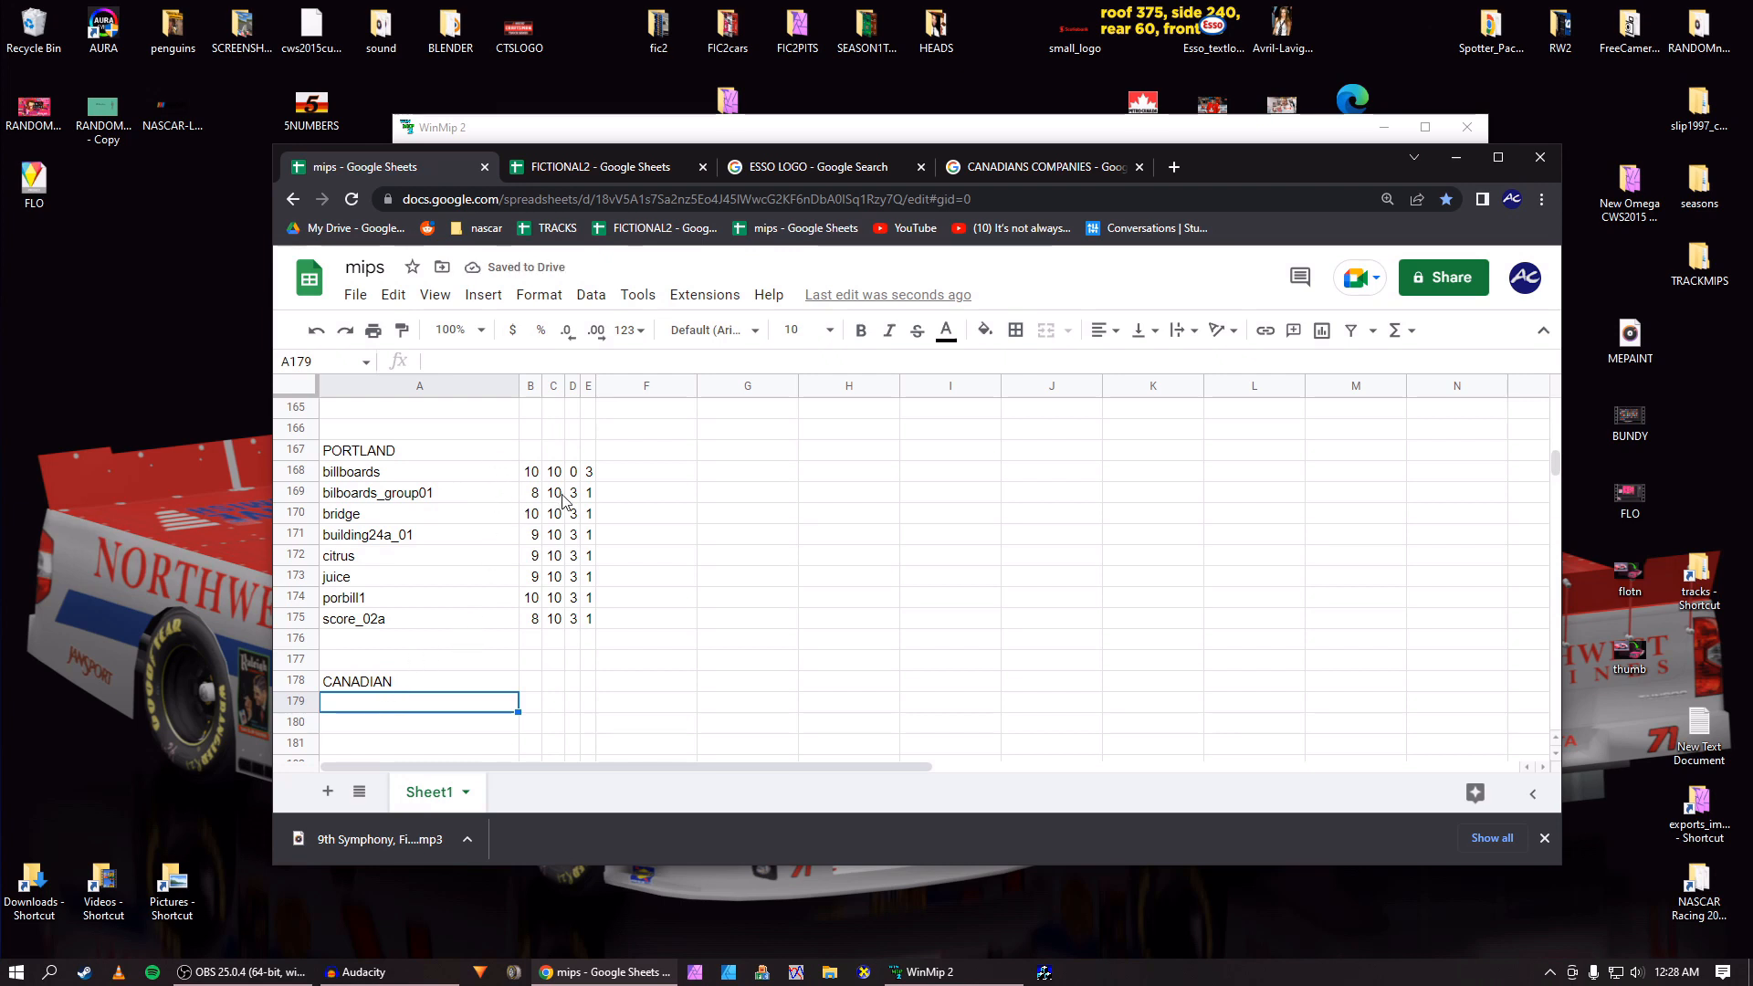
Shift the browser window aside, bring WinMip 2 forward and launch Mip Explorer.
drag(1215, 163, 1149, 167)
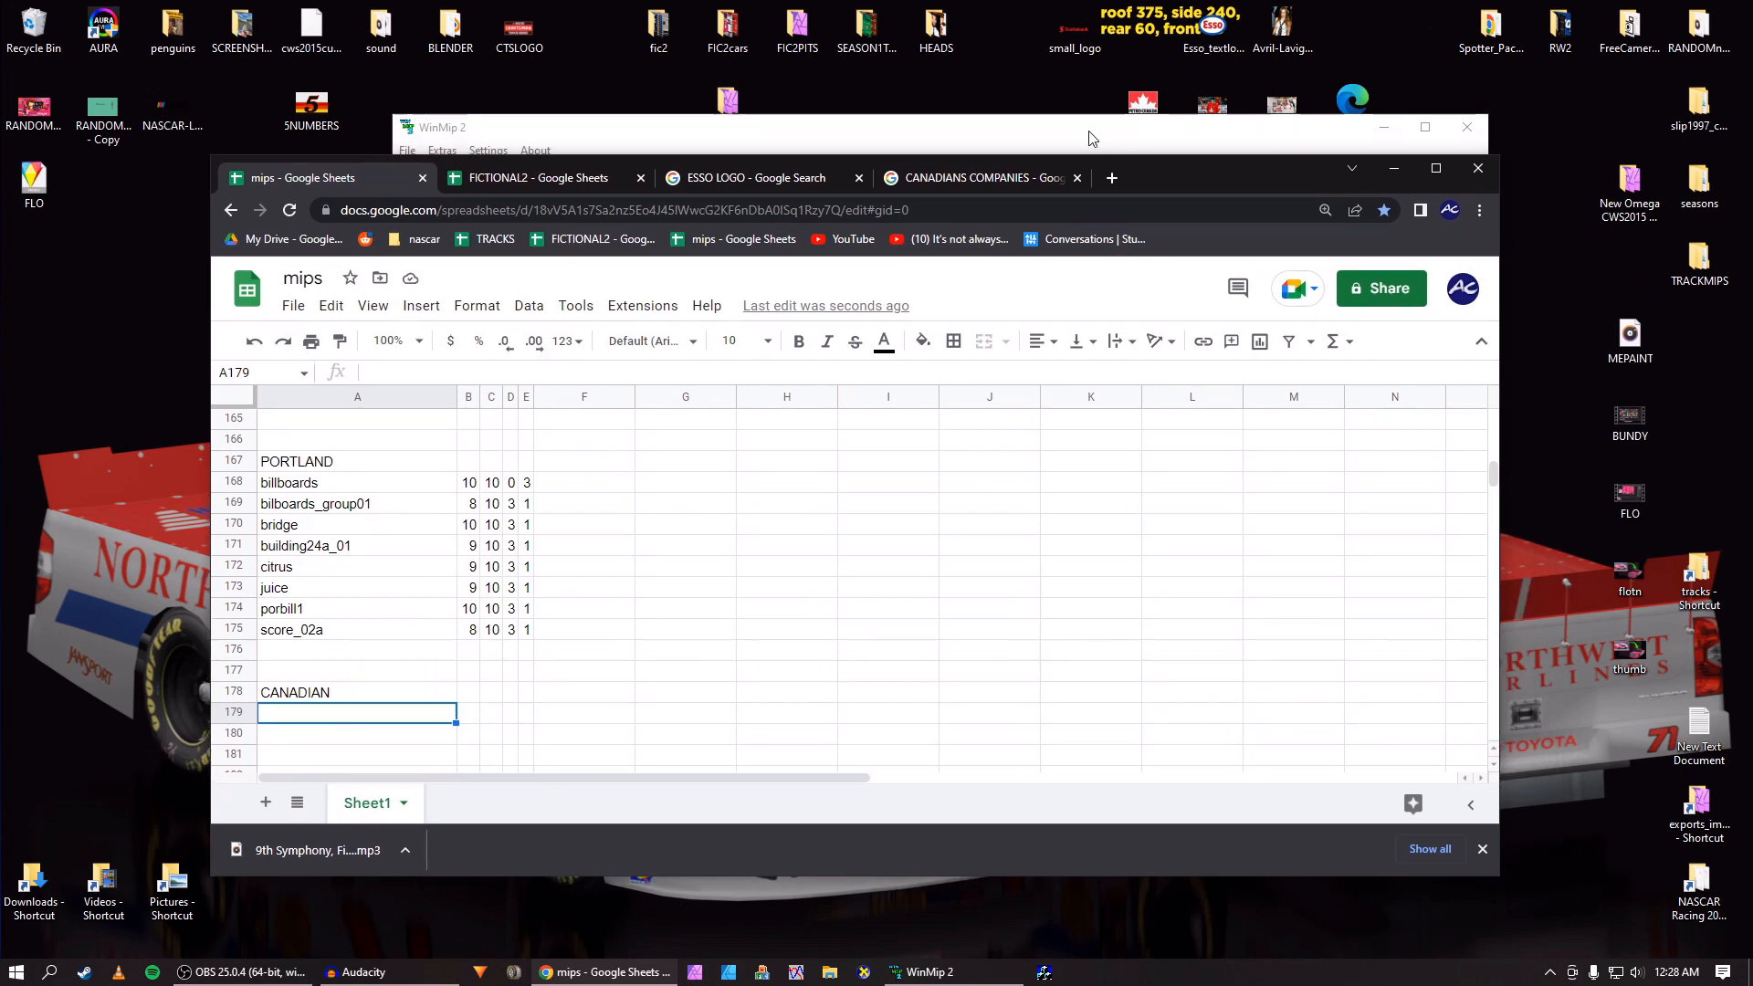
click(1007, 150)
click(1049, 973)
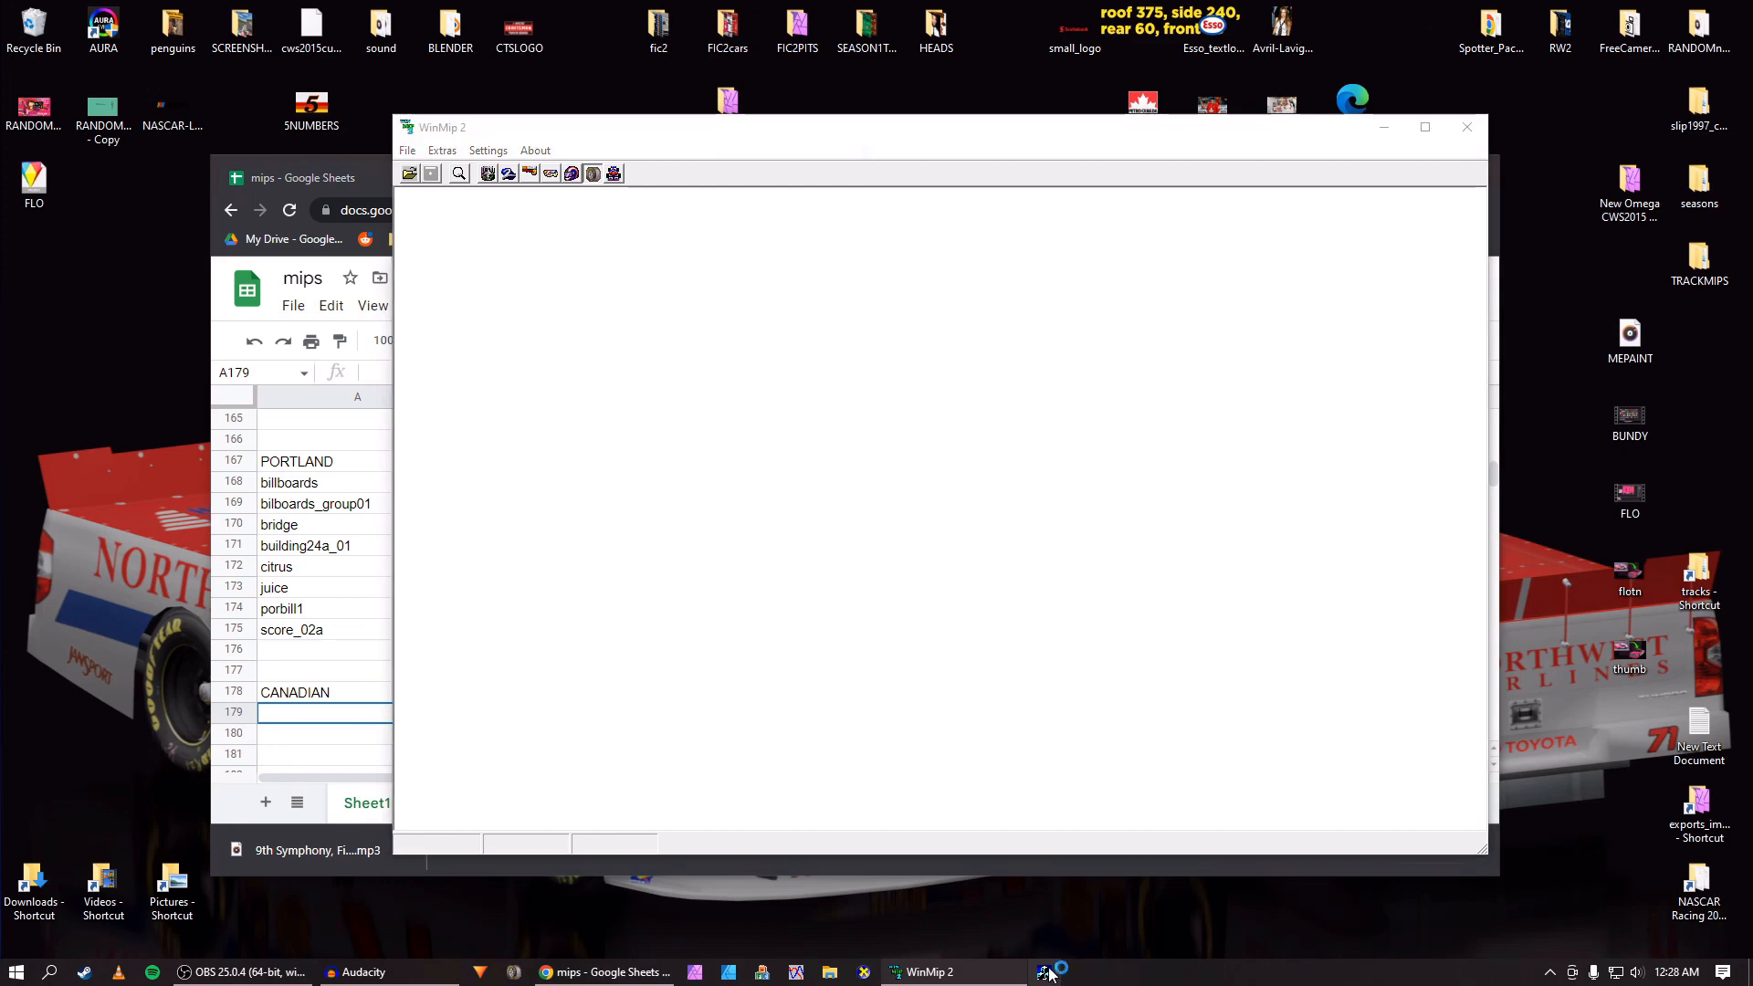
Browse to the Unpack folder of the Canadian Tire MP FSE track and preview the _rgbmap texture.
click(708, 185)
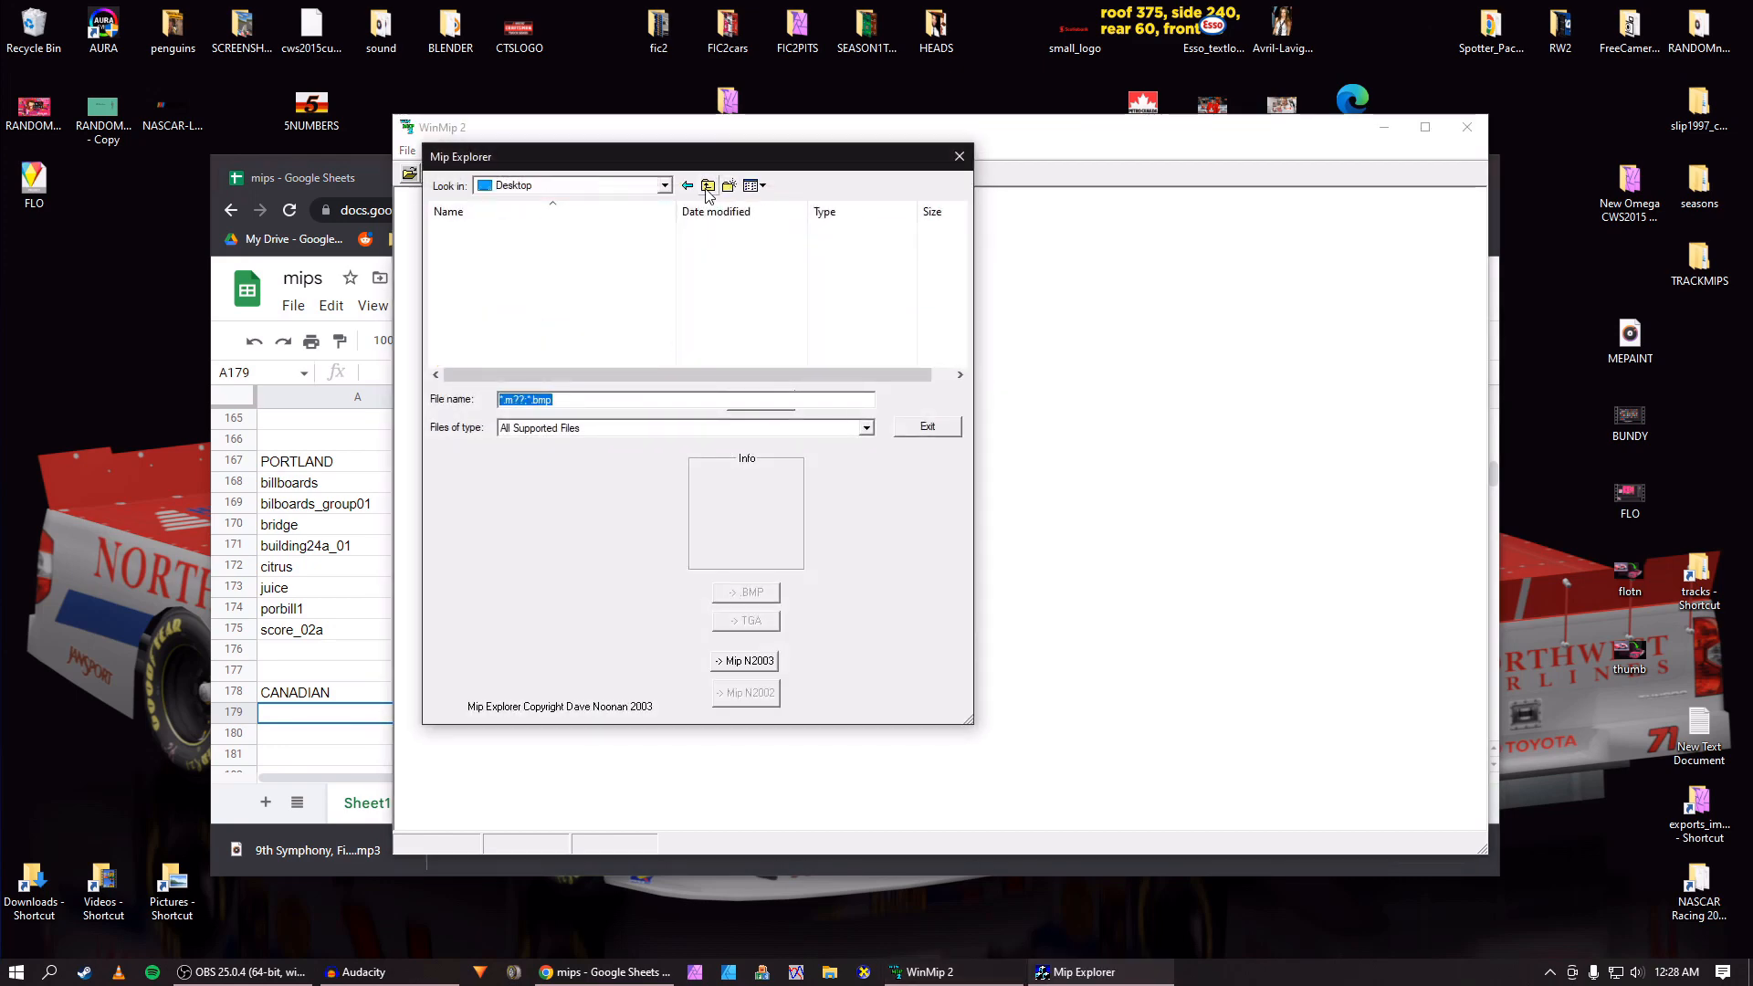
scroll(552, 315, down, 5)
scroll(552, 314, down, 2)
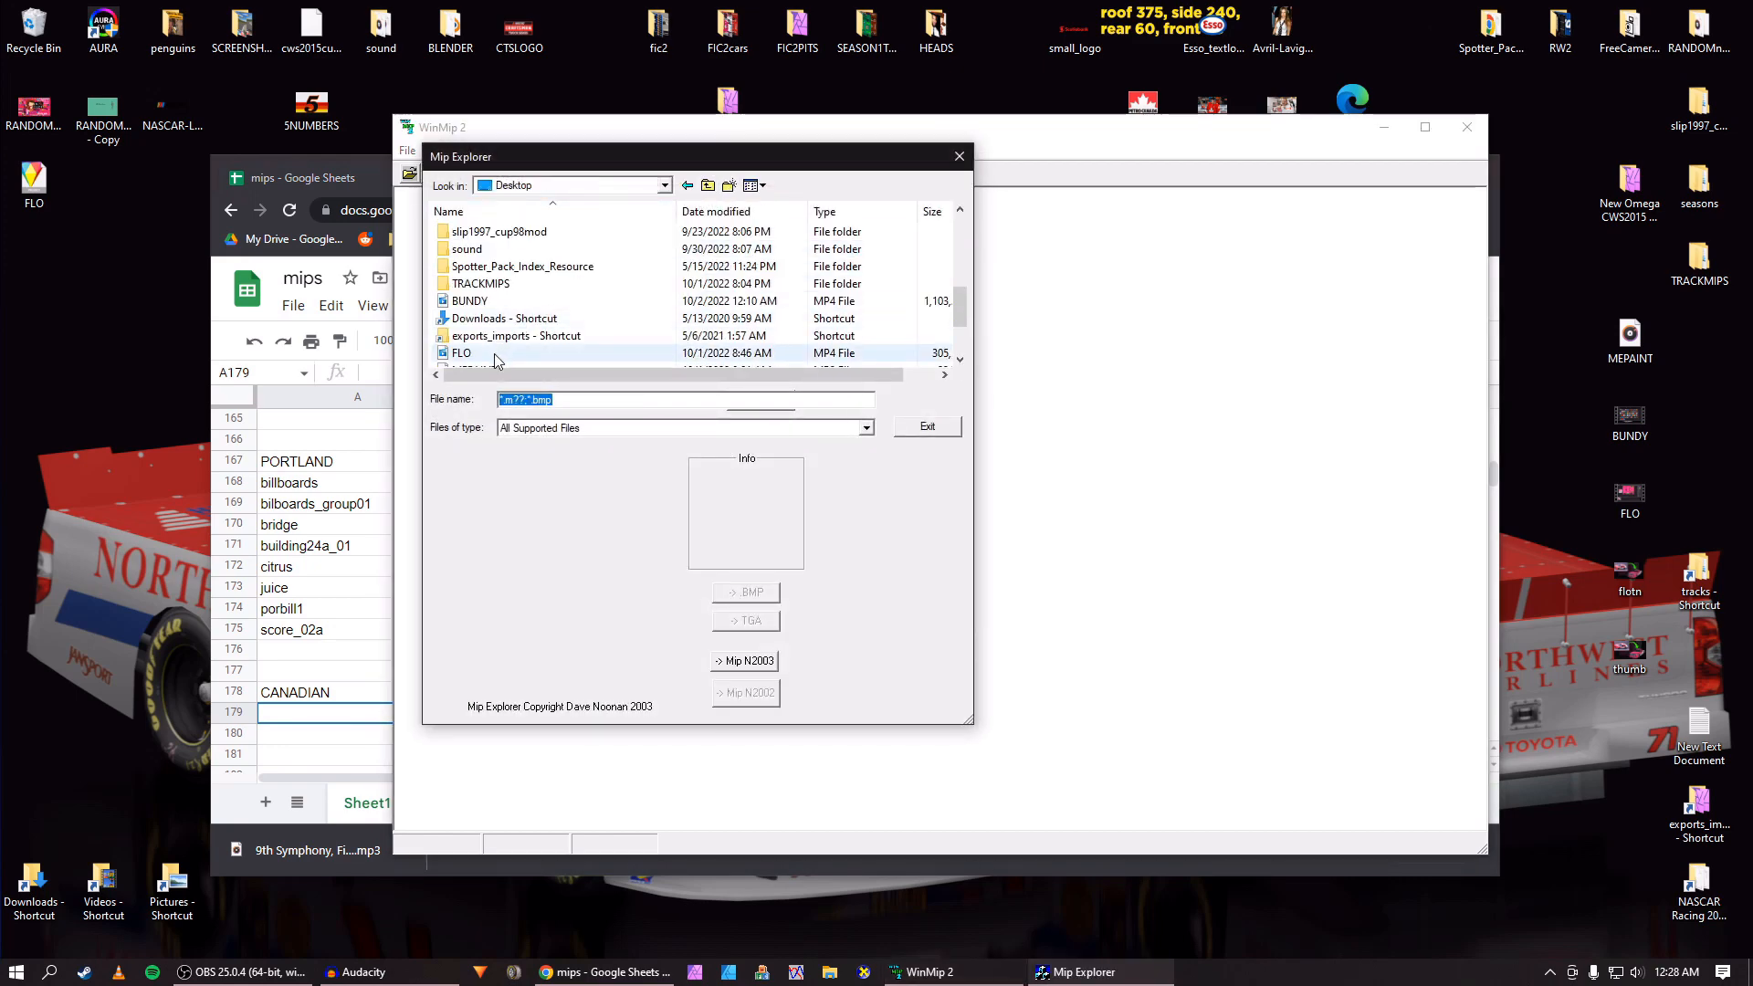
double_click(502, 335)
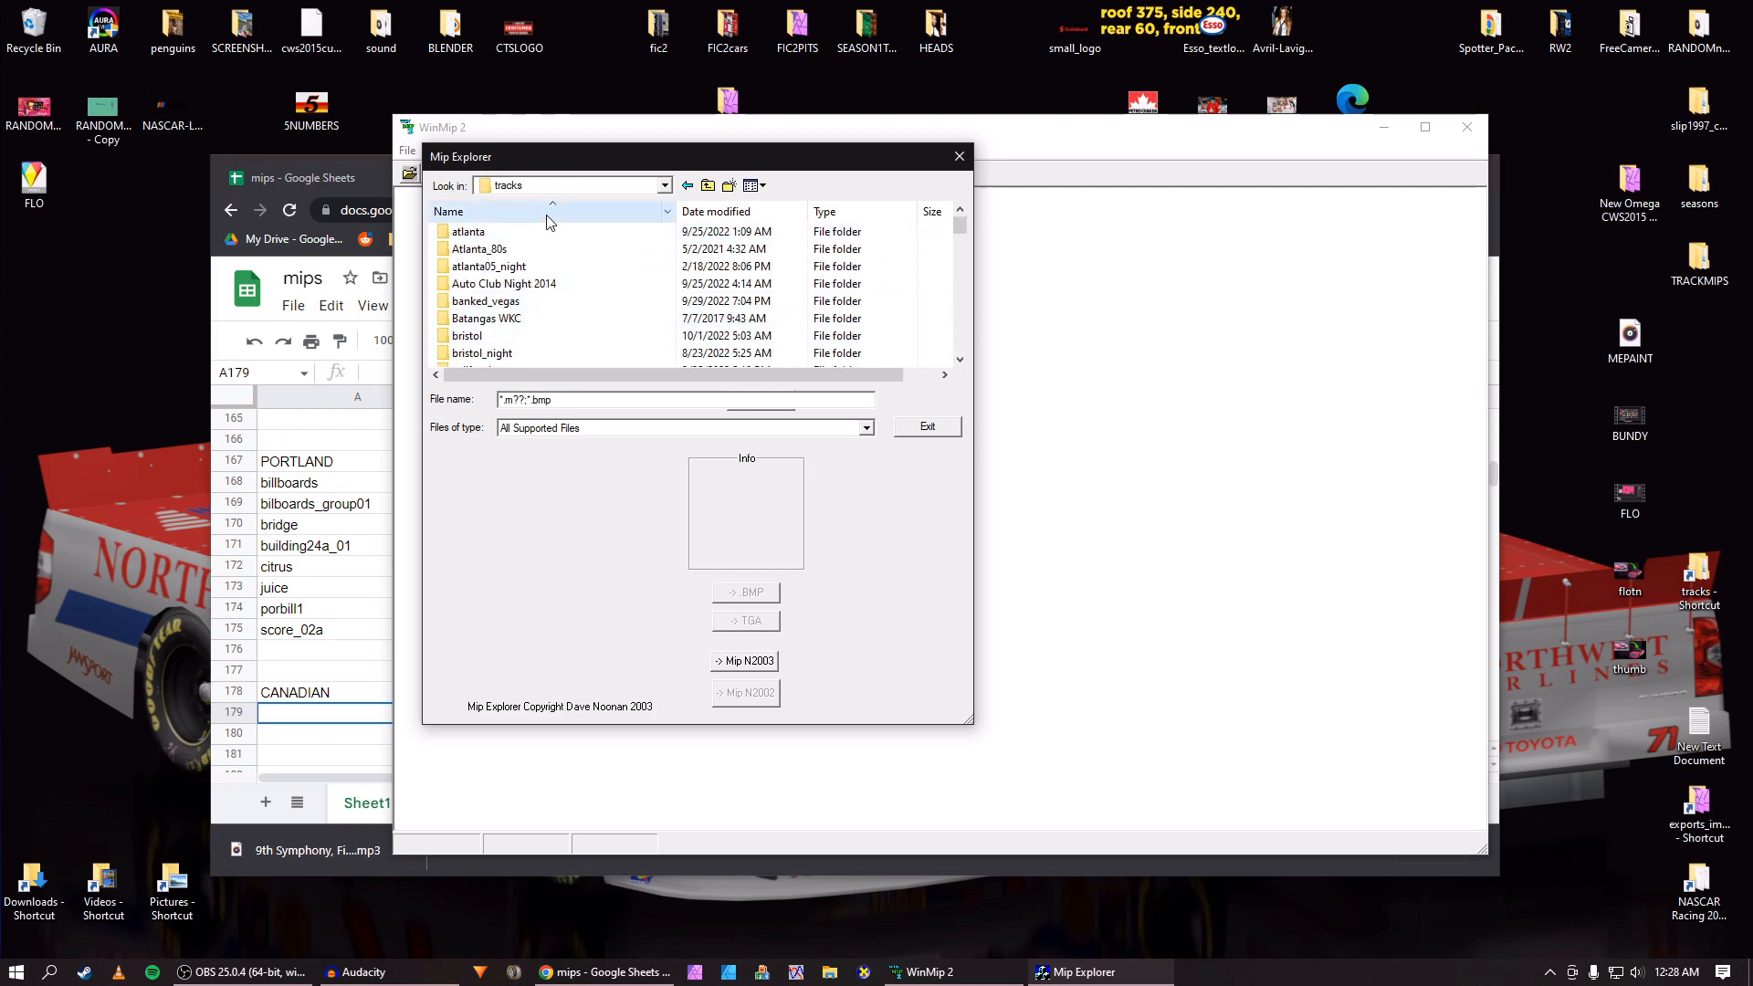
scroll(516, 292, down, 3)
double_click(511, 249)
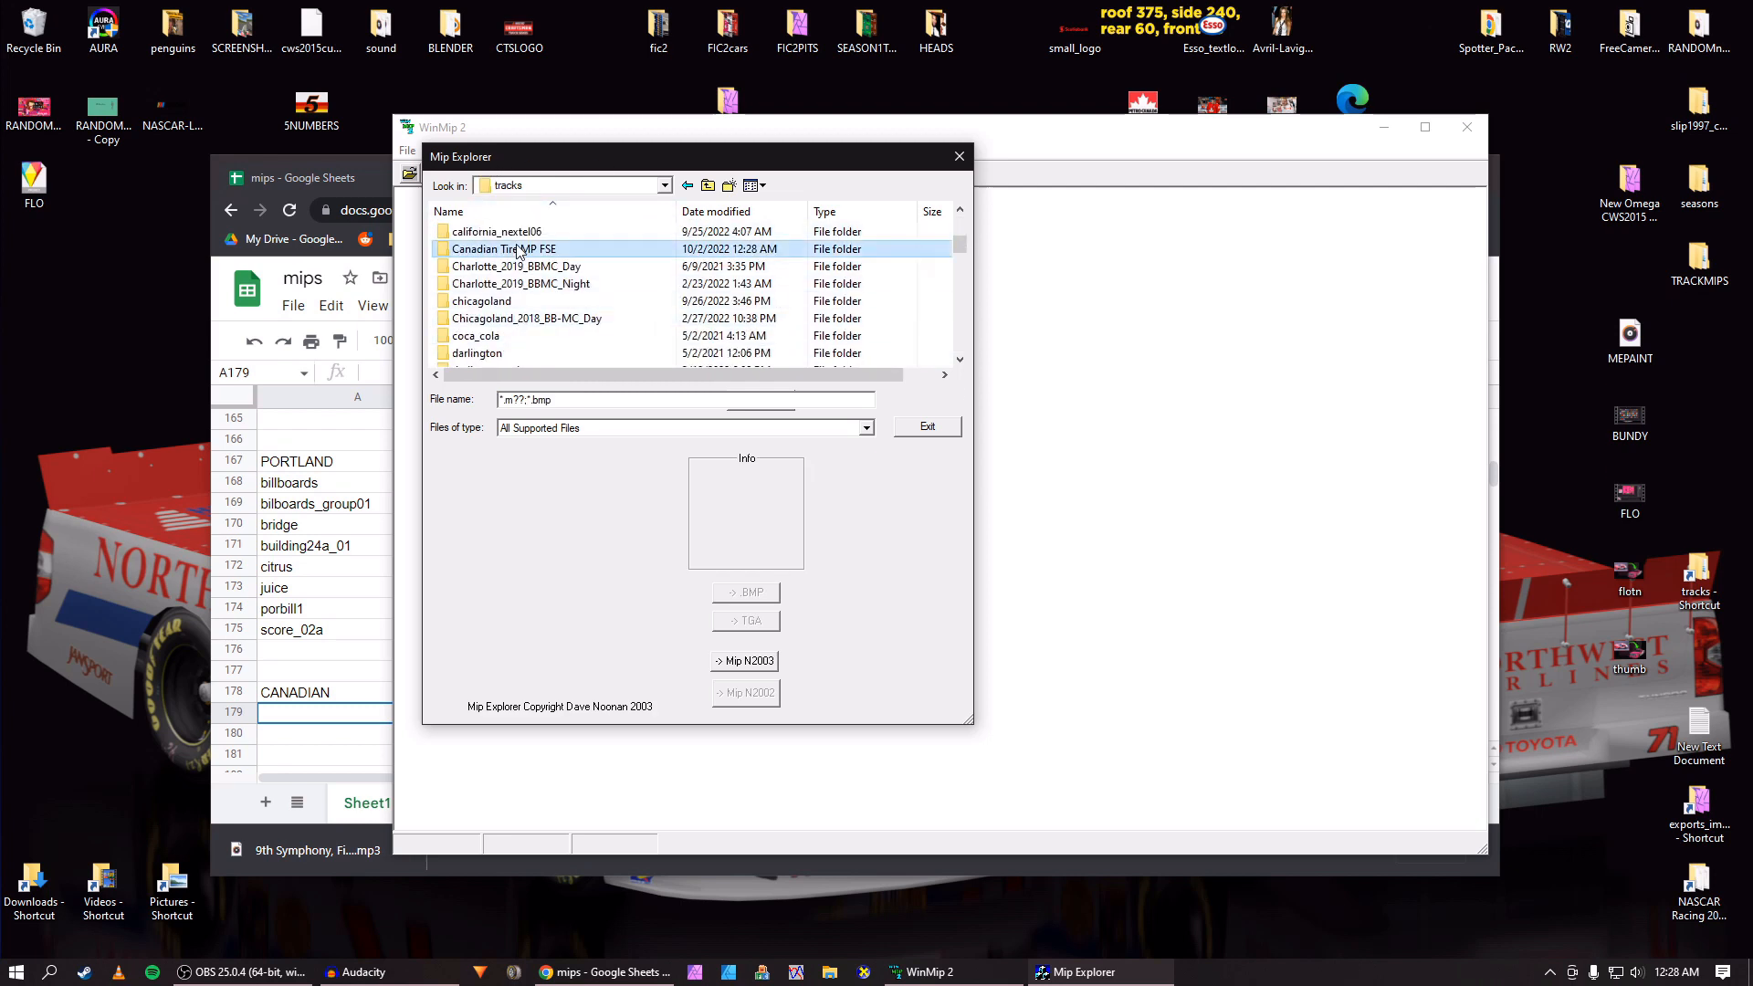
double_click(505, 232)
click(507, 252)
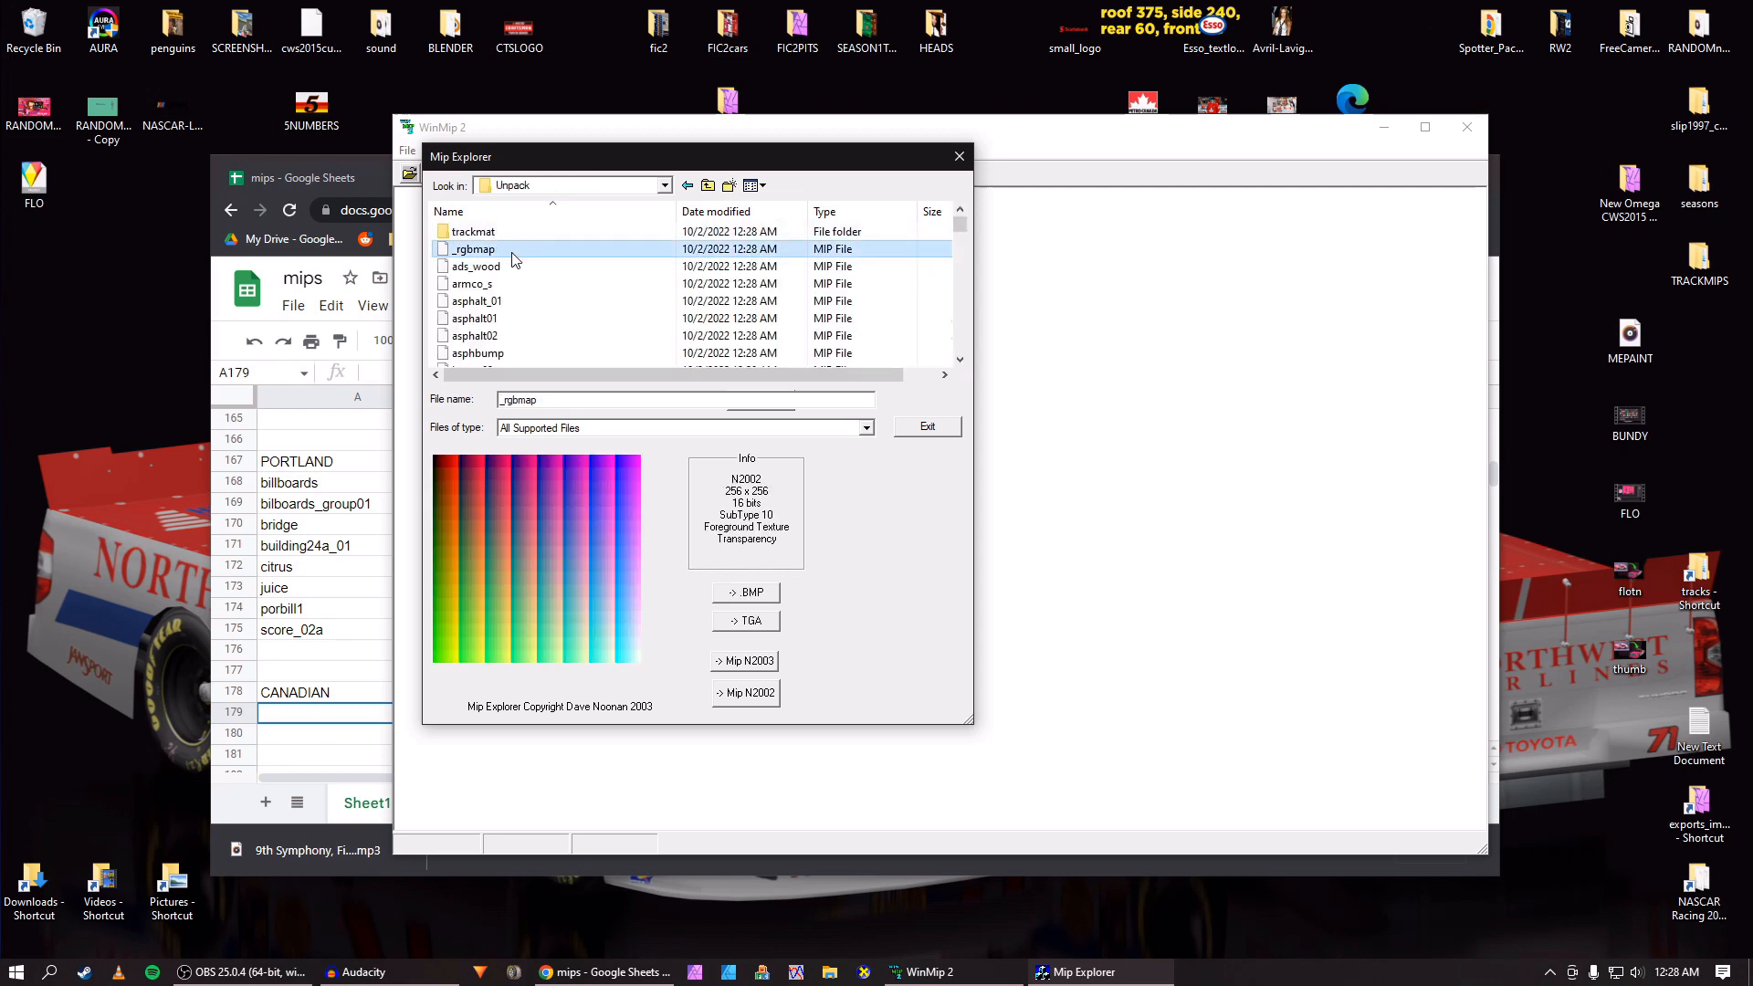
Preview the unpacked track textures one by one from ads_wood through bilboards_group01, looking for ones with billboard or sponsor artwork.
key(Down)
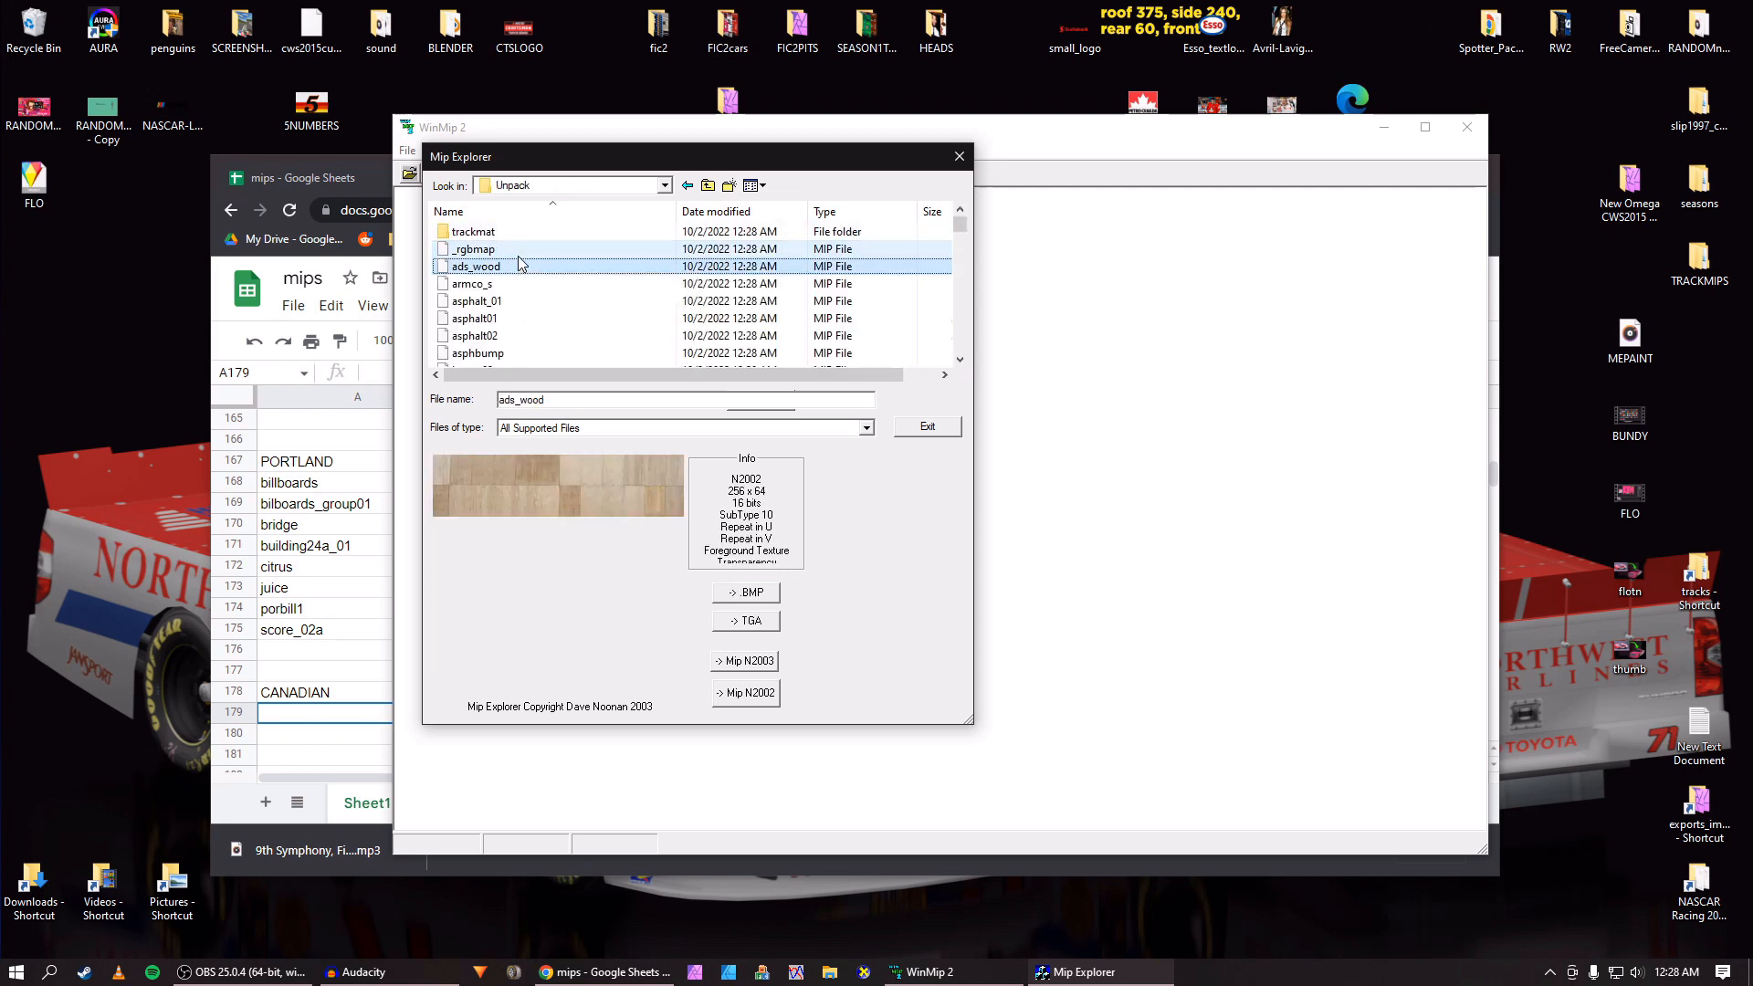
key(Down)
key(Down)
key(Down)
key(Down)
key(Down)
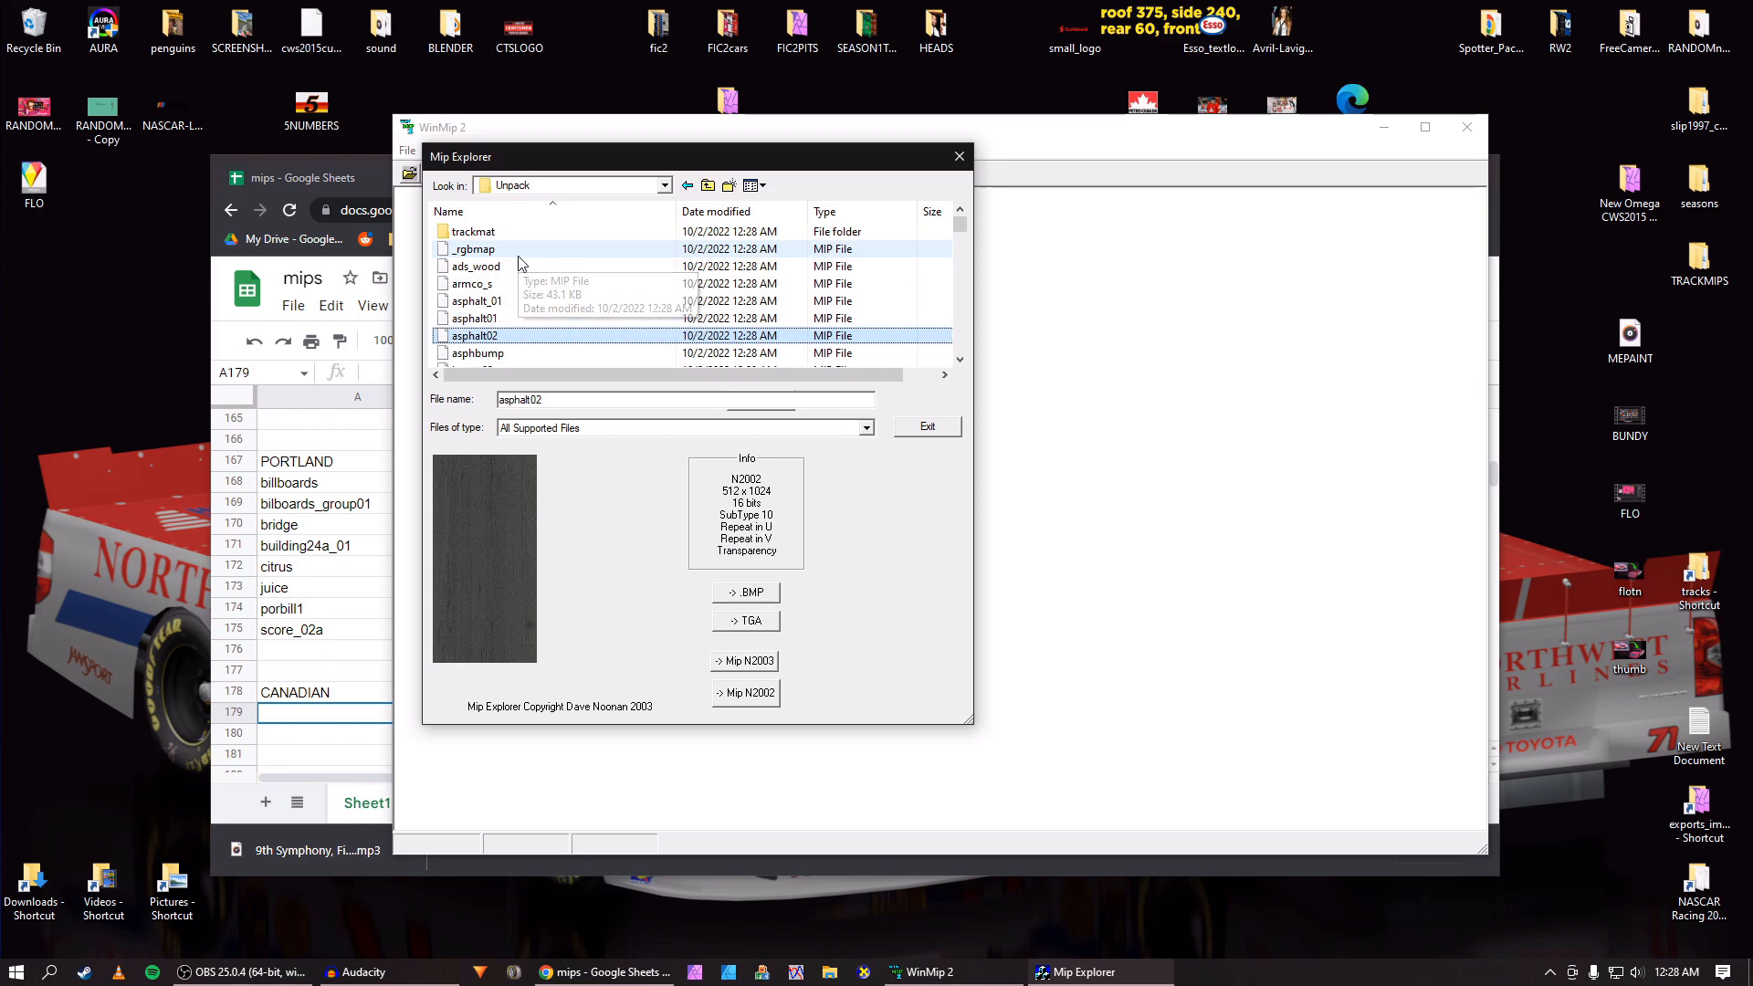
key(Down)
key(Down)
key(Down)
key(Down)
key(Down)
key(Down)
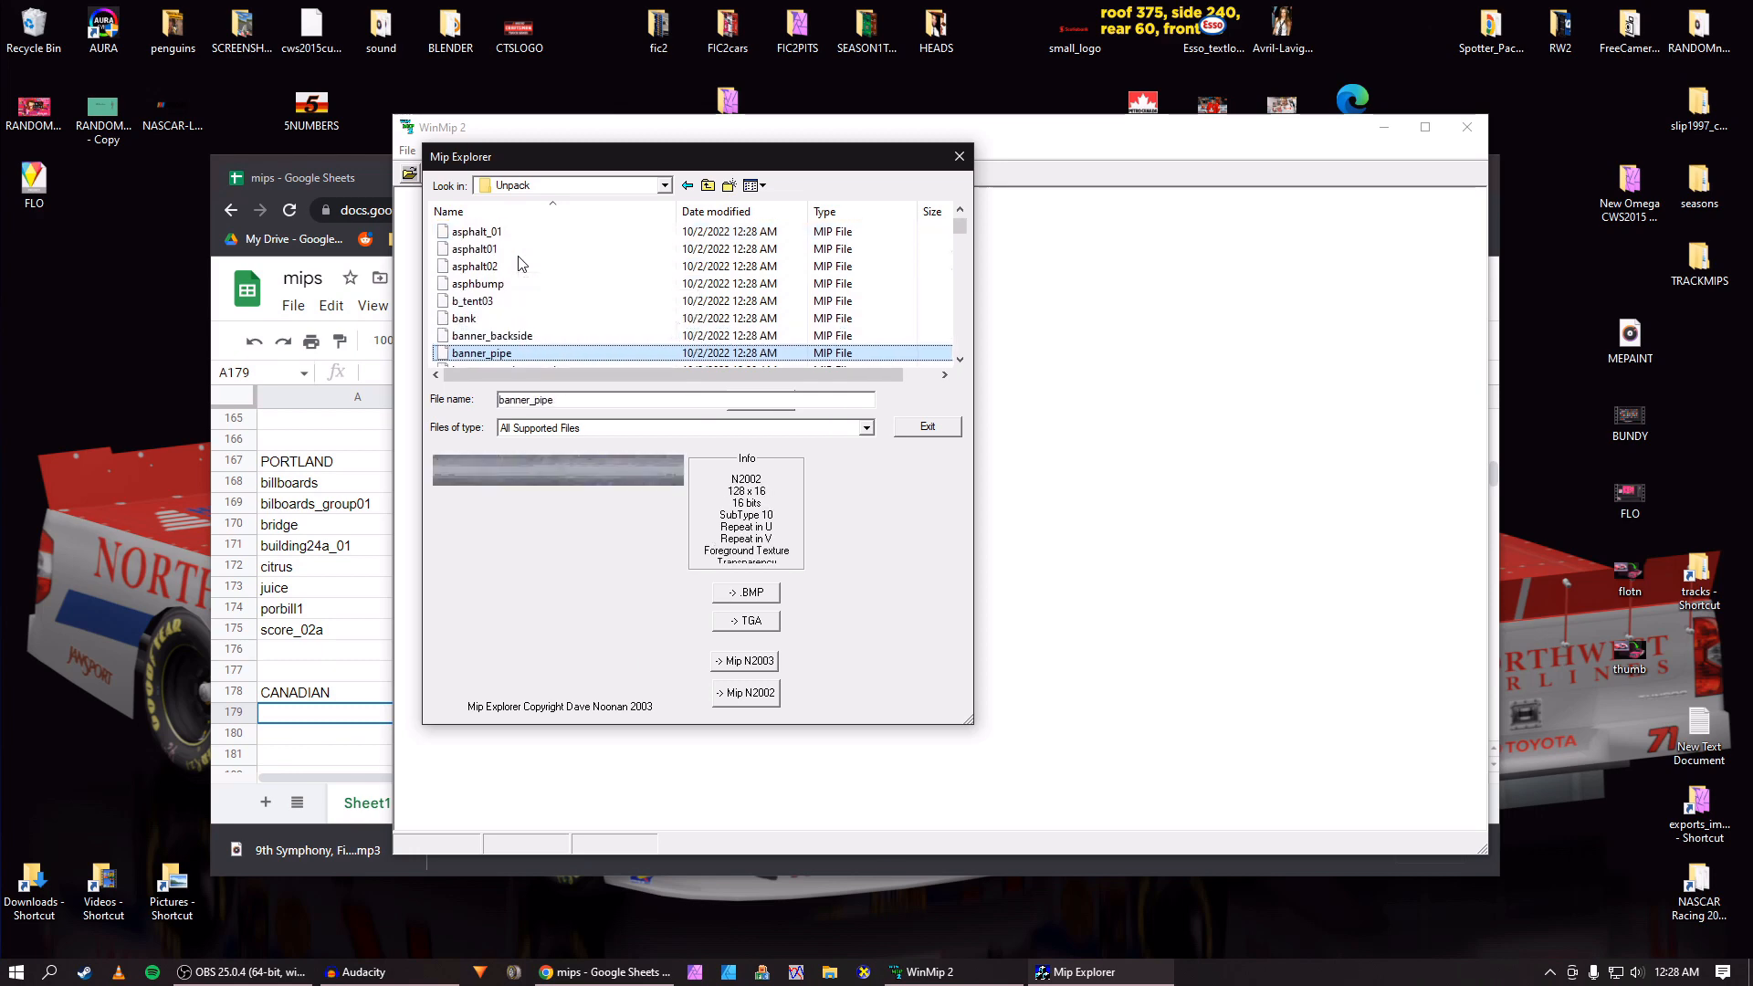
key(Down)
key(Down)
key(Up)
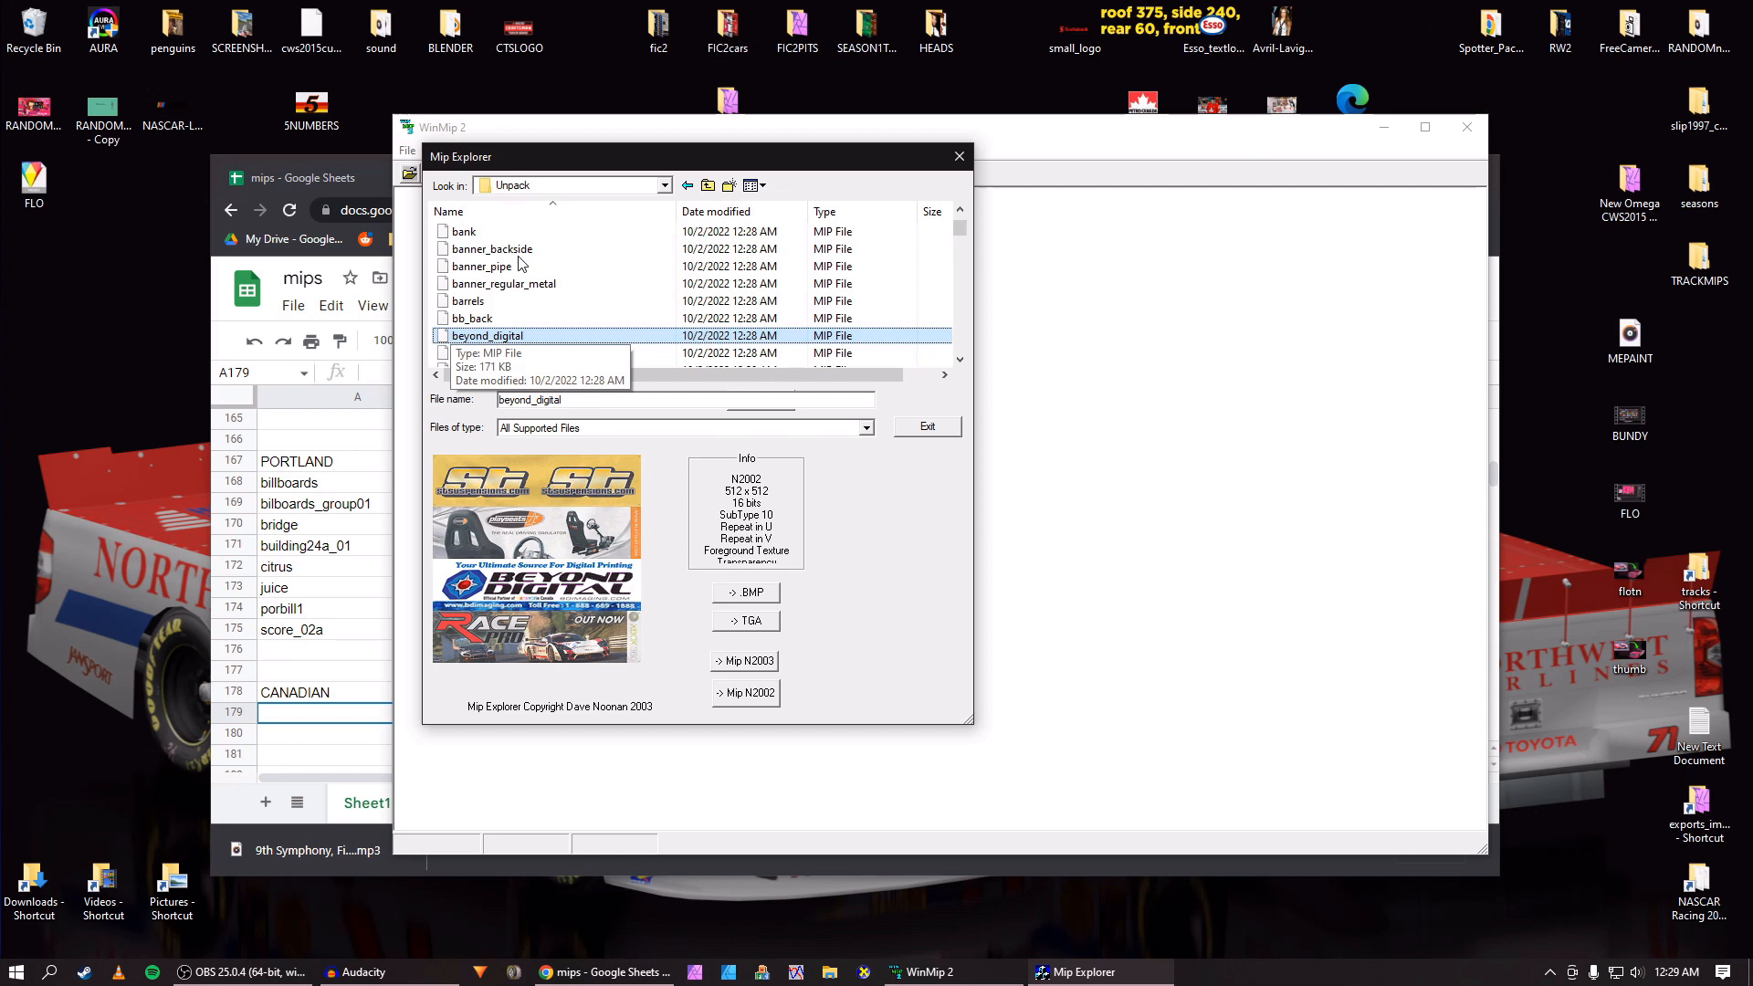
key(Down)
key(Down)
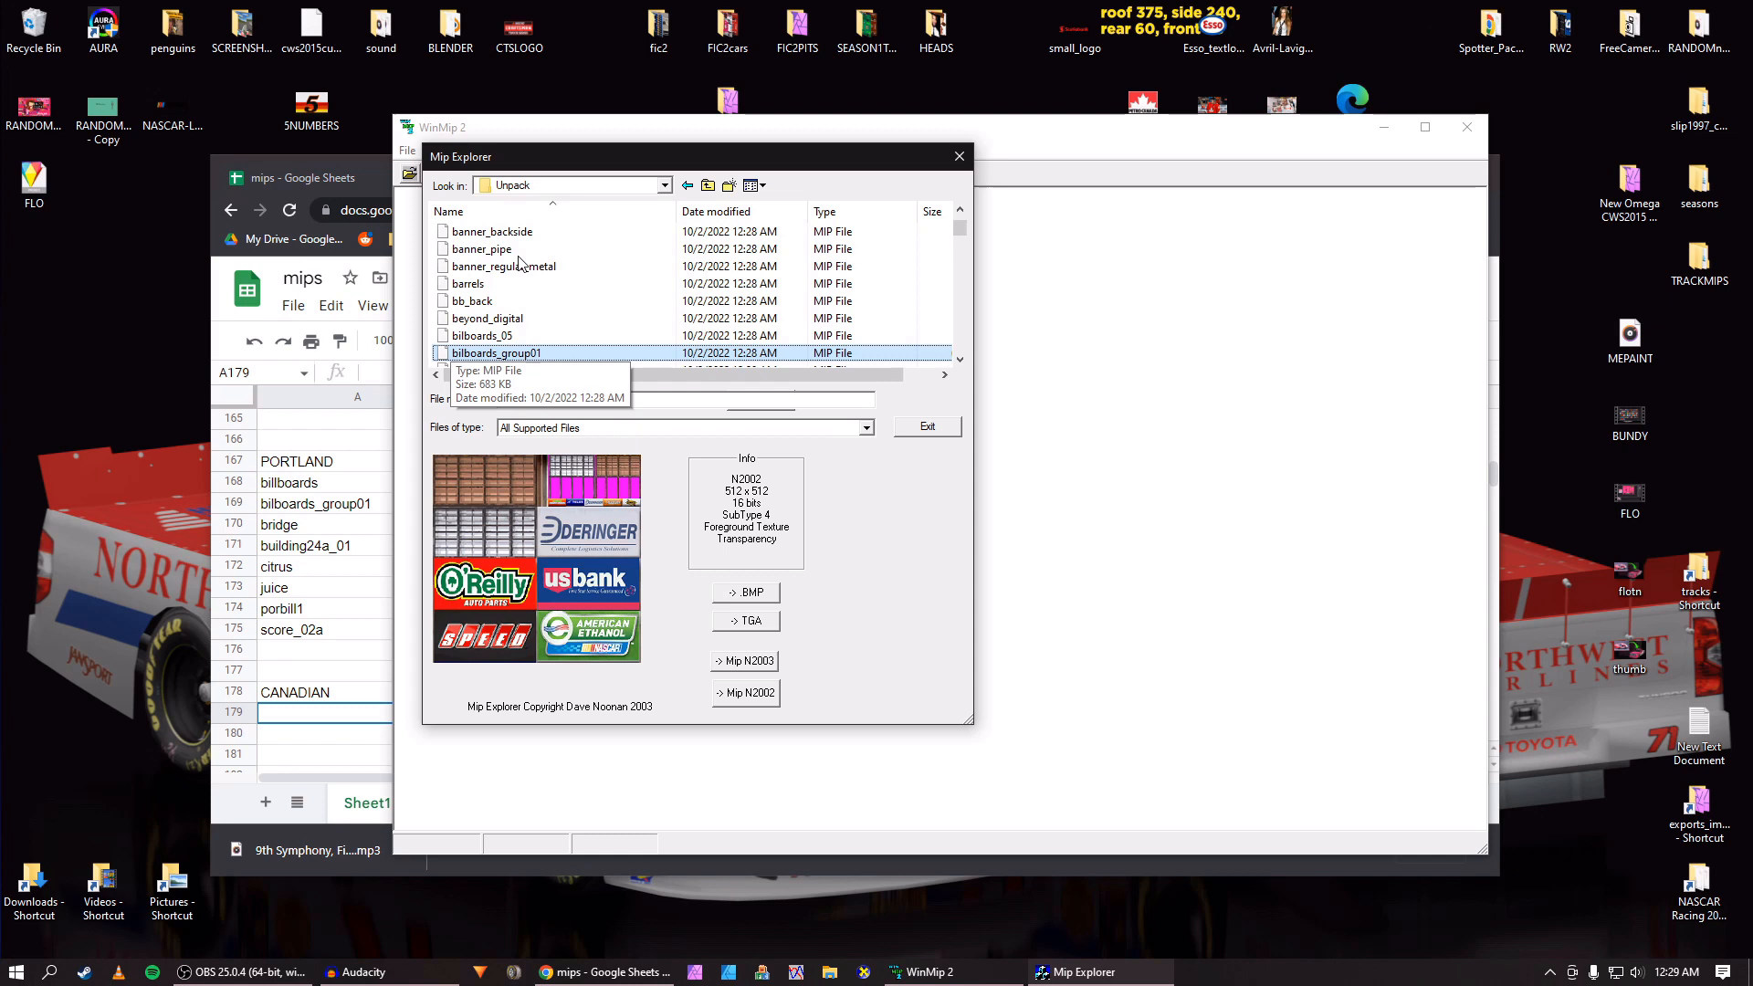
key(Up)
key(Down)
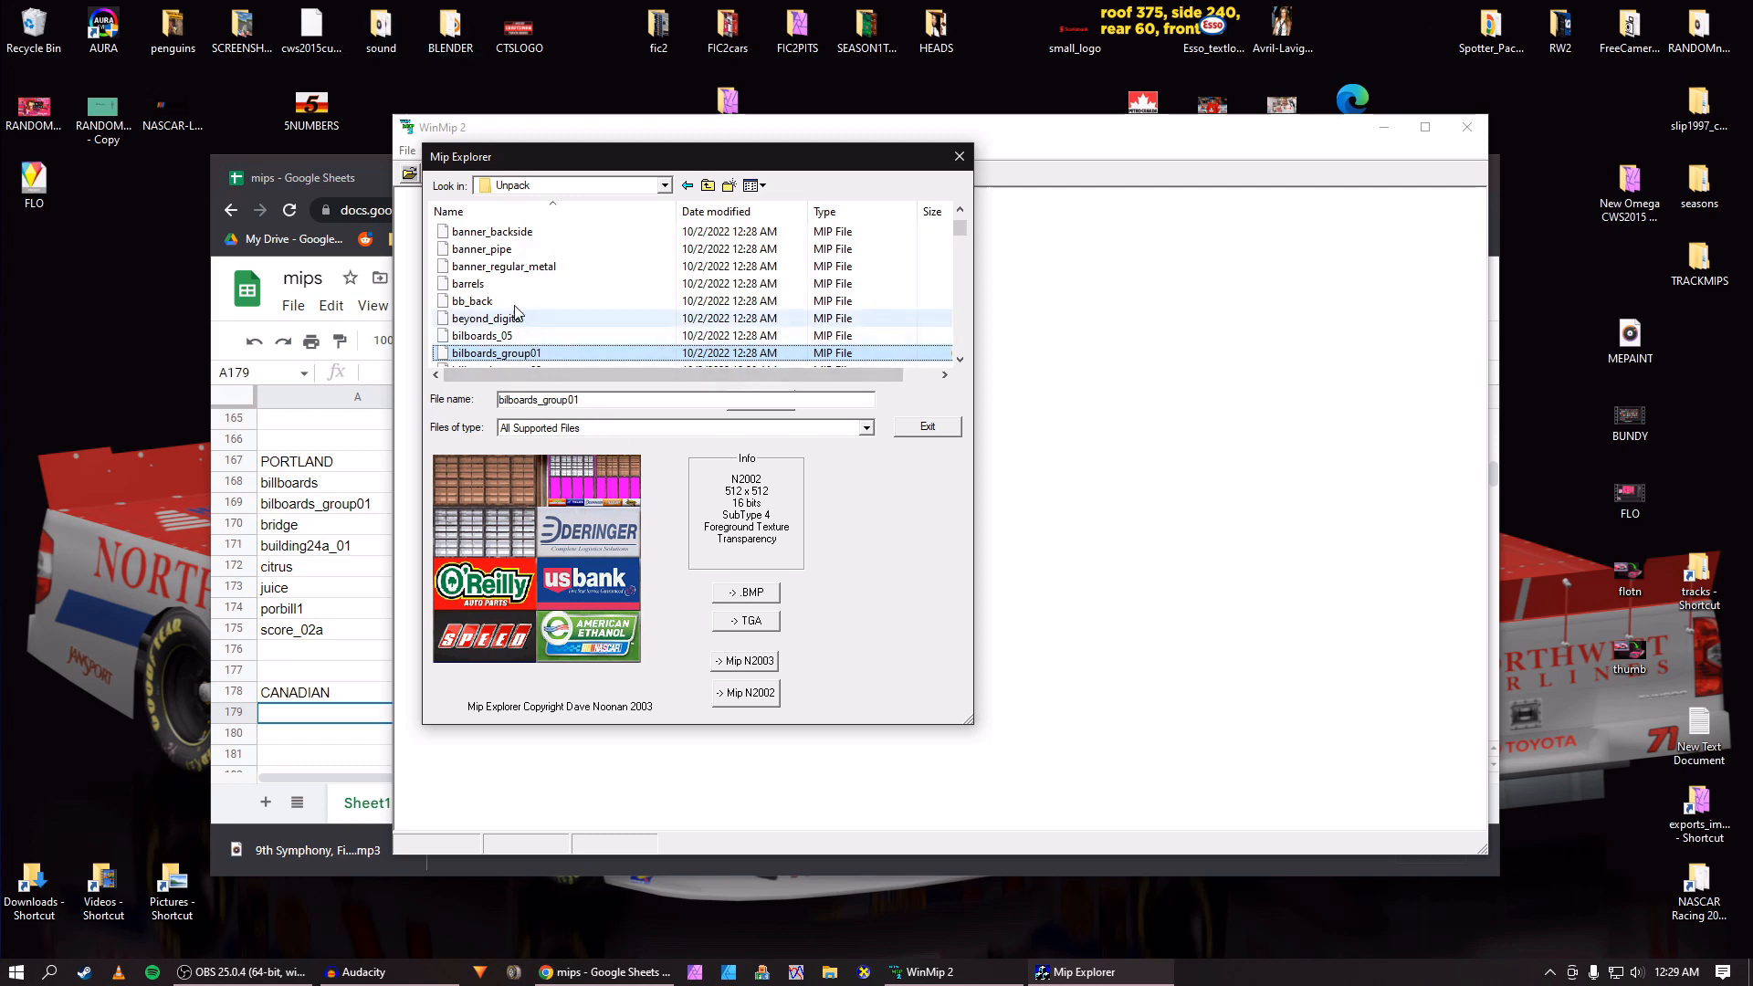
Check the textures after banner_pipe again and copy the name bilboards_05 into cell A179 under the CANADIAN heading.
click(493, 266)
click(479, 283)
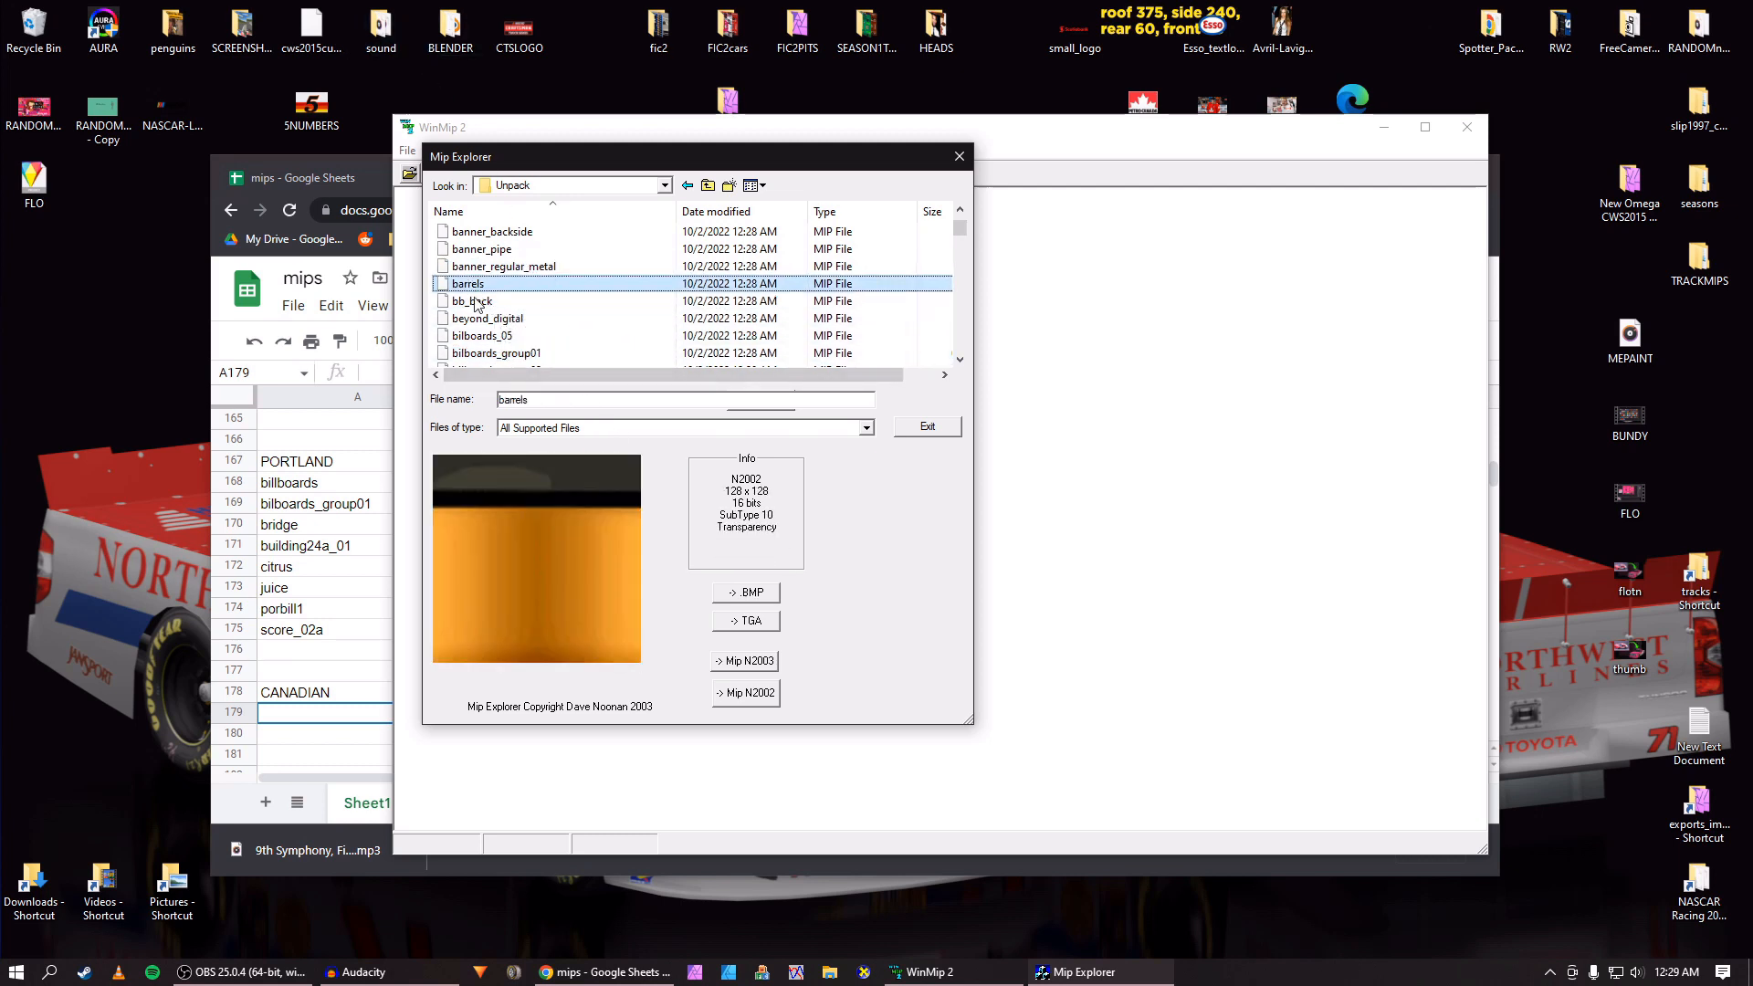
click(474, 319)
click(477, 335)
key(Tab)
key(ctrl+c)
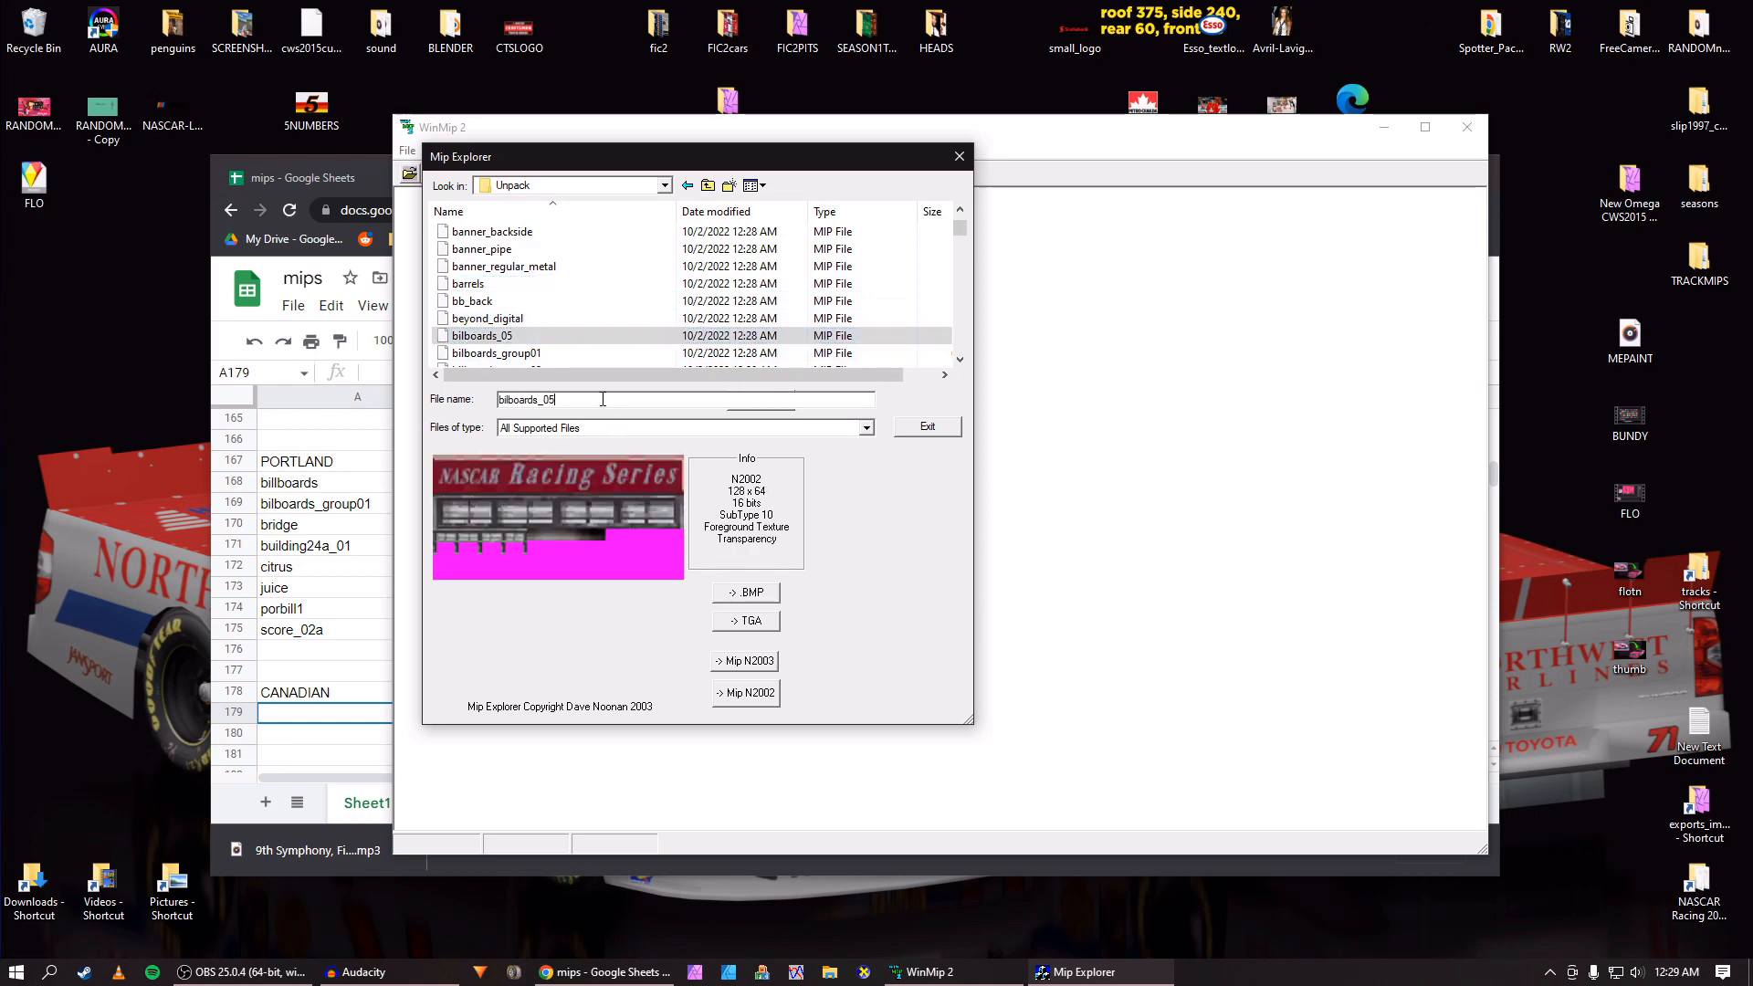
click(336, 721)
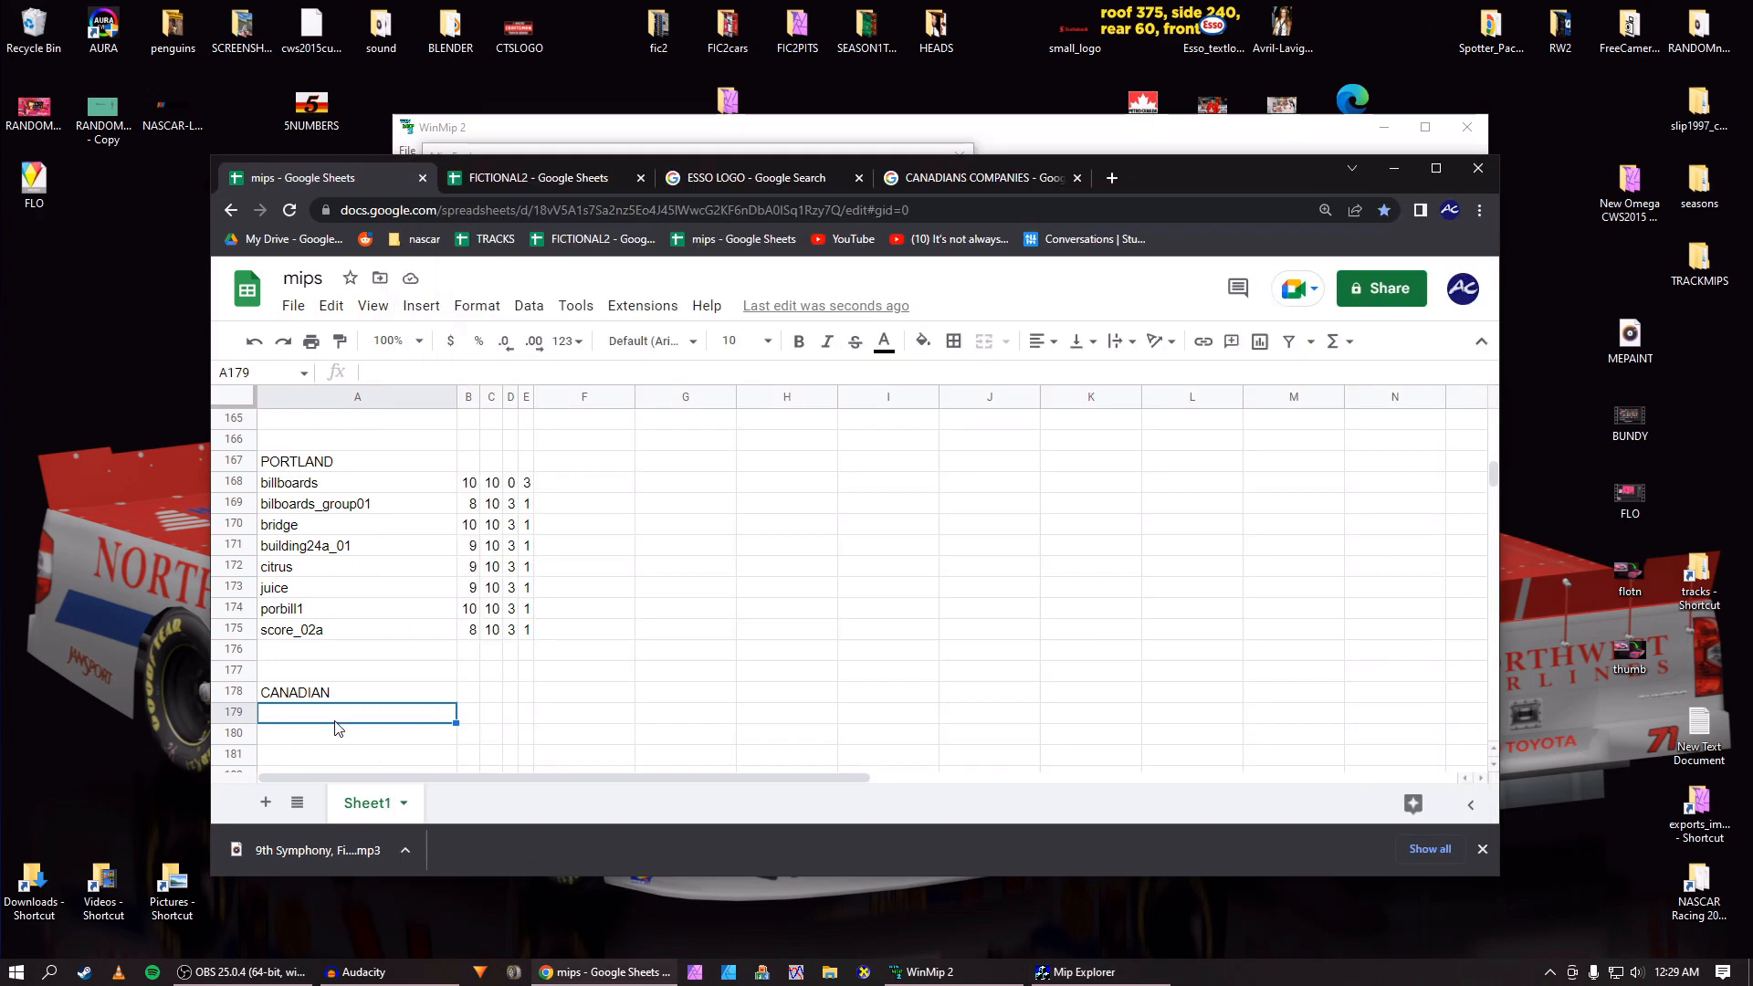
key(ctrl+v)
key(Return)
Copy the texture name bilboards_group01 from Mip Explorer into cell A180 of the mips spreadsheet.
click(496, 352)
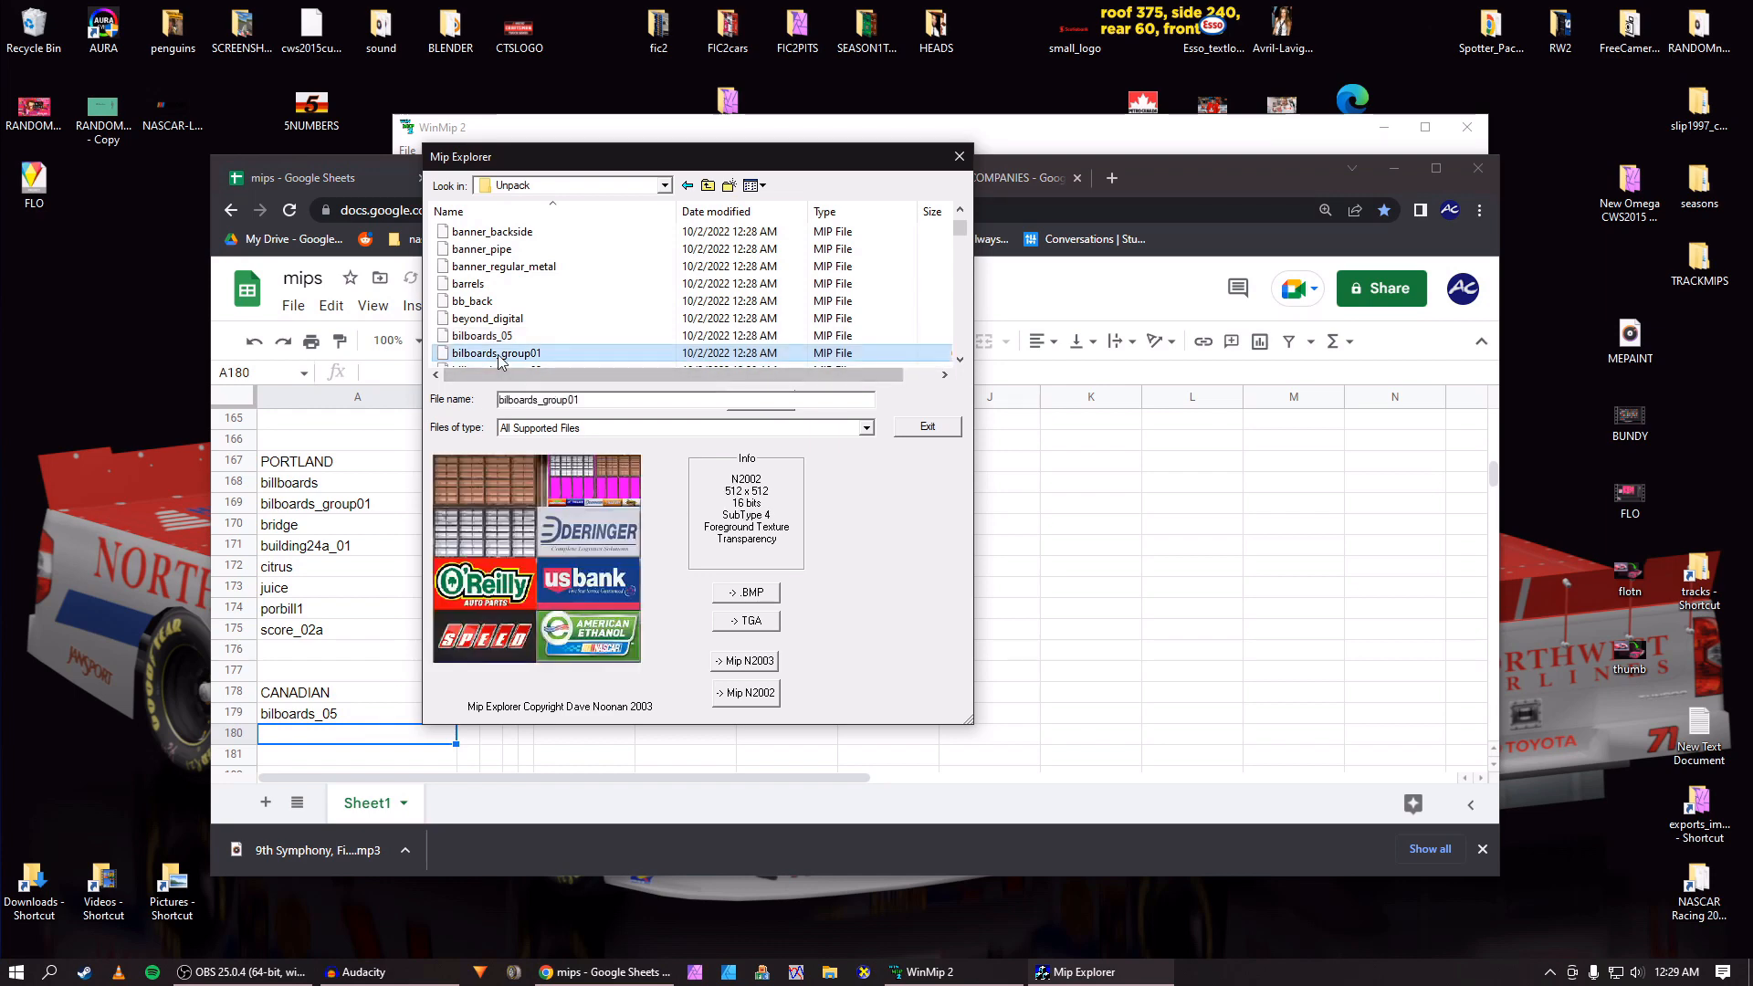
key(Tab)
key(ctrl+c)
click(341, 744)
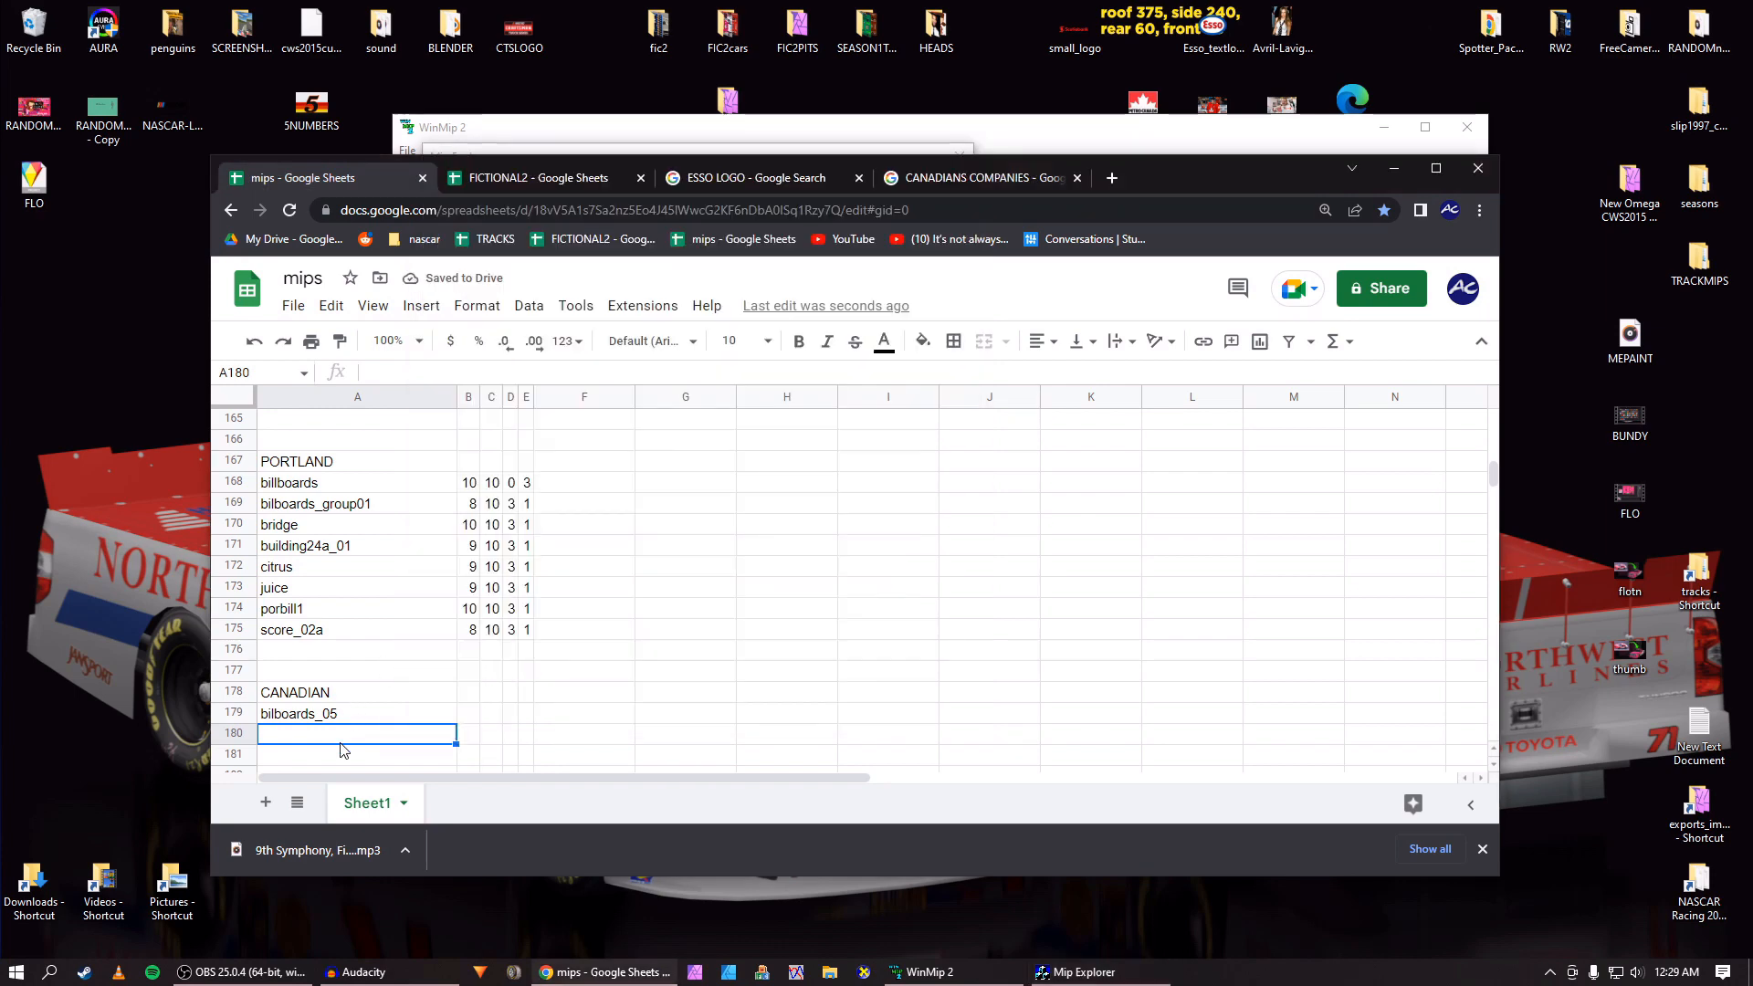
key(ctrl+v)
key(Return)
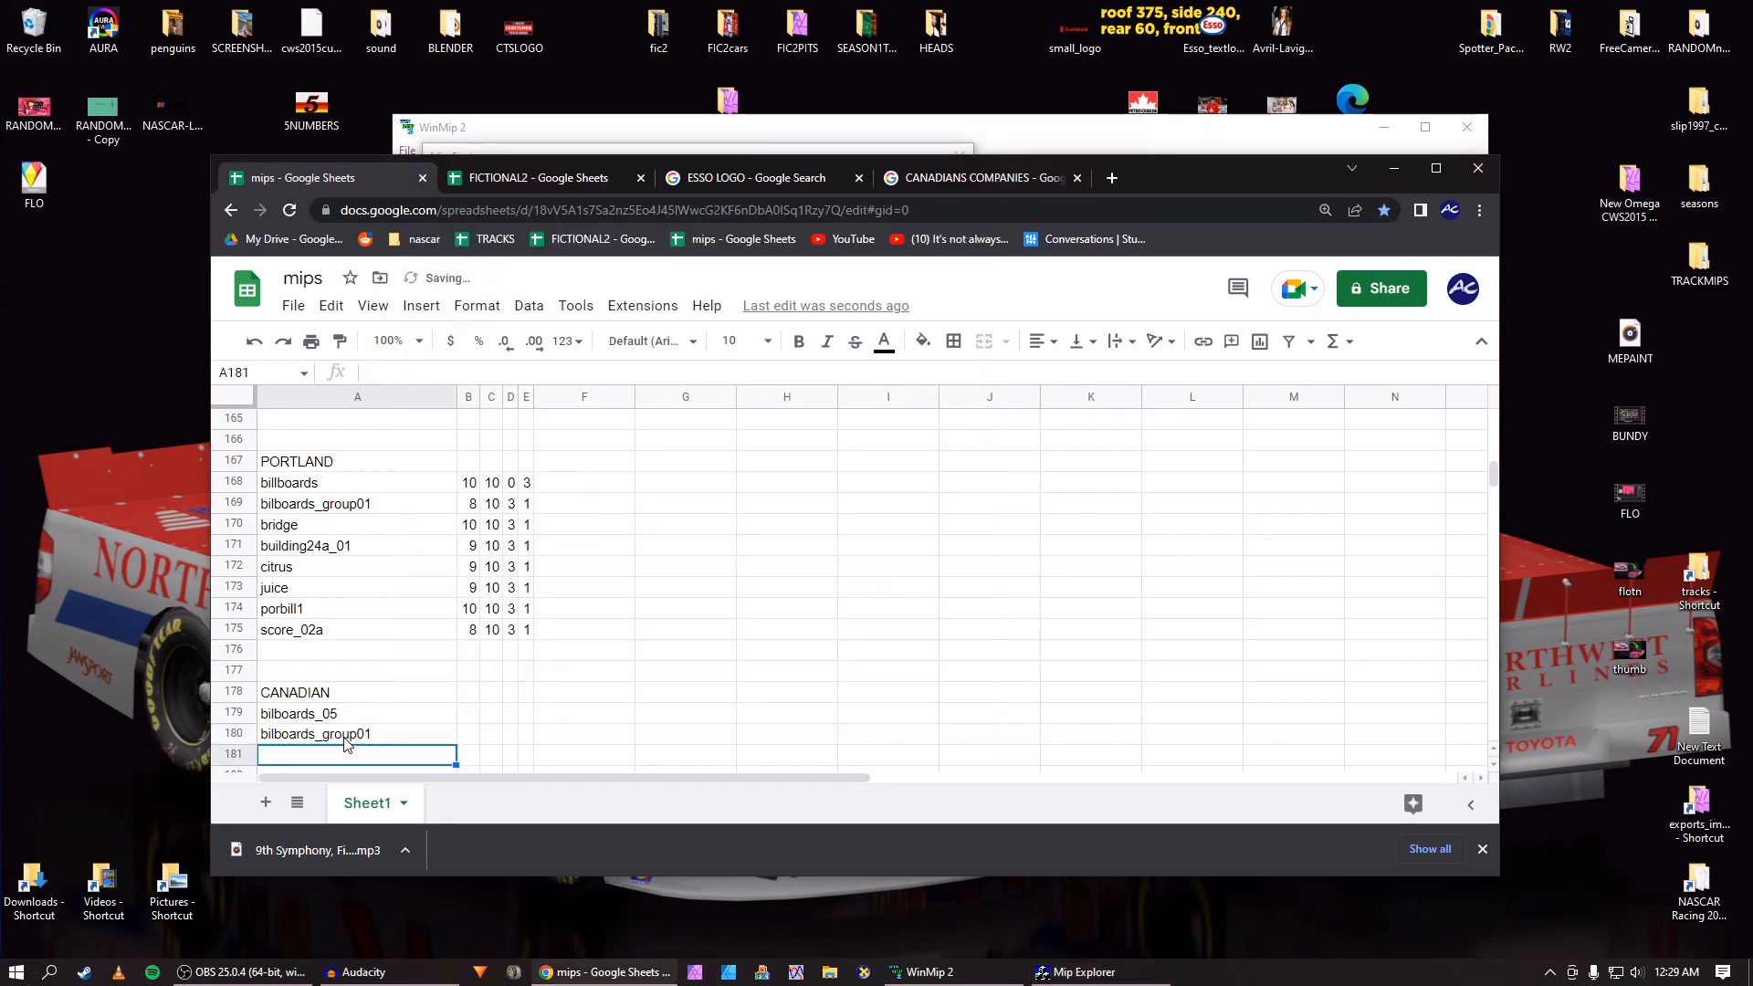
Preview the bilboards_group02 texture in Mip Explorer and copy its name into cell A181 of the spreadsheet.
key(alt+Tab)
click(537, 320)
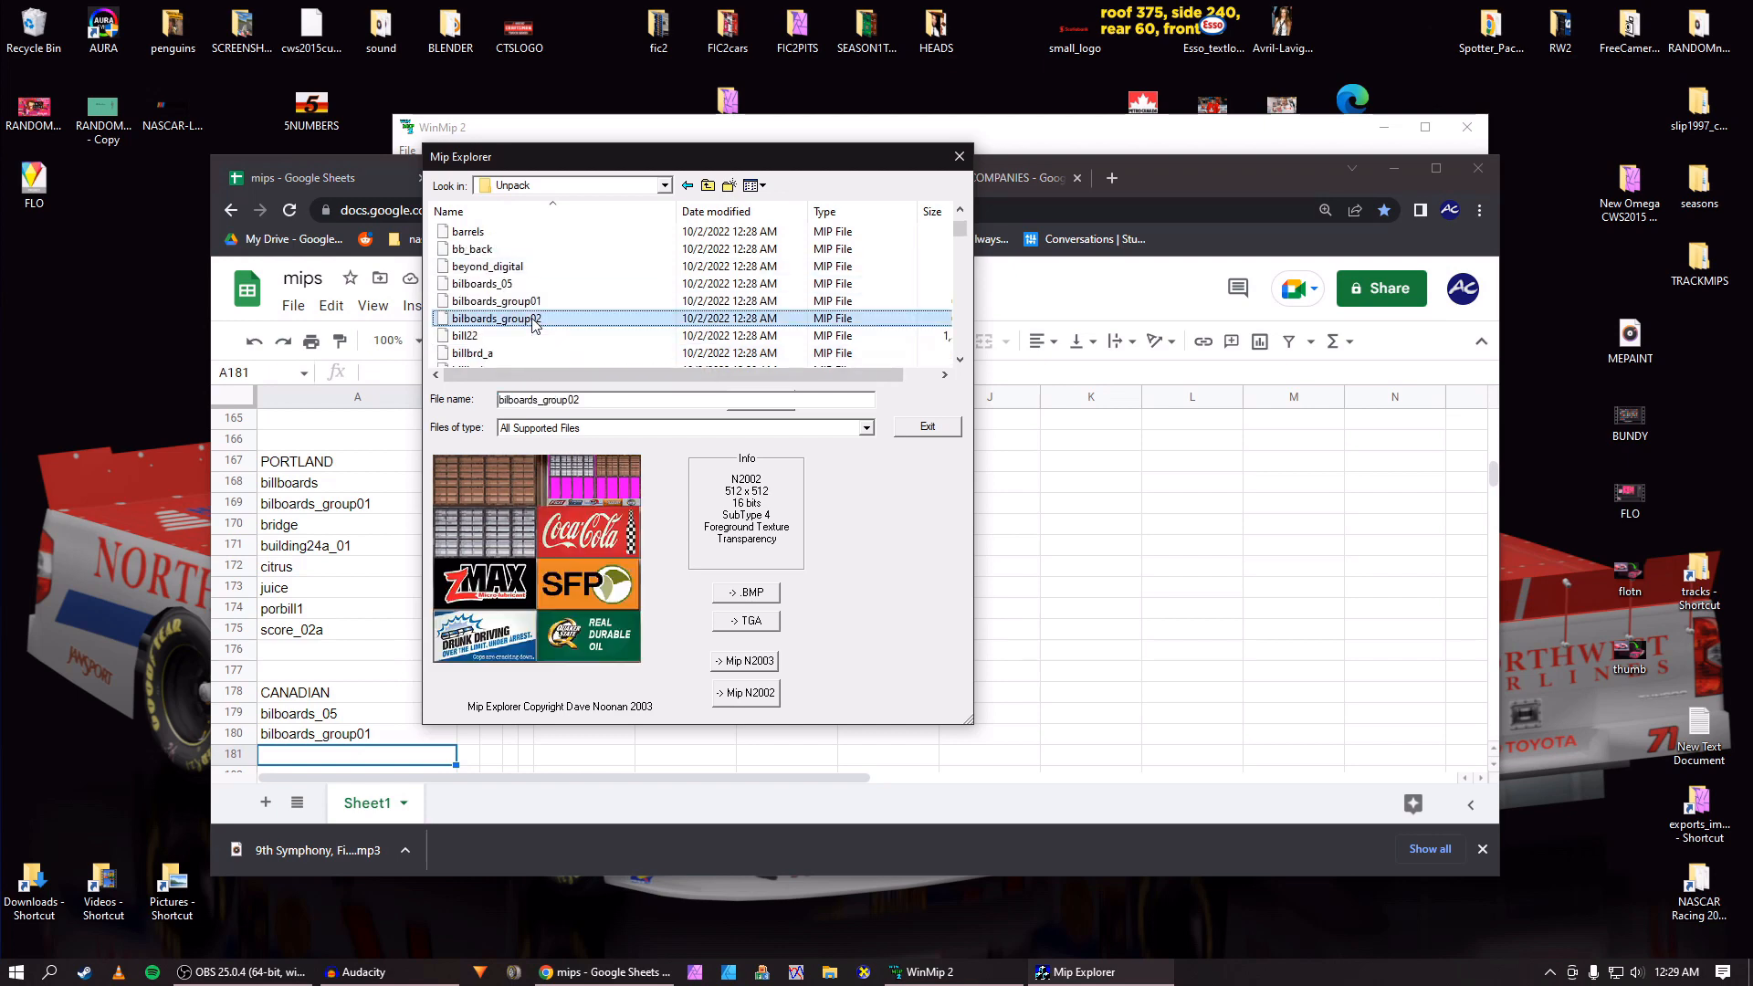
double_click(574, 402)
key(ctrl+c)
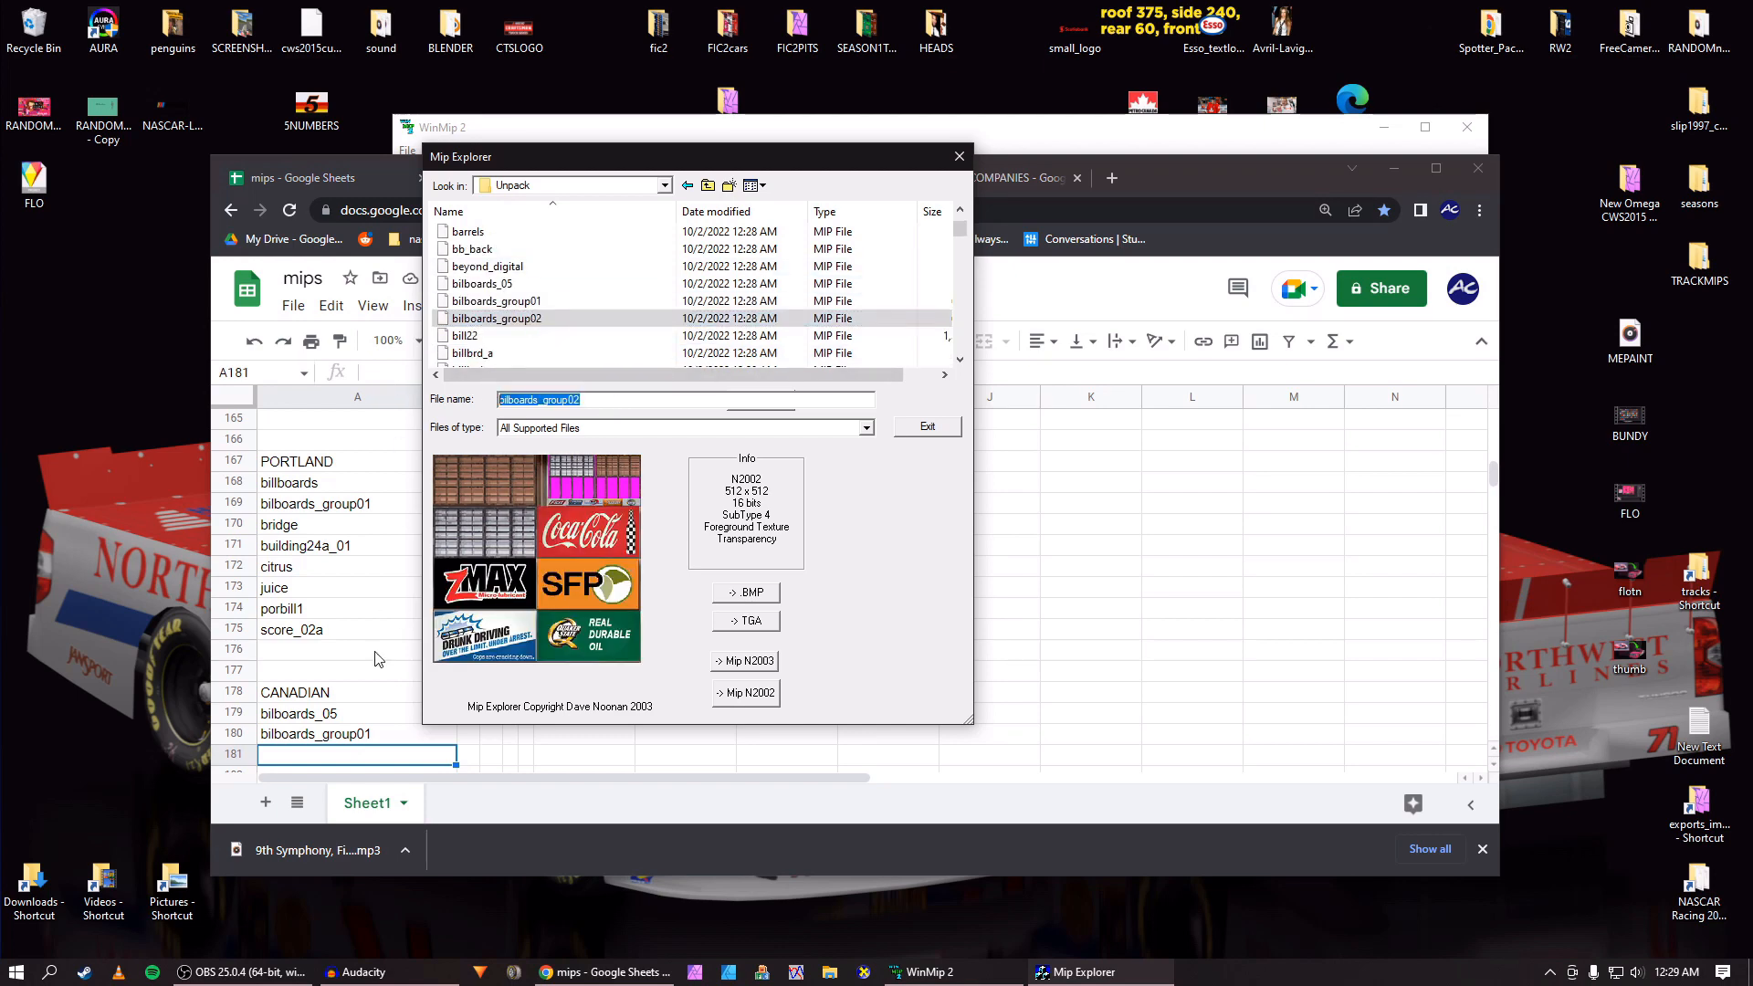
click(331, 758)
key(ctrl+v)
key(Return)
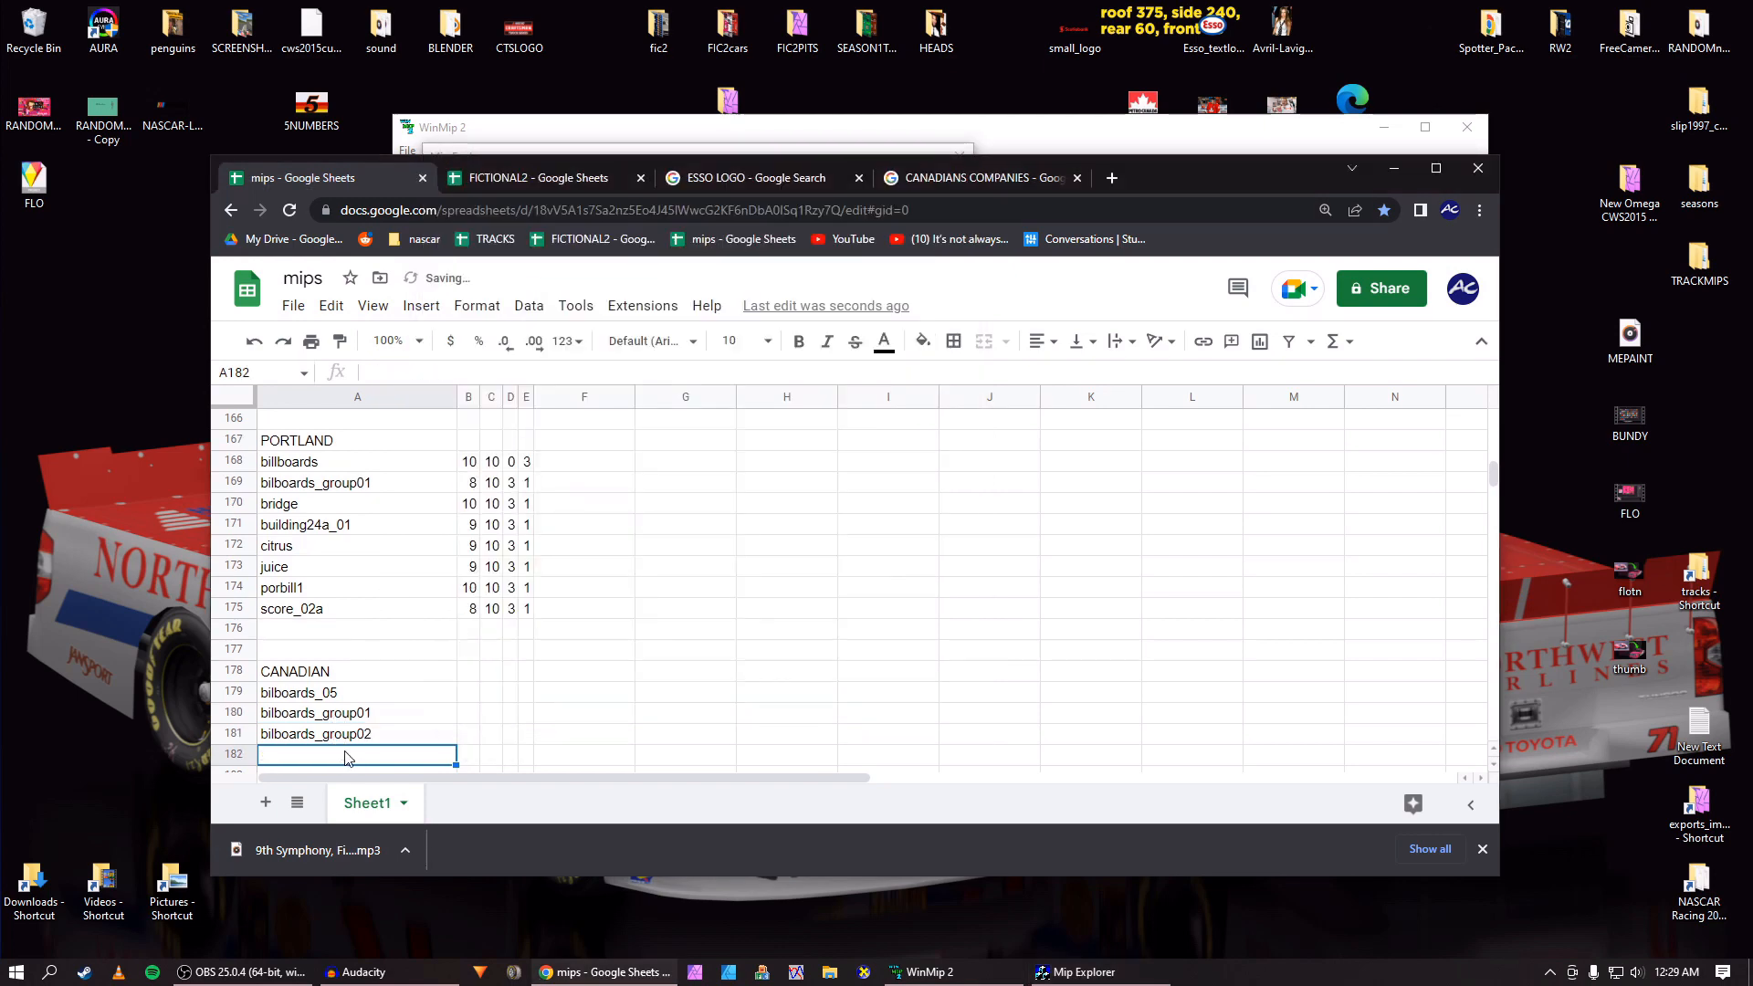
Return to Mip Explorer and preview the textures from bill22 through bridg_sign_ctm_p for sponsor artwork.
key(alt+Tab)
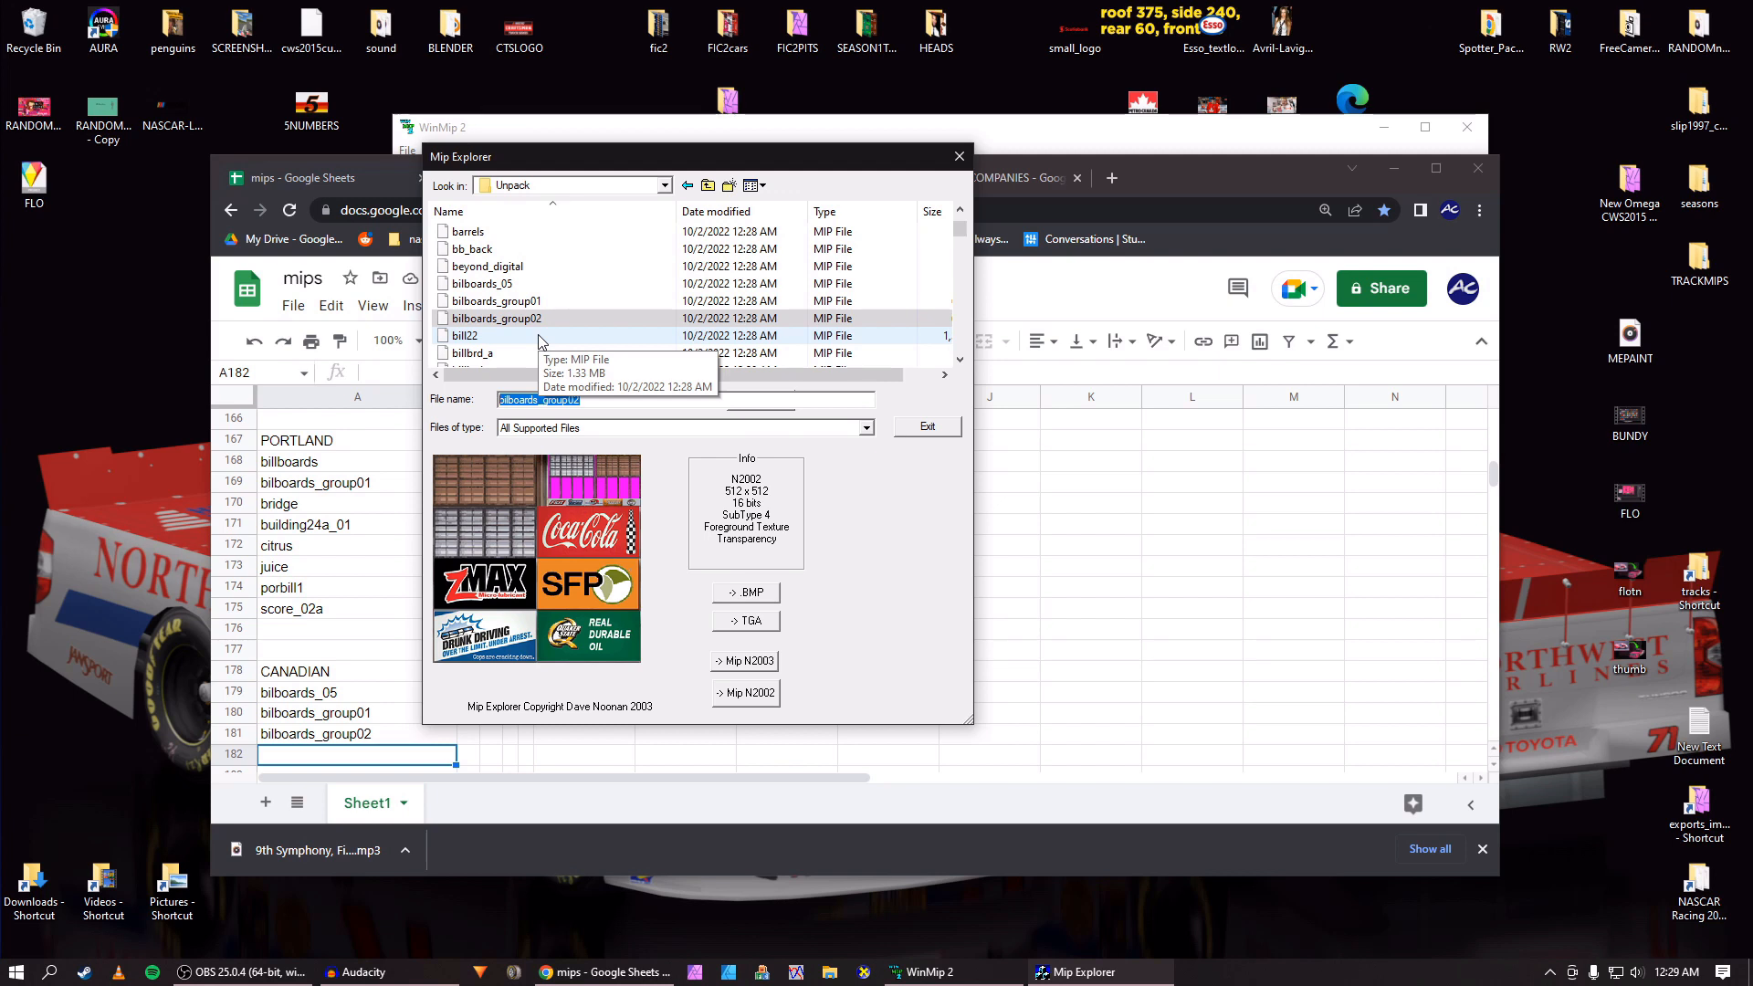
click(539, 338)
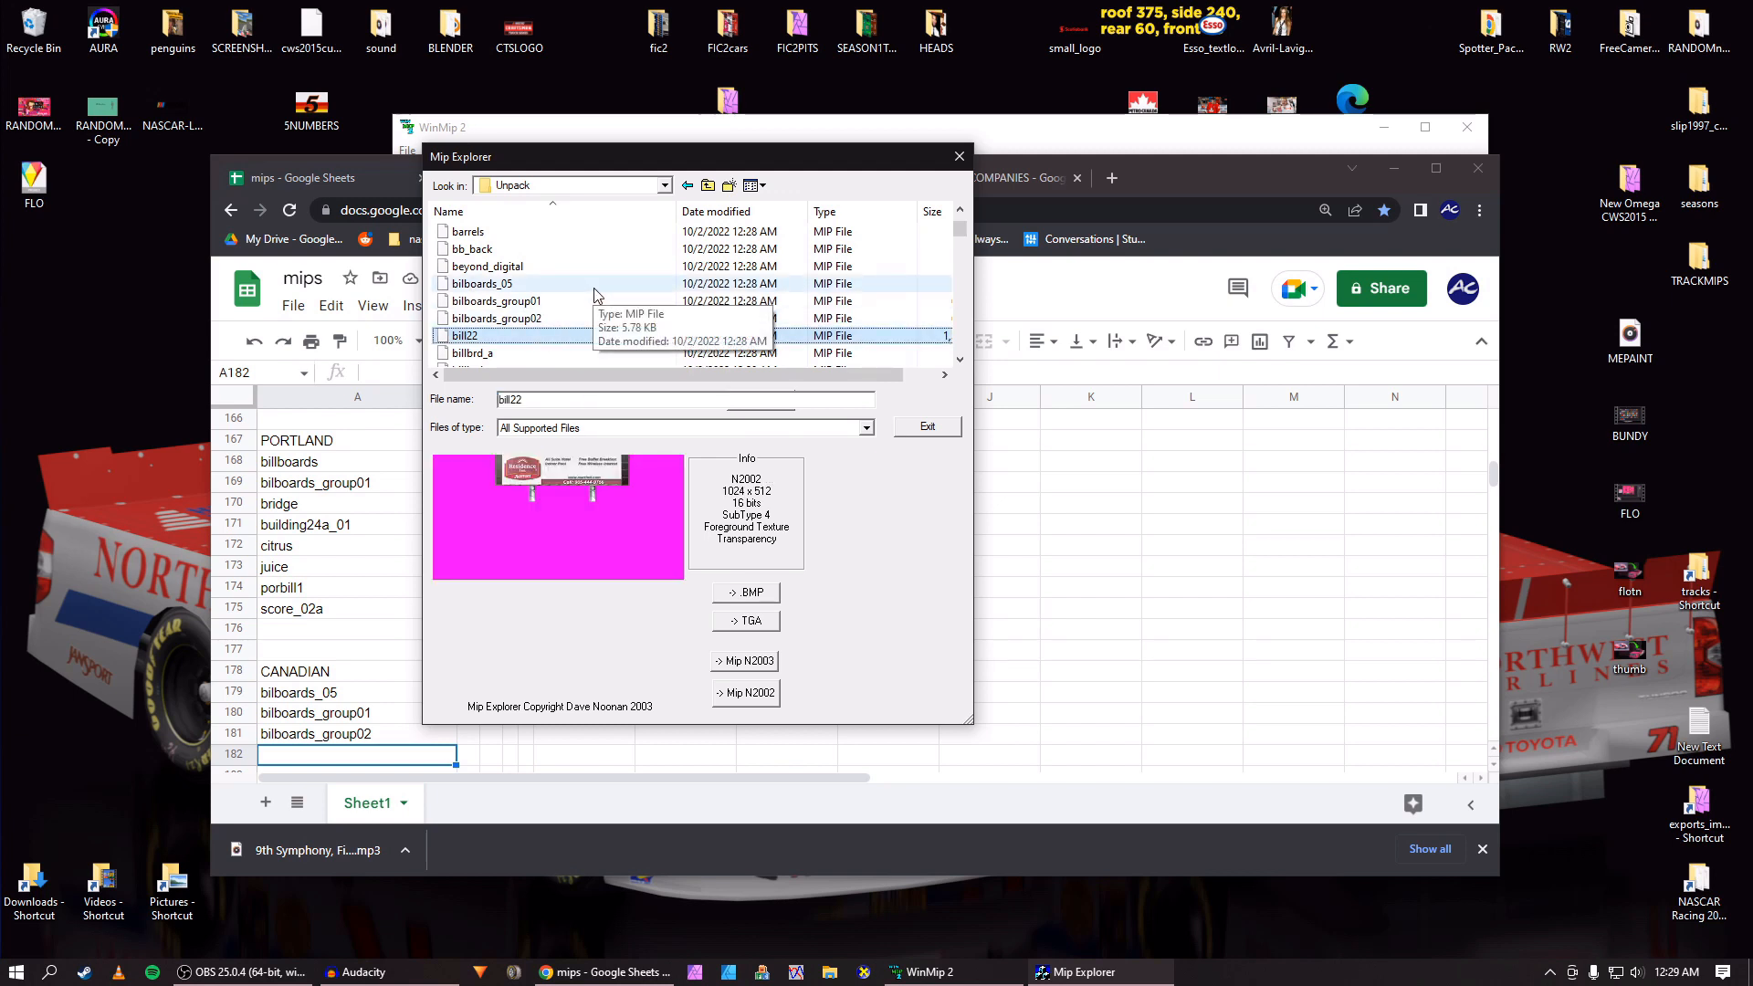
key(Down)
key(Down)
key(Down)
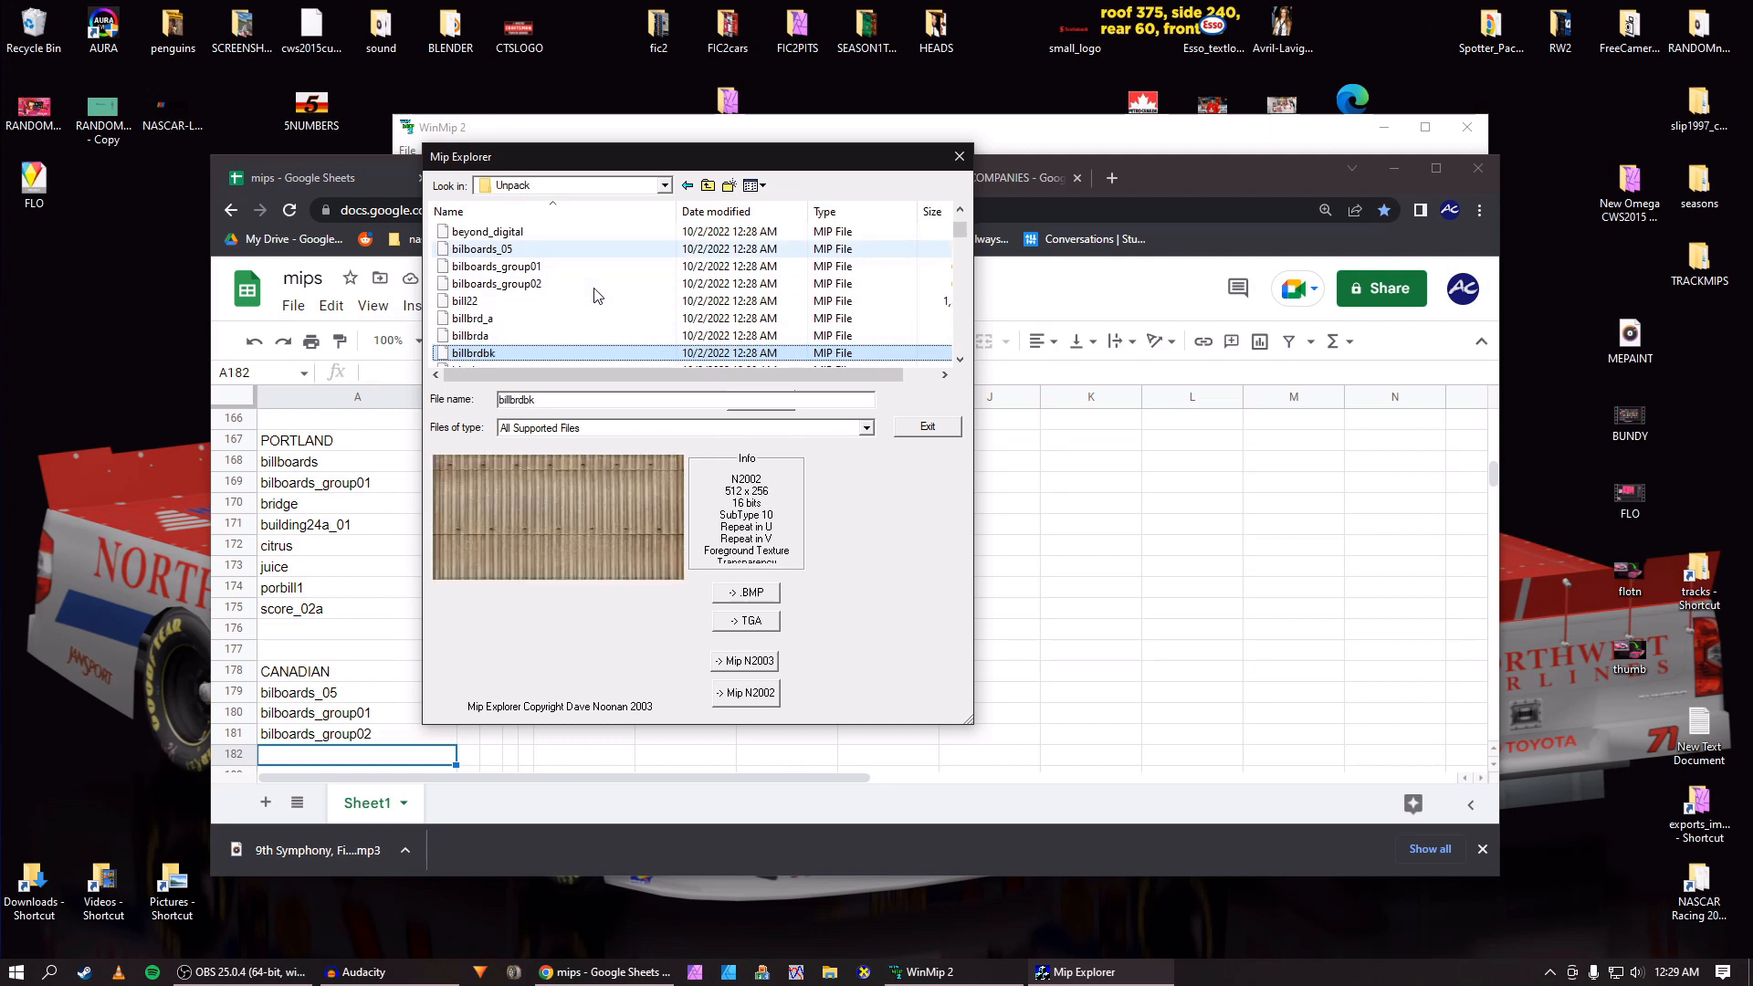
key(Down)
key(Down)
key(Down)
key(Down)
key(Down)
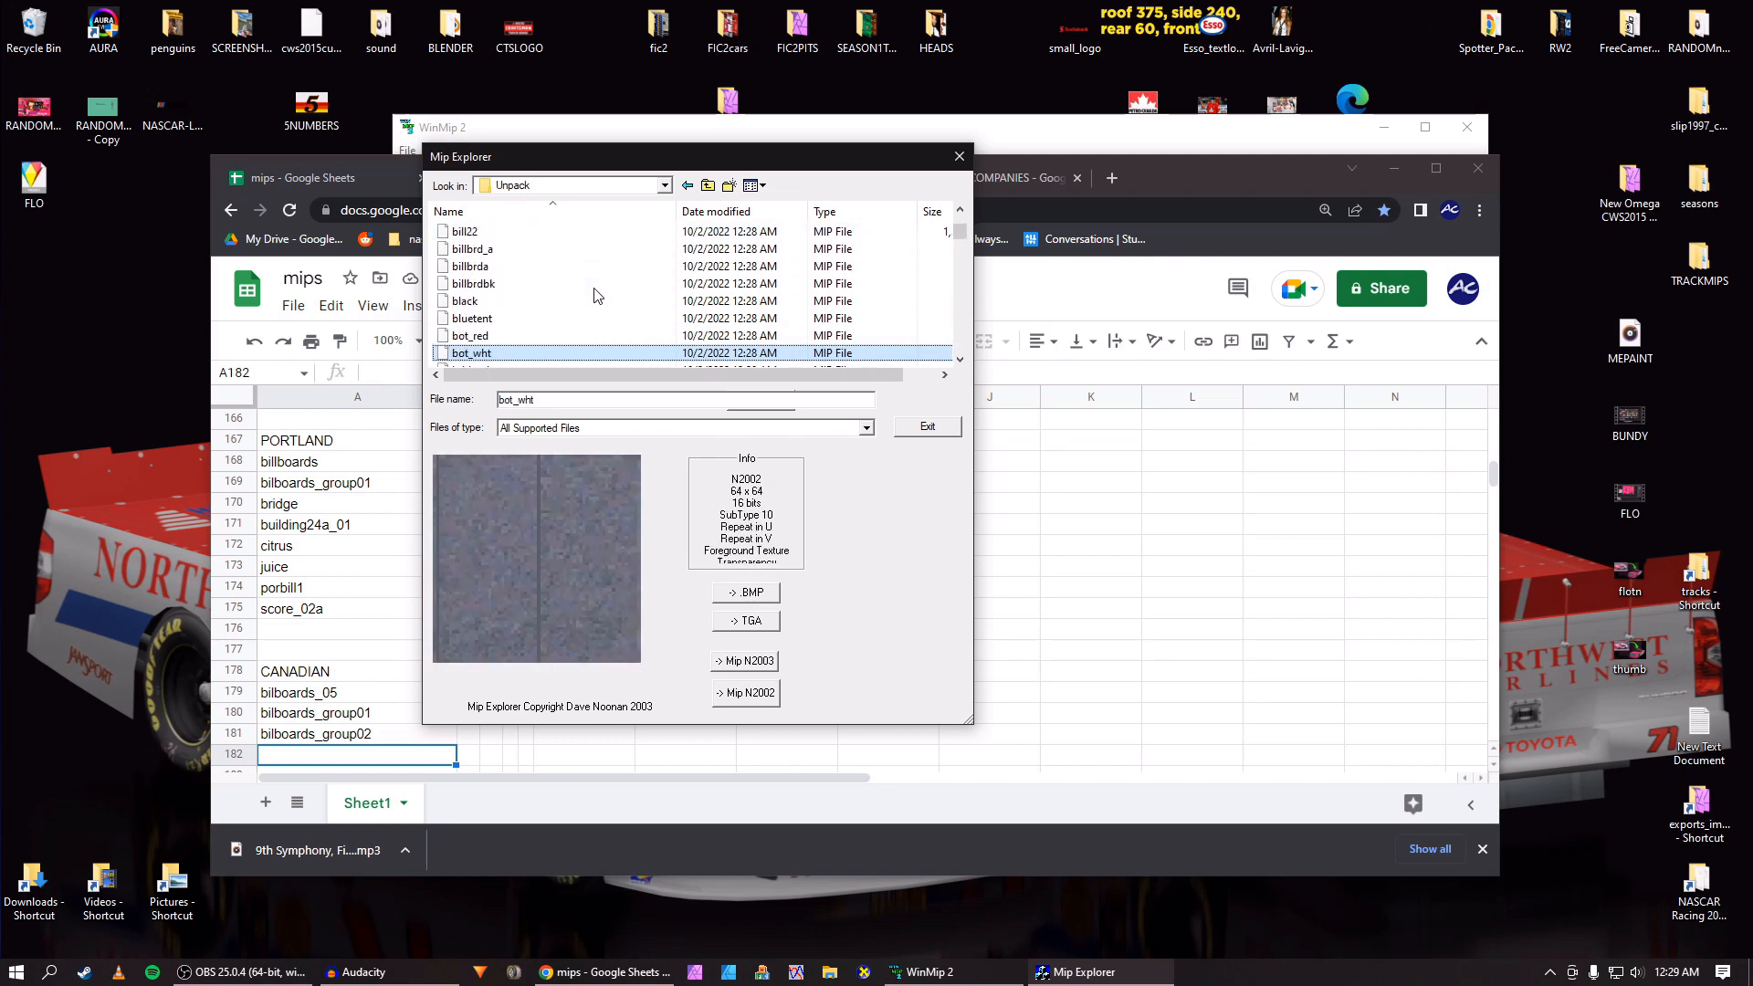
key(Up)
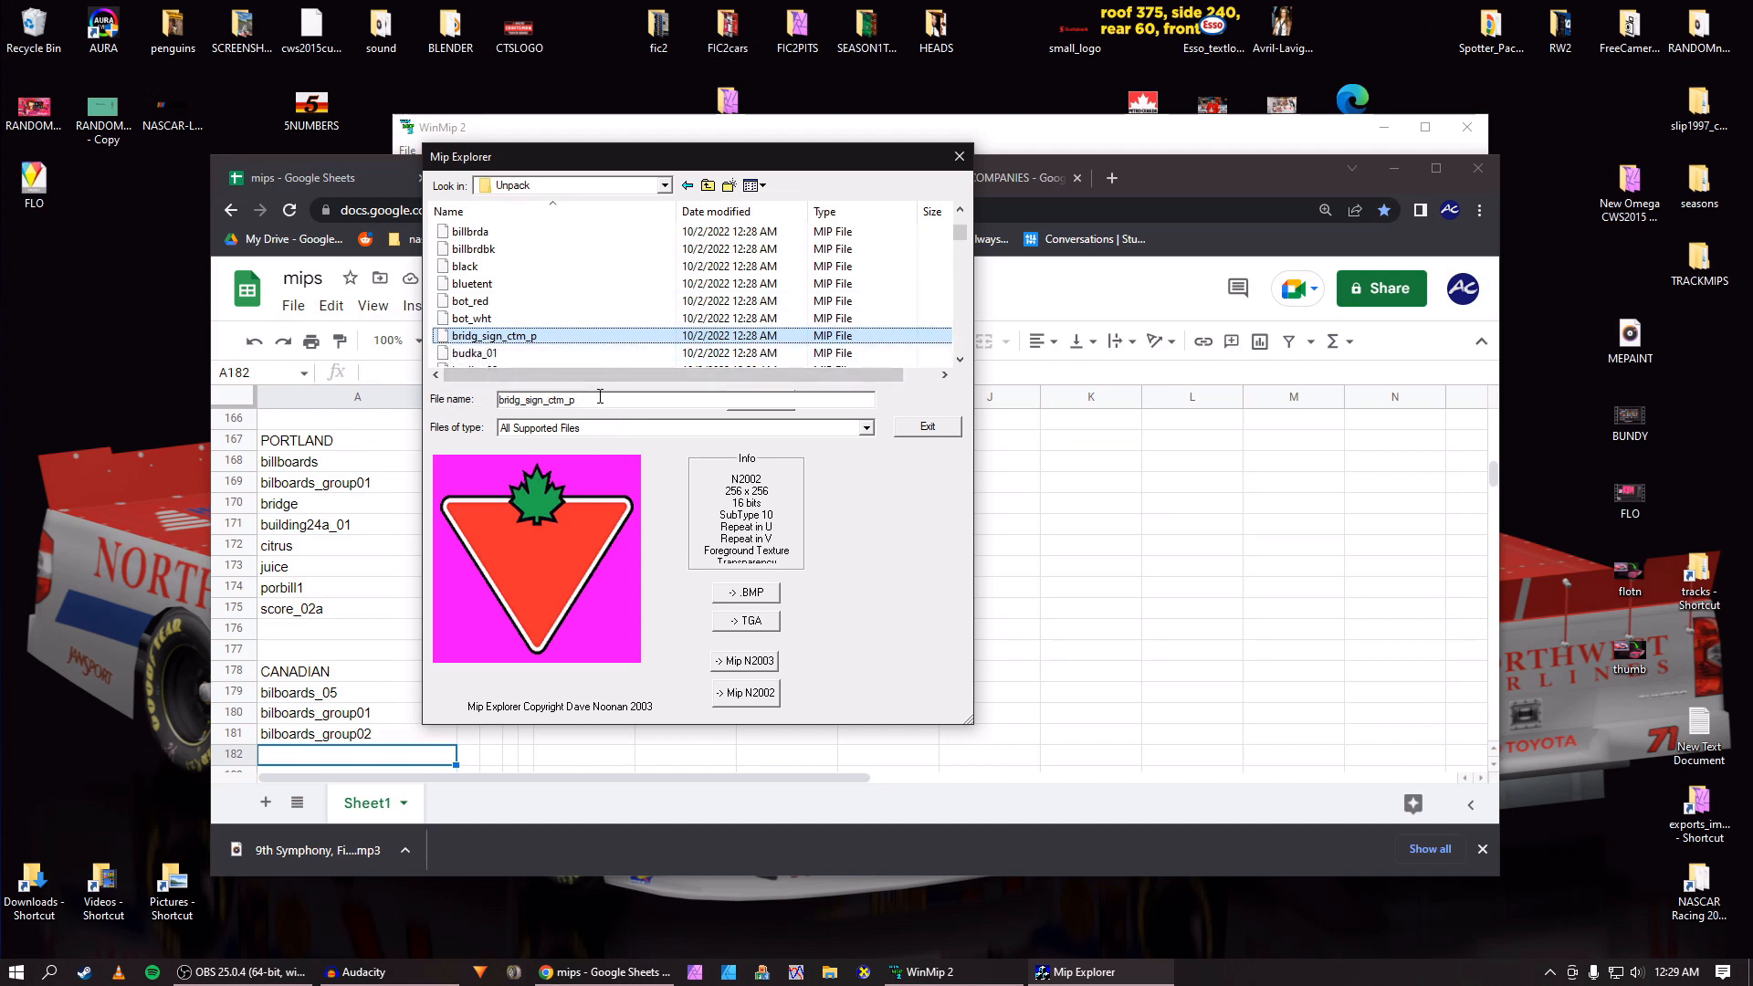
Preview the budka and build textures in turn, from budka_01 through building24a_01, checking each for signage.
key(Down)
key(Down)
key(Down)
key(Down)
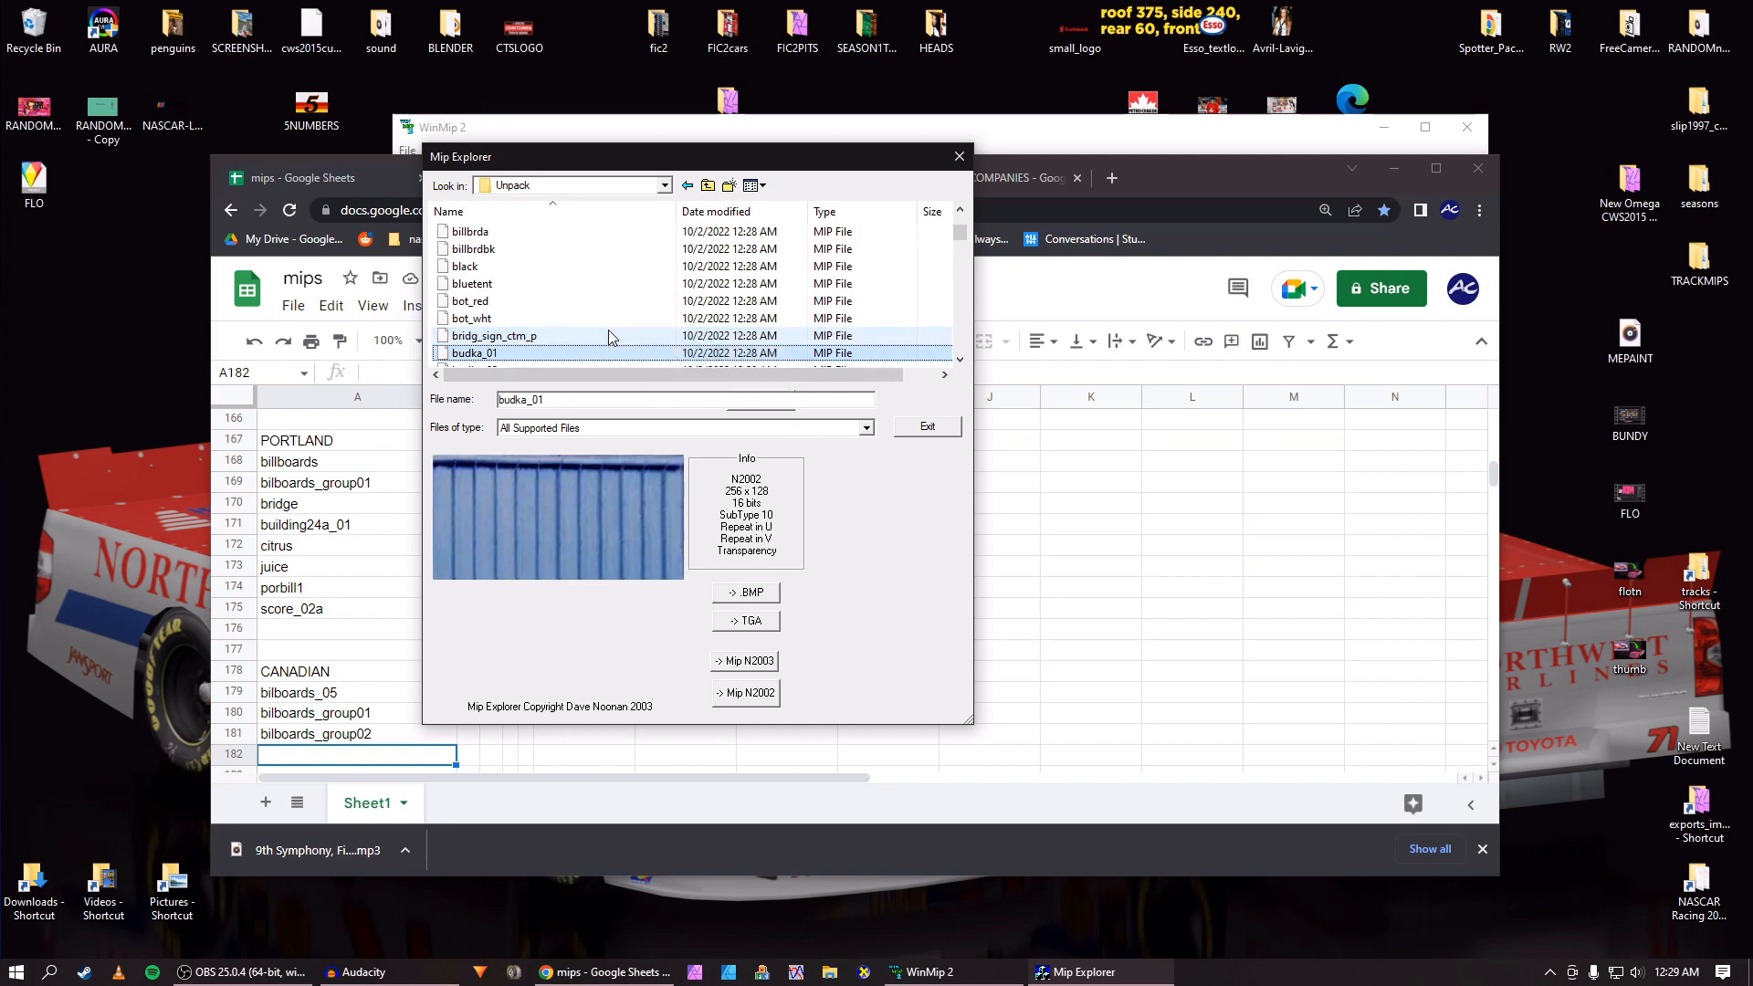
key(Down)
key(Down)
key(Down)
key(Down)
key(Down)
key(Down)
key(Down)
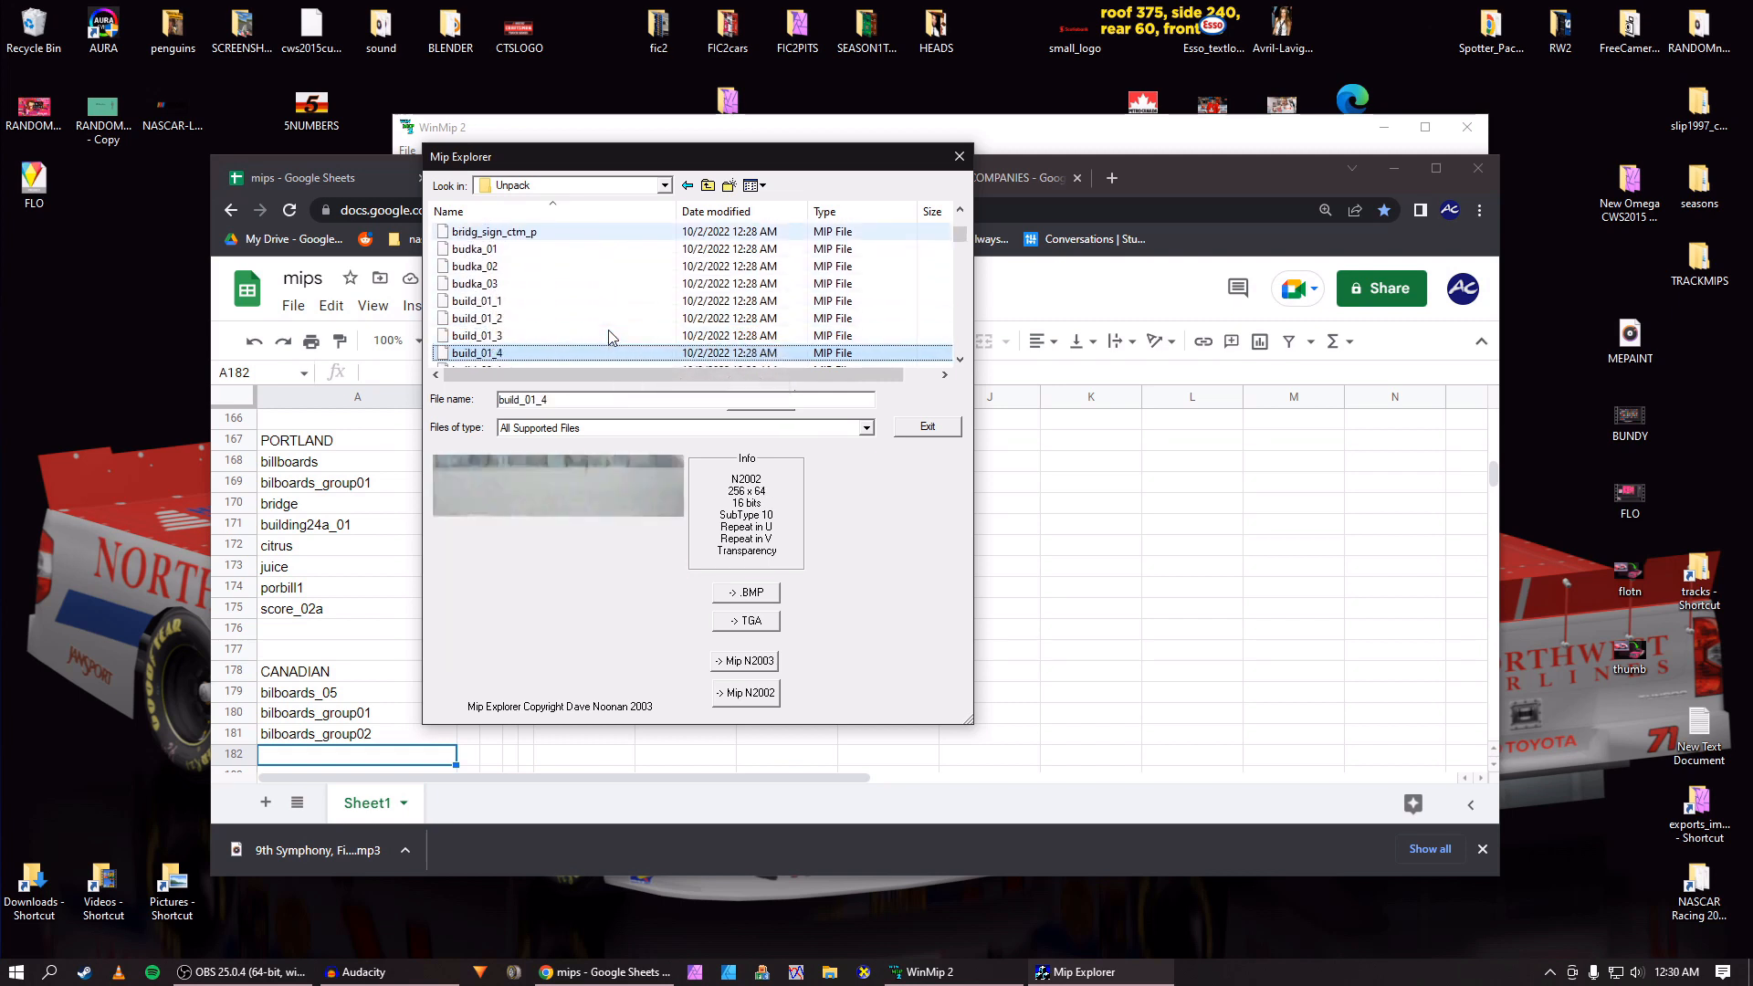
key(Up)
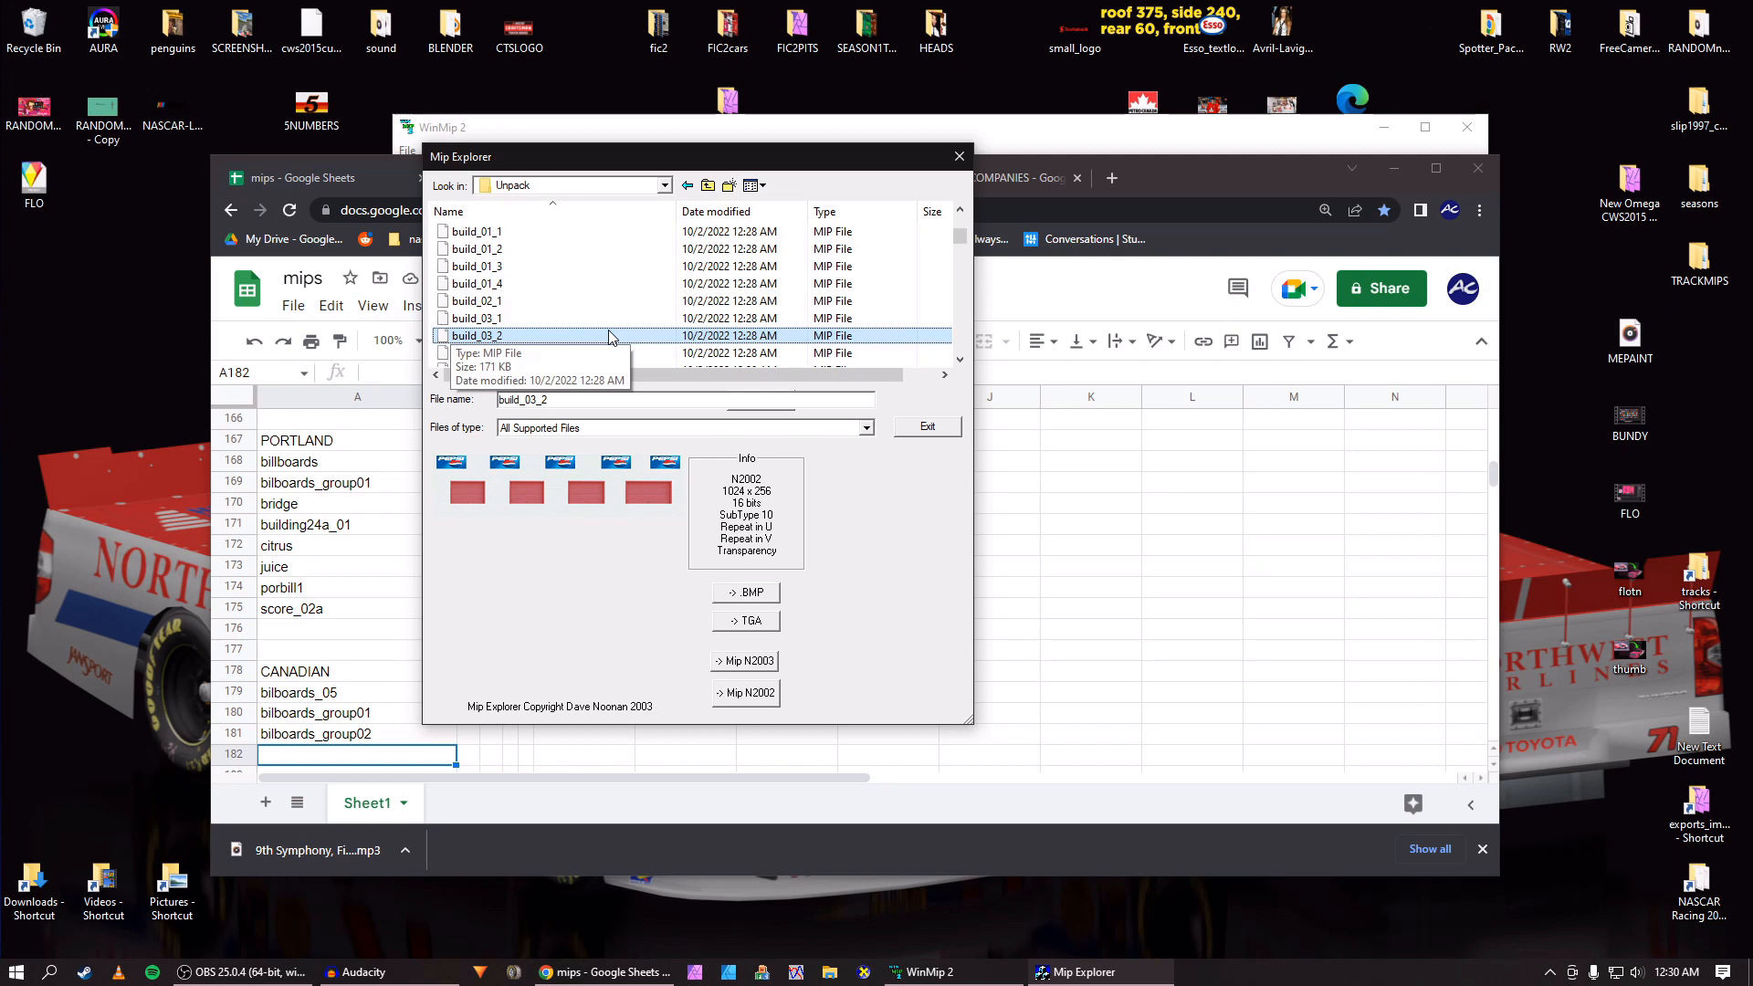
key(Down)
key(Down)
key(Down)
key(Down)
key(Down)
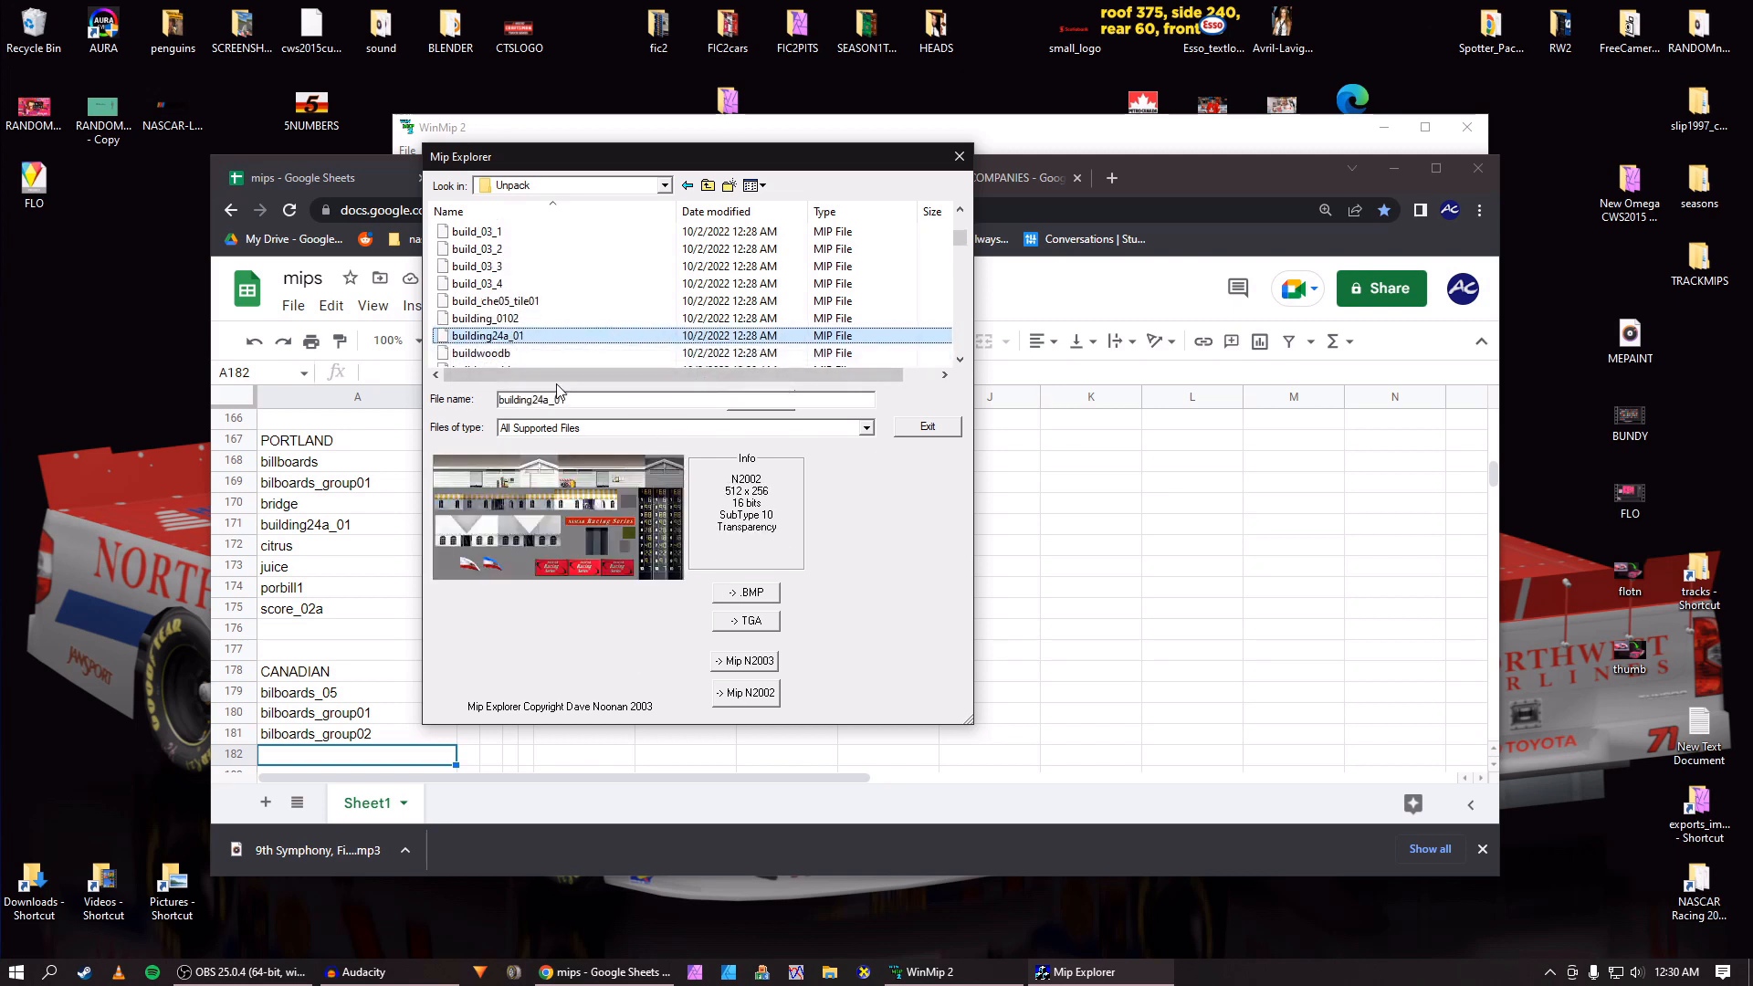
Copy the texture name building24a_01 into cell A182 of the CANADIAN list.
double_click(582, 398)
key(ctrl+c)
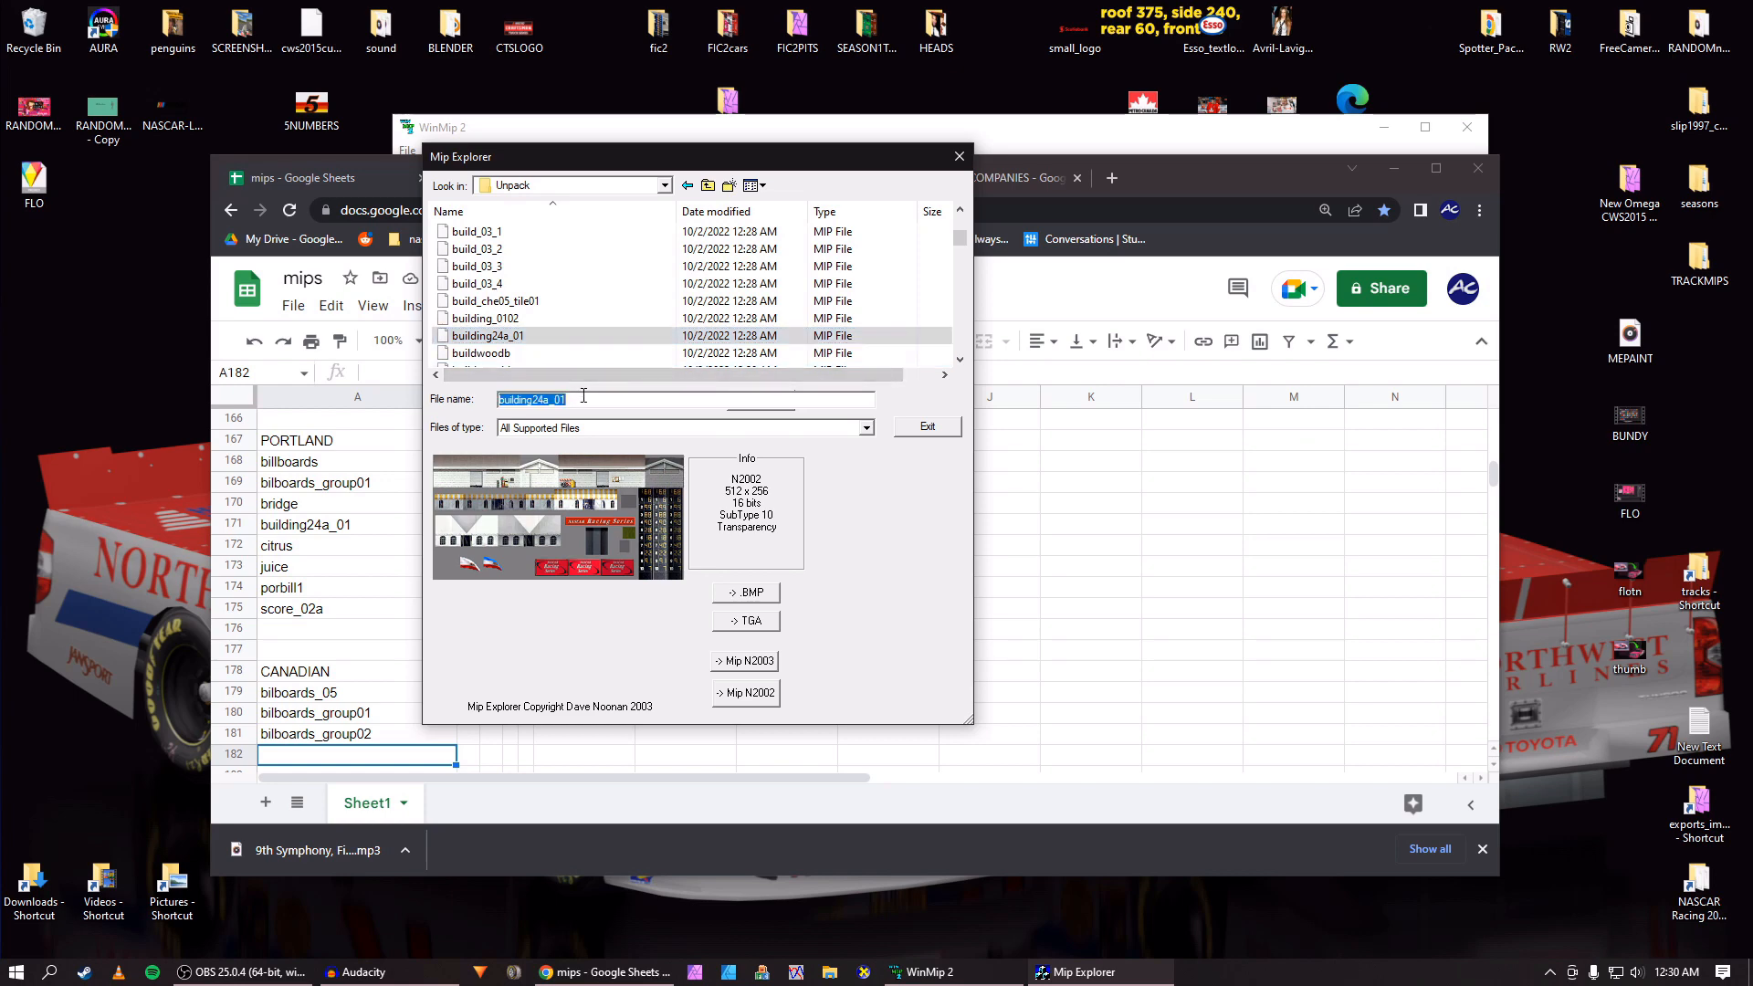
click(367, 761)
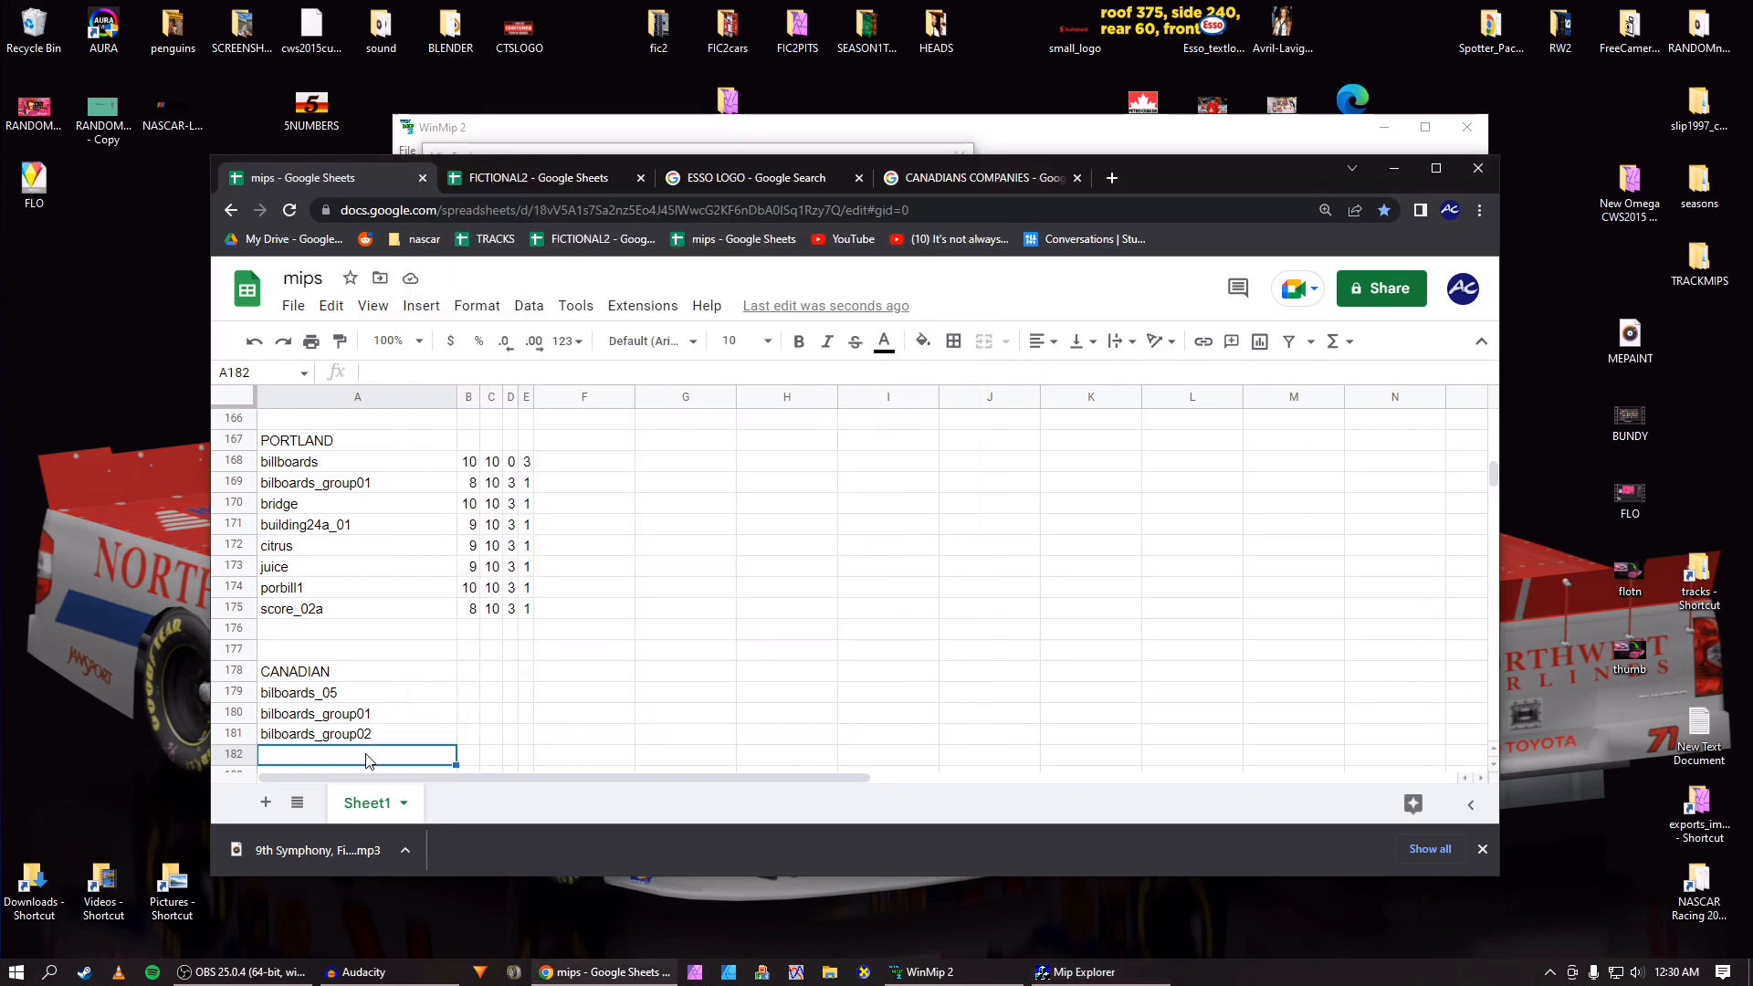
key(ctrl+v)
key(Return)
Return to Mip Explorer and preview the textures from buildwoodb through contibridge.
key(alt+Tab)
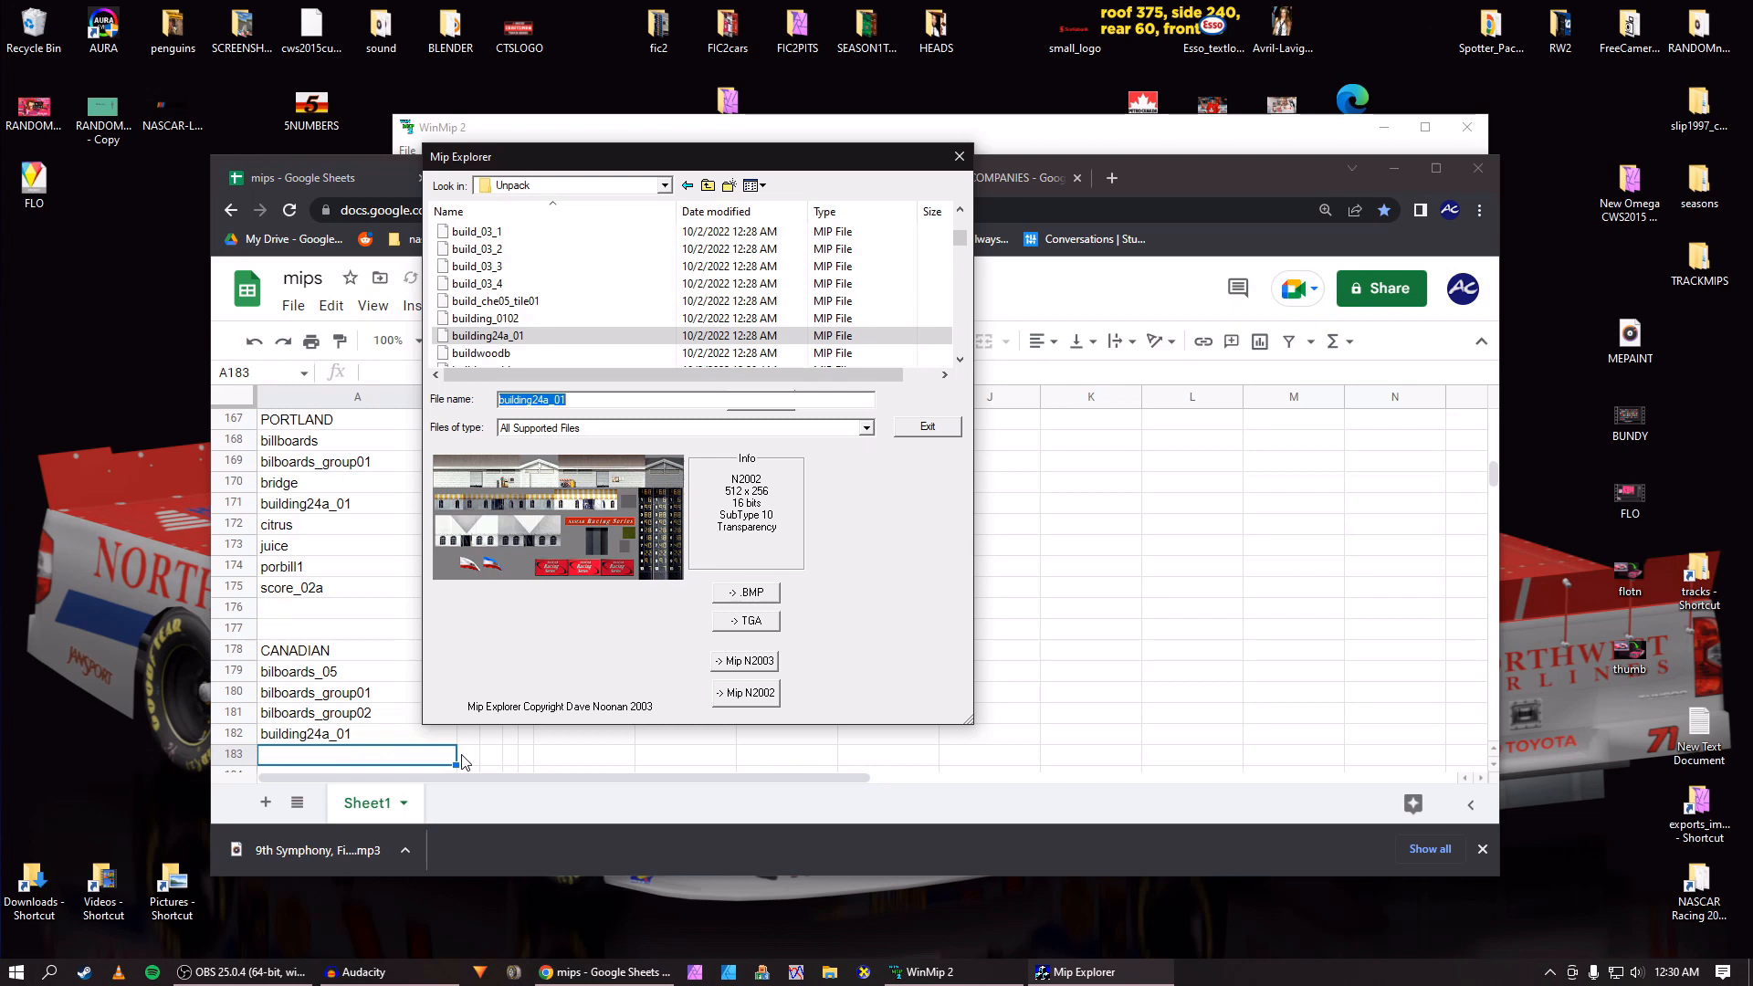
click(550, 354)
key(Down)
key(Down)
key(Down)
key(Down)
key(Down)
key(Down)
key(Down)
key(Down)
key(Down)
key(Down)
key(Down)
key(Down)
key(Down)
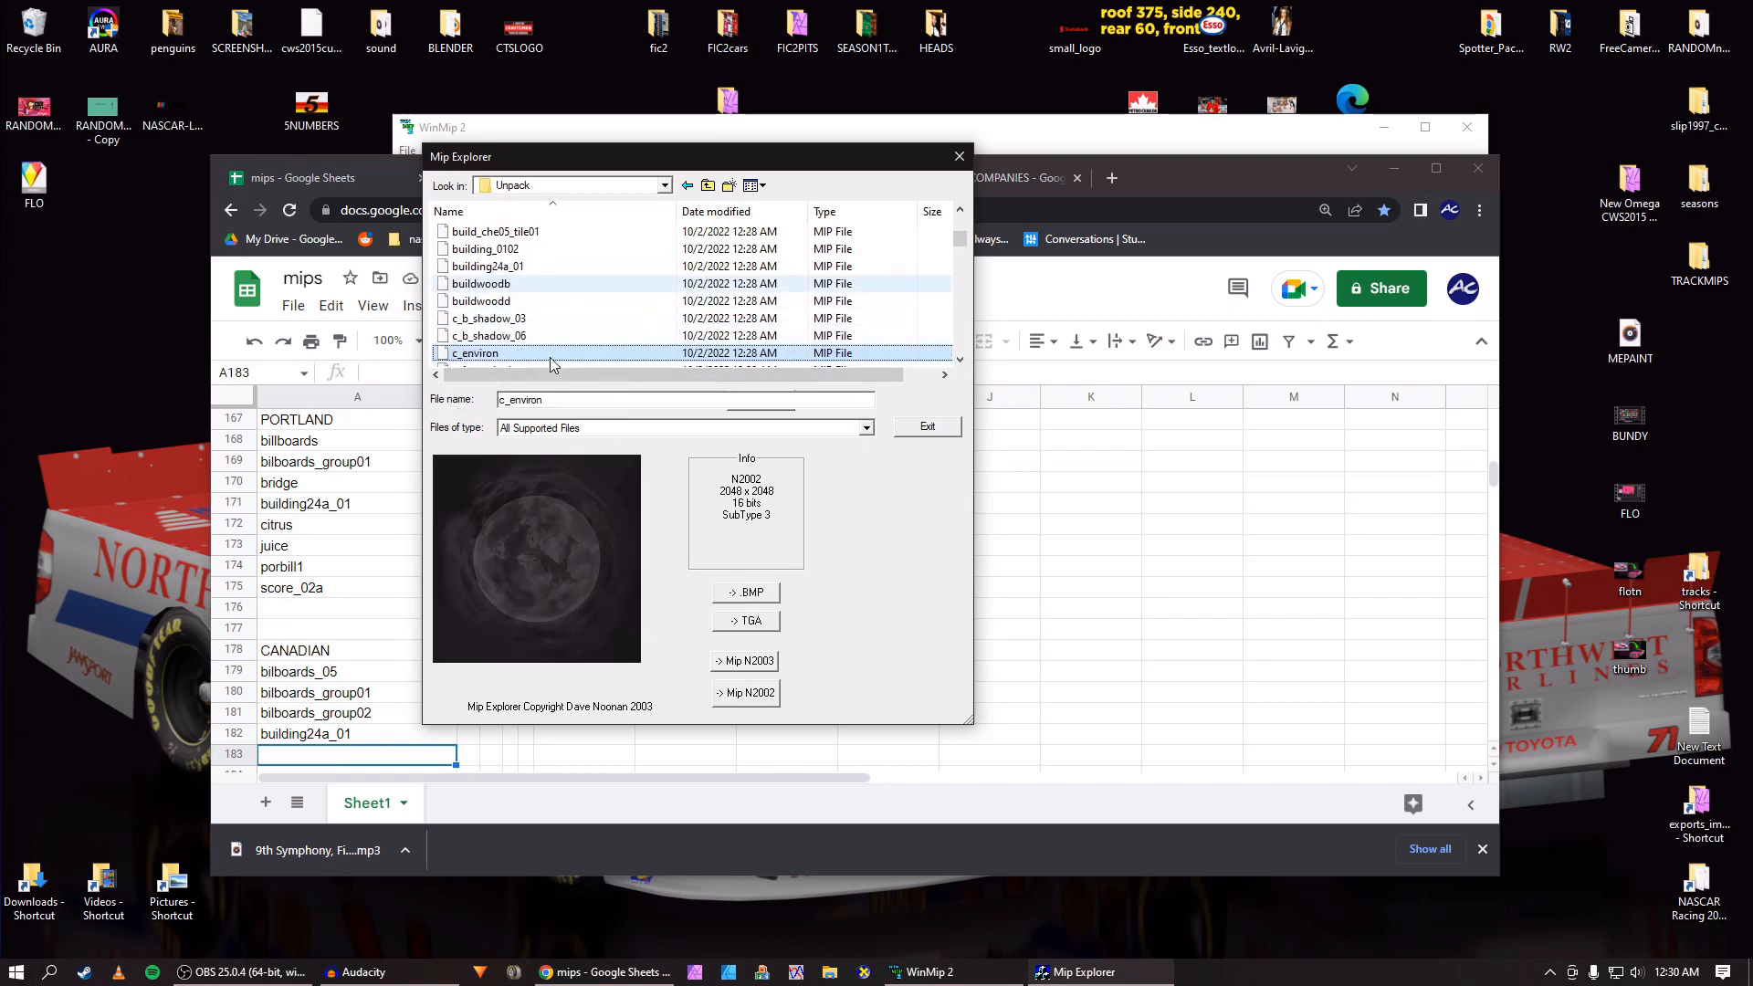
key(Down)
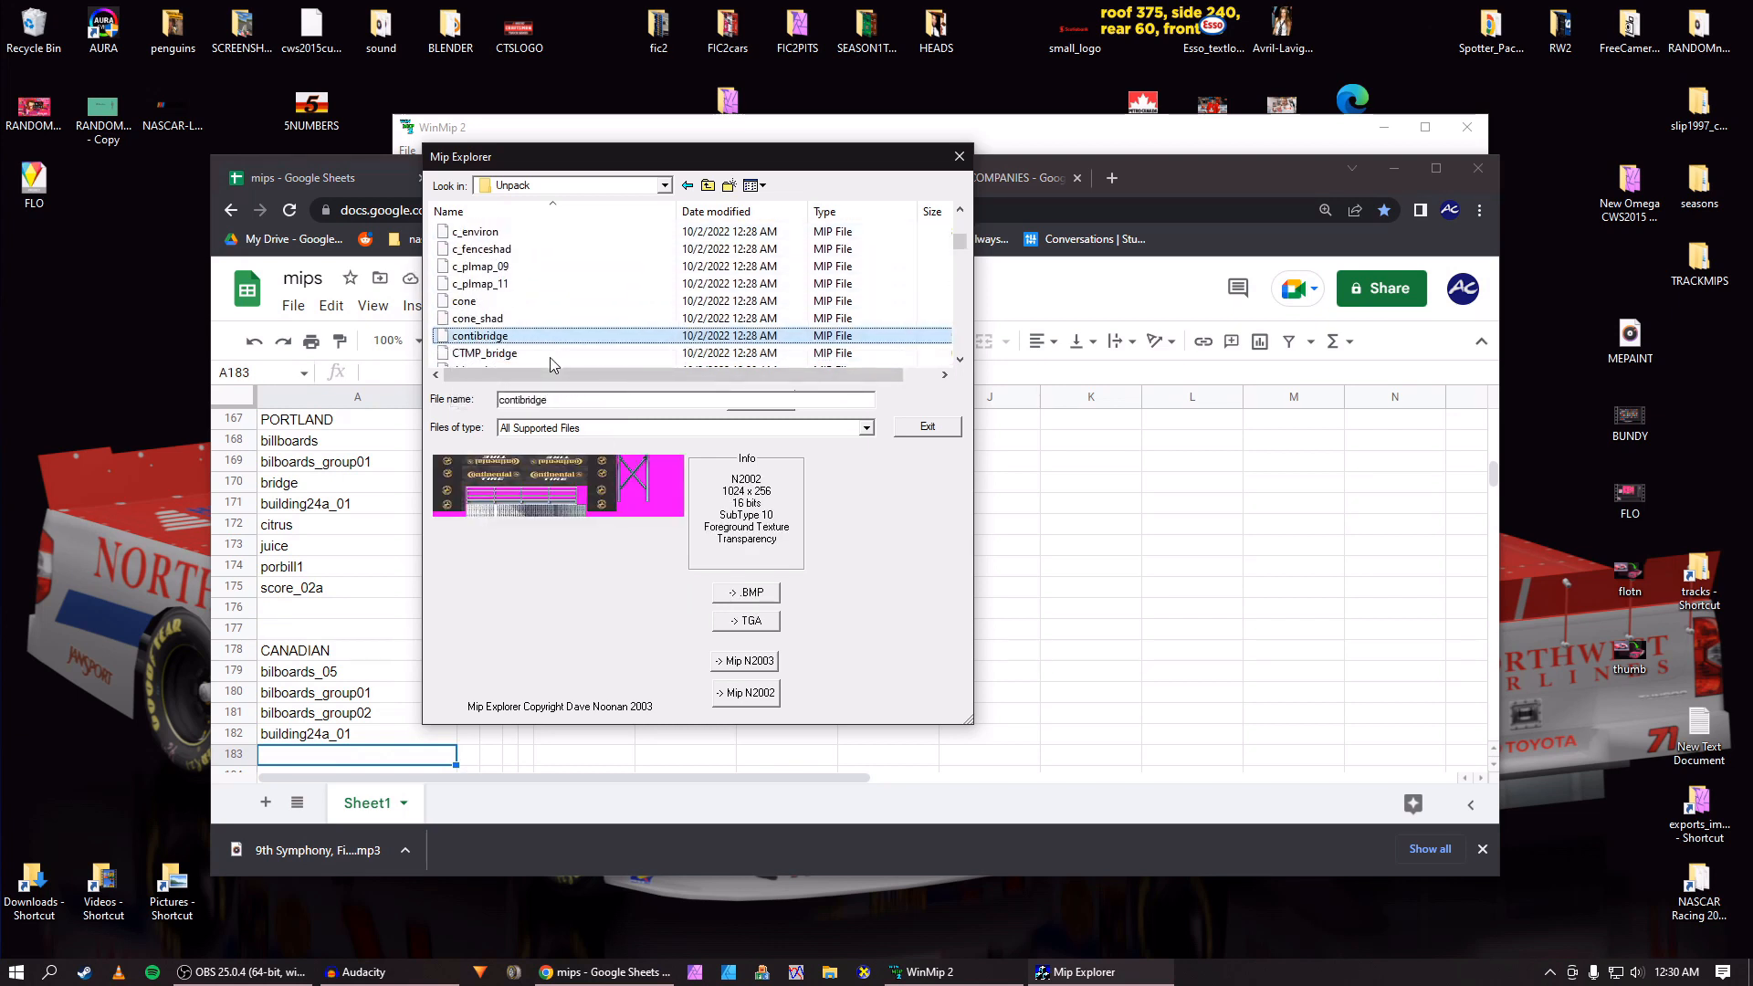
Copy the texture name contibridge into cell A183 of the CANADIAN list.
double_click(571, 395)
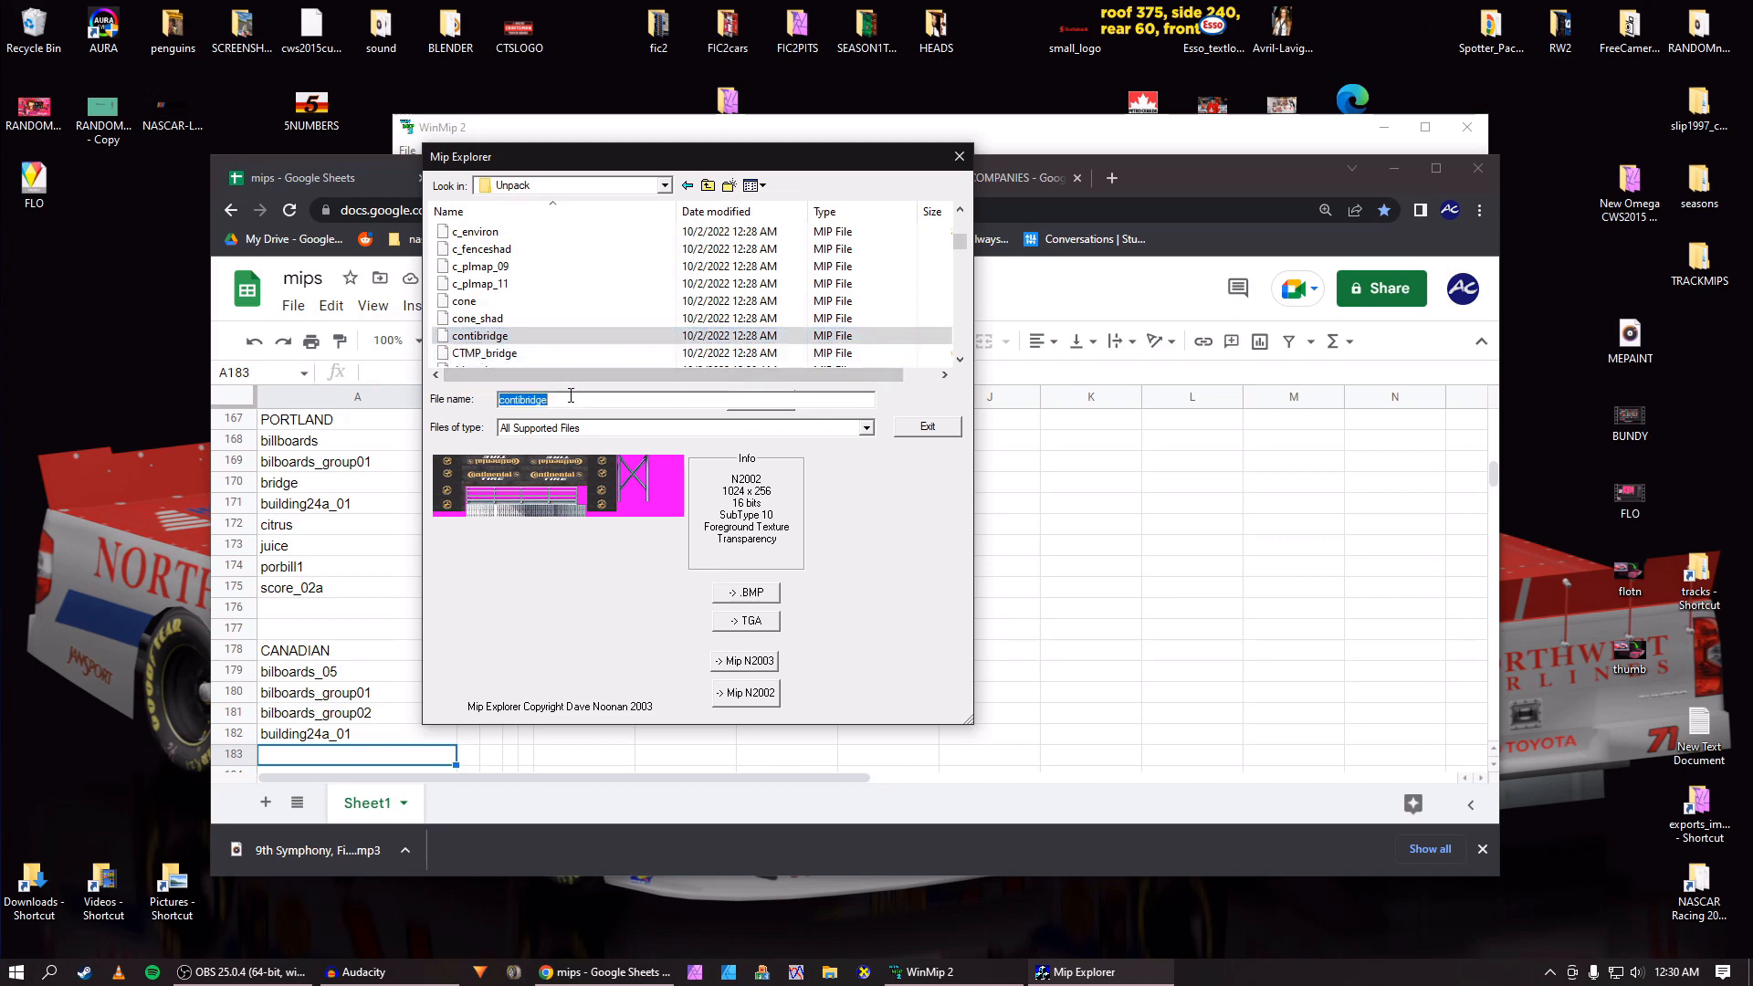
key(ctrl+c)
click(335, 758)
key(ctrl+v)
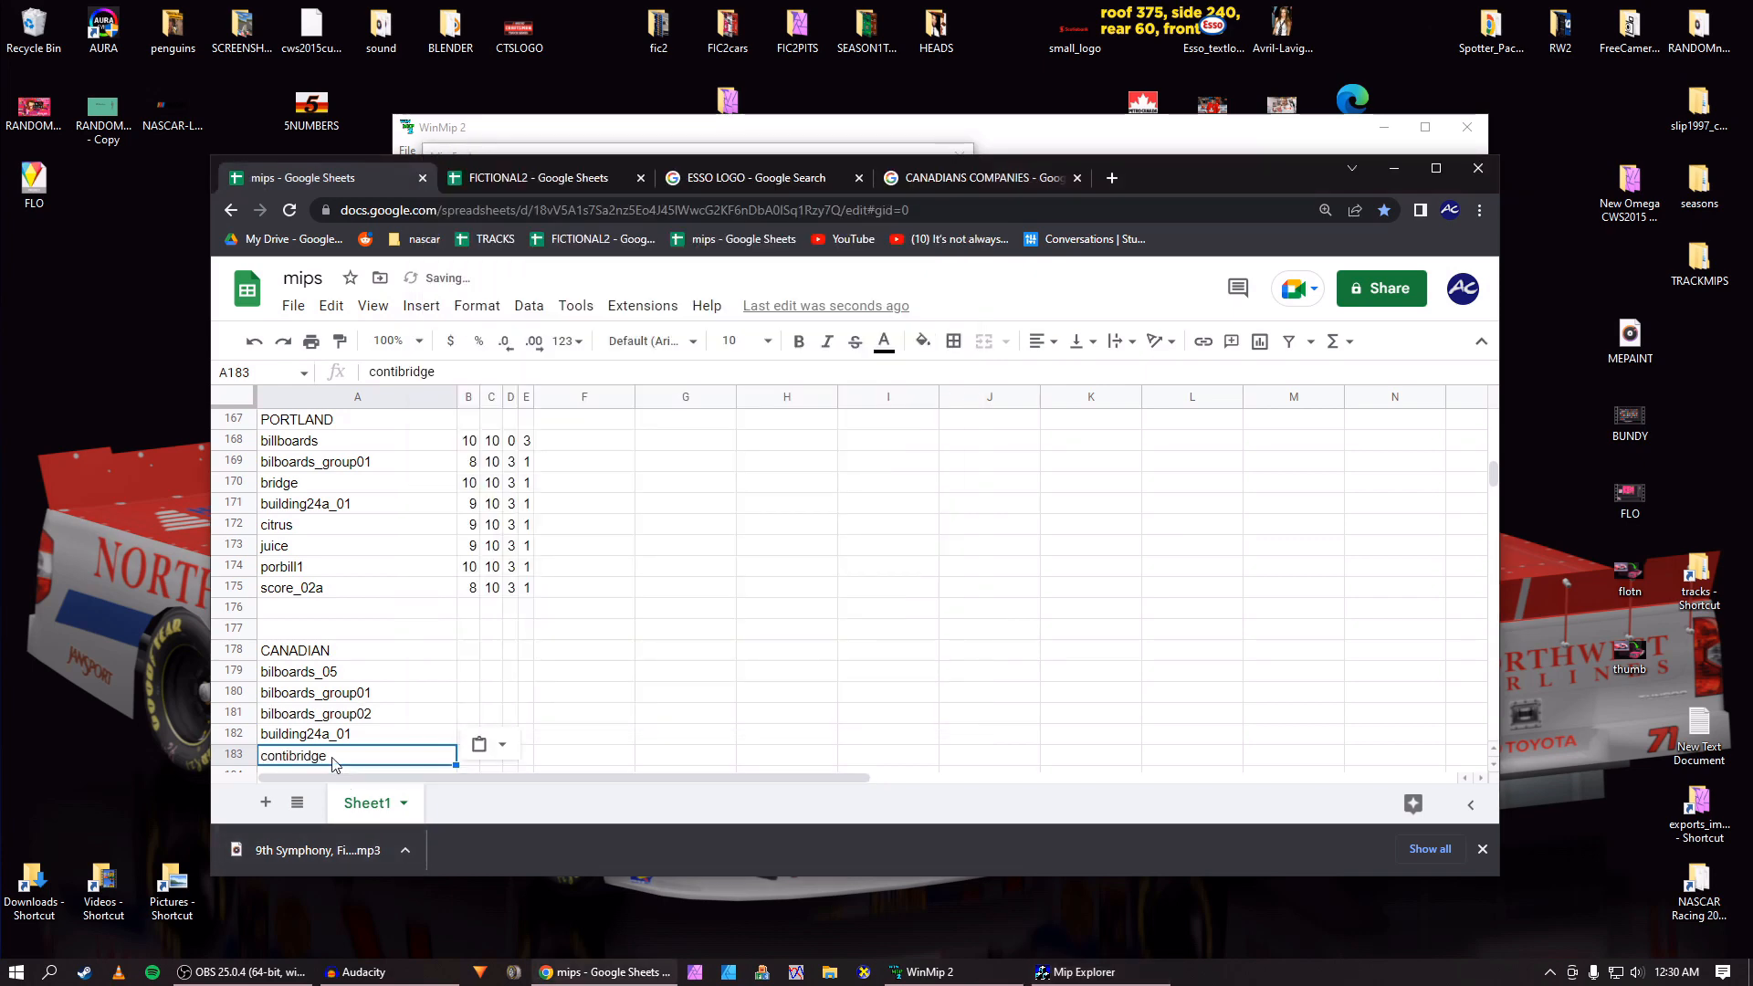
key(Return)
Switch back to Mip Explorer and compare the CTMP_bridge texture with contibridge.
key(alt+Tab)
key(Down)
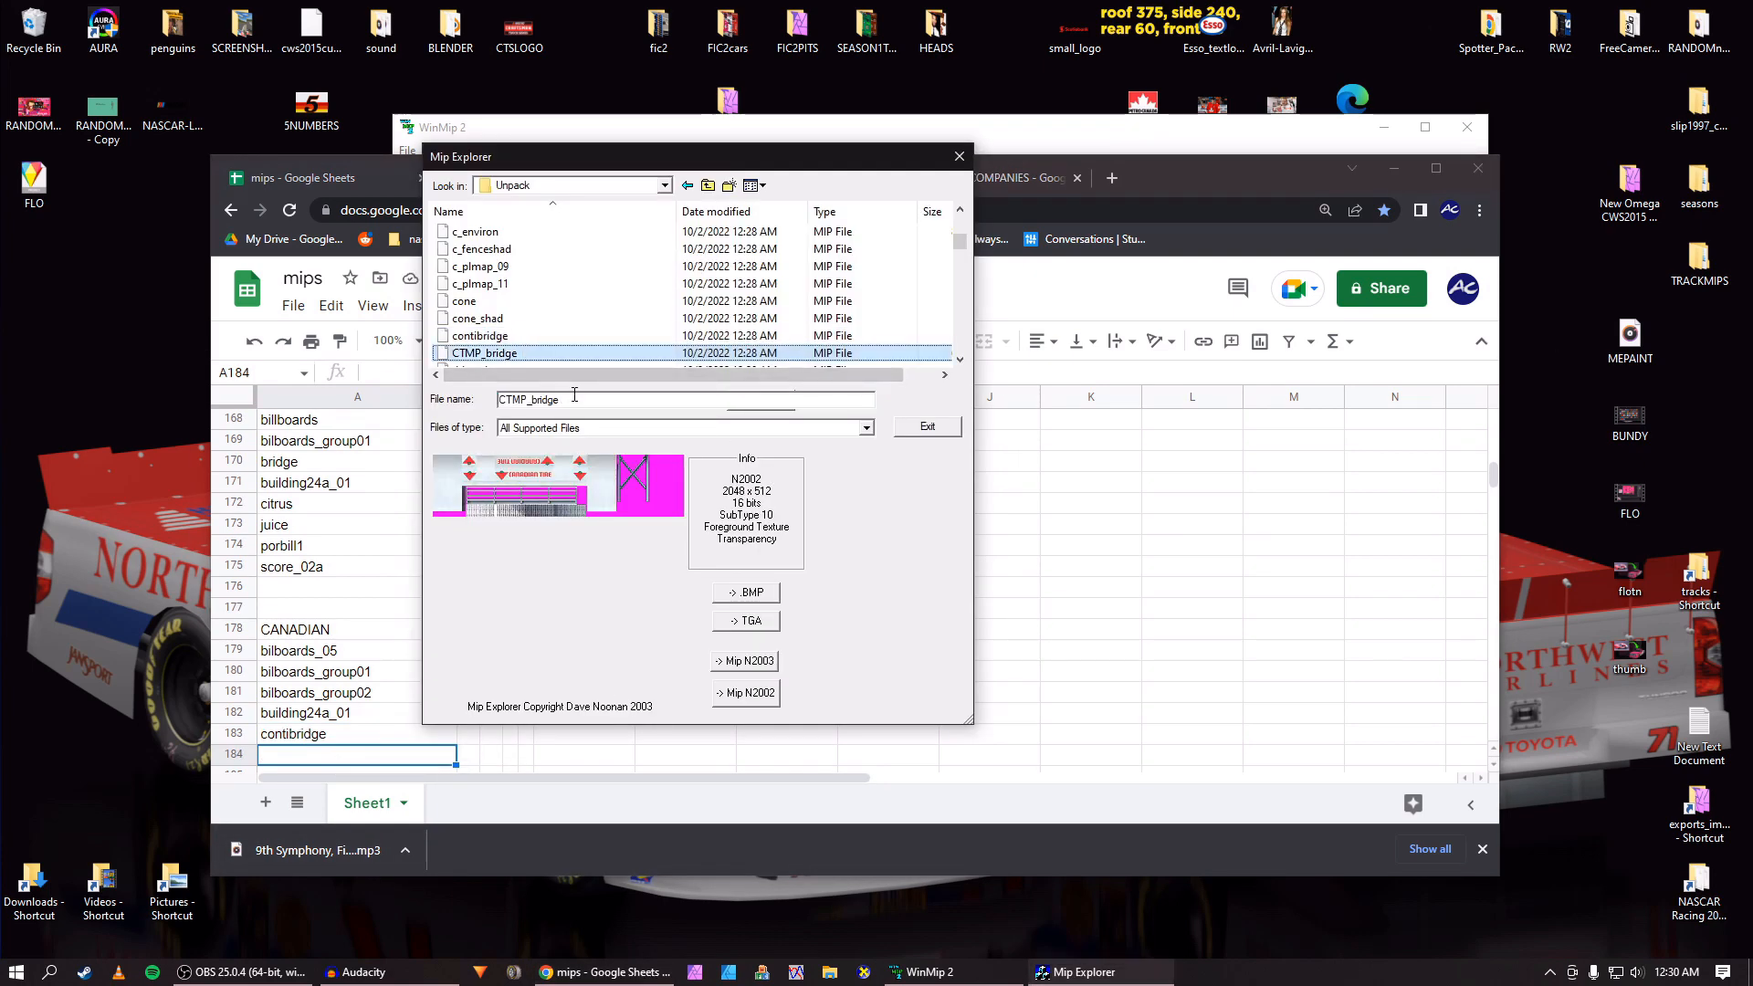
click(550, 336)
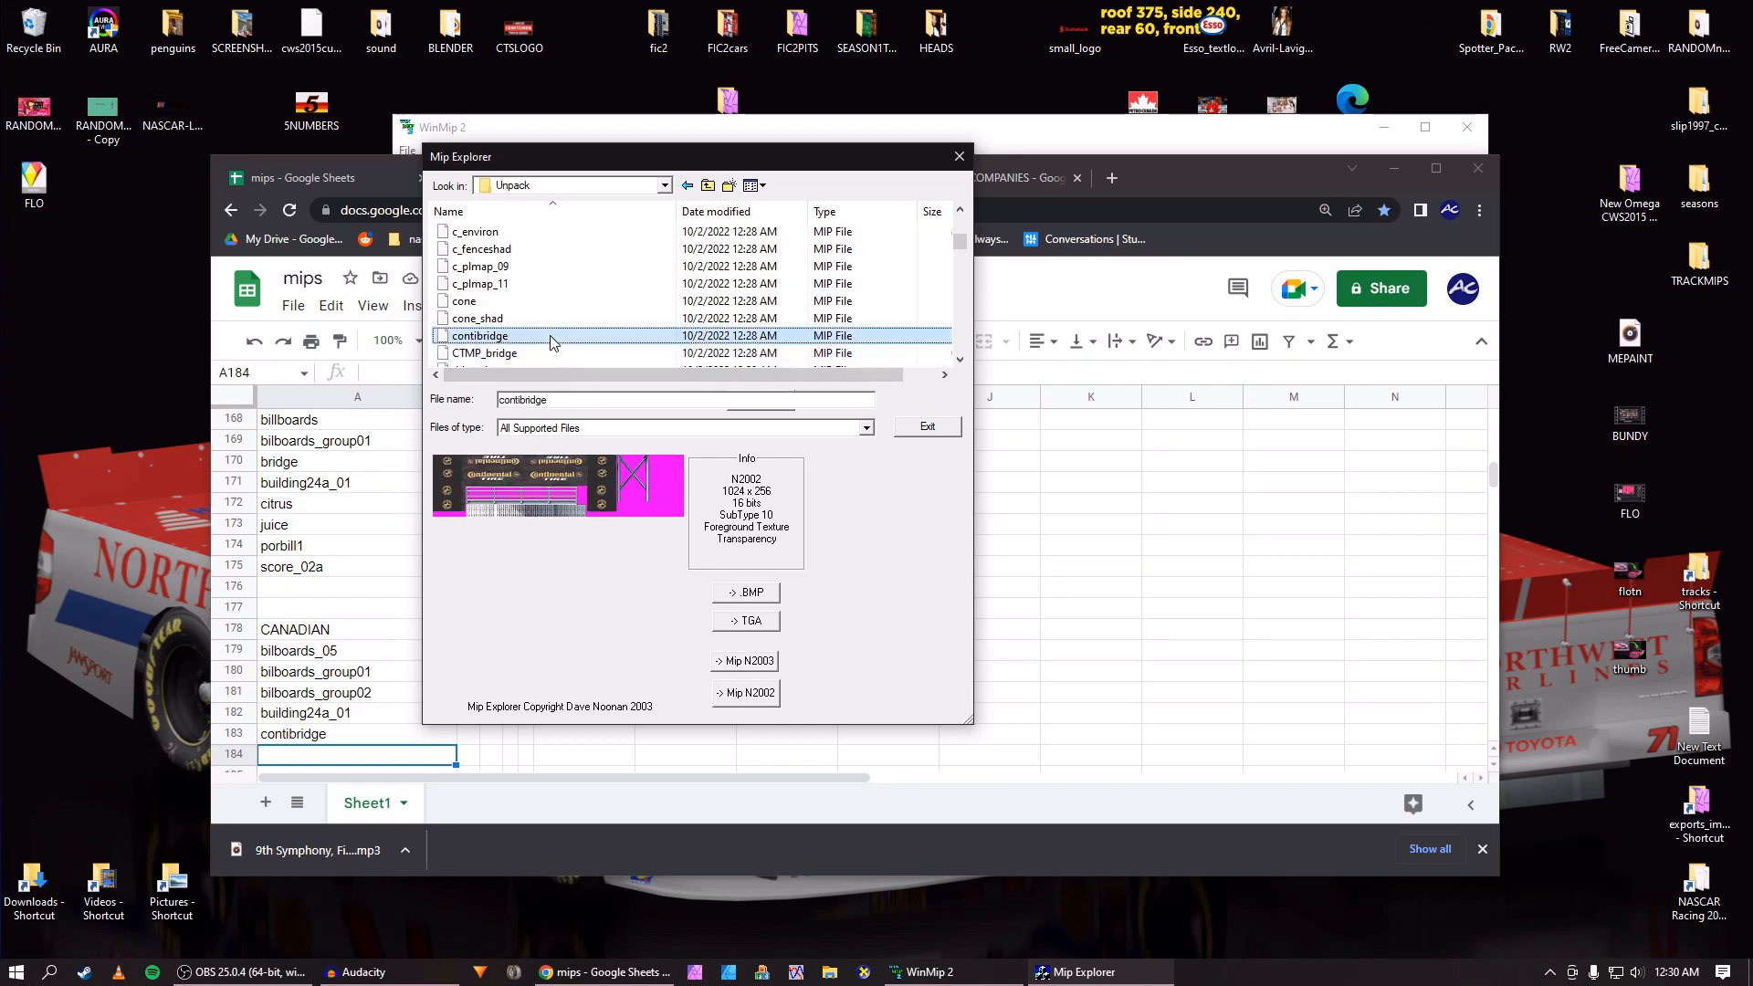
Preview the textures from CTMP_bridge through first_hauler, checking each for sponsor signage.
key(Down)
key(Down)
key(Down)
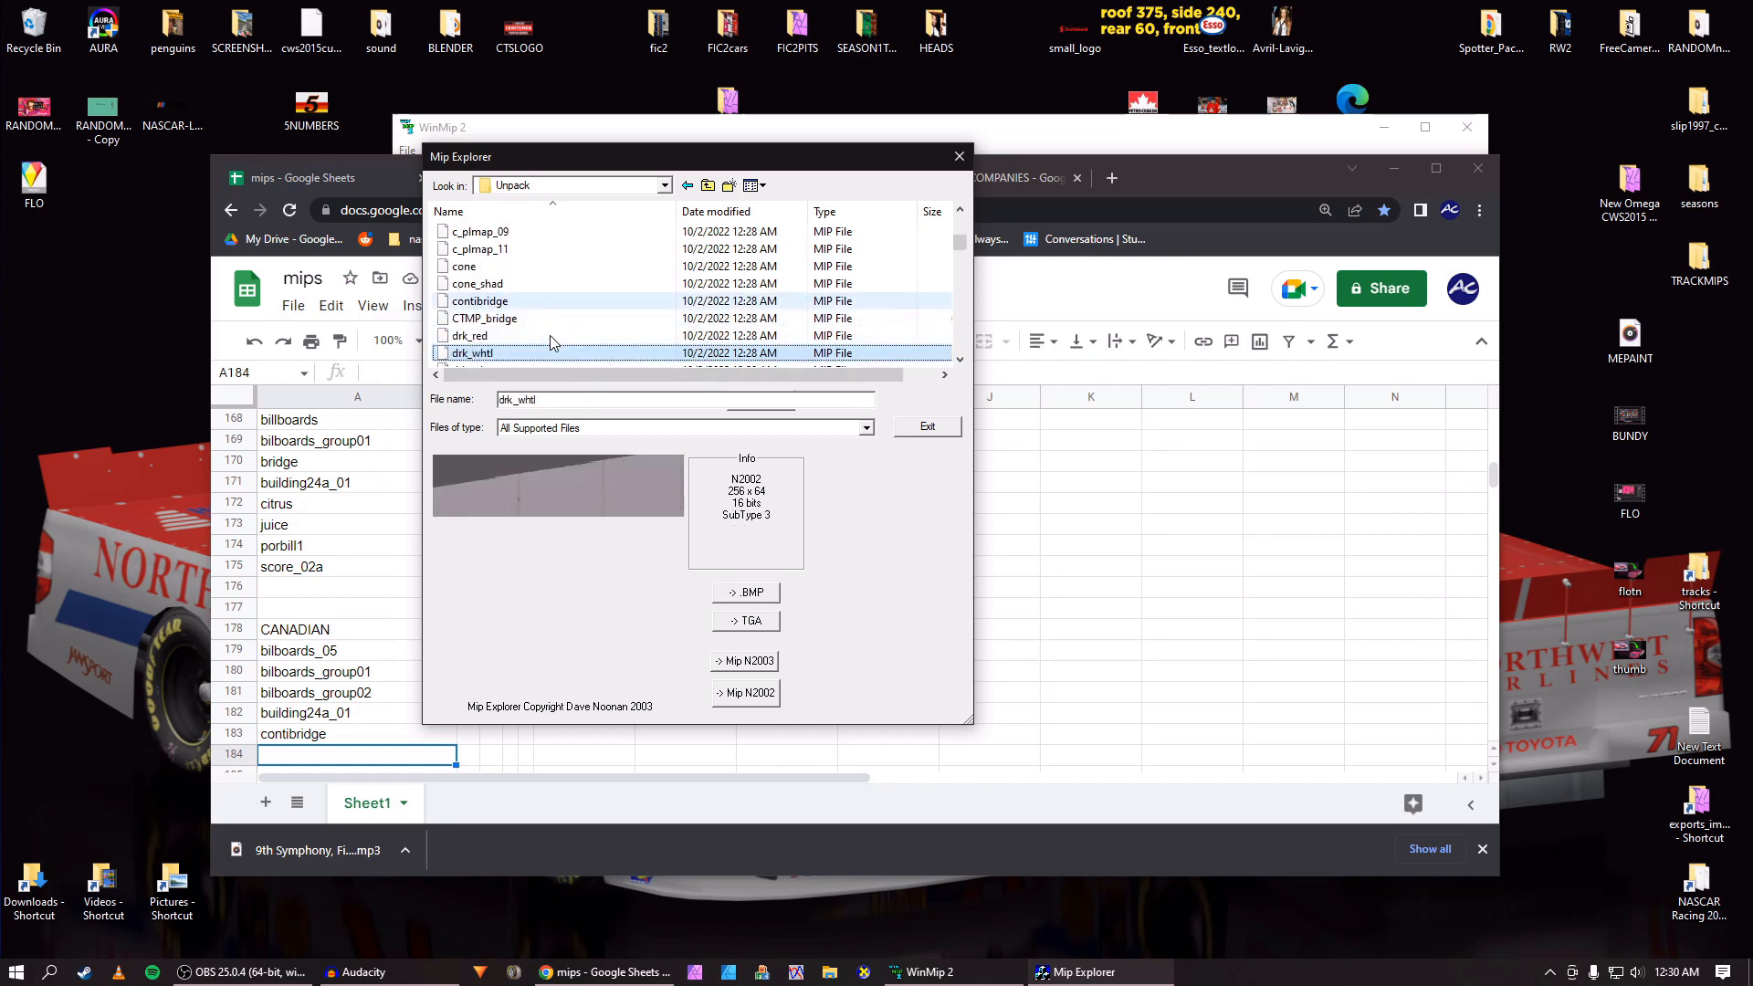
key(Down)
key(Down)
key(Down)
key(Down)
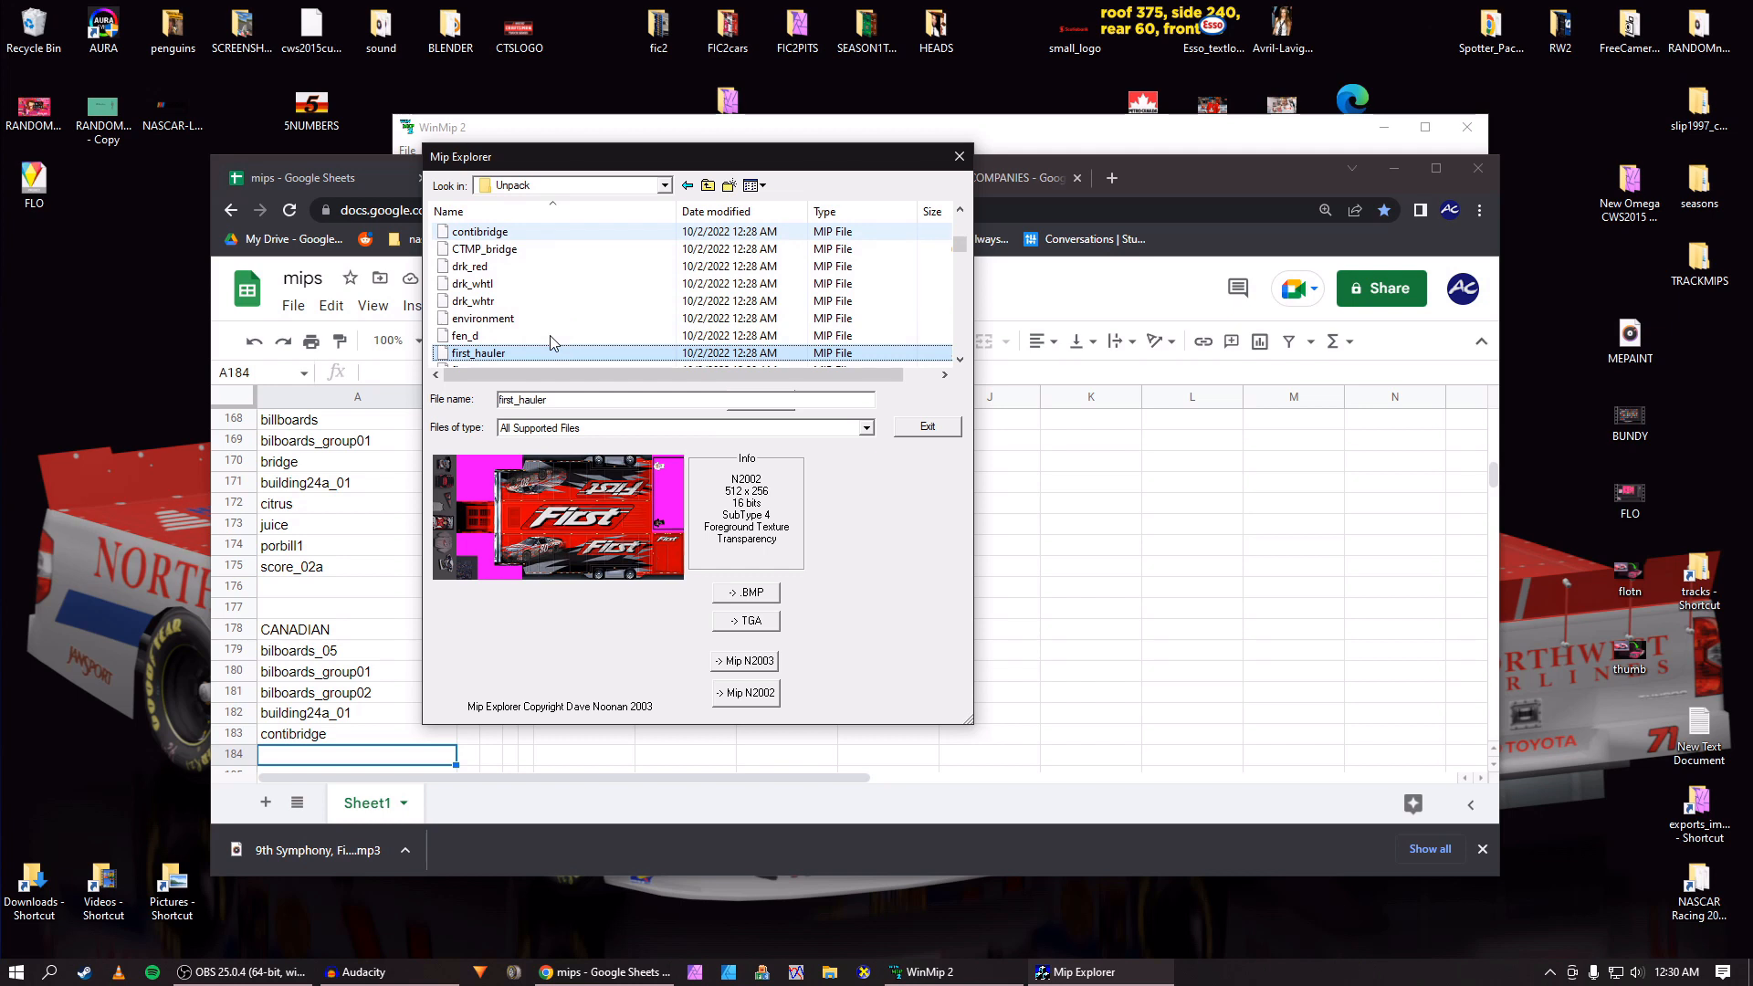
Run through the flag textures, from flag and flagcan to the flagM and flagS series, checking for sponsor artwork.
key(Down)
key(Down)
key(Down)
key(Down)
key(Down)
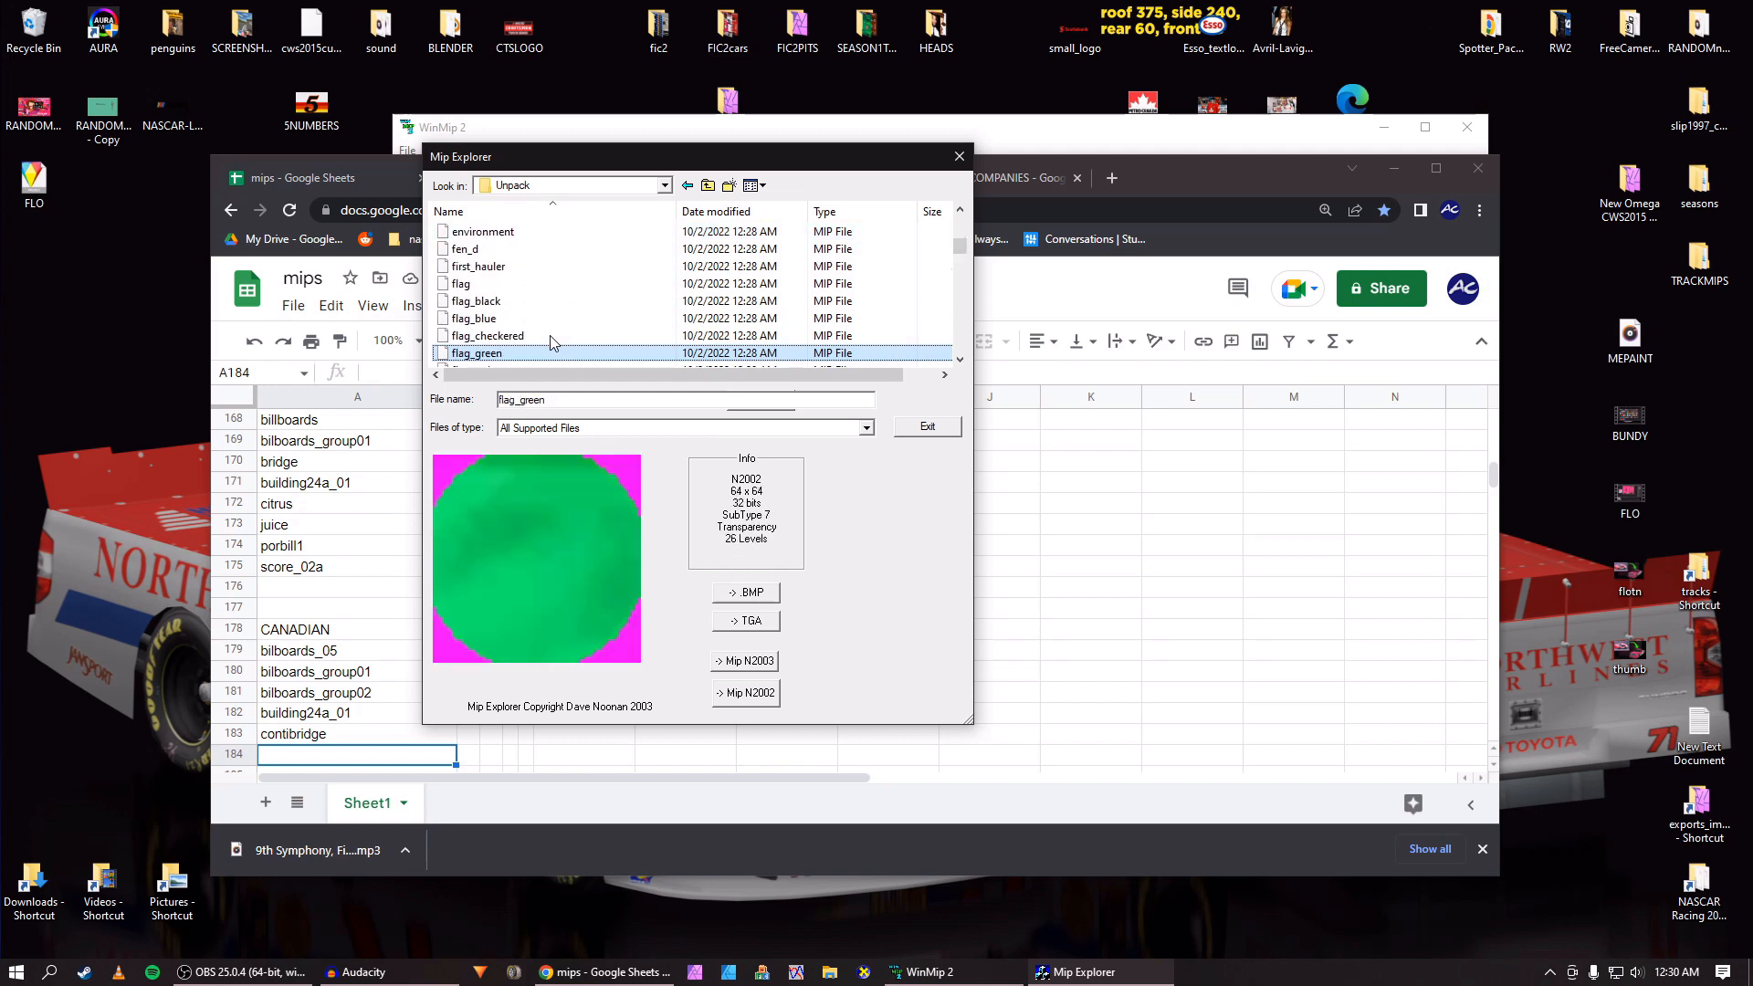
key(Down)
key(Down)
key(Down)
key(Down)
key(Down)
key(Down)
key(Down)
key(Down)
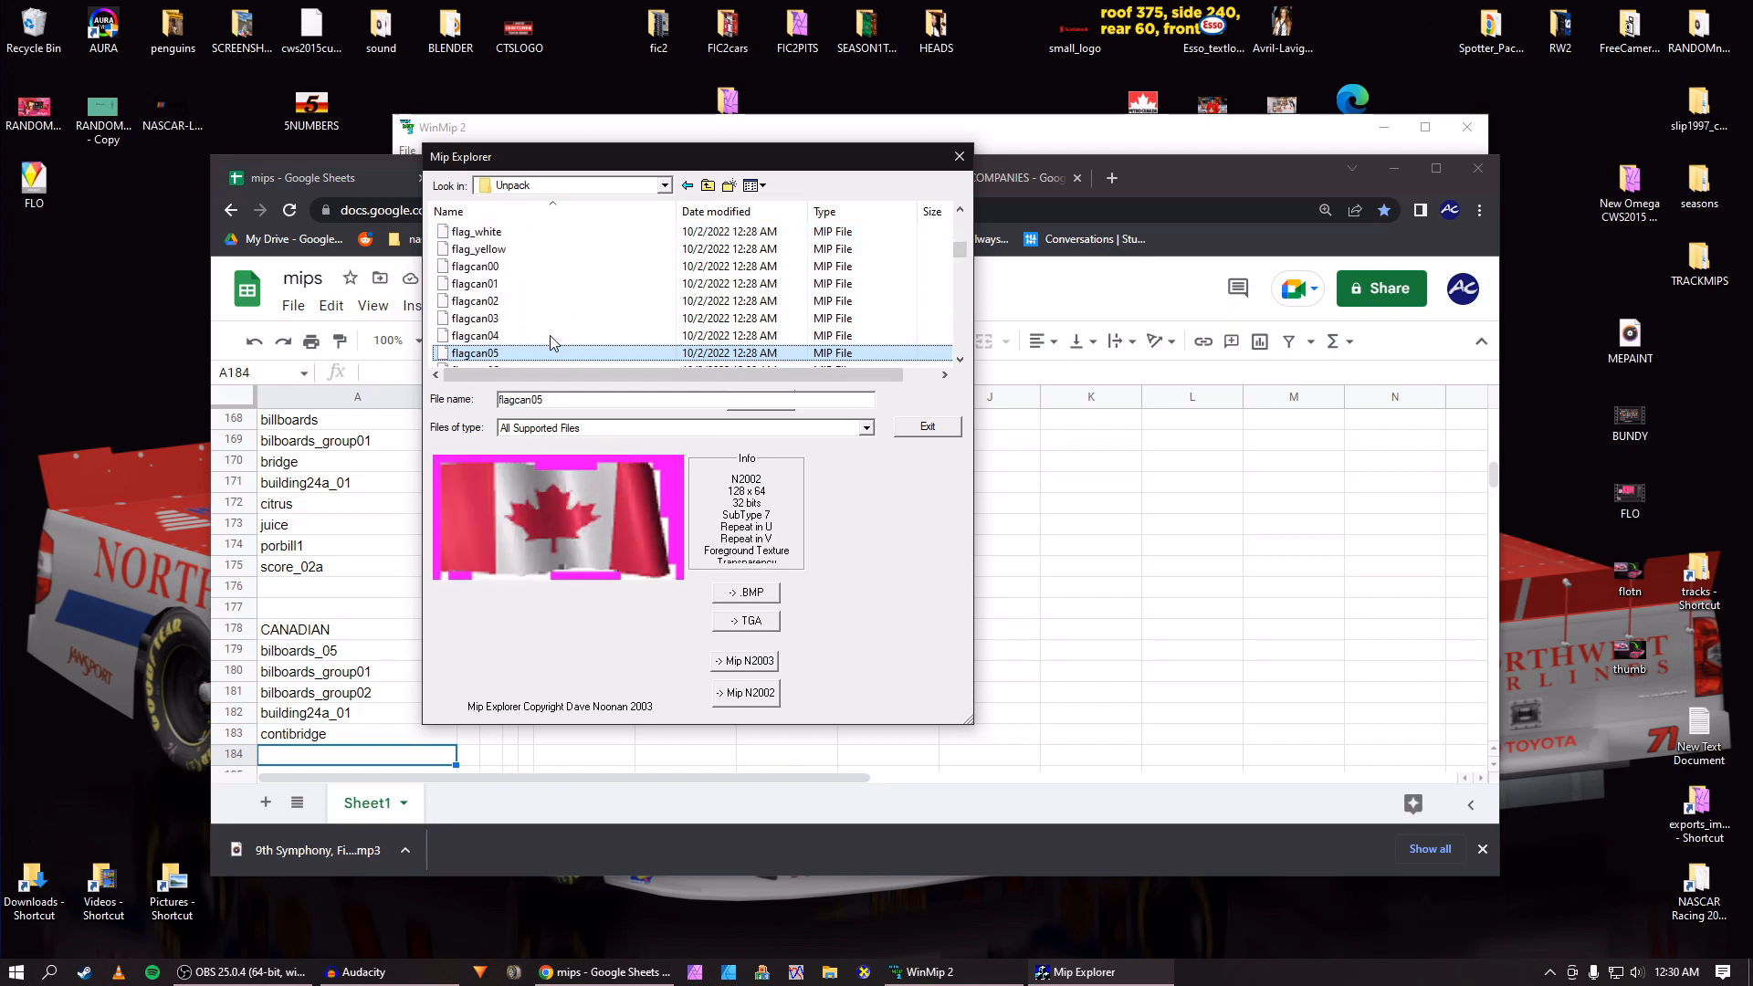
key(Down)
key(Down)
key(Down)
key(Down)
key(Down)
key(Down)
key(Down)
key(Down)
key(Down)
key(Down)
key(Down)
key(Down)
key(Down)
key(Down)
key(Down)
key(Down)
key(Down)
key(Down)
key(Down)
key(Down)
key(Down)
key(Down)
key(Down)
key(Down)
key(Down)
key(Down)
key(Down)
key(Down)
key(Down)
key(Down)
key(Down)
key(Down)
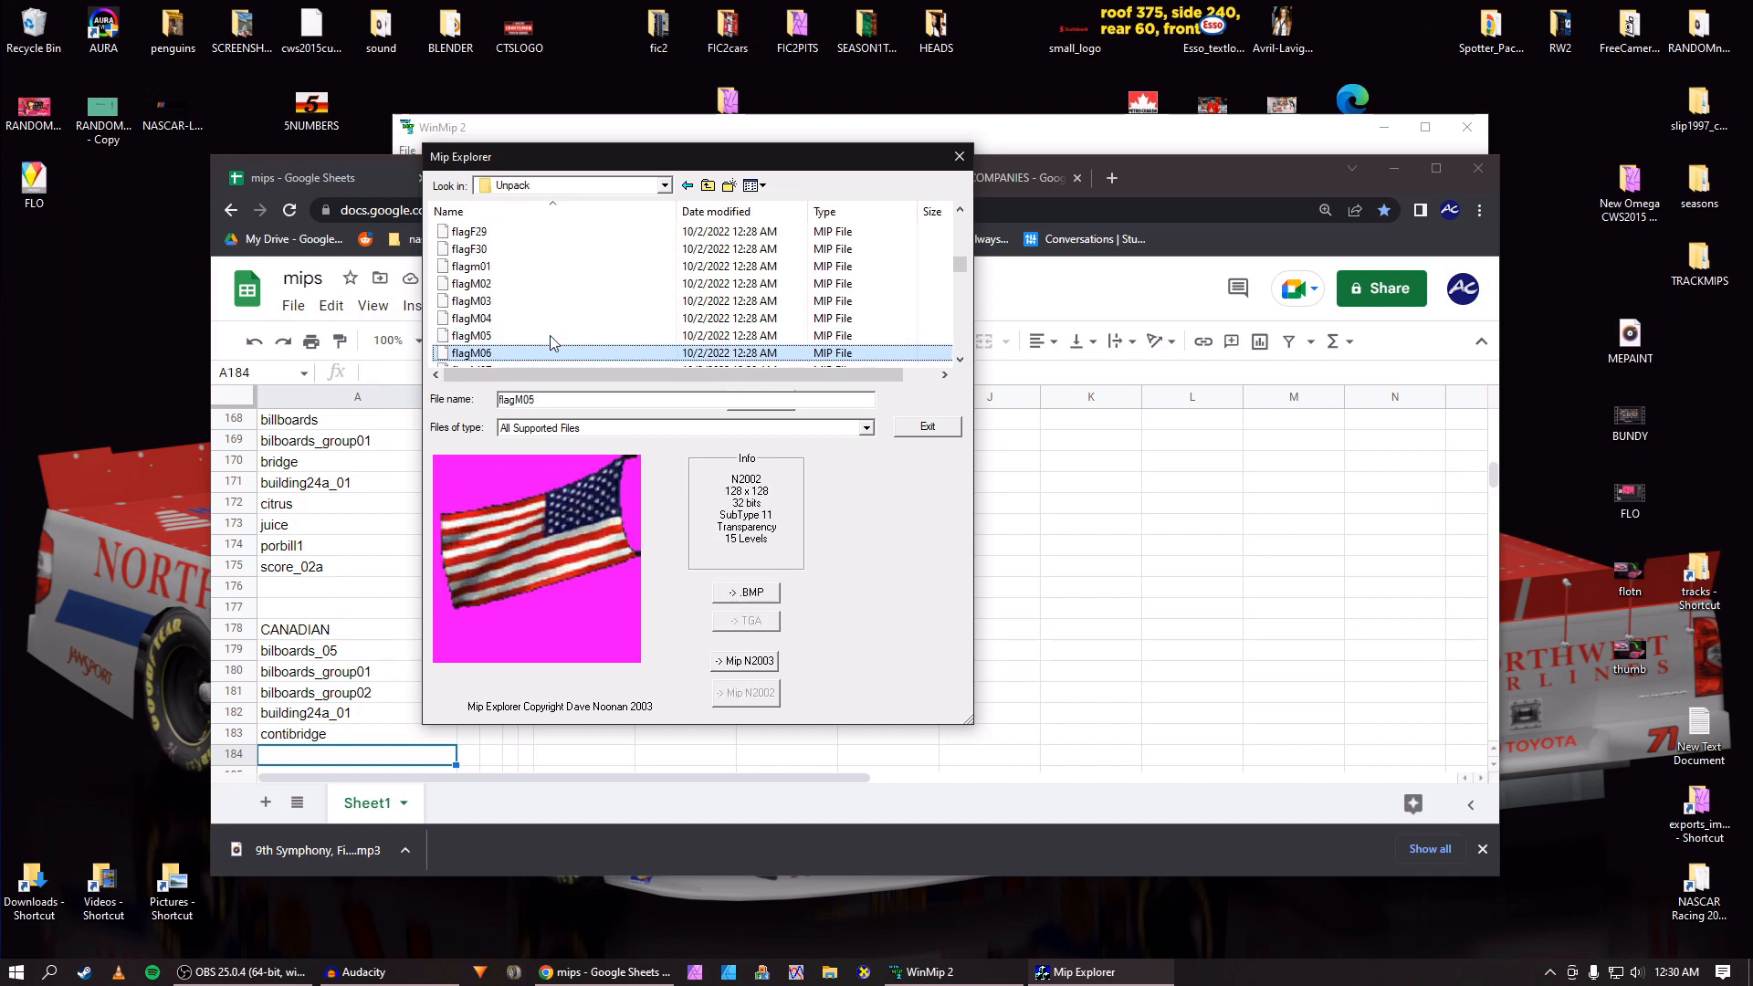
key(Down)
key(Down)
key(Down)
key(Down)
key(Down)
key(Down)
key(Down)
key(Down)
key(Down)
key(Down)
key(Down)
key(Down)
key(Down)
key(Down)
key(Down)
key(Down)
key(Down)
key(Down)
key(Down)
key(Down)
key(Down)
key(Down)
key(Down)
key(Down)
key(Down)
key(Down)
key(Down)
key(Down)
key(Down)
key(Down)
key(Down)
key(Down)
key(Down)
key(Down)
key(Down)
key(Down)
key(Down)
key(Down)
key(Down)
key(Down)
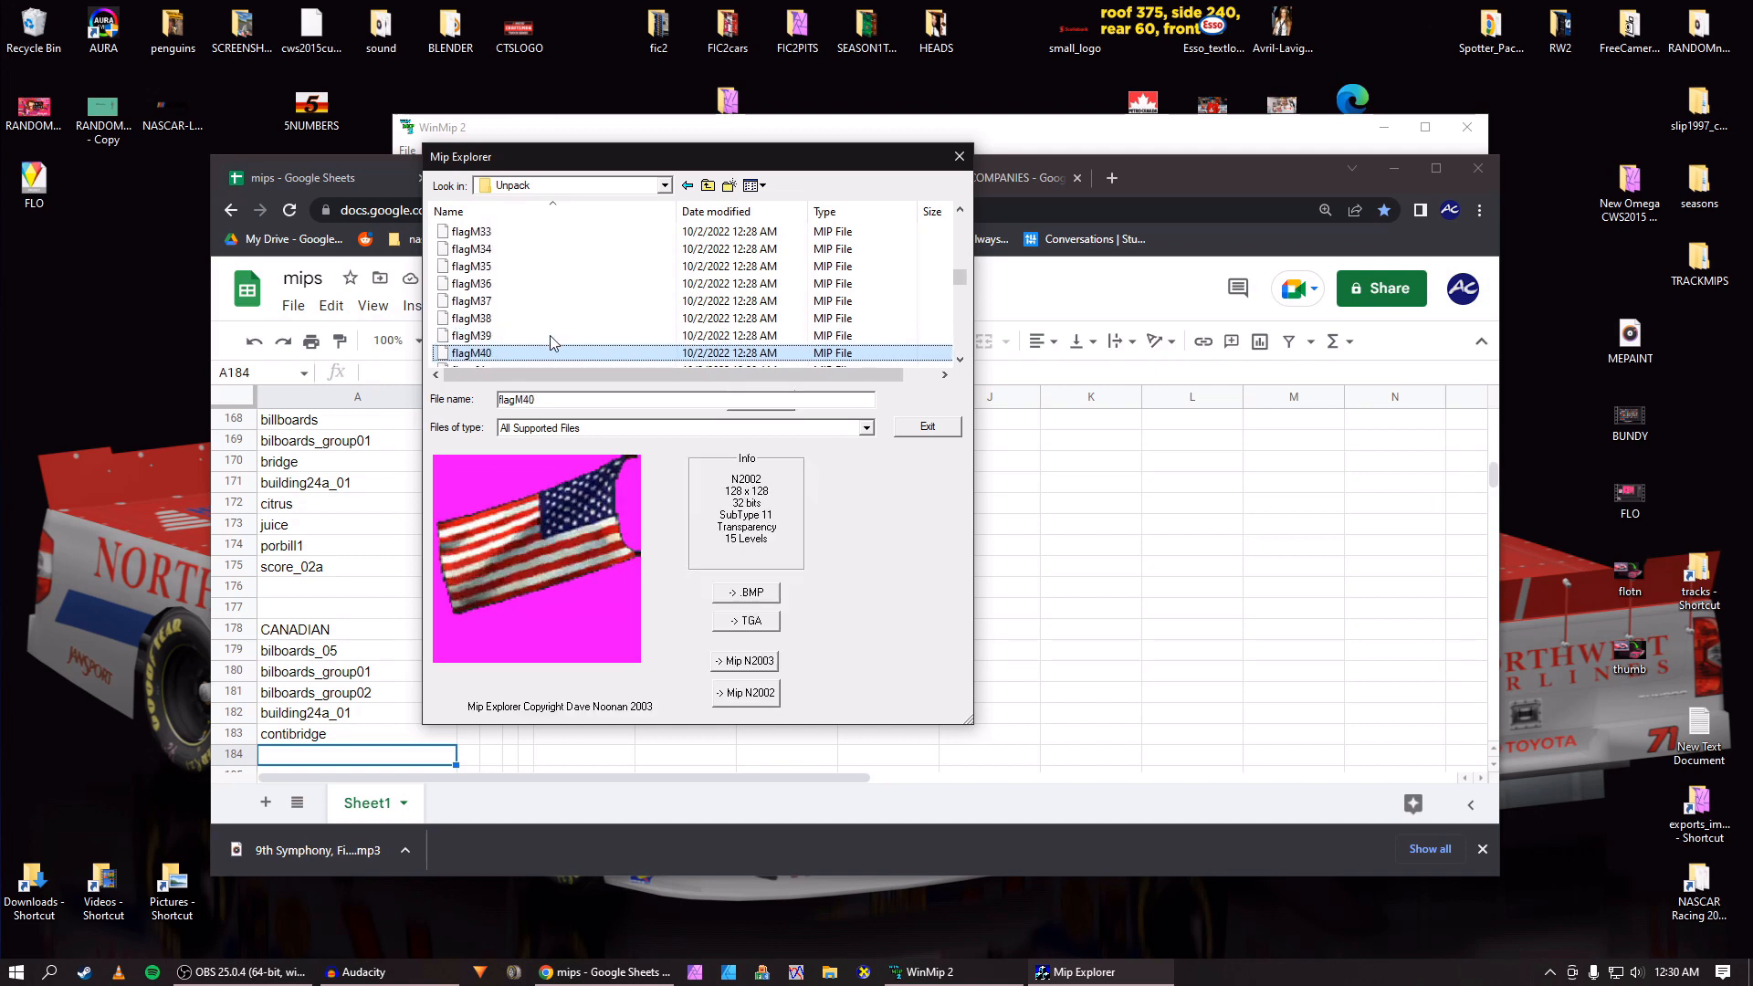
key(Down)
key(Down)
key(Down)
key(Down)
key(Down)
key(Down)
key(Down)
key(Down)
key(Down)
key(Down)
key(Down)
key(Down)
key(Down)
key(Down)
key(Down)
key(Down)
key(Down)
key(Down)
key(Down)
key(Down)
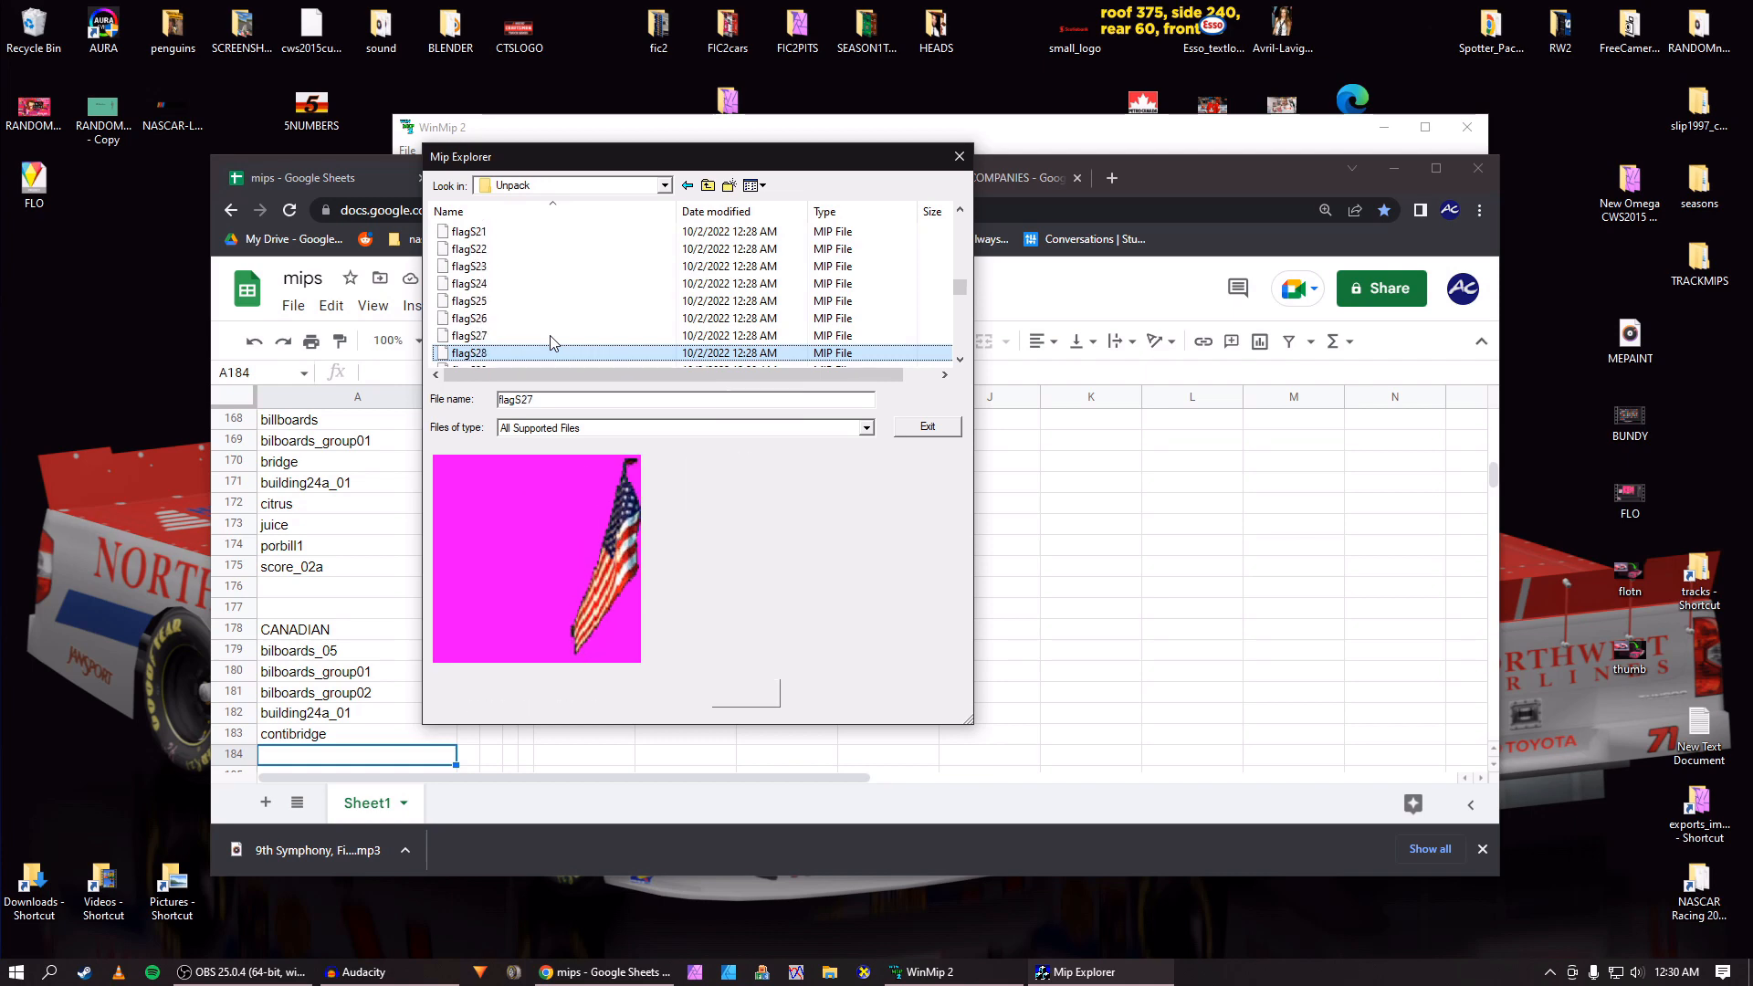
key(Up)
key(Up)
key(Up)
key(Up)
key(Up)
key(Up)
key(Up)
key(Up)
key(Up)
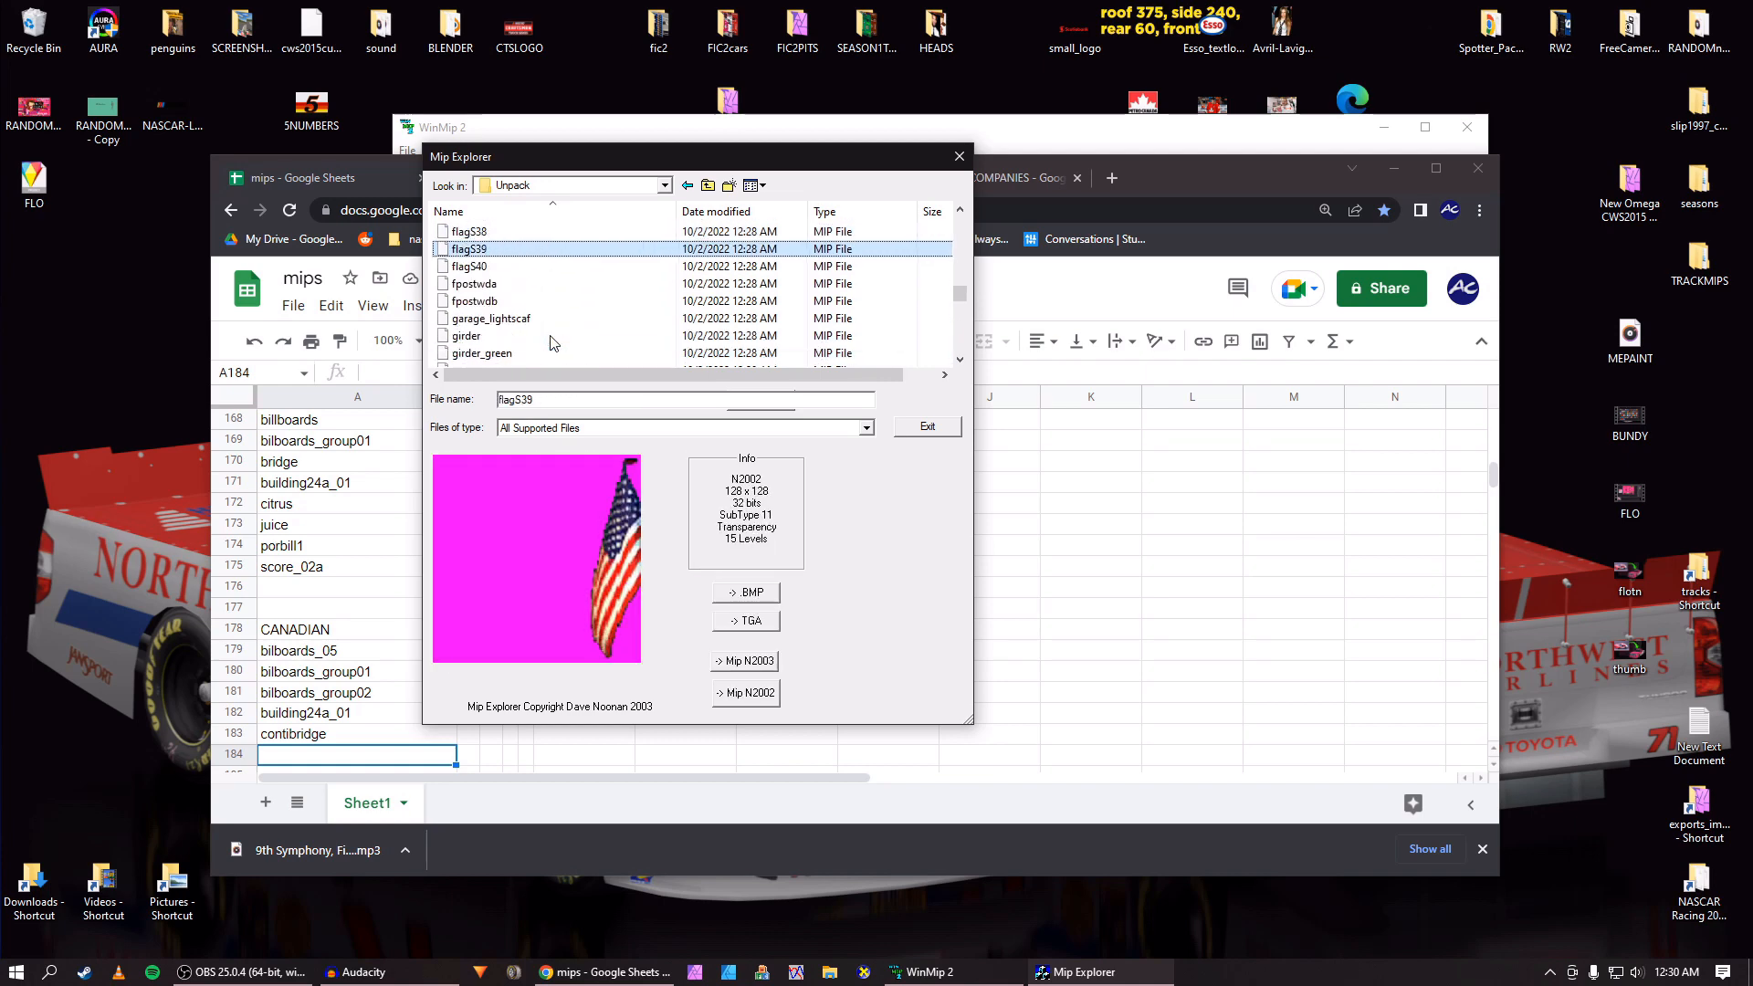
Preview the textures following flagS39 through logo_canadian_tire_multiple, looking for sponsor graphics.
key(Down)
key(Down)
key(Down)
key(Down)
key(Down)
key(Down)
key(Down)
key(Down)
key(Down)
key(Down)
key(Down)
key(Down)
key(Down)
key(Down)
key(Down)
key(Down)
key(Down)
key(Down)
key(Down)
key(Down)
key(Down)
key(Down)
key(Down)
key(Down)
key(Down)
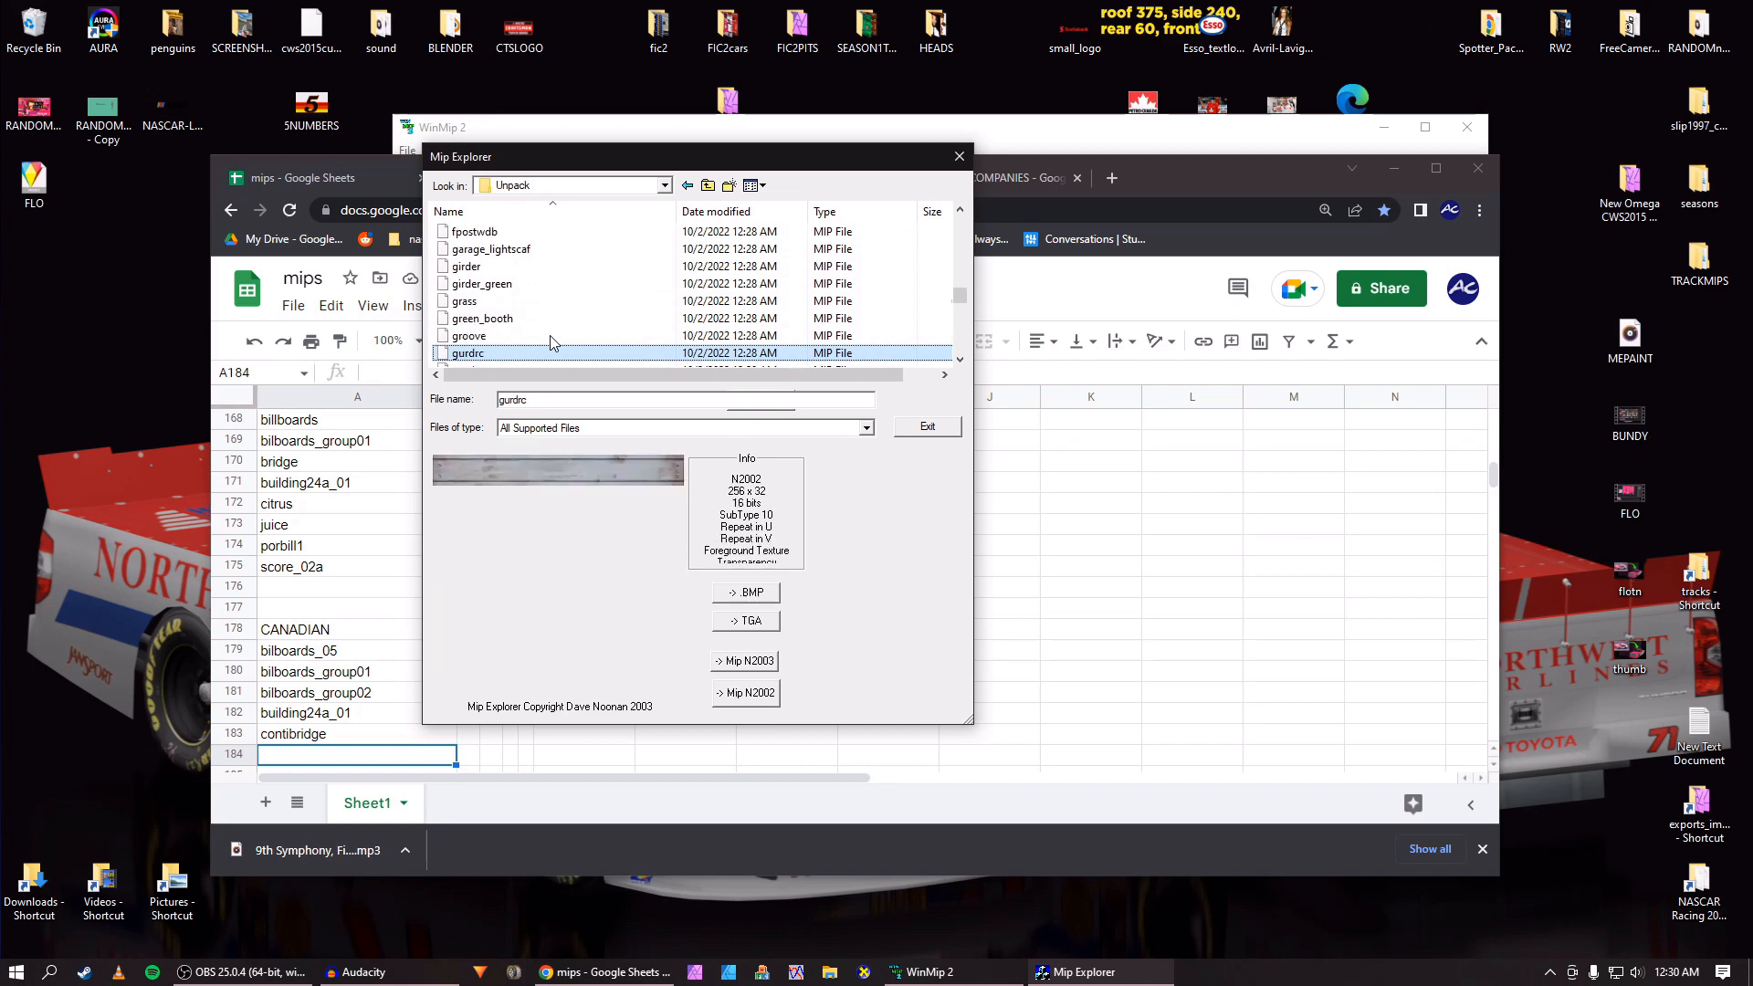
key(Down)
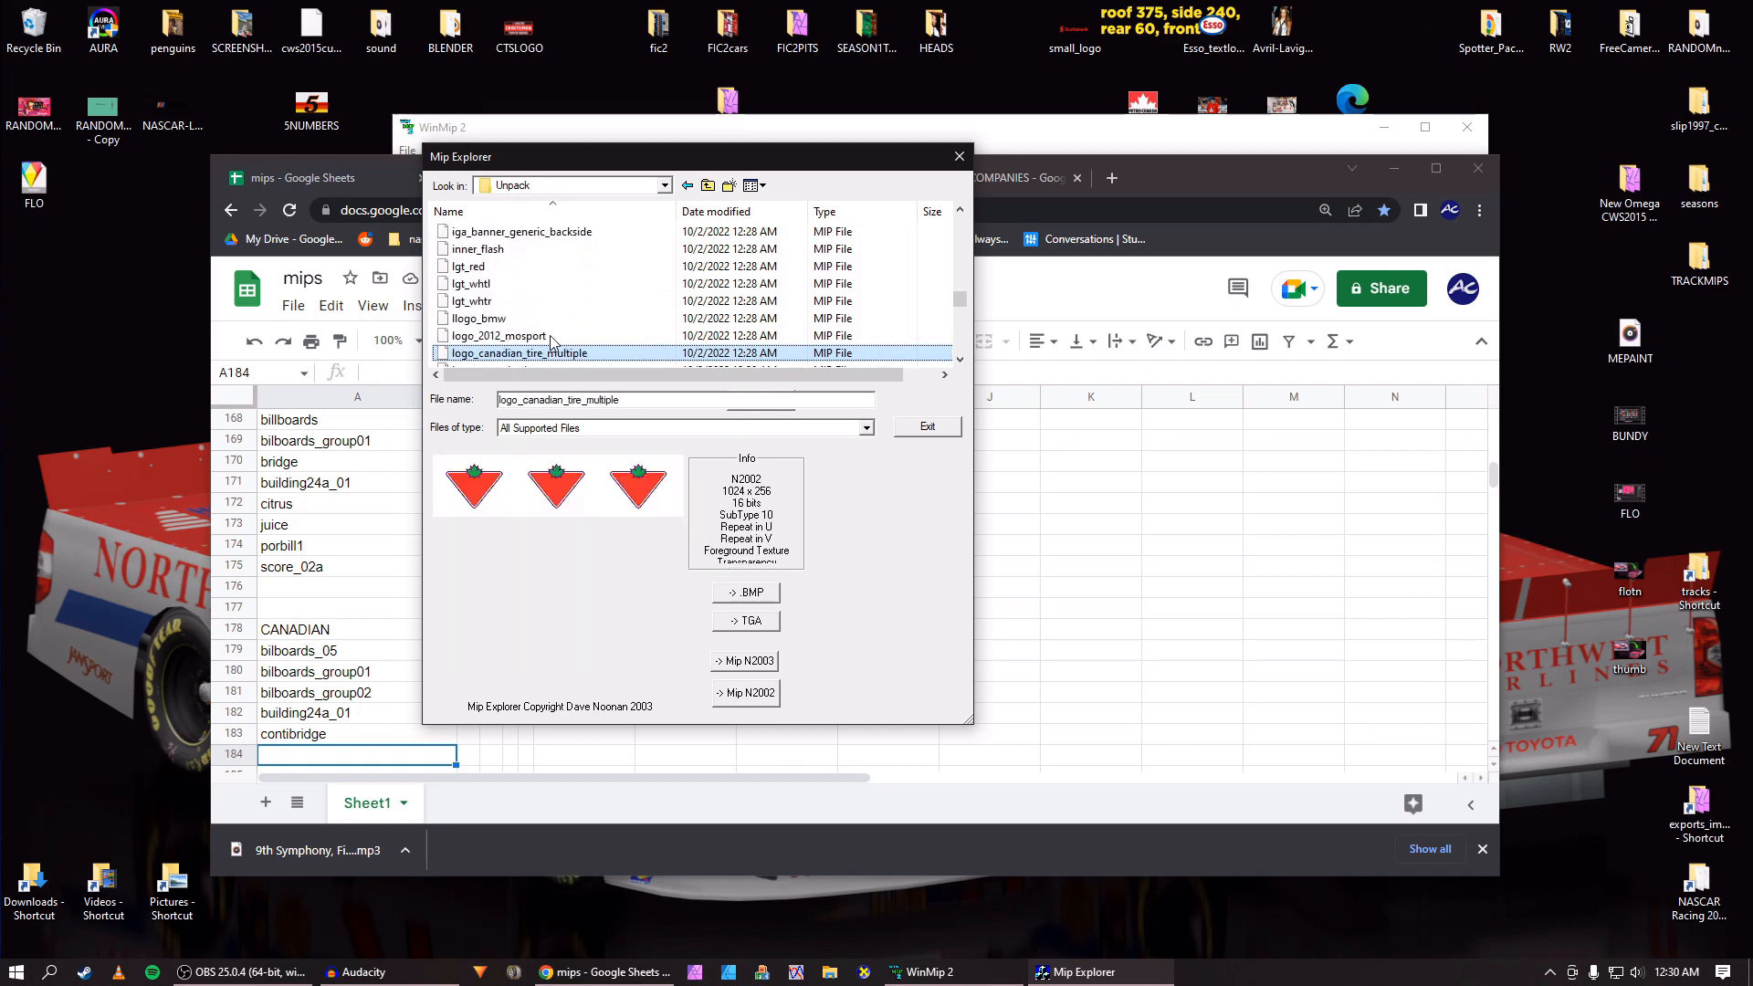
Examine the sponsor logo textures from logo_2012_mosport through logo_chevrolet.
key(Up)
key(Down)
key(Down)
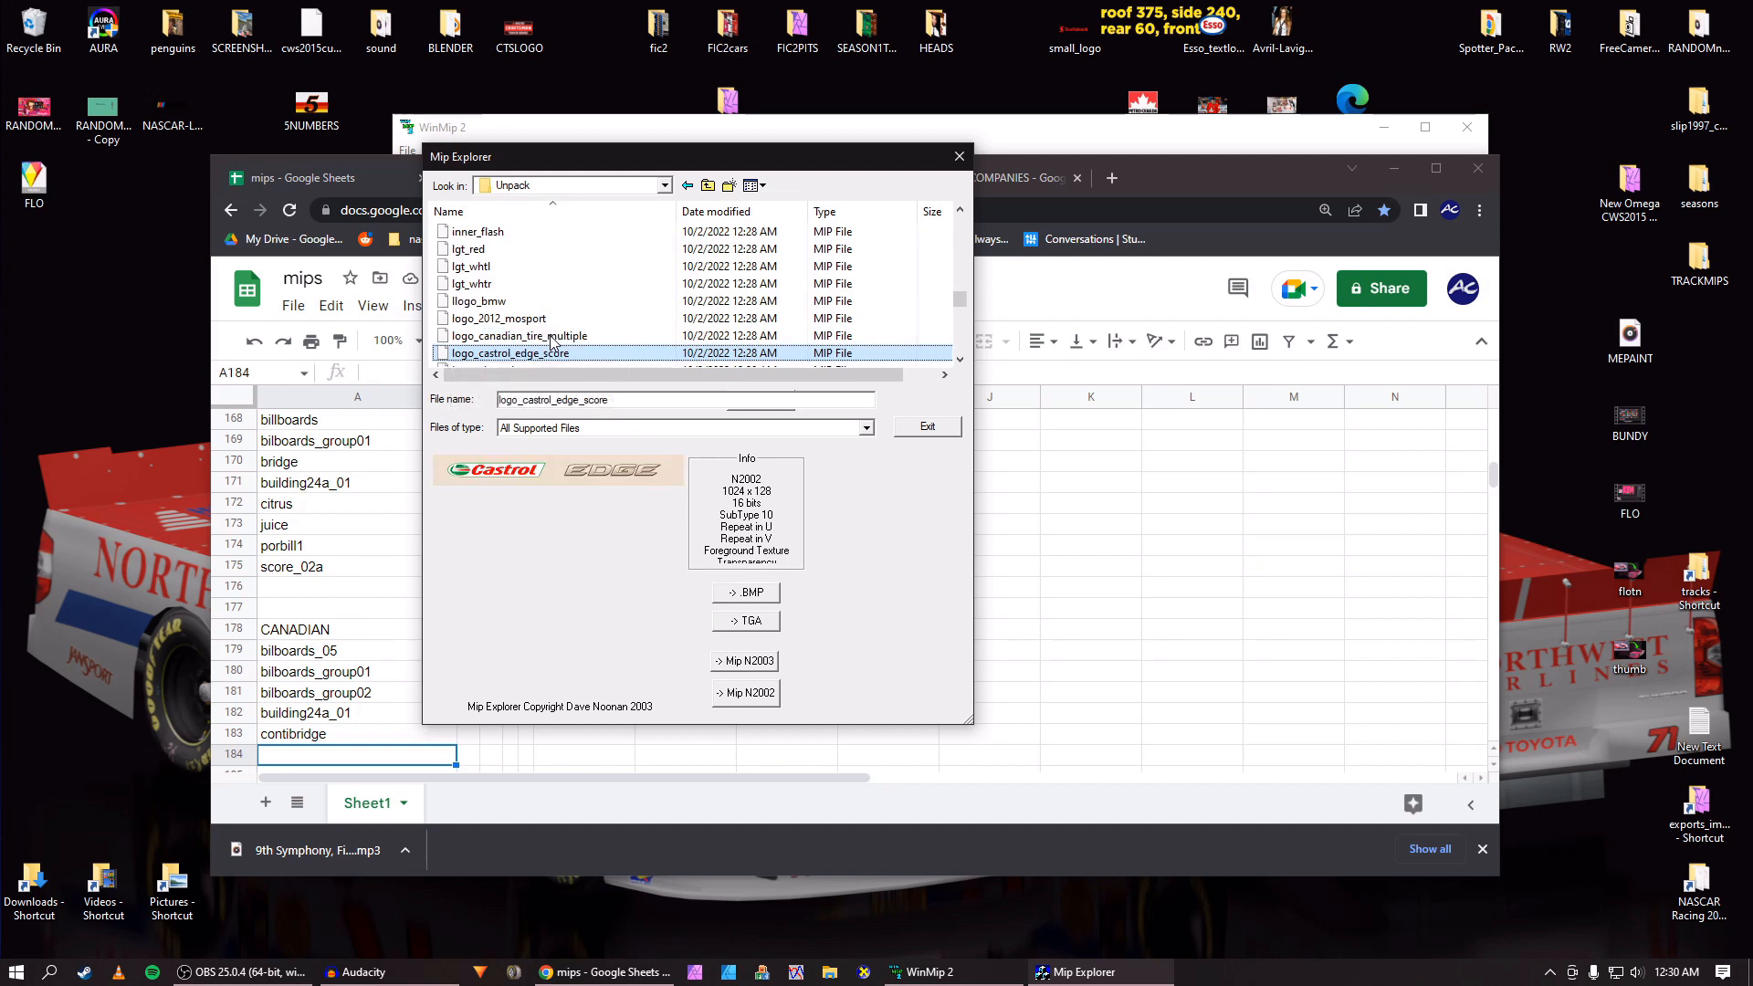
key(Down)
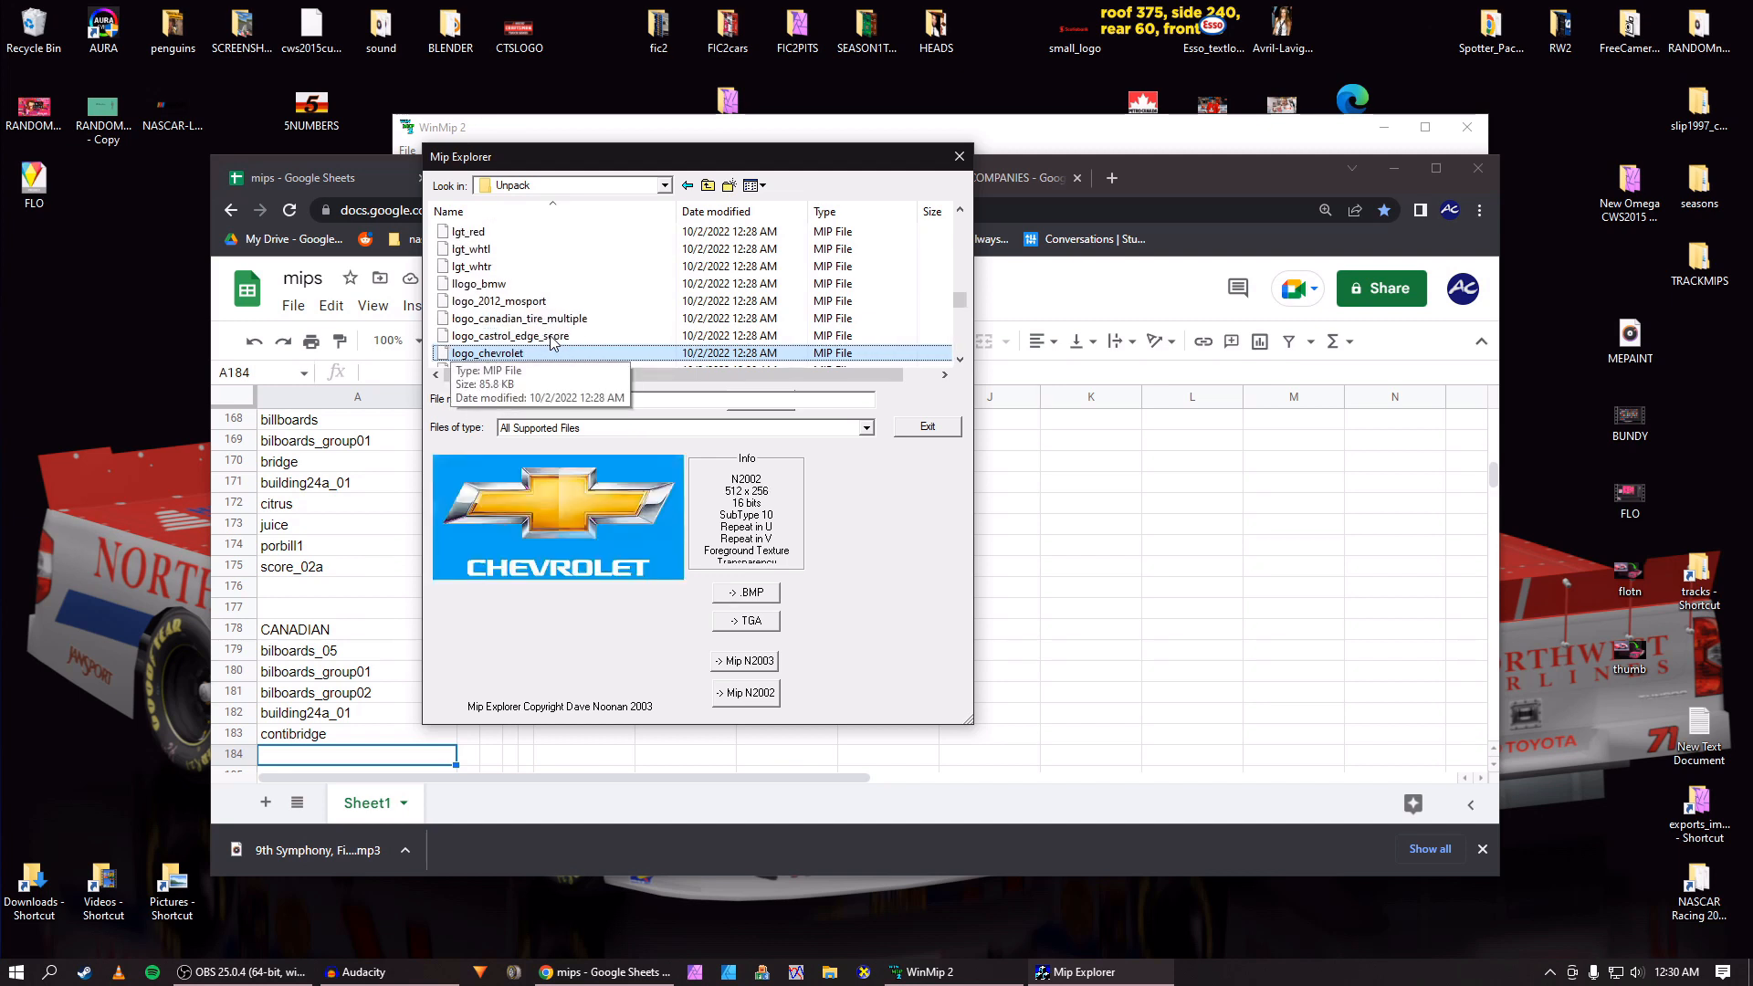
Copy the texture name logo_chevrolet into cell A184 of the CANADIAN list.
double_click(594, 399)
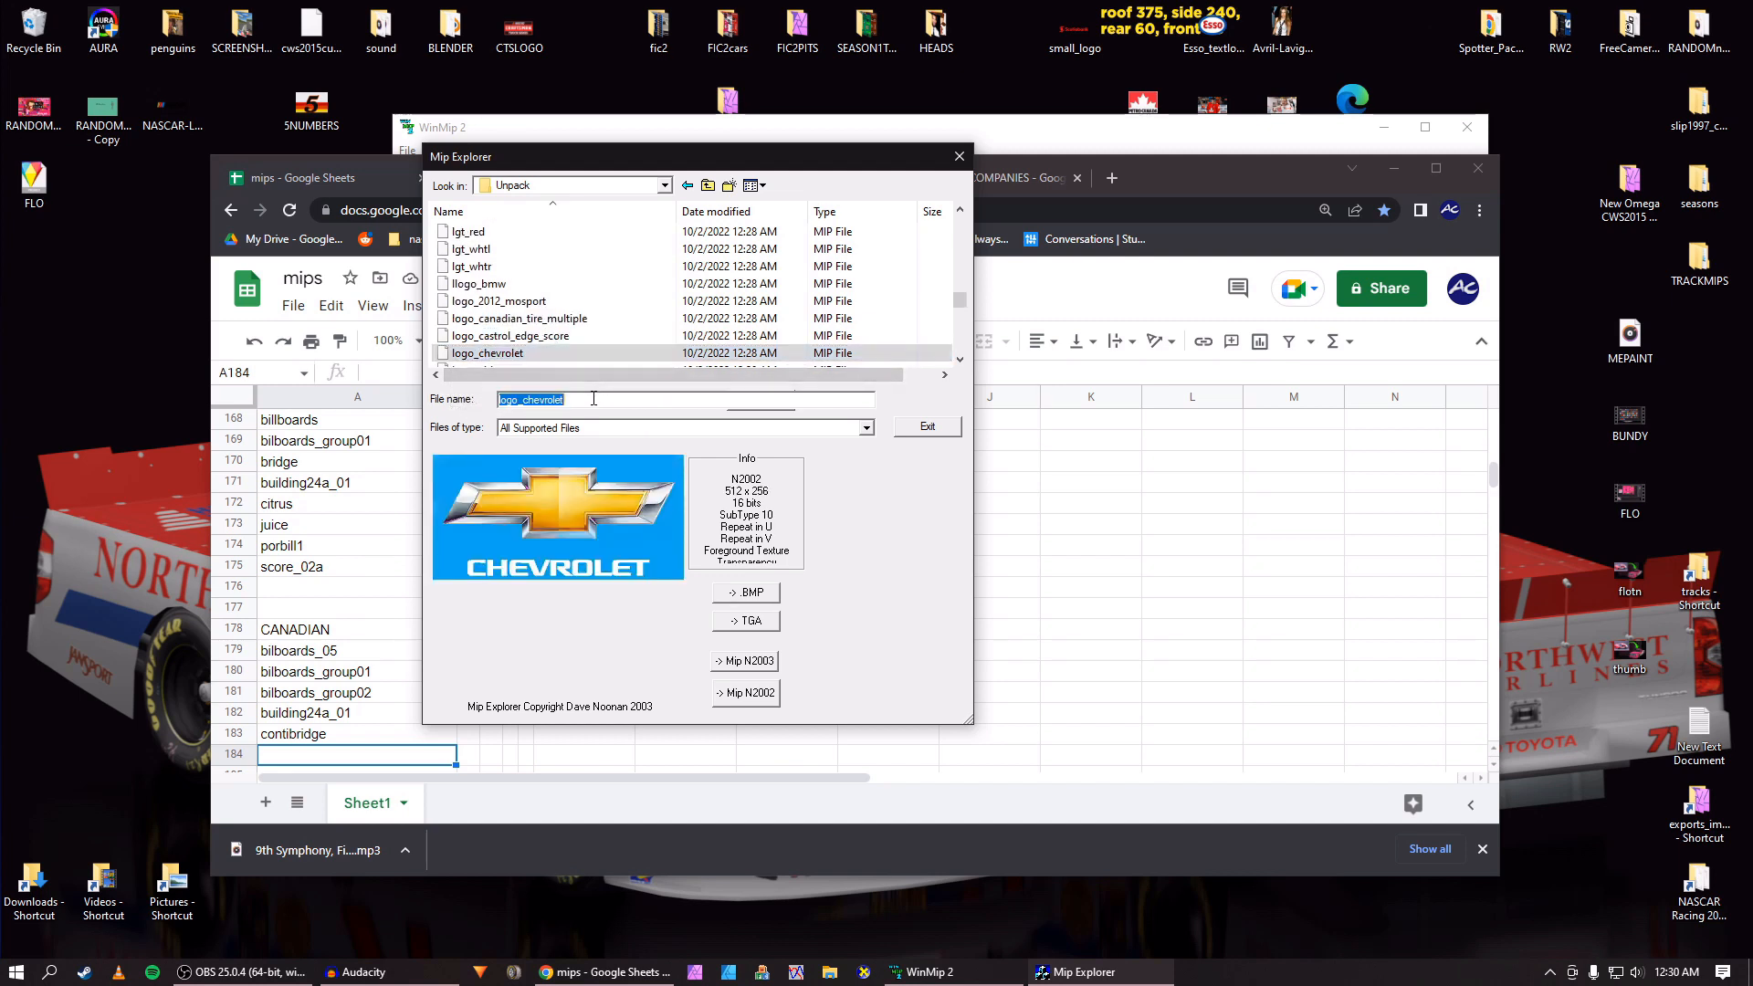
click(307, 765)
key(ctrl+v)
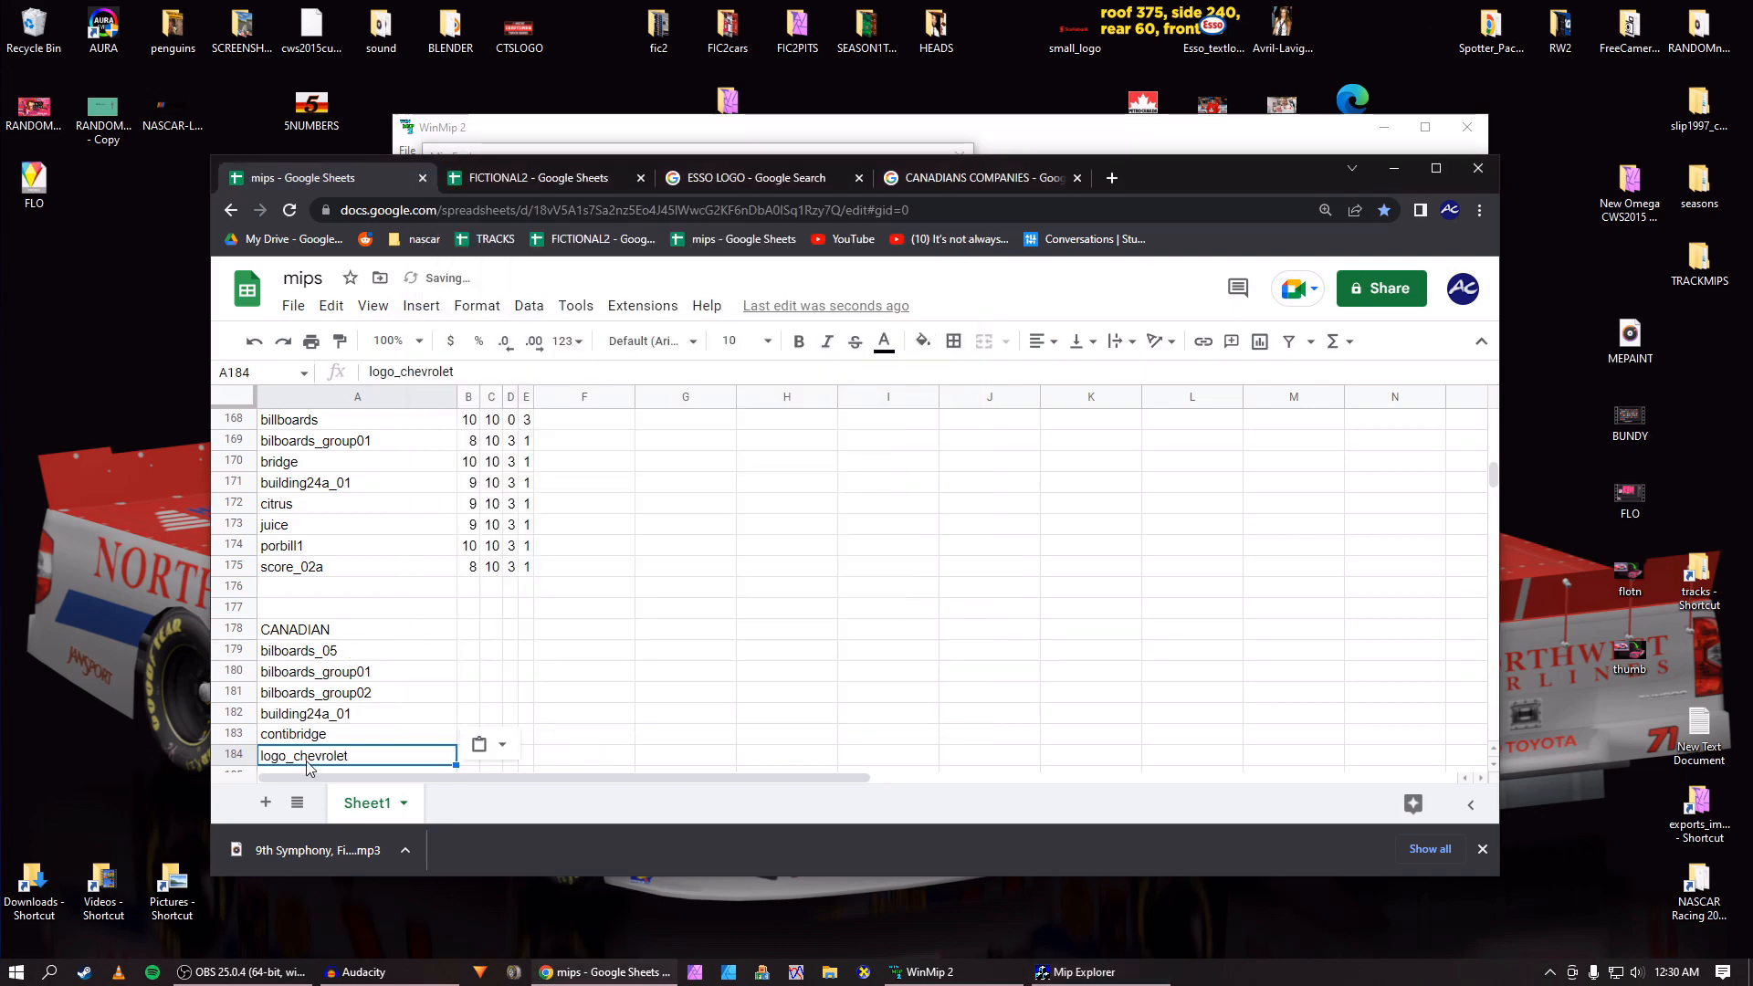
Add the cider billboard texture name logo_cider to cell A185 of the CANADIAN list.
key(Return)
key(alt+Tab)
scroll(513, 319, down, 1)
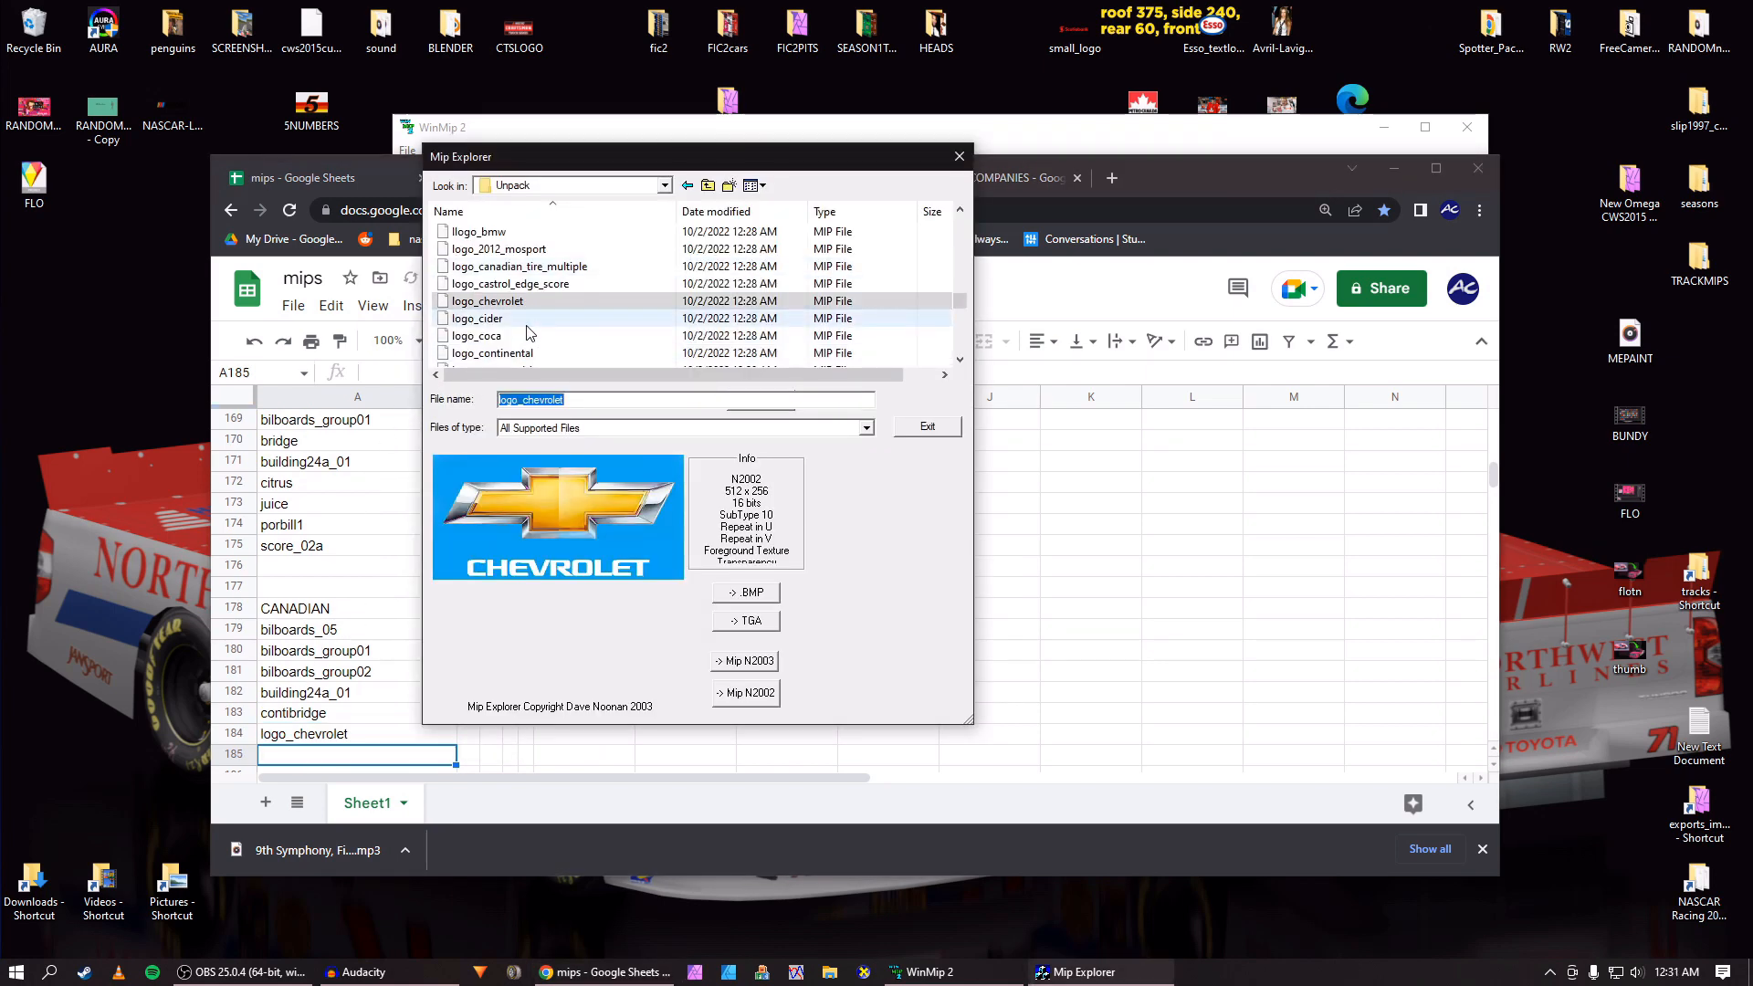
click(526, 322)
click(577, 402)
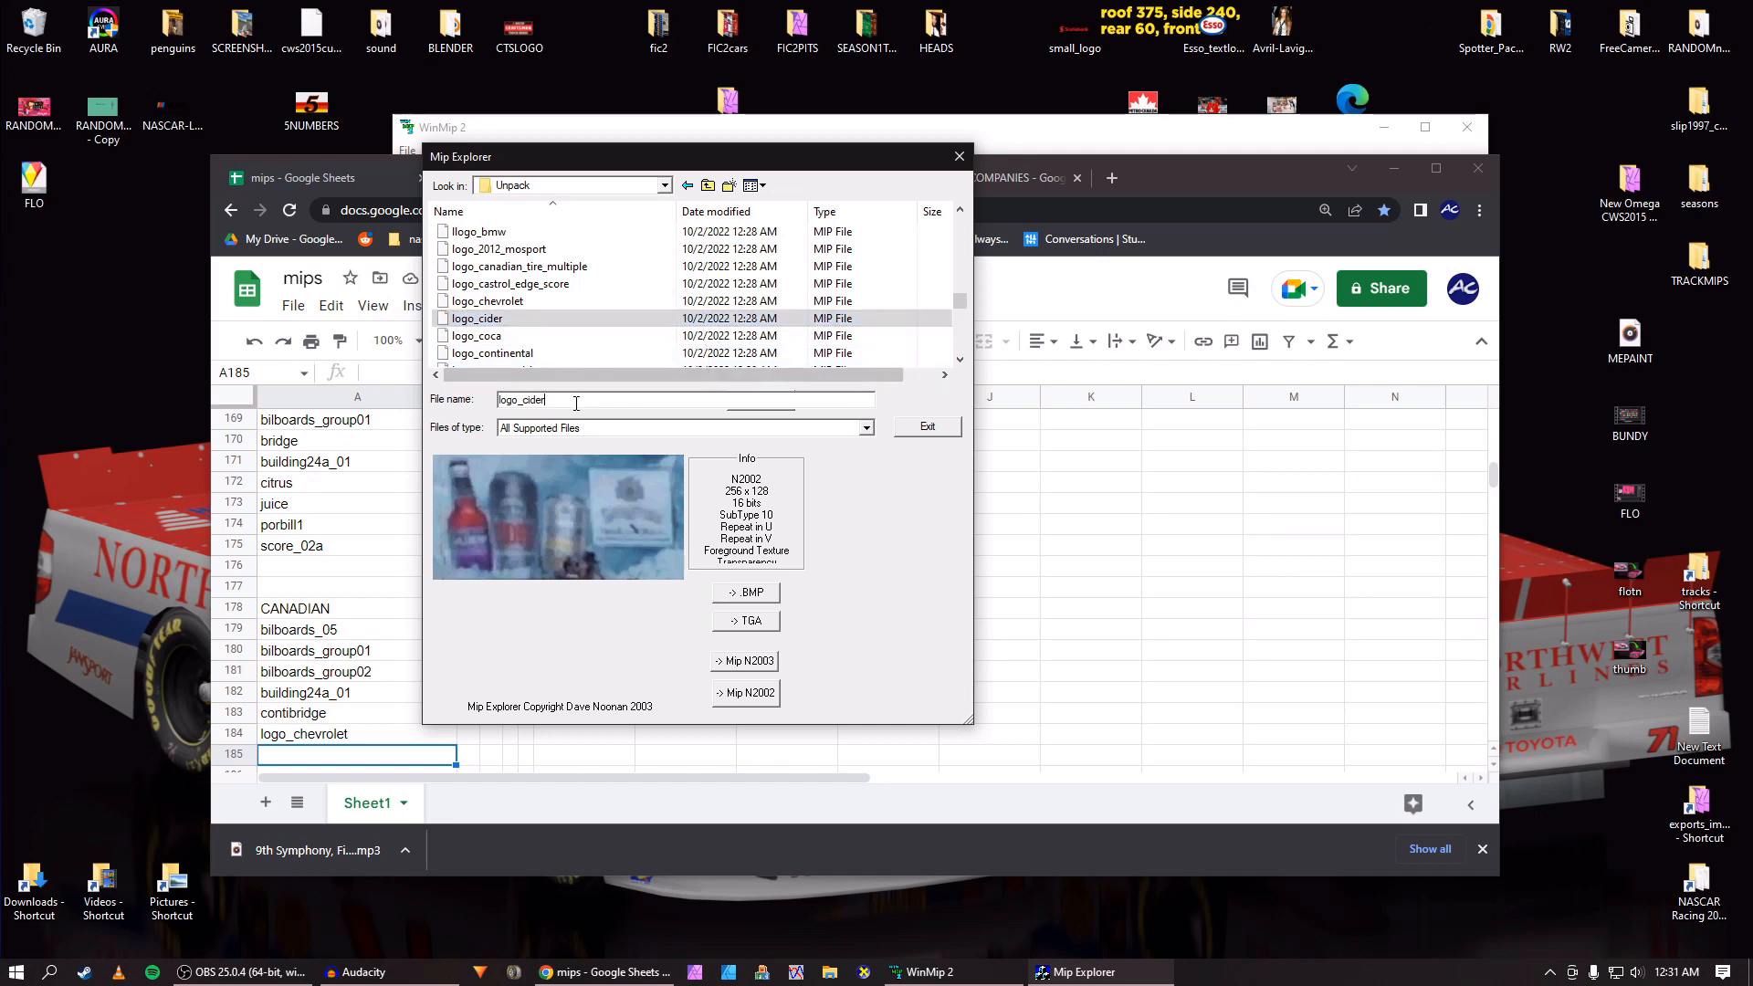
click(382, 759)
text(logo_cider)
key(Return)
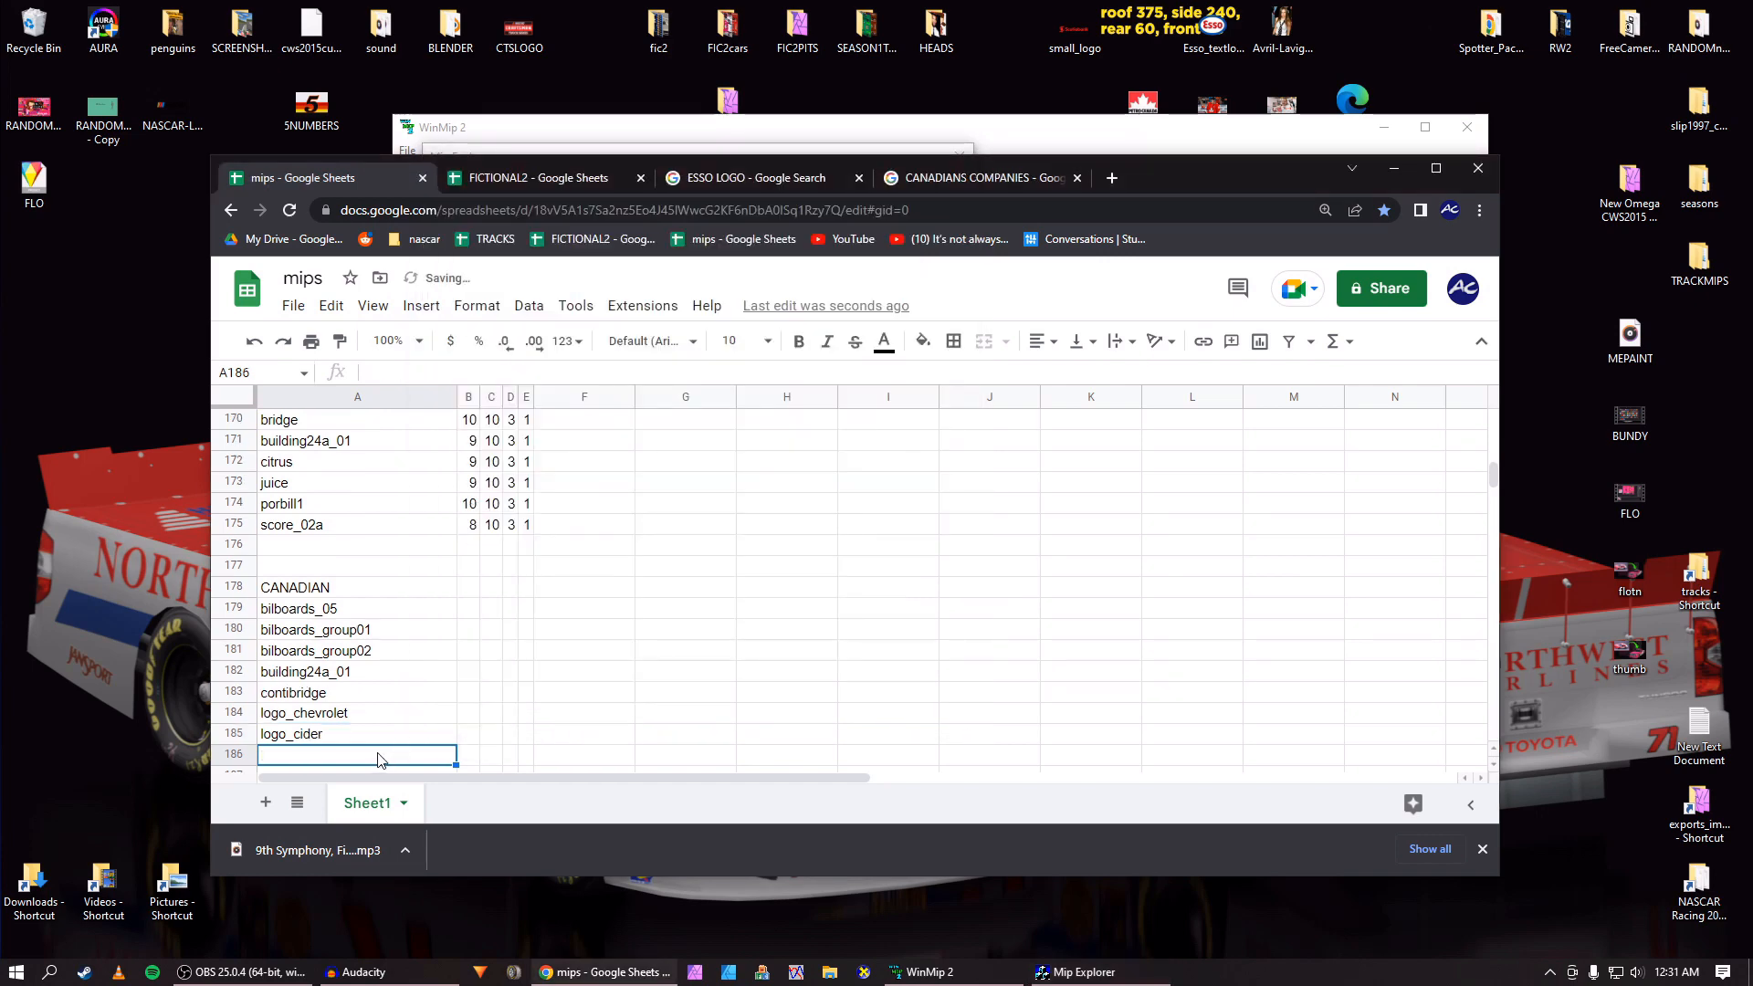
Copy the Coca-Cola texture name logo_coca into cell A186 of the CANADIAN list.
key(alt+Tab)
click(476, 336)
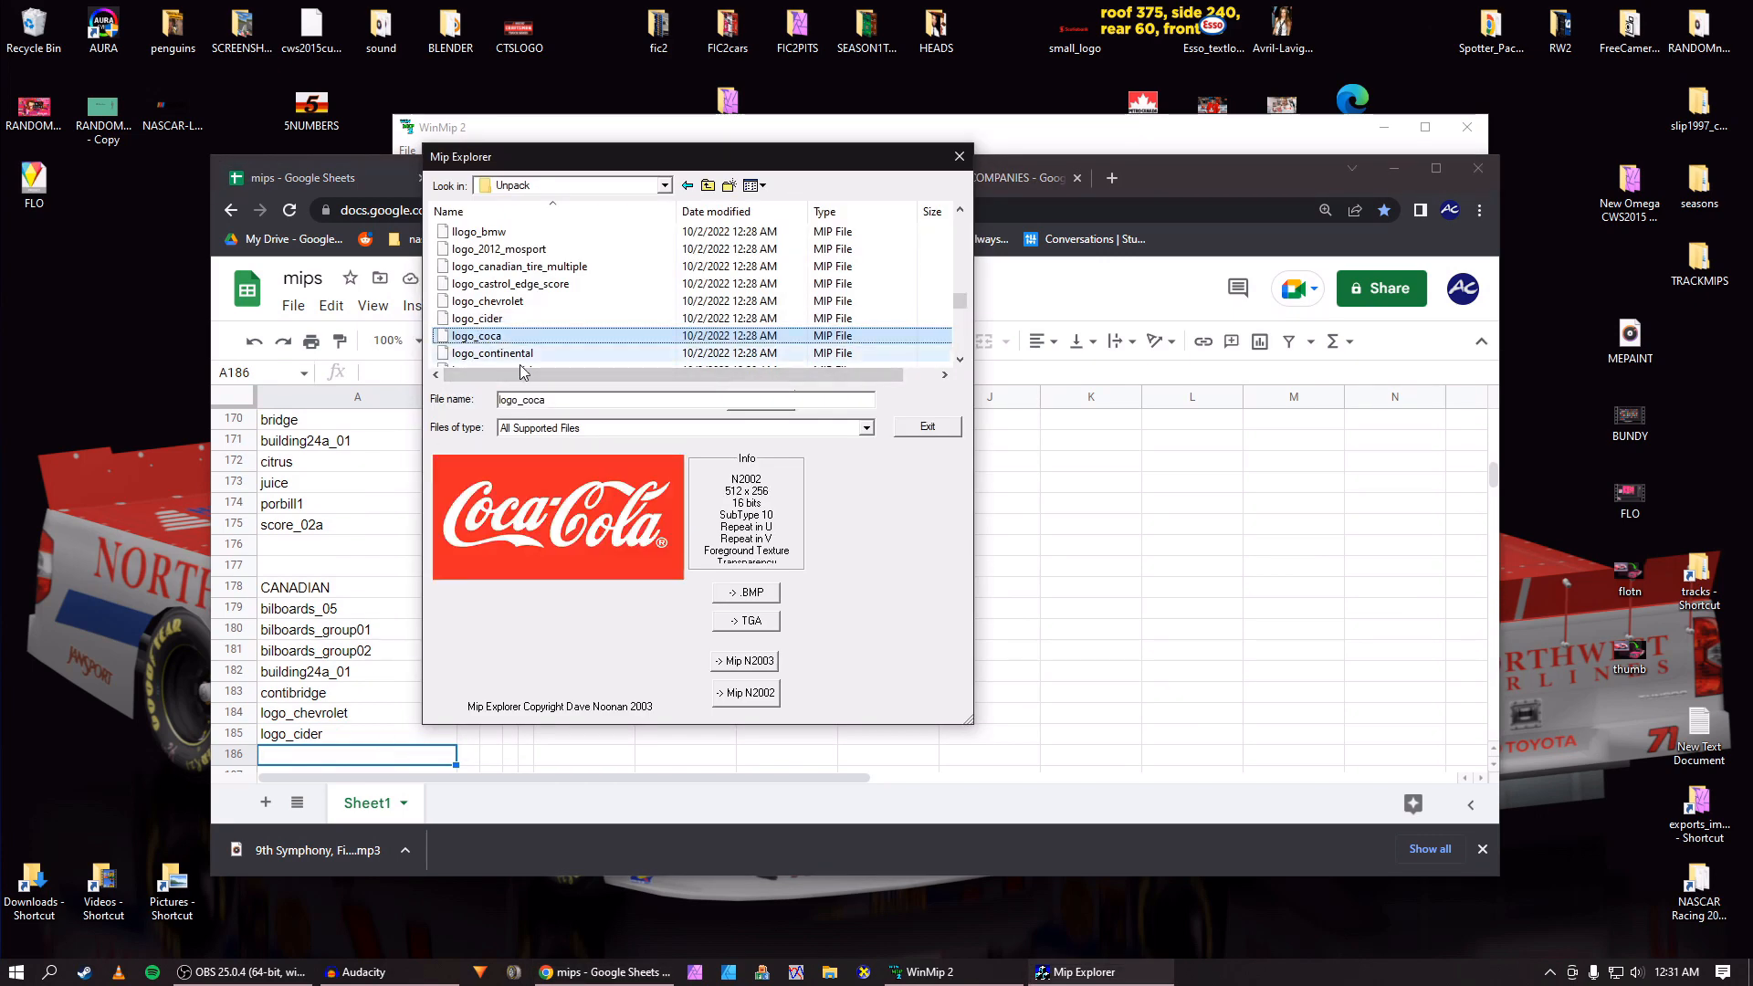
key(ctrl+c)
click(331, 761)
key(ctrl+v)
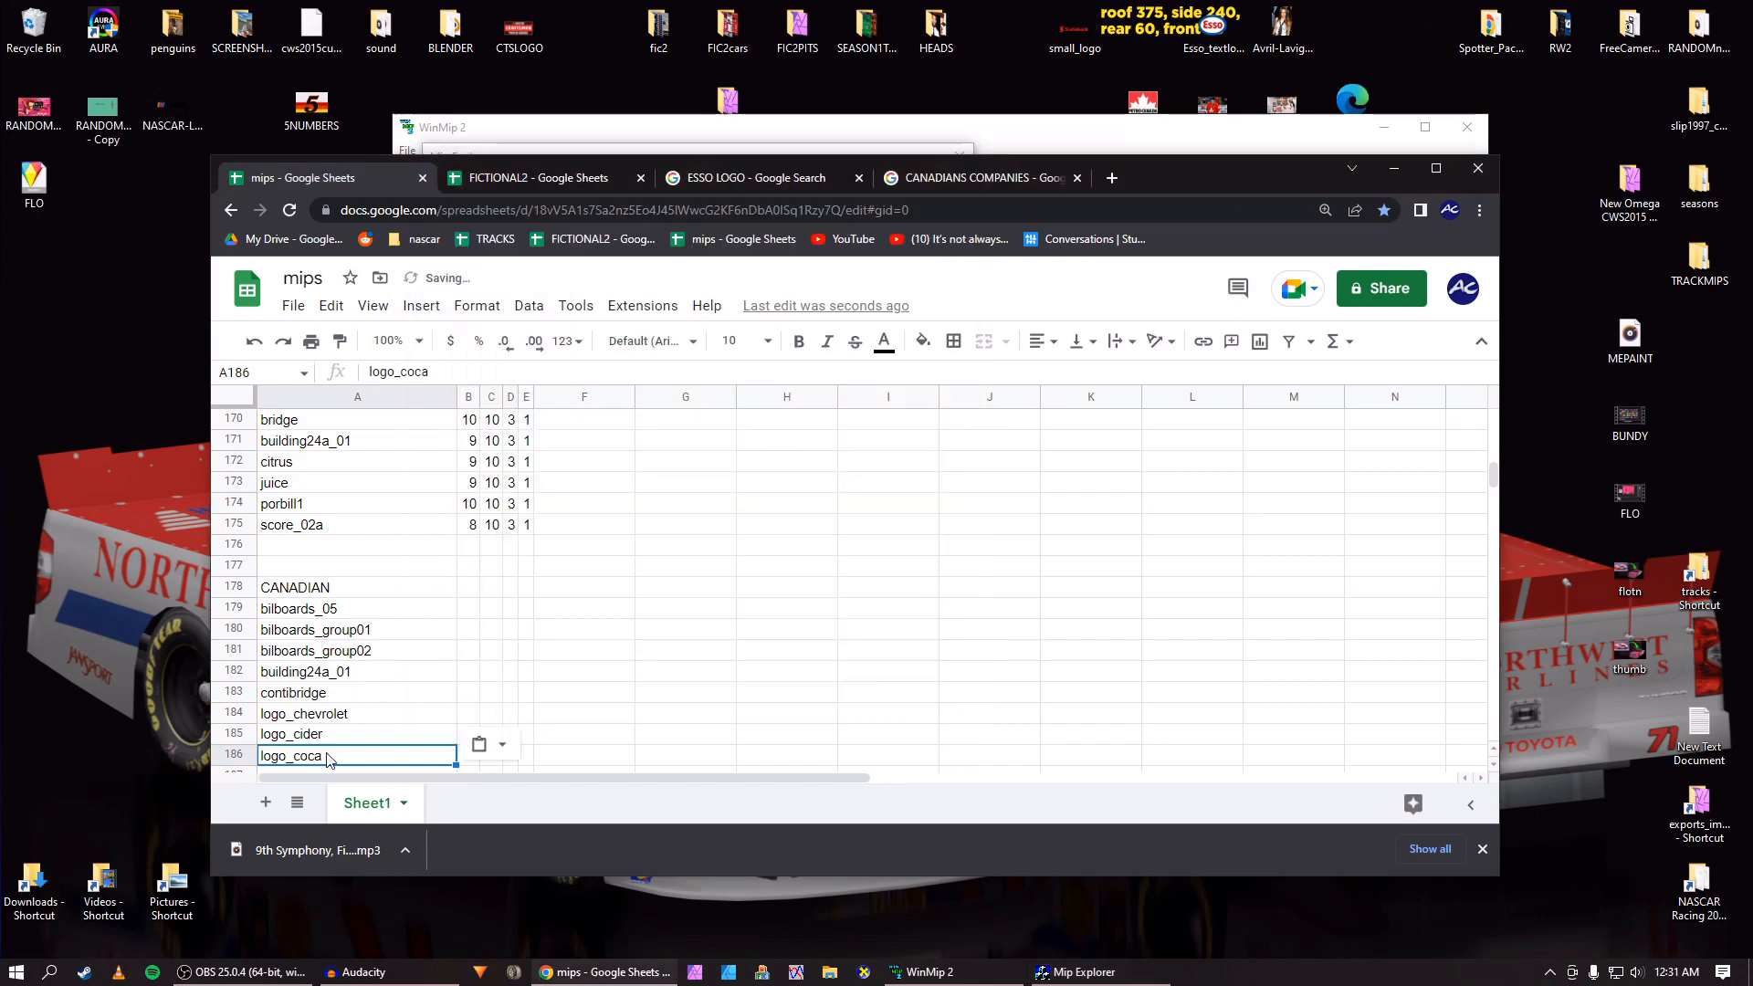
key(Return)
Preview the textures logo_continental and logo_ct_m_park1 in Mip Explorer.
key(alt+Tab)
click(511, 353)
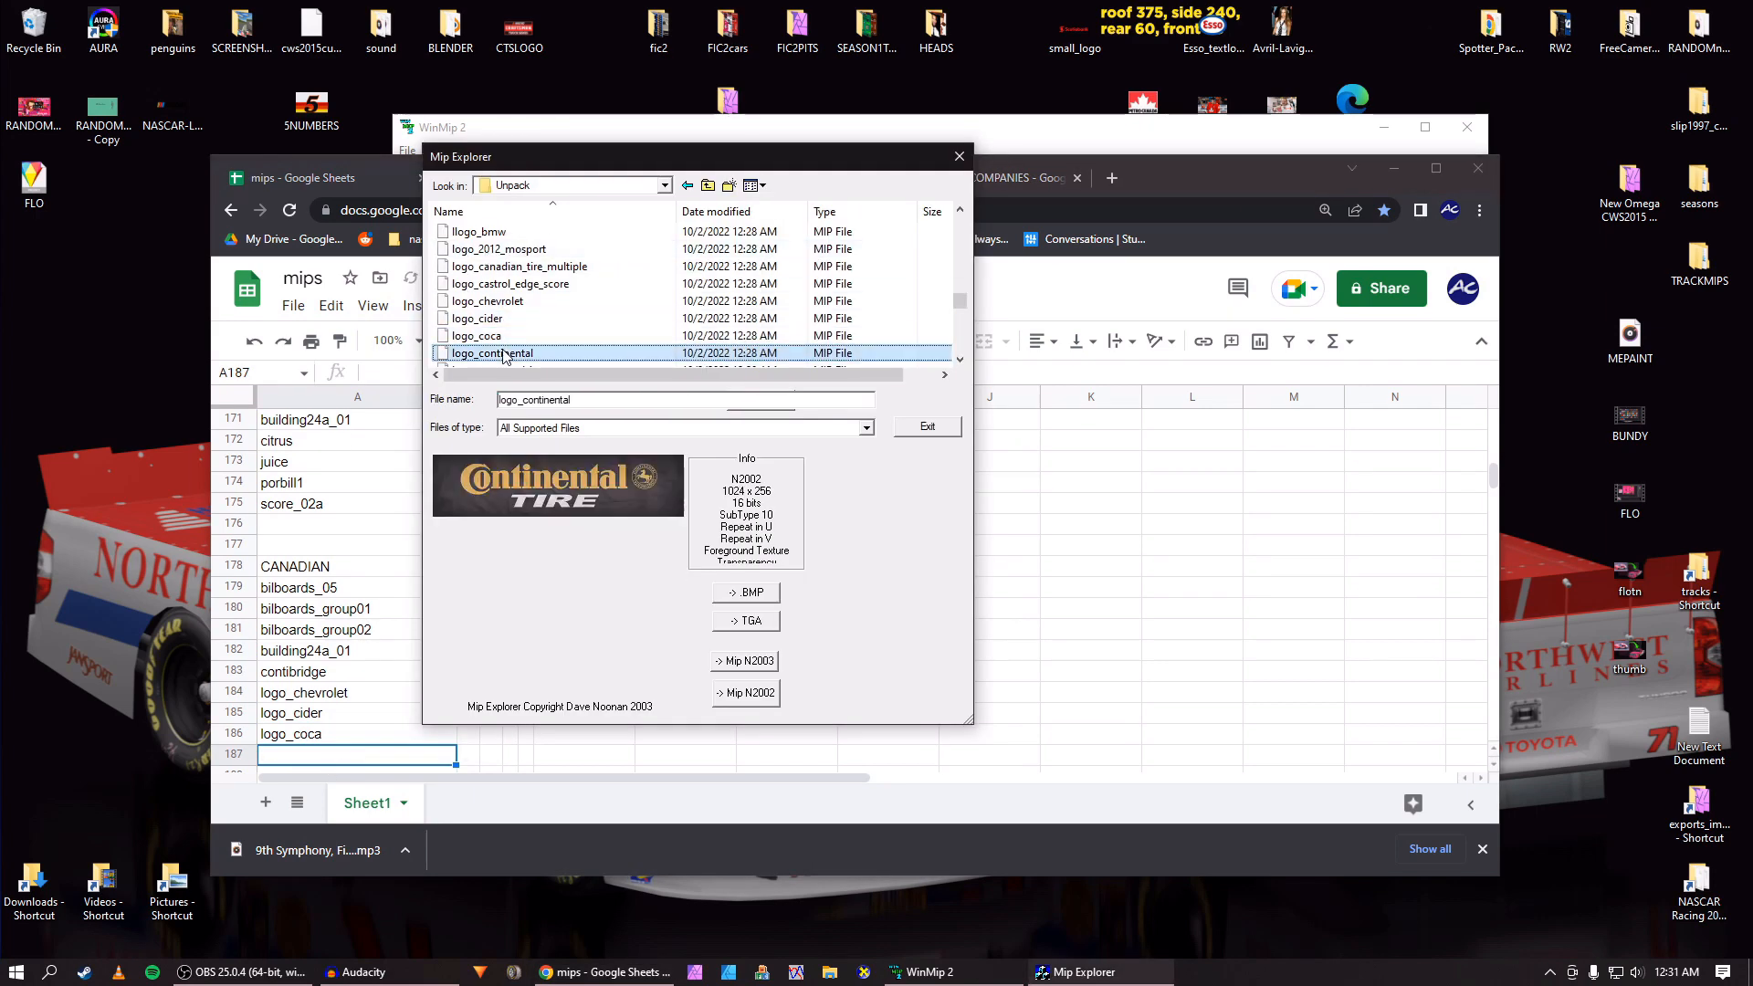
scroll(570, 329, down, 2)
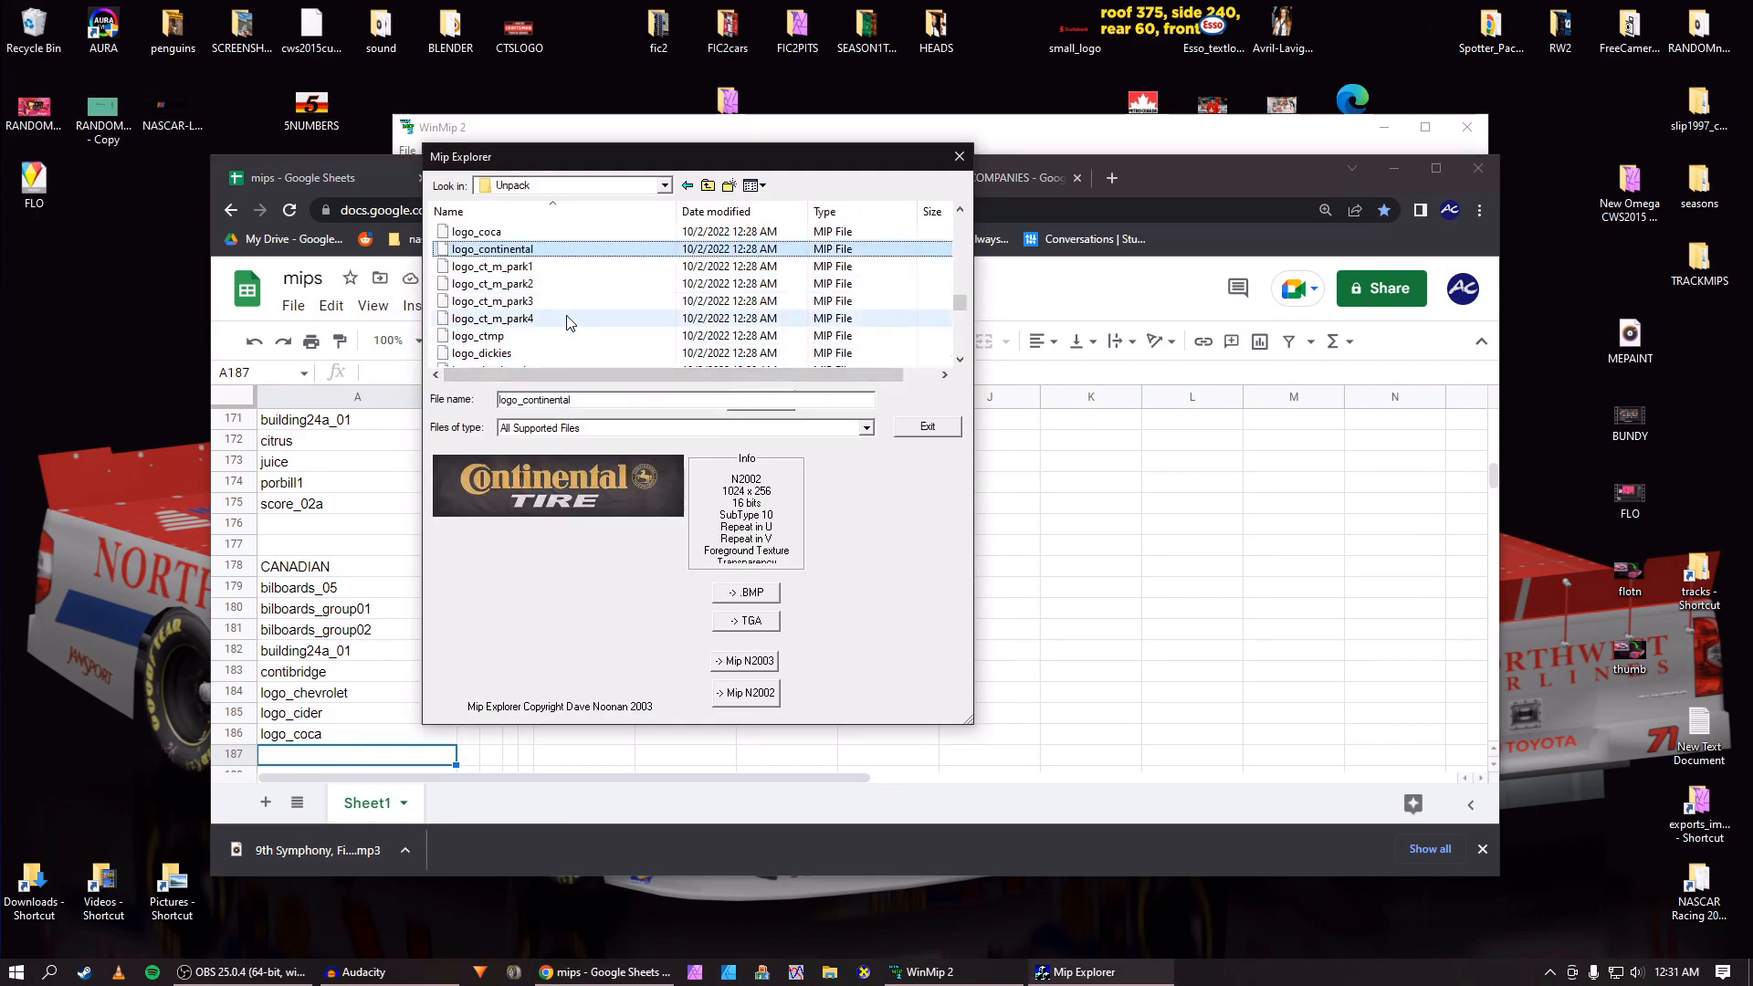
scroll(553, 334, up, 1)
click(548, 324)
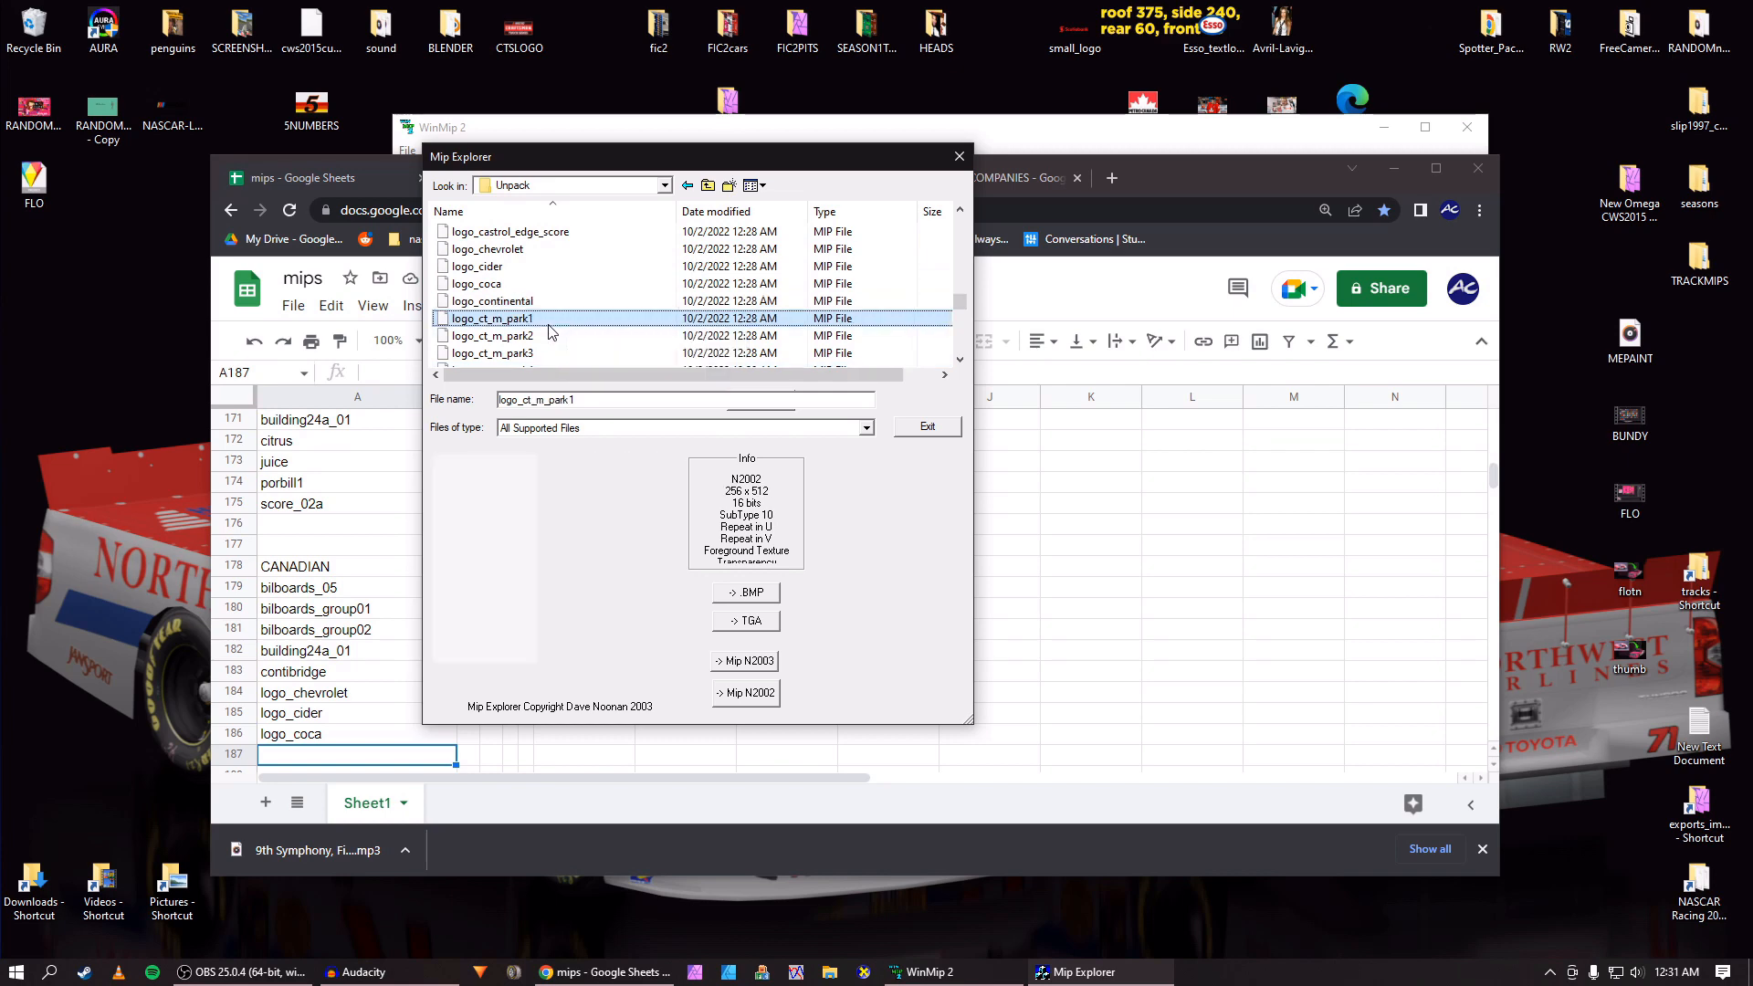
click(549, 302)
click(243, 36)
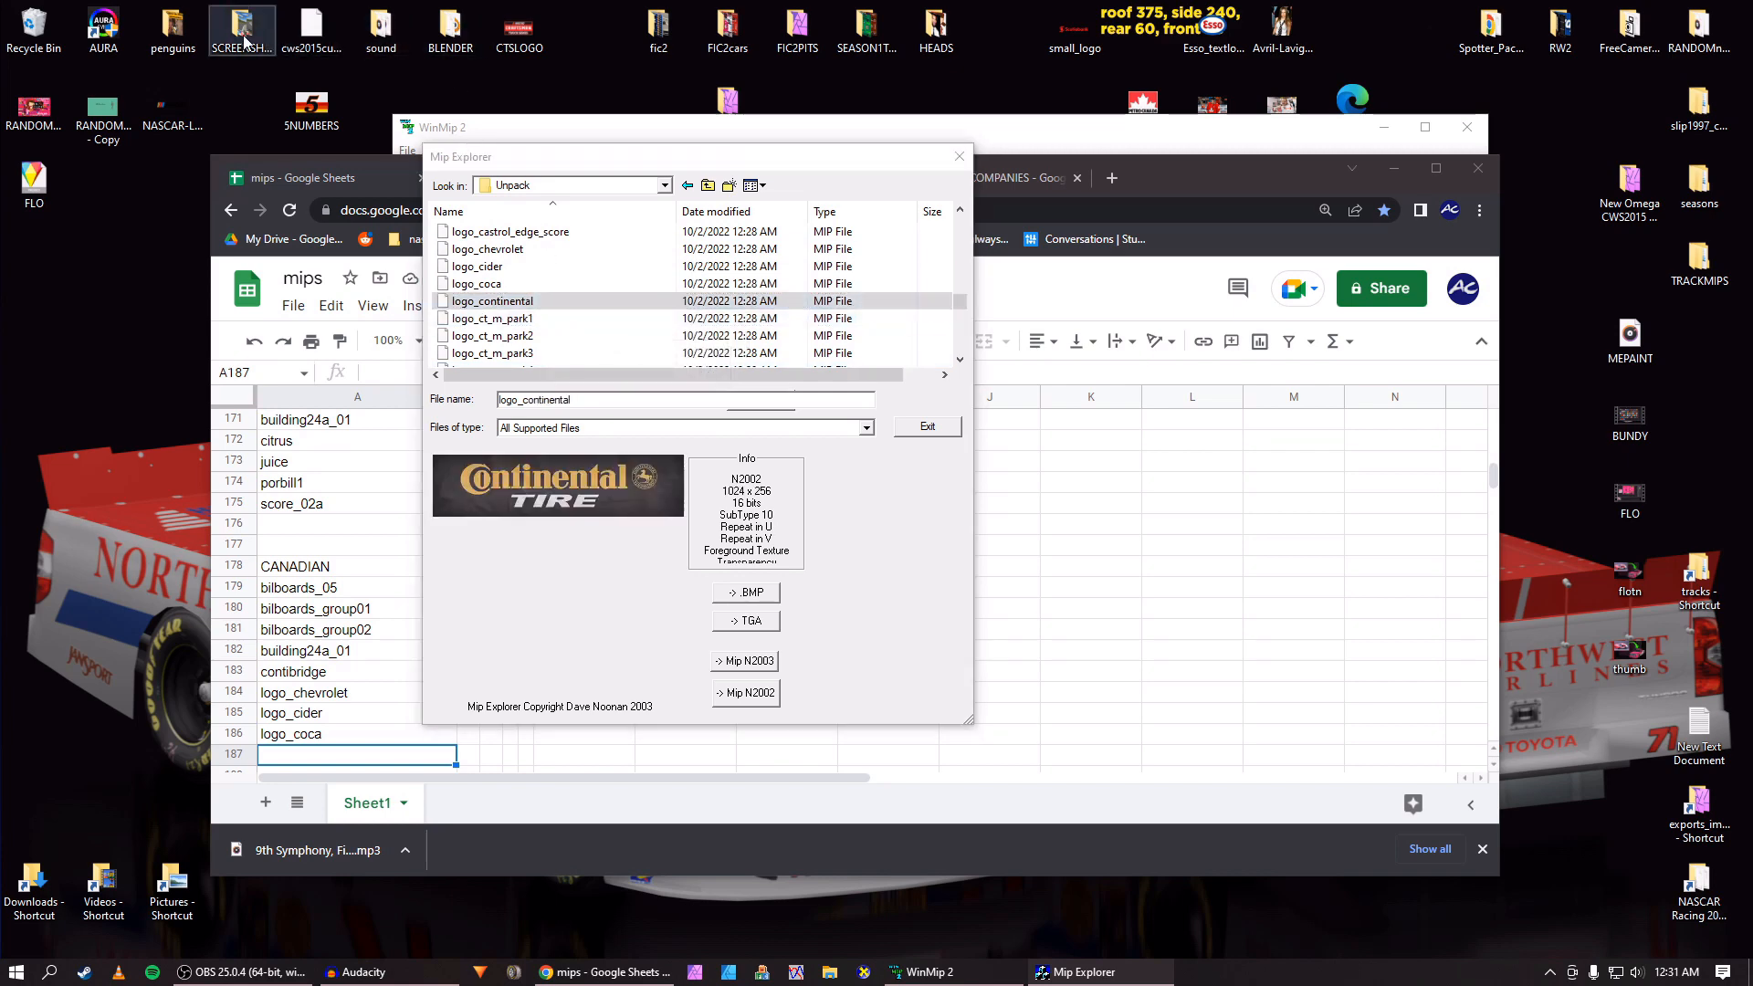
double_click(243, 37)
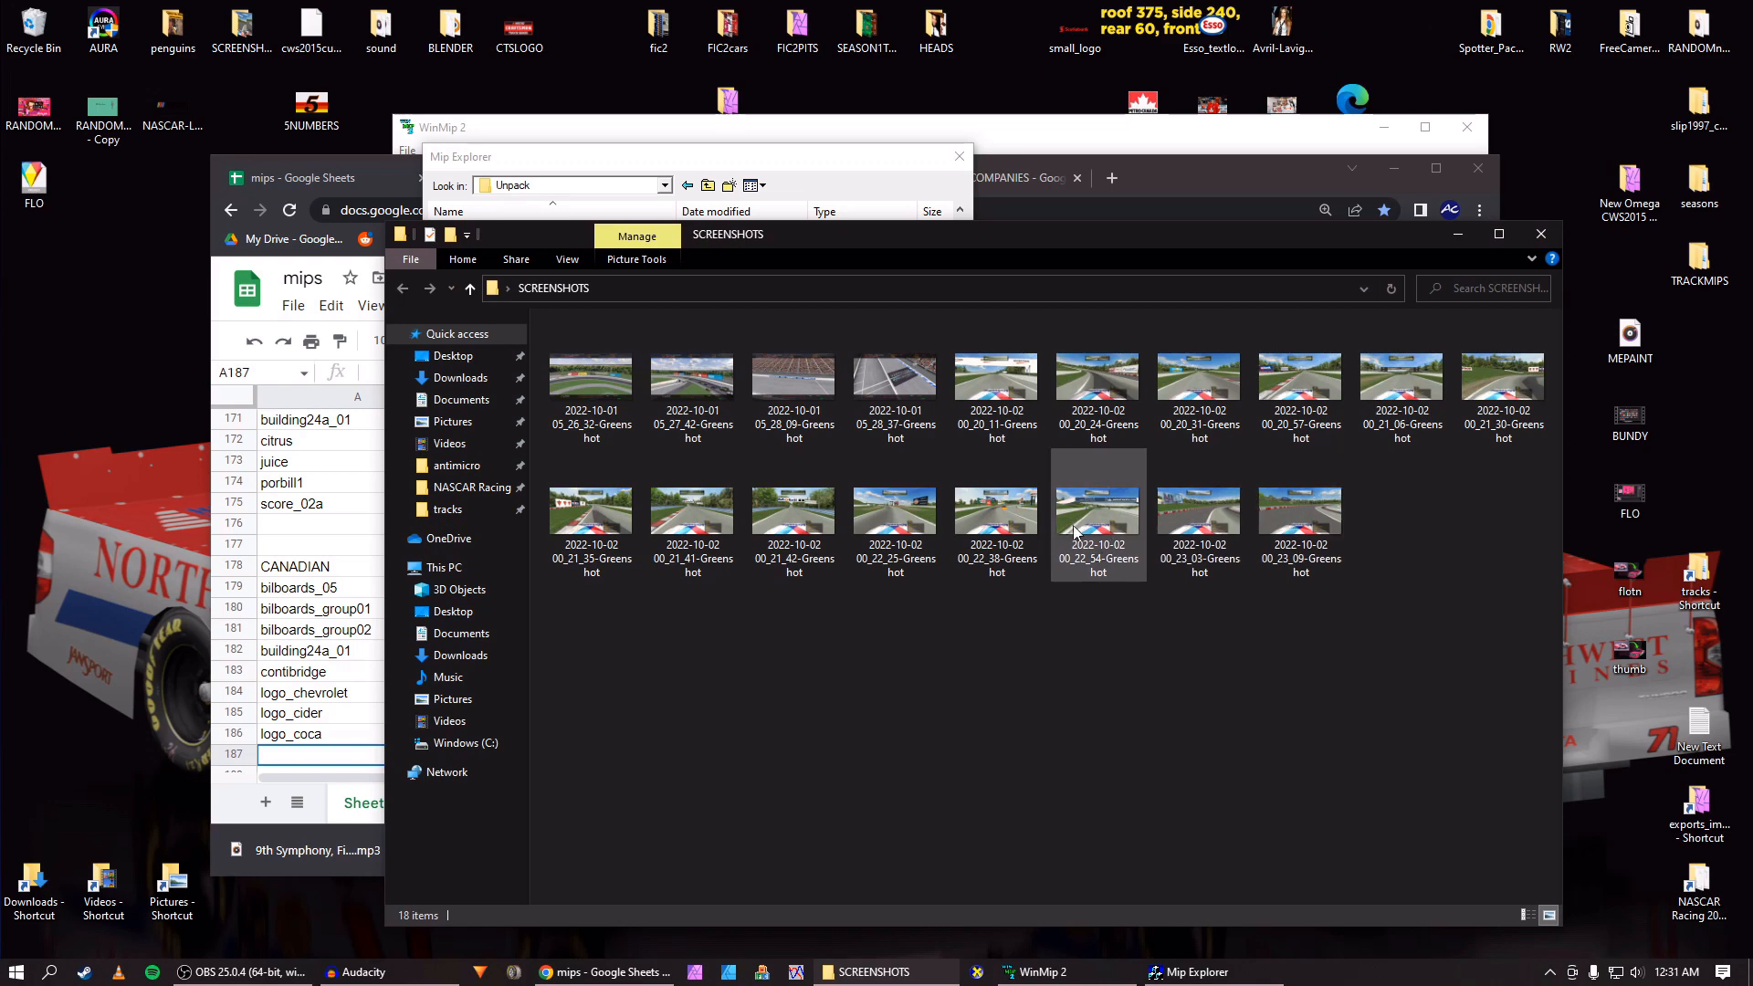
double_click(994, 504)
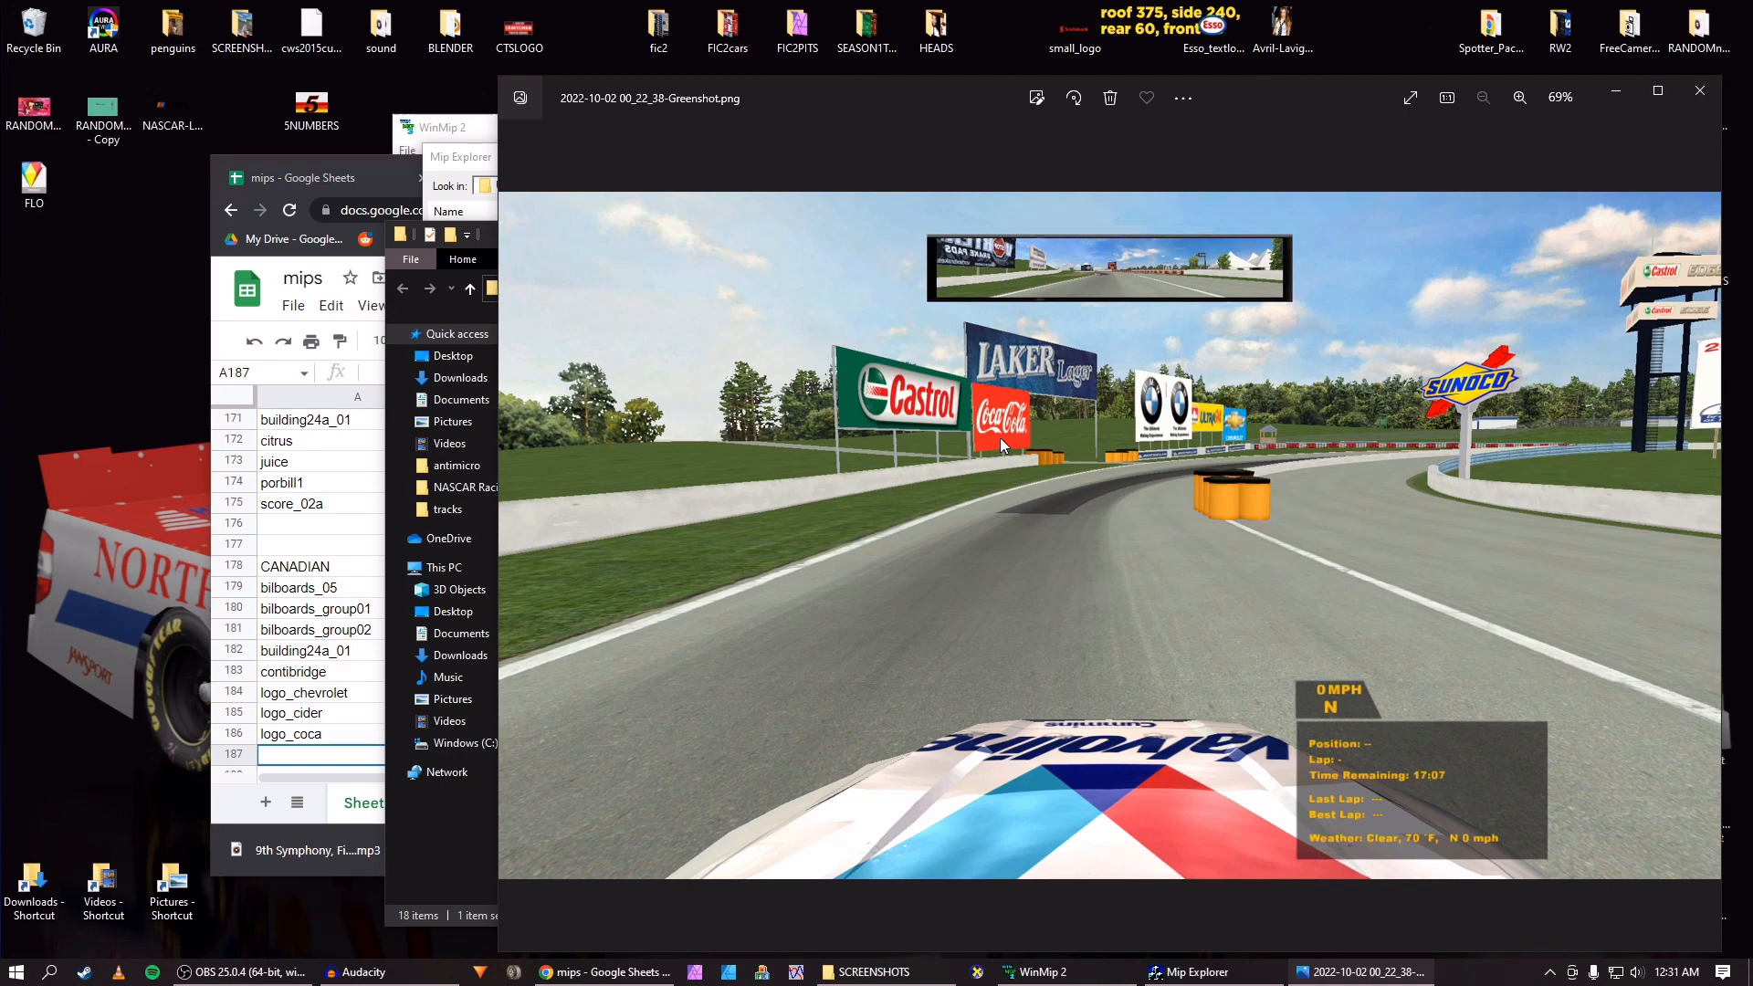
key(alt+Tab)
key(alt+Tab)
click(465, 169)
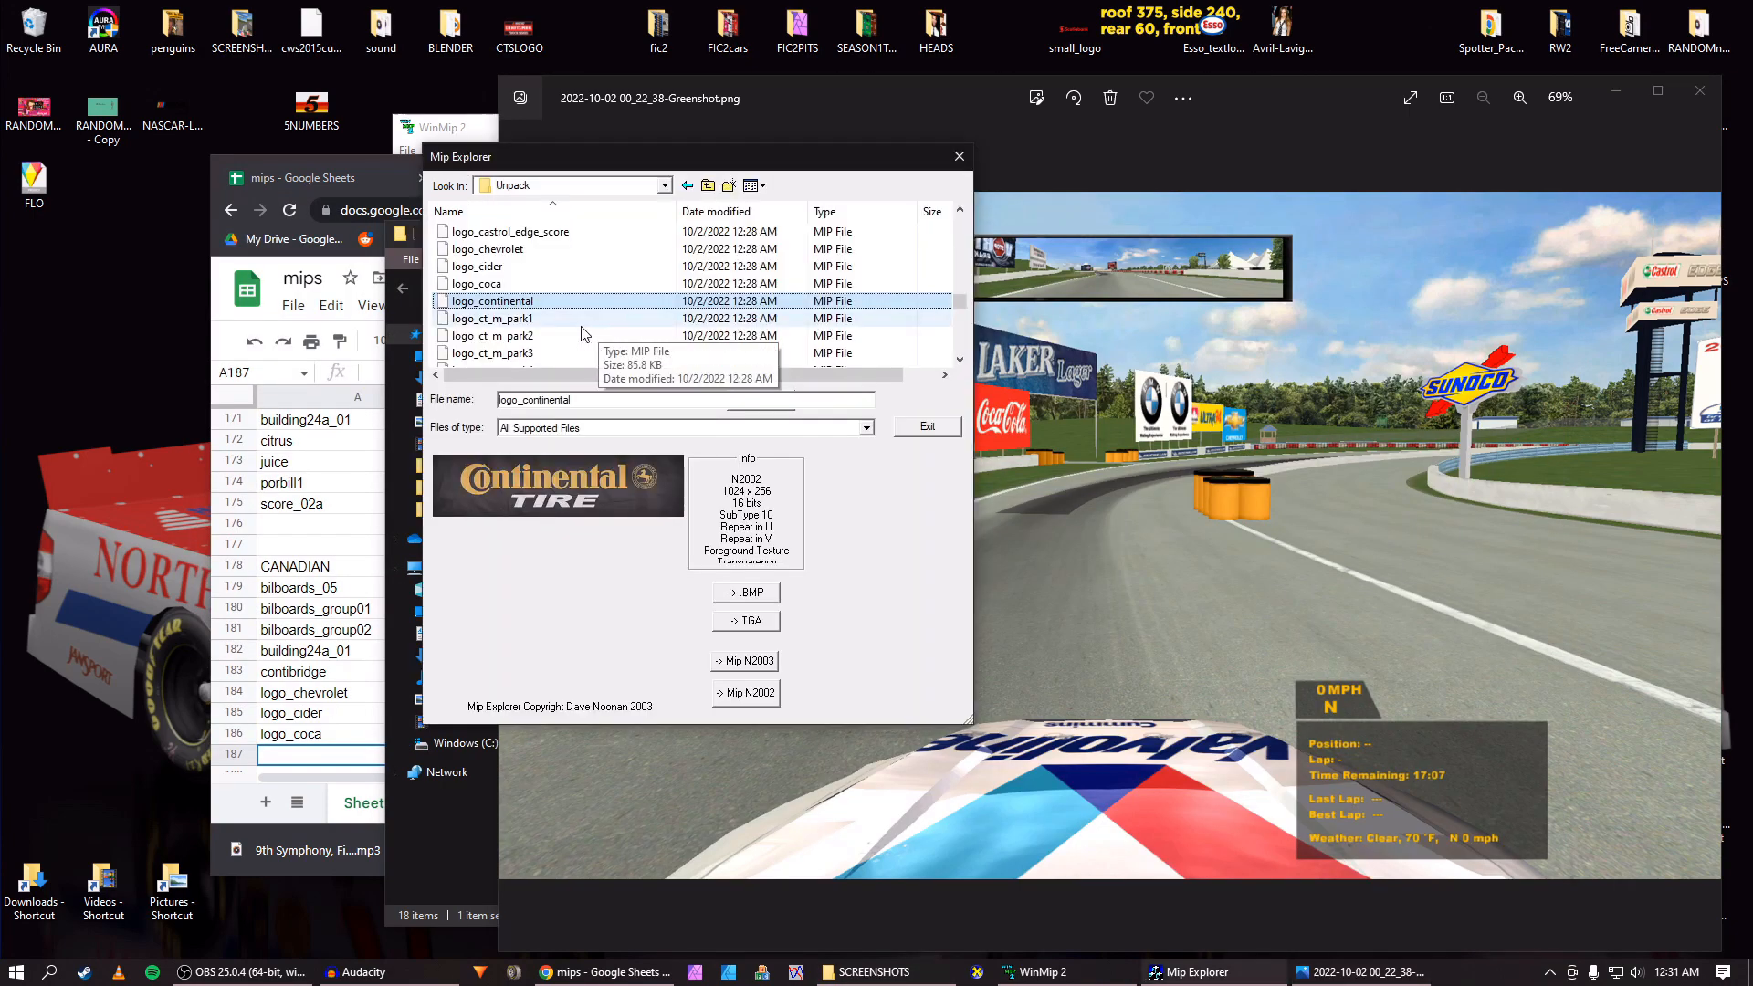
Preview the textures from logo_ct_m_park1 through logo_durabond, stopping at logo_dickies.
click(540, 320)
key(Down)
key(Down)
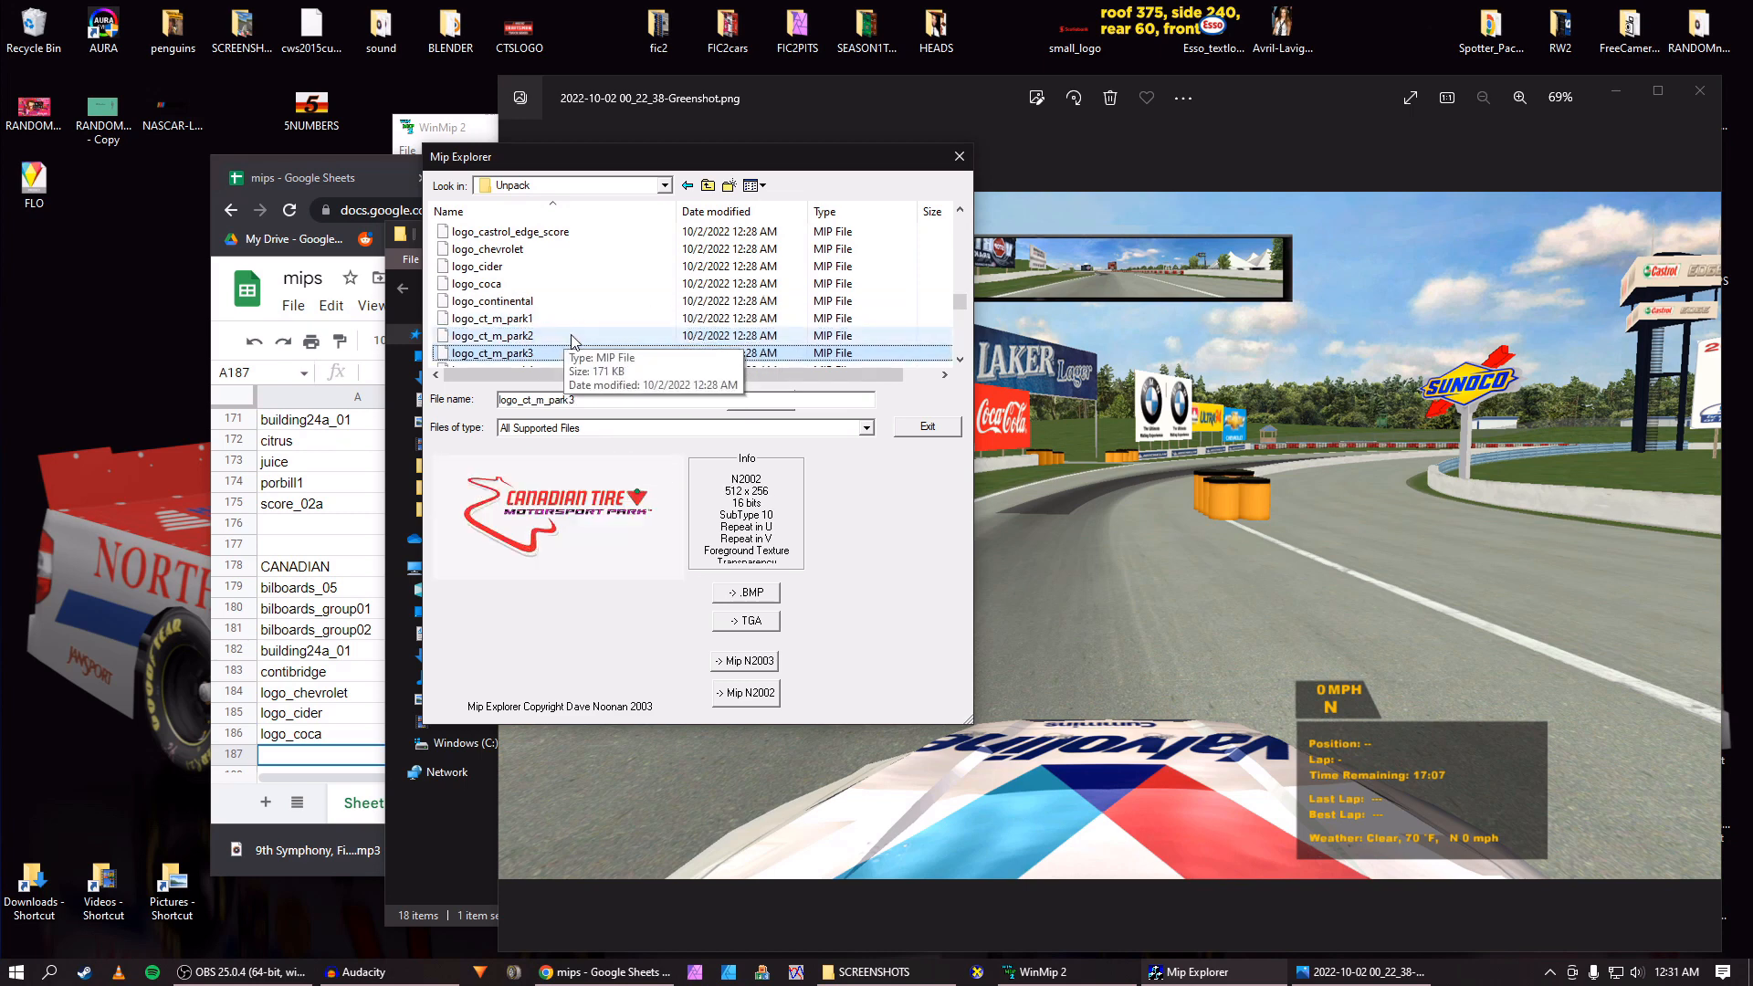
key(Down)
key(Down)
key(Down)
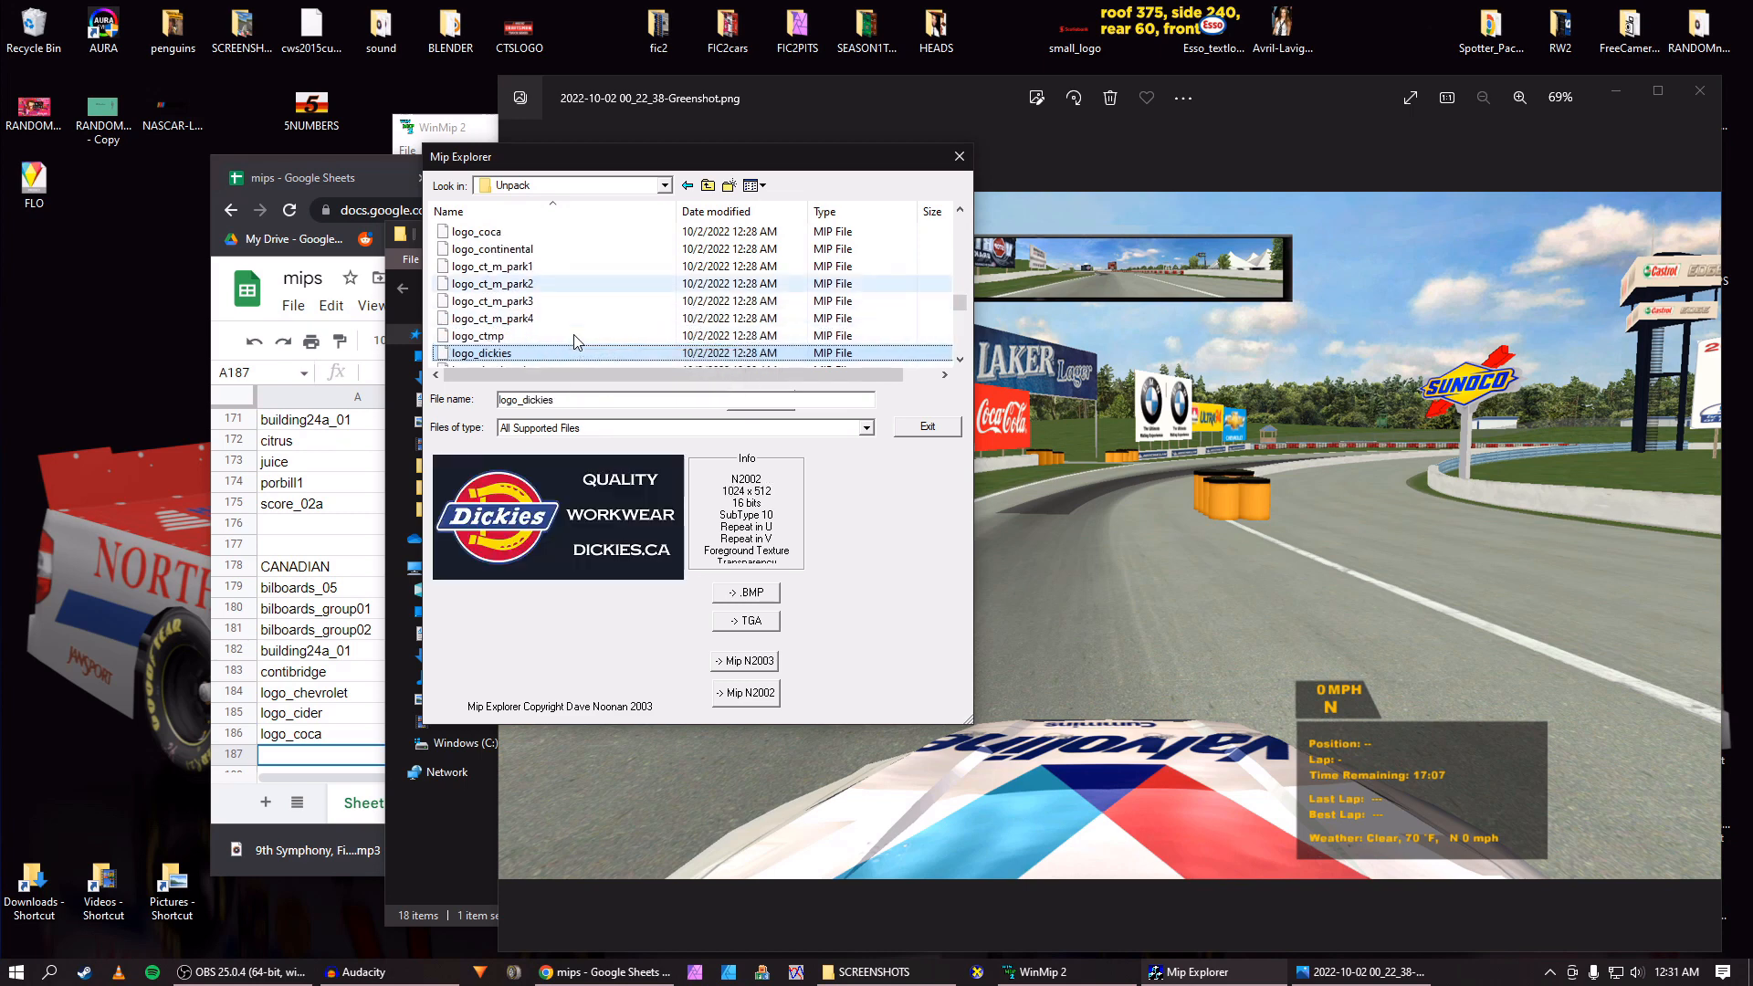
key(Down)
key(Up)
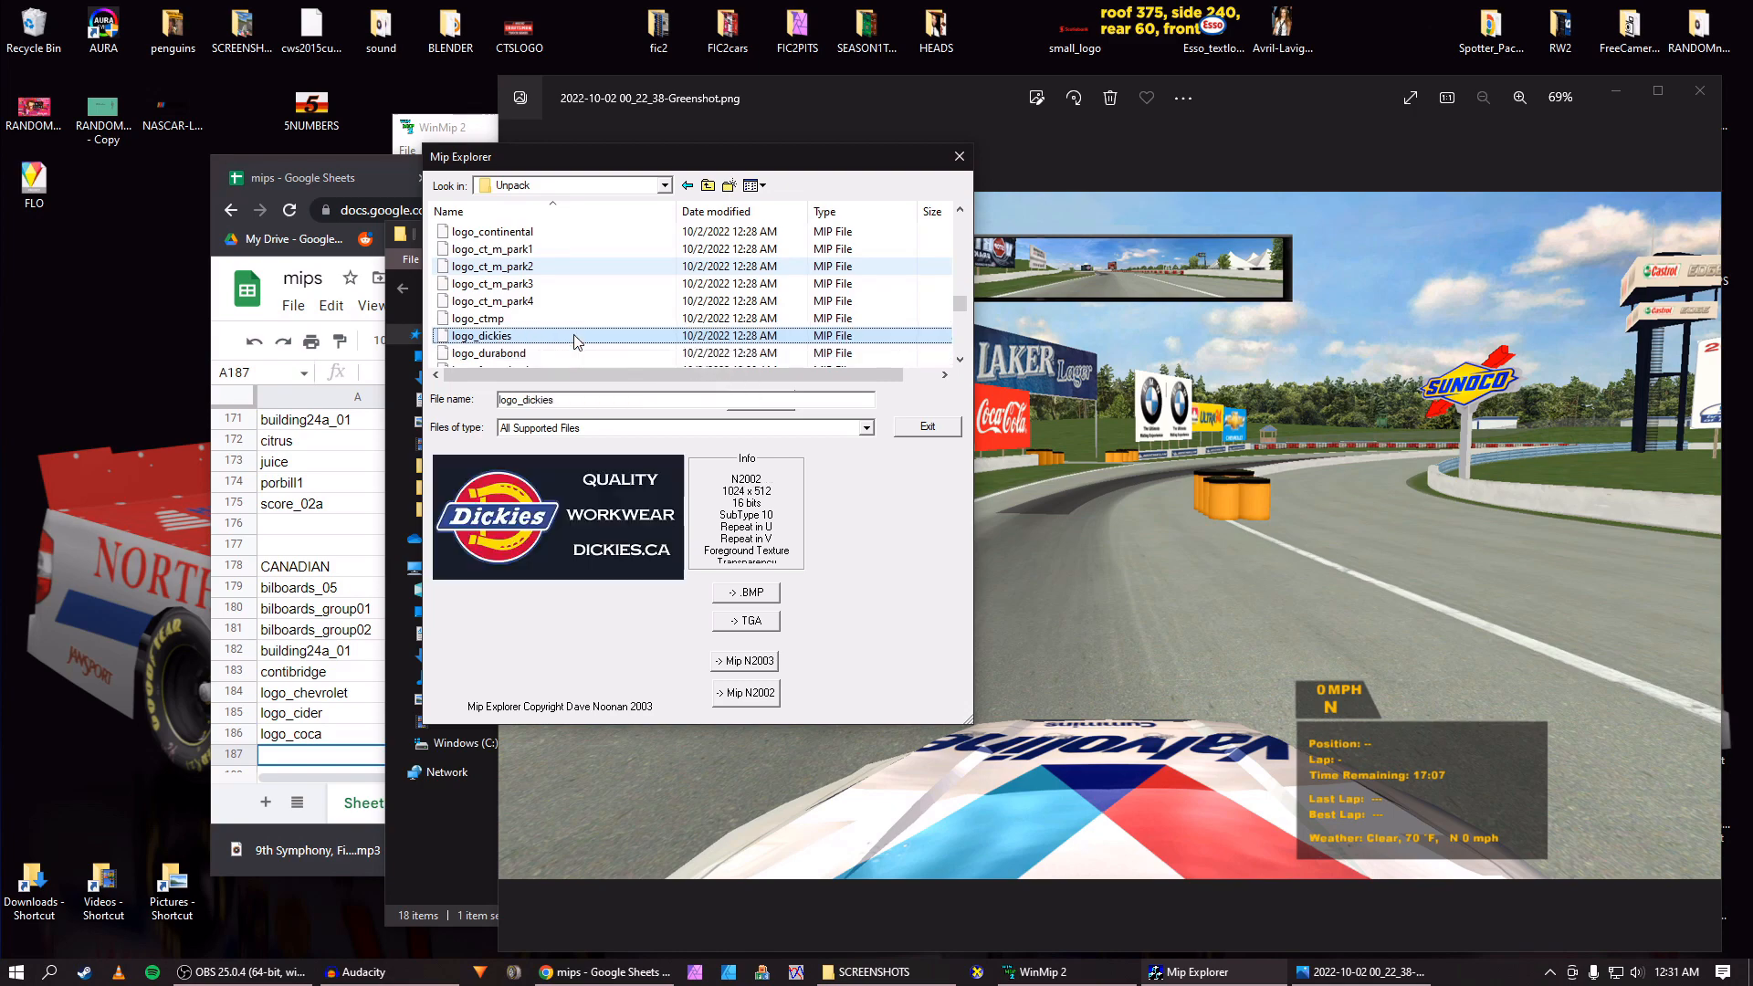
Search the track screenshots for the Dickies billboard and compare it with the logo_dickies texture.
click(1198, 431)
key(Right)
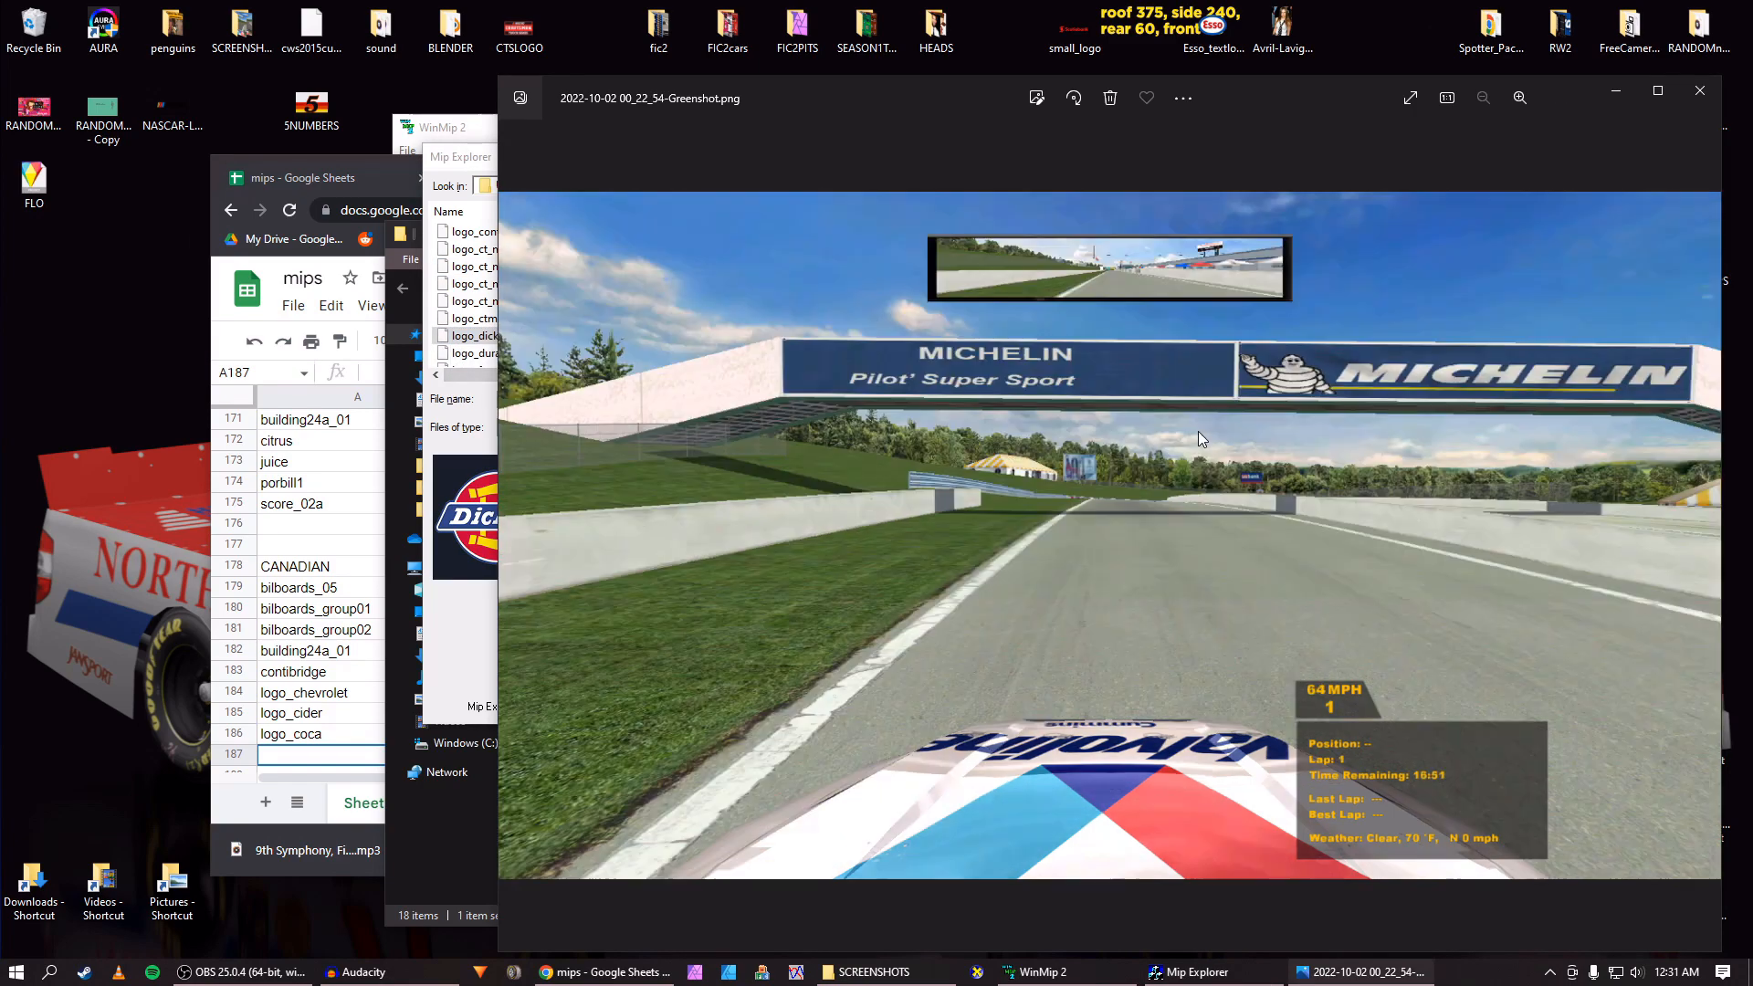
key(Left)
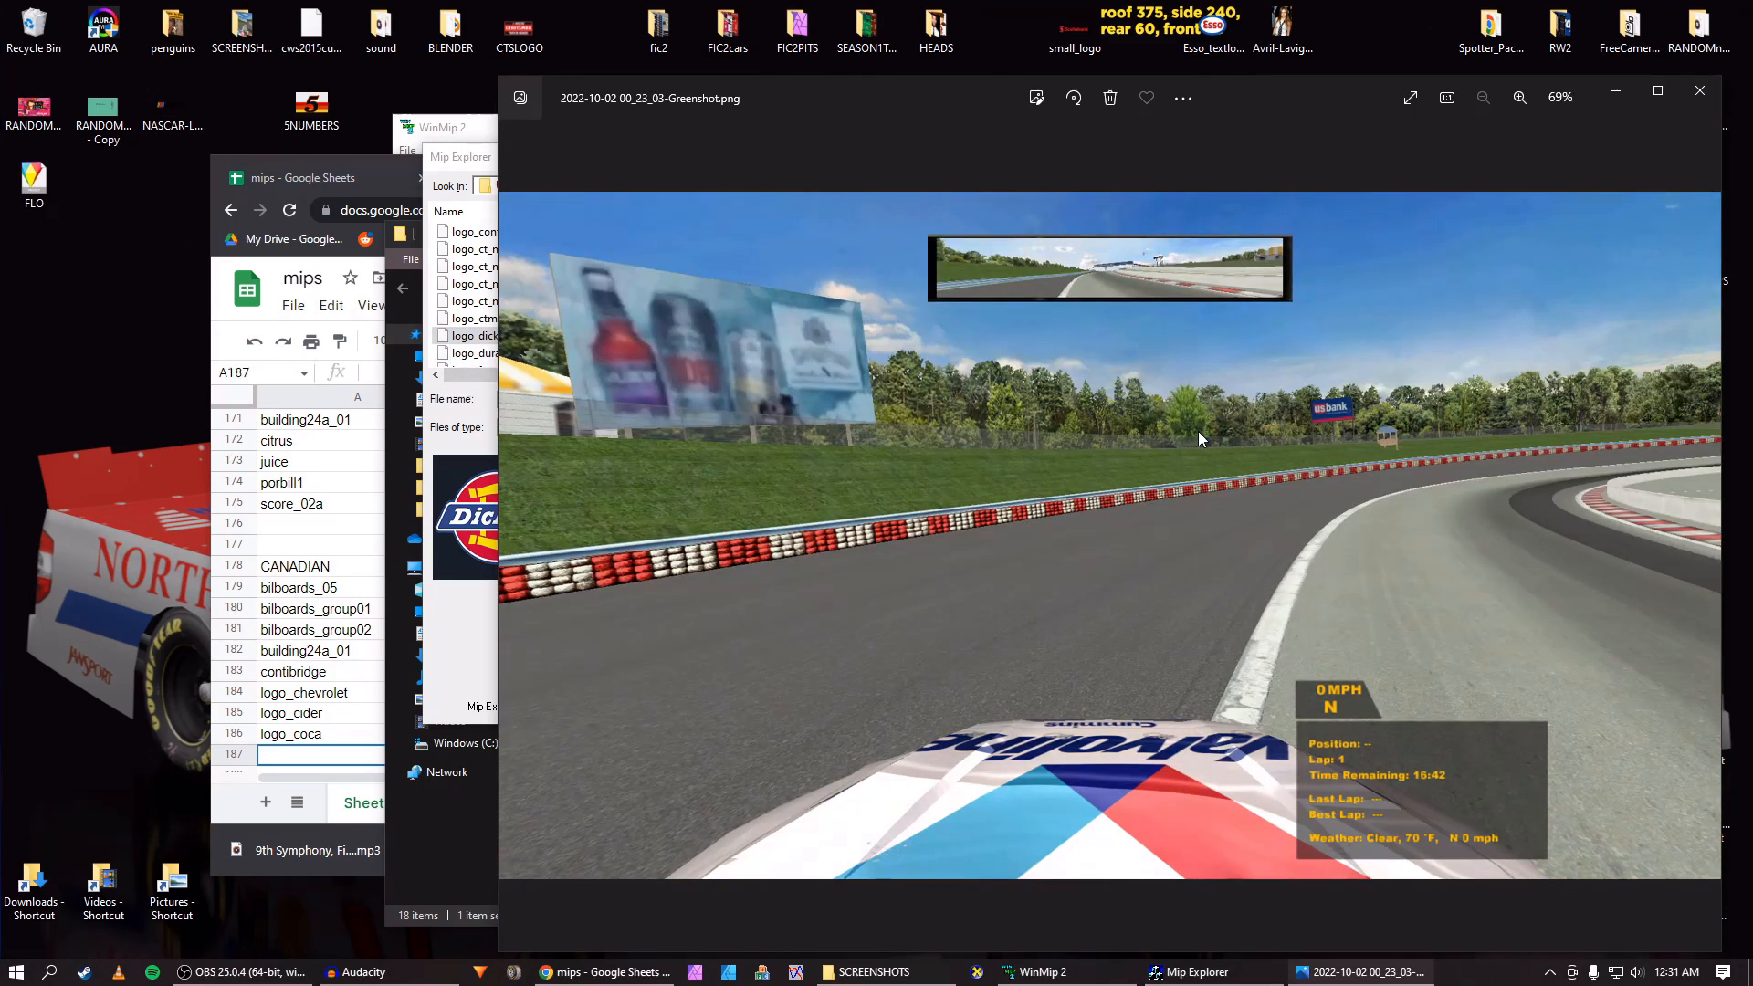
key(Left)
key(Left)
key(Left)
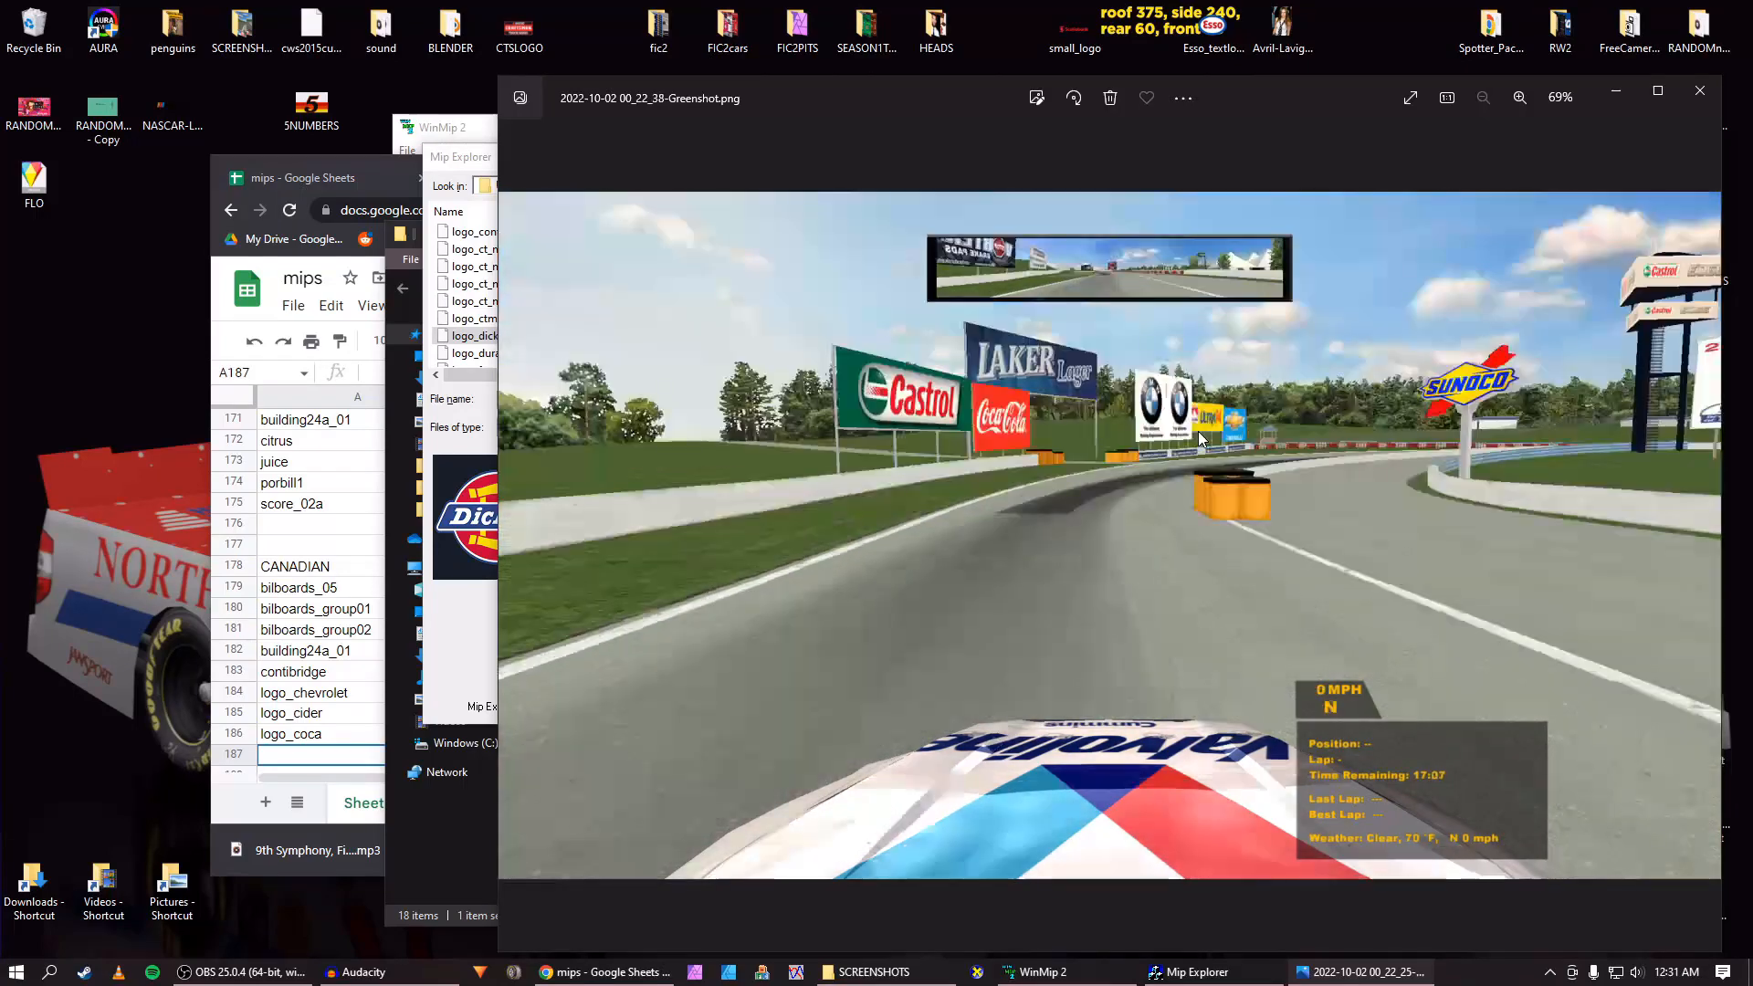
key(Right)
key(alt+Tab)
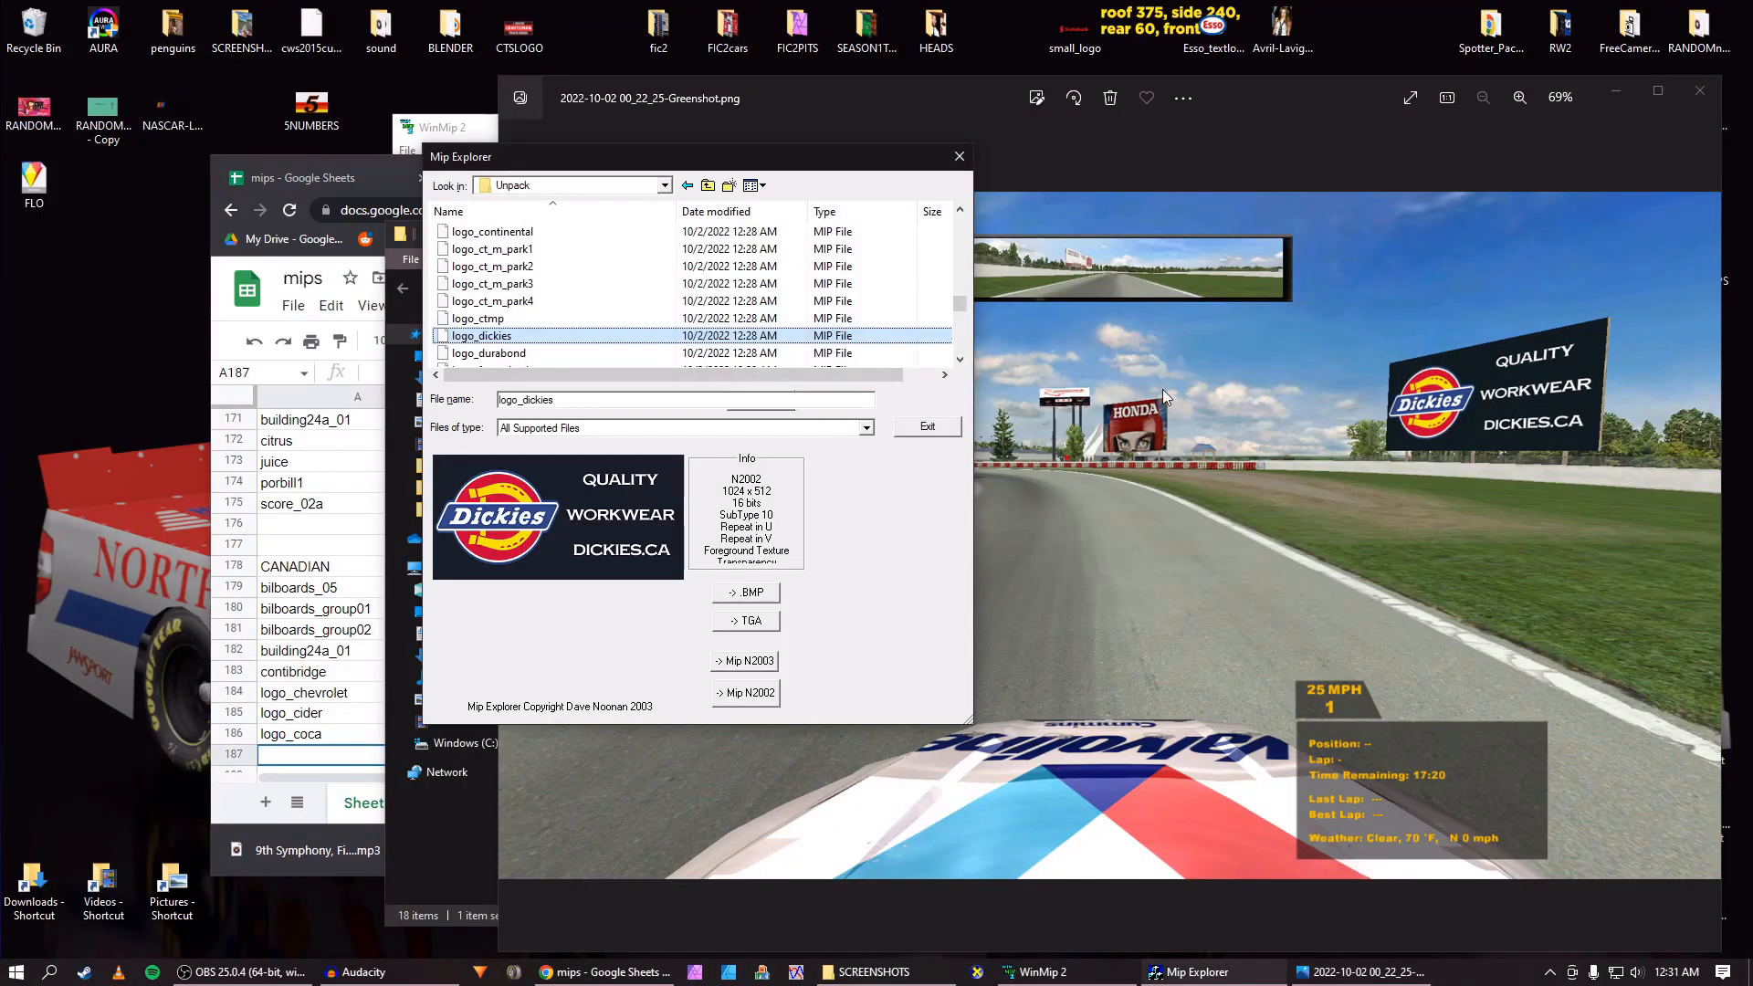
double_click(693, 406)
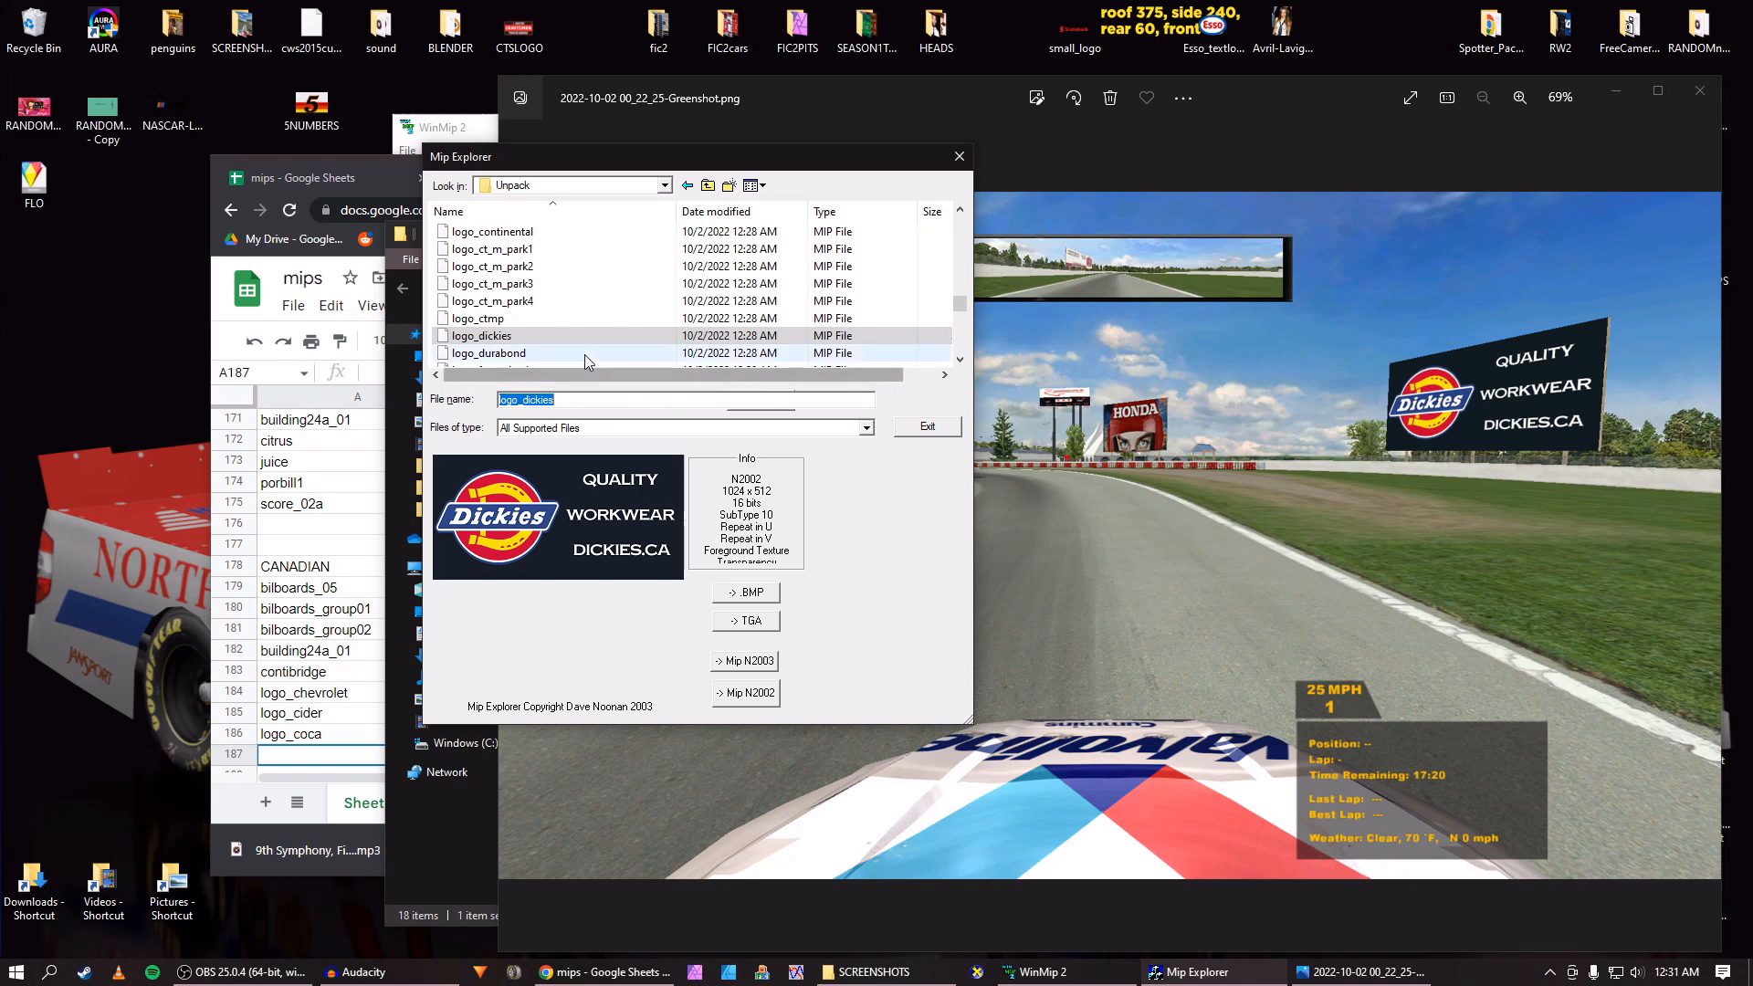
Preview logo_durabond and look back through the earlier track screenshots for the Durabond billboard.
scroll(577, 353, down, 1)
click(546, 311)
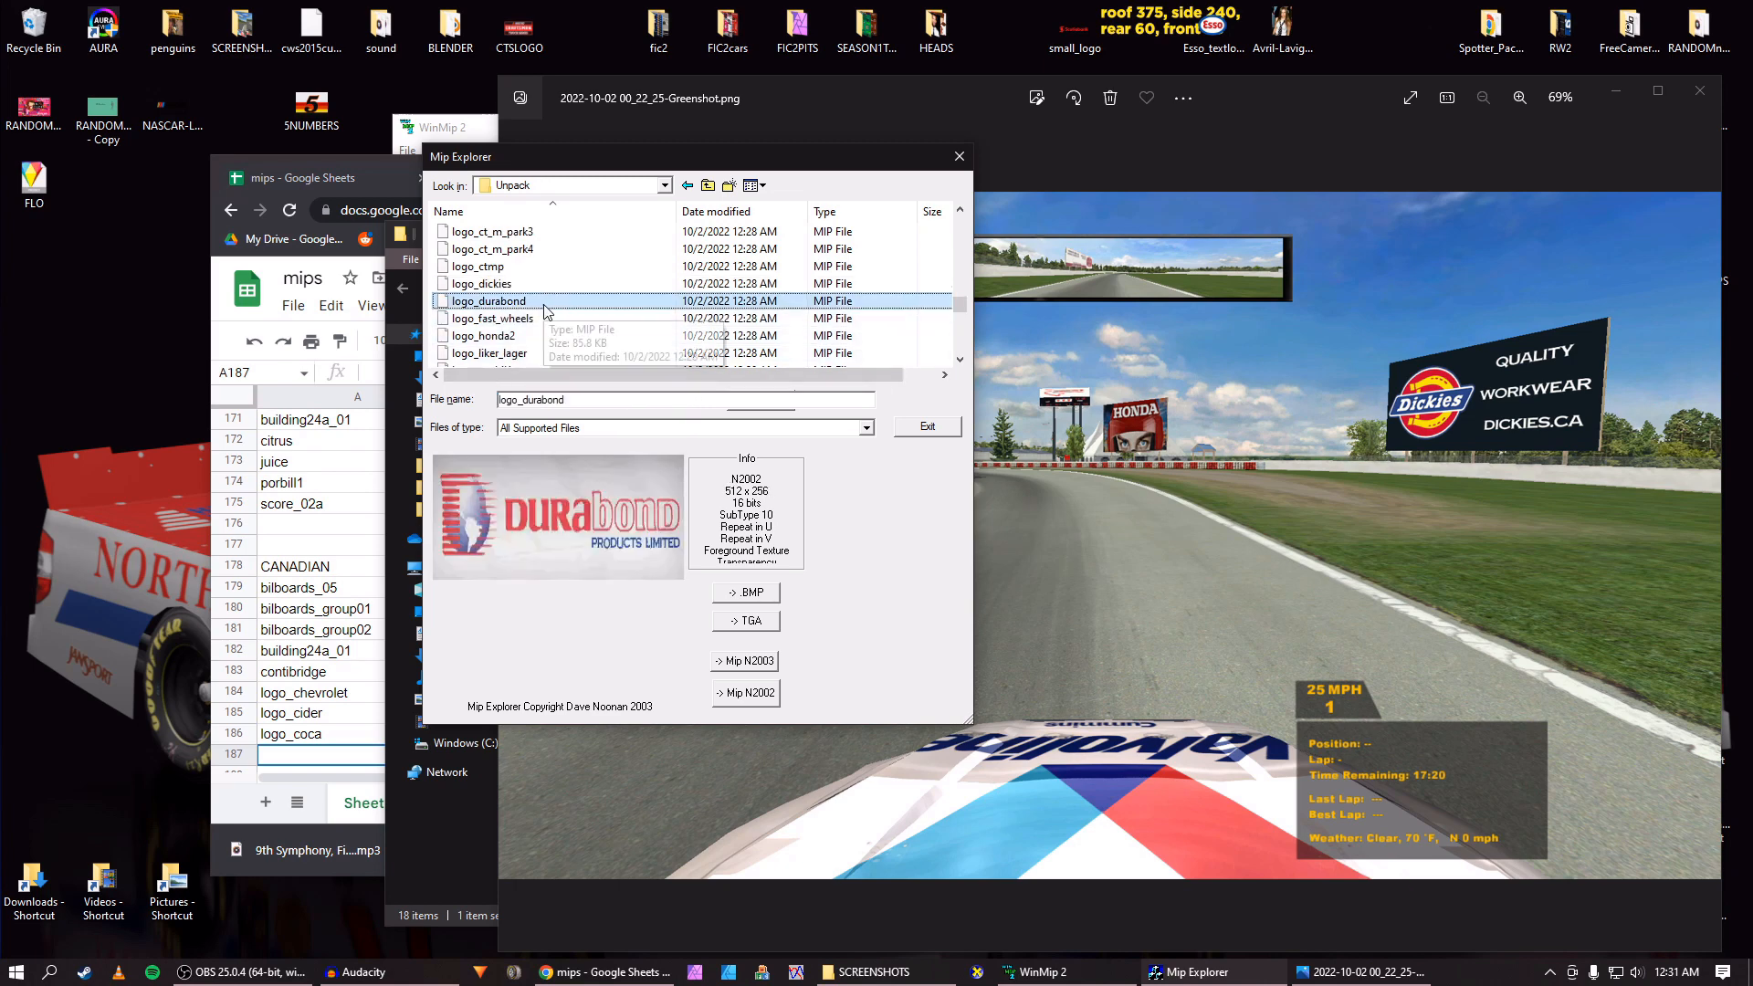
click(1081, 568)
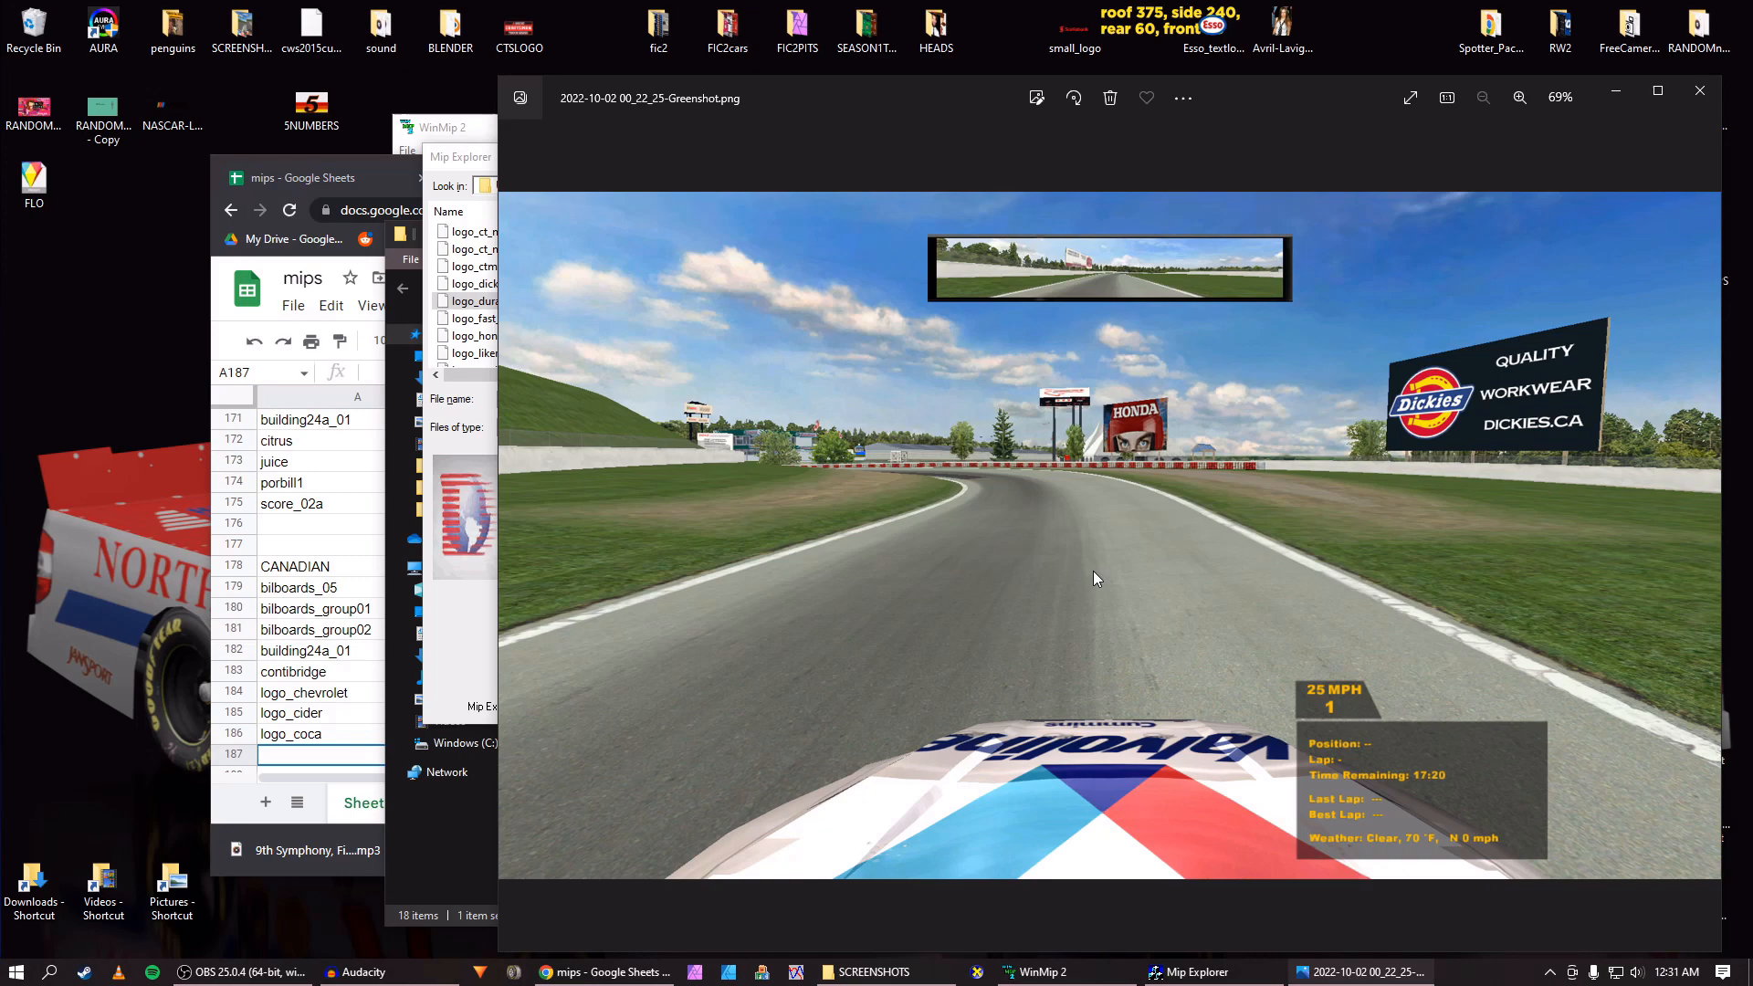
key(Left)
key(Left)
key(Left)
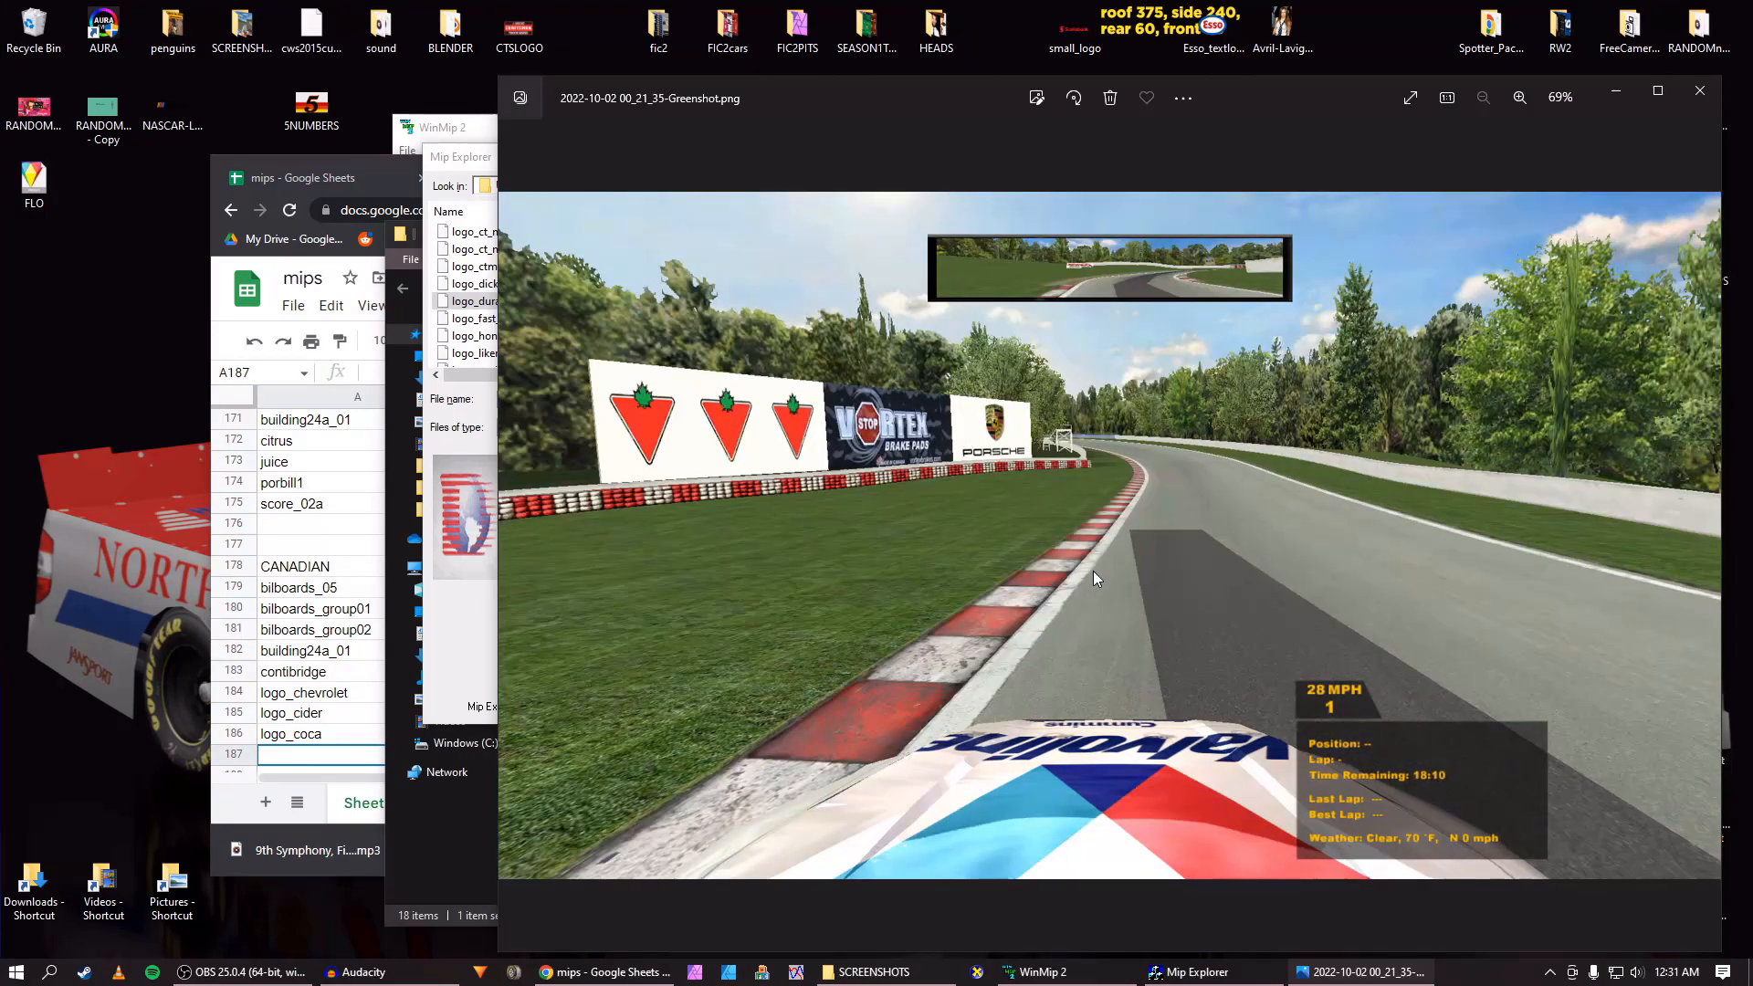
key(Left)
key(Left)
key(Left)
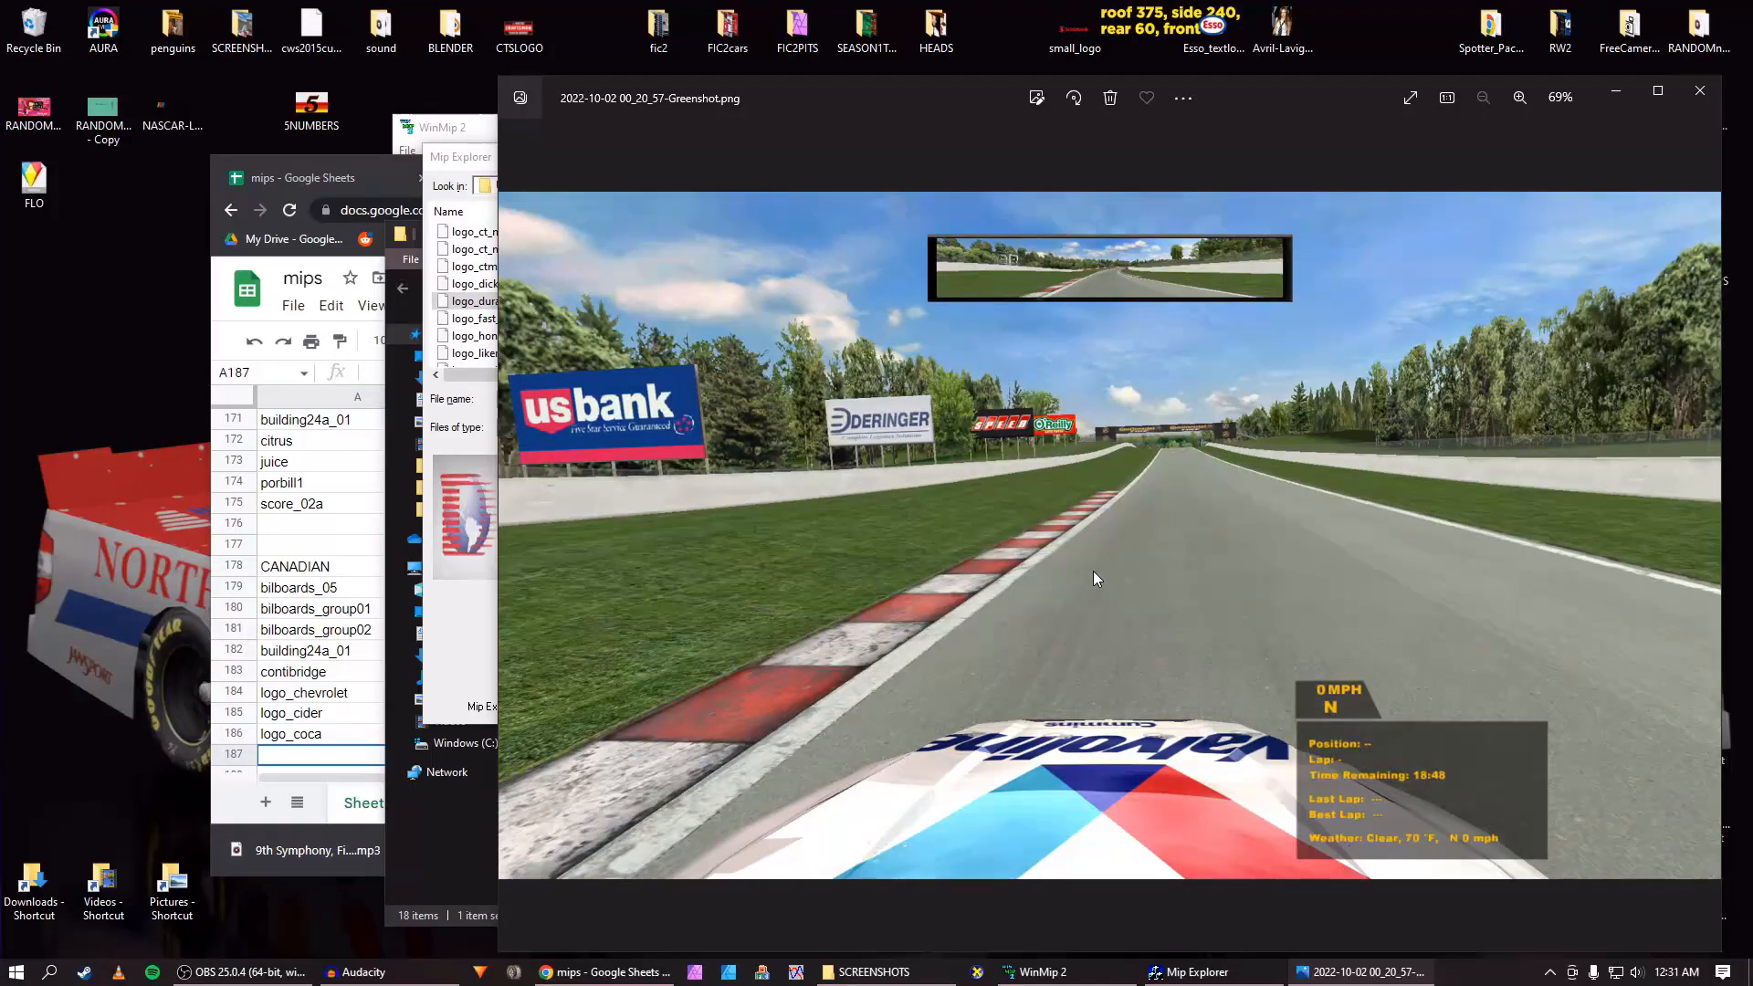
key(Left)
key(Left)
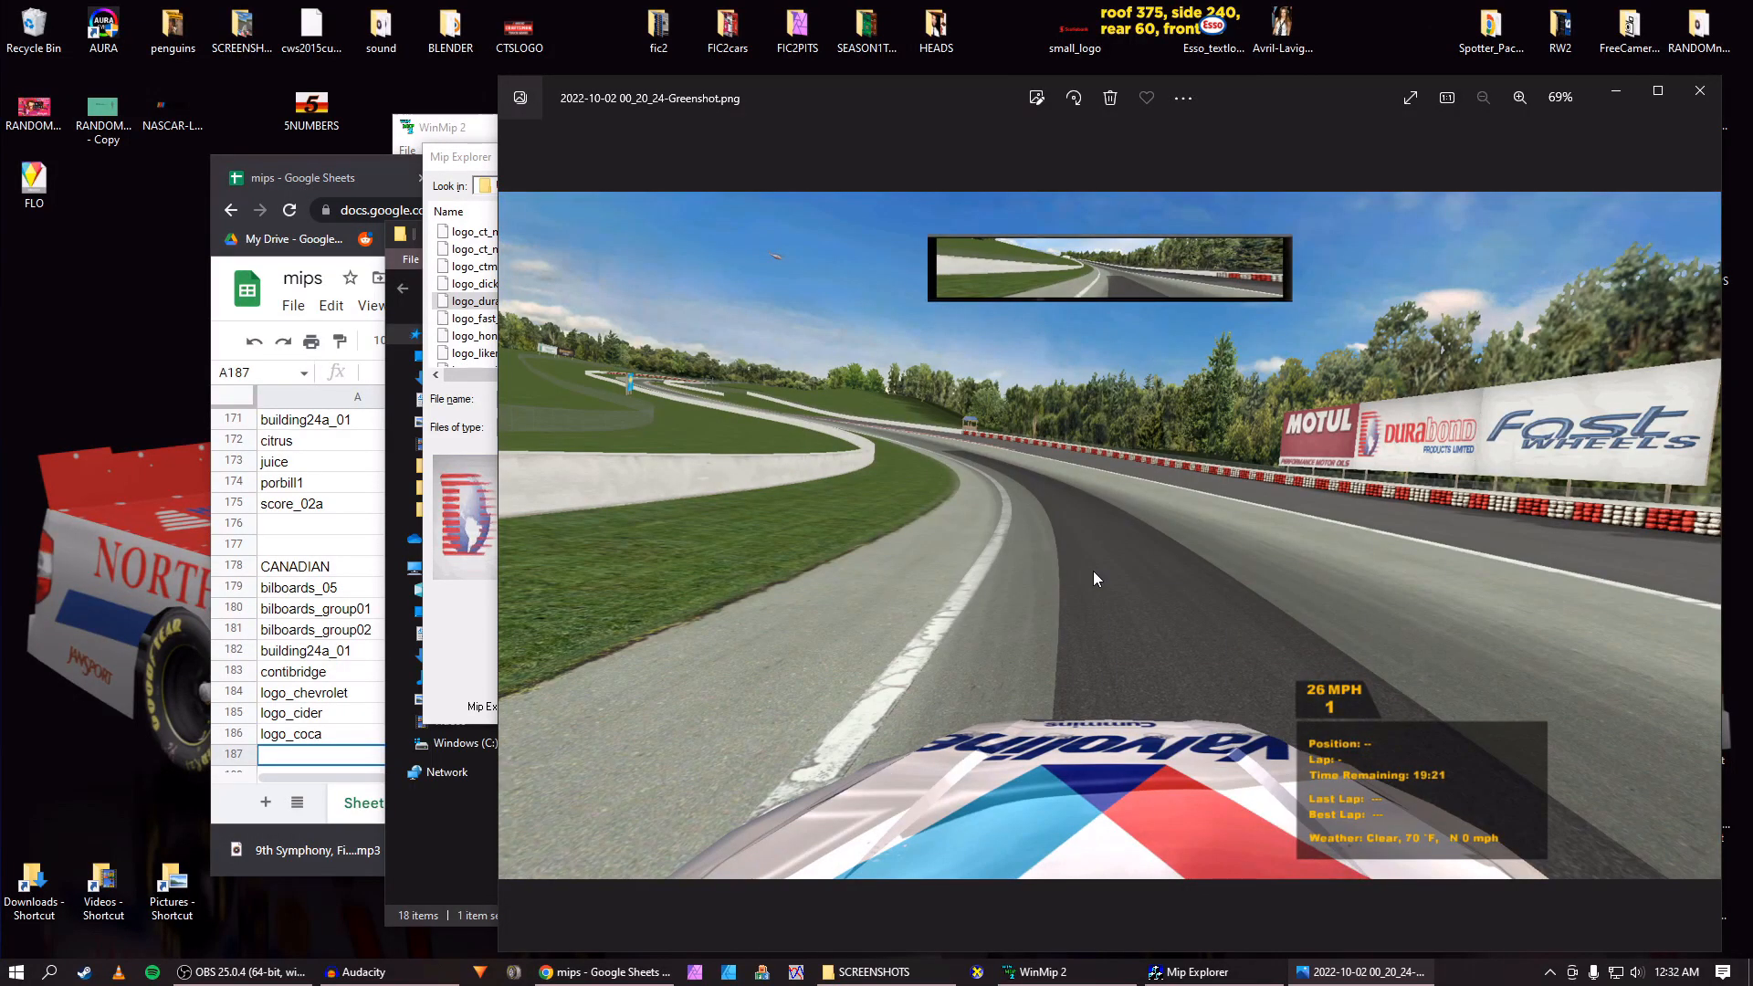
Copy the texture name logo_durabond into cell A187 of the CANADIAN list.
key(alt+Tab)
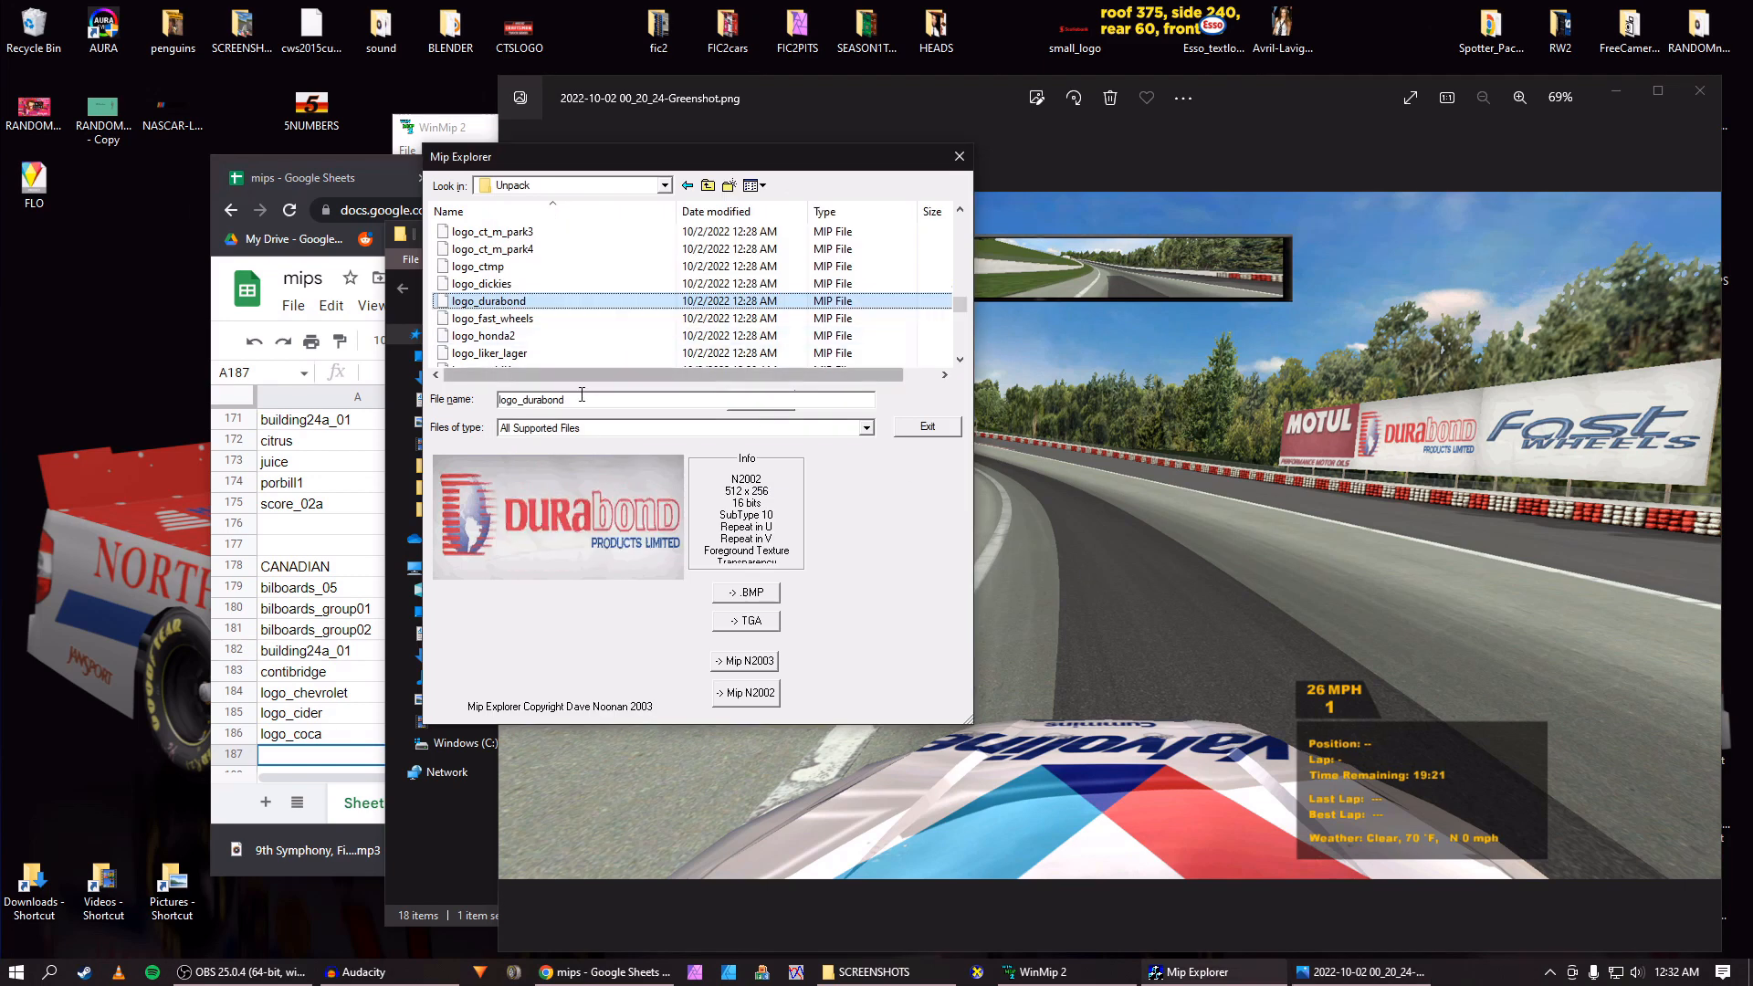
double_click(585, 395)
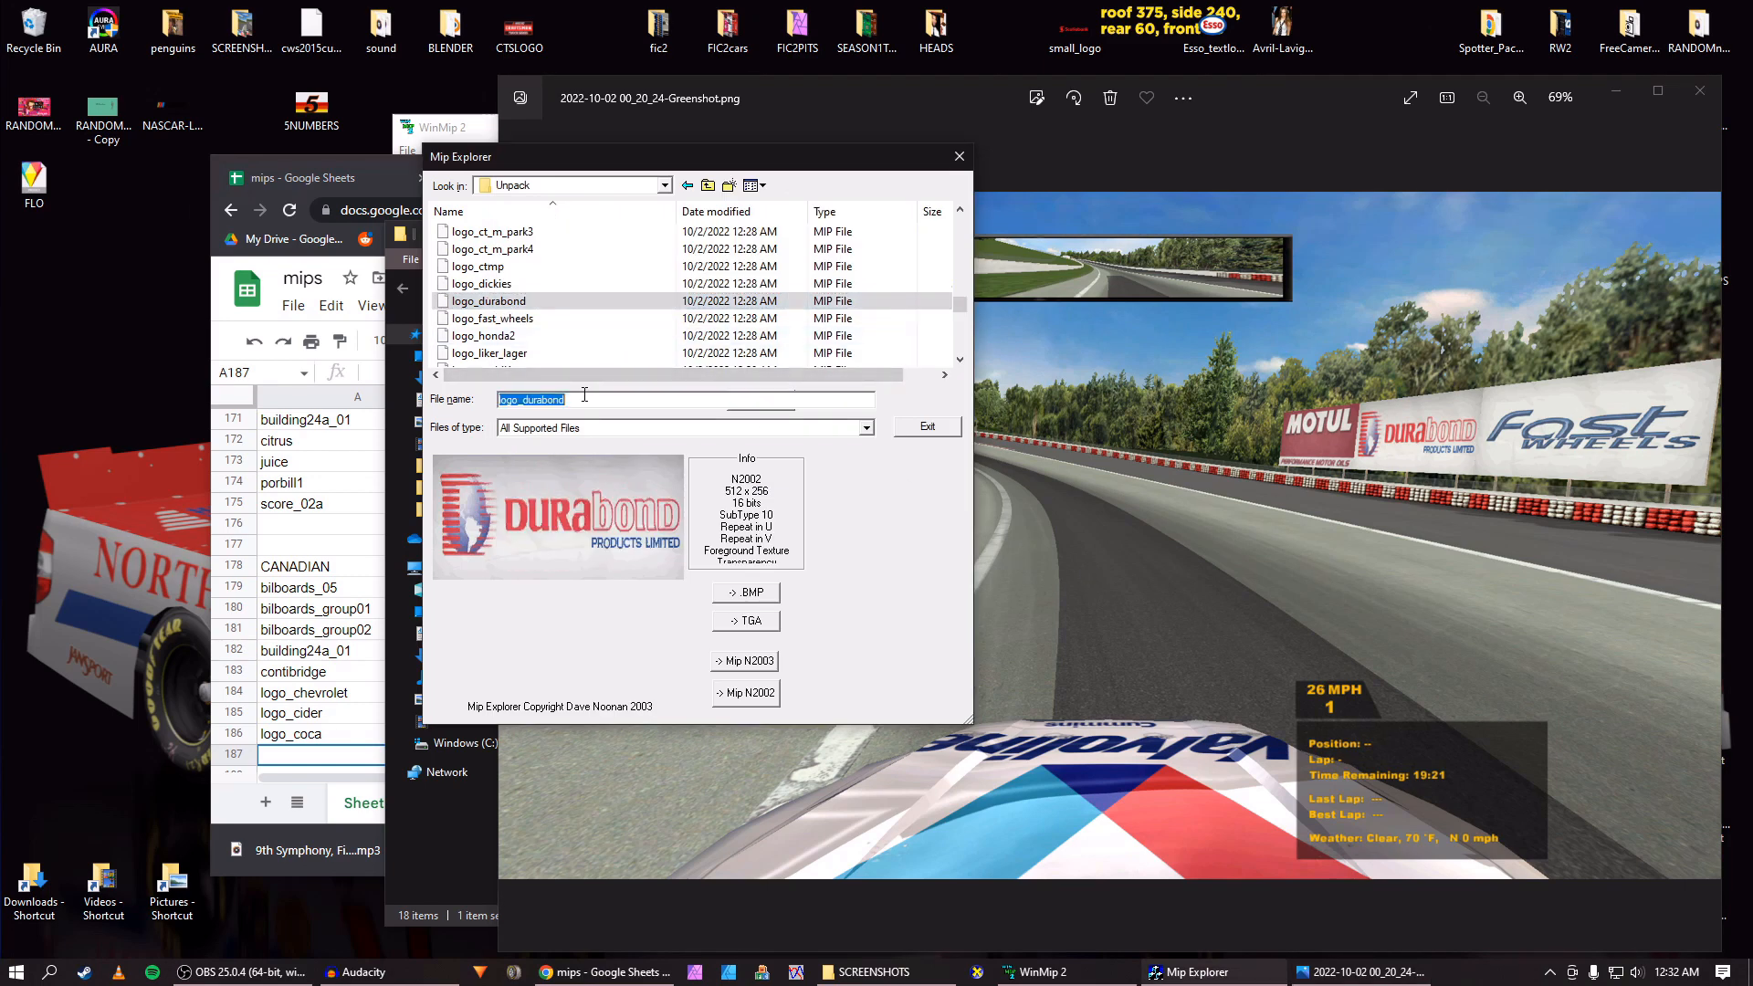
key(ctrl+c)
click(332, 758)
key(ctrl+v)
key(Return)
Copy the texture name logo_fast_wheels into cell A188 of the CANADIAN list.
click(506, 518)
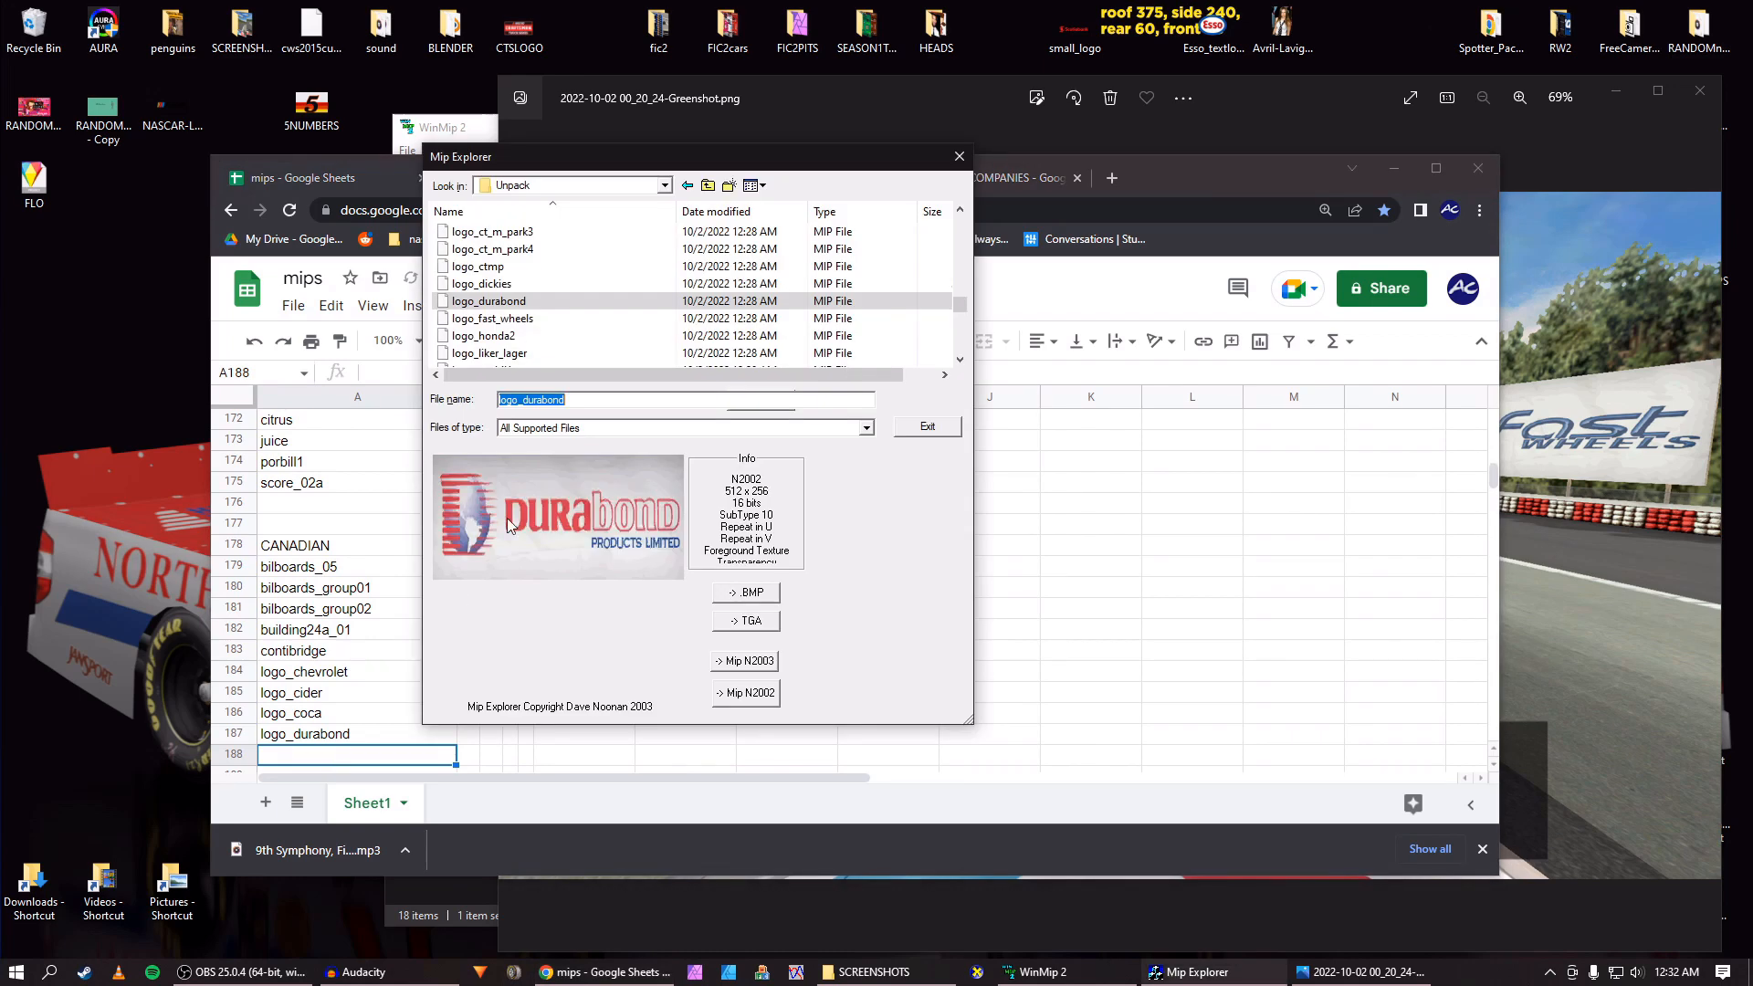
click(509, 321)
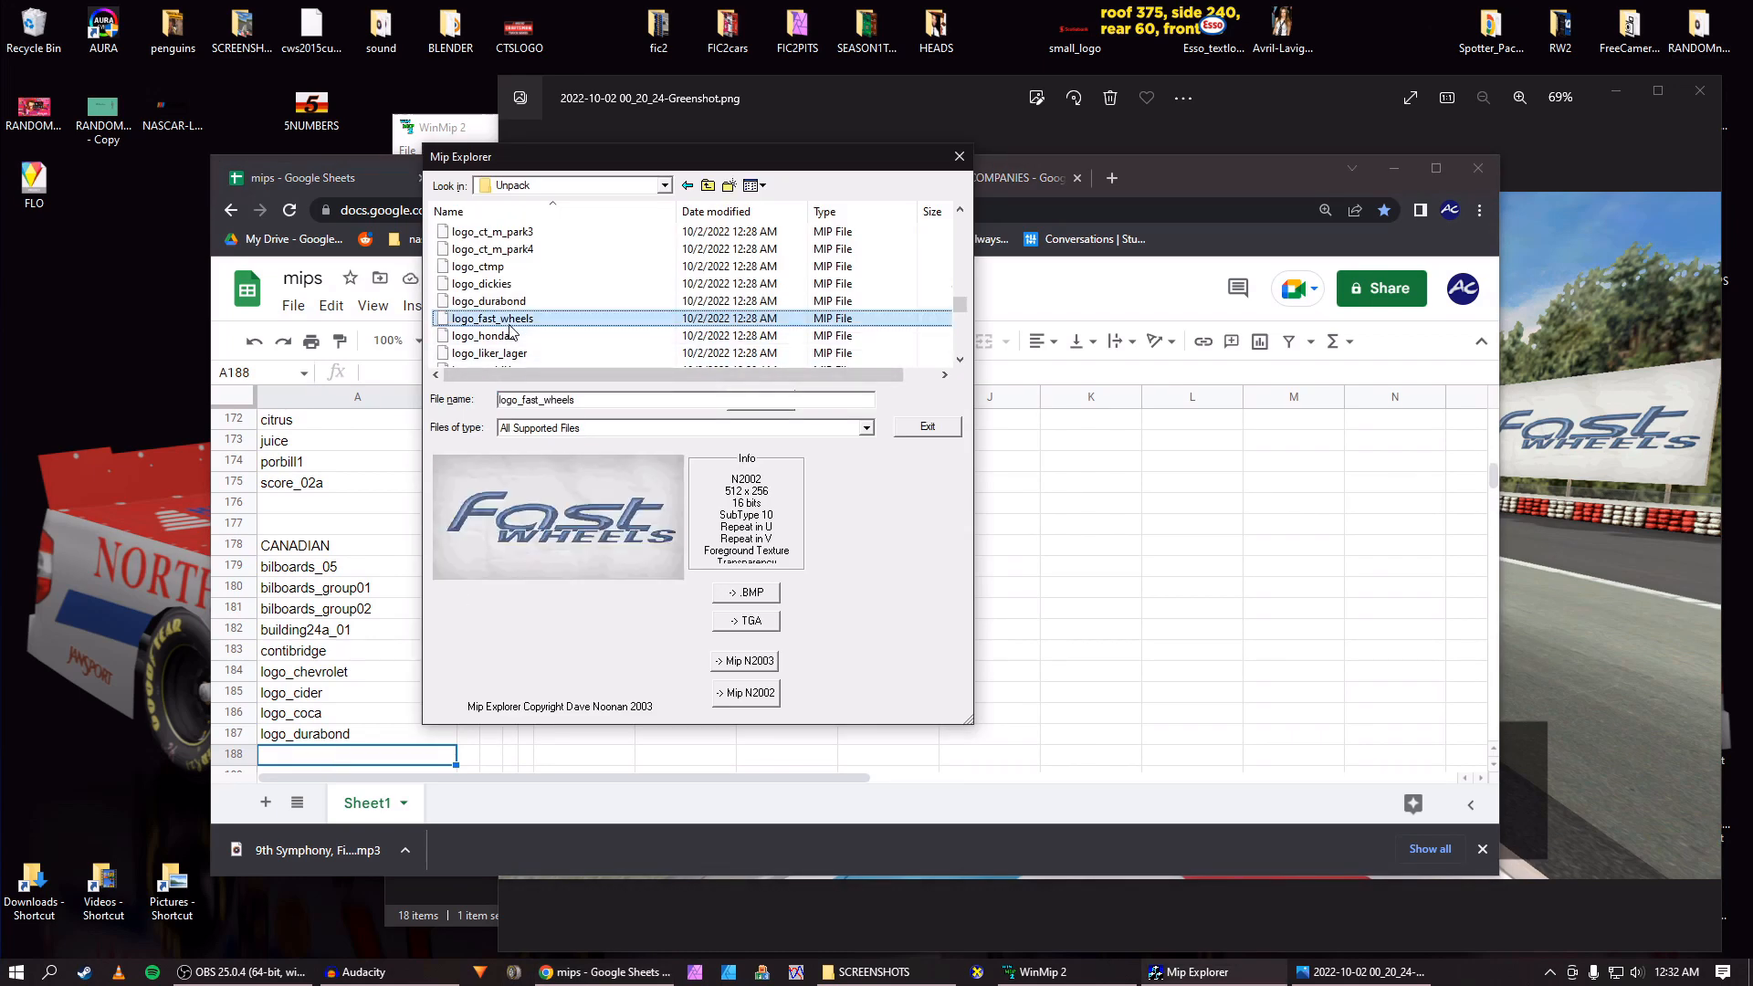
double_click(595, 399)
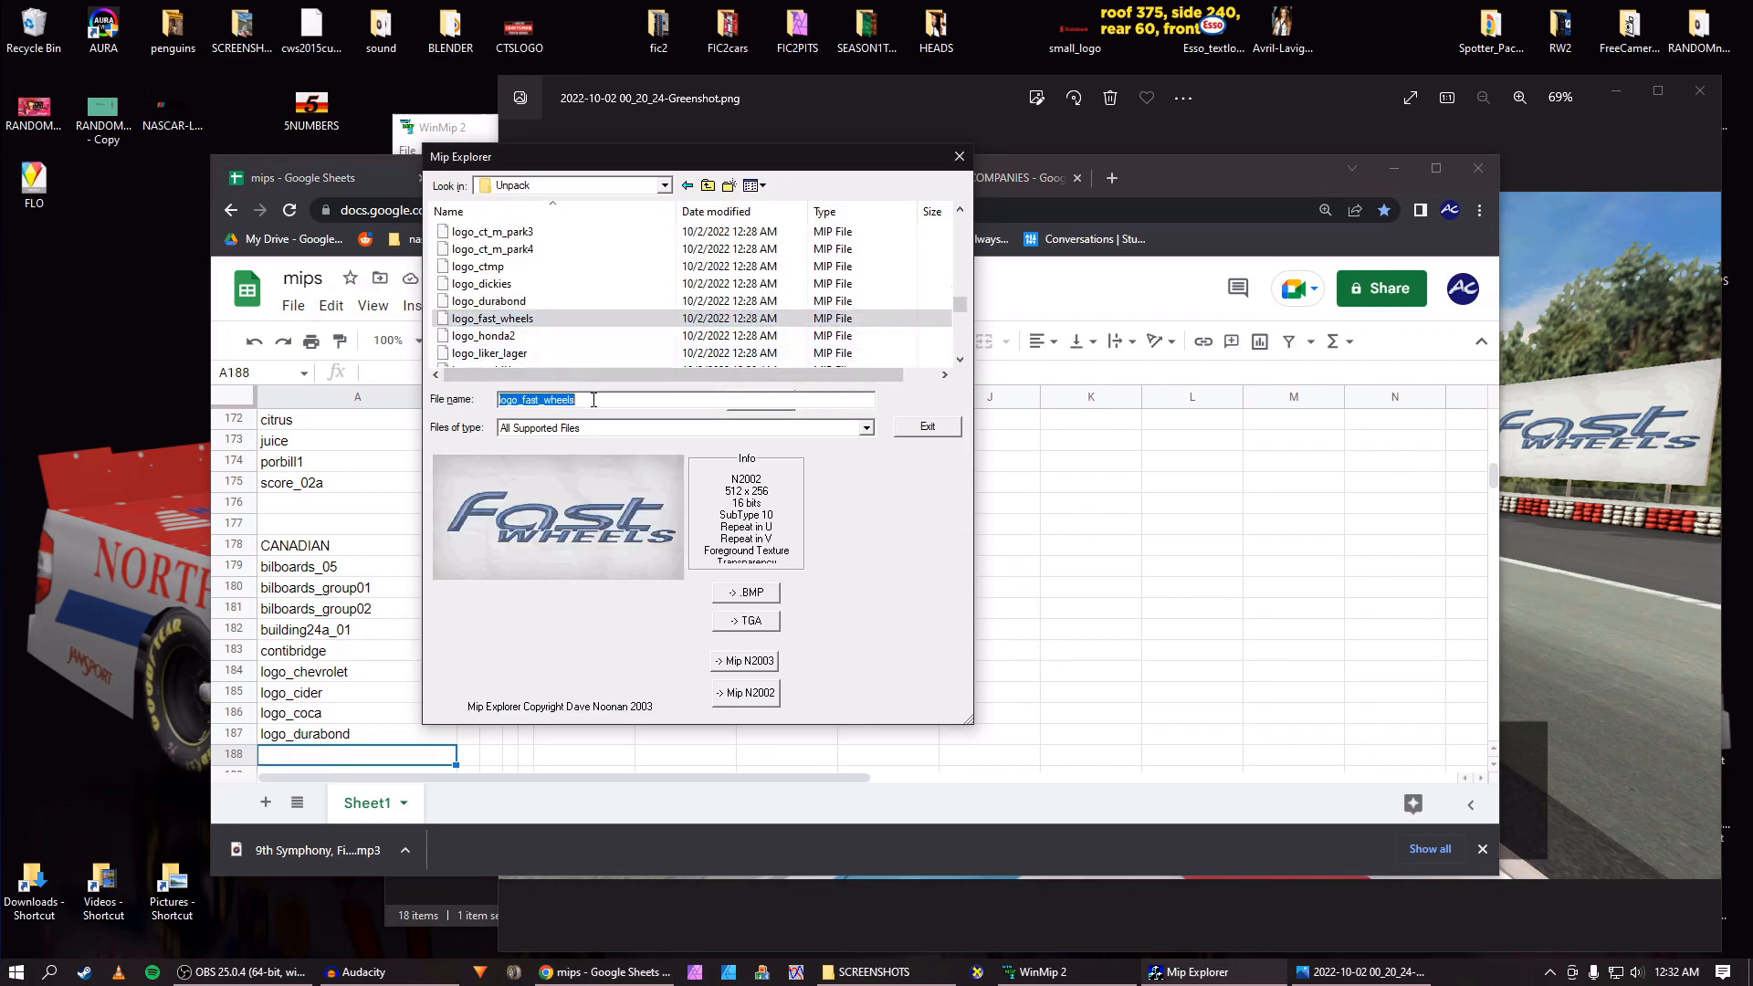
click(338, 760)
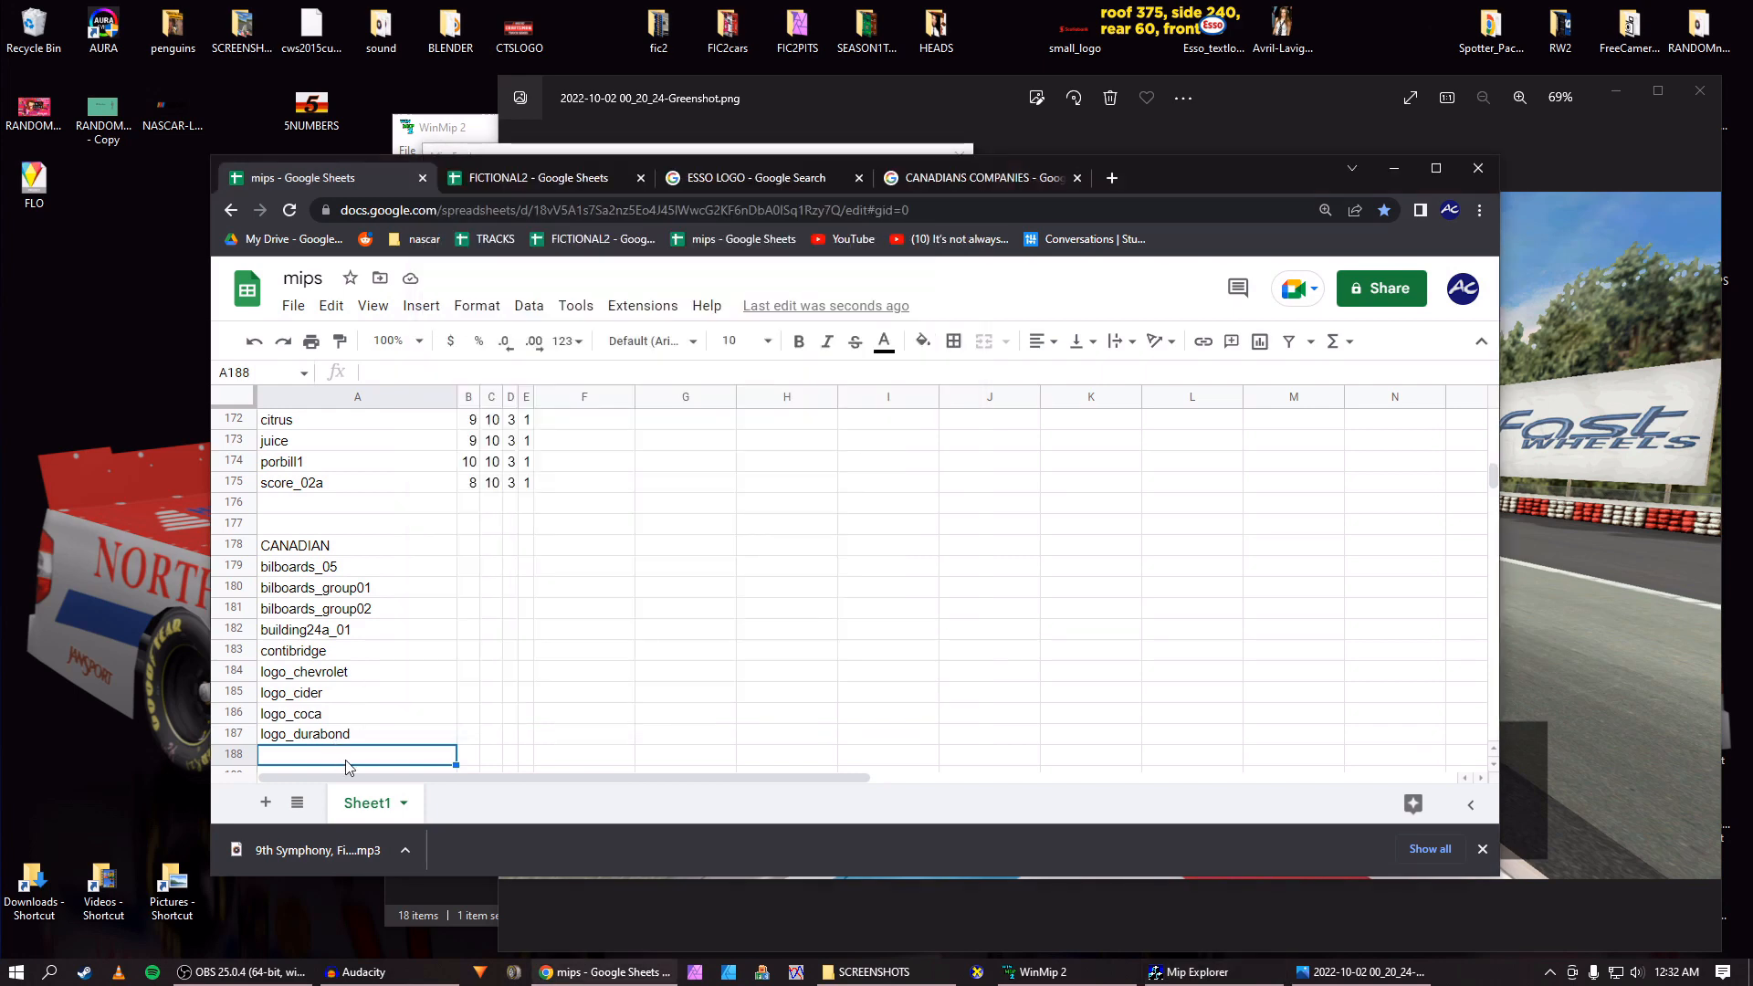
key(ctrl+v)
key(Return)
key(alt+Tab)
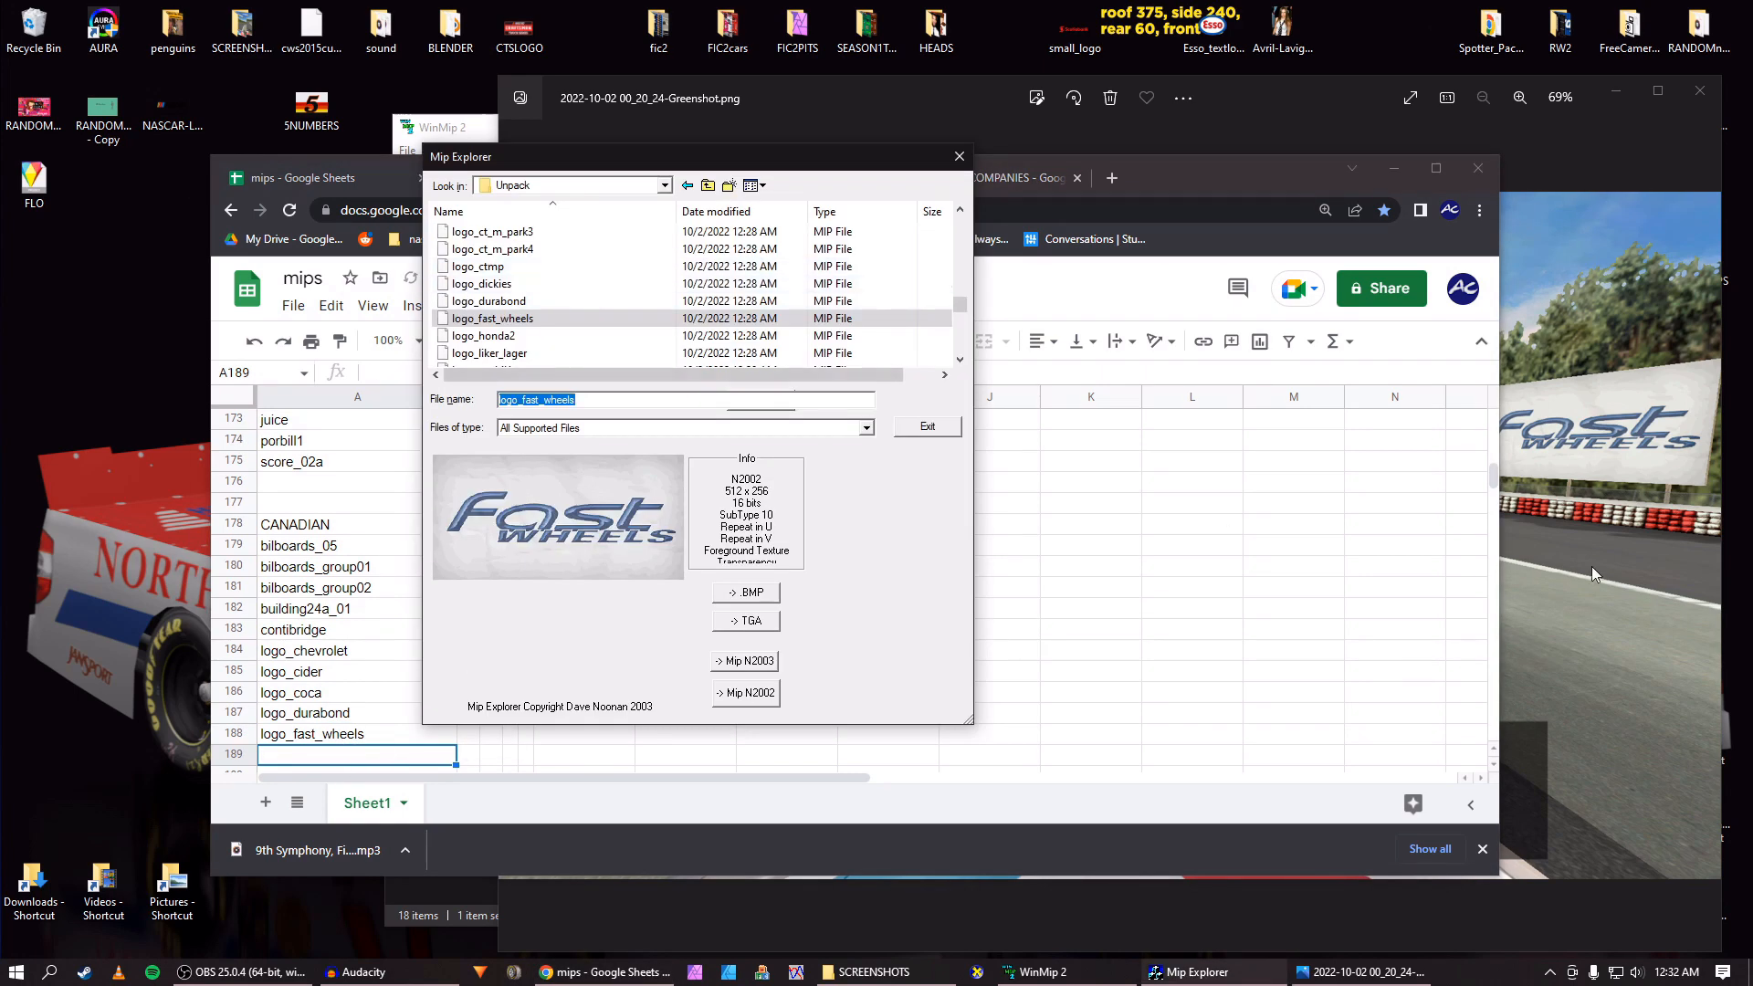
Check the Motul, Durabond and Fast Wheels track screenshot, and preview the textures from logo_dickies through logo_honda2.
click(1691, 548)
key(Left)
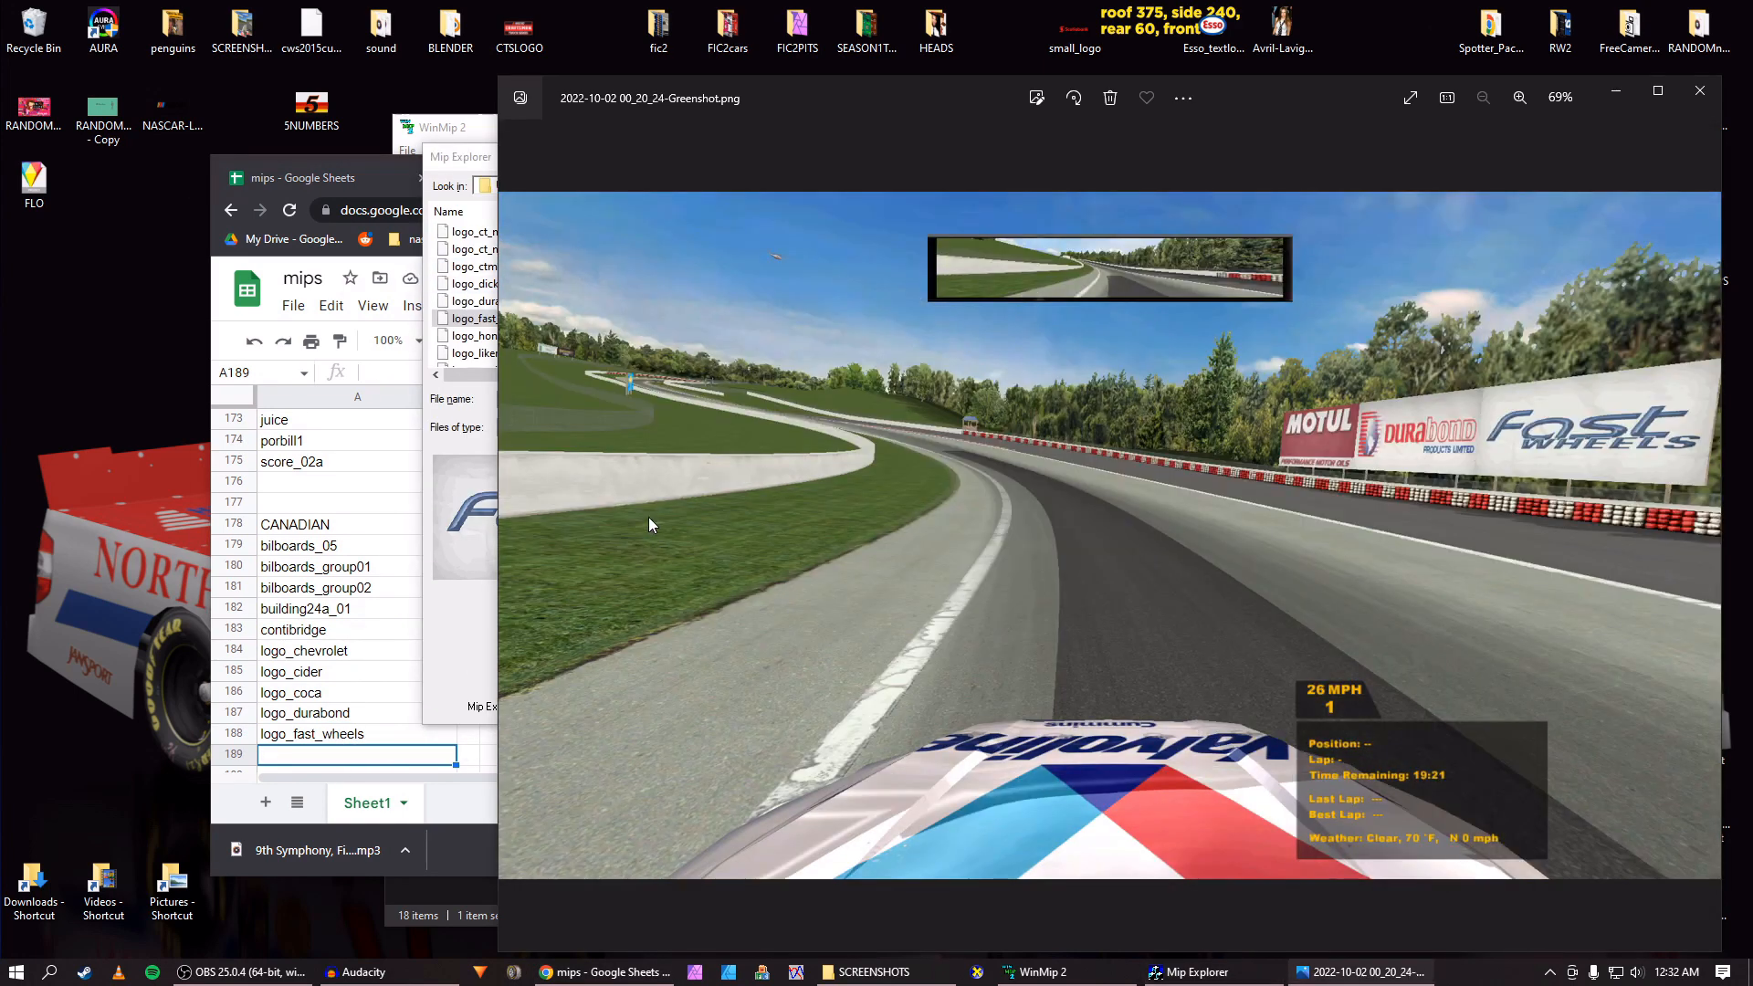
key(alt+Tab)
click(494, 285)
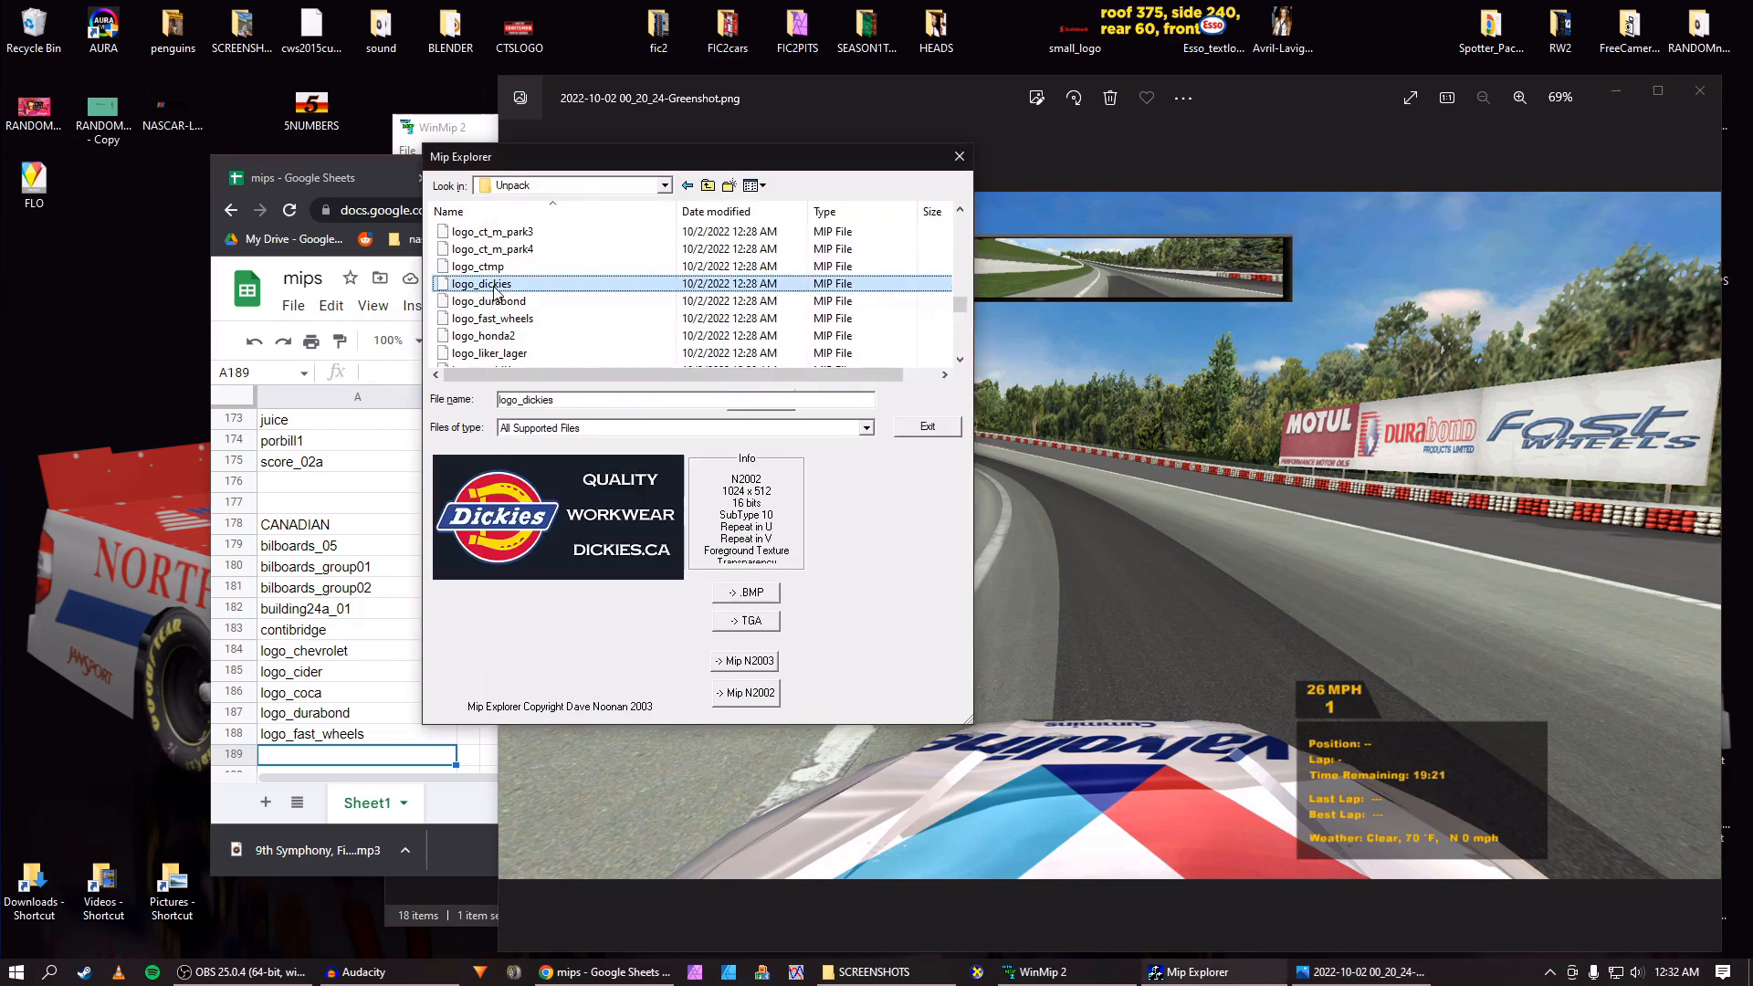
key(Down)
key(Down)
key(Down)
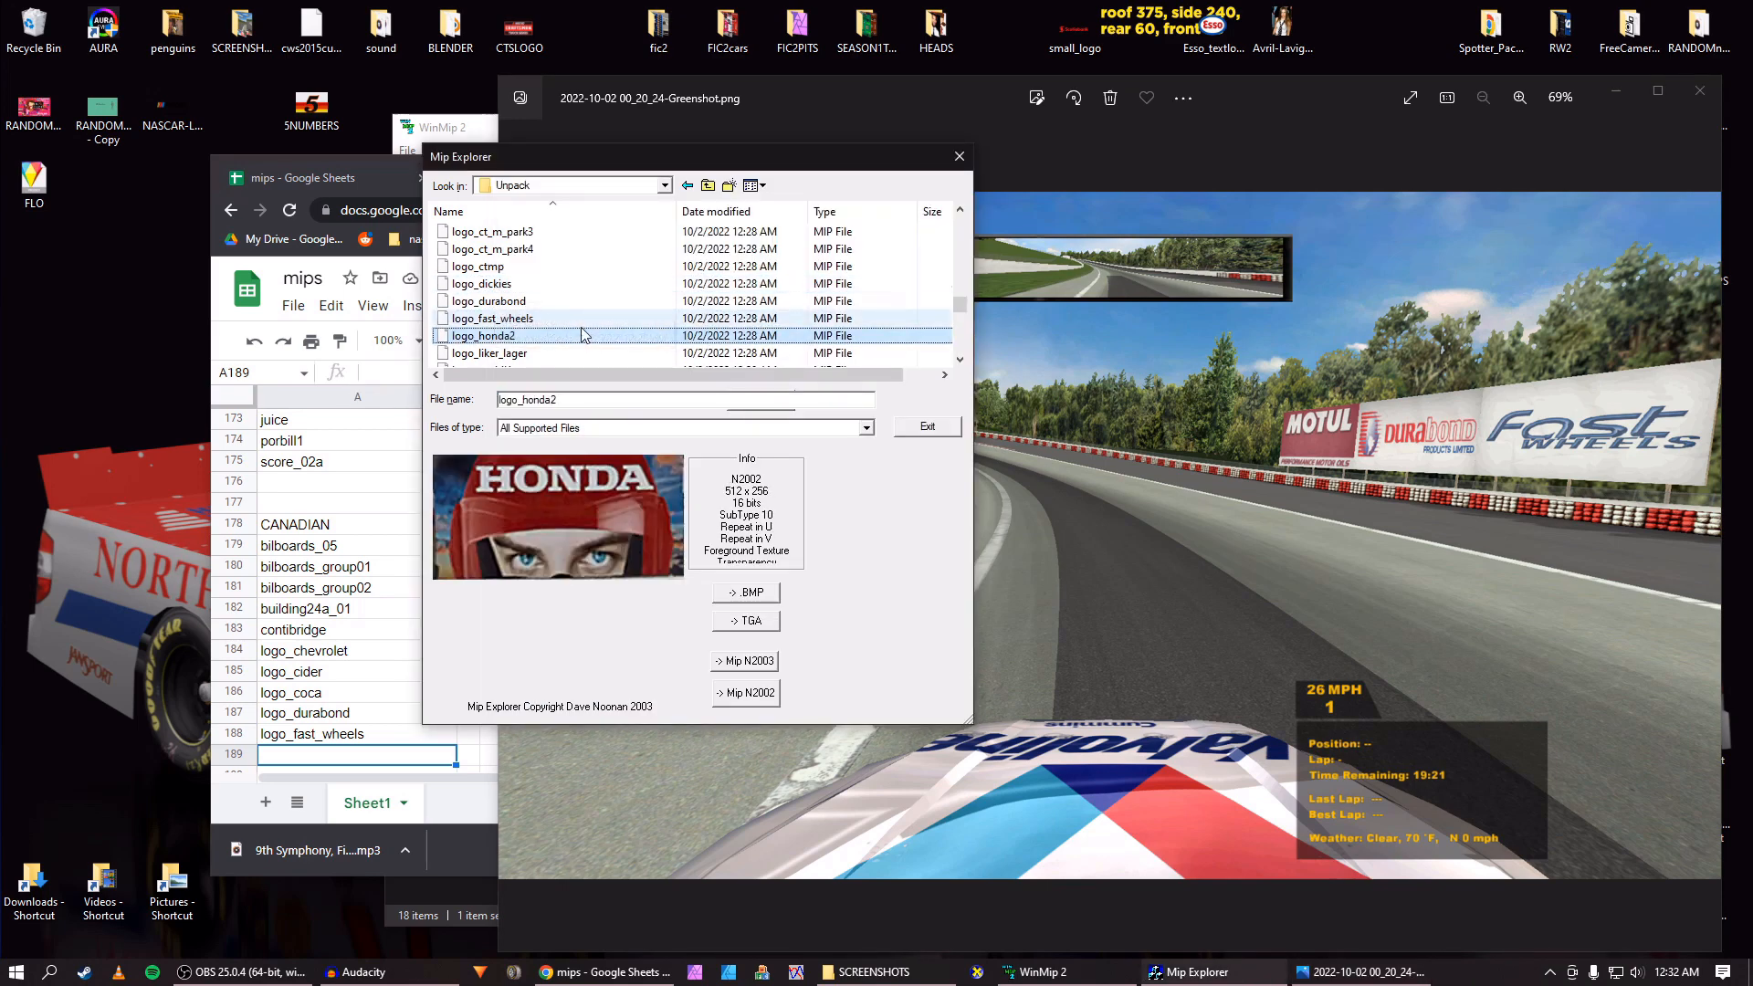
Copy the texture name logo_honda2 into cell A189 of the CANADIAN list.
double_click(575, 399)
click(315, 762)
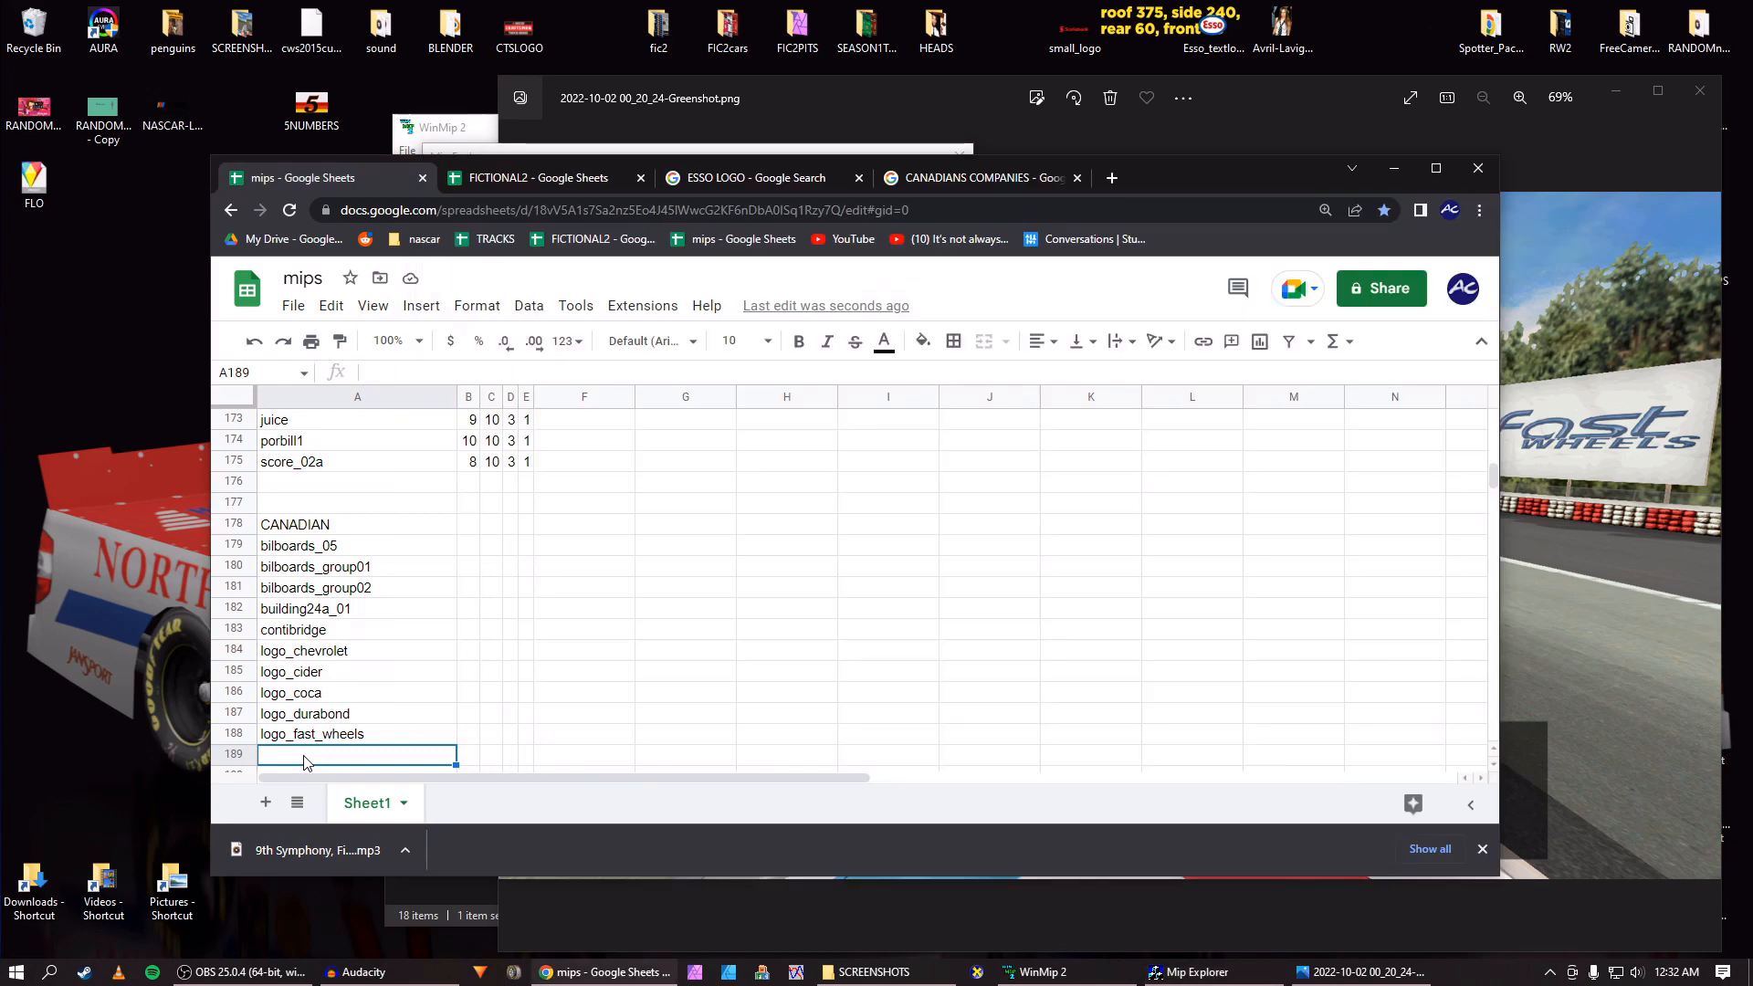
key(ctrl+v)
key(Return)
Preview the textures after logo_honda2 and copy the name logo_mobil1 into cell A190 of the CANADIAN list.
key(alt+Tab)
click(475, 353)
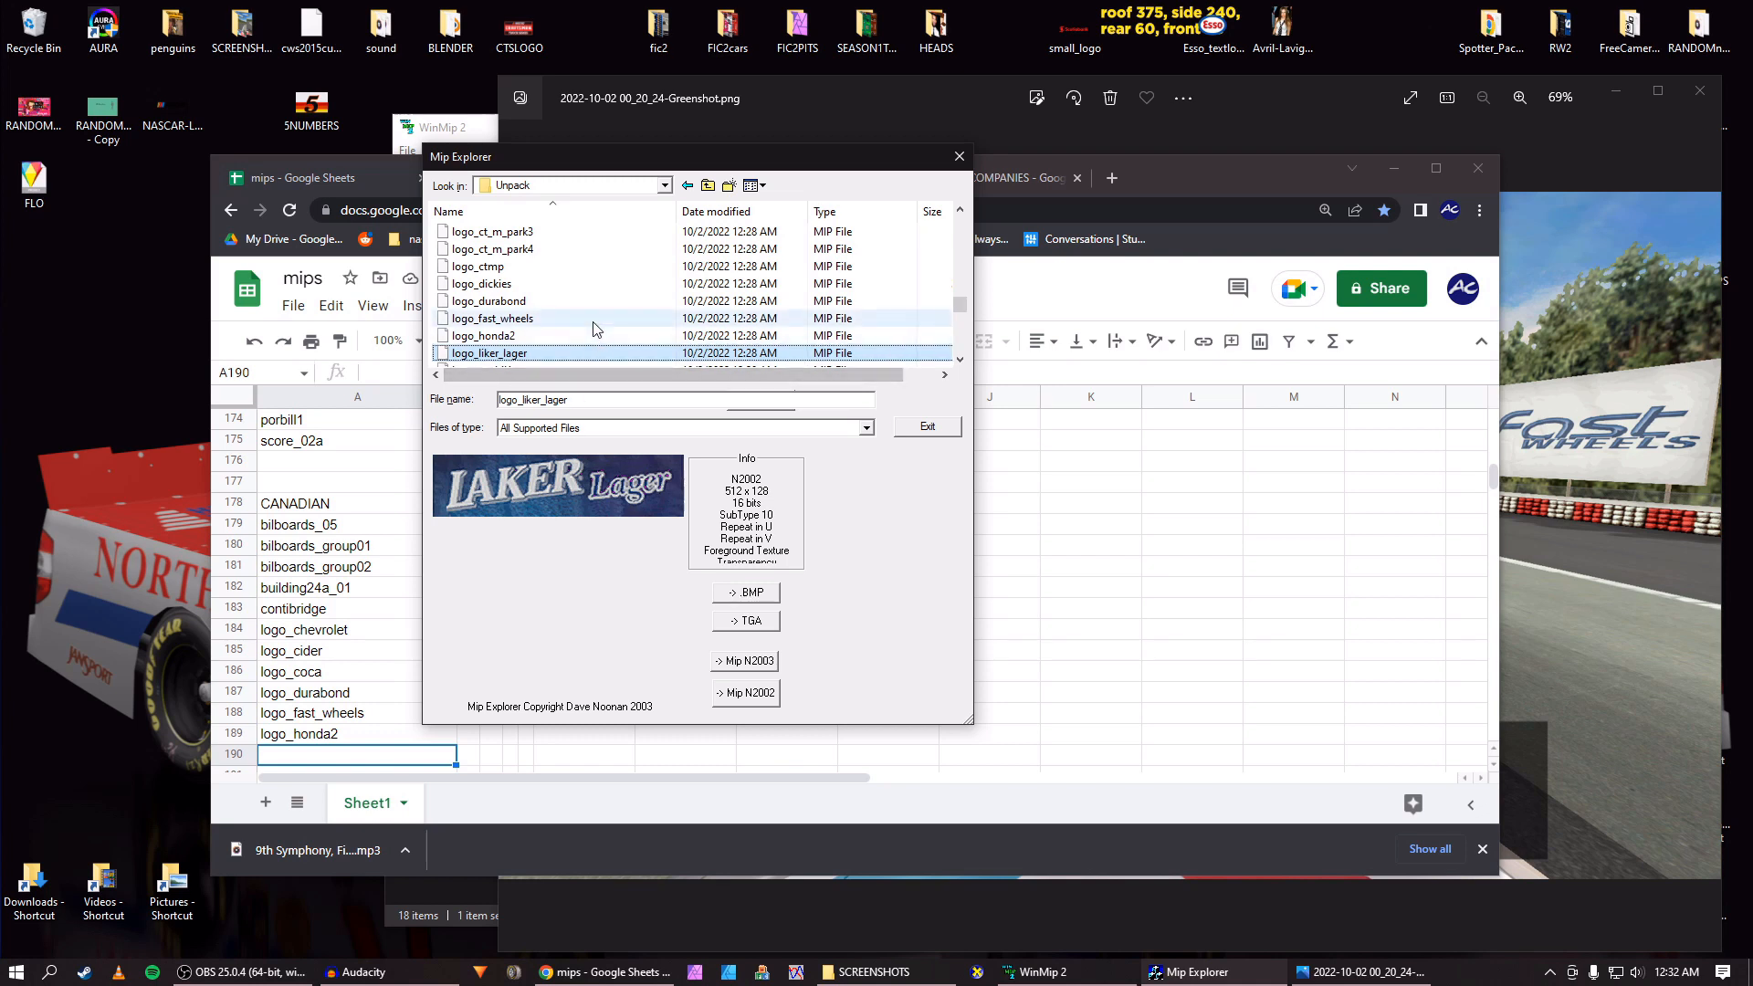
key(Down)
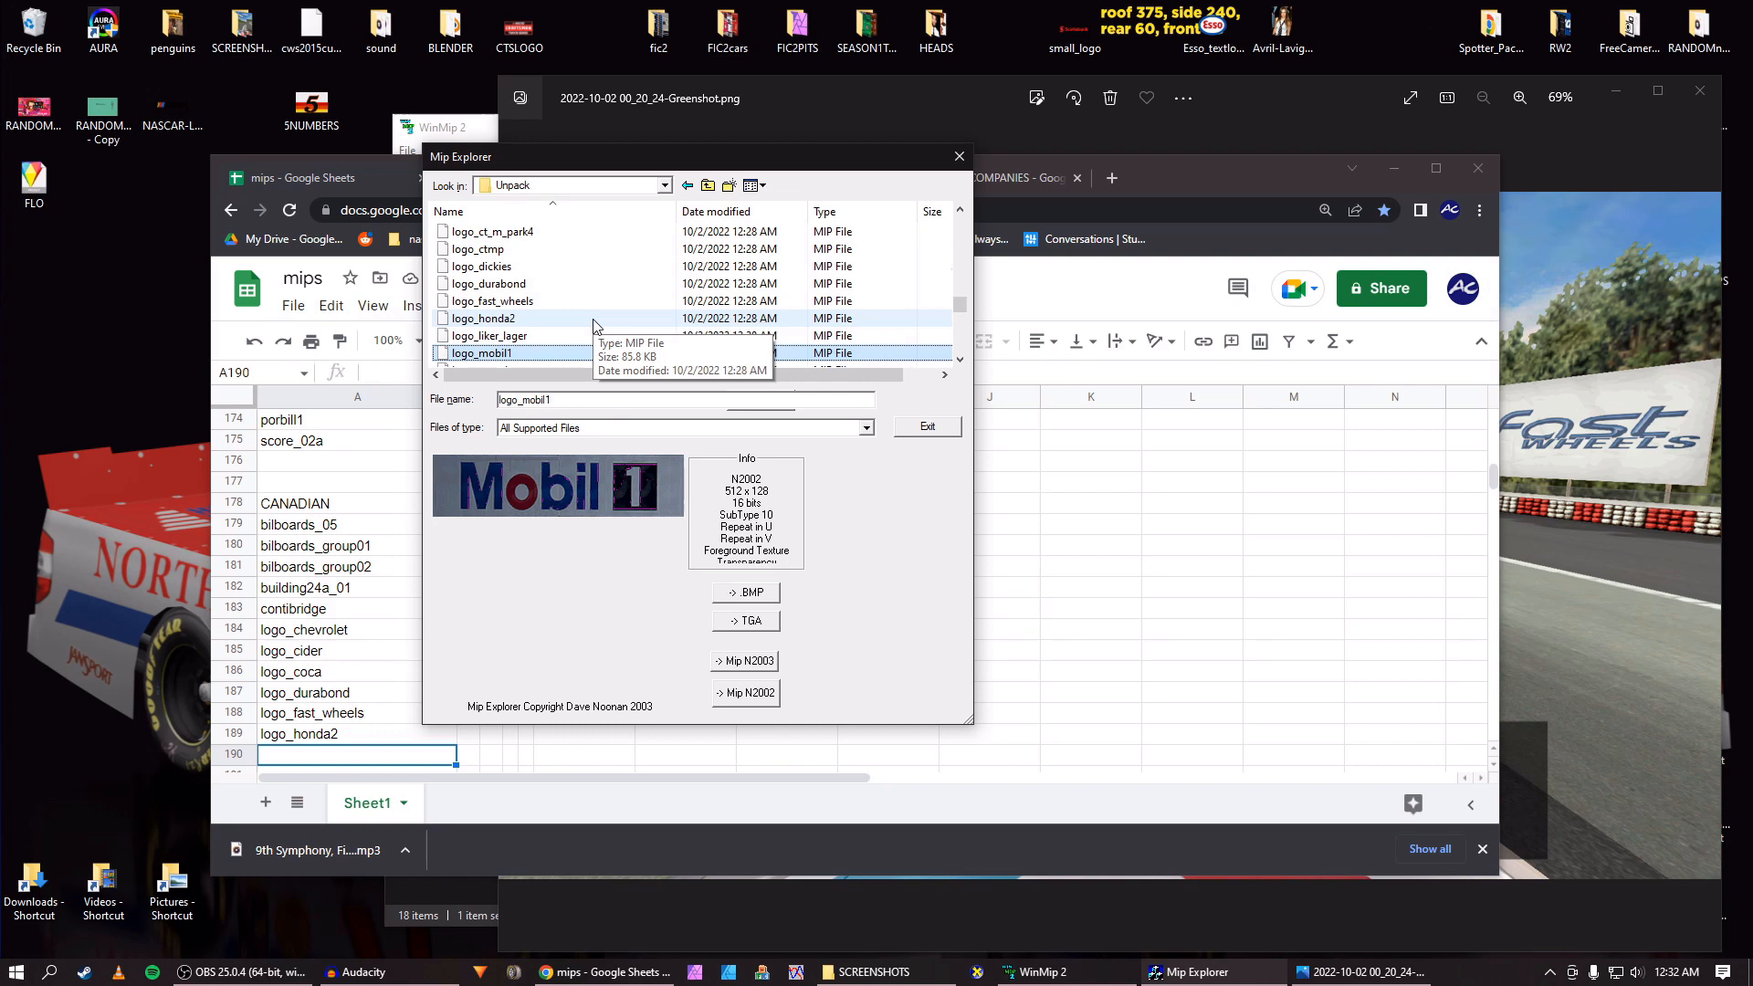
key(Down)
key(Up)
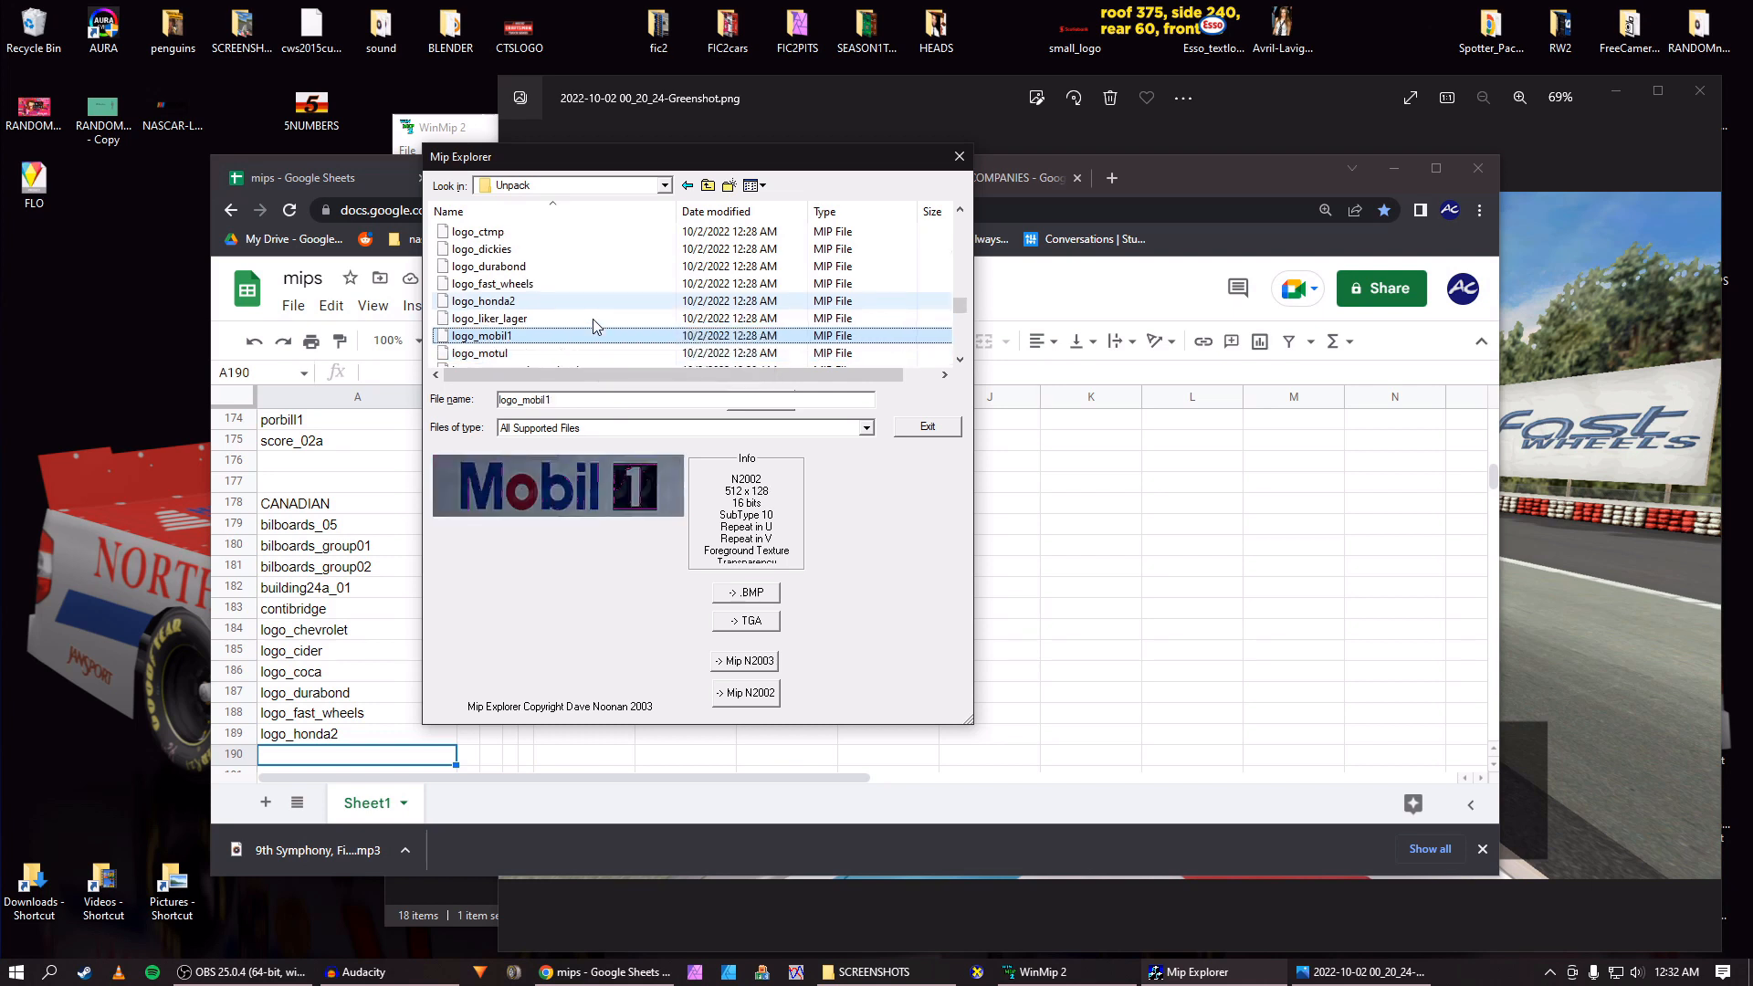
click(568, 399)
click(321, 758)
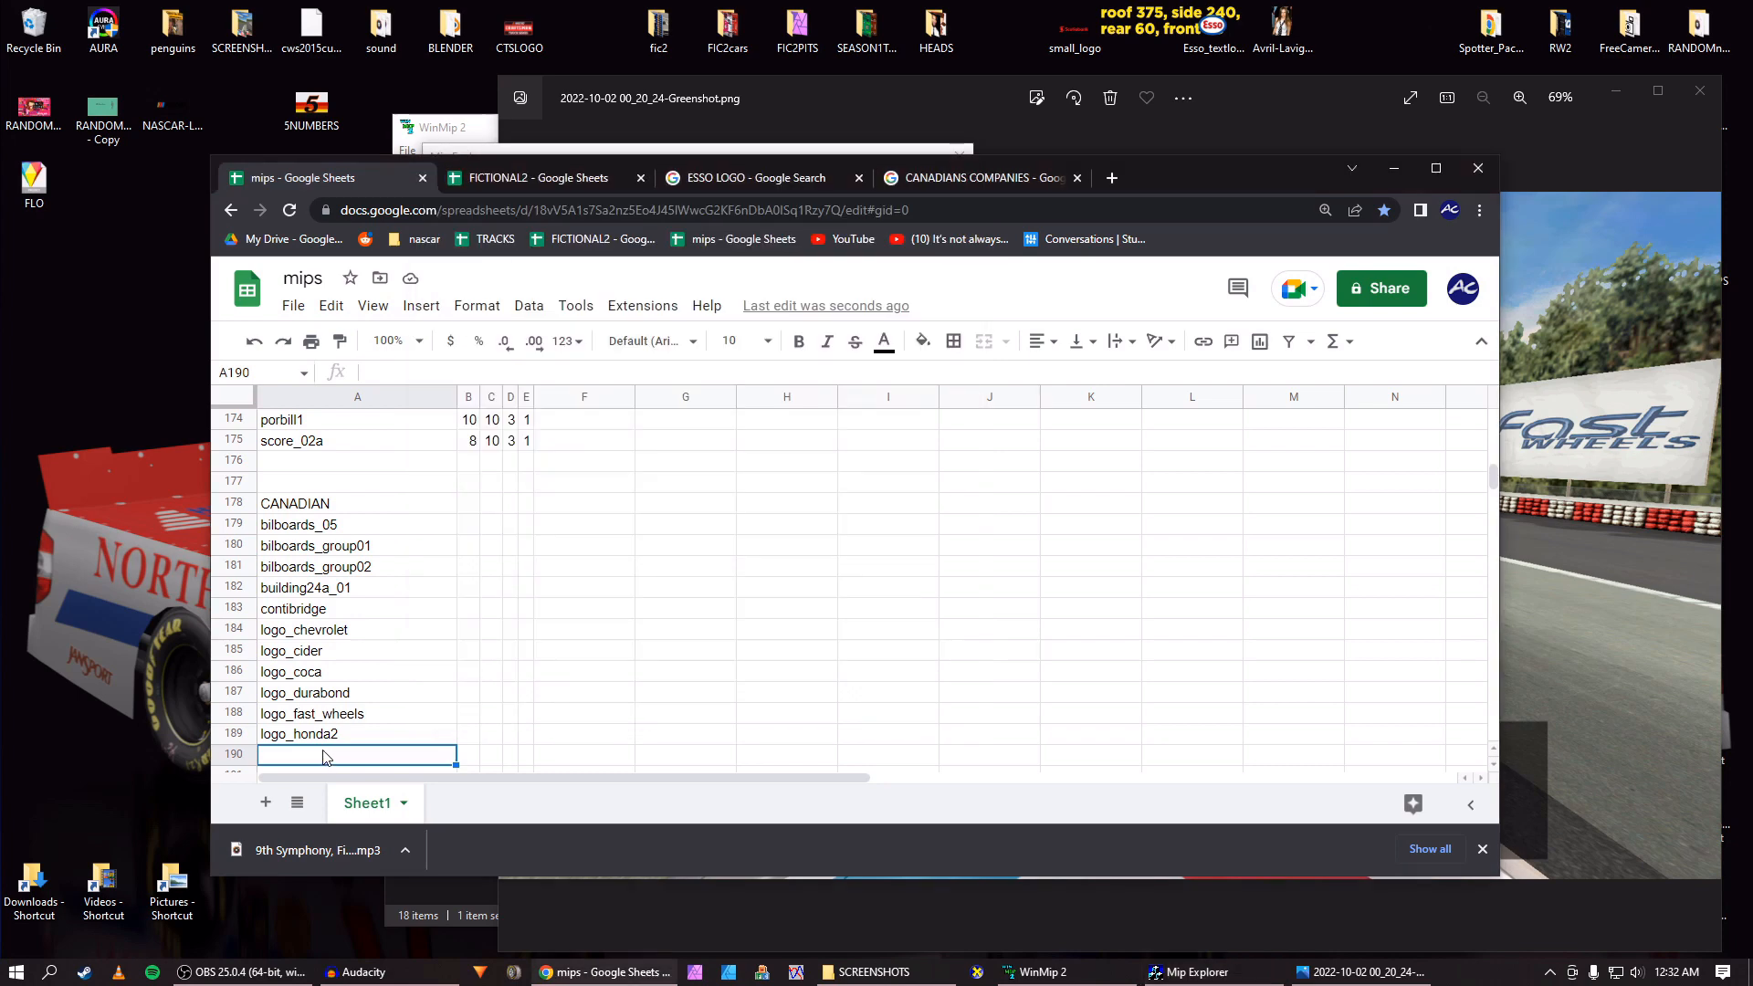
key(ctrl+v)
key(Return)
Copy the texture name logo_motul into cell A191 of the CANADIAN list.
click(1197, 972)
click(593, 352)
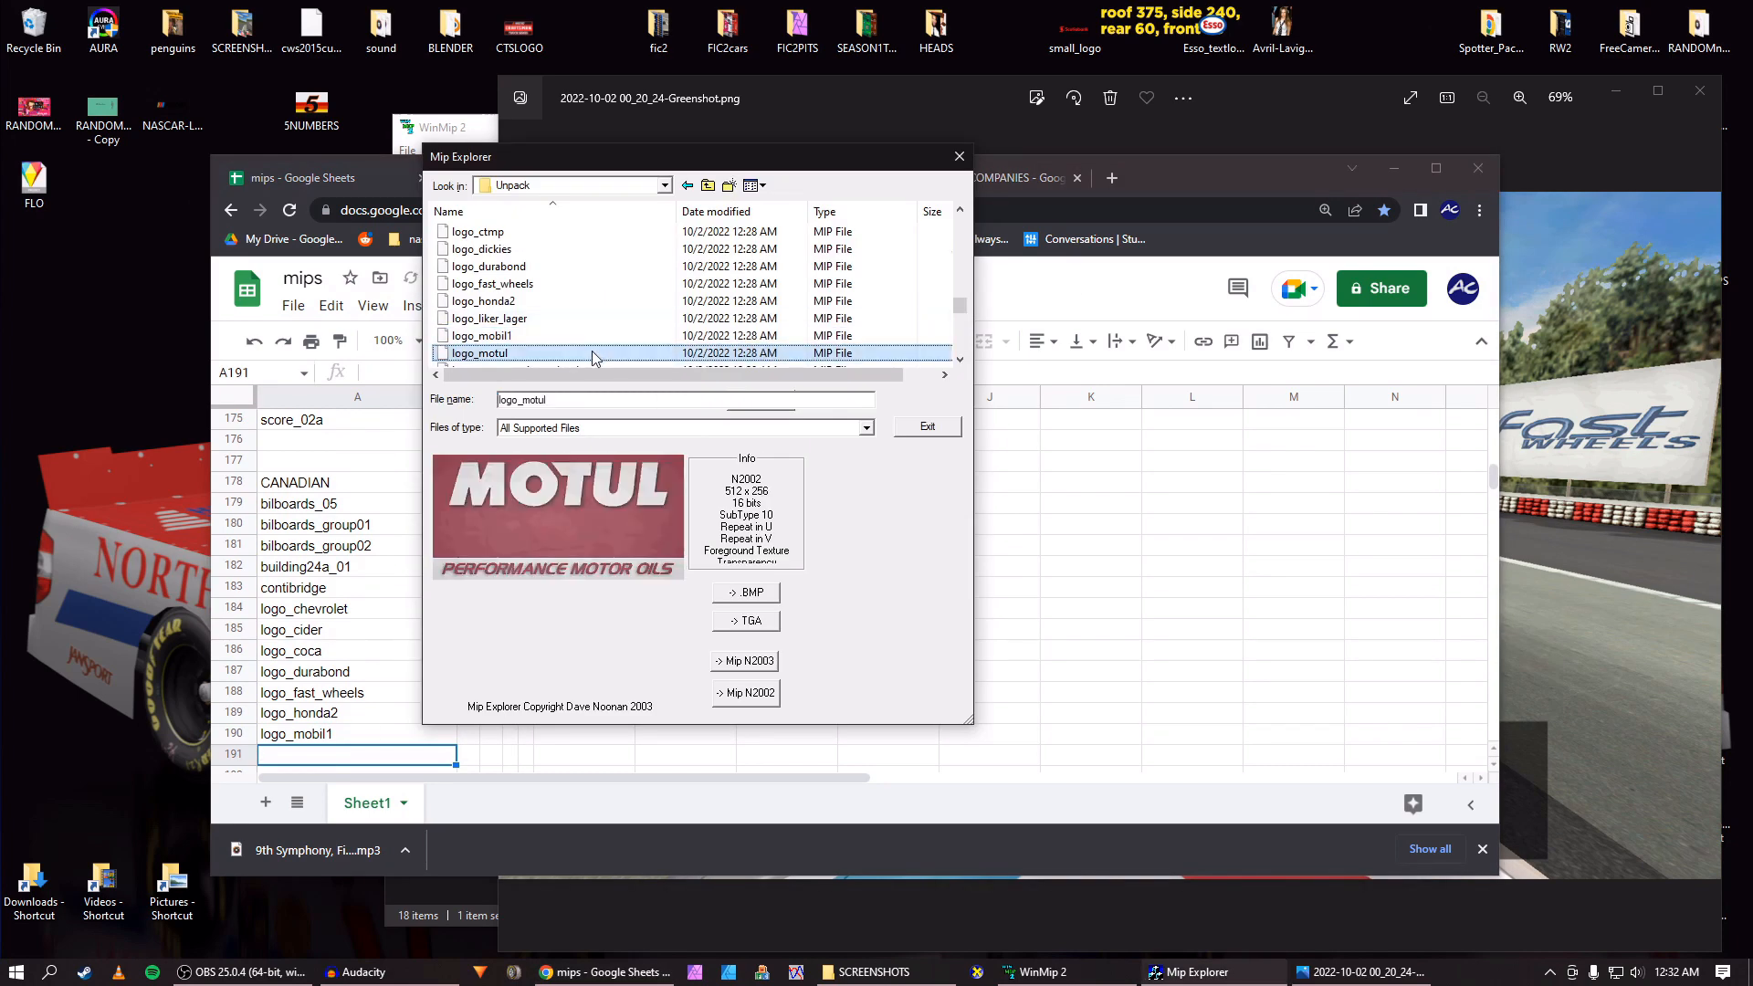
scroll(593, 357, down, 1)
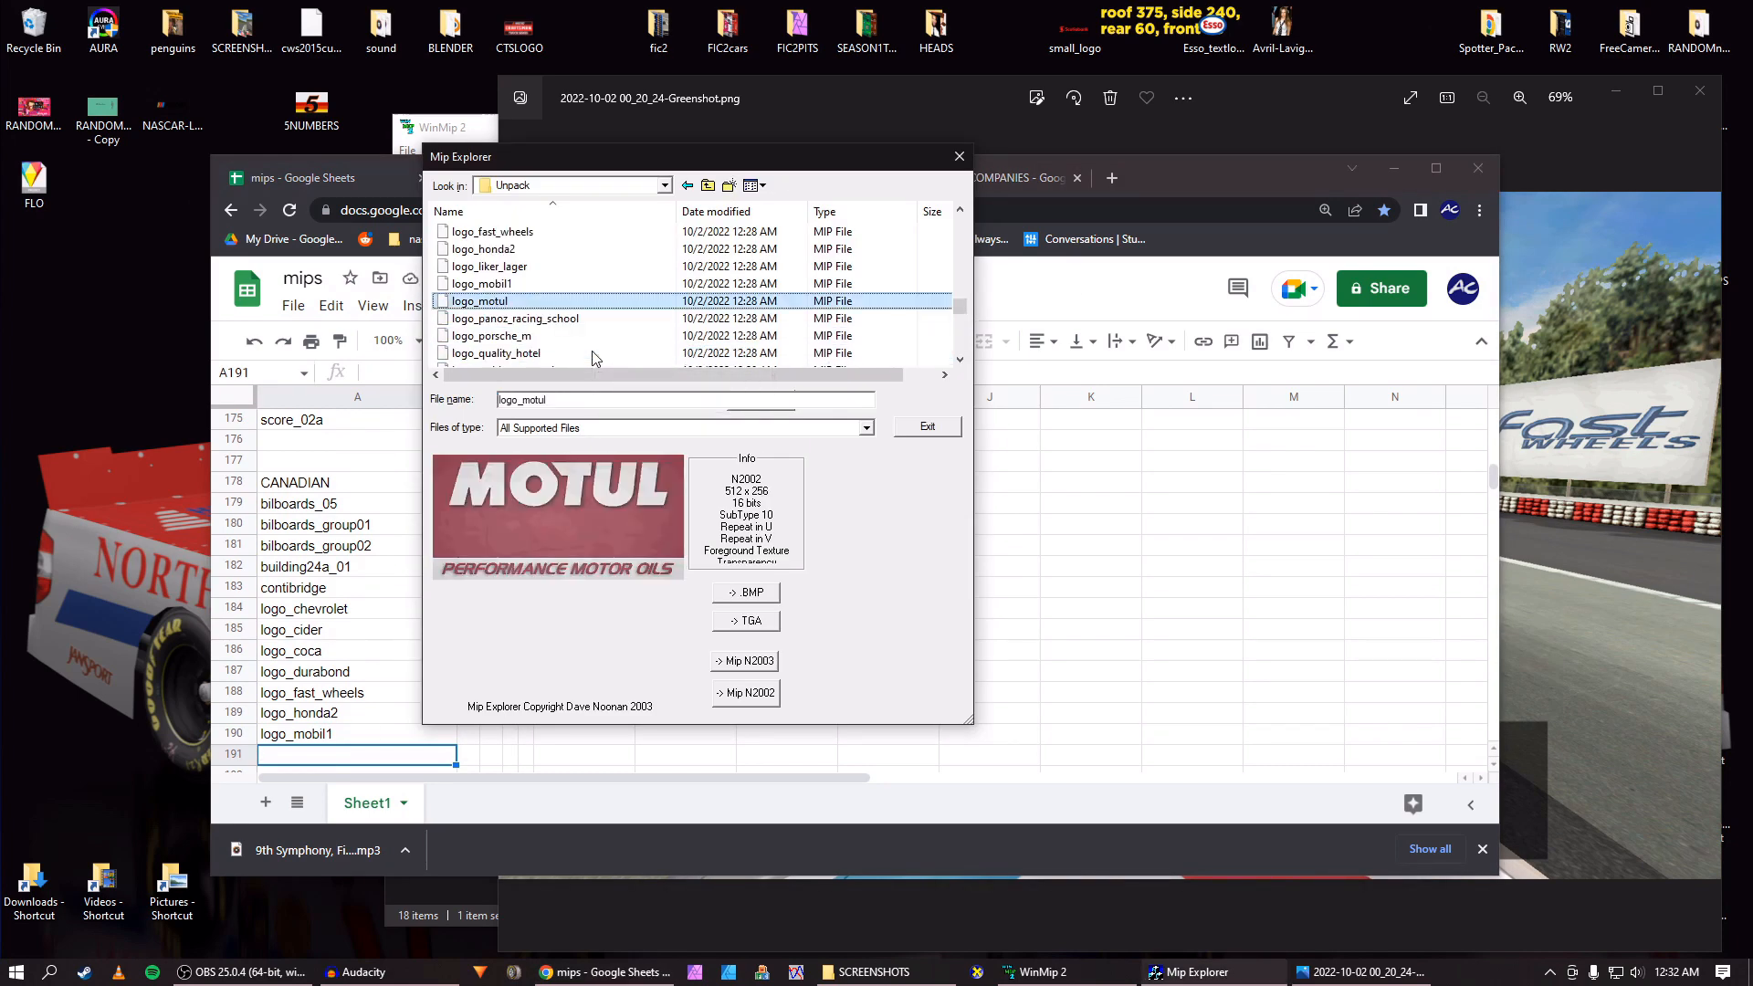
drag(564, 402, 455, 402)
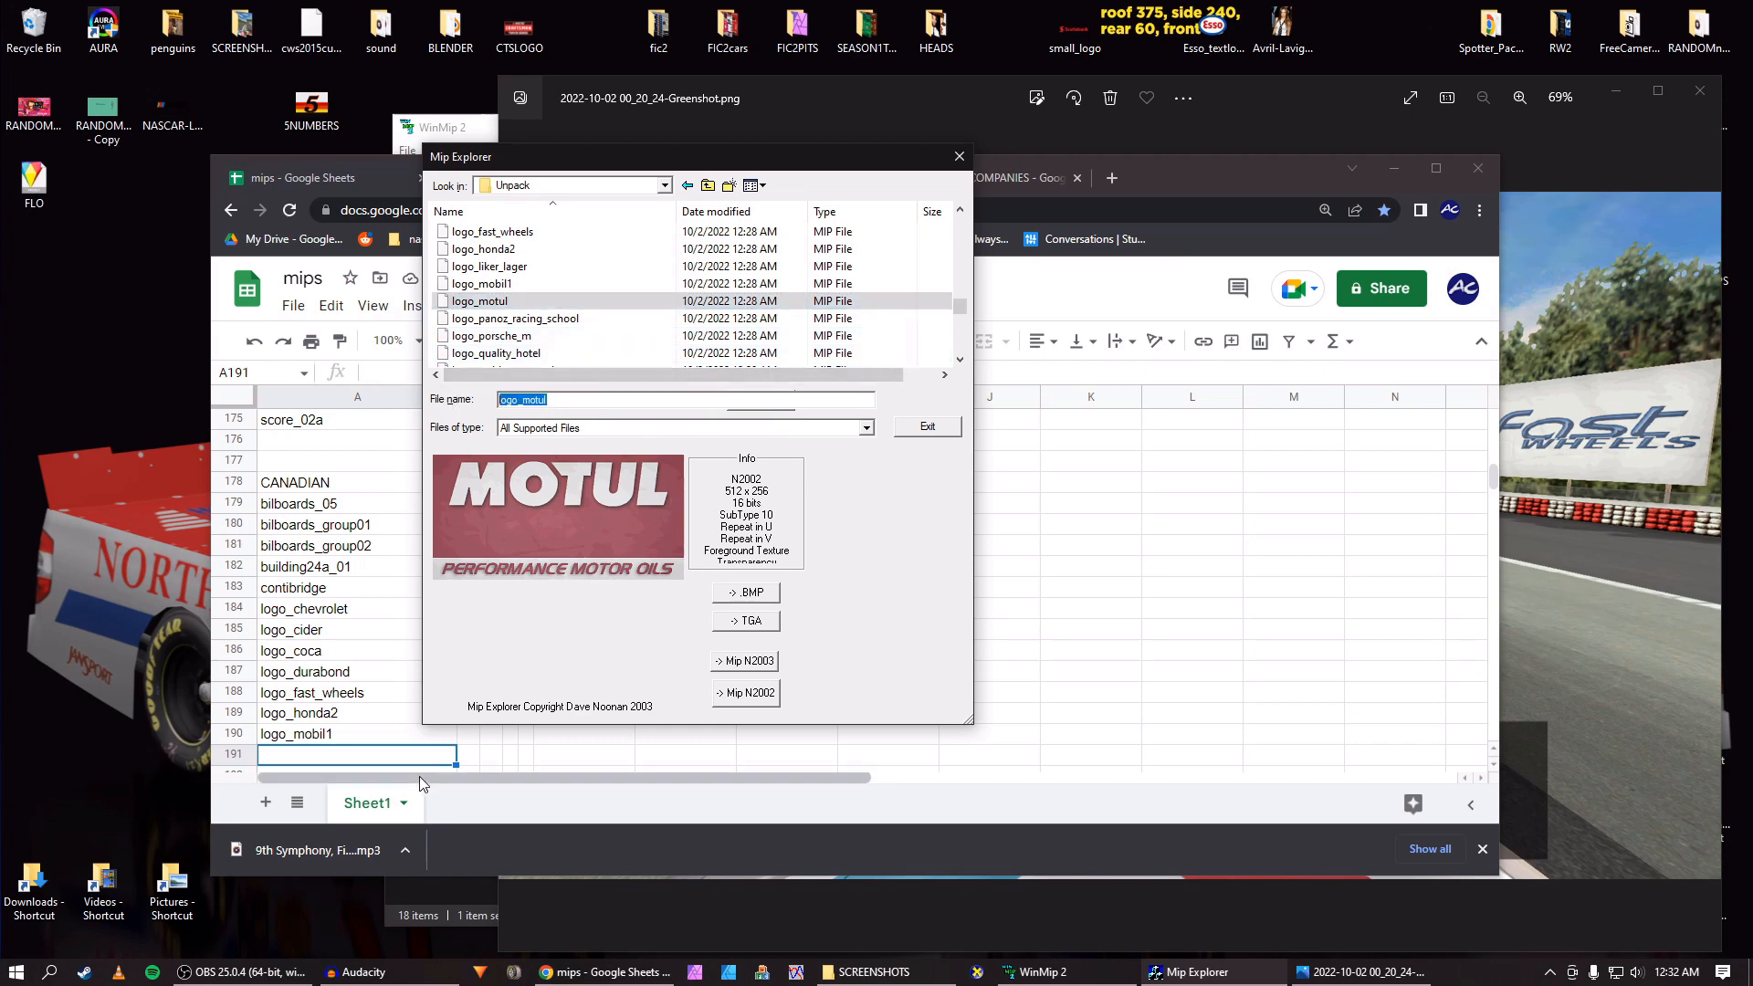
click(361, 763)
key(ctrl+v)
key(Return)
Preview logo_panoz_racing_school and copy its name into cell A192 of the CANADIAN list.
key(alt+Tab)
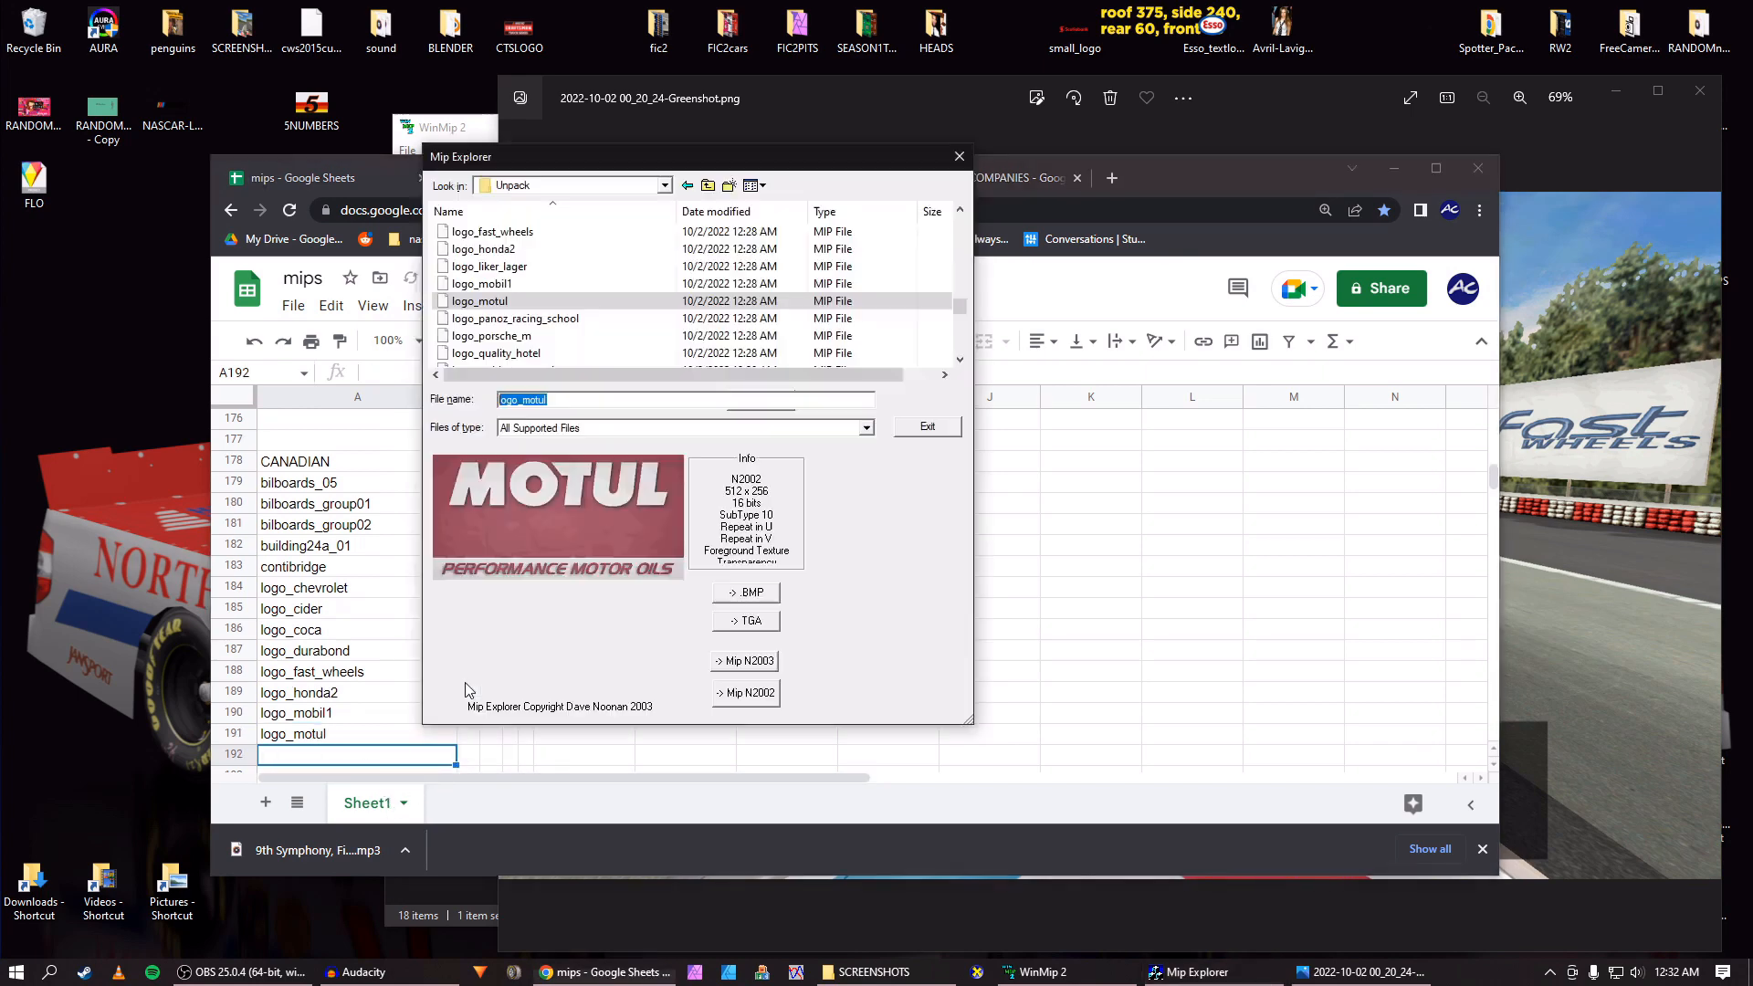
click(588, 318)
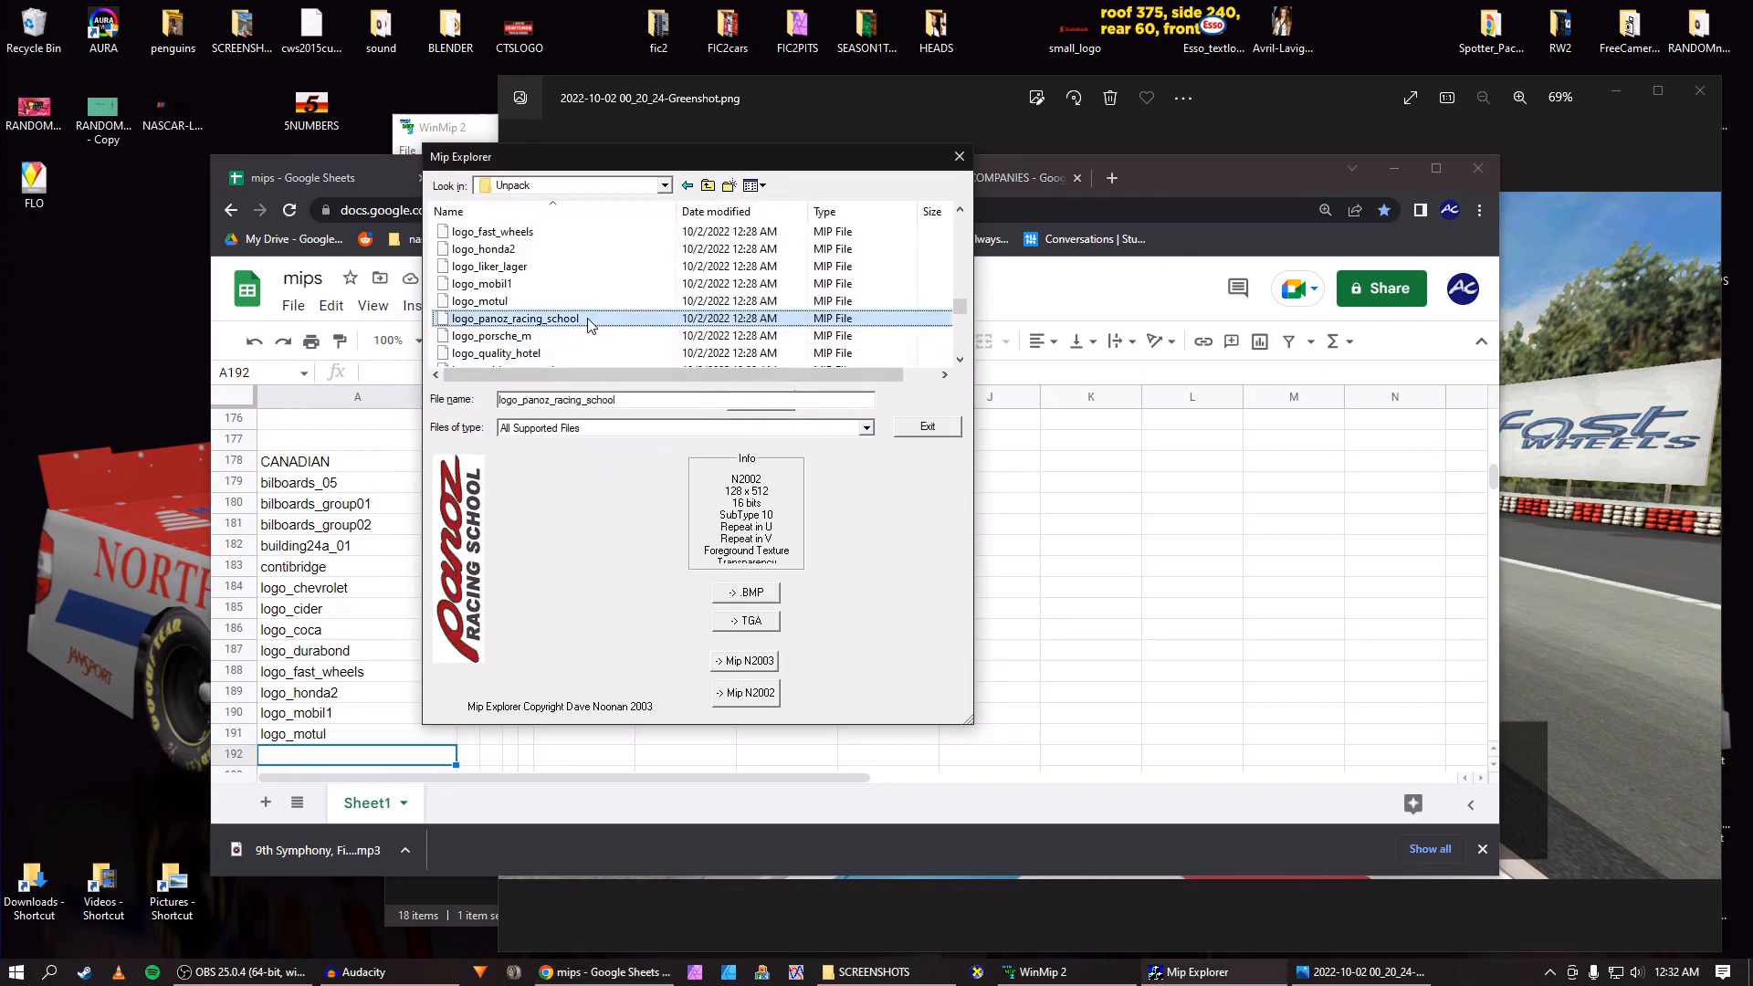
key(Down)
key(Up)
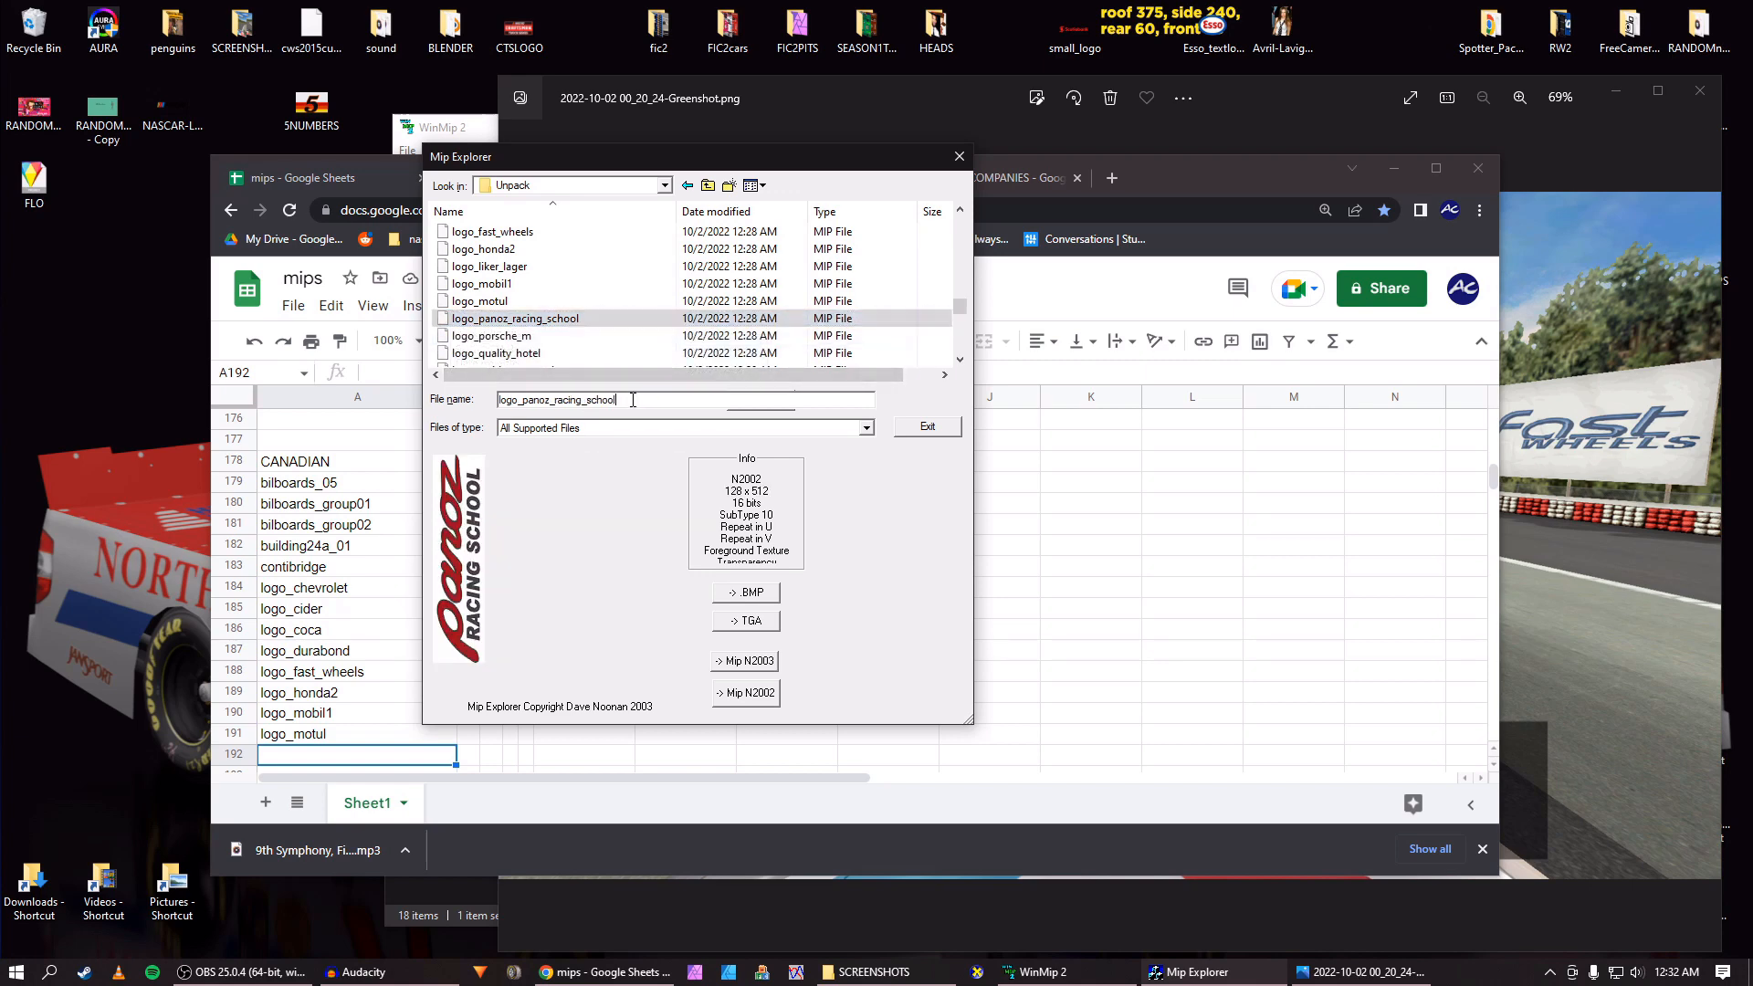
double_click(518, 399)
key(ctrl+c)
click(356, 763)
key(ctrl+v)
key(Return)
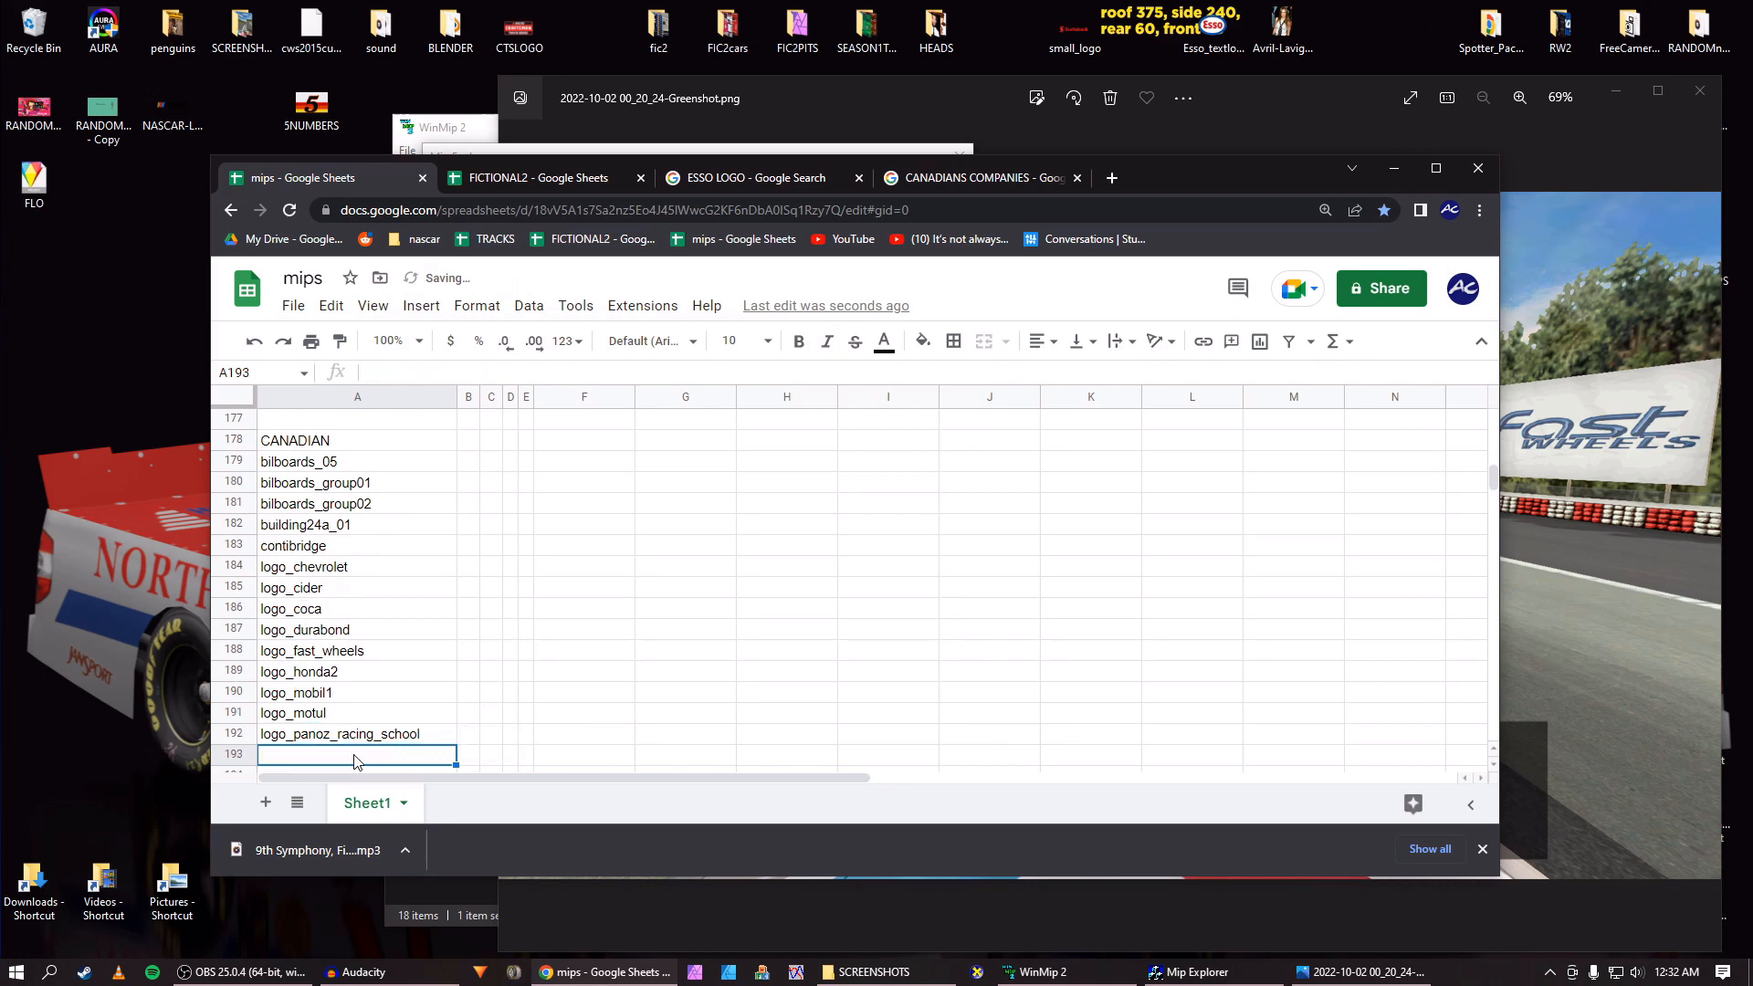
Preview logo_porsche_m and logo_quality_hotel, and look through the track screenshots for their billboards.
key(alt+Tab)
click(528, 337)
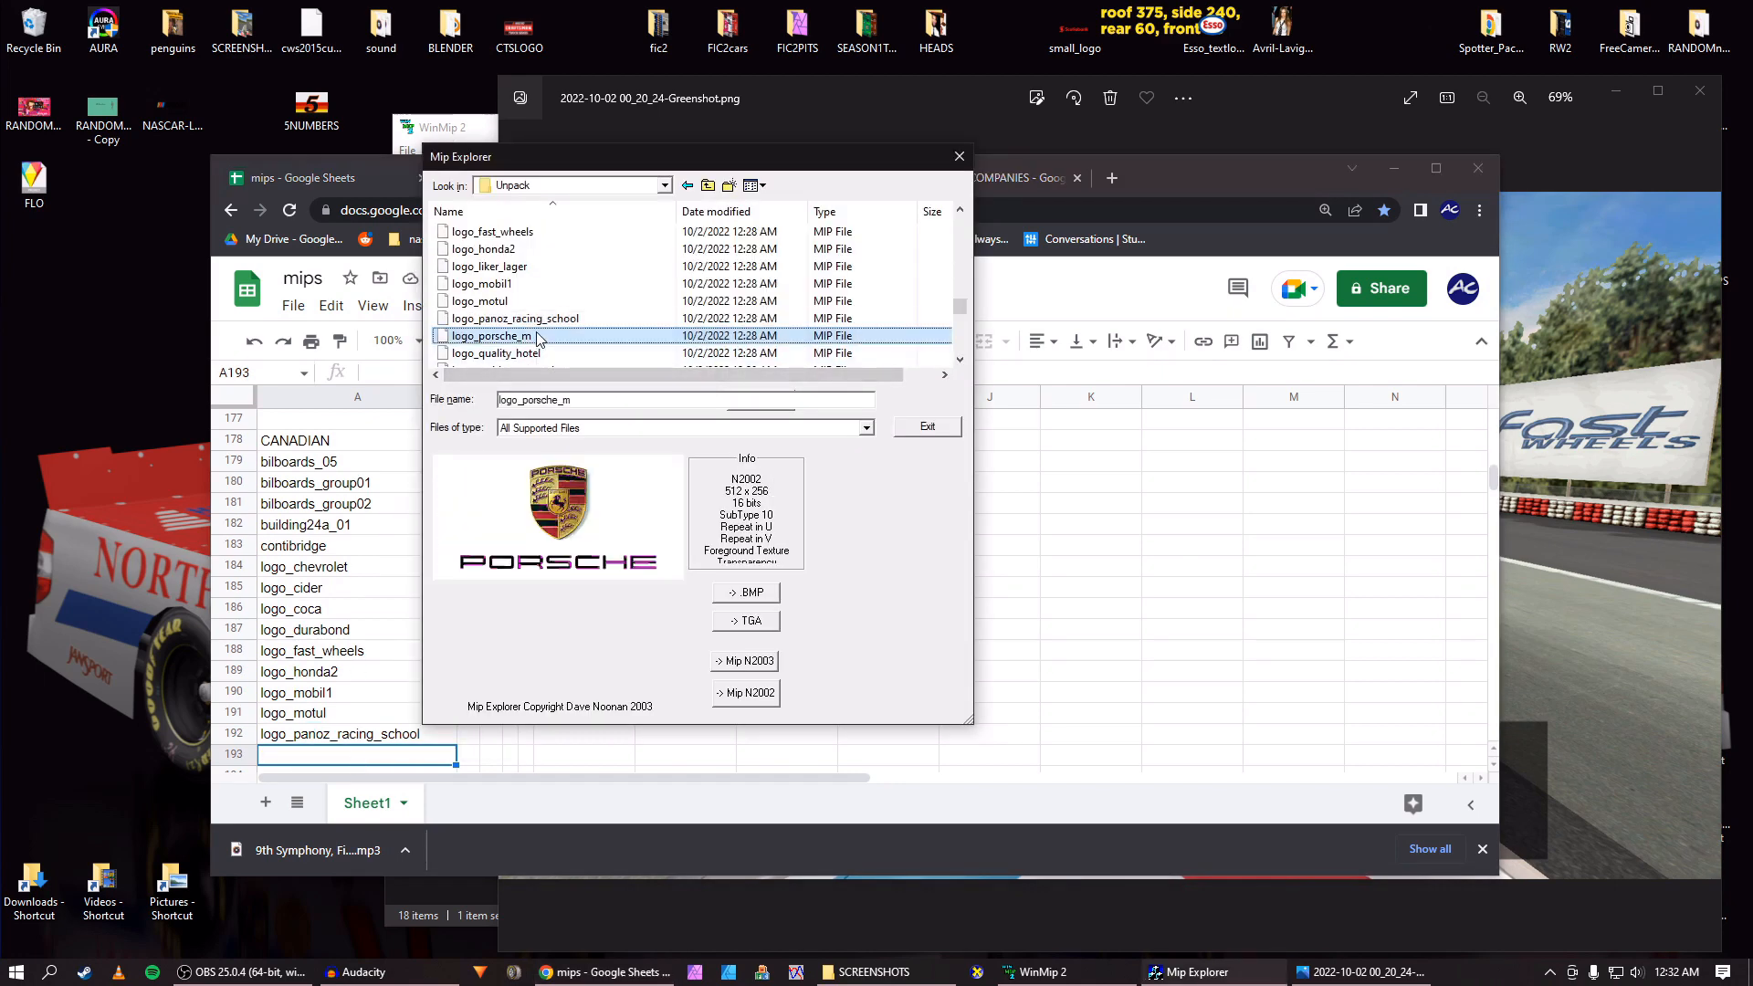
key(Down)
key(Down)
key(Up)
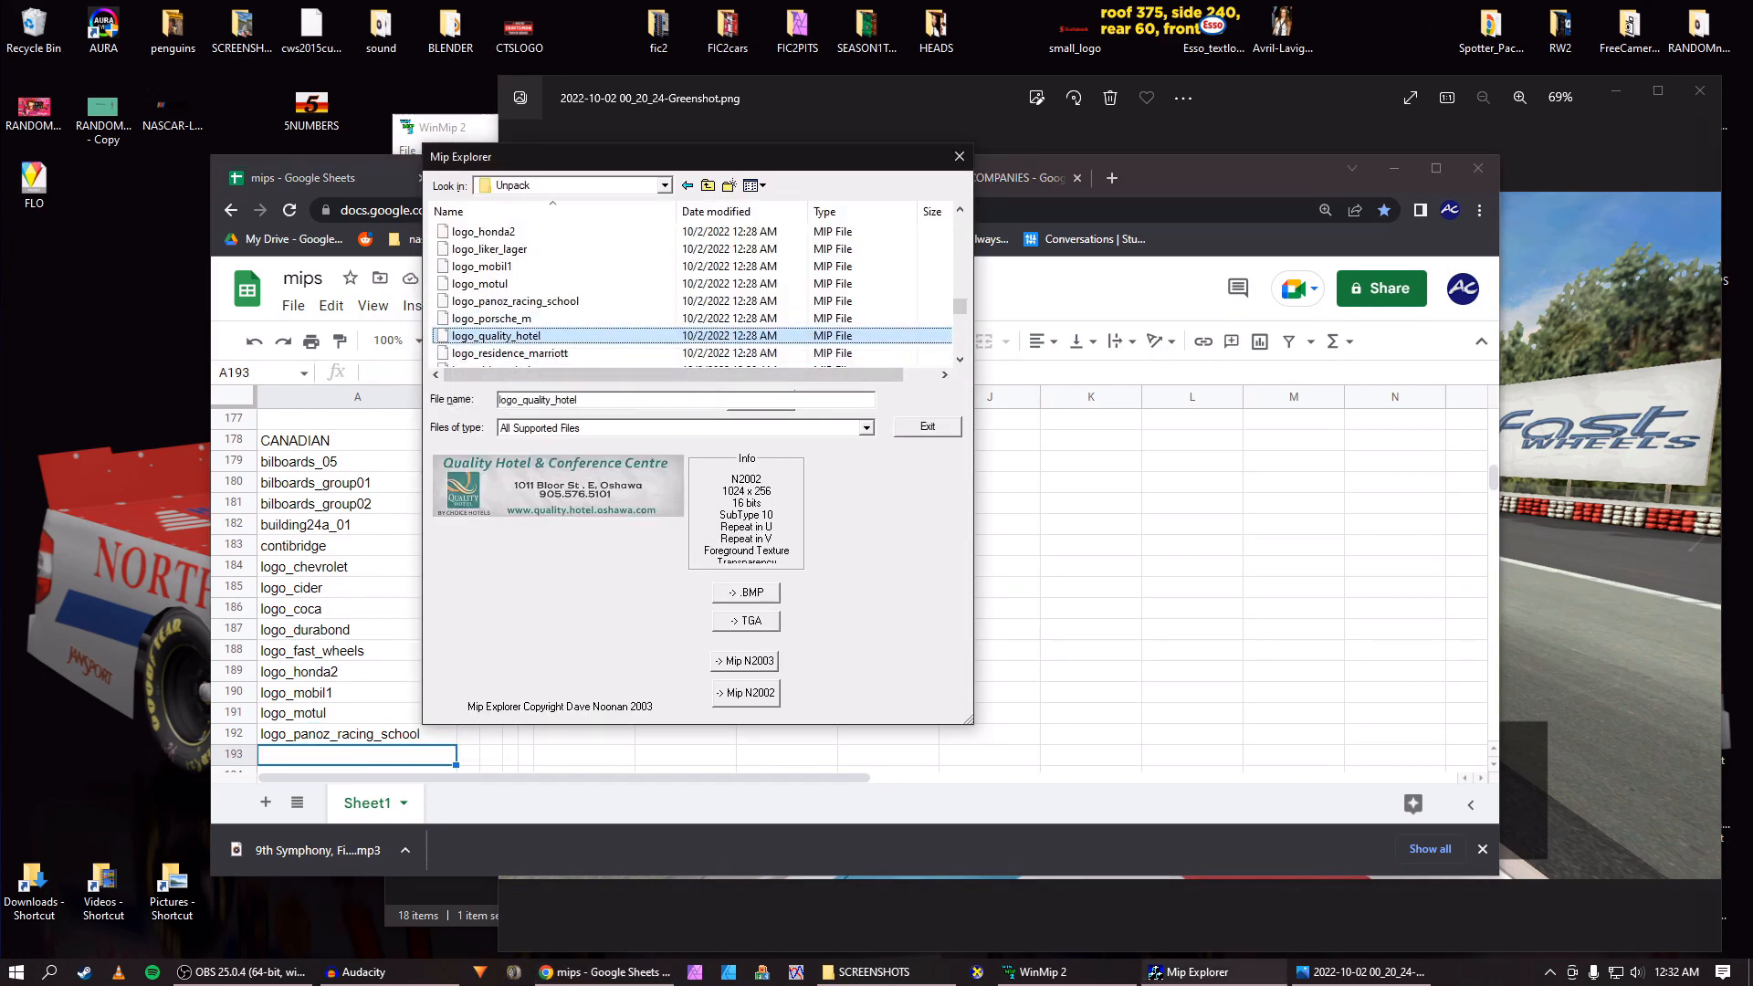
click(1693, 554)
click(1691, 554)
key(Right)
key(Right)
key(Right)
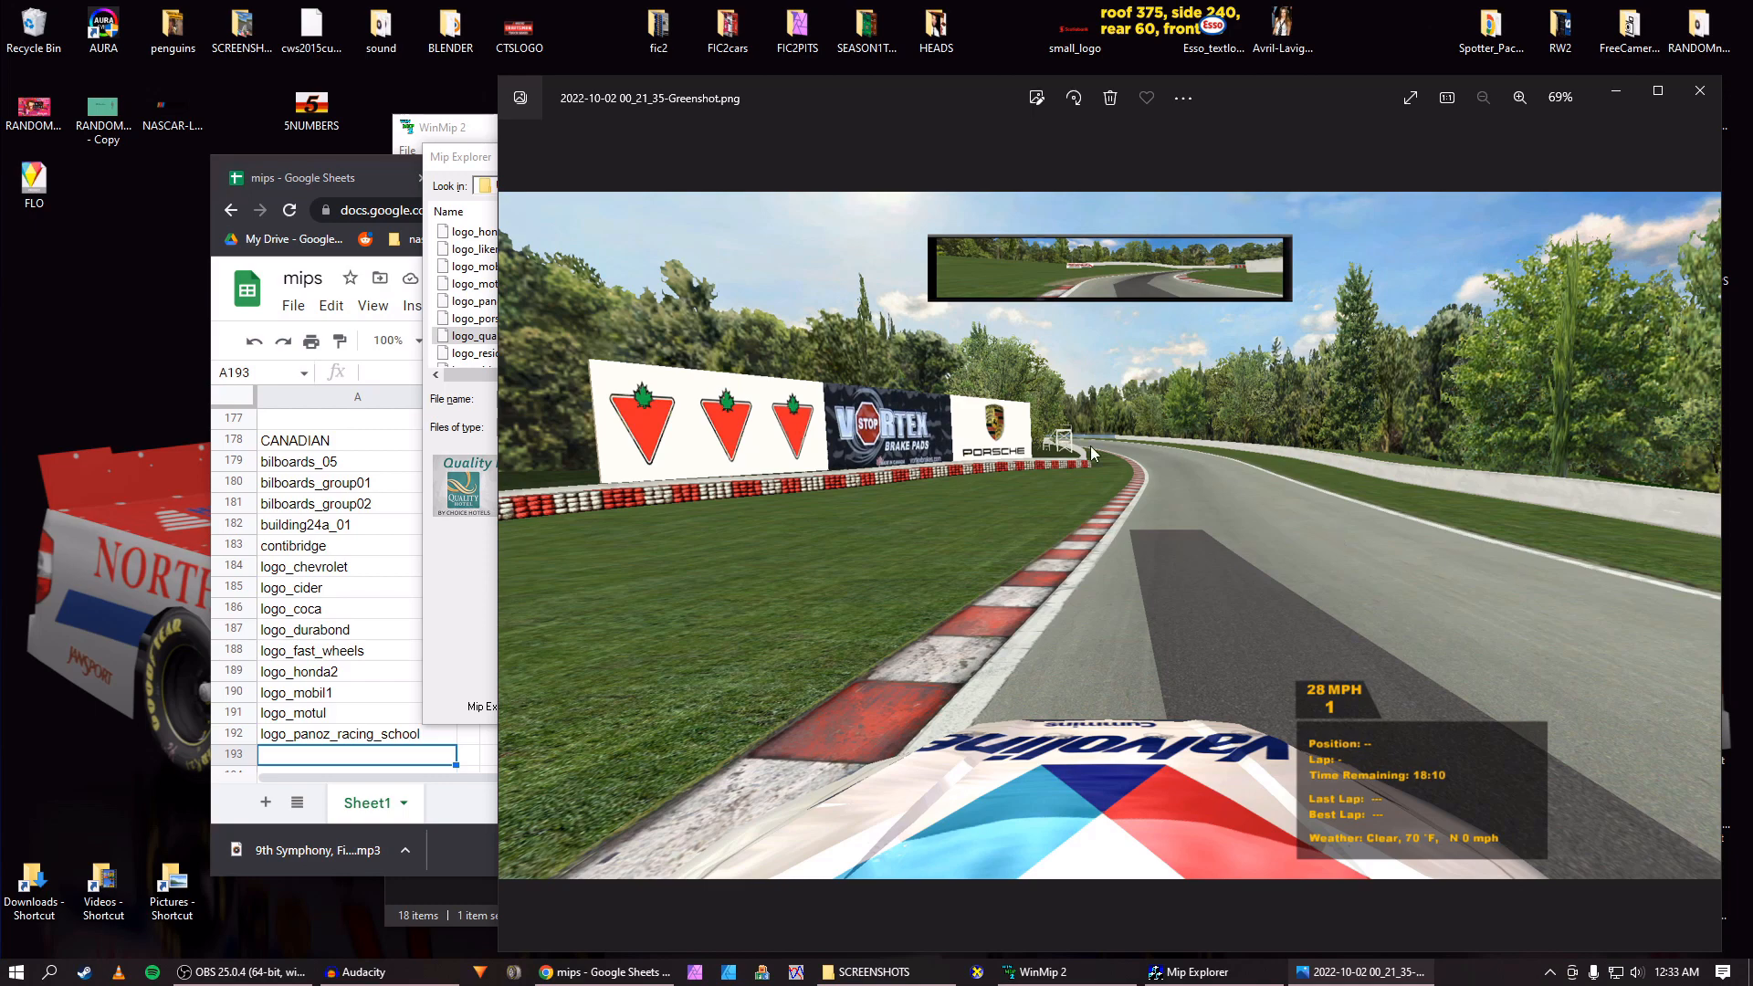
Copy the texture name logo_porsche_m into cell A193 of the CANADIAN list.
click(476, 338)
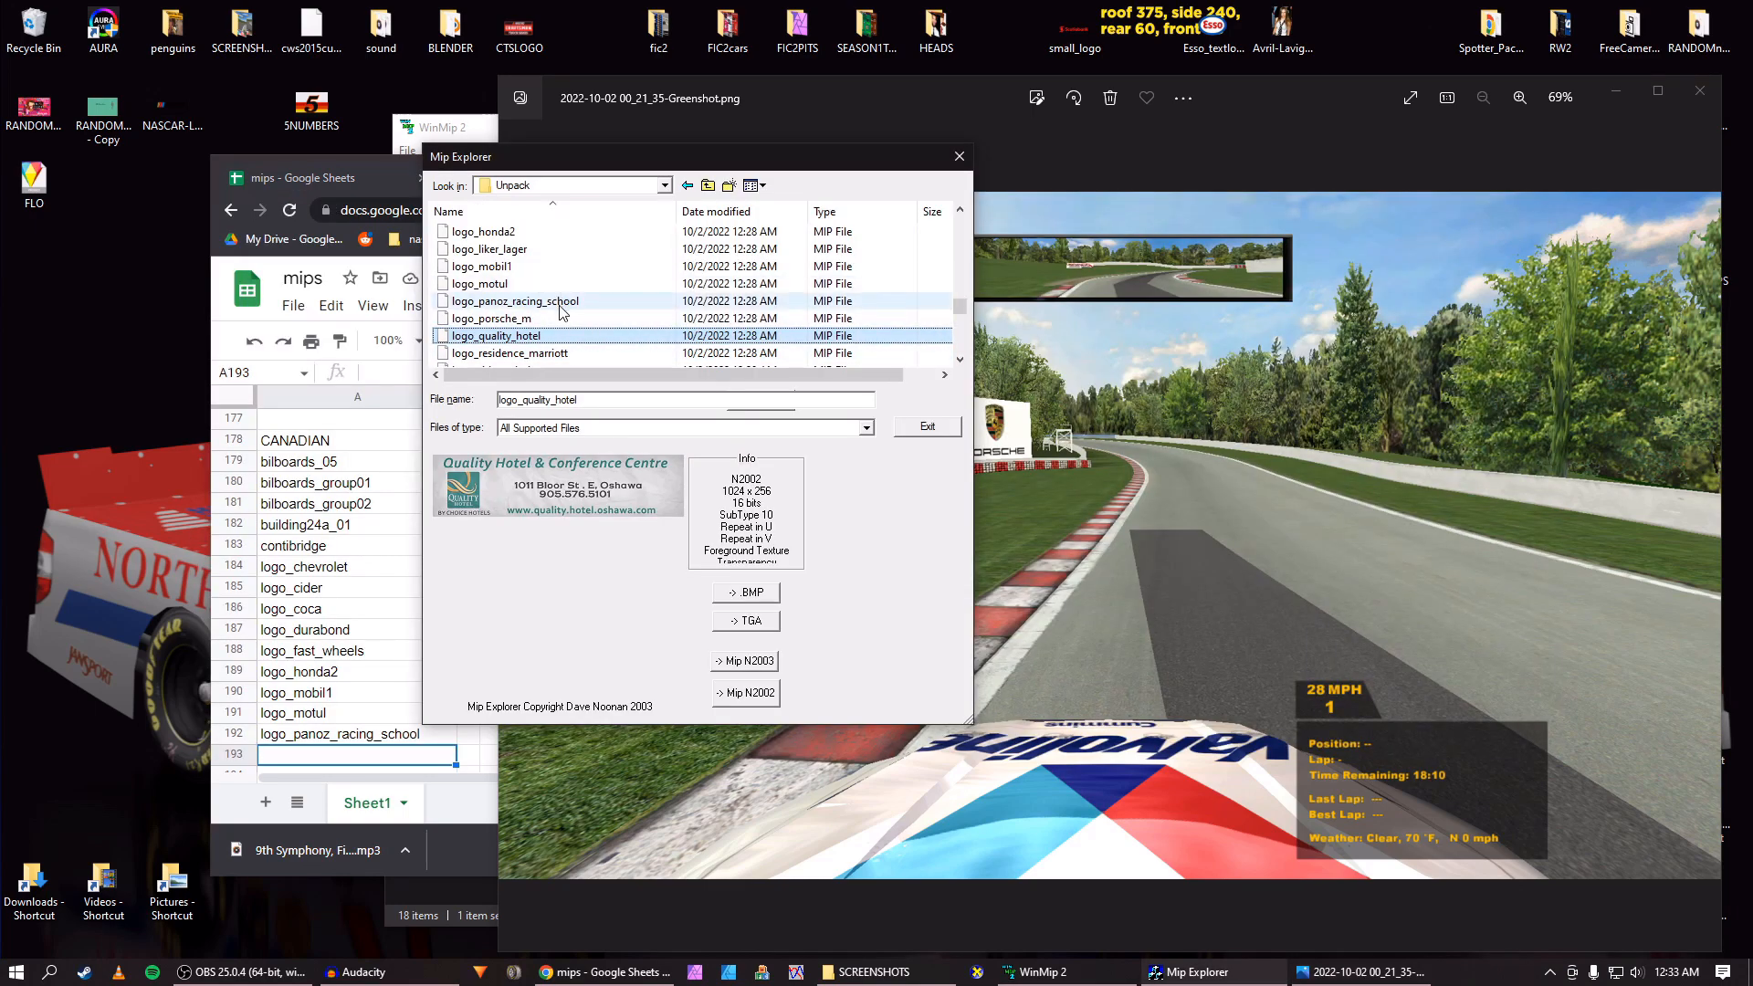
scroll(557, 305, down, 1)
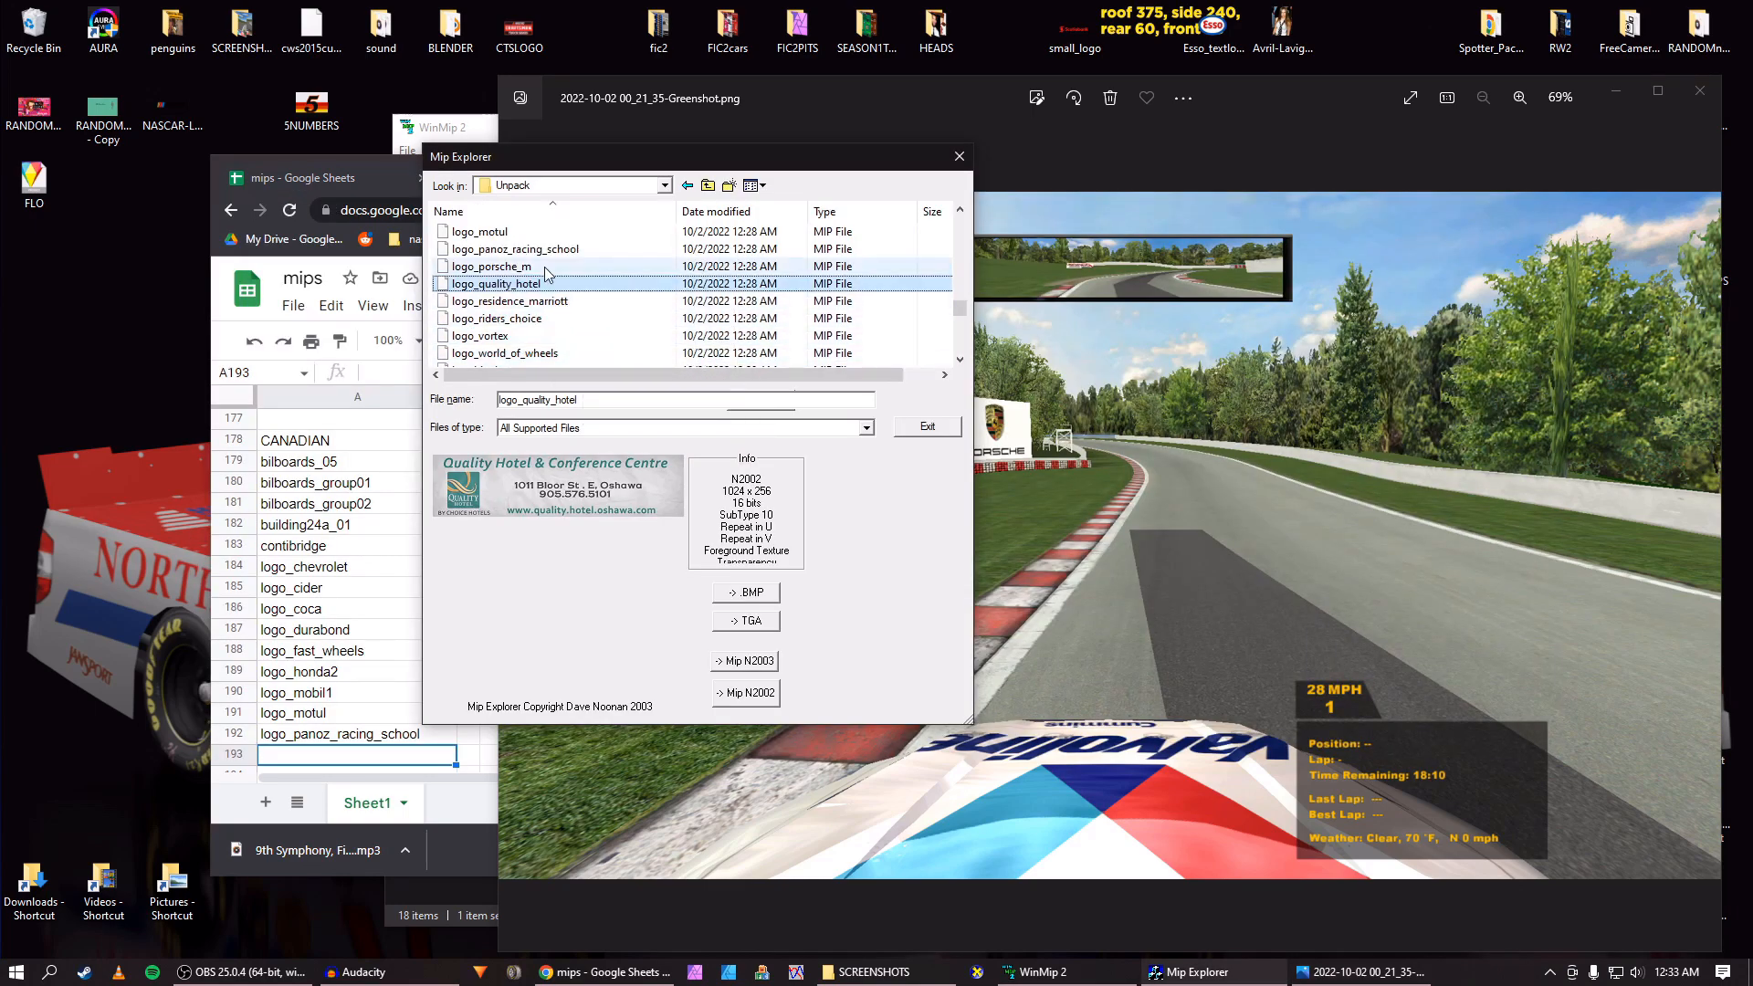
click(595, 269)
drag(575, 398, 505, 396)
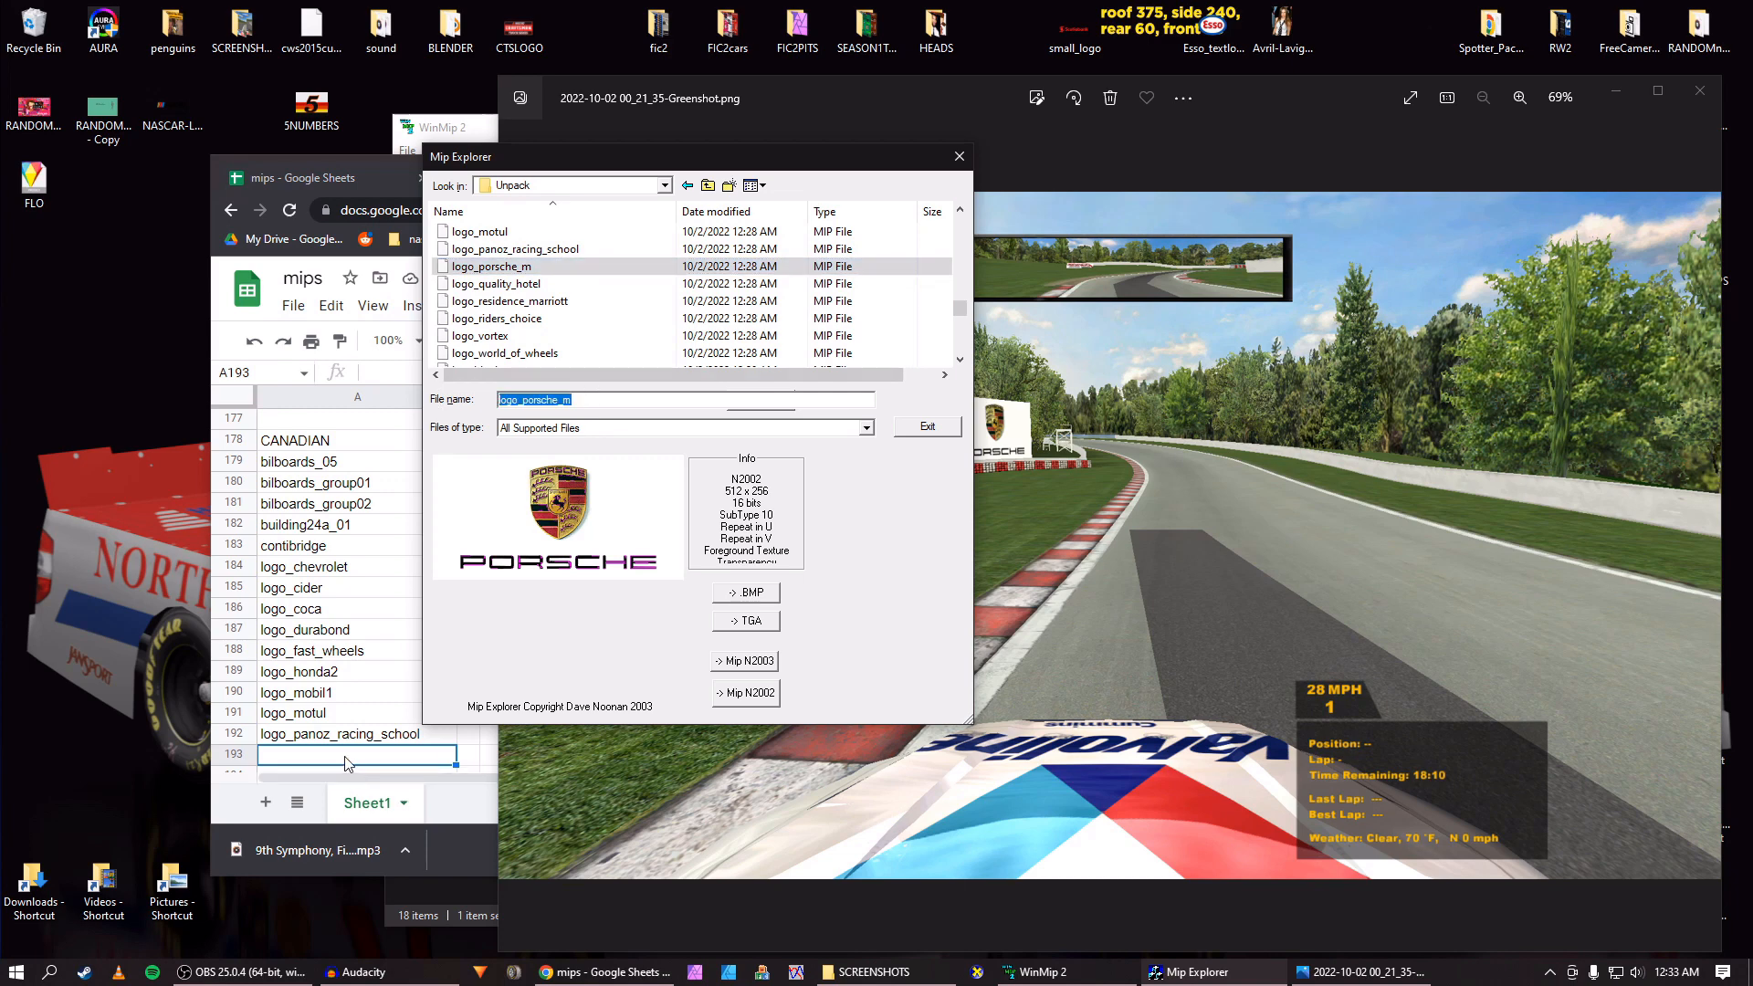
click(347, 764)
key(ctrl+v)
key(Return)
Preview the textures from logo_quality_hotel through logo_riders_choice, and look through the track screenshots for their billboards.
key(alt+Tab)
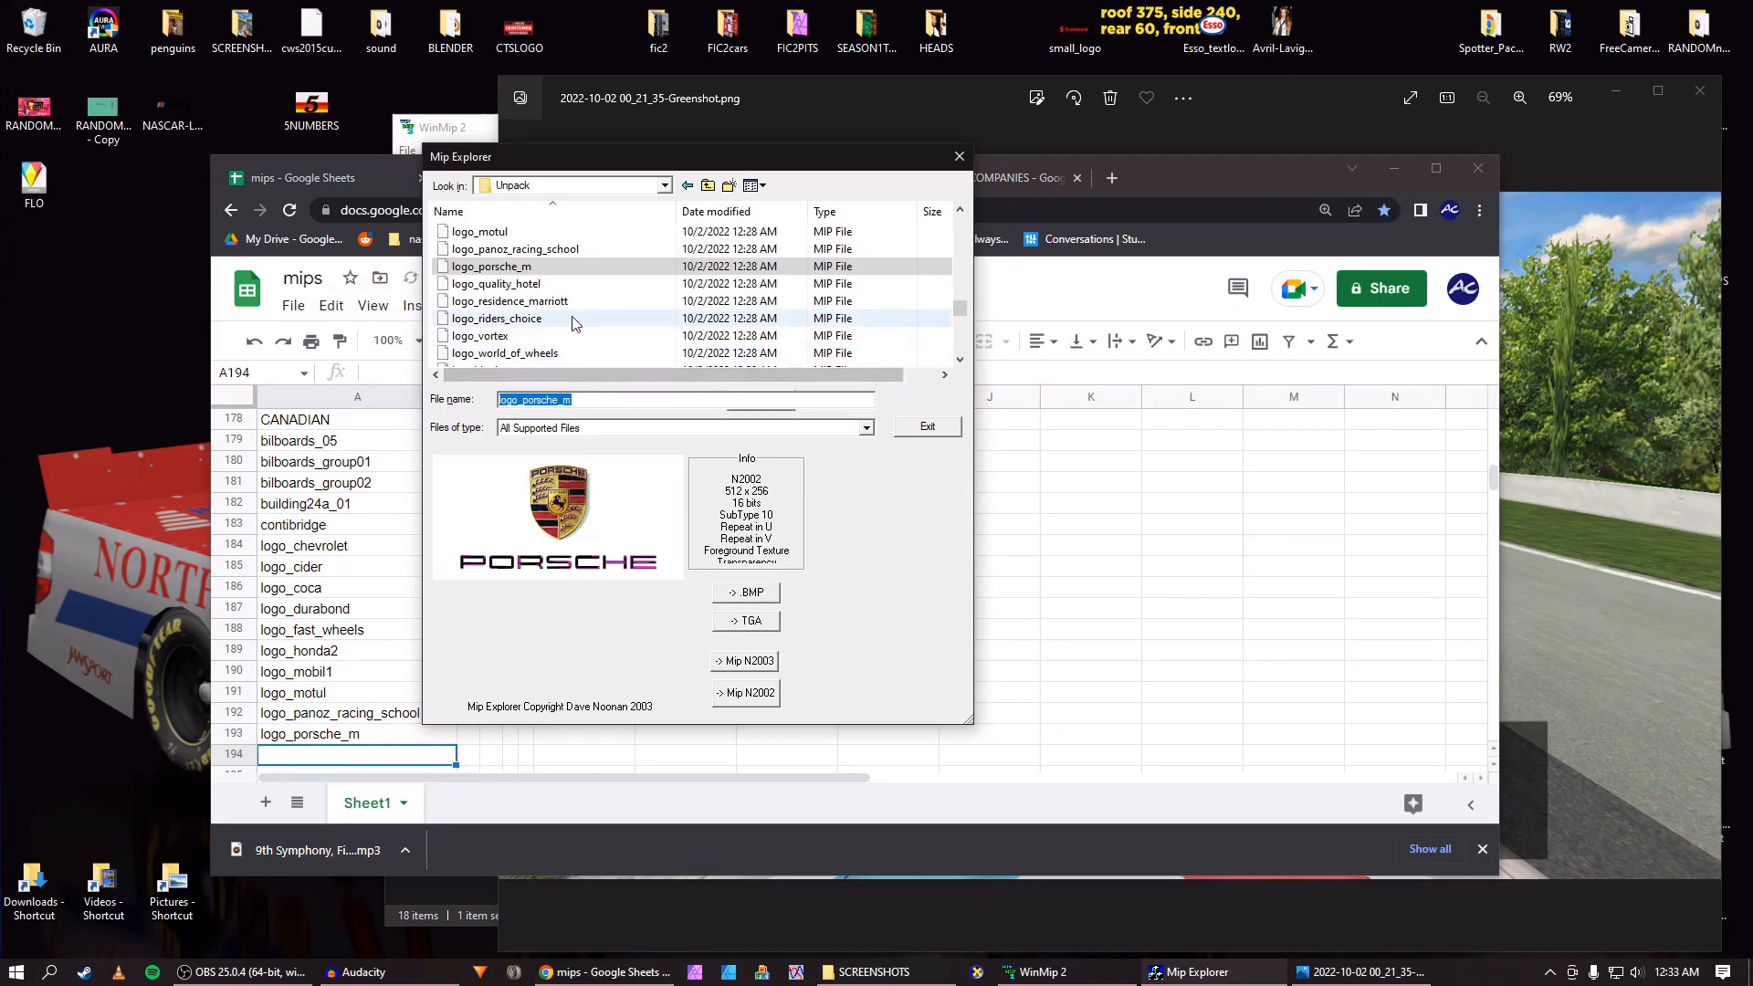
click(612, 283)
key(Down)
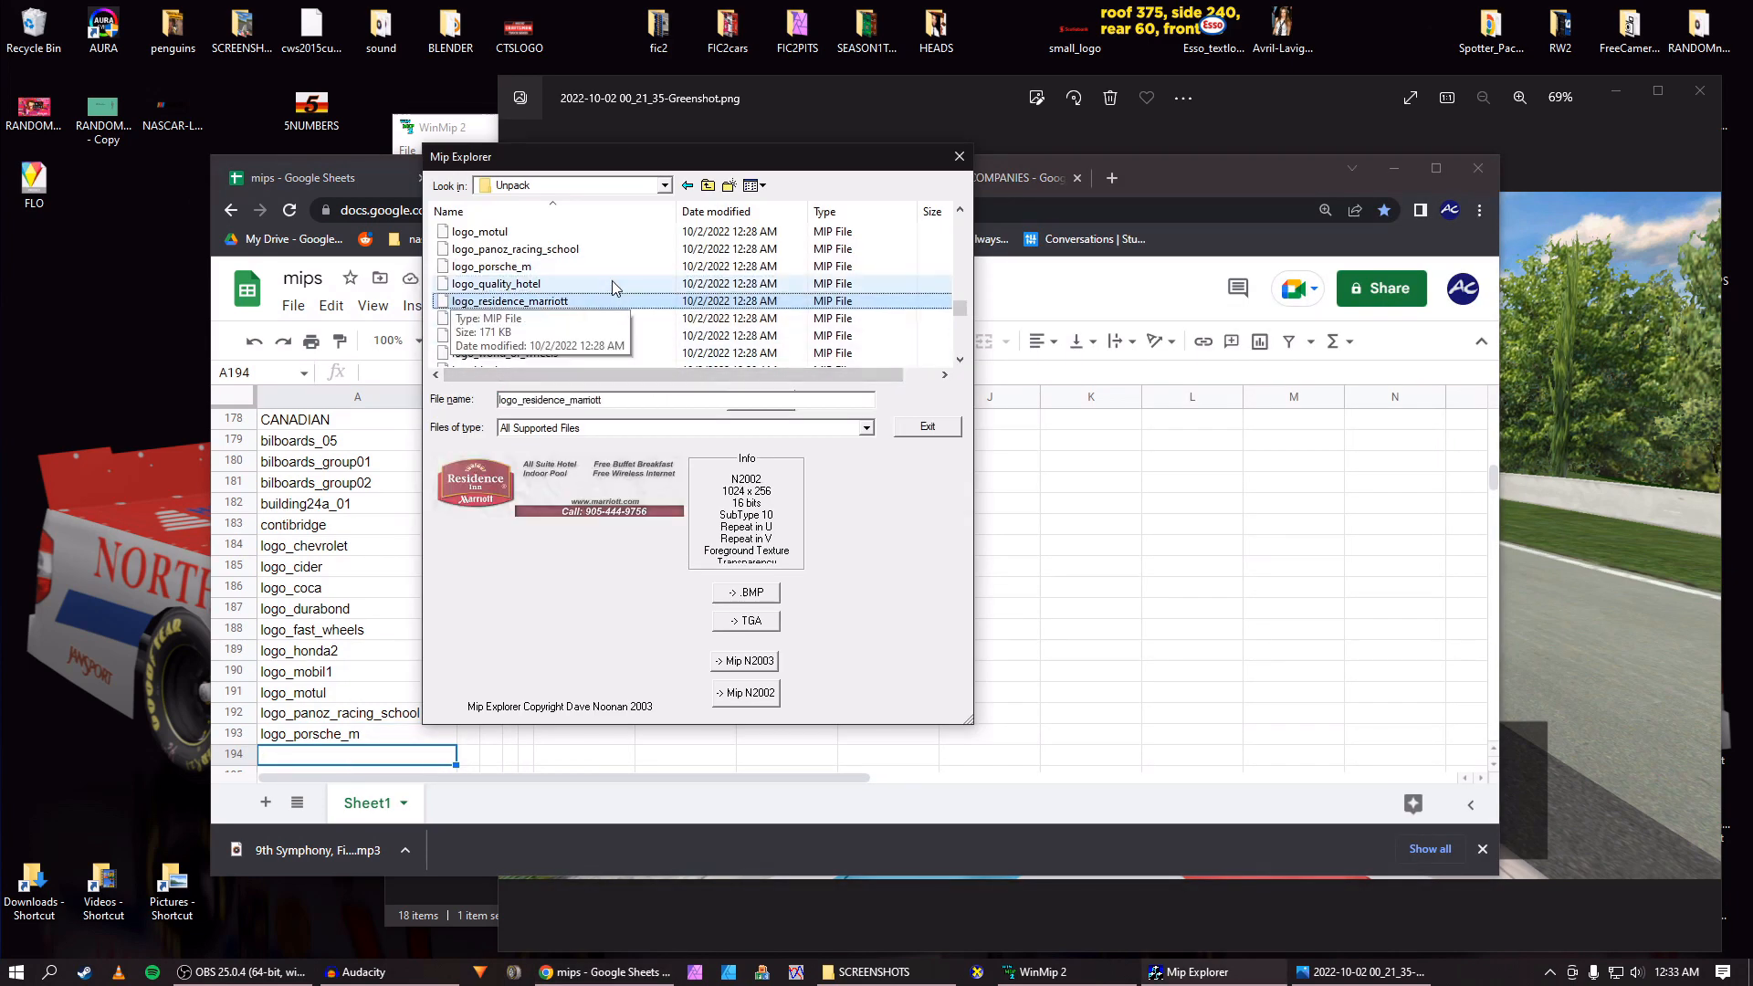
key(Down)
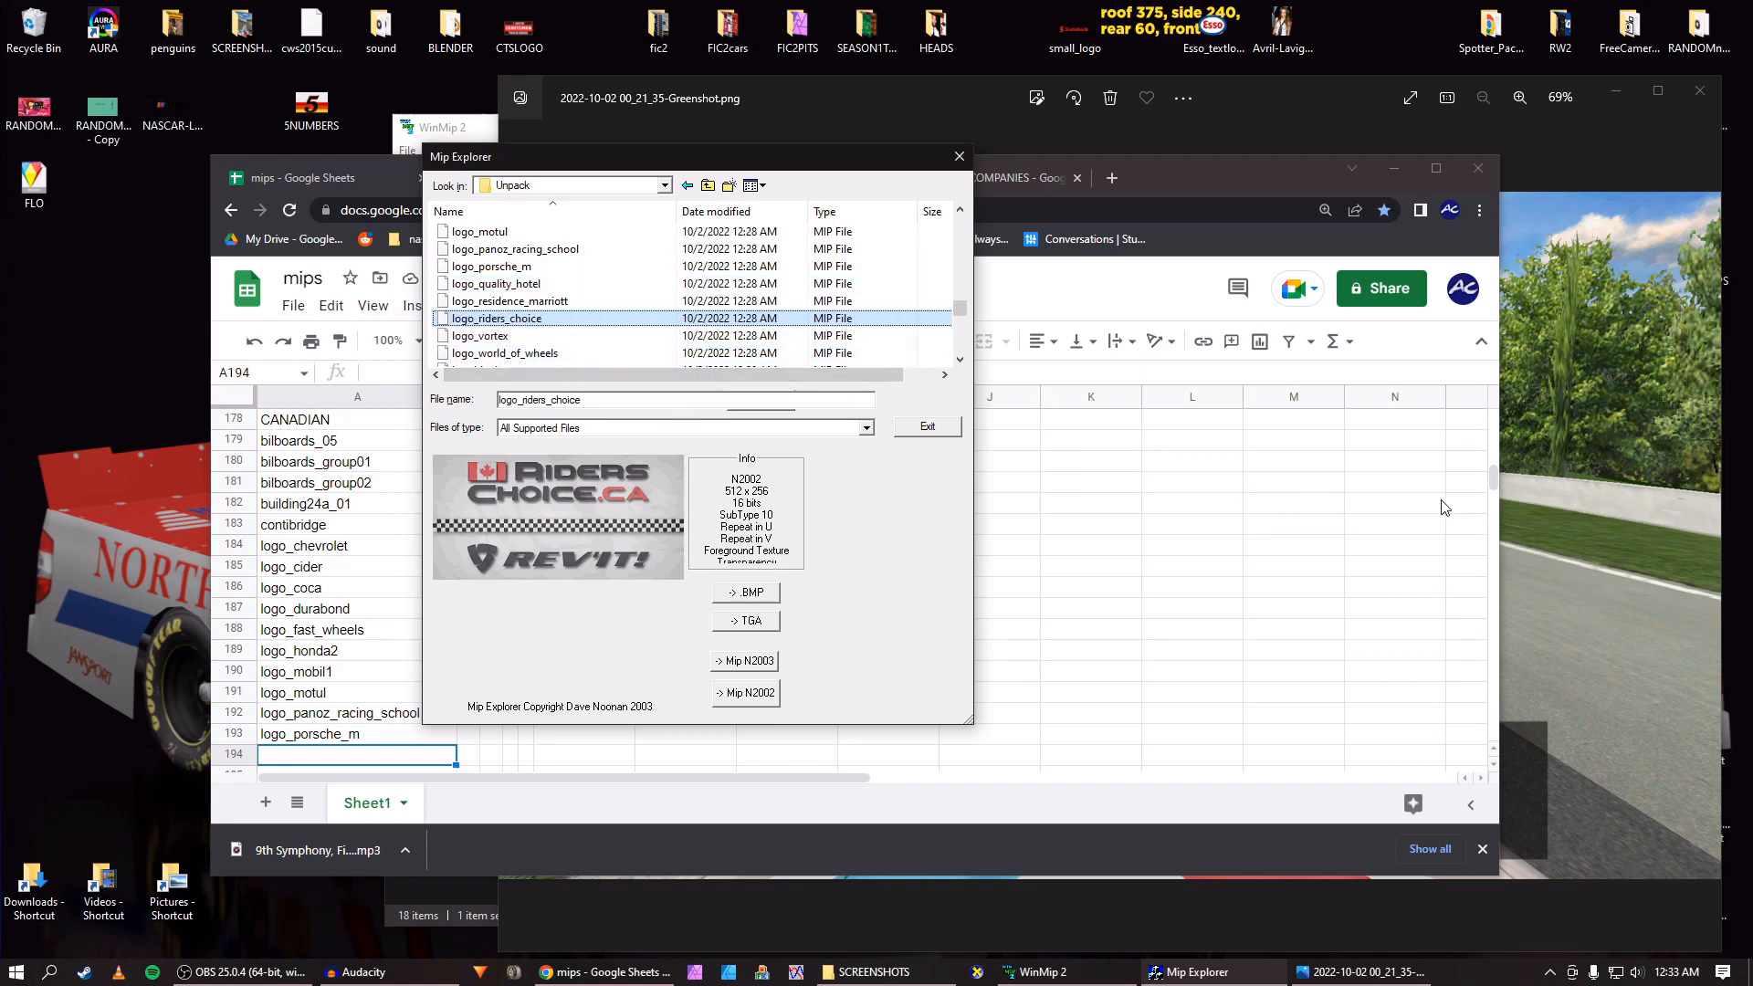
click(1533, 489)
scroll(1534, 493, down, 3)
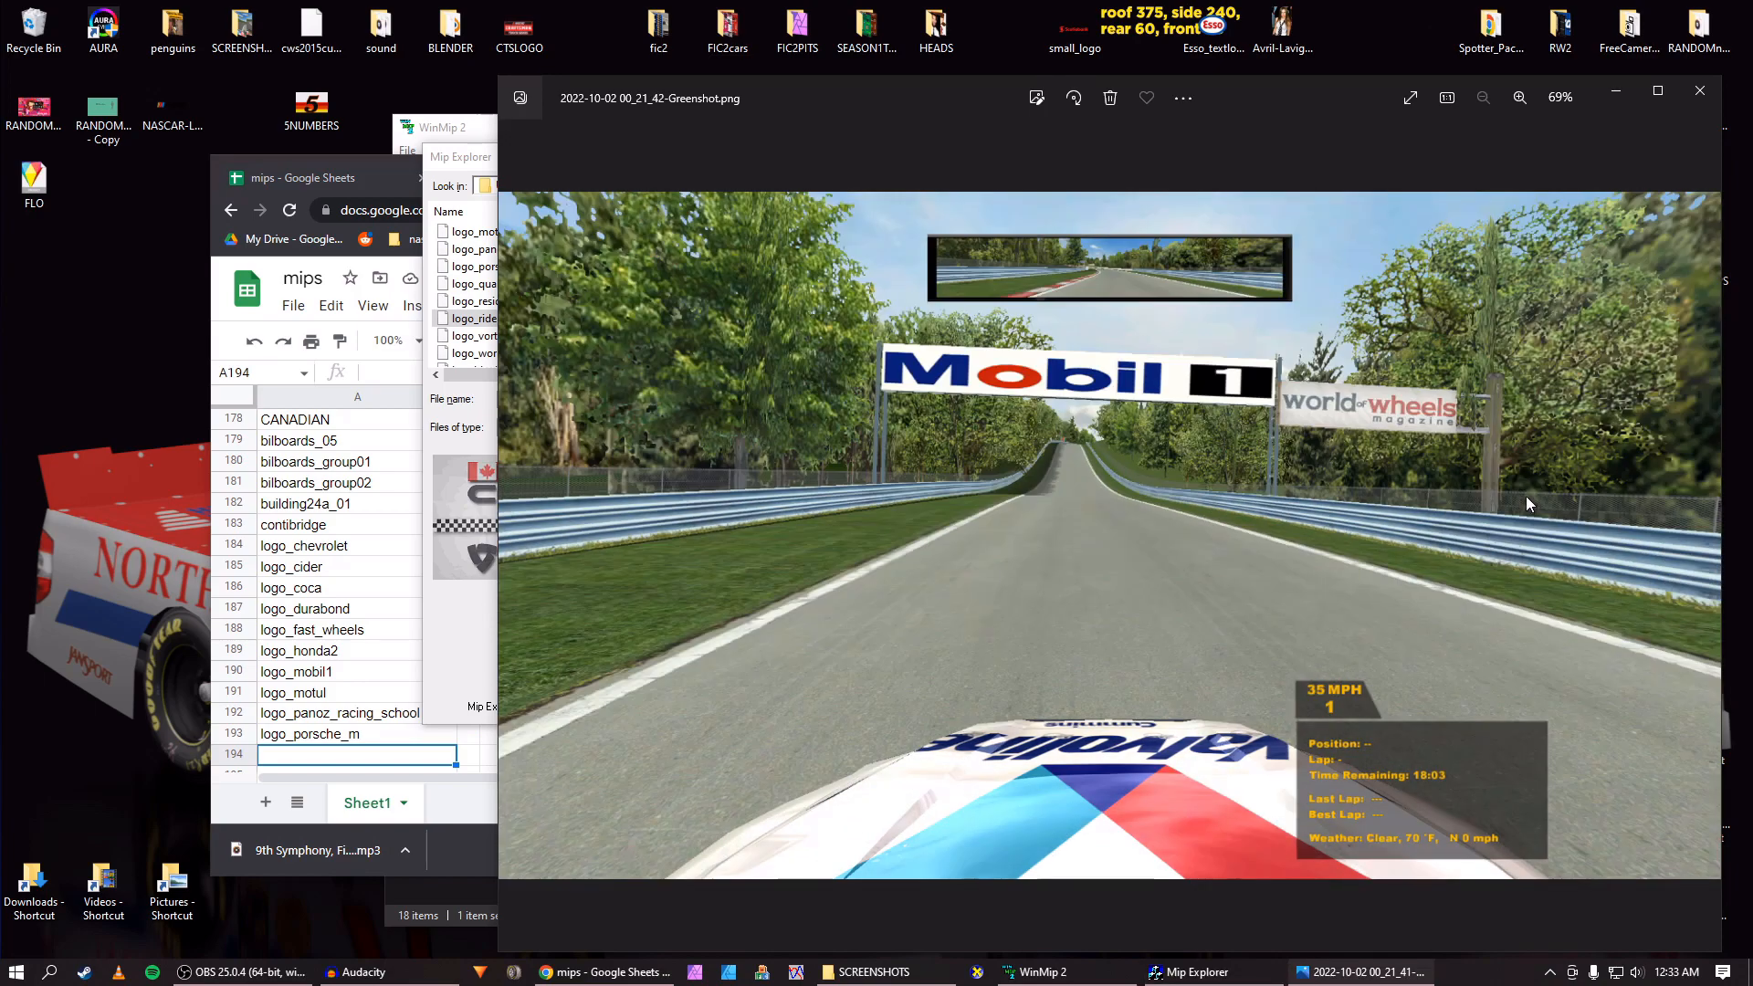
scroll(1521, 500, down, 5)
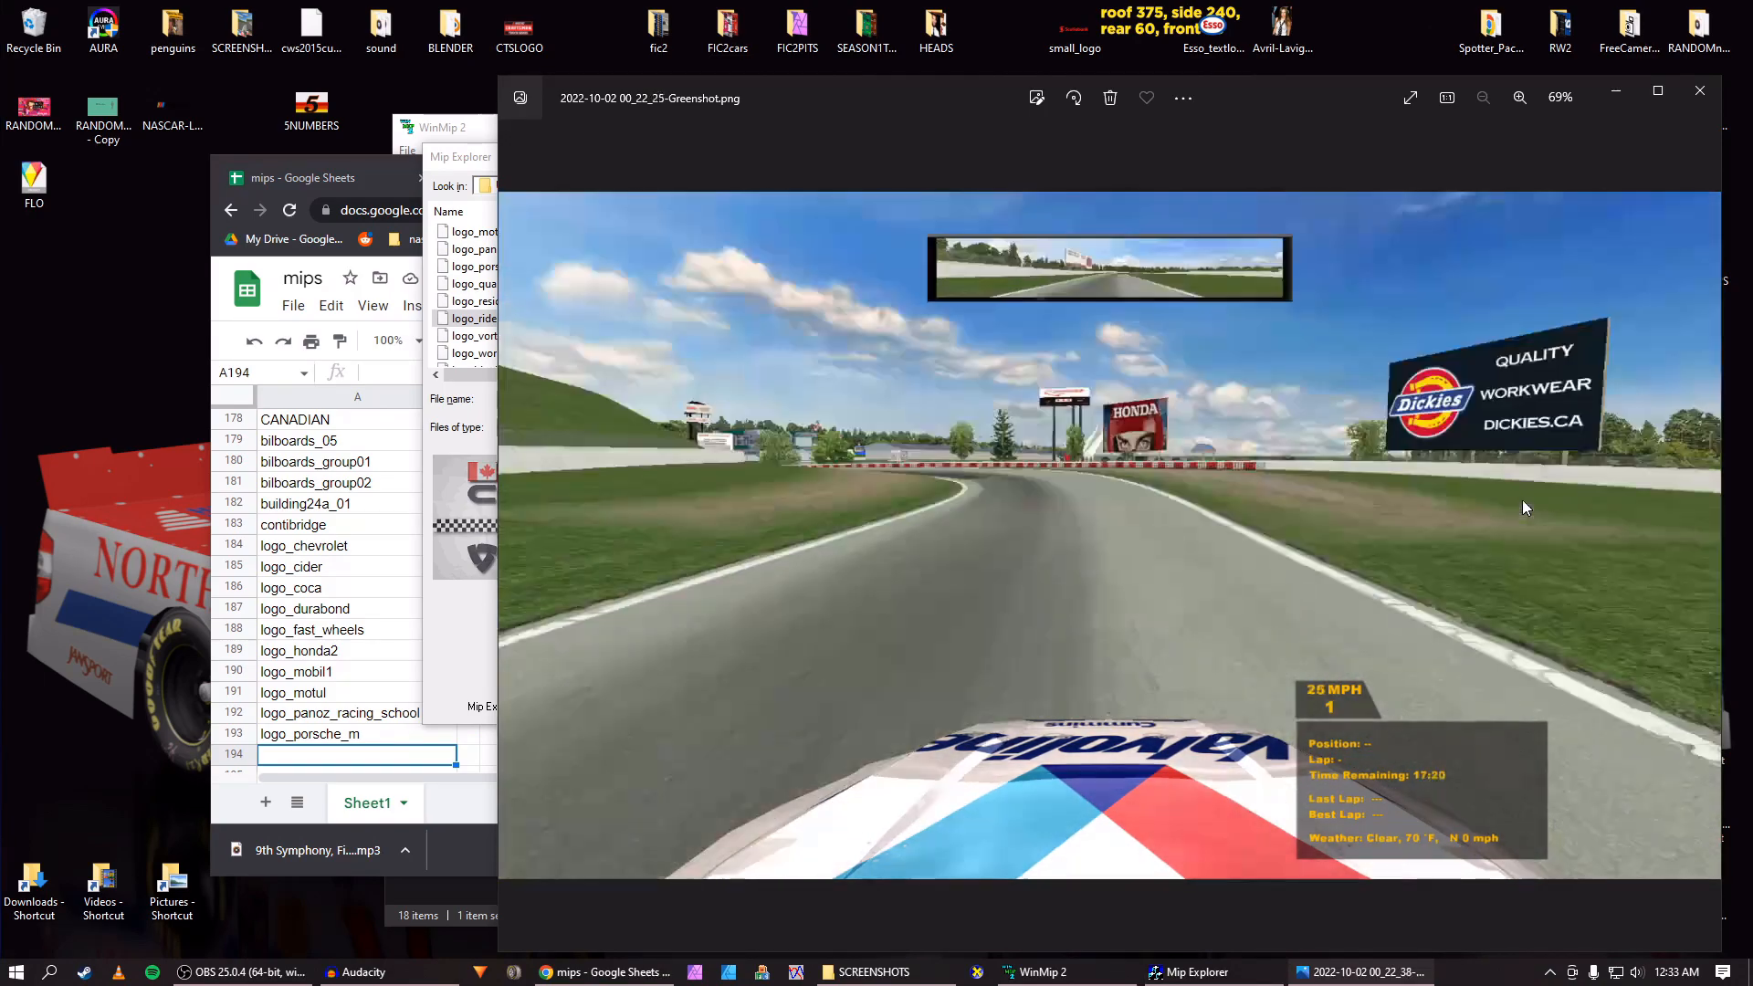
scroll(1521, 500, down, 5)
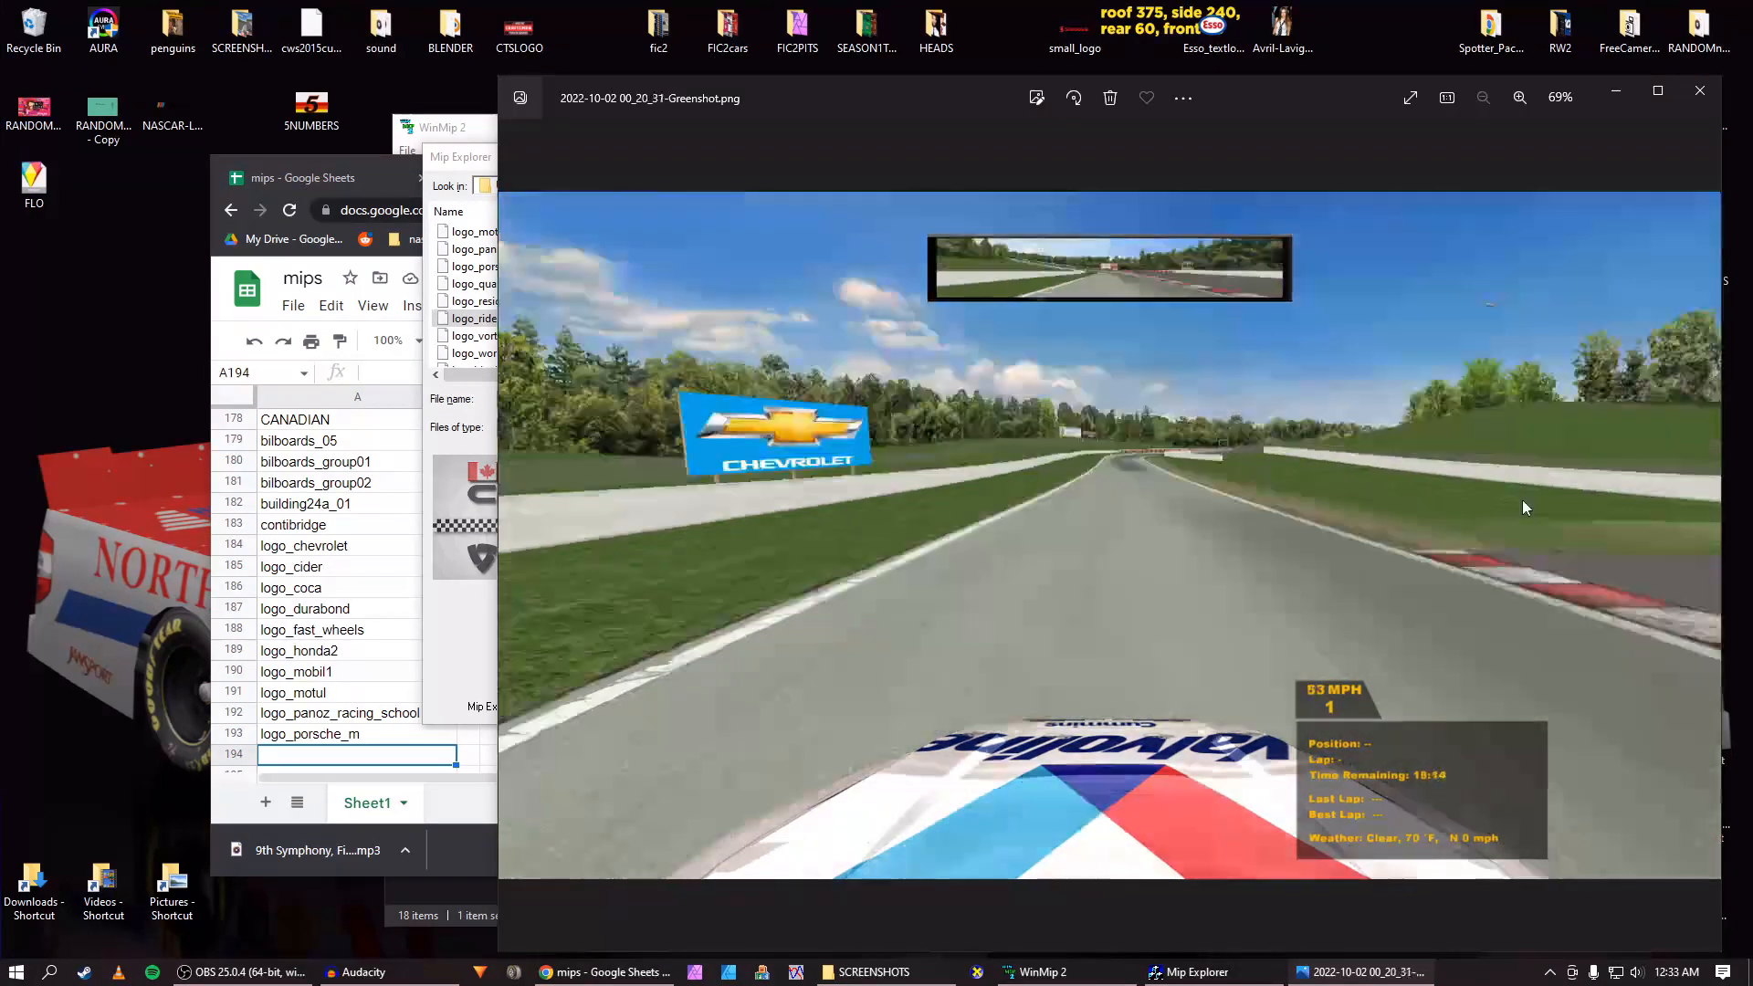
scroll(1522, 501, down, 4)
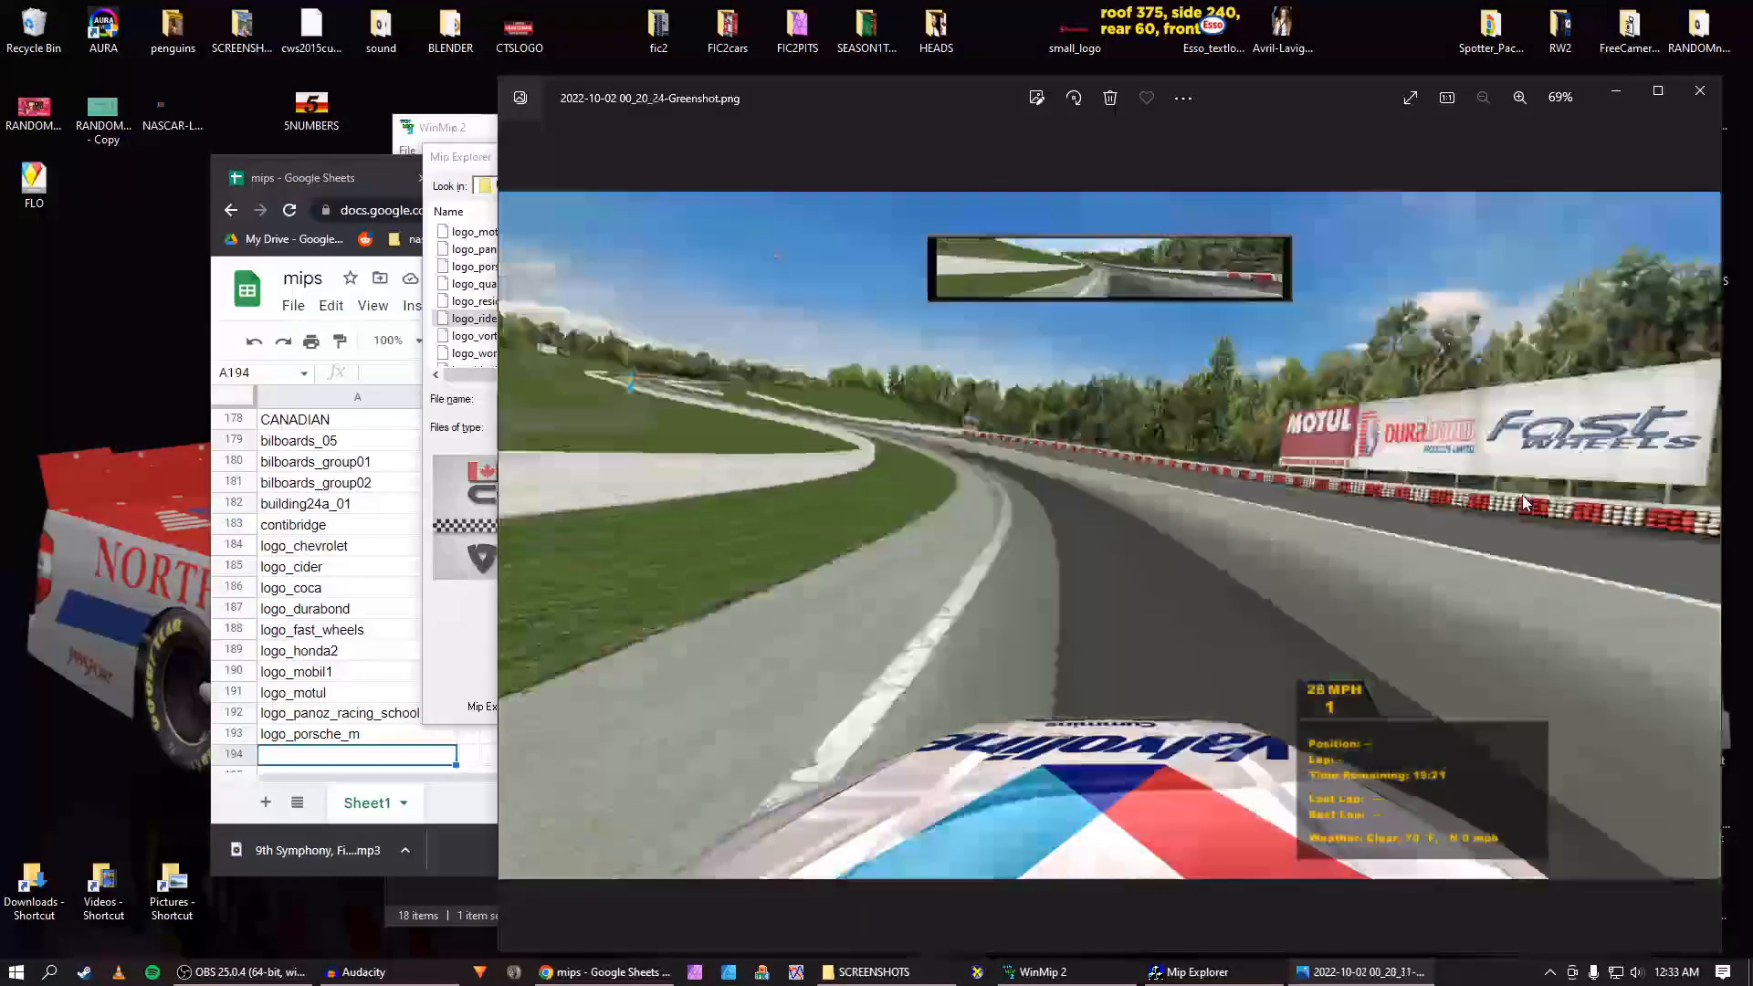
scroll(1521, 500, up, 1)
click(475, 318)
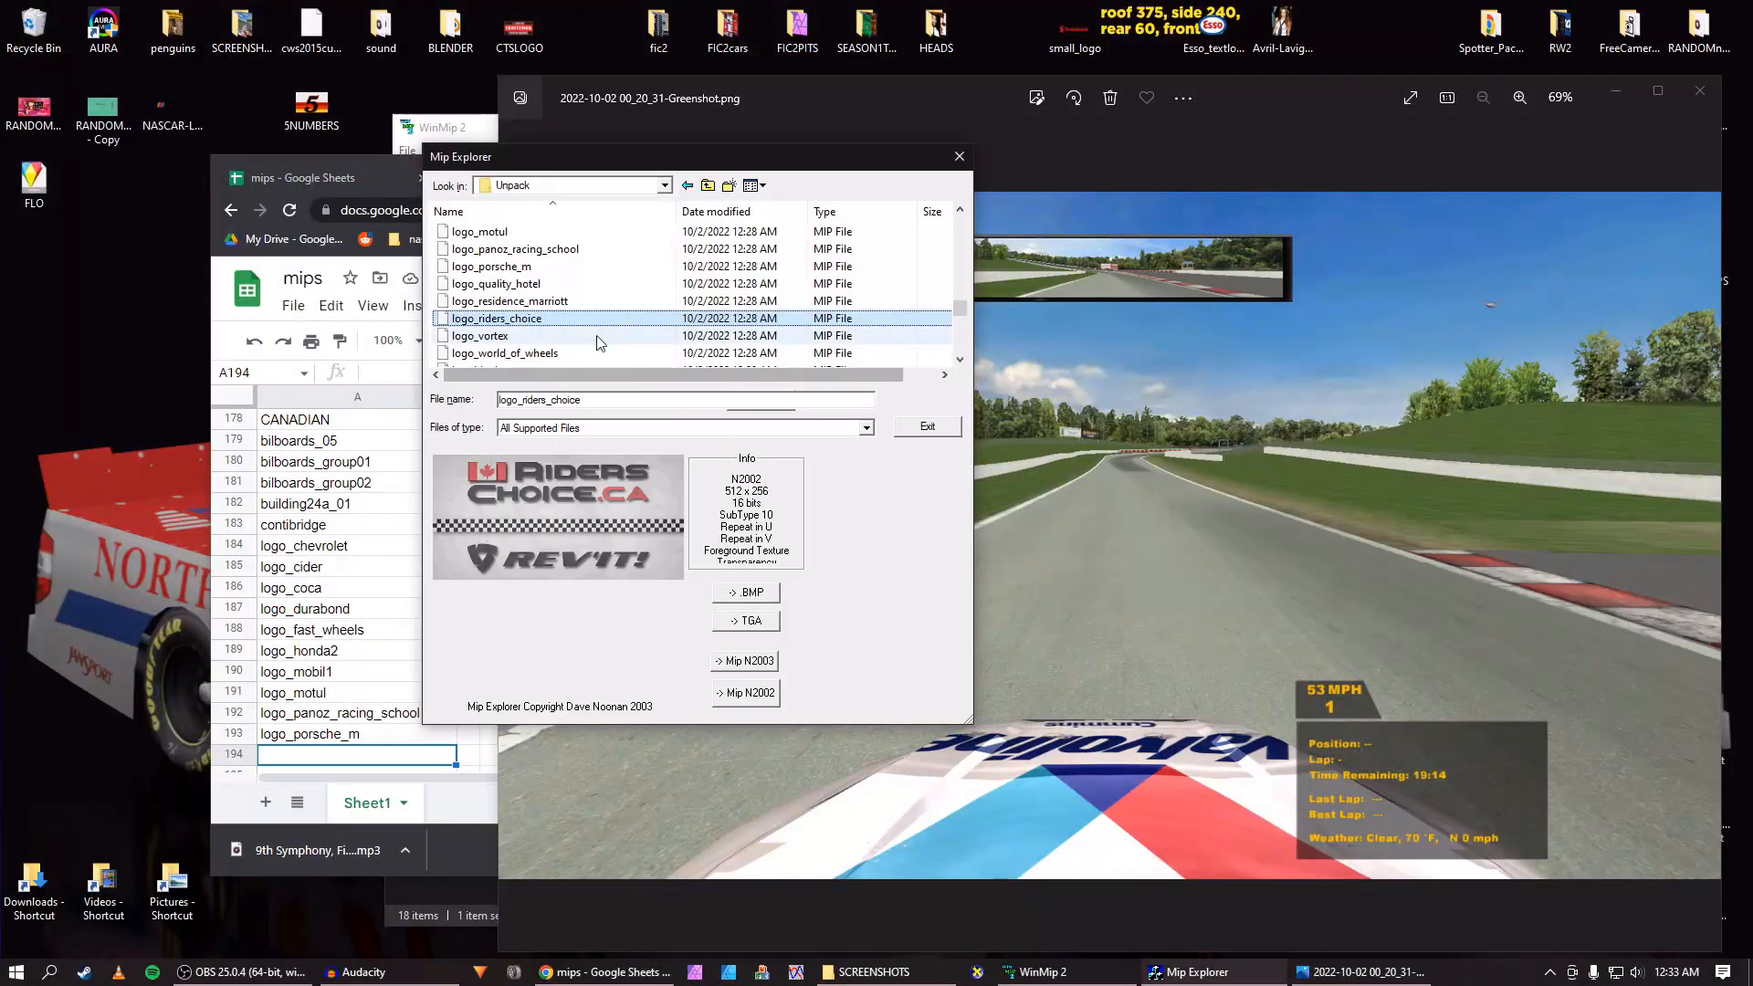
Copy the texture name logo_vortex into cell A194 of the CANADIAN list.
click(534, 336)
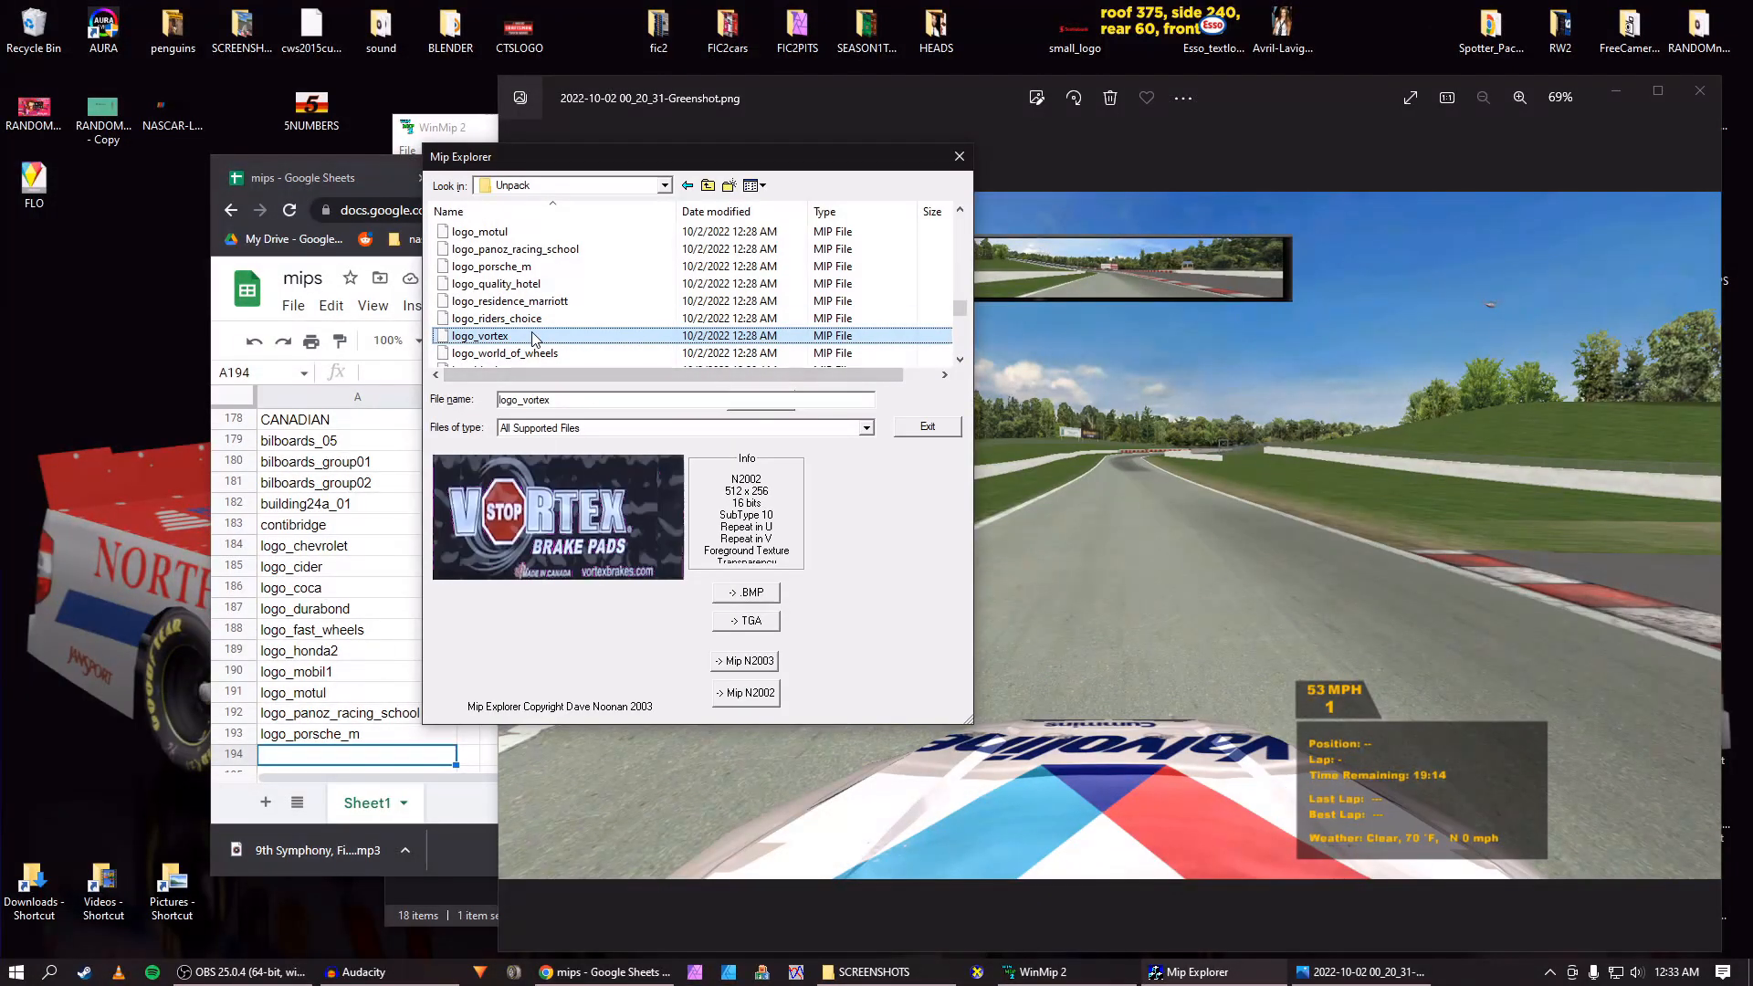
click(567, 399)
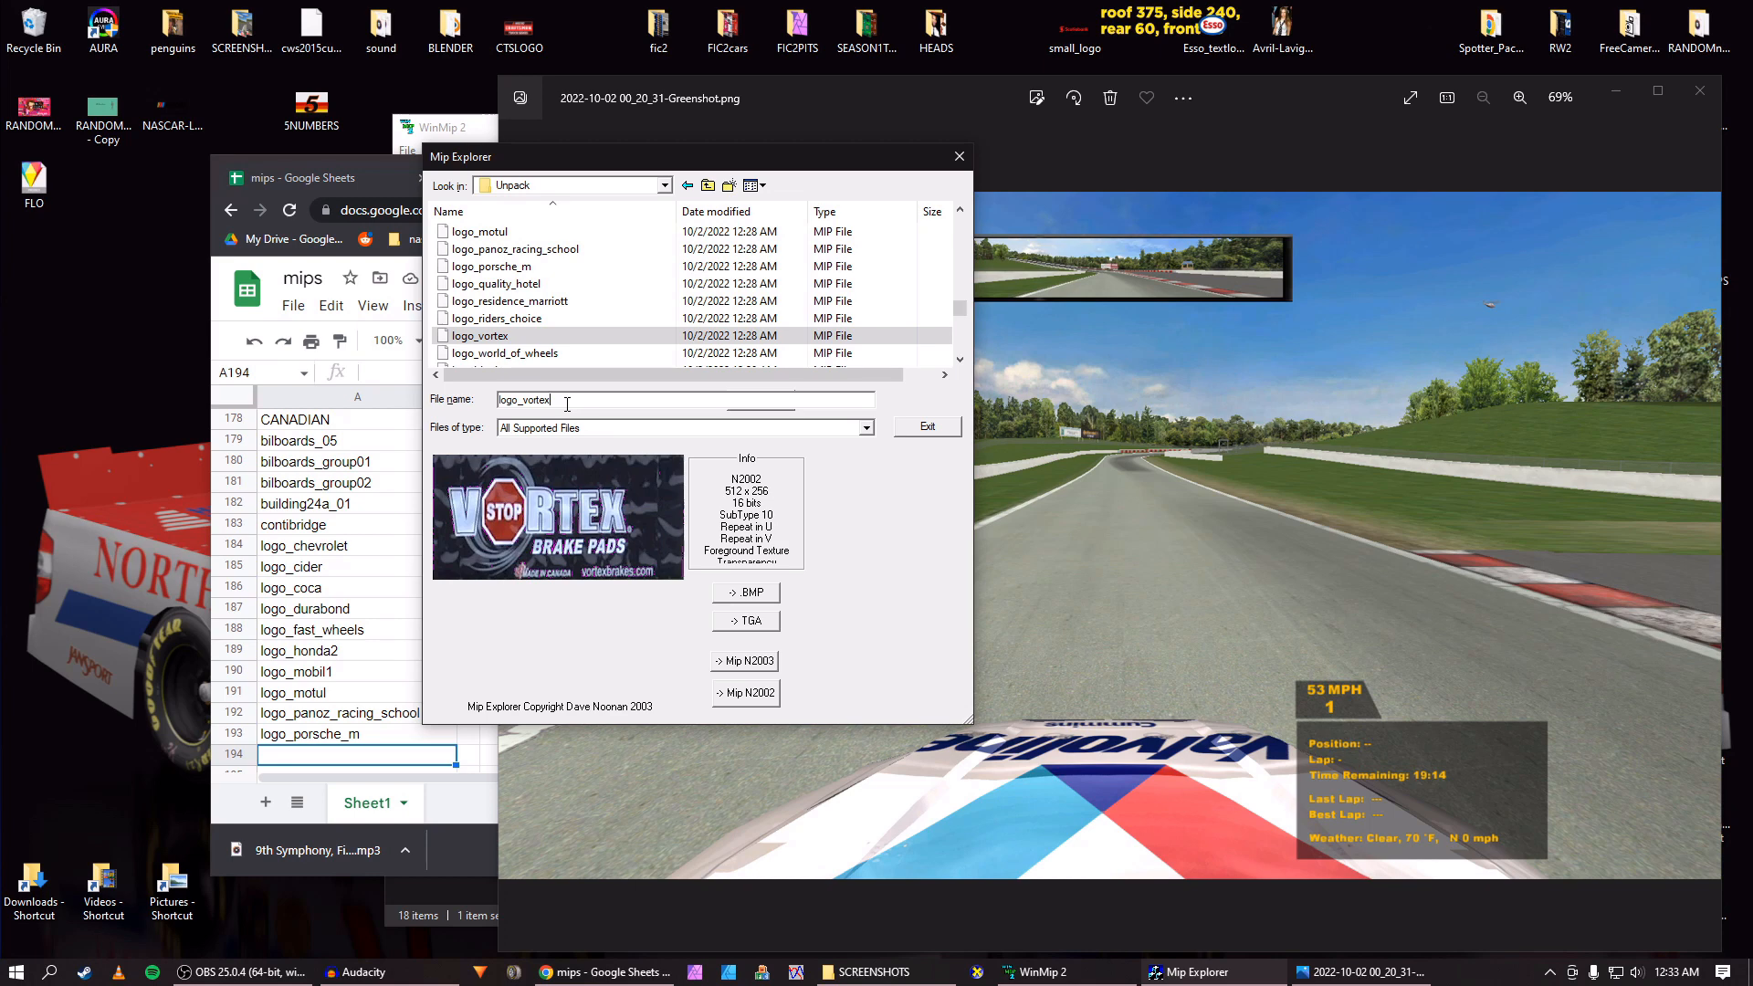
click(354, 760)
key(Down)
Preview the textures from logo_world_of_wheels onward and copy the name michelin_bridge into cell A195 of the CANADIAN list.
key(alt+Tab)
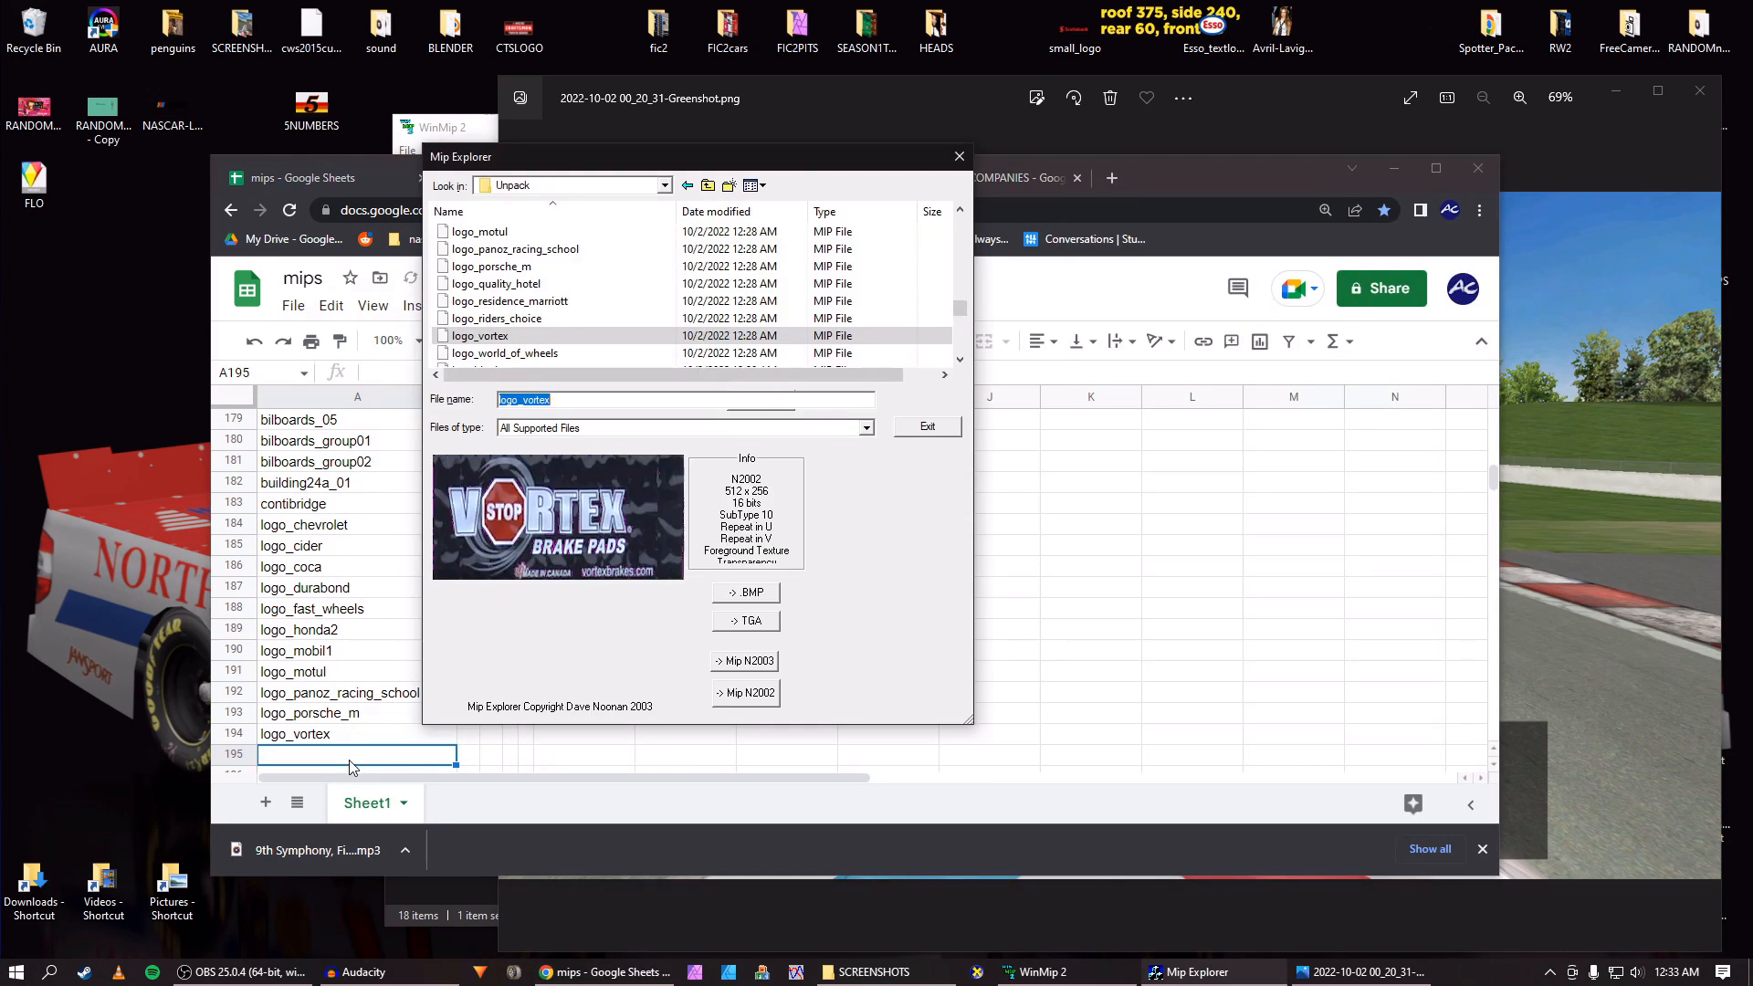
click(527, 355)
key(Down)
key(Down)
key(Down)
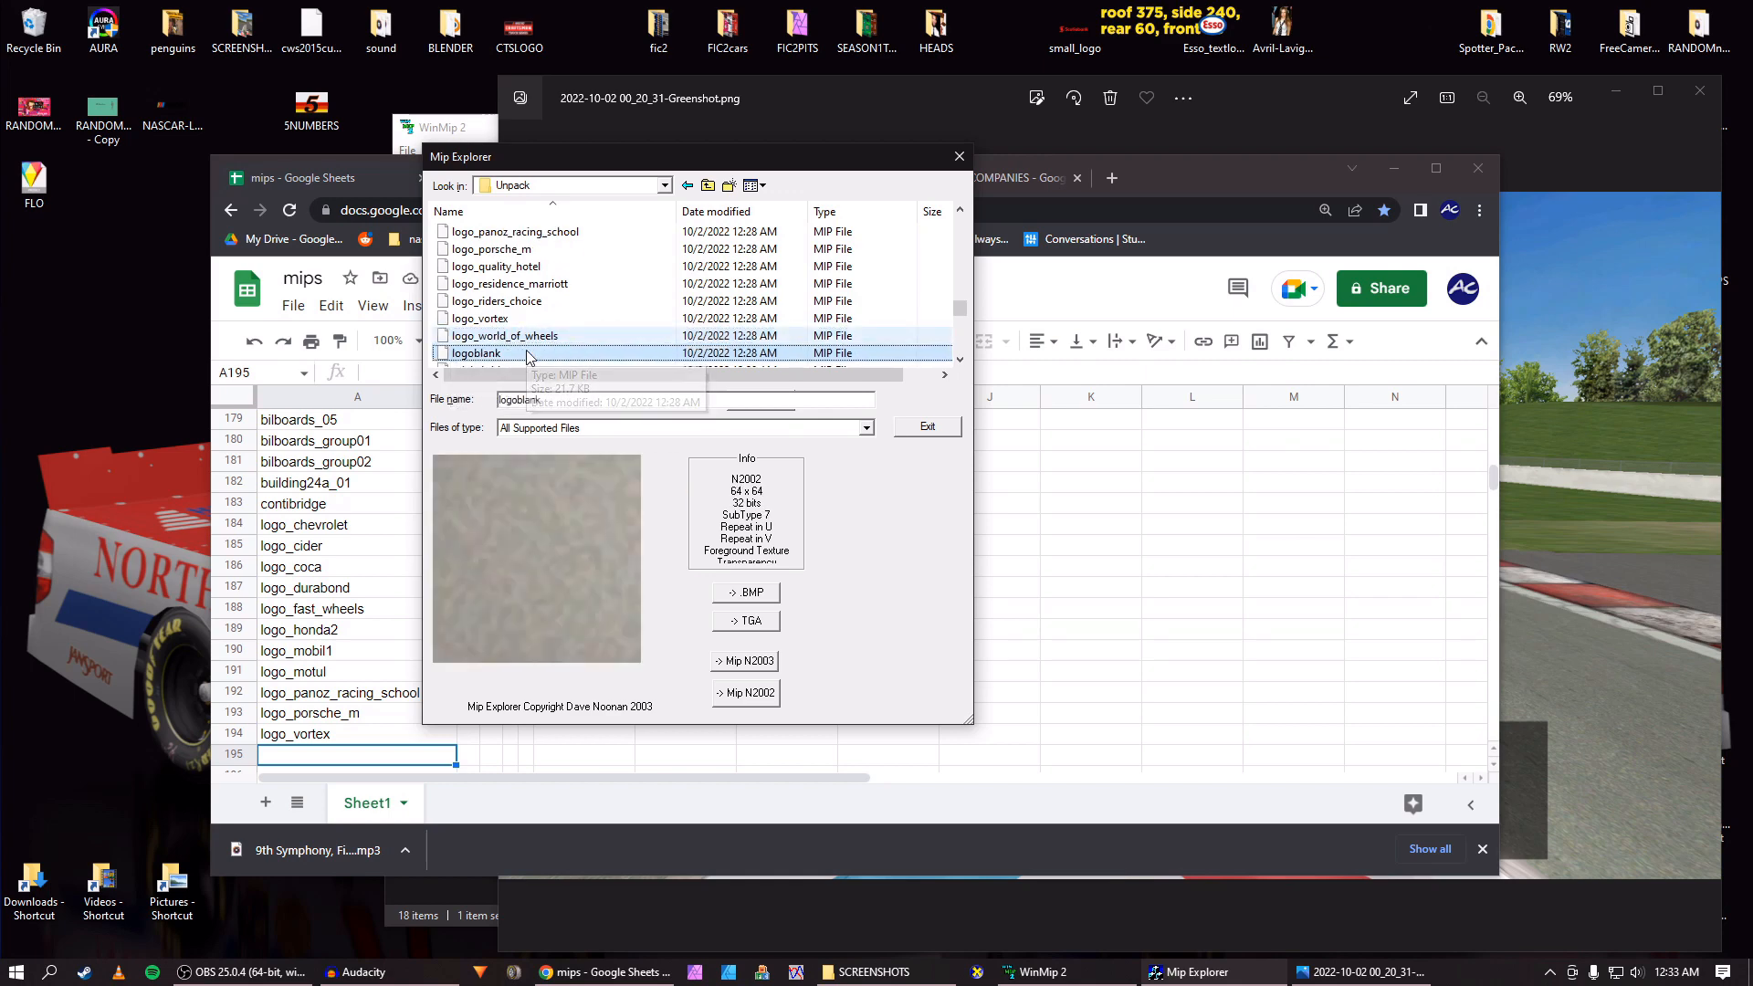
key(Up)
key(Down)
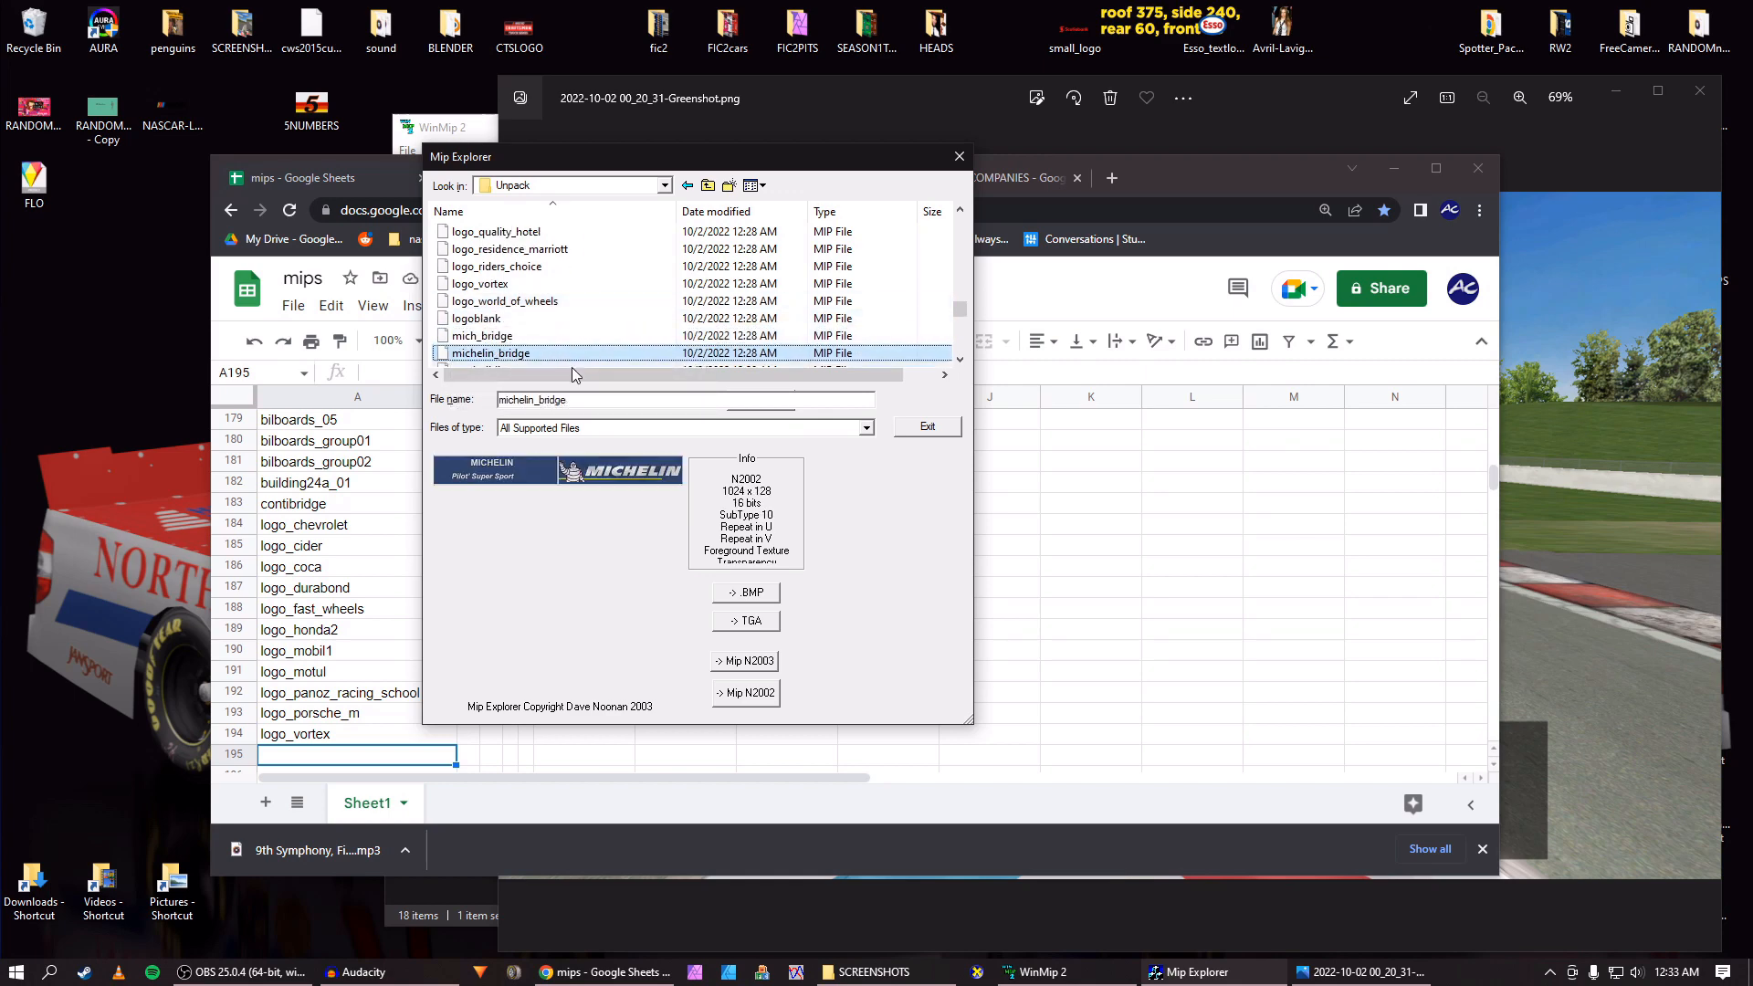
drag(600, 402, 455, 402)
click(369, 762)
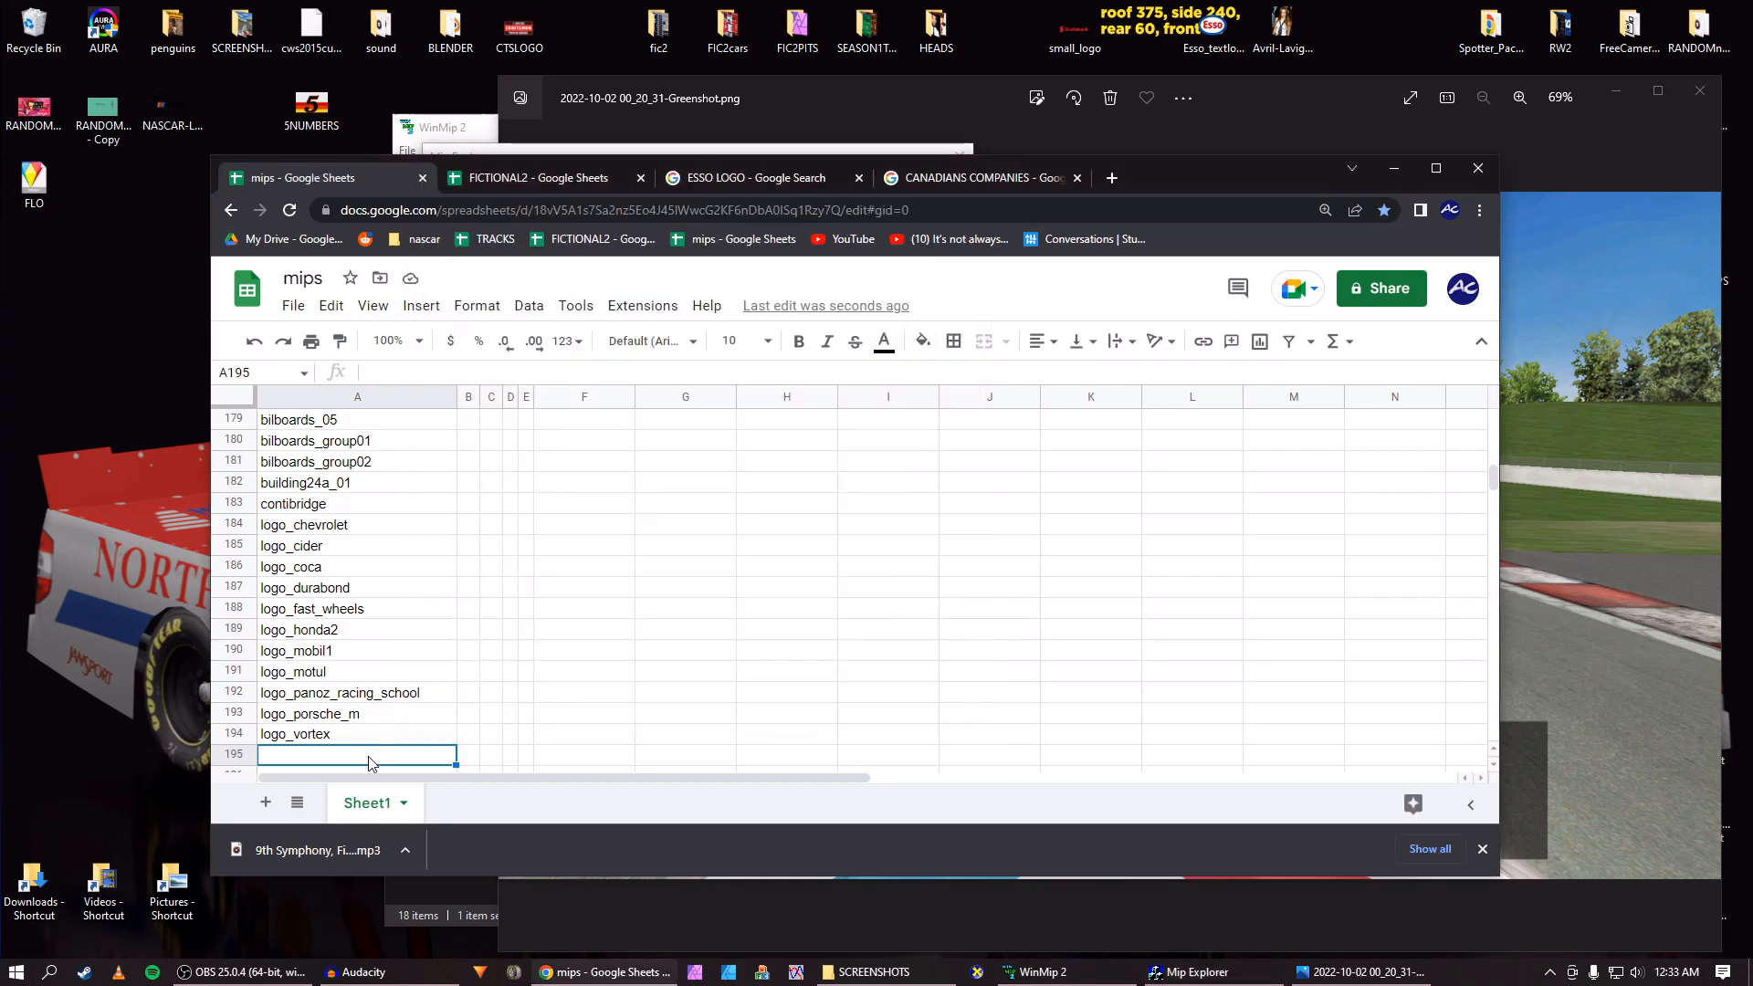
key(Return)
Preview the Unpack textures from mosbuilding through people_tv, checking pedbridge_under again for sponsor artwork.
key(alt+Tab)
scroll(542, 338, down, 1)
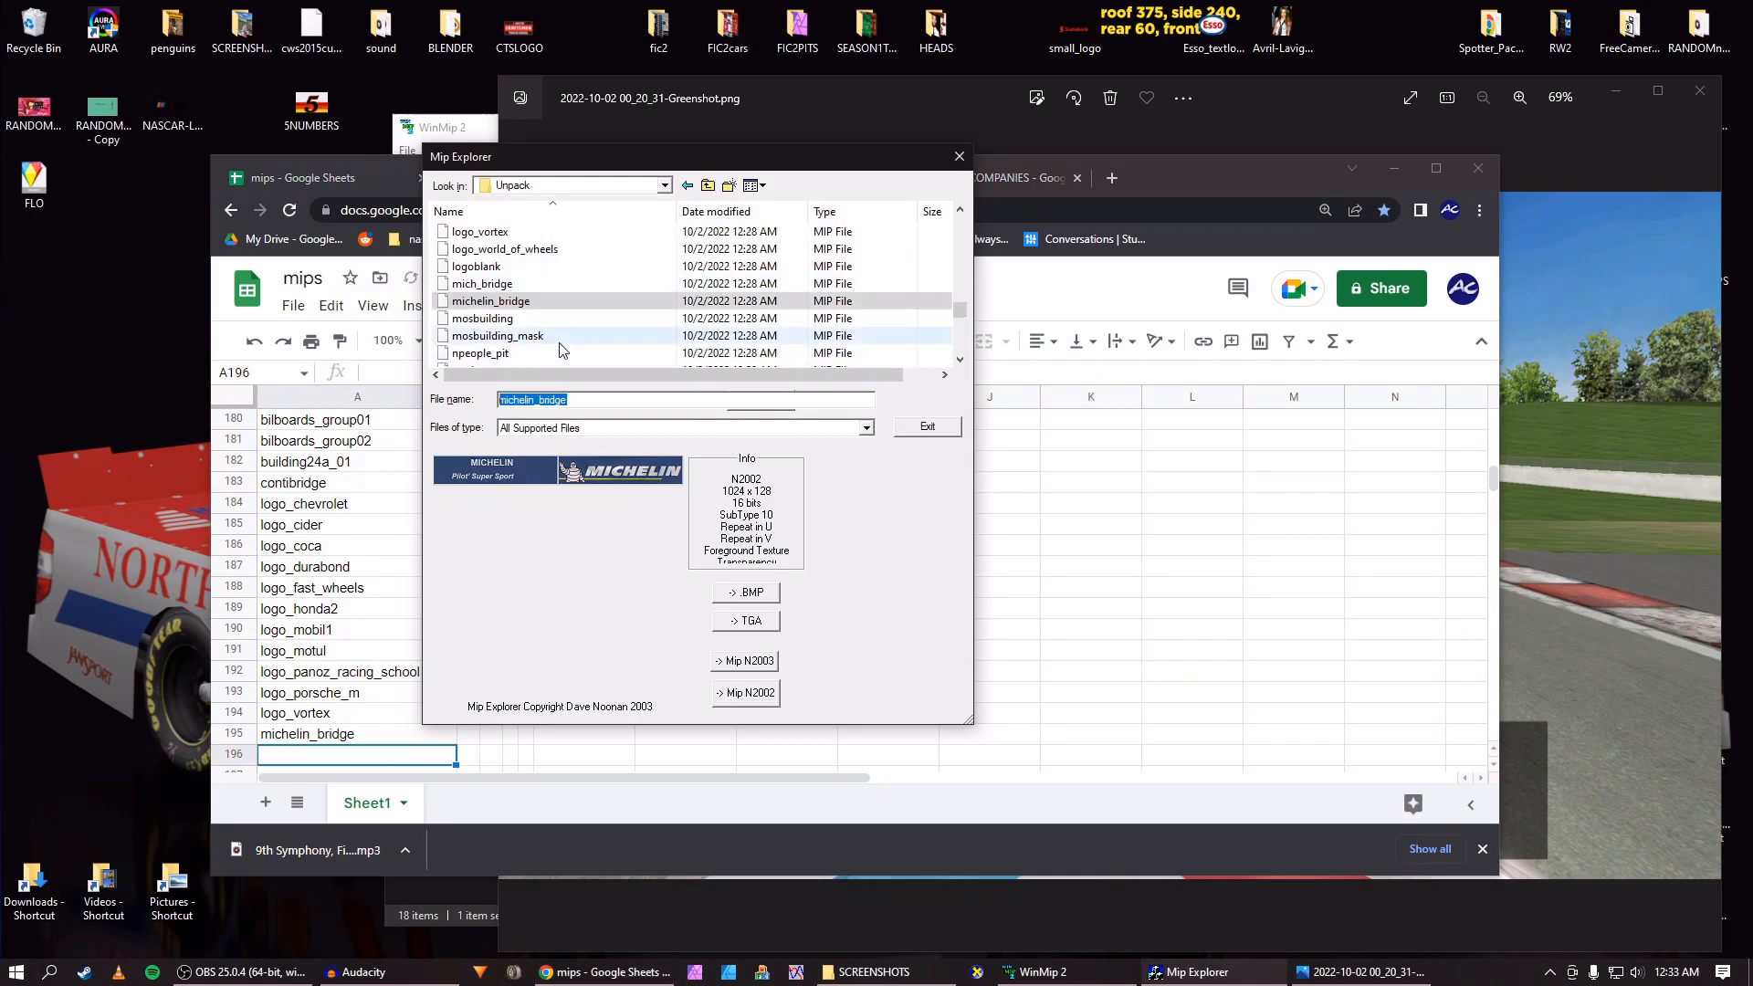
click(526, 321)
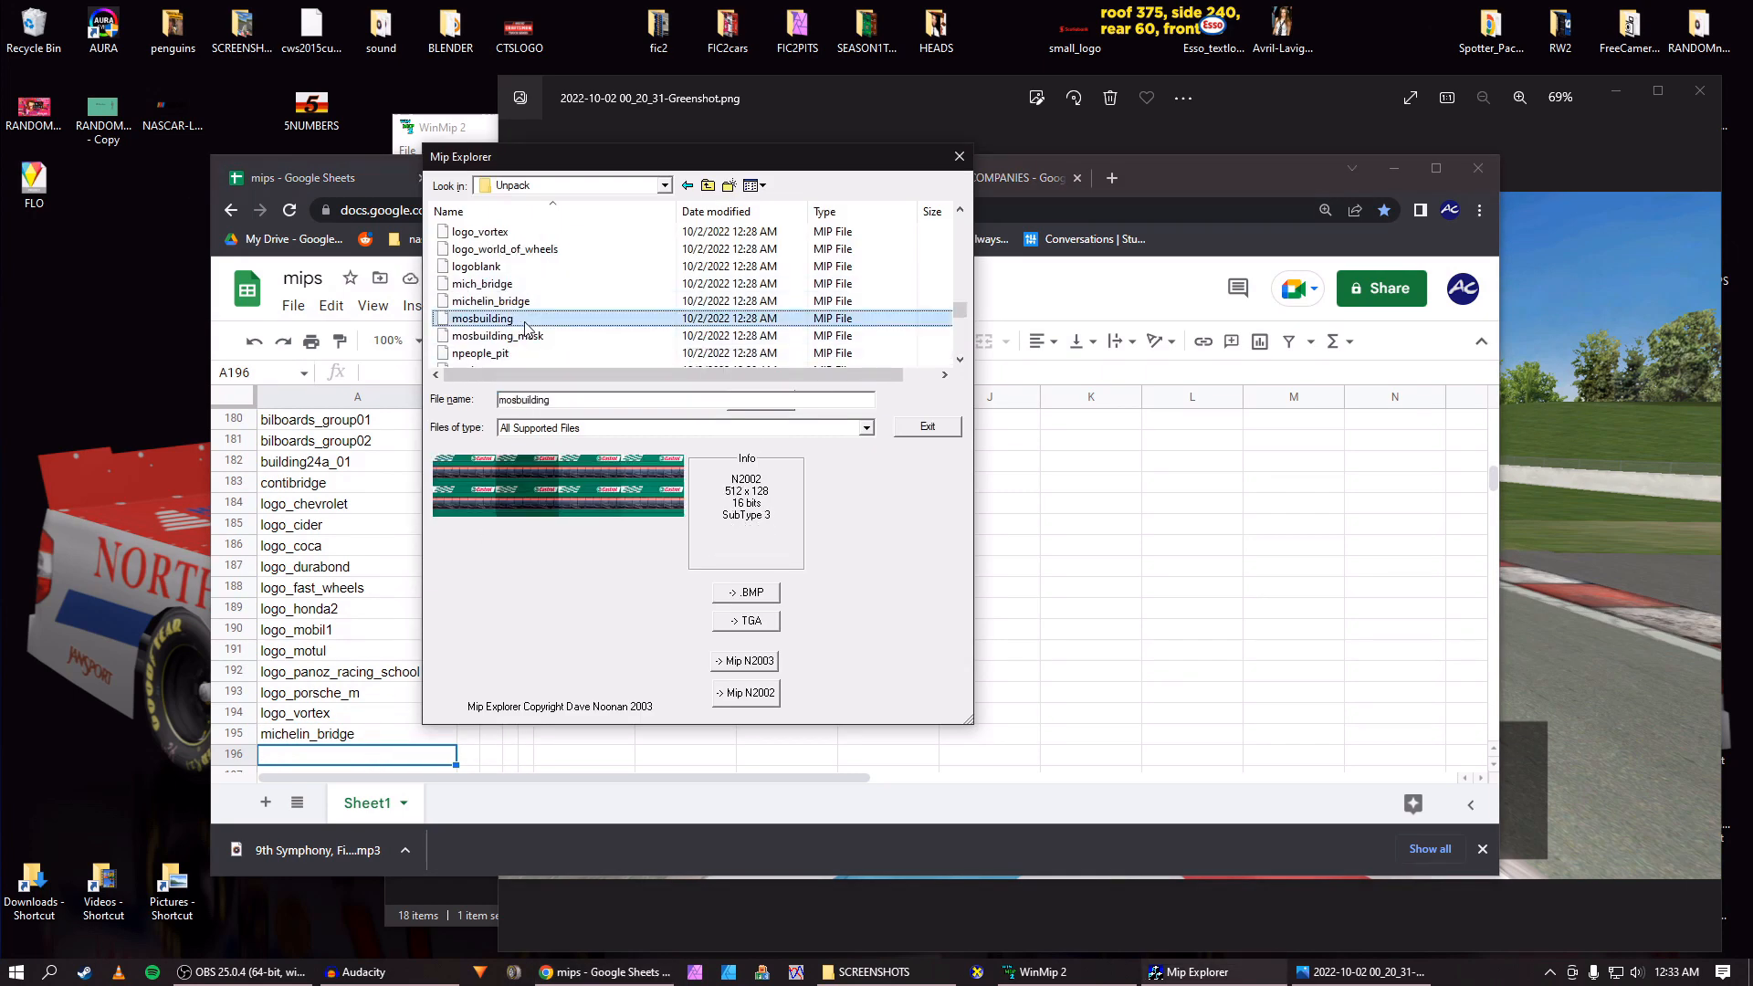
key(Down)
key(Up)
key(Down)
key(Down)
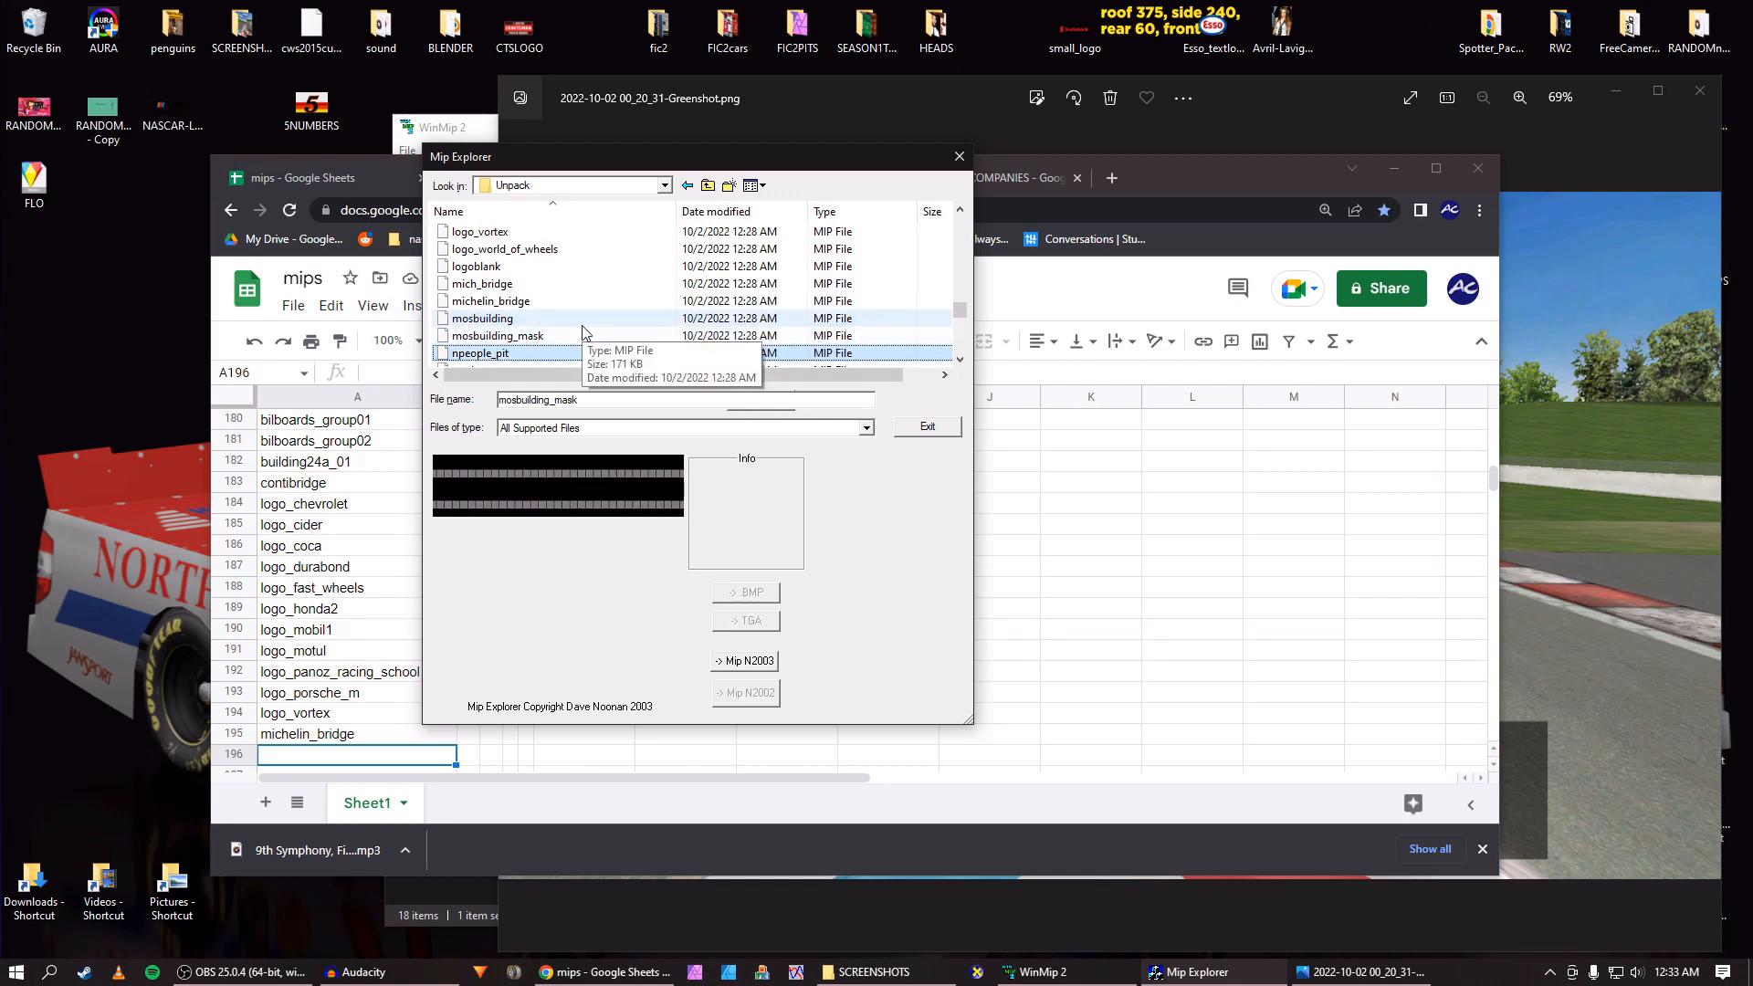
key(Down)
key(Down)
key(Down)
key(Down)
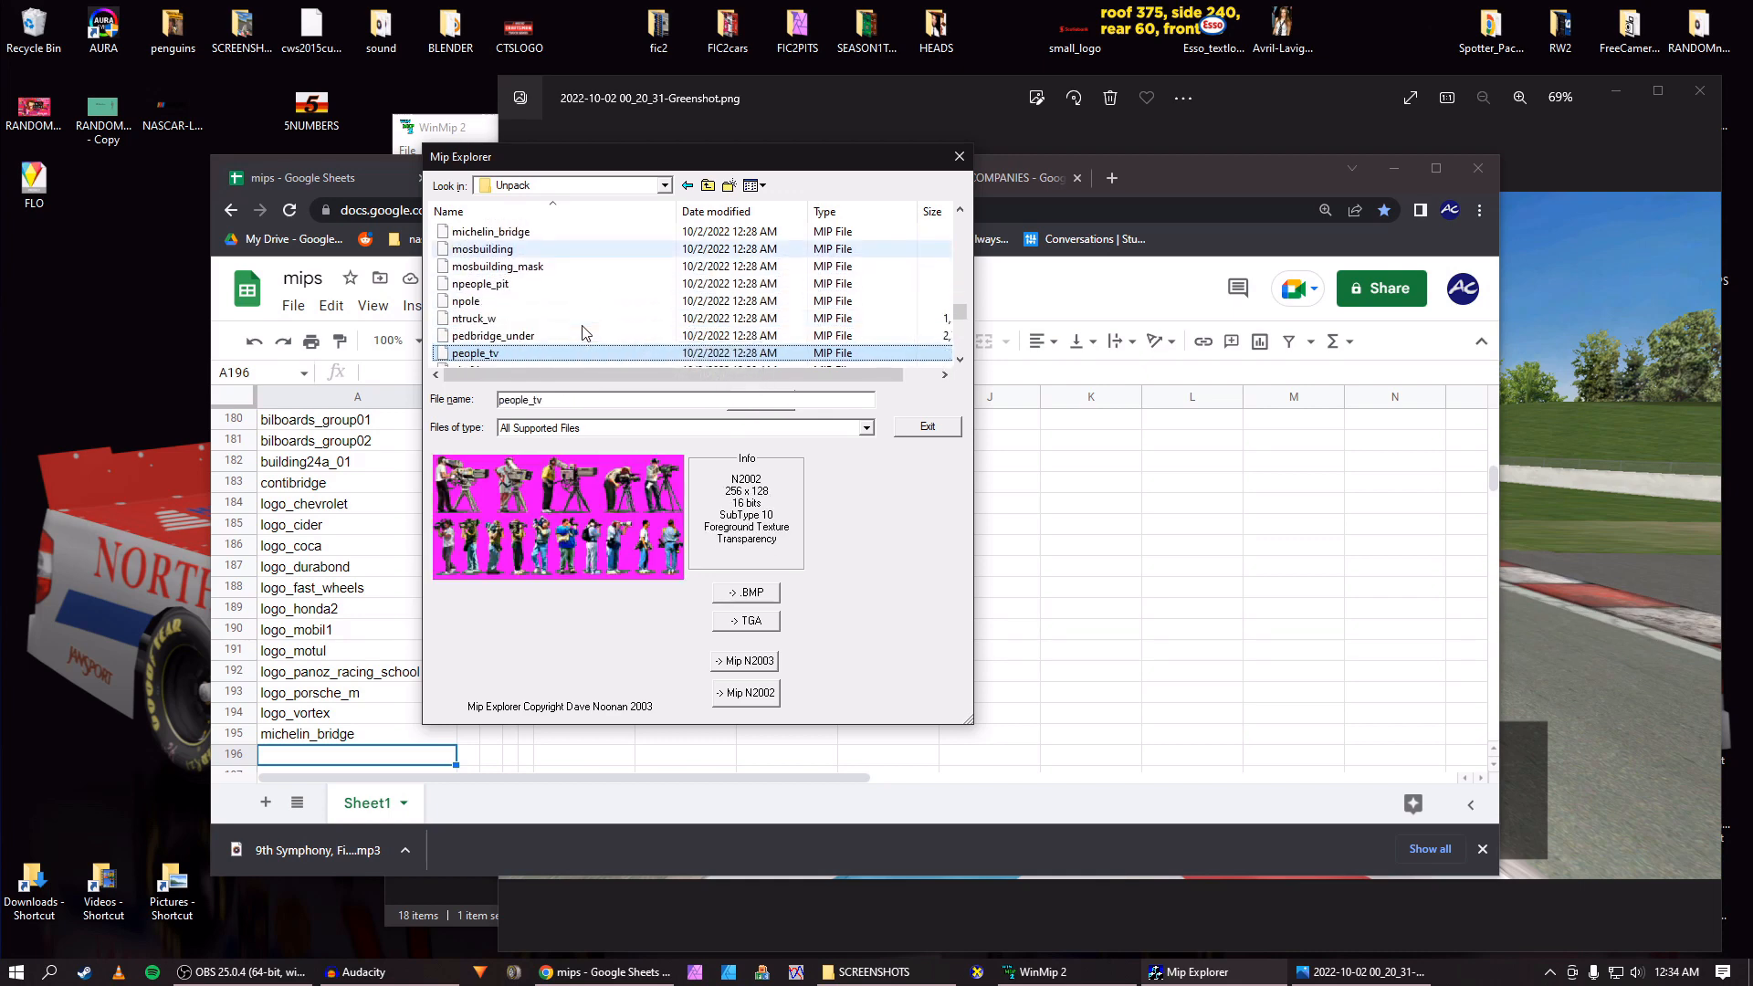
key(Up)
key(Down)
key(Down)
key(Down)
key(Down)
key(Down)
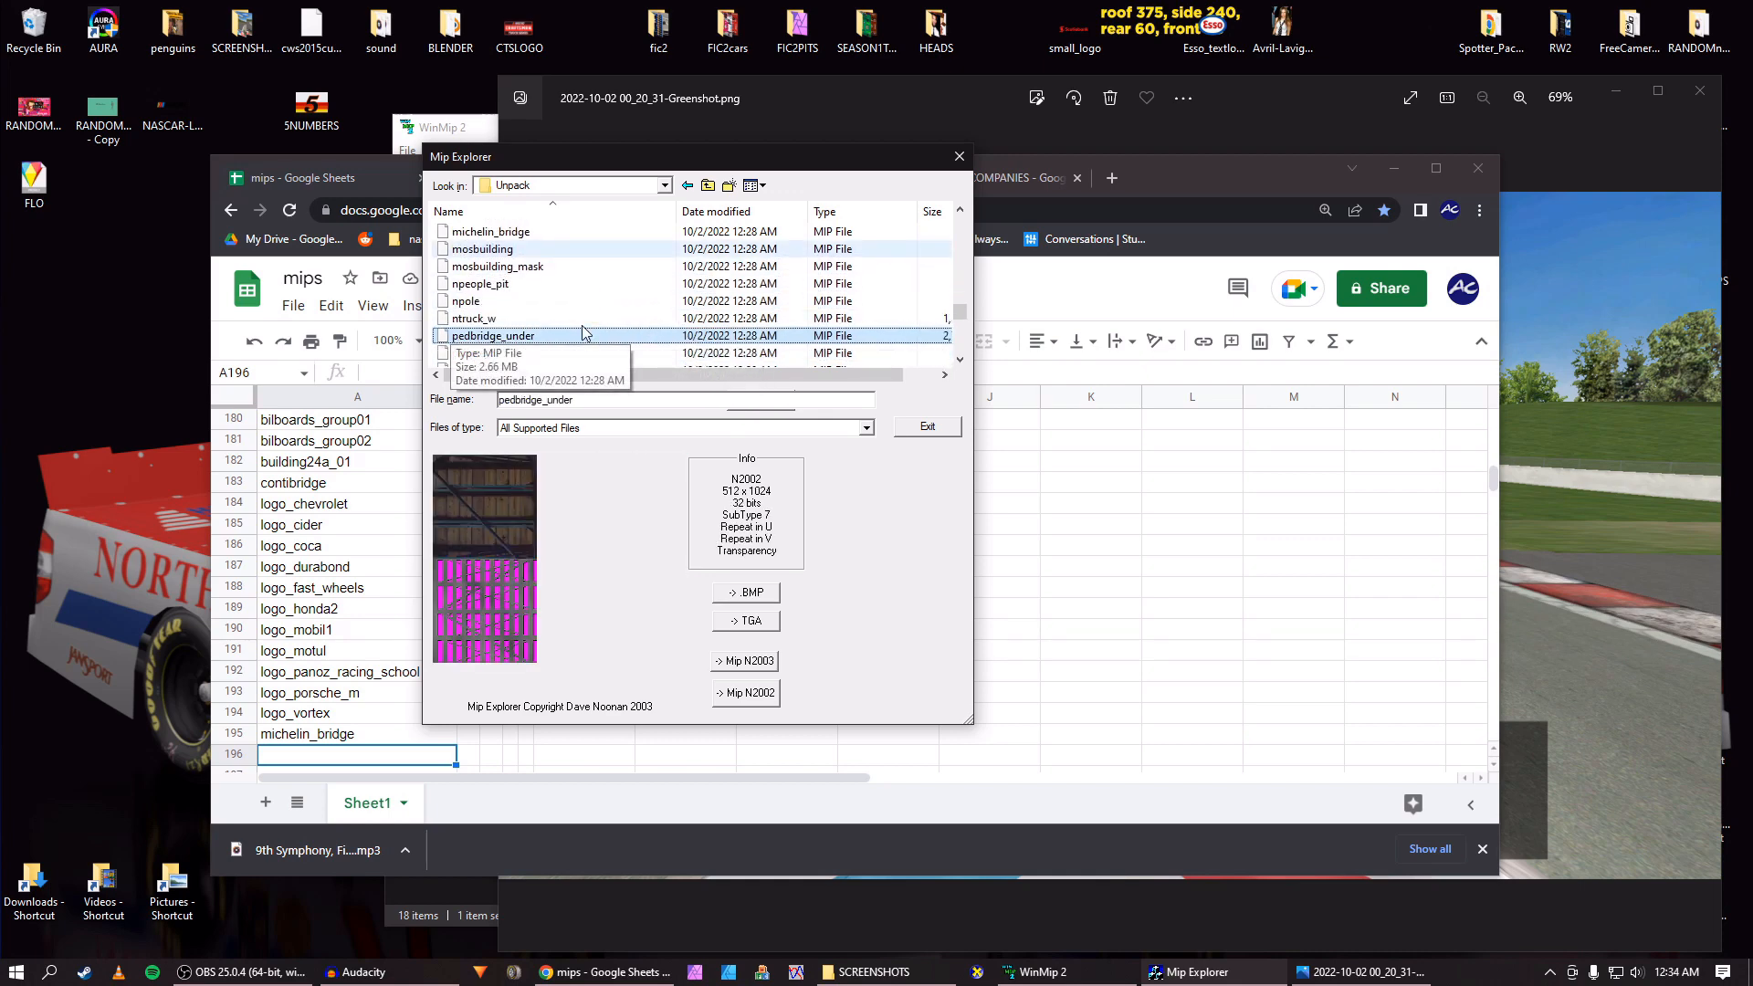
Preview the pit, pole and bridge textures following people_tv, through rek_set_ultra94.
key(Down)
key(Down)
key(Down)
key(Down)
key(Down)
key(Down)
key(Down)
key(Down)
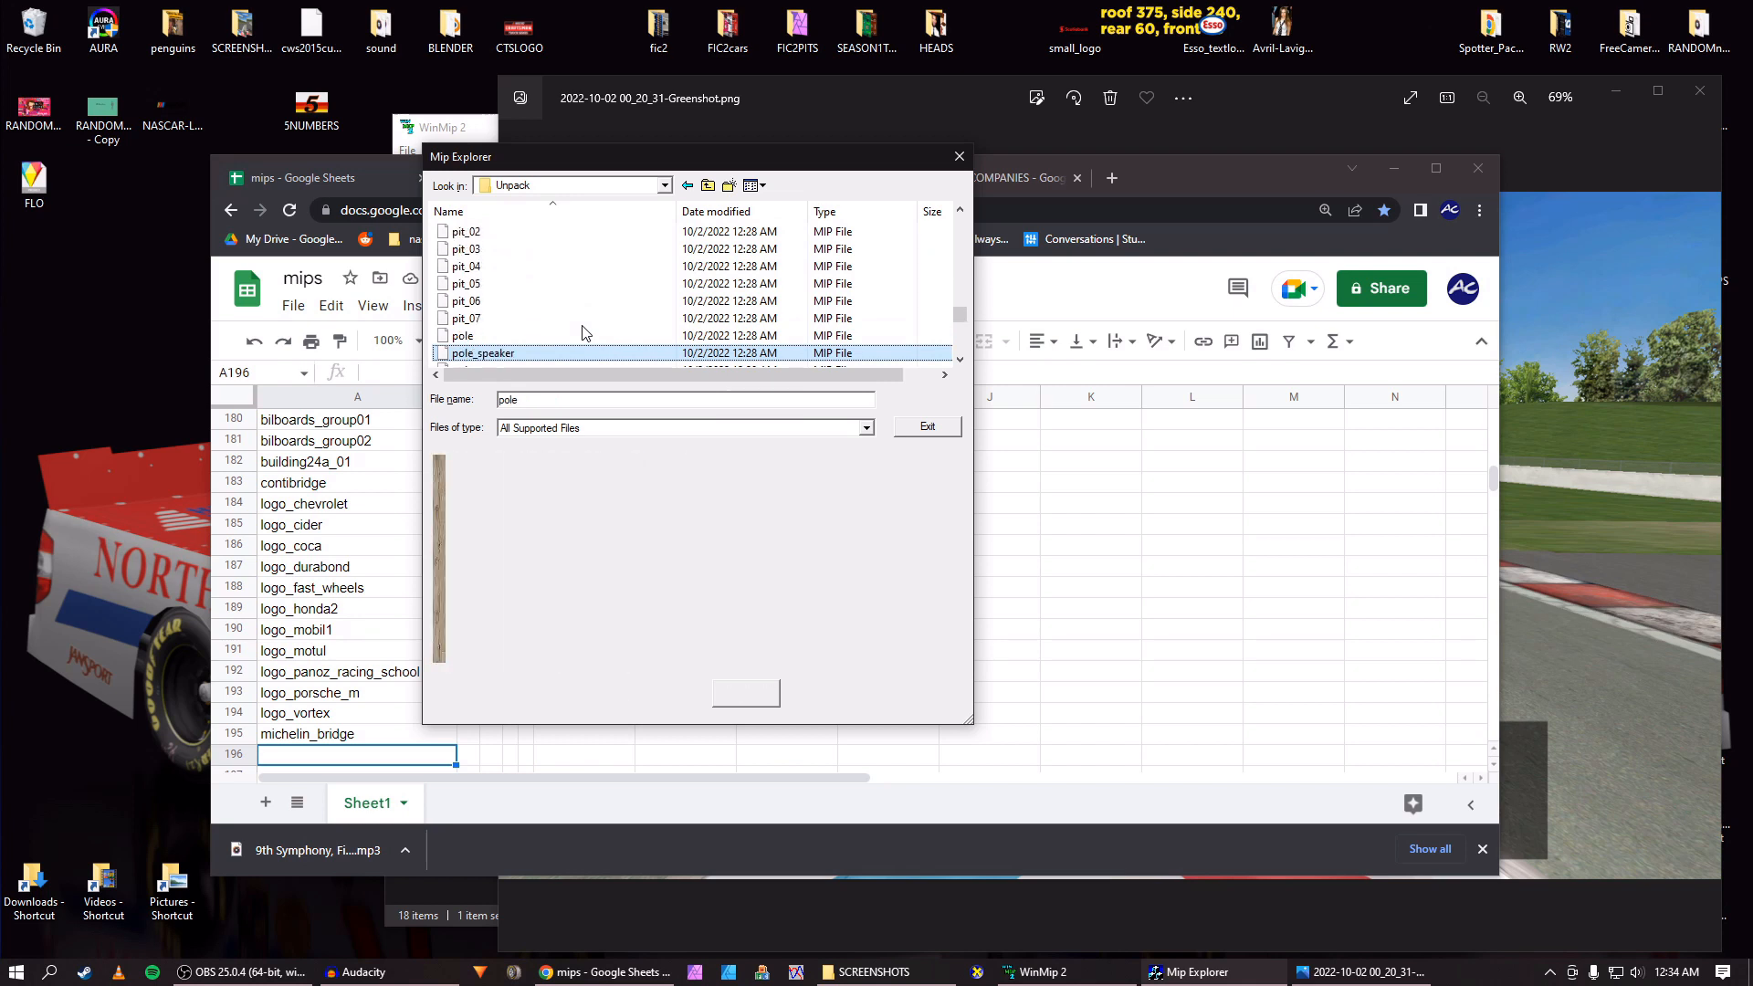
key(Up)
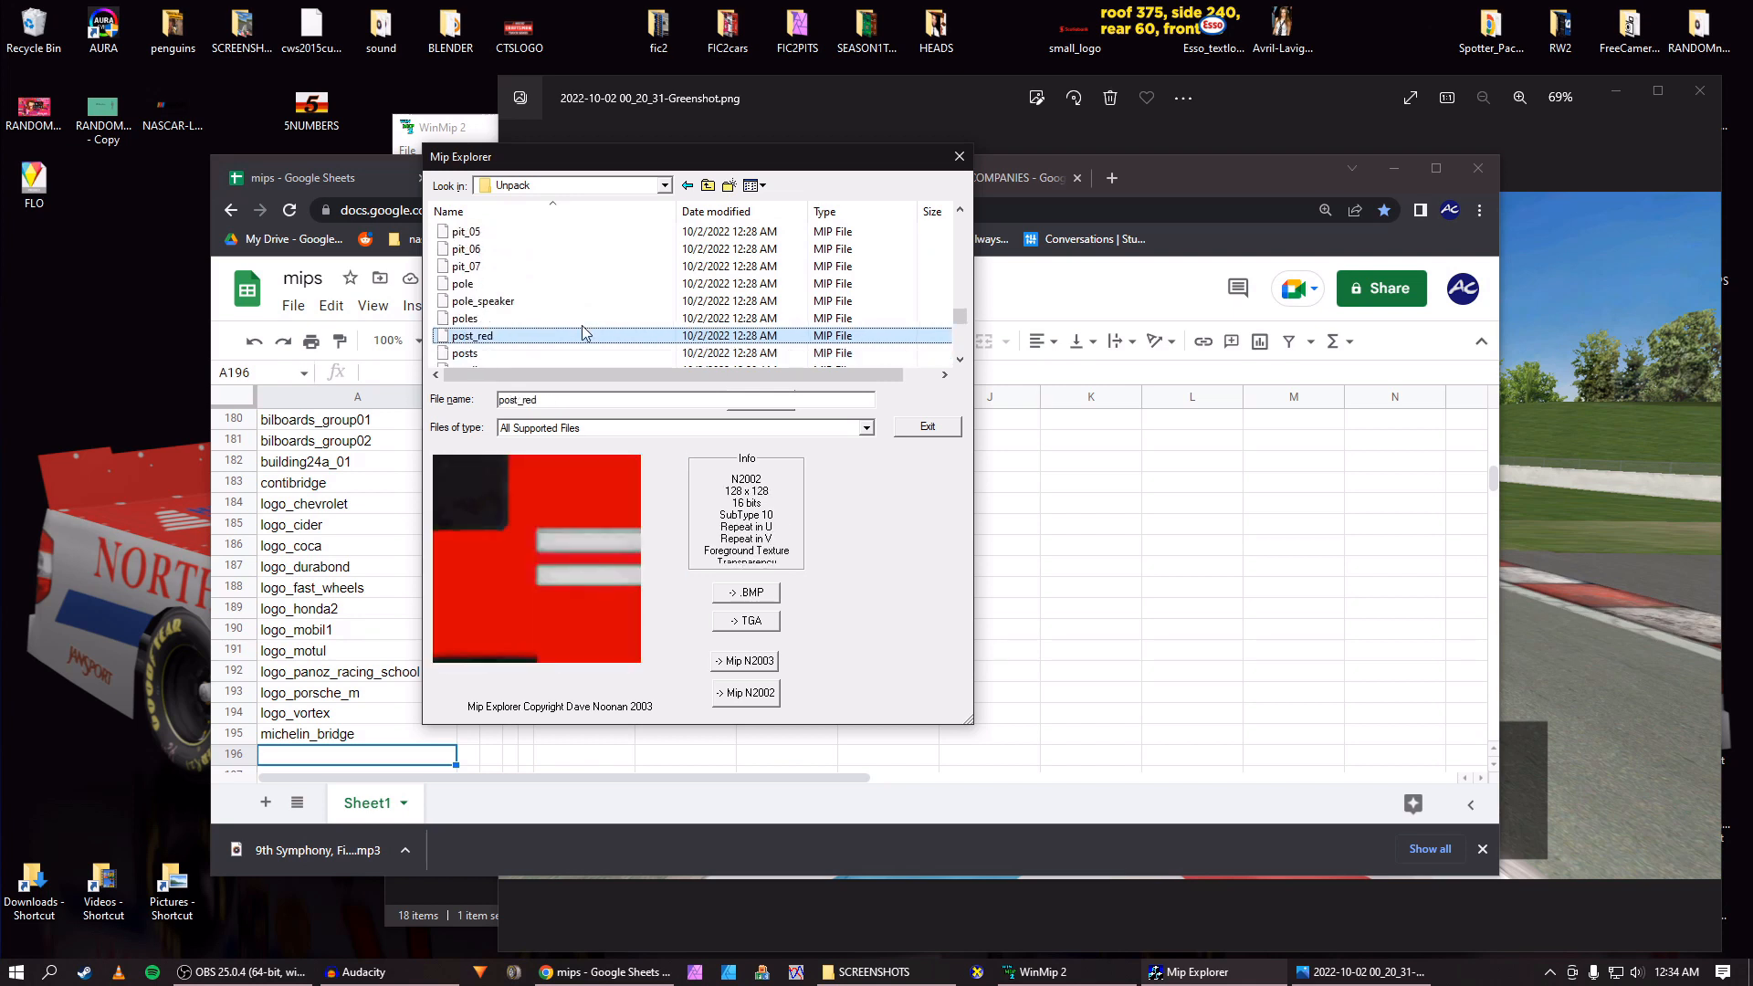
key(Down)
key(Down)
key(Down)
key(Down)
key(Down)
key(Down)
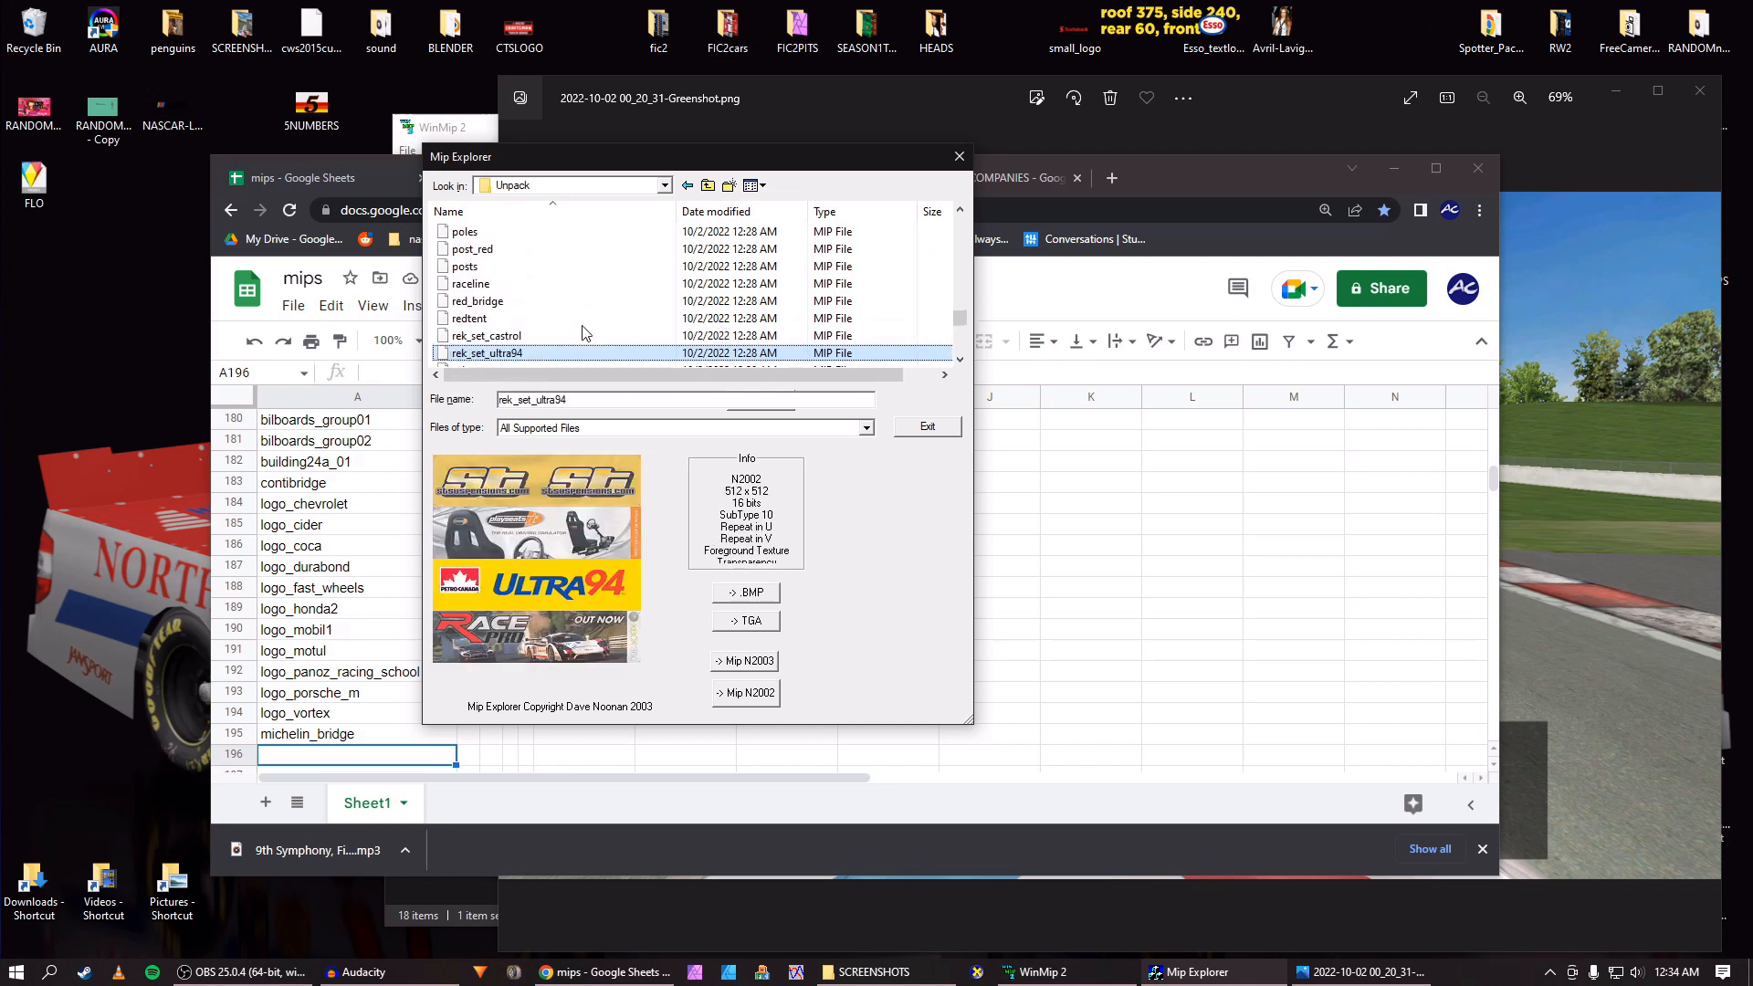
Go back through the textures as far as poles, and compare the sponsor artwork in rek_set_castrol and rek_set_ultra94.
key(Up)
key(Up)
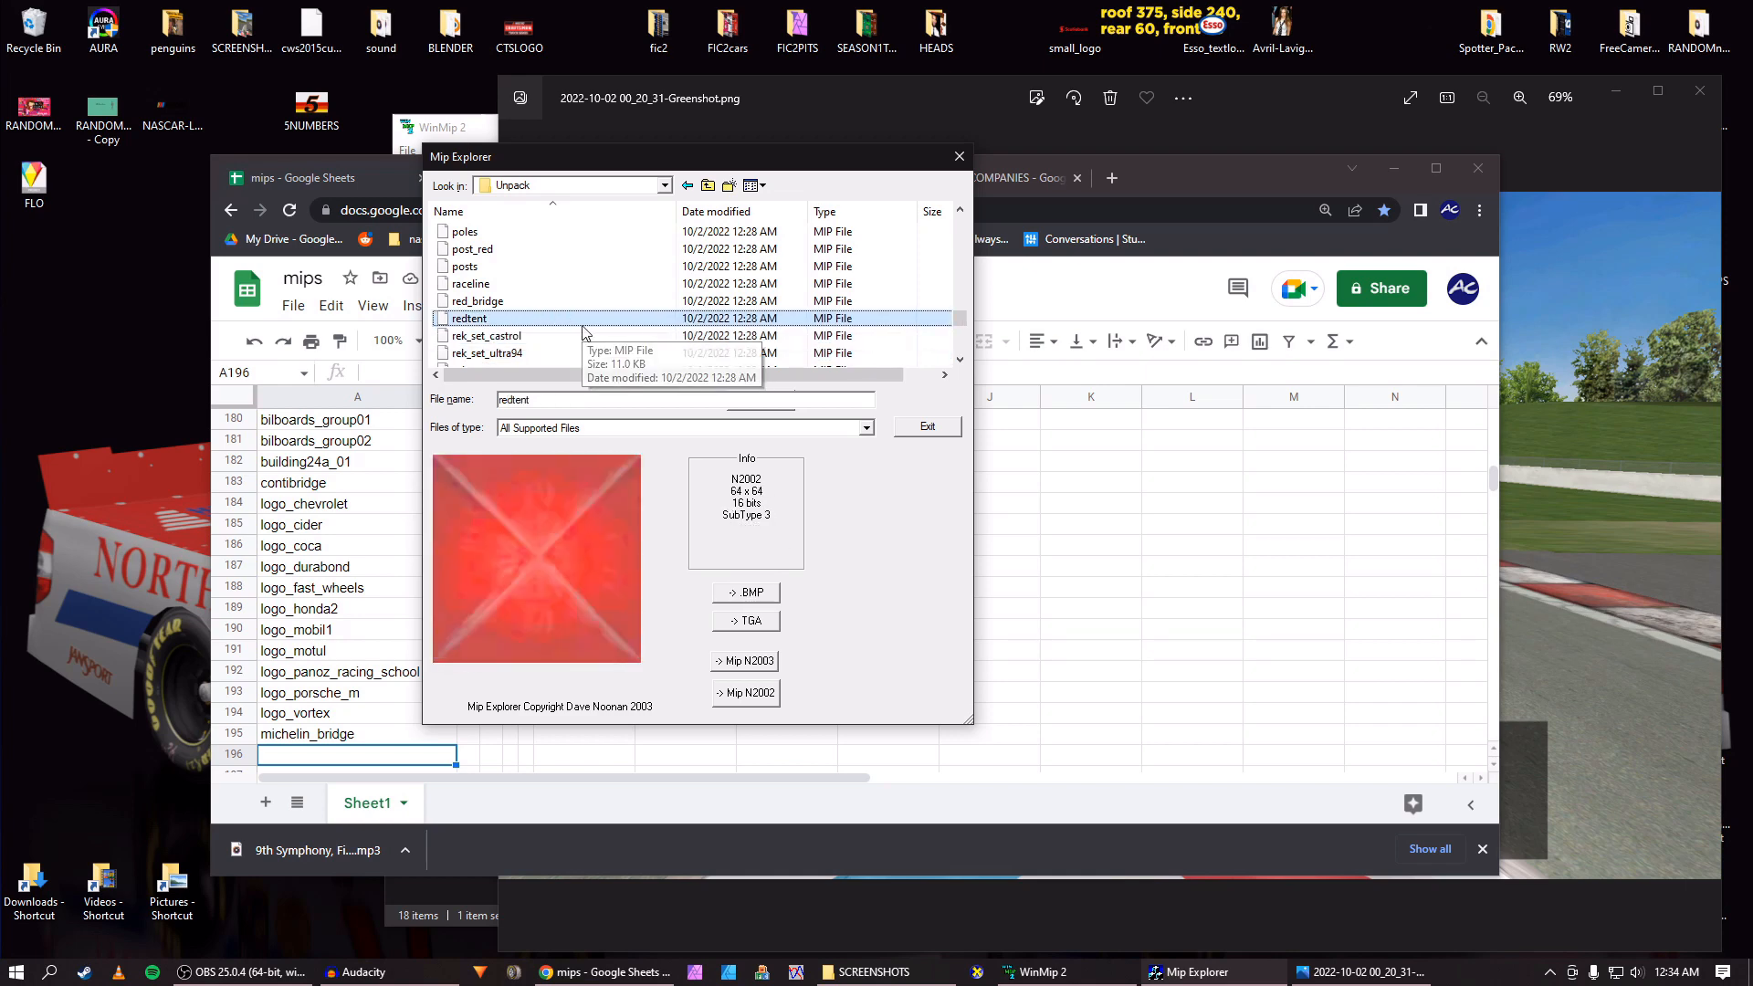
key(Up)
key(Up)
key(Up)
key(Up)
key(Up)
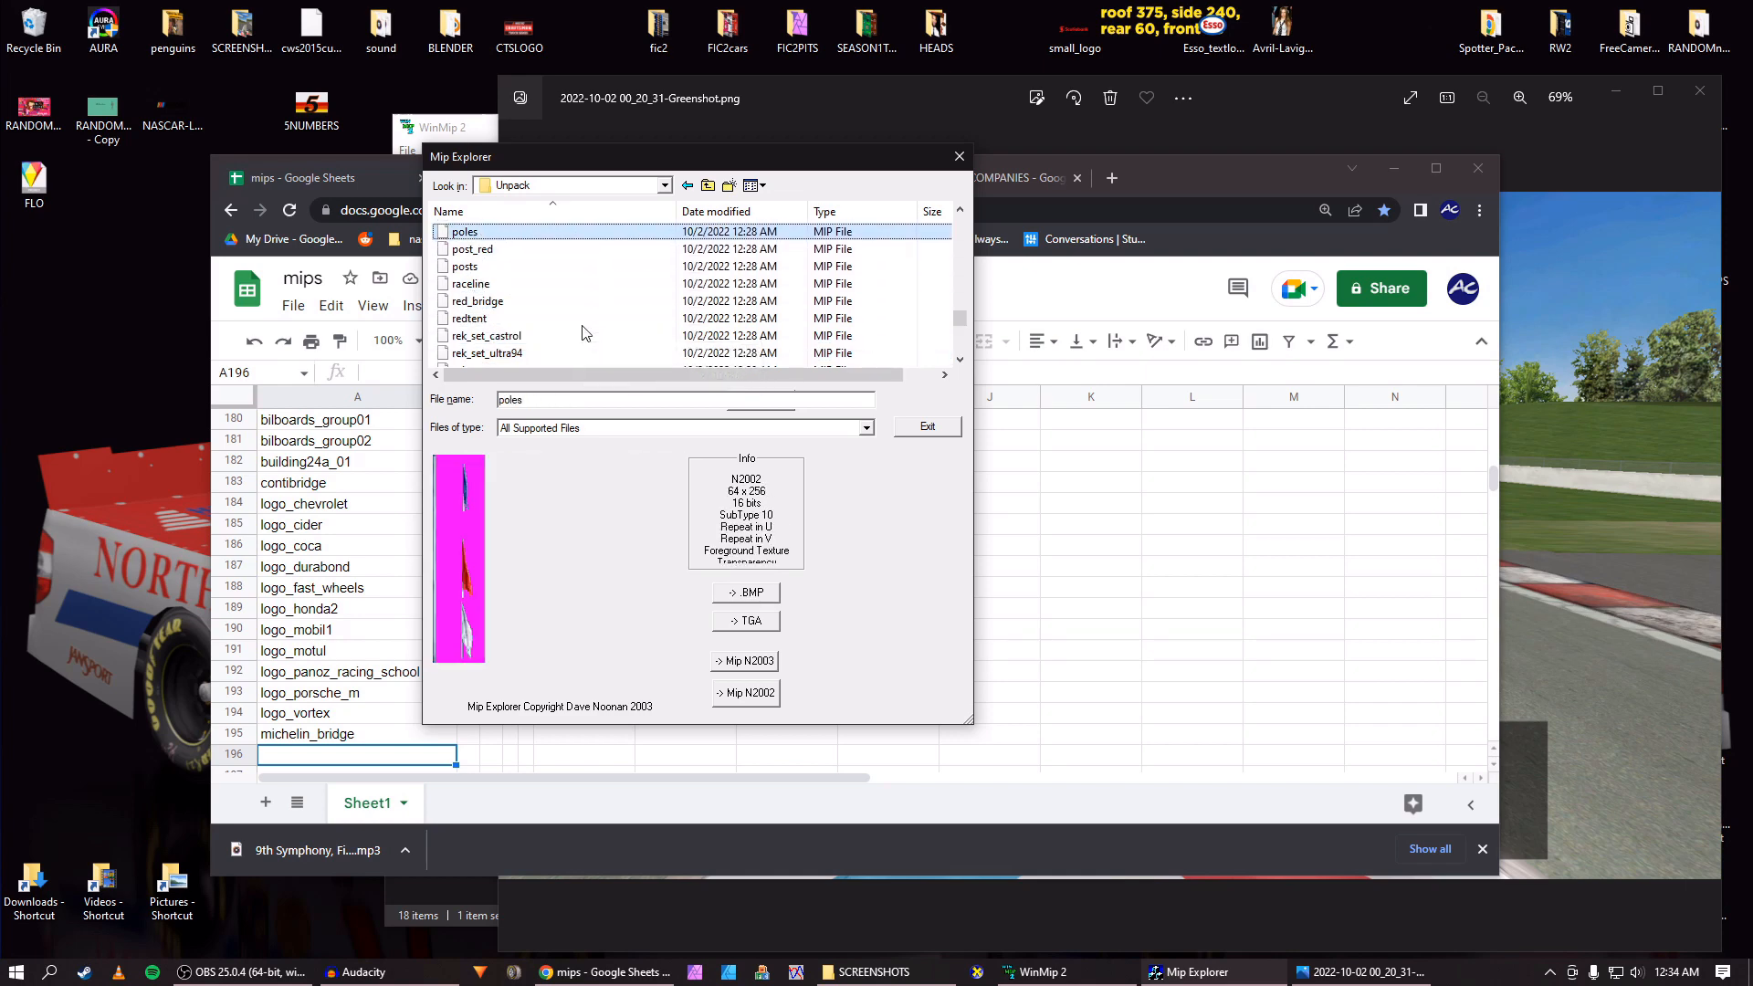
key(Down)
key(Down)
key(Down)
key(Down)
key(Down)
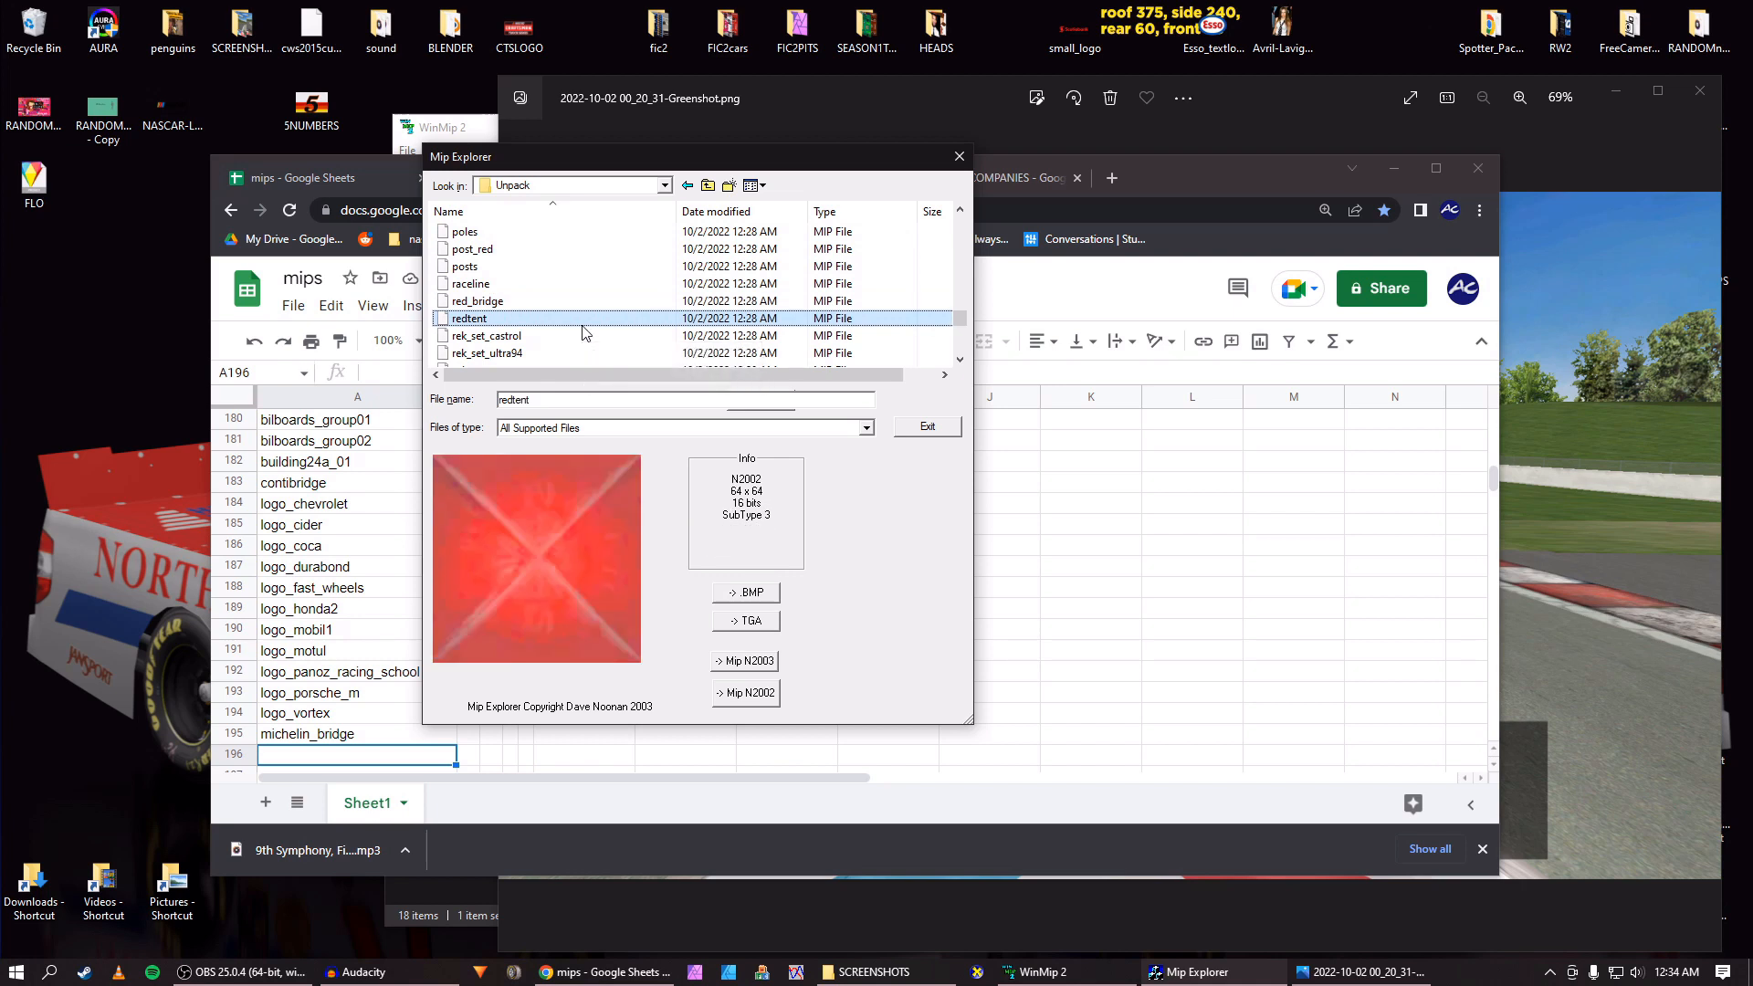
key(Down)
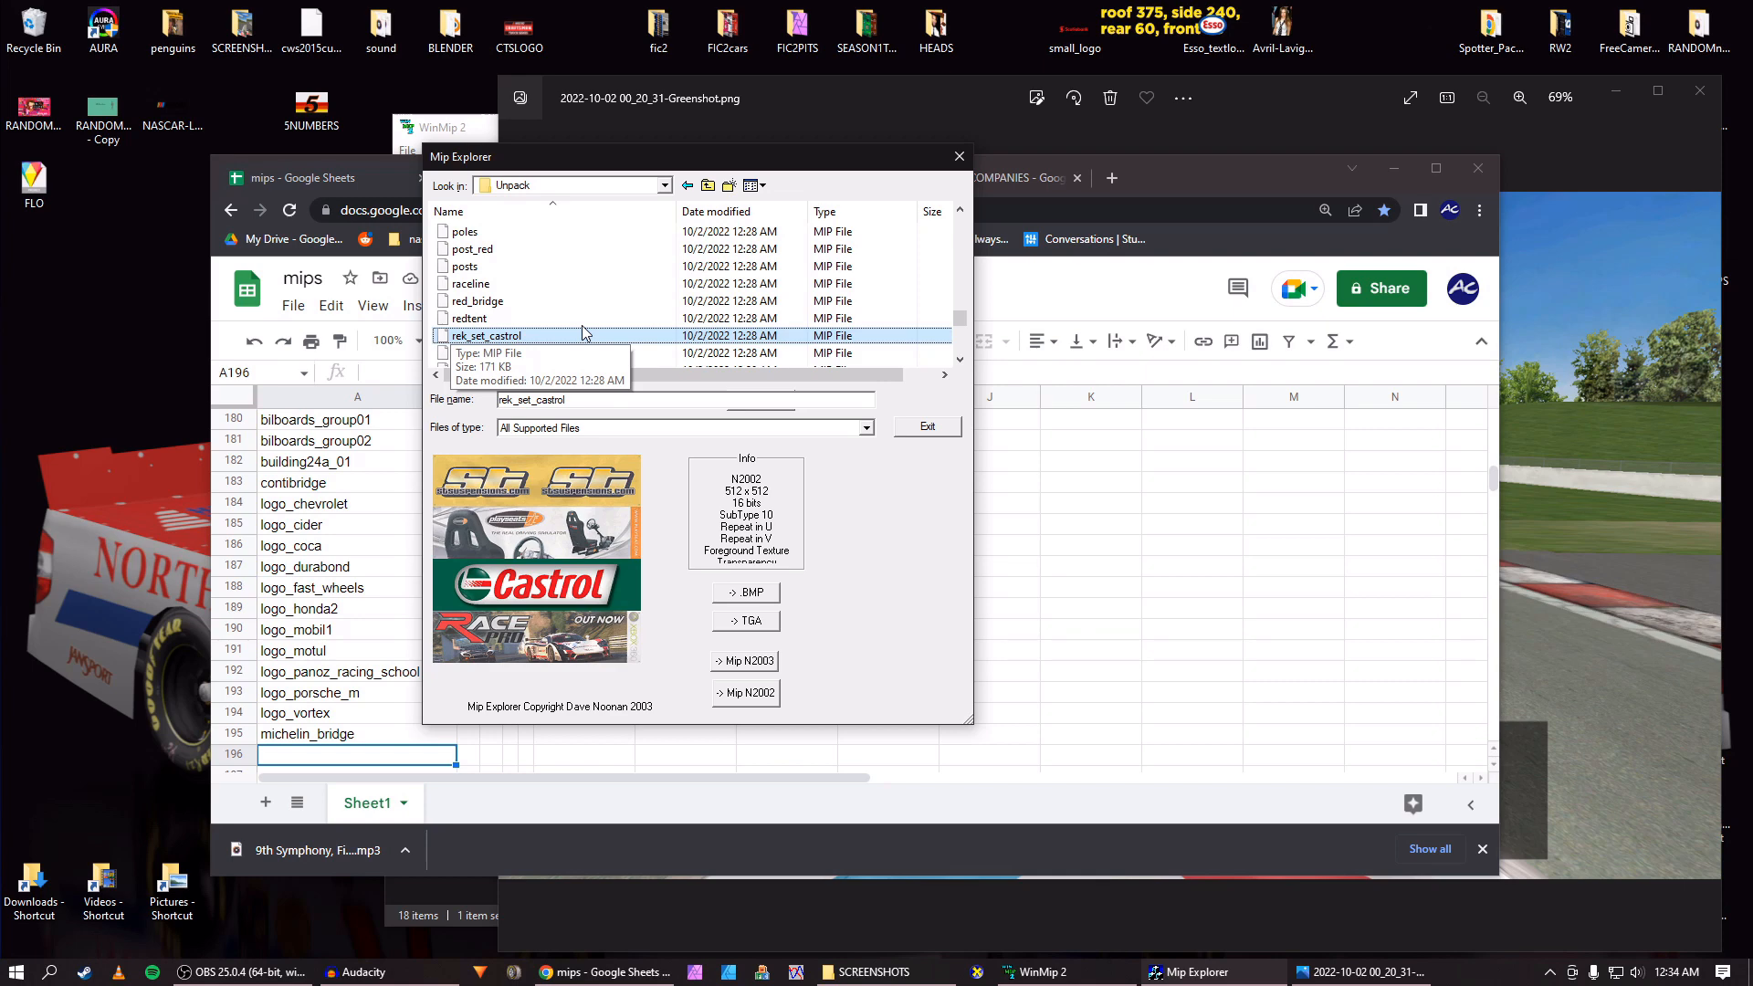
key(Down)
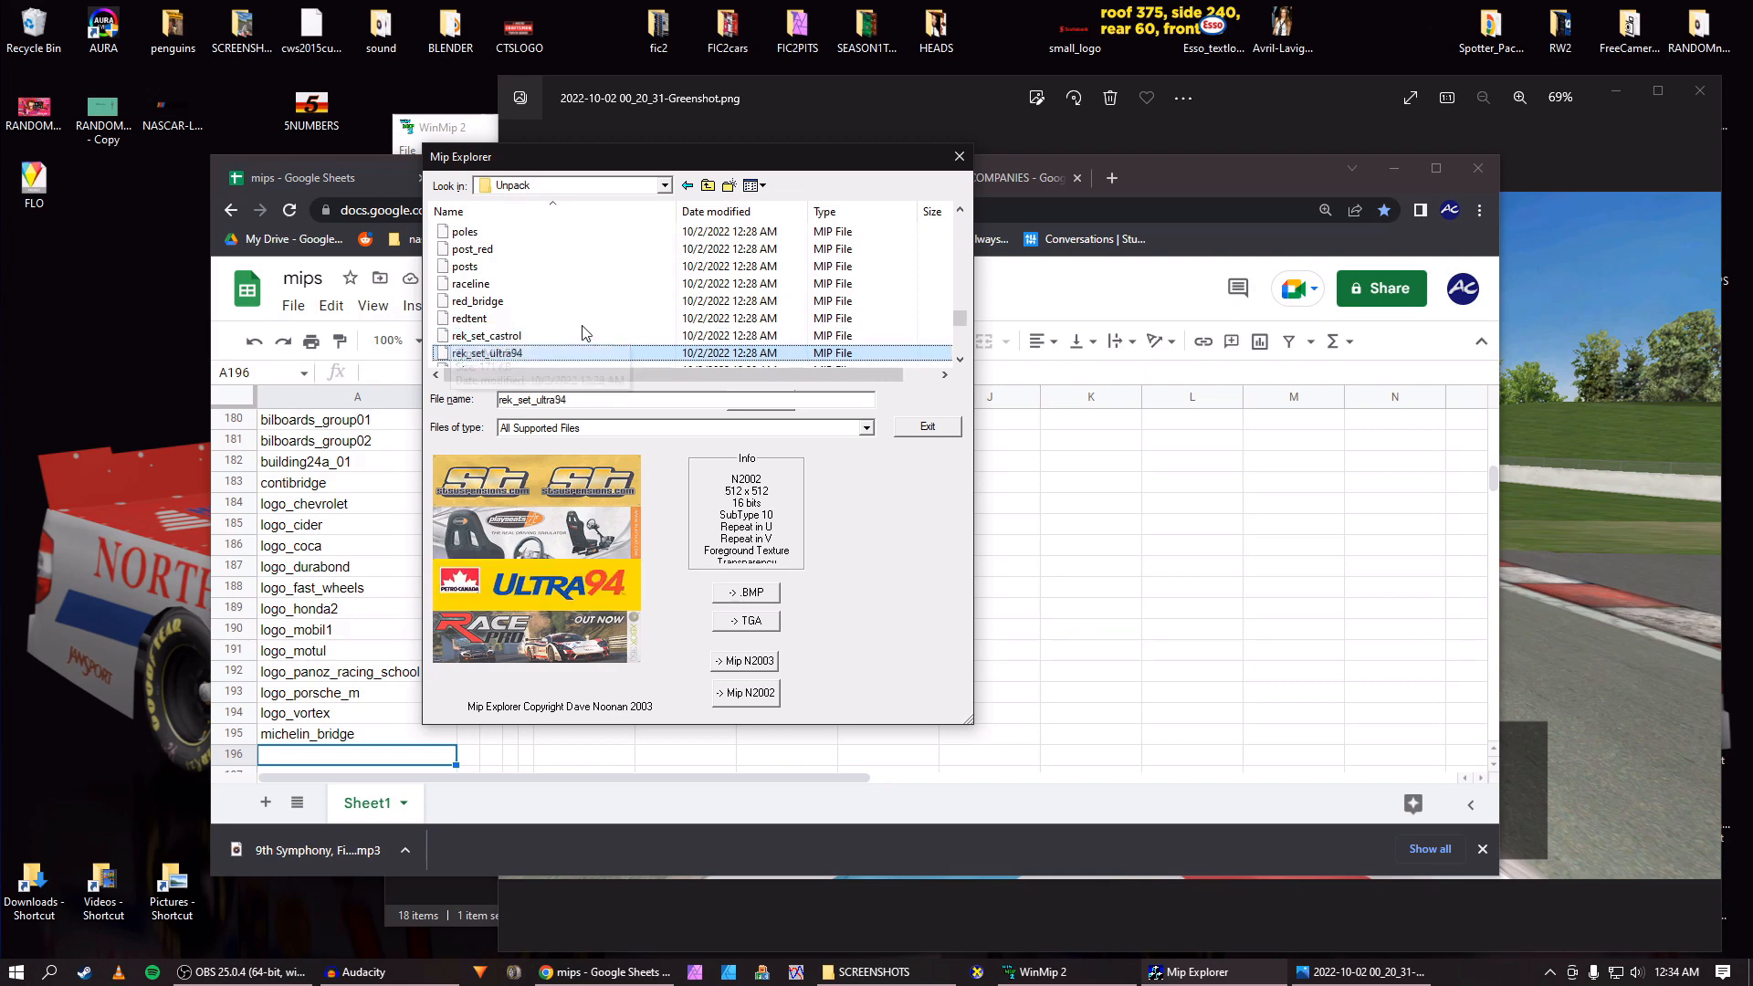
key(Down)
key(Down)
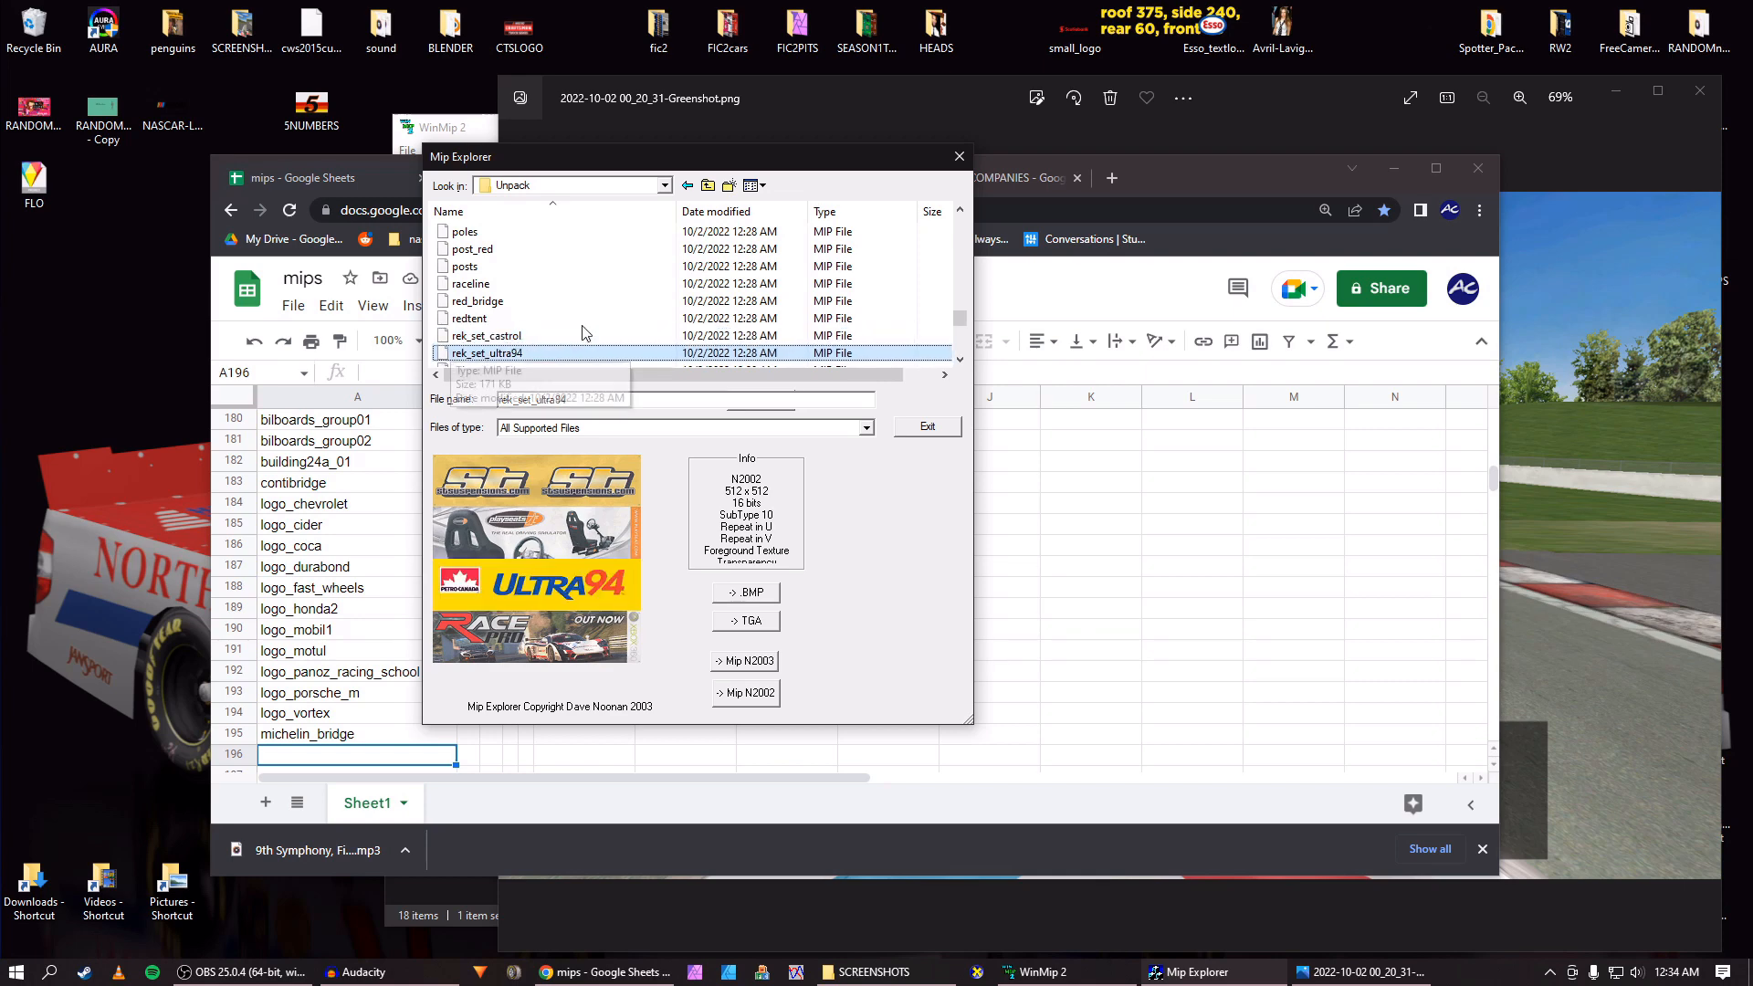
Preview the textures from rgbmap through the horizon and sky images to series_flagger.
key(Down)
key(Down)
key(Down)
key(Down)
key(Down)
key(Down)
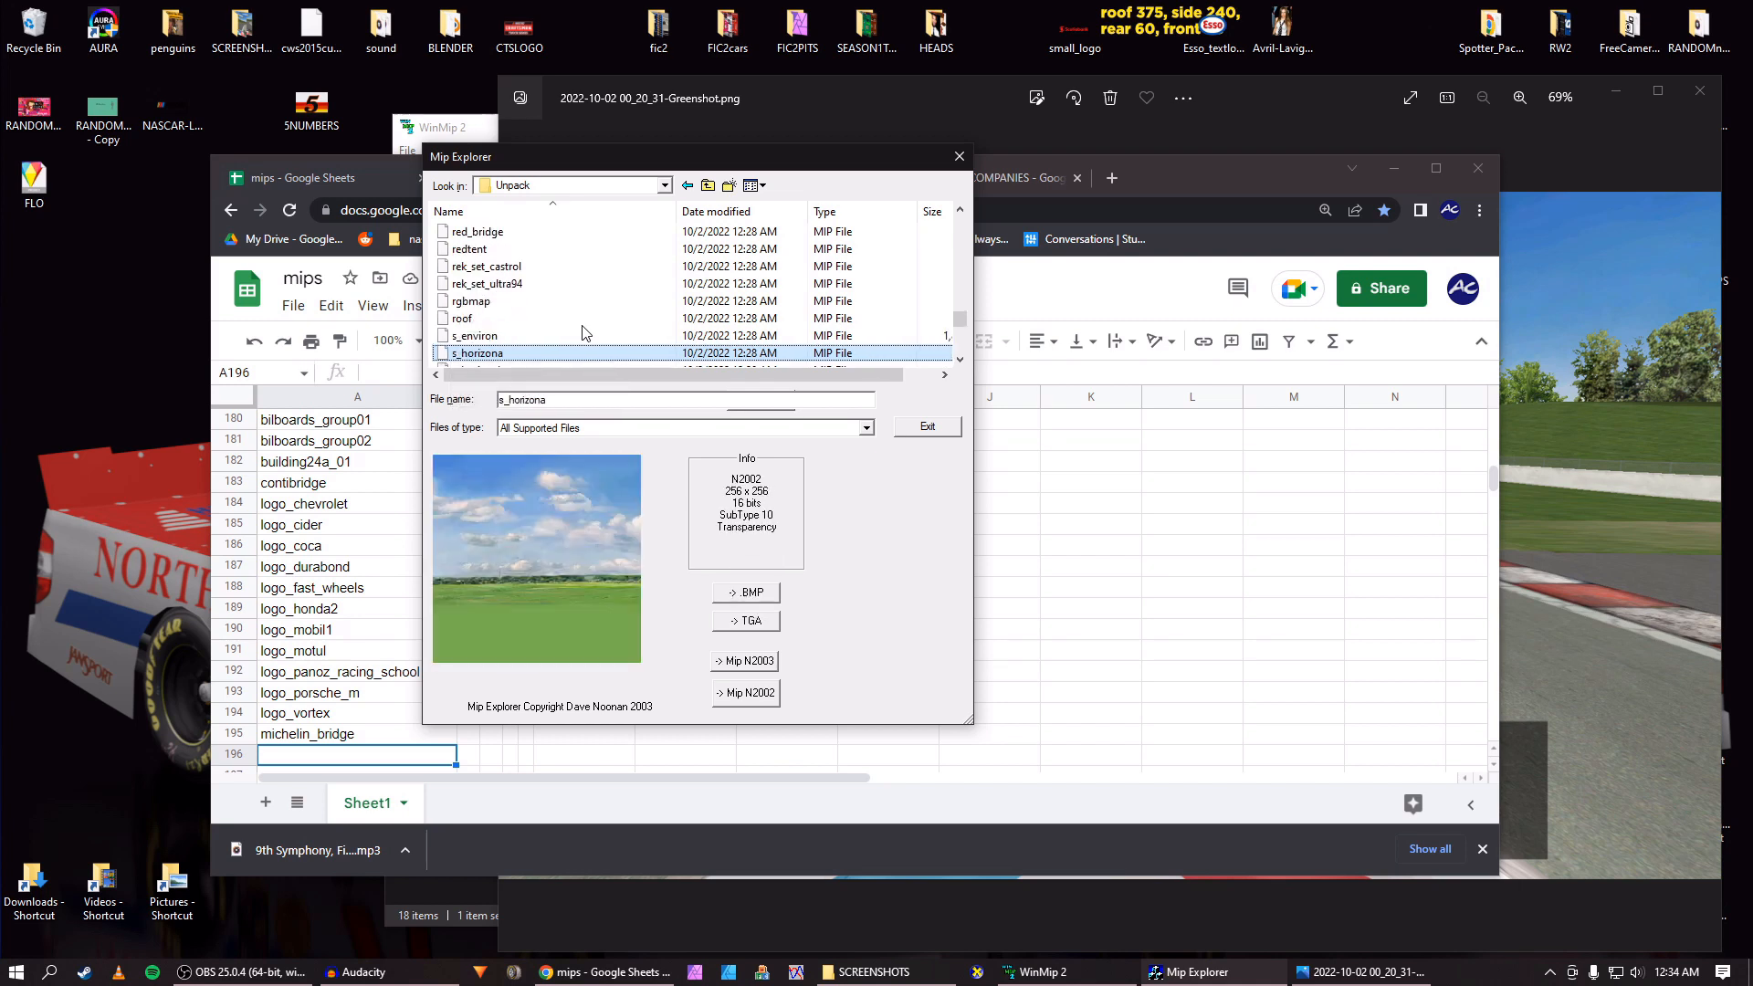
key(Down)
key(Down)
key(Down)
key(Down)
key(Down)
key(Down)
key(Down)
key(Down)
key(Down)
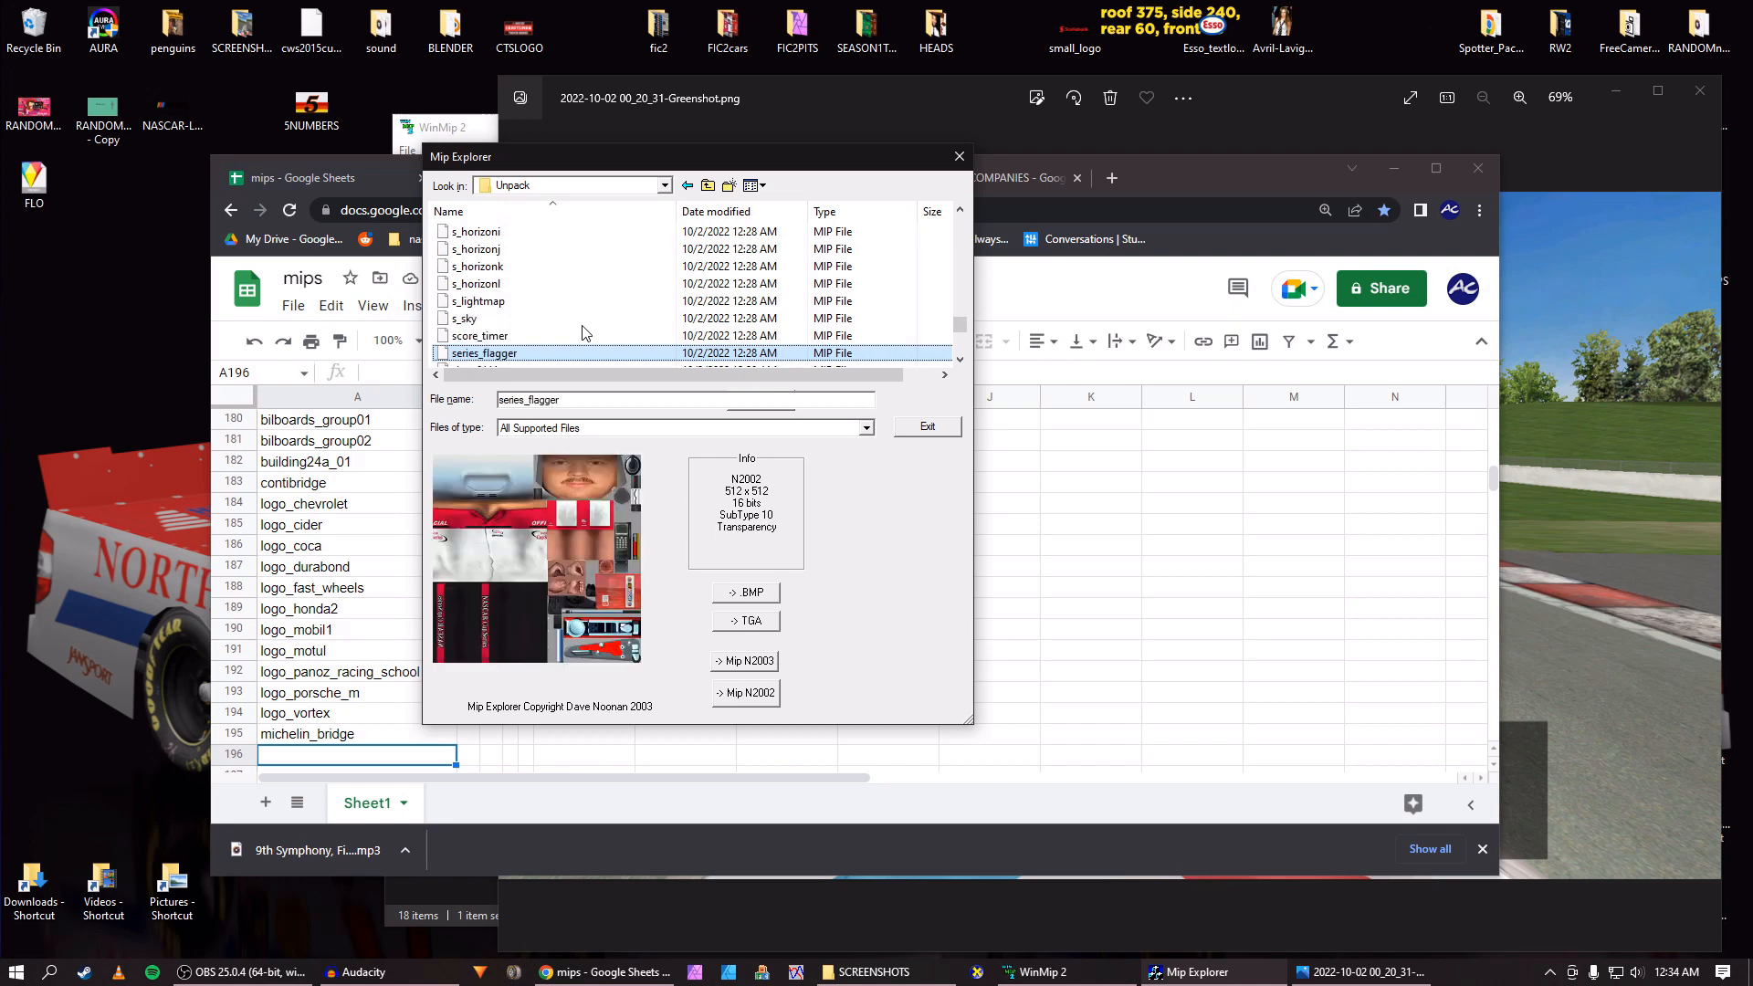
Check sign_0111 and series_flagger for sponsor logos and preview the textures through sponsor02.
key(Down)
key(Down)
key(Down)
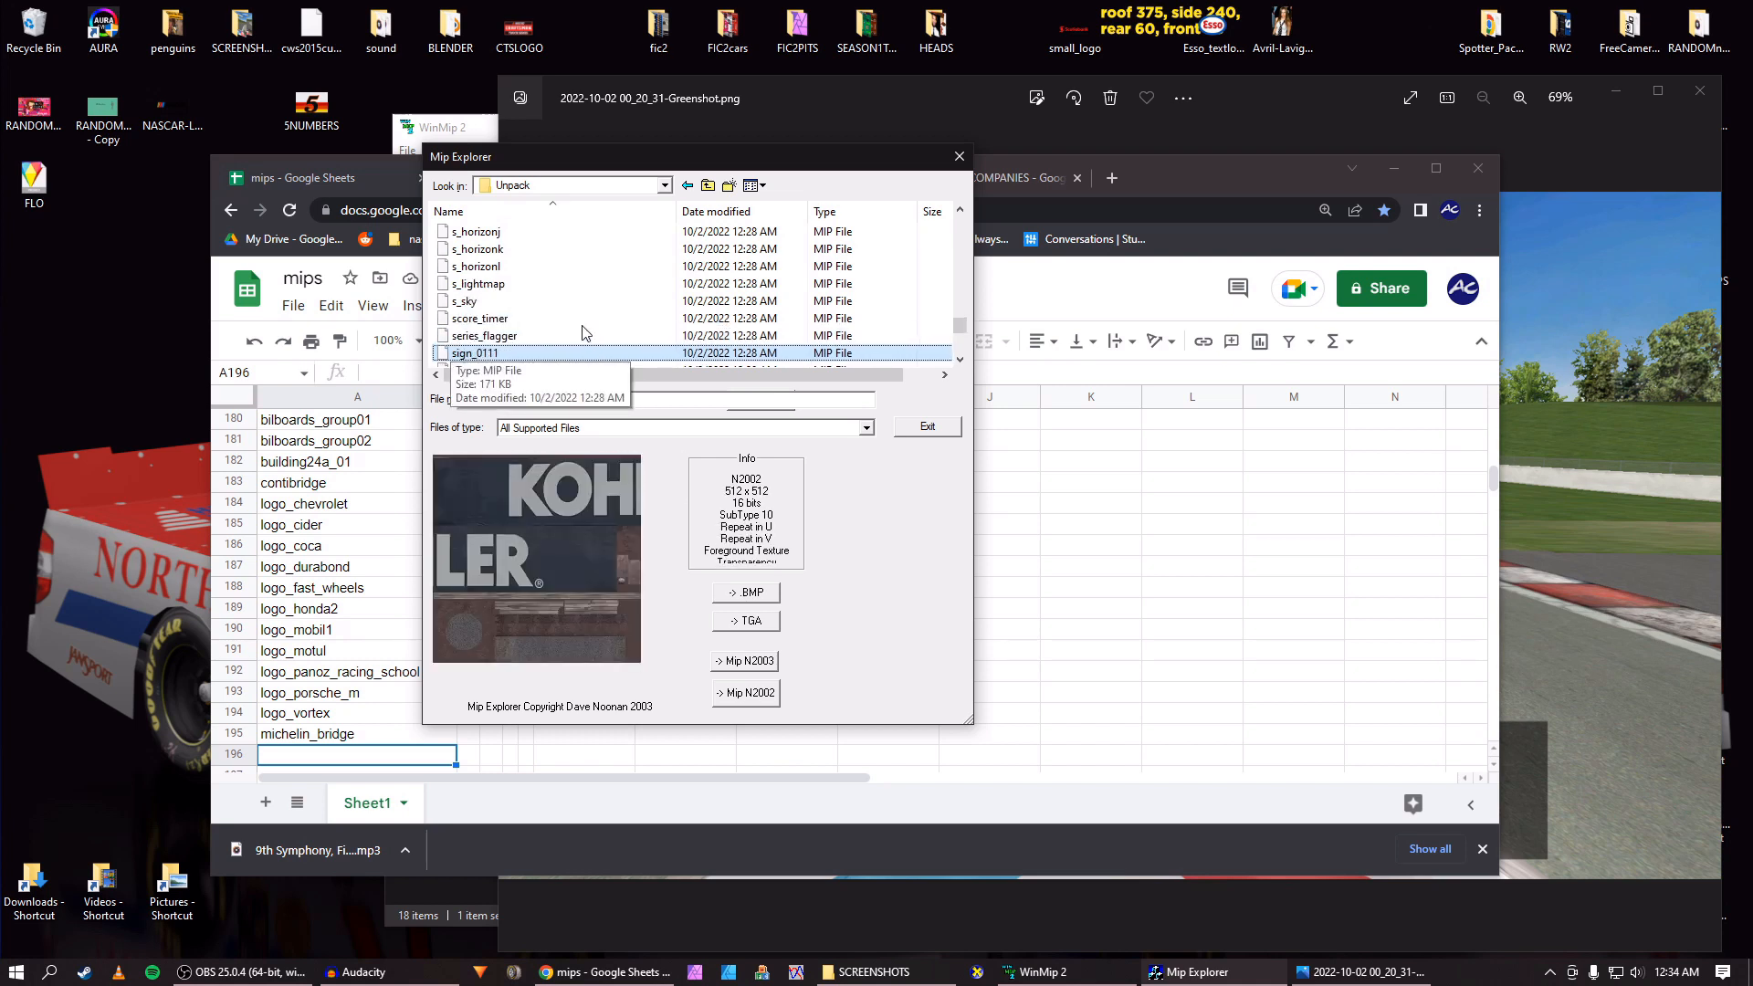
key(Up)
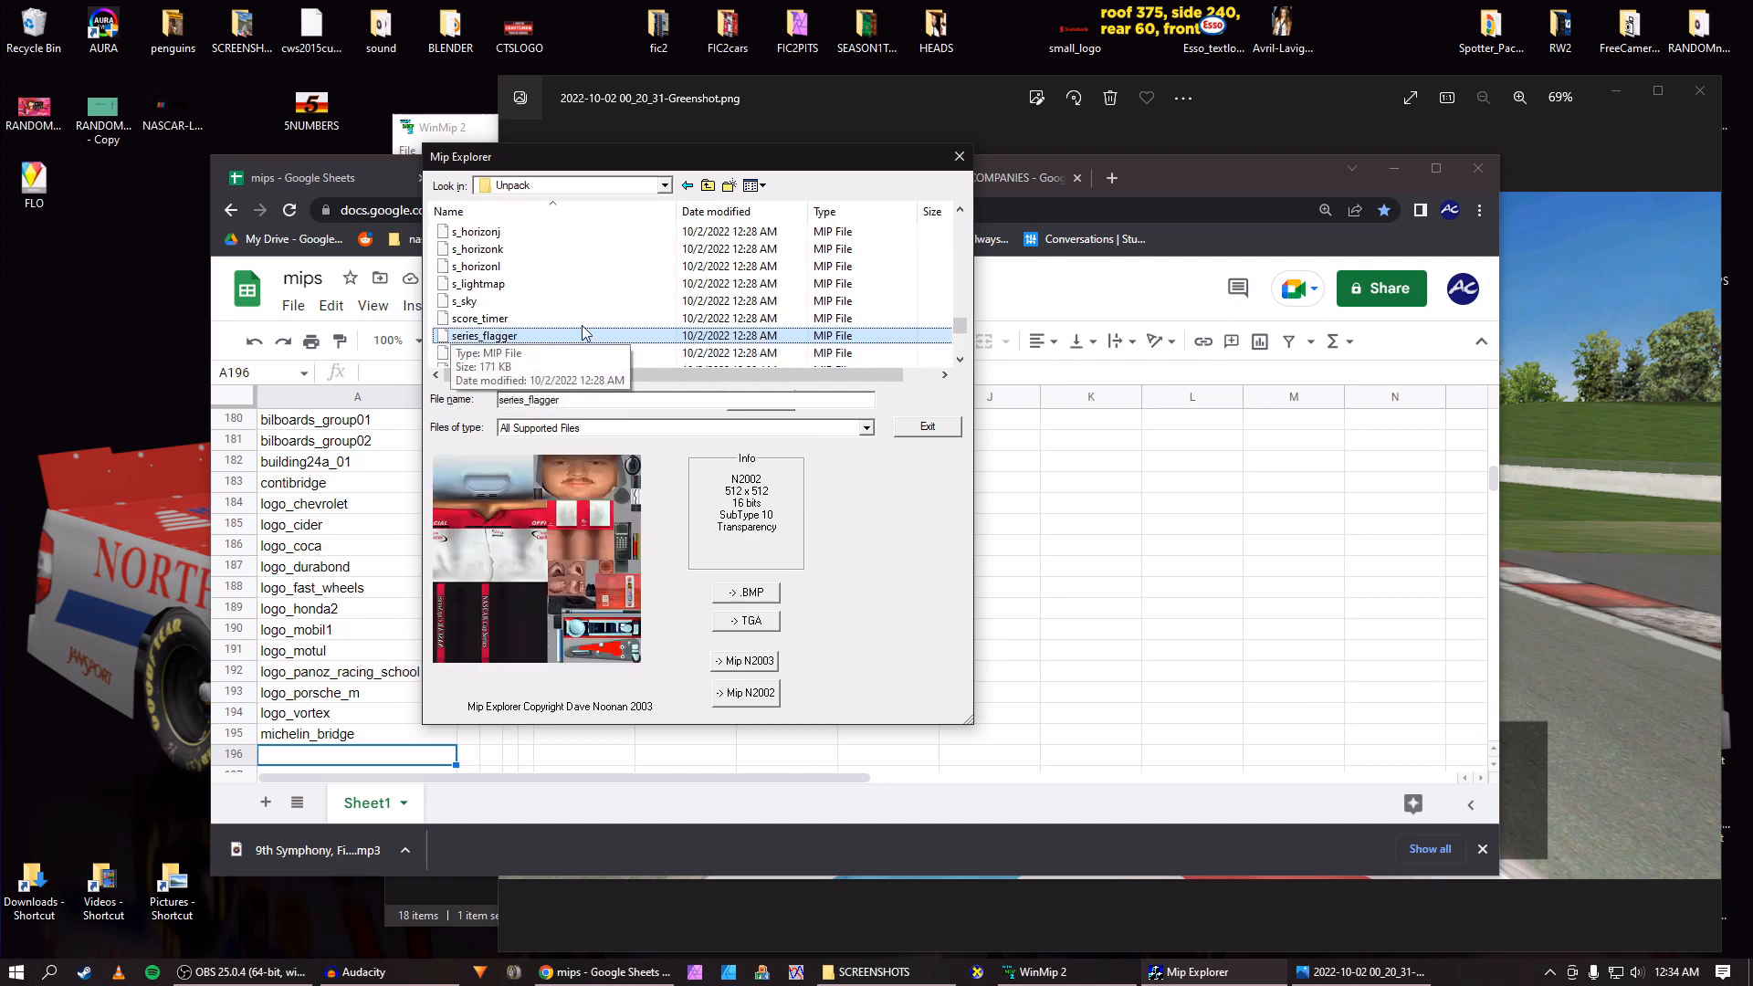
key(Down)
key(Down)
key(Down)
key(Down)
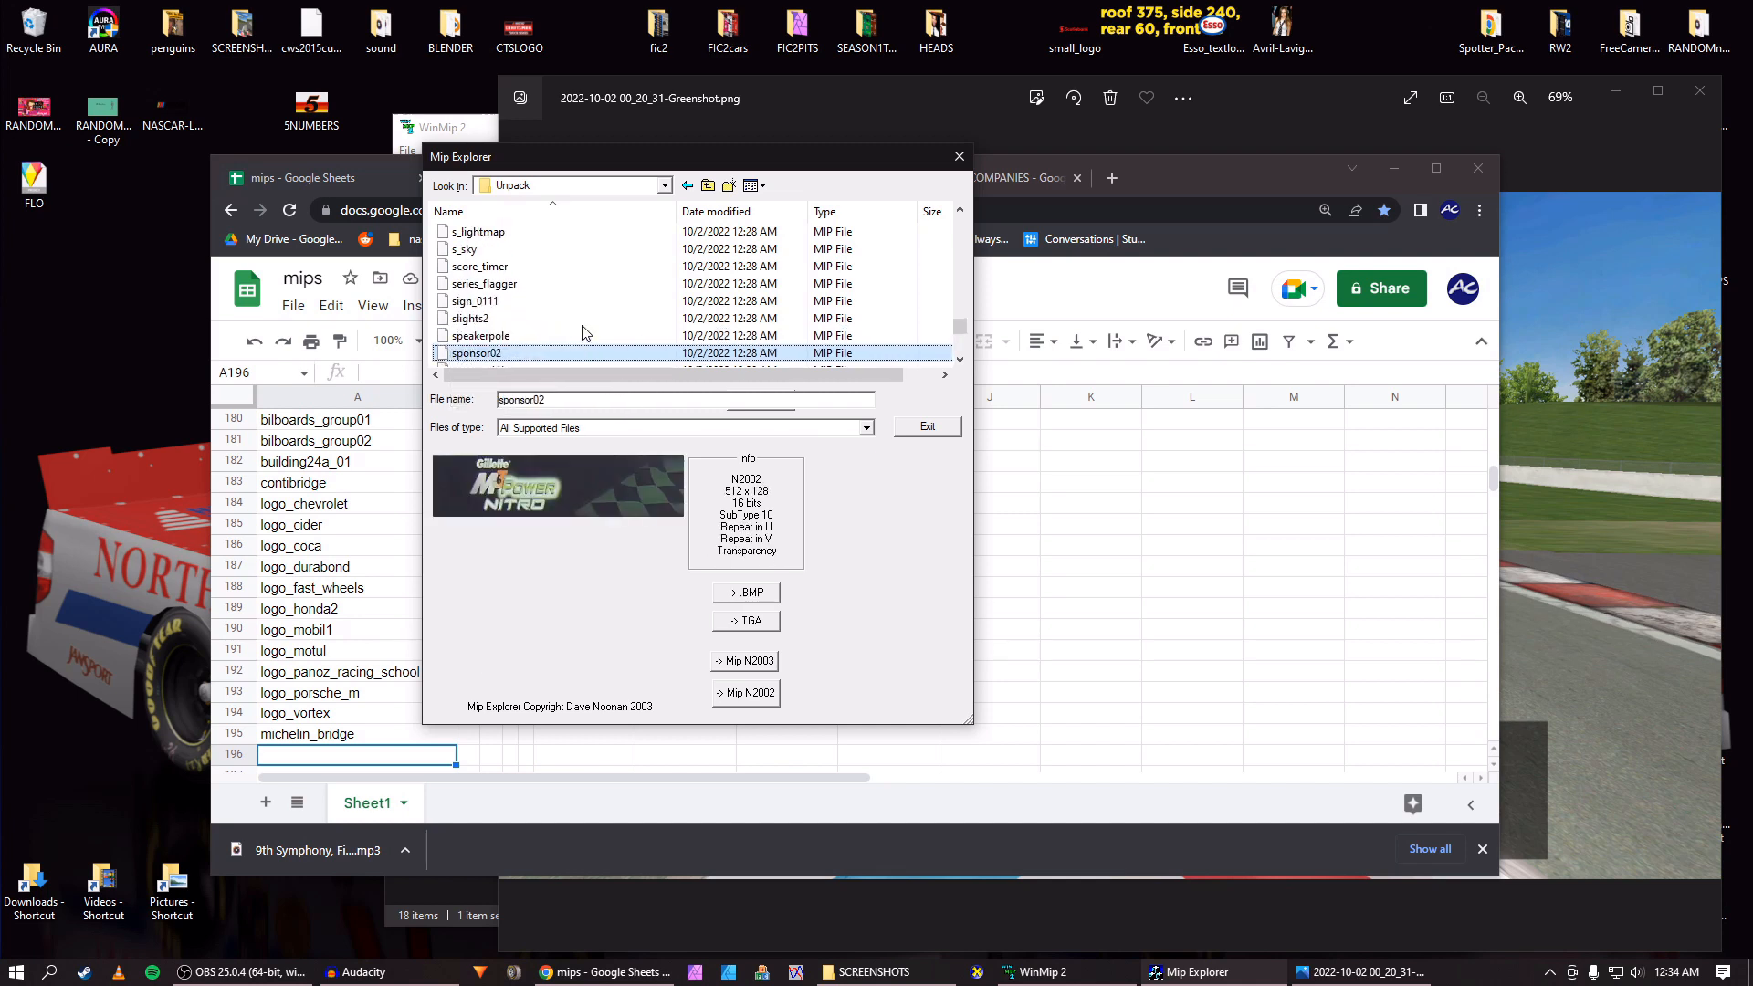
Compare the sponsor11b and sponsor12 textures and copy the name sponsor11b into cell A196 of the CANADIAN list.
key(Down)
key(Down)
key(Down)
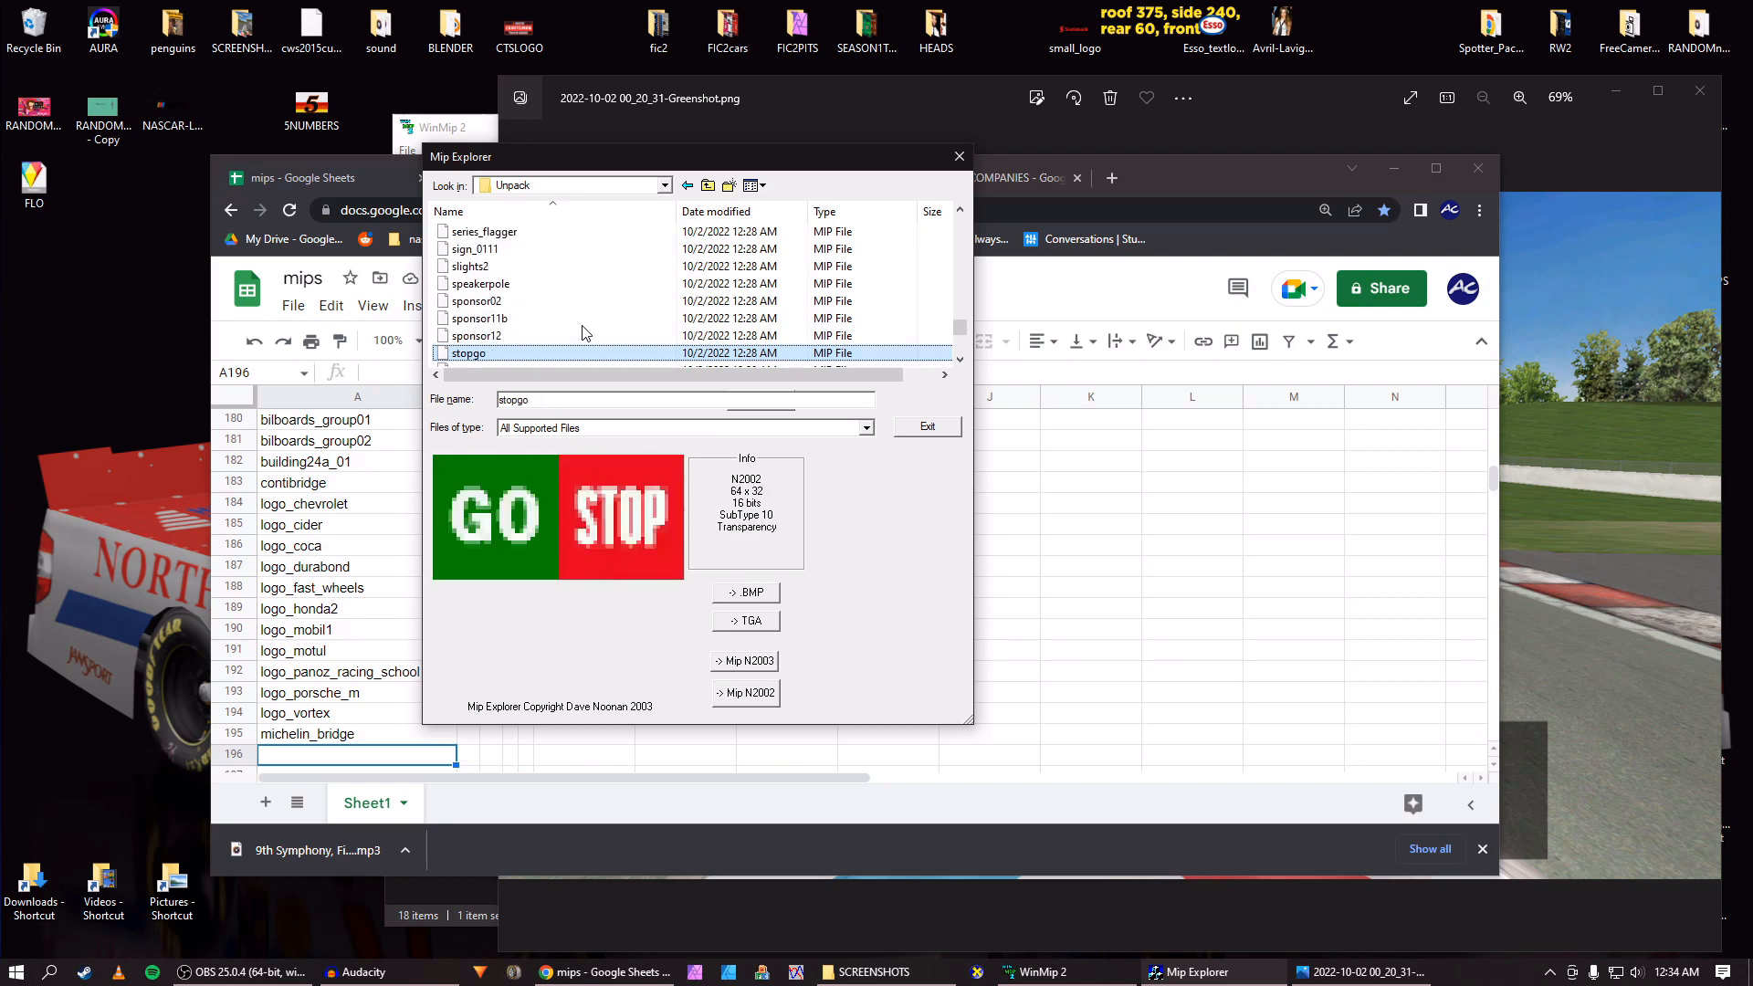
key(Up)
key(Up)
key(Down)
key(Up)
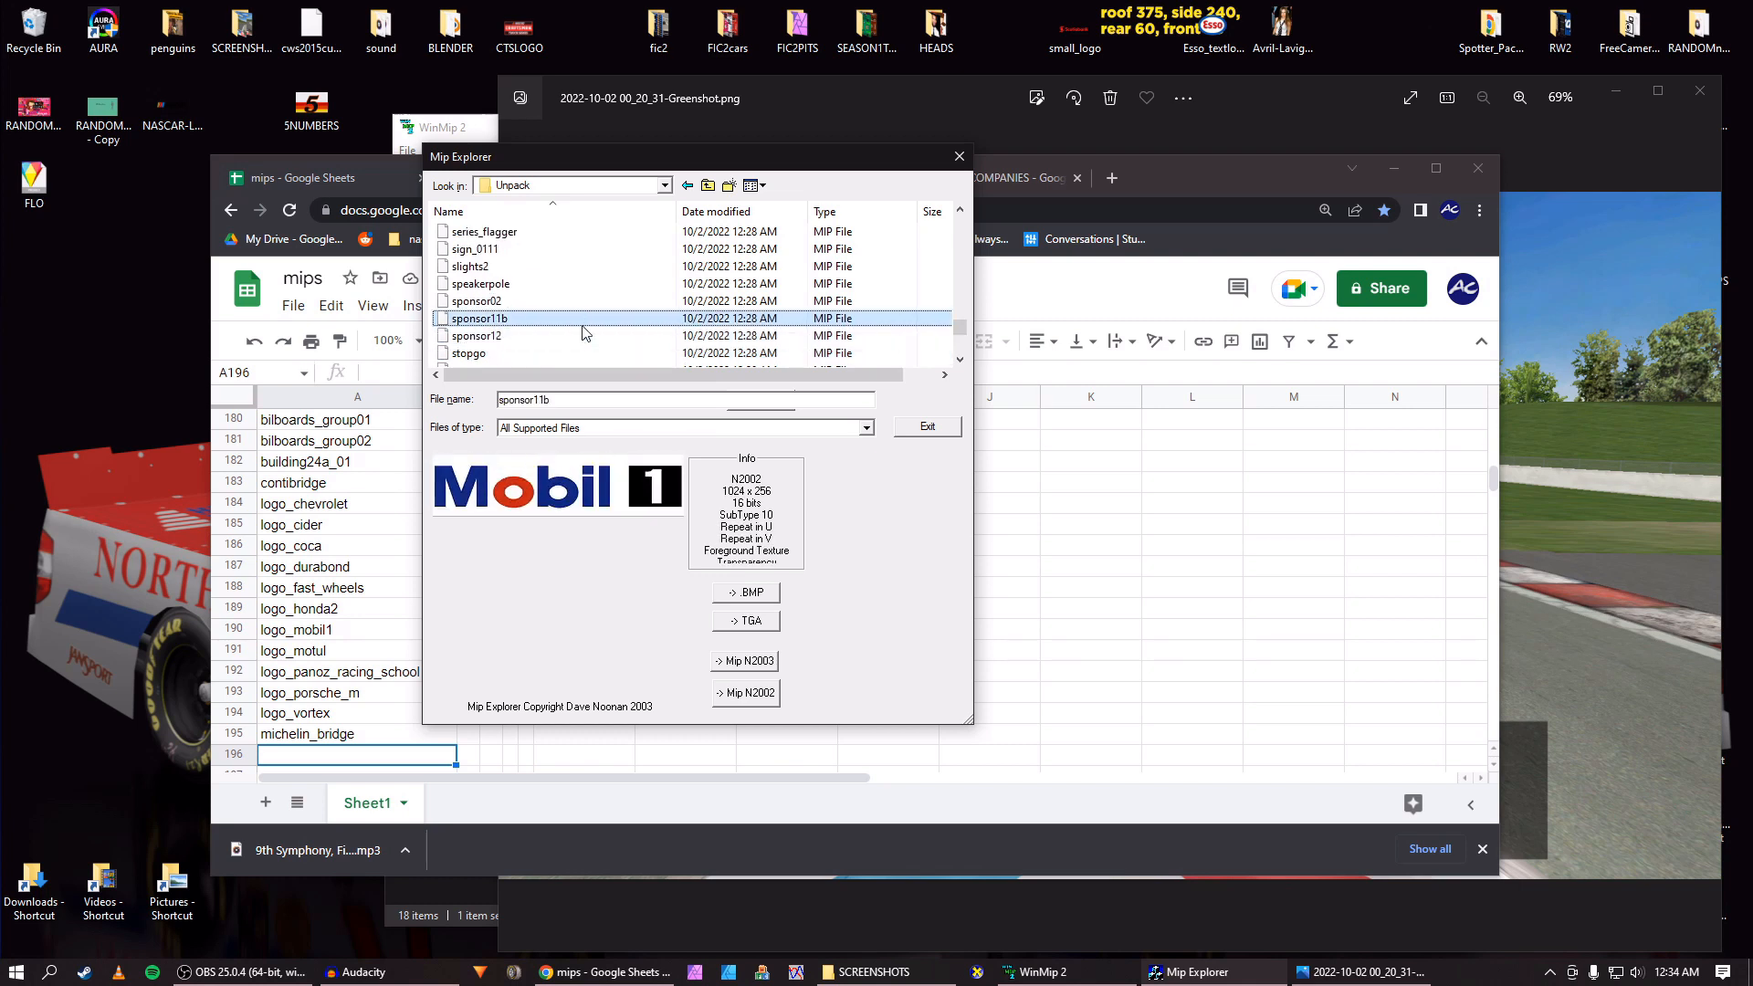
double_click(587, 397)
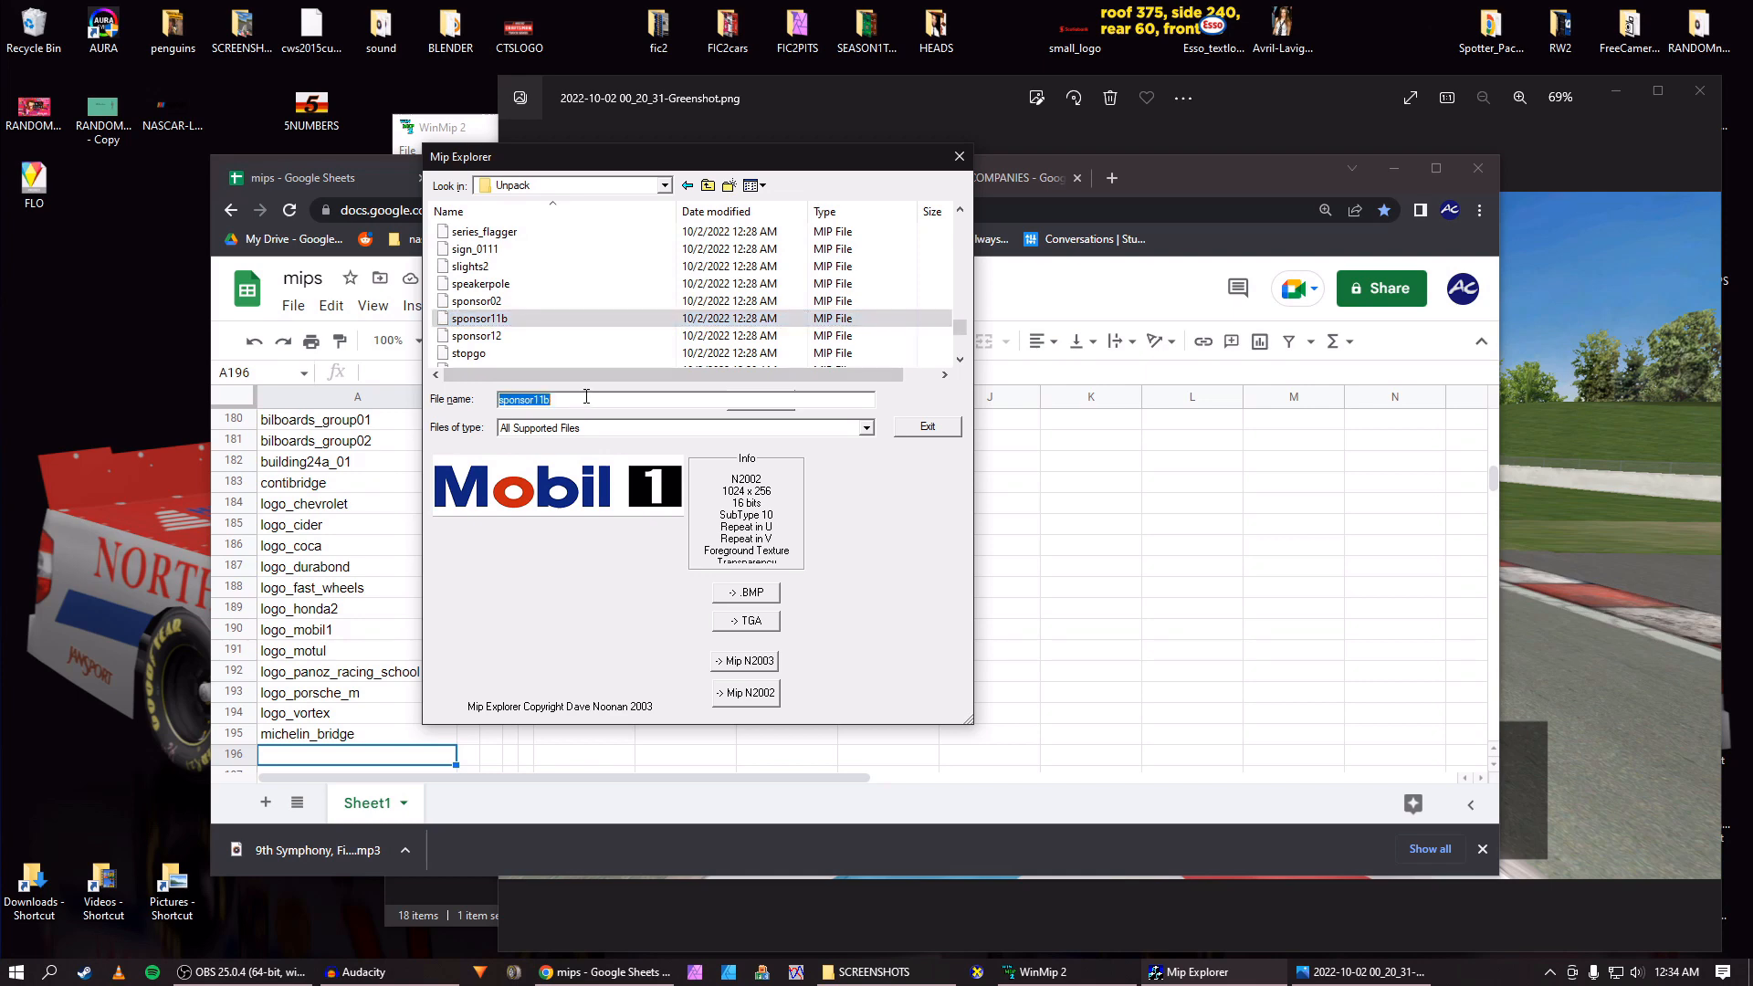
click(359, 762)
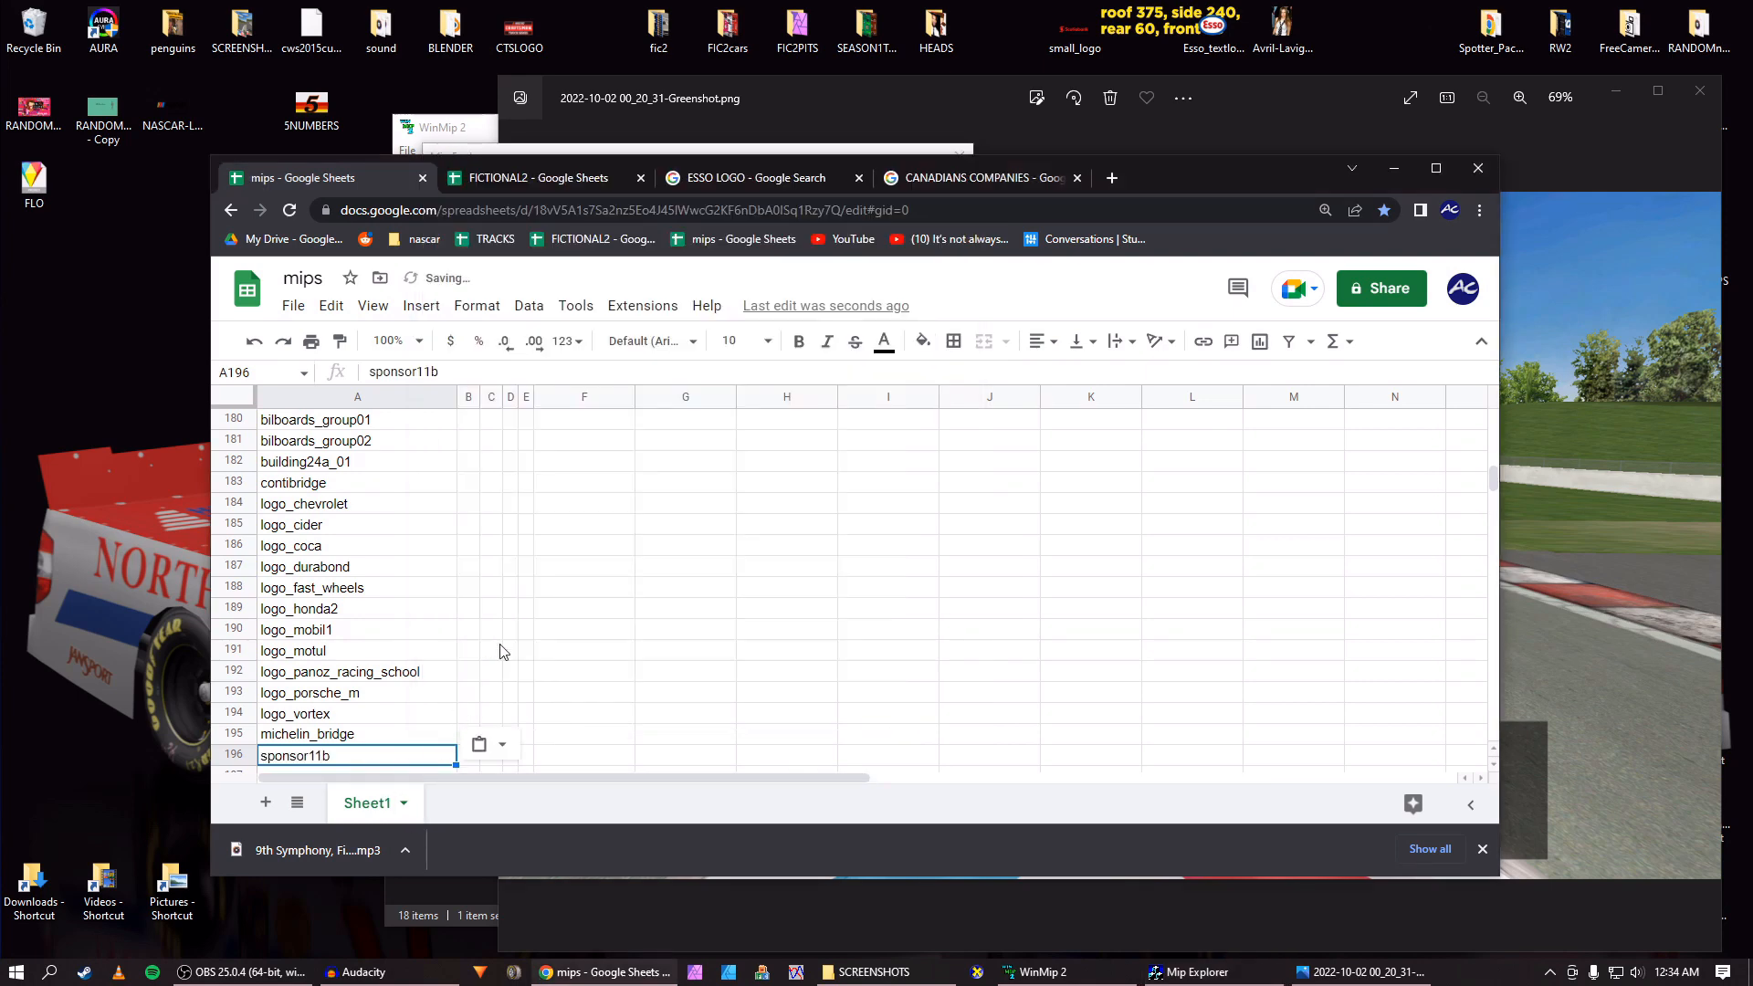
Copy the texture name sponsor12 into cell A197 of the CANADIAN list.
key(alt+Tab)
click(540, 353)
double_click(502, 400)
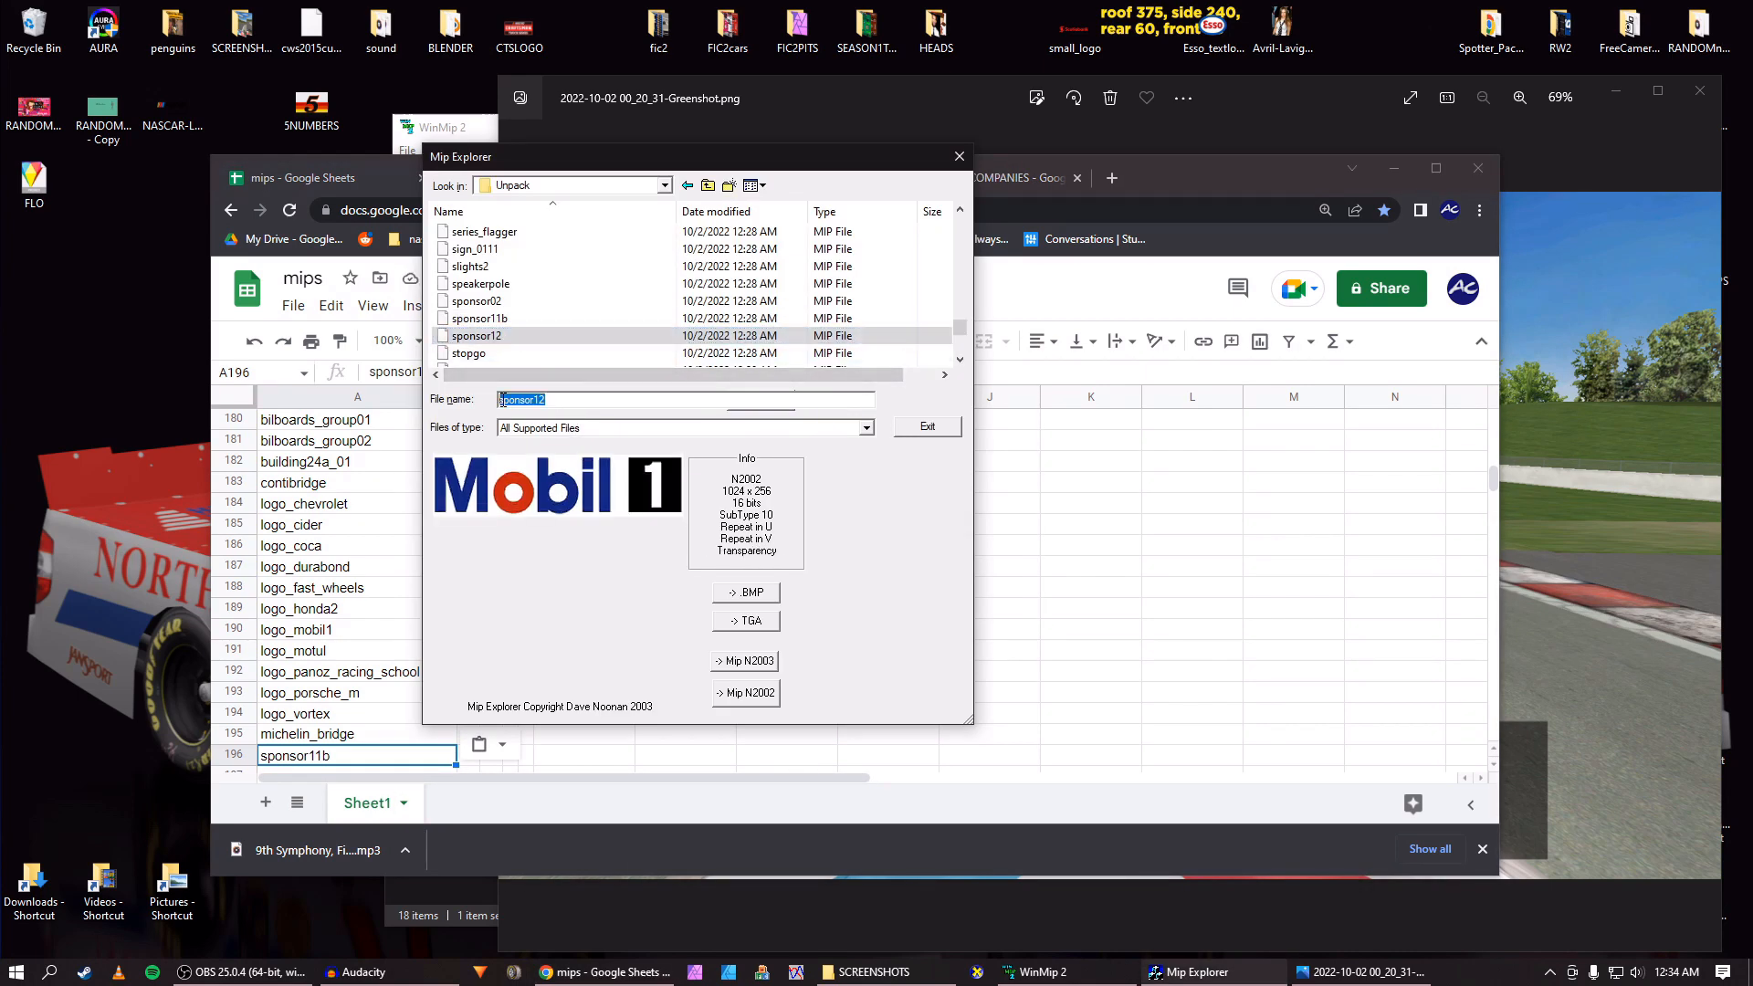
click(347, 742)
scroll(353, 732, down, 2)
click(340, 630)
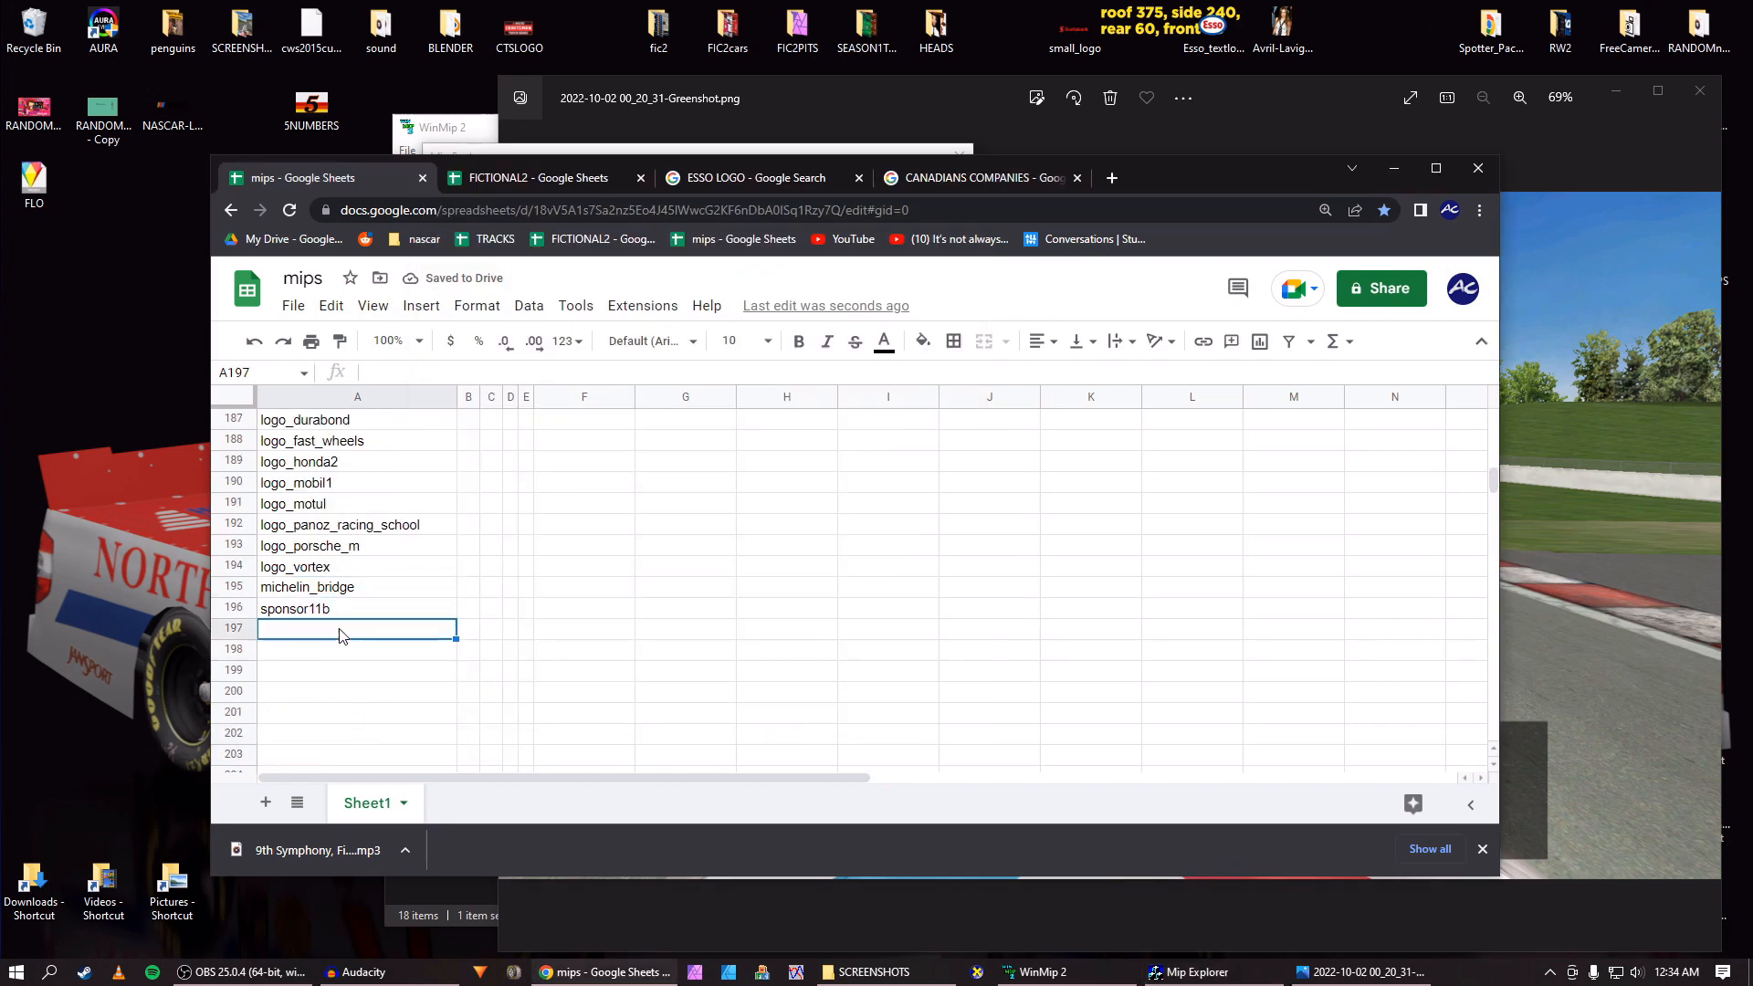
key(Down)
Preview the textures from stopgo through the tower series to tower_adv01.
key(alt+Tab)
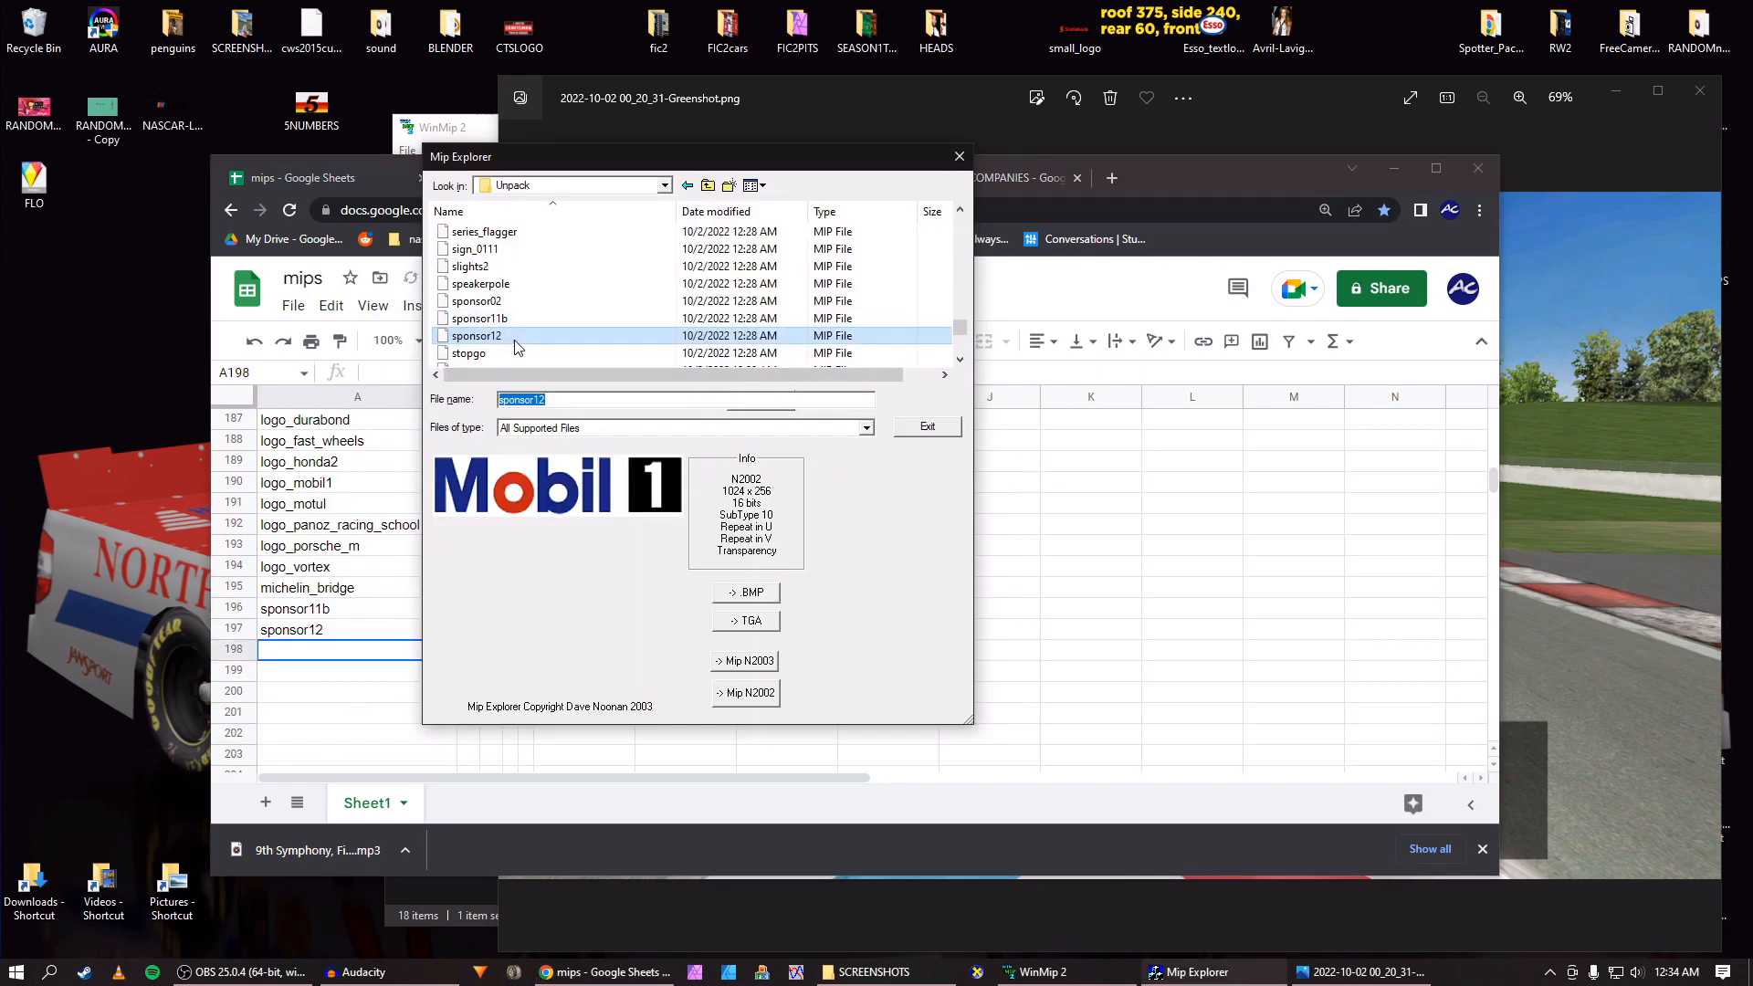
key(Down)
key(Down)
key(Down)
key(Down)
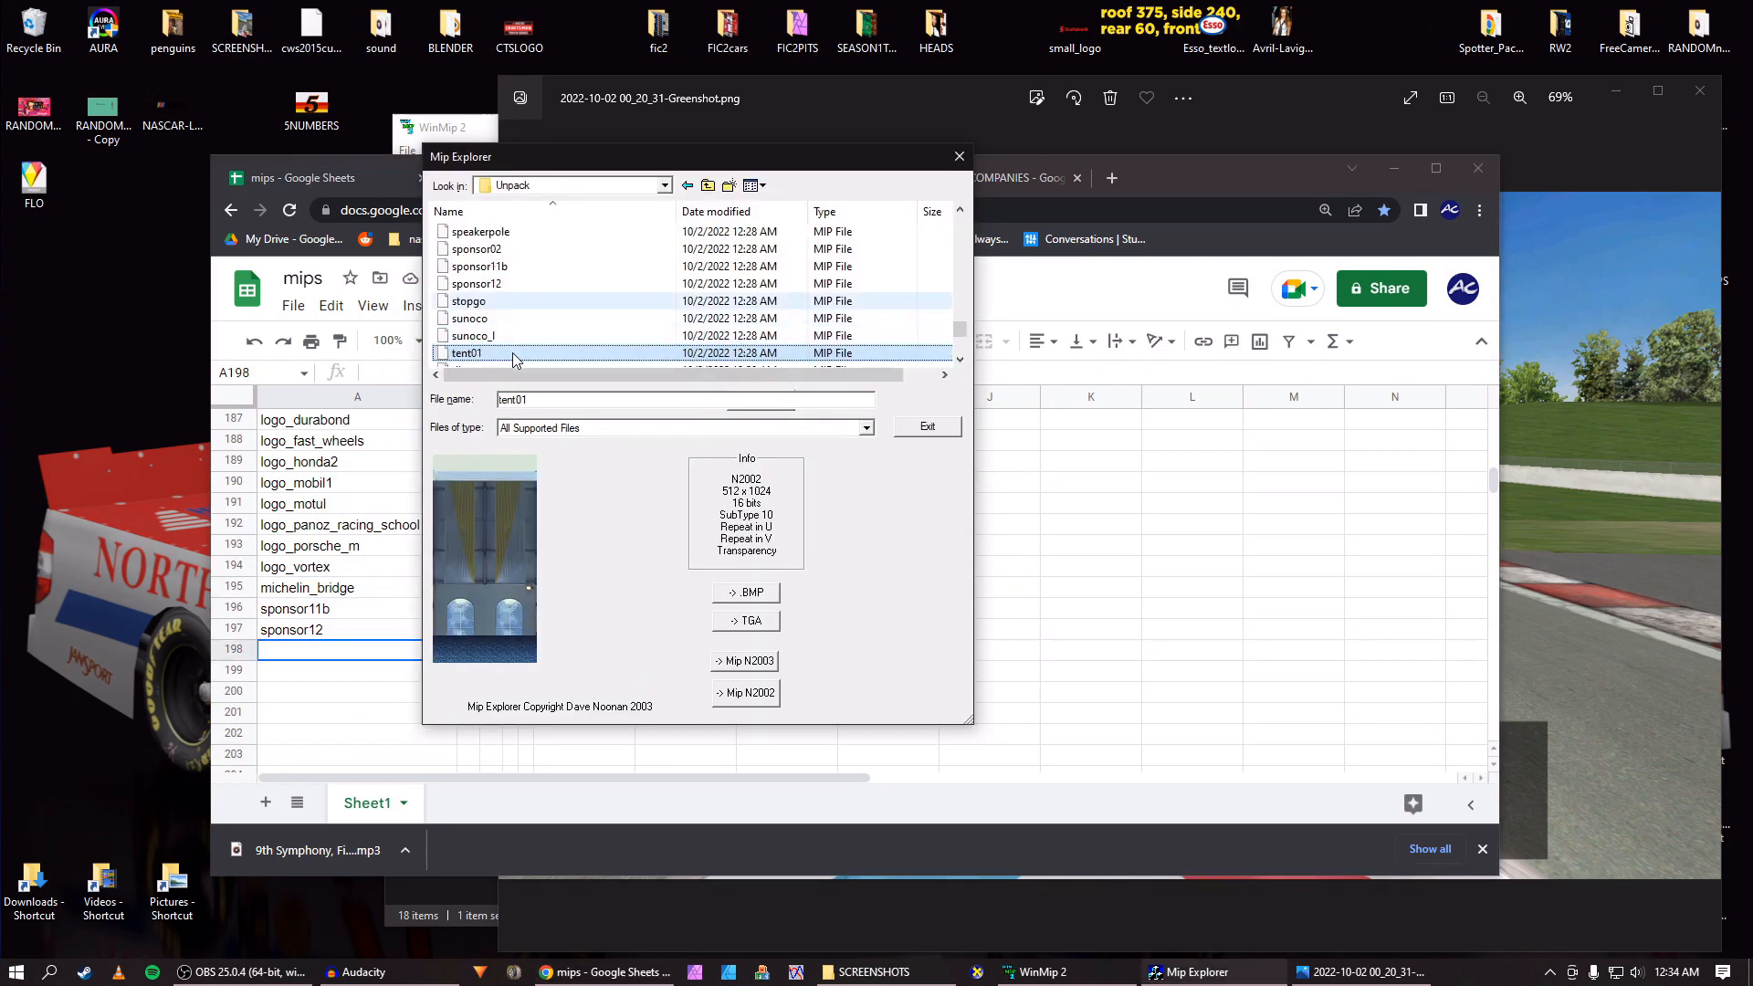
key(Down)
key(Down)
key(Down)
key(Down)
key(Down)
key(Down)
key(Down)
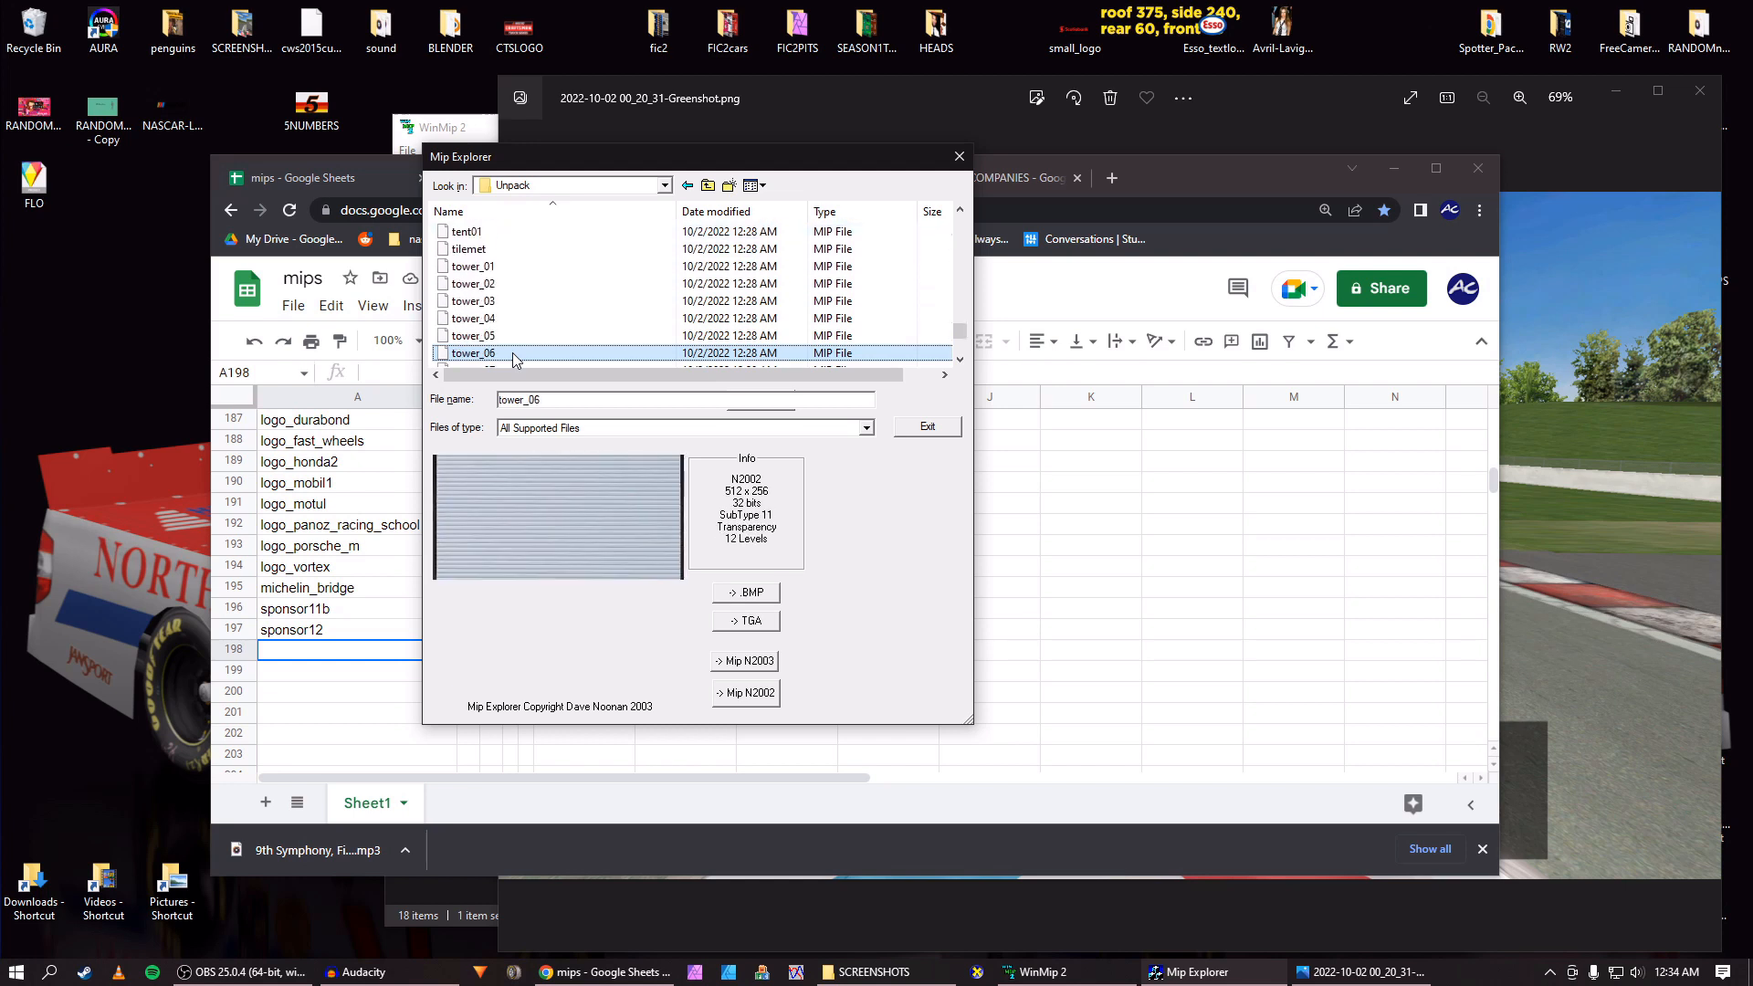
key(Down)
key(Down)
key(Down)
key(Down)
key(Down)
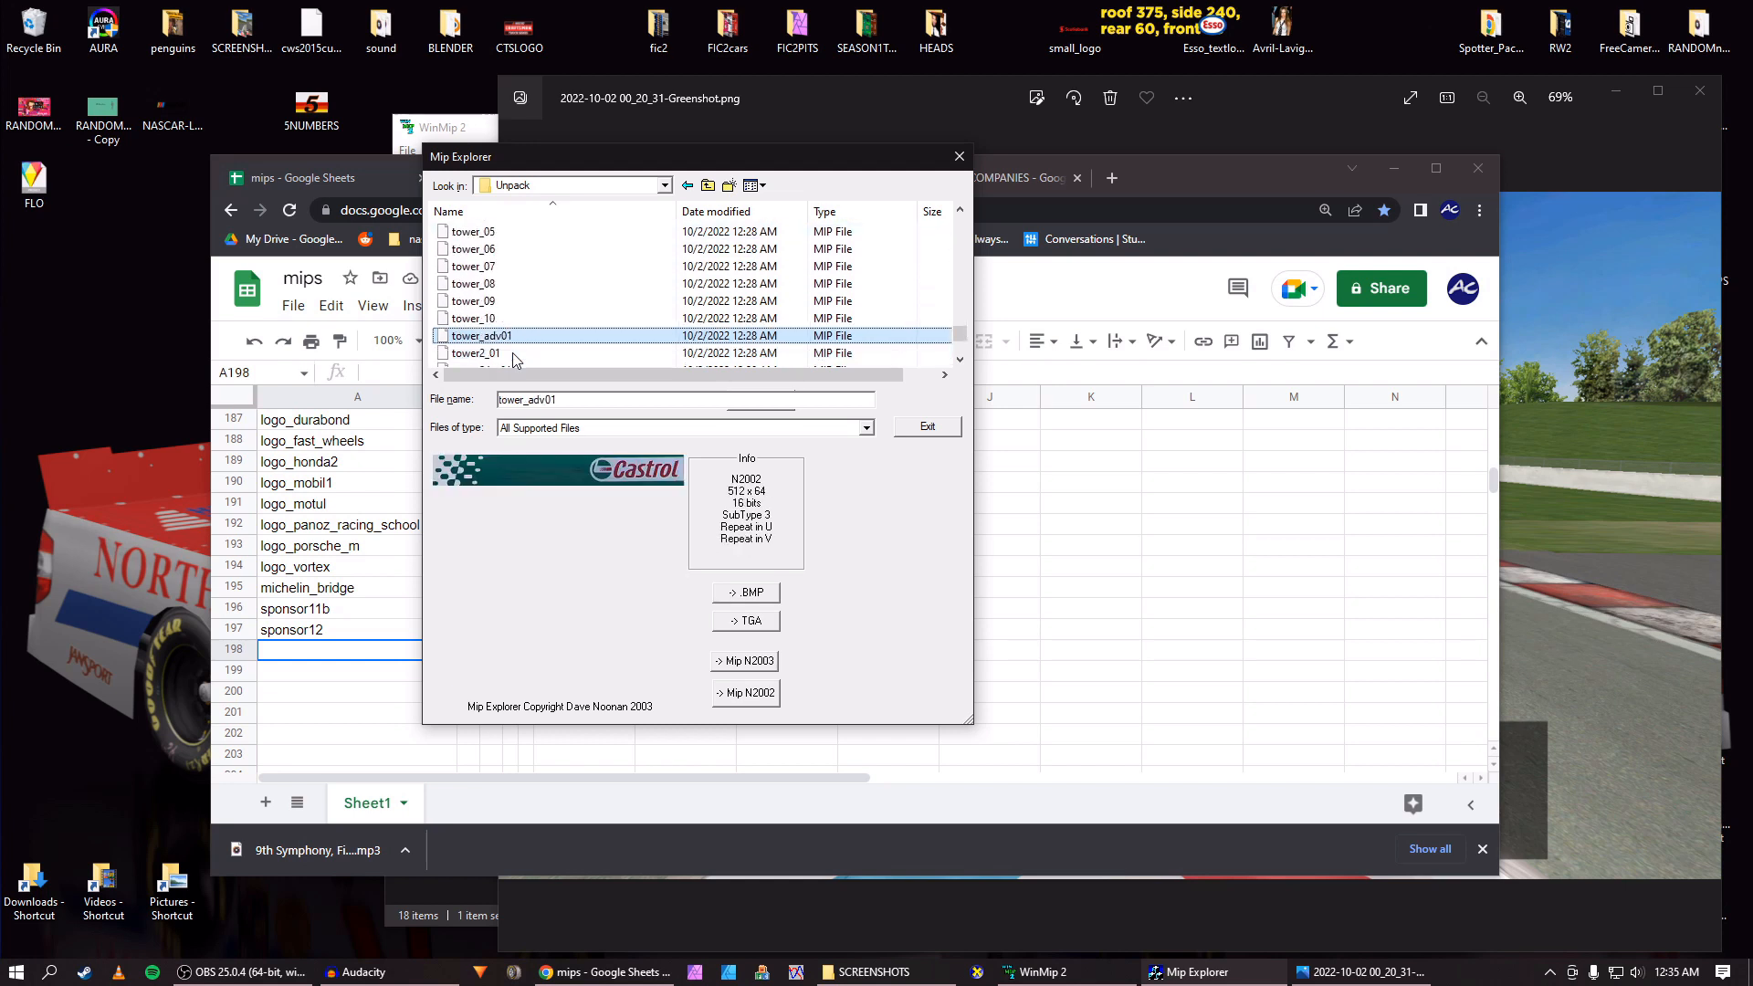
Preview the textures from tower2_01 through the tree images to trees_group4c.
key(Down)
key(Down)
key(Down)
key(Down)
key(Down)
key(Down)
key(Down)
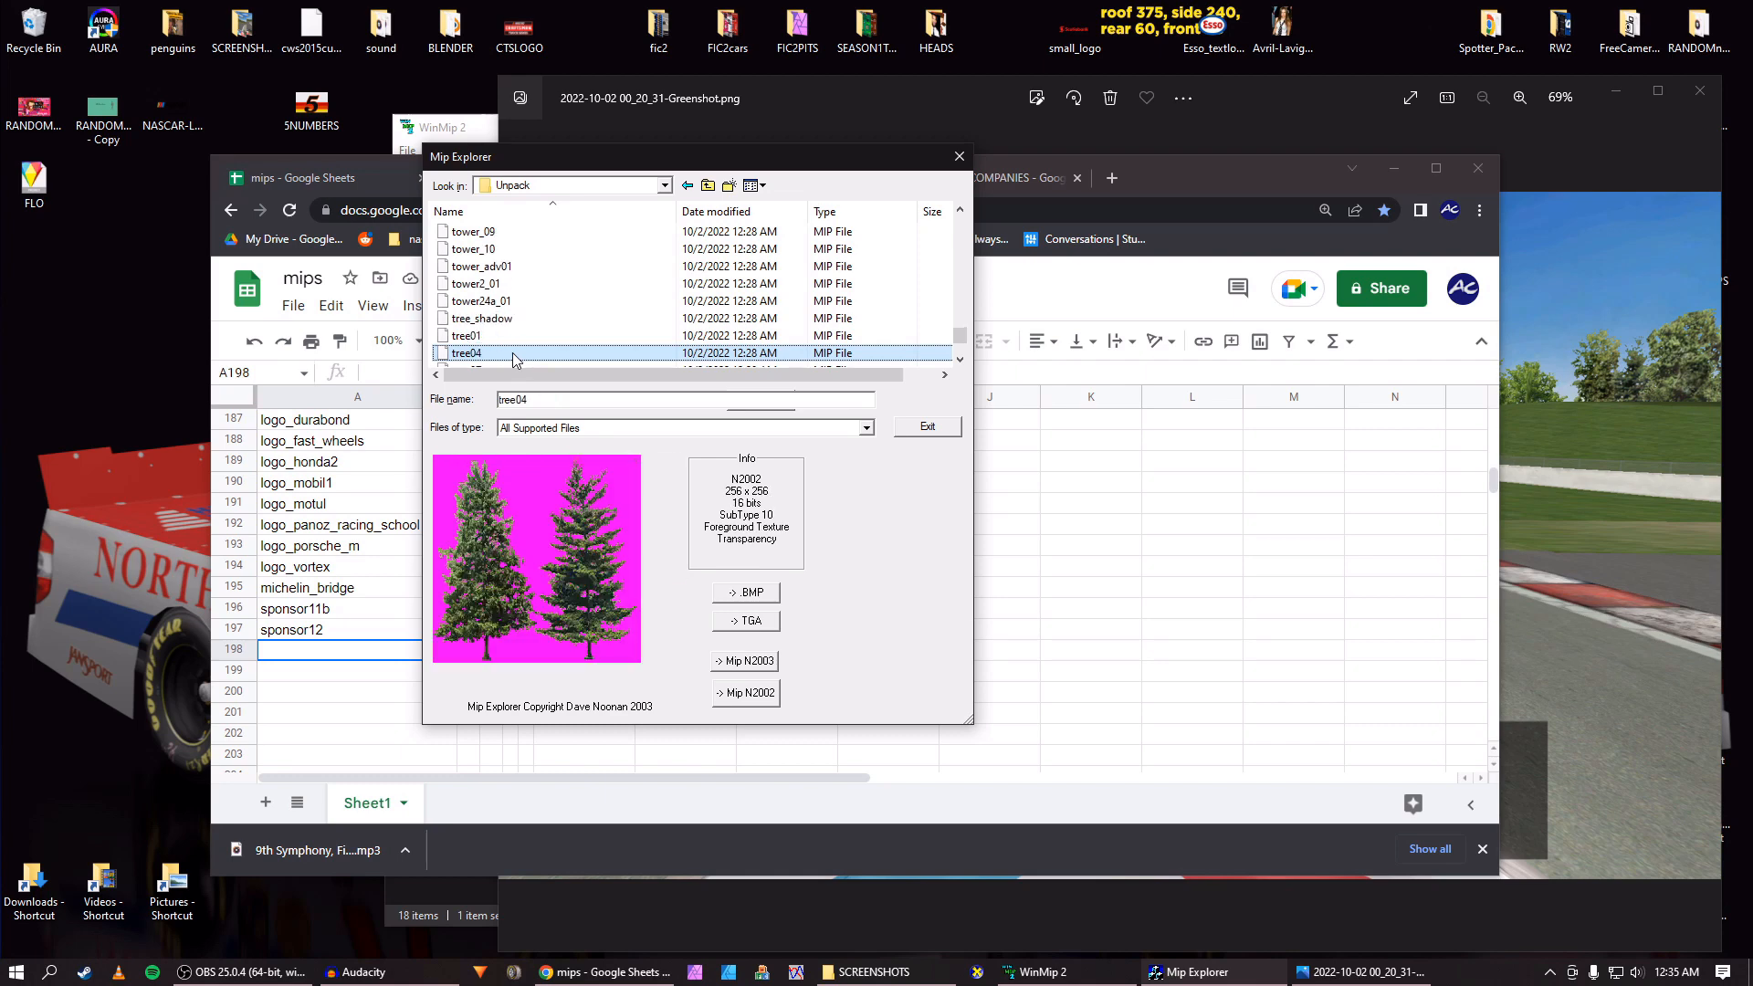
key(Down)
key(Down)
key(Down)
key(Down)
key(Down)
key(Down)
key(Down)
key(Down)
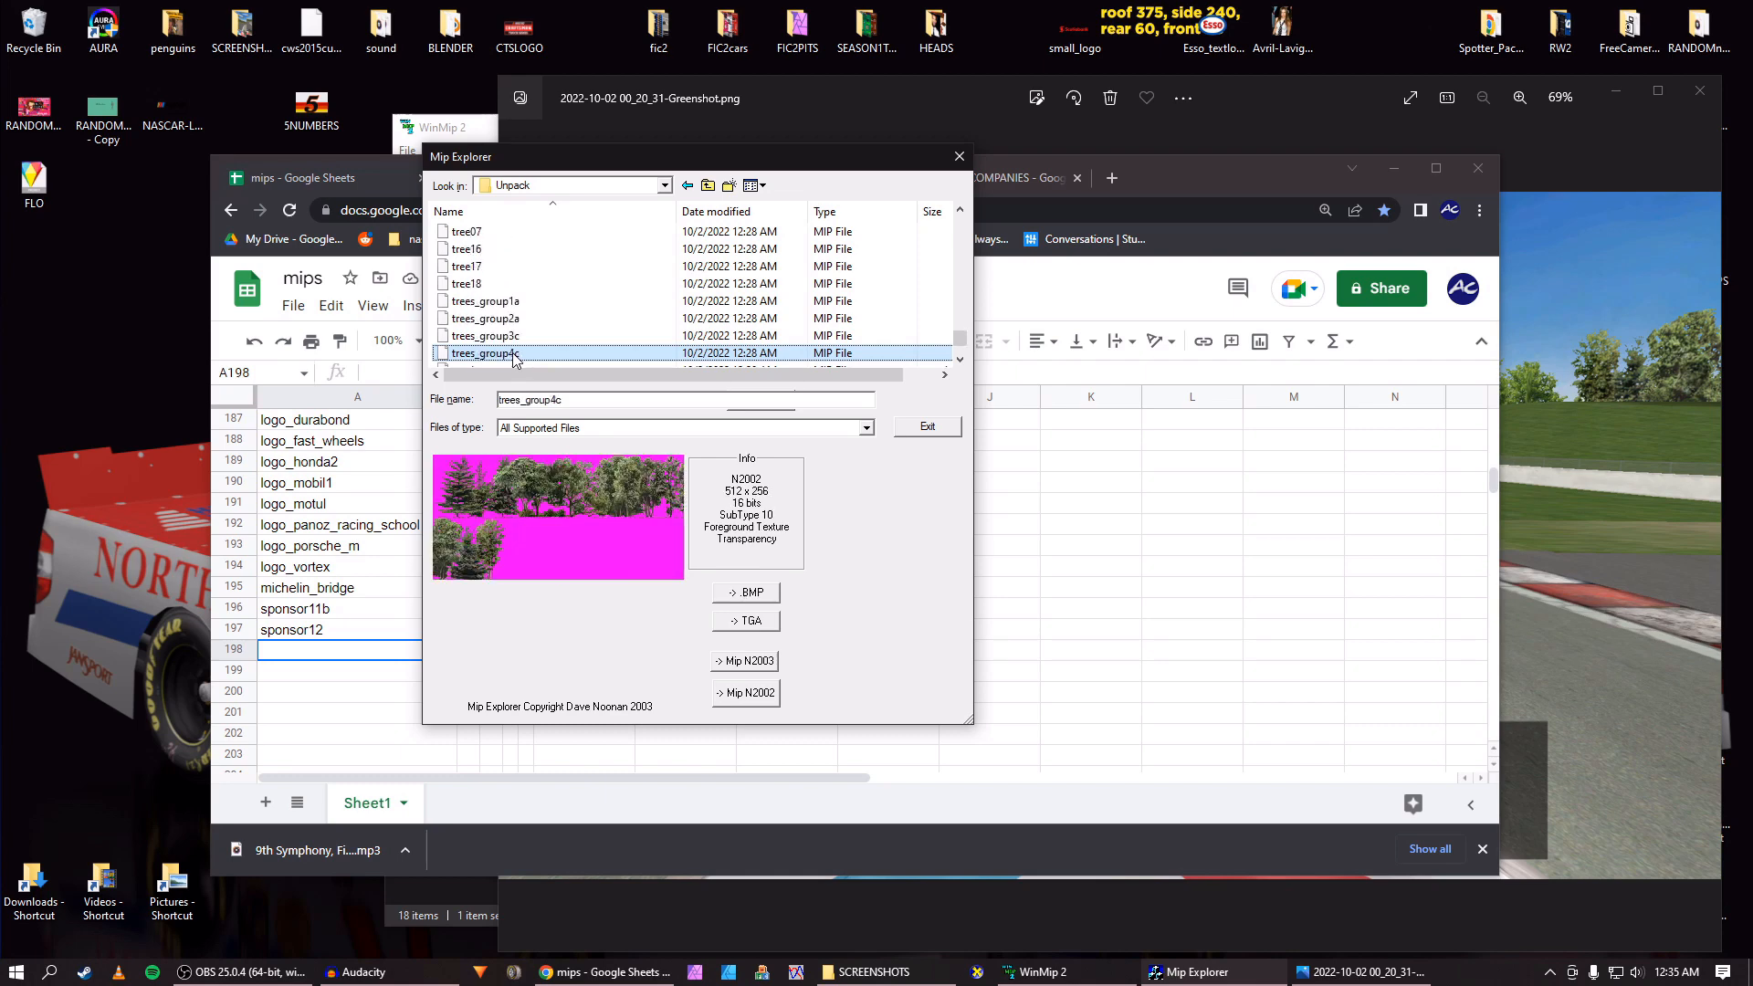
Preview the textures after trees_group4c through the whelen light images, and recheck wall_castrol.
key(Down)
key(Down)
key(Down)
key(Down)
key(Down)
key(Down)
key(Down)
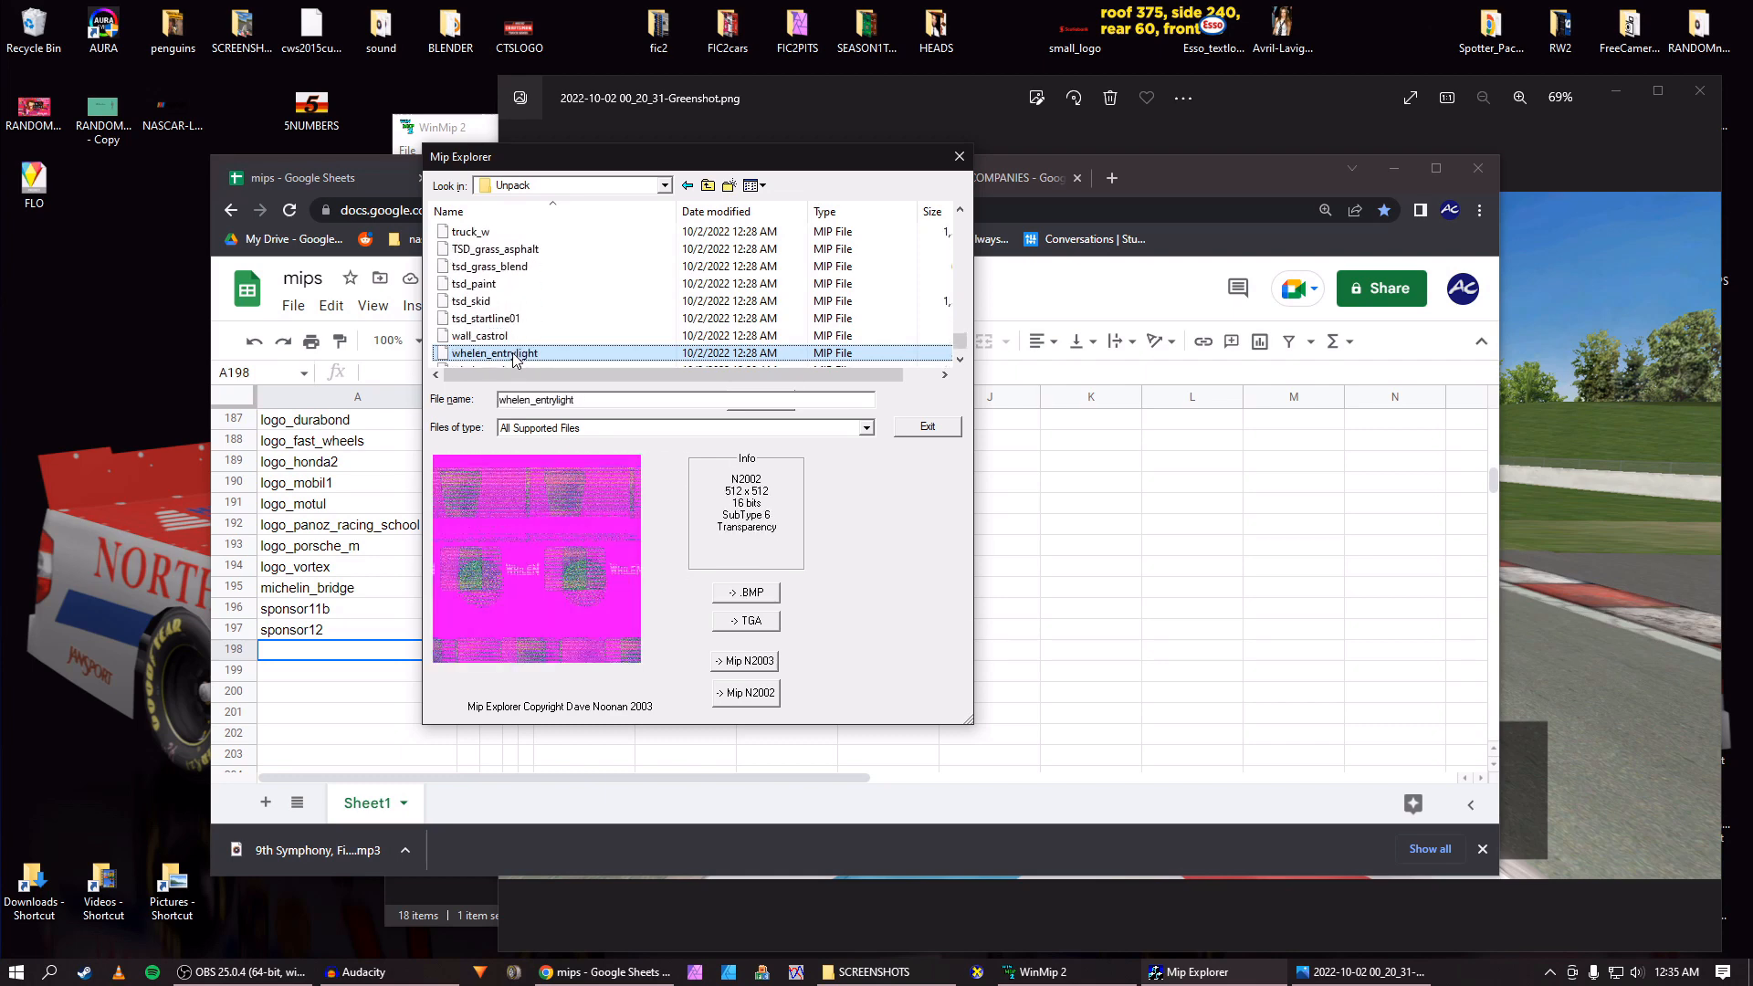
key(Down)
key(Up)
key(Up)
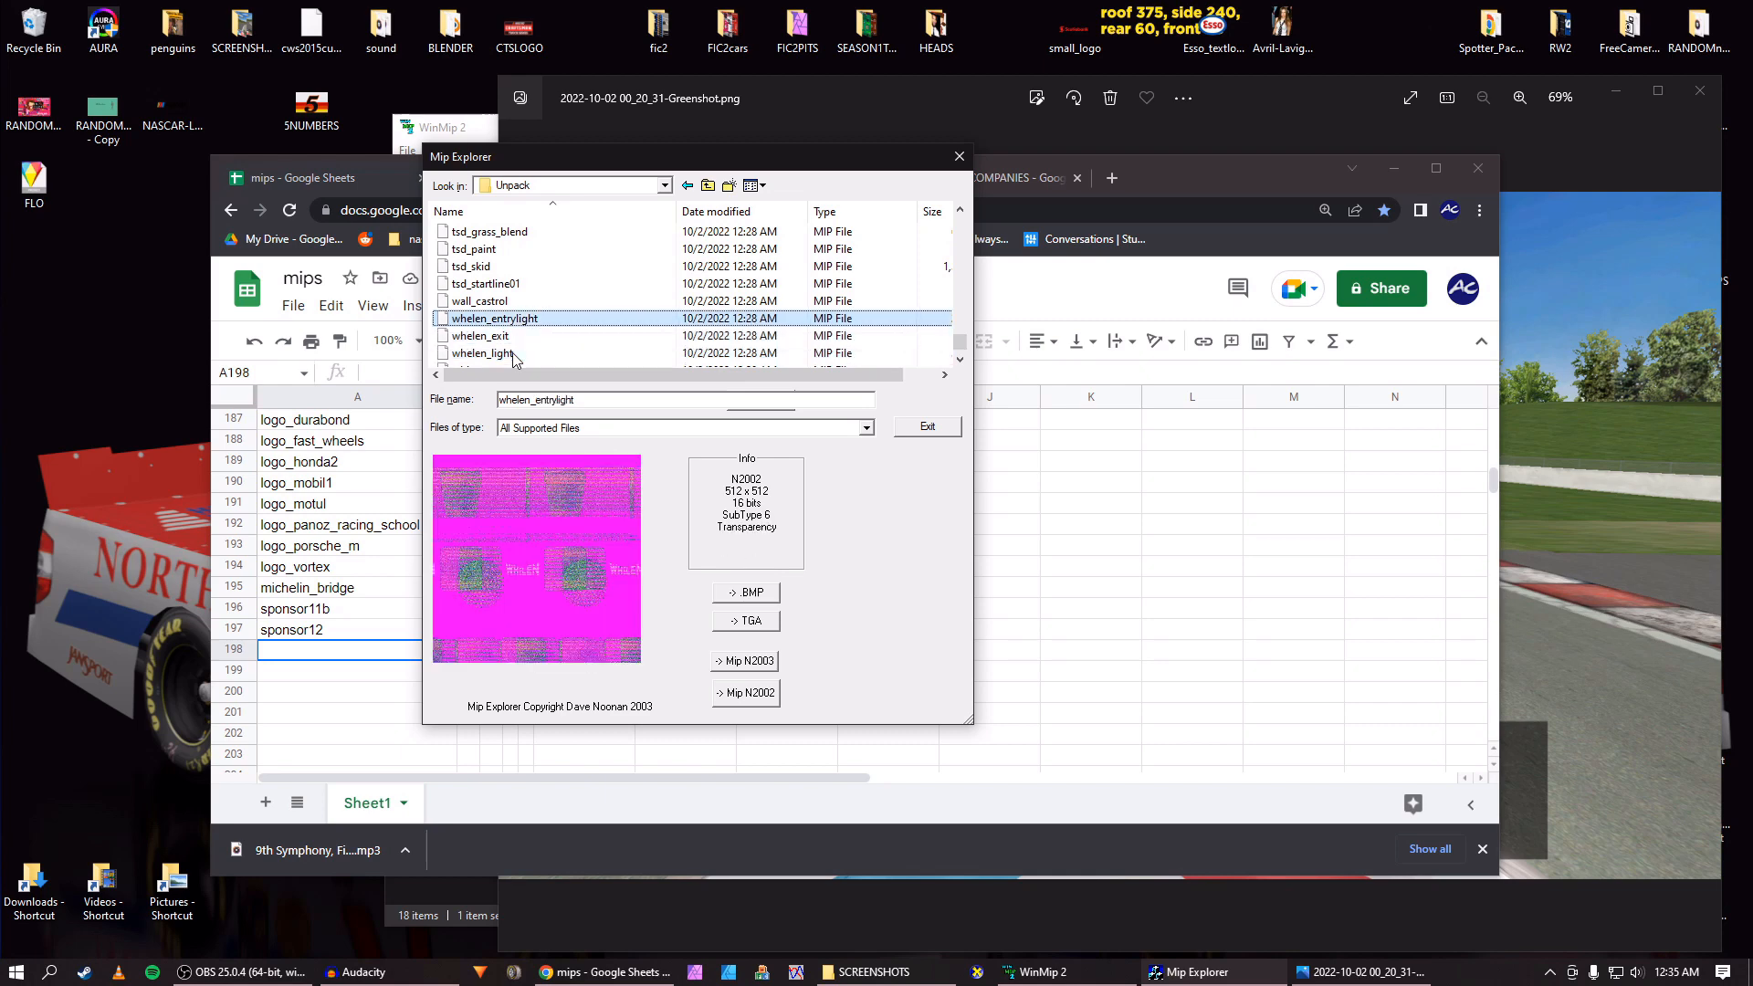
key(Up)
Preview the textures from whelen_entrylight through whitebridge and compare whitebridge with whitebridge - Copy.
key(Down)
key(Down)
key(Down)
key(Down)
key(Down)
key(Down)
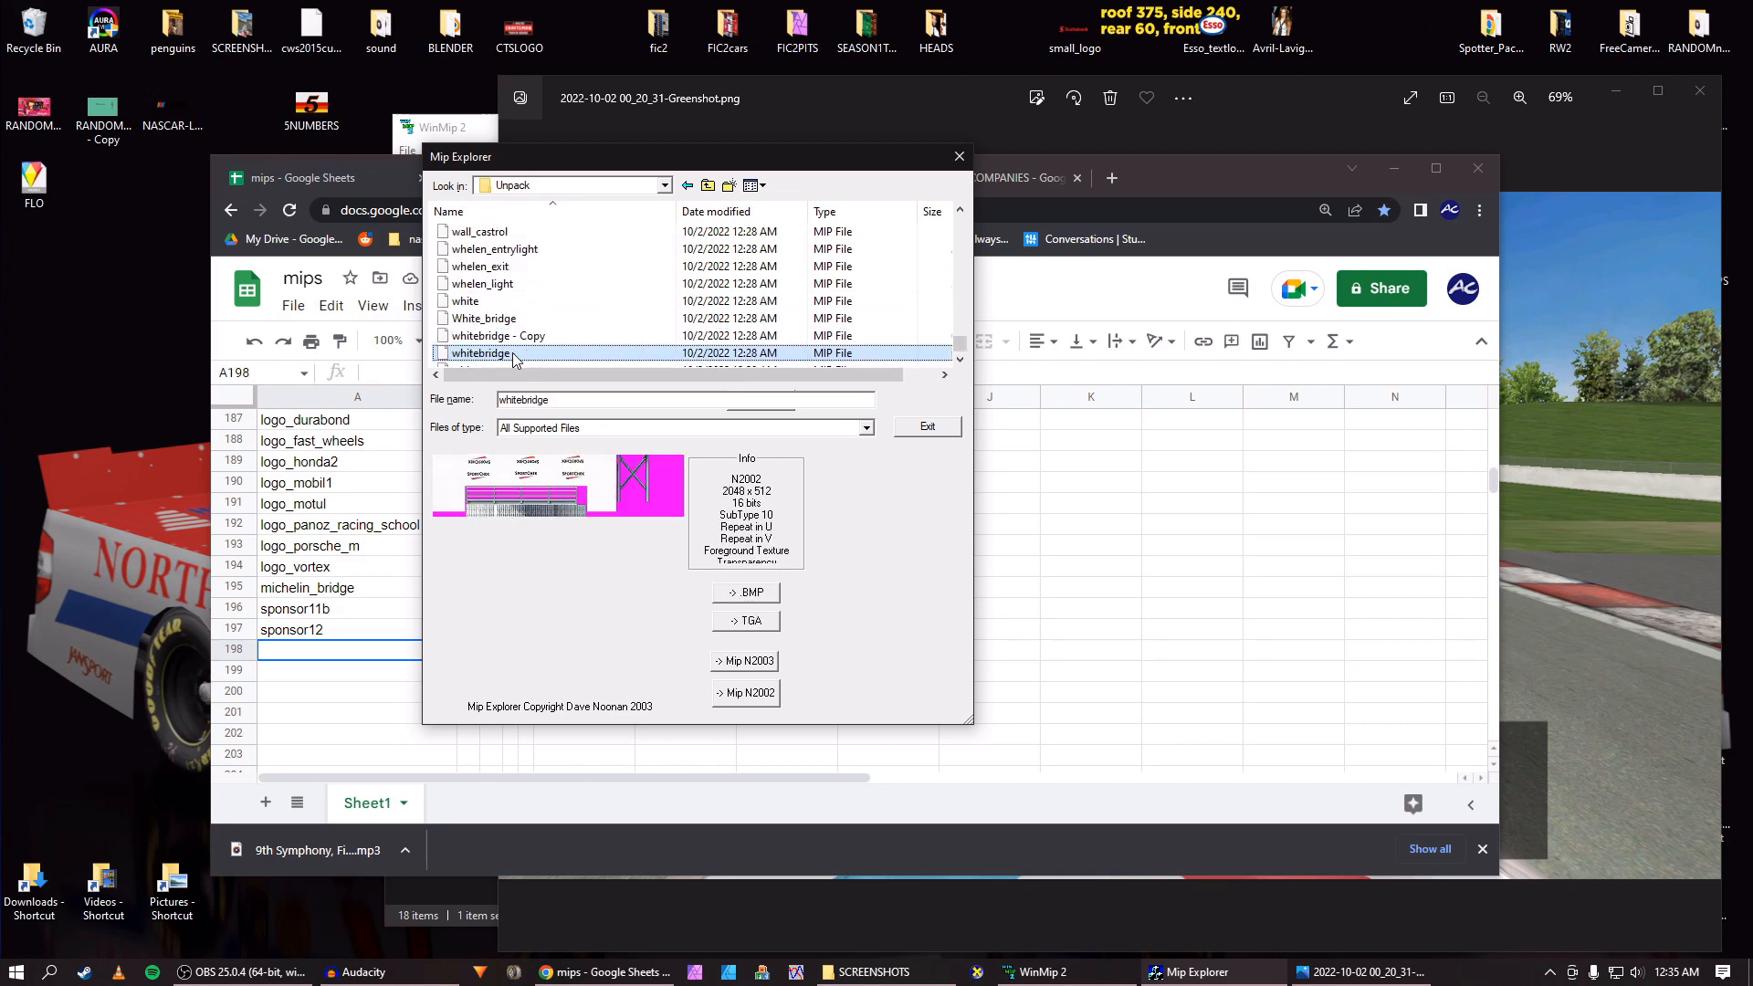
key(Up)
key(Down)
key(Up)
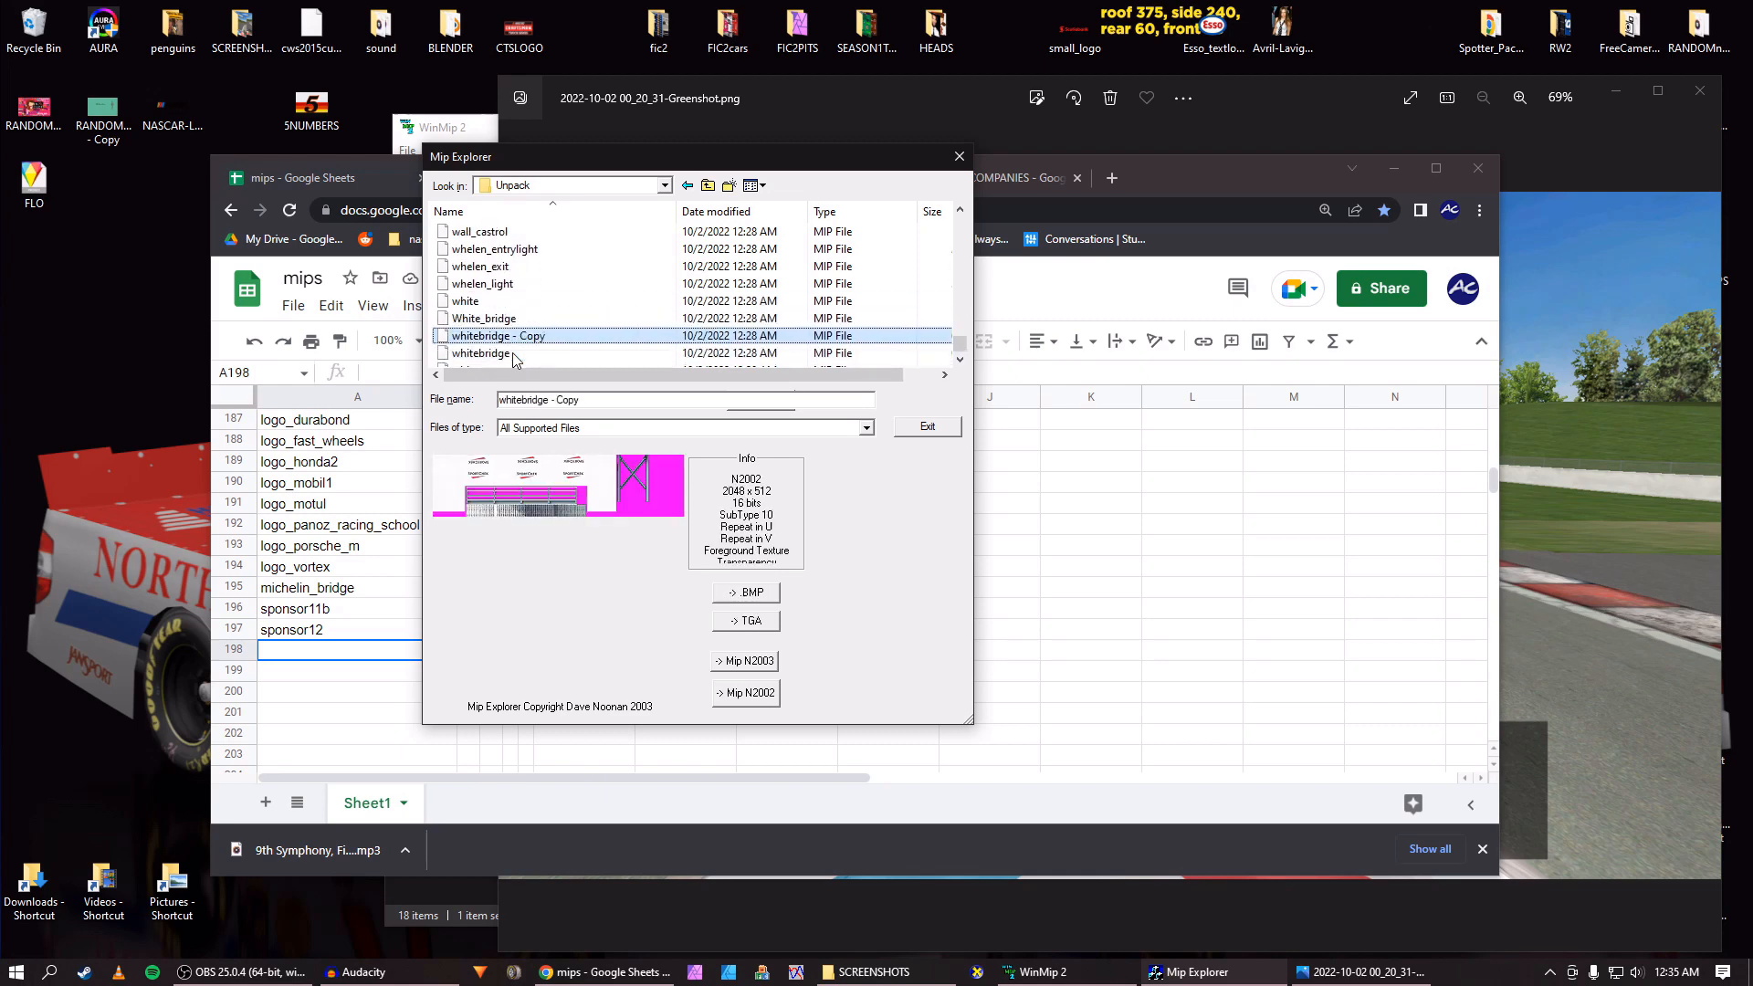
Compare the whitebridge, whitebridge - Copy and White_bridge textures in the Unpack folder.
key(Down)
key(Up)
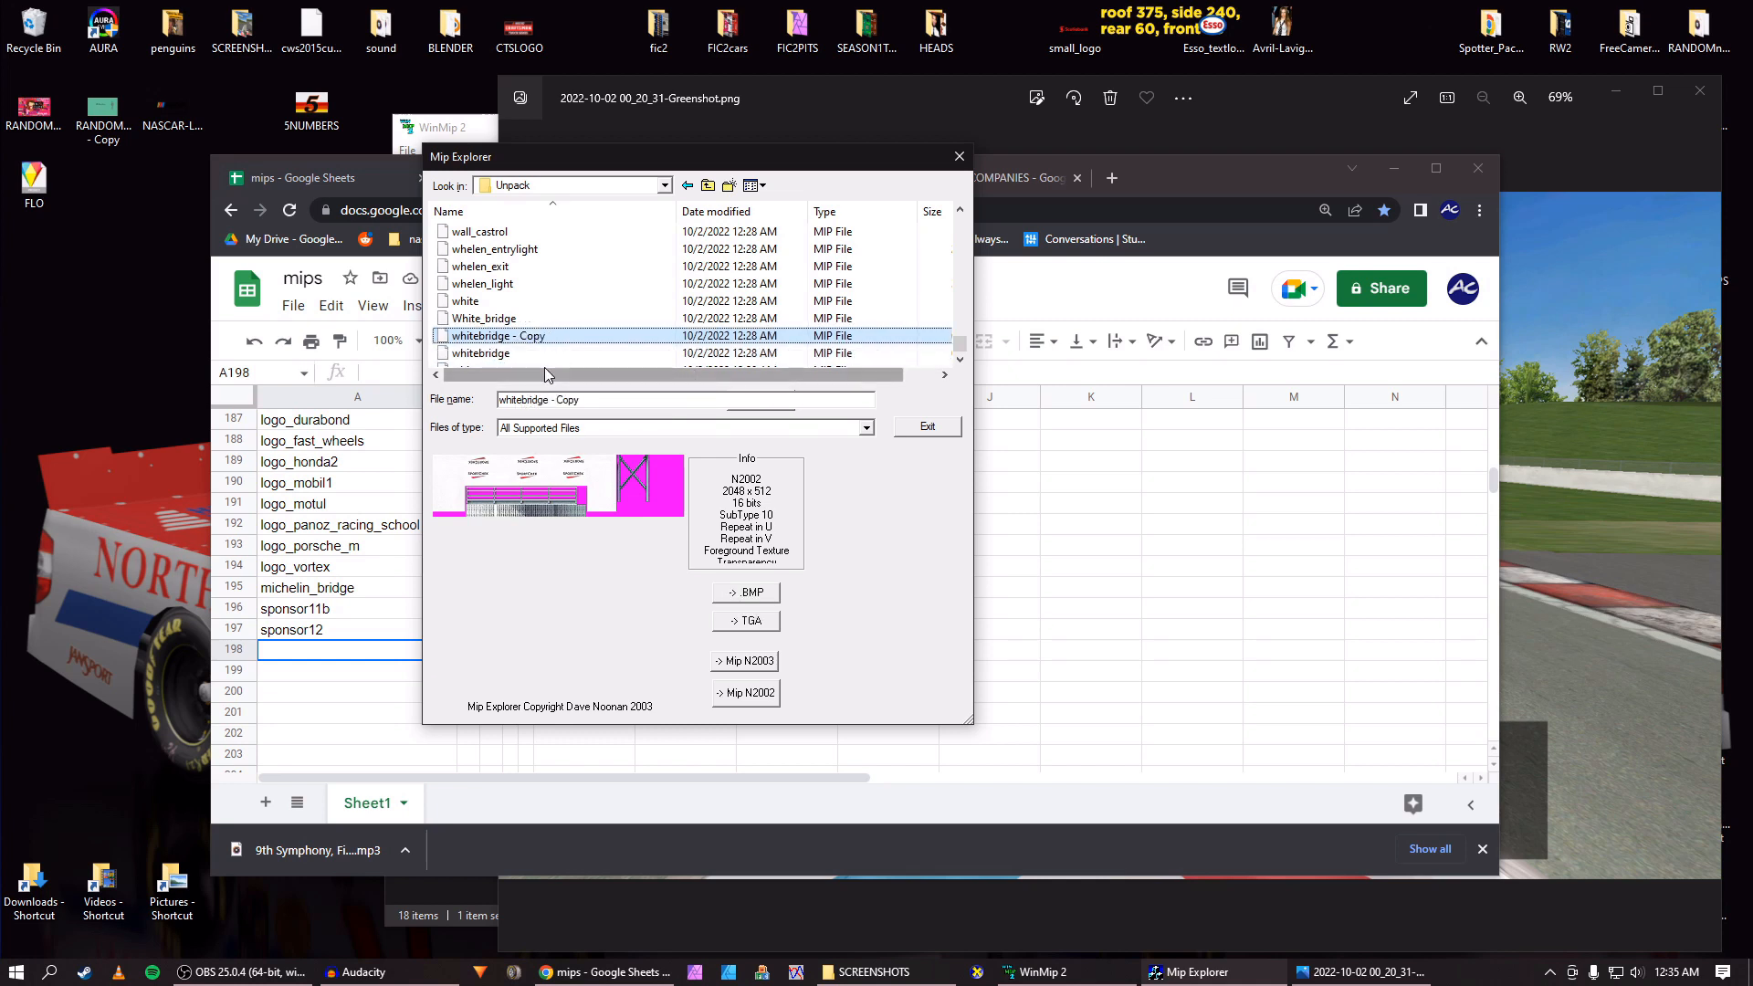
key(Down)
key(Up)
key(Down)
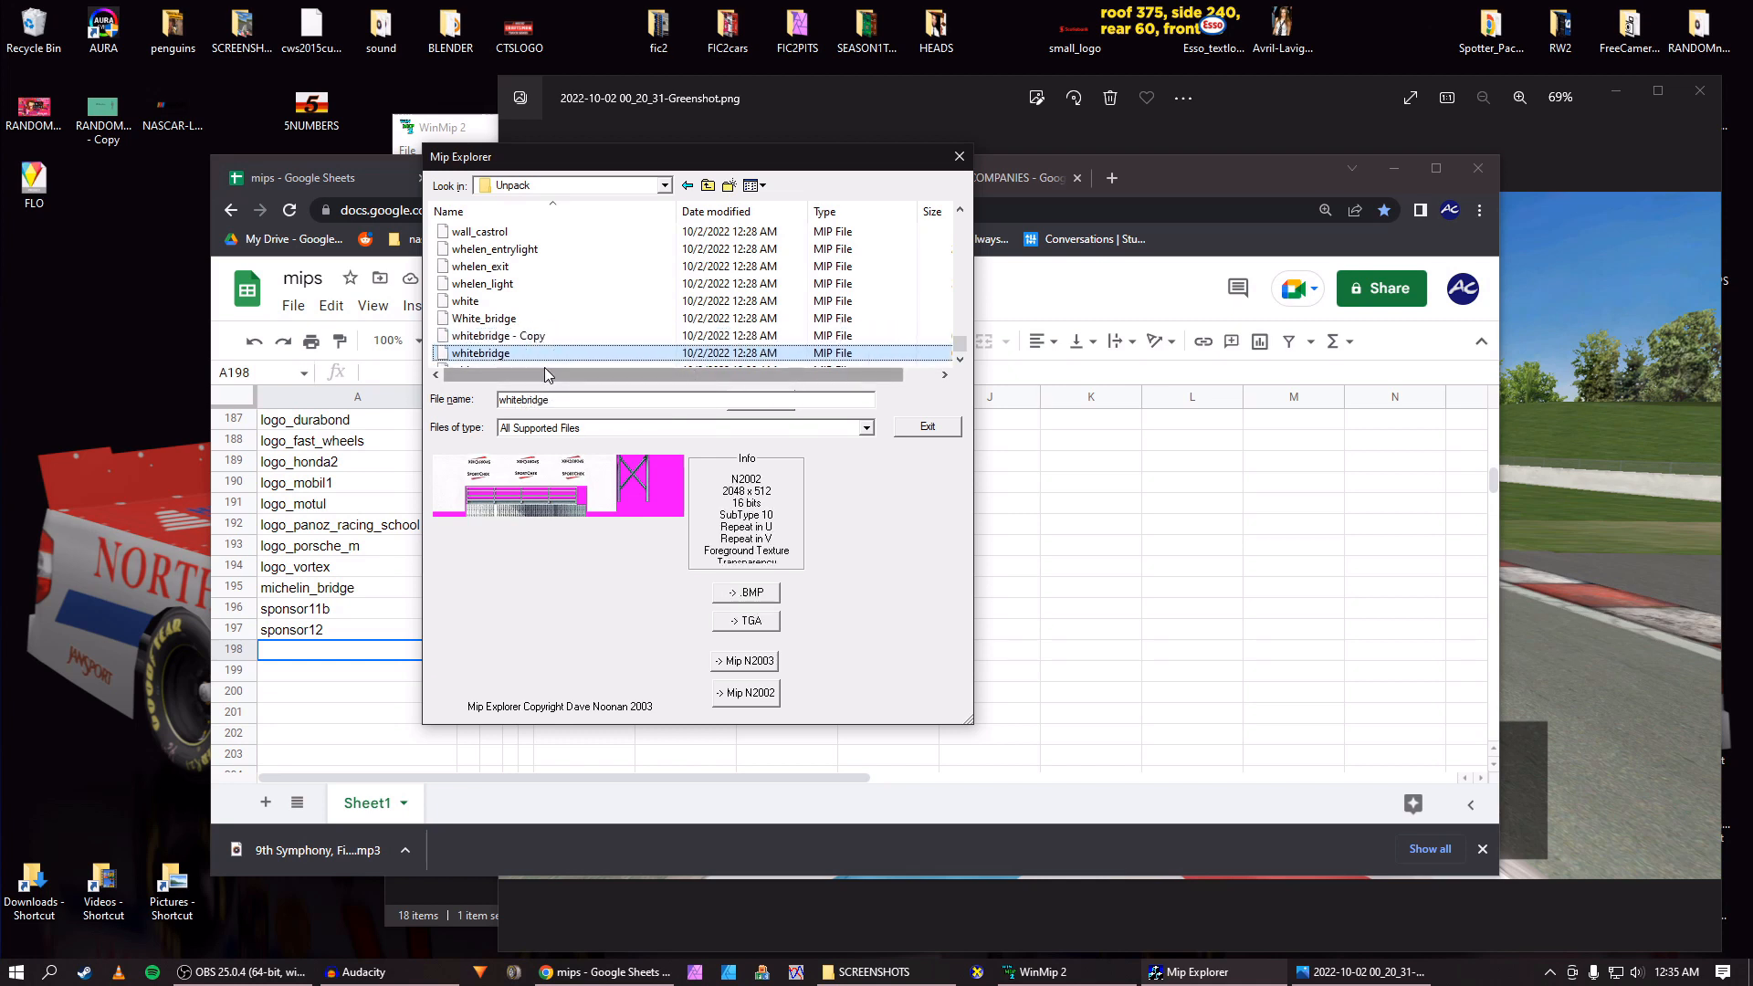
key(Up)
key(Up)
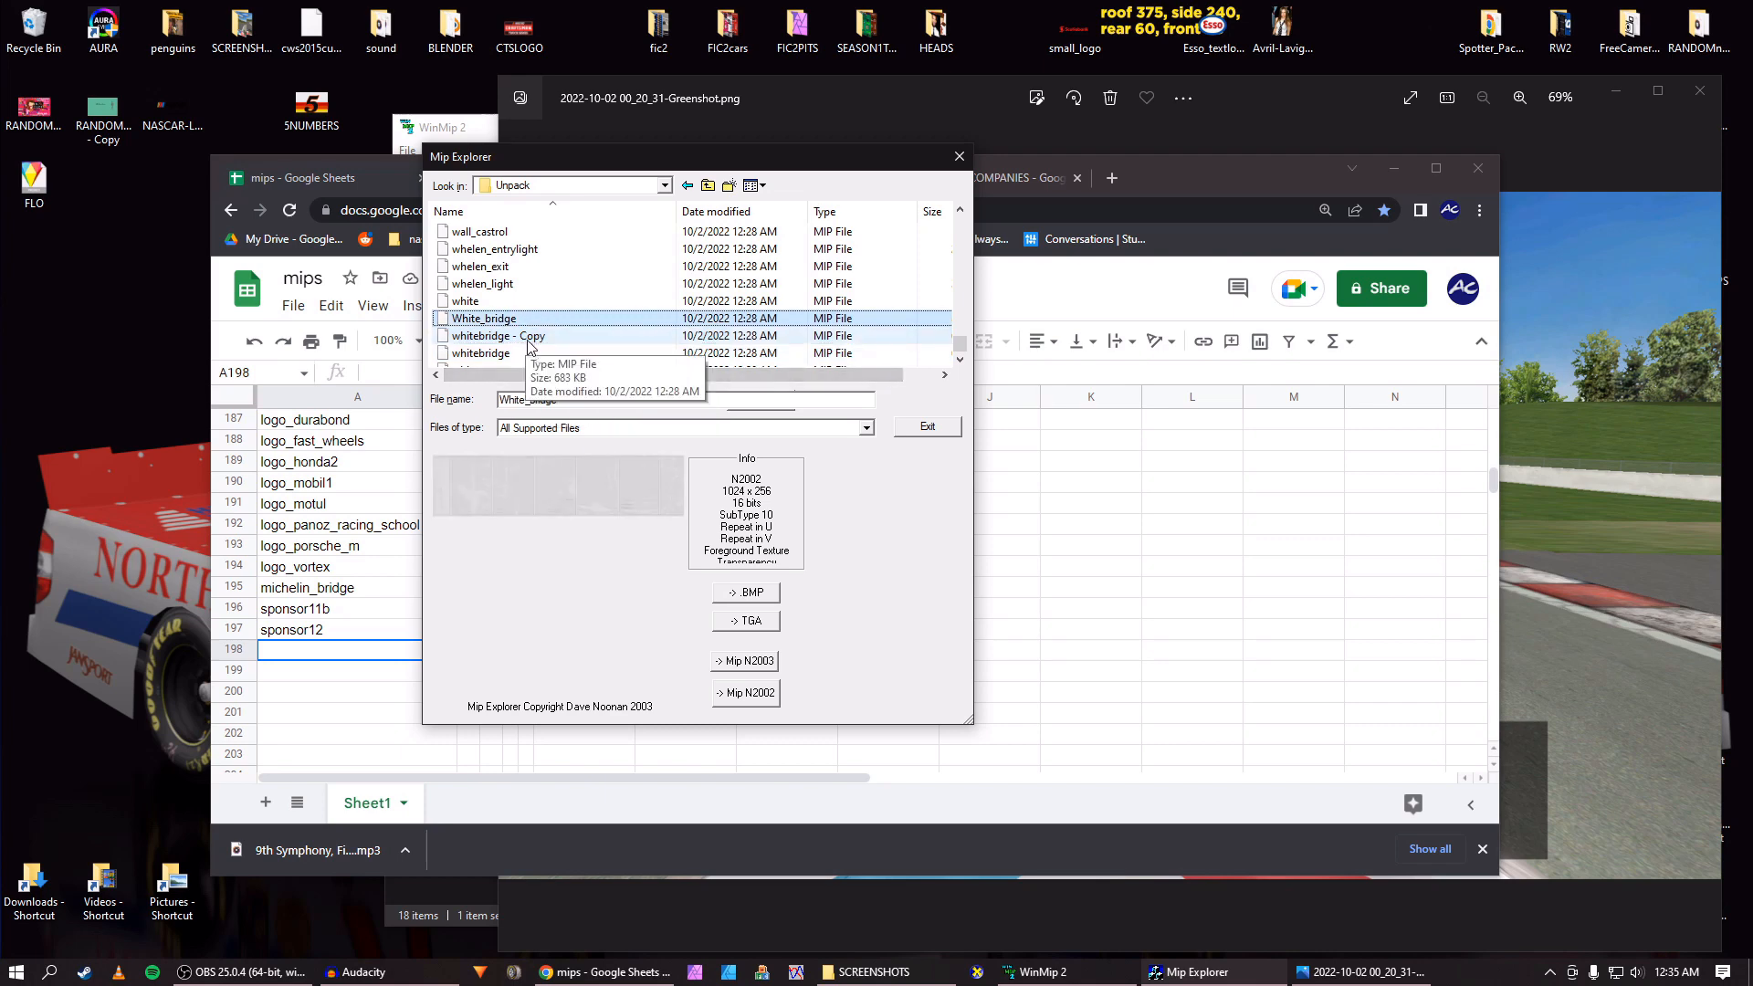
Record the texture name whitebridge in cell A198 of the mips spreadsheet.
key(Down)
click(545, 355)
click(571, 400)
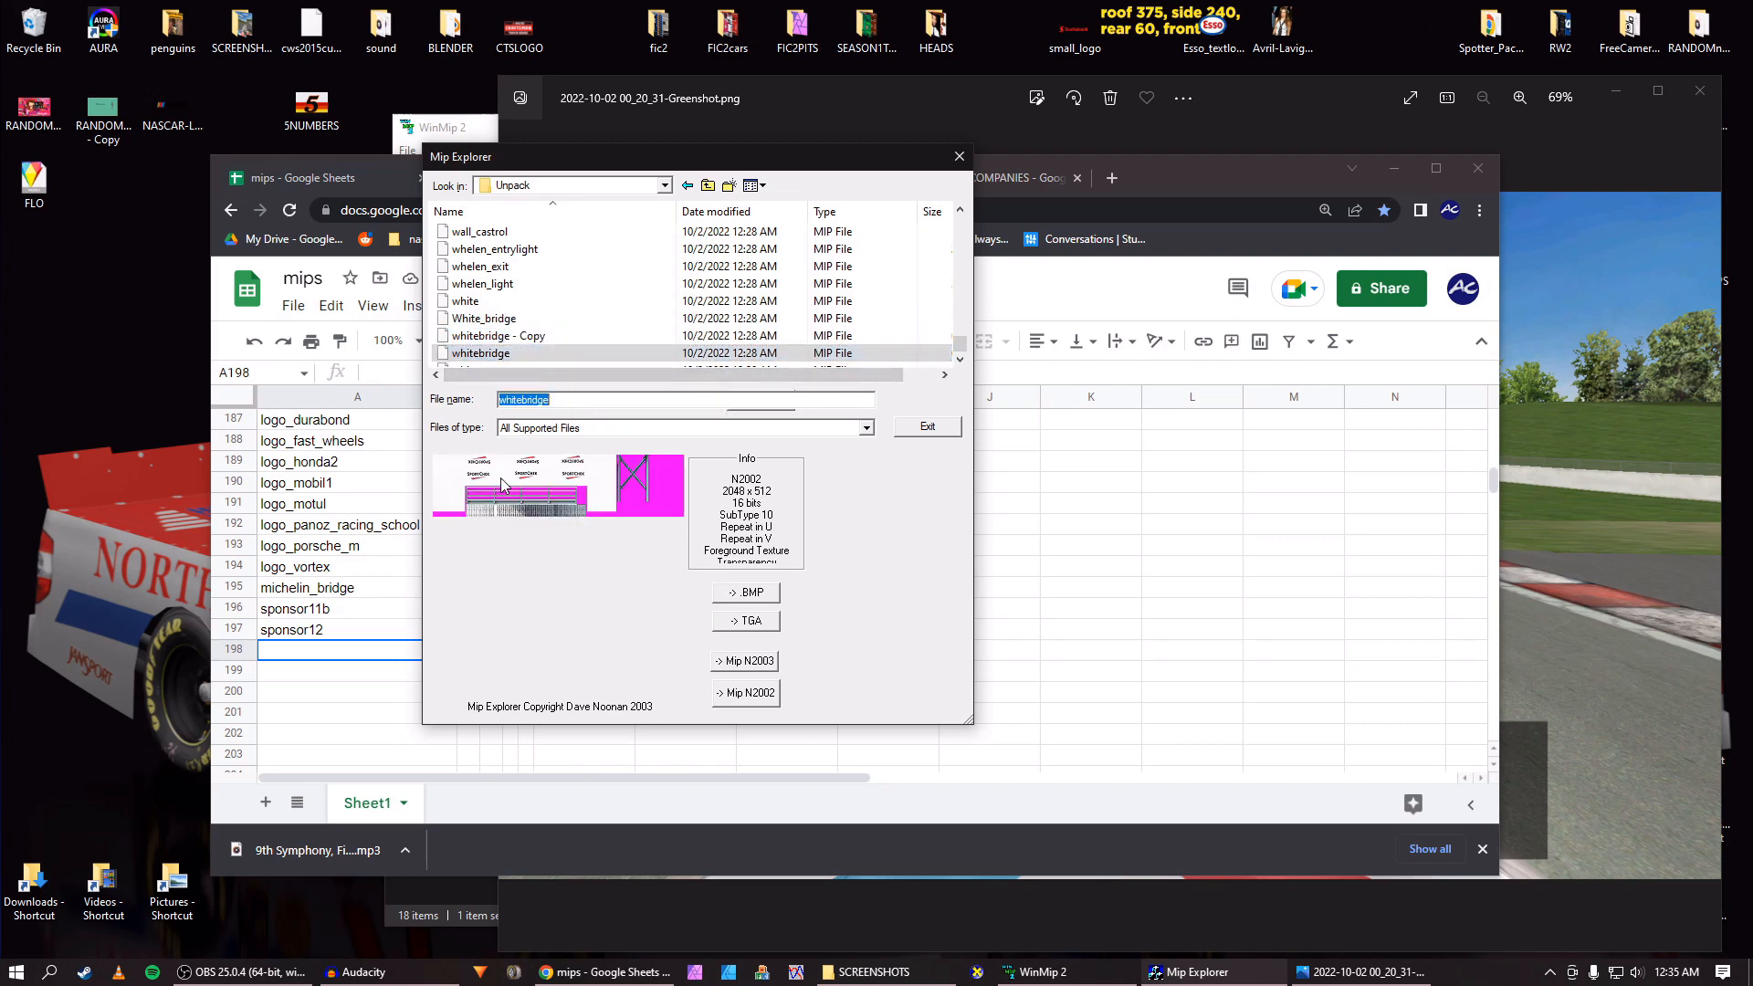
click(356, 651)
key(Return)
key(alt+Tab)
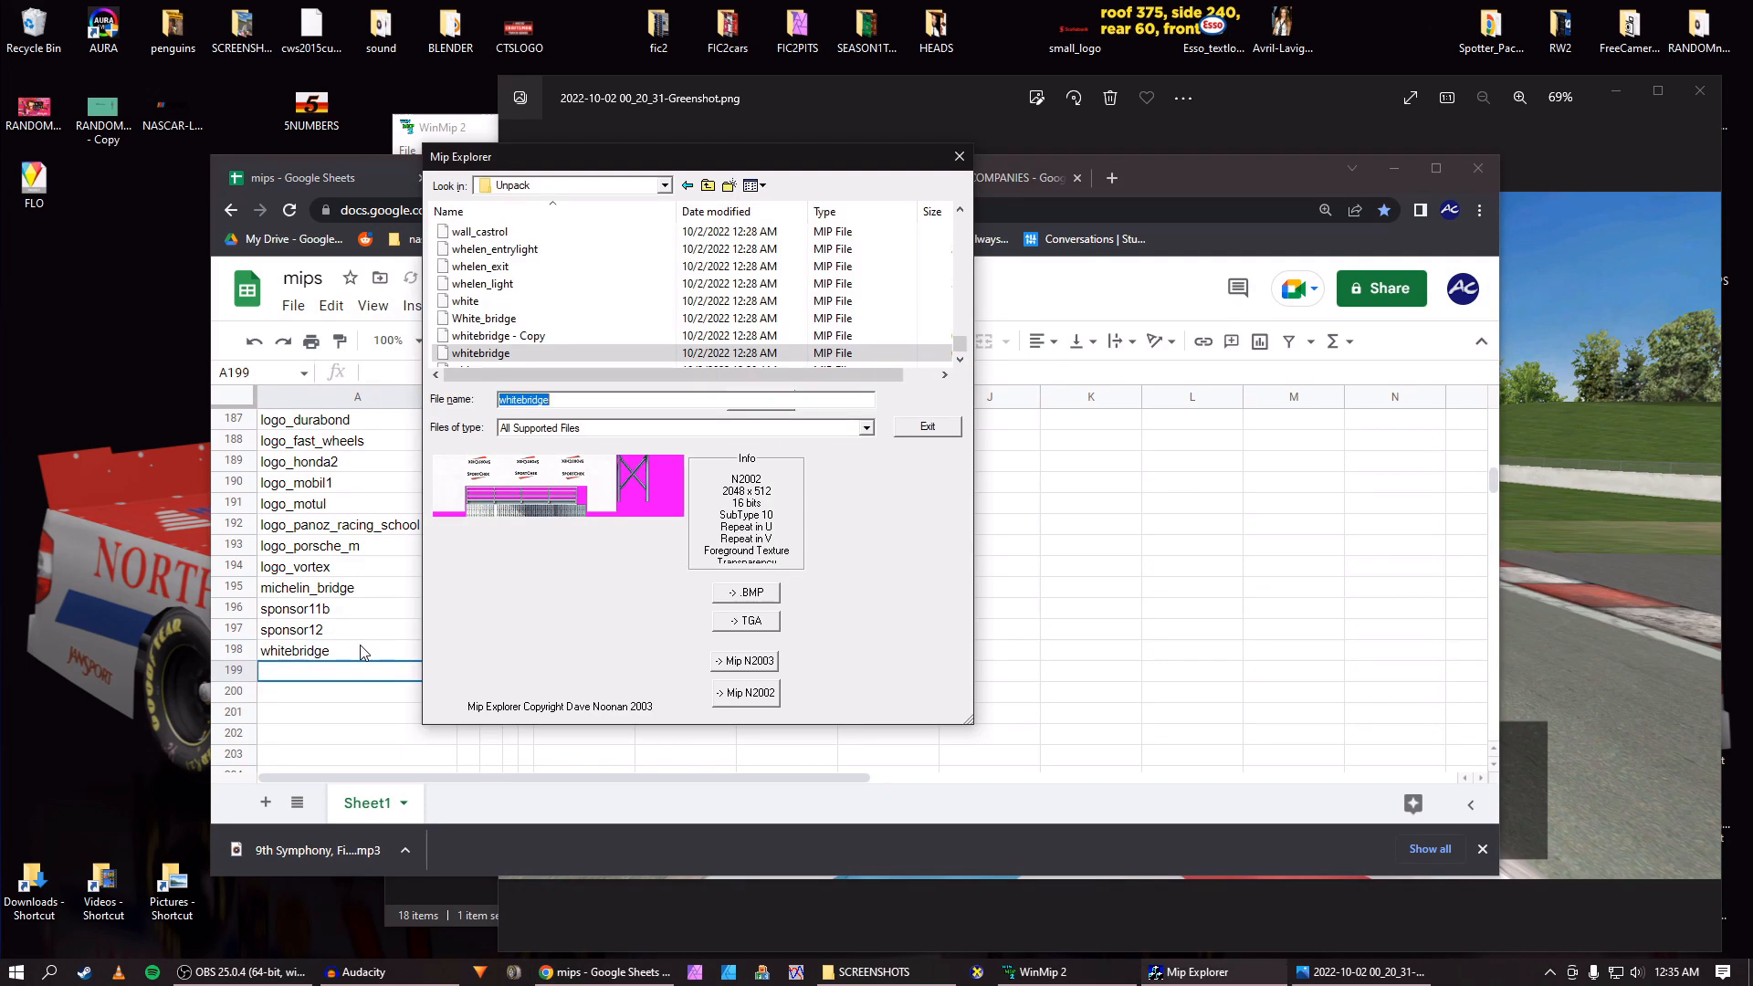
Preview the whitetent texture and open the trackmat folder in Mip Explorer.
click(509, 356)
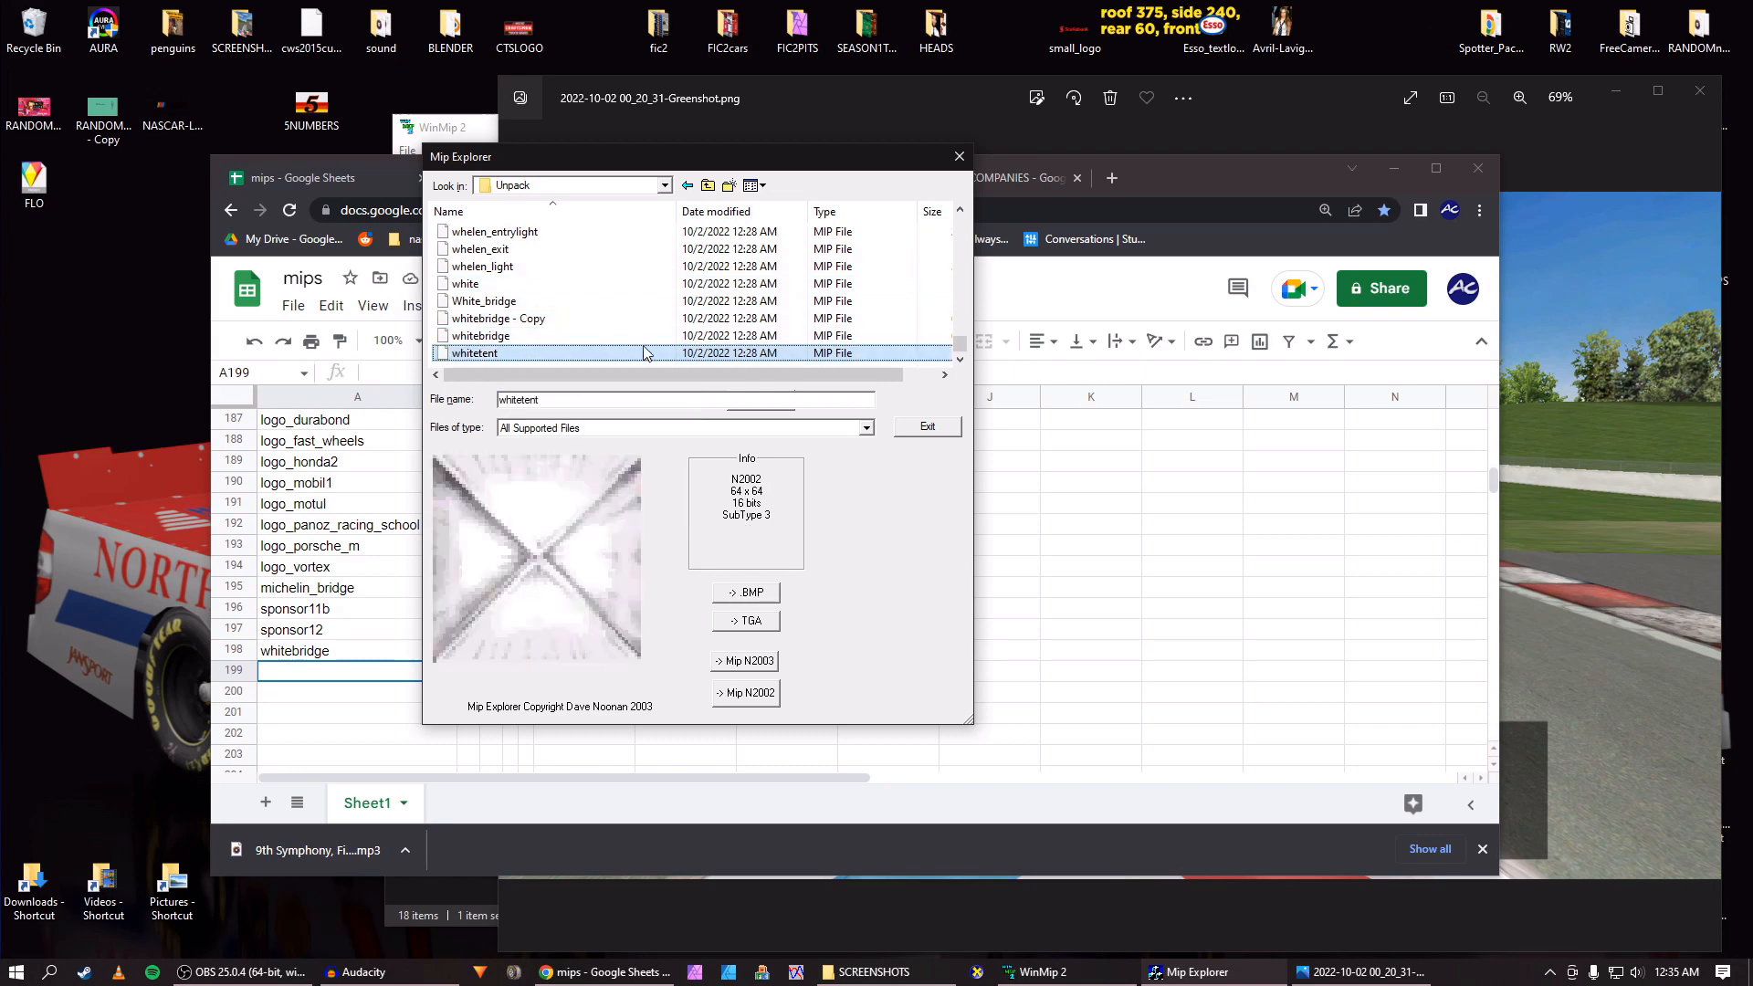
drag(960, 344, 966, 212)
double_click(635, 231)
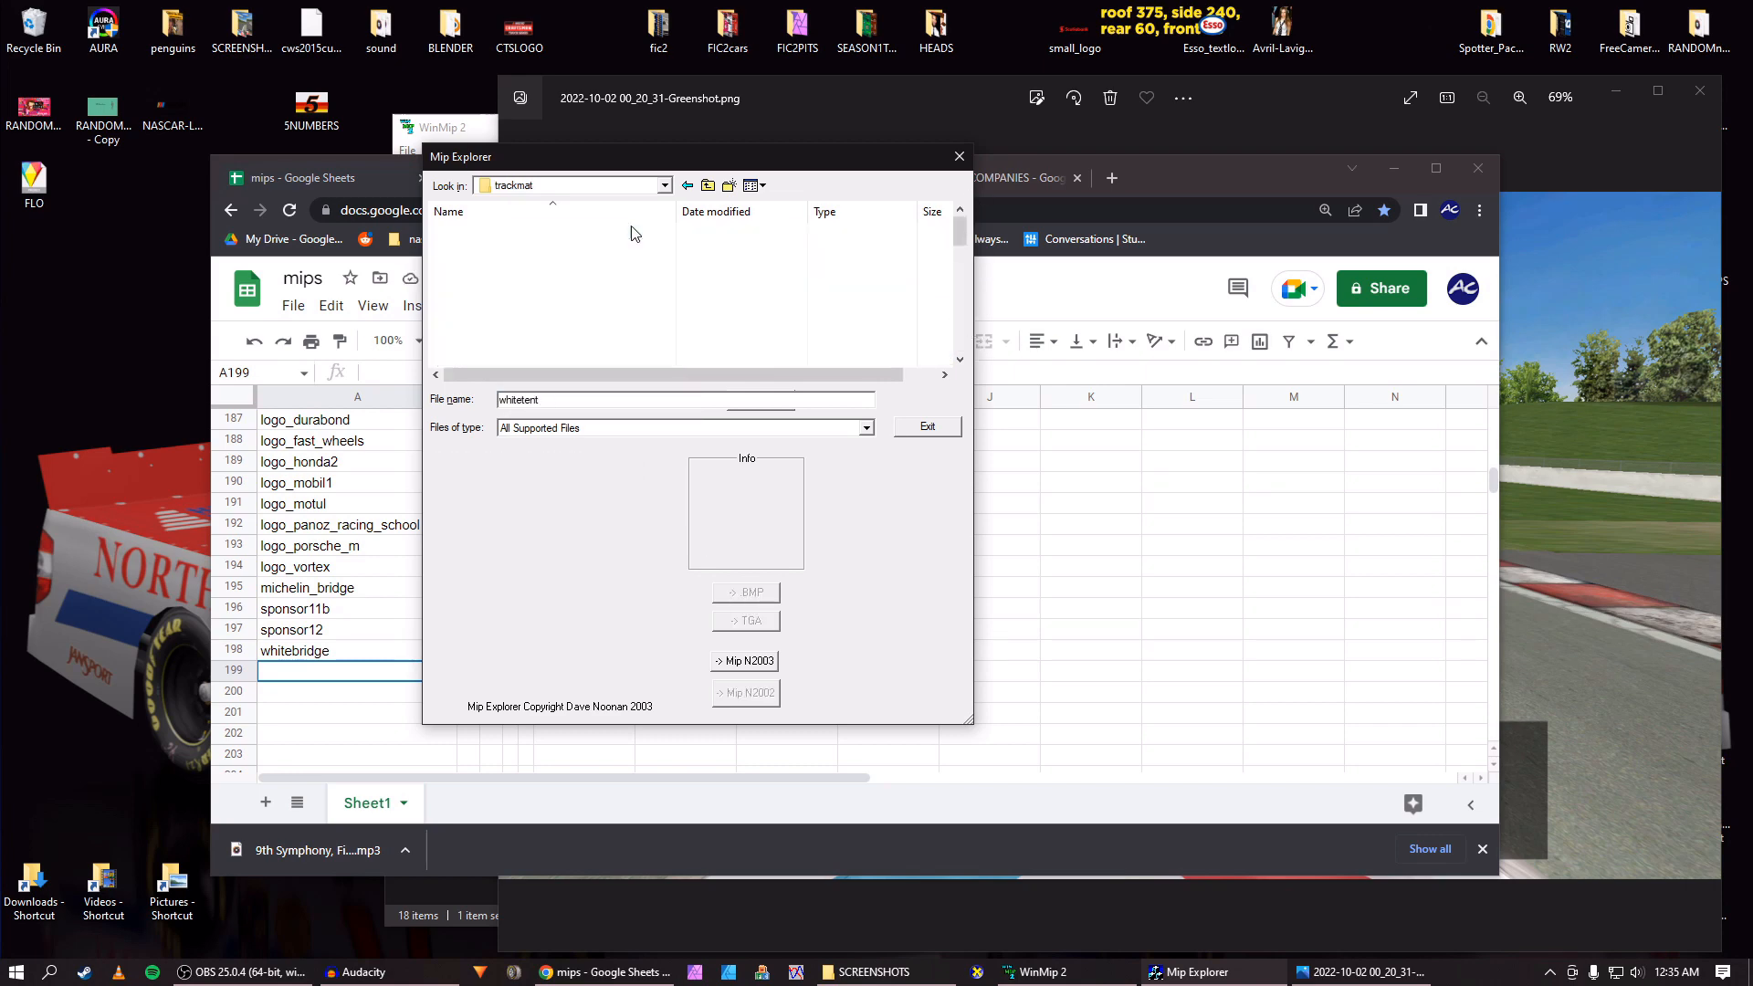
Preview the trackmat textures from armch_s through the asphalt and curbing images to dry_grass.
key(Down)
key(Down)
key(Down)
key(Down)
key(Down)
key(Down)
key(Down)
key(Down)
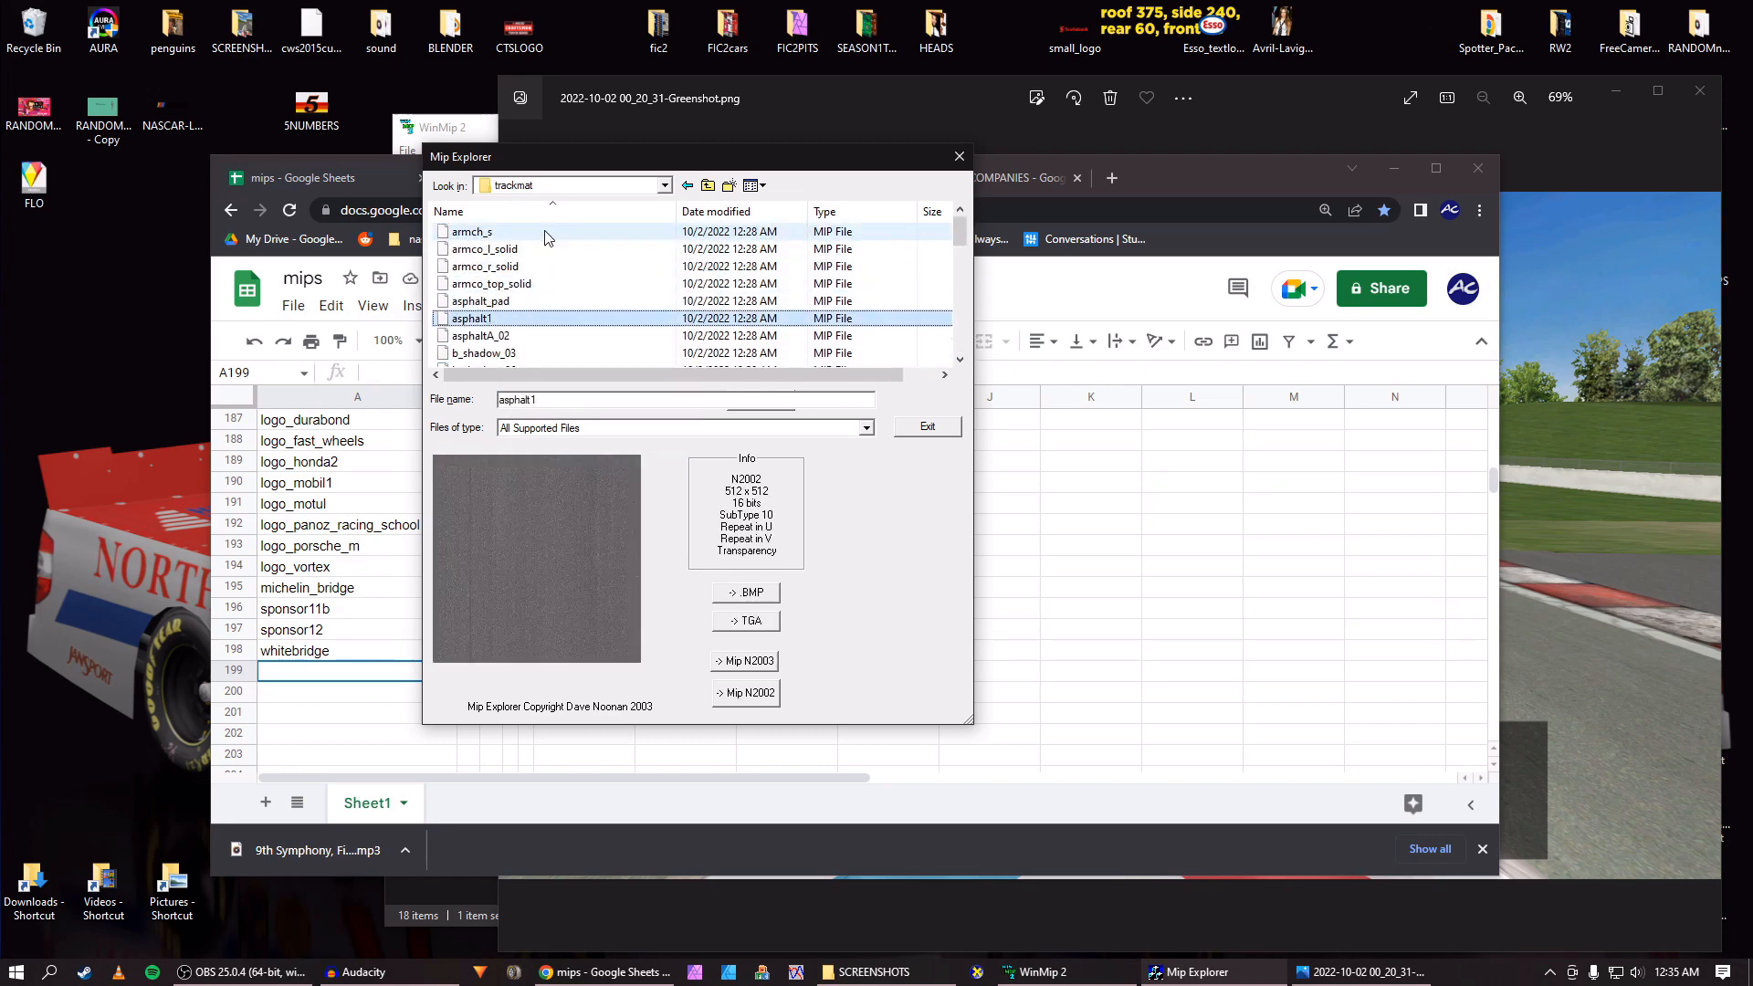
key(Down)
key(Down)
key(Down)
key(Down)
key(Down)
key(Down)
key(Down)
key(Down)
key(Down)
key(Down)
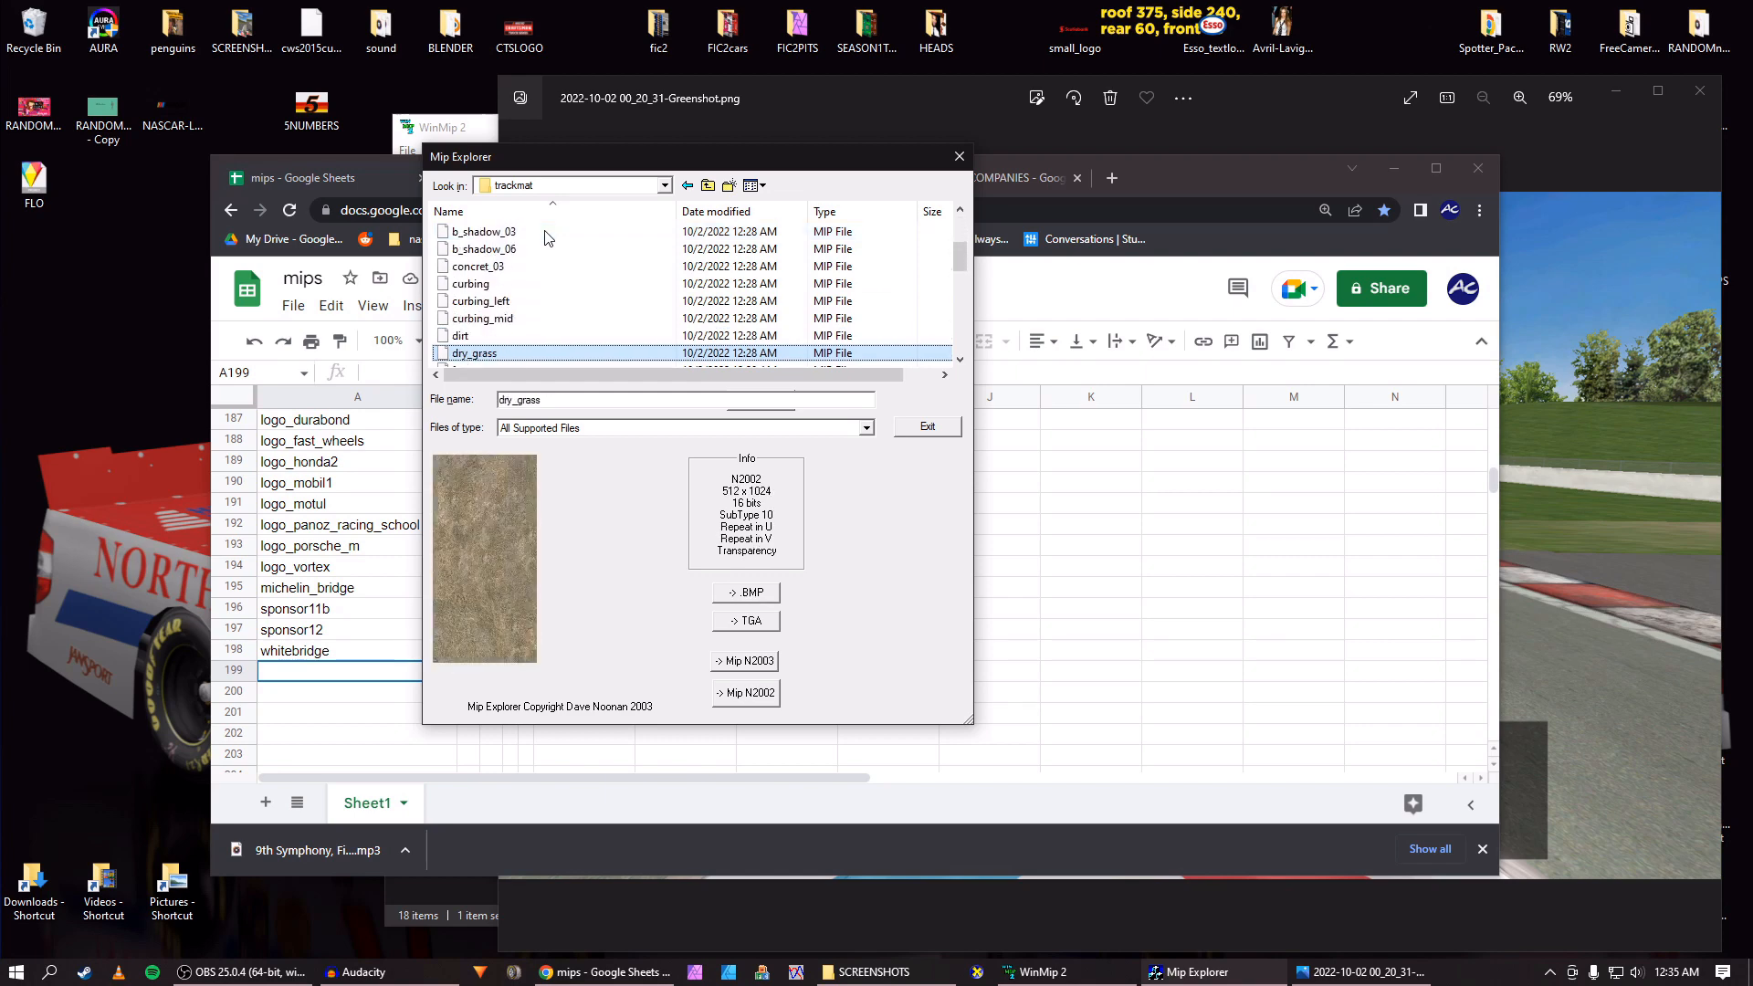
Preview the trackmat textures from fence through the grass and tree shadow images to tires_top_w.
key(Down)
key(Down)
key(Down)
key(Down)
key(Down)
key(Down)
key(Down)
key(Down)
key(Down)
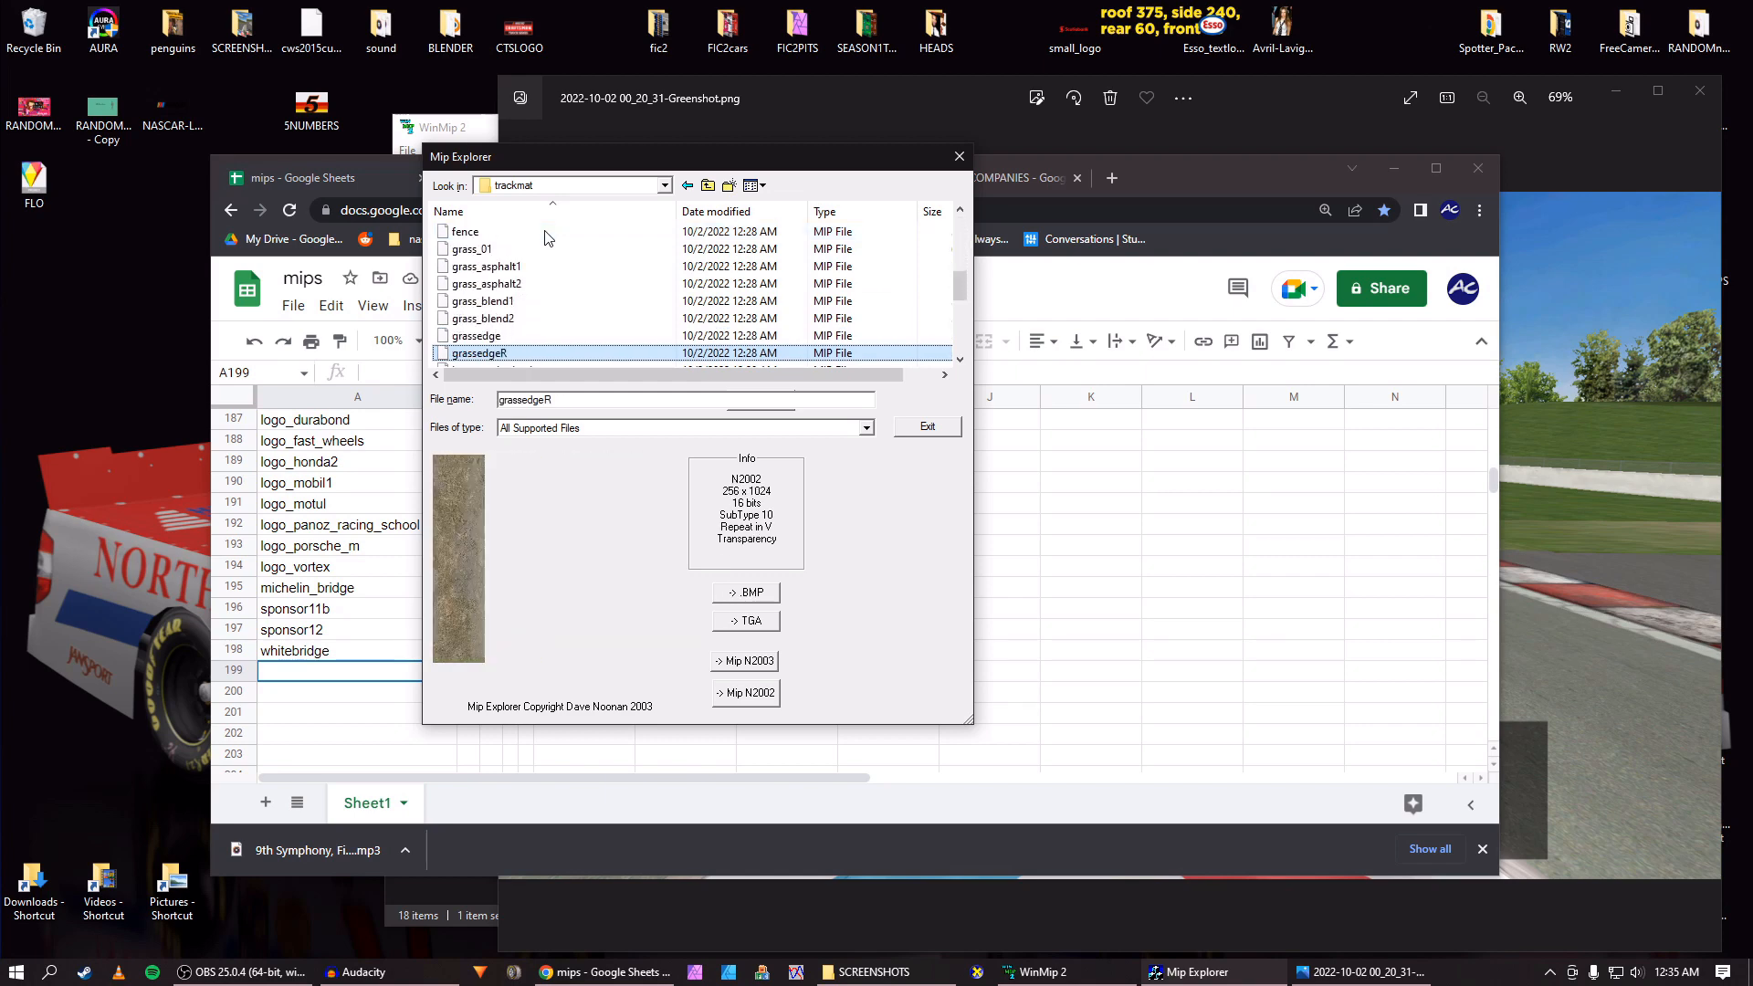
key(Down)
key(Down)
key(Down)
key(Down)
key(Down)
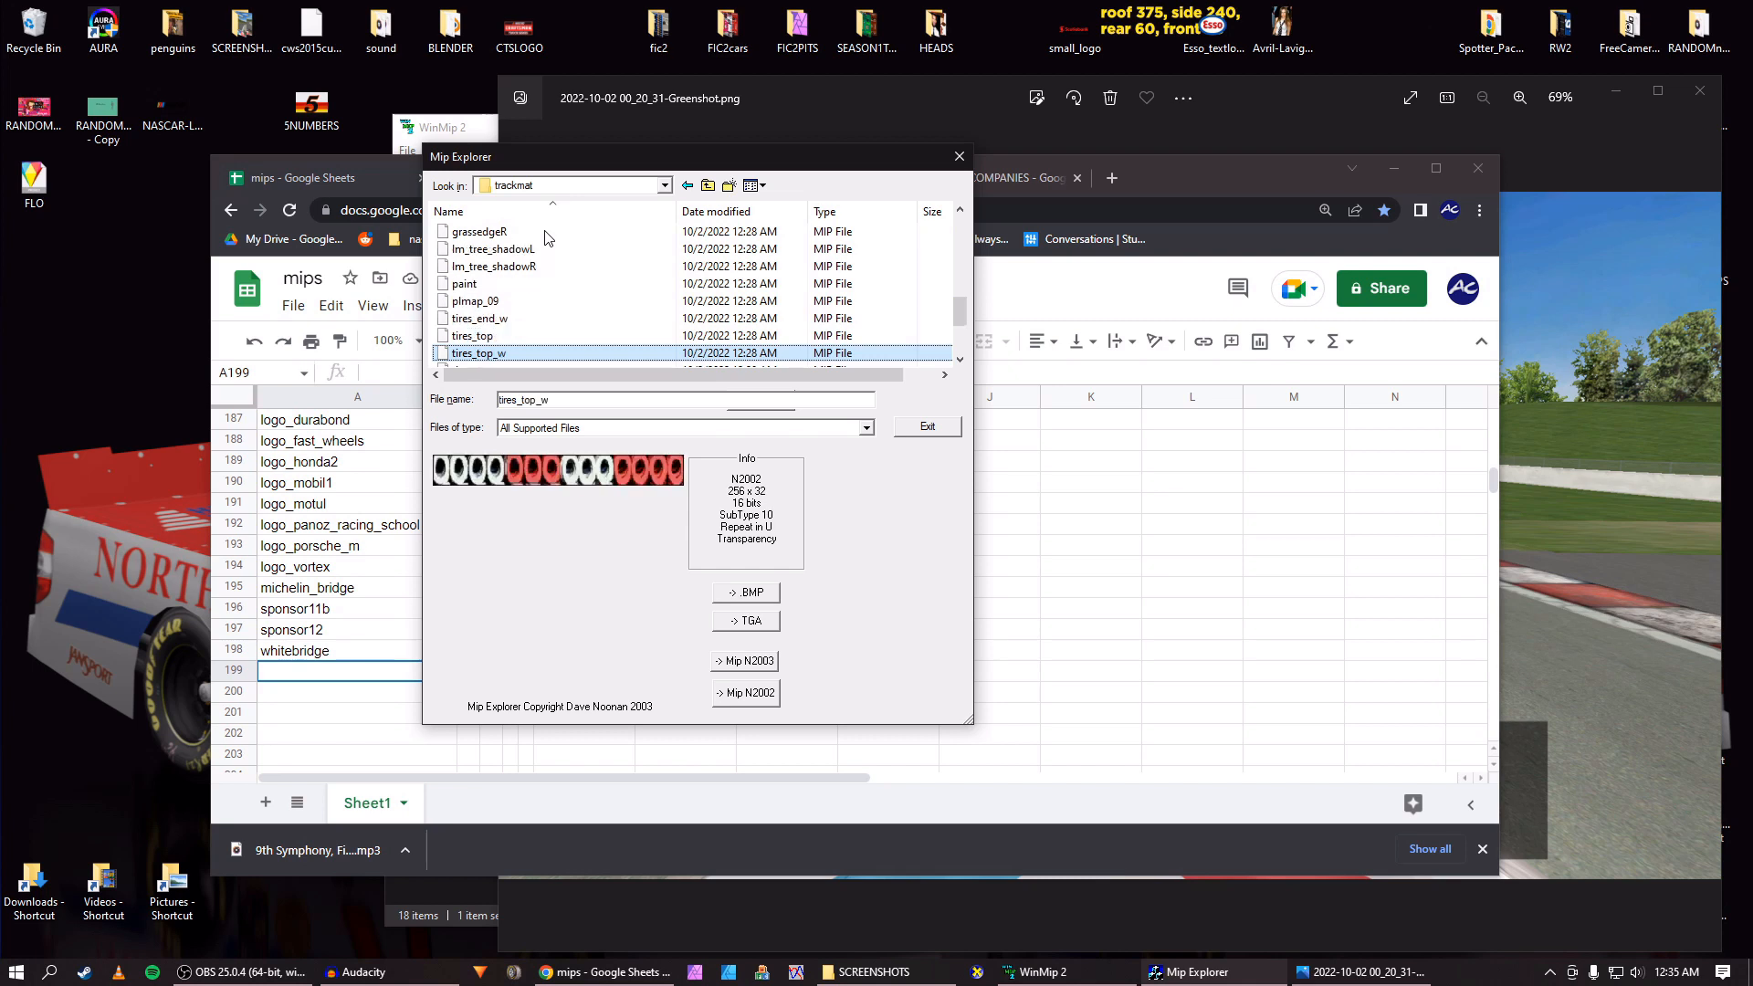
Preview the trackmat tire and wall textures from tires_w to wall_top.
key(Down)
key(Down)
key(Down)
key(Down)
key(Down)
key(Down)
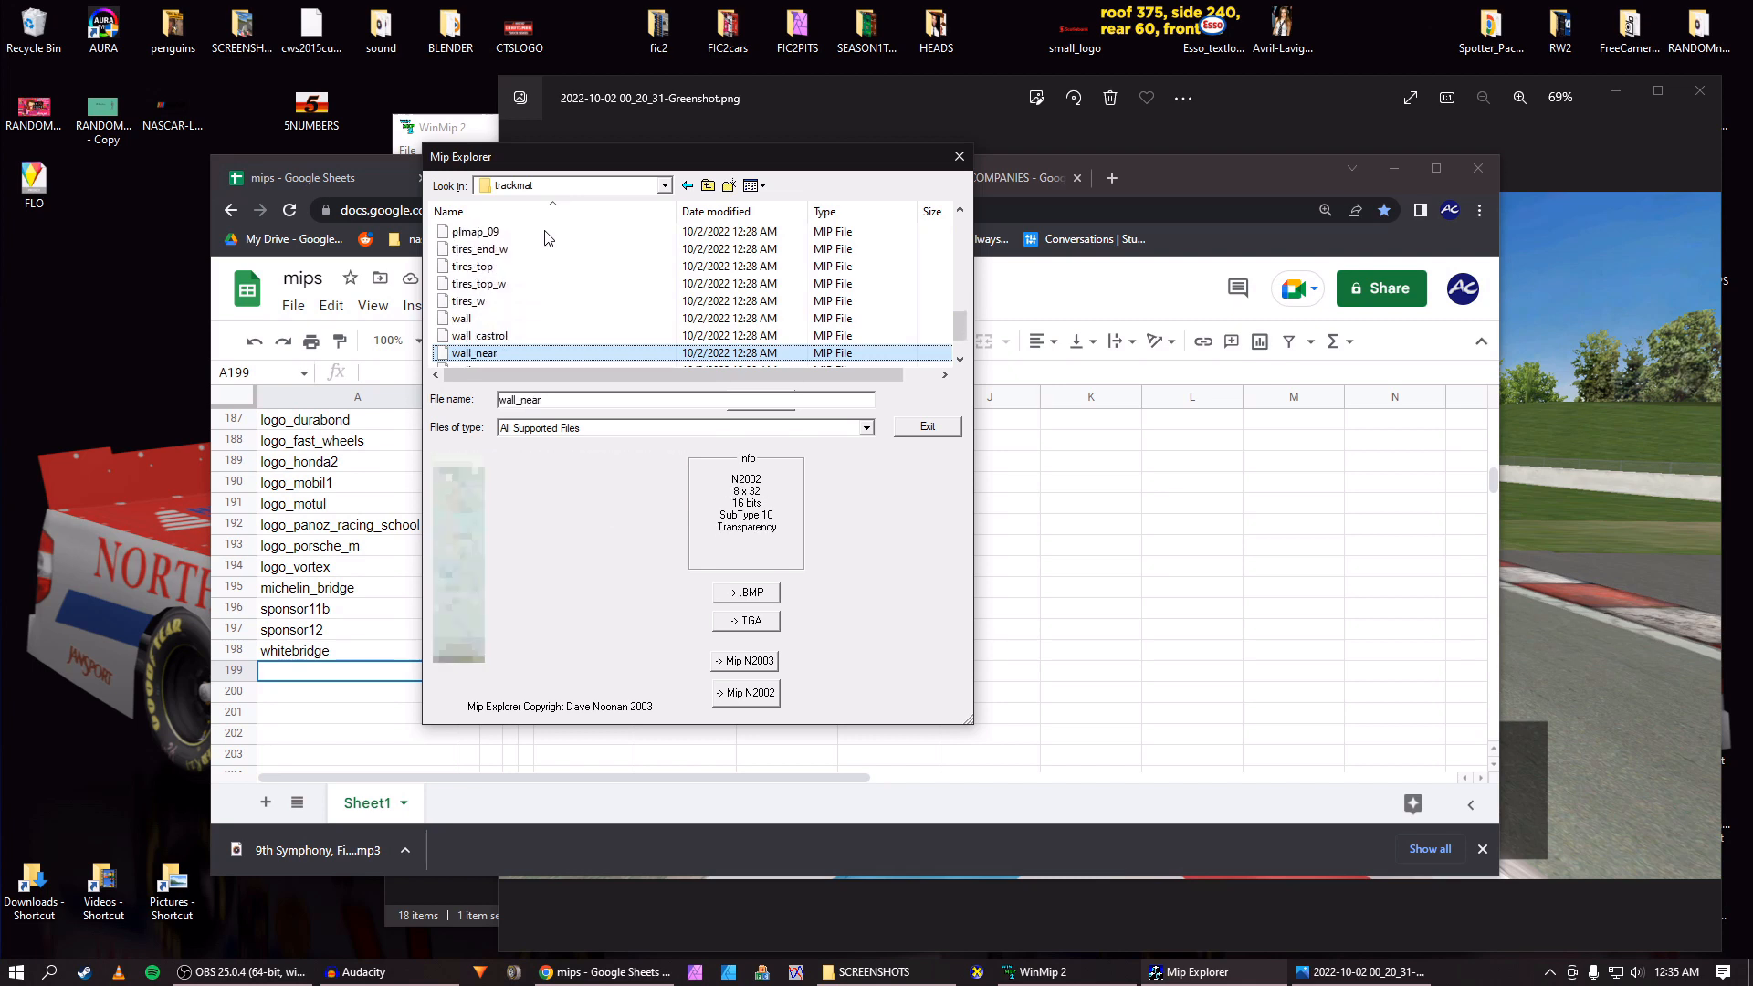
key(Up)
key(Down)
key(Down)
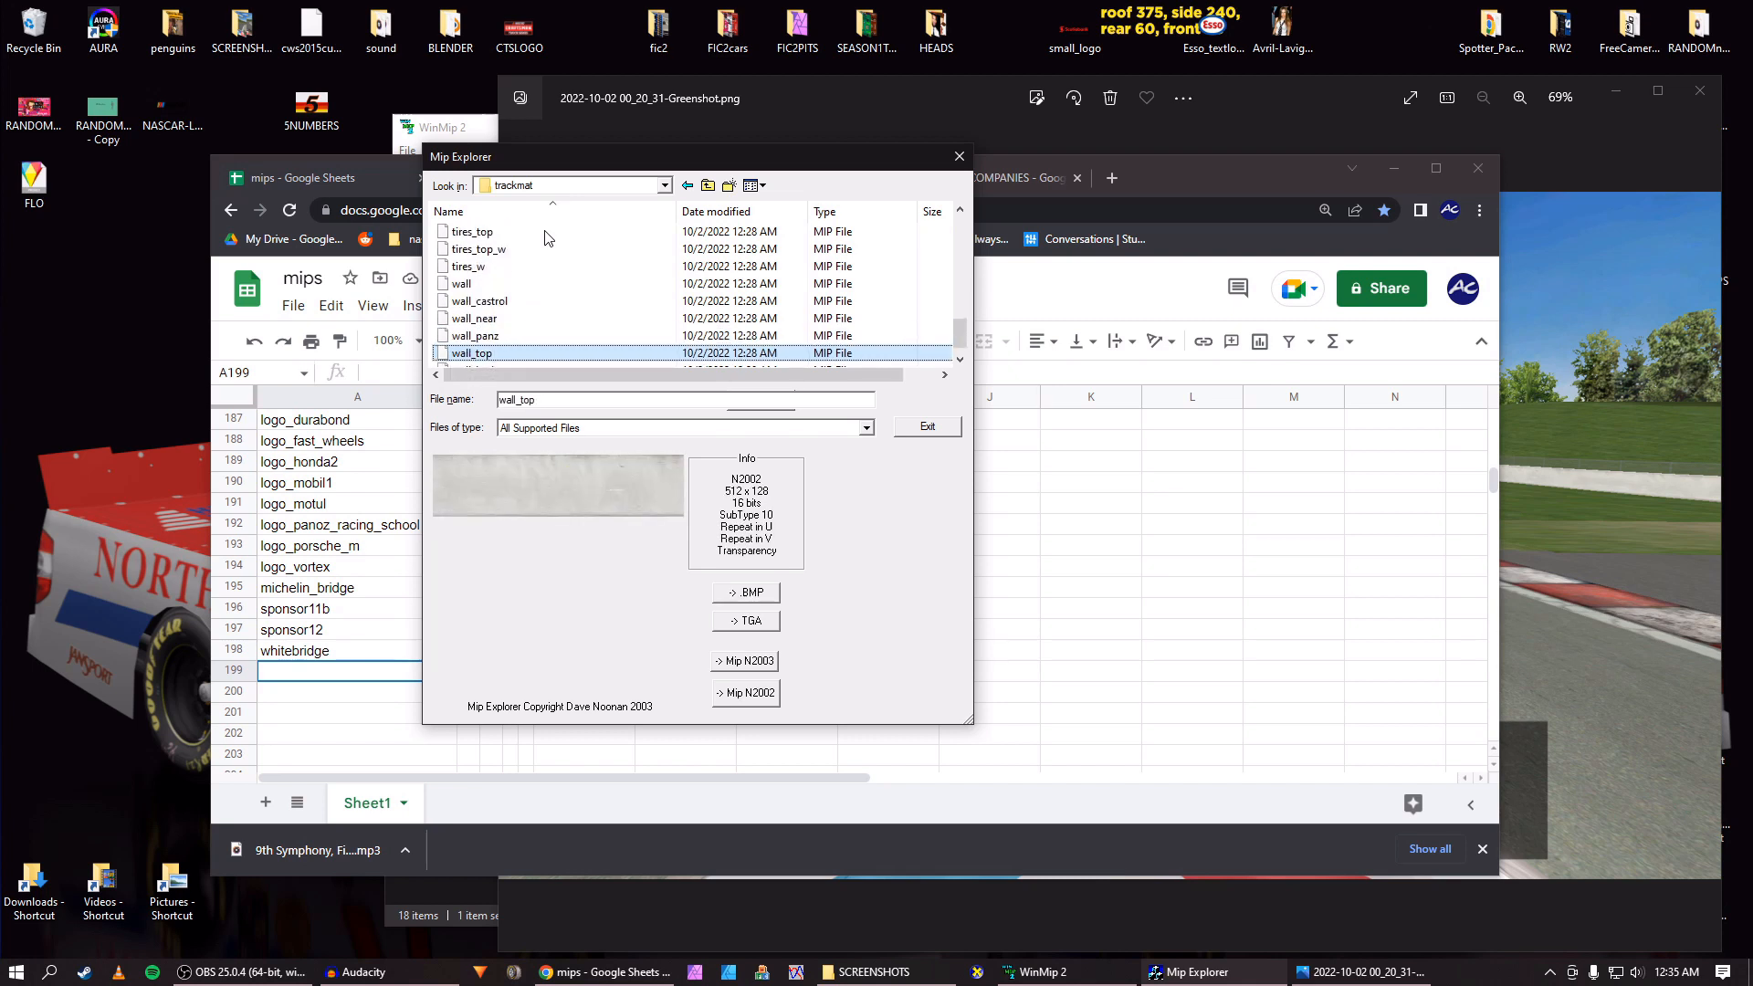
Recheck the trackmat wall and tire textures in reverse order back to lm_tree_shadowL.
key(Up)
key(Up)
key(Up)
key(Up)
key(Up)
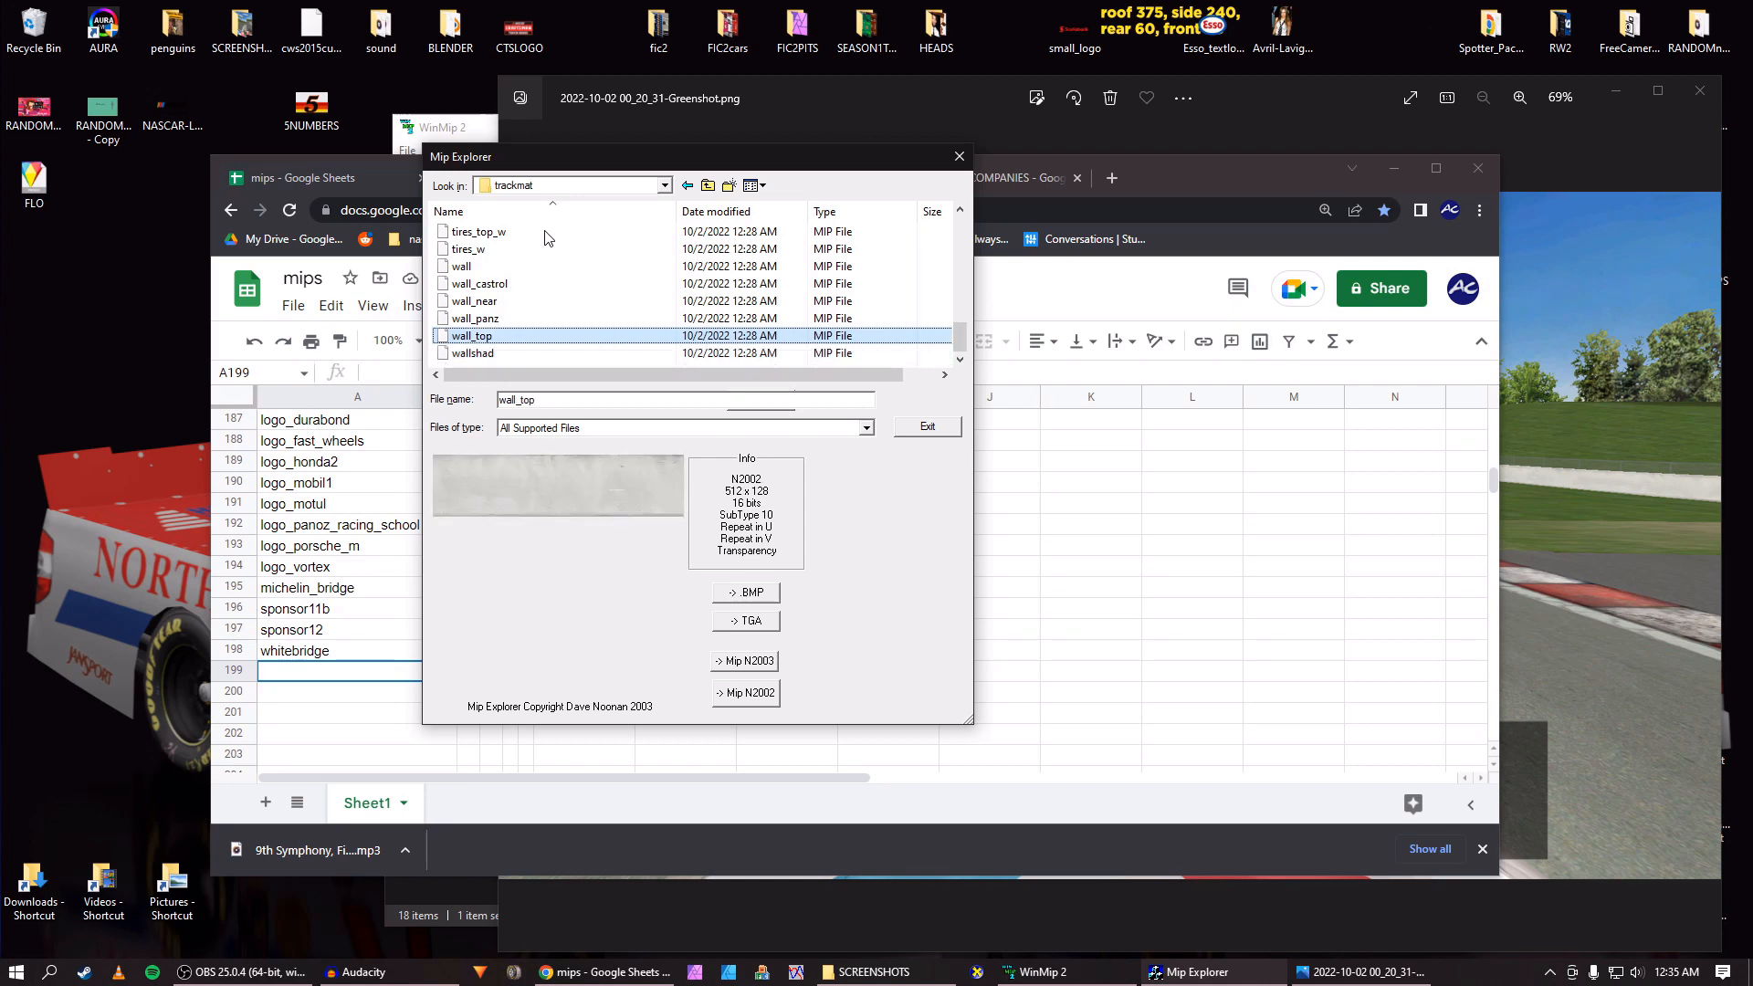
key(Up)
key(Up)
key(Up)
key(Up)
key(Up)
key(Up)
key(Up)
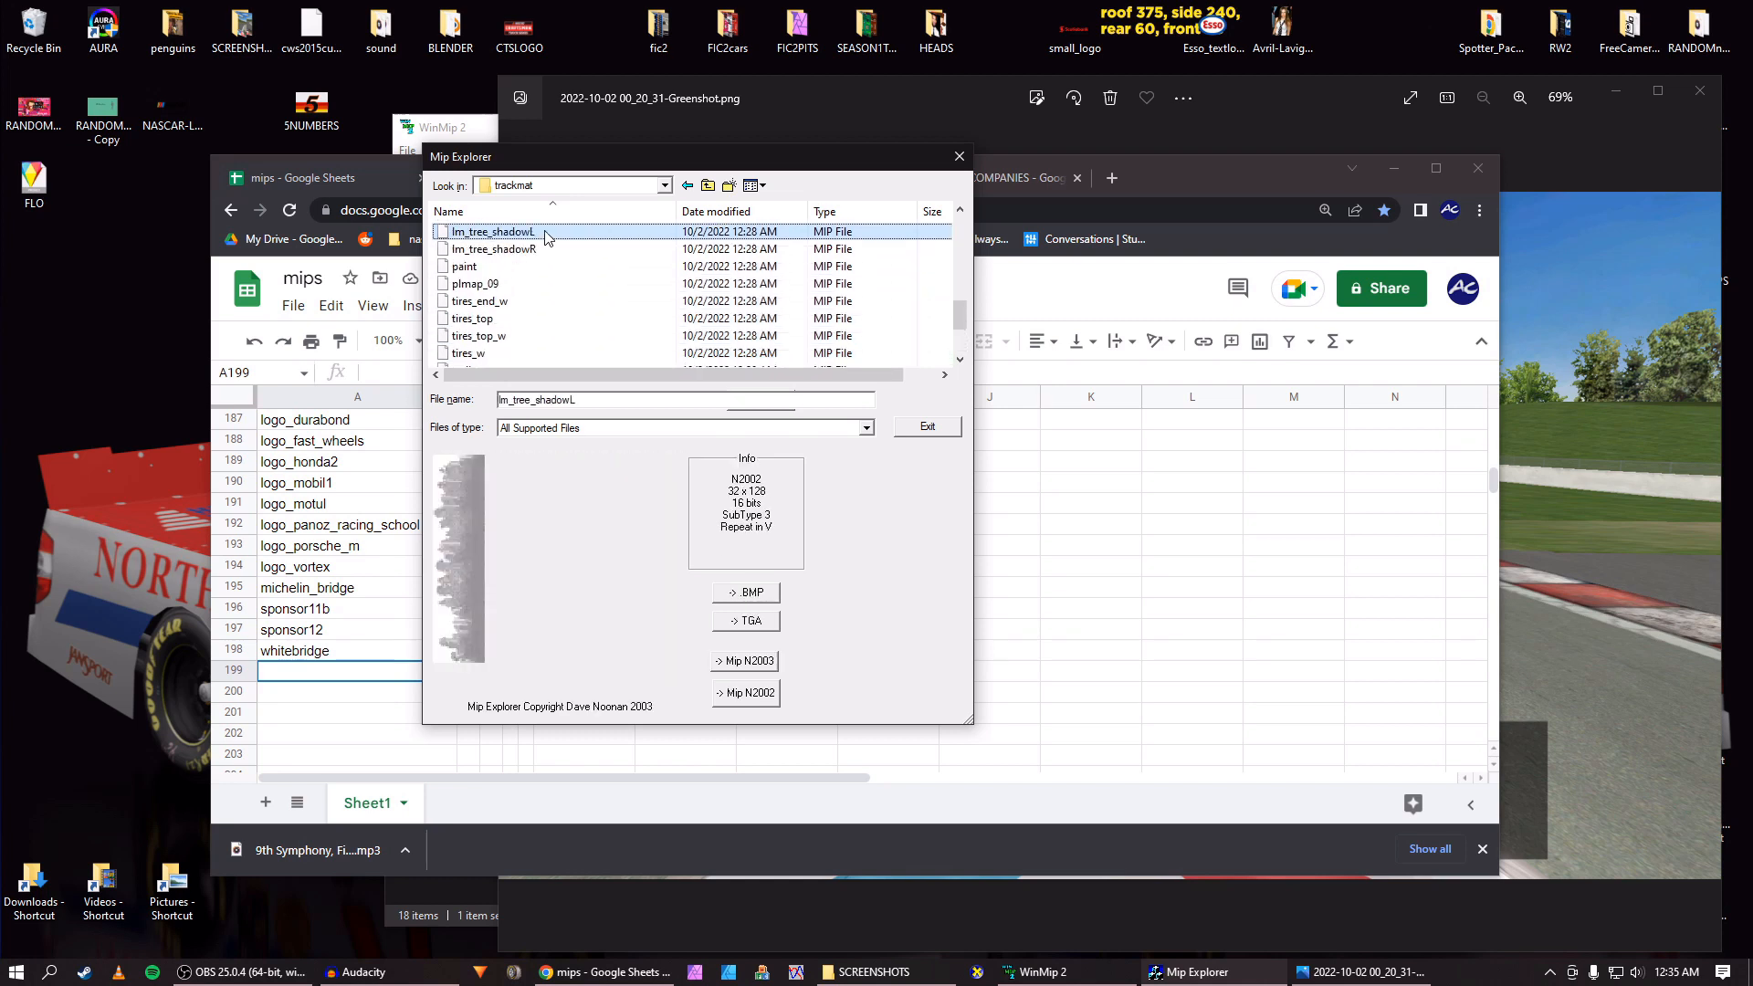
Recheck the trackmat textures in reverse order from the grass edges back to curbing_mid.
key(Up)
key(Up)
key(Up)
key(Up)
key(Up)
key(Up)
key(Up)
key(Up)
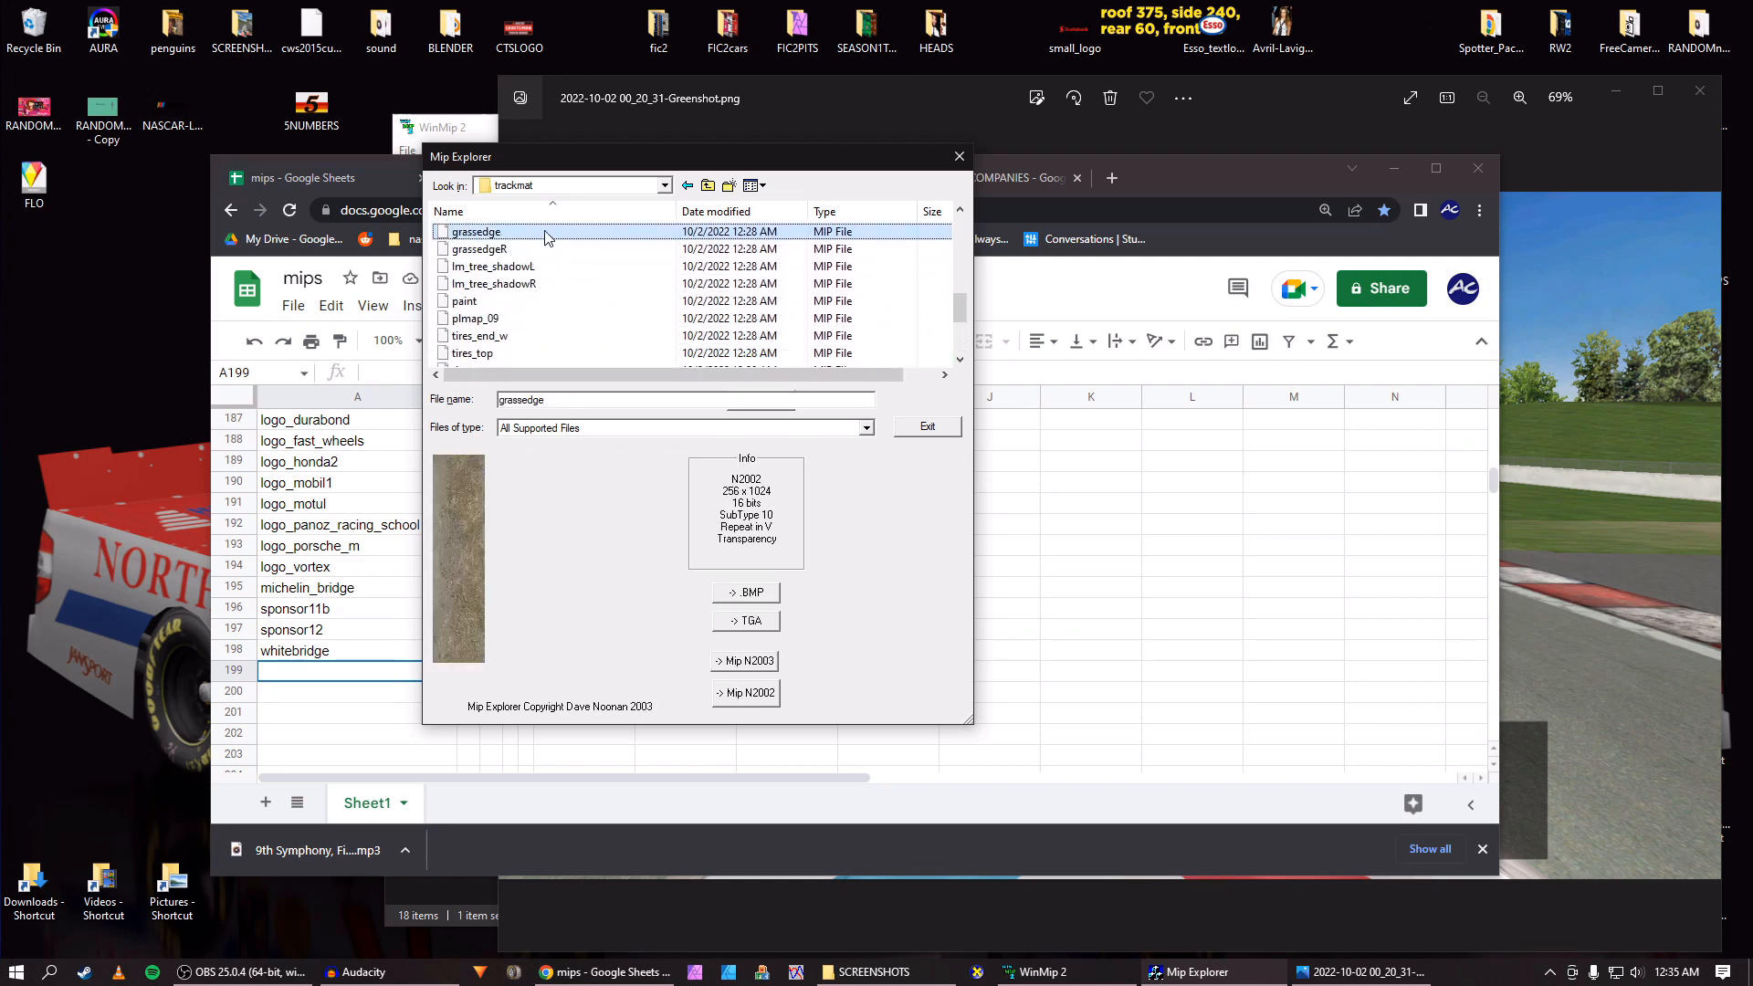
key(Up)
key(Up)
key(Up)
key(Up)
key(Up)
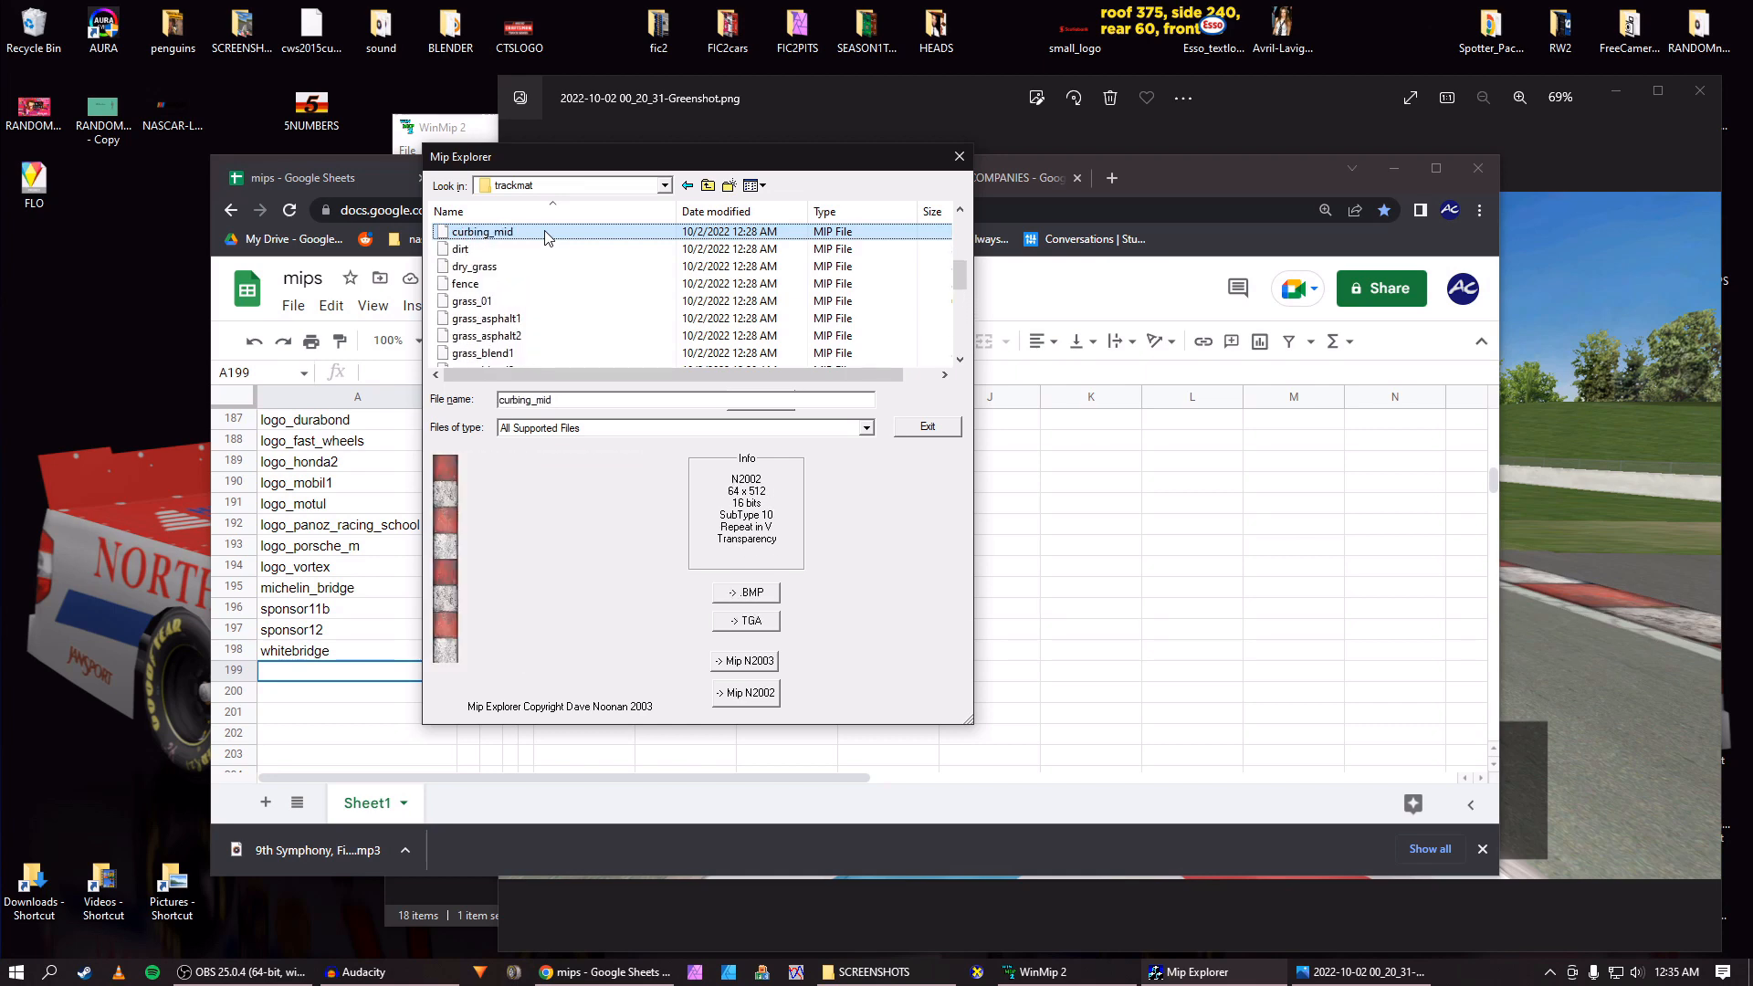
Recheck the remaining trackmat textures in reverse order from the curbing images back to armch_s.
key(Down)
key(Down)
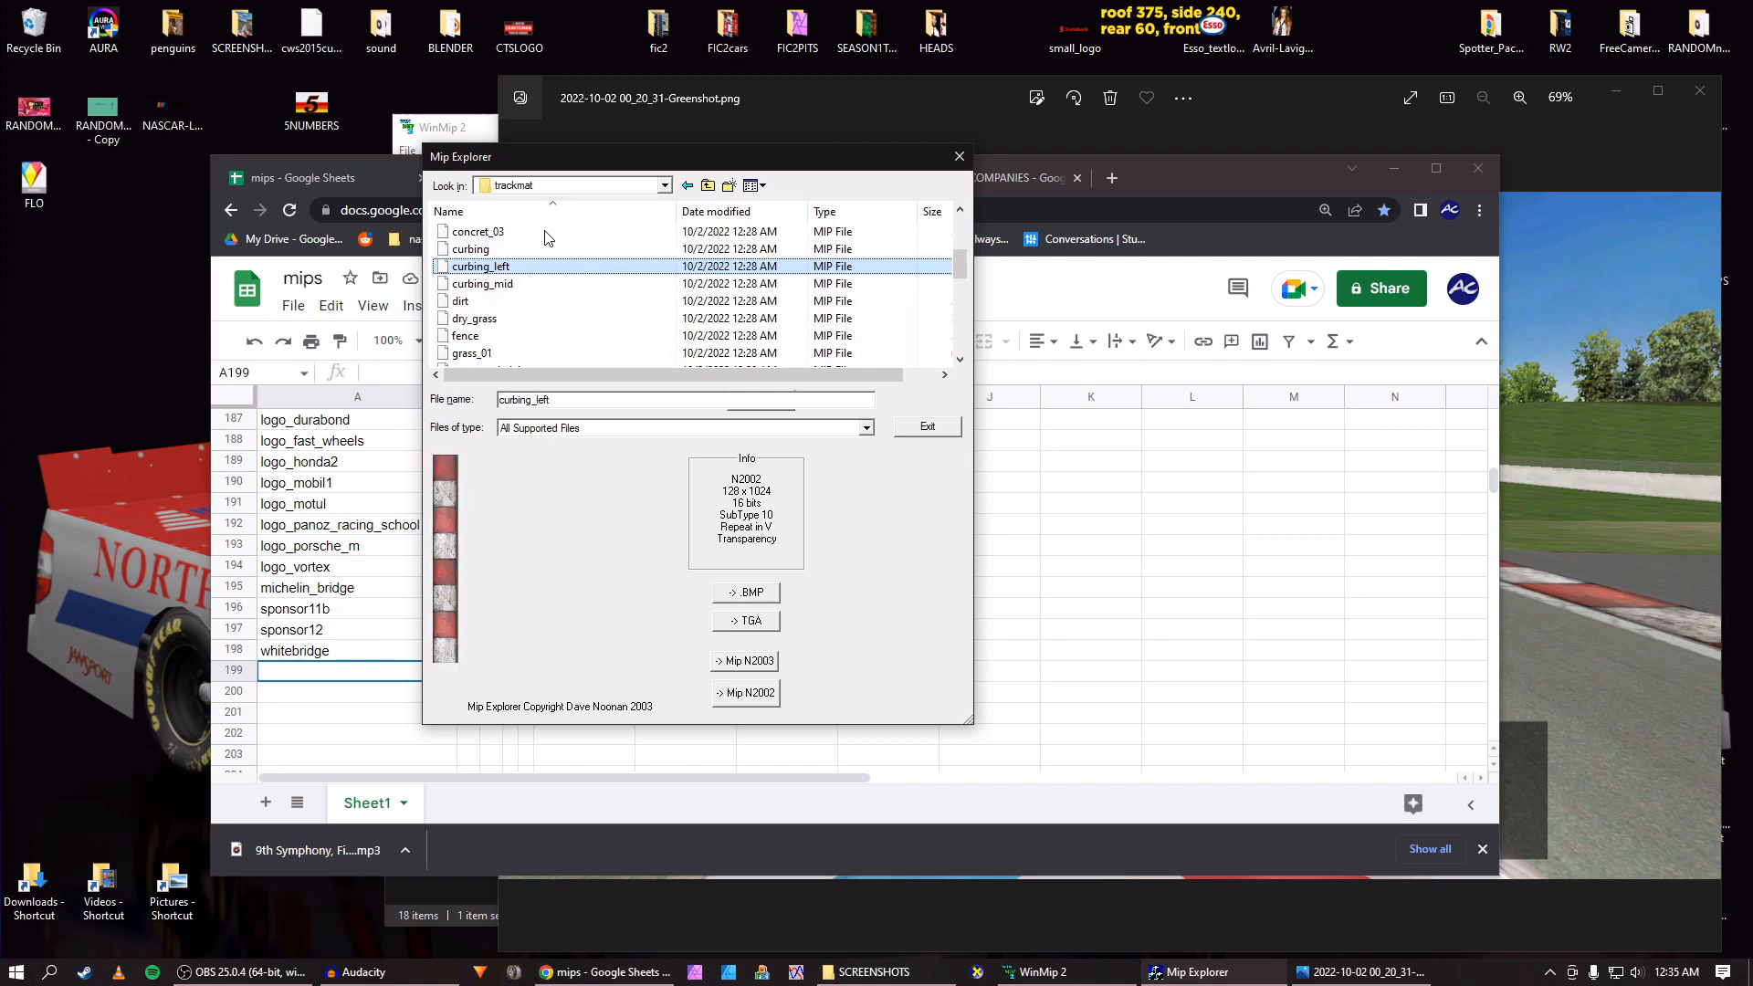
key(Up)
key(Up)
key(Up)
key(Up)
key(Up)
key(Up)
key(Up)
key(Up)
key(Up)
key(Up)
key(Up)
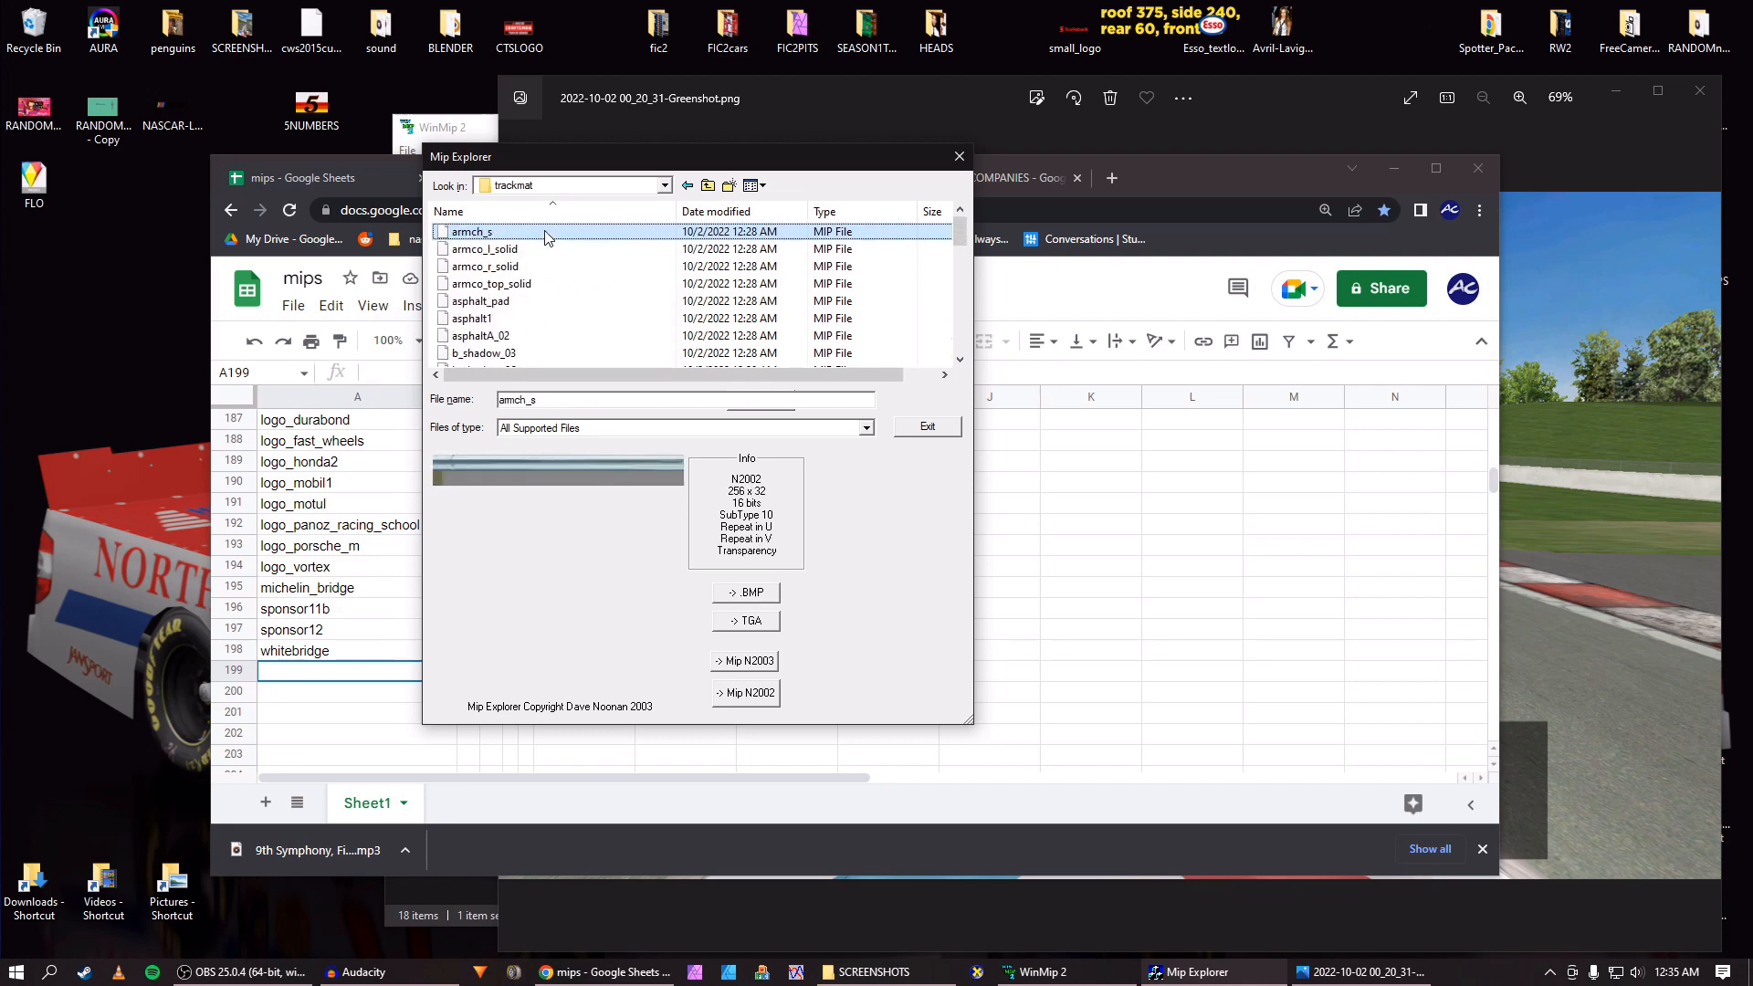
Check the first armco textures once more and close Mip Explorer.
key(Down)
key(Down)
key(Up)
key(Up)
click(960, 168)
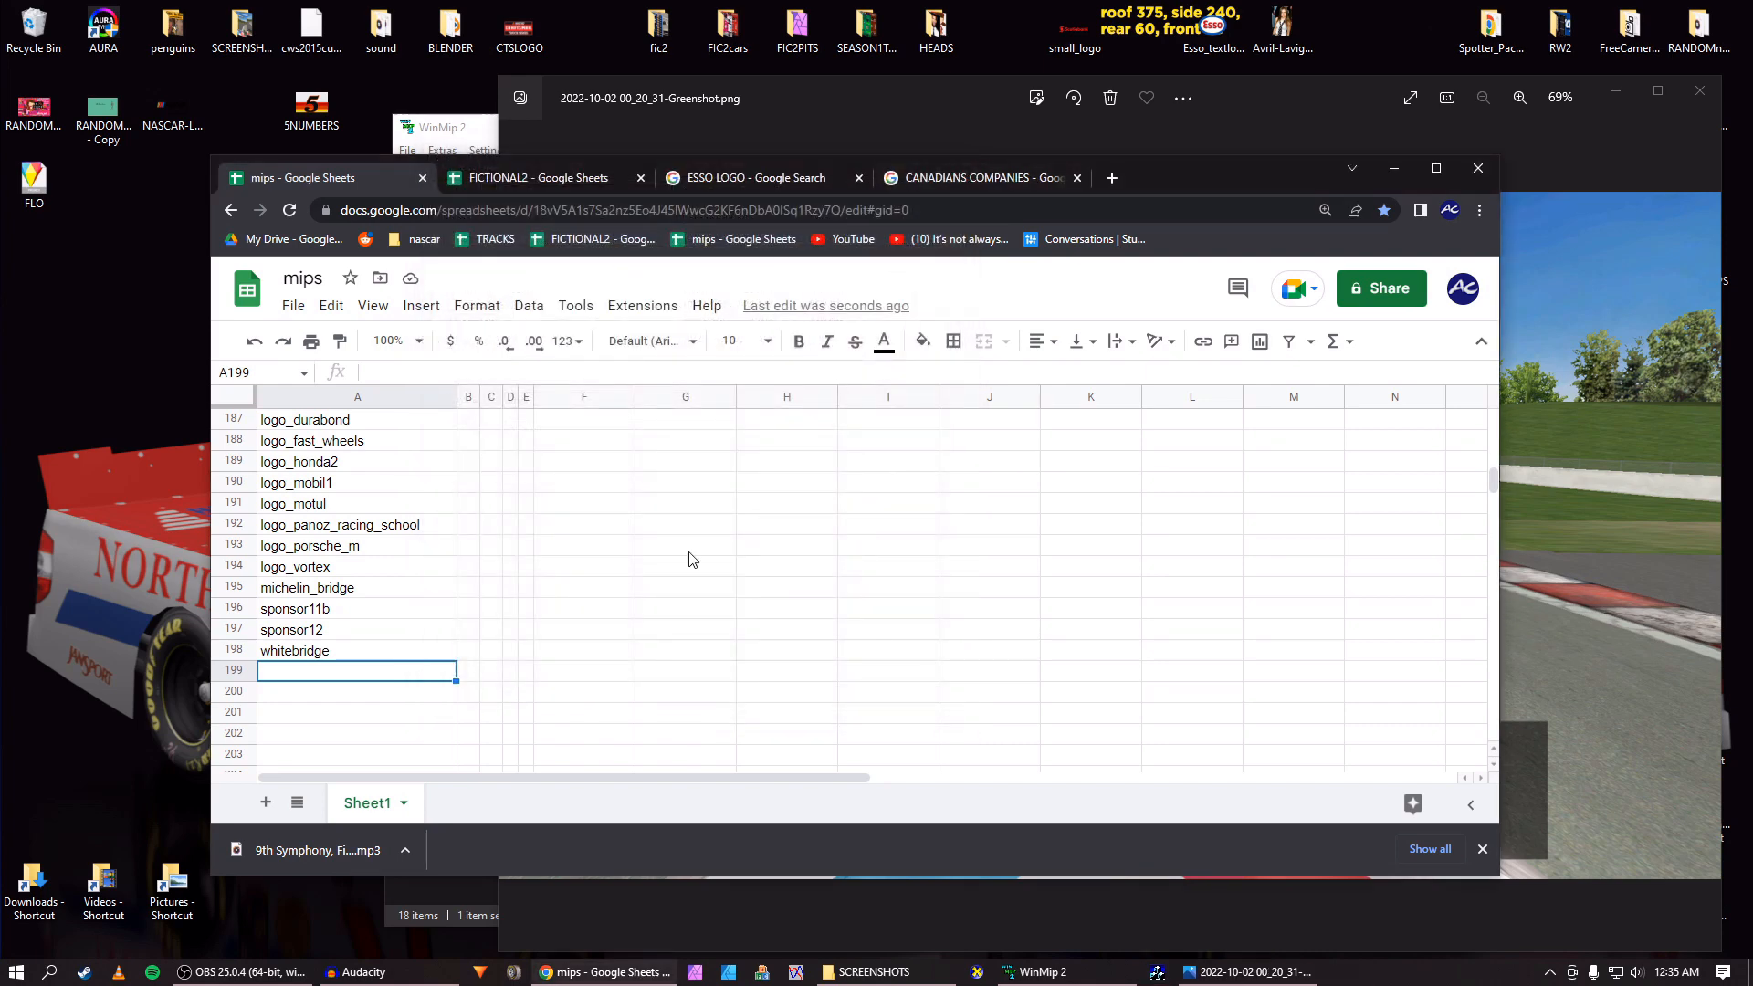
Select the CANADIAN texture names in A179:A198 to count them, and review the list.
scroll(548, 694, up, 4)
scroll(402, 698, down, 3)
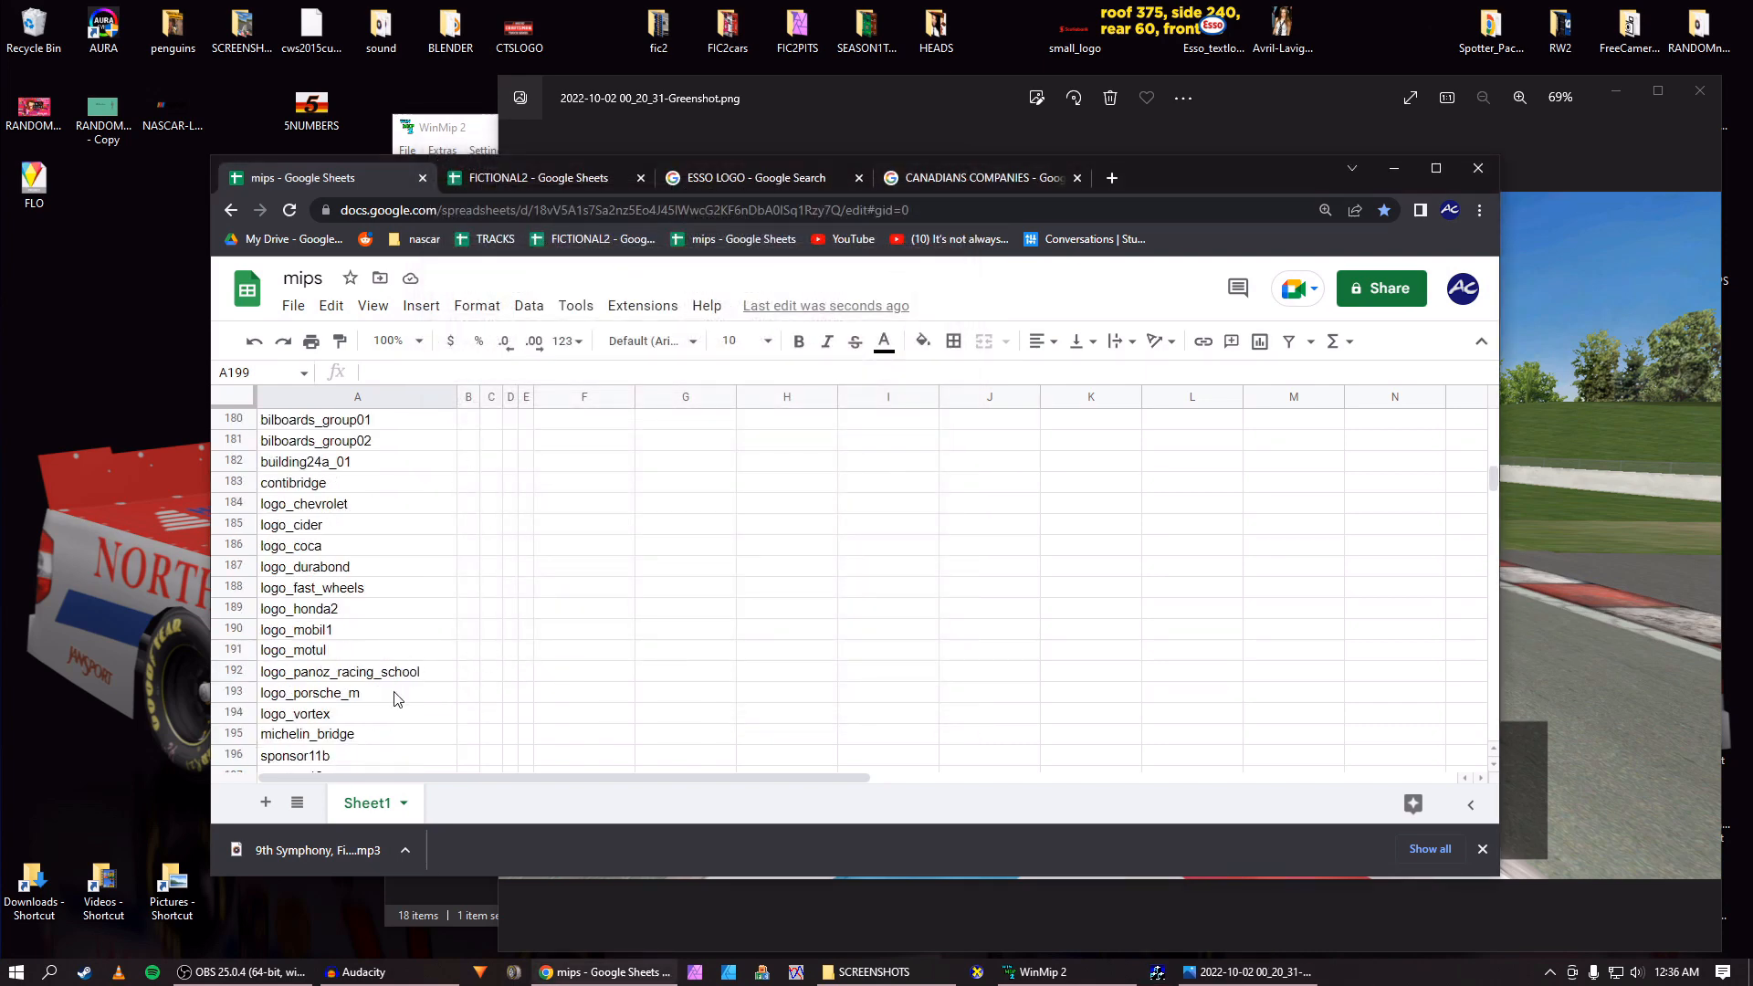
click(354, 731)
scroll(354, 694, up, 3)
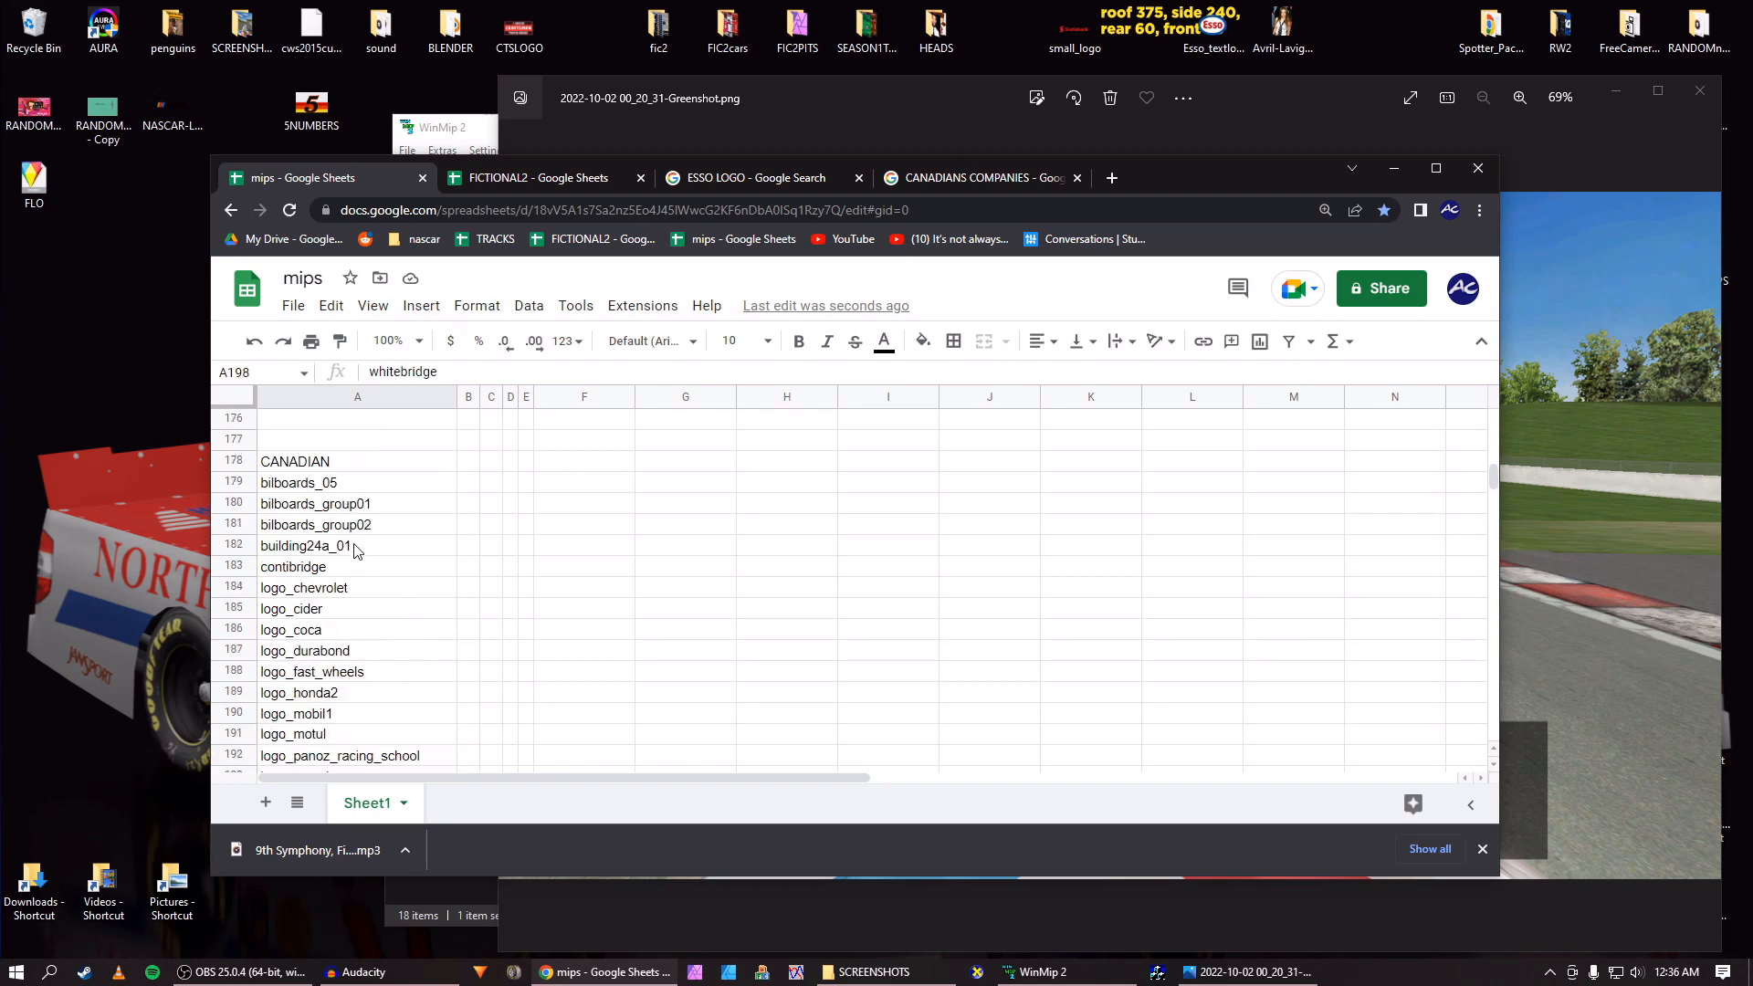
shift+click(353, 487)
scroll(395, 589, down, 3)
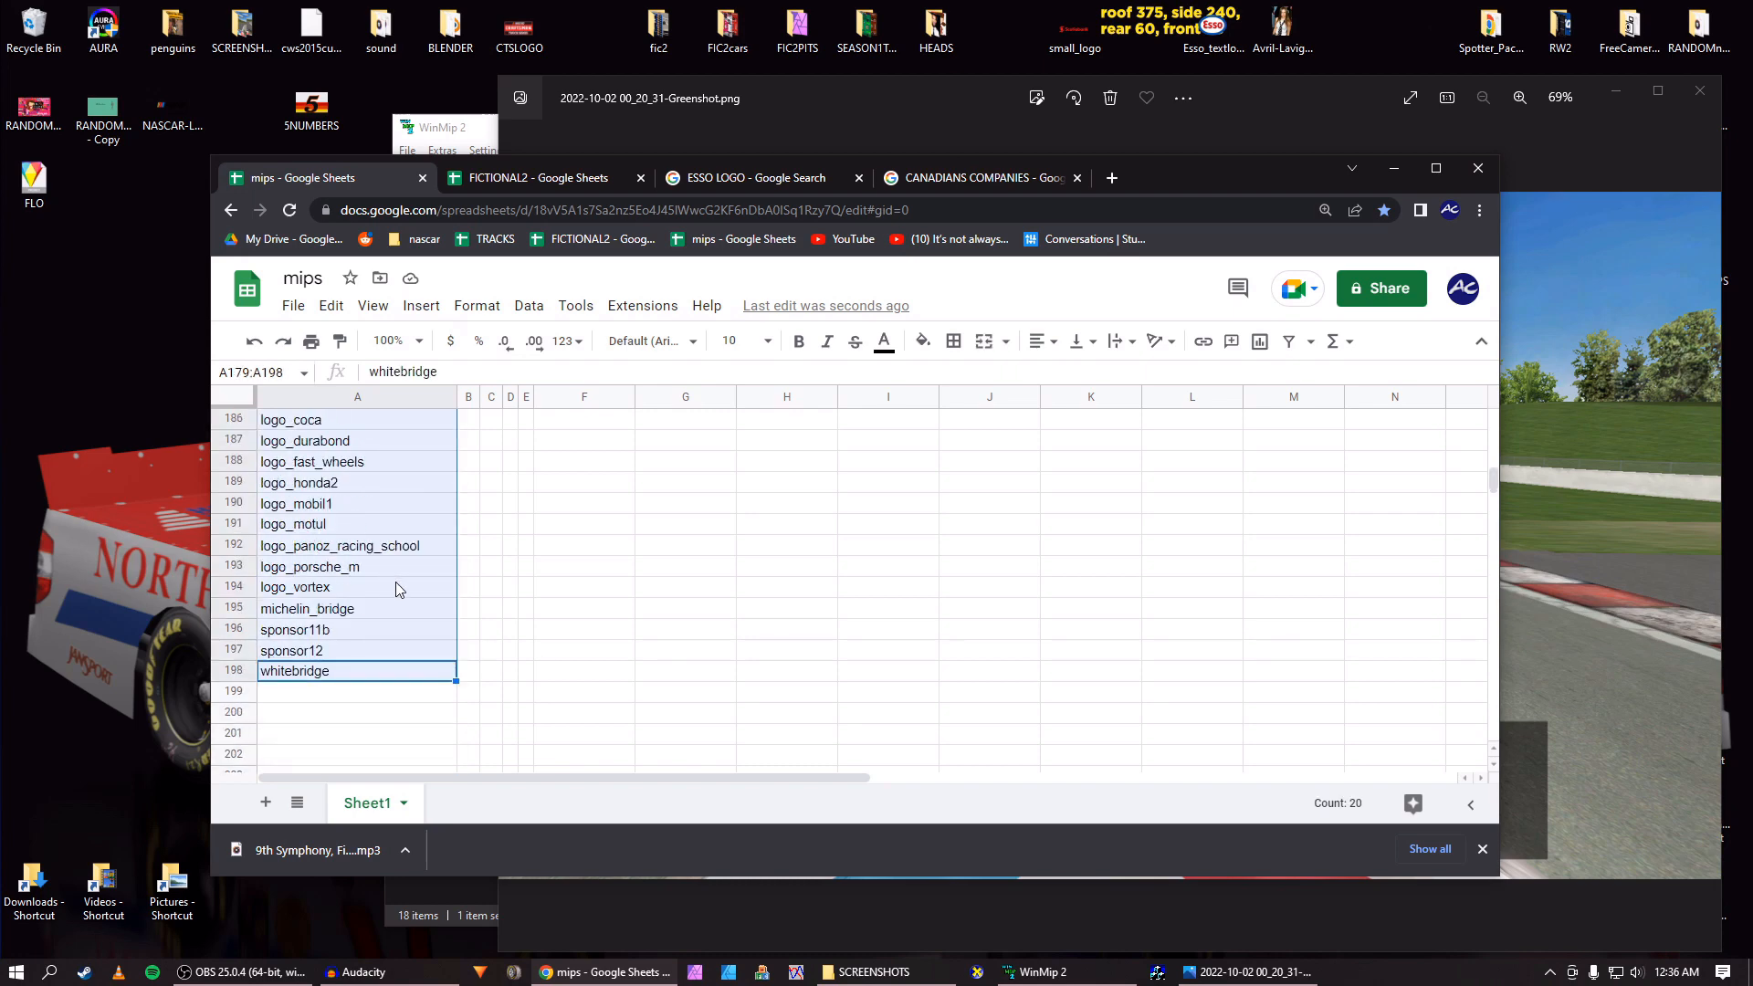
scroll(399, 589, down, 1)
scroll(419, 579, up, 6)
scroll(419, 578, down, 1)
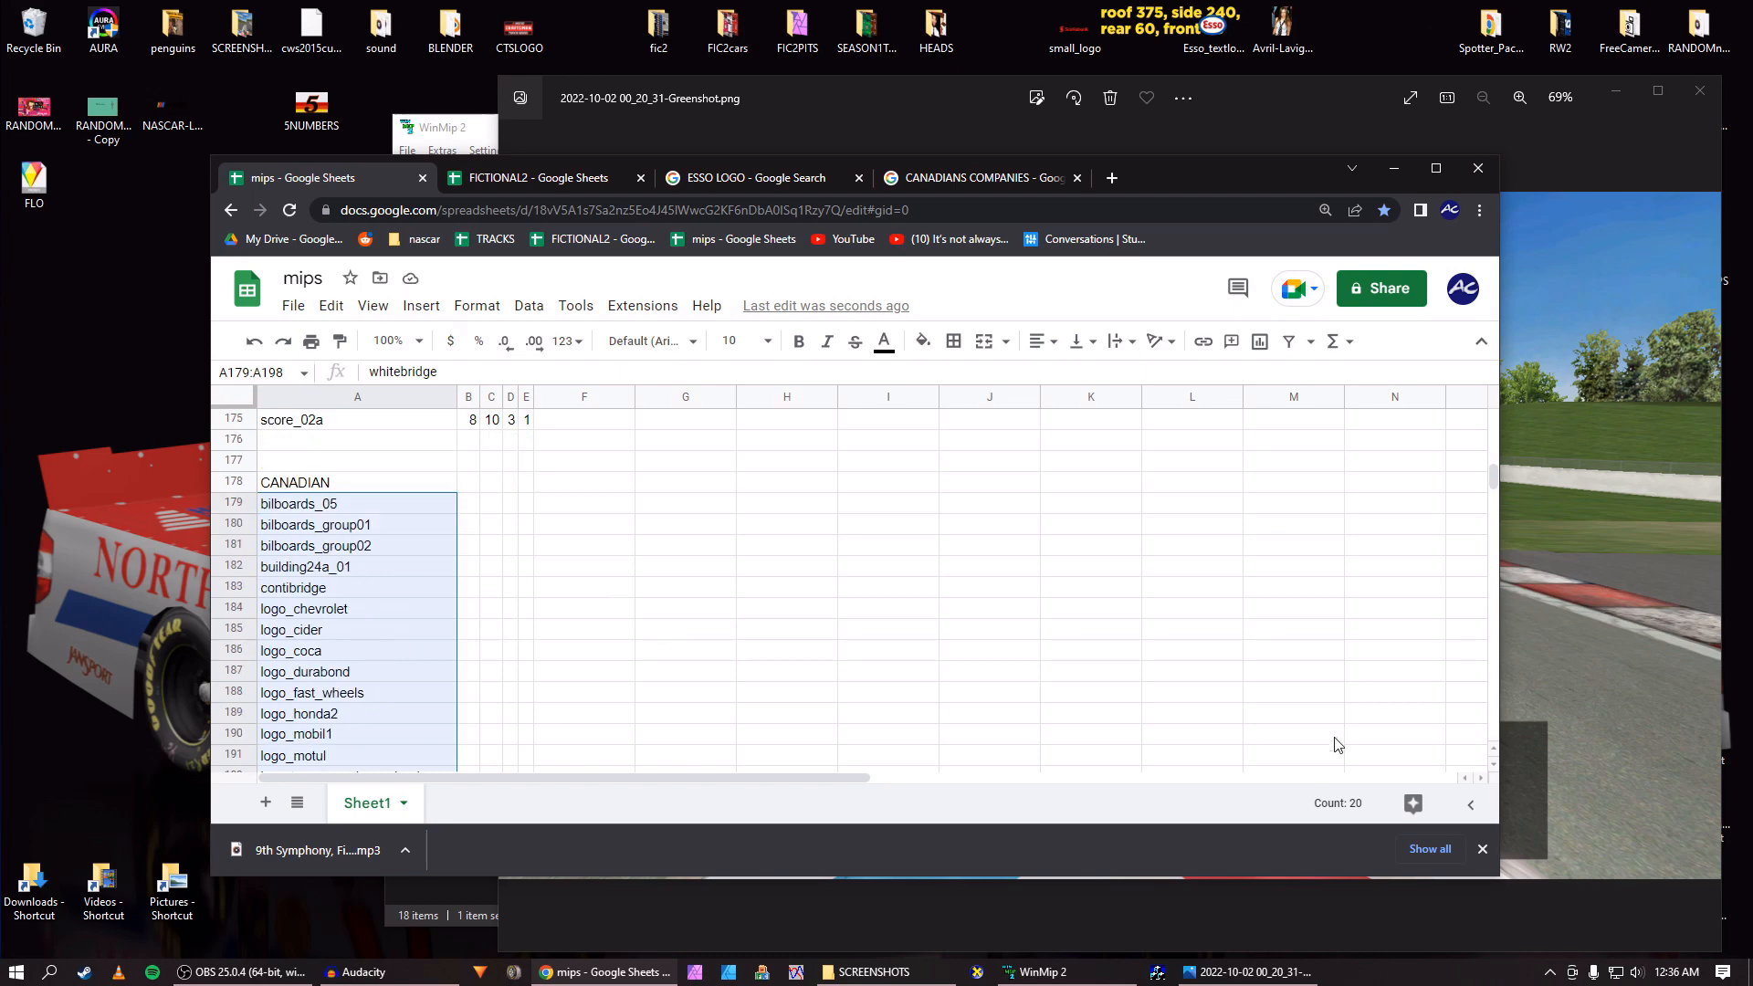
scroll(505, 625, up, 1)
scroll(356, 626, down, 2)
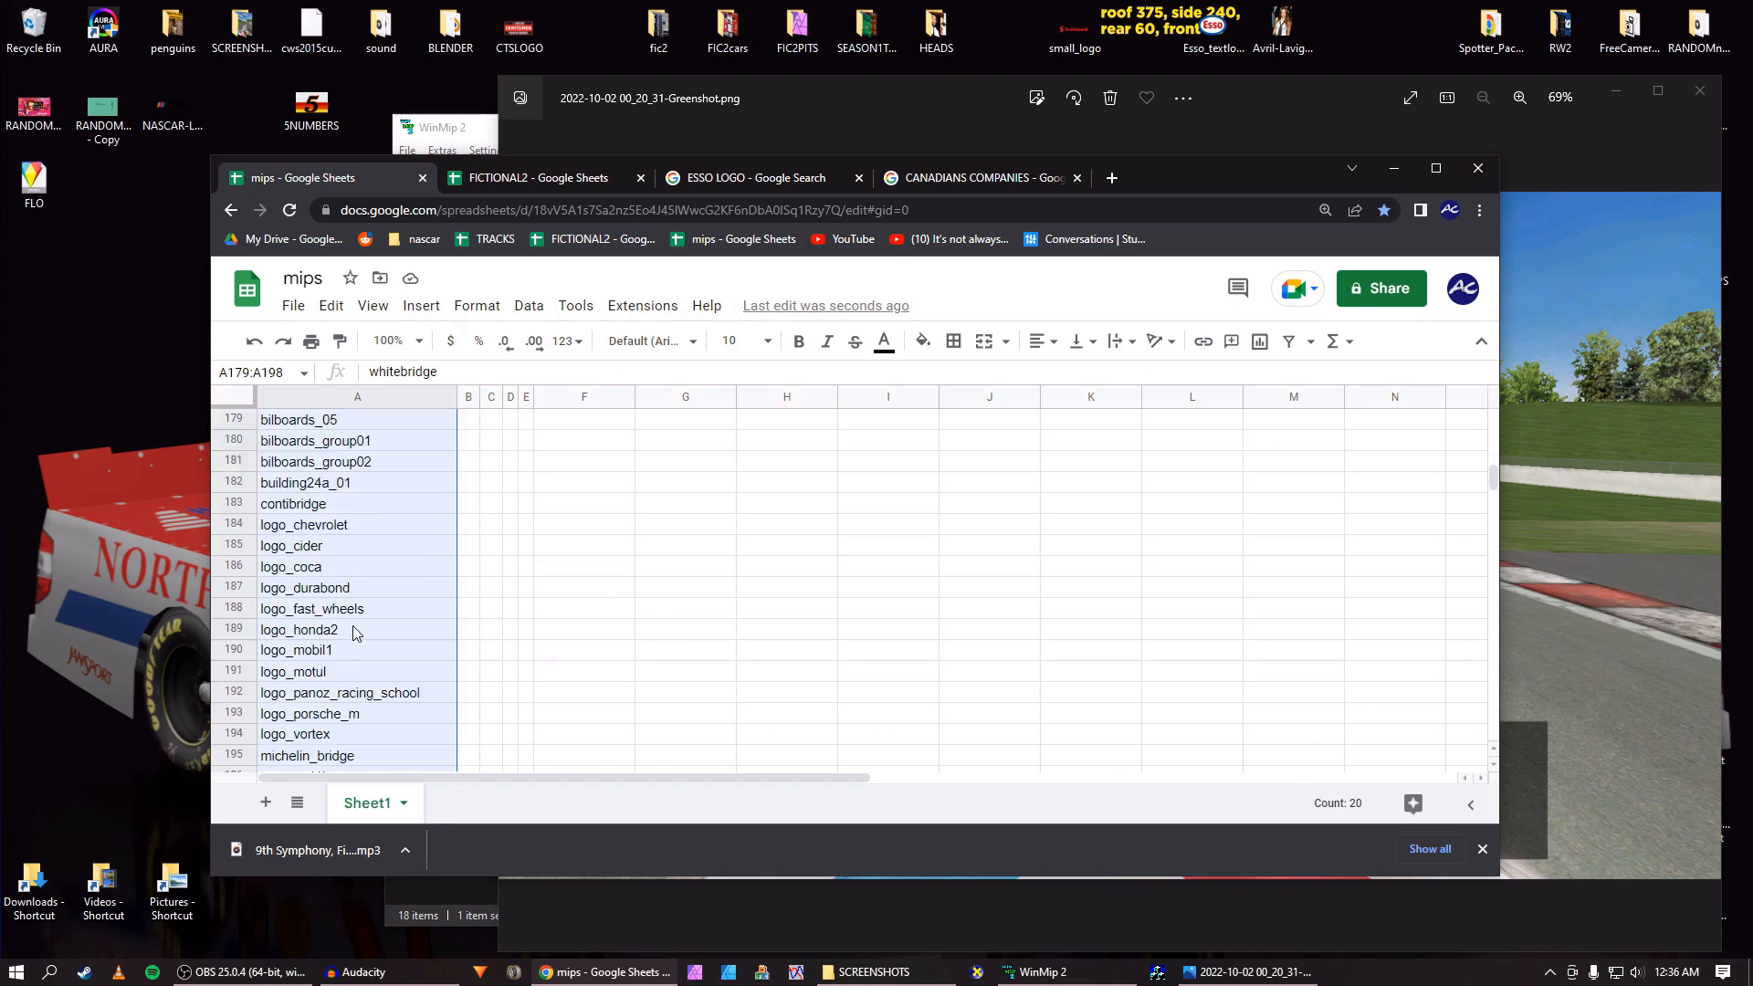
Review the texture lists and settings of the other tracks from PORTLAND back up to AUTOCLUB.
scroll(352, 626, up, 6)
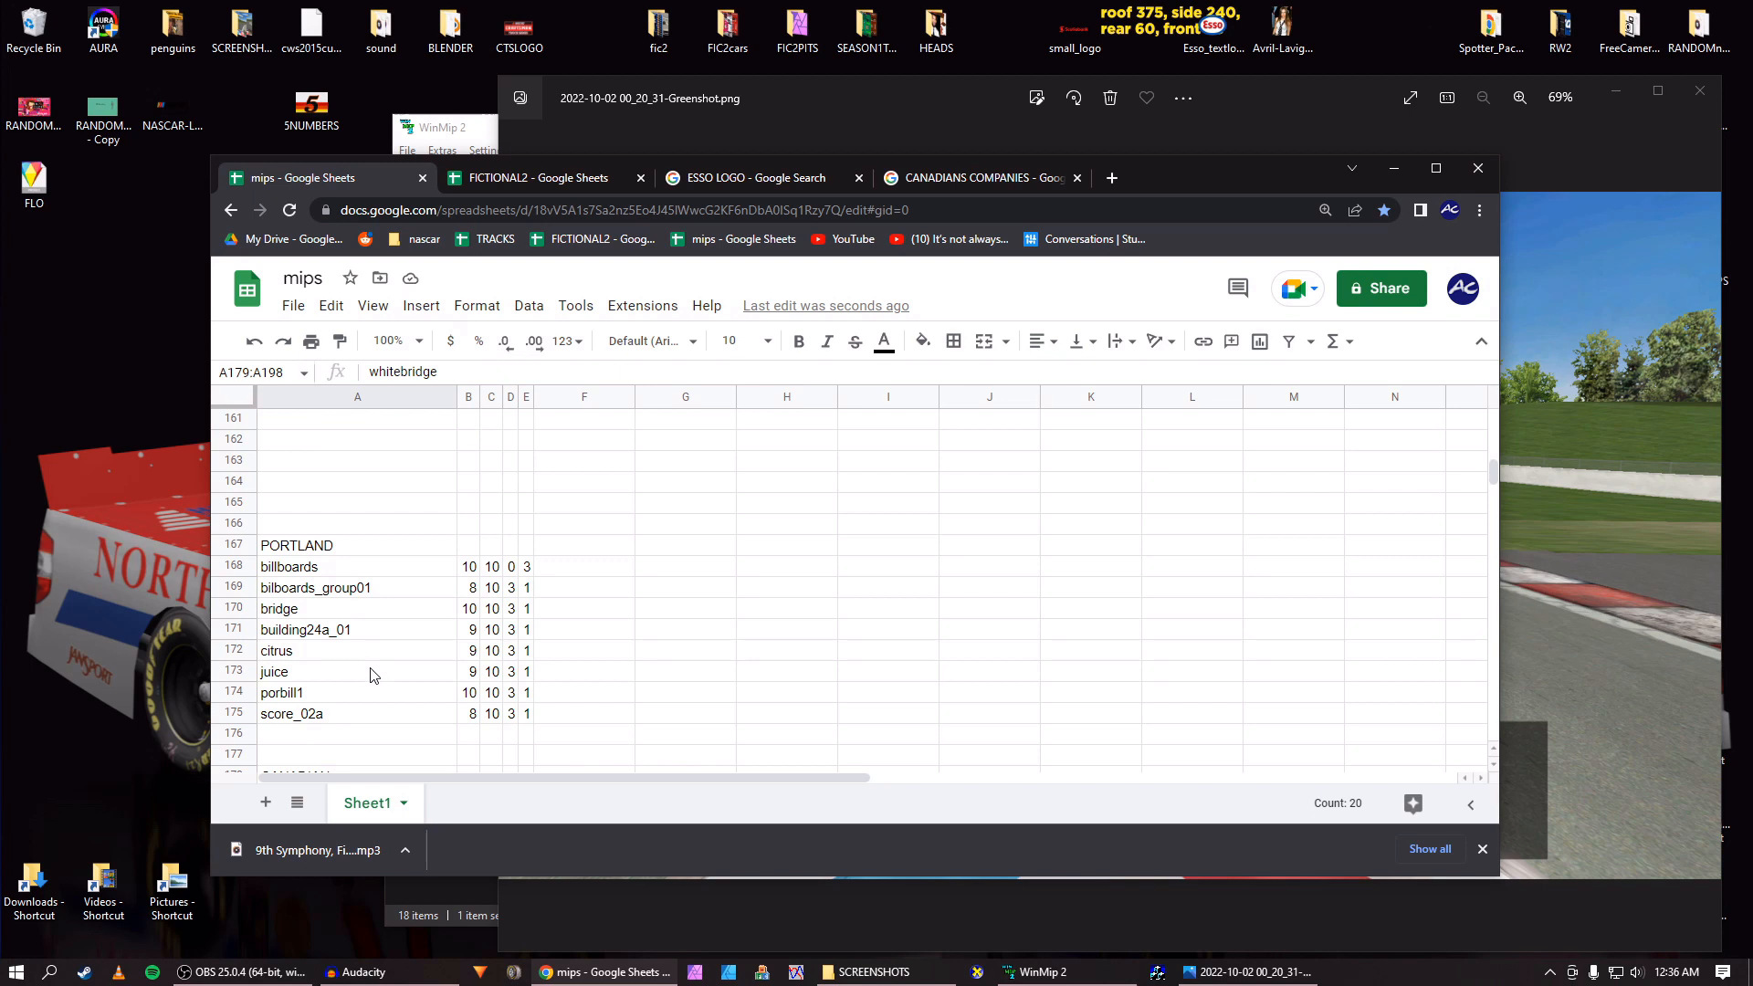
scroll(358, 665, up, 8)
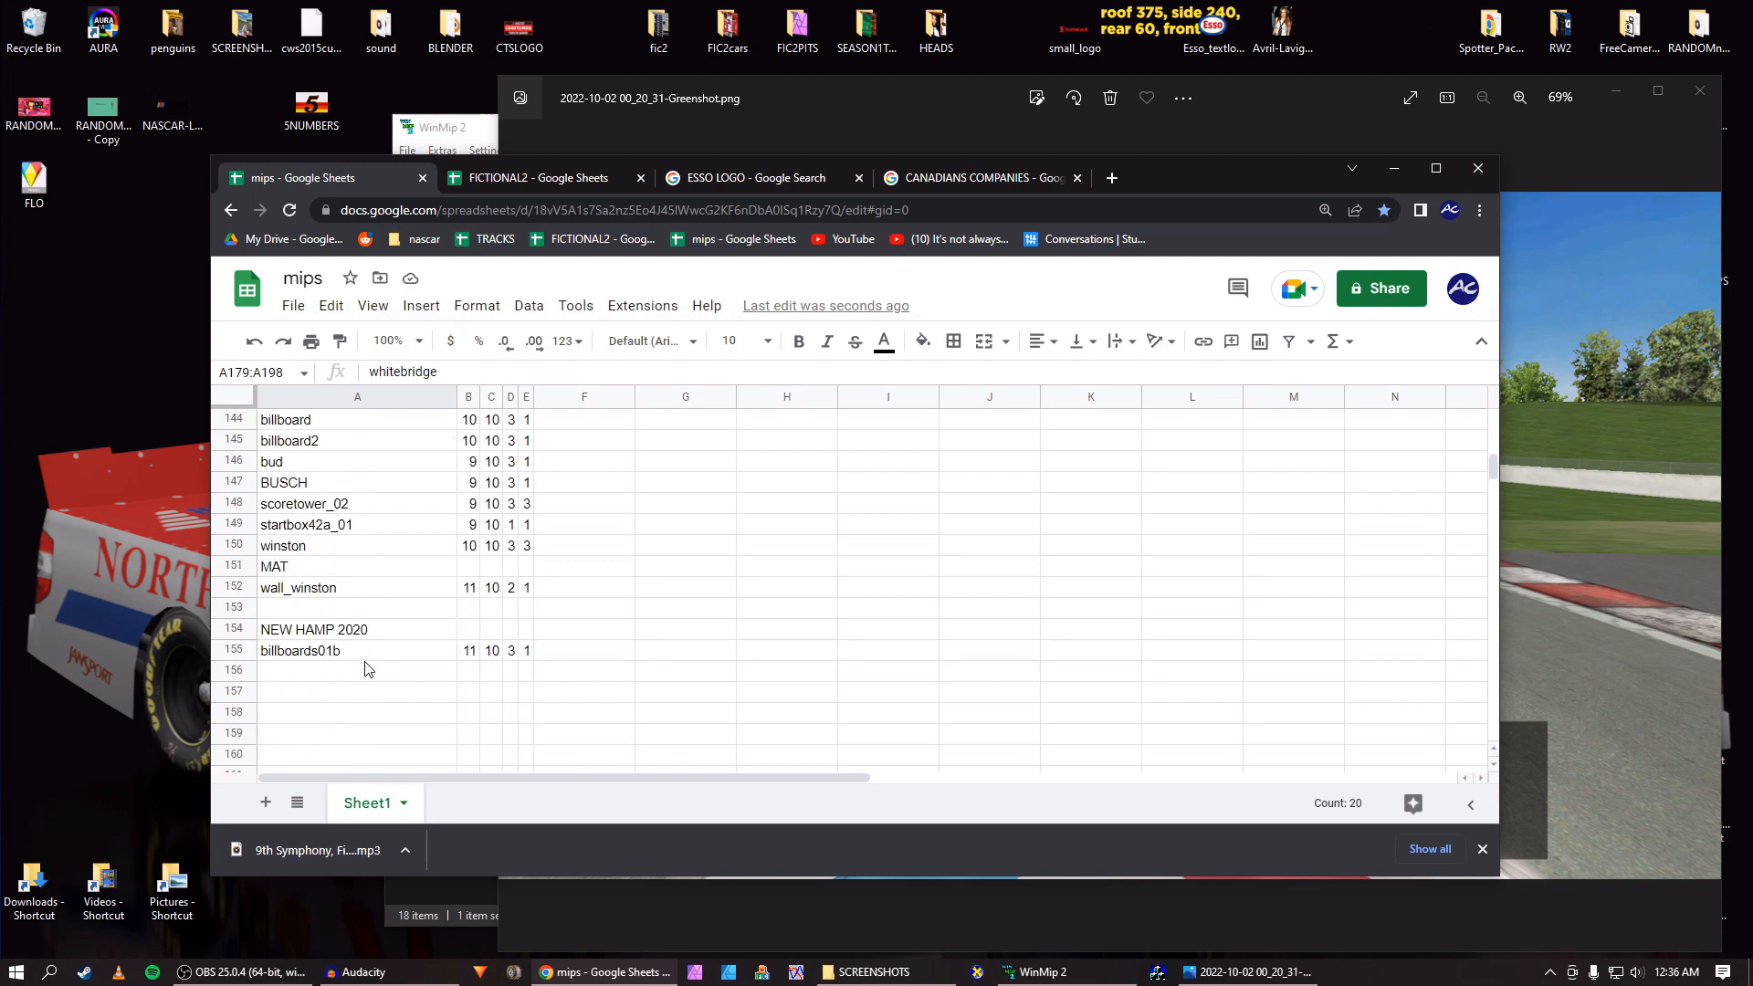
scroll(368, 665, up, 2)
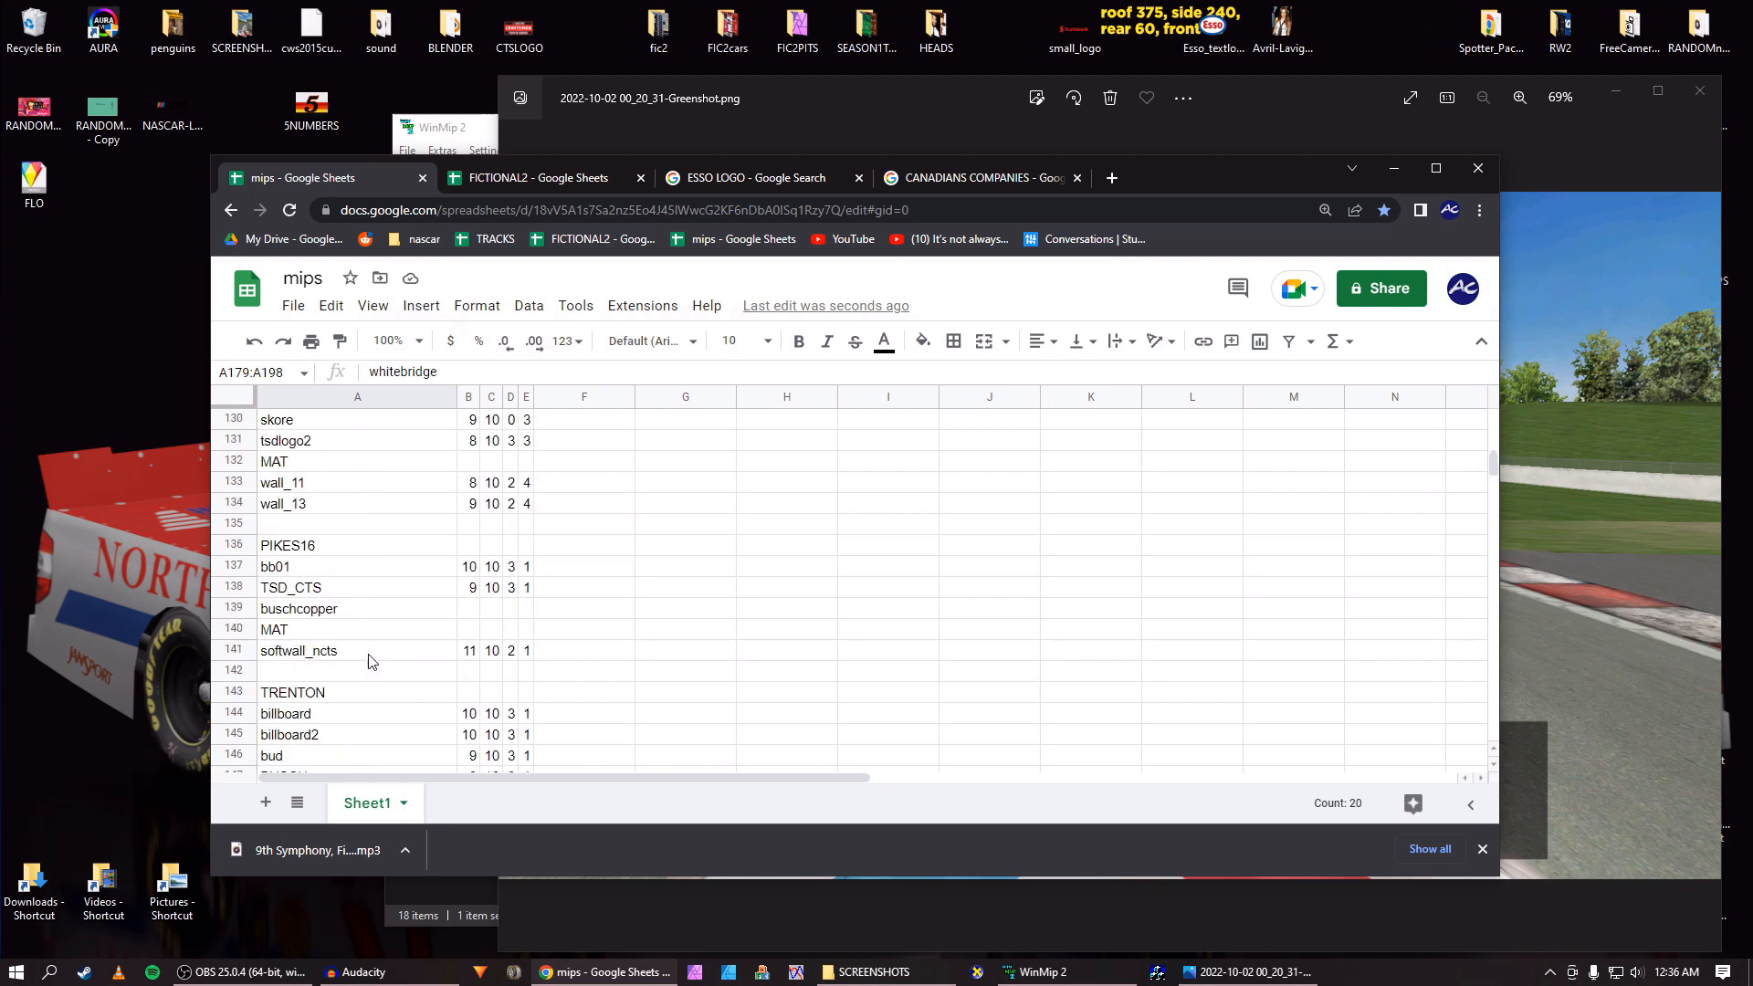
click(330, 573)
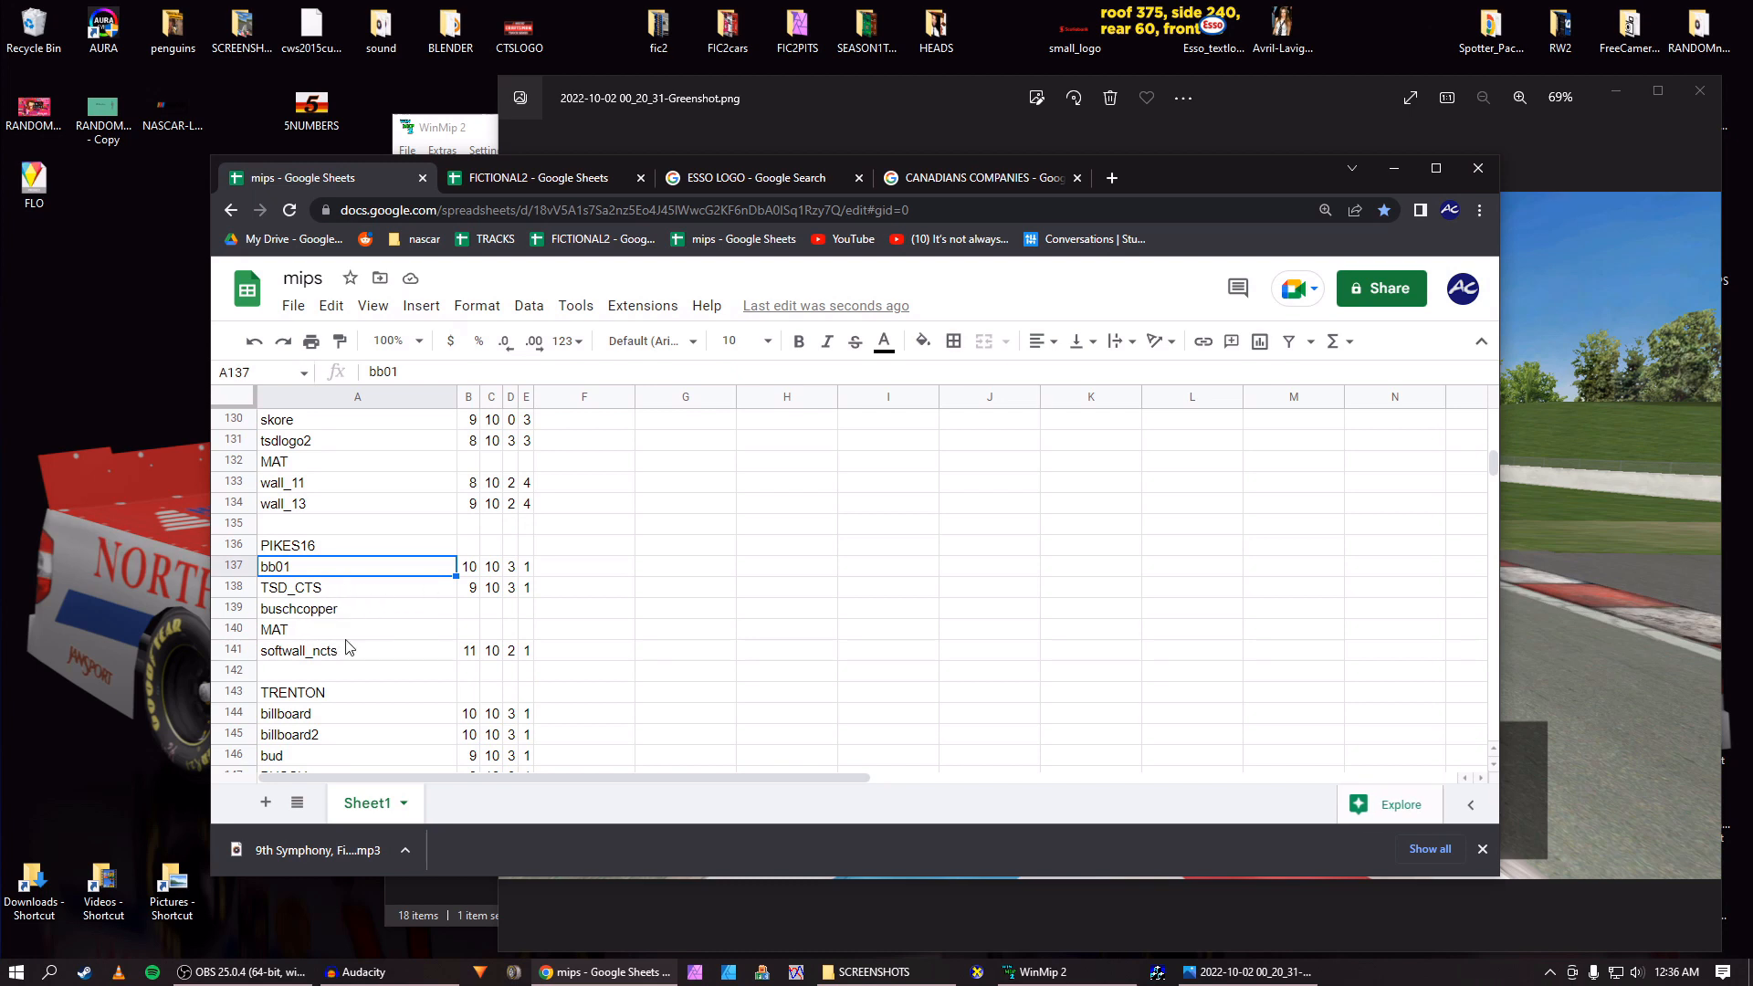
scroll(410, 638, up, 1)
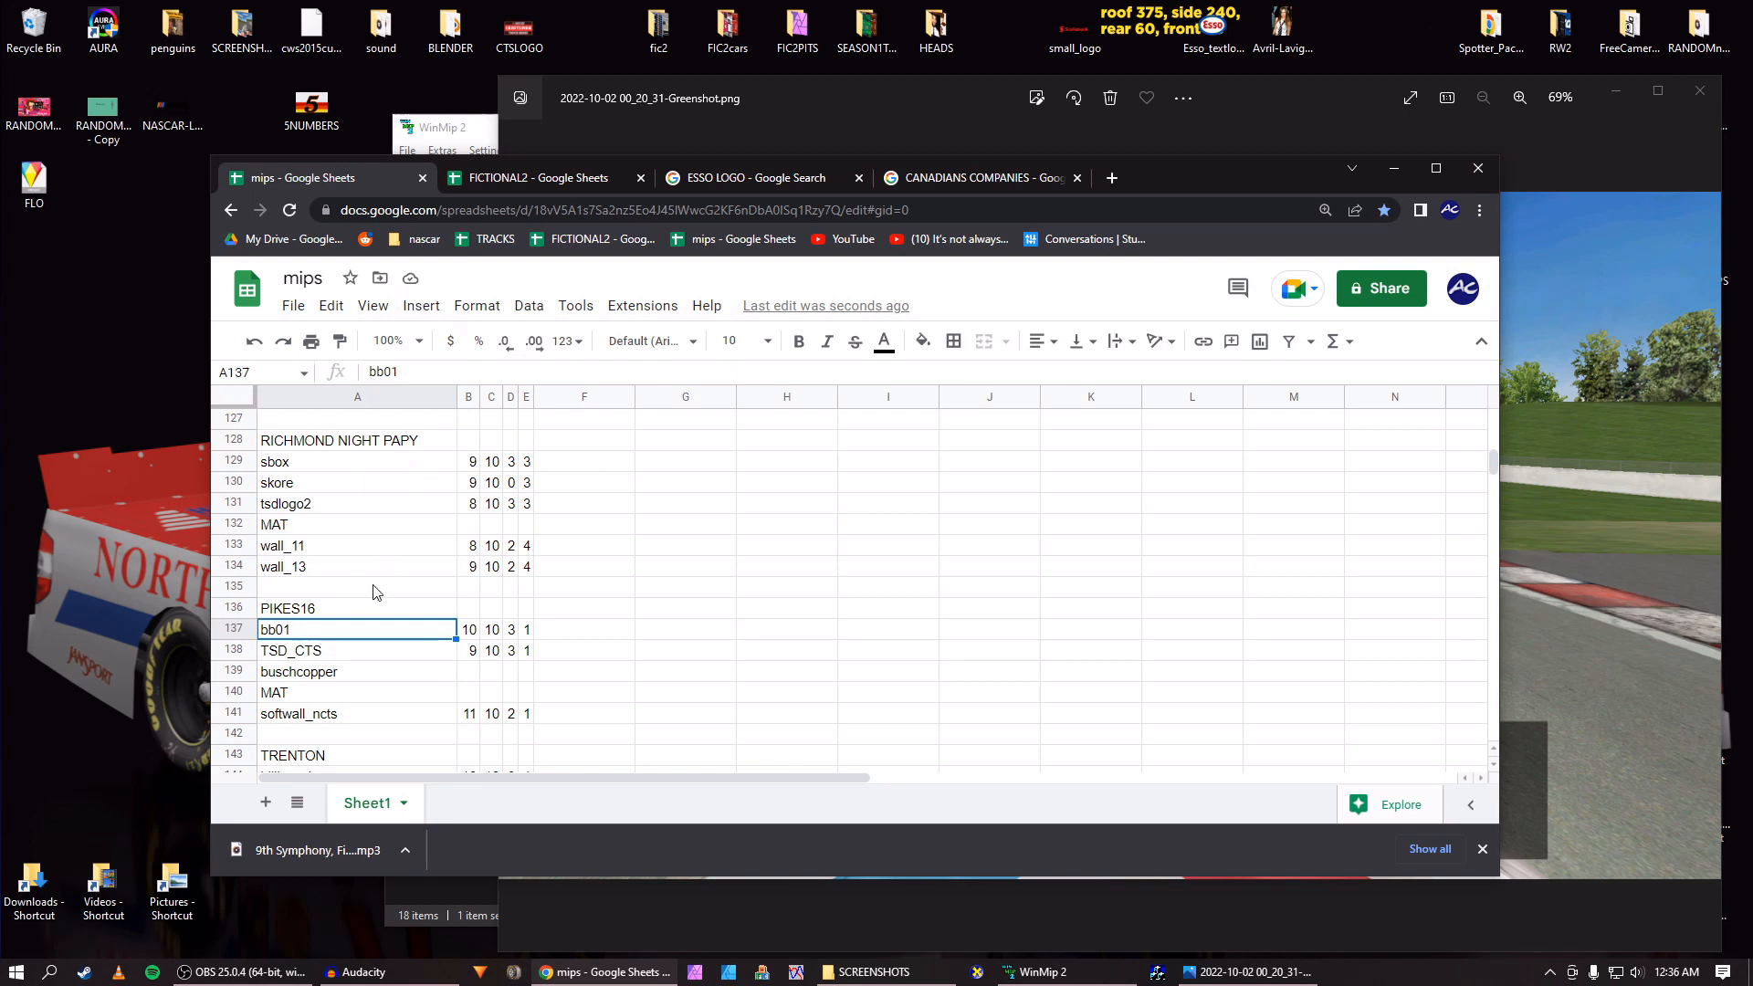
scroll(402, 598, up, 2)
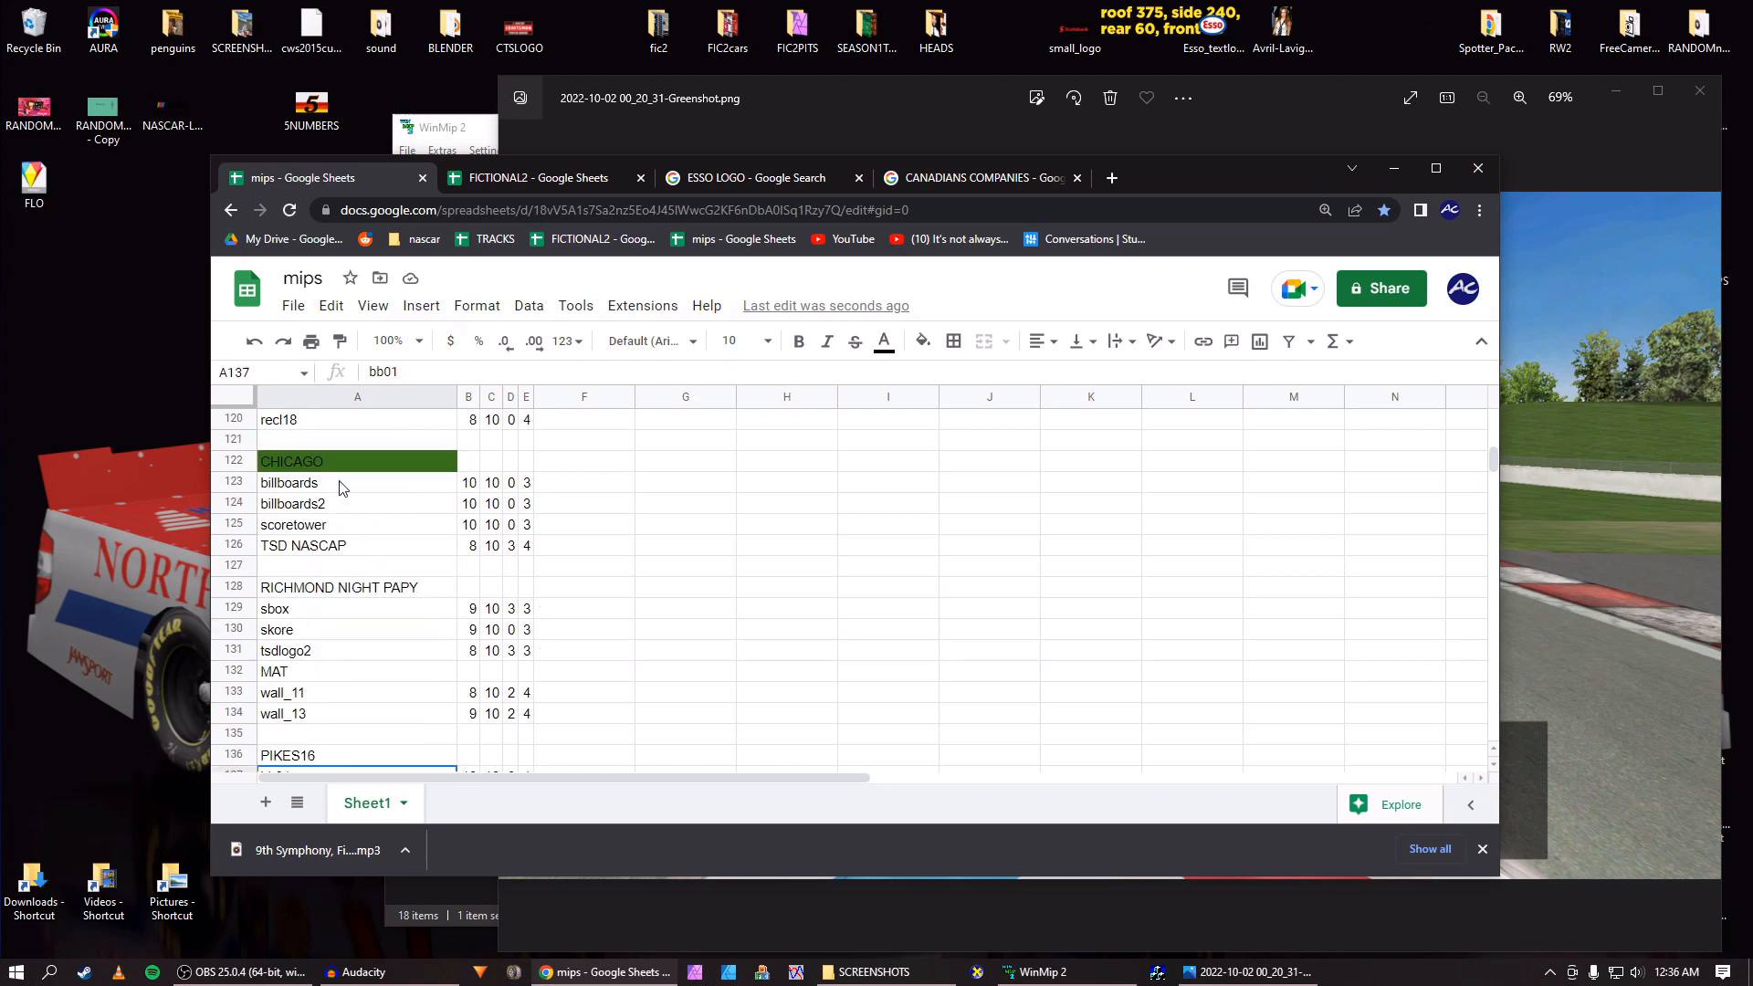
scroll(502, 544, up, 5)
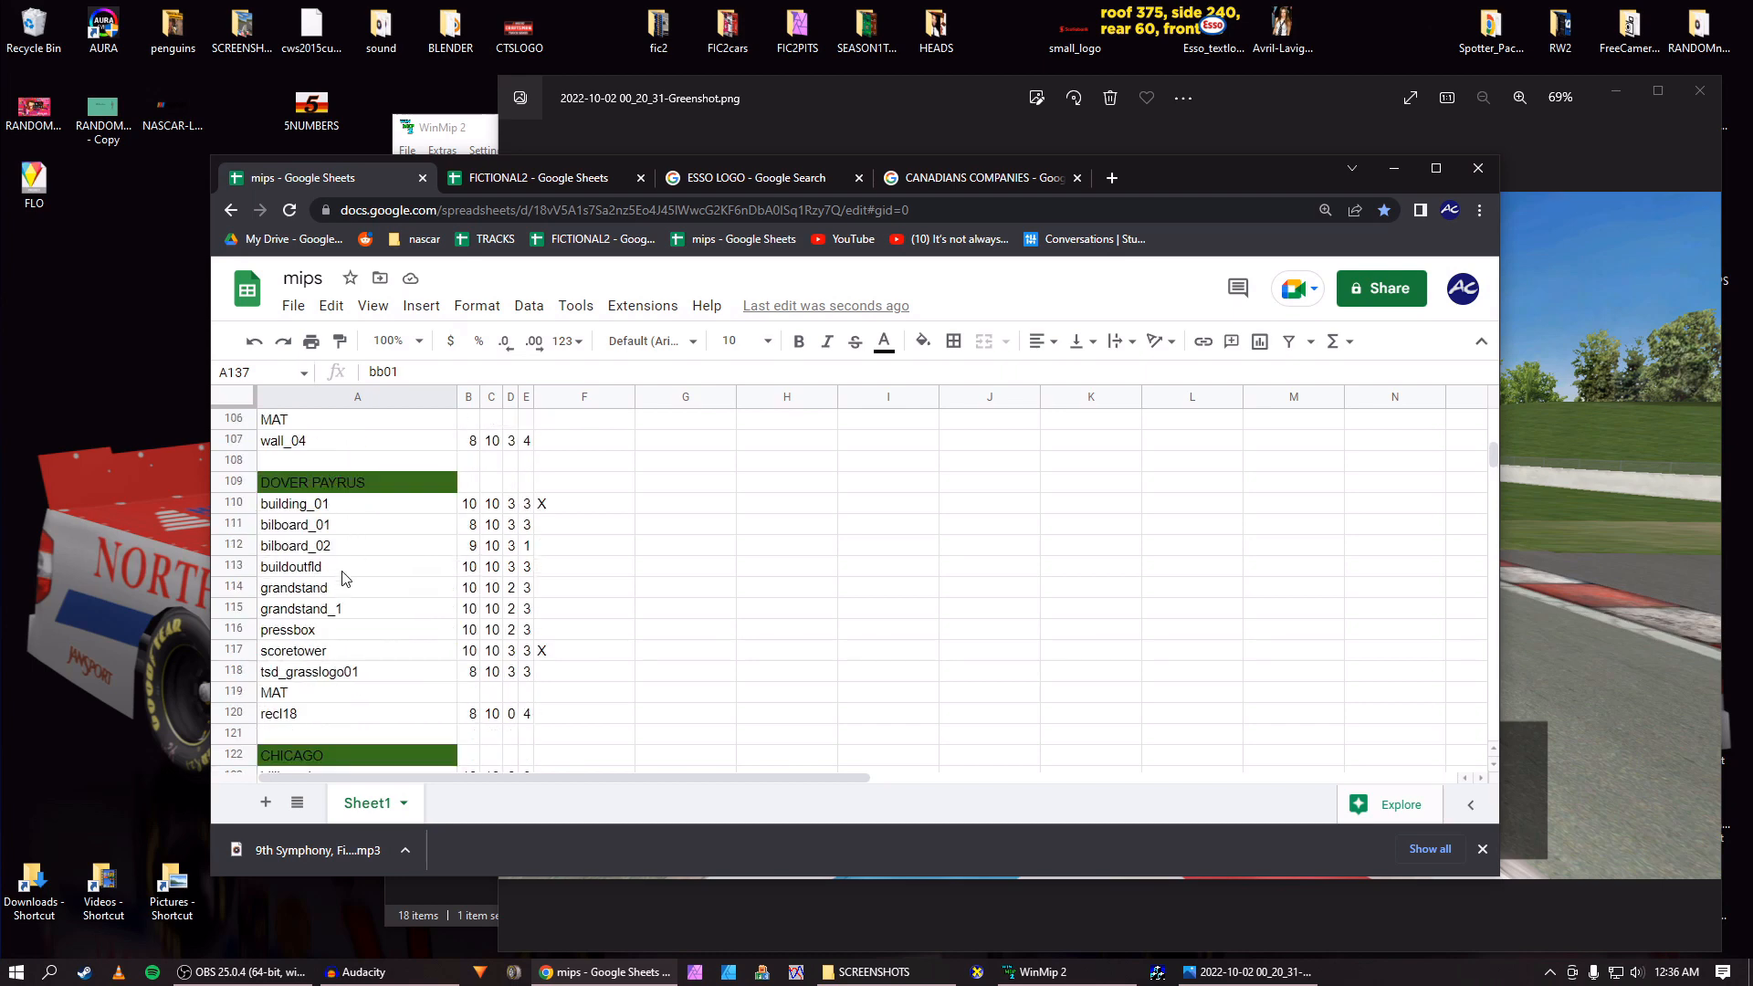
scroll(369, 623, up, 5)
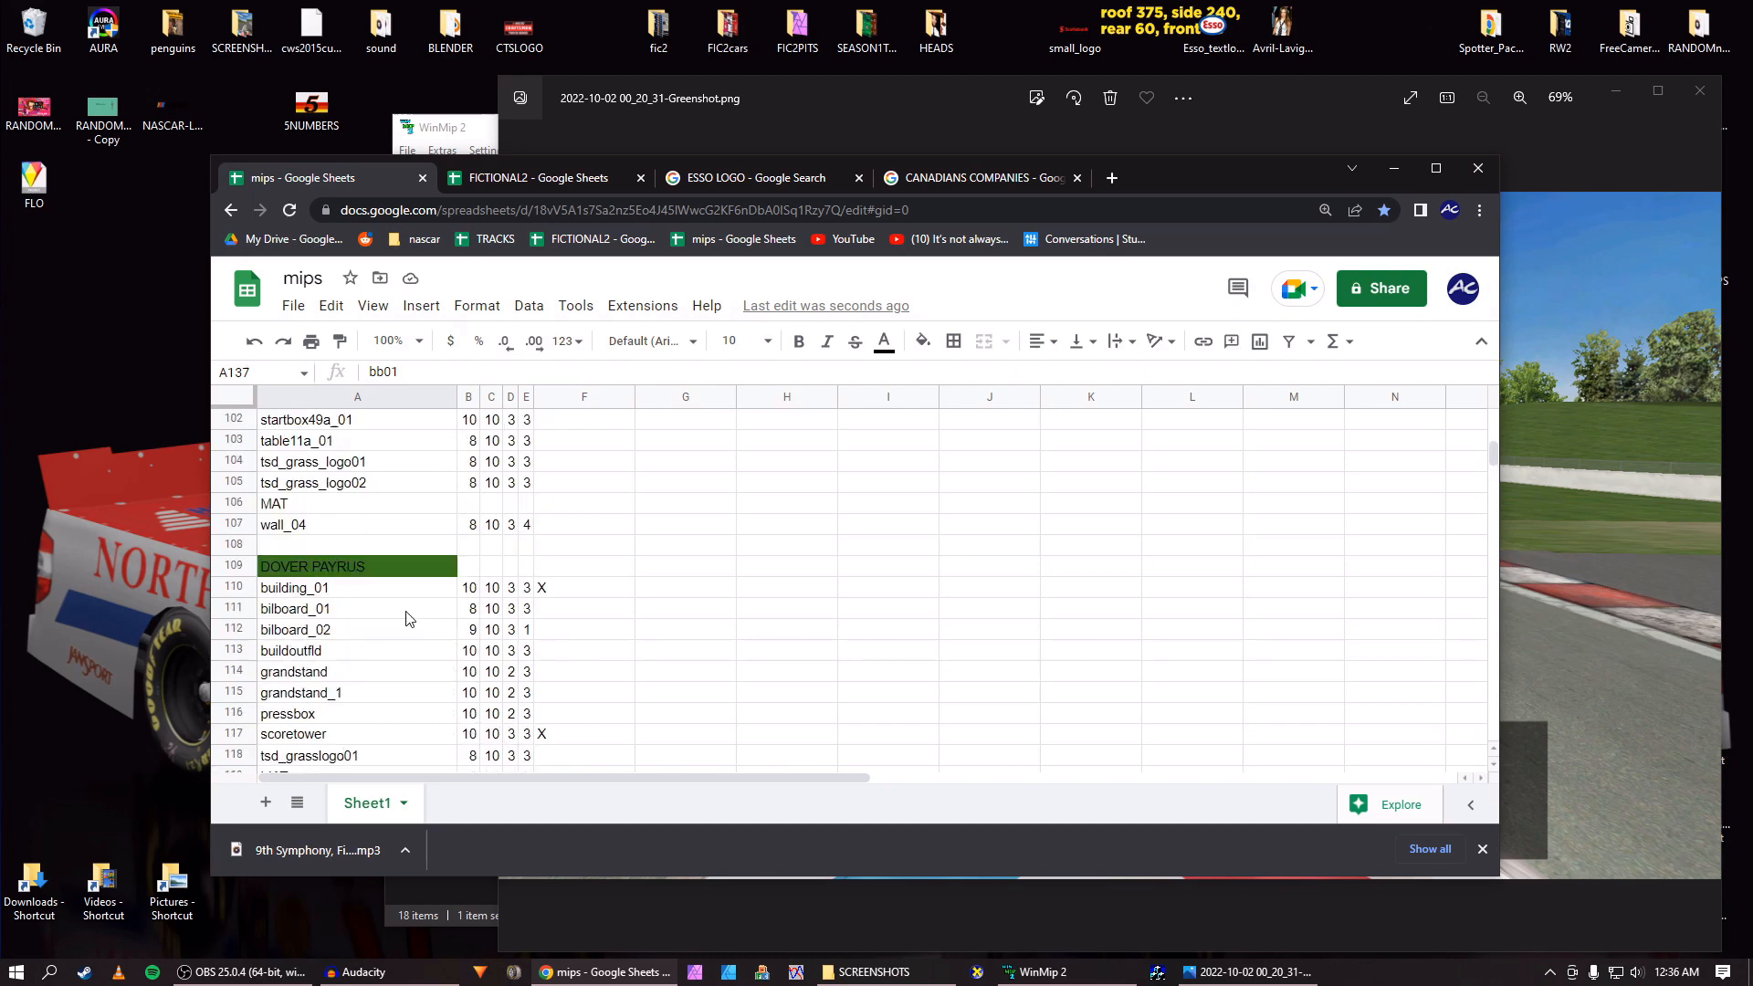
scroll(388, 585, down, 1)
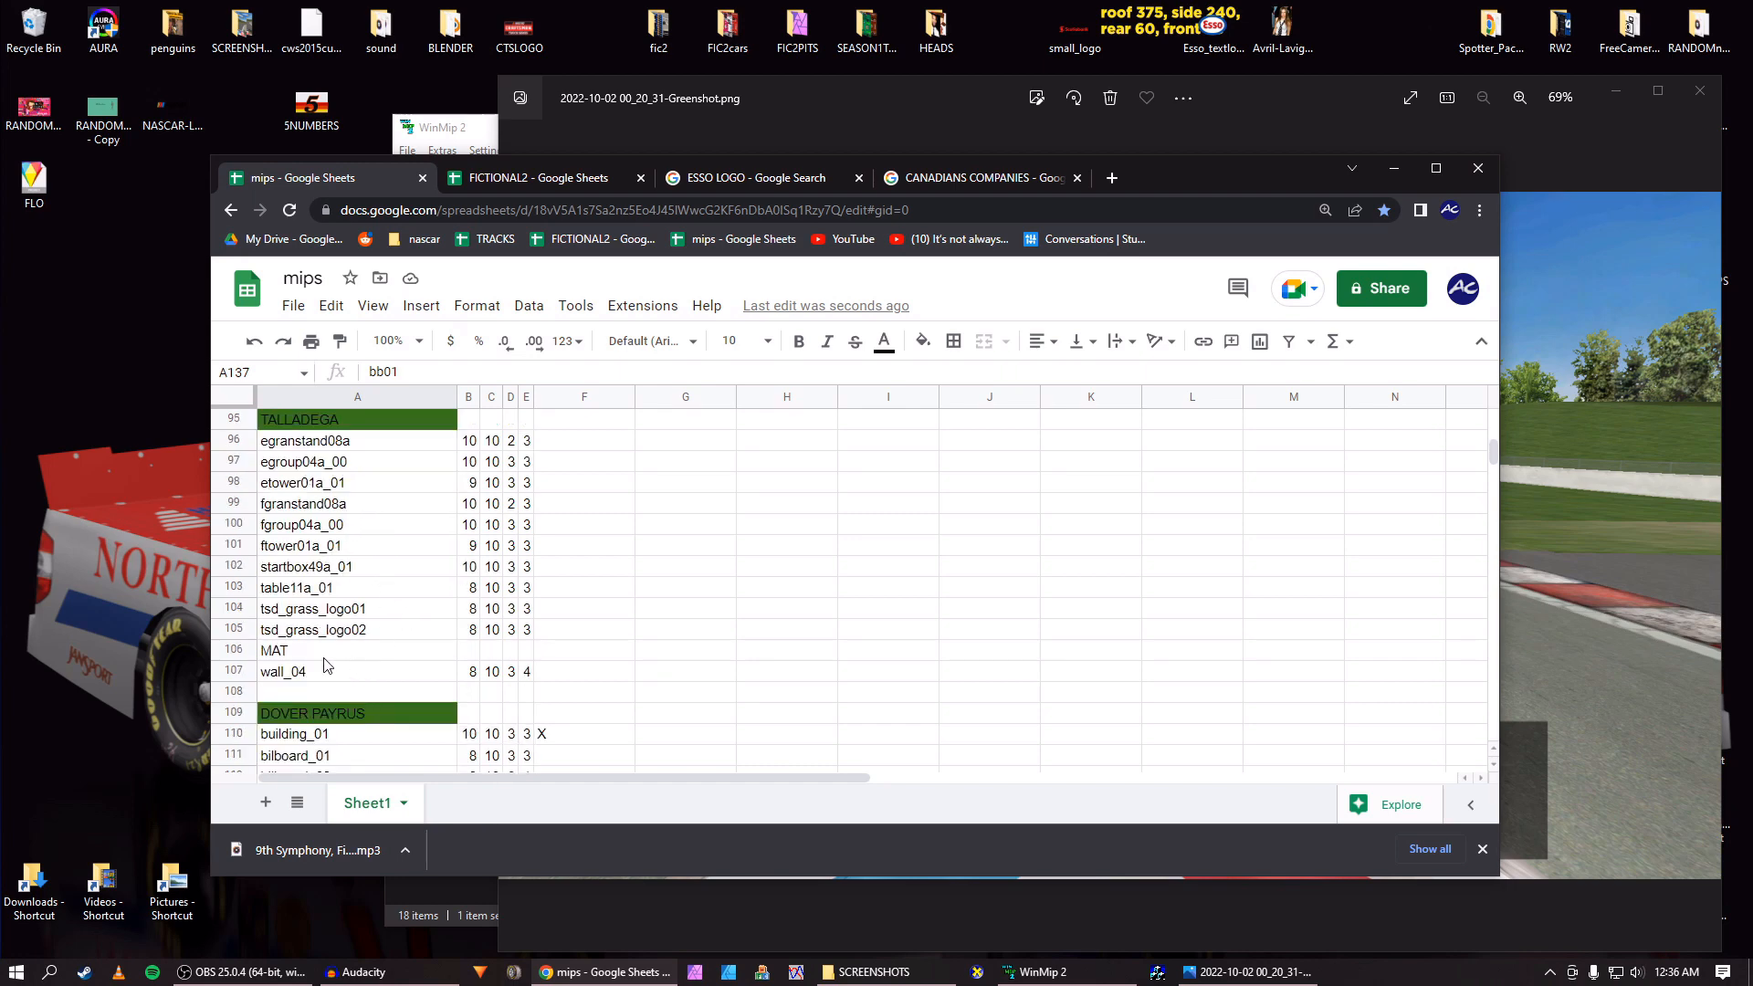
scroll(460, 614, up, 5)
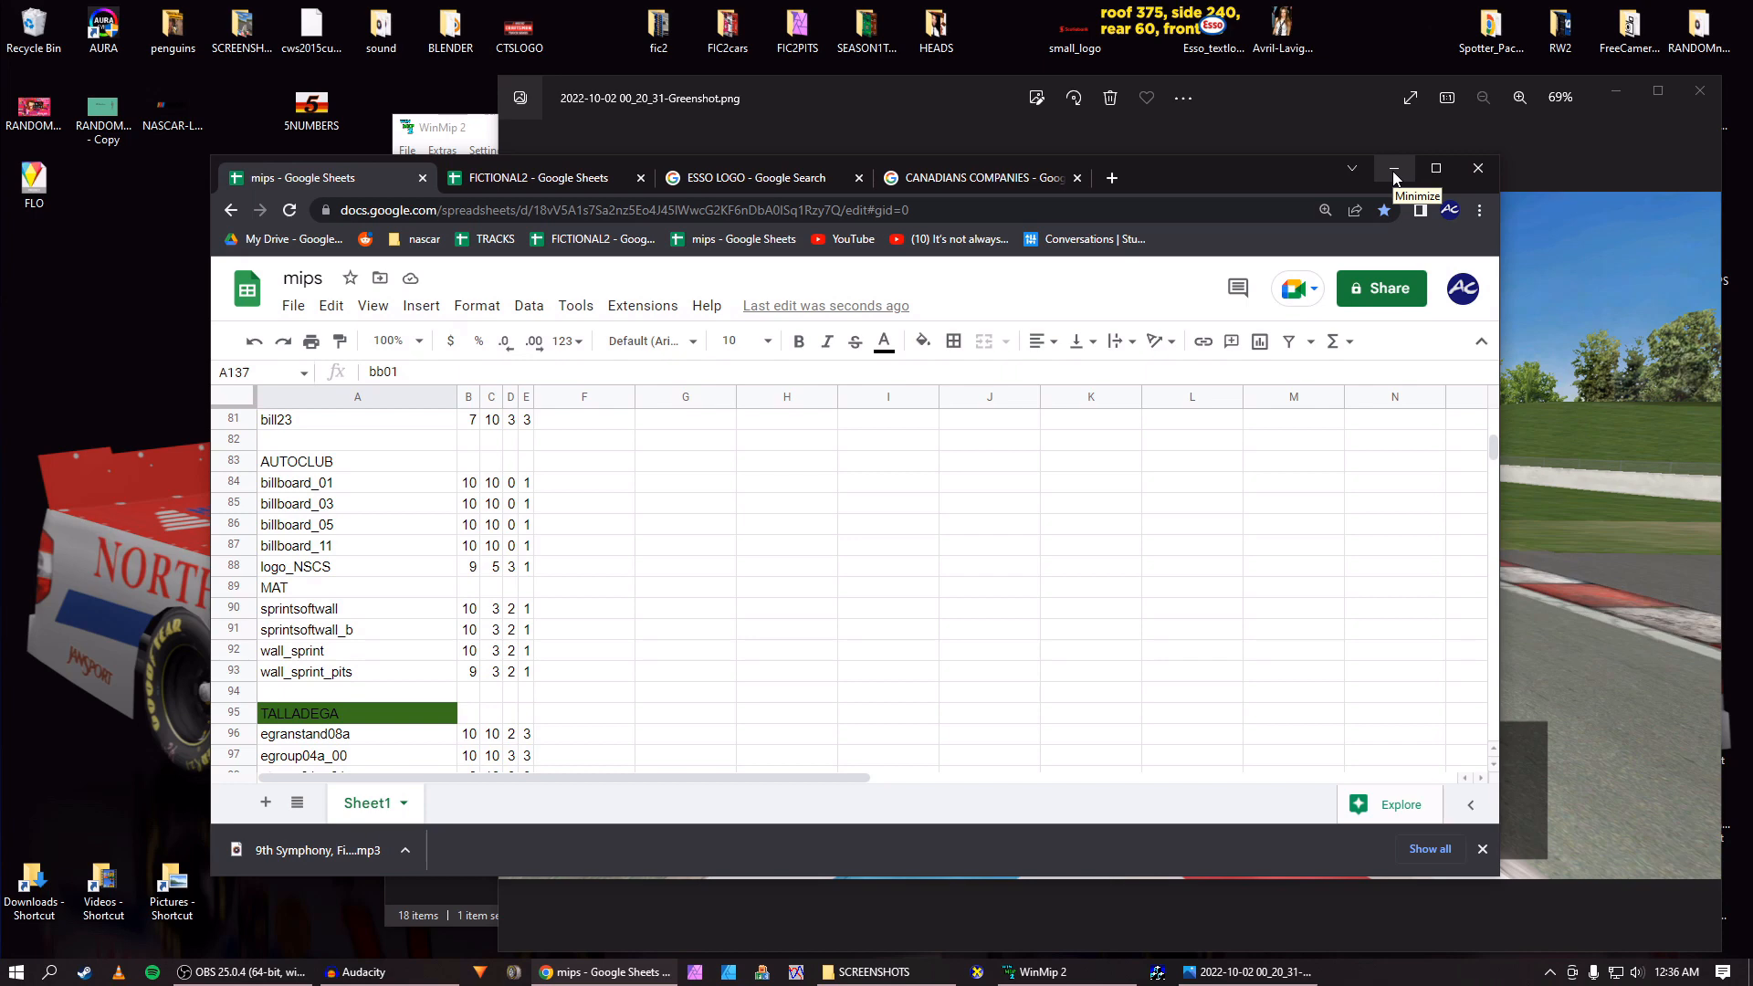
Close the Greenshot screenshot and arrange the mips spreadsheet and the WinMip 2 window side by side.
click(1322, 117)
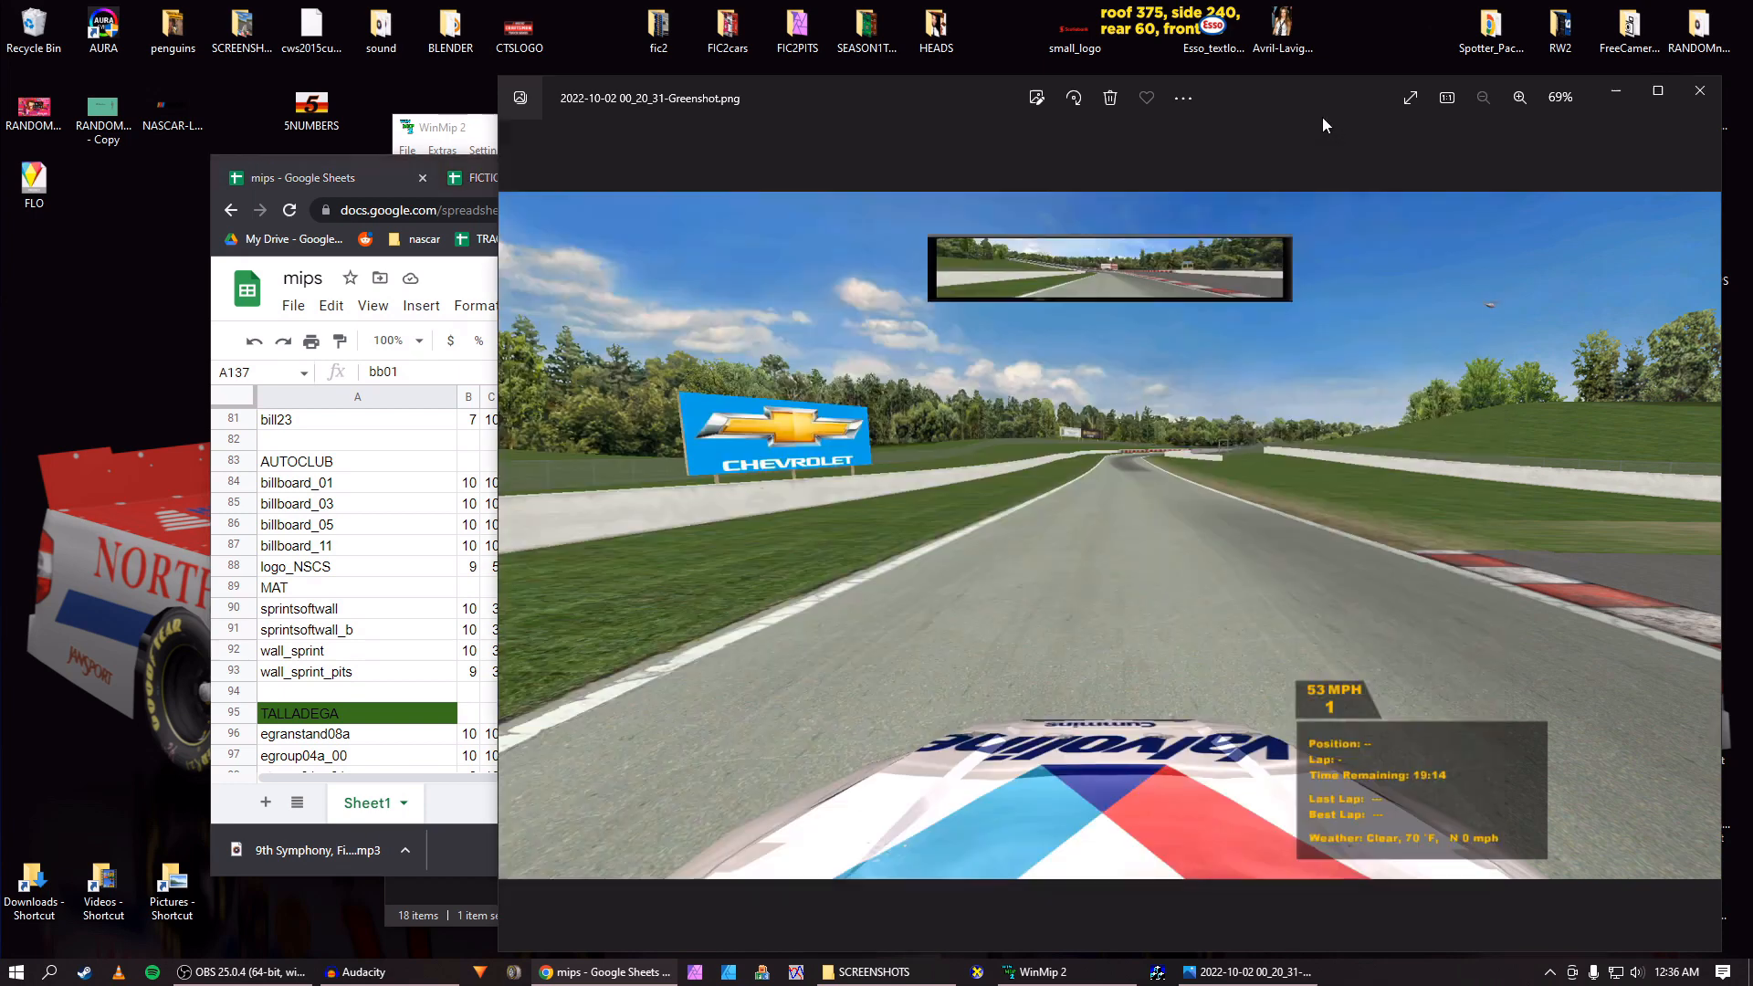
click(1701, 95)
click(1274, 155)
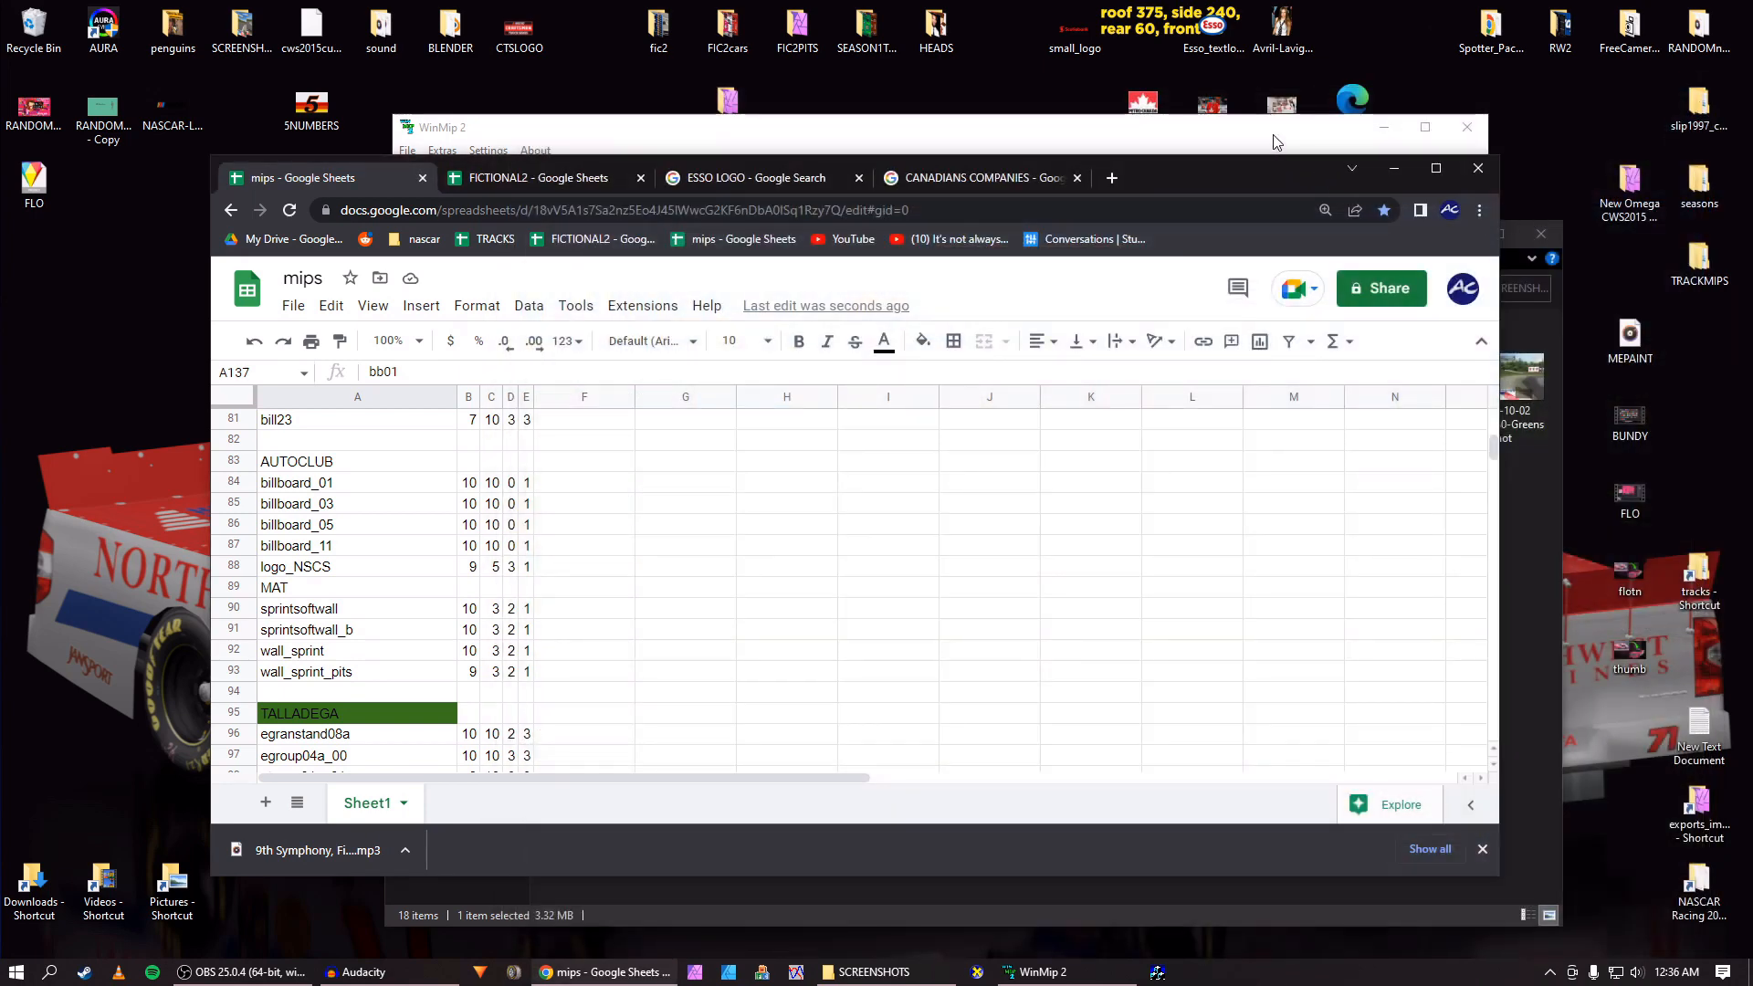
click(312, 179)
drag(1169, 173, 997, 188)
drag(883, 142, 953, 123)
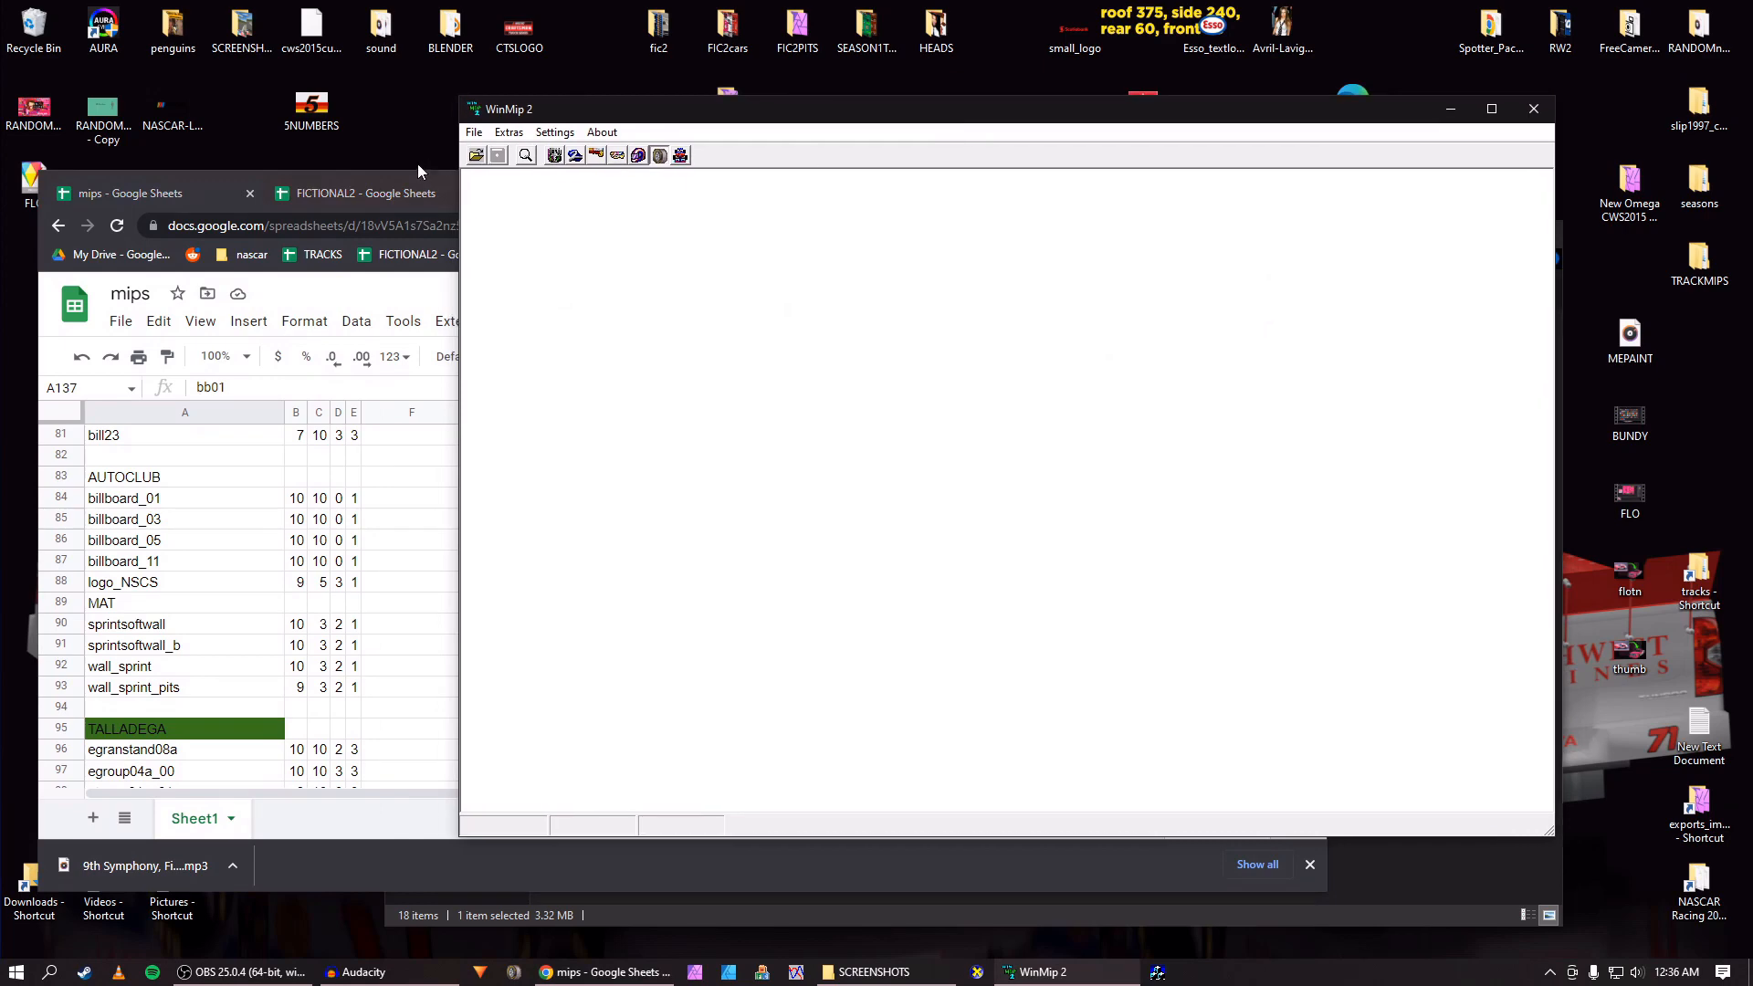
Open bilboards_05 from the Canadian Tire MP FSE Unpack folder in WinMip 2, keeping the spreadsheet's CANADIAN list in view.
click(476, 155)
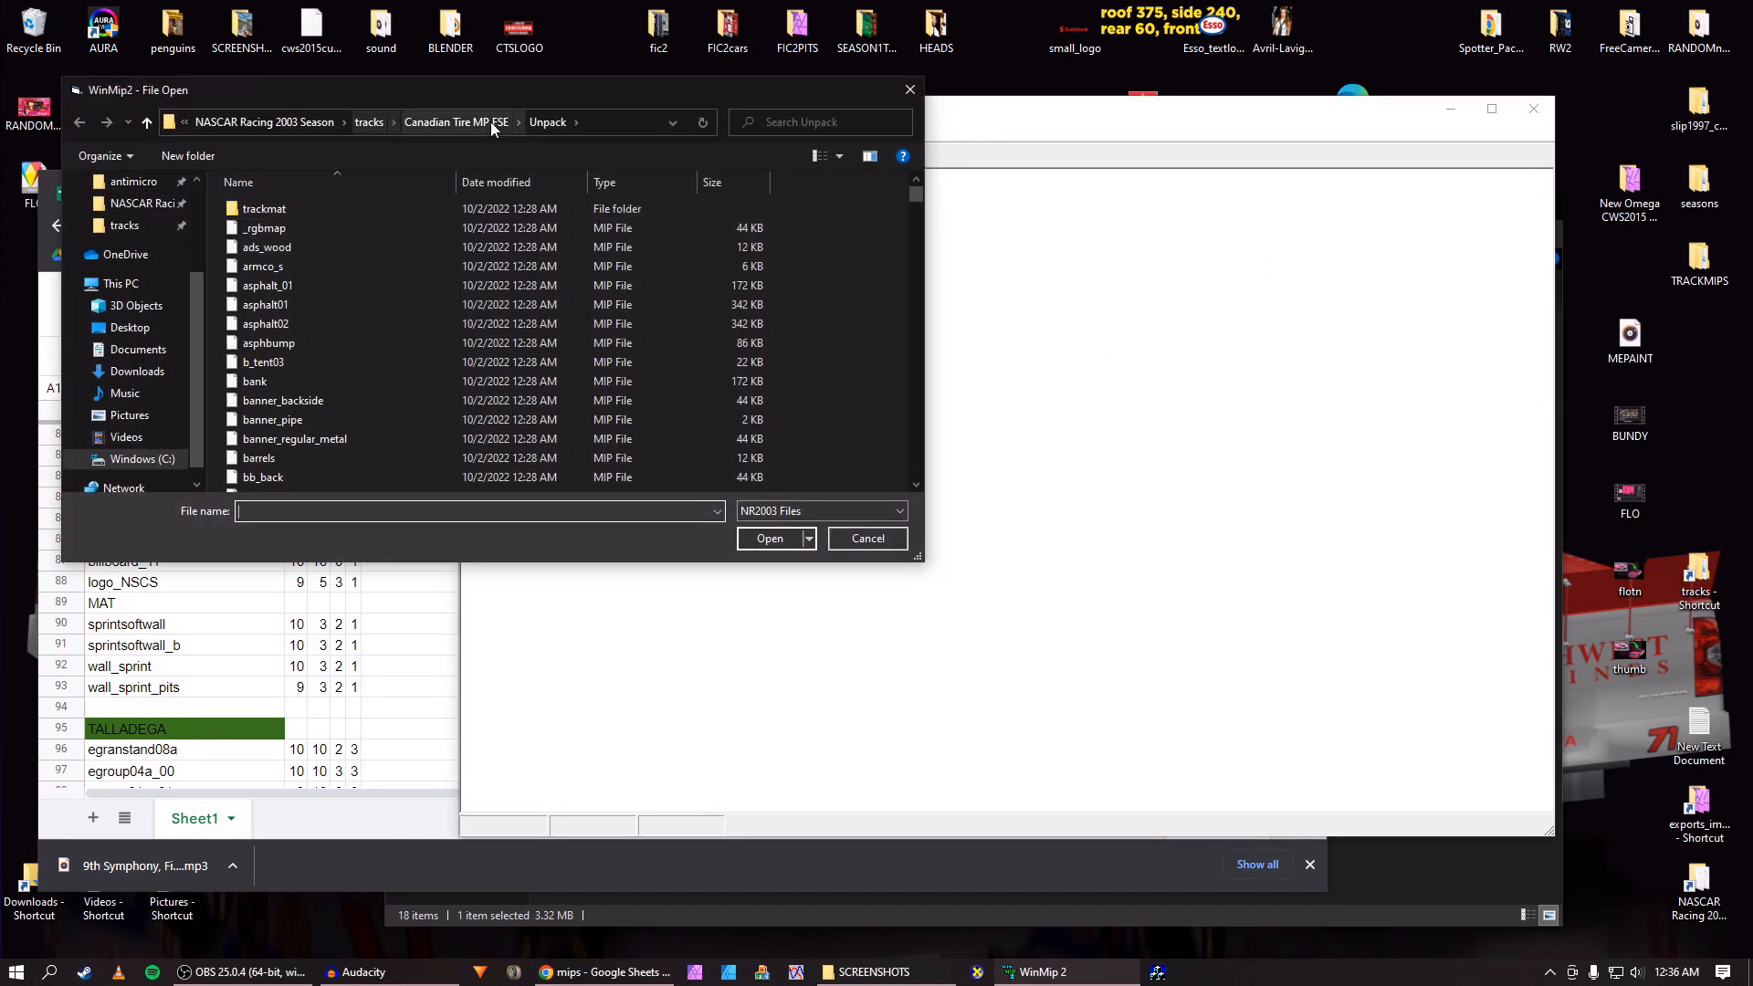
drag(588, 97, 1030, 95)
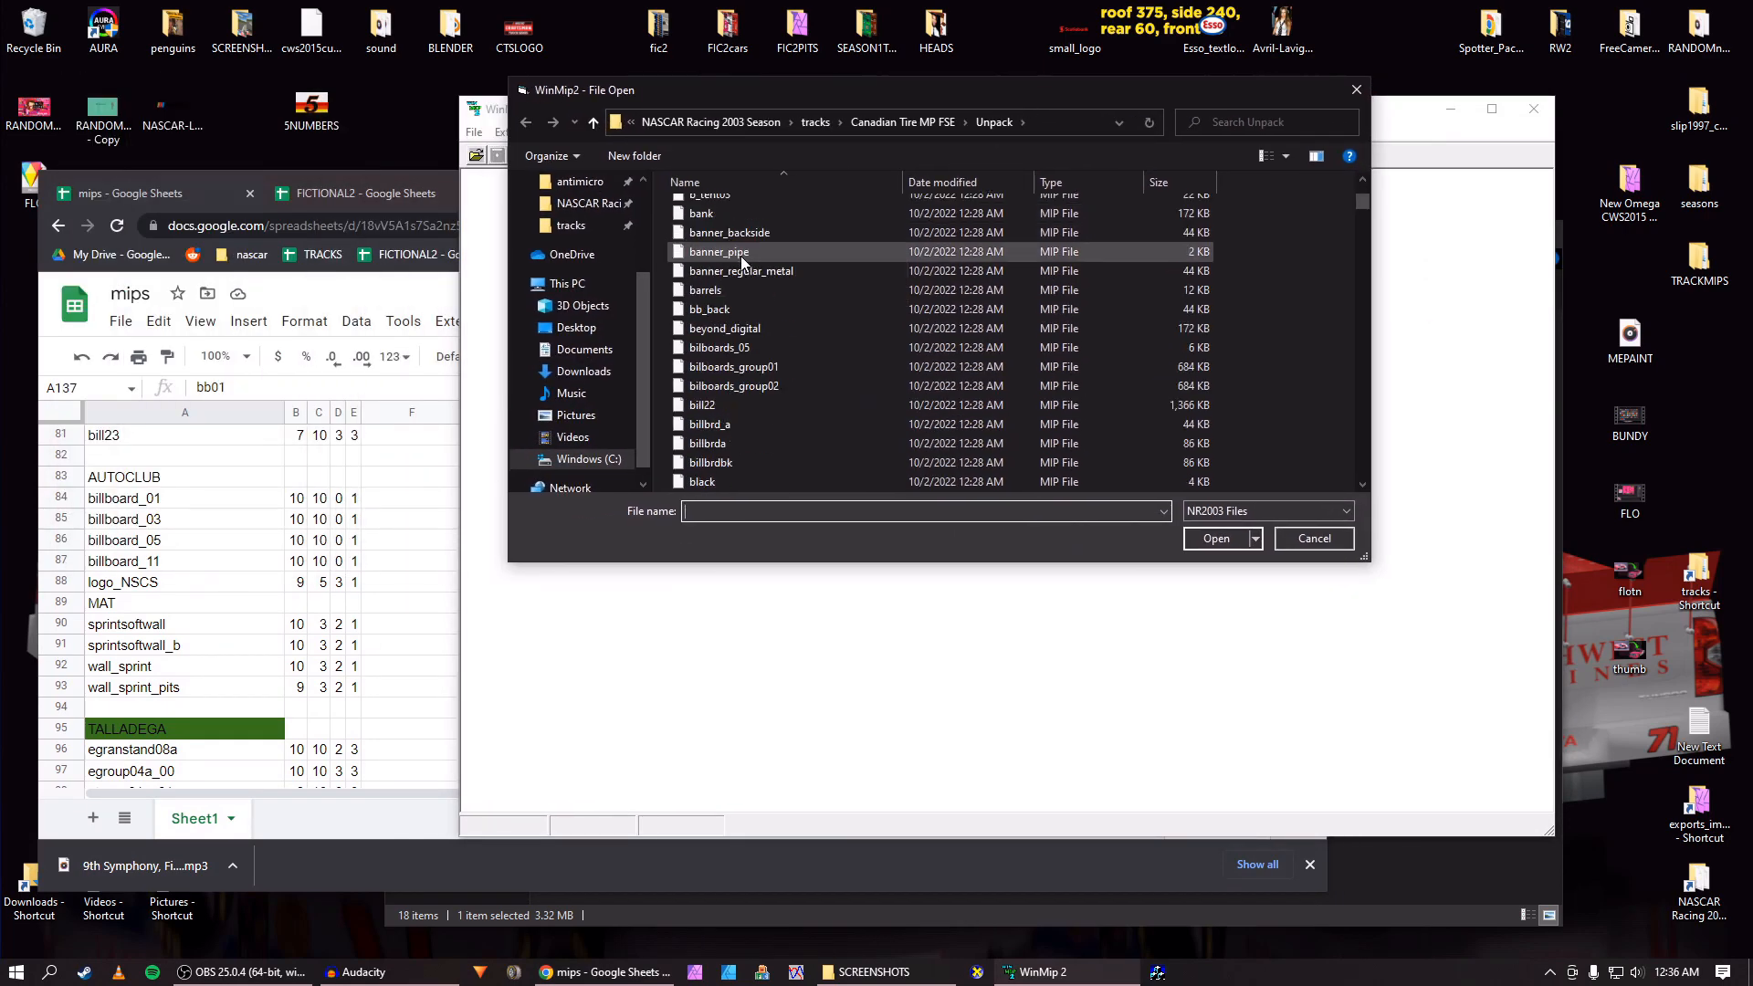
scroll(764, 274, down, 3)
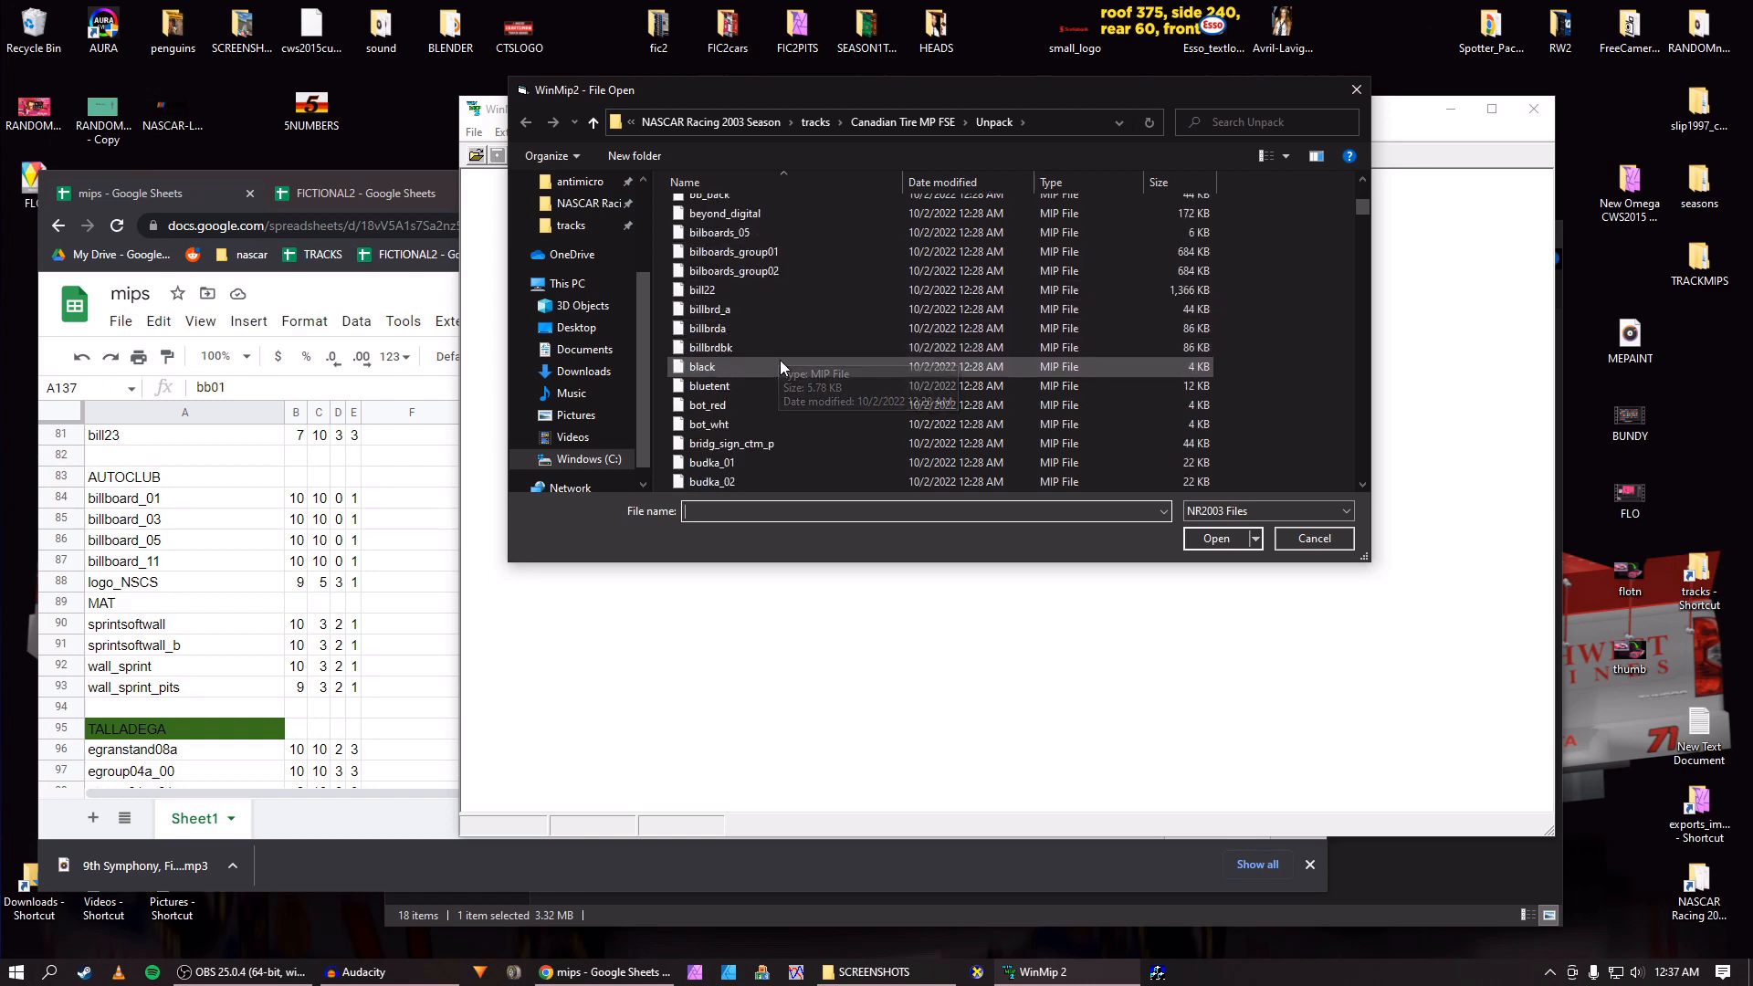
scroll(780, 360, down, 1)
scroll(780, 359, up, 2)
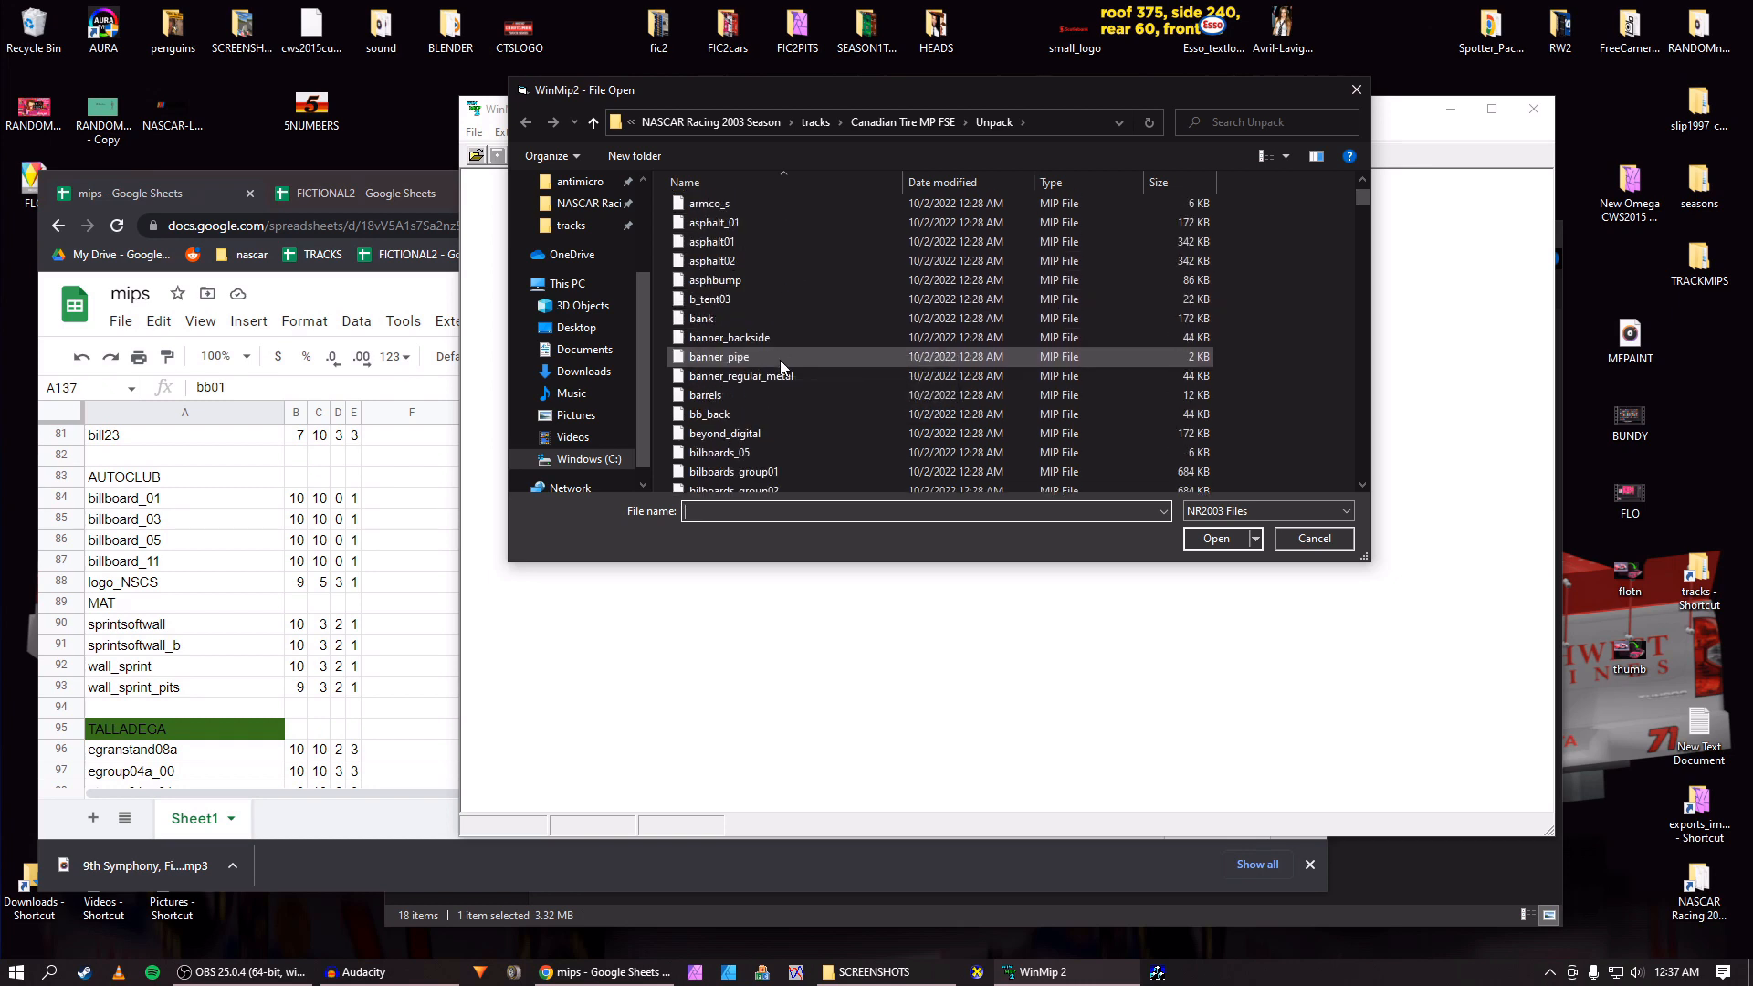
scroll(781, 365, down, 1)
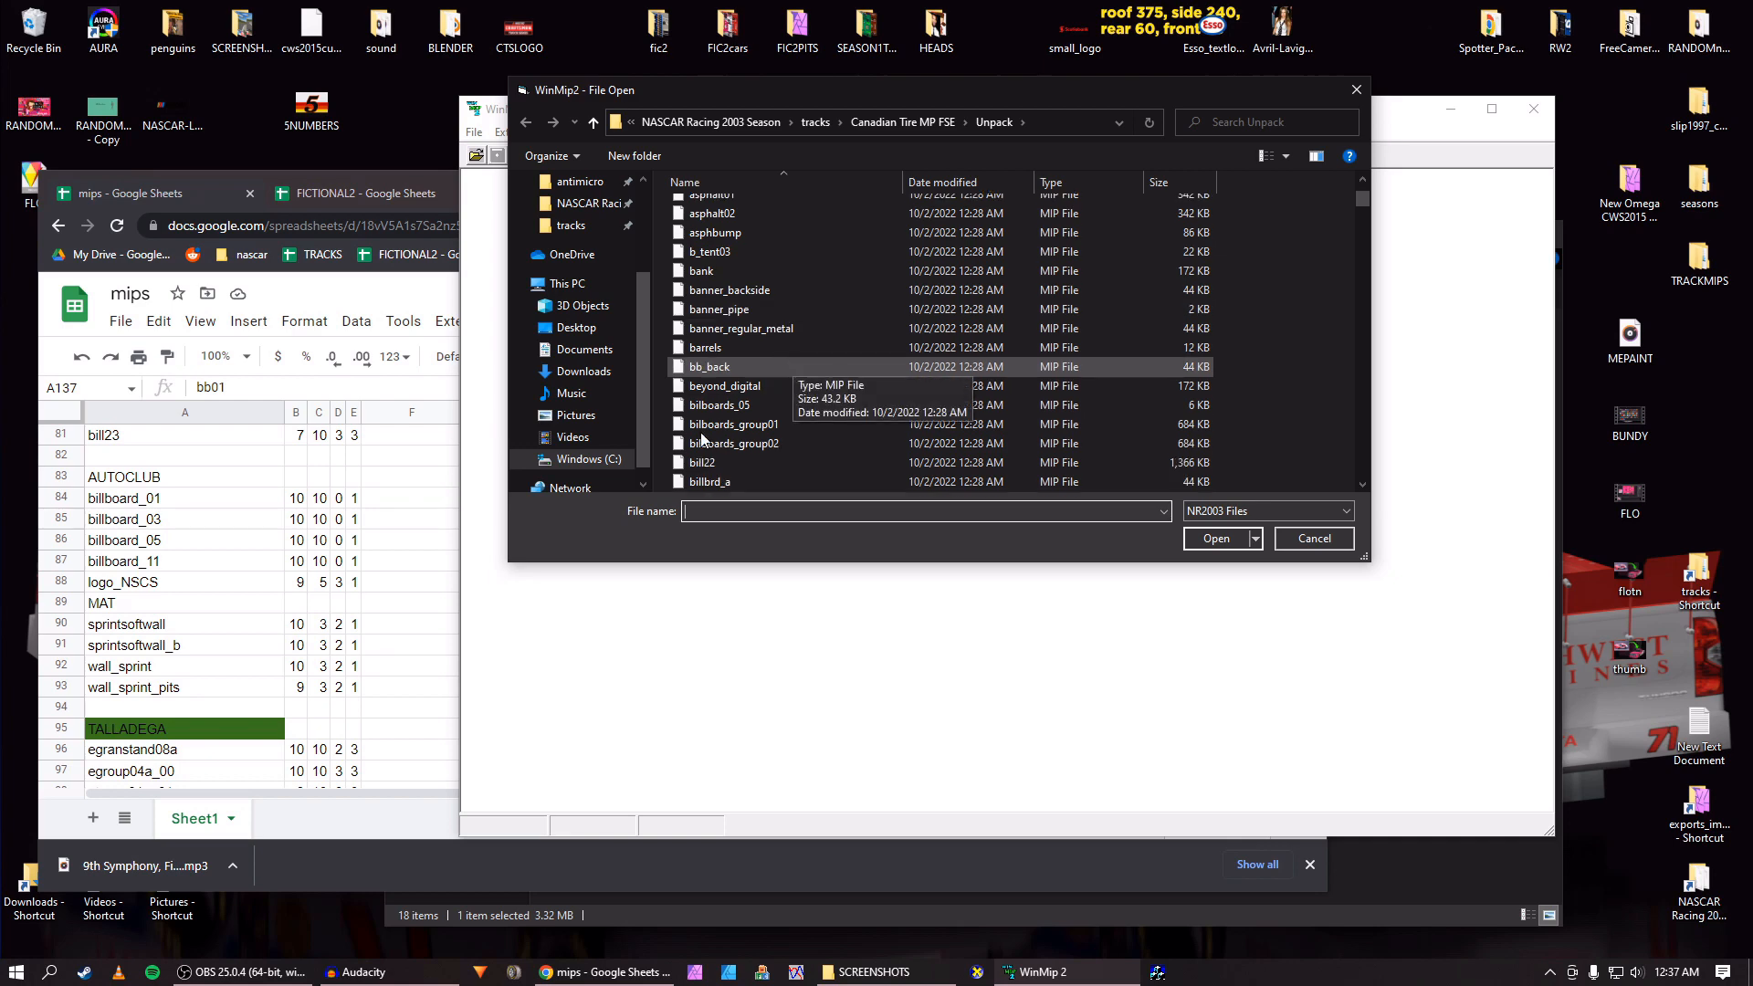
scroll(176, 599, down, 14)
scroll(176, 599, down, 9)
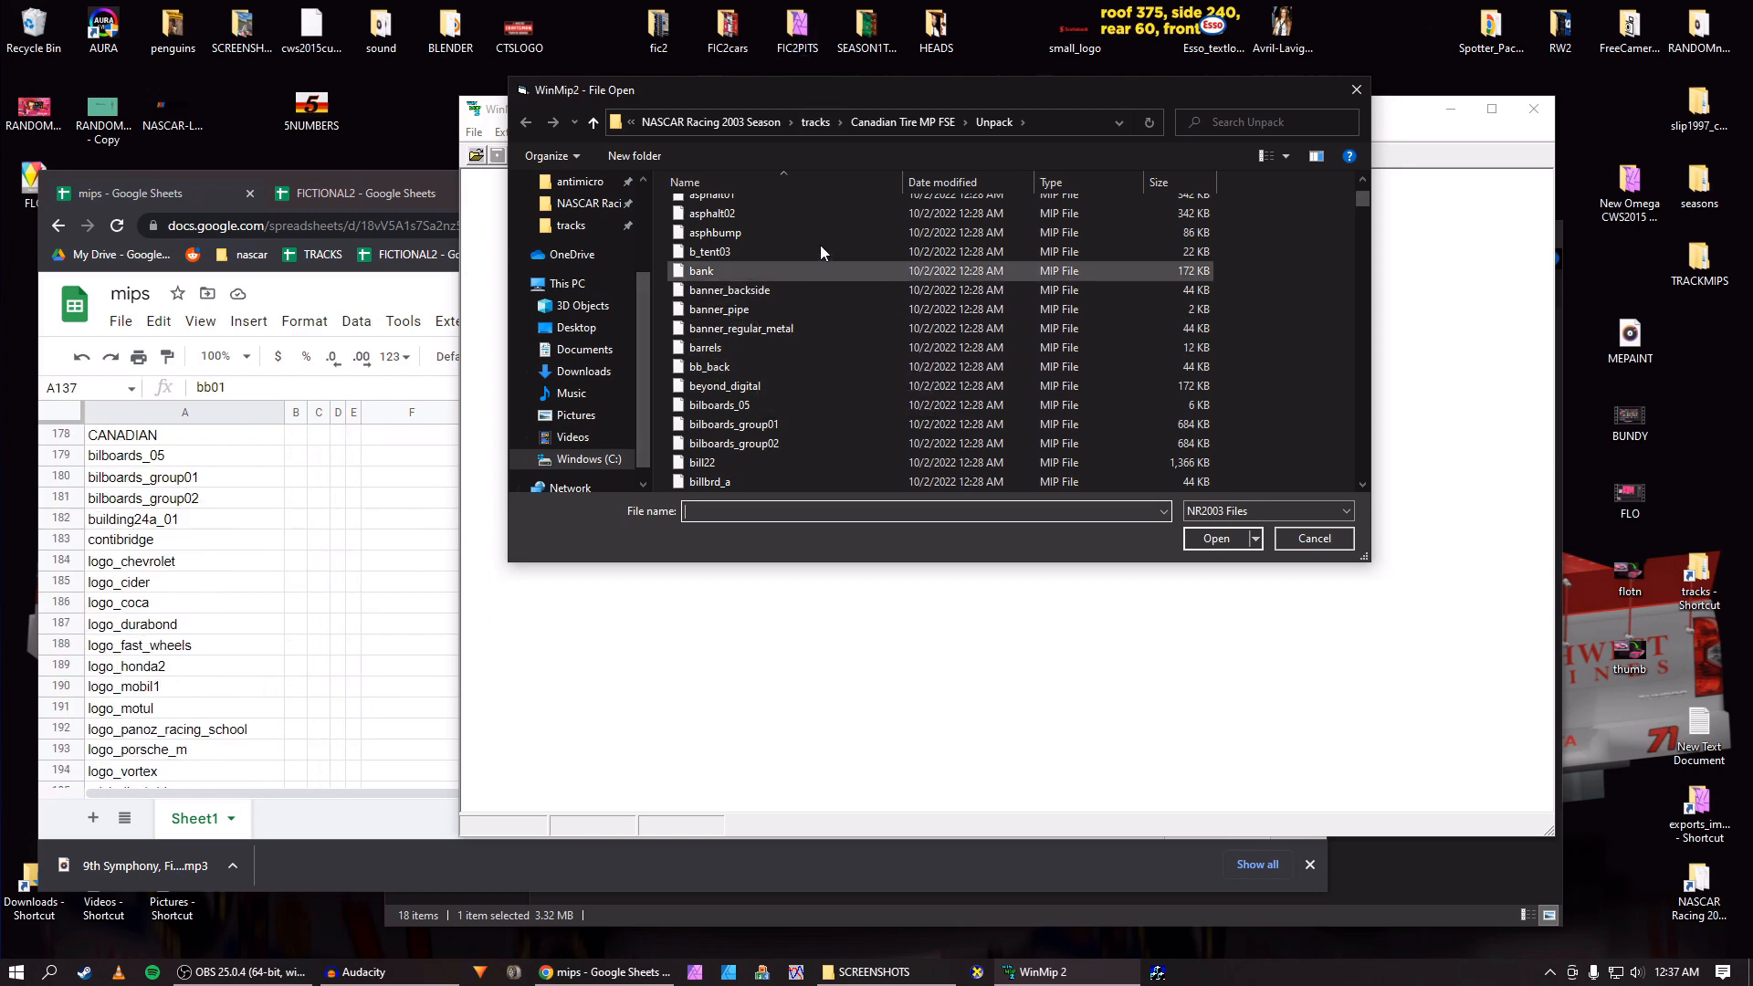
scroll(760, 321, down, 1)
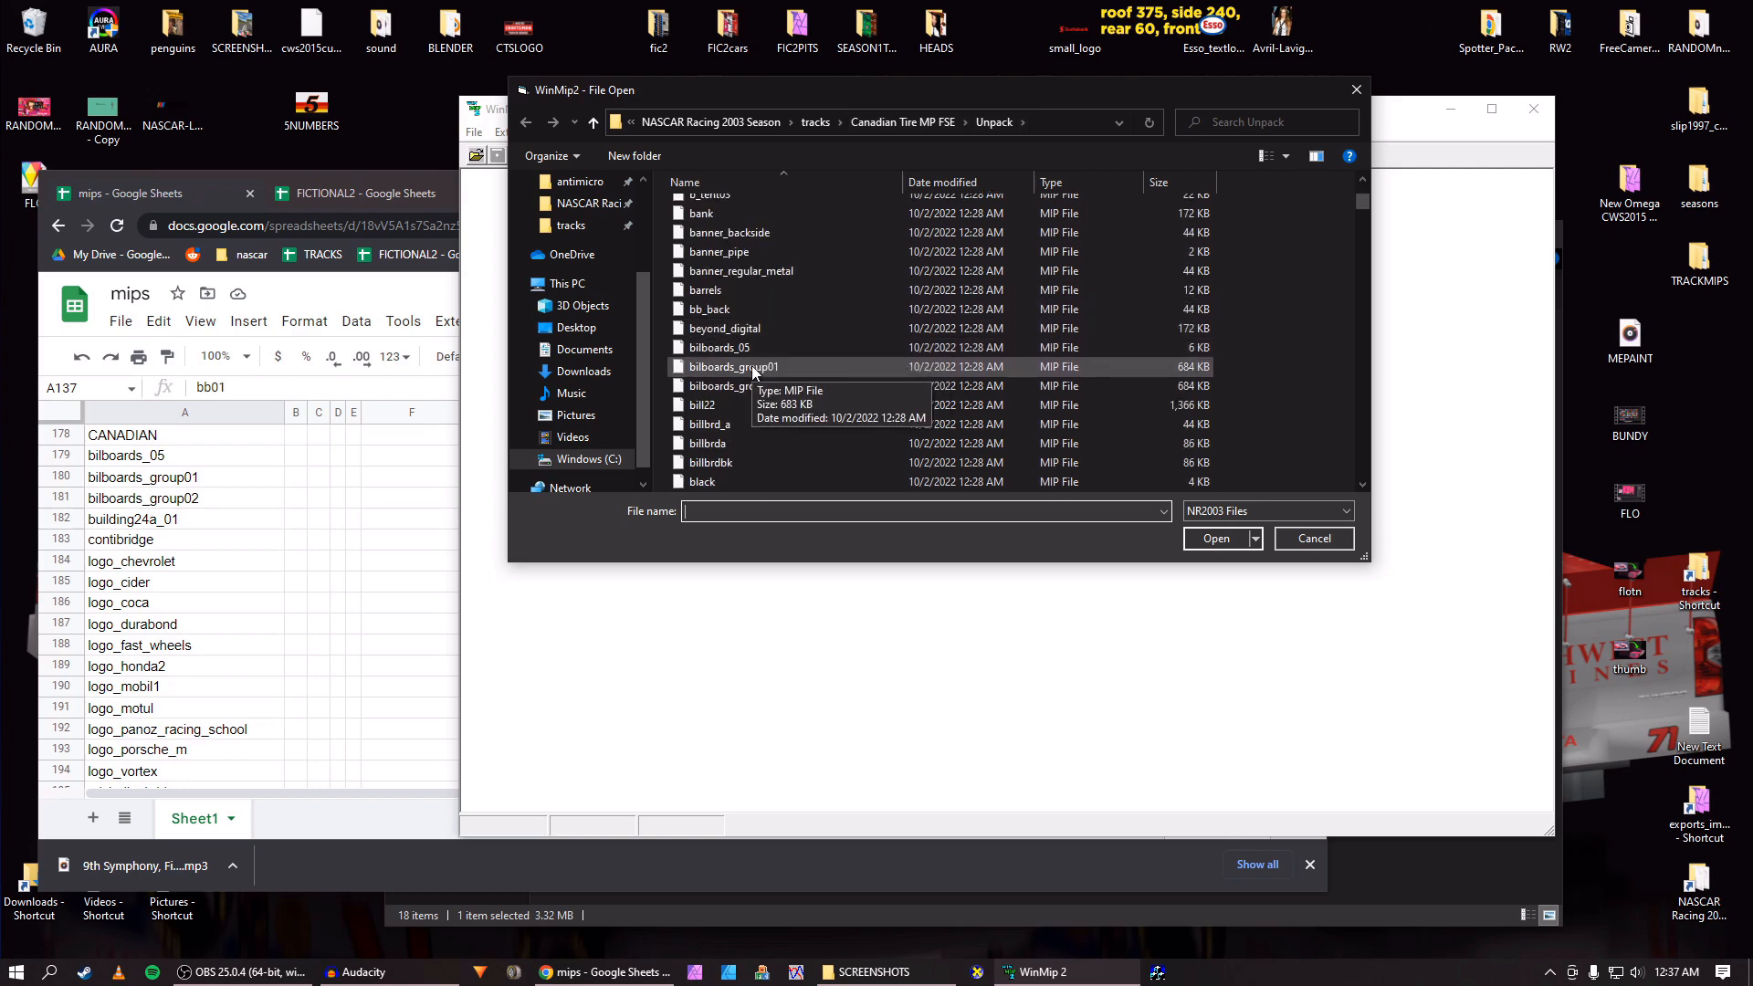
click(784, 345)
click(1189, 538)
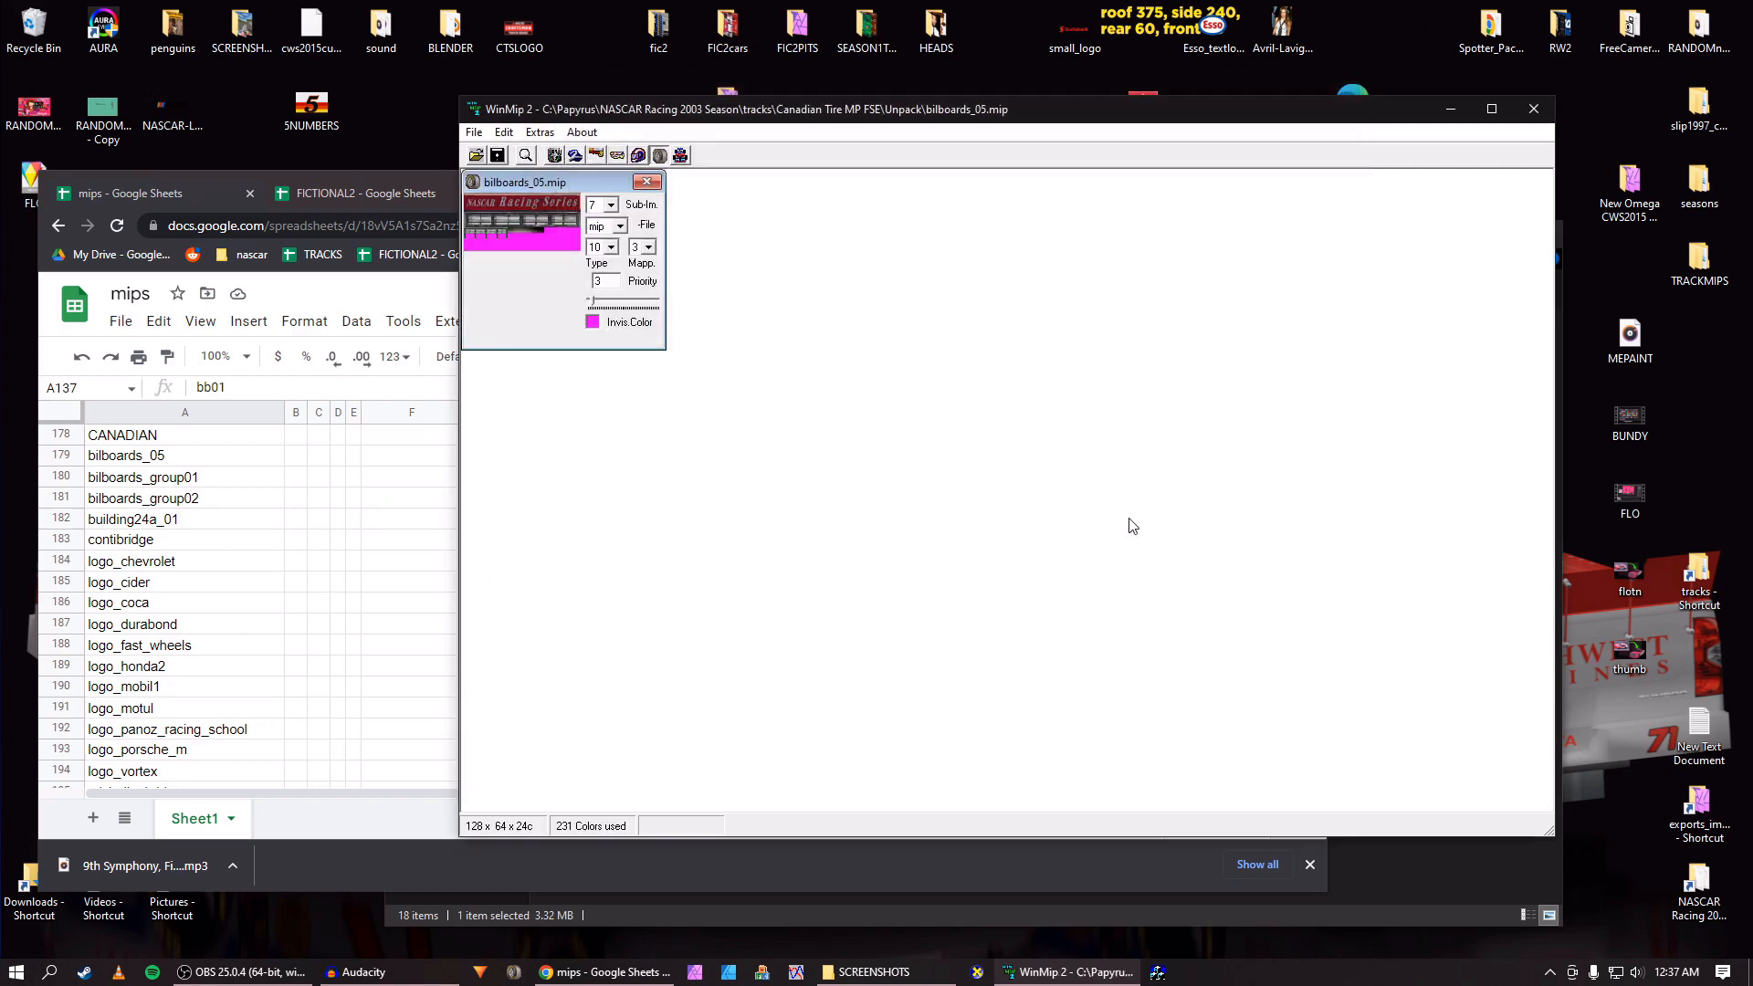
drag(794, 109, 854, 114)
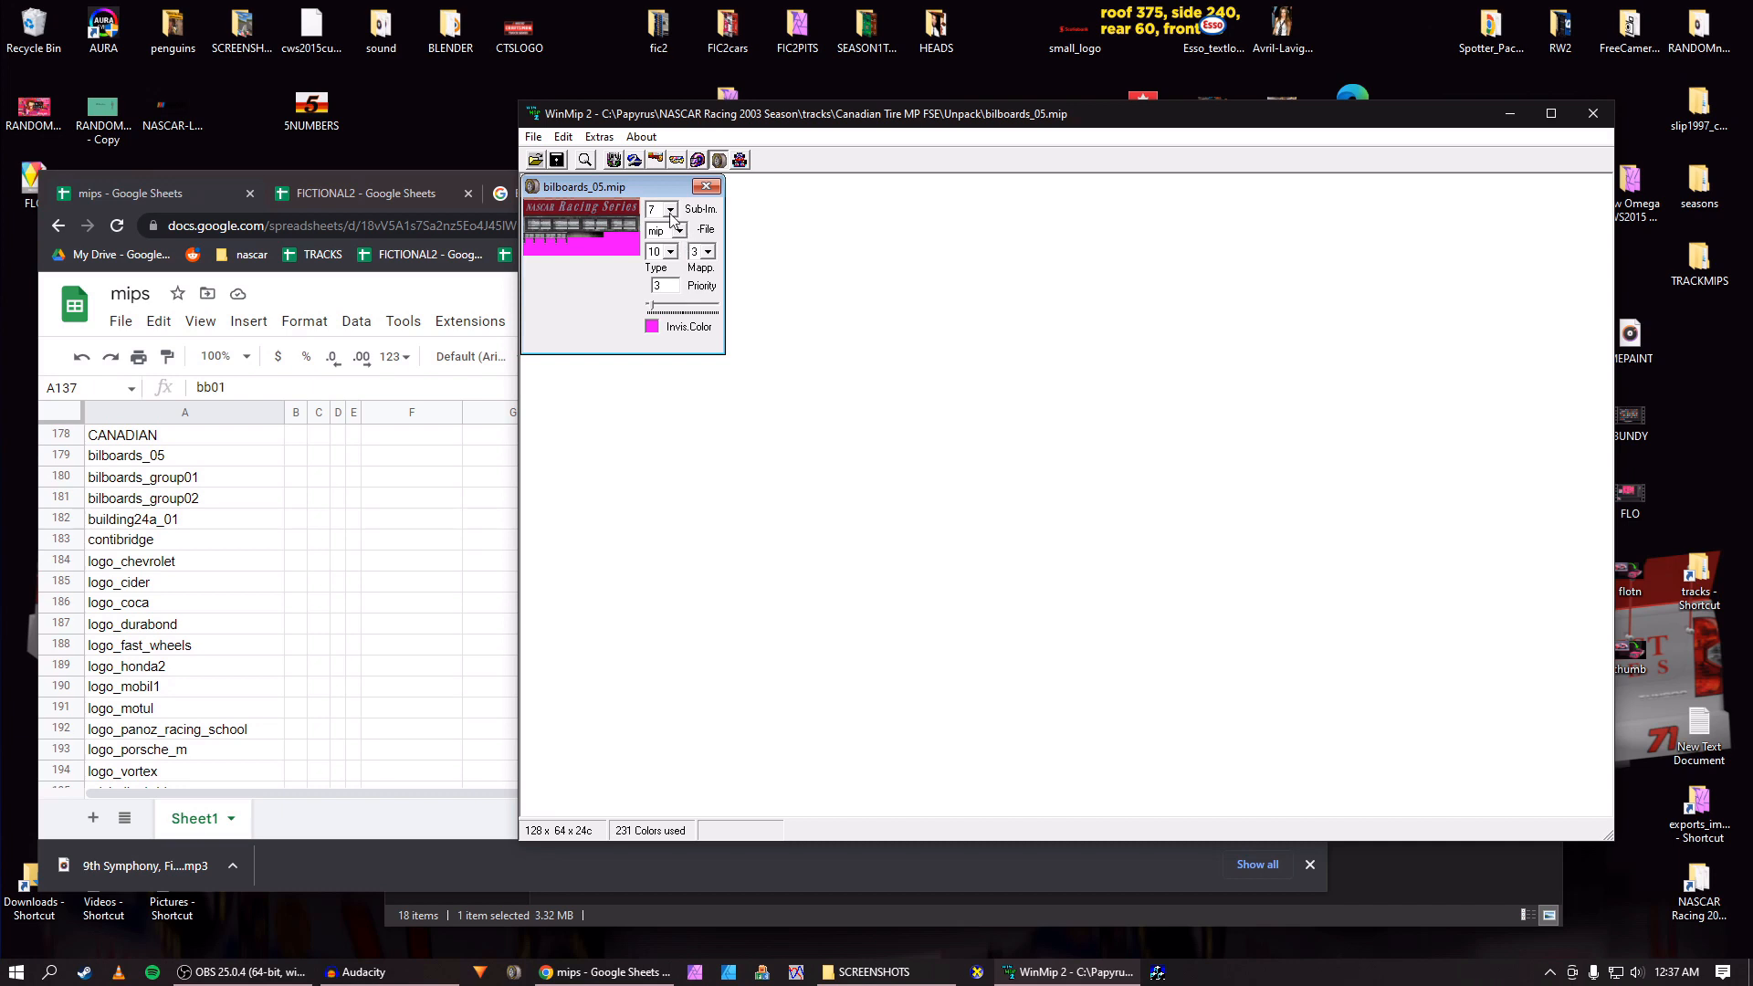
Record the bilboards_05 settings 7, 10, 3 and 3 in B179:E179 of the mips spreadsheet.
click(304, 460)
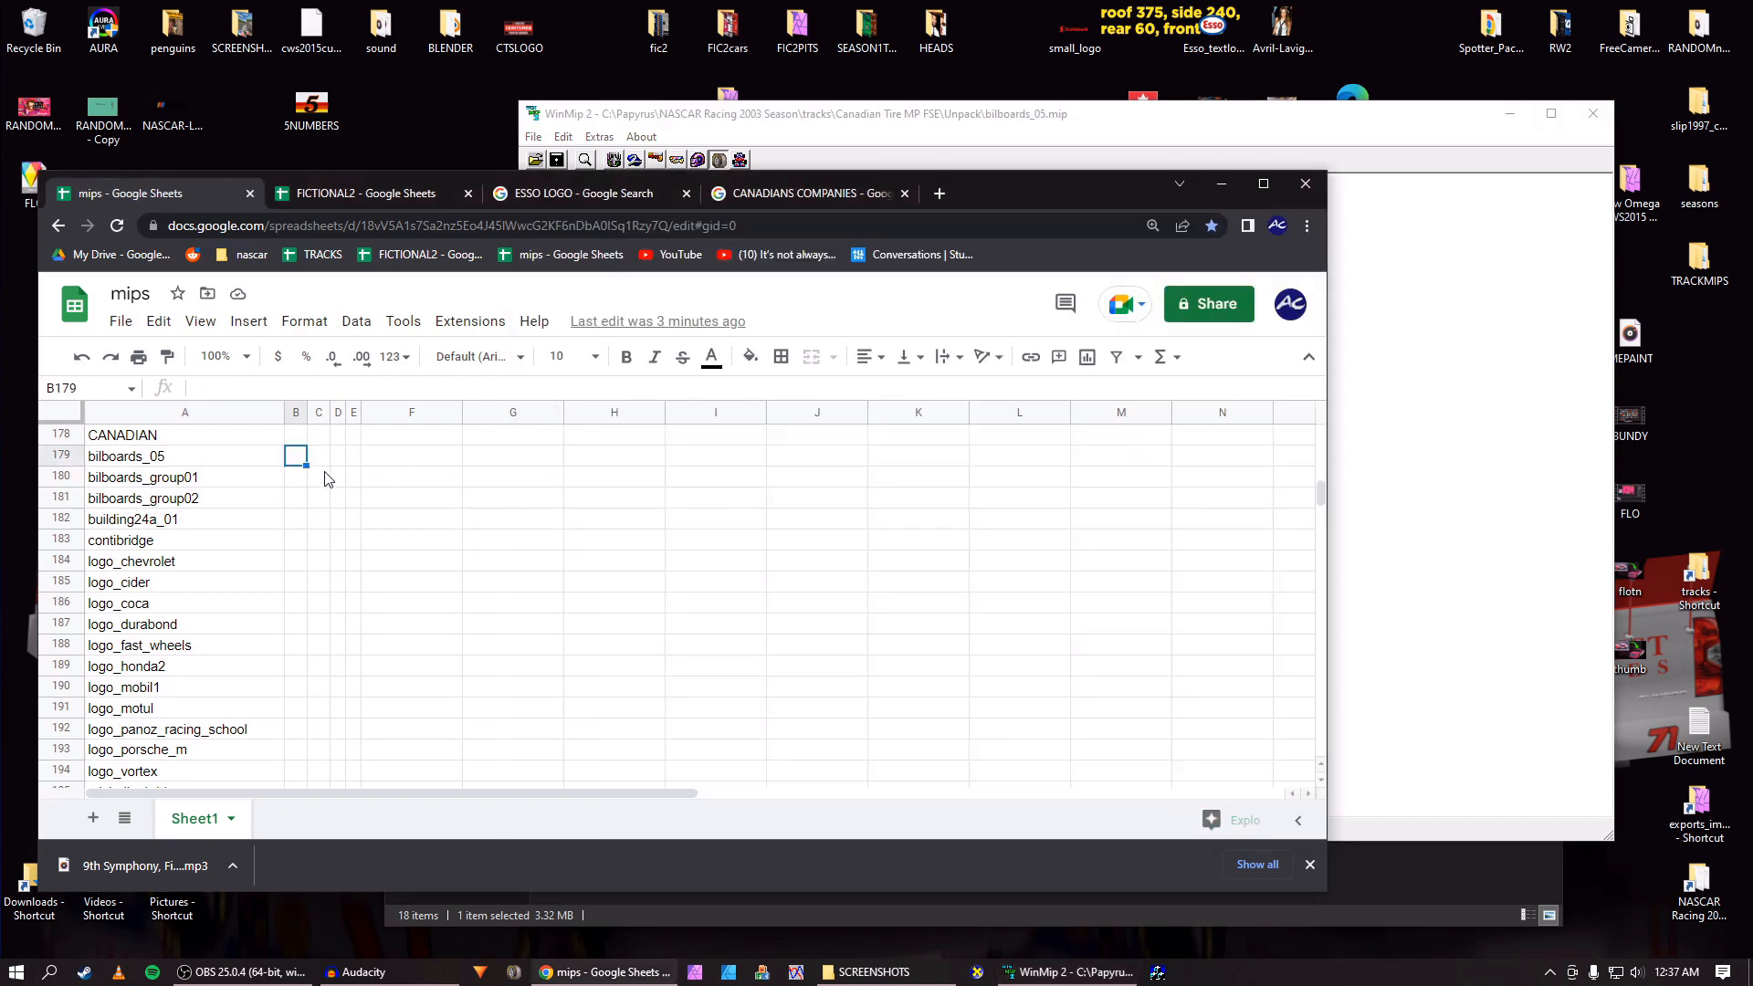
text(7)
key(Tab)
text(10)
key(Tab)
text(3)
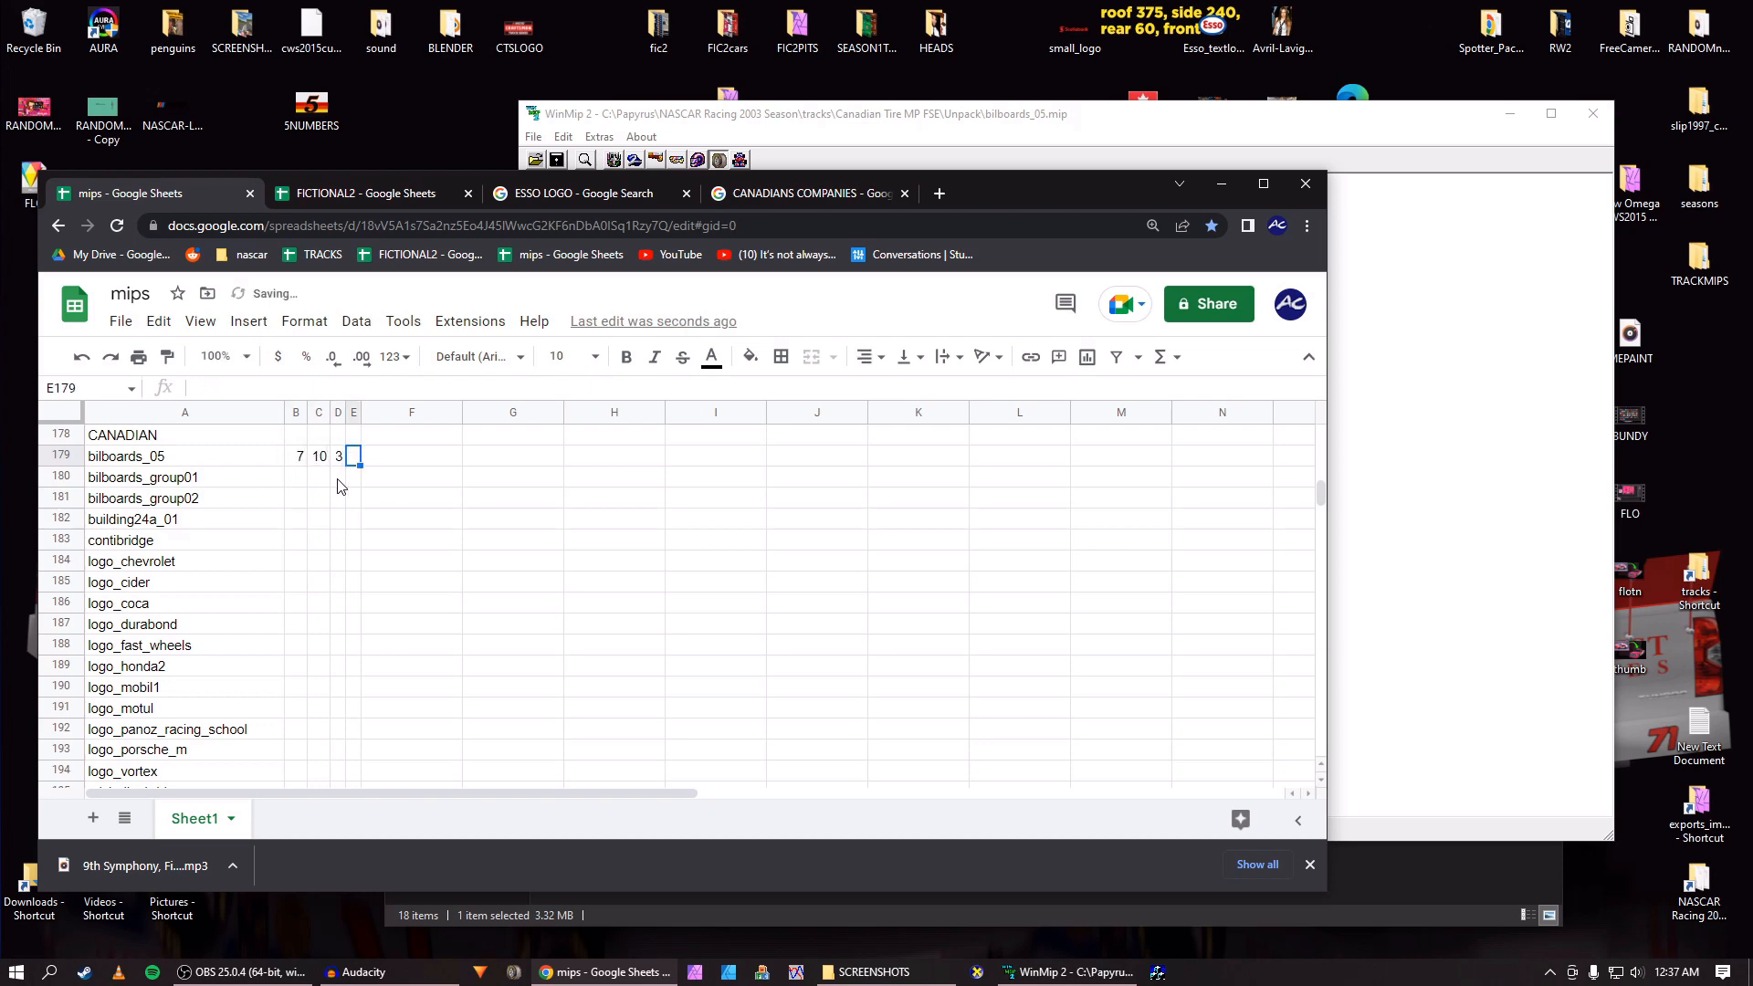
key(Tab)
text(3)
key(Return)
Switch to WinMip 2, save bilboards_05 as a bmp file on the Desktop, and close the texture.
key(alt+Tab)
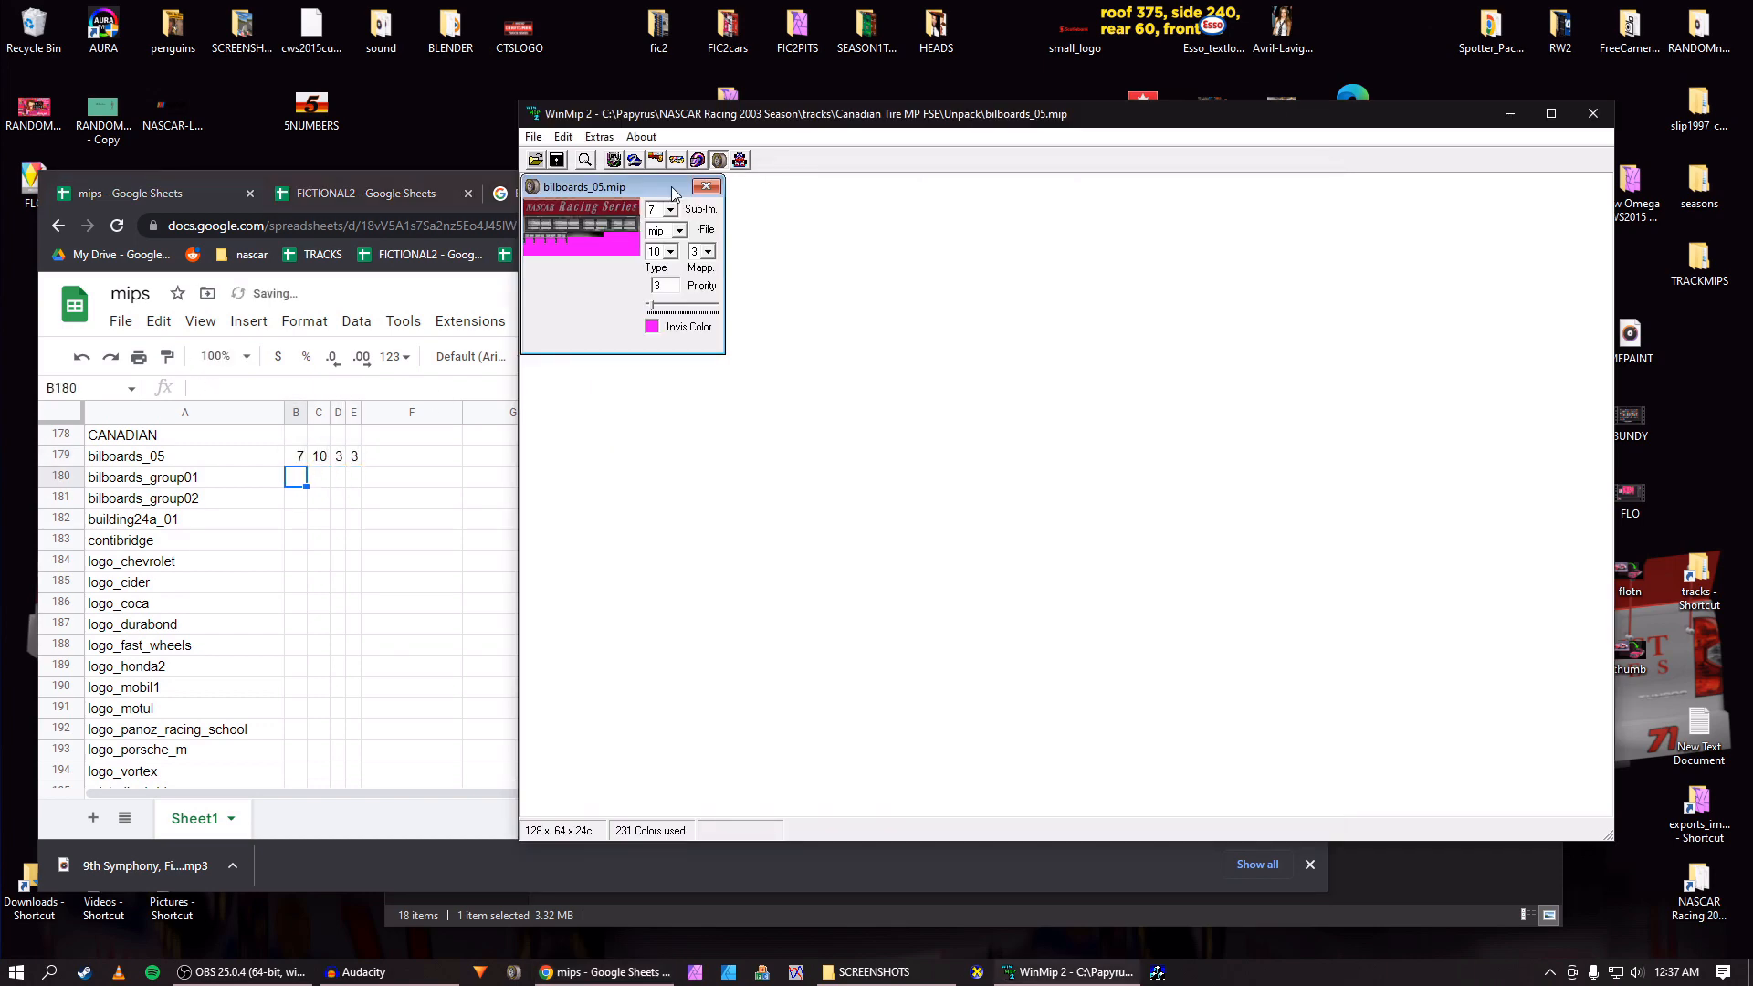
click(680, 231)
click(676, 256)
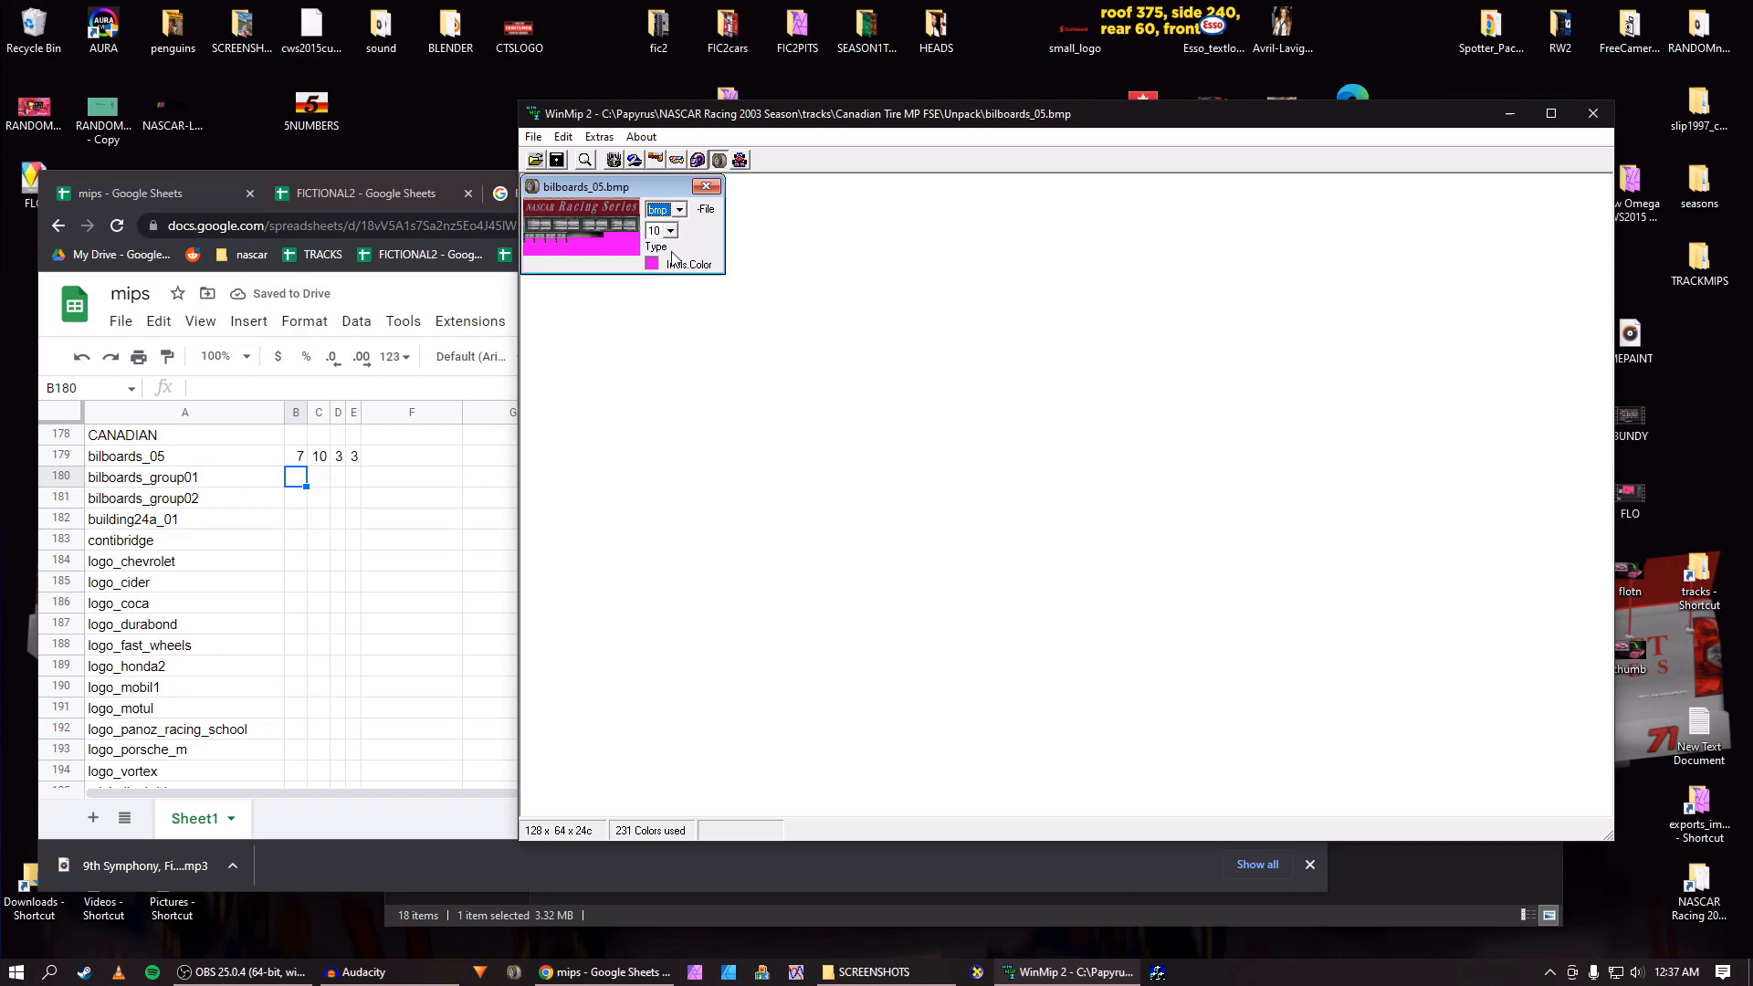
click(557, 160)
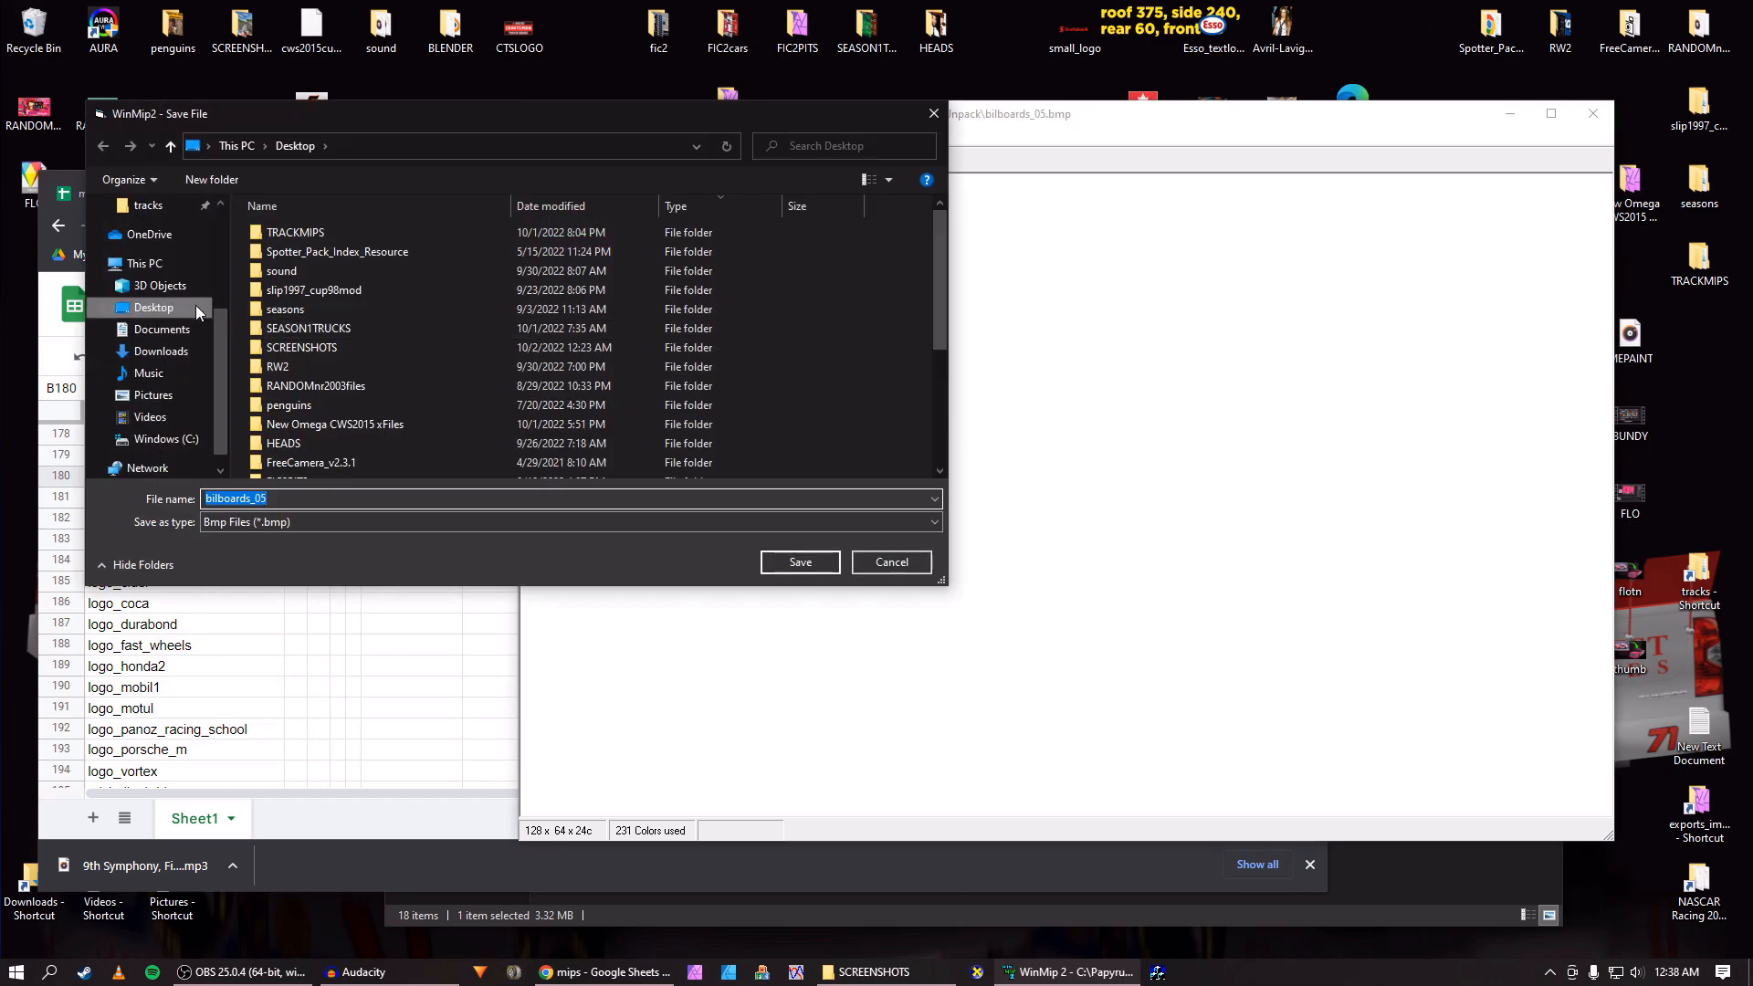
click(794, 561)
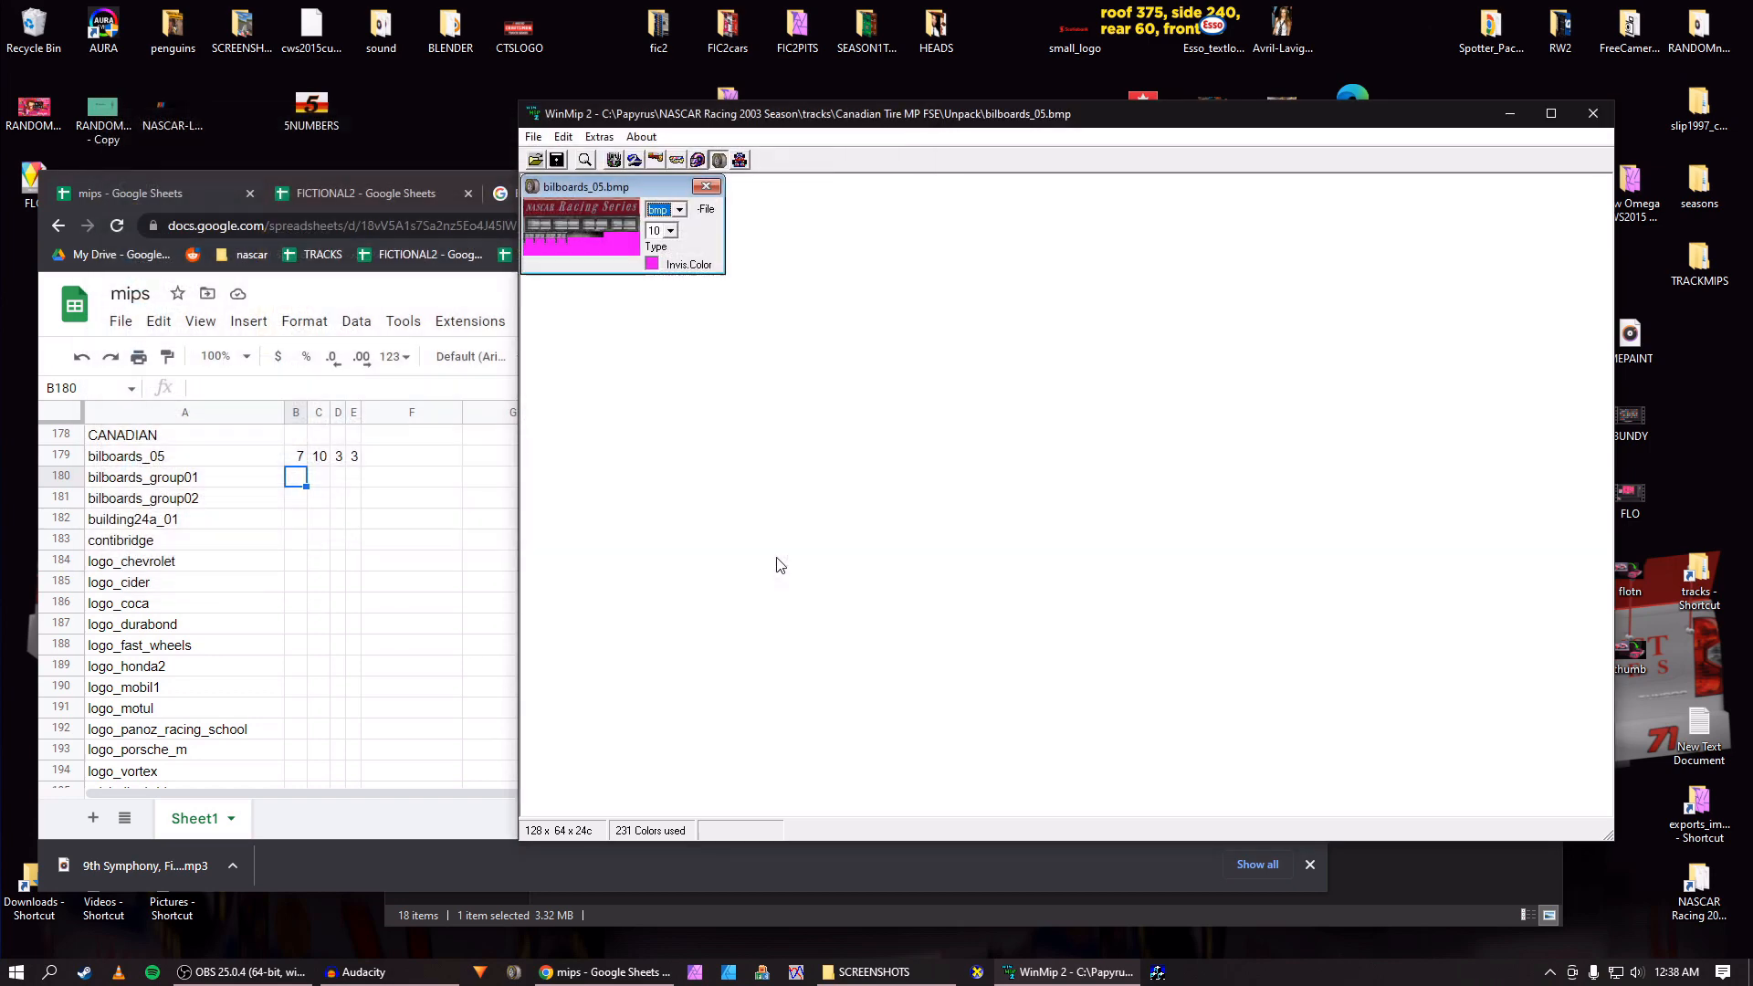
click(706, 186)
Open bilboards_group01 from the Canadian Tire MP FSE Unpack folder.
click(535, 159)
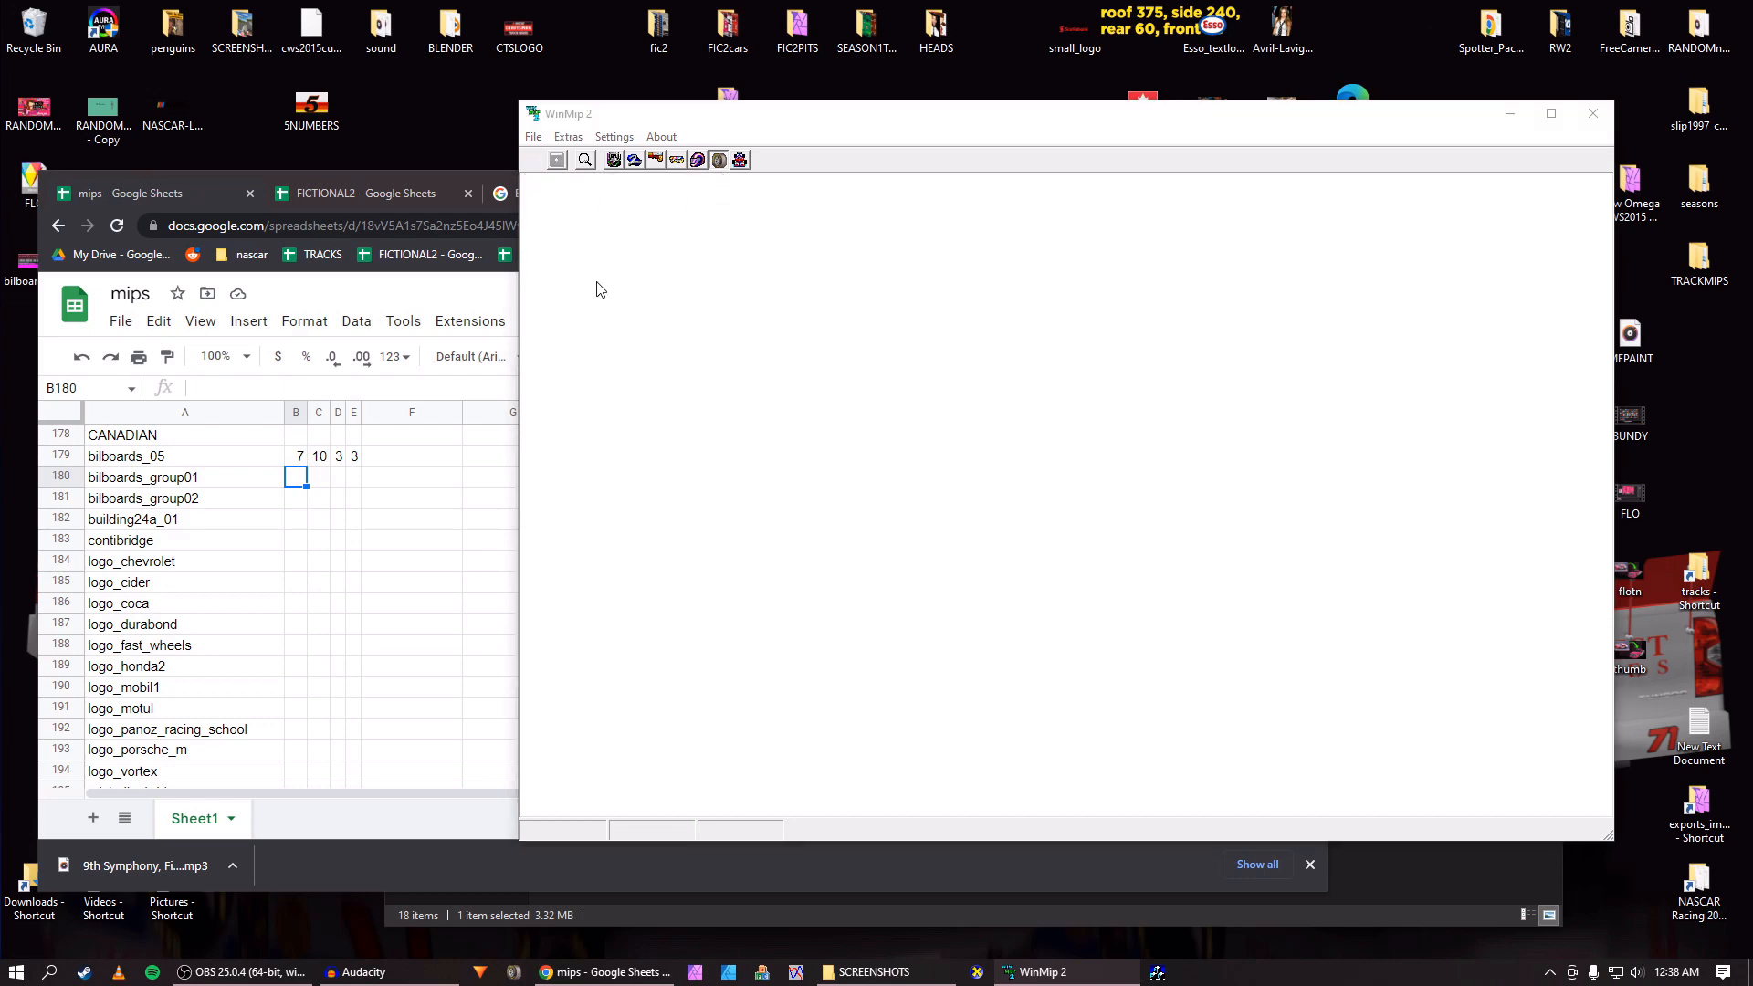
drag(484, 139, 759, 139)
scroll(743, 261, down, 1)
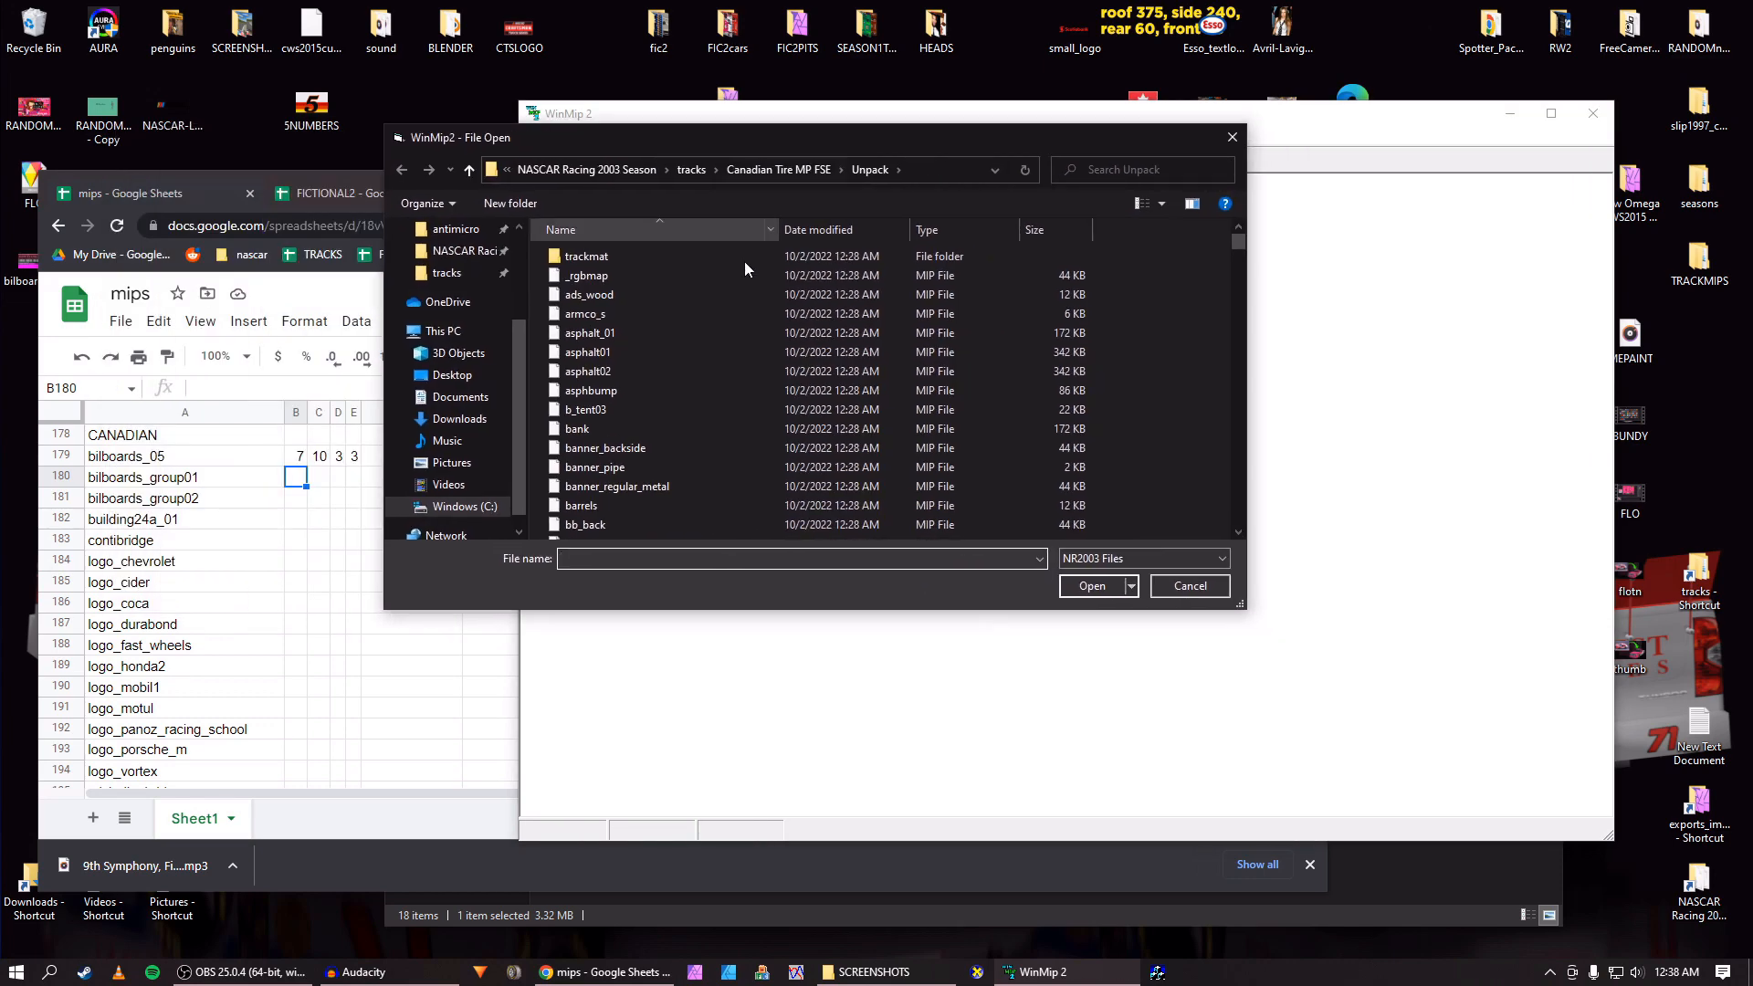
scroll(660, 365, down, 2)
click(639, 413)
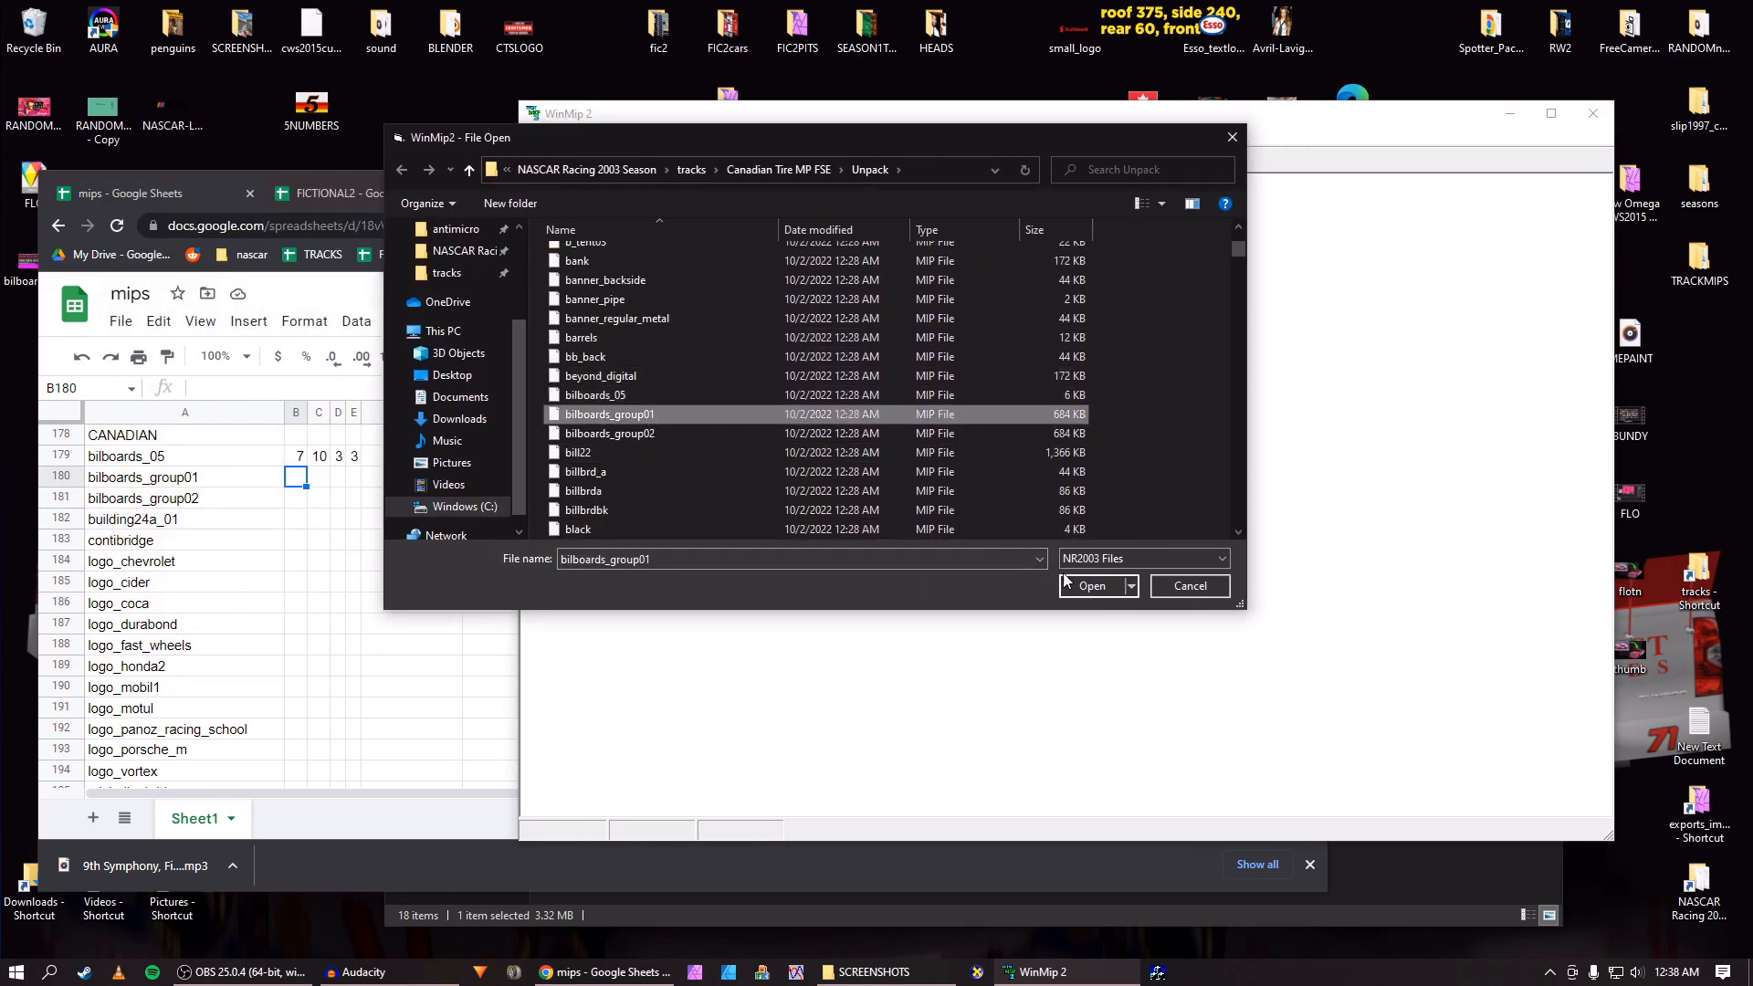
click(1075, 585)
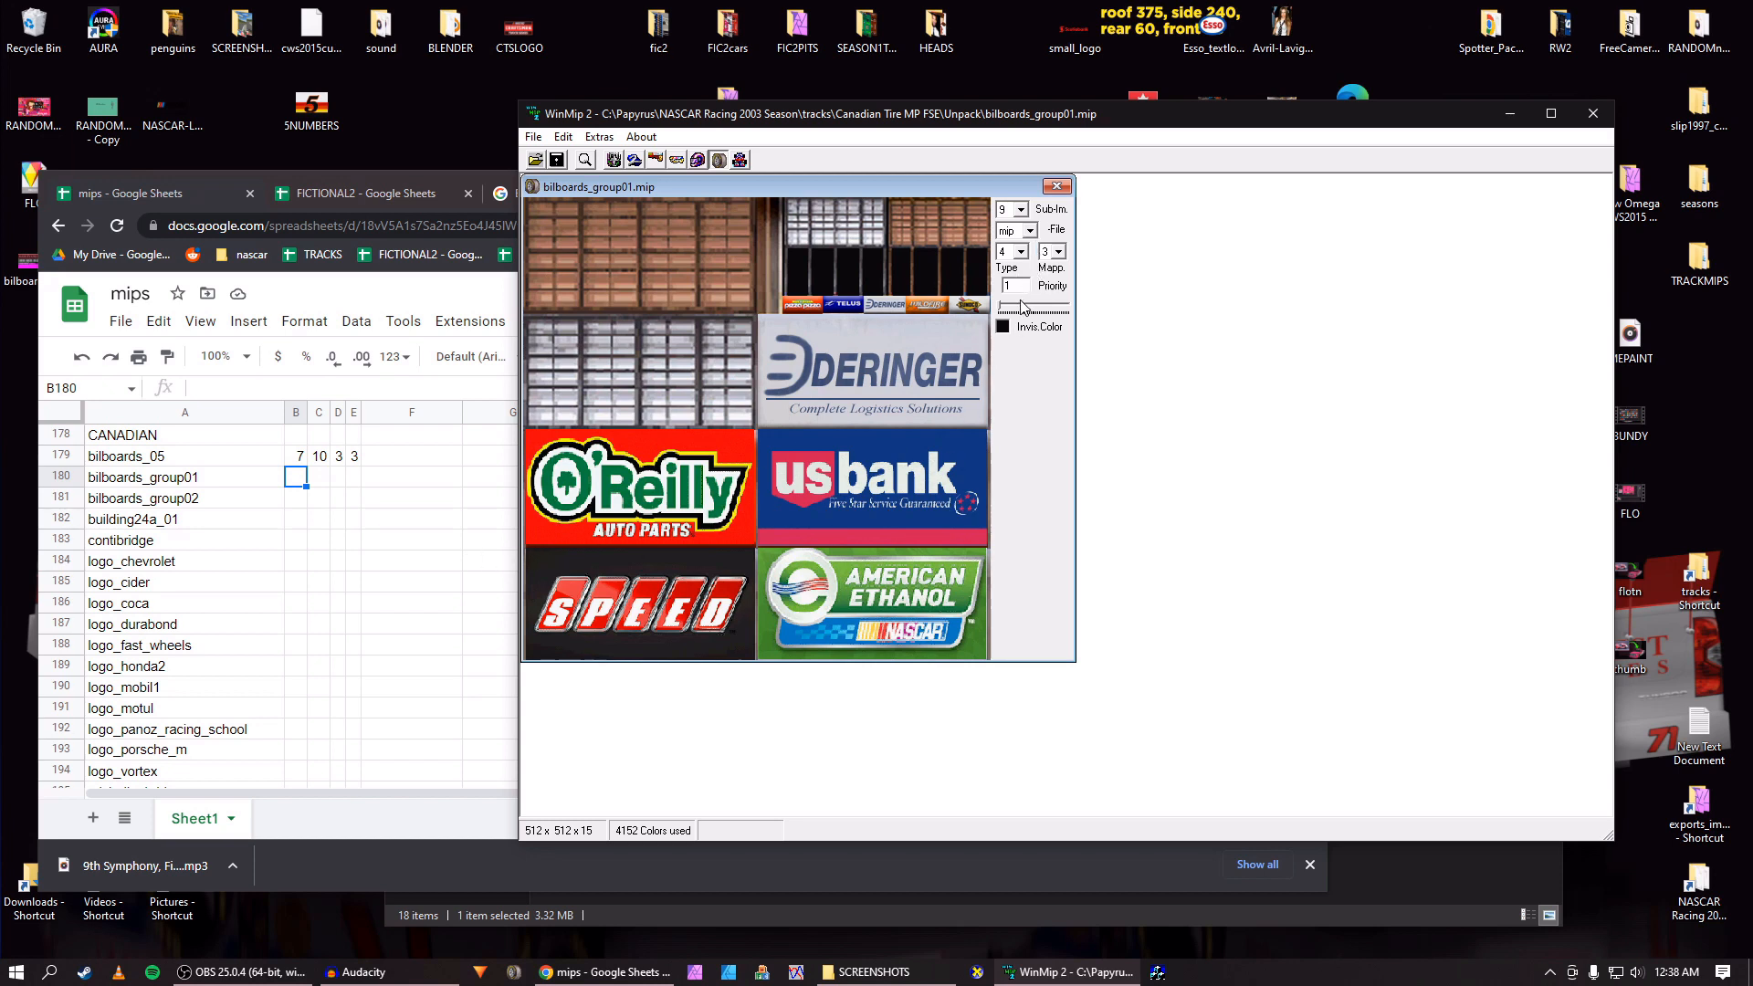
Record the bilboards_group01 settings 9, 4, 3 and 1 in B180:E180 of the mips spreadsheet.
key(alt+Tab)
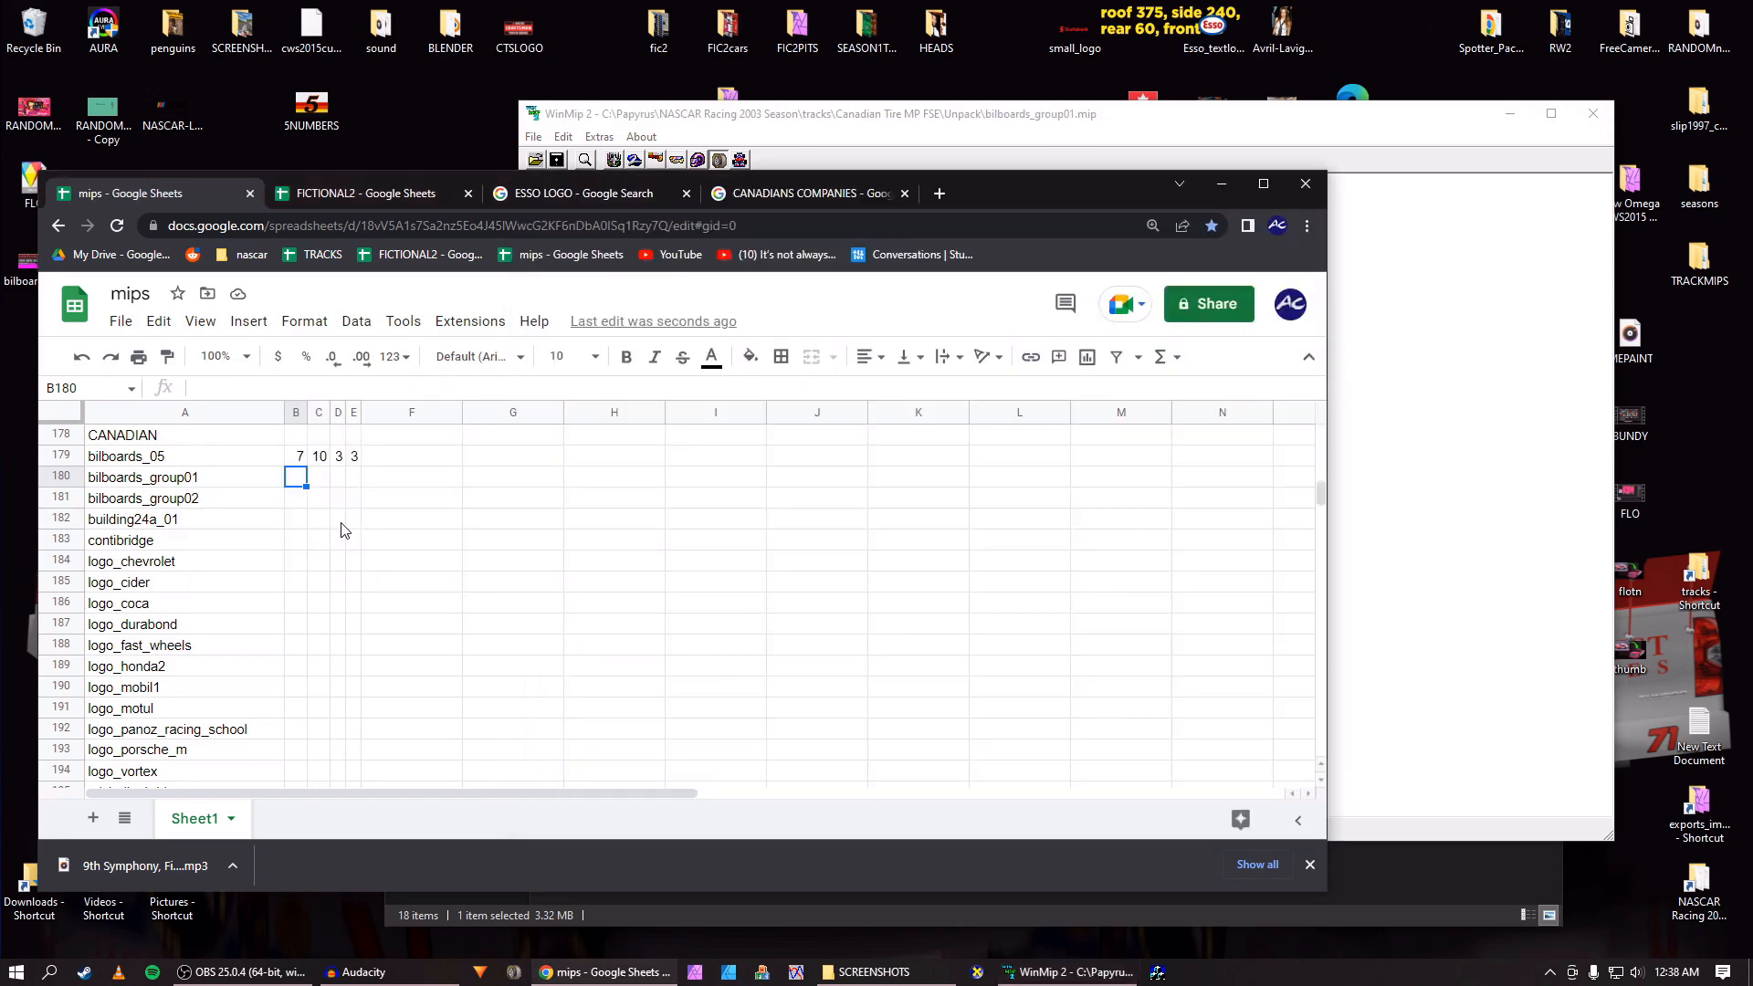
text(9)
key(Tab)
text(4)
key(Tab)
text(3)
key(Tab)
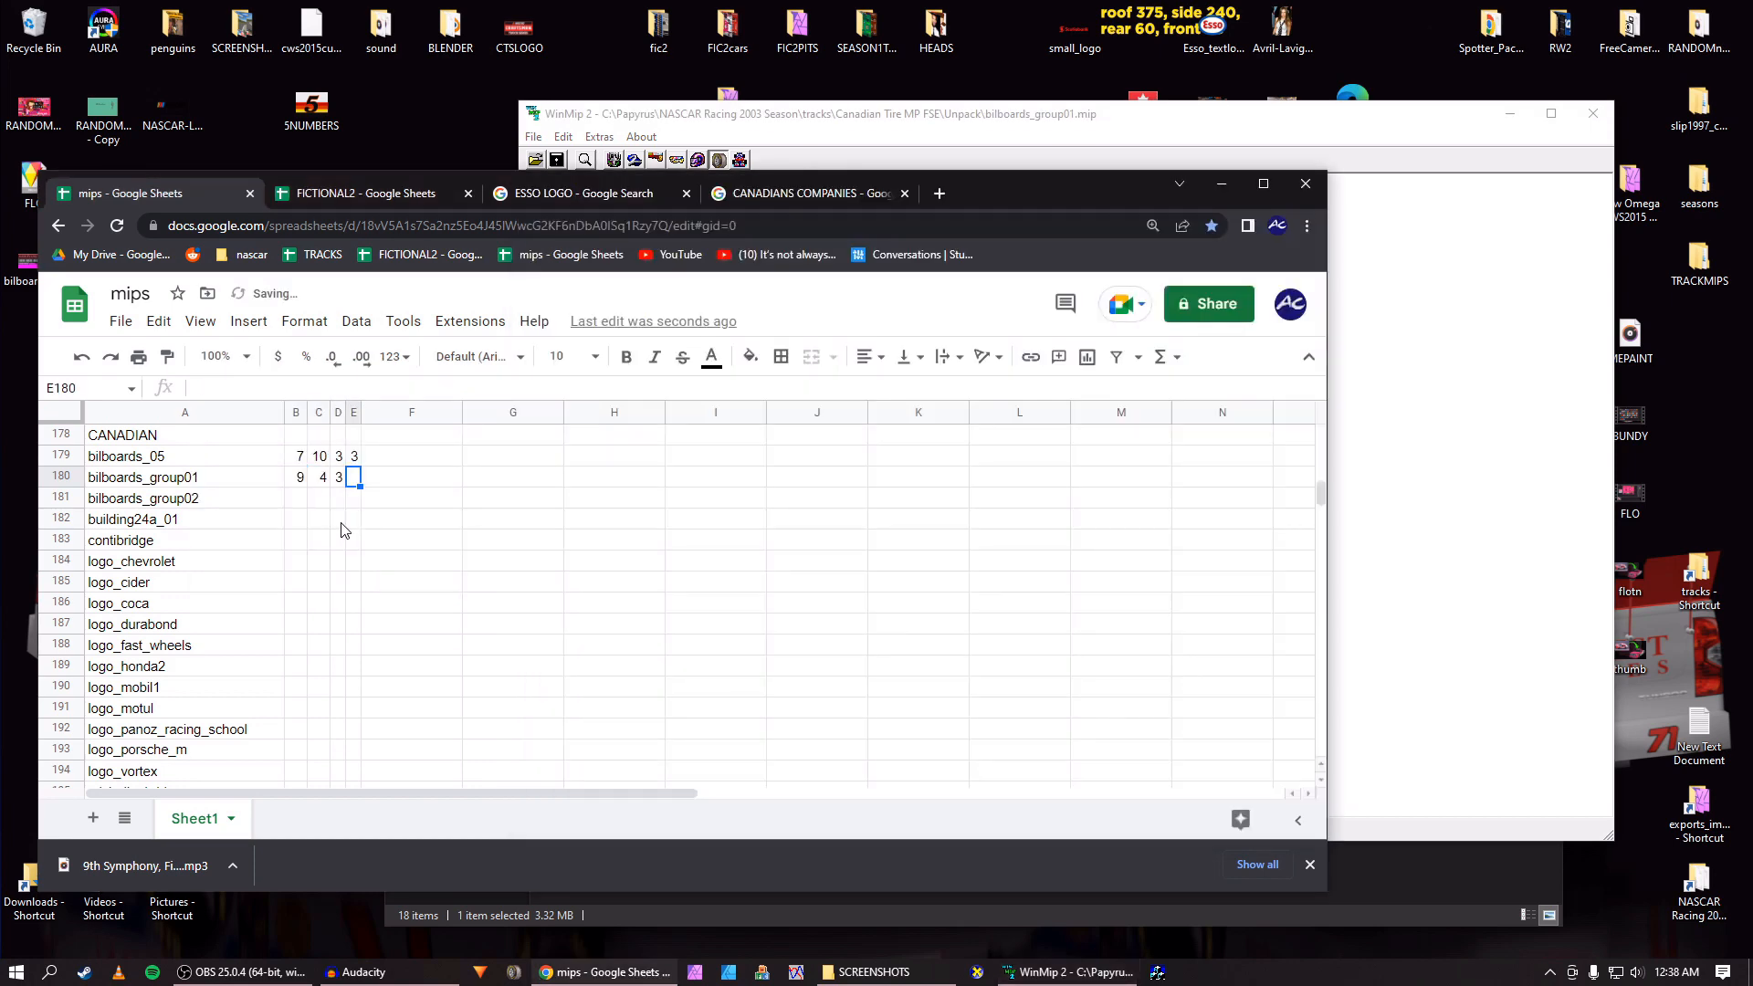
text(1)
key(Return)
key(Left)
key(Left)
key(Left)
Switch to WinMip 2, save bilboards_group01 as a bmp file on the Desktop, and close the texture.
key(alt+Tab)
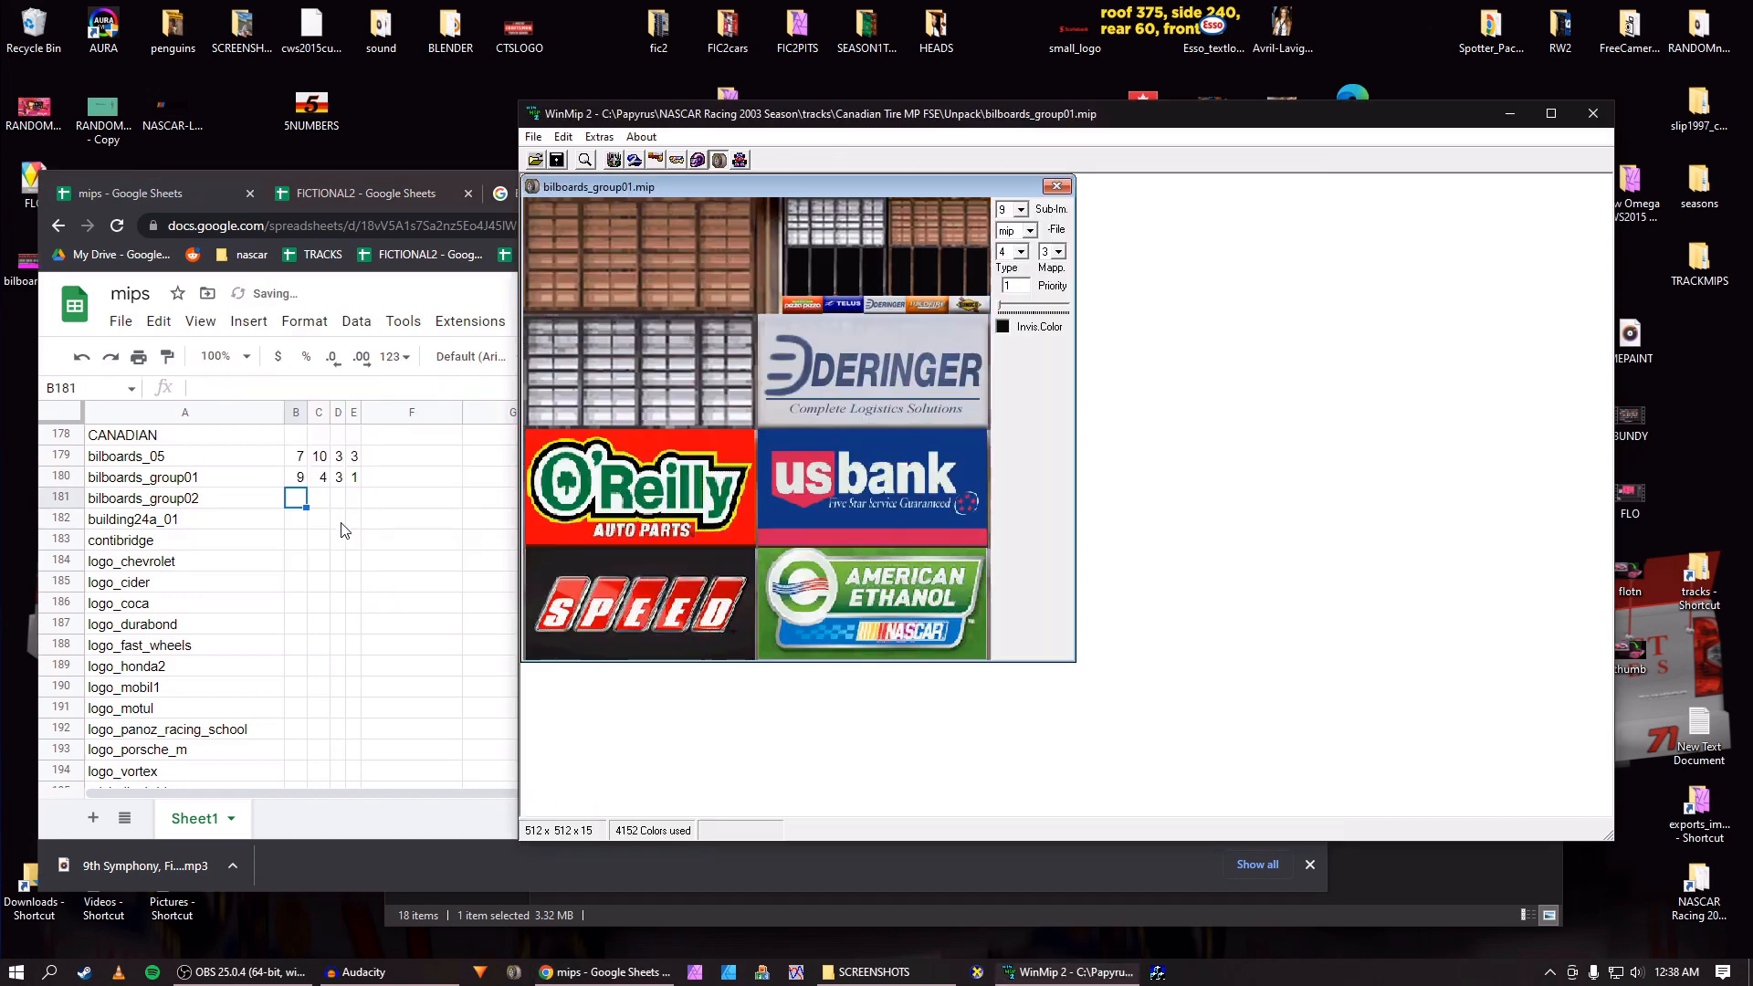
click(1027, 232)
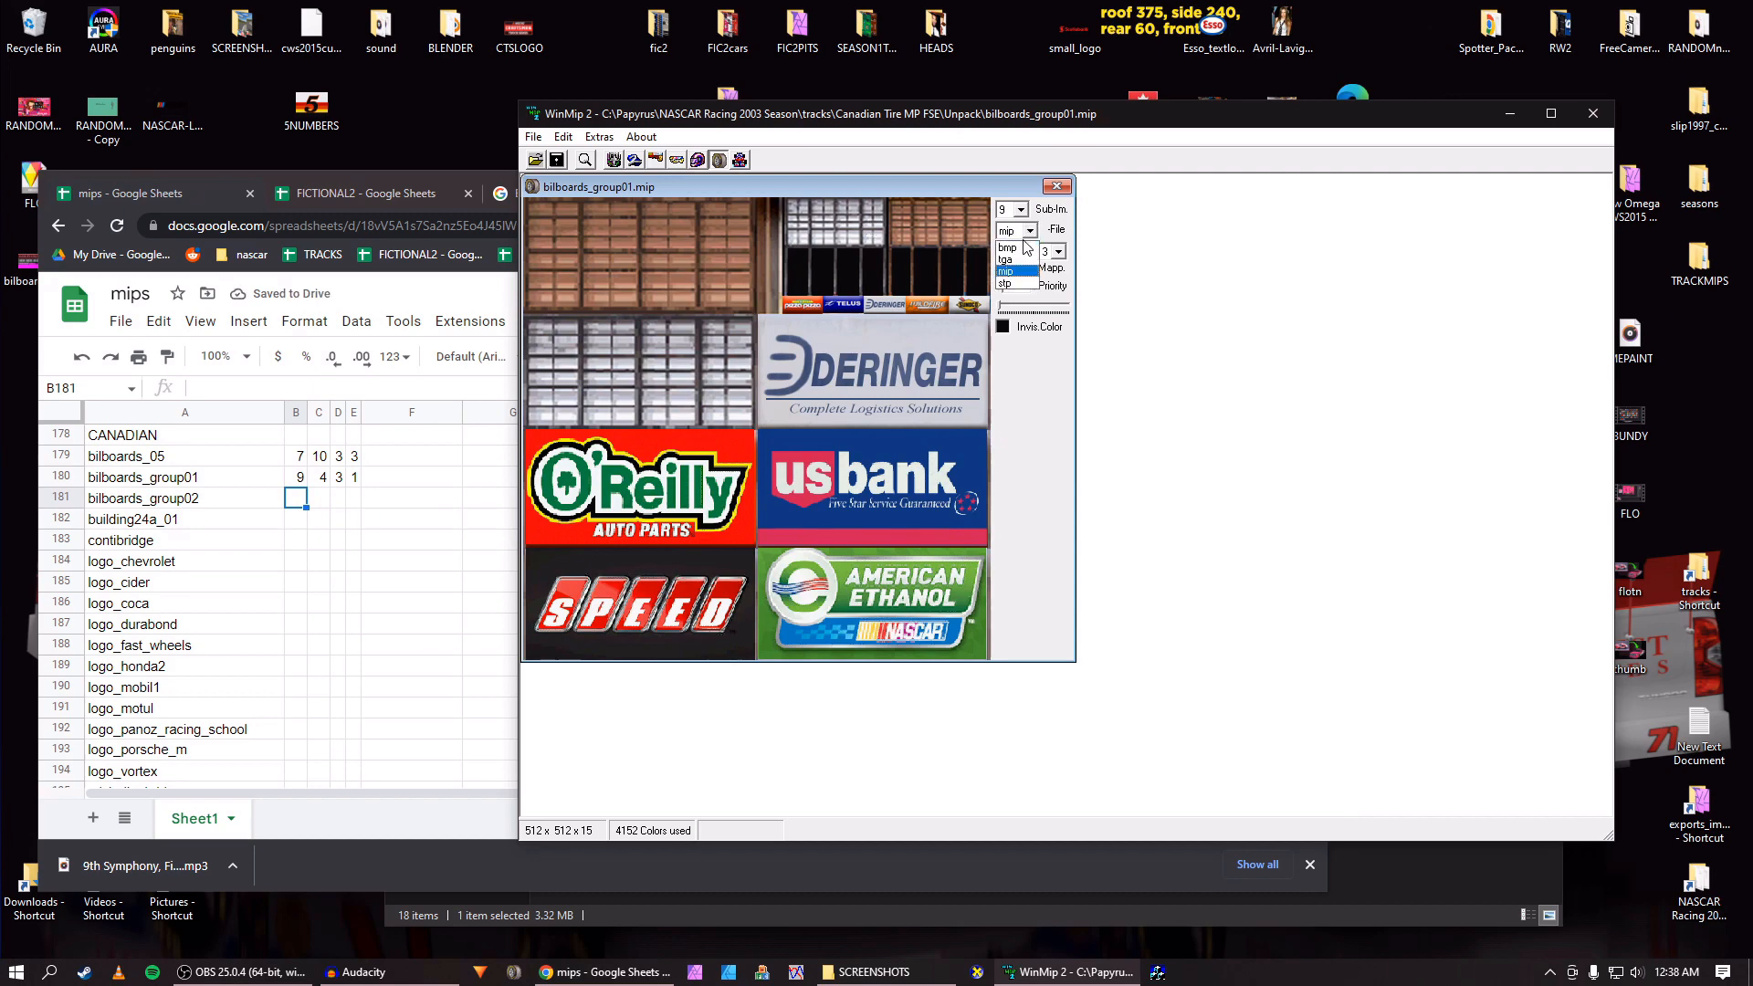
click(1021, 247)
click(555, 159)
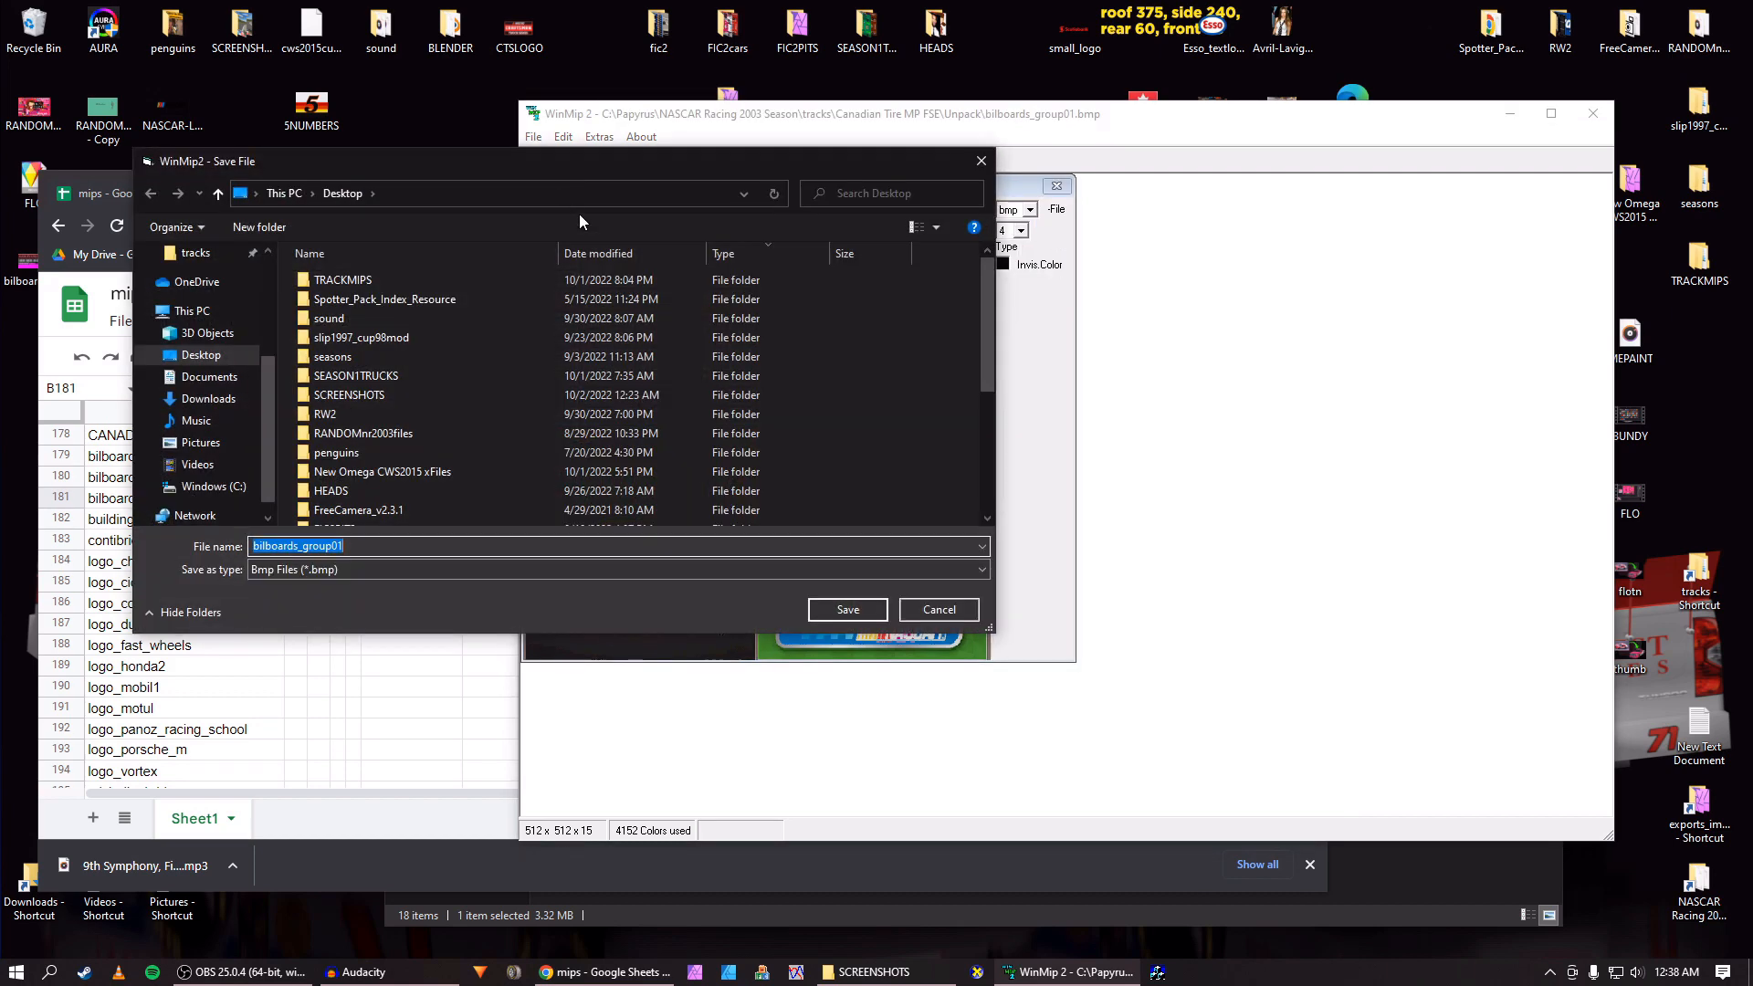
key(Return)
click(1056, 187)
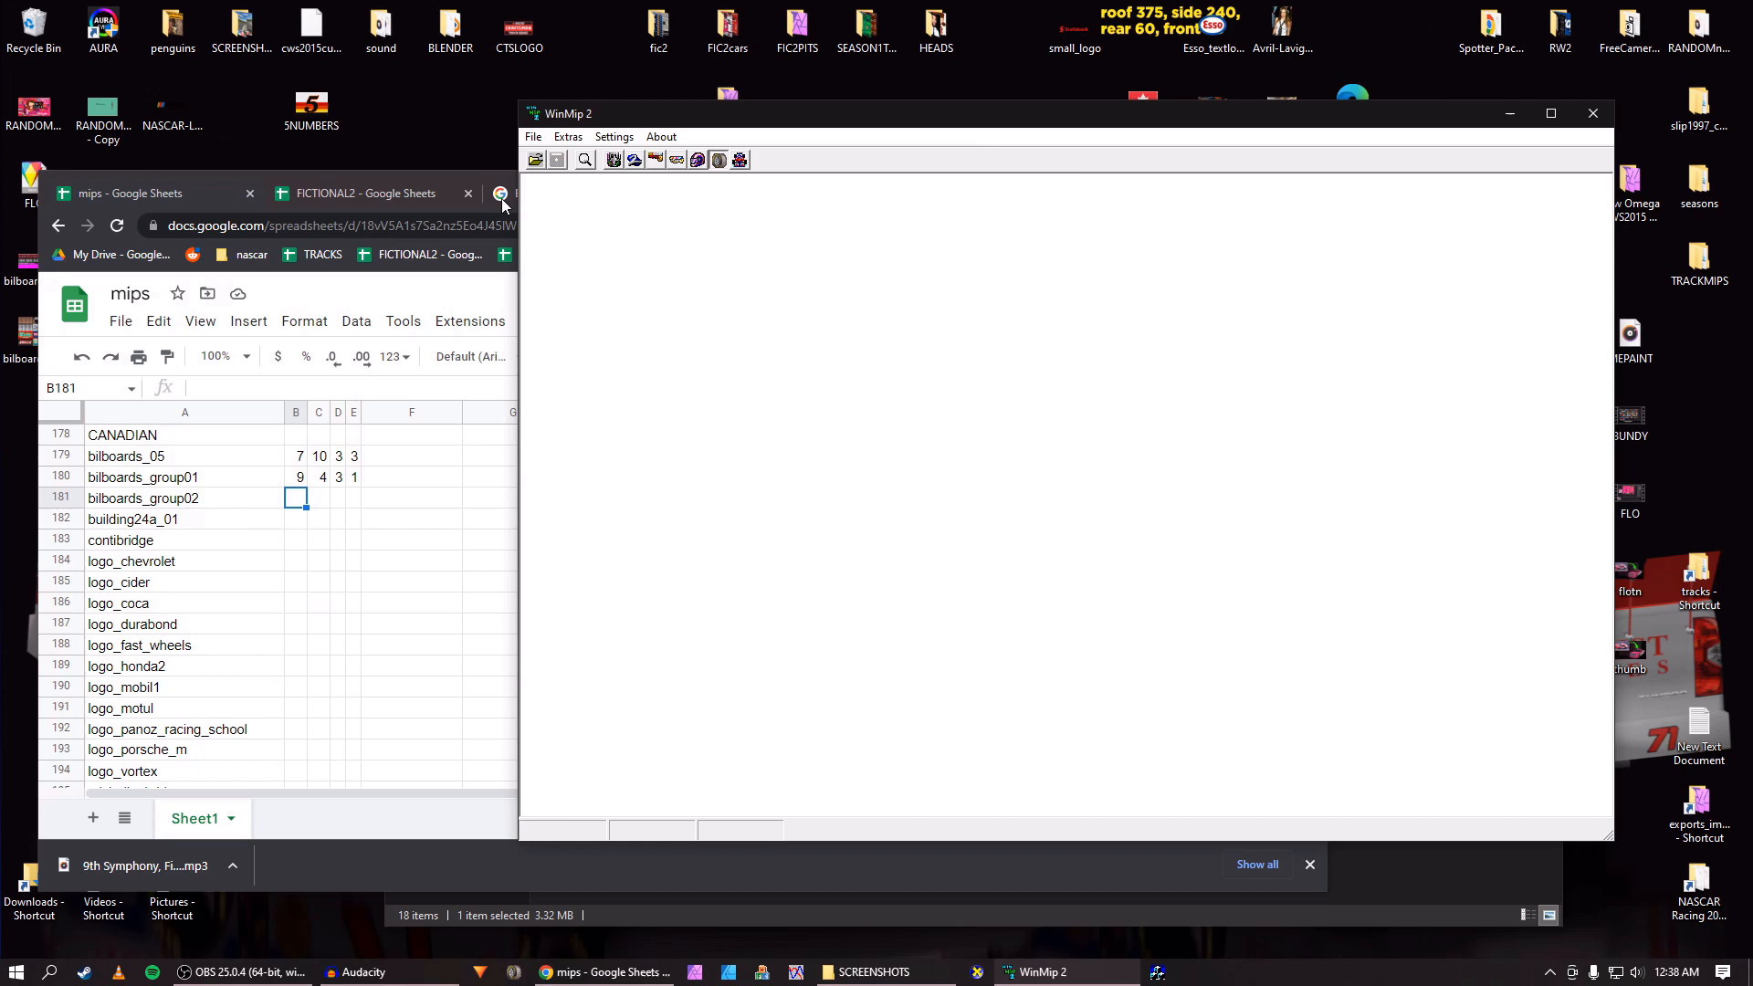
Open bilboards_group02 from the Canadian Tire MP FSE Unpack folder.
click(542, 159)
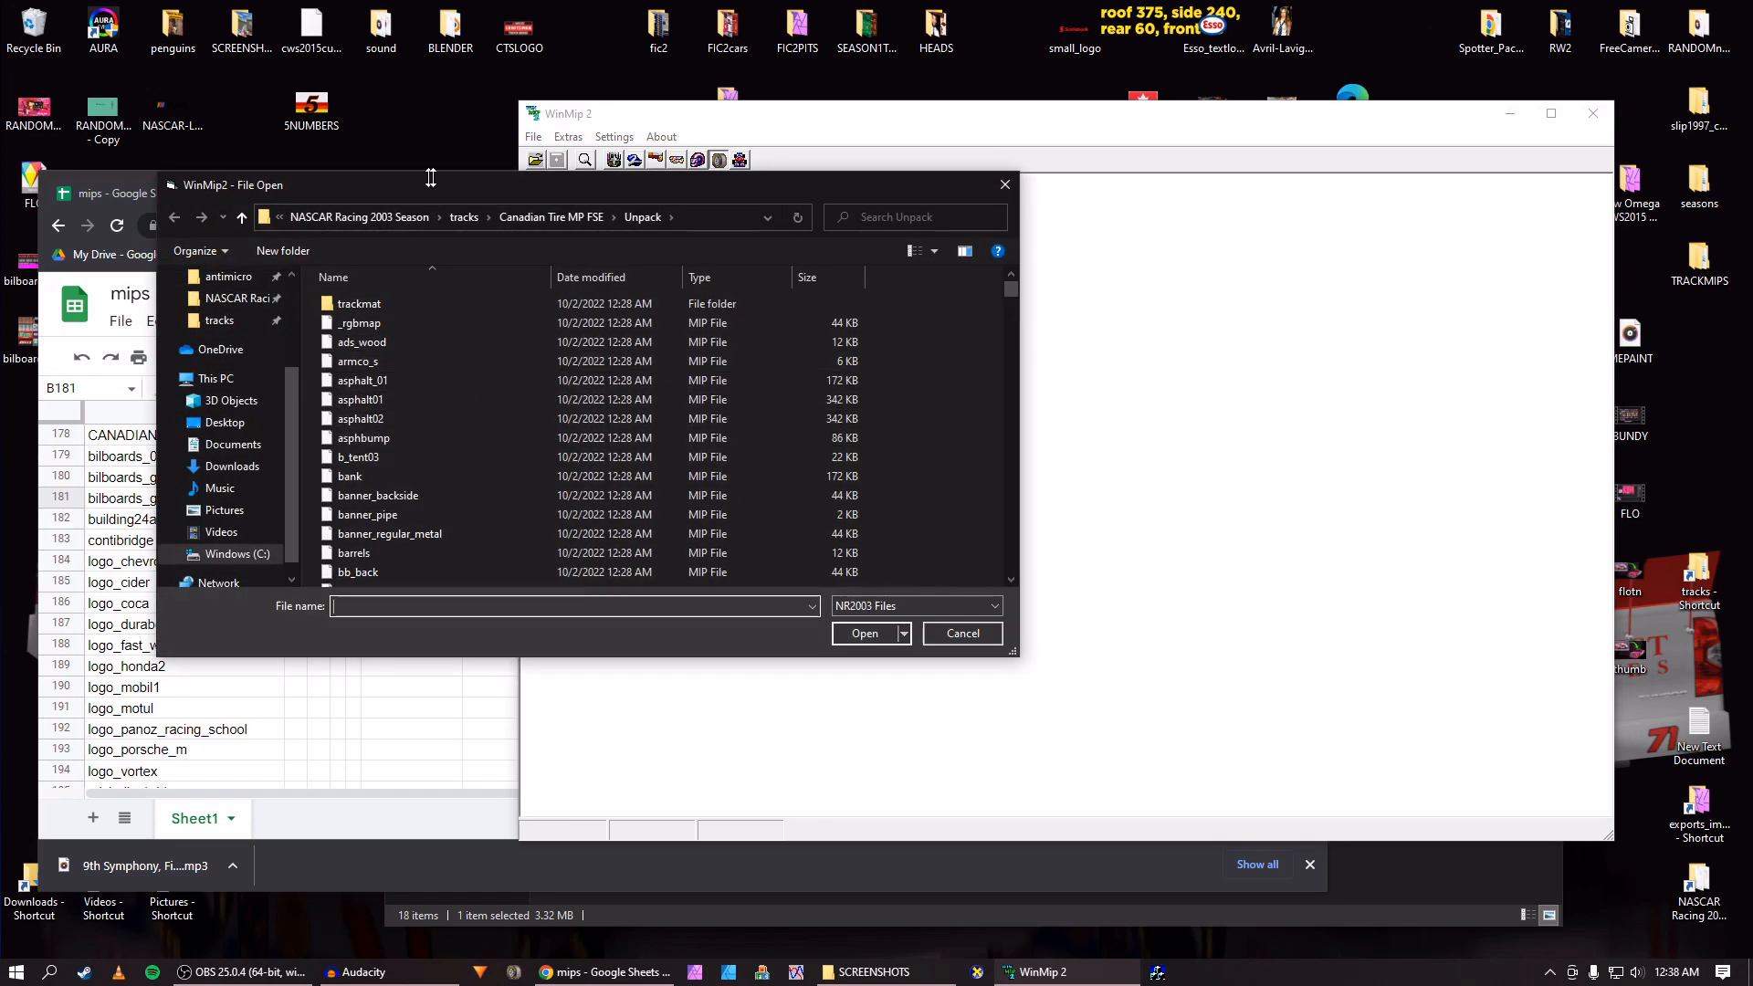
drag(433, 188, 516, 165)
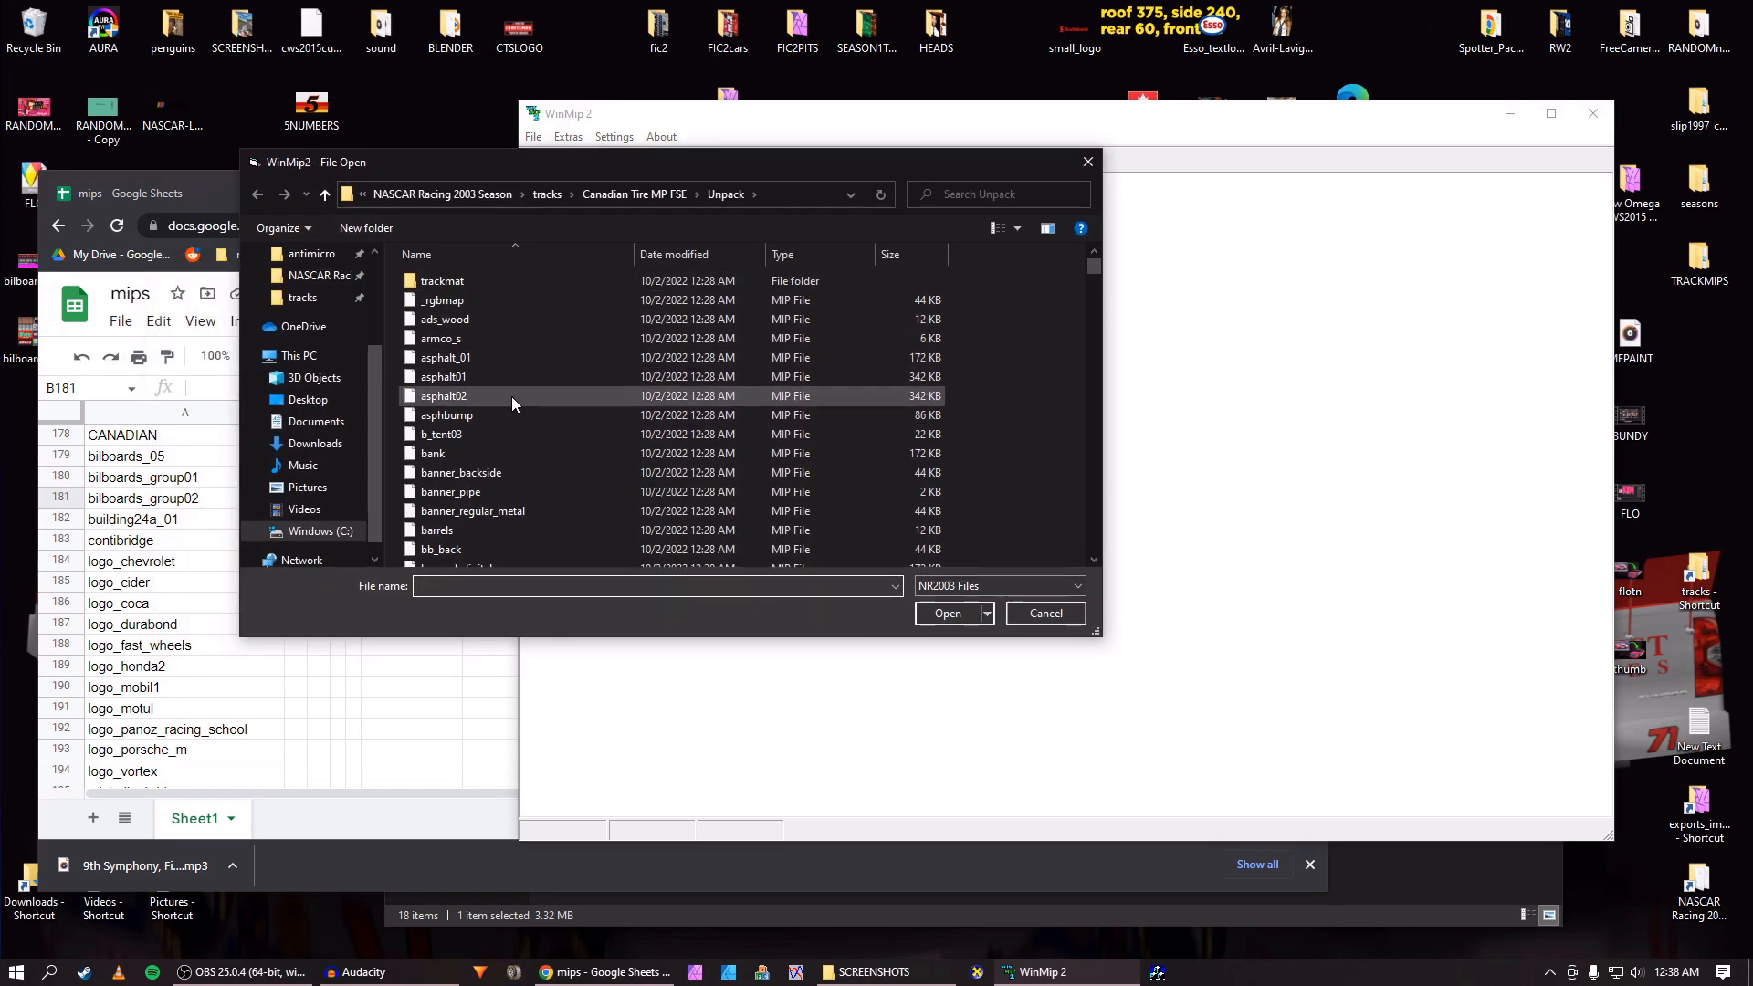
scroll(514, 398, down, 2)
click(485, 514)
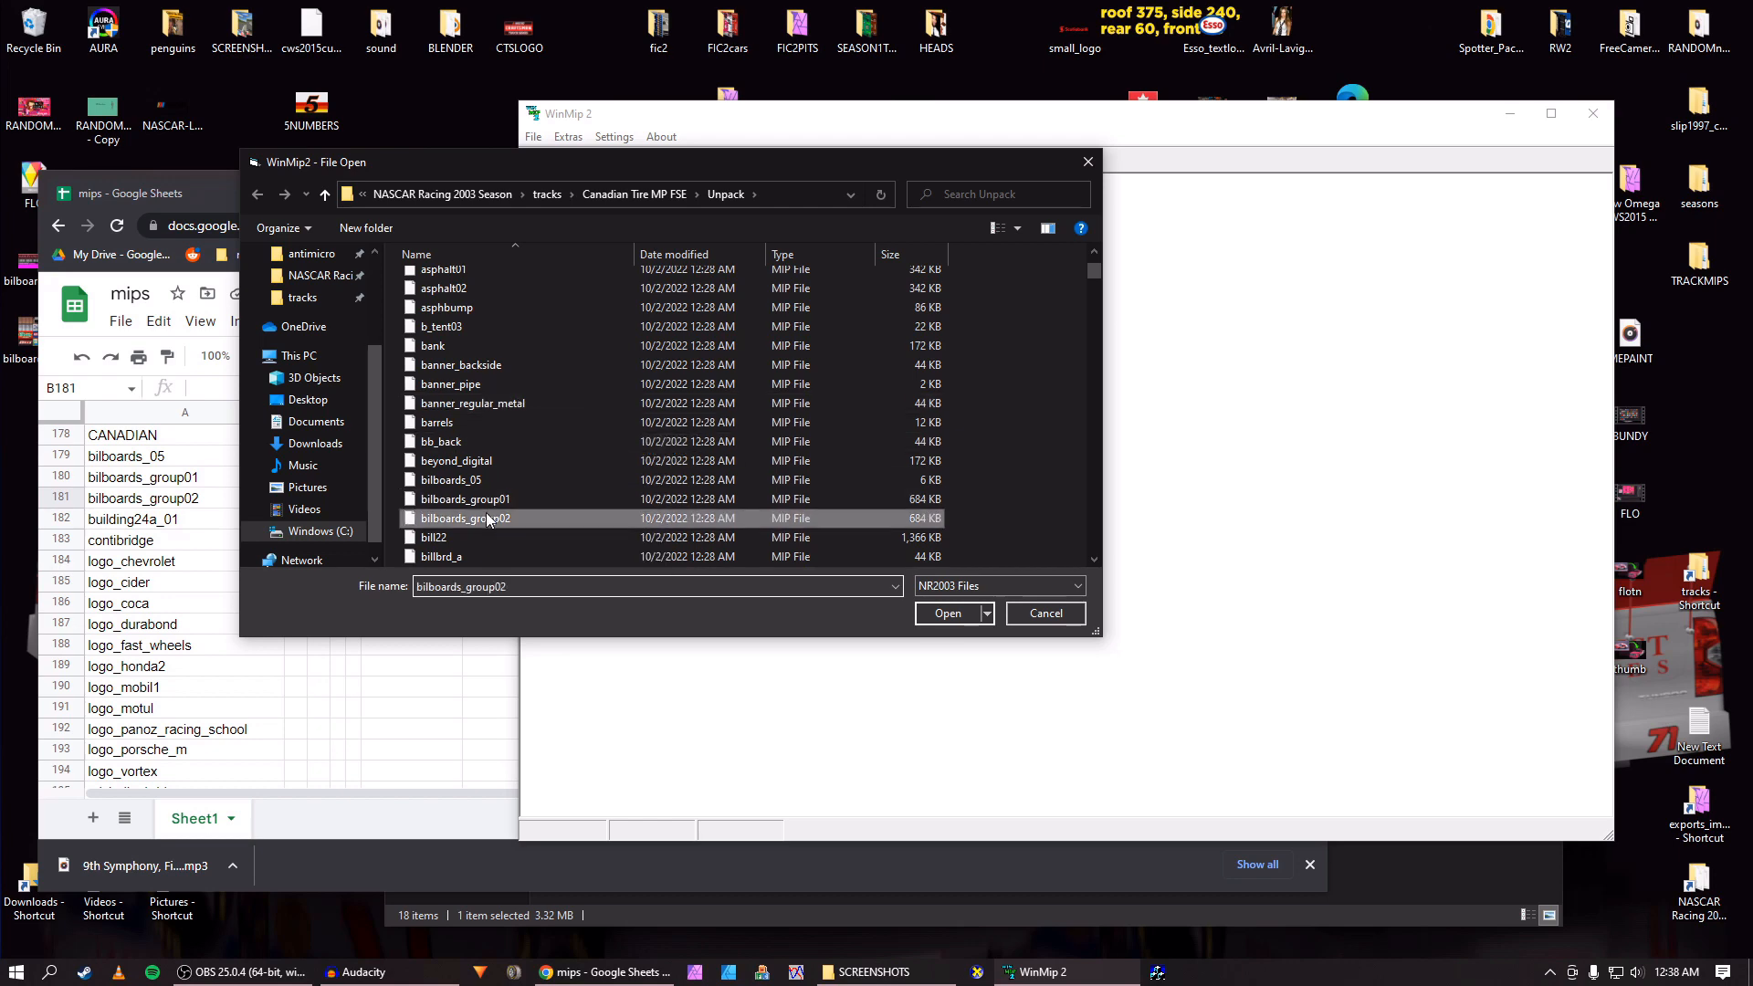
click(923, 610)
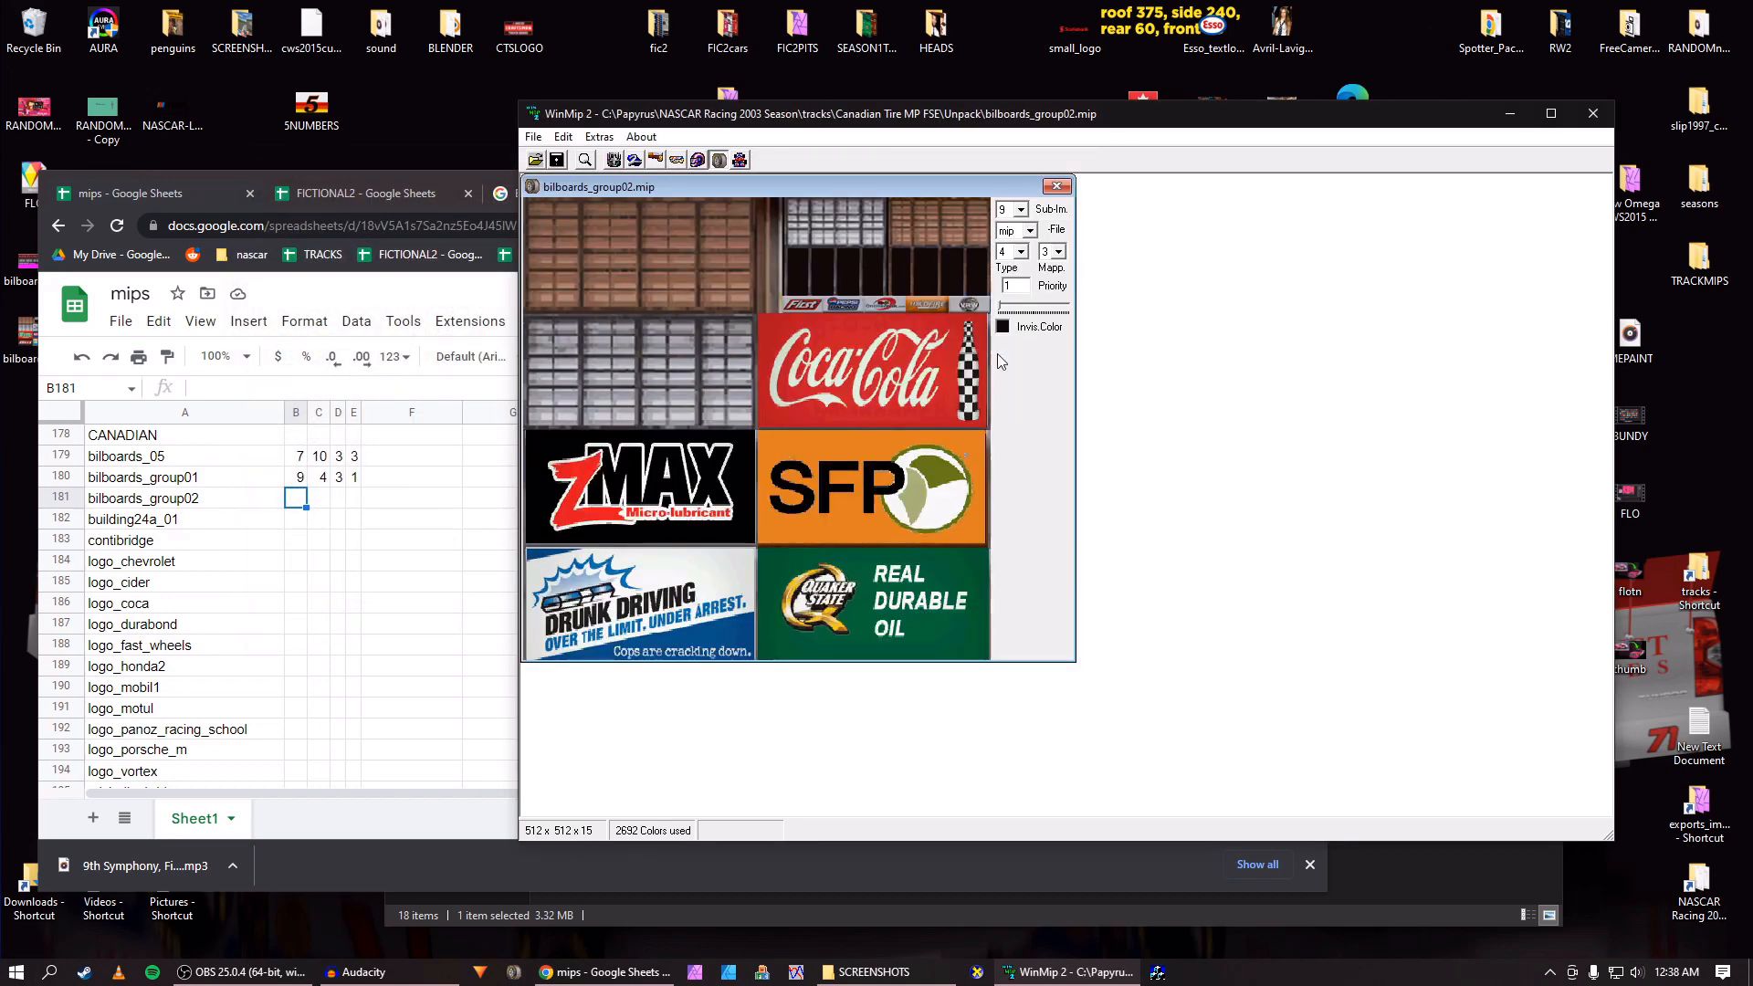
Record the bilboards_group02 settings 9, 4, 3 and 1 in B181:E181 of the mips spreadsheet and return to WinMip 2.
click(296, 510)
text(9)
key(Tab)
text(4)
key(Tab)
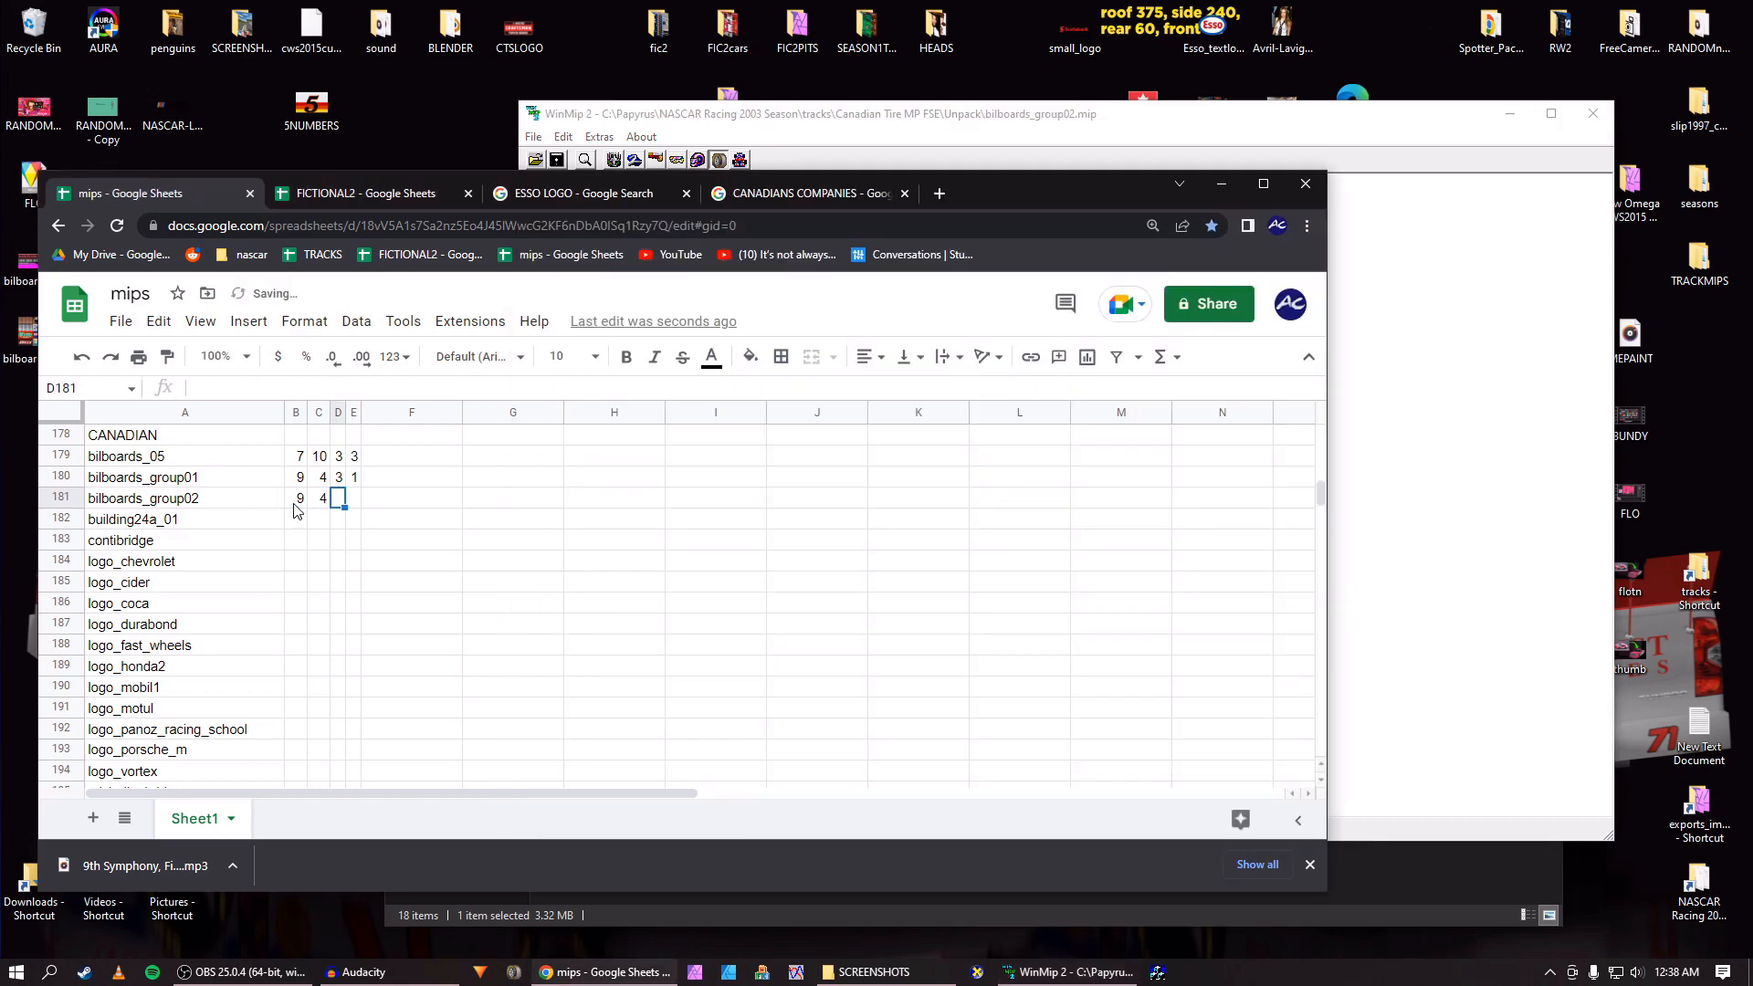
text(3)
key(Tab)
text(1)
key(Return)
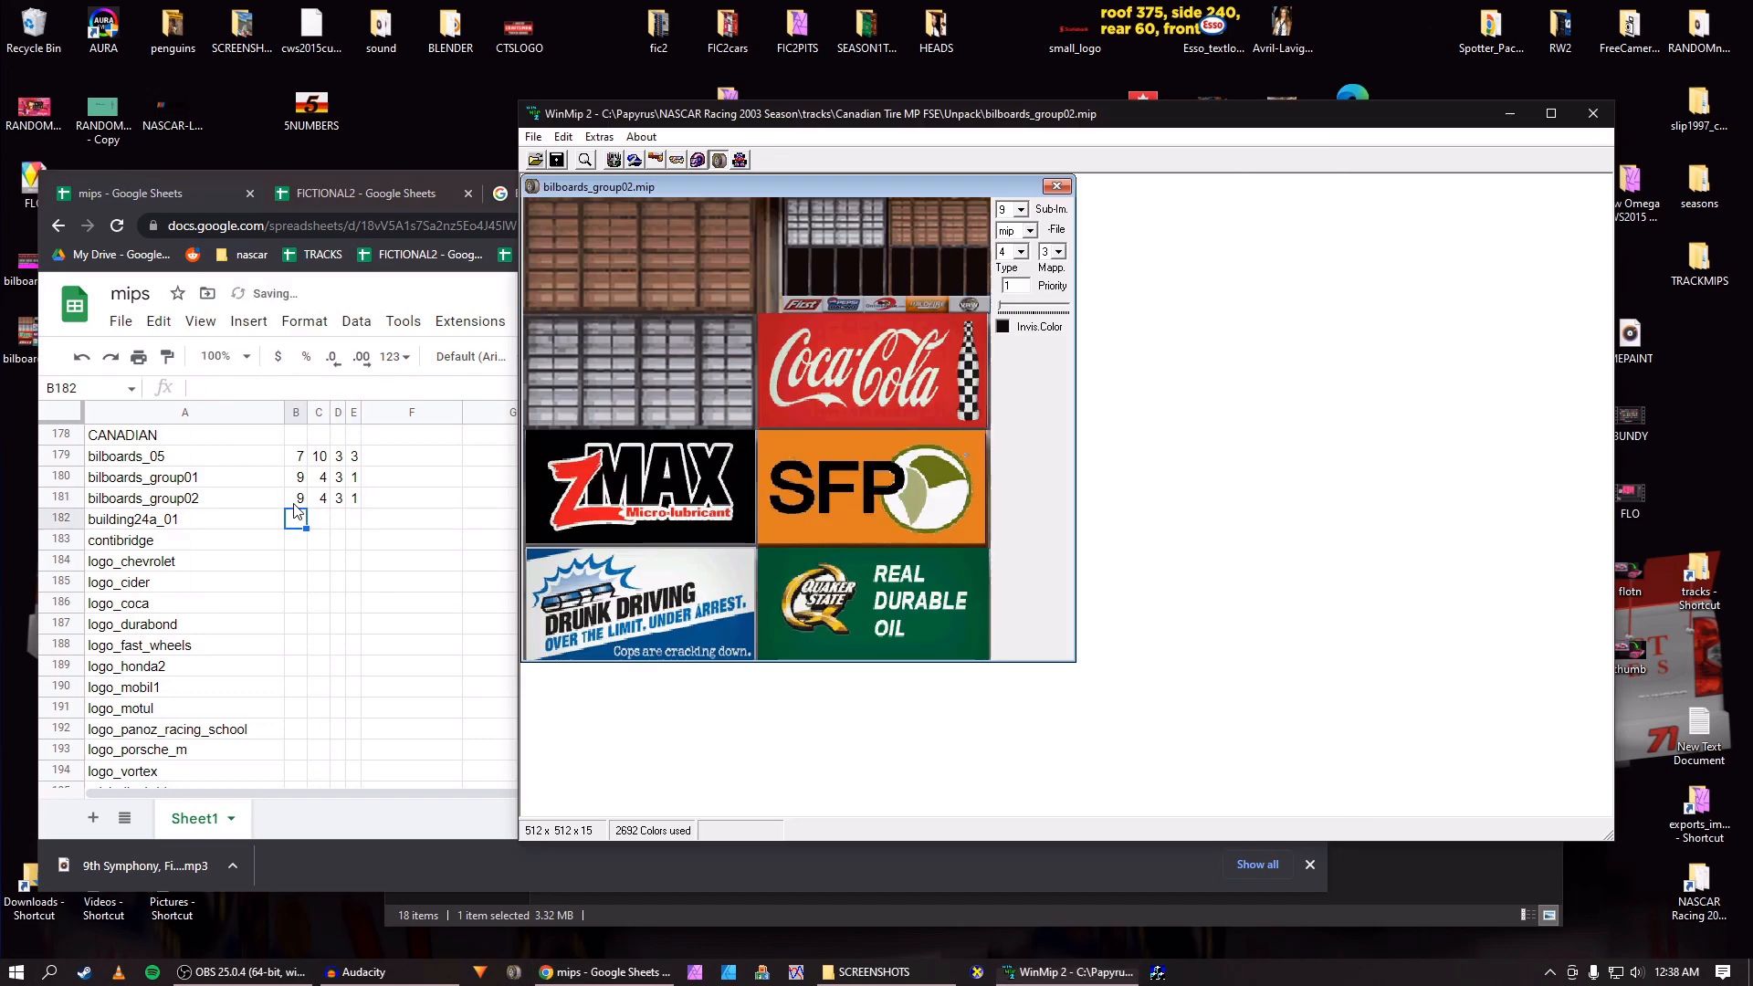
key(alt+Tab)
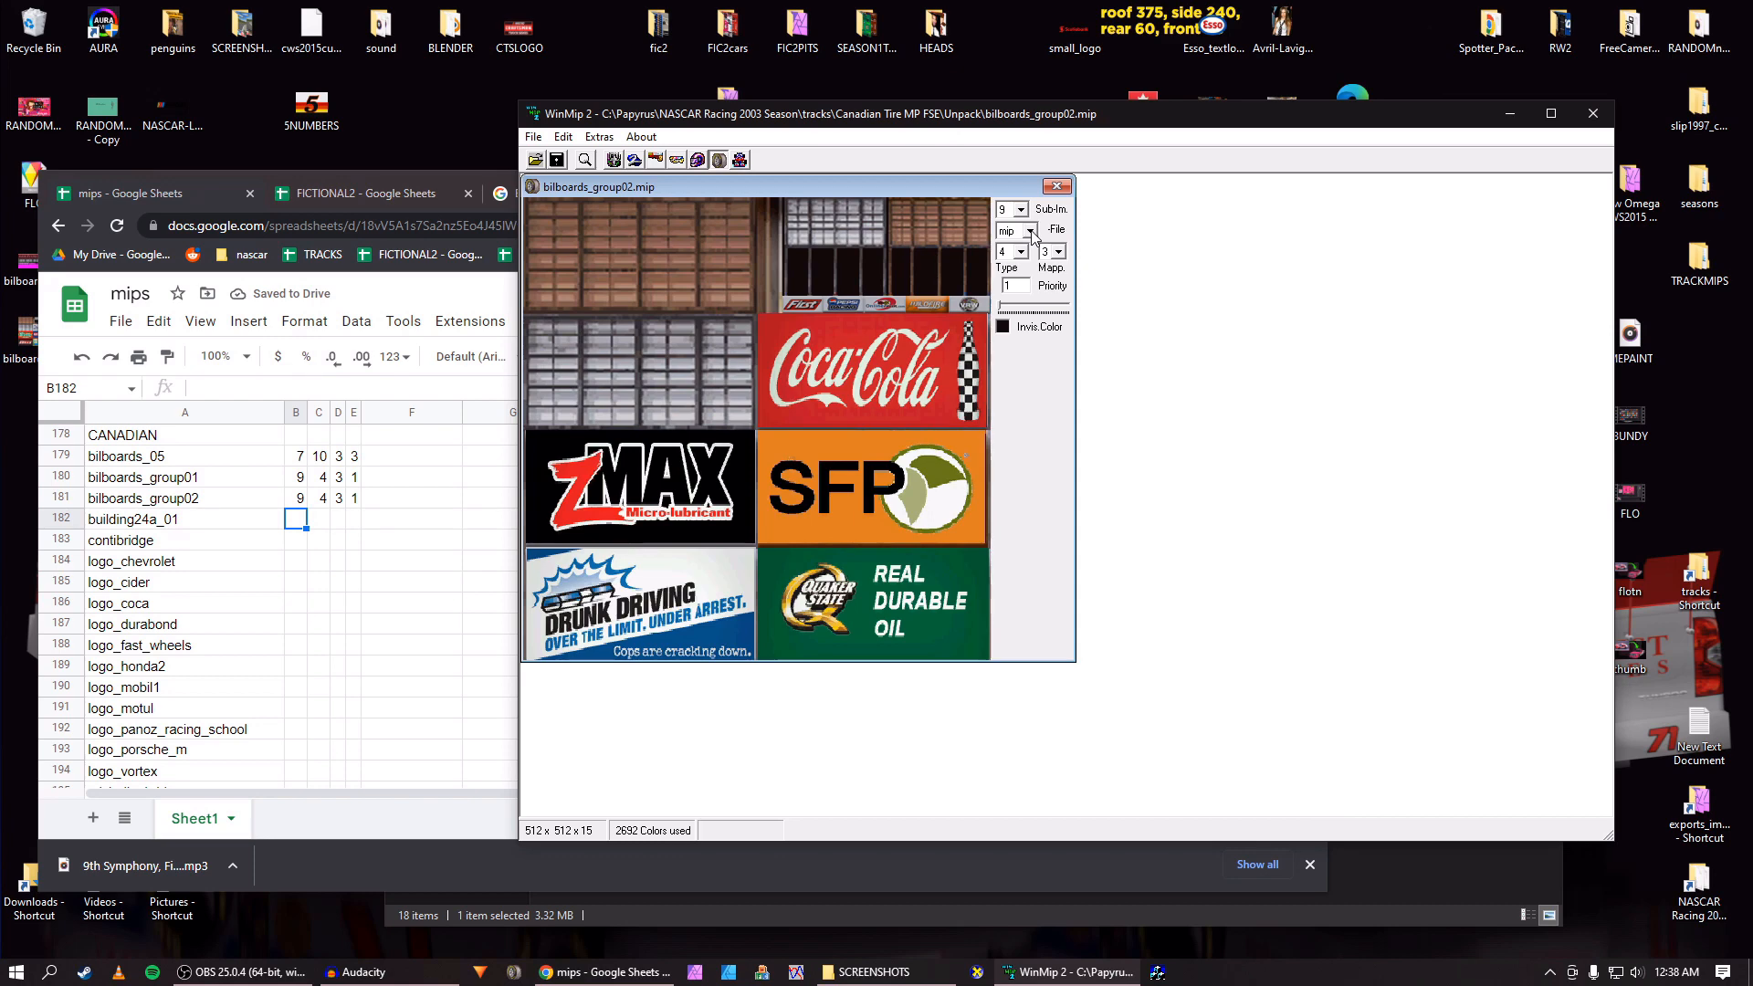
Save bilboards_group02 as a bmp file on the Desktop and close the texture.
click(1032, 235)
click(1009, 257)
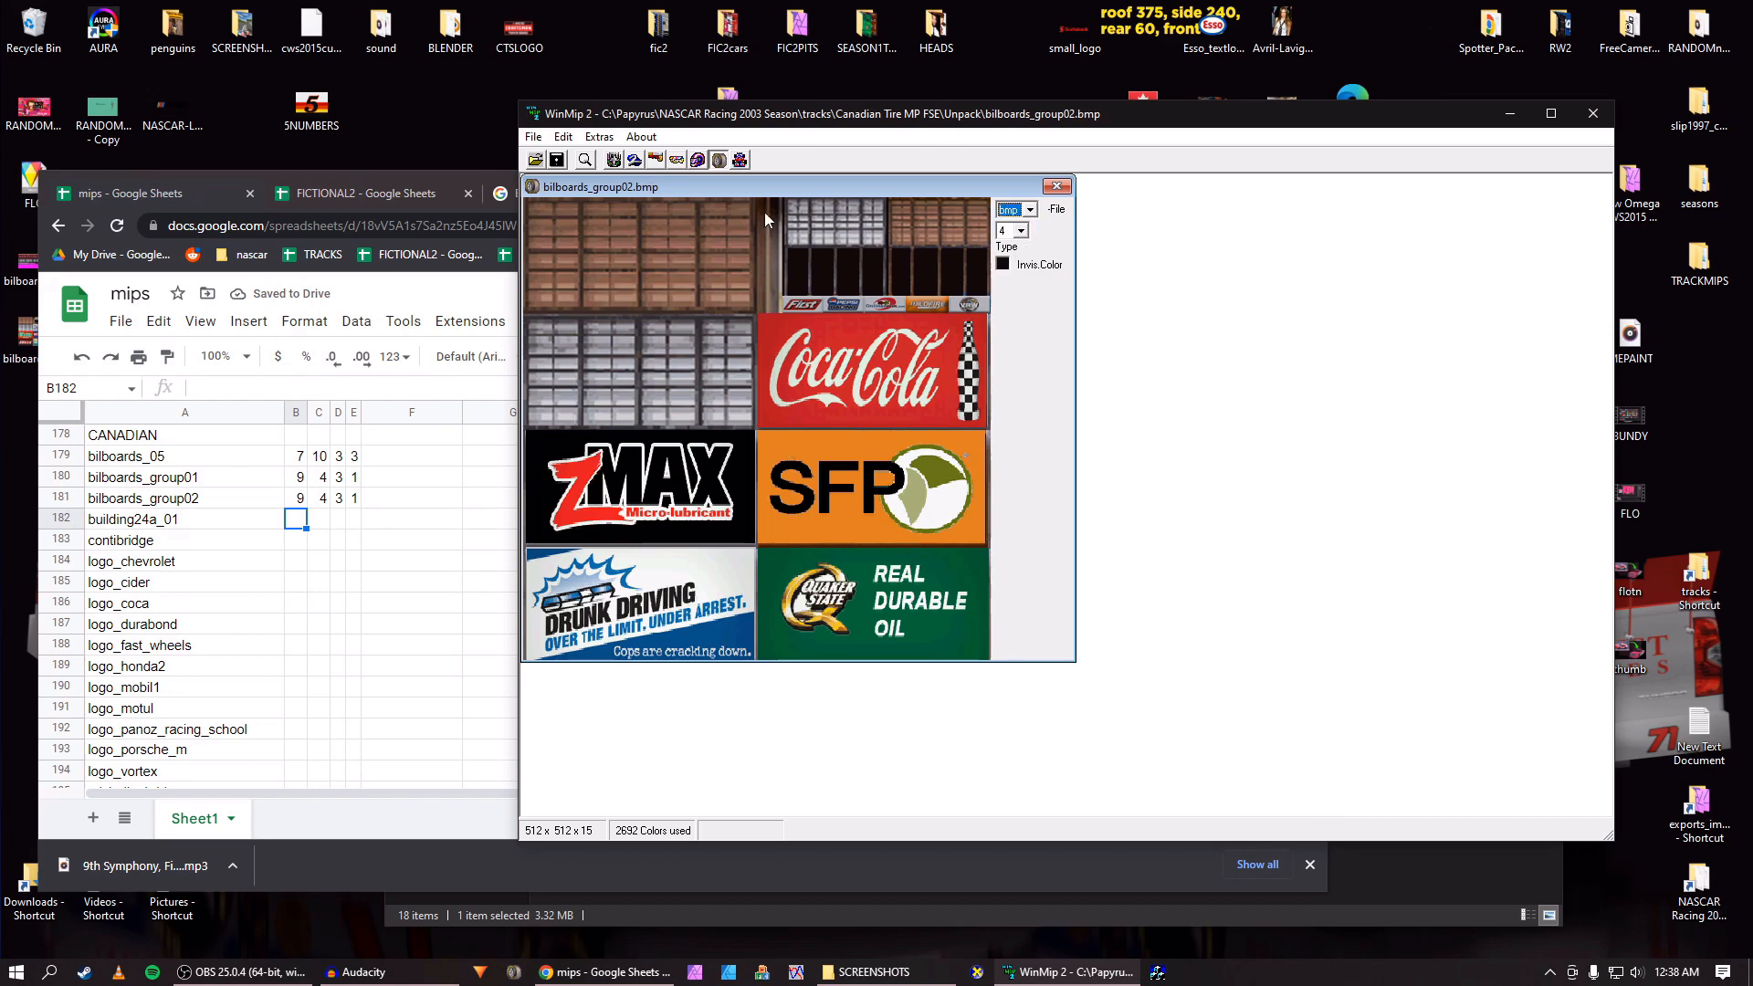
click(557, 161)
key(Return)
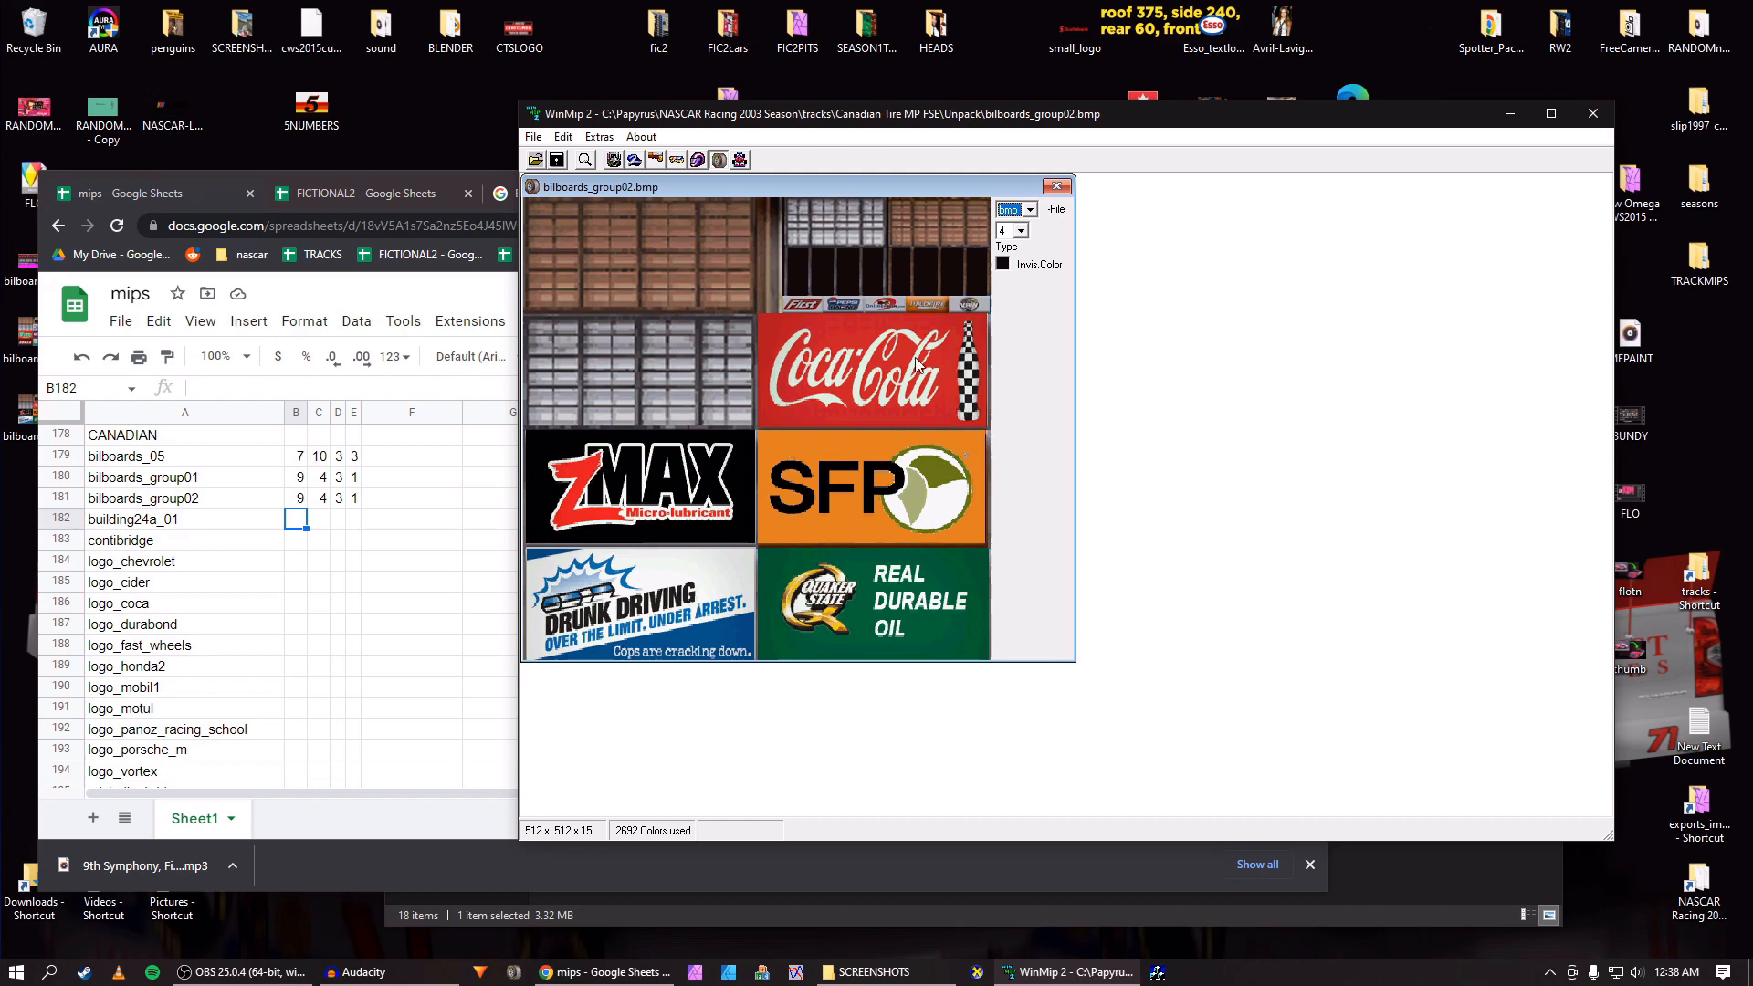
click(1057, 186)
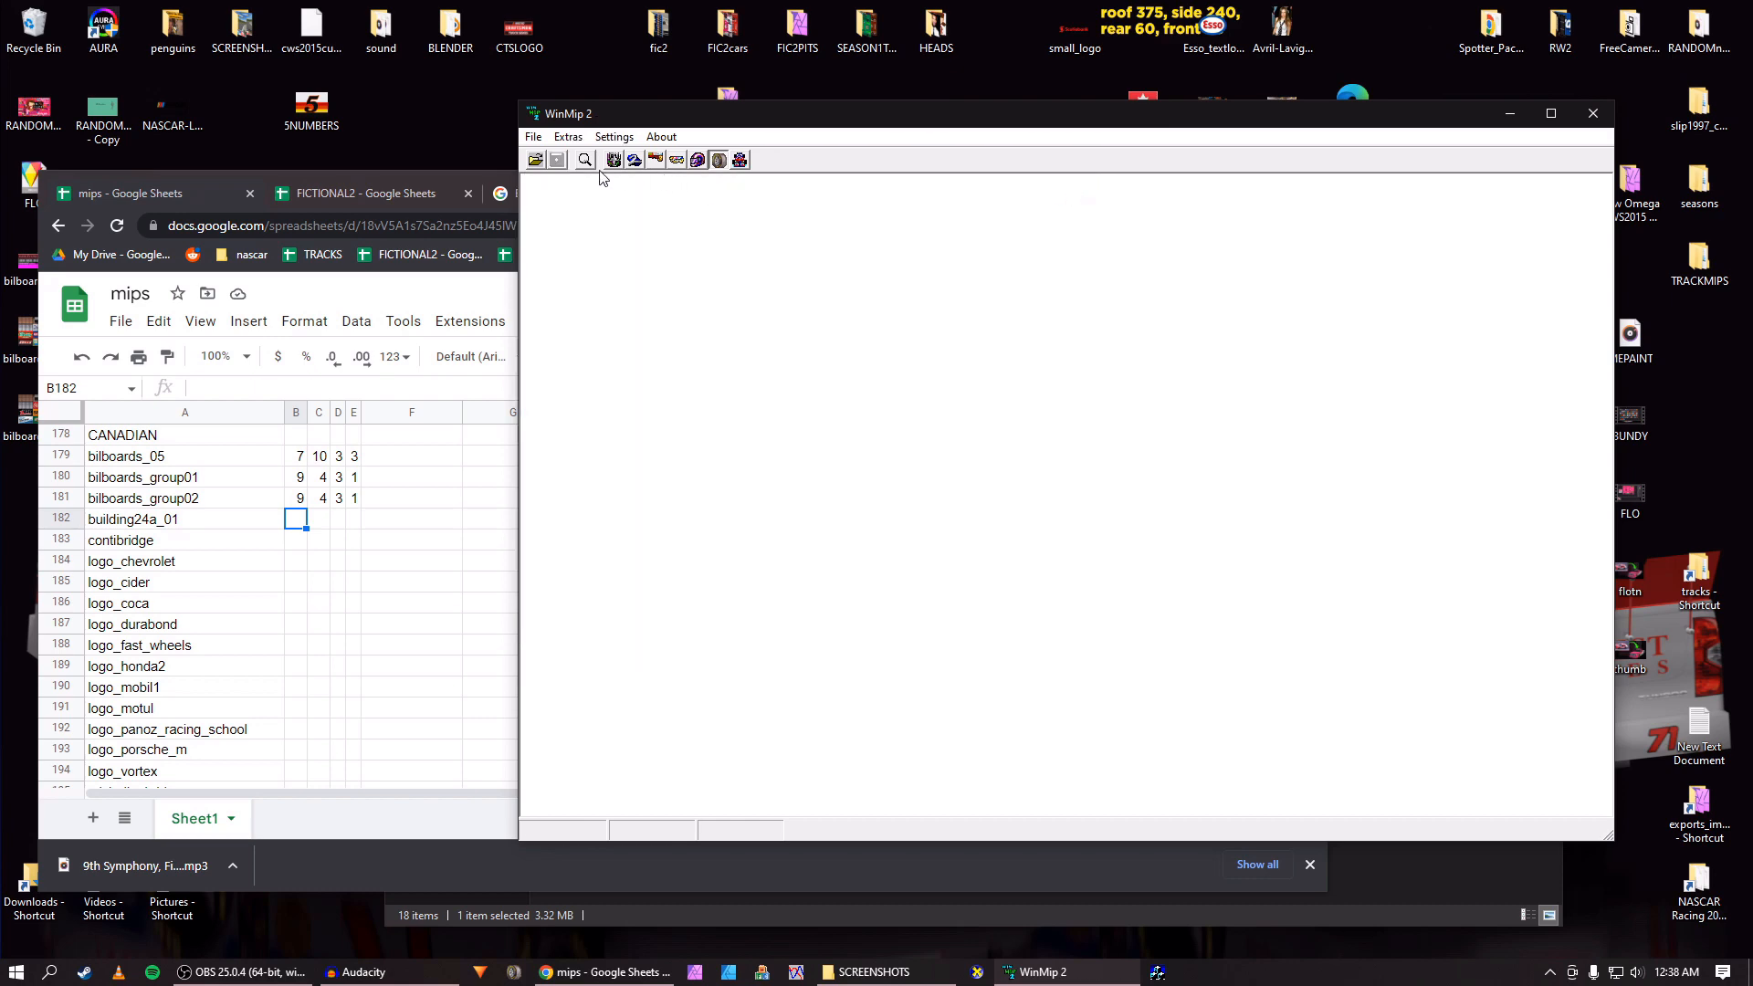
Open building24a_01 from the Canadian Tire MP FSE Unpack folder.
click(539, 161)
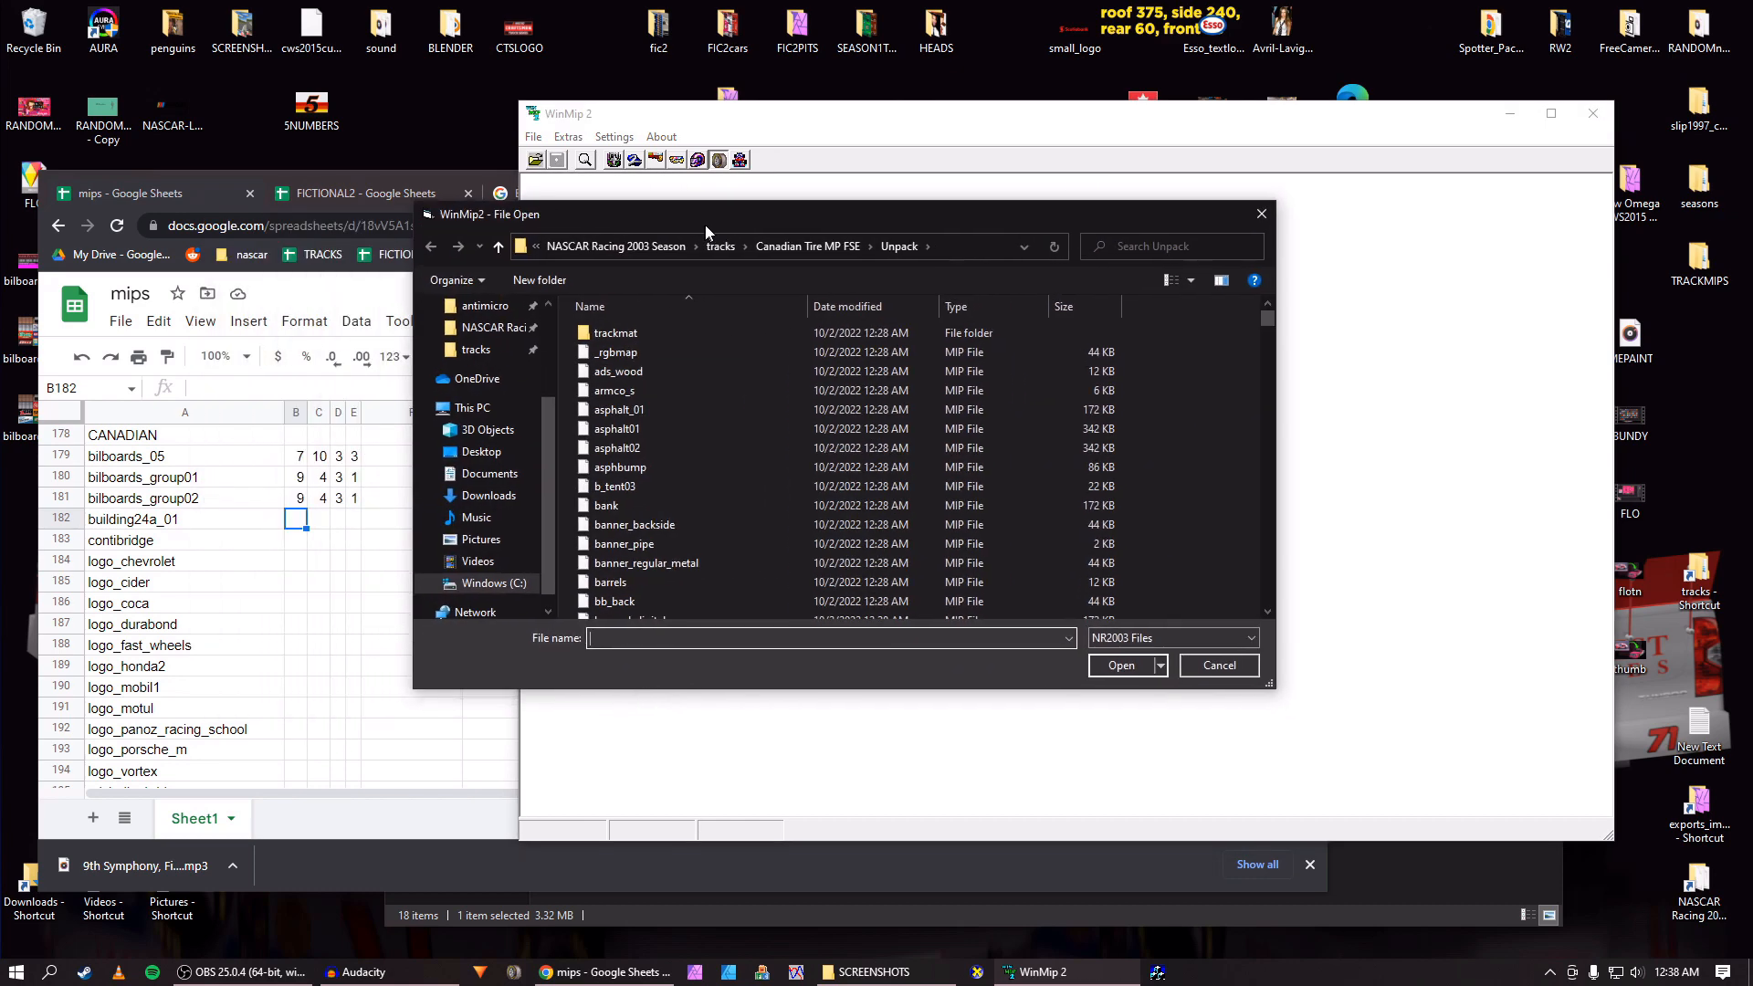
scroll(658, 431, down, 3)
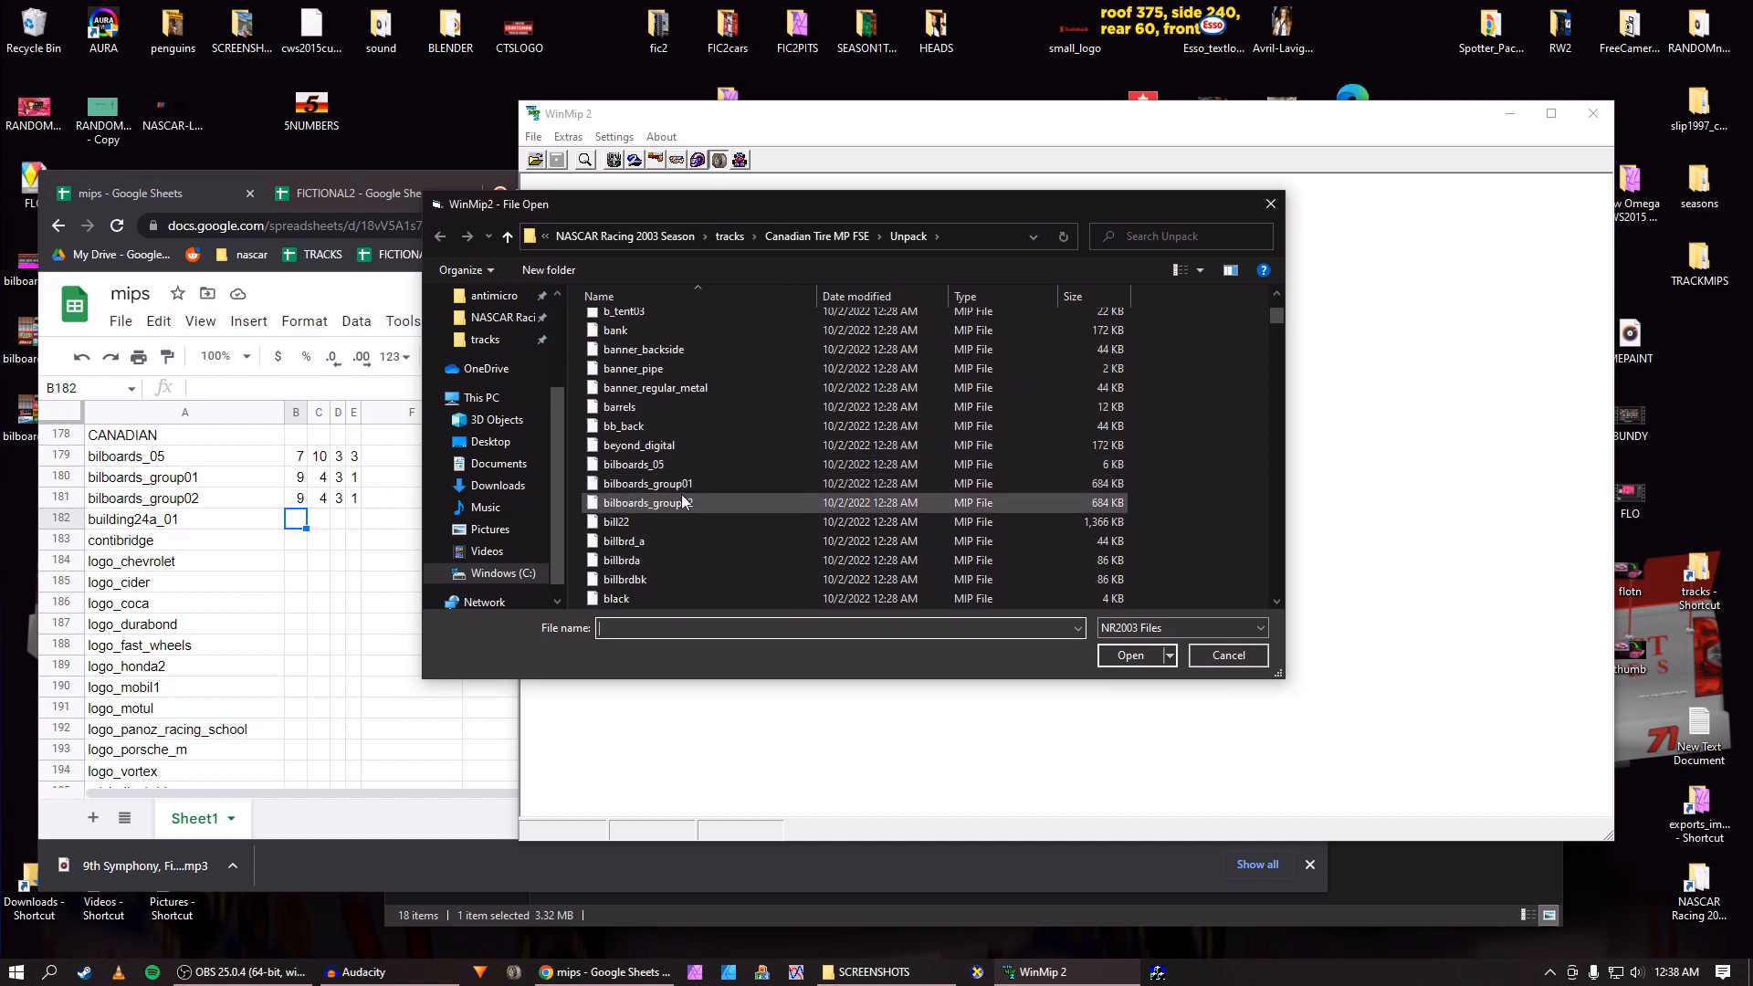
scroll(666, 519, down, 9)
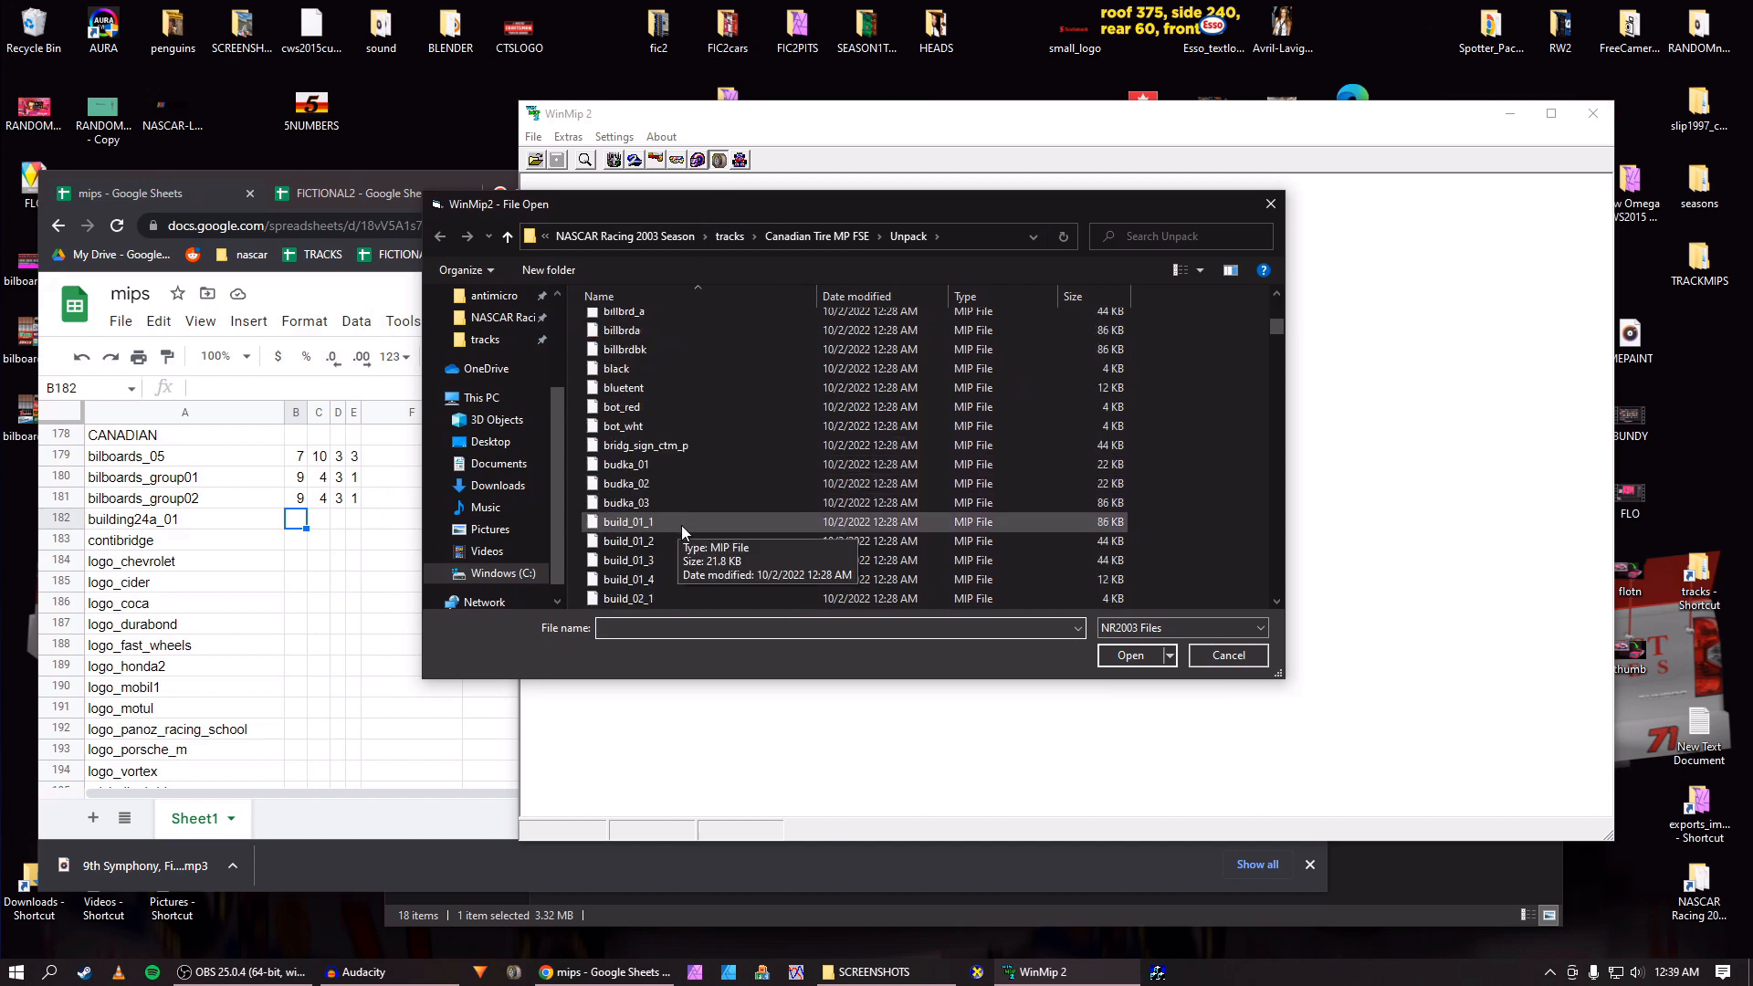
scroll(685, 535, down, 1)
click(672, 559)
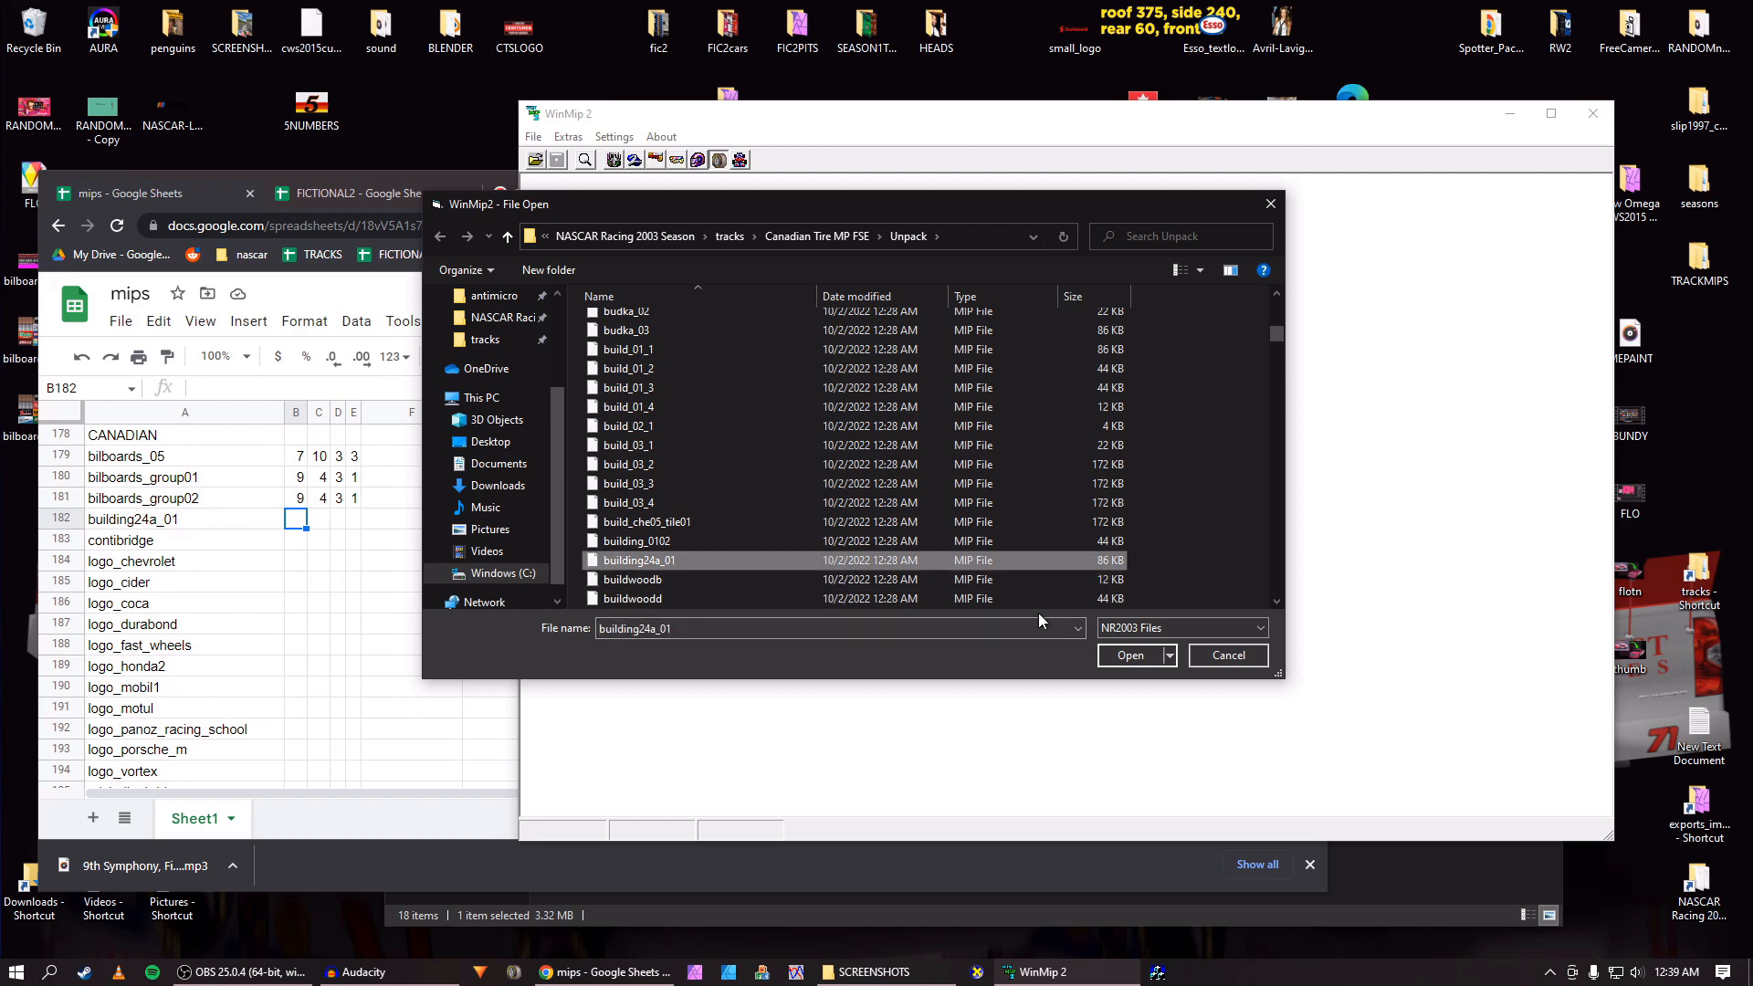
click(1110, 657)
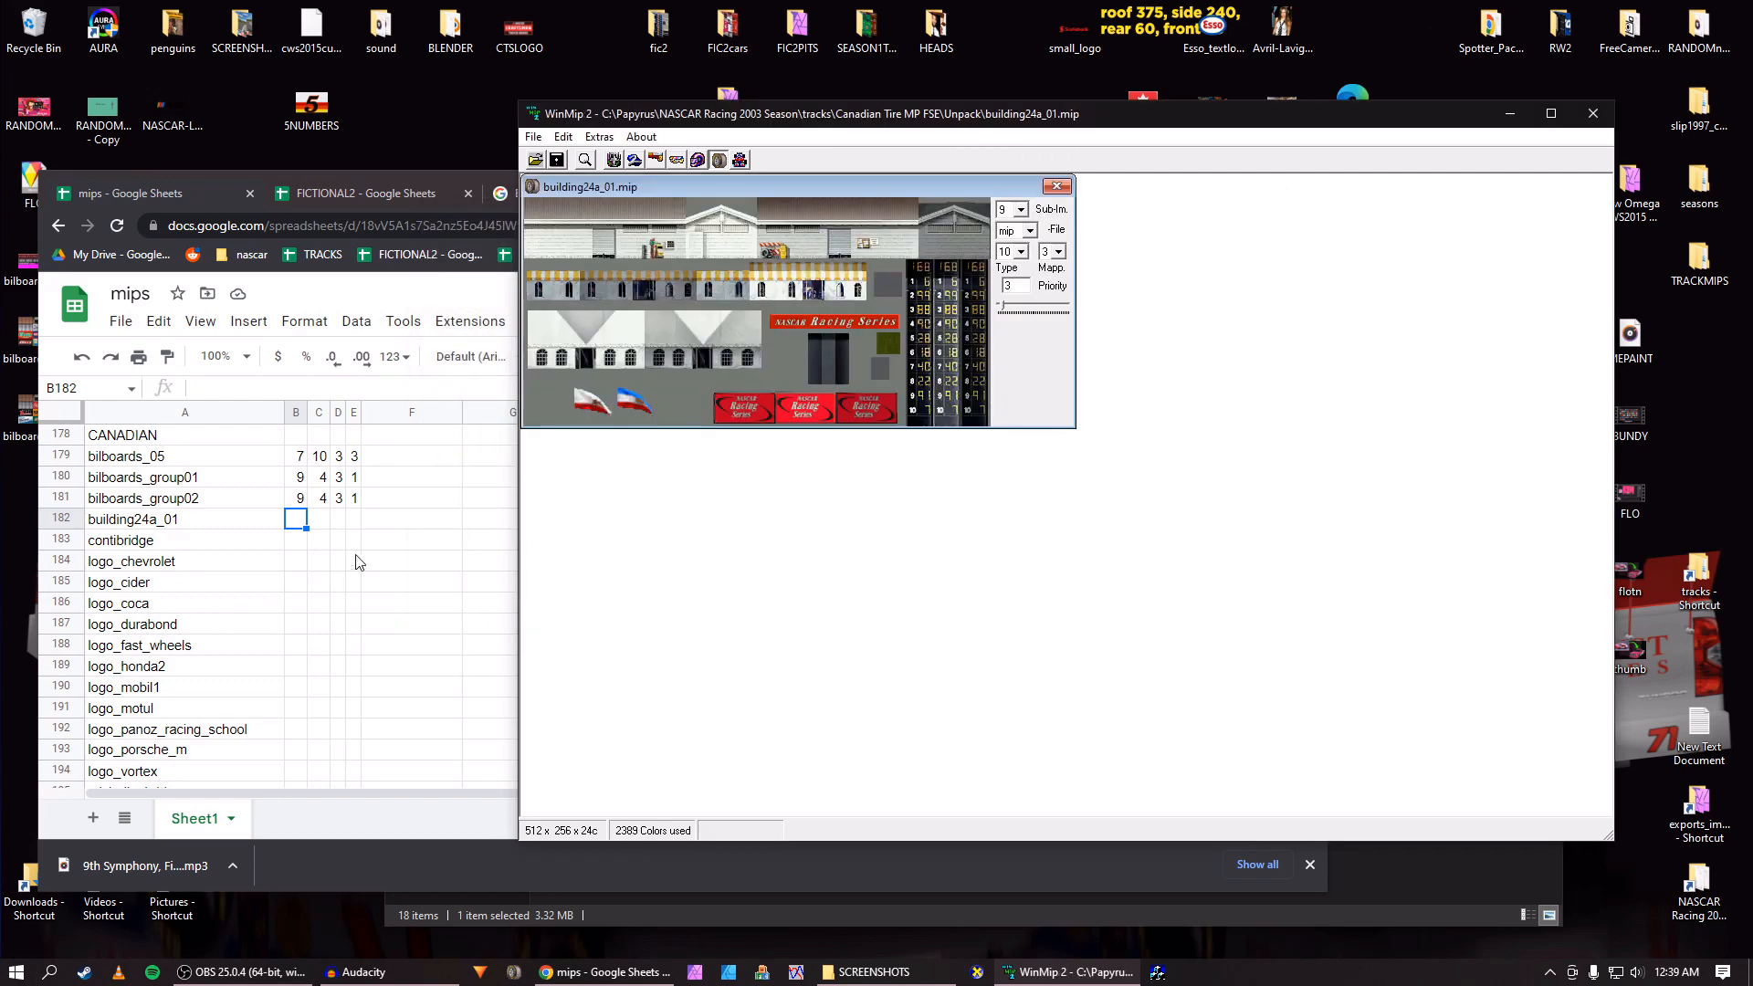
Record the building24a_01 settings 9, 10, 3 and 3 in B182:E182 of the mips spreadsheet and return to WinMip 2.
click(305, 528)
text(9)
key(Tab)
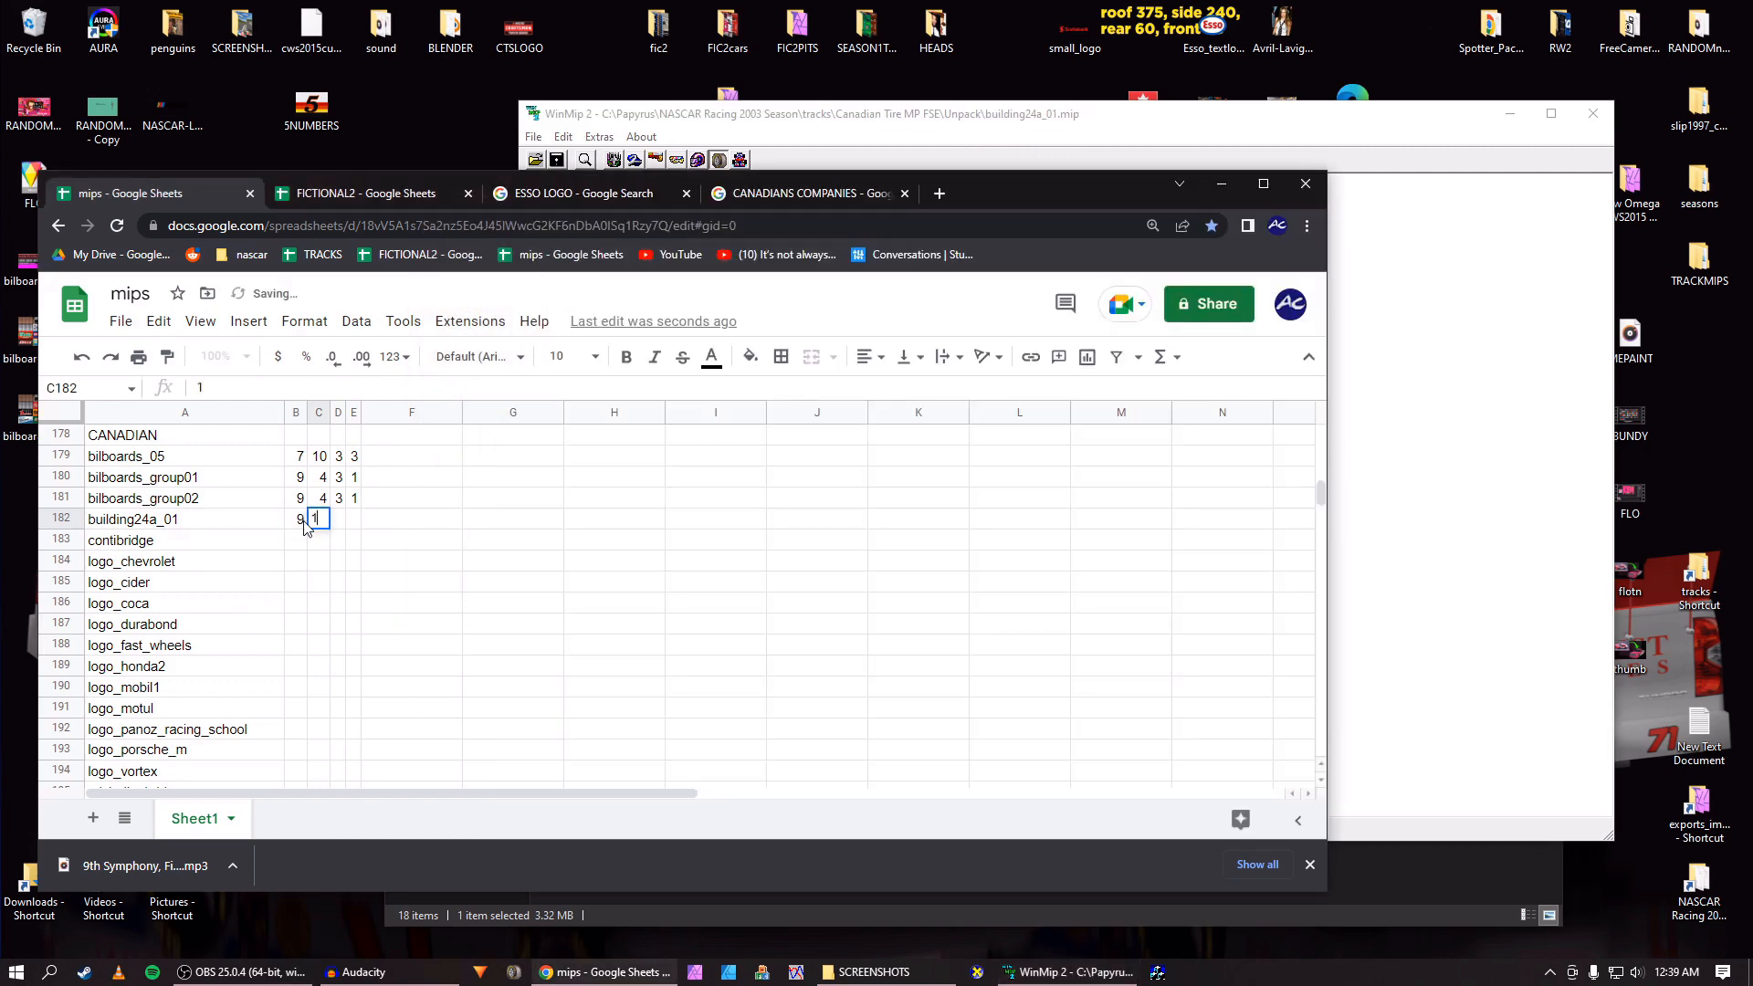
text(10)
key(Tab)
text(3)
key(Tab)
text(3)
key(Return)
key(alt+Tab)
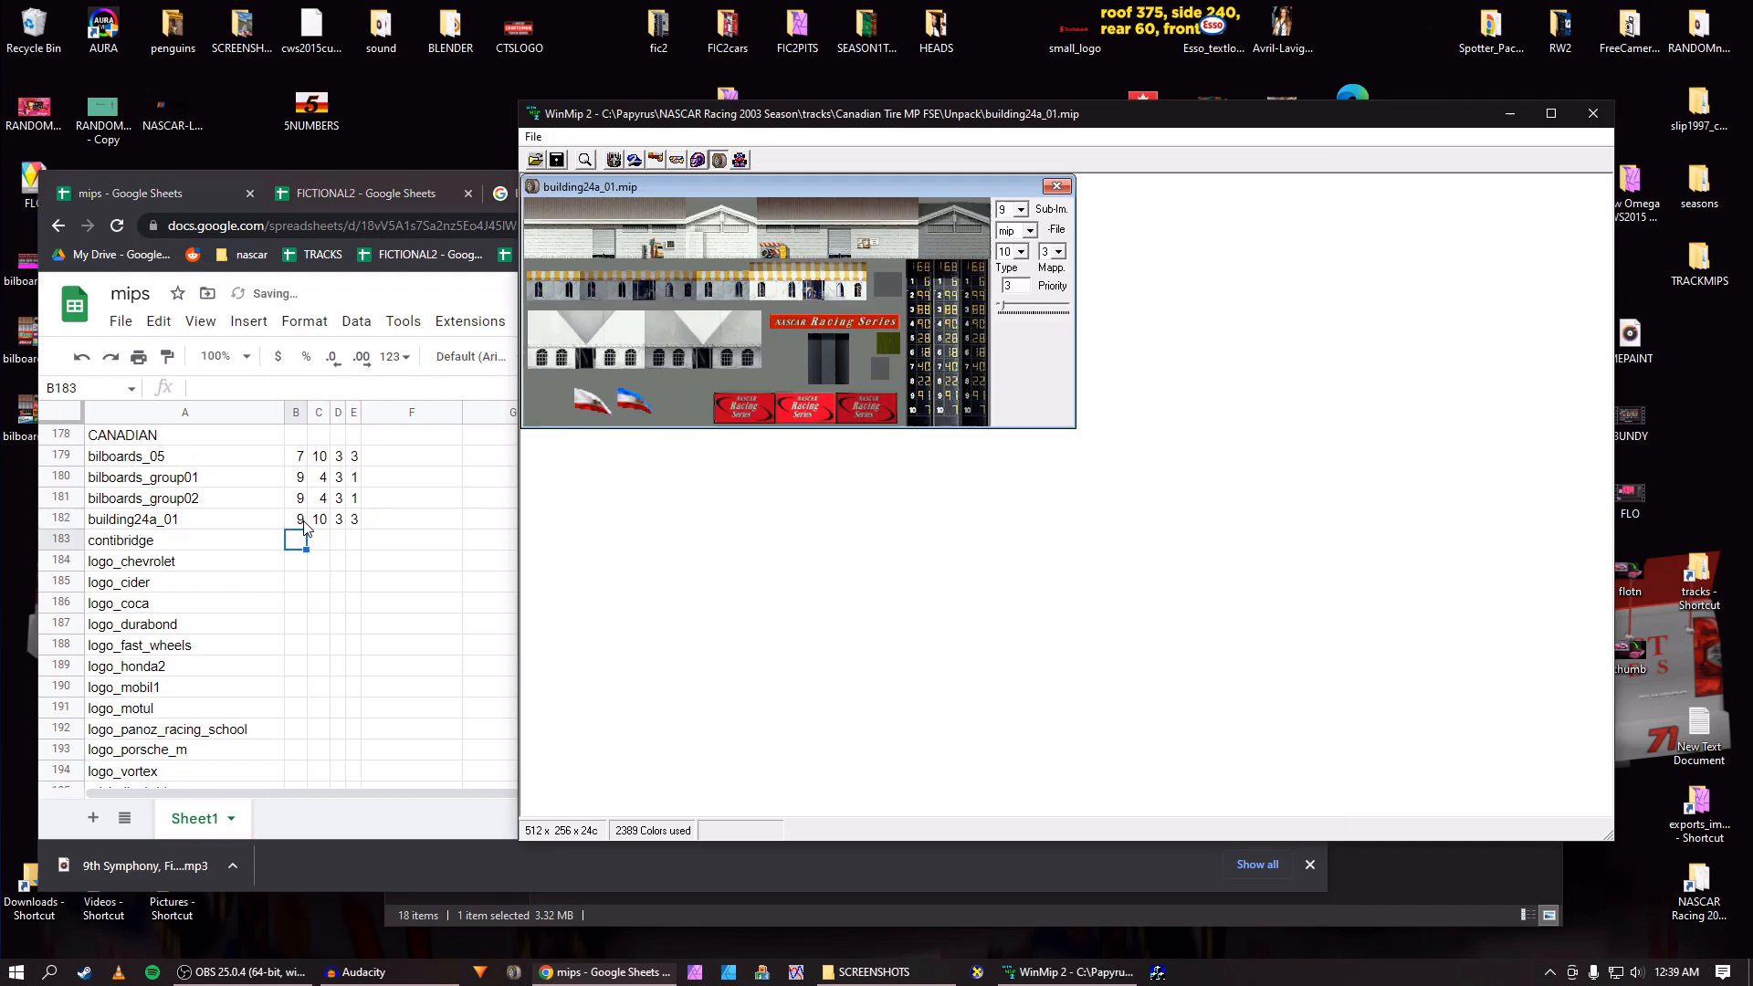
Save building24a_01 as a bmp file on the Desktop and close the texture.
click(1016, 231)
click(1010, 254)
click(557, 161)
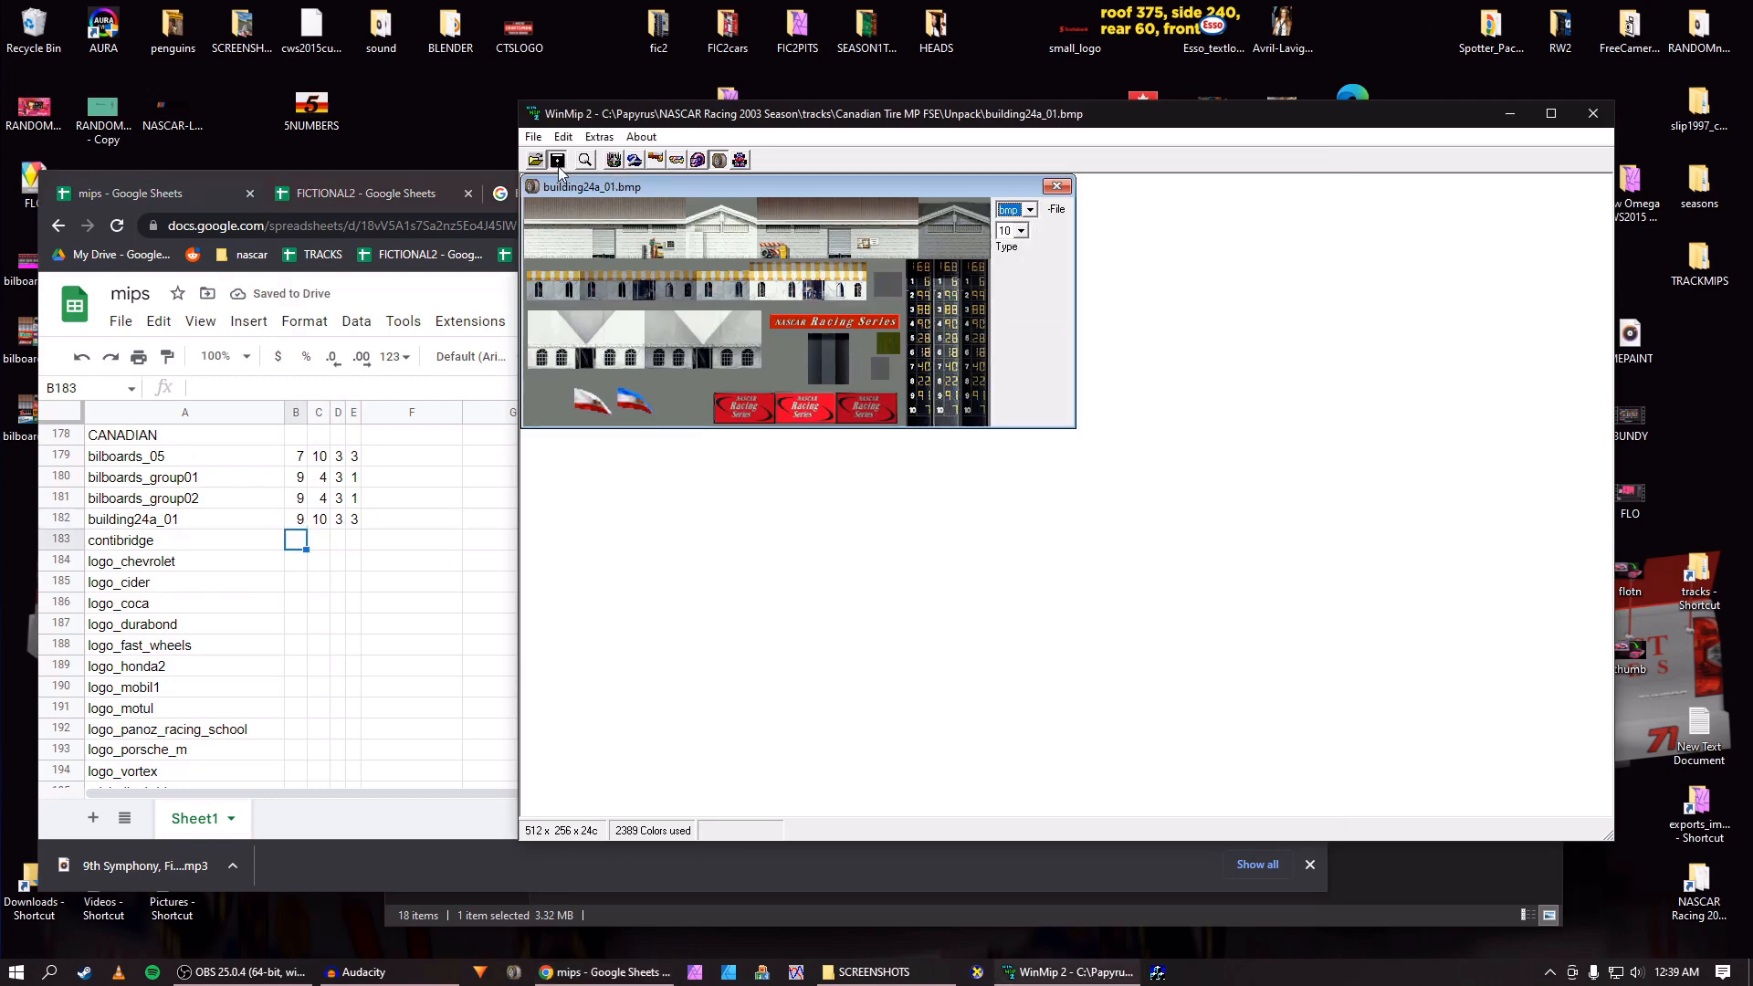
key(Return)
click(1059, 189)
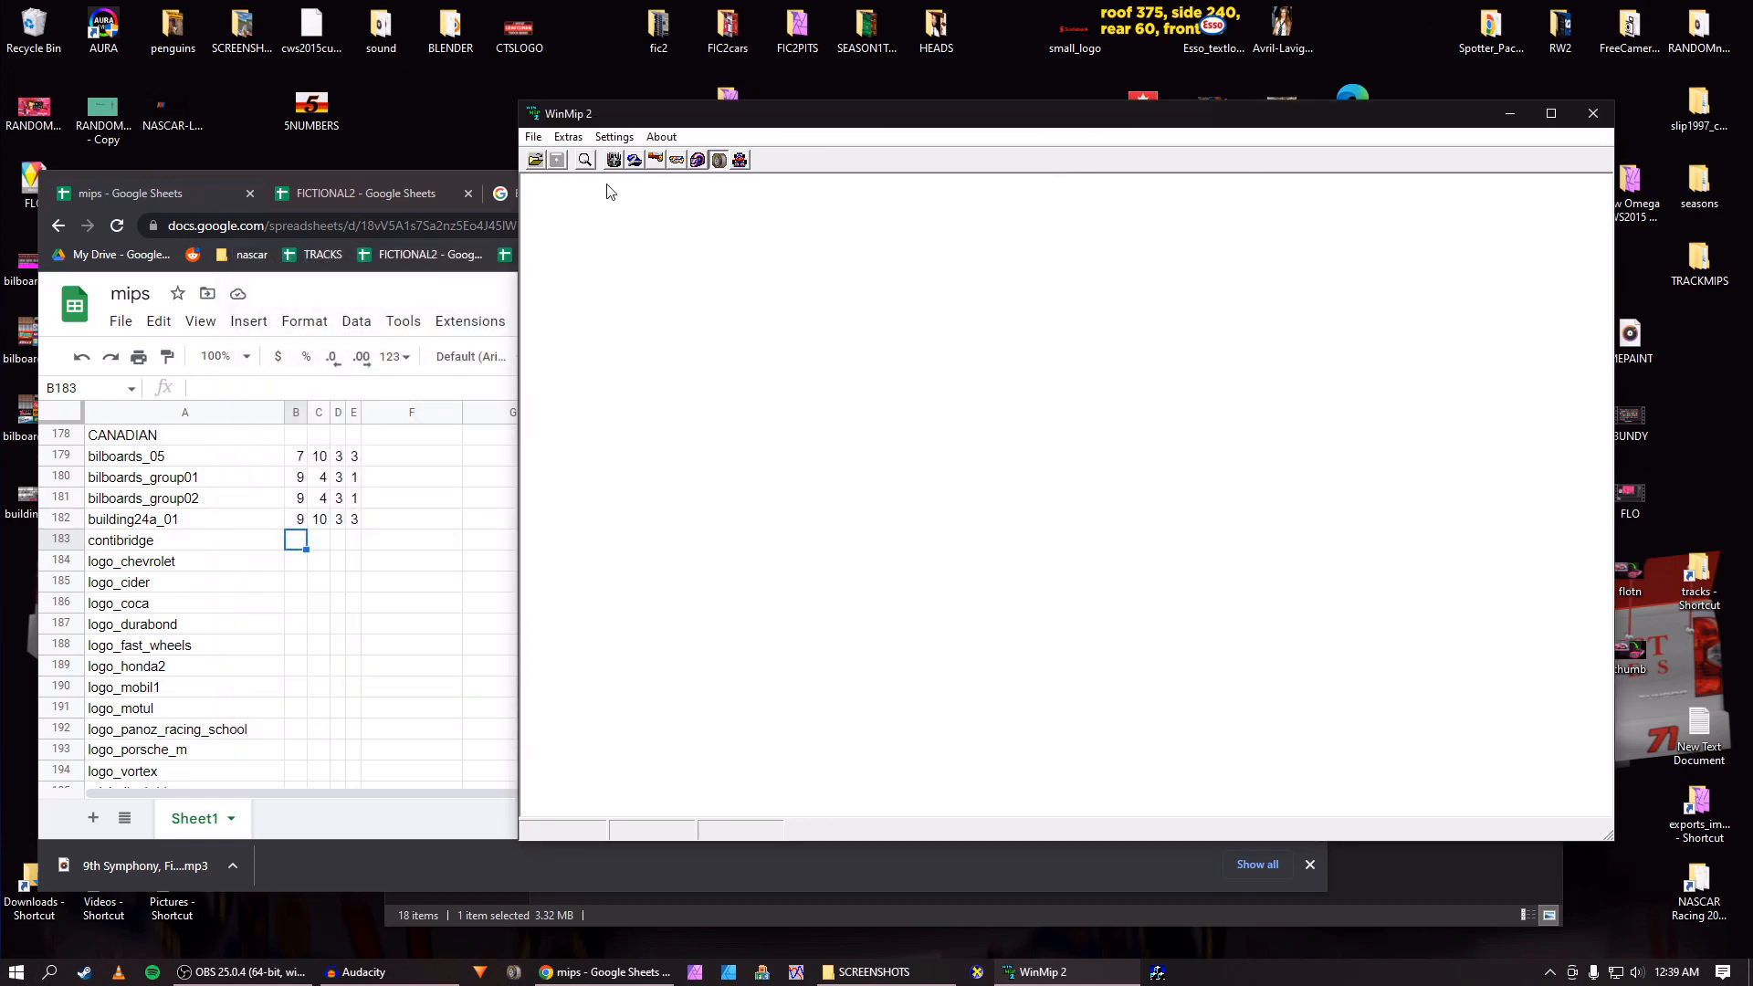
Open contibridge from the Canadian Tire MP FSE Unpack folder.
click(546, 159)
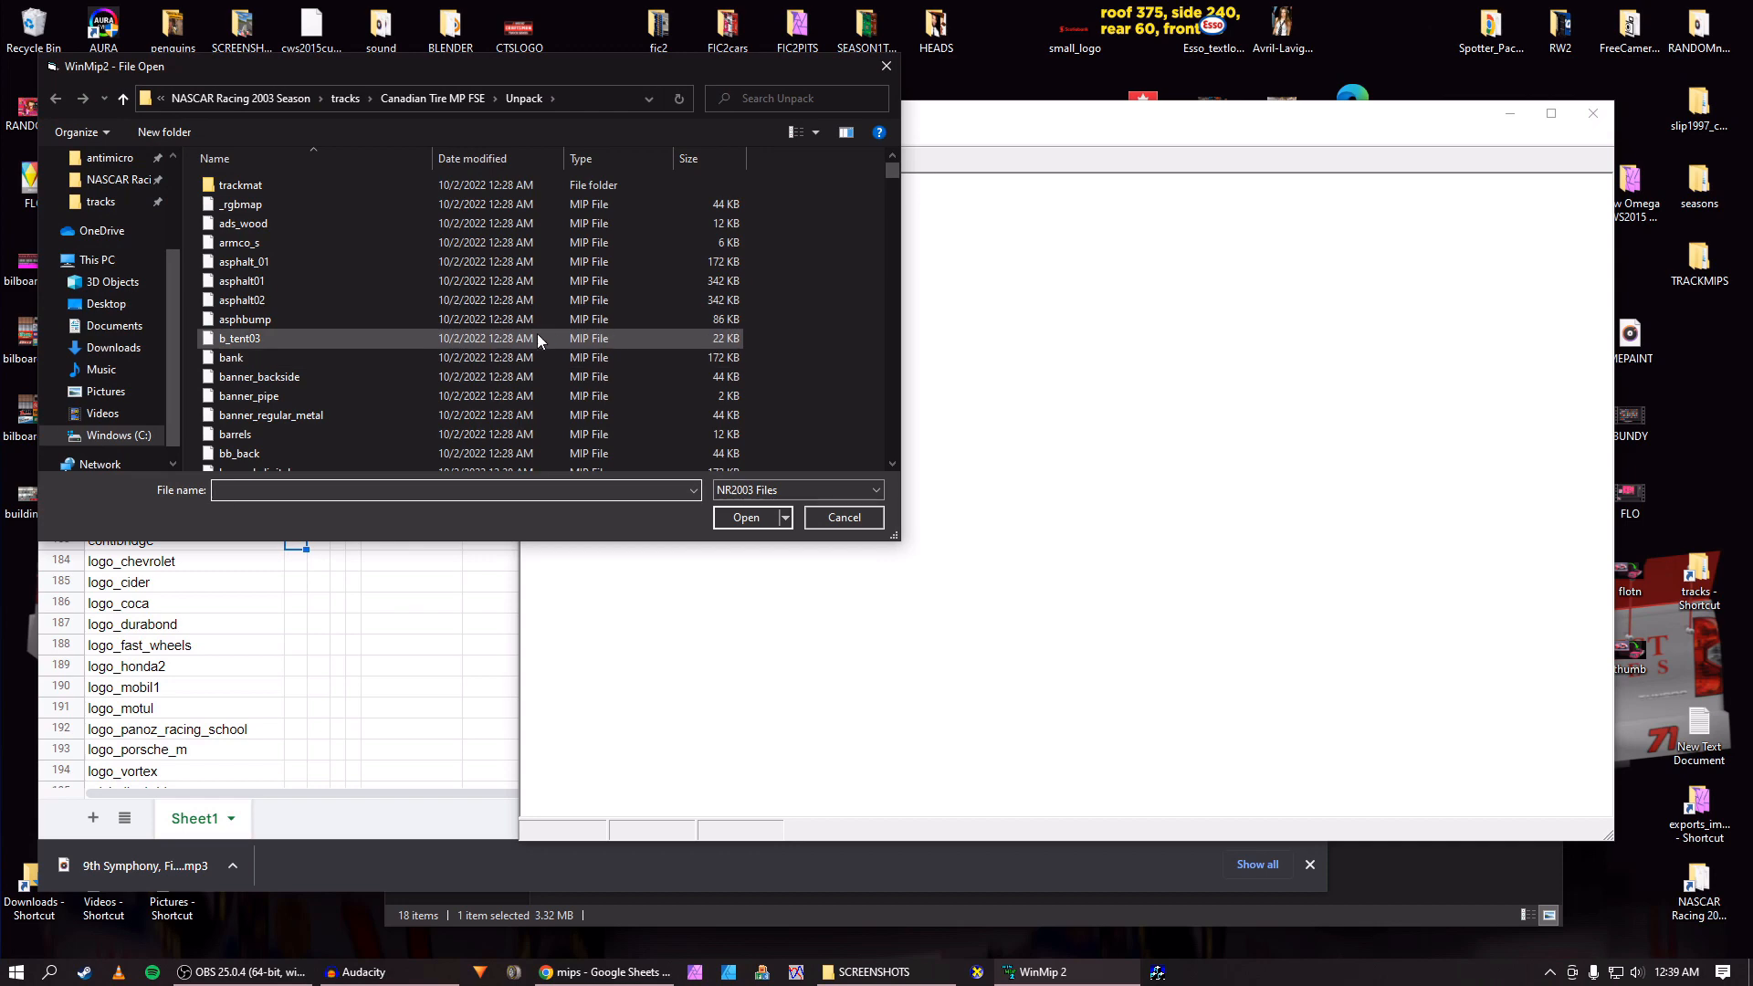
drag(507, 73, 814, 91)
scroll(725, 329, down, 10)
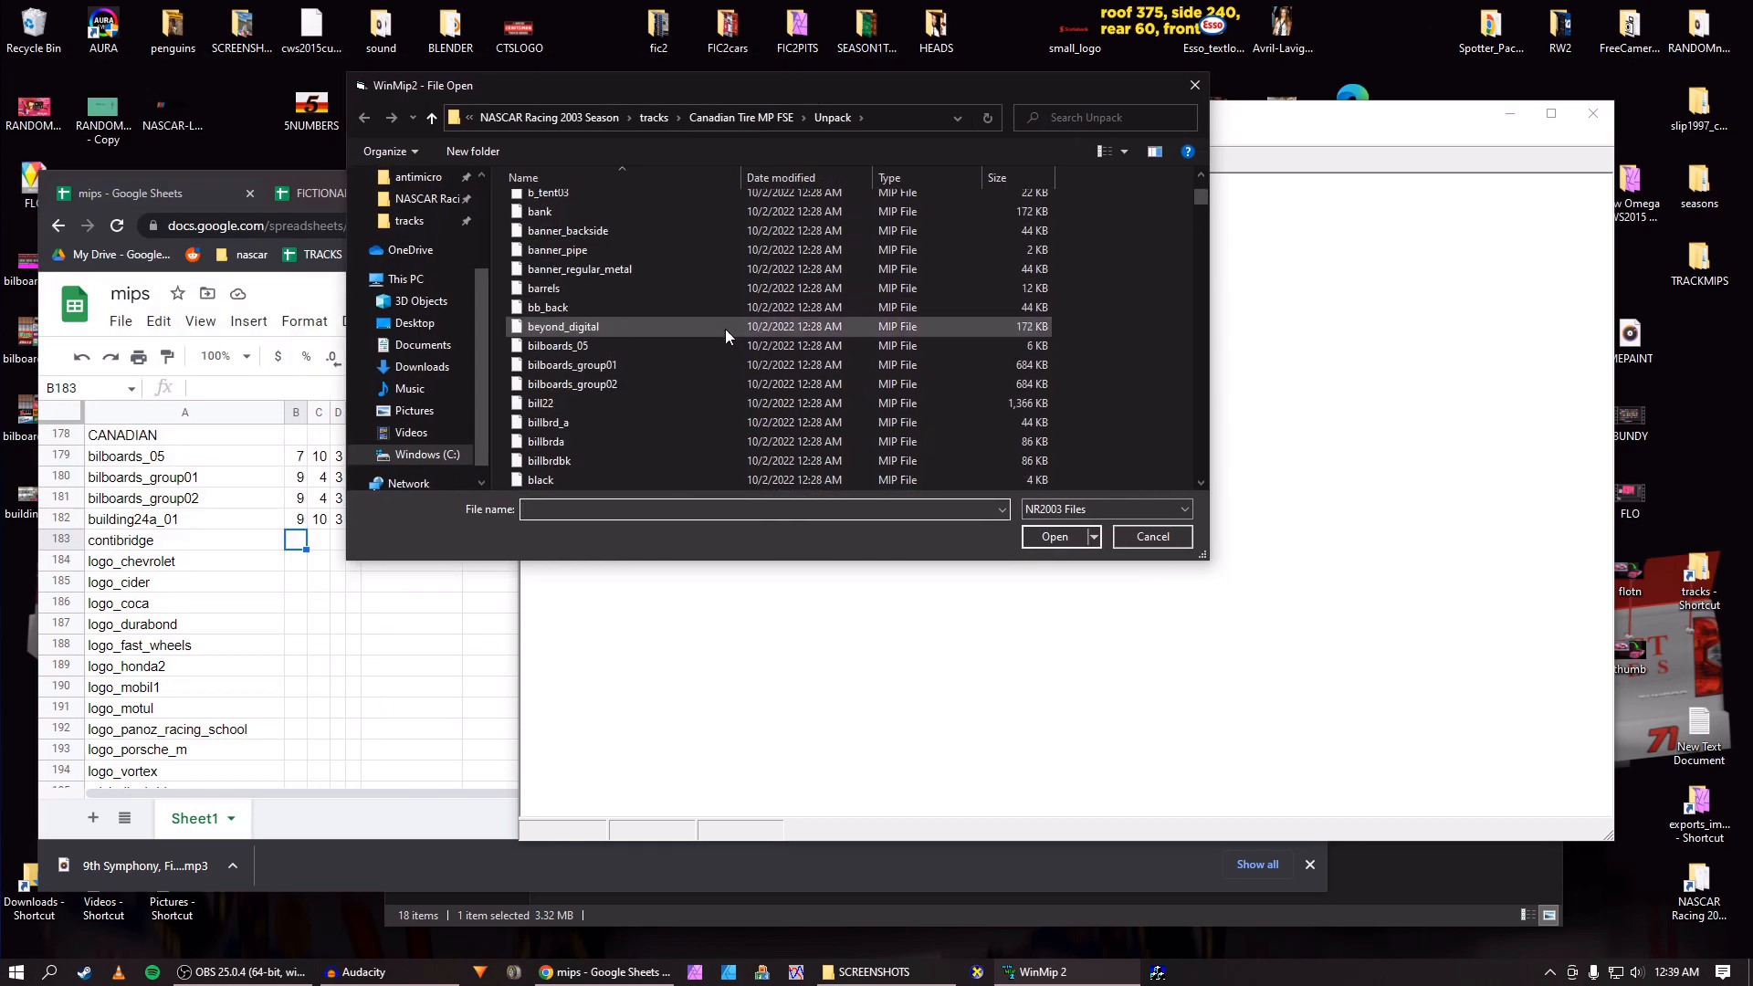
scroll(725, 329, down, 2)
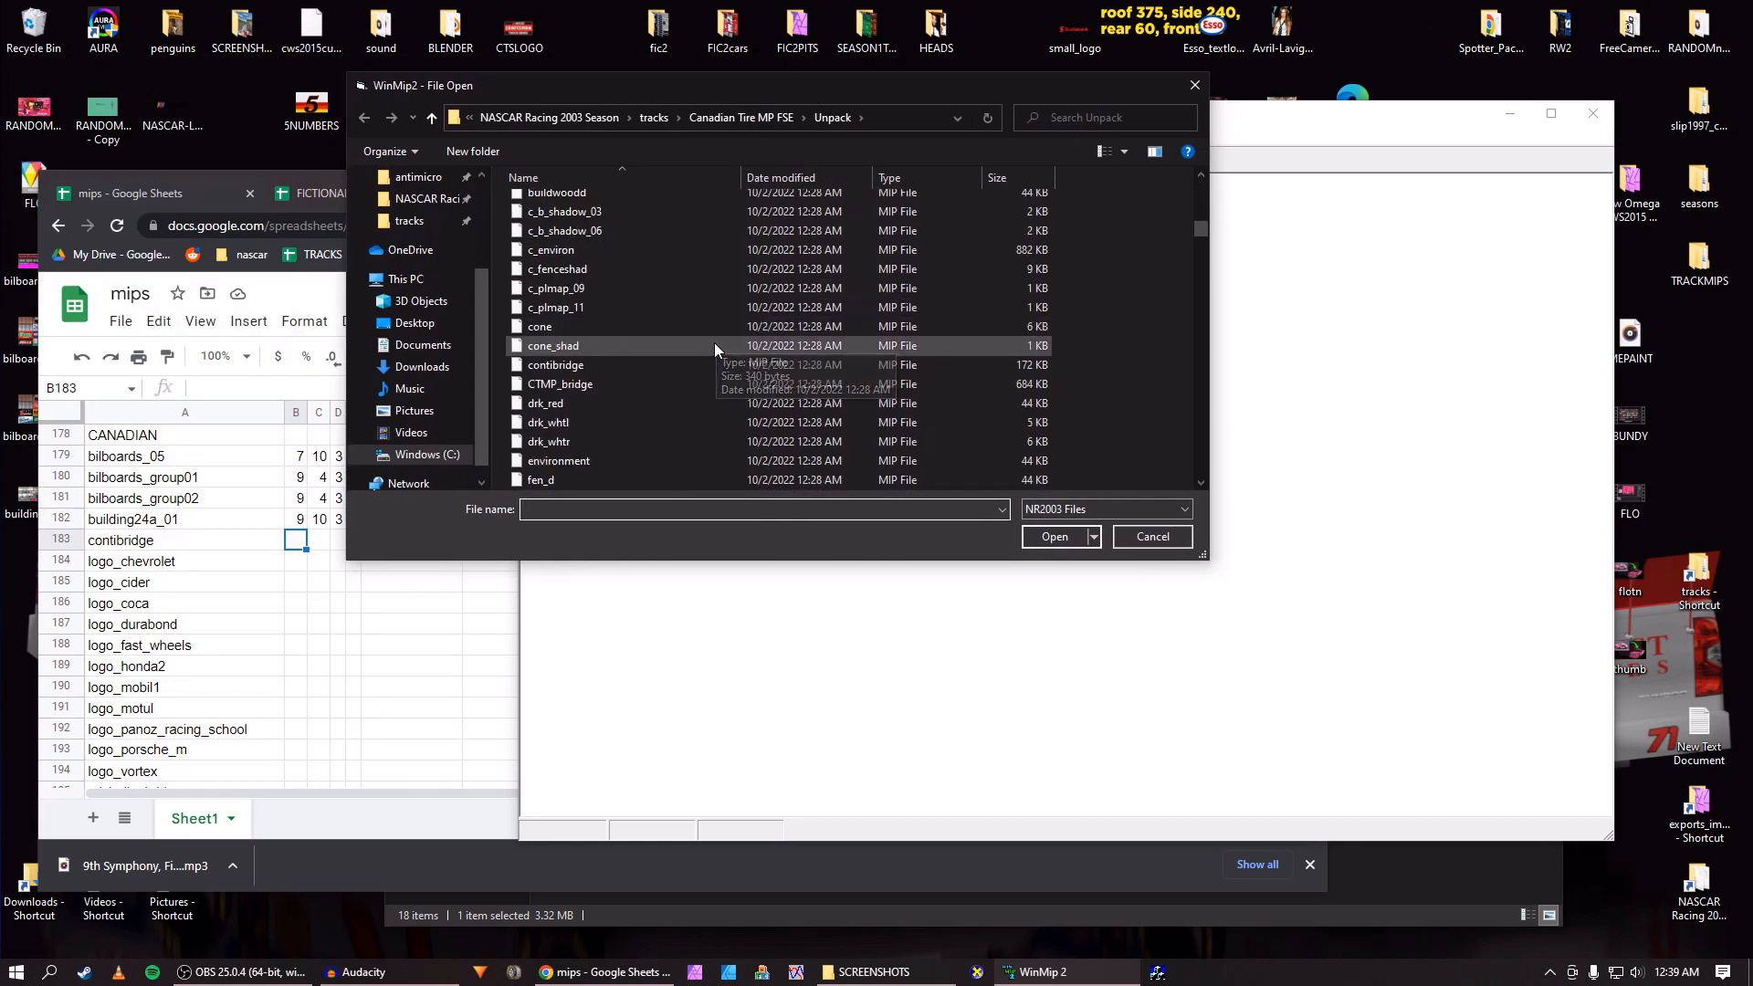
click(614, 366)
click(1052, 537)
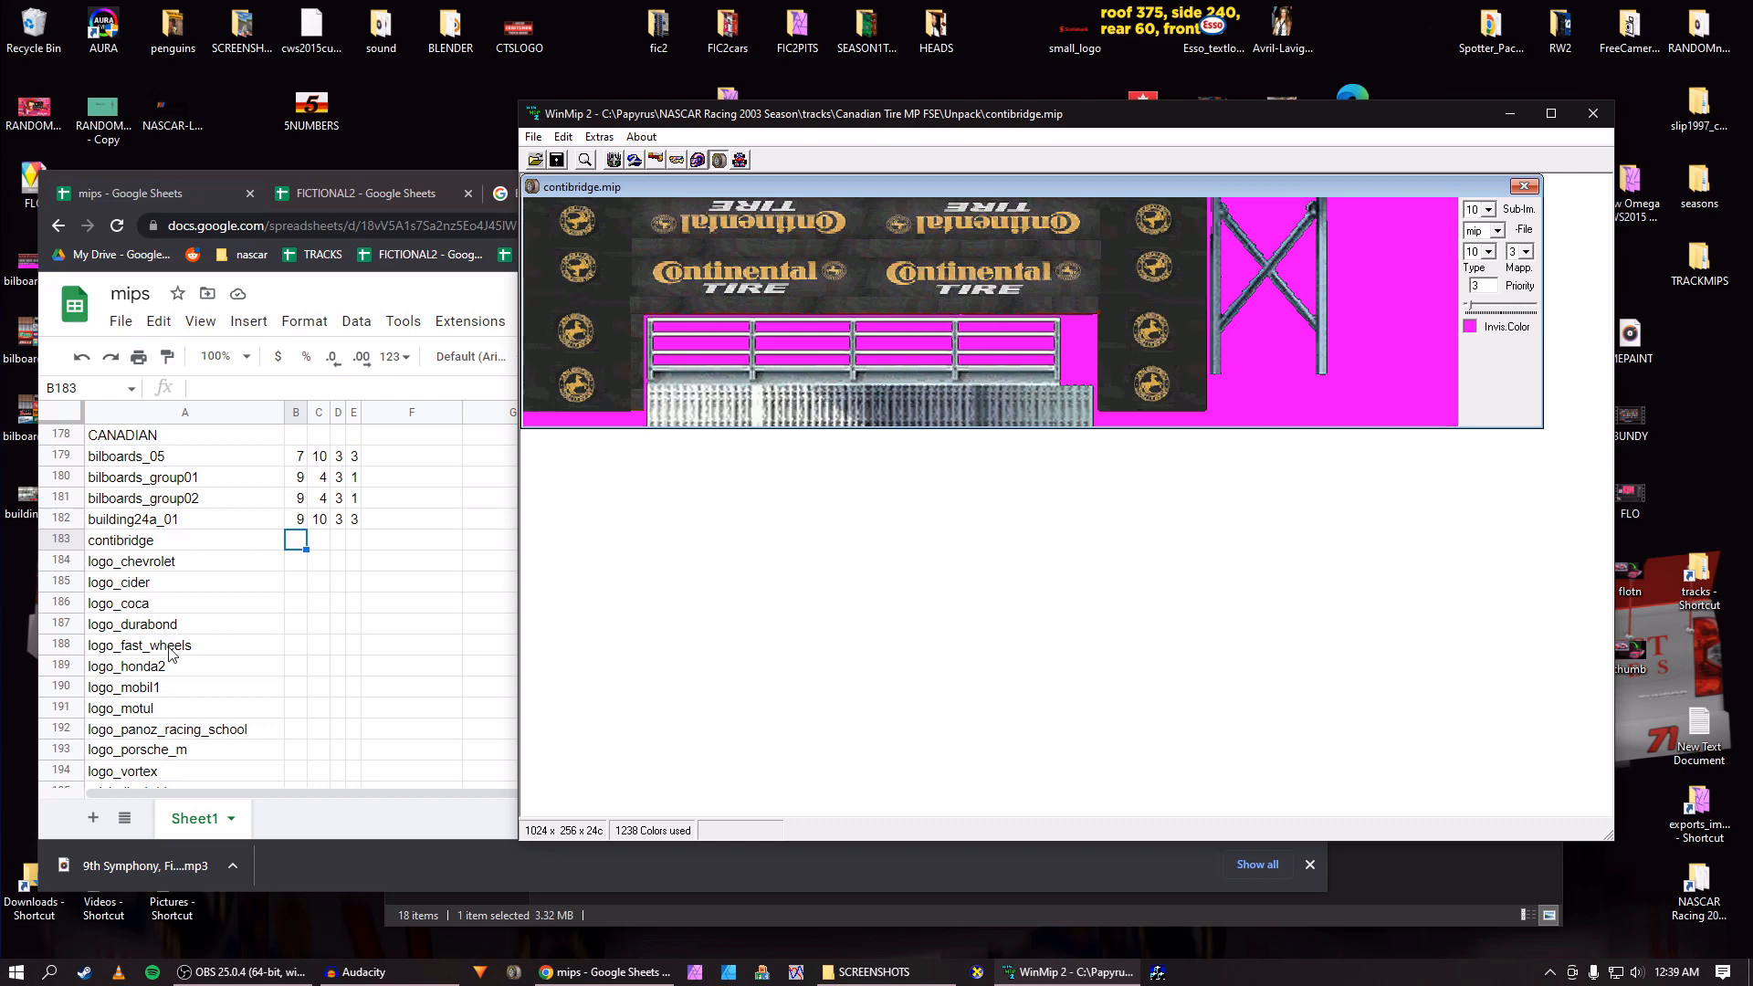
Record the contibridge settings 10, 10, 3 and 3 in B183:E183 of the mips spreadsheet.
click(290, 540)
text(10)
key(Tab)
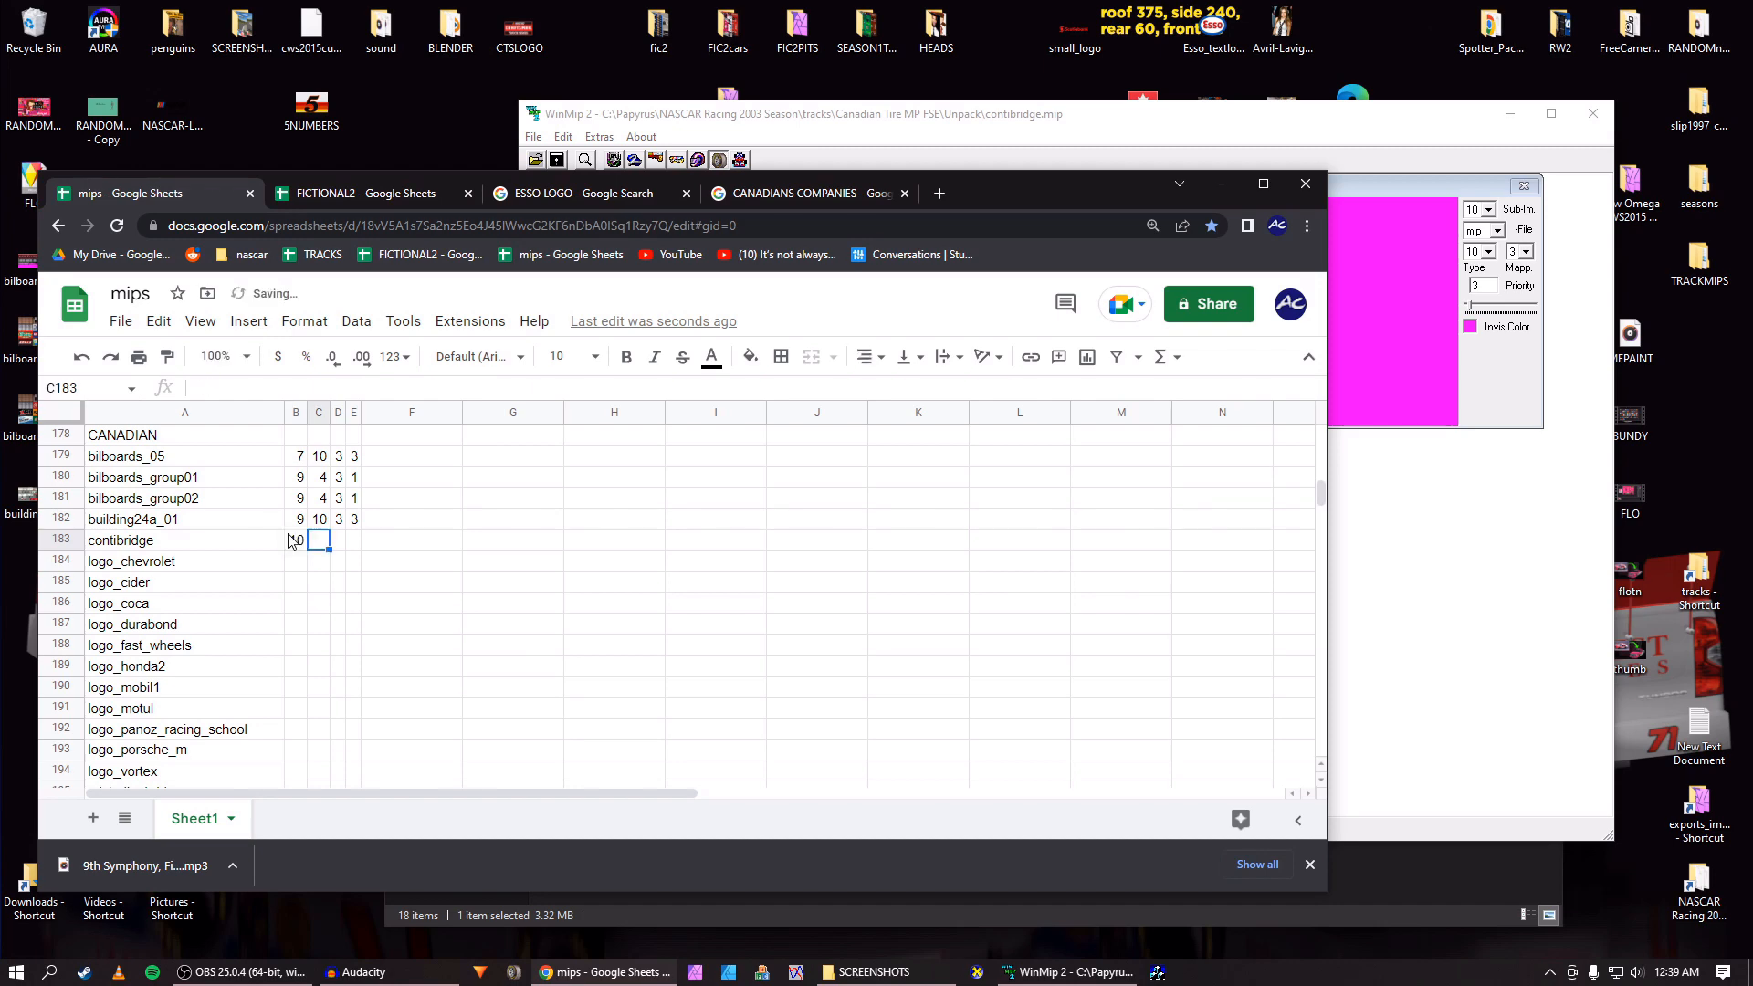
text(10)
key(Tab)
text(3)
key(Tab)
text(3)
key(Return)
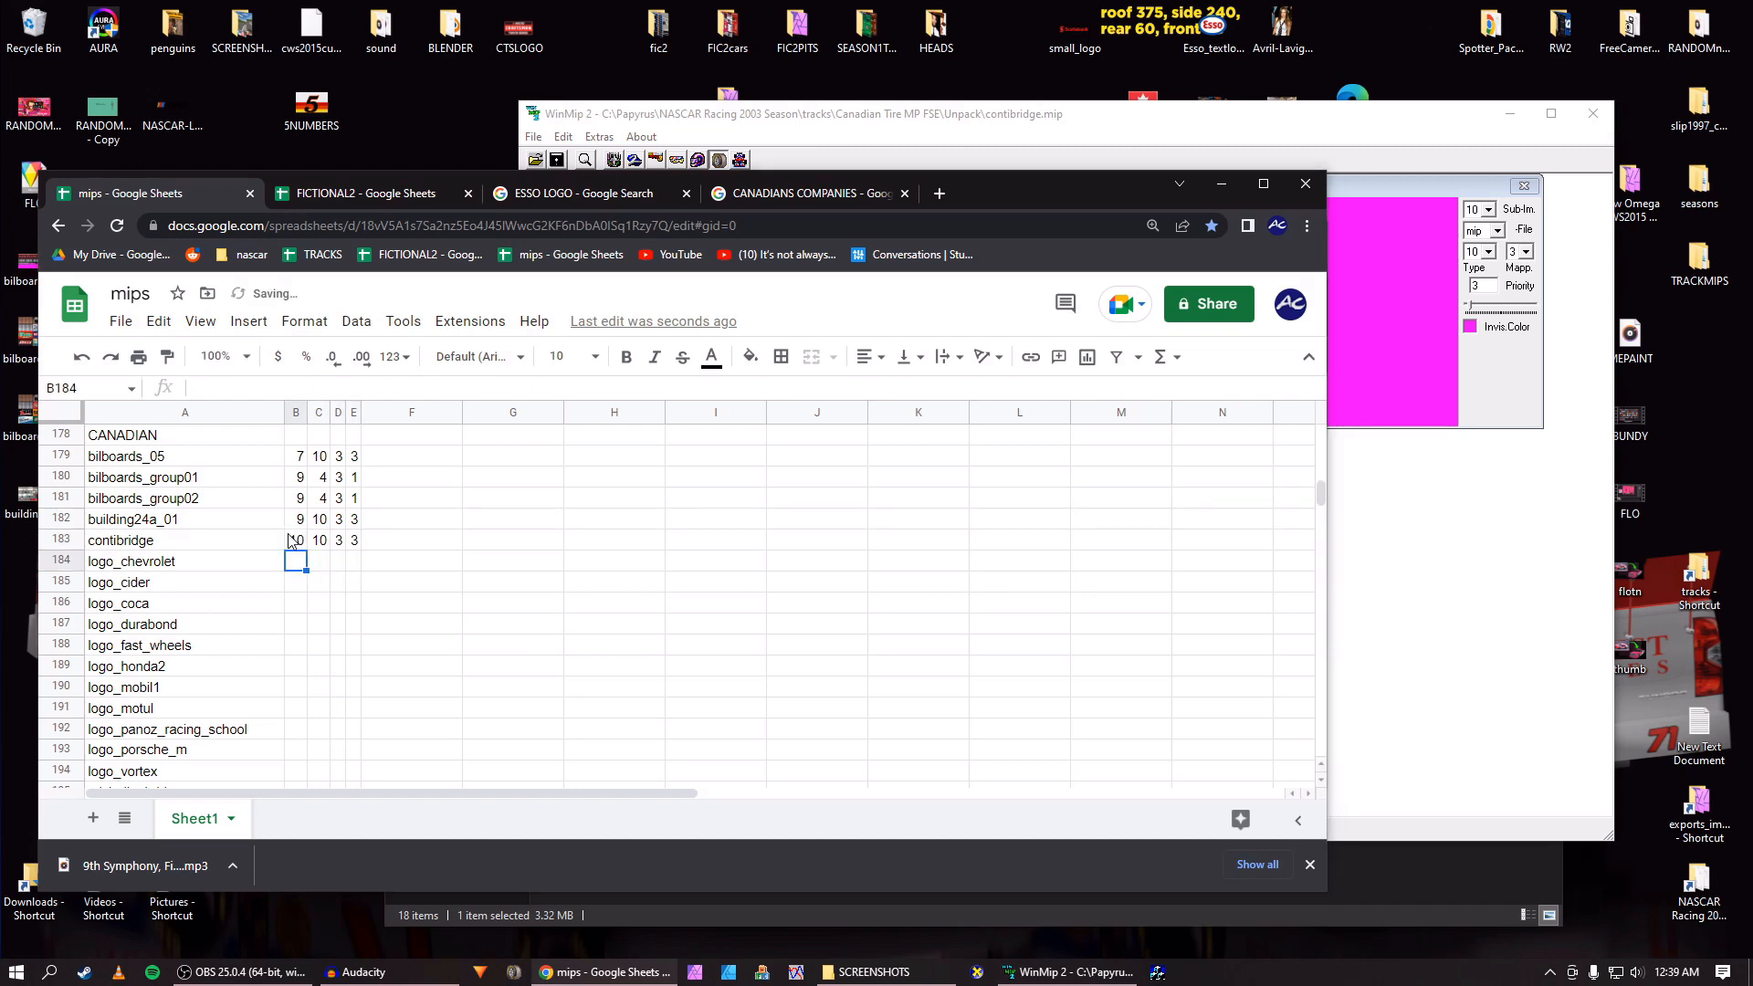
Switch to WinMip 2, save contibridge as a bmp file on the Desktop, and close the texture.
click(1439, 377)
click(1492, 230)
click(1478, 254)
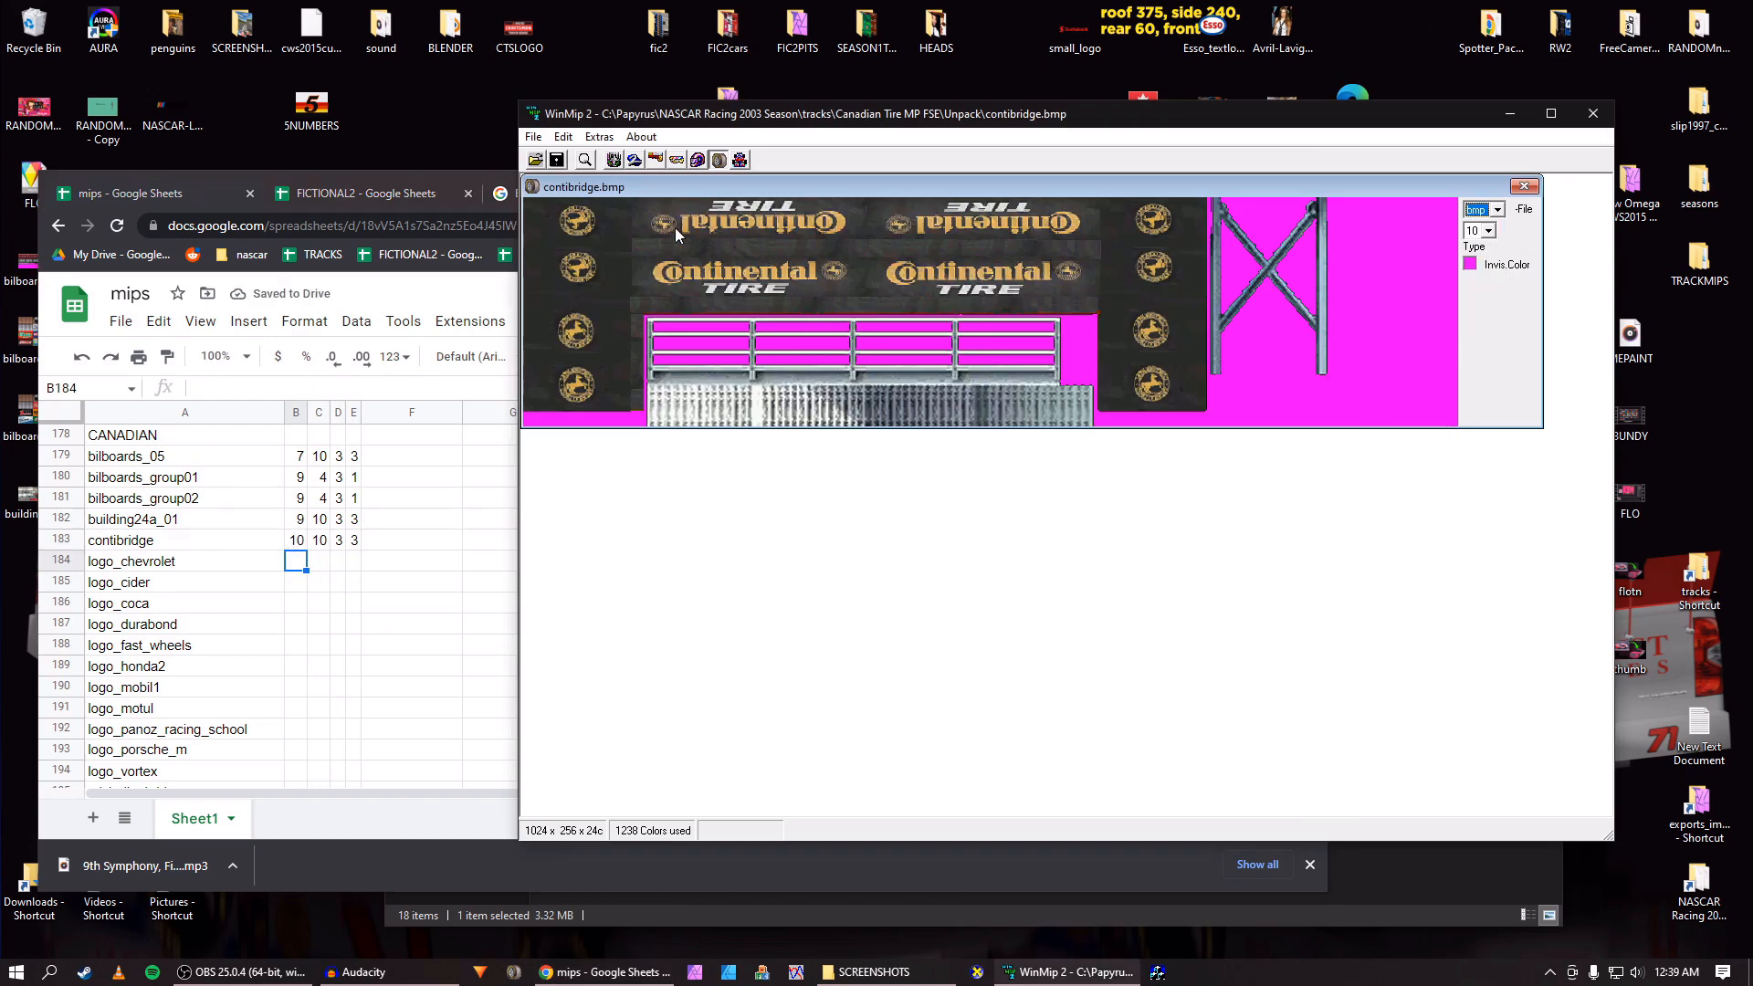
click(557, 161)
key(Return)
click(1524, 187)
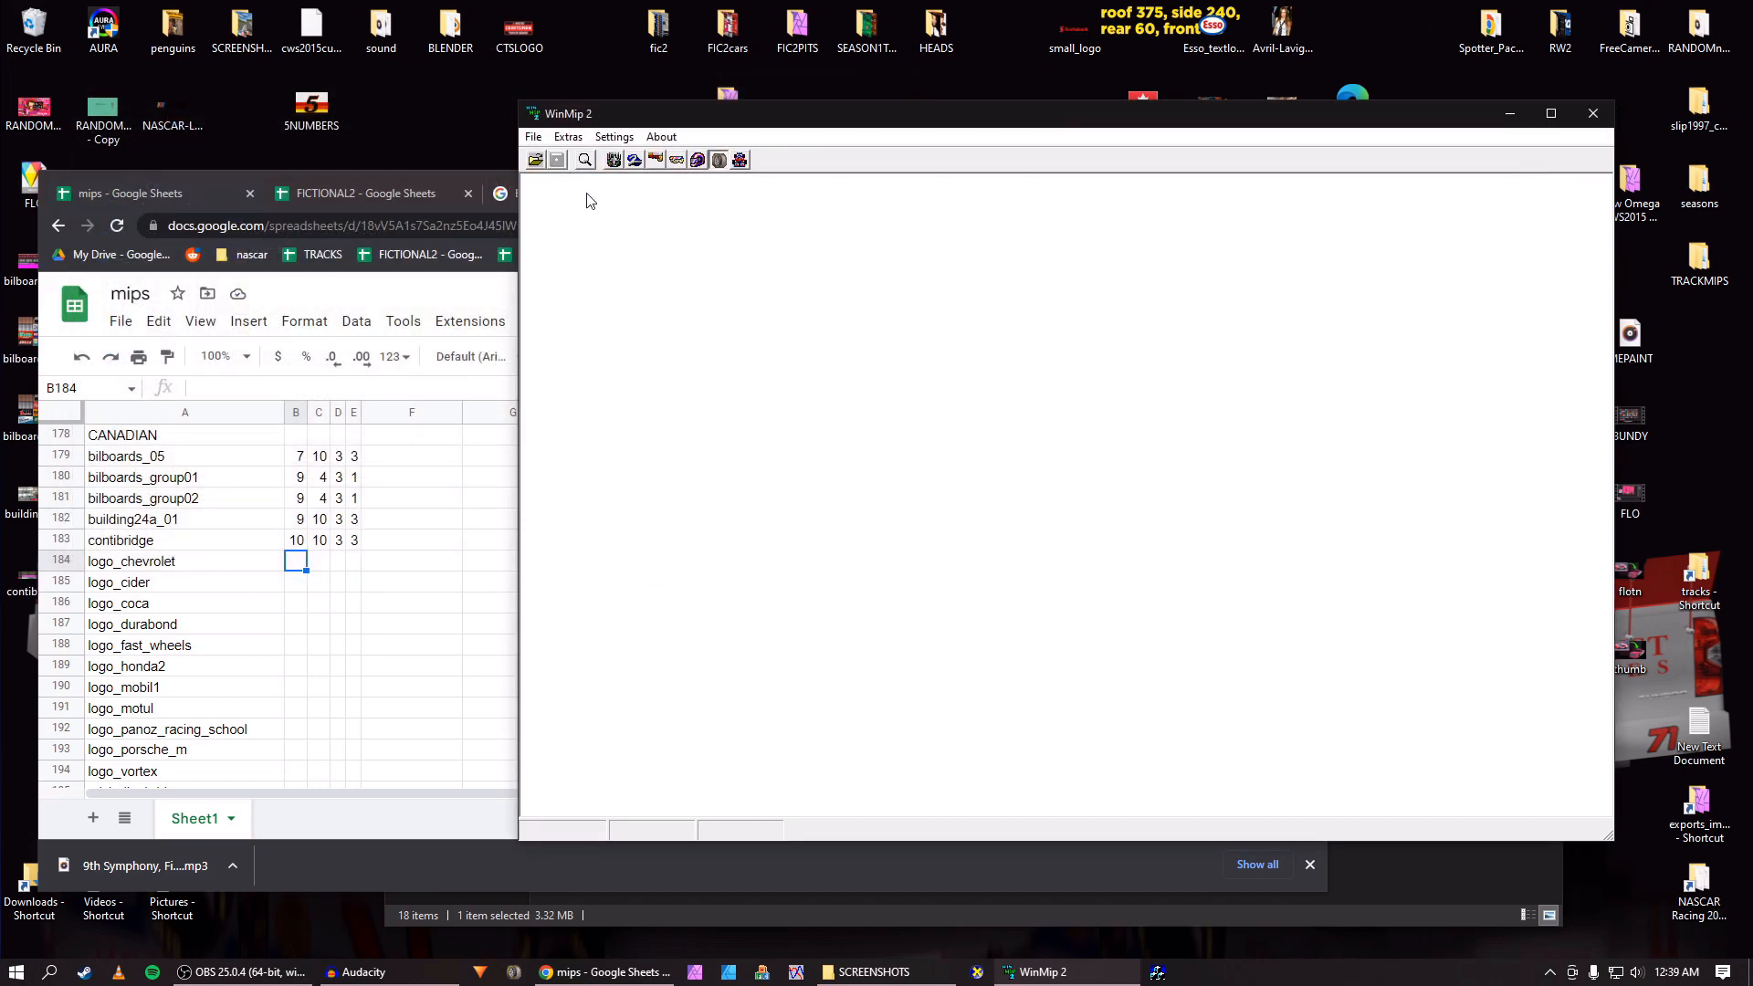
Open logo_chevrolet from the Canadian Tire MP FSE Unpack folder.
click(536, 161)
scroll(428, 393, down, 15)
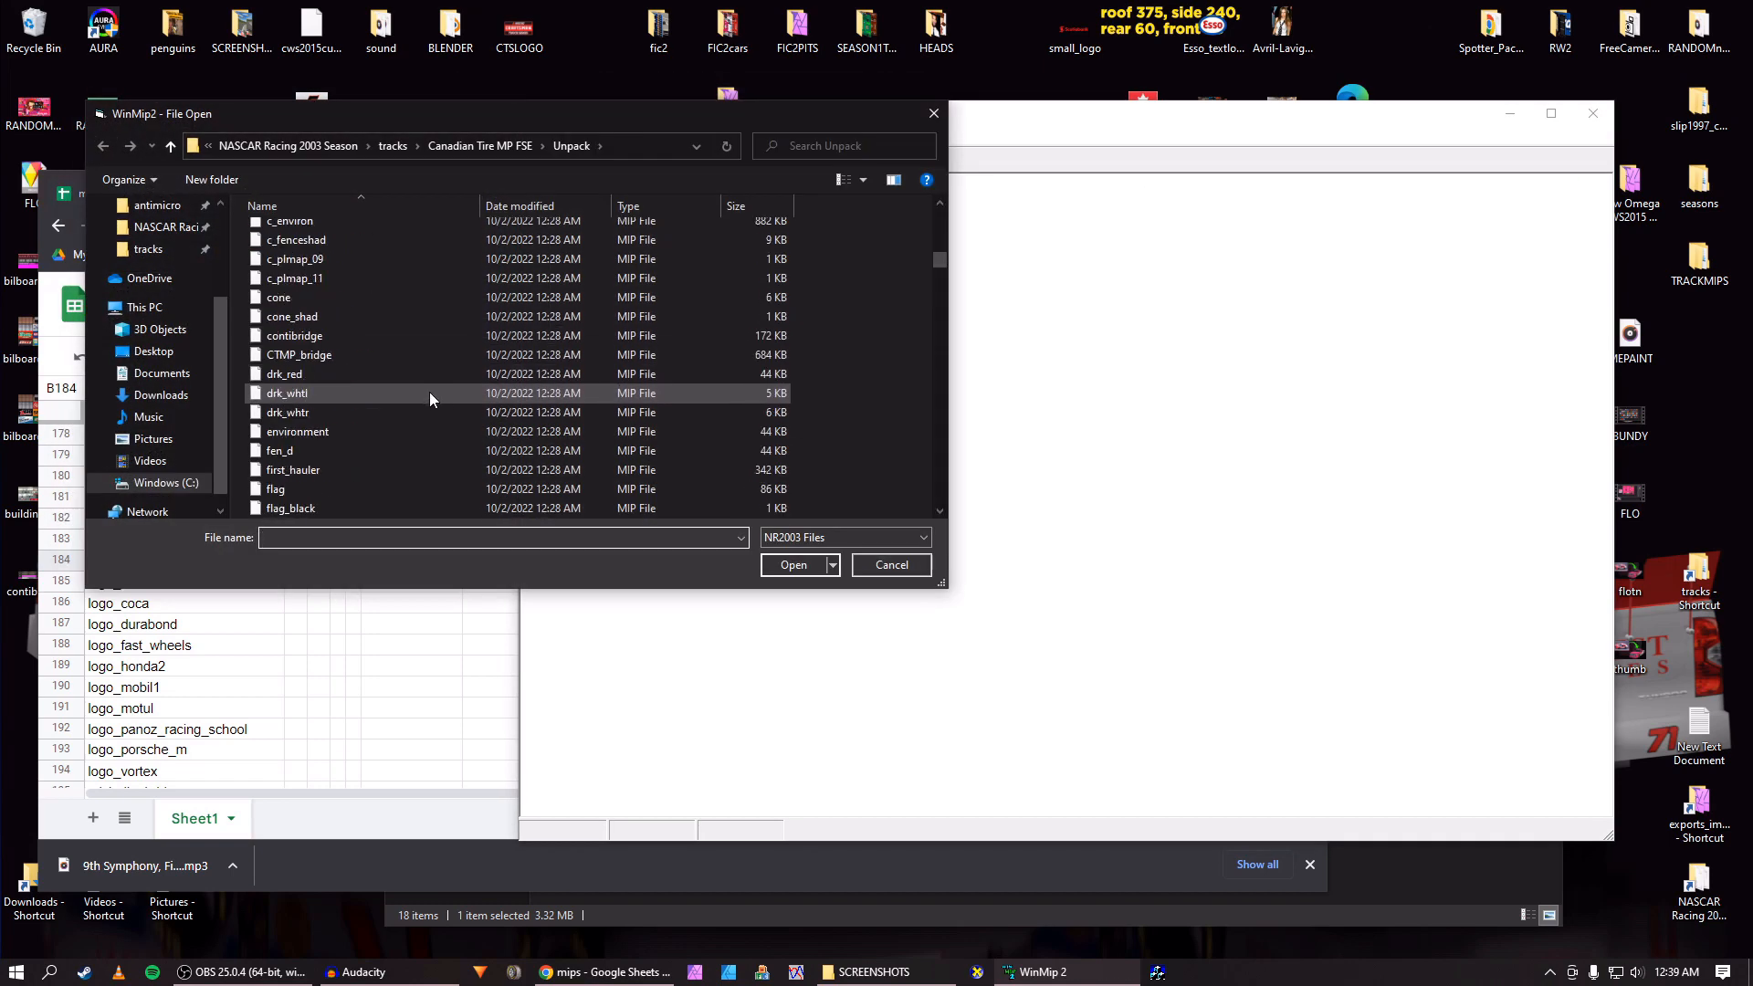
scroll(429, 392, down, 10)
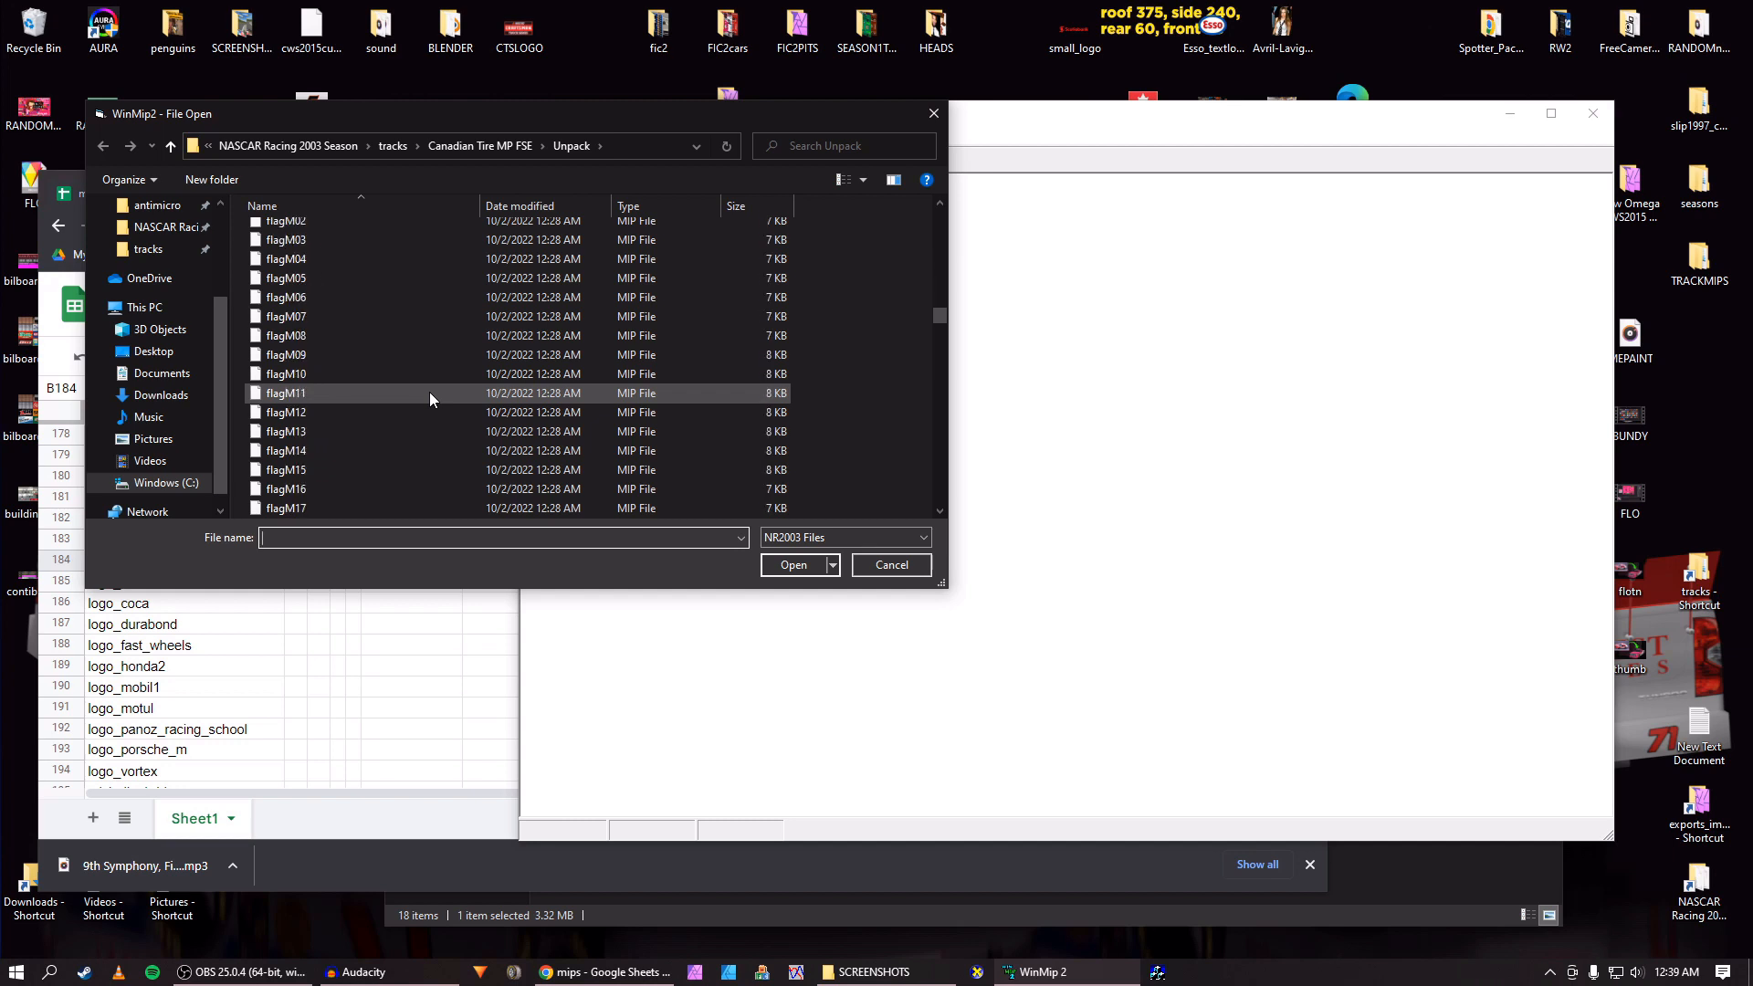
scroll(433, 391, down, 10)
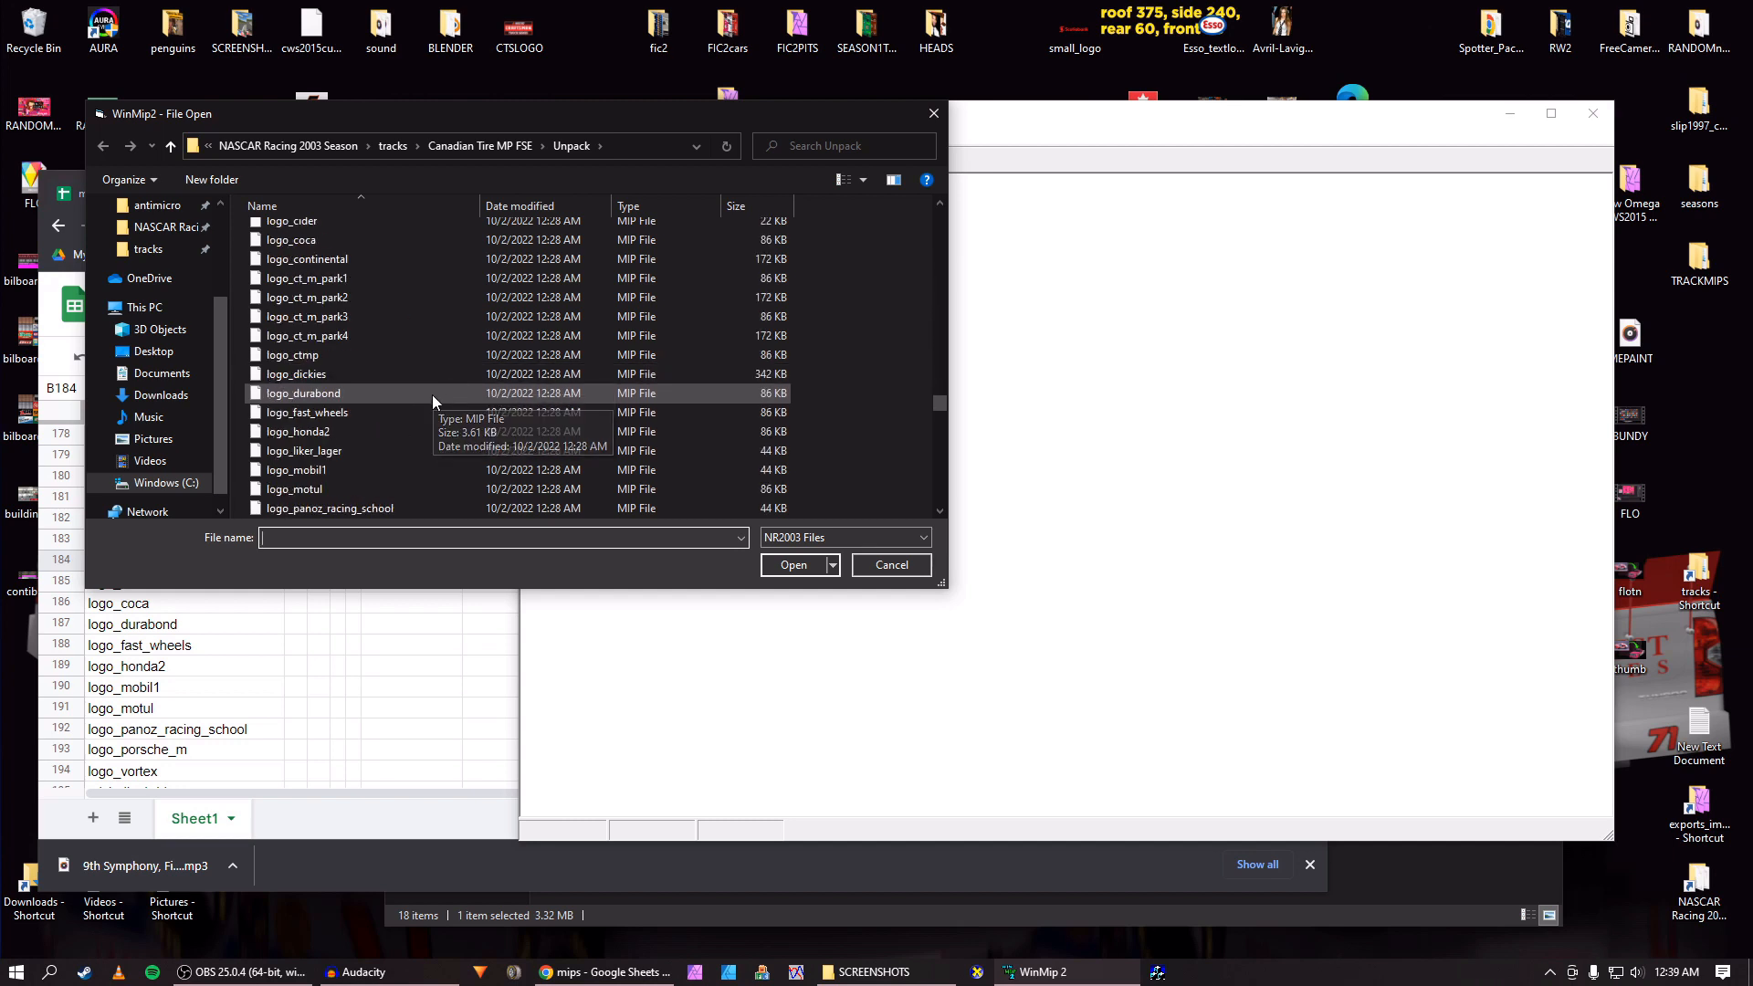
drag(433, 118, 736, 118)
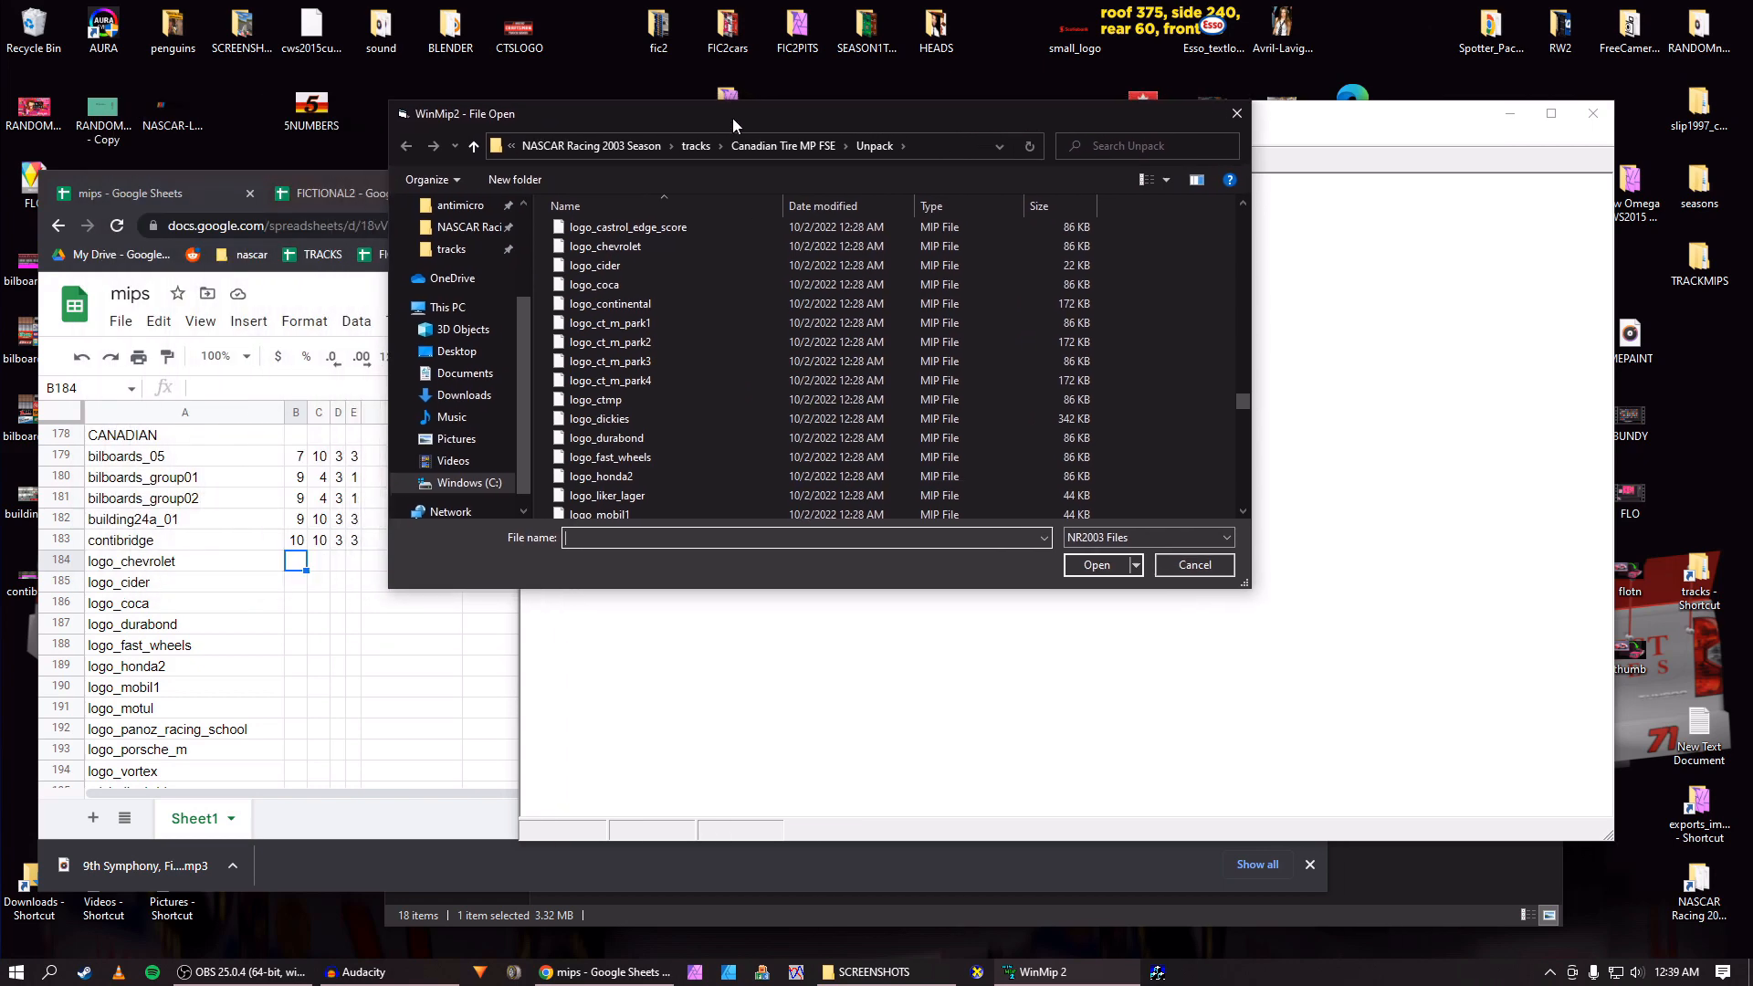
click(626, 245)
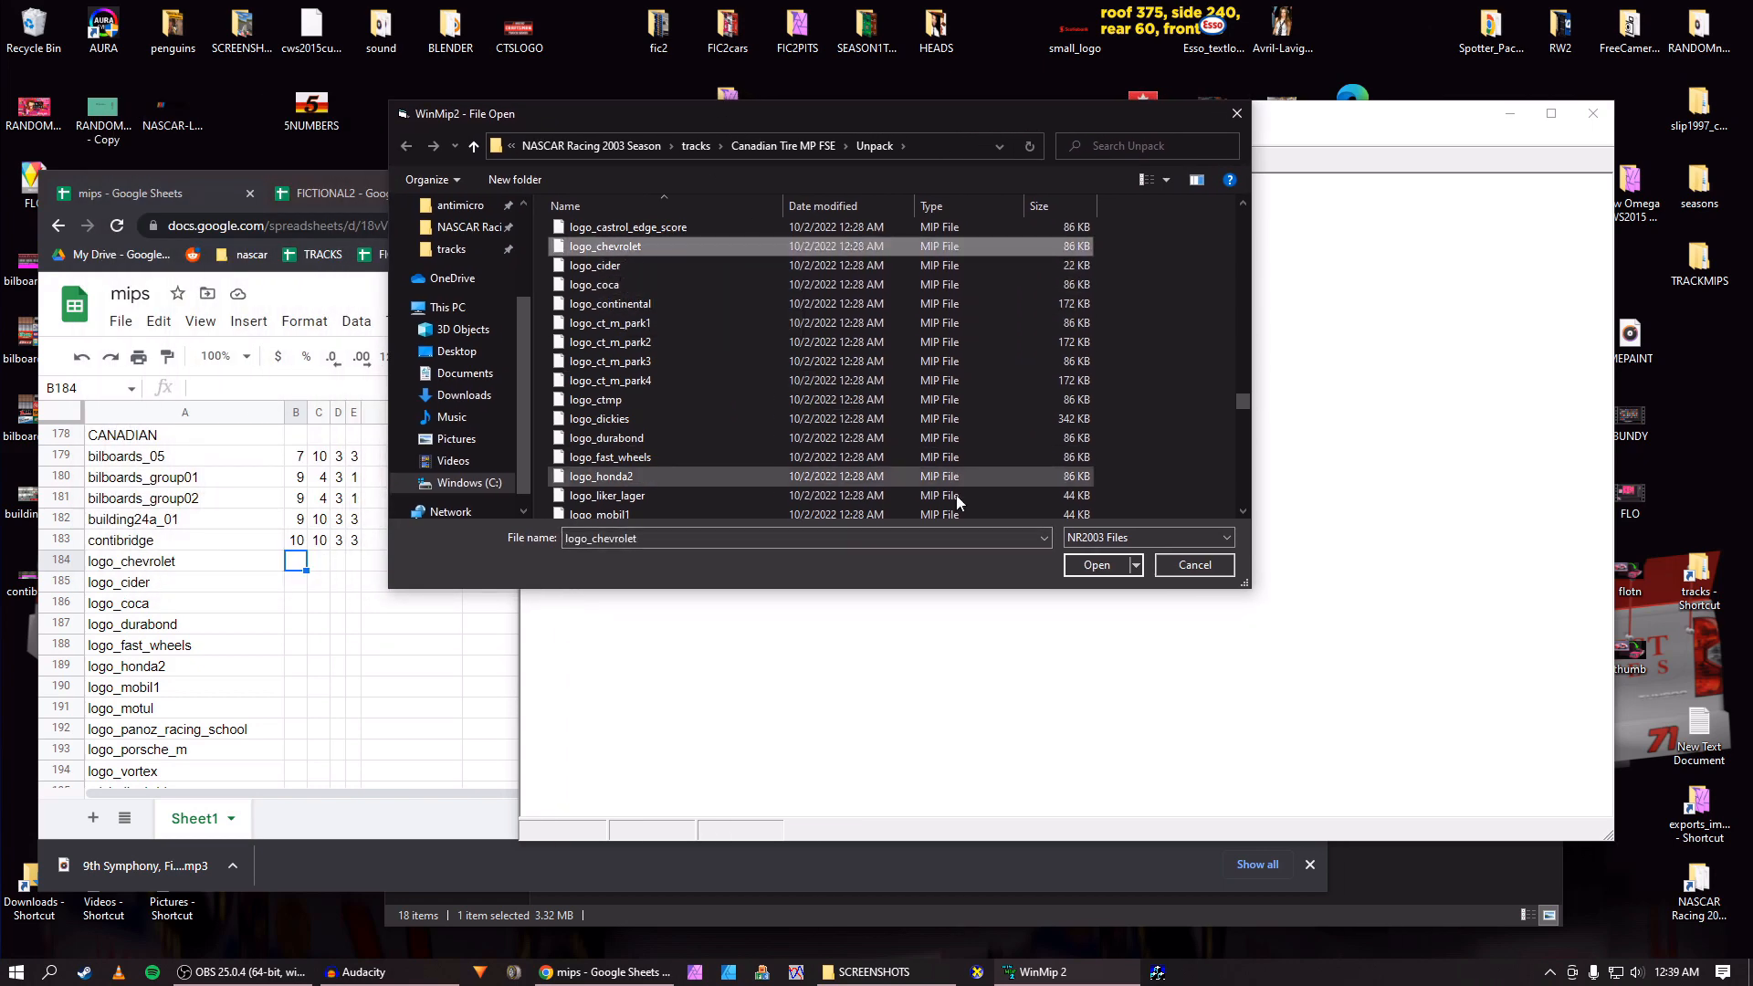
click(1068, 565)
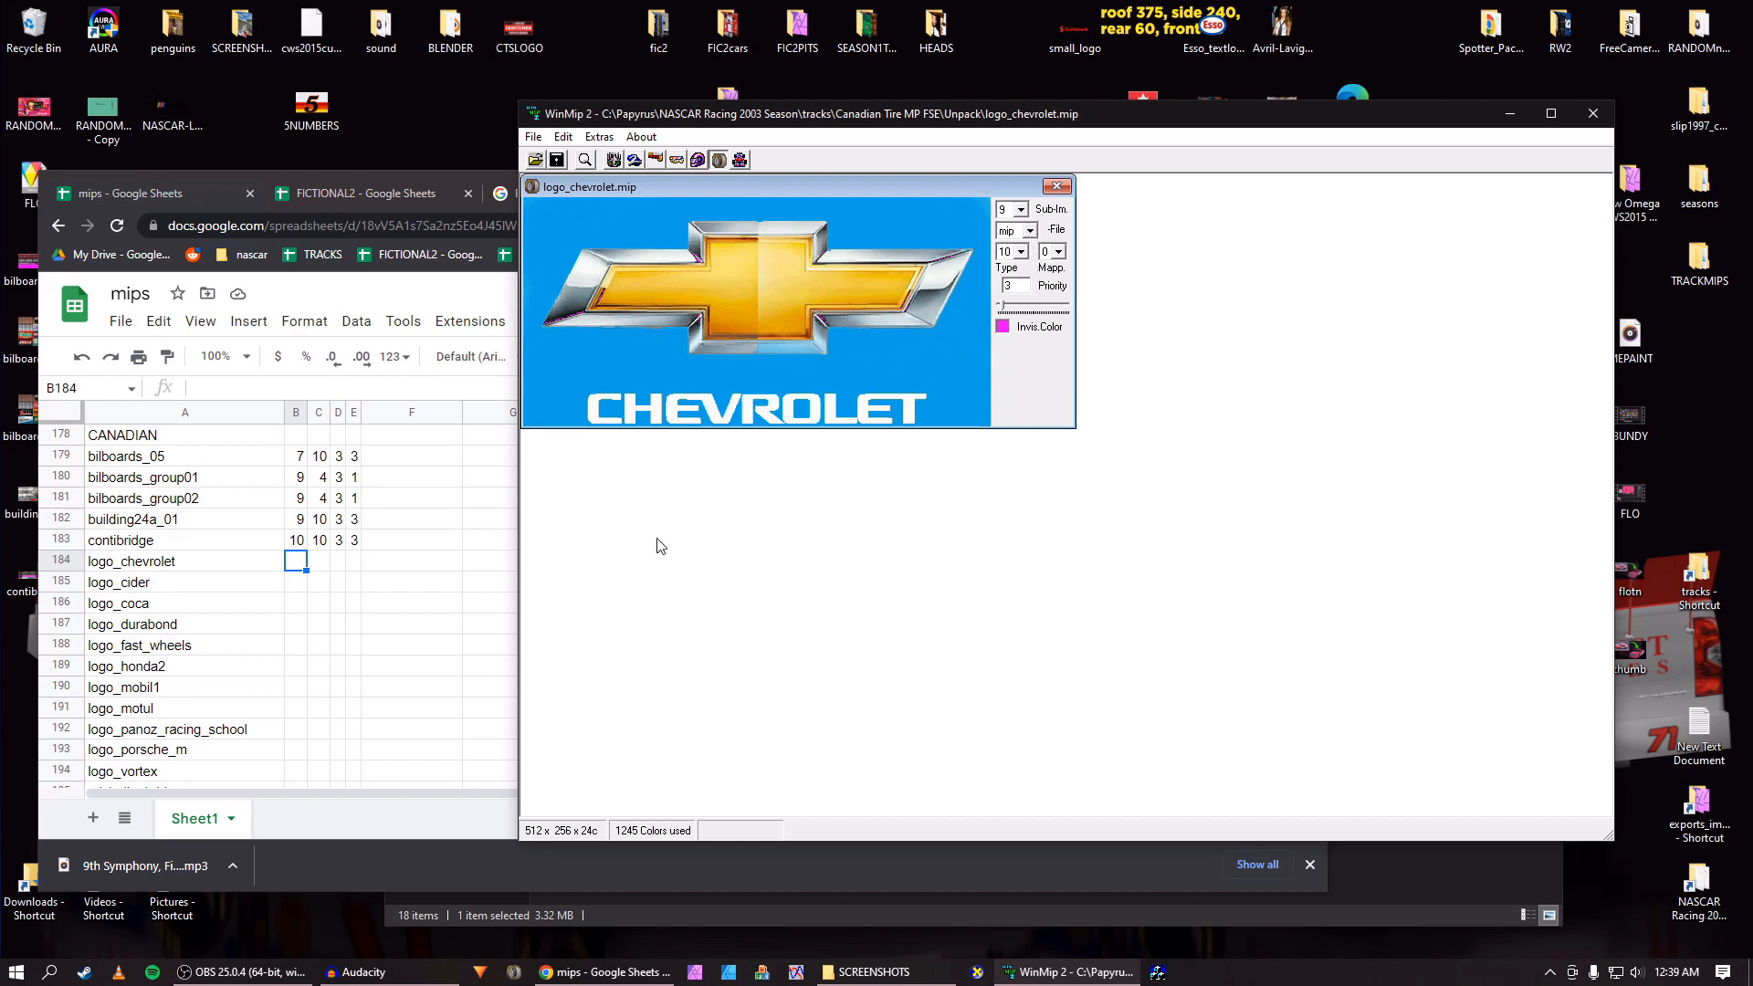
Record the logo_chevrolet settings 9, 10, 0 and 3 in B184:E184 of the mips spreadsheet and return to WinMip 2.
click(299, 568)
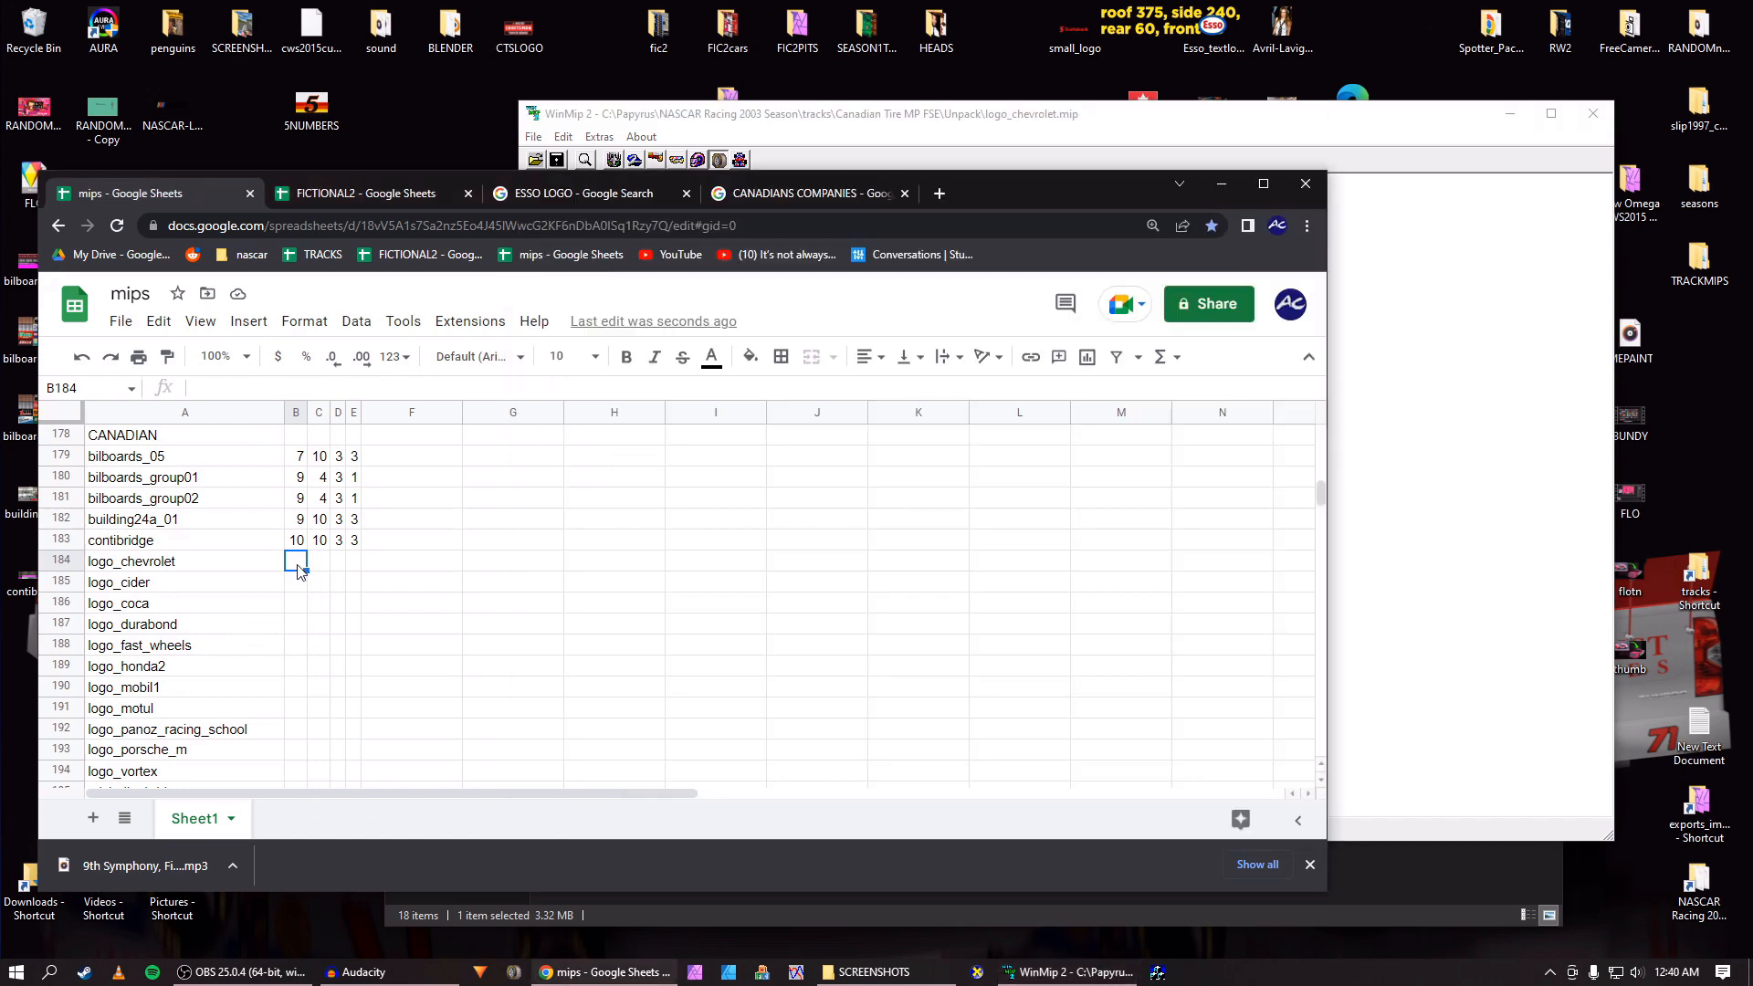
text(9)
key(Tab)
text(10)
key(Tab)
text(0)
key(Tab)
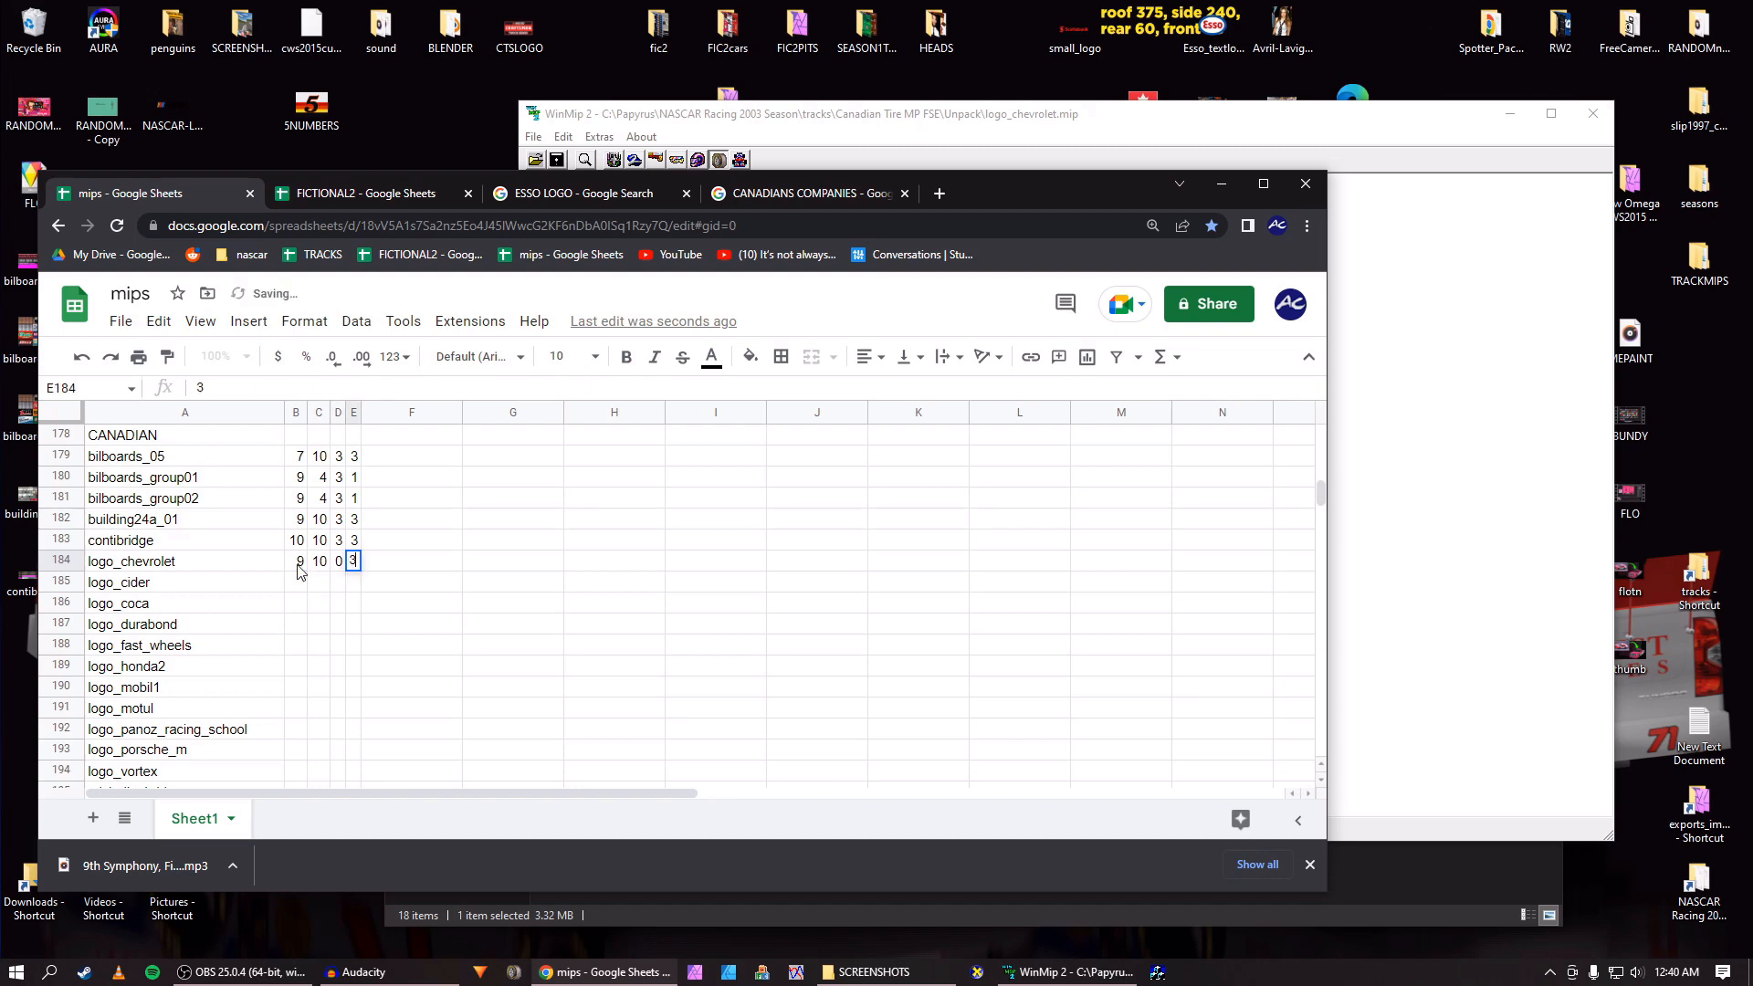
text(3)
key(Return)
key(alt+Tab)
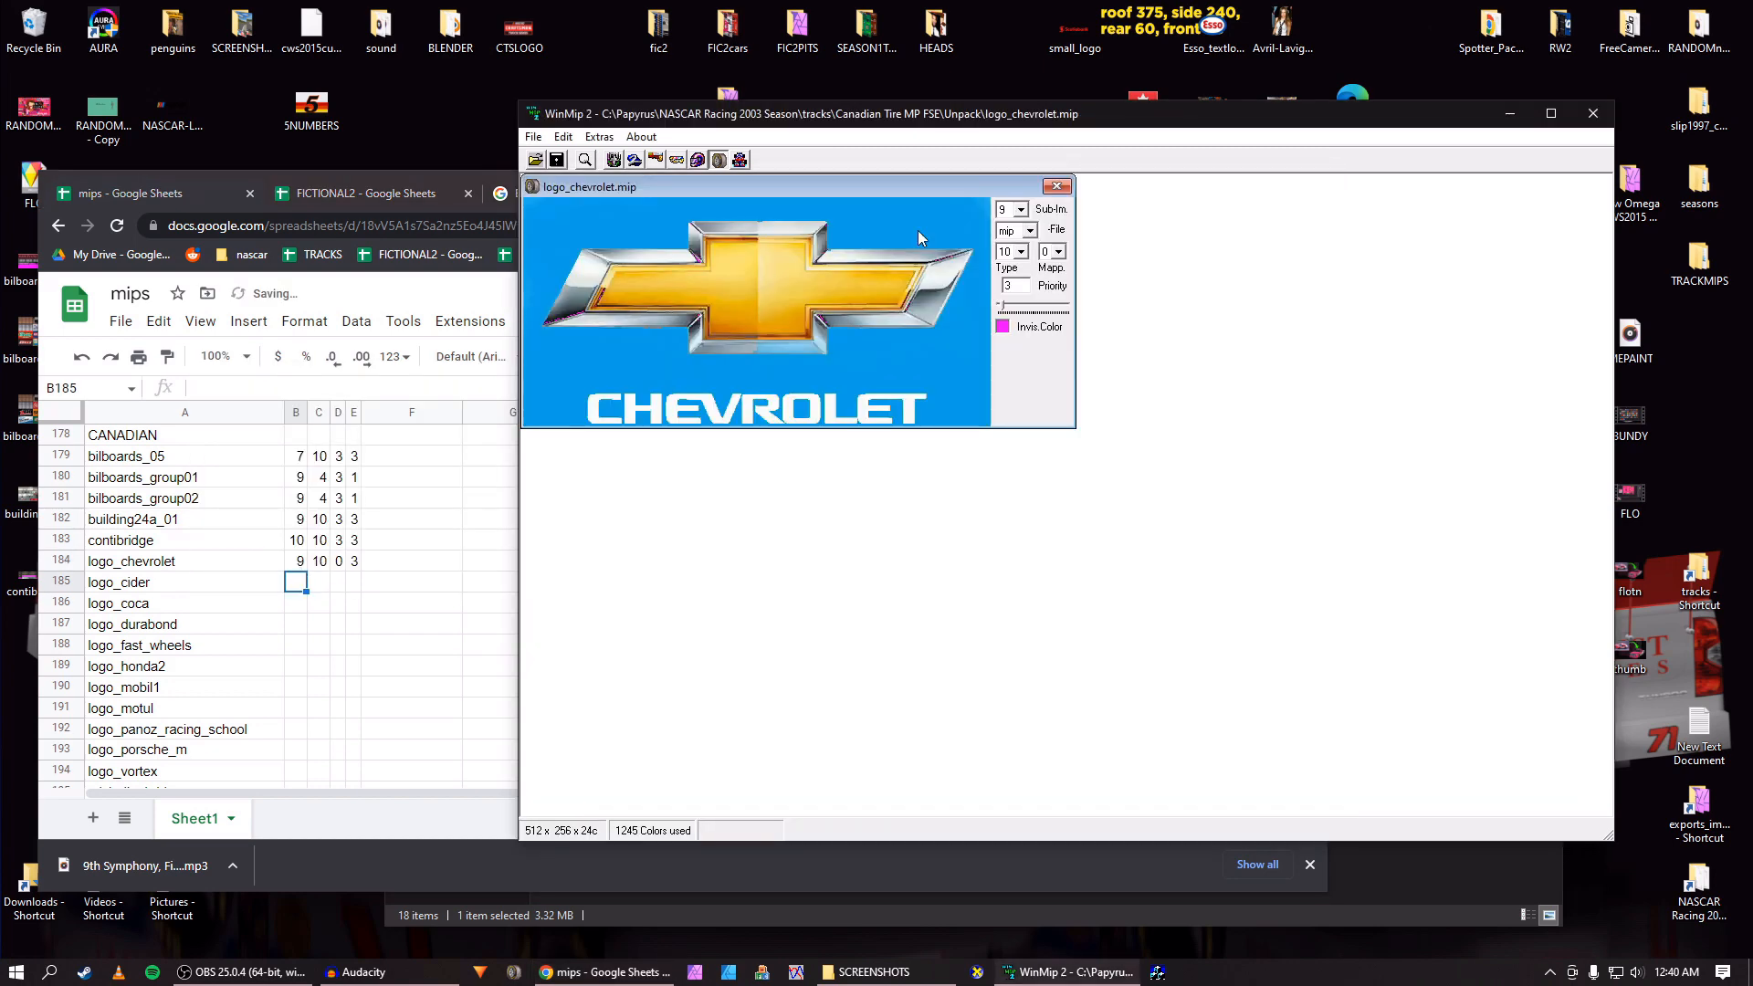
Save logo_chevrolet as a bmp file on the Desktop and close the texture.
click(1030, 231)
click(1016, 248)
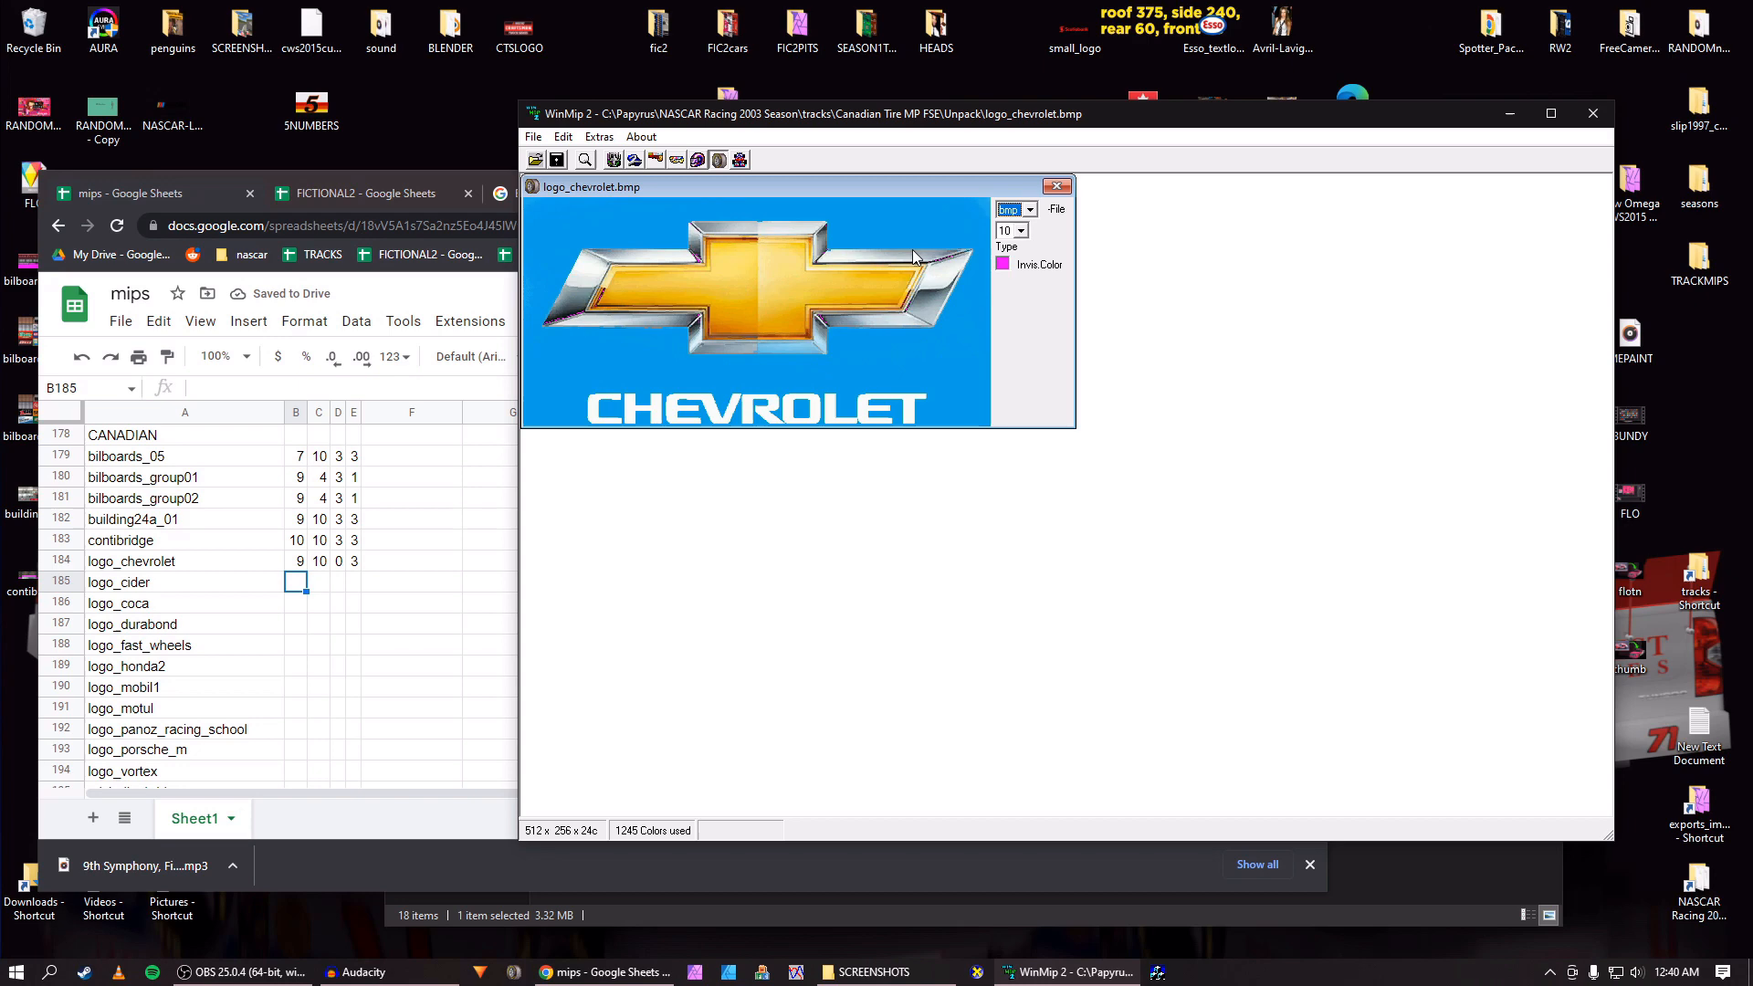
click(555, 164)
key(Return)
click(1057, 188)
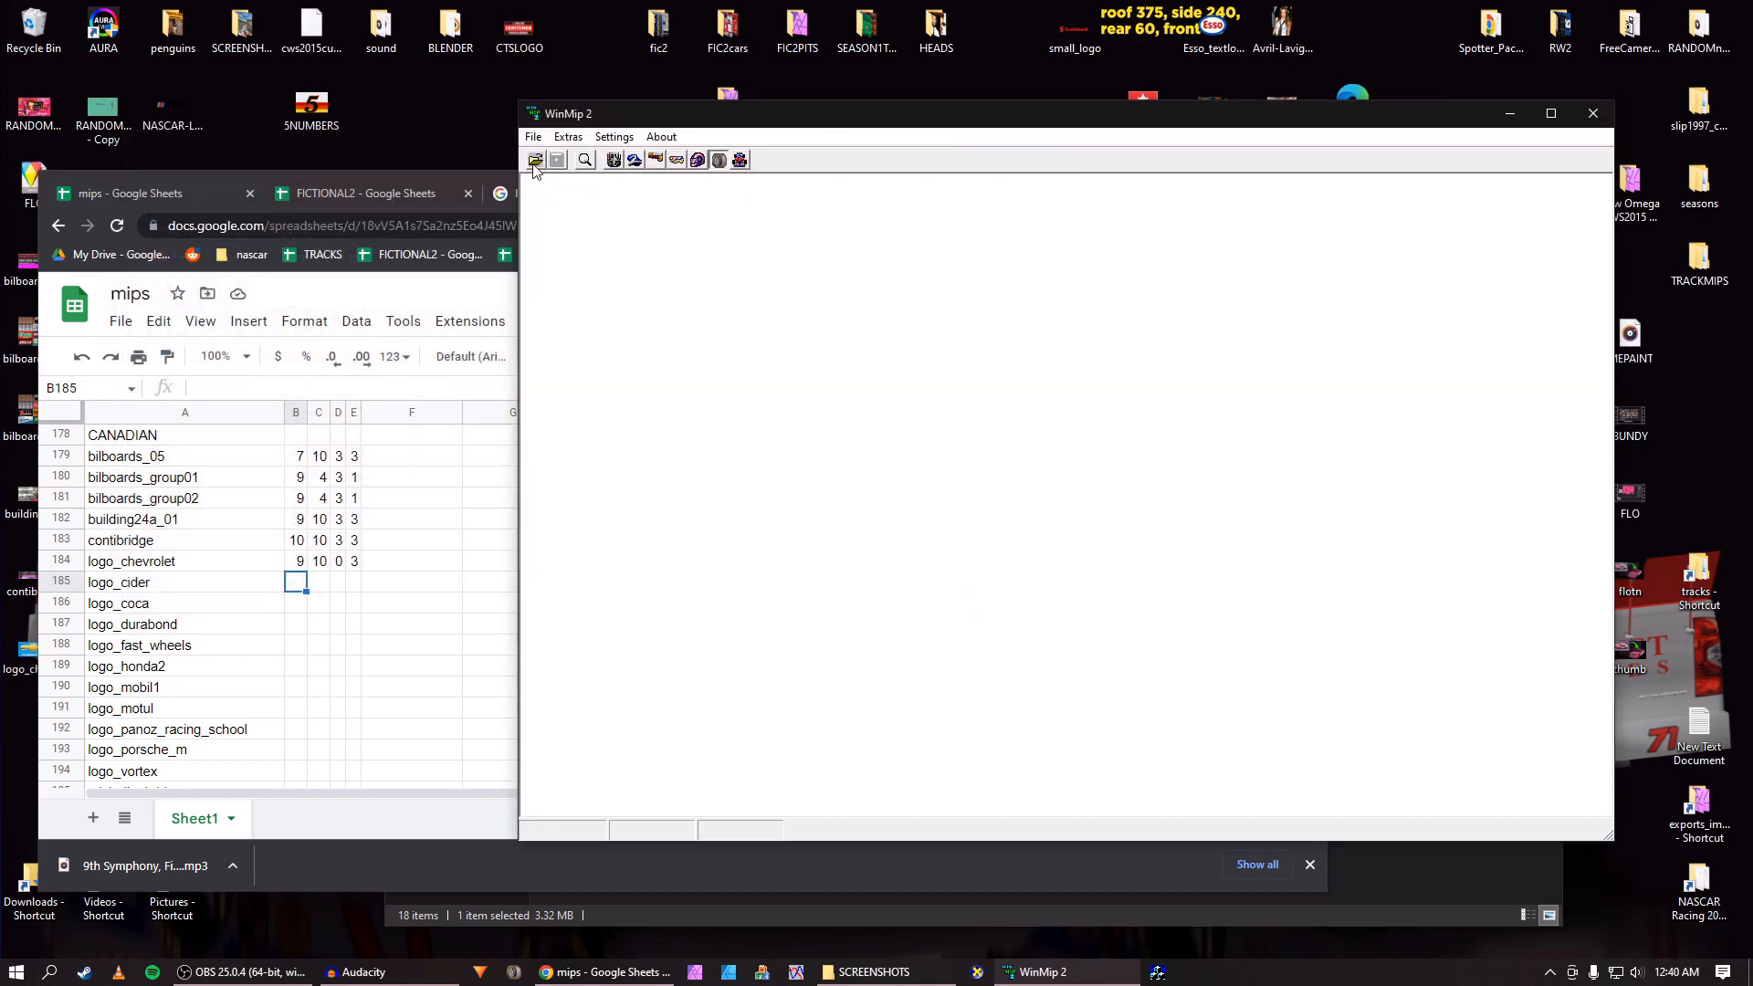
Open logo_cider from the Canadian Tire MP FSE Unpack folder.
click(535, 161)
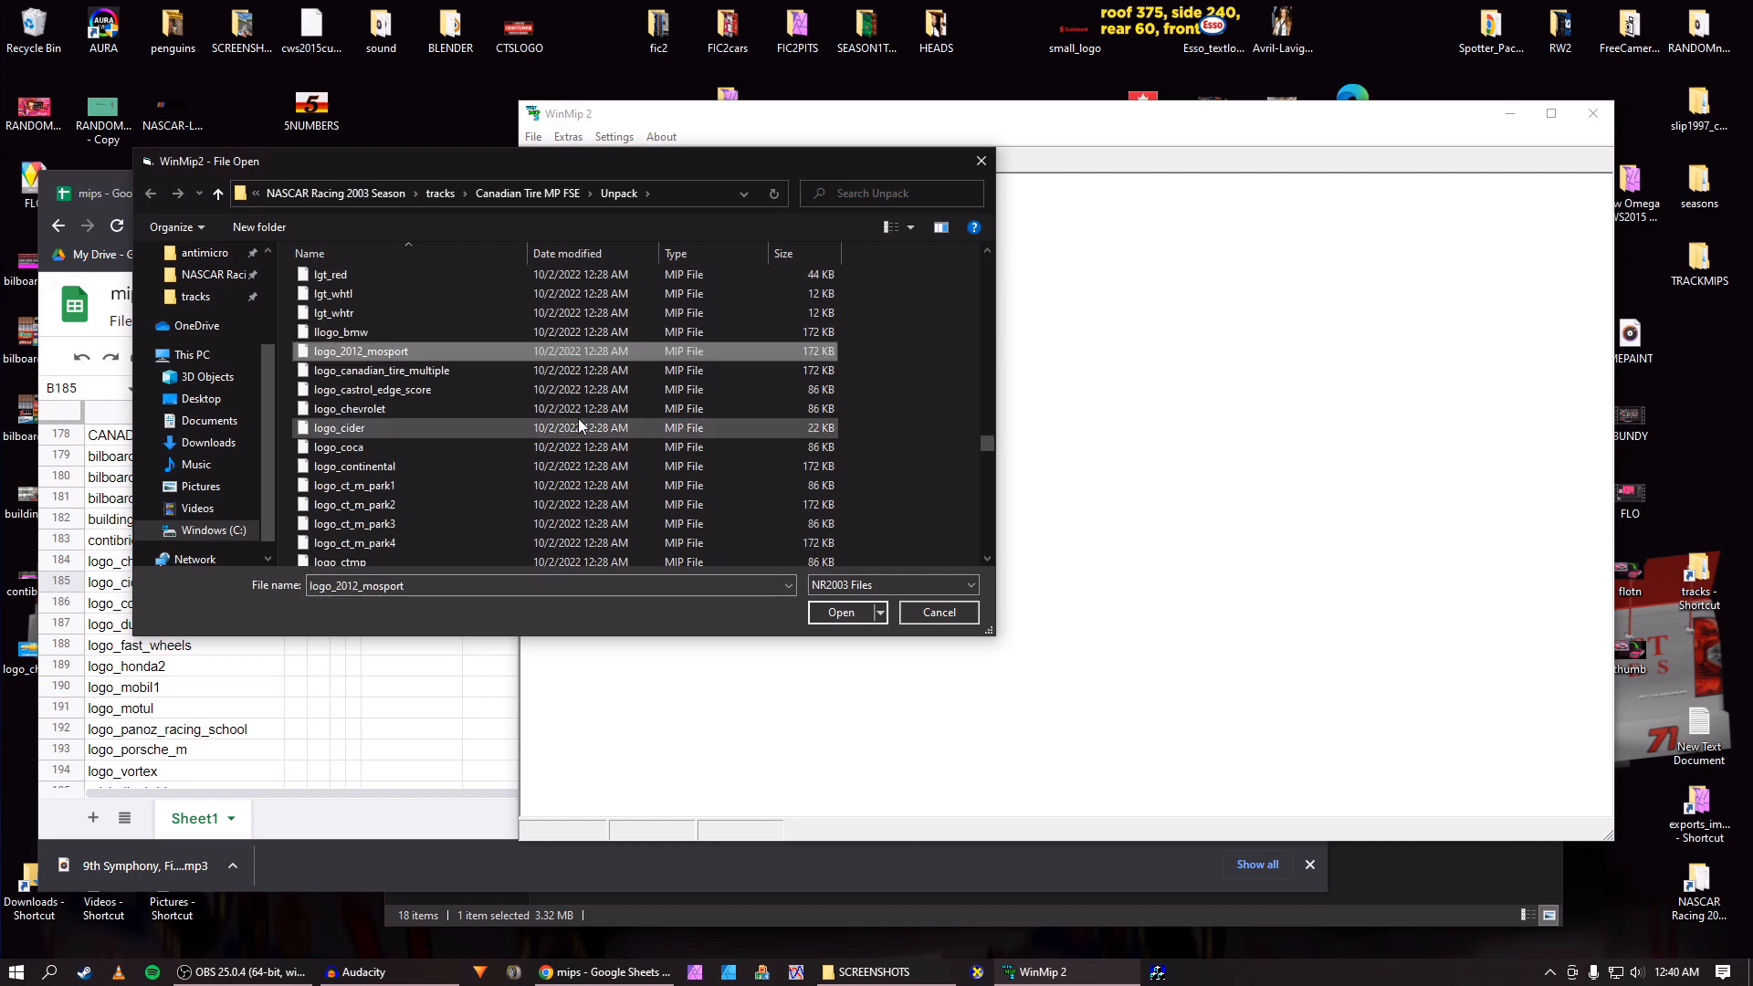
drag(492, 164, 833, 258)
scroll(767, 493, down, 1)
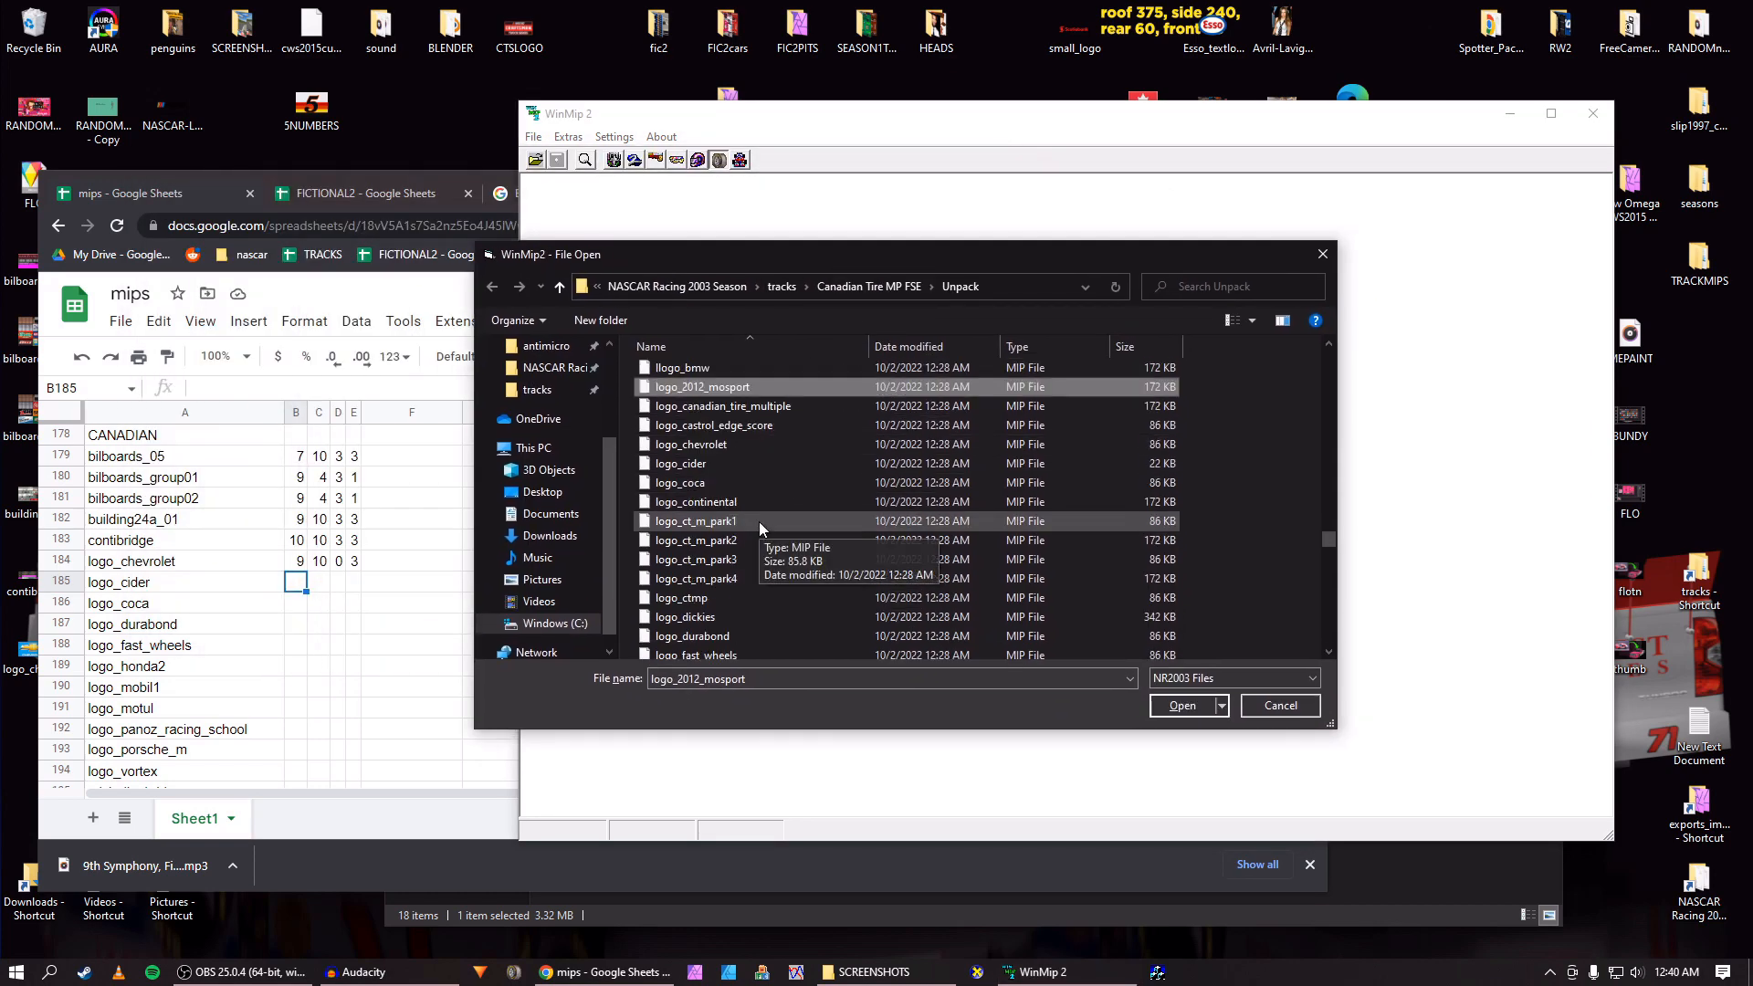
click(702, 472)
click(1176, 706)
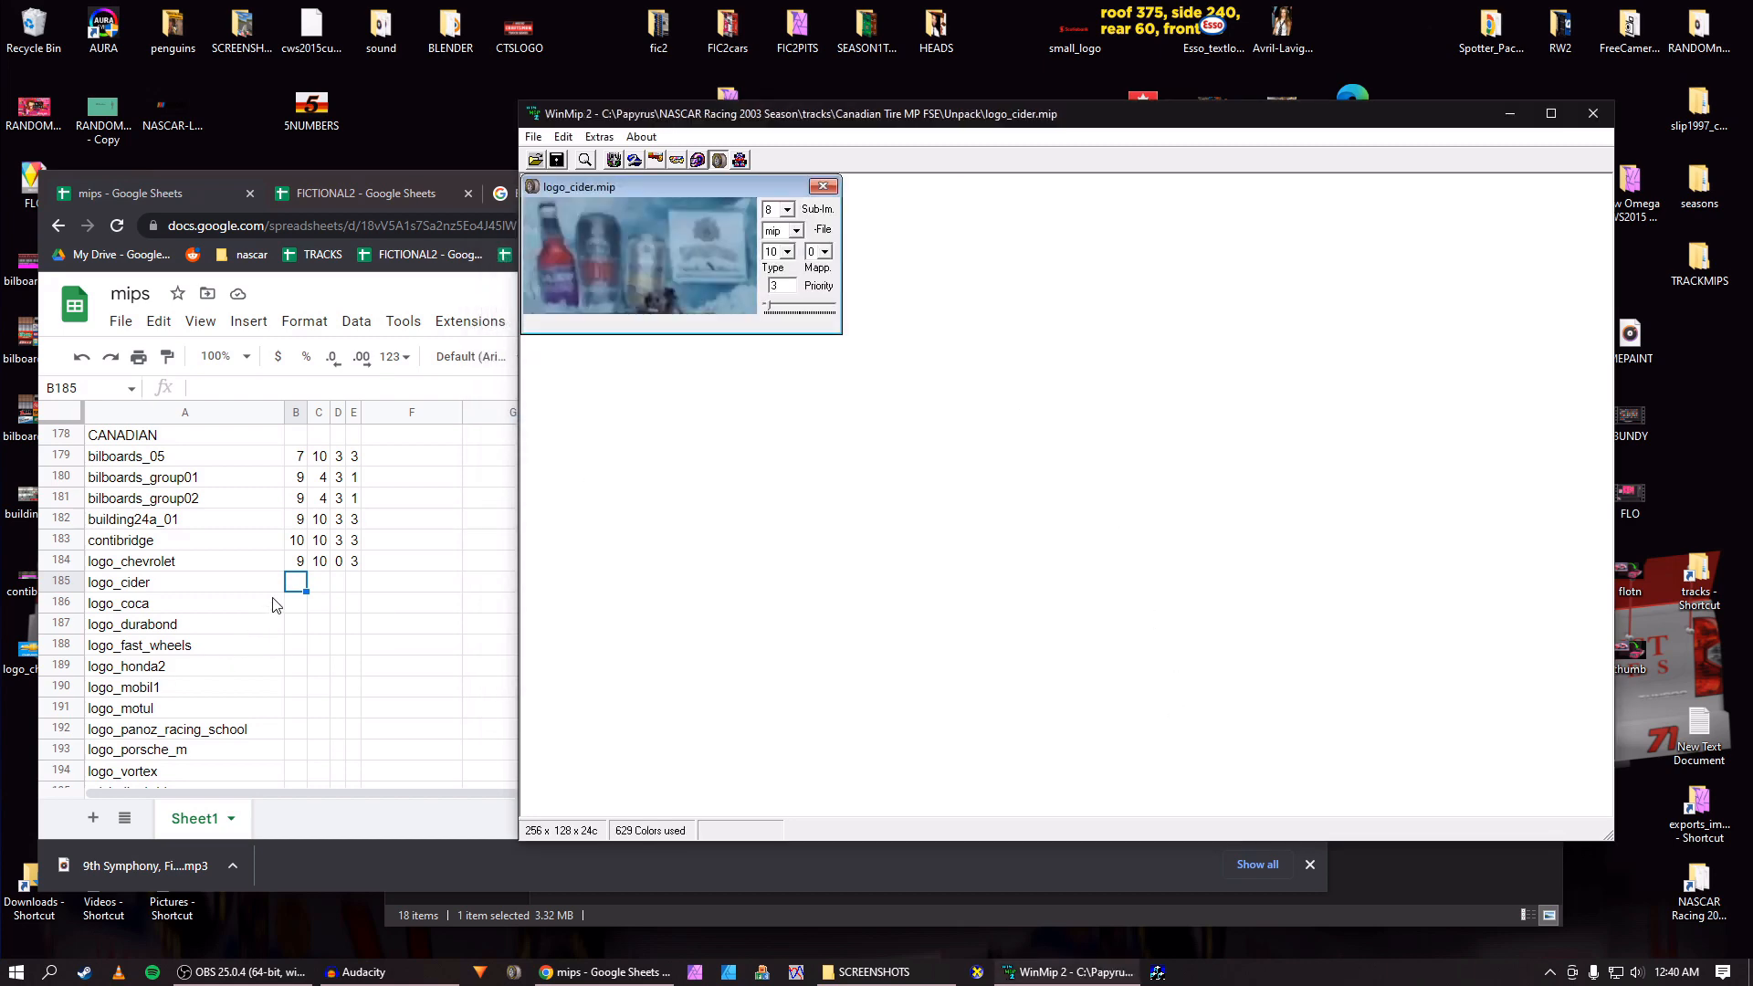
Record the logo_cider settings 8, 10, 0 and 3 in B185:E185 of the mips spreadsheet and return to WinMip 2.
click(302, 587)
text(8	10	0	3)
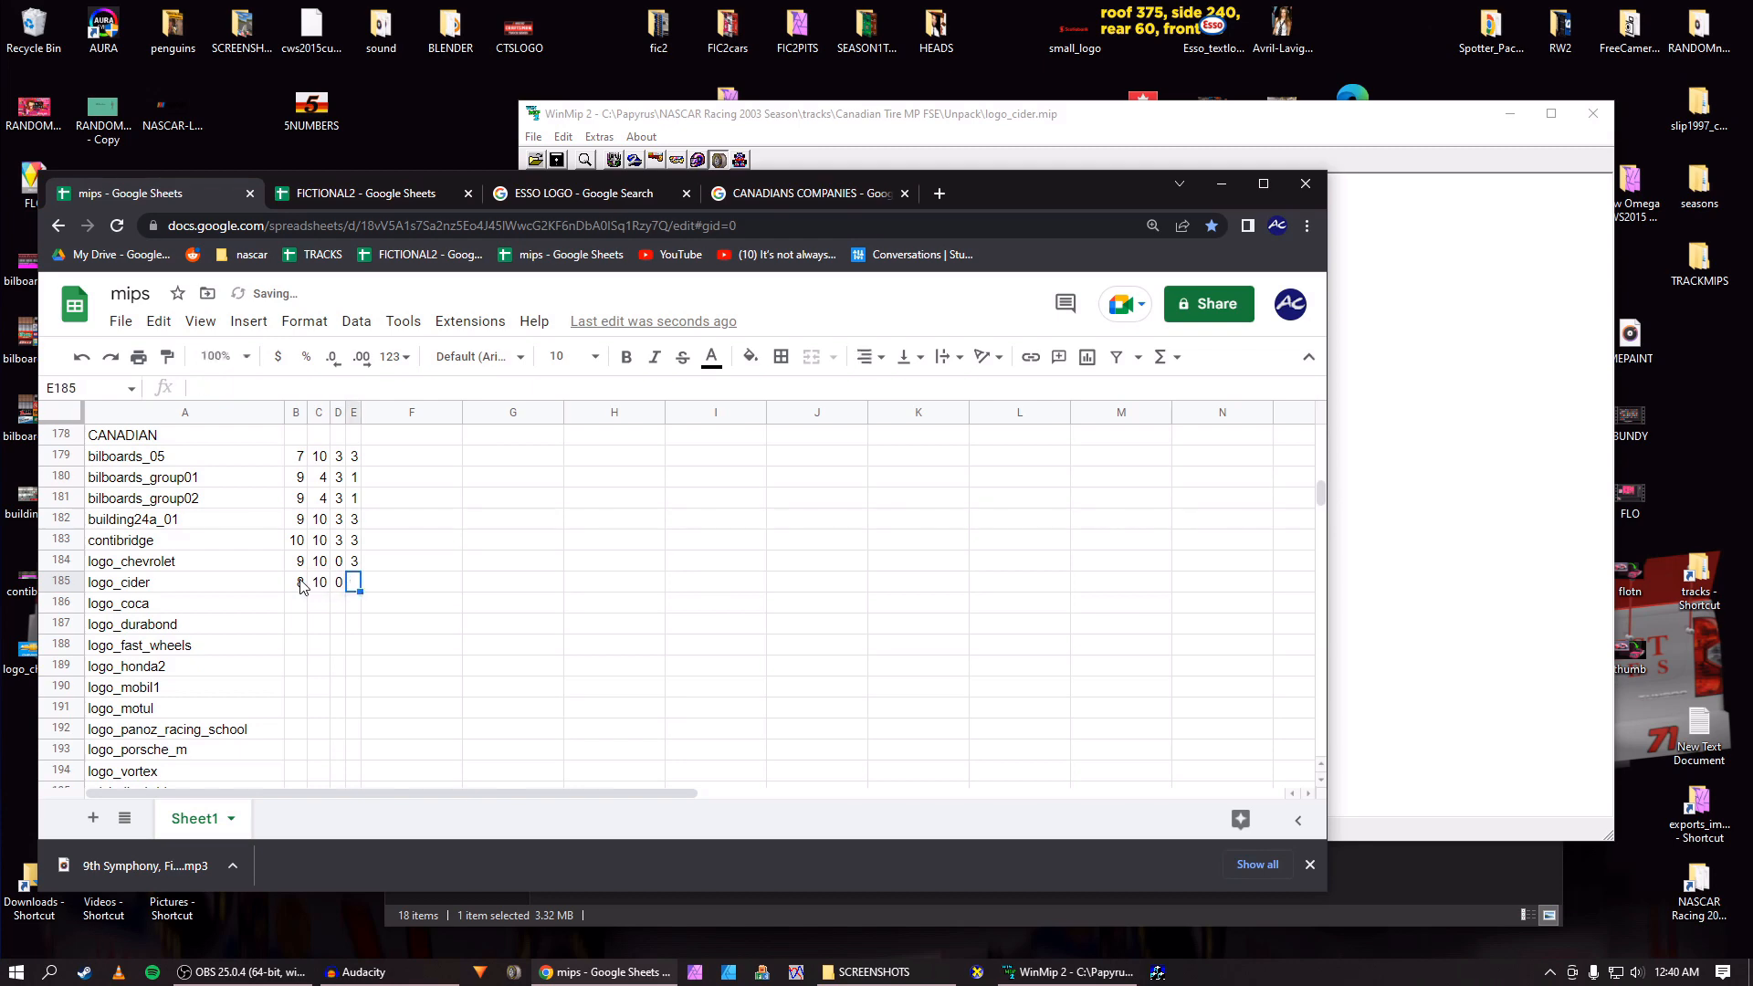
key(Return)
key(alt+Tab)
click(795, 230)
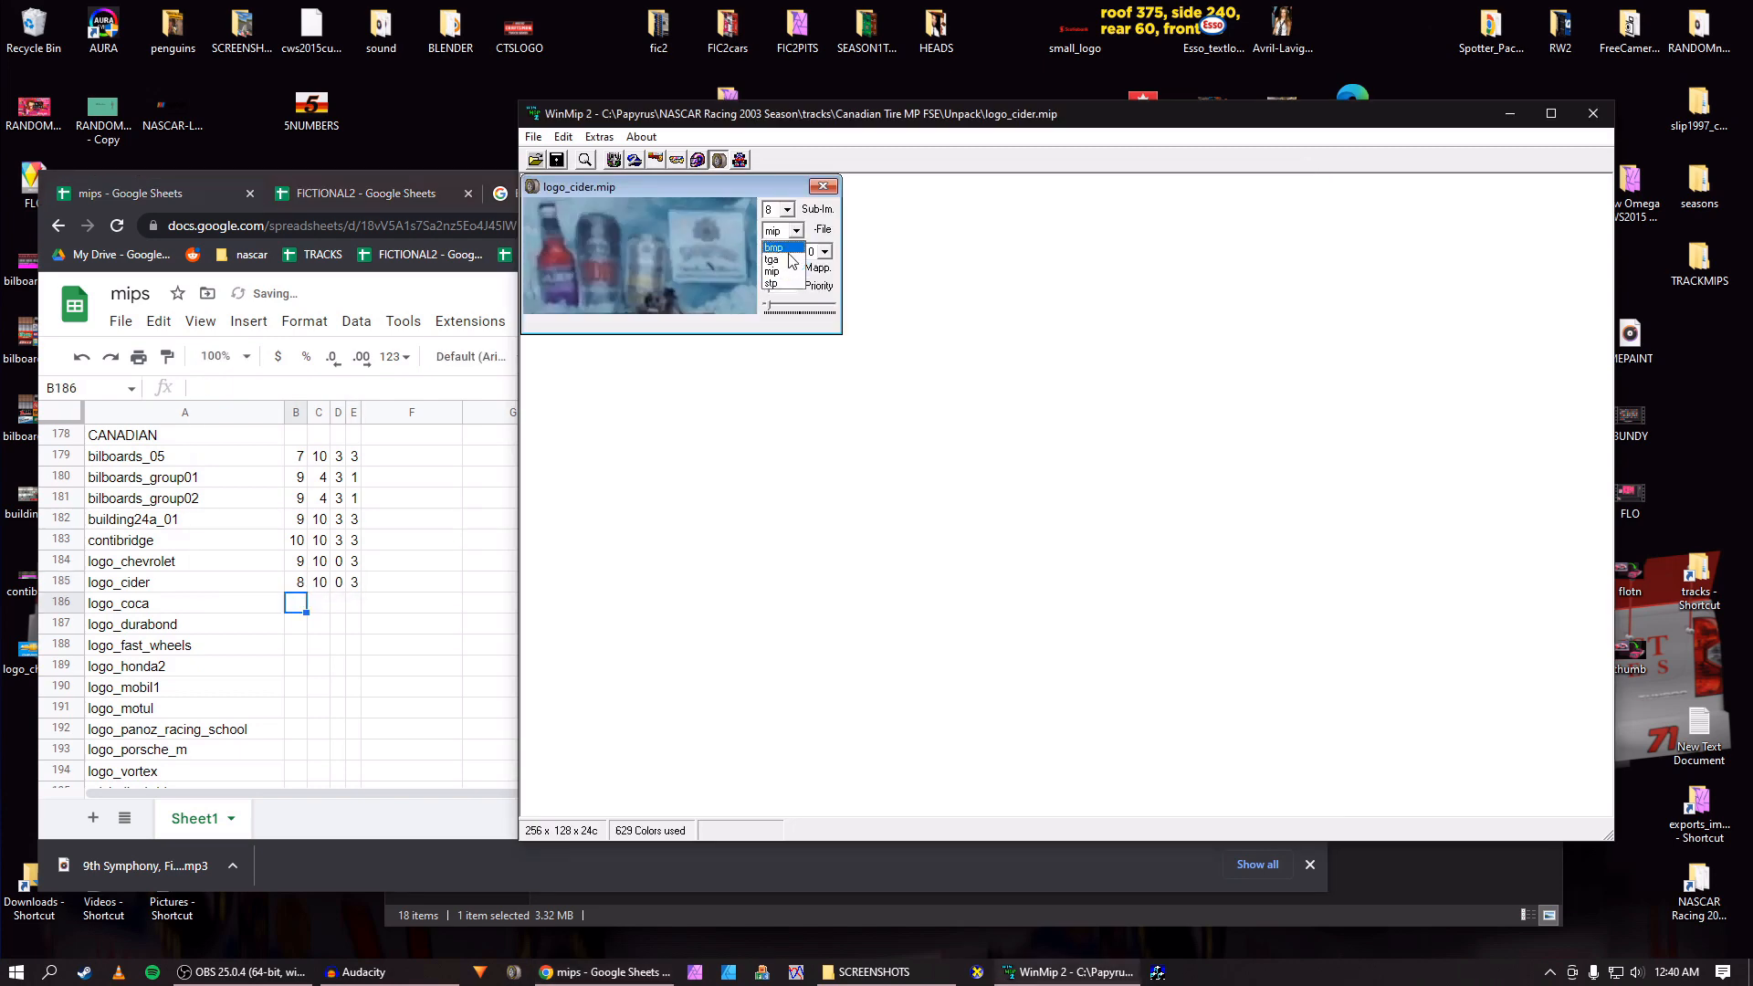
click(778, 259)
click(795, 209)
click(621, 189)
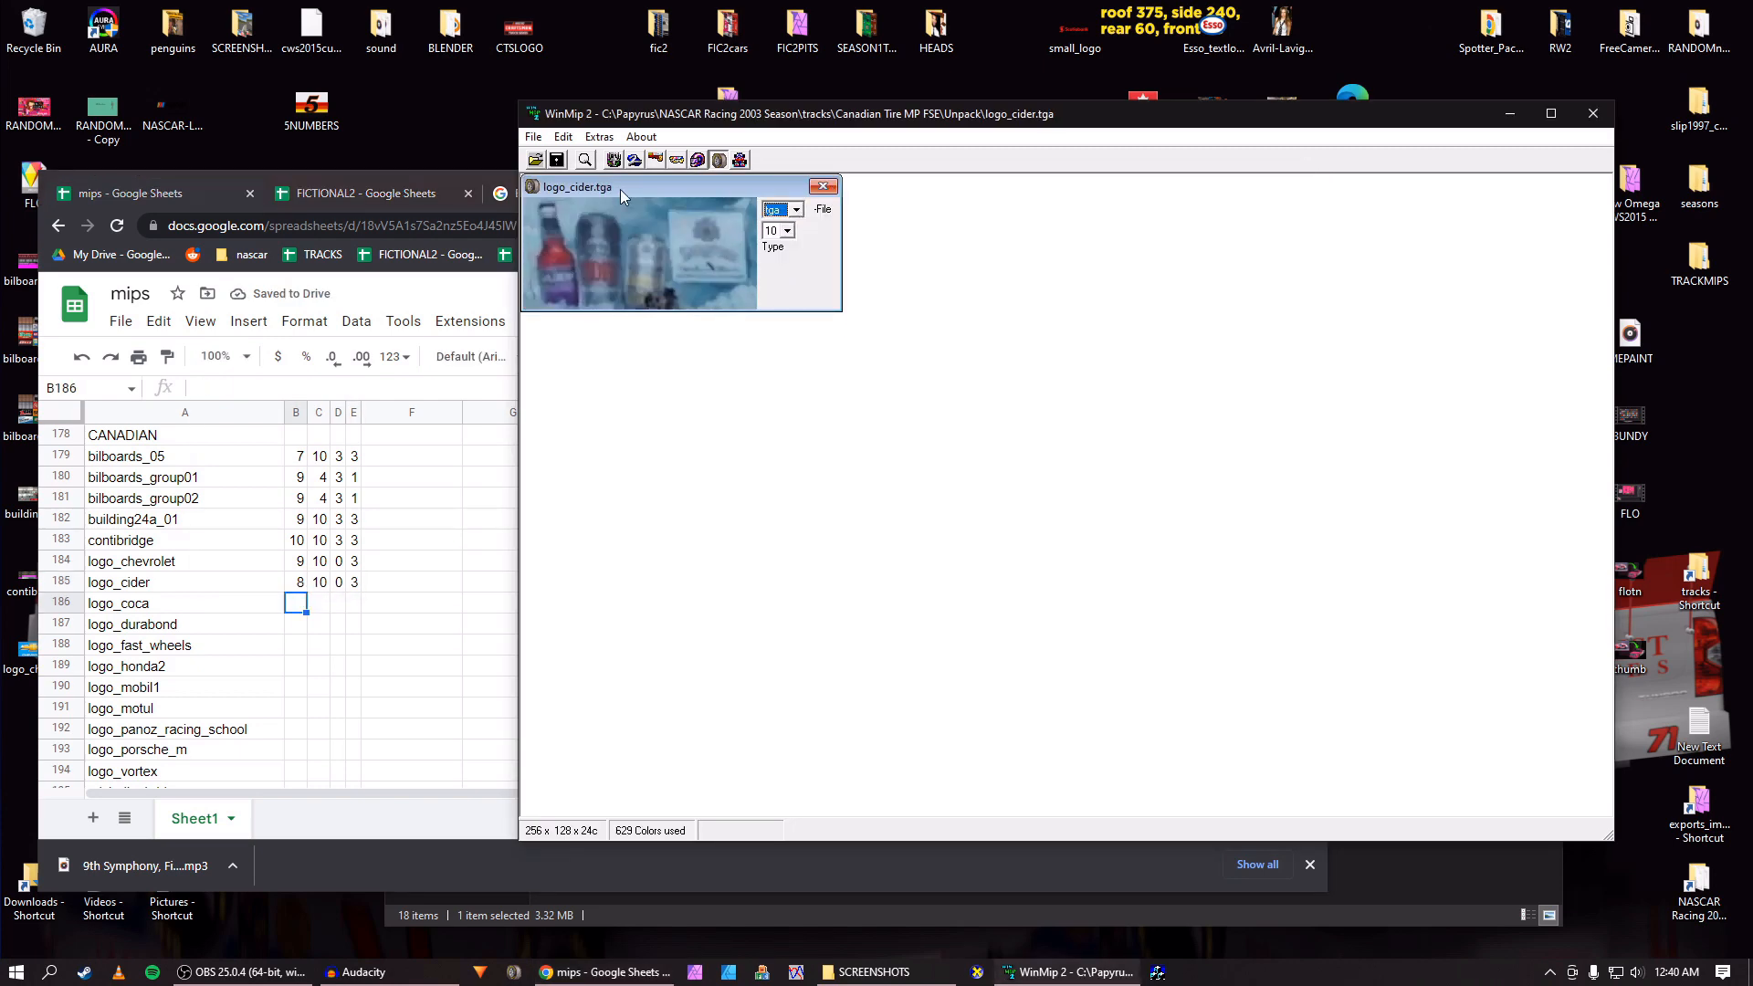
click(823, 186)
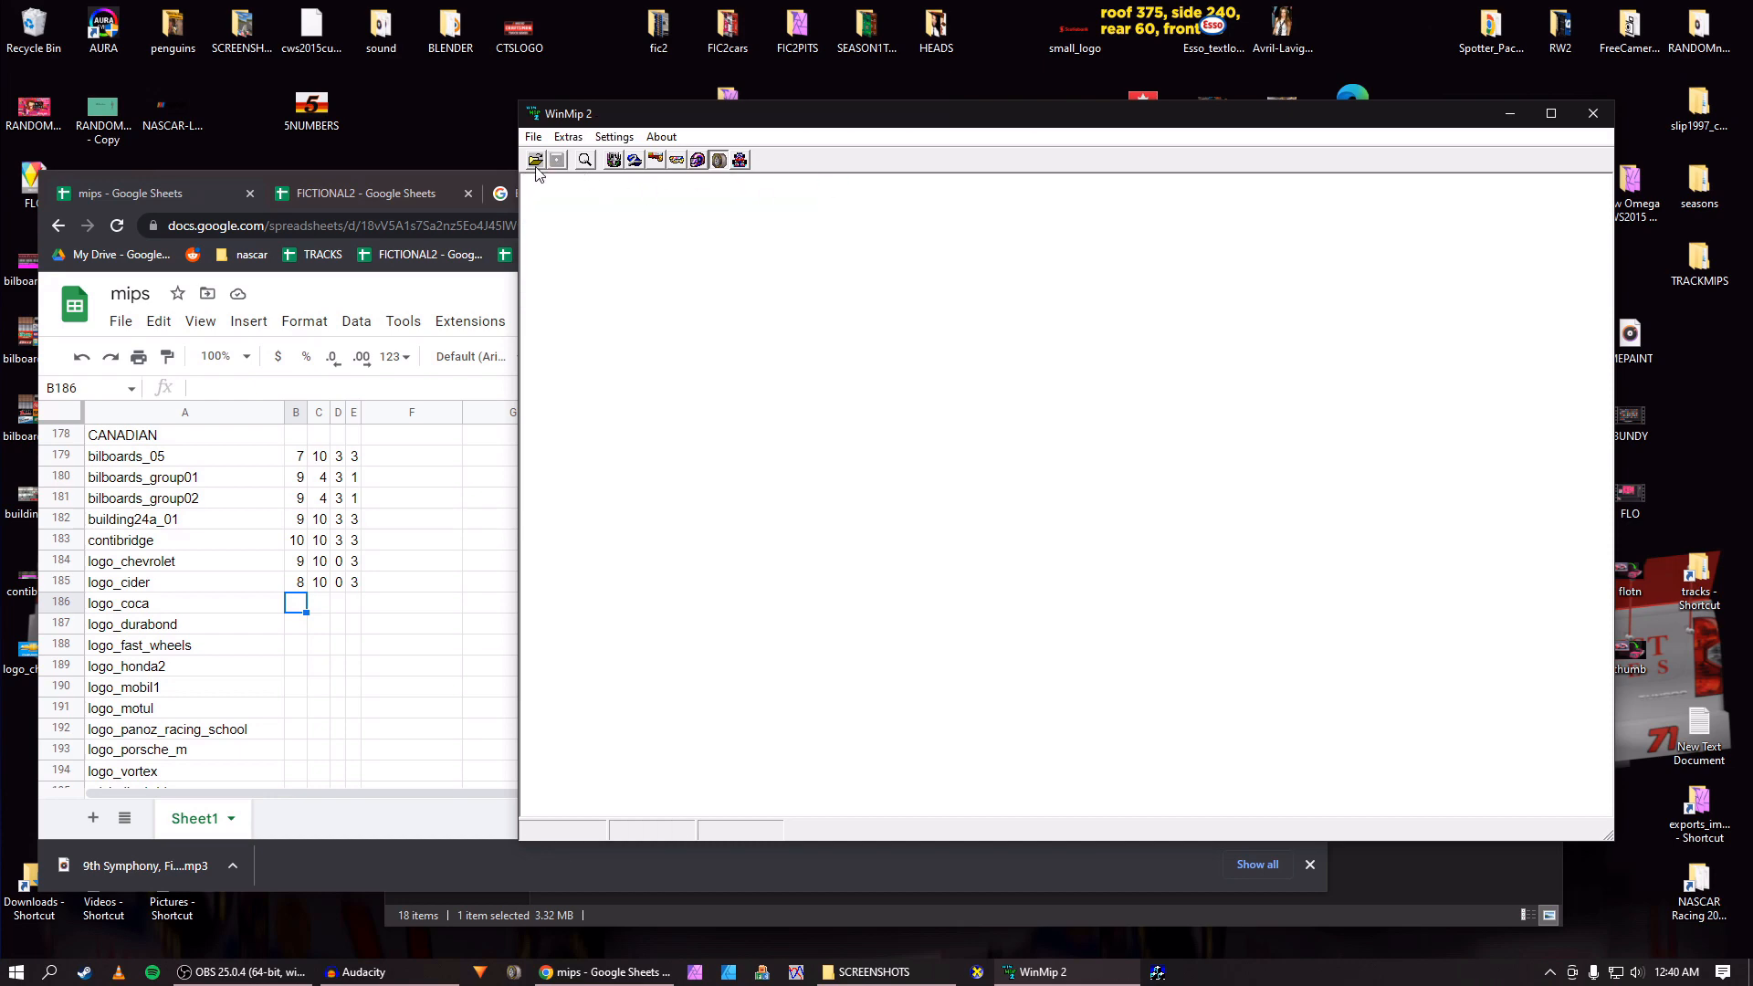
Reopen logo_cider from the Canadian Tire MP FSE Unpack folder.
click(536, 159)
click(594, 514)
text(logo_2012_mosport)
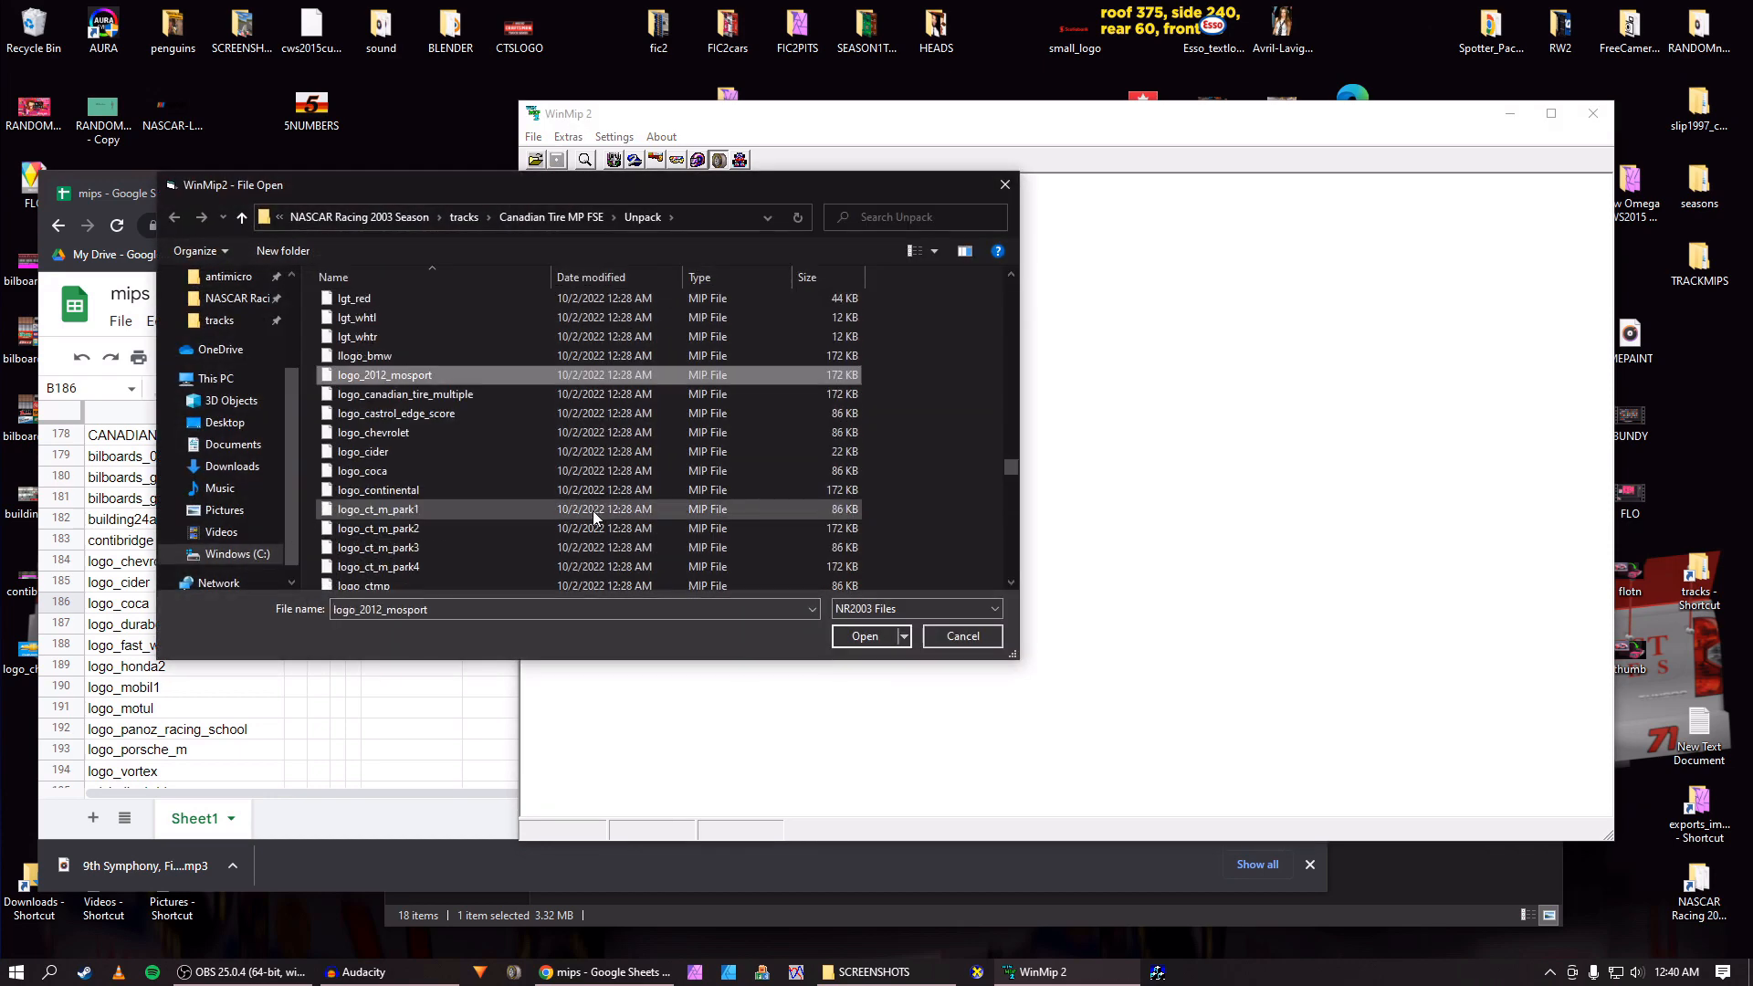
click(422, 452)
click(896, 642)
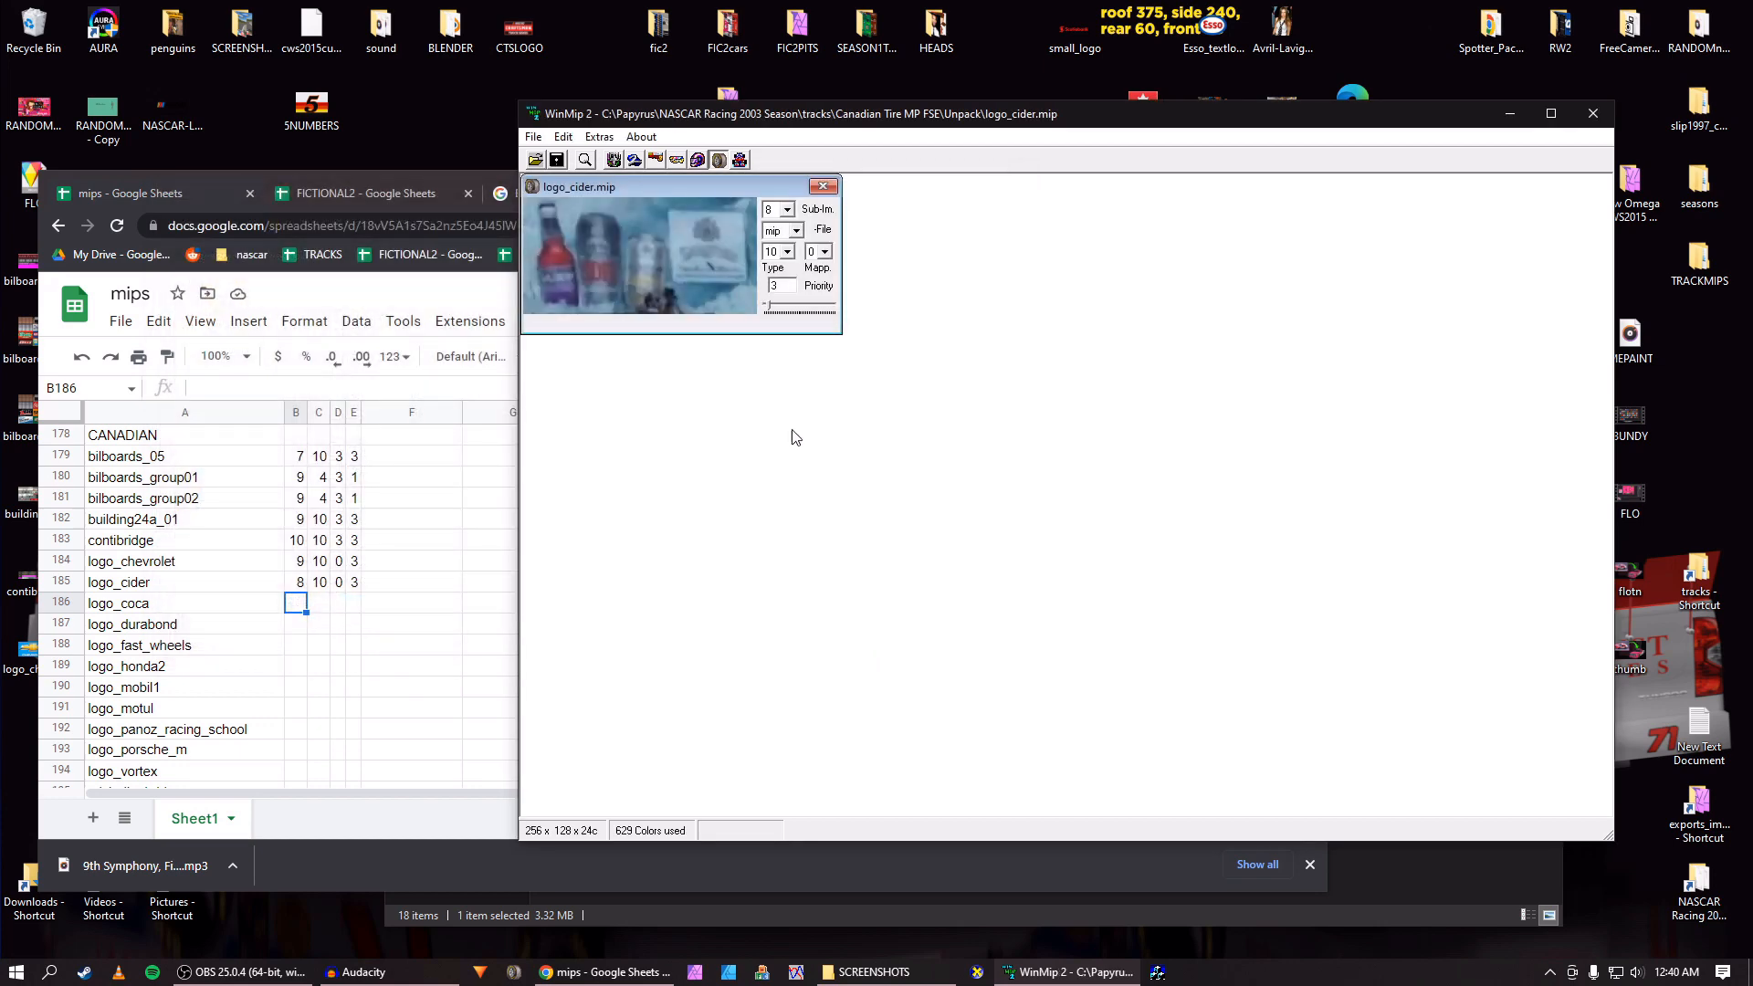
Save logo_cider as a bmp file on the Desktop and close the texture.
click(792, 231)
click(791, 257)
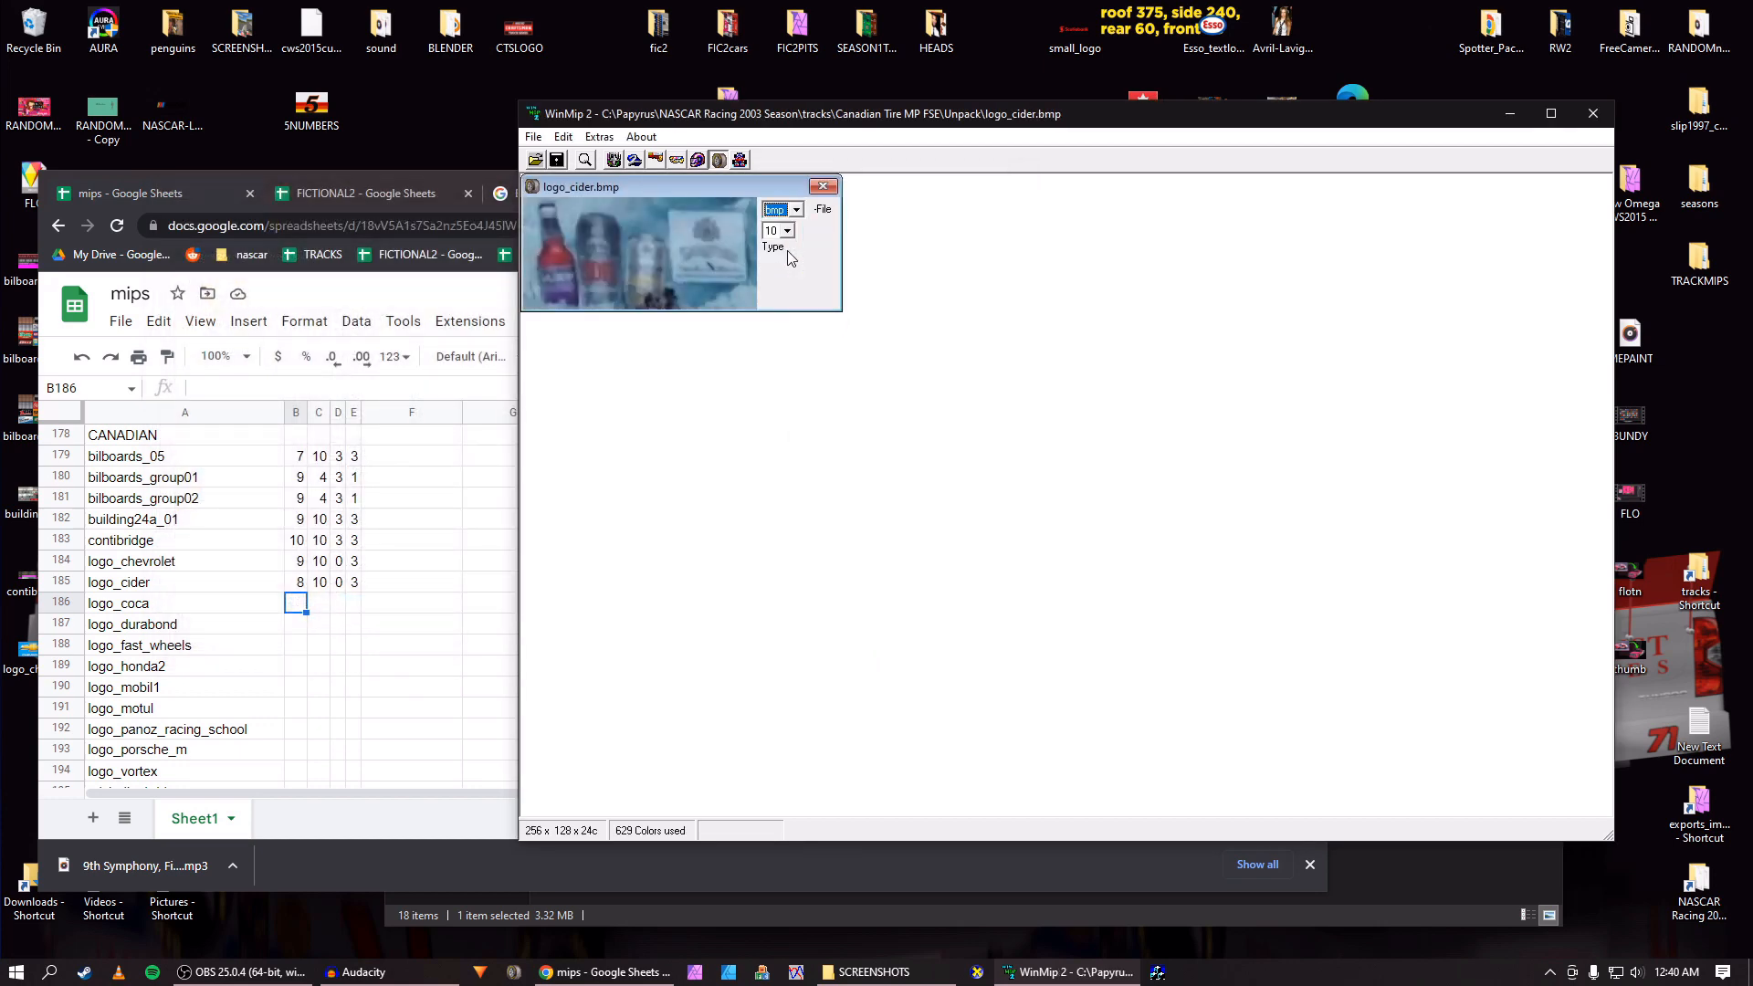
click(556, 163)
key(Return)
click(823, 186)
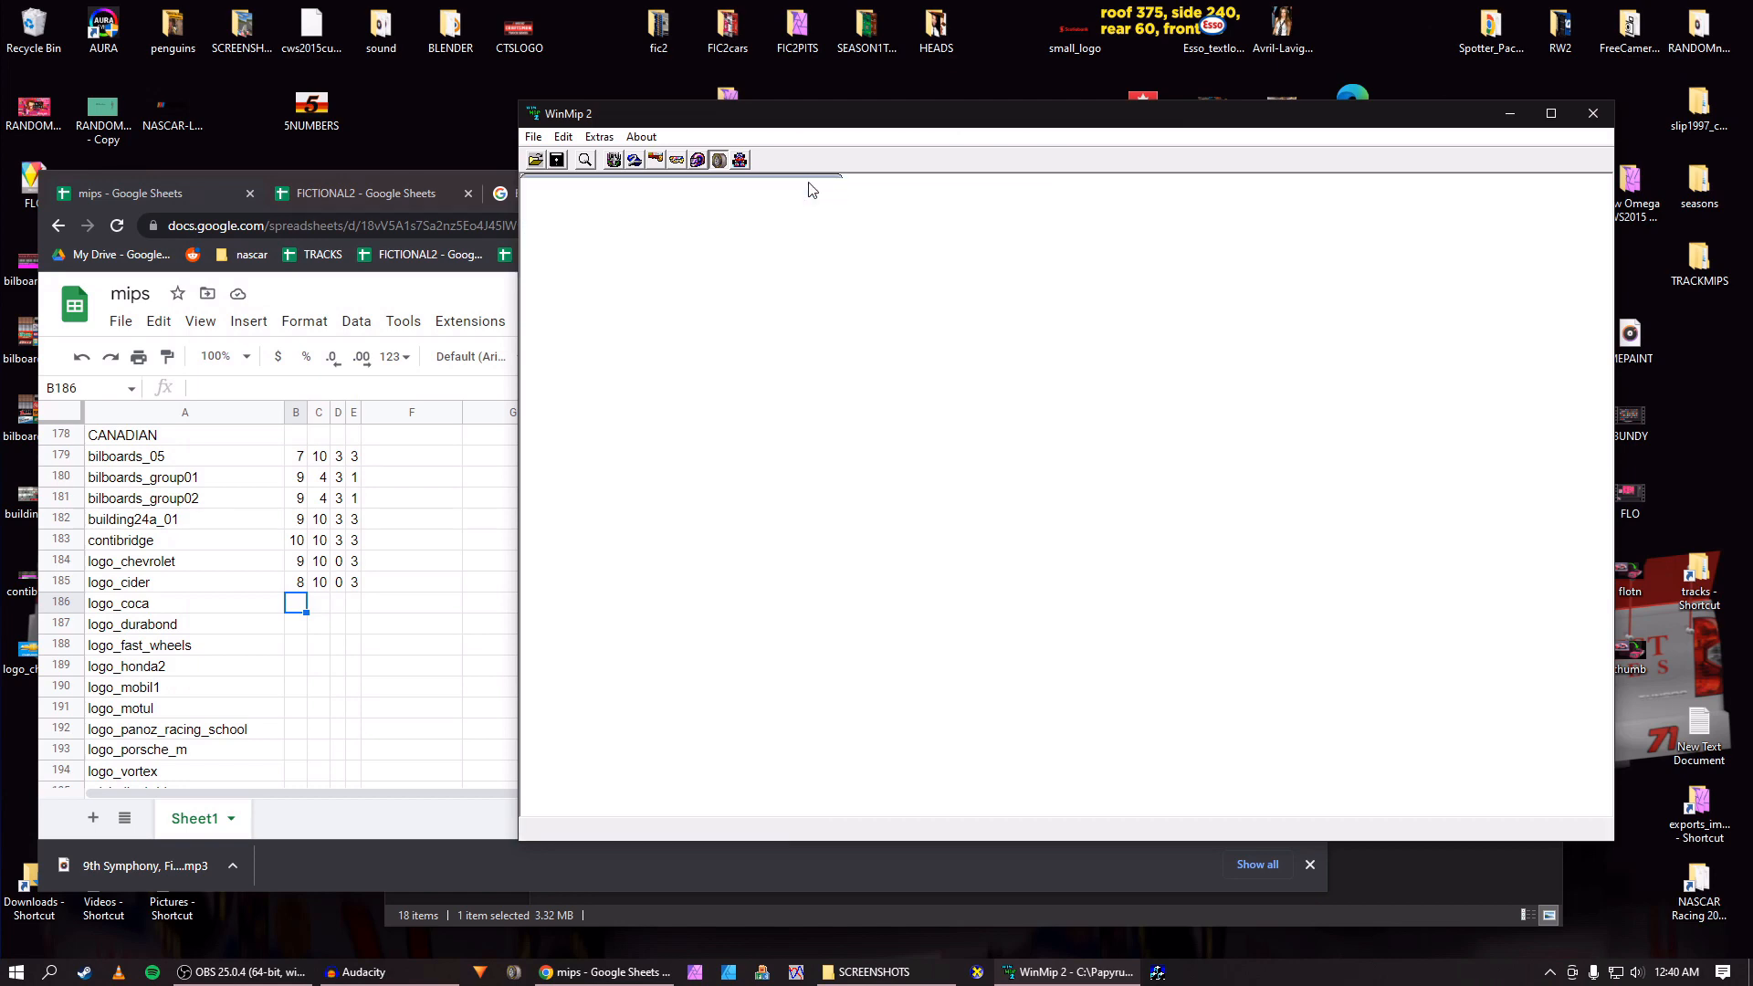
Open logo_coca from the Canadian Tire MP FSE Unpack folder.
click(535, 161)
scroll(610, 431, down, 5)
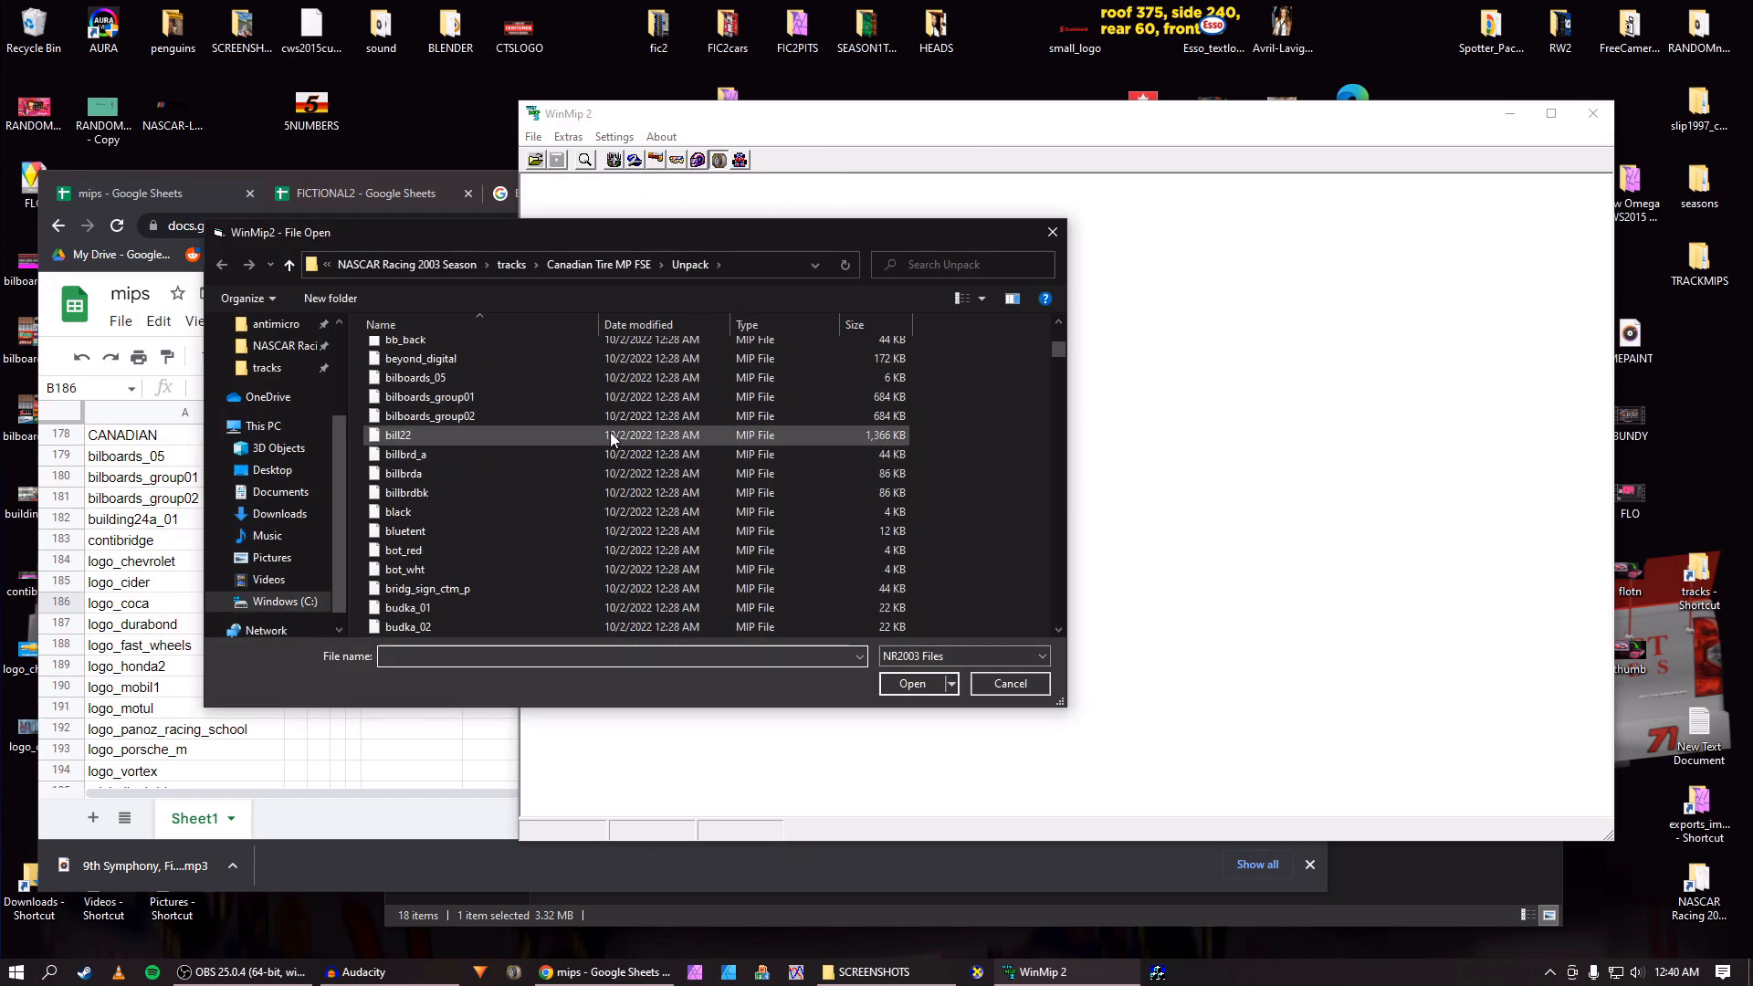
Open the logo_coca MIP file from the track's Unpack folder.
click(611, 426)
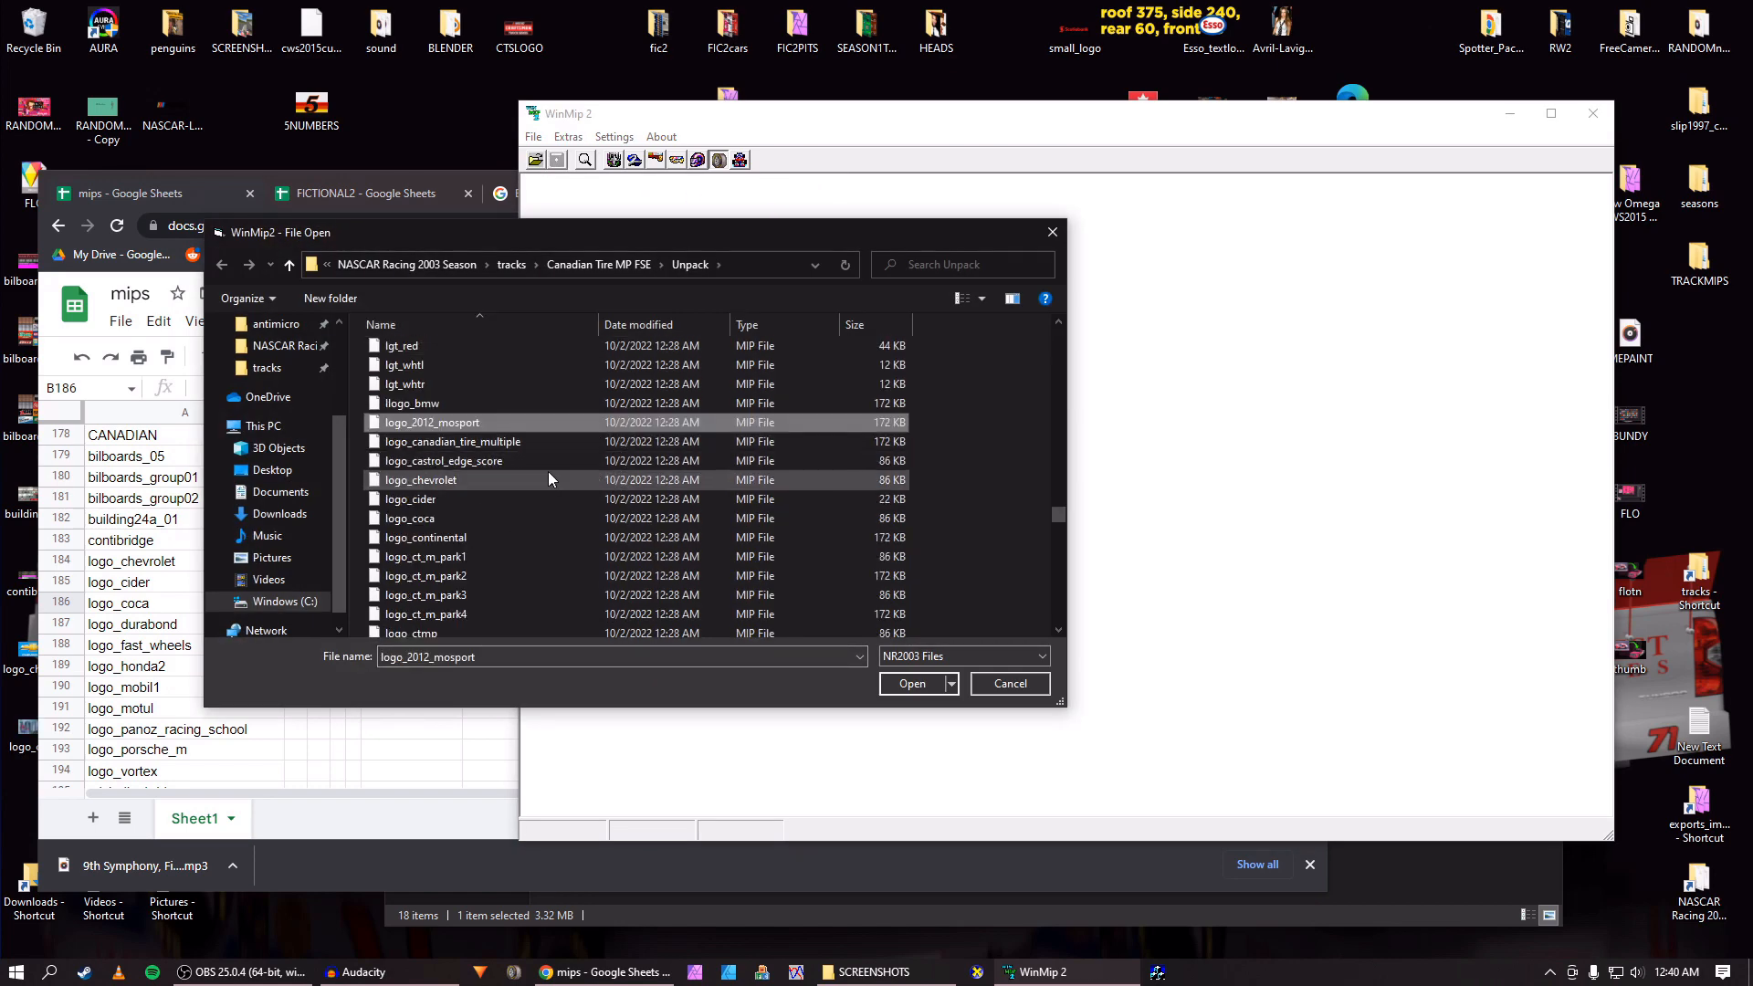
click(487, 516)
click(904, 685)
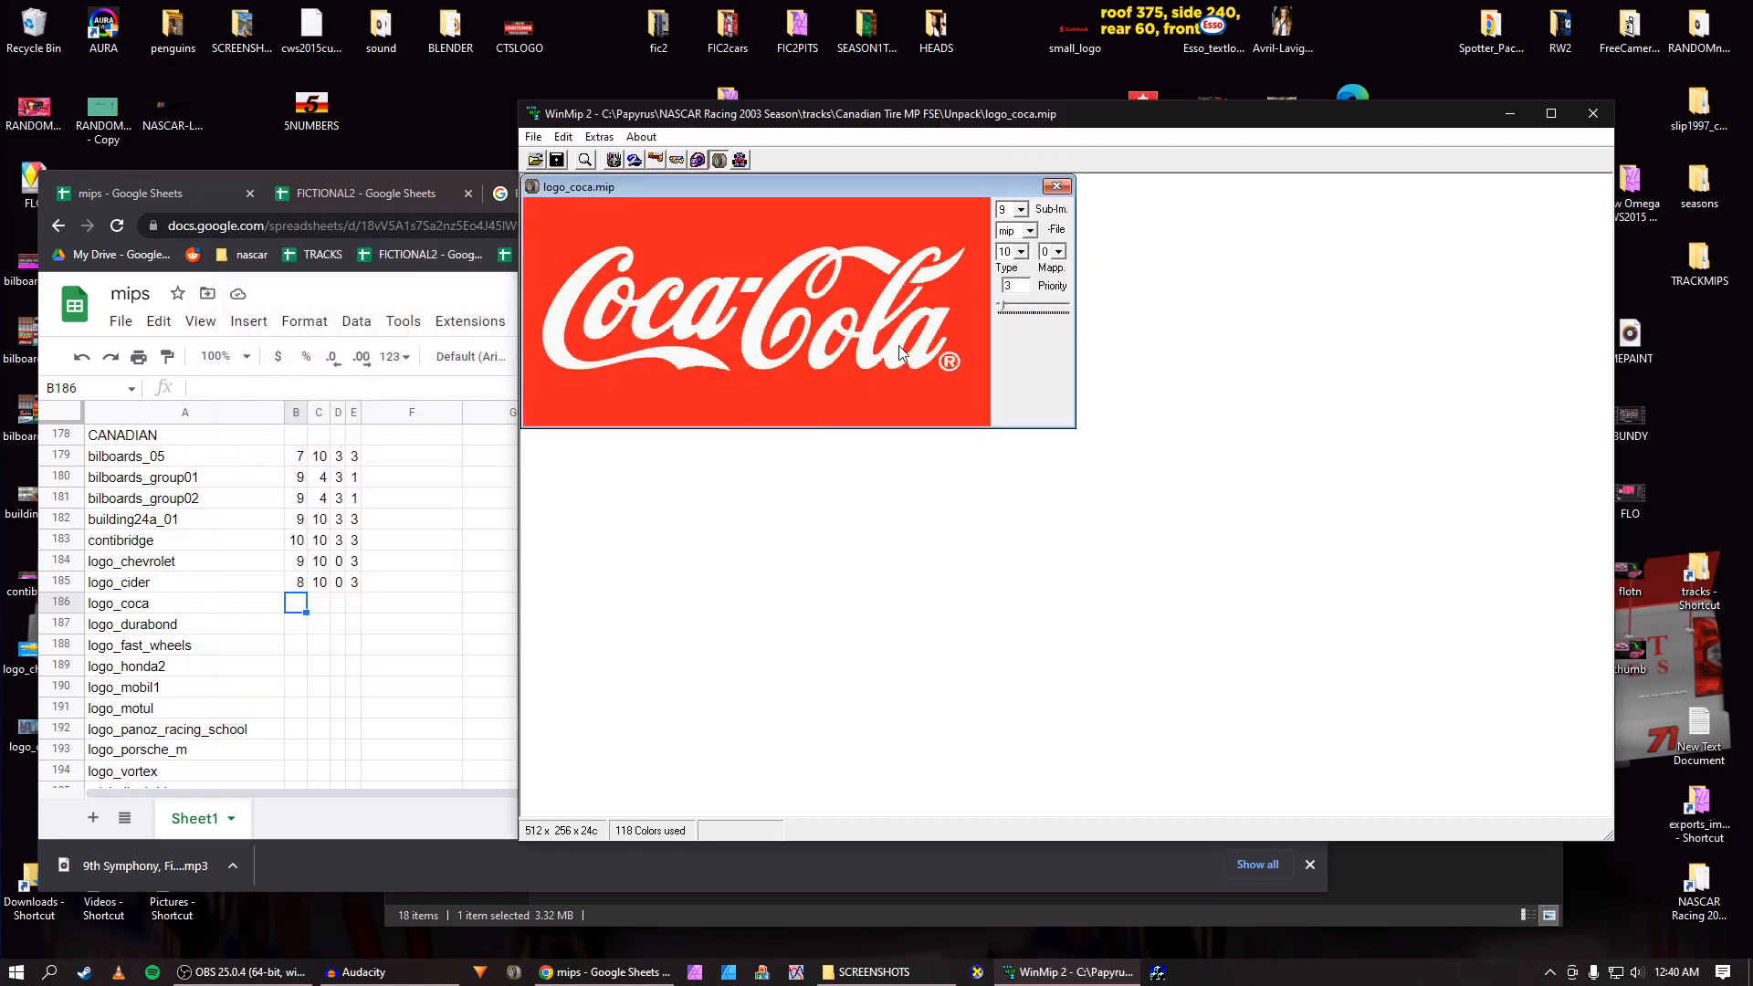
In the mips Google Sheet, fill columns B to E of the logo_coca row with 9, 10, 0 and 3.
click(295, 610)
text(9)
key(Tab)
text(10)
key(Tab)
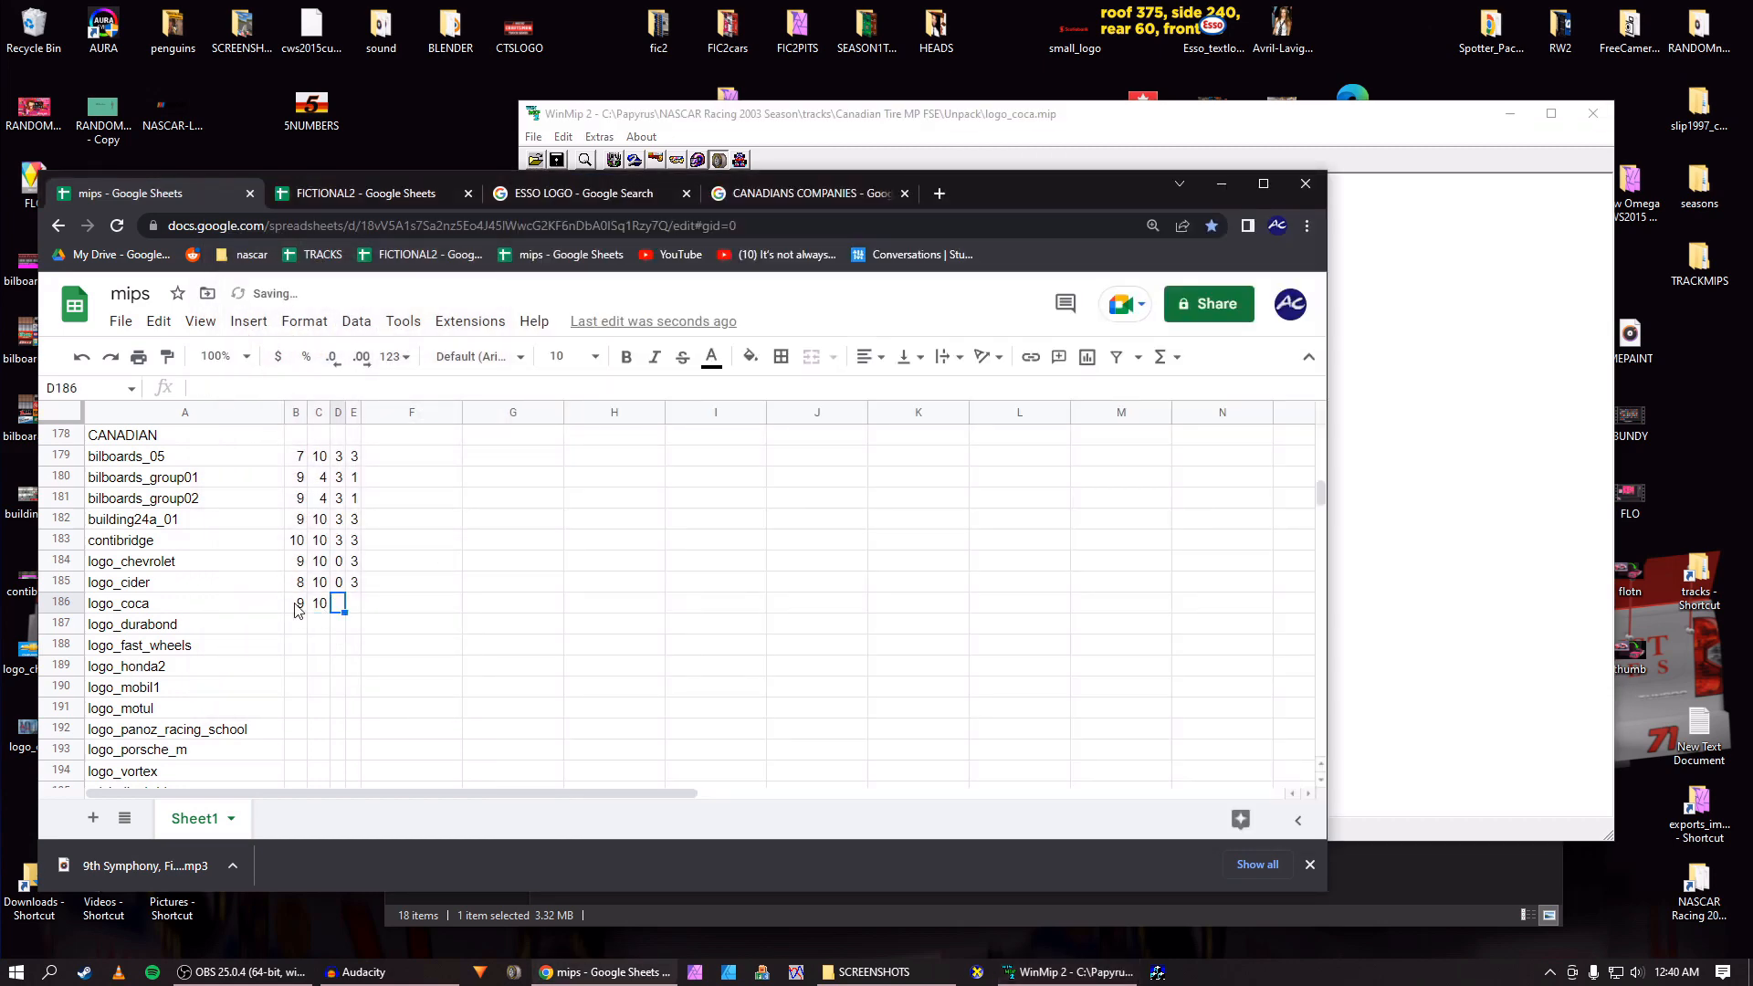
text(0)
key(Tab)
text(3)
key(Return)
Back in WinMip 2, save the logo_coca image in bmp format and close it.
key(alt+Tab)
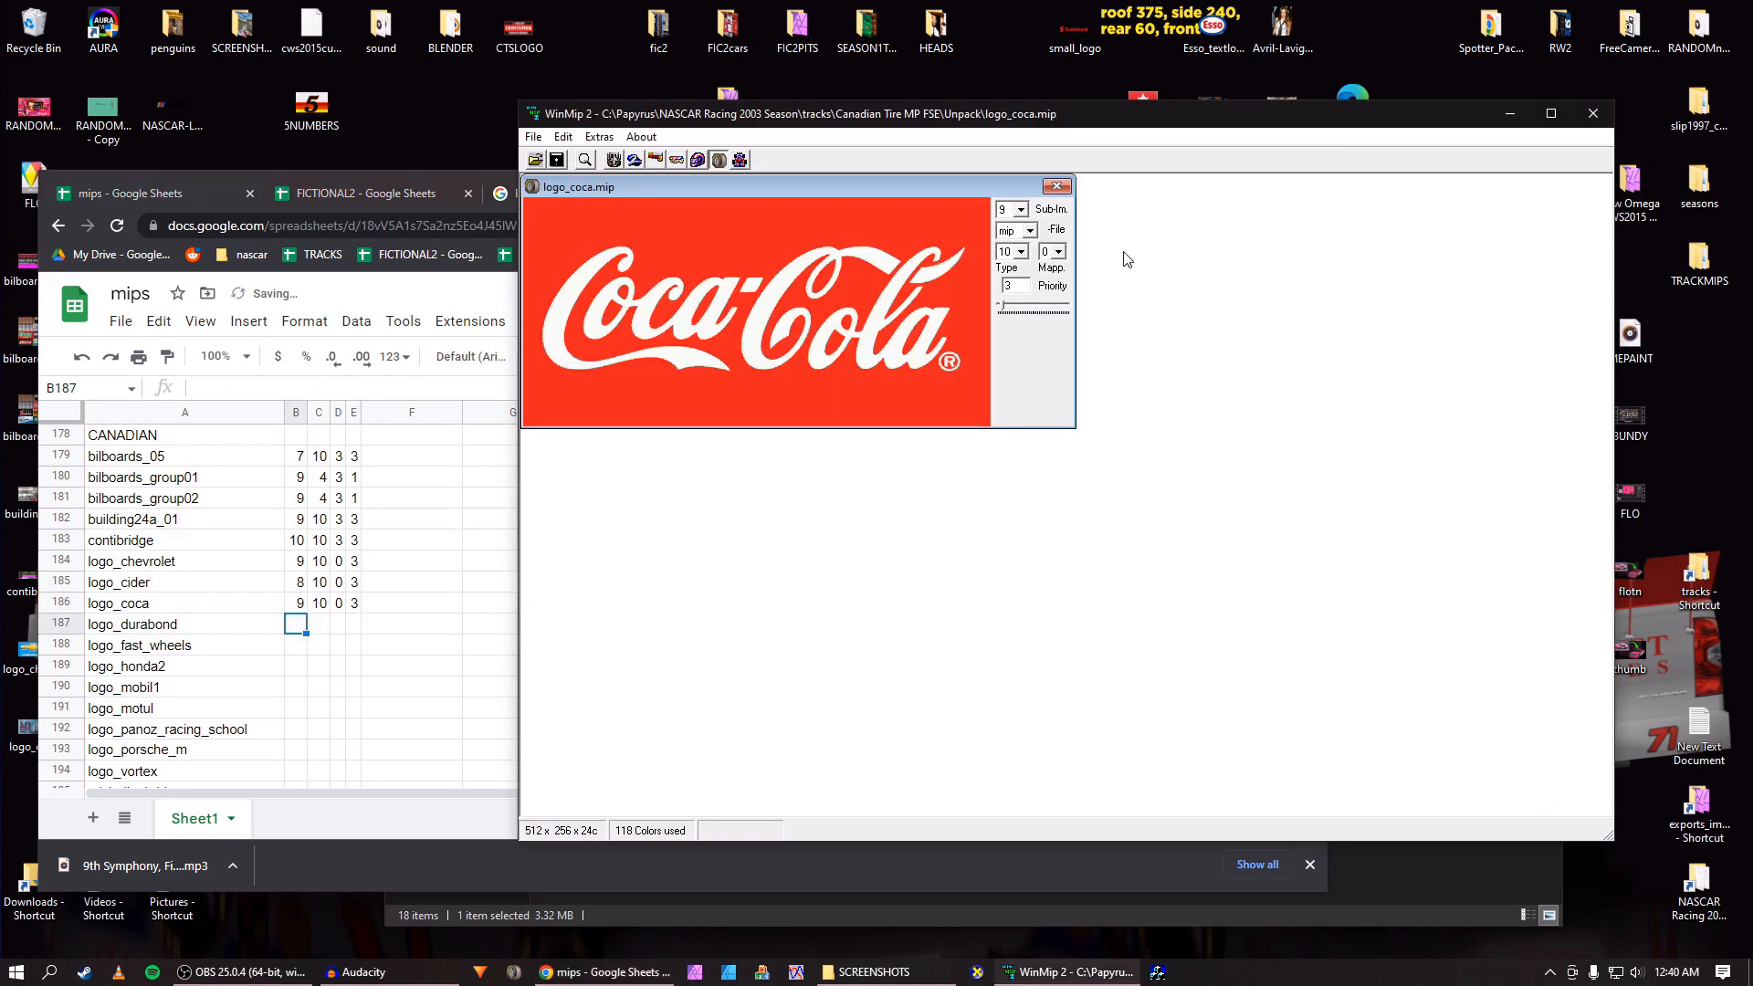
click(1029, 231)
click(1016, 252)
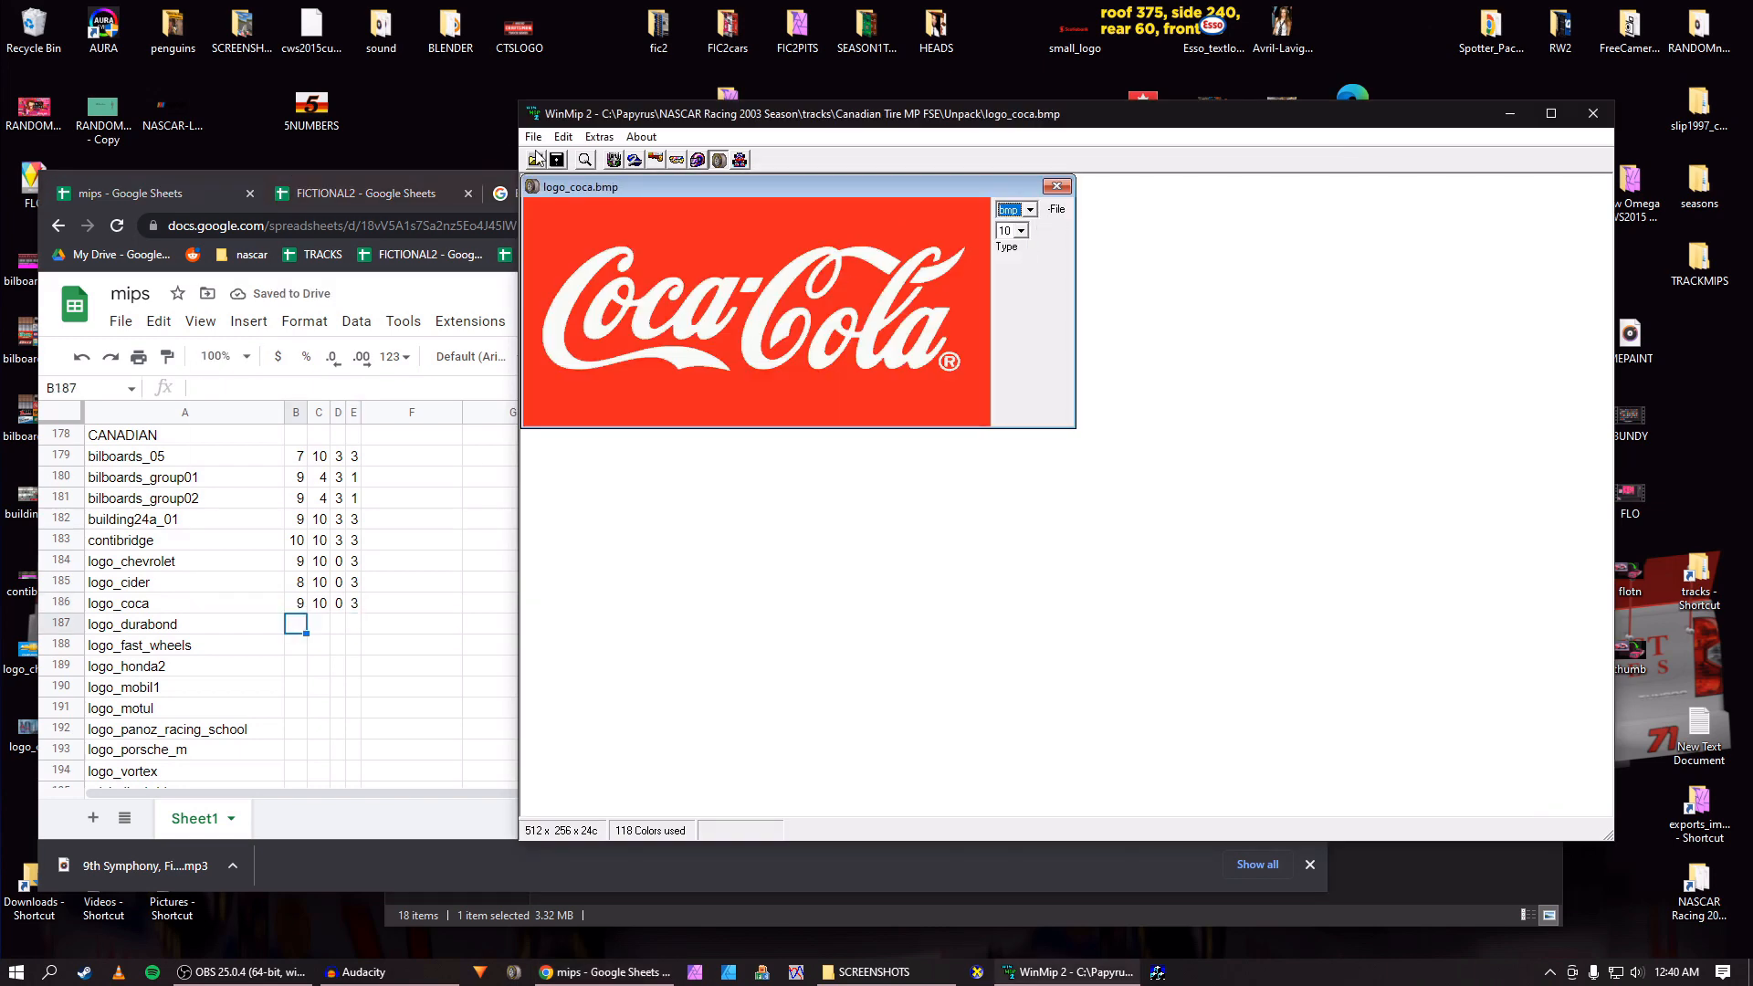
click(559, 163)
key(Return)
click(1056, 186)
Open the logo_durabond MIP file from the Unpack folder.
click(530, 160)
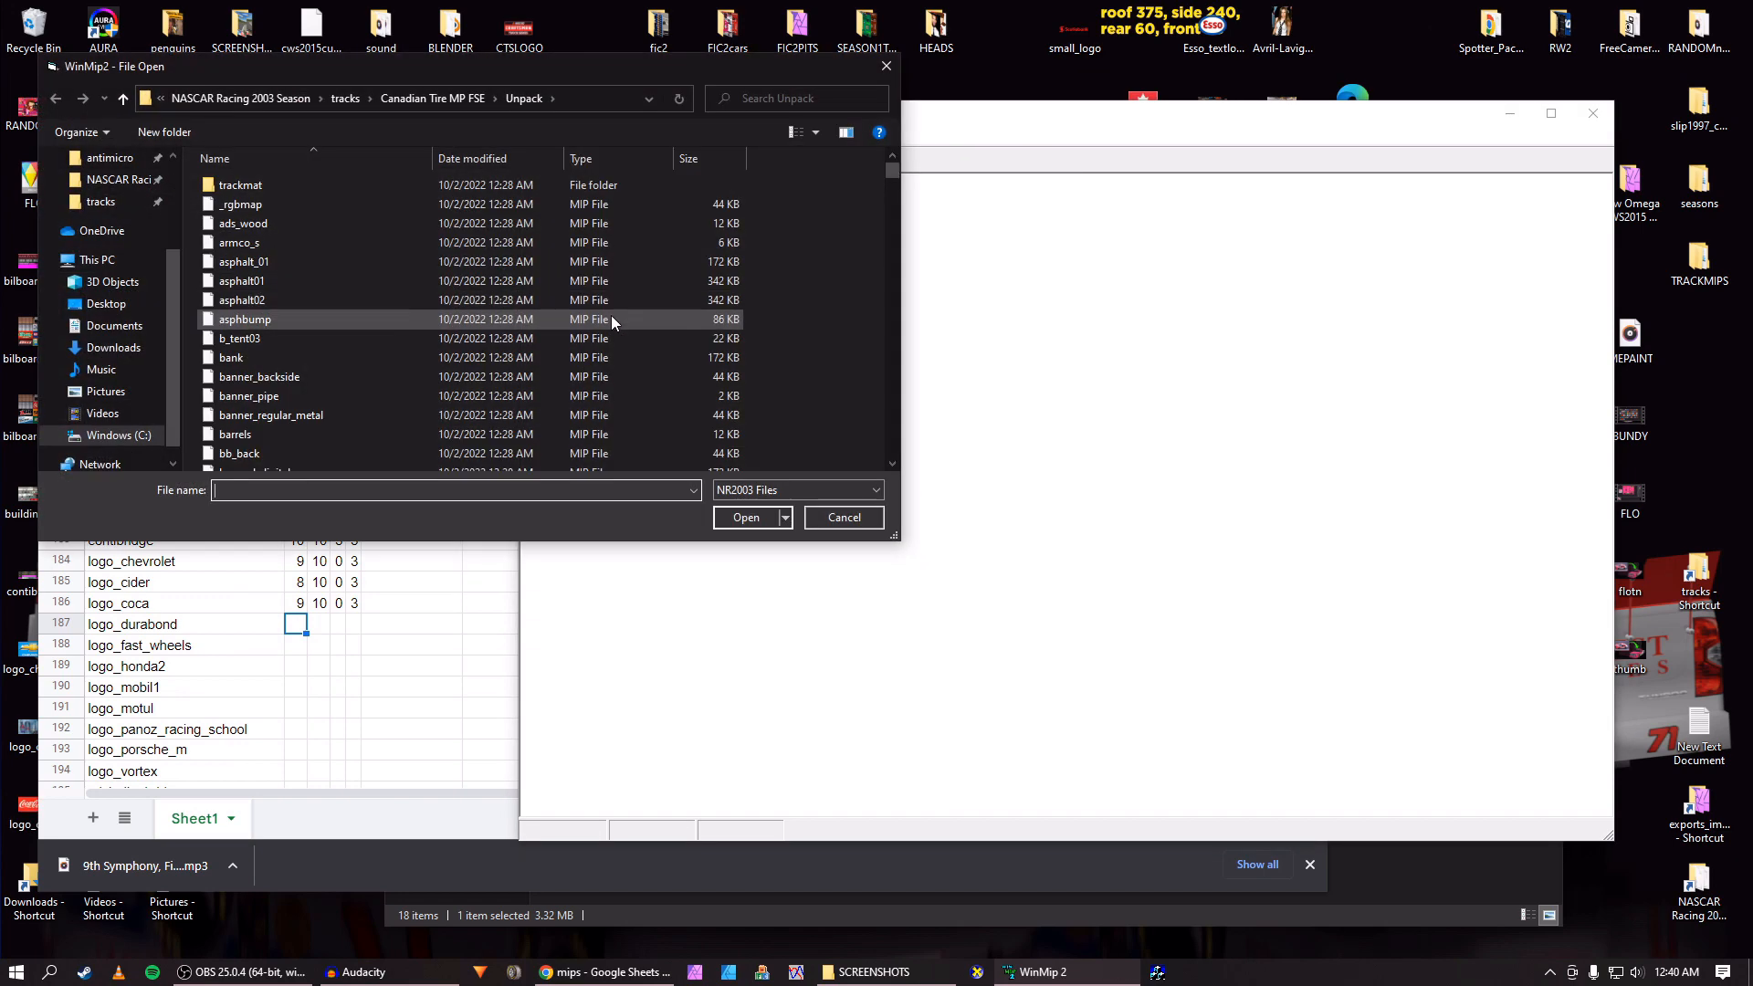
scroll(575, 306, down, 3)
click(551, 308)
text(logo_2012_mosport)
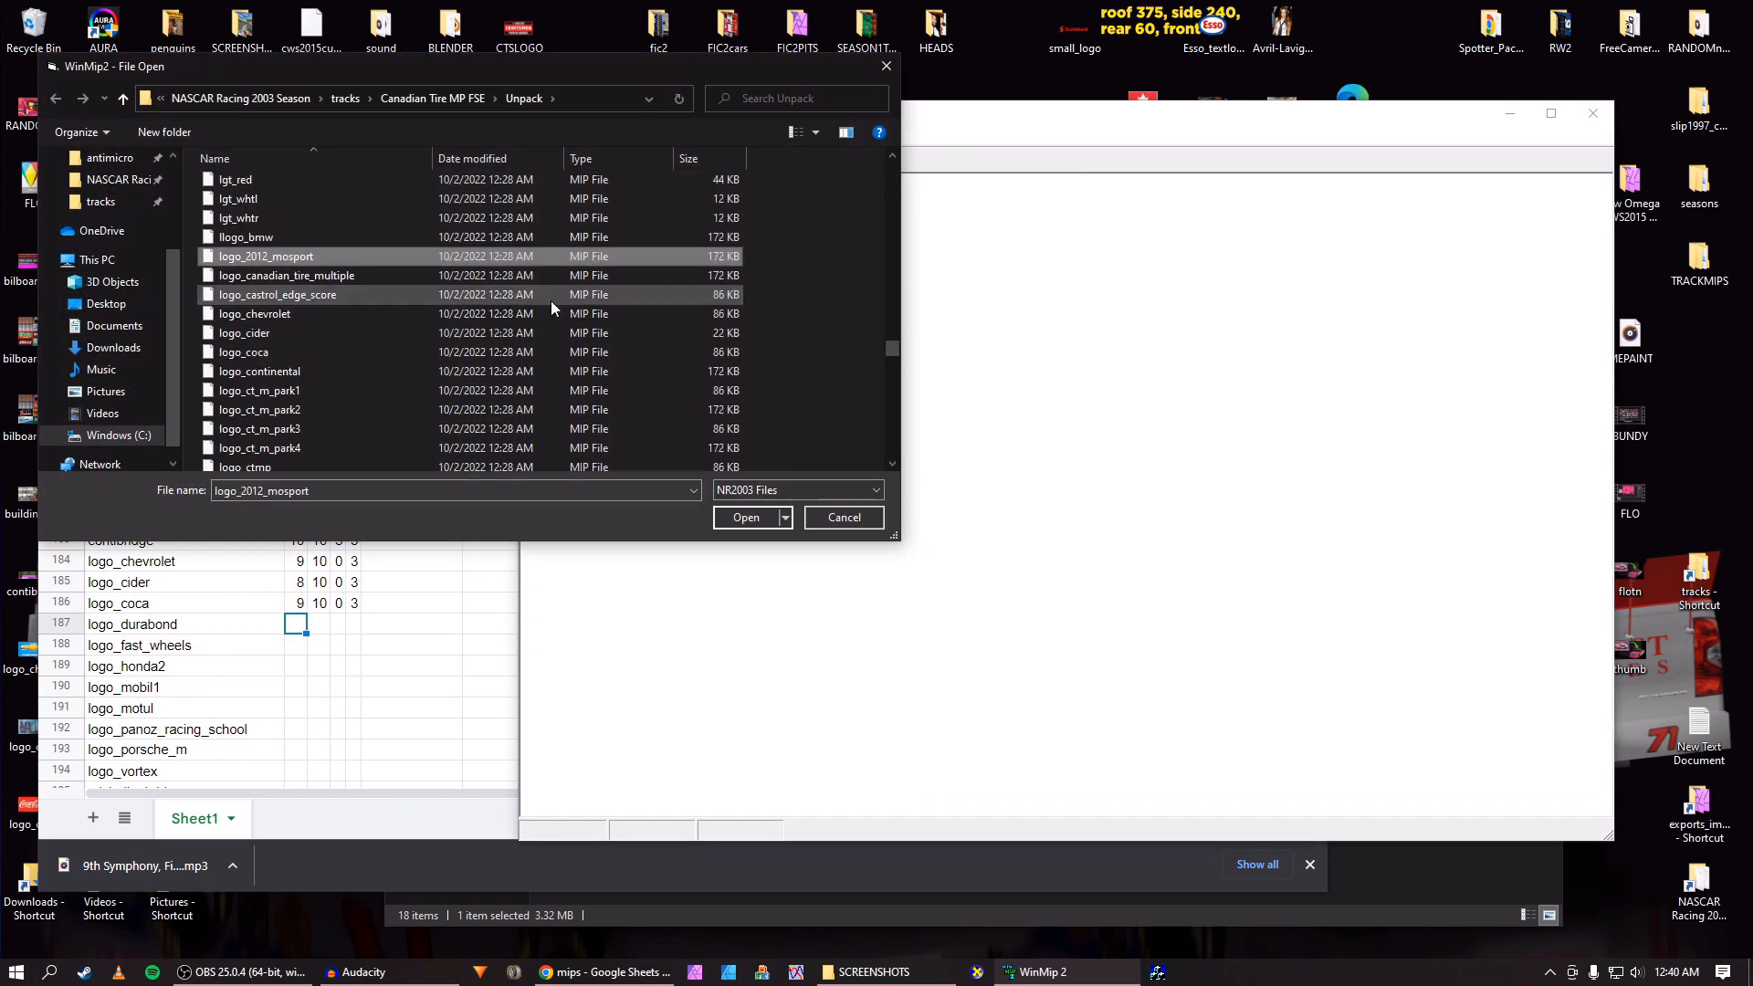
scroll(310, 301, down, 2)
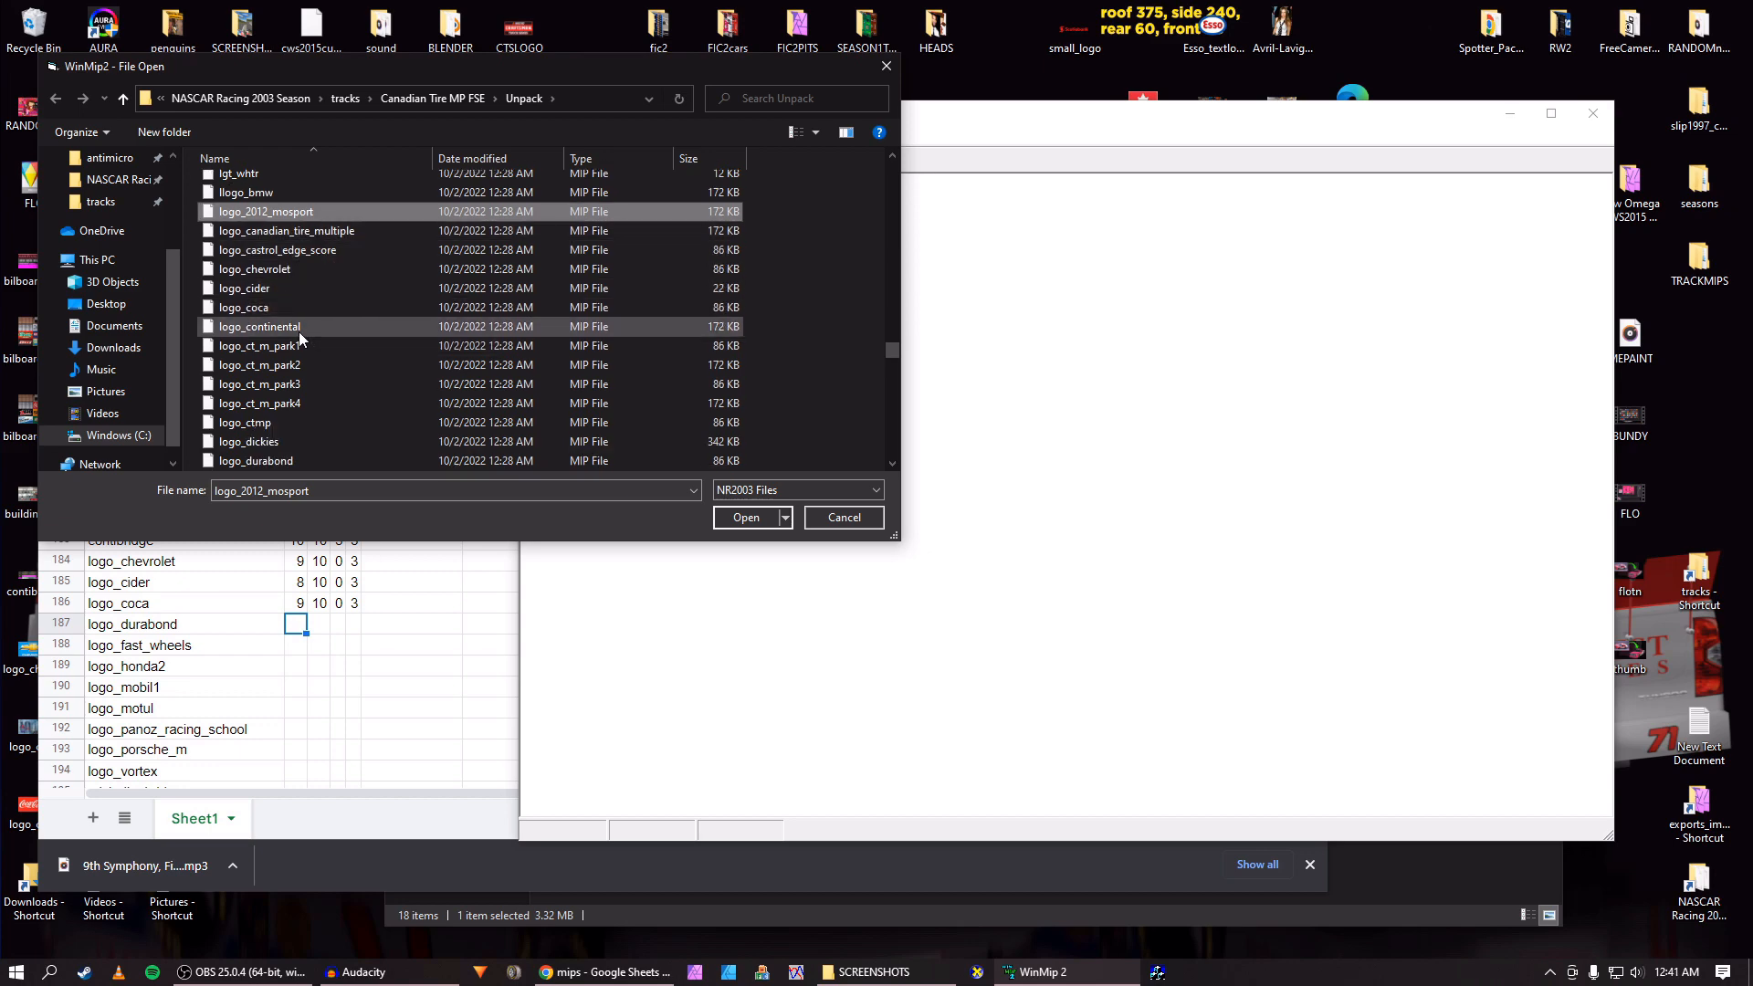
click(290, 405)
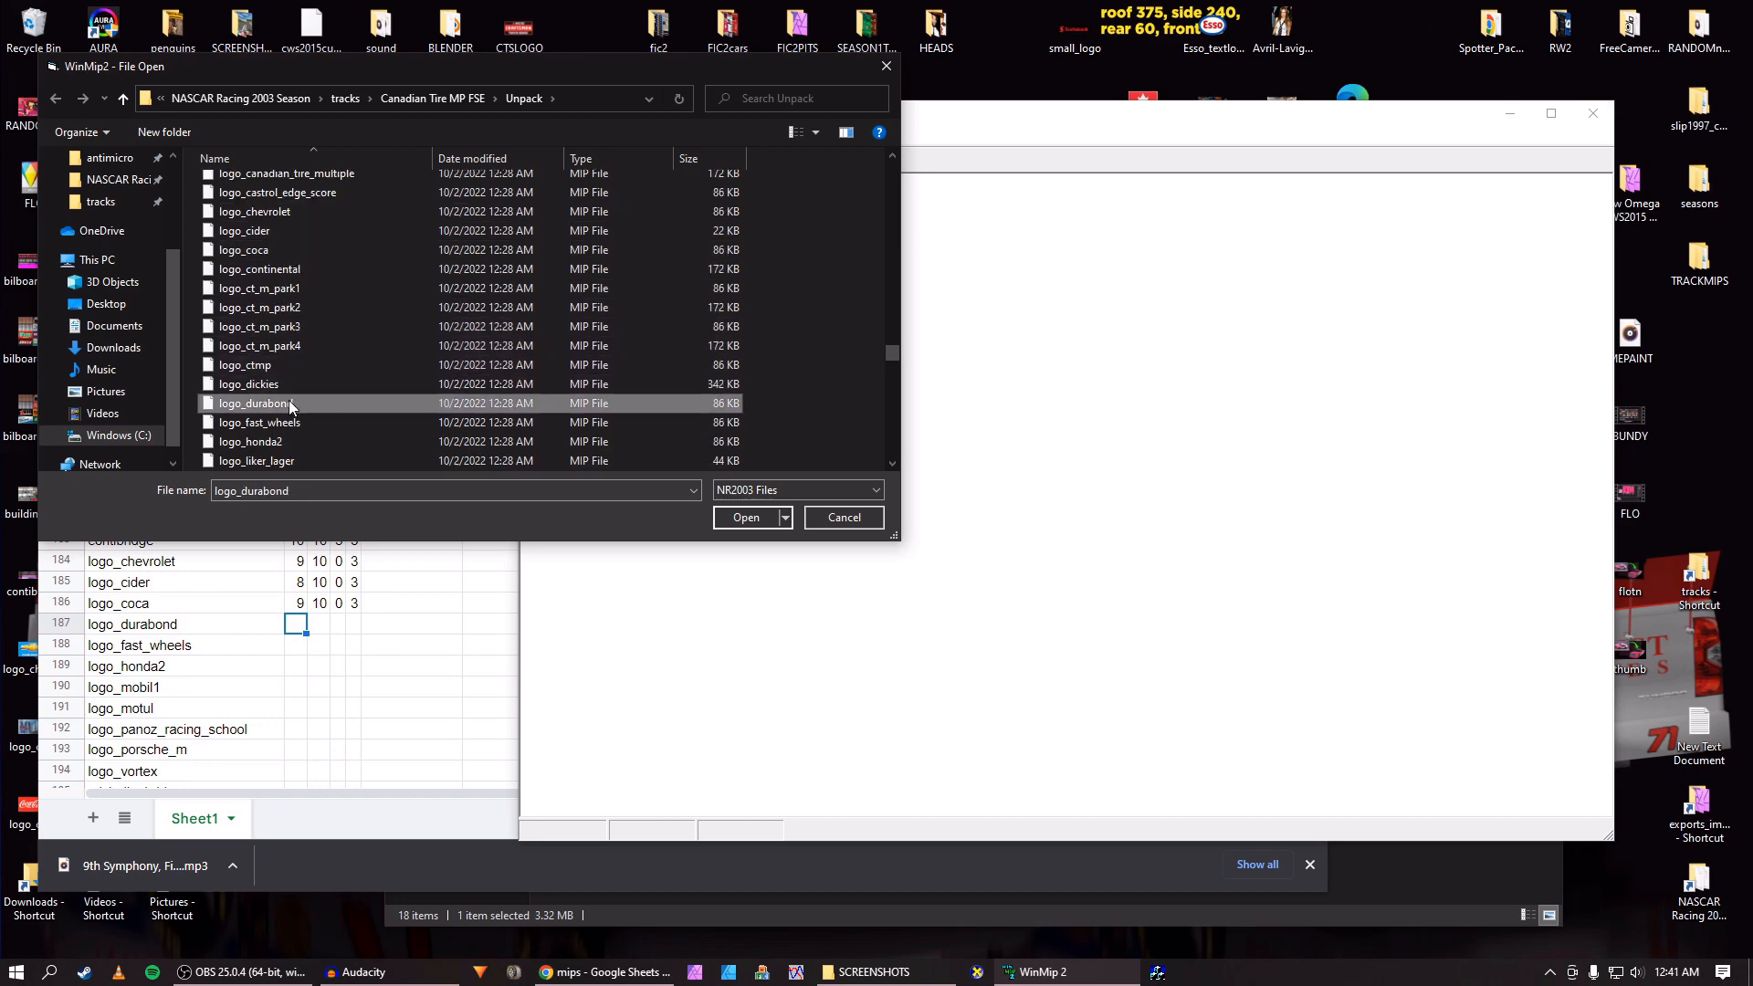
click(745, 517)
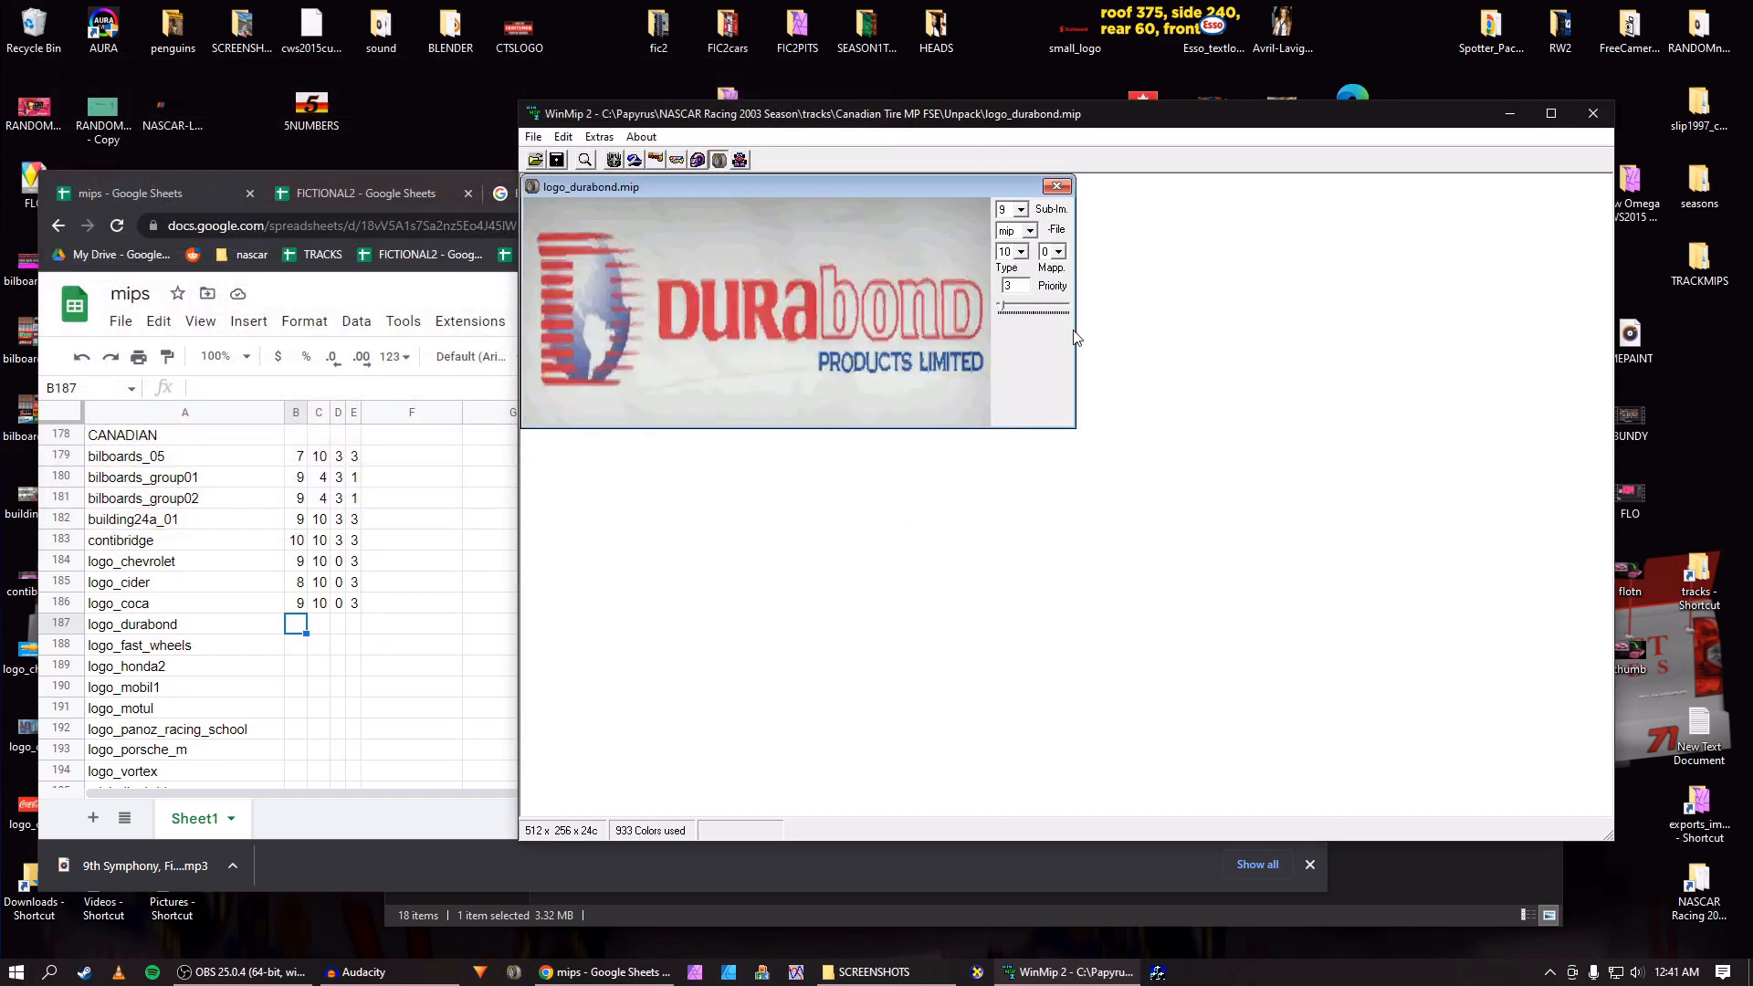
In the mips Google Sheet, fill columns B to E of the logo_durabond row with 9, 10, 0 and 3.
click(309, 632)
text(9)
key(Tab)
text(10)
key(Tab)
text(0)
key(Tab)
text(3)
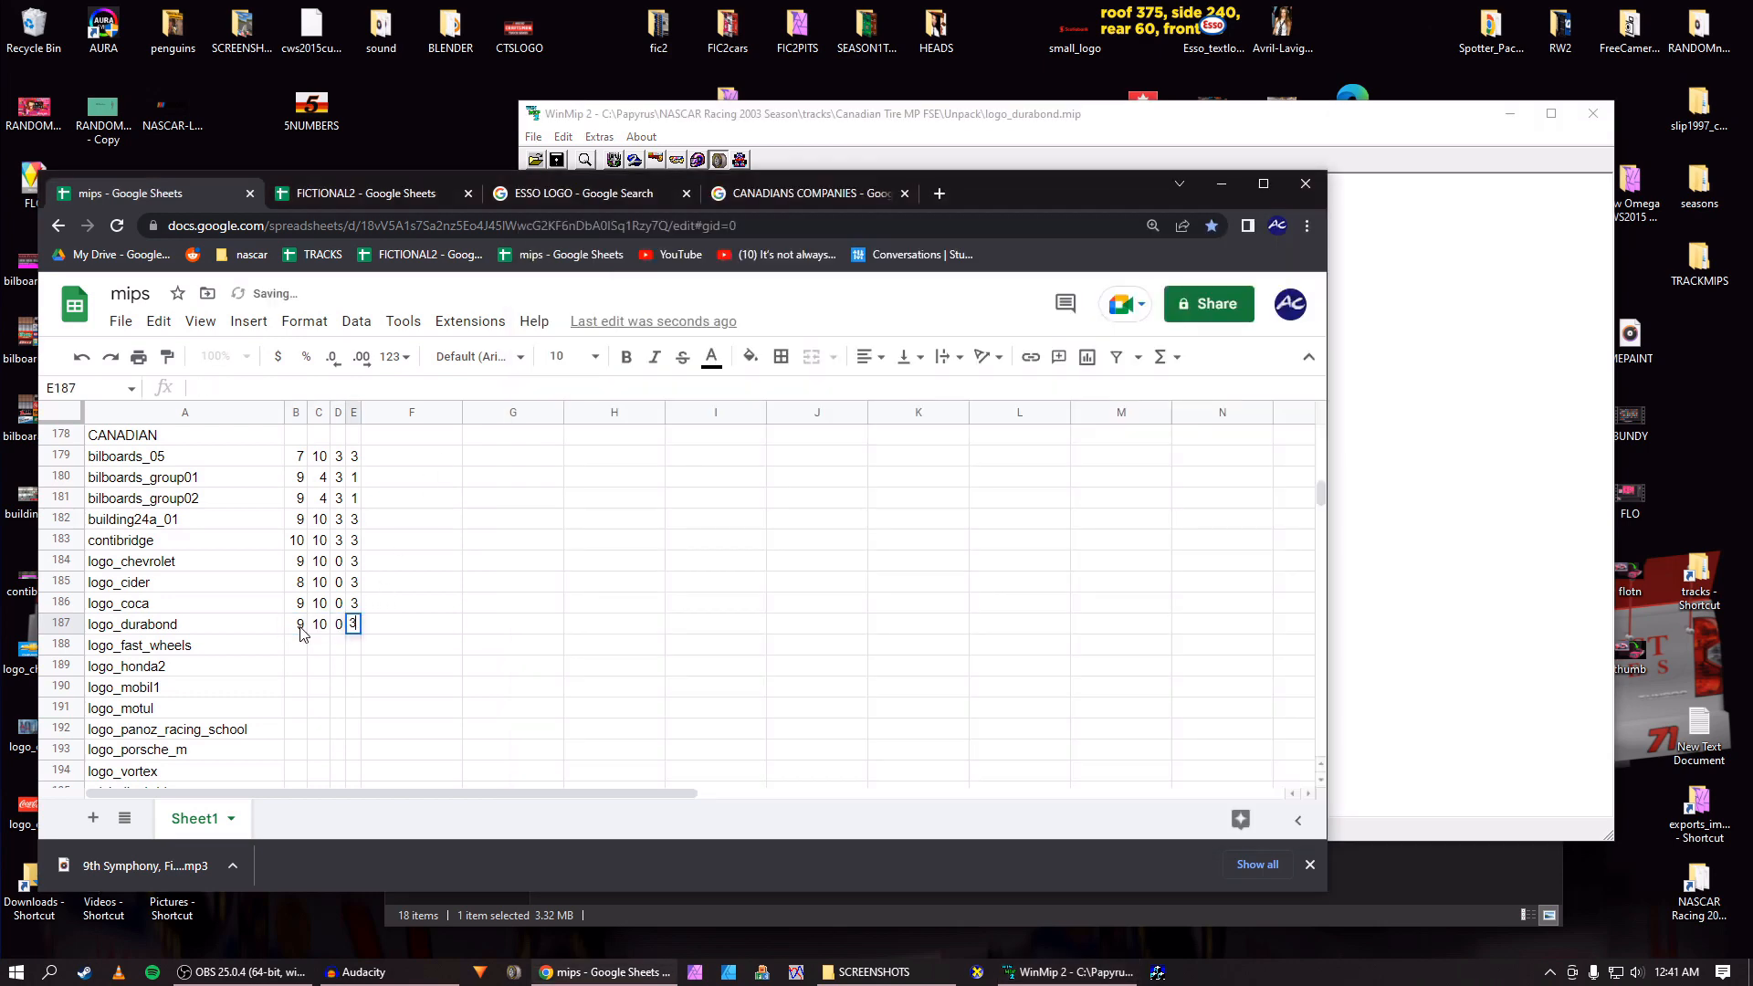
key(Return)
Back in WinMip 2, save the logo_durabond image in bmp format and close it.
key(alt+Tab)
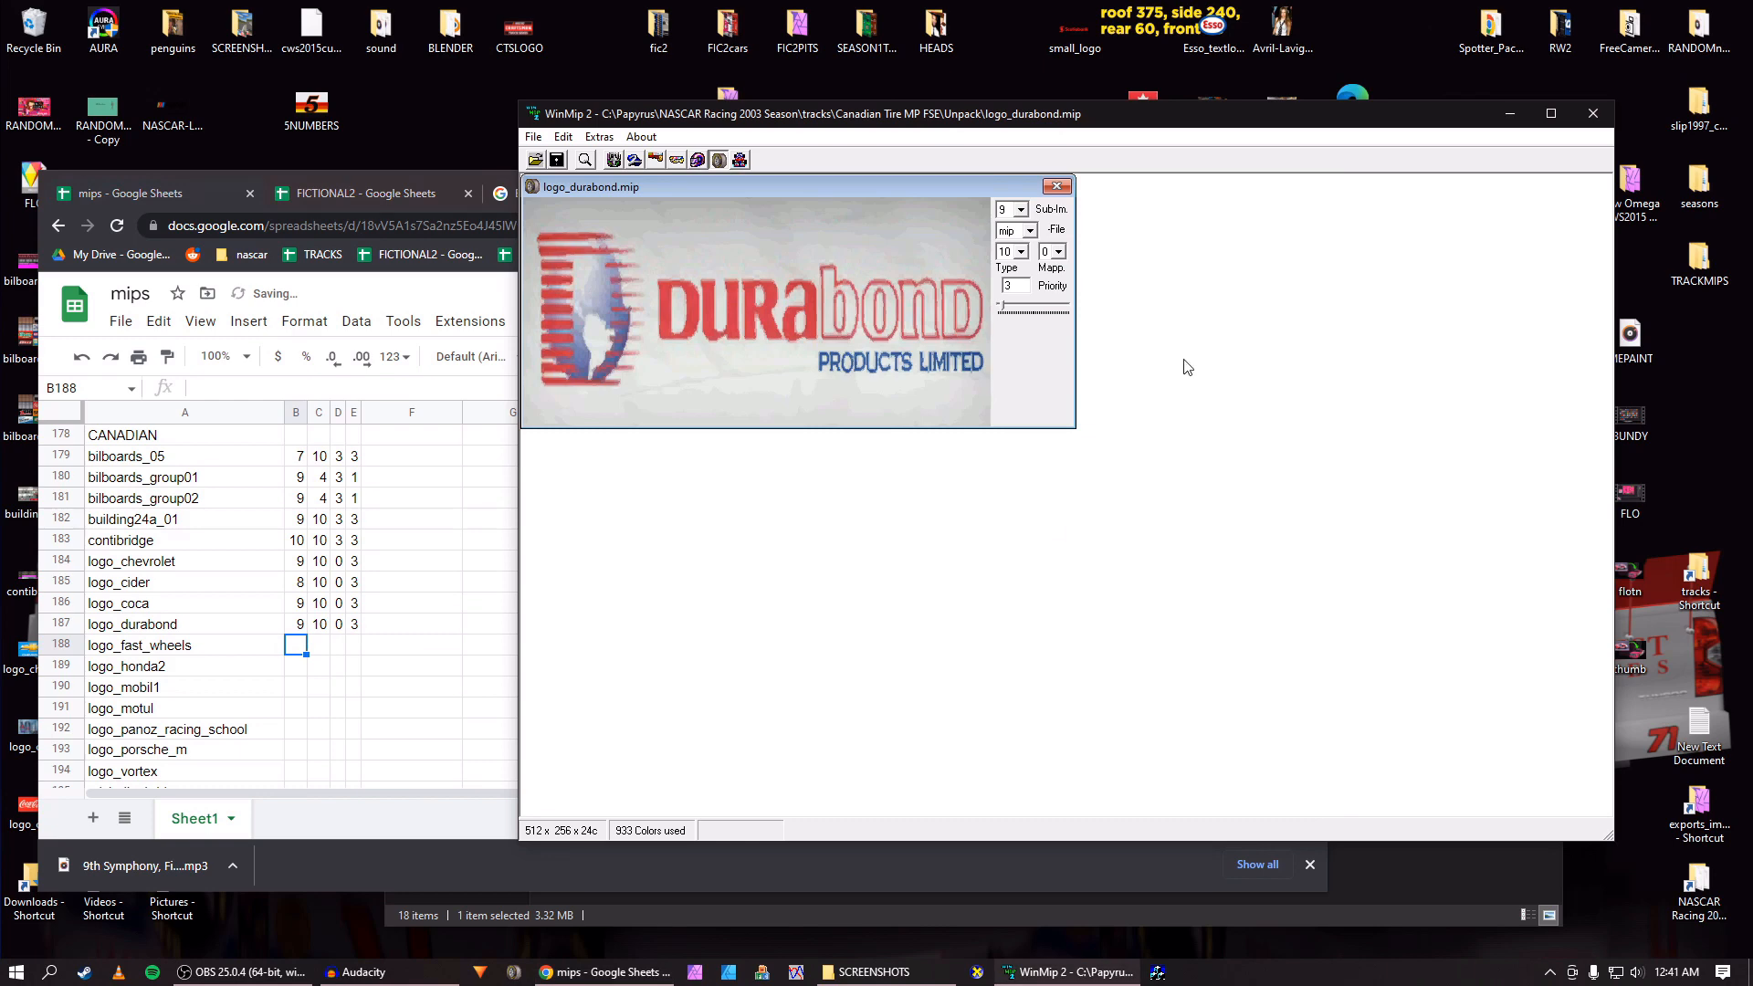
click(1030, 231)
click(1011, 251)
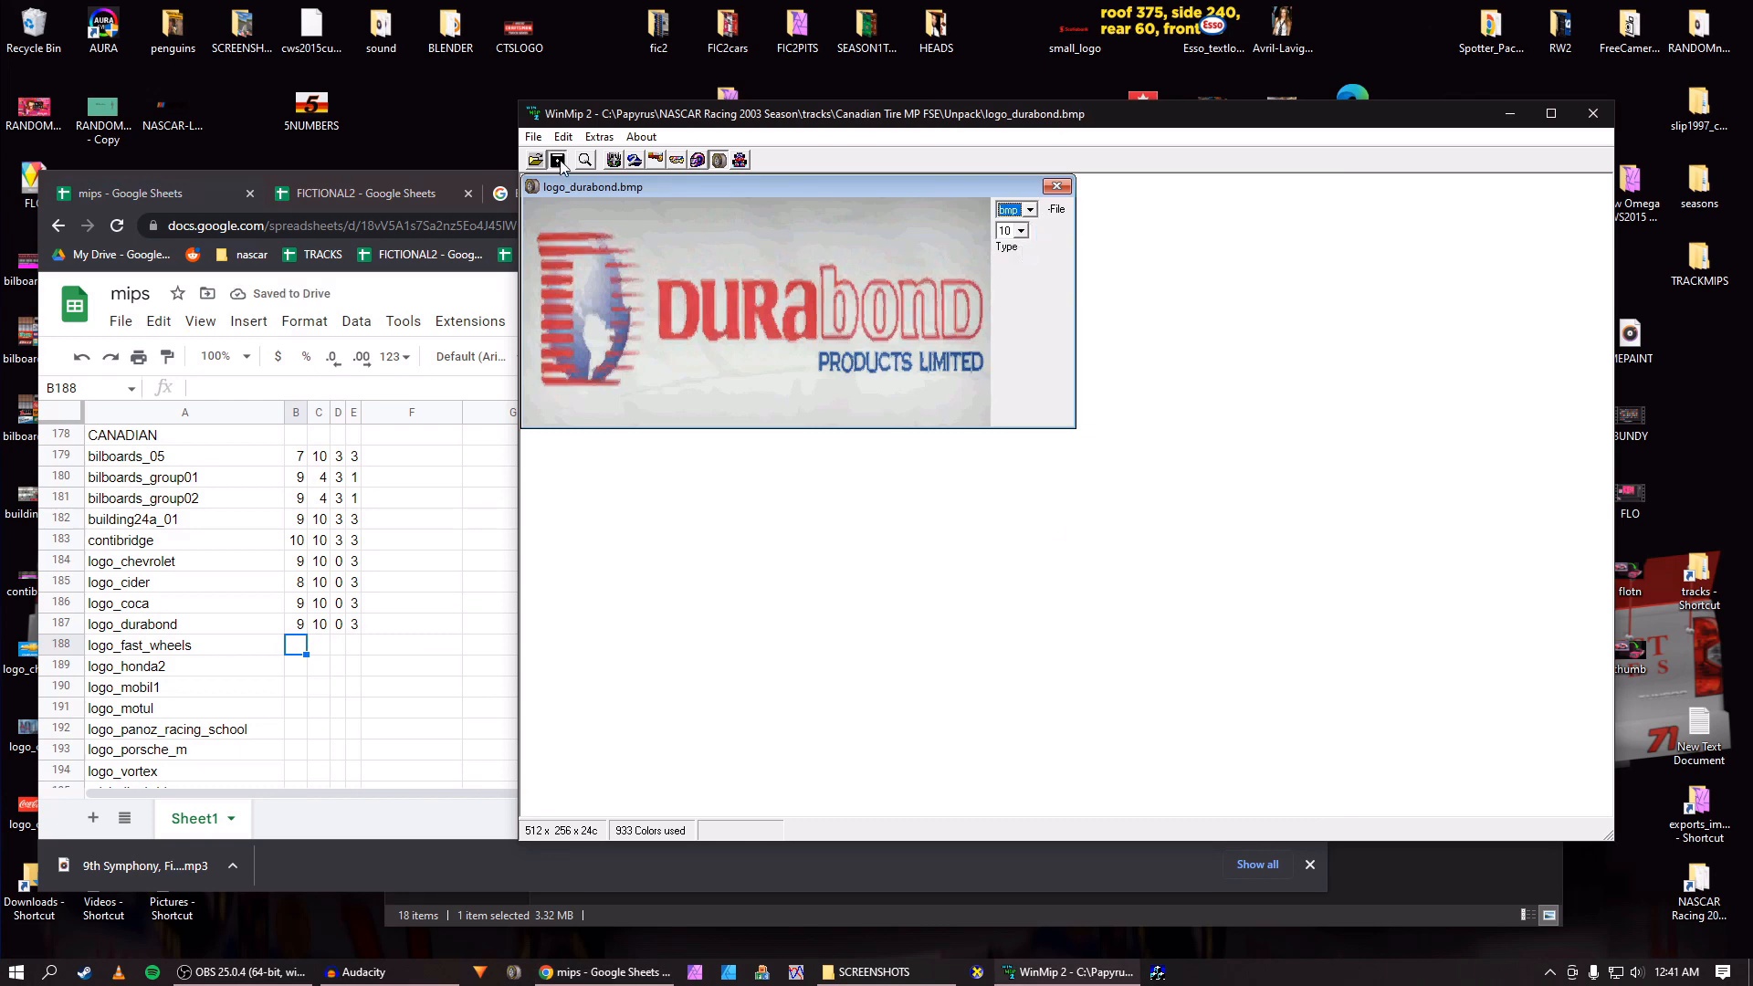
click(557, 160)
key(Return)
click(1056, 187)
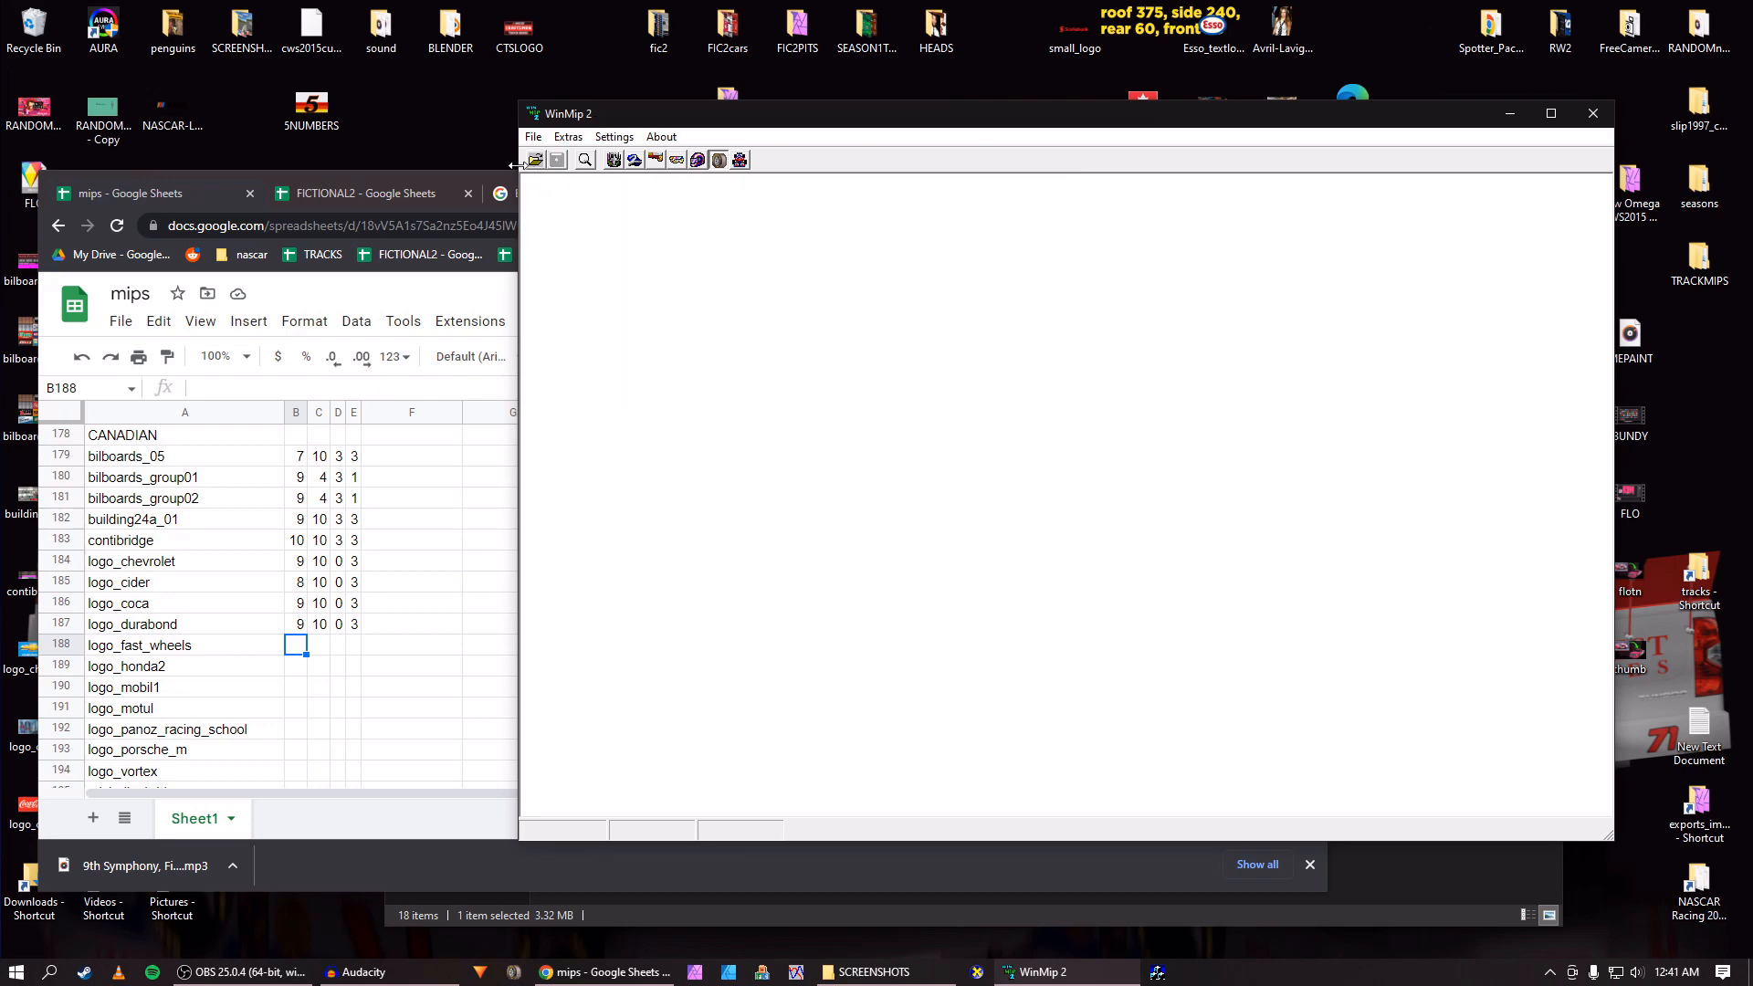
Open the logo_fast_wheels MIP file from the Unpack folder.
click(535, 160)
click(496, 443)
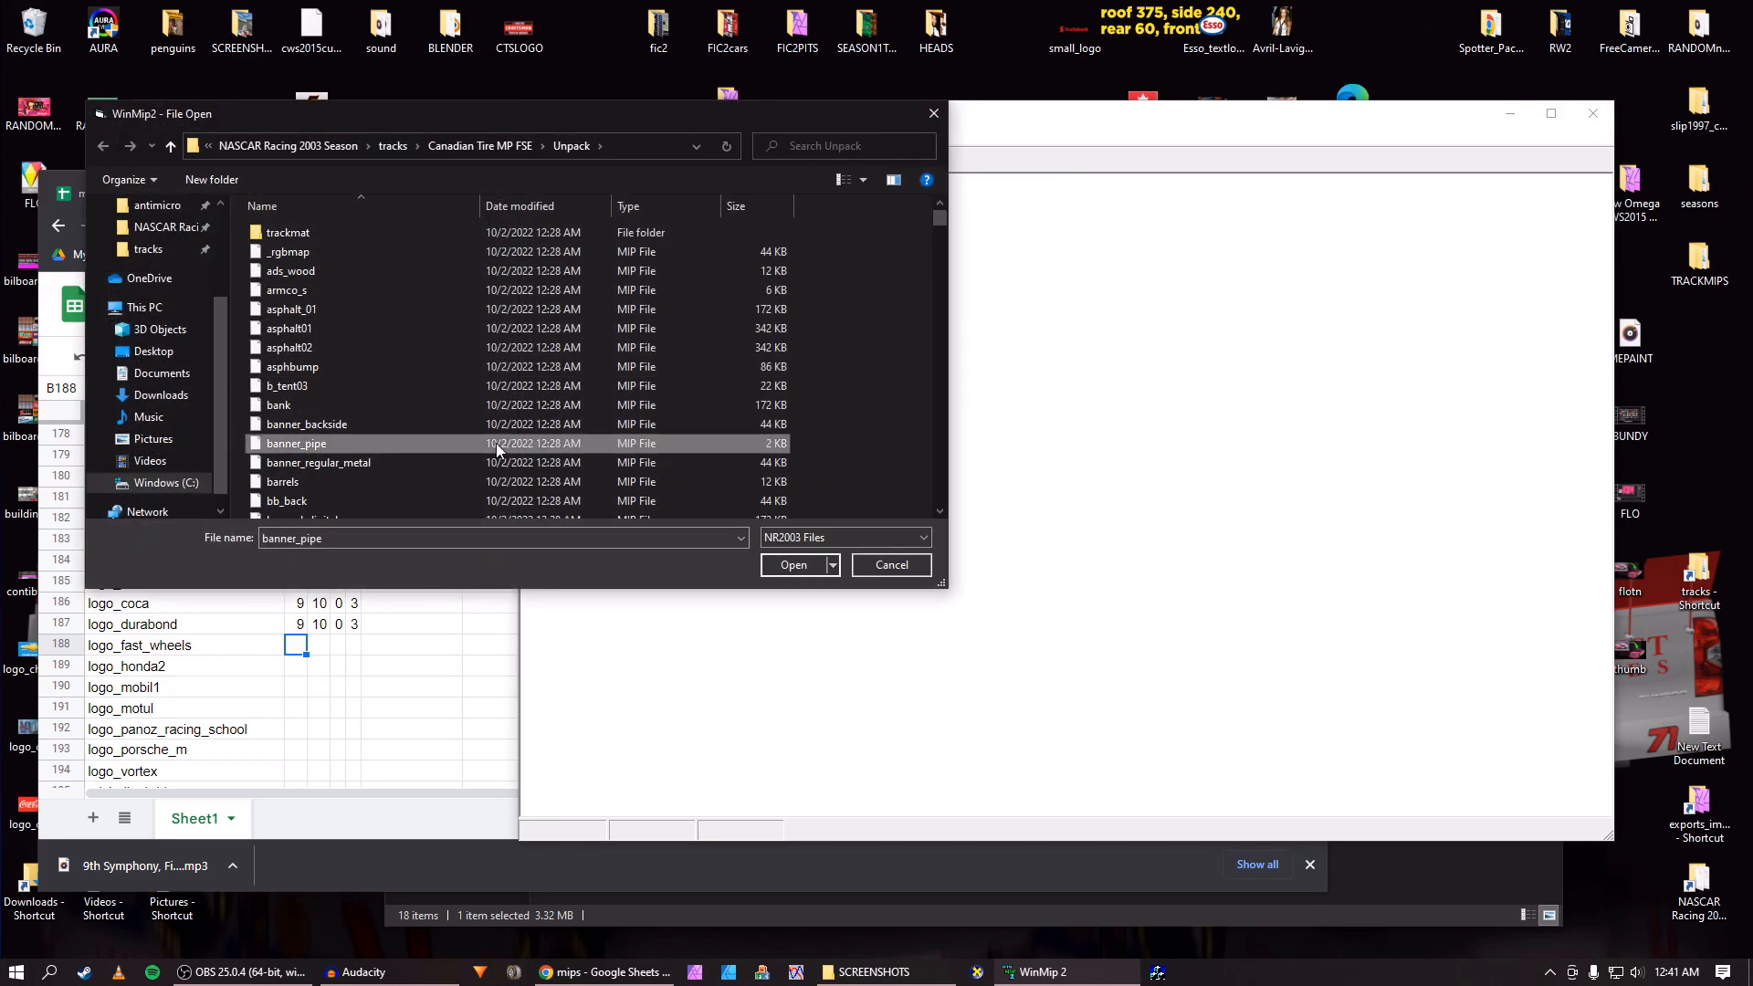
text(logo_2012_mosport)
scroll(493, 396, down, 7)
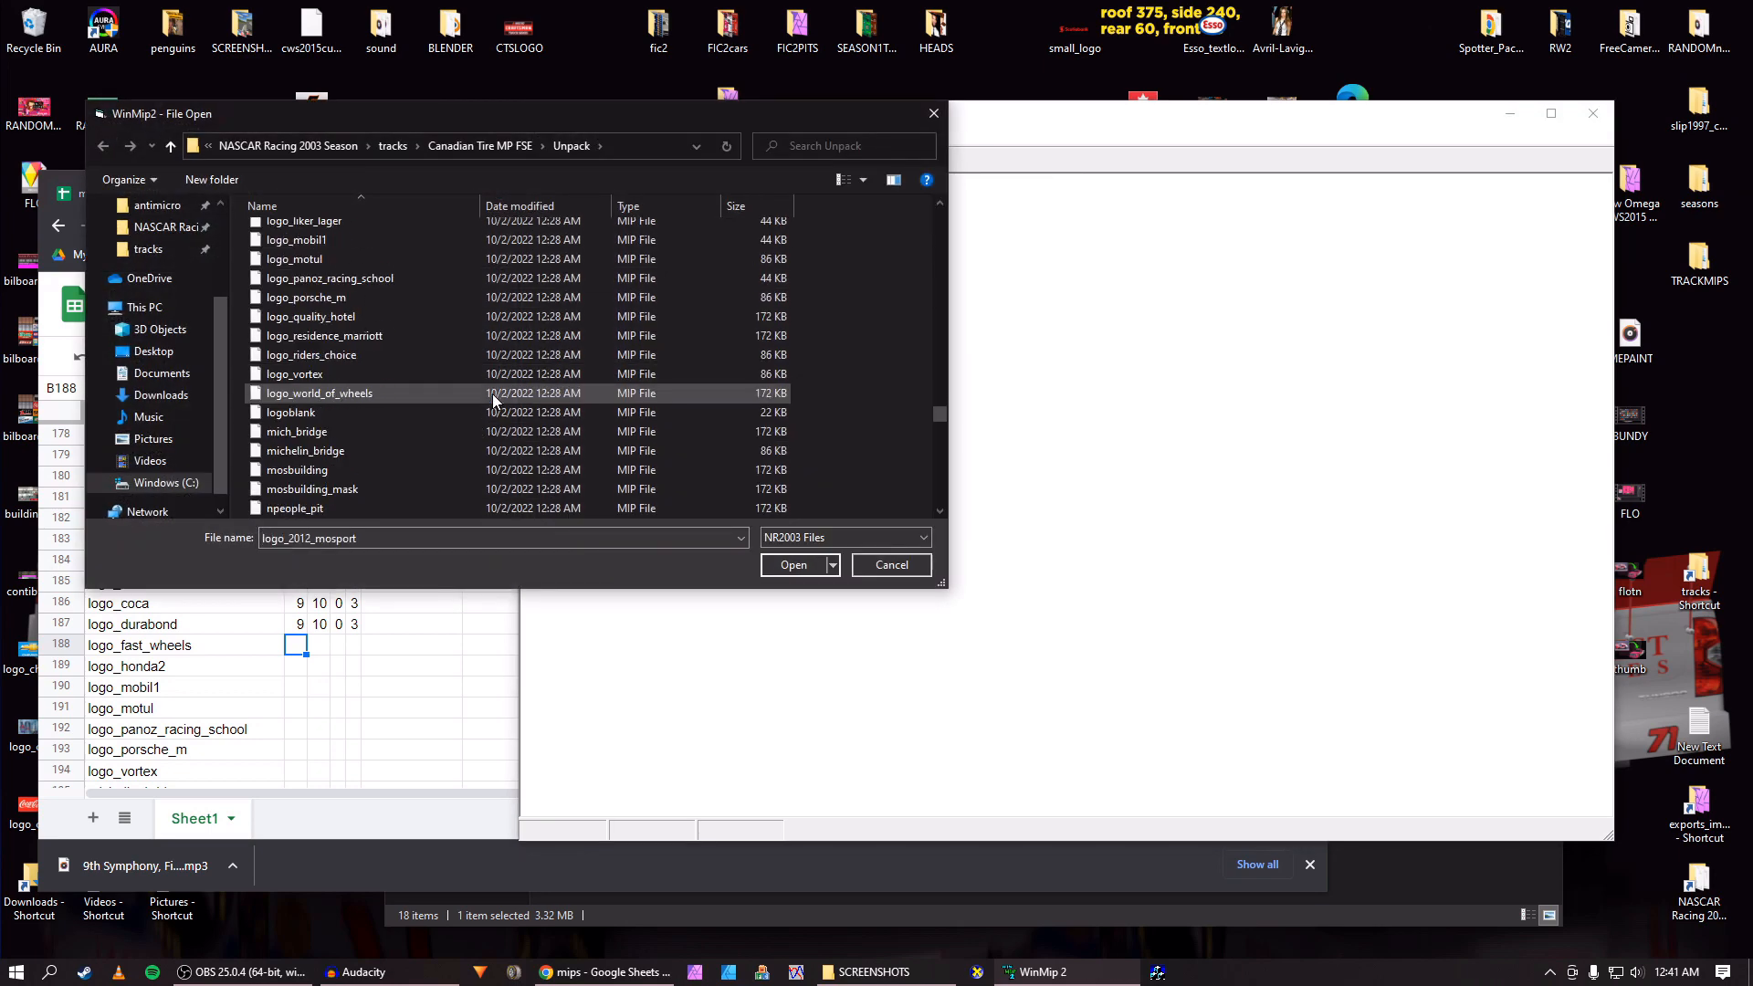
scroll(491, 393, up, 3)
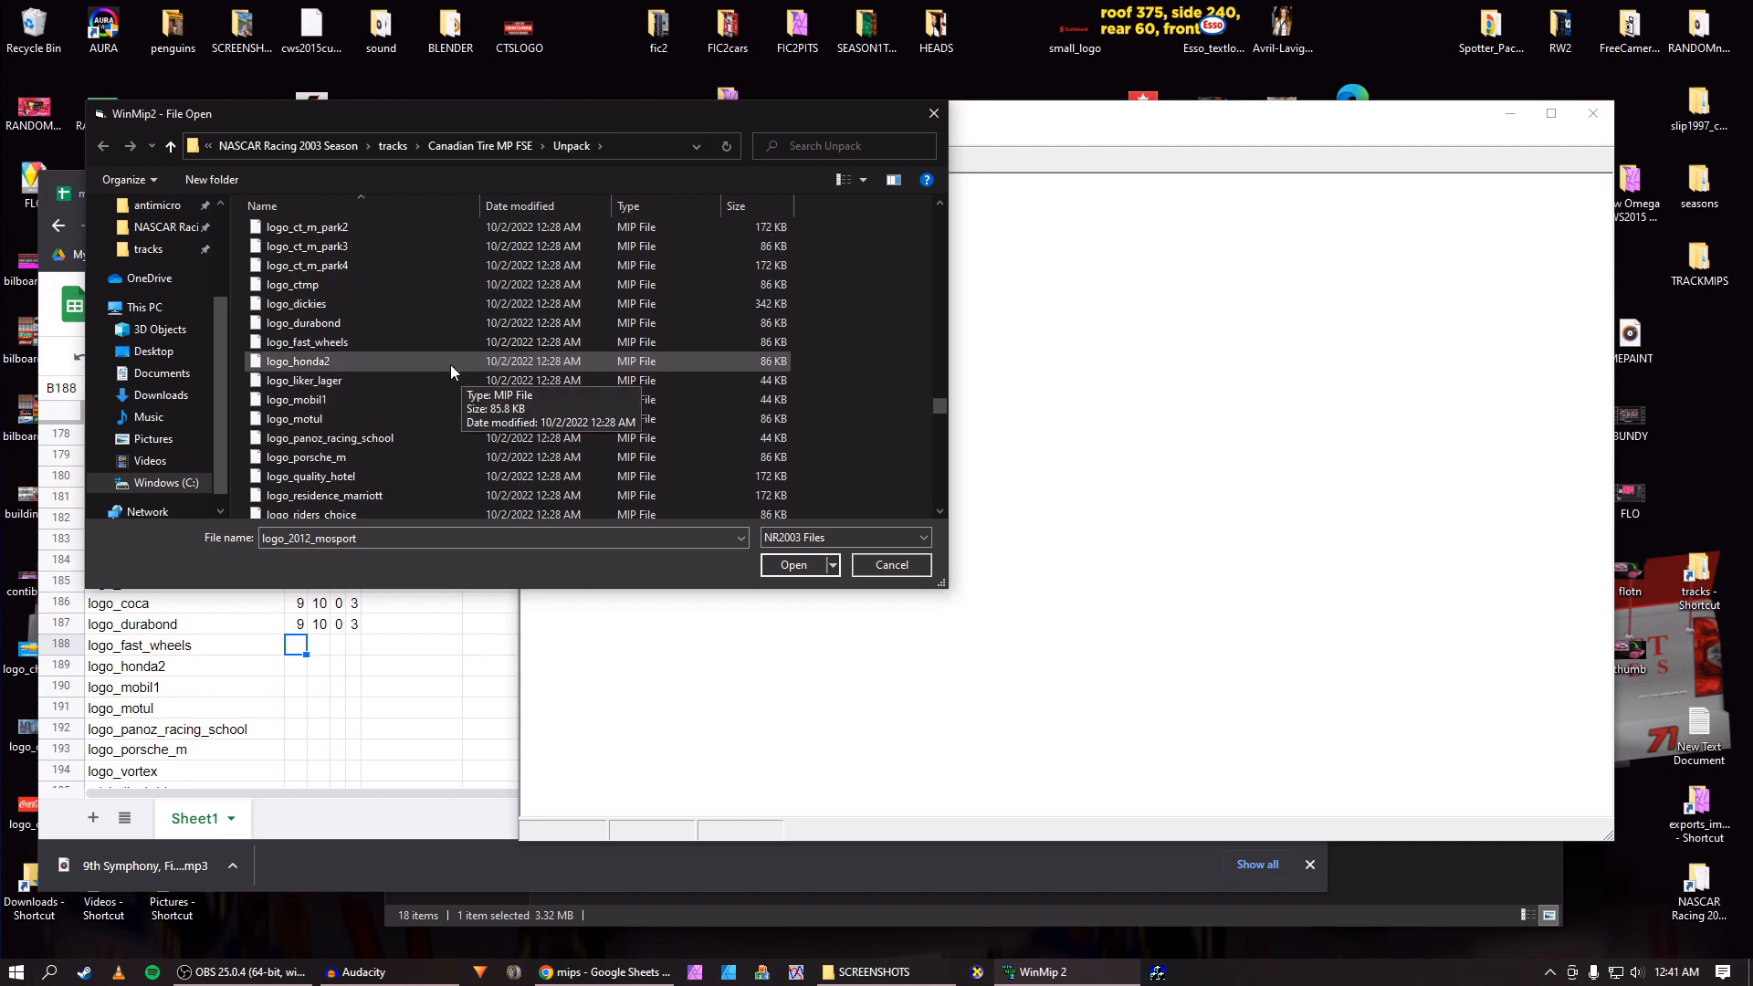
scroll(451, 372, down, 1)
scroll(451, 371, up, 1)
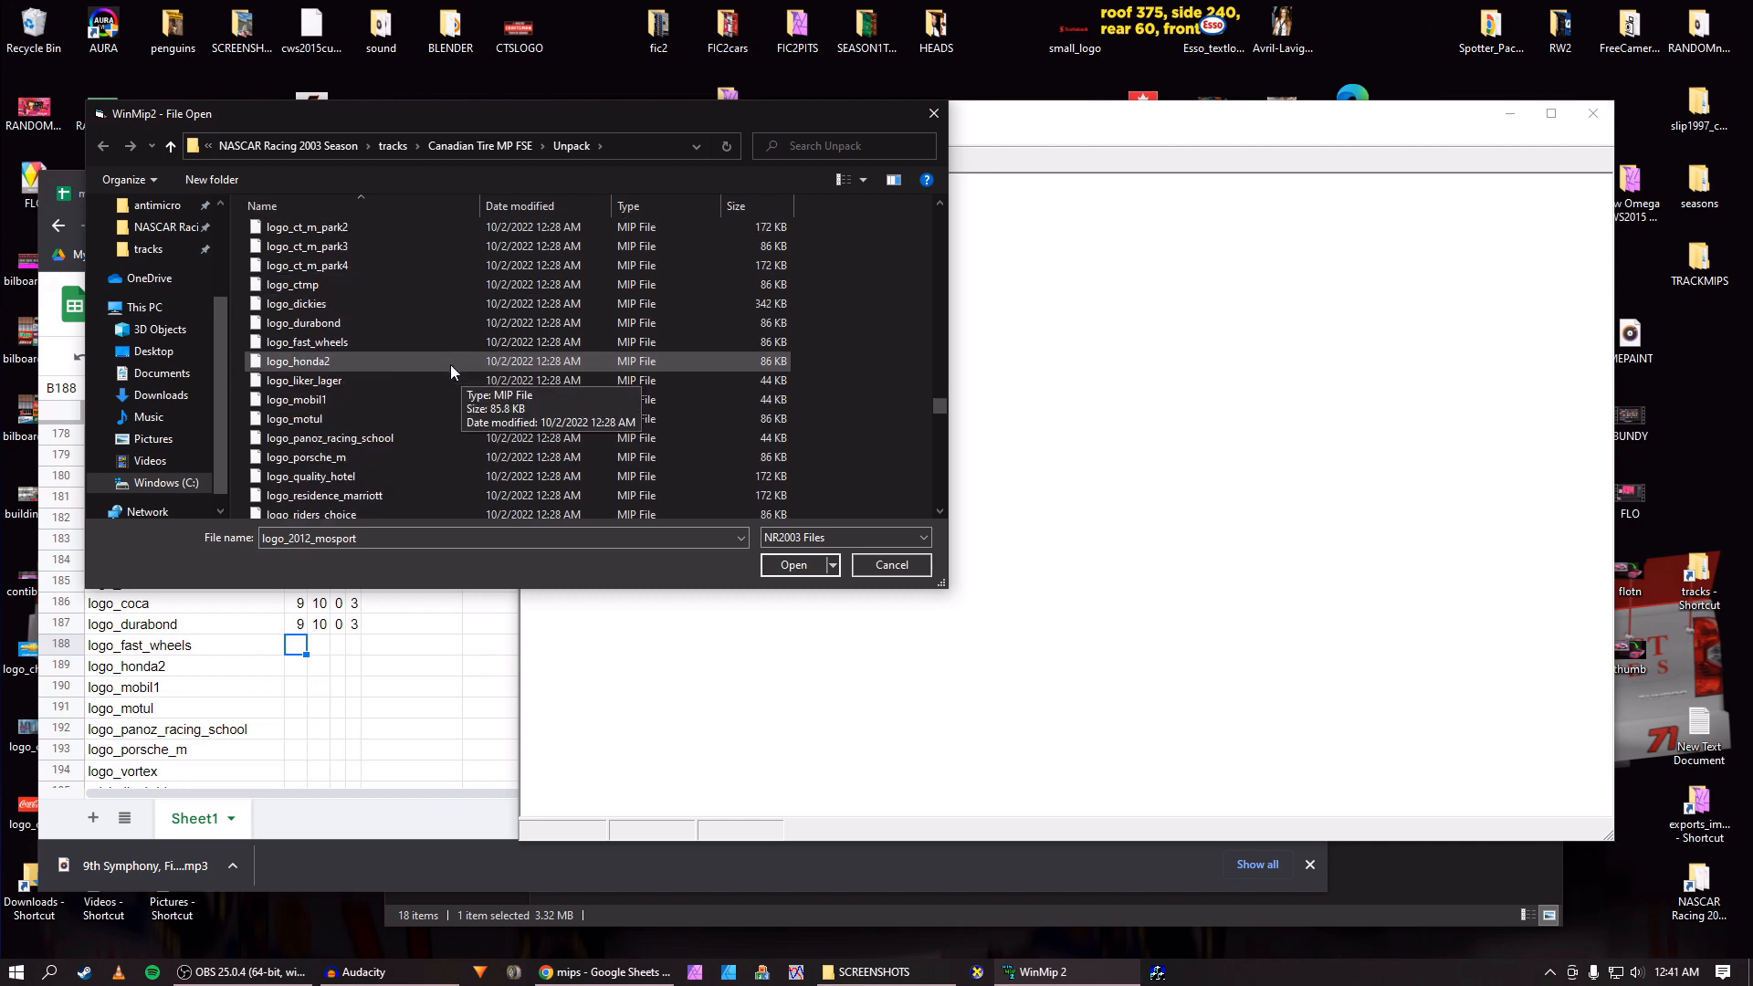
click(365, 342)
click(791, 565)
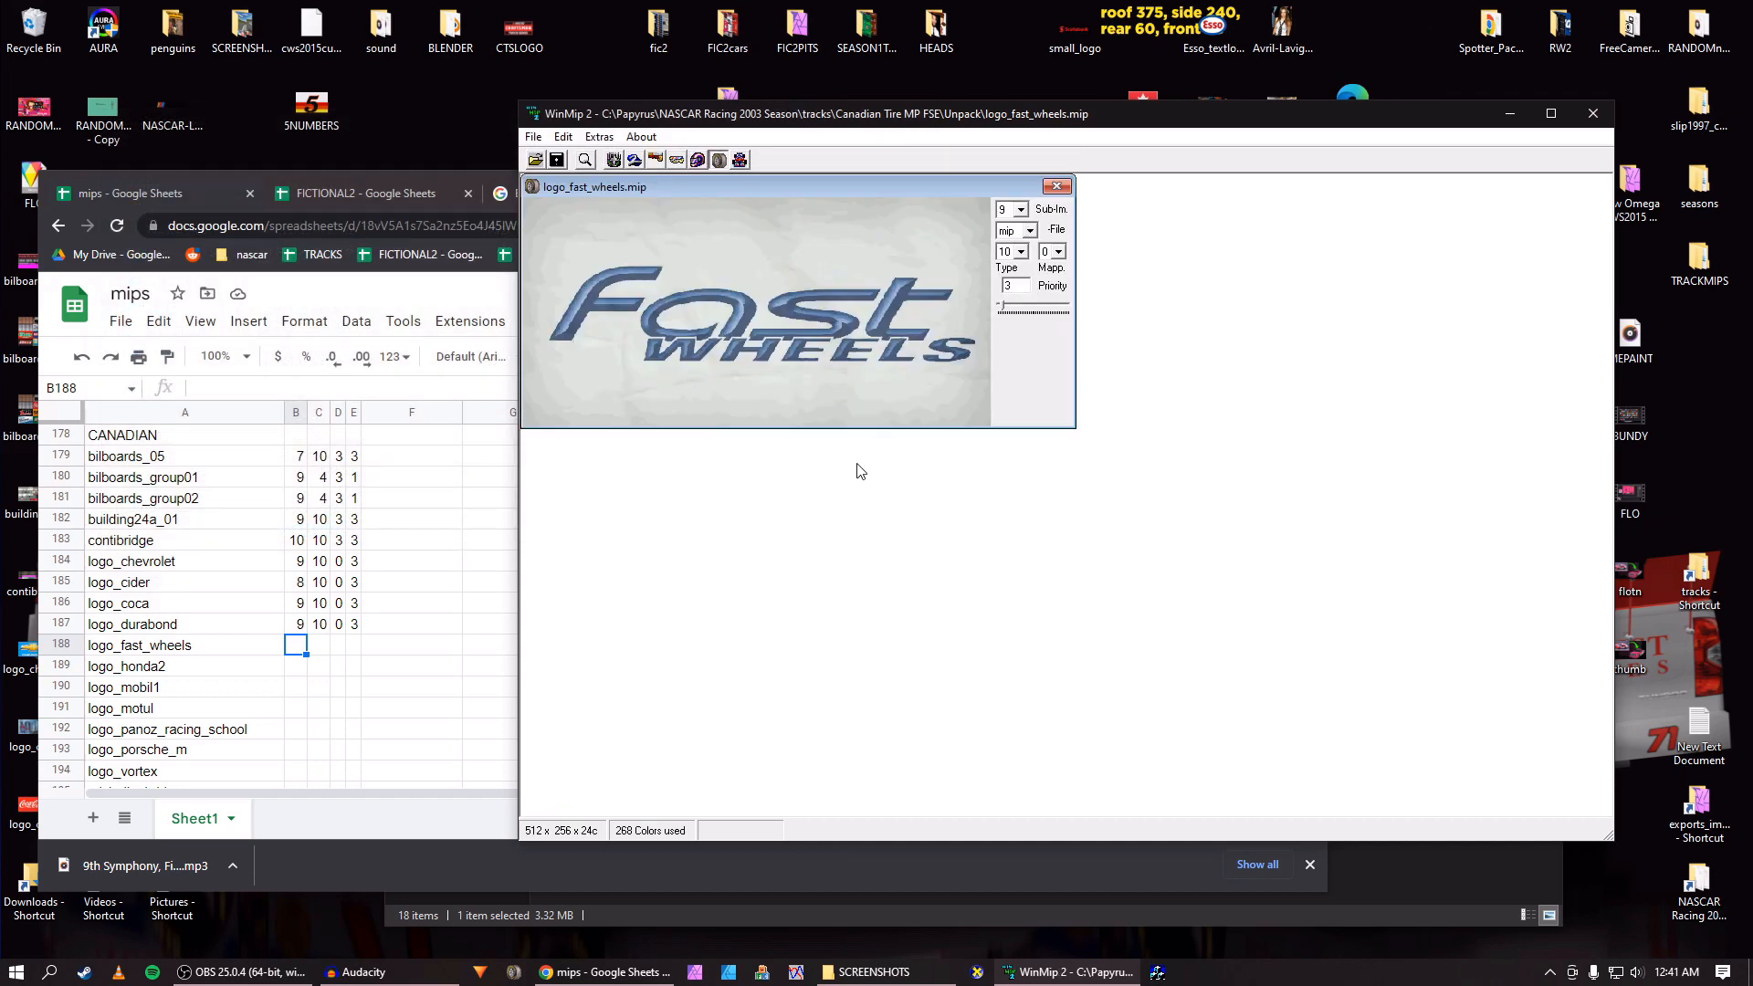
In the mips Google Sheet, fill columns B to E of the logo_fast_wheels row with 9, 10, 0 and 3.
click(298, 654)
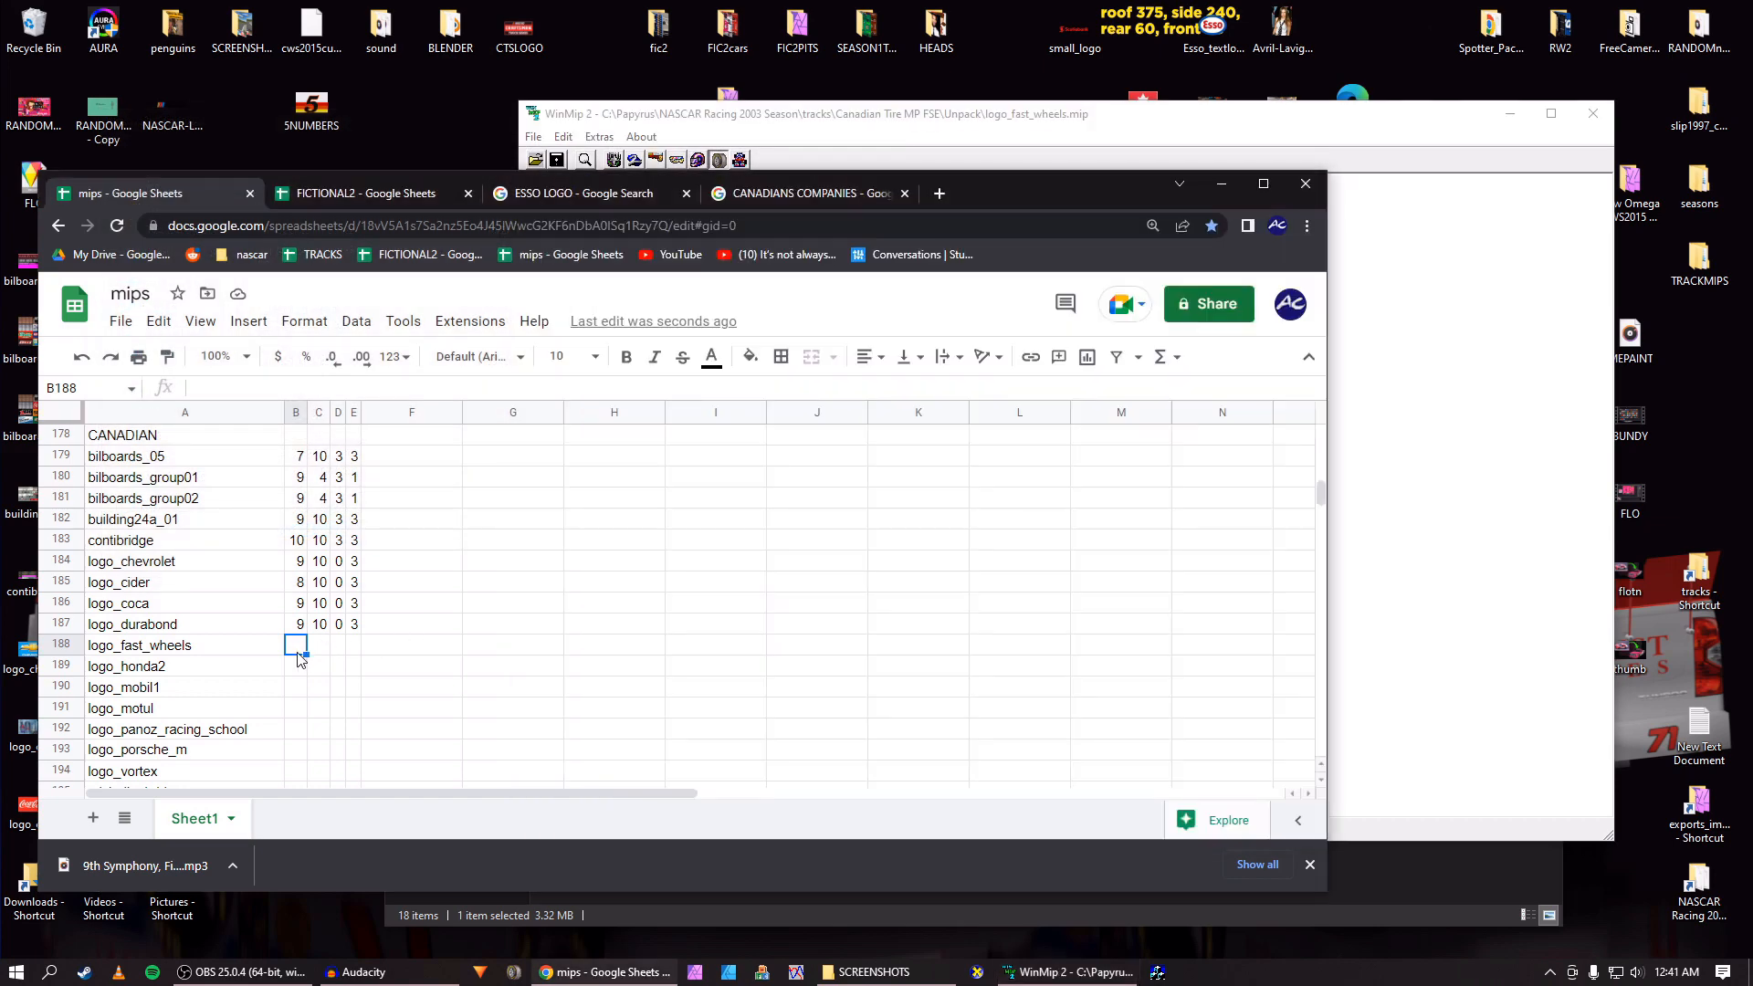
text(9)
key(Tab)
text(10)
key(Tab)
text(0)
key(Tab)
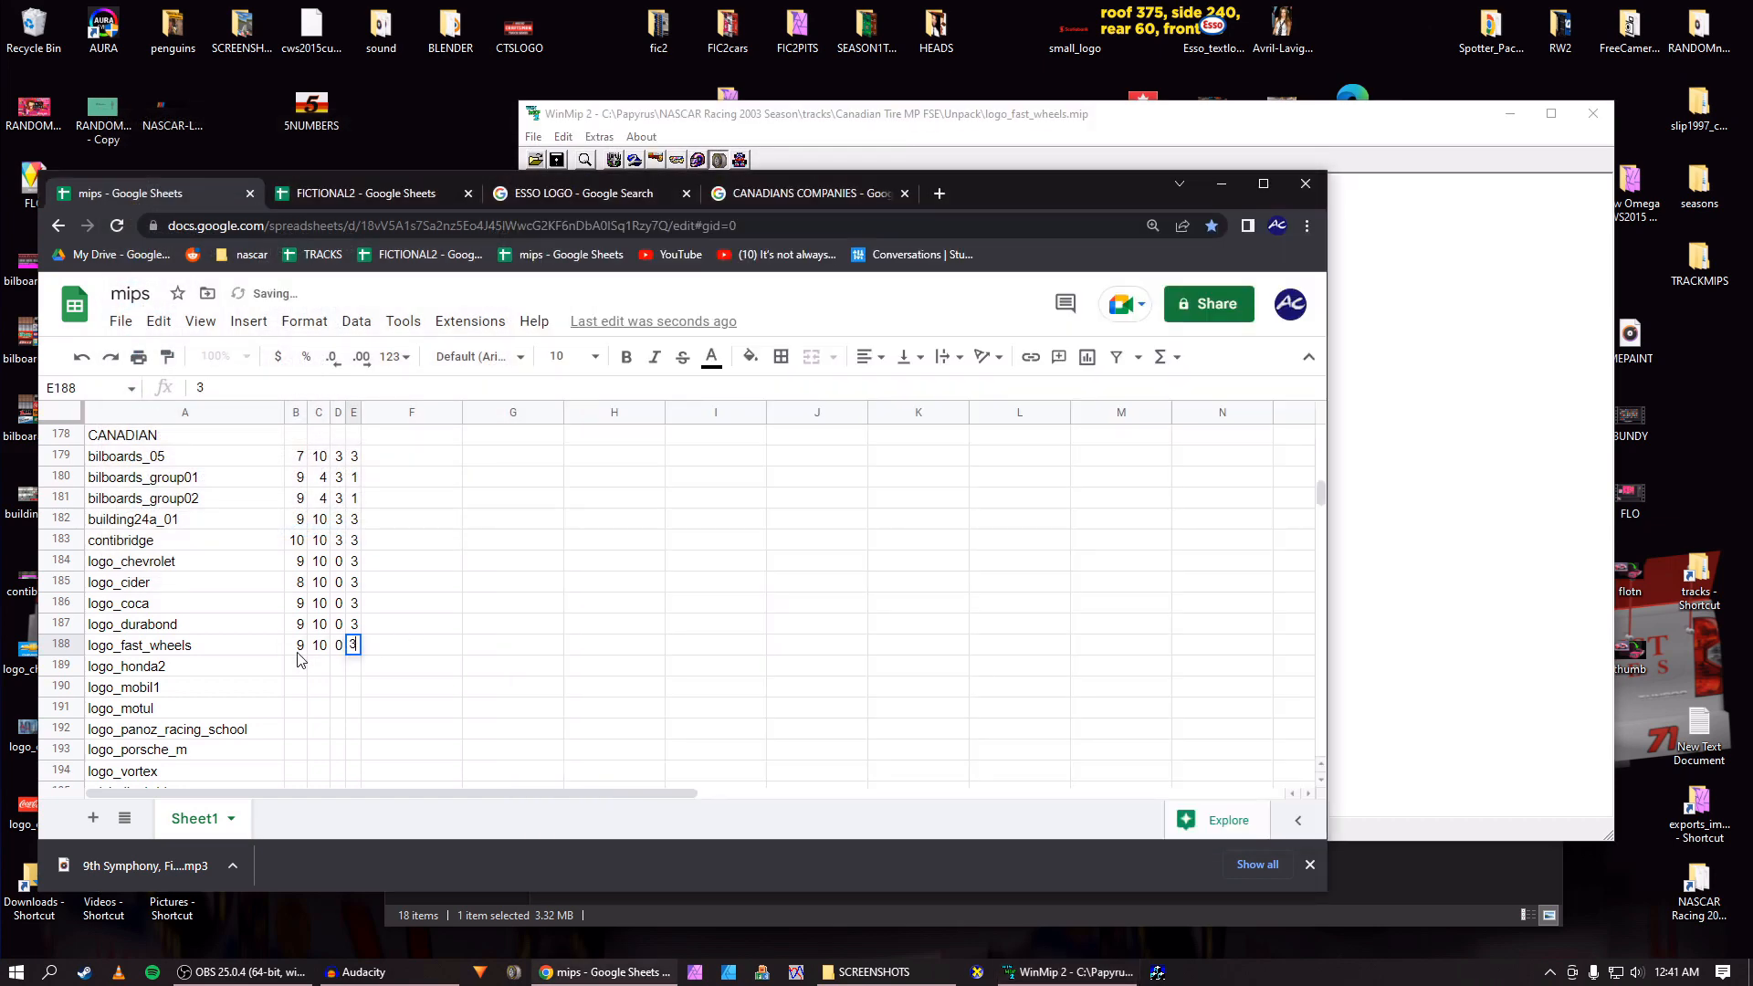
text(3)
key(Return)
key(Left)
key(Left)
Back in WinMip 2, save the logo_fast_wheels image in bmp format and close it.
key(alt+Tab)
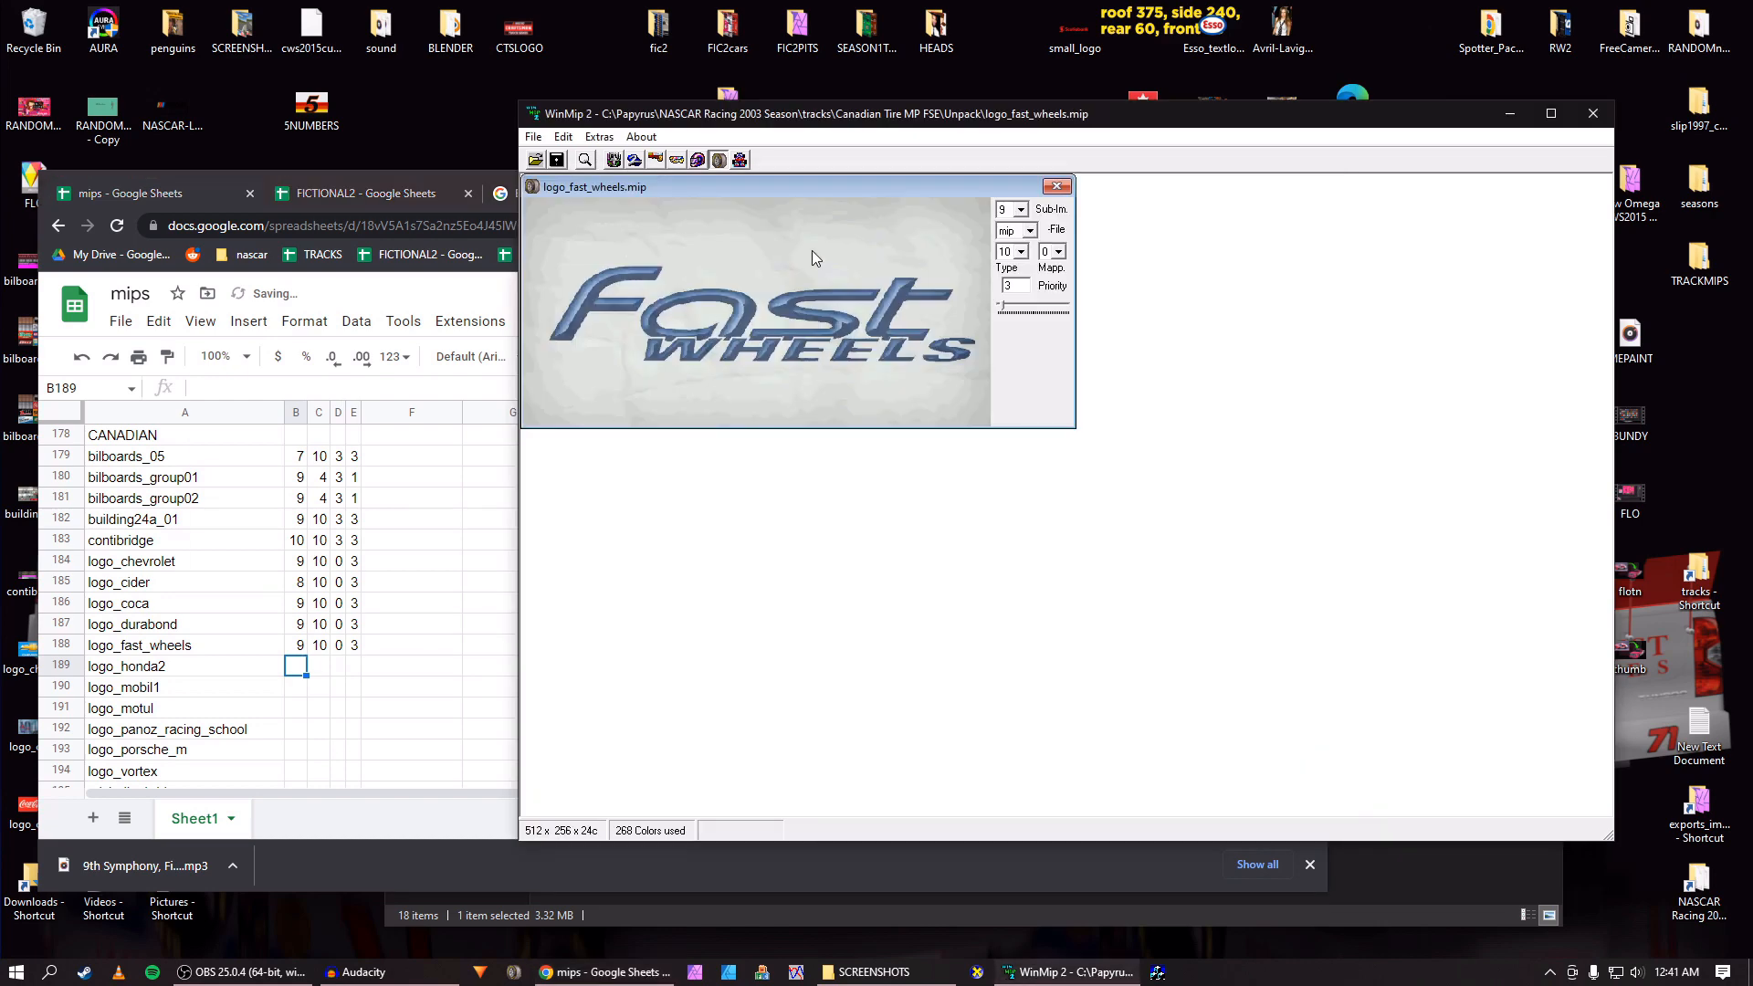
click(1030, 230)
click(1012, 255)
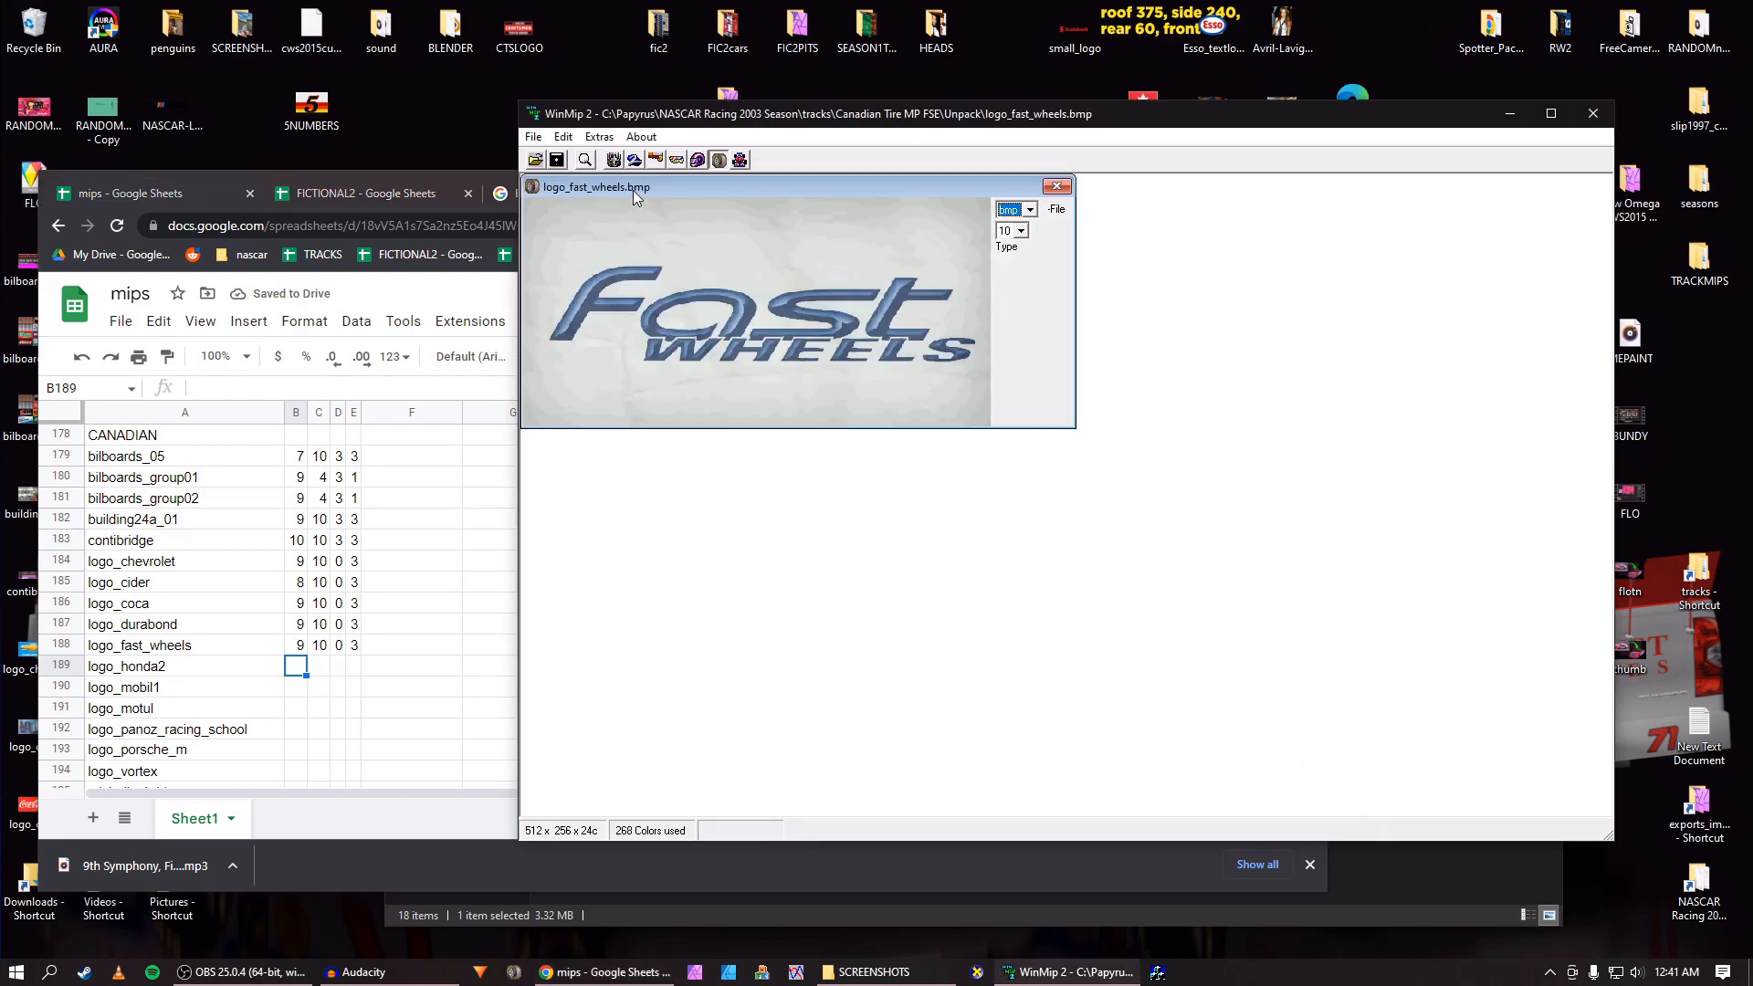
click(565, 152)
key(Return)
click(1056, 189)
Open the logo_honda2 MIP file from the Unpack folder.
click(535, 160)
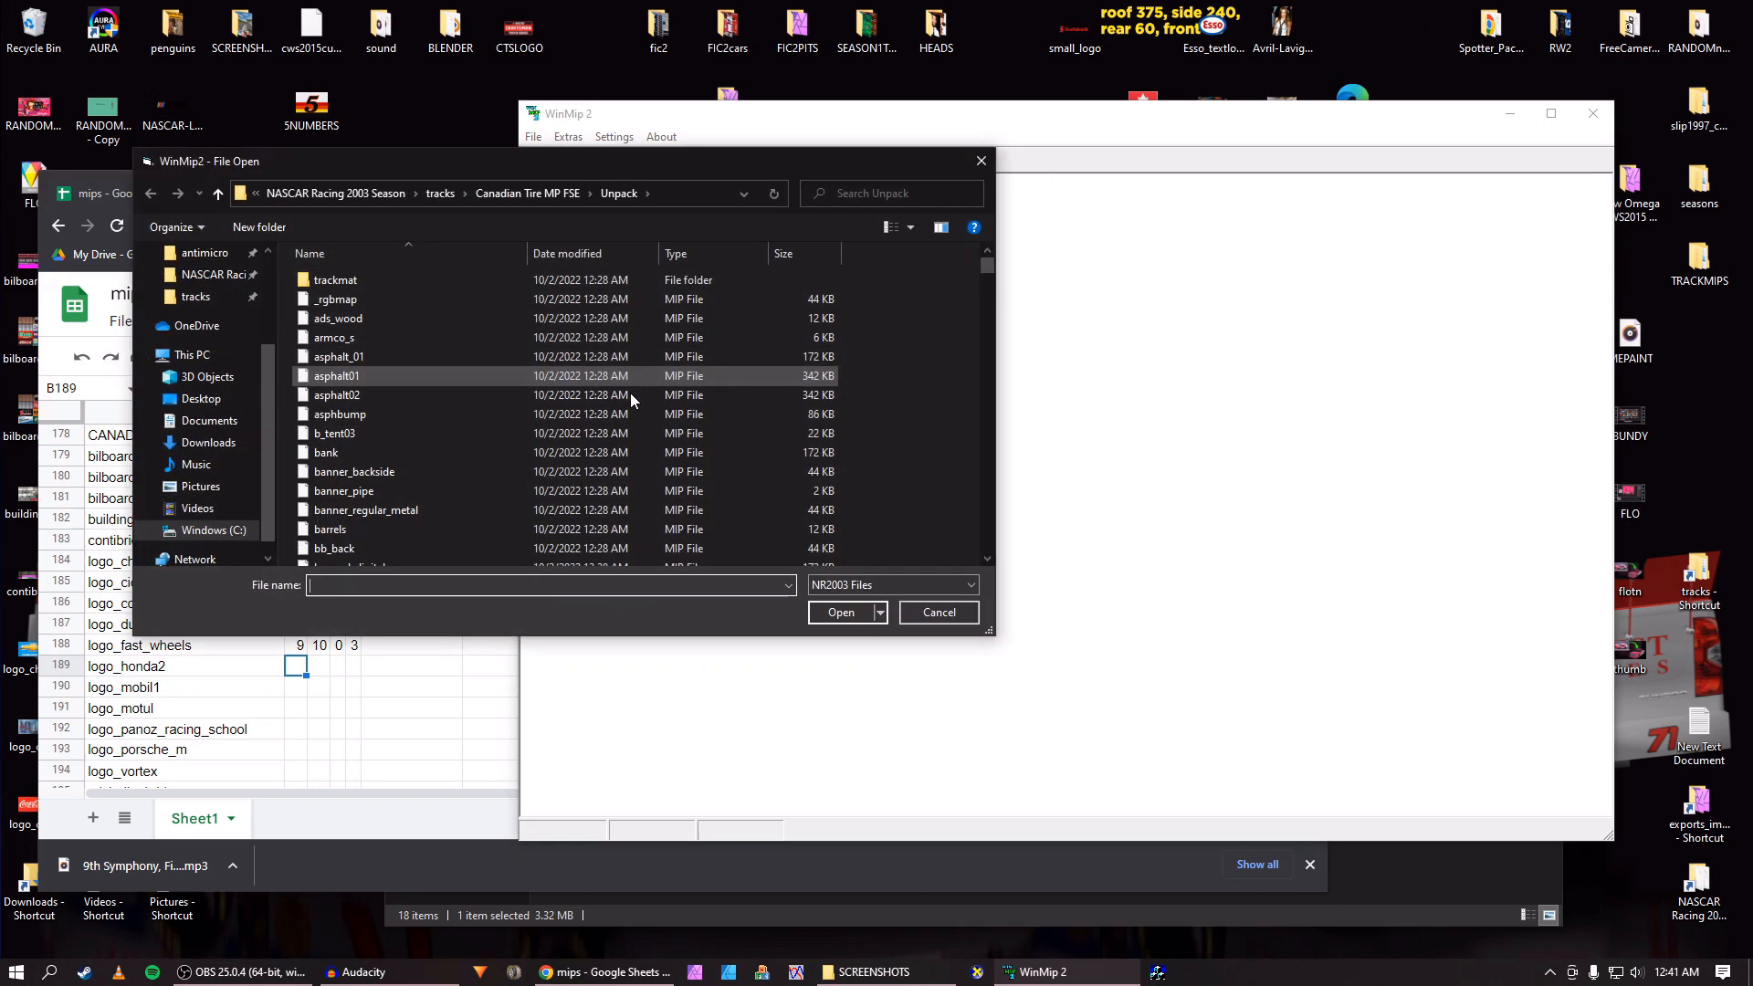
click(681, 439)
key(l)
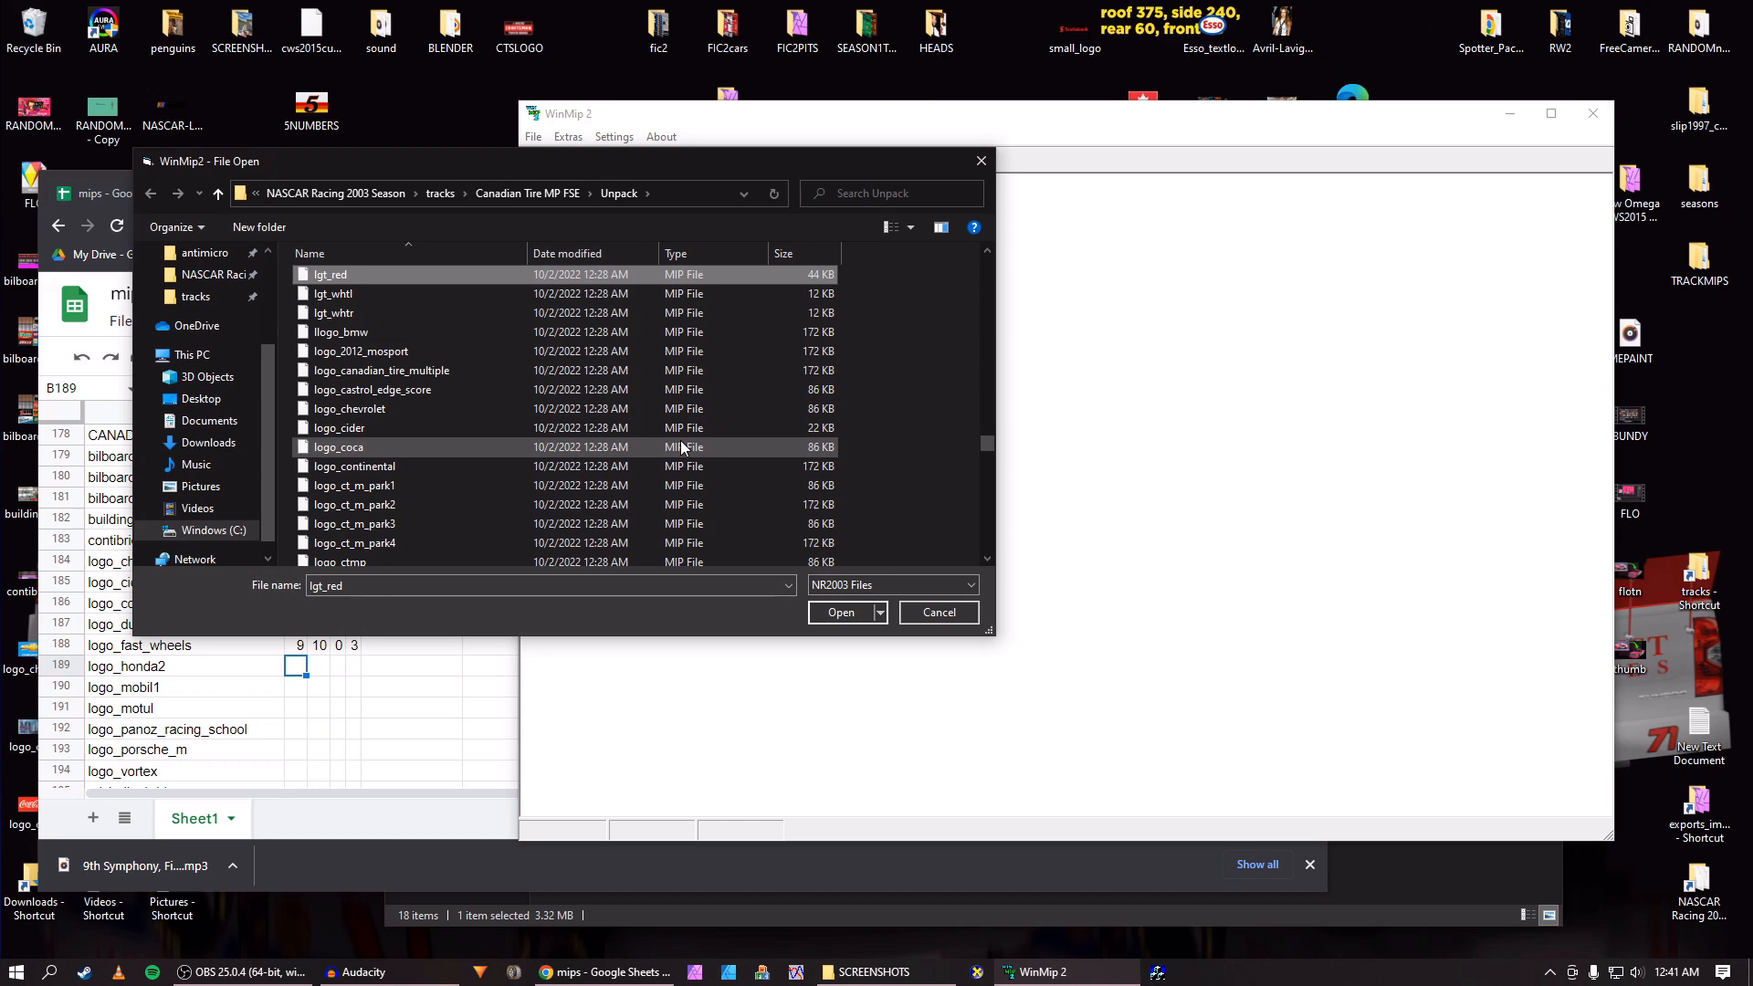
scroll(506, 438, down, 4)
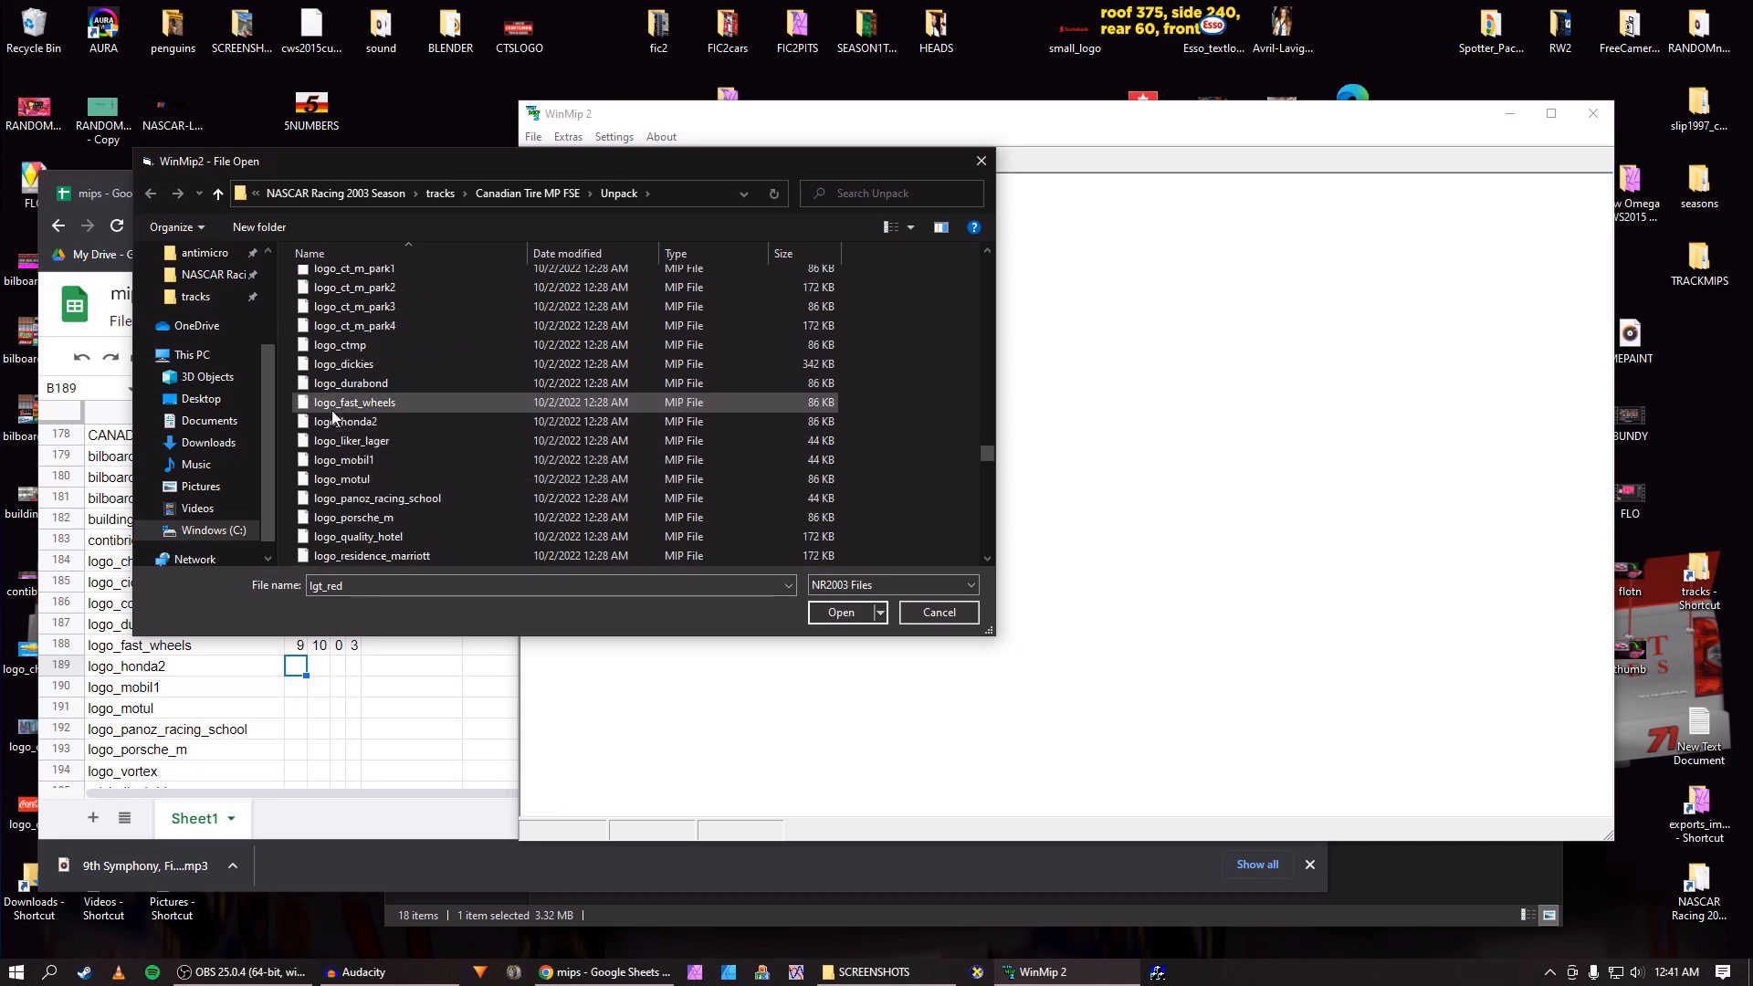
click(366, 421)
click(824, 612)
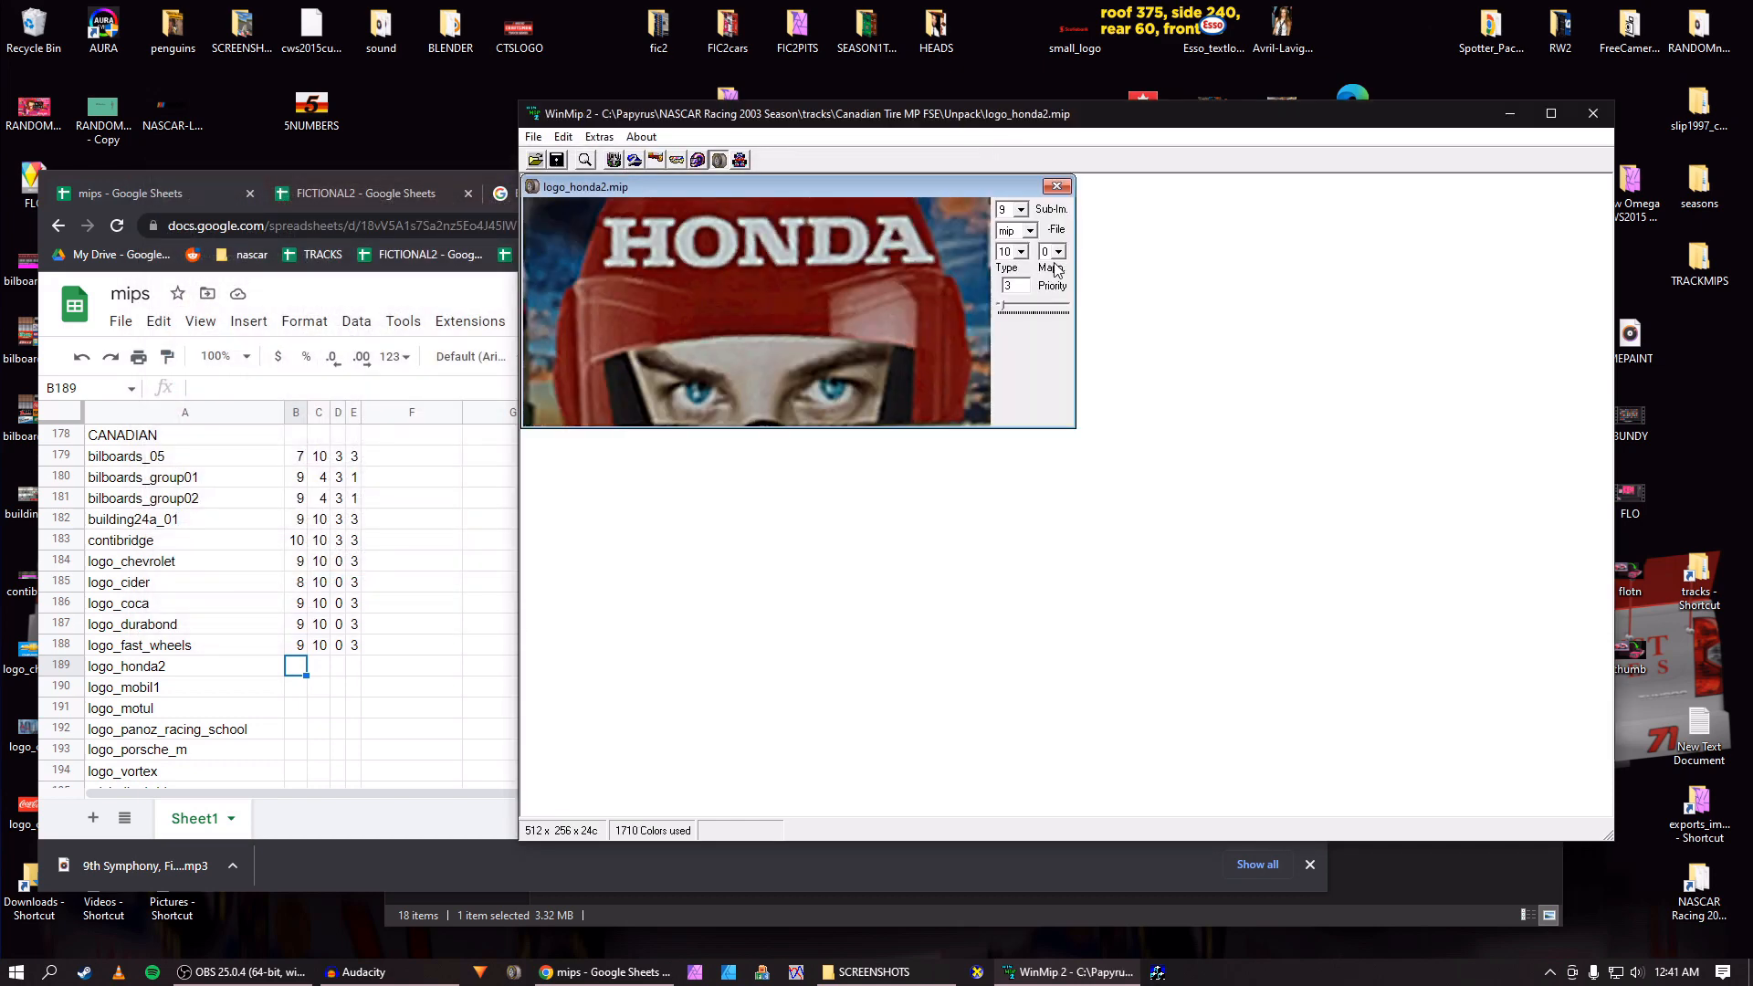
In the mips Google Sheet, fill columns B to E of the logo_honda2 row with 9, 10, 0 and 3.
click(300, 673)
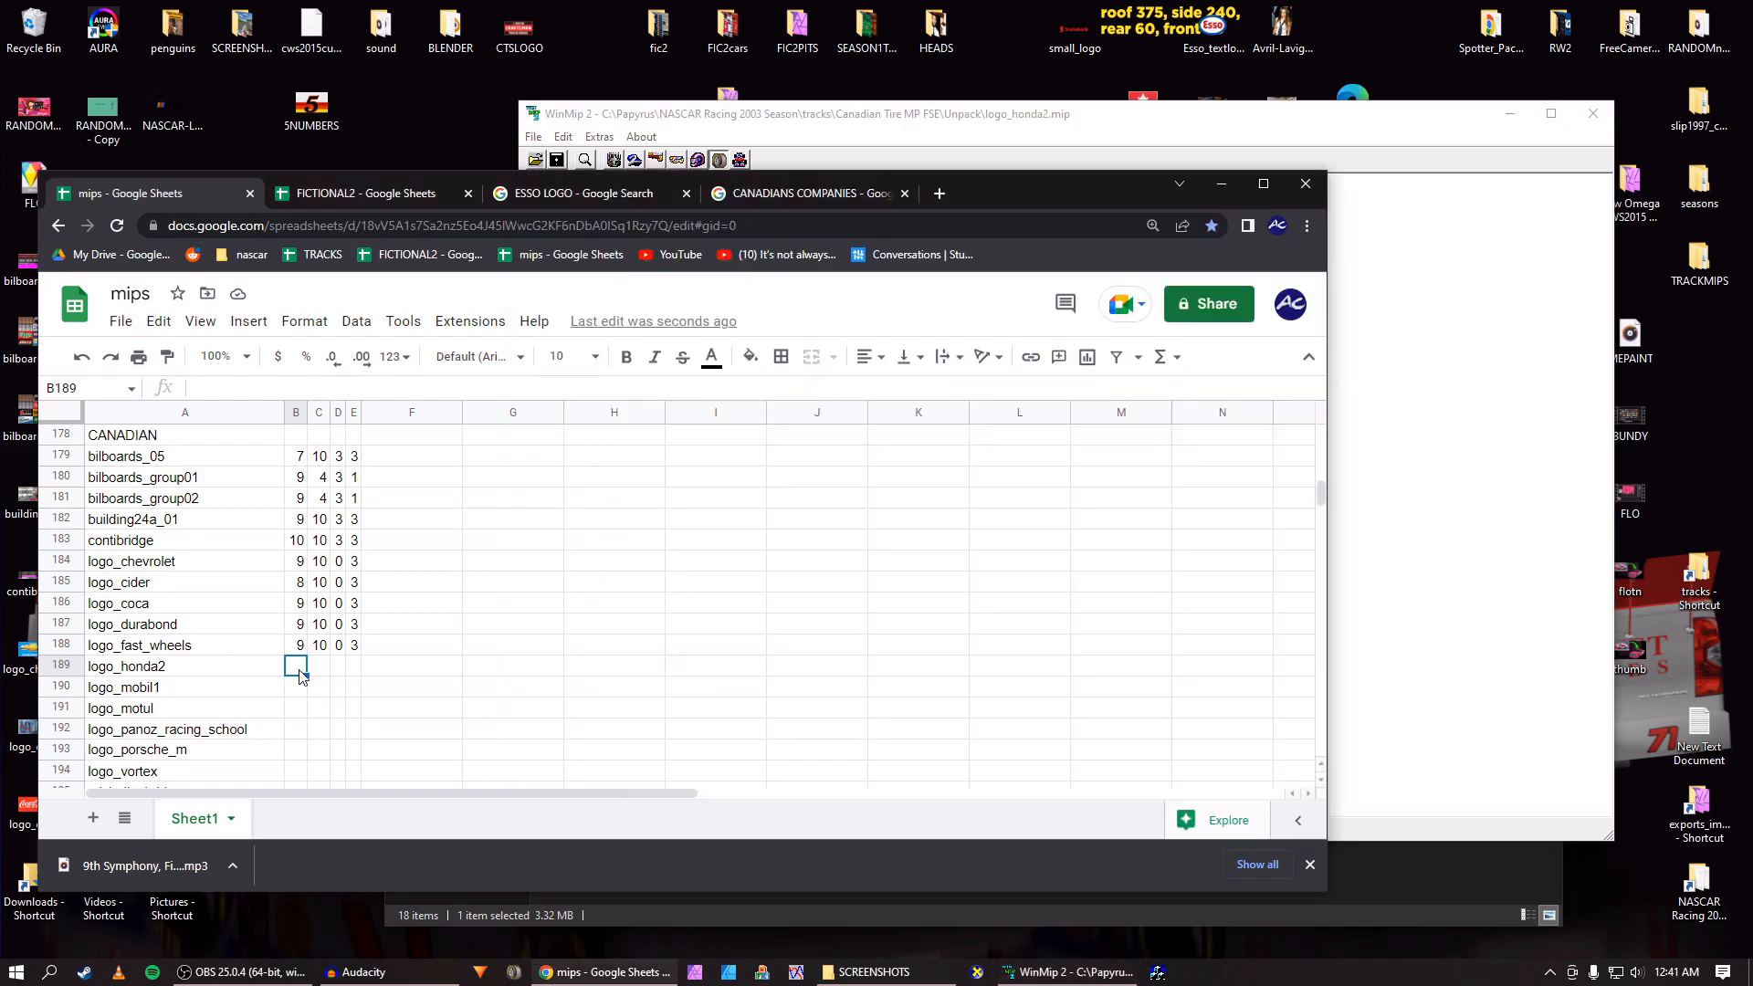
text(9)
key(Tab)
text(10)
key(Tab)
text(0)
key(Tab)
text(3)
key(Return)
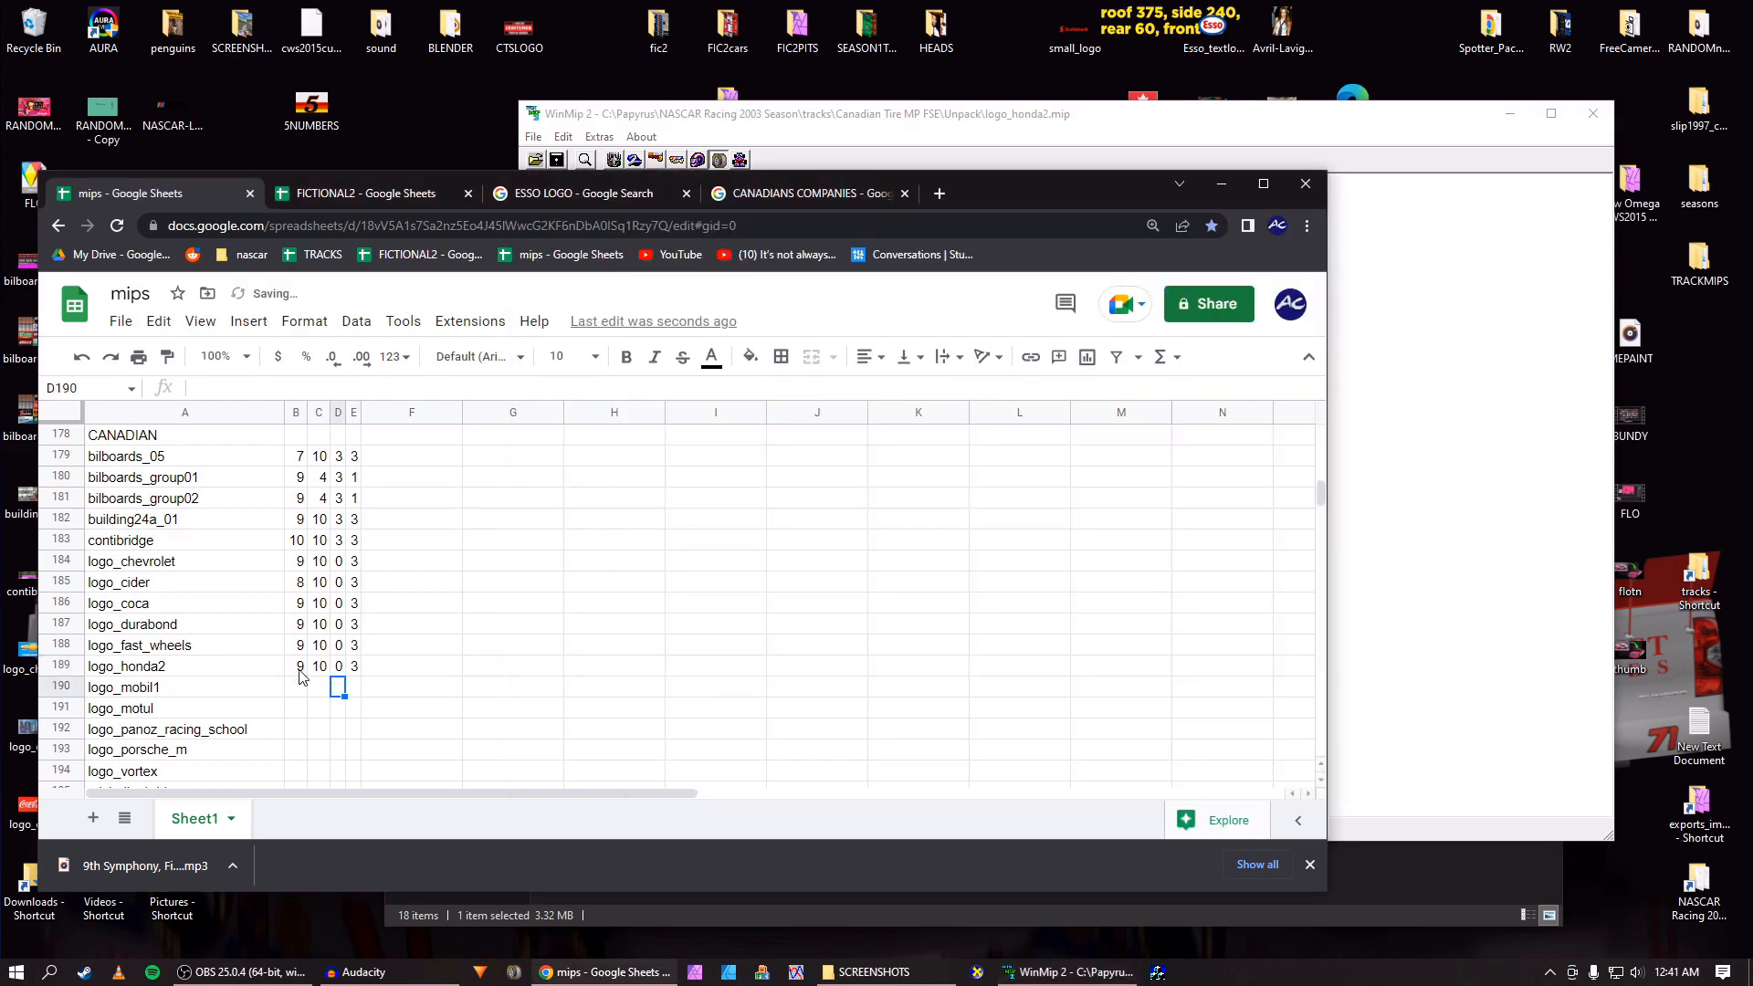
Back in WinMip 2, save the logo_honda2 image in bmp format and close it.
key(alt+Tab)
click(1030, 231)
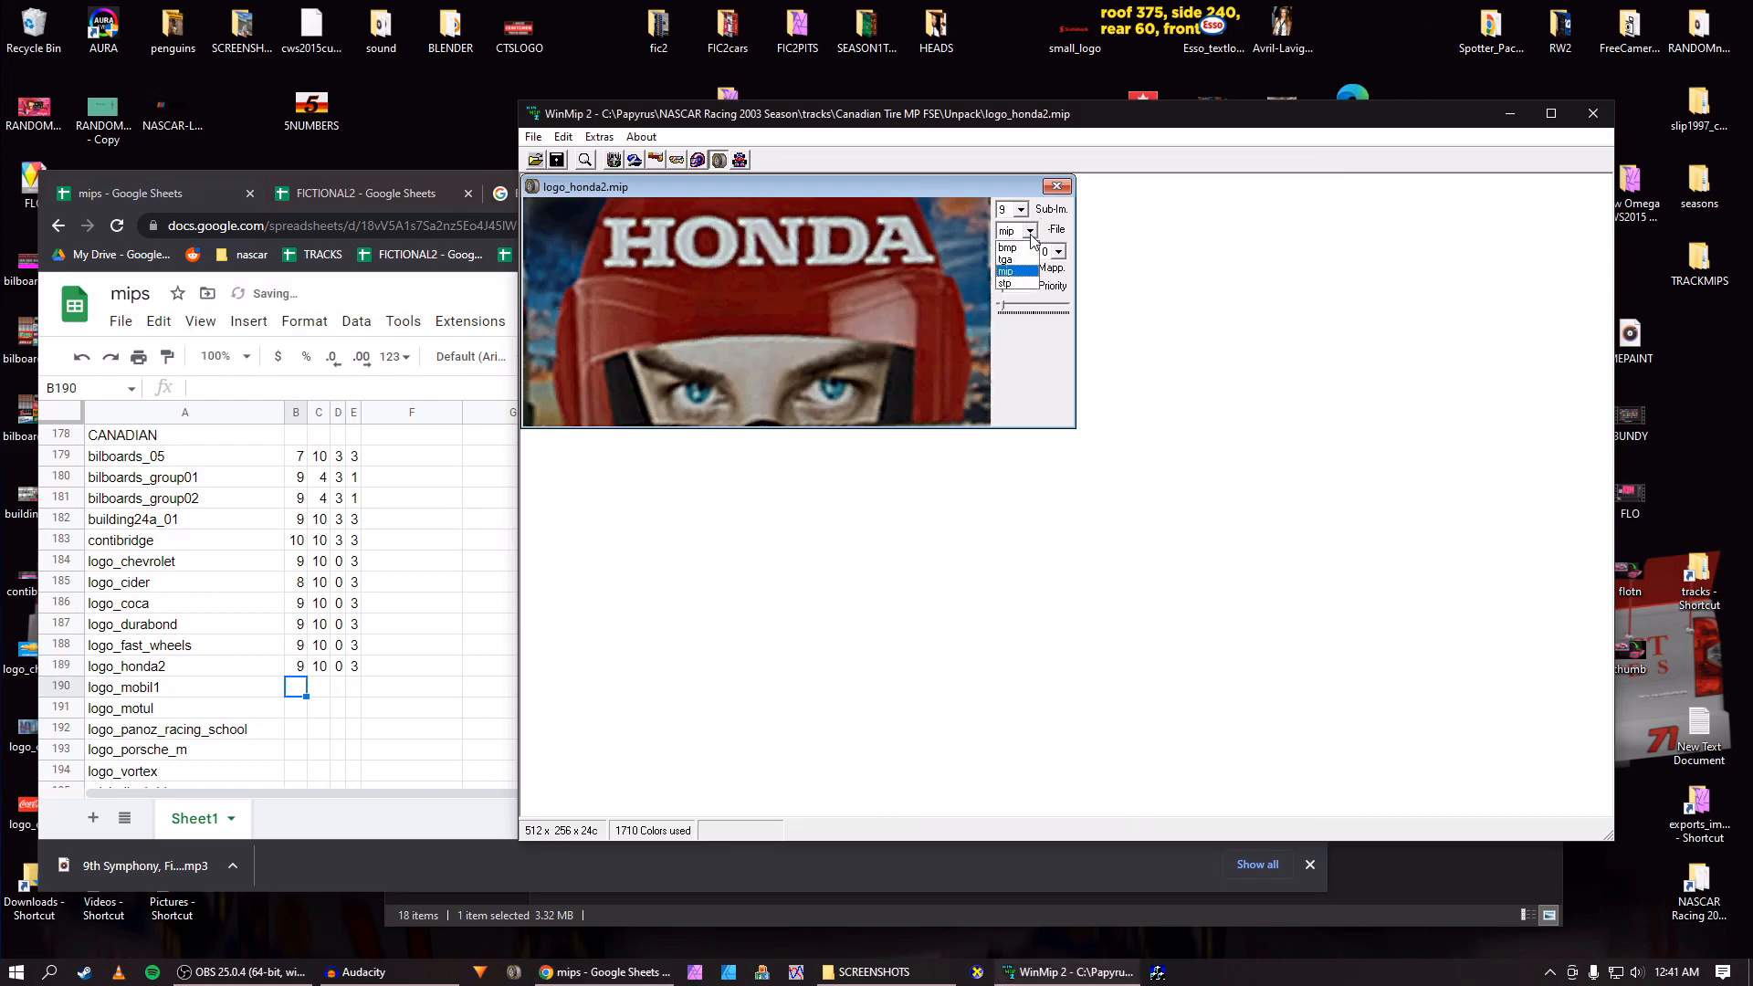
click(1025, 256)
click(566, 167)
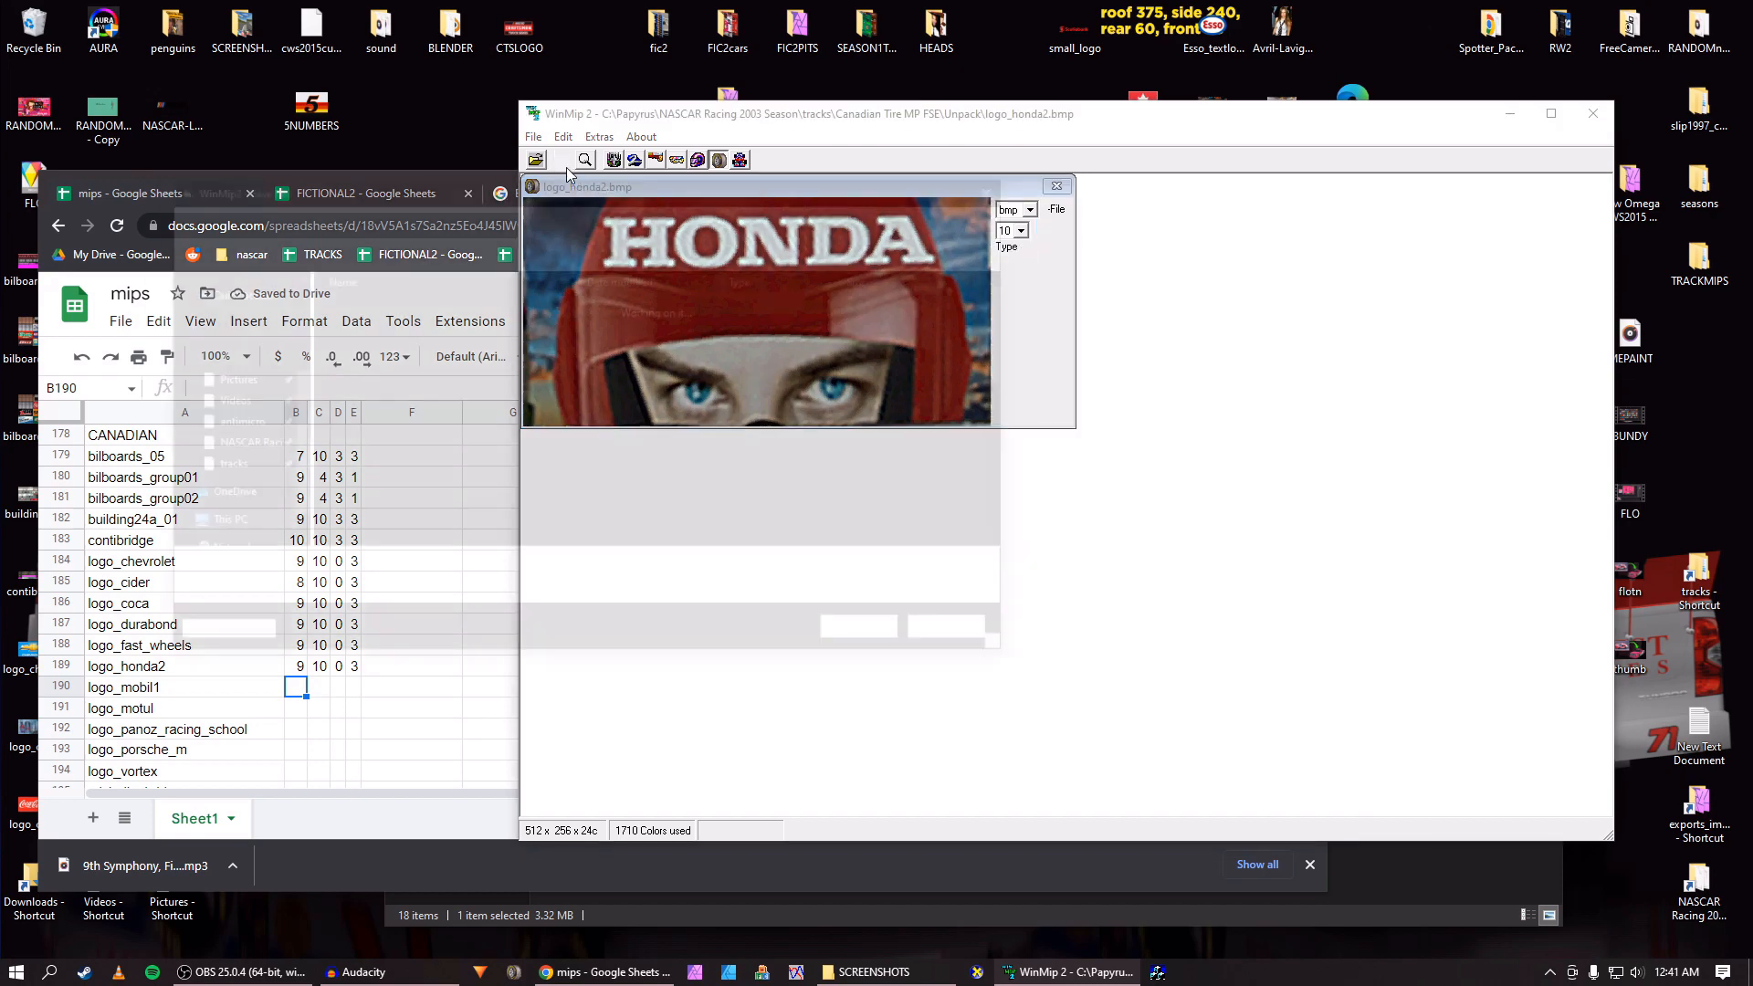
key(Return)
click(1056, 187)
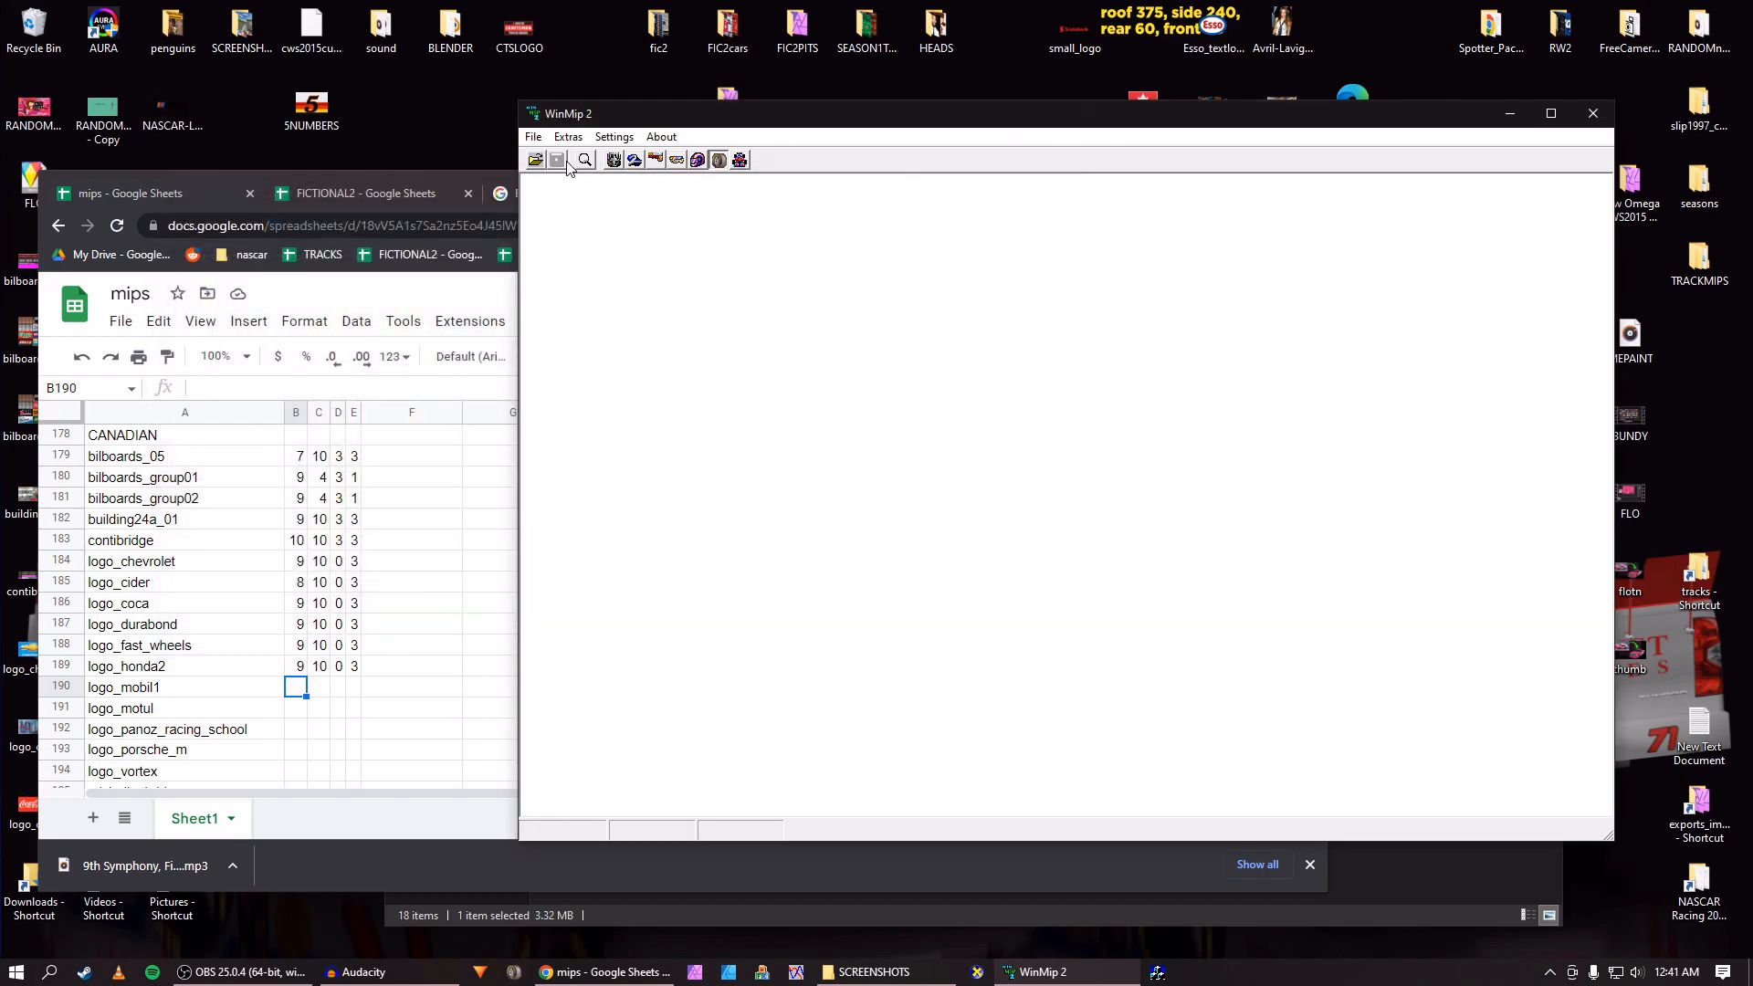
Open the logo_mobil1 MIP file from the Unpack folder.
click(537, 161)
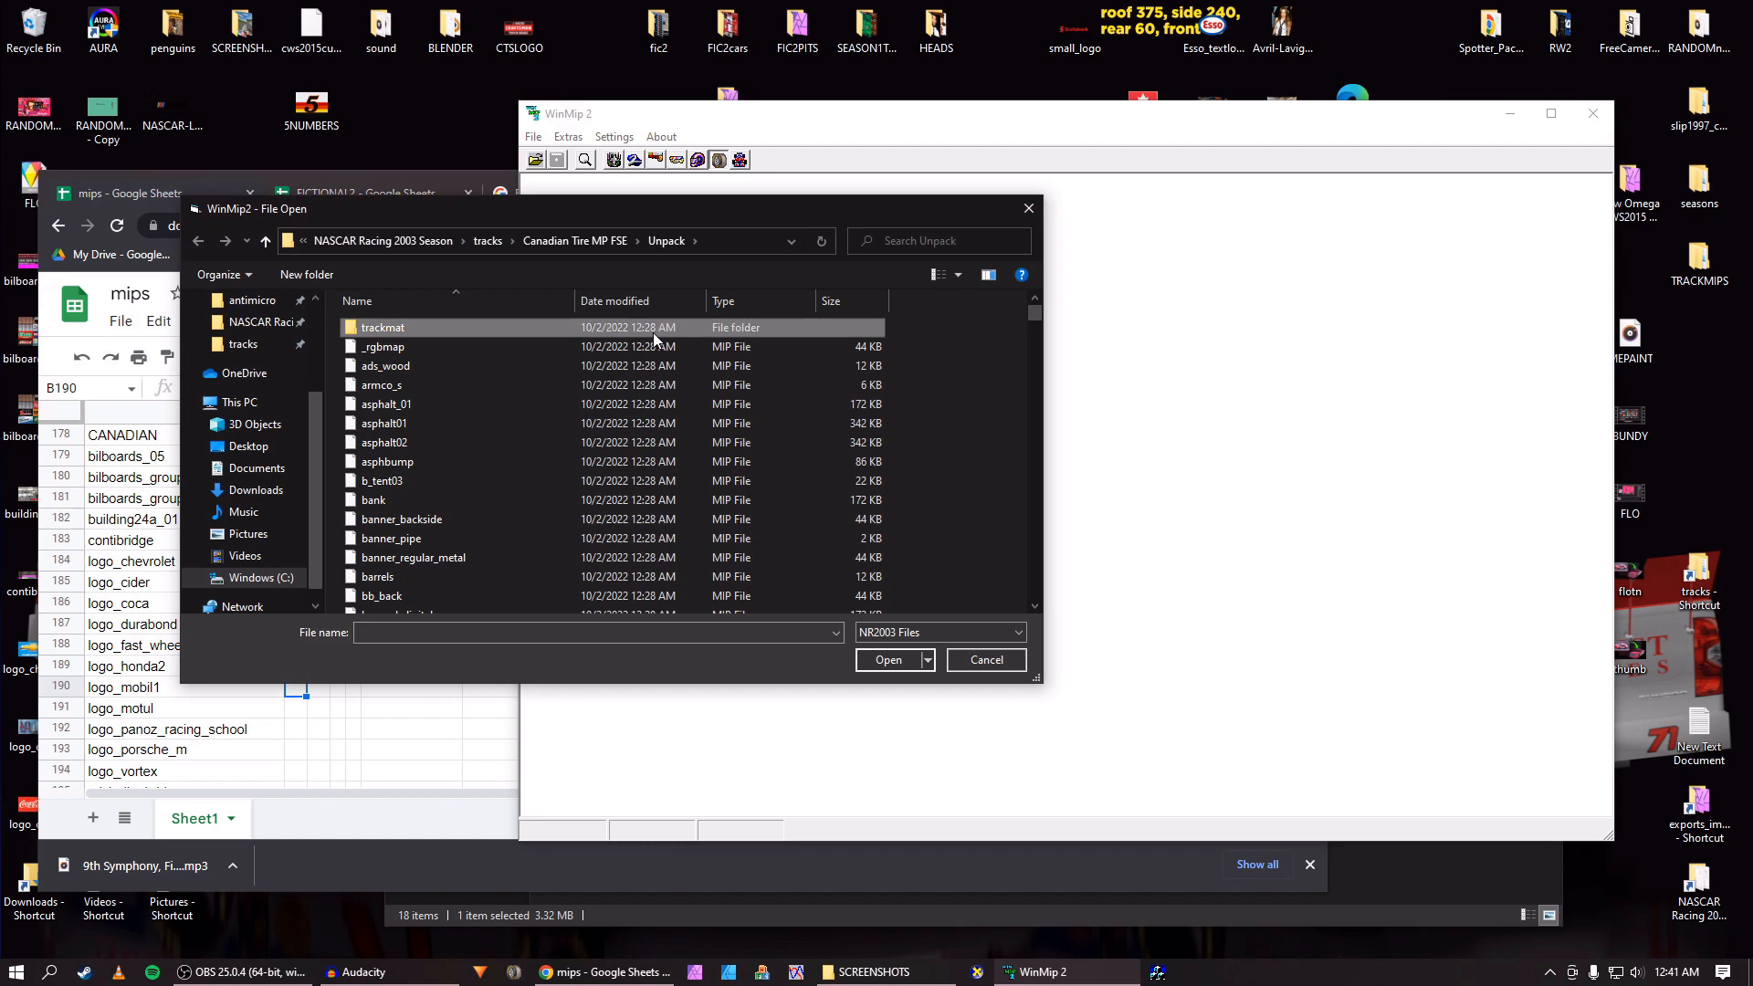
scroll(607, 429, down, 5)
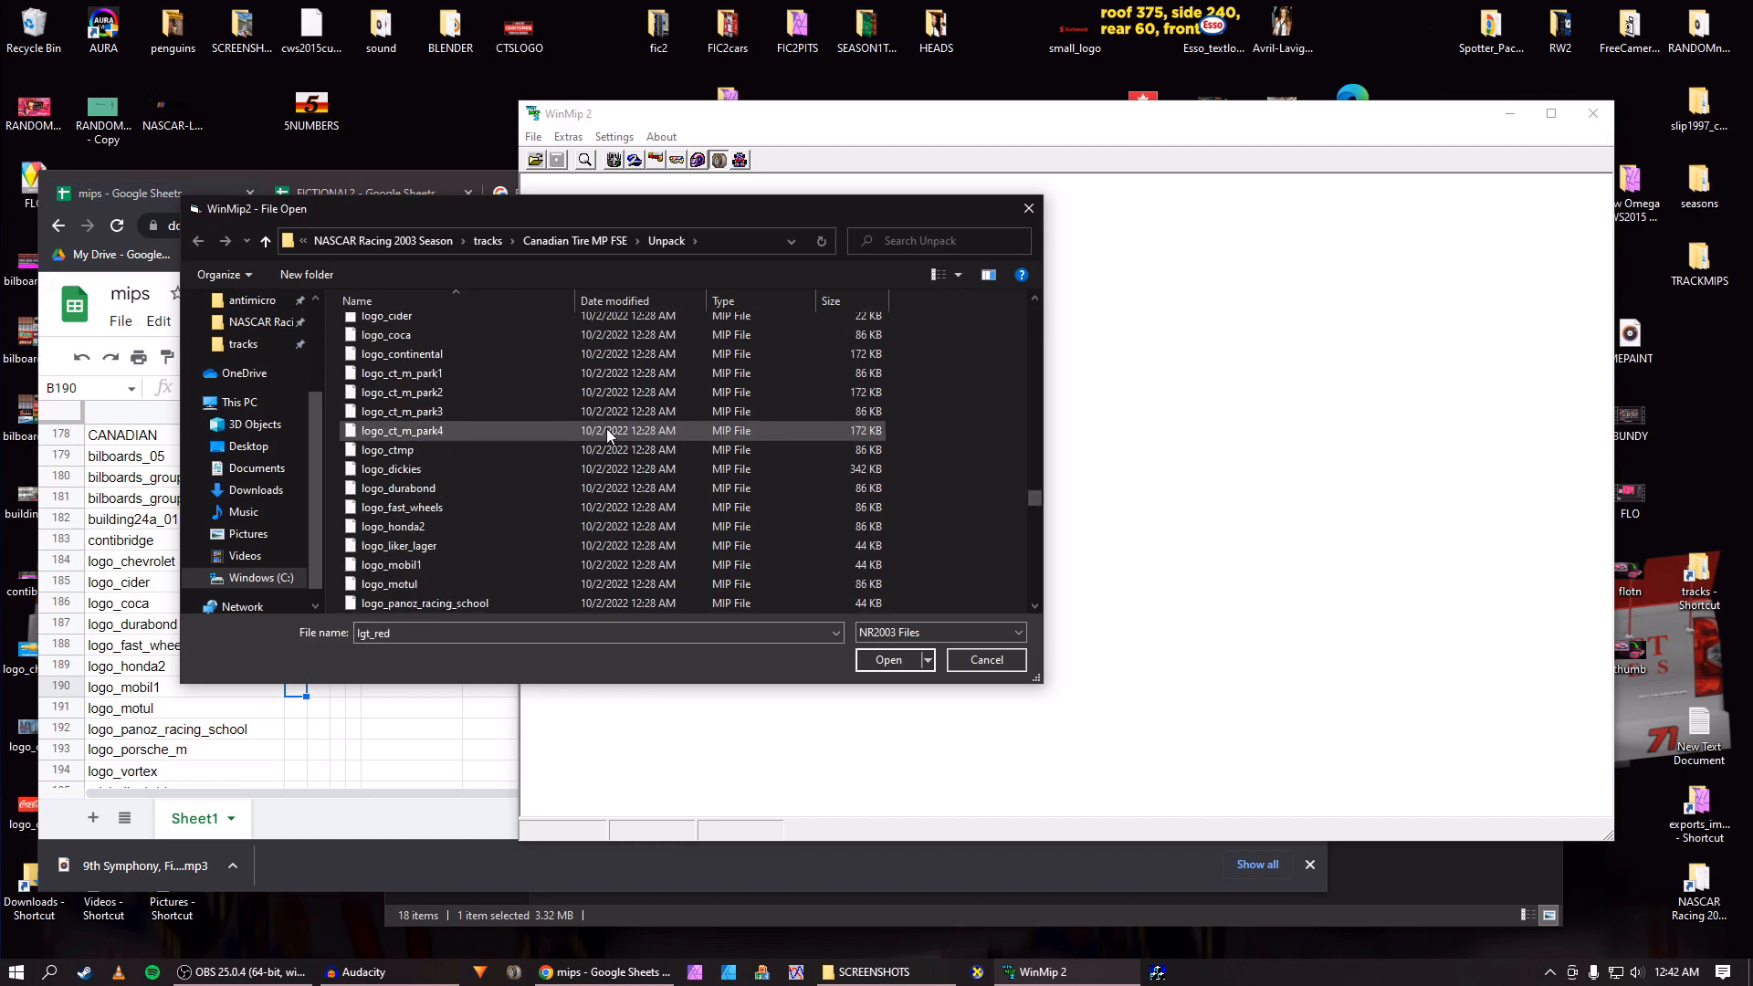
click(470, 449)
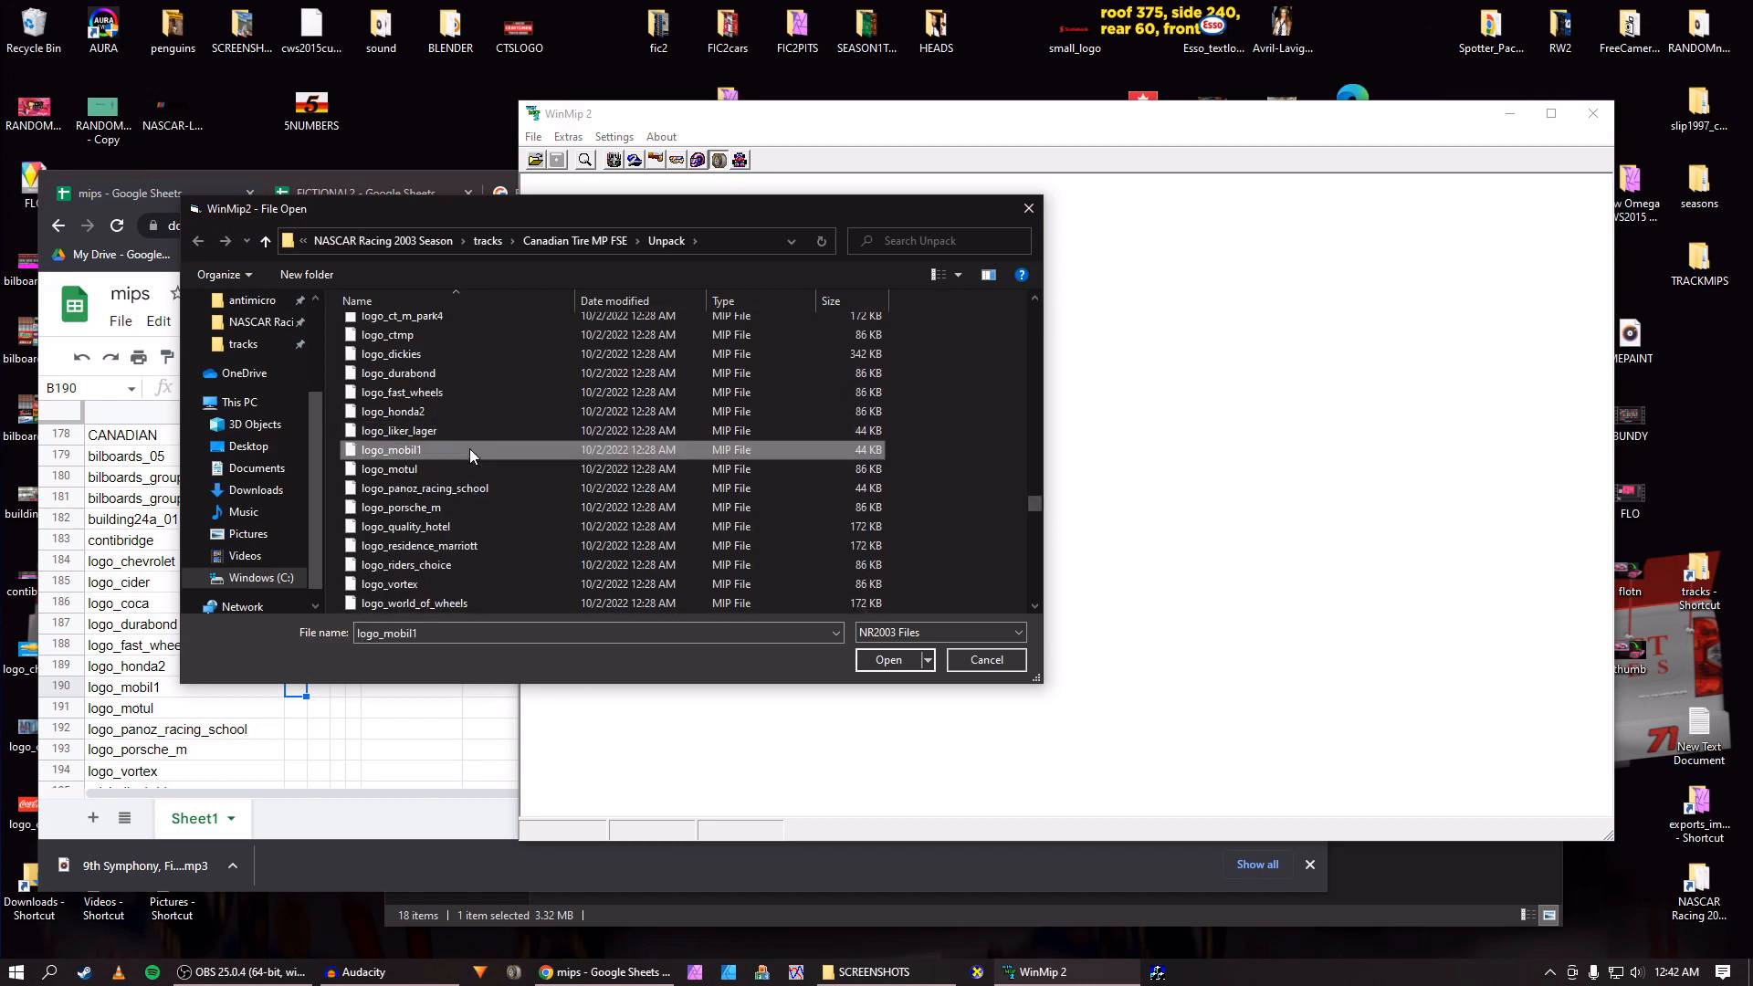
click(877, 660)
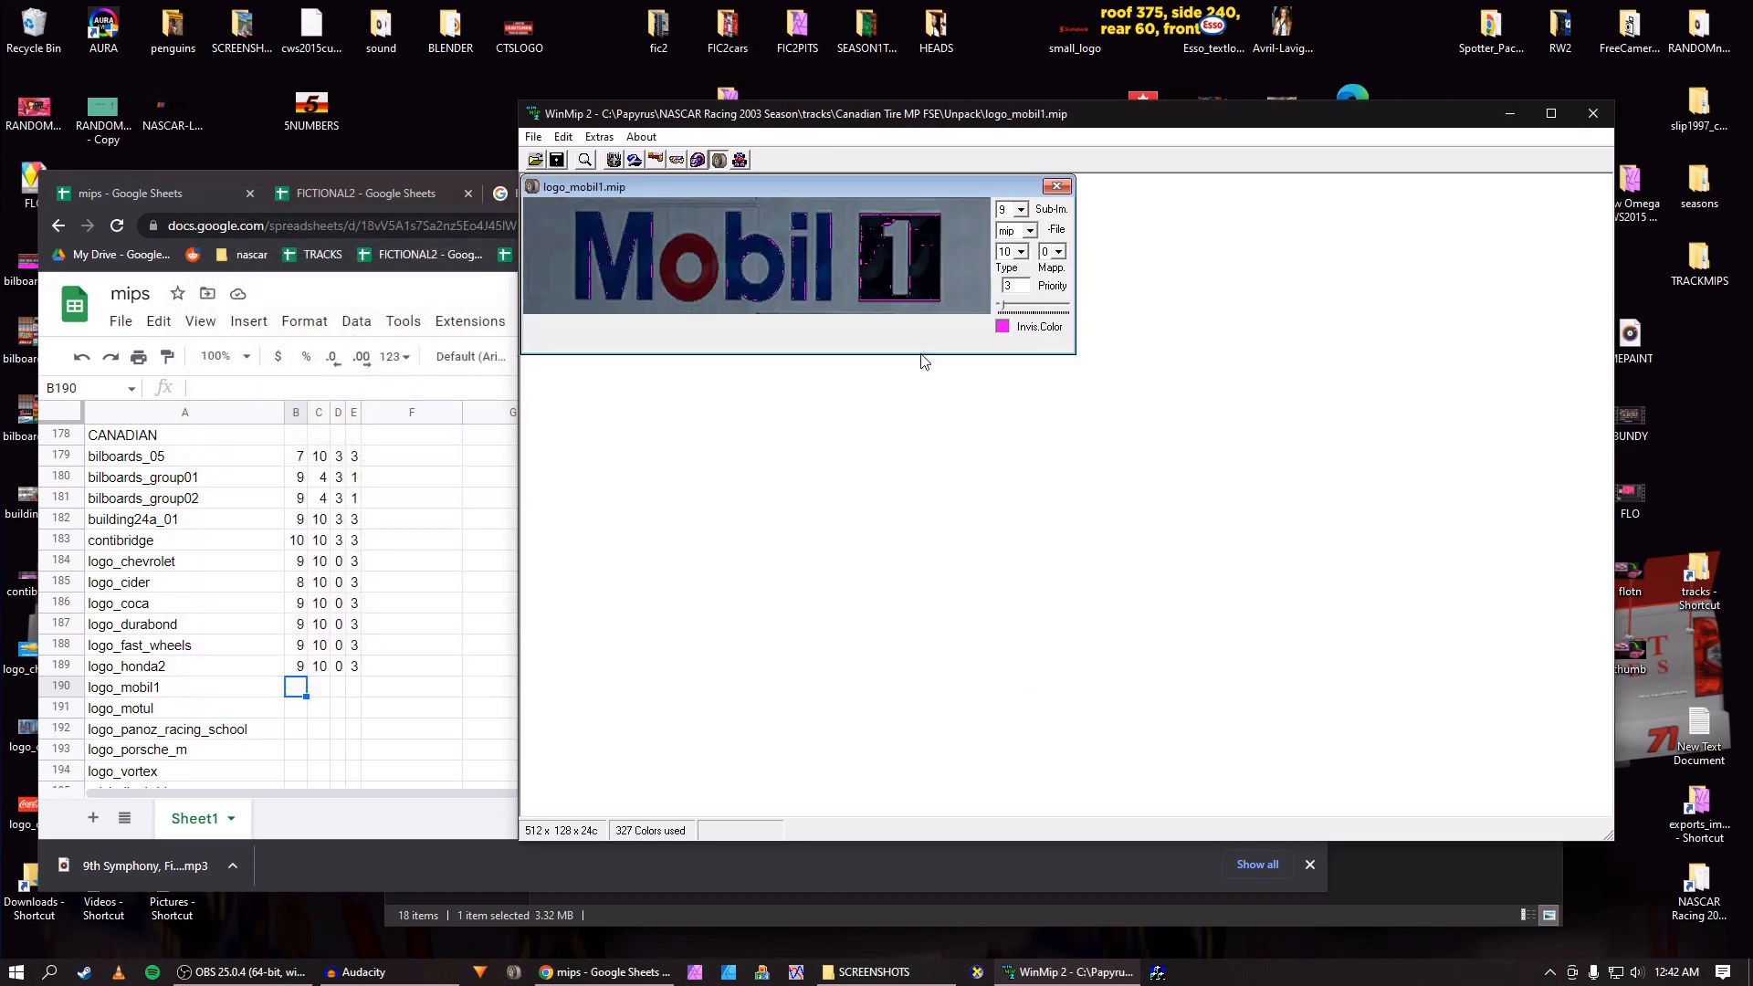
In the mips Google Sheet, fill columns B to E of the logo_mobil1 row with 9, 10, 0 and 3.
click(305, 697)
text(9)
key(Tab)
text(10)
key(Tab)
text(0)
key(Tab)
text(3)
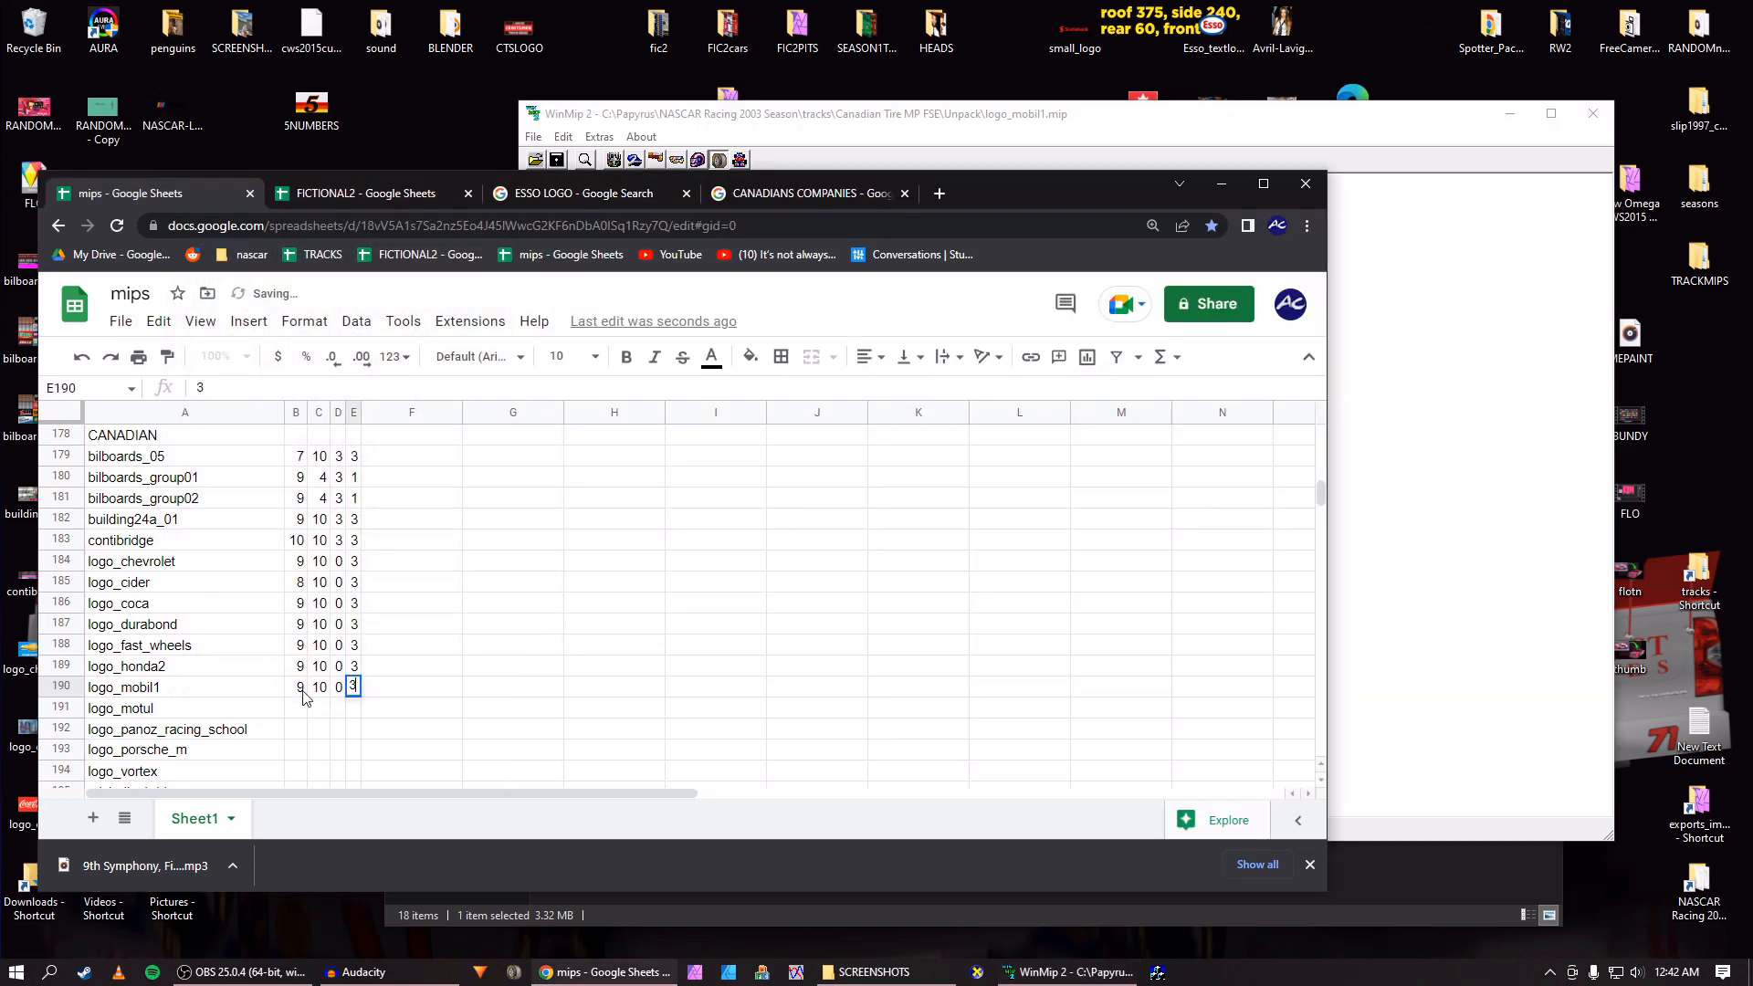
key(Return)
Back in WinMip 2, save the logo_mobil1 image in bmp format and close it.
key(alt+Tab)
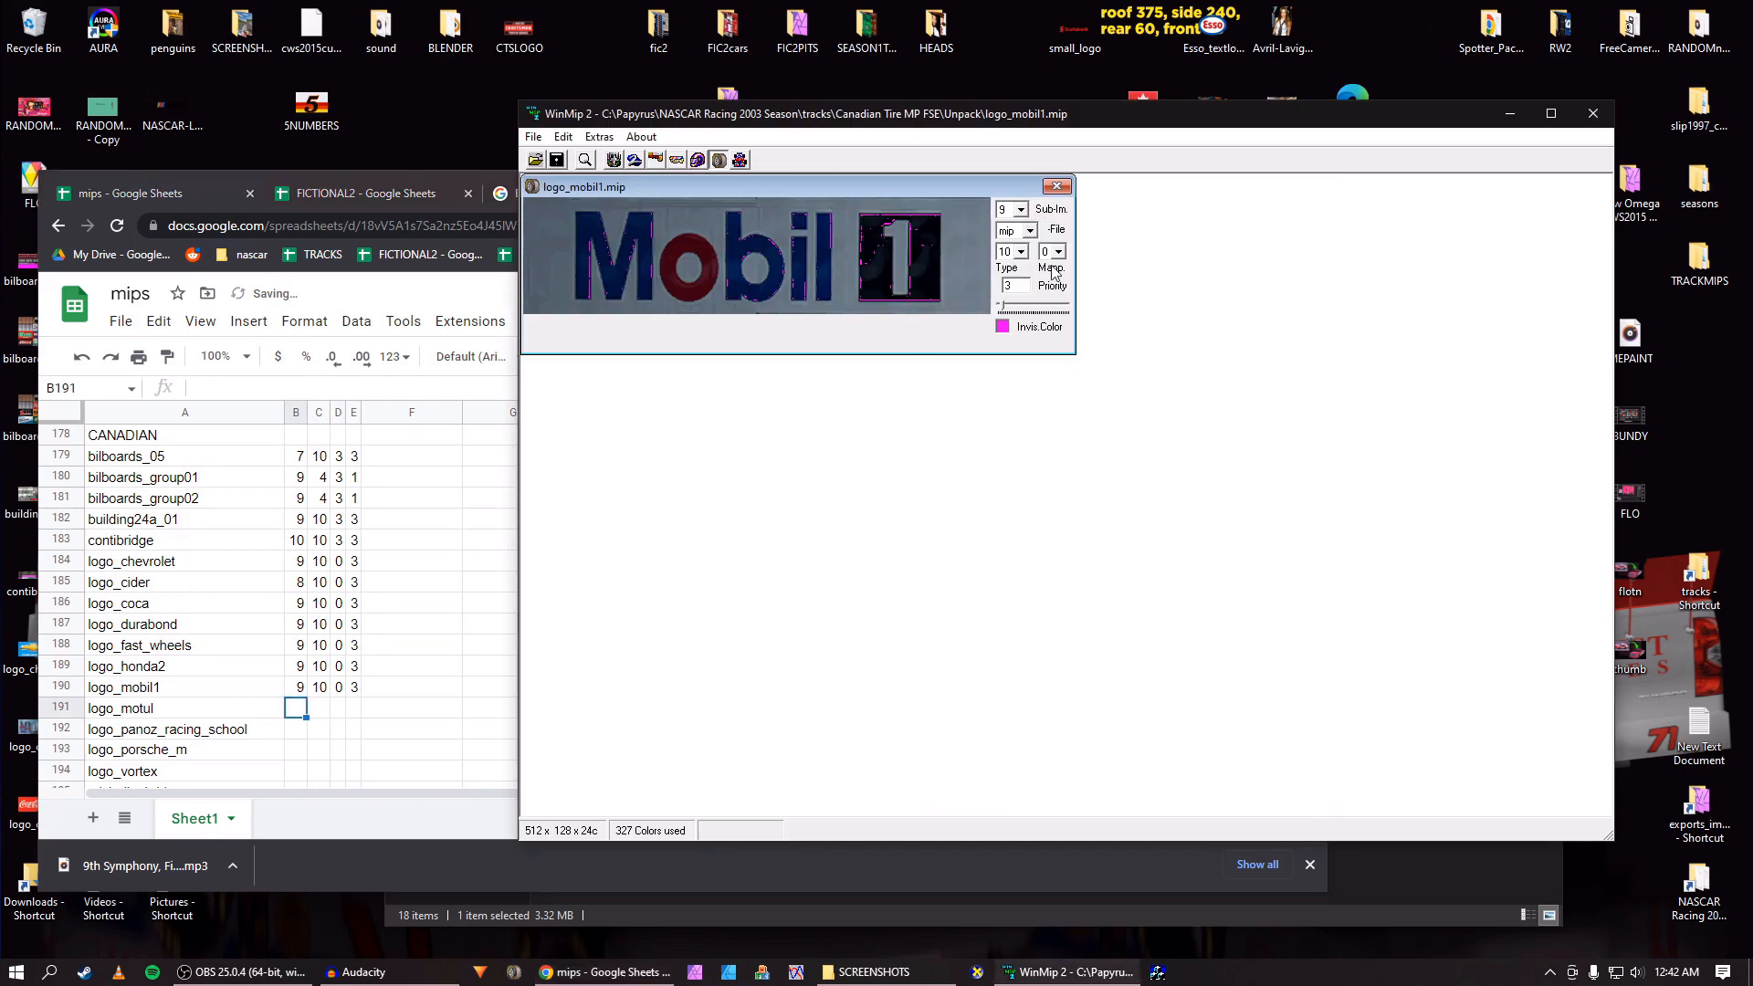
click(1030, 230)
click(1023, 257)
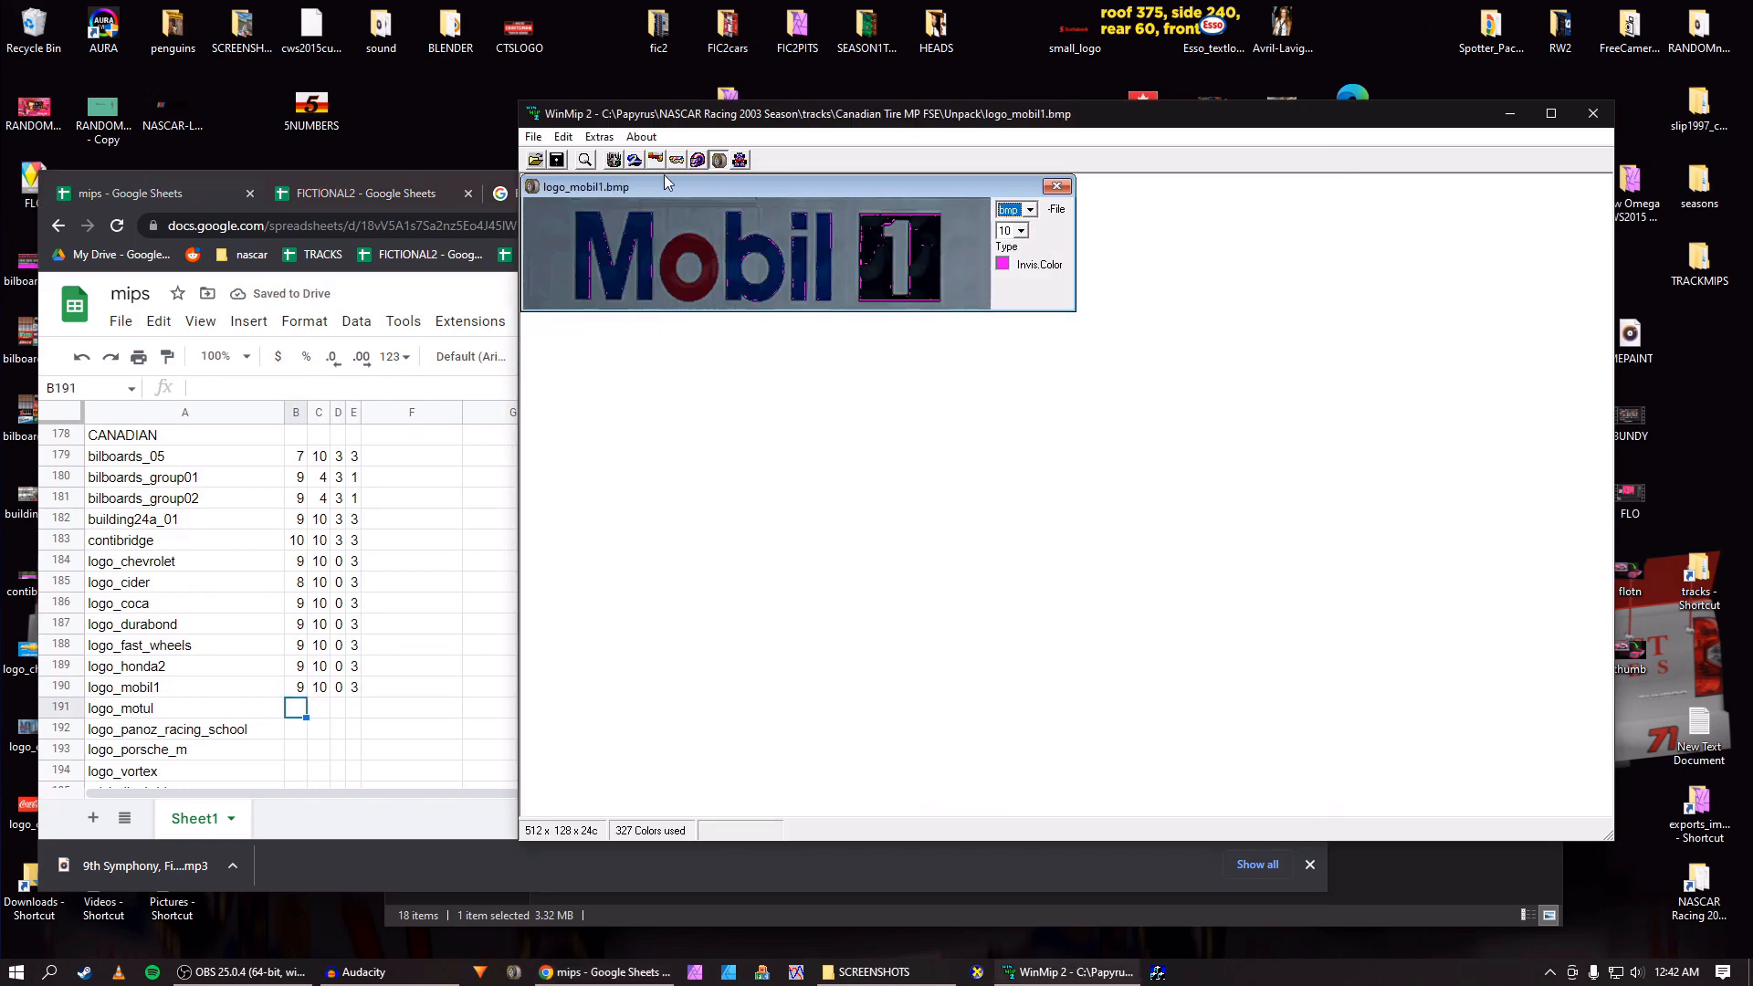
click(557, 160)
key(Return)
click(1057, 187)
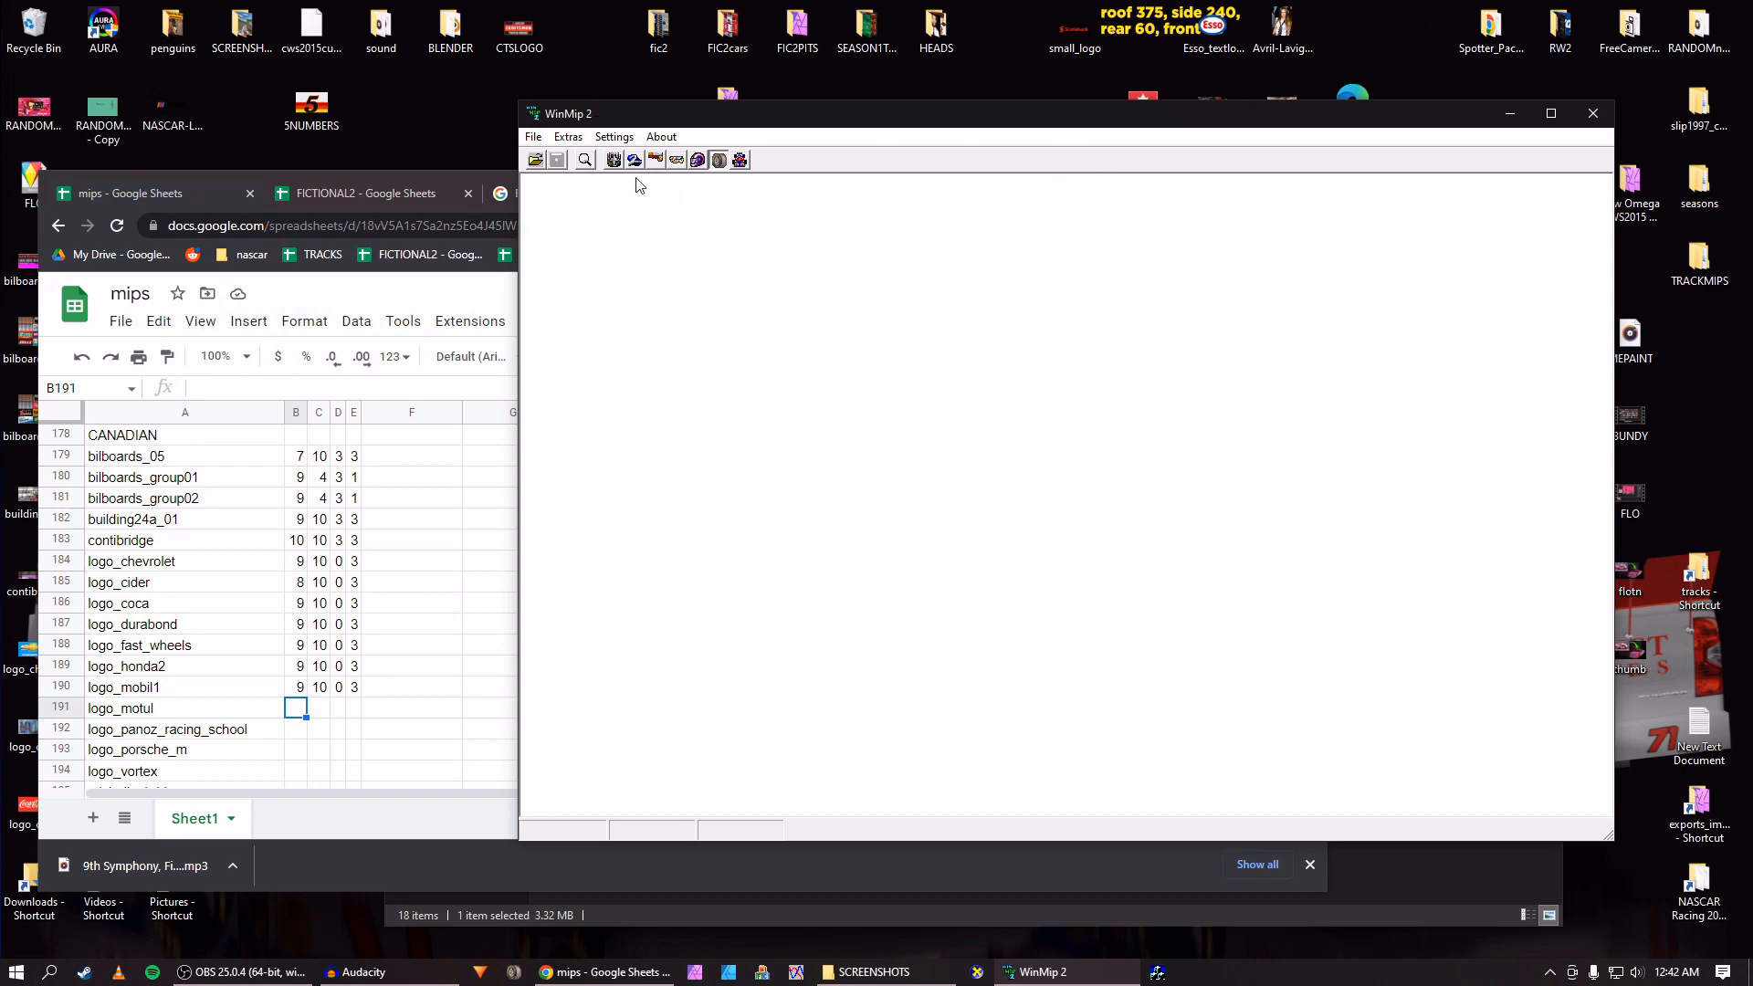
Open the logo_motul MIP file from the Unpack folder.
click(541, 164)
click(601, 479)
text(logo_2012_mosport)
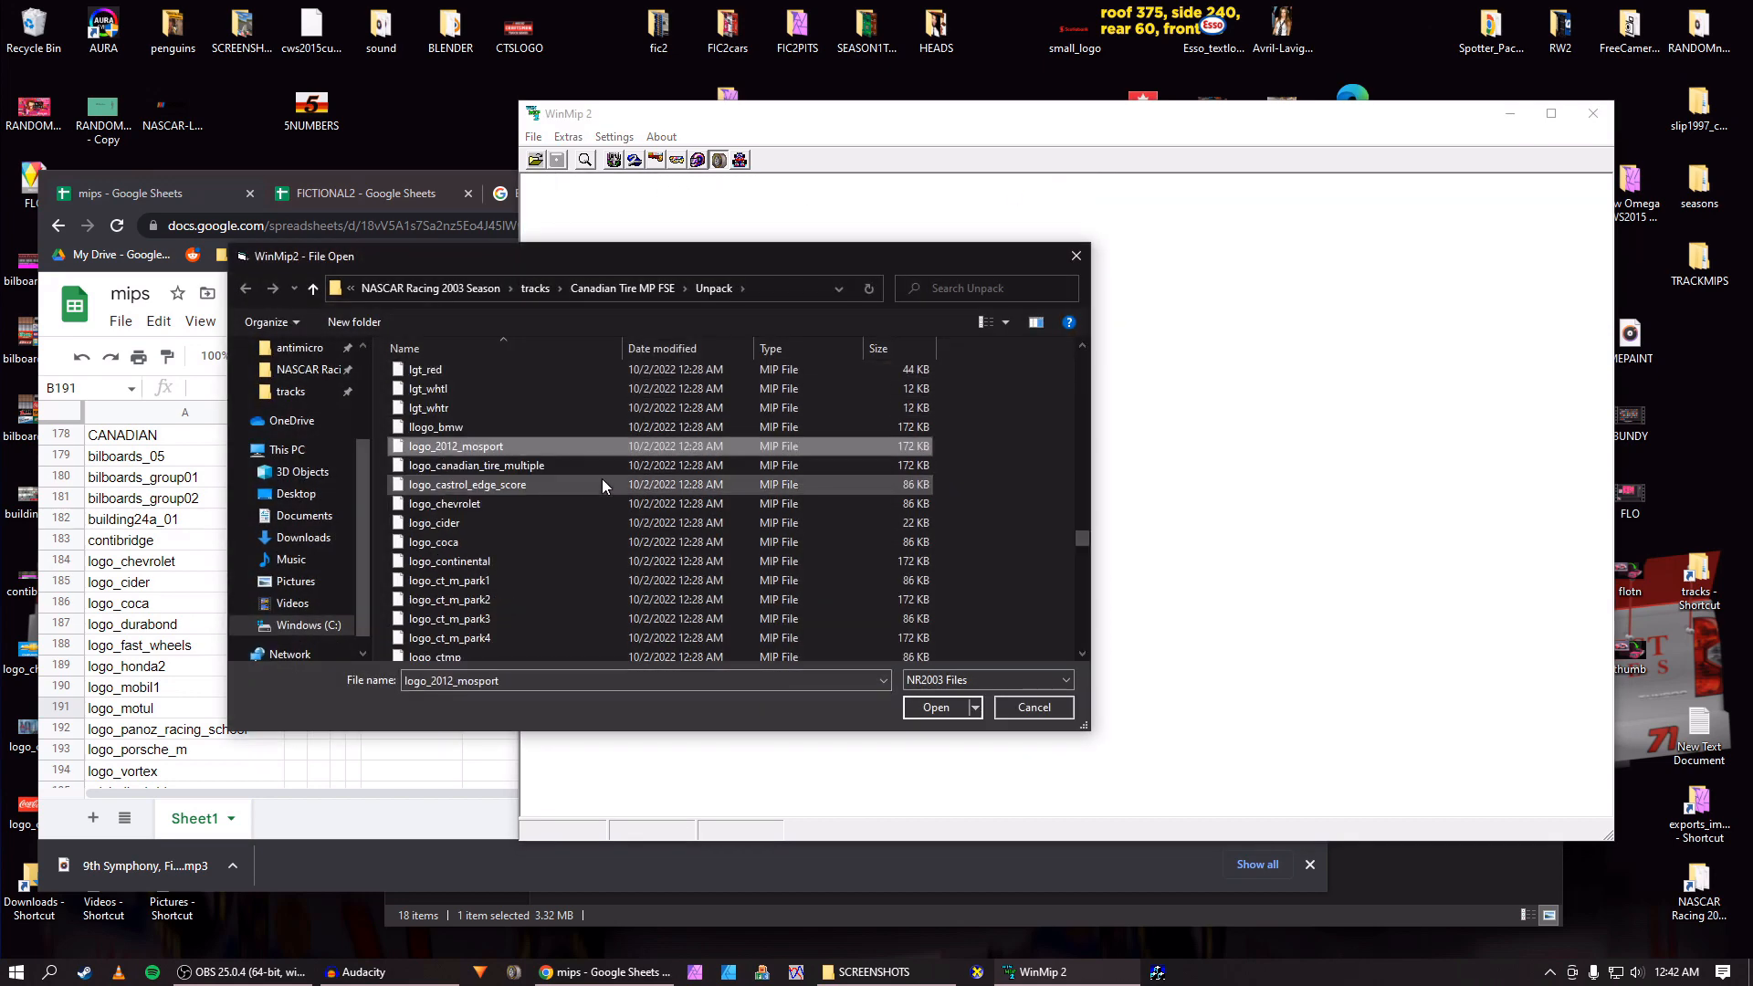
scroll(601, 484, down, 6)
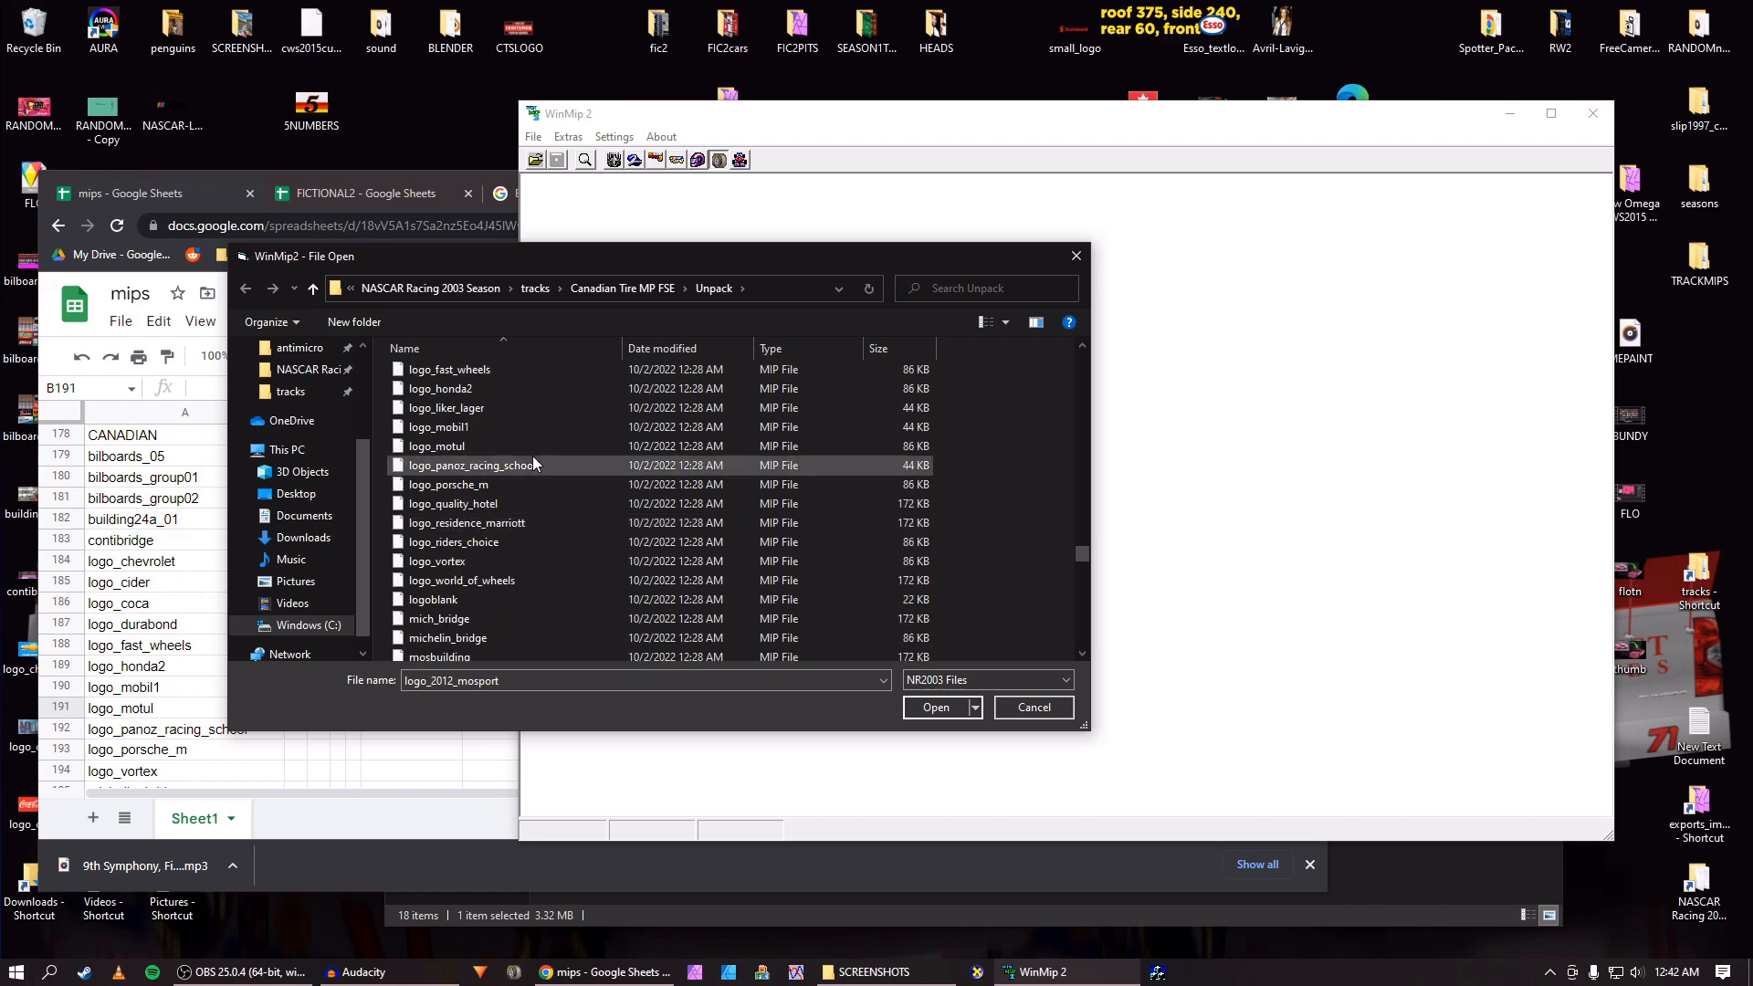
click(529, 446)
click(935, 709)
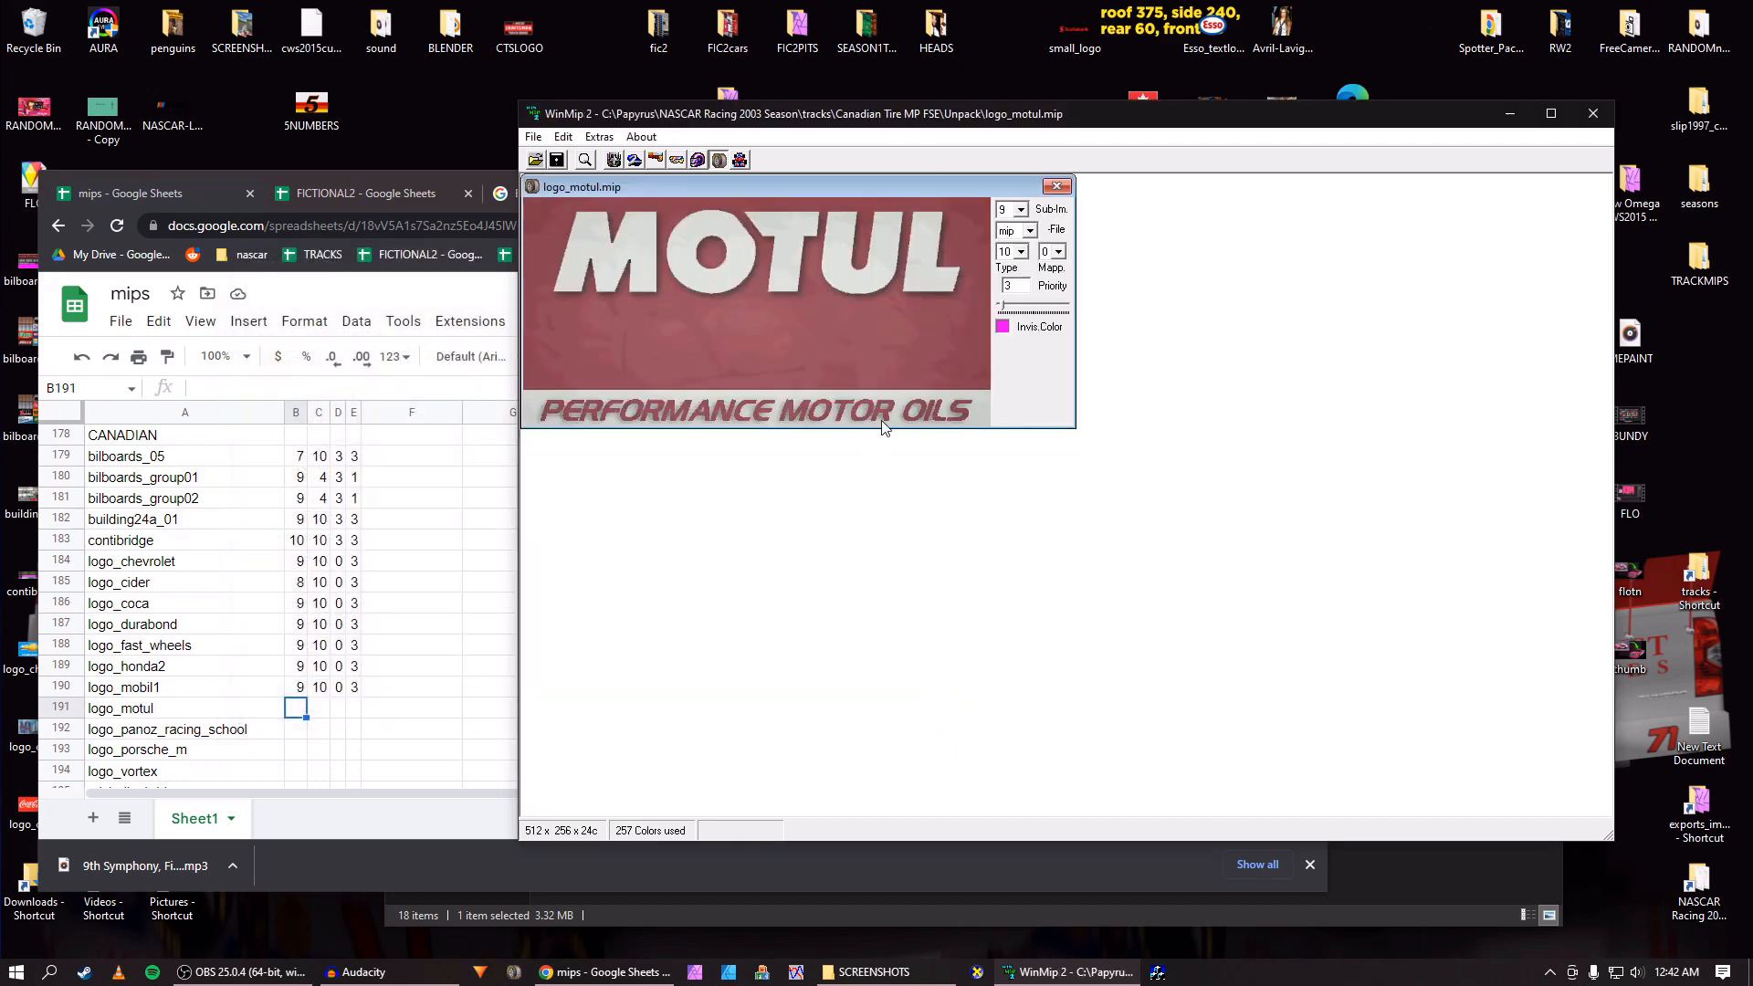
In the mips Google Sheet, fill columns B to E of the logo_motul row with 9, 10, 0 and 3.
click(457, 669)
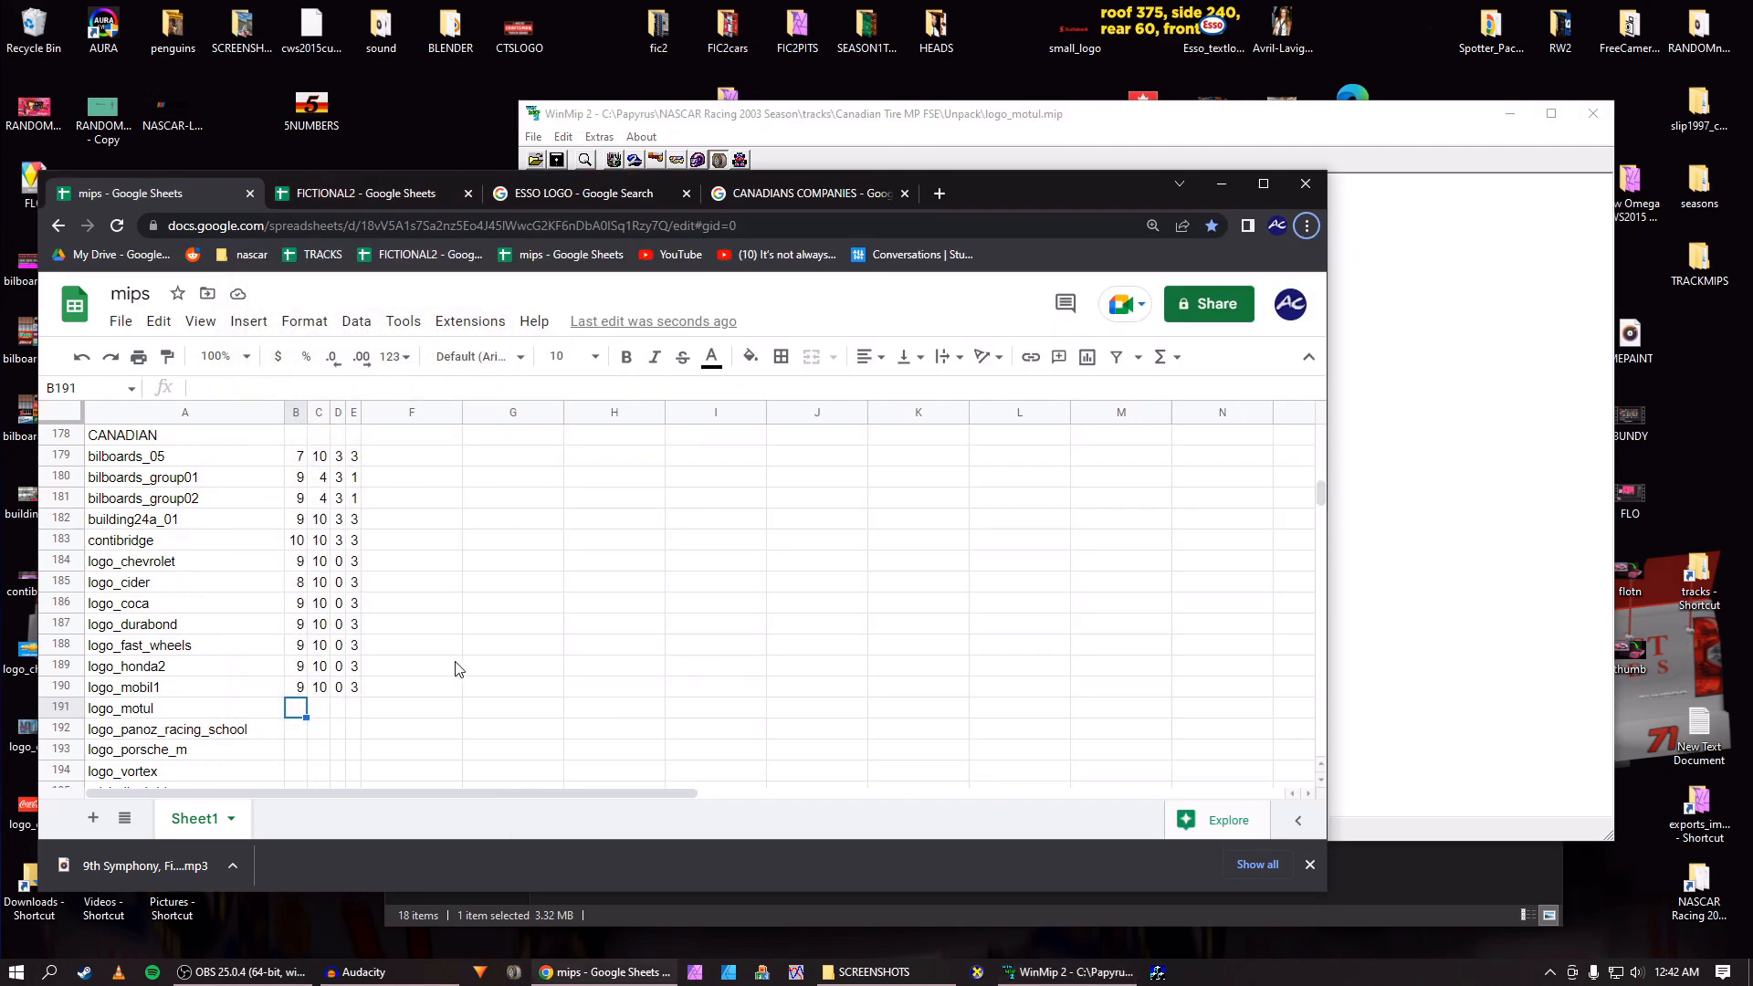
click(373, 712)
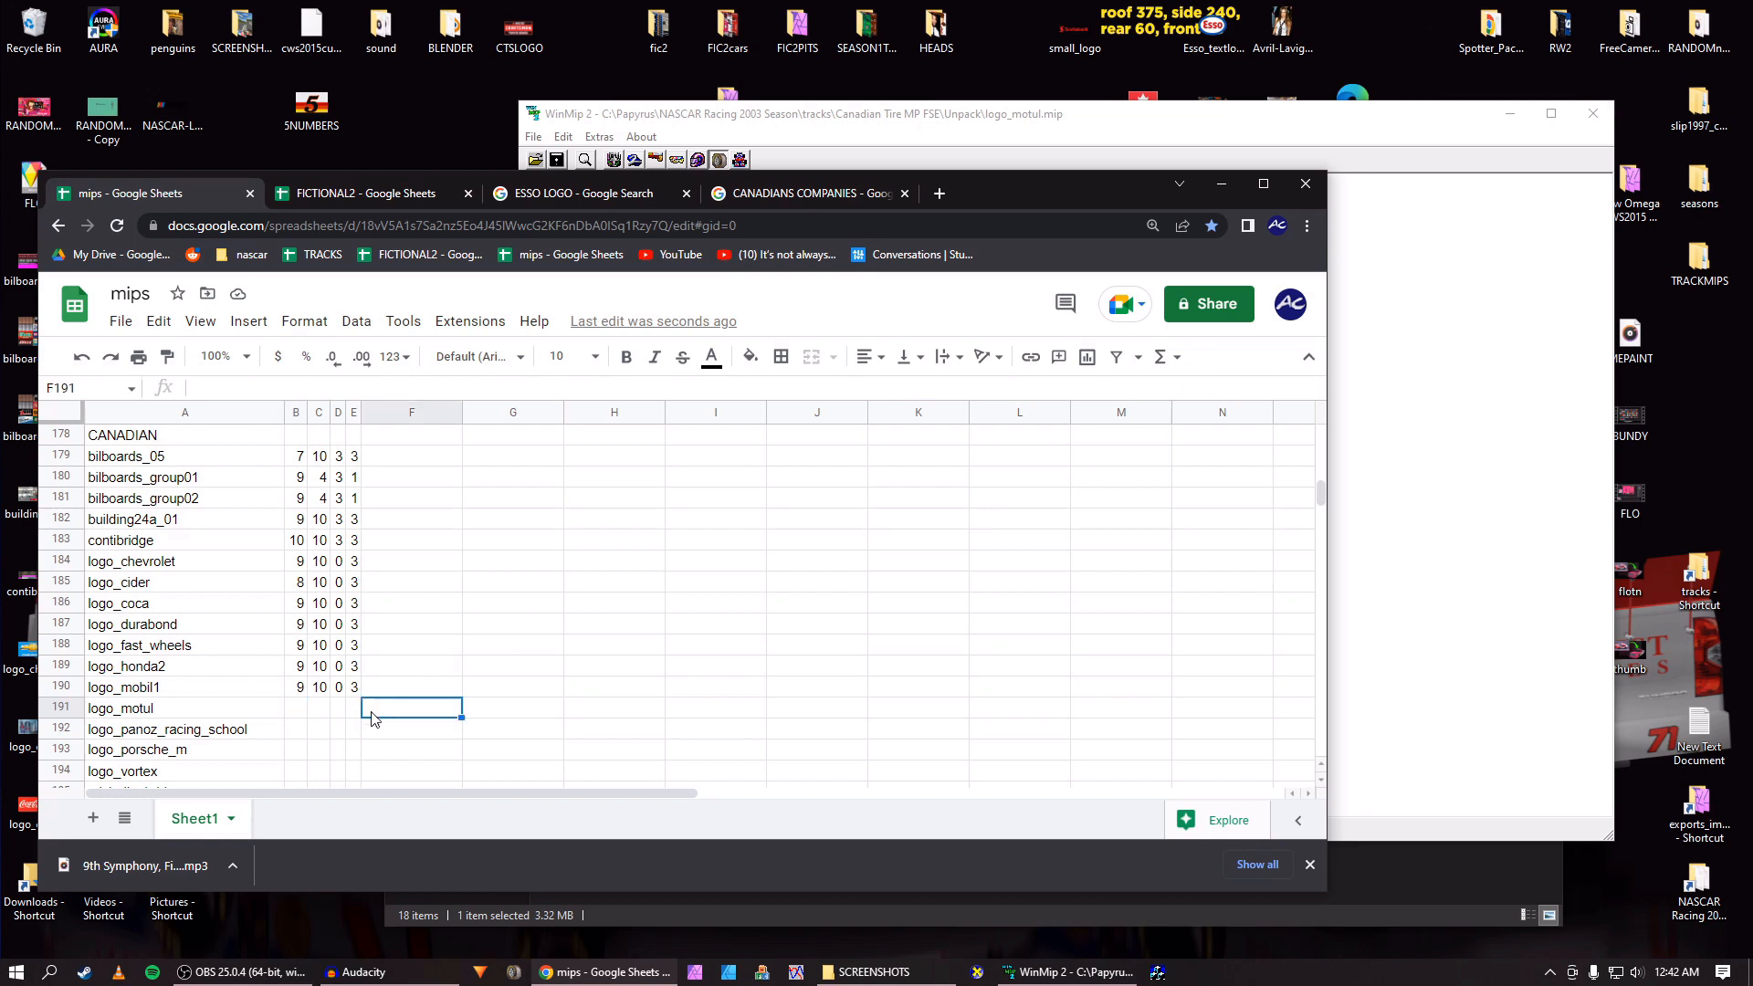
click(295, 710)
text(9)
key(Tab)
text(10)
key(Tab)
text(03)
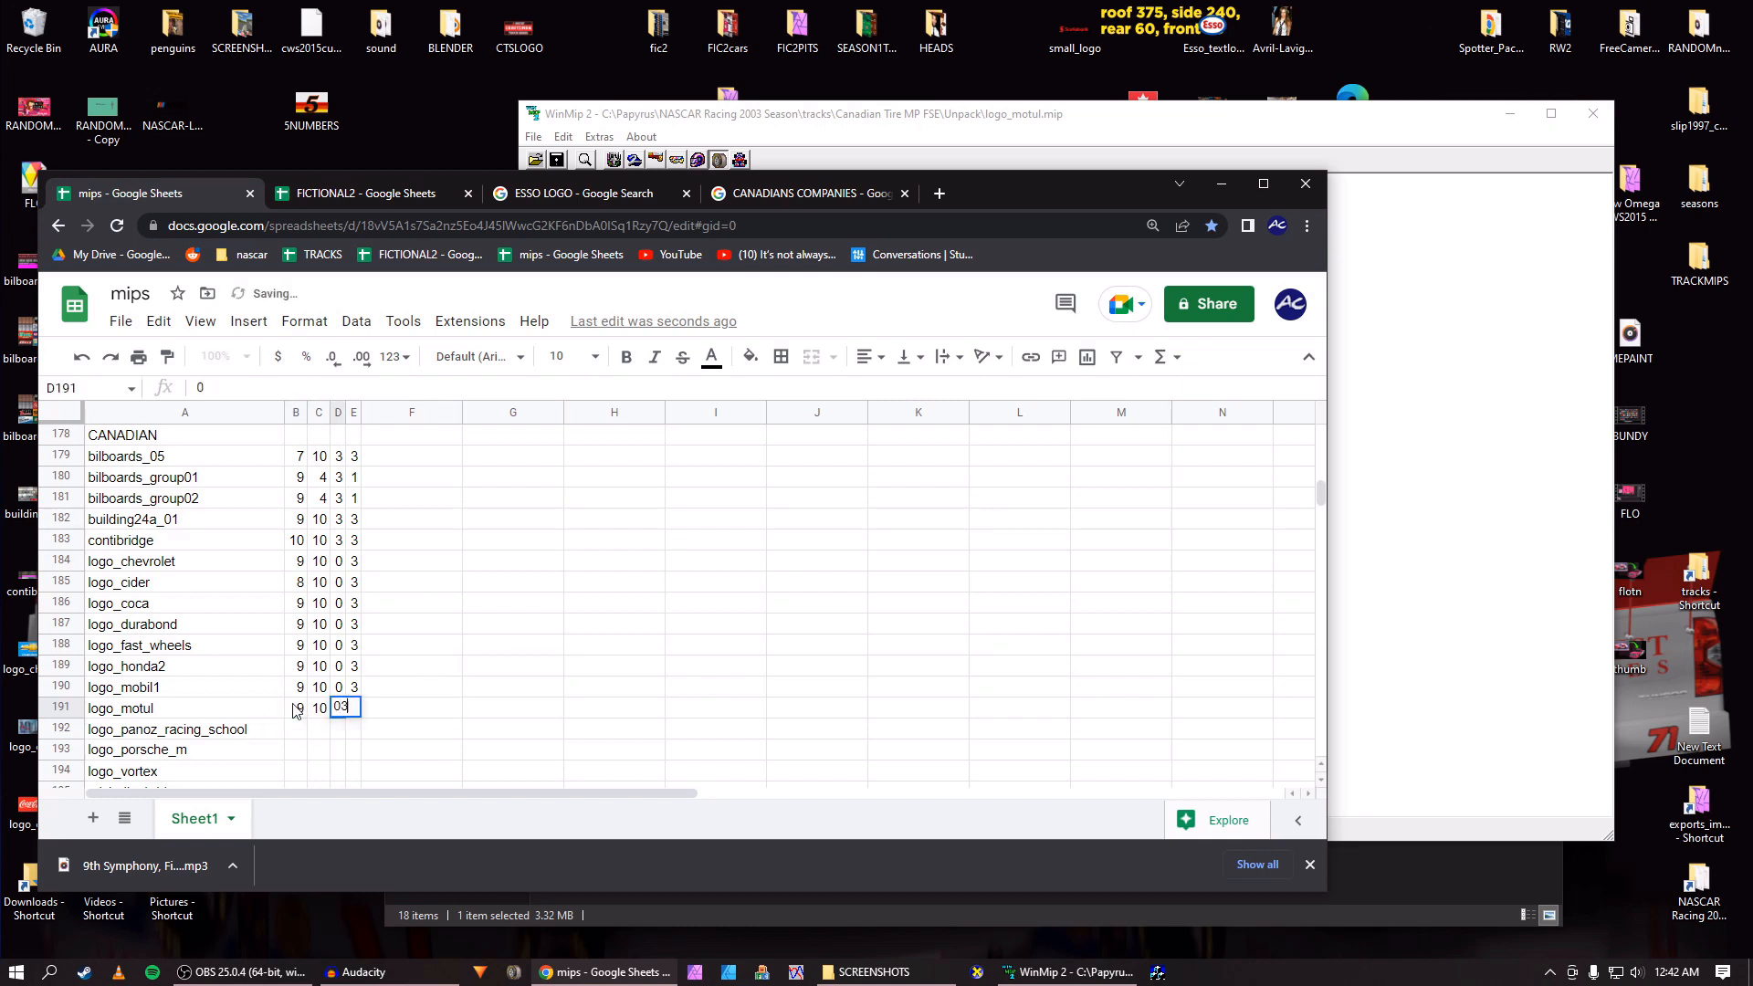
key(Tab)
text(3)
key(Return)
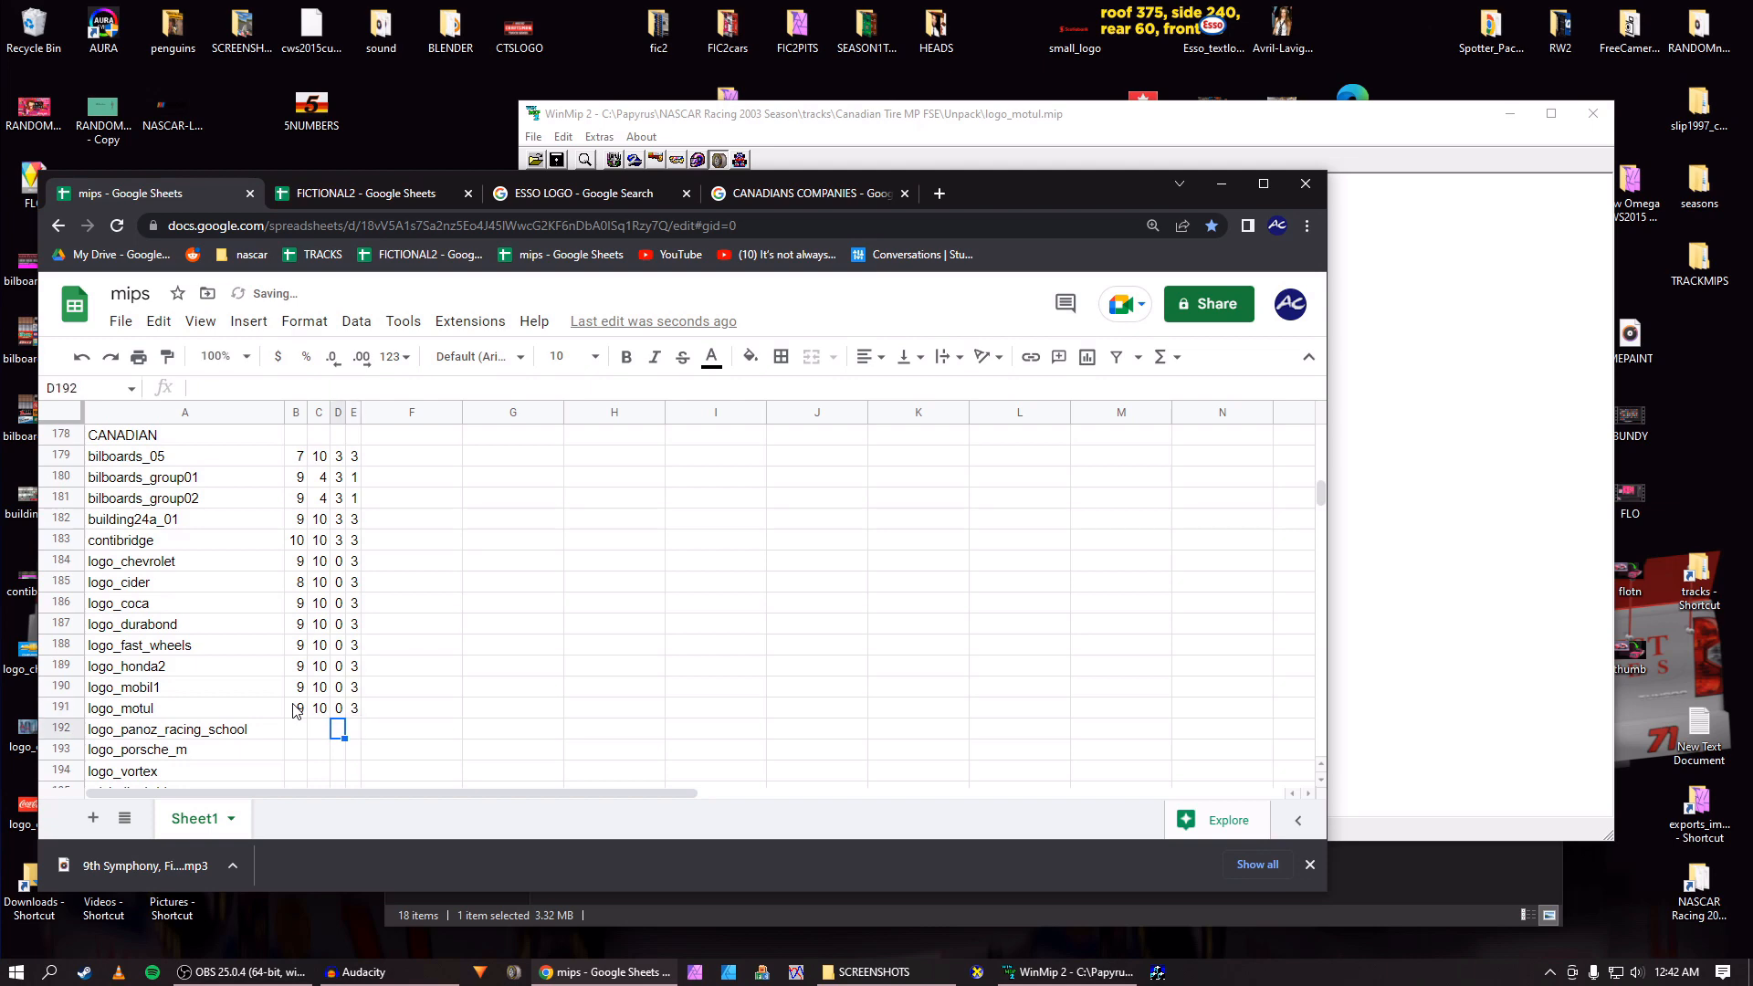
Back in WinMip 2, save the logo_motul image in bmp format and close it.
key(alt+Tab)
click(1011, 230)
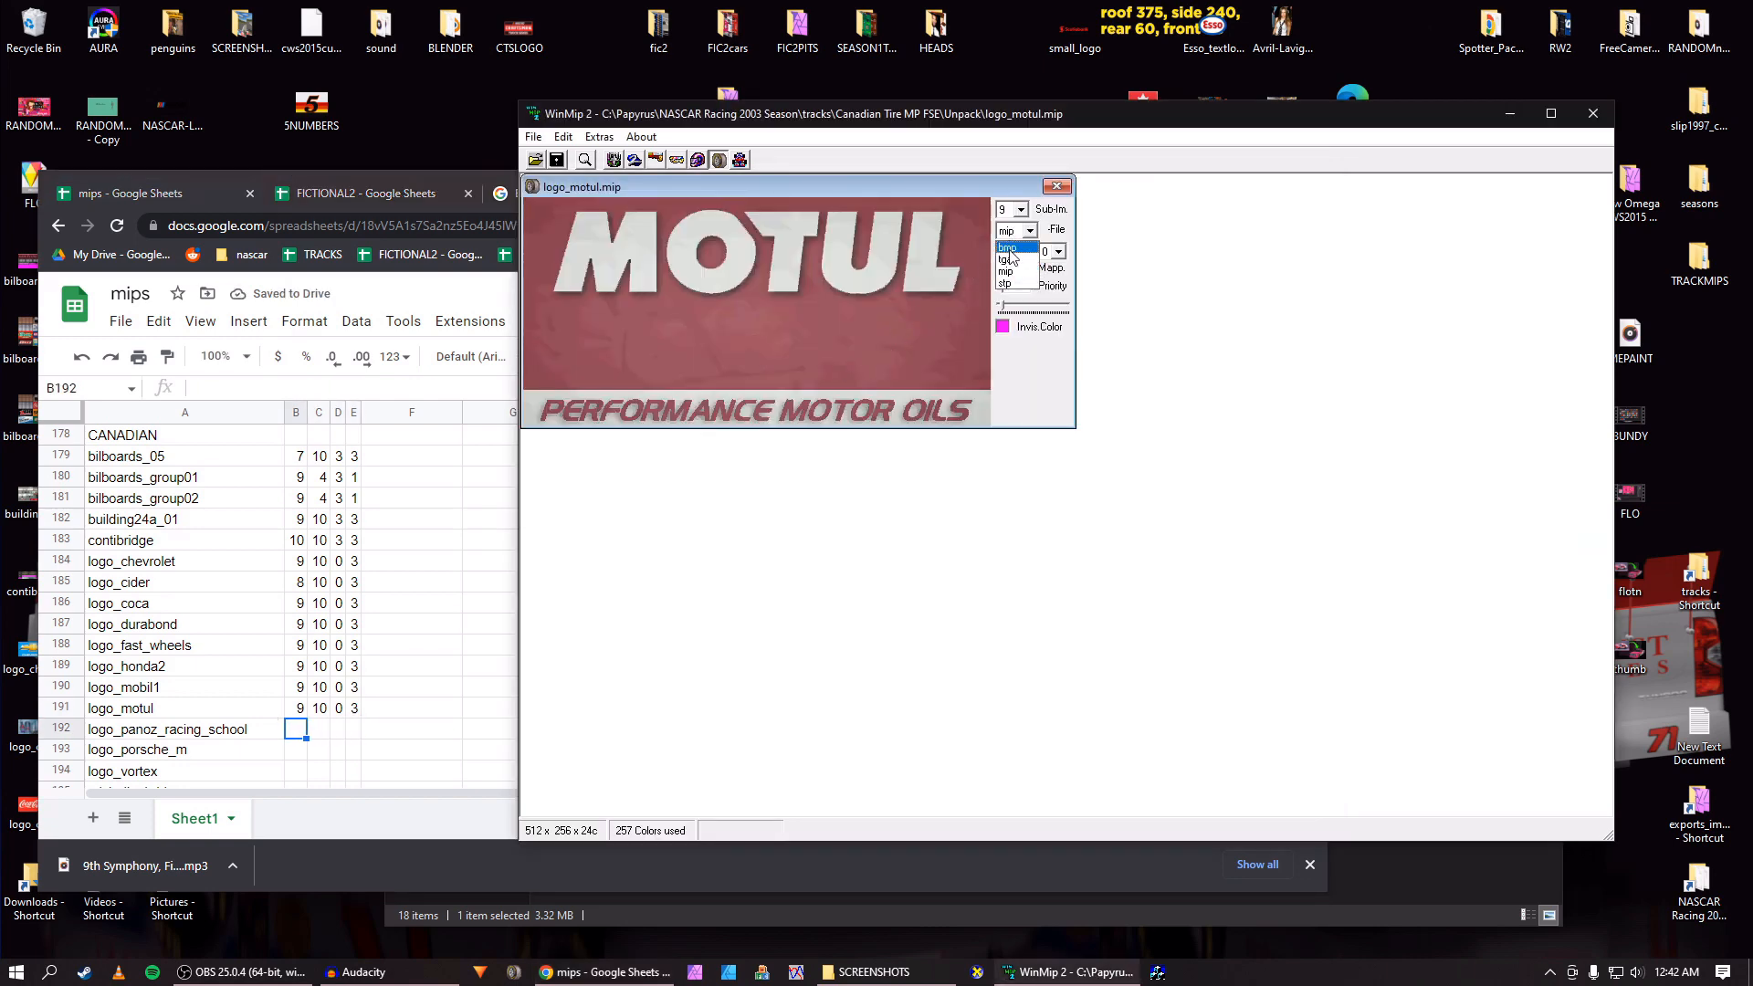
click(1009, 254)
click(557, 160)
key(Return)
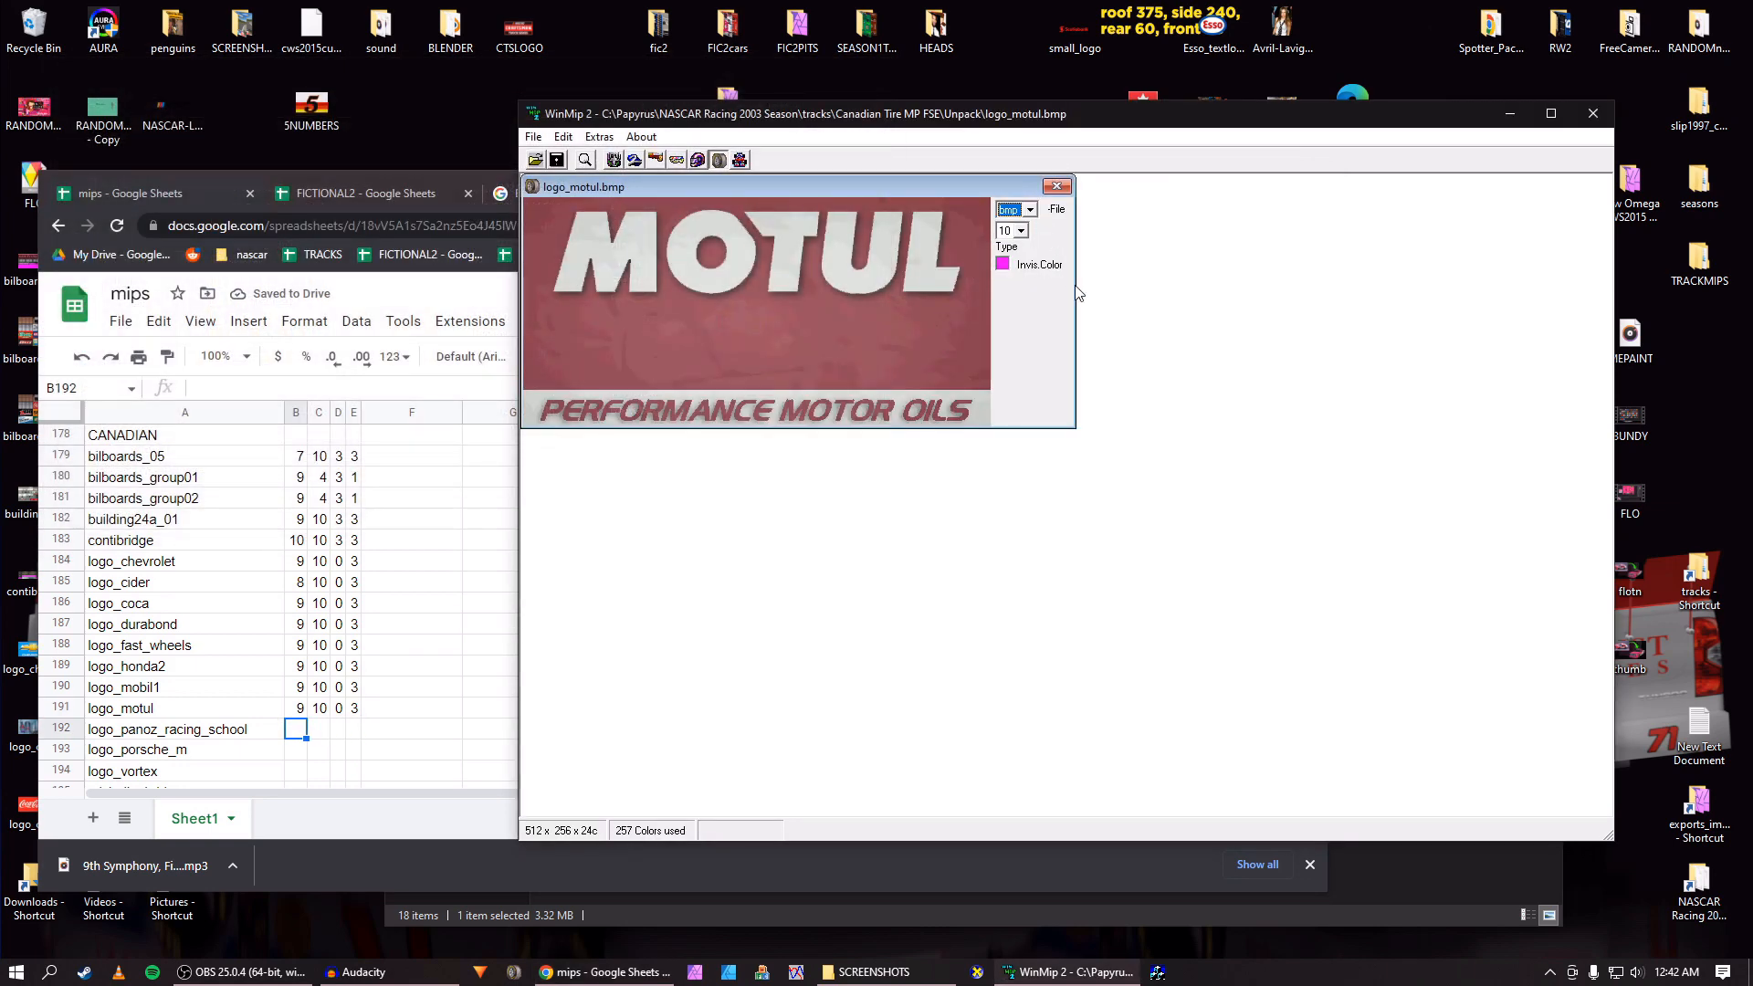
click(1055, 185)
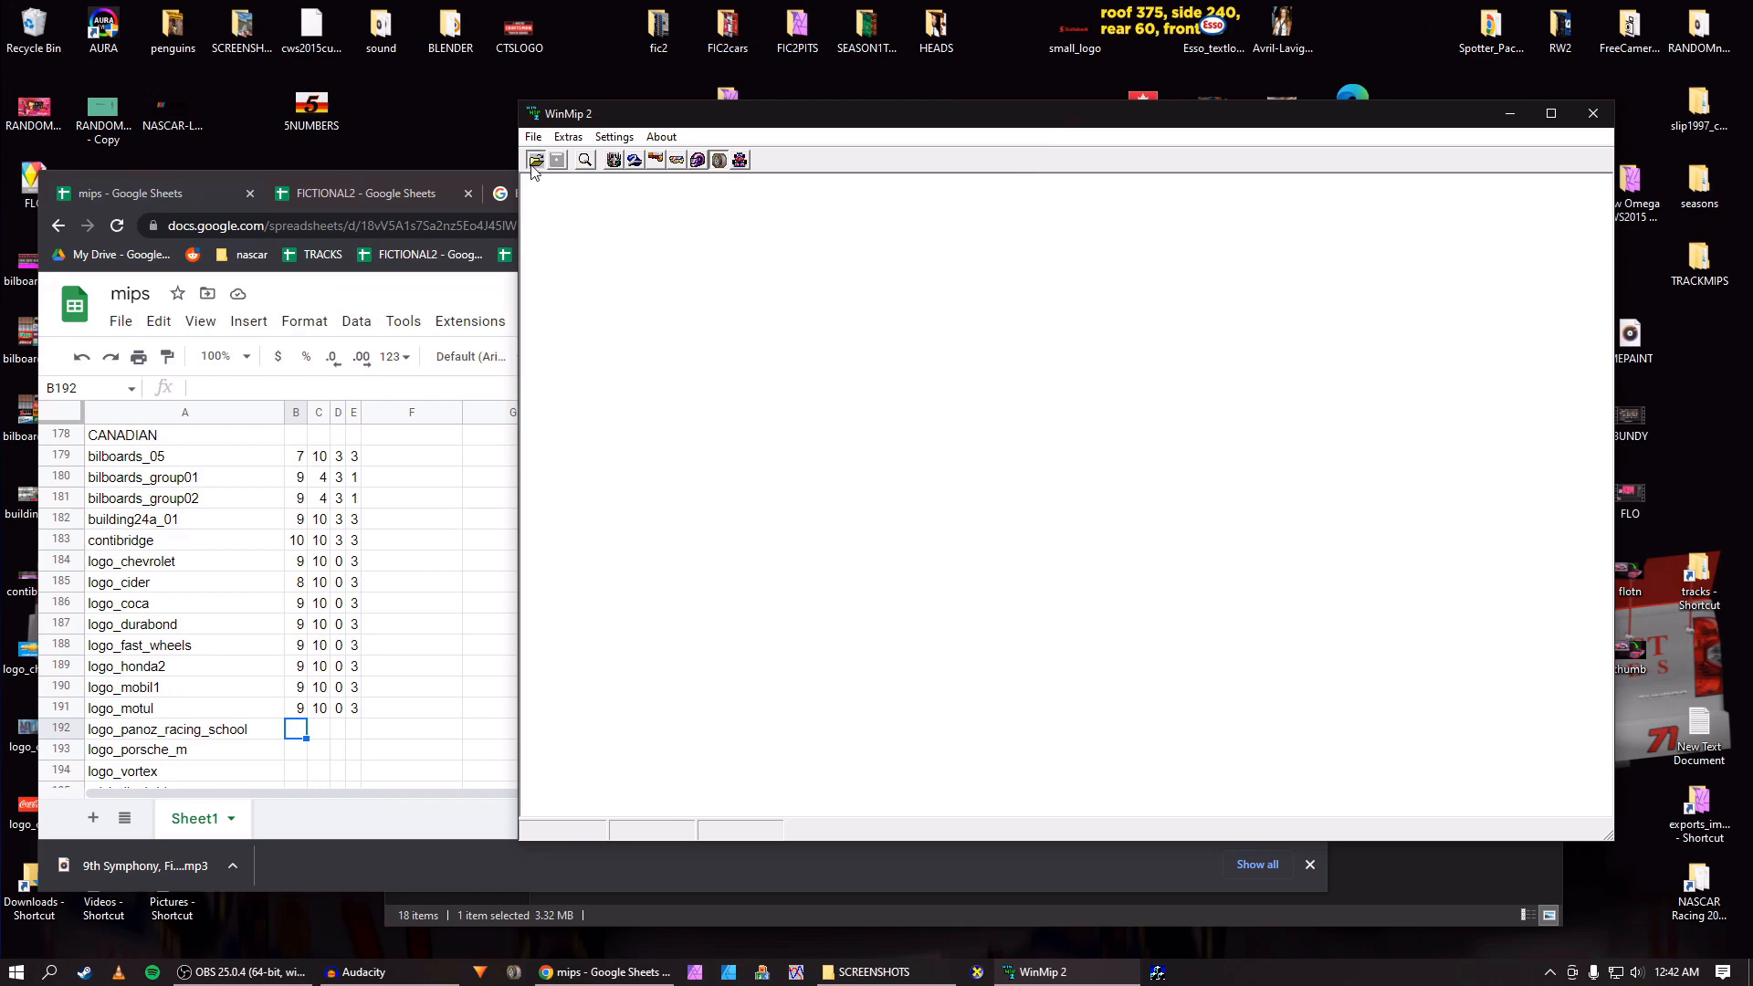
Open the logo_panoz_racing_school MIP file from the Unpack folder.
click(536, 161)
scroll(495, 408, down, 3)
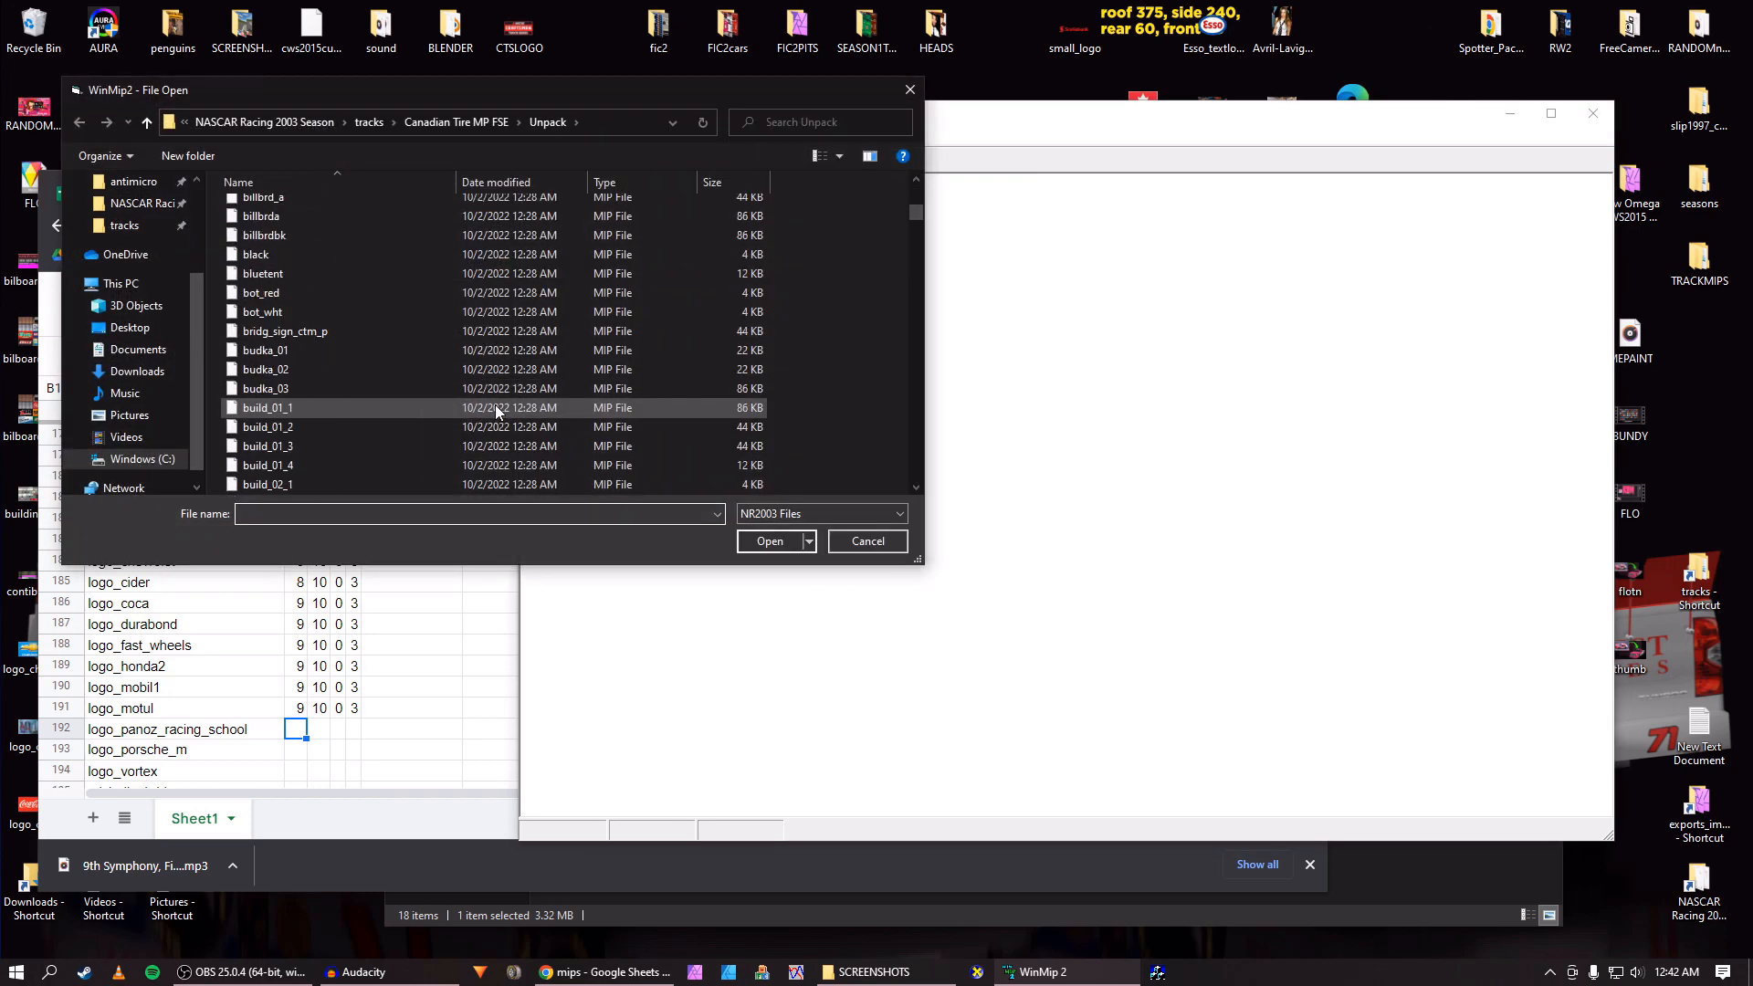
text(LOGO)
click(402, 398)
scroll(408, 391, down, 15)
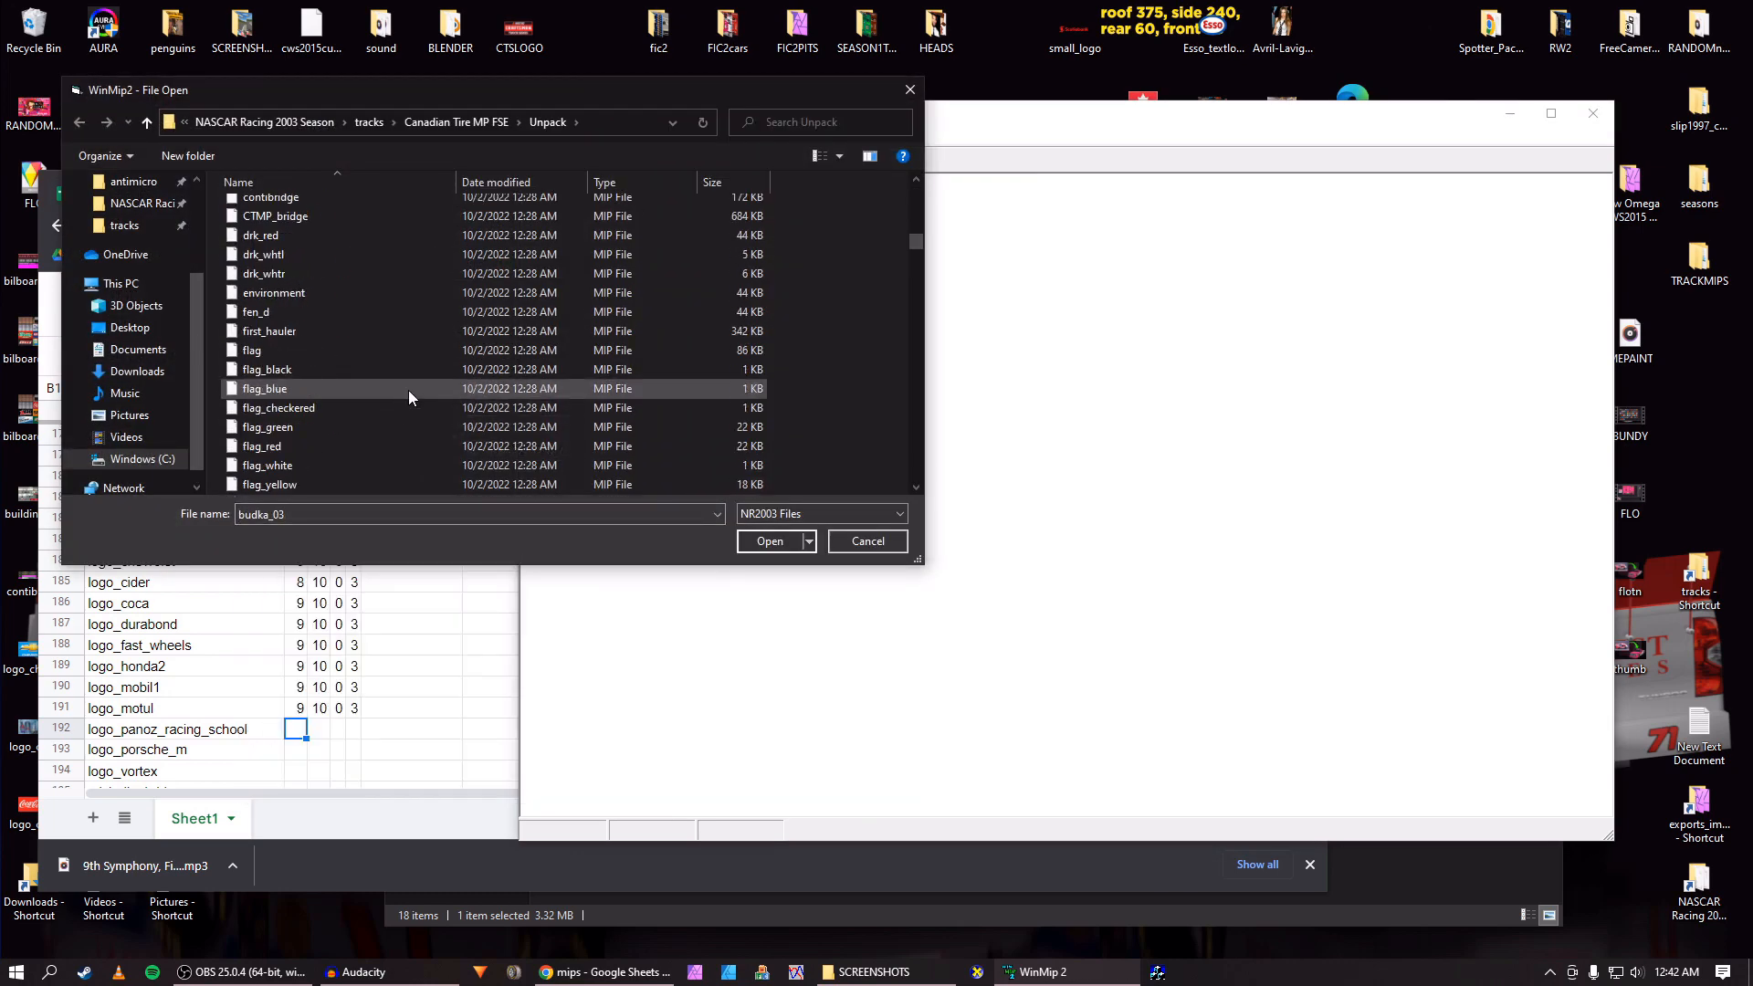
click(416, 378)
key(l)
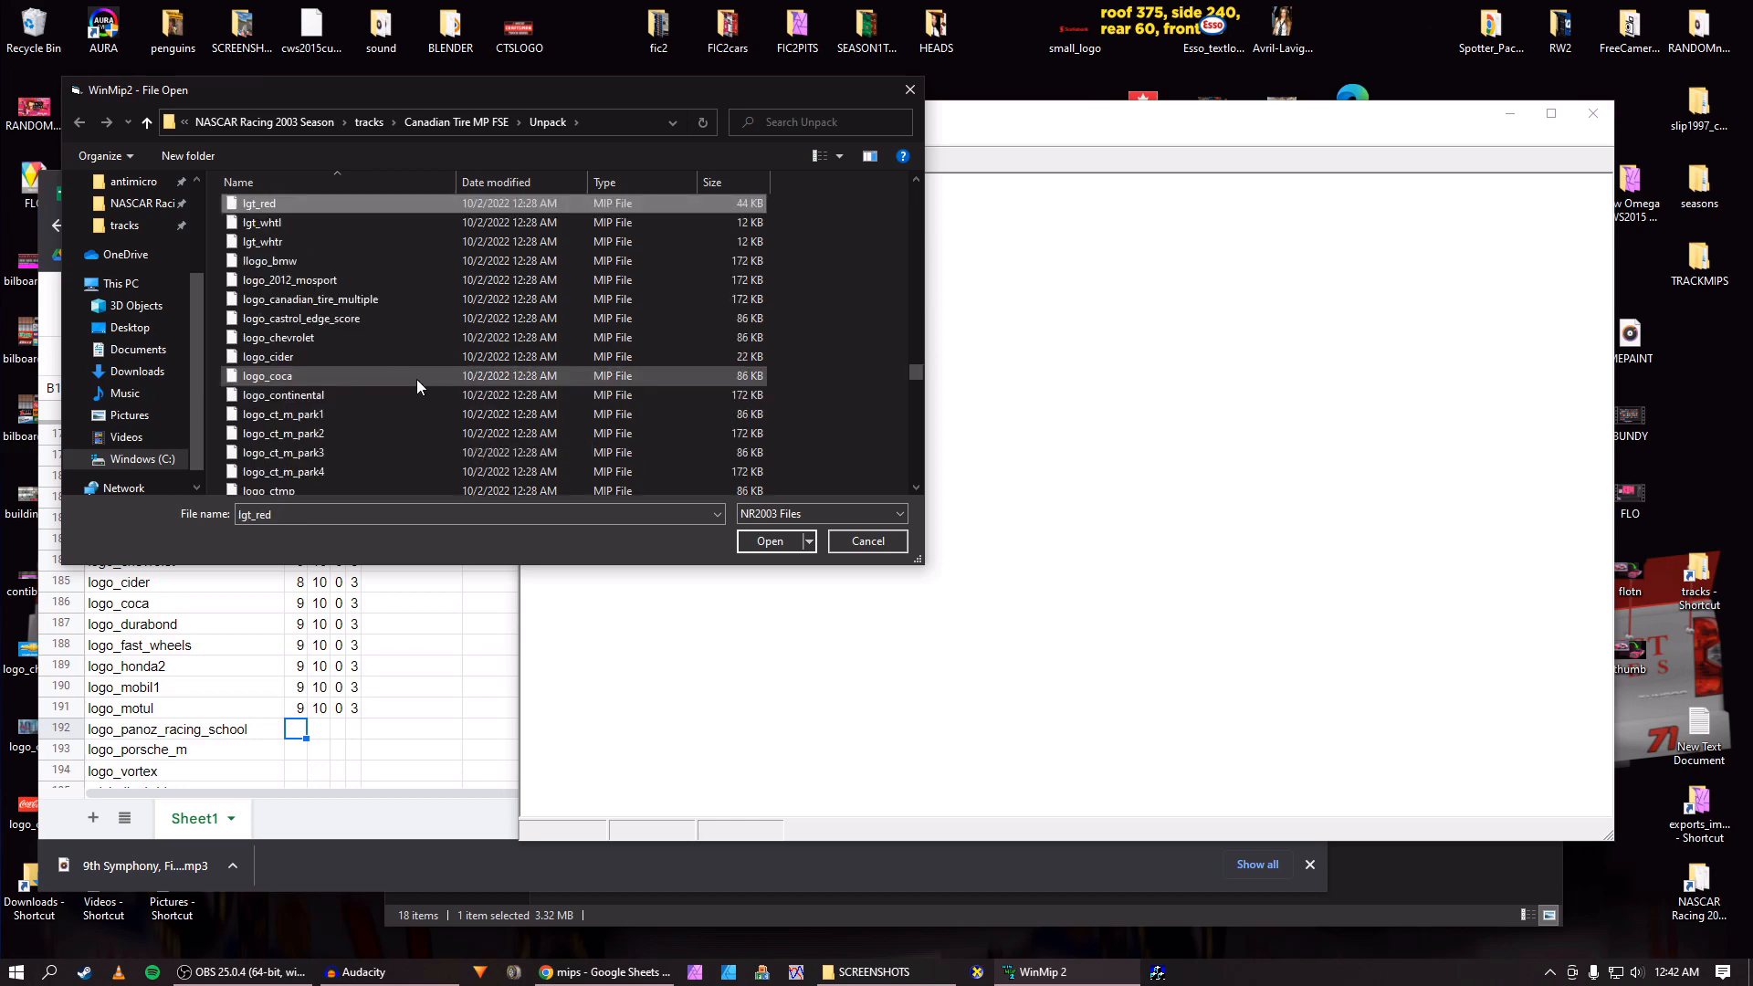
scroll(416, 387, down, 3)
click(330, 370)
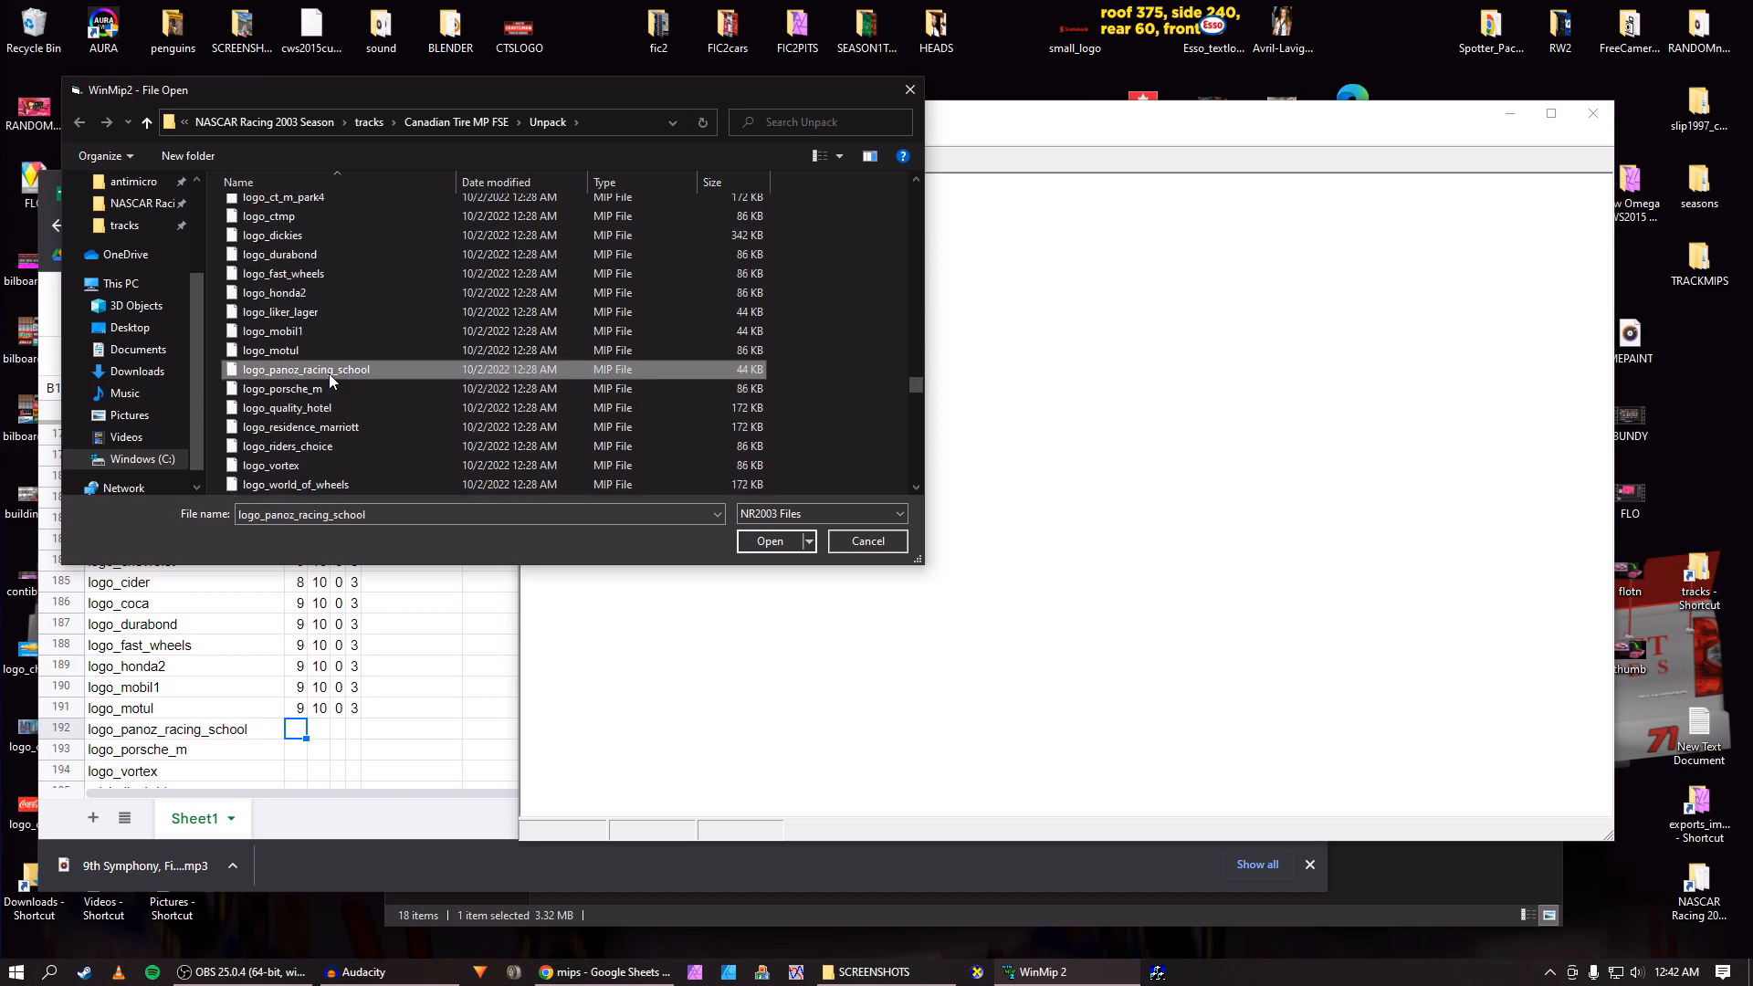
click(742, 541)
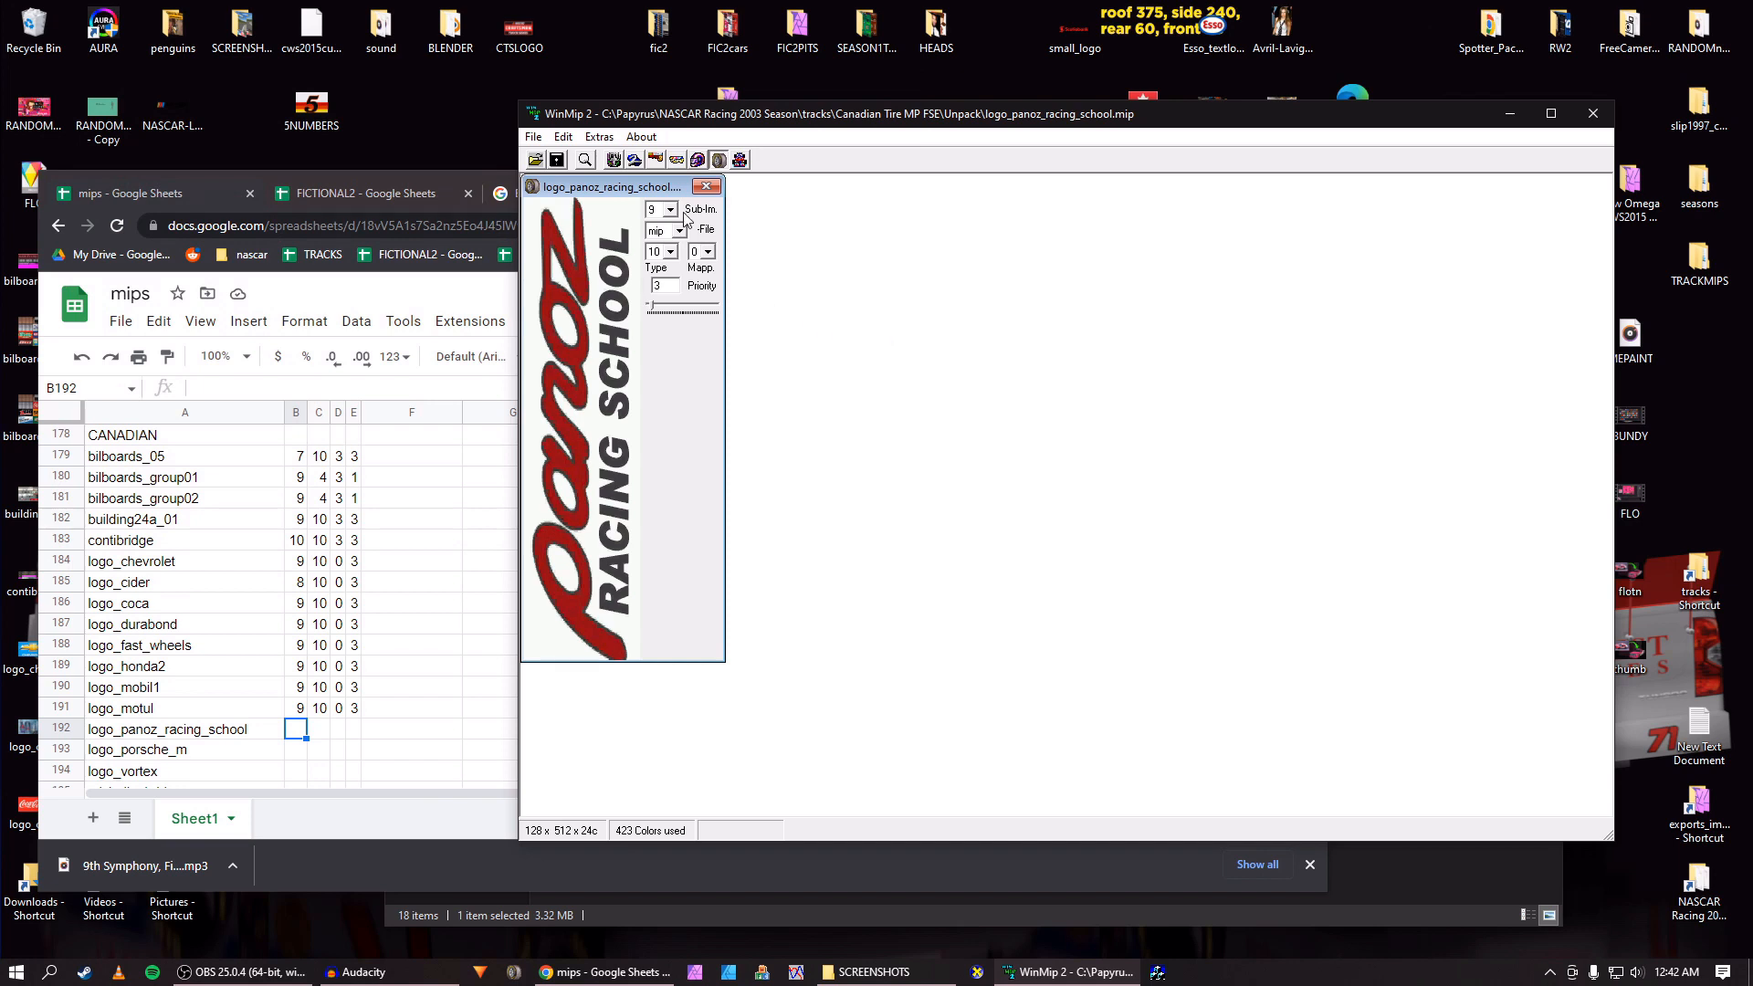
In the mips Google Sheet, fill columns B to E of the logo_panoz_racing_school row with 9, 10, 0 and 3.
key(alt+Tab)
text(9)
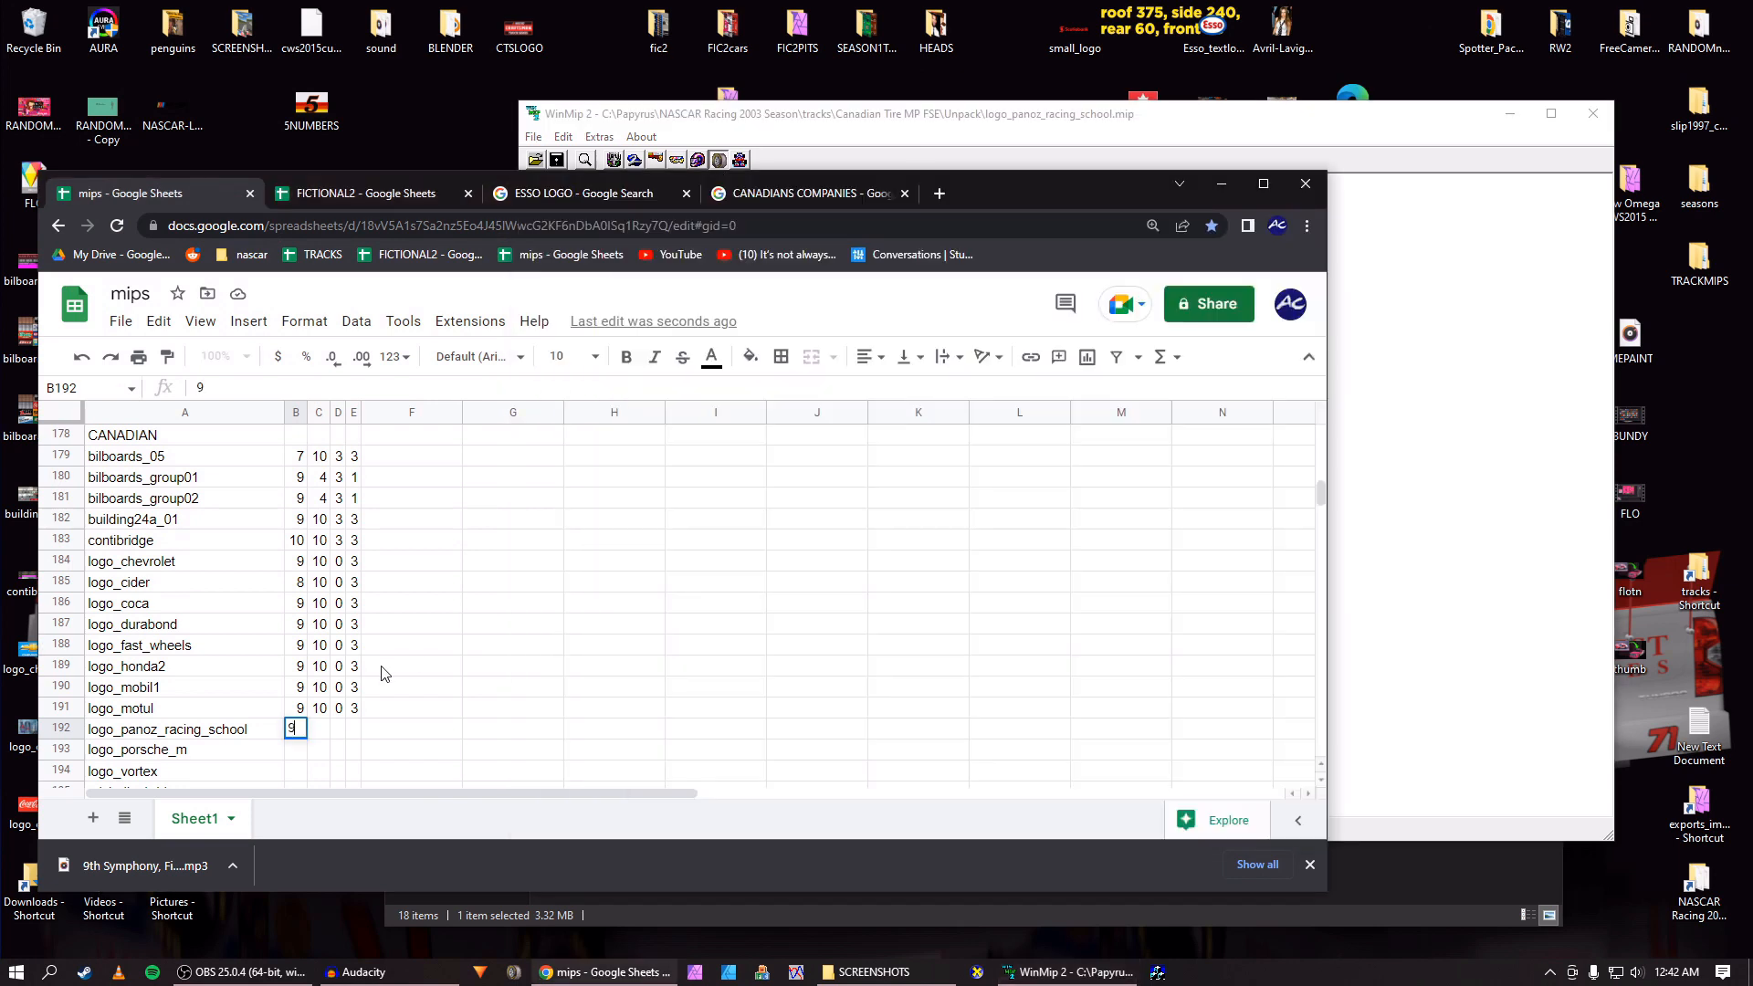
key(Tab)
text(10)
key(Tab)
text(0)
key(Tab)
text(3)
key(Down)
Look through the remaining texture rows below logo_panoz_racing_school, ending on column B of the logo_porsche_m row.
key(Down)
key(Down)
key(Down)
key(Down)
key(Down)
key(Down)
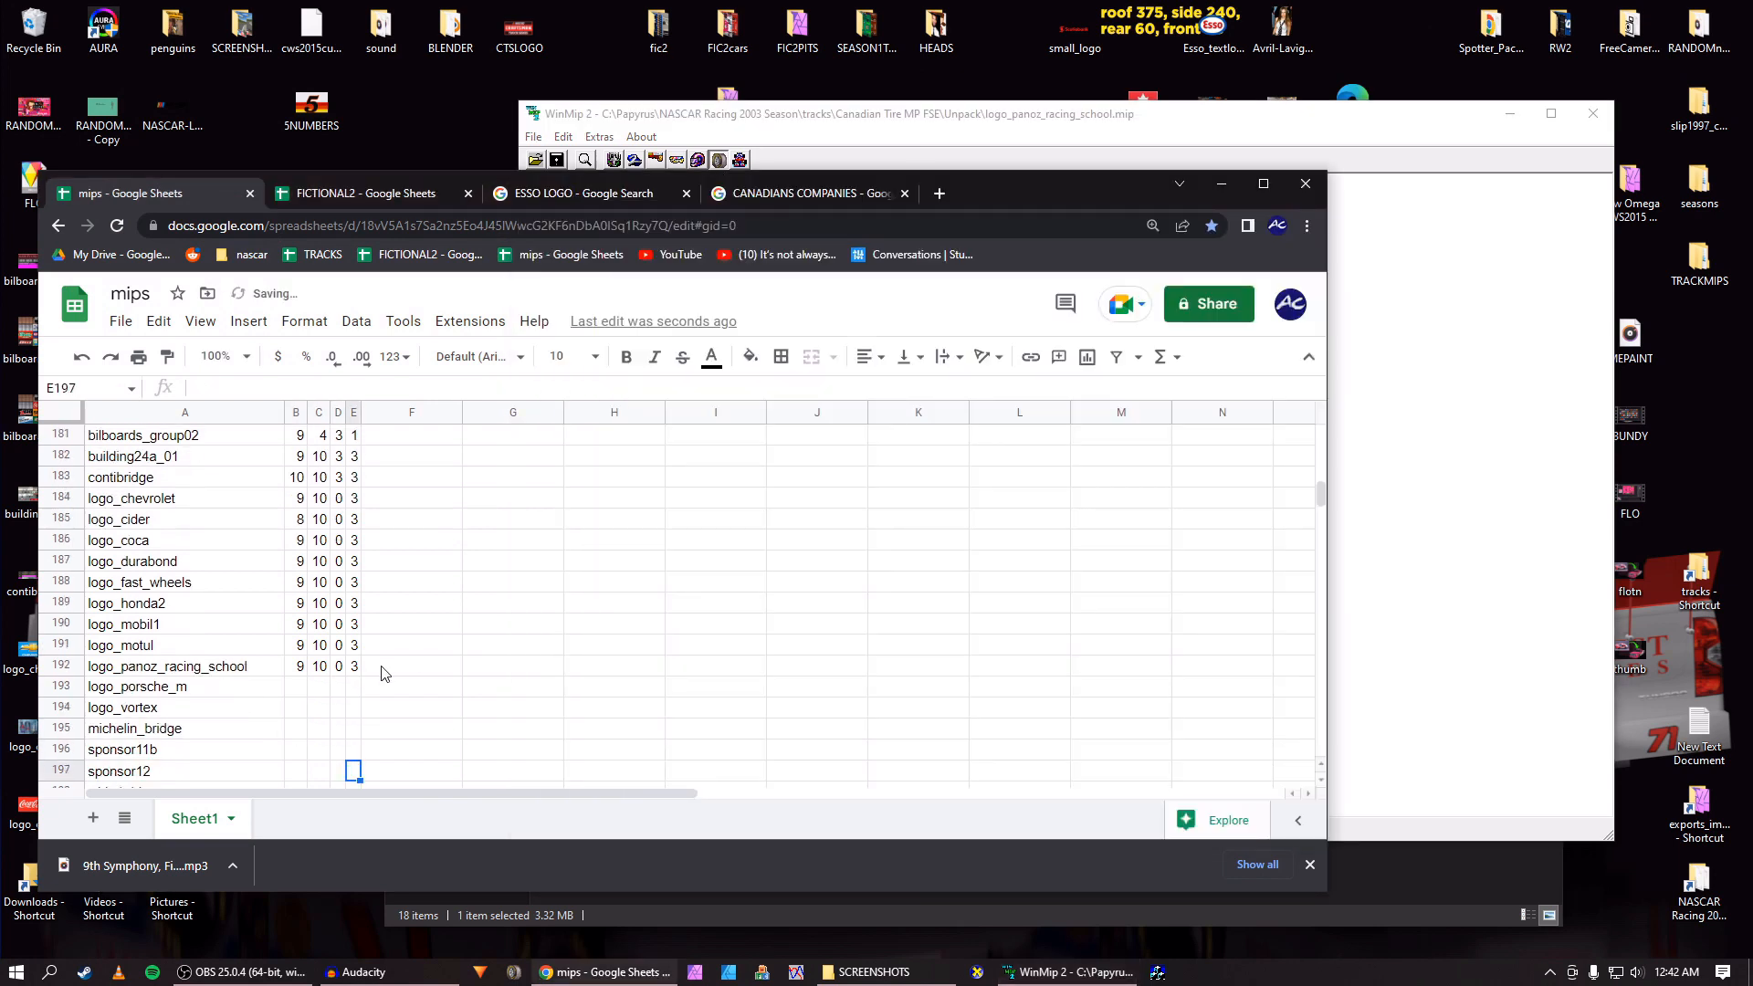
key(Up)
key(Up)
key(Up)
key(Up)
key(Up)
key(Up)
key(Up)
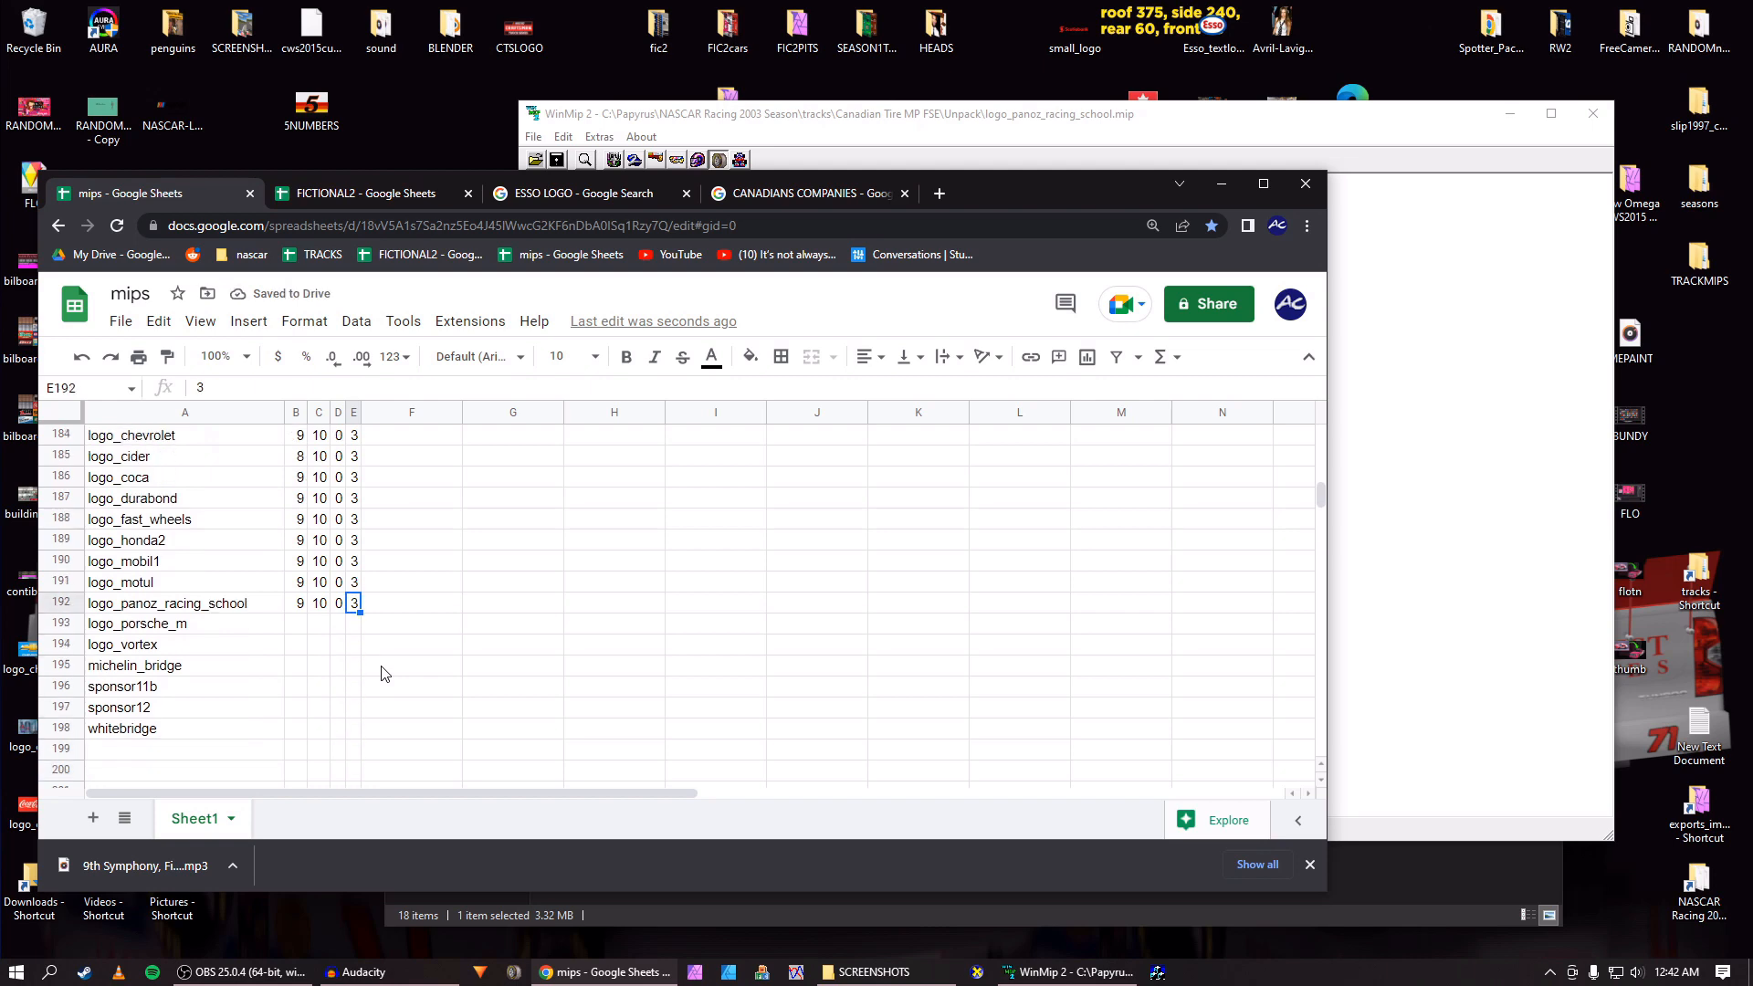
key(Left)
key(Left)
key(Left)
key(Down)
Back in WinMip 2, save the logo_panoz_racing_school image in bmp format and close it.
key(alt+Tab)
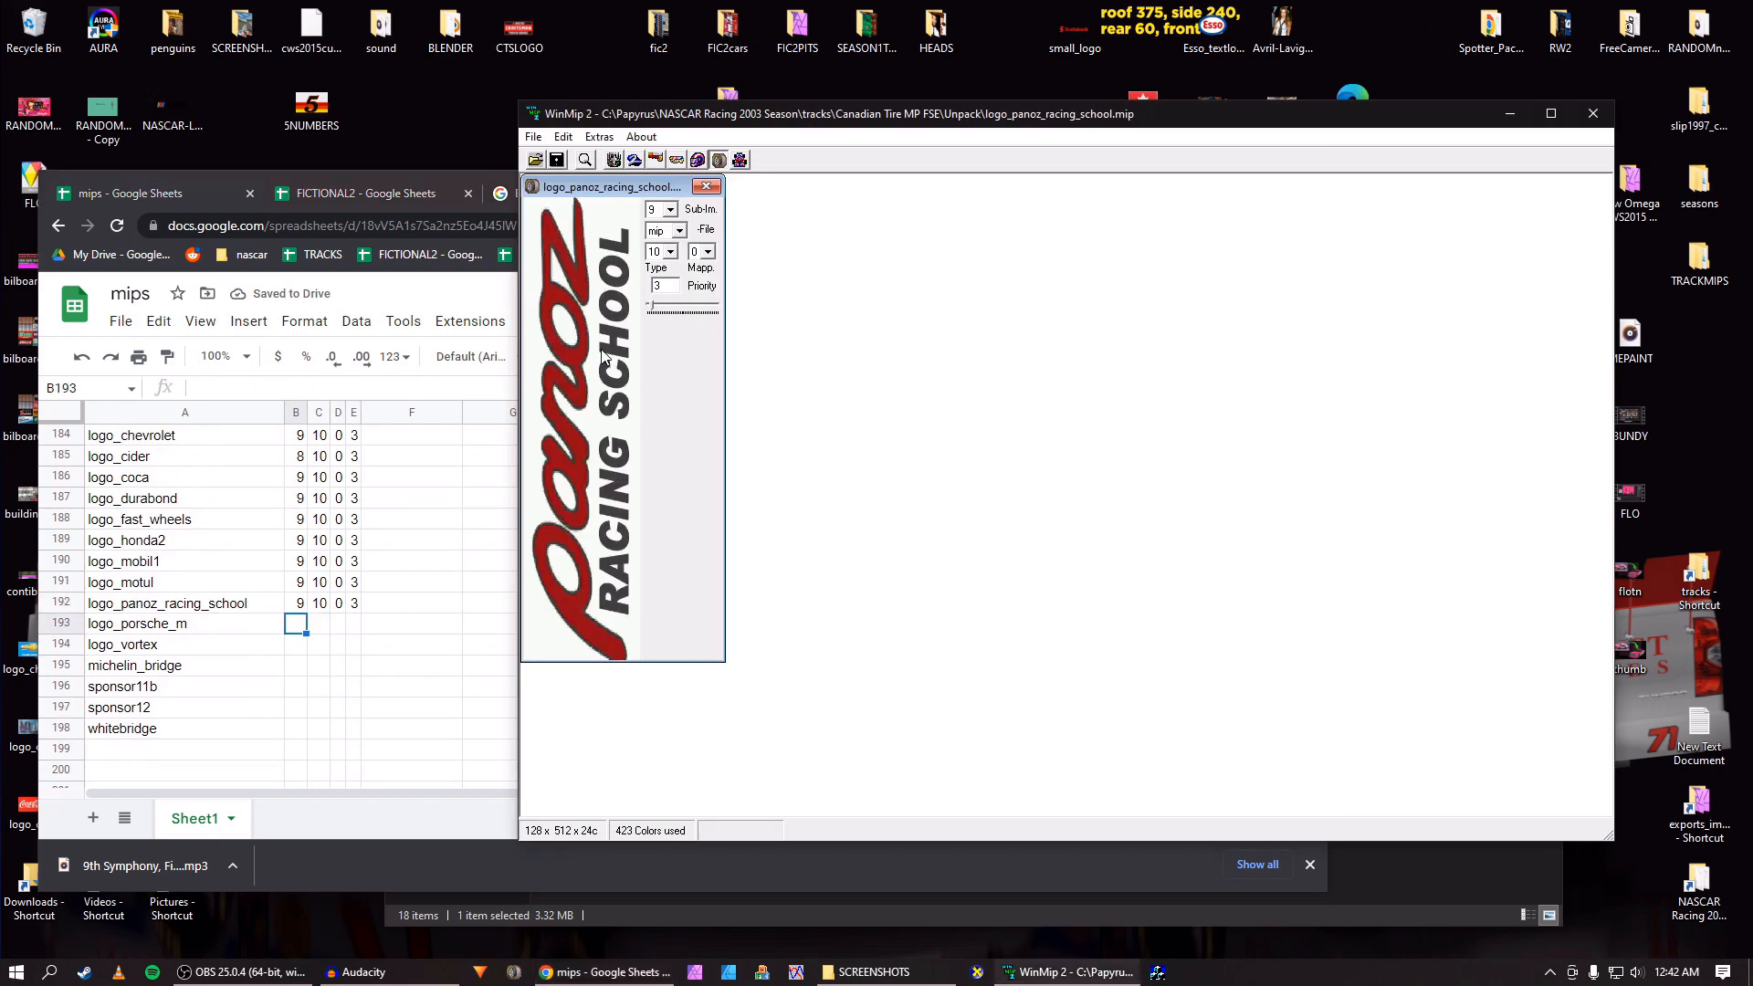
click(679, 231)
click(663, 240)
click(565, 162)
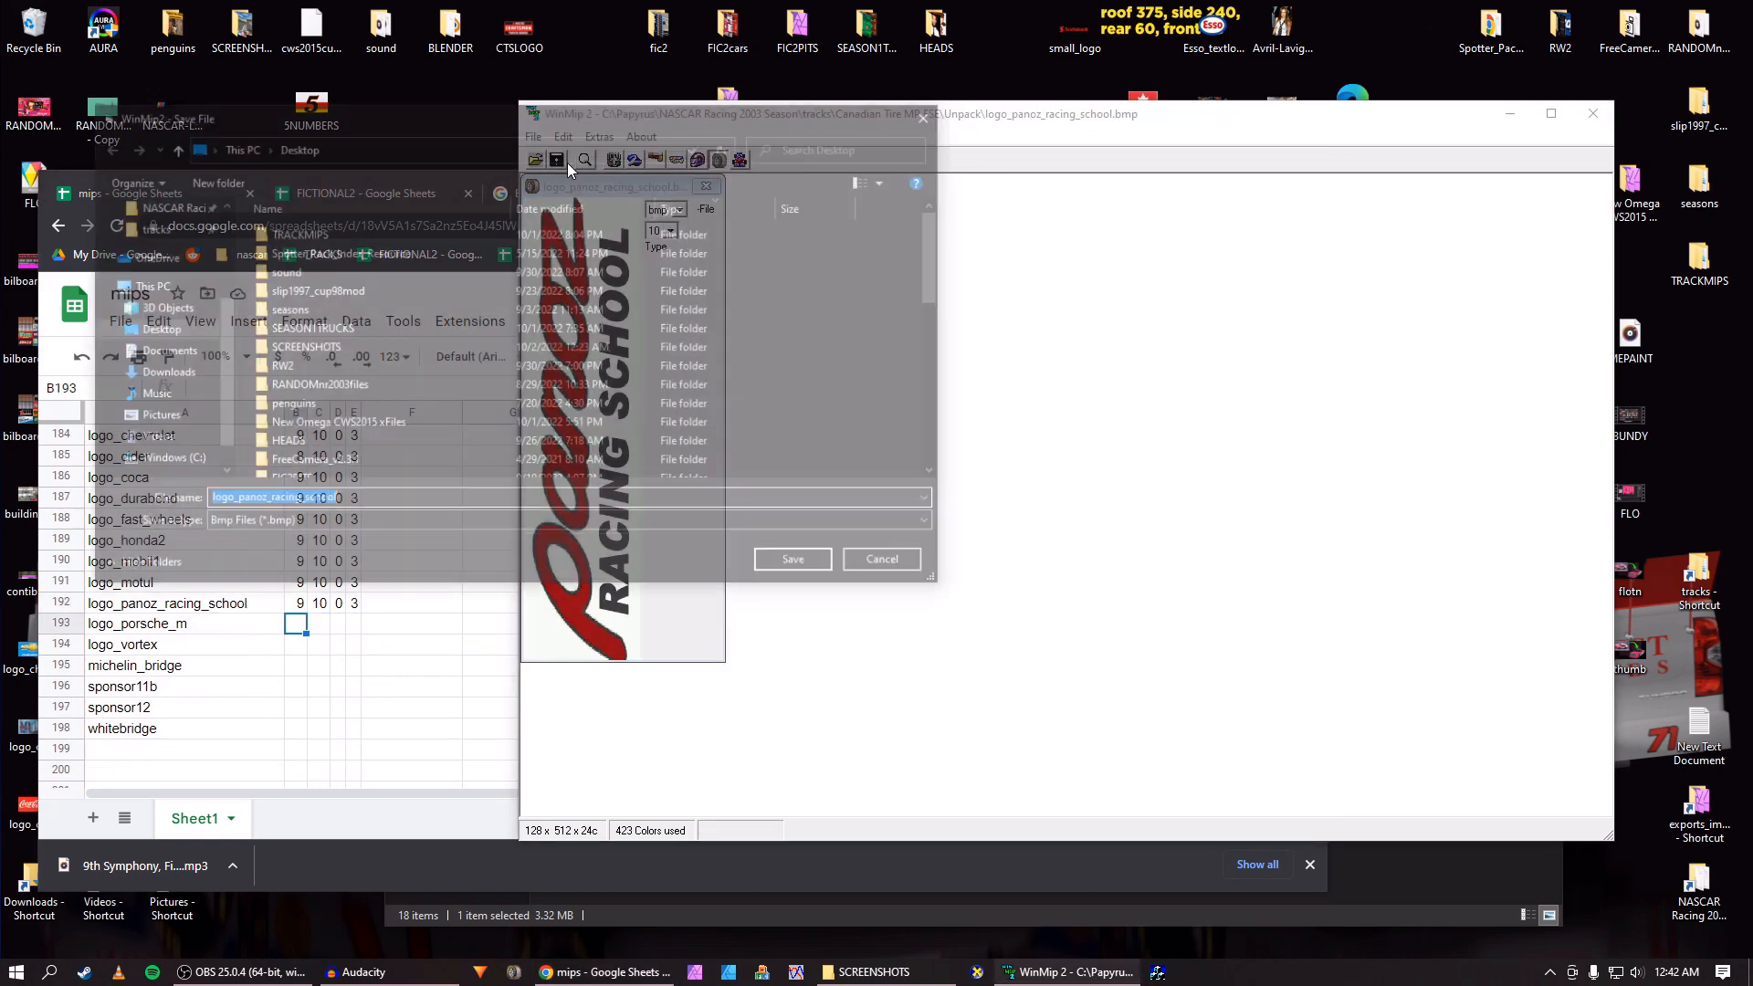
key(Return)
click(706, 187)
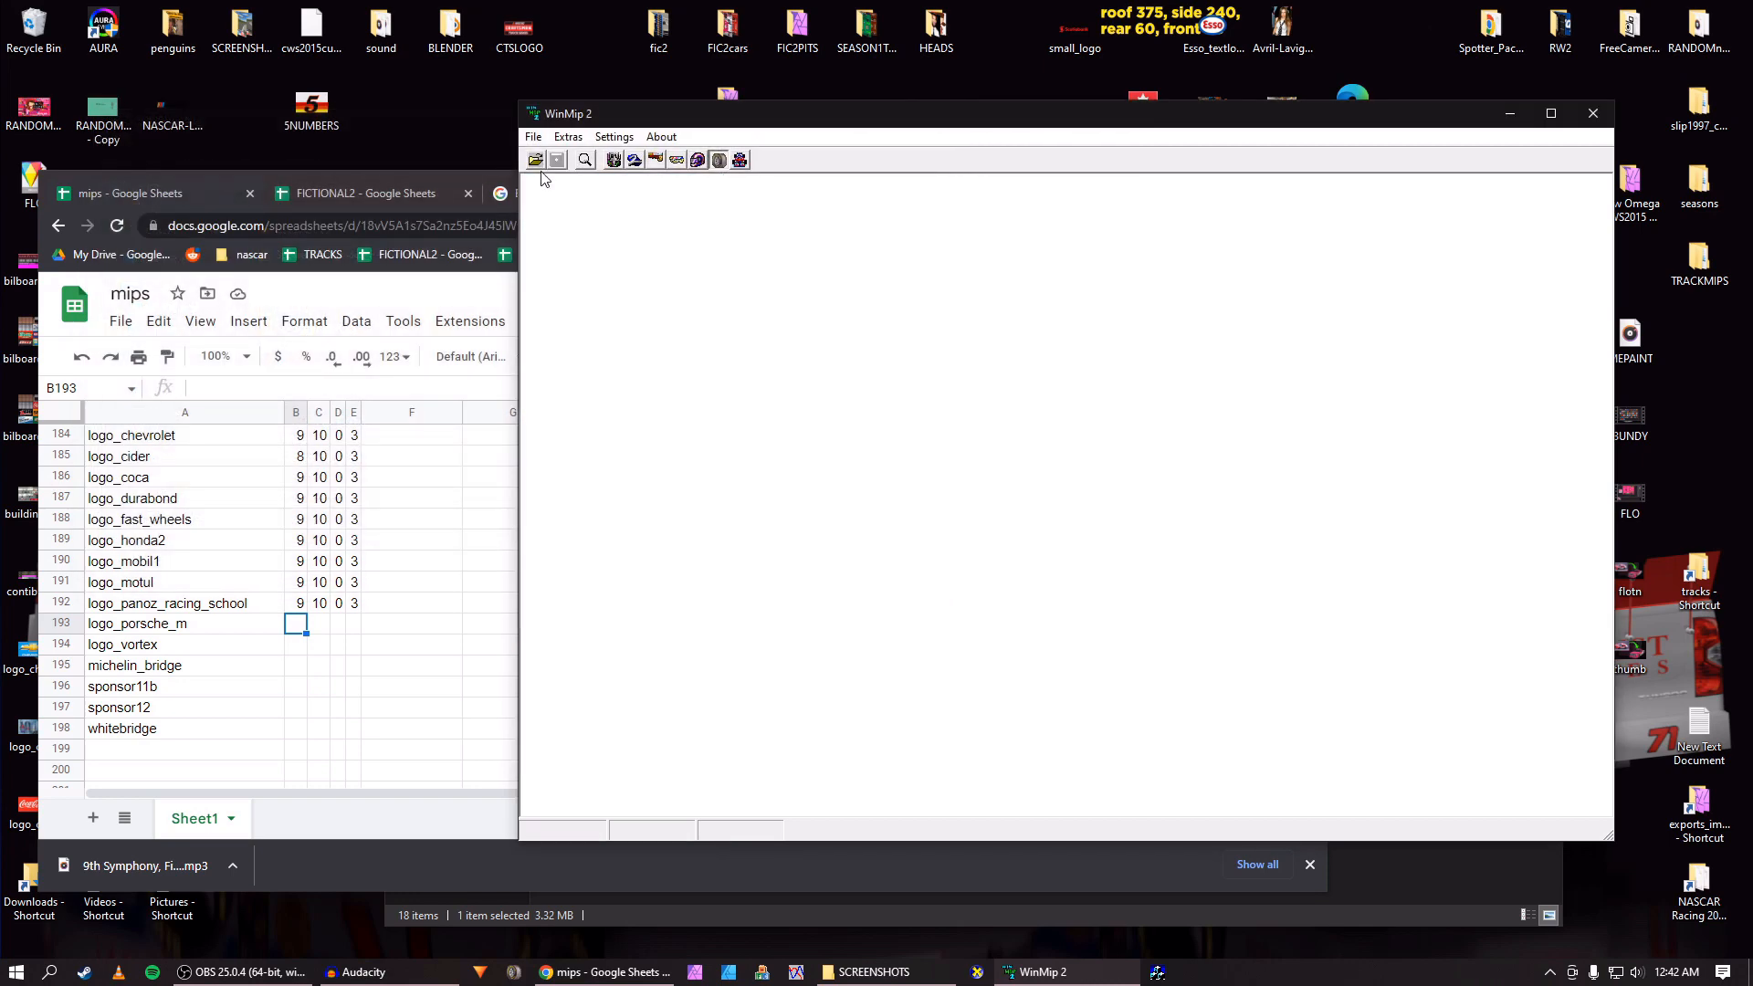
Open the logo_porsche_m MIP file from the Unpack folder.
click(535, 160)
click(595, 359)
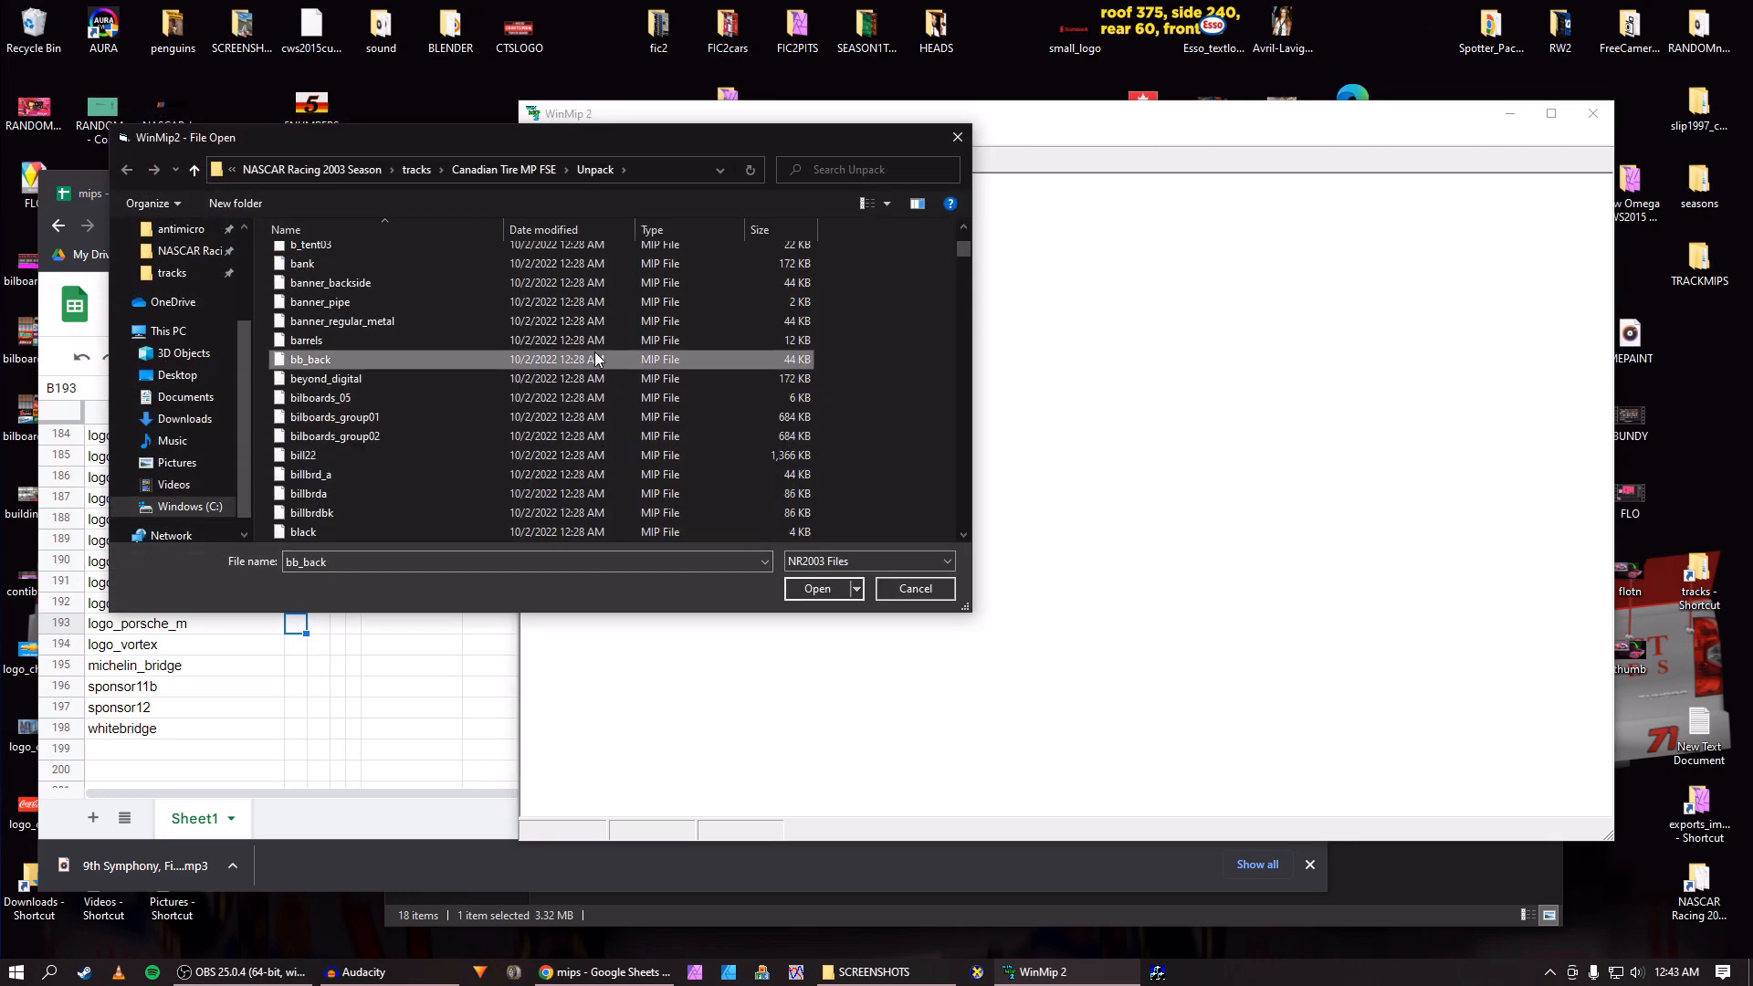
text(logo_2012_mosport)
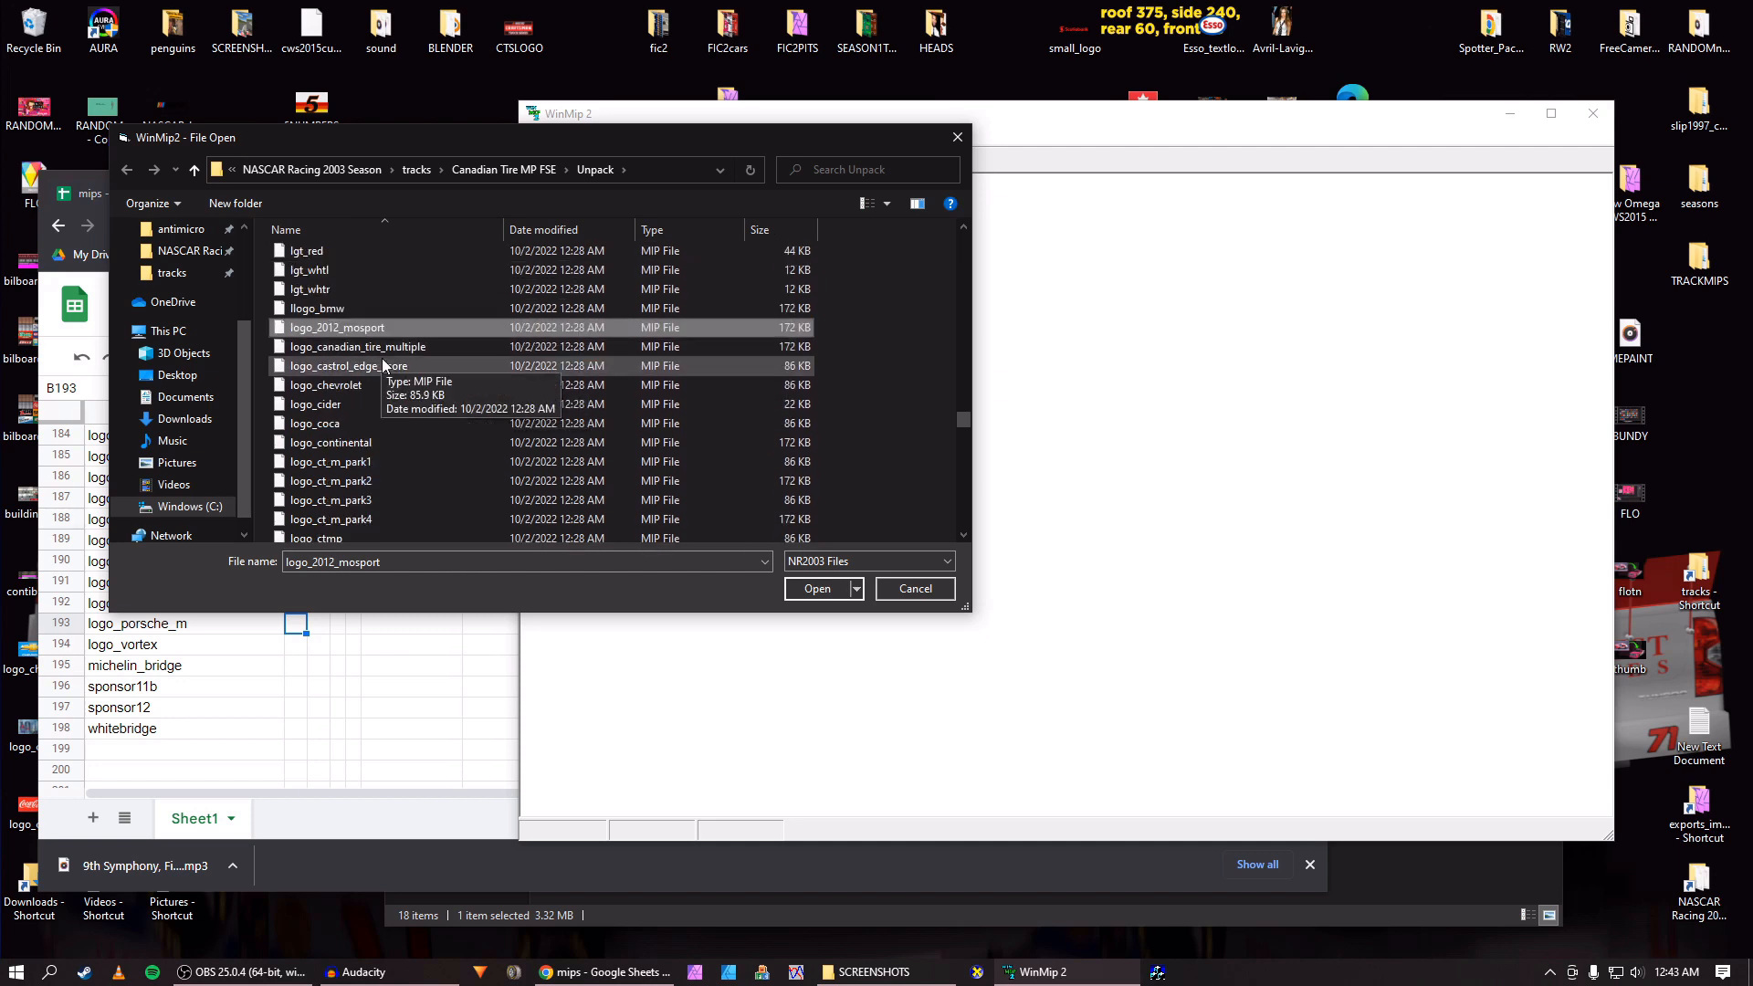
scroll(384, 438, down, 4)
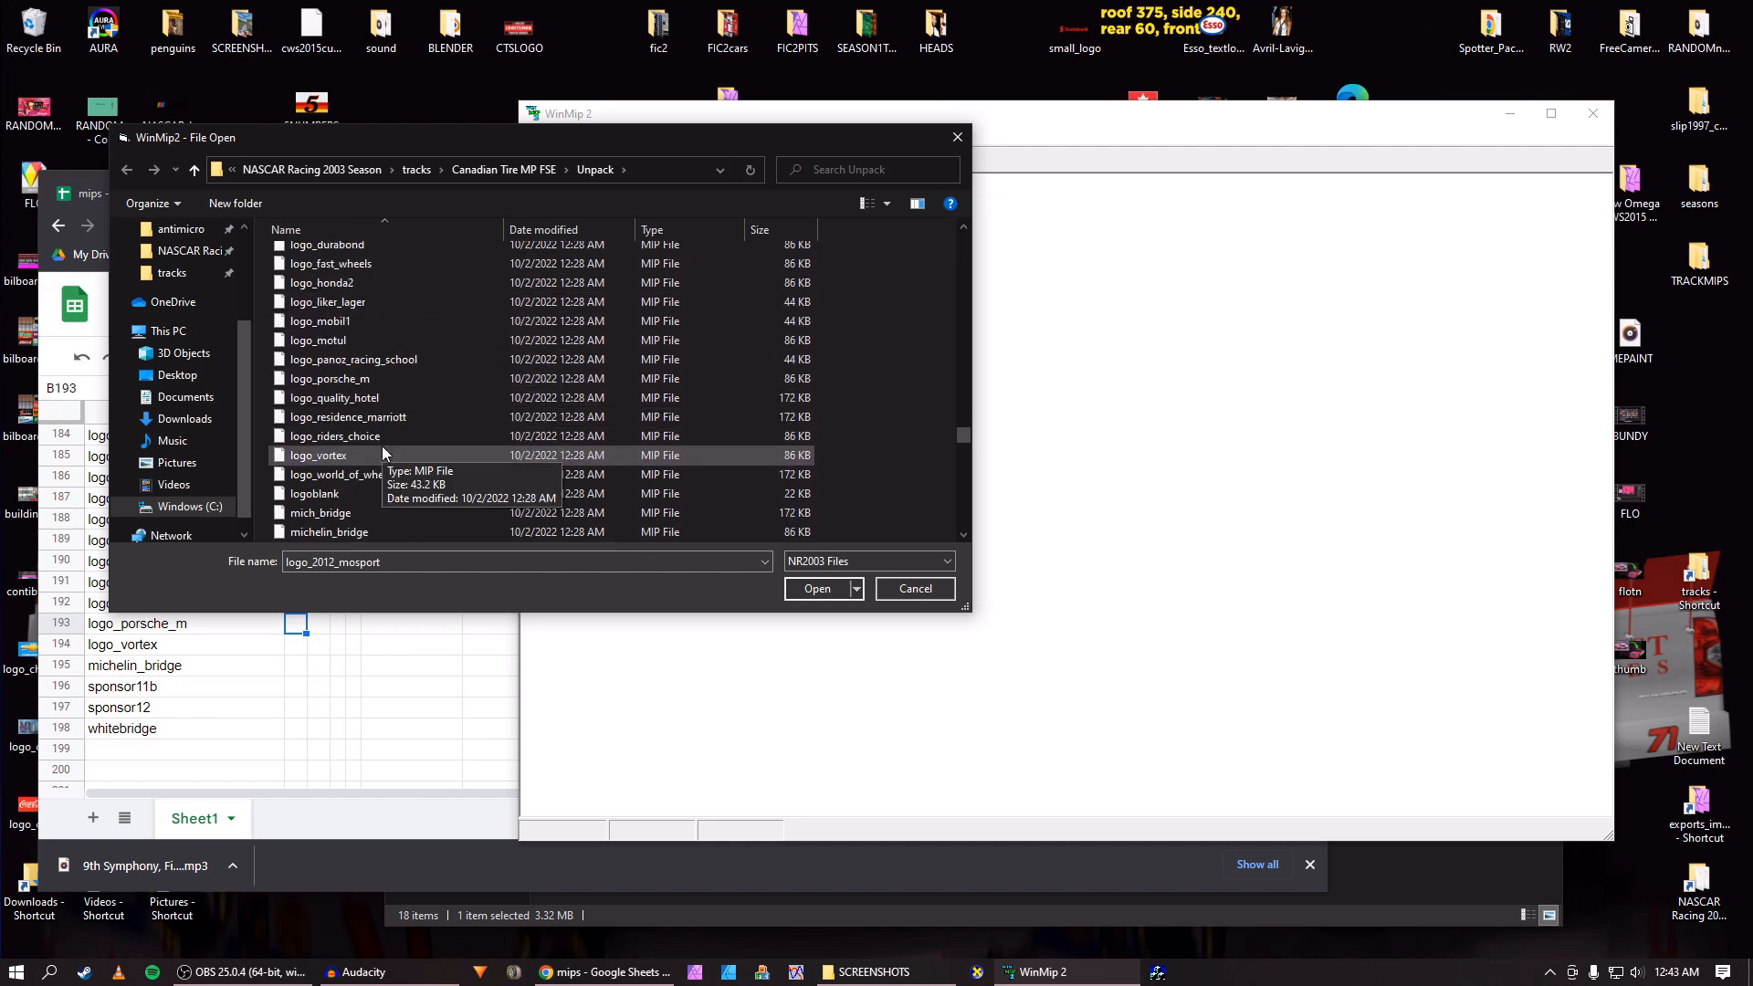
scroll(382, 445, down, 2)
click(359, 379)
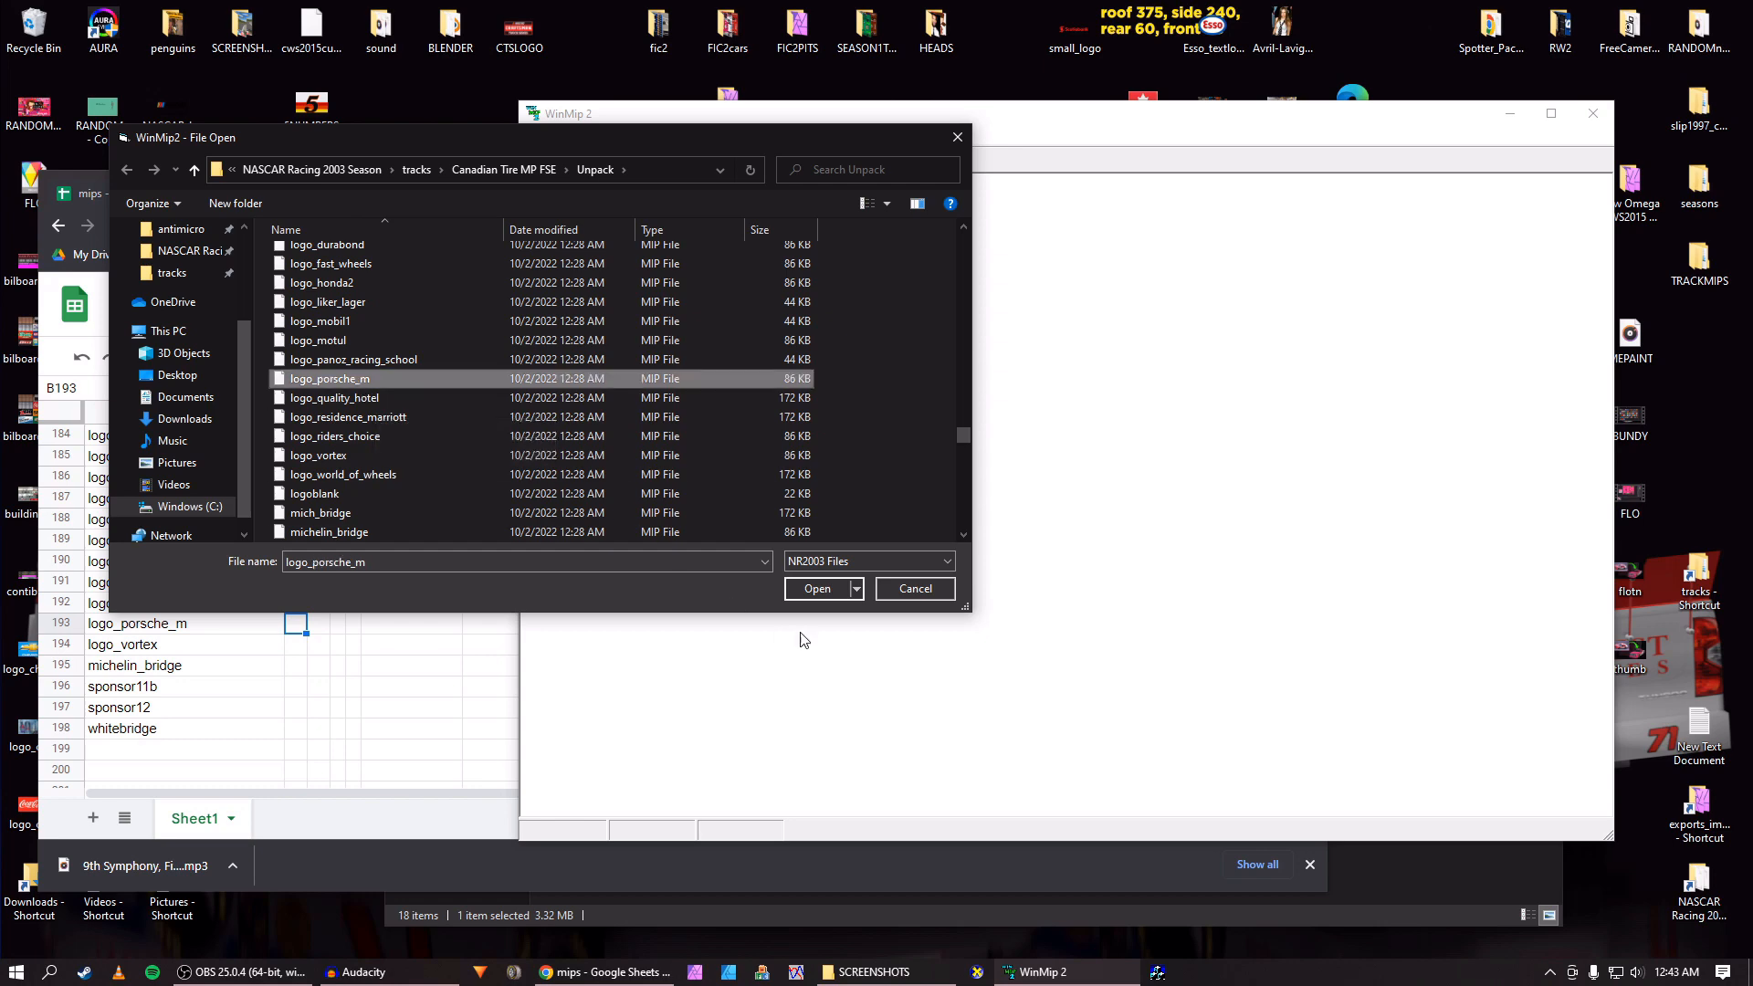
click(821, 589)
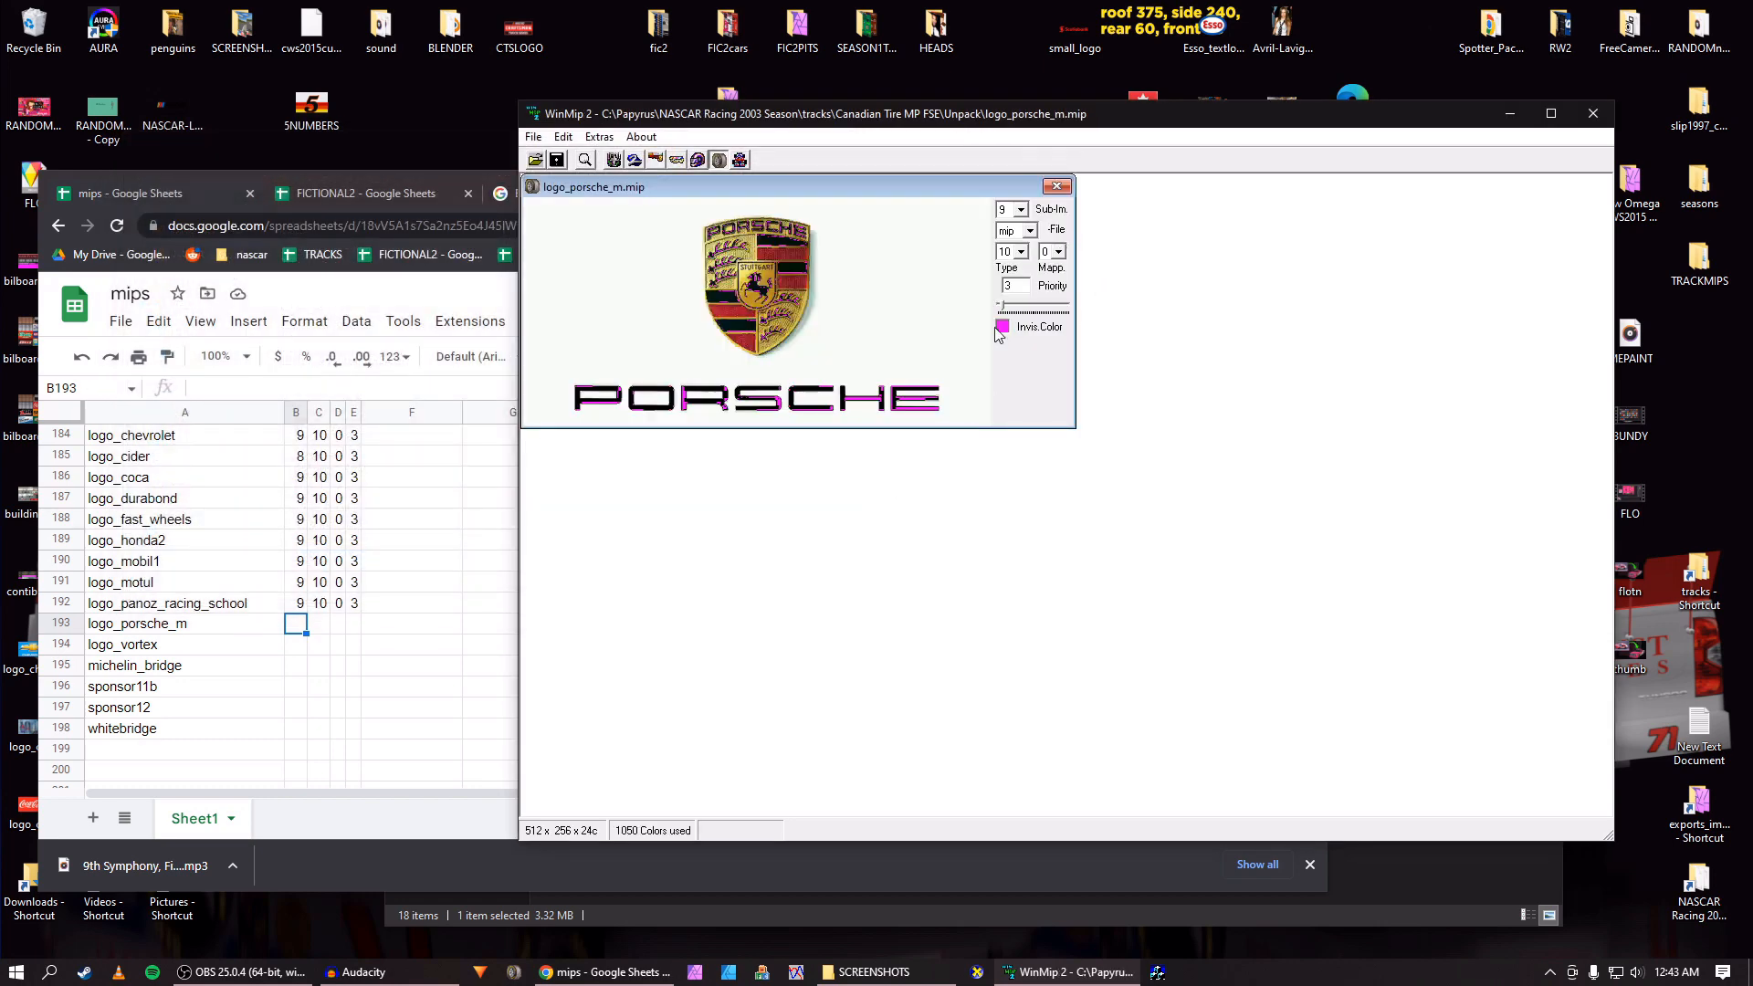
In the mips Google Sheet, fill columns B to E of the logo_porsche_m row with 9, 10, 0 and 3.
click(298, 625)
text(9)
key(Tab)
text(10)
key(Tab)
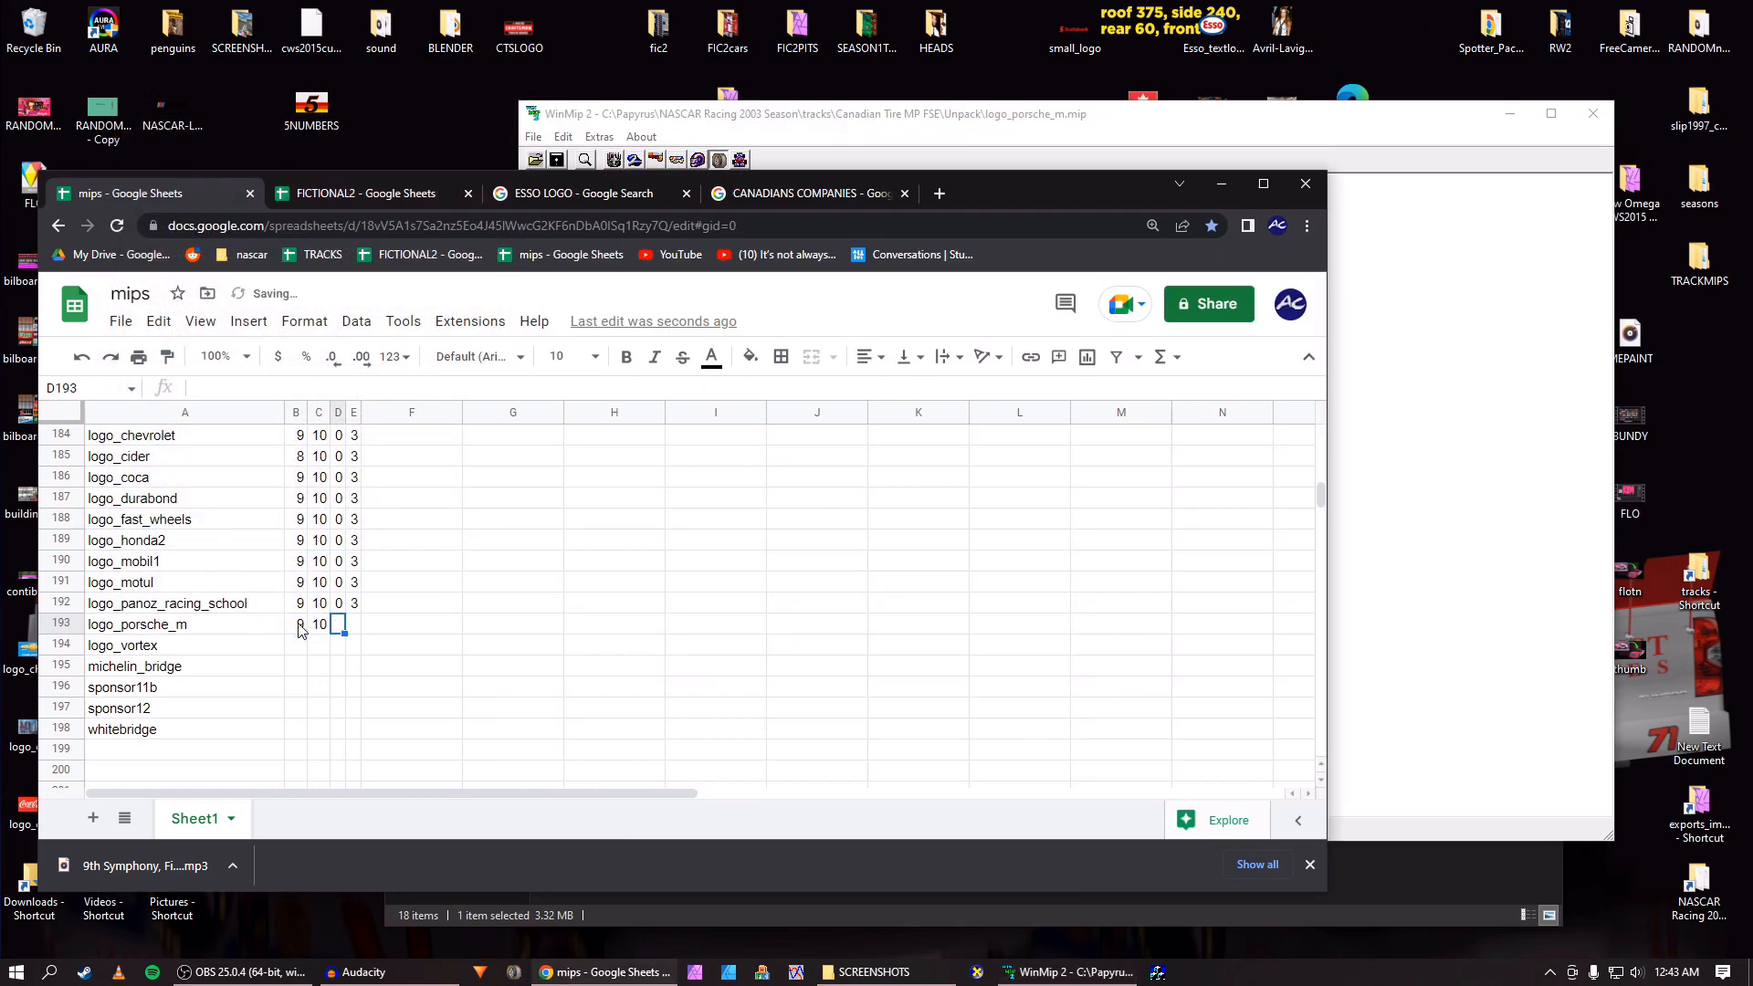
text(0)
key(Tab)
text(3)
key(Return)
Back in WinMip 2, save the logo_porsche_m image in bmp format and close it.
key(alt+Tab)
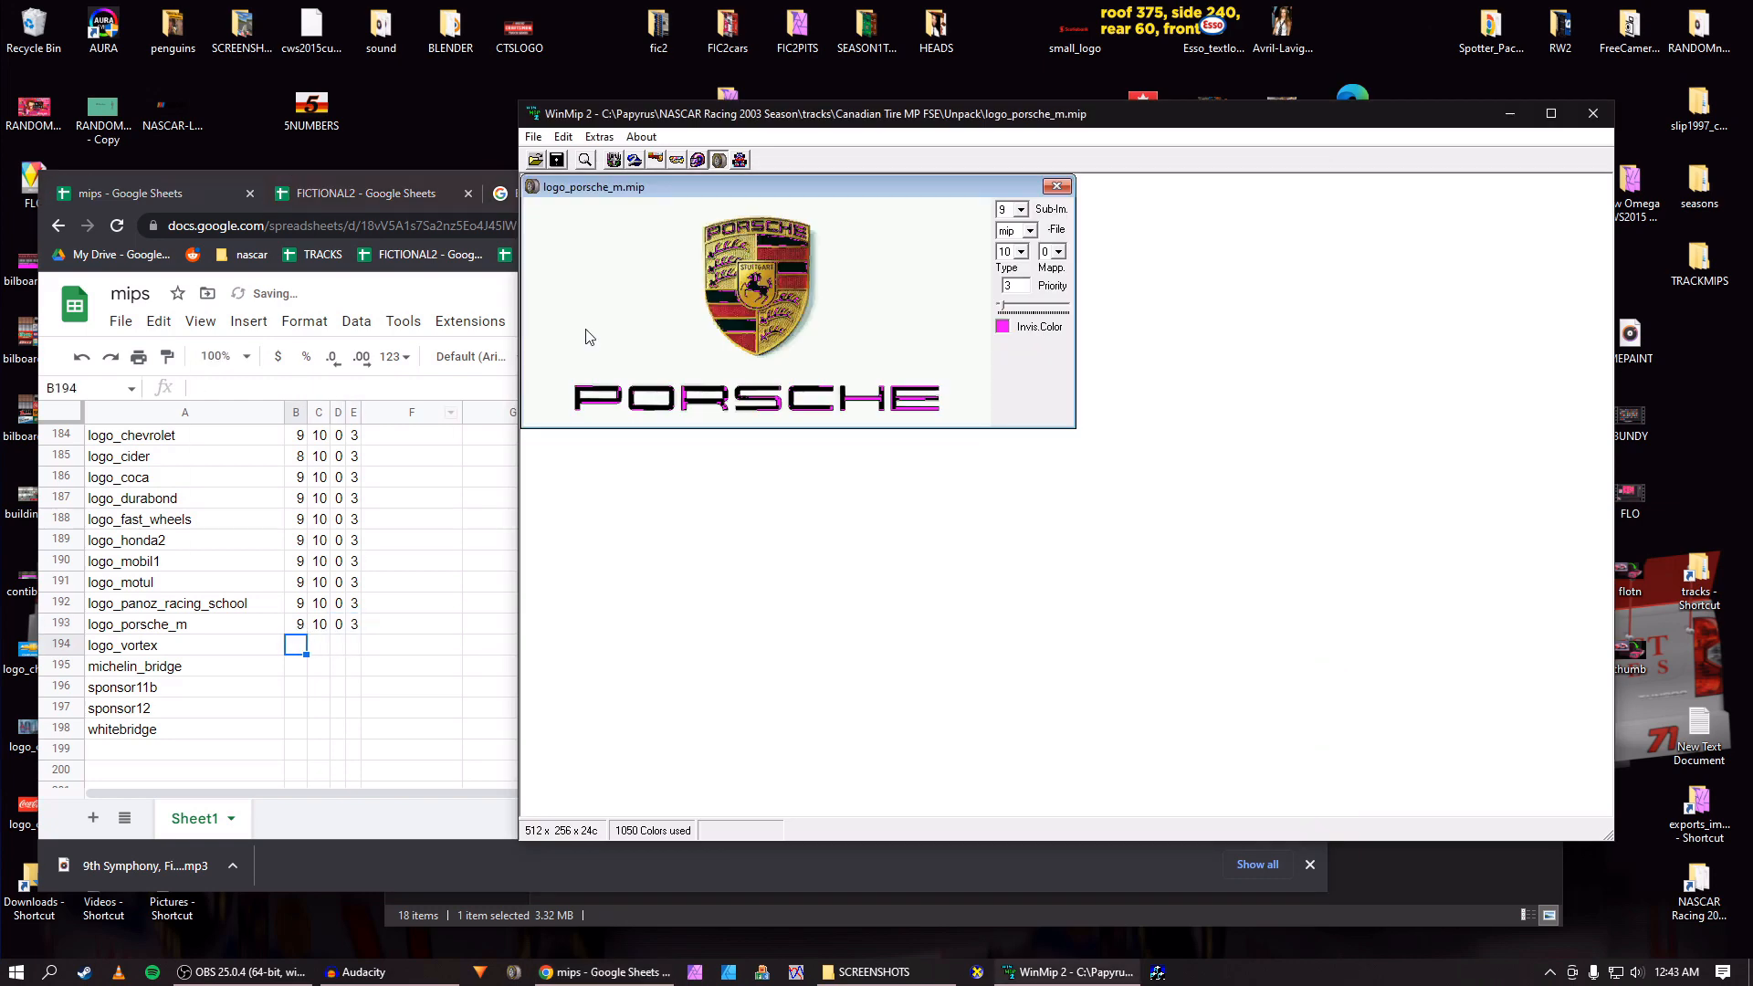
click(1029, 230)
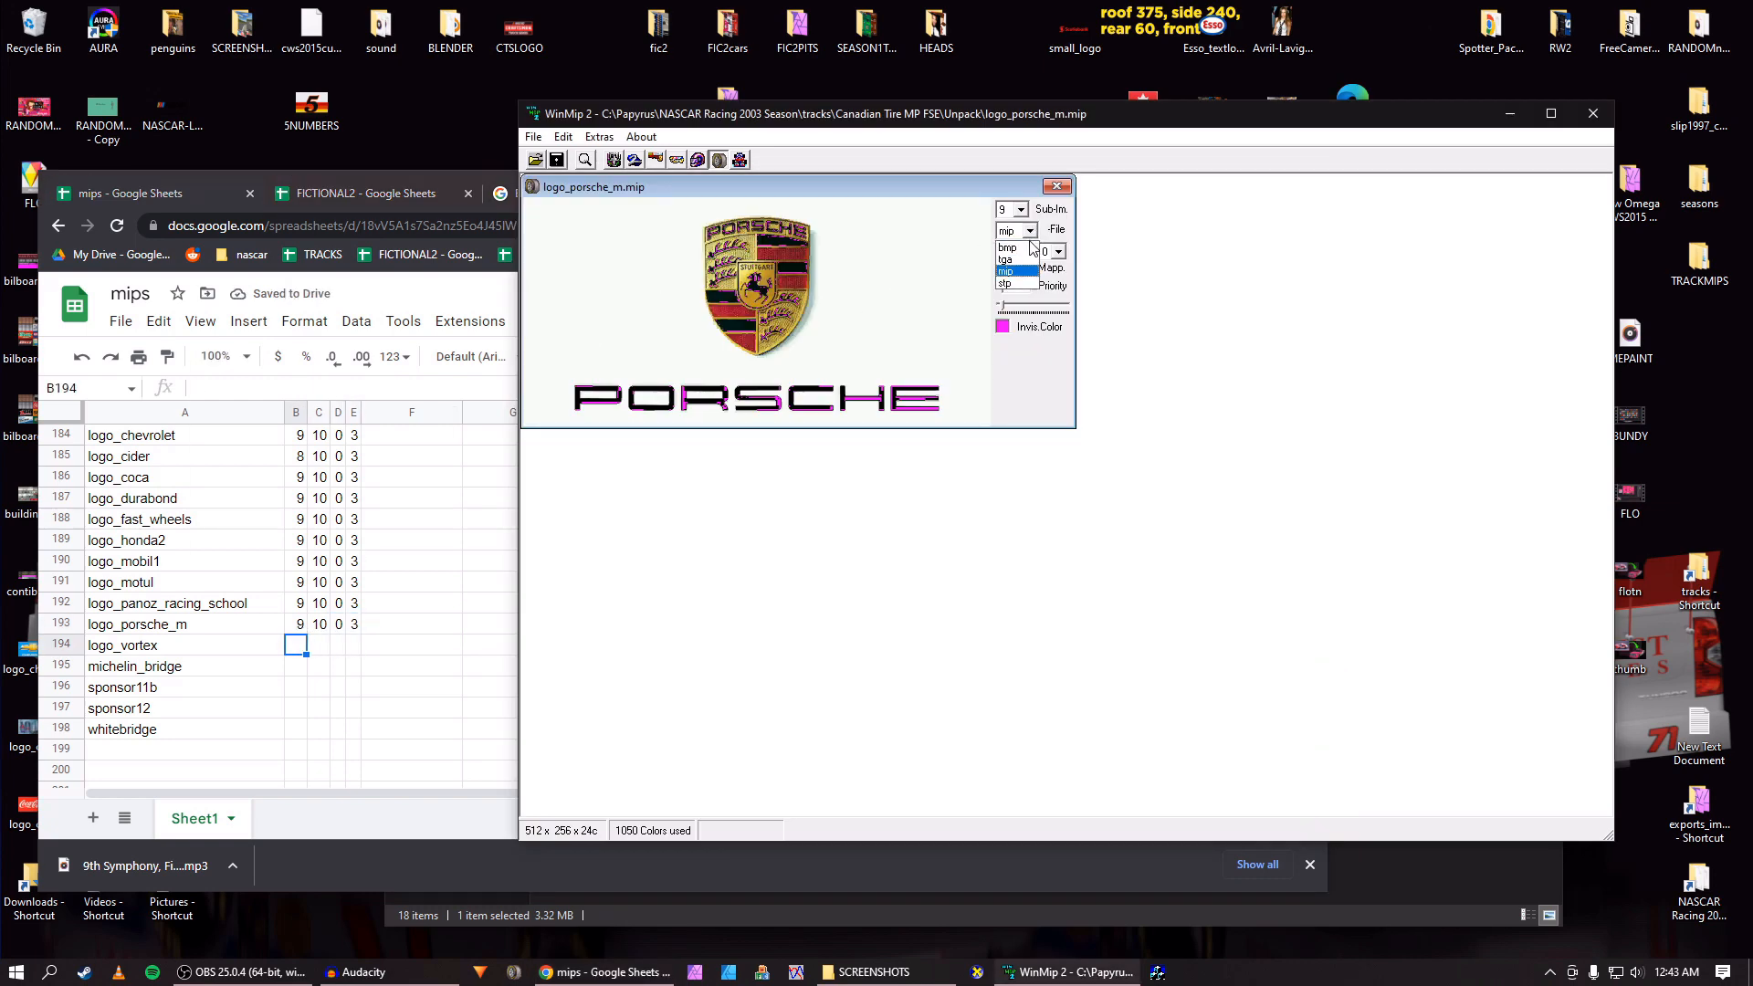
click(1010, 260)
click(555, 161)
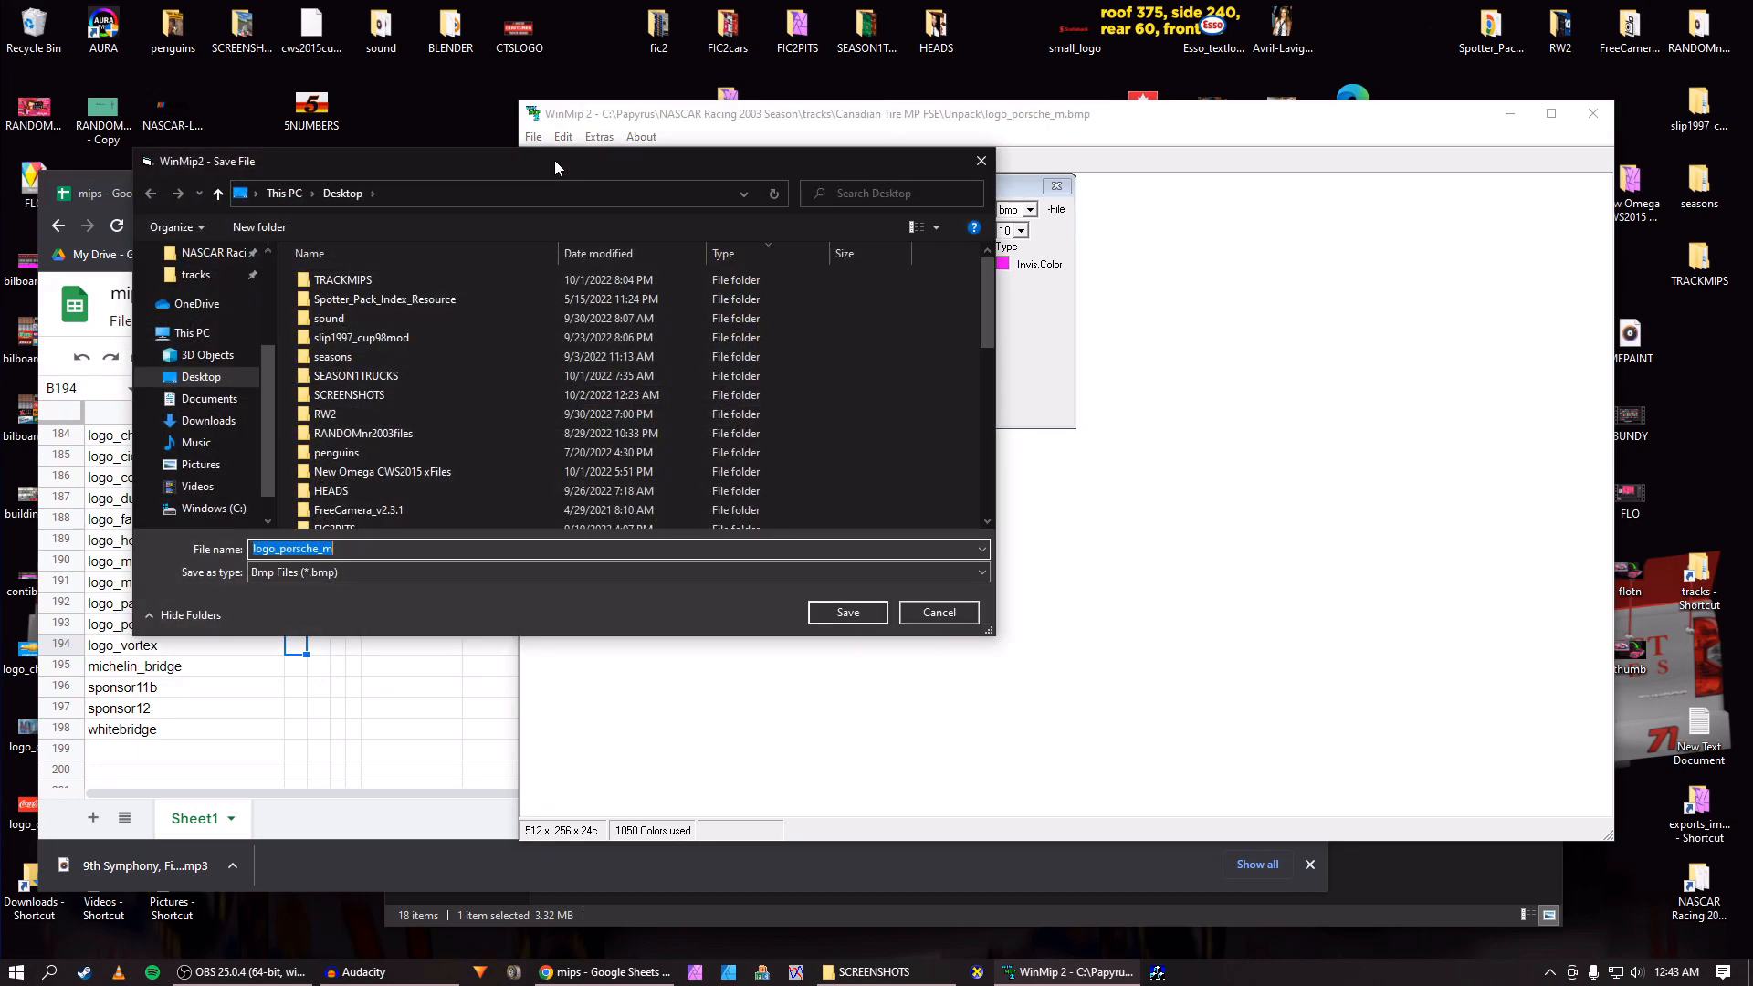
key(Return)
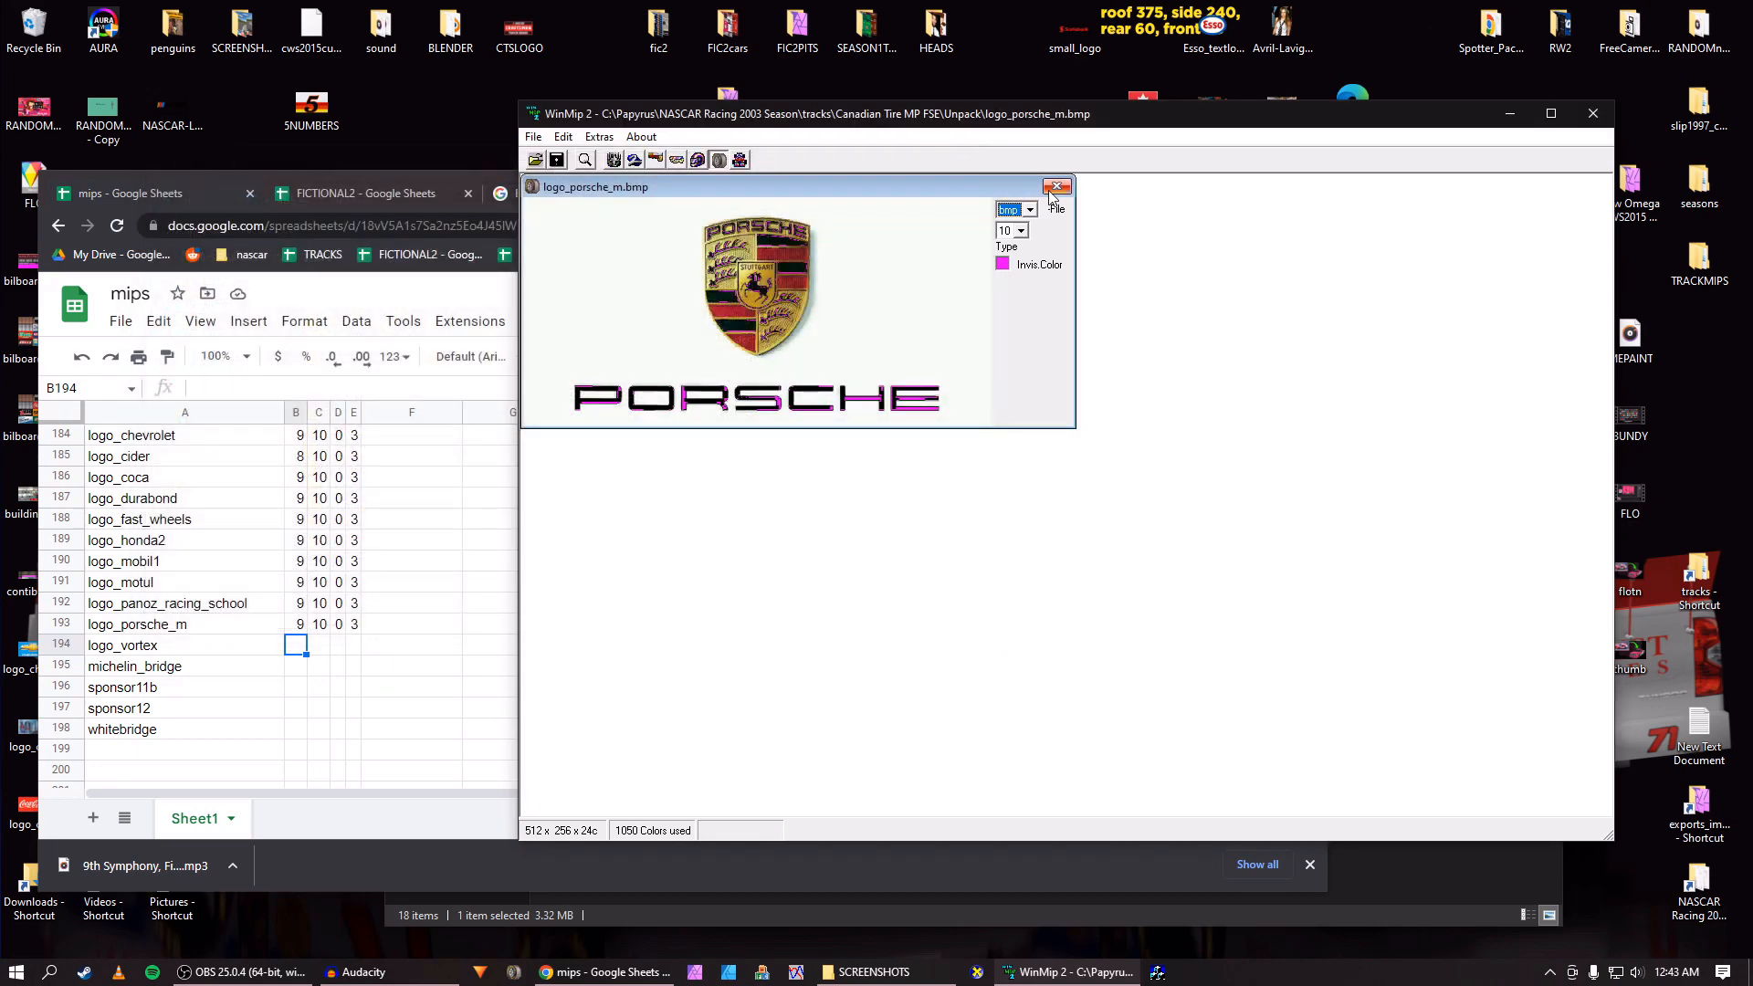
click(1055, 188)
Open the logo_vortex MIP file from the Unpack folder.
click(536, 160)
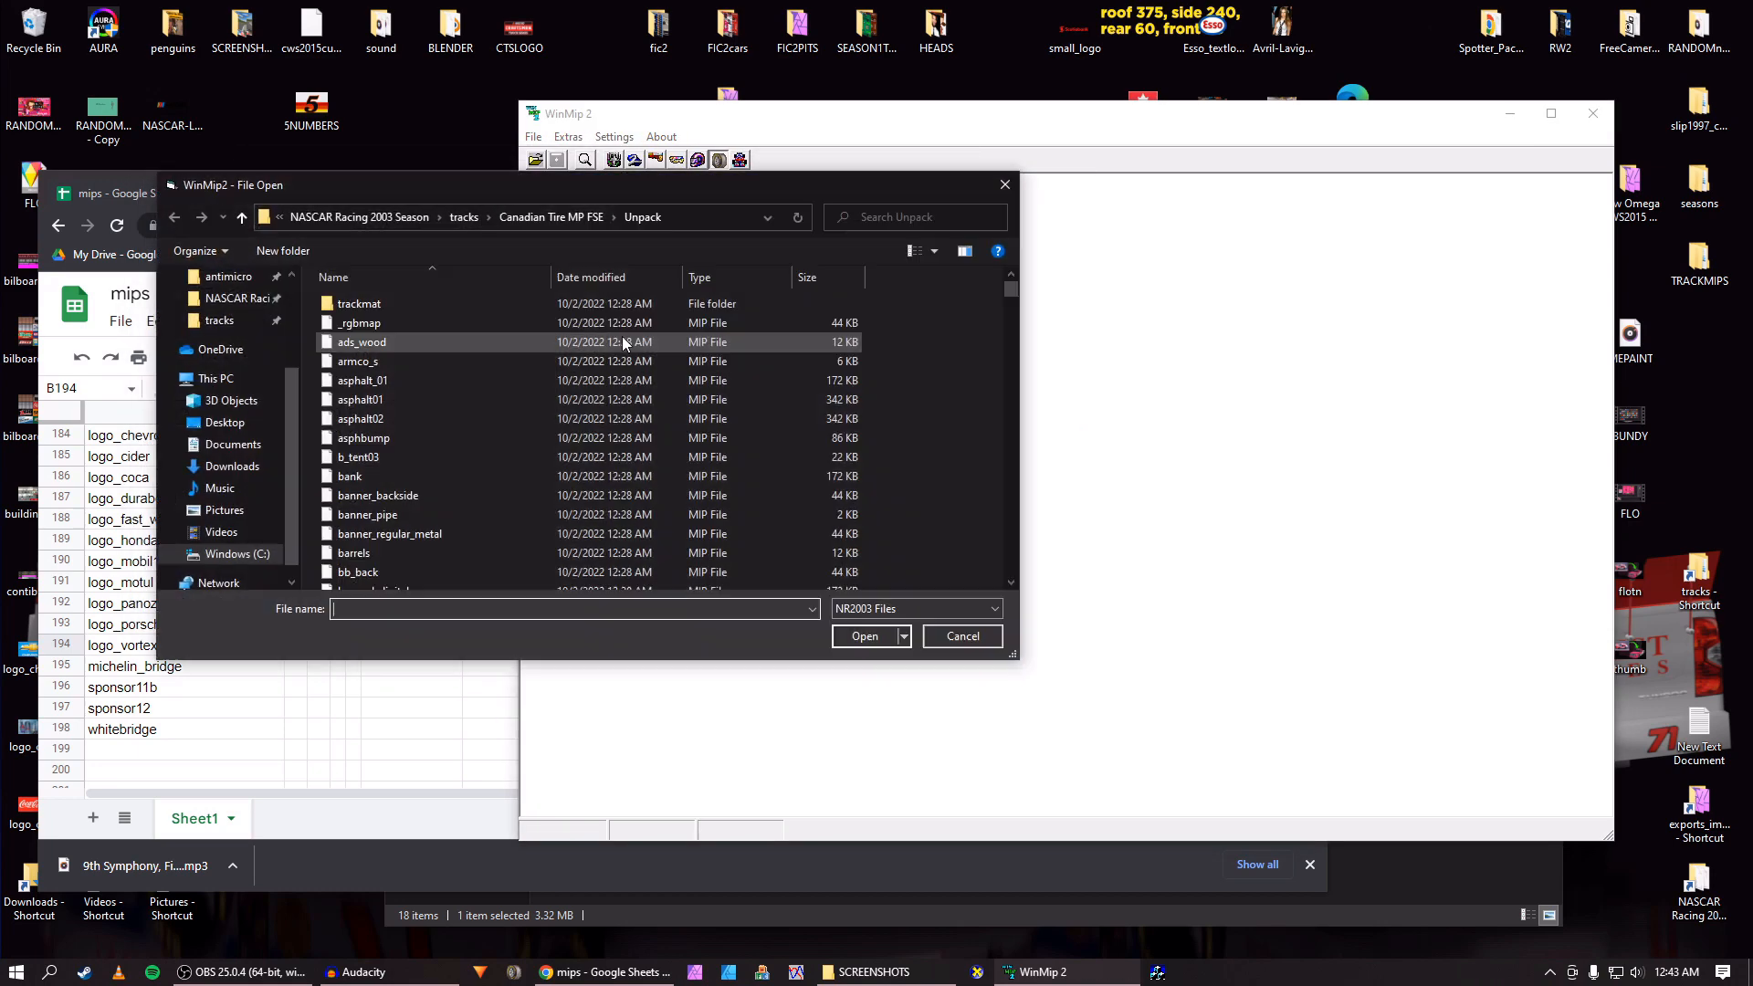
drag(552, 188, 745, 157)
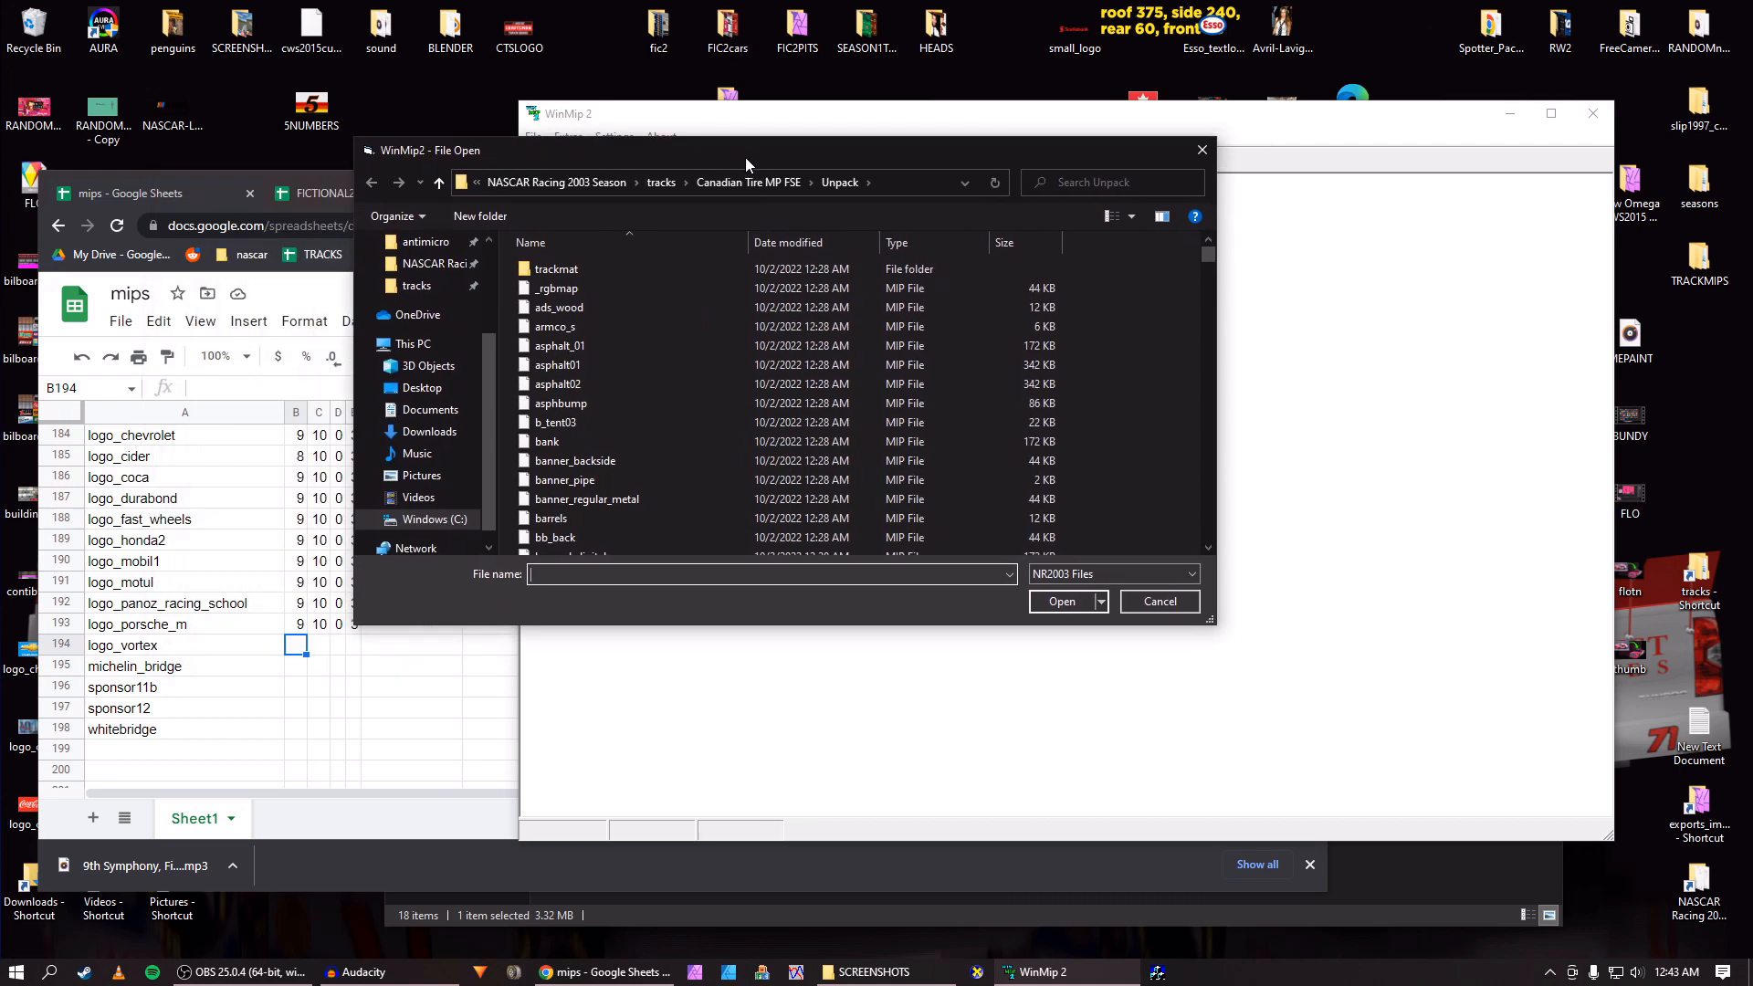
click(749, 371)
key(l)
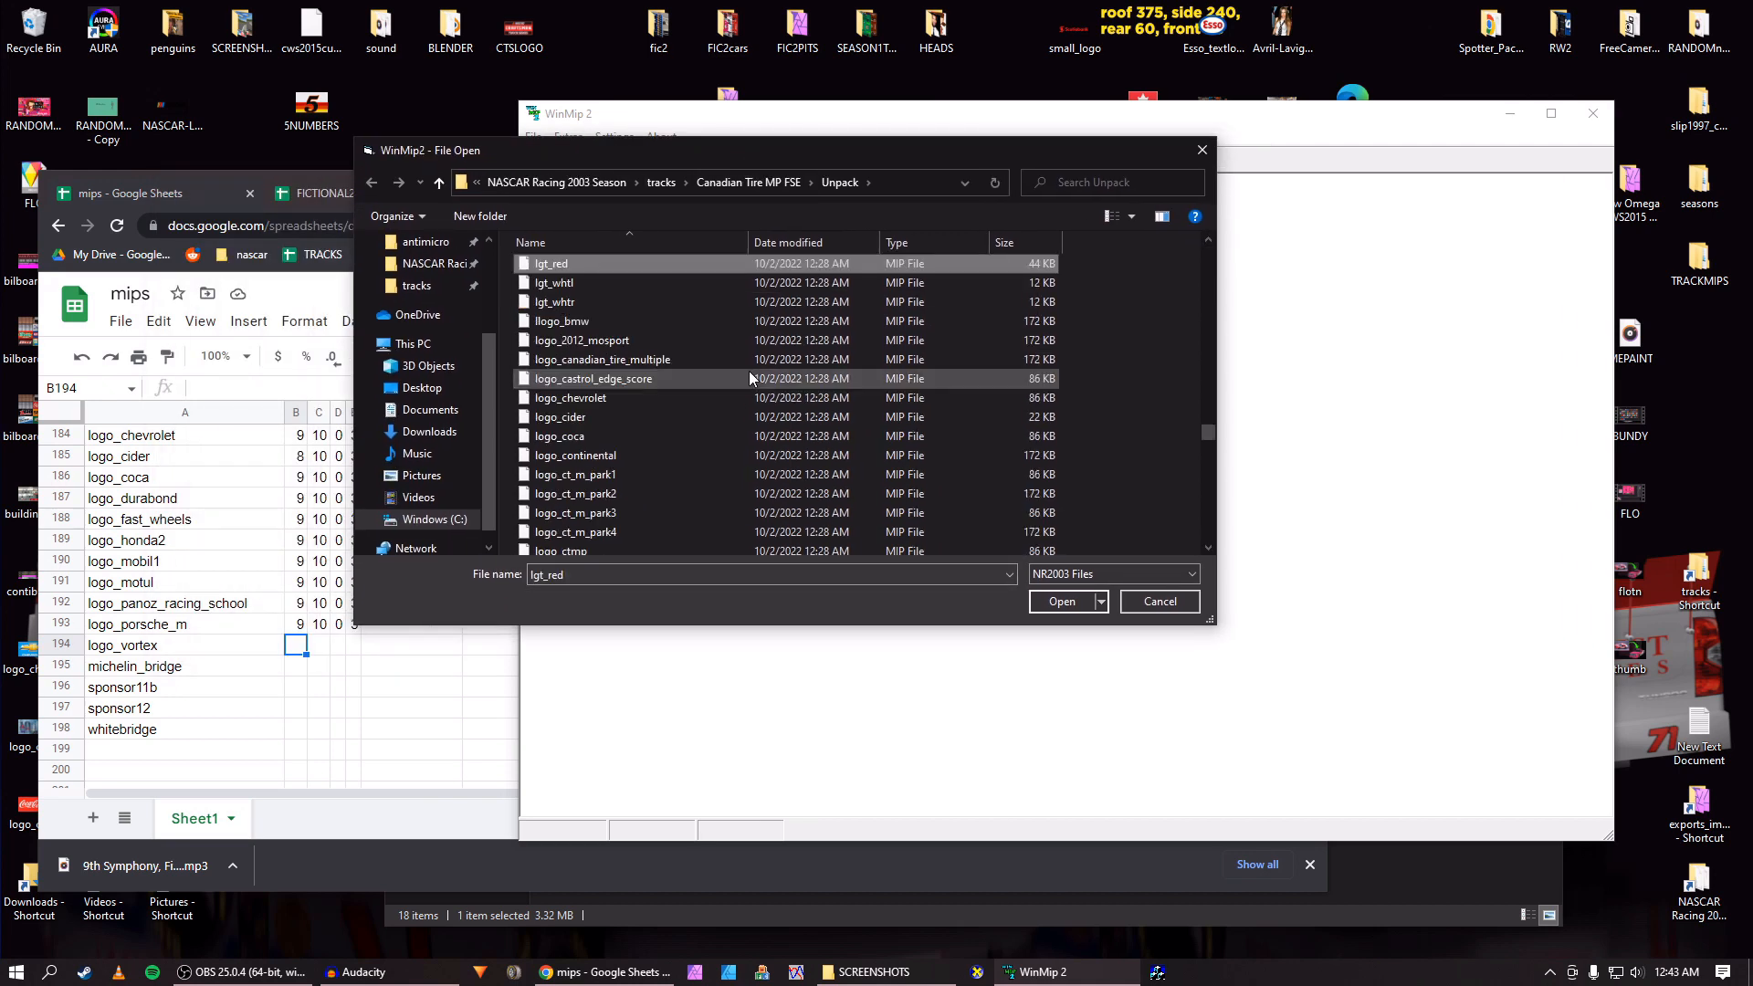
scroll(751, 370, down, 10)
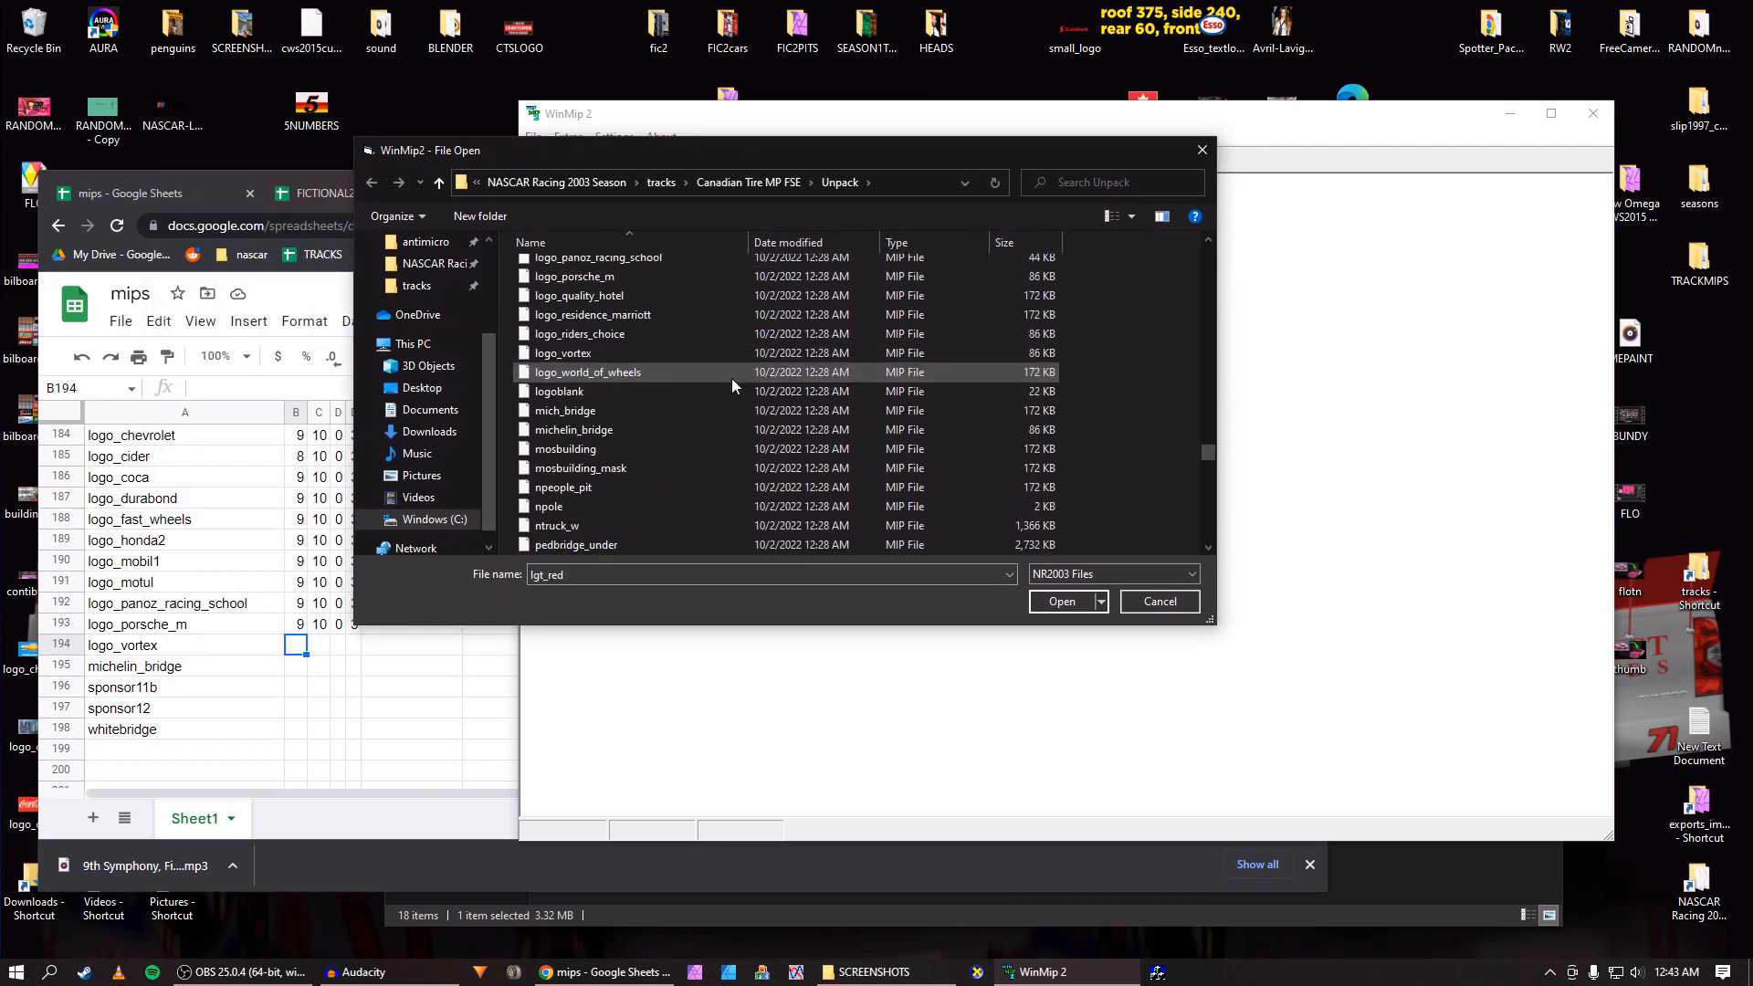
scroll(732, 378, up, 1)
click(568, 397)
click(1041, 600)
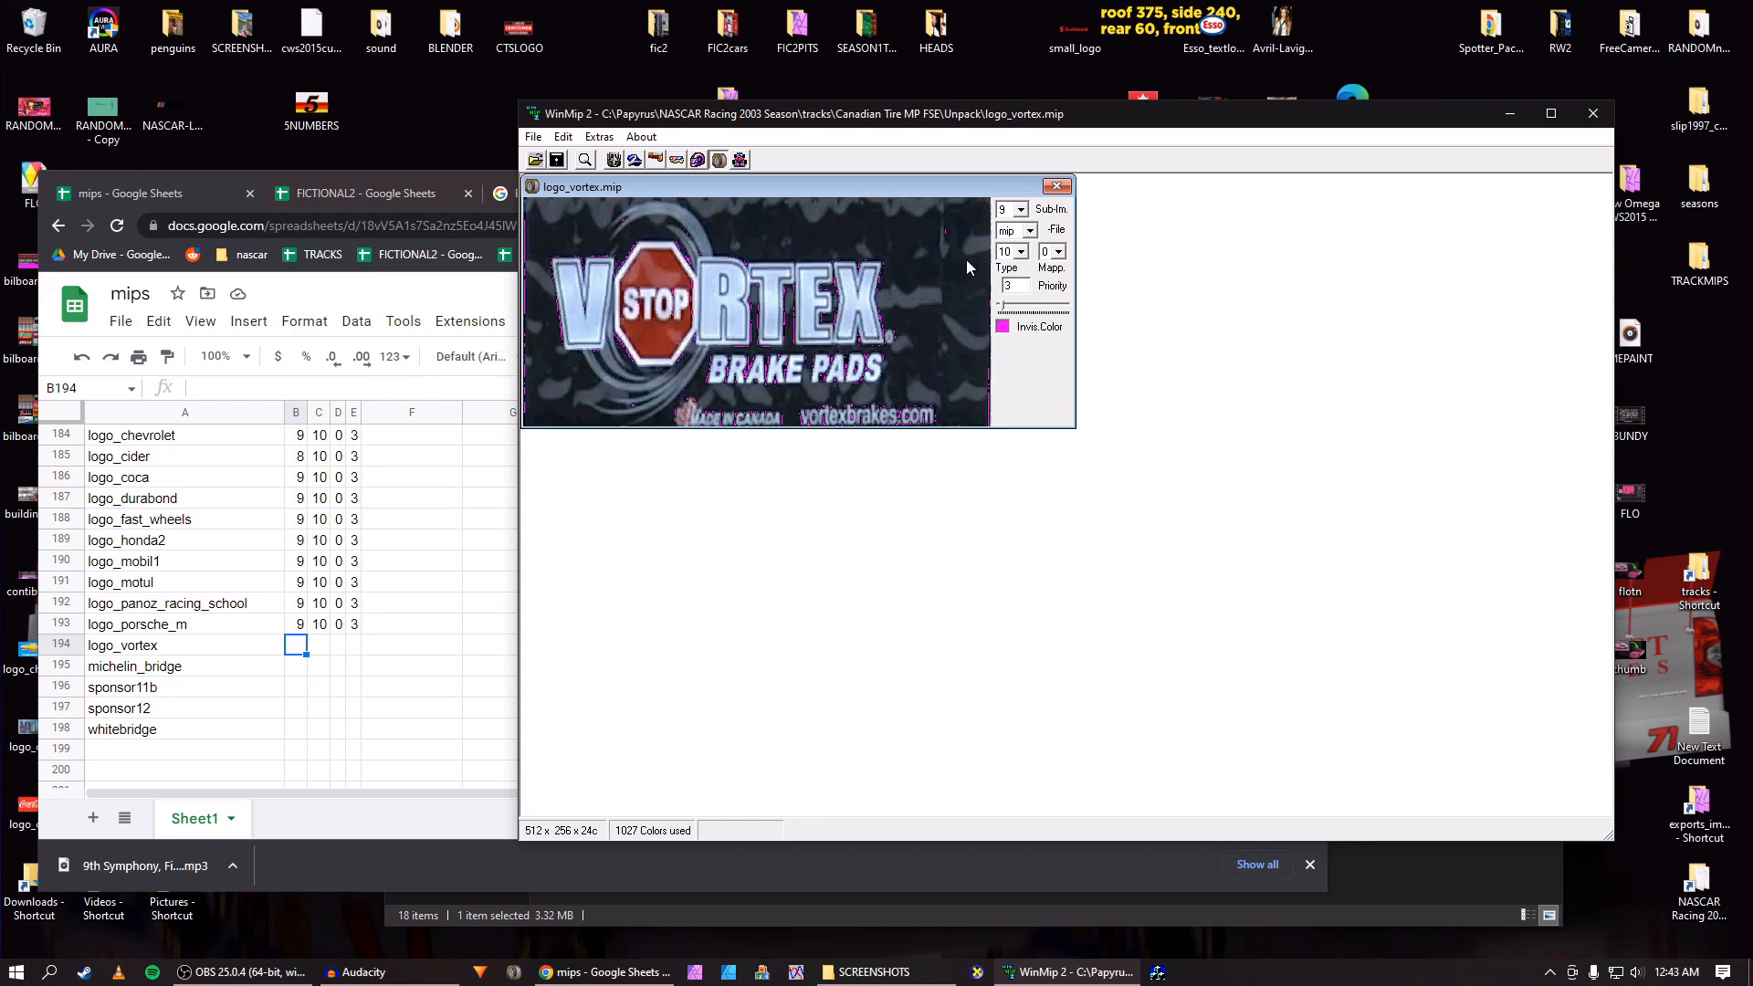
In the mips Google Sheet, fill columns B to E of the logo_vortex row with 9, 10, 0 and 3.
click(412, 580)
text(9)
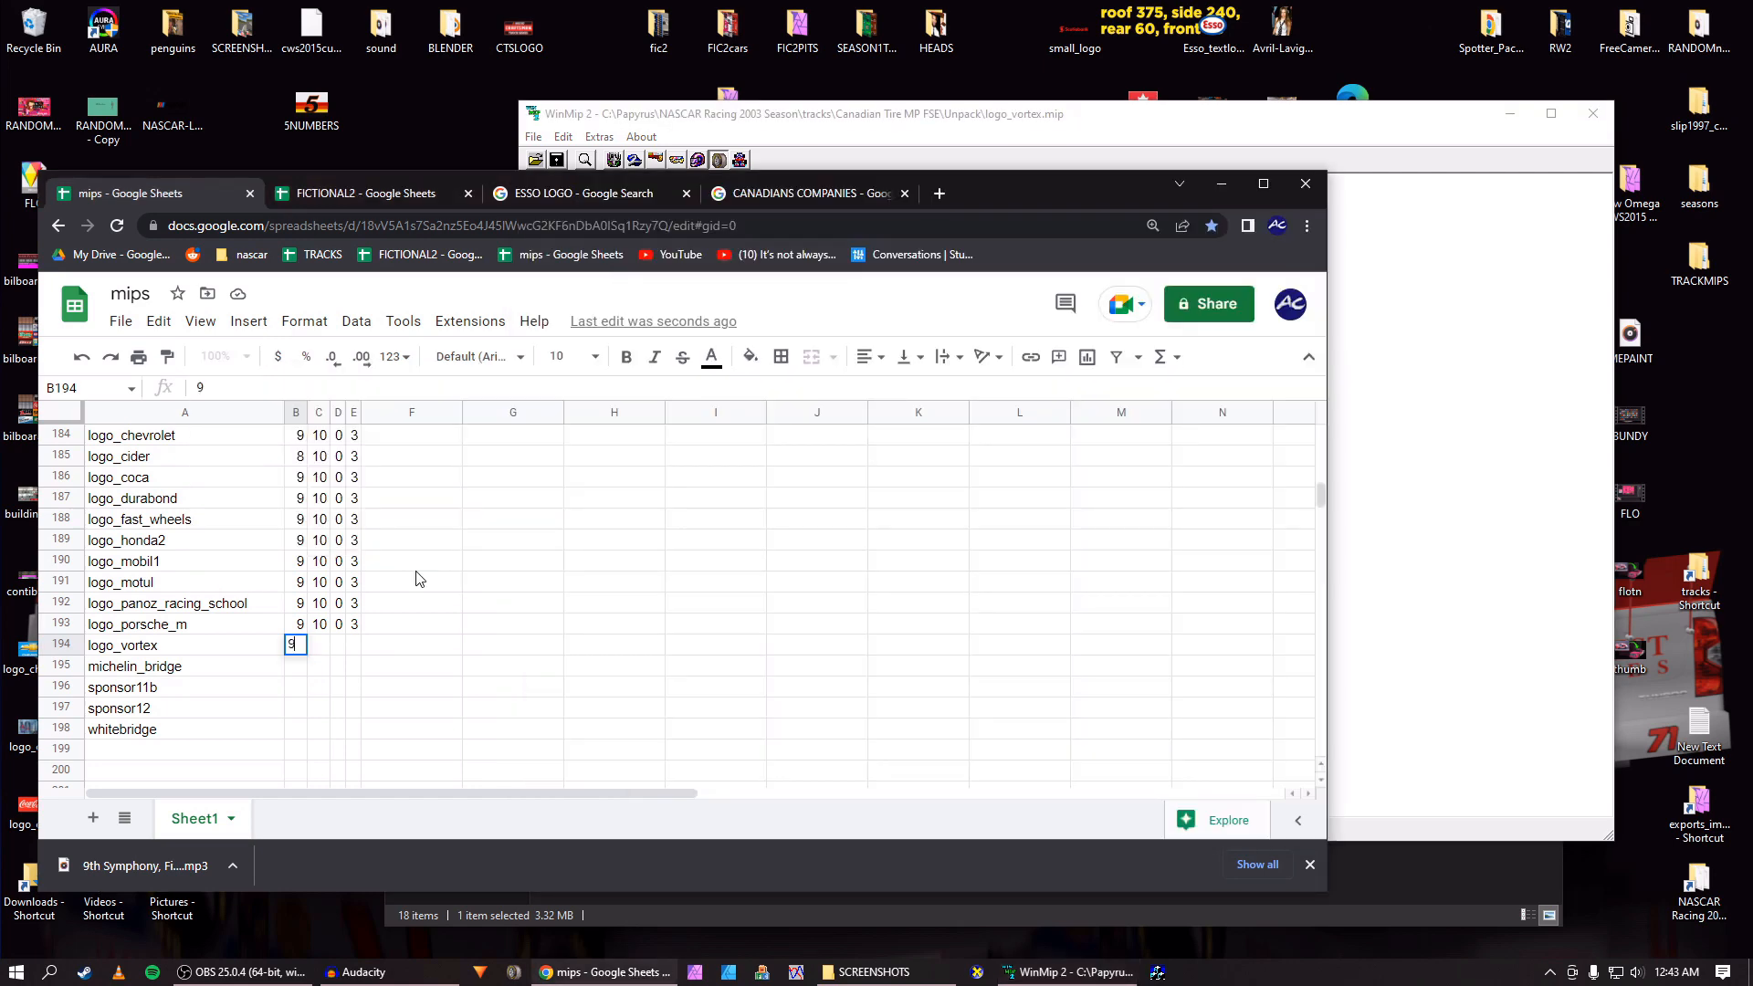
key(Tab)
text(10)
key(Tab)
text(0)
key(Tab)
text(3)
key(Return)
Back in WinMip 2, save the logo_vortex image in bmp format and close it.
key(alt+Tab)
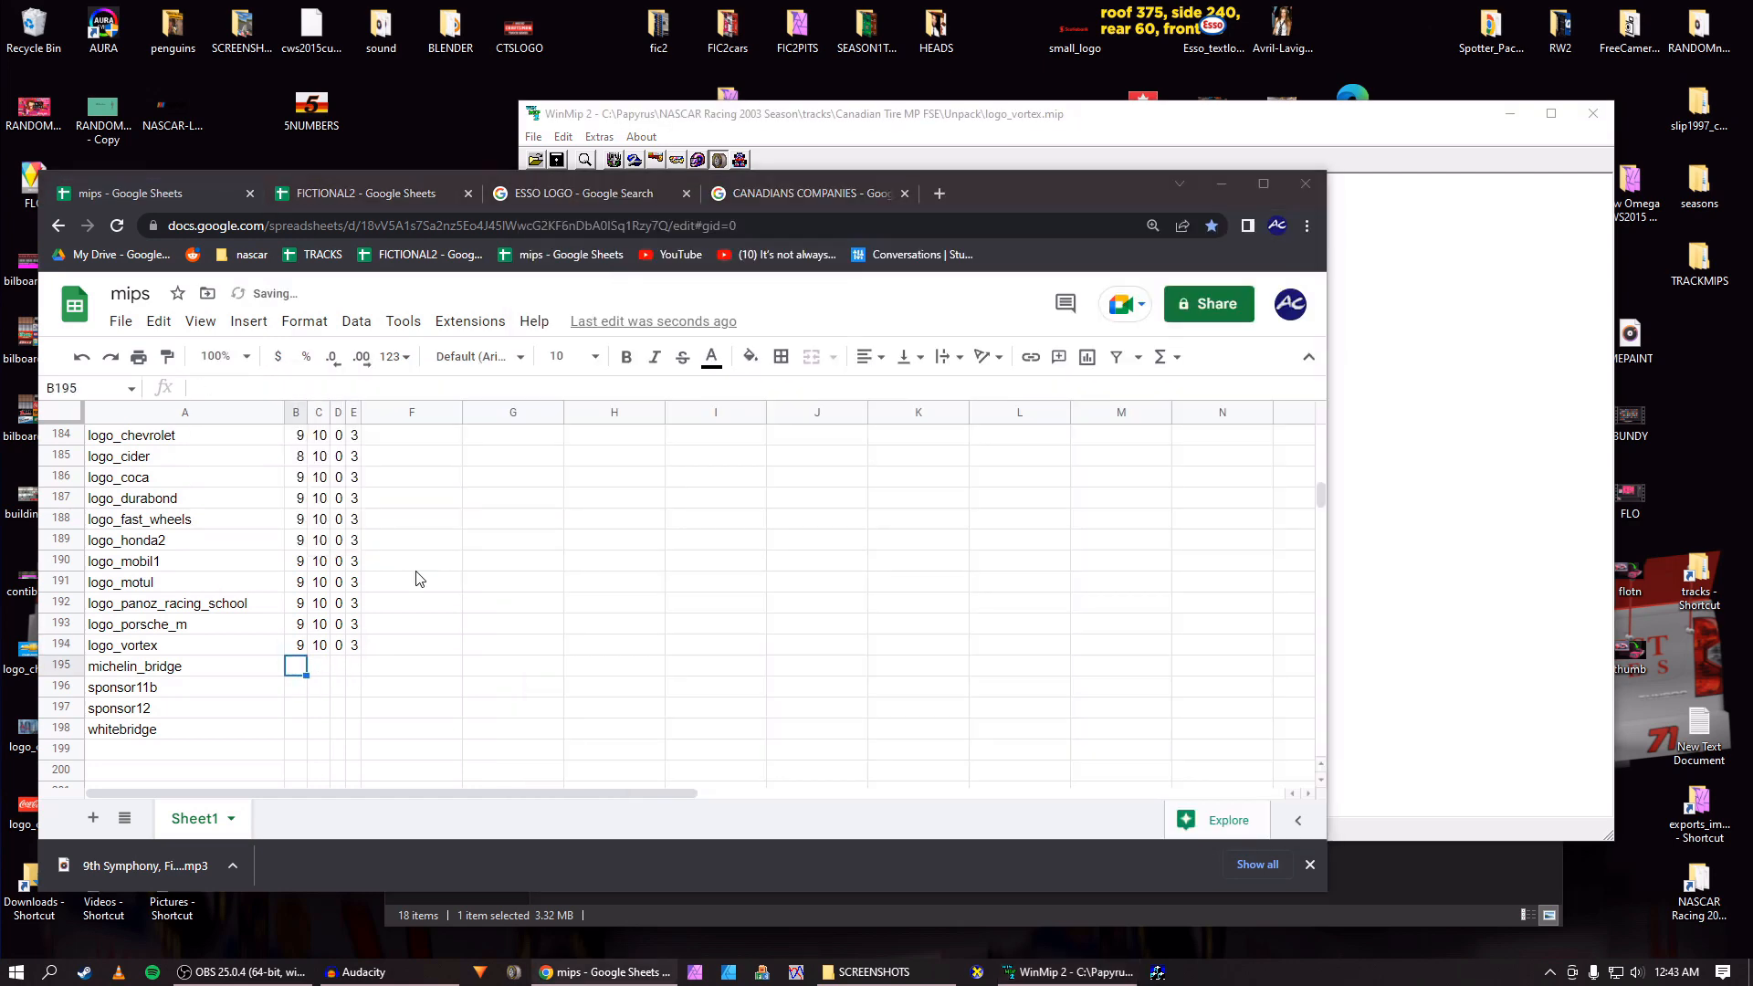
click(1029, 231)
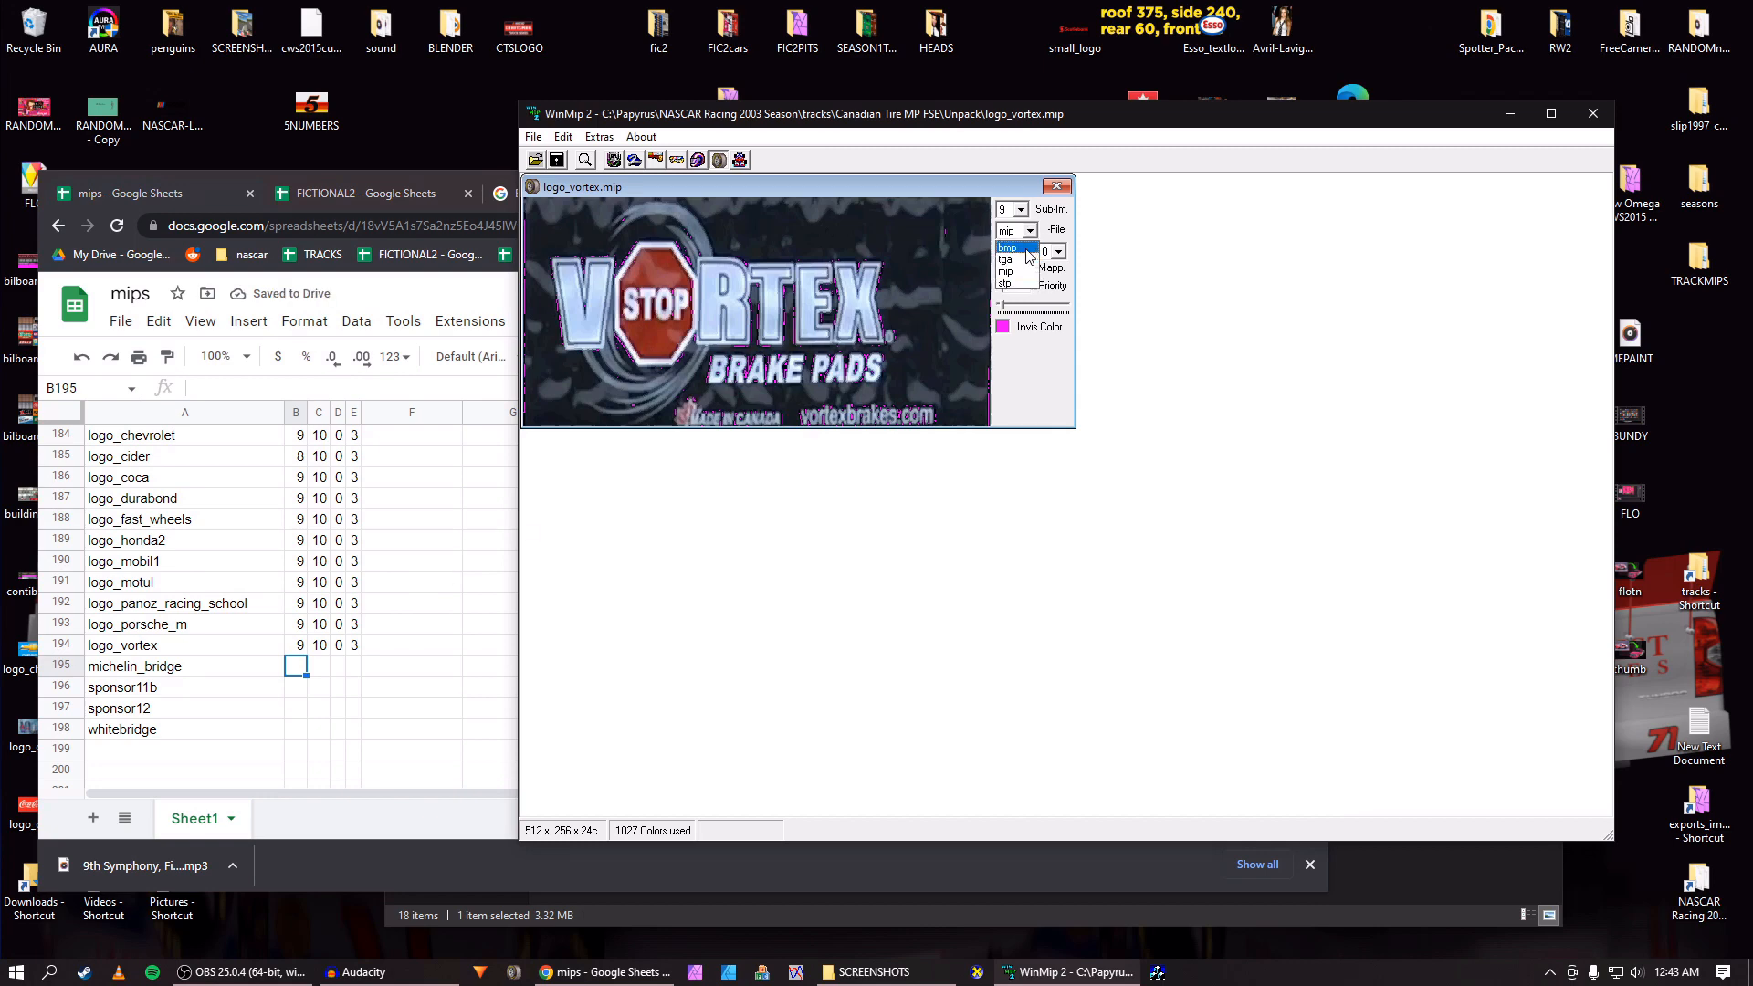
click(1014, 256)
click(557, 161)
key(Return)
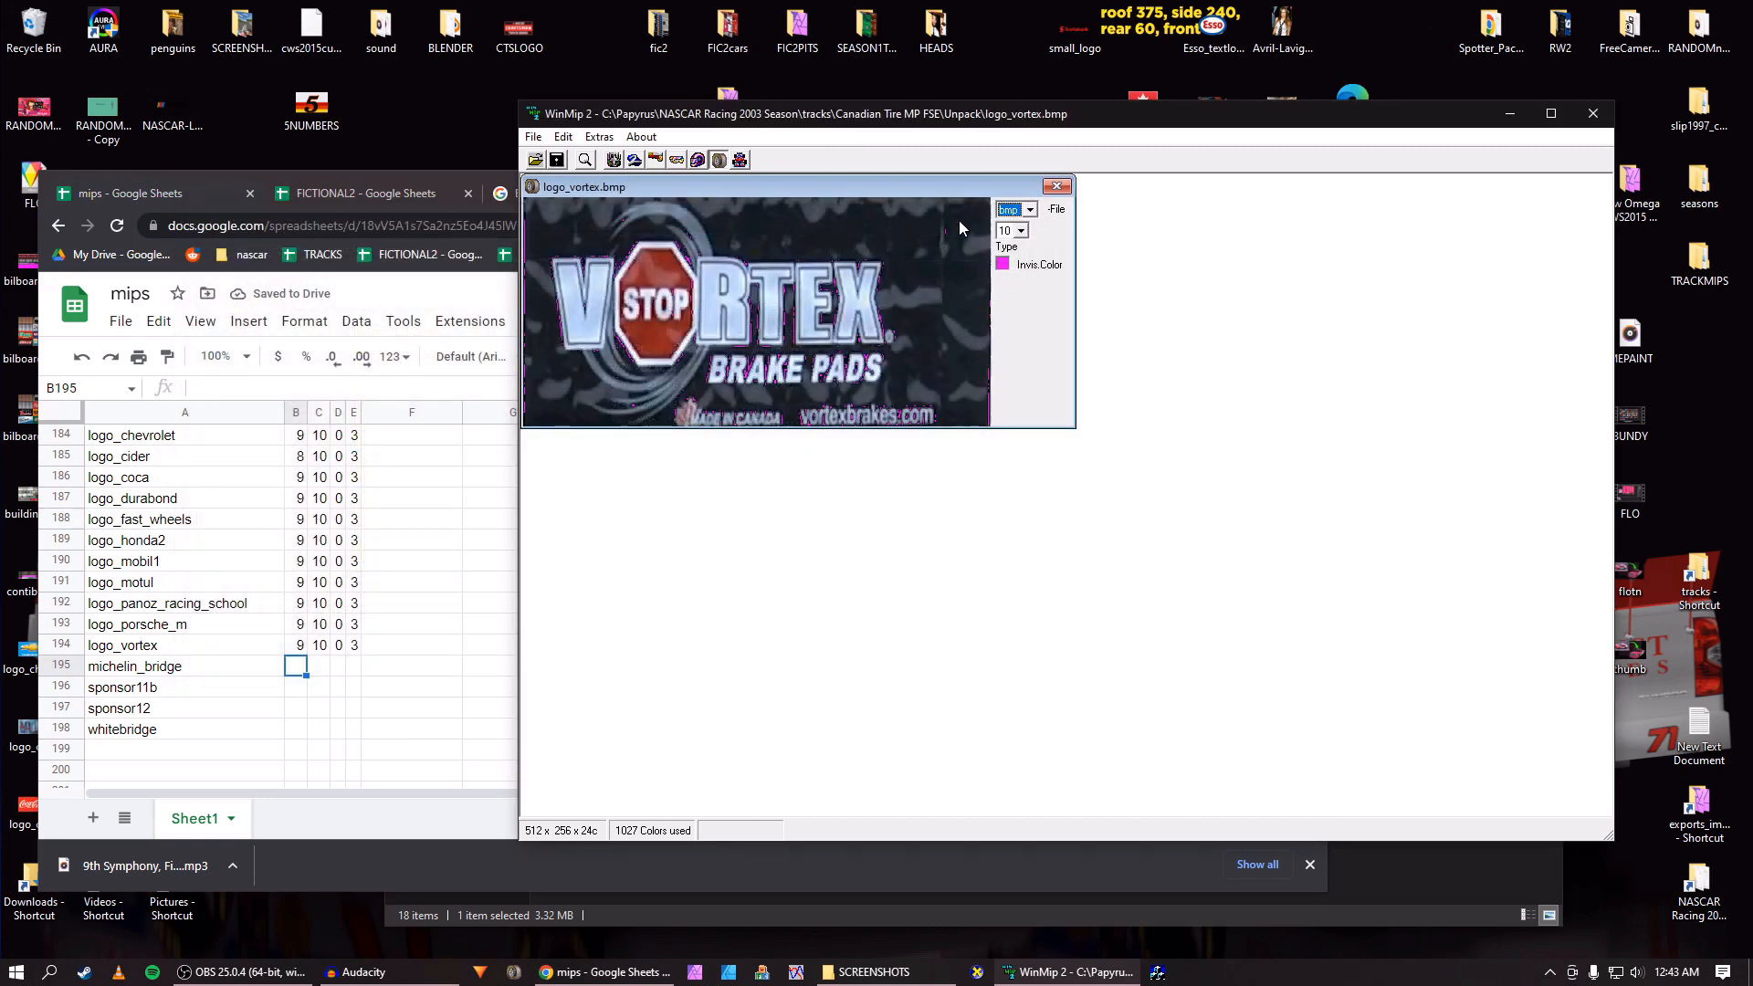
click(1057, 187)
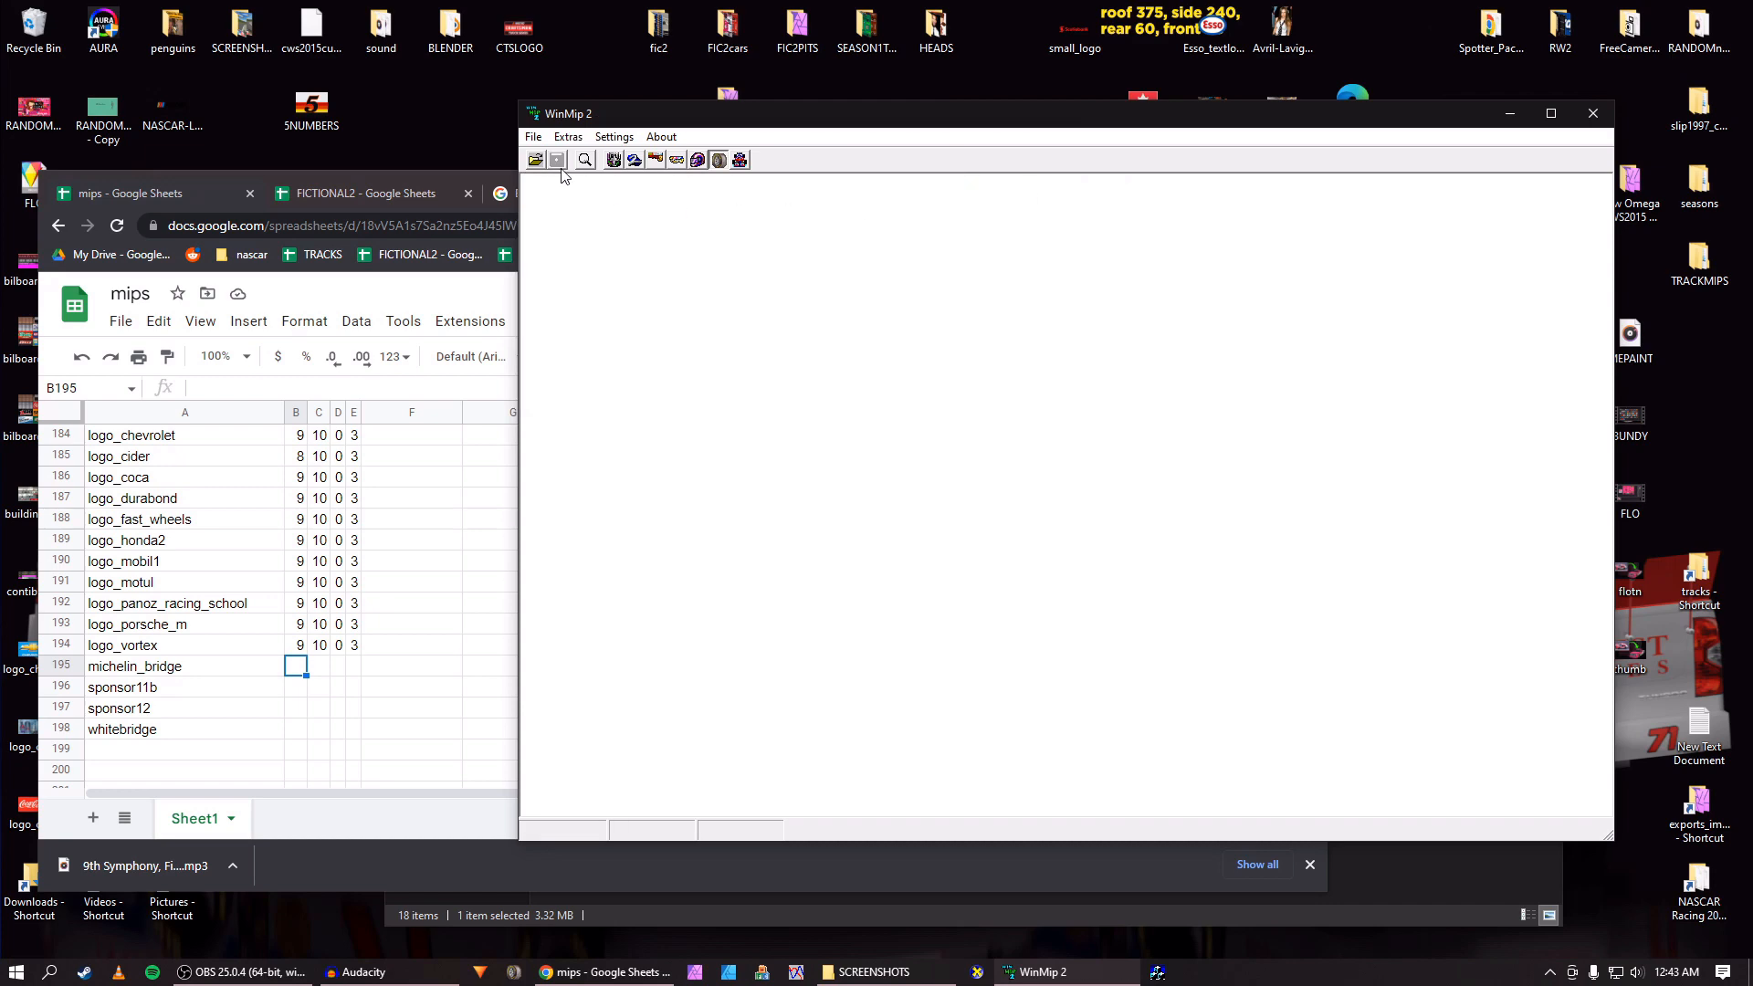
Open the michelin_bridge MIP file from the Unpack folder.
click(540, 160)
click(573, 389)
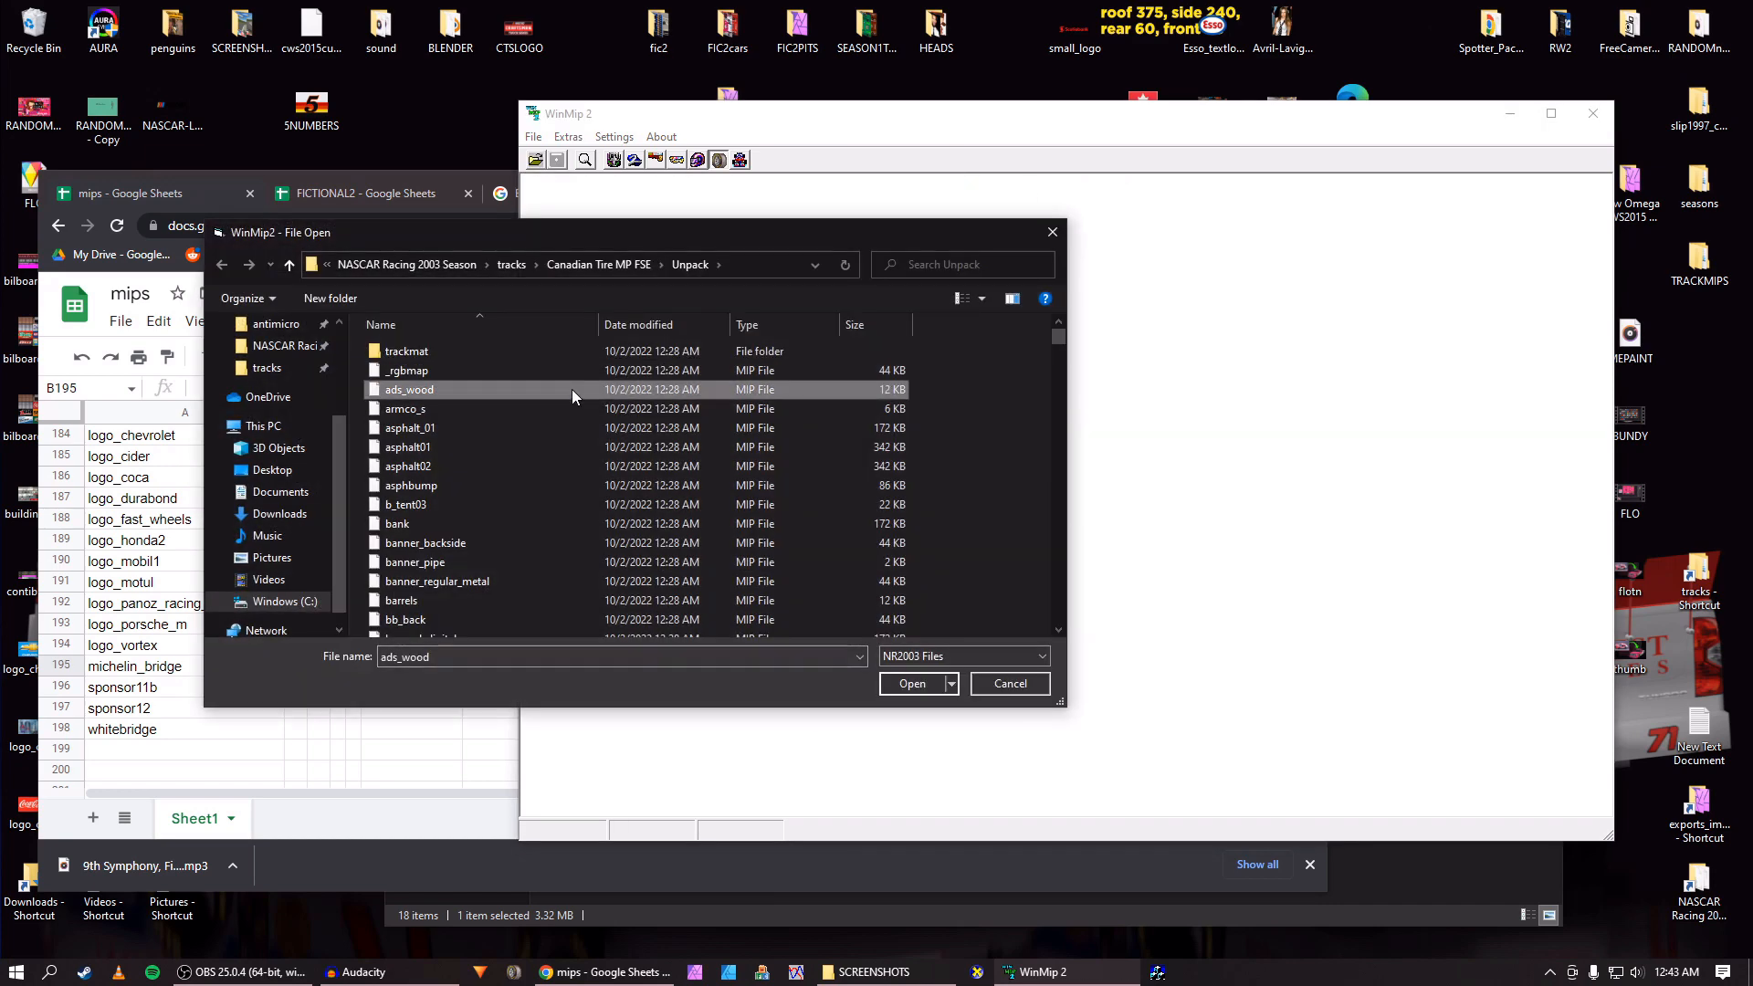
key(m)
key(Down)
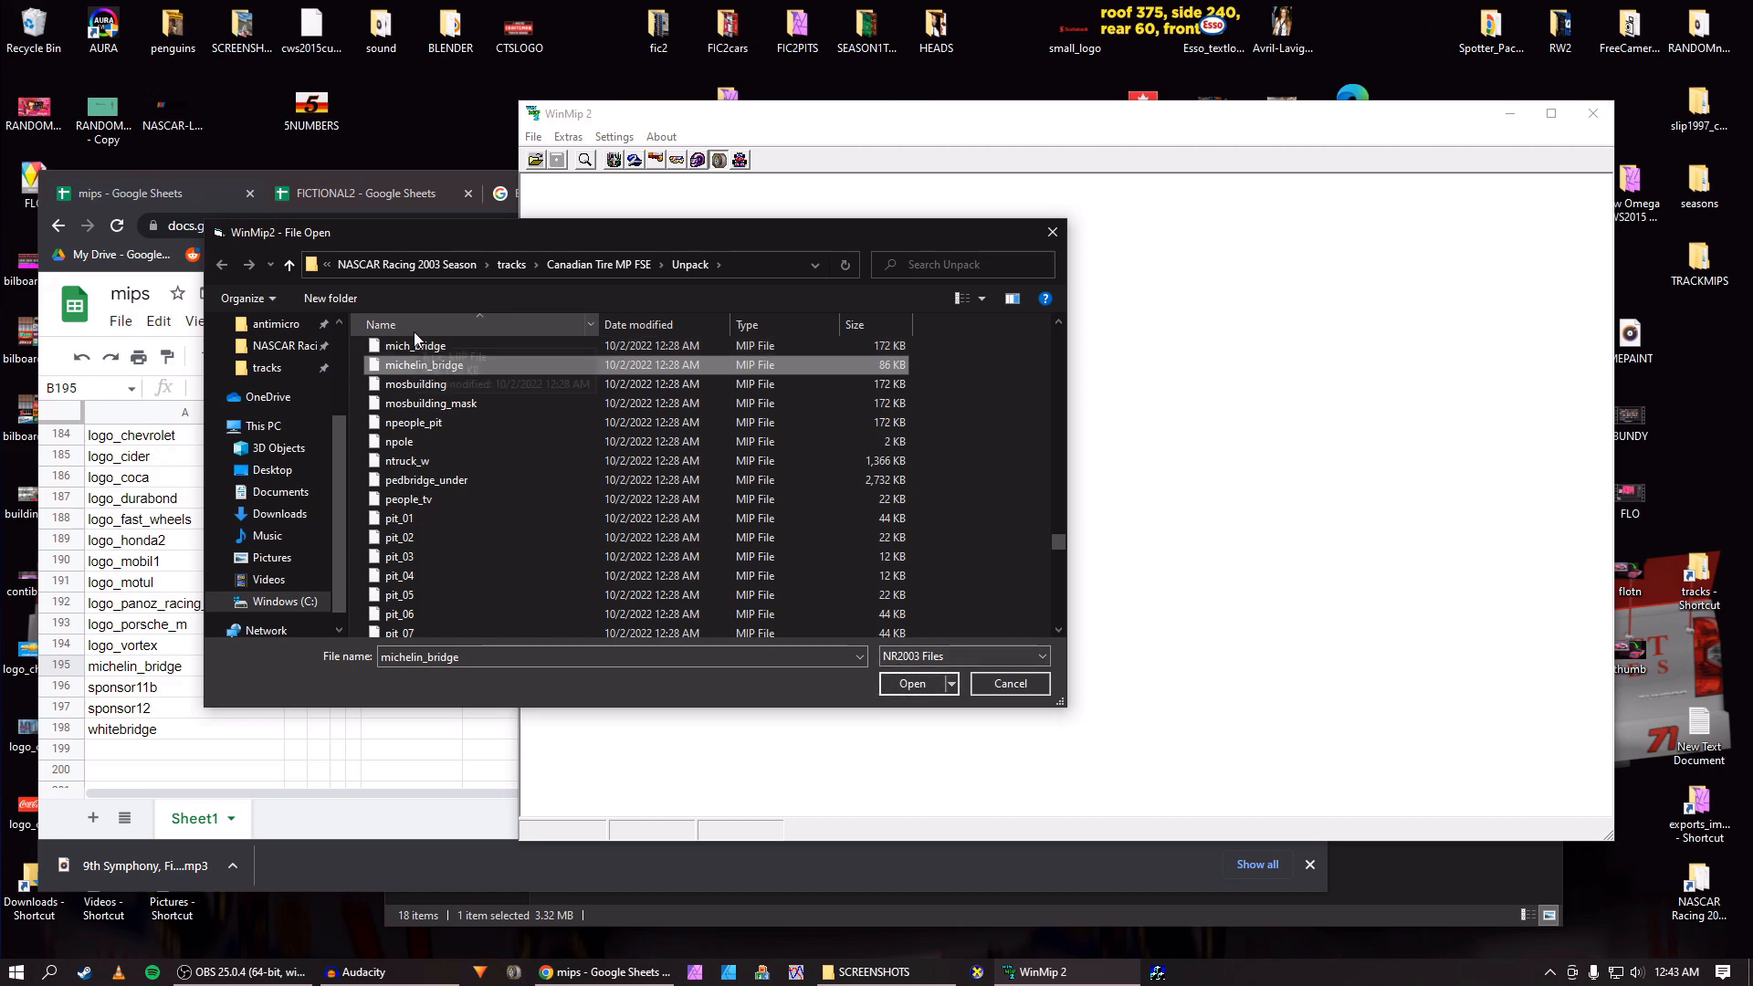
click(882, 685)
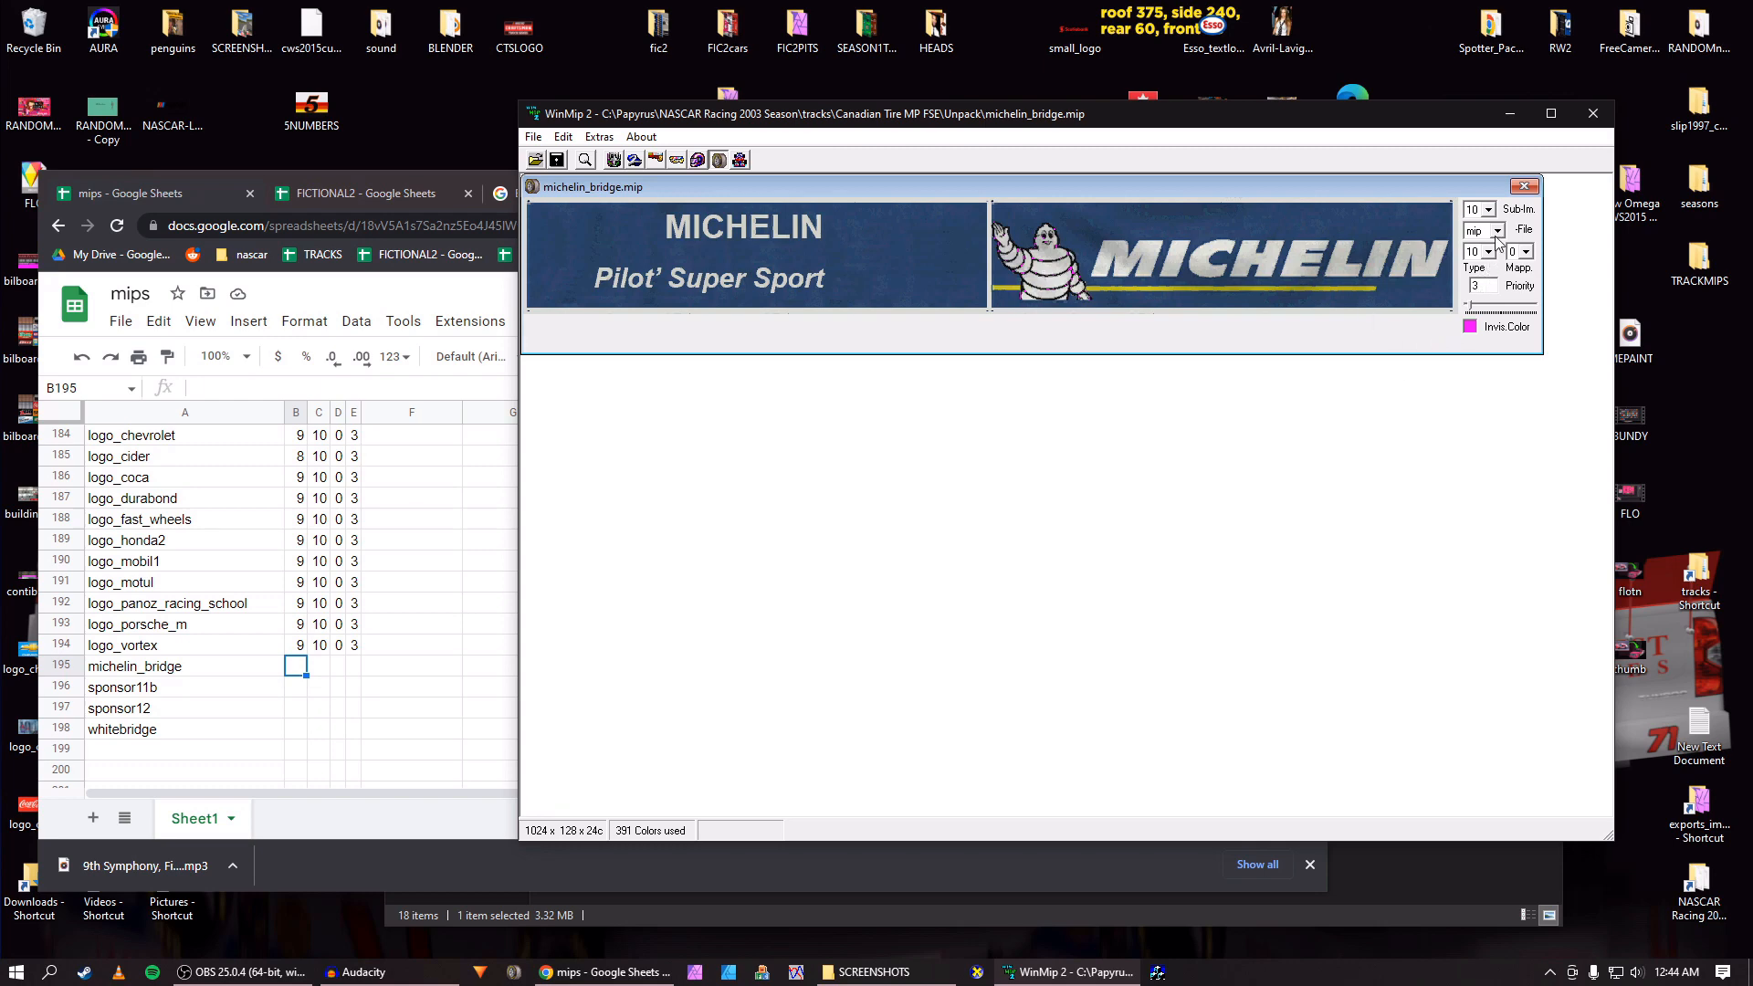
In the mips Google Sheet, fill columns B to E of the michelin_bridge row with 10, 10, 0 and 3.
key(alt+Tab)
text(10)
key(Tab)
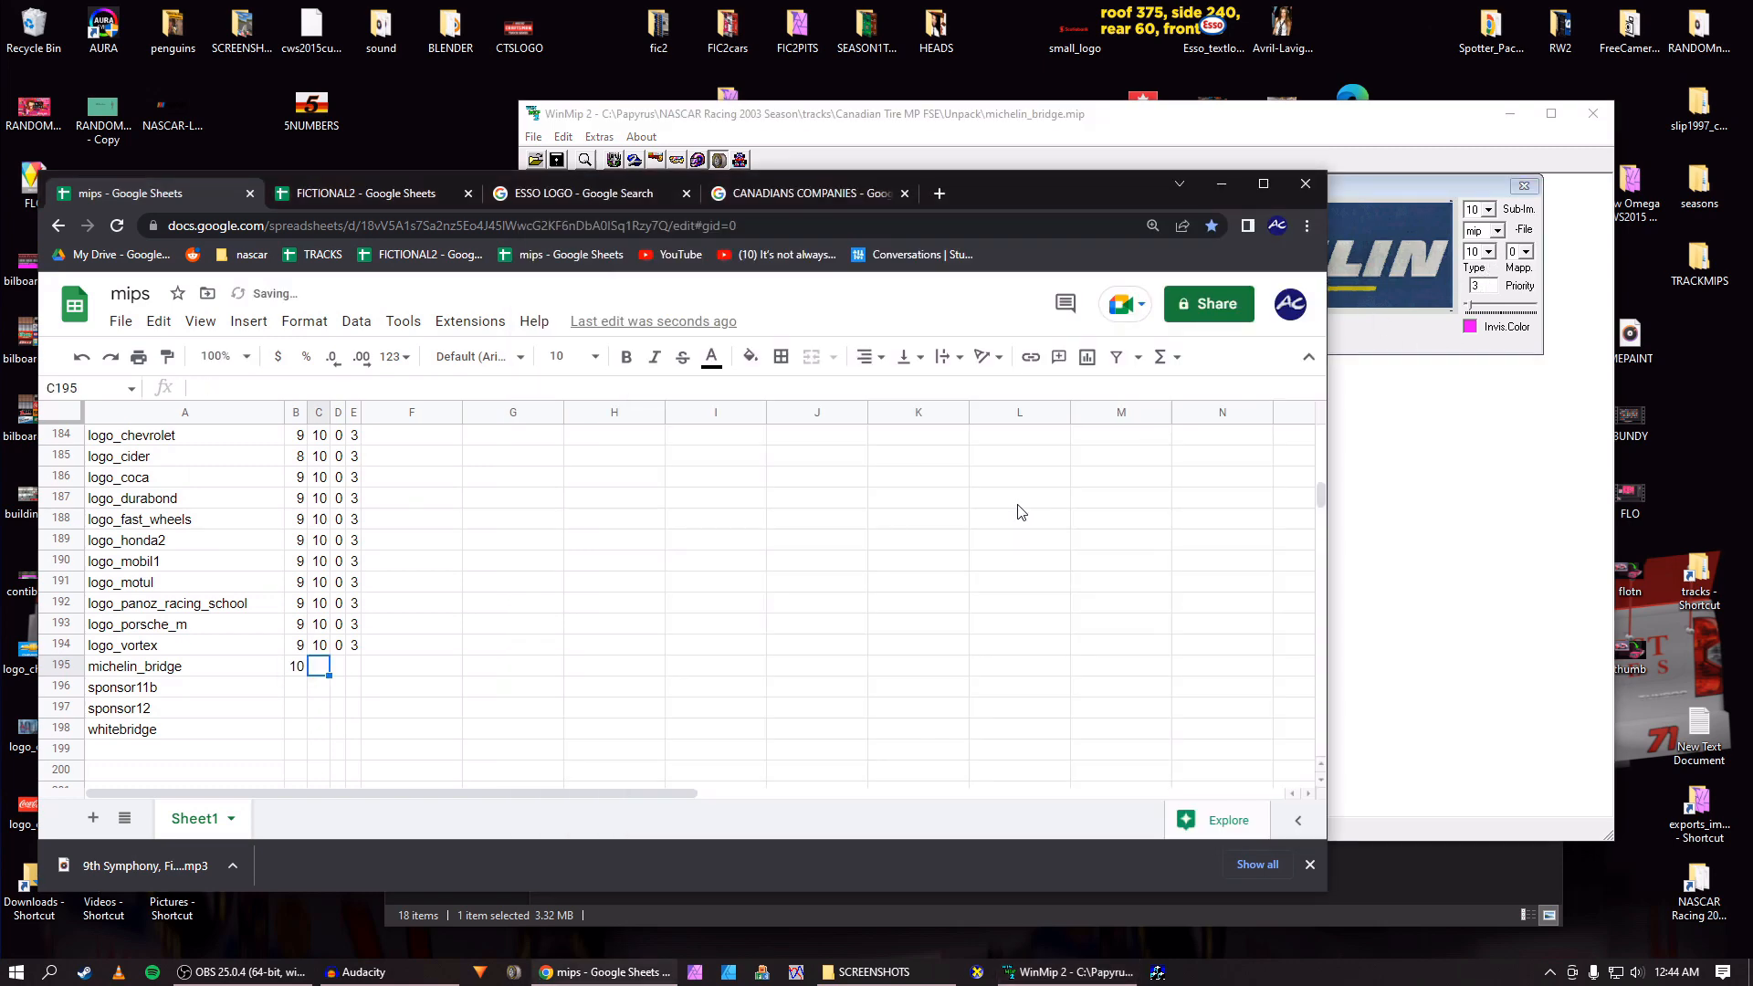
text(10)
key(Tab)
text(0)
key(Tab)
text(3)
key(Return)
Back in WinMip 2, save the michelin_bridge image in bmp format and close it.
key(alt+Tab)
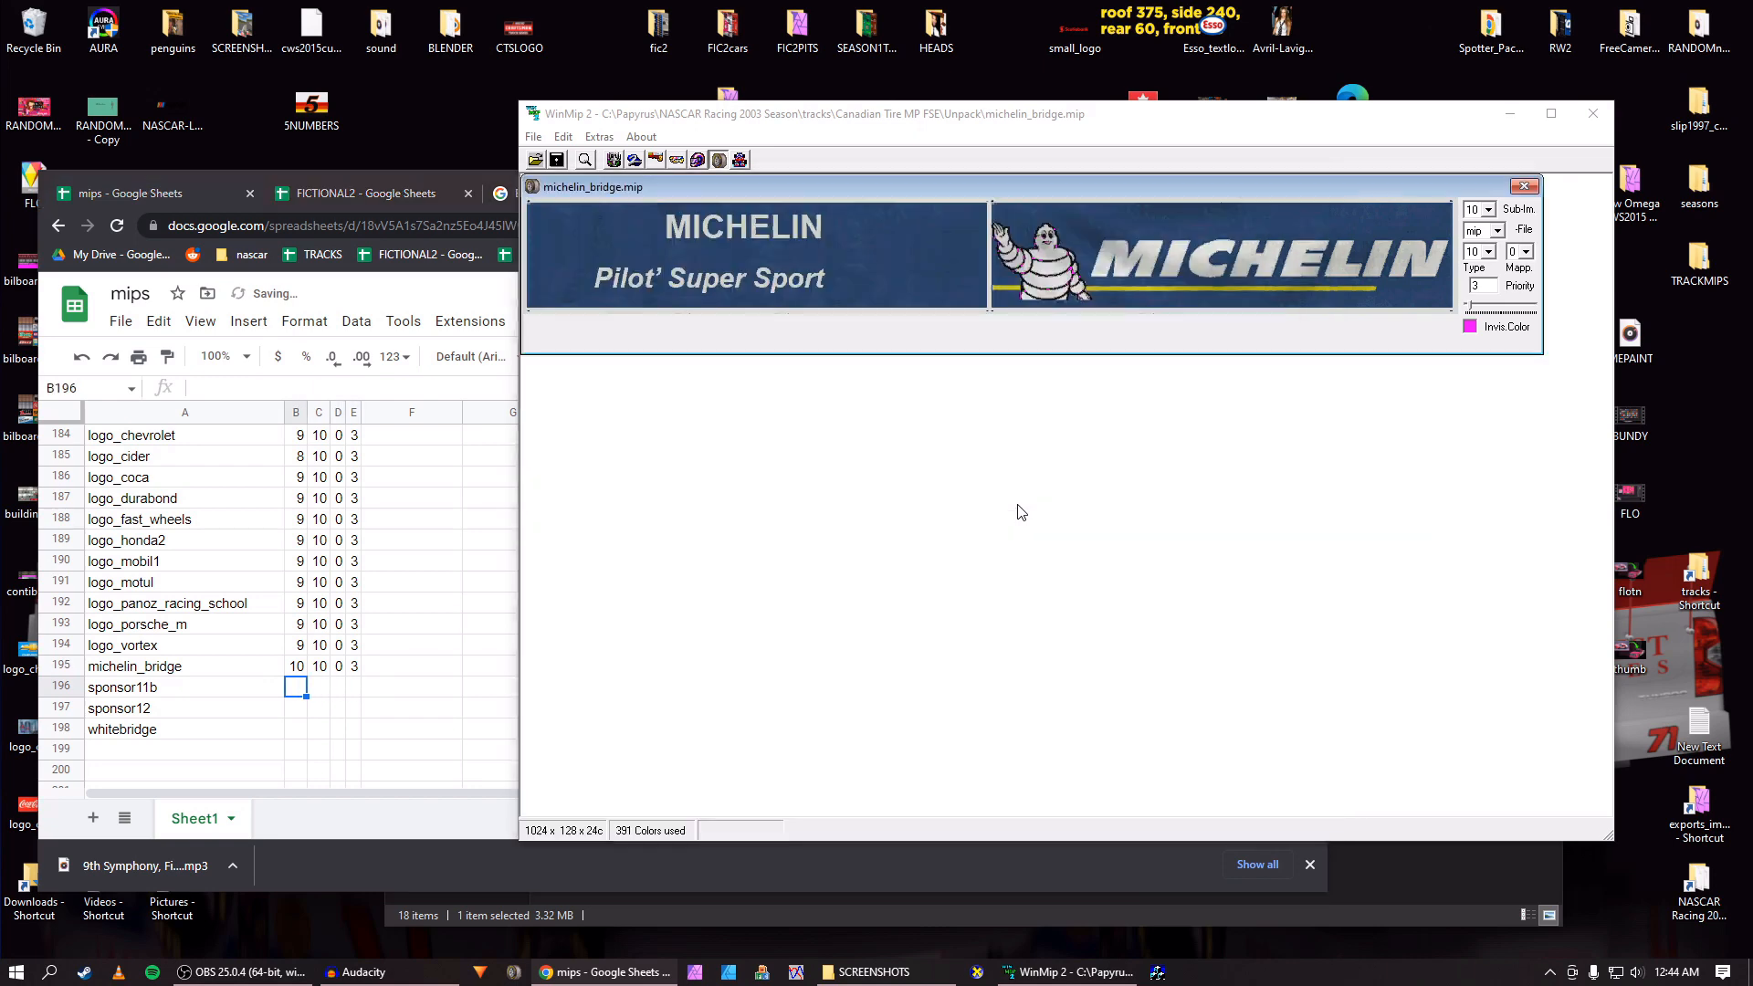
click(1498, 231)
click(1477, 256)
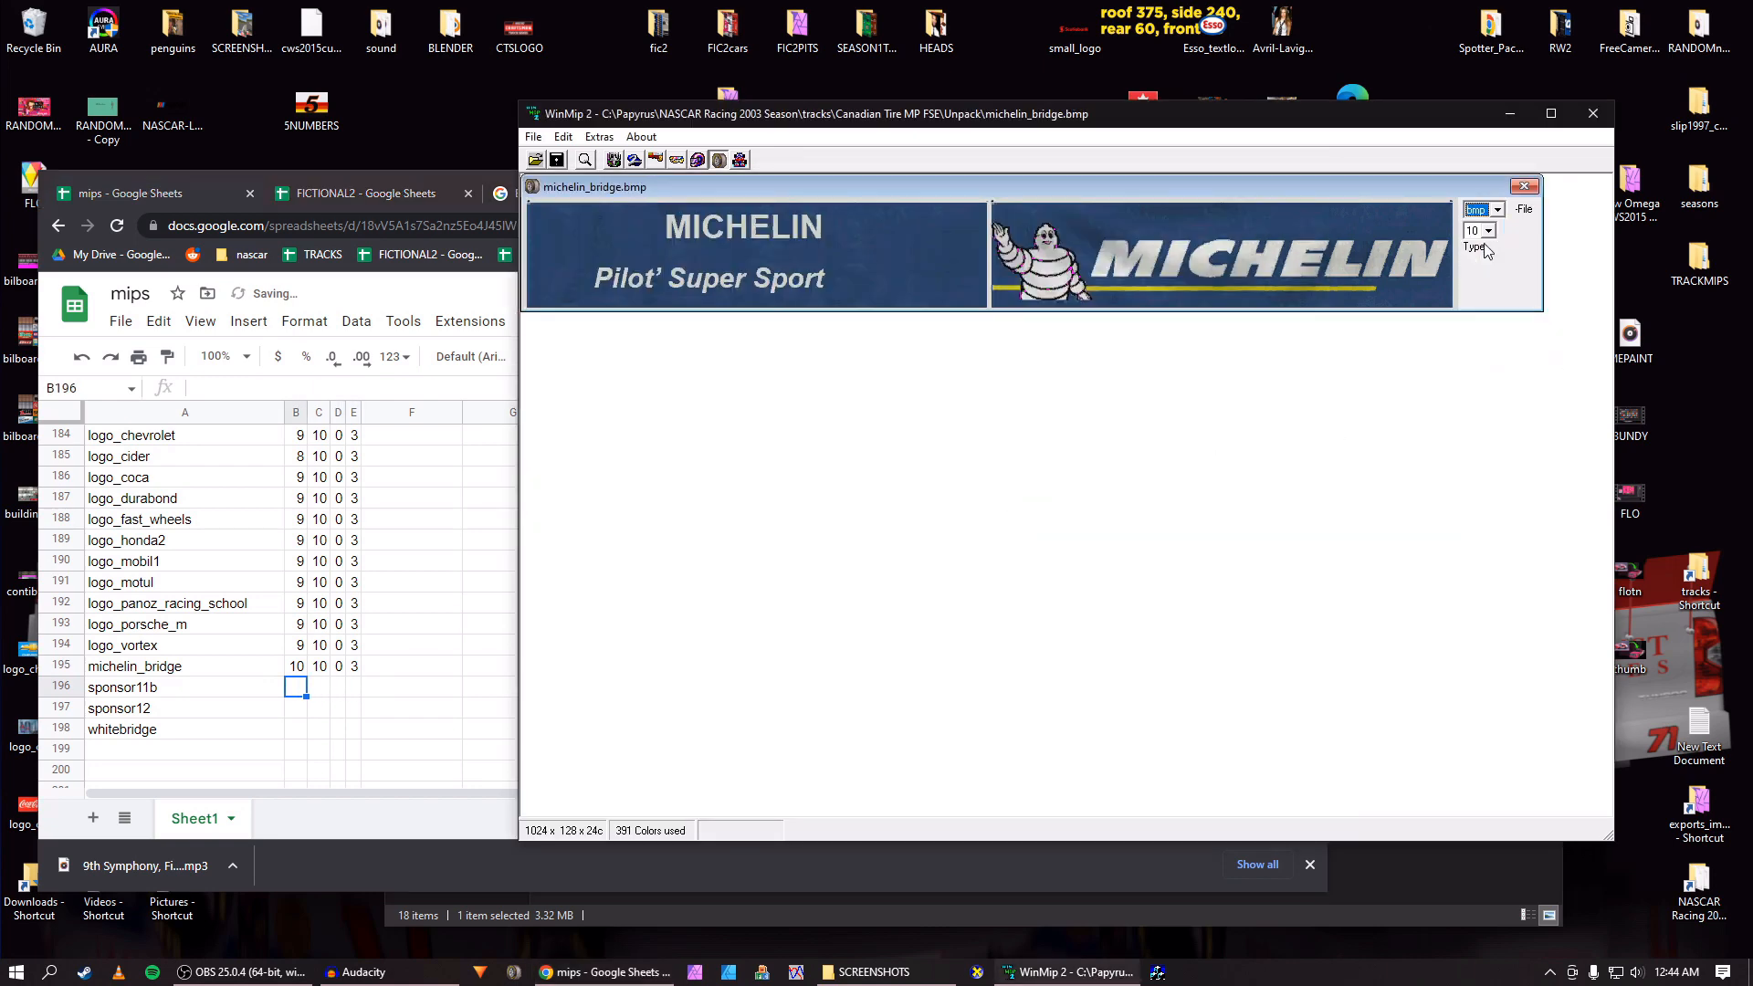
click(557, 165)
key(Return)
click(1524, 187)
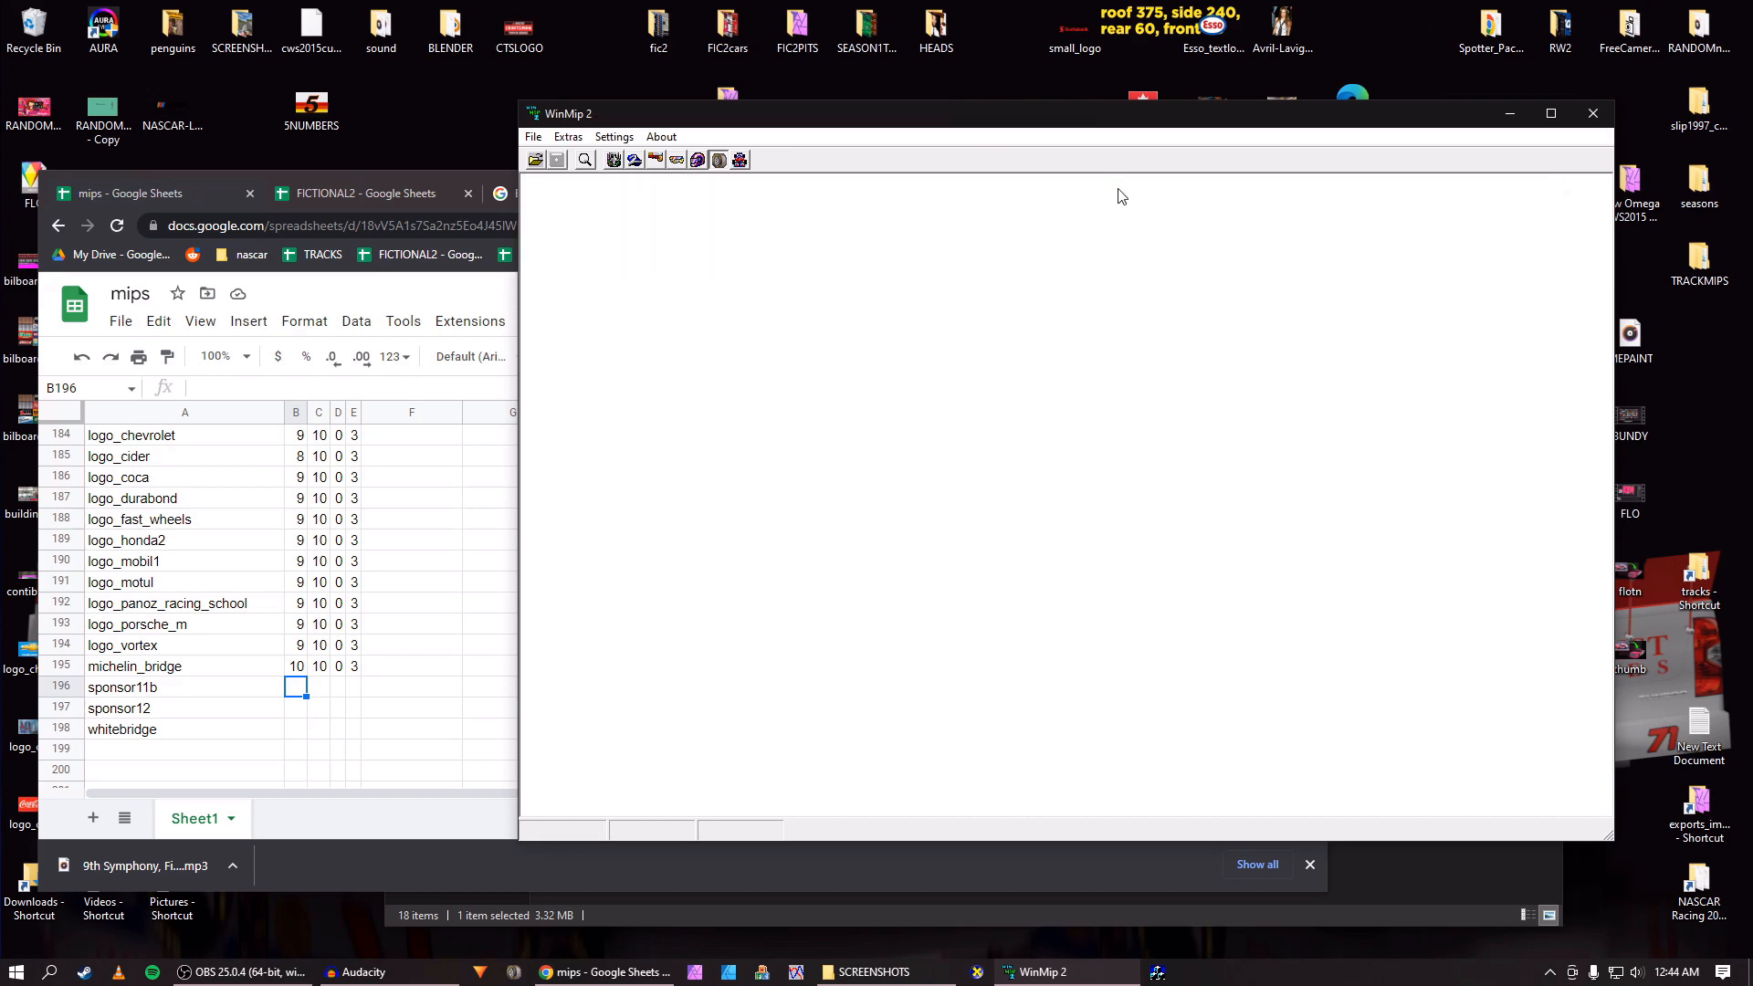
Open the sponsor11b MIP file from the Unpack folder.
click(535, 160)
scroll(442, 371, down, 10)
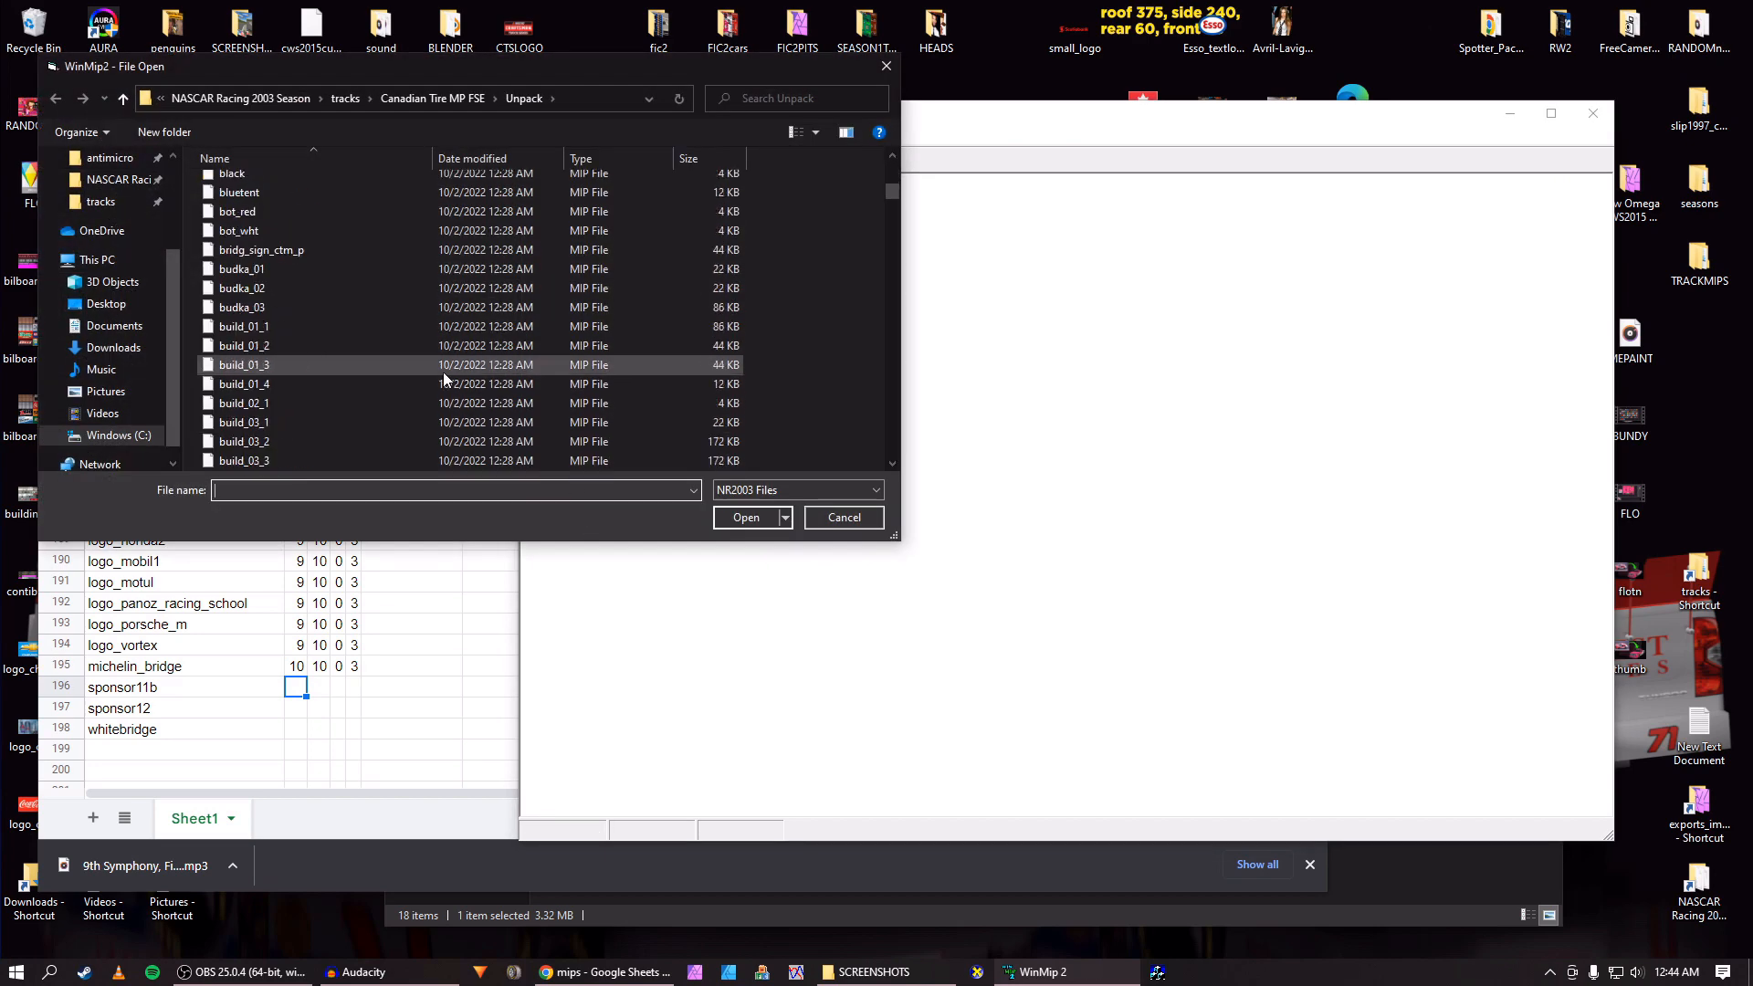
text(SP)
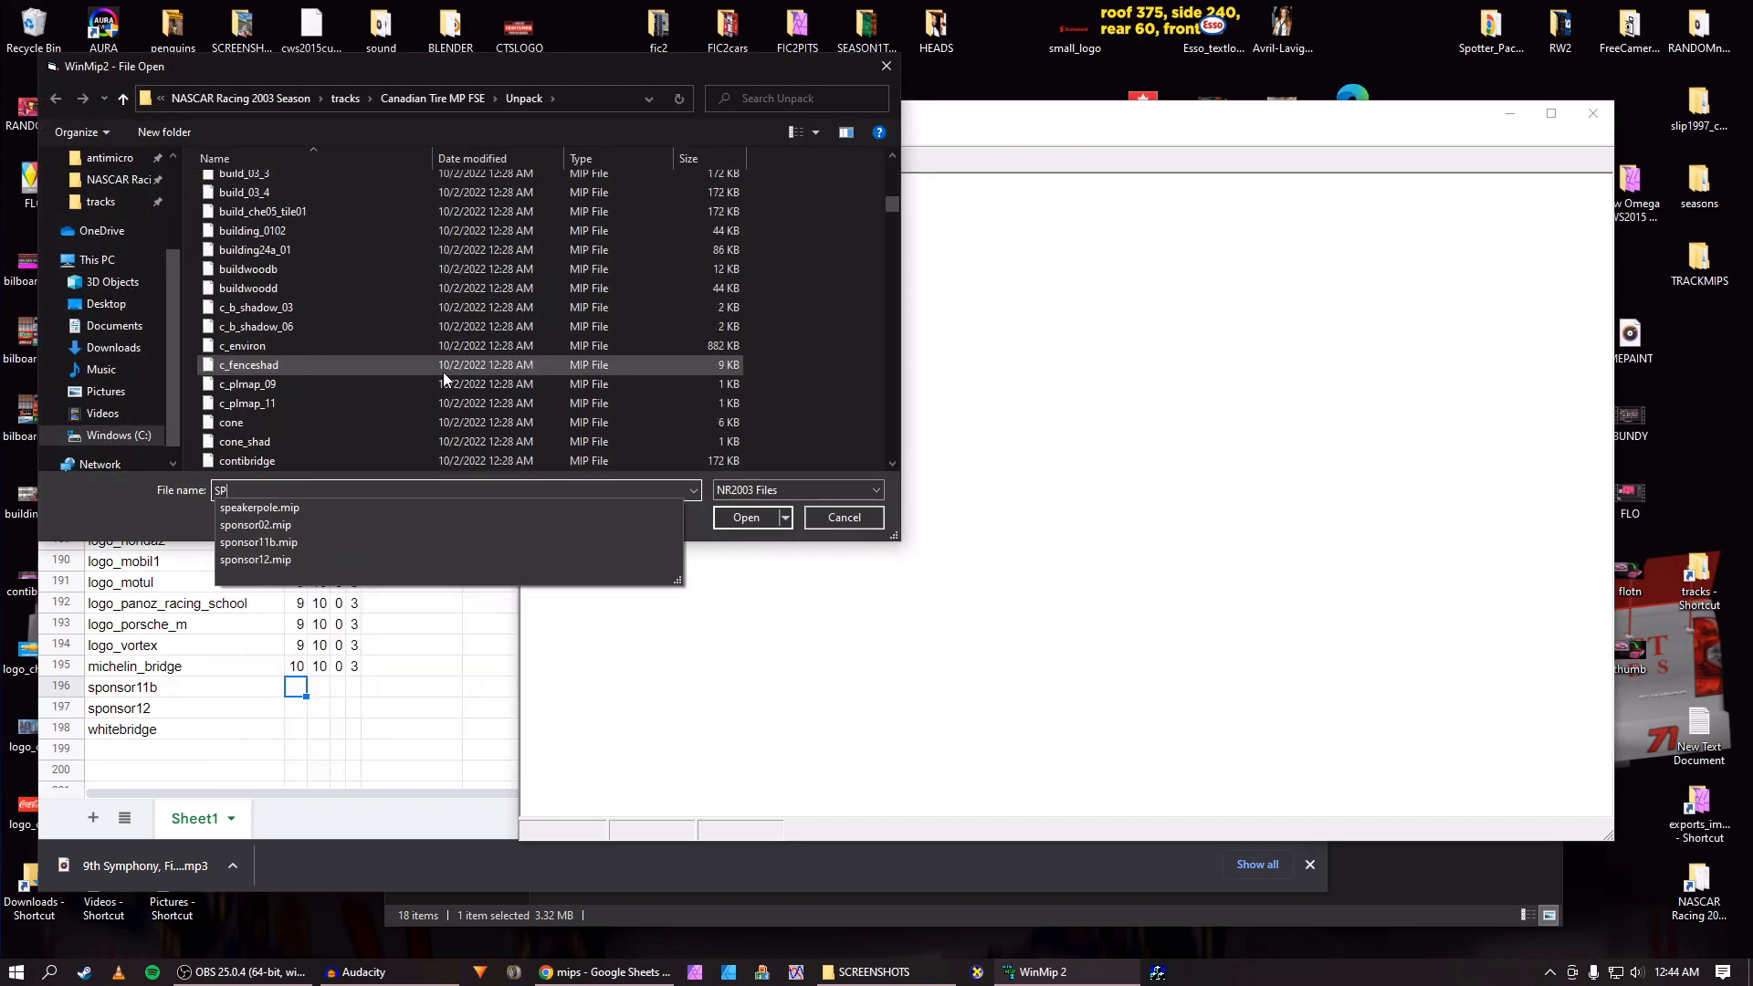
click(443, 372)
click(390, 277)
text(sponsor02)
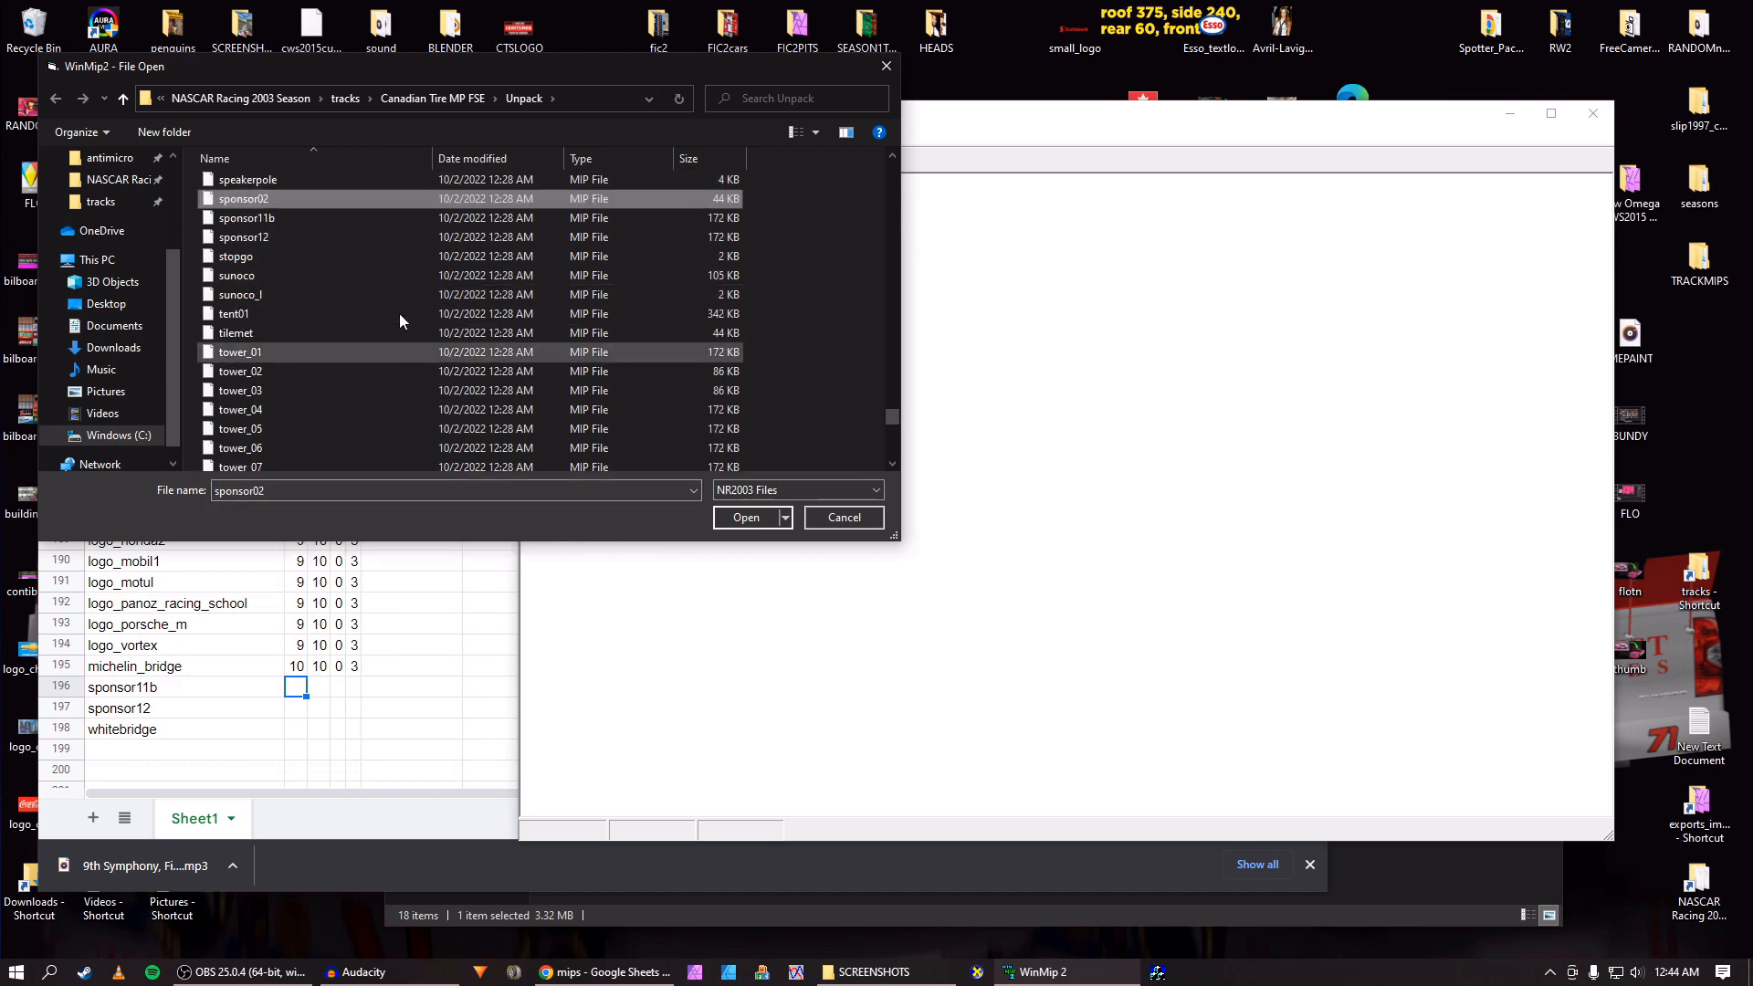
click(279, 217)
click(746, 517)
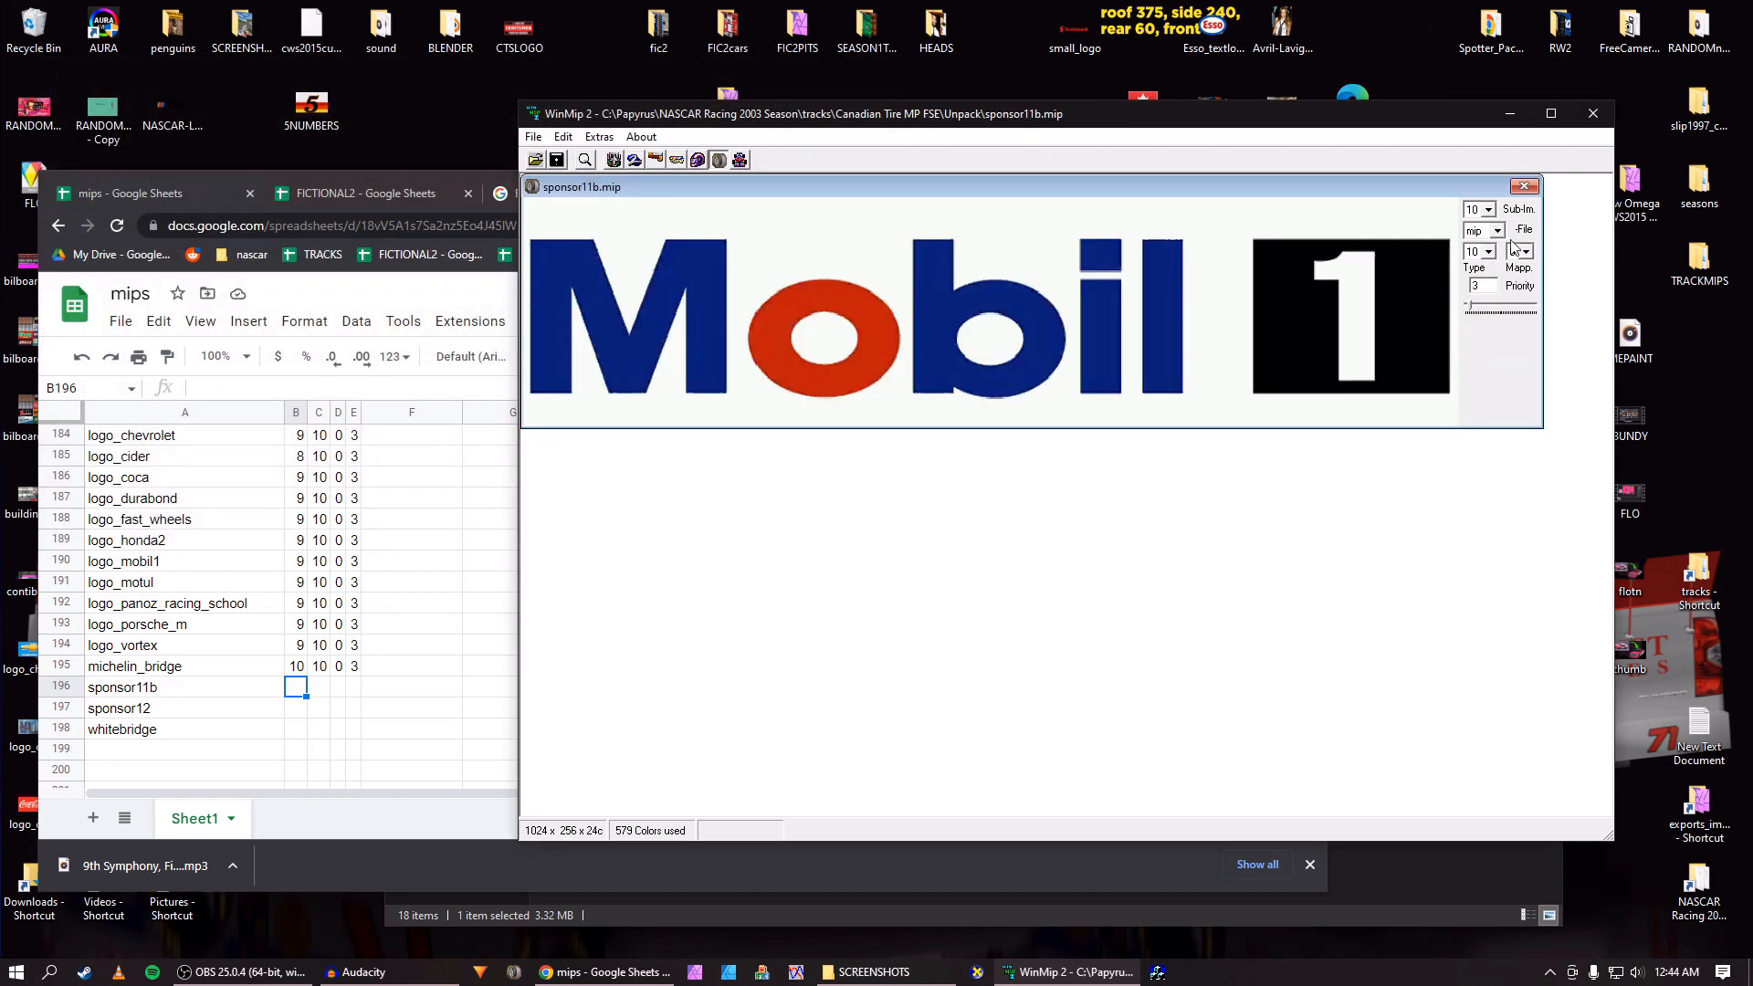
In the mips Google Sheet, fill columns B to E of the sponsor11b row with 10, 10, 0 and 3.
click(297, 698)
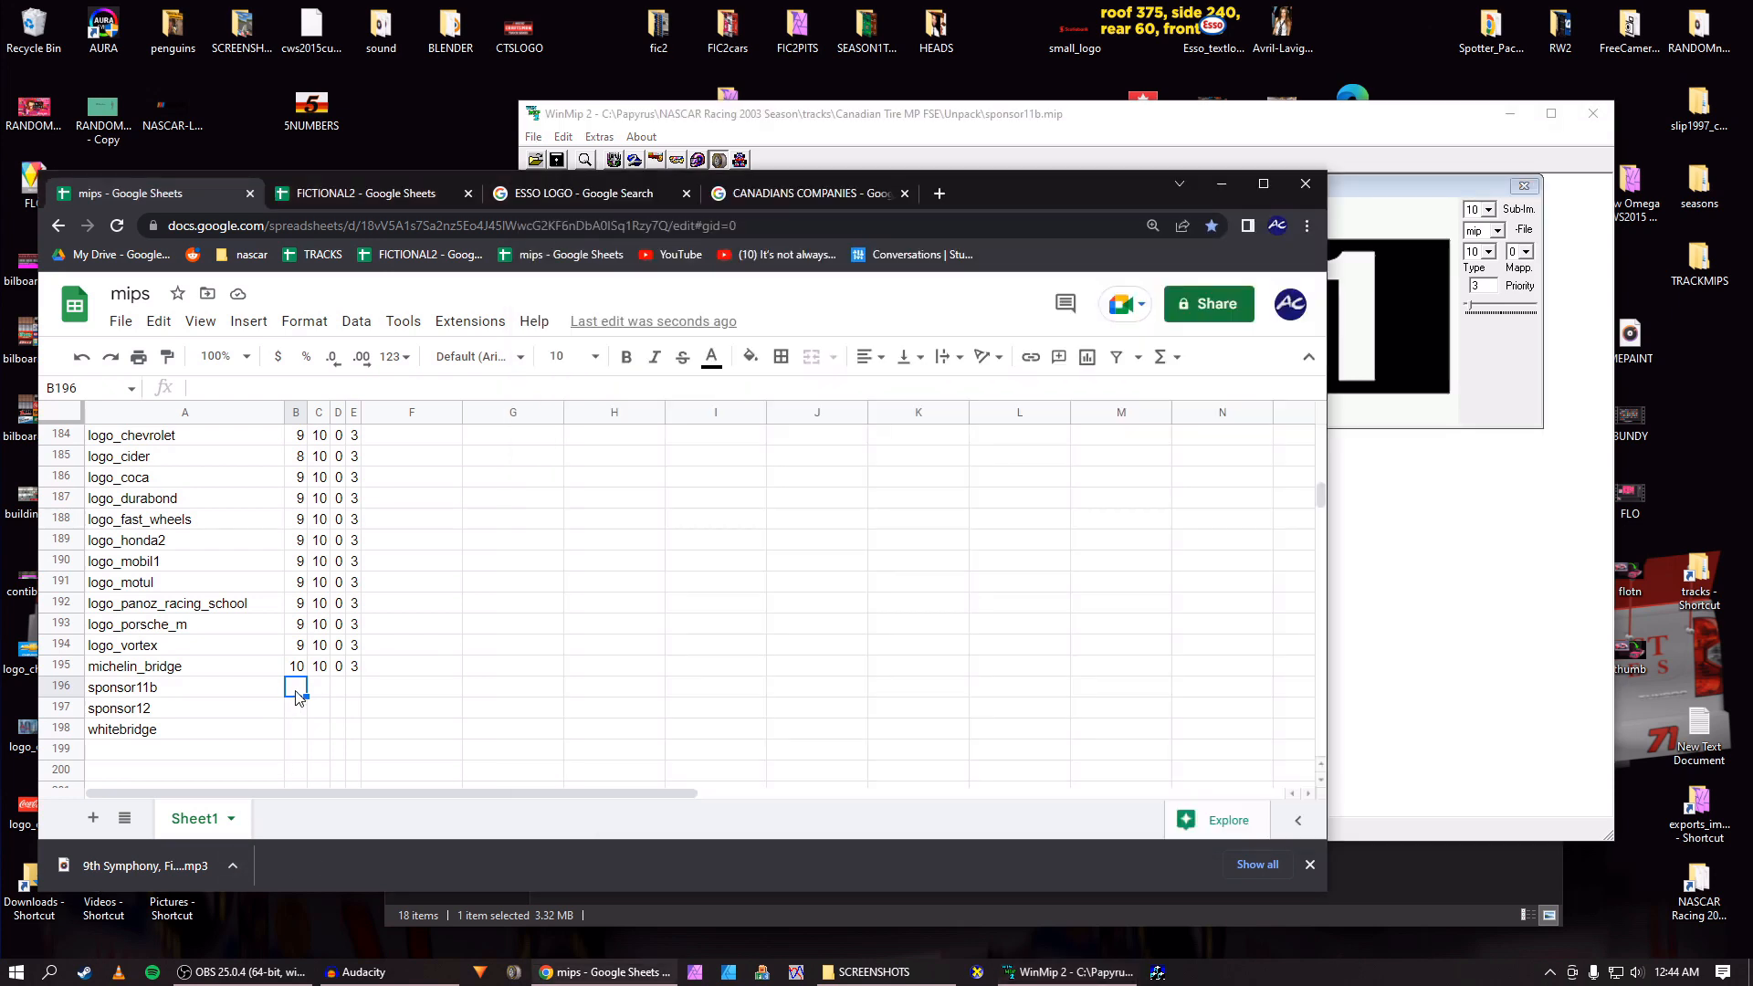
text(10)
key(Tab)
text(0)
key(Tab)
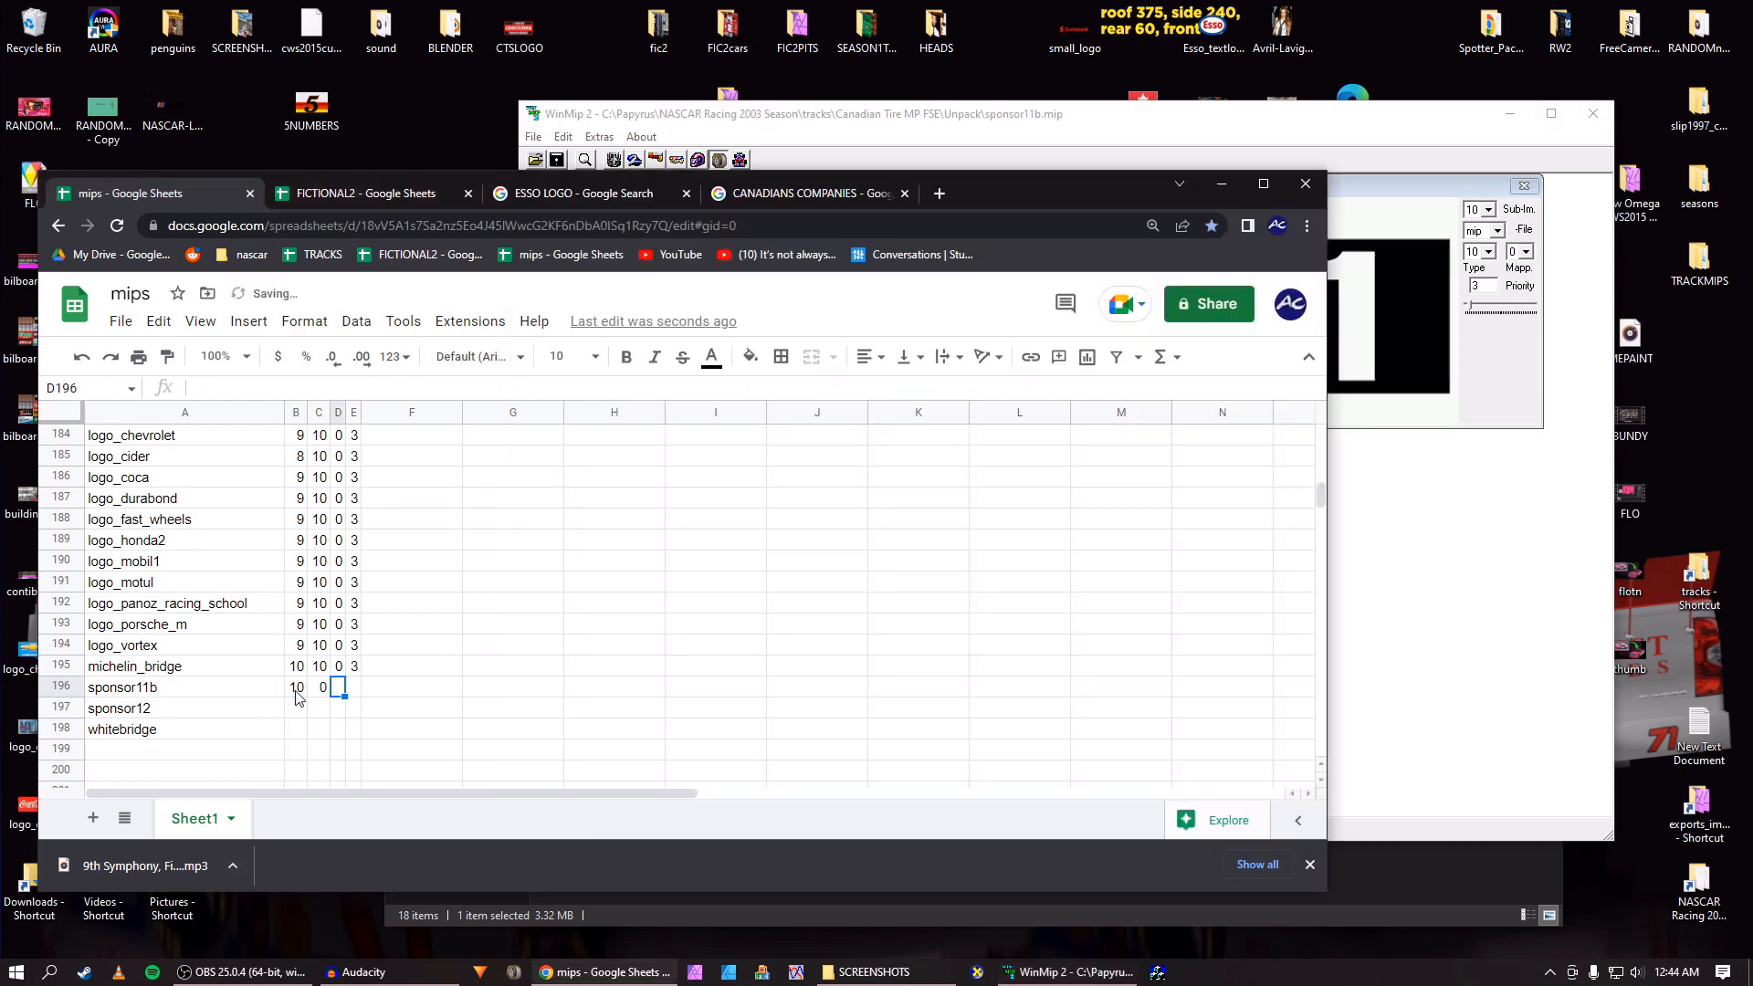
key(Left)
text(10)
key(Tab)
text(0)
key(Tab)
text(3)
key(Return)
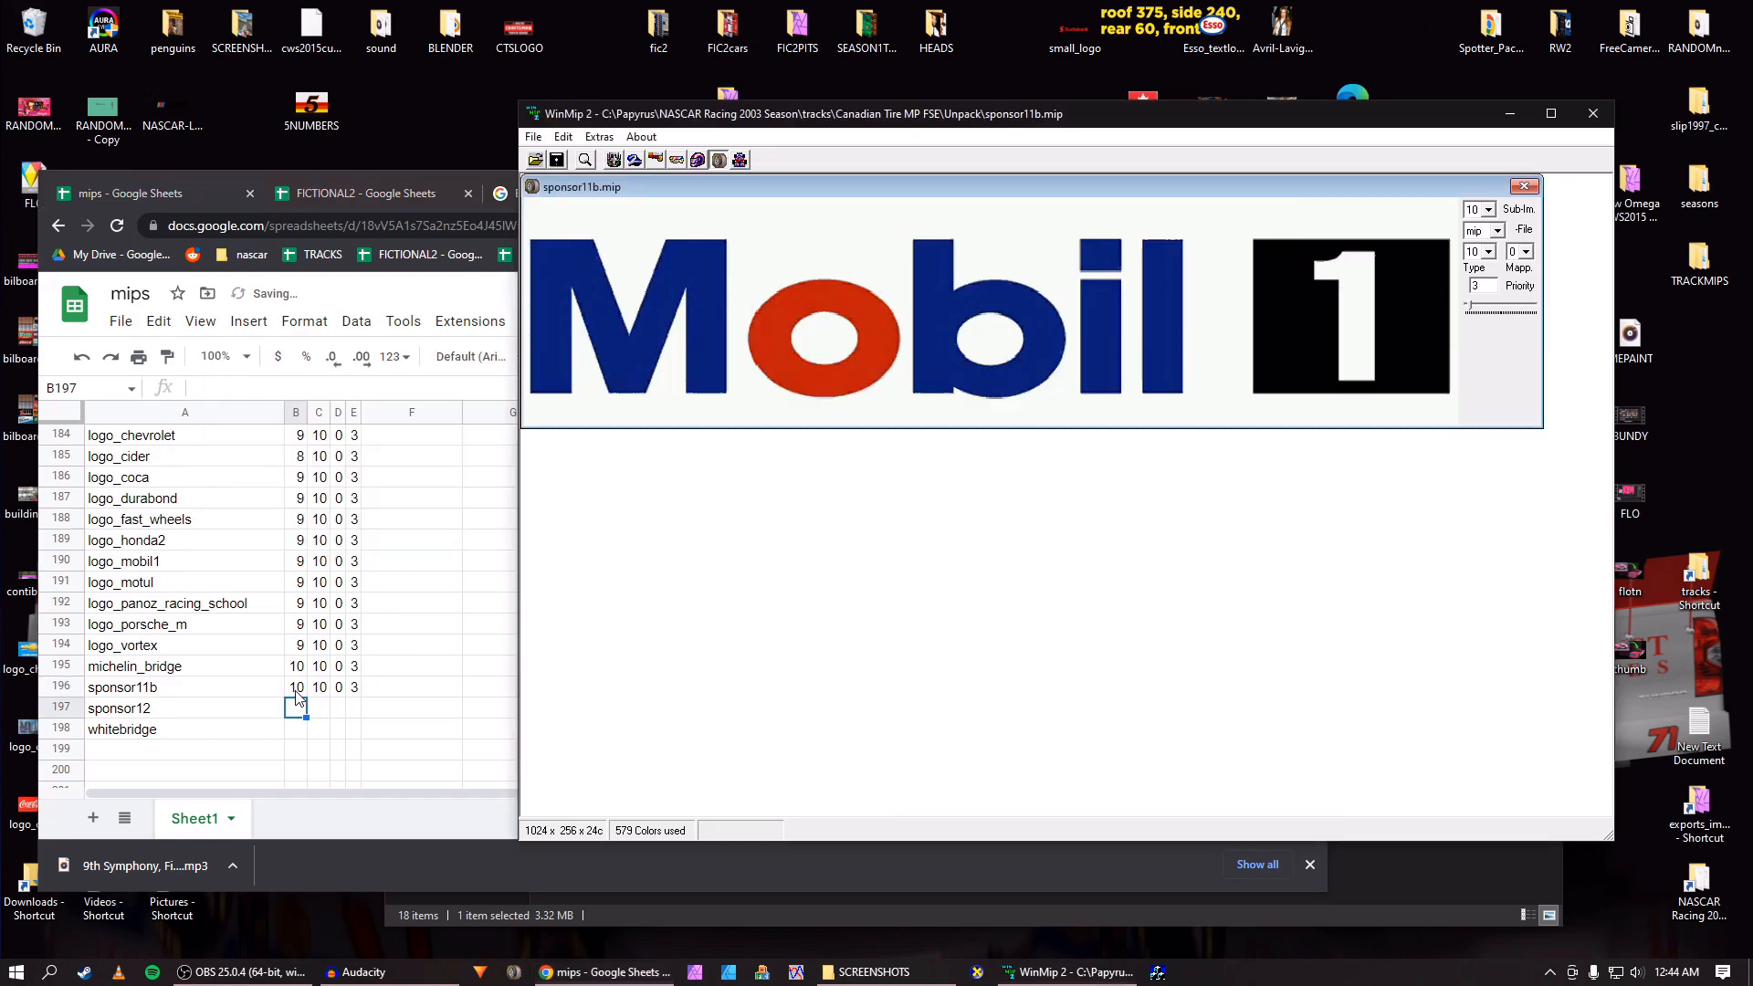
Back in WinMip 2, save the sponsor11b image in bmp format and close it.
key(alt+Tab)
click(1497, 231)
click(1495, 252)
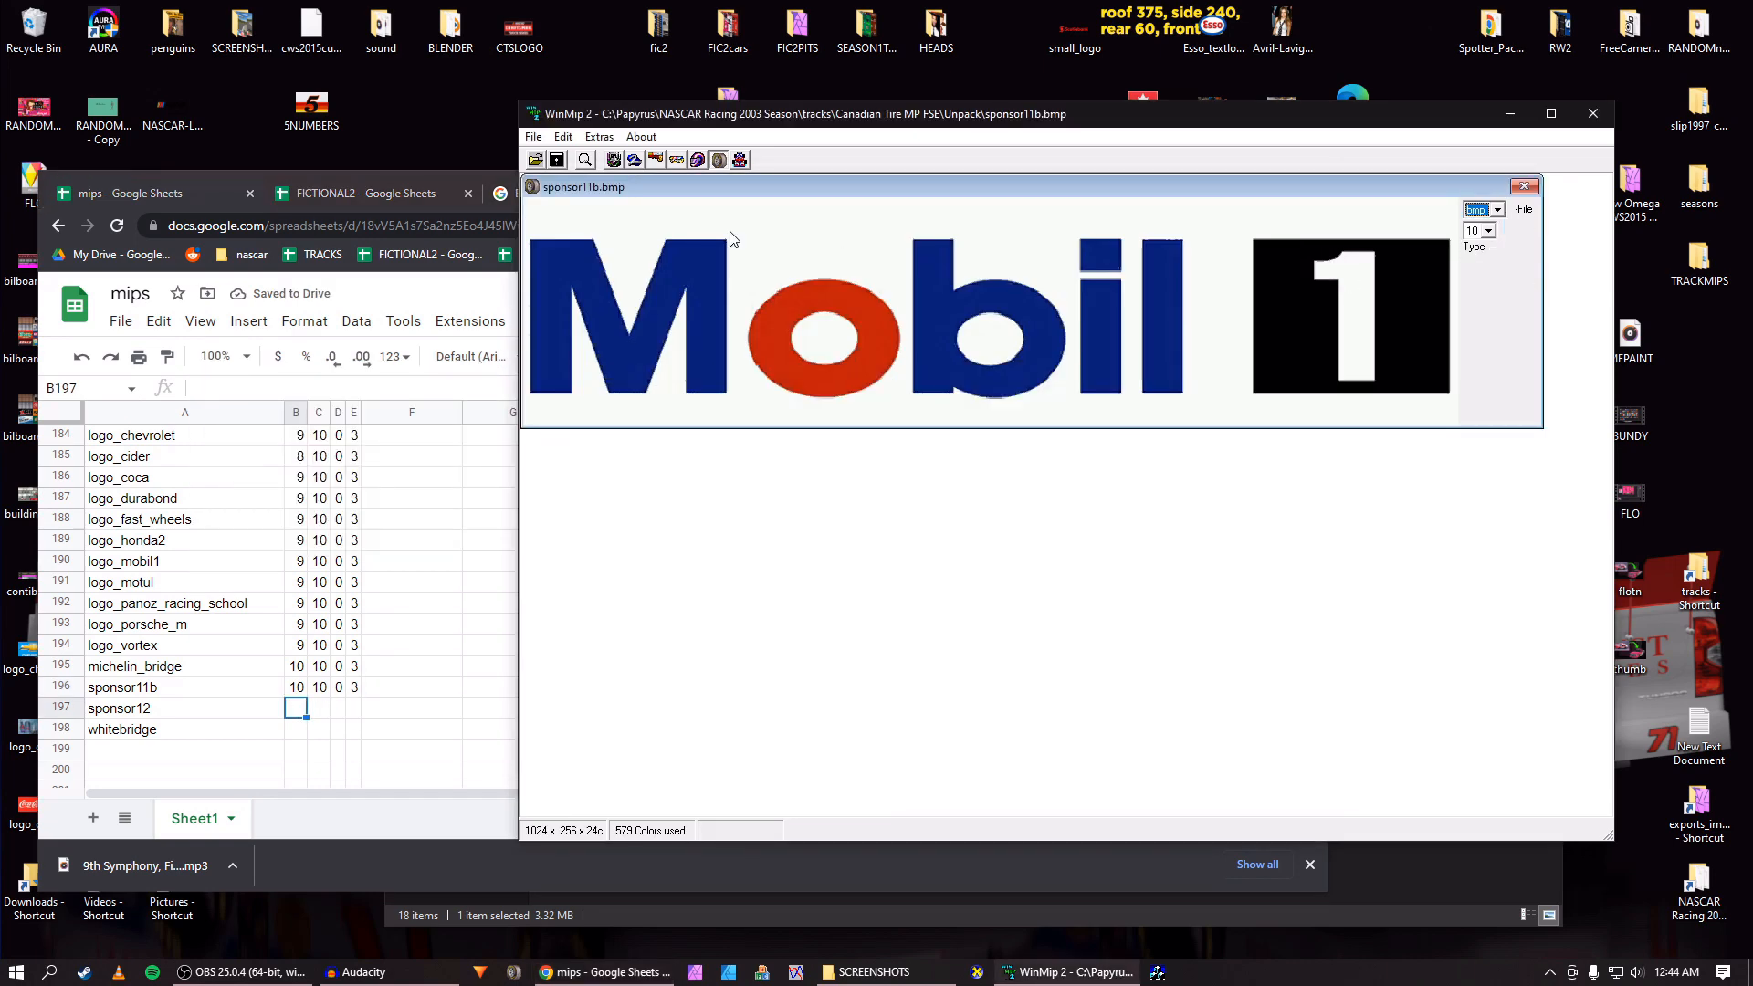
click(559, 162)
key(Return)
click(1524, 187)
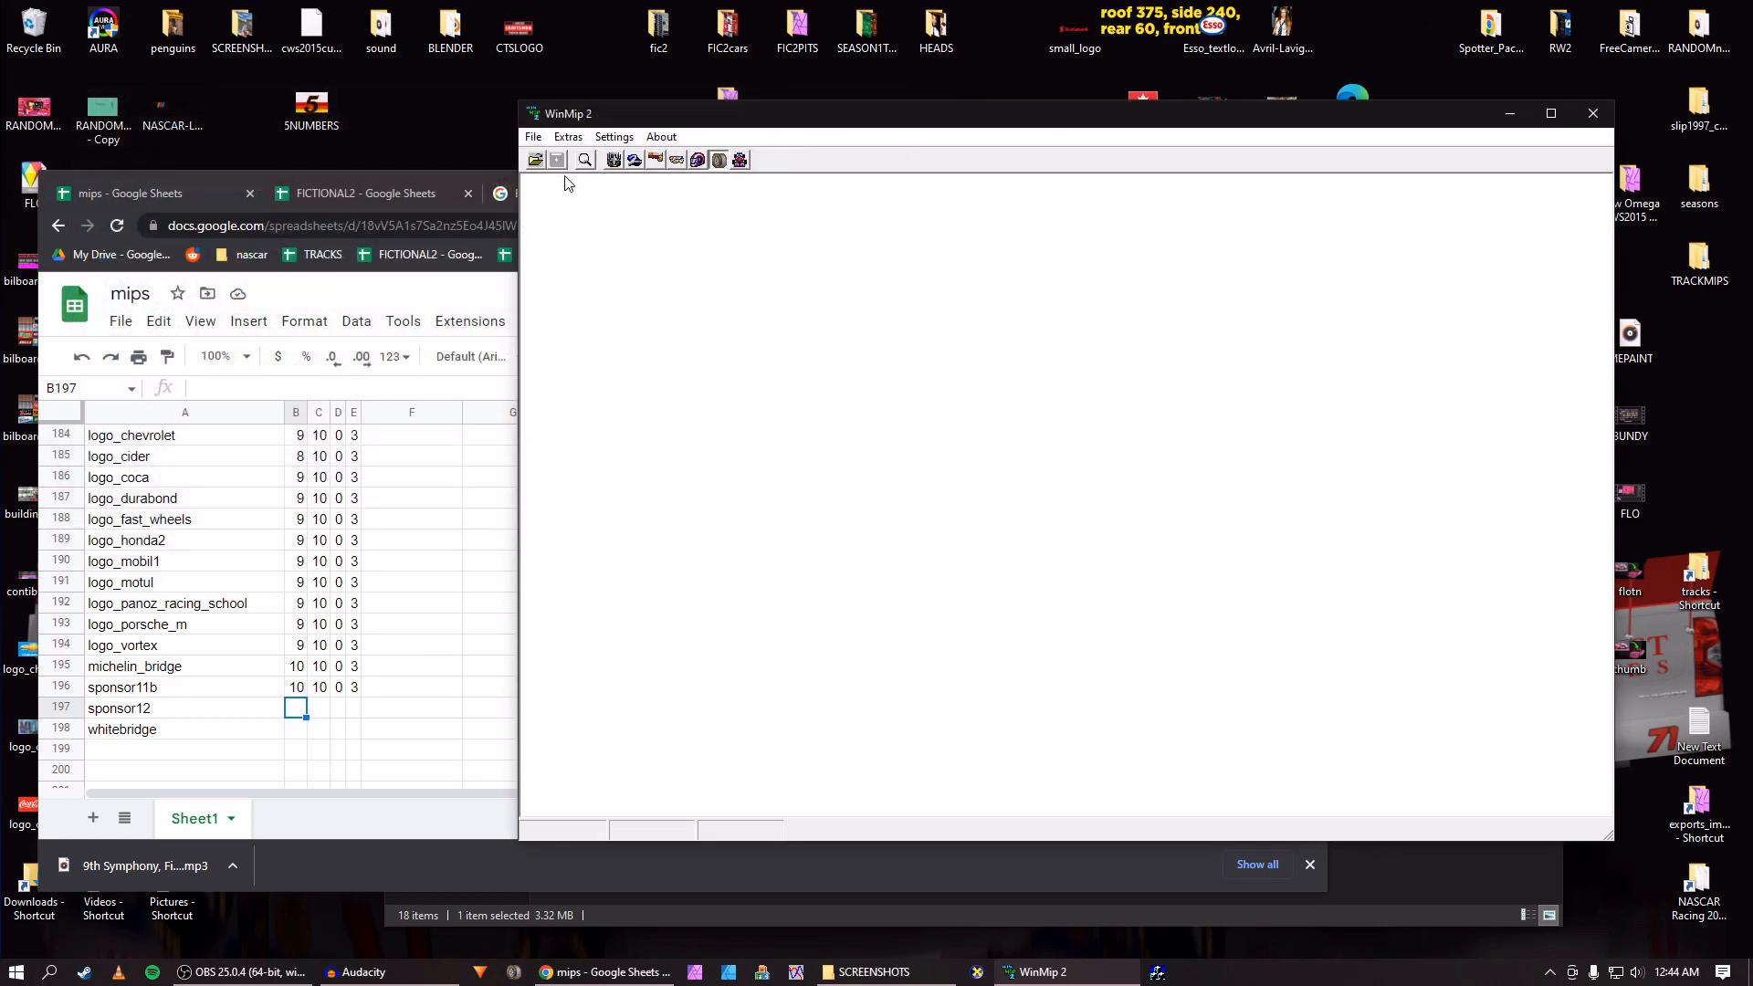
Open the sponsor12 MIP file from the Unpack folder.
click(537, 160)
scroll(496, 403, down, 3)
click(408, 410)
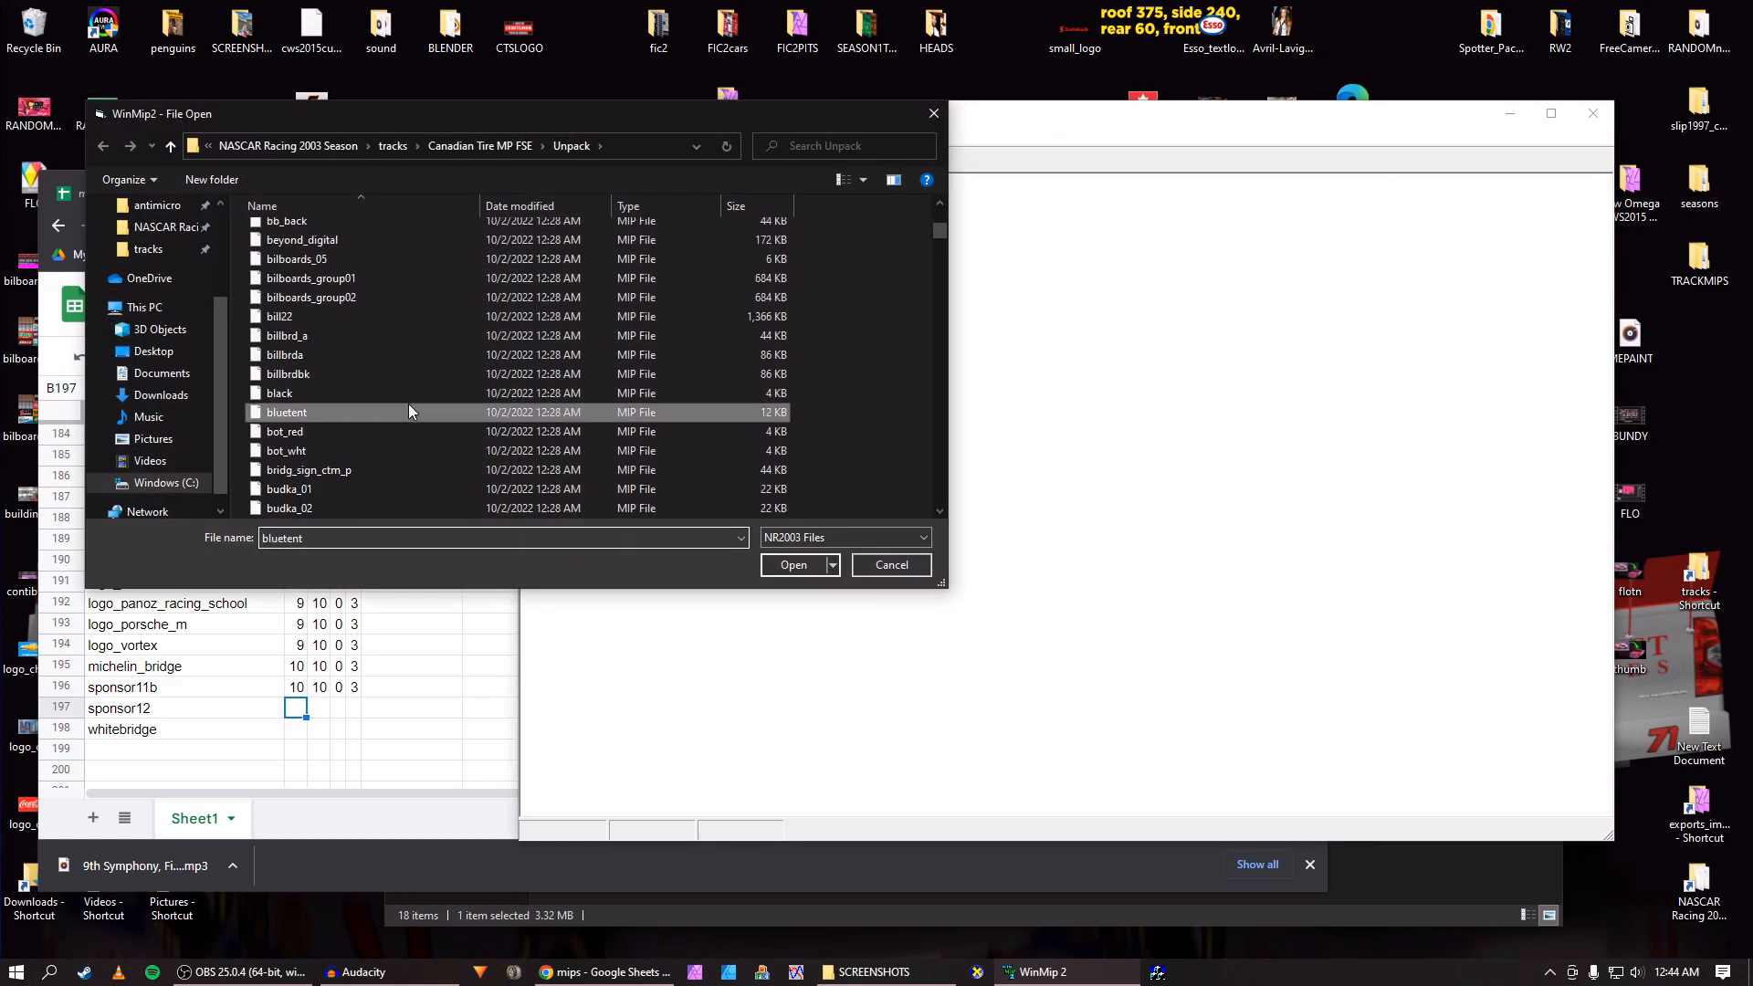
text(spo)
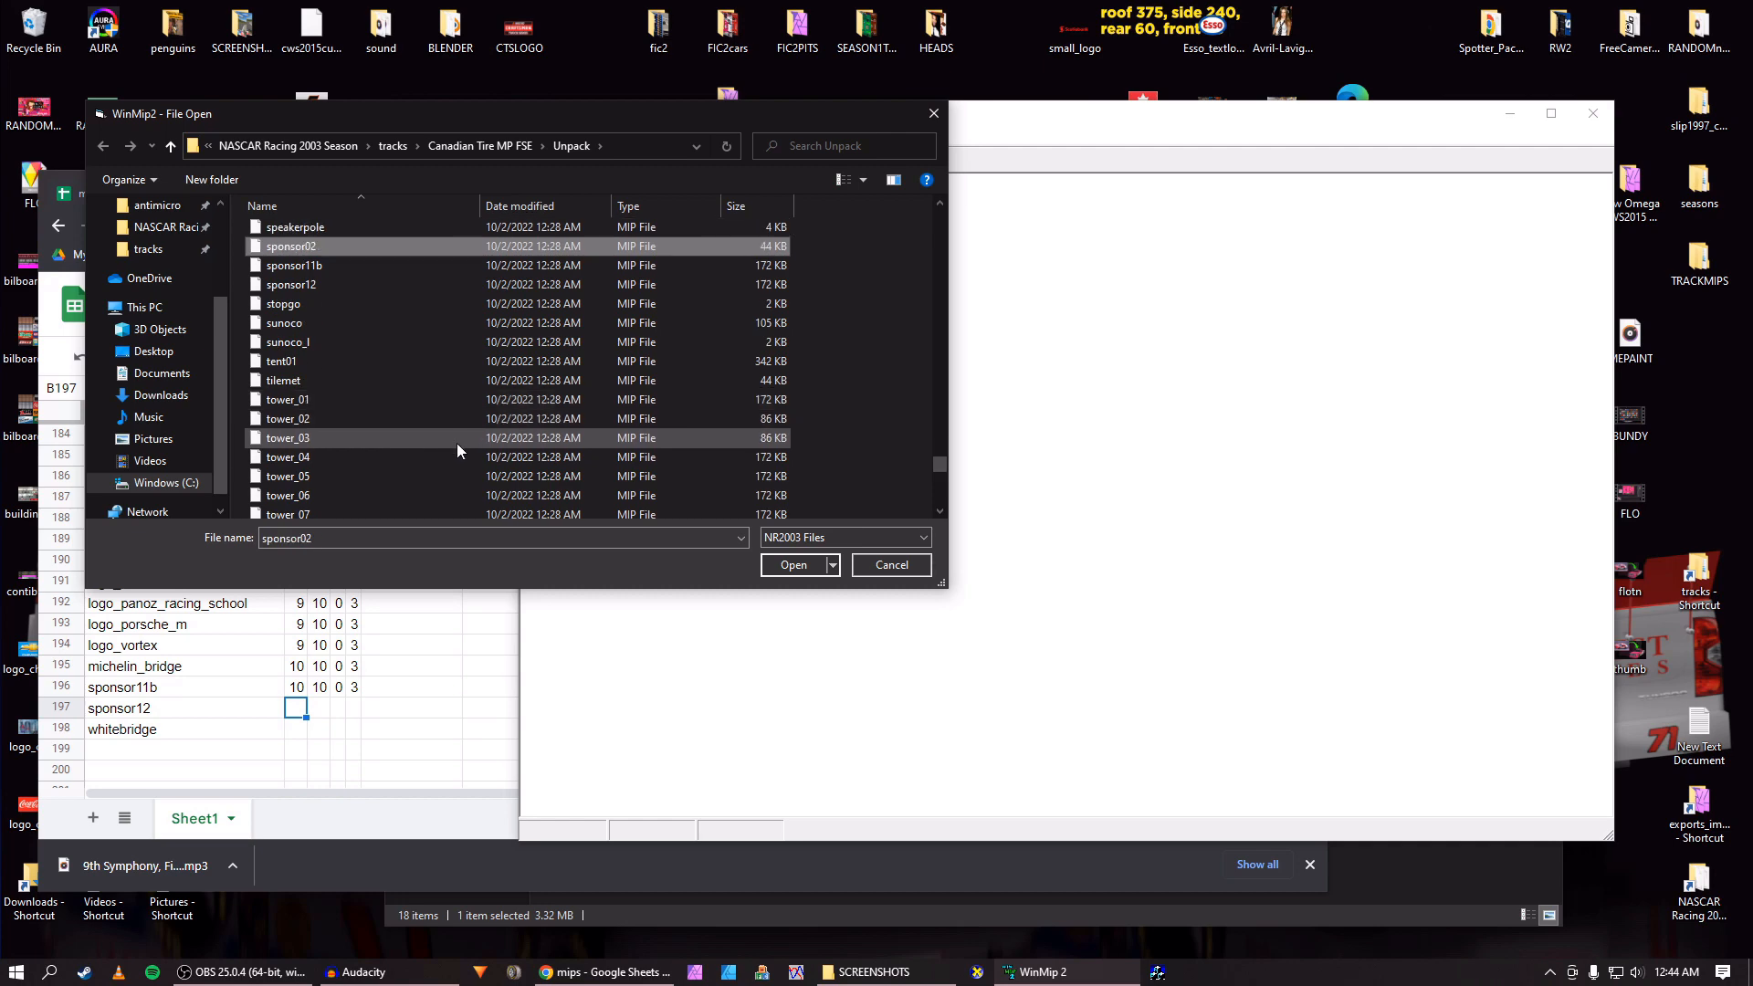
text(nsor12)
click(770, 567)
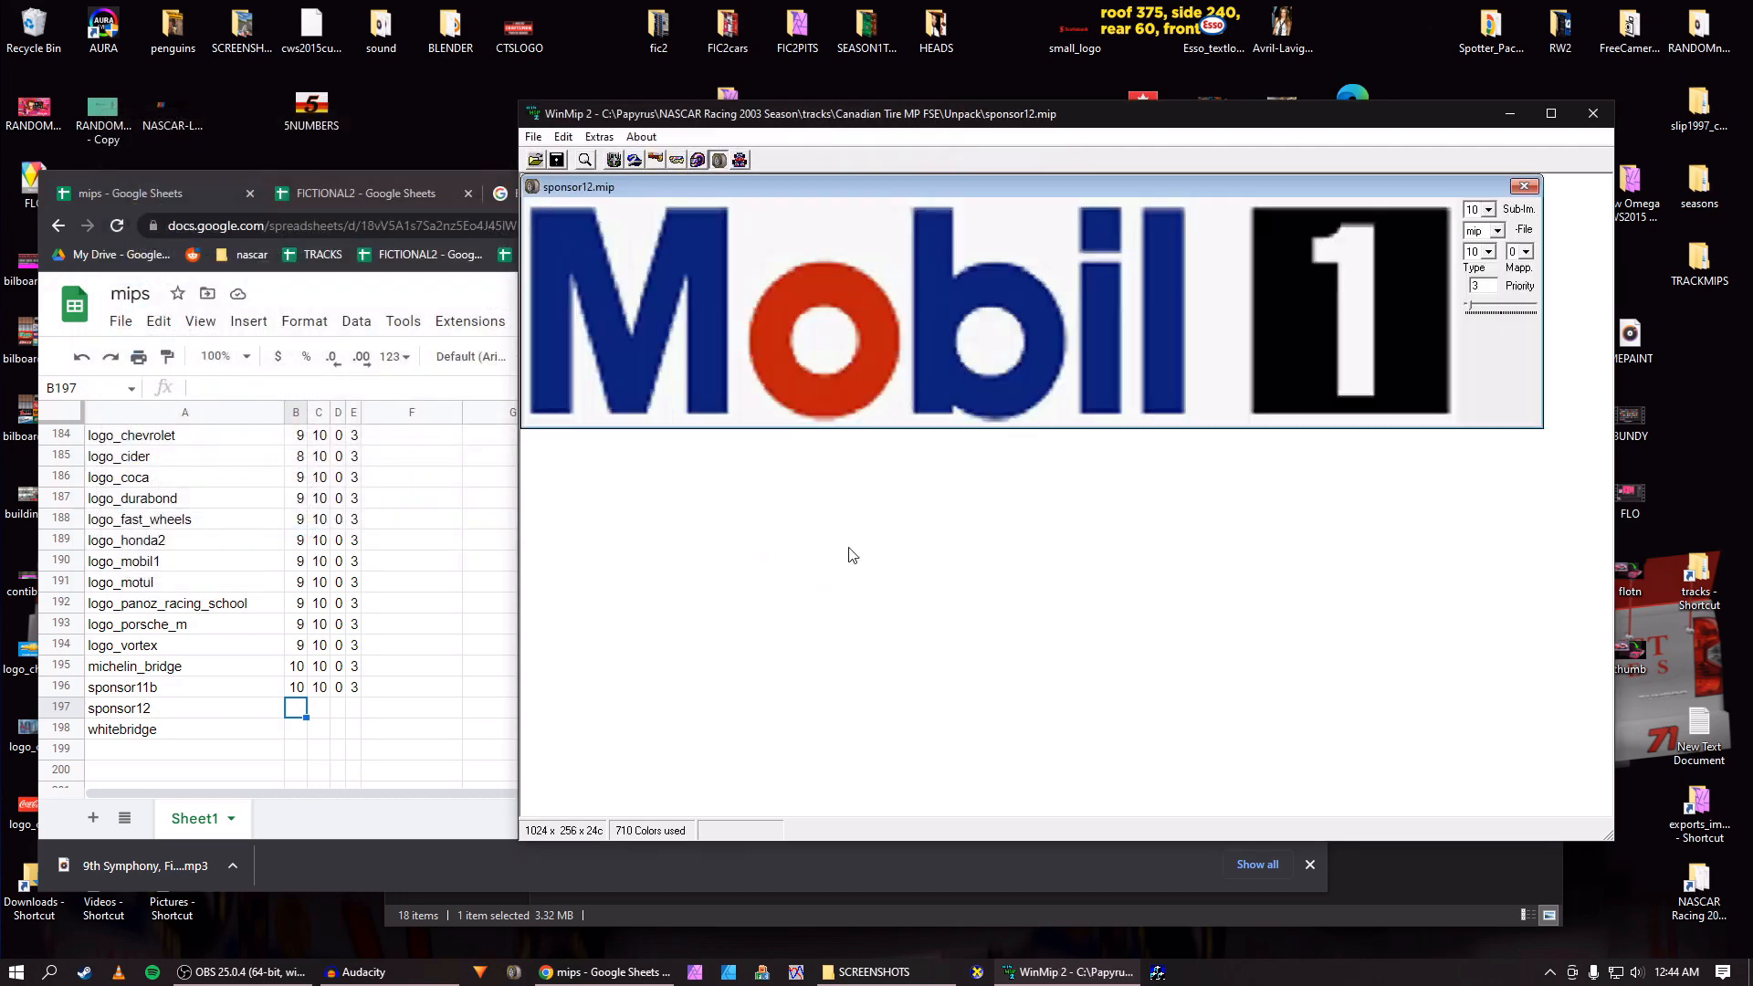
In the mips Google Sheet, fill columns B to E of the sponsor12 row with 10, 10, 0 and 3.
click(291, 716)
text(10)
key(Tab)
text(1)
key(Tab)
text(0)
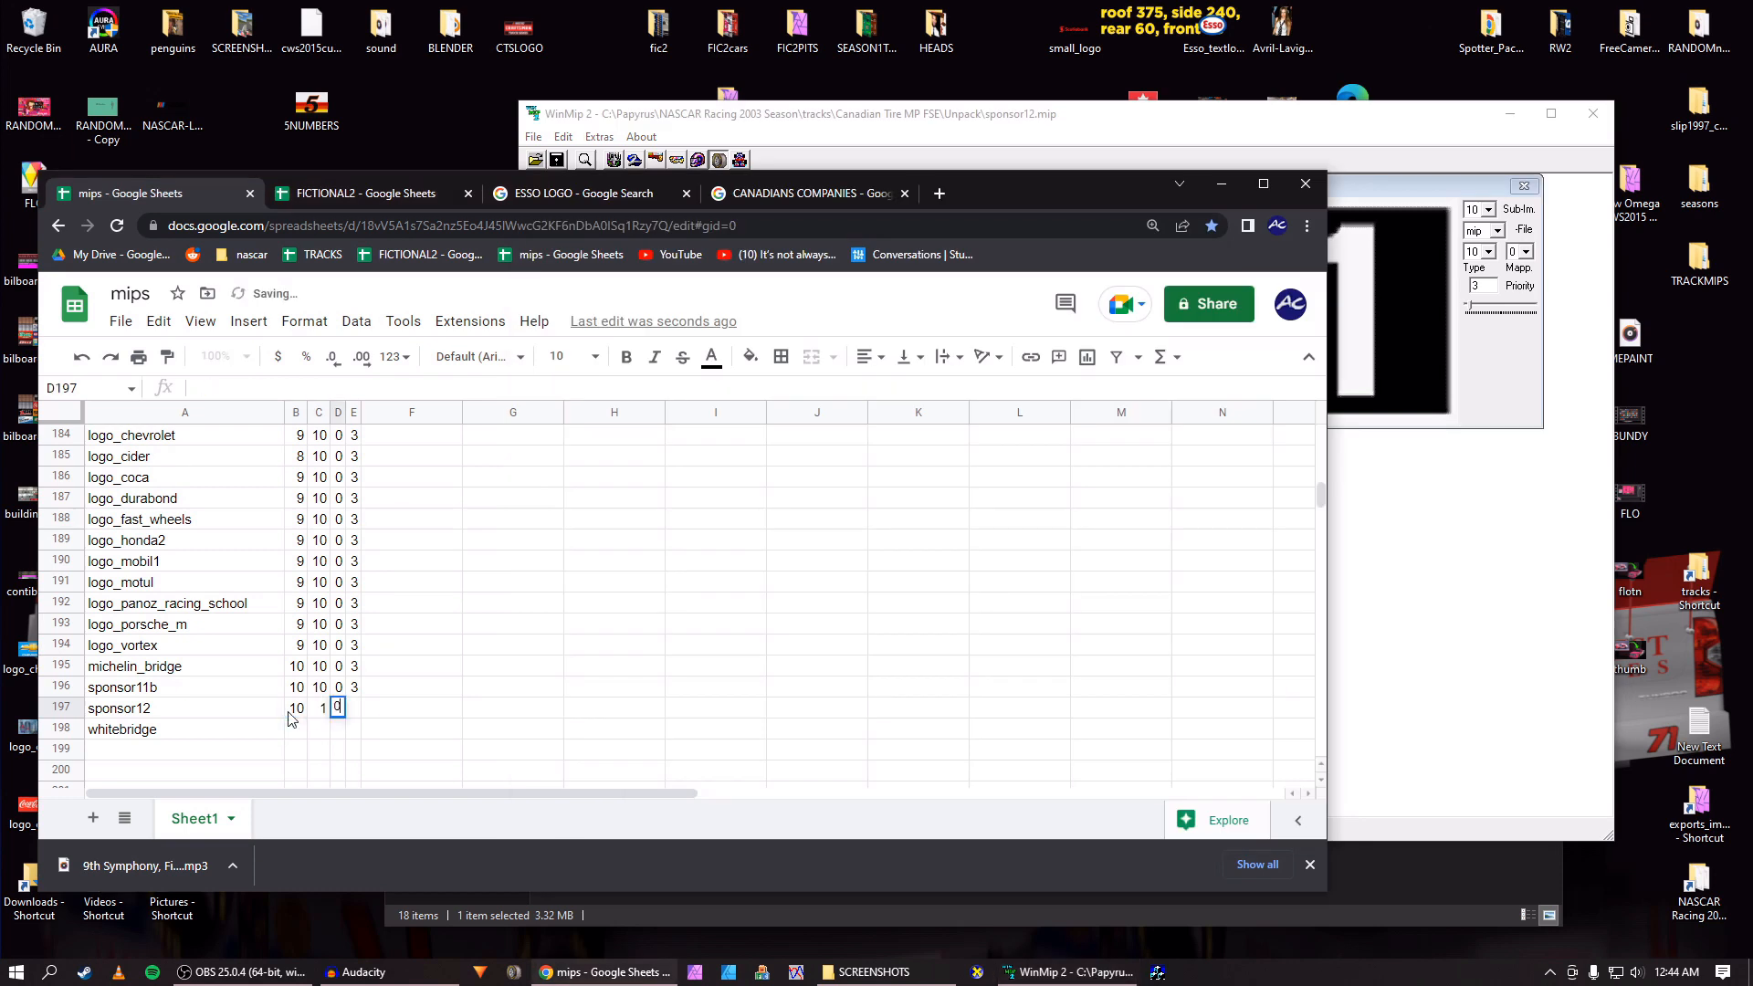
key(shift+Tab)
text(10)
key(Tab)
text(0)
key(Tab)
text(3)
key(Return)
Back in WinMip 2, switch the sponsor12 image to bmp format, save it to the Desktop and close it.
key(alt+Tab)
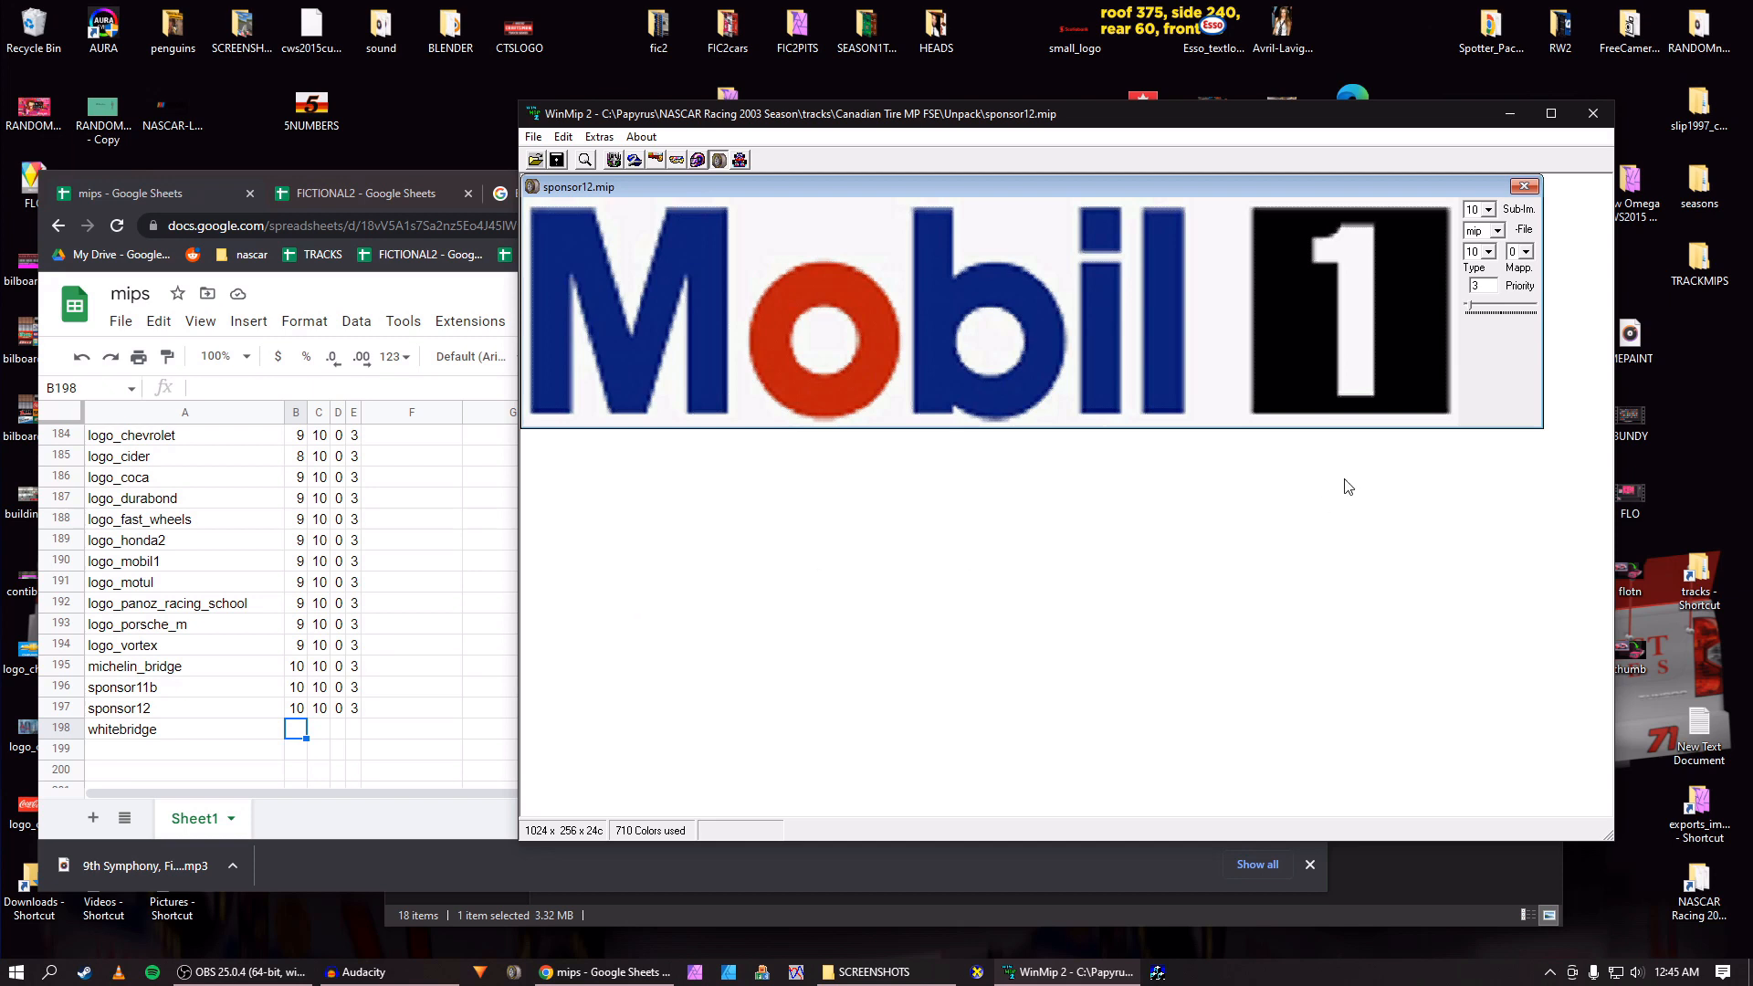
click(1498, 230)
click(1478, 248)
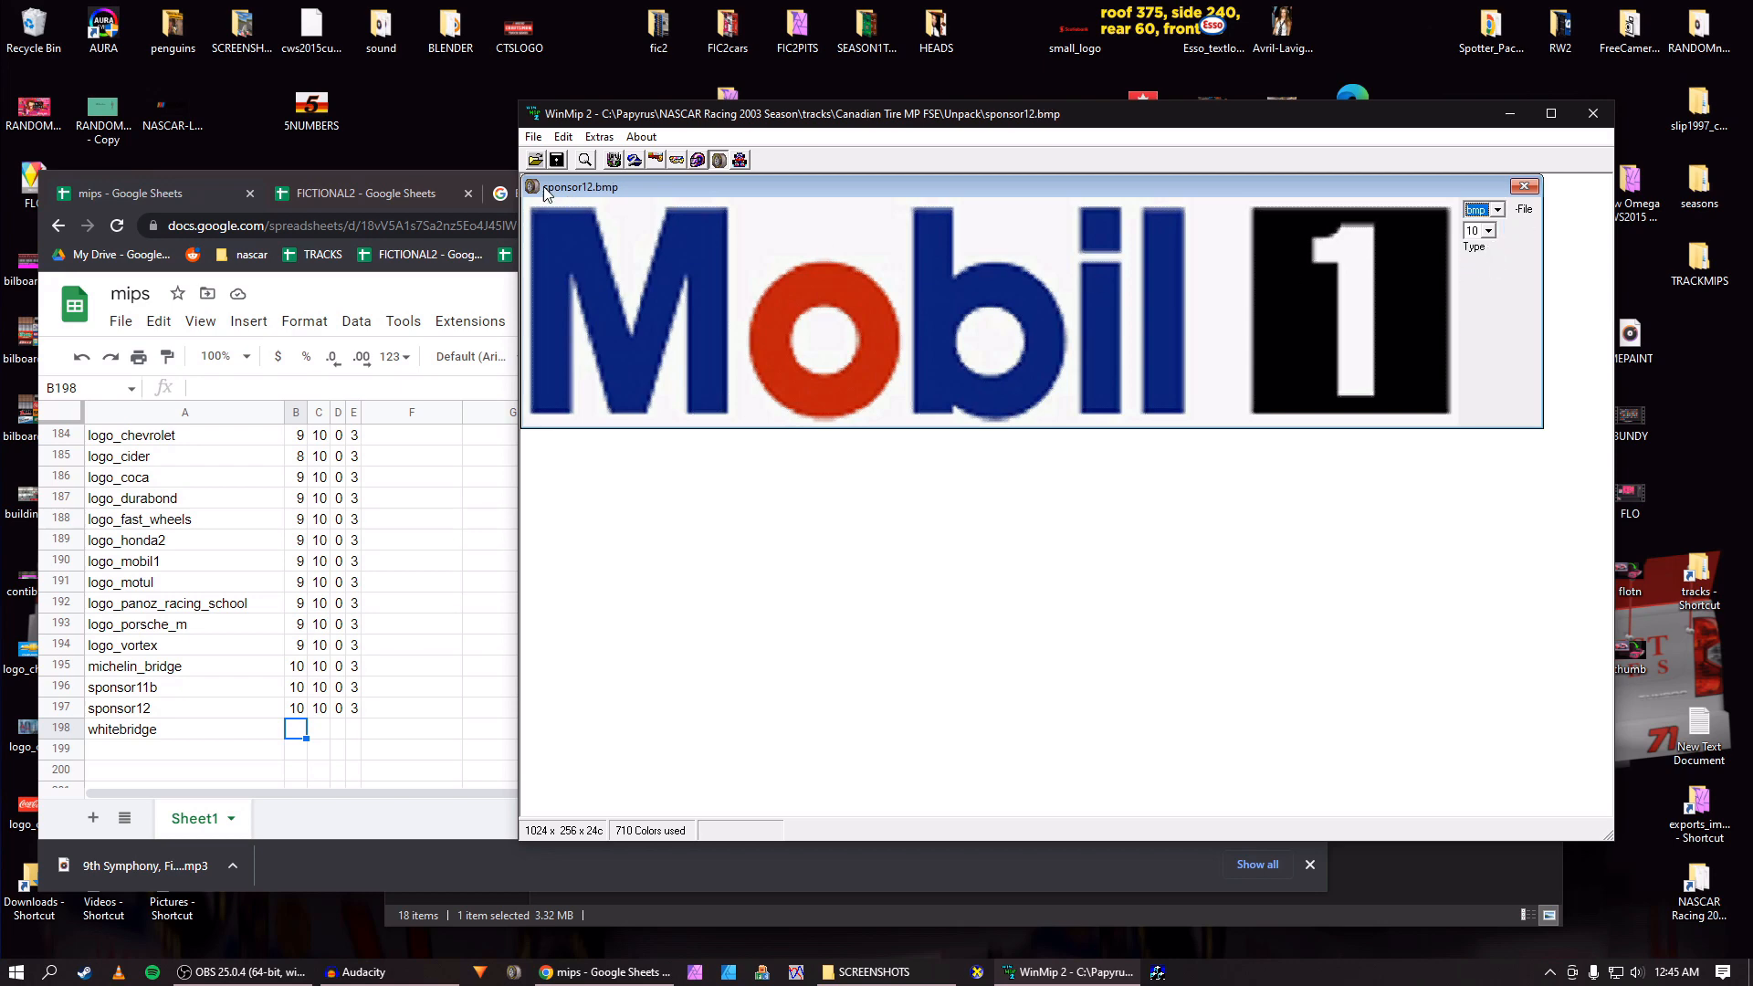
click(556, 160)
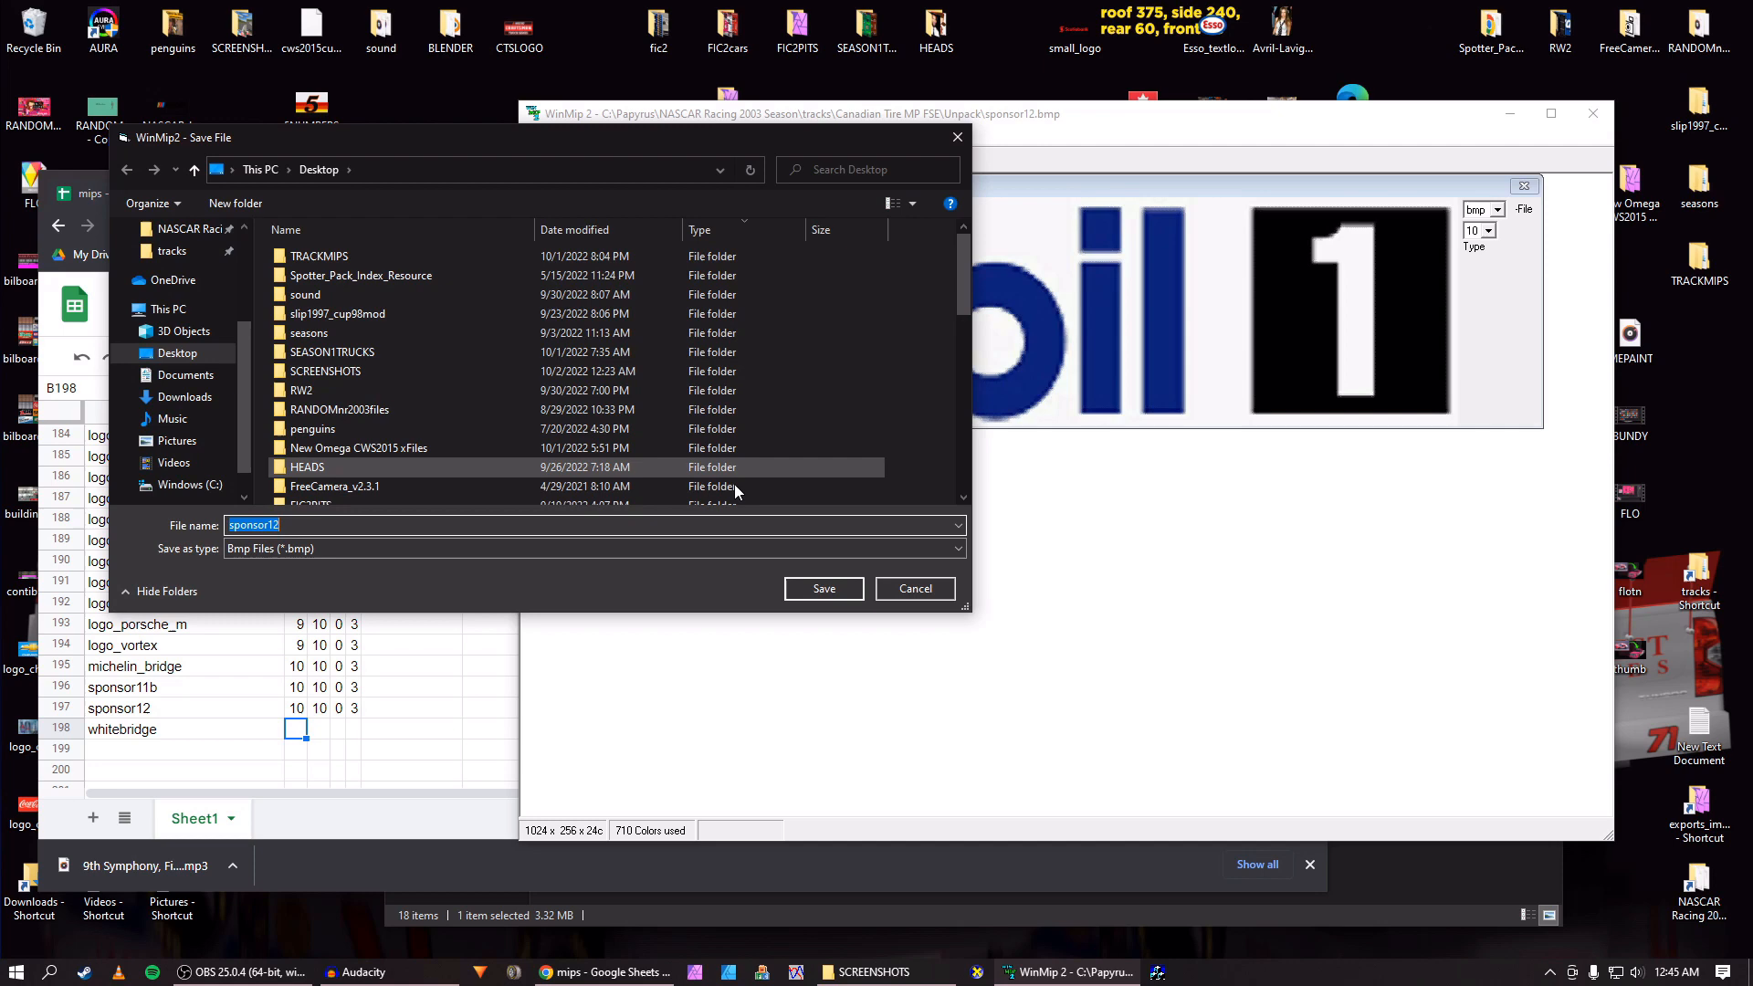
click(798, 589)
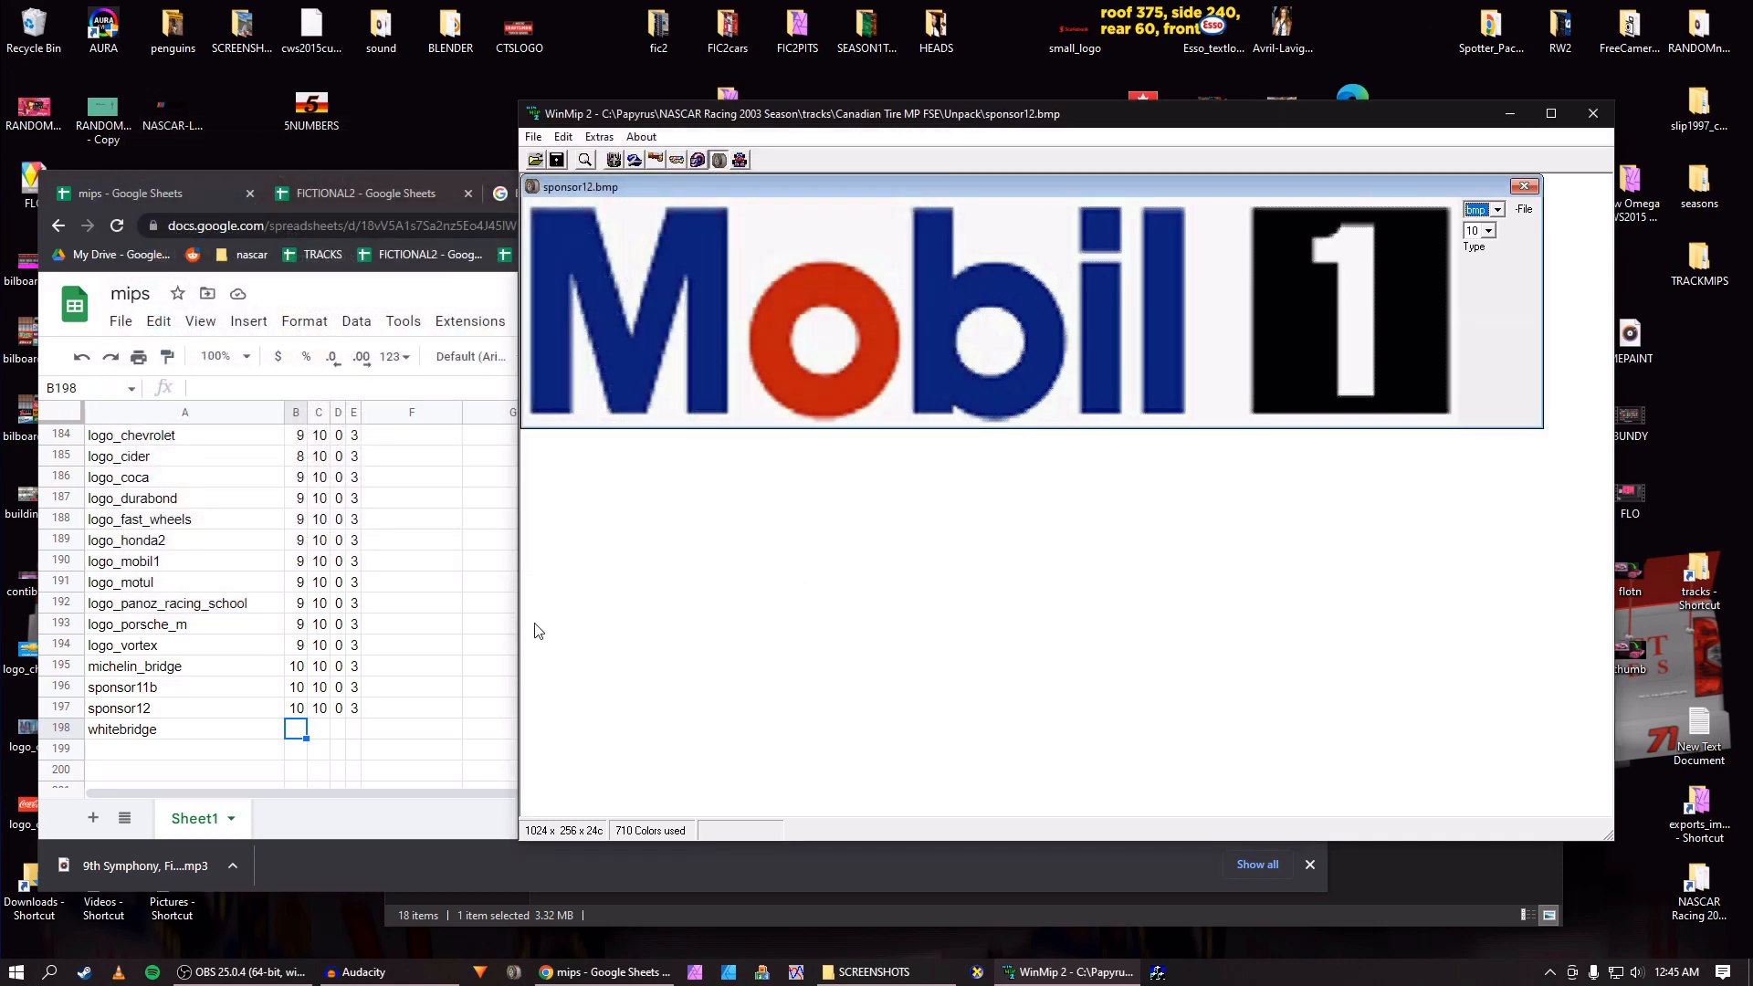
click(1524, 187)
Open the whitebridge MIP file from the Unpack folder.
click(537, 160)
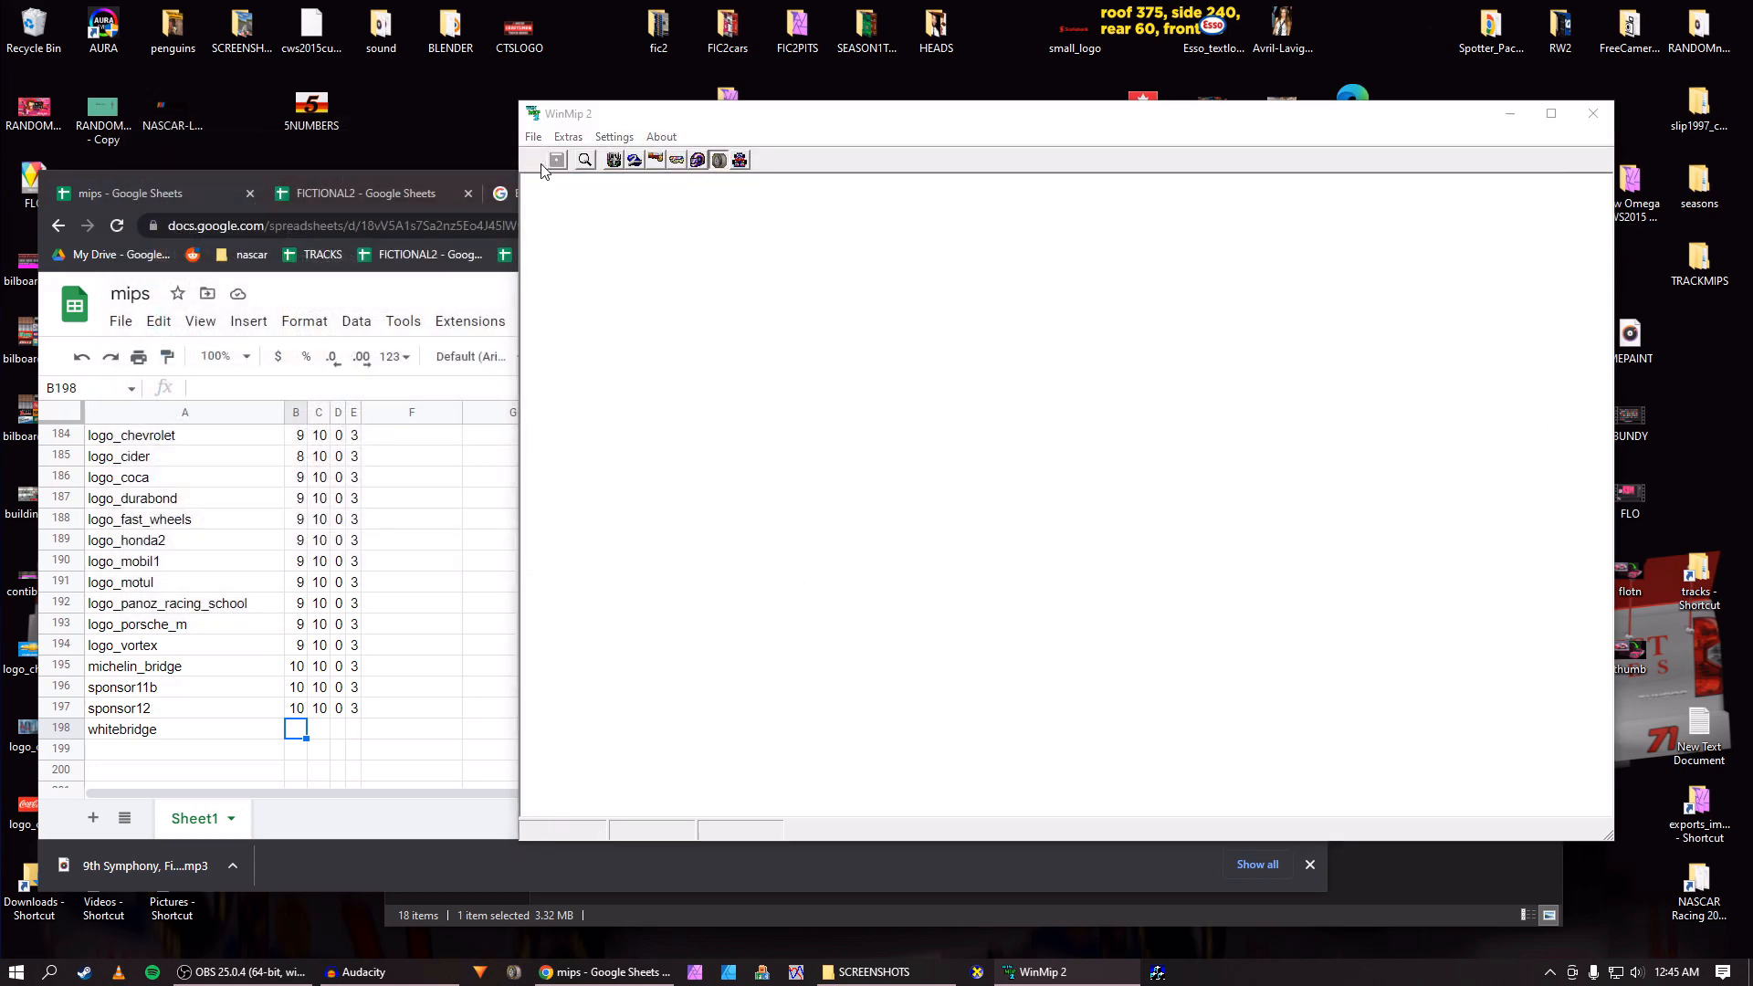
scroll(563, 430, down, 20)
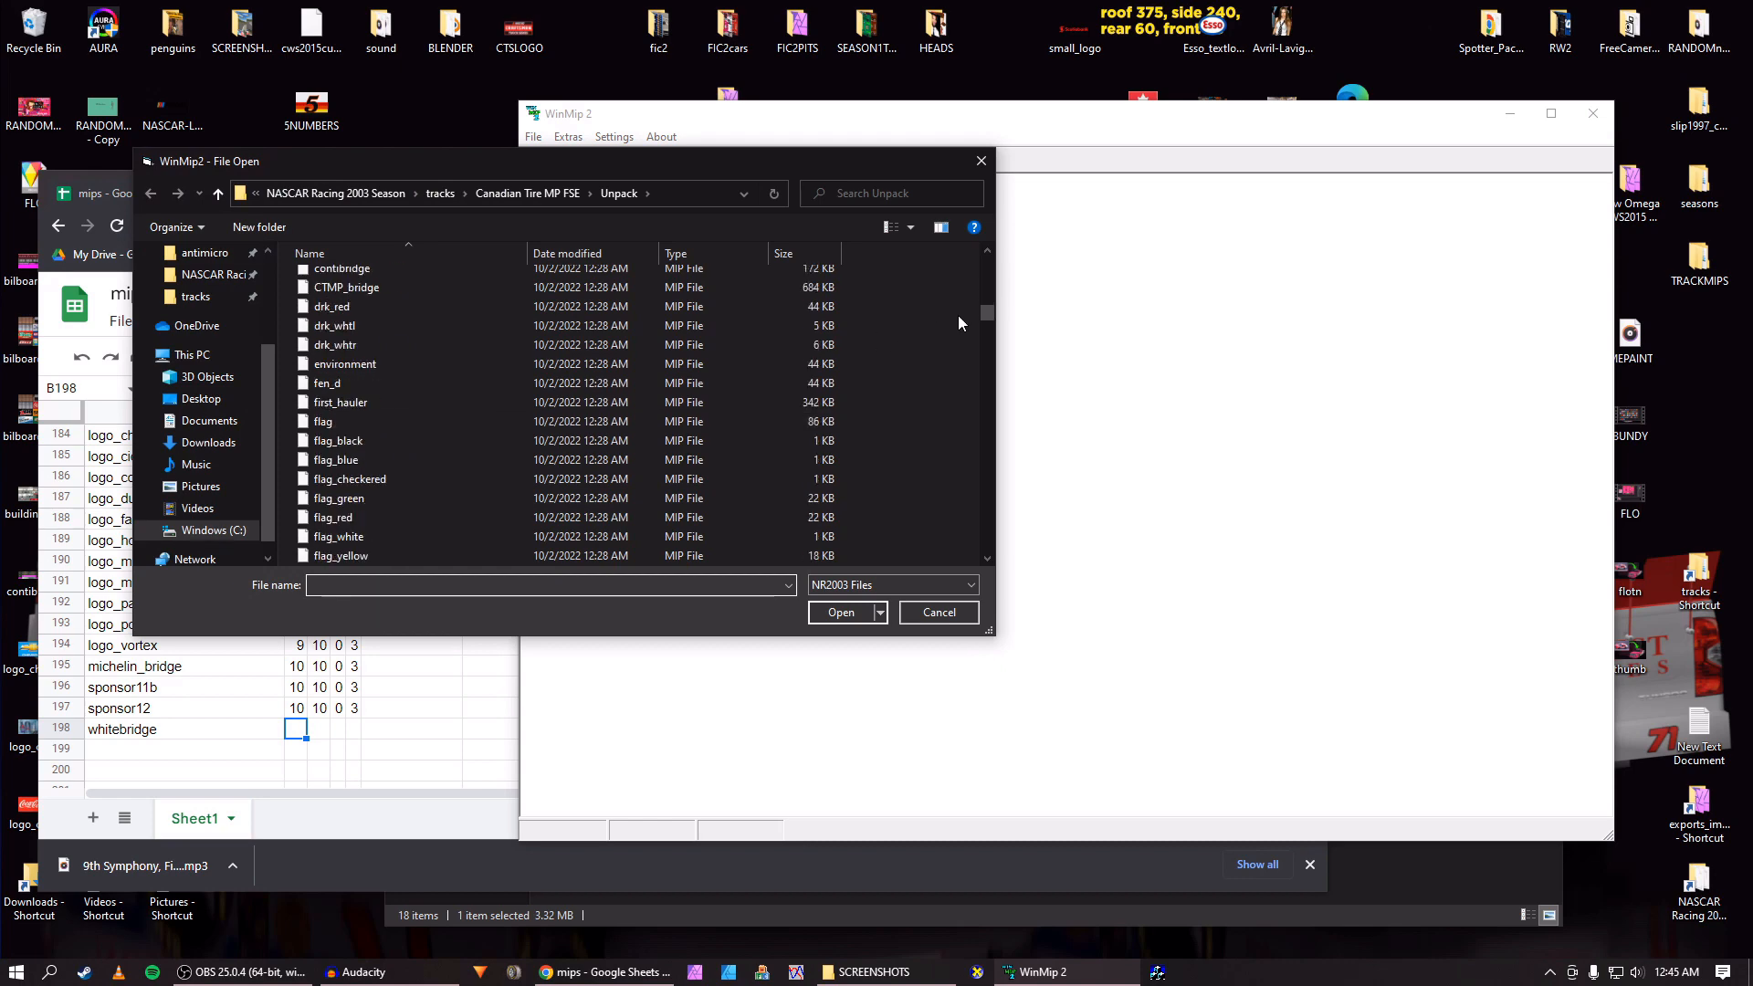
scroll(985, 433, down, 20)
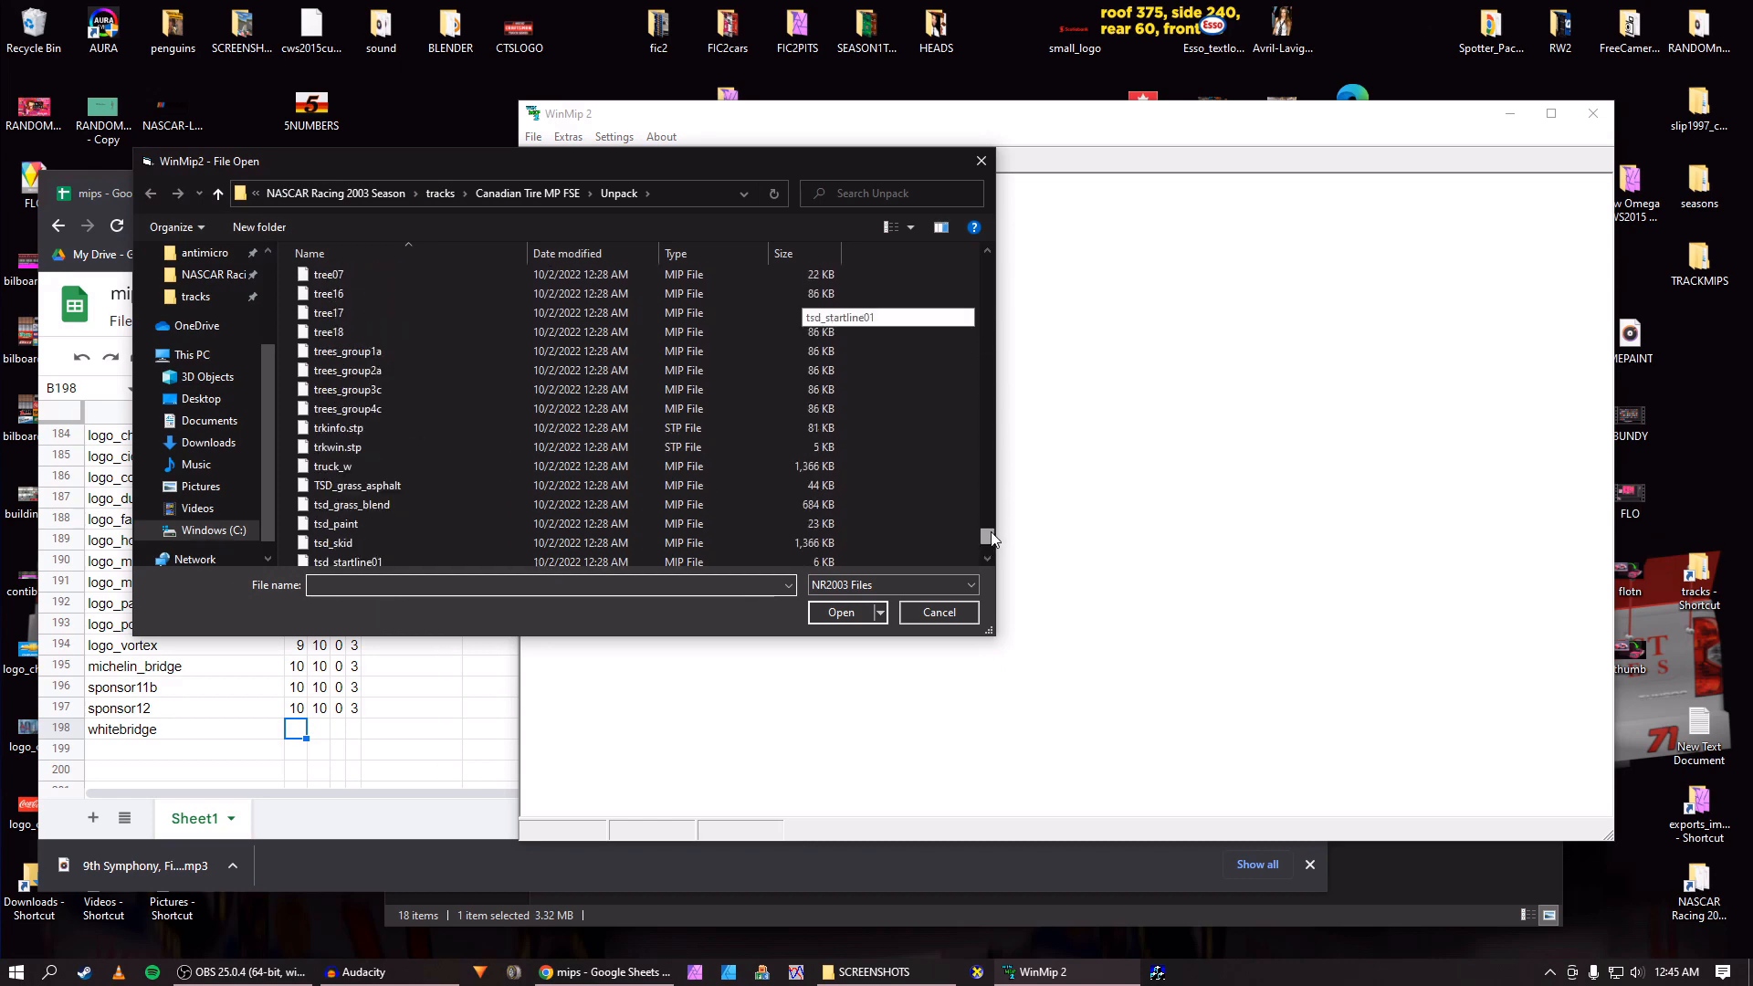
click(343, 536)
click(835, 611)
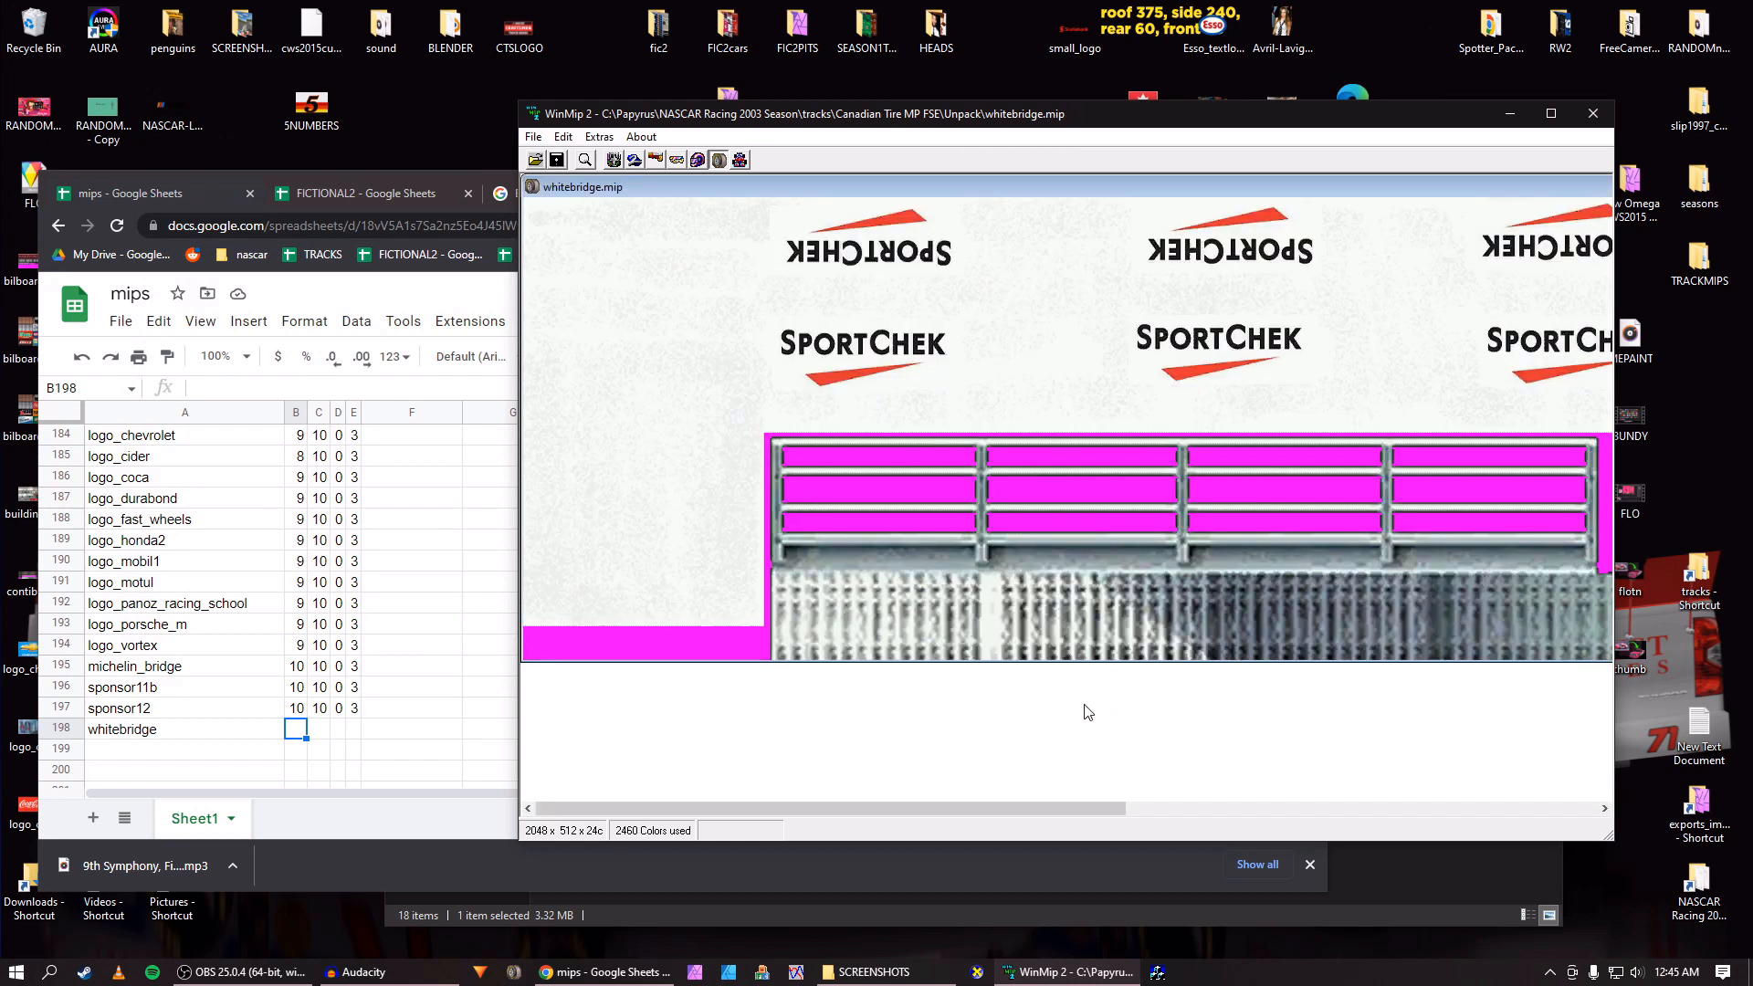
In the mips Google Sheet, fill columns B to E of the whitebridge row with 11, 10, 0 and 3.
drag(1076, 814, 1466, 812)
key(alt+Tab)
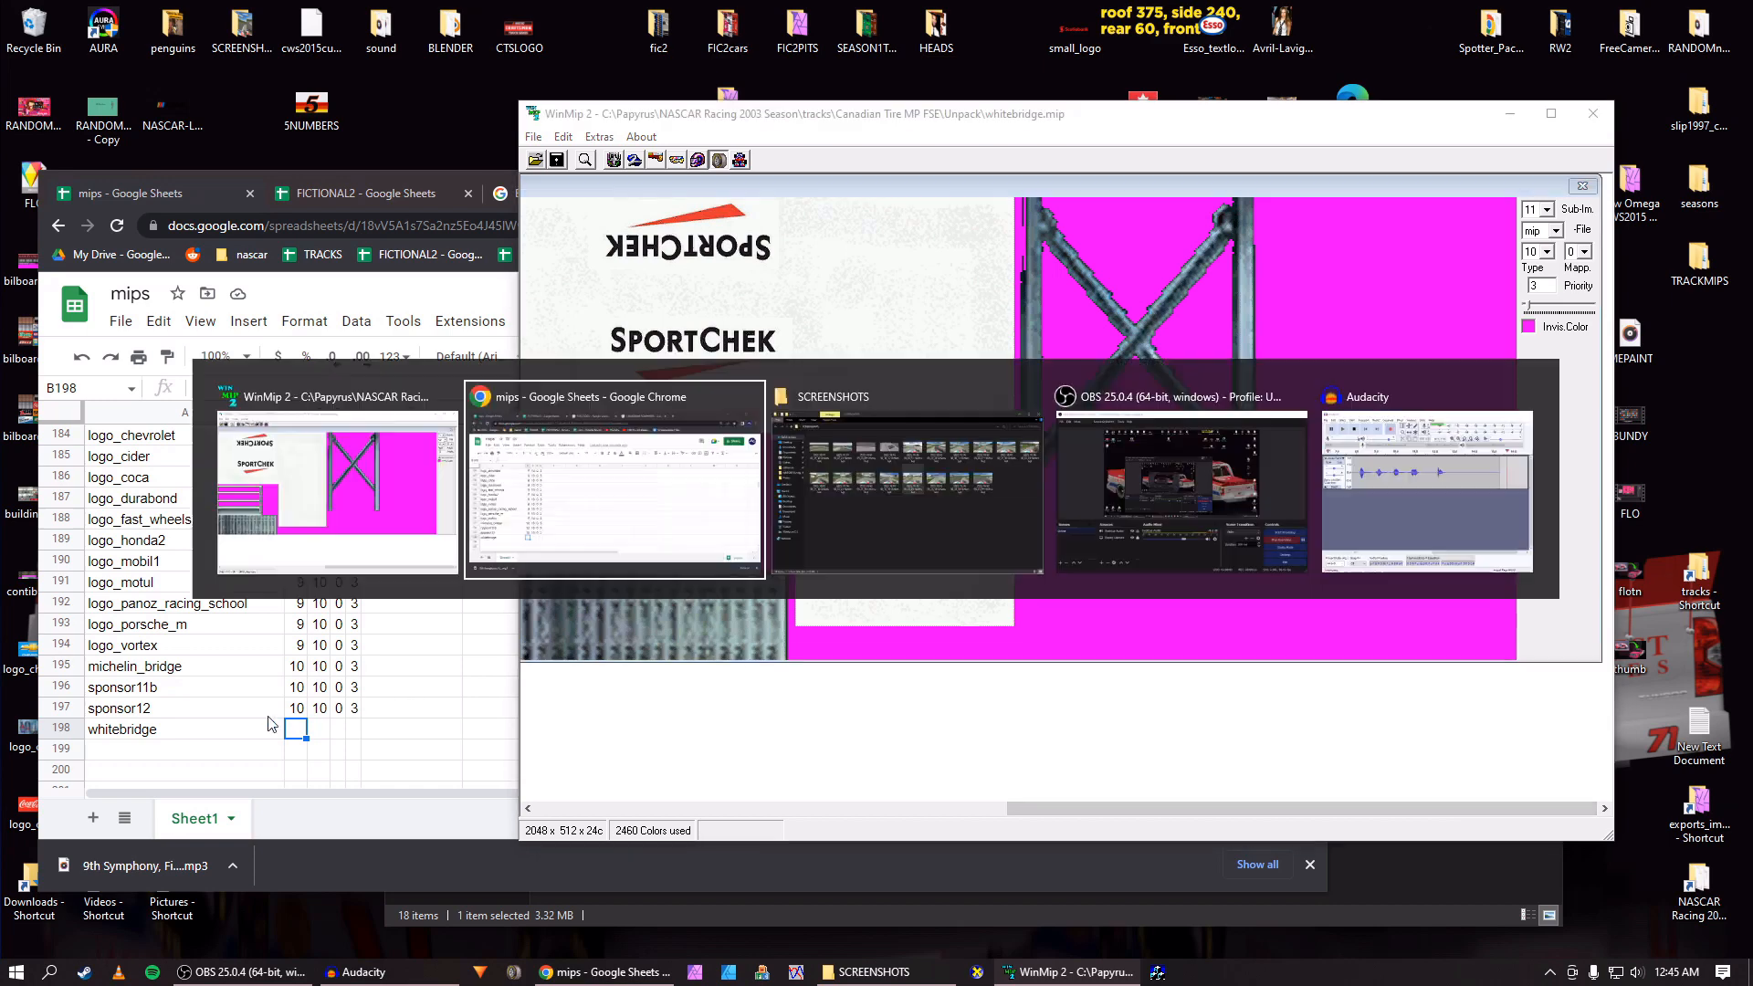
text(1)
key(Tab)
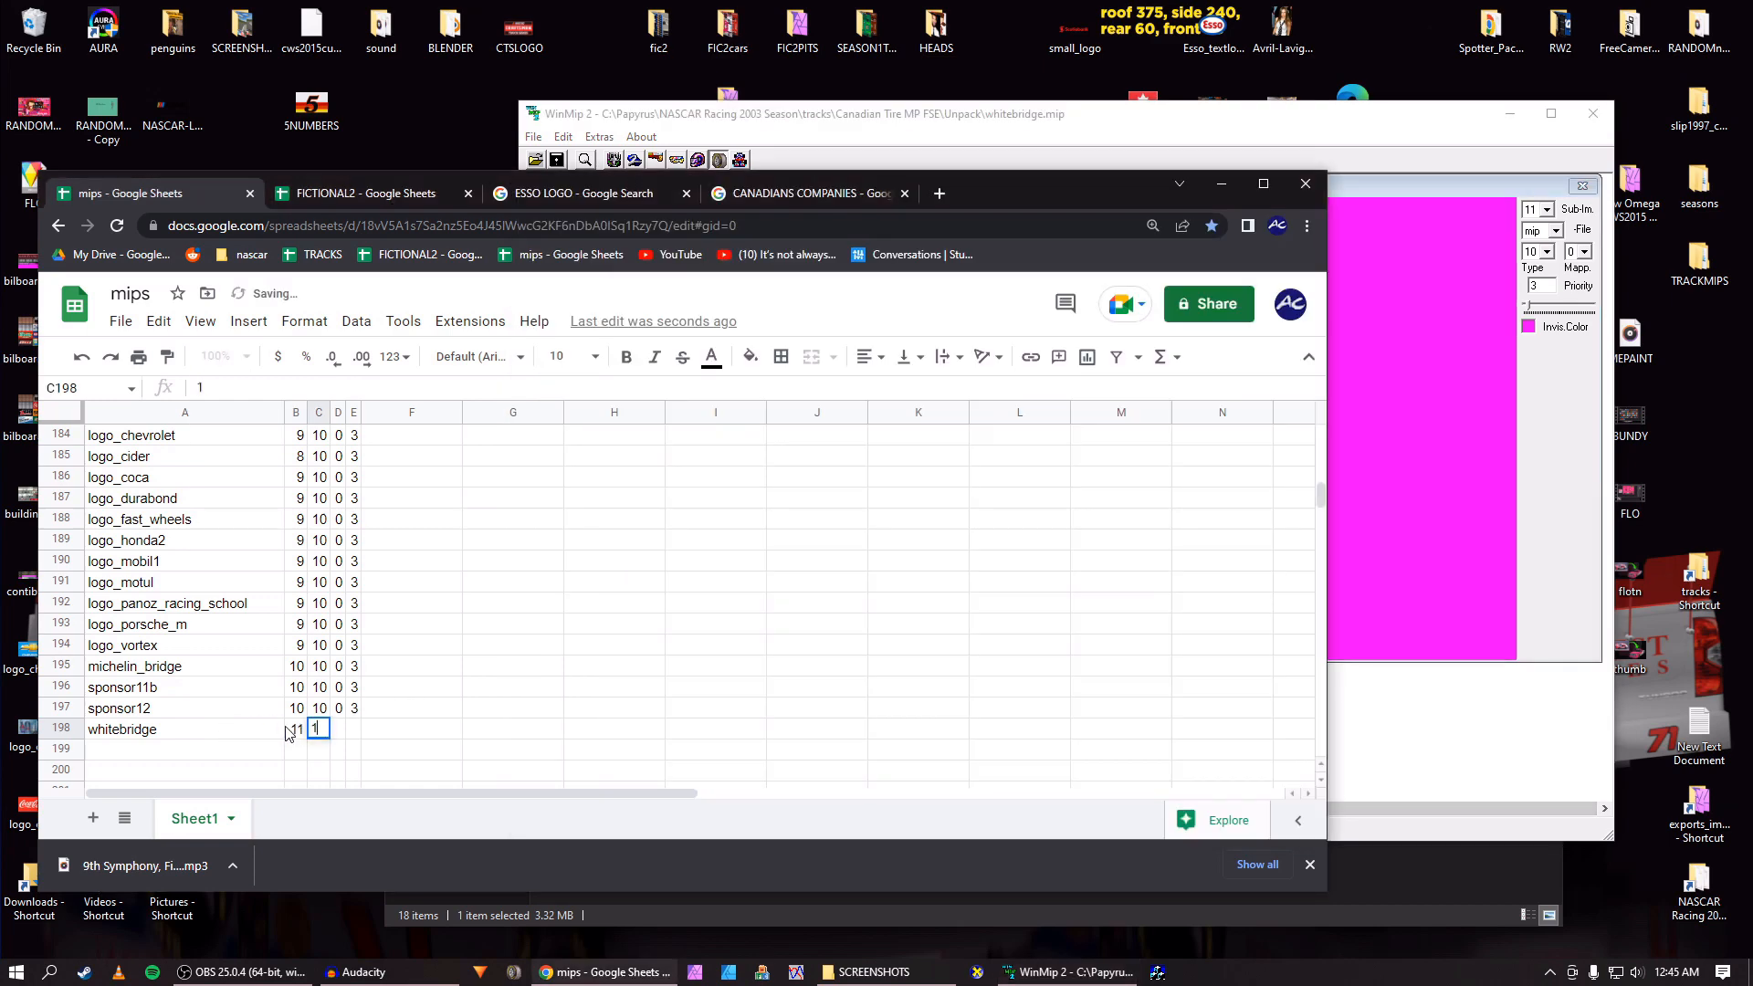
text(10)
key(Tab)
text(0)
key(Tab)
text(3)
key(Return)
Back in WinMip 2, save the whitebridge image to the Desktop in bmp format, close it and exit the program.
key(alt+Tab)
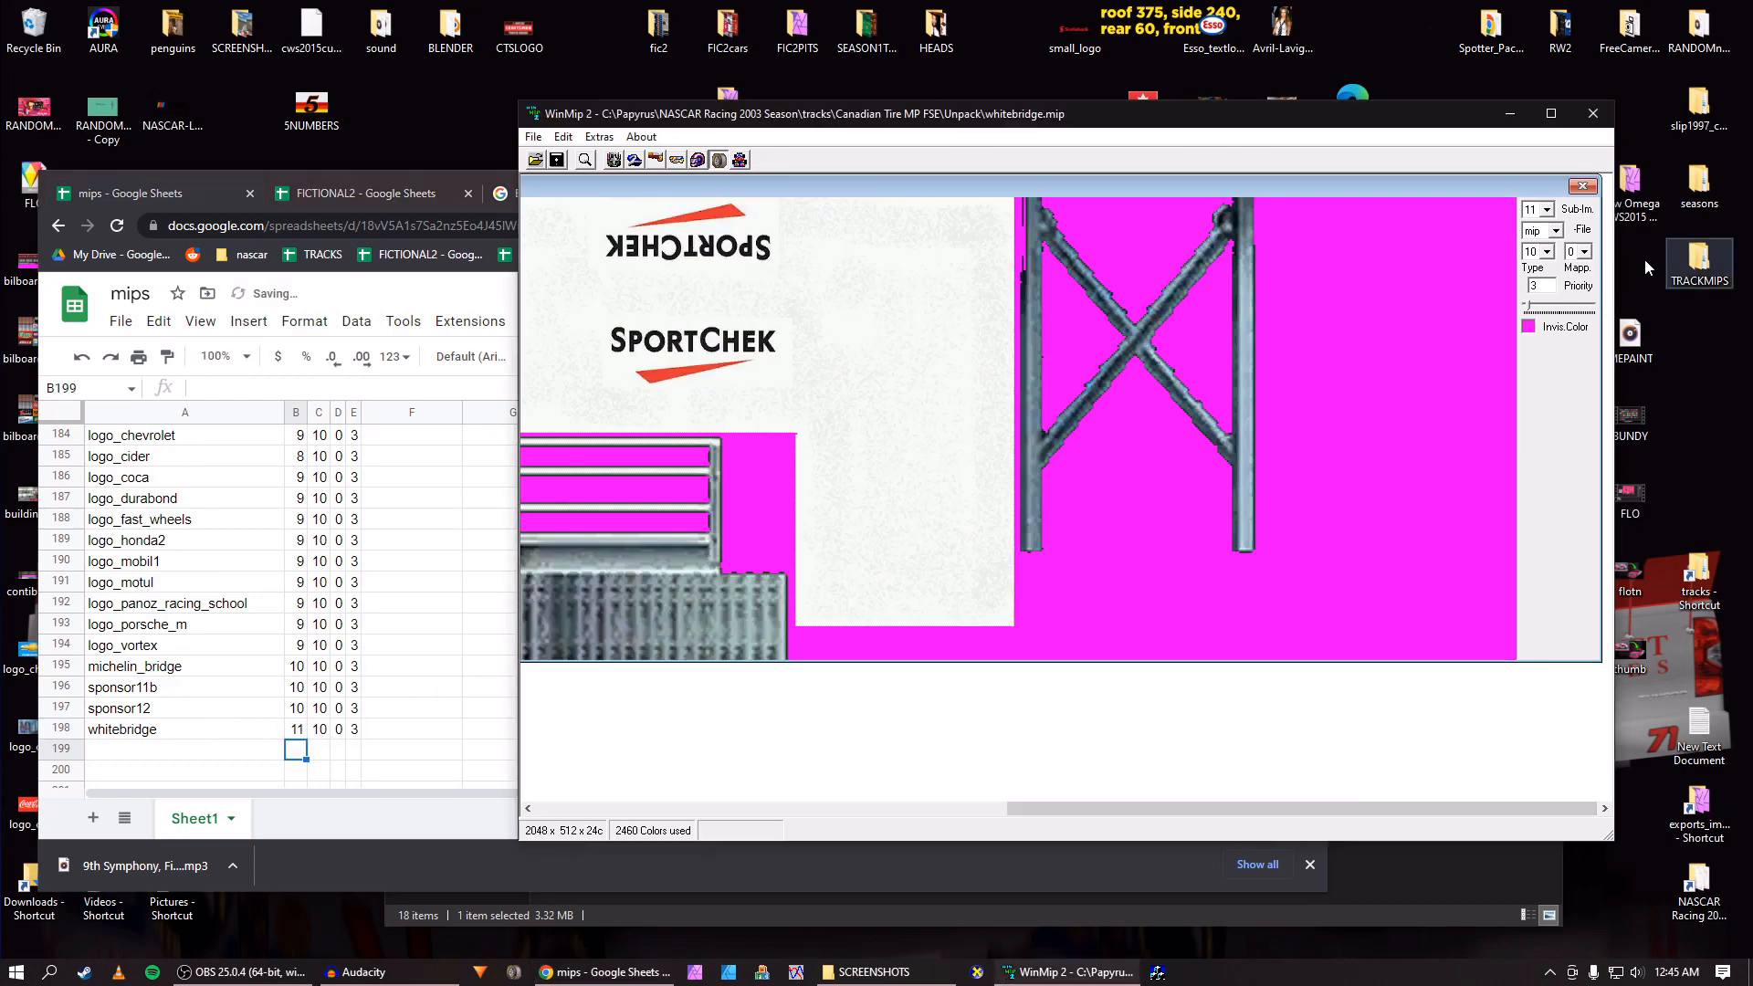
click(1553, 231)
click(1544, 248)
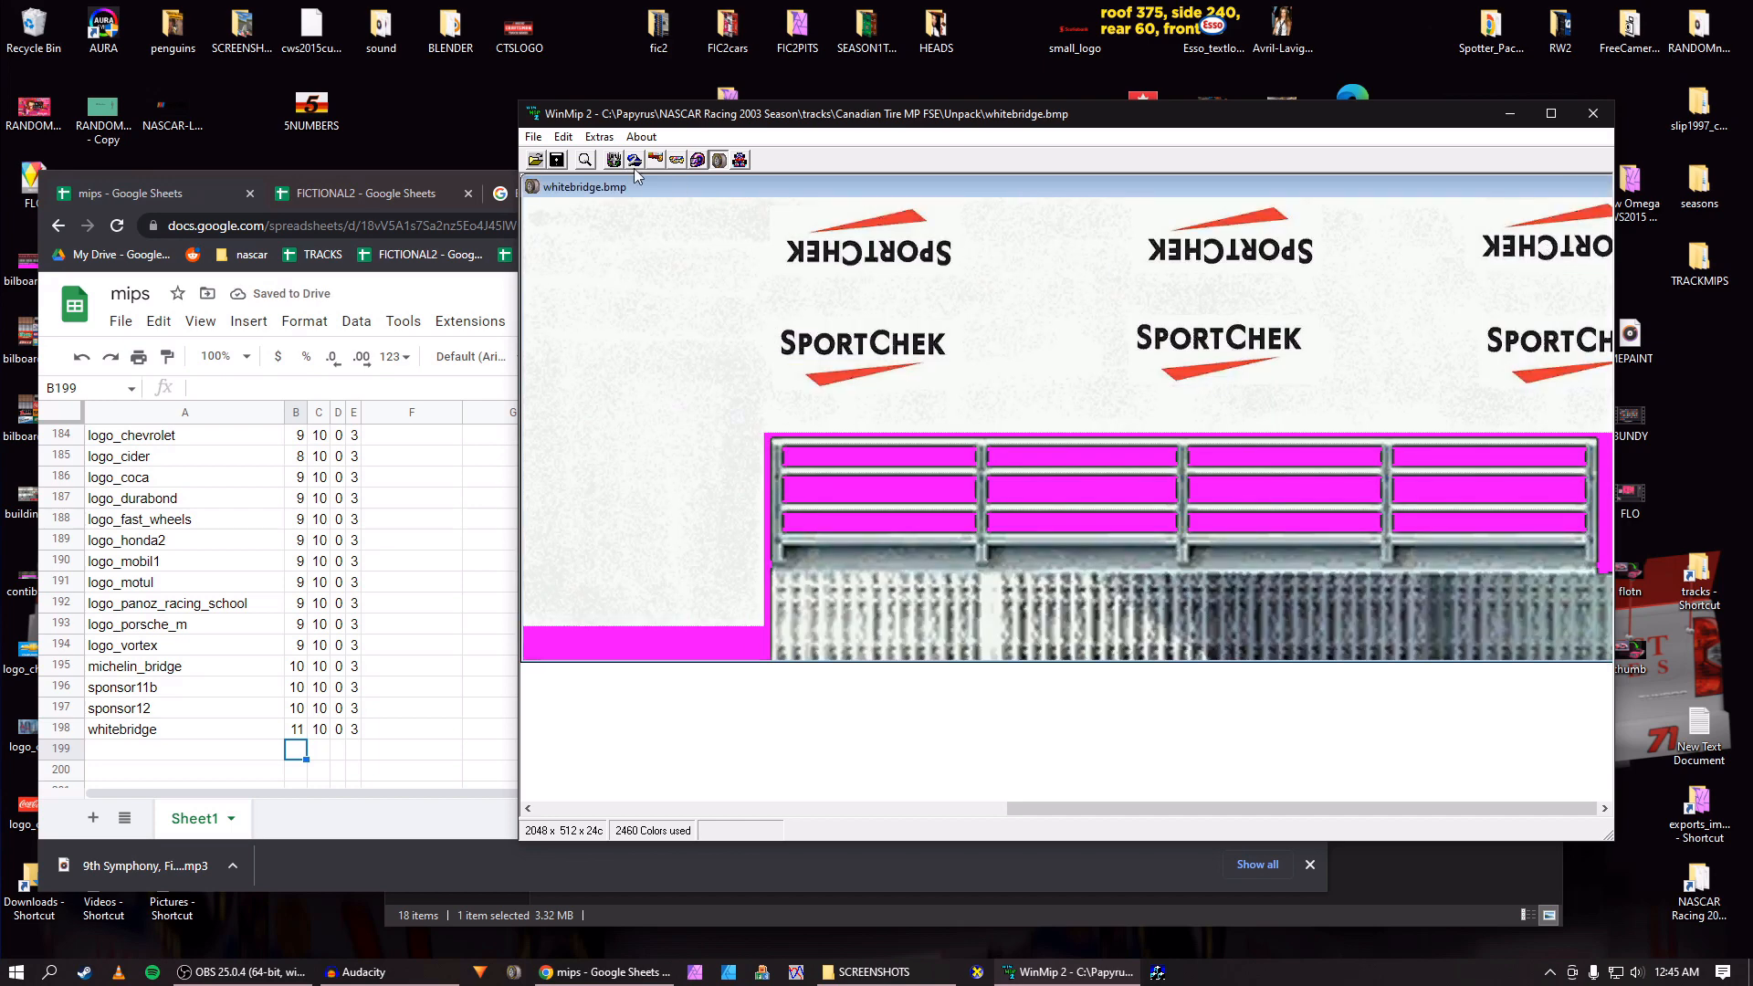
drag(1047, 815, 1520, 814)
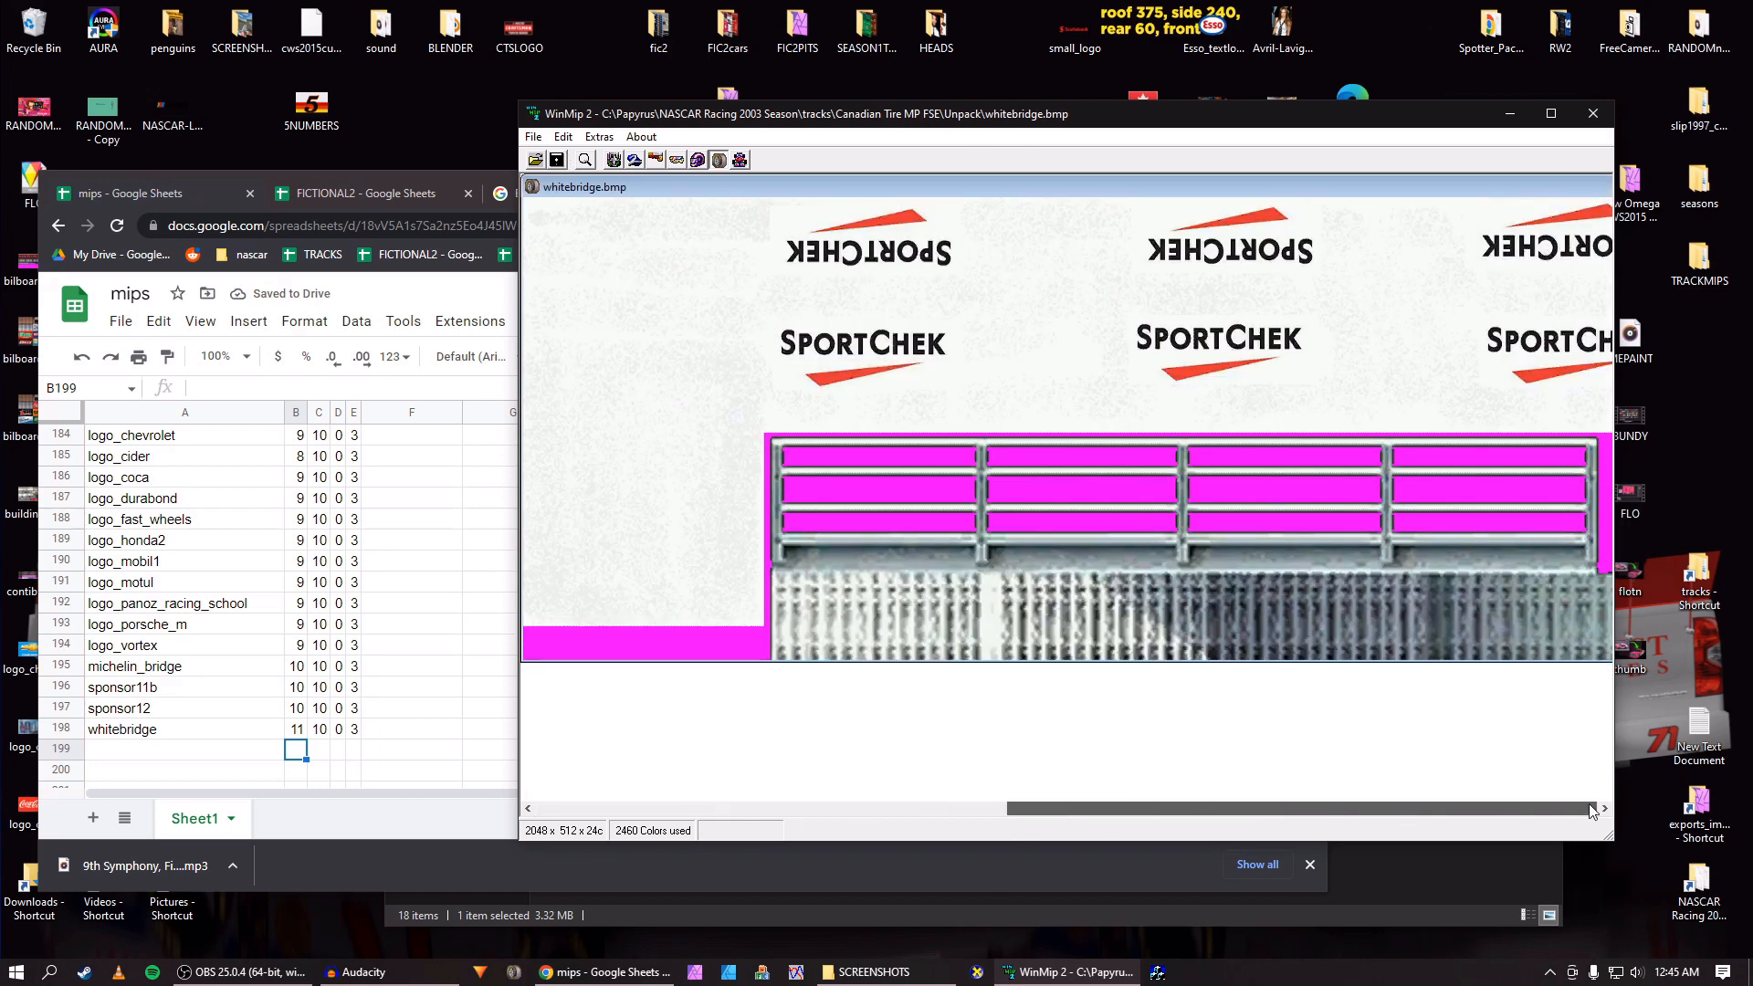
click(565, 162)
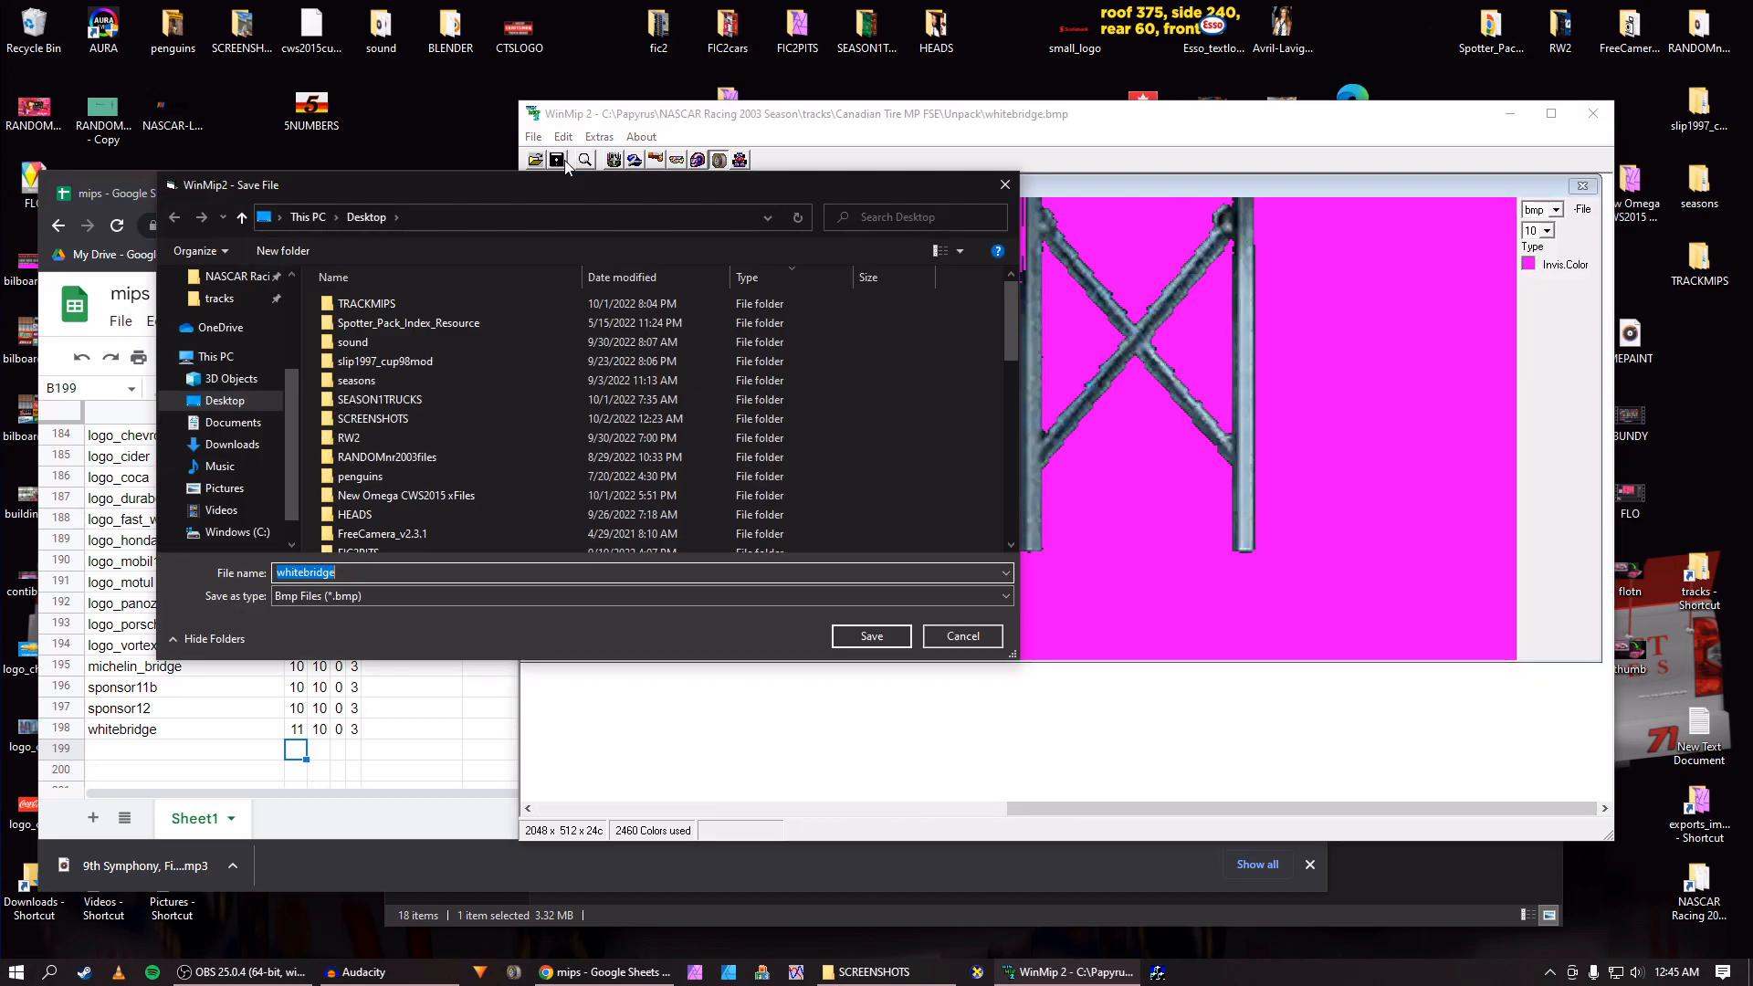
key(Return)
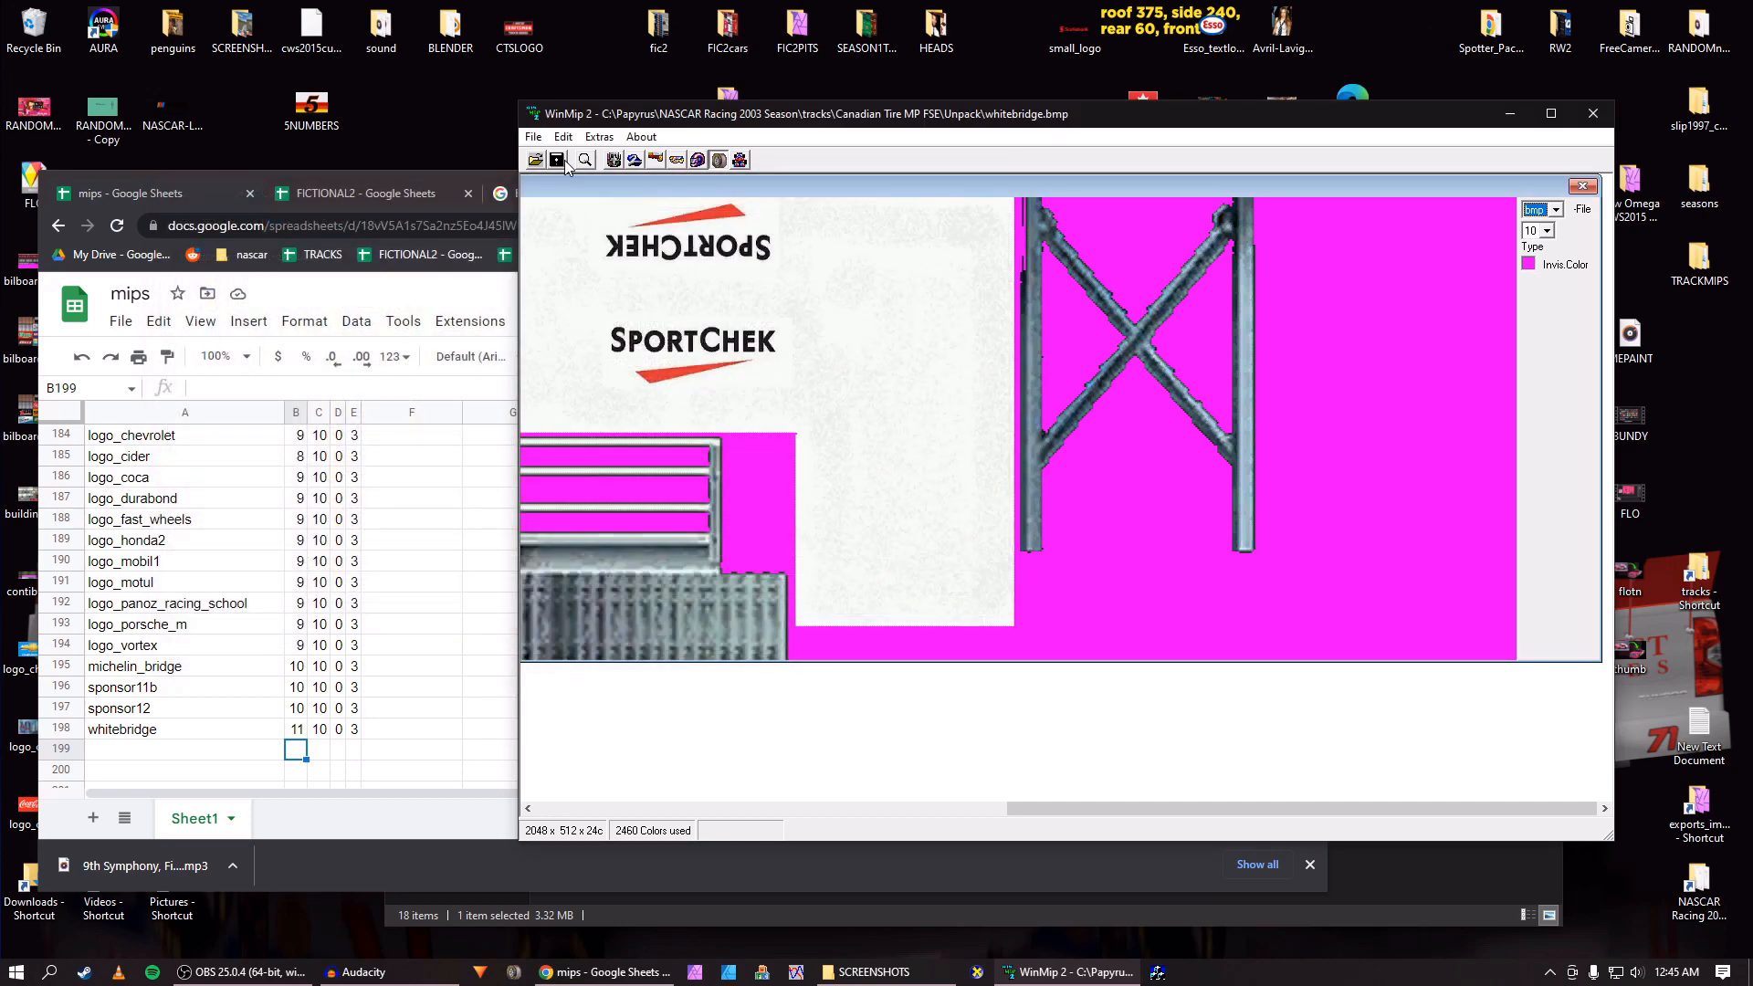
click(1583, 188)
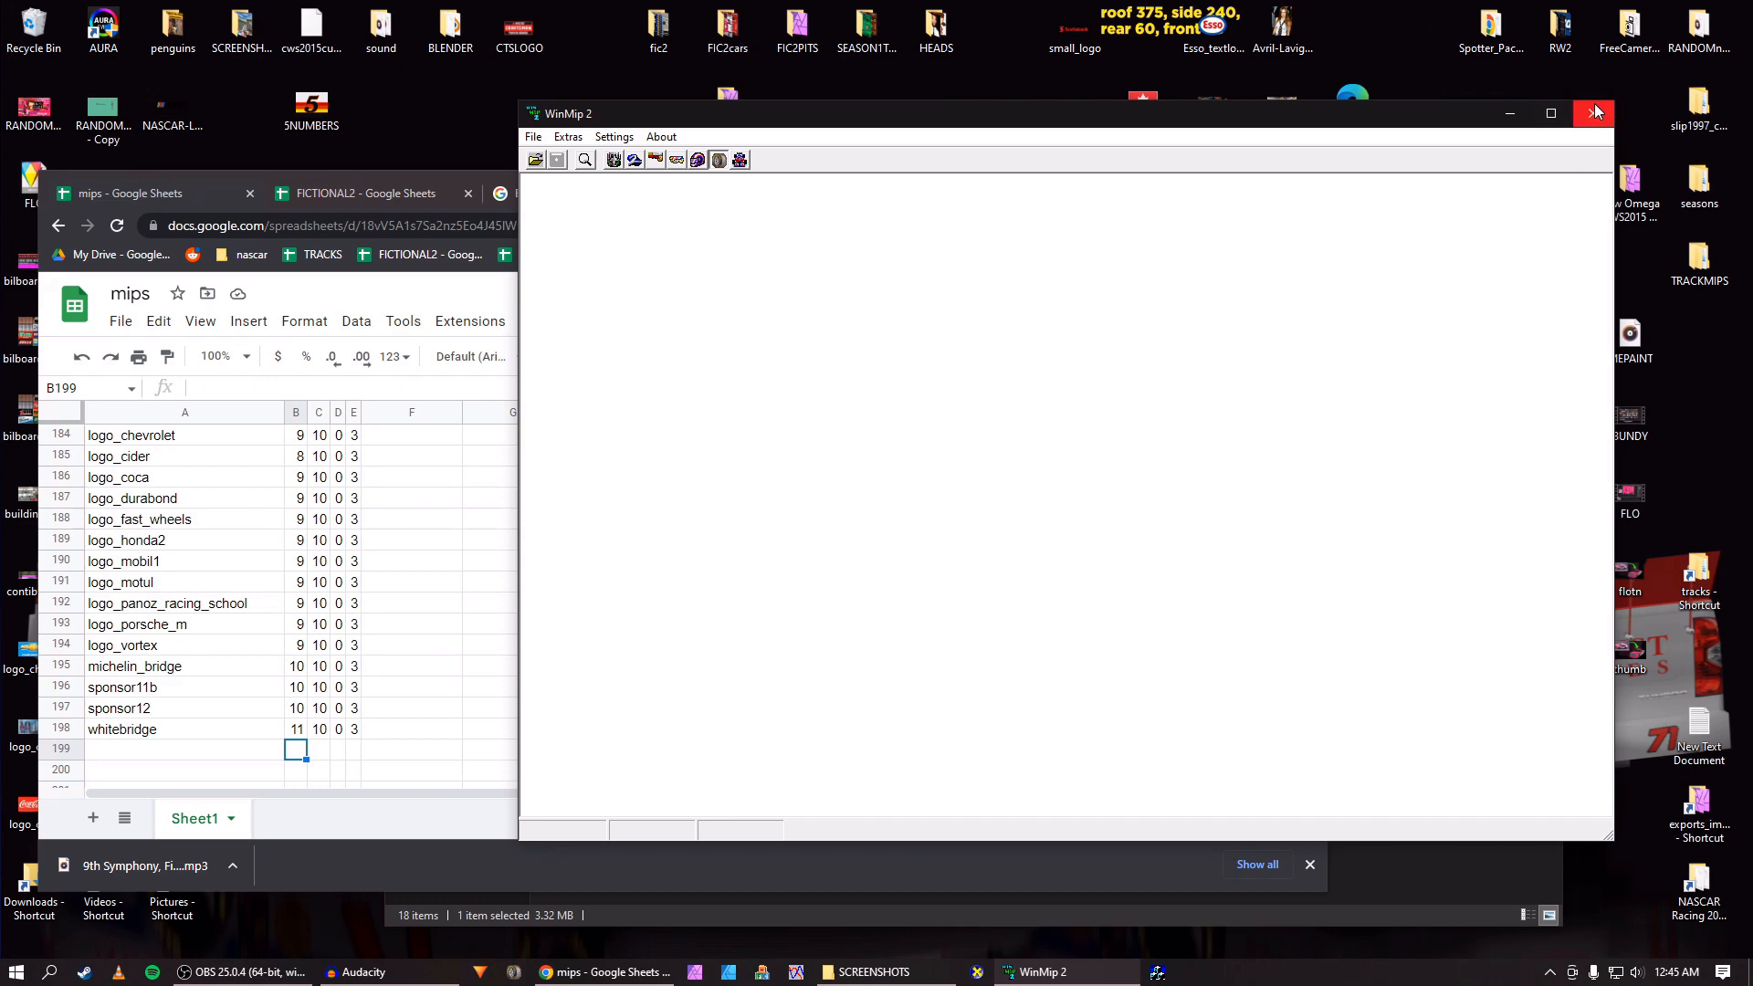
click(1593, 113)
Clear the browser out of the way and create a new folder named CANADIAN on the Desktop.
click(1207, 188)
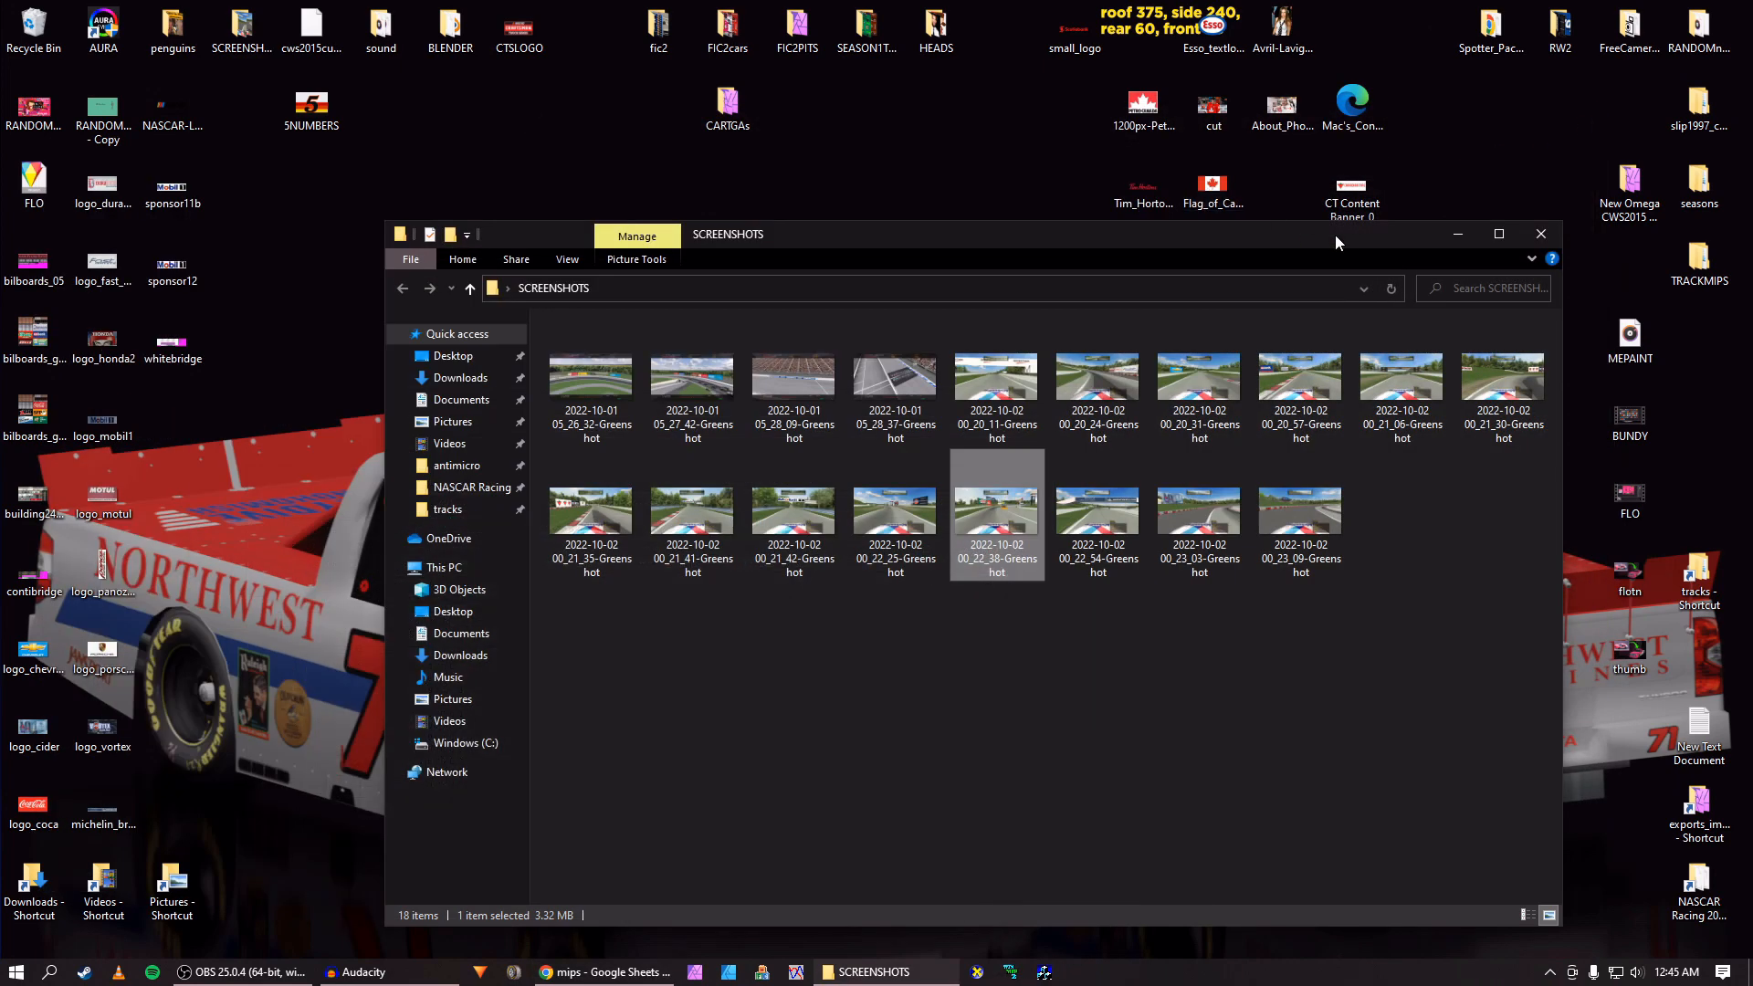
drag(1335, 234, 1287, 165)
right_click(263, 477)
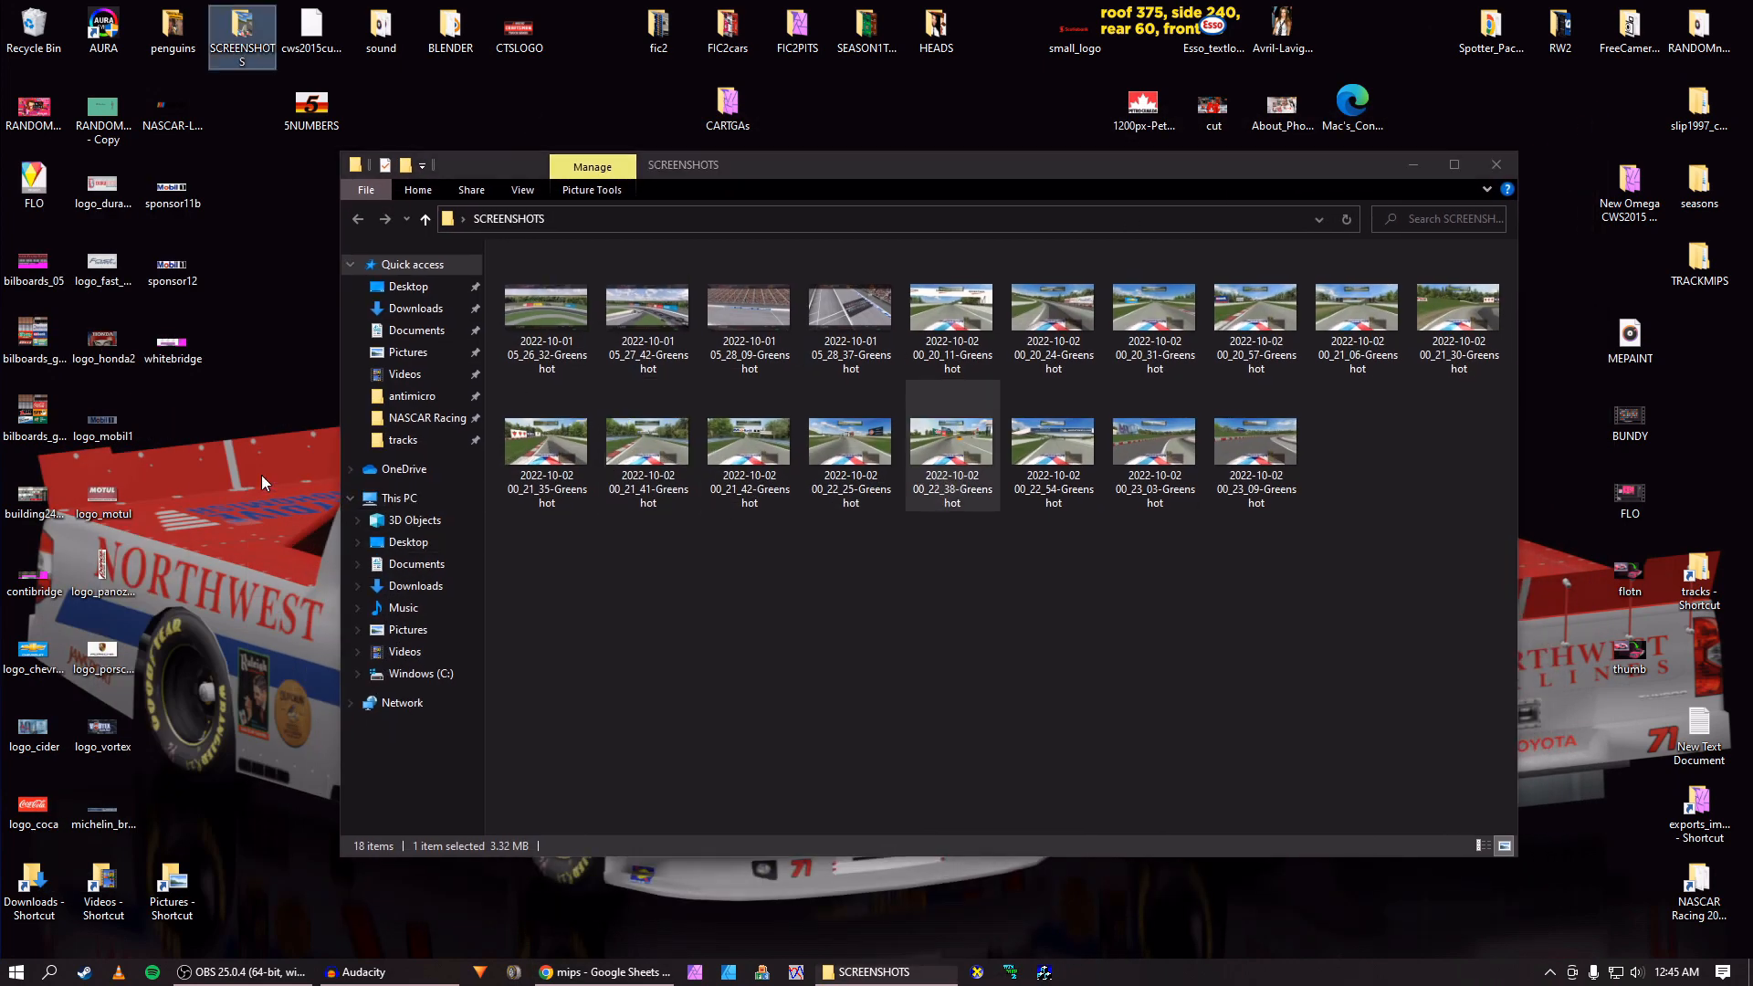
mouse_move(309, 673)
click(507, 671)
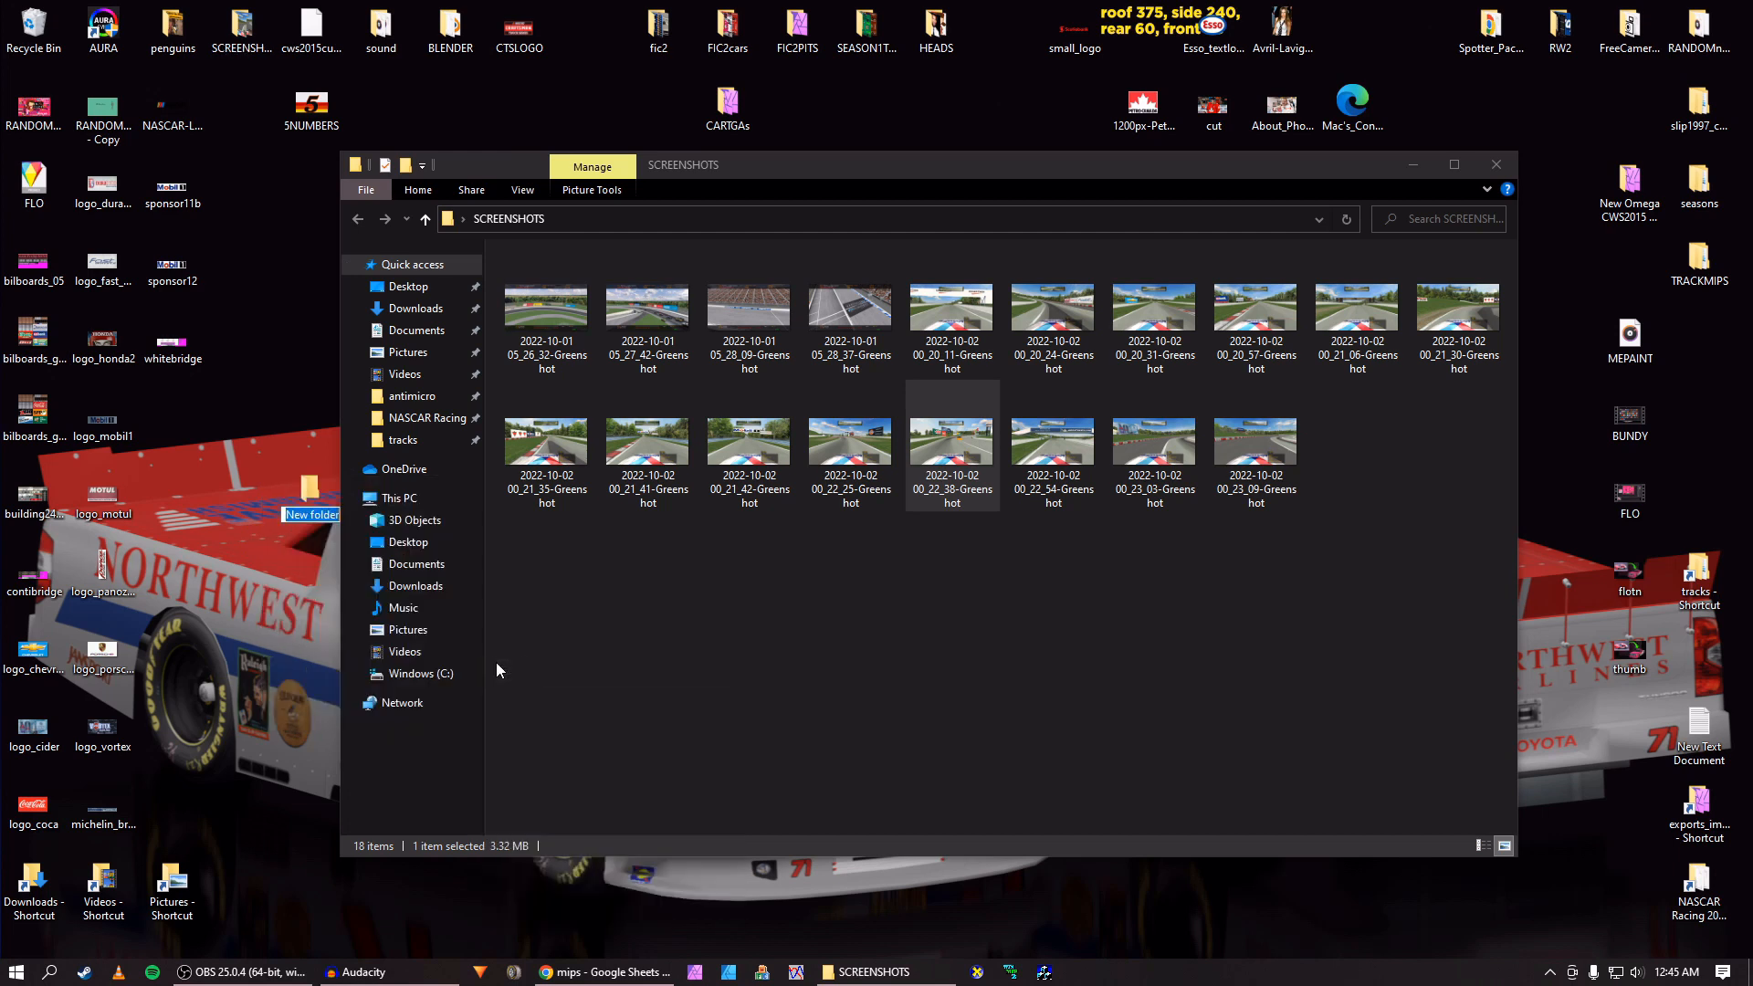
text(CANADIAN)
key(Return)
Move all the exported track bmp files from the Desktop into the CANADIAN folder and open that folder.
drag(172, 815, 13, 259)
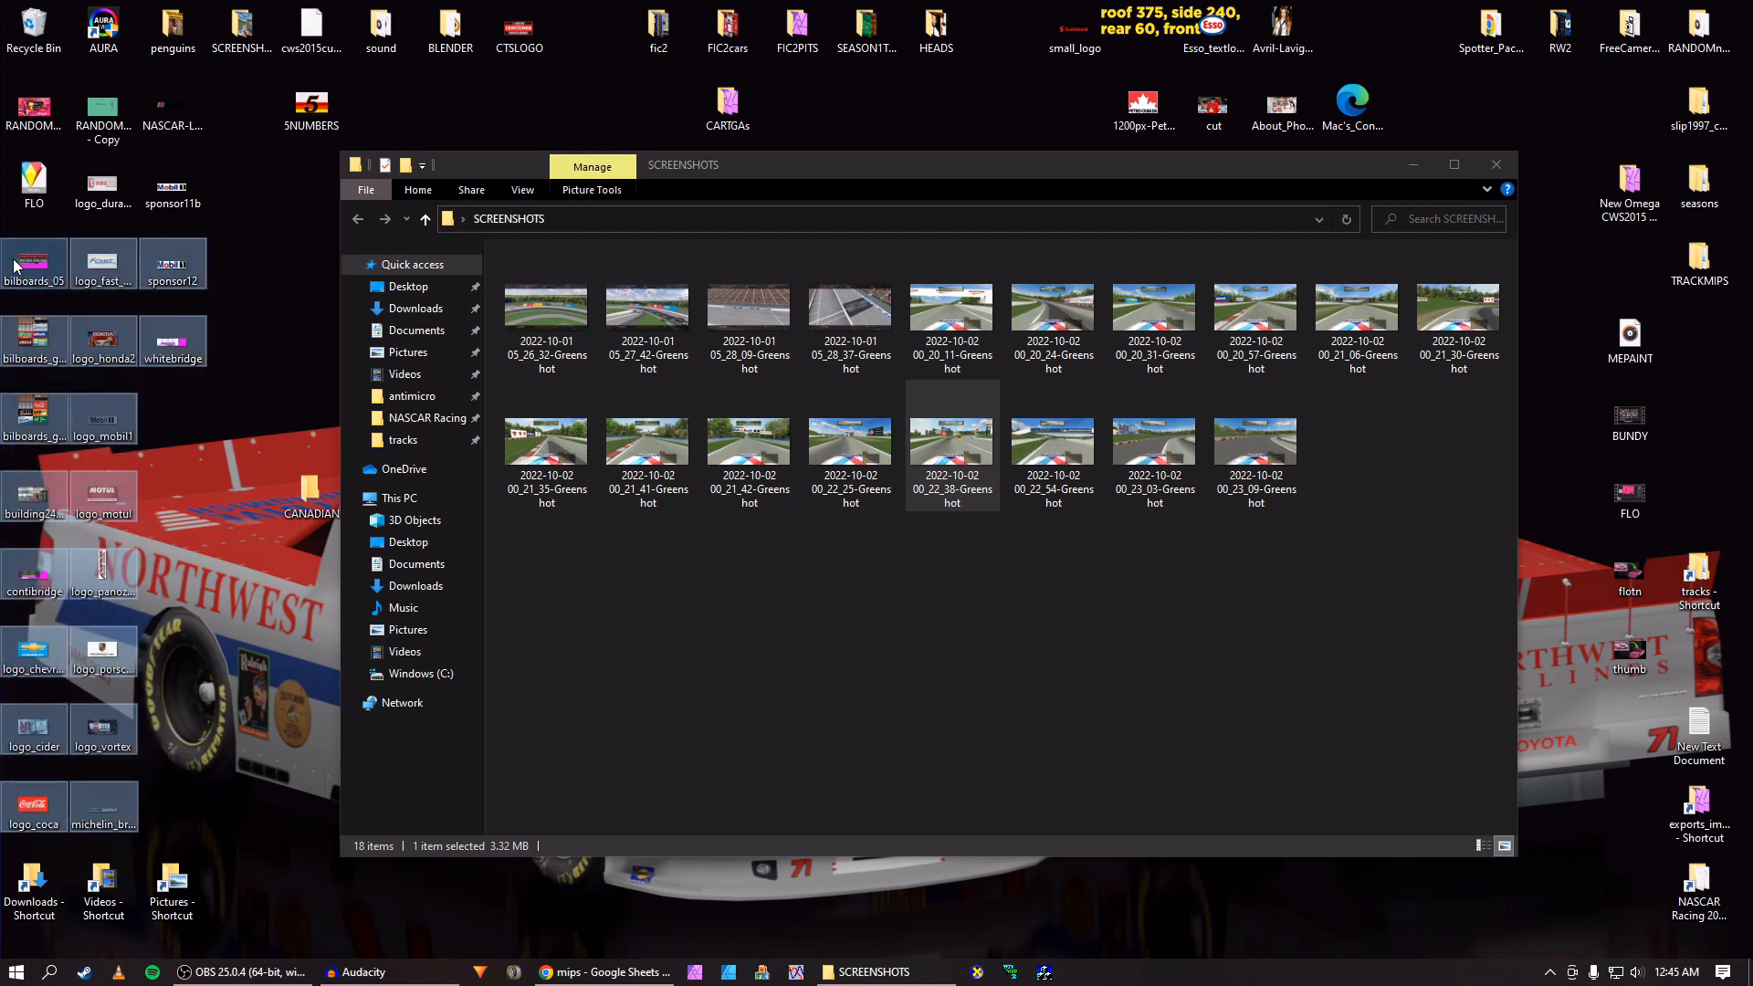
ctrl+click(101, 197)
ctrl+click(154, 199)
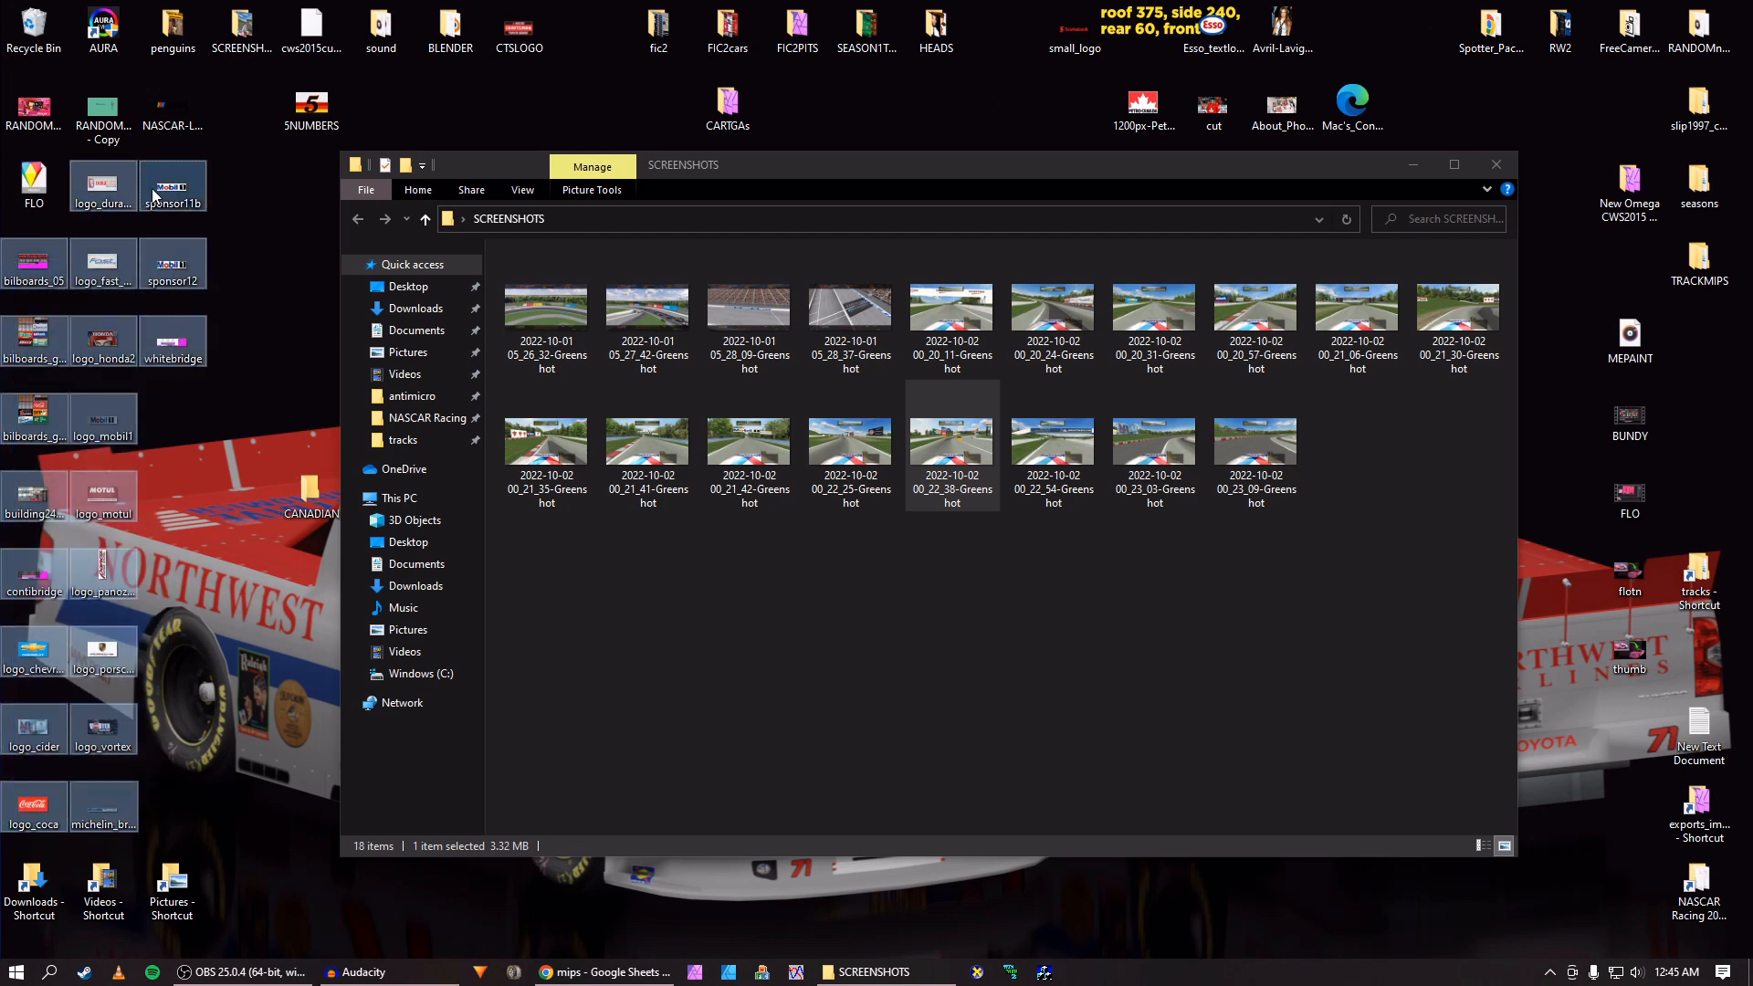
drag(154, 194, 306, 490)
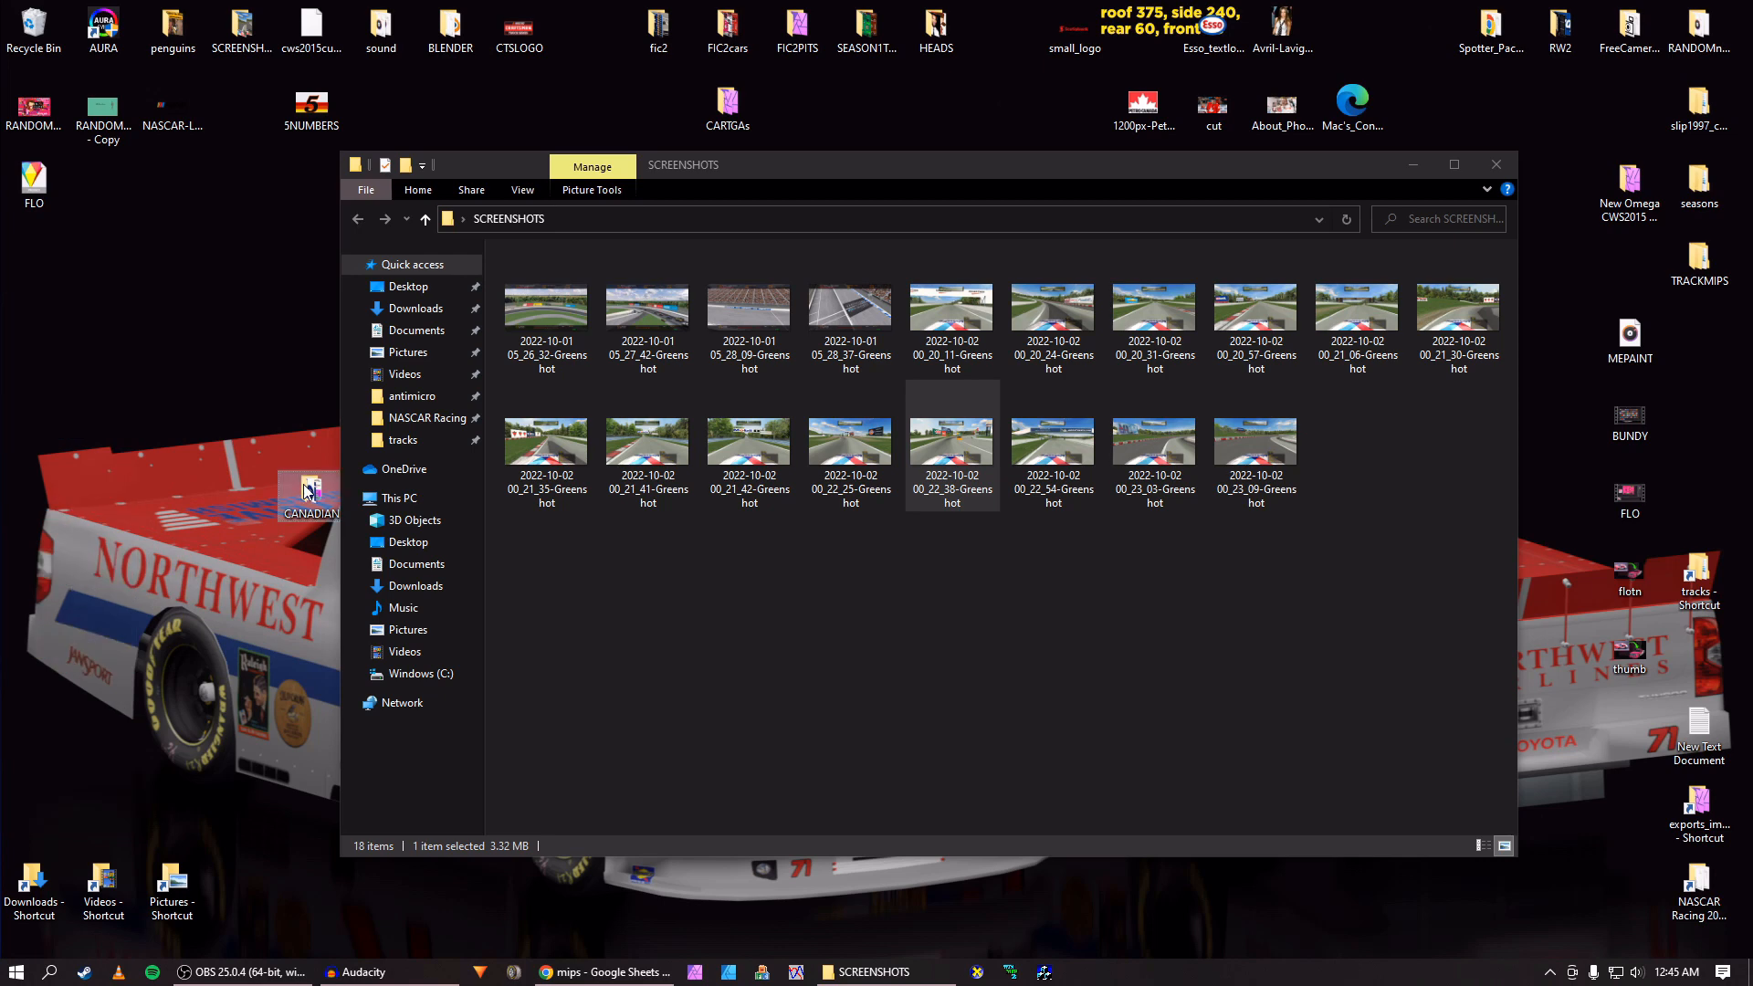
double_click(309, 490)
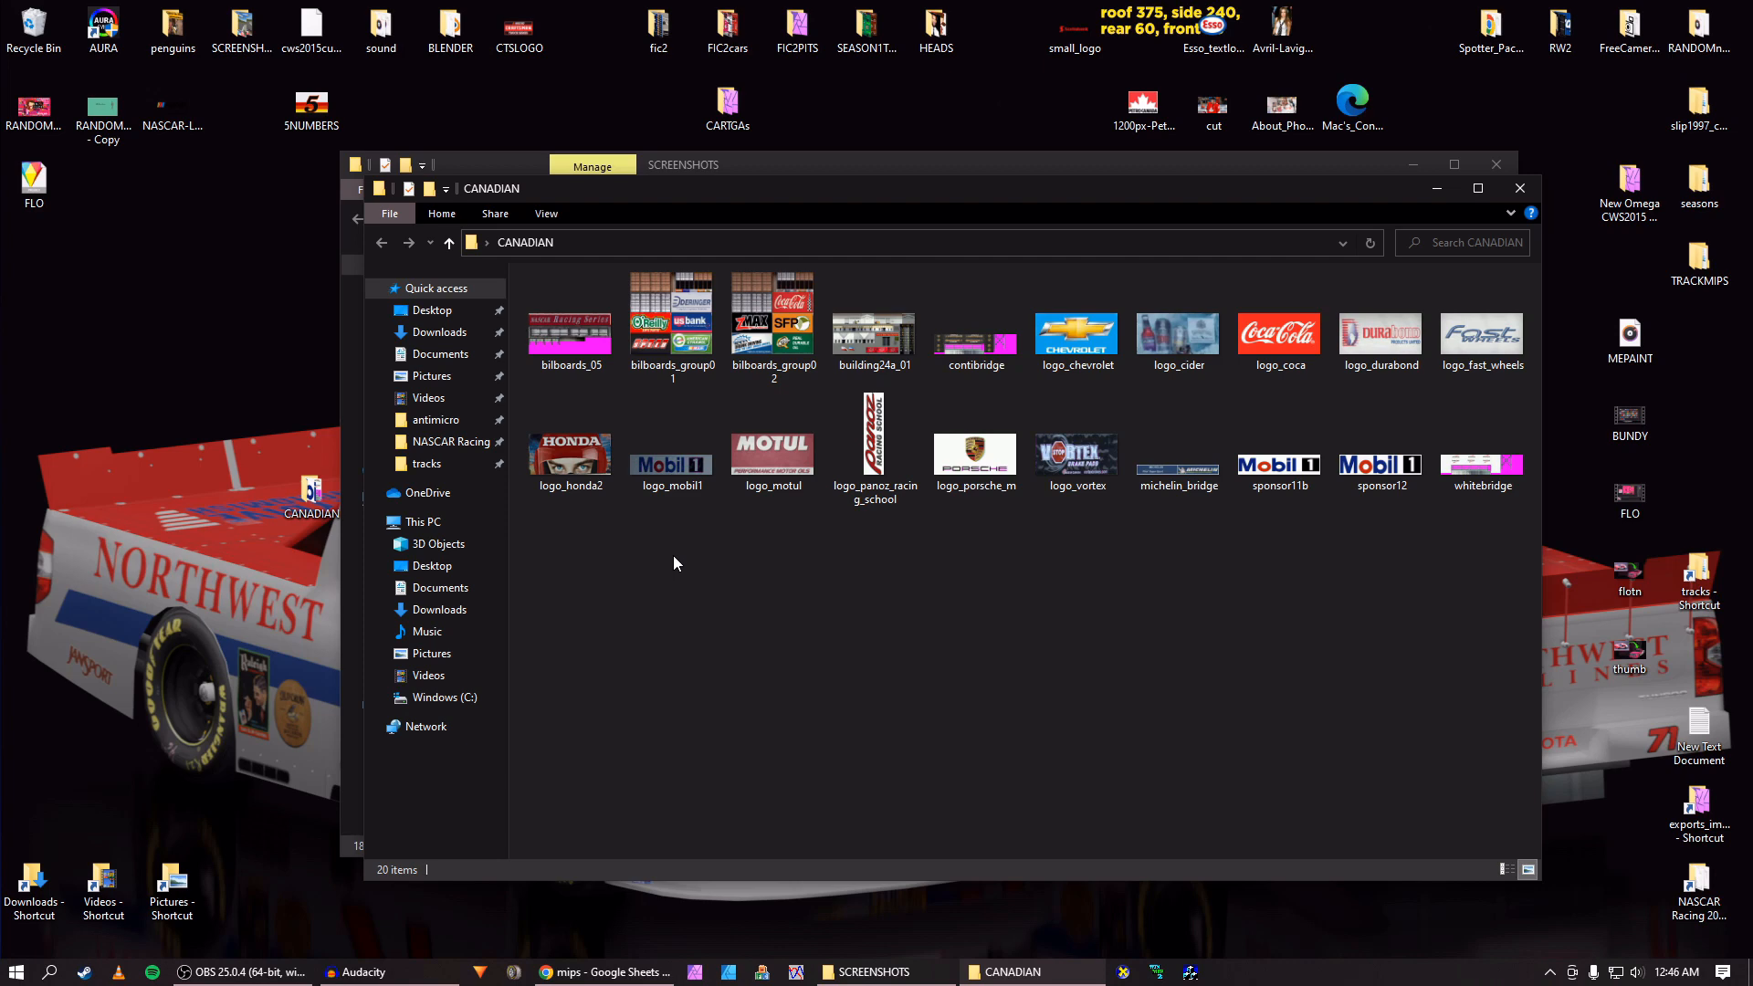
double_click(261, 24)
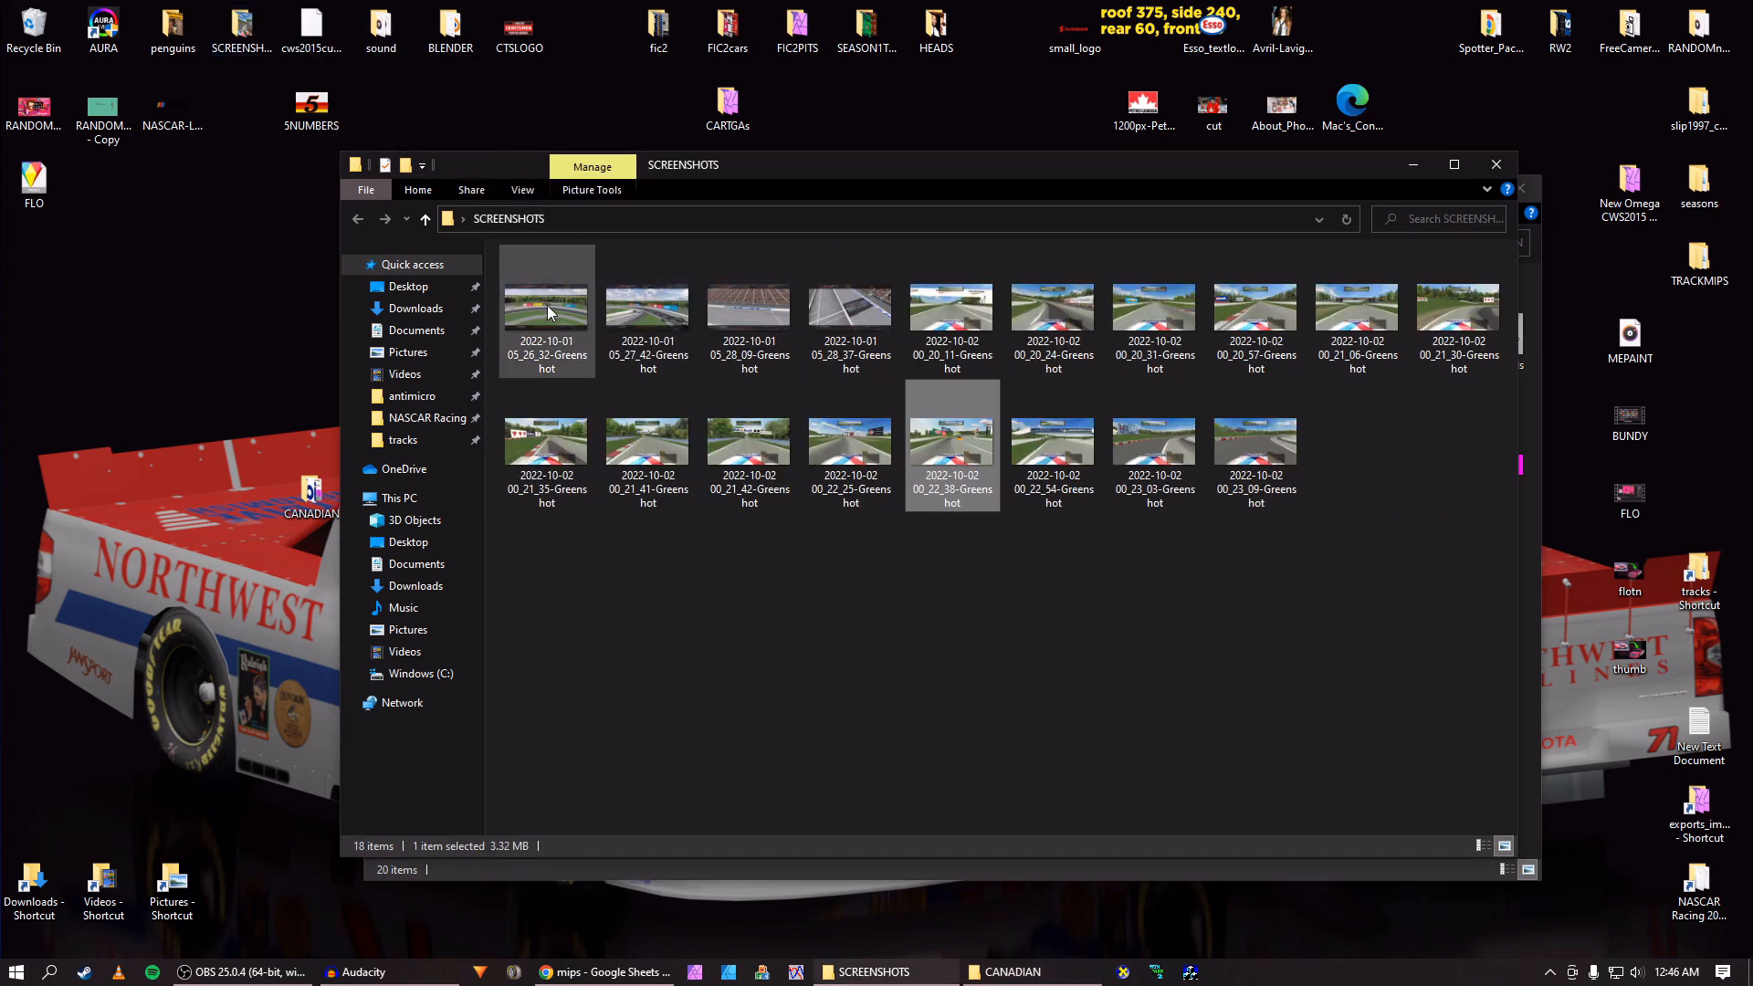
double_click(950, 307)
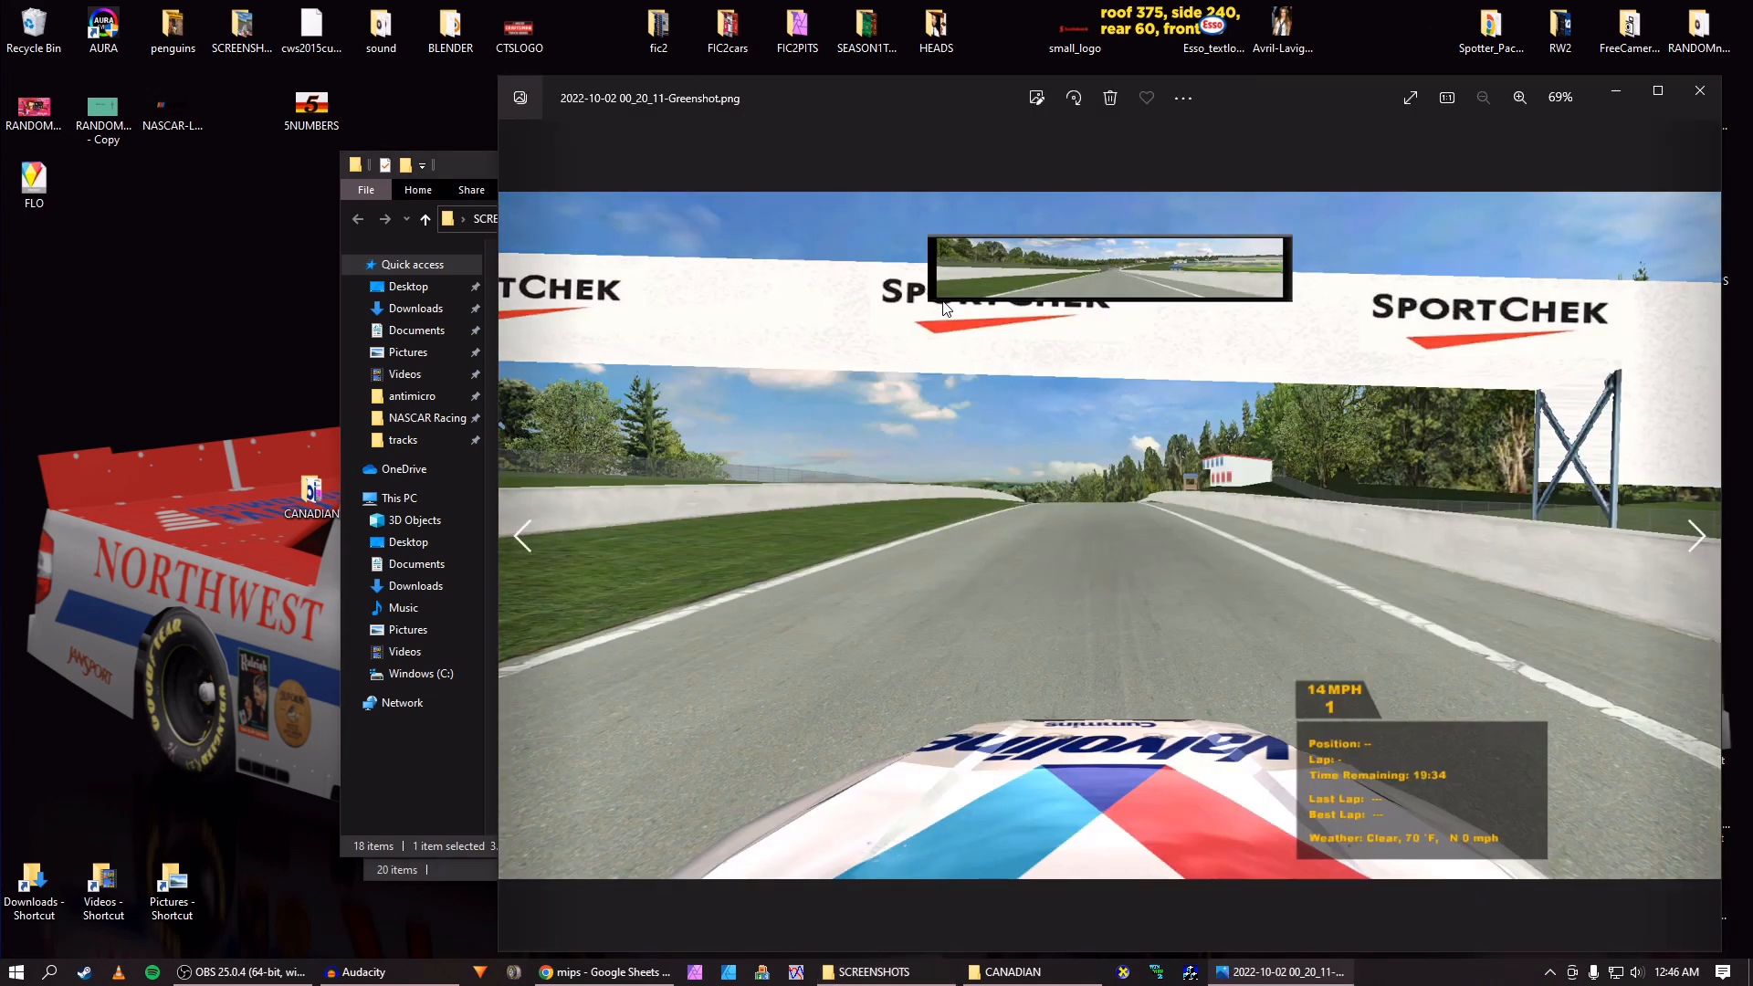
click(1699, 90)
double_click(1050, 442)
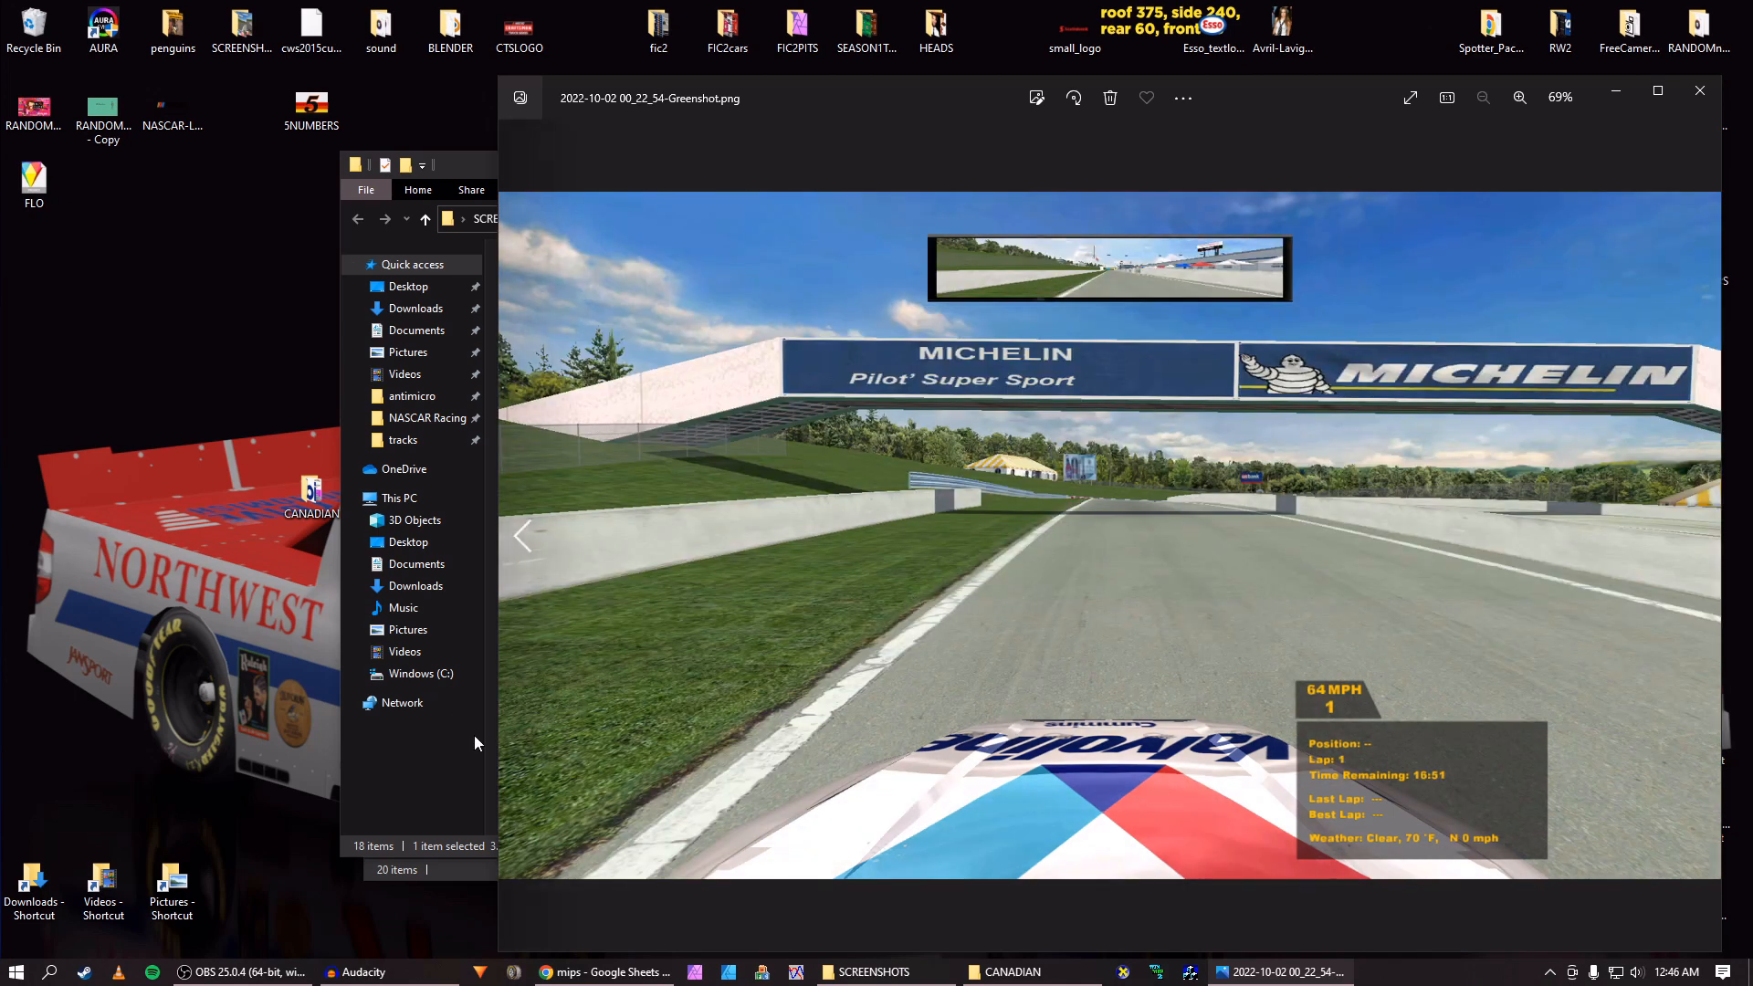
Open the michelin_bridge bmp from the CANADIAN folder in the image viewer.
click(987, 973)
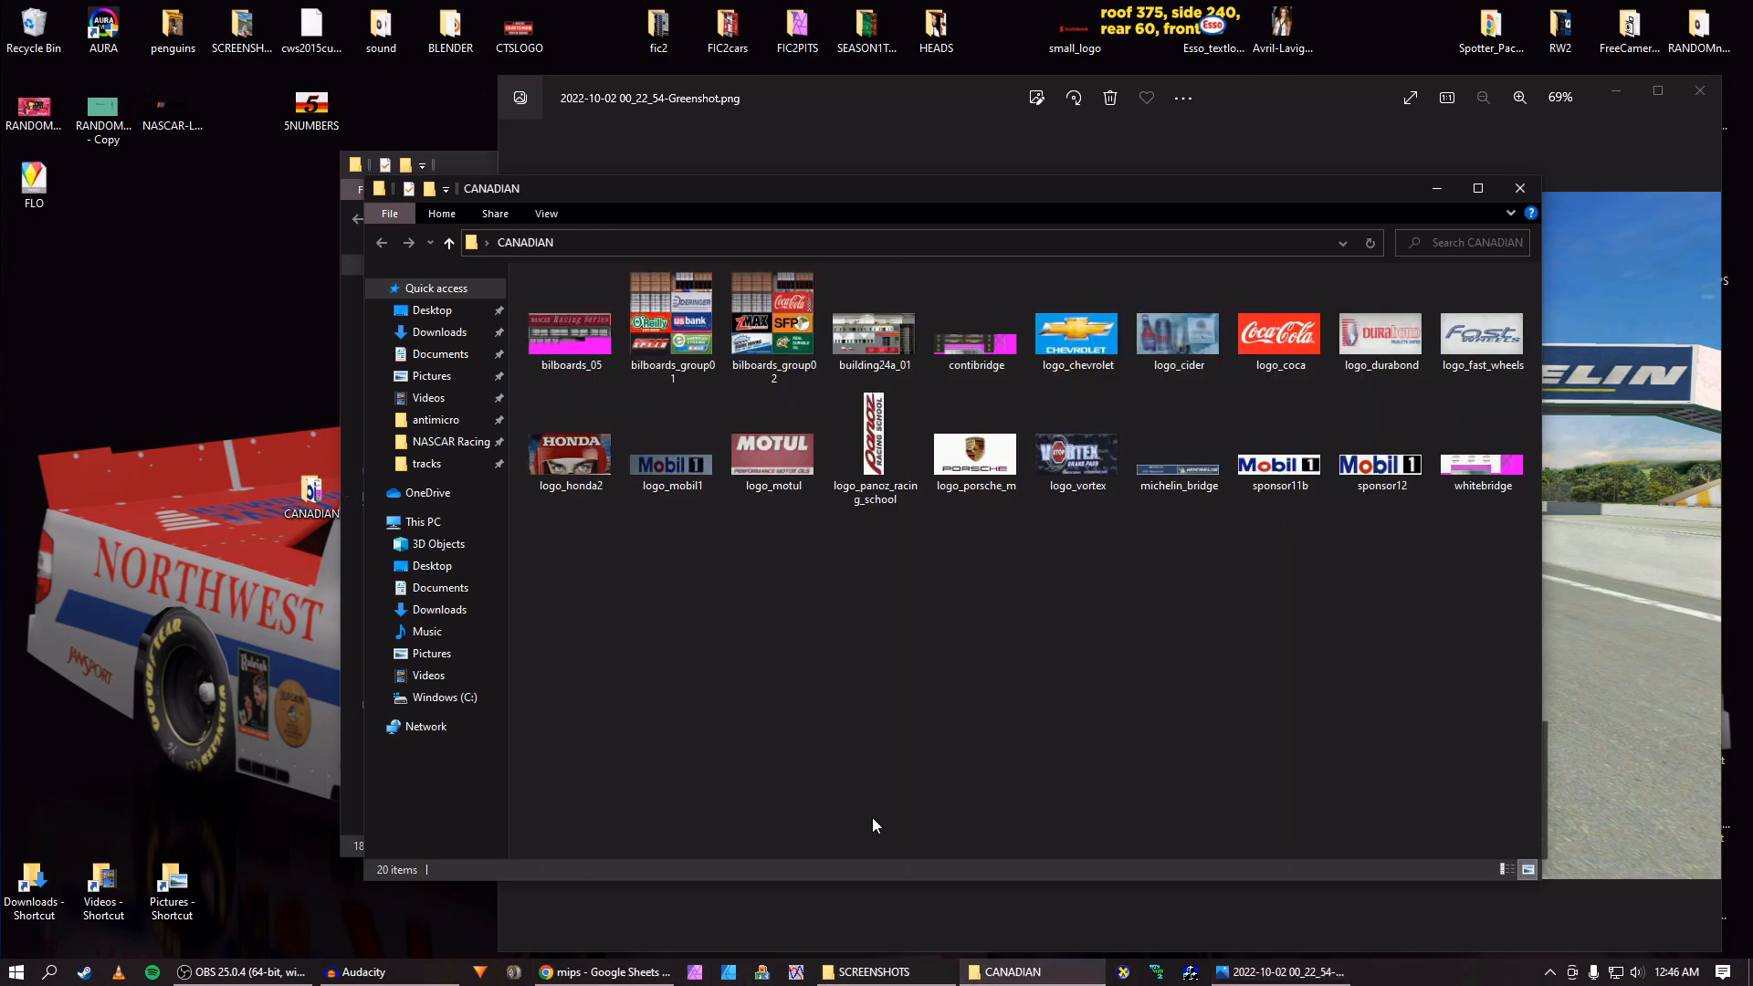
drag(1052, 201, 903, 209)
double_click(1012, 495)
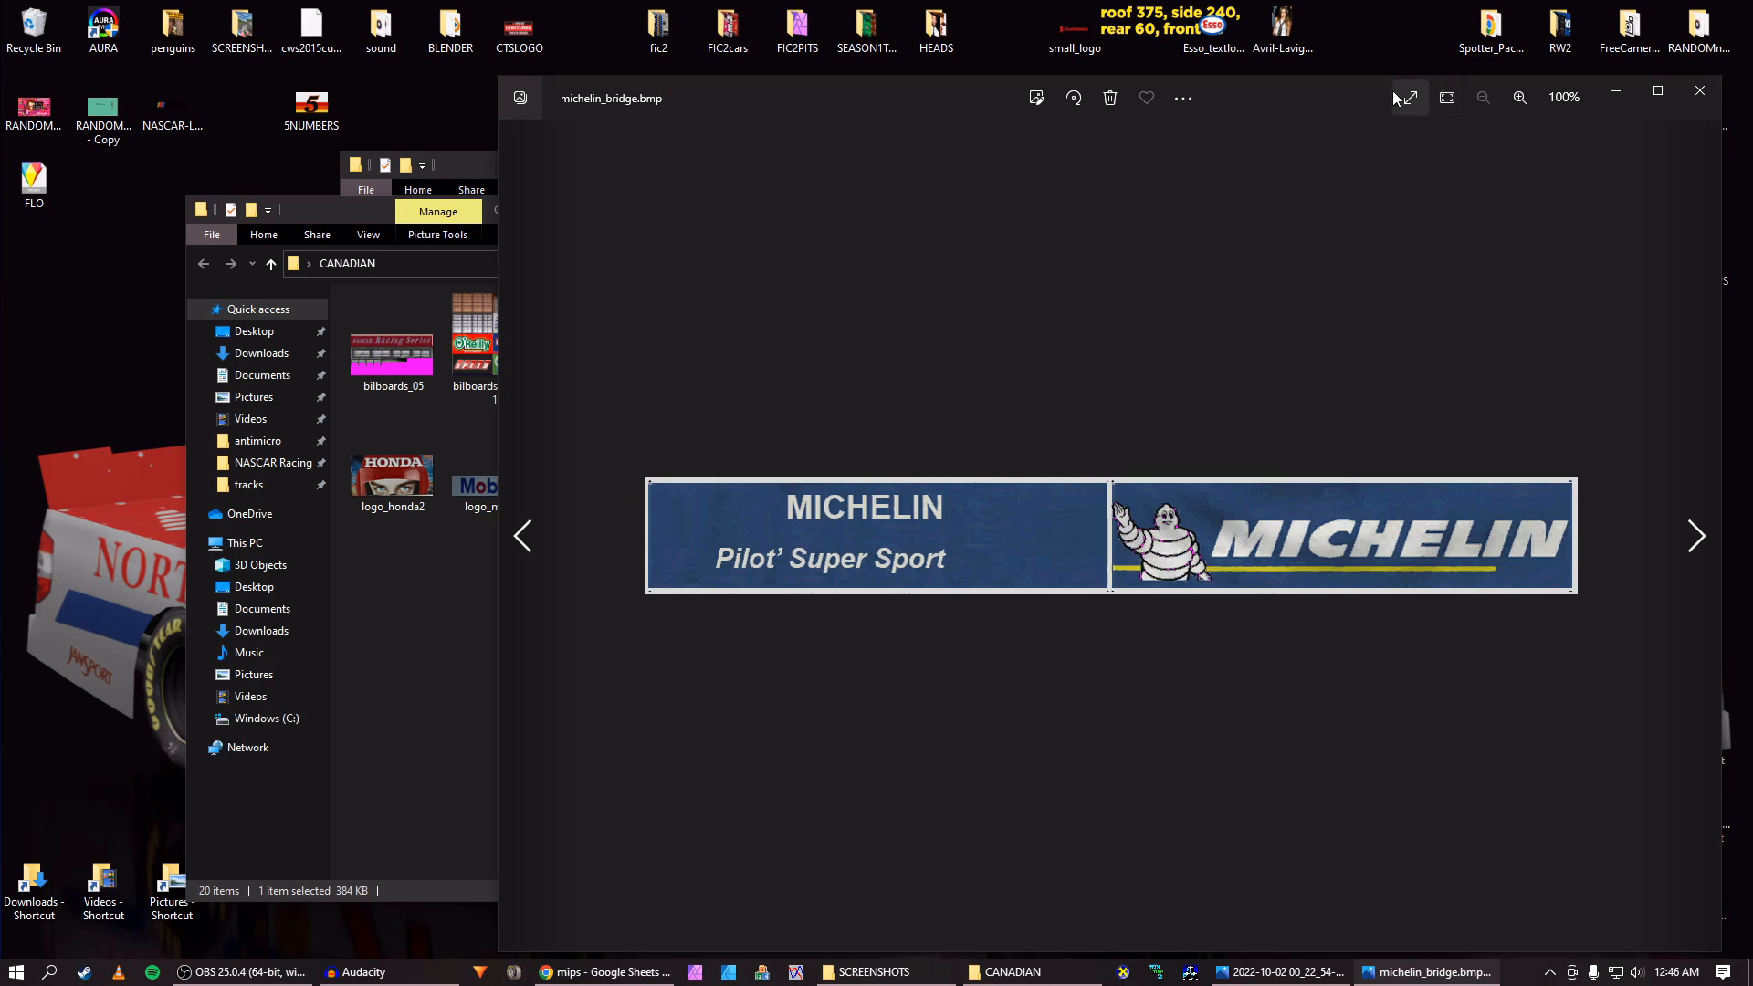
drag(1356, 90, 949, 145)
click(1450, 332)
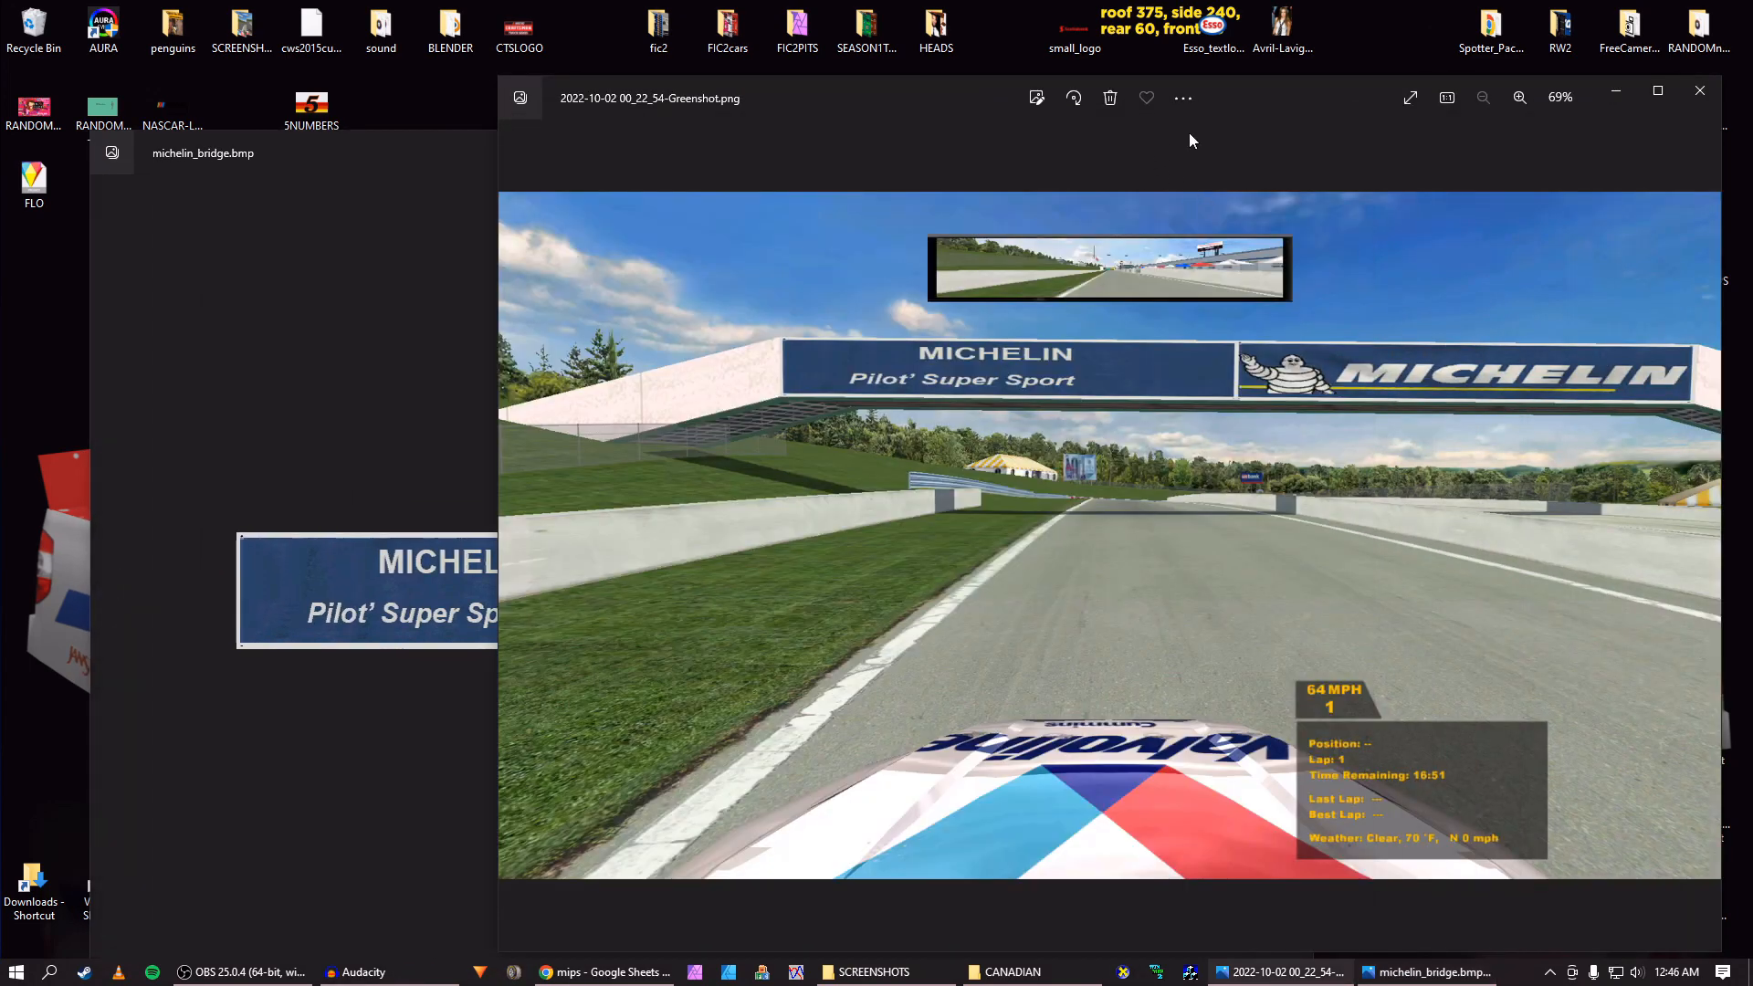
drag(1270, 101, 984, 539)
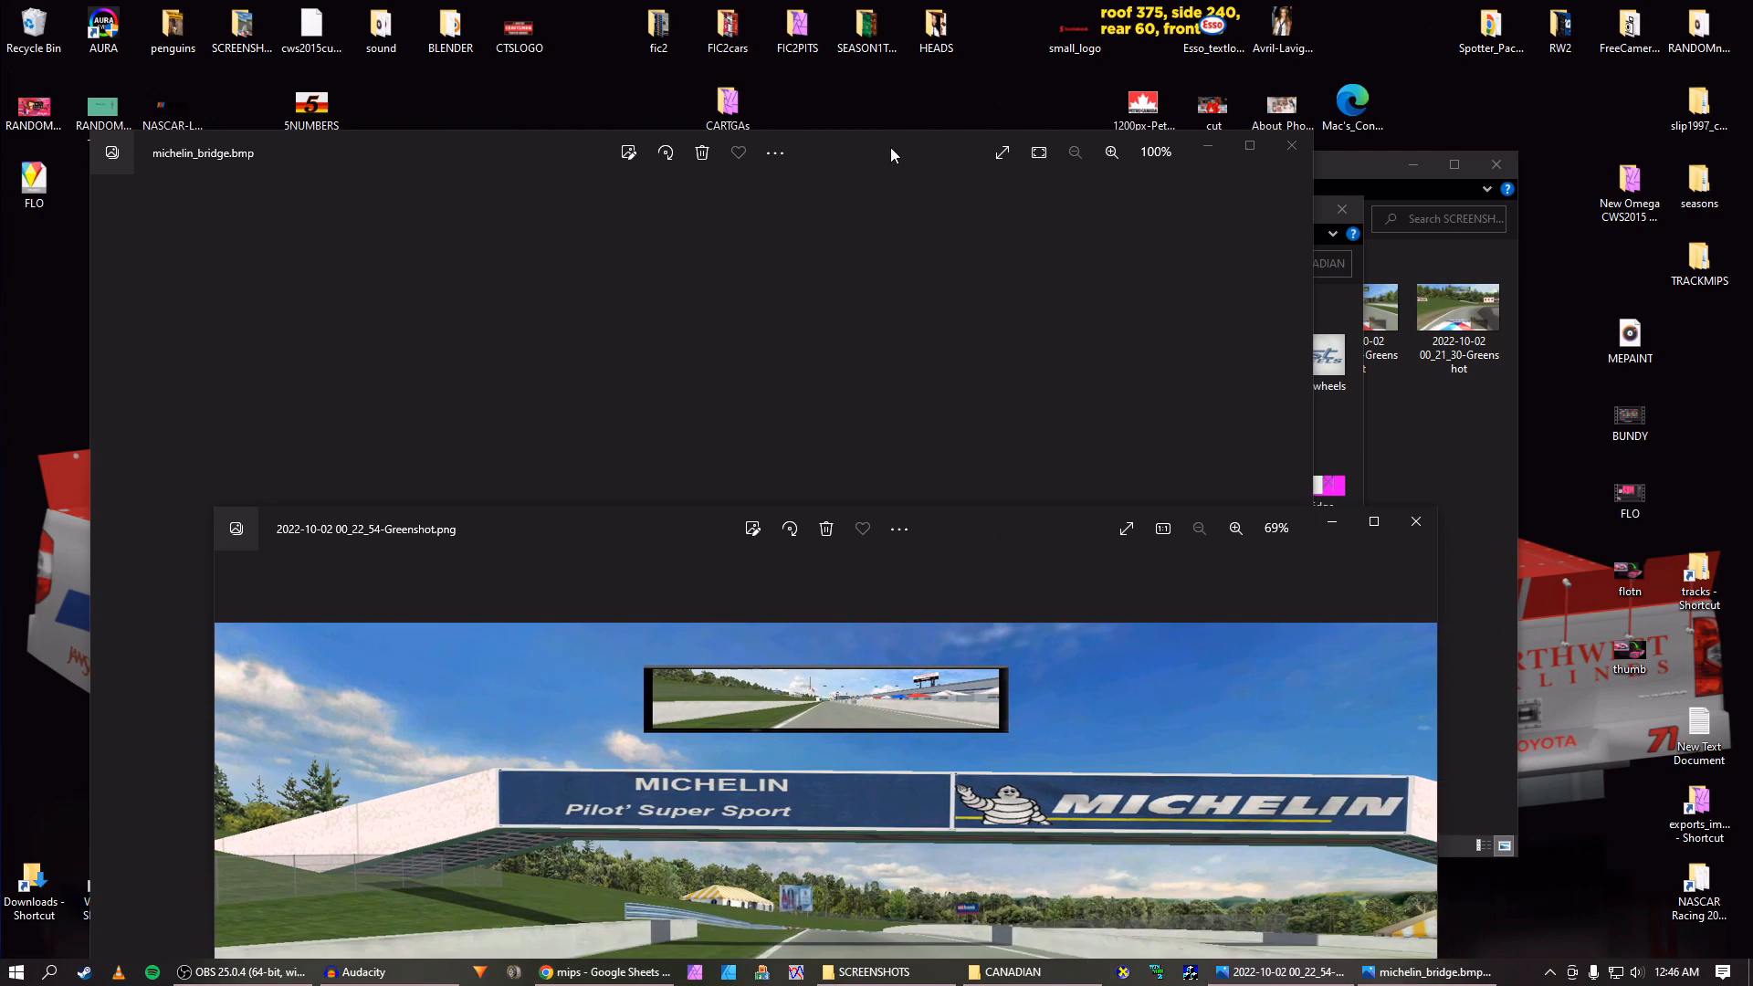
drag(890, 154, 920, 66)
click(1414, 792)
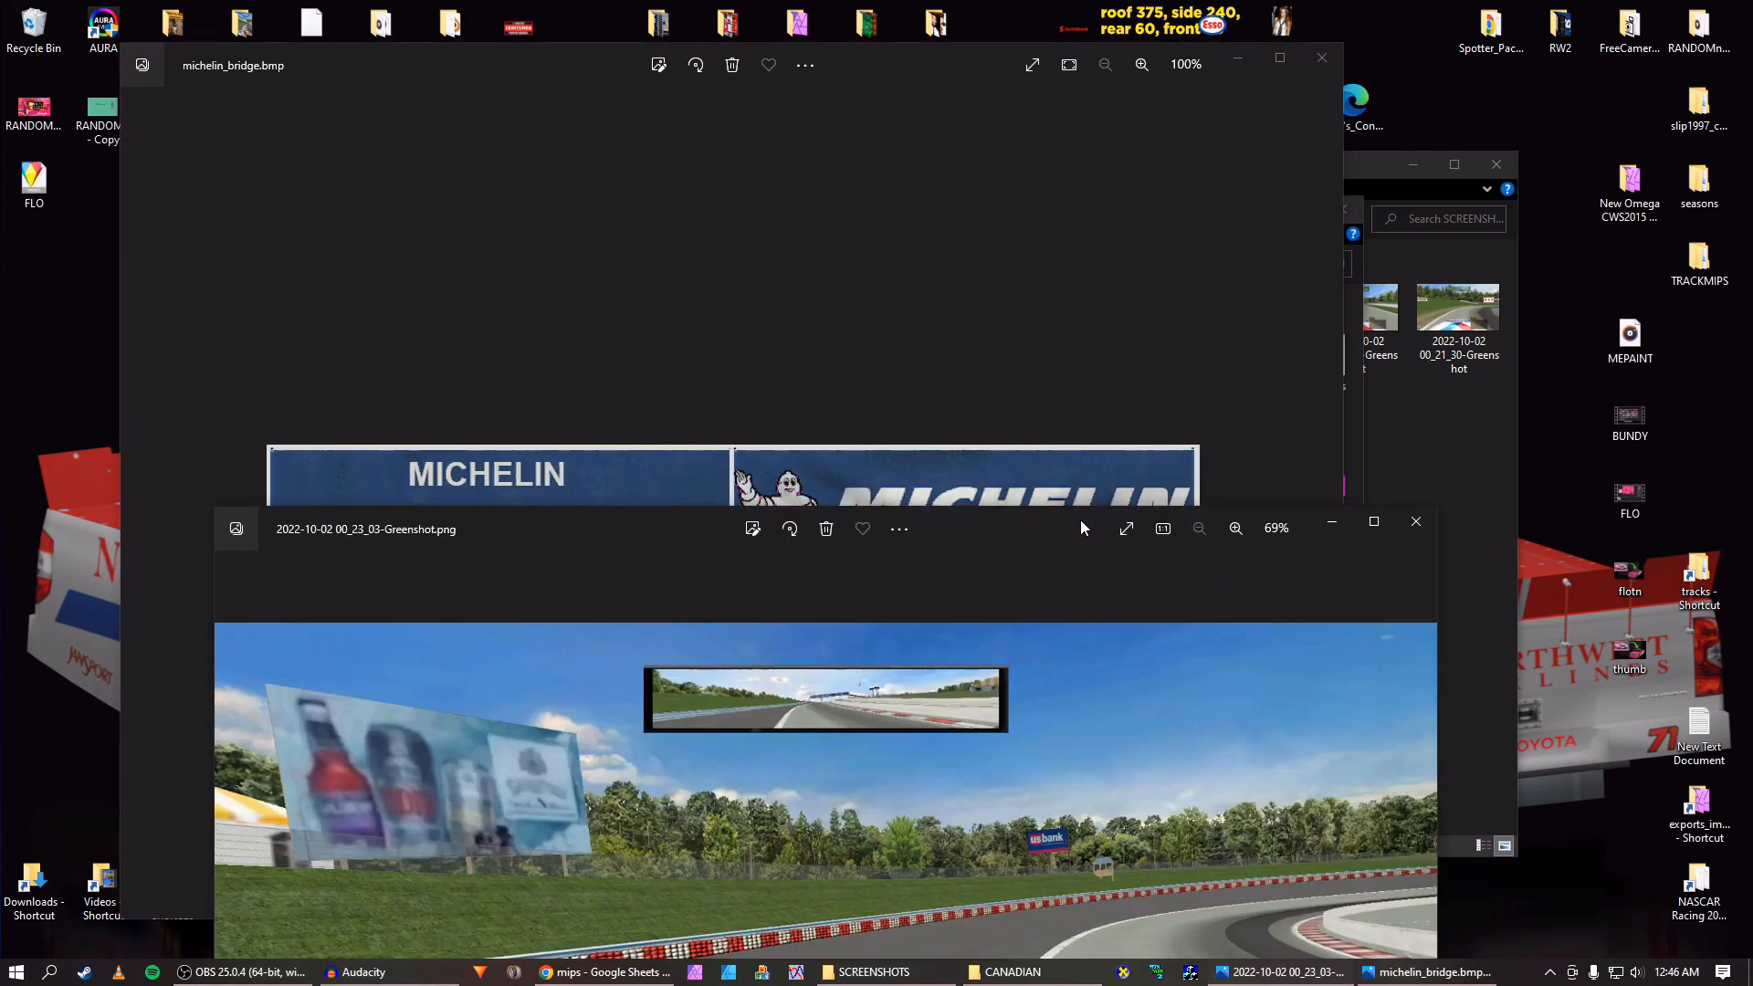
drag(1081, 528, 1118, 239)
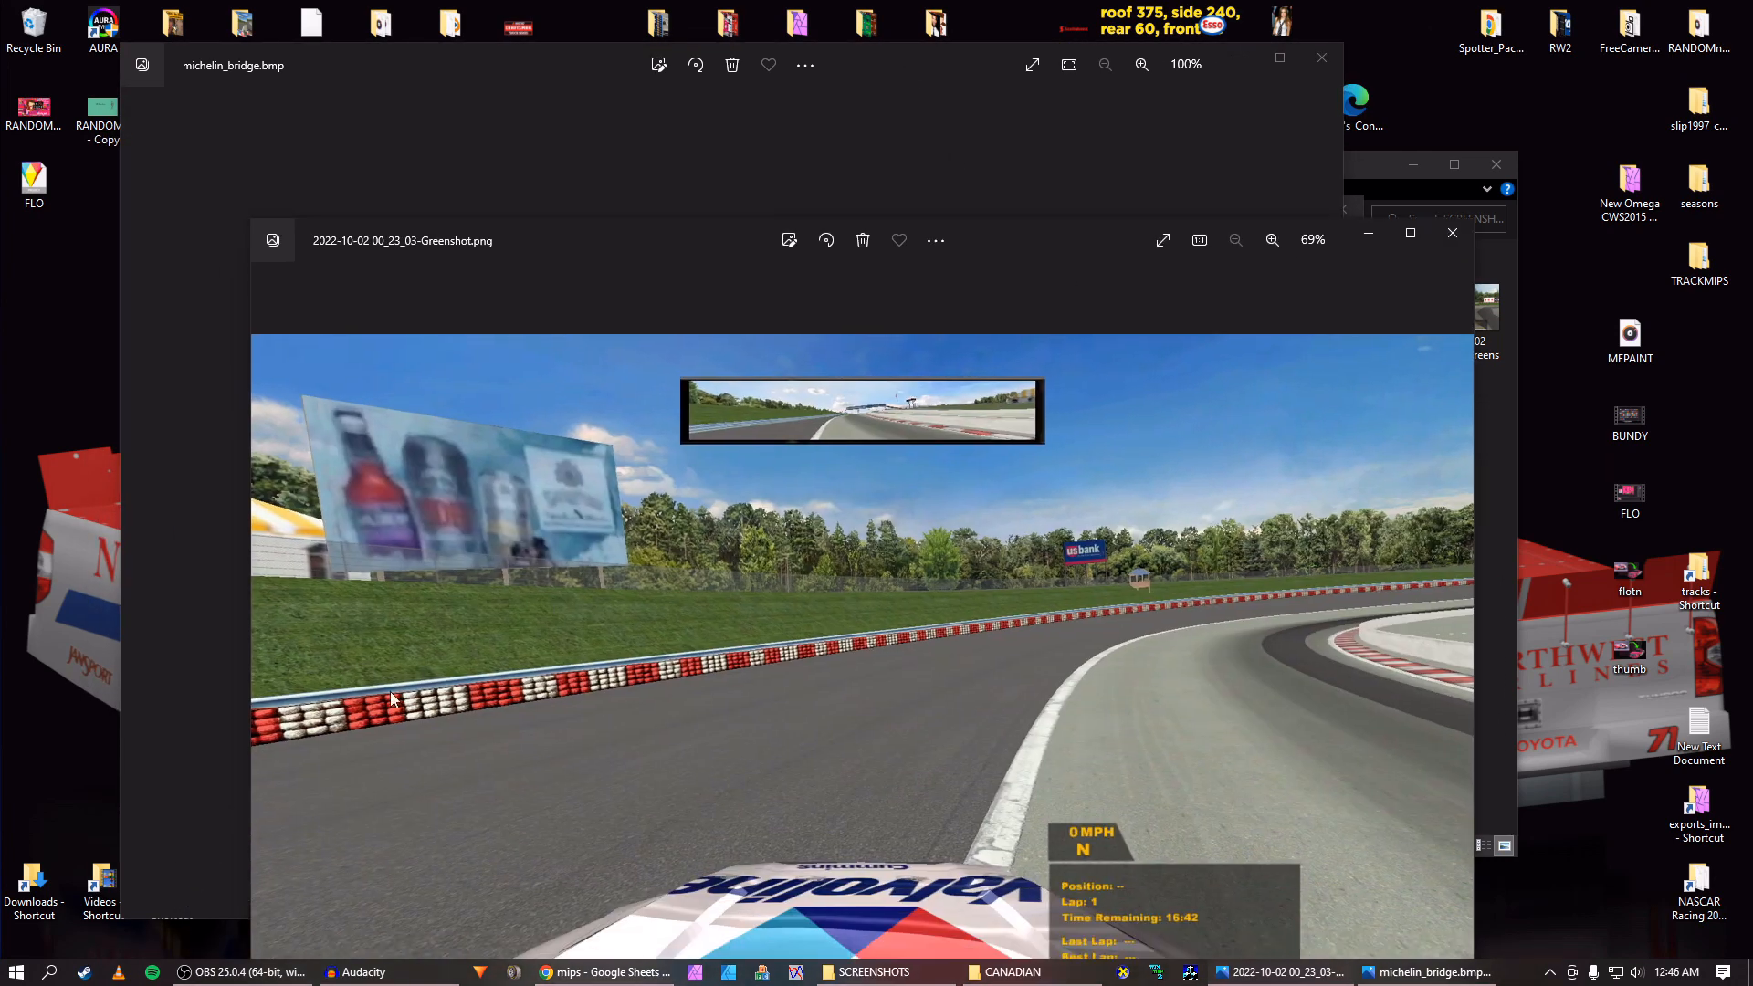
click(313, 711)
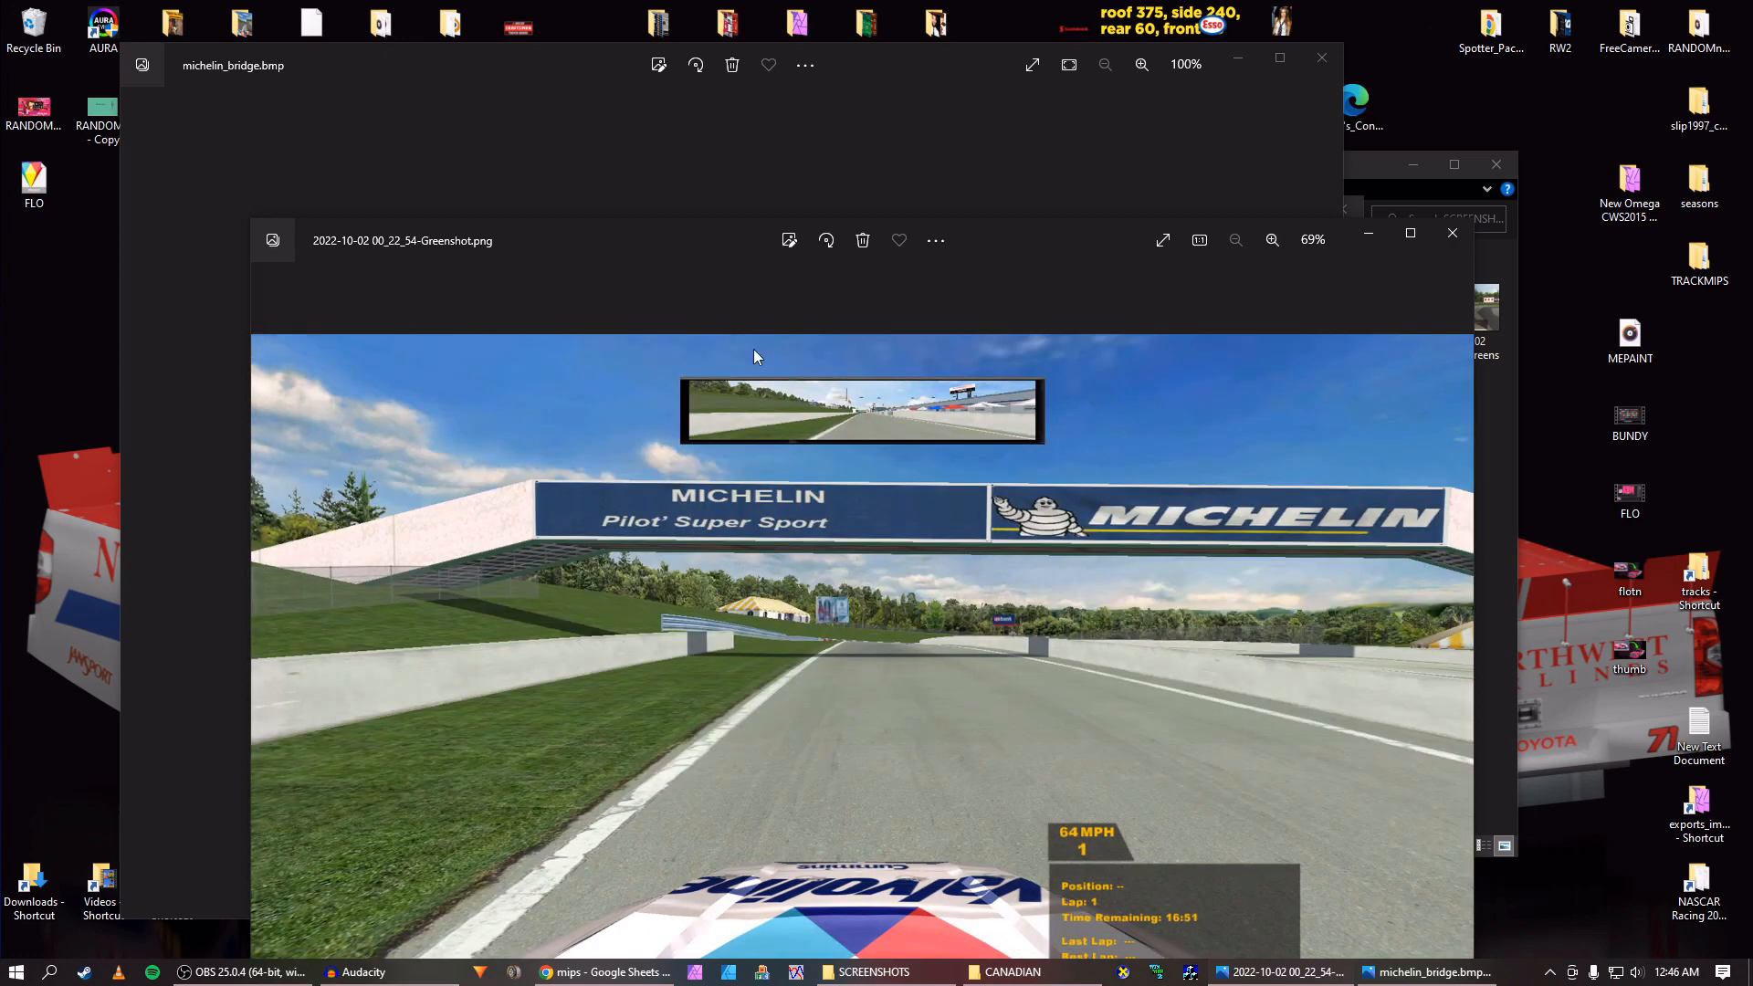
drag(1023, 236, 829, 584)
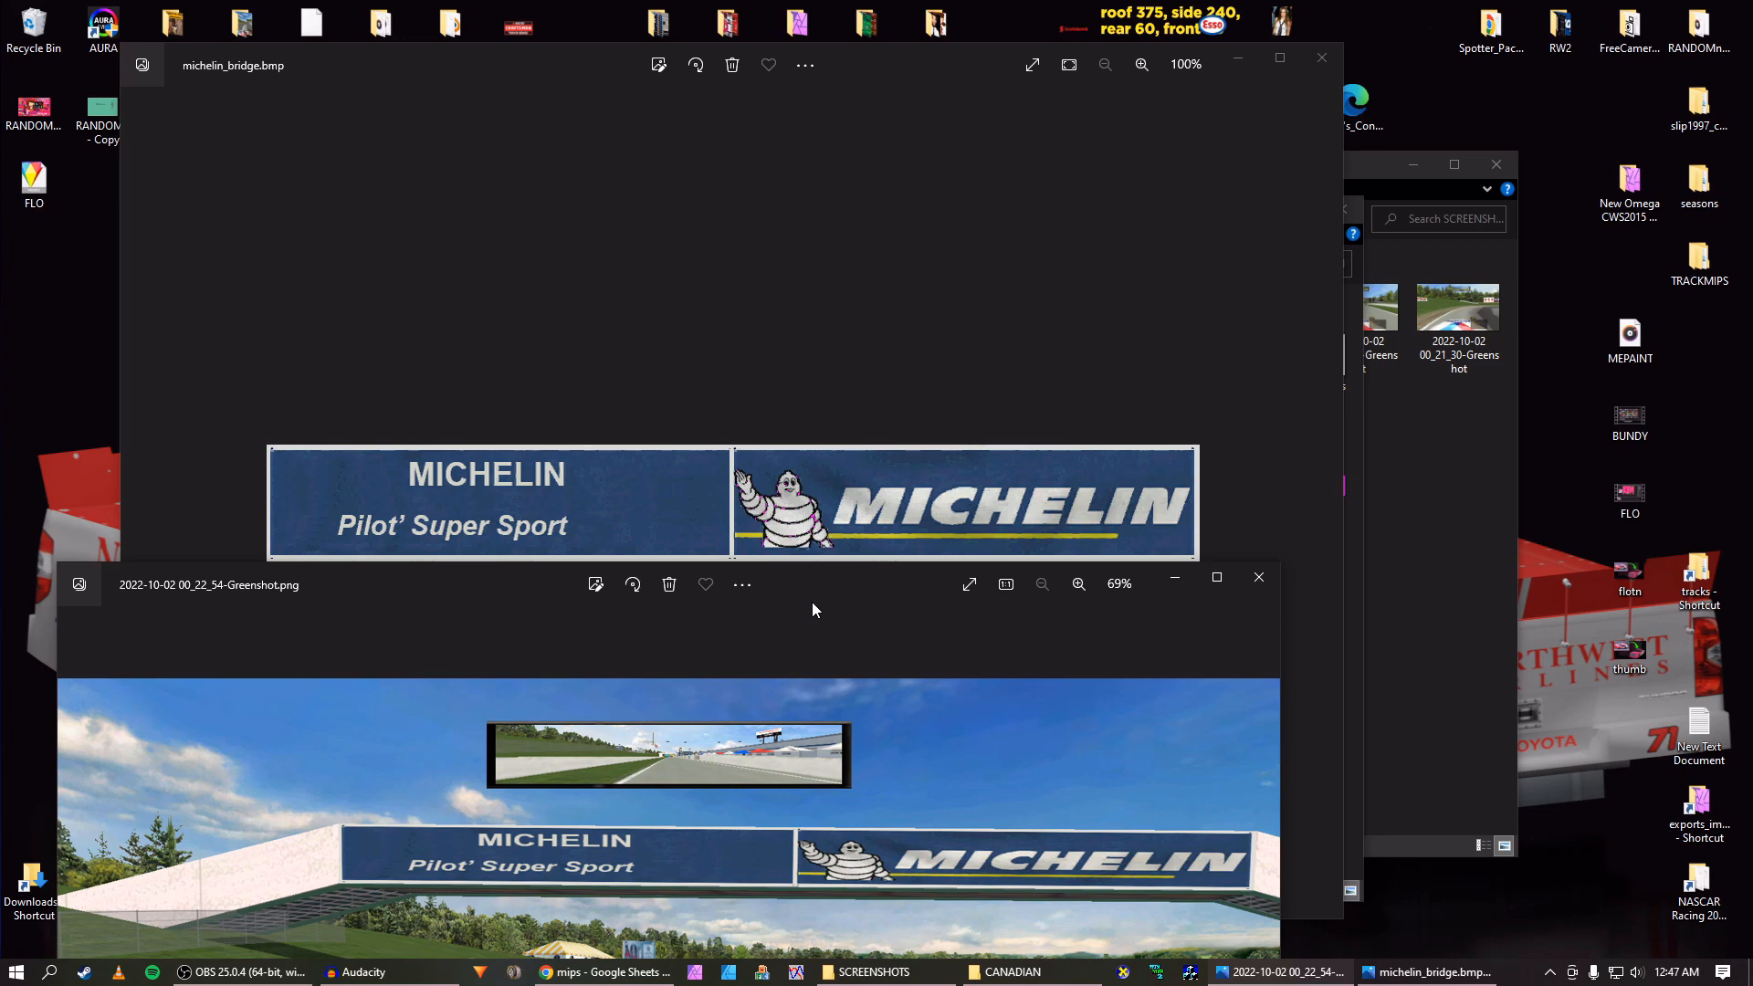
drag(813, 603, 829, 490)
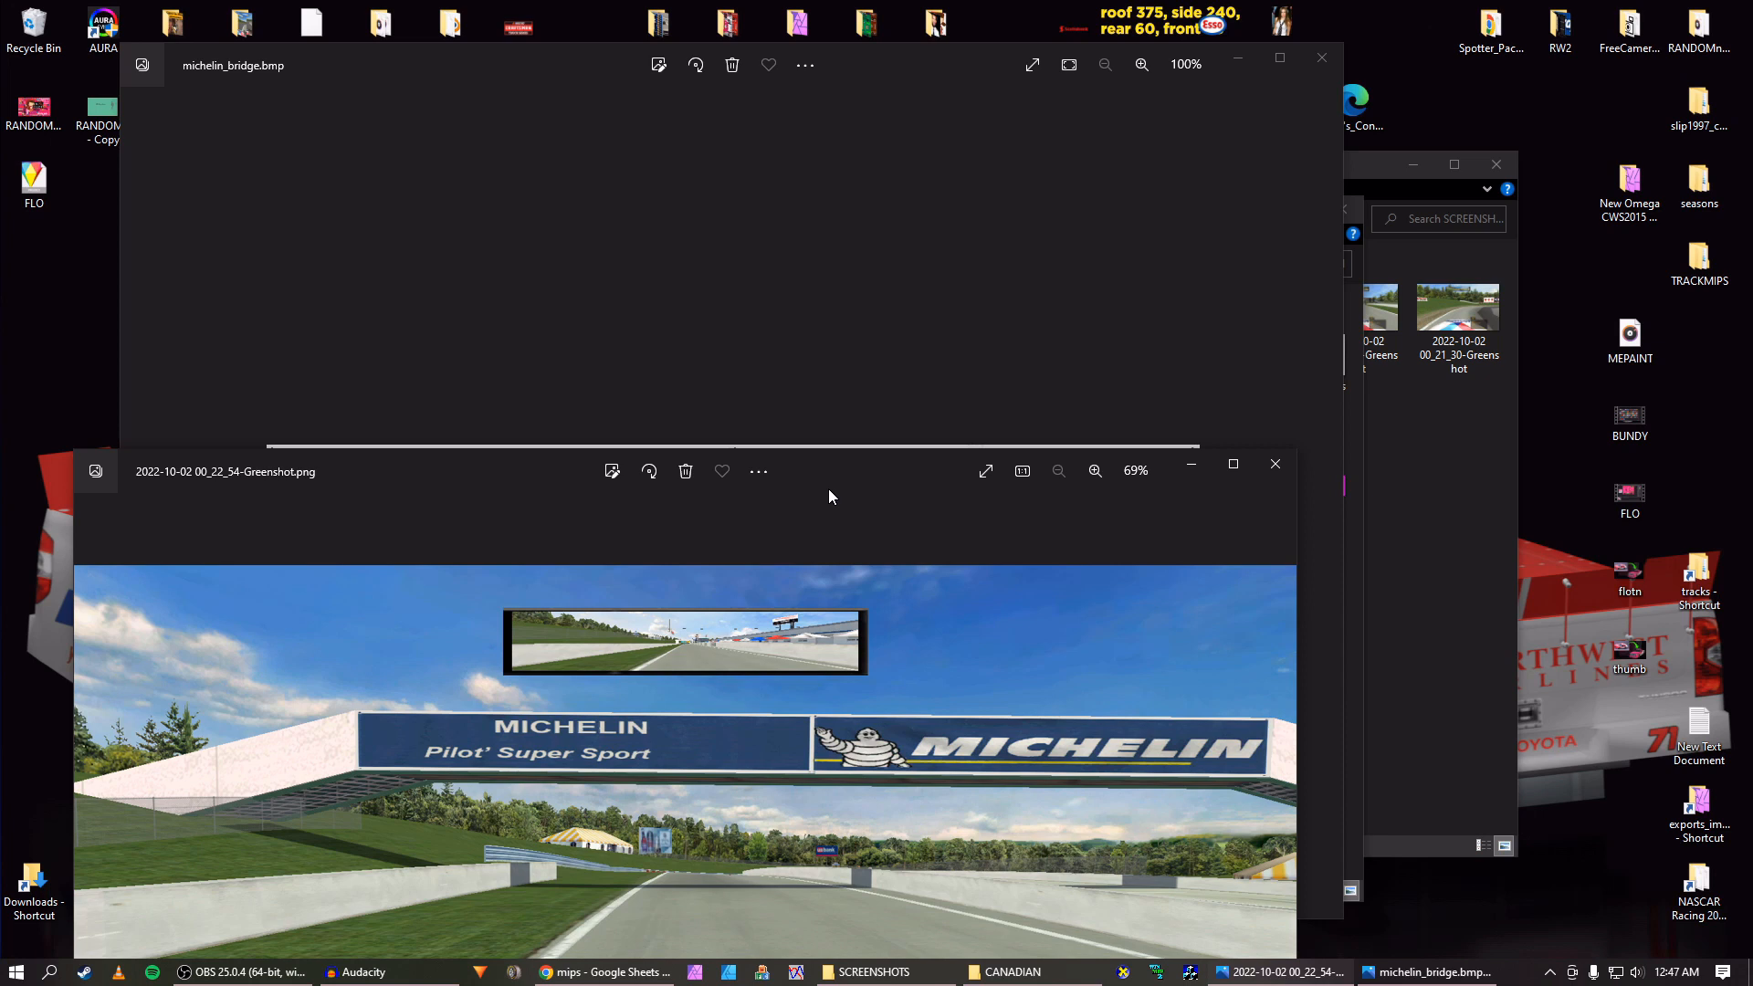
drag(829, 497, 912, 177)
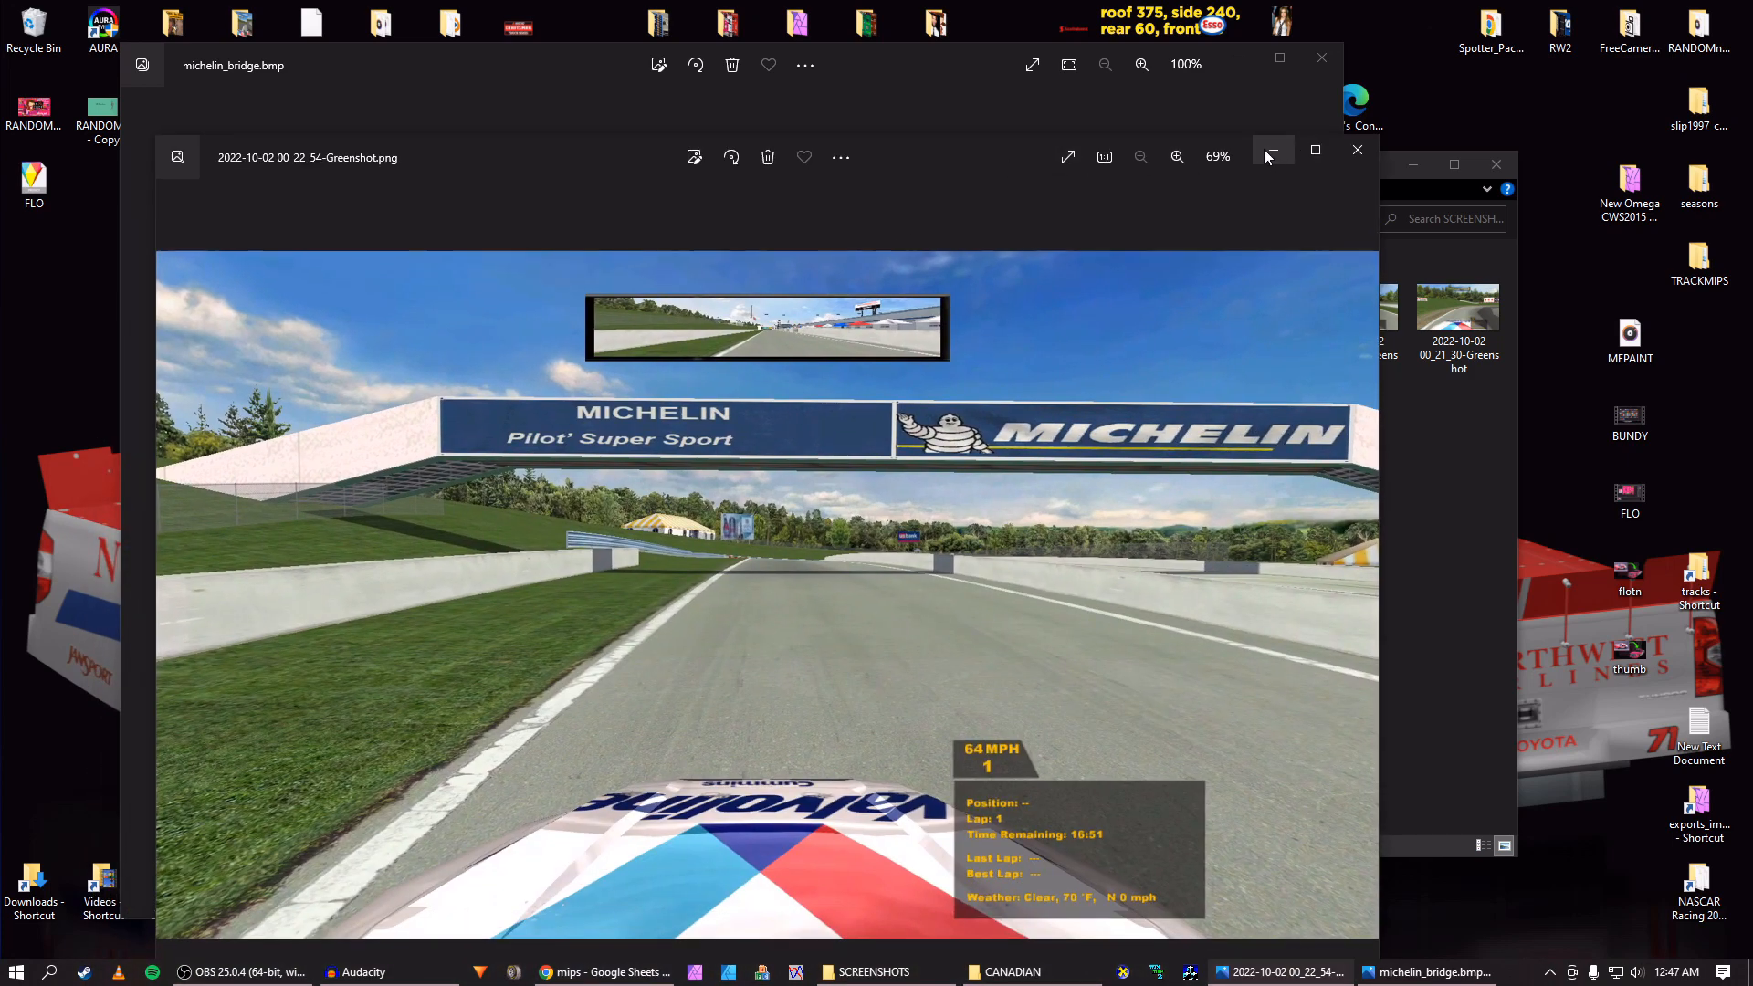
click(1264, 150)
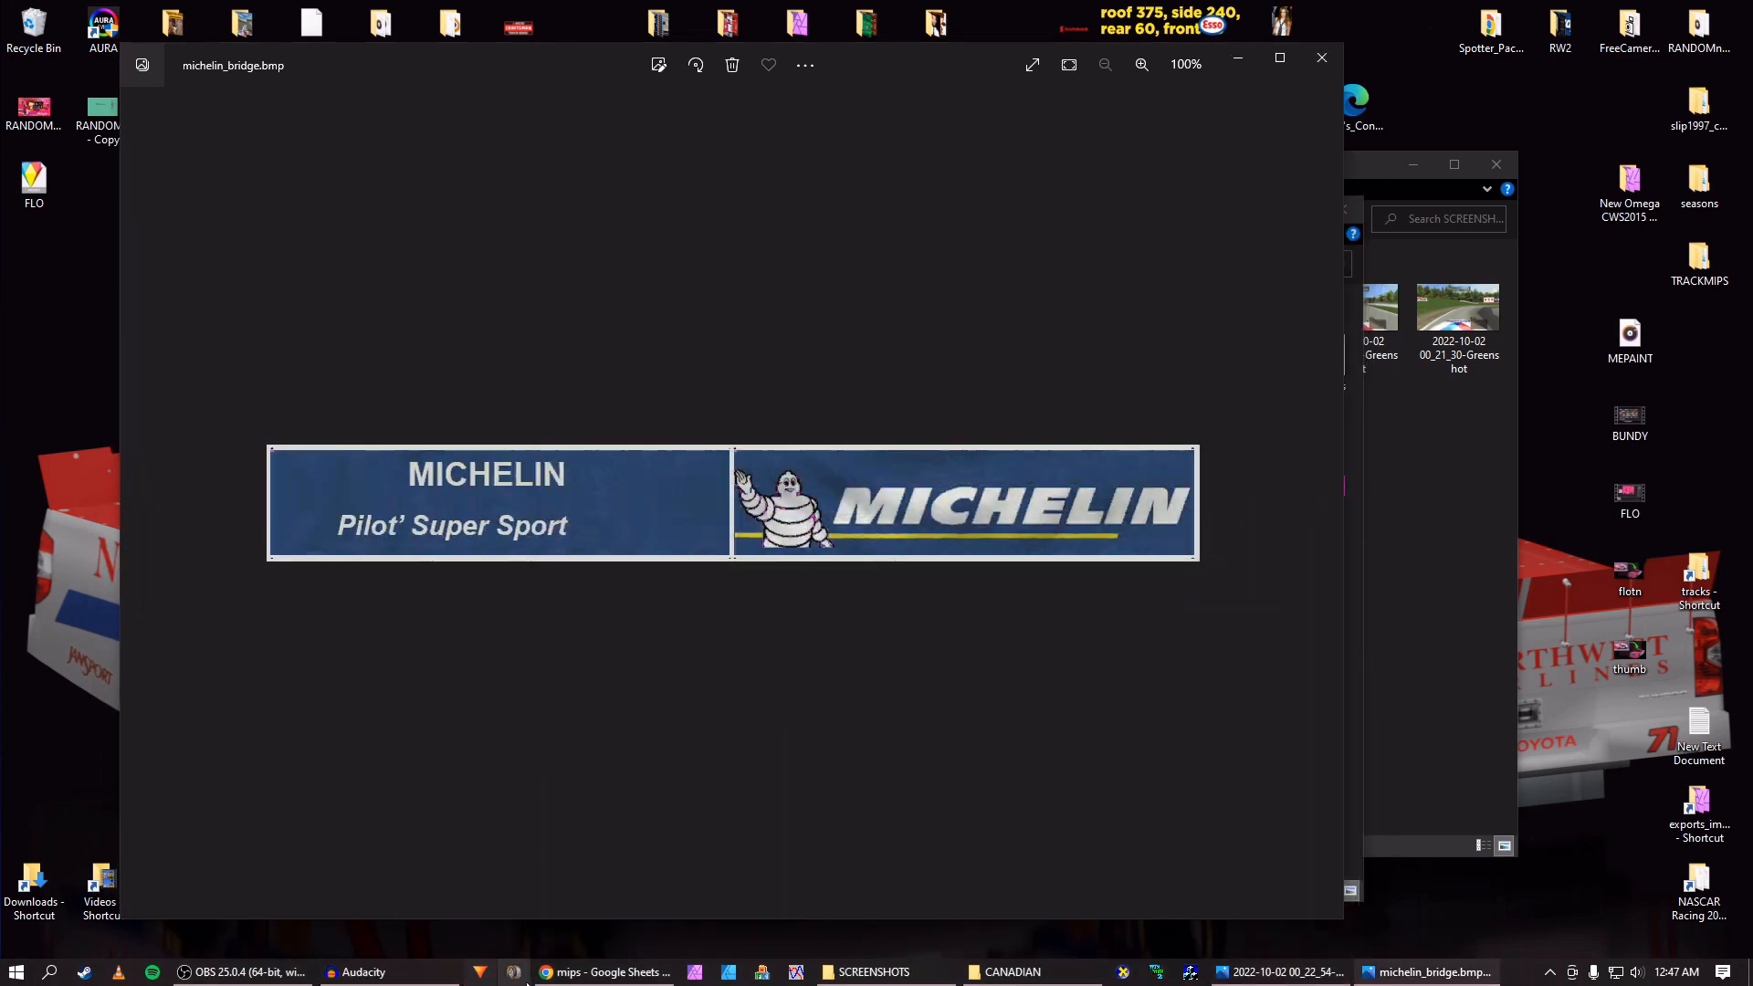
Open michelin_bridge.bmp from the CANADIAN folder in Affinity Designer and close its image viewer window.
mouse_move(572, 979)
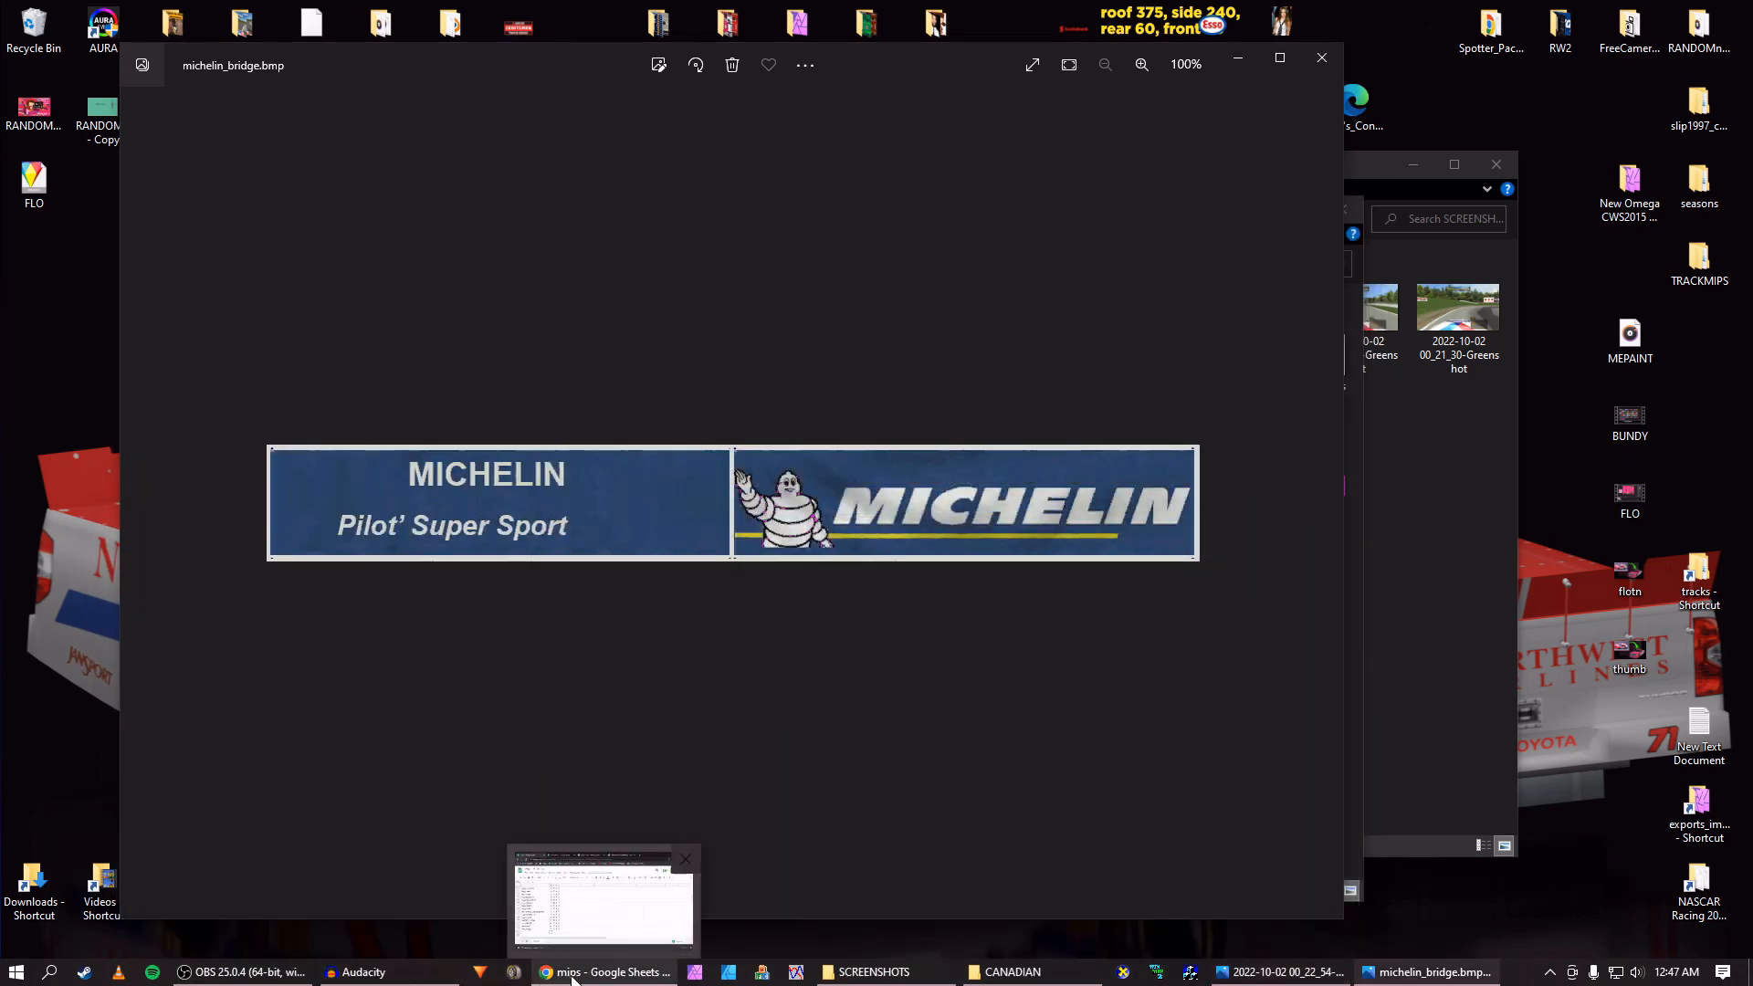
click(734, 977)
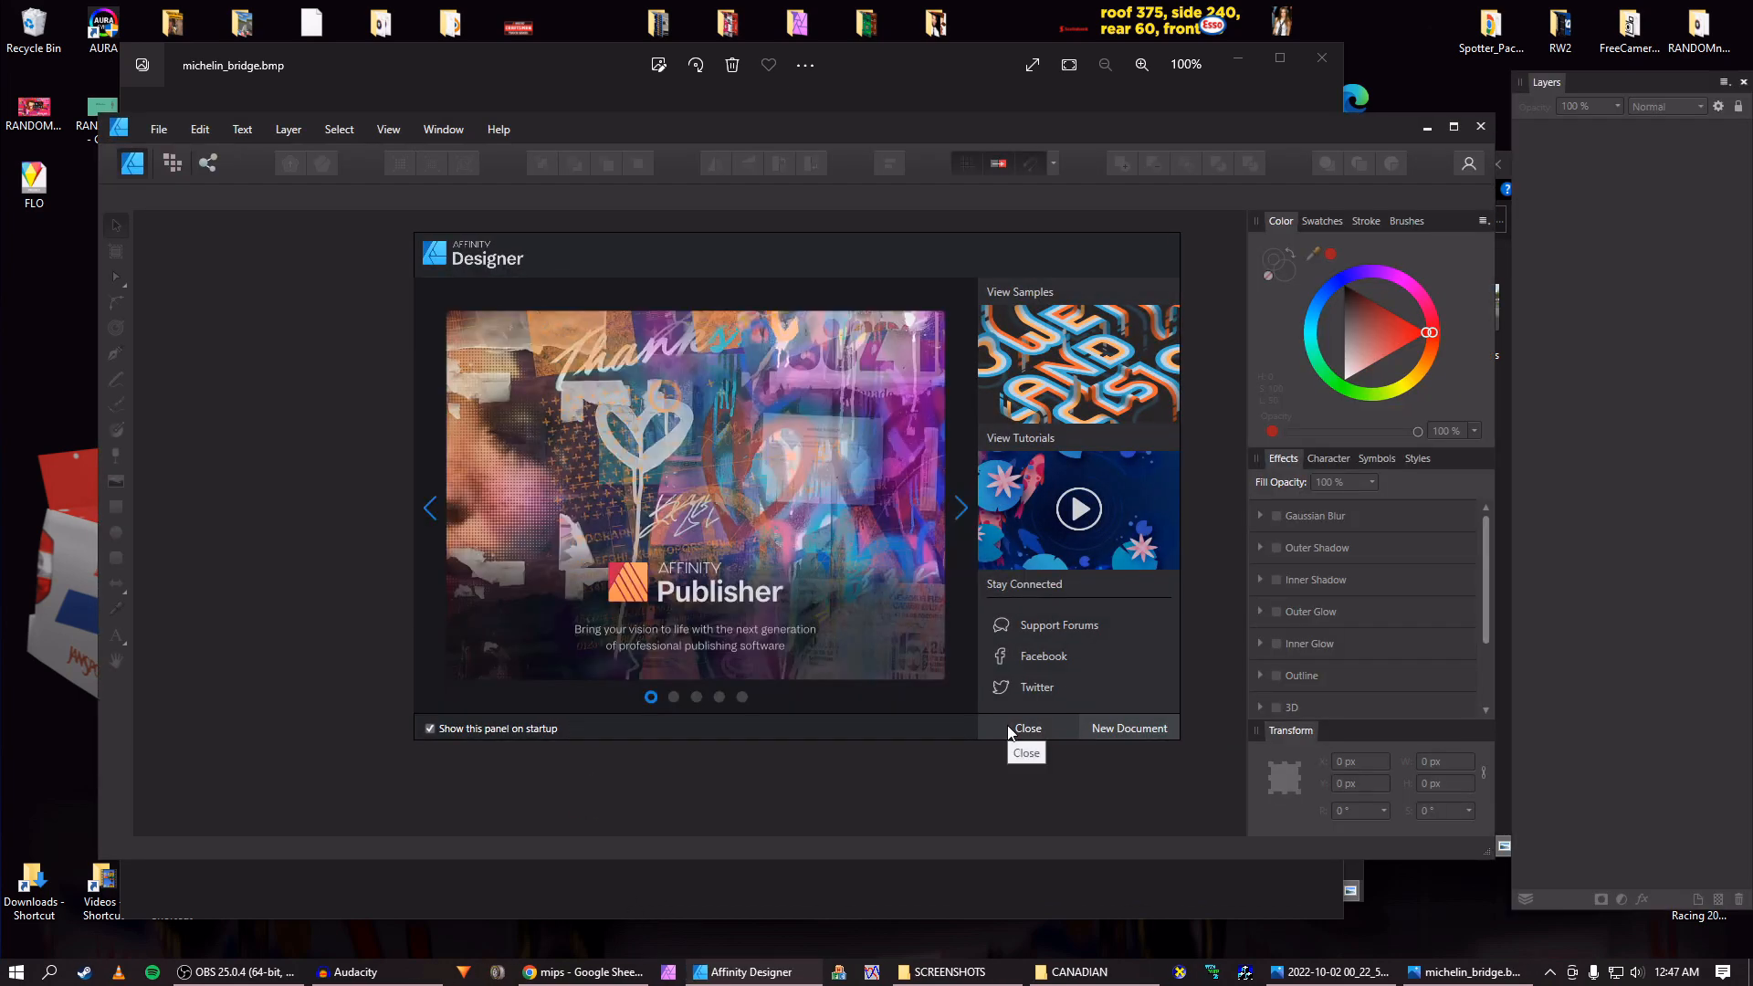
click(1022, 727)
click(950, 973)
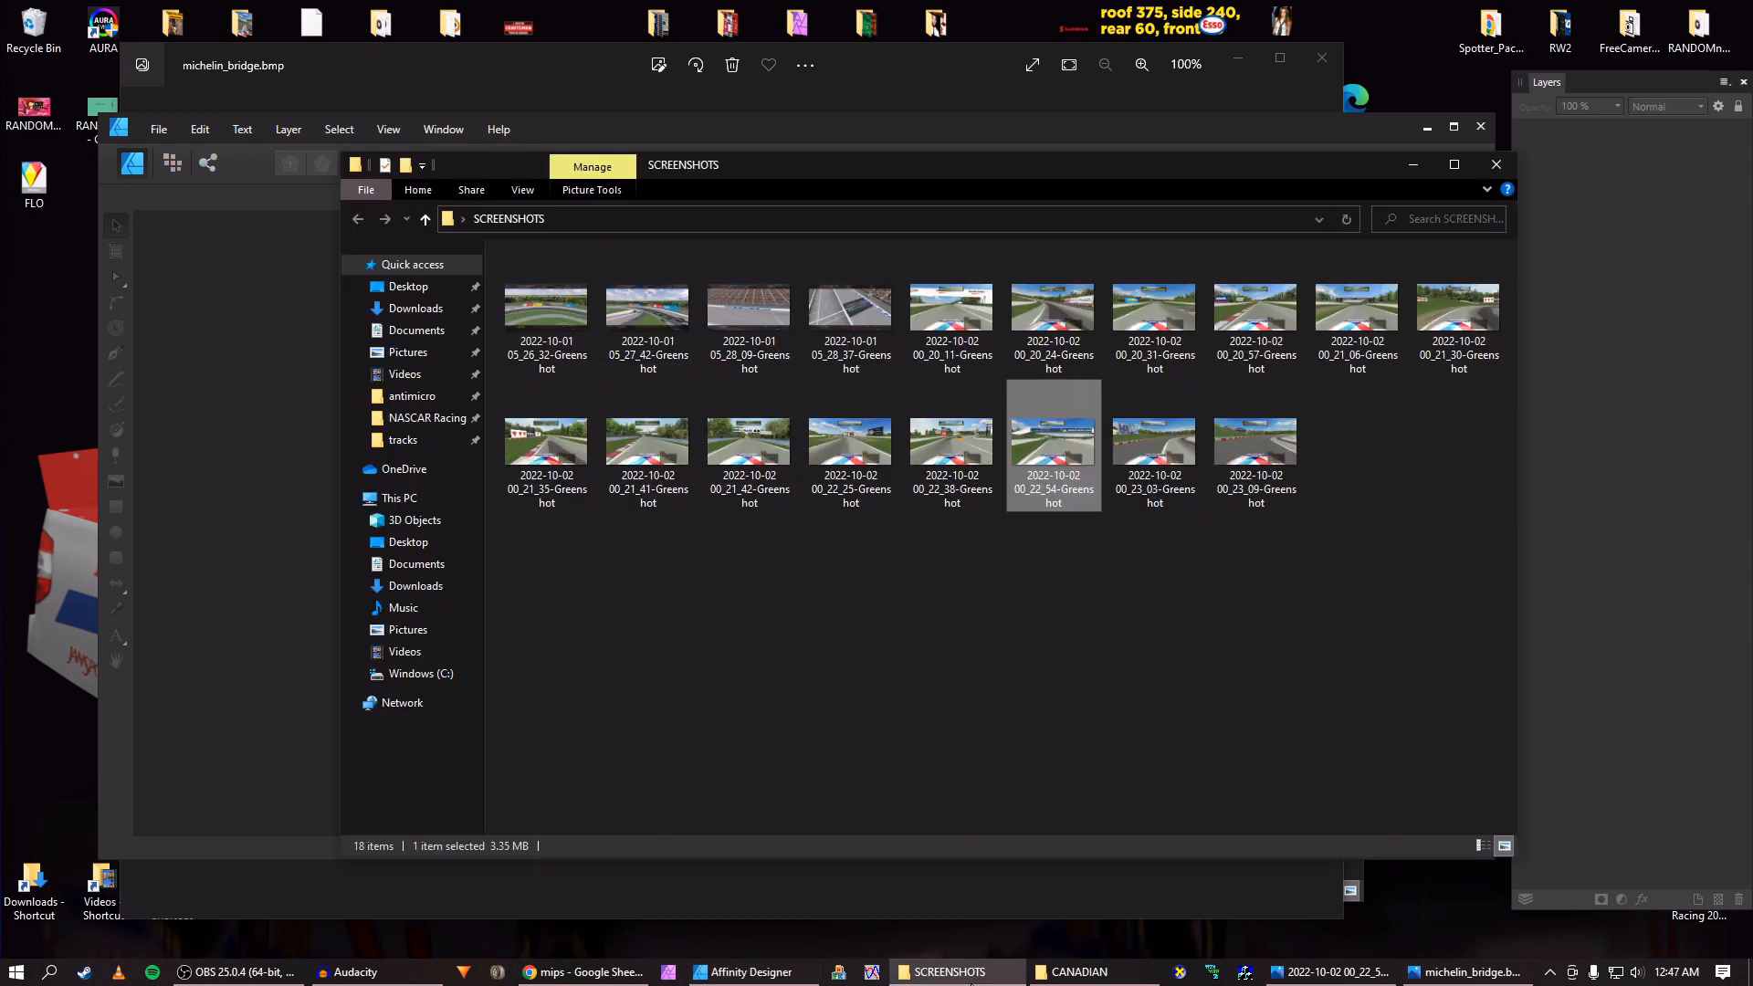
click(955, 973)
click(1078, 973)
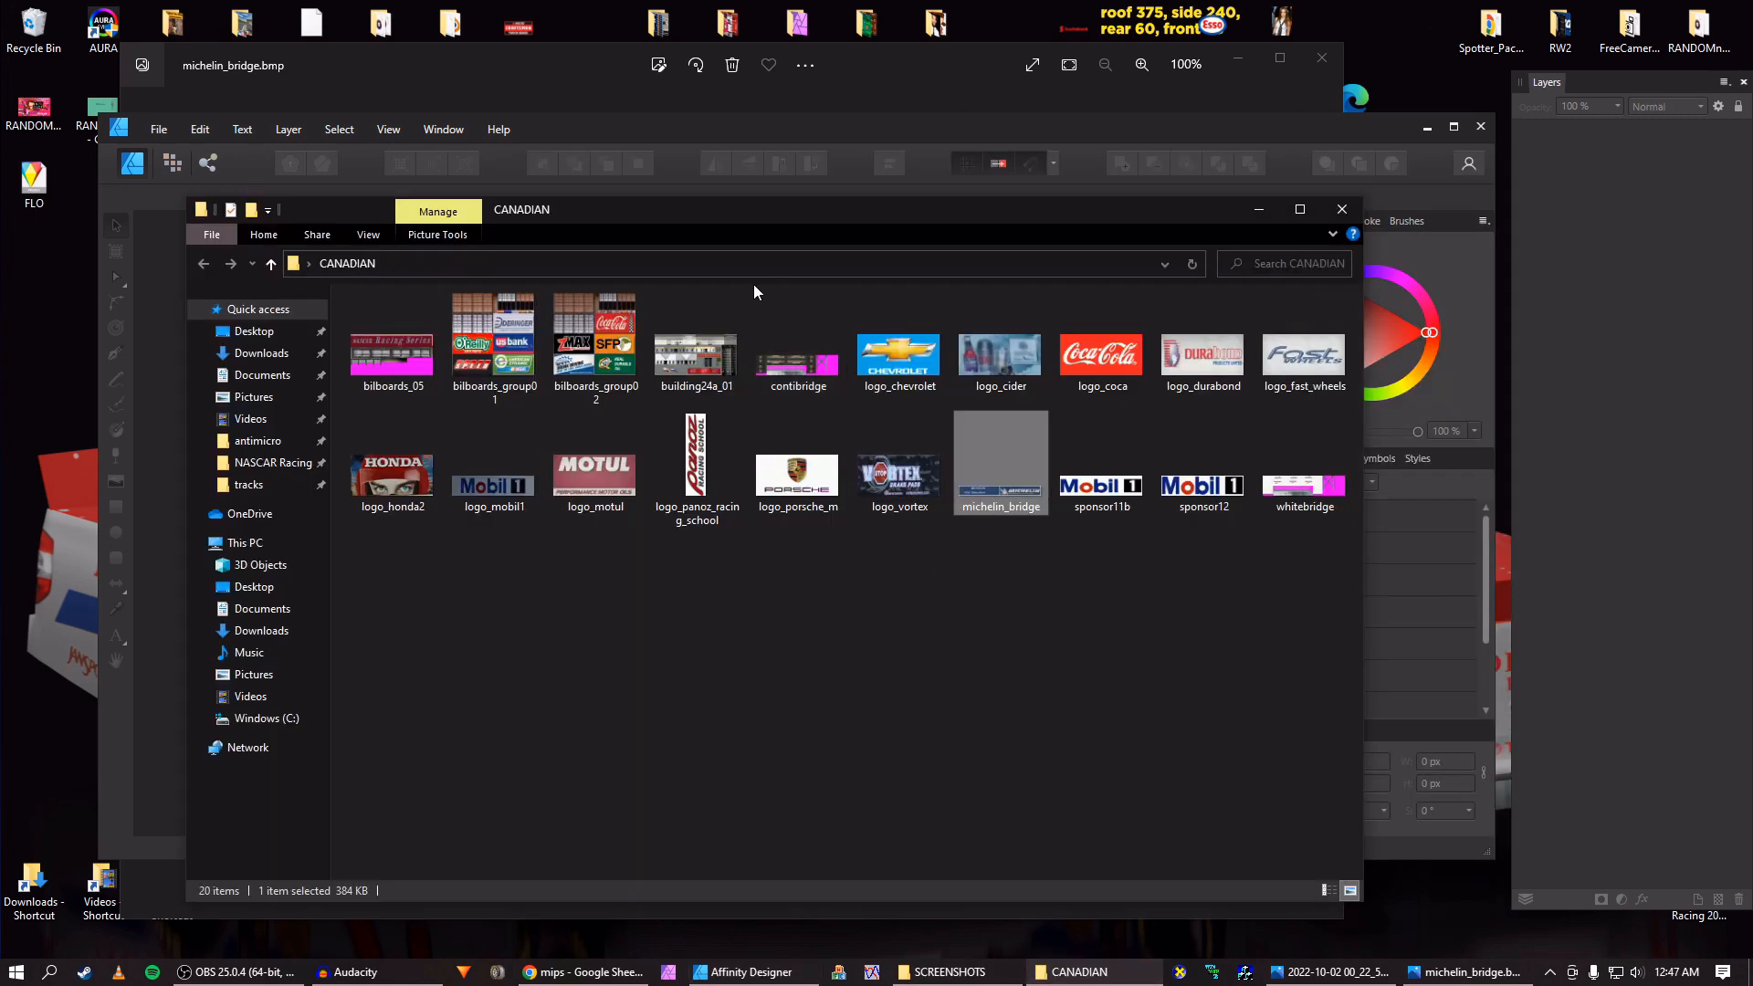
drag(736, 214, 894, 395)
drag(1159, 670, 664, 270)
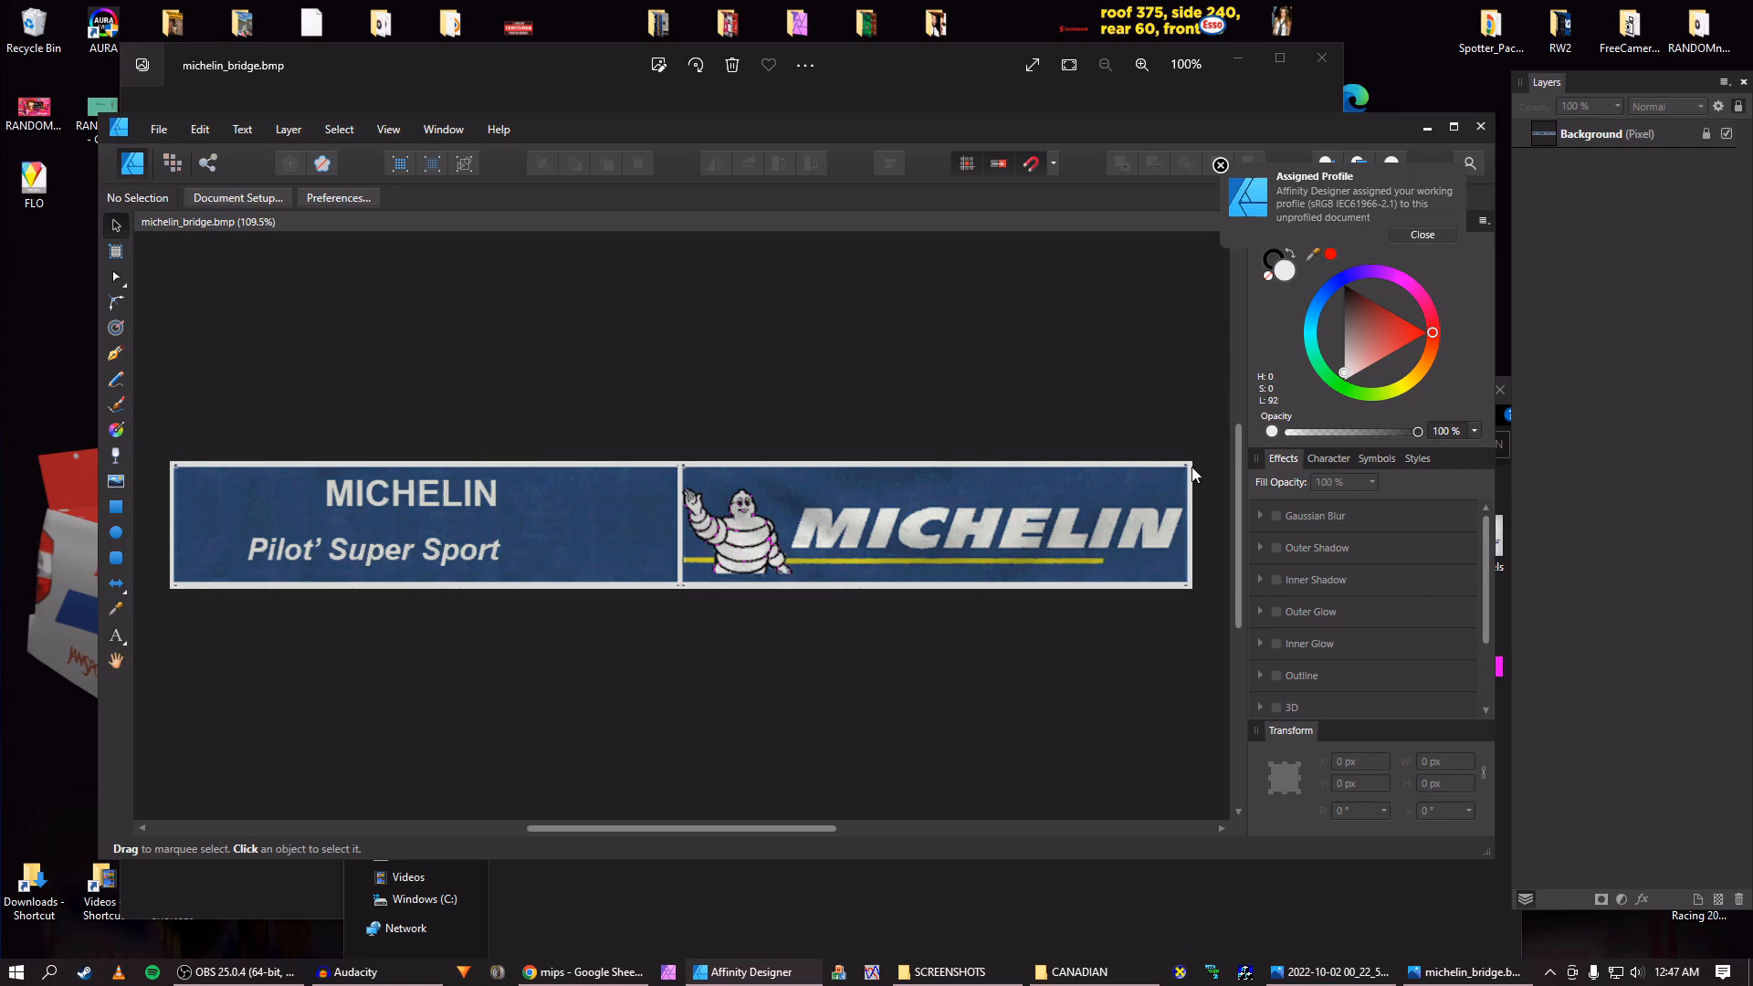
click(959, 82)
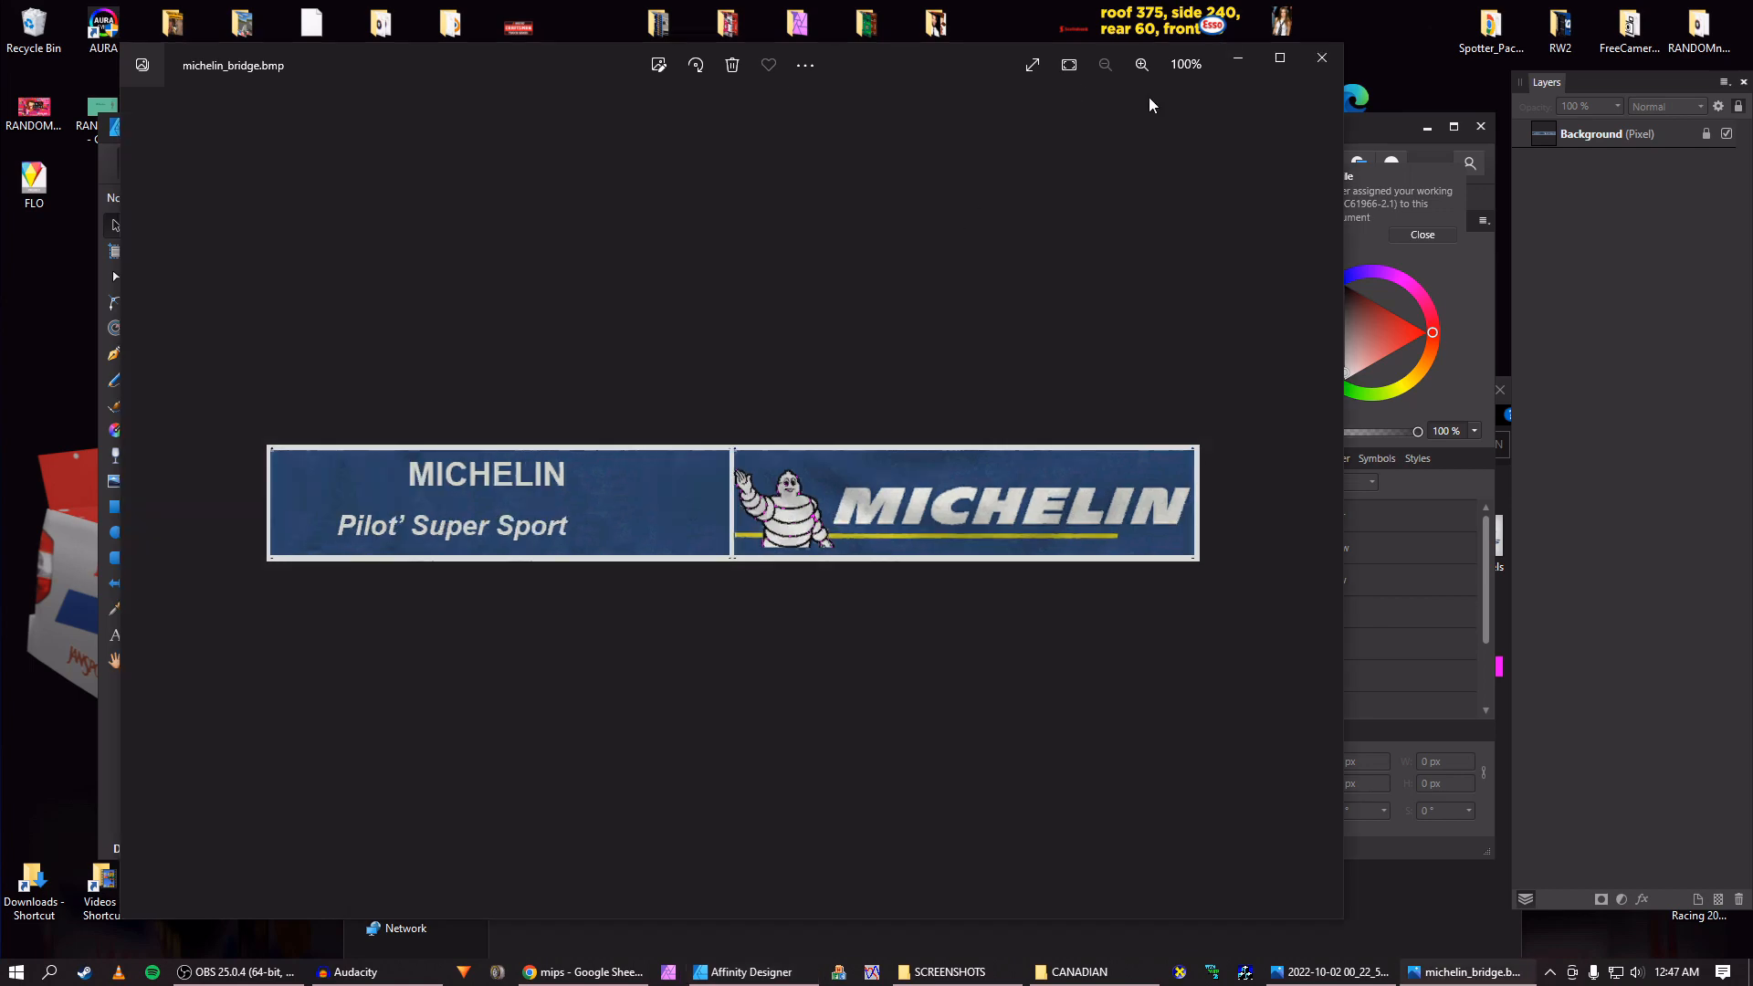
click(1322, 58)
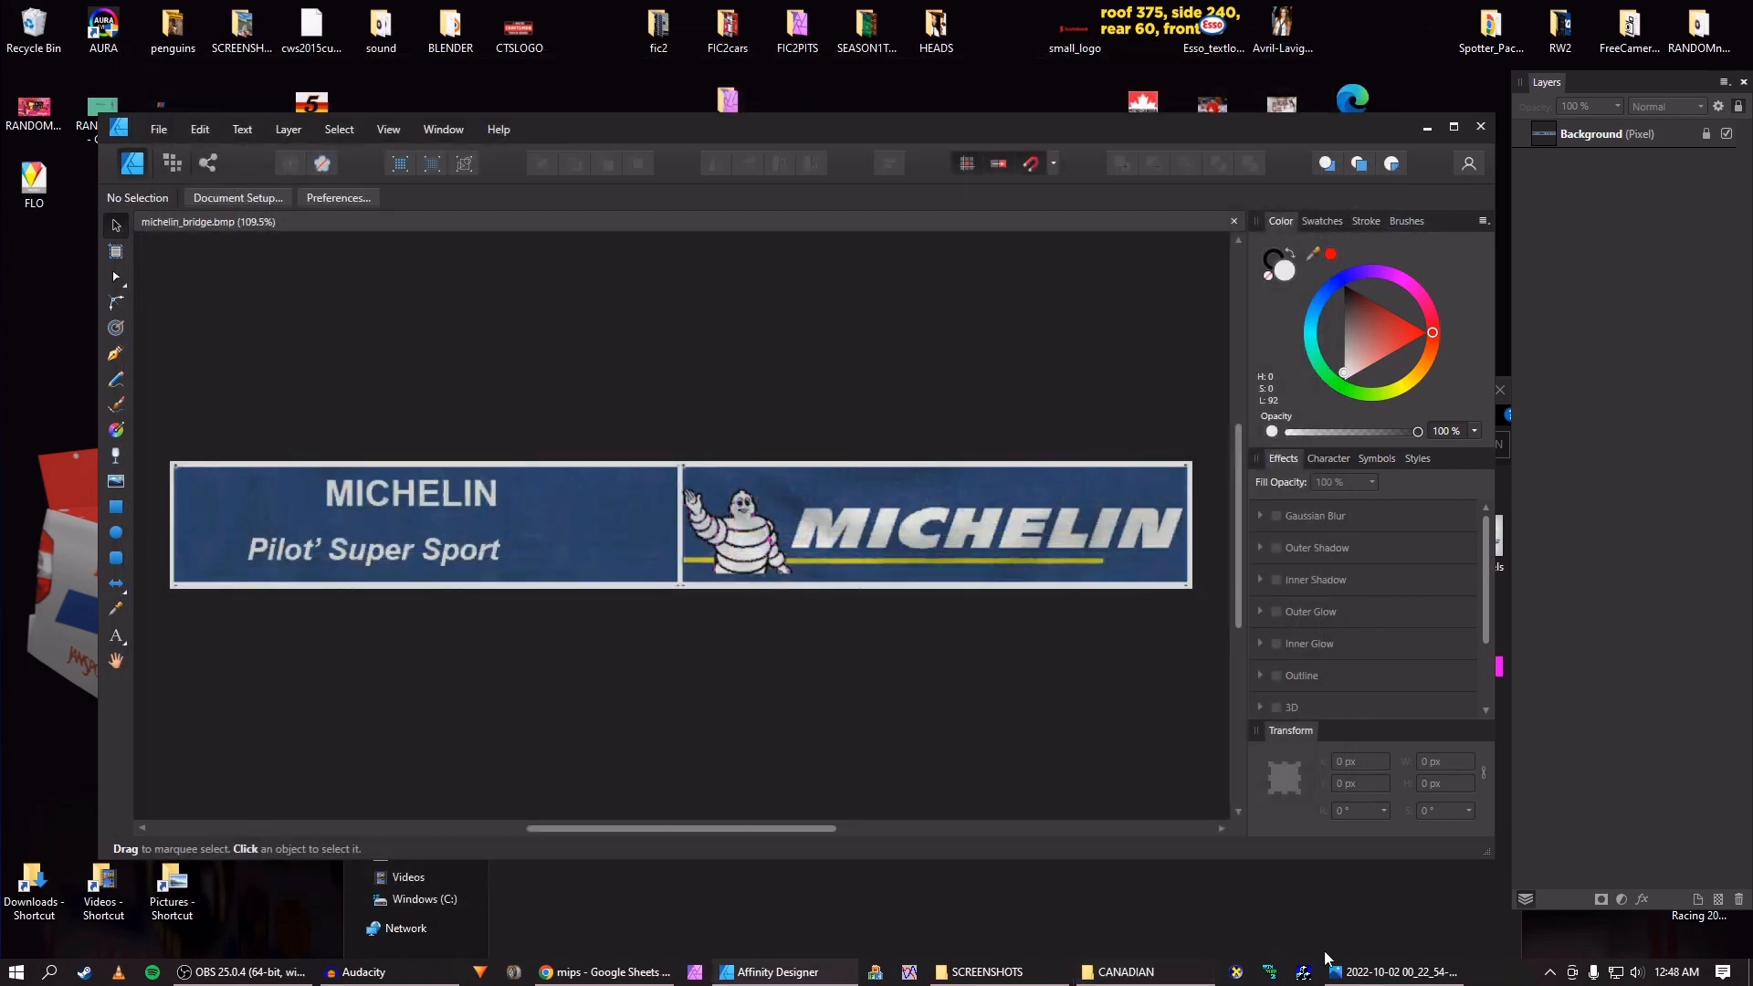
click(1363, 975)
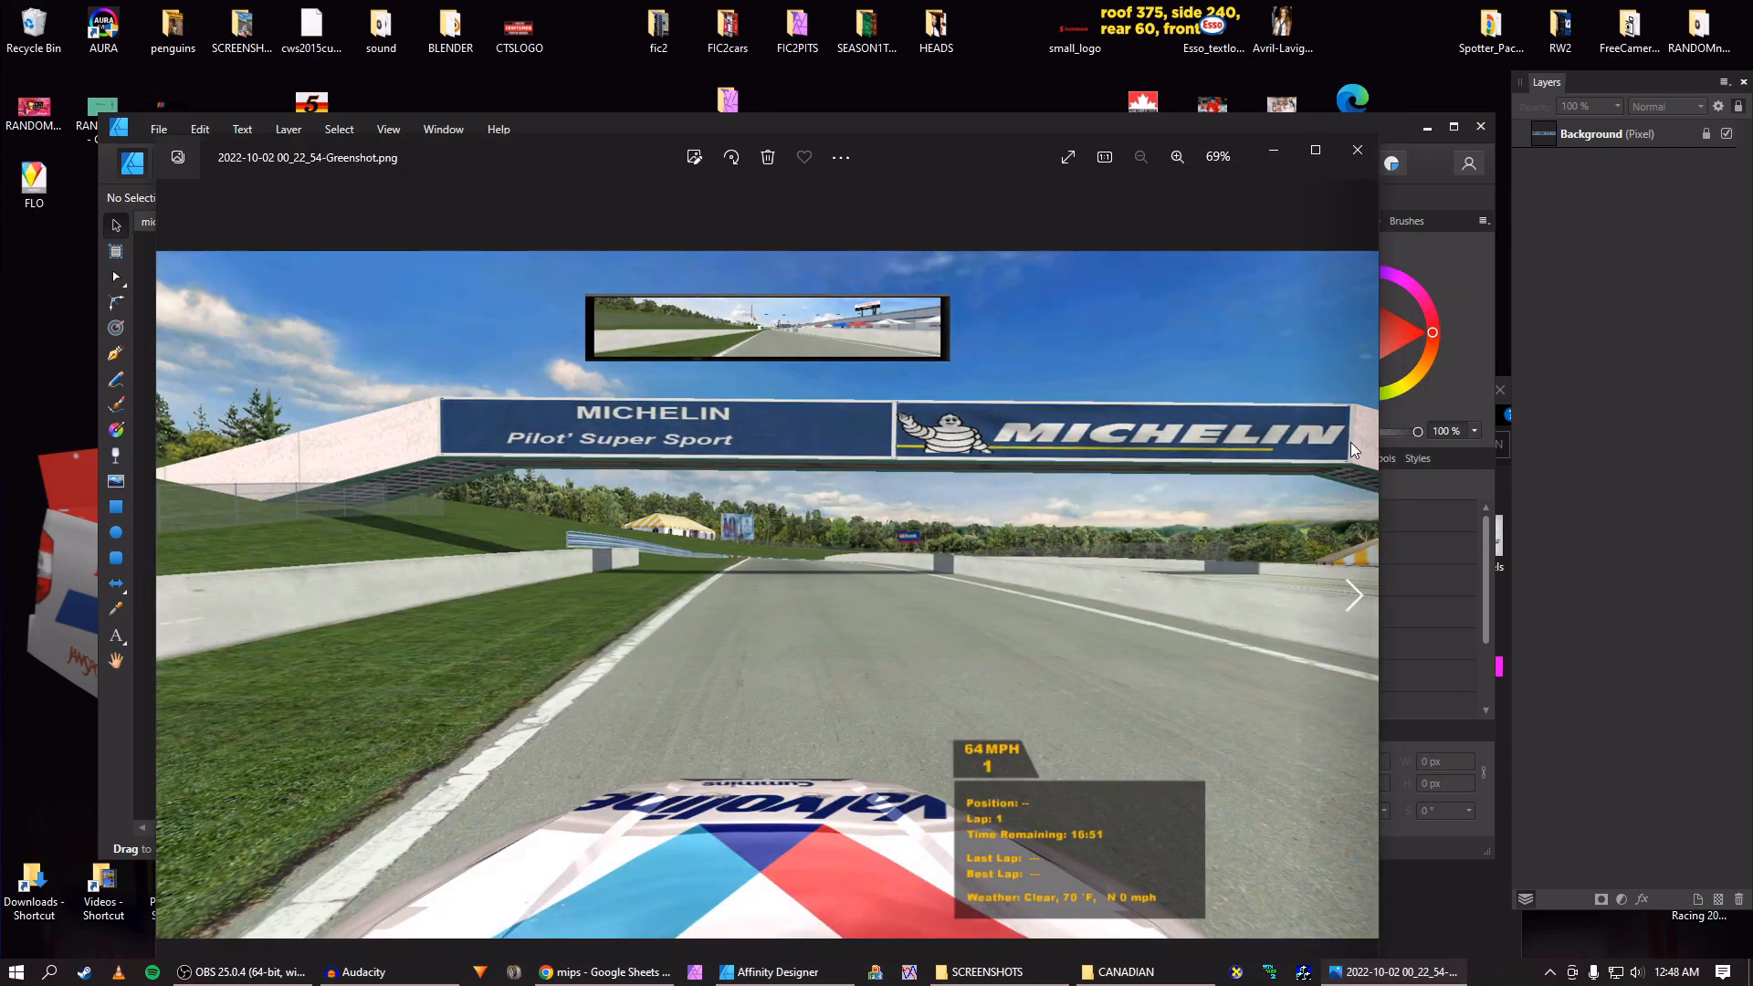
scroll(1218, 501, up, 4)
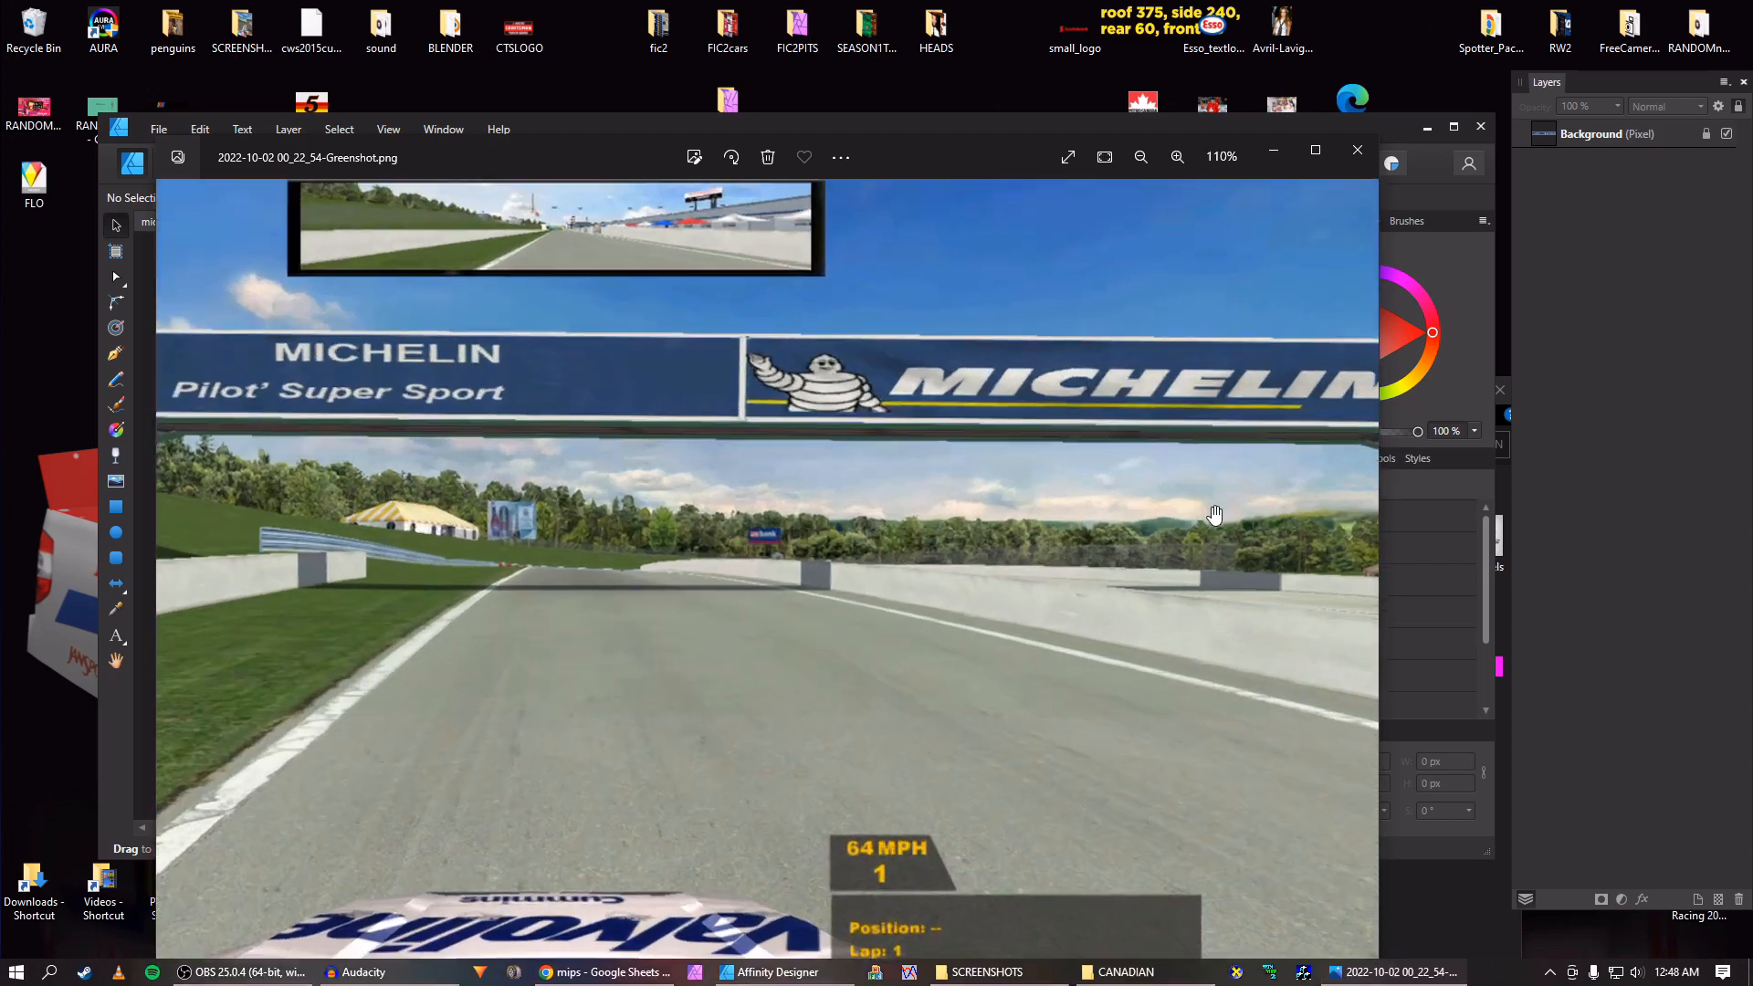
drag(1101, 712, 890, 730)
drag(1076, 464, 1078, 522)
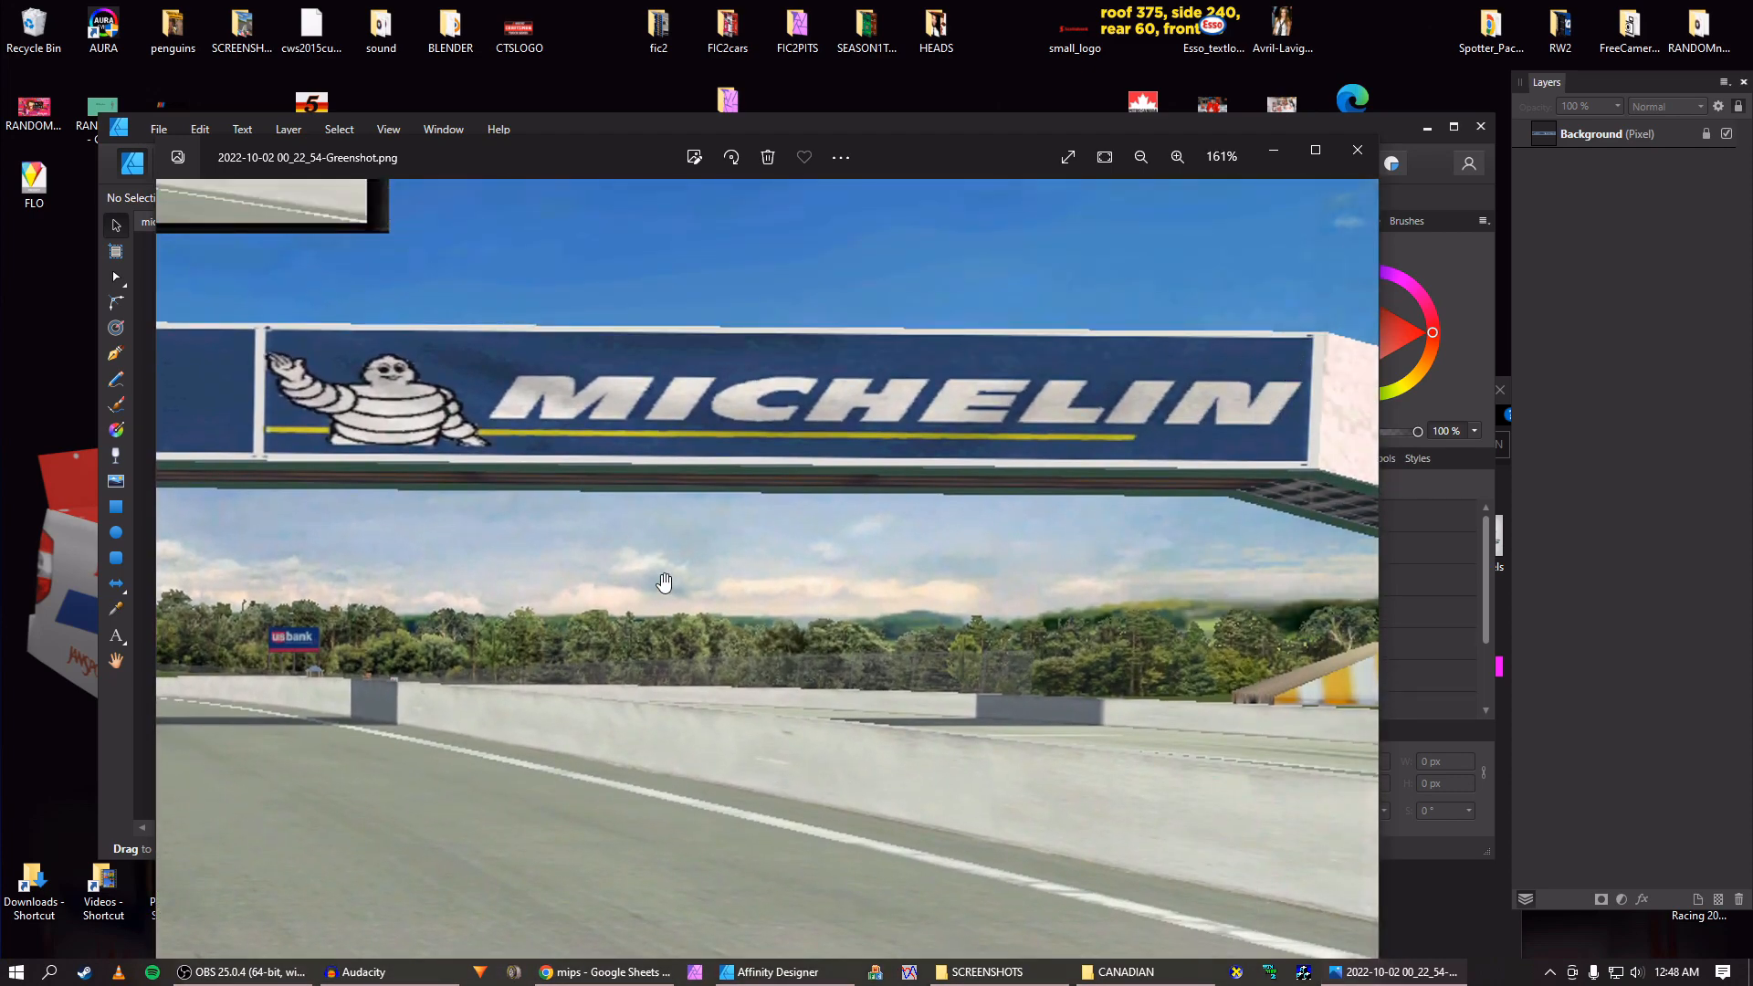
drag(717, 584, 1461, 589)
drag(317, 571, 611, 563)
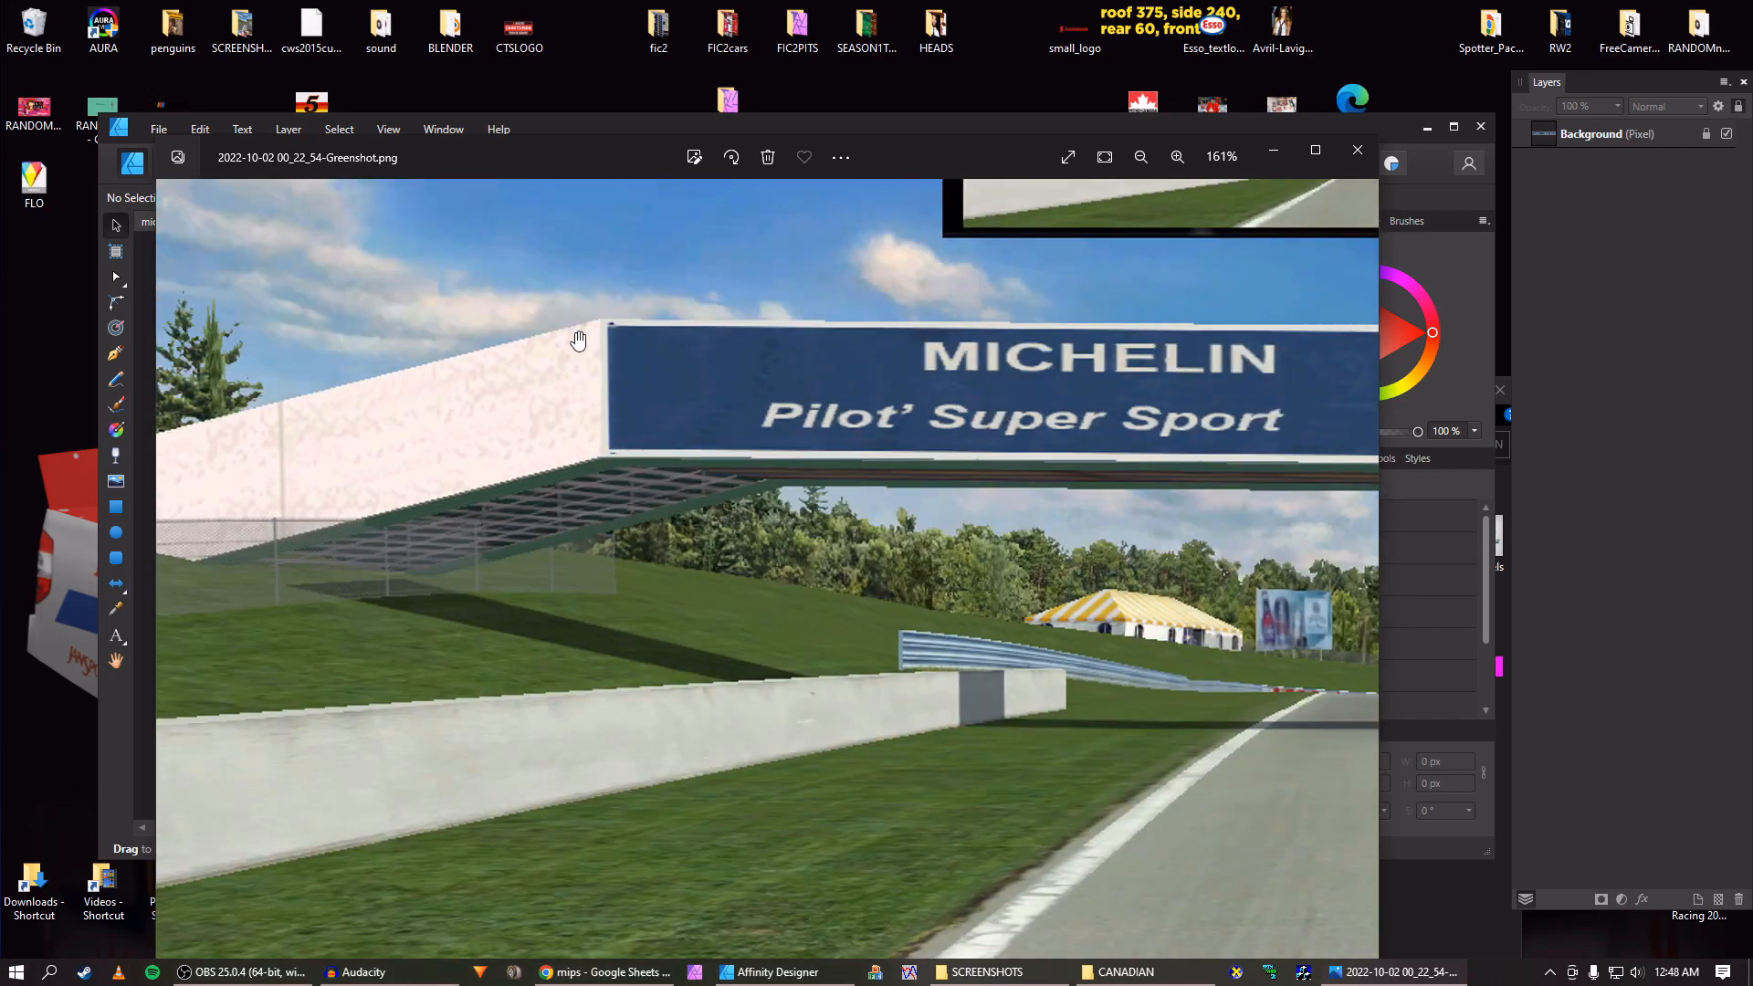
drag(627, 422, 486, 484)
scroll(487, 483, down, 4)
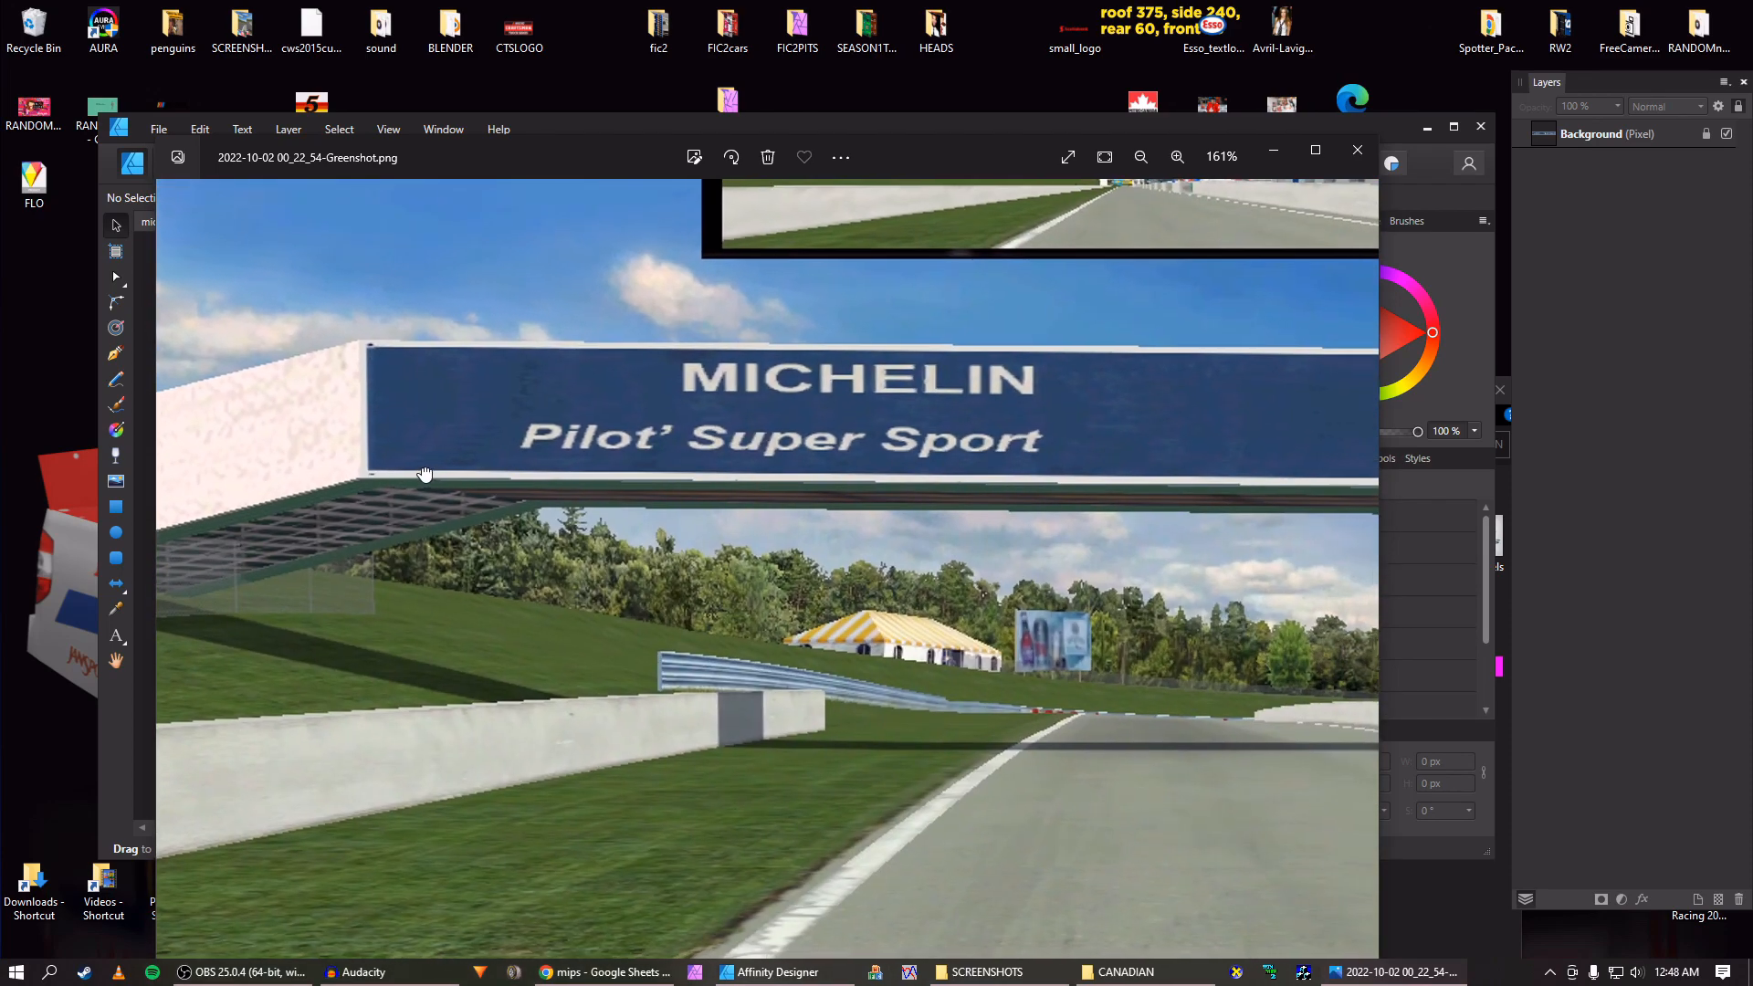
scroll(510, 458, down, 1)
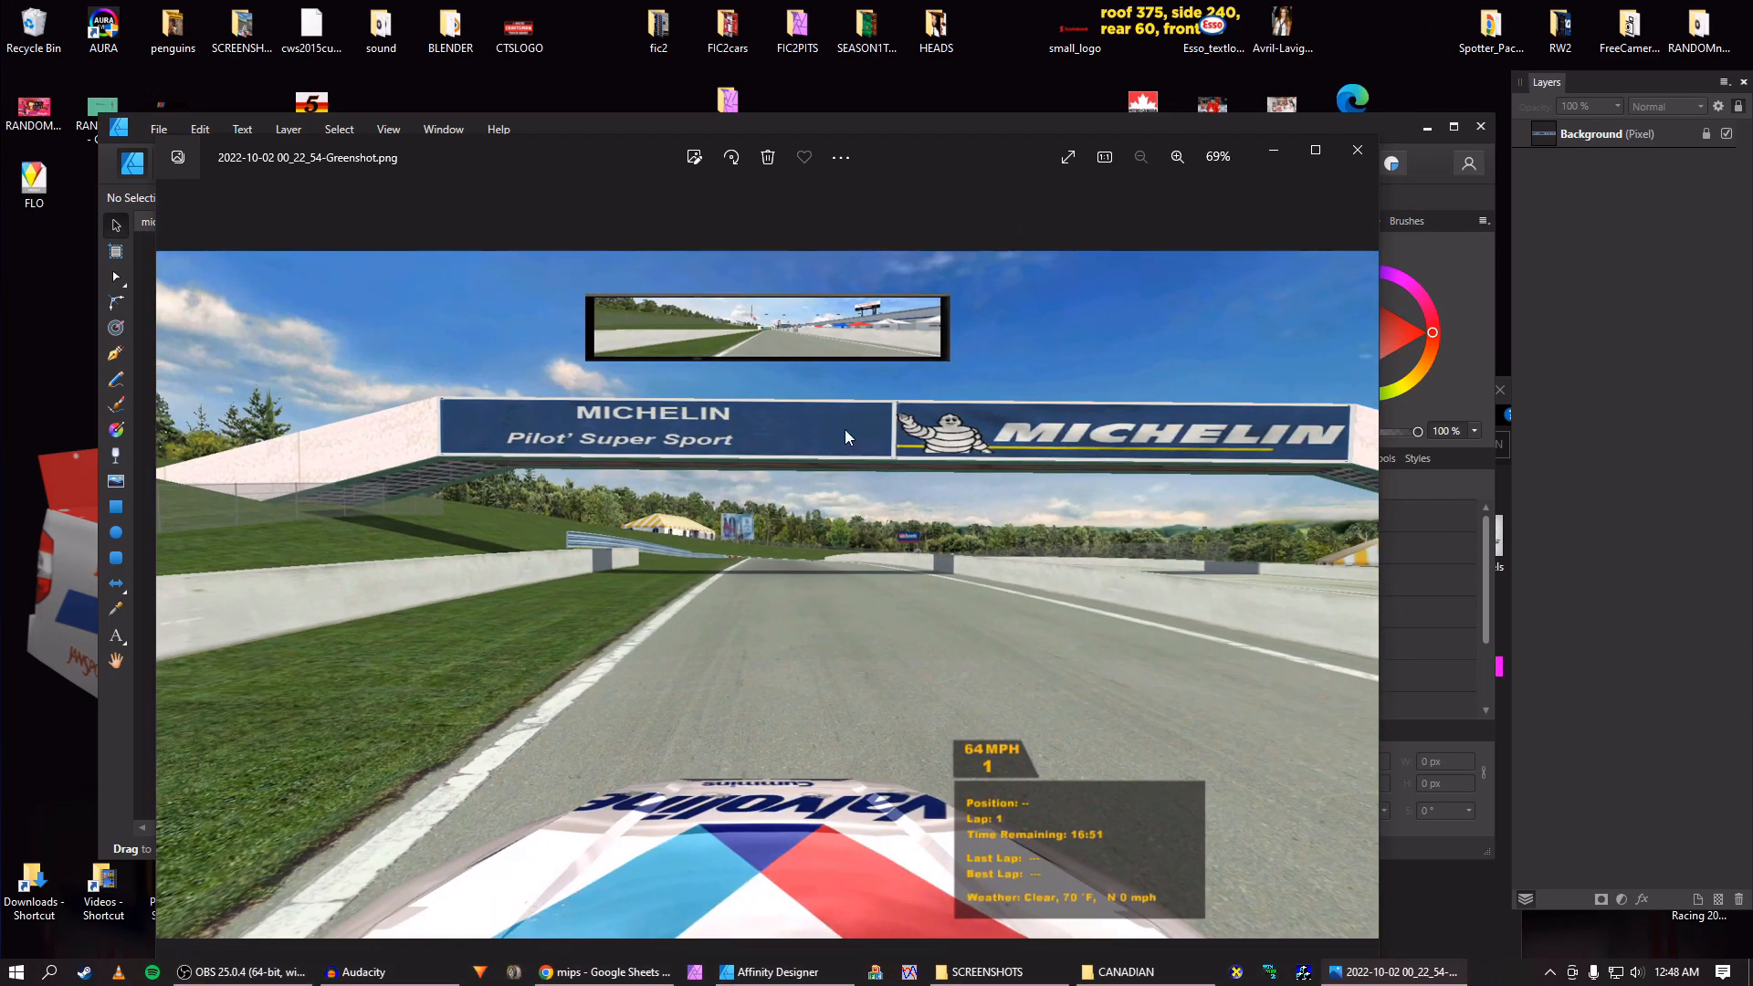
click(1262, 151)
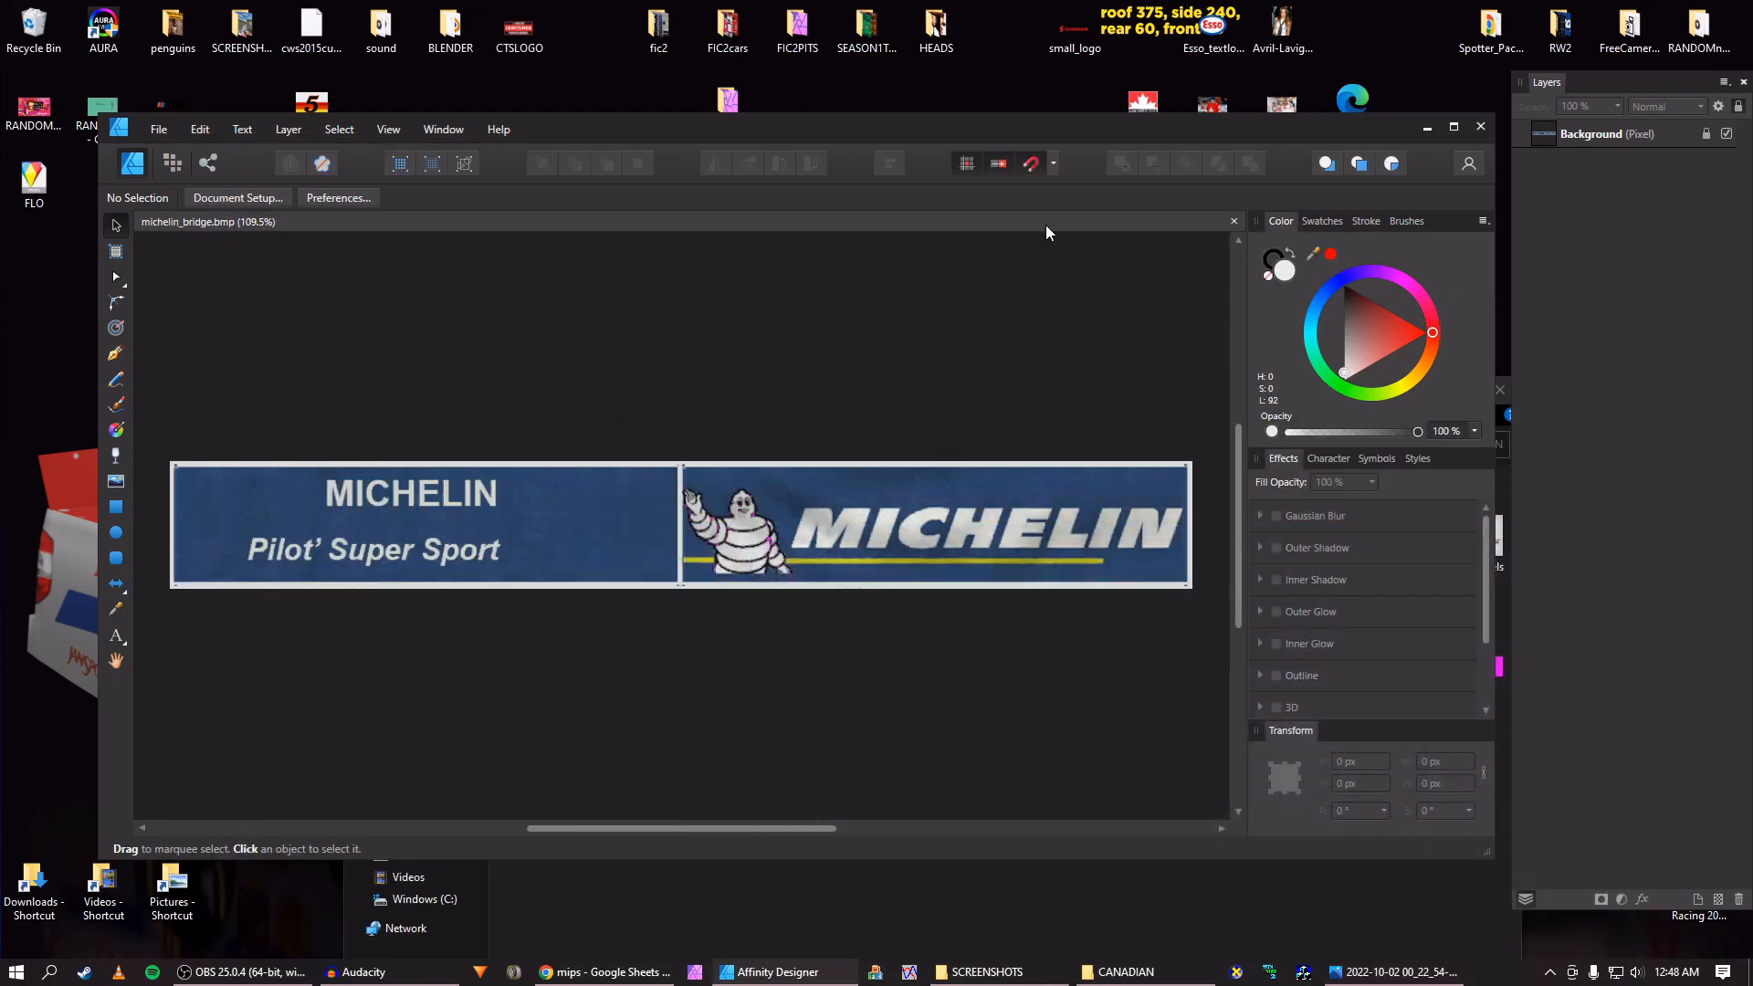
Place the Tim Hortons logo image from the Desktop on the bridge texture and set its height to 200 px with proportions locked.
drag(1215, 133, 1207, 223)
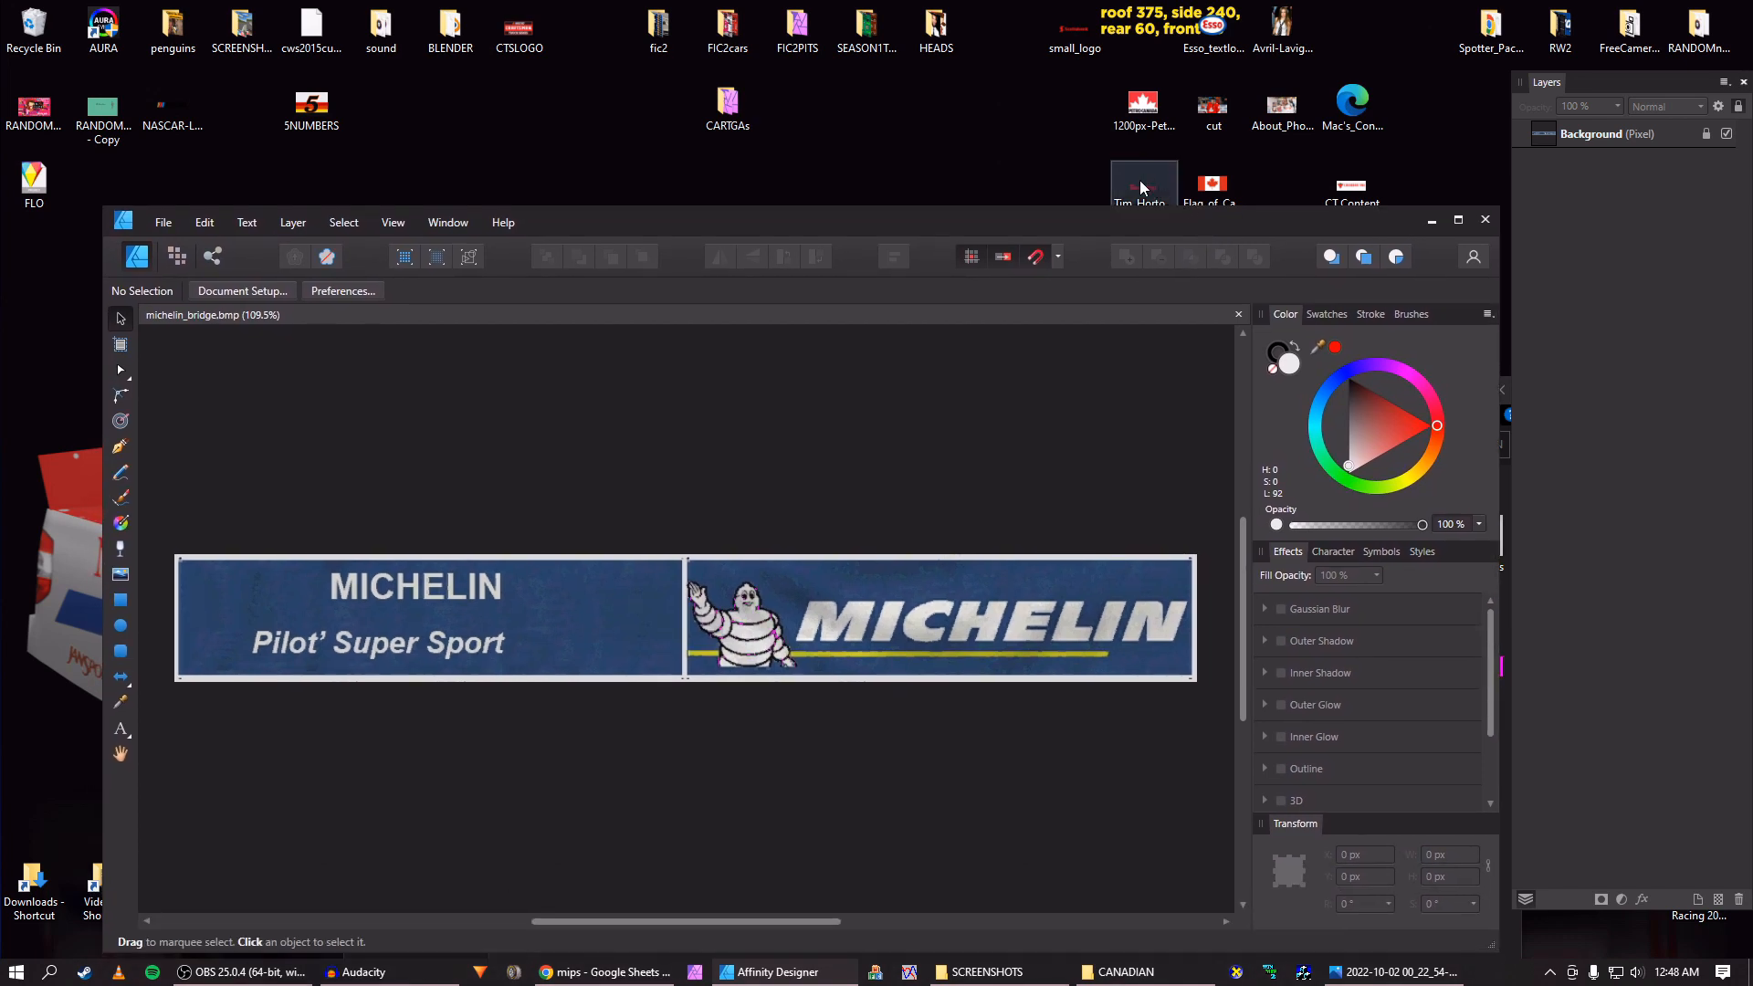
click(706, 518)
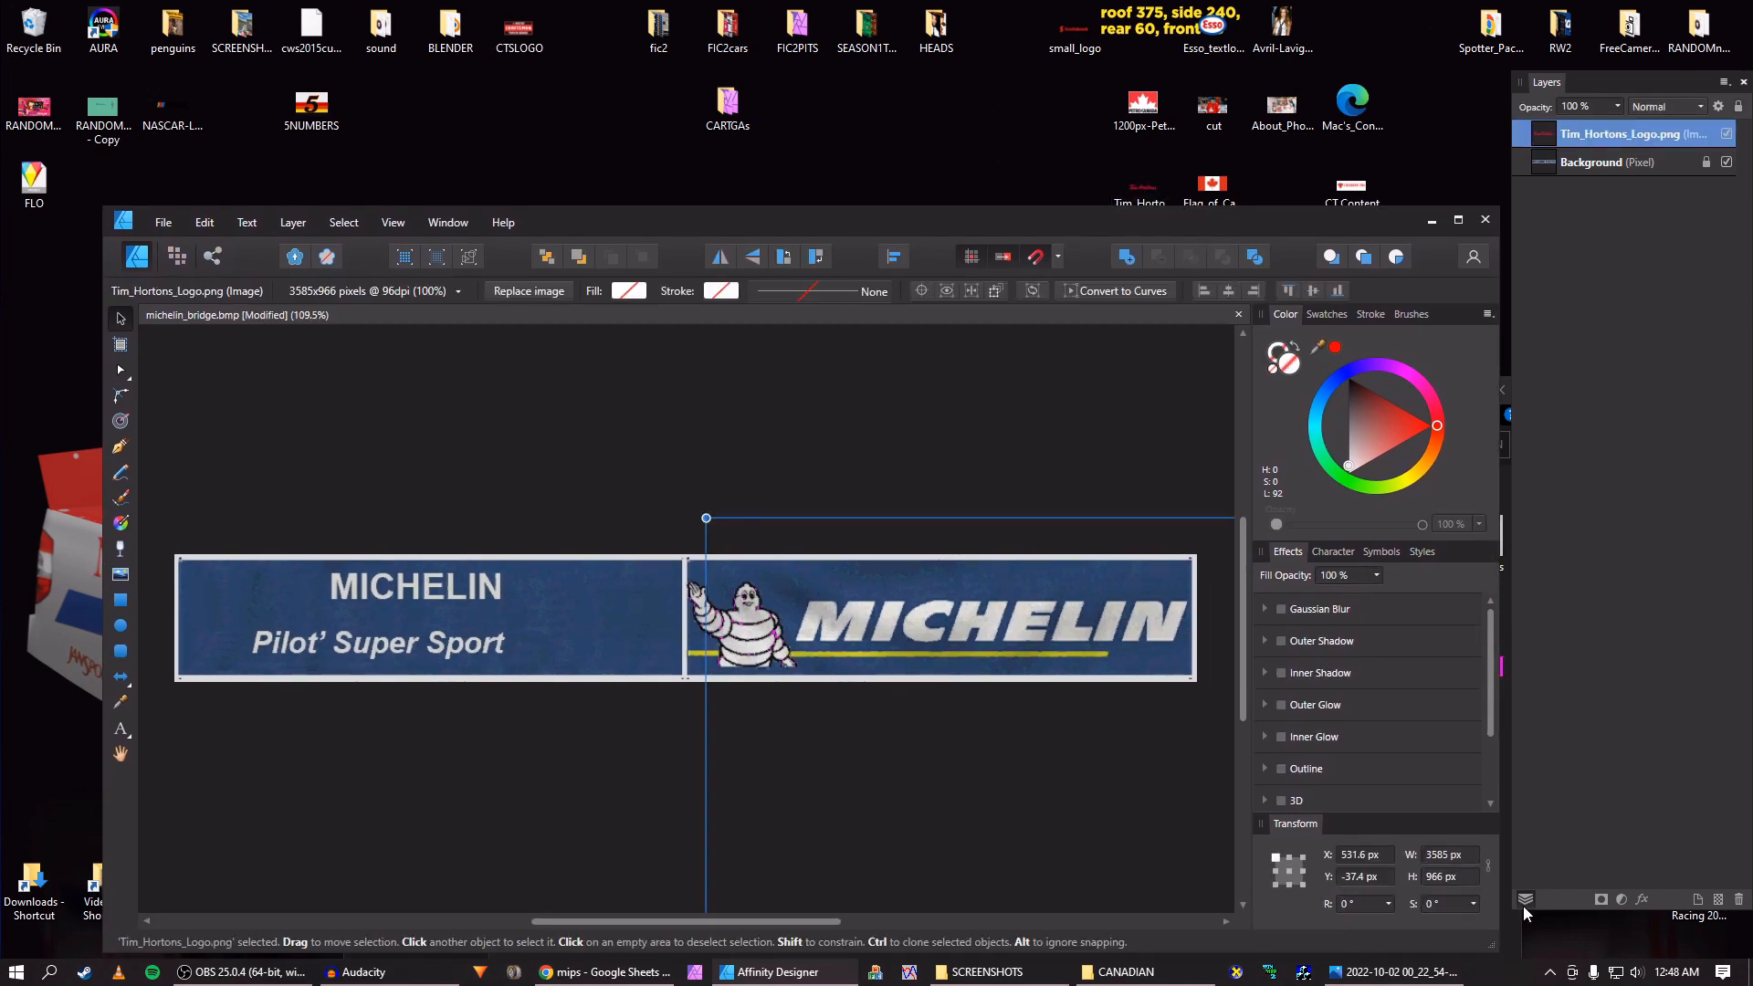
click(1488, 865)
click(1449, 878)
text(200)
key(Return)
Scale the Tim Hortons logo down to about 473.5 × 127.6 px and position it over the banner's left panel at Y 0 px.
drag(968, 666, 586, 646)
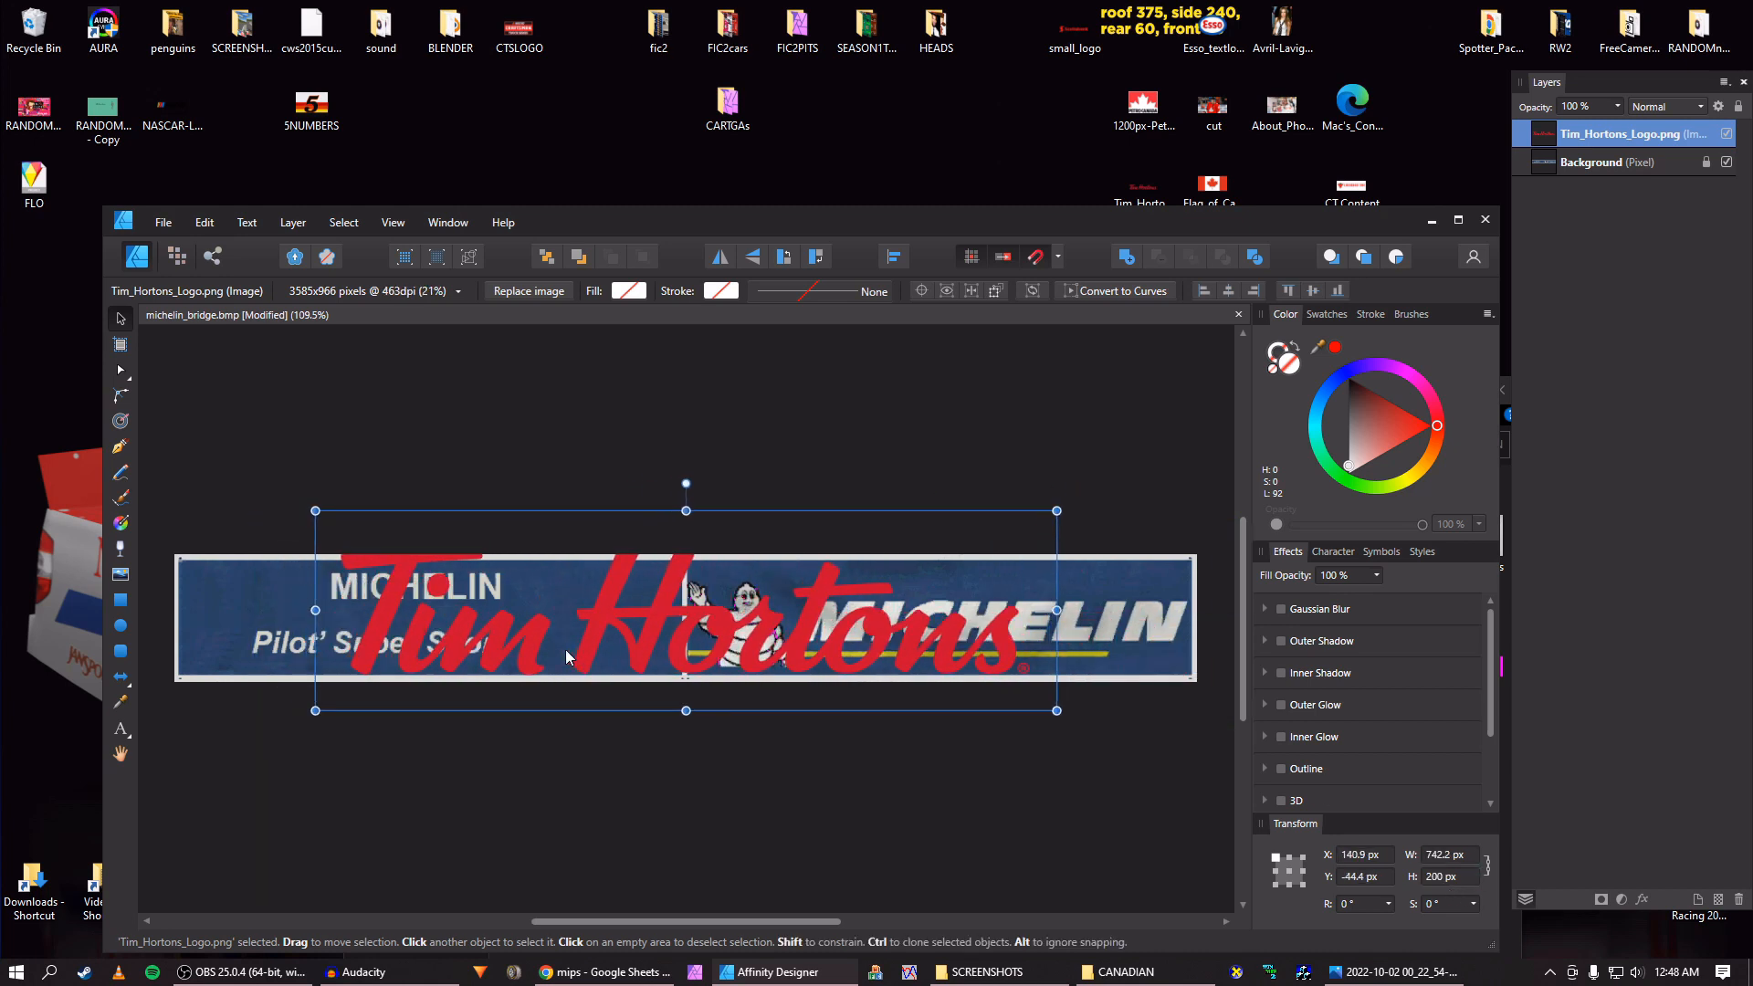
drag(1052, 499, 888, 565)
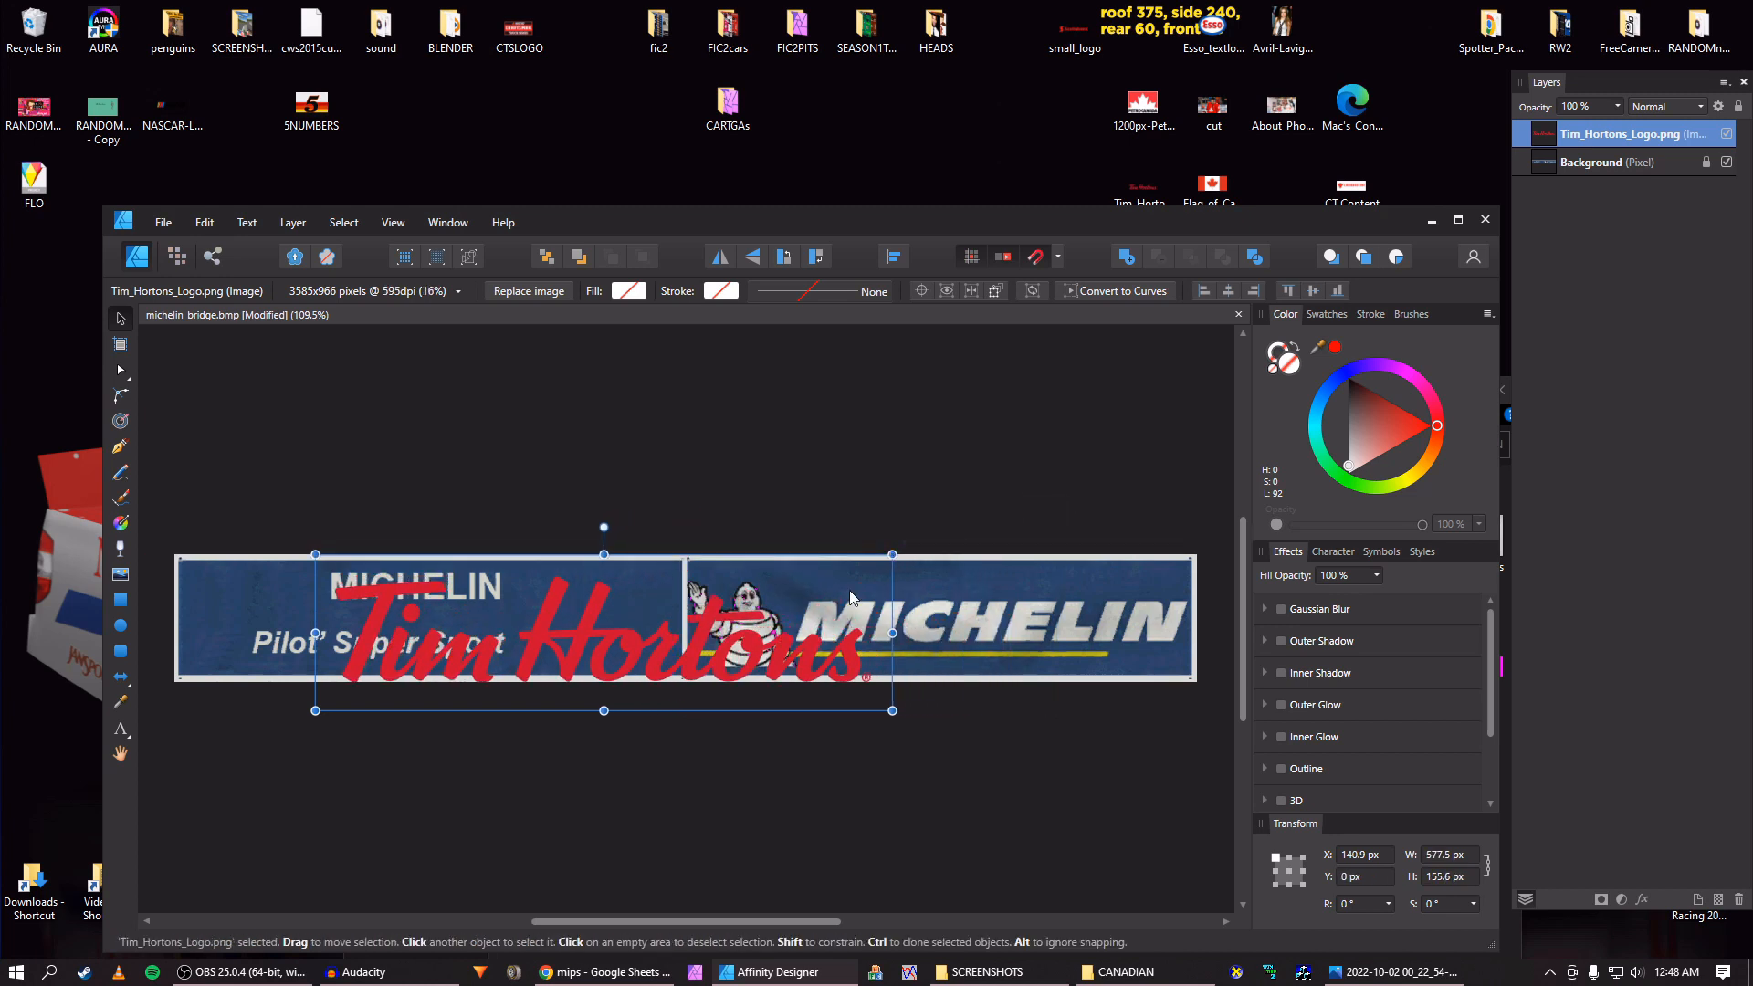
drag(714, 651, 573, 633)
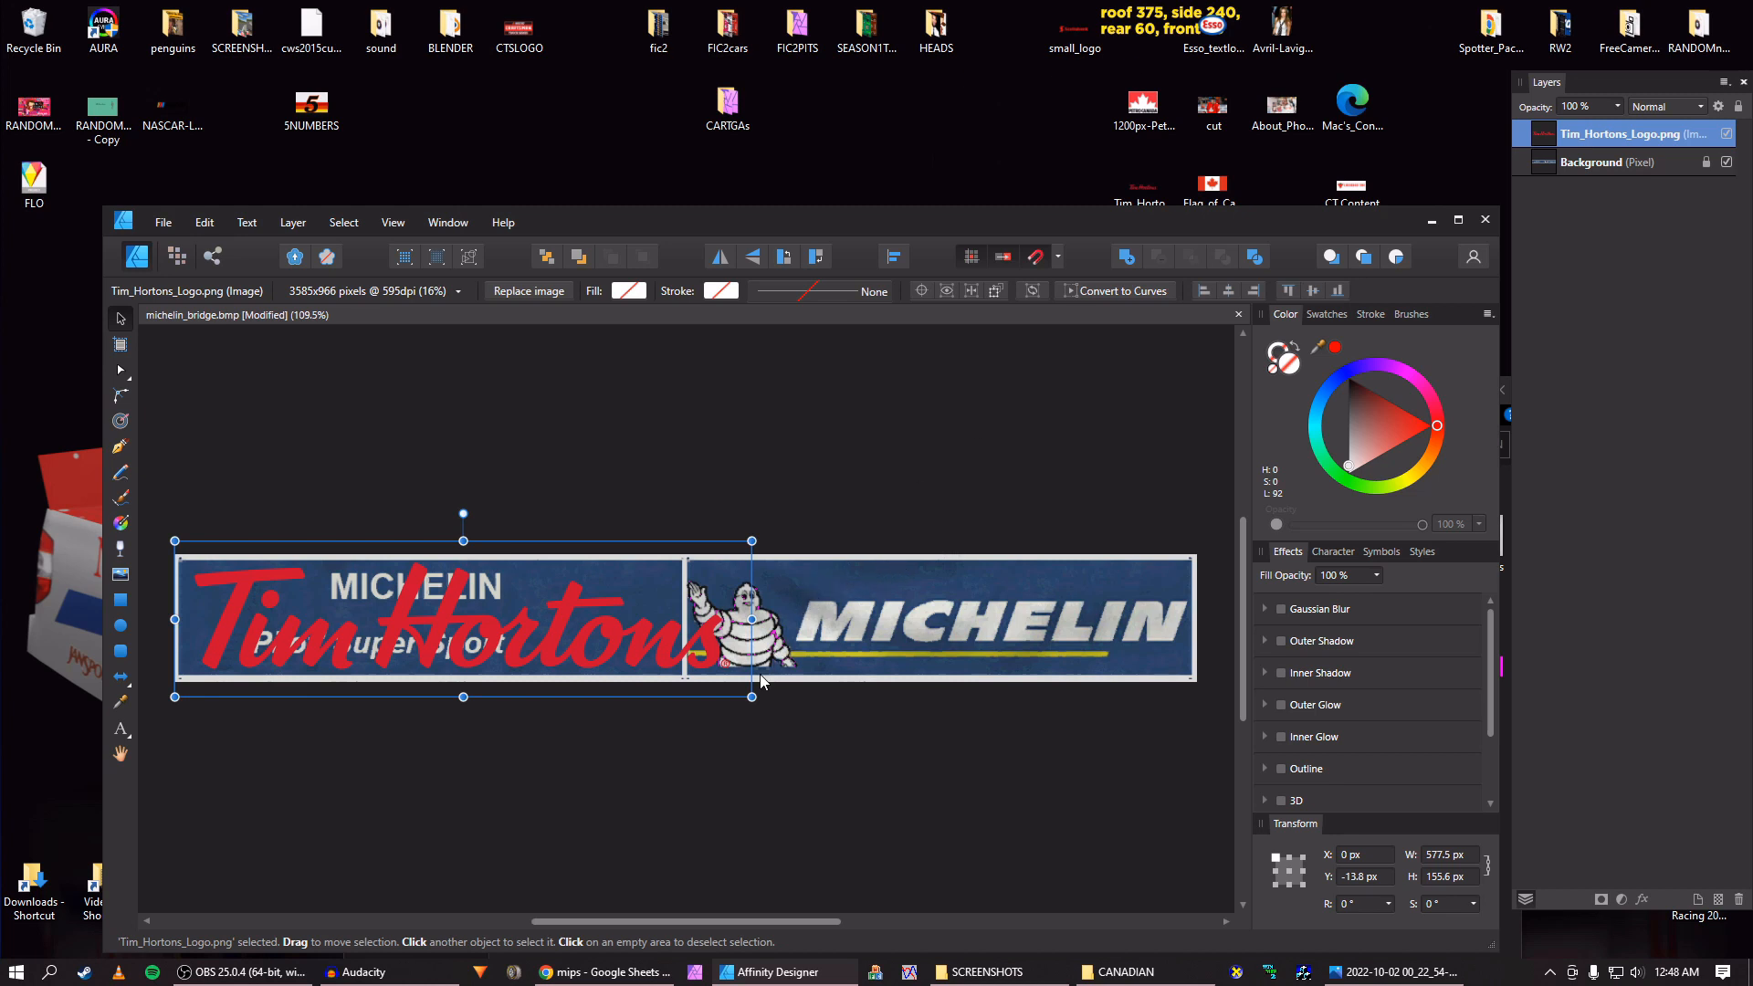
drag(752, 696, 647, 669)
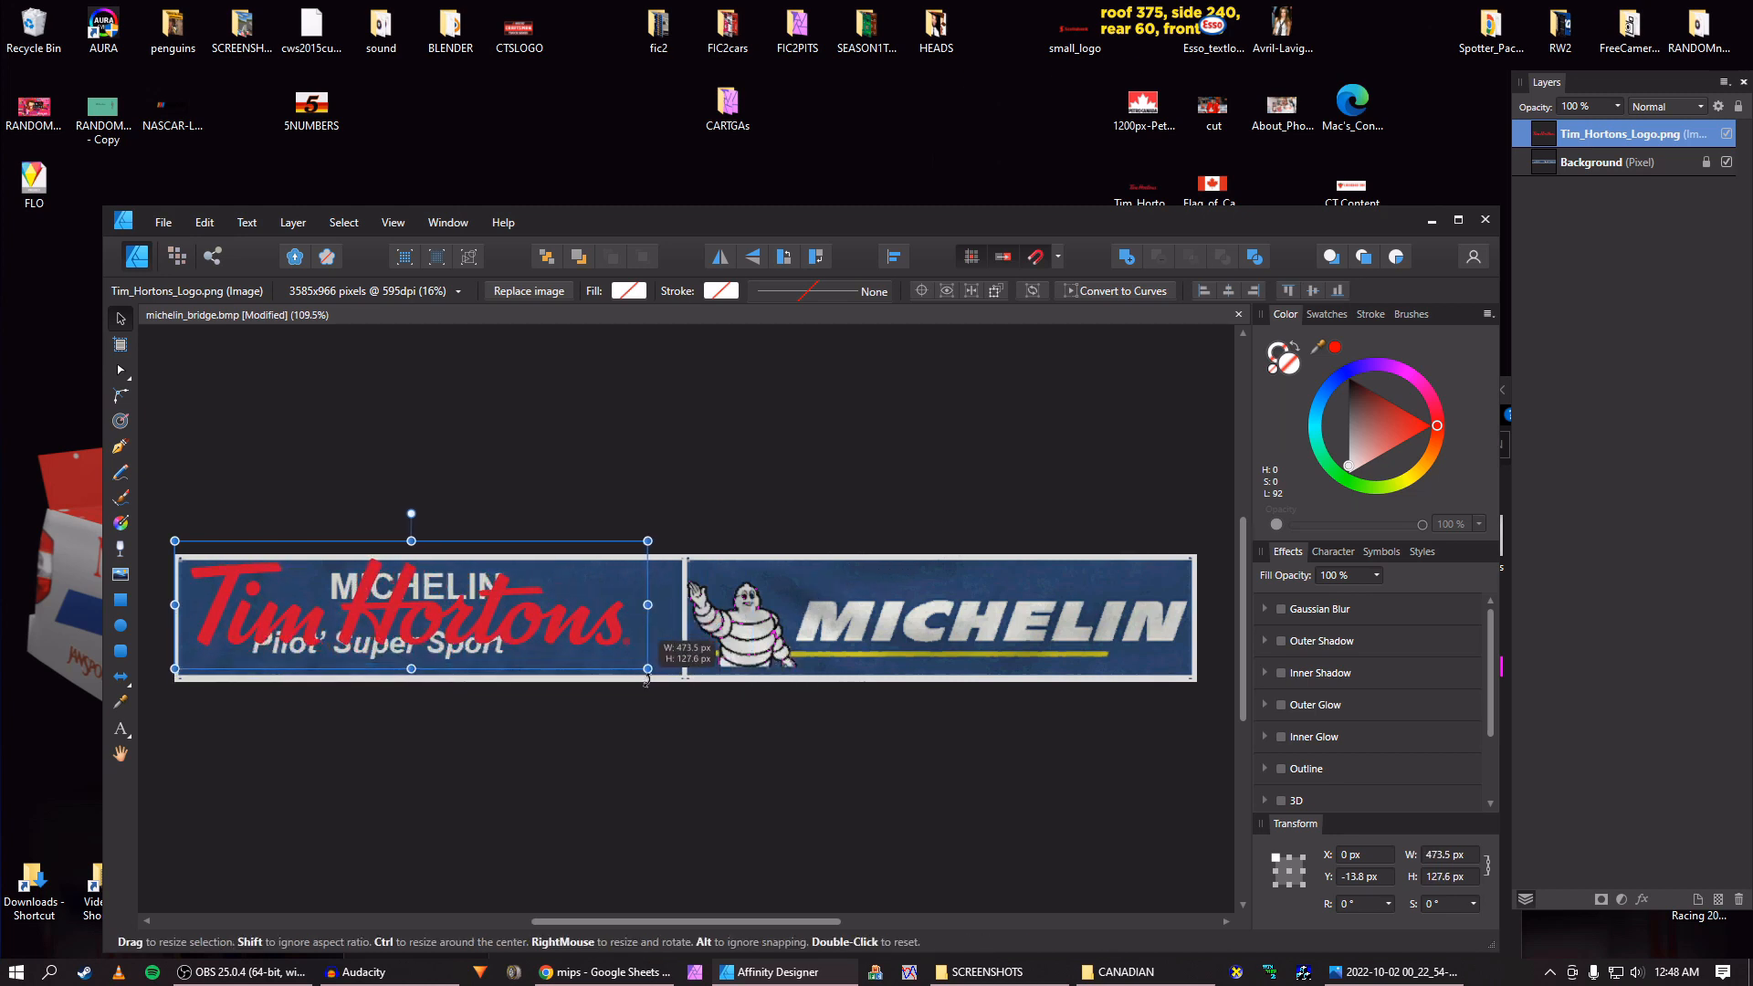
drag(425, 616, 441, 627)
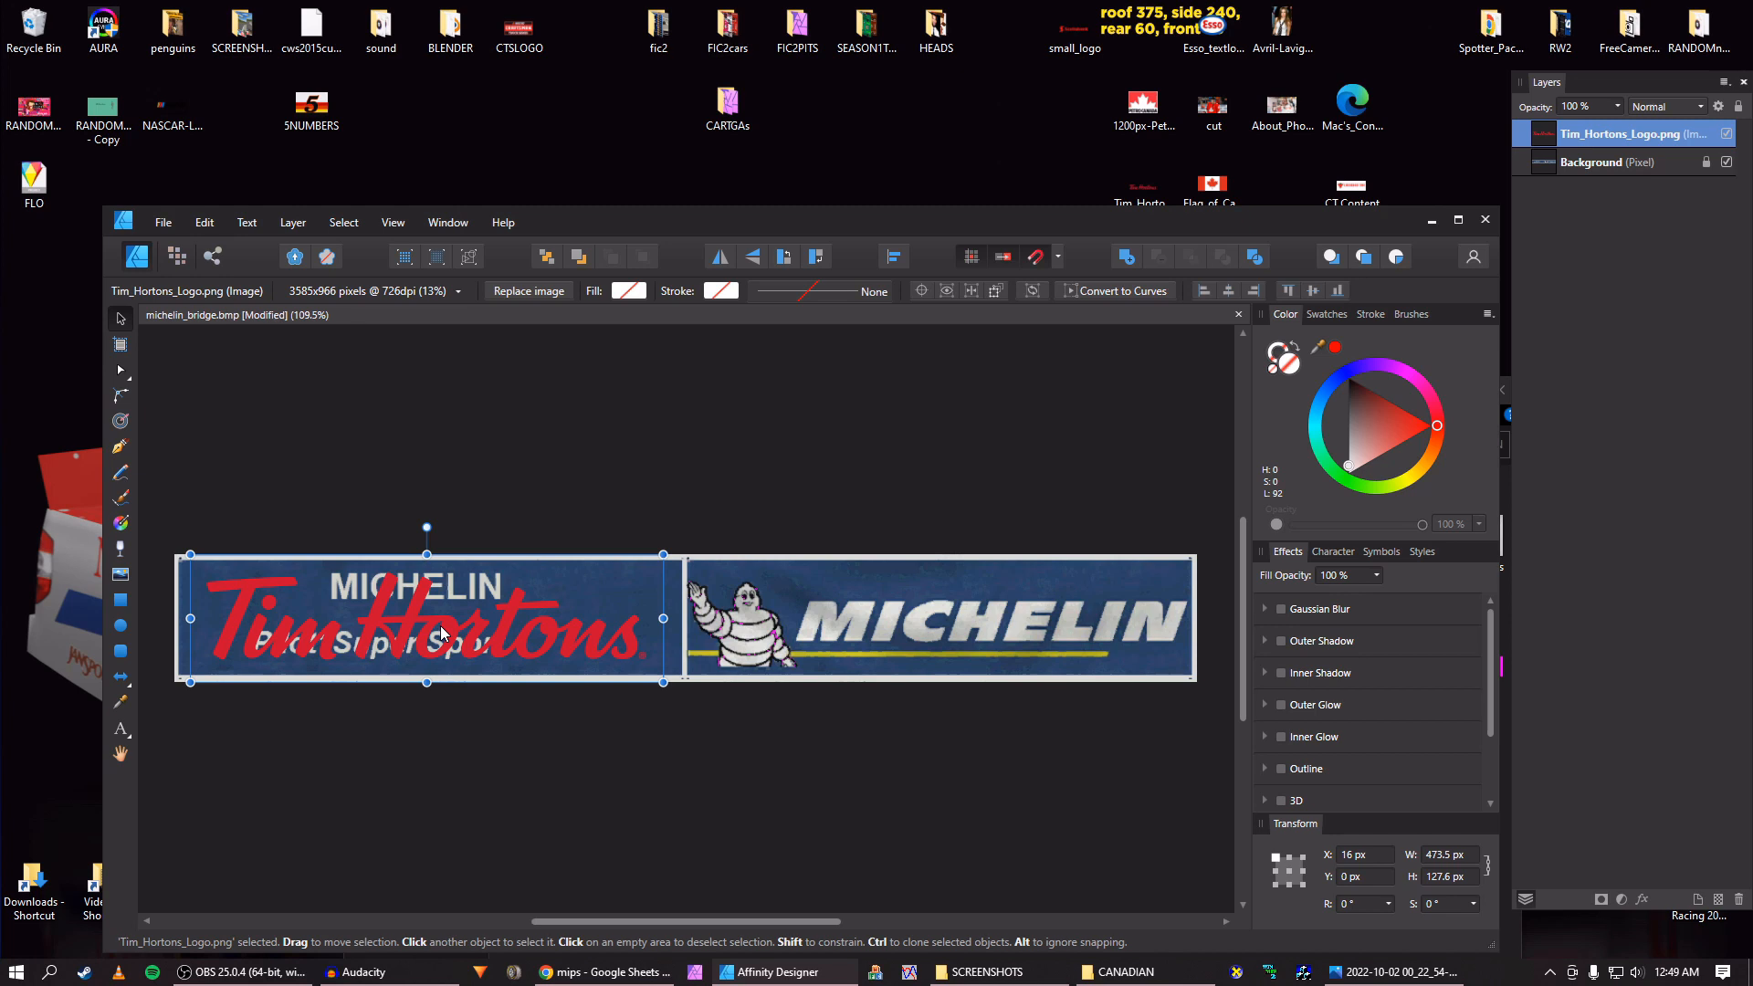
Duplicate the Tim Hortons logo and shift the copy horizontally onto the banner's right panel, to X 520 px.
key(ctrl+j)
key(shift+Right)
key(shift+Right)
key(shift+Right)
key(shift+Right)
key(shift+Right)
key(shift+Right)
key(shift+Right)
key(shift+Right)
key(shift+Right)
key(shift+Right)
key(shift+Right)
key(shift+Right)
key(shift+Right)
key(shift+Right)
key(shift+Right)
key(shift+Right)
key(shift+Right)
key(shift+Right)
key(shift+Right)
key(shift+Right)
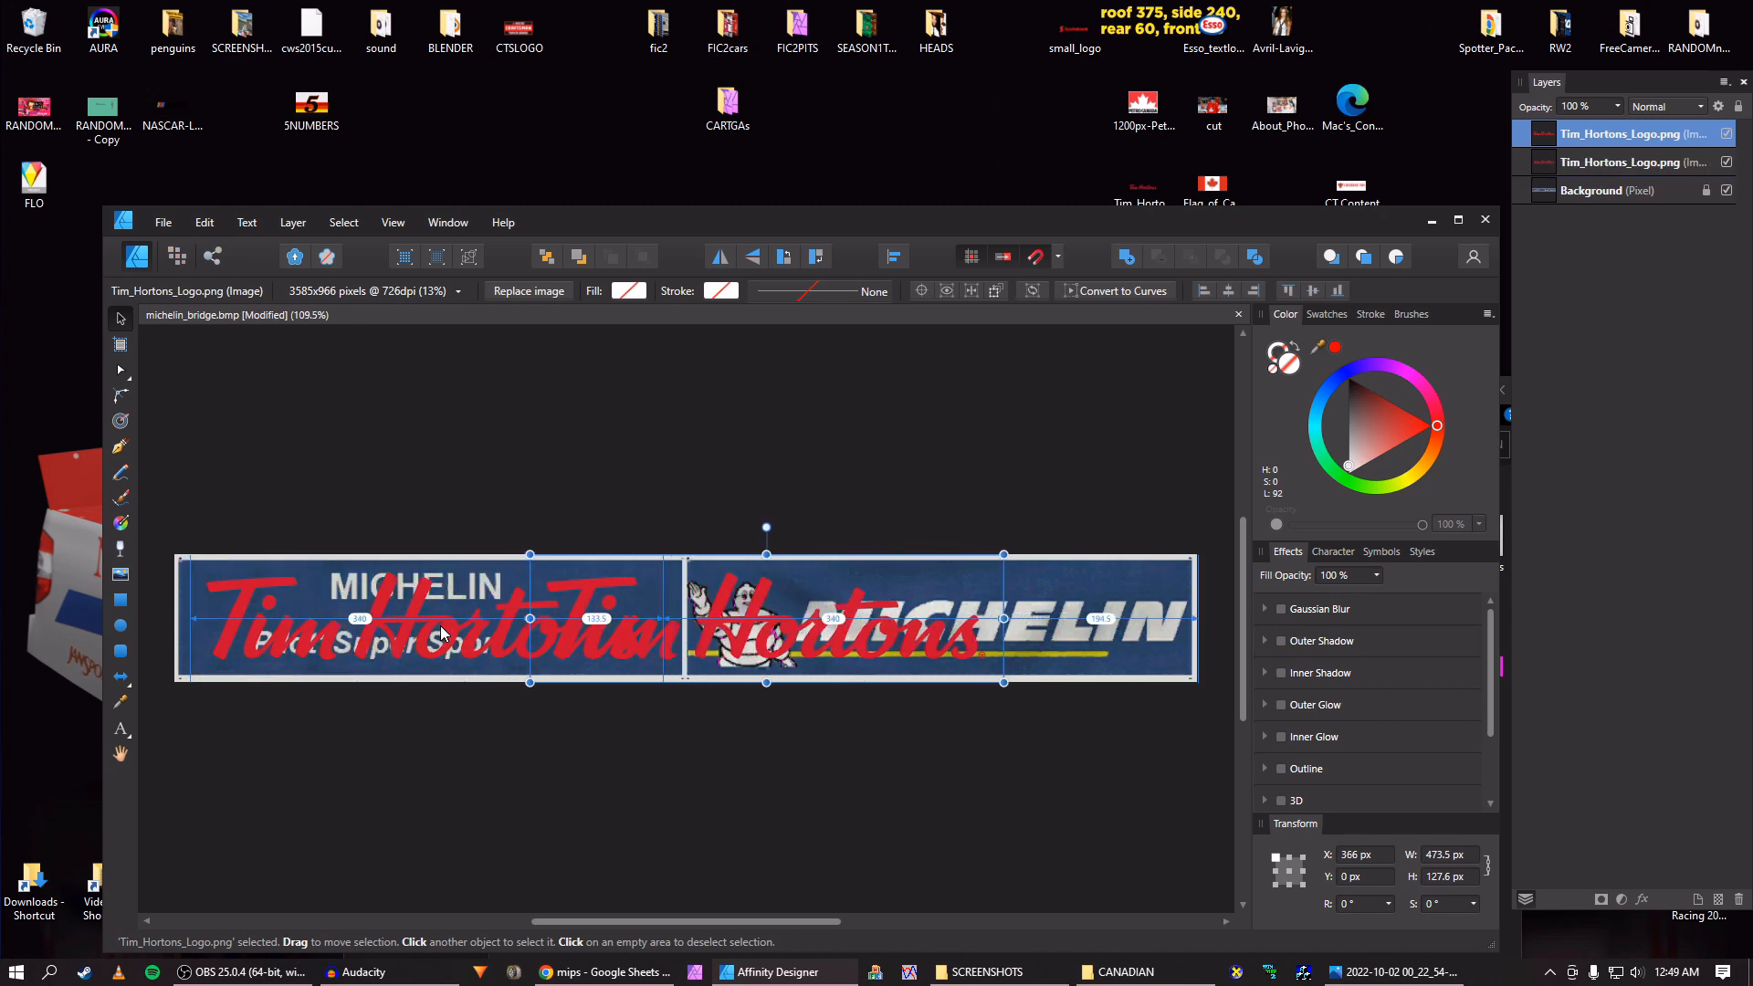
key(shift+Right)
key(shift+Right)
key(shift+Right)
key(shift+Right)
key(shift+Right)
key(shift+Right)
key(shift+Right)
key(shift+Right)
key(shift+Right)
key(shift+Right)
key(shift+Right)
key(shift+Right)
key(shift+Right)
key(shift+Right)
key(shift+Right)
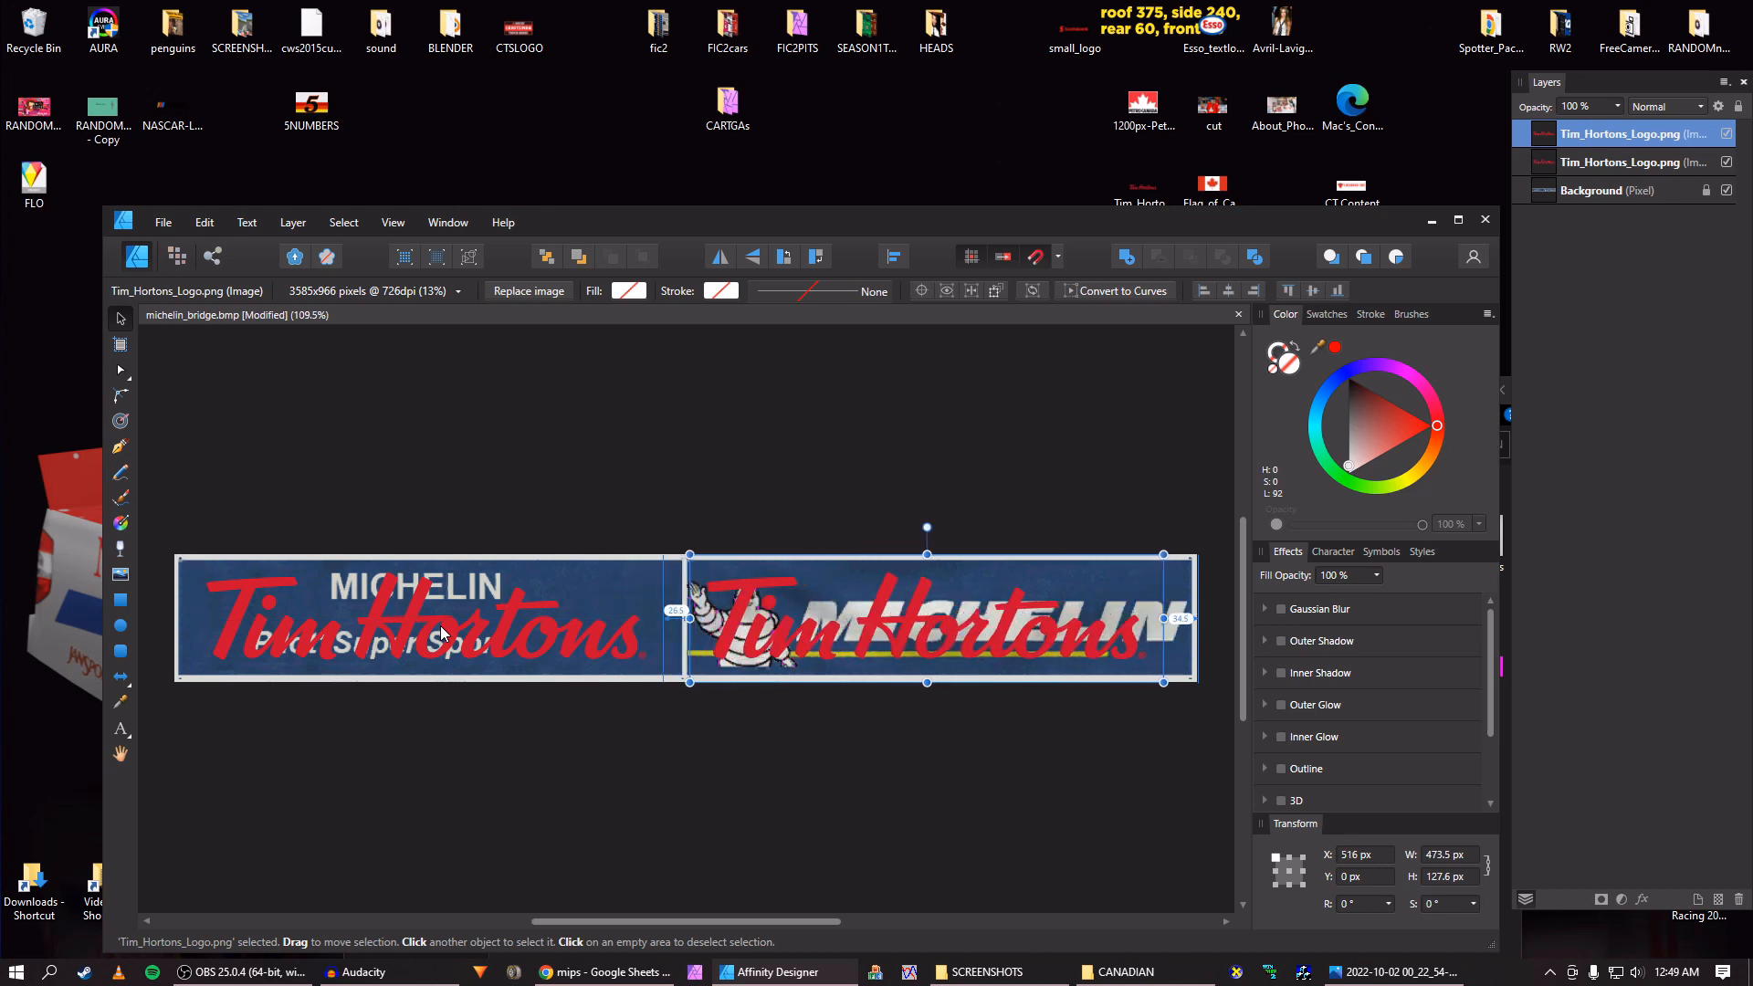
key(Right)
key(Right)
key(Right)
key(Right)
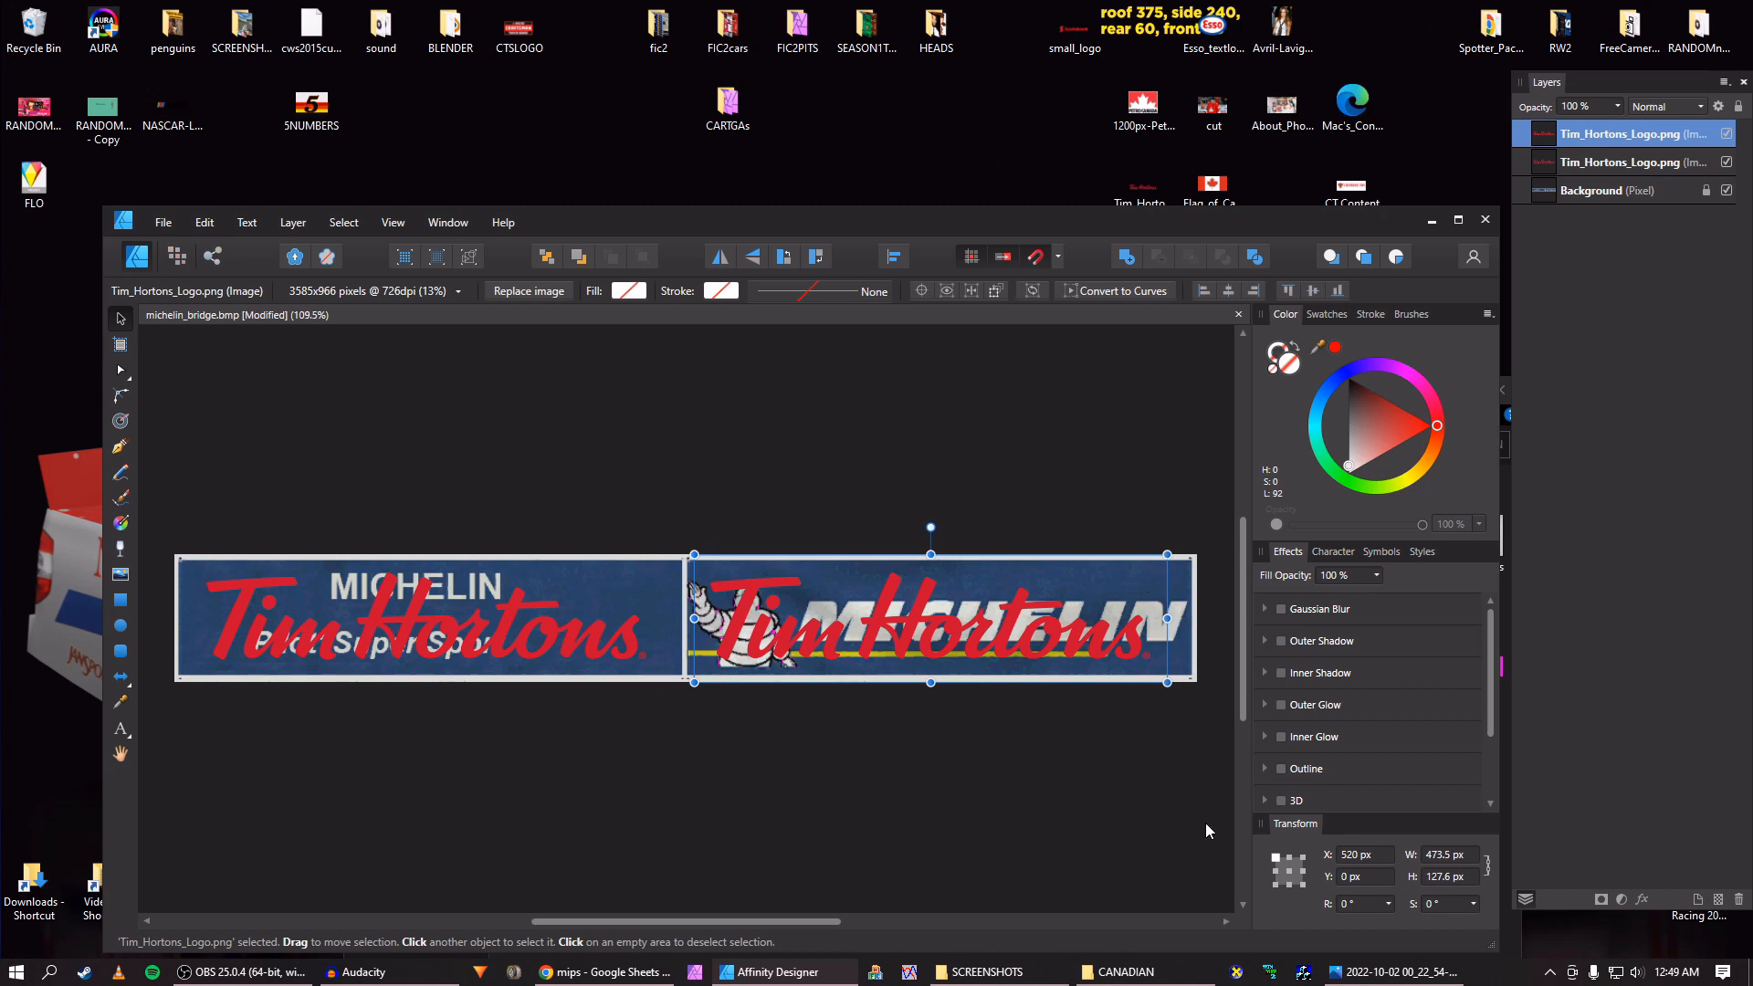
key(Left)
key(Right)
Nudge the left Tim Hortons logo horizontally to X 18 px to centre it in its panel, then deselect it.
click(441, 632)
key(Right)
key(Right)
key(Right)
key(Right)
key(Right)
key(Right)
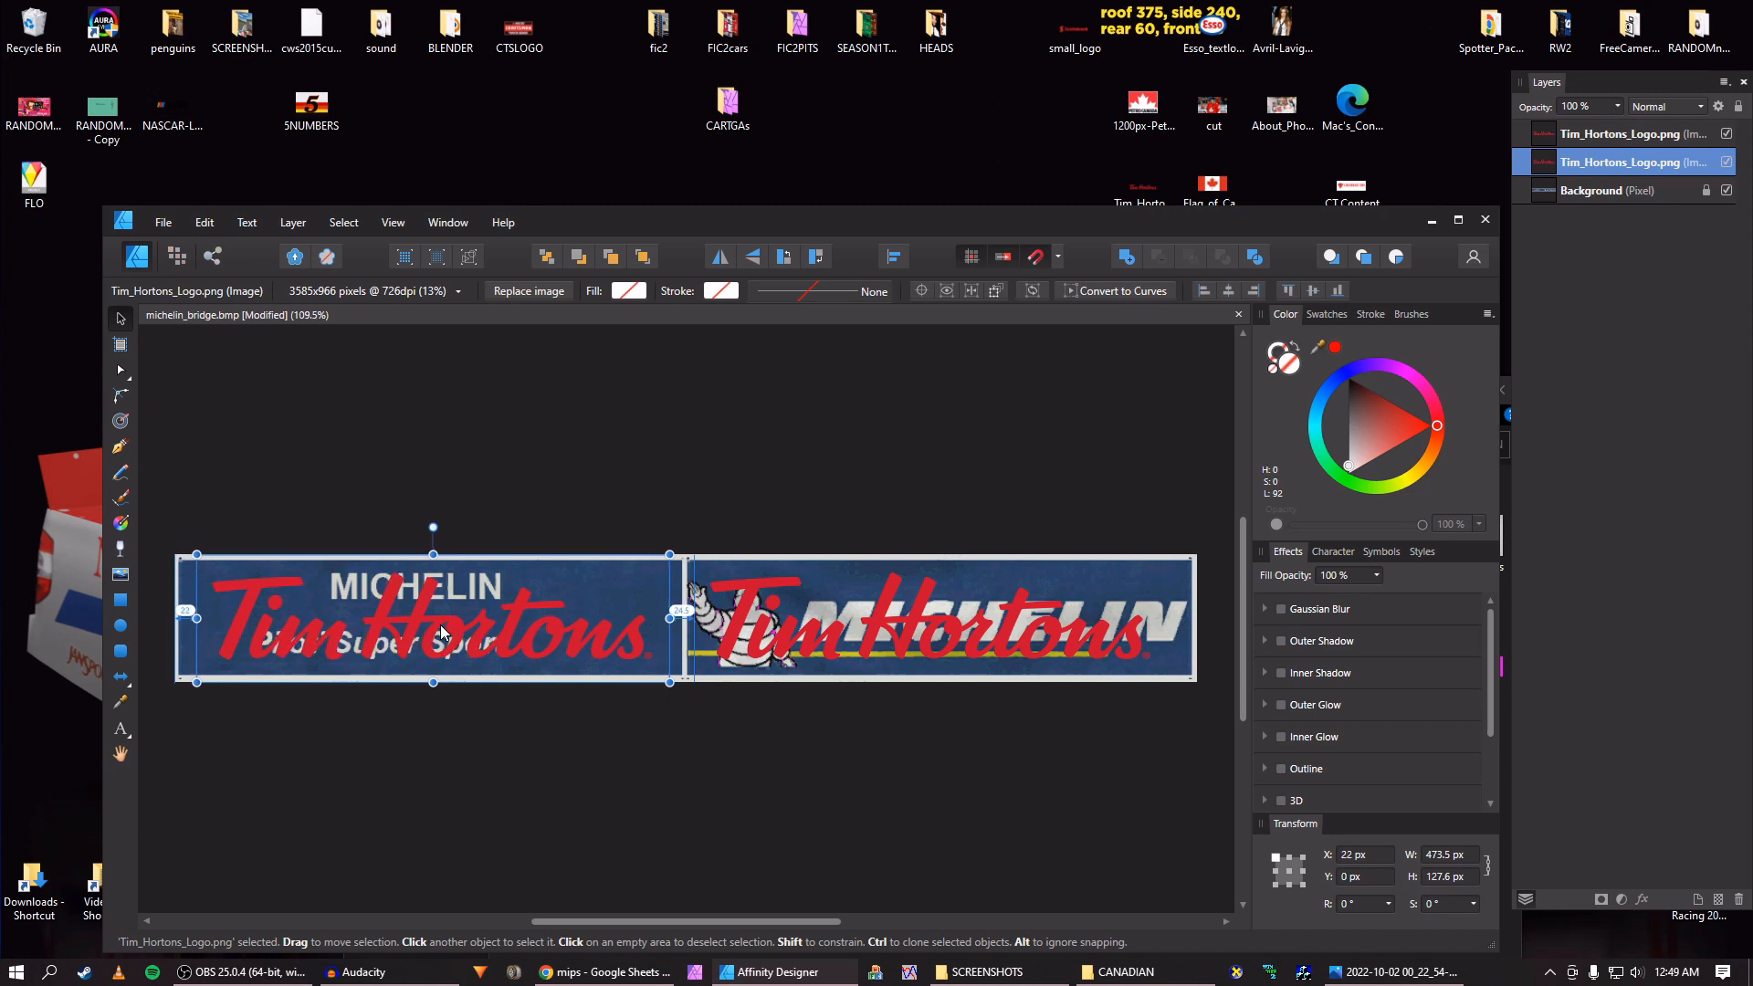
key(Right)
key(Left)
key(Left)
key(Left)
key(Left)
key(Left)
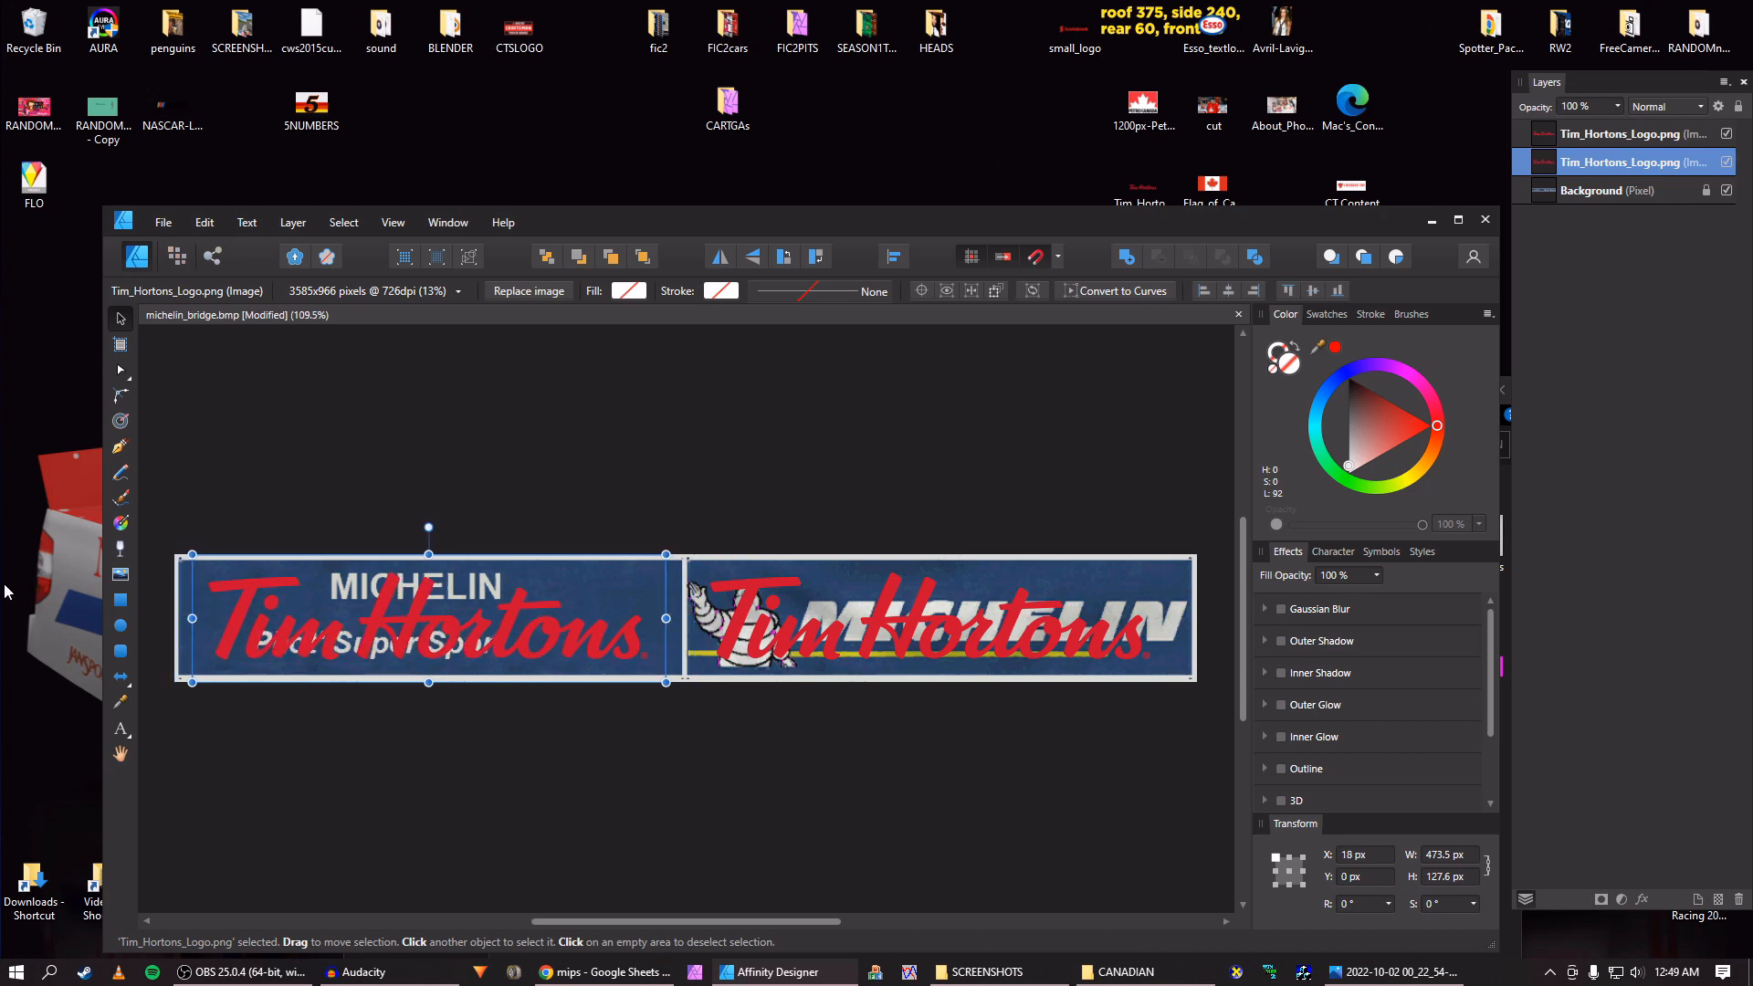
click(841, 694)
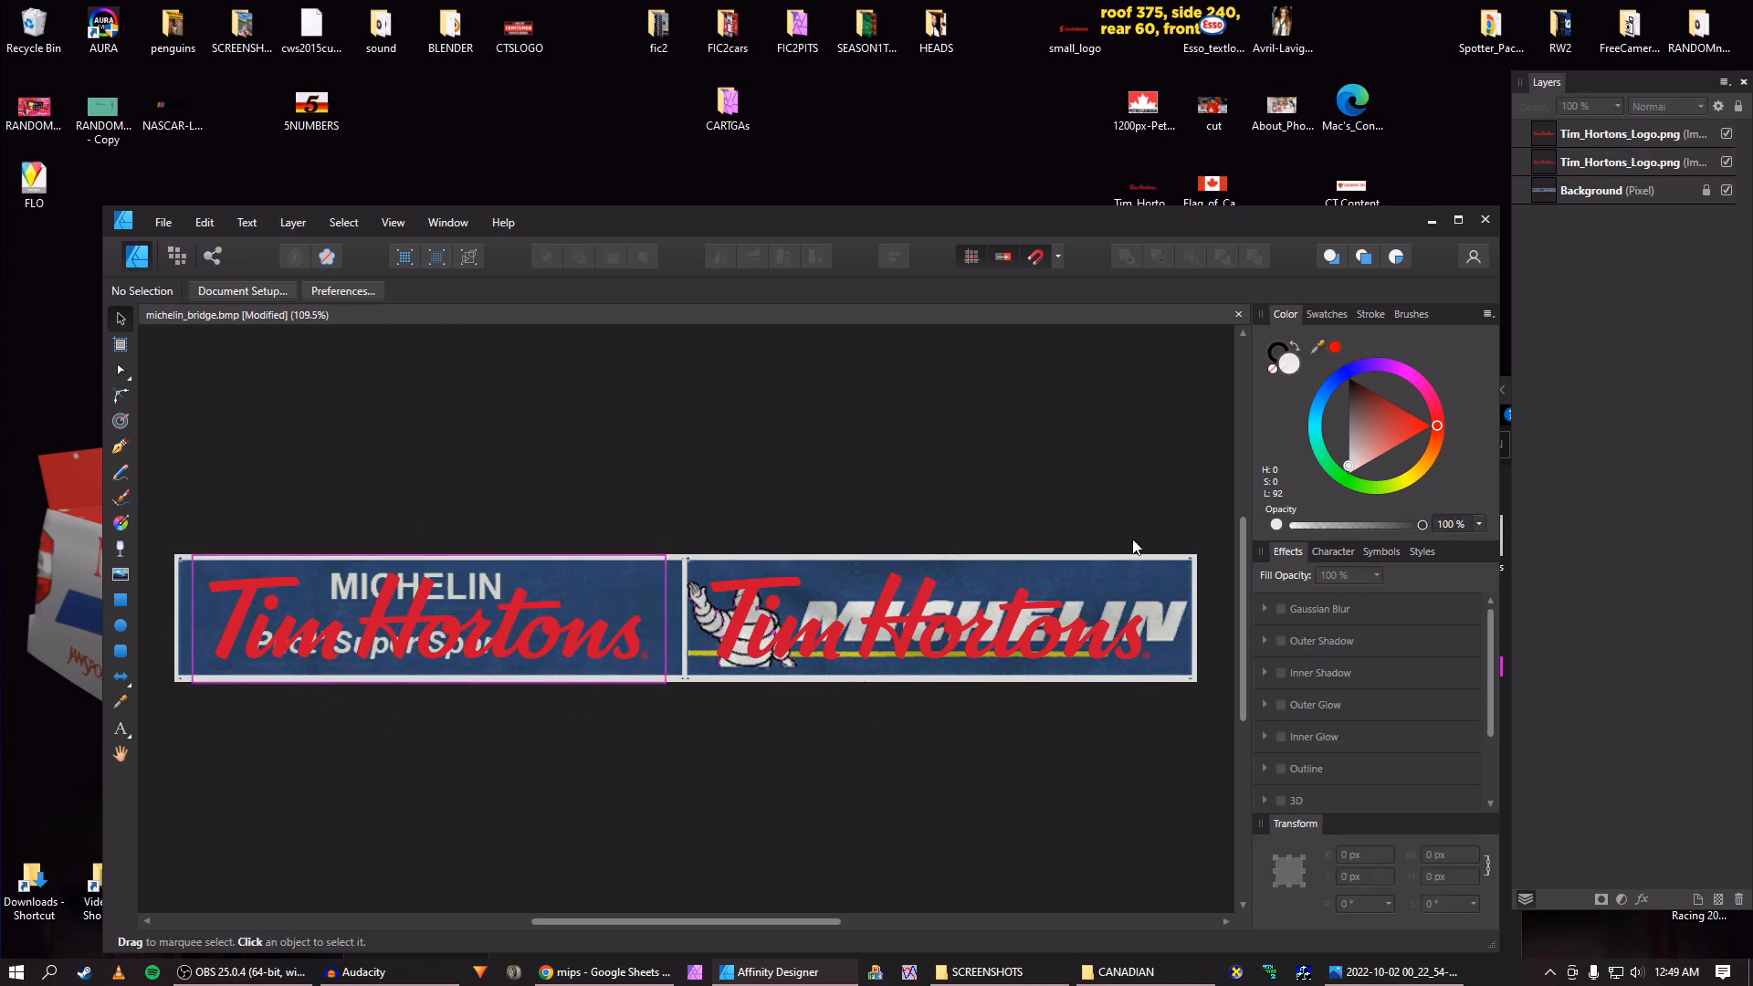
Draw an off-white rectangle about 1067 × 201 px that covers the whole banner and extends past its edges.
click(124, 604)
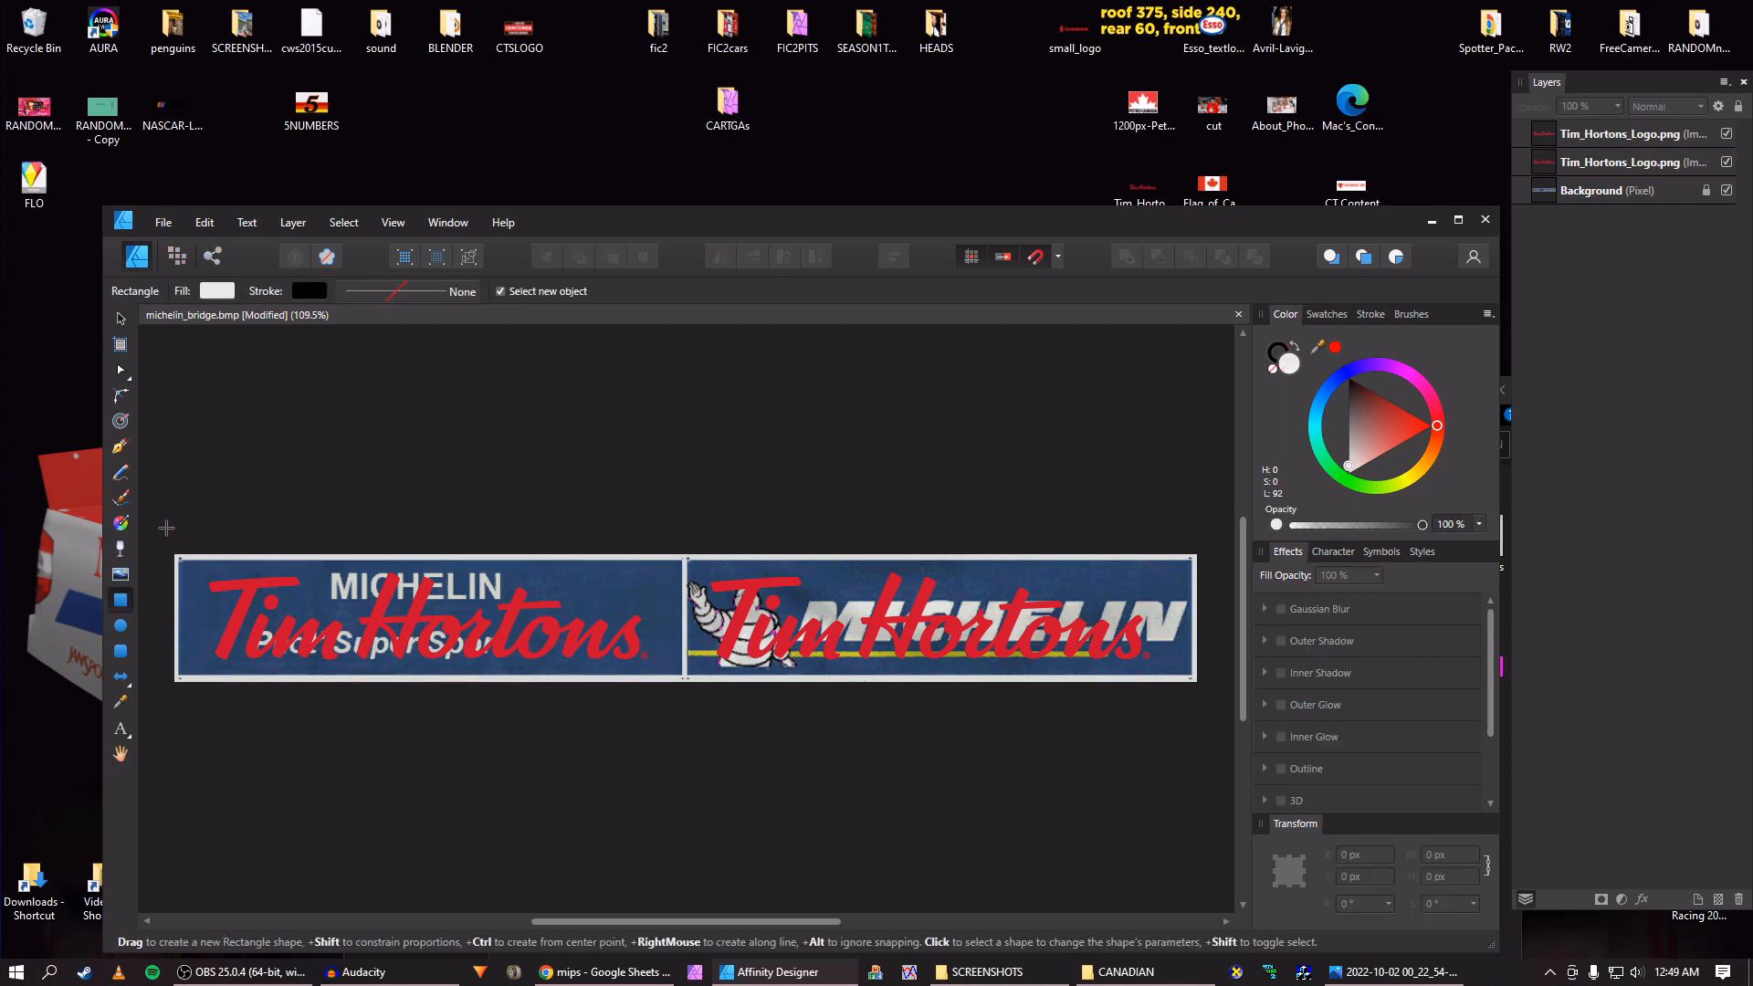
drag(174, 529, 1198, 730)
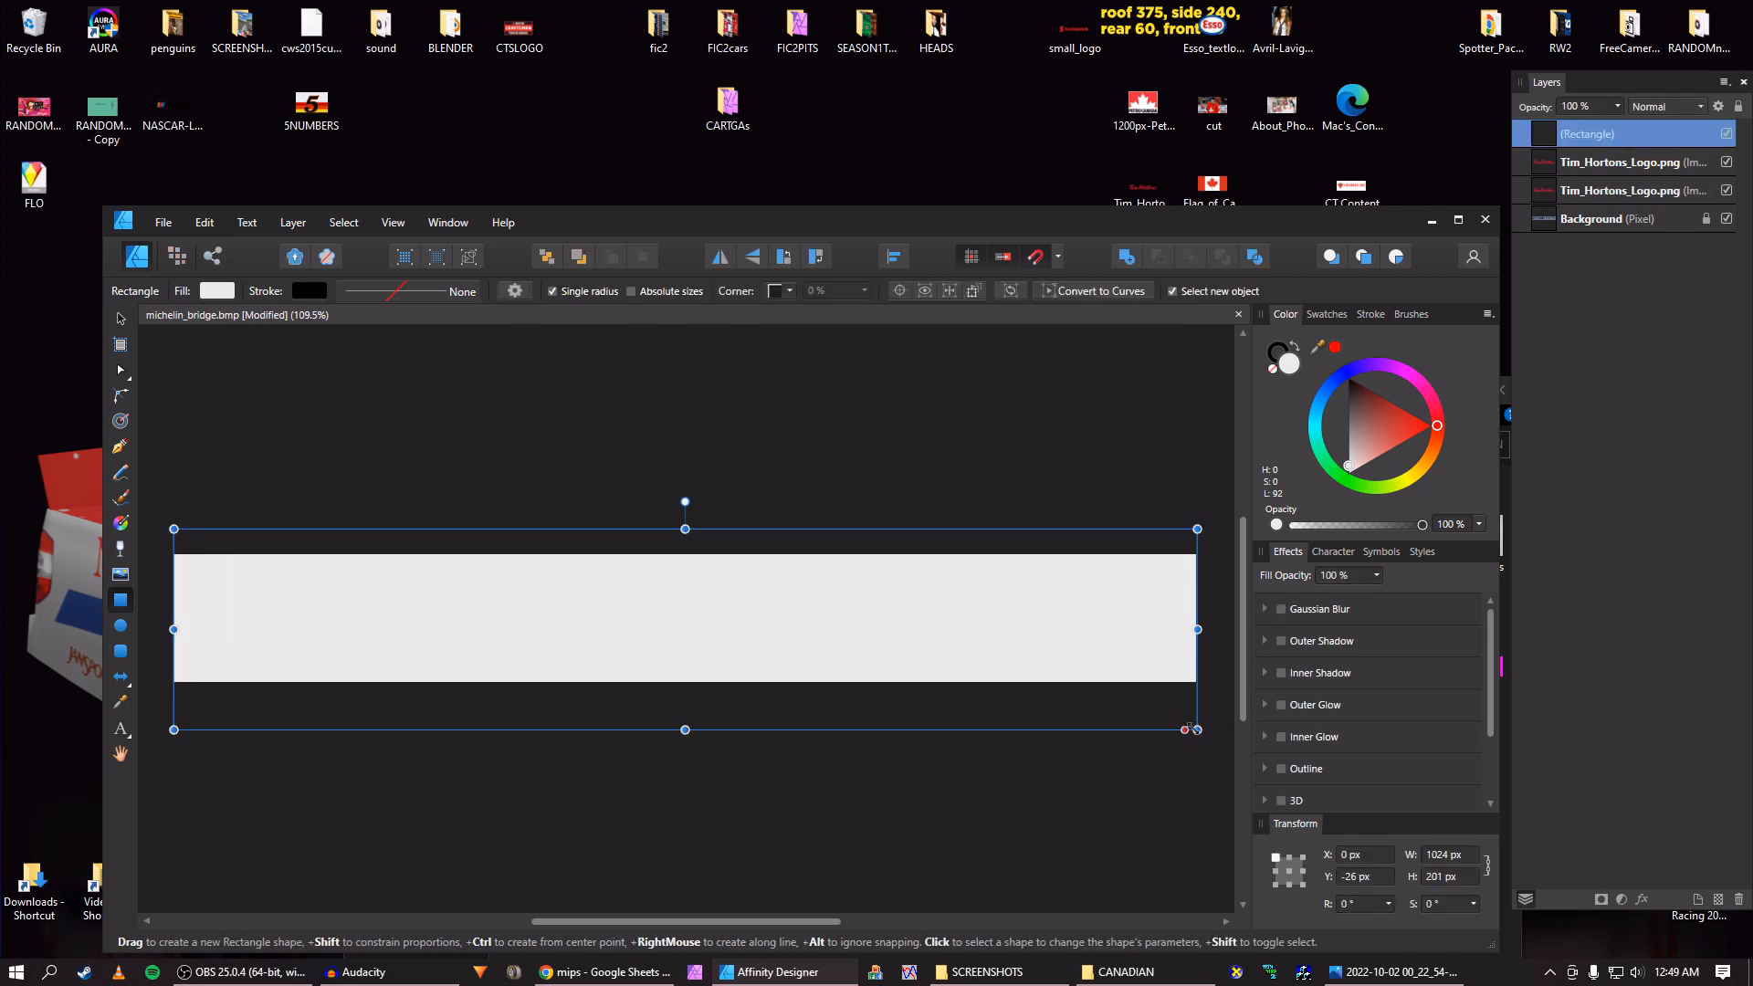
drag(174, 628, 157, 629)
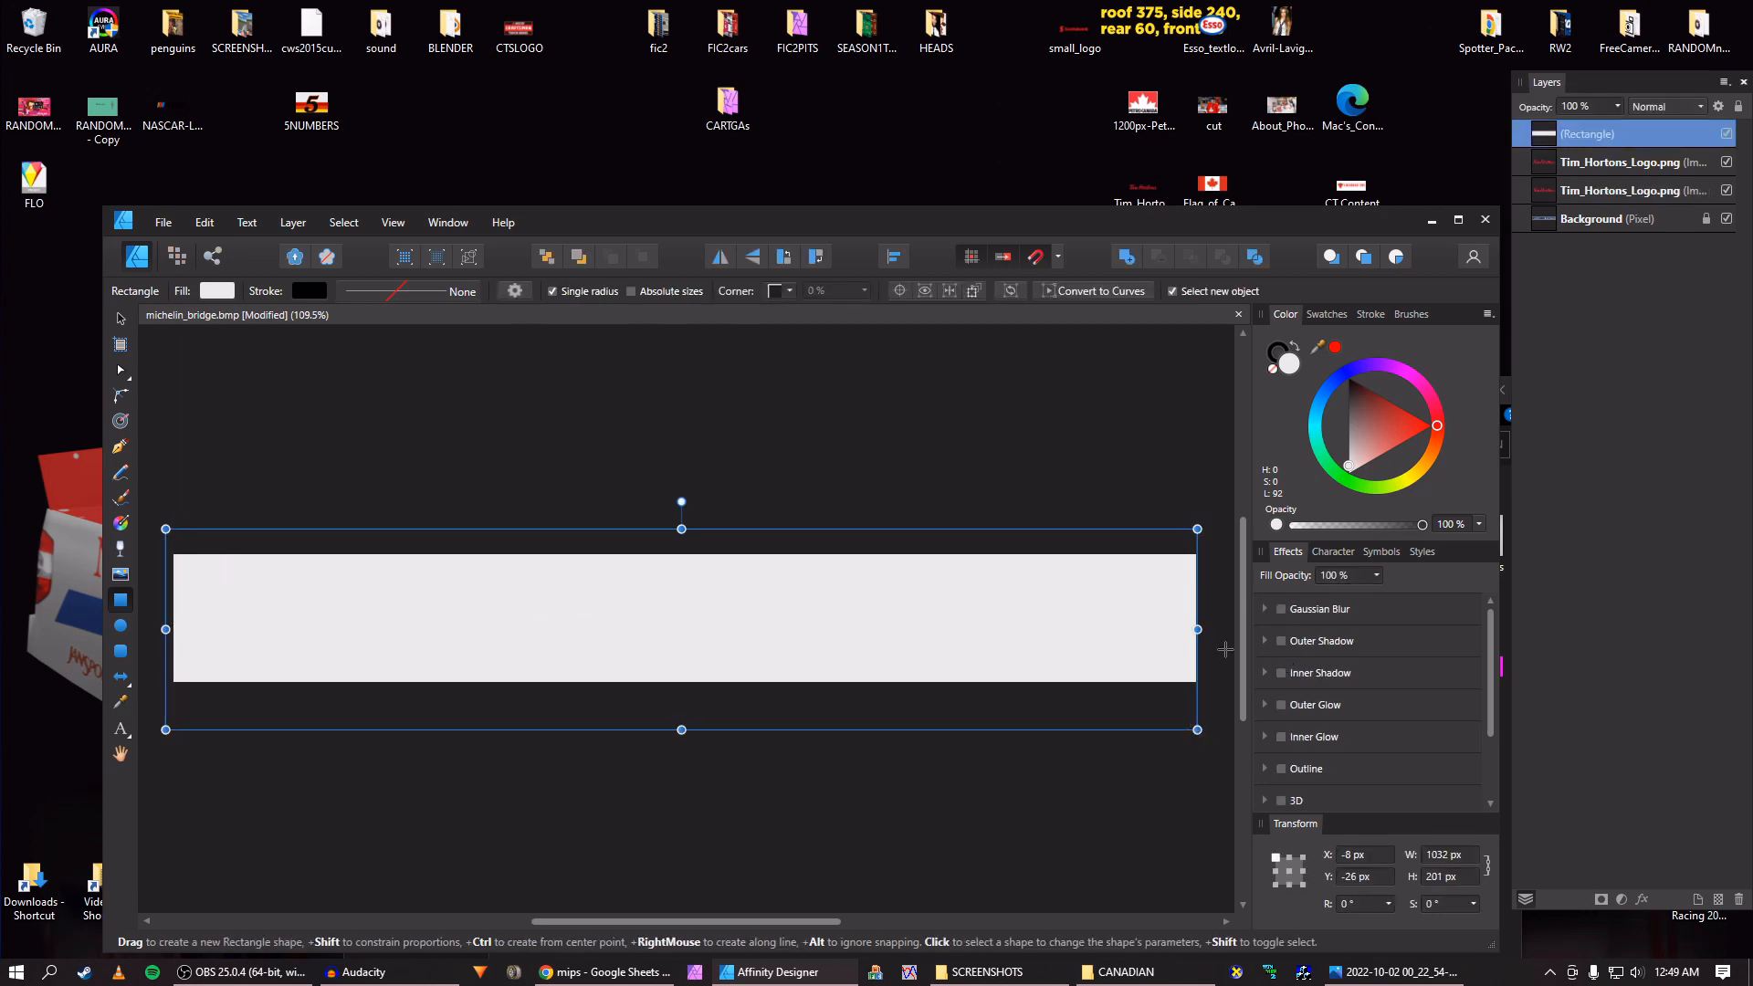
mouse_move(1197, 629)
mouse_down()
mouse_move(1220, 630)
mouse_move(1192, 629)
mouse_up()
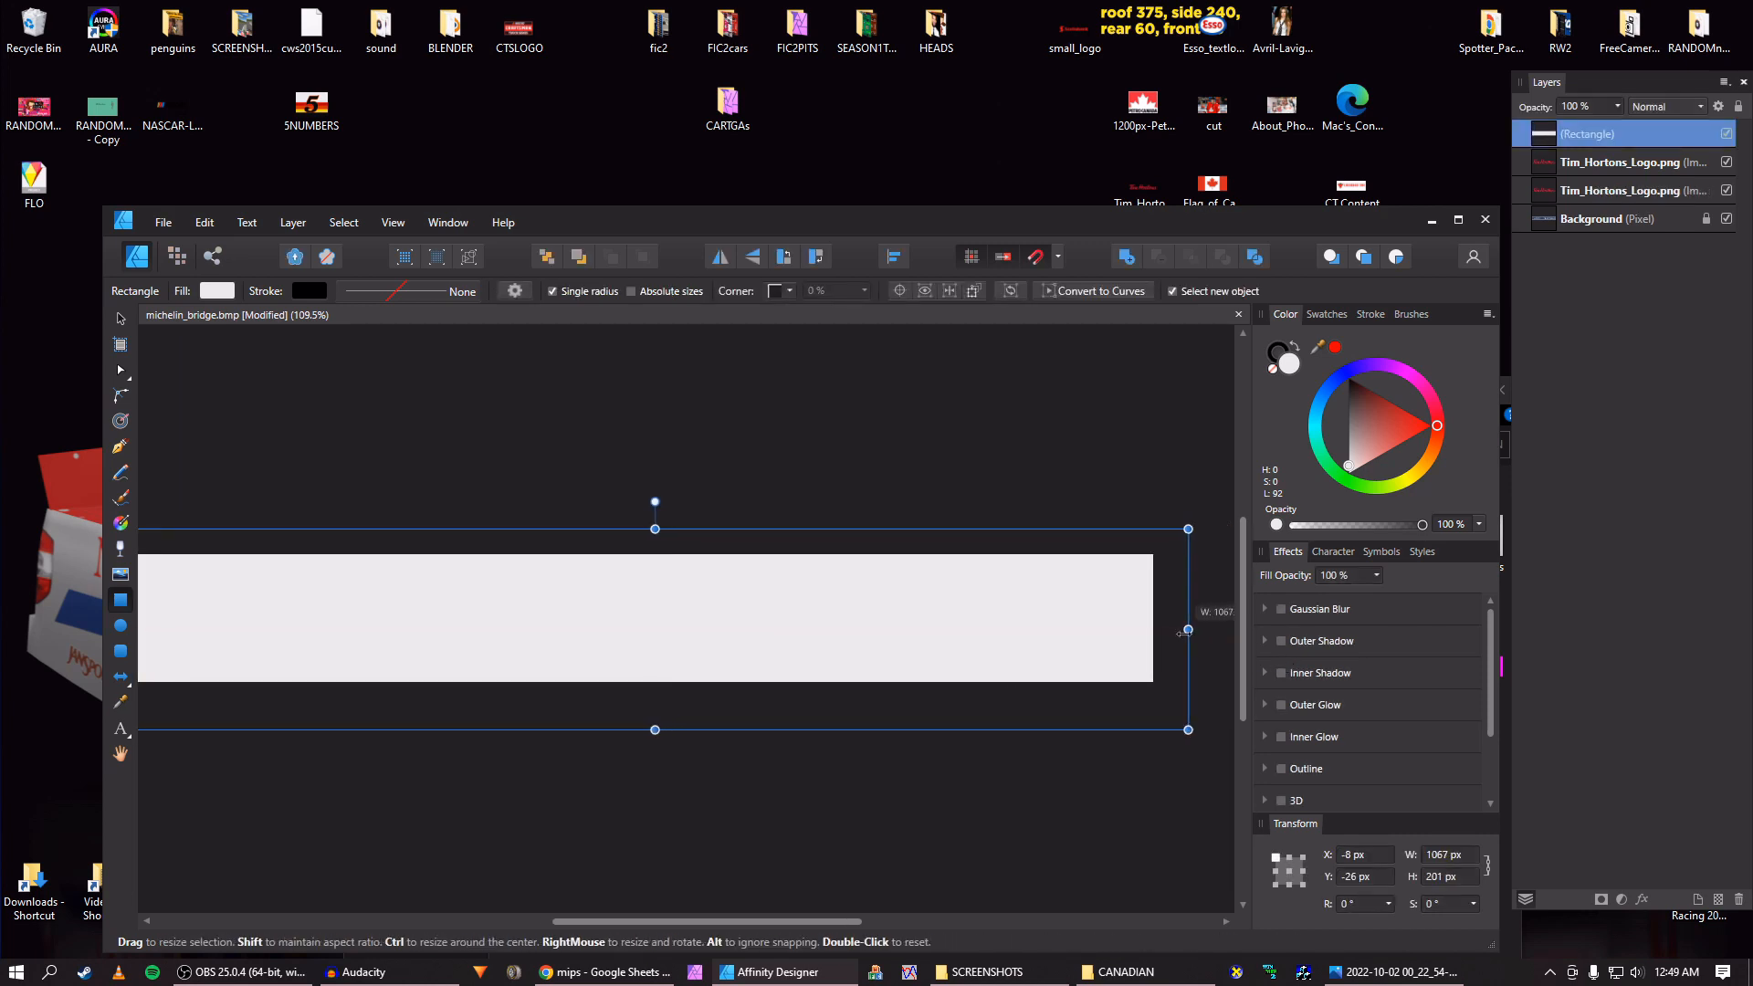
key(space)
drag(965, 720, 1050, 724)
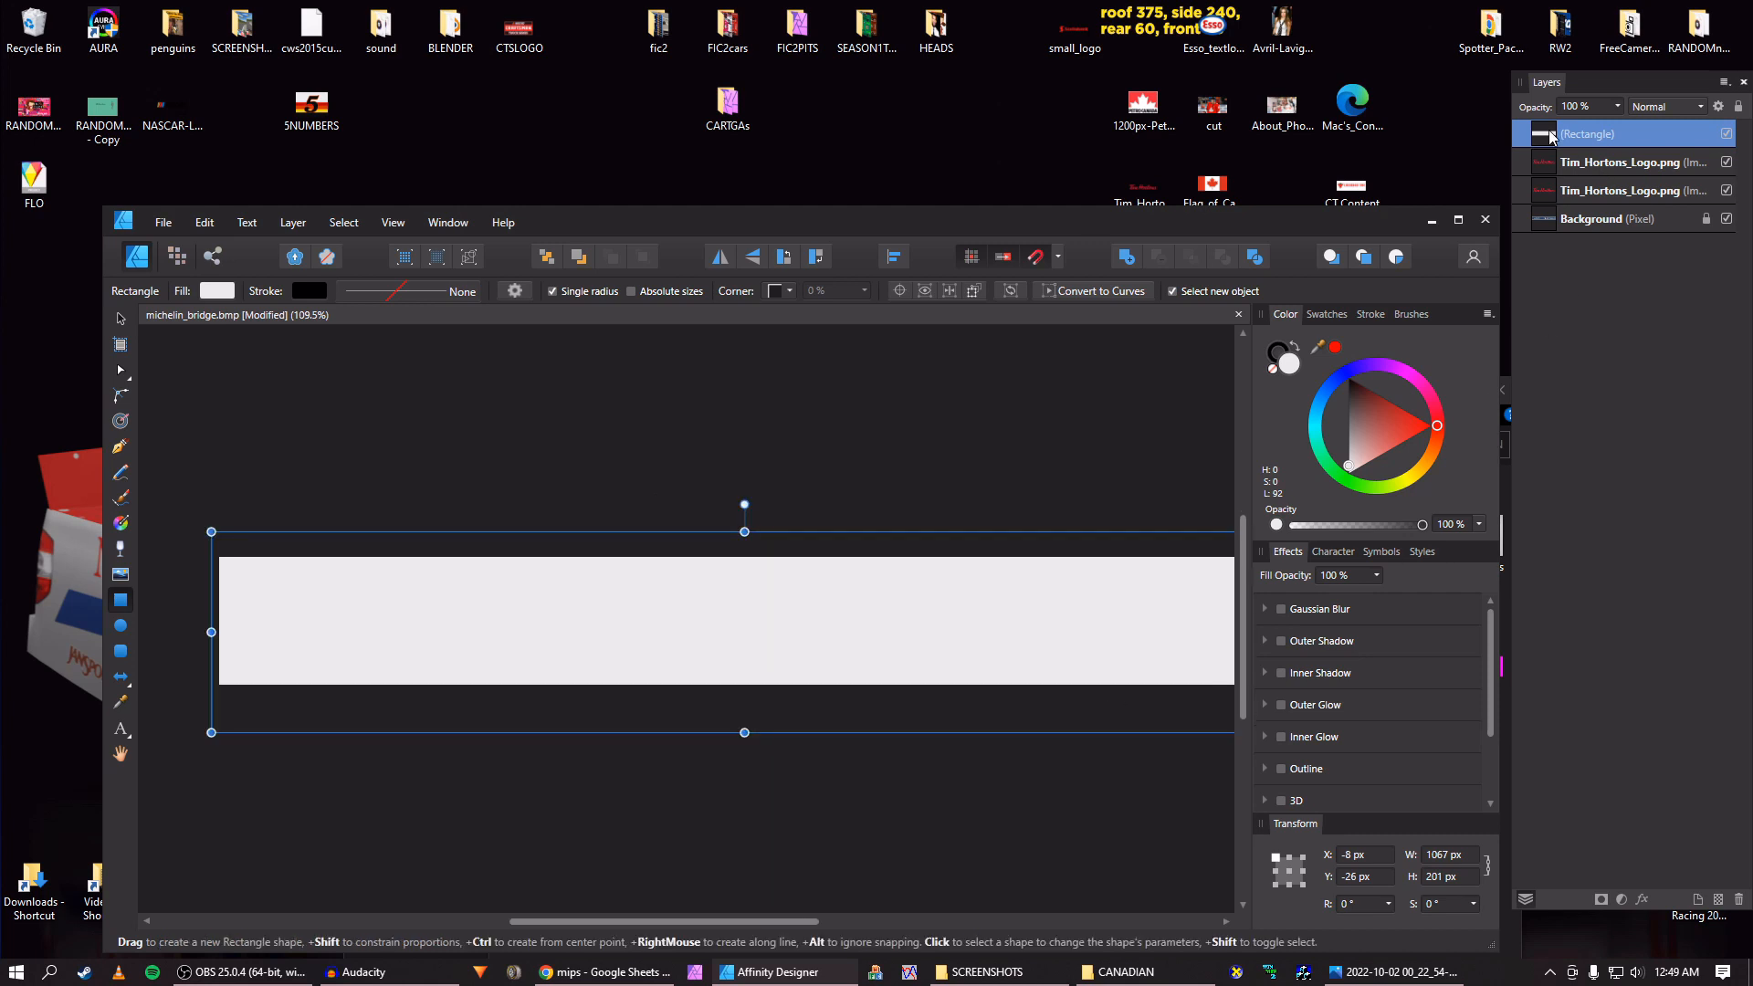
Move the off-white rectangle beneath both Tim Hortons logos, above the background, and narrow it to 1050 px wide.
drag(1551, 135, 1532, 211)
scroll(952, 585, down, 3)
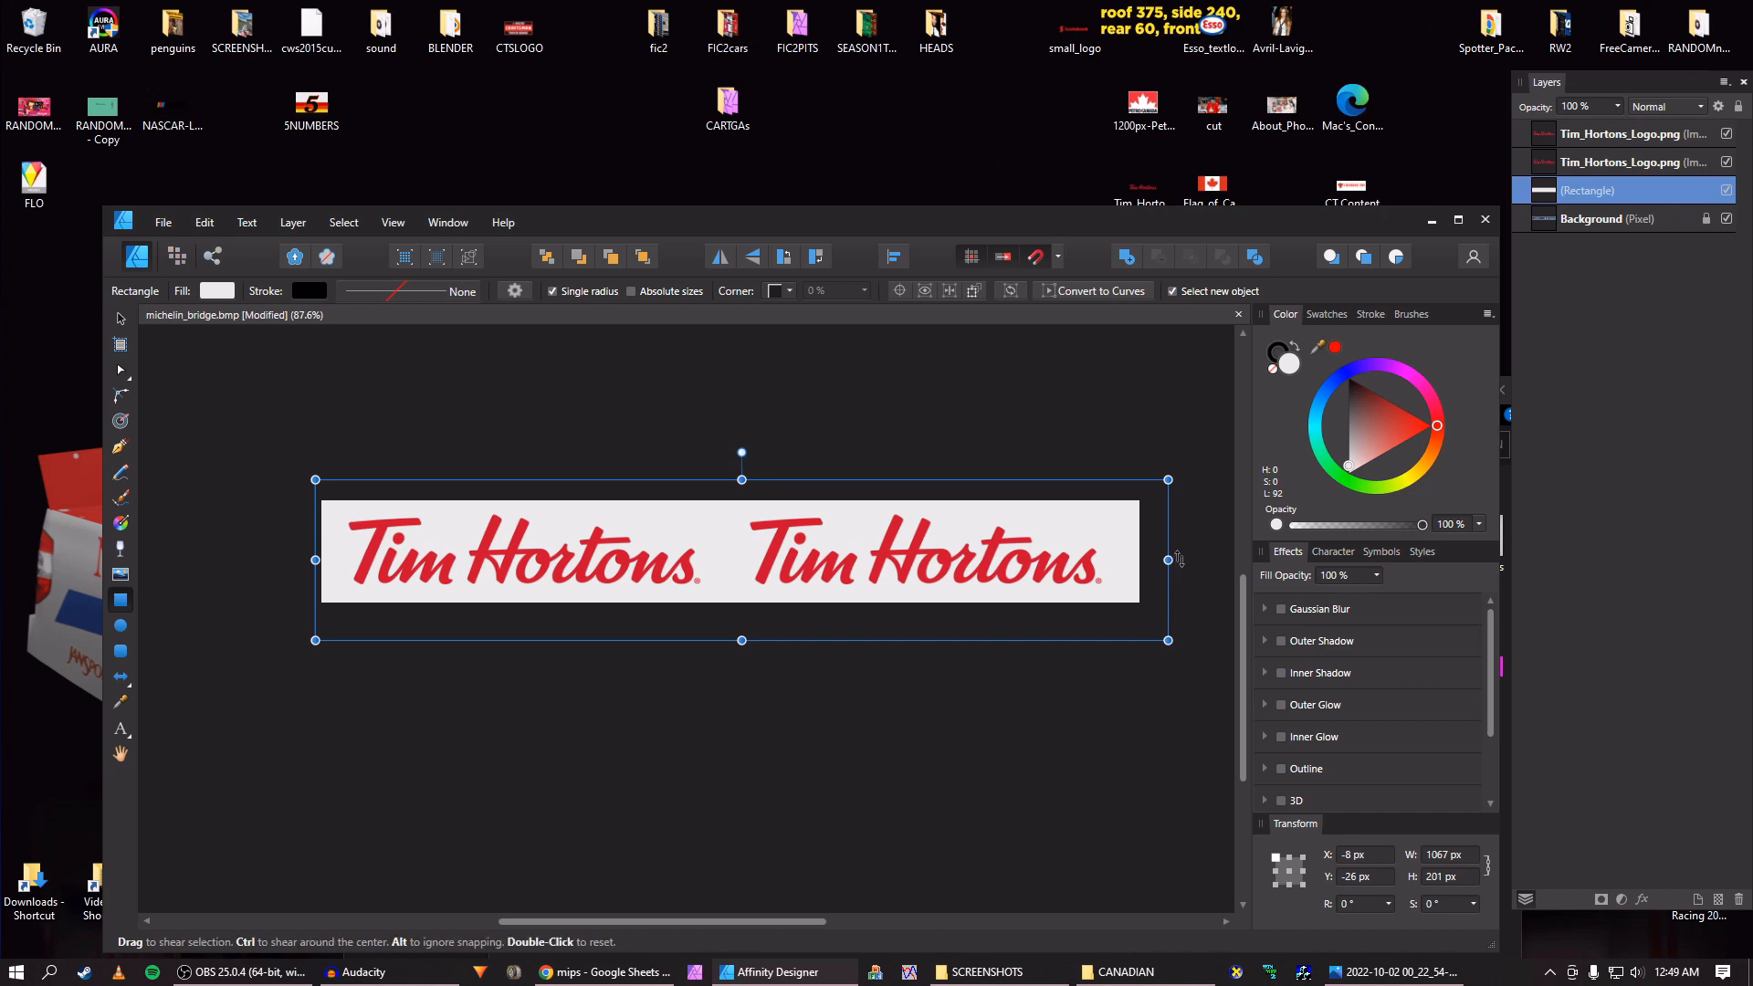
drag(1168, 560, 1154, 560)
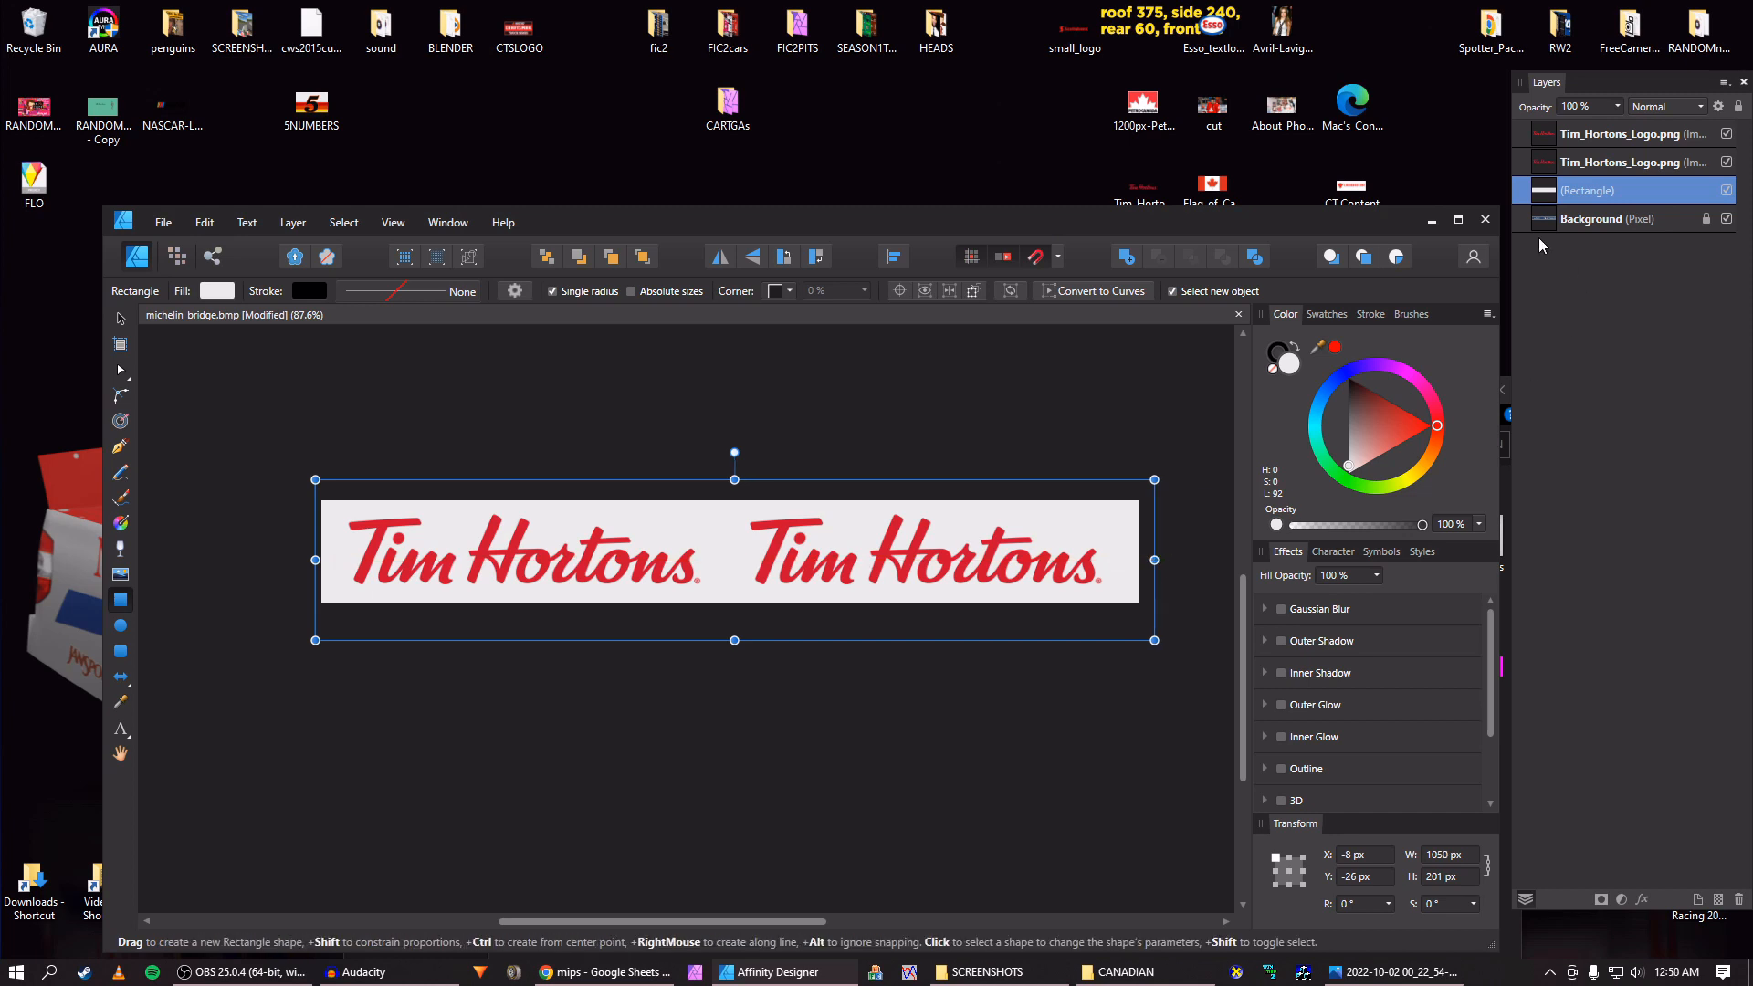
Recolour the rectangle behind the logos to light grey DDDDDD.
double_click(1291, 369)
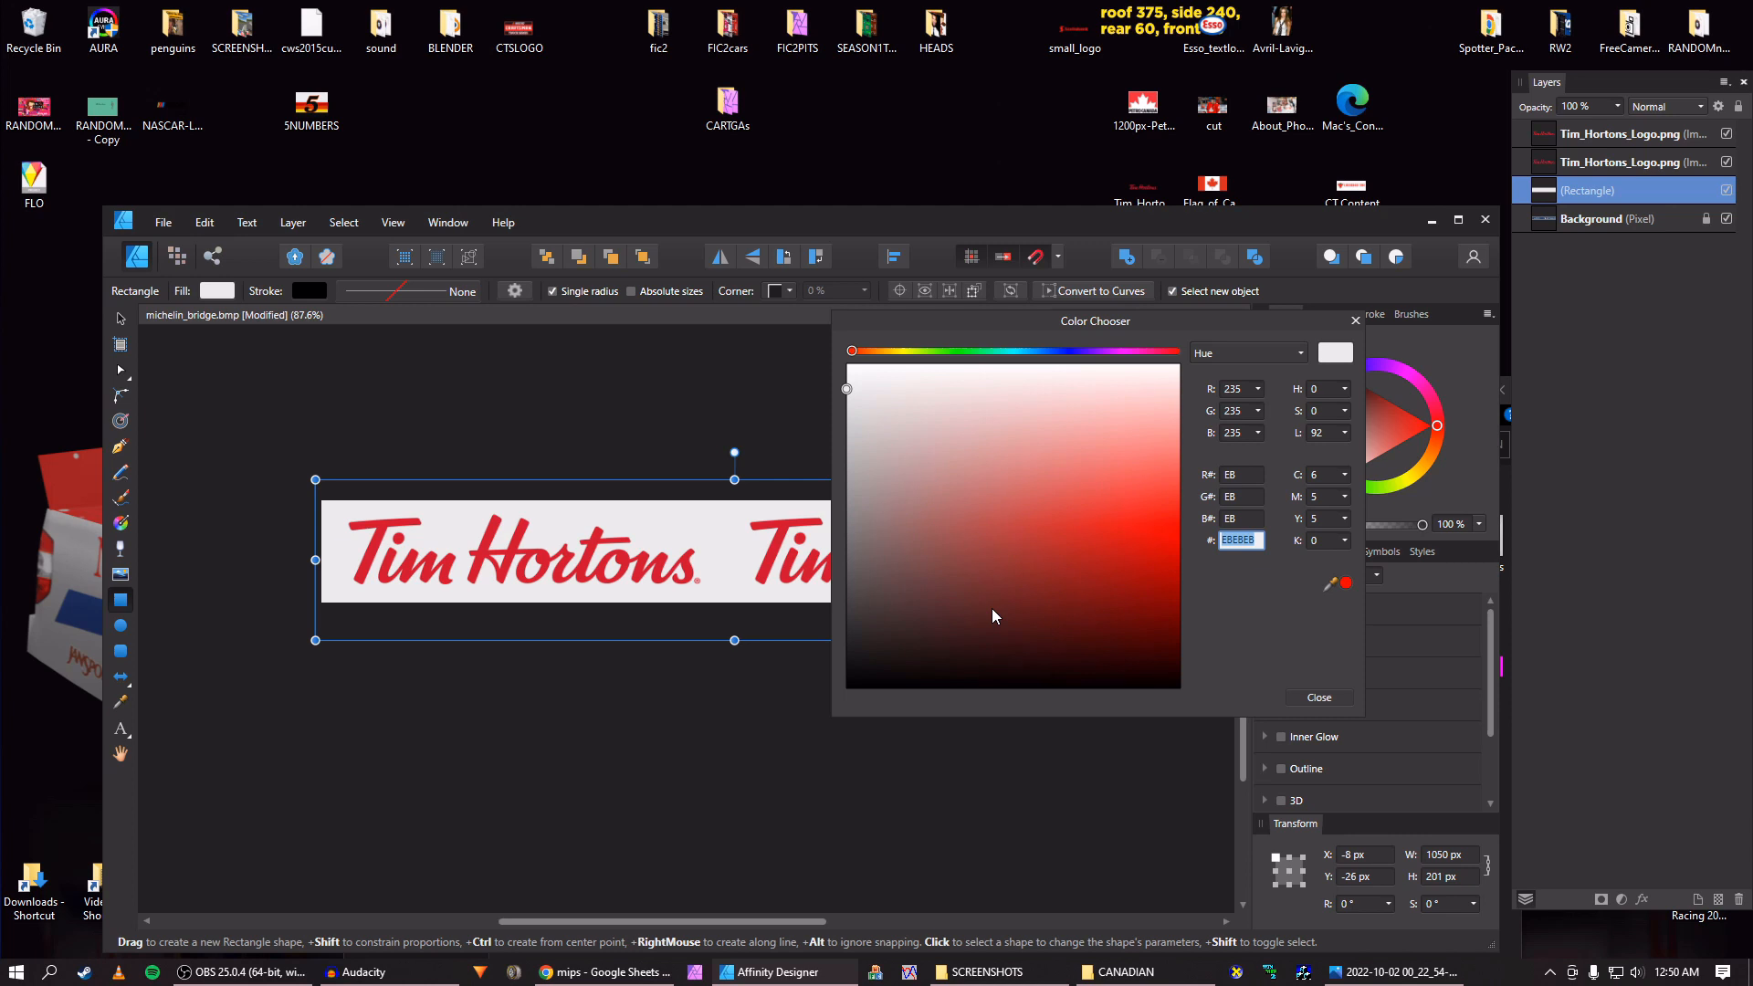
text(FAF9F6)
key(Return)
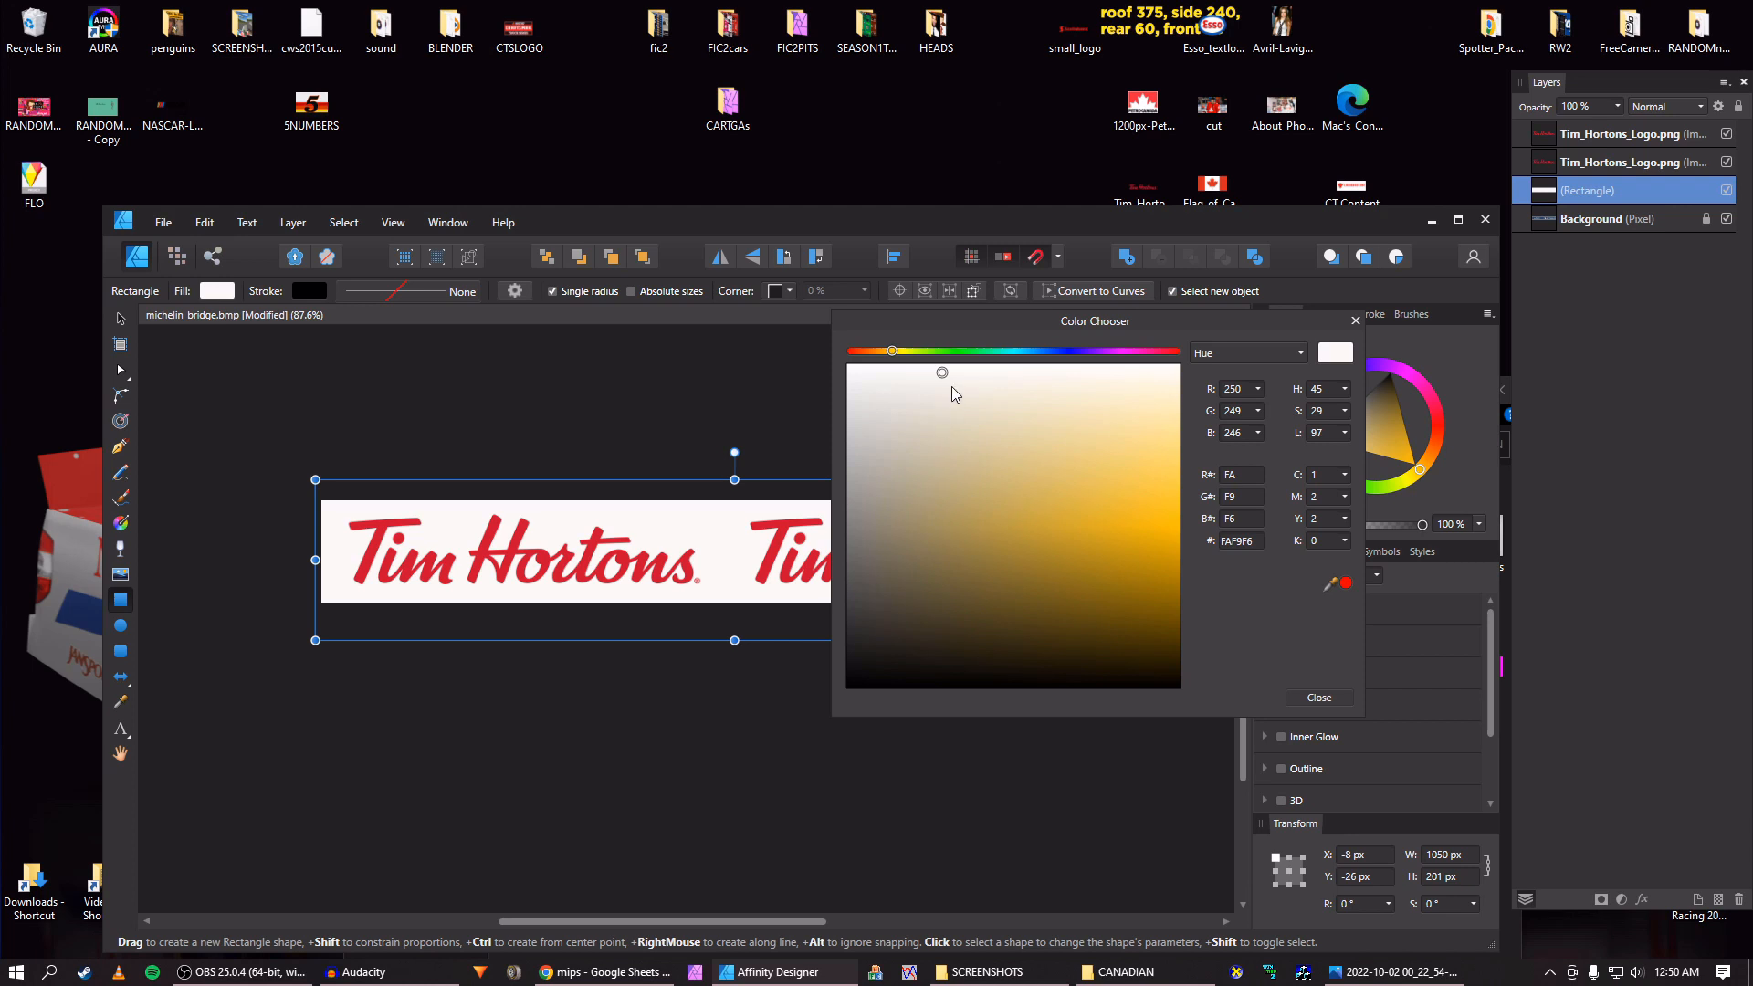
mouse_move(940, 374)
mouse_down()
mouse_move(824, 375)
mouse_move(818, 447)
mouse_move(886, 508)
mouse_move(792, 379)
mouse_move(775, 408)
mouse_up()
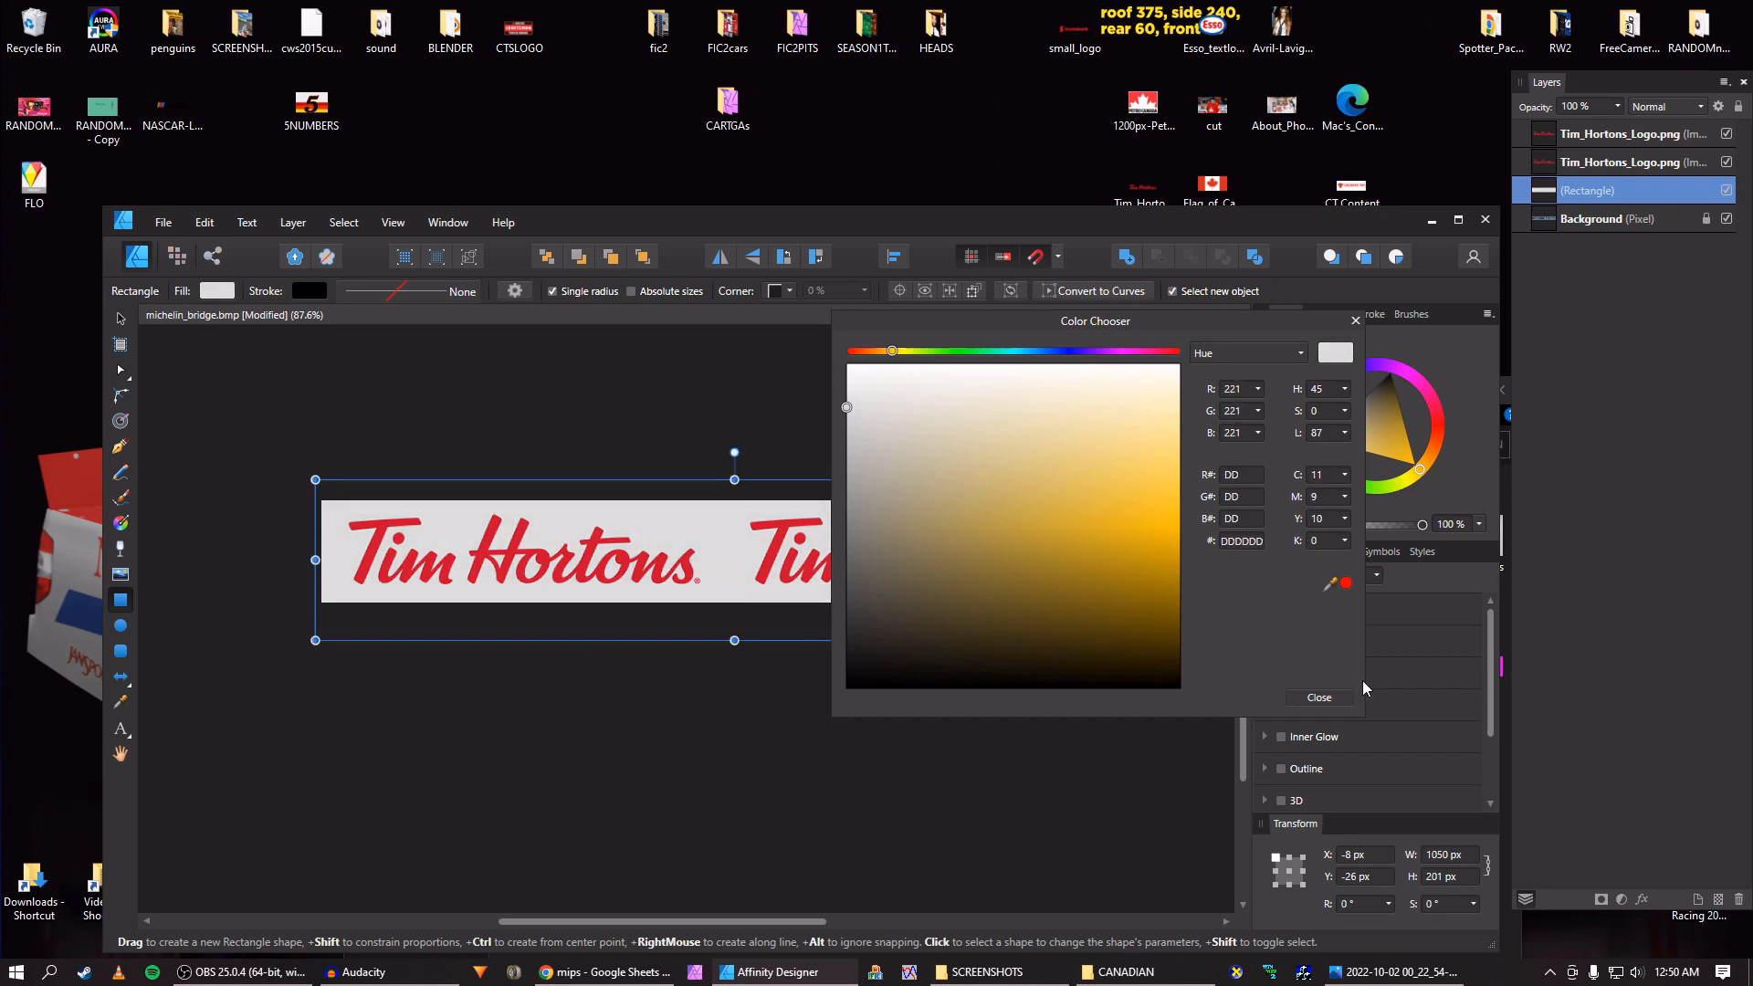
click(1318, 699)
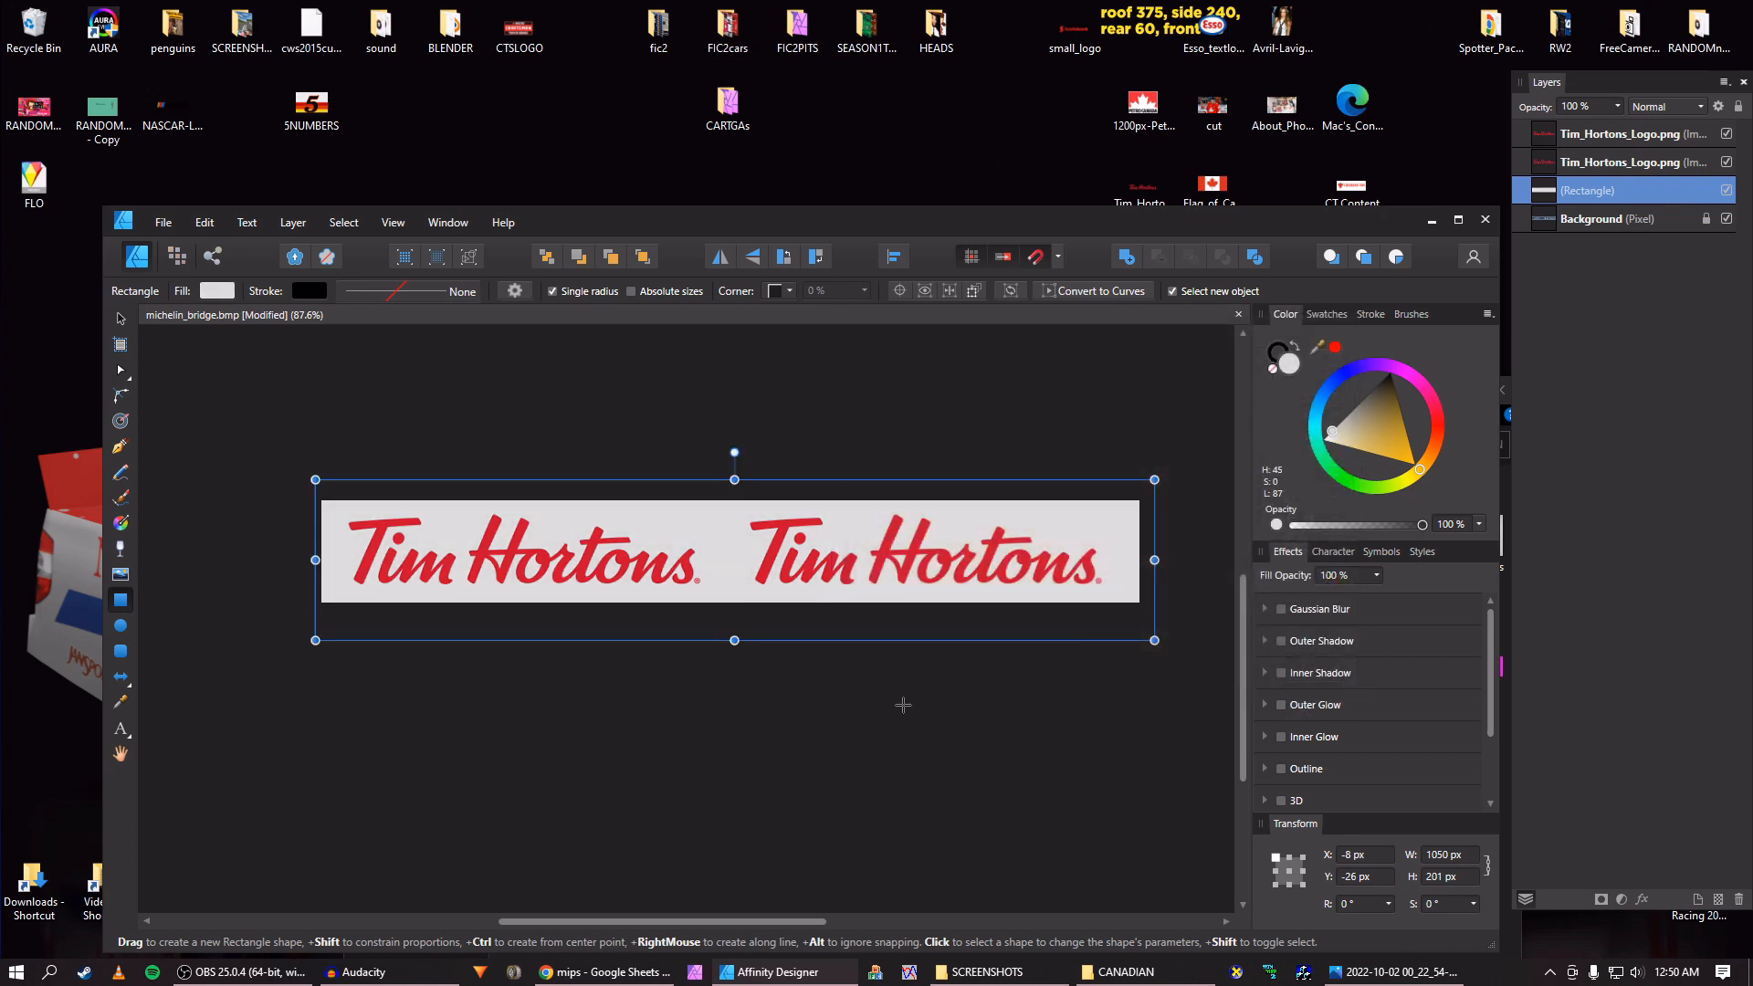
Nudge both Tim Hortons logos slightly to the right, placing the right-hand one at X 526 px.
key(v)
click(646, 566)
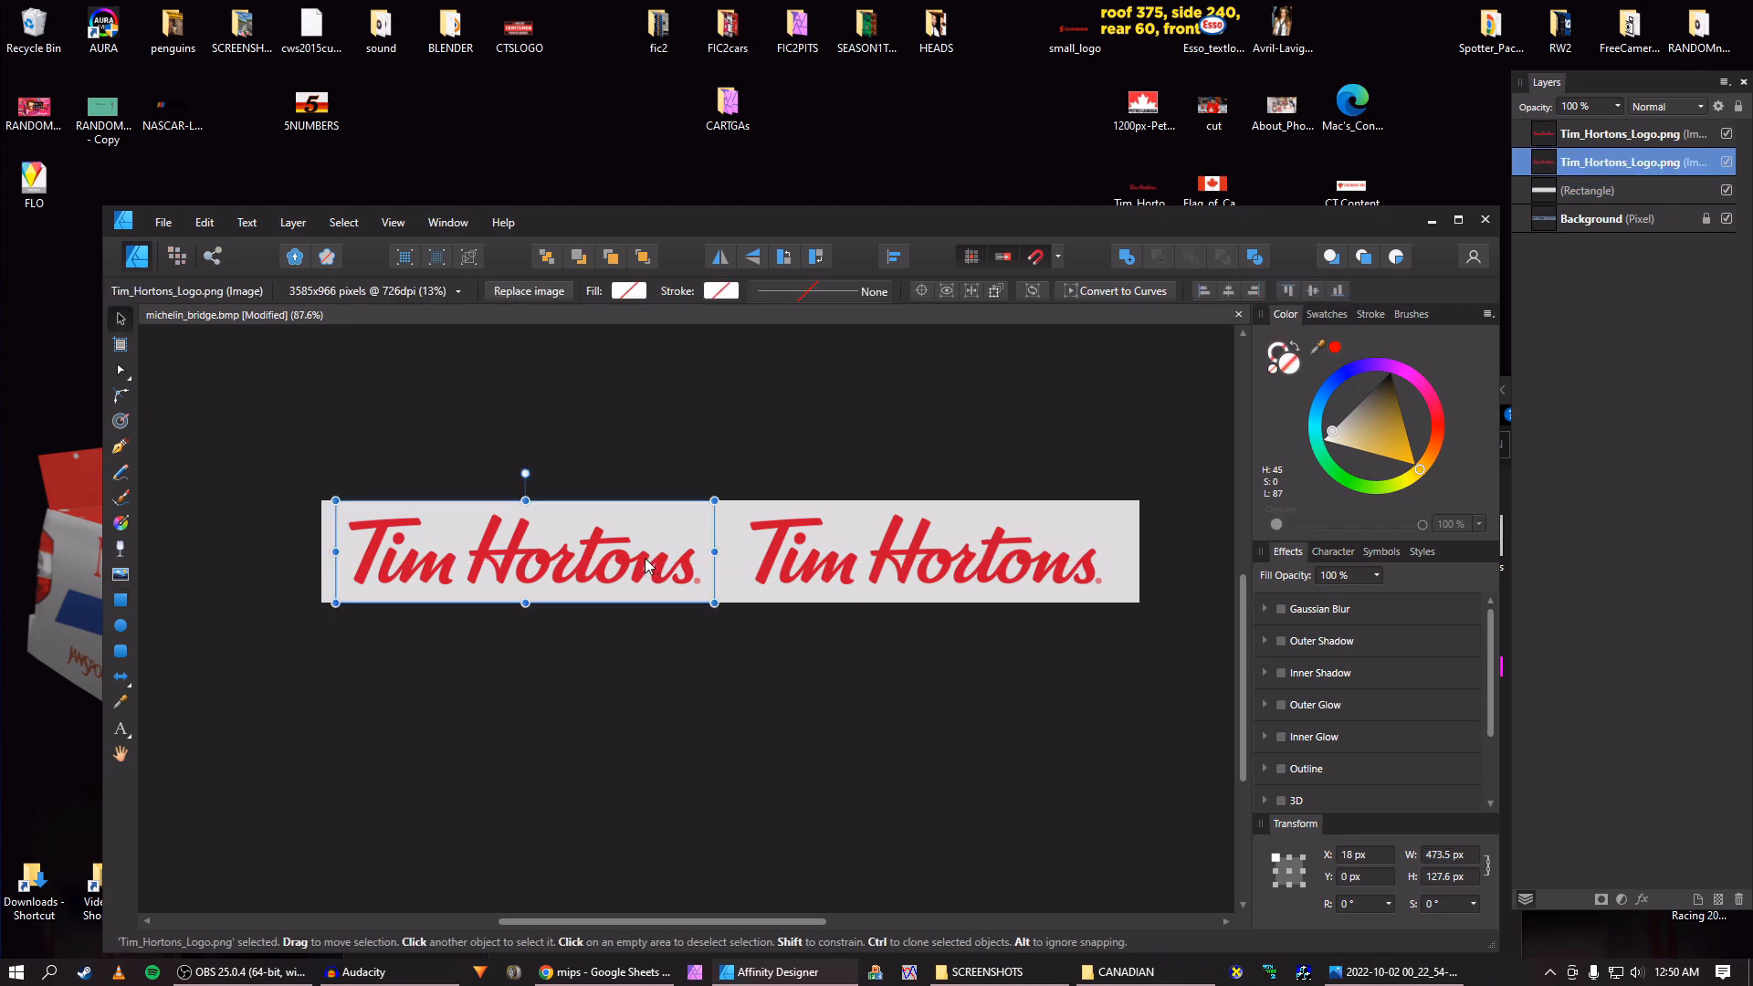
click(826, 566)
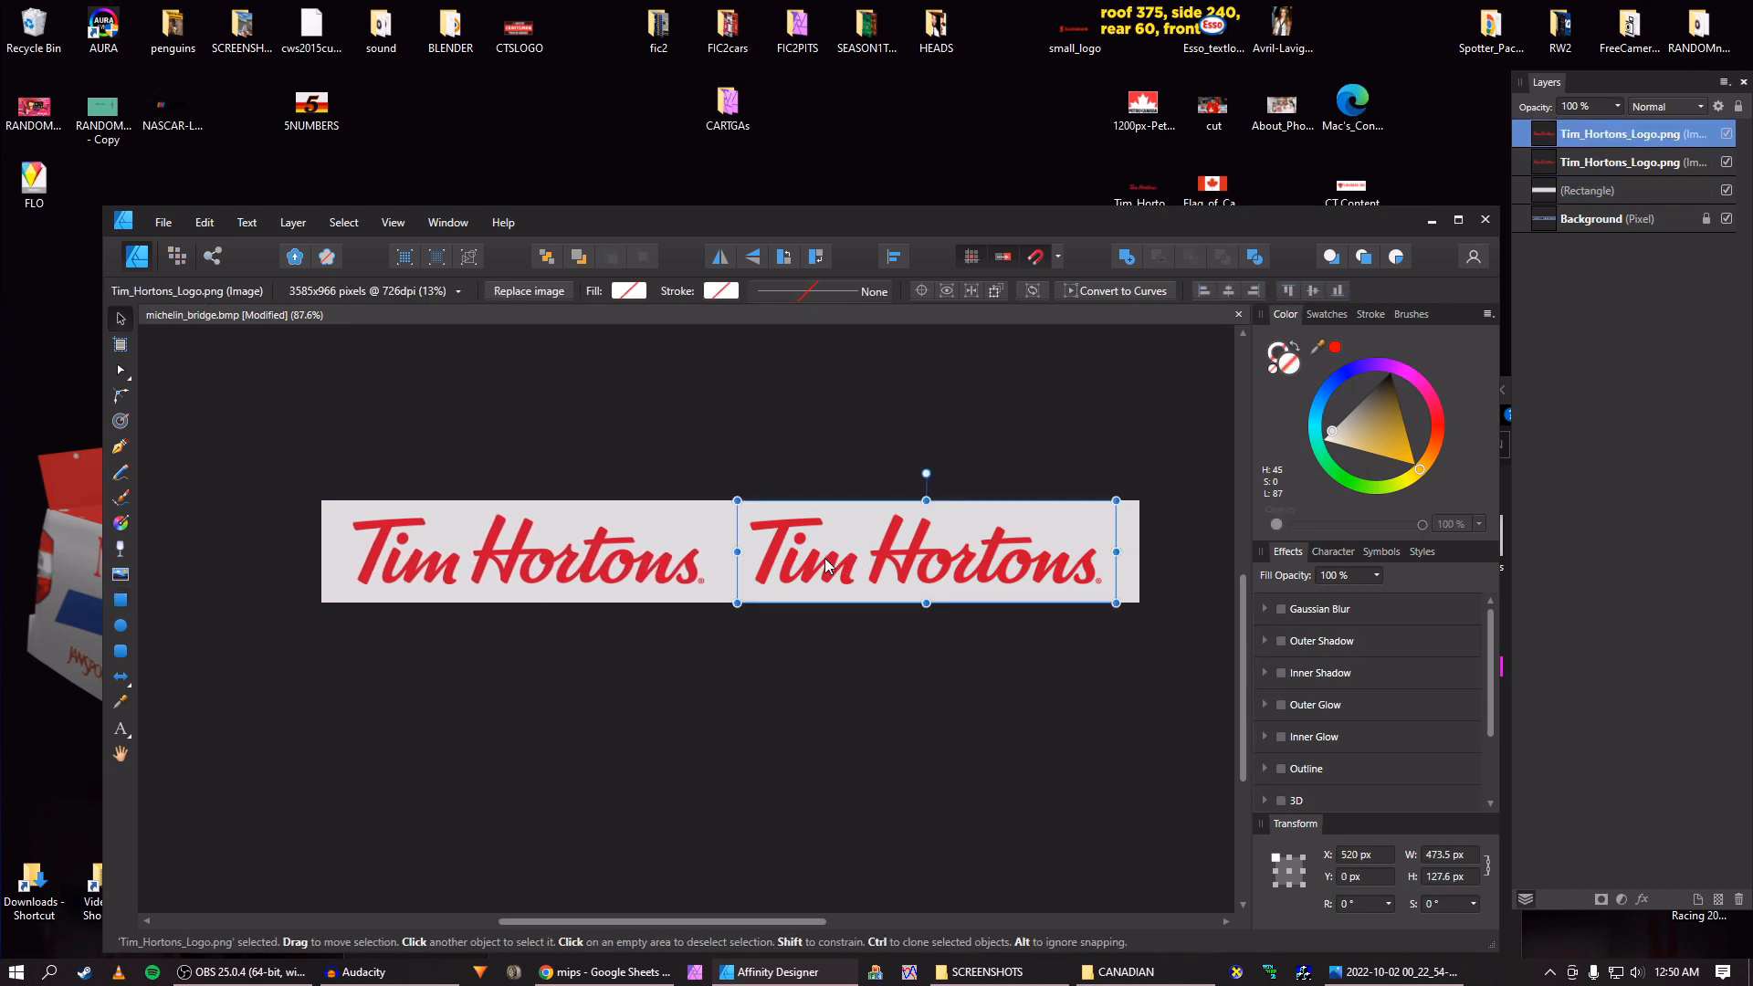
key(Right)
key(Right)
key(Right)
key(Right)
key(Right)
key(Right)
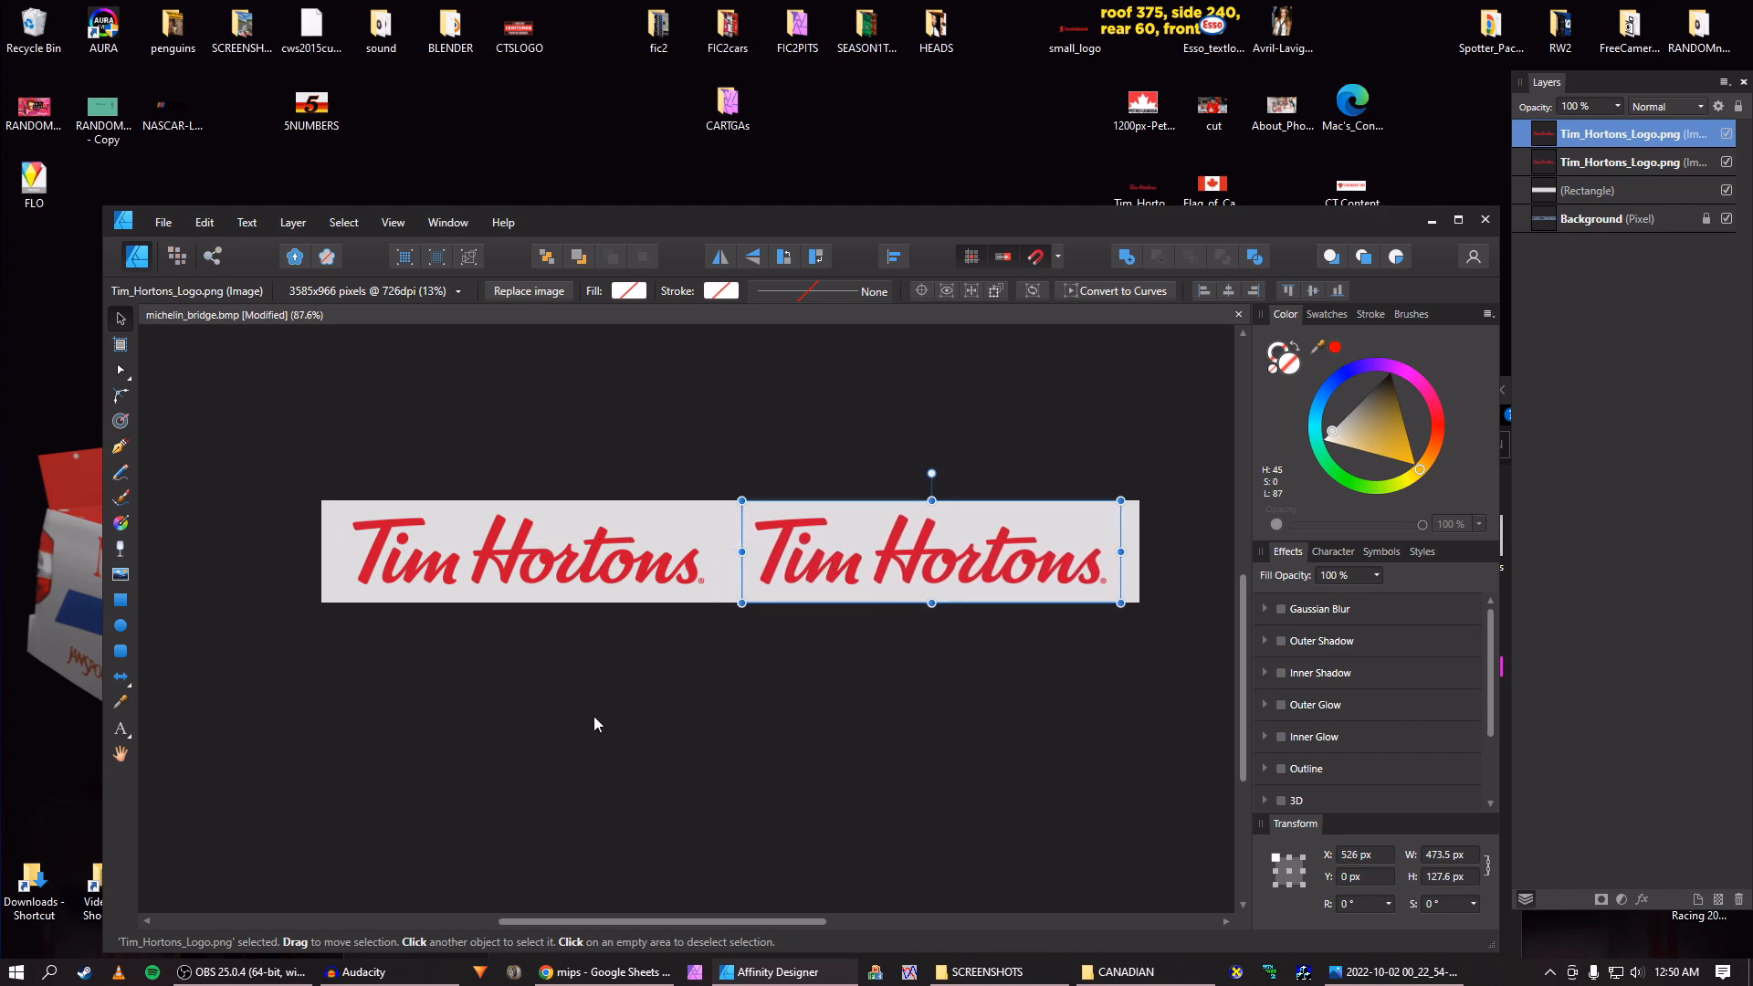
Switch to the Chrome browser and search Google Images for "GRIME PNG".
click(610, 972)
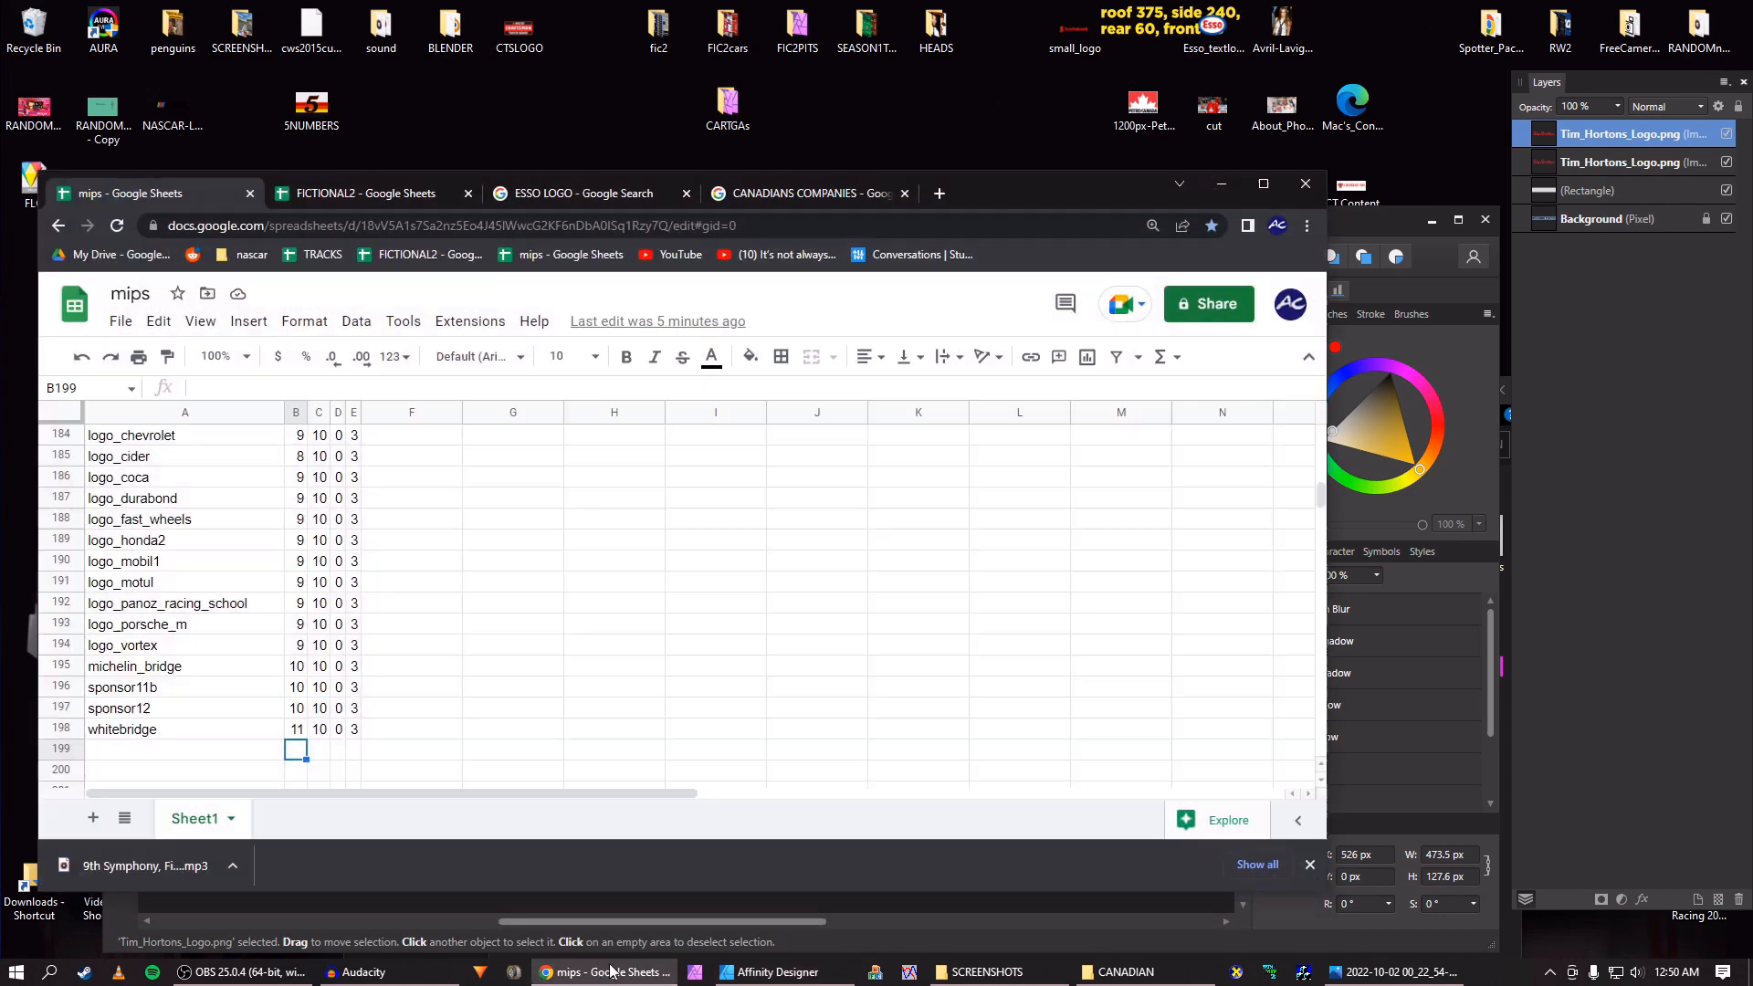
click(815, 194)
click(770, 228)
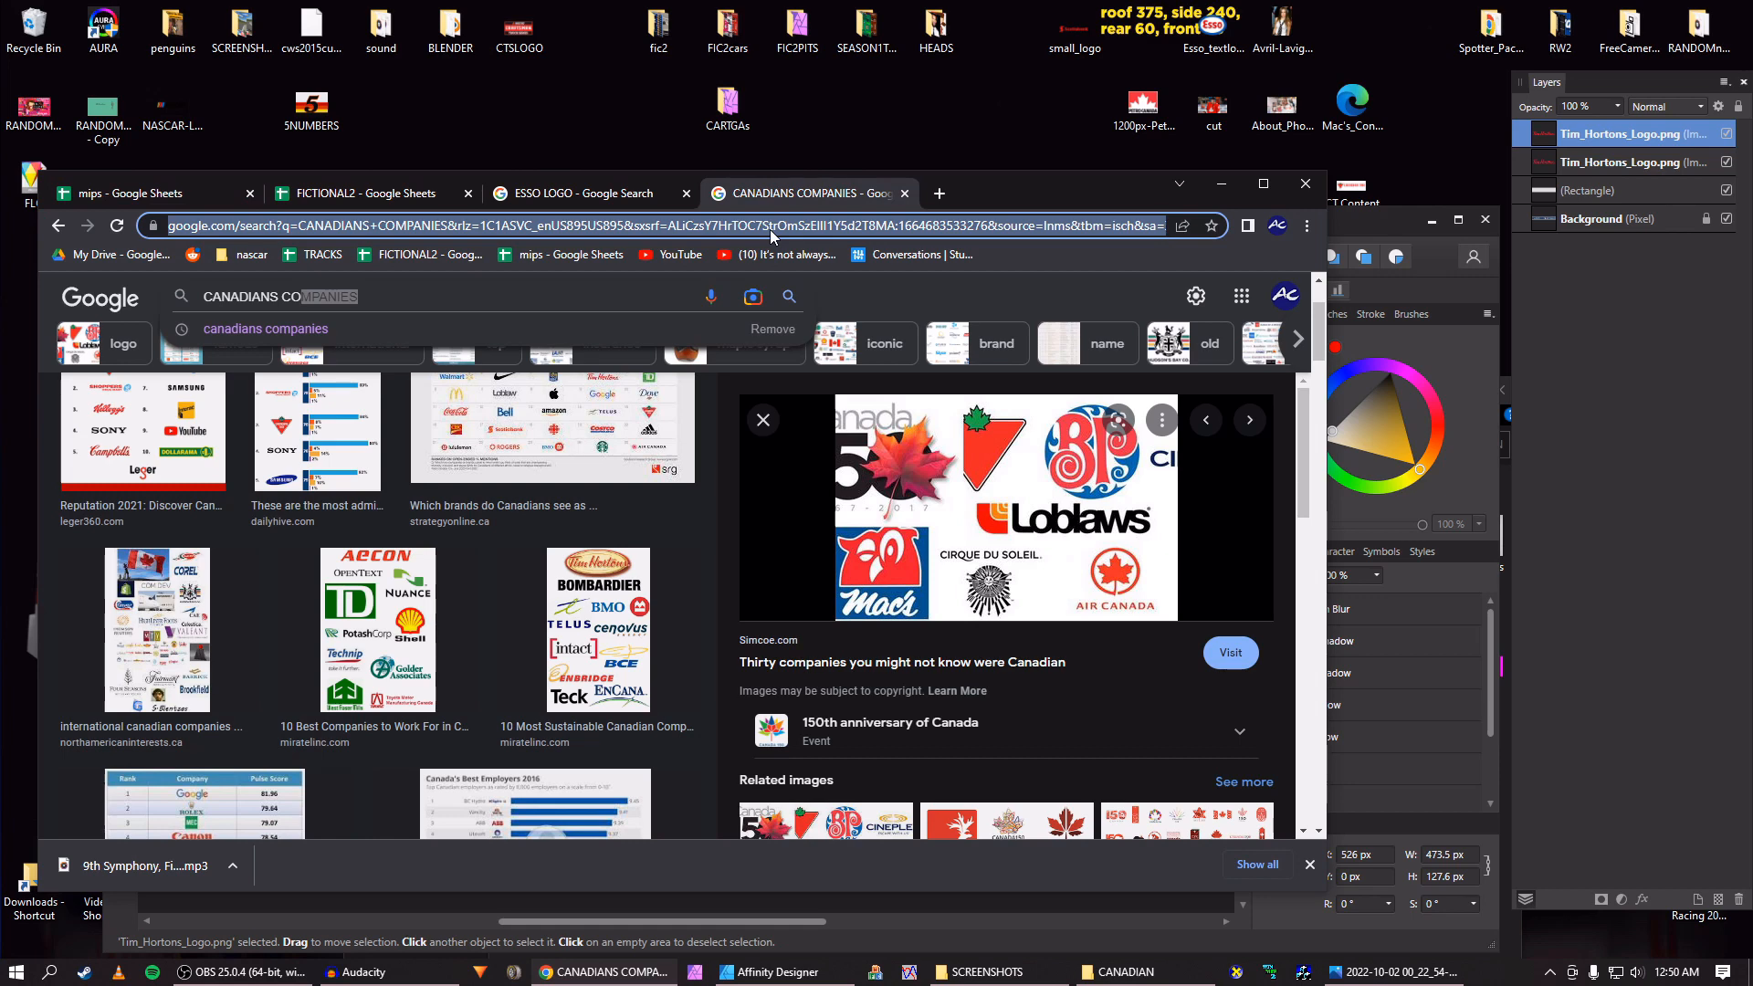
text(GRIME PNG)
key(Return)
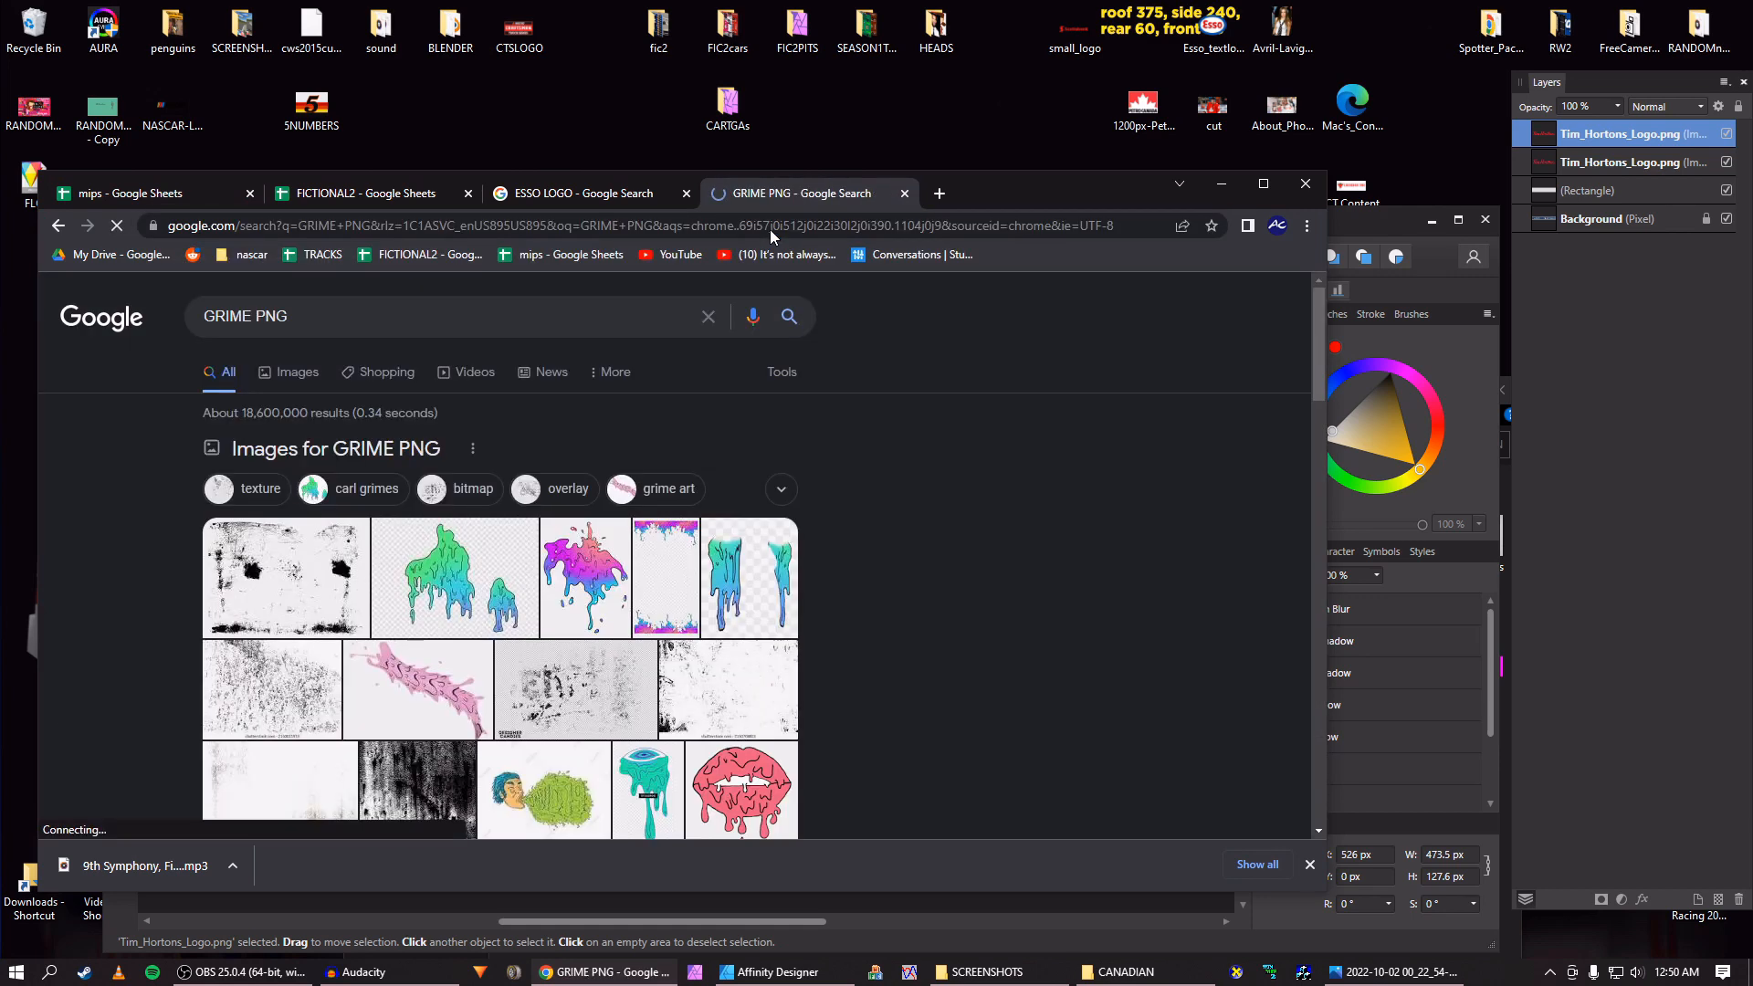
click(291, 374)
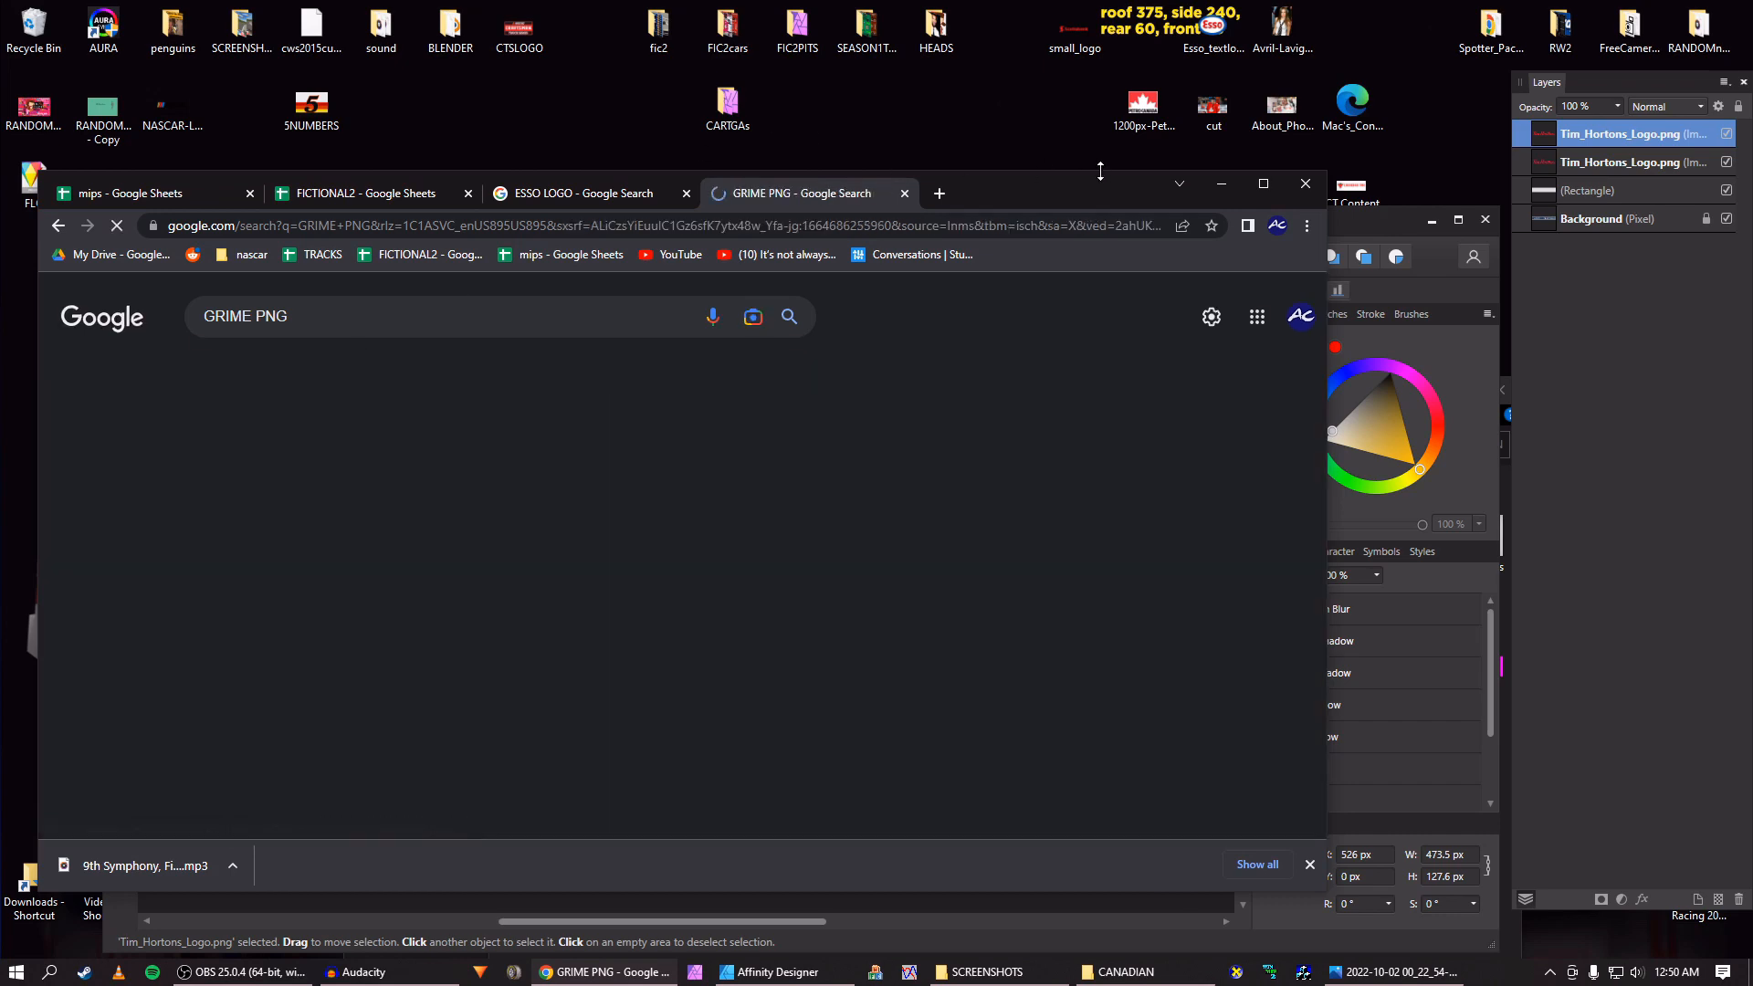
drag(1100, 173, 1190, 97)
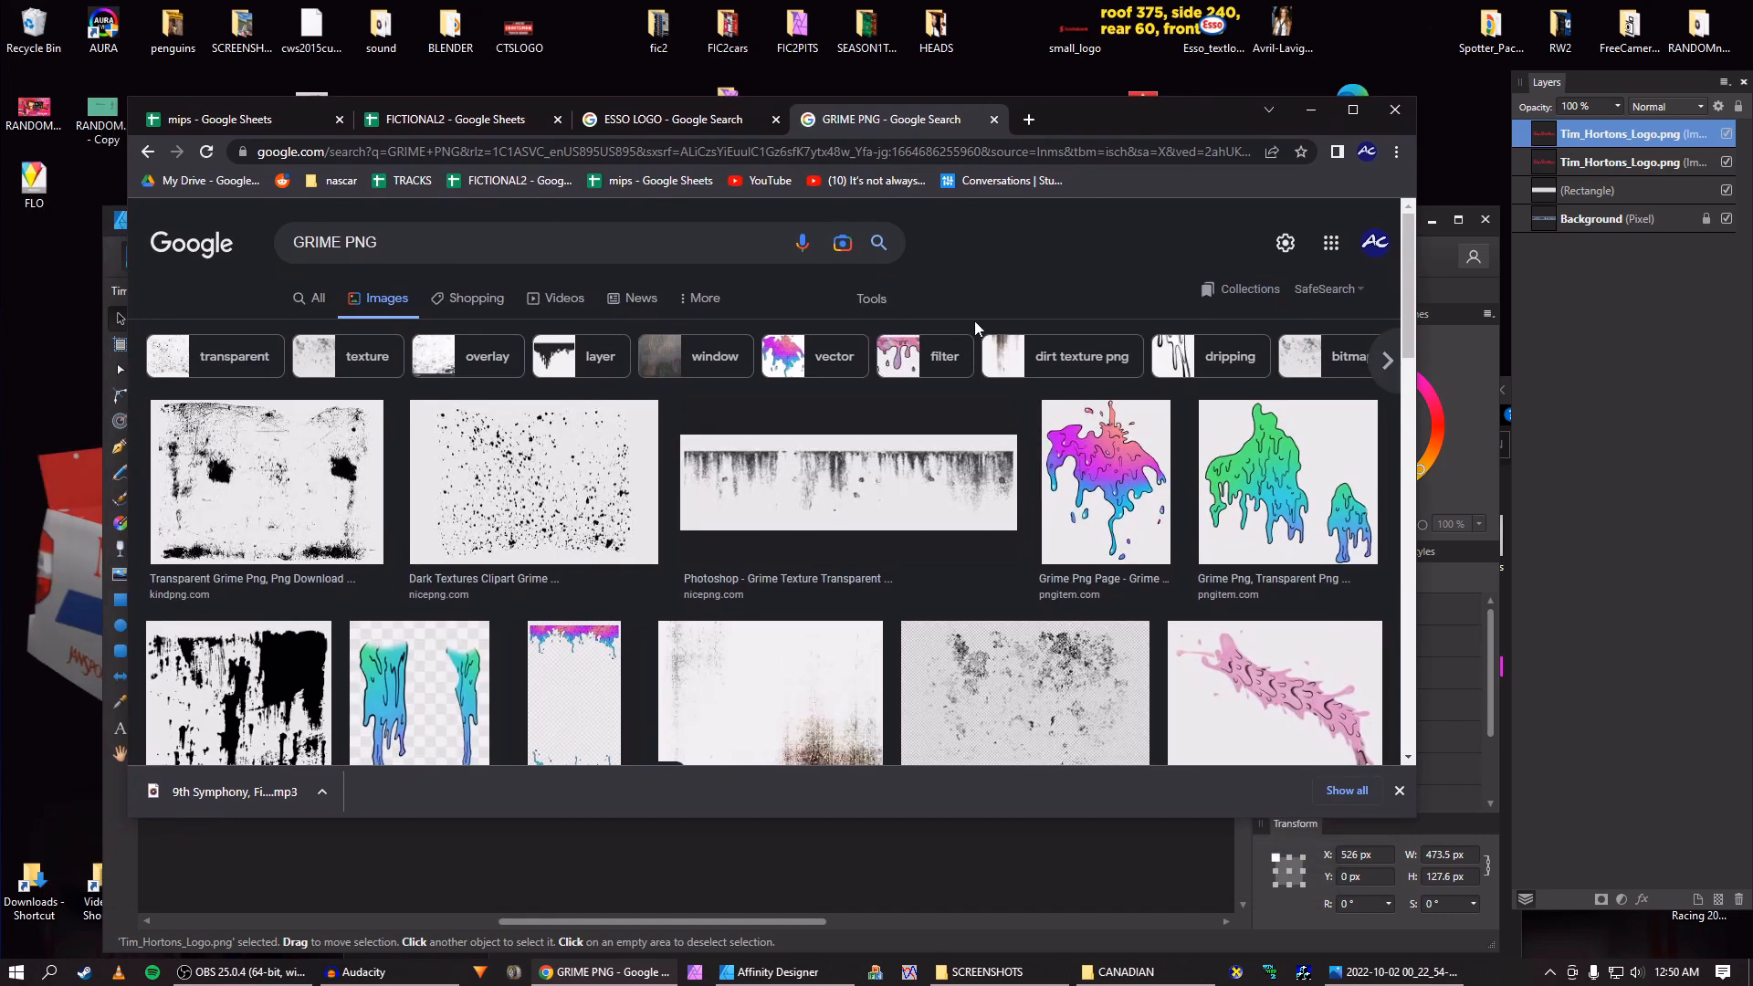
Preview the horizontal grime strip and the related grey dirt texture, and look through more of the image results.
click(854, 484)
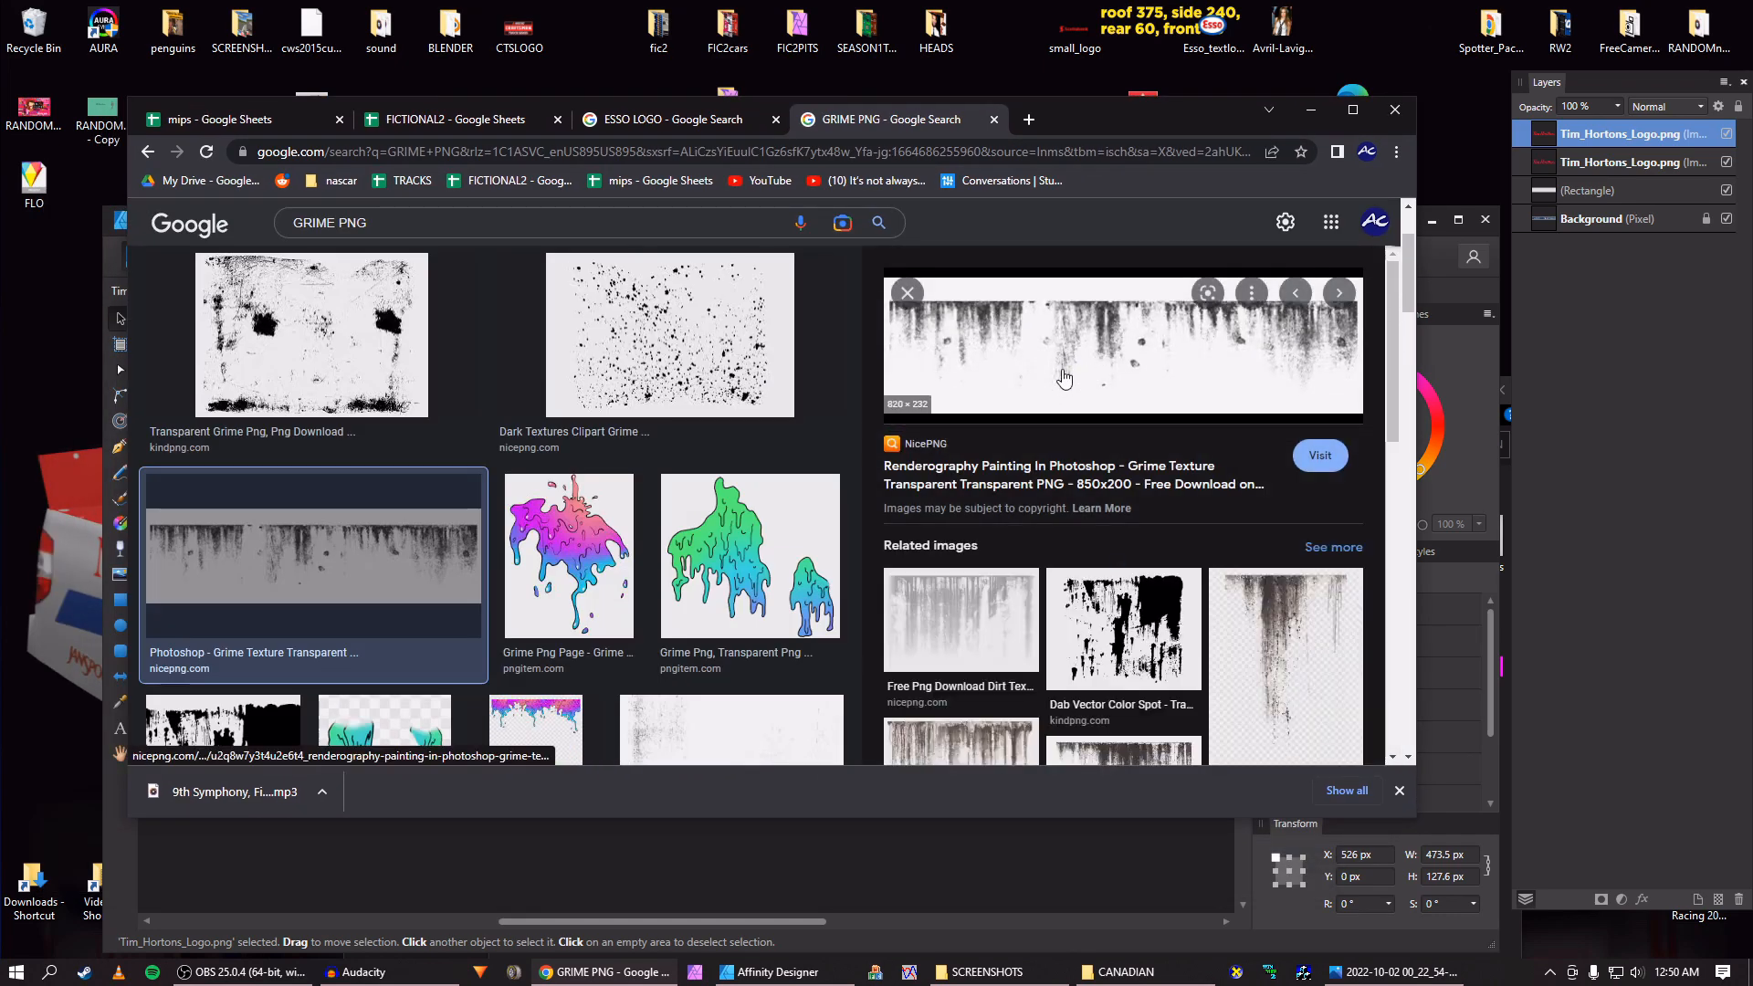
click(1012, 624)
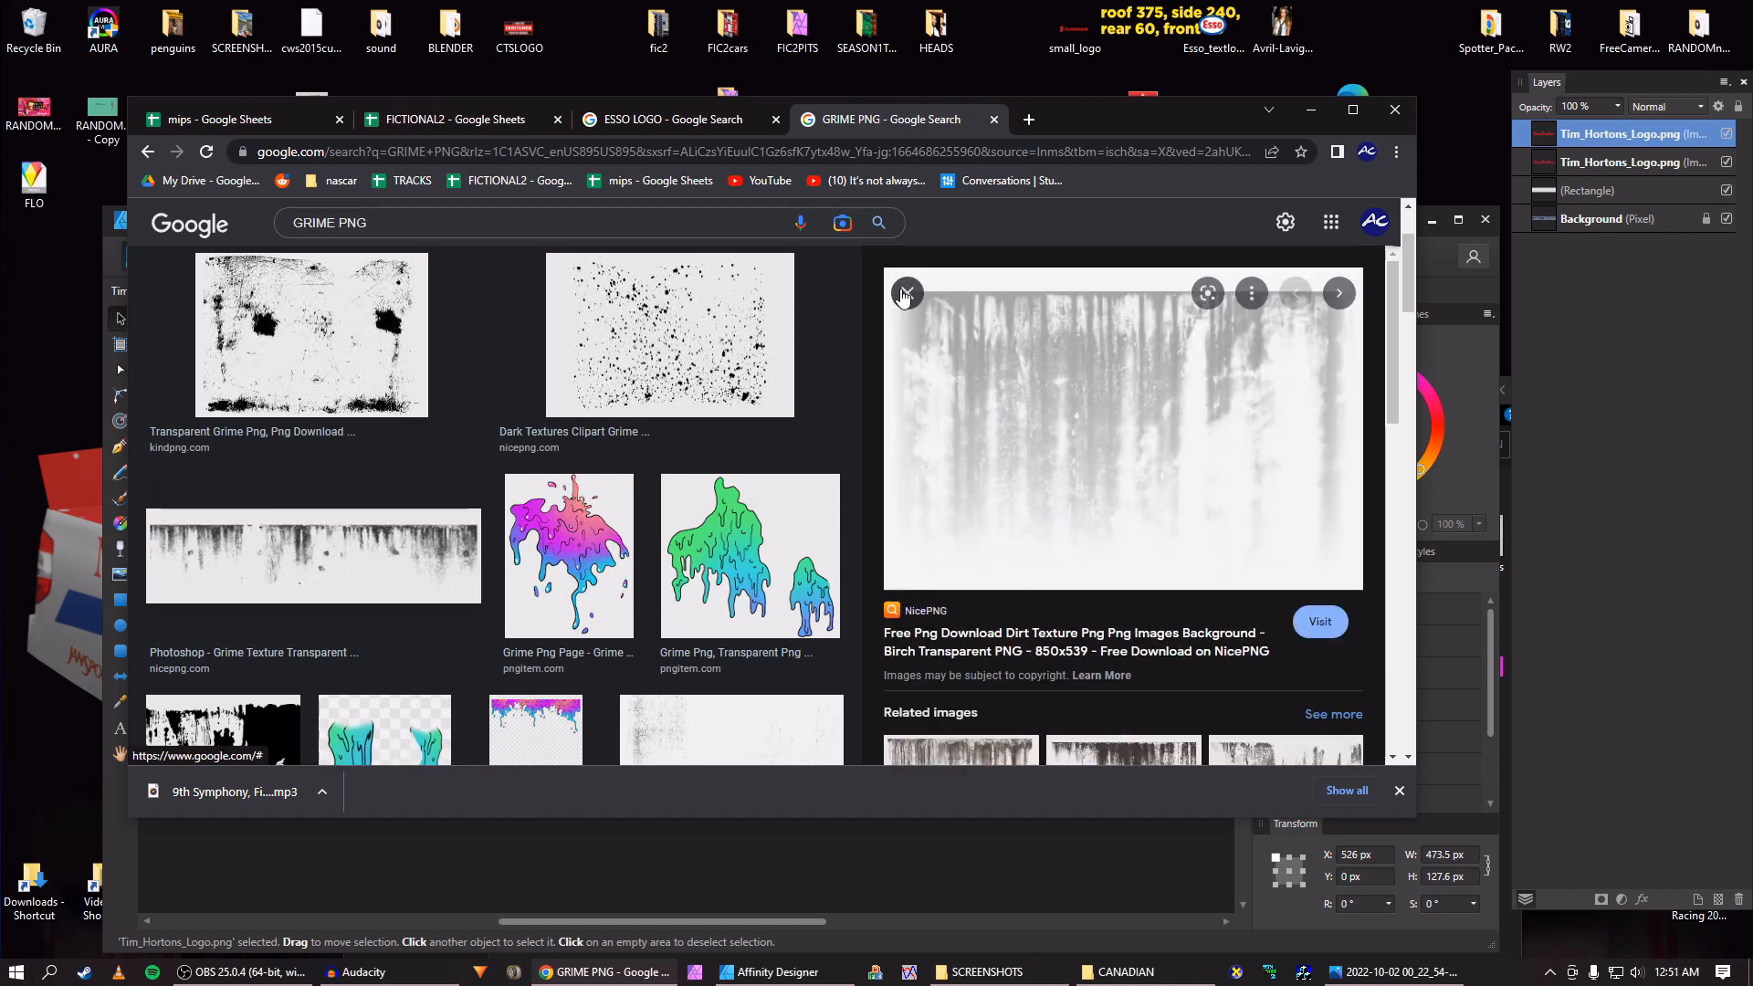
click(907, 293)
scroll(984, 475, down, 10)
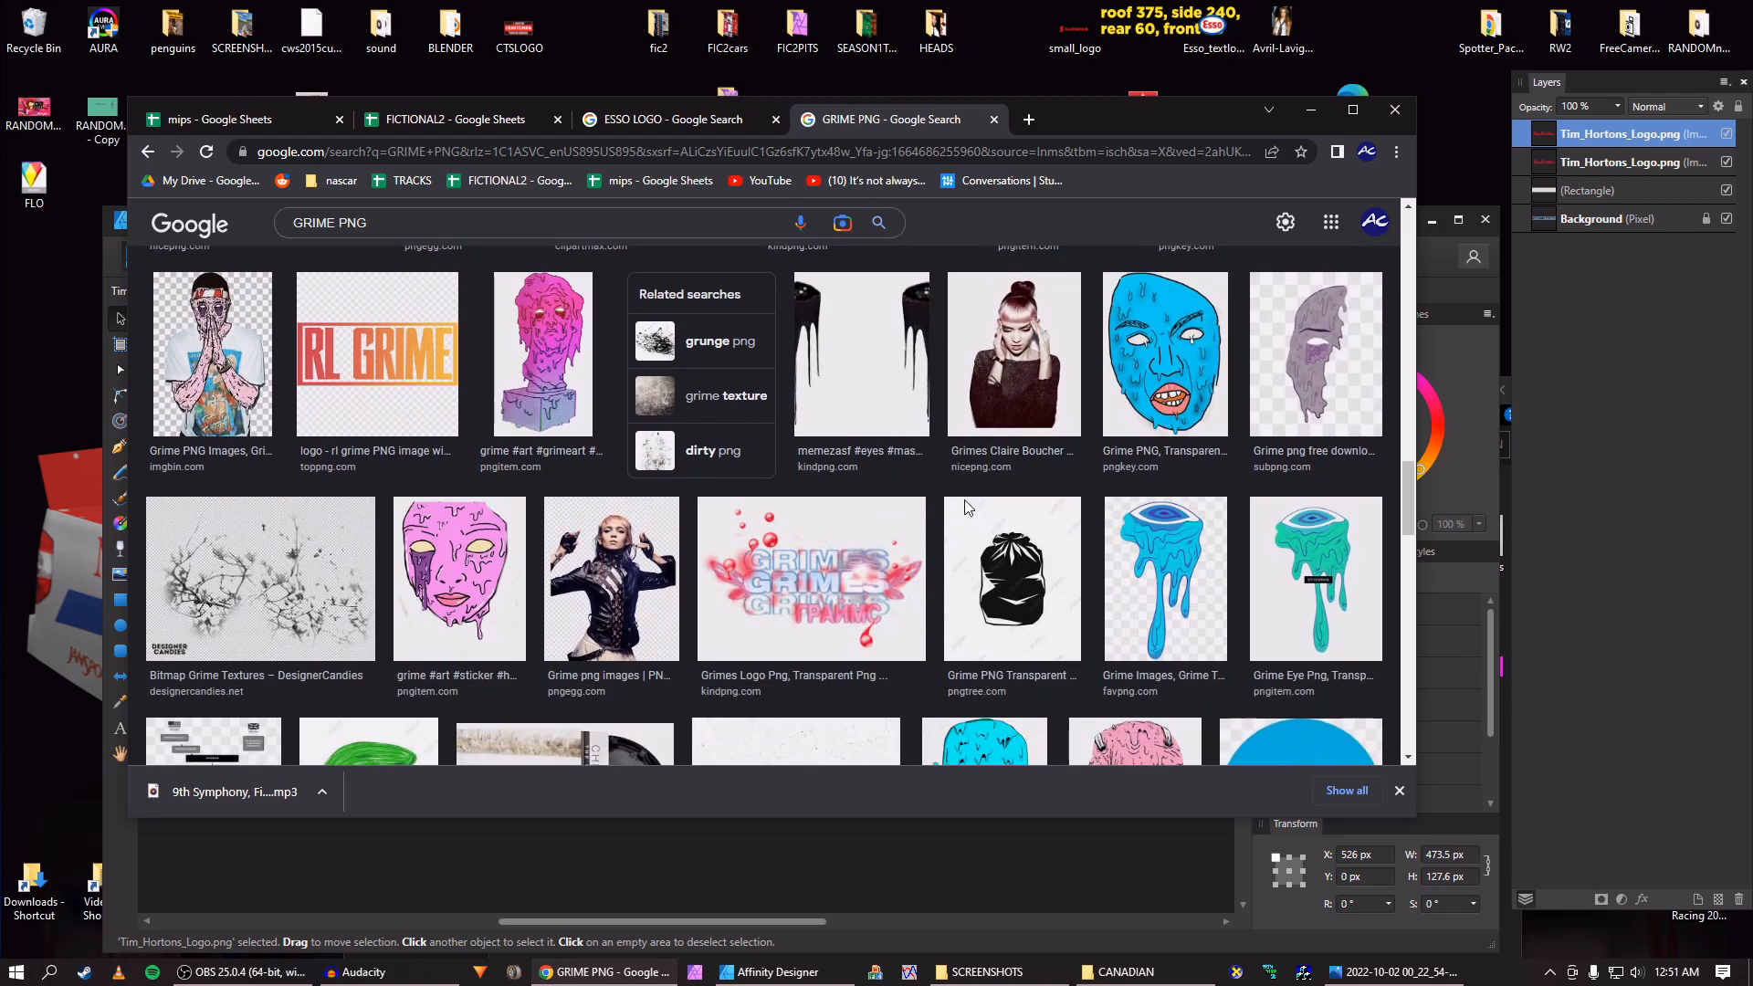
Filter the grime images to transparent ones and preview the kindpng dirt texture along with several related dirt drip images.
click(225, 274)
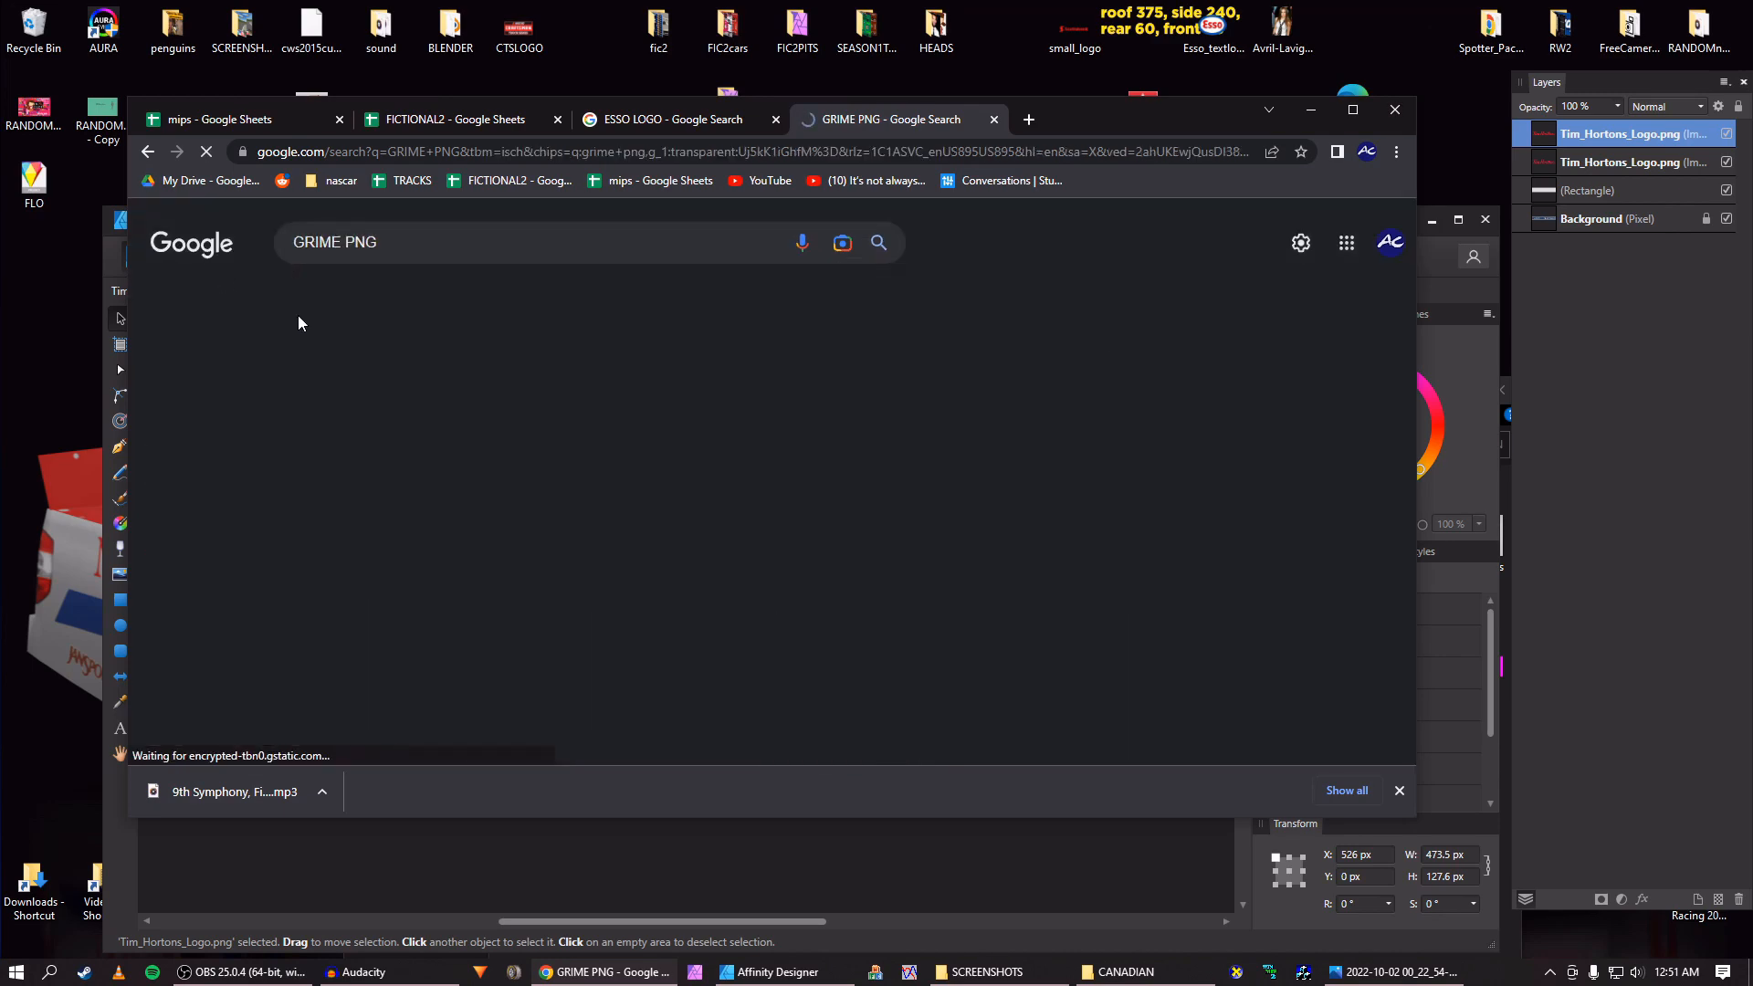
click(1399, 791)
scroll(937, 548, down, 1)
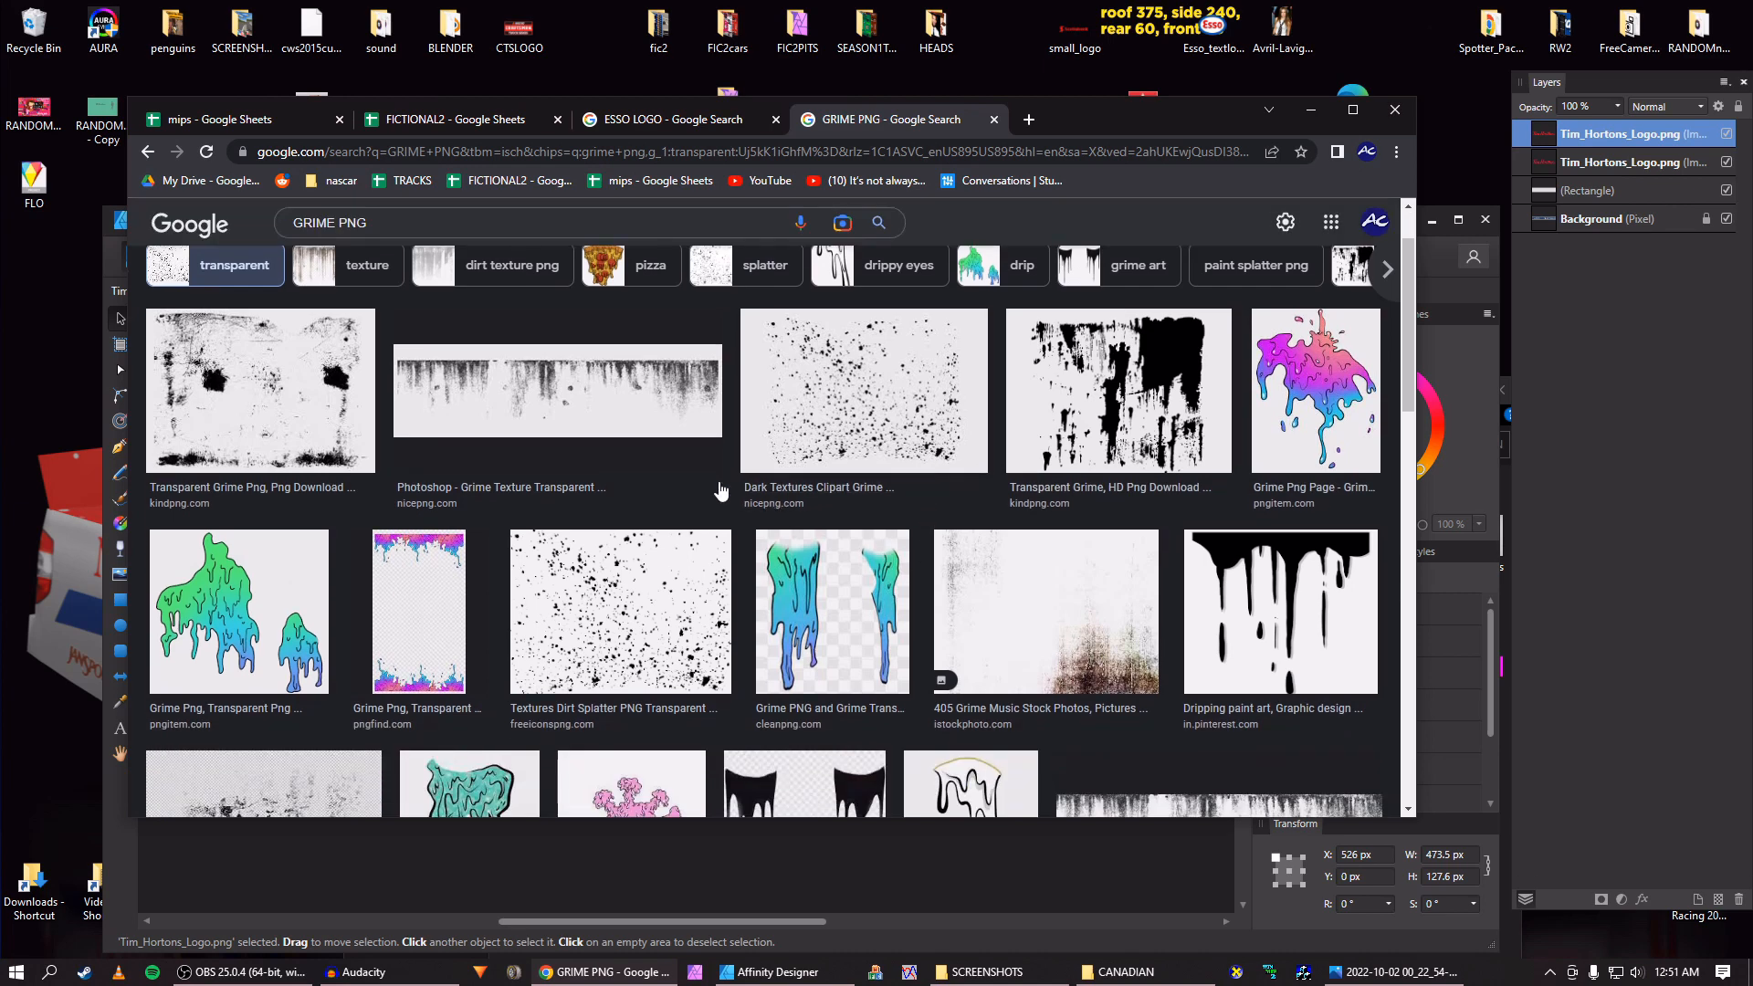
scroll(640, 419, down, 5)
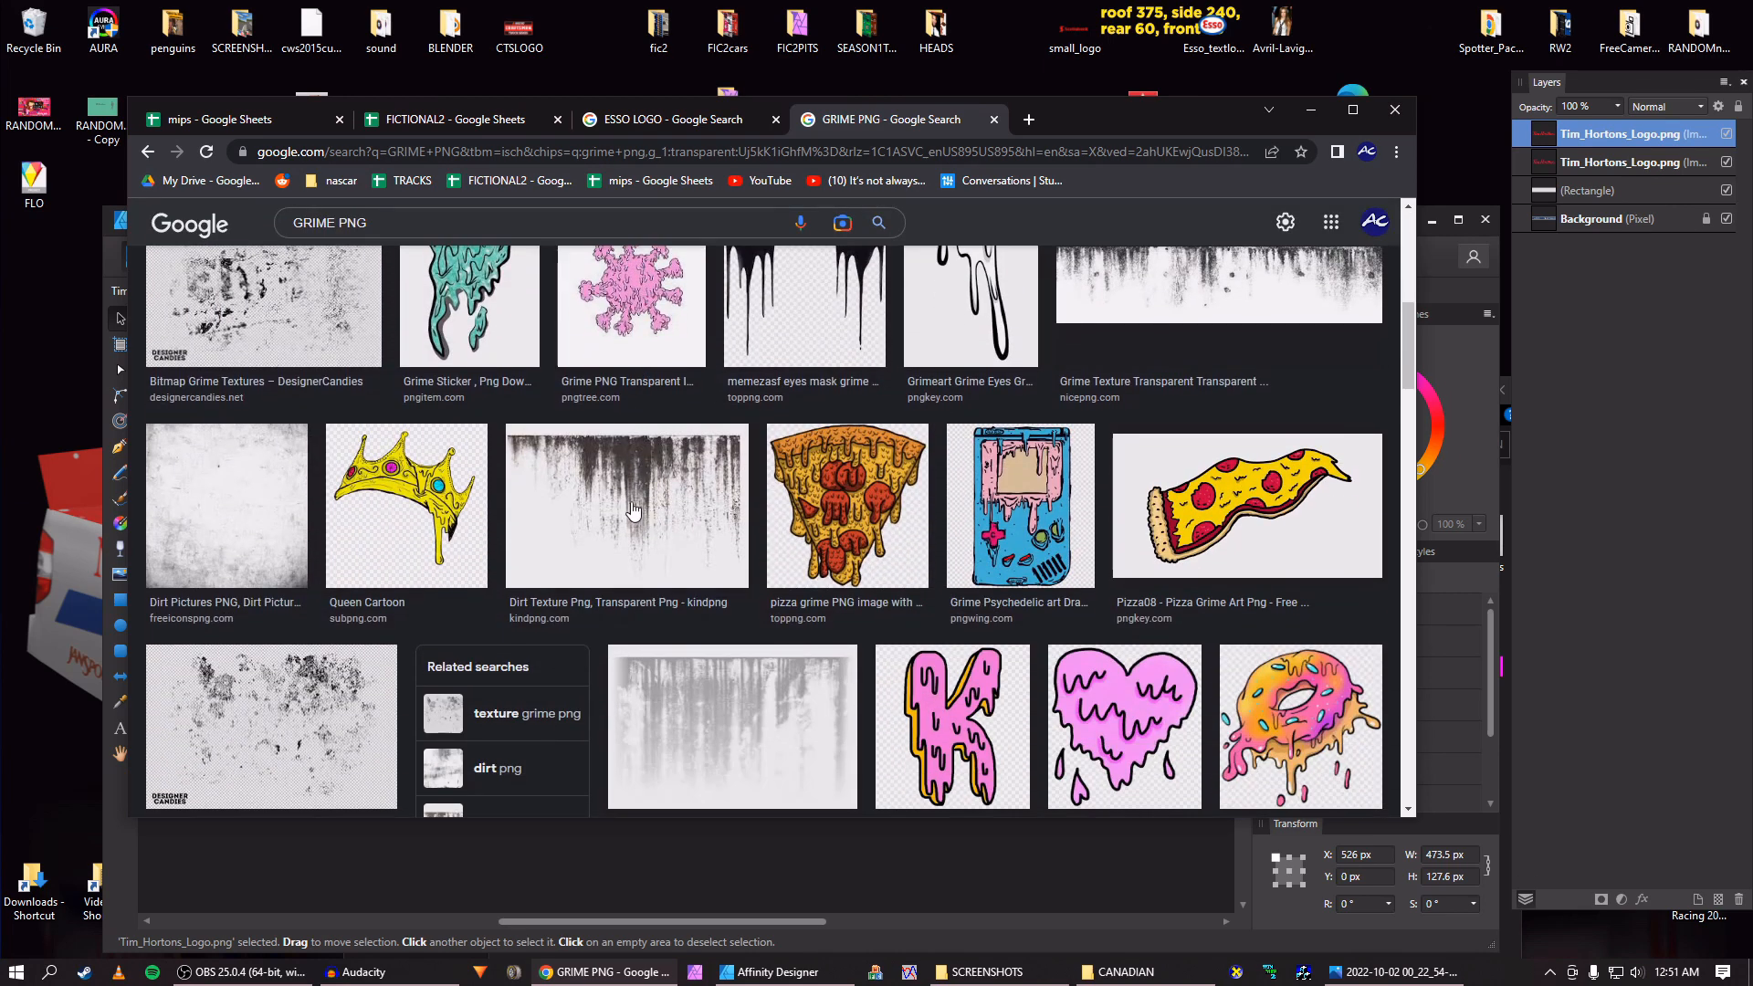
click(633, 510)
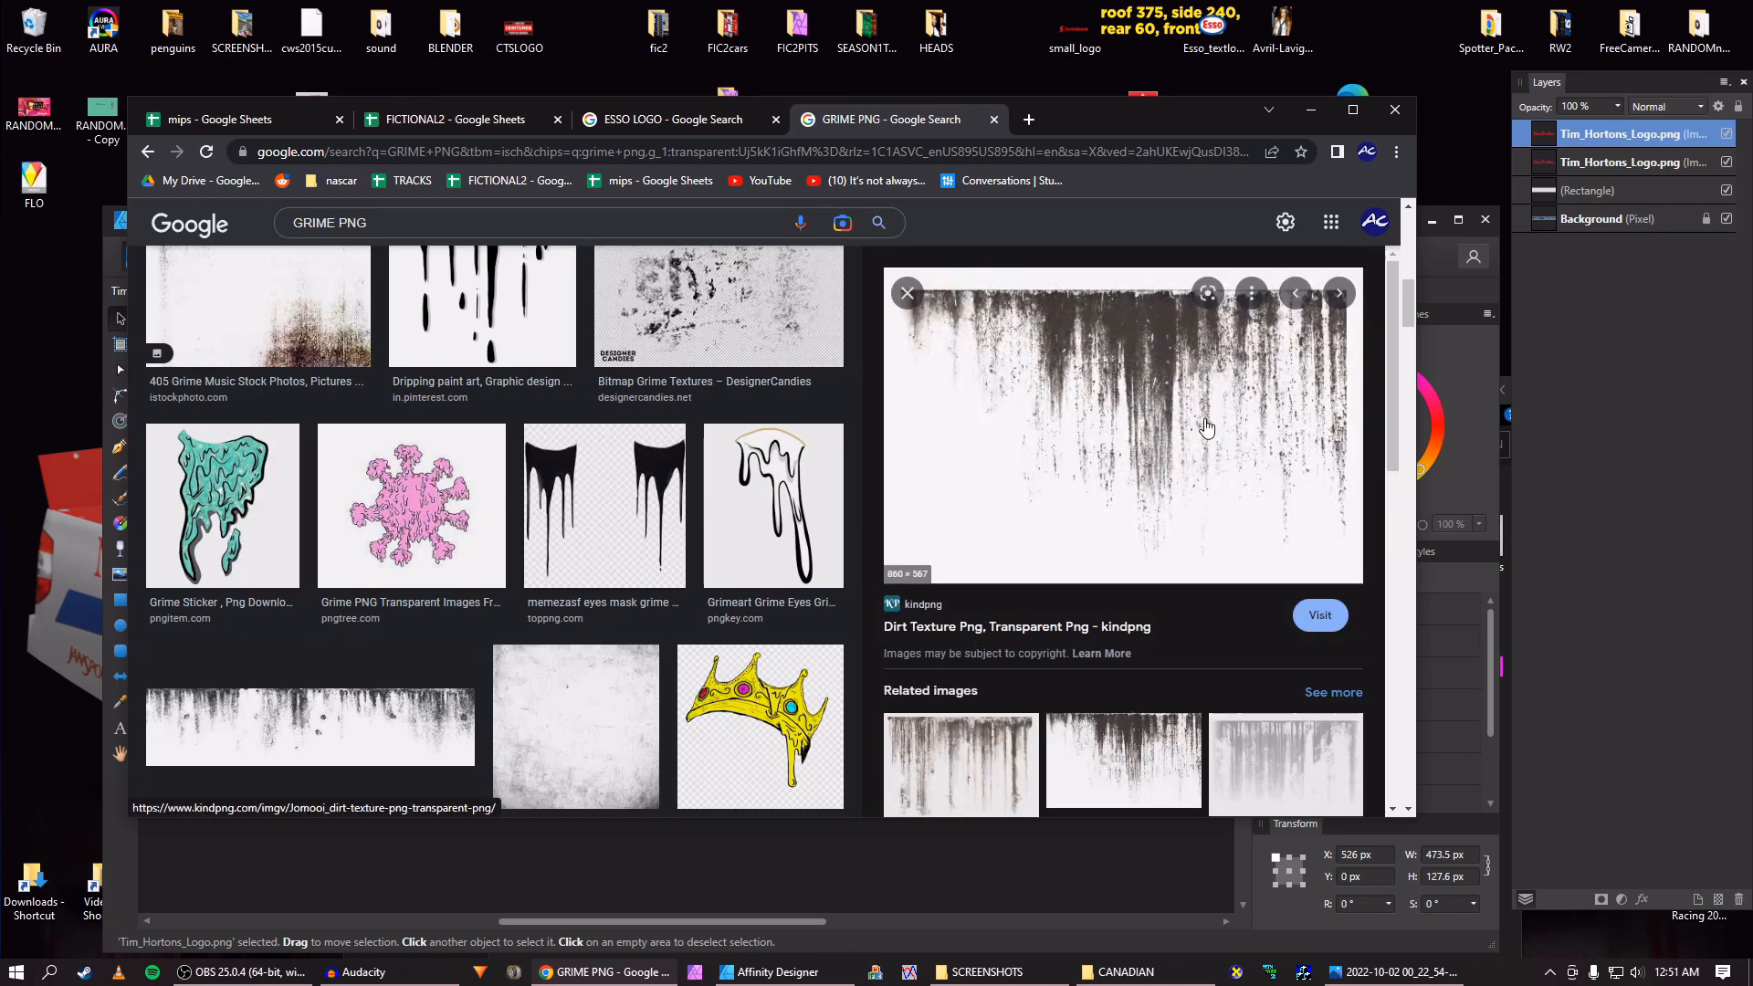
click(1104, 765)
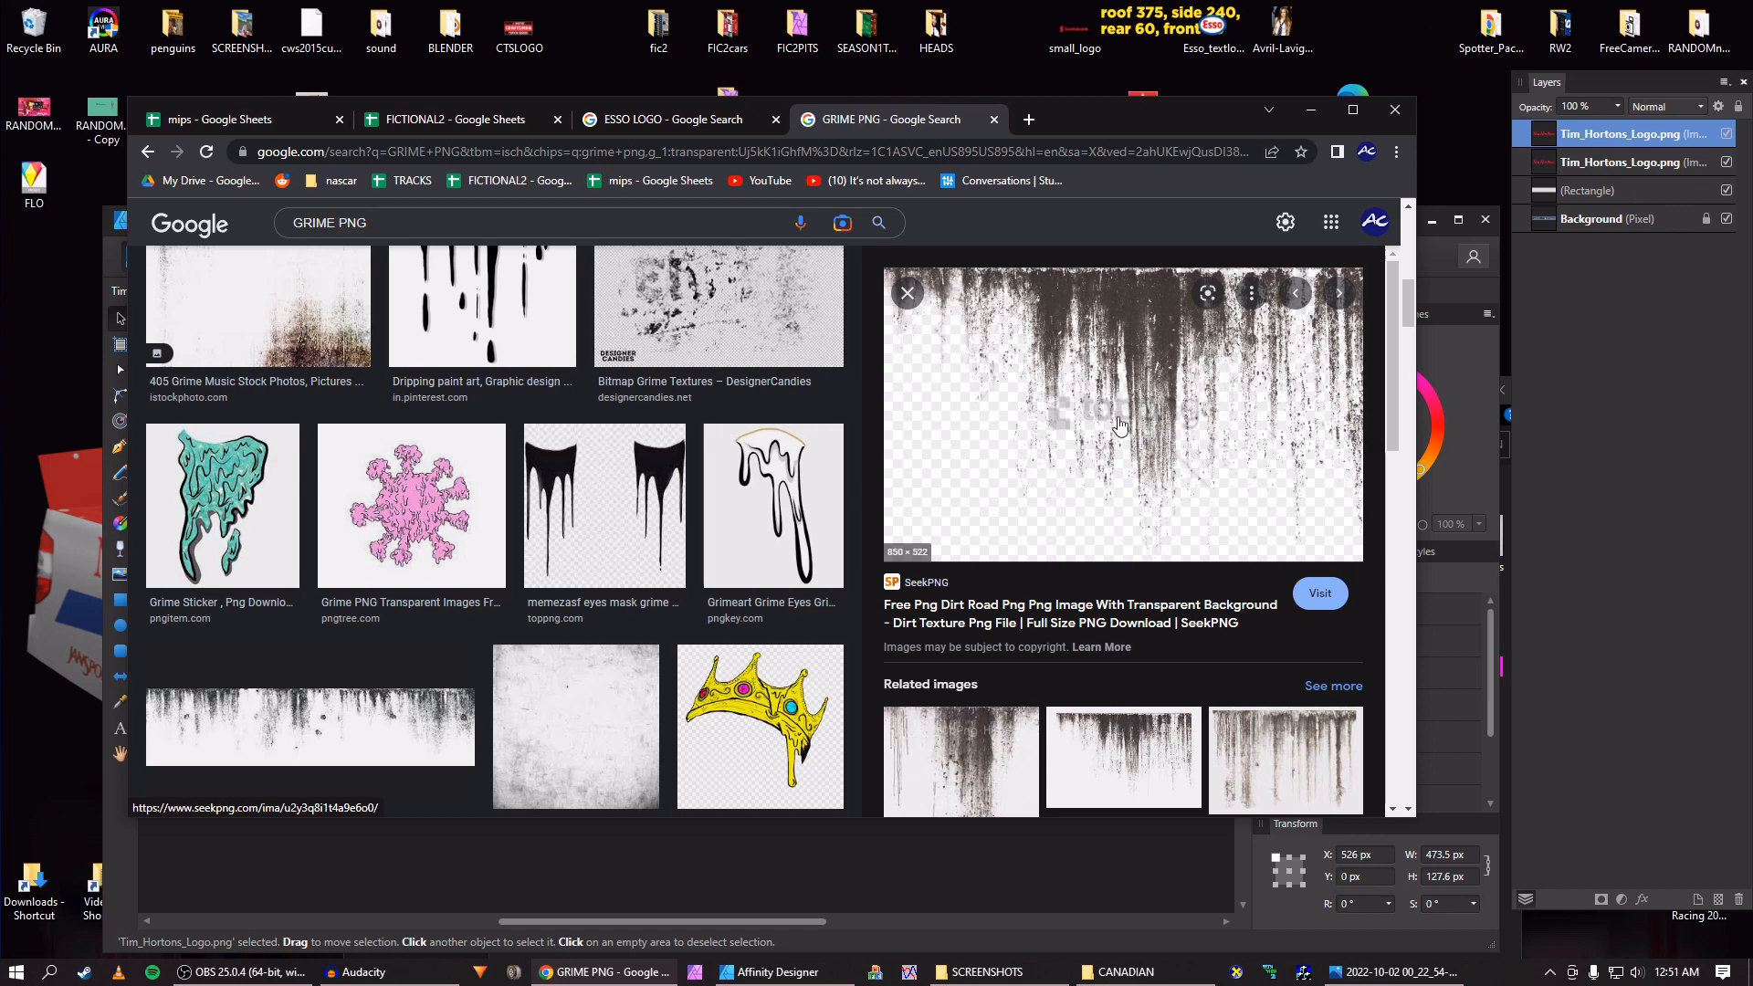
scroll(1107, 614, down, 1)
click(1253, 647)
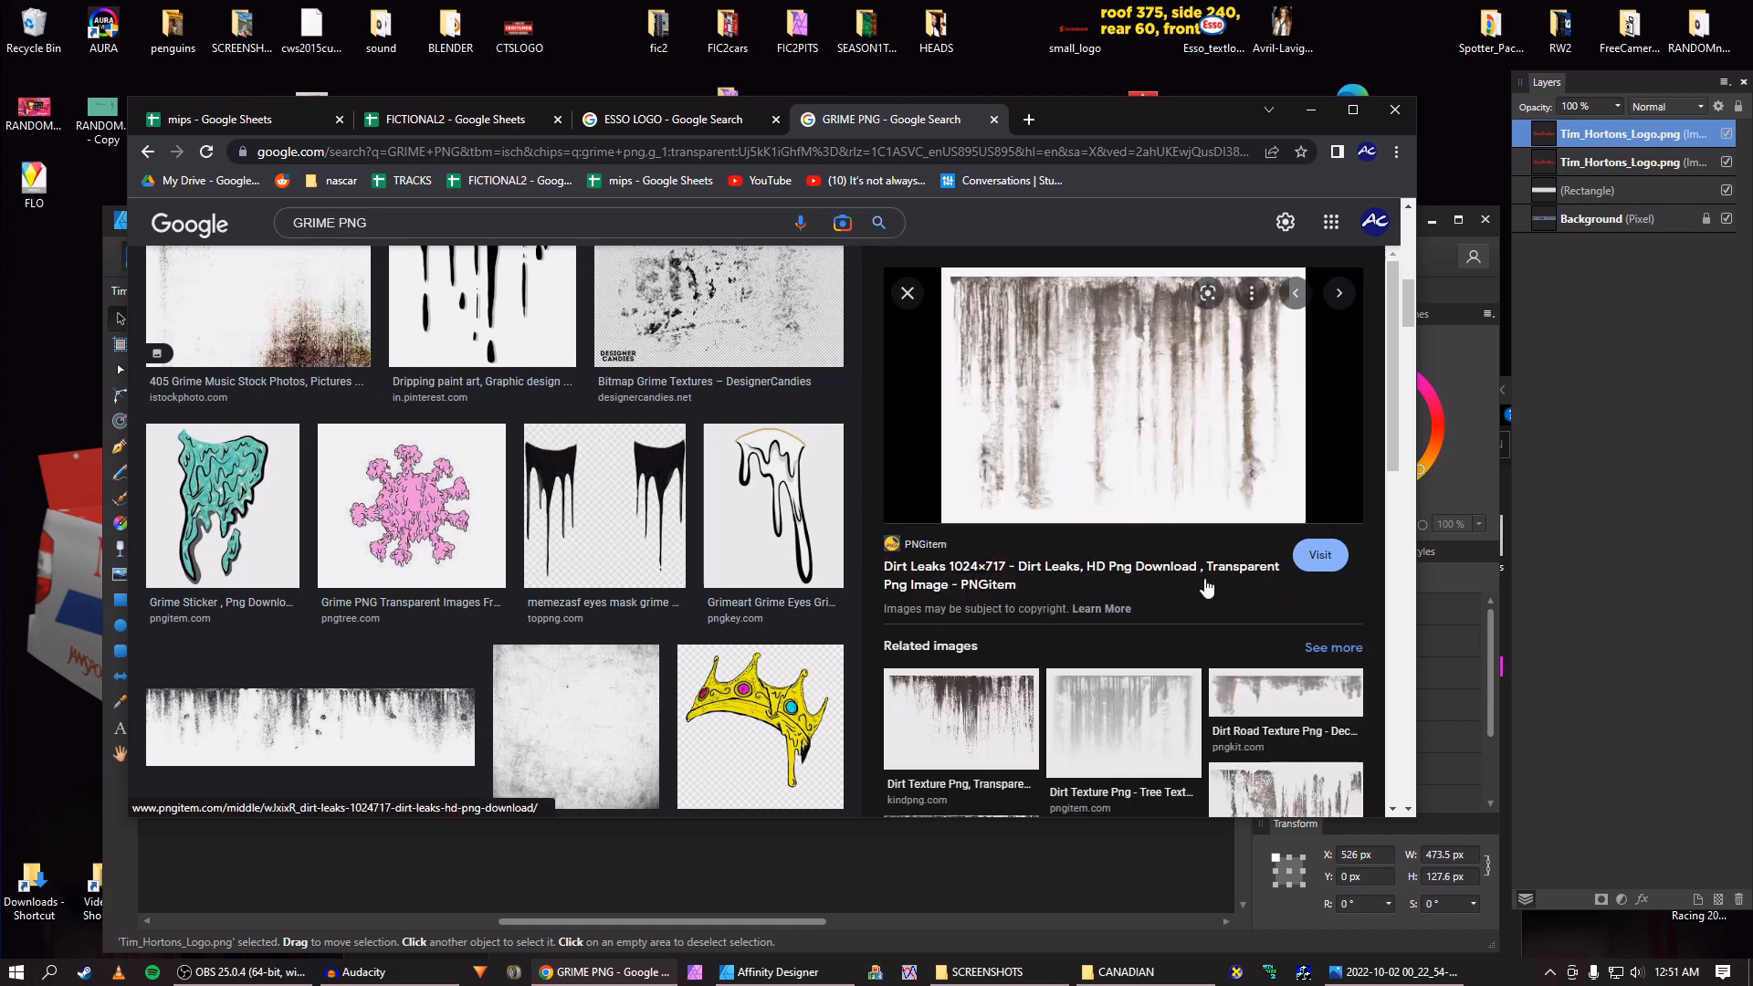
click(1118, 689)
scroll(1108, 548, down, 2)
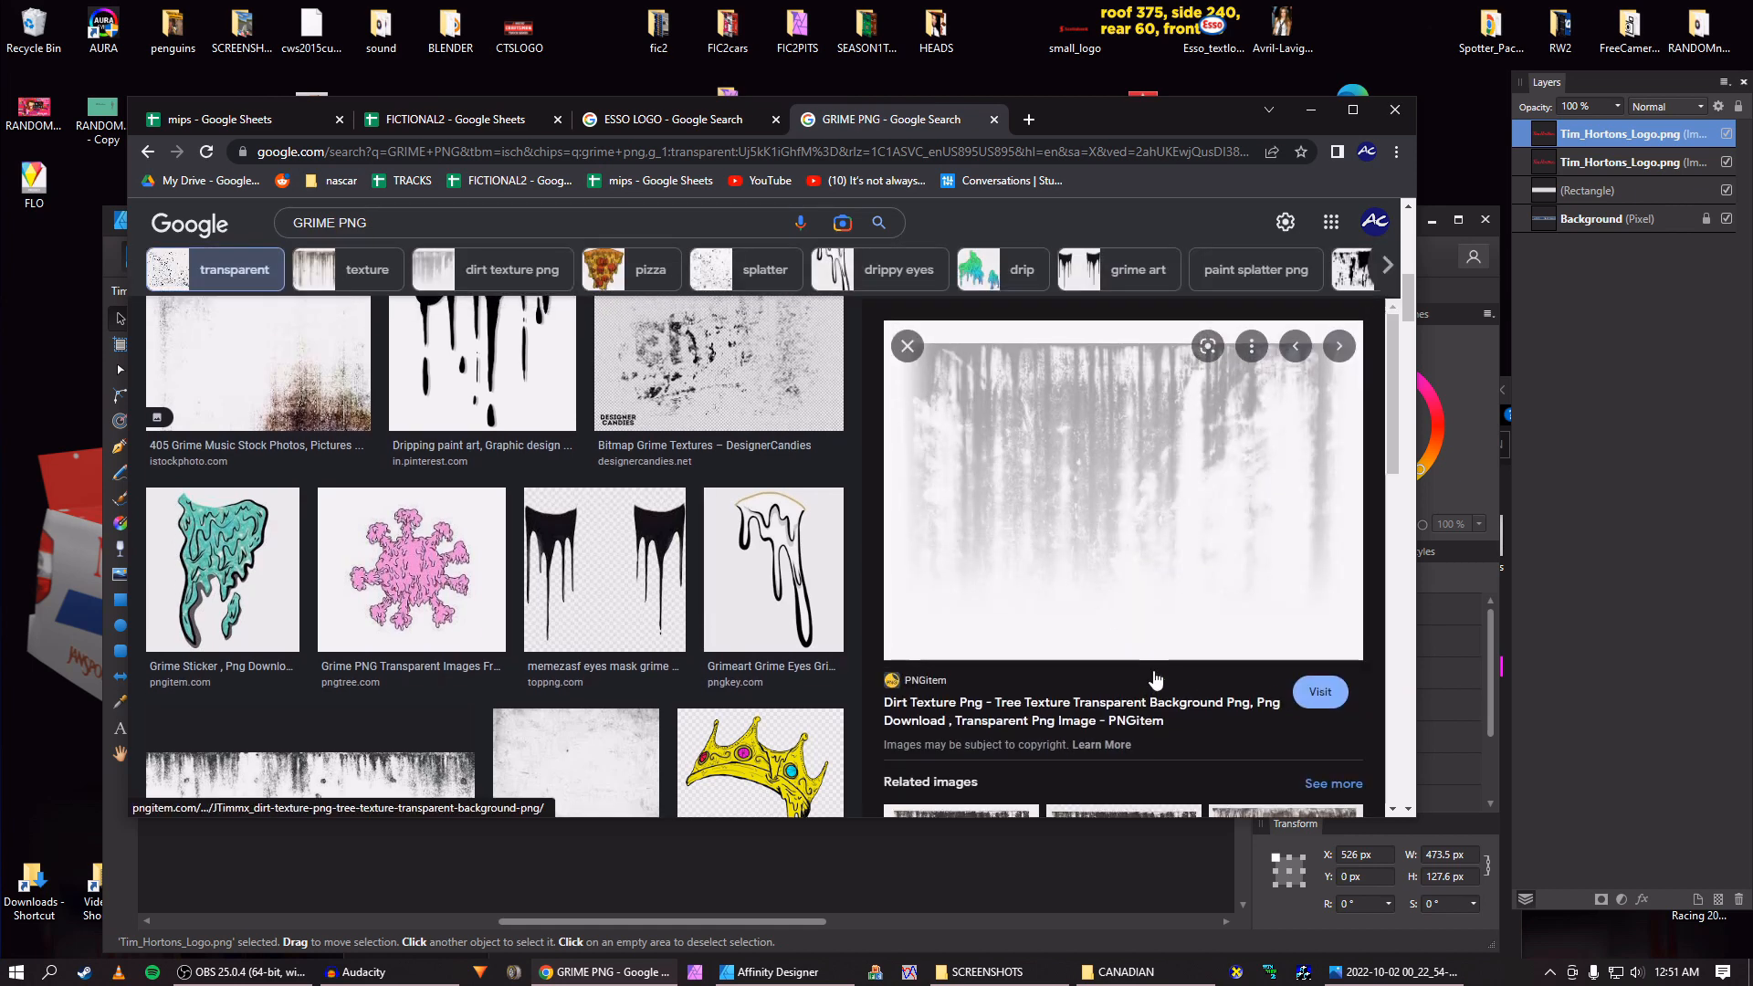
Close the image preview and look further through the transparent grime results for a suitable texture.
click(759, 542)
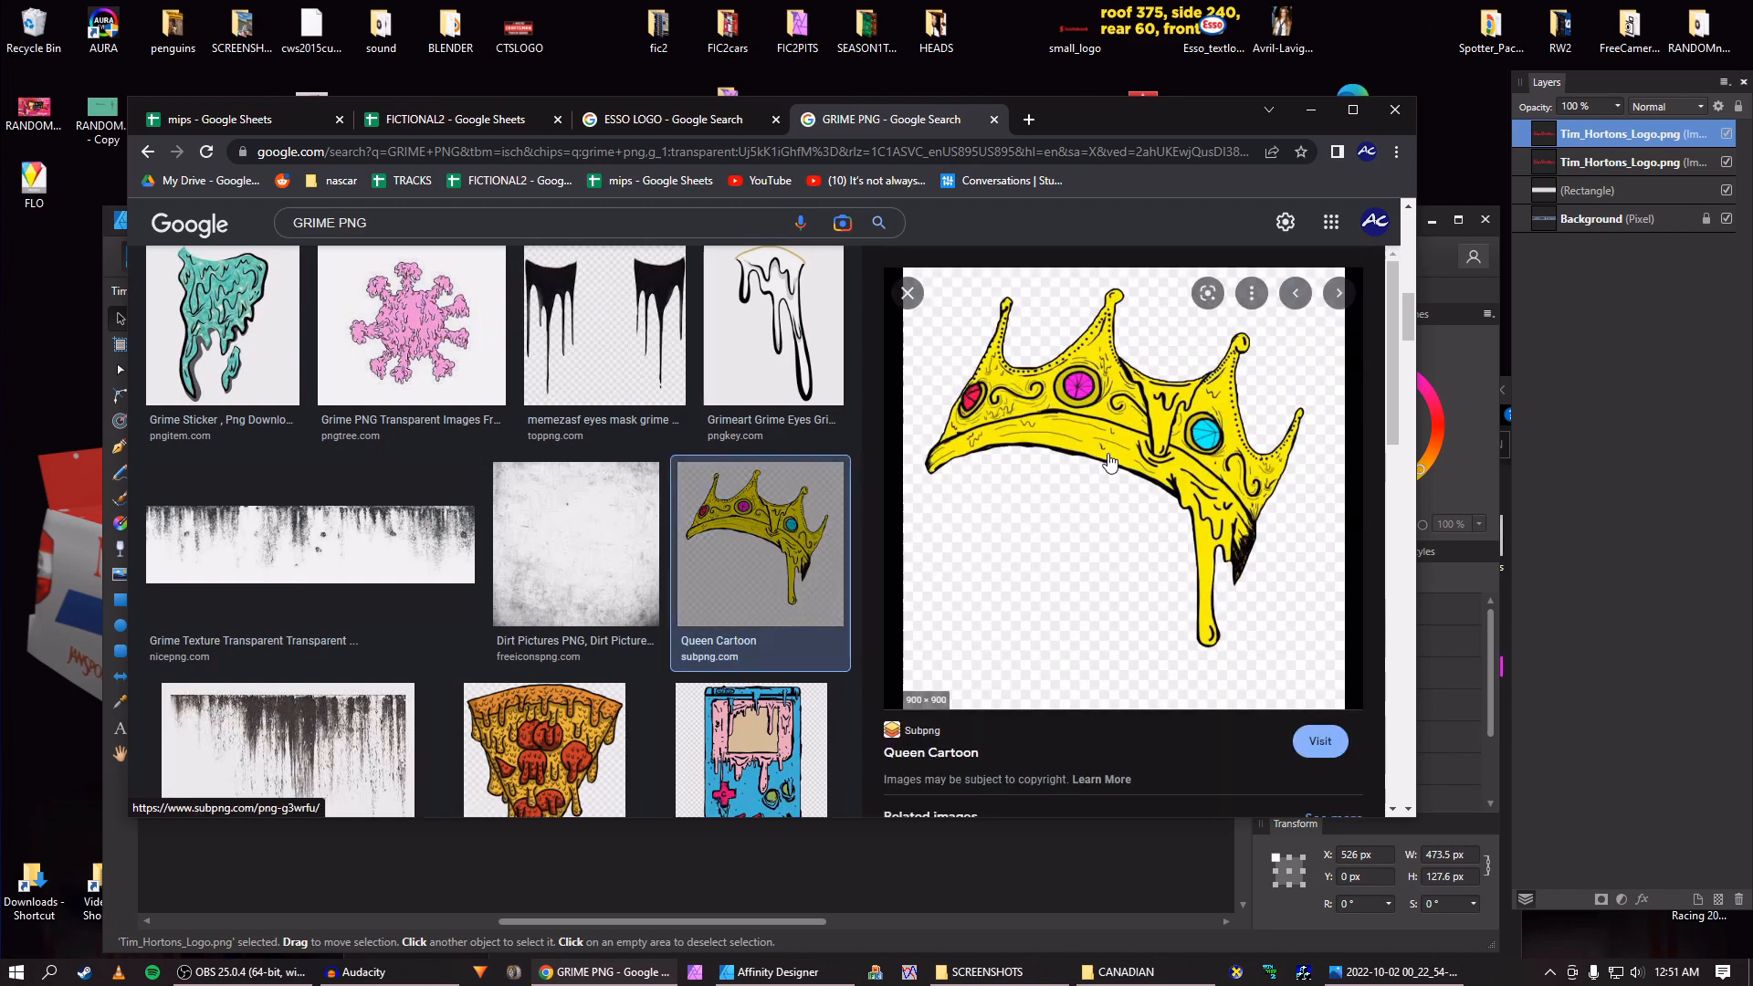
drag(759, 541, 1154, 511)
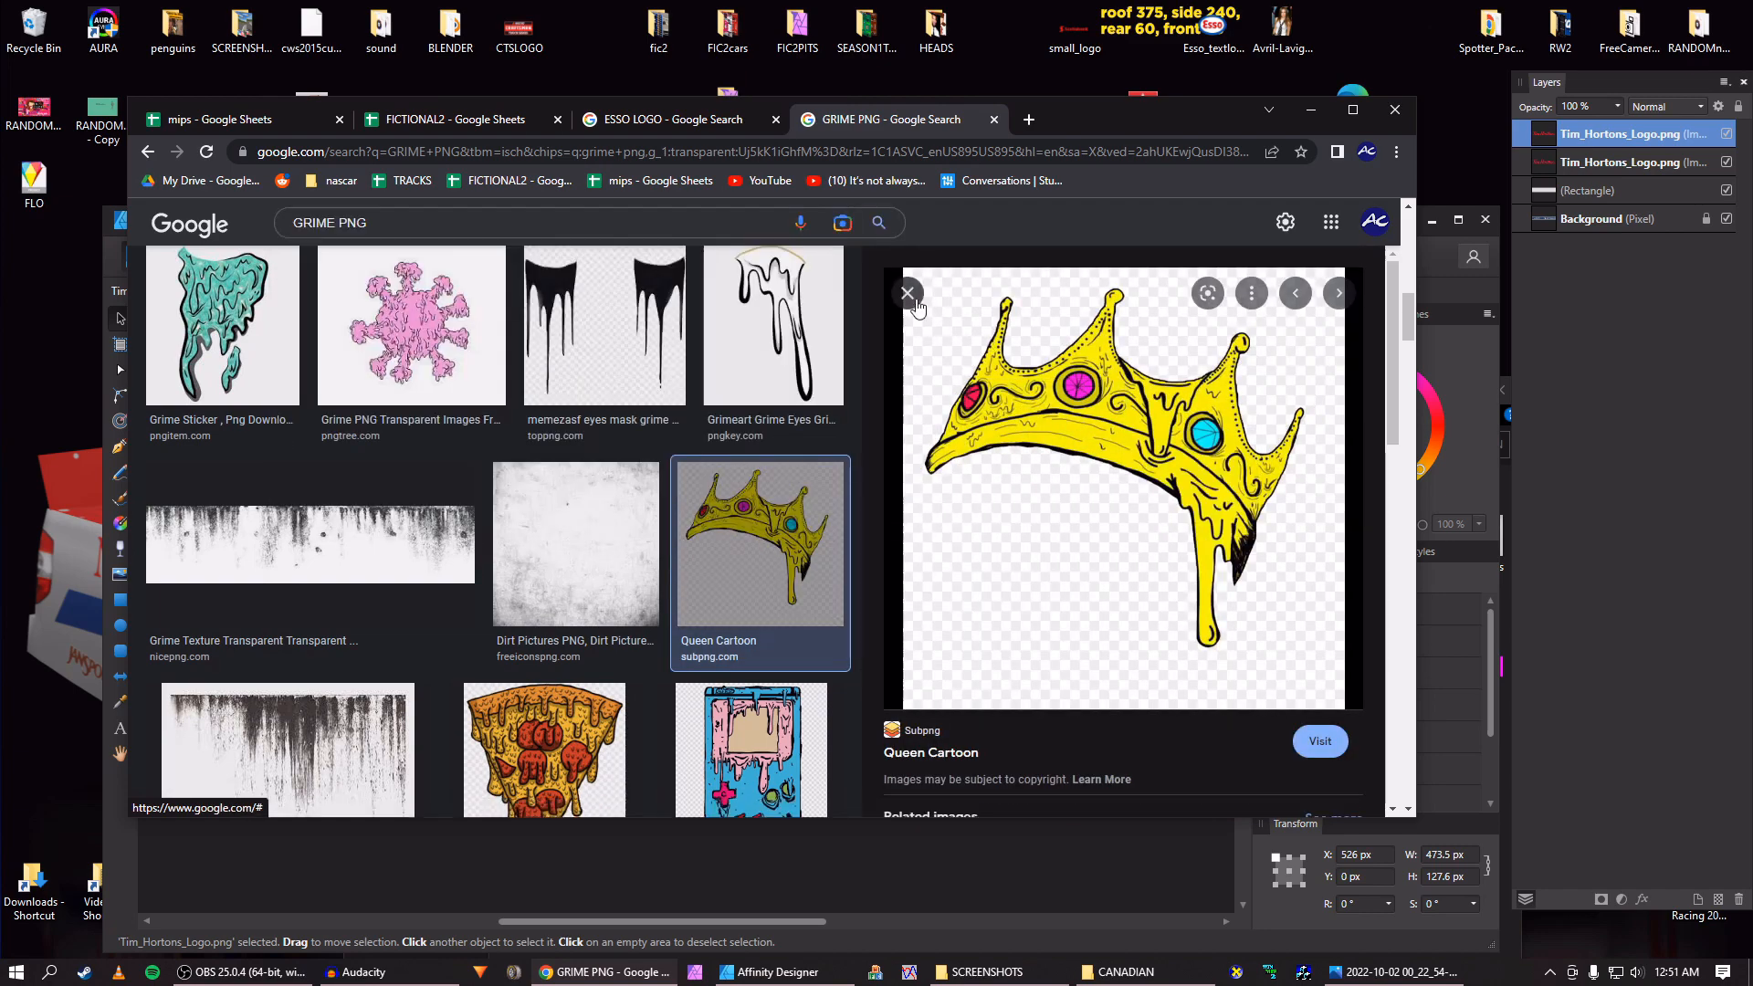
click(912, 297)
scroll(644, 493, down, 9)
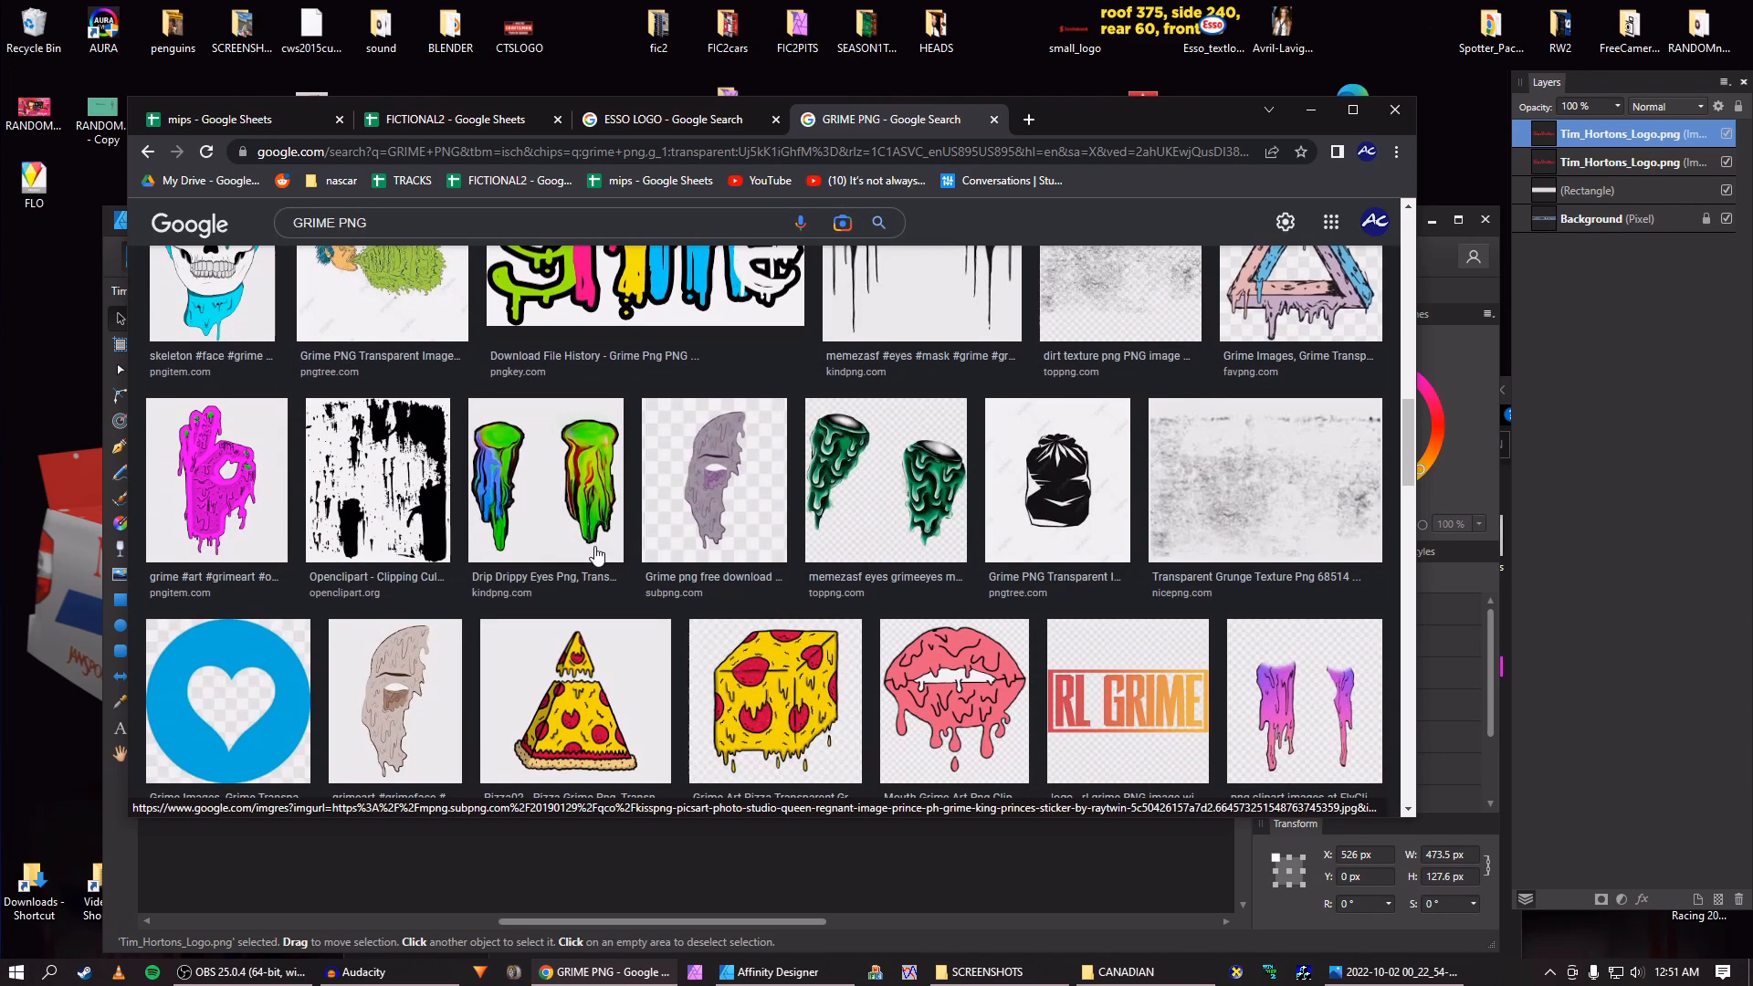
scroll(597, 554, up, 10)
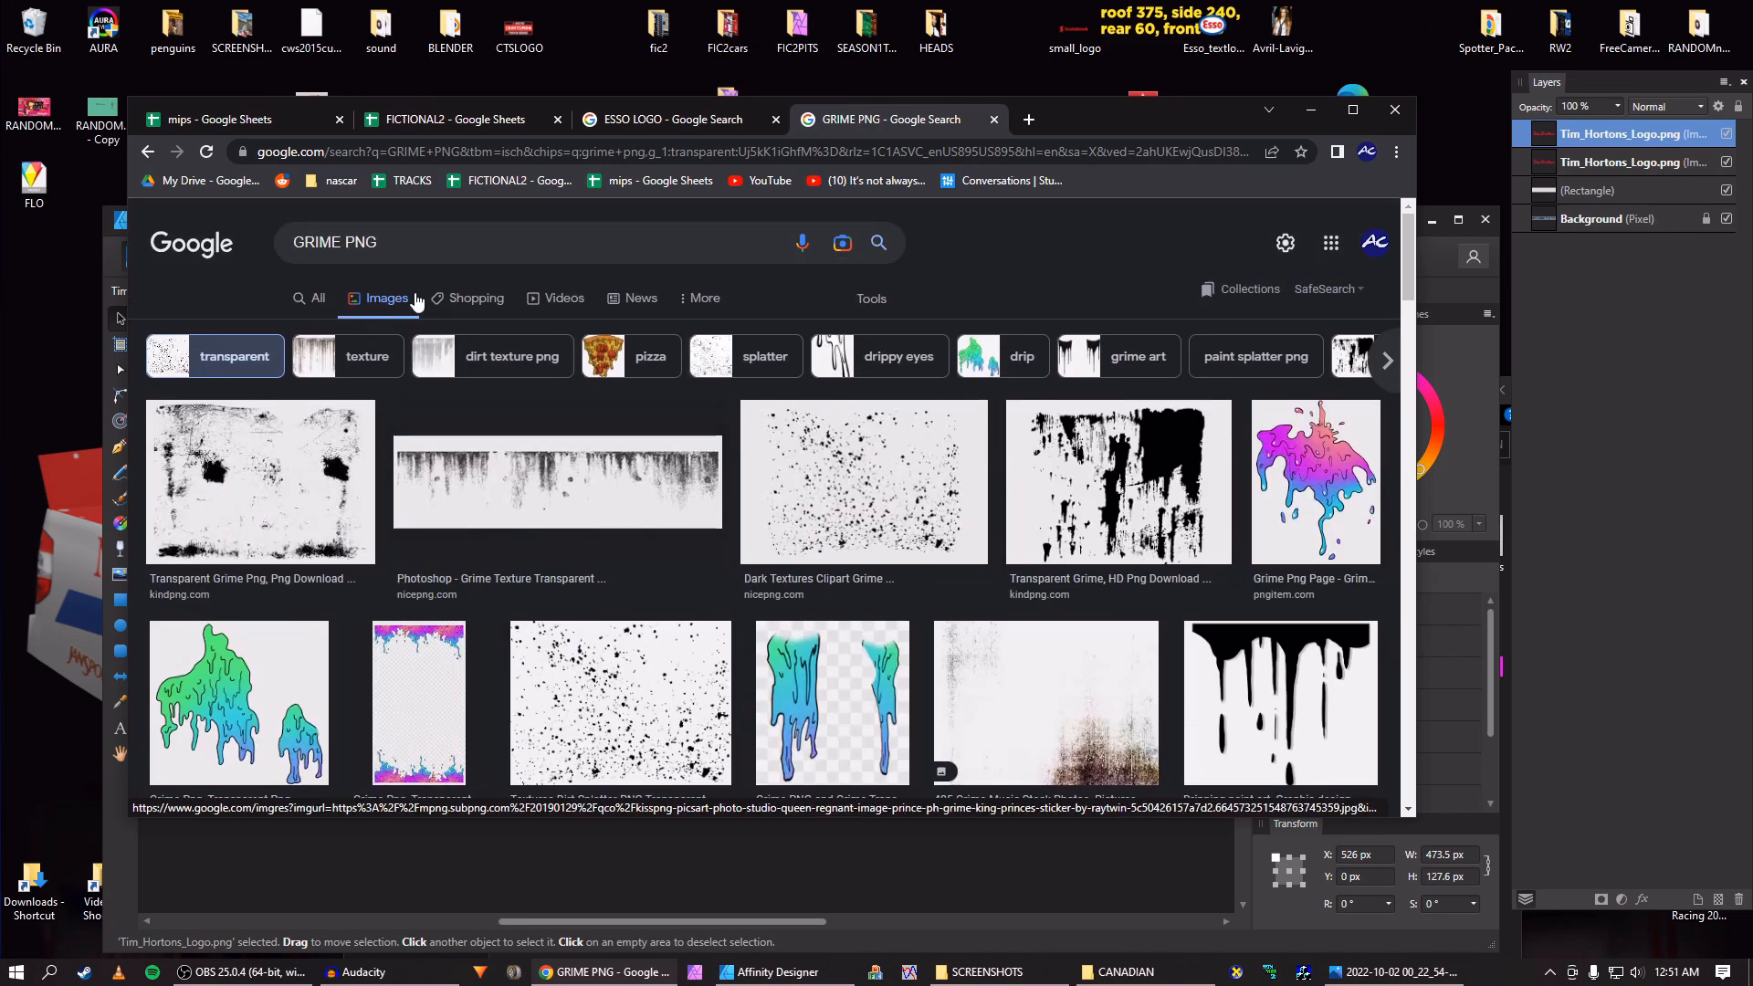
Replace the transparent filter with the texture filter, preview the PNGWing dirt texture and examine its related images.
click(260, 339)
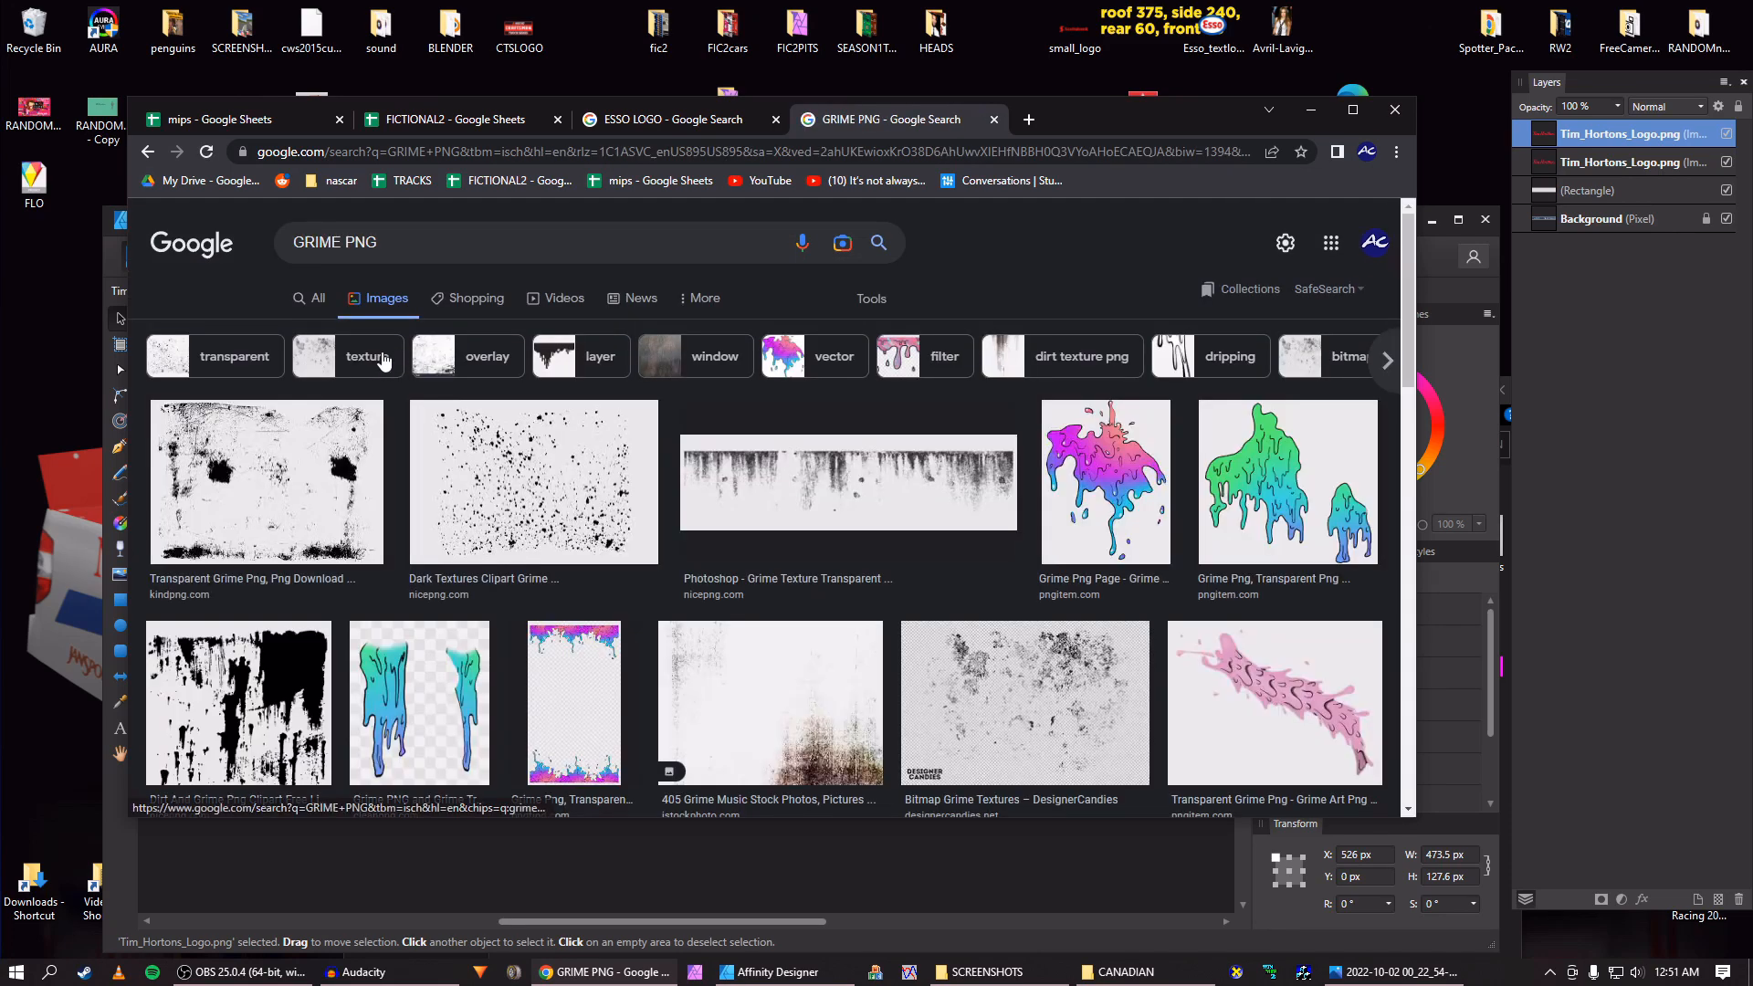
click(380, 360)
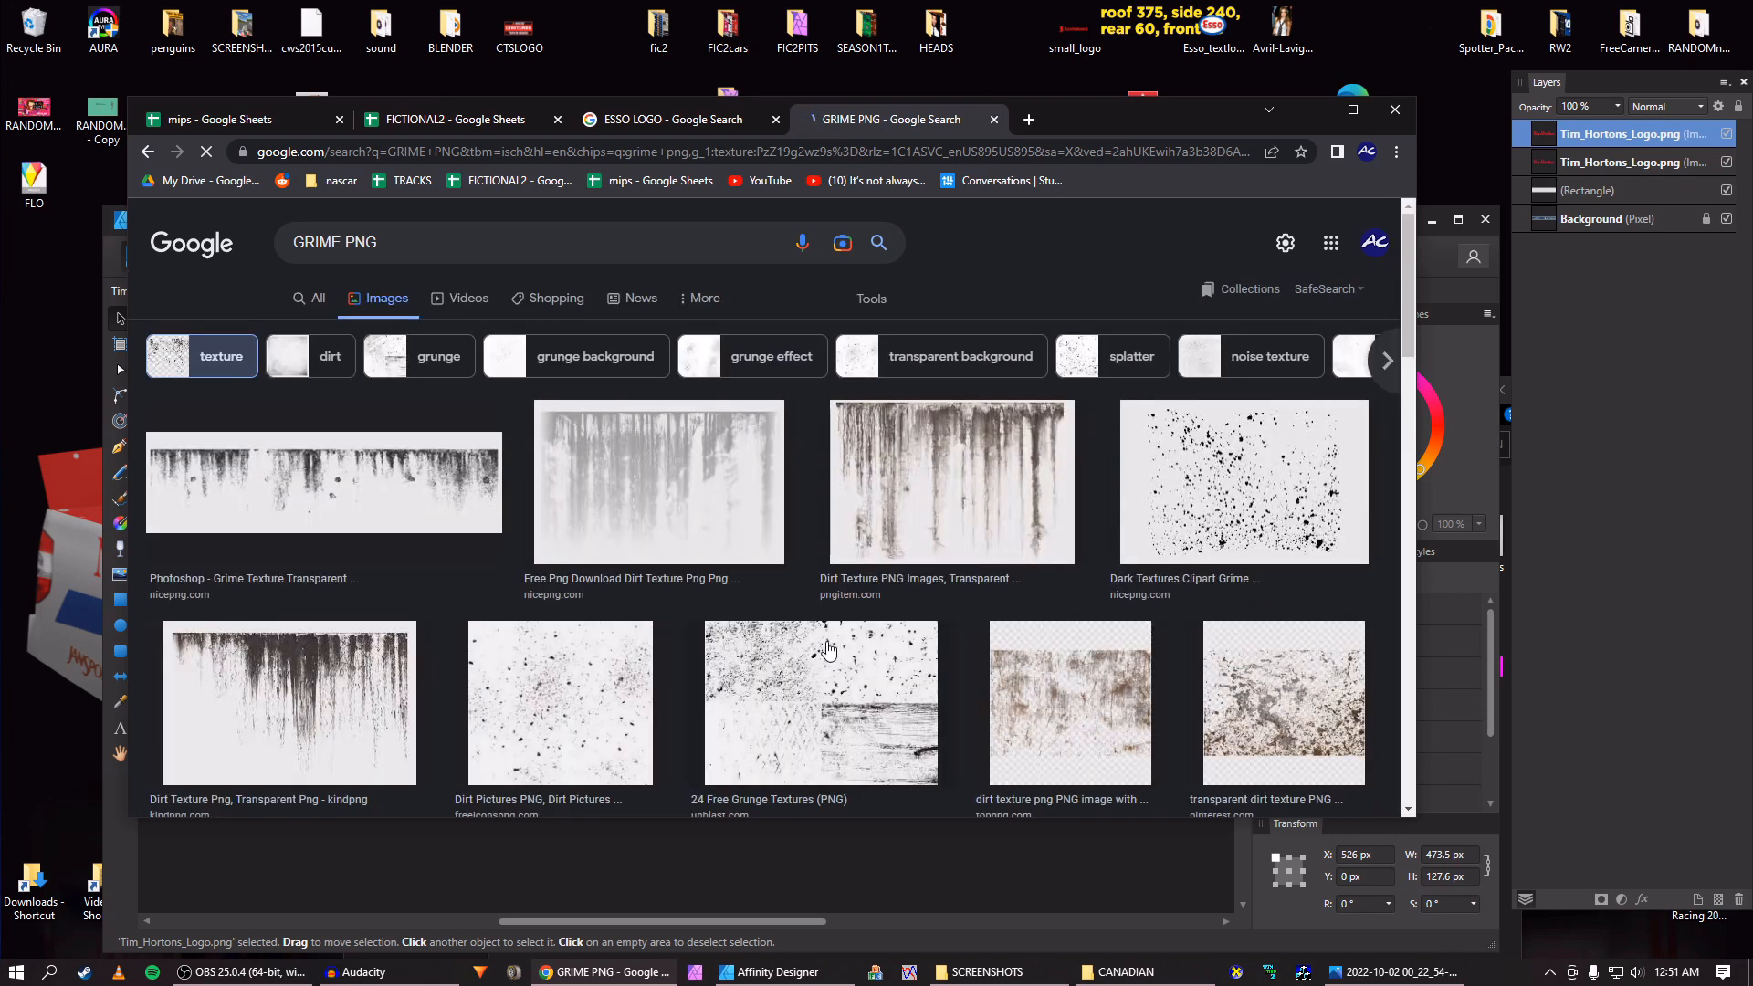
scroll(1002, 595, down, 2)
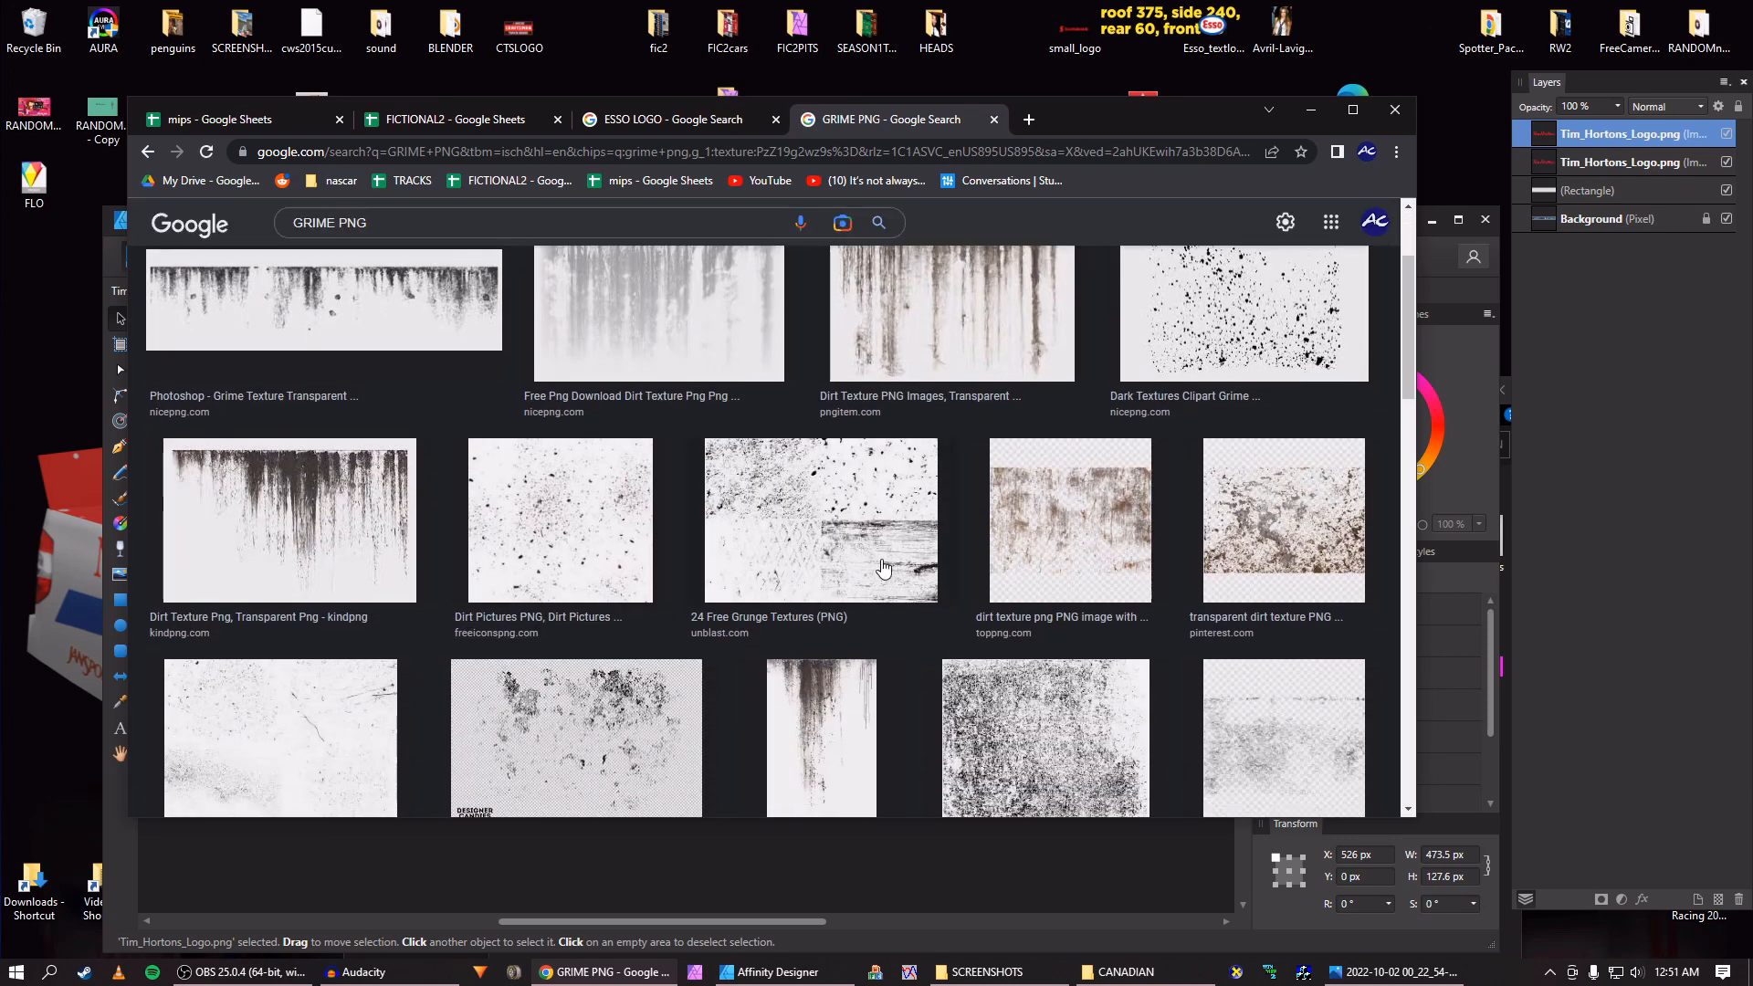
scroll(743, 603, down, 2)
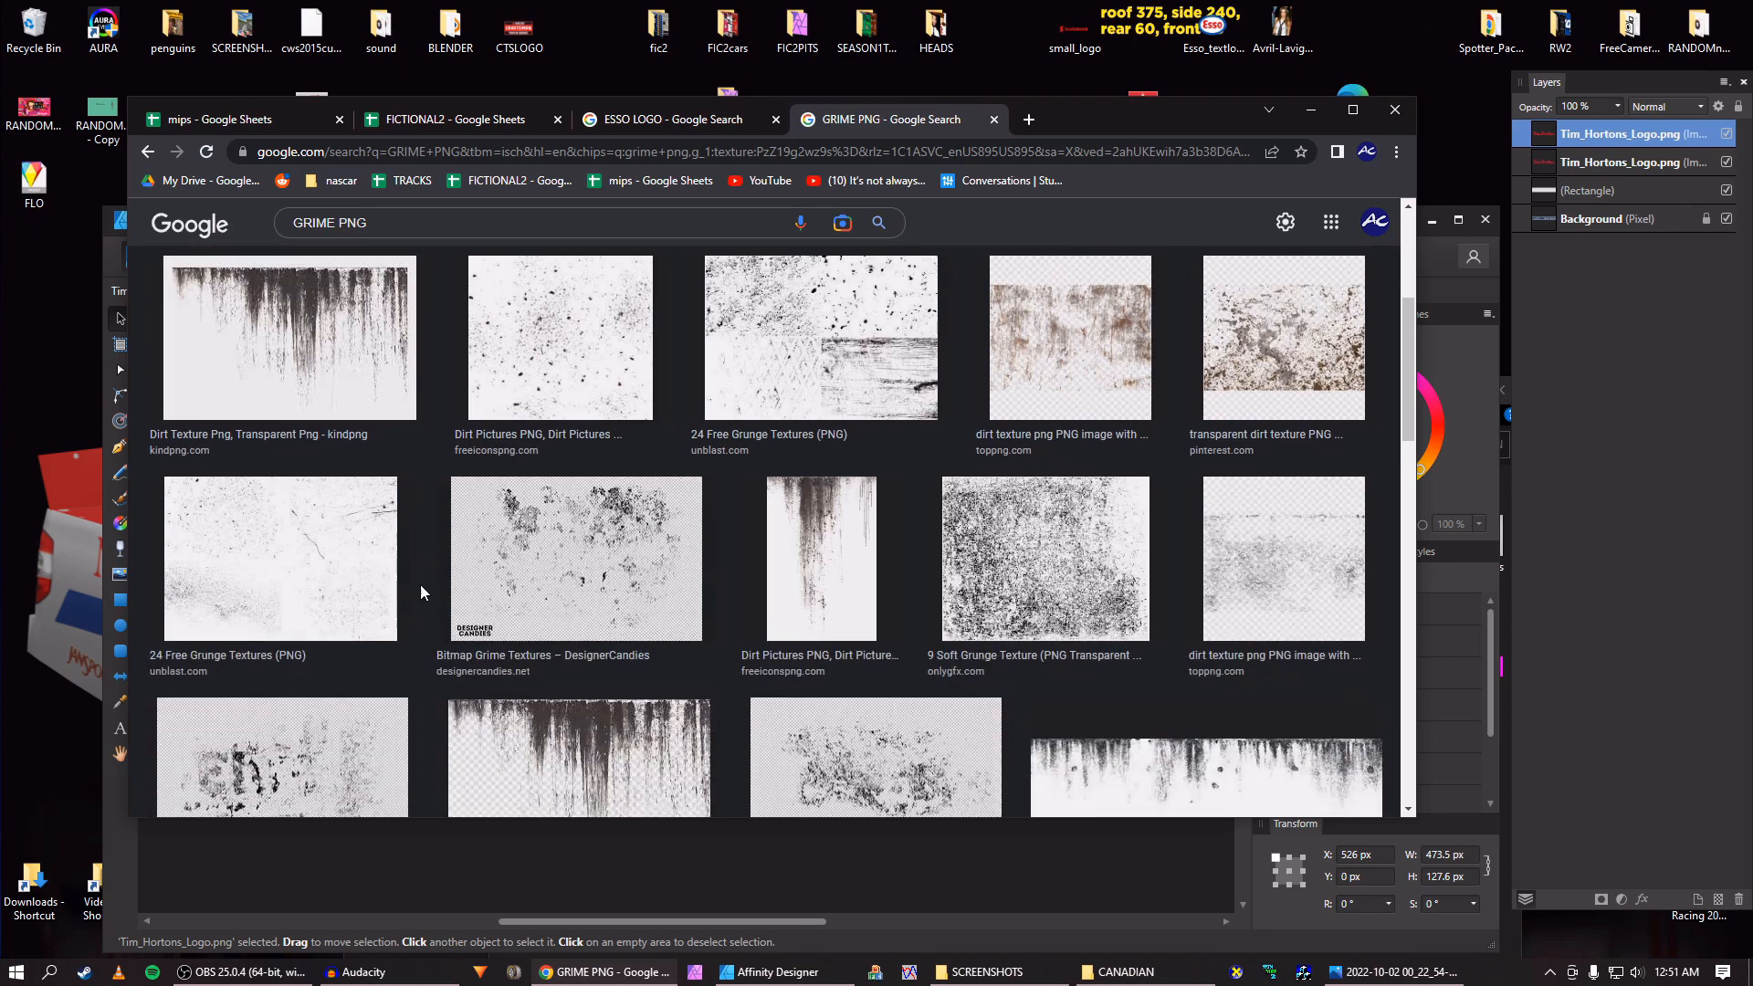
scroll(932, 639, down, 3)
click(632, 528)
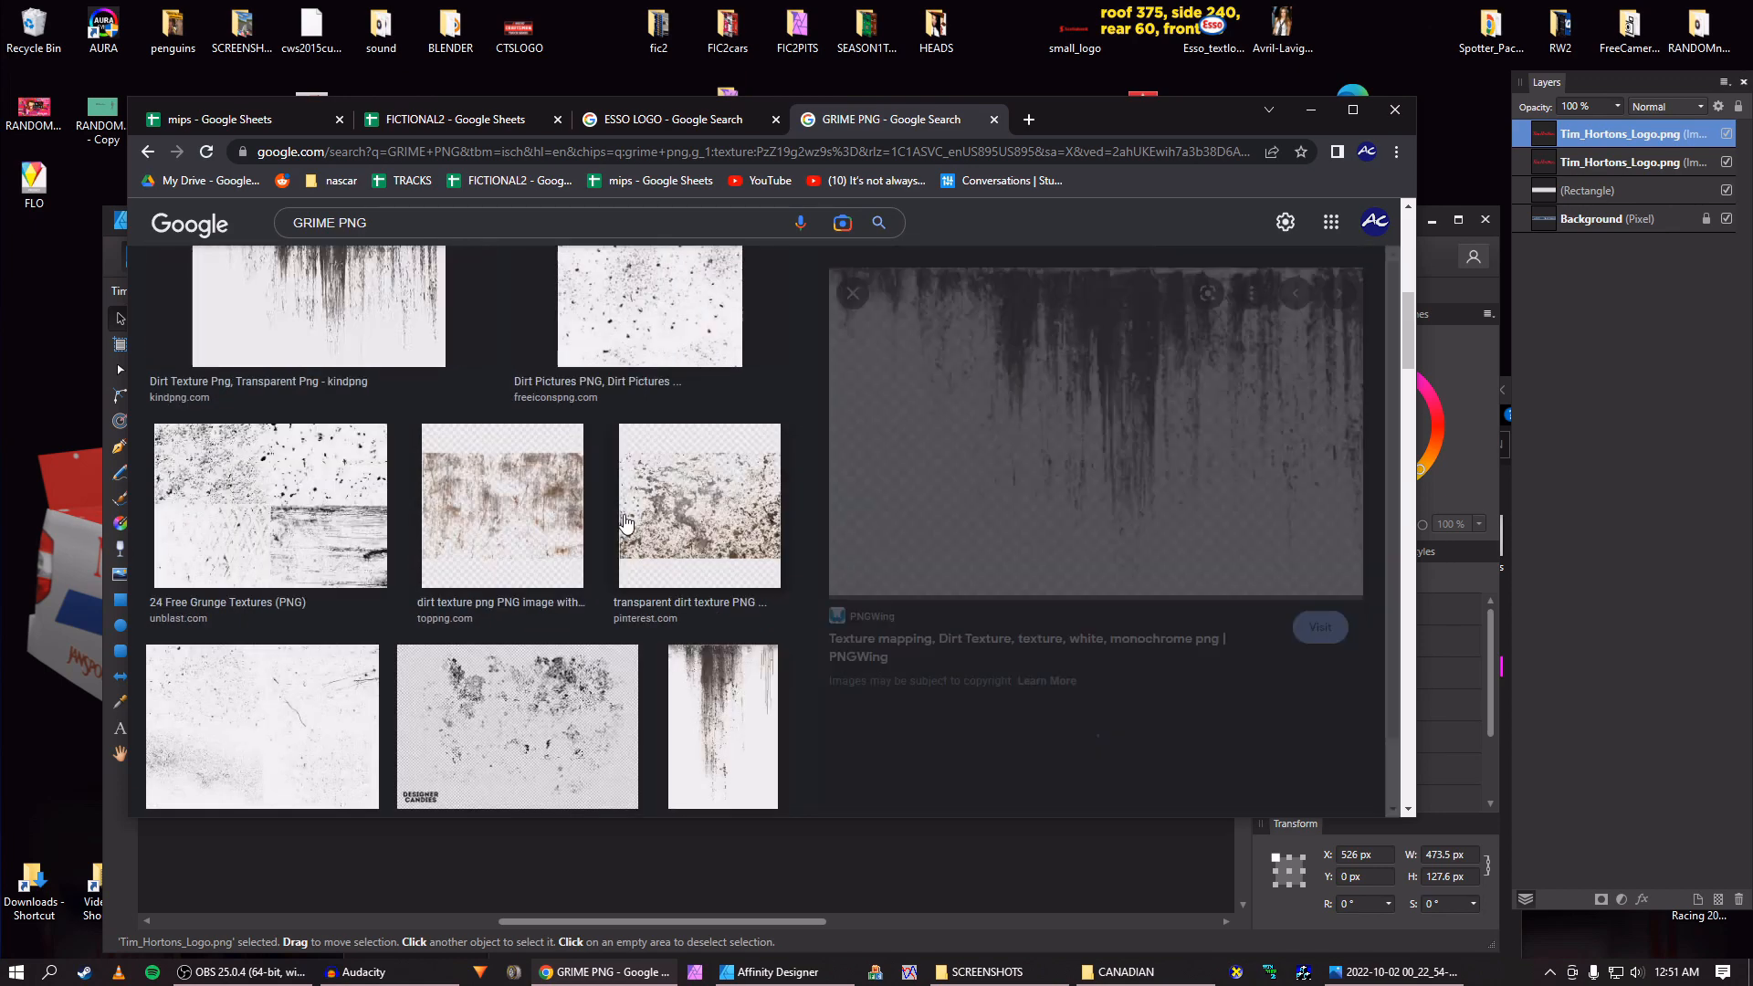
drag(1099, 417, 1083, 463)
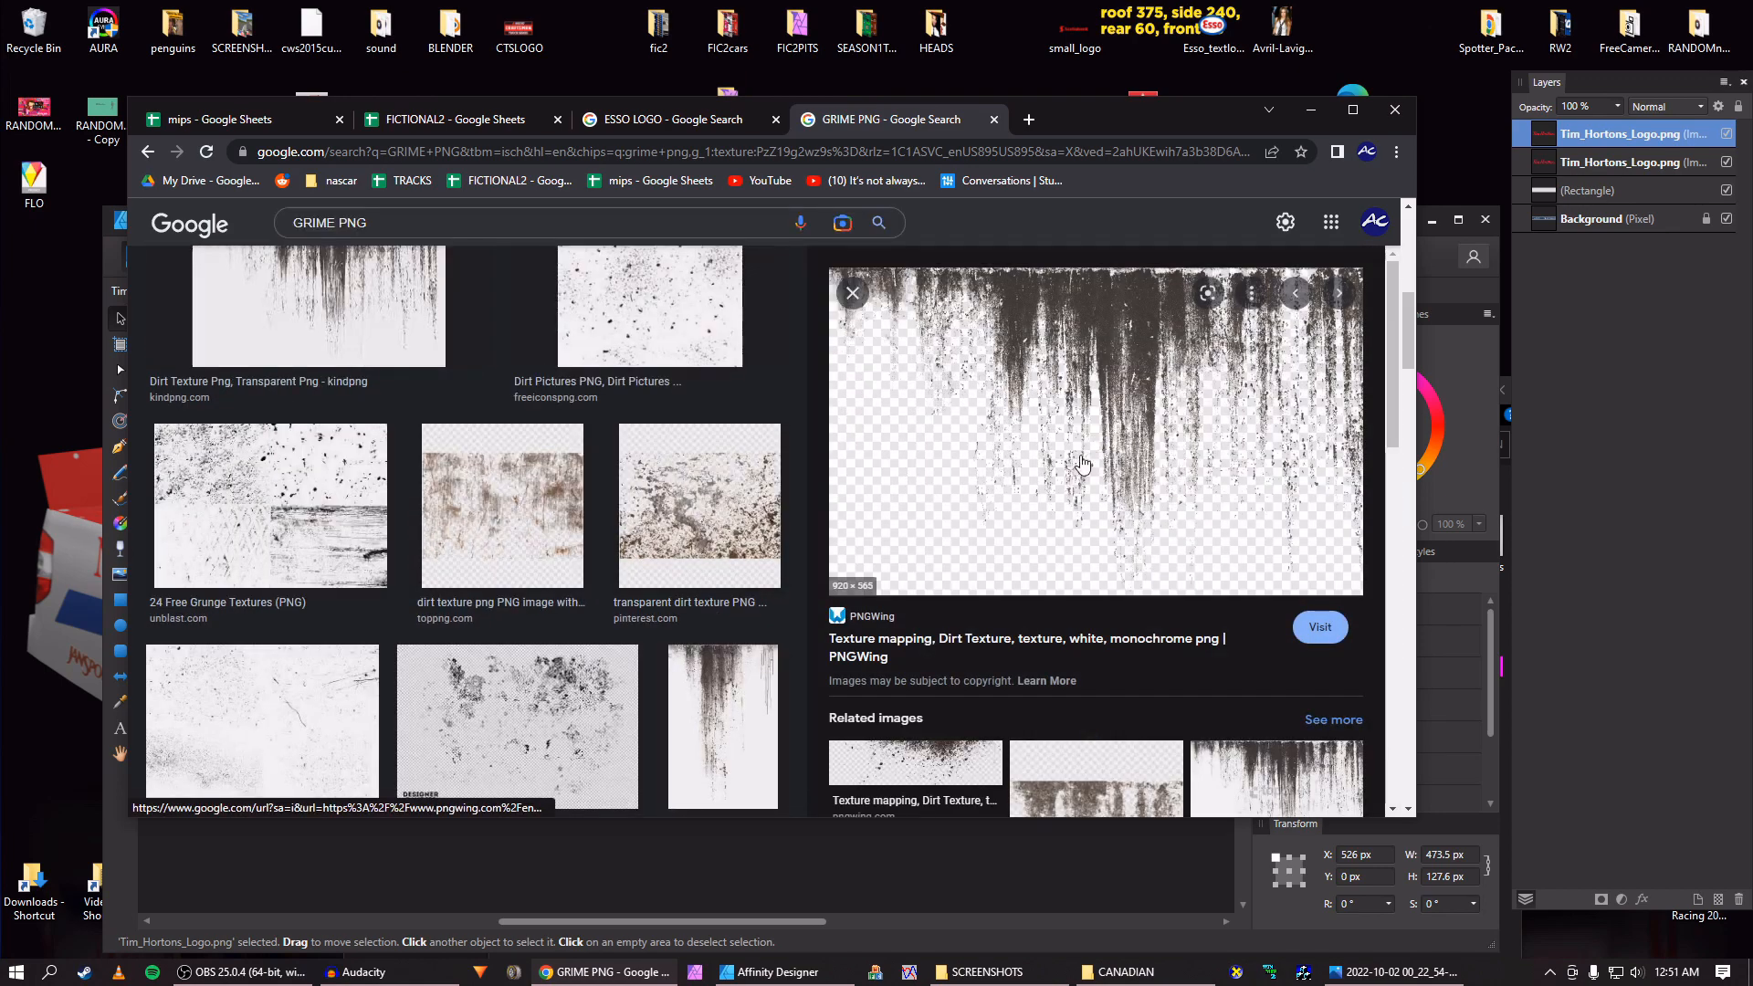
scroll(1051, 511, down, 4)
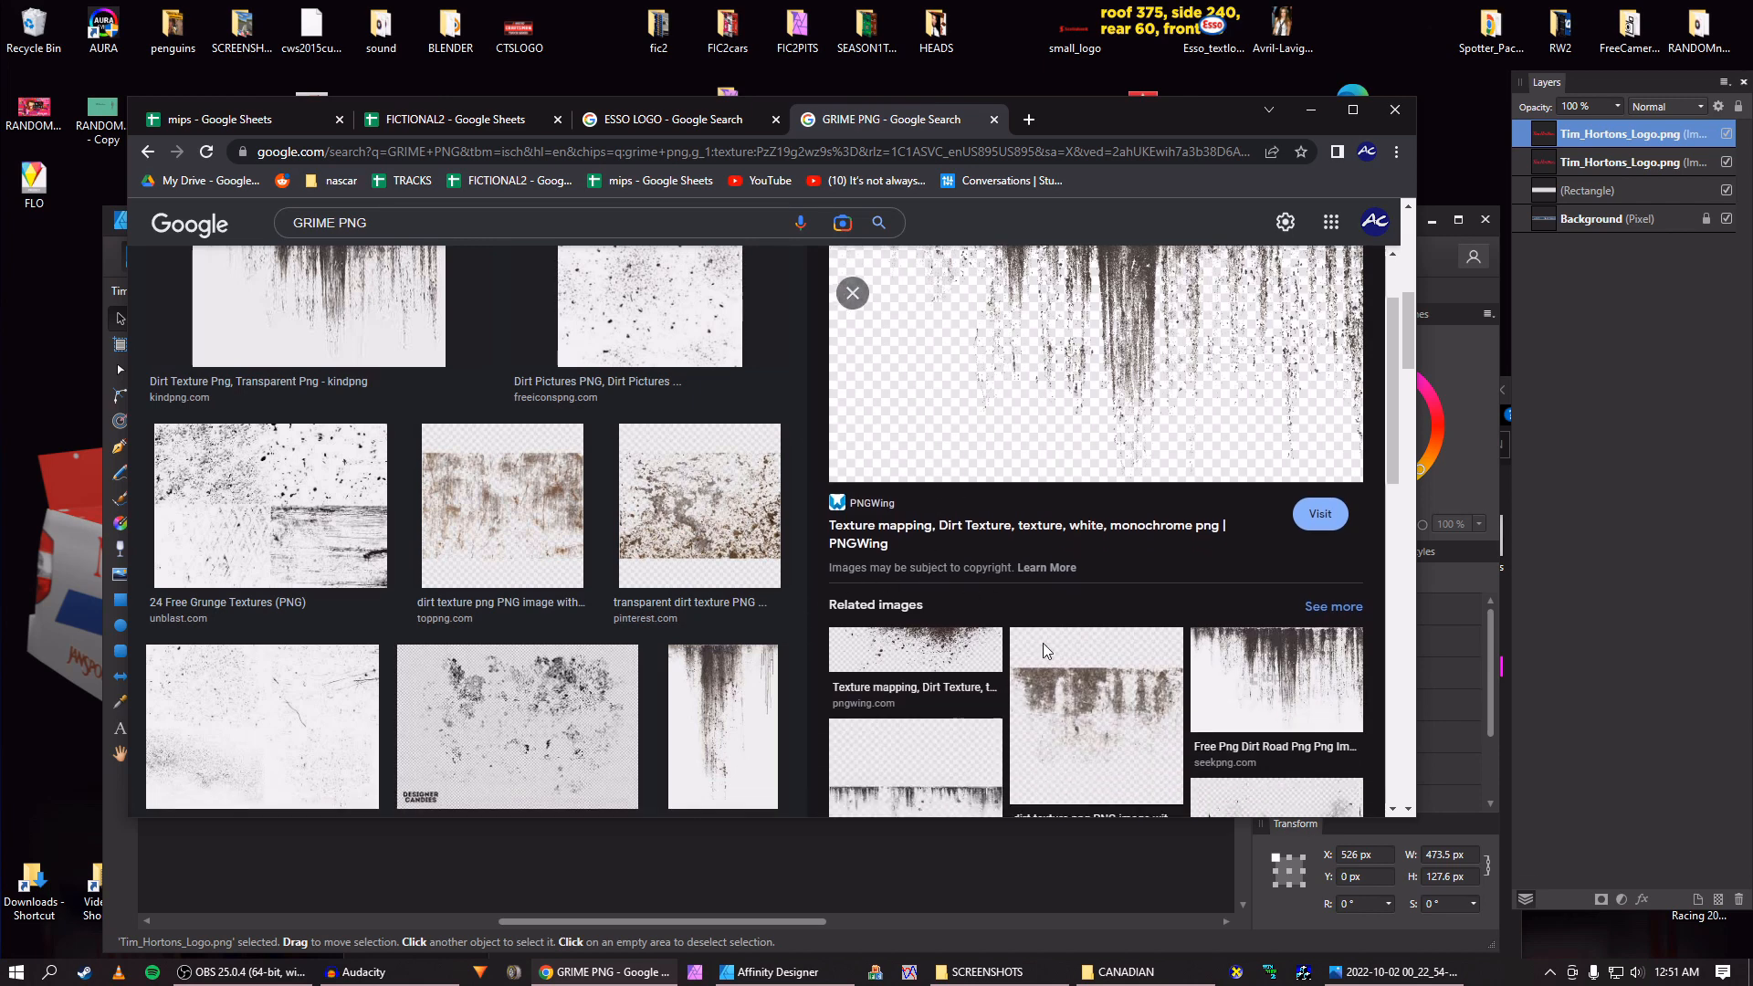
Preview the SeekPNG dirt image, then place the horizontal nicepng grime texture into the michelin_bridge document.
click(1255, 452)
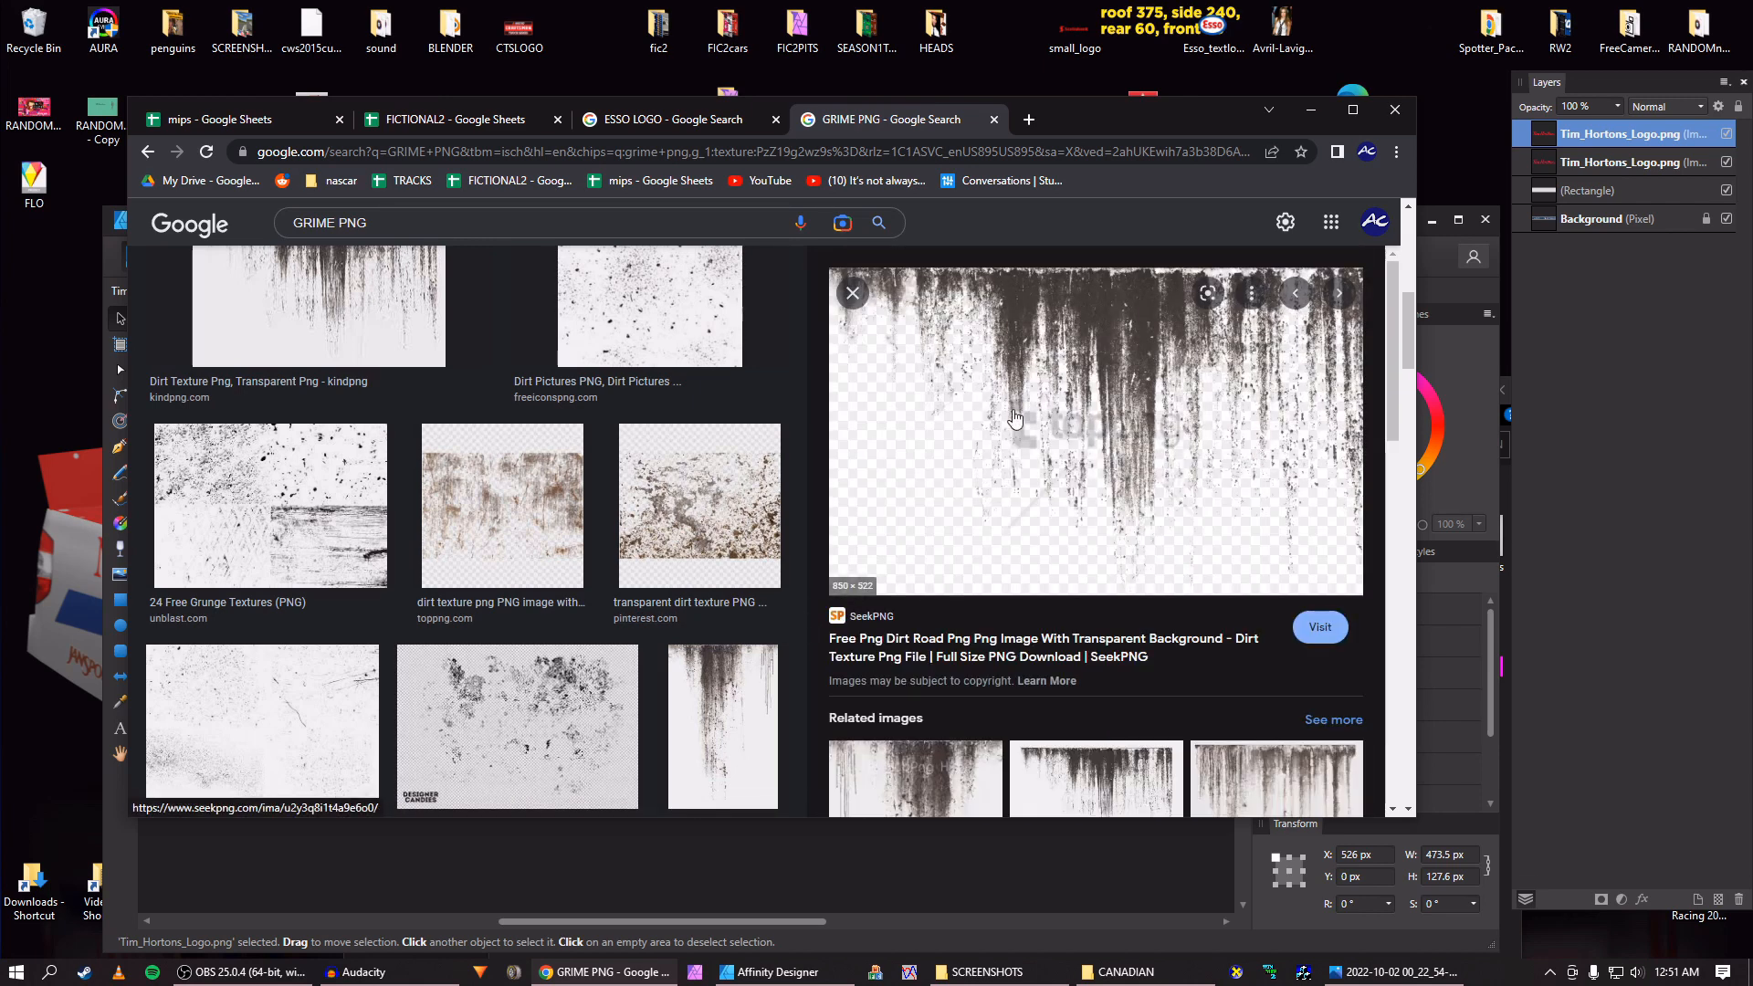
click(851, 293)
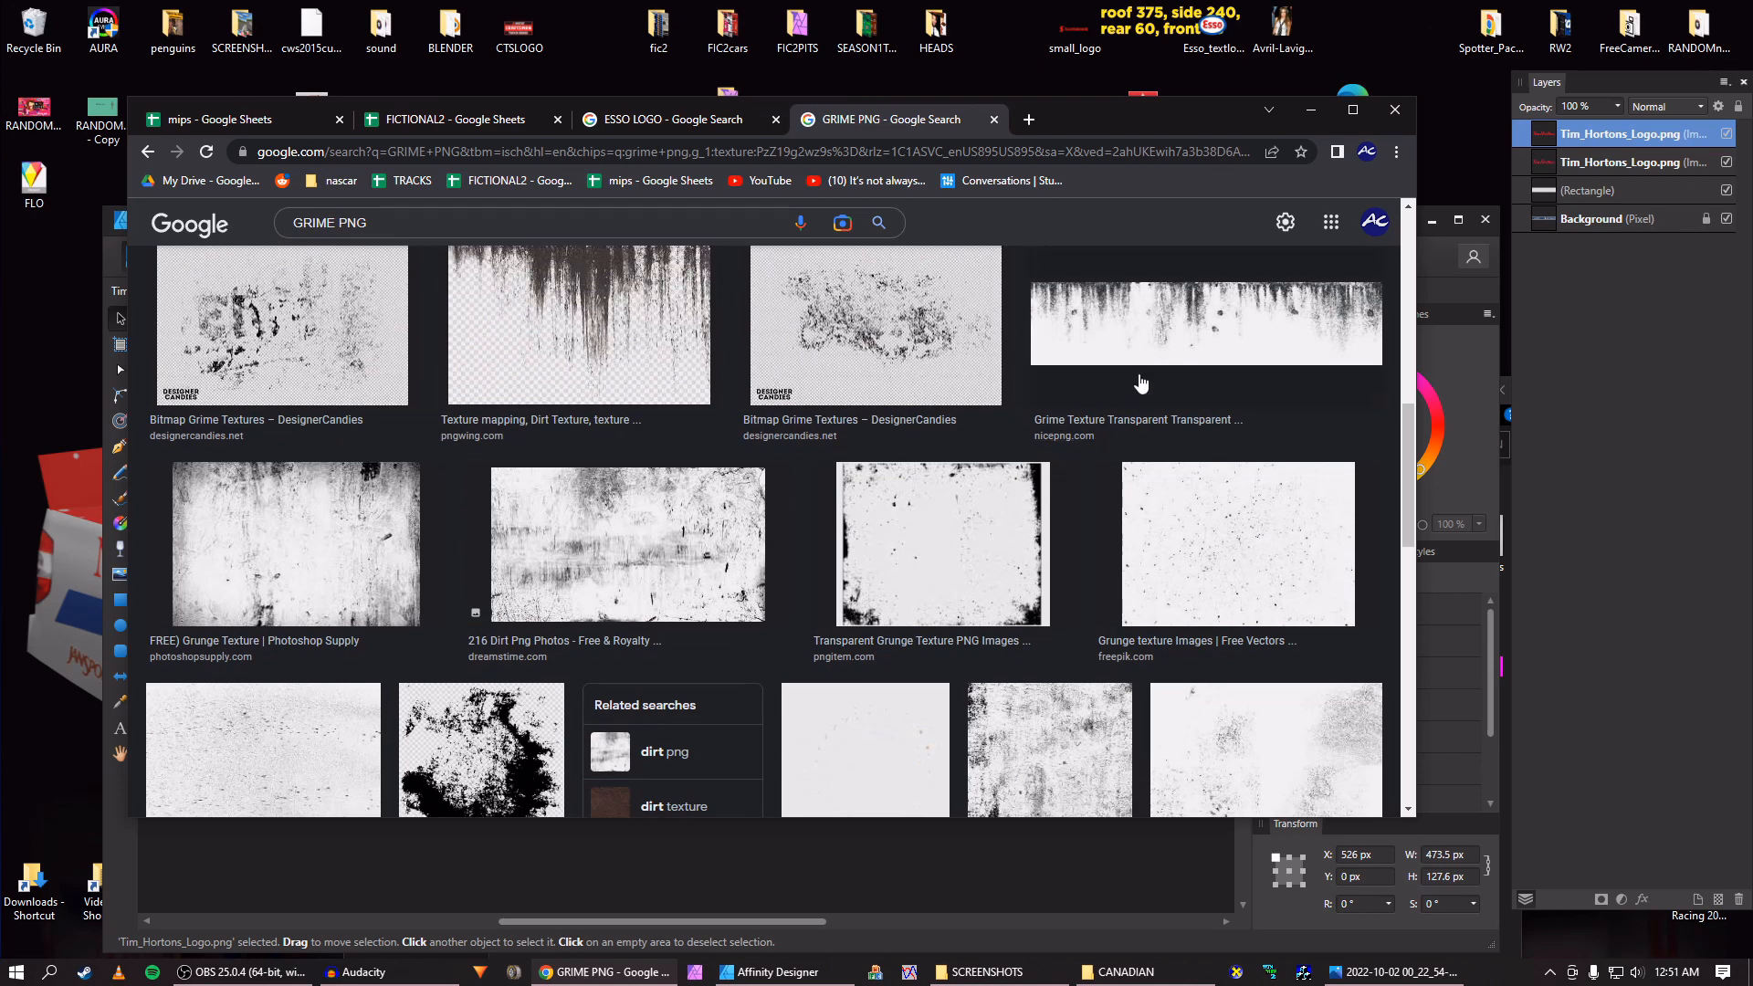
click(1133, 410)
drag(1105, 403, 956, 344)
click(1317, 111)
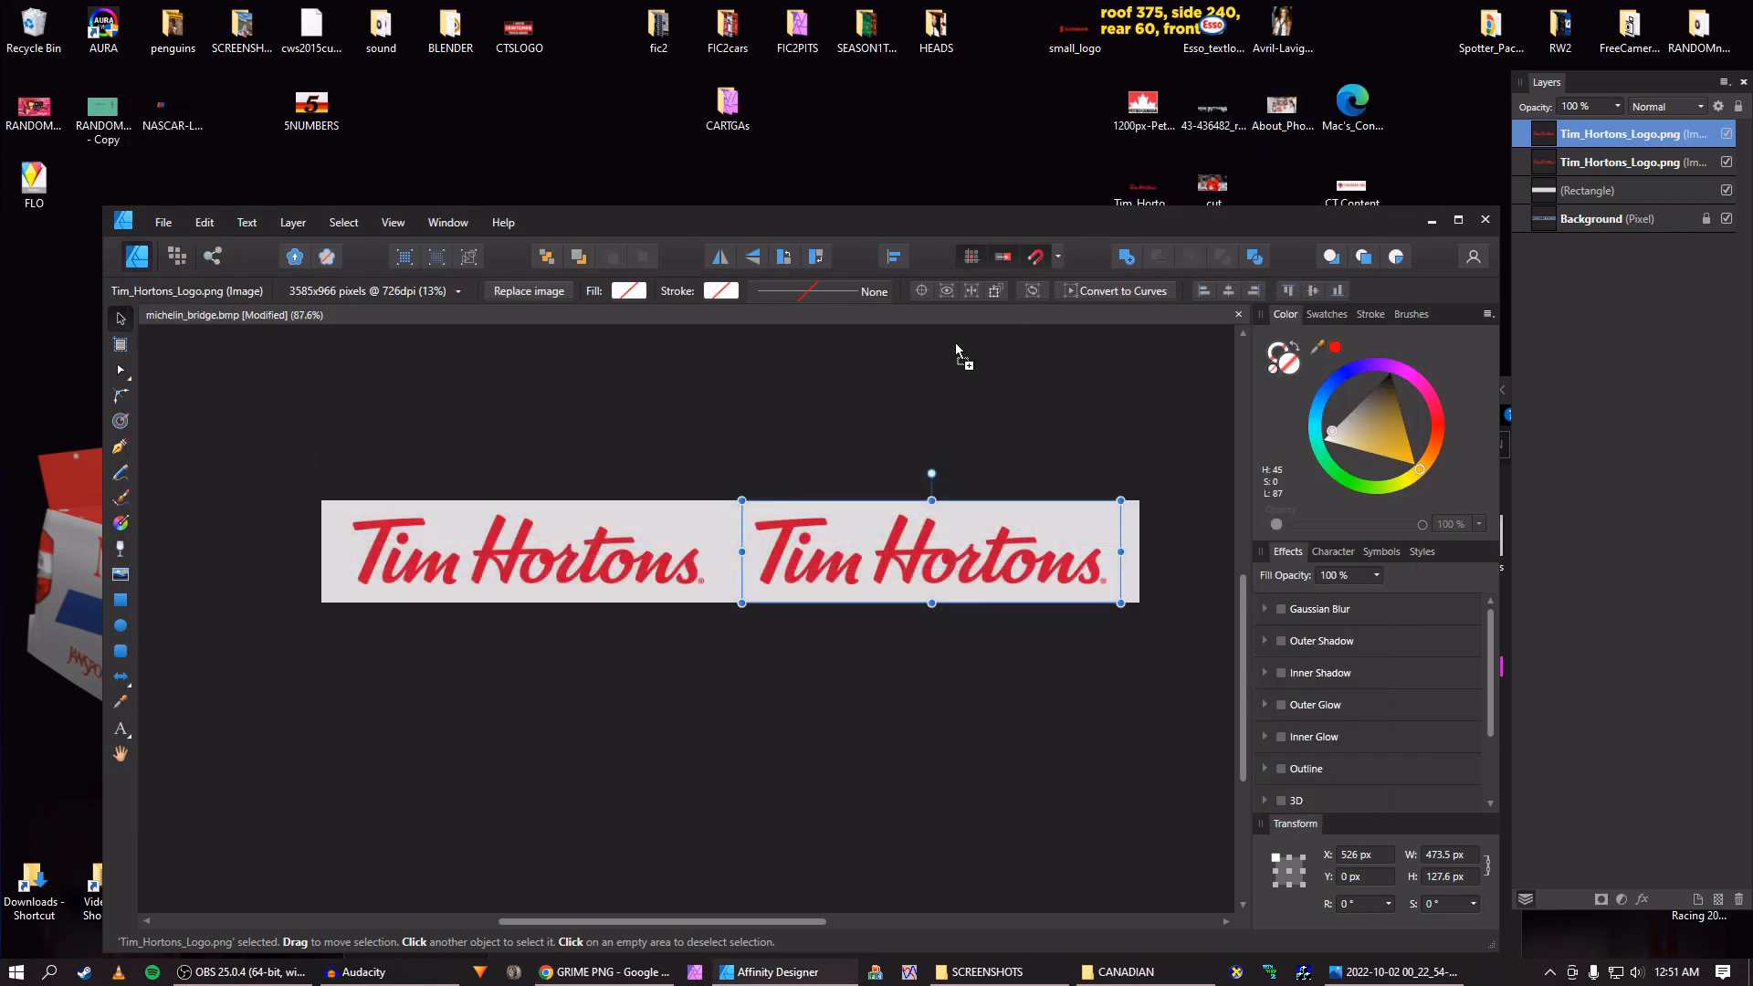
drag(649, 456, 650, 459)
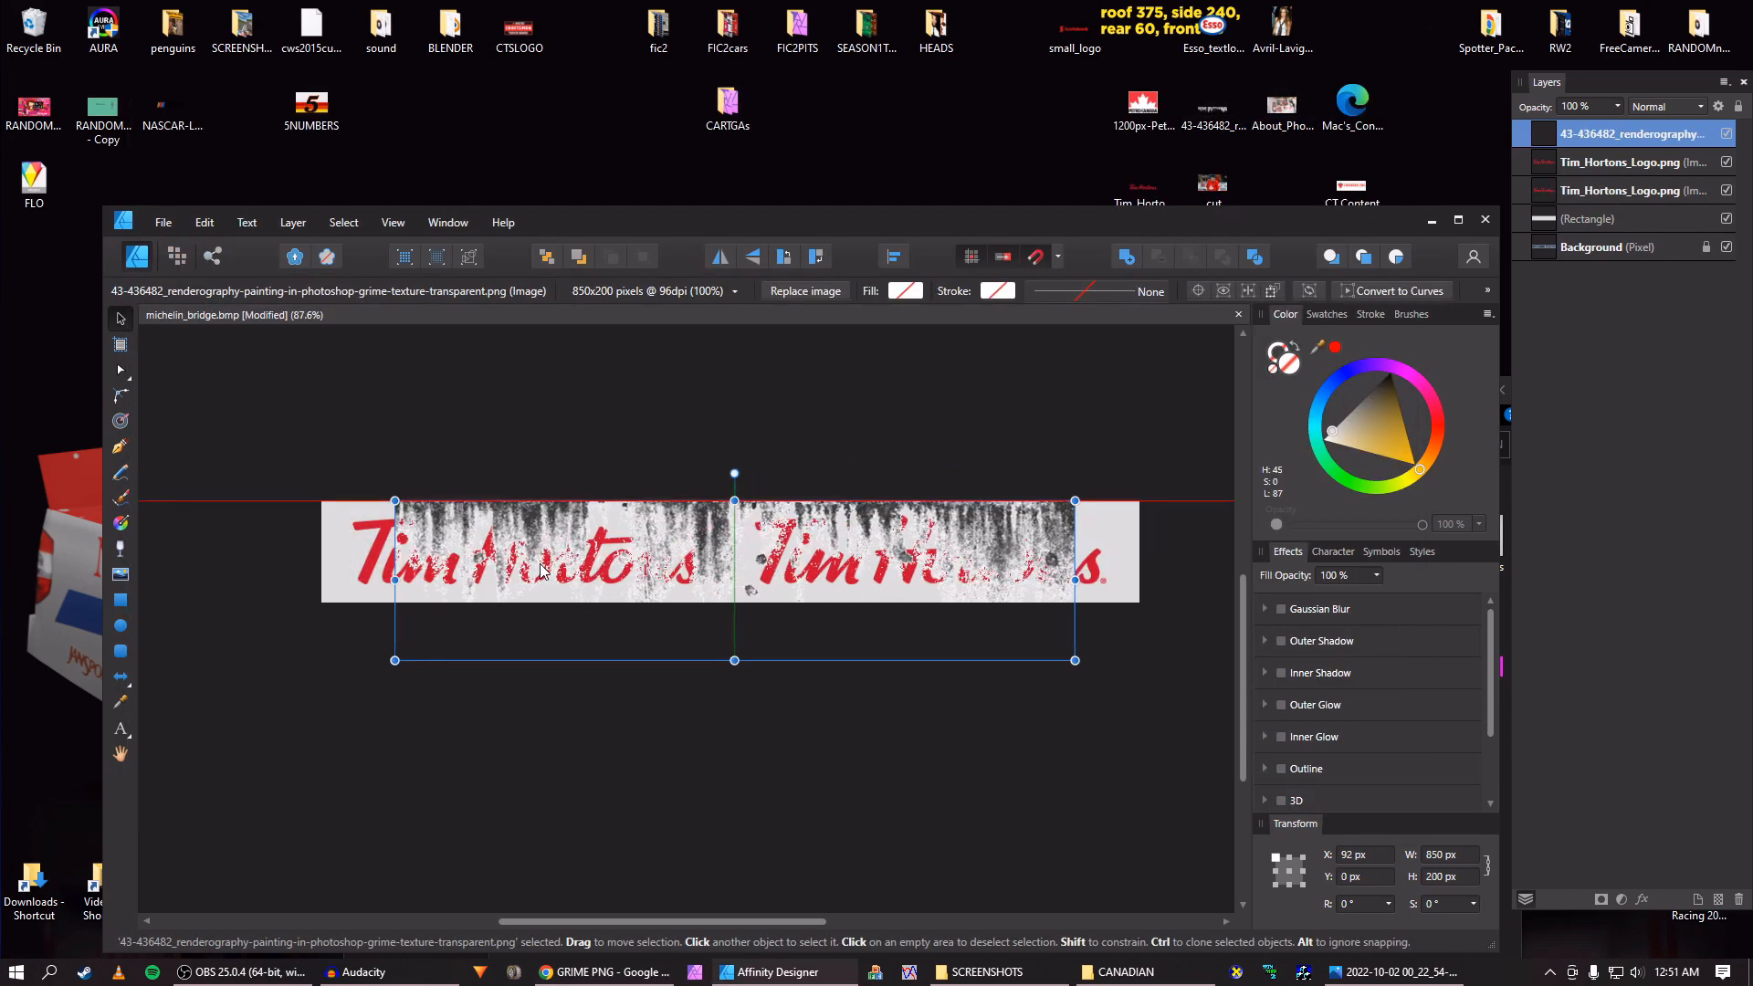
Scale the grime image down to about 455 × 107 px and align it with the banner's upper-left corner at X 0, Y 0.
drag(1074, 501, 758, 576)
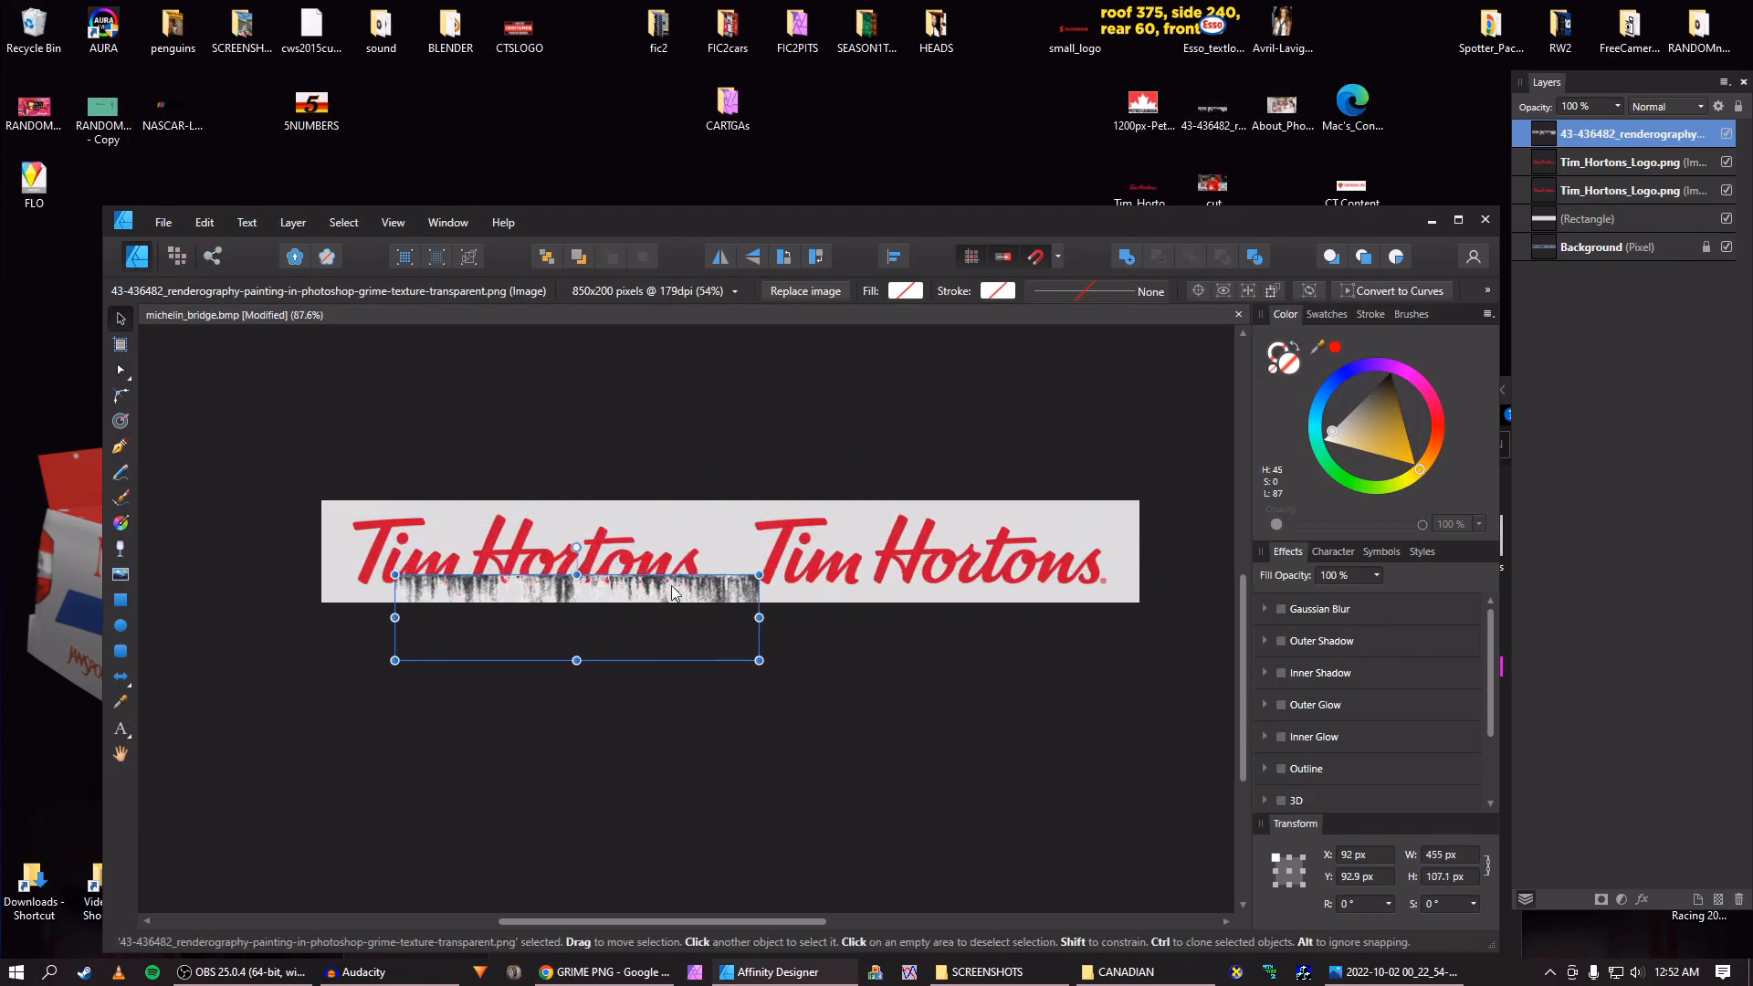
drag(624, 579, 568, 517)
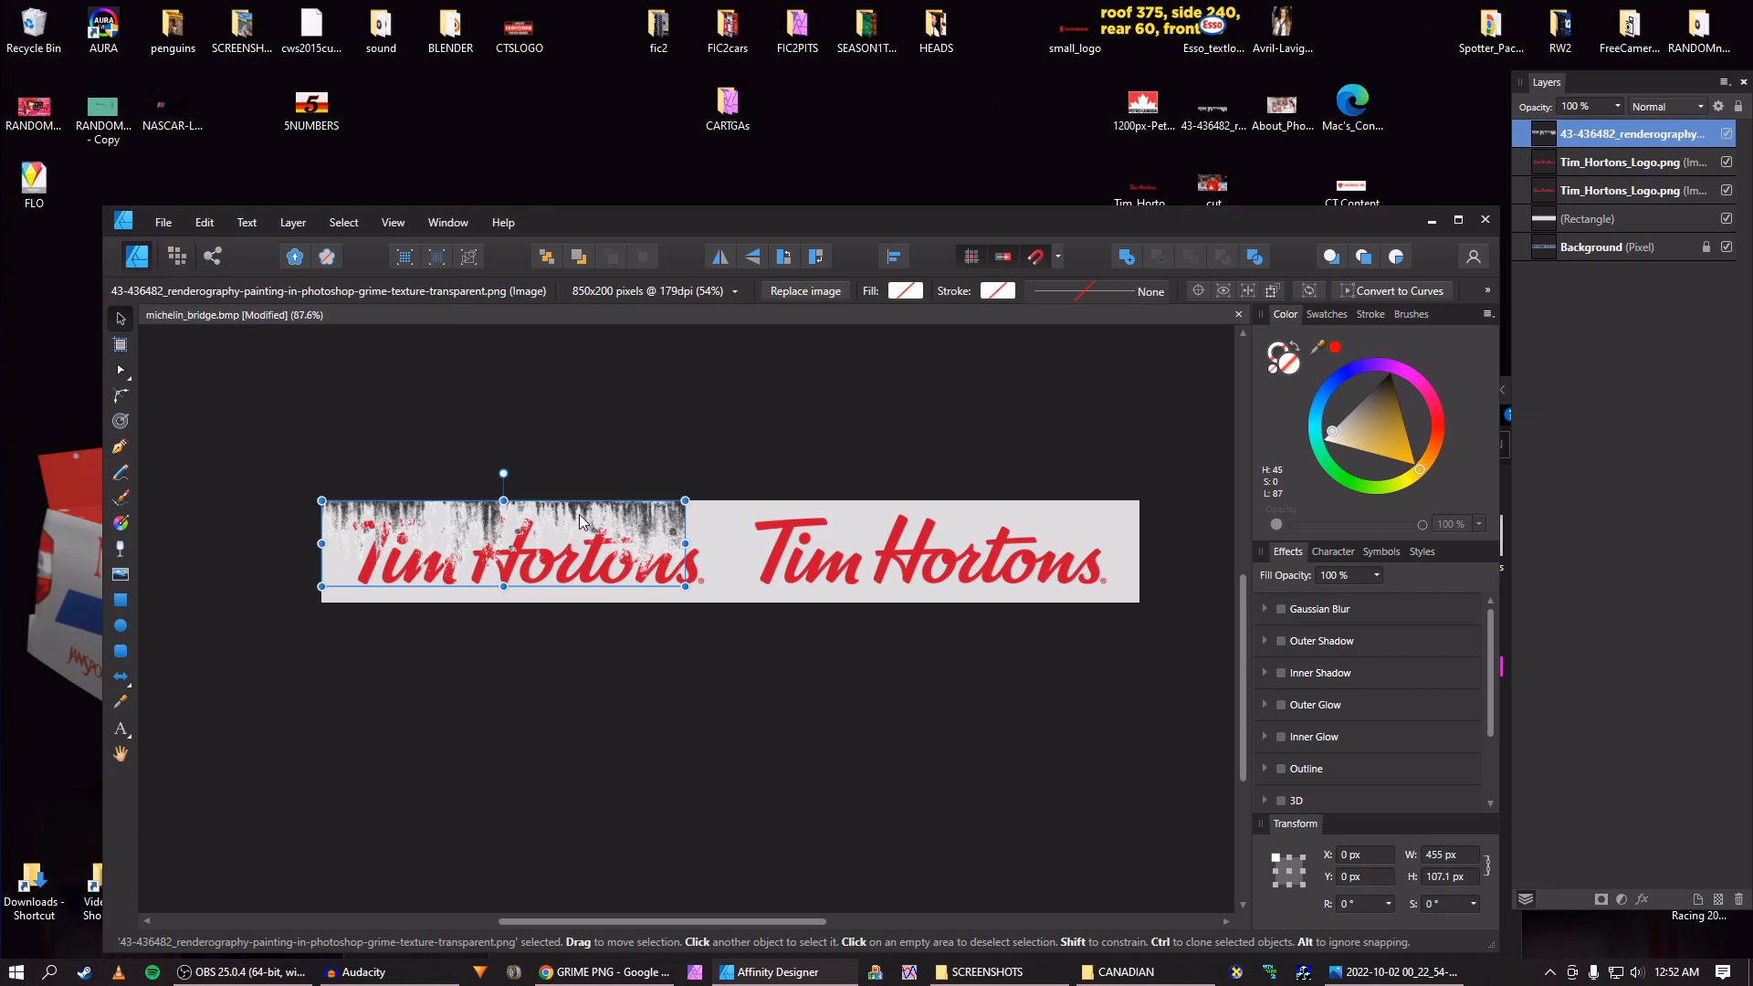
scroll(580, 522, up, 5)
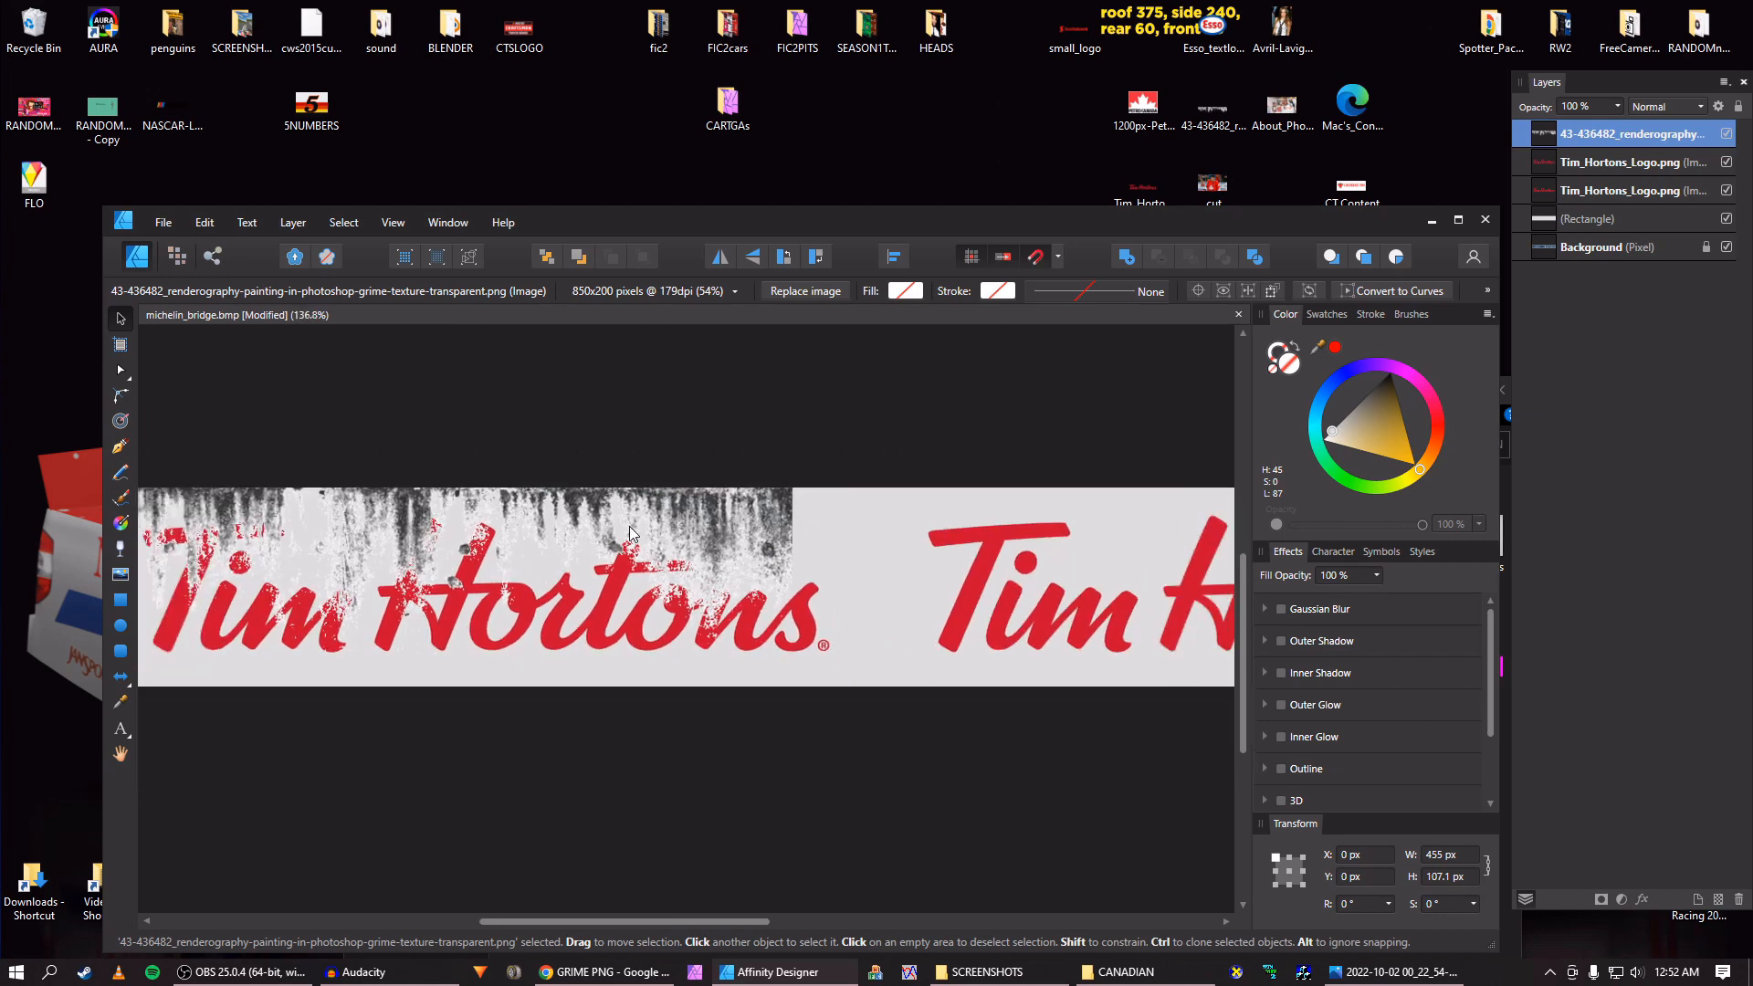
scroll(630, 533, down, 2)
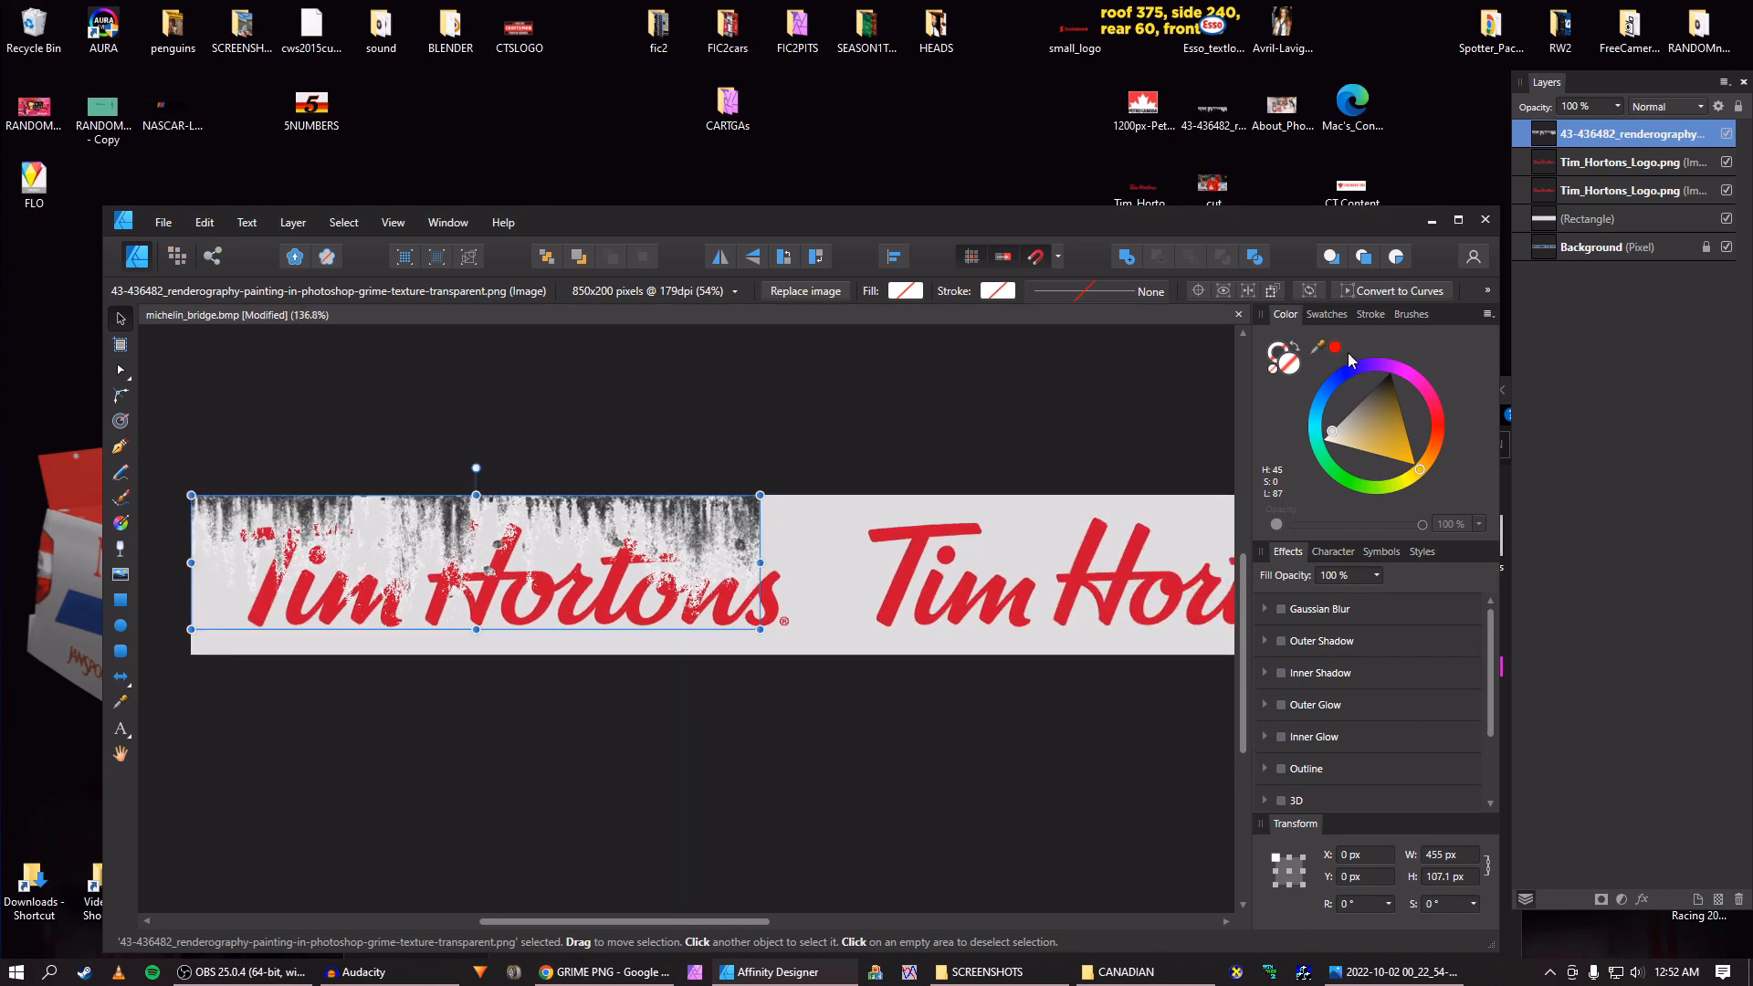
Set the grime image's layer opacity to 20 %.
drag(1619, 111, 1517, 134)
click(831, 437)
scroll(831, 438, down, 2)
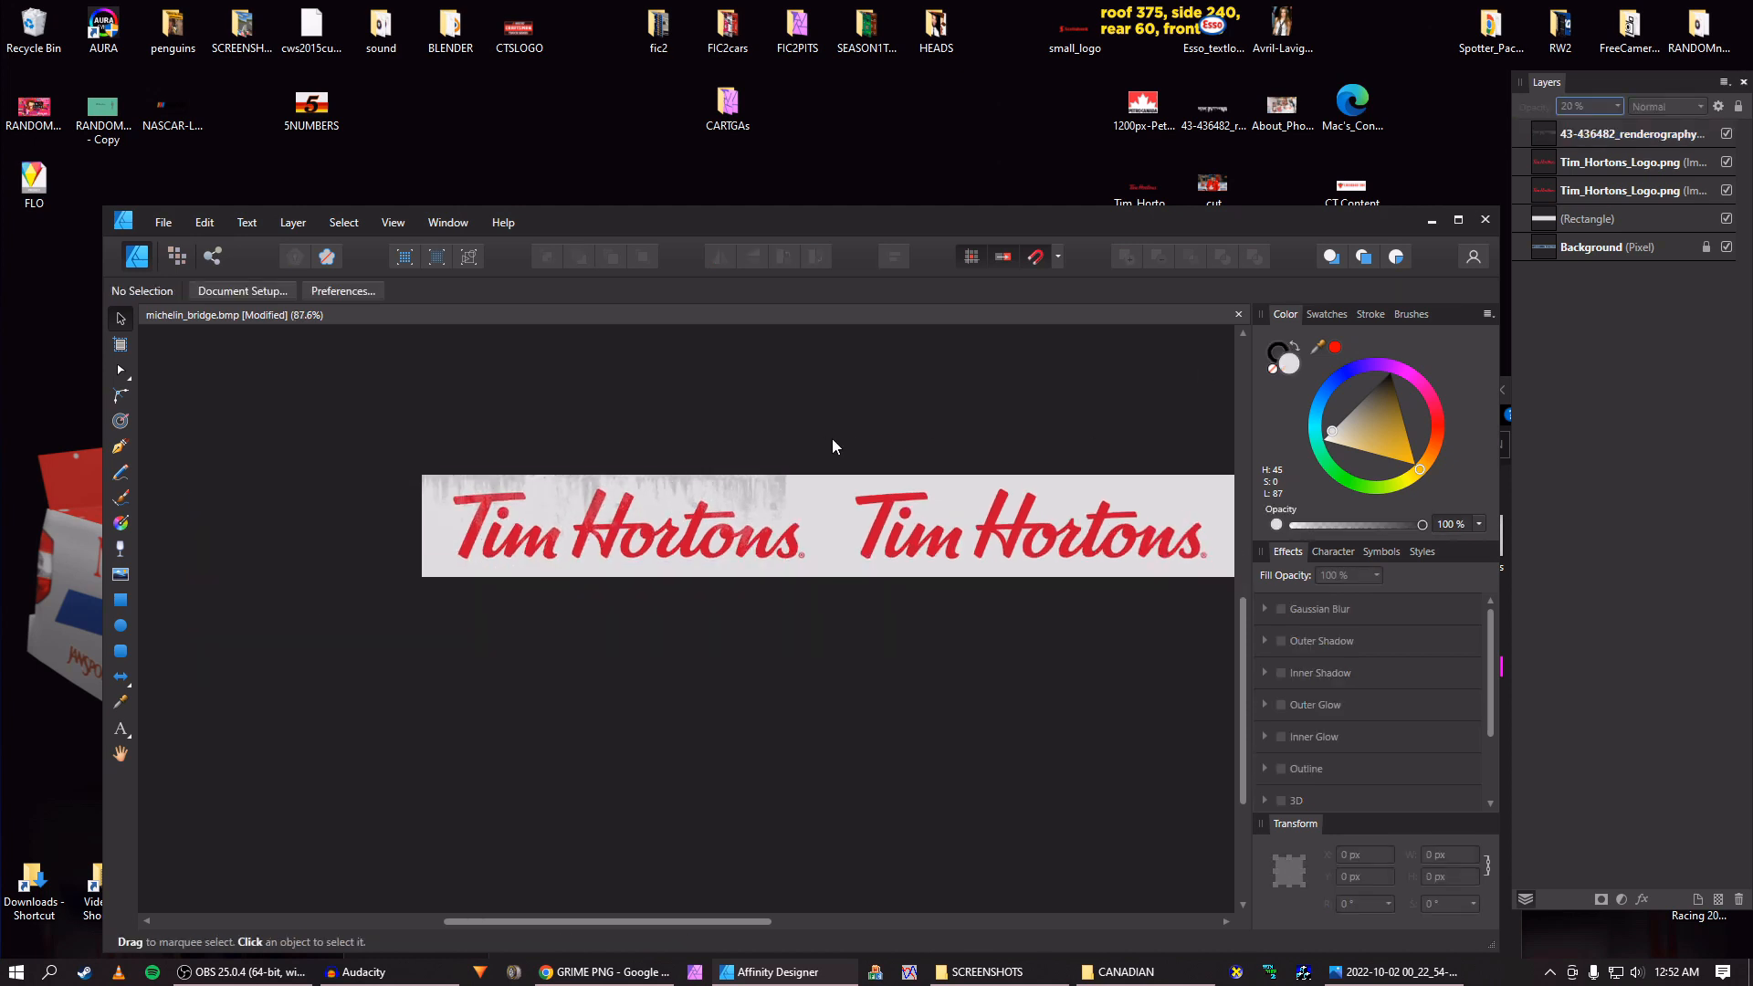
drag(831, 438, 764, 485)
scroll(694, 540, up, 1)
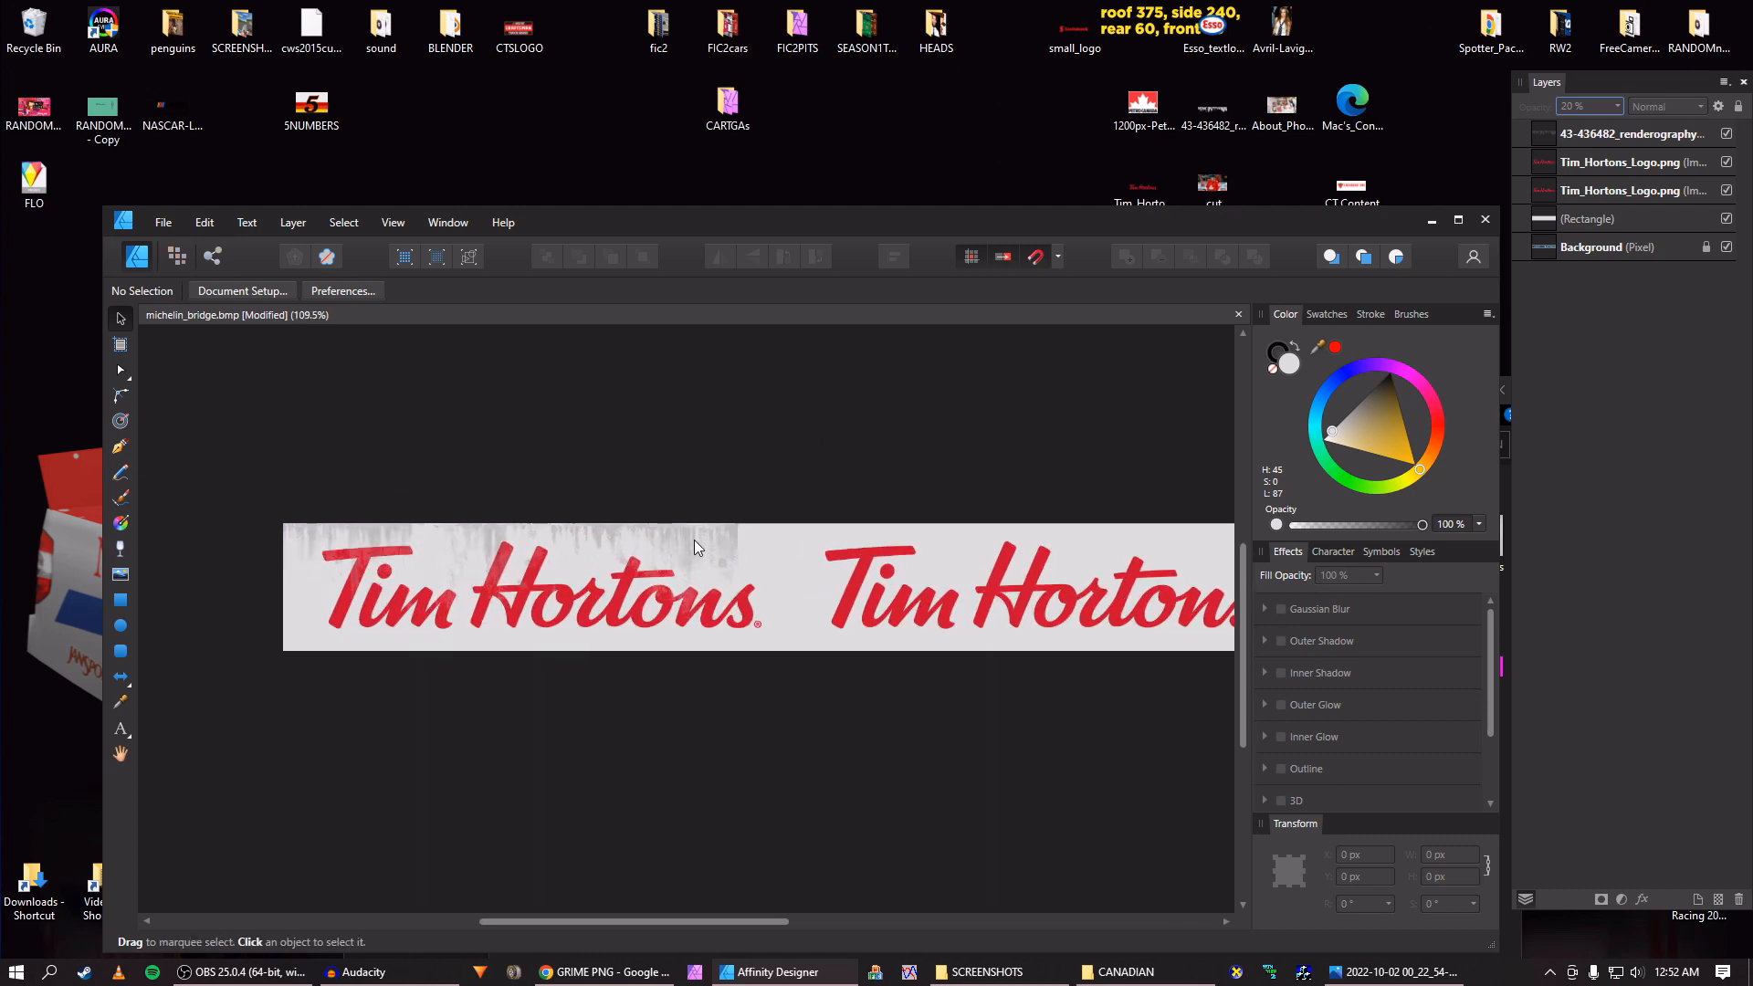
Check the second logo's horizontal position and stretch the grime image to 526 px wide, keeping its height.
click(733, 551)
drag(885, 490, 814, 473)
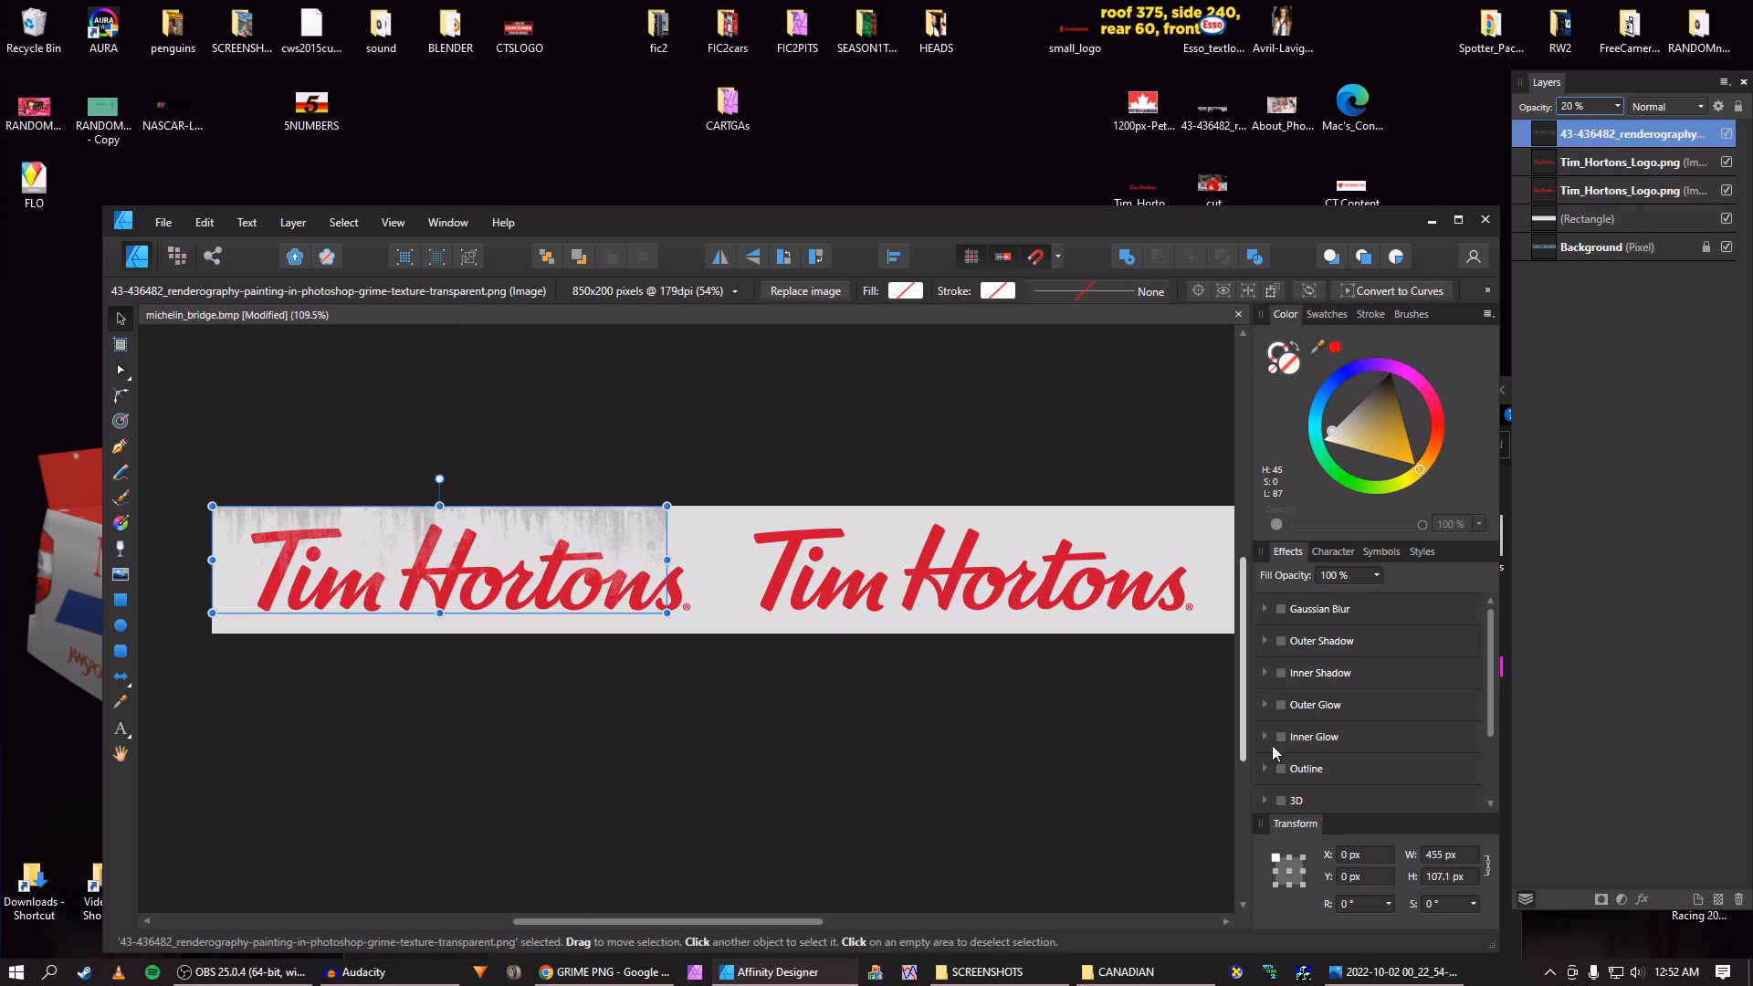
click(1100, 738)
click(1132, 539)
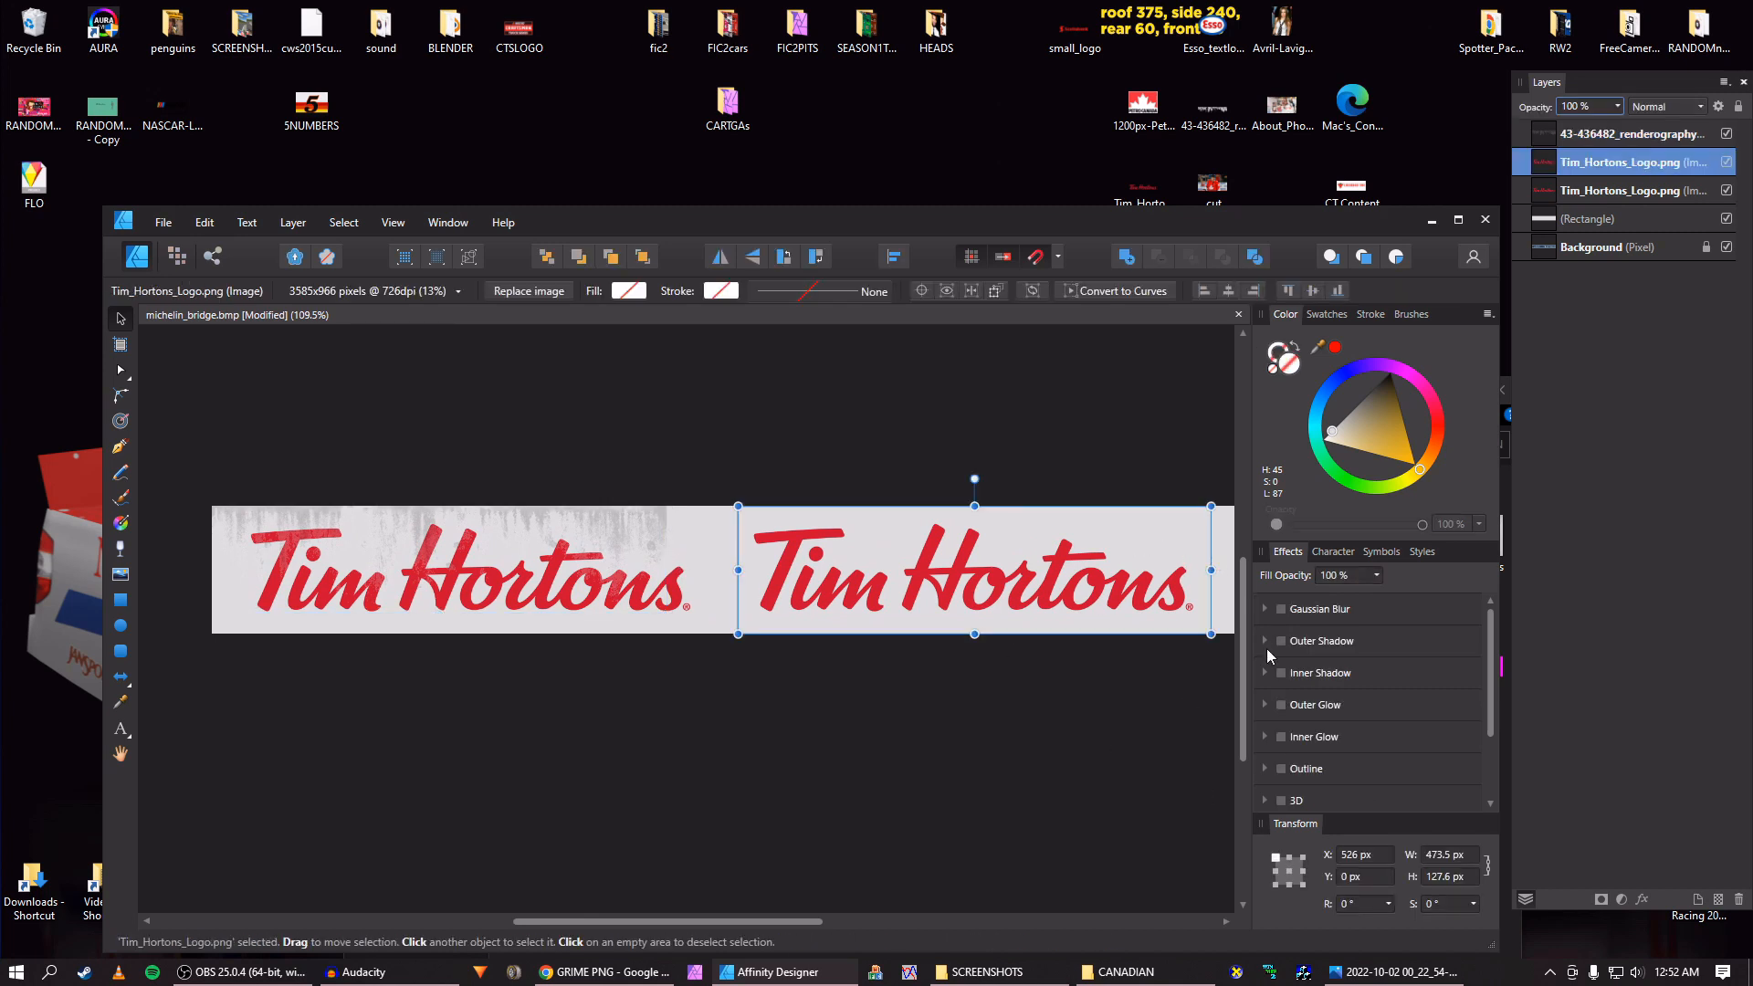
click(1132, 762)
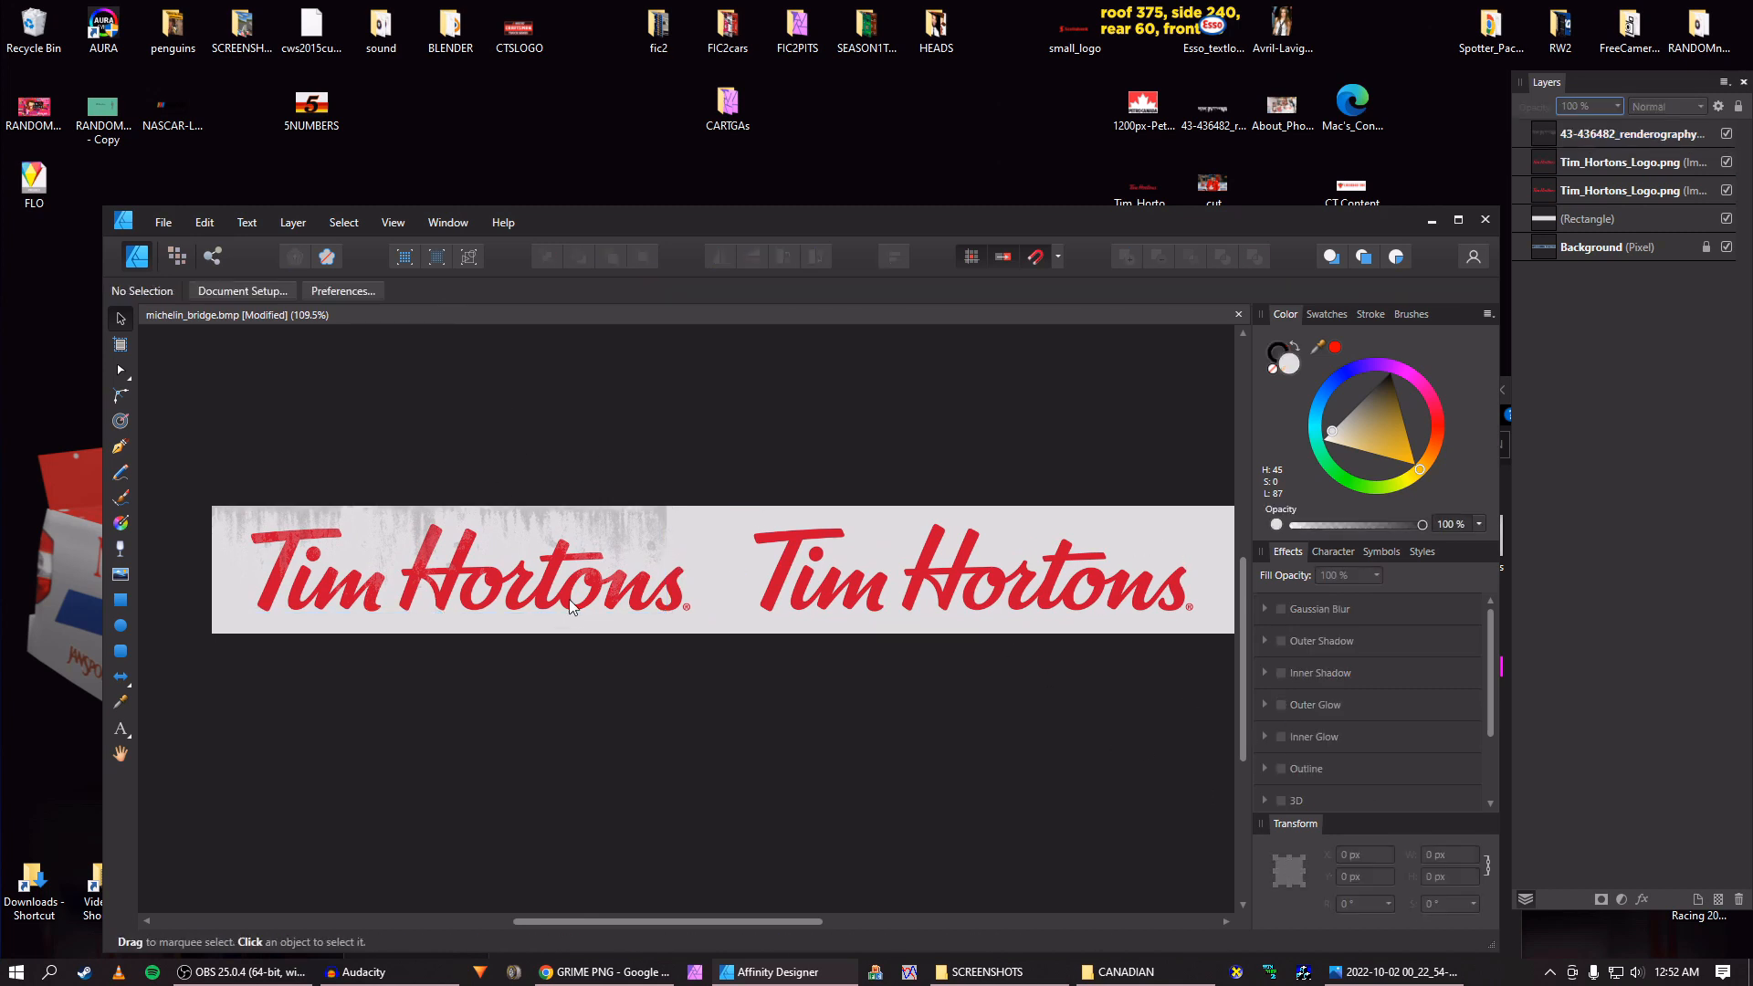
click(501, 512)
drag(666, 559, 738, 560)
scroll(672, 566, down, 1)
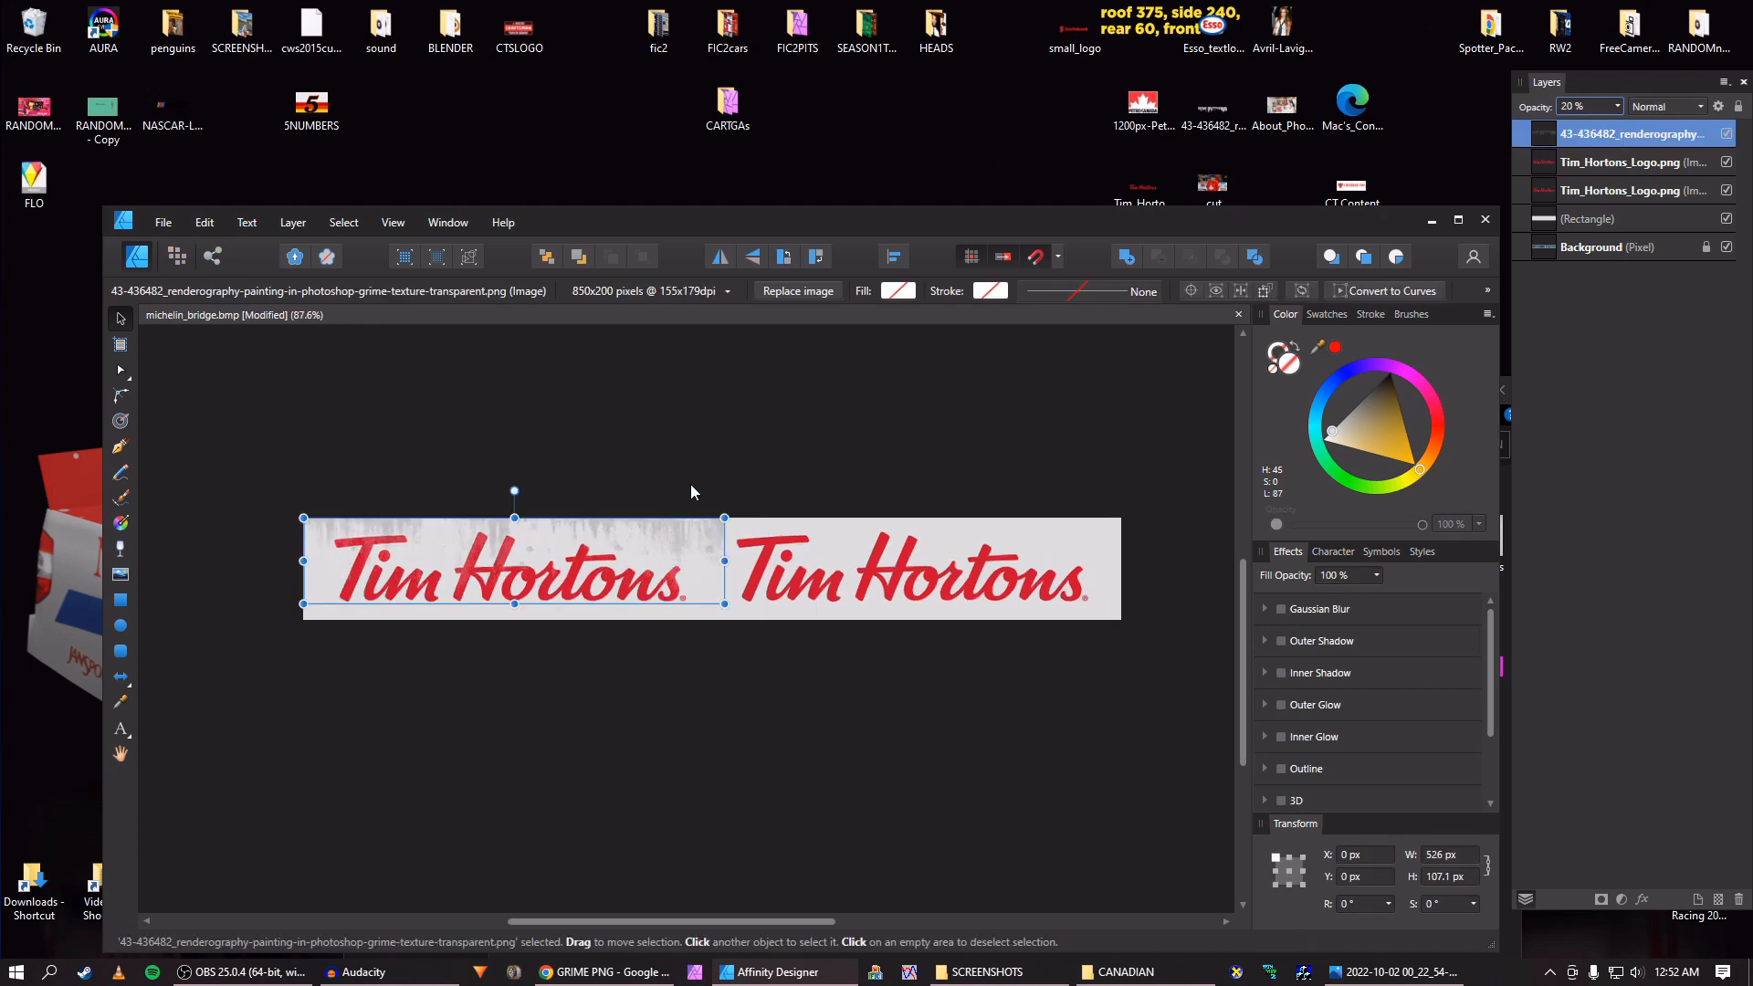
Duplicate the grime image and move the copy over the second logo to X 526 px, flush with the first image.
key(ctrl+j)
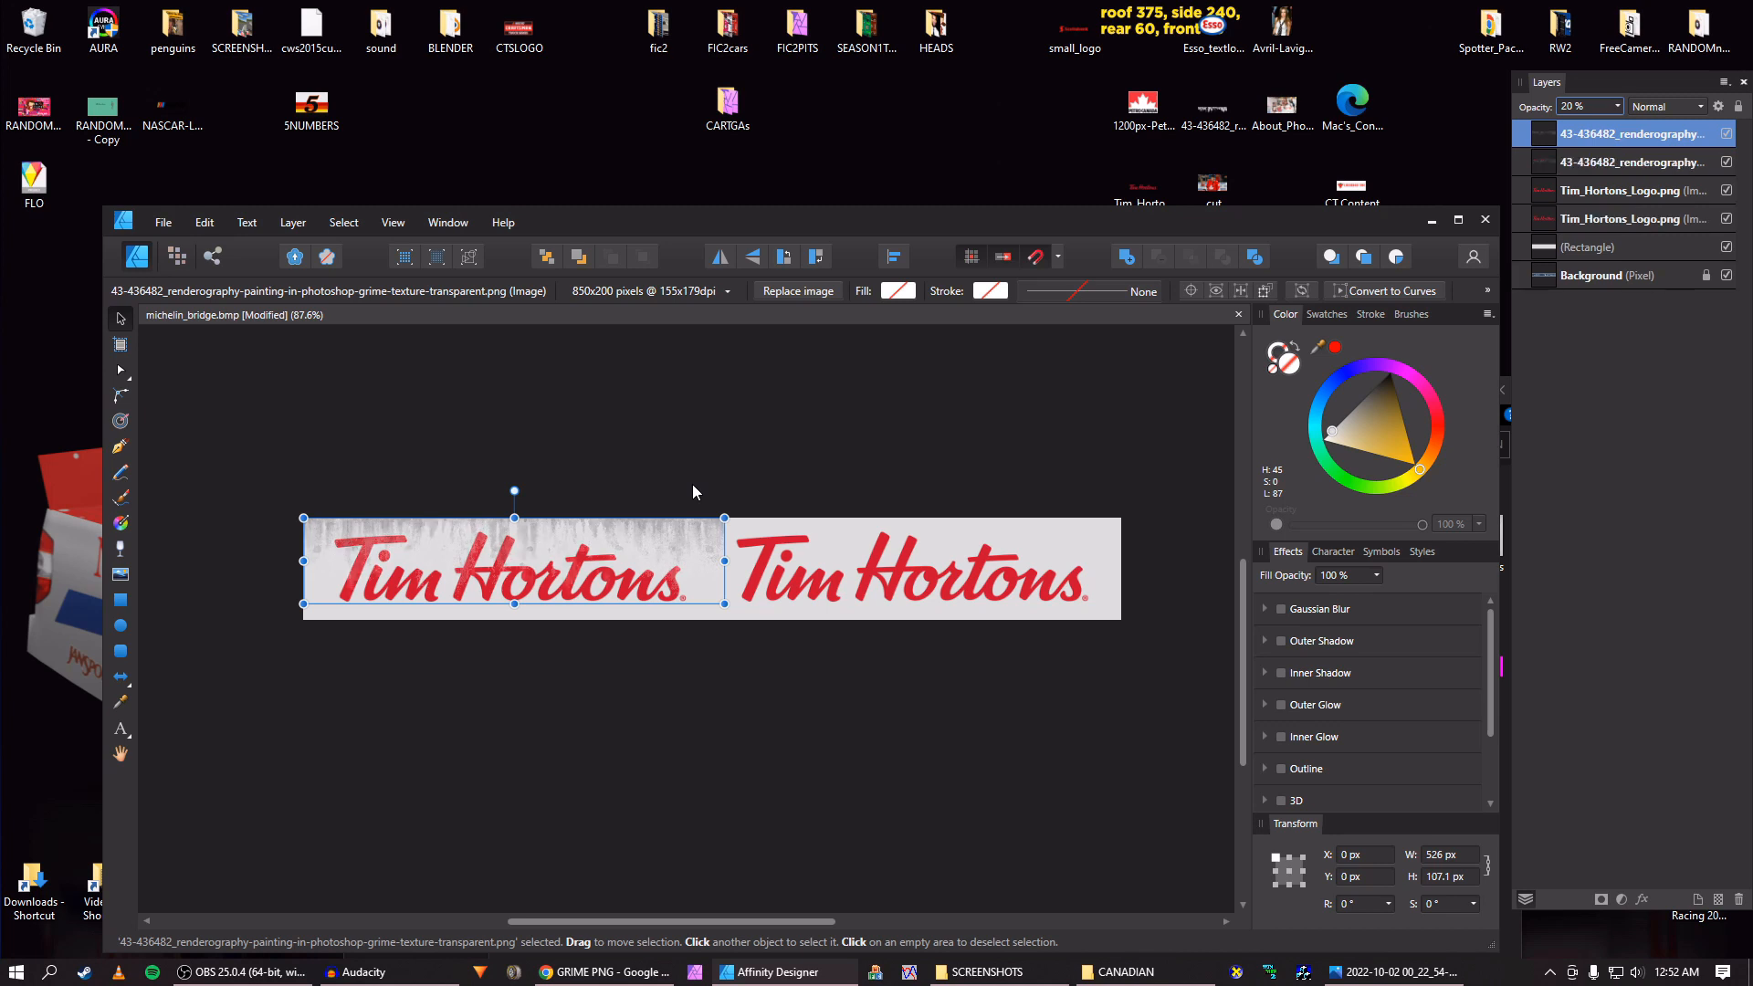
key(shift+Right)
key(shift+Right)
key(shift+Right)
key(shift+Right)
key(shift+Right)
key(shift+Right)
key(shift+Right)
key(shift+Right)
key(shift+Right)
key(shift+Right)
key(shift+Right)
key(shift+Right)
key(shift+Right)
key(shift+Right)
key(shift+Right)
key(shift+Right)
key(shift+Right)
key(shift+Right)
key(shift+Right)
key(shift+Right)
key(shift+Right)
key(shift+Right)
key(shift+Right)
key(shift+Right)
key(shift+Right)
key(shift+Right)
key(shift+Right)
key(shift+Right)
key(shift+Right)
key(shift+Right)
key(shift+Right)
key(shift+Right)
key(shift+Right)
key(shift+Right)
key(shift+Right)
key(shift+Right)
key(shift+Right)
key(shift+Right)
key(shift+Right)
key(shift+Right)
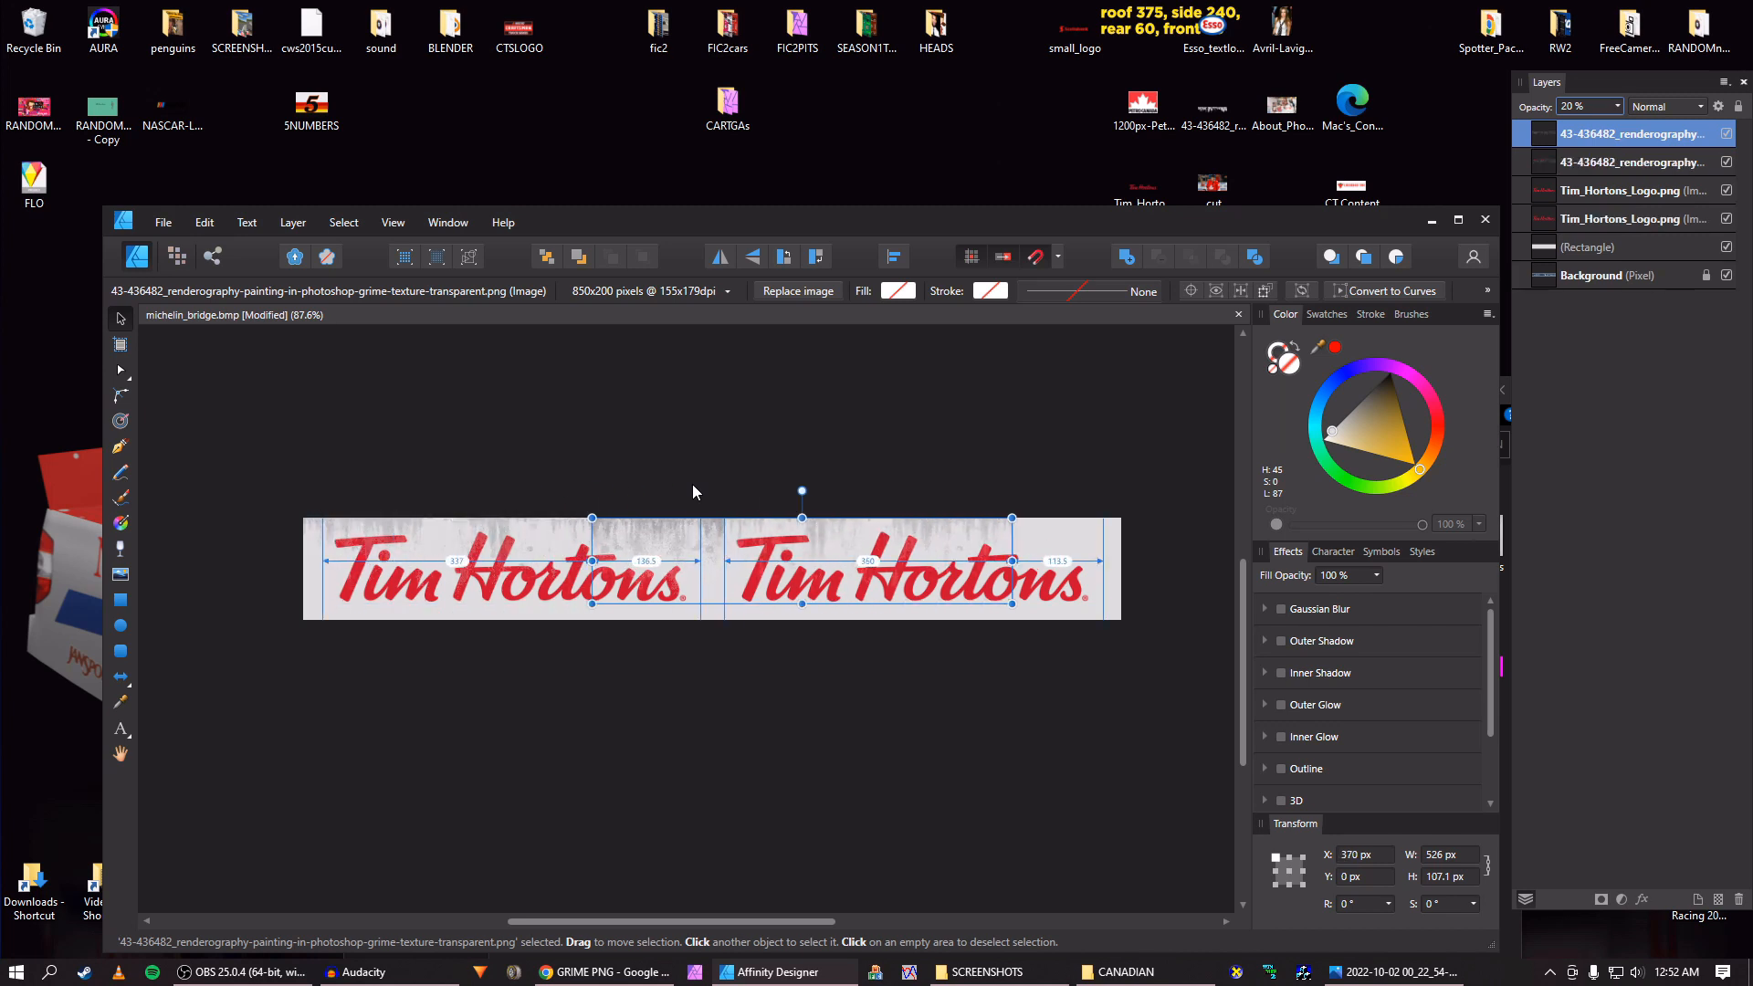
key(shift+Right)
key(shift+Right)
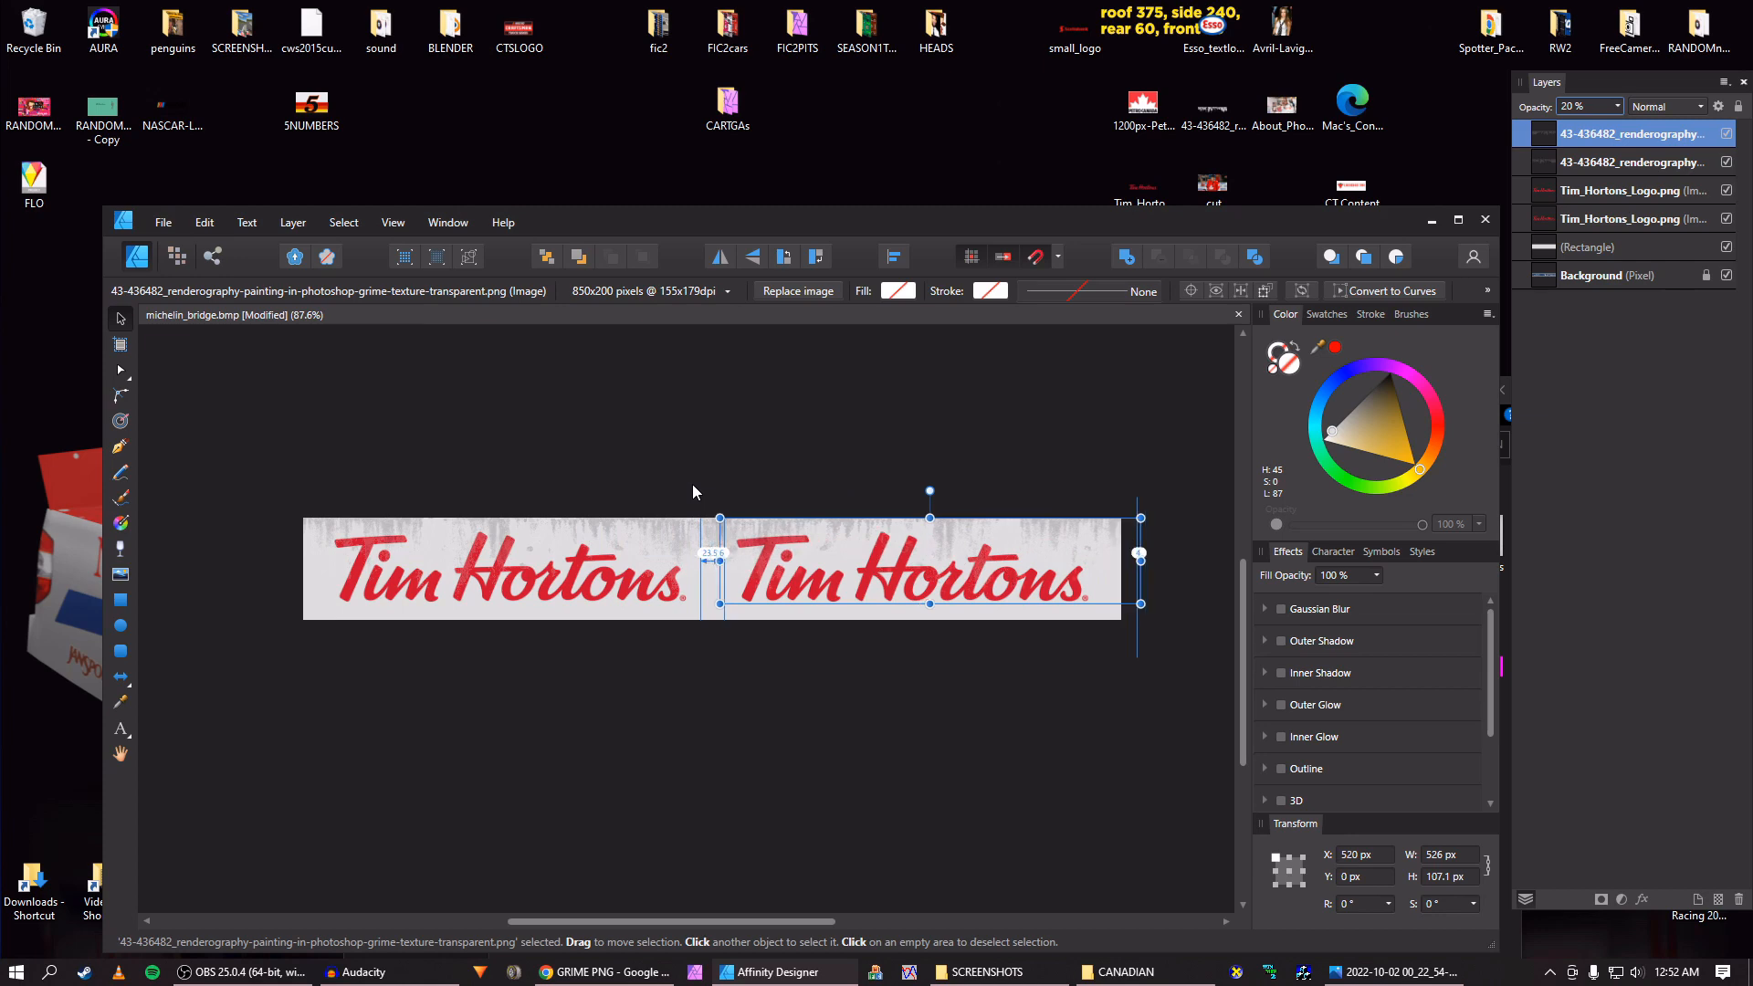
scroll(746, 545, up, 4)
scroll(748, 539, up, 2)
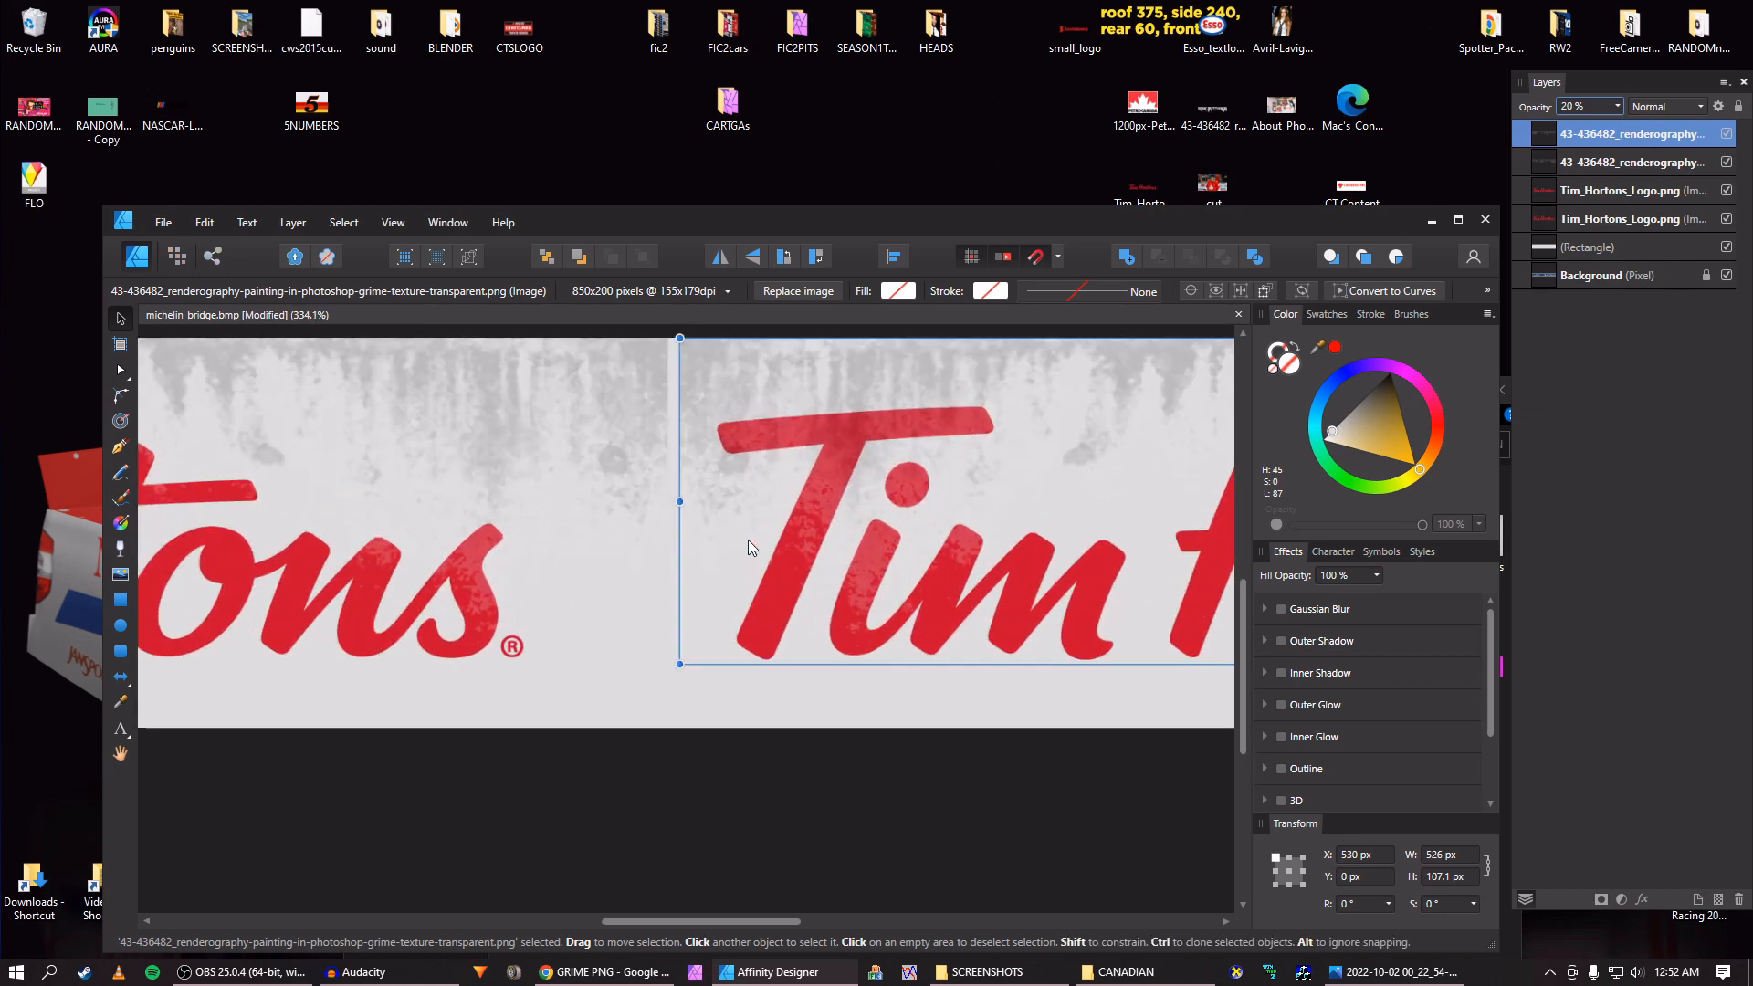
key(Left)
key(Left)
key(Left)
key(Left)
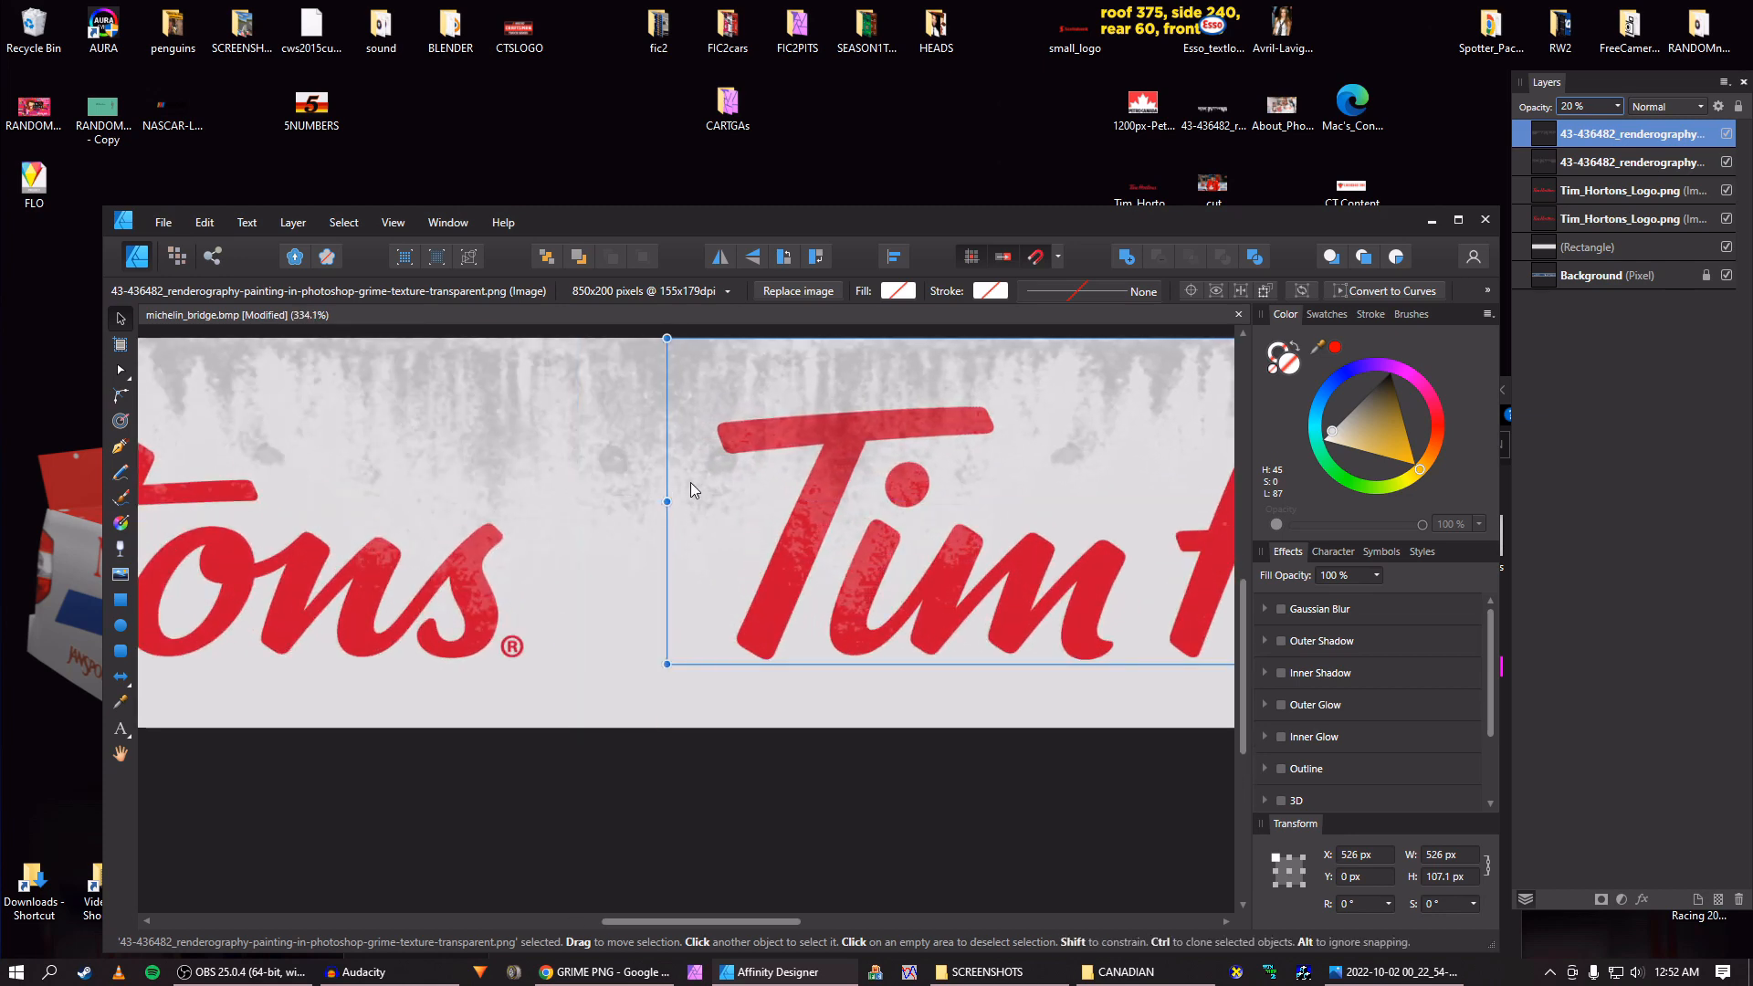
scroll(786, 544, down, 6)
click(769, 705)
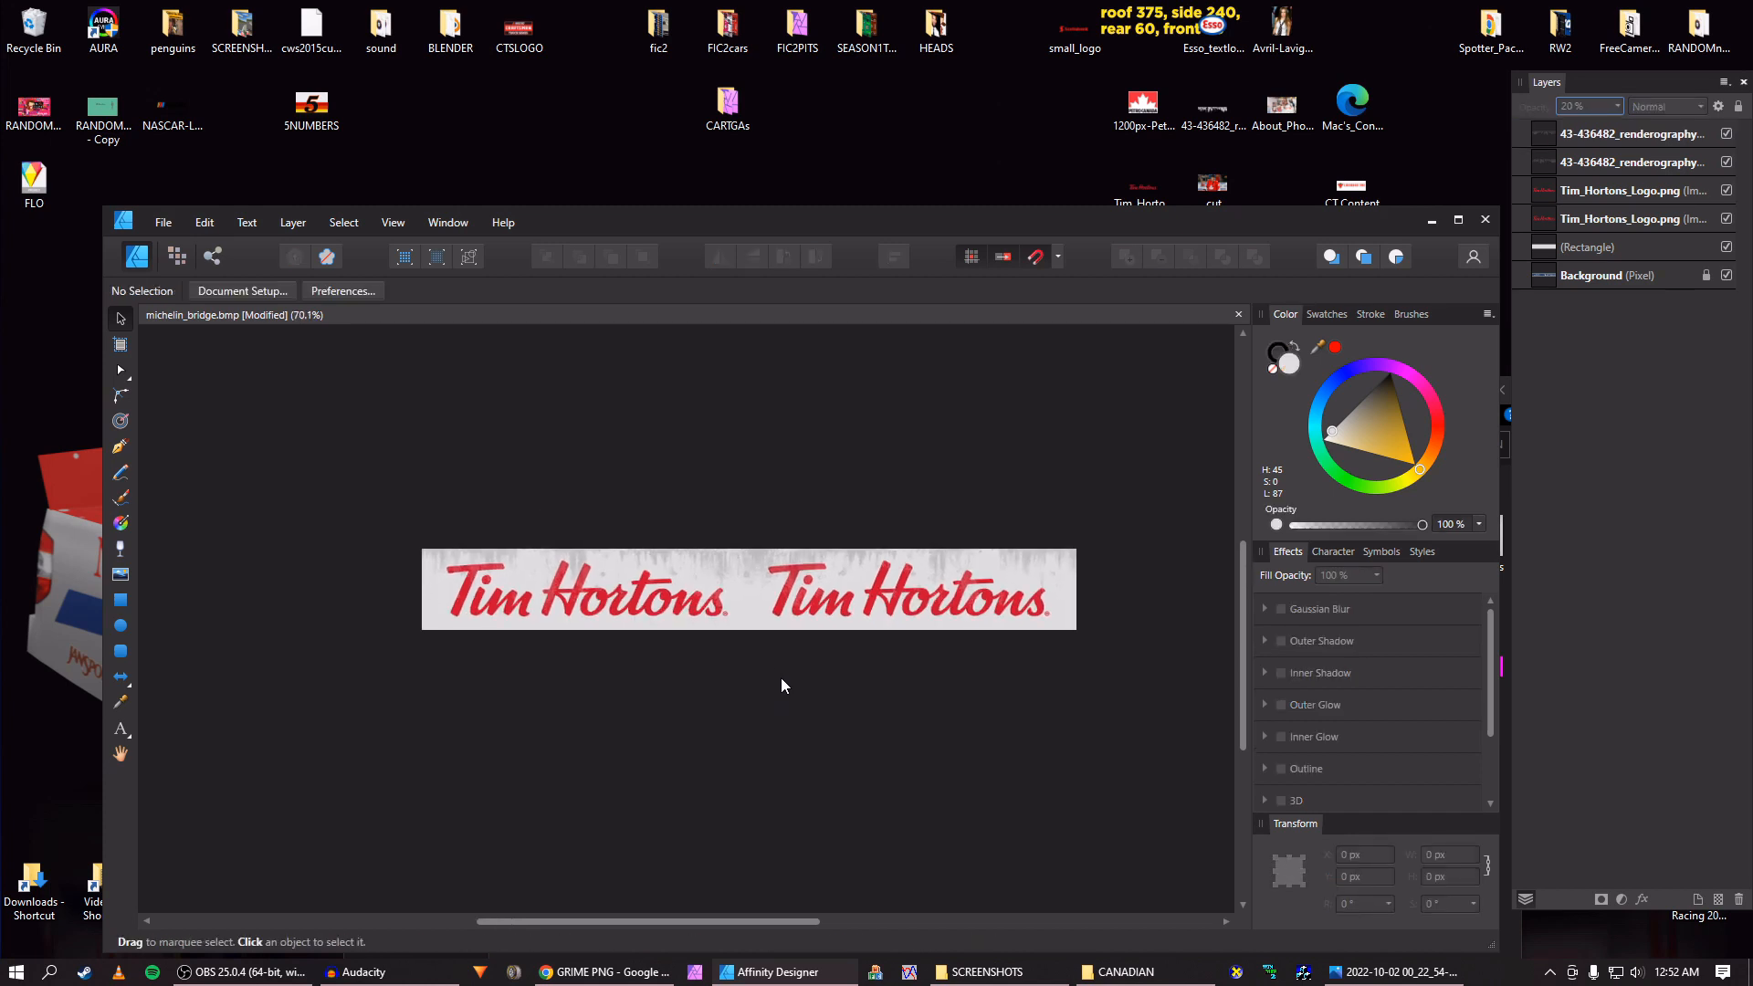
Draw a vertical rectangle about 15.5 × 176 px between the two logos and place its layer beneath the logo layers.
scroll(781, 680, up, 1)
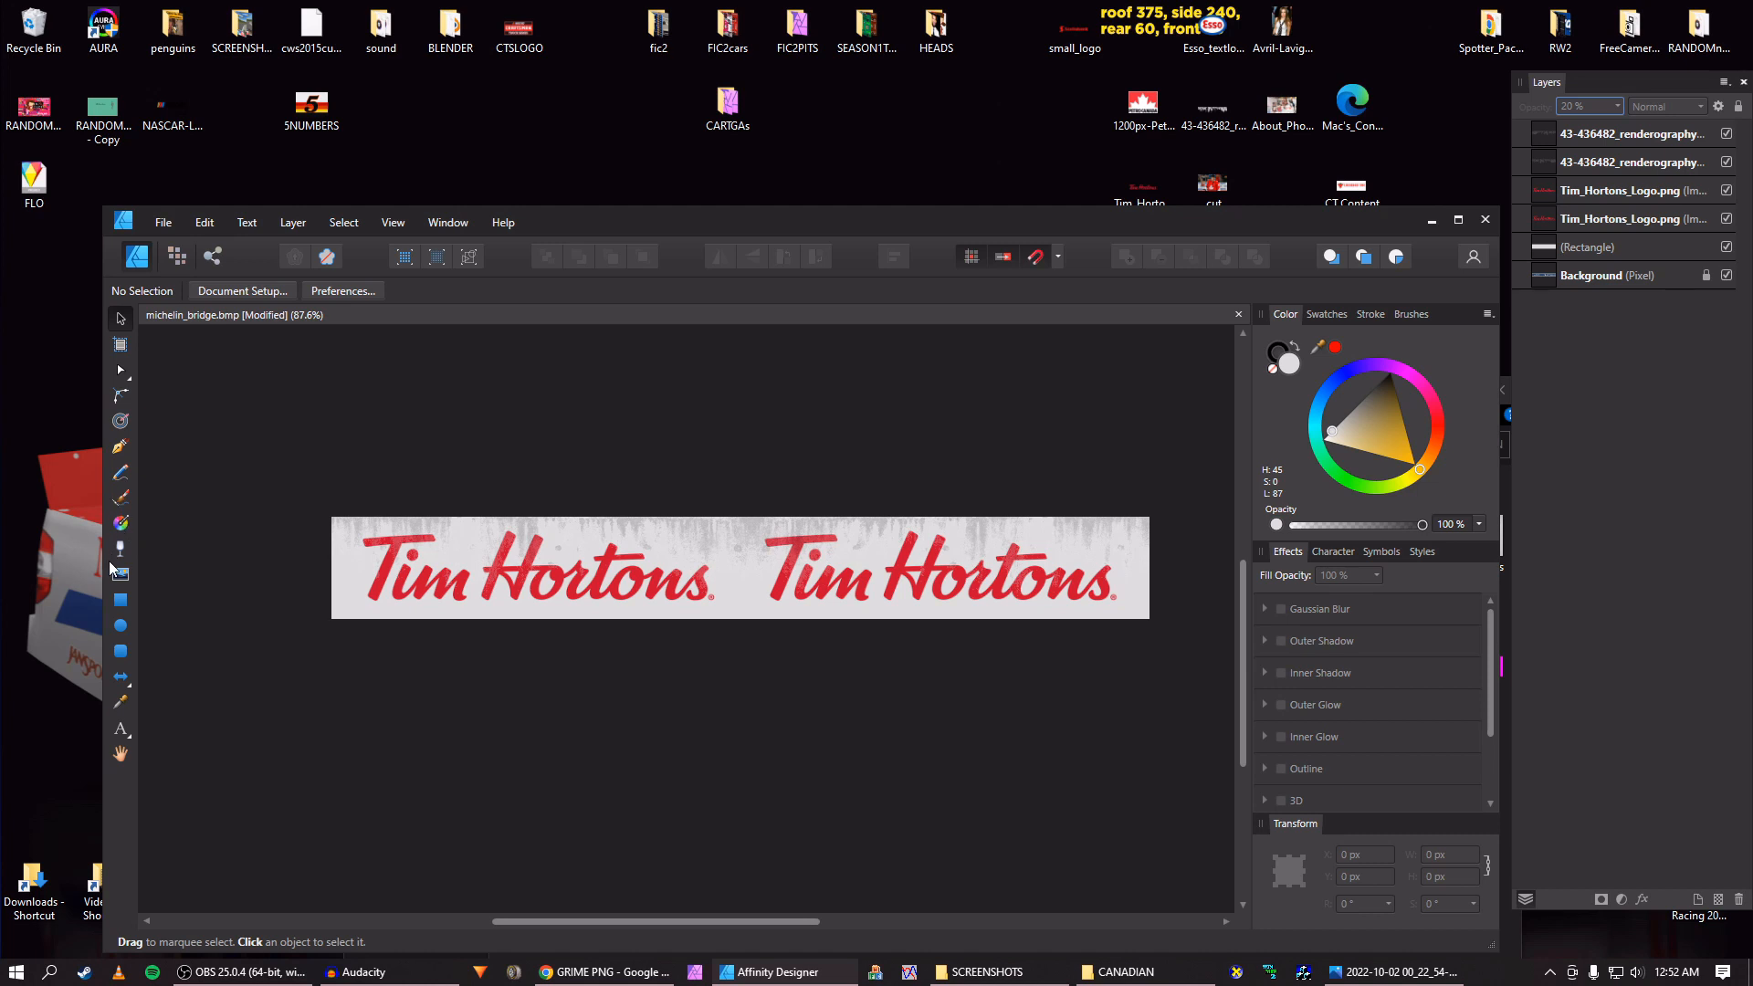
click(120, 602)
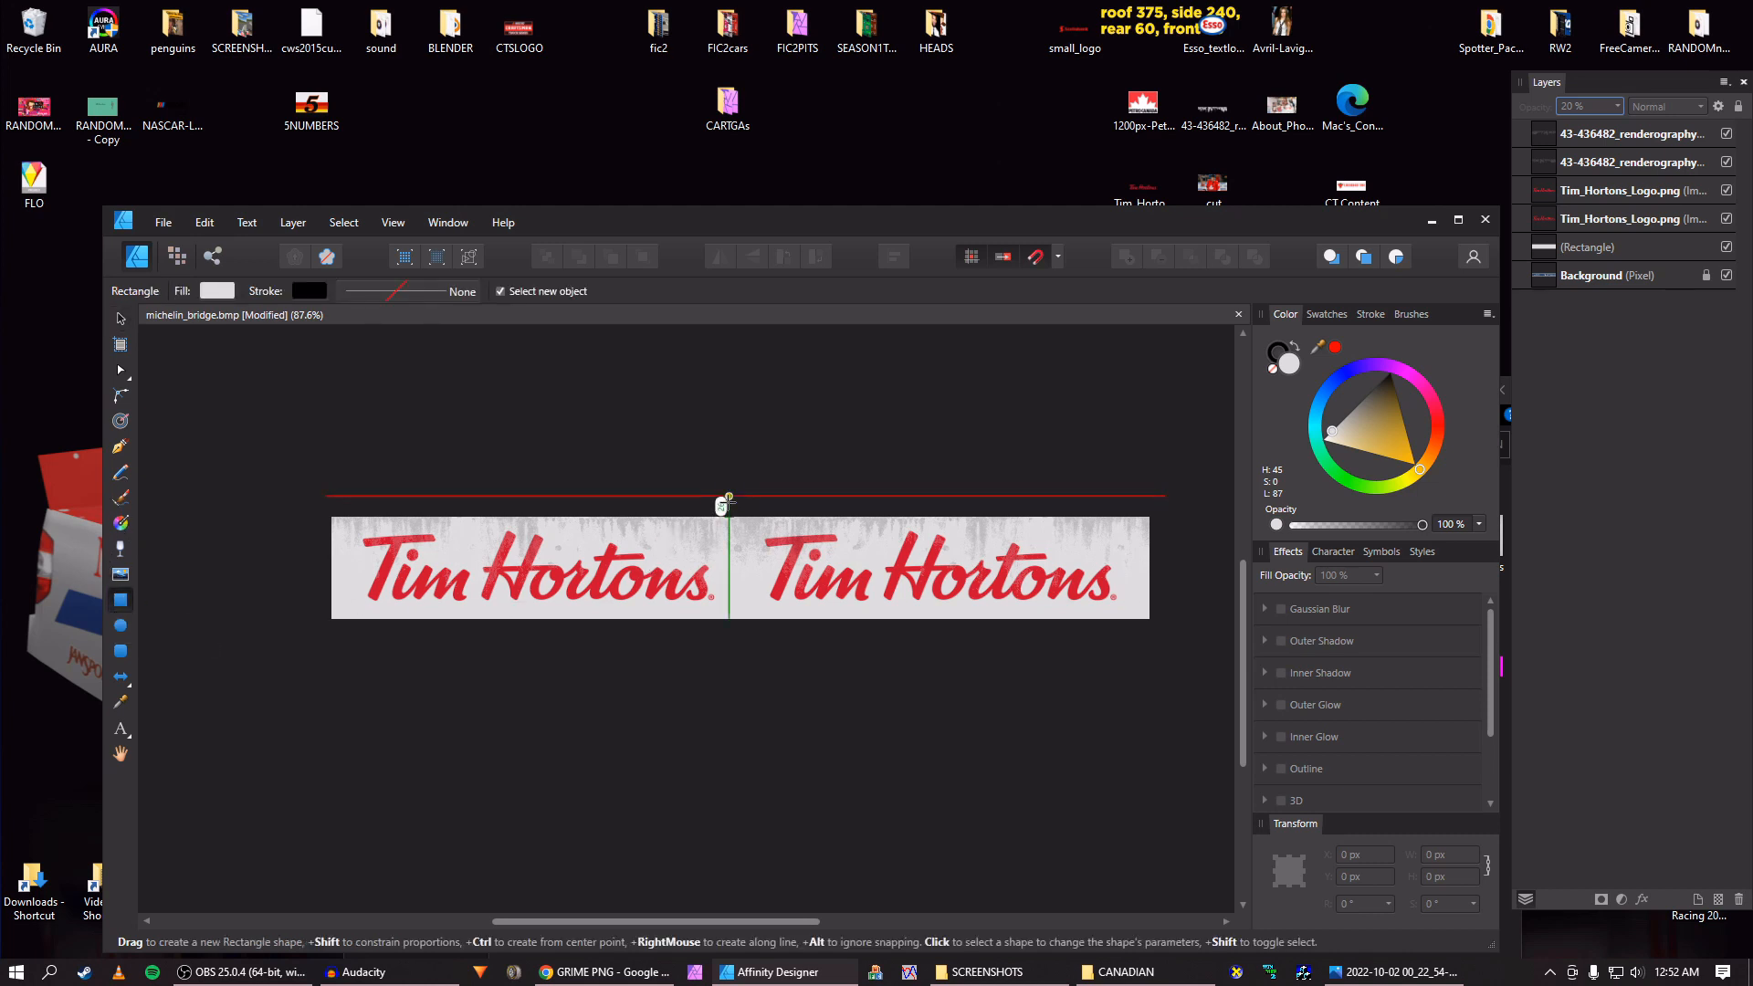
drag(729, 496, 738, 636)
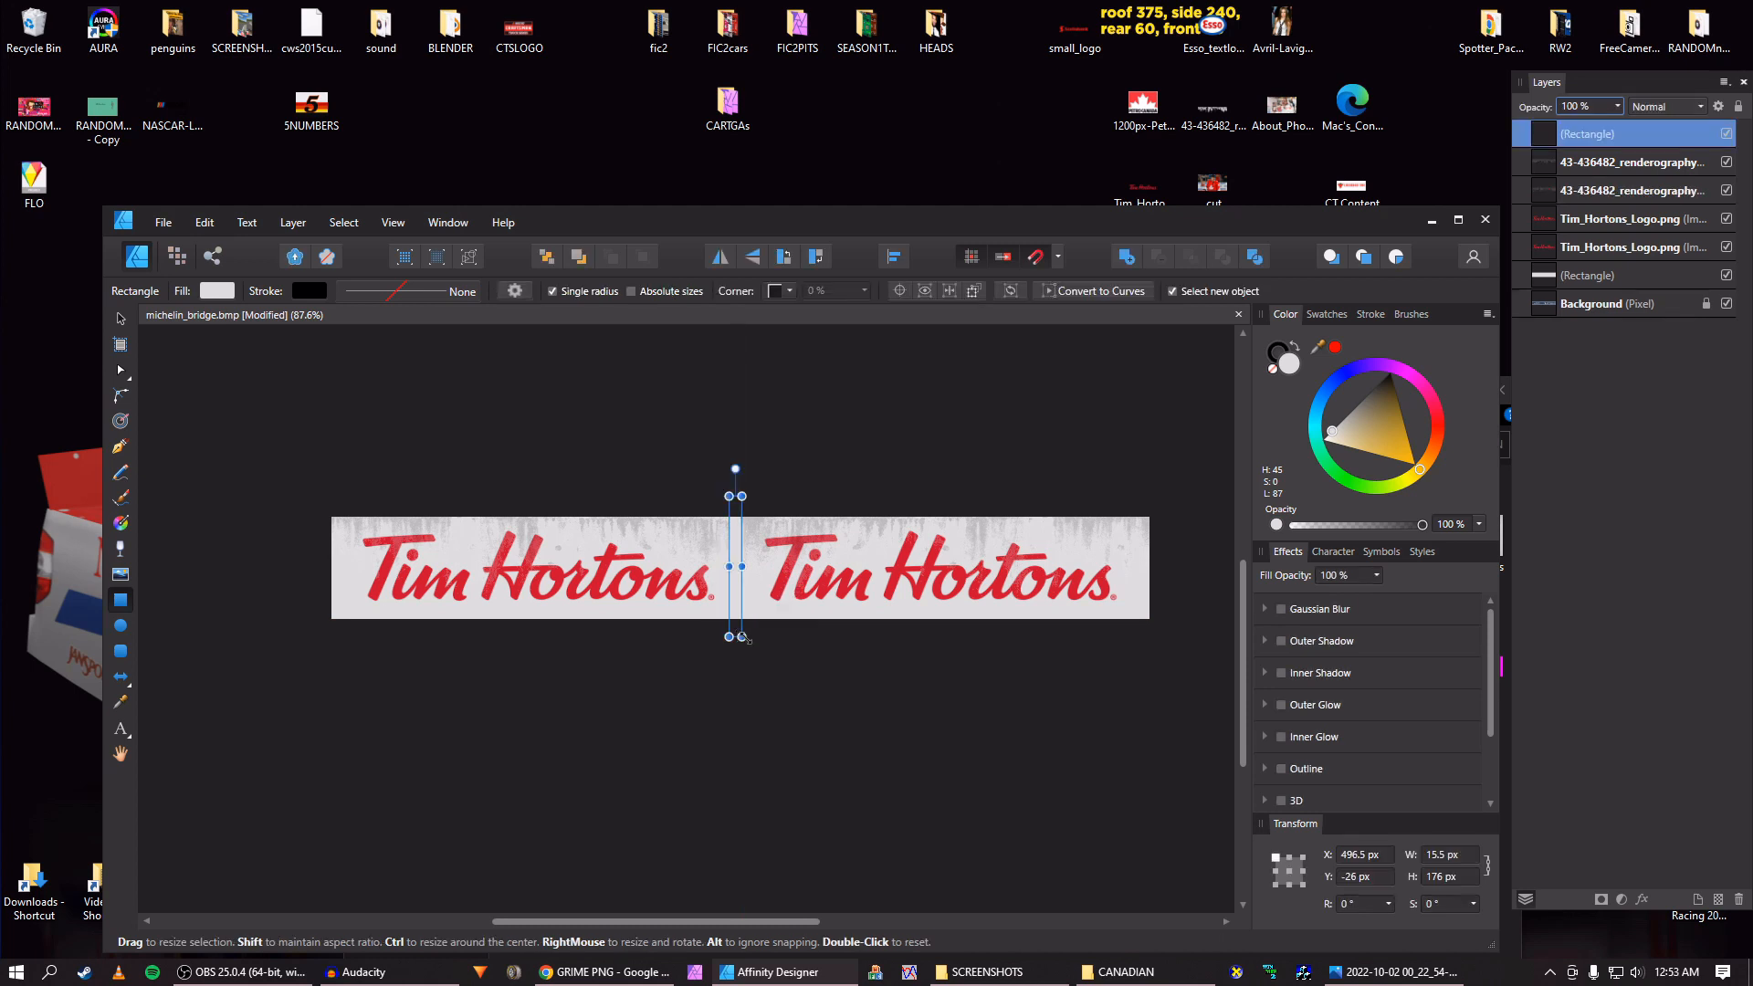
scroll(738, 637, up, 3)
key(v)
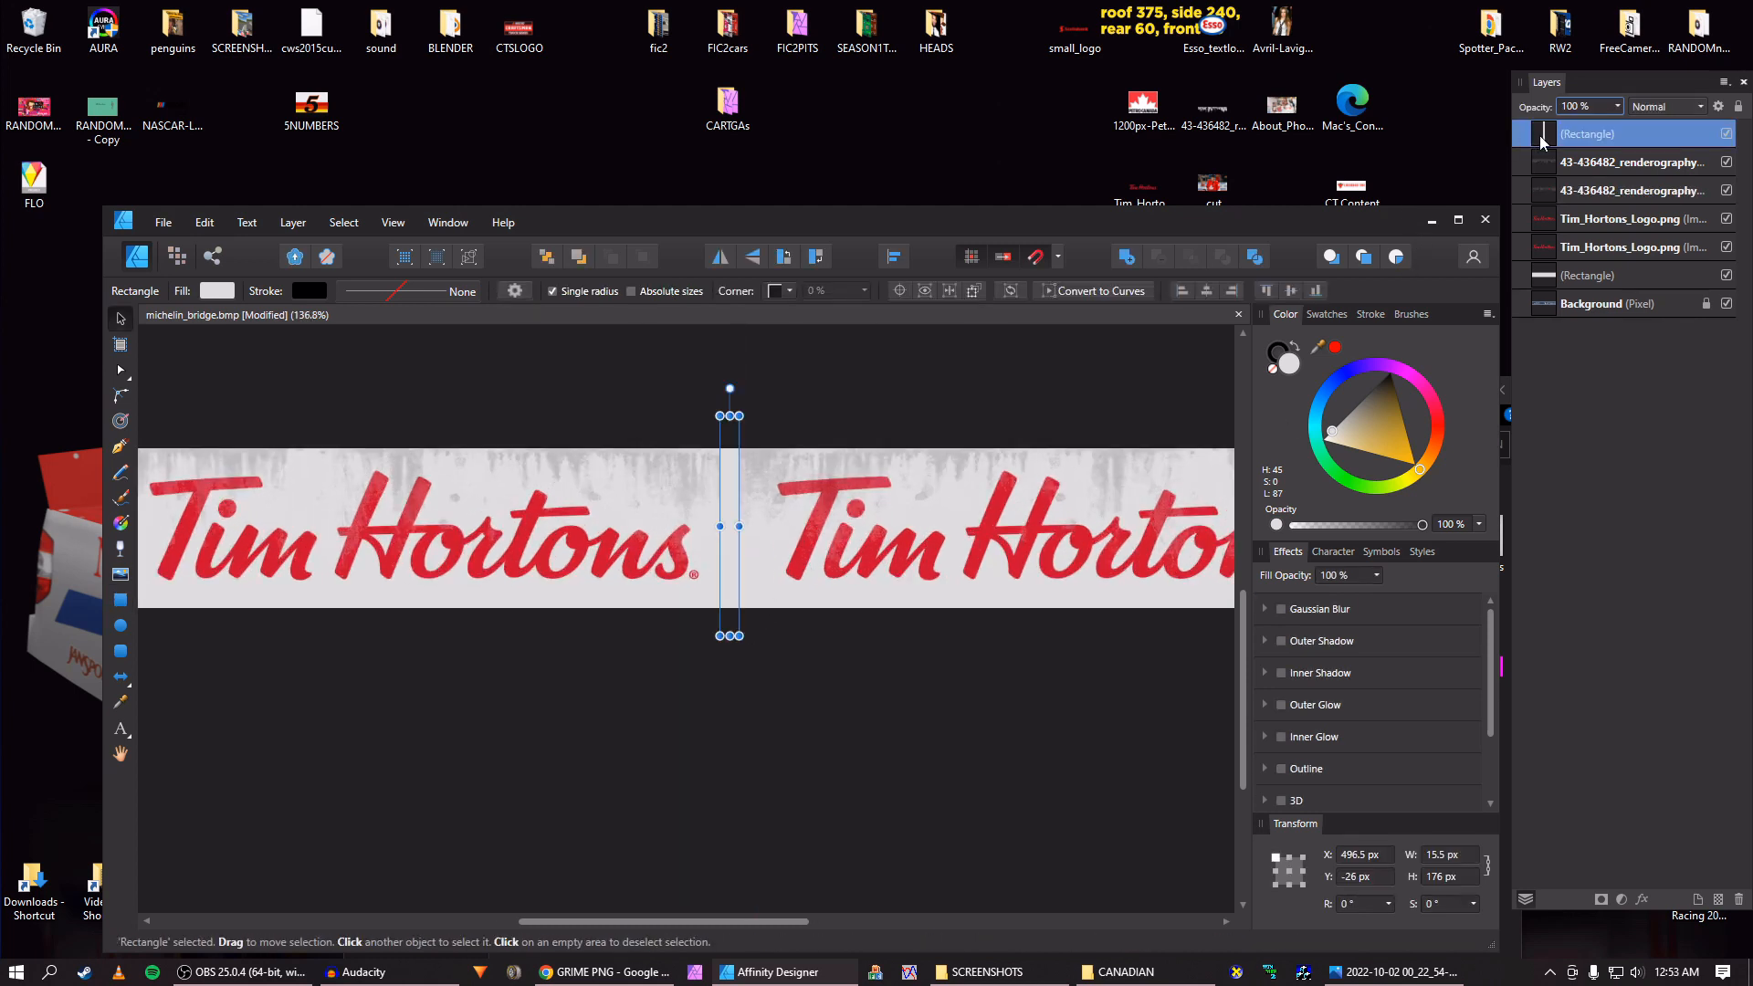
drag(1542, 140, 1507, 275)
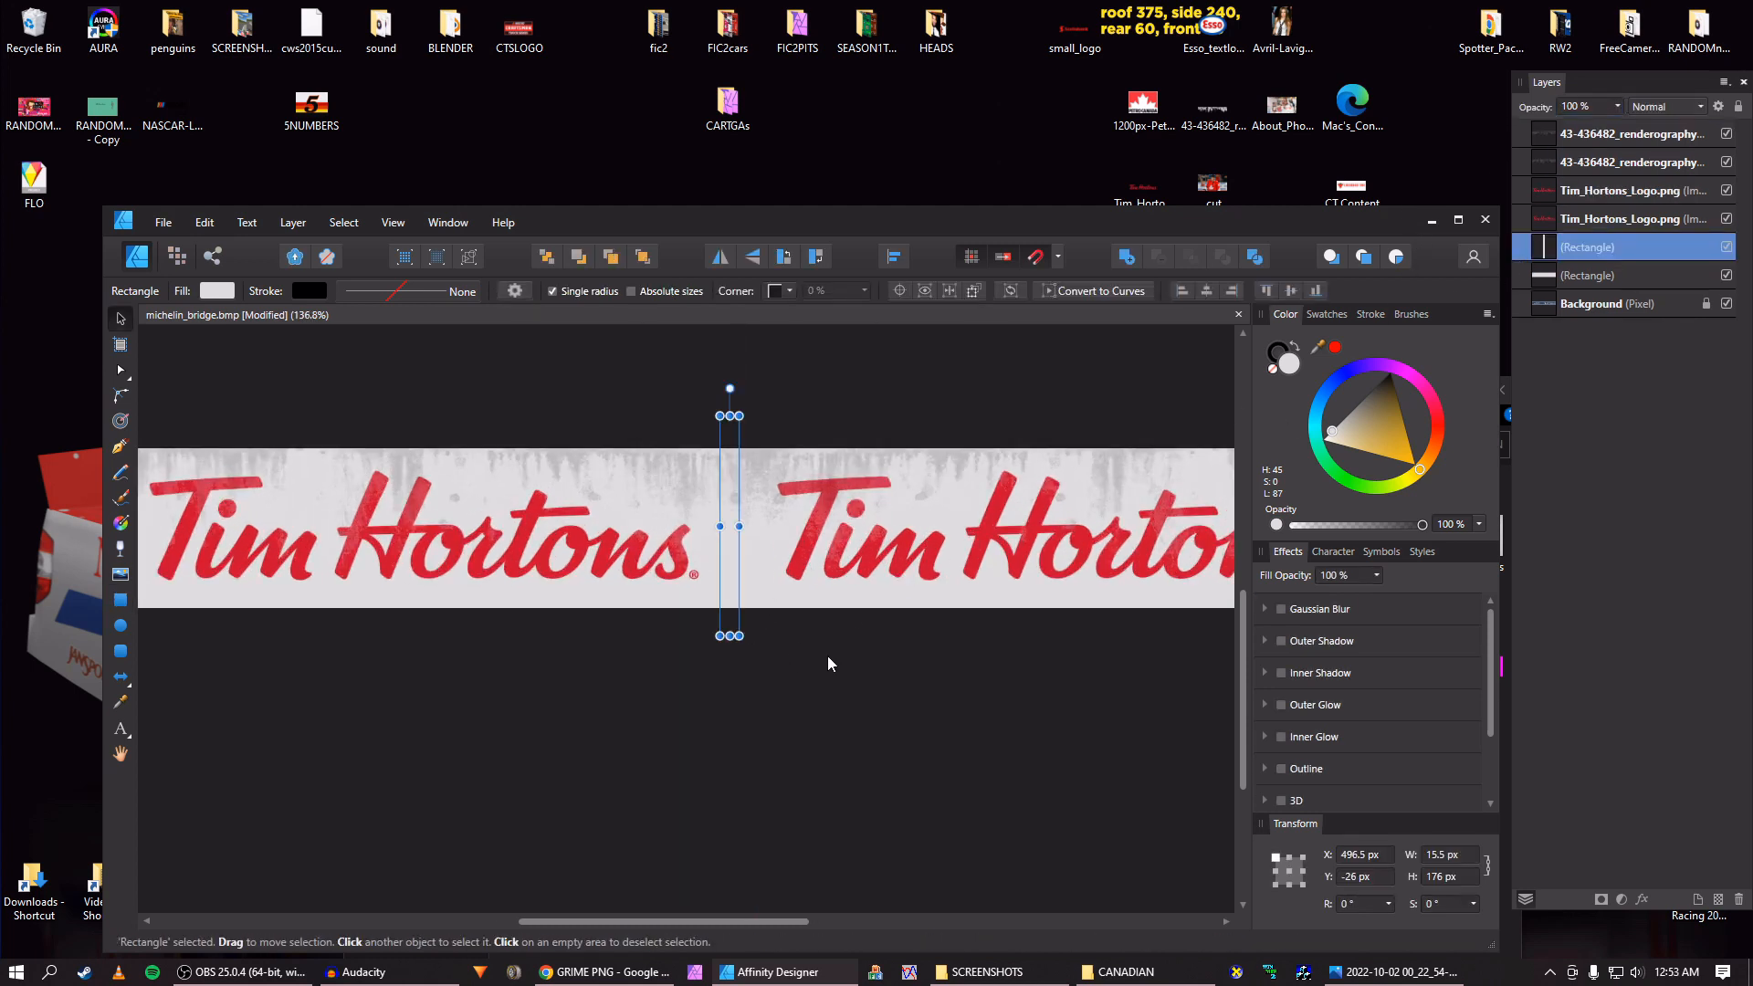
Fill the vertical divider with near-black, narrow it to about 8.5 px and position it at X 505.5 px.
drag(1374, 420, 1378, 373)
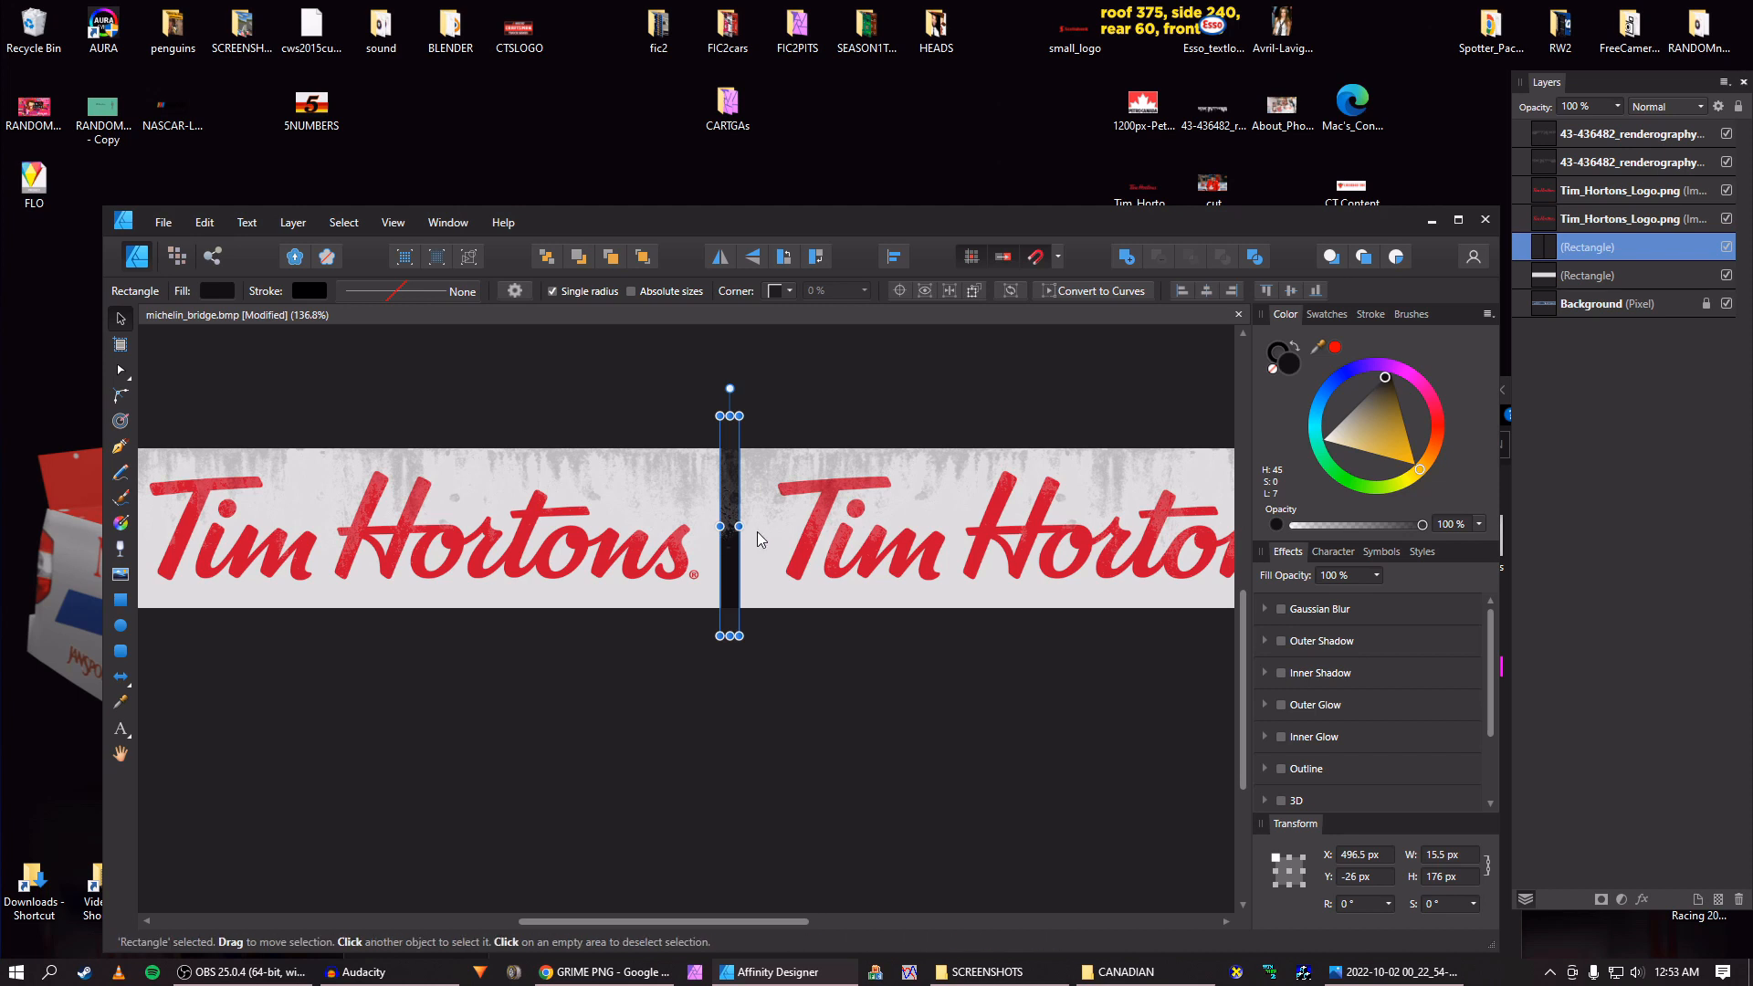
drag(739, 527, 731, 527)
key(shift+Right)
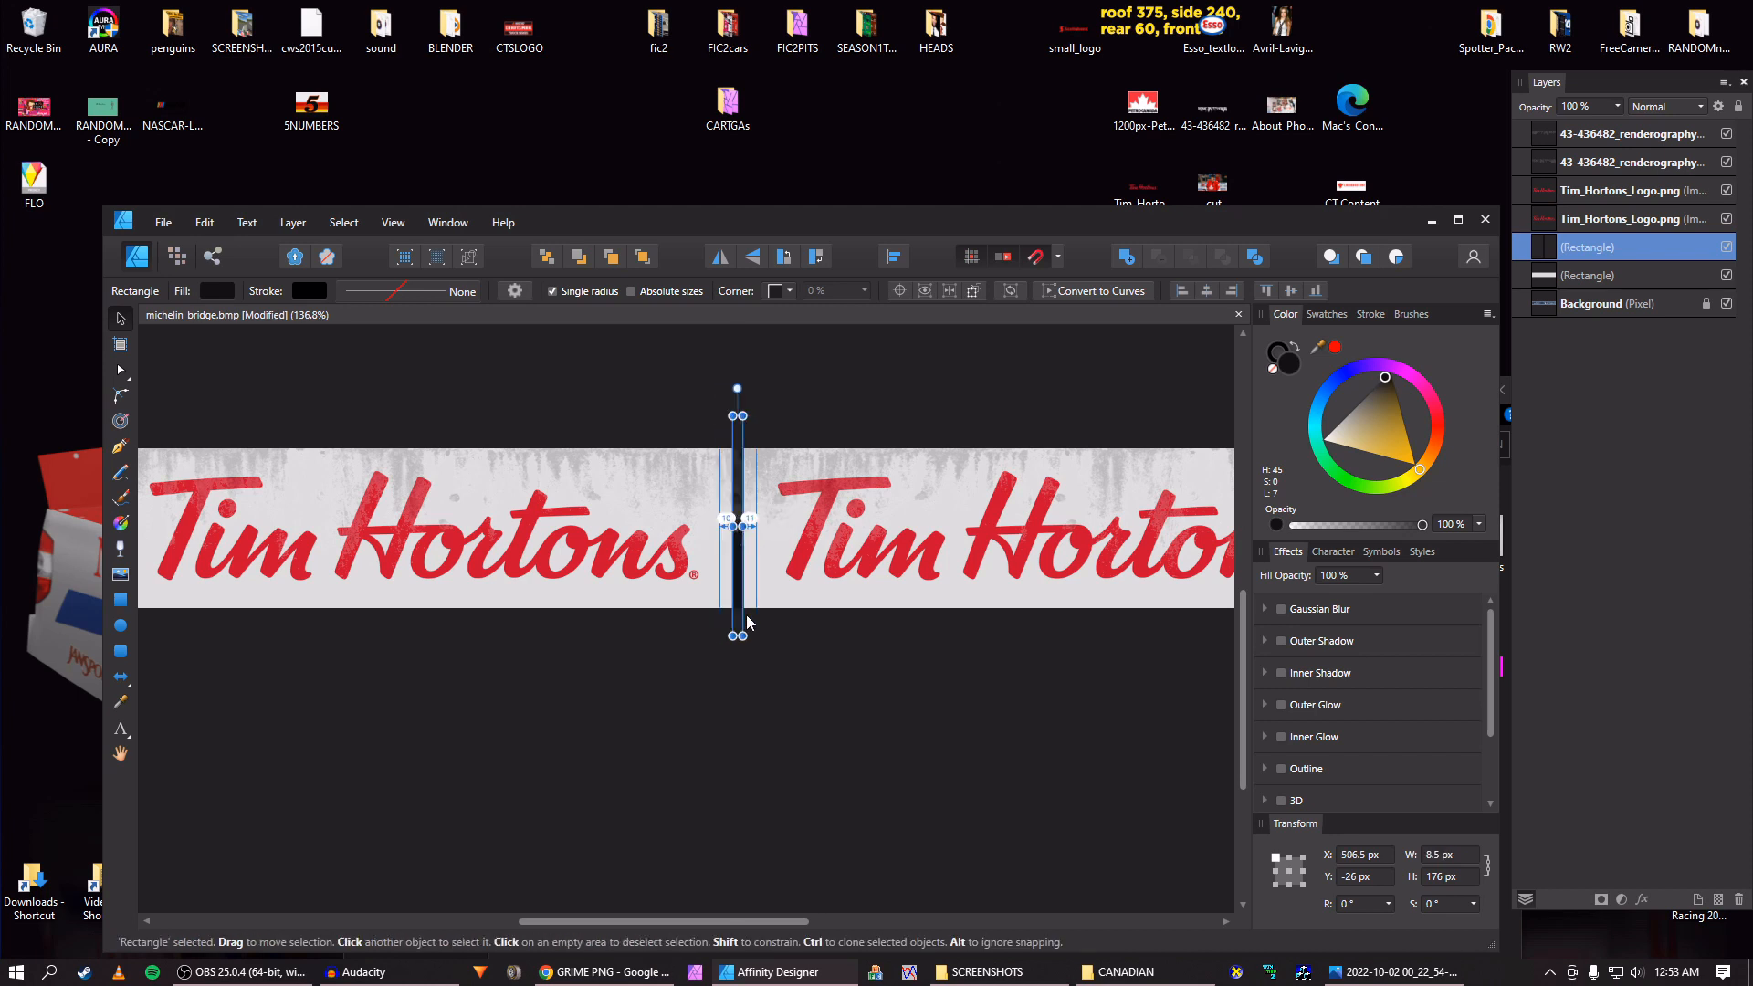
key(Left)
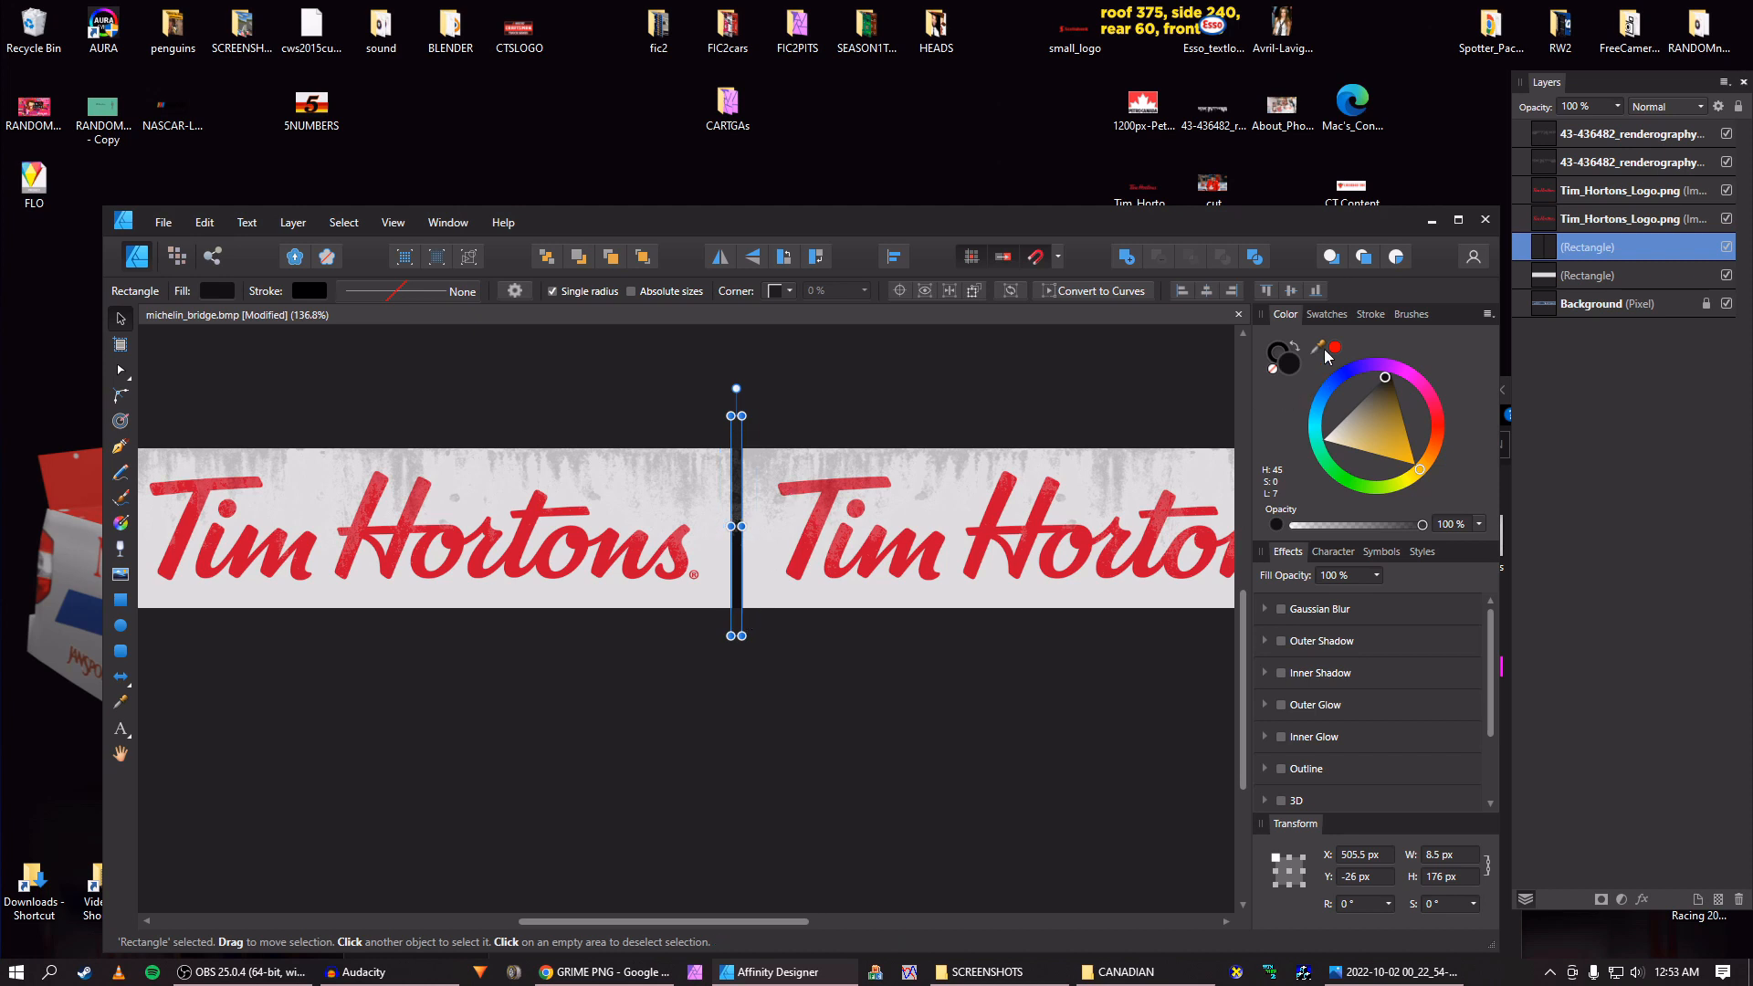
Lower the vertical divider's layer opacity to about 59 % and check the whole banner.
click(1614, 110)
drag(1623, 126, 1572, 128)
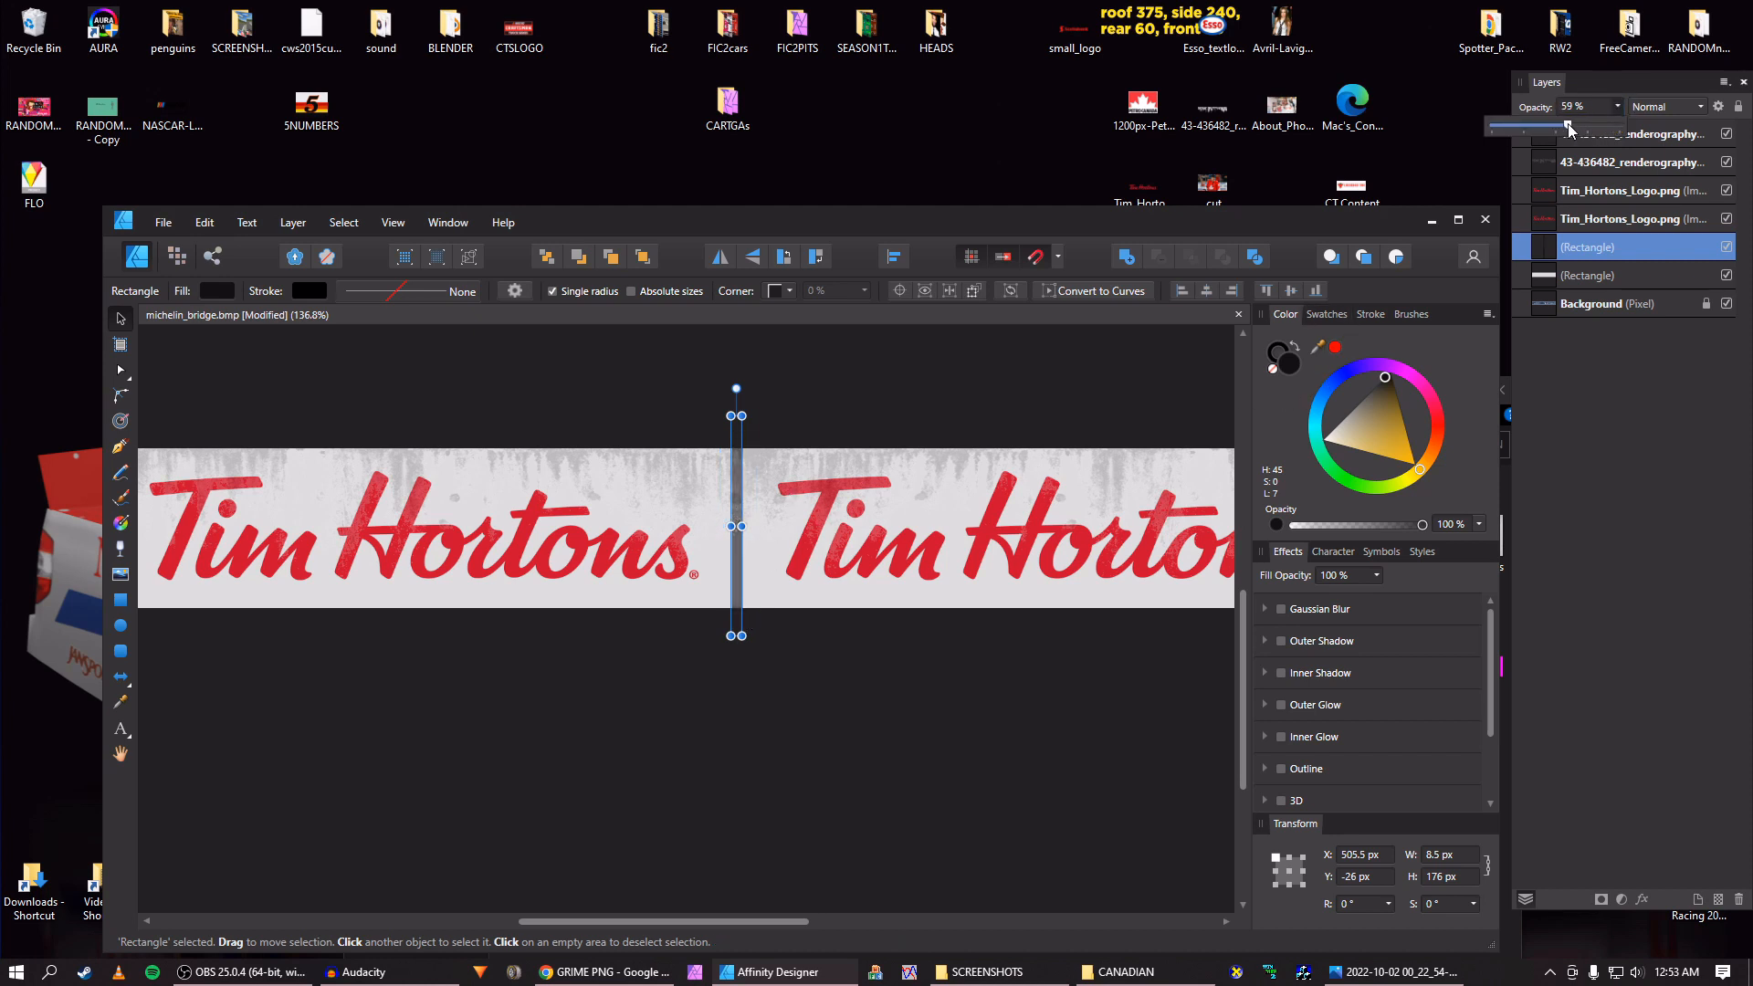
click(1049, 655)
scroll(1008, 659, down, 3)
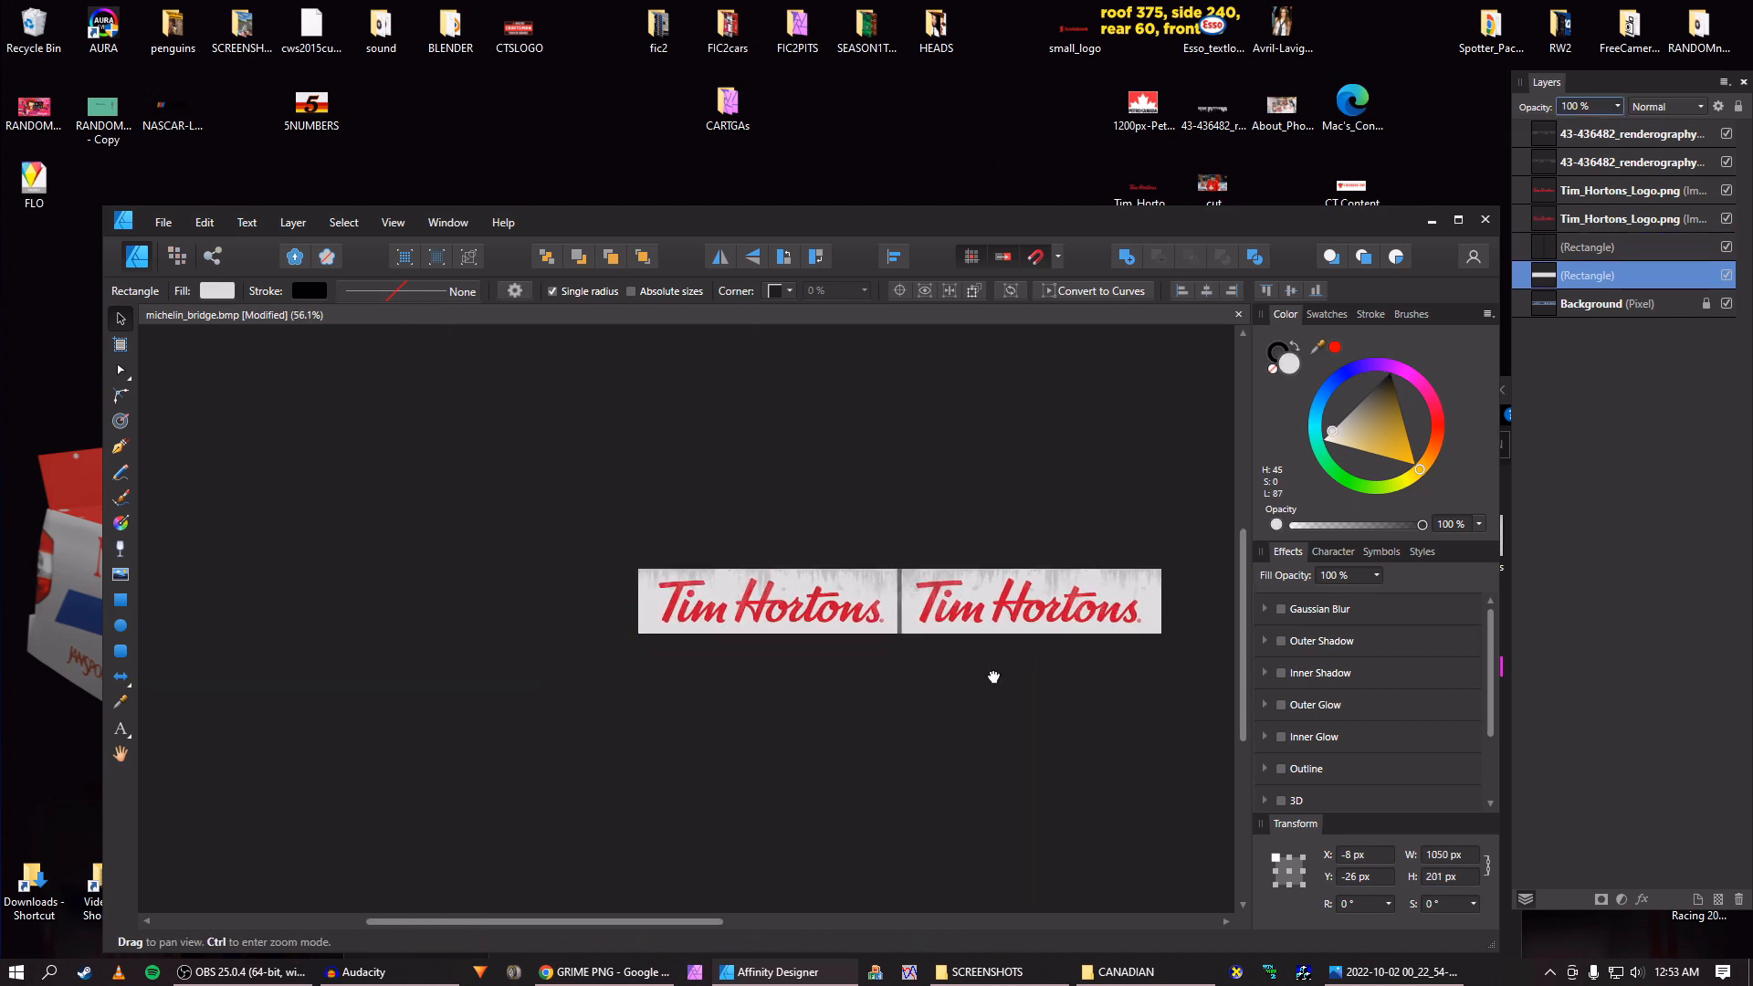
scroll(868, 632, up, 4)
scroll(874, 645, down, 2)
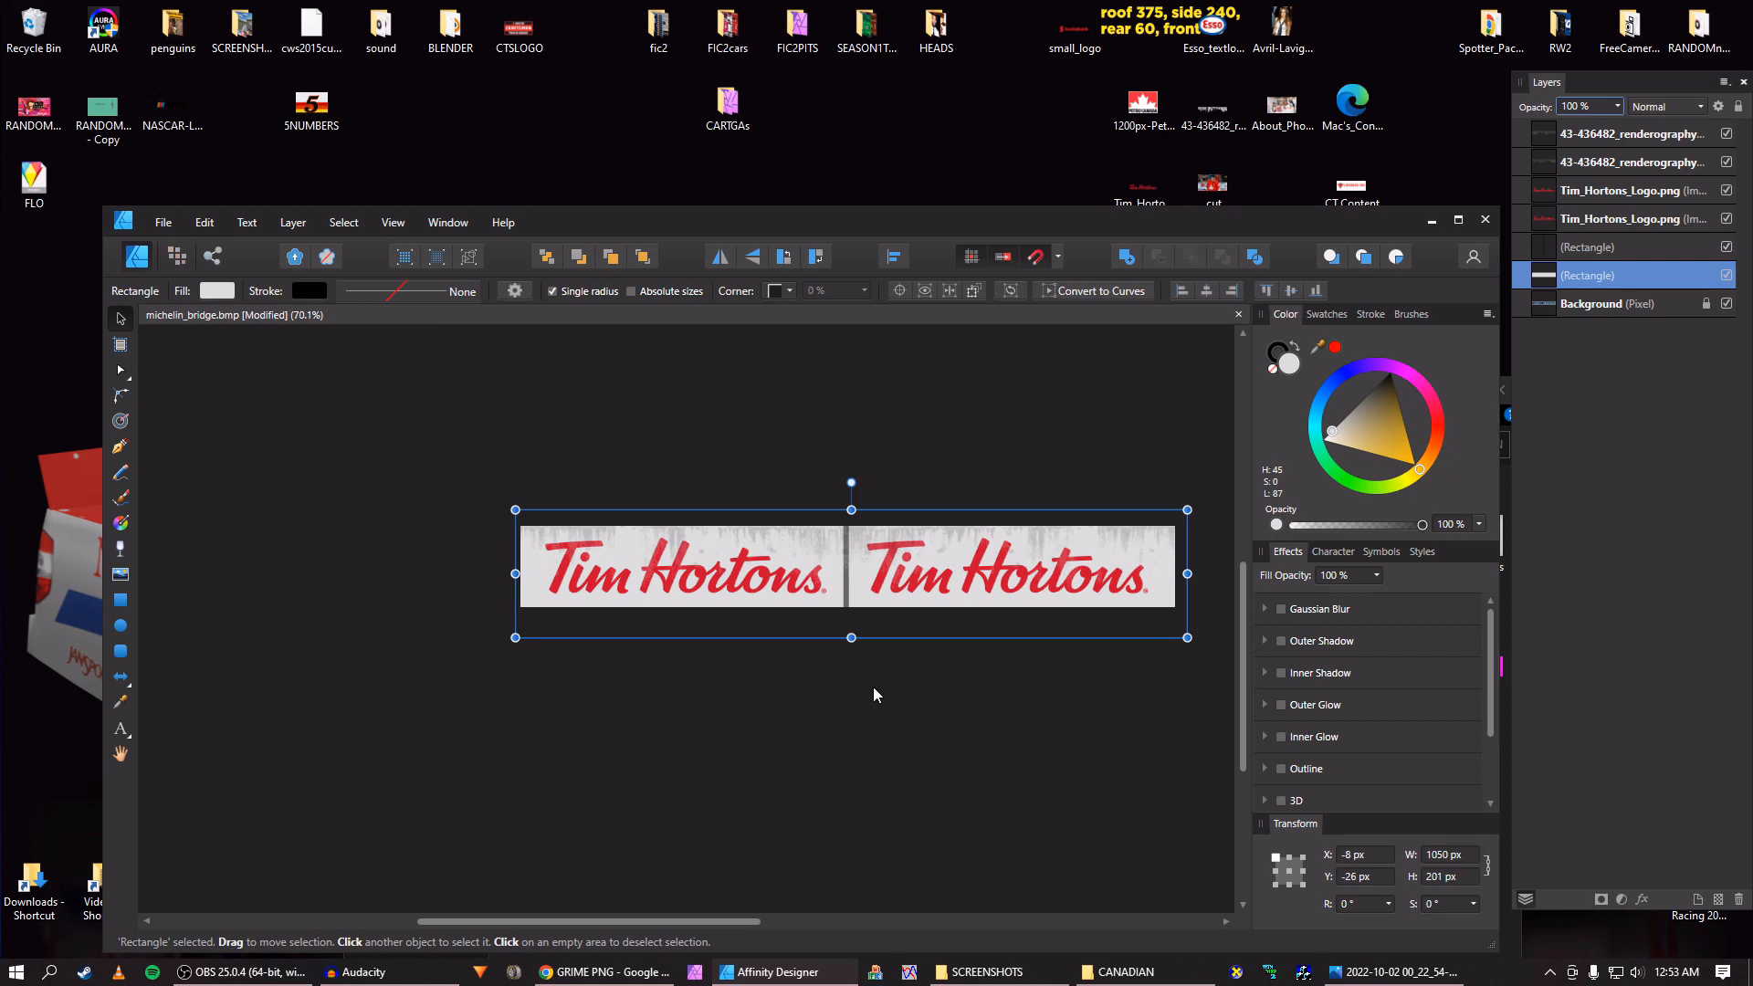
Save the document as the Affinity file michelin_bridge in the CANADIAN folder, and select the saved file in that folder.
key(ctrl+s)
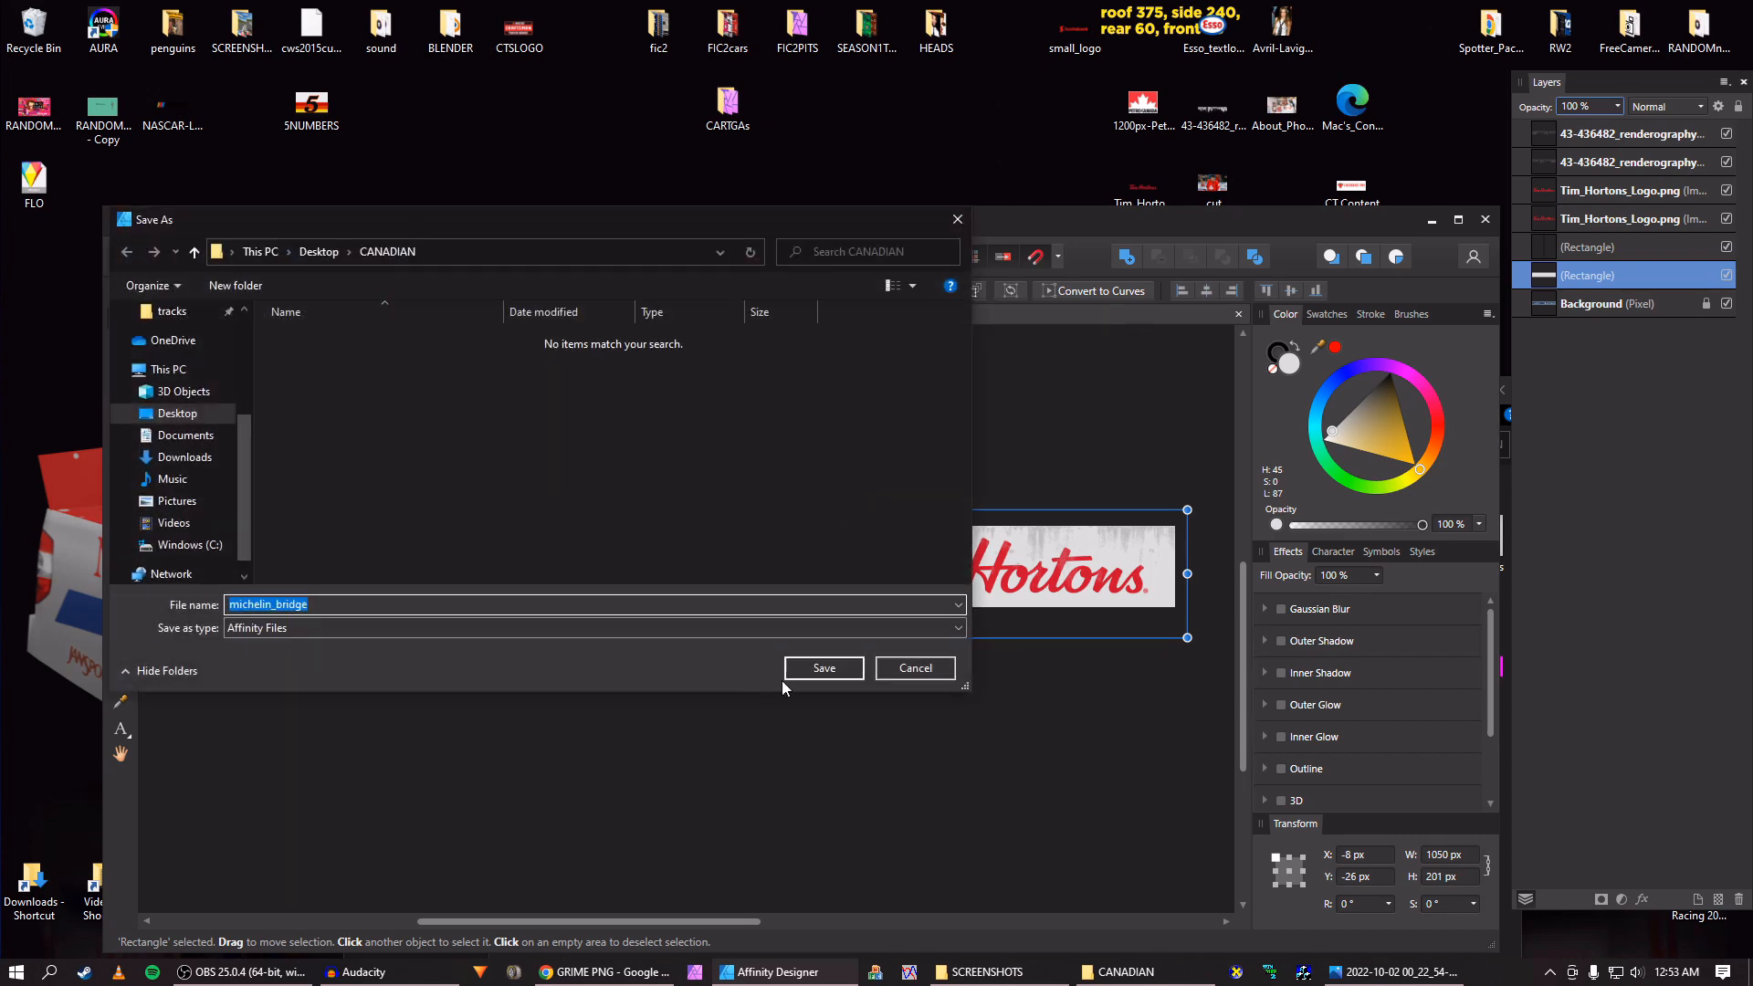
click(809, 667)
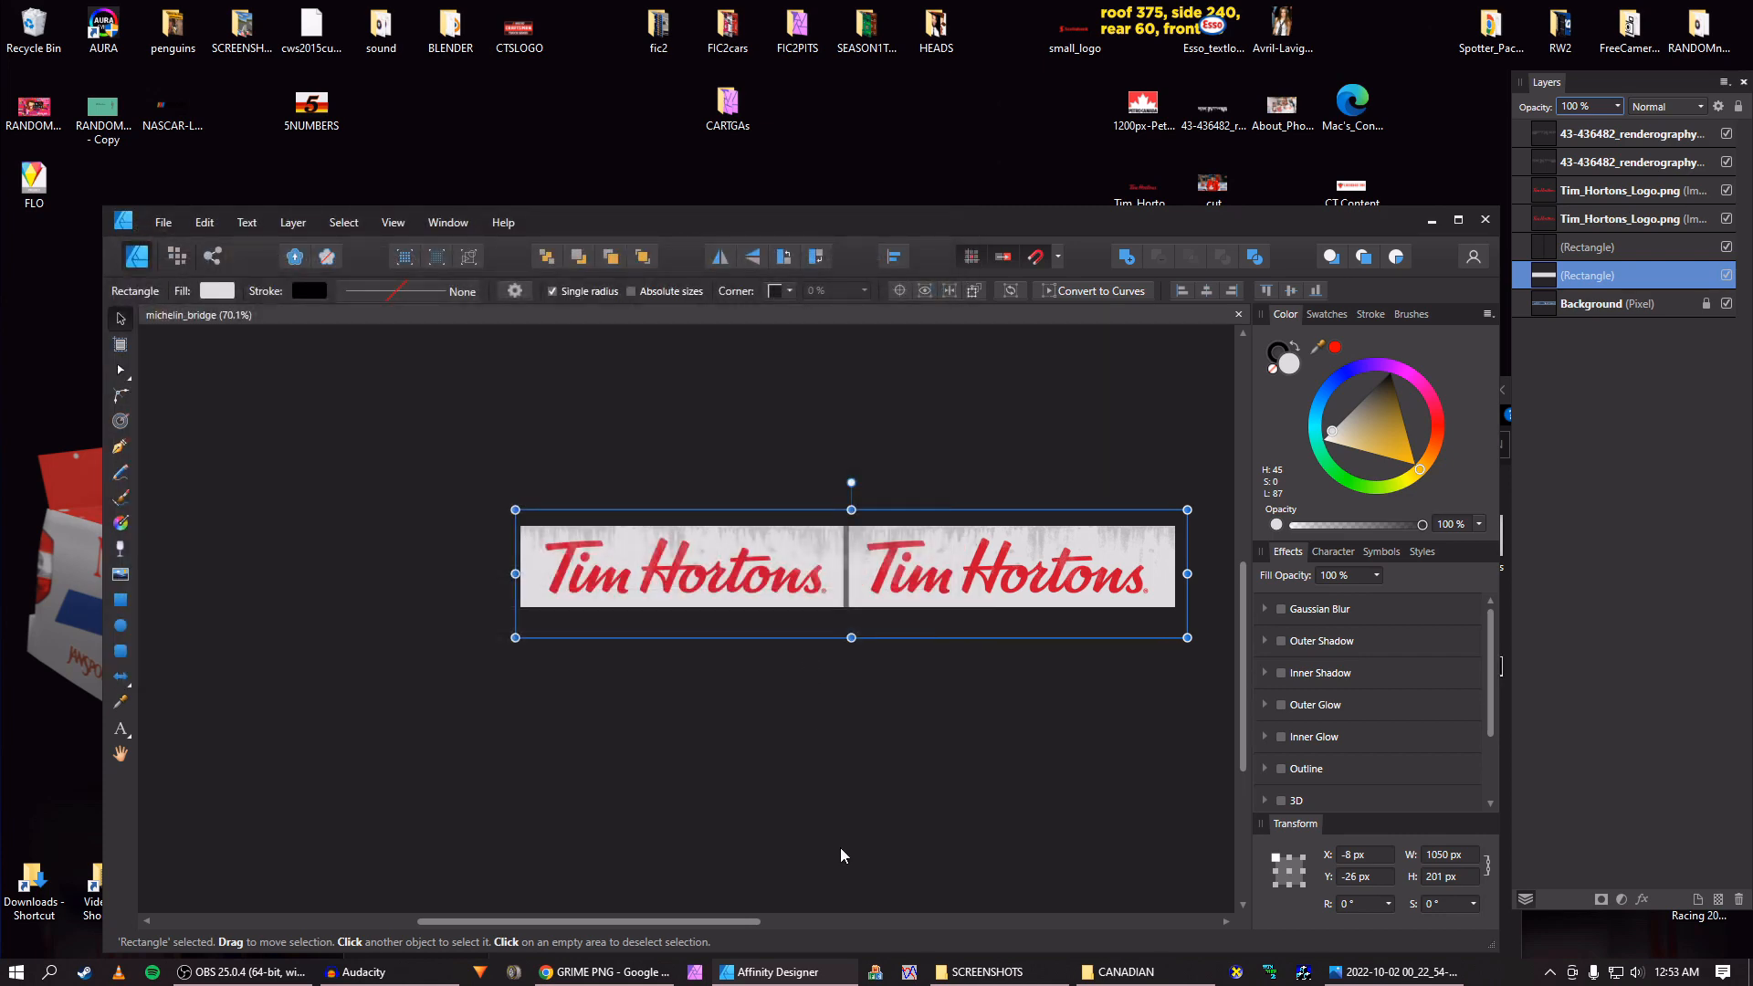
click(1126, 972)
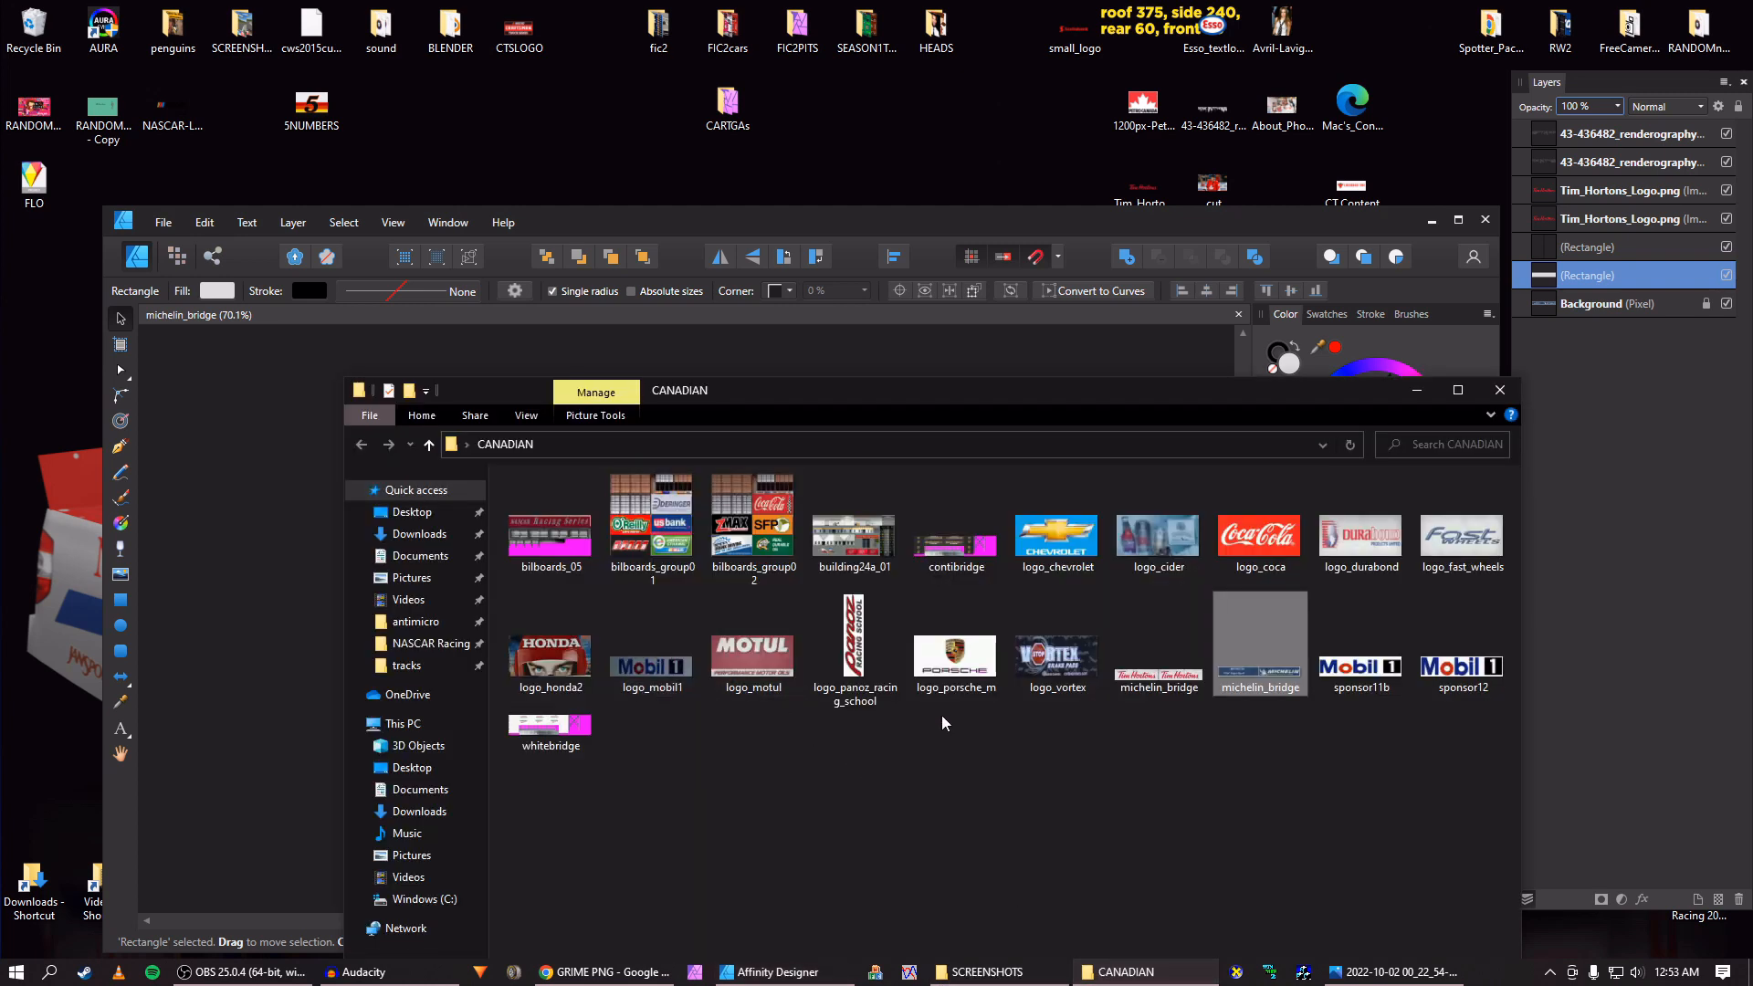
click(1176, 682)
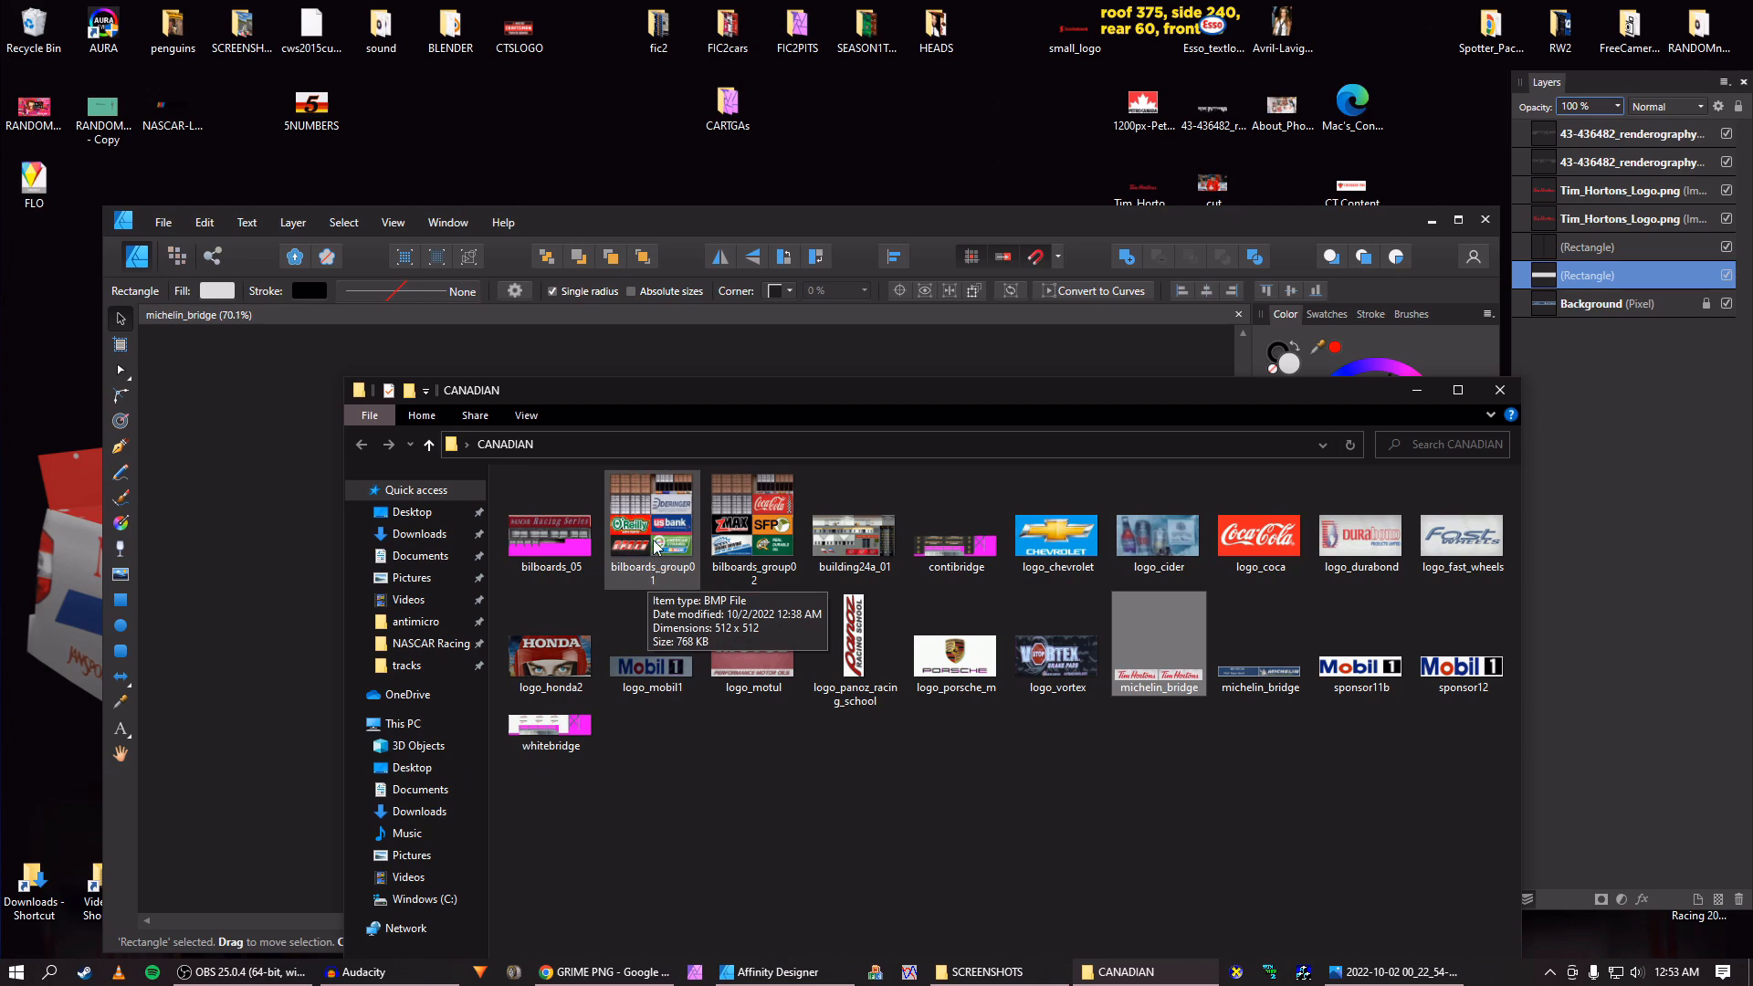
Open the bilboards_group01 bitmap from the CANADIAN folder as a new document in Affinity Designer.
drag(658, 548, 599, 310)
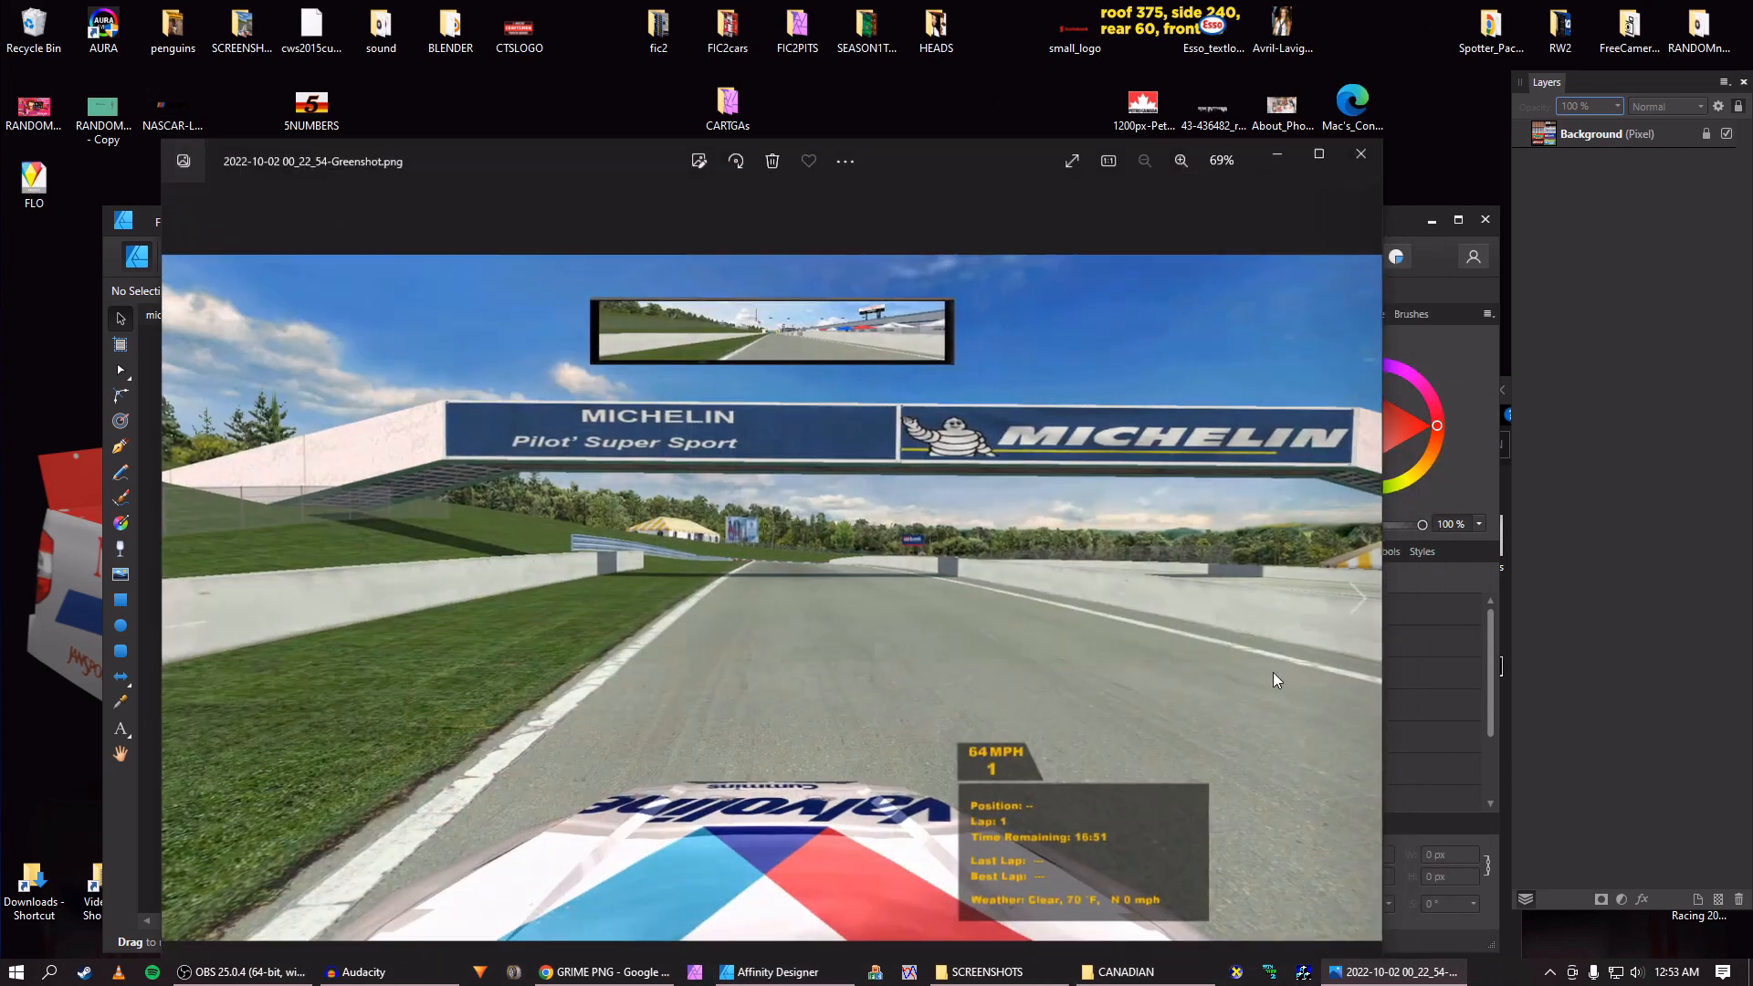
Look back through the in-game track screenshots for the billboards contained in the bilboards_group01 texture, then move the viewer clear of the document.
click(1392, 972)
drag(923, 144, 948, 267)
key(Left)
key(Left)
key(Left)
key(Left)
key(Left)
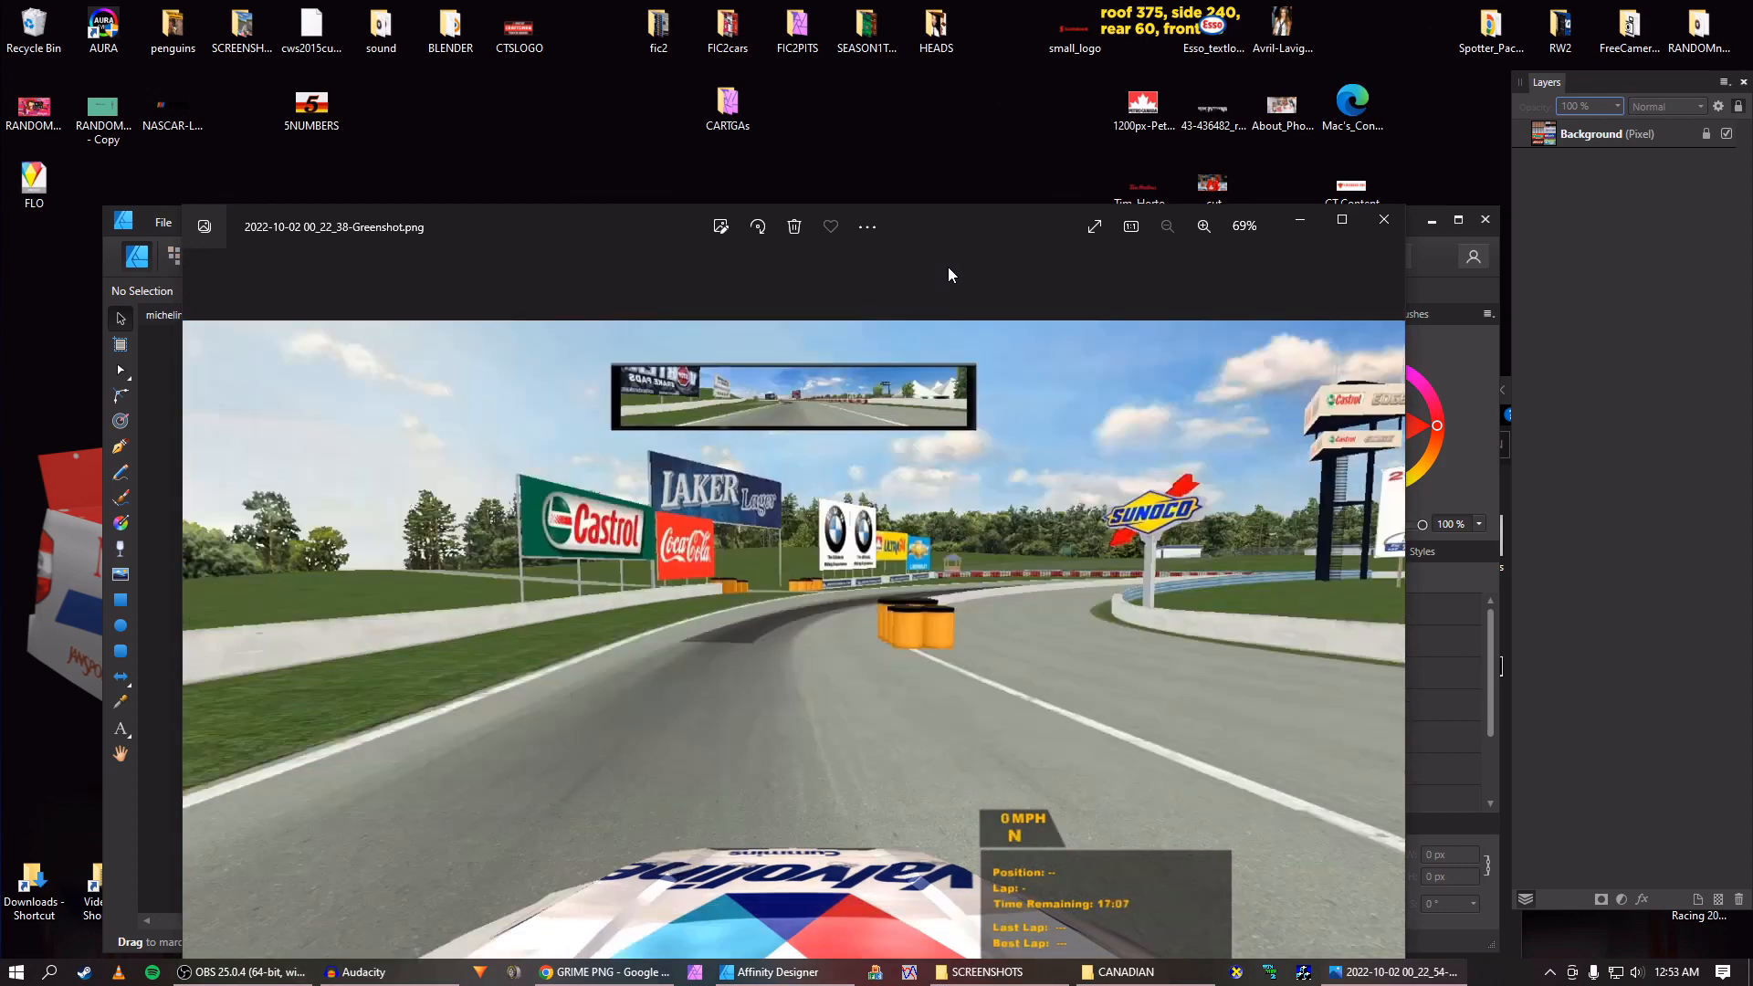
key(Left)
key(Left)
key(Left)
key(Left)
key(Left)
key(Left)
key(Left)
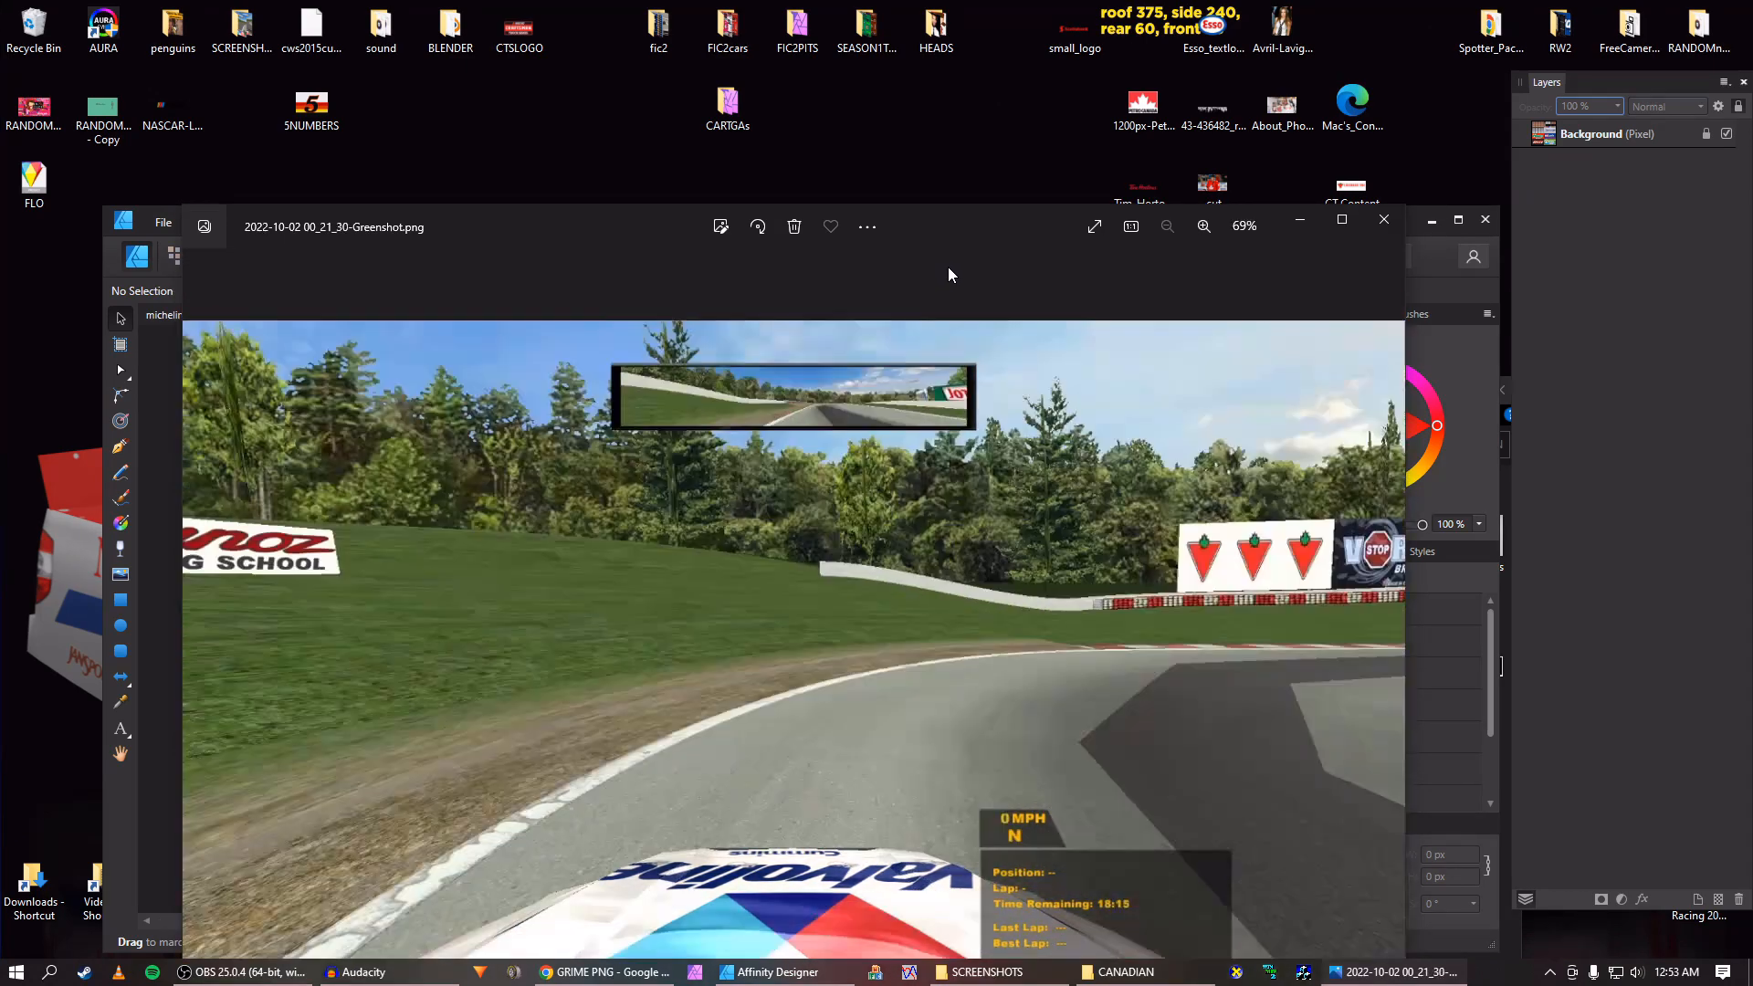
key(Right)
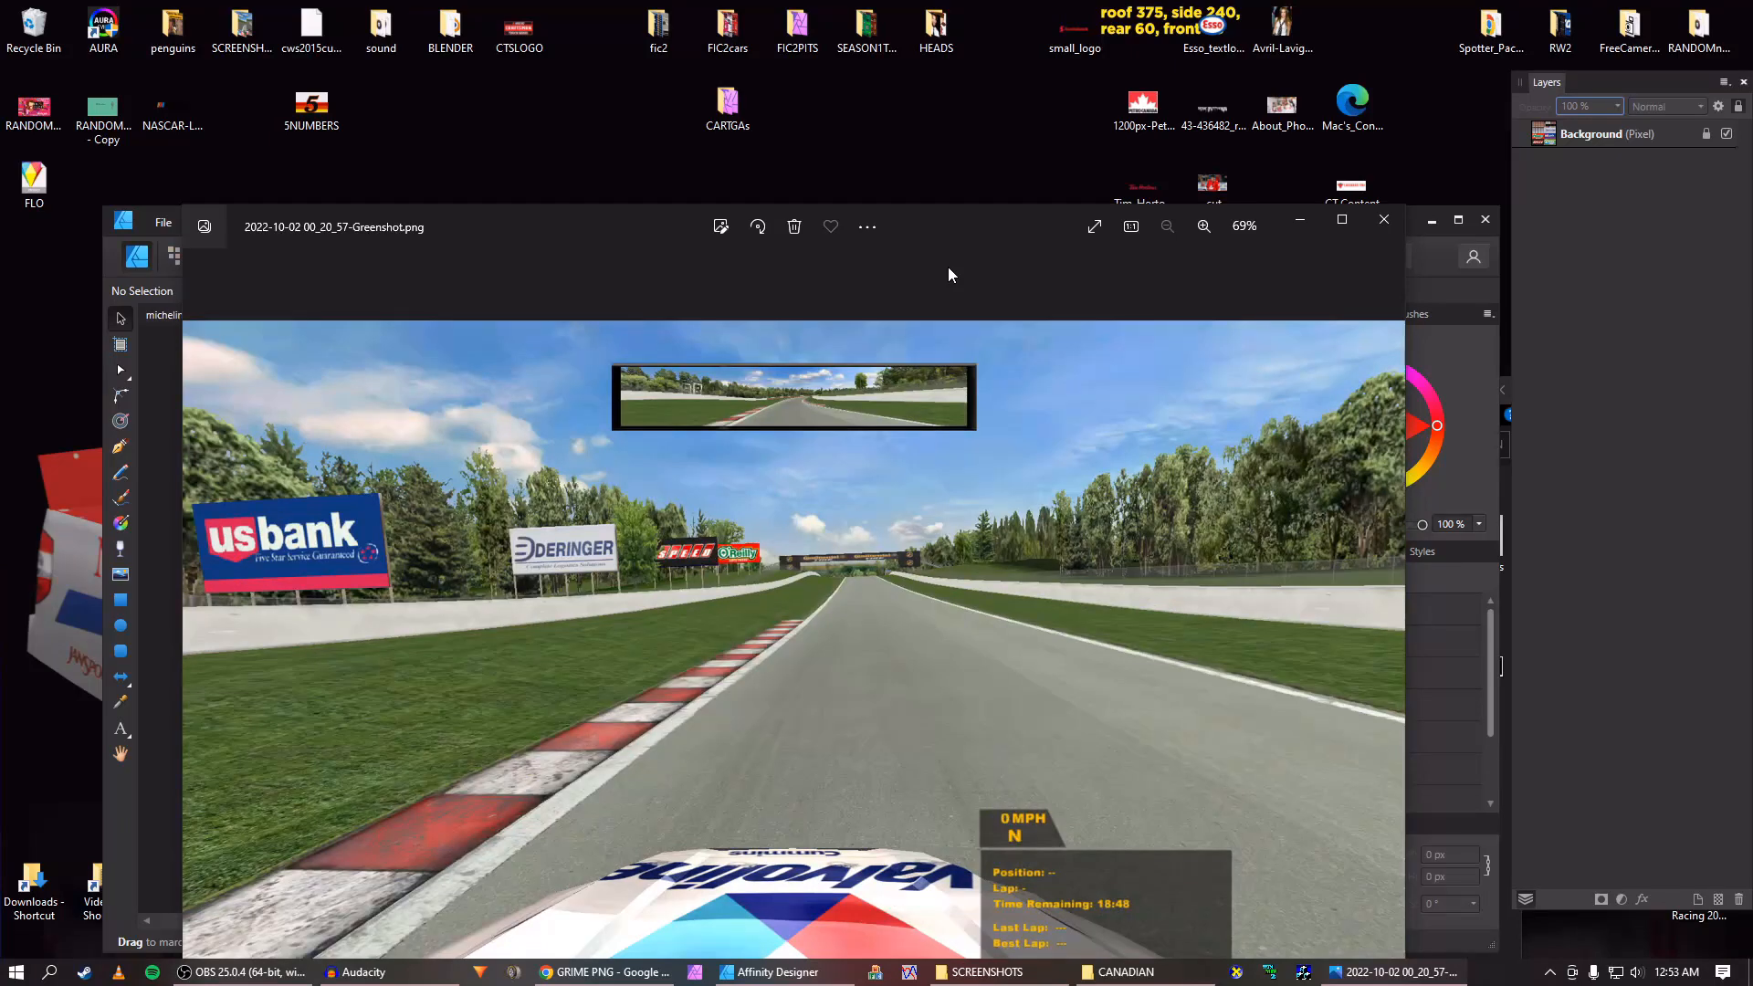
drag(931, 242, 1011, 915)
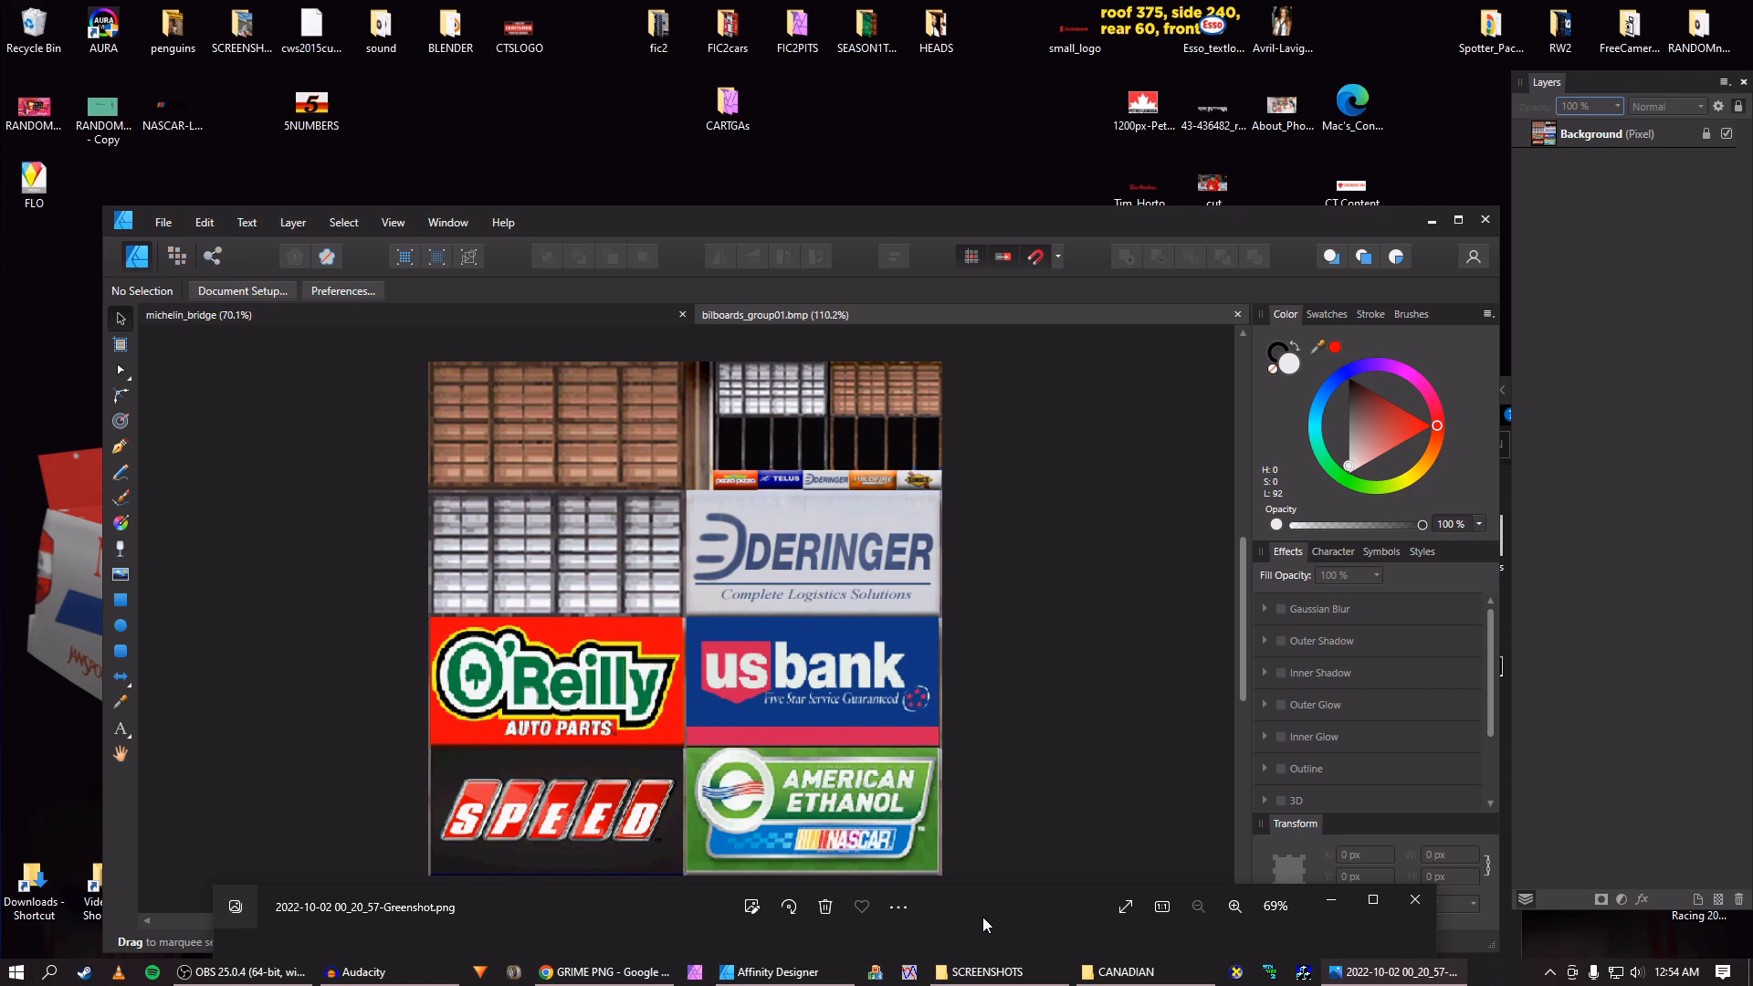
Switch to Chrome and search the web for "MIP MEANING" in a new tab.
click(602, 972)
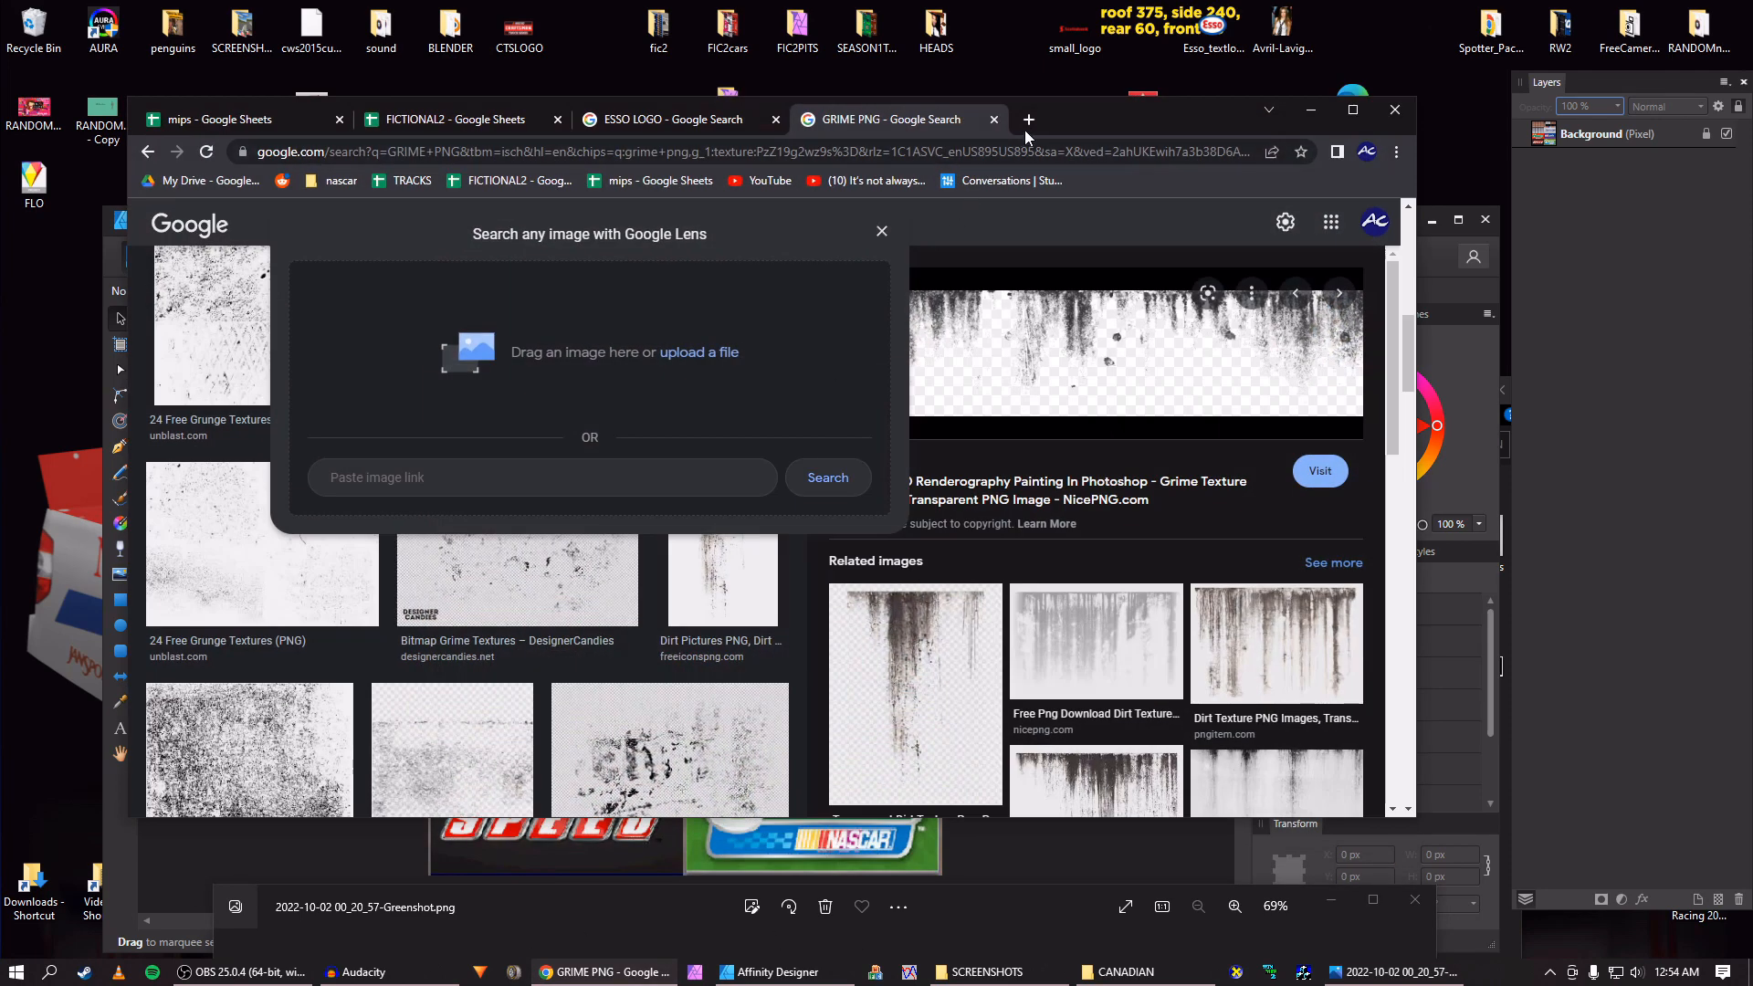
click(1027, 126)
text(MIP)
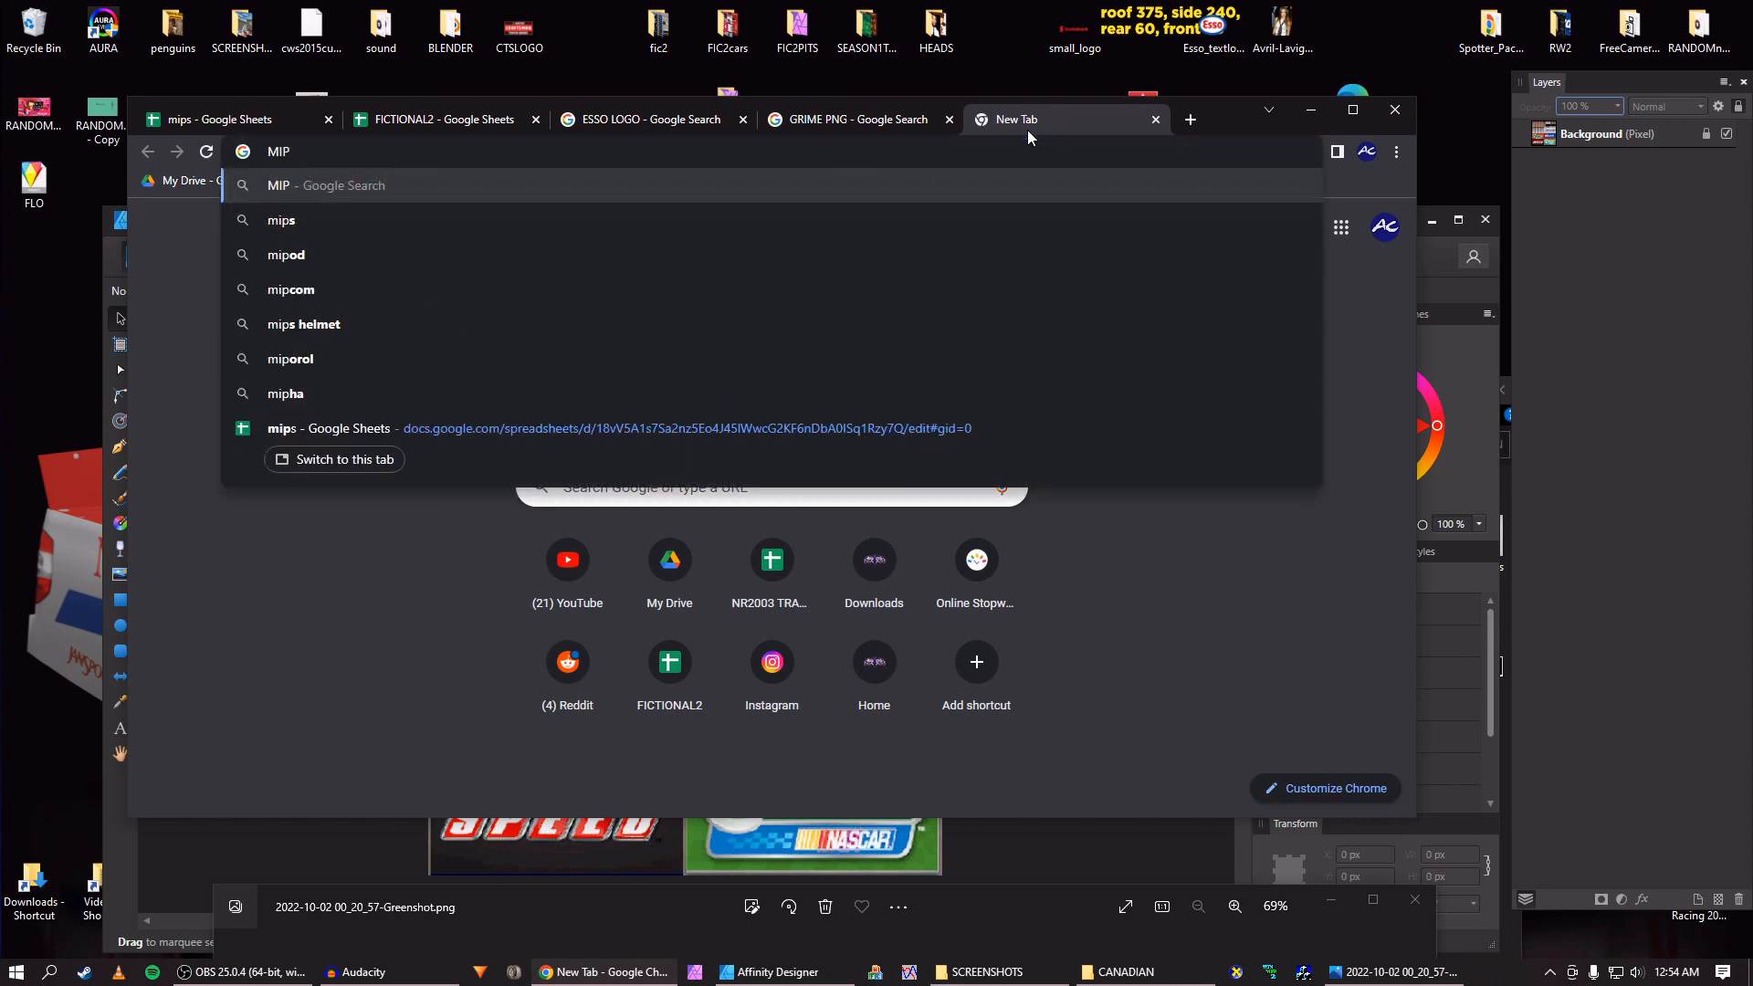
text( MEANING)
key(Return)
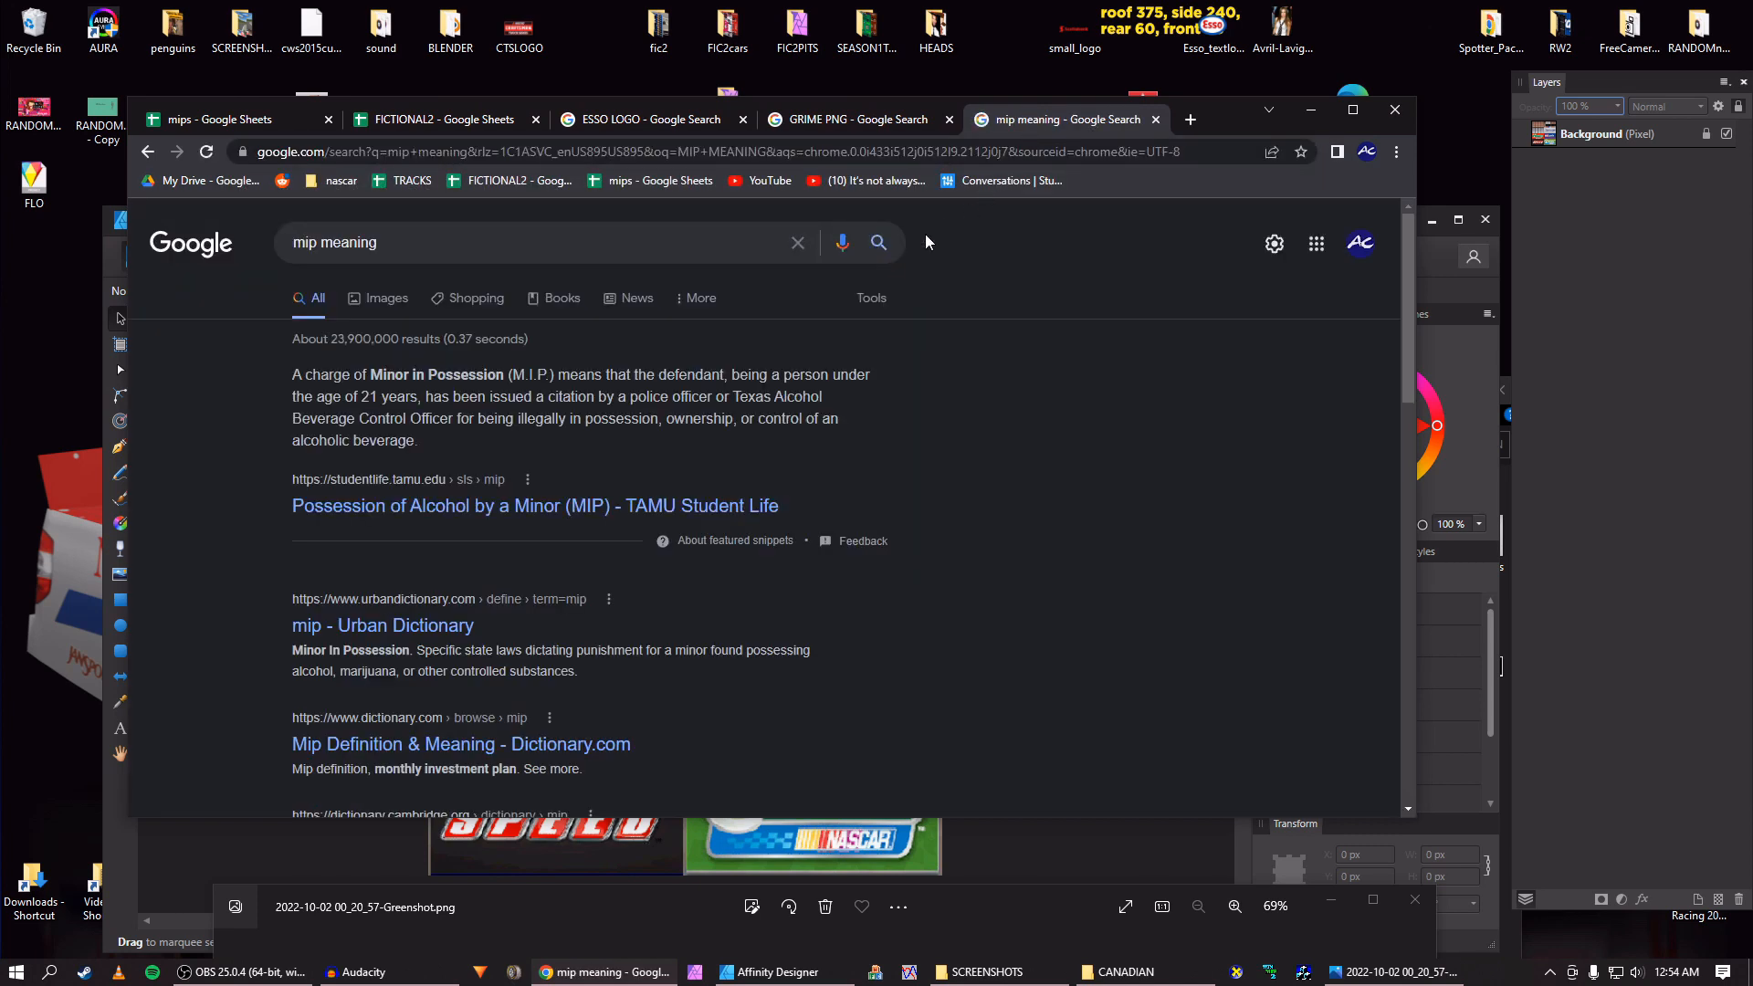
Refine the web search to "mip meaning IMAGE" and skim the results.
click(510, 245)
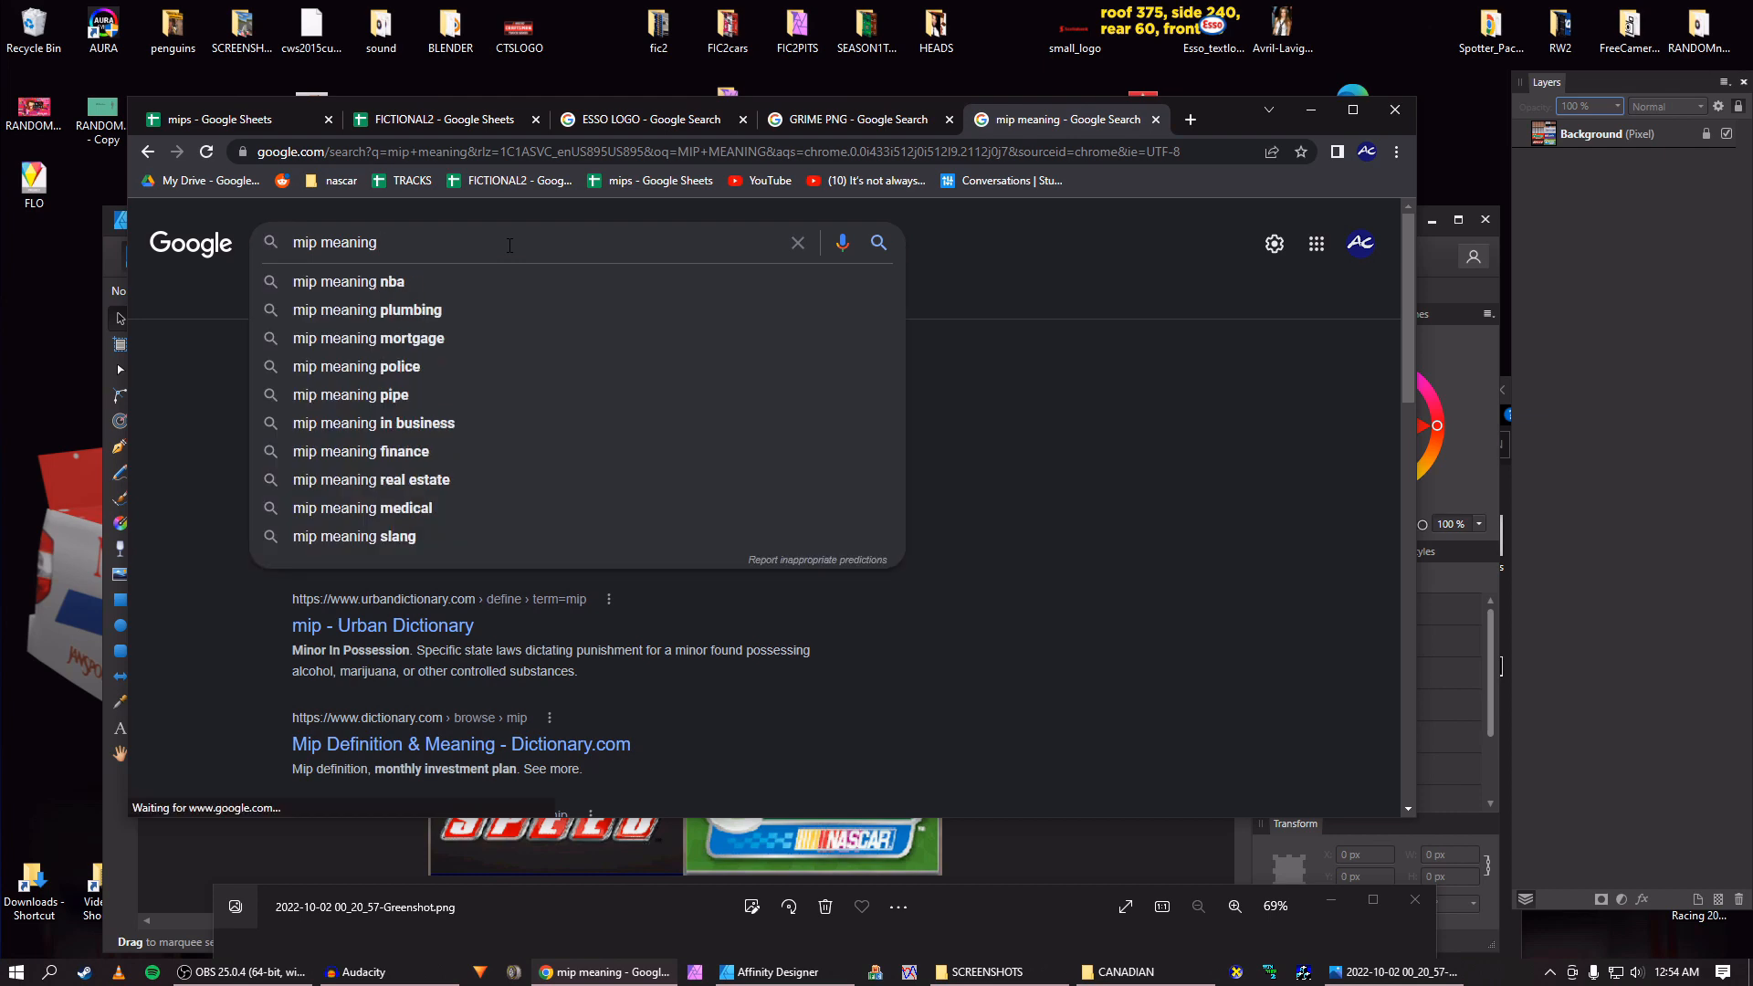
text(IMAGE)
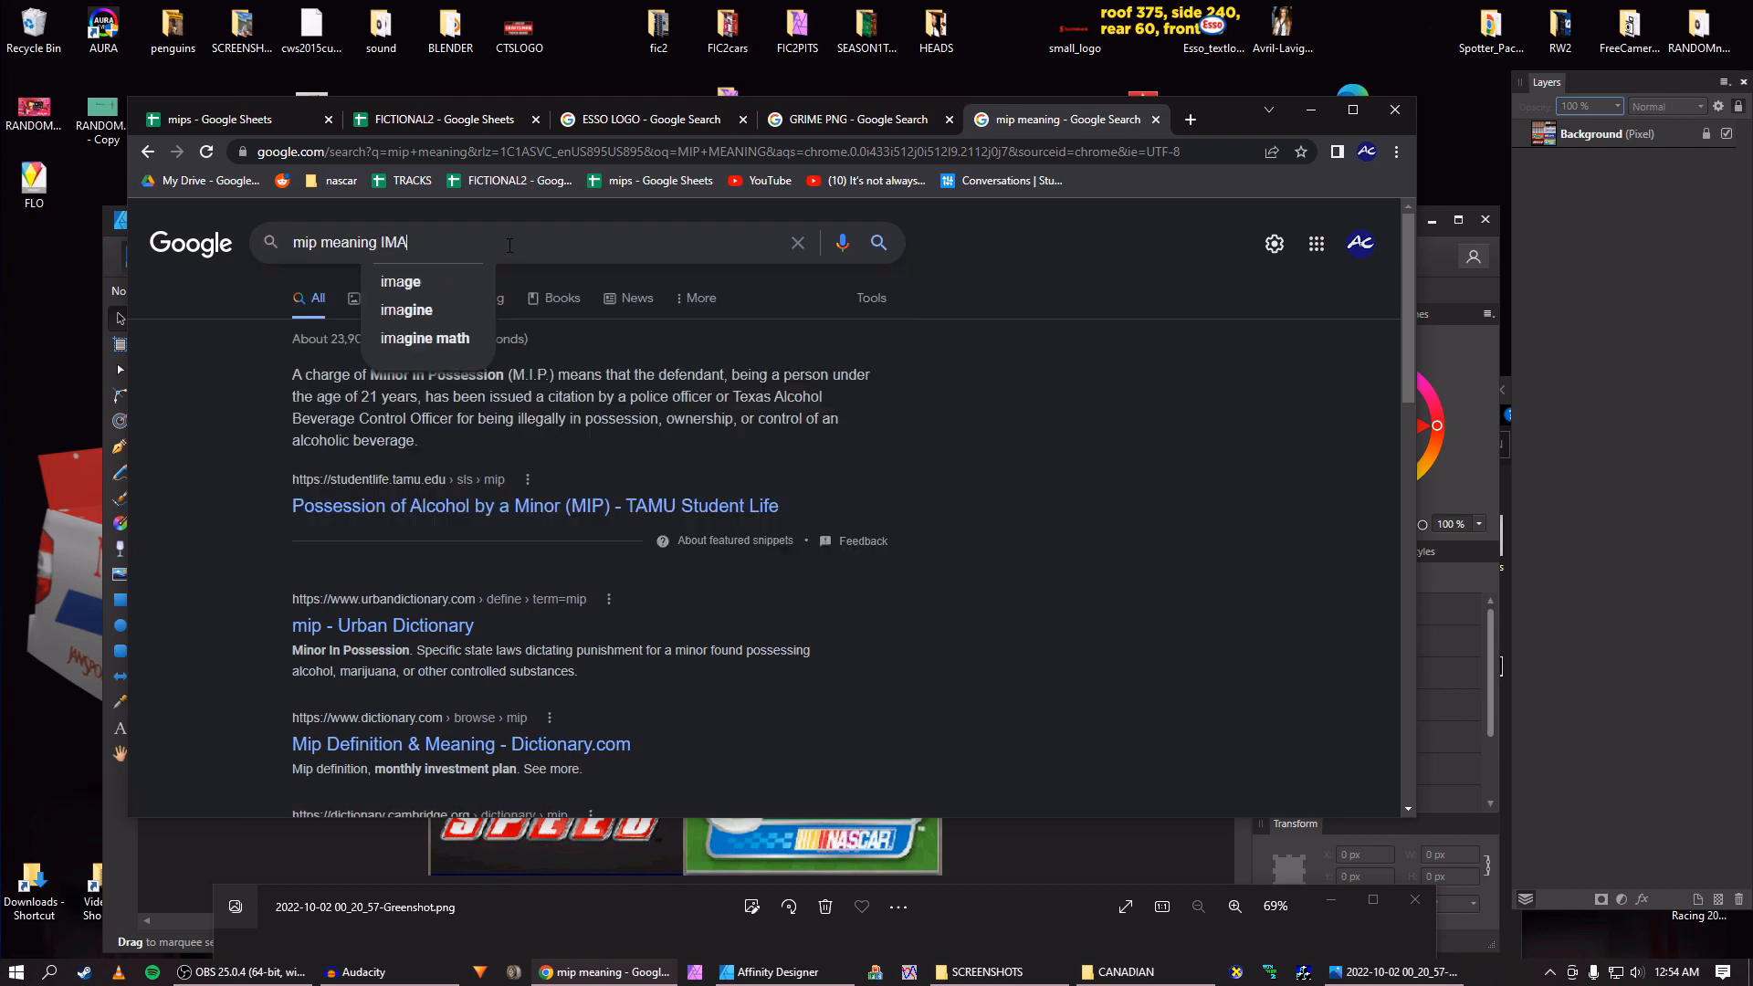
key(Return)
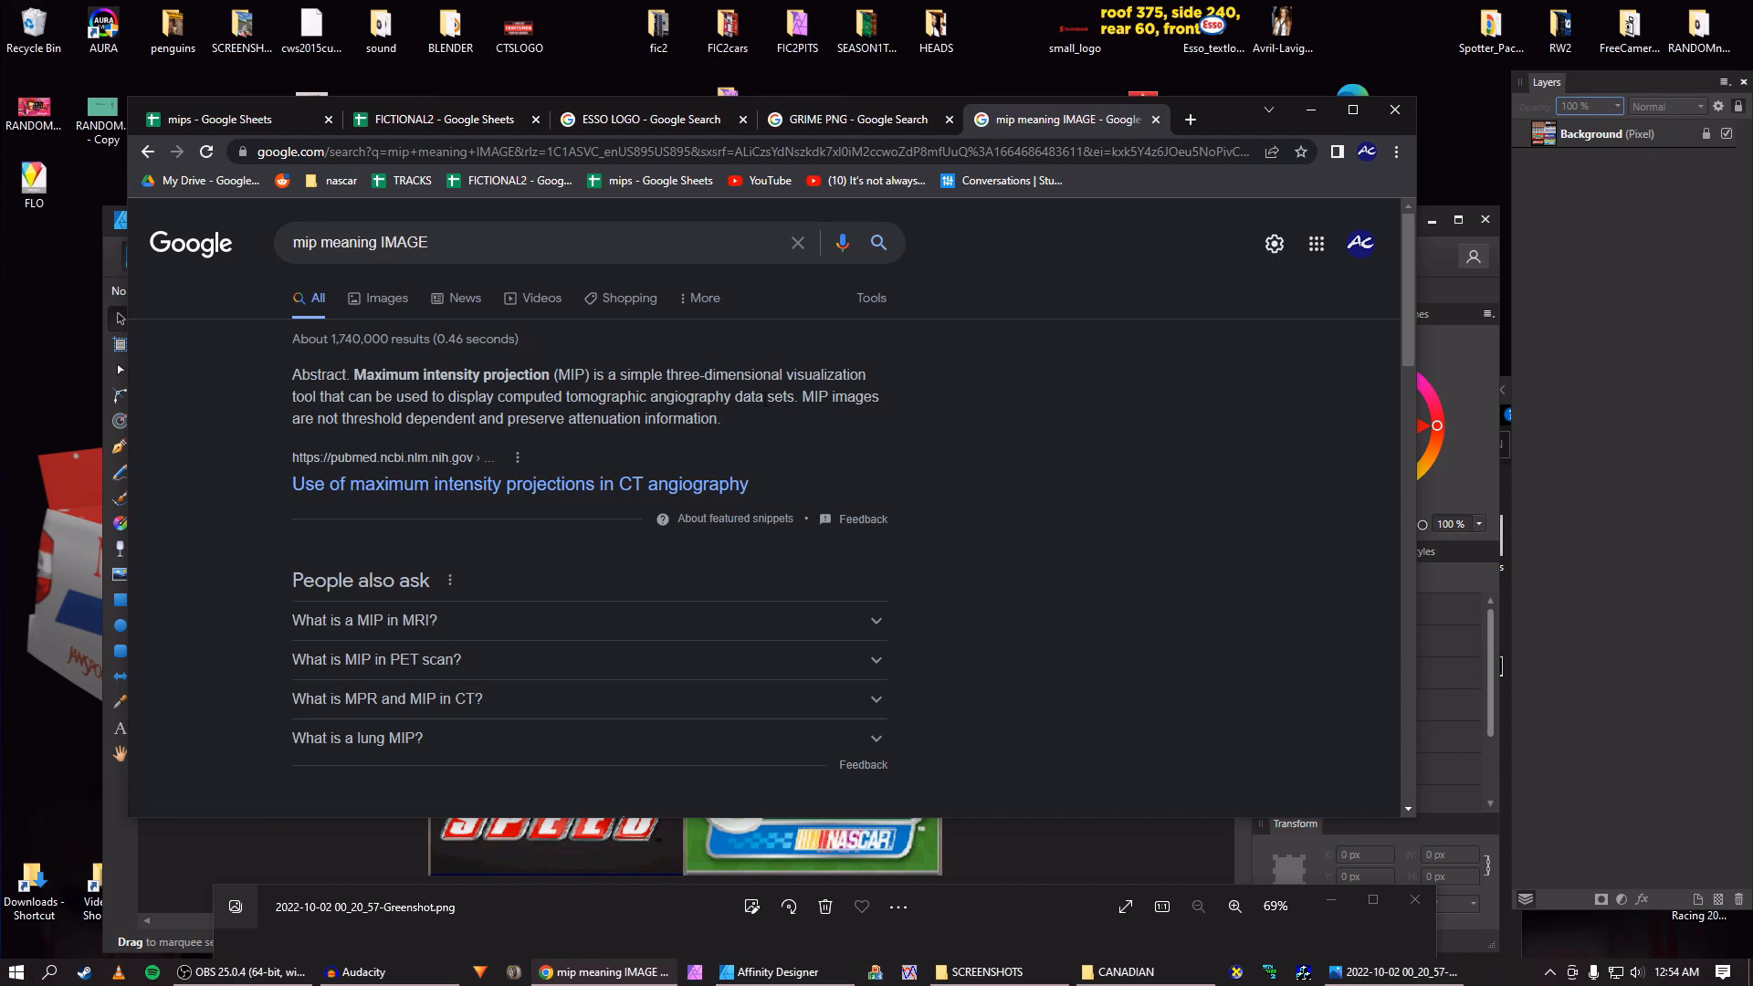
scroll(567, 450, down, 3)
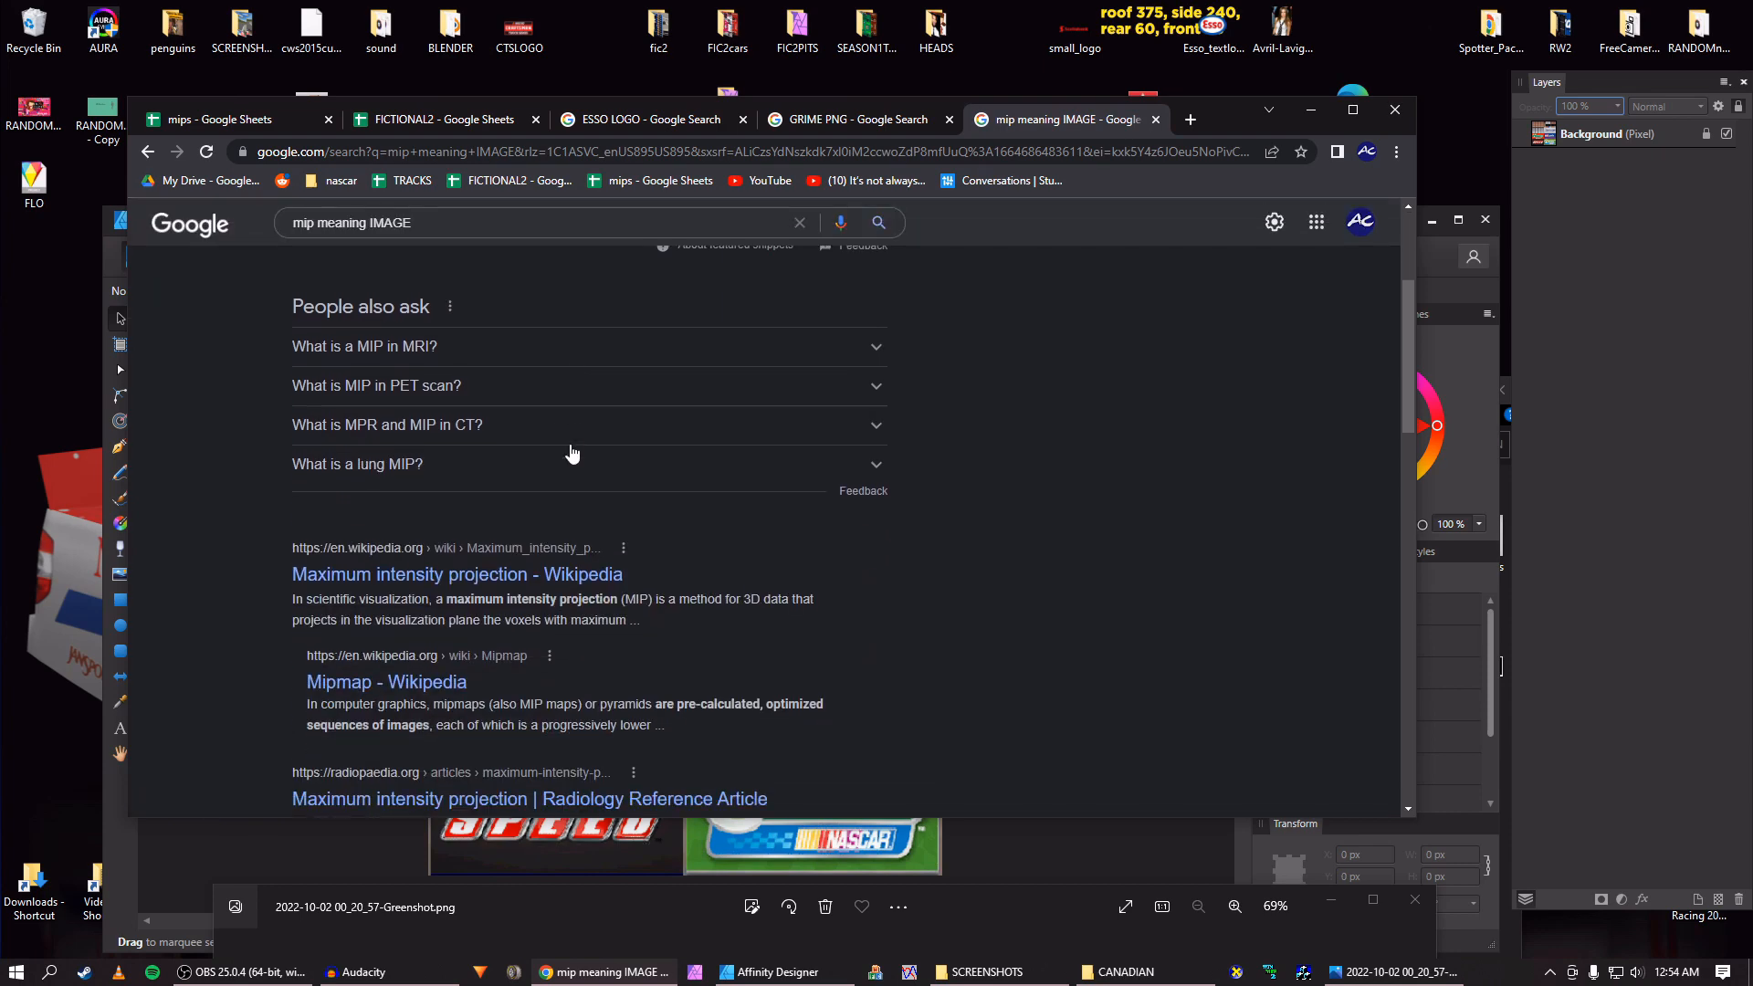
scroll(567, 452, up, 3)
Search for "MIP FILE" instead, read through the results for an explanation of the format, and put the browser away.
triple_click(383, 242)
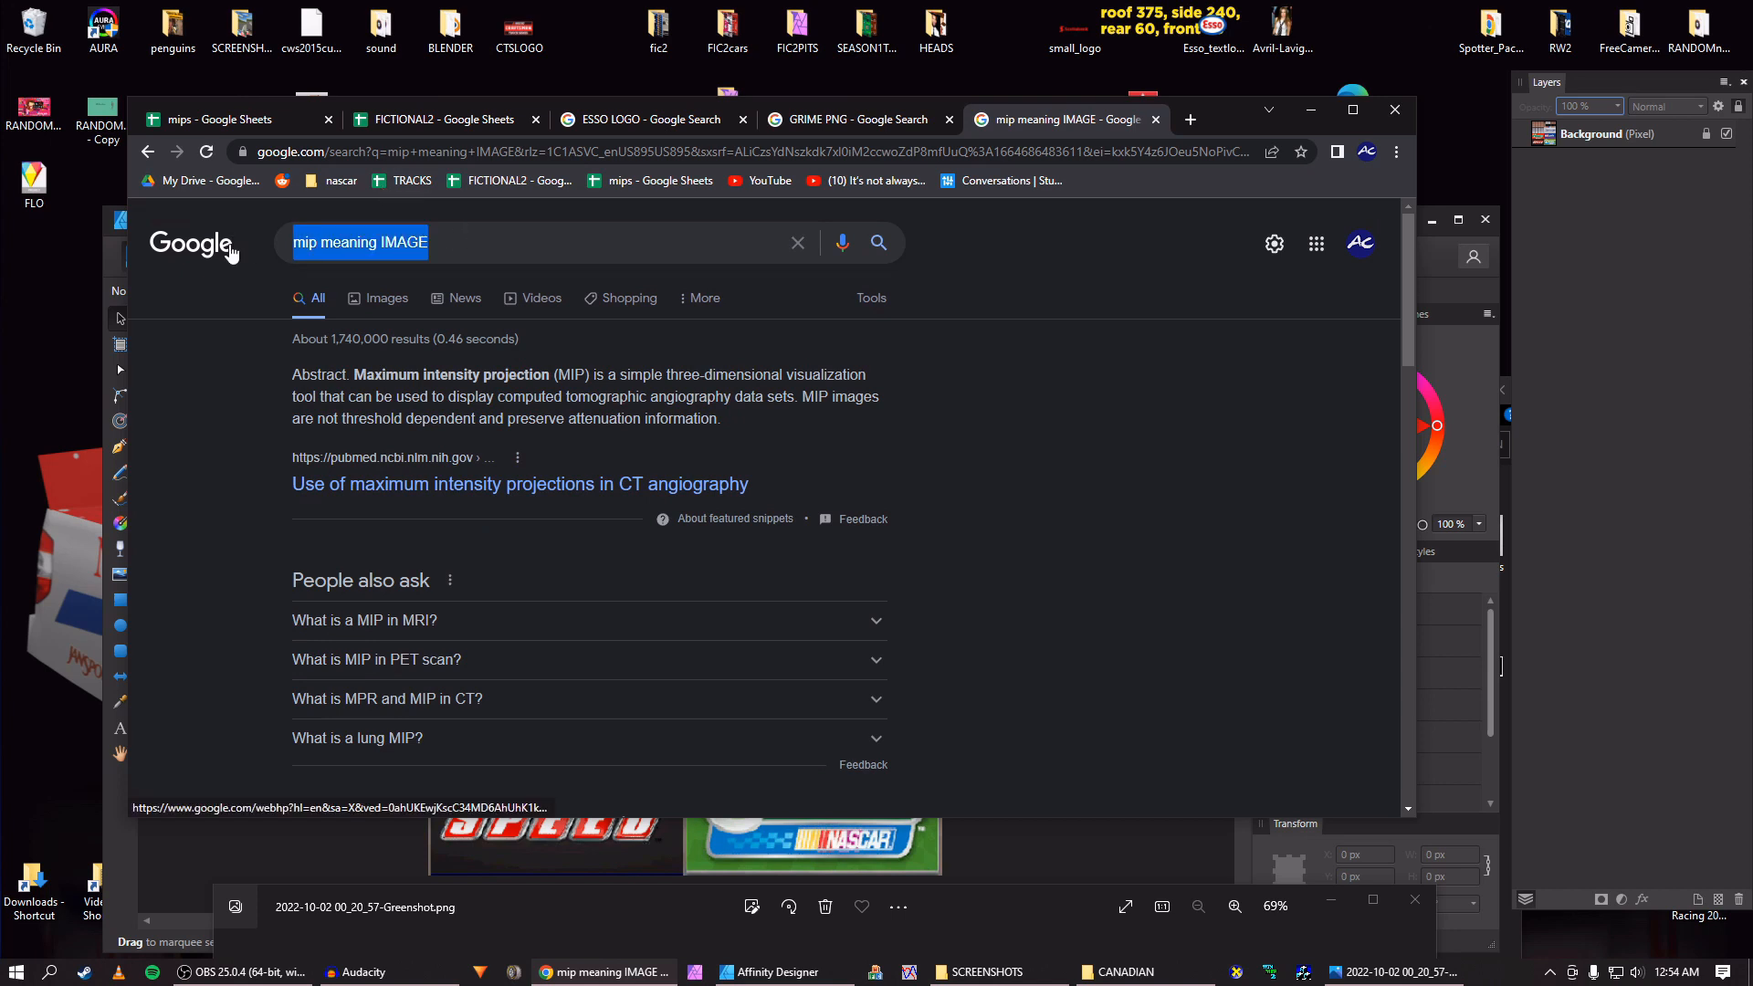
text(MIP FILE)
key(Return)
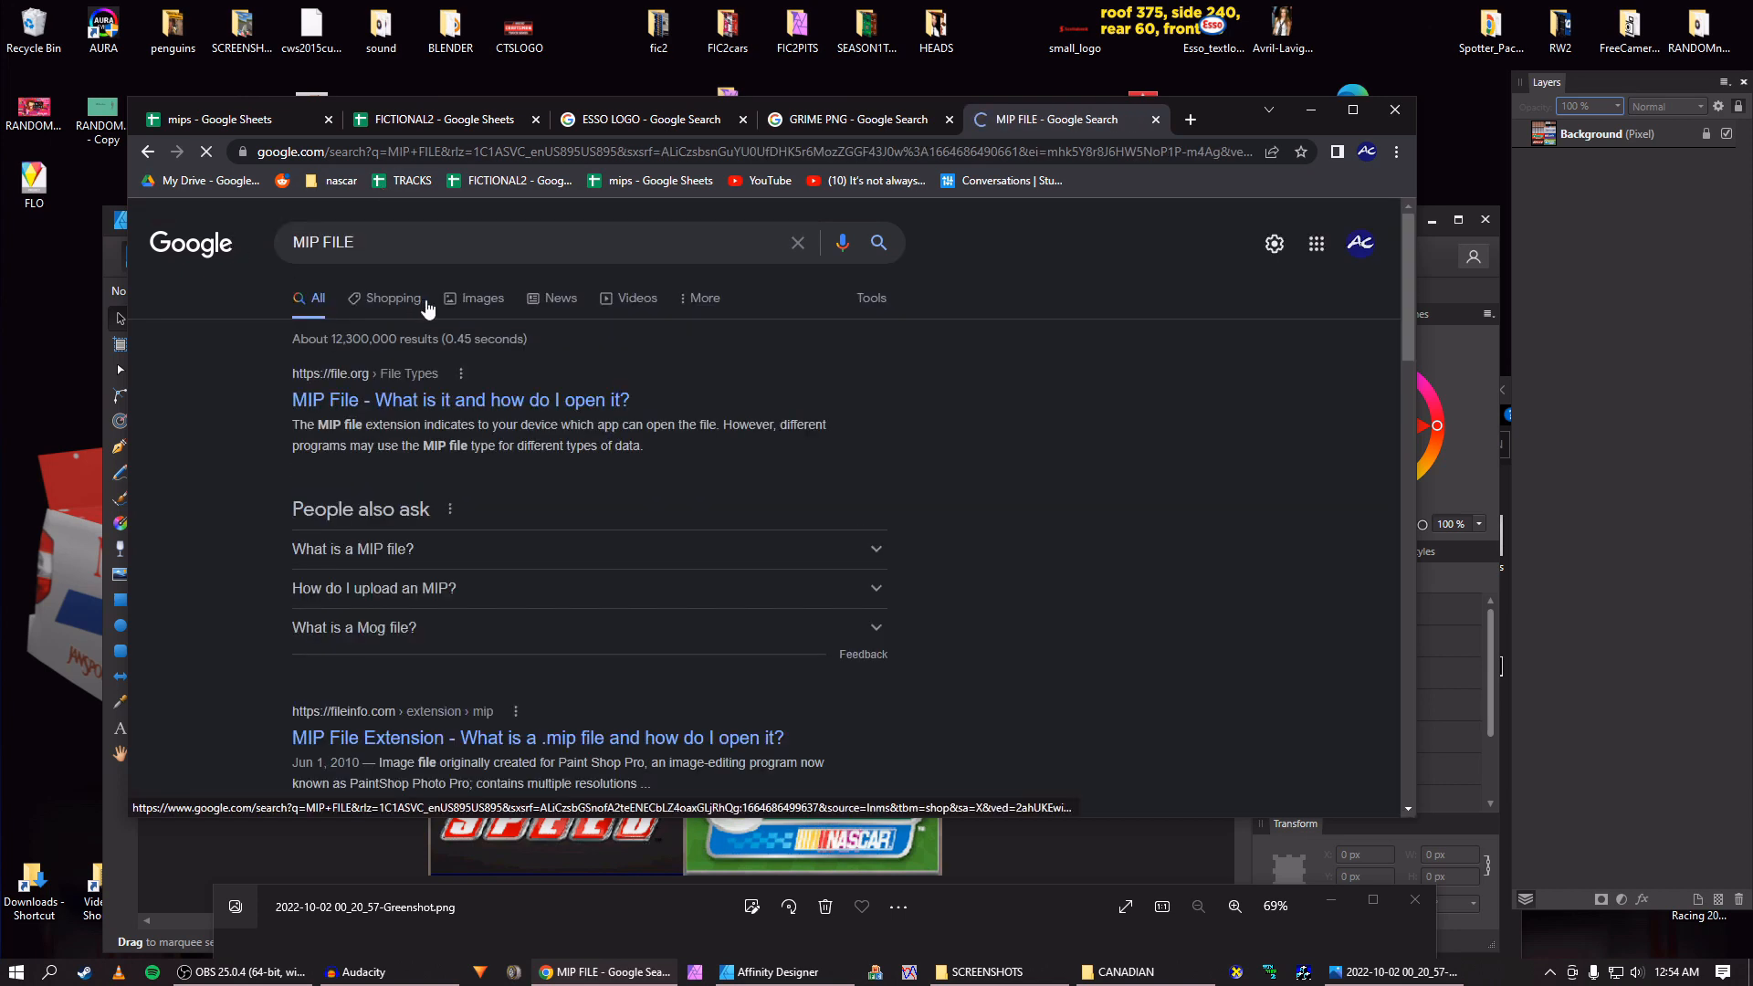
scroll(533, 430, down, 2)
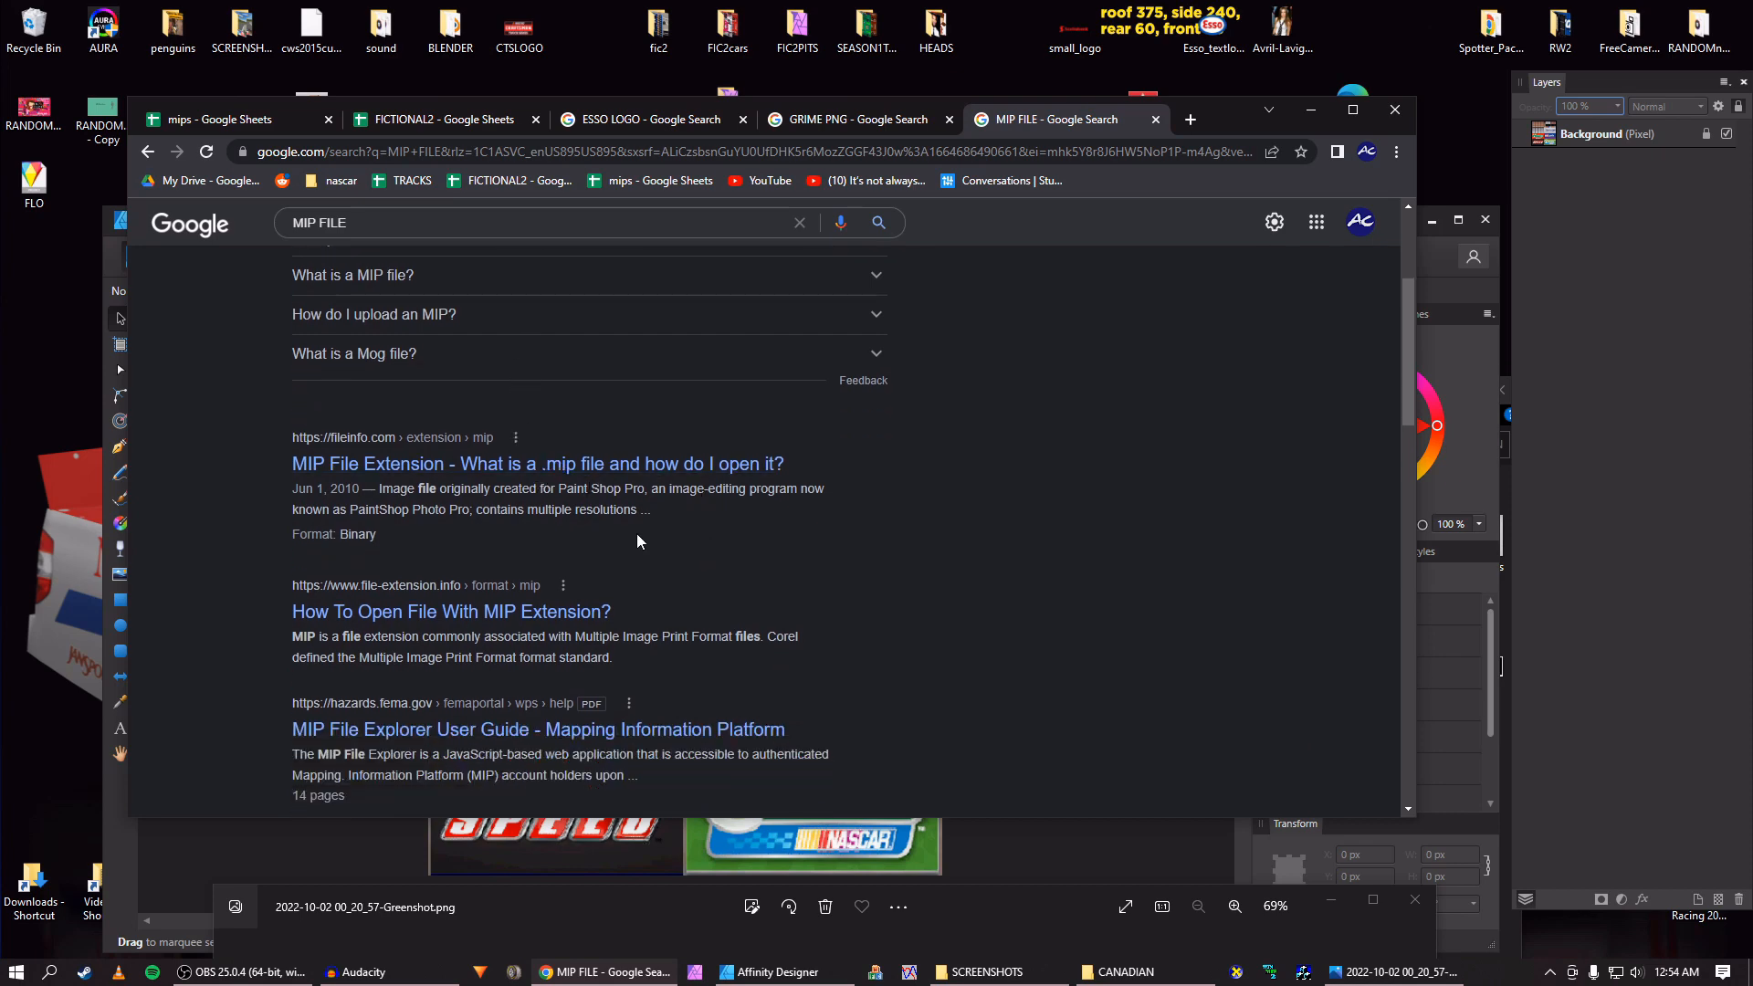
scroll(600, 571, down, 1)
scroll(599, 571, down, 2)
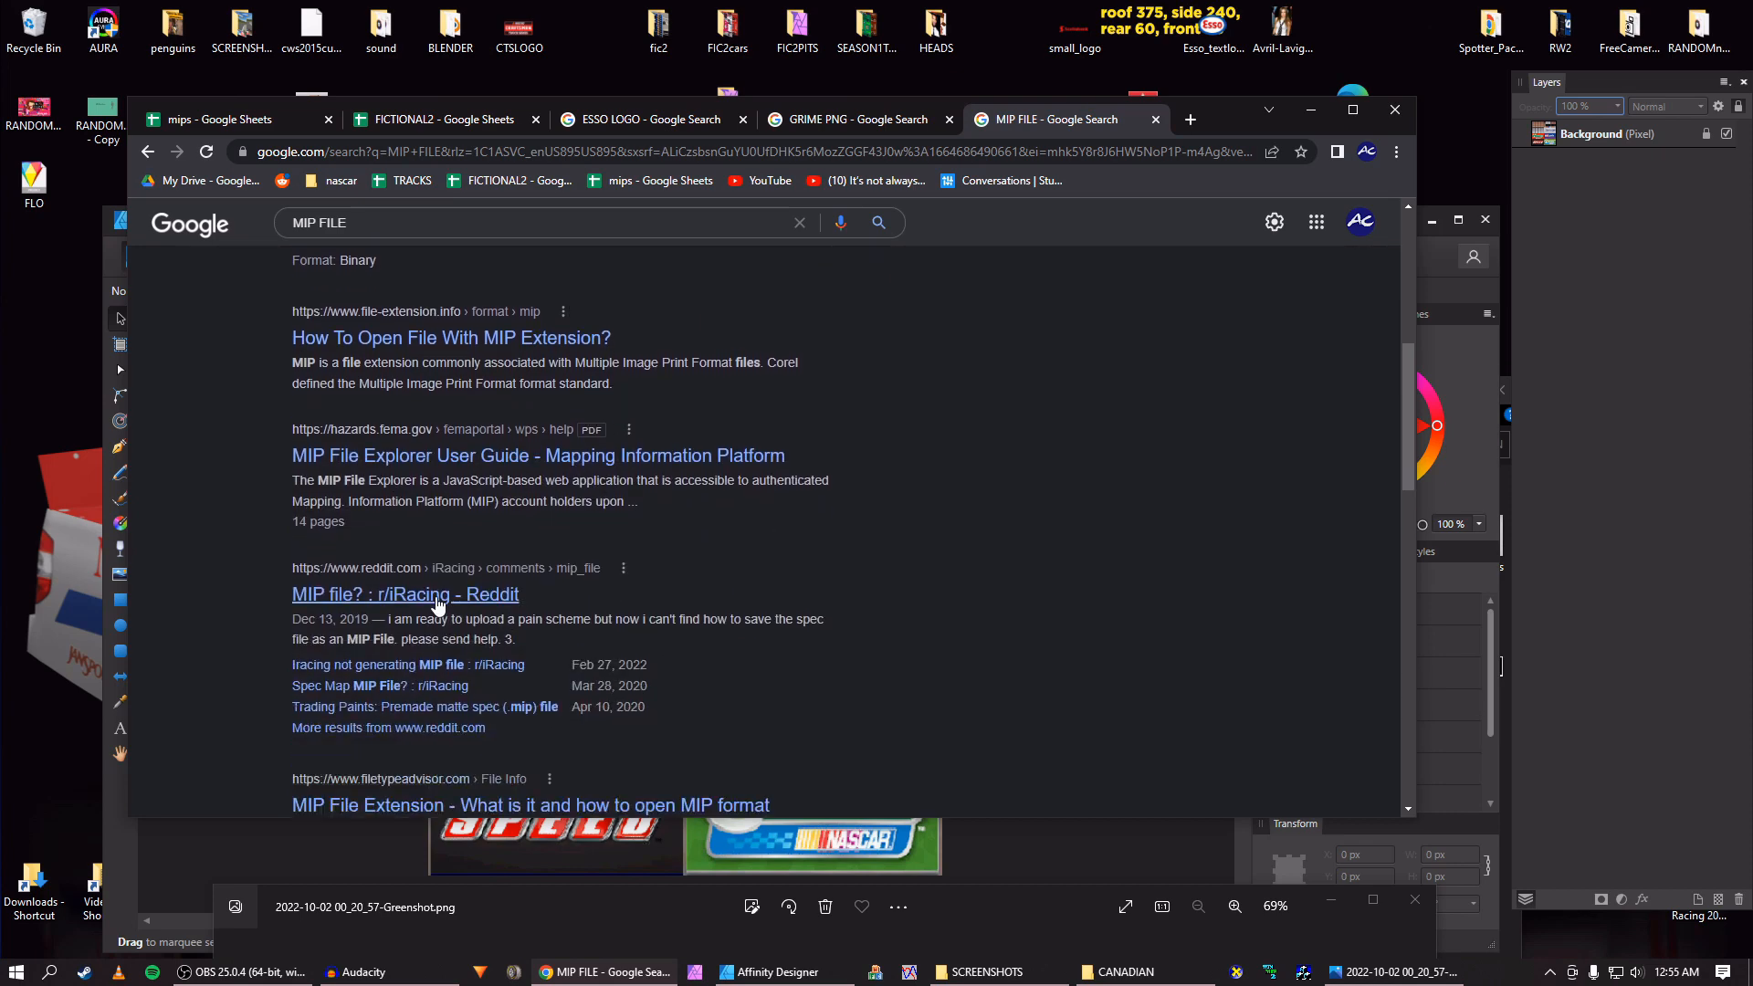
scroll(452, 599, down, 5)
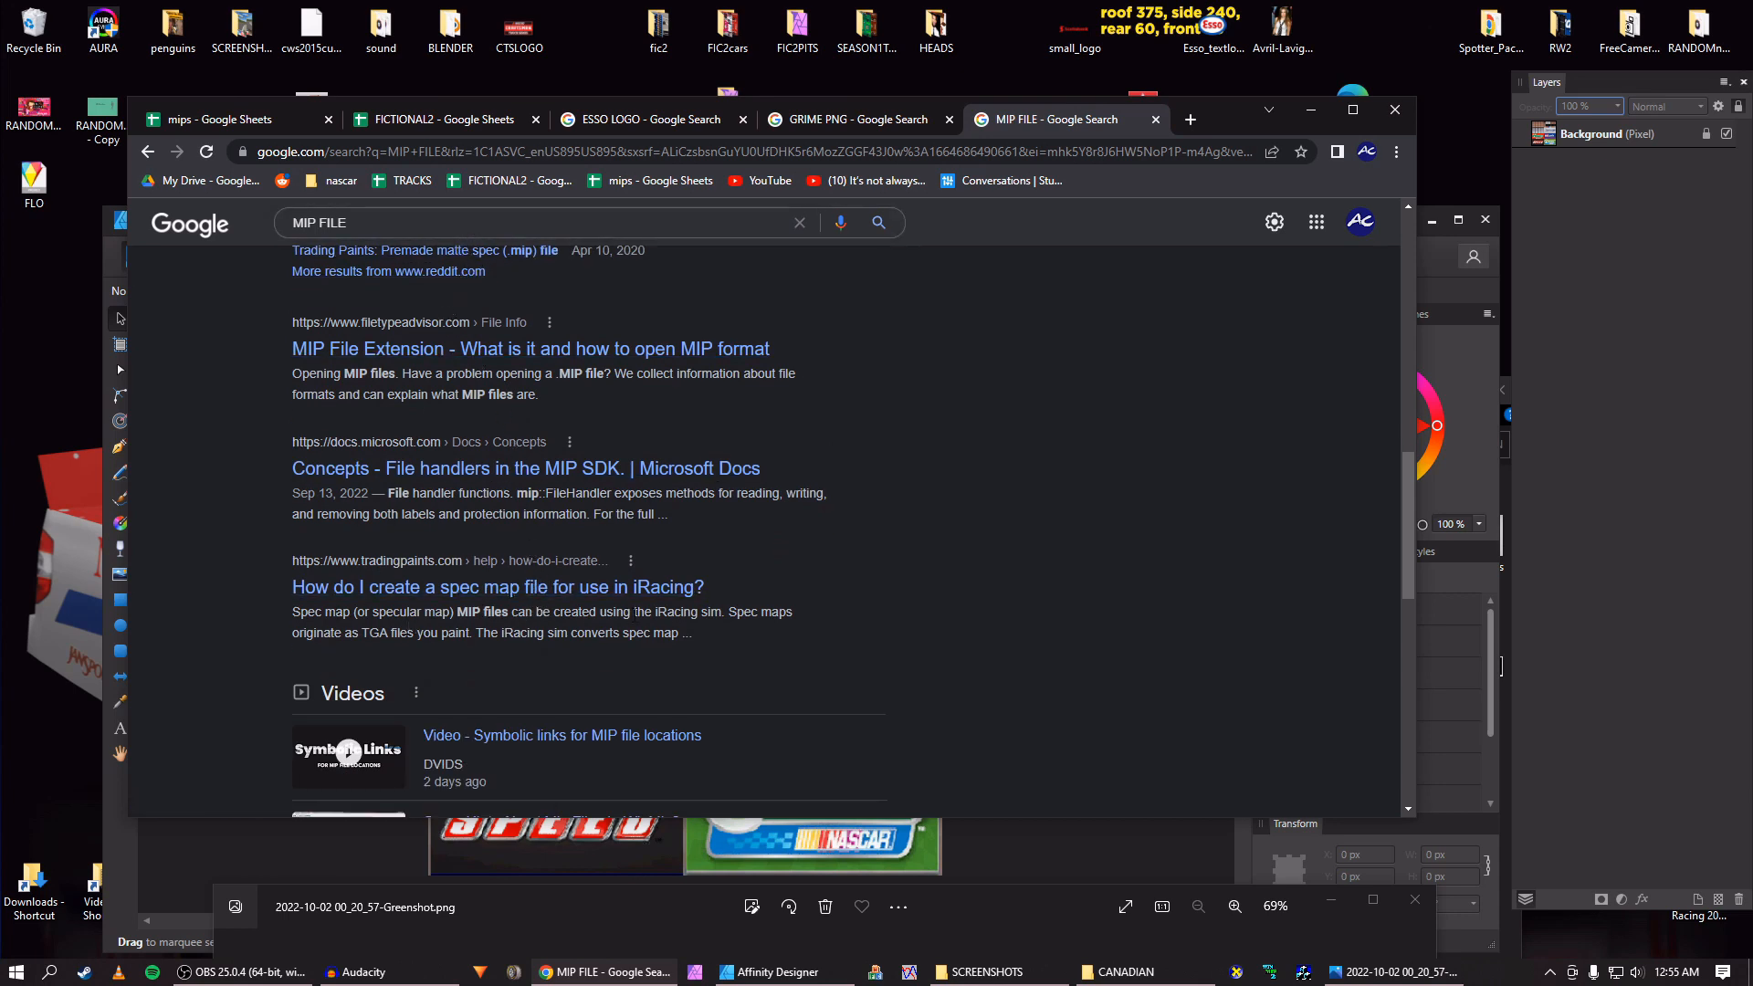
scroll(447, 613, down, 2)
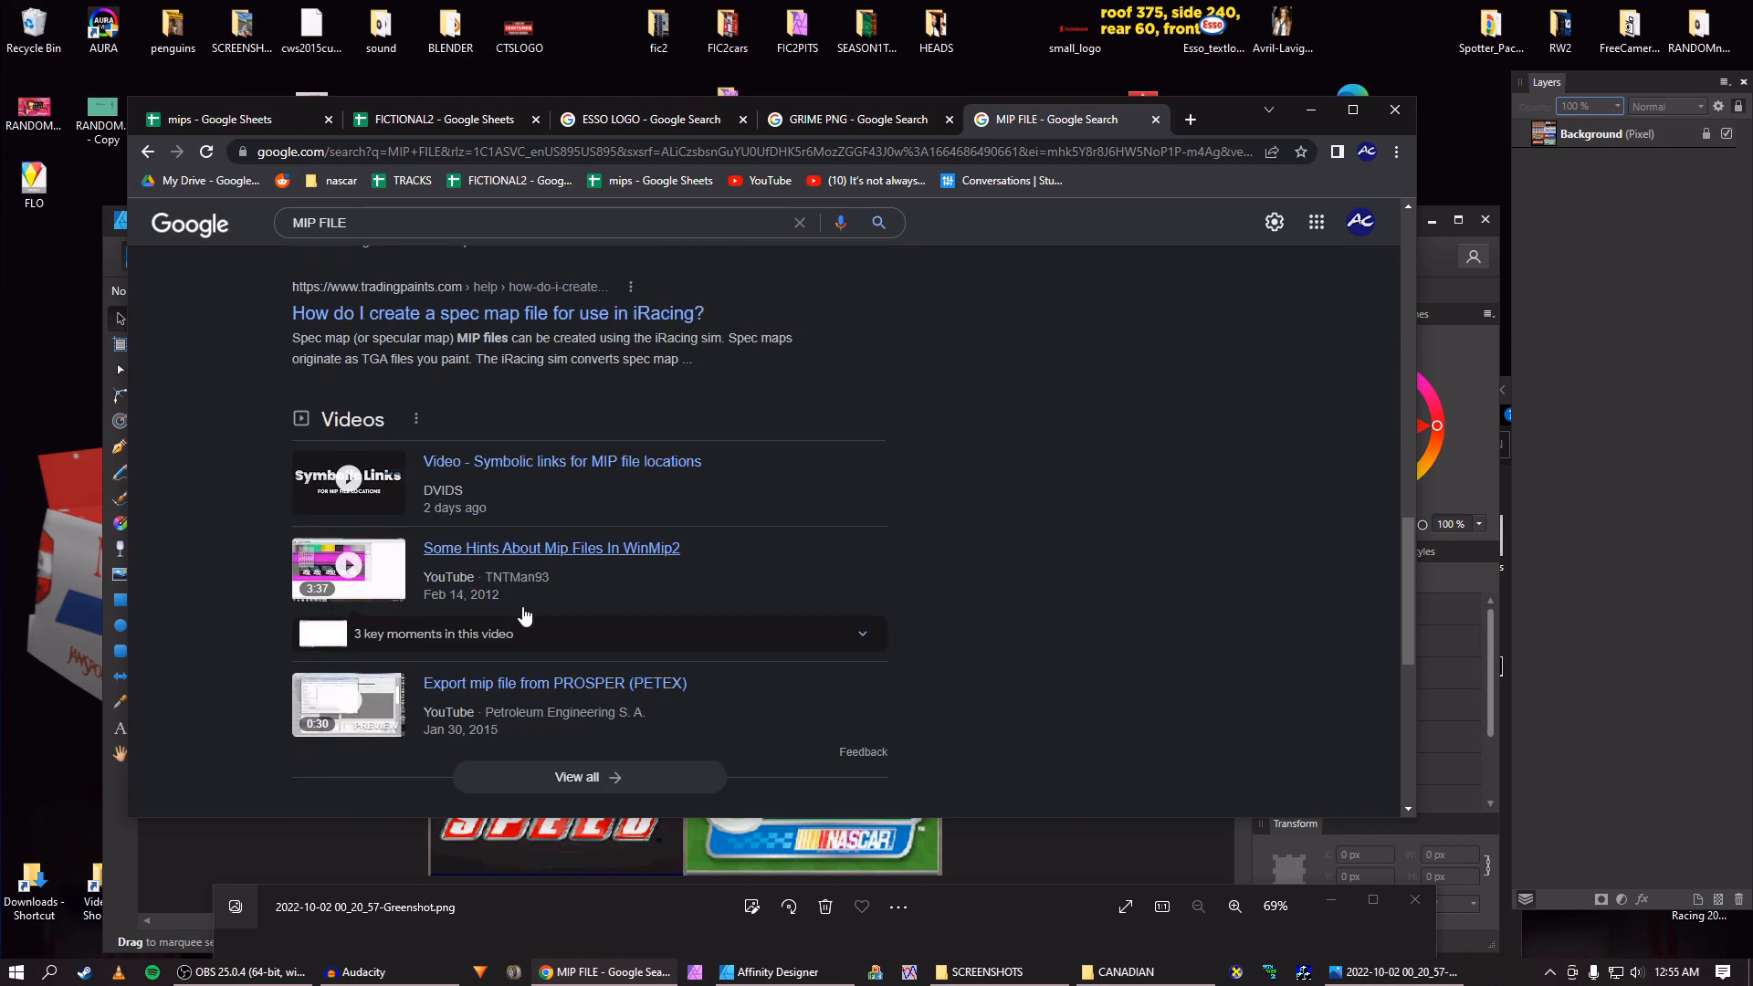
click(1313, 112)
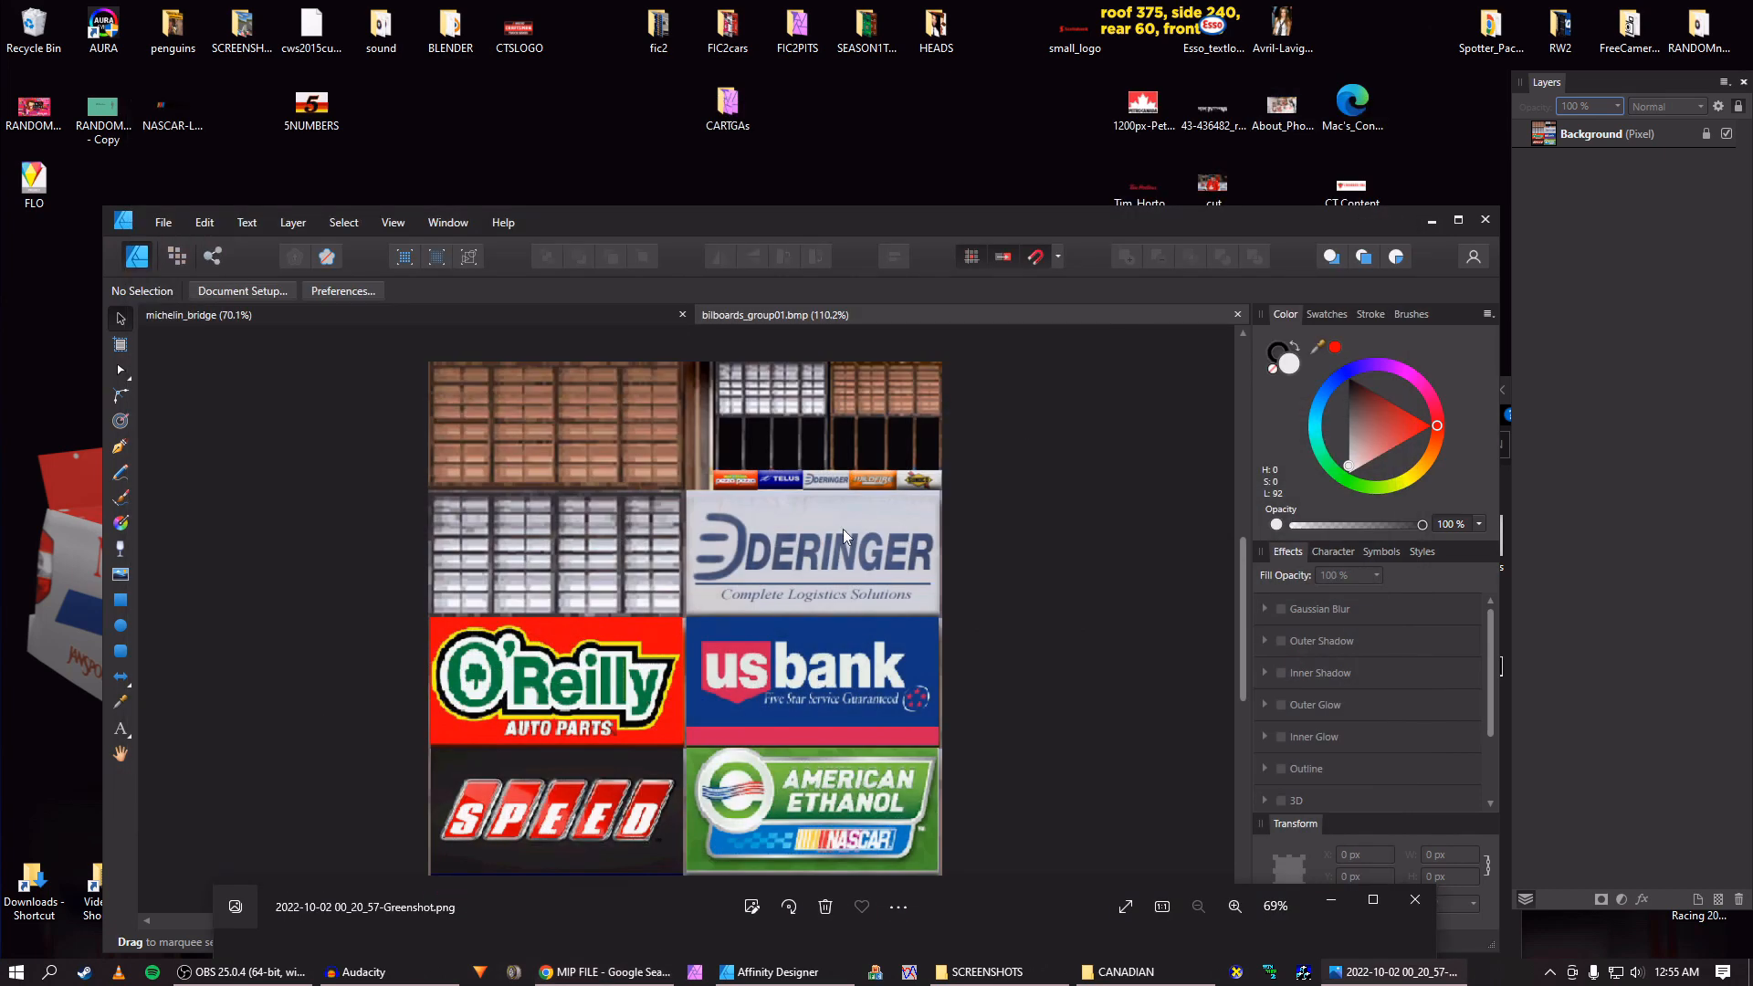
Examine the sponsor panels of the bilboards_group01 texture, arranging the document and CANADIAN folder windows so both are reachable.
drag(997, 237, 999, 205)
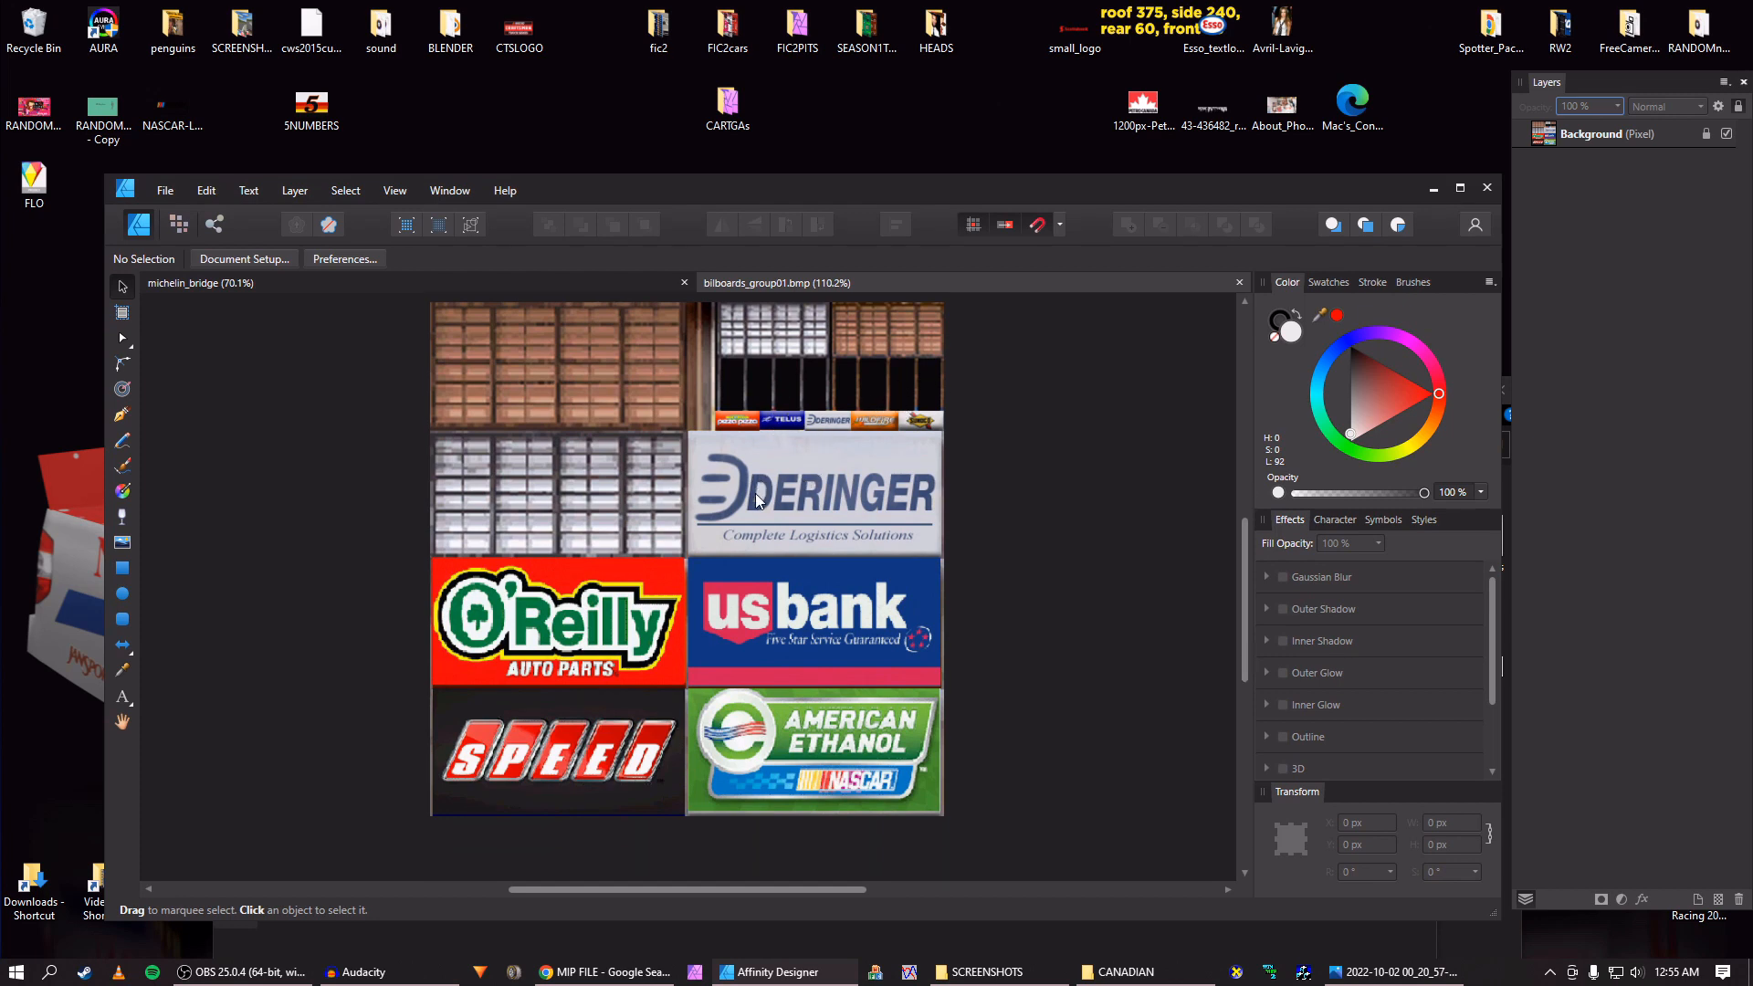
scroll(714, 557, up, 1)
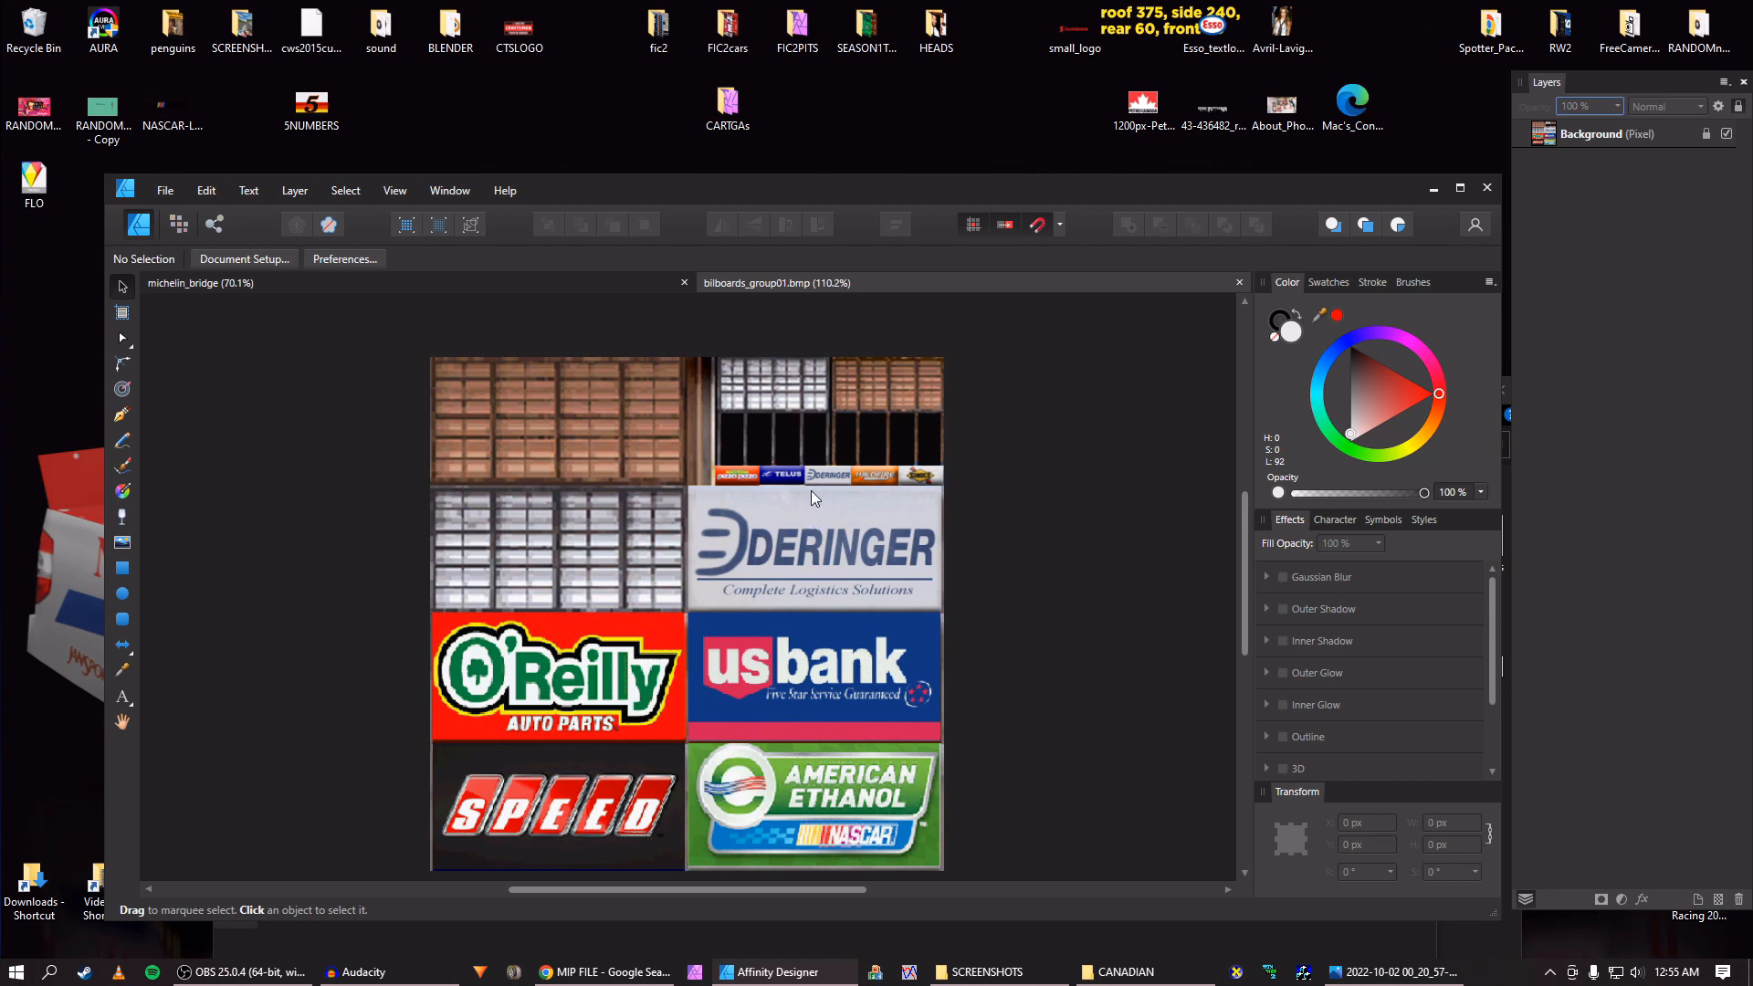
scroll(811, 490, down, 1)
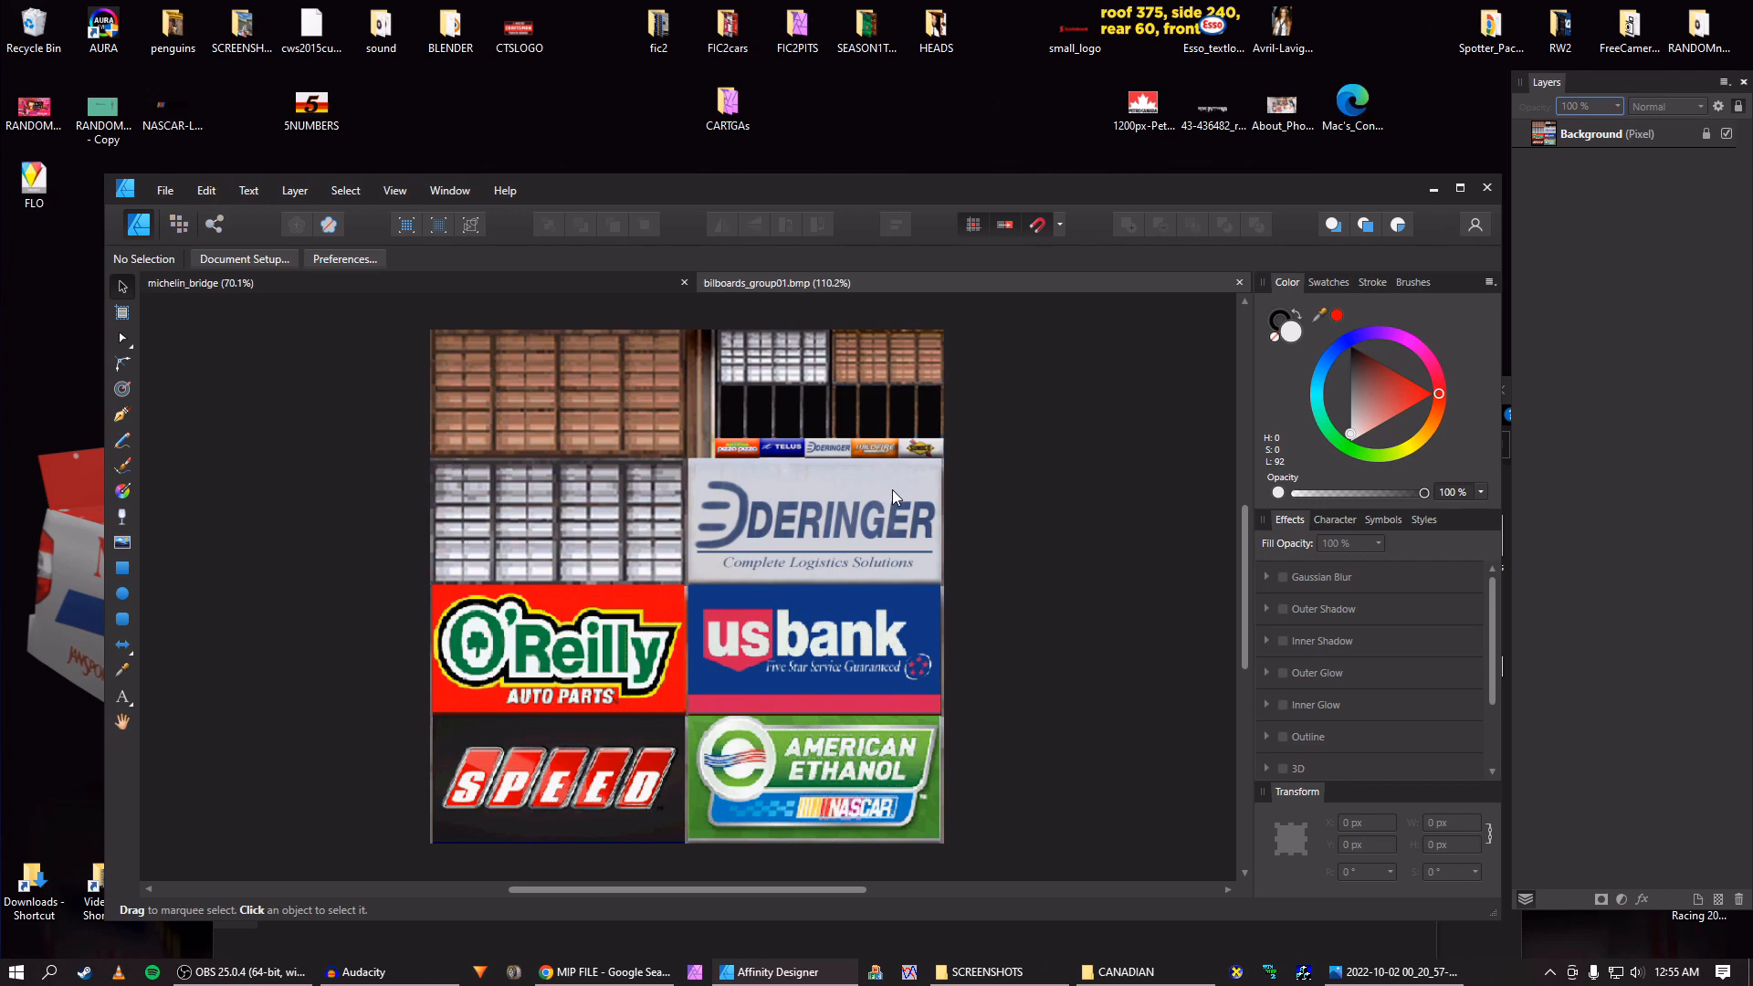
drag(957, 182, 912, 162)
click(1462, 498)
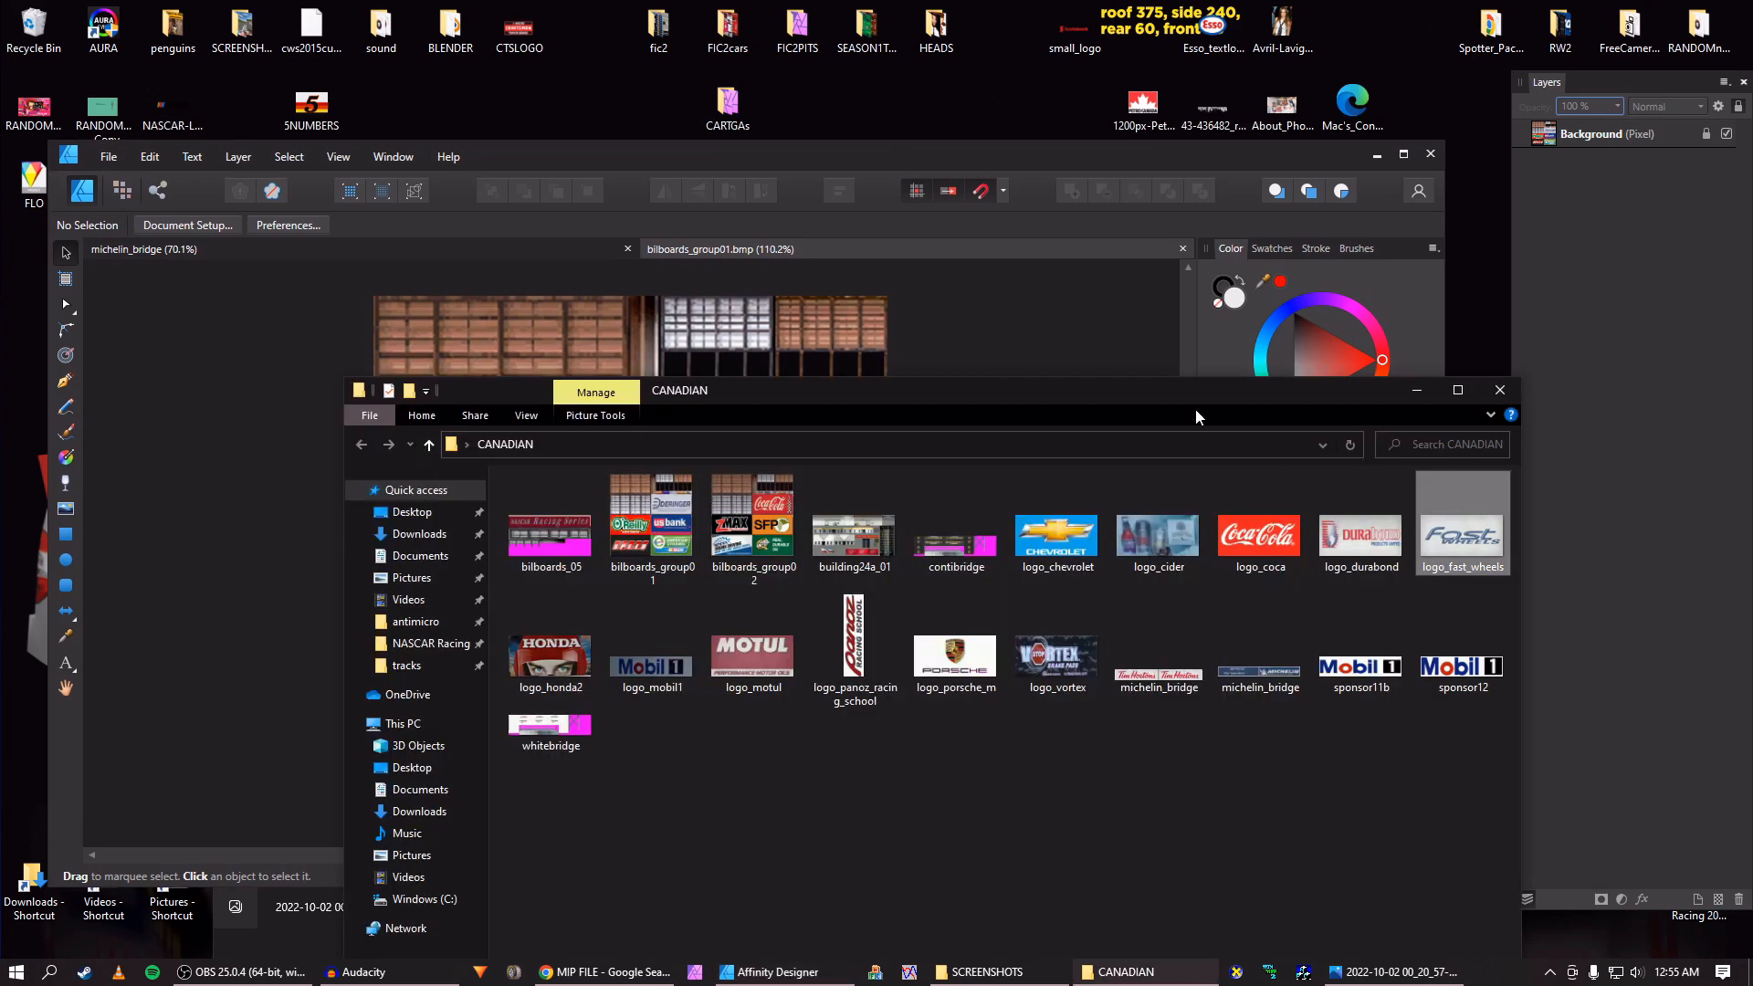
drag(1169, 393, 1197, 398)
click(922, 161)
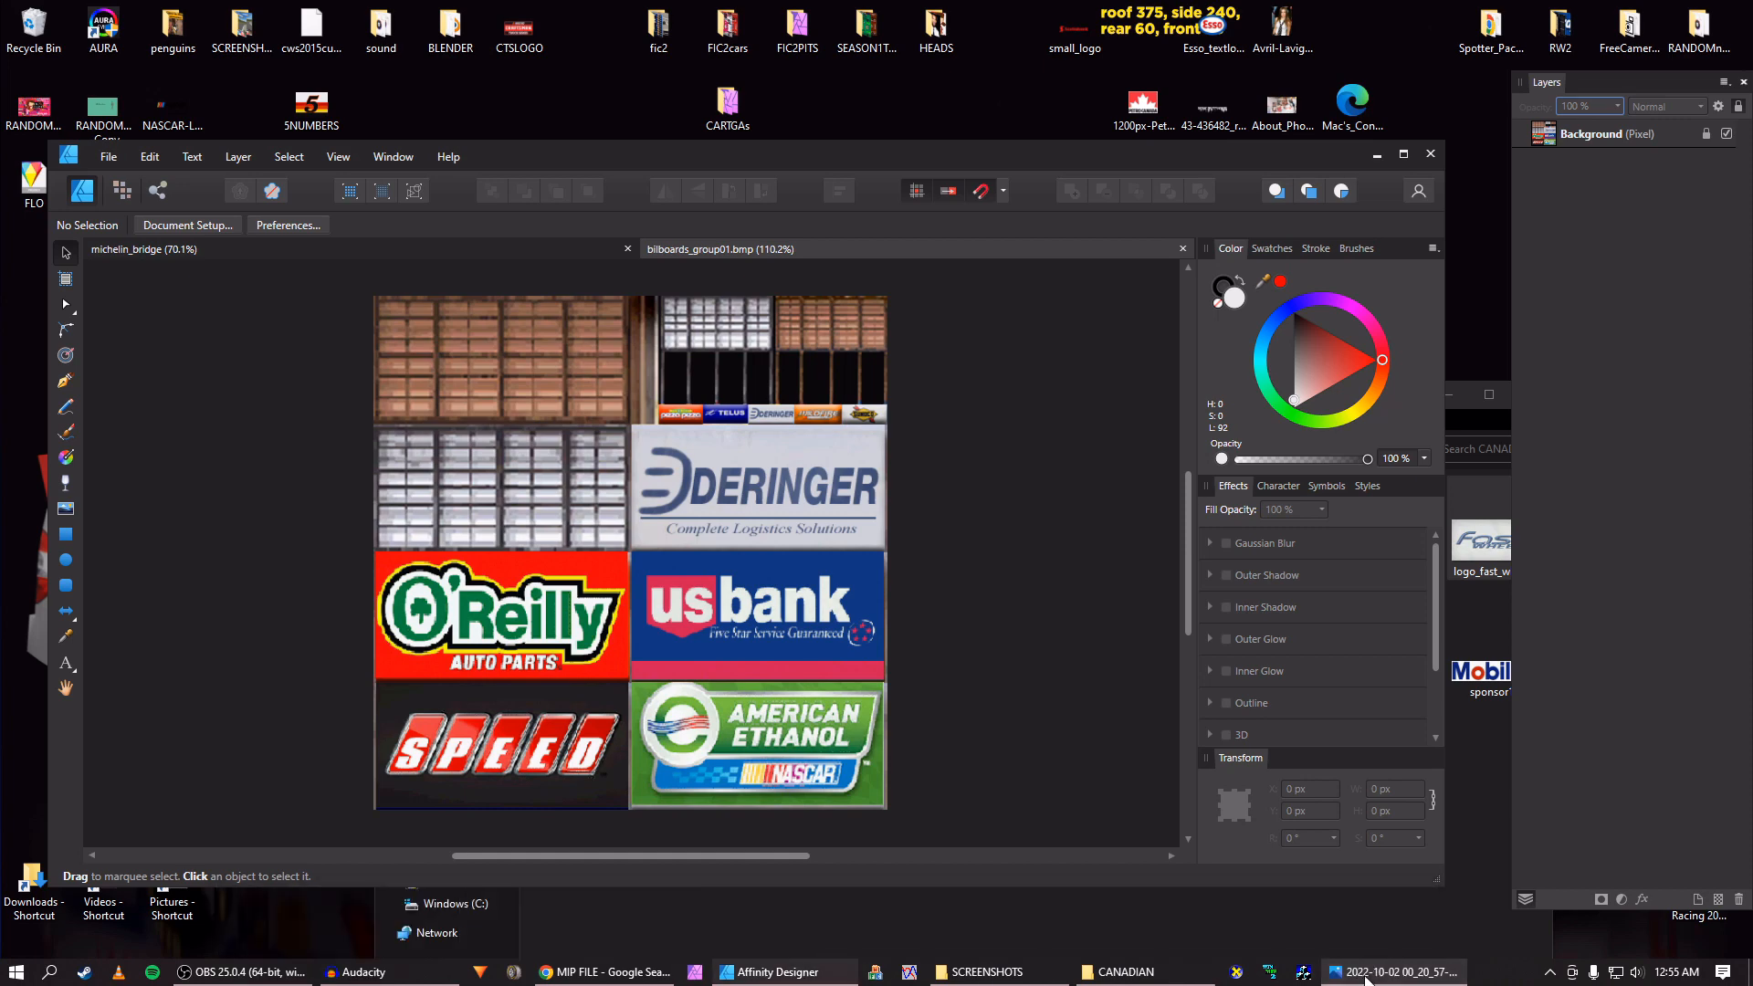
click(1366, 973)
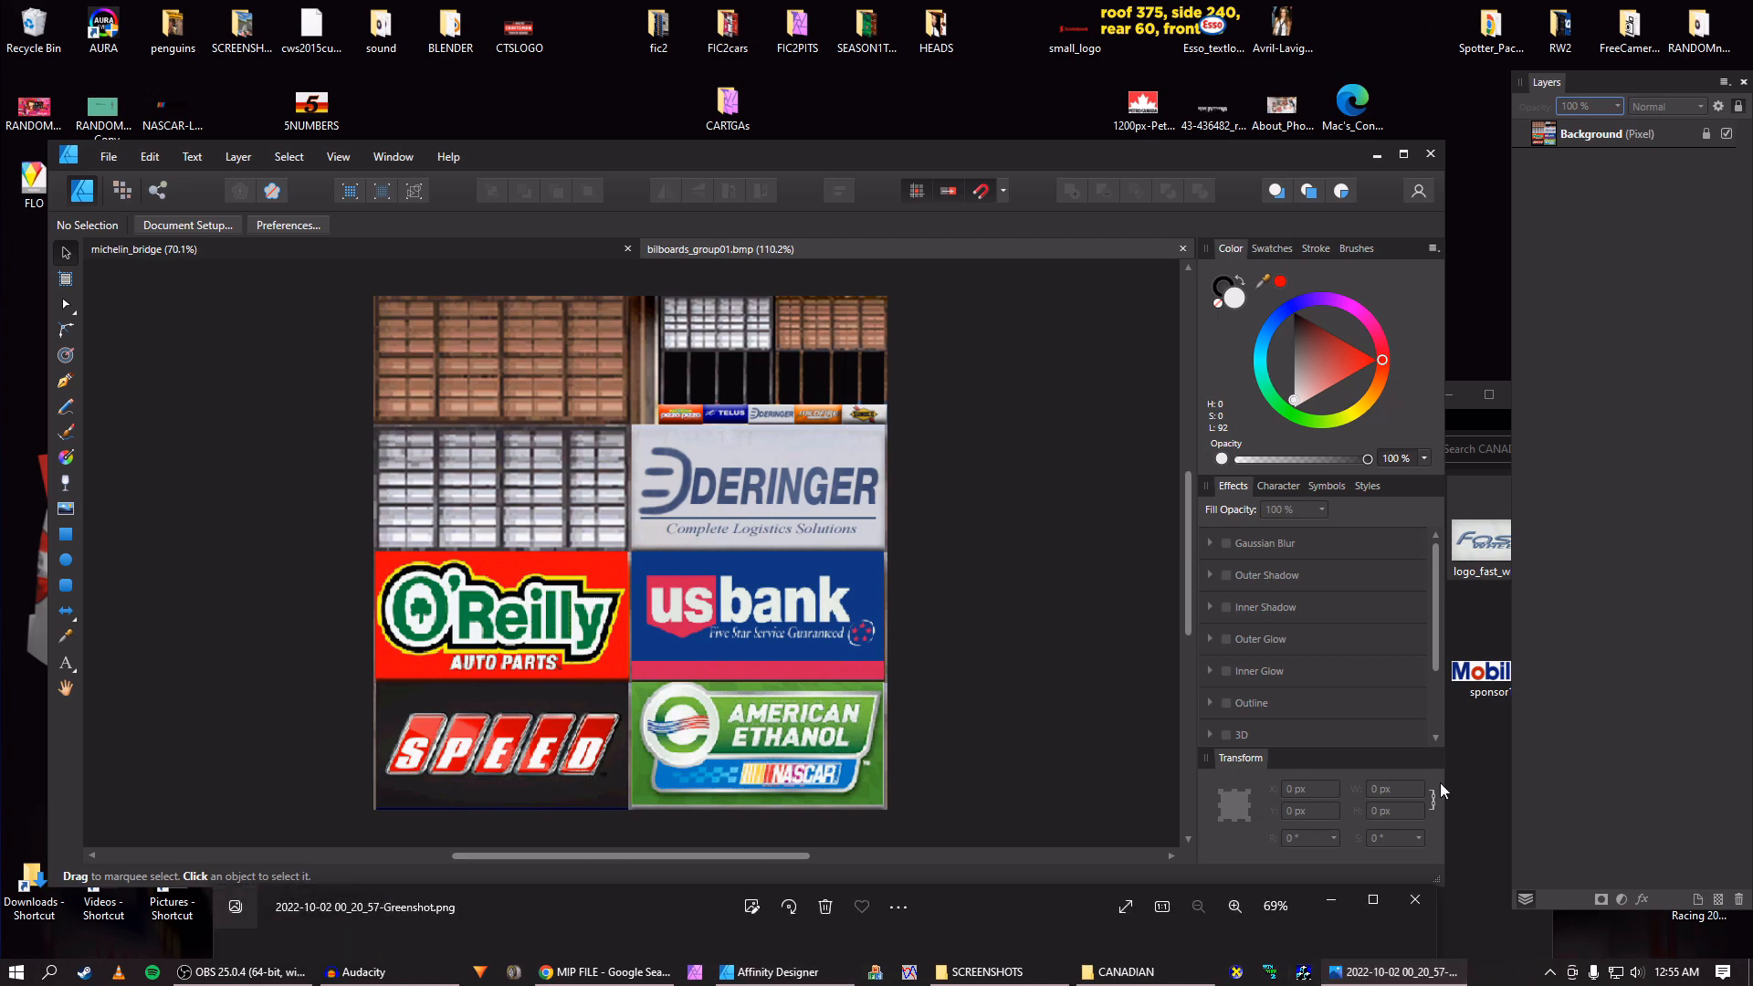
click(1470, 765)
click(274, 918)
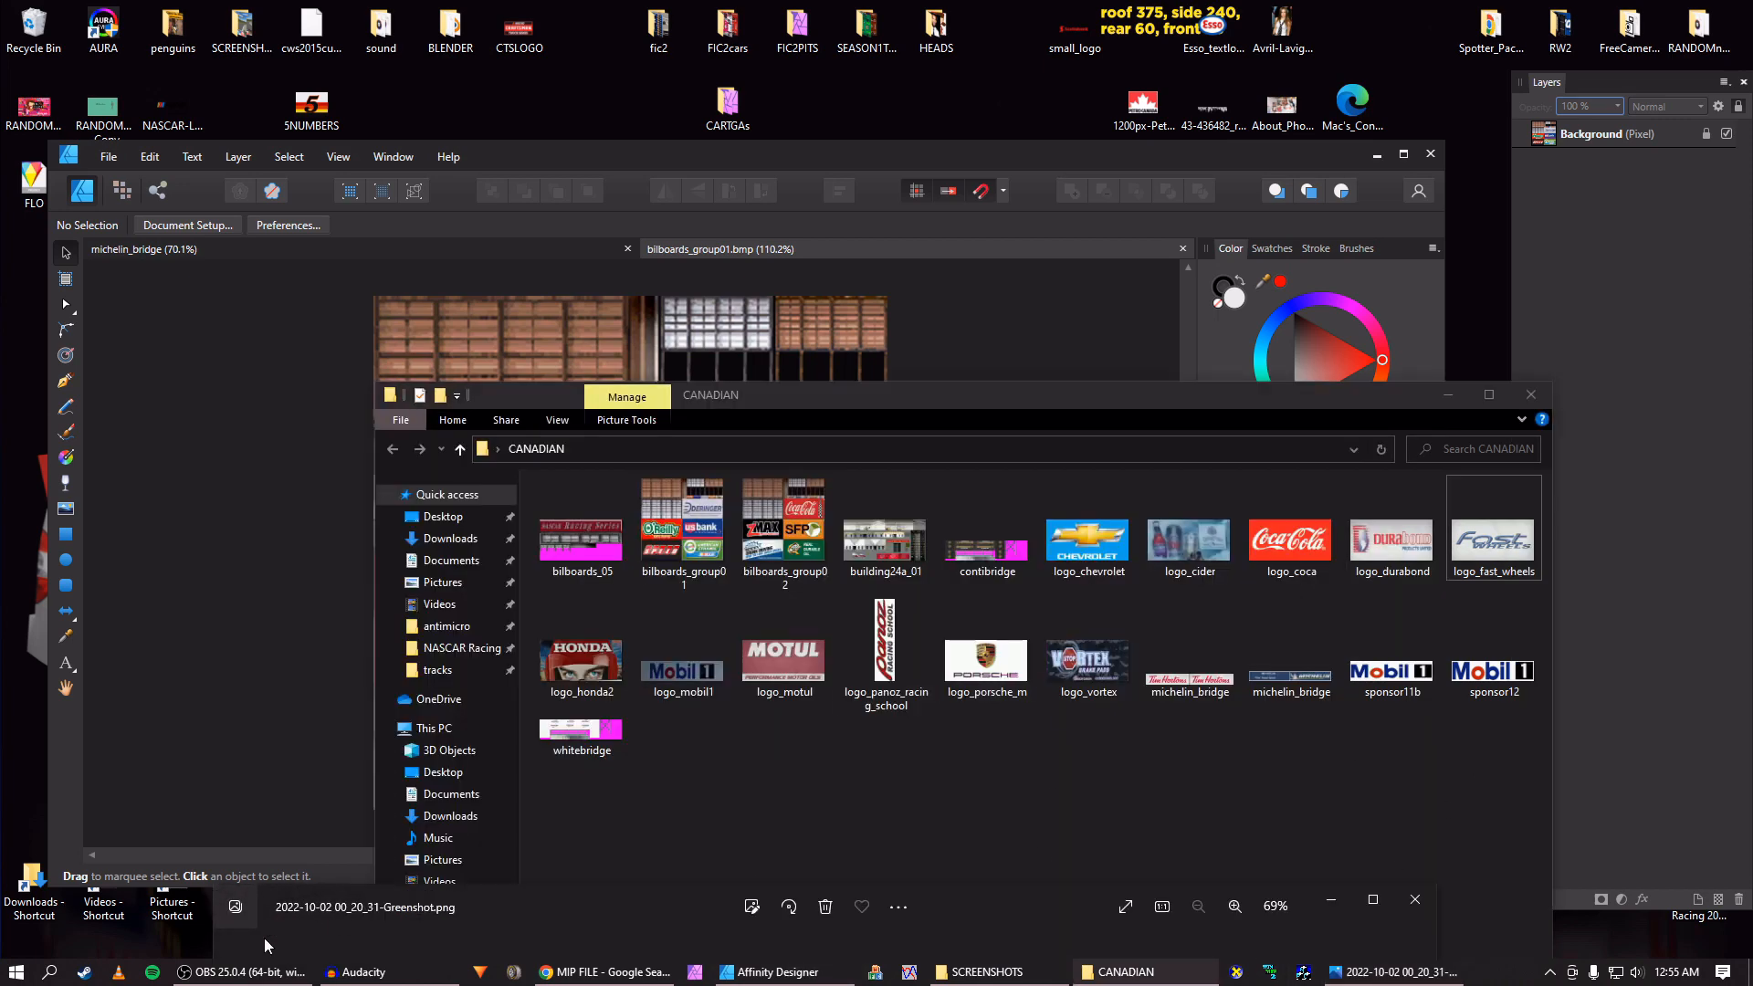
drag(325, 913, 343, 200)
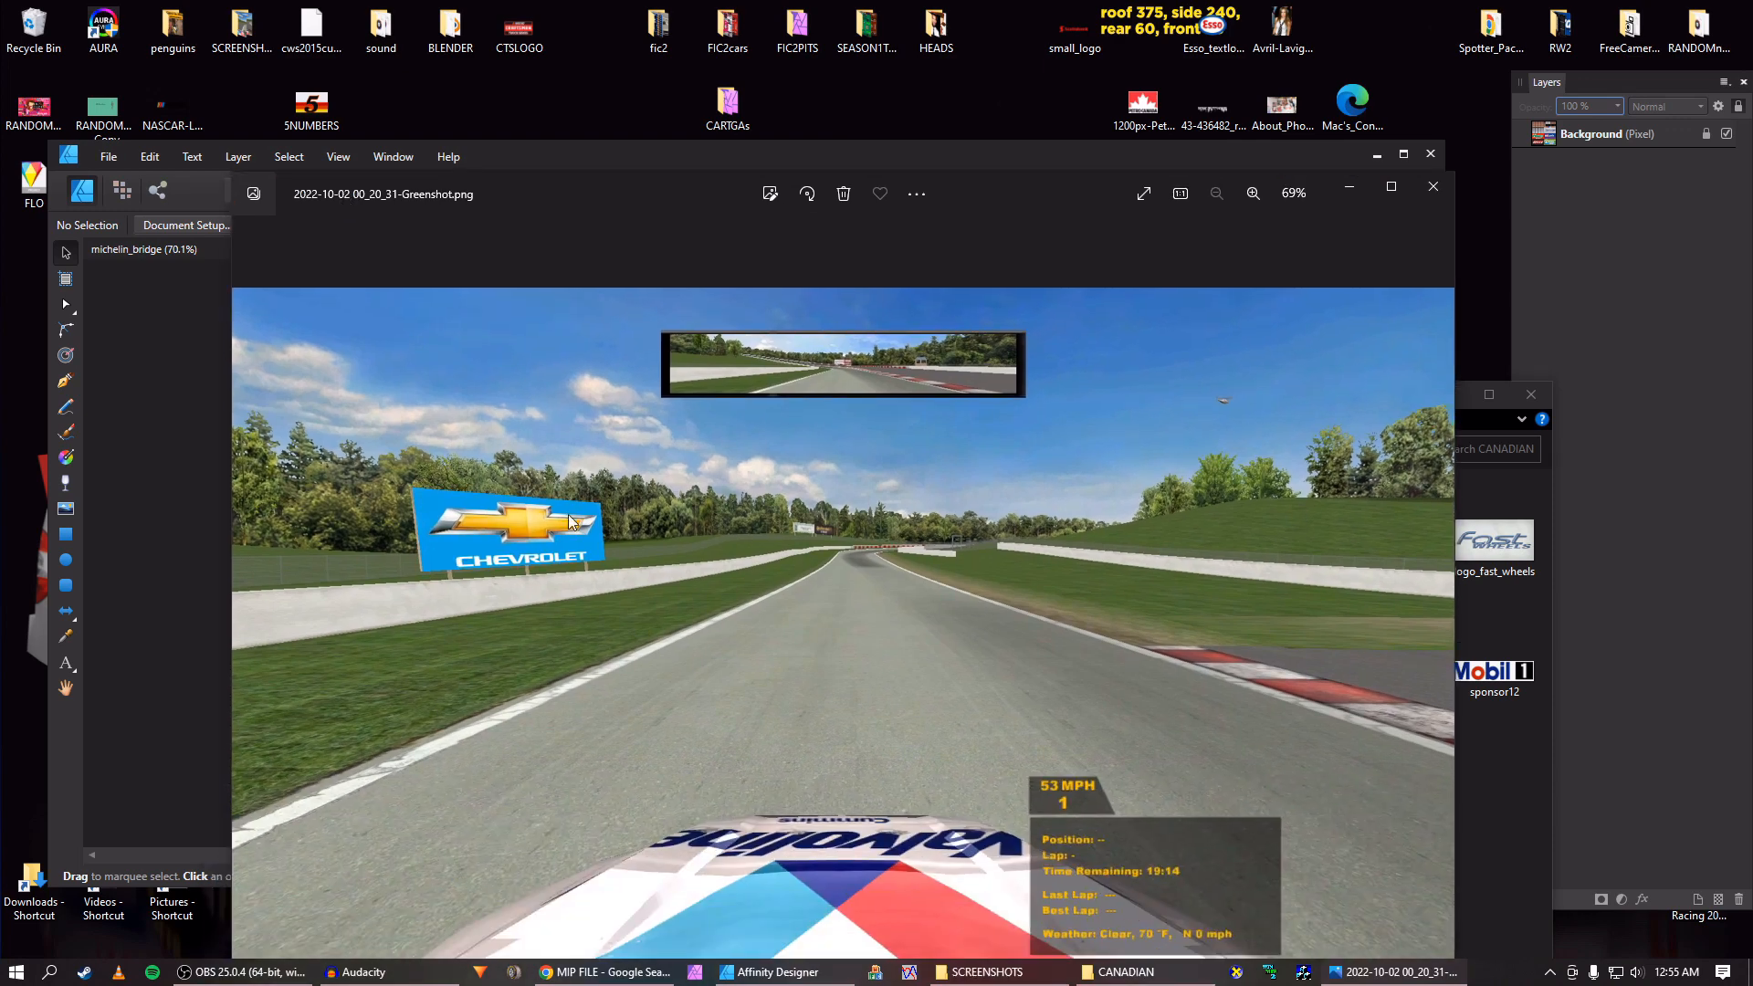
key(Left)
key(Right)
key(Right)
key(Right)
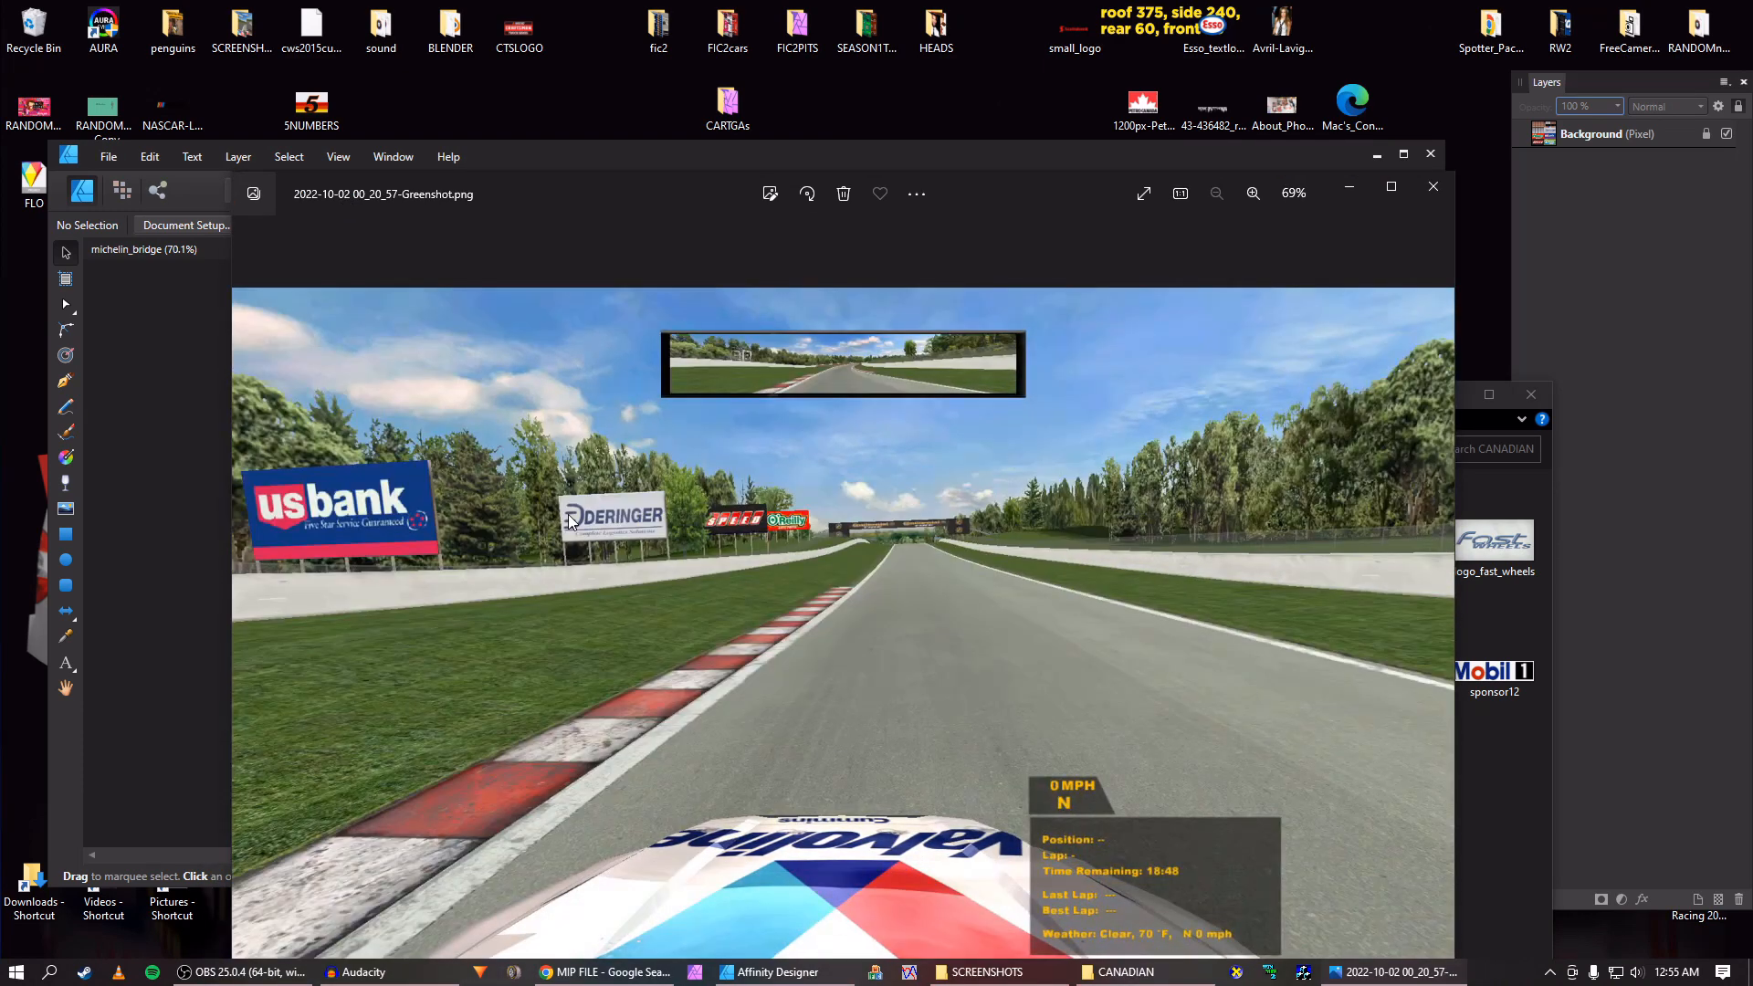
key(Left)
key(Left)
key(Left)
key(Left)
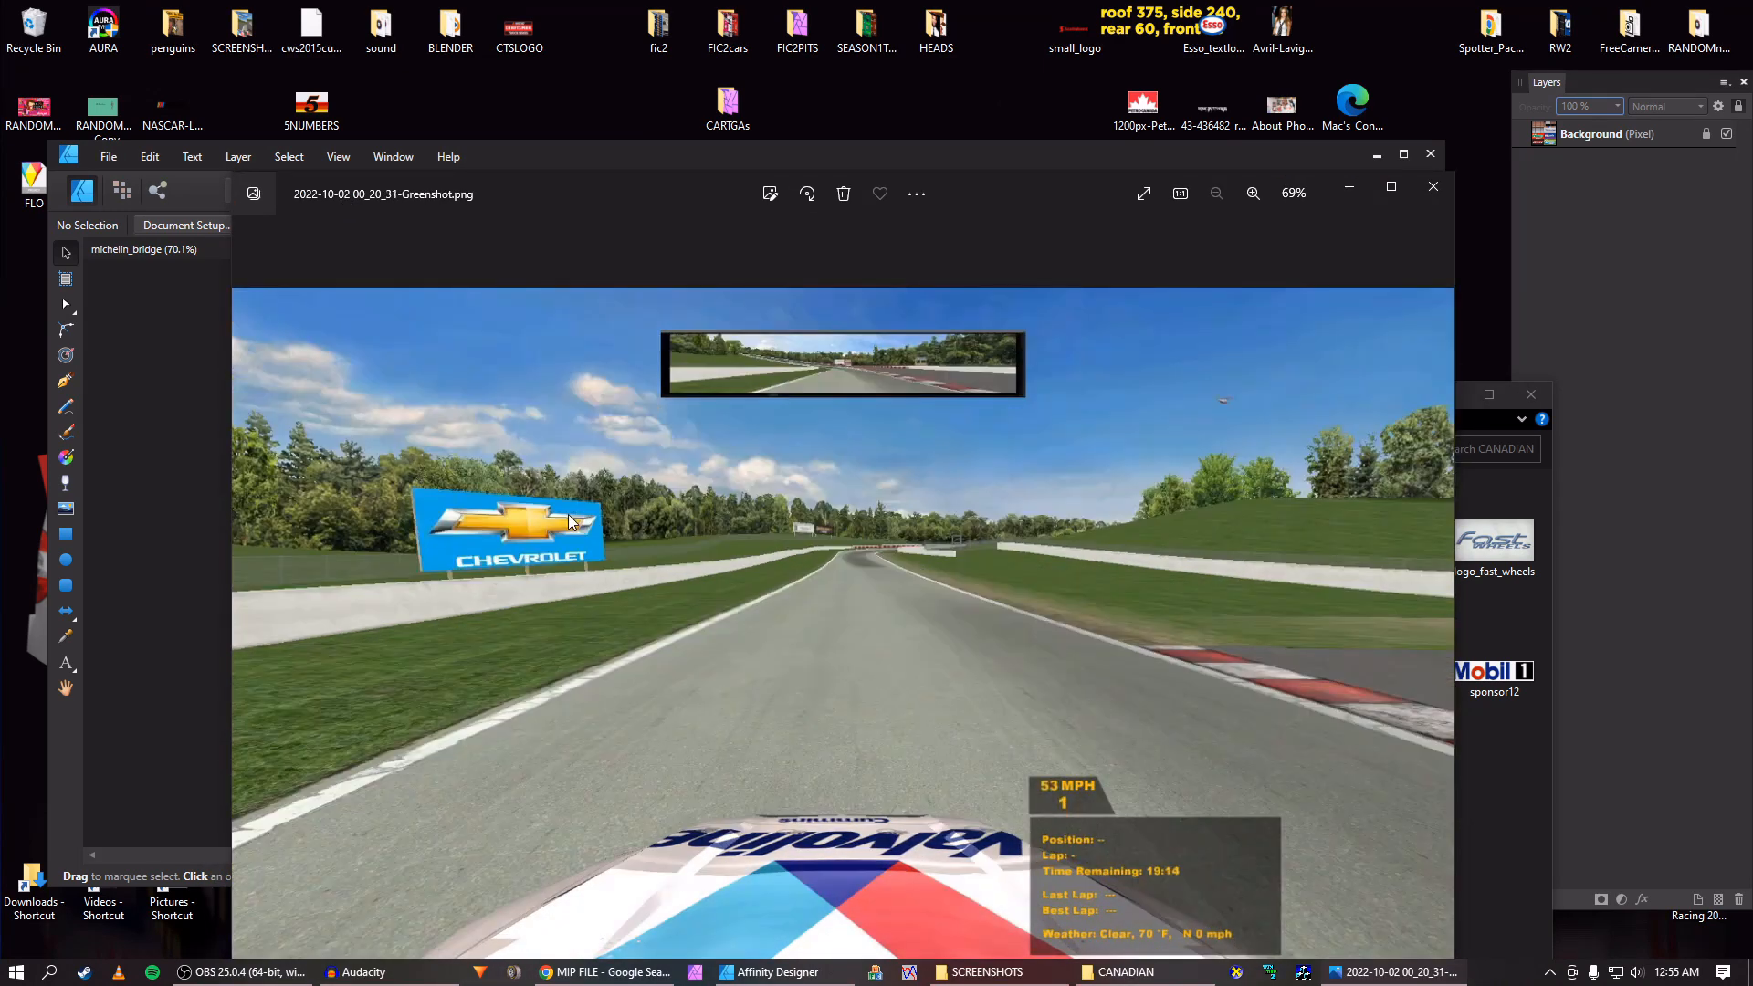
key(Right)
key(Right)
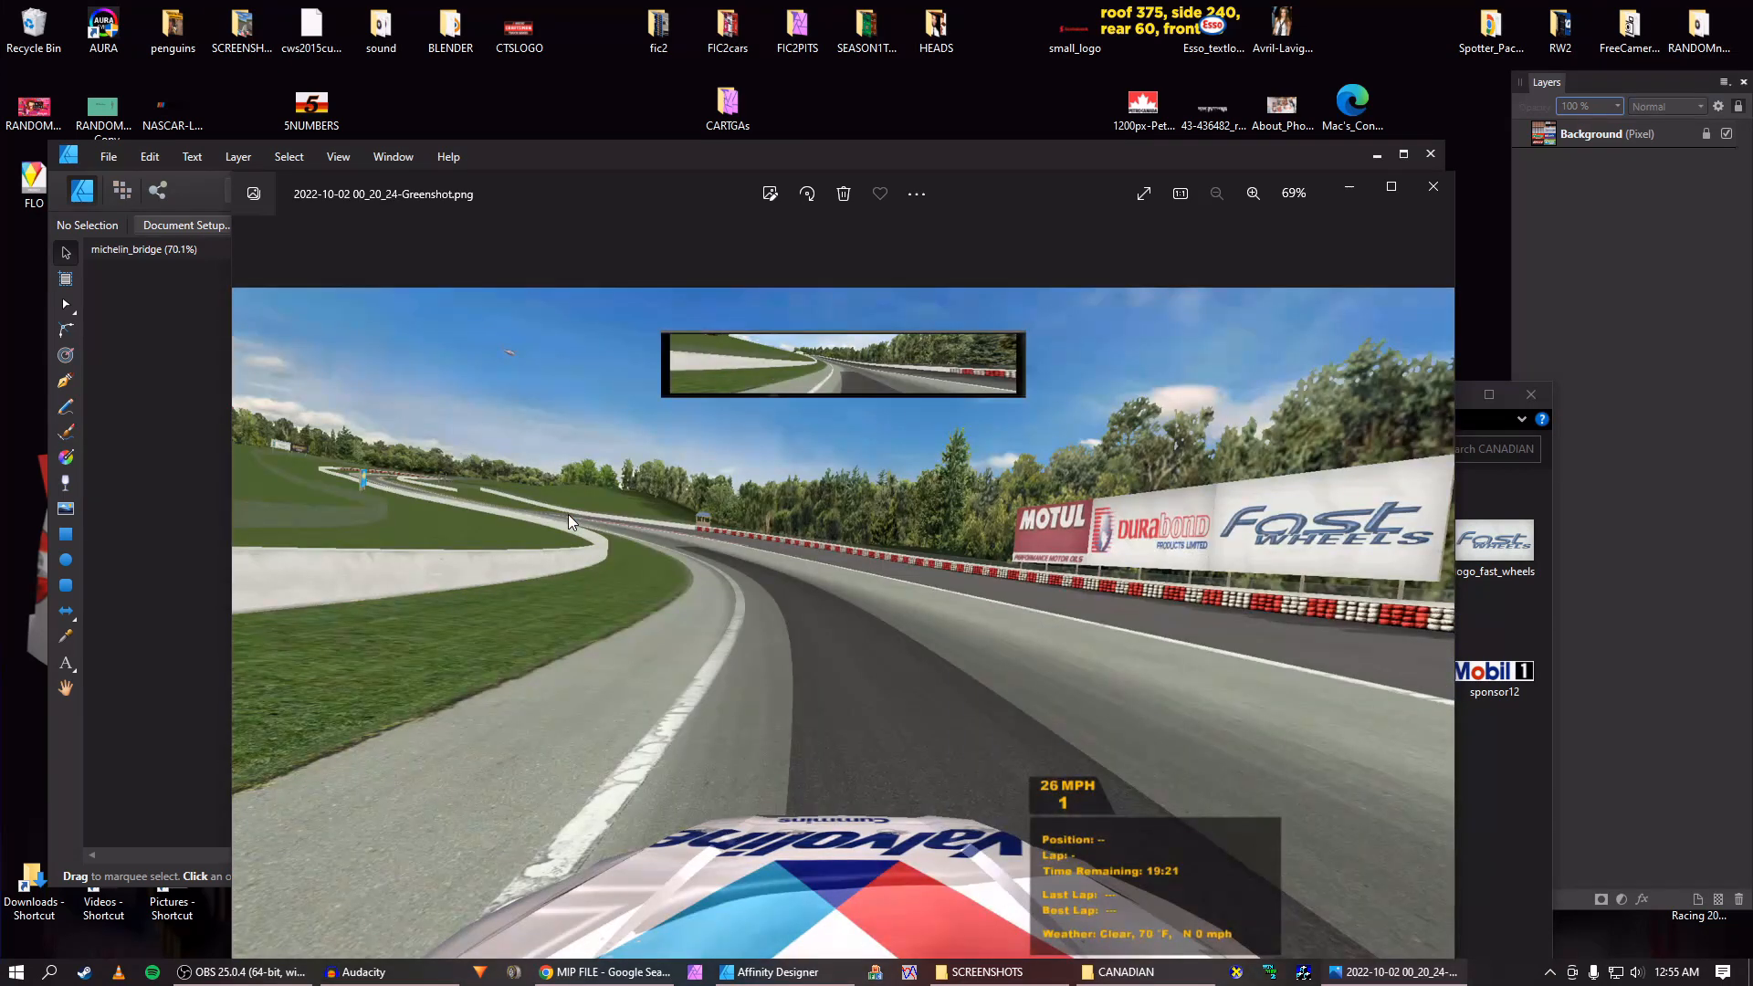
key(Right)
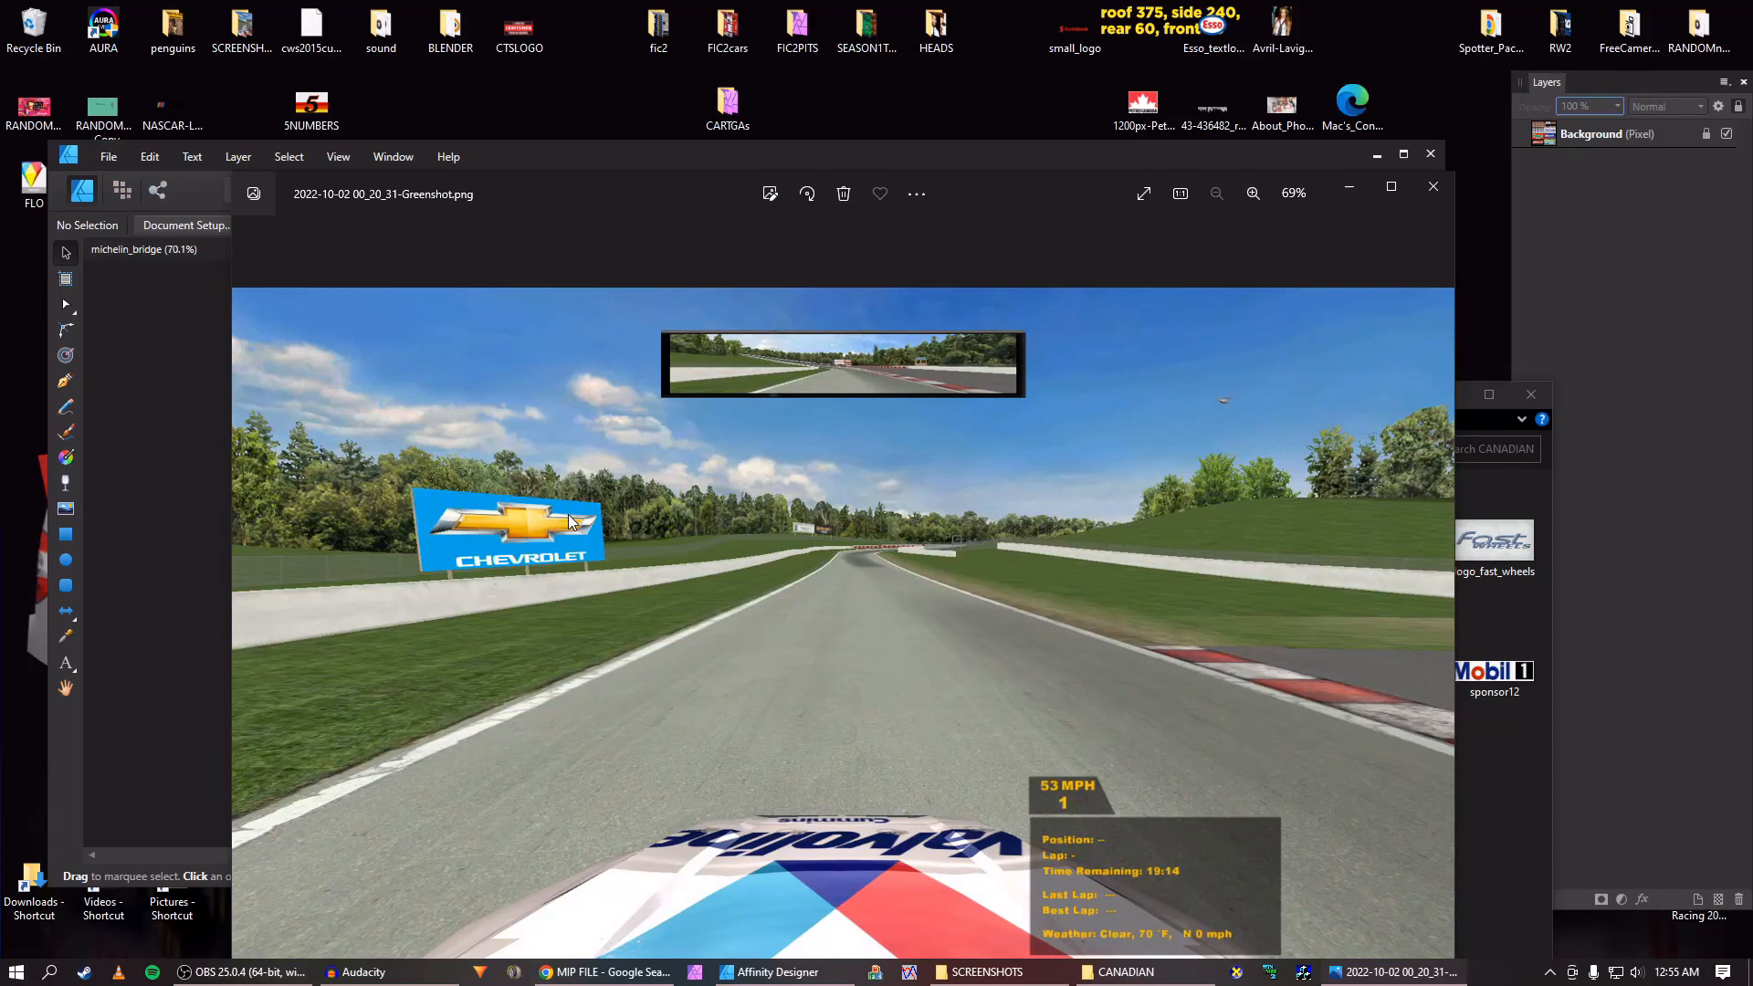
key(Right)
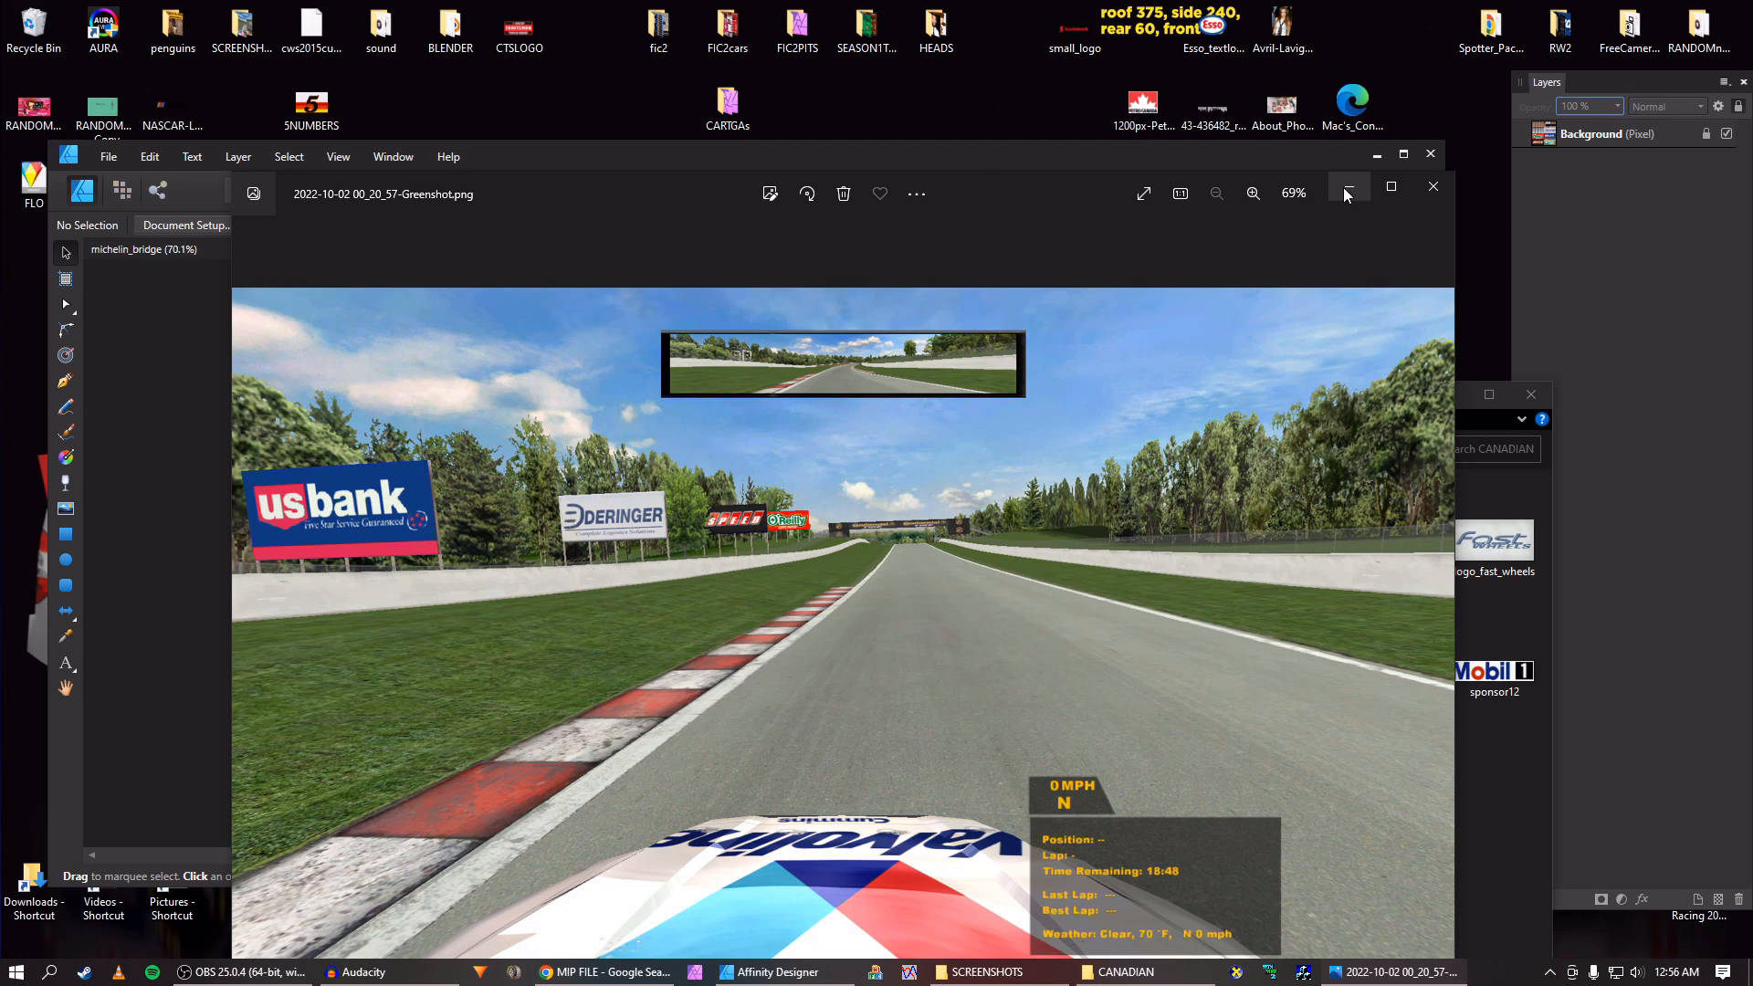
click(274, 975)
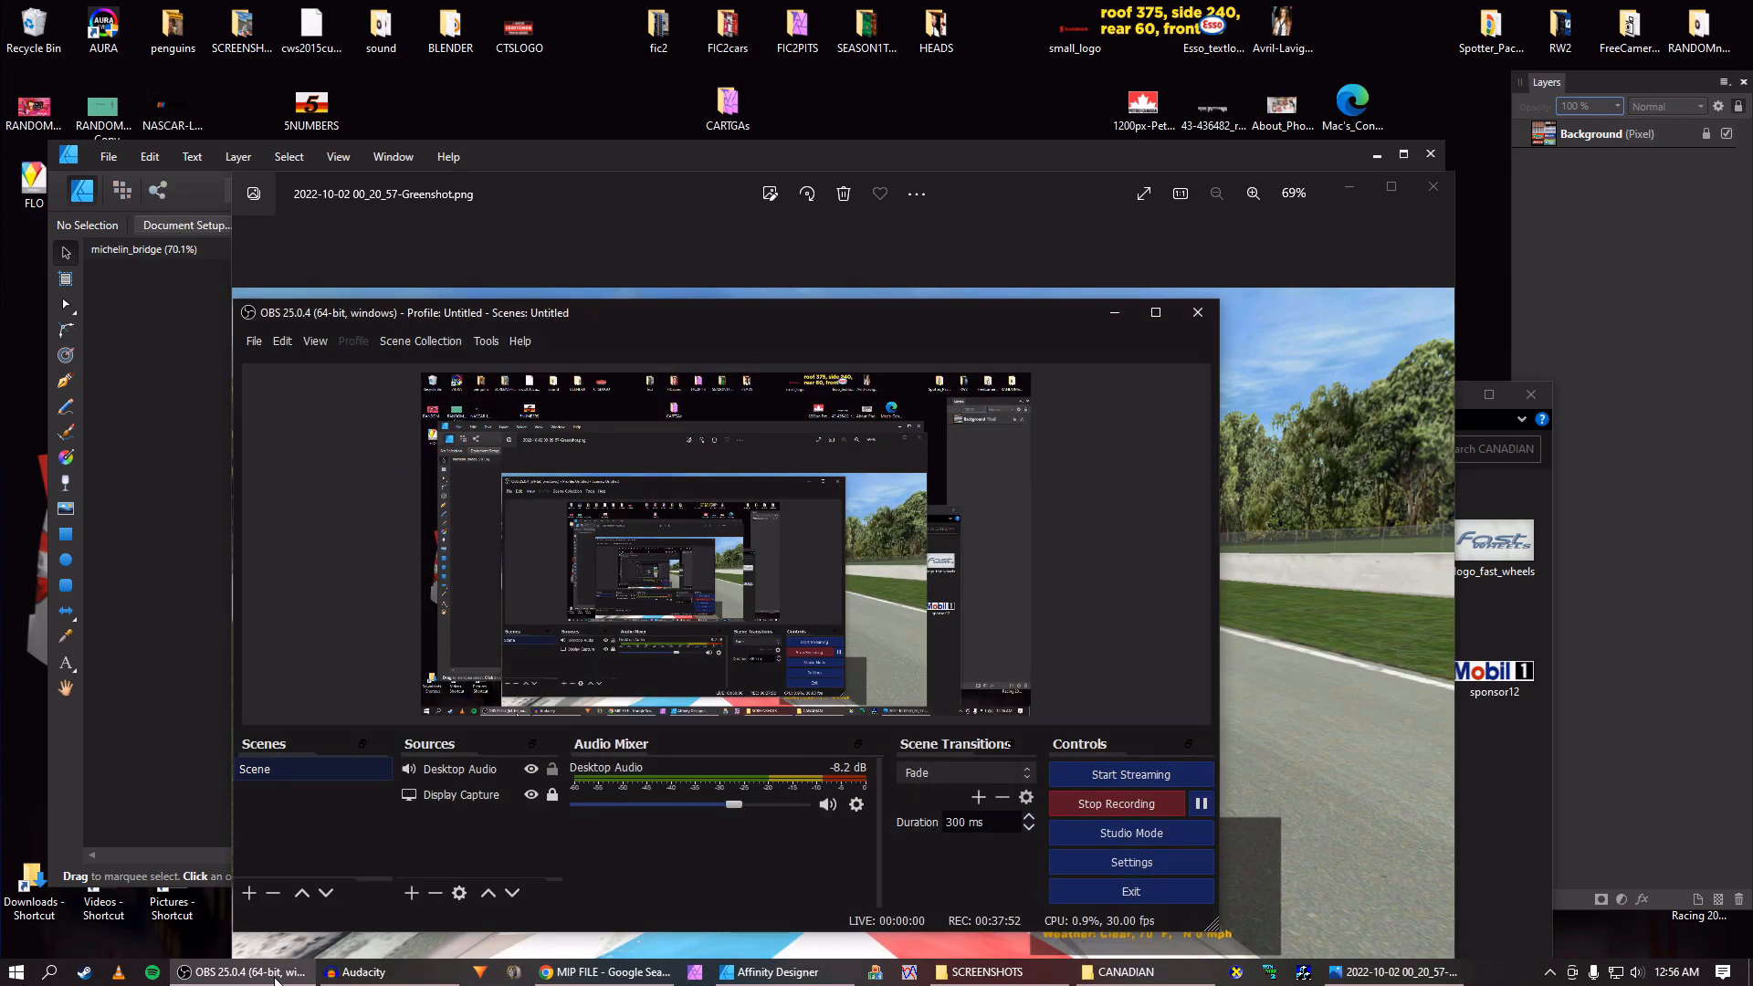
click(274, 975)
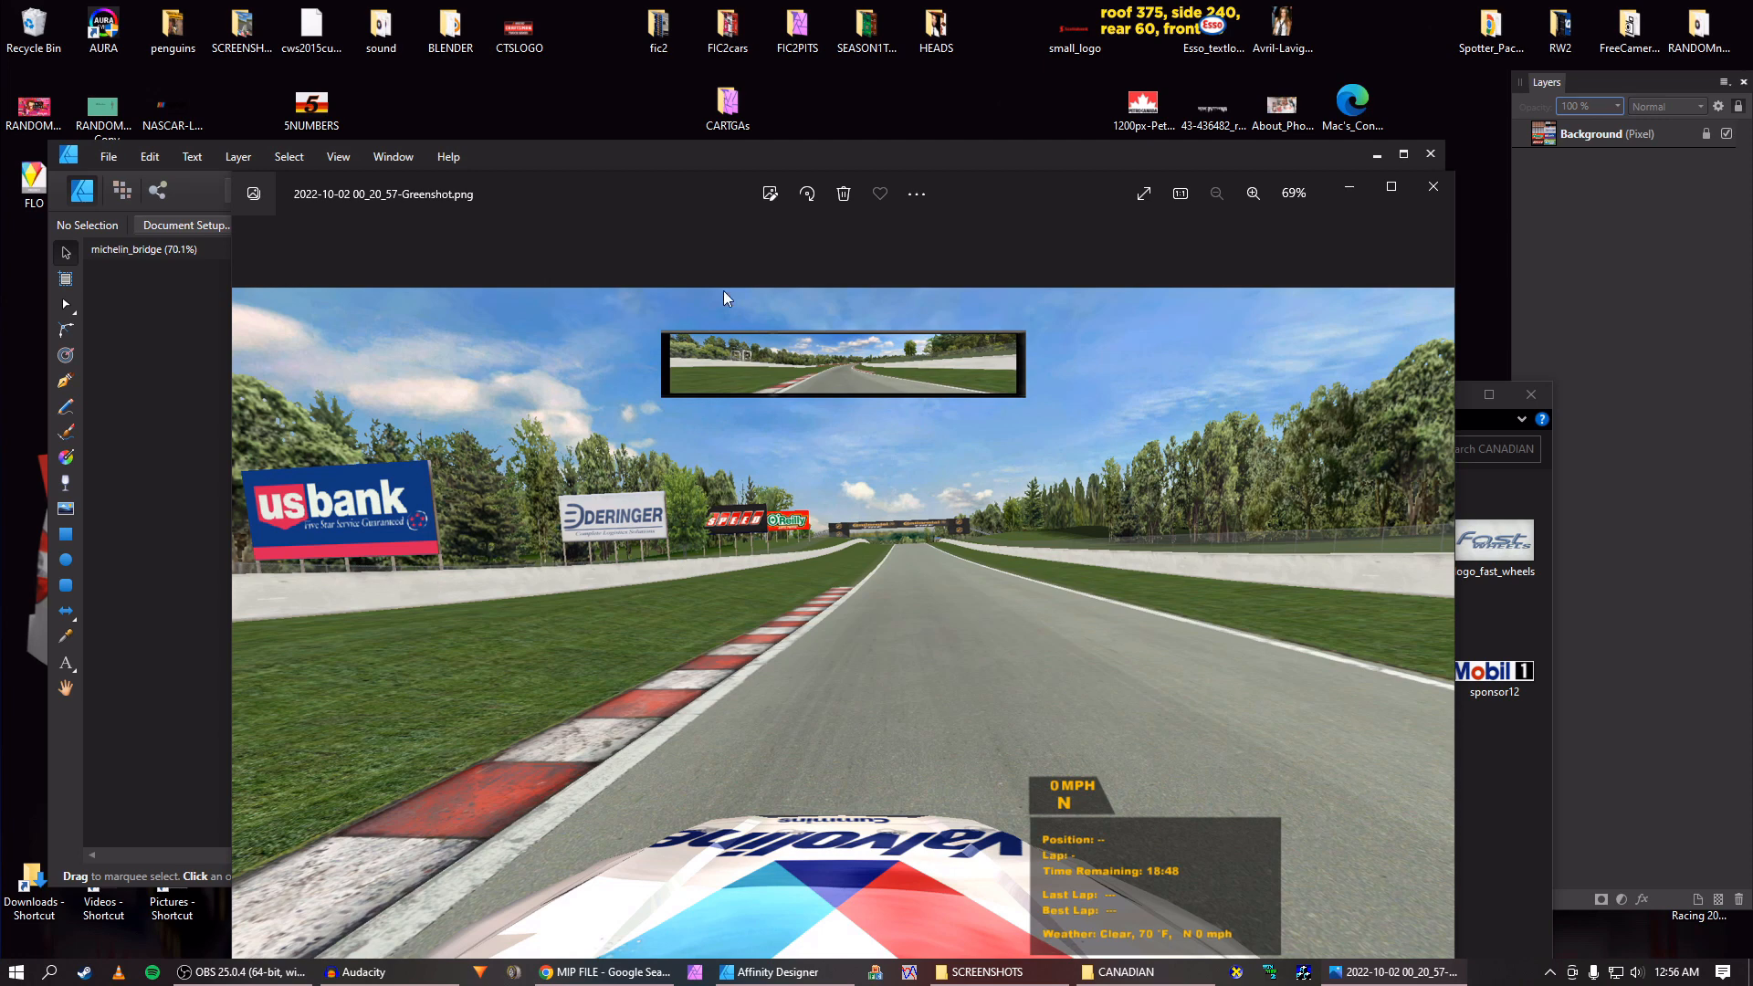
drag(976, 220, 947, 125)
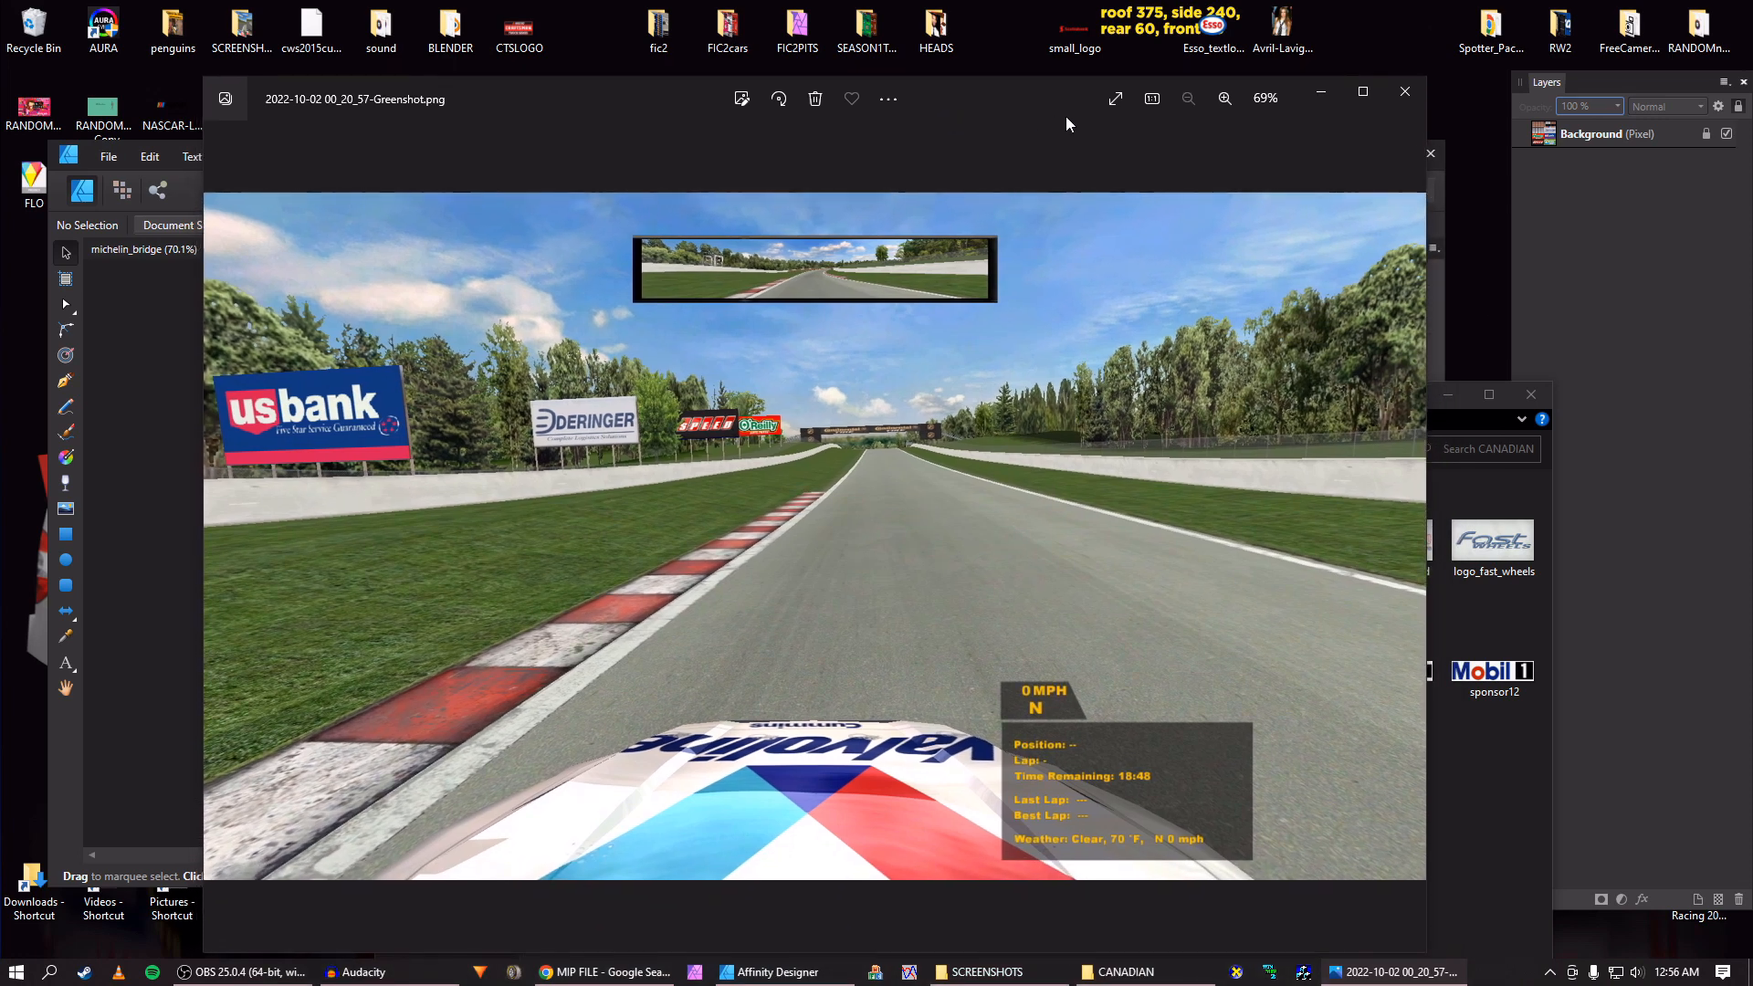
Compare the us bank and Deringer billboards in the track screenshot with the matching panels of the bilboards_group01 texture.
click(1324, 102)
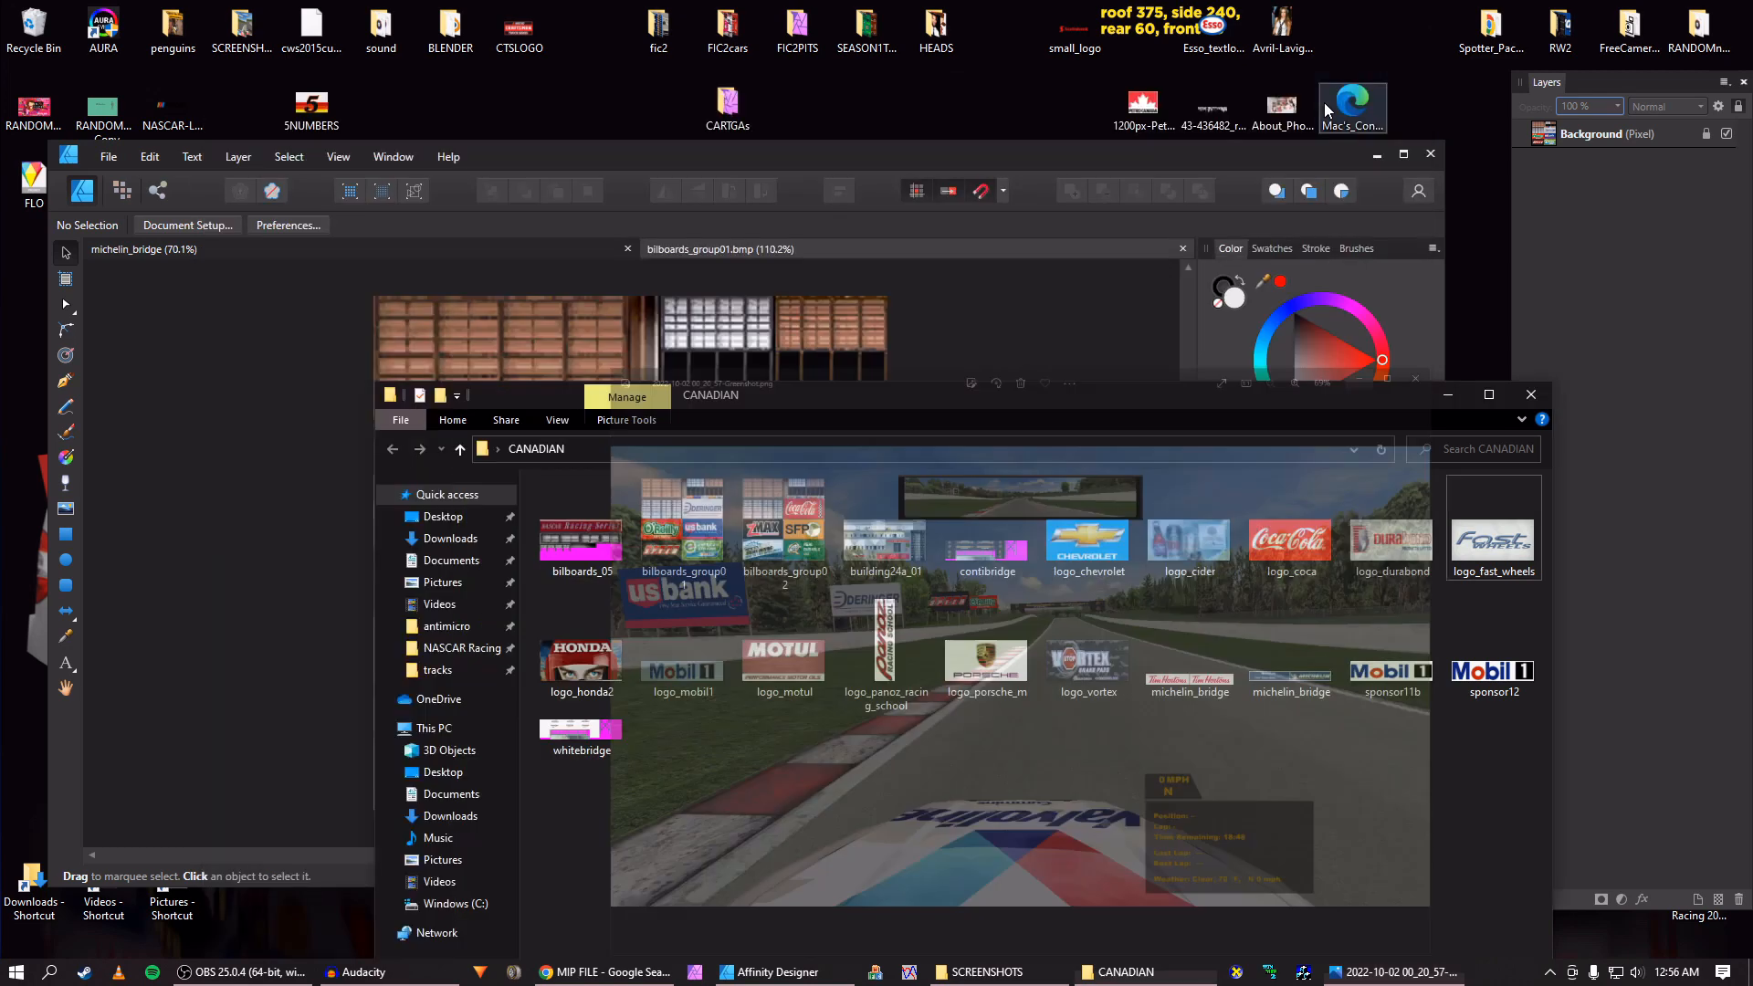
drag(1187, 398, 1108, 315)
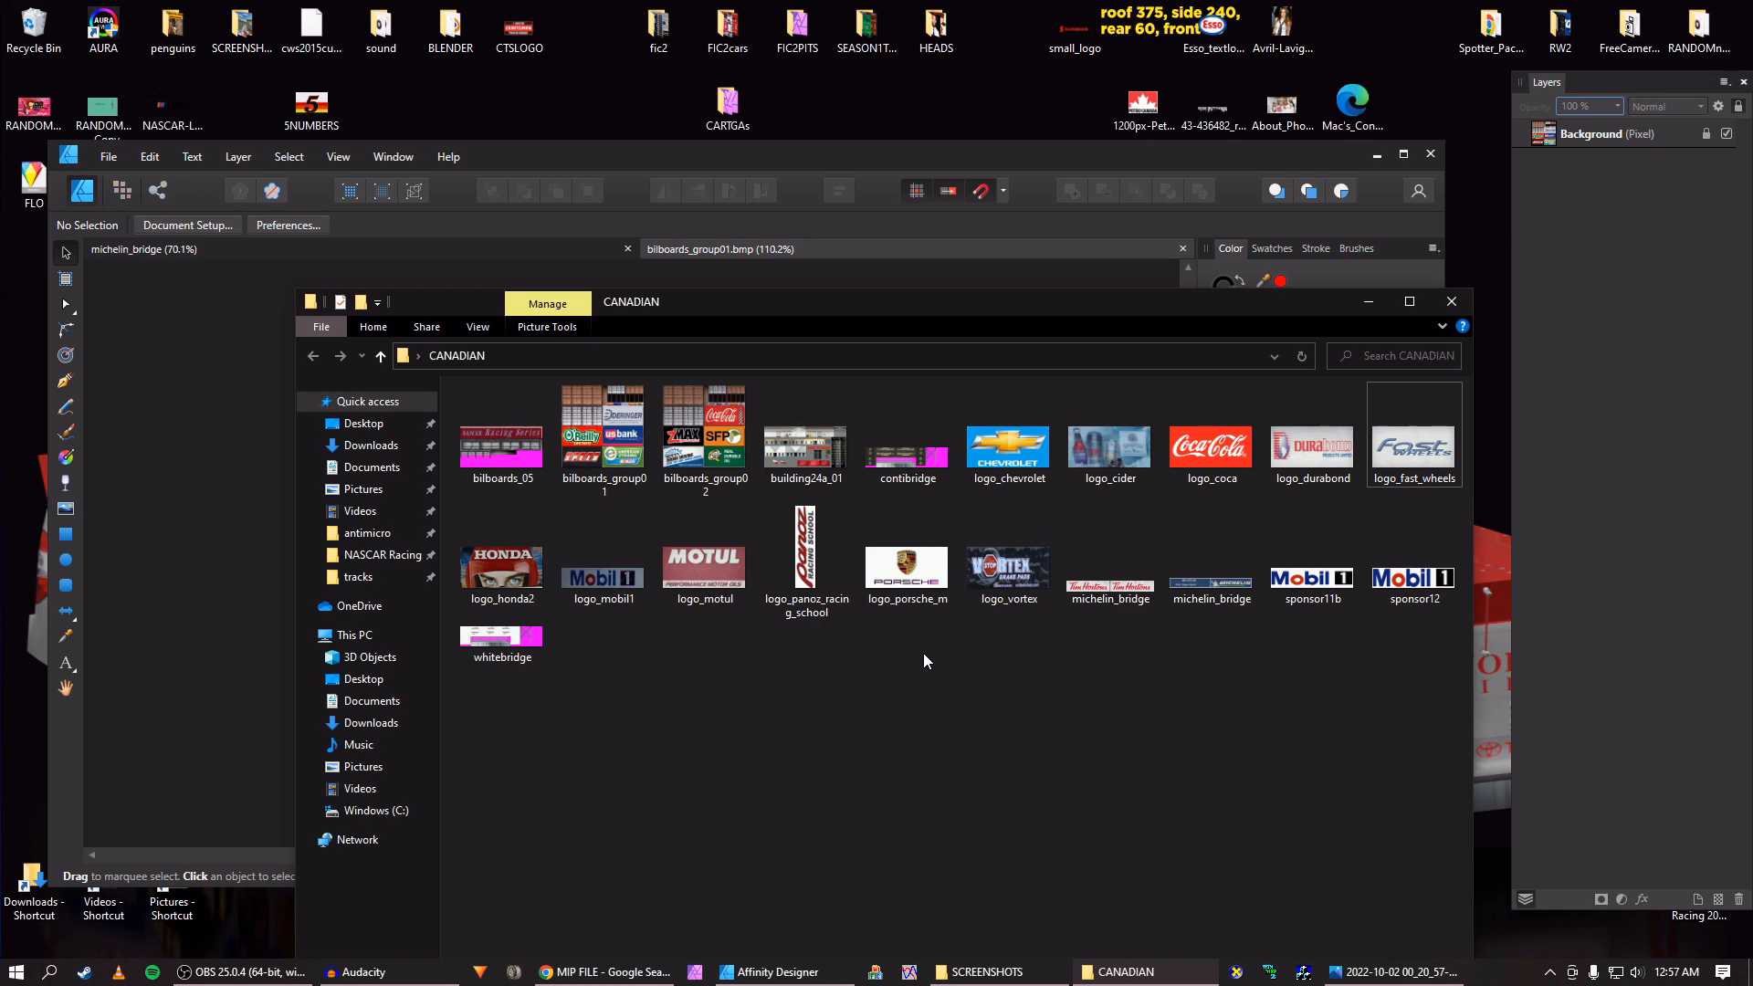
click(228, 494)
click(1388, 973)
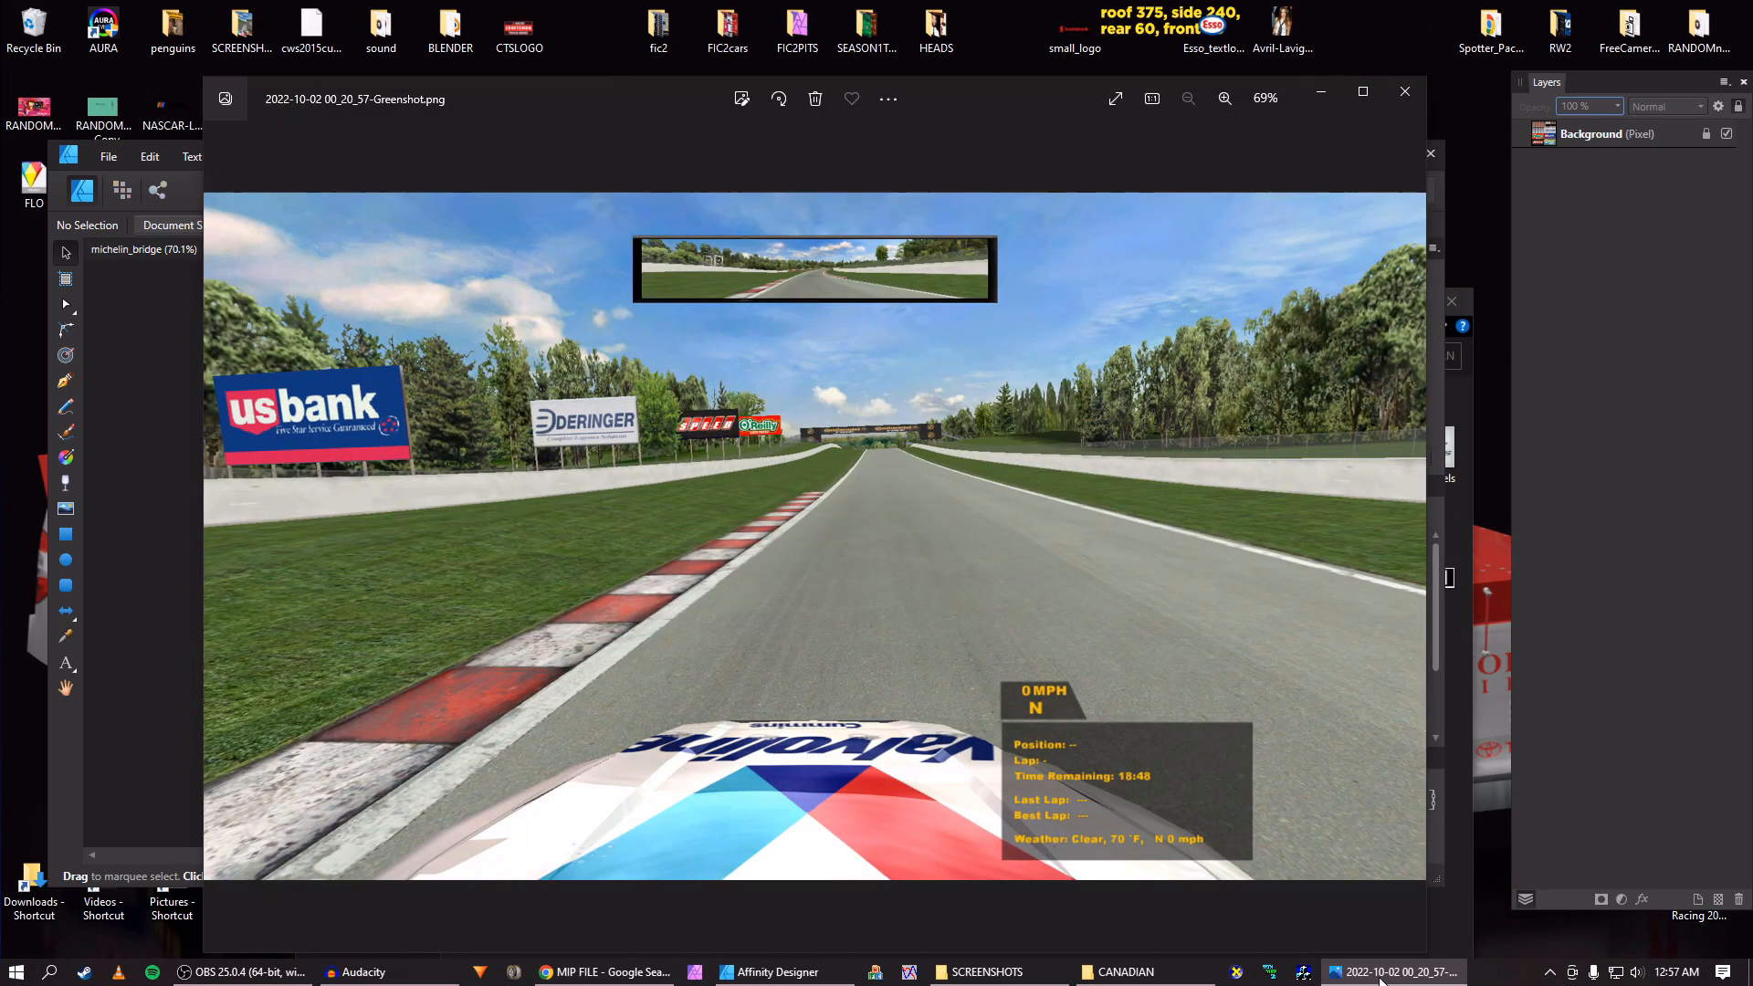
click(1388, 973)
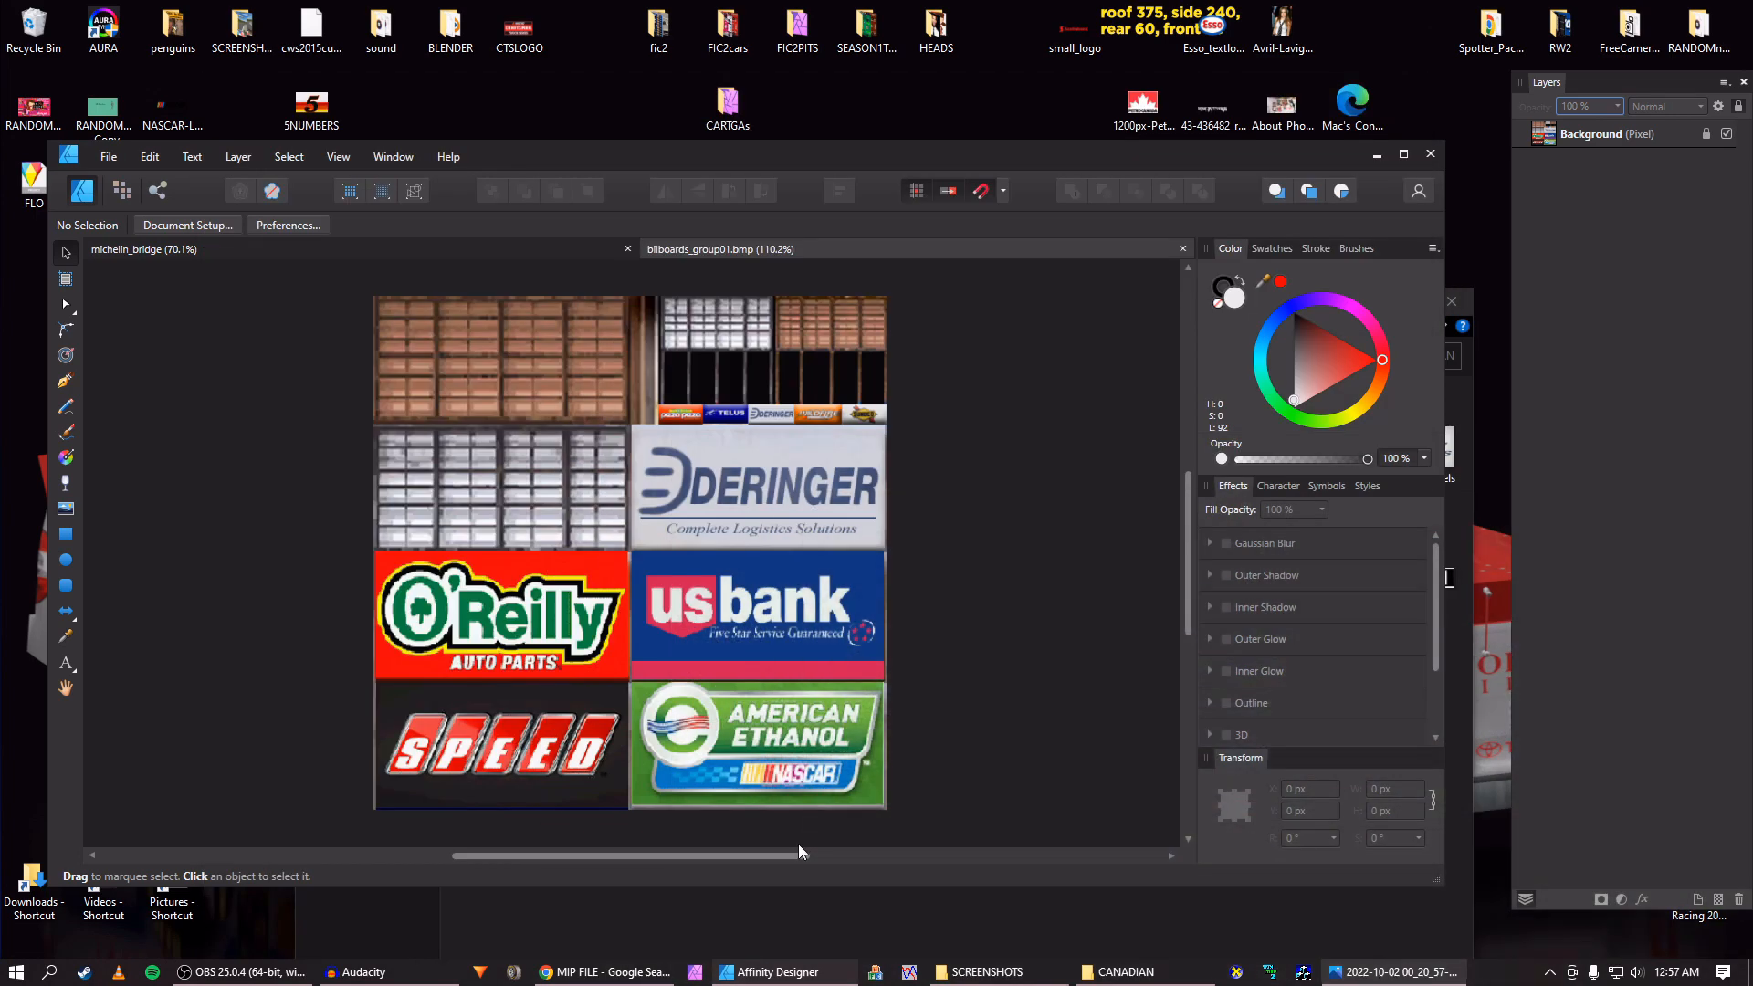
click(741, 619)
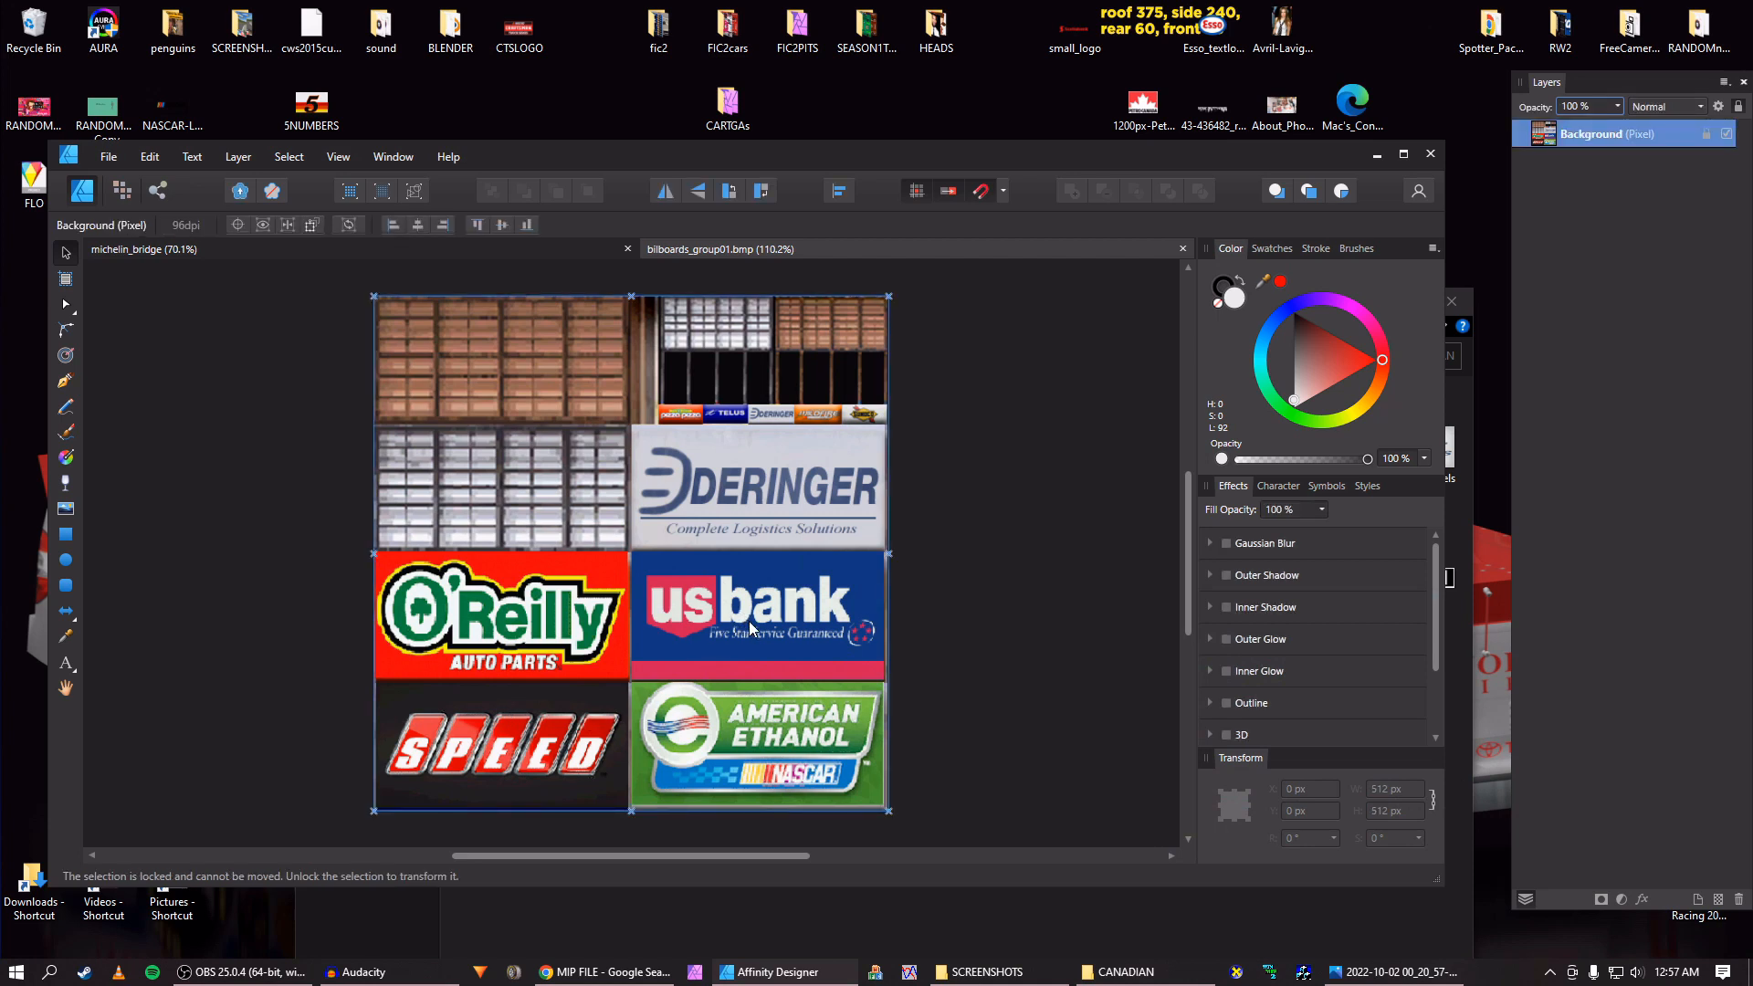
Check the logo images on the desktop behind the document window and move the 43-436482 grime texture file below the HEADS folder.
drag(1229, 151, 1237, 287)
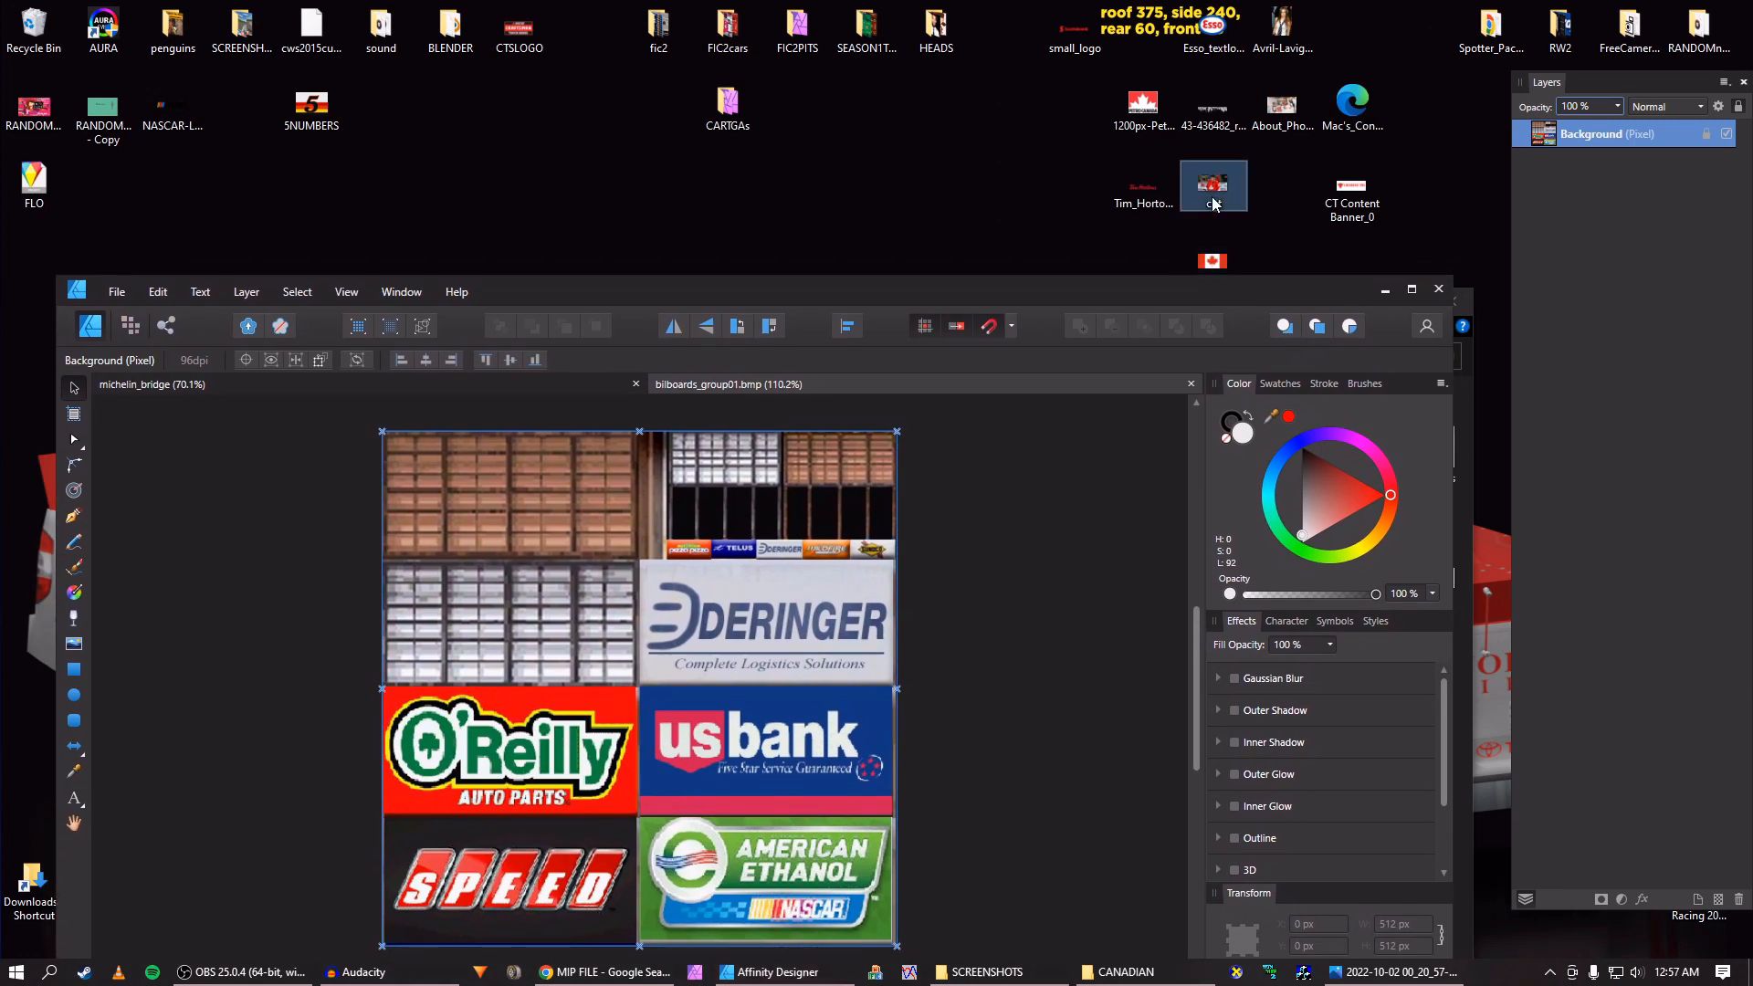
click(1283, 27)
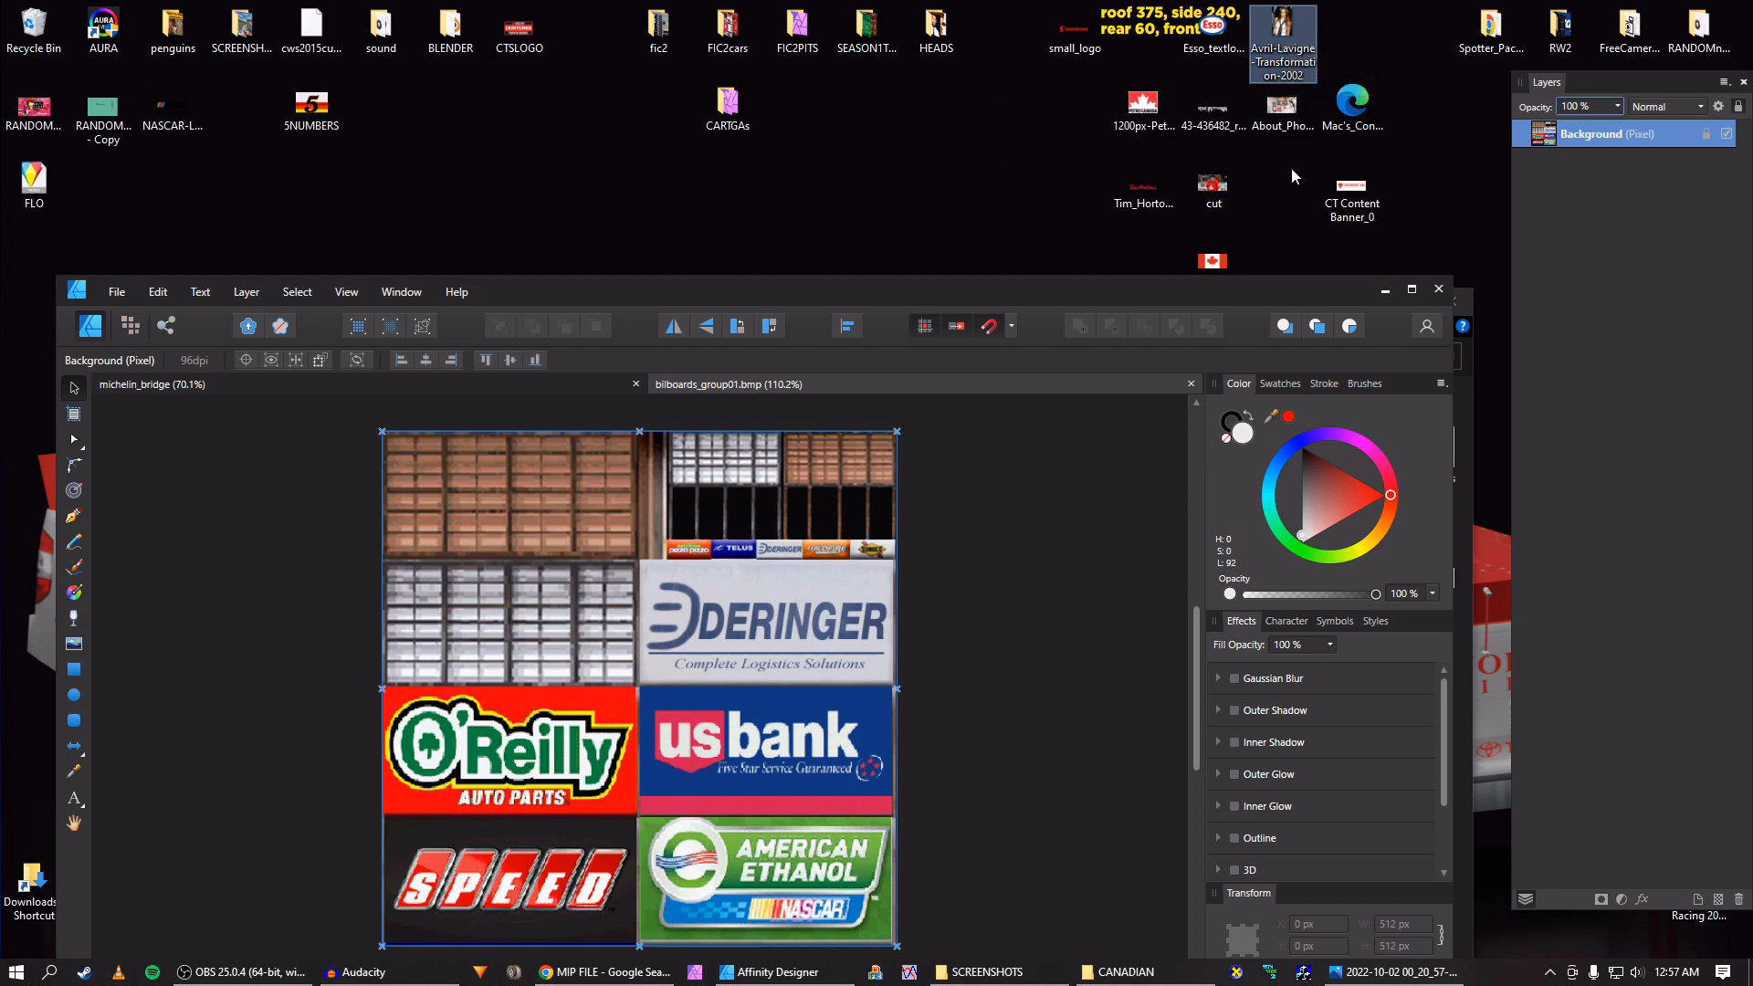
click(1282, 108)
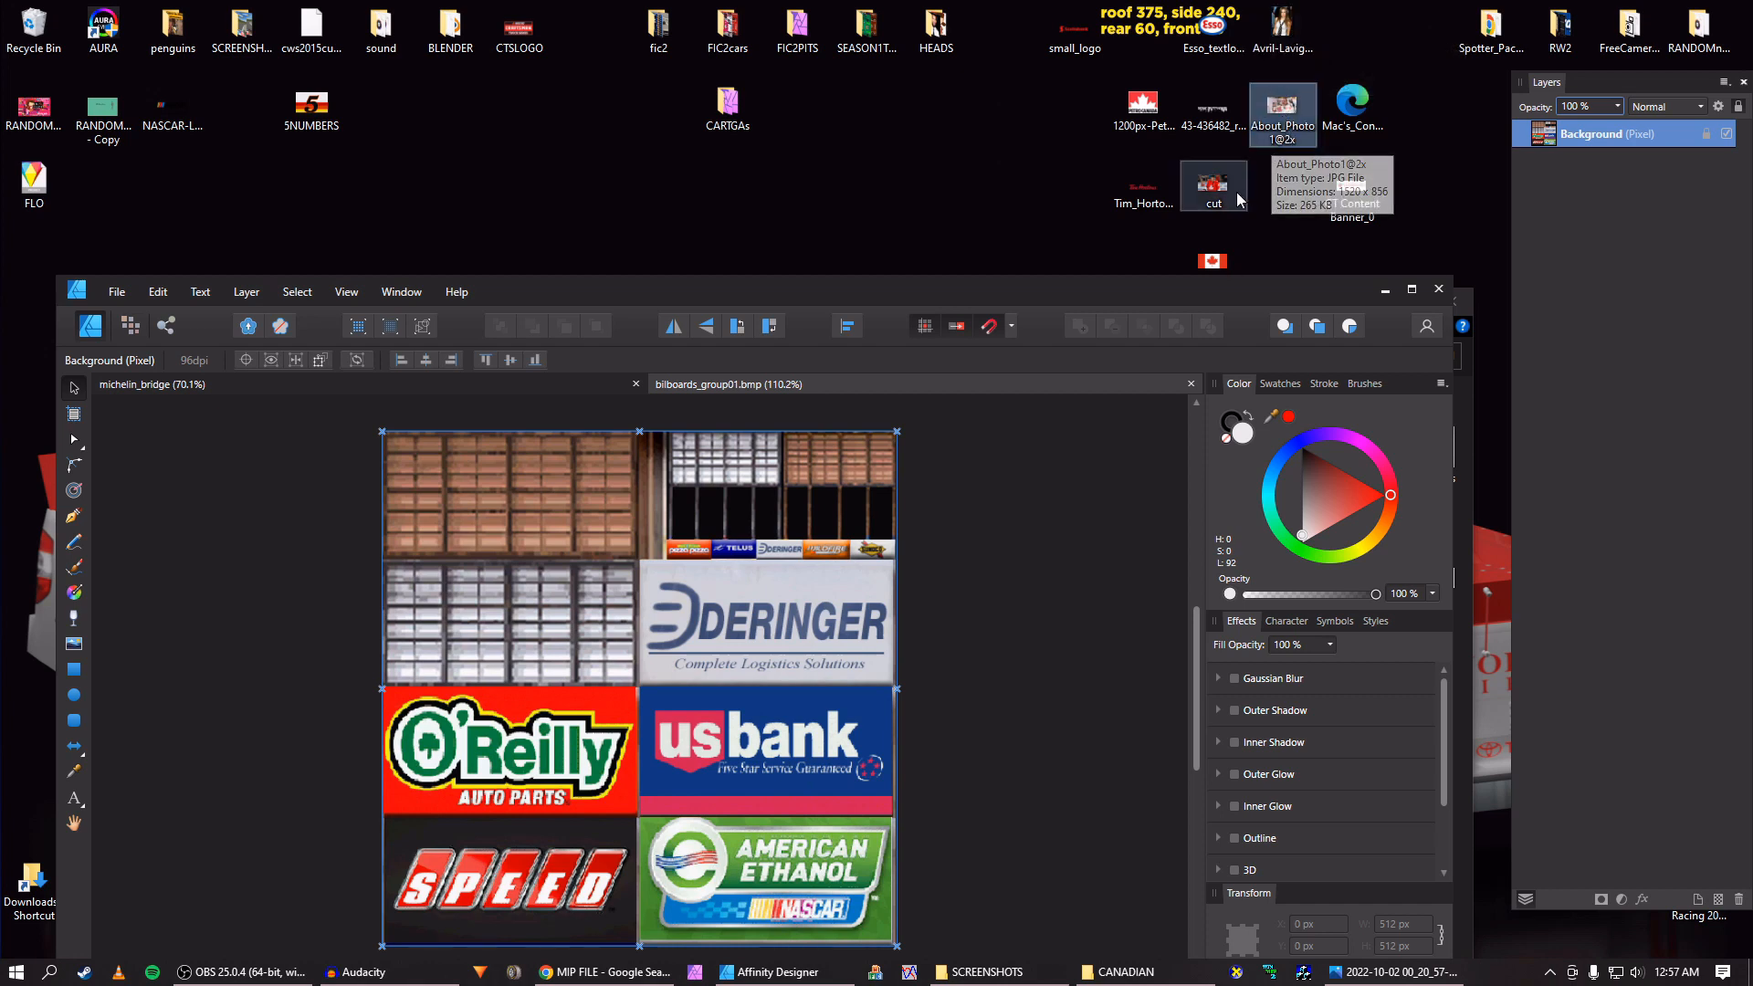
mouse_move(1220, 289)
mouse_down()
mouse_move(1242, 310)
mouse_move(1241, 271)
mouse_move(1240, 320)
mouse_move(1238, 250)
mouse_move(1232, 313)
mouse_up()
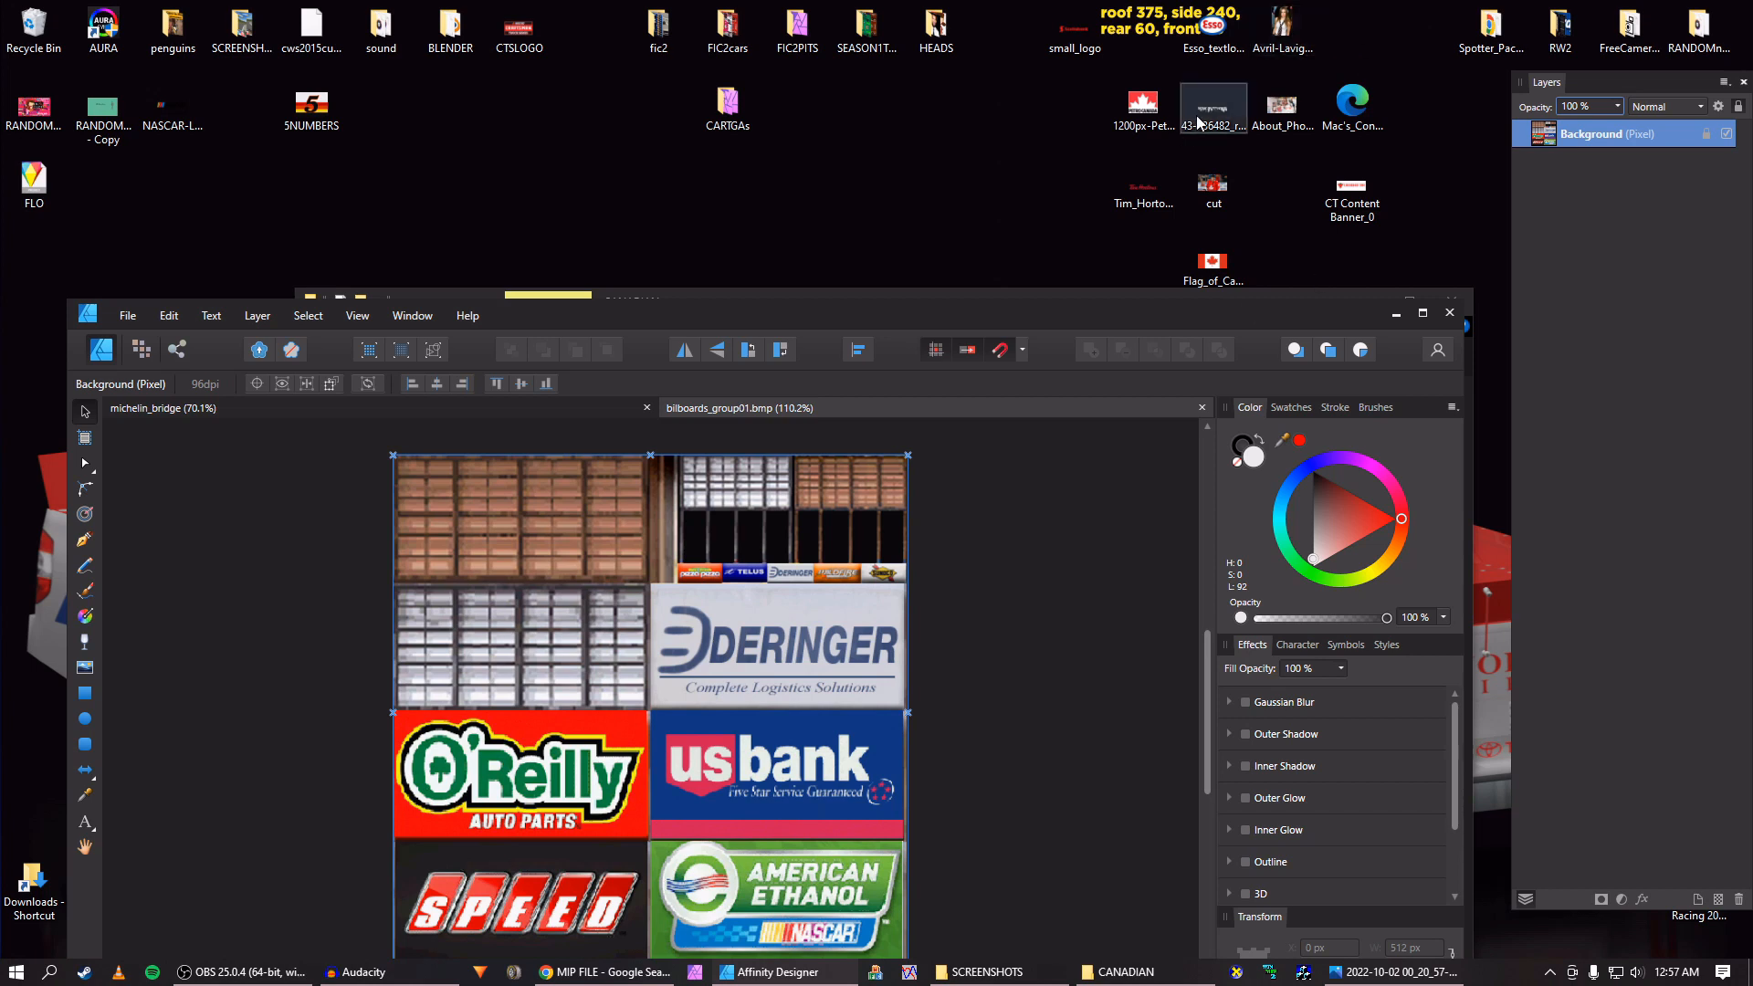
drag(885, 143, 922, 146)
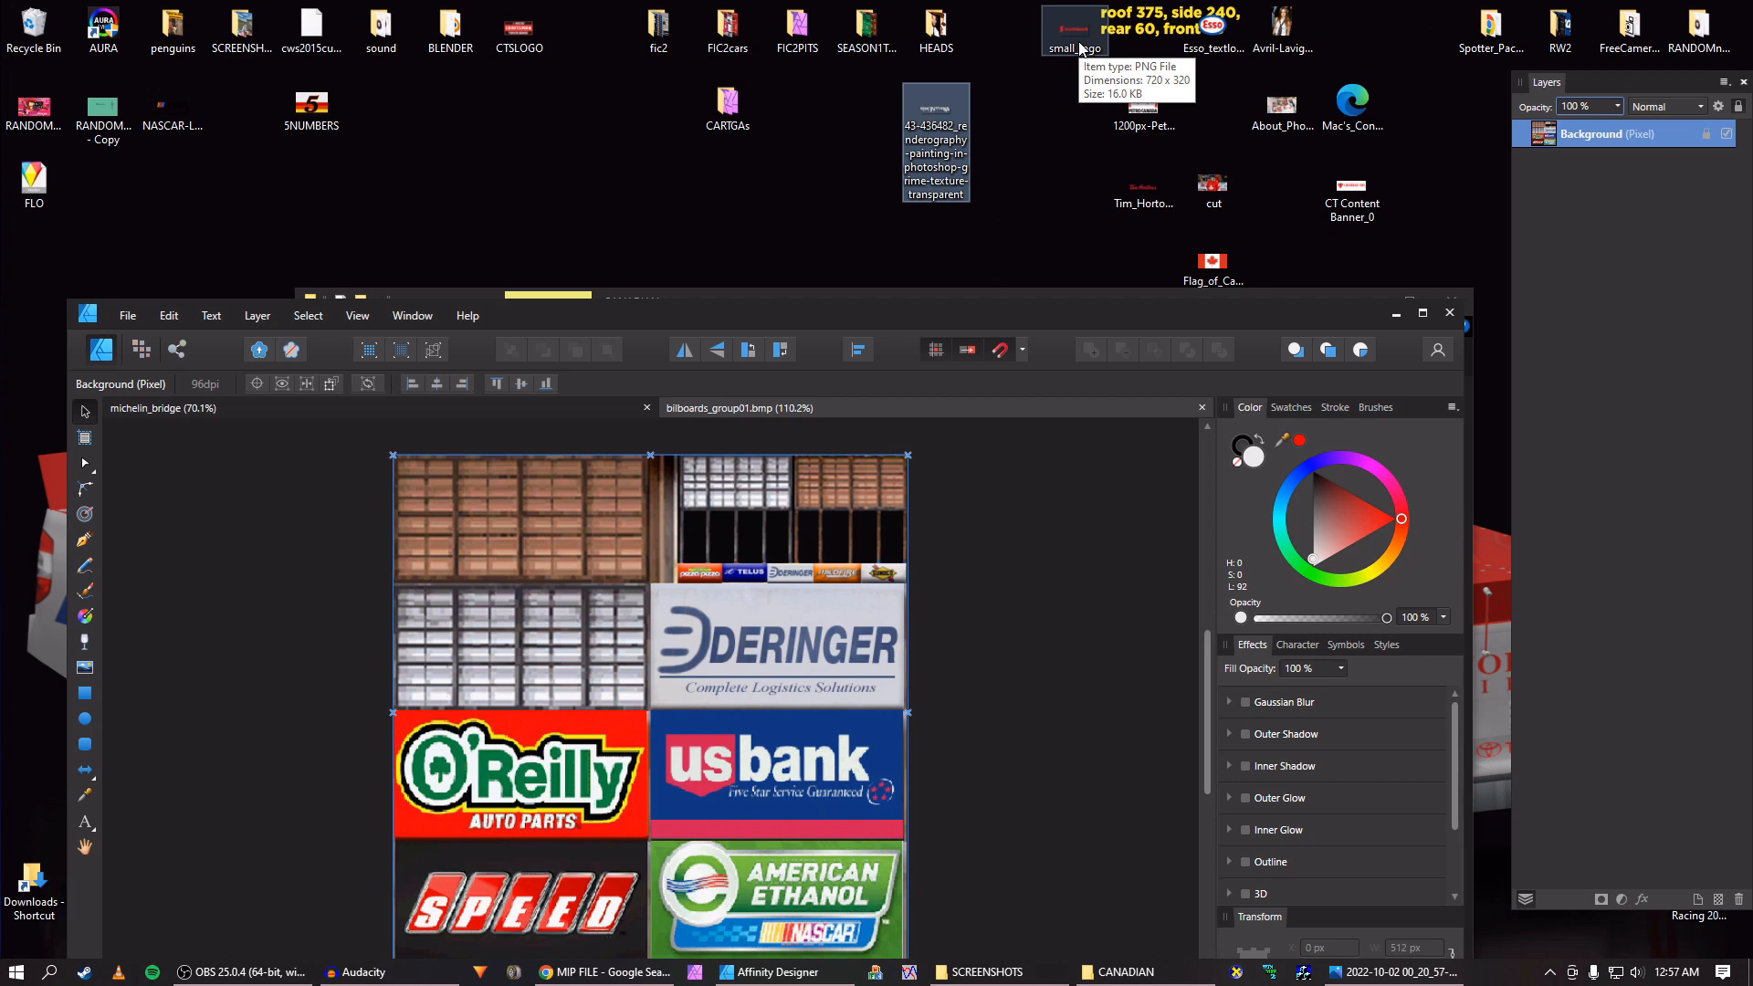
drag(1108, 314, 1153, 210)
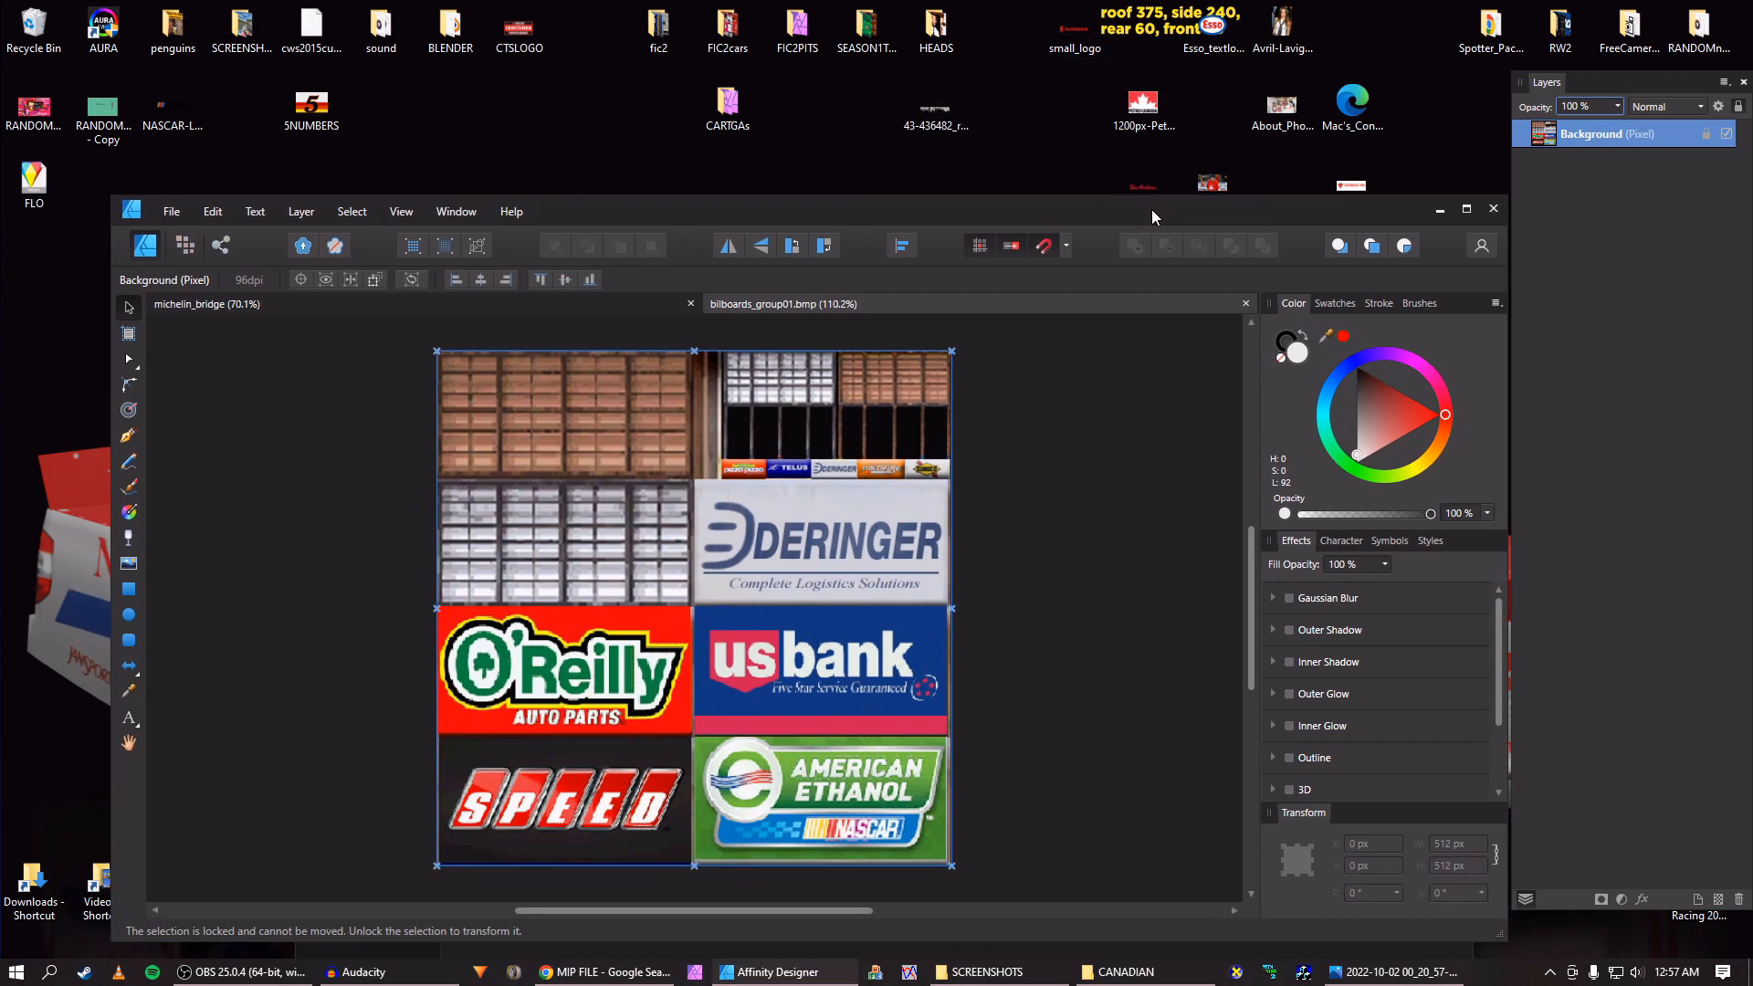
Try the small_logo Scotiabank image over the us bank panel, scaled to about 231 × 103 px, and delete it again.
drag(1085, 56, 946, 509)
drag(1043, 606, 613, 632)
drag(1065, 534, 821, 642)
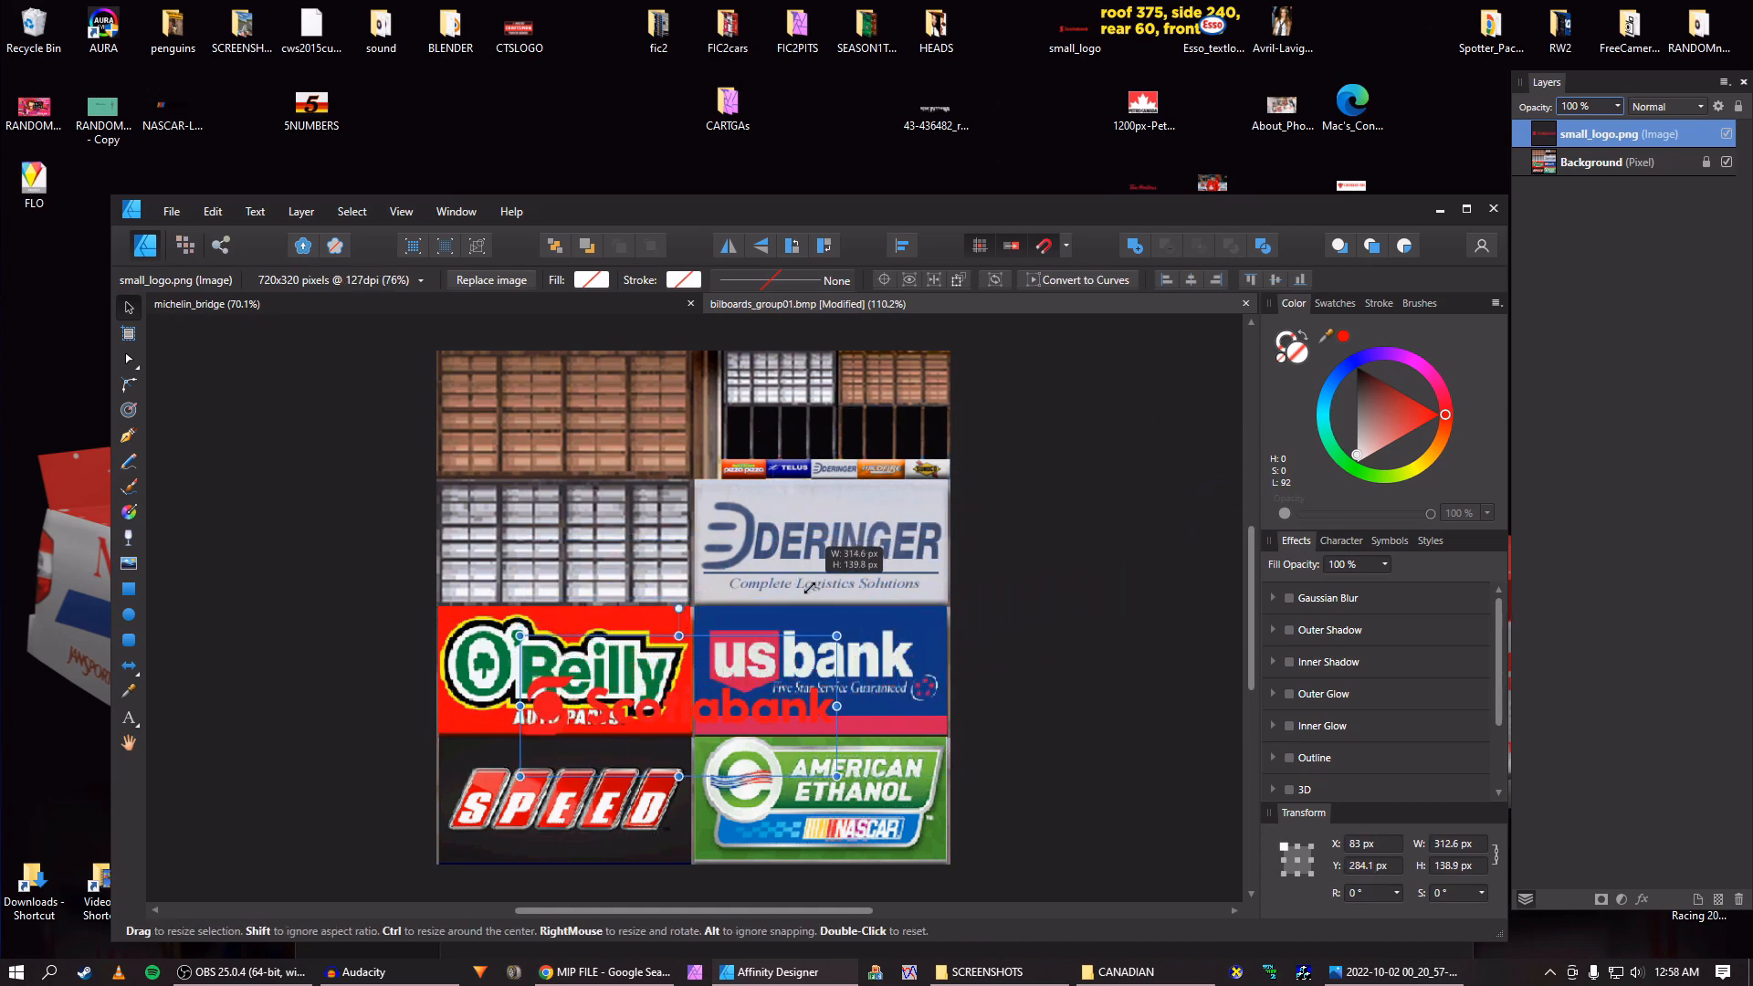
drag(637, 708, 811, 673)
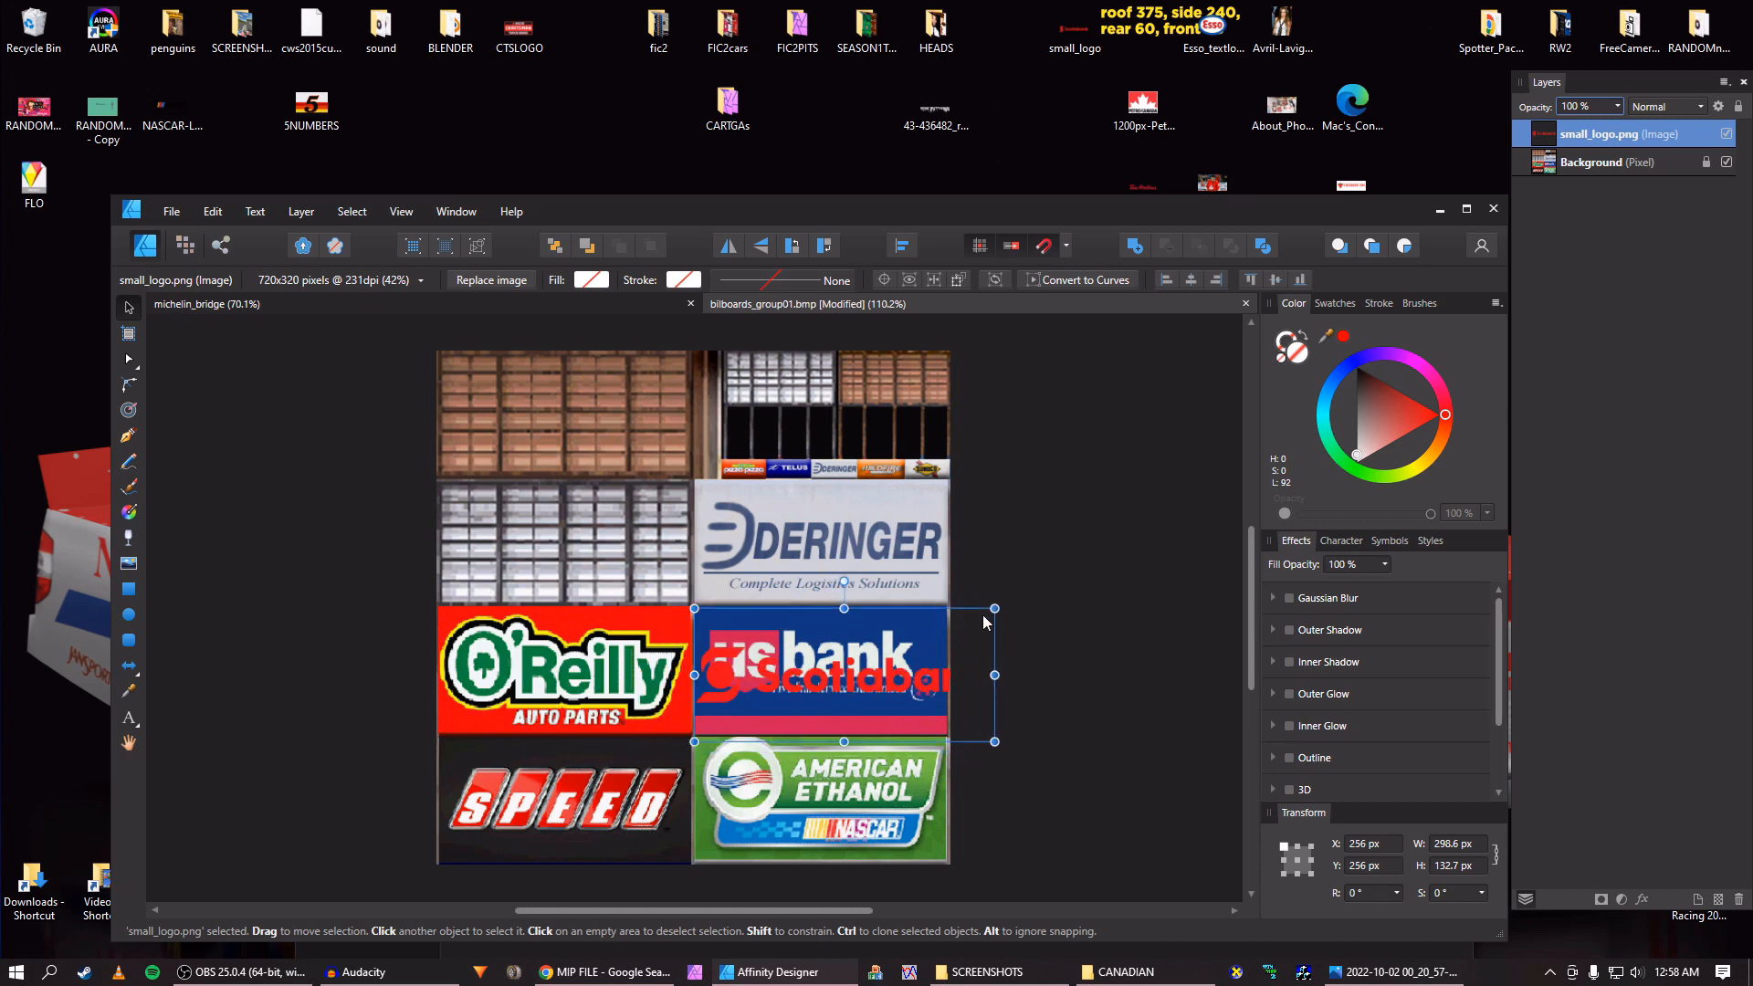
drag(996, 607, 926, 638)
drag(811, 703, 819, 677)
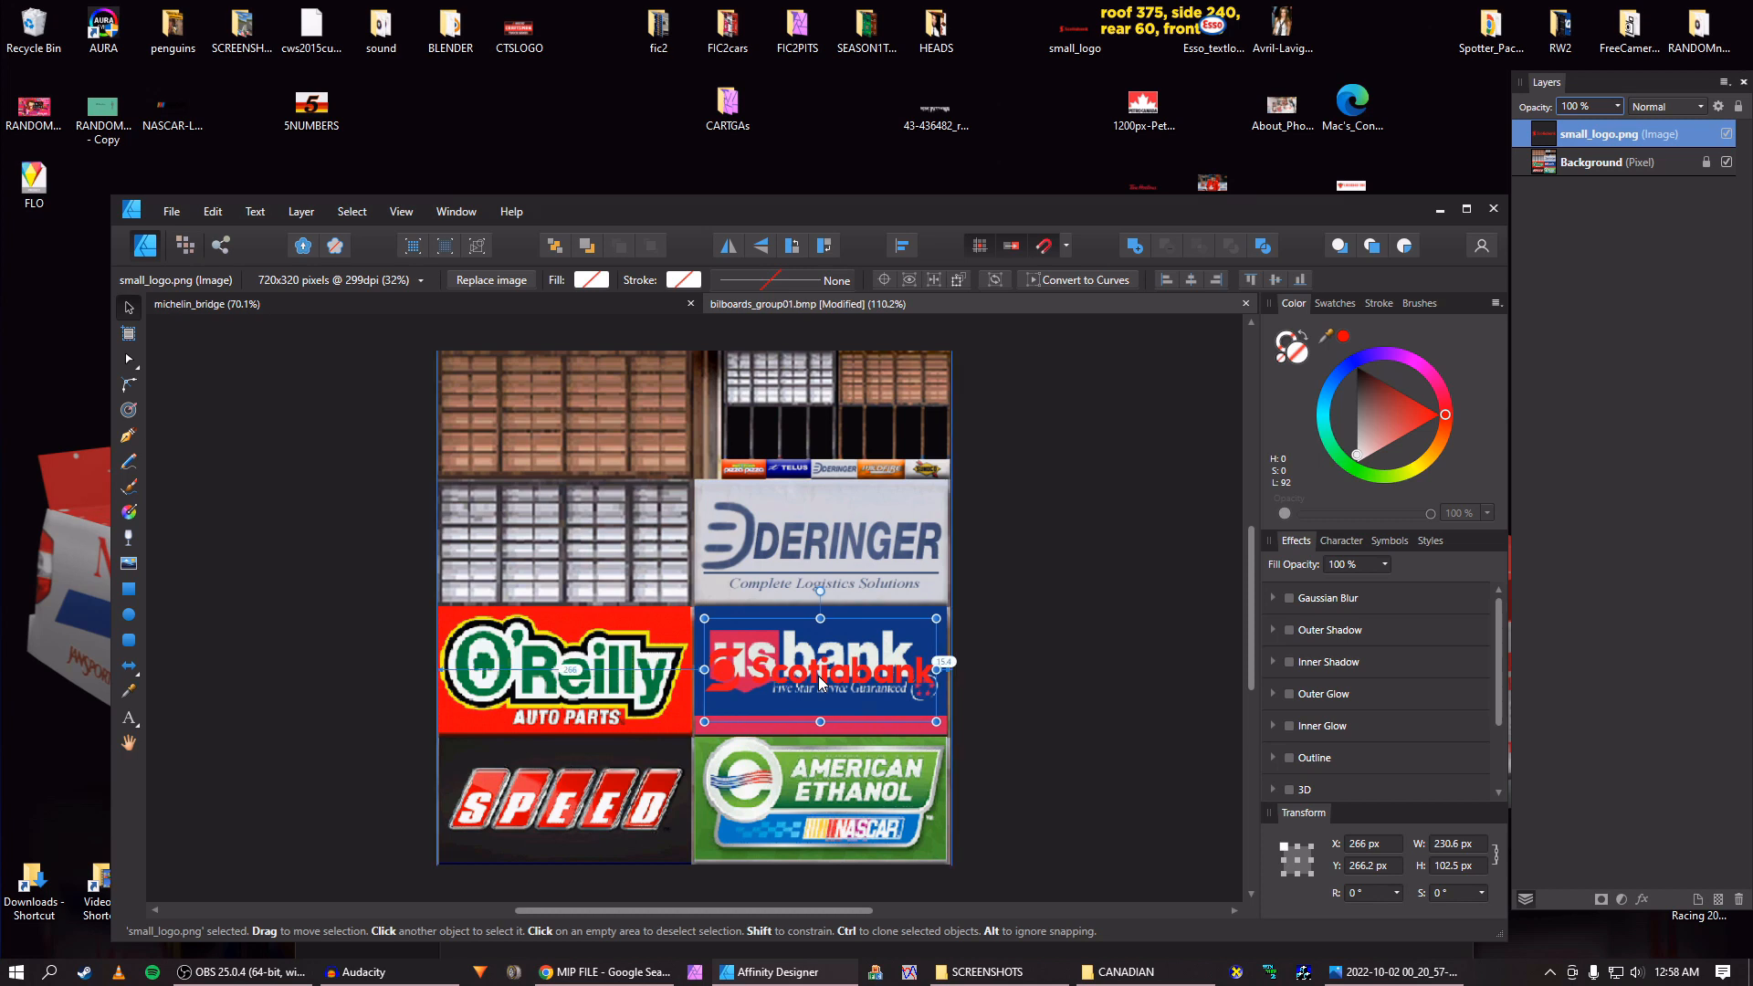
key(Delete)
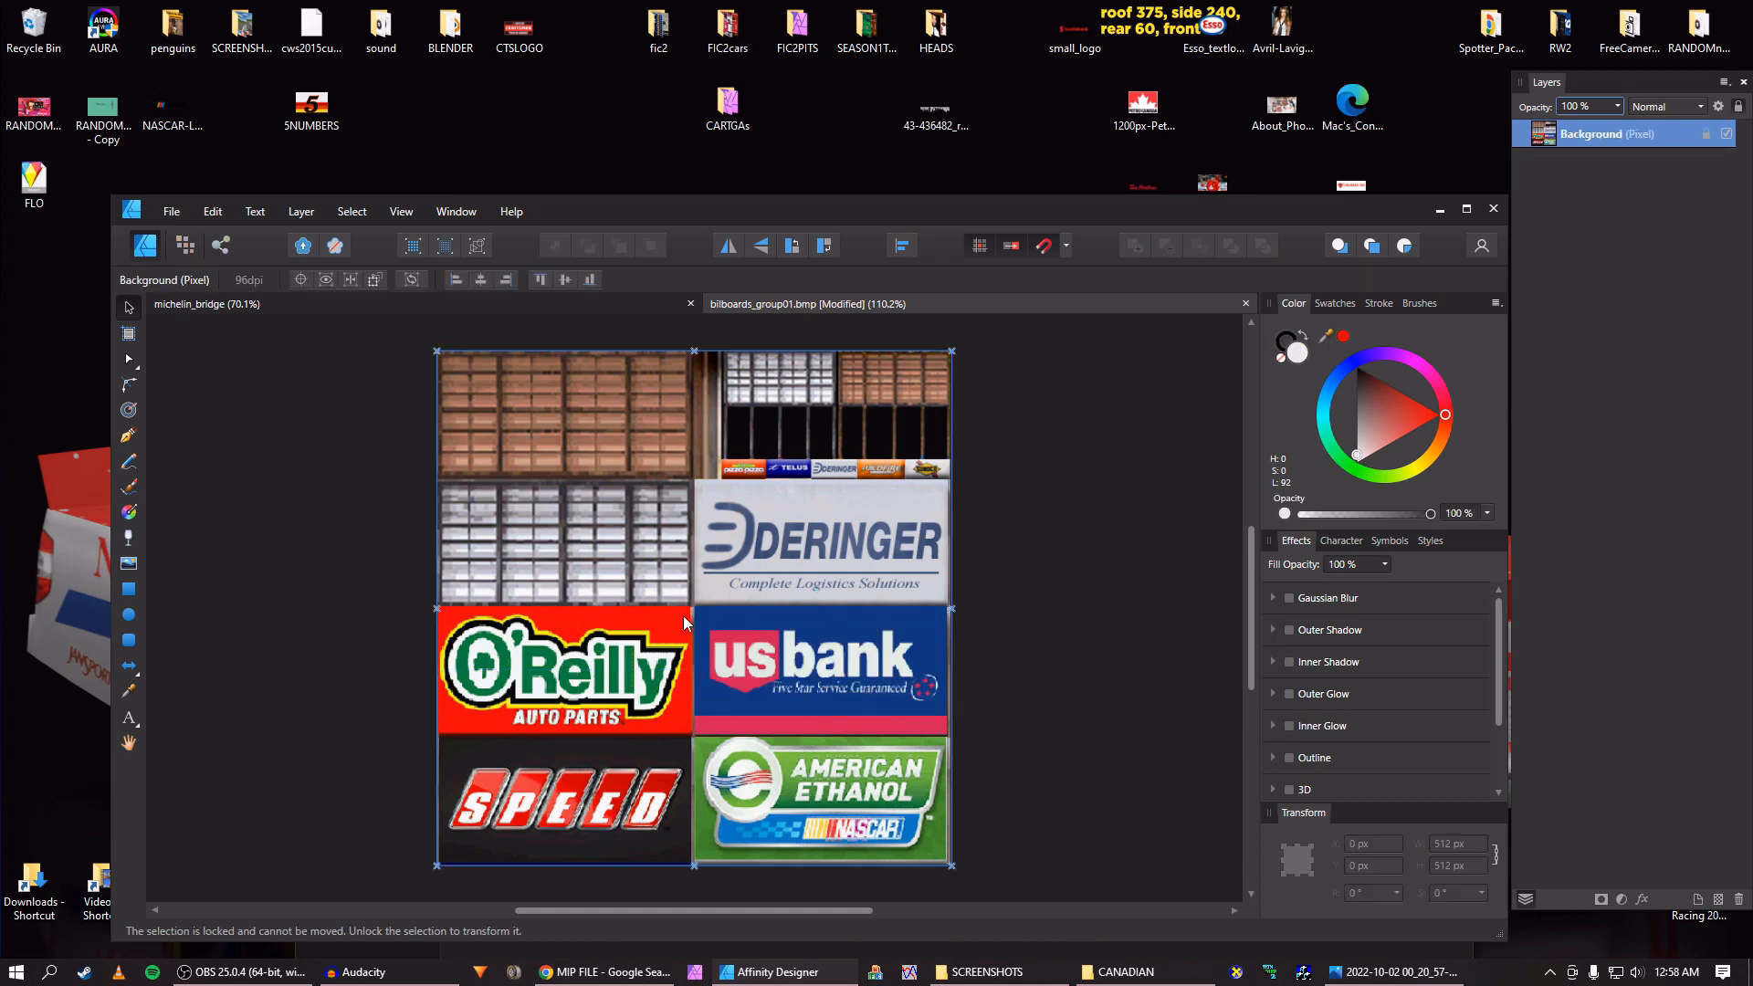
Place the CTSLOGO image from the desktop into the billboard texture and save the document as bilboards_group01.
drag(523, 37, 1001, 670)
drag(1017, 808, 488, 525)
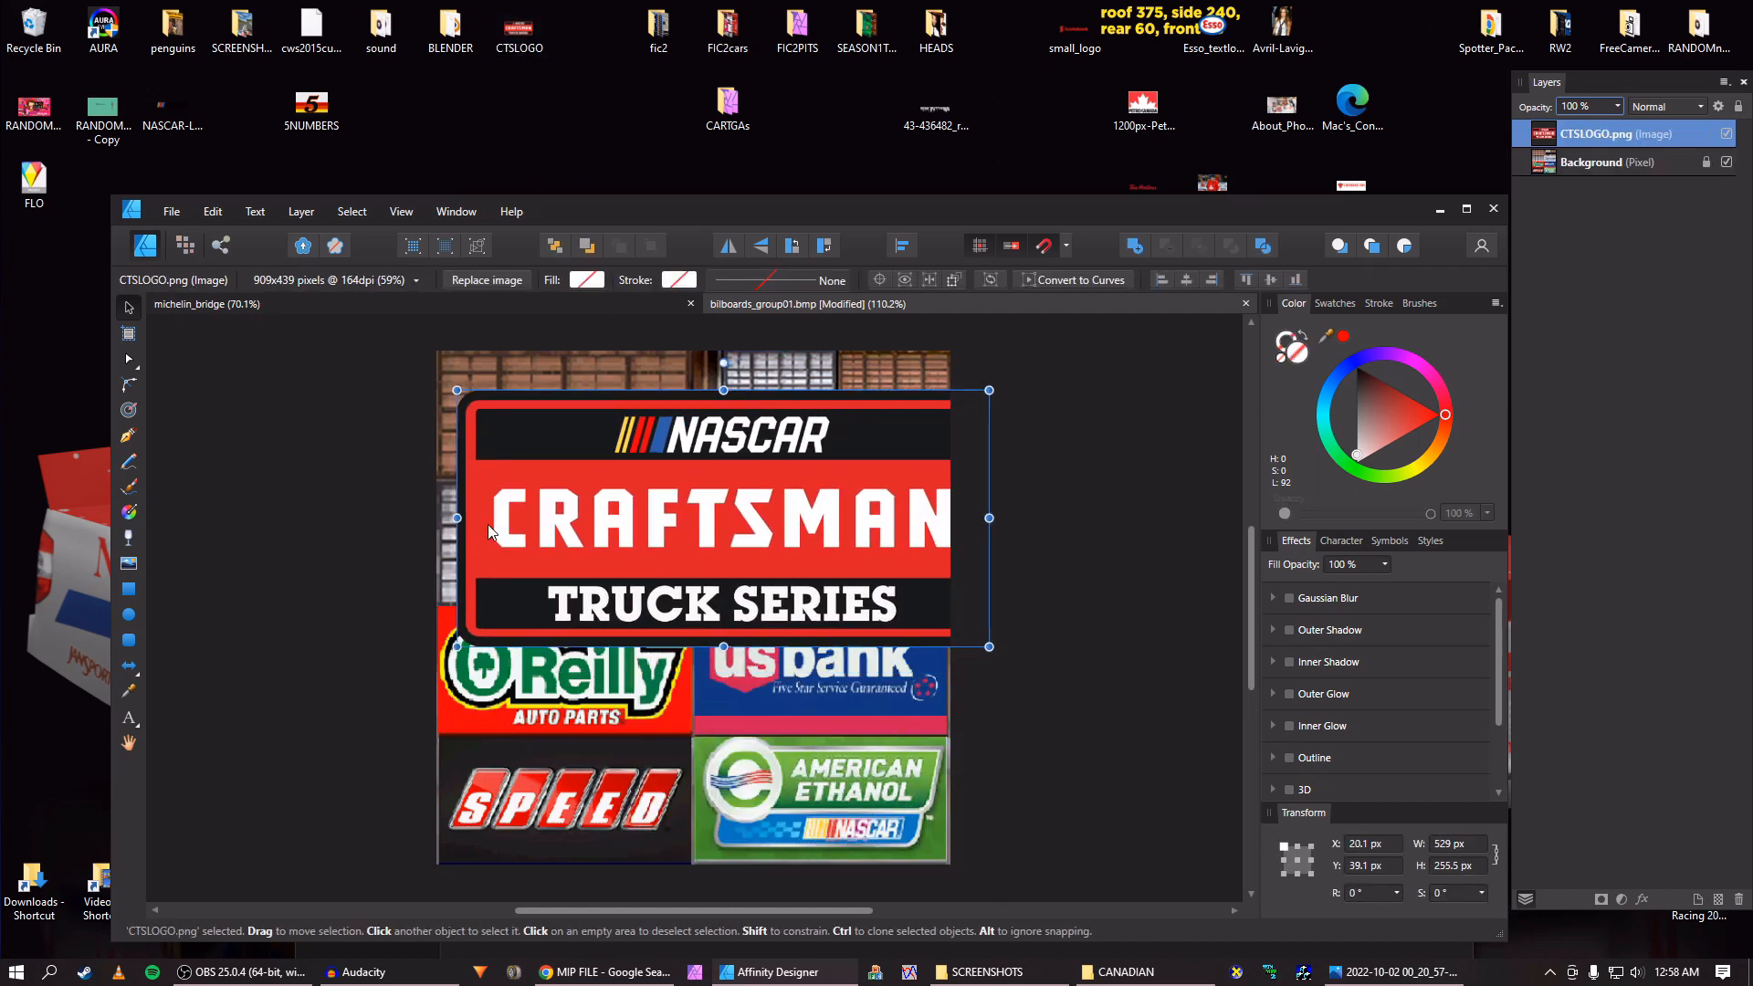
key(ctrl+s)
key(Return)
Scale the Craftsman Truck Series logo to about 222 × 107 px and centre it over the us bank panel.
drag(989, 390, 720, 519)
drag(595, 579, 881, 519)
scroll(574, 642, up, 1)
scroll(574, 640, up, 2)
scroll(625, 656, down, 2)
drag(968, 481, 930, 497)
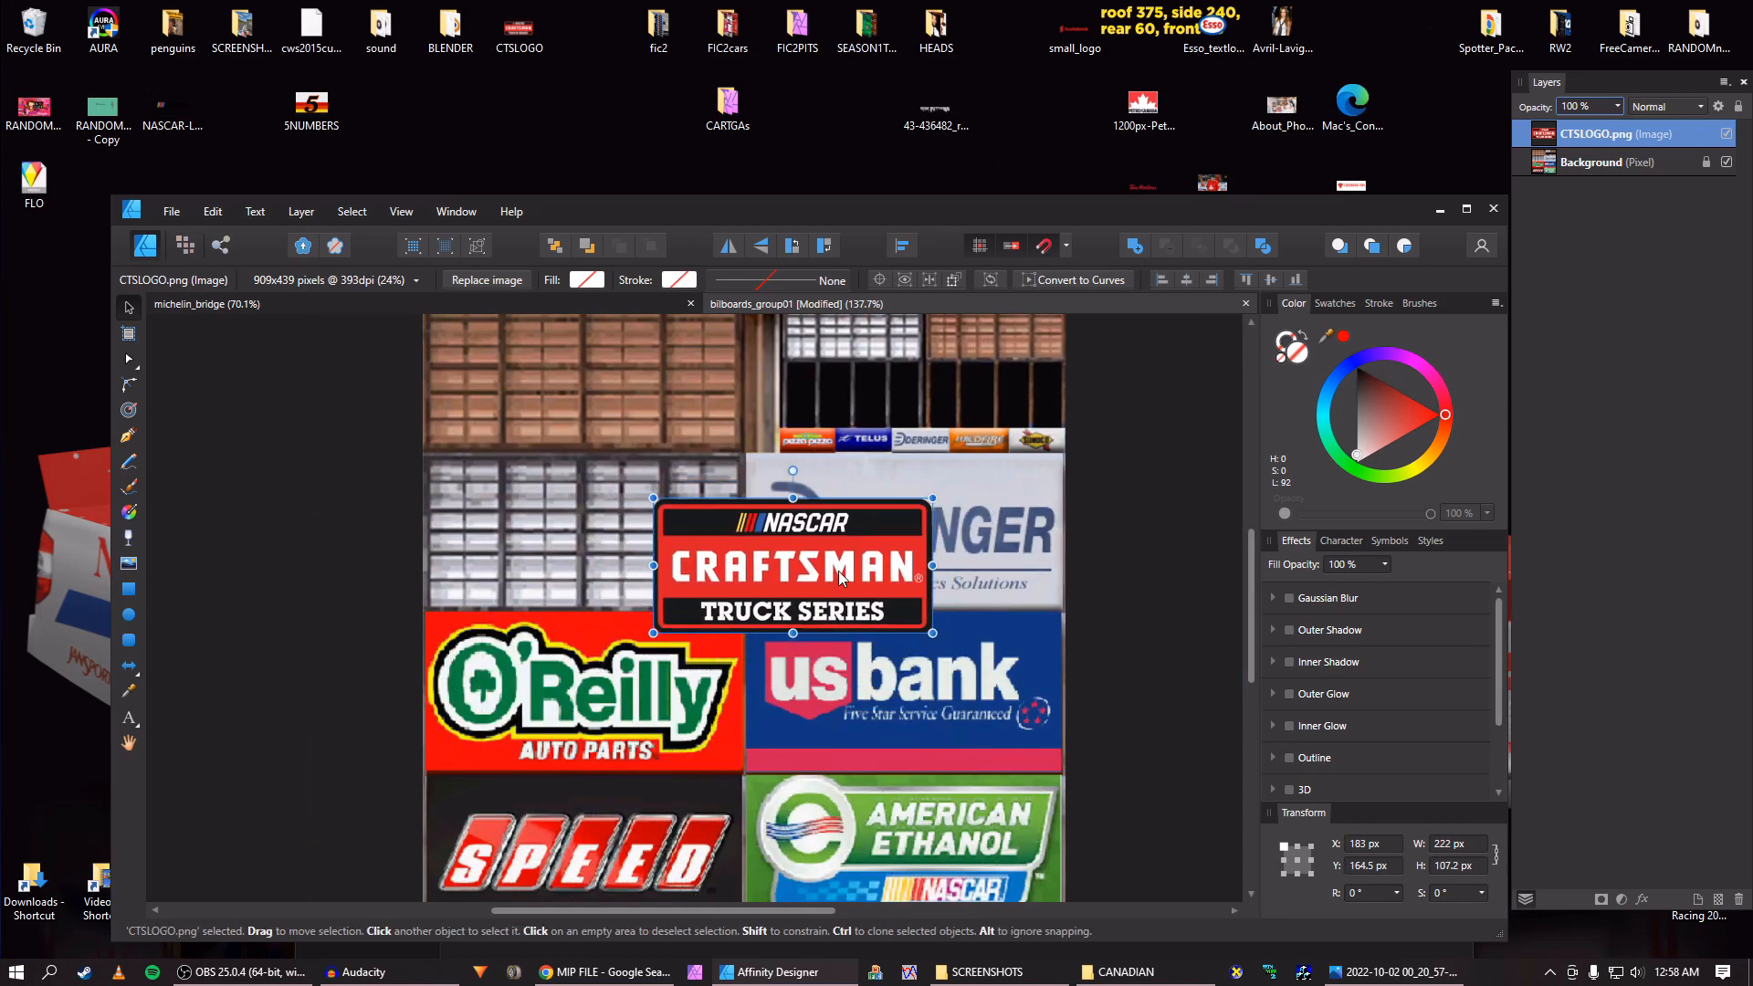
drag(850, 582, 946, 699)
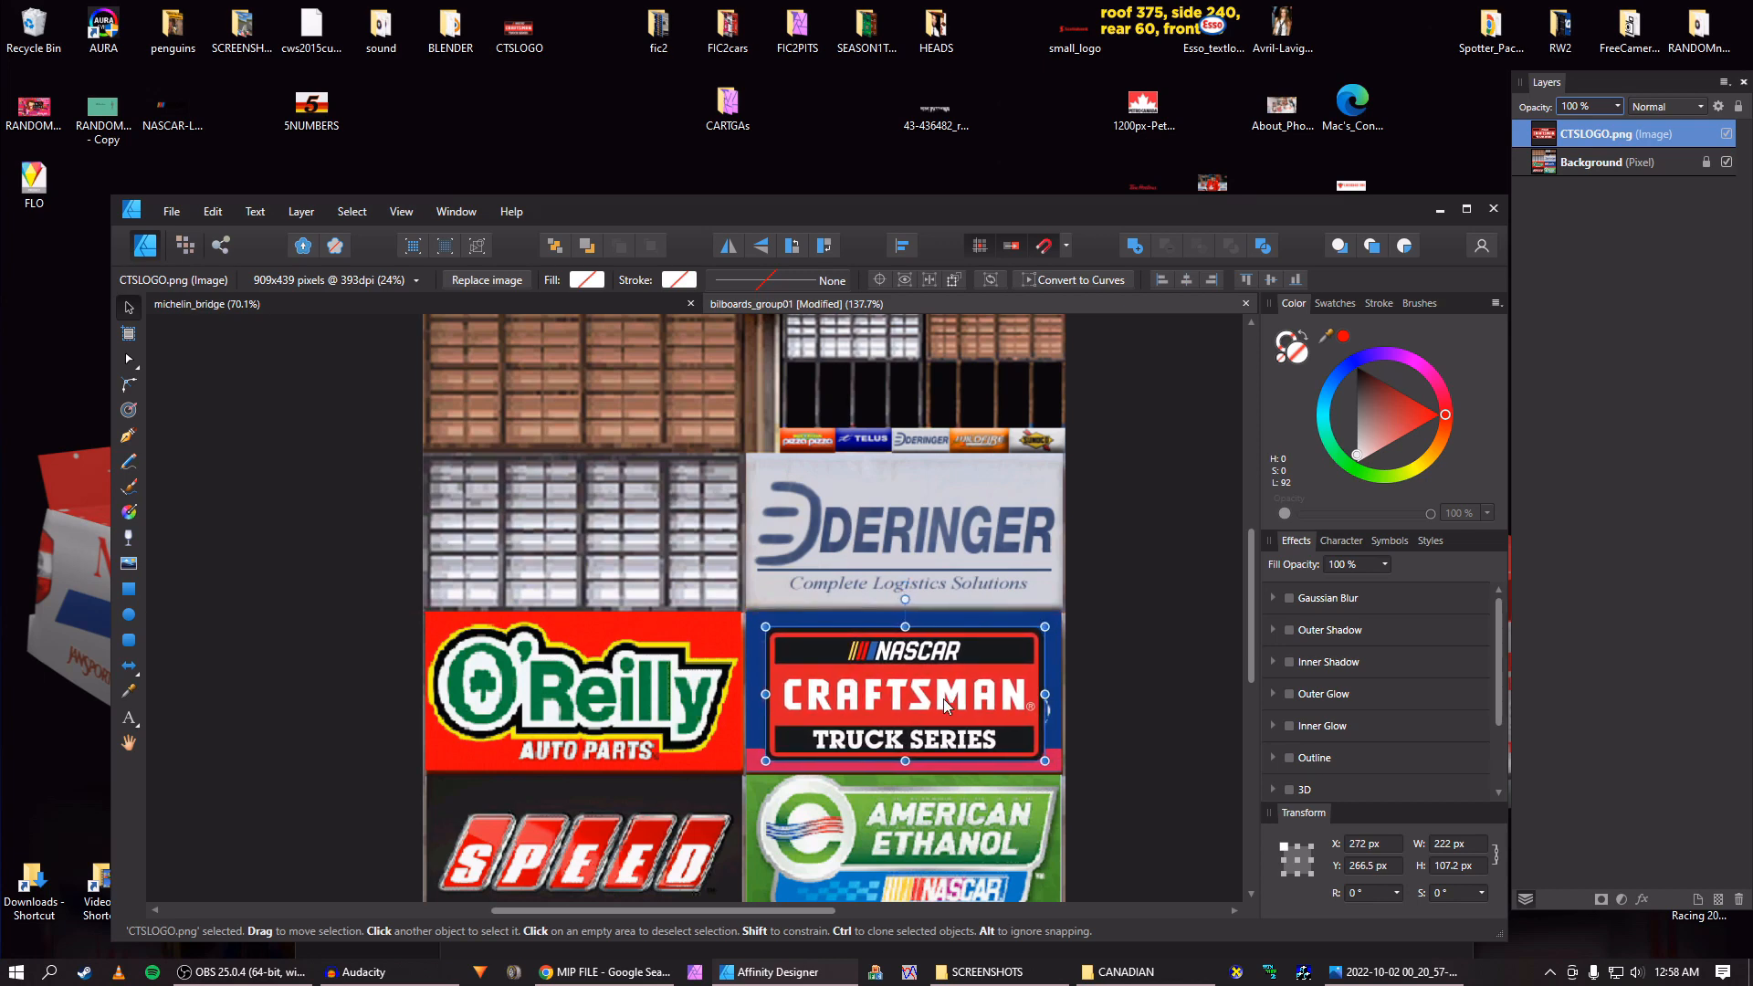
Draw an off-white rectangle of 252 × 126 px covering the us bank panel and inspect its lower edge.
scroll(945, 699, up, 5)
scroll(676, 482, up, 1)
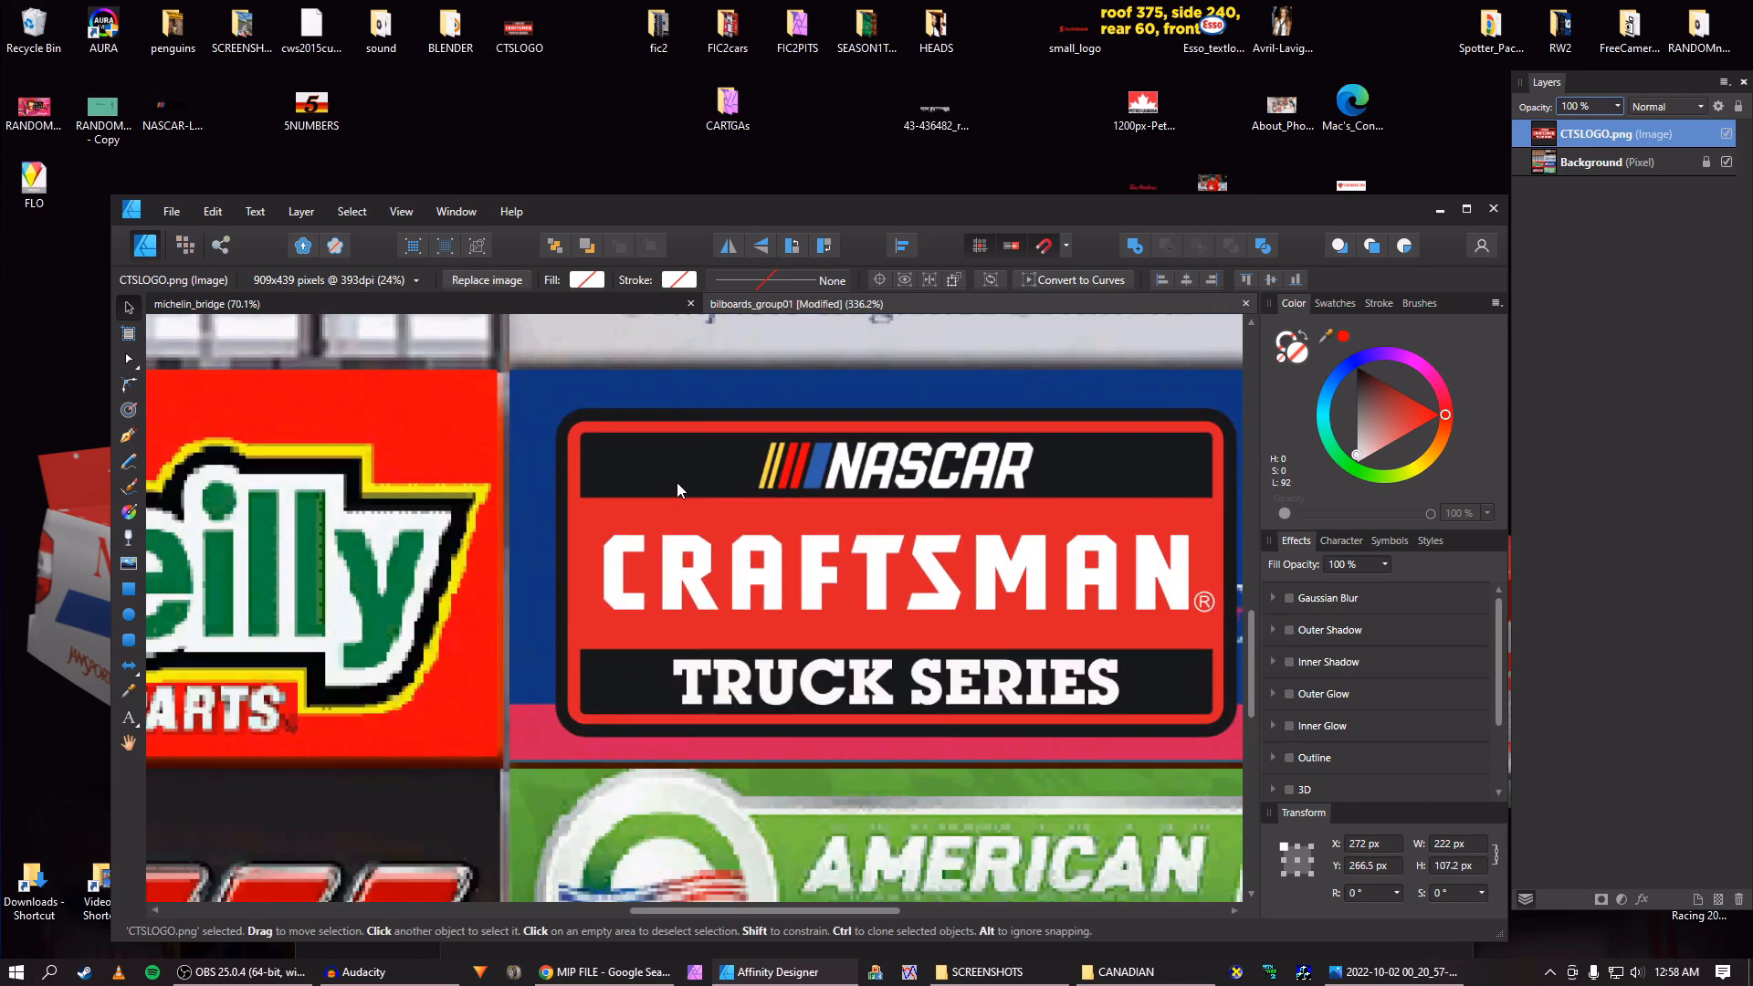
click(128, 589)
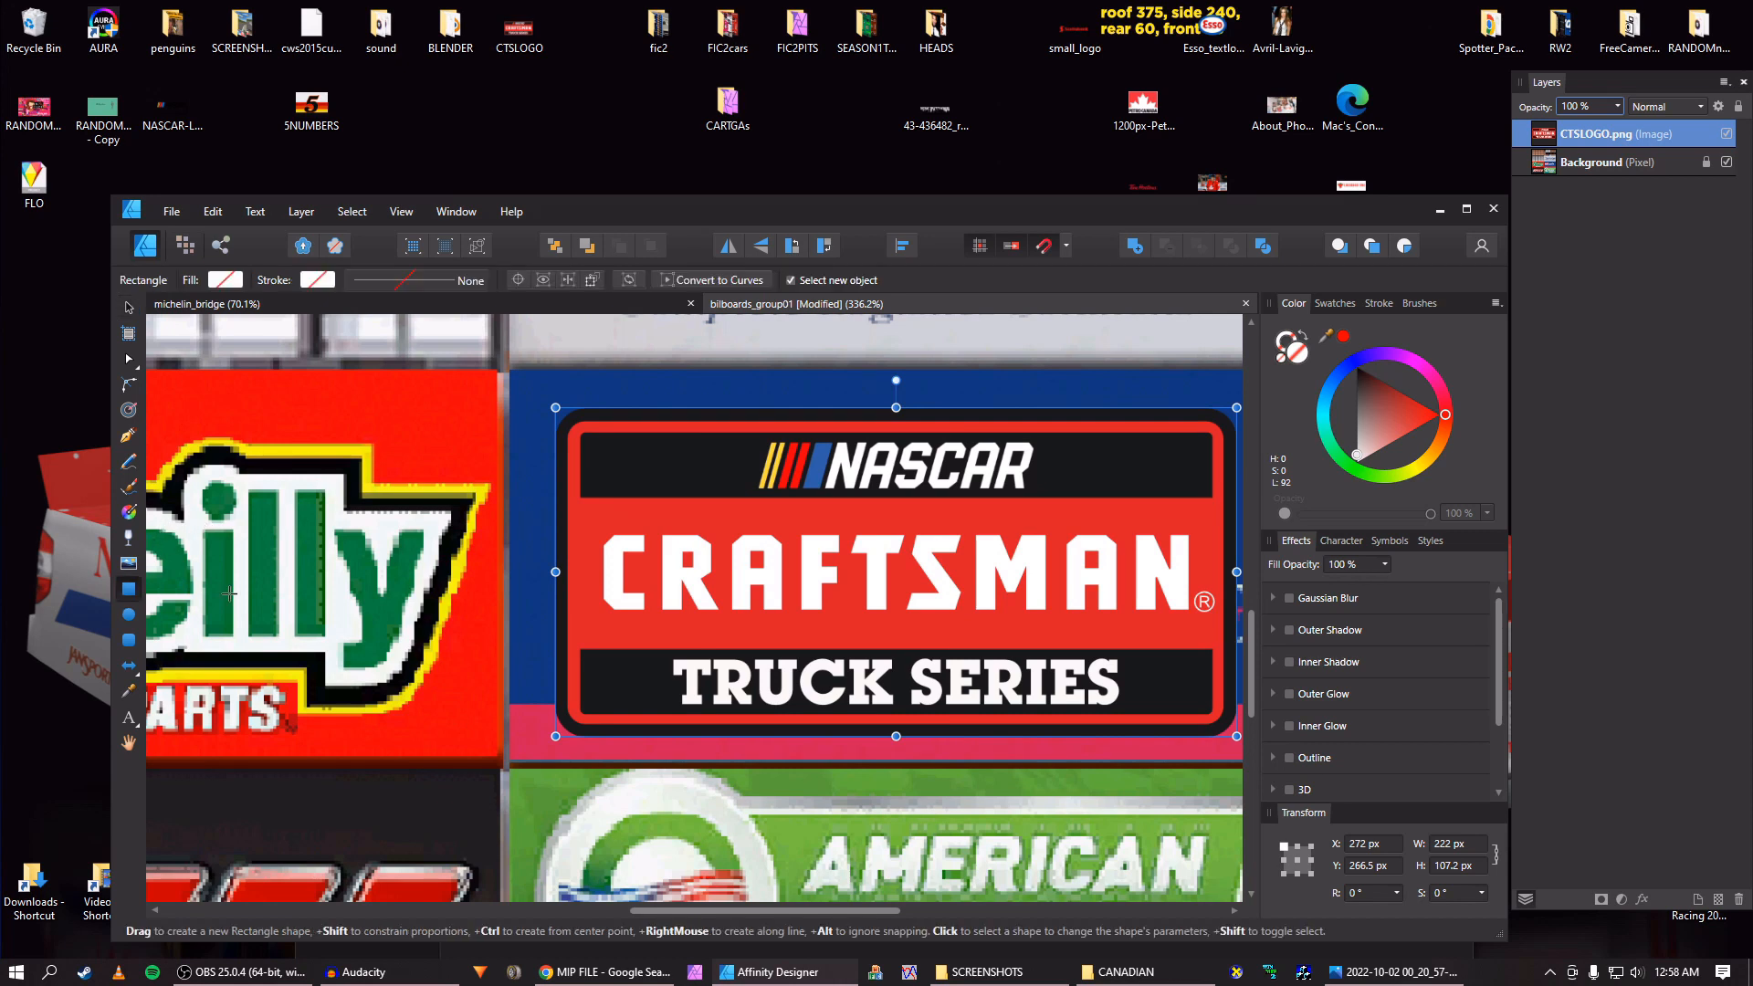
drag(511, 498, 391, 523)
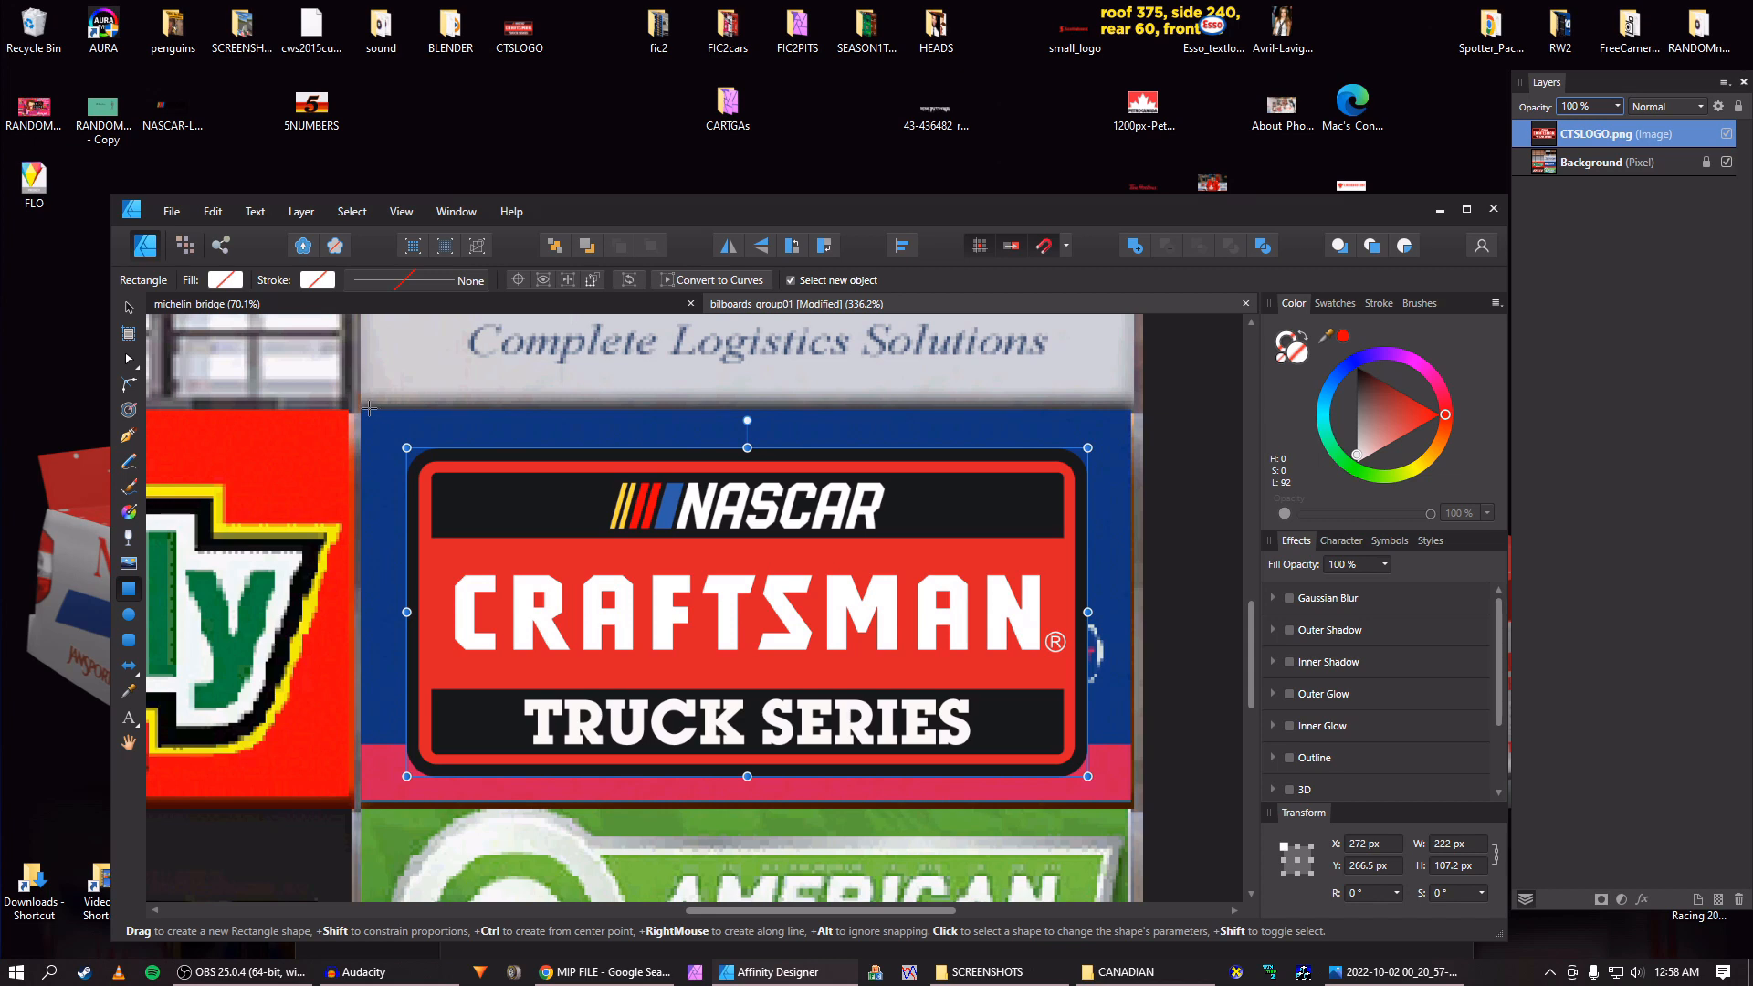
drag(363, 410, 1129, 796)
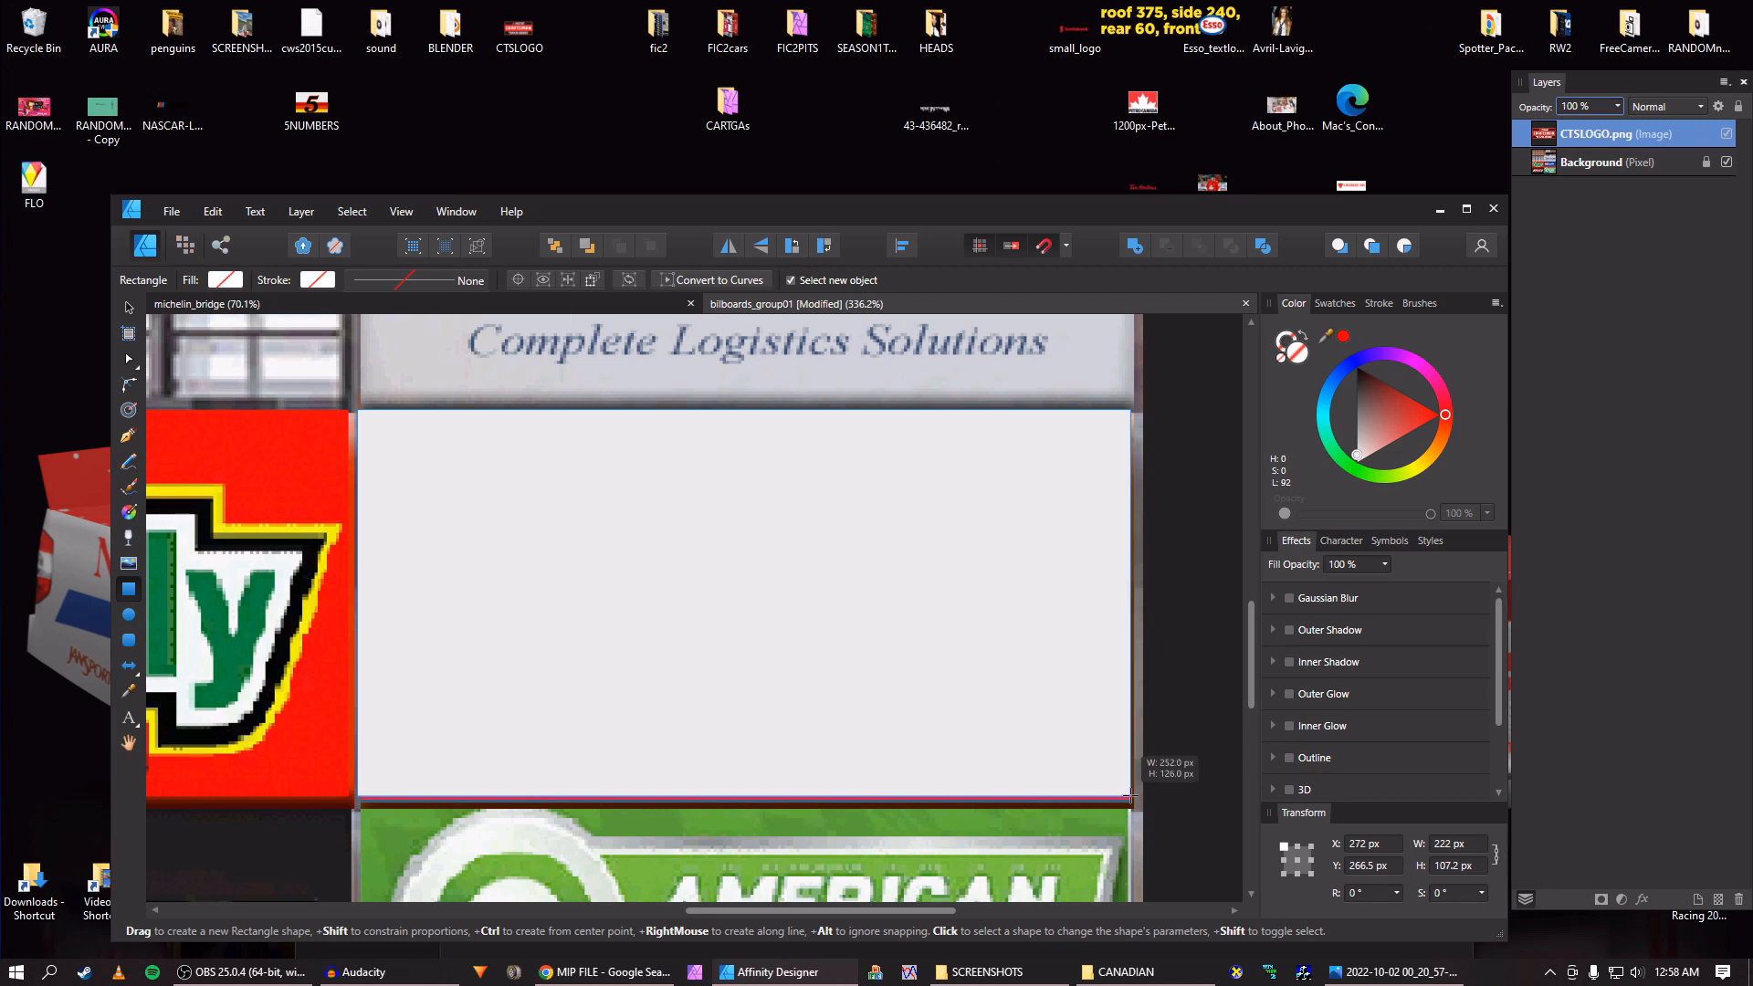
scroll(677, 780, up, 3)
scroll(677, 780, down, 3)
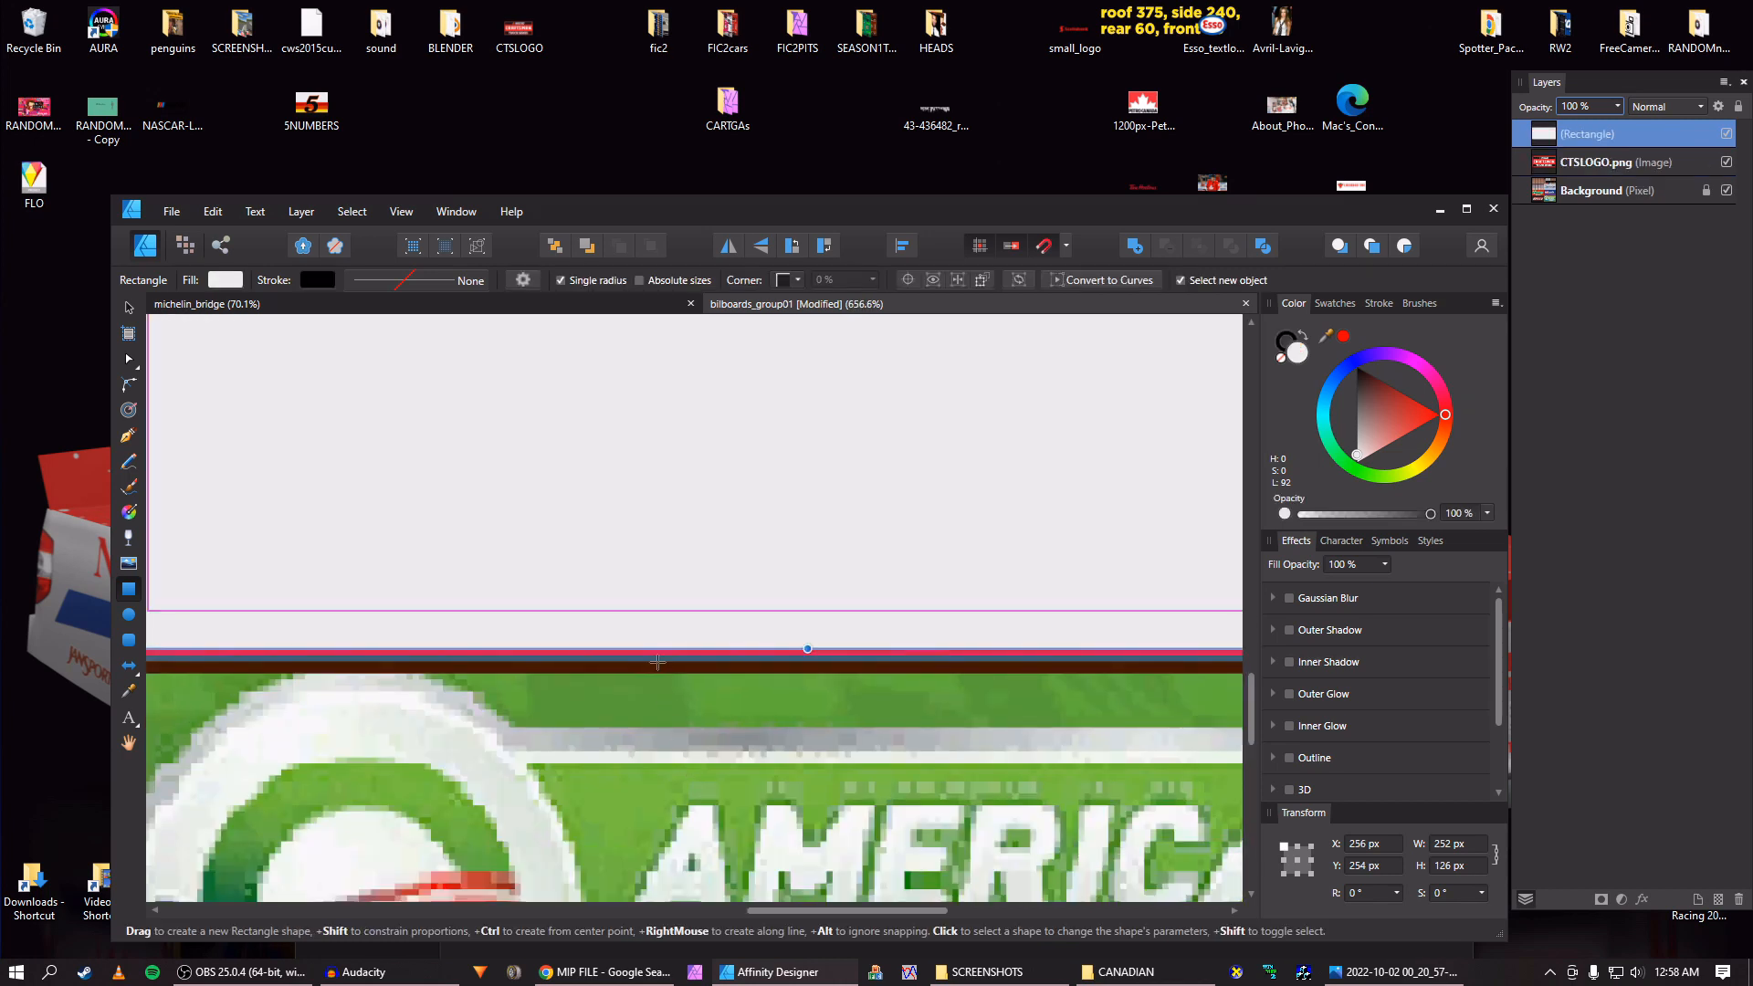
Resize the light rectangle to 251 × 127 px at X 257, Y 254 so it fills the billboard panel above American Ethanol.
mouse_move(809, 648)
mouse_down()
mouse_move(812, 666)
mouse_move(810, 634)
mouse_move(809, 656)
mouse_up()
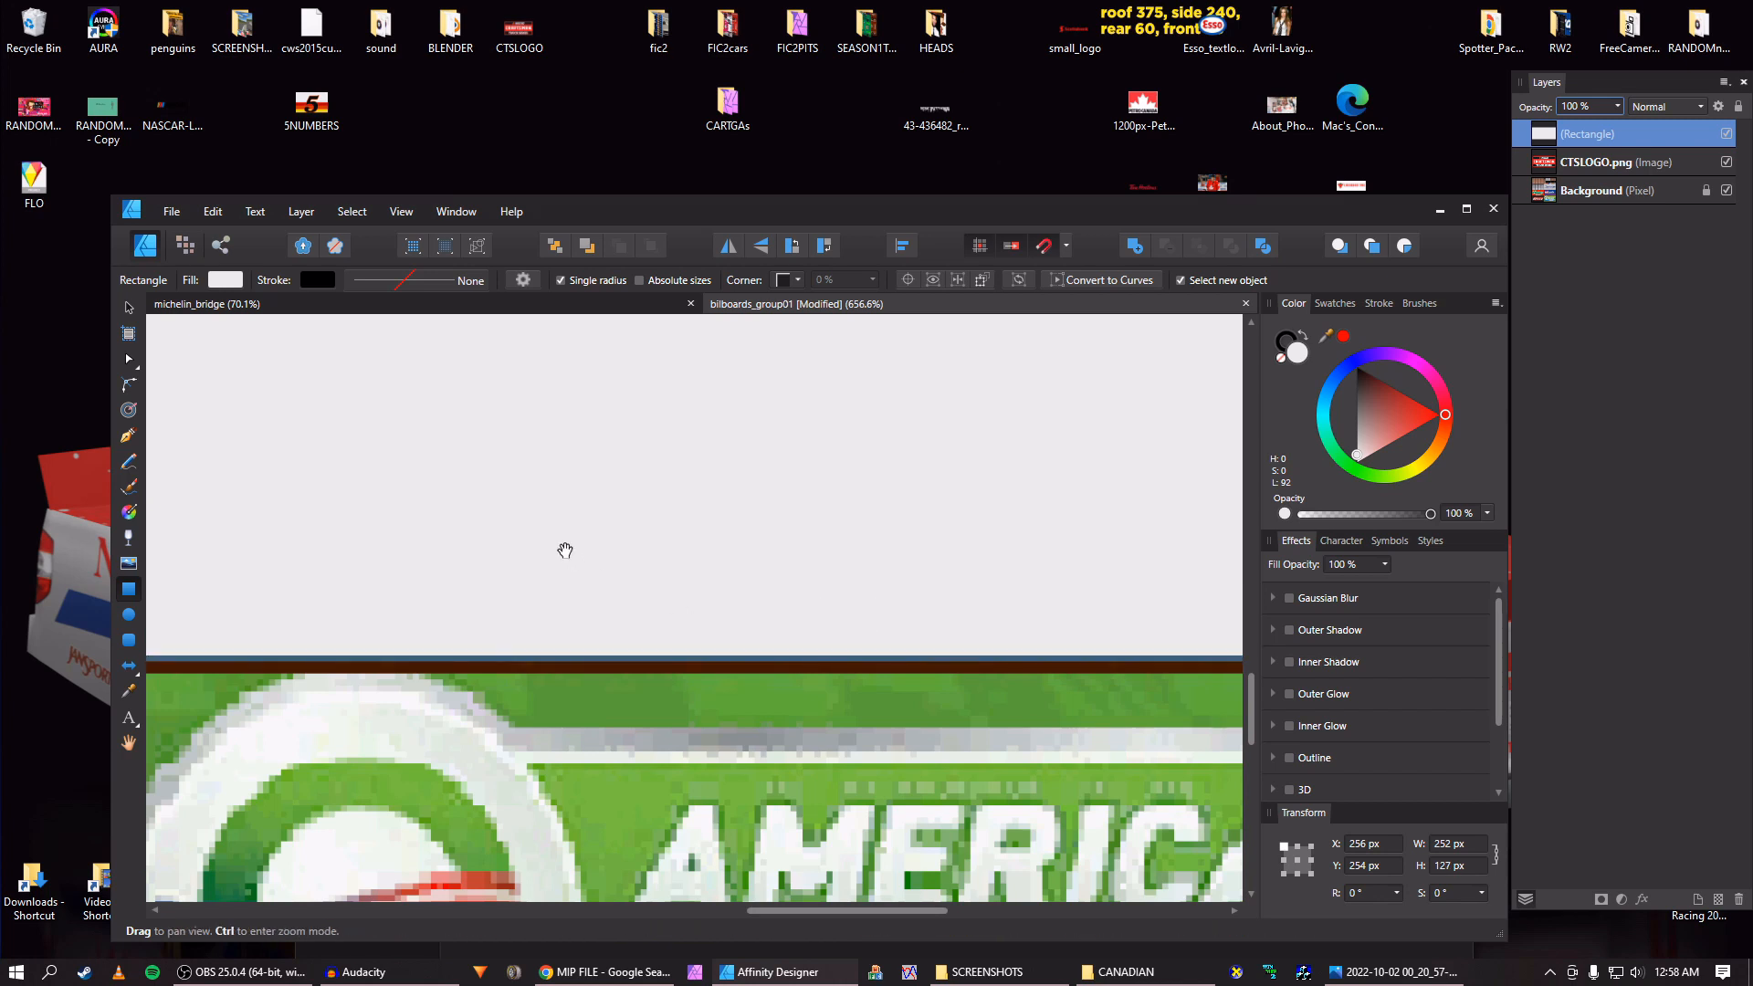
drag(284, 543, 856, 803)
drag(628, 545, 630, 537)
scroll(687, 516, down, 5)
drag(726, 488, 688, 543)
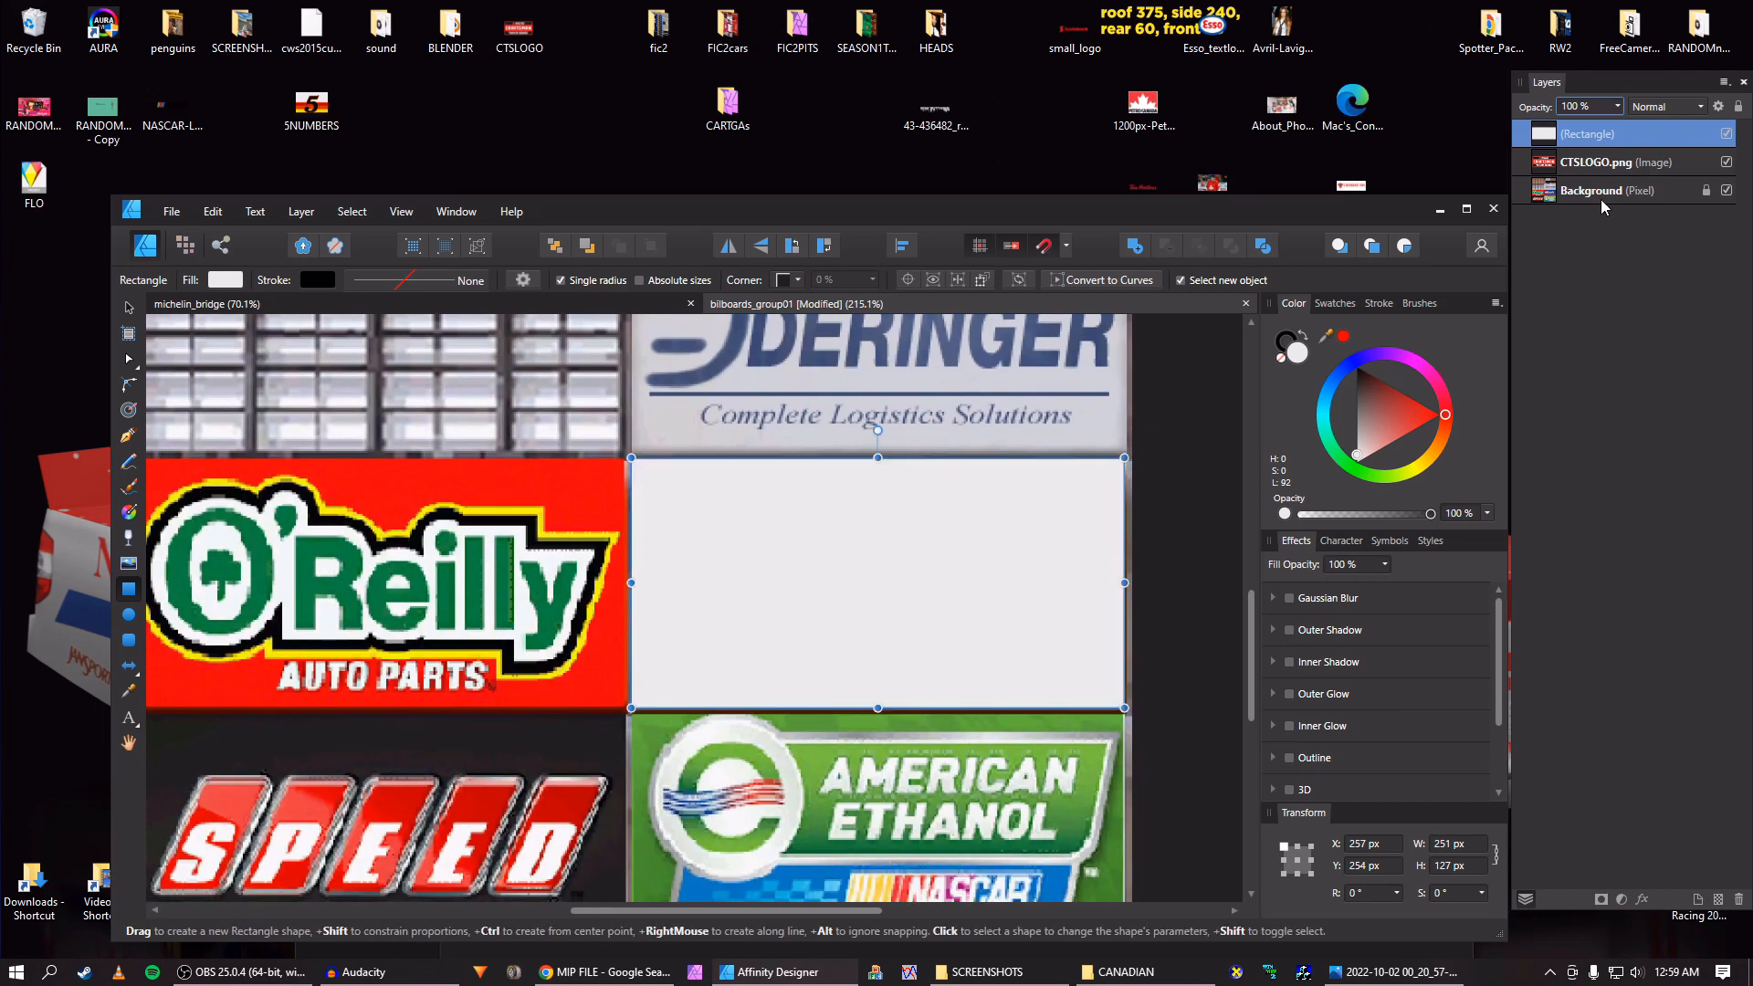
Move the rectangle beneath the CTSLOGO image and fill it with the red sampled from the Craftsman logo.
drag(1545, 134, 1543, 160)
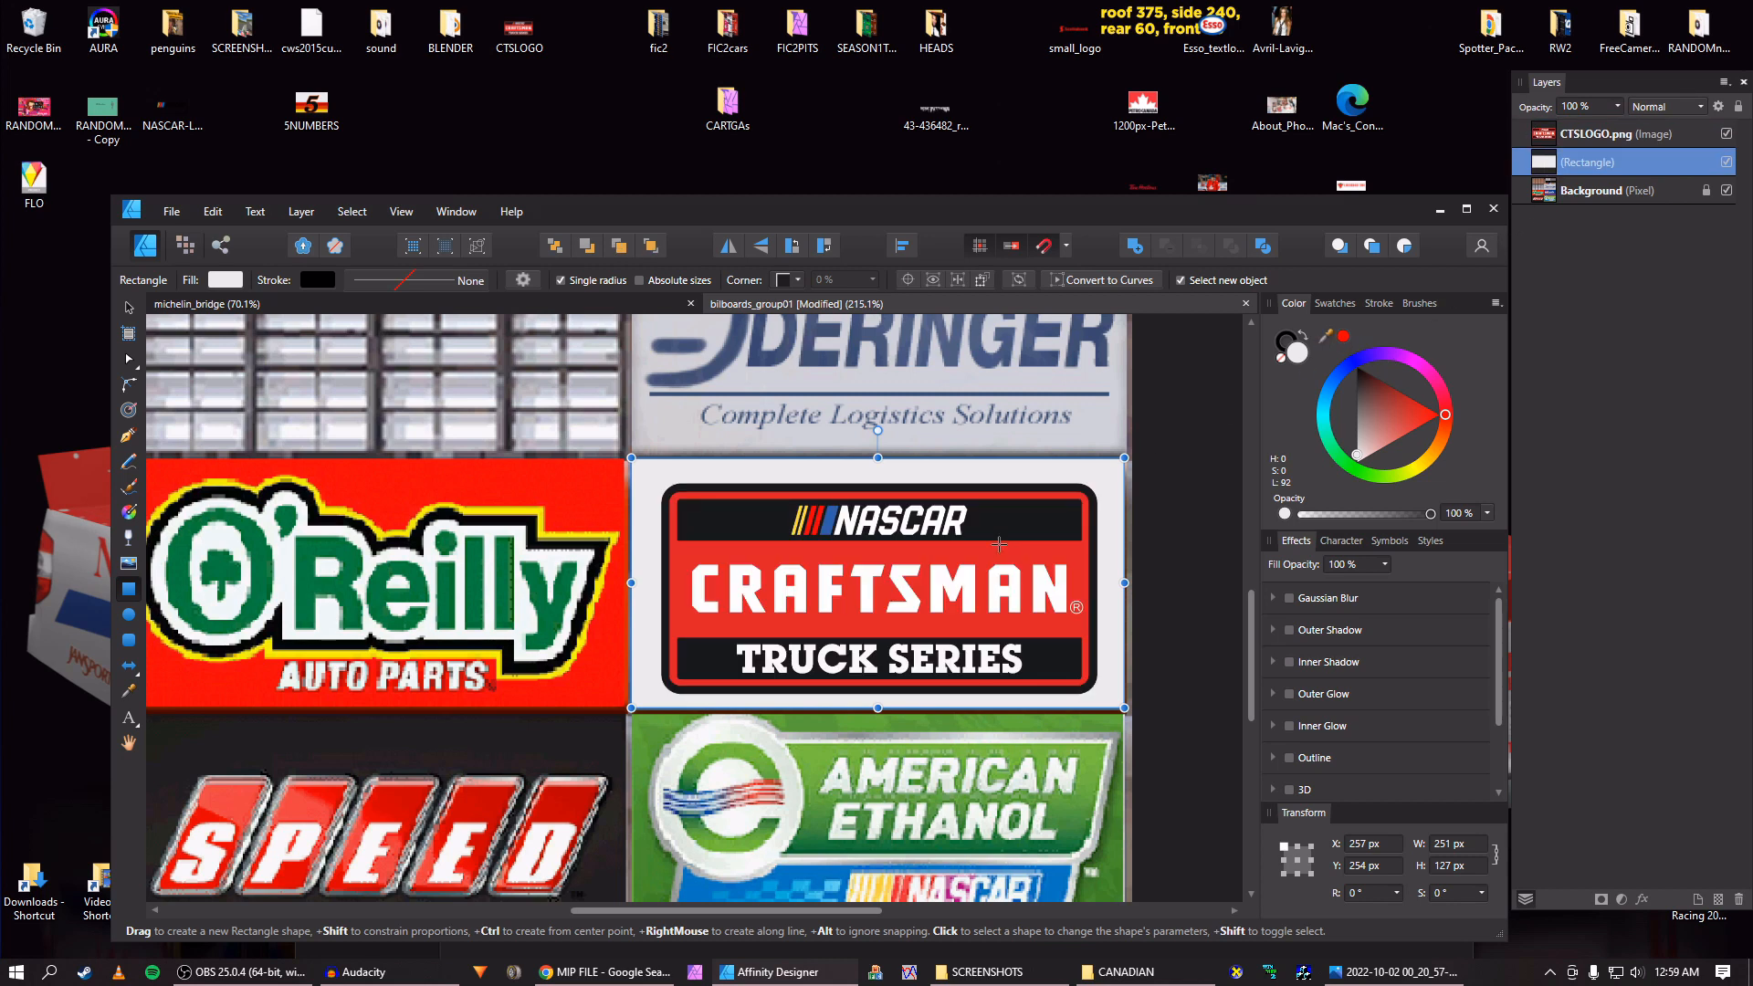
drag(1327, 336, 1013, 558)
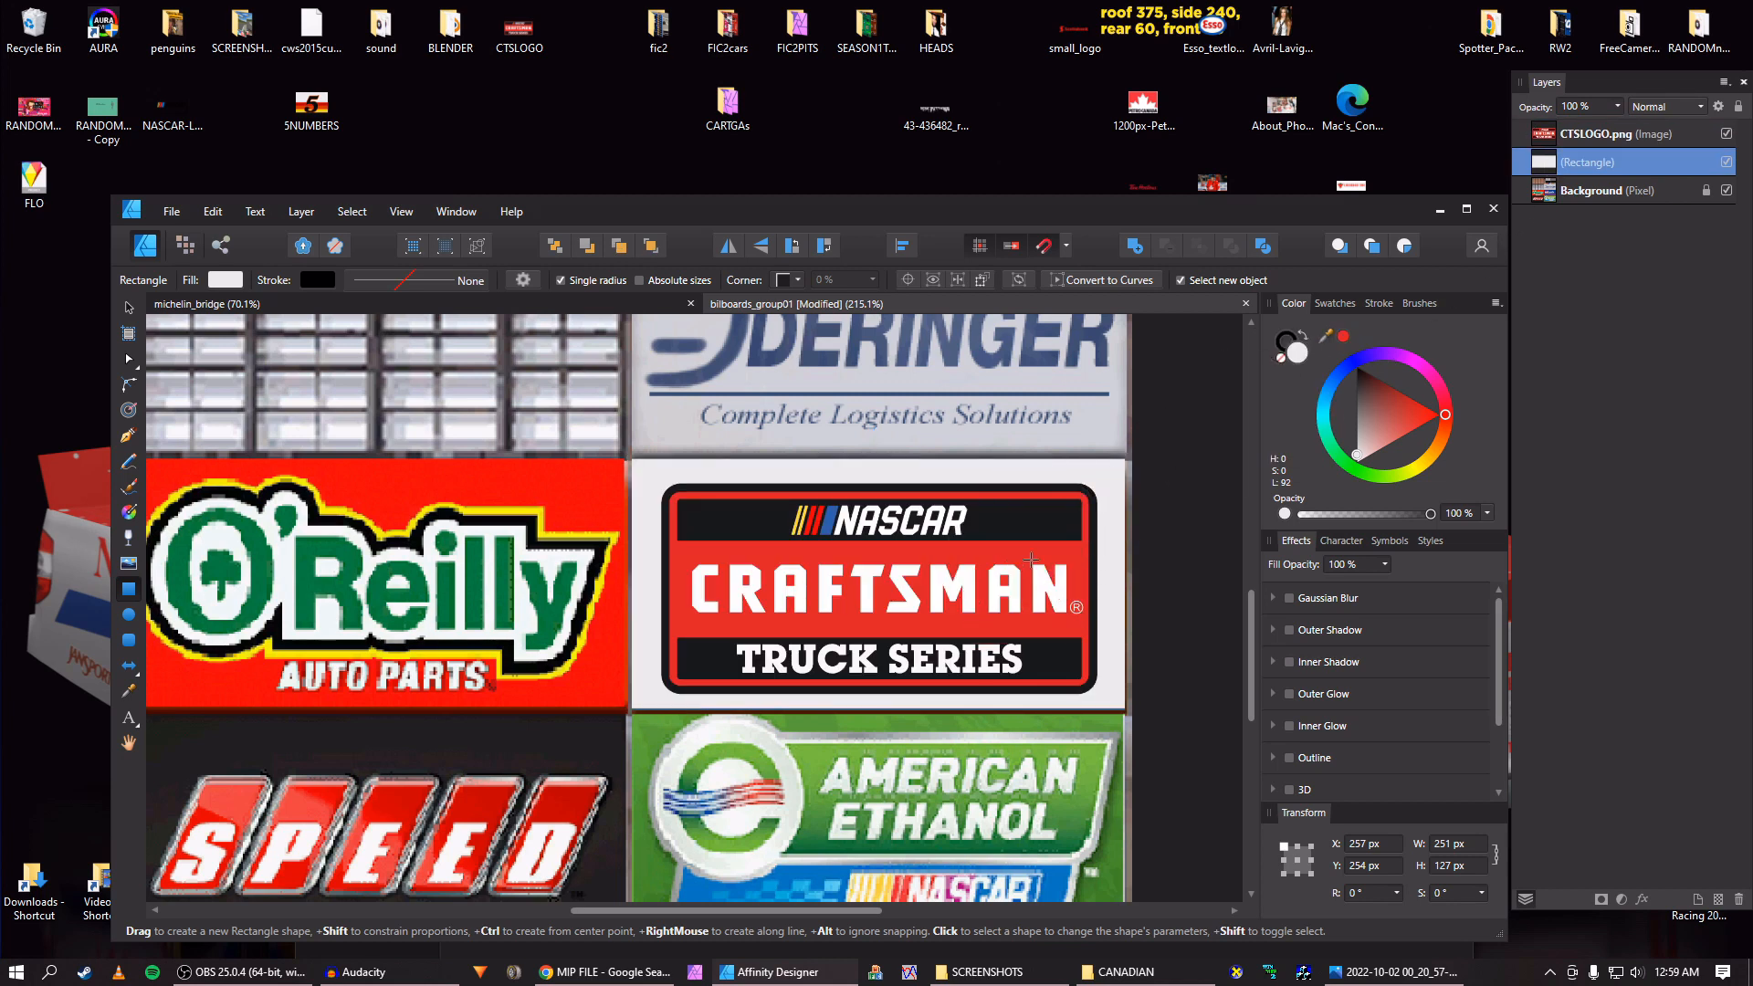
click(1343, 336)
click(1192, 506)
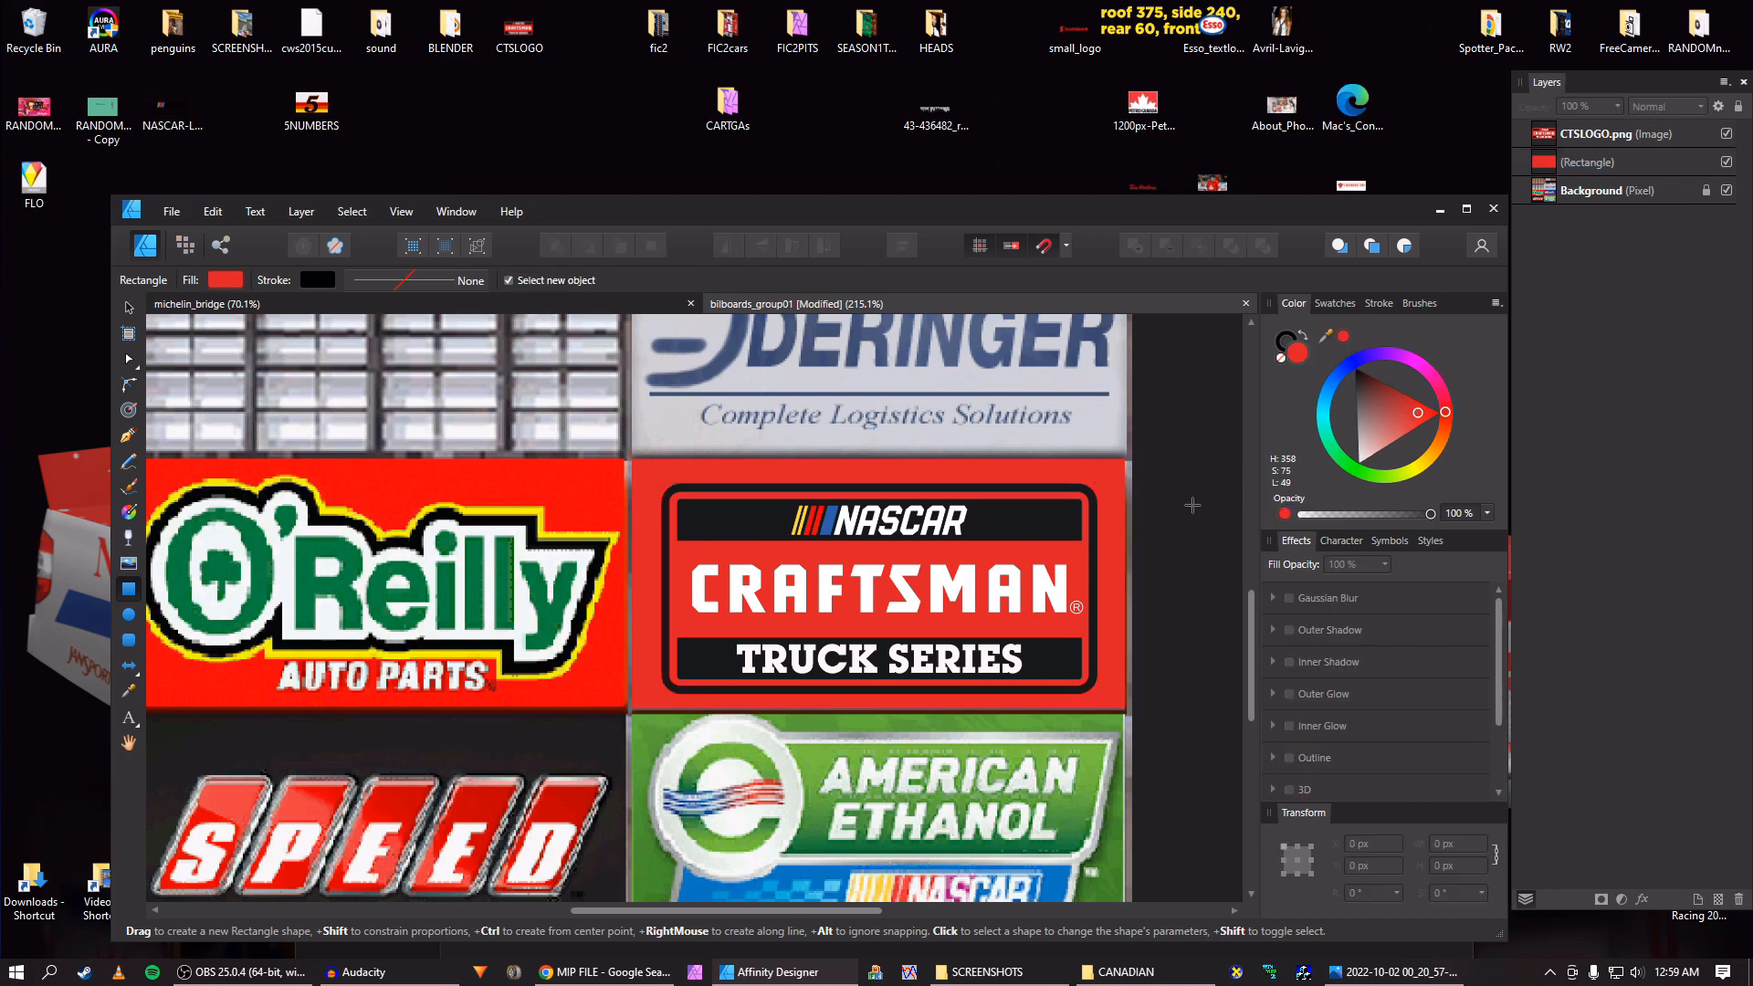
Copy a grime texture image from the michelin_bridge document and paste it above the Craftsman logo in bilboards_group01.
scroll(1192, 506, down, 1)
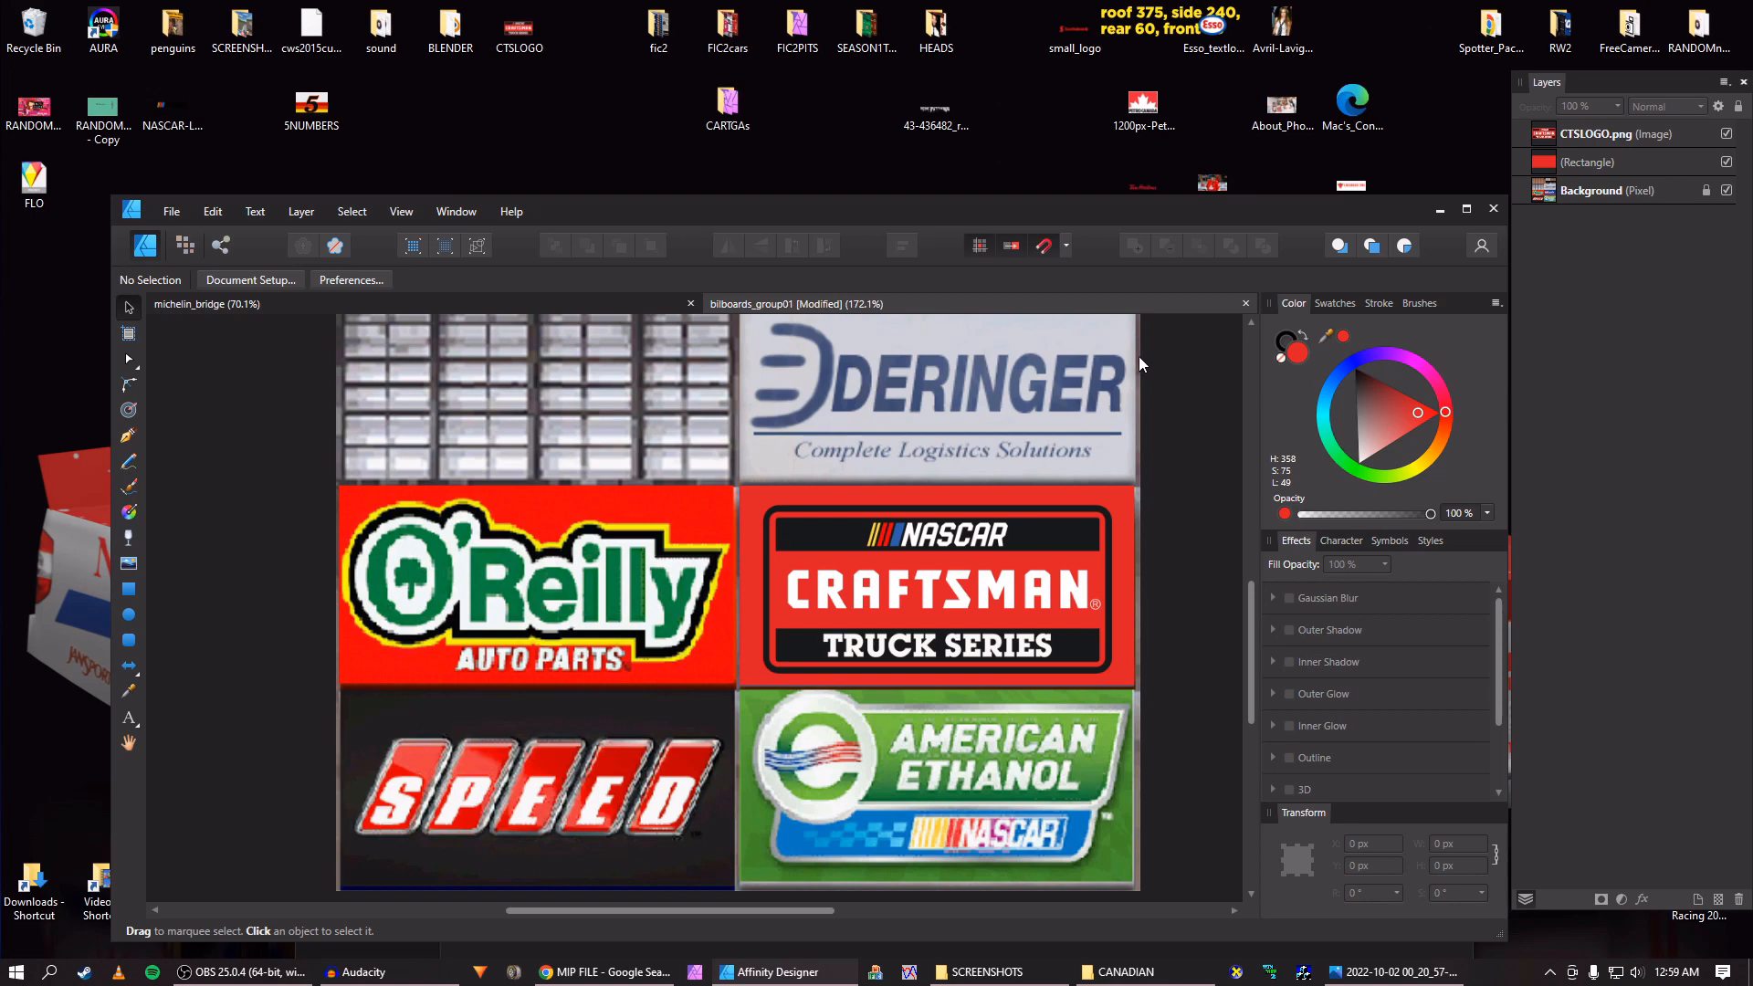
click(457, 300)
click(660, 519)
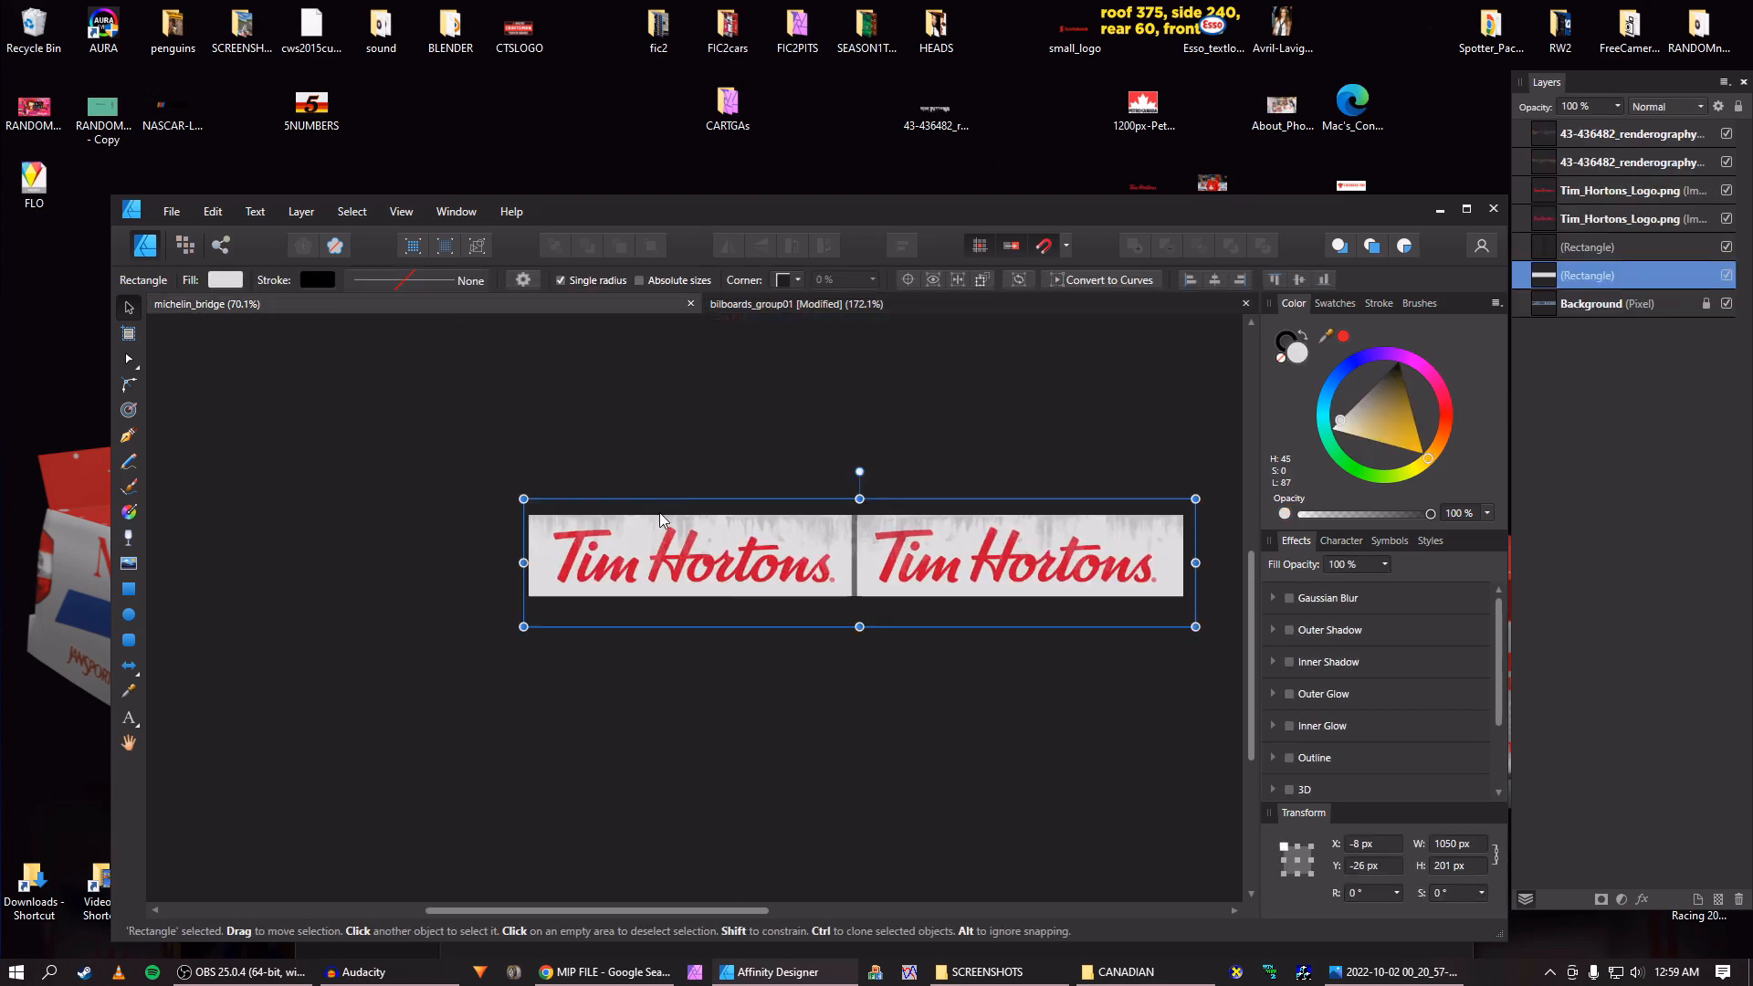
click(554, 521)
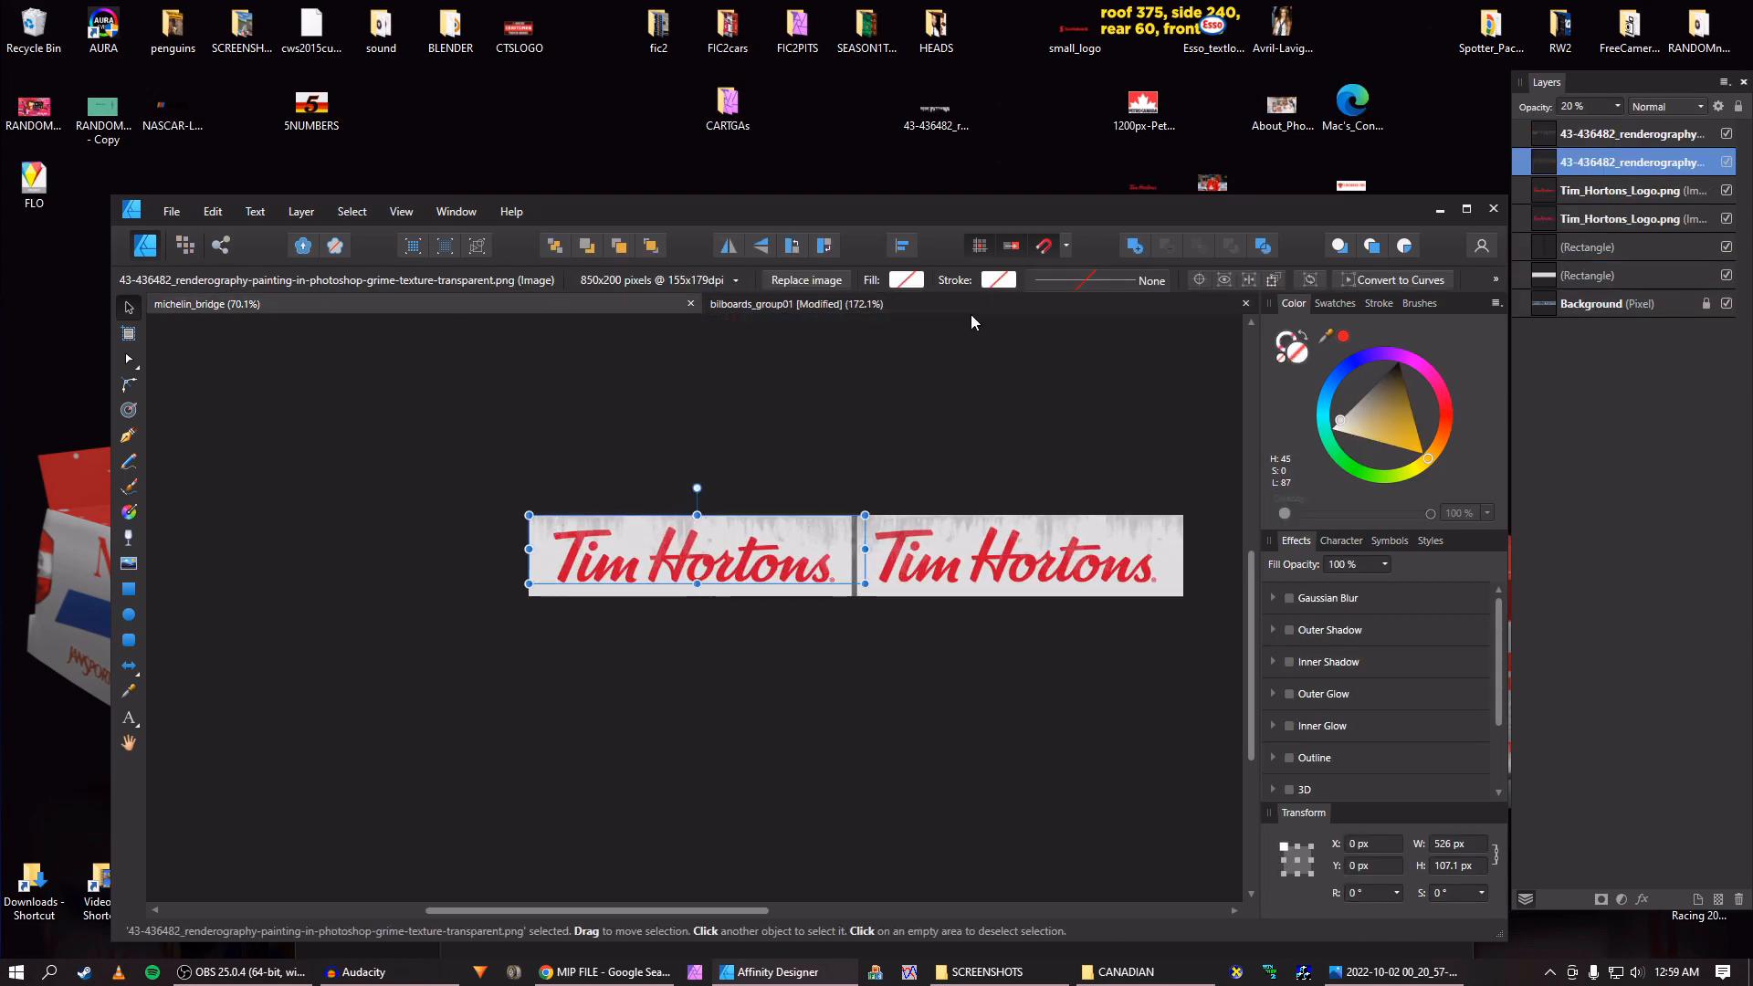
click(1012, 306)
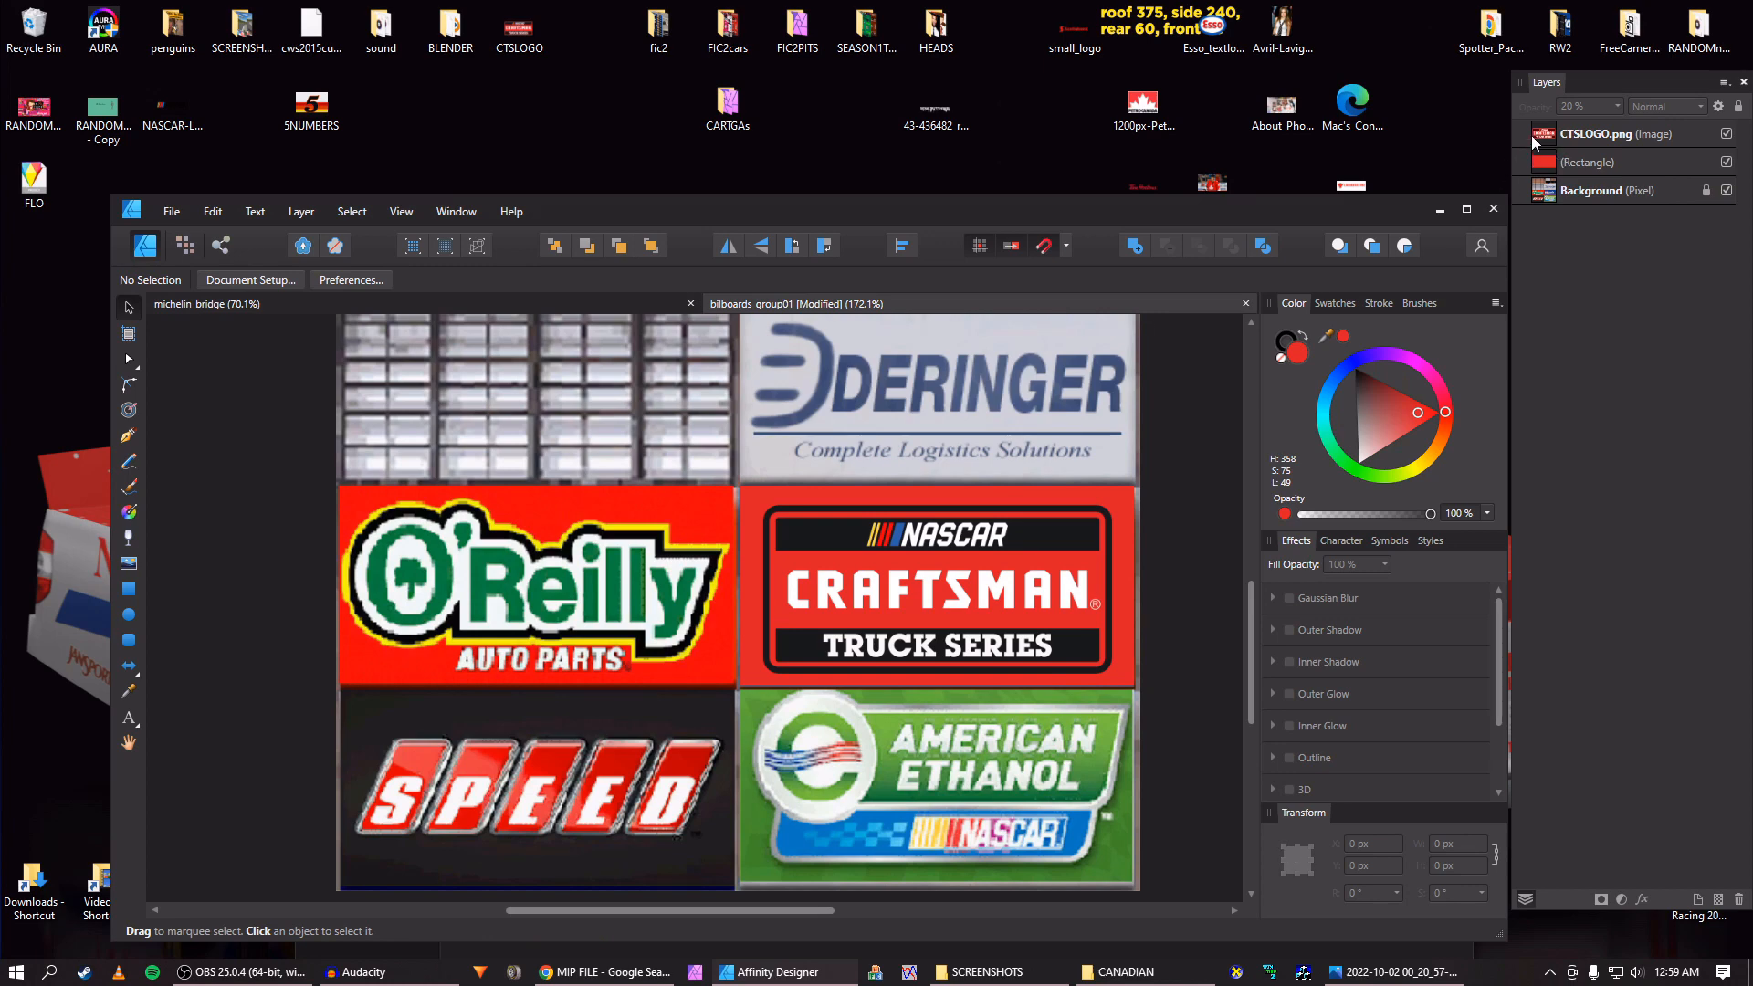
key(ctrl+v)
Position the grime texture over the red Craftsman panel with its upper-left corner at X 257, Y 254.
drag(1160, 526, 994, 498)
scroll(946, 508, up, 2)
scroll(904, 508, up, 3)
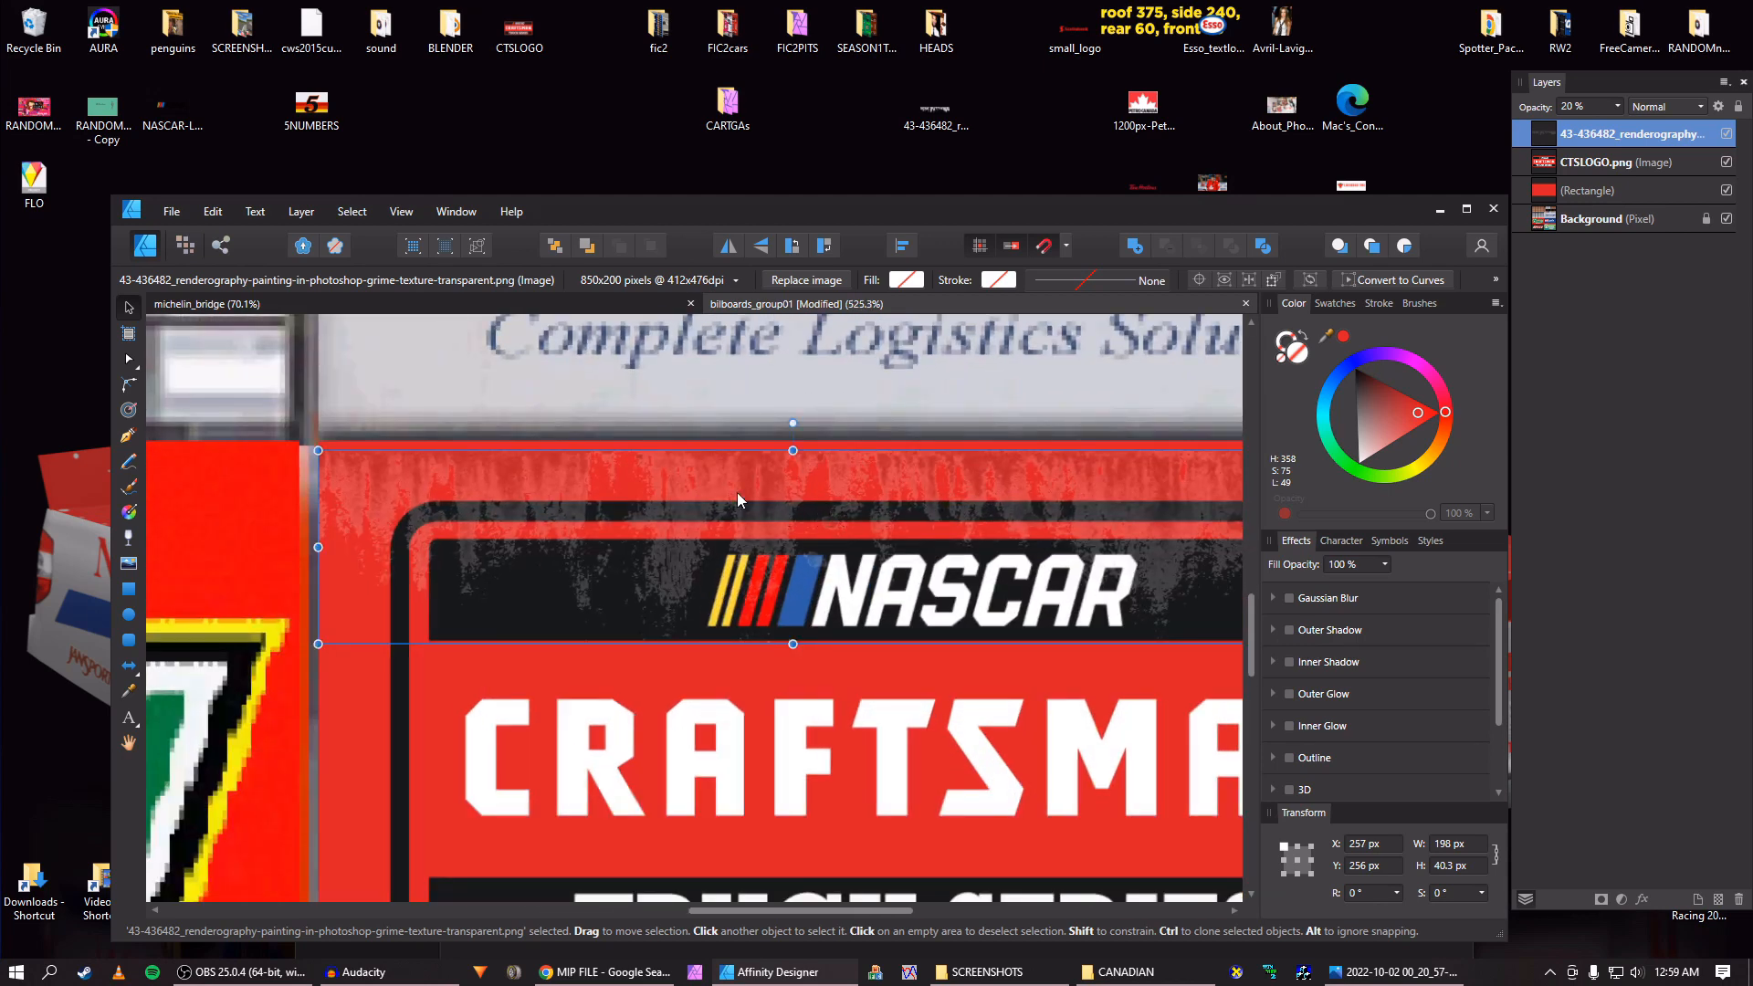
drag(737, 491, 729, 486)
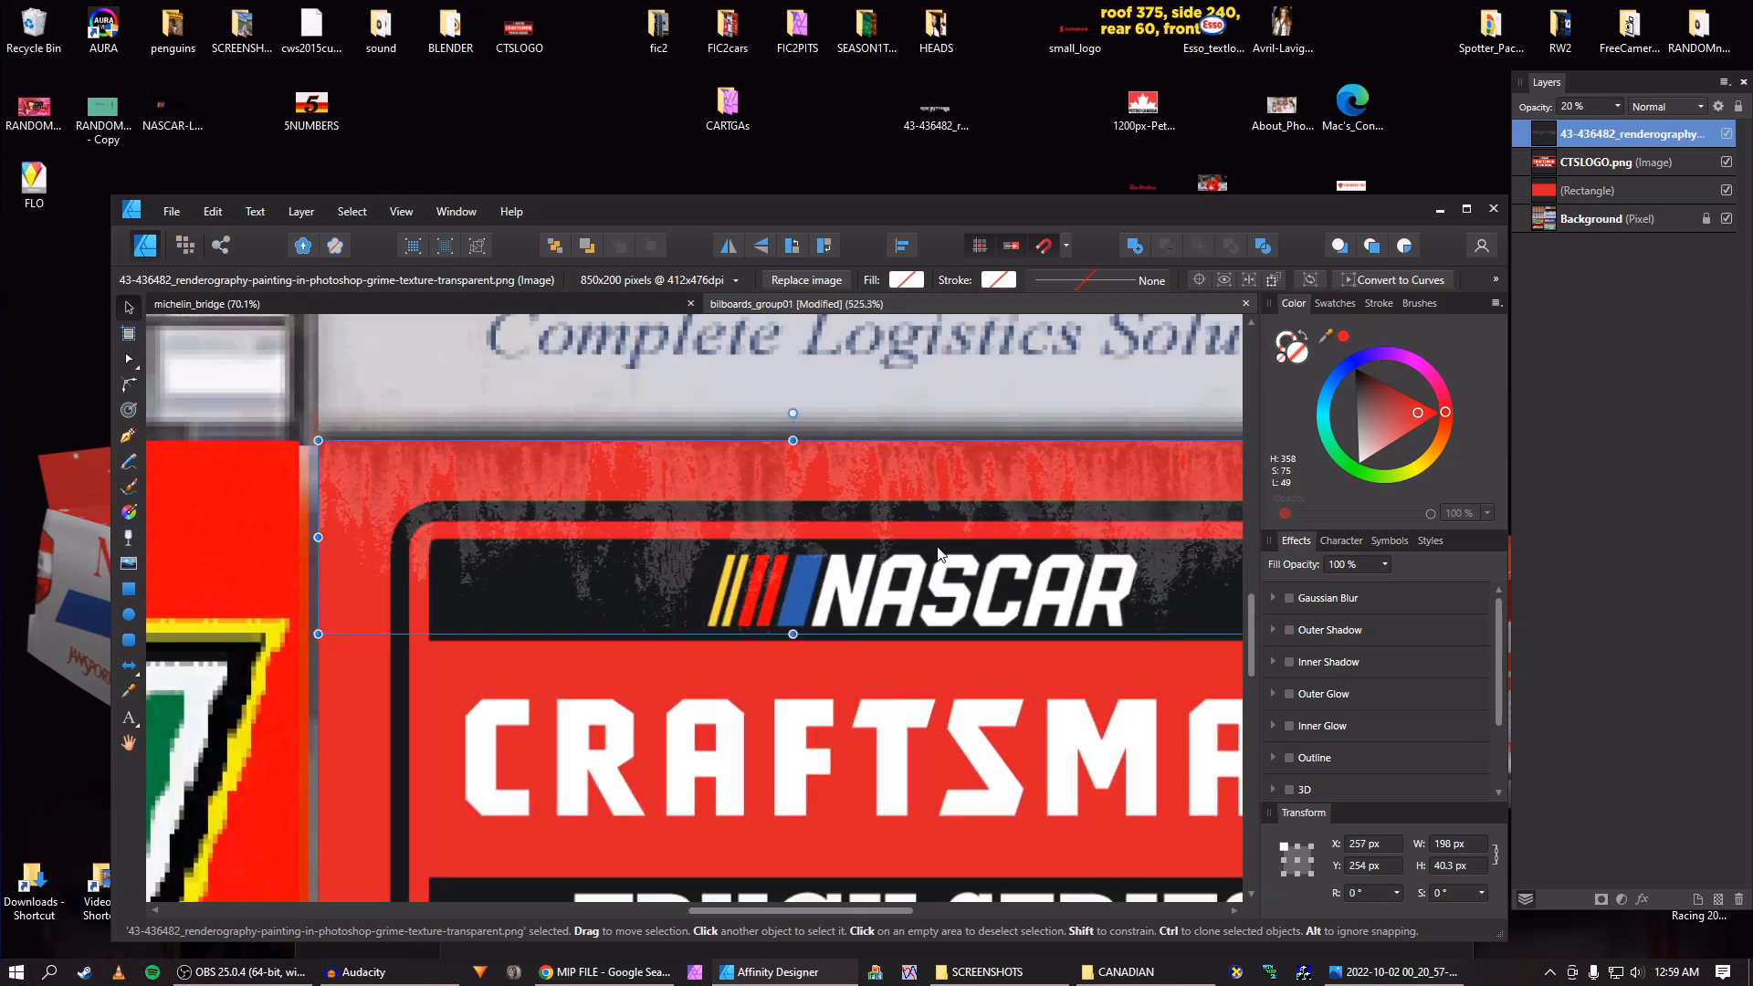
Stretch the grime texture to 251 px wide so it spans the Craftsman panel, keeping its height.
scroll(939, 552, right, 5)
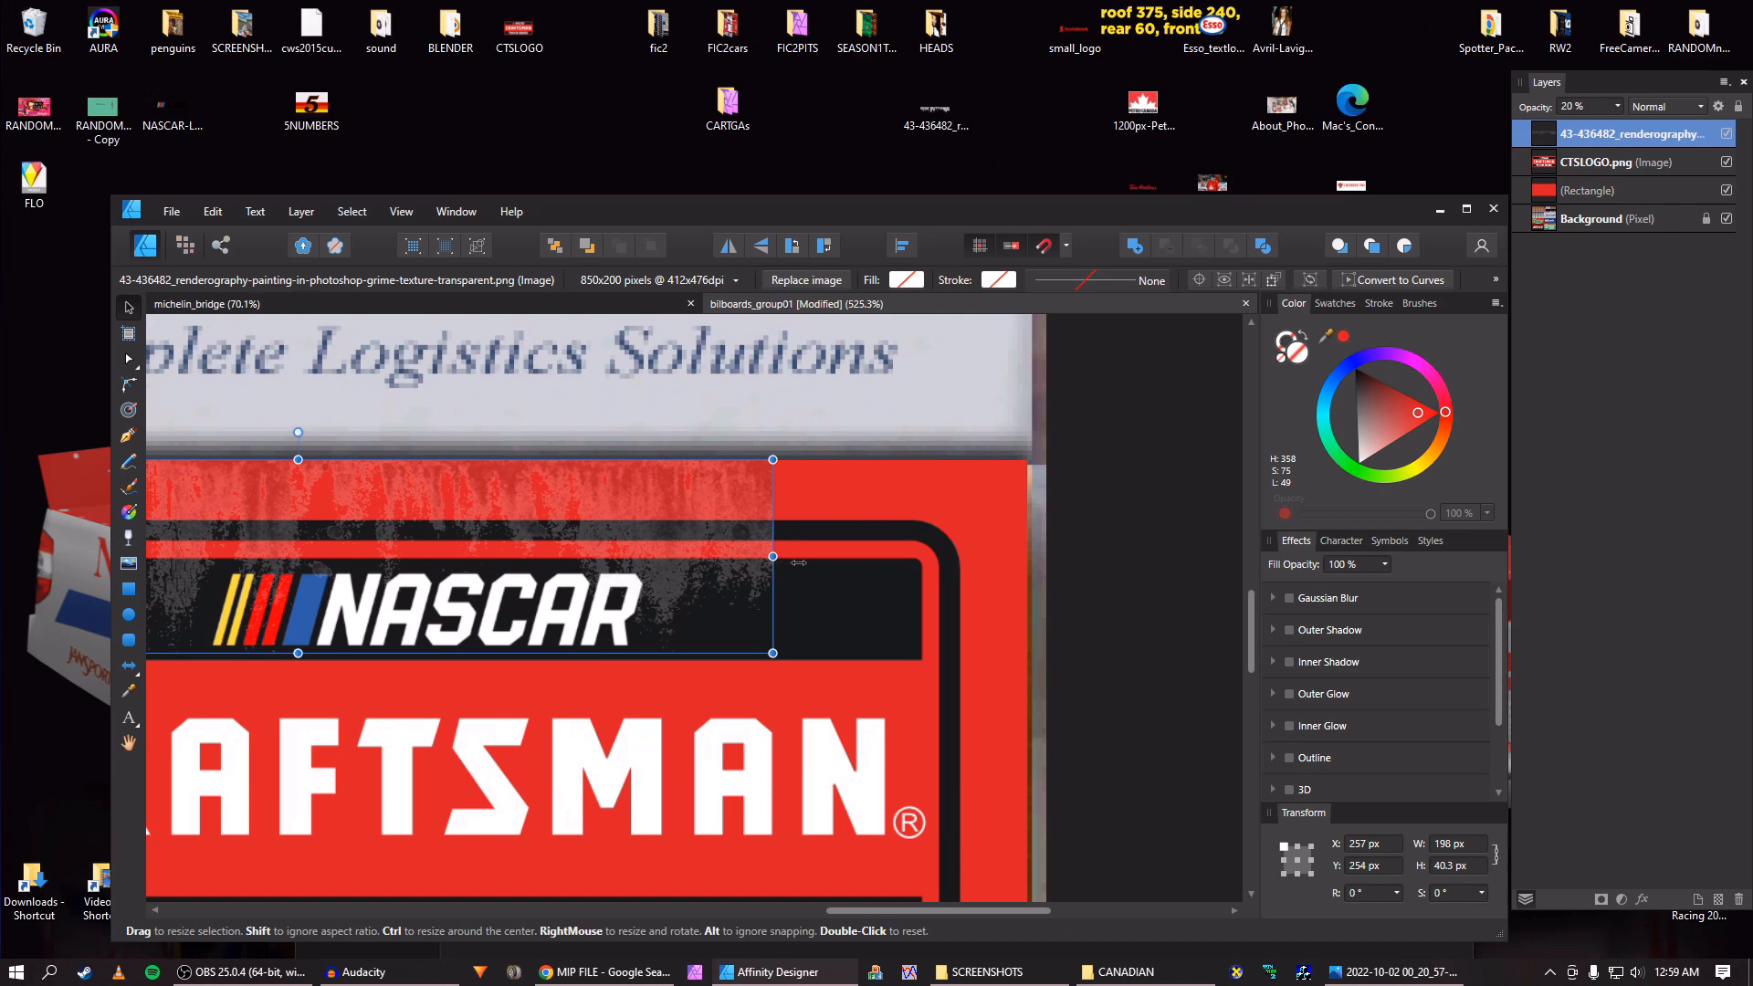
drag(799, 562, 1089, 550)
scroll(1091, 550, down, 4)
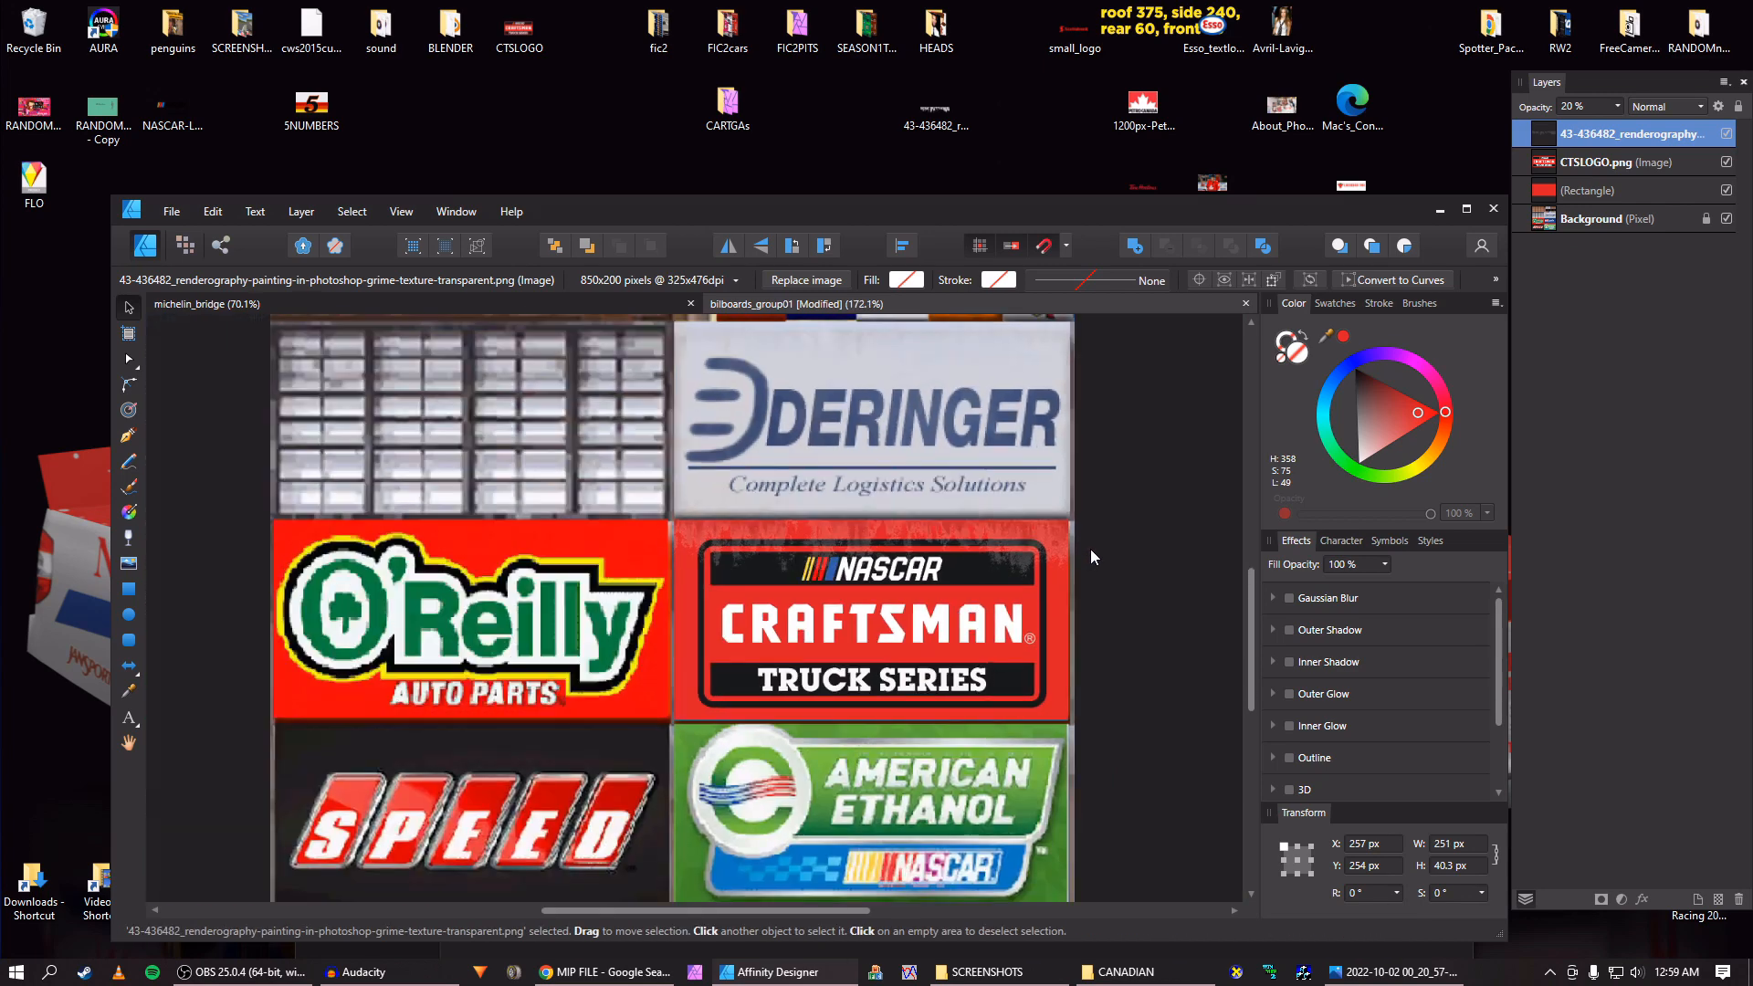
Set the grime texture layer's opacity to 11% and its blend mode to Subtract, and deselect it.
scroll(1109, 552, up, 2)
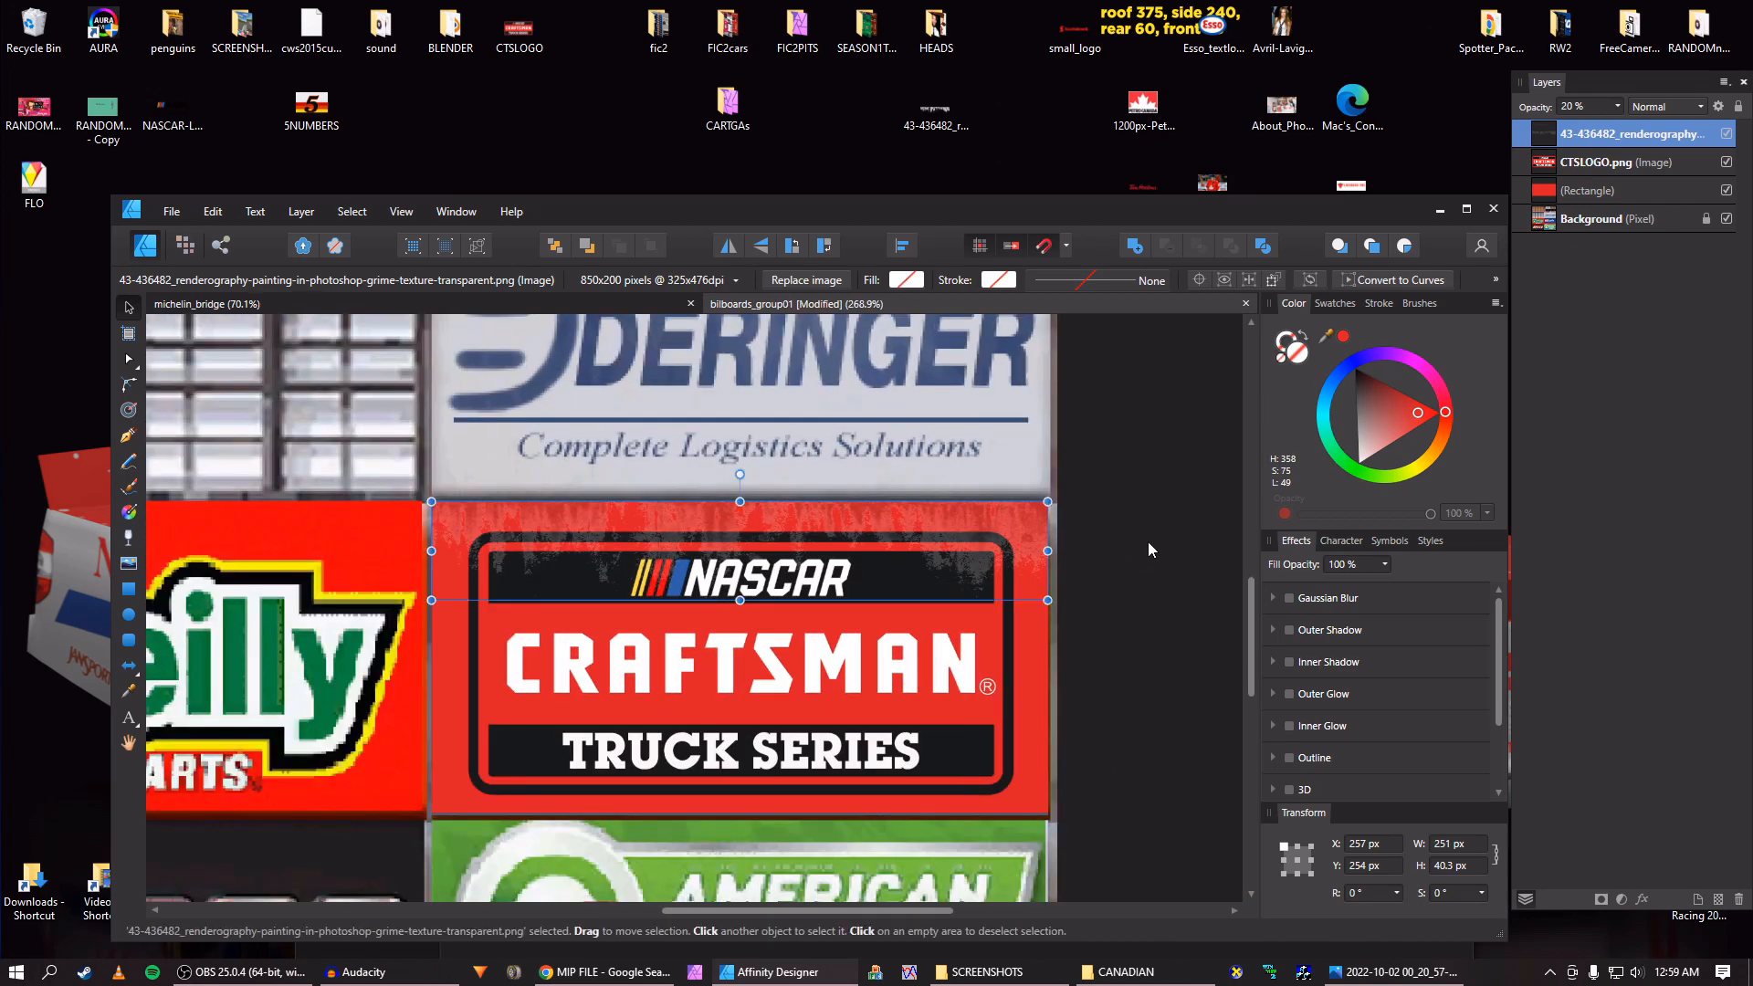
mouse_move(1616, 111)
mouse_down()
mouse_move(1614, 137)
mouse_move(1723, 128)
mouse_move(1611, 109)
mouse_up()
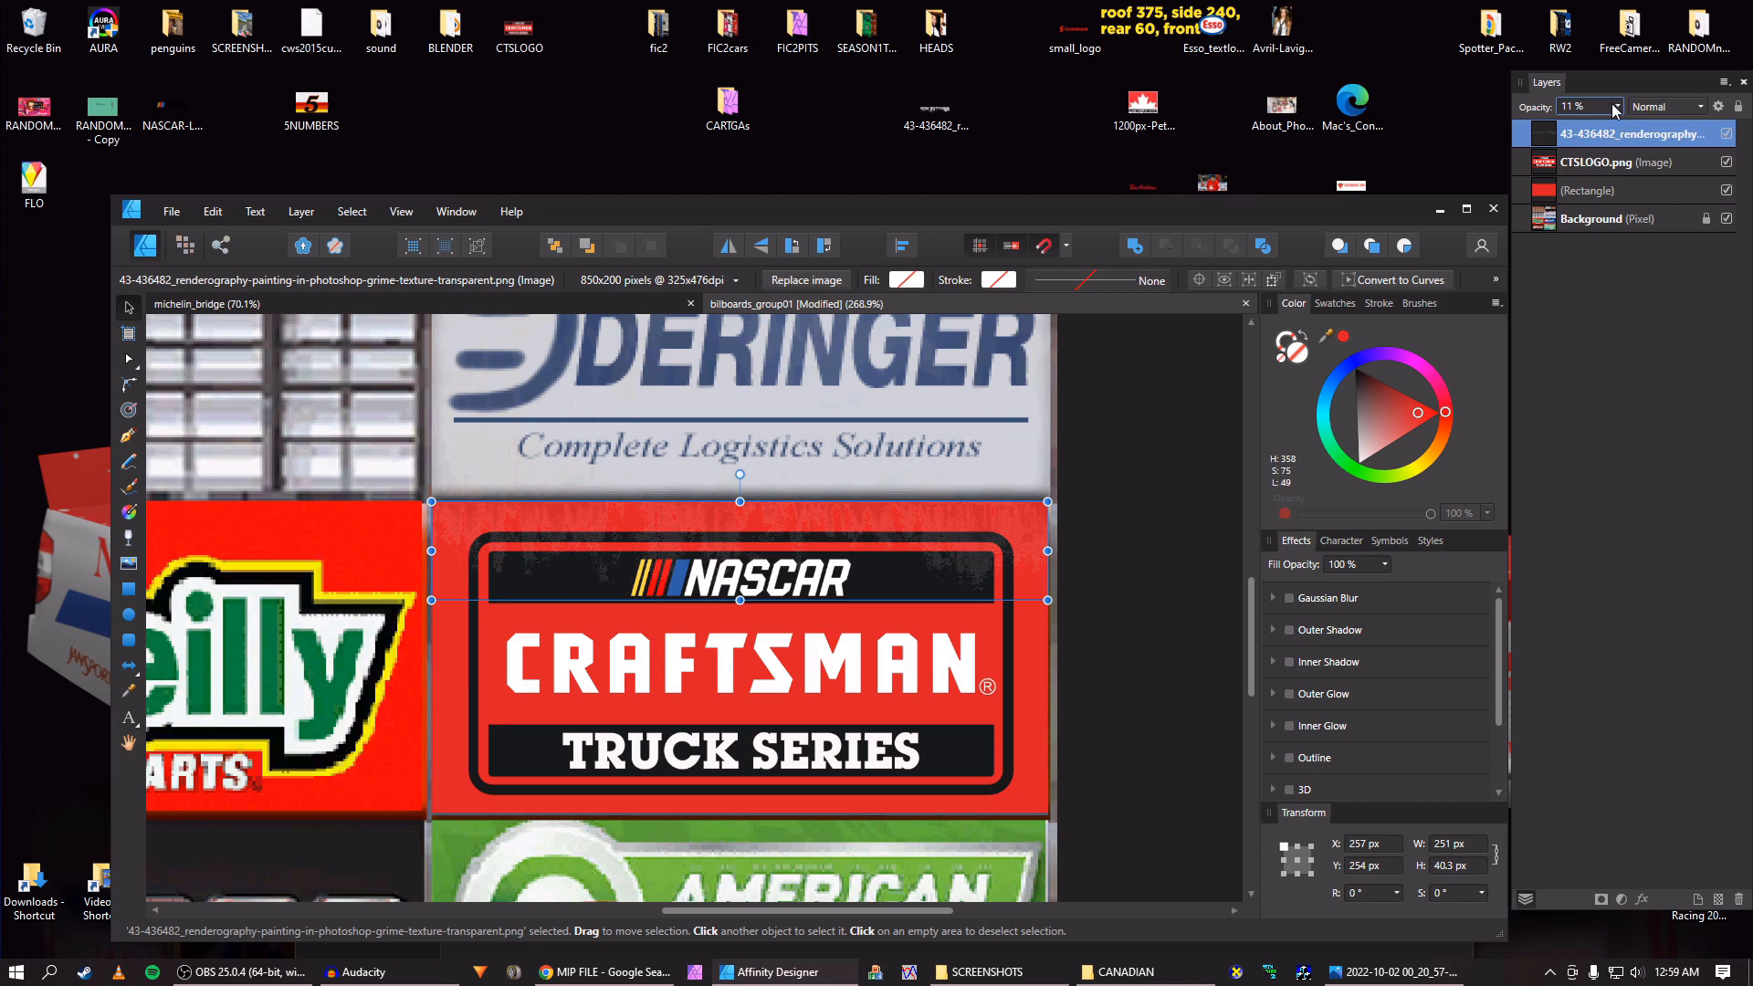
click(1665, 106)
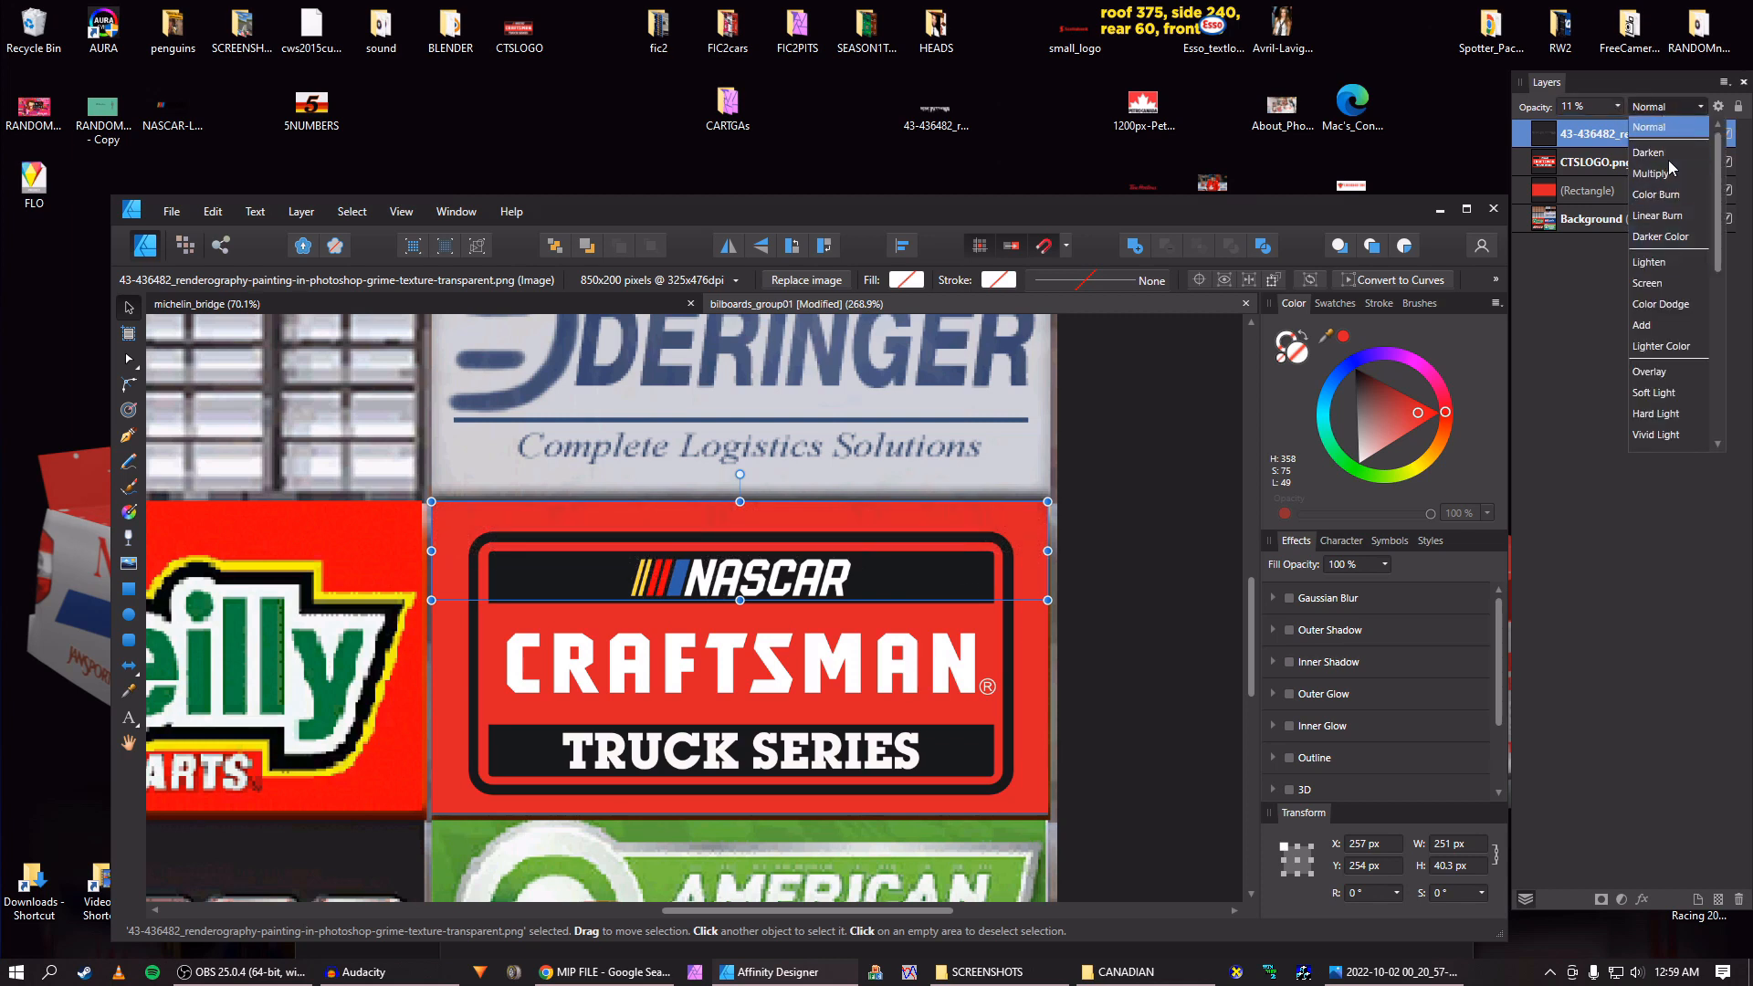
scroll(1672, 168, down, 1)
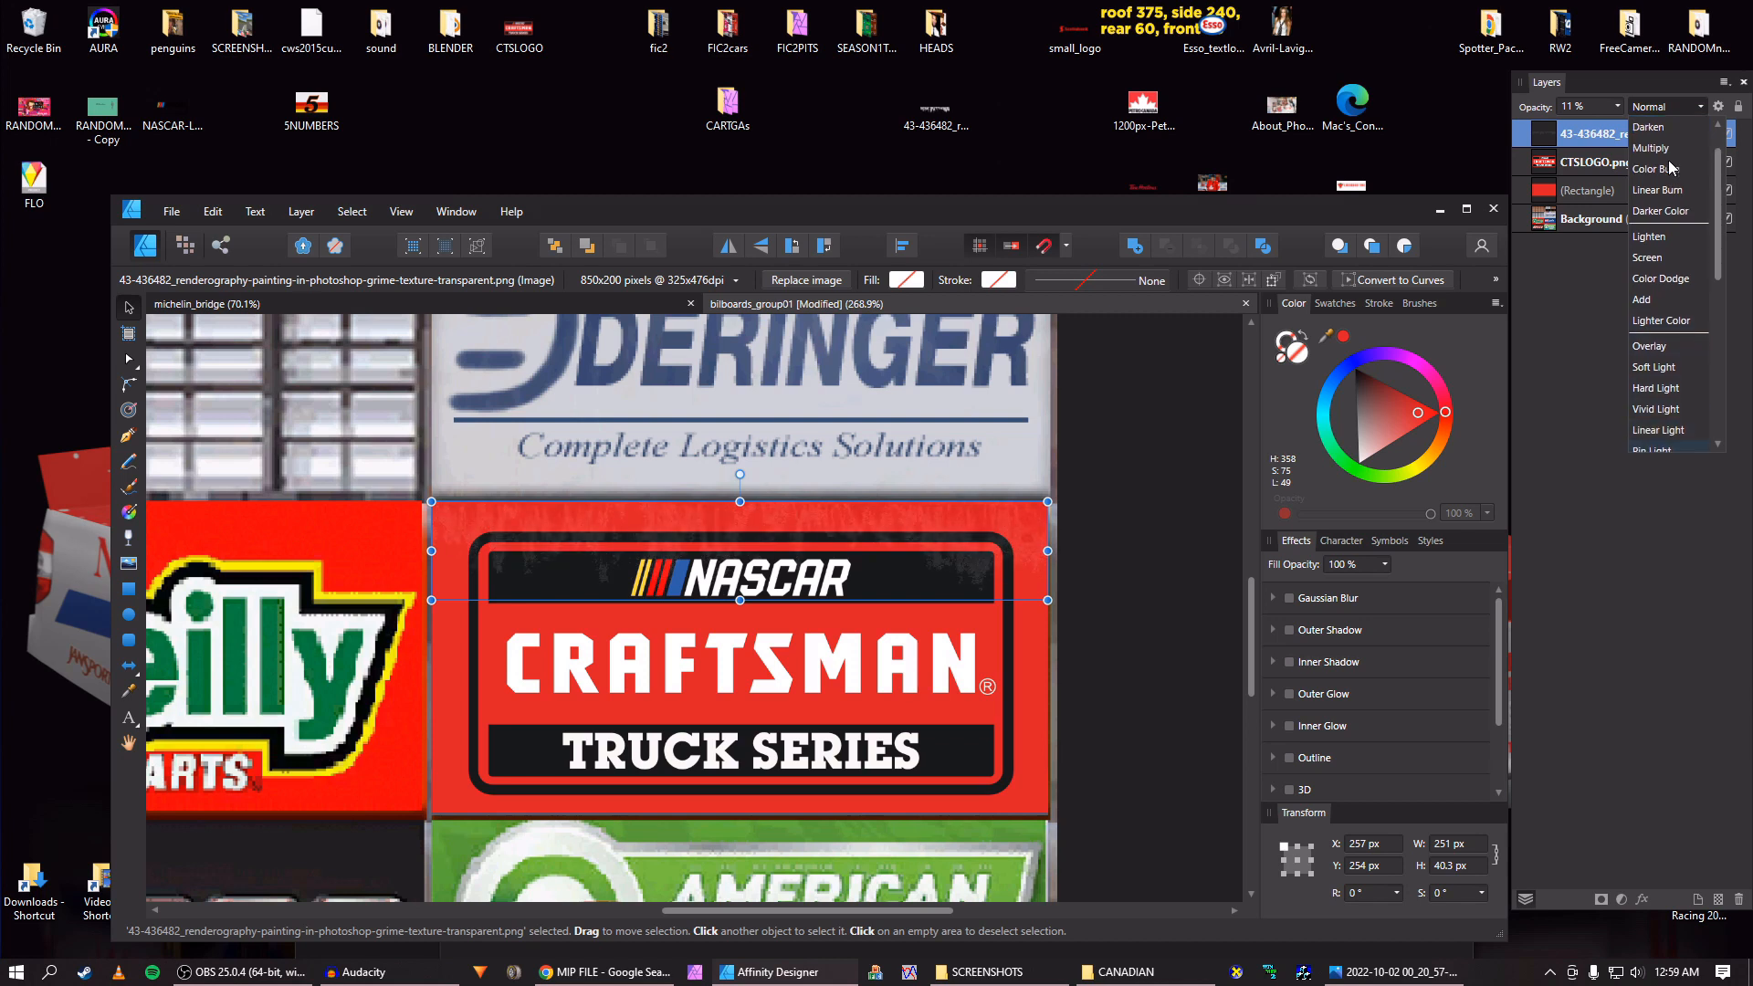
scroll(1672, 168, down, 5)
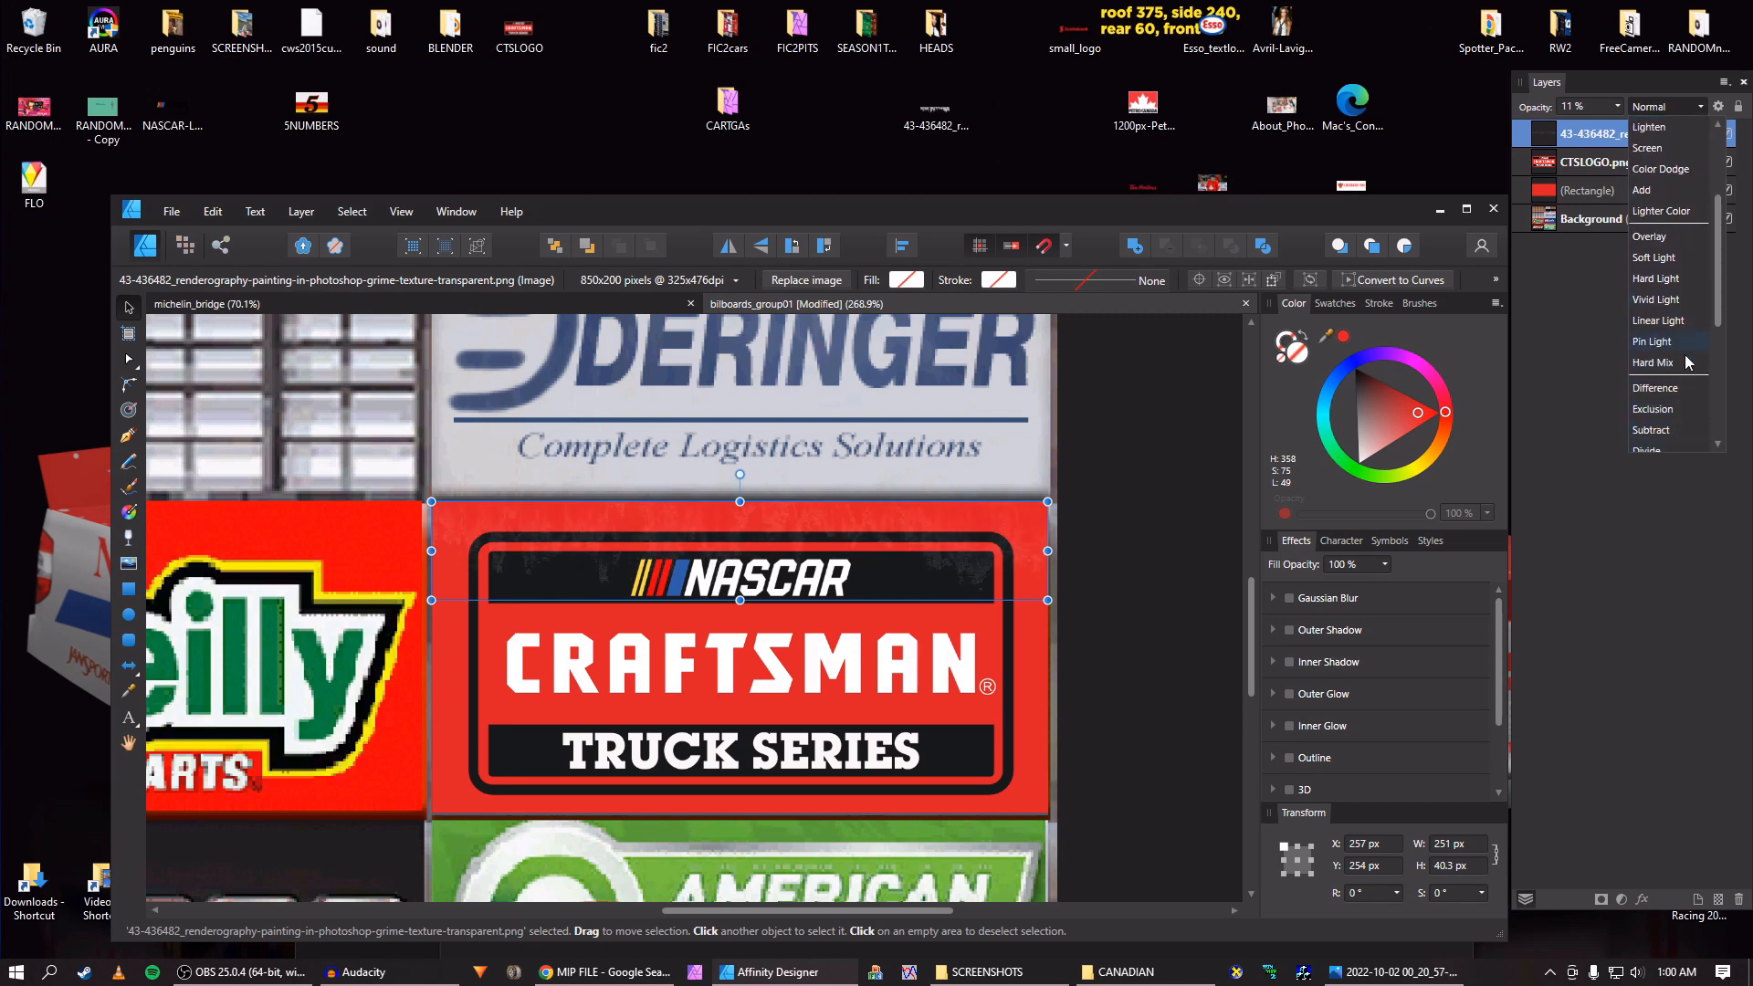
click(1651, 430)
click(1180, 551)
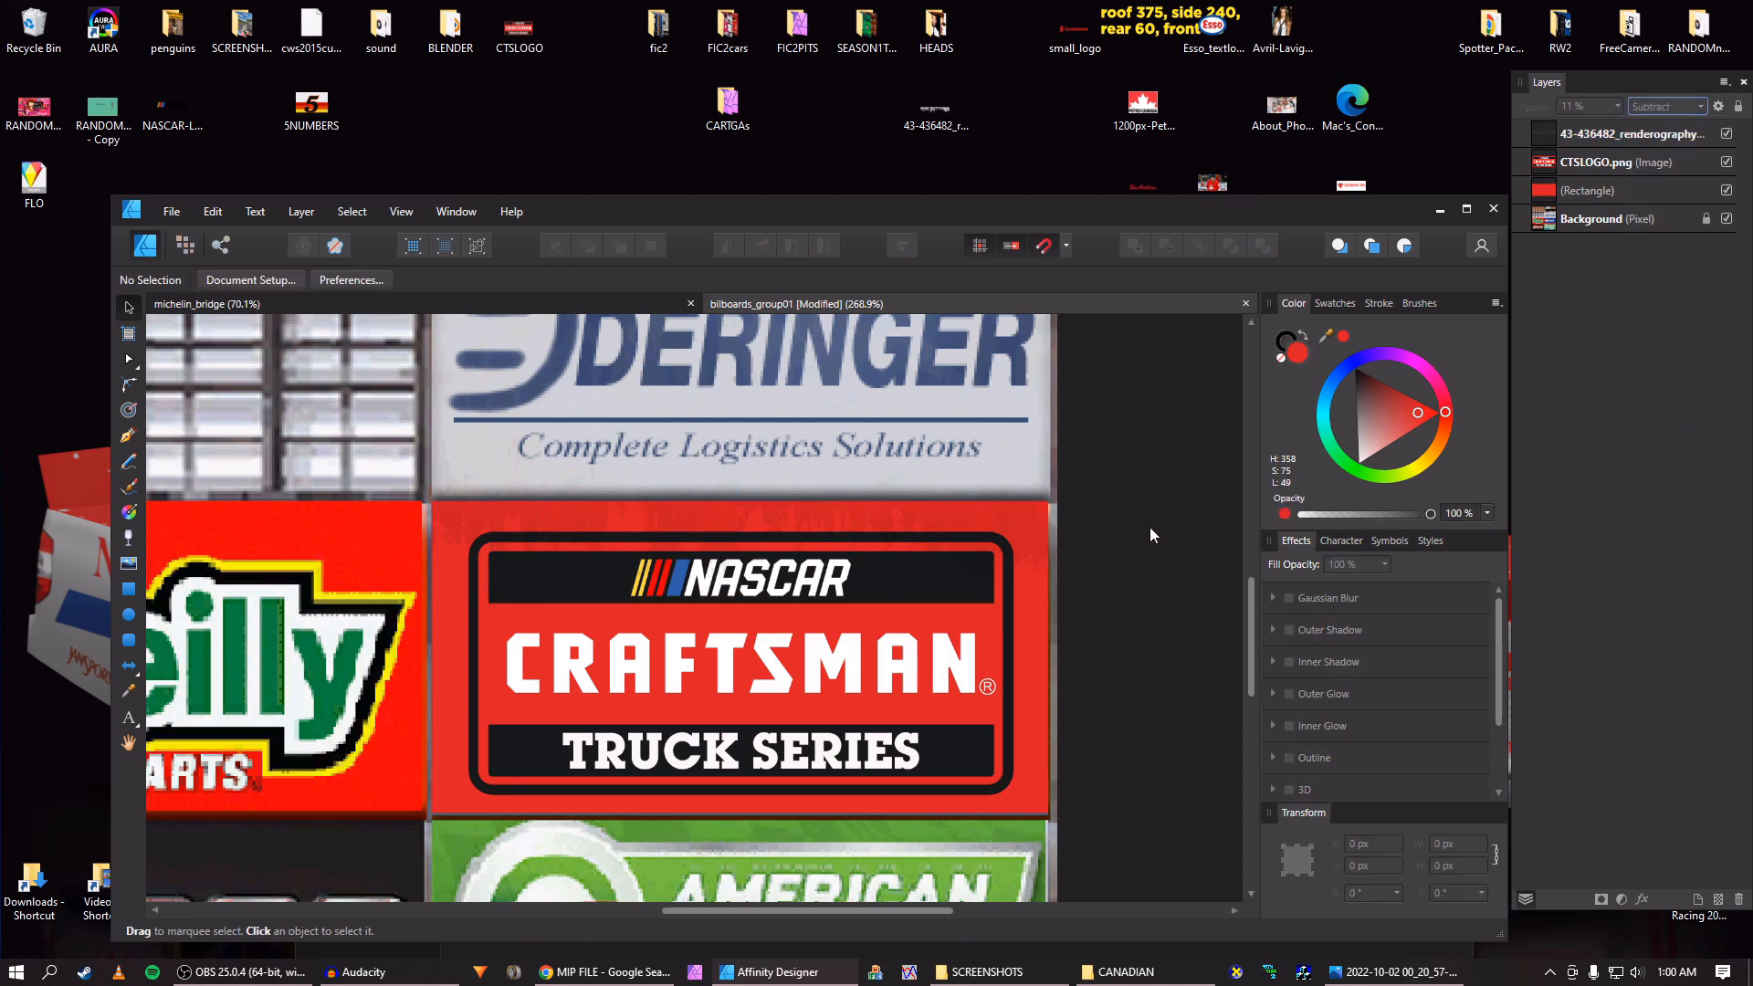
scroll(1149, 527, down, 2)
scroll(1148, 528, up, 1)
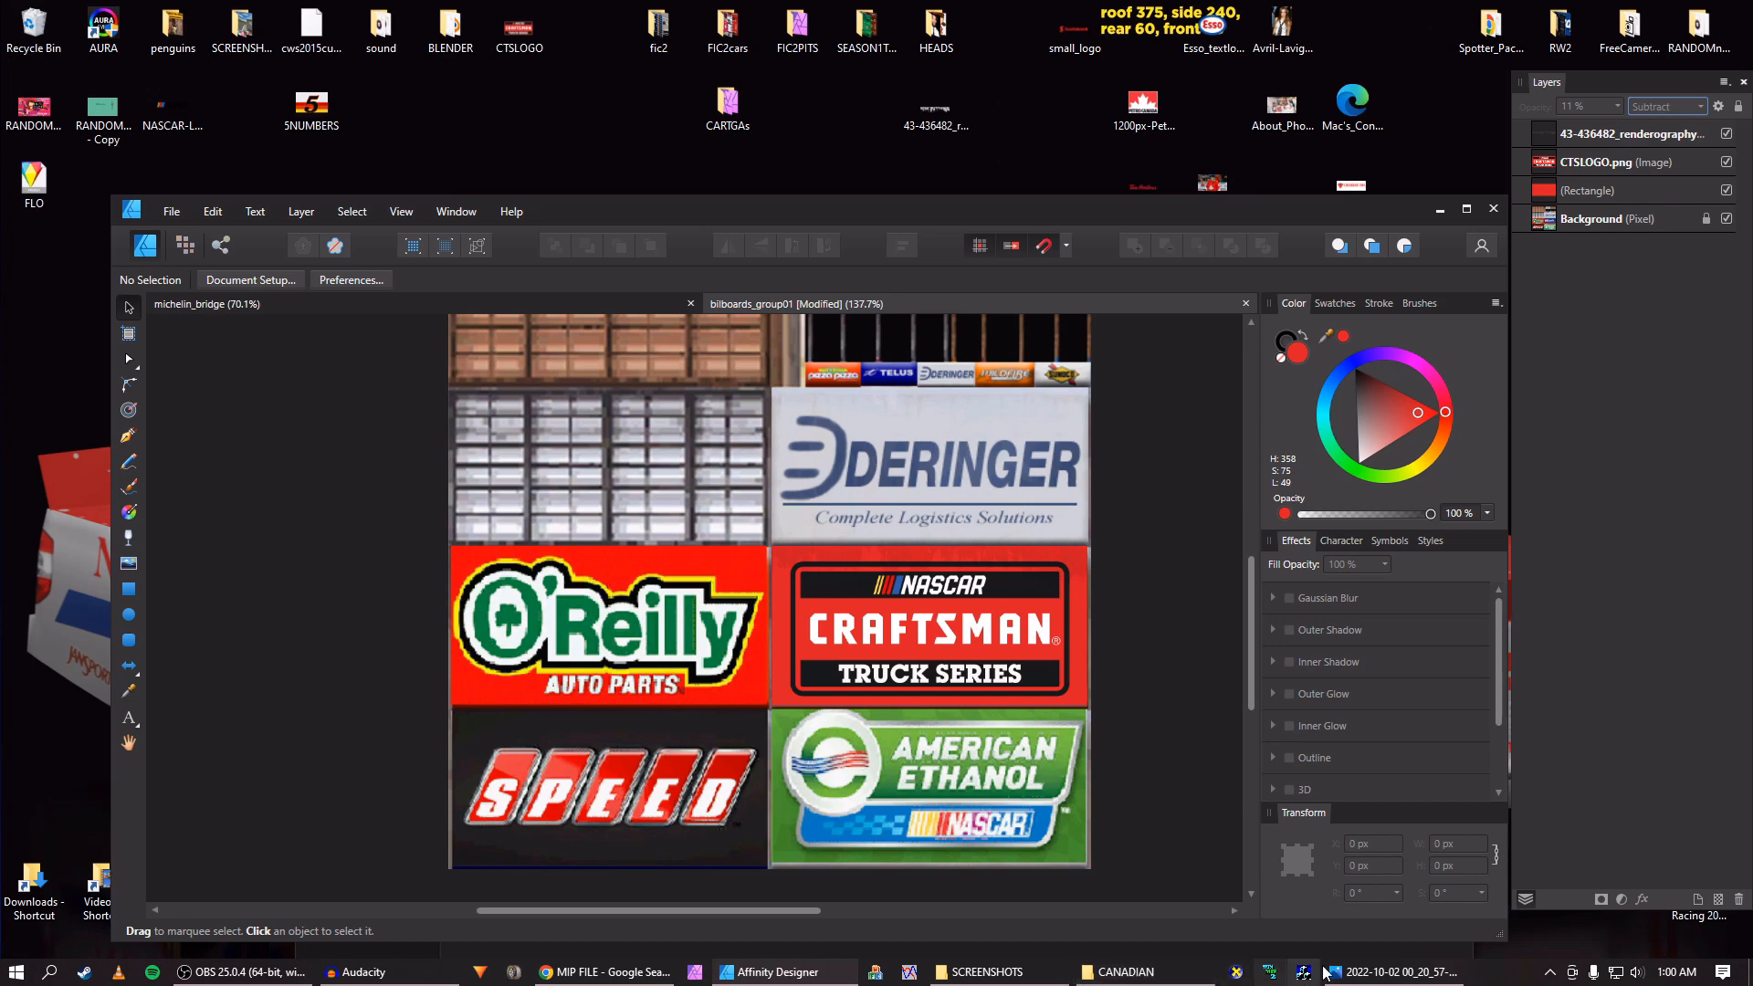
Switch to the trackside game screenshot in the photo viewer and examine its roadside billboards against the edited billboard sheet.
click(1393, 972)
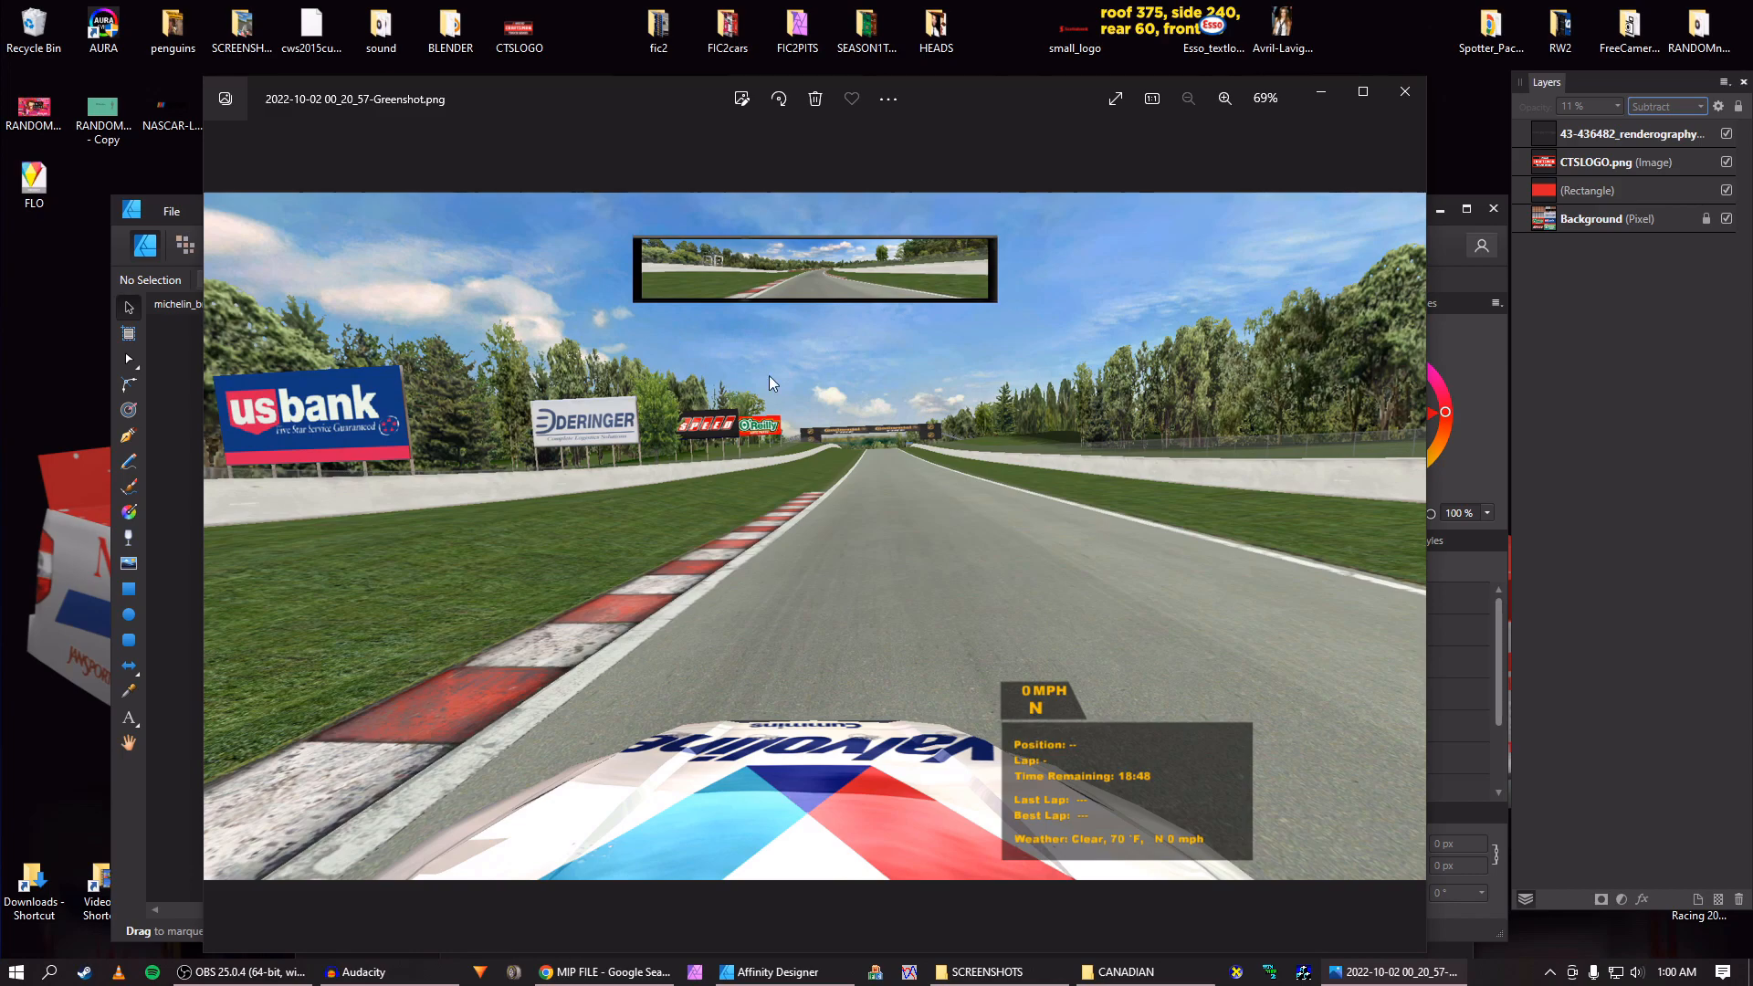
scroll(763, 416, up, 5)
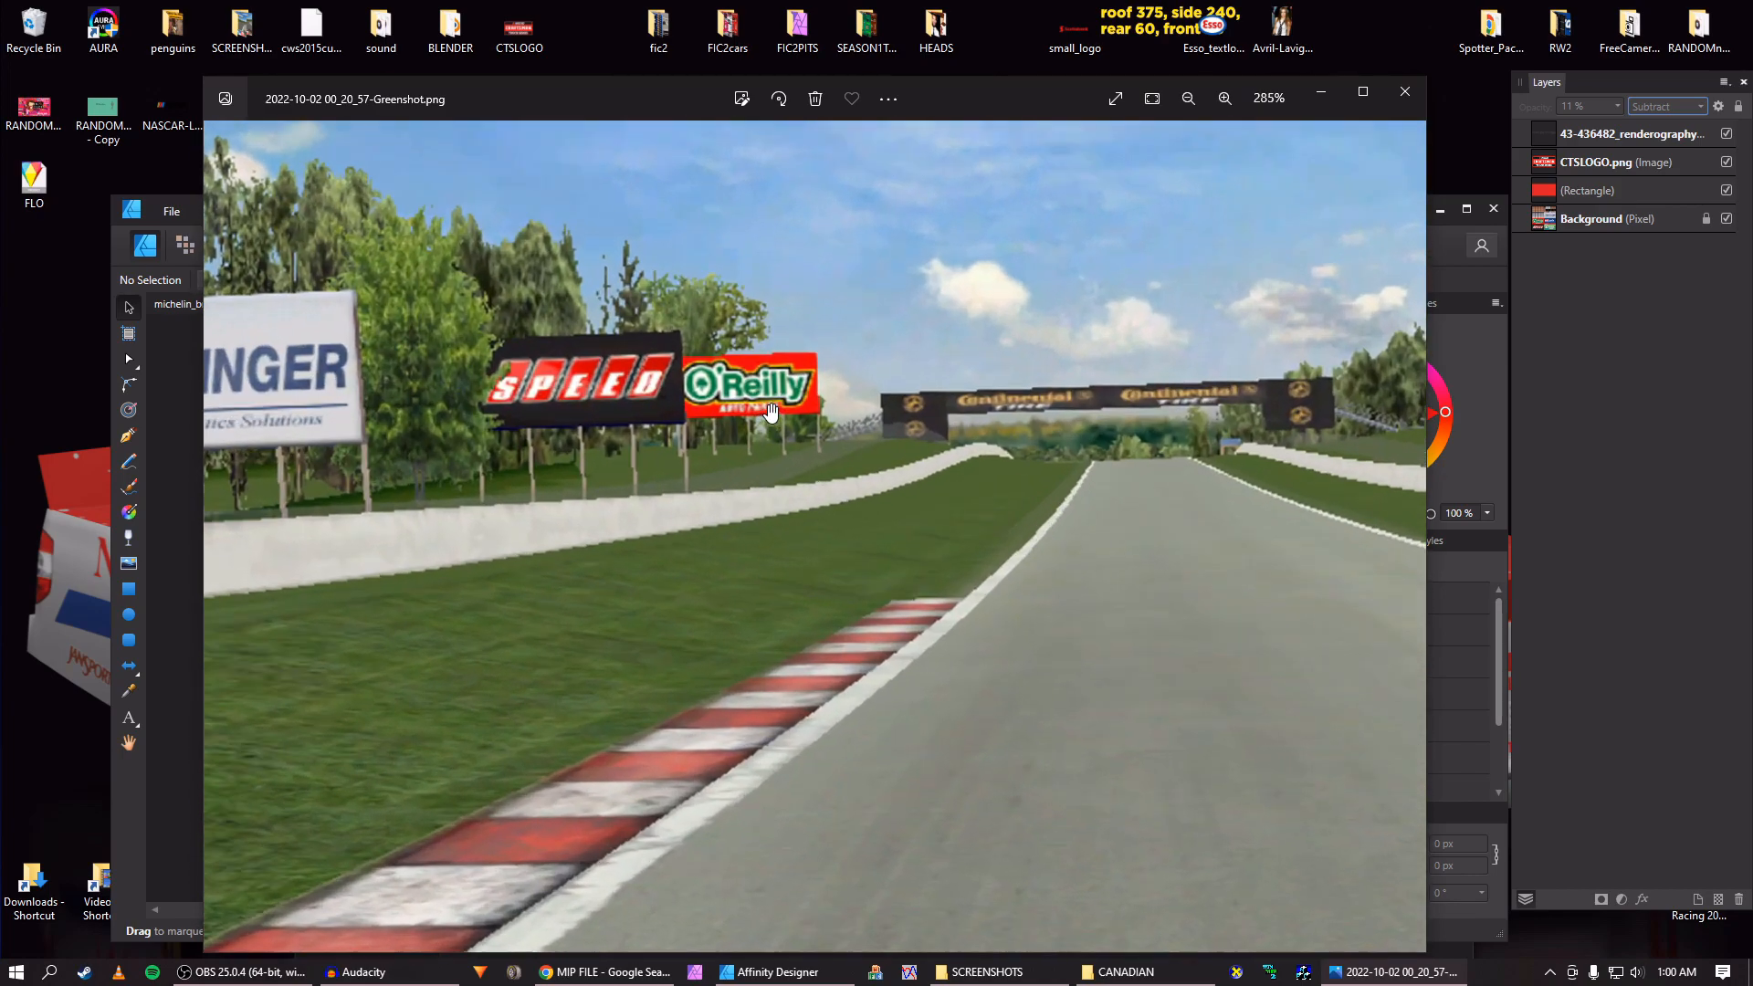
scroll(773, 391, down, 5)
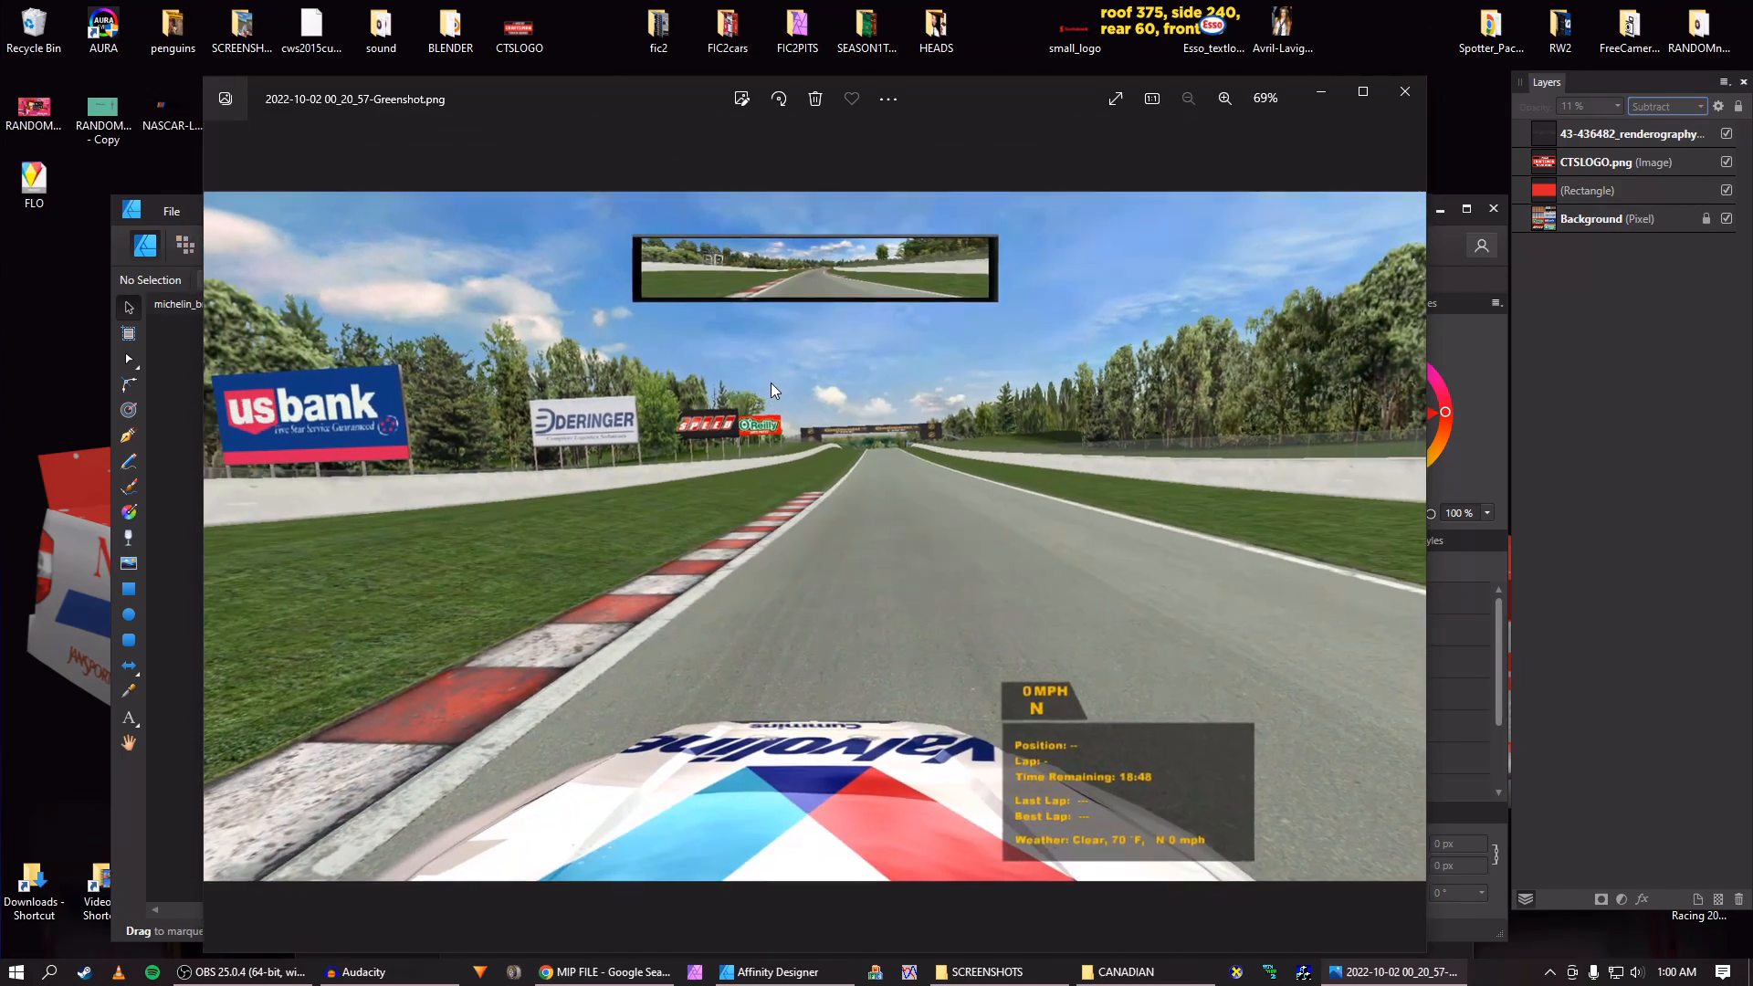
key(alt+Tab)
scroll(1079, 637, down, 2)
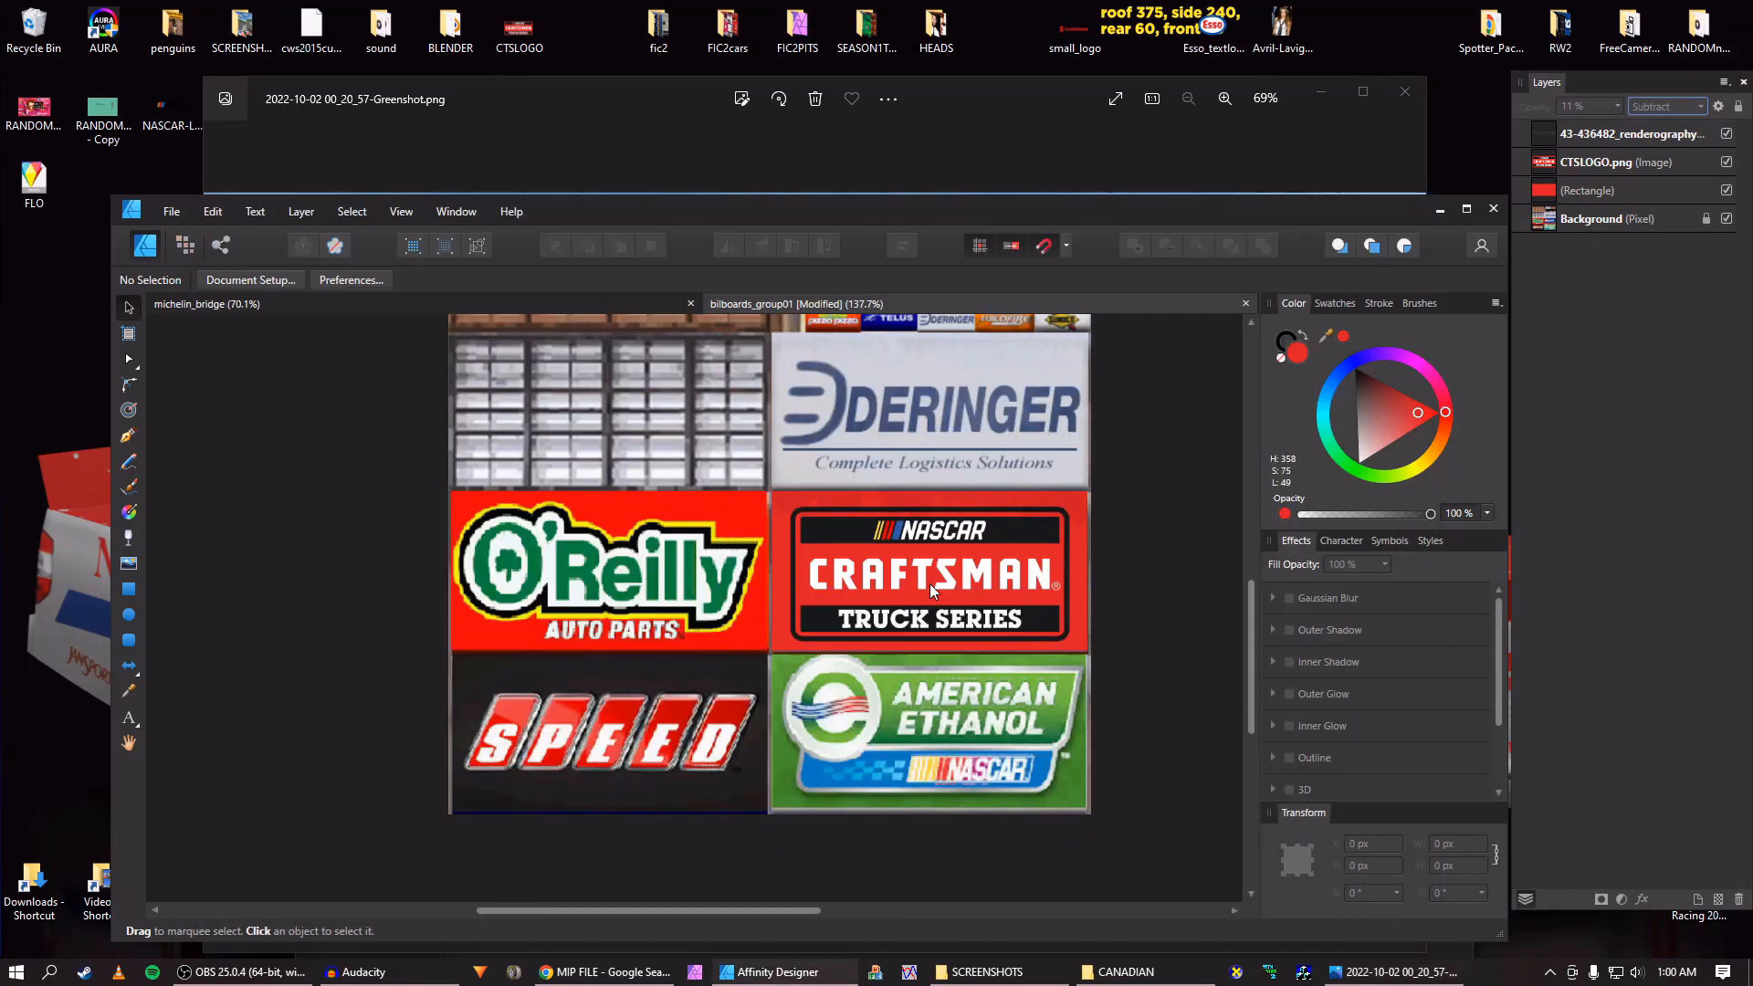
click(1058, 172)
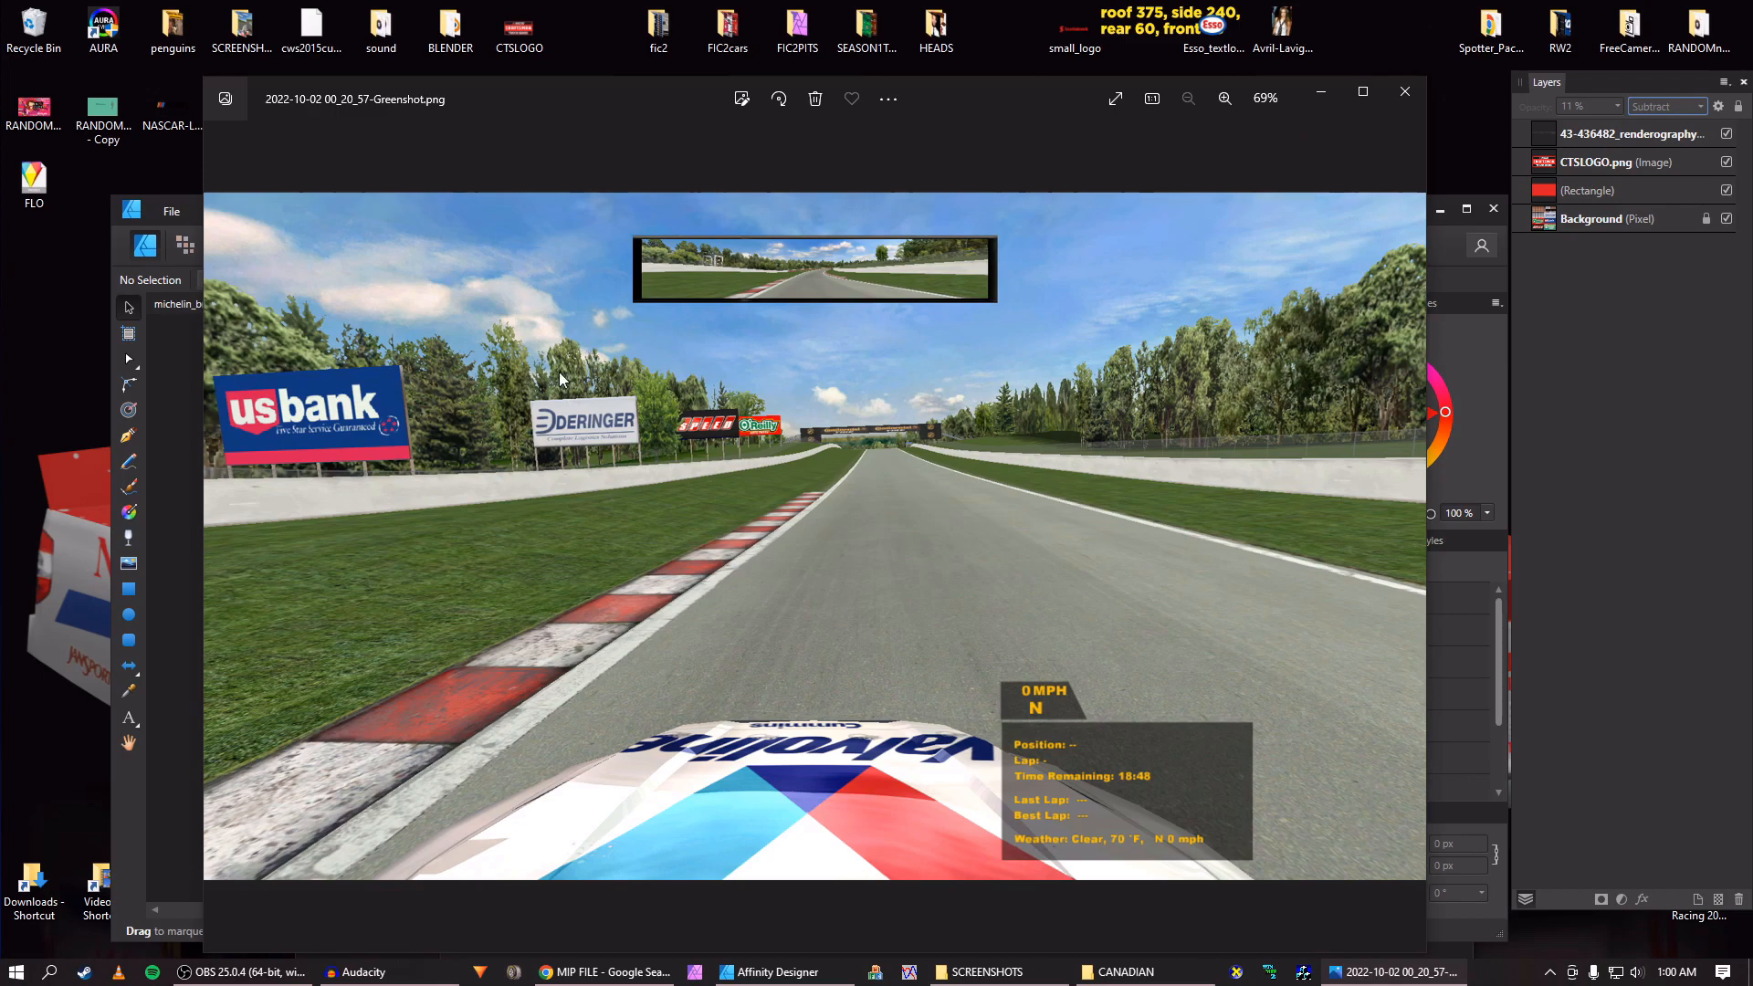
scroll(561, 379, up, 5)
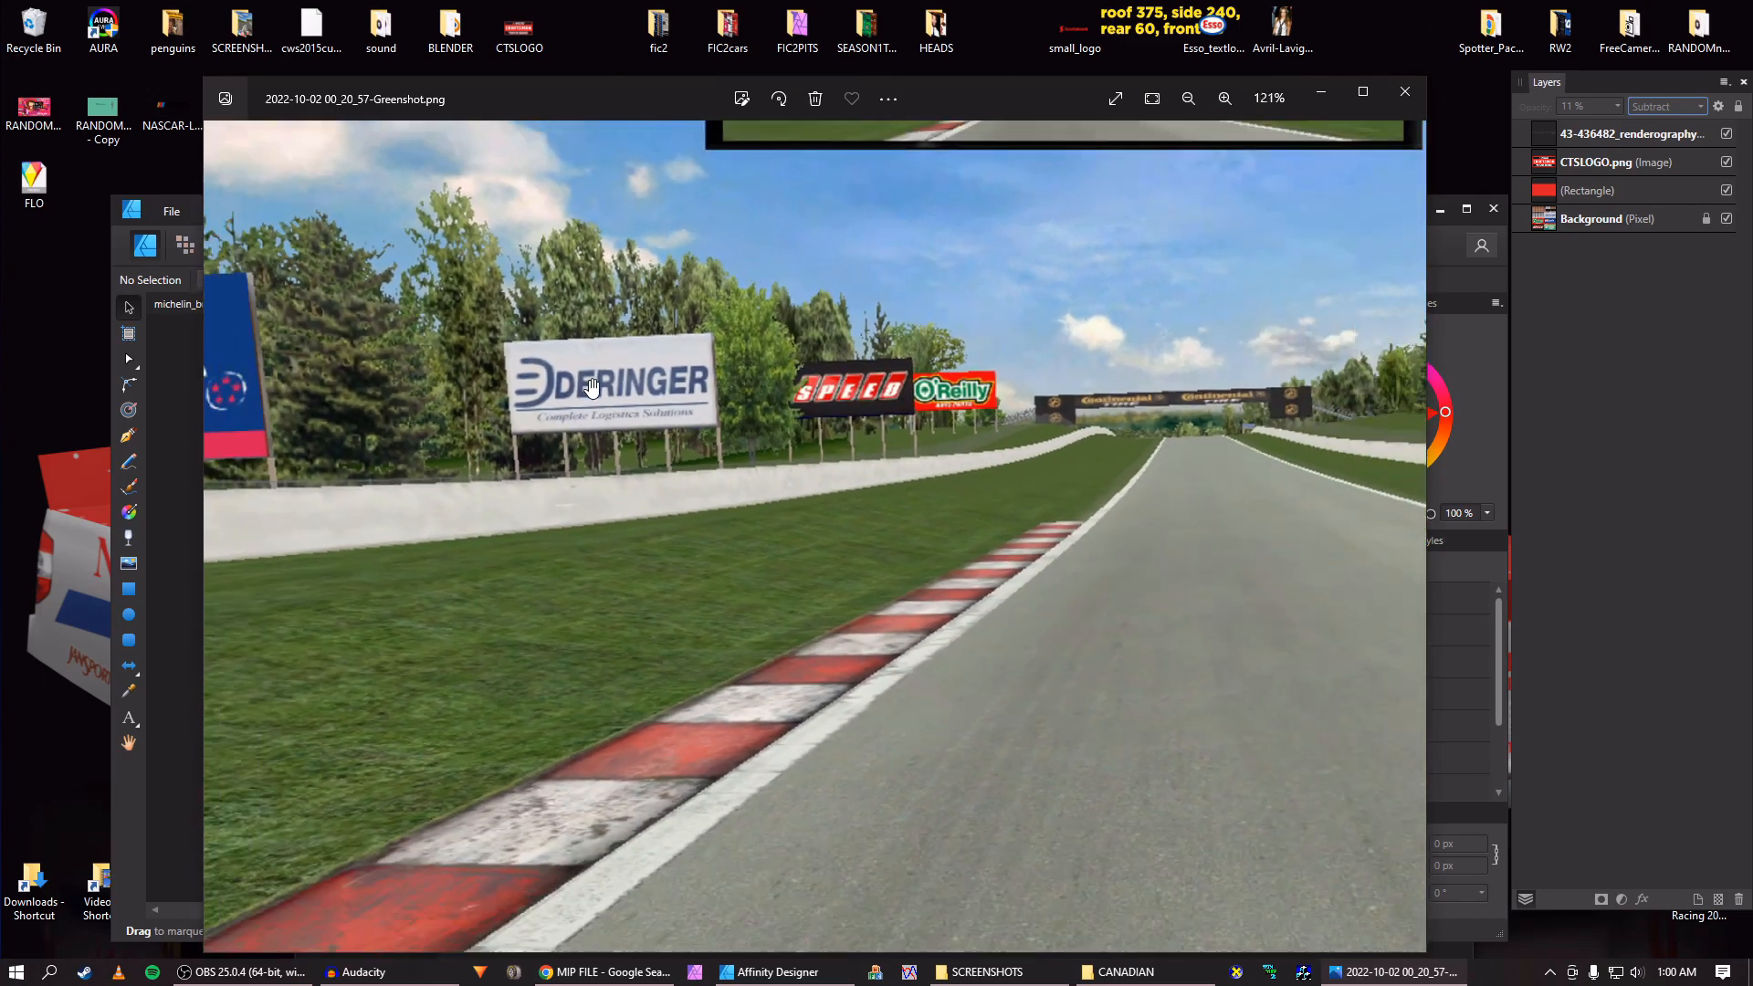
scroll(593, 389, down, 3)
scroll(592, 391, up, 5)
scroll(593, 394, down, 4)
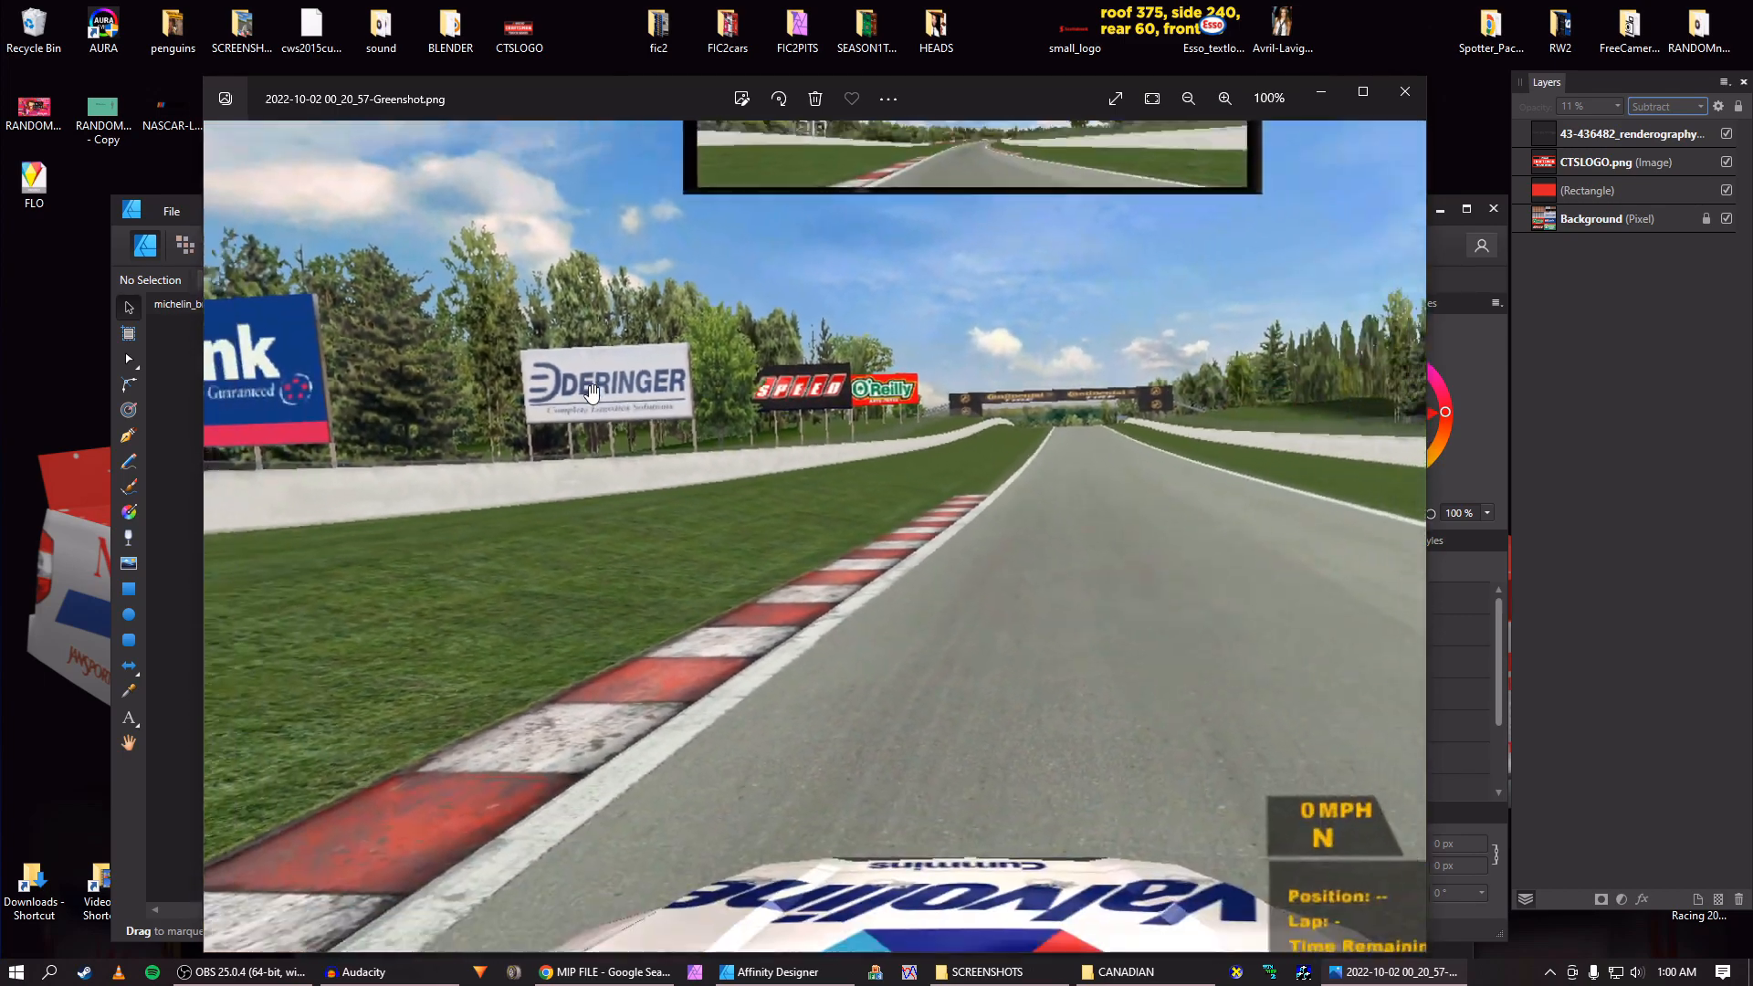
scroll(591, 393, down, 3)
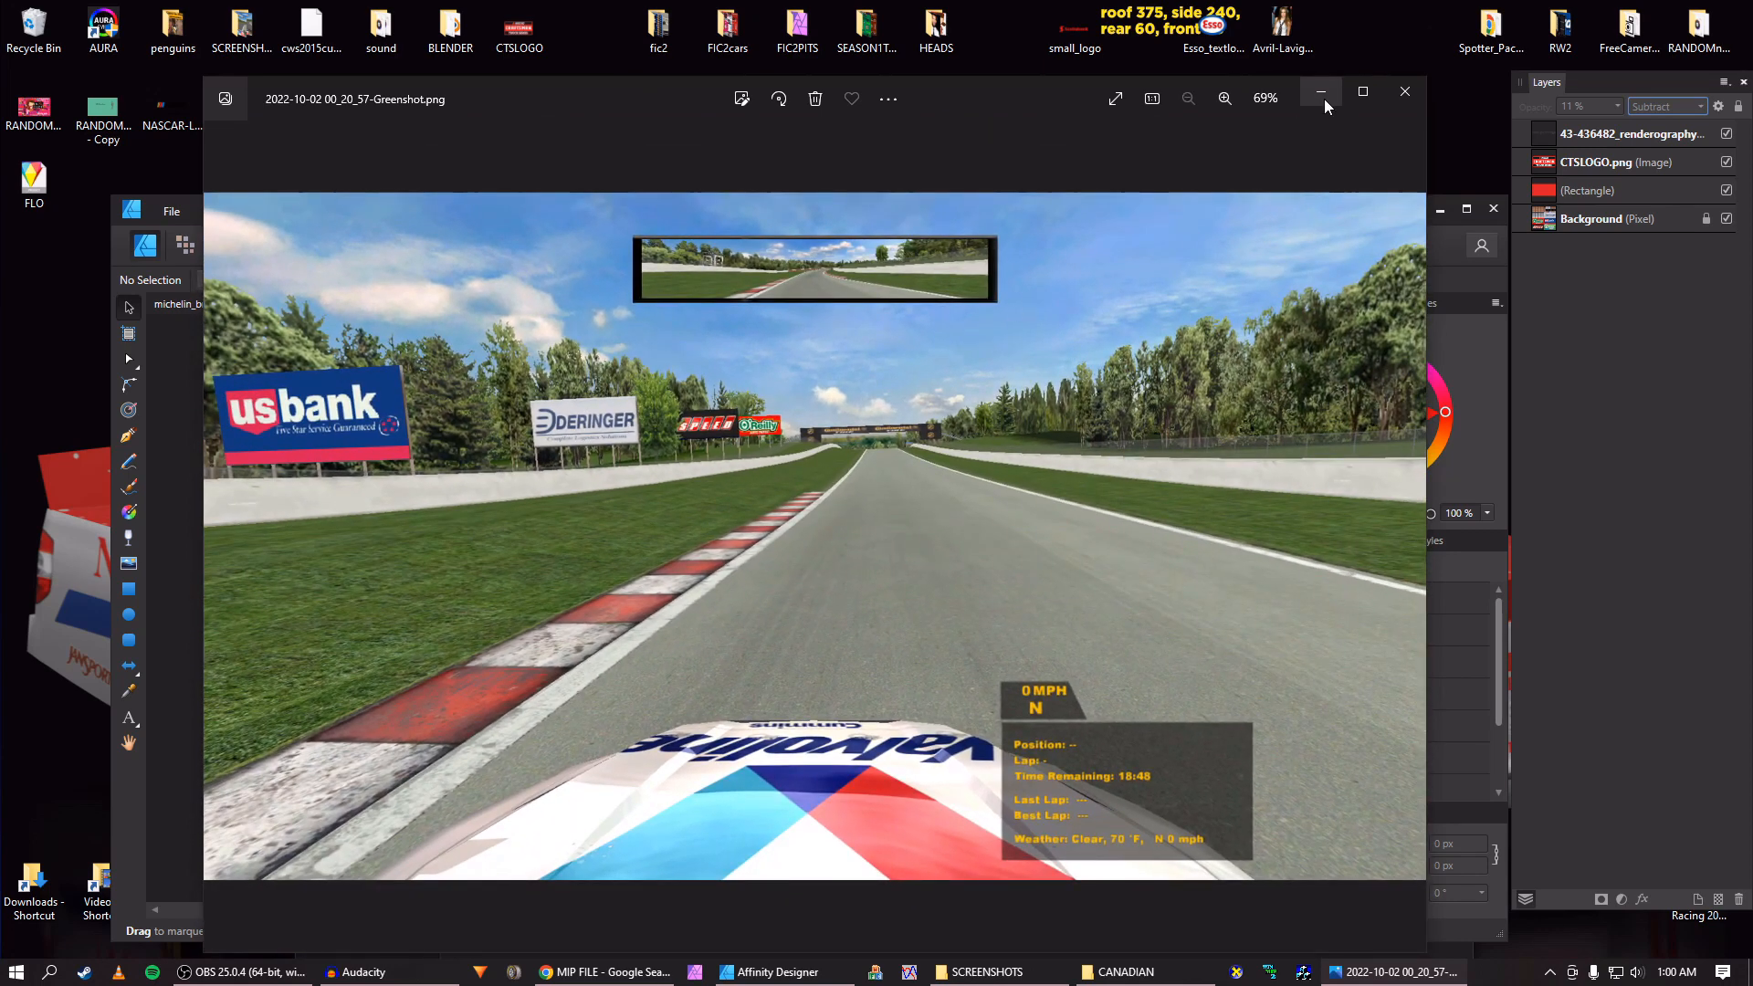
click(1324, 98)
Open the TRACKMIPS folder on the desktop and look through its TEXAS and ROCKINGHAM texture sets for reusable billboard artwork.
mouse_move(1220, 217)
mouse_down()
mouse_move(1213, 235)
mouse_move(1198, 218)
mouse_up()
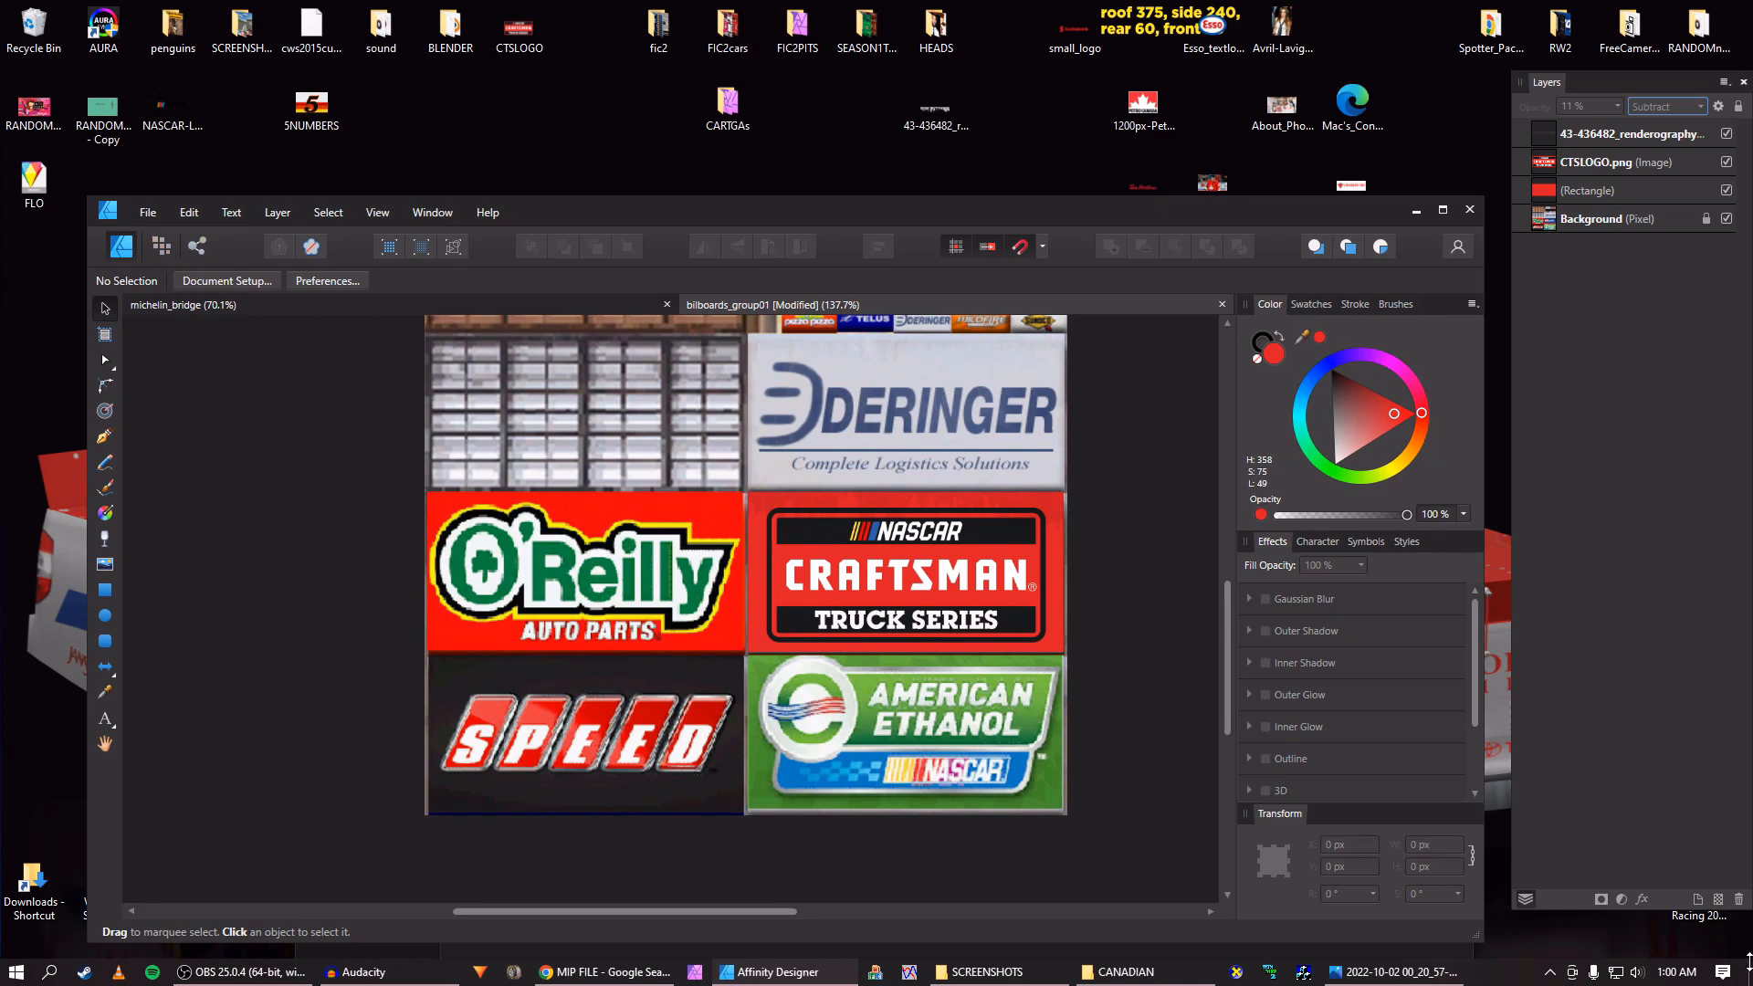
click(1751, 975)
click(1697, 265)
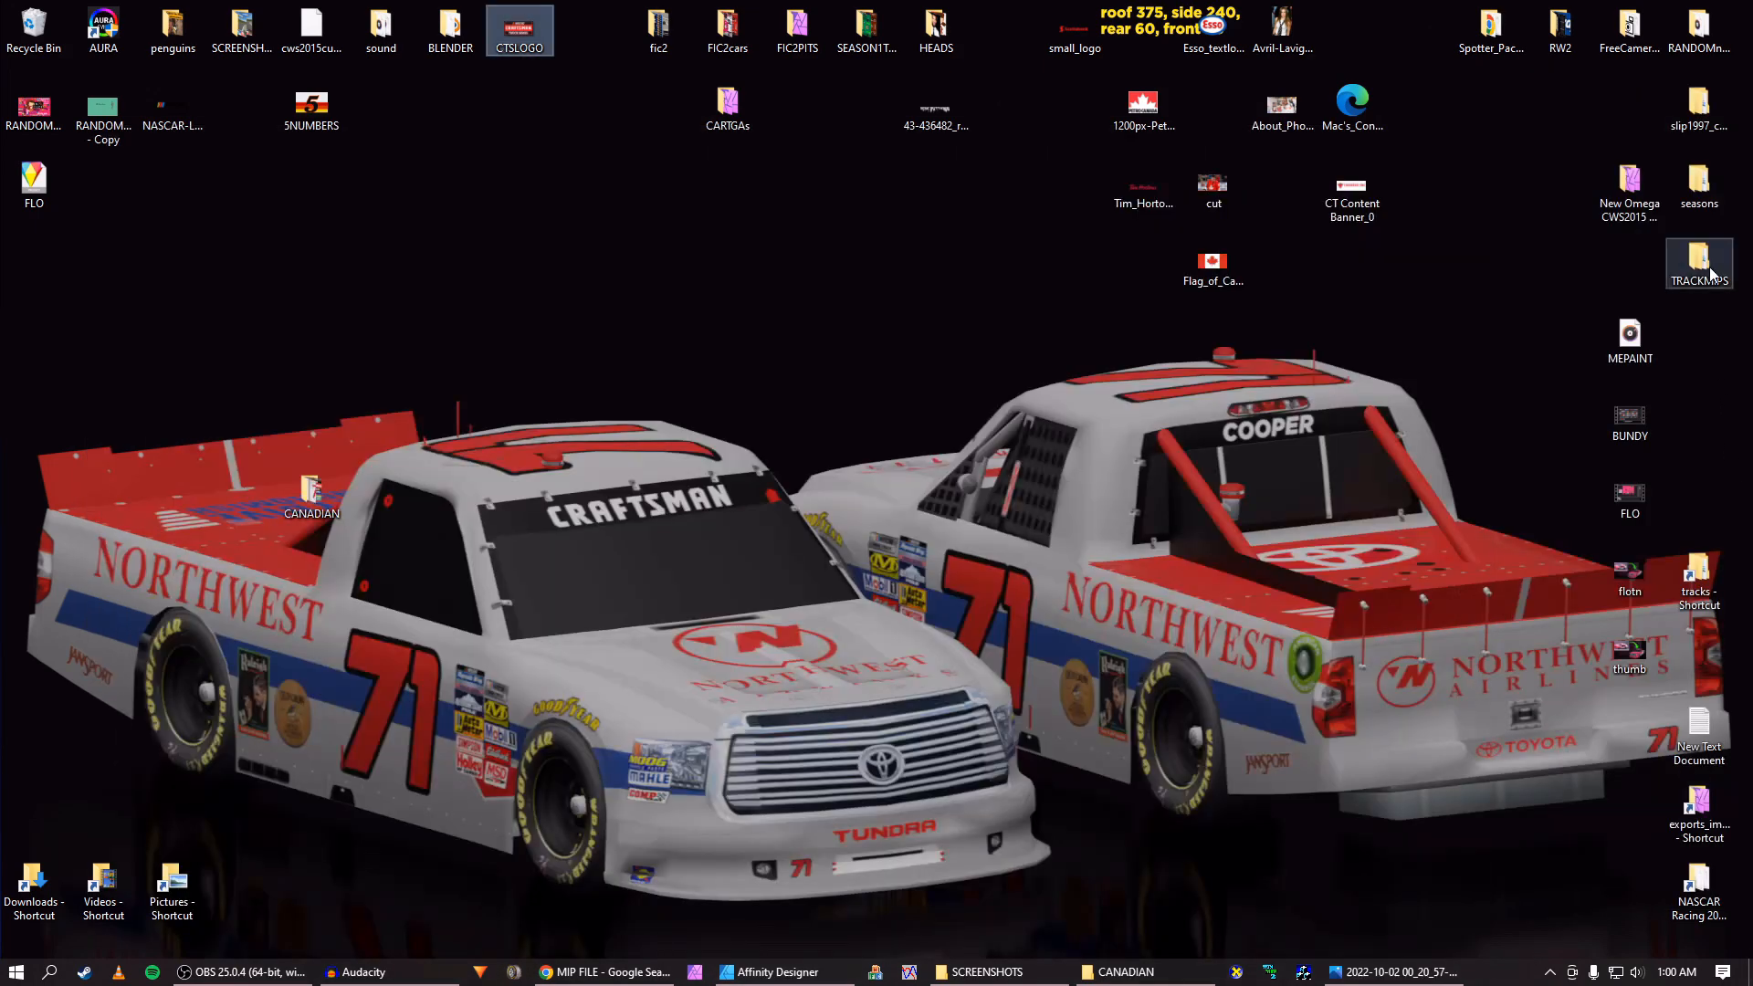
double_click(1697, 264)
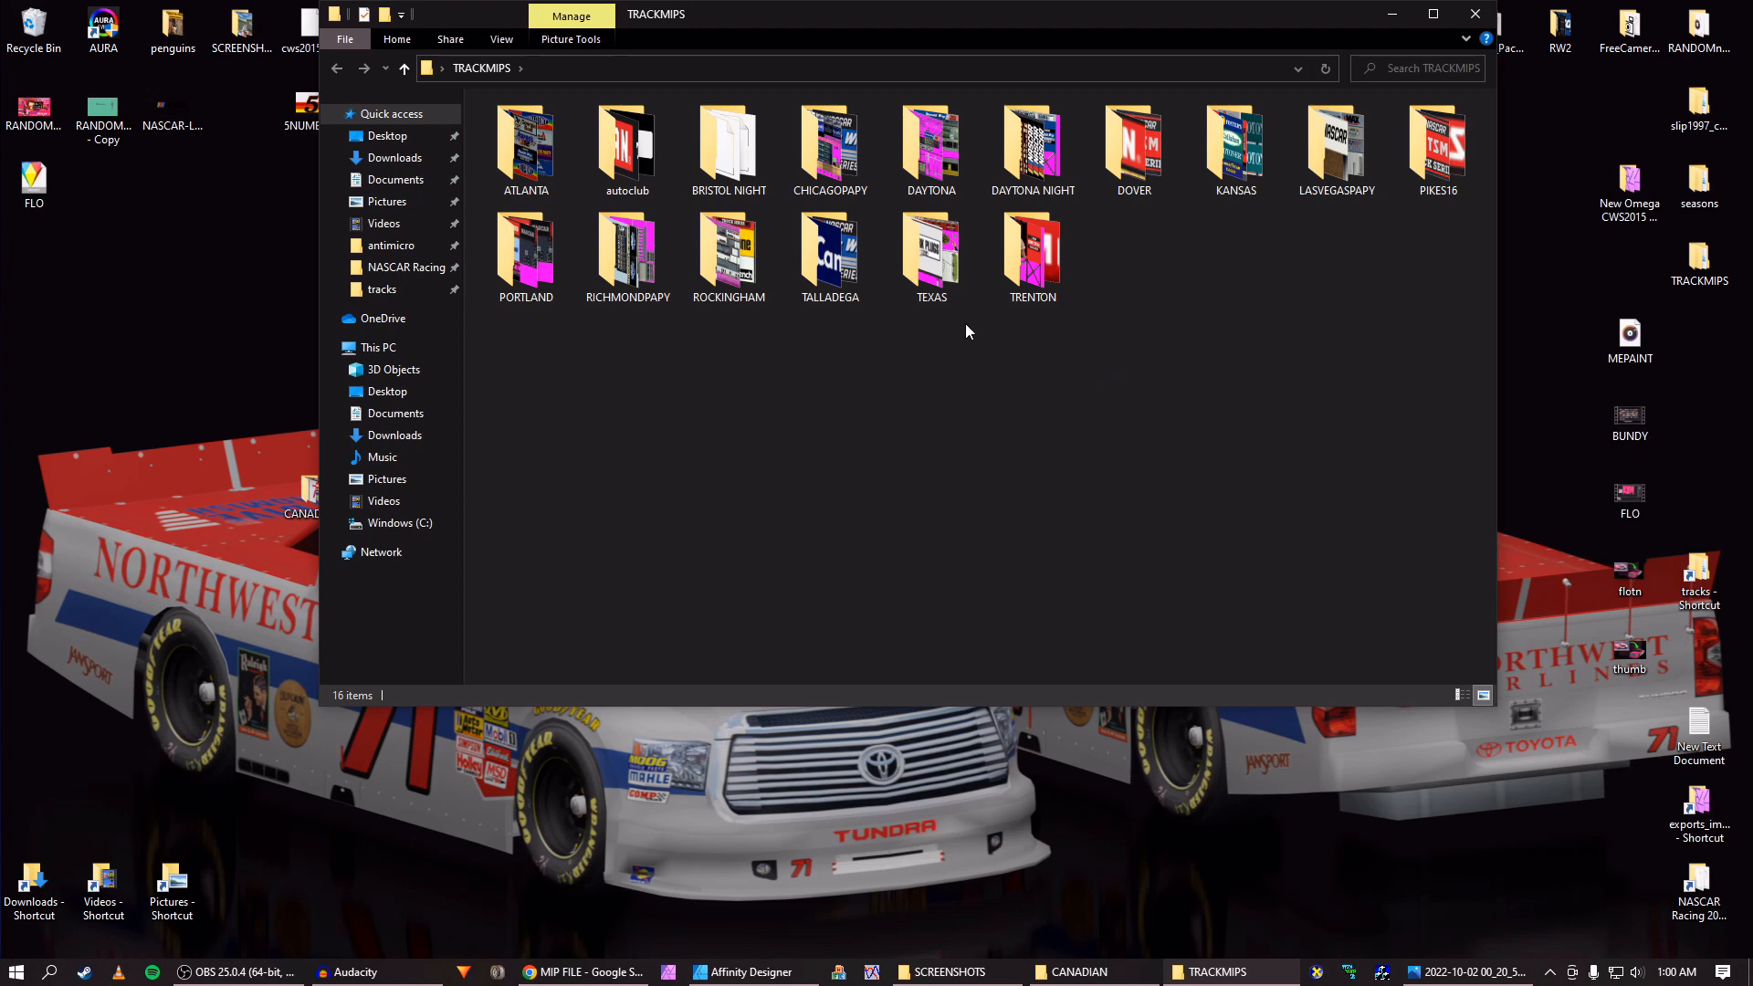
double_click(934, 267)
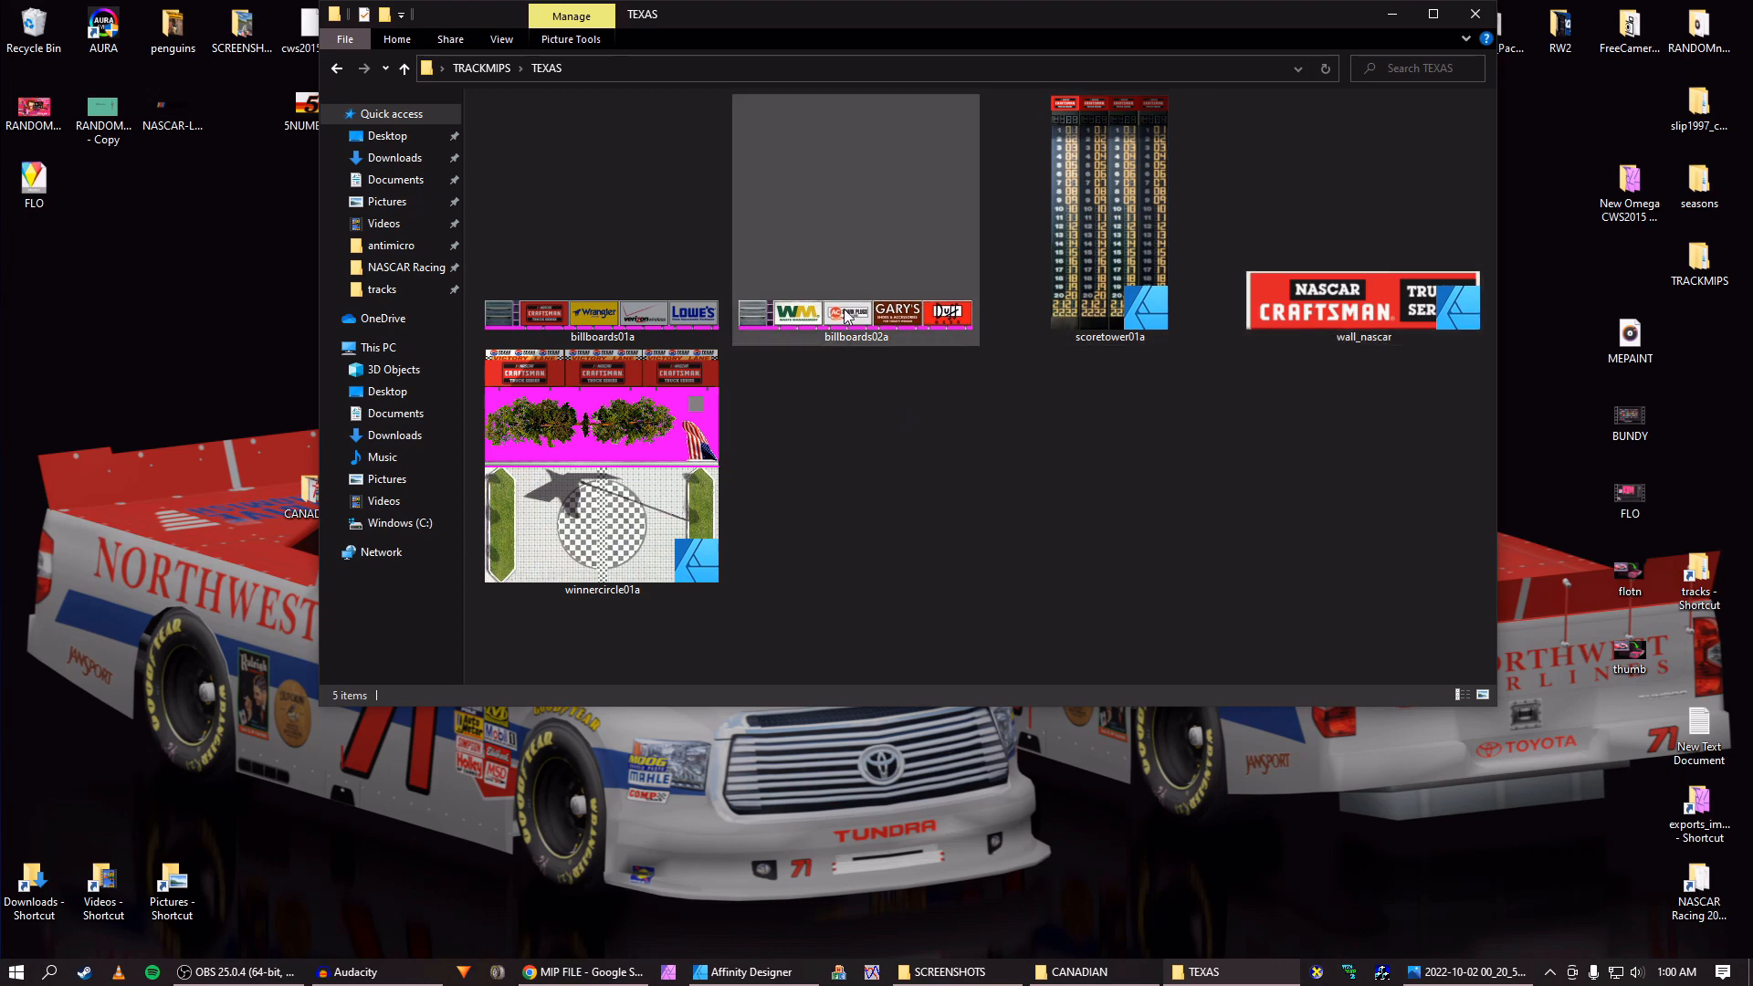
click(336, 69)
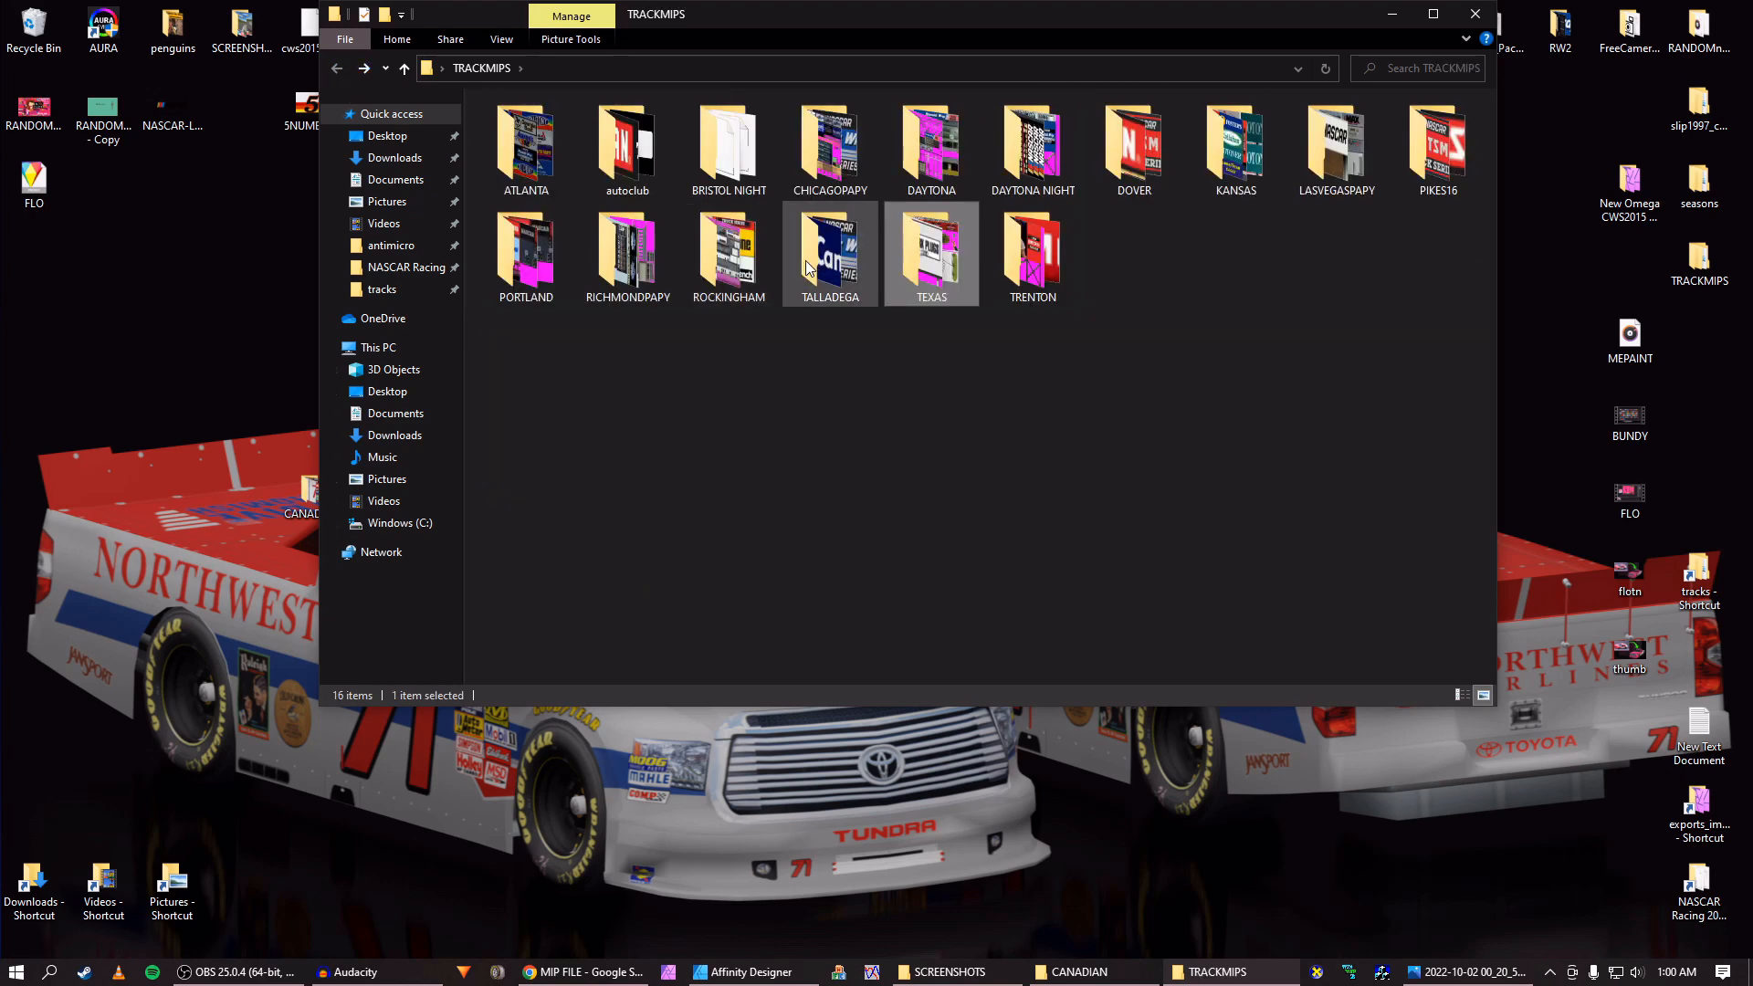
double_click(729, 254)
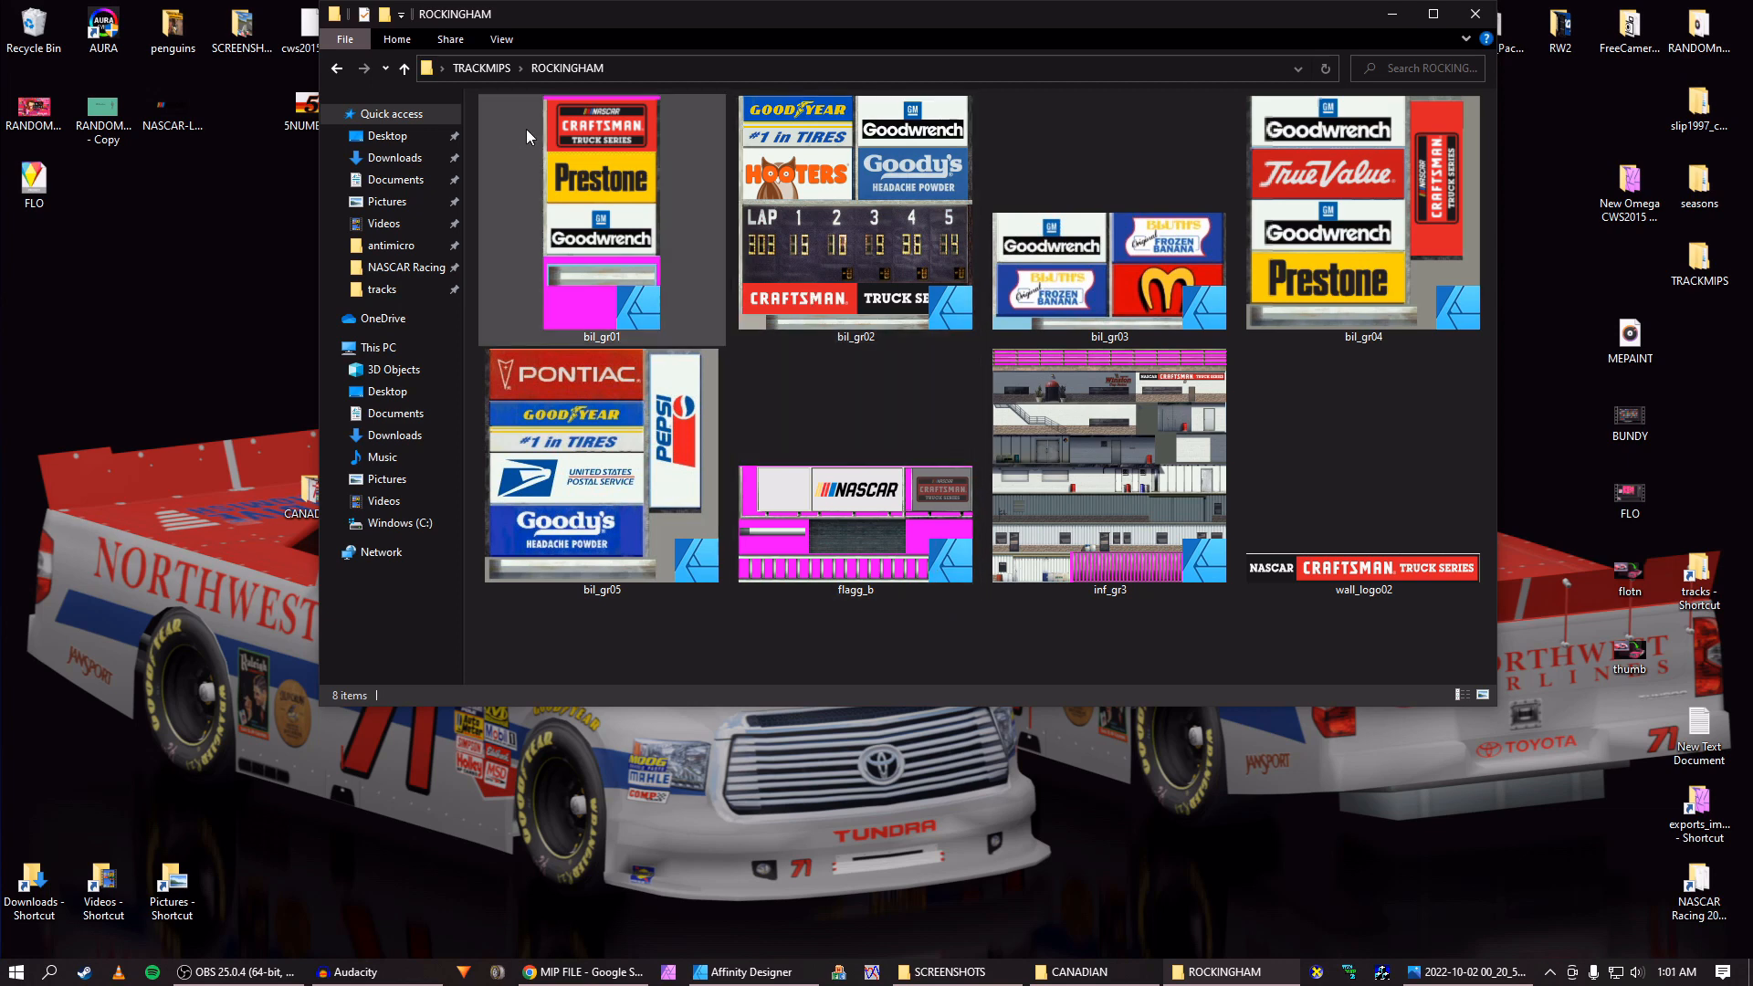
click(336, 69)
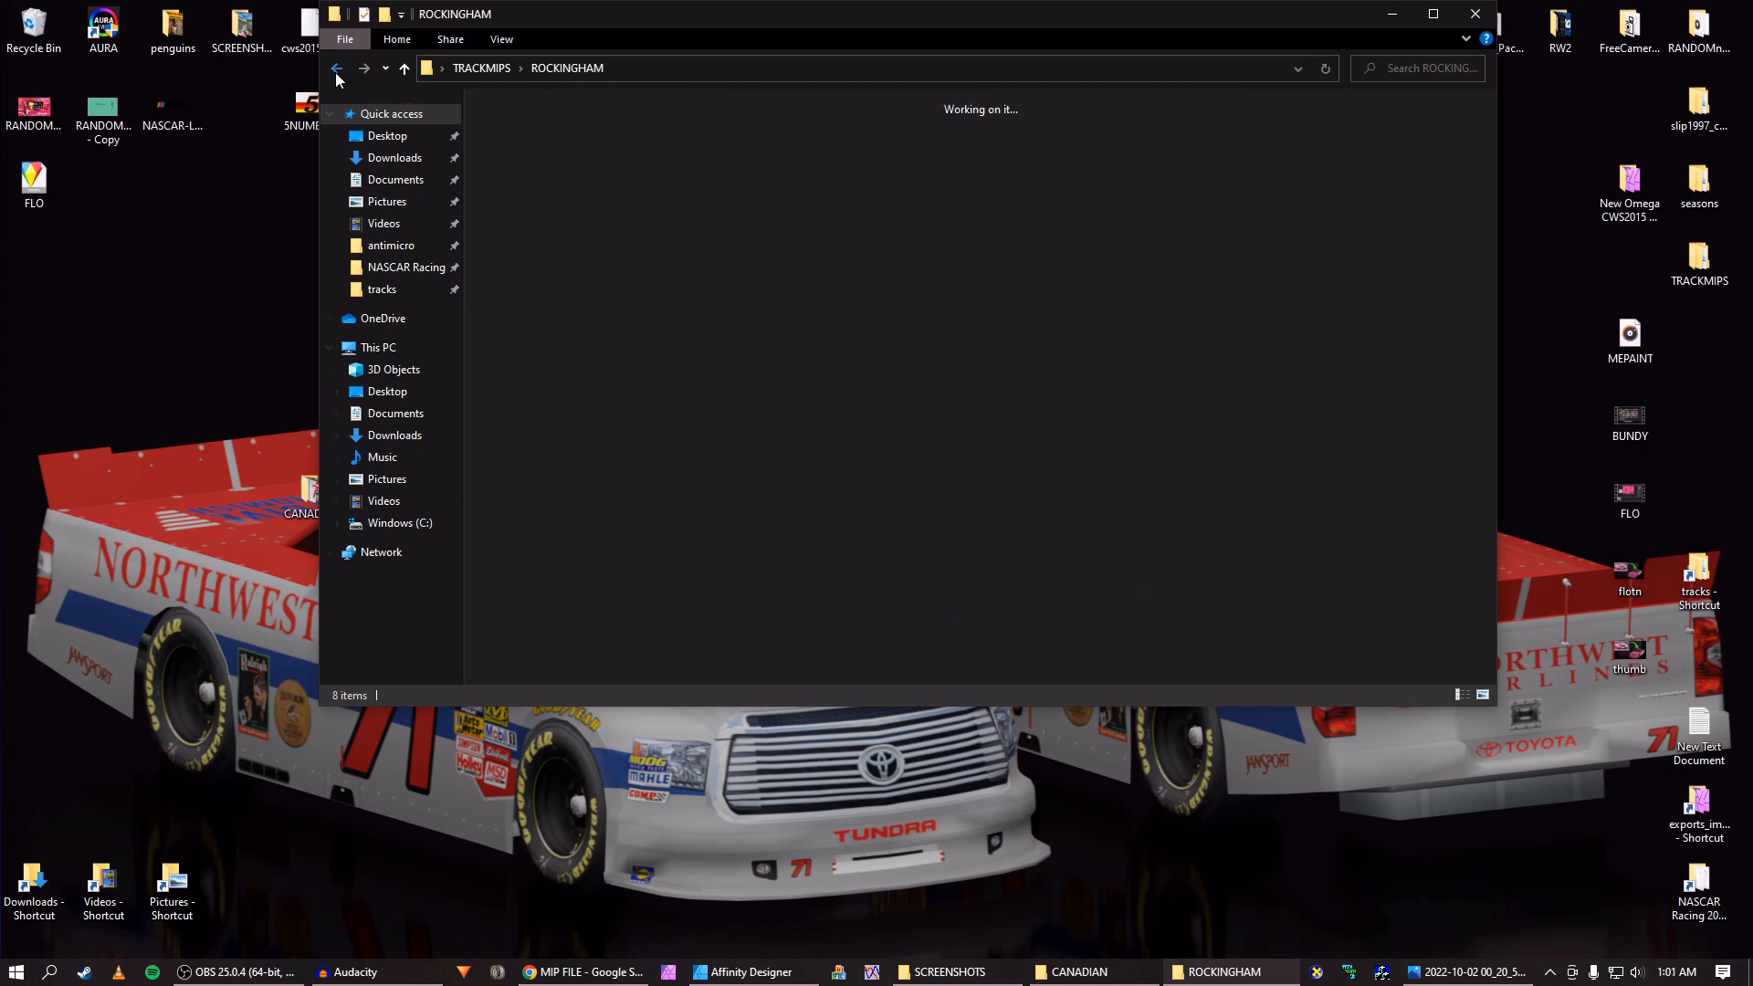
Open the PORTLAND folder in TRACKMIPS, inspect its editable bridge design, close it and return to the folder.
double_click(542, 263)
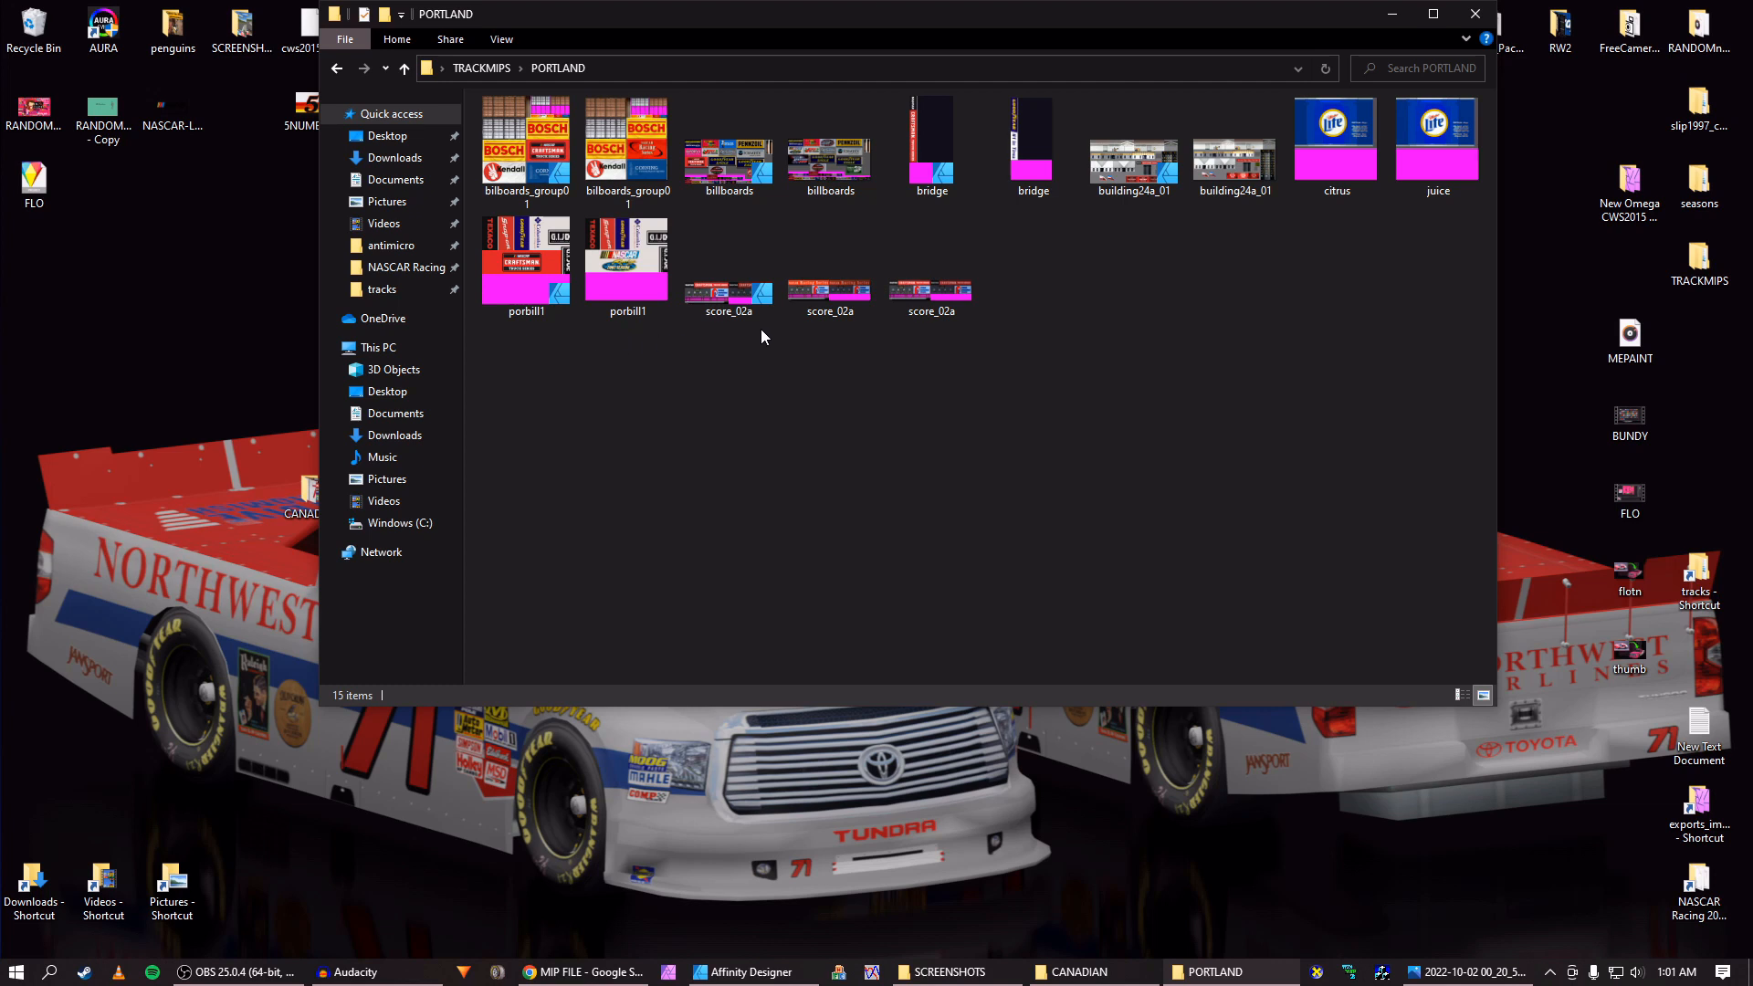
double_click(941, 164)
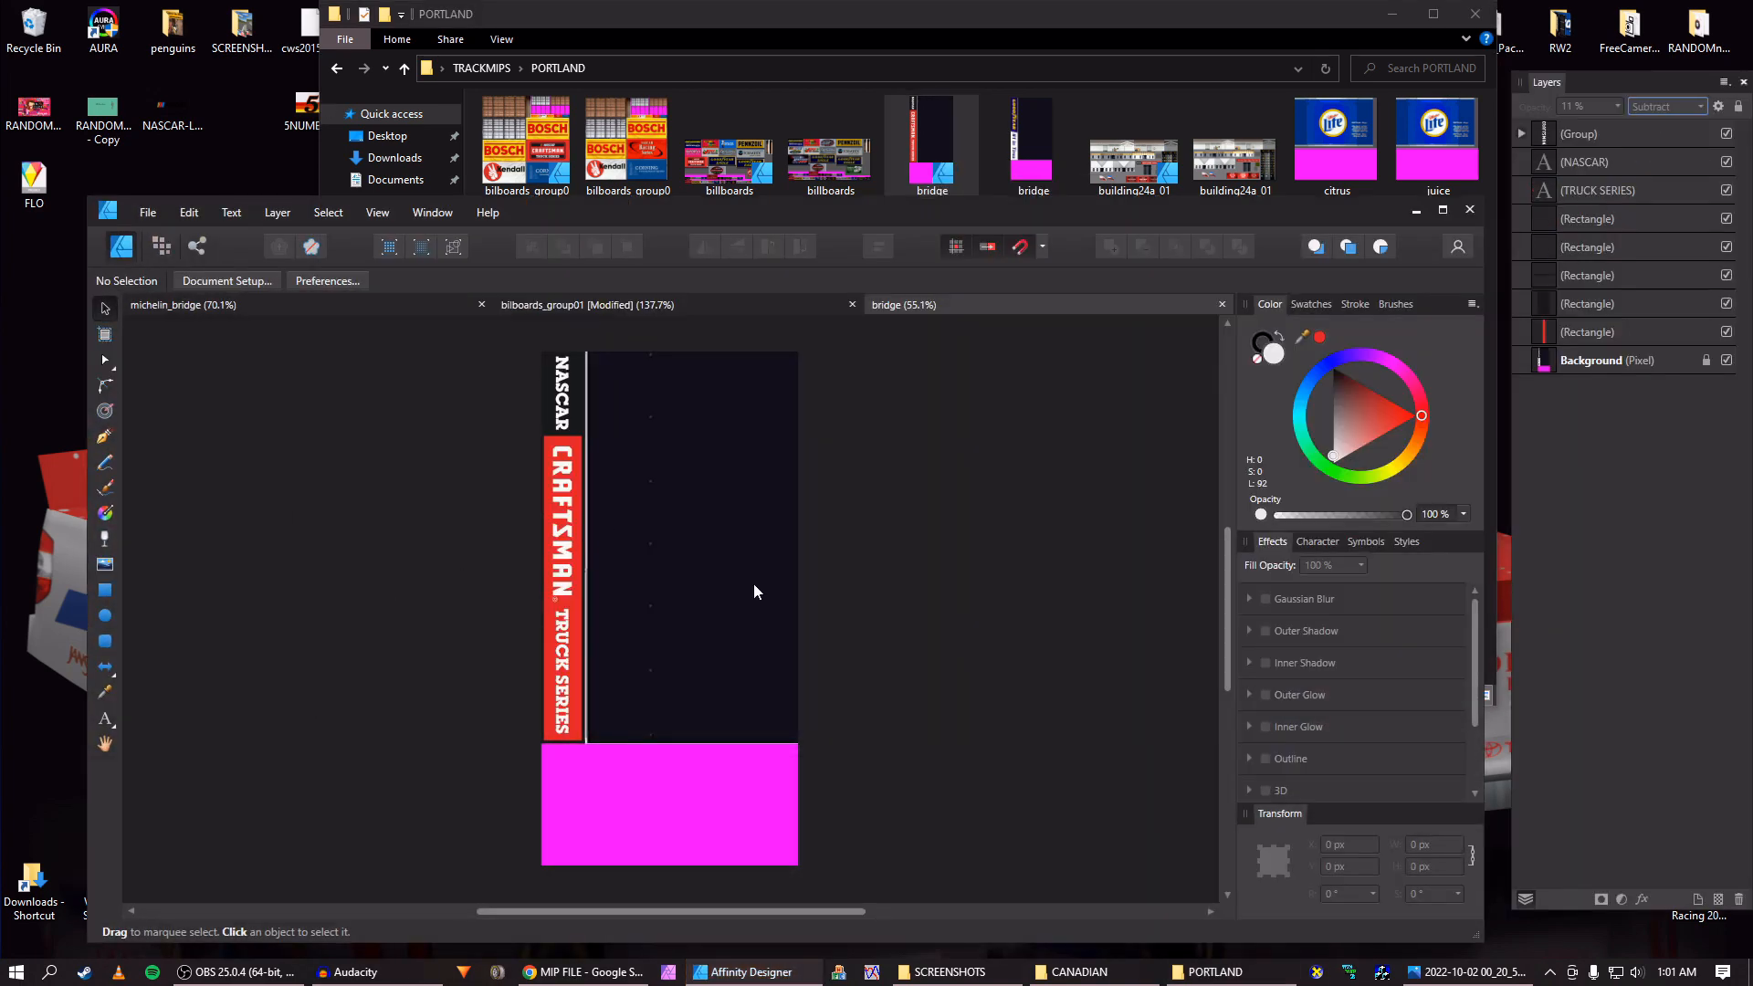
key(ctrl+w)
click(1037, 27)
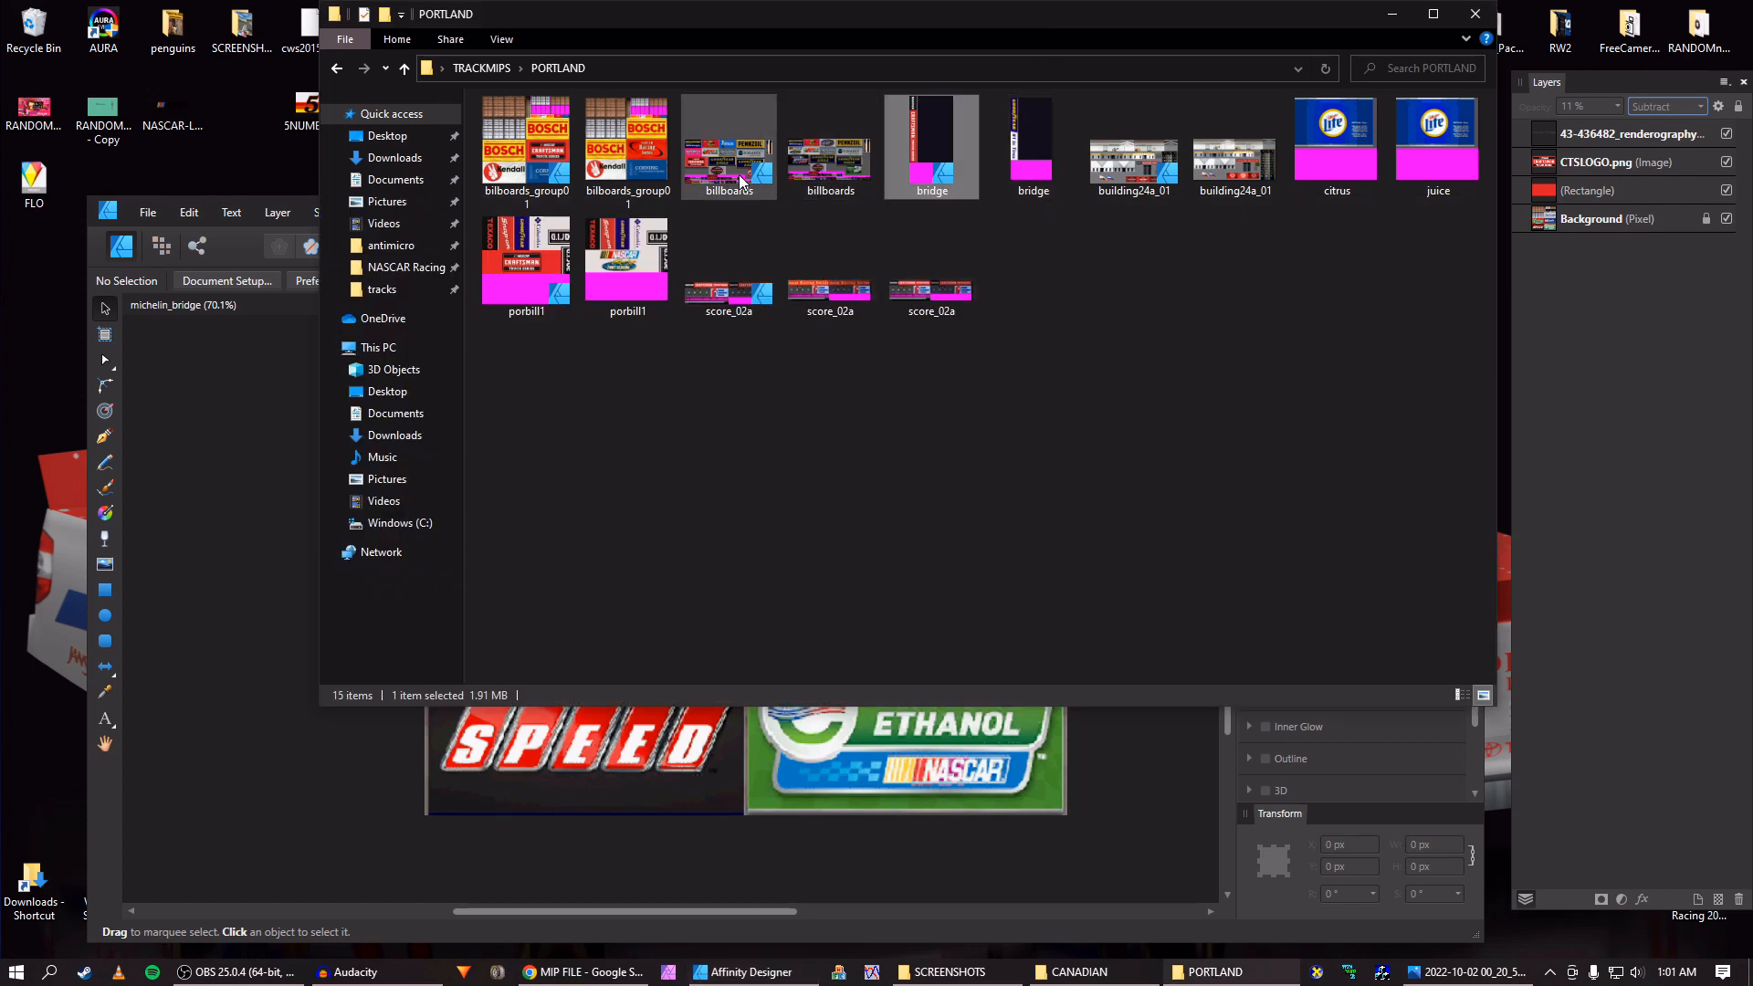
Open Portland's editable billboards design and copy the Empire Today logo together with its blue background rectangle.
drag(738, 173, 311, 536)
click(250, 544)
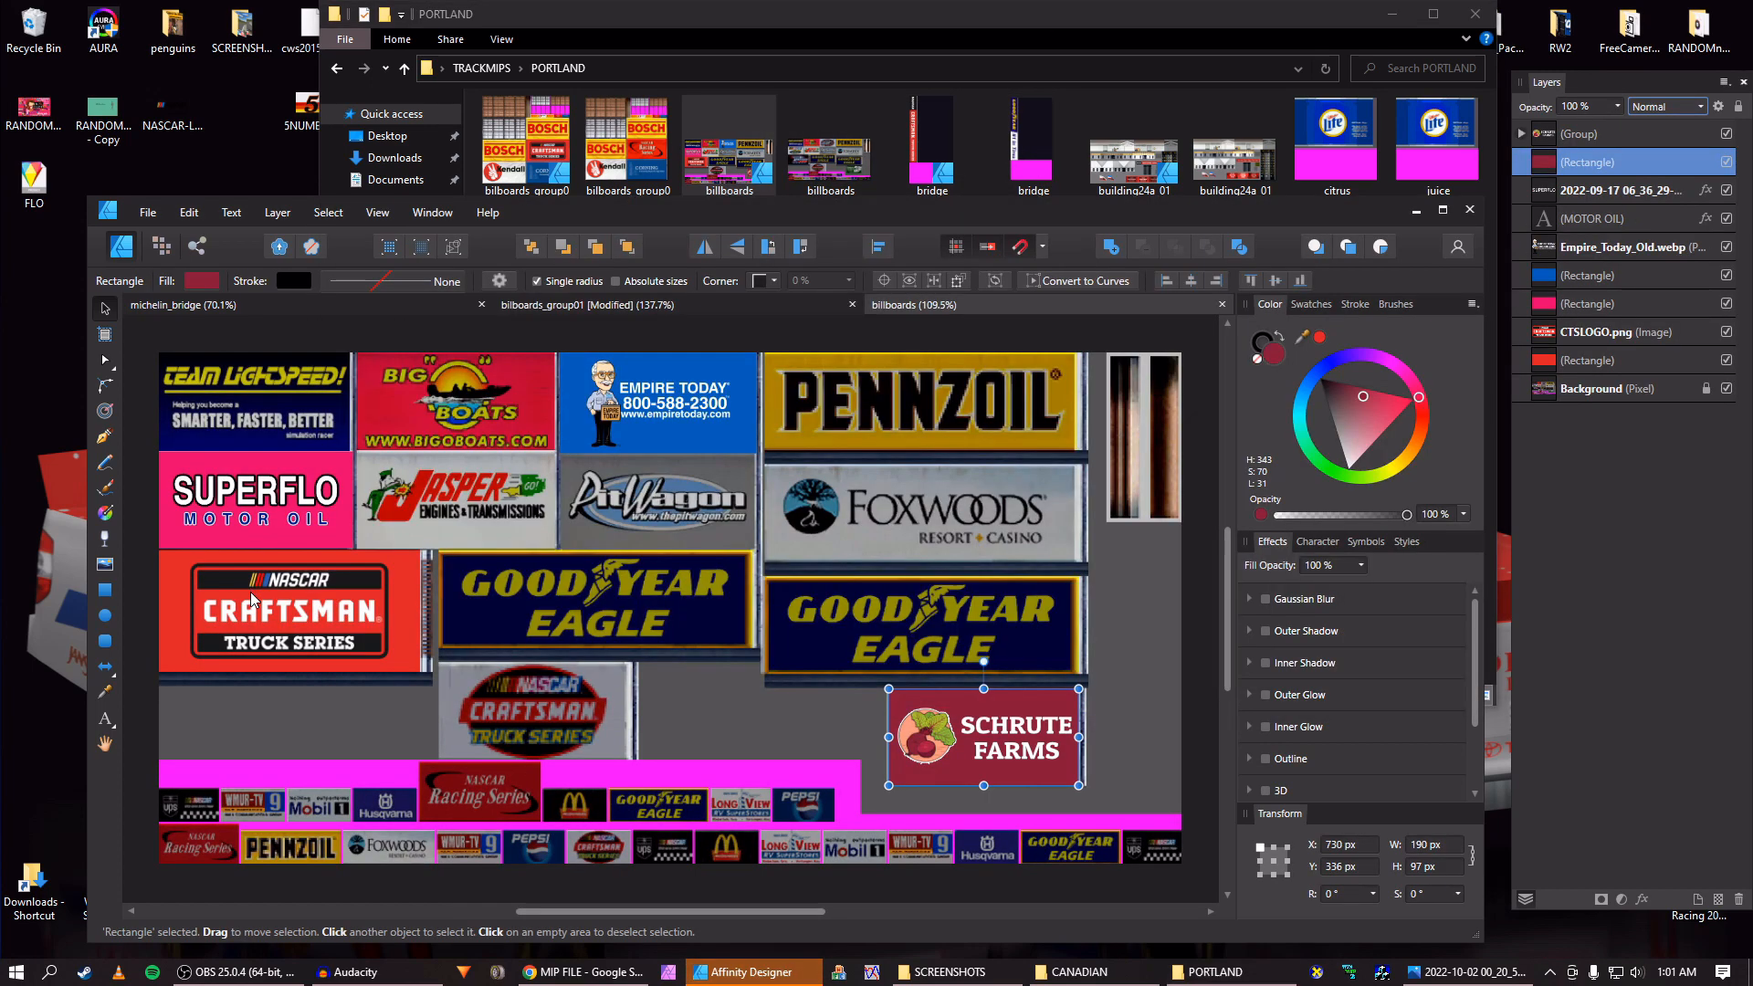
scroll(560, 559, down, 1)
scroll(561, 559, up, 1)
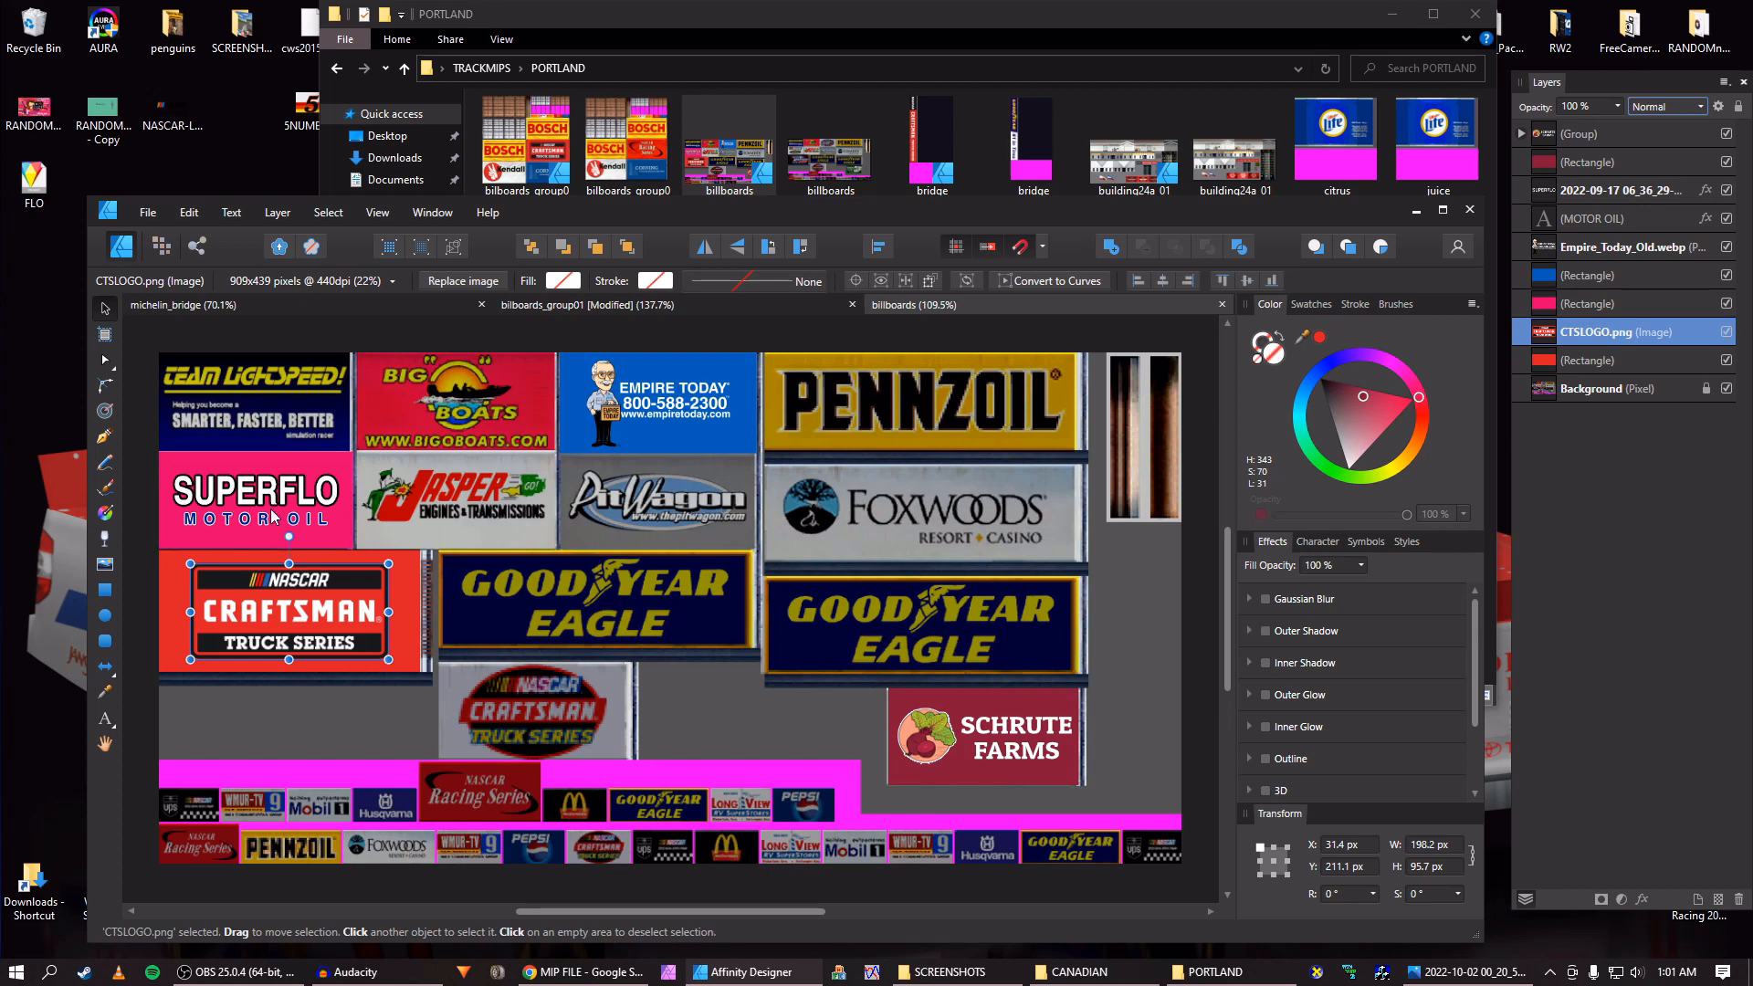
scroll(606, 403, up, 1)
ctrl+scroll(621, 440, up, 3)
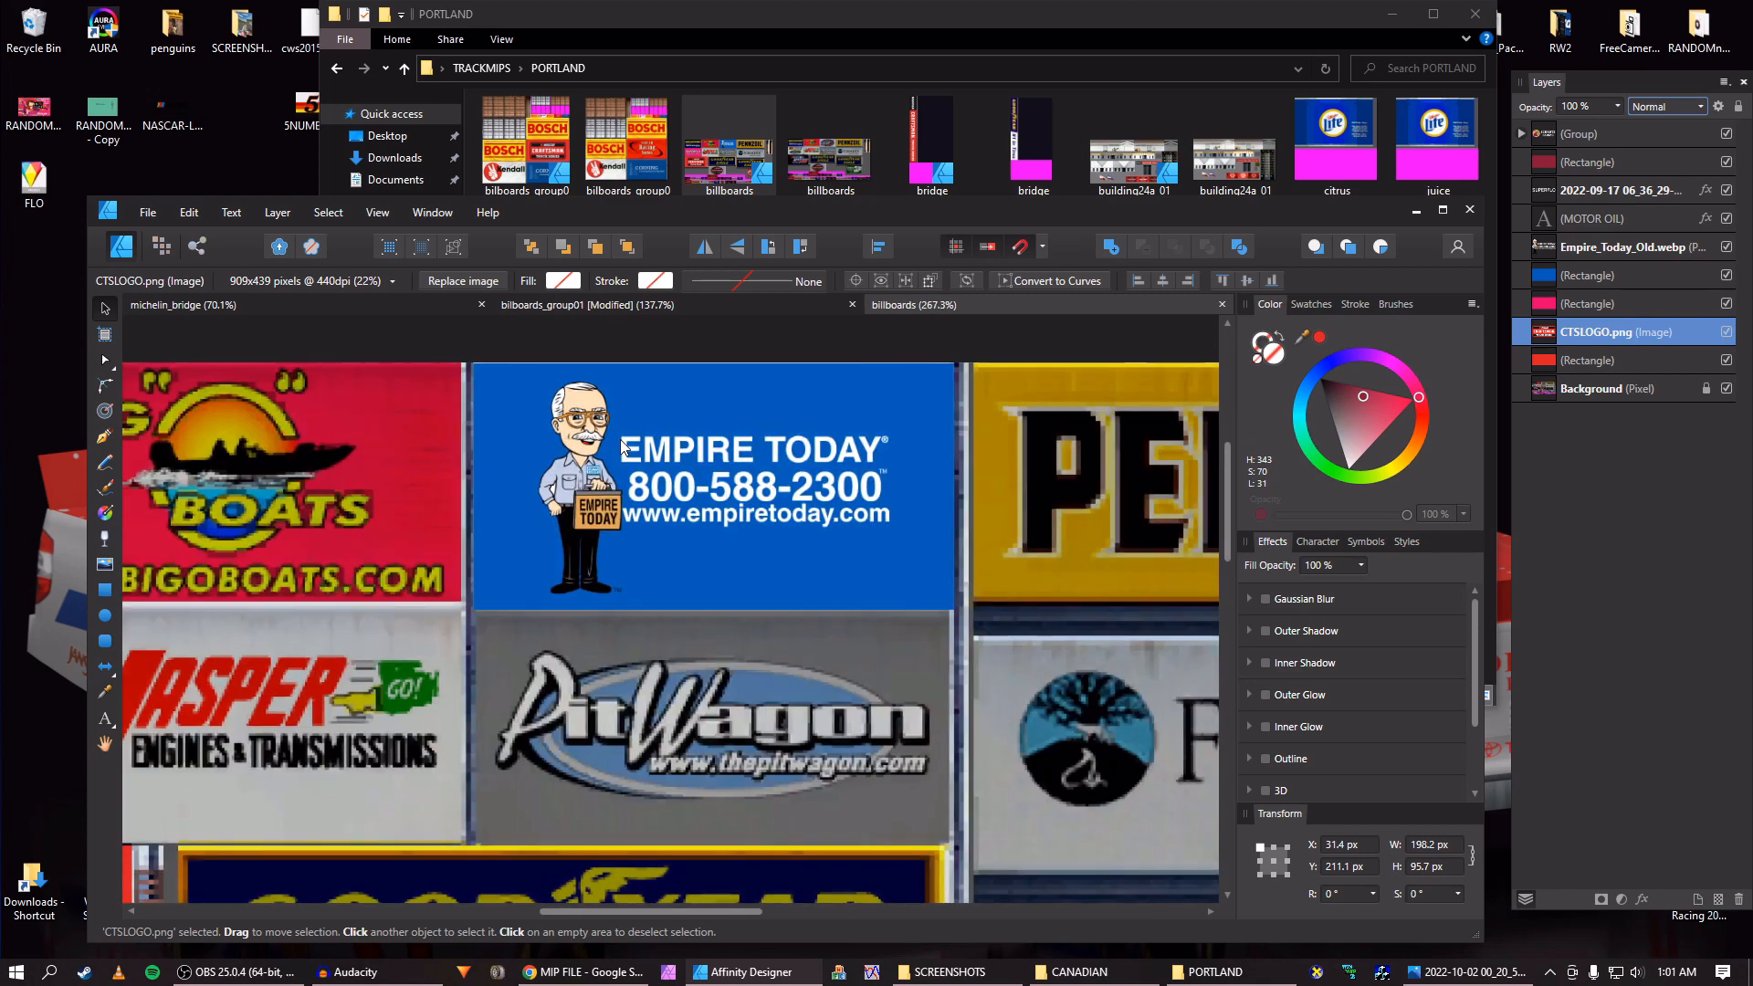
click(610, 448)
shift+click(598, 438)
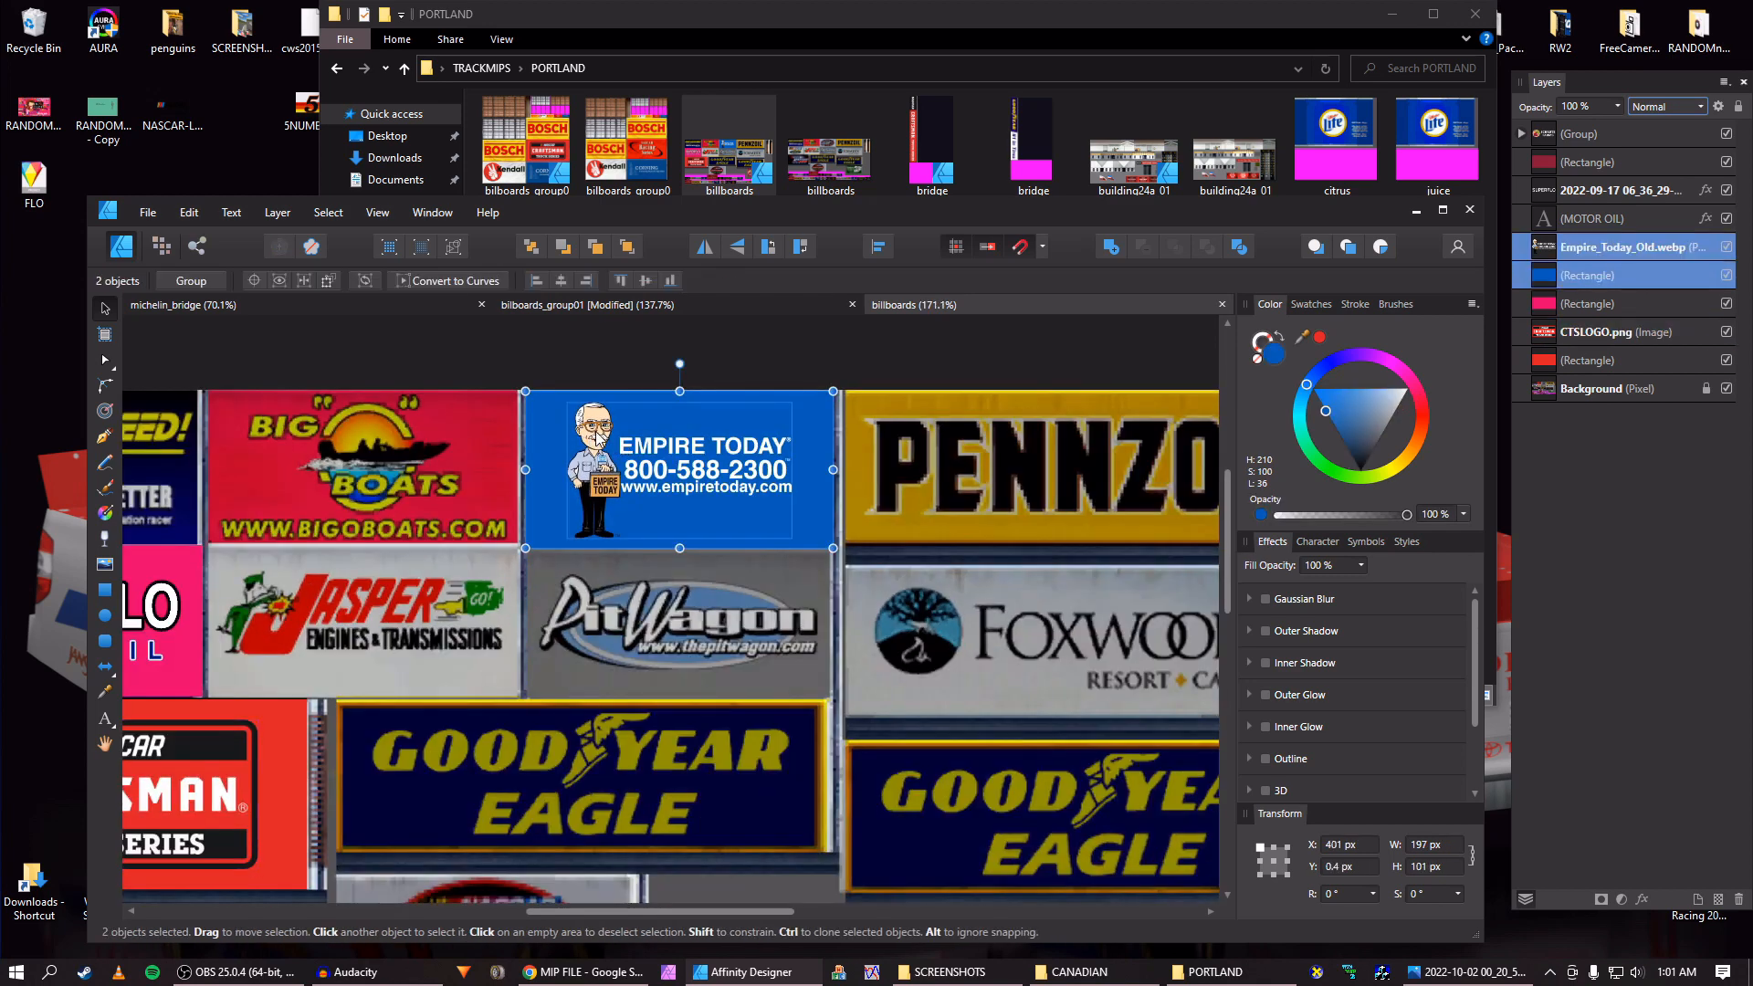
Paste the Empire Today logo and blue rectangle into bilboards_group01 and align them over the O'Reilly panel at X 2, Y 254 px.
click(715, 307)
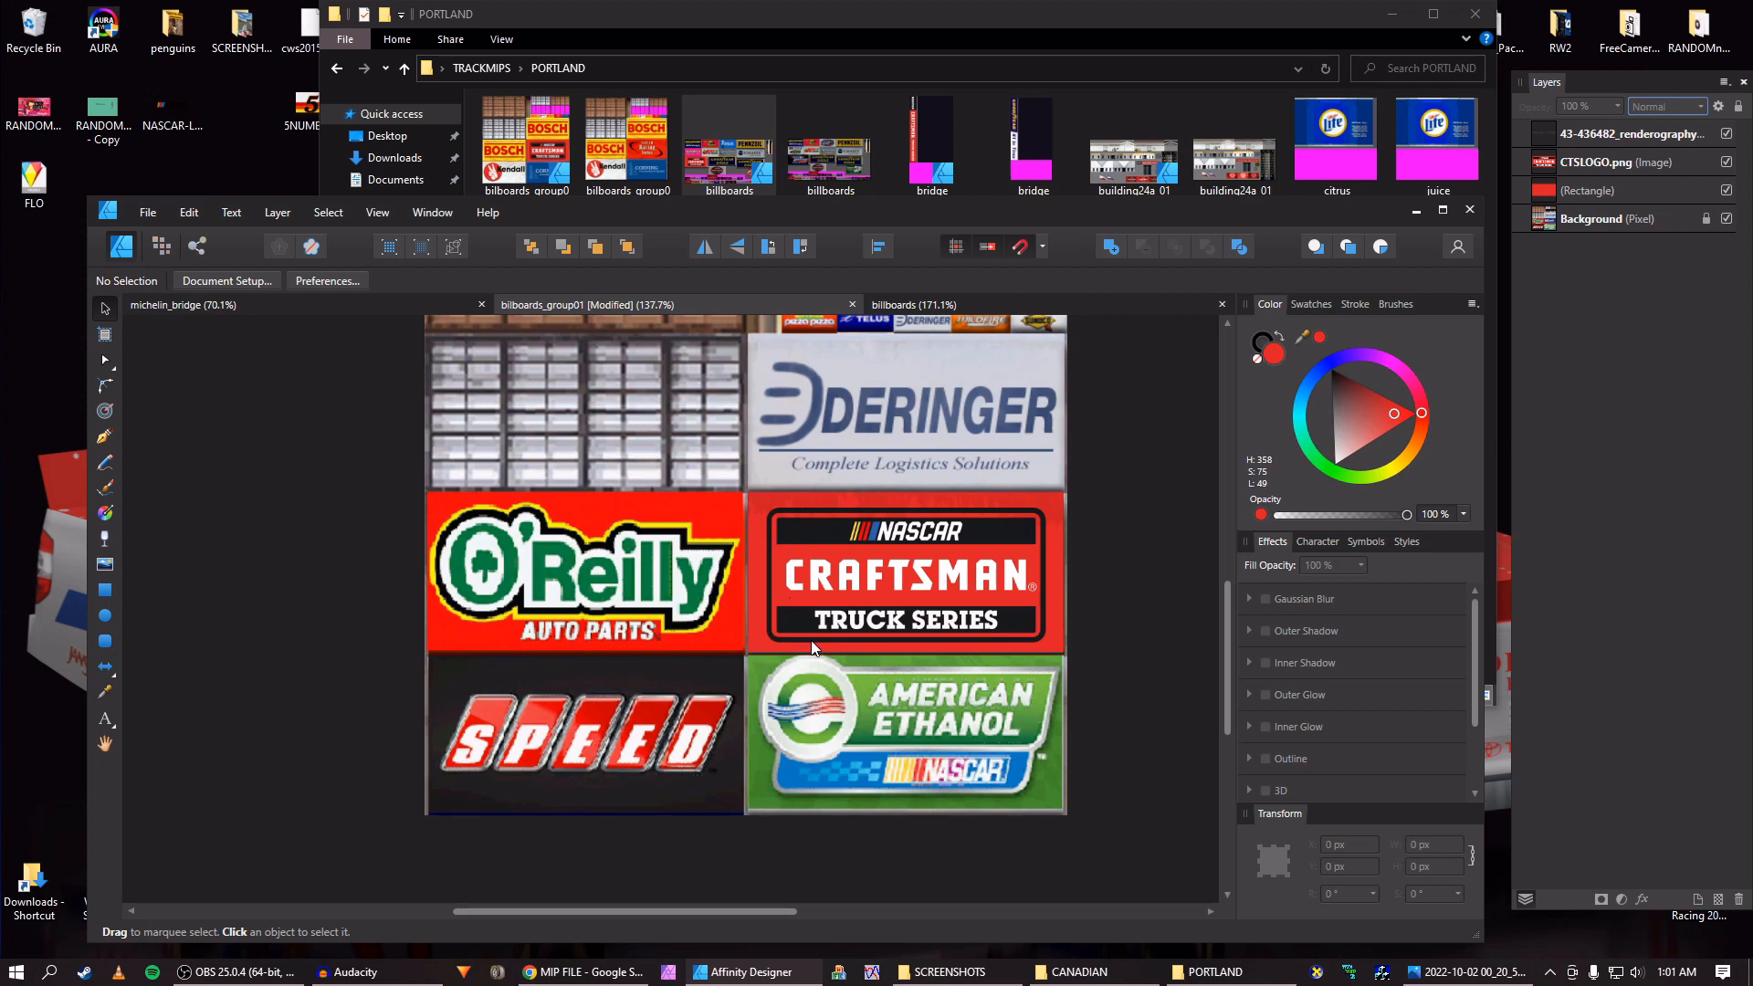
scroll(811, 642, up, 1)
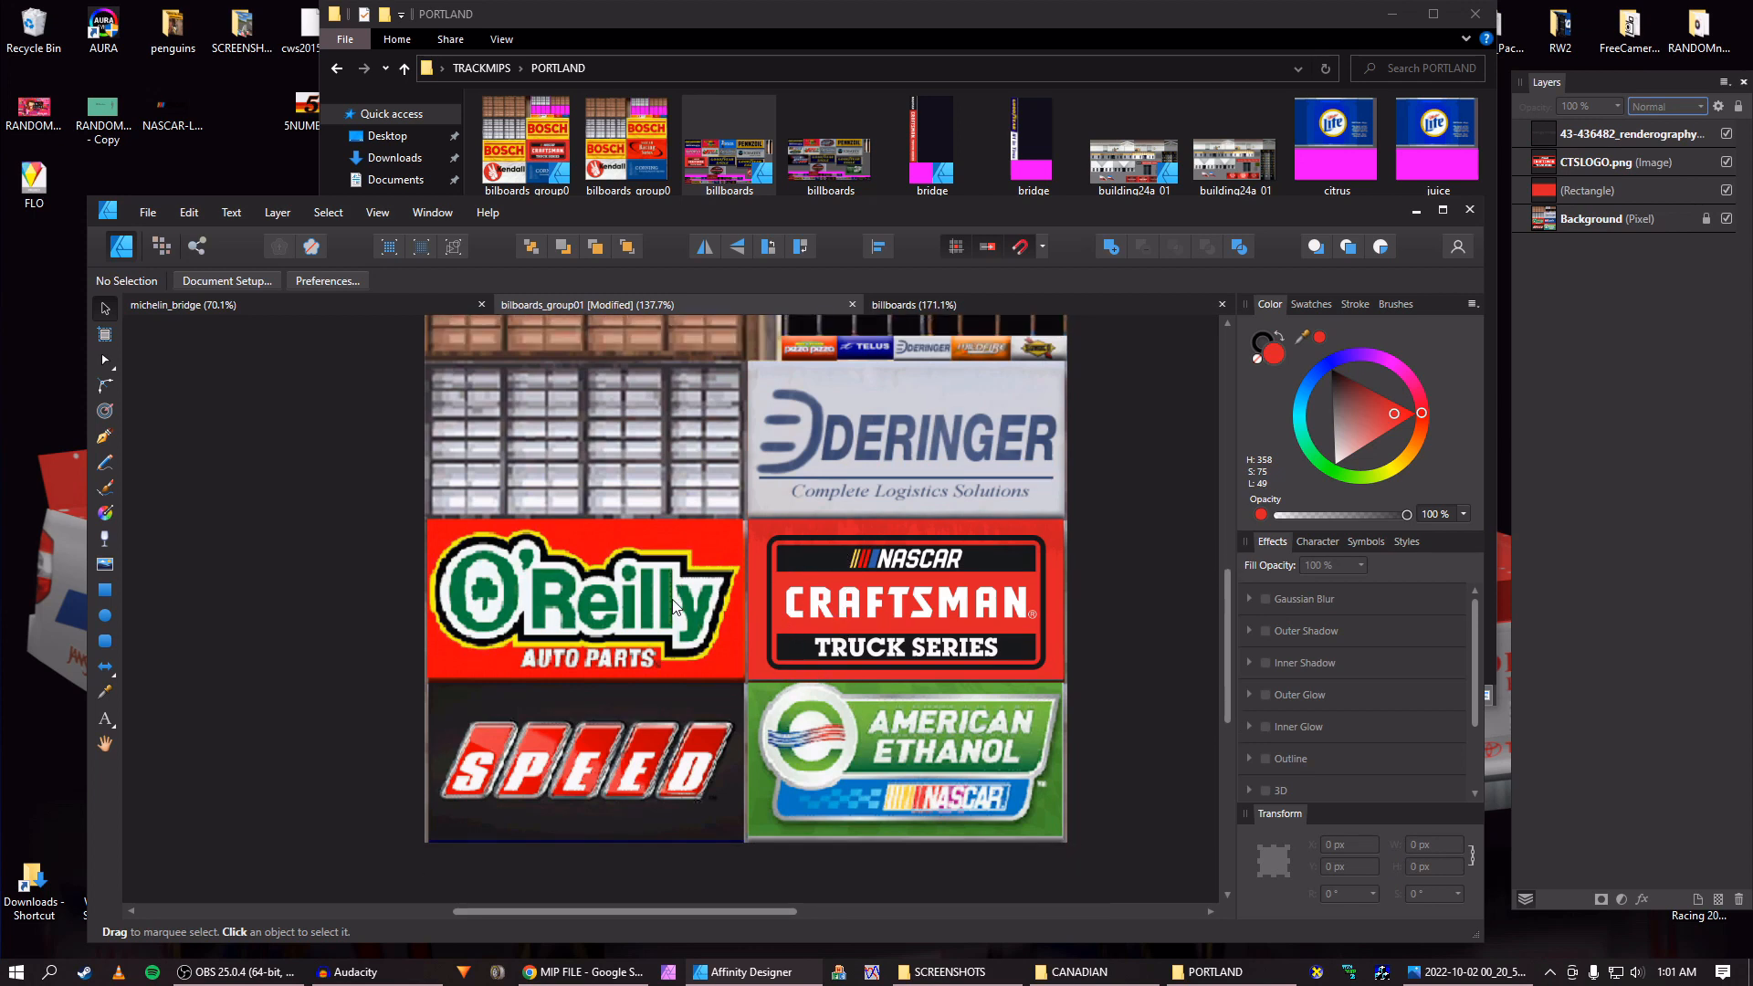
key(ctrl+v)
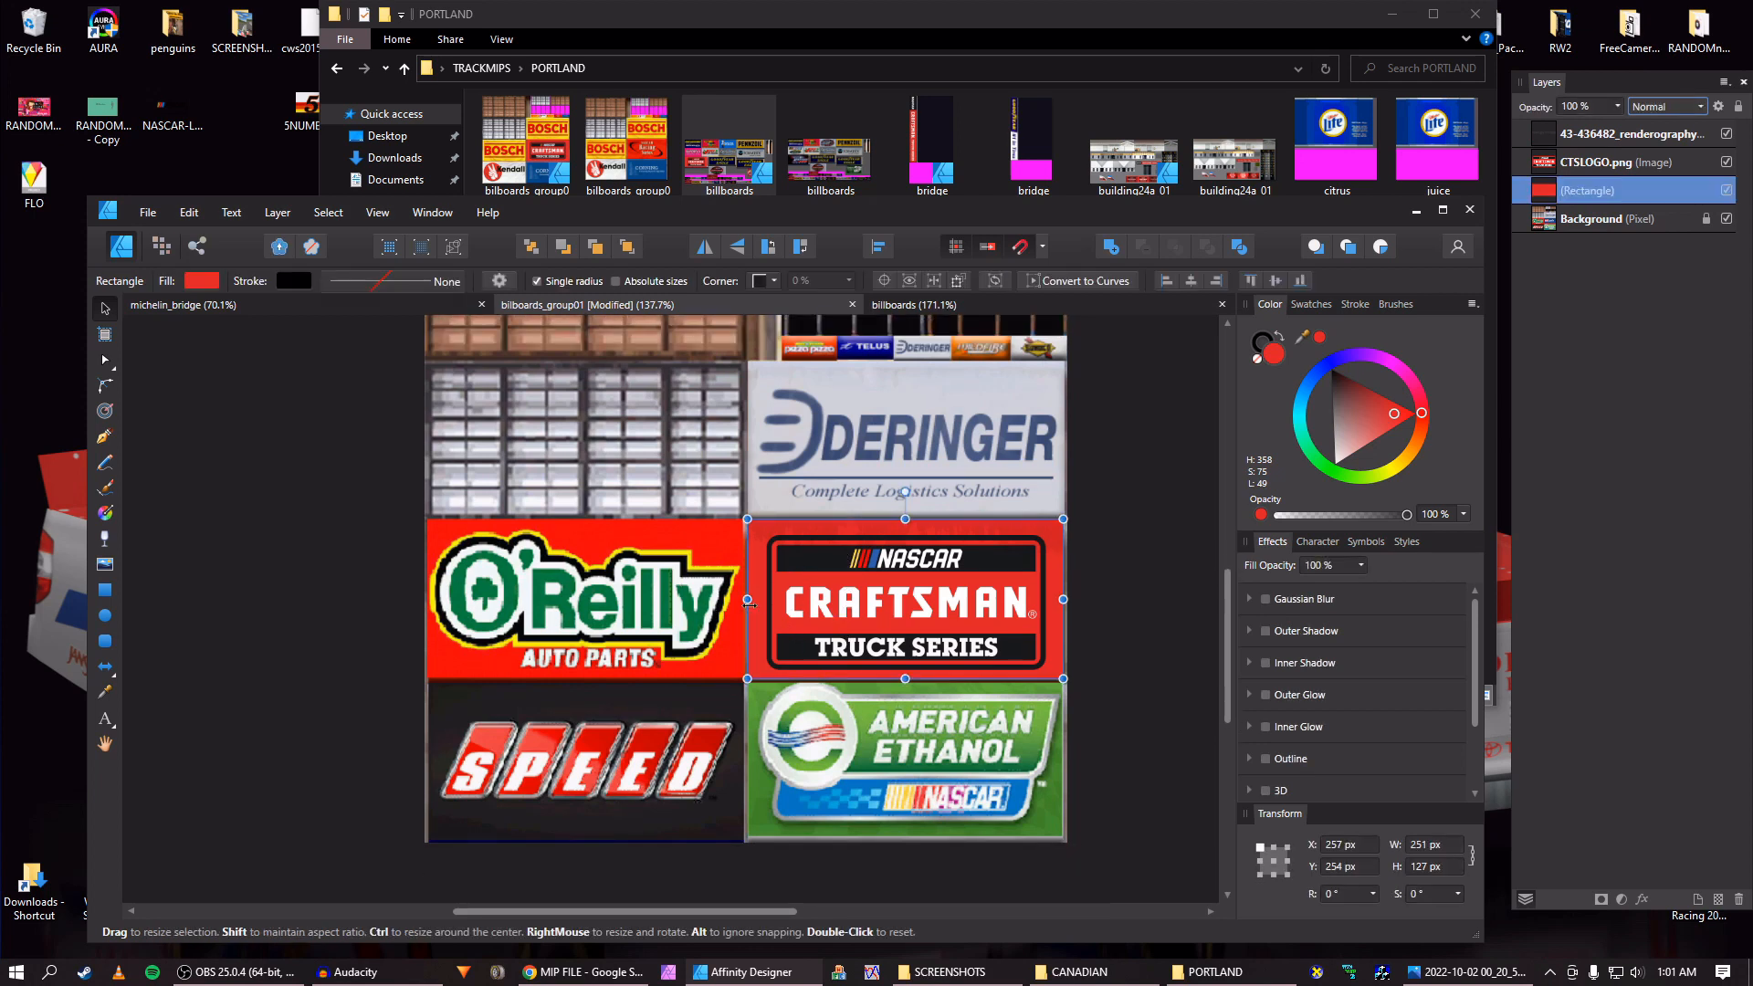
scroll(1034, 482, up, 2)
scroll(1034, 483, up, 2)
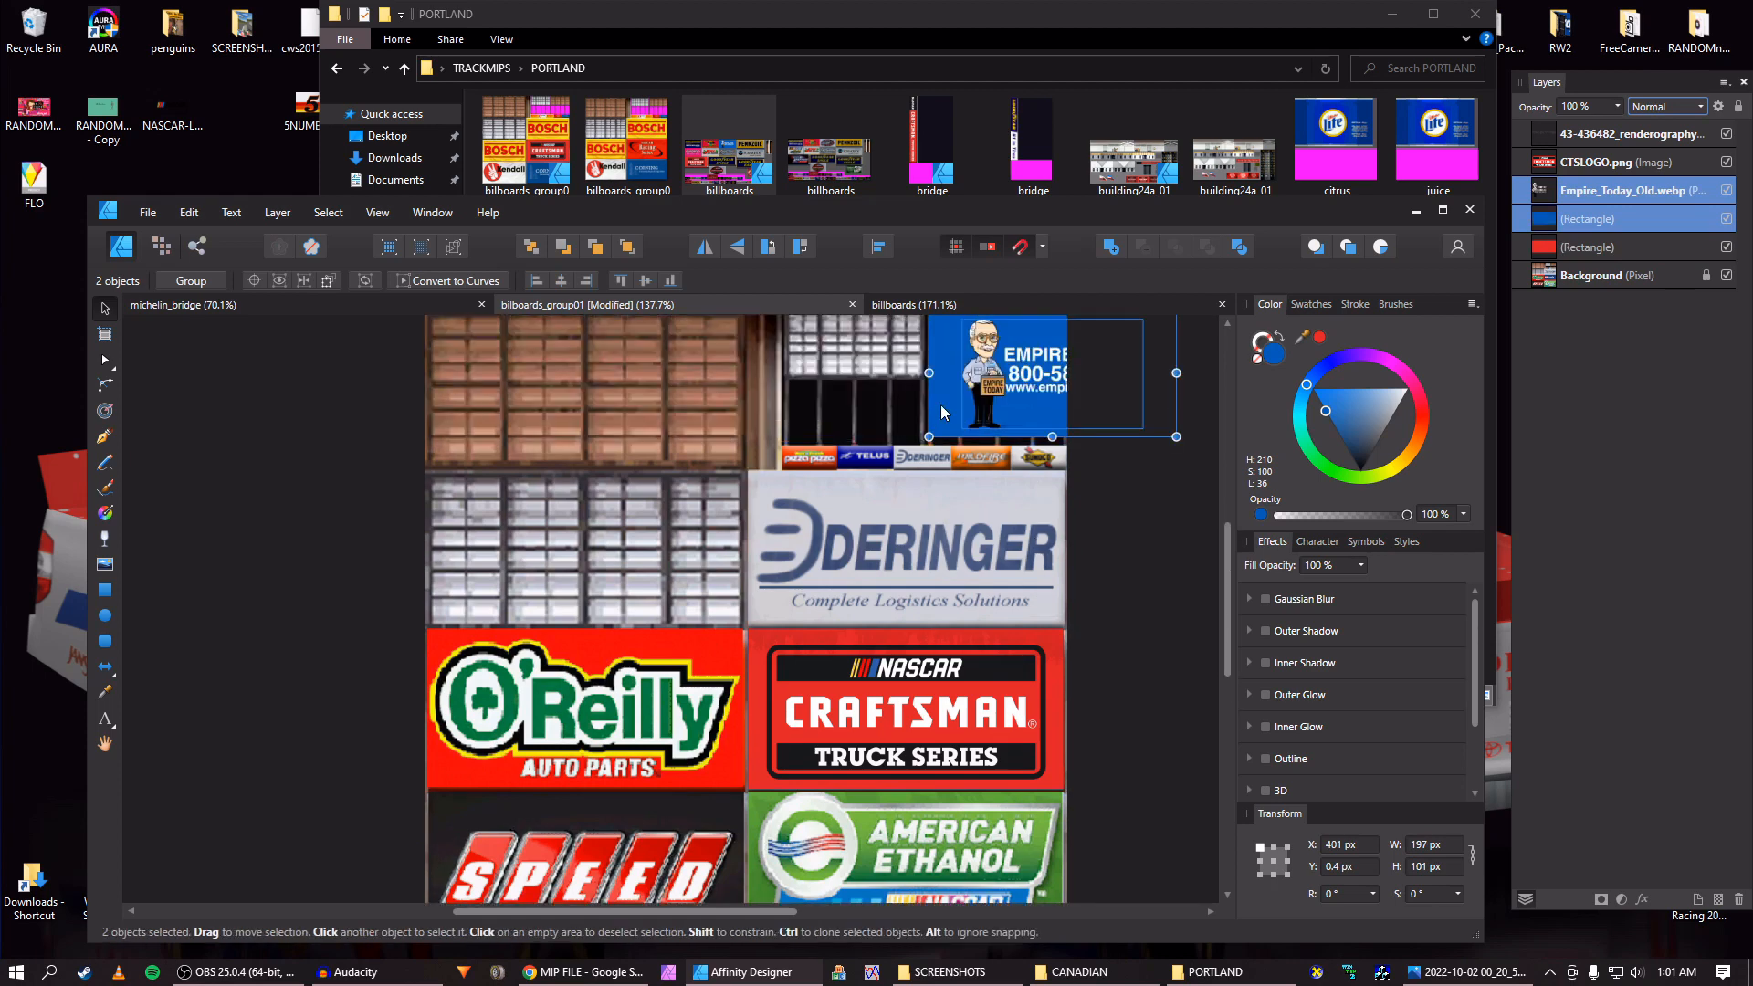
drag(941, 404, 445, 727)
scroll(438, 721, up, 5)
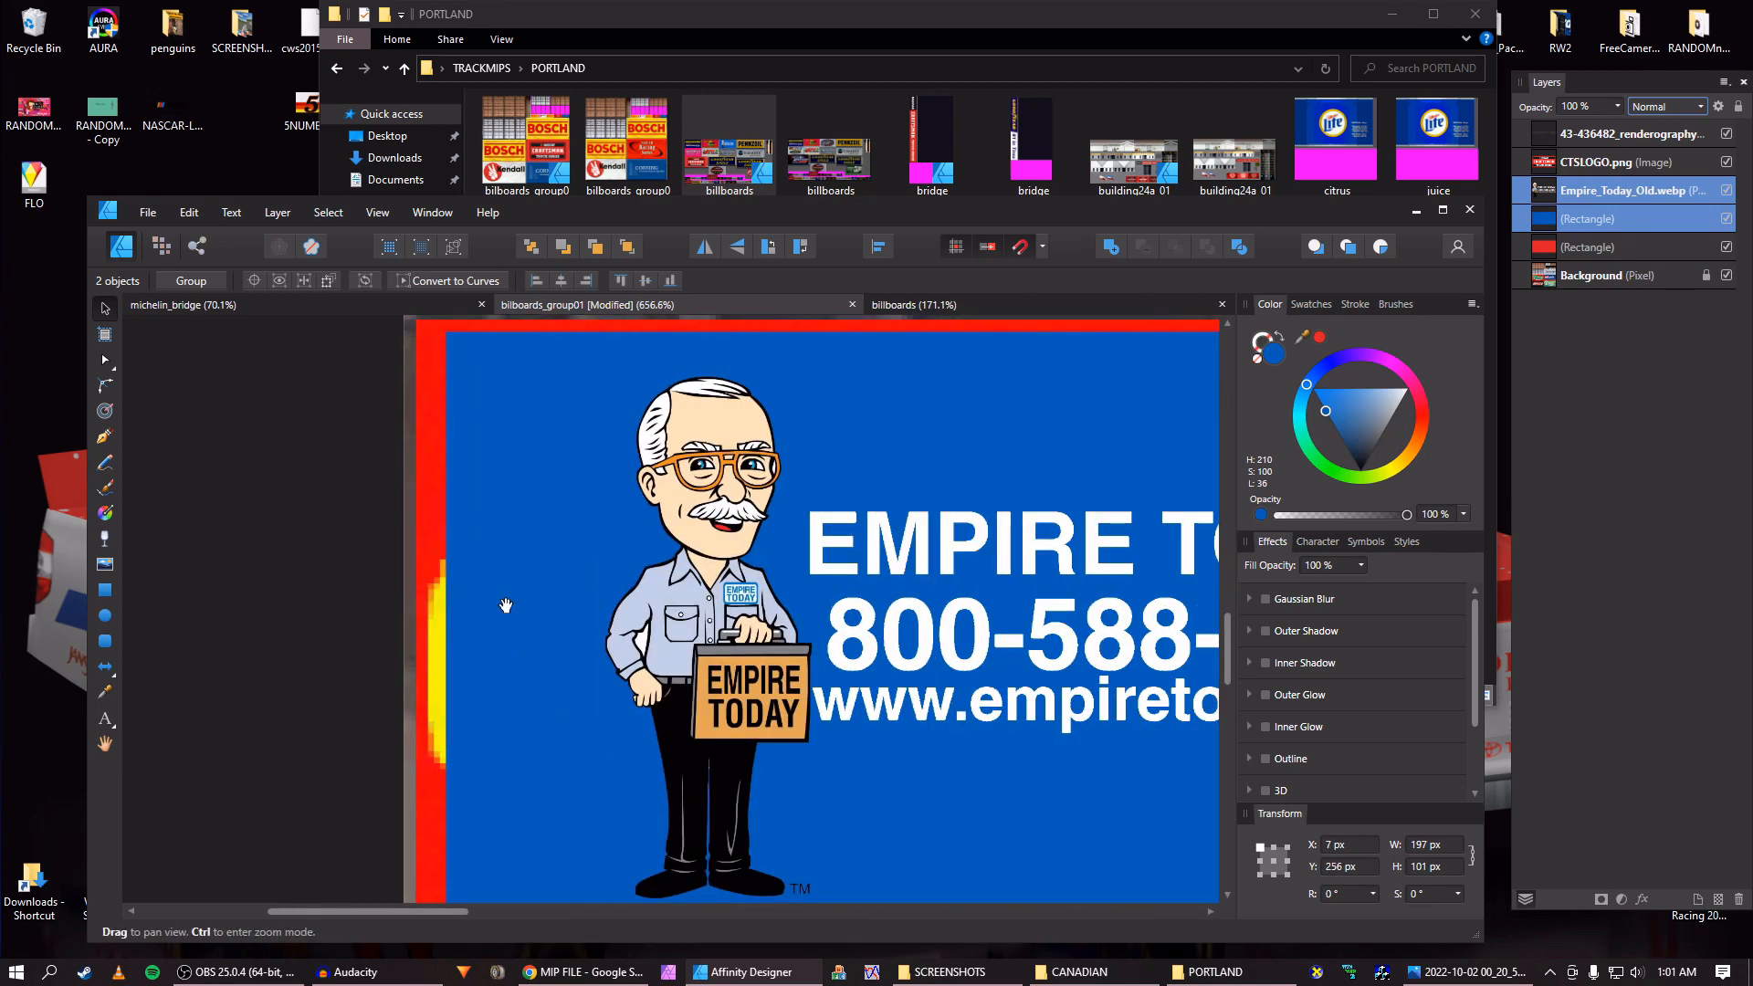
drag(458, 614, 458, 601)
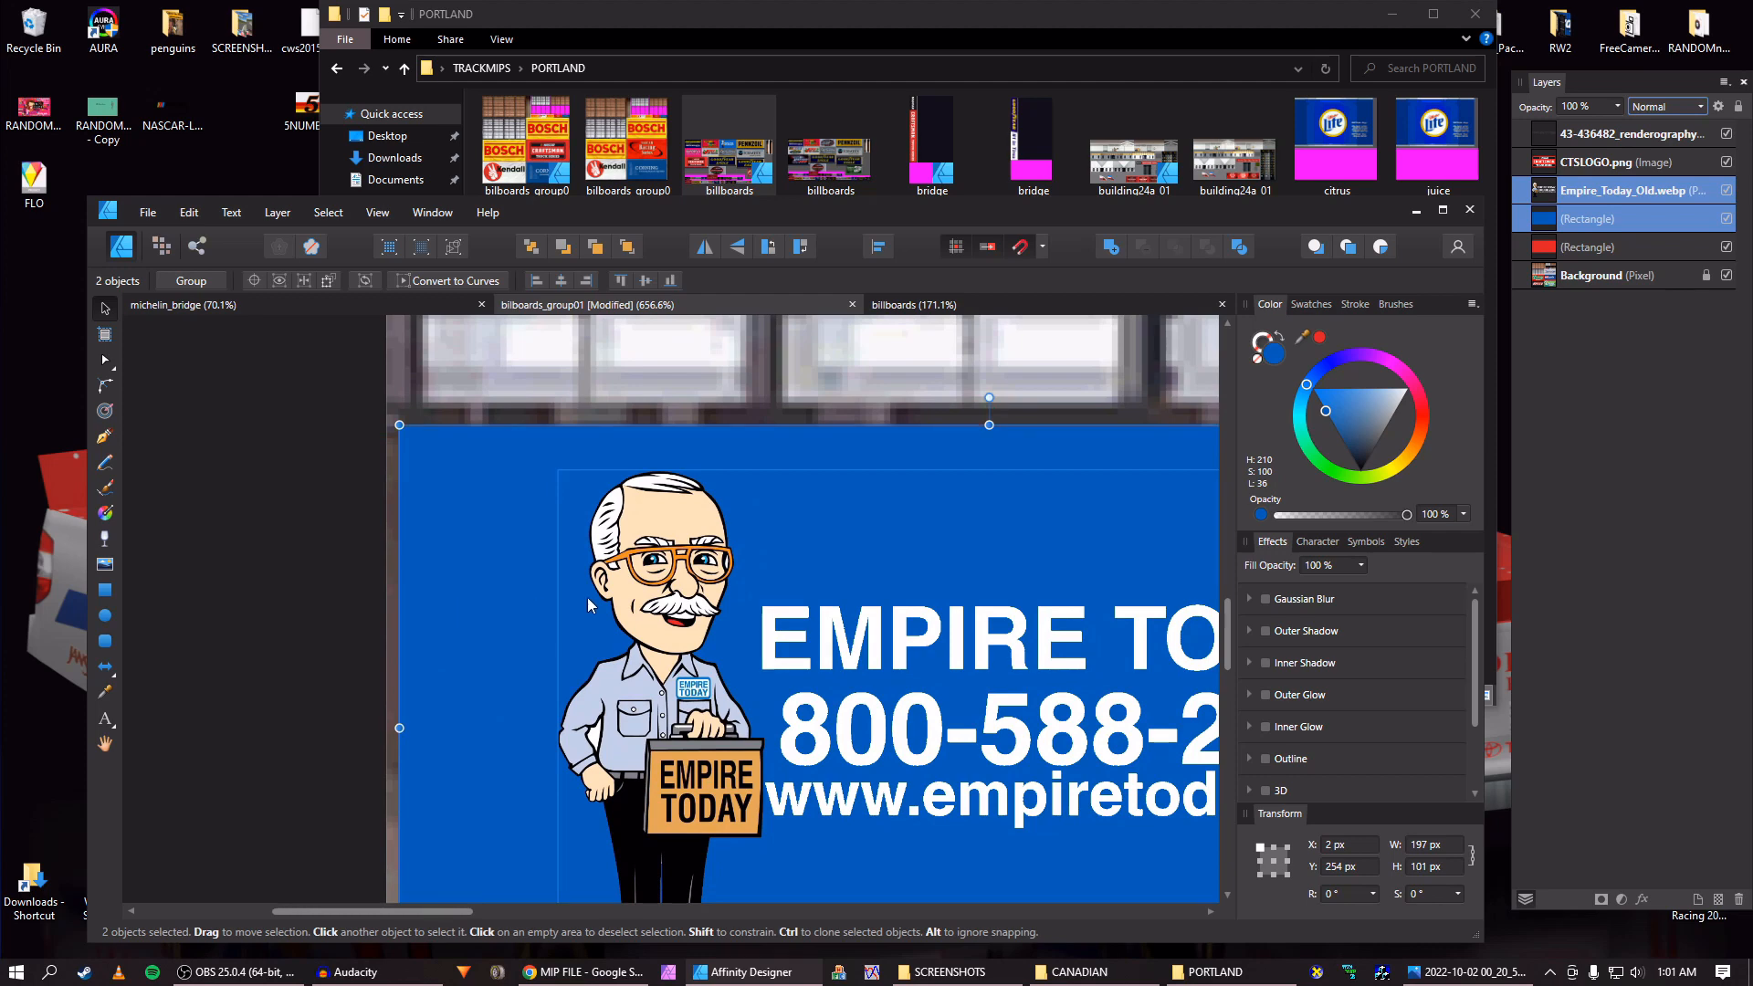
Scale the Empire Today logo and rectangle together proportionally to 247.7 by 127 px over the O'Reilly panel.
scroll(588, 597, down, 4)
scroll(754, 561, up, 2)
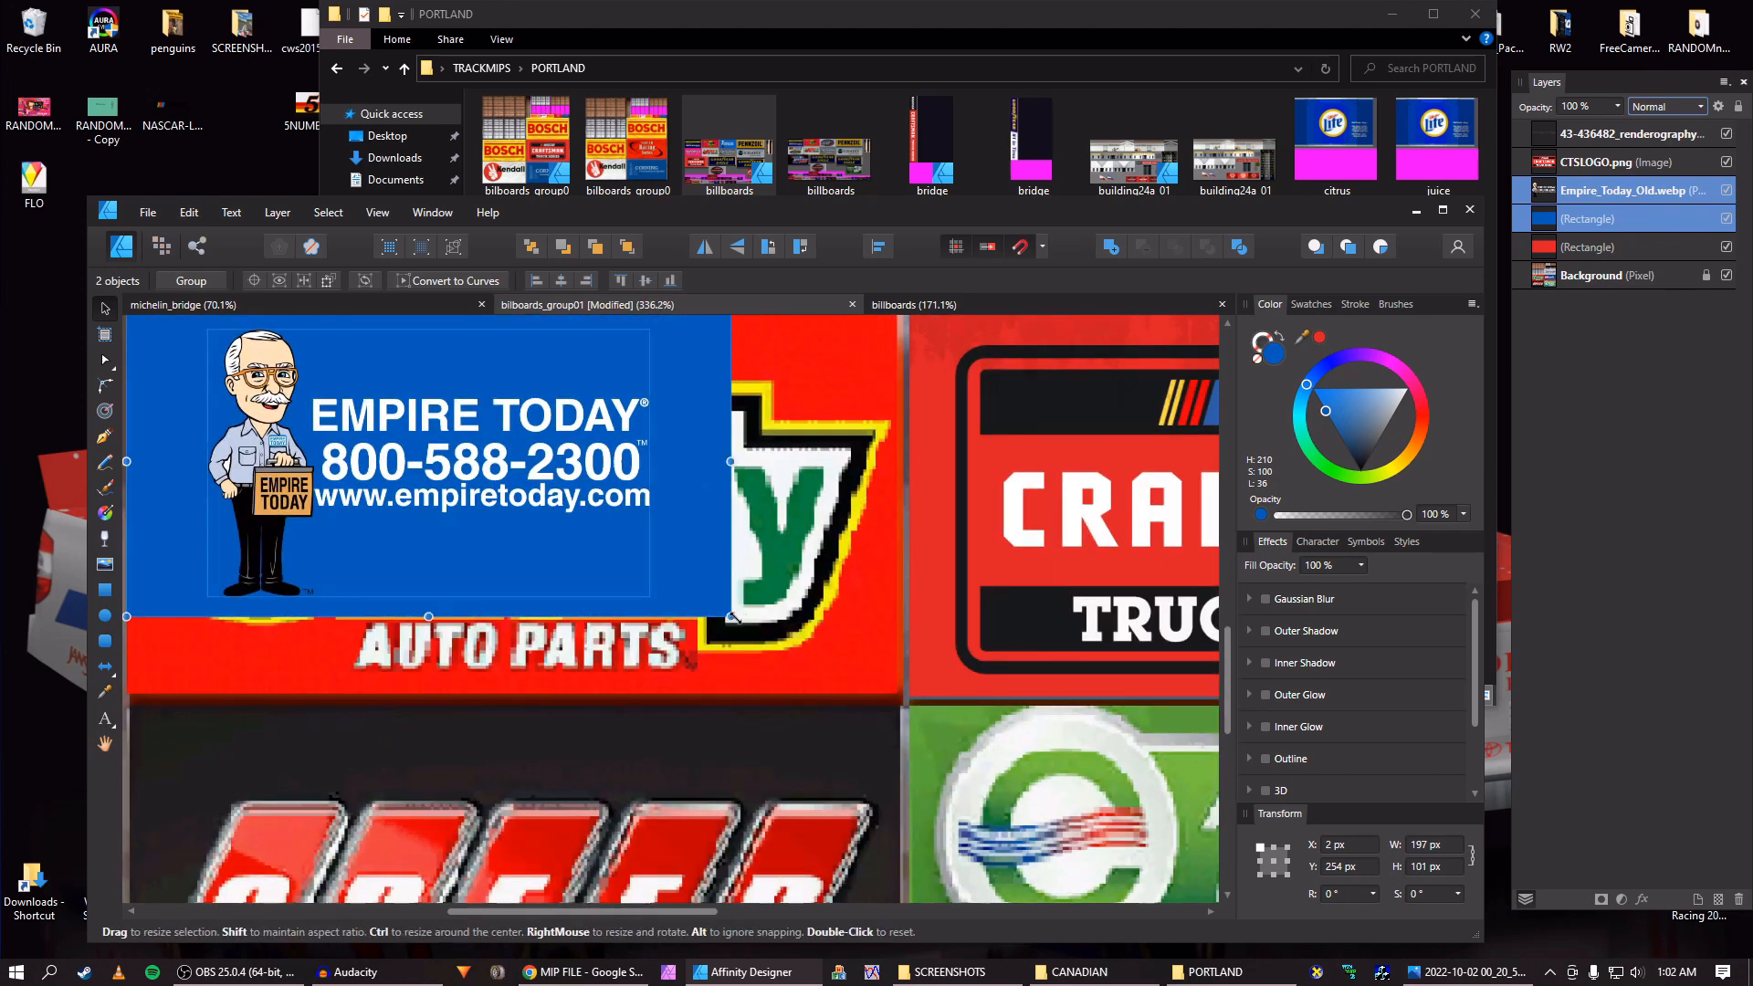
drag(734, 618, 880, 709)
scroll(919, 524, up, 1)
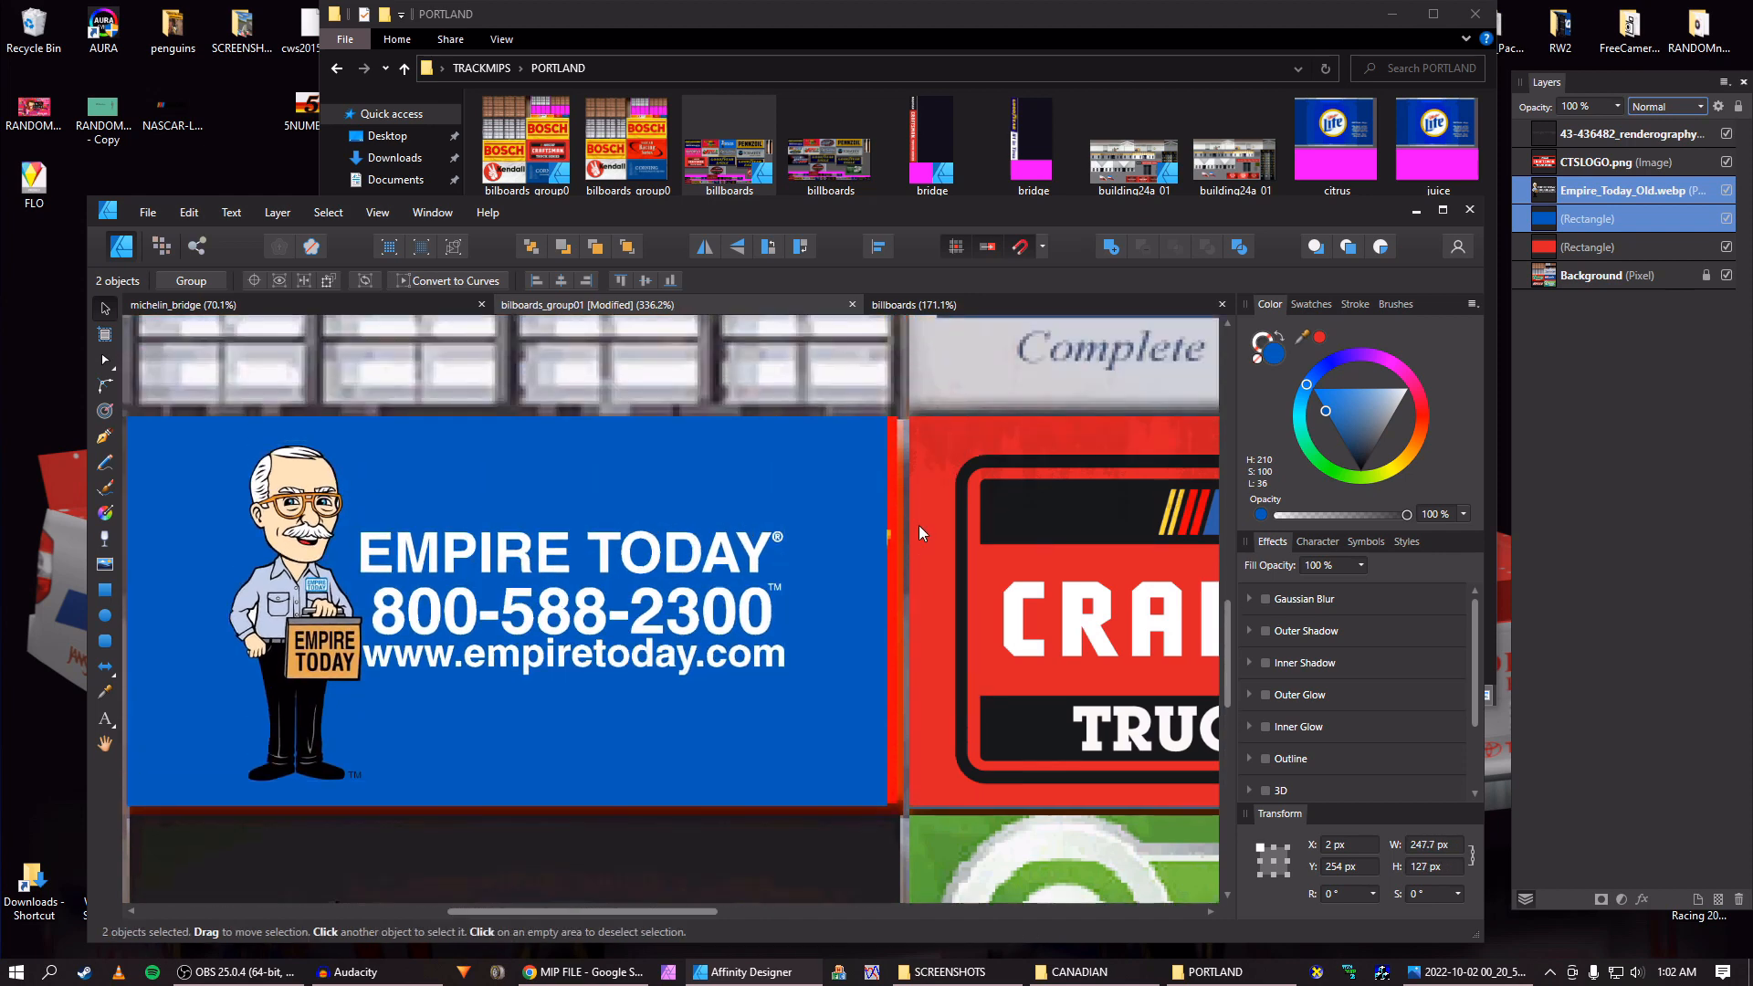
Stretch only the blue rectangle to 253 px wide and 130 px high so it covers the whole O'Reilly panel.
click(880, 605)
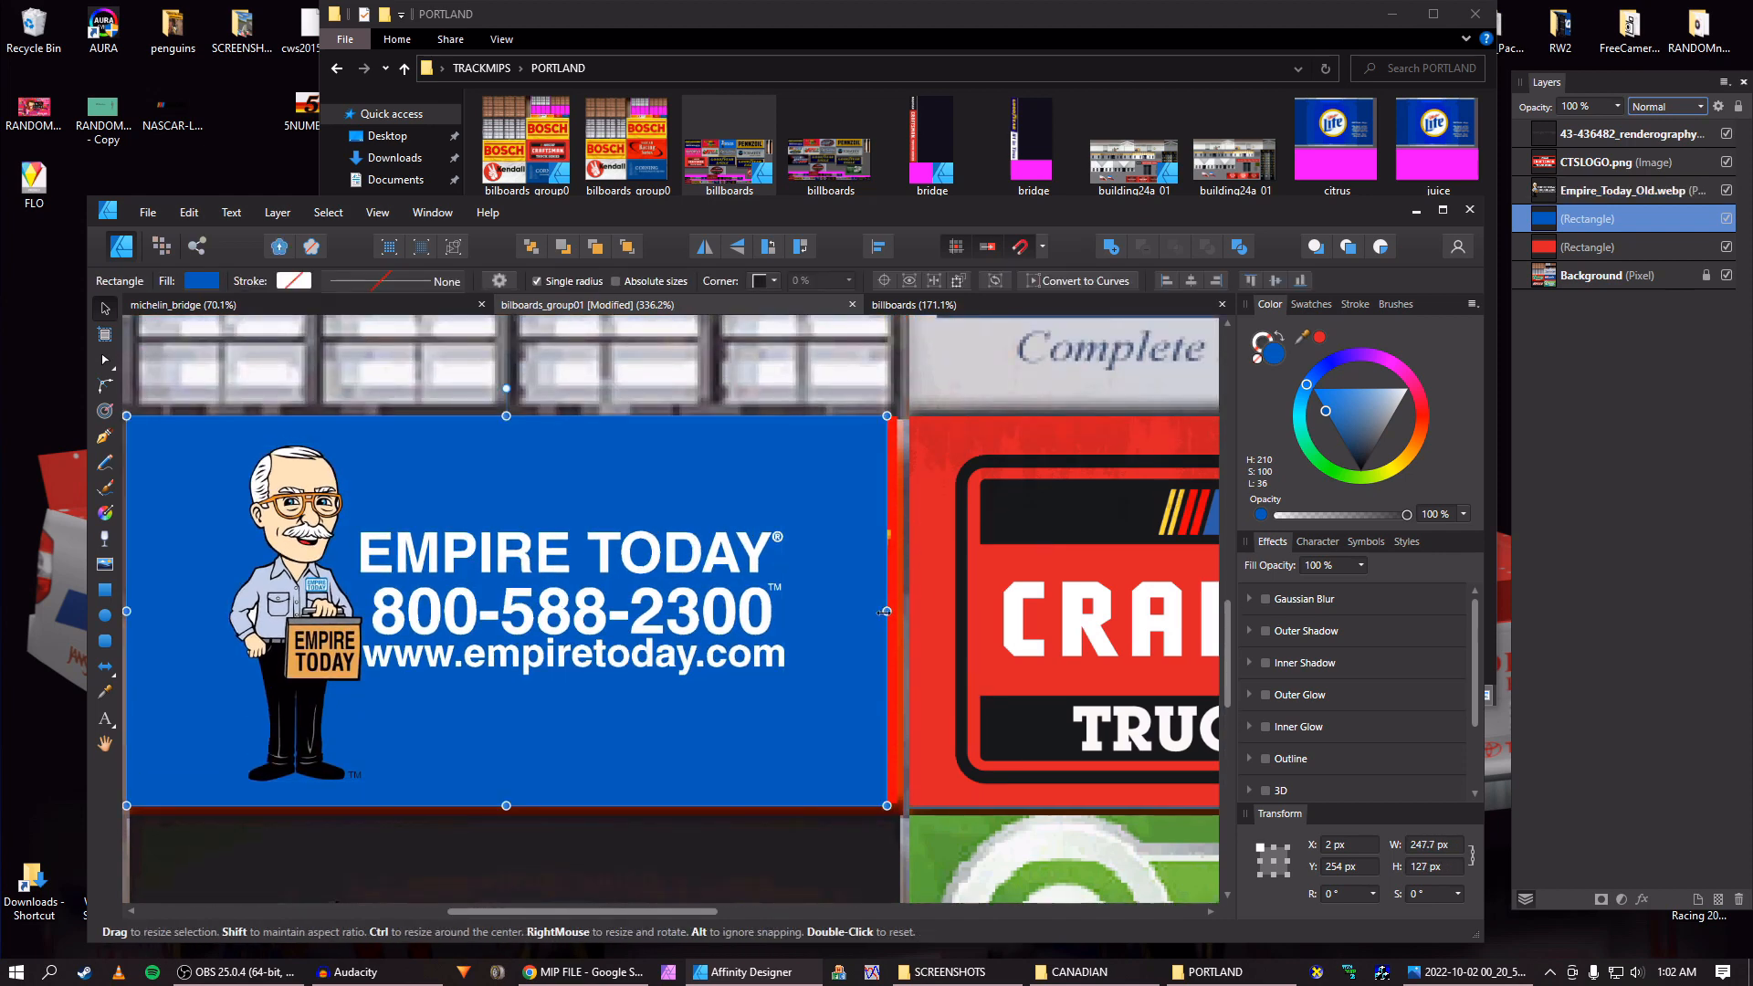
drag(887, 611, 901, 571)
scroll(899, 610, up, 3)
scroll(803, 618, down, 5)
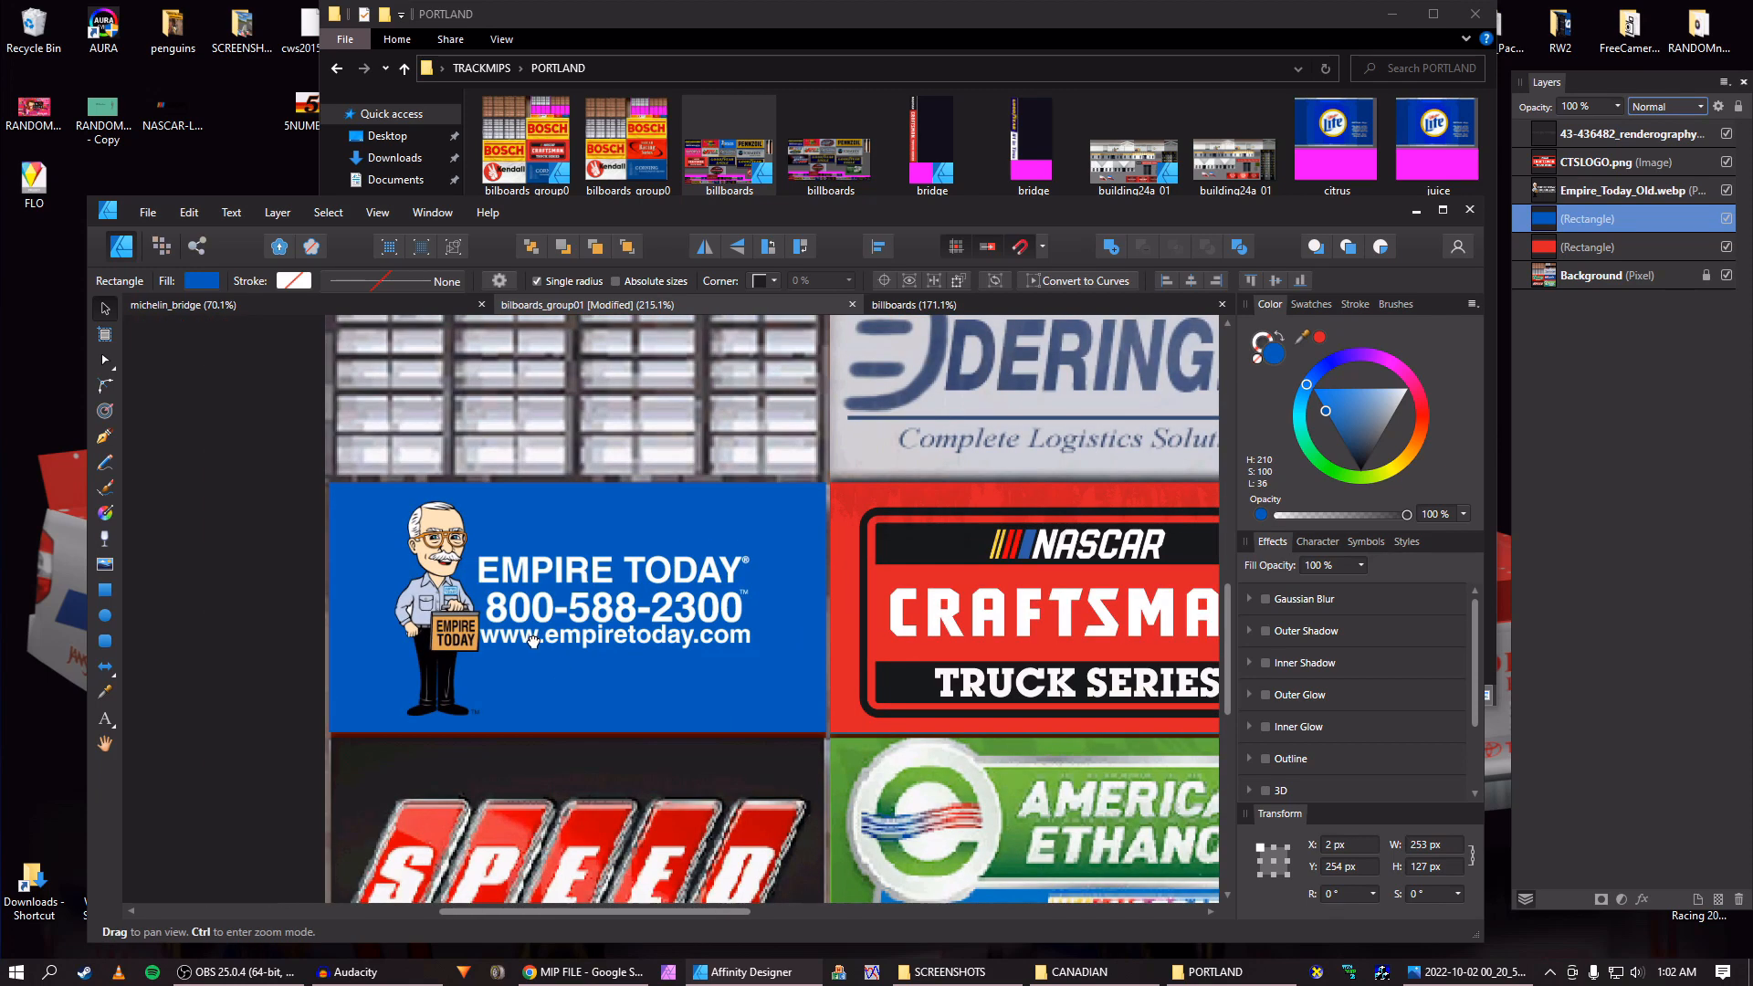
scroll(569, 567, up, 2)
scroll(617, 597, up, 1)
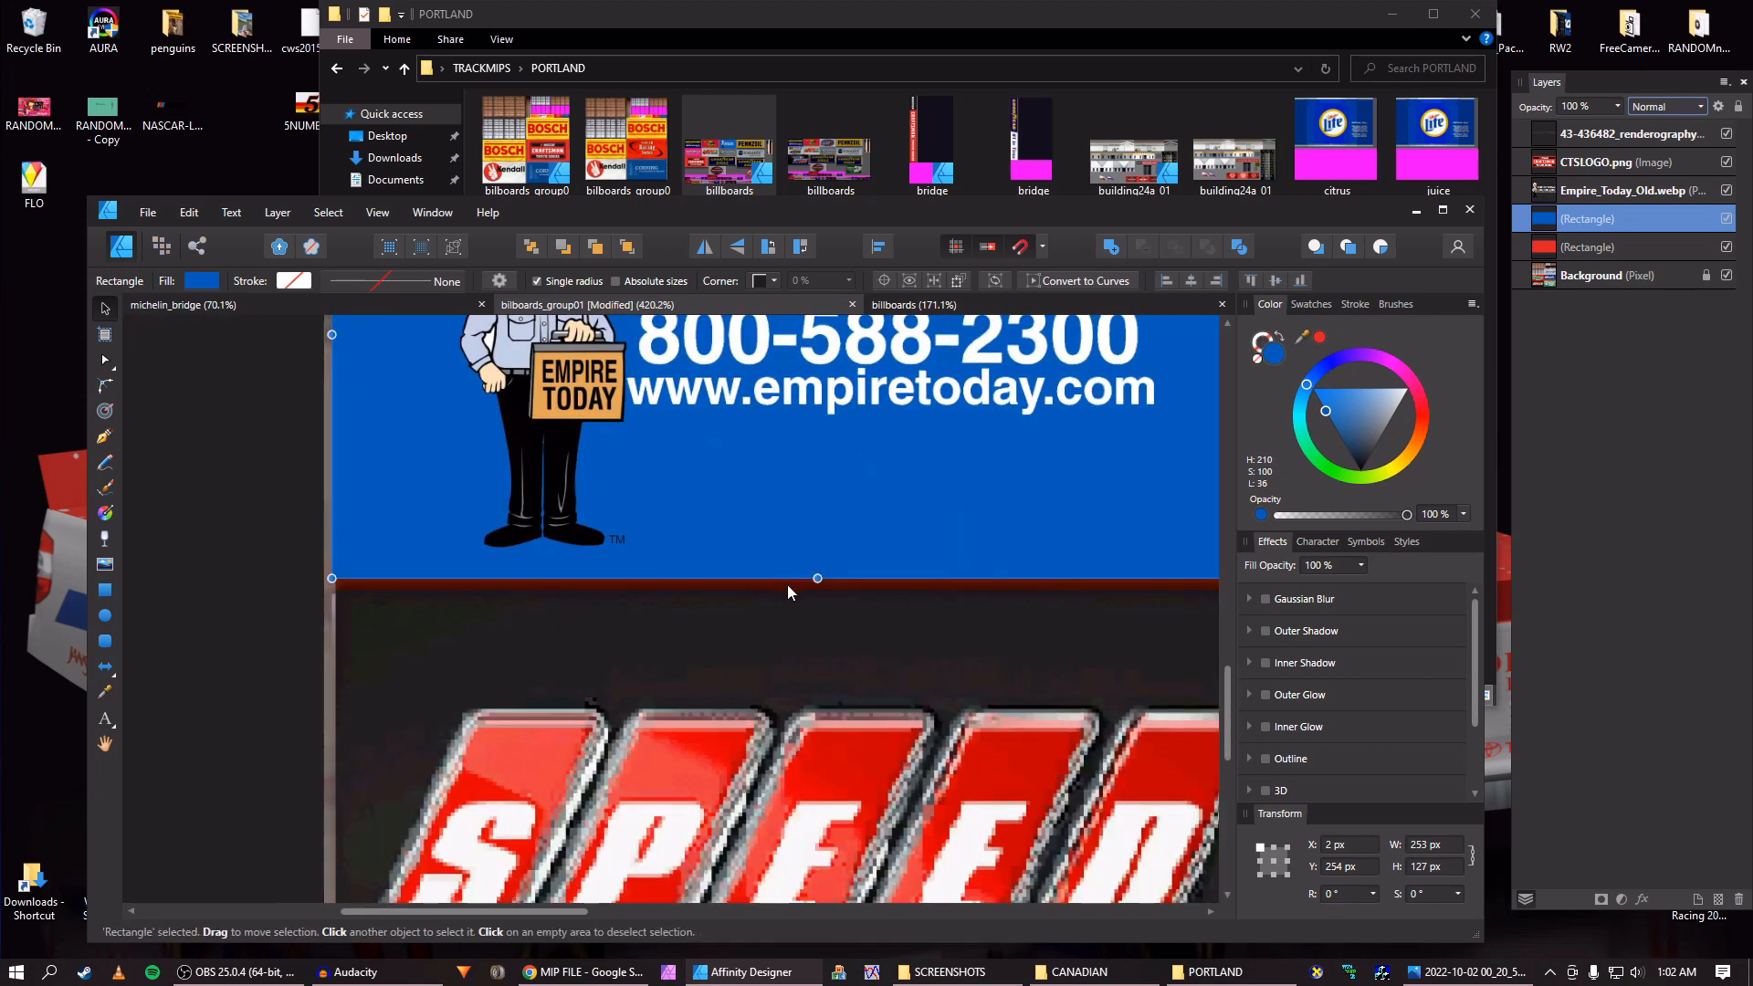
drag(819, 580, 818, 590)
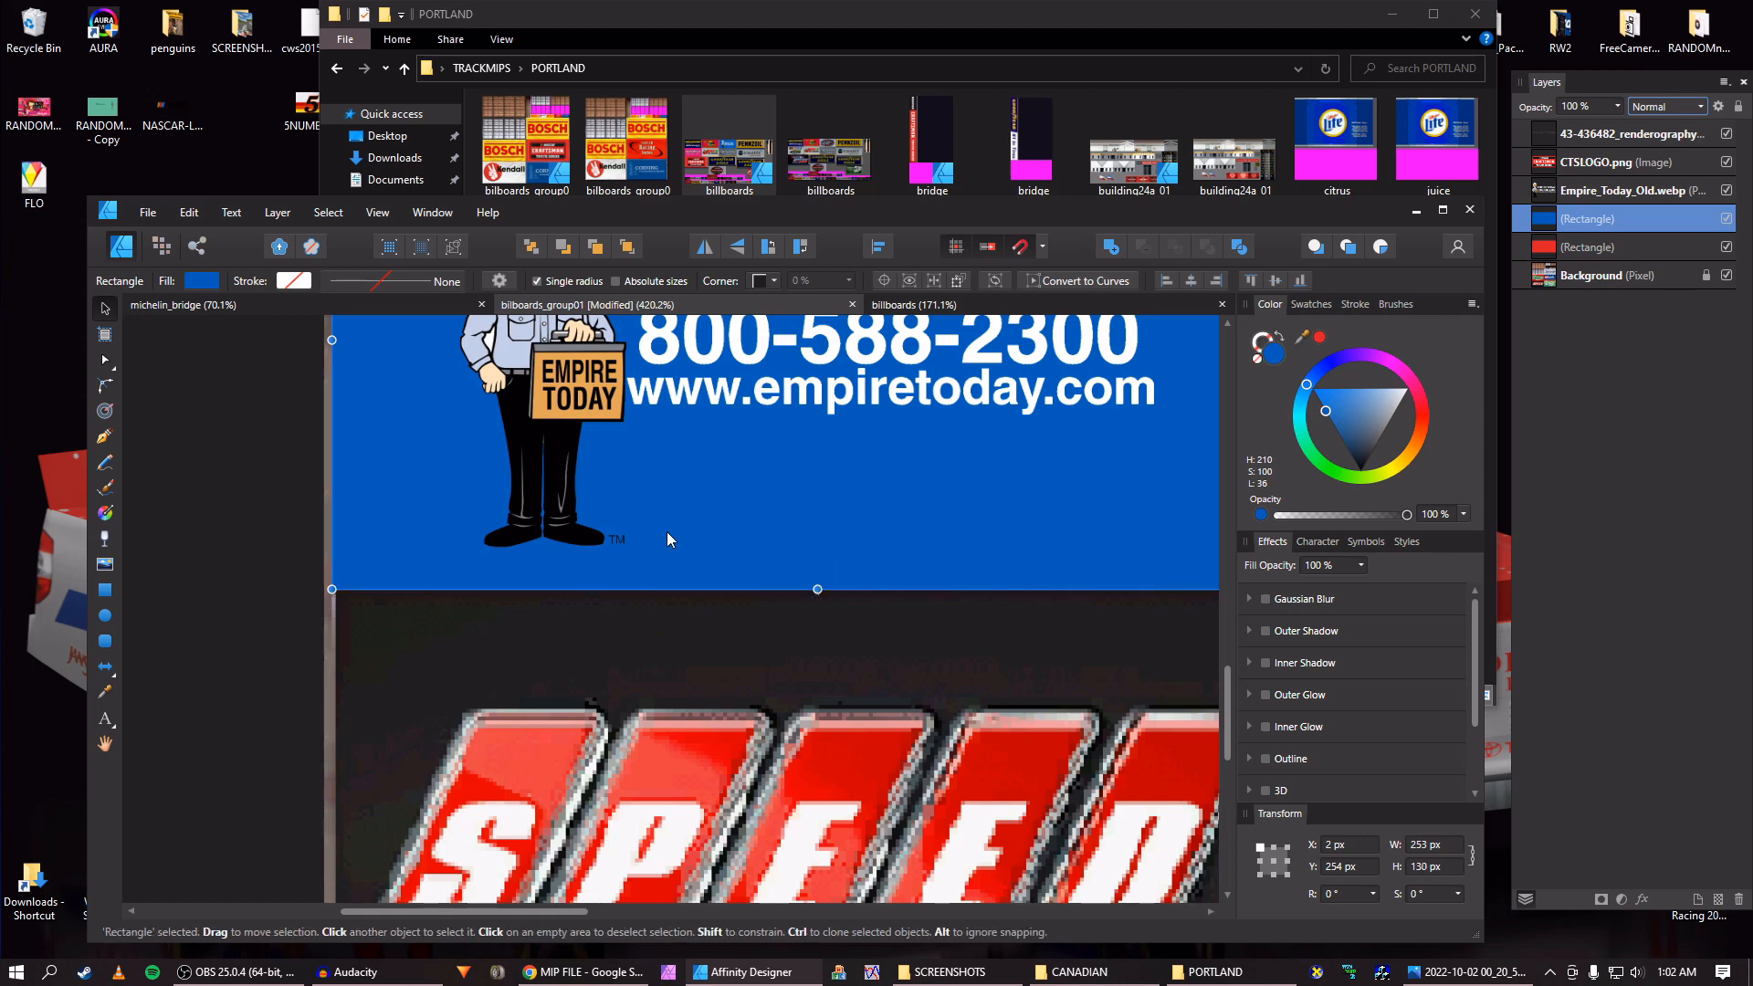
scroll(672, 532, down, 5)
scroll(693, 509, up, 2)
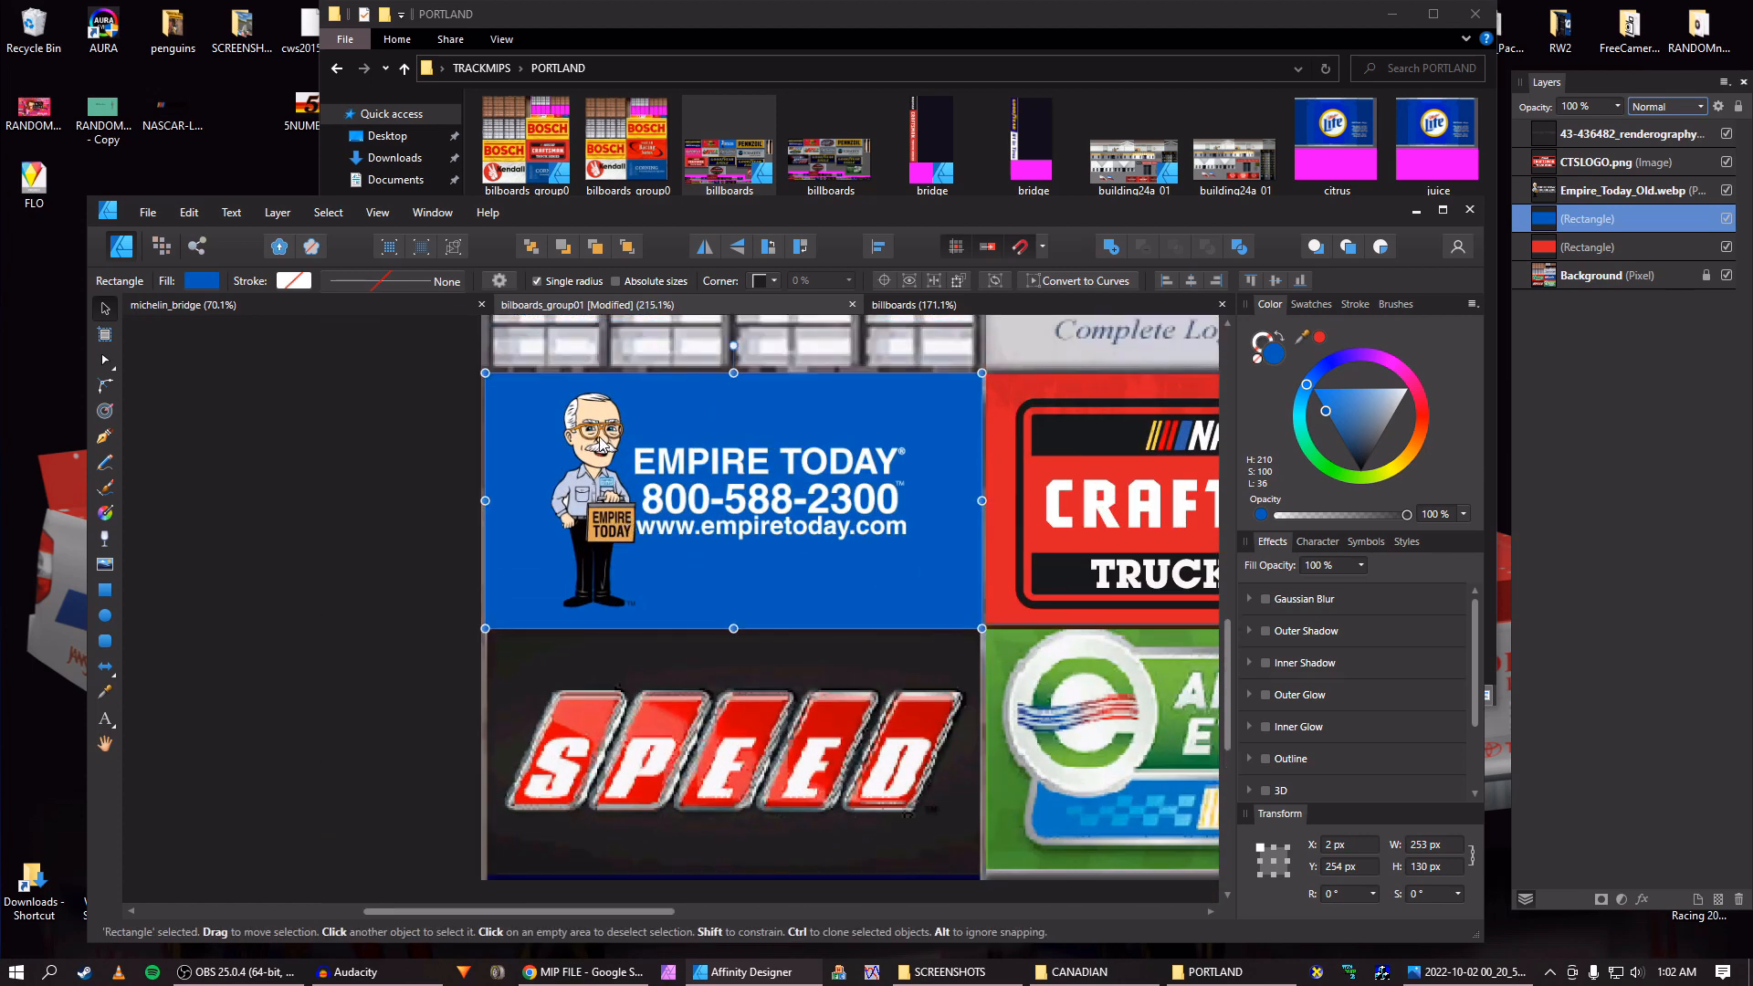
Nudge the Empire Today logo down on its blue rectangle to Y 264.3 px.
click(600, 445)
key(Down)
key(Up)
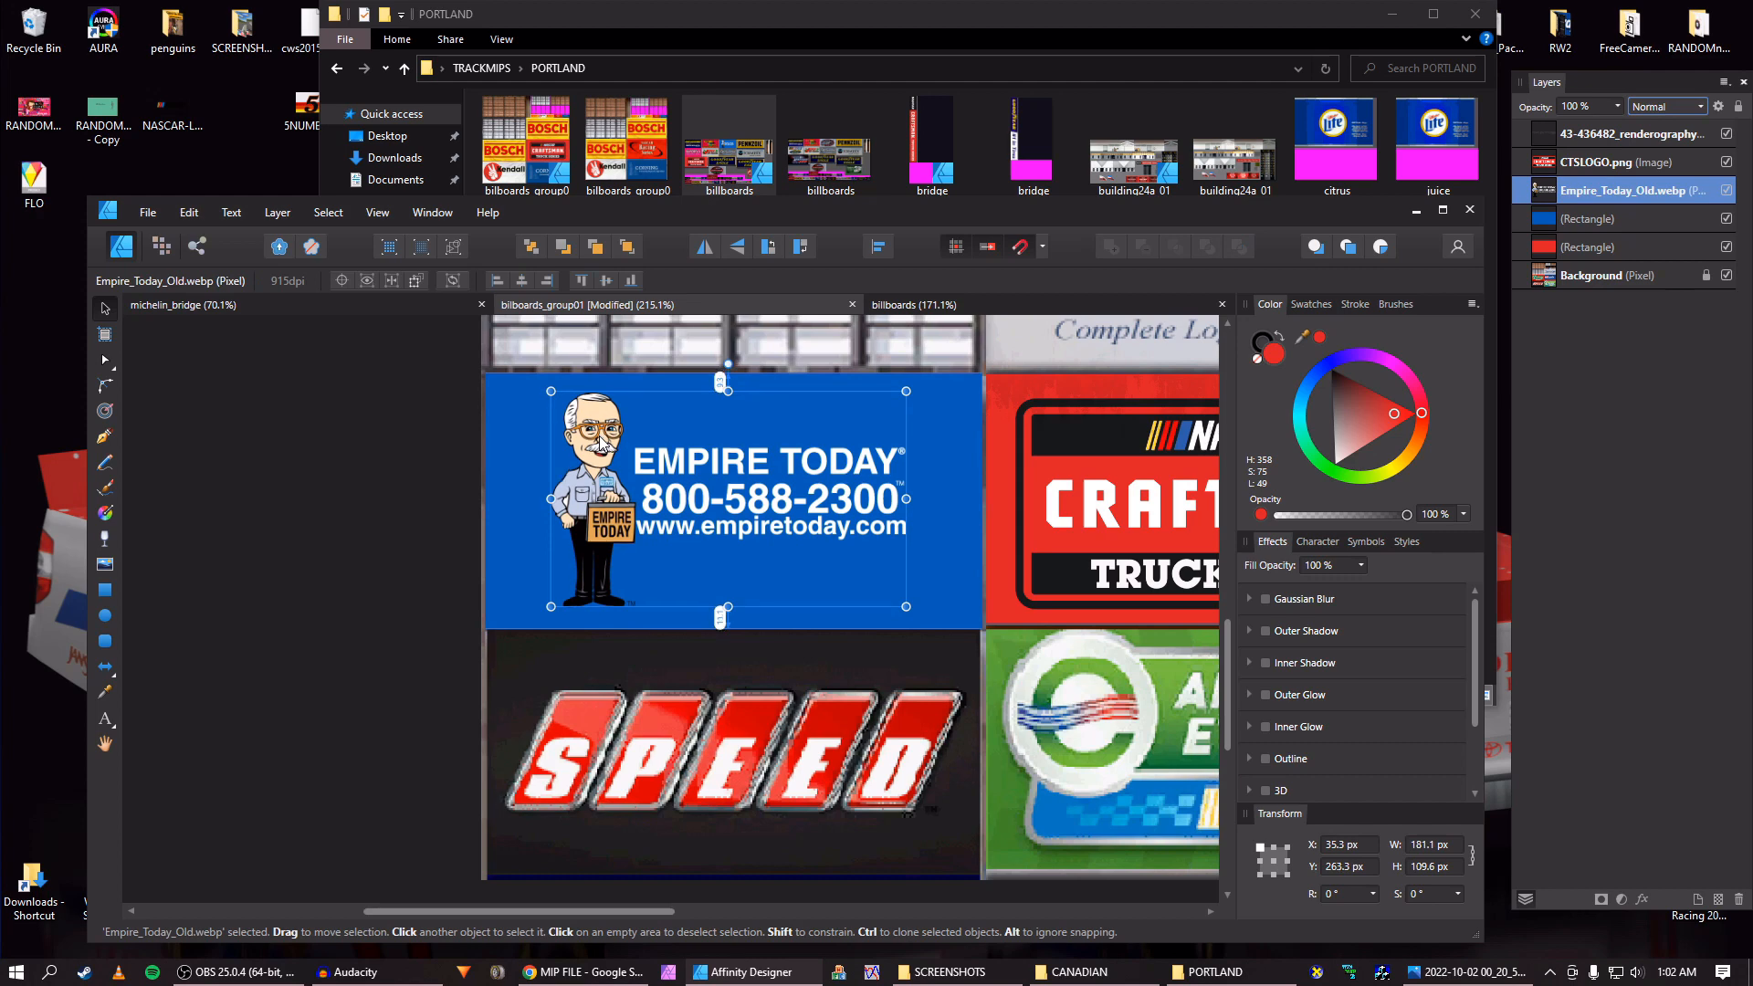
key(Down)
scroll(664, 414, down, 1)
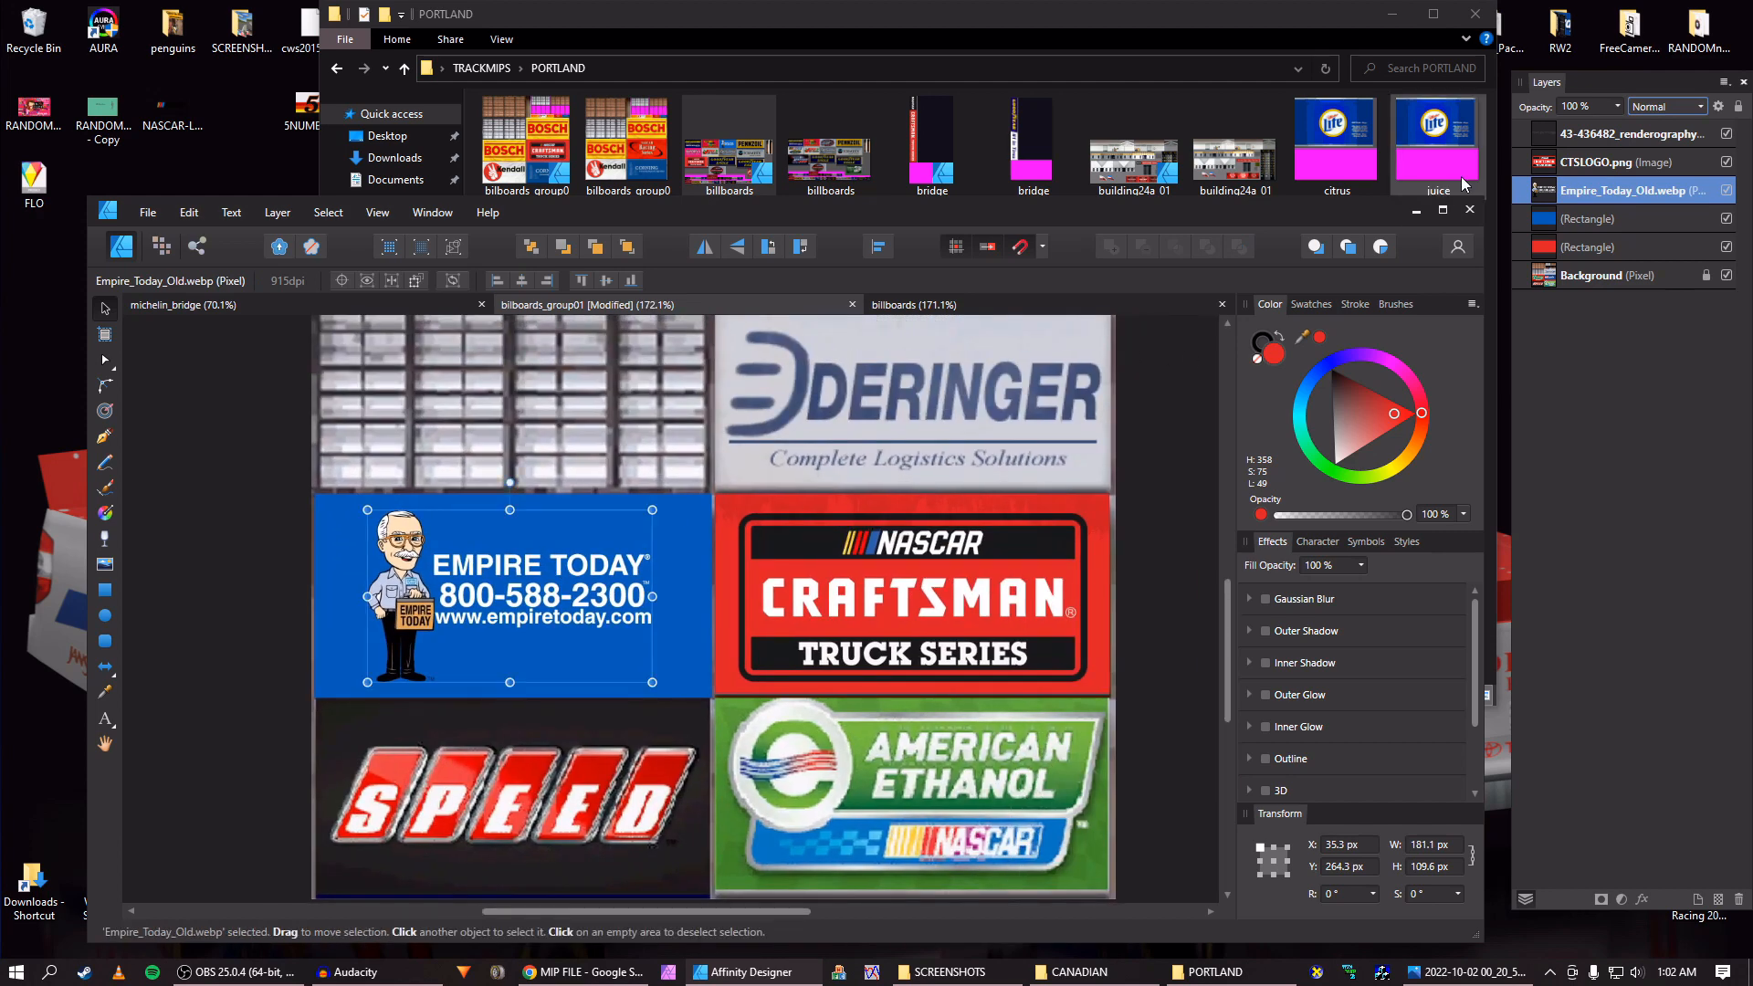
Duplicate the grime texture from the Craftsman panel and move the copy across onto the top of the Empire Today panel.
click(1556, 135)
key(shift+Left)
key(shift+Left)
key(shift+Left)
key(shift+Left)
key(shift+Left)
key(shift+Left)
key(shift+Left)
key(shift+Left)
key(shift+Left)
key(shift+Left)
key(shift+Left)
key(shift+Left)
key(shift+Left)
key(shift+Left)
key(shift+Left)
key(shift+Left)
key(shift+Left)
key(shift+Left)
key(shift+Left)
key(shift+Left)
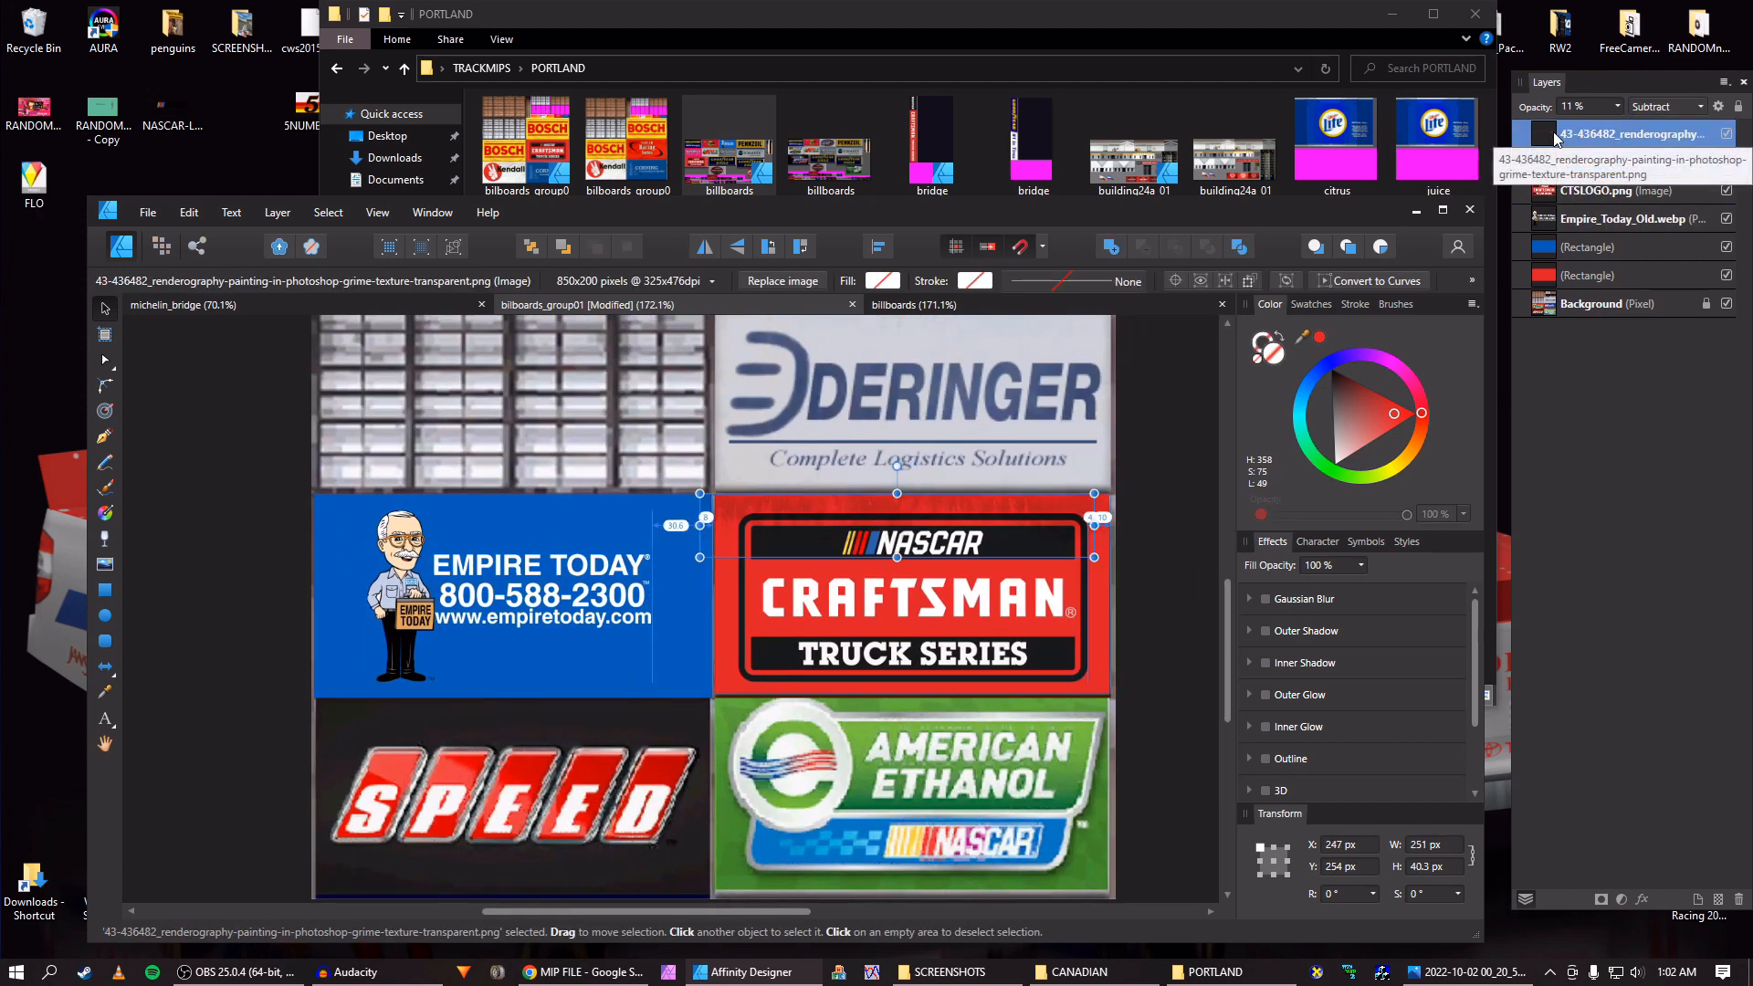
key(shift+Left)
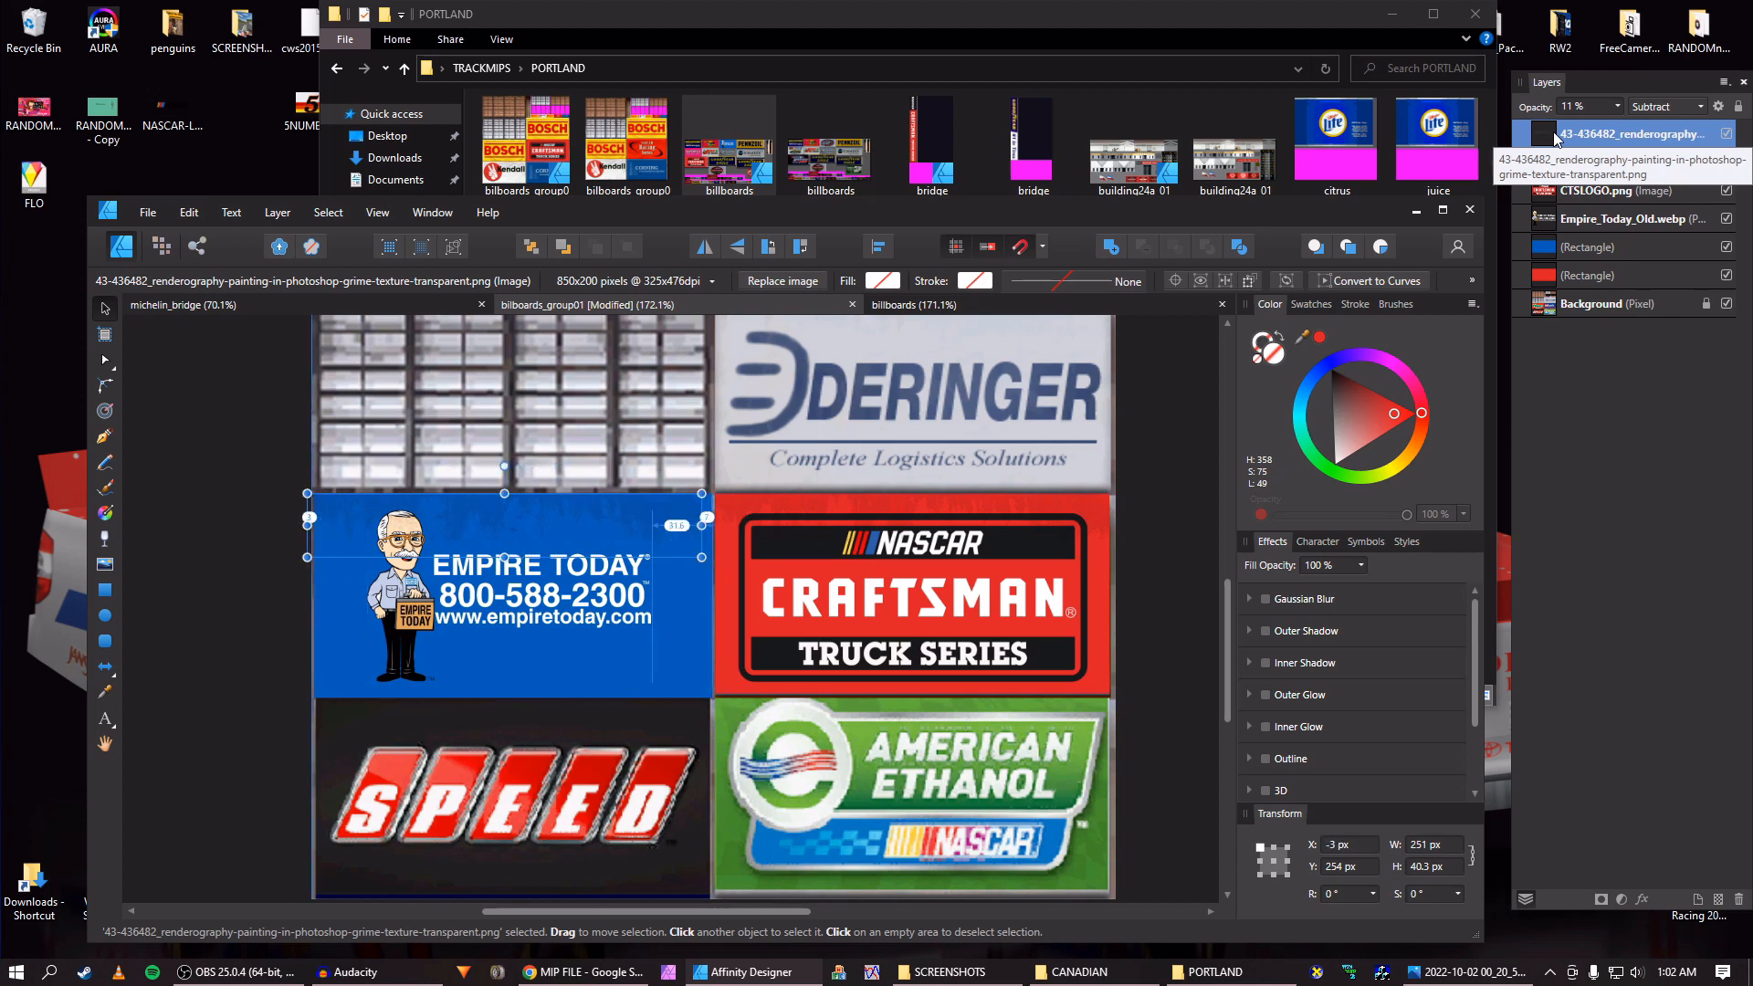
key(ctrl+j)
Fit the grime copy to the Empire Today panel's edges at X 2 px with a width of 253 px.
ctrl+scroll(765, 540, up, 5)
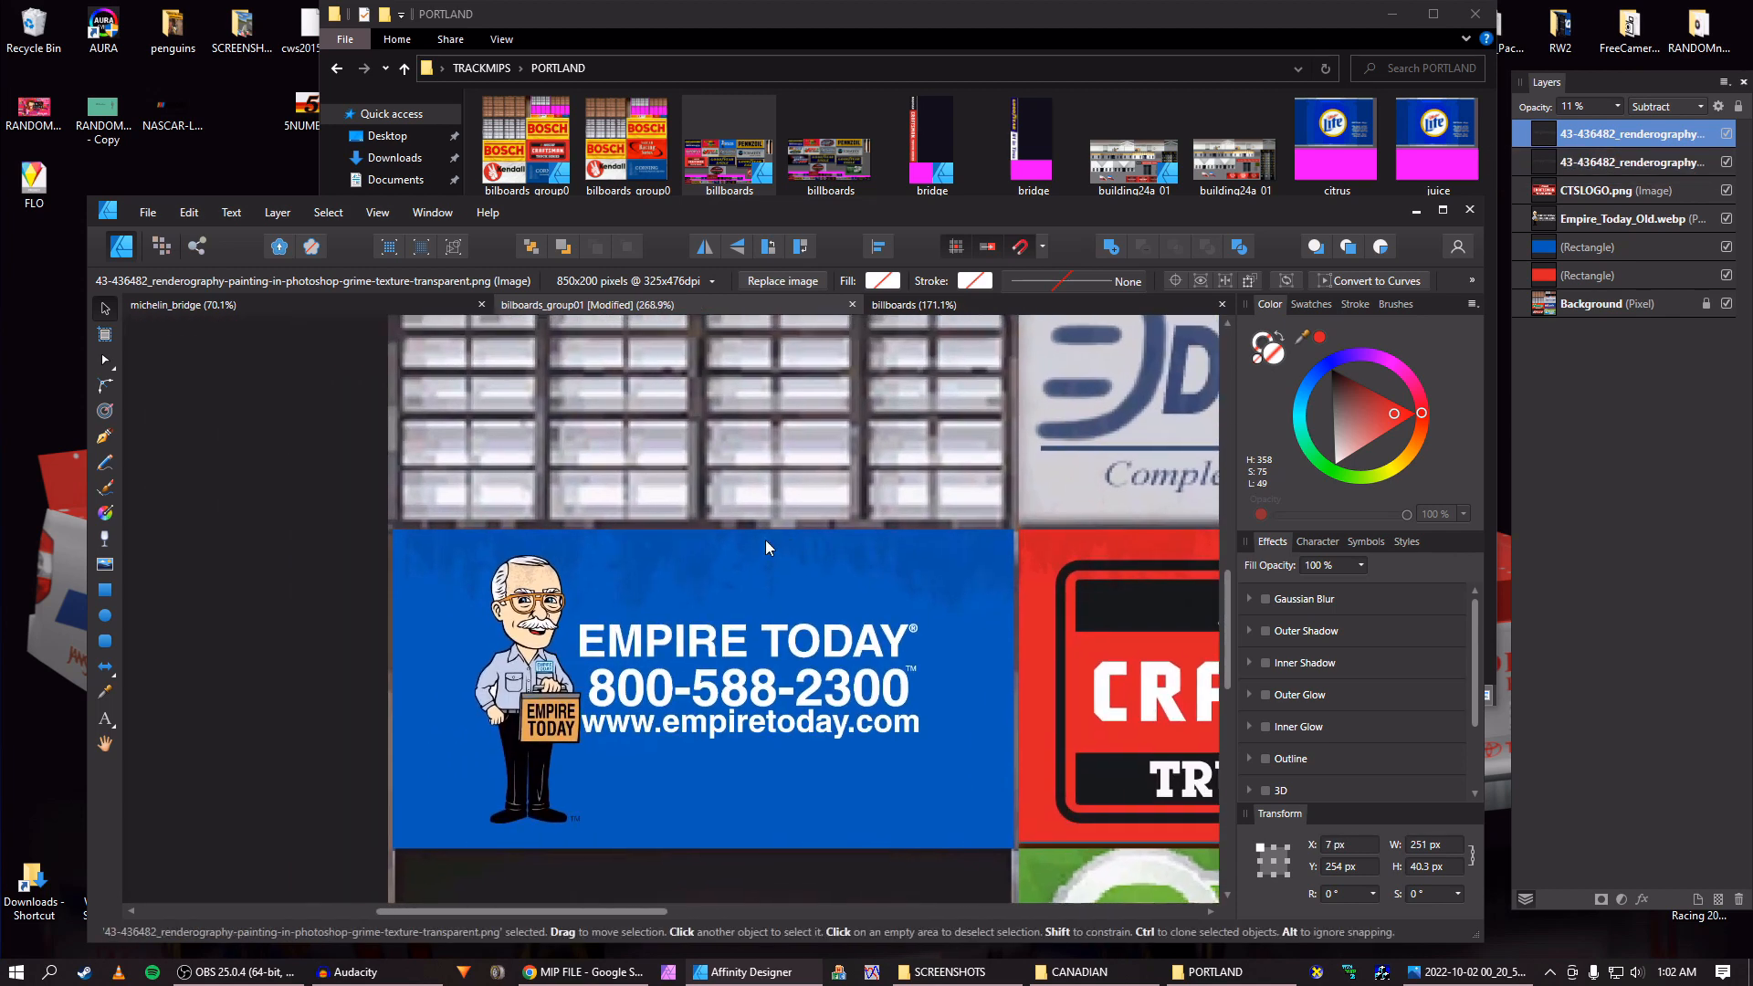
key(Left)
key(Left)
key(Left)
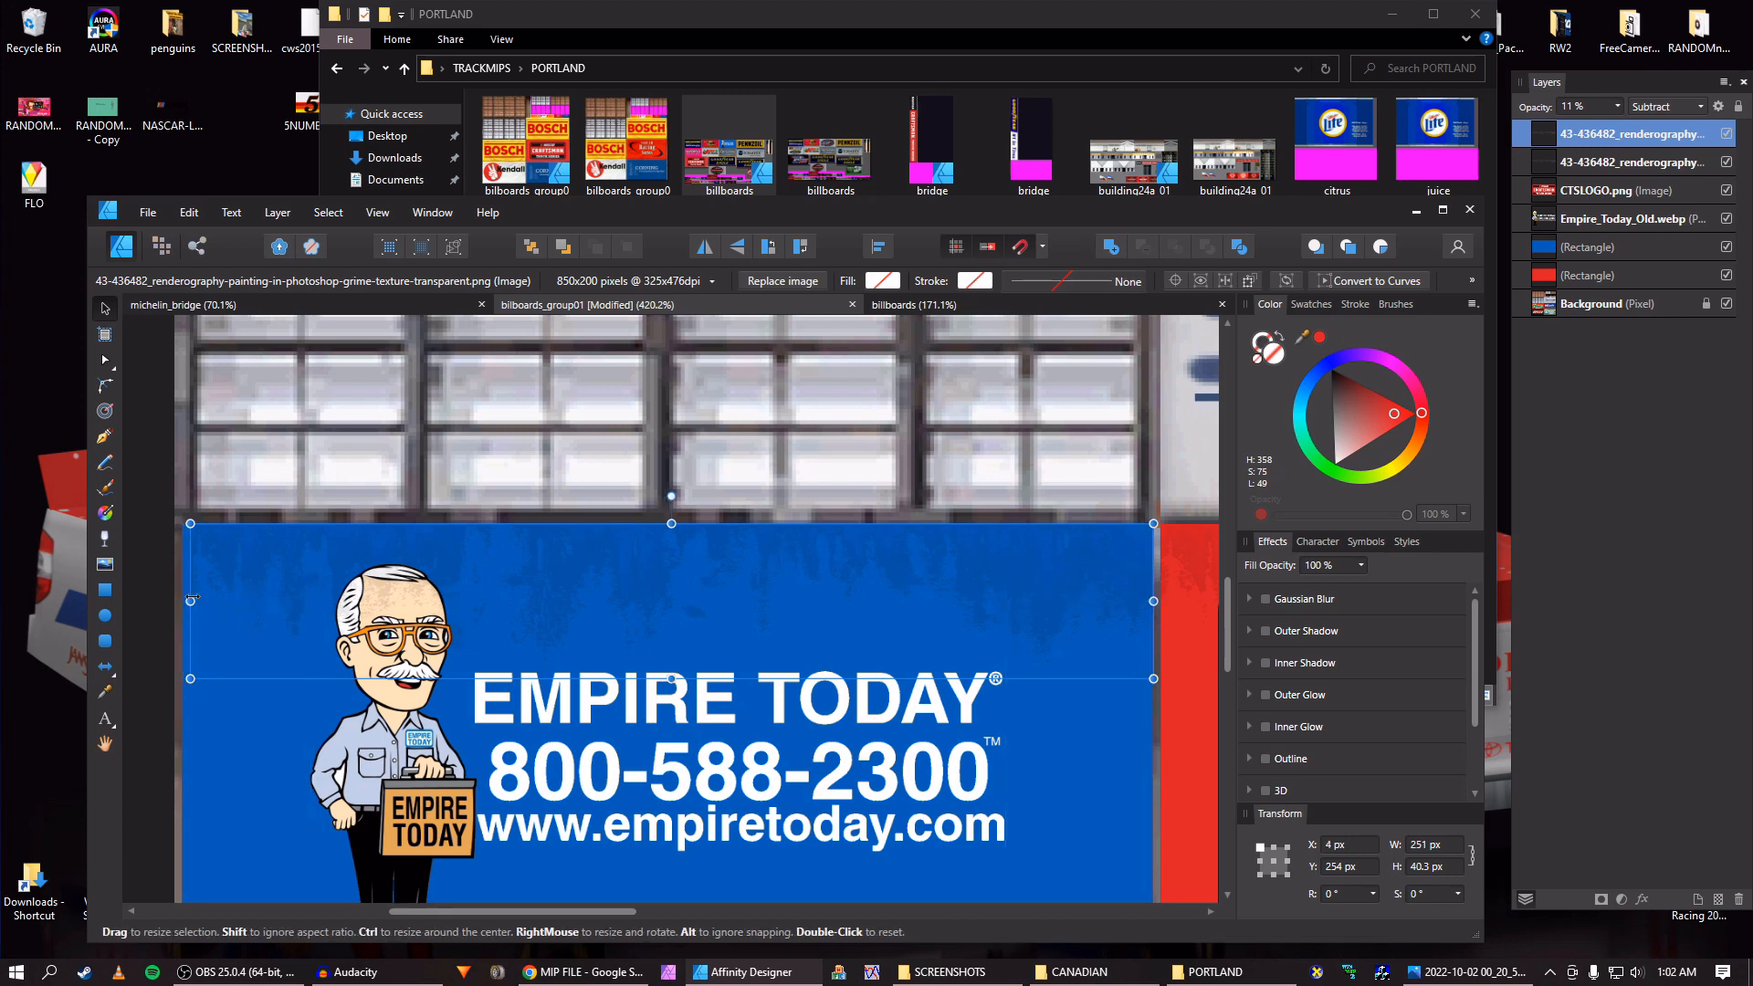
drag(191, 598, 183, 600)
Duplicate the grime texture on the Empire Today panel and shift the new copy down to Y 257 px.
key(ctrl+j)
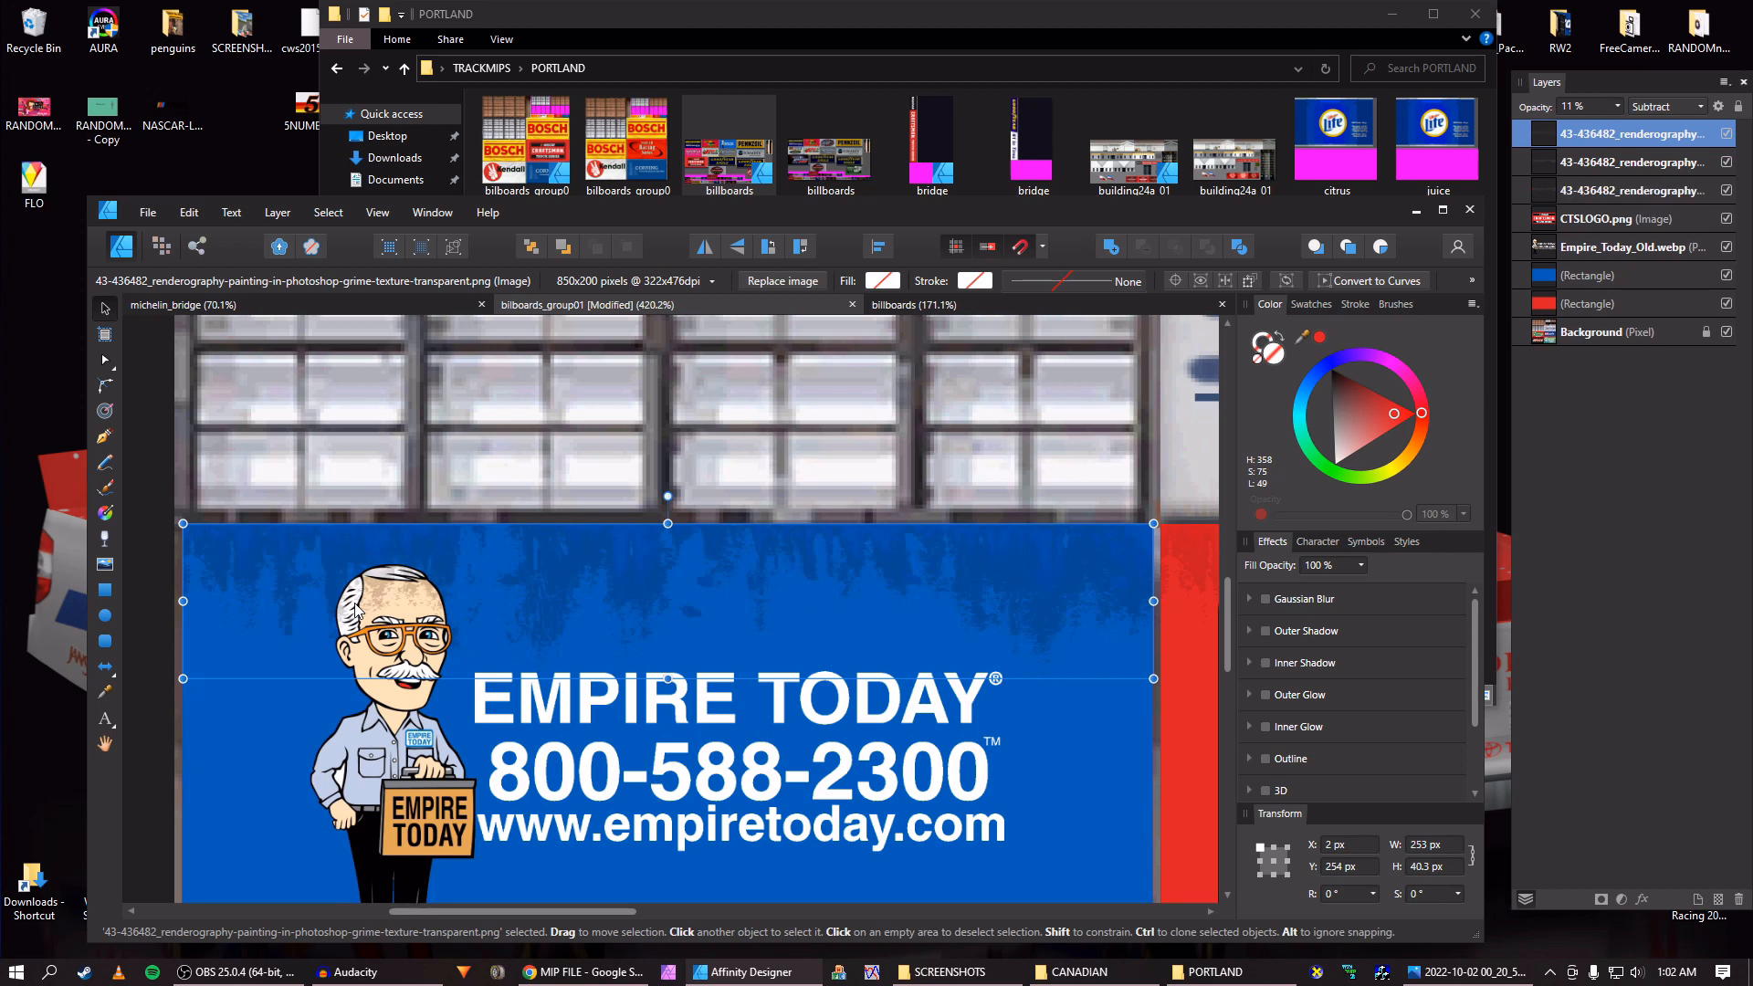
key(Down)
key(Down)
key(Down)
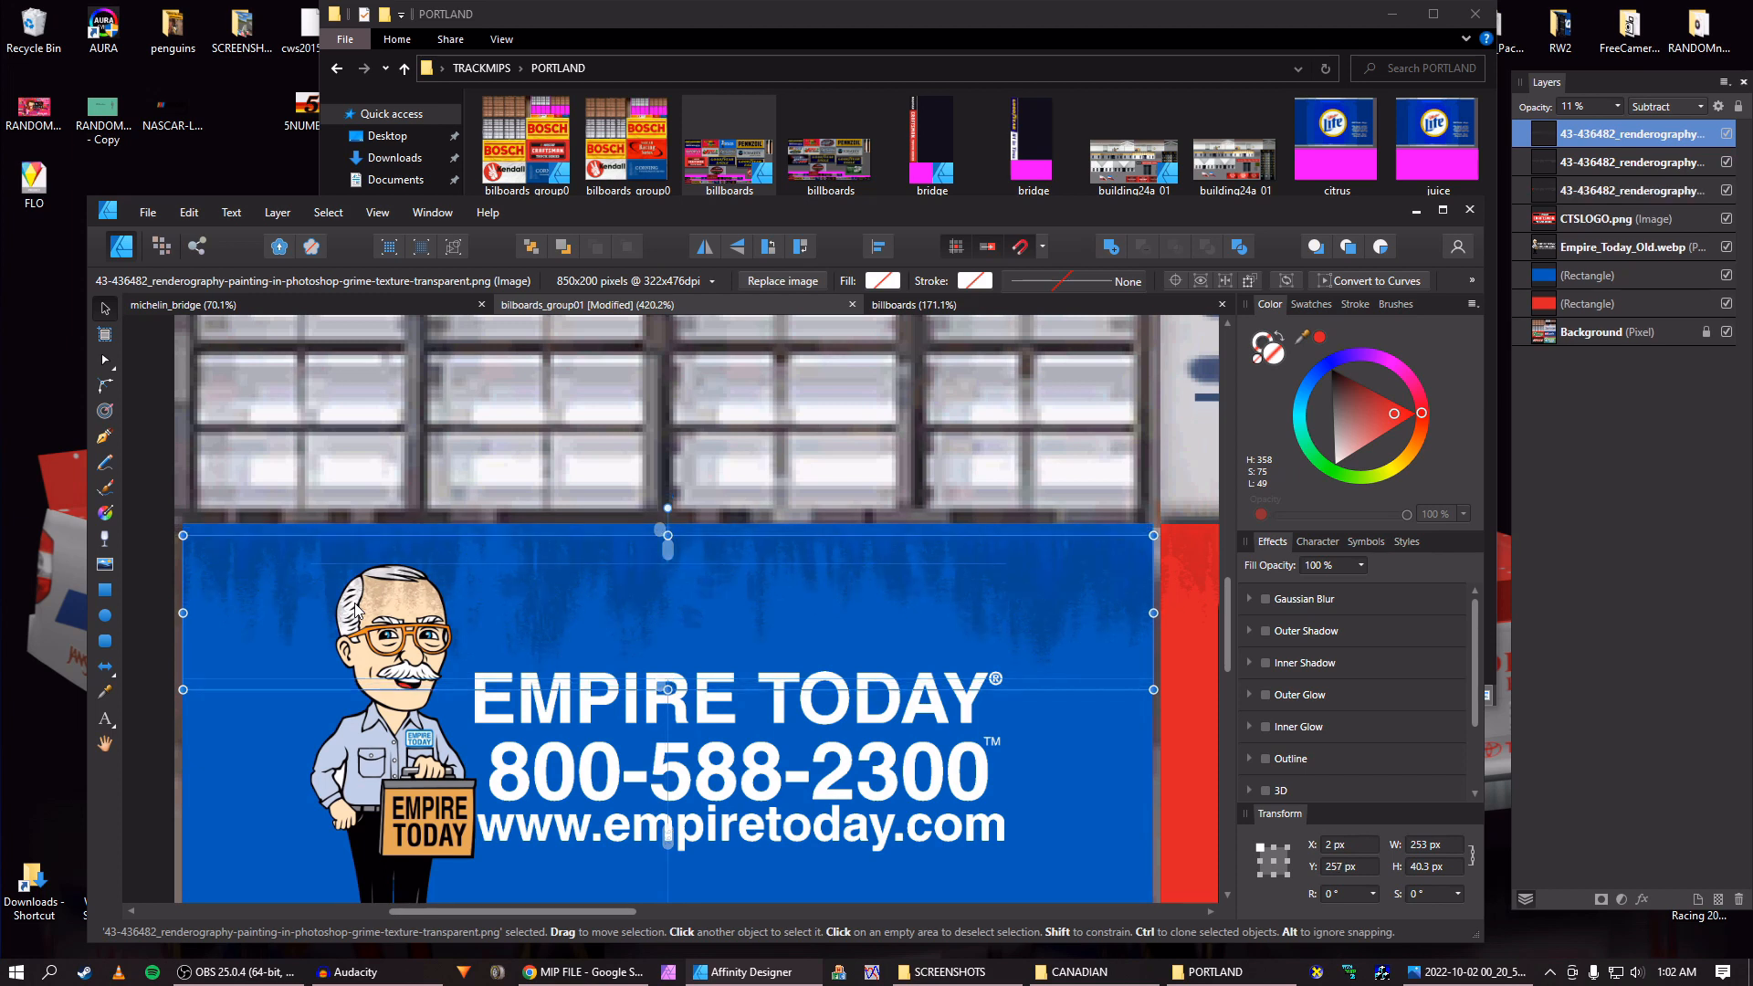
Nudge the new grime copy up to Y 254 px, flush with the Empire Today panel's upper edge, and deselect it.
key(Up)
key(Up)
key(Up)
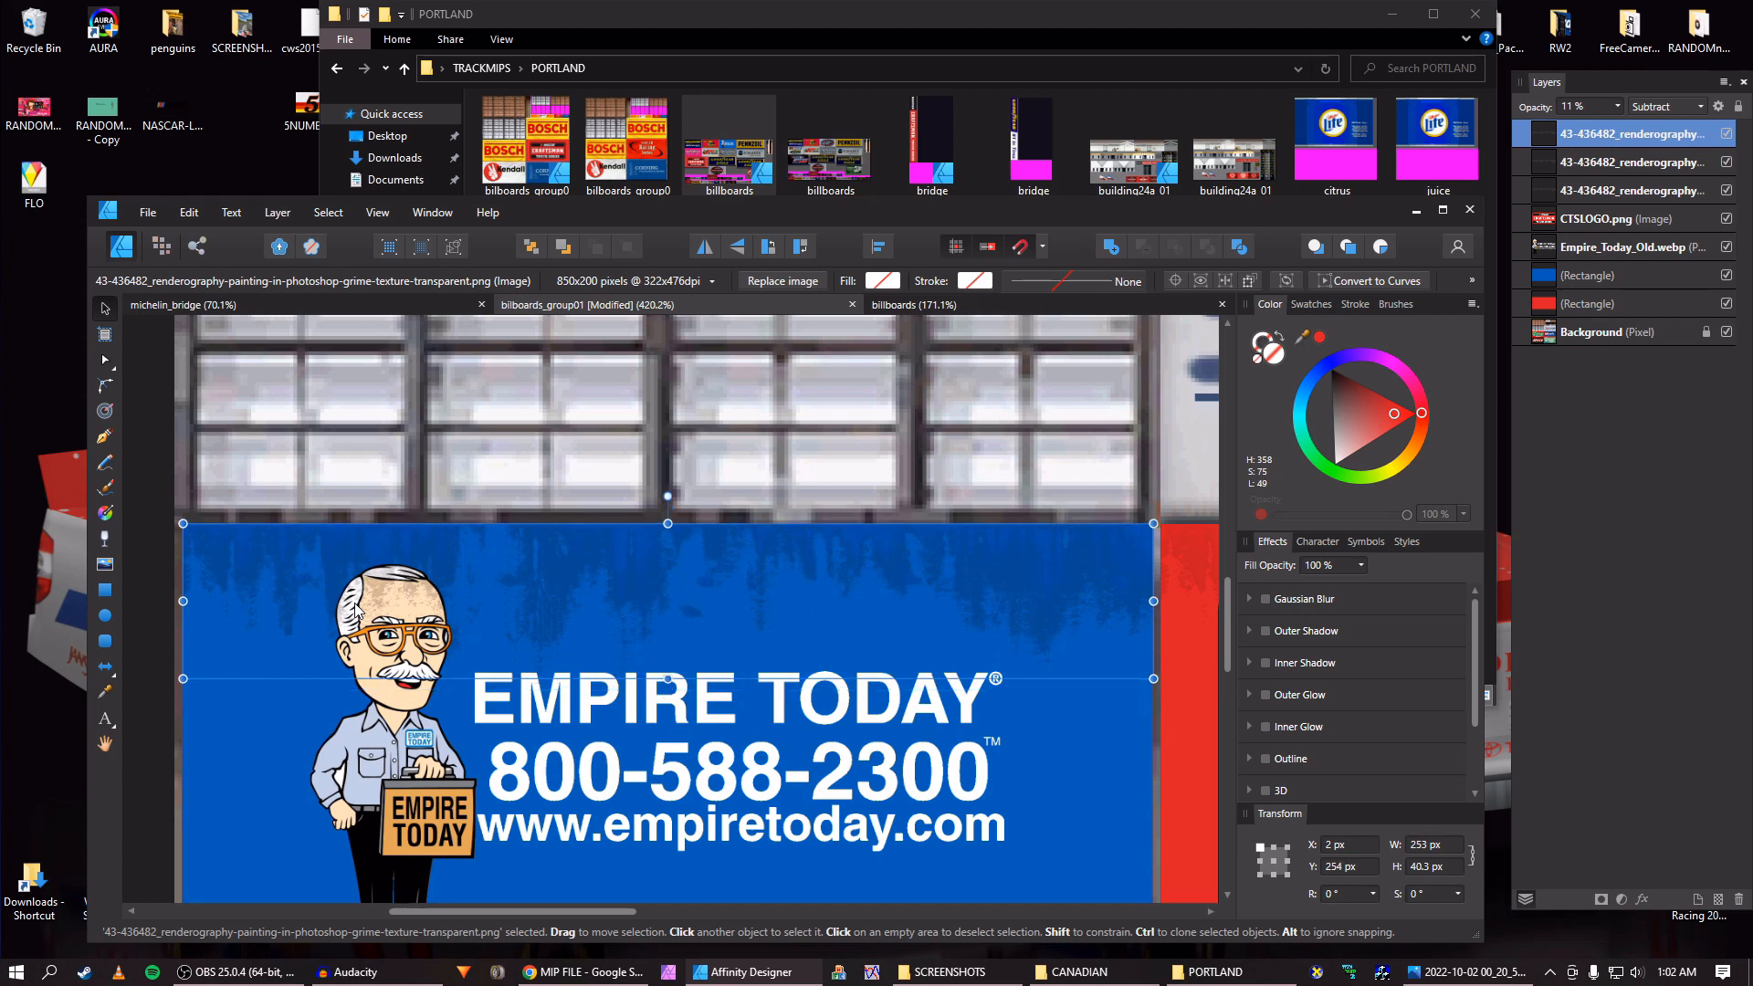
click(154, 625)
scroll(191, 623, down, 4)
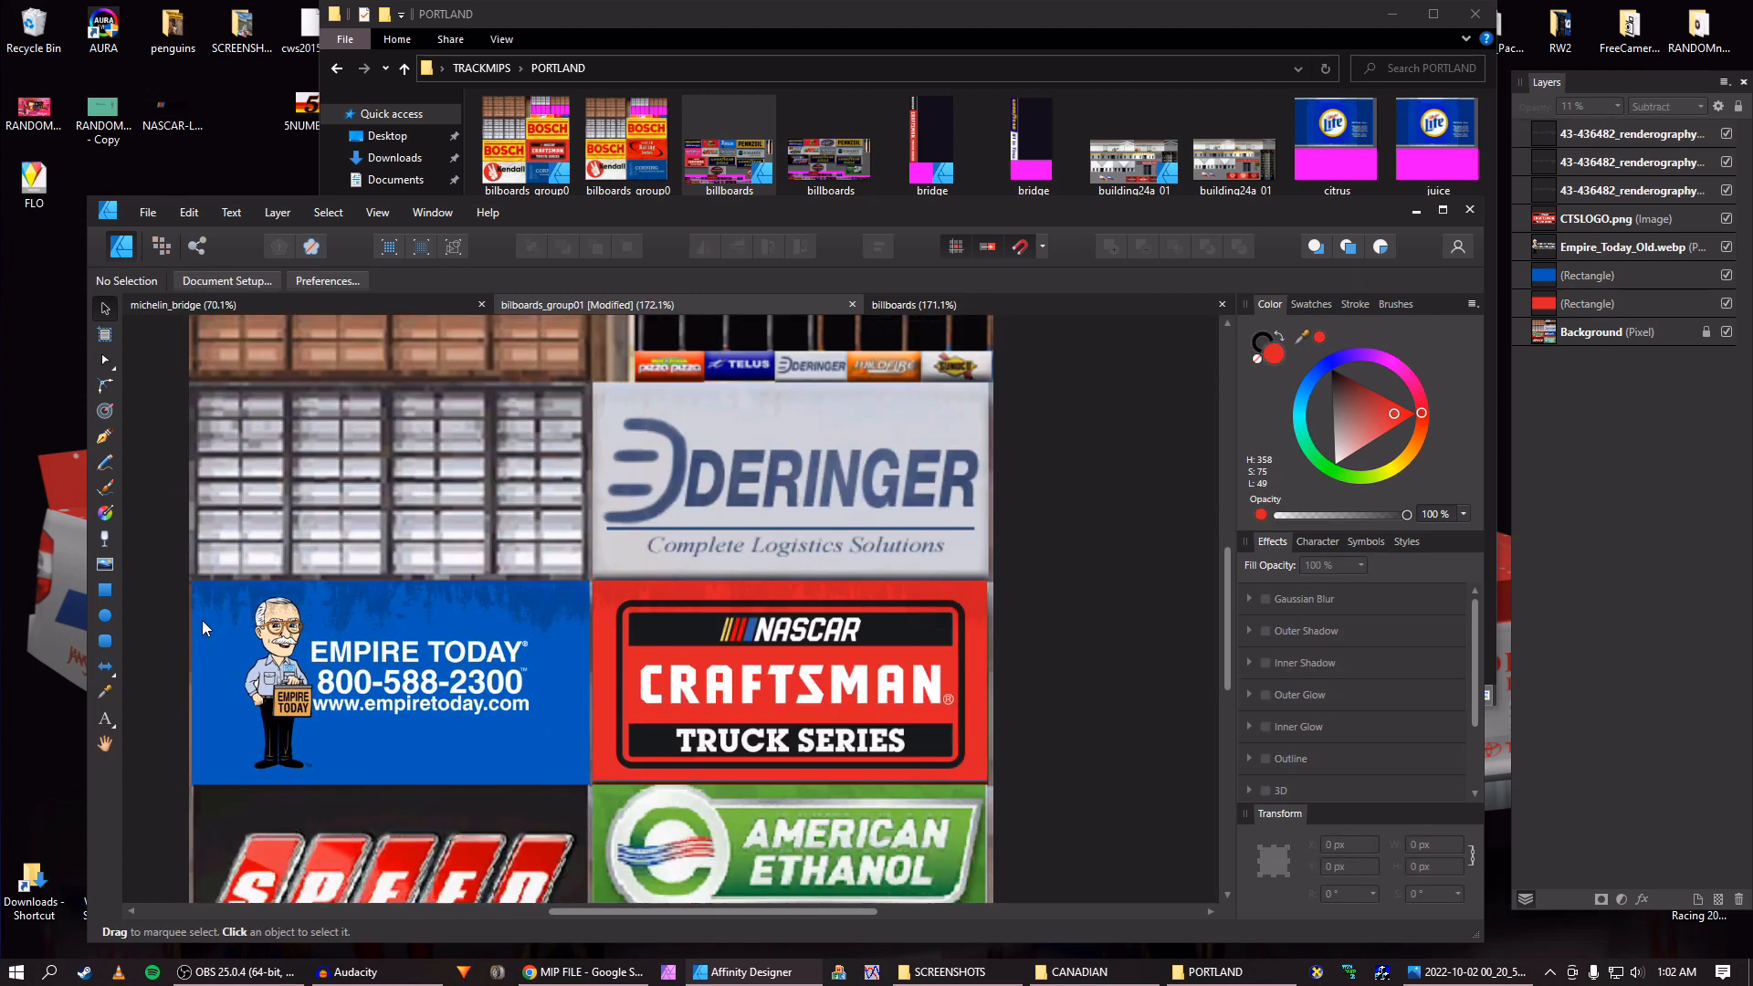
Save the bilboards_group01 texture document.
scroll(200, 621, down, 1)
drag(289, 586, 383, 585)
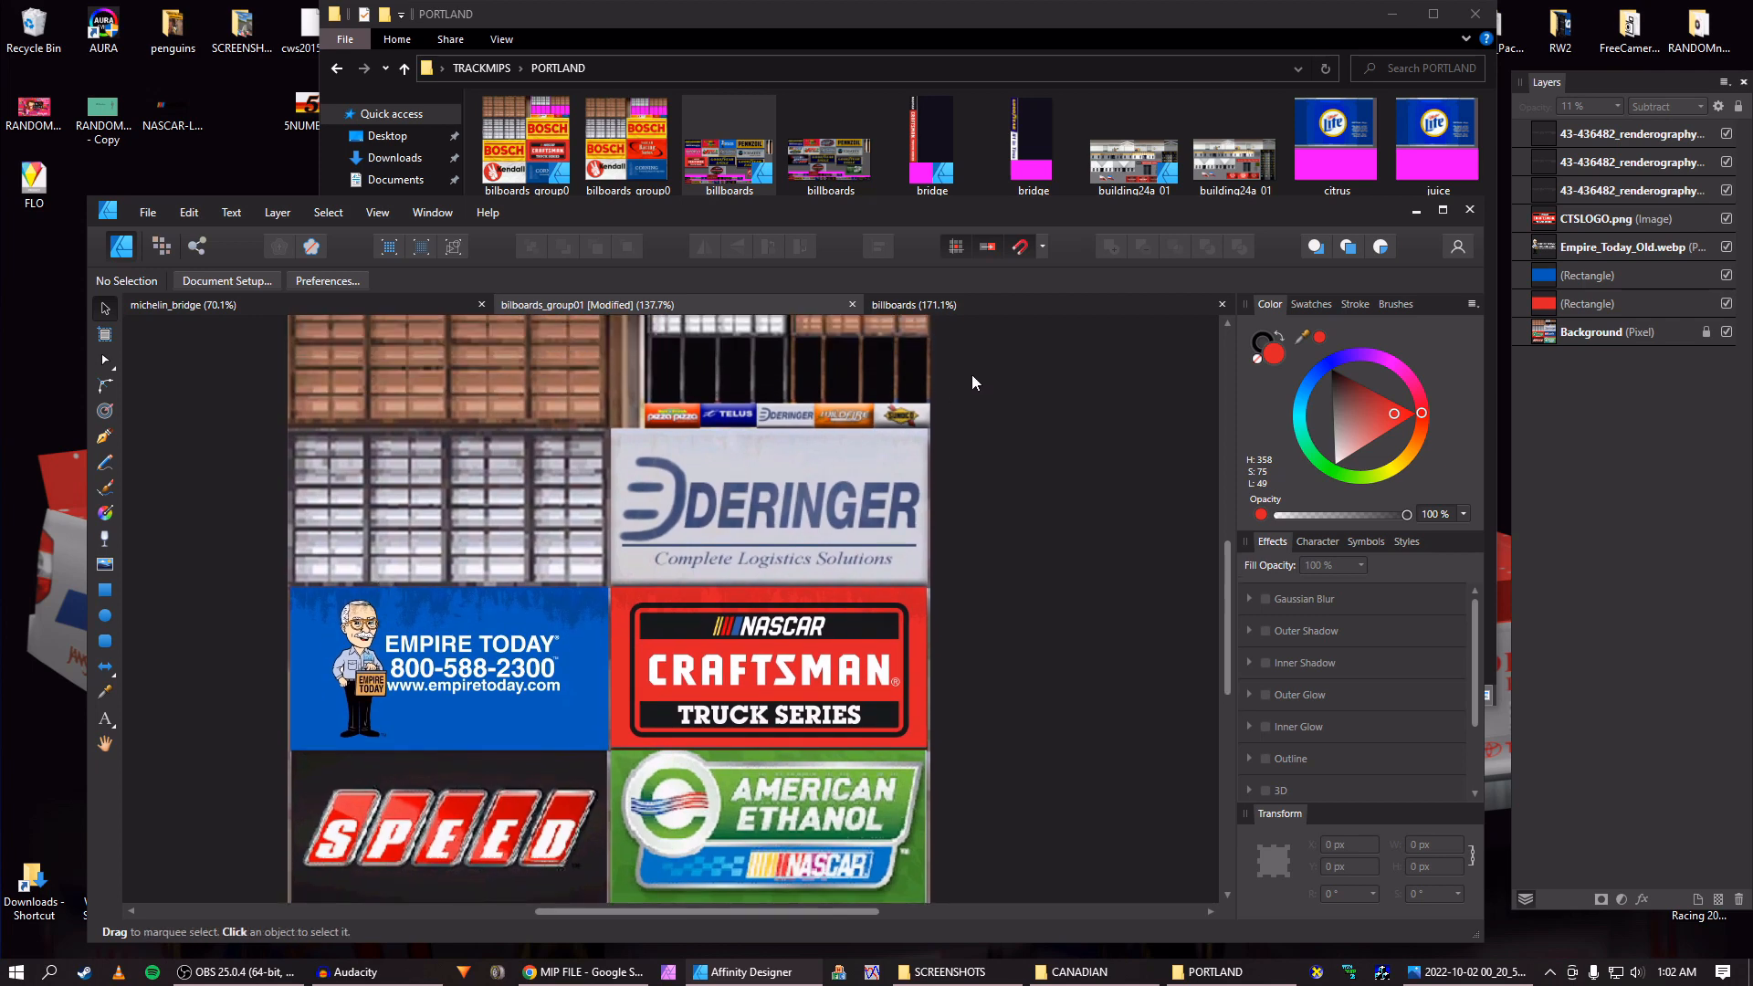
key(ctrl+s)
scroll(971, 374, down, 2)
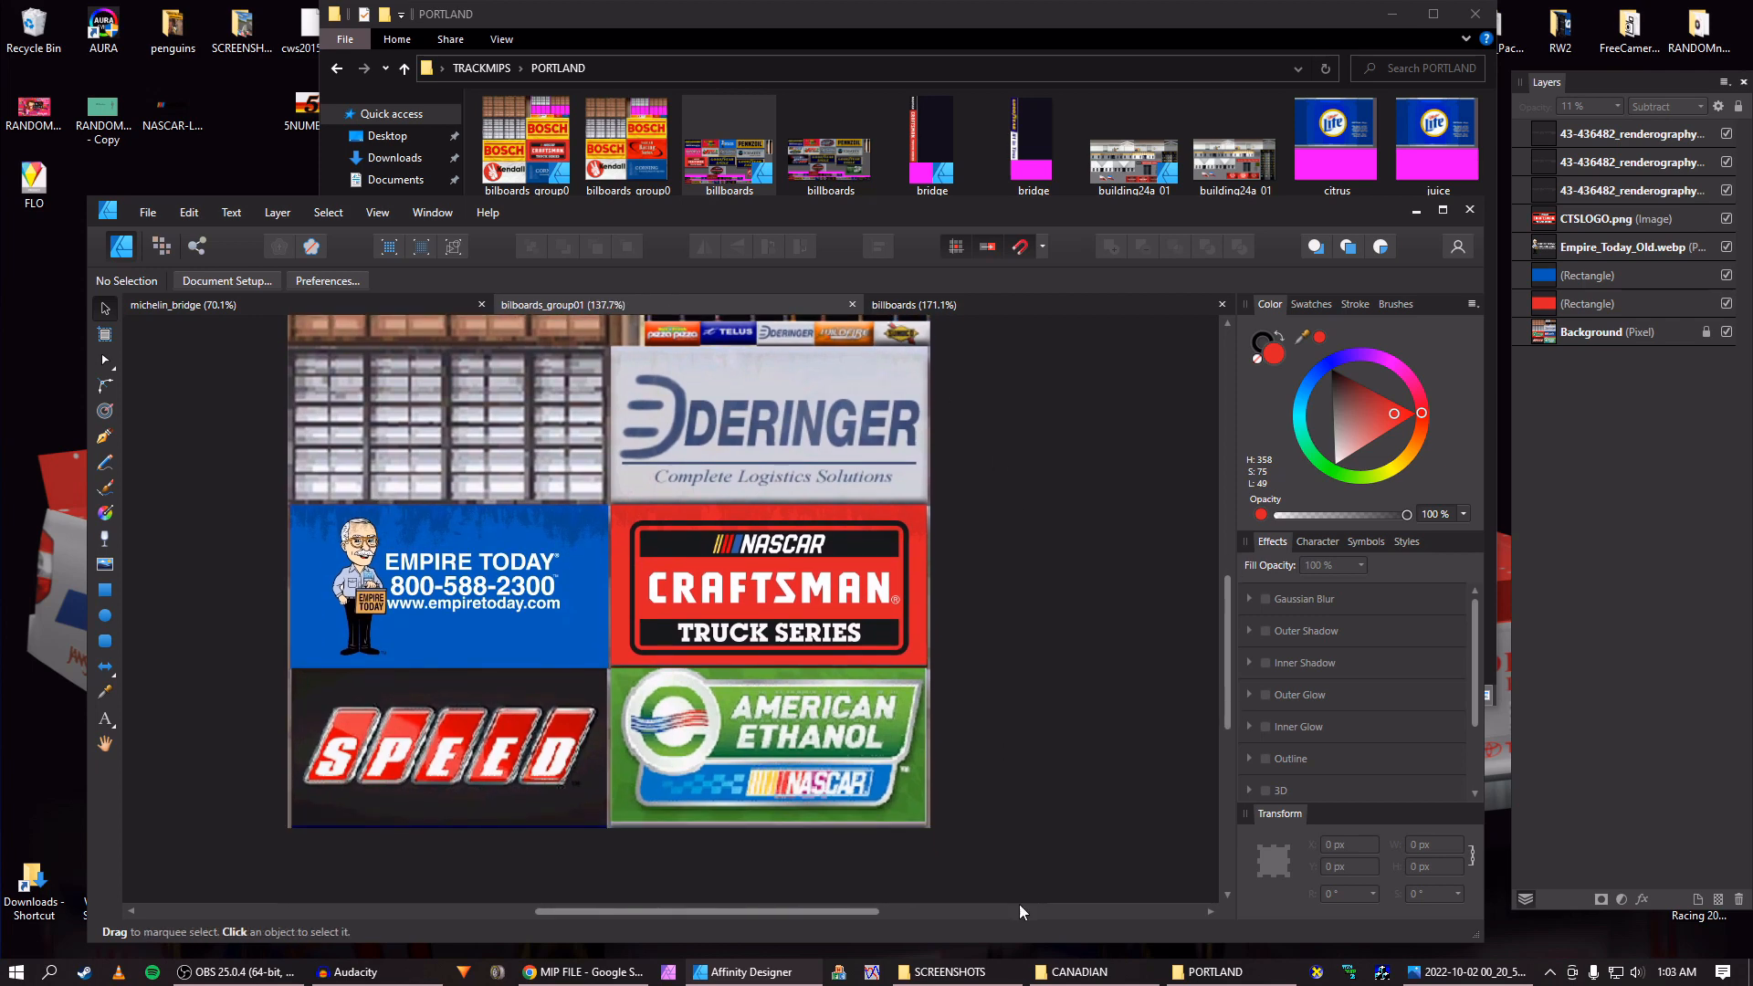
Preview contibridge.bmp from the CANADIAN folder and open it as a new document in Affinity Designer.
click(1078, 971)
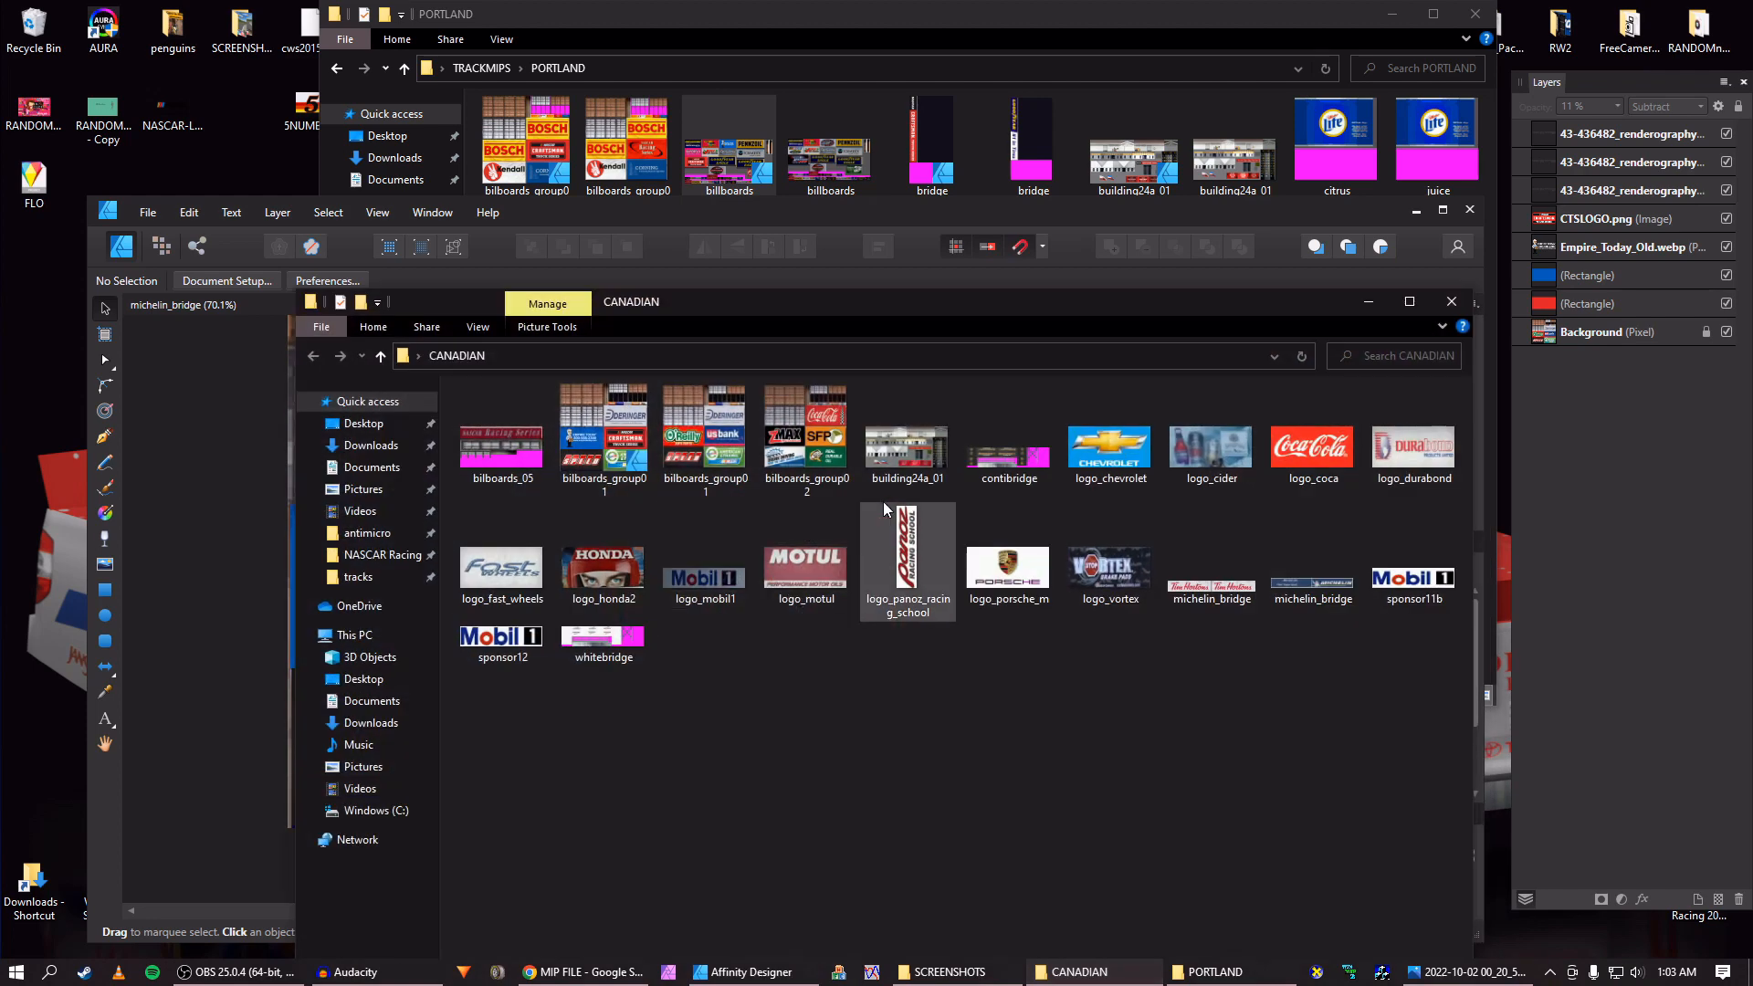
double_click(1000, 476)
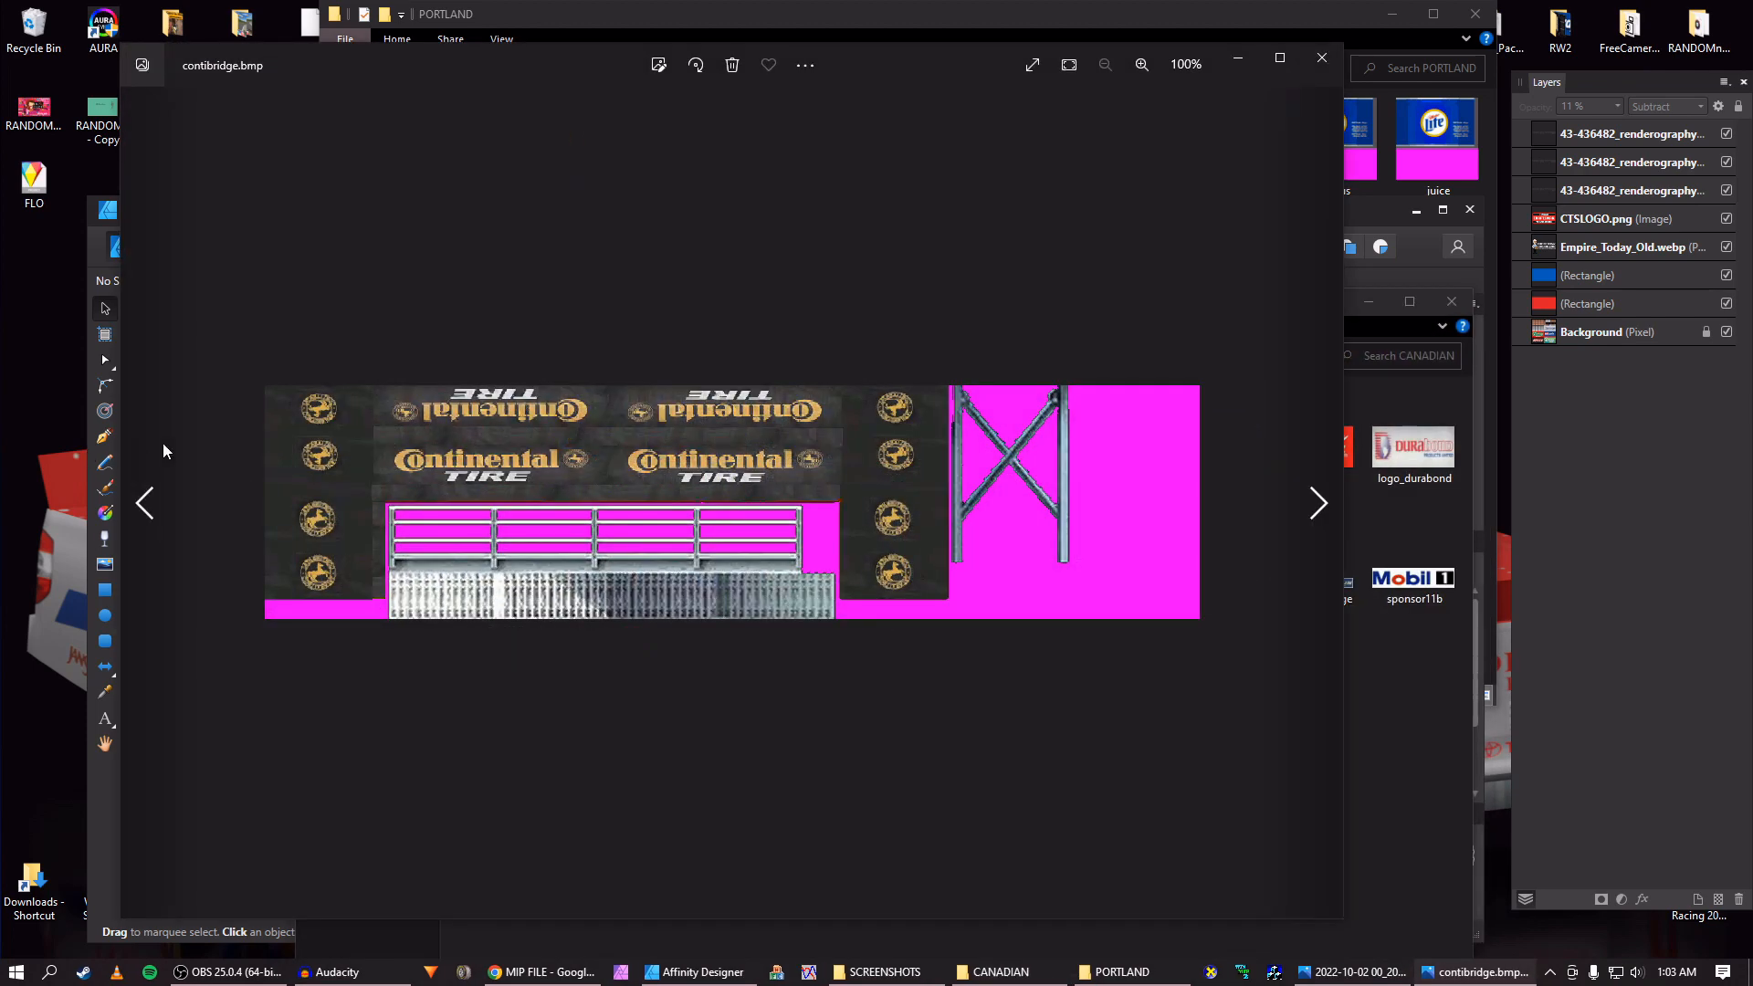
click(1322, 57)
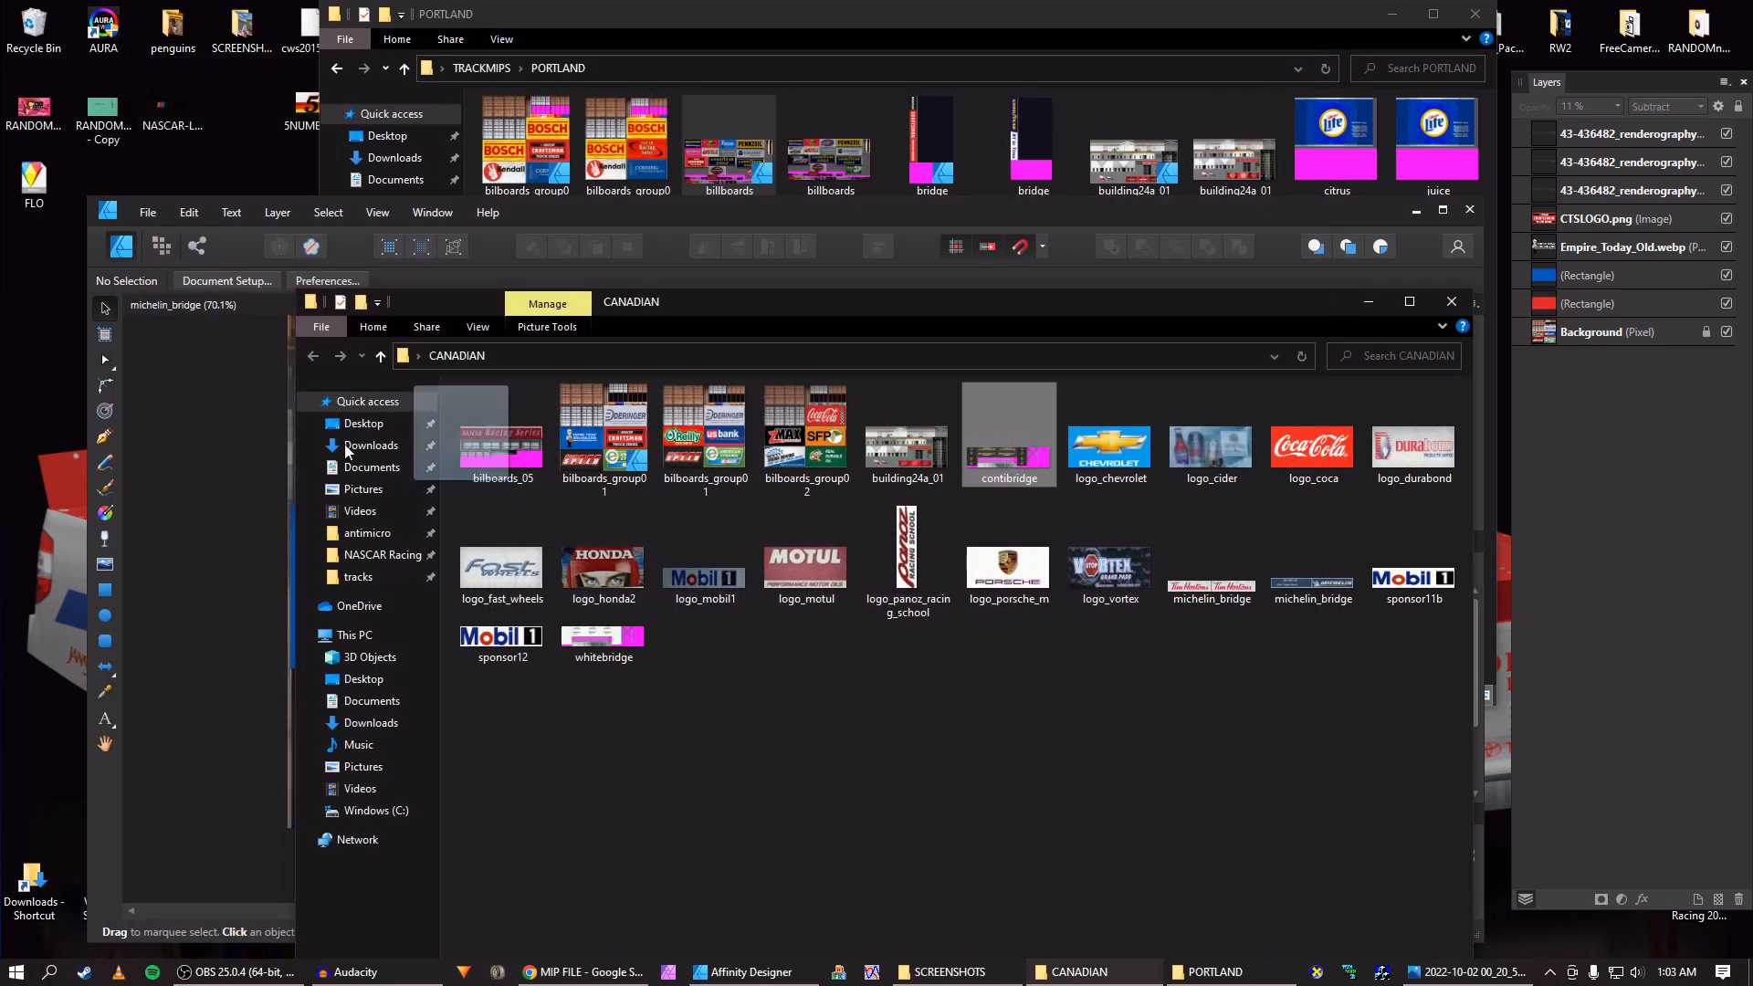
drag(191, 307, 192, 308)
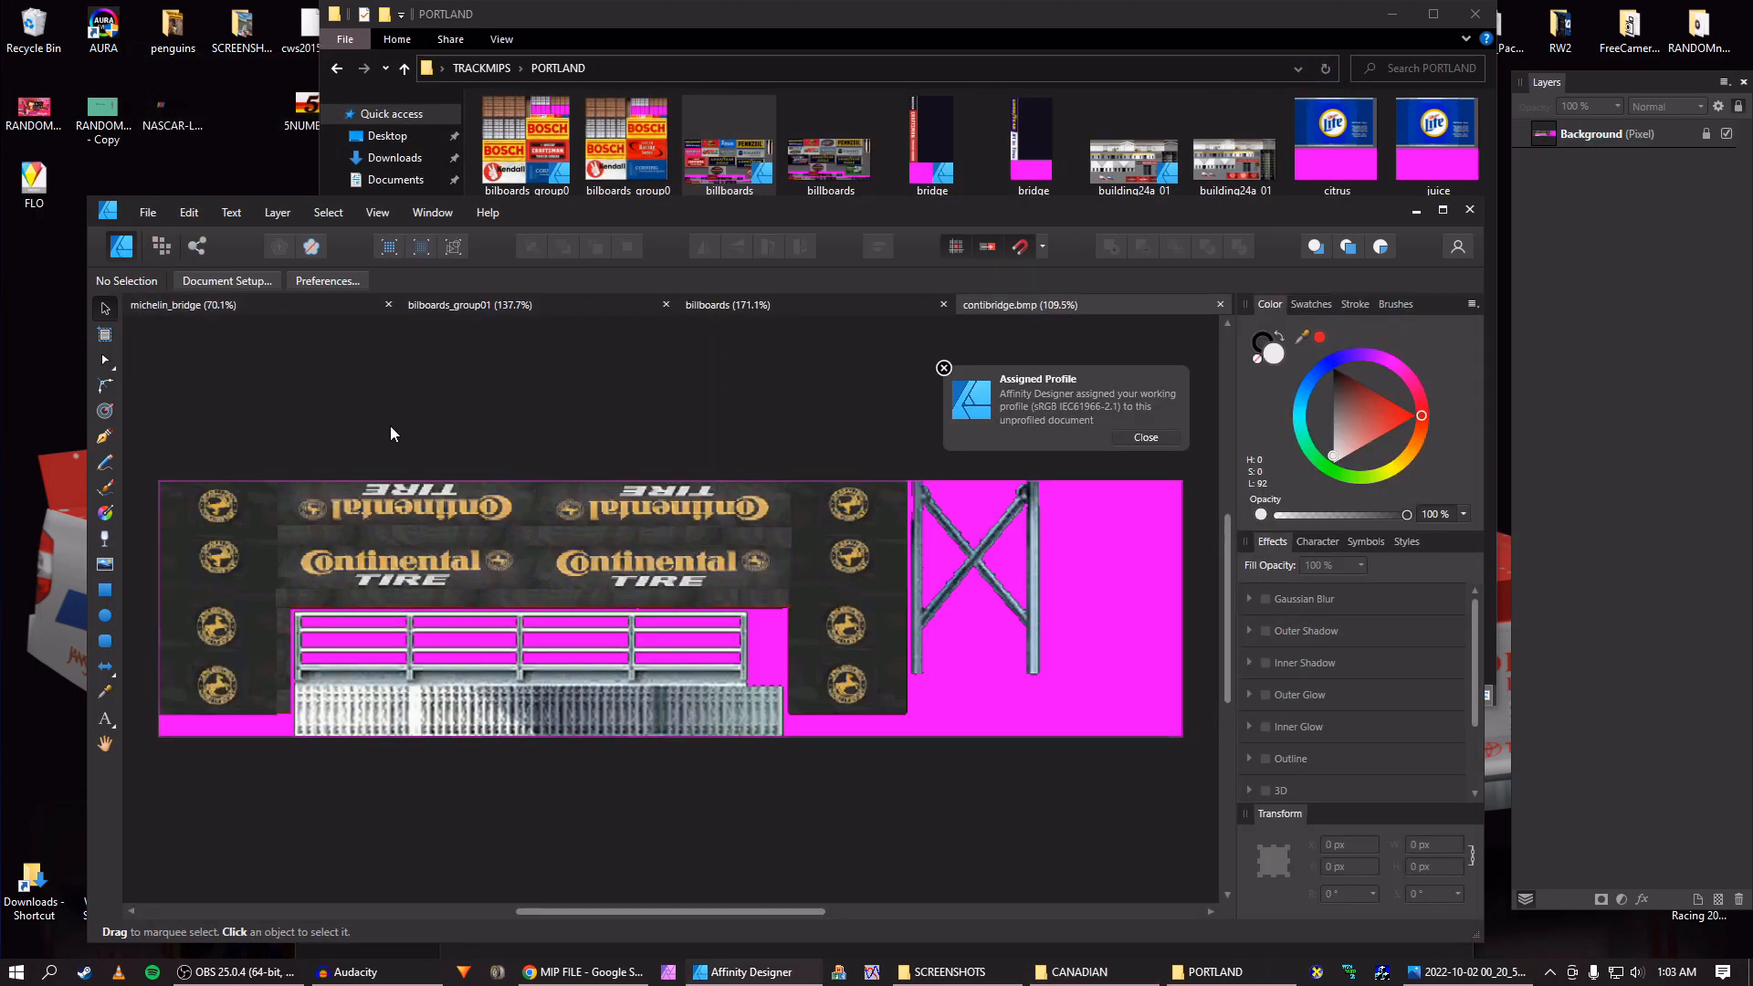
click(945, 370)
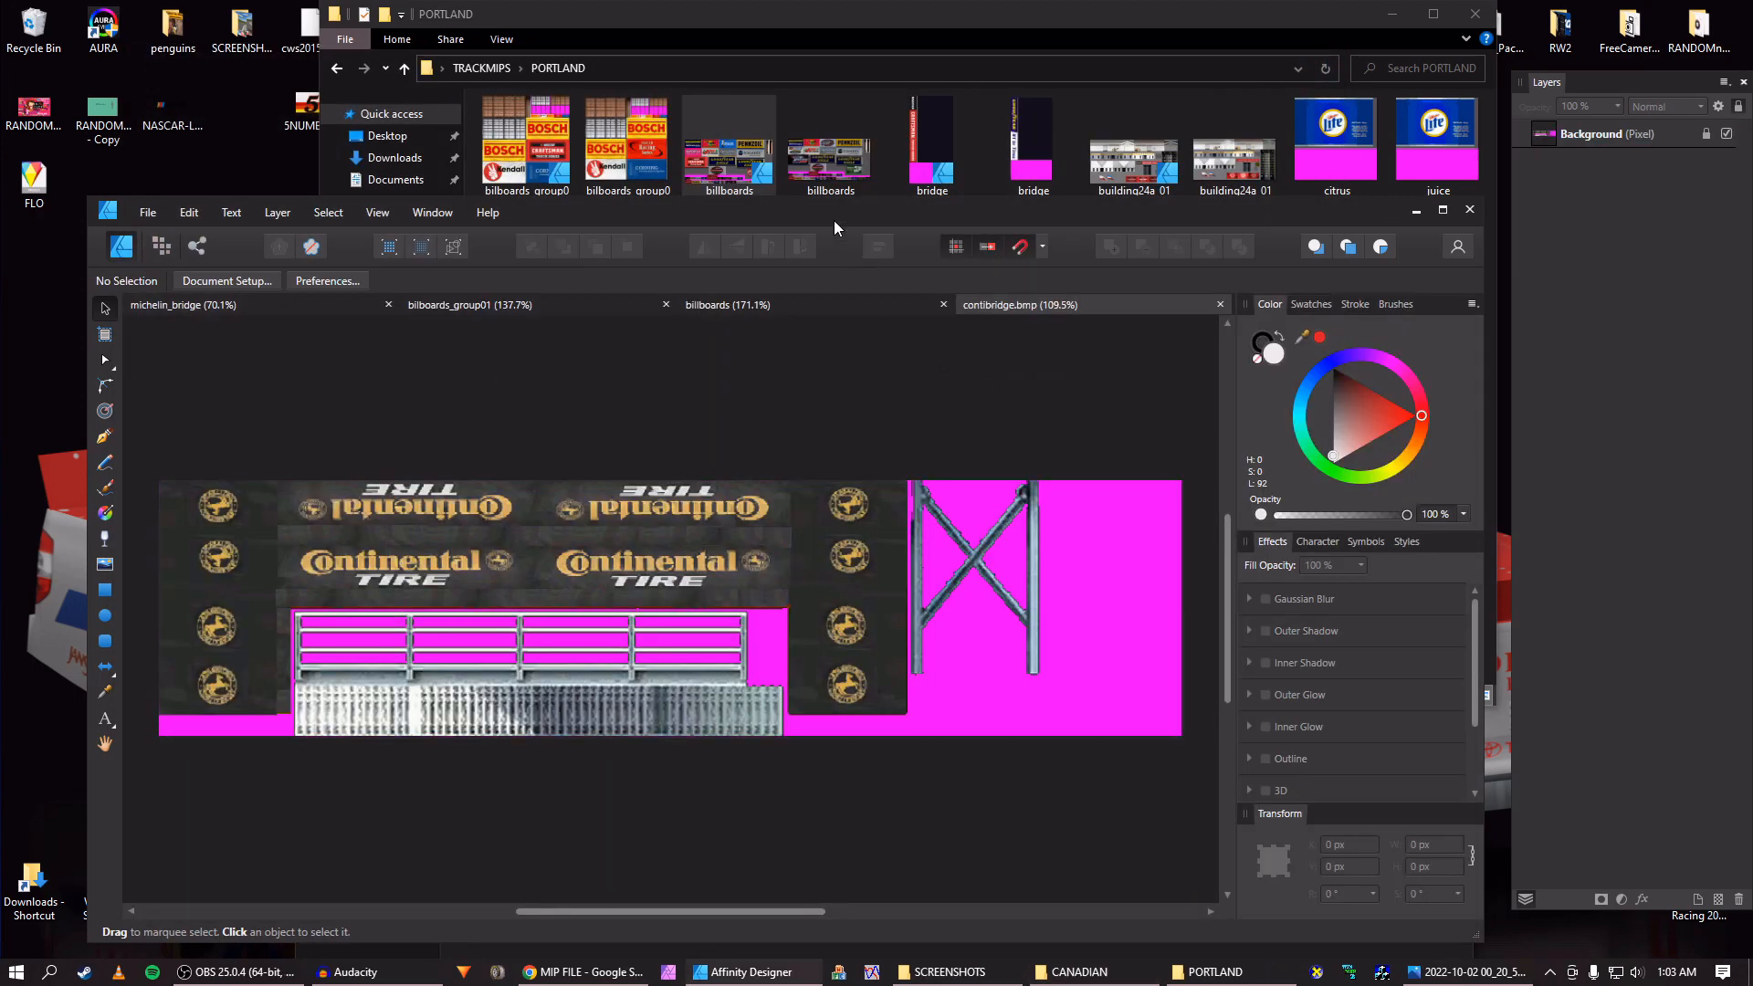
drag(836, 219, 868, 219)
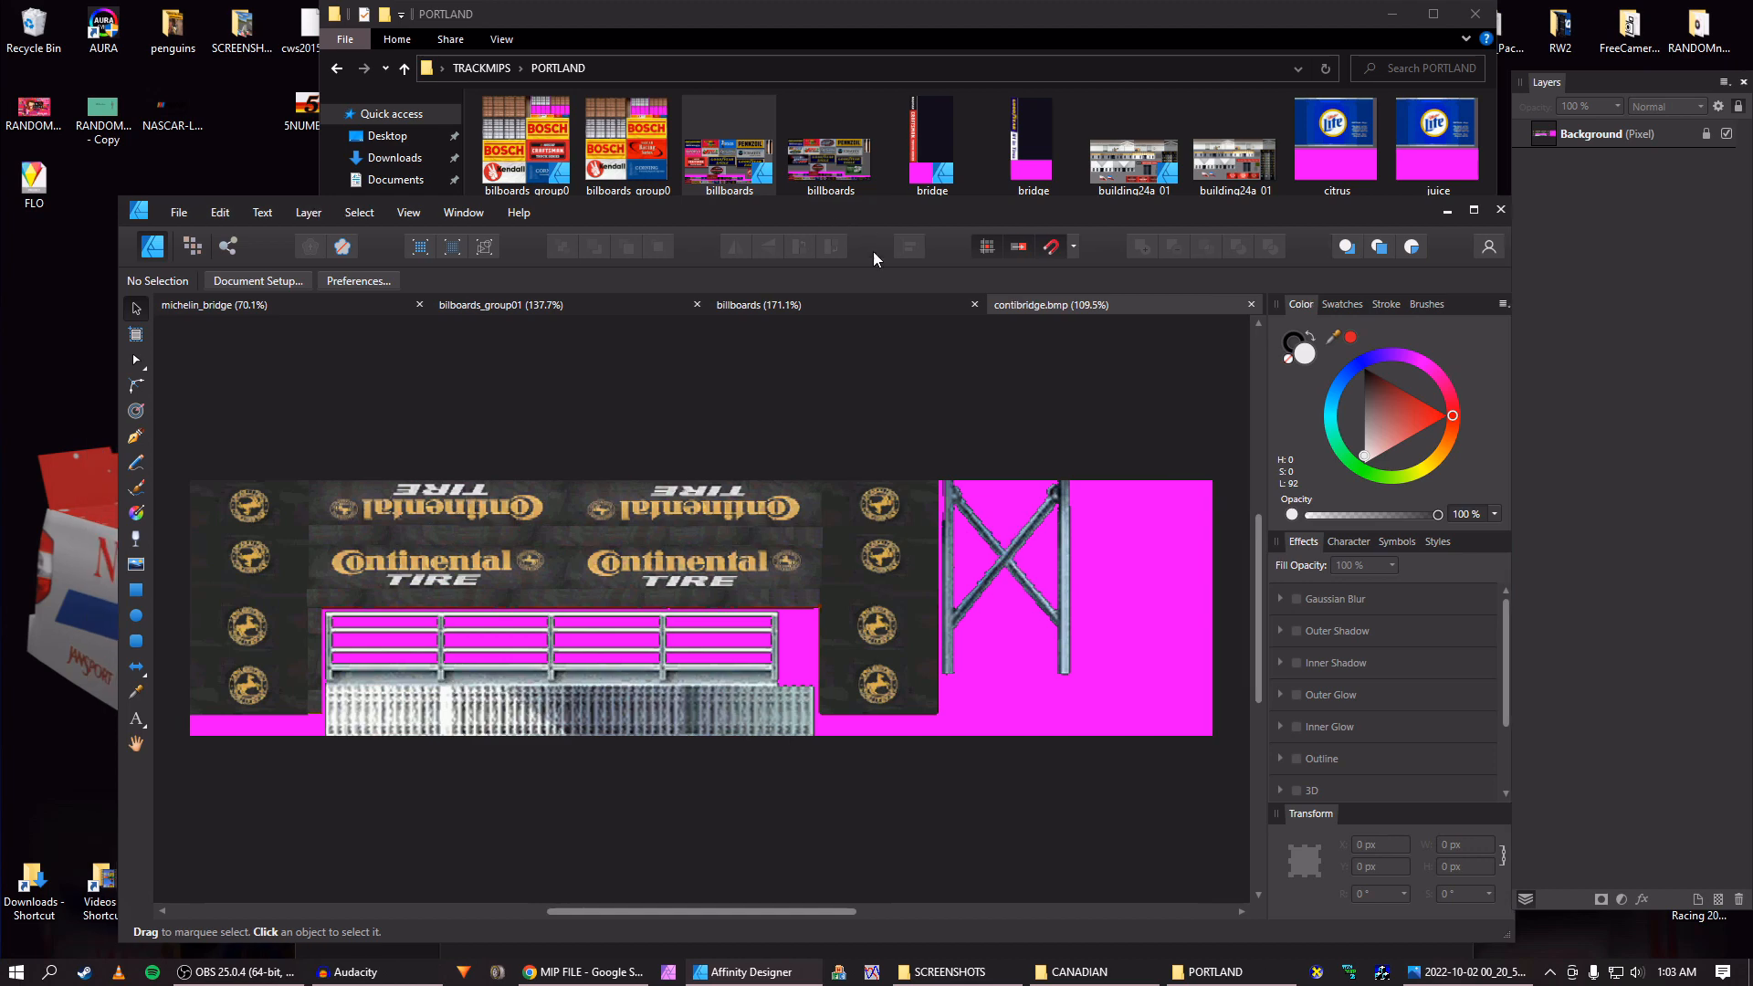
Browse the track screenshots to the view of the Continental Tire bridge.
click(959, 972)
click(983, 976)
click(983, 975)
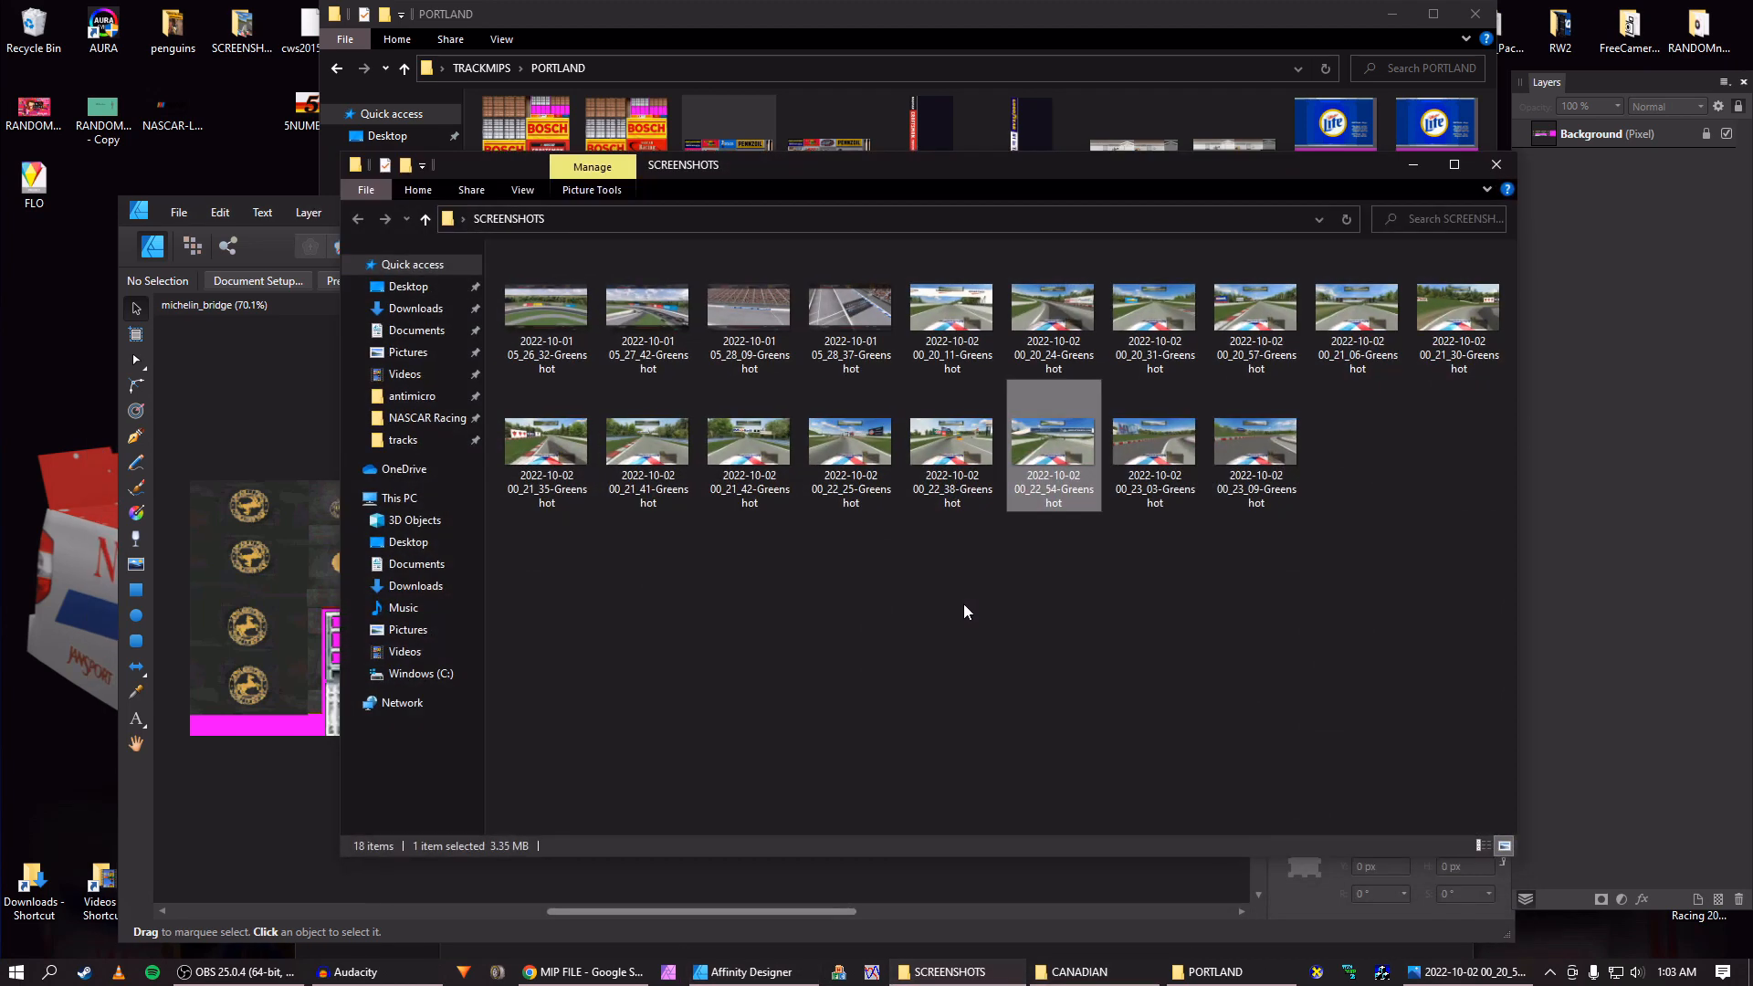
click(1466, 972)
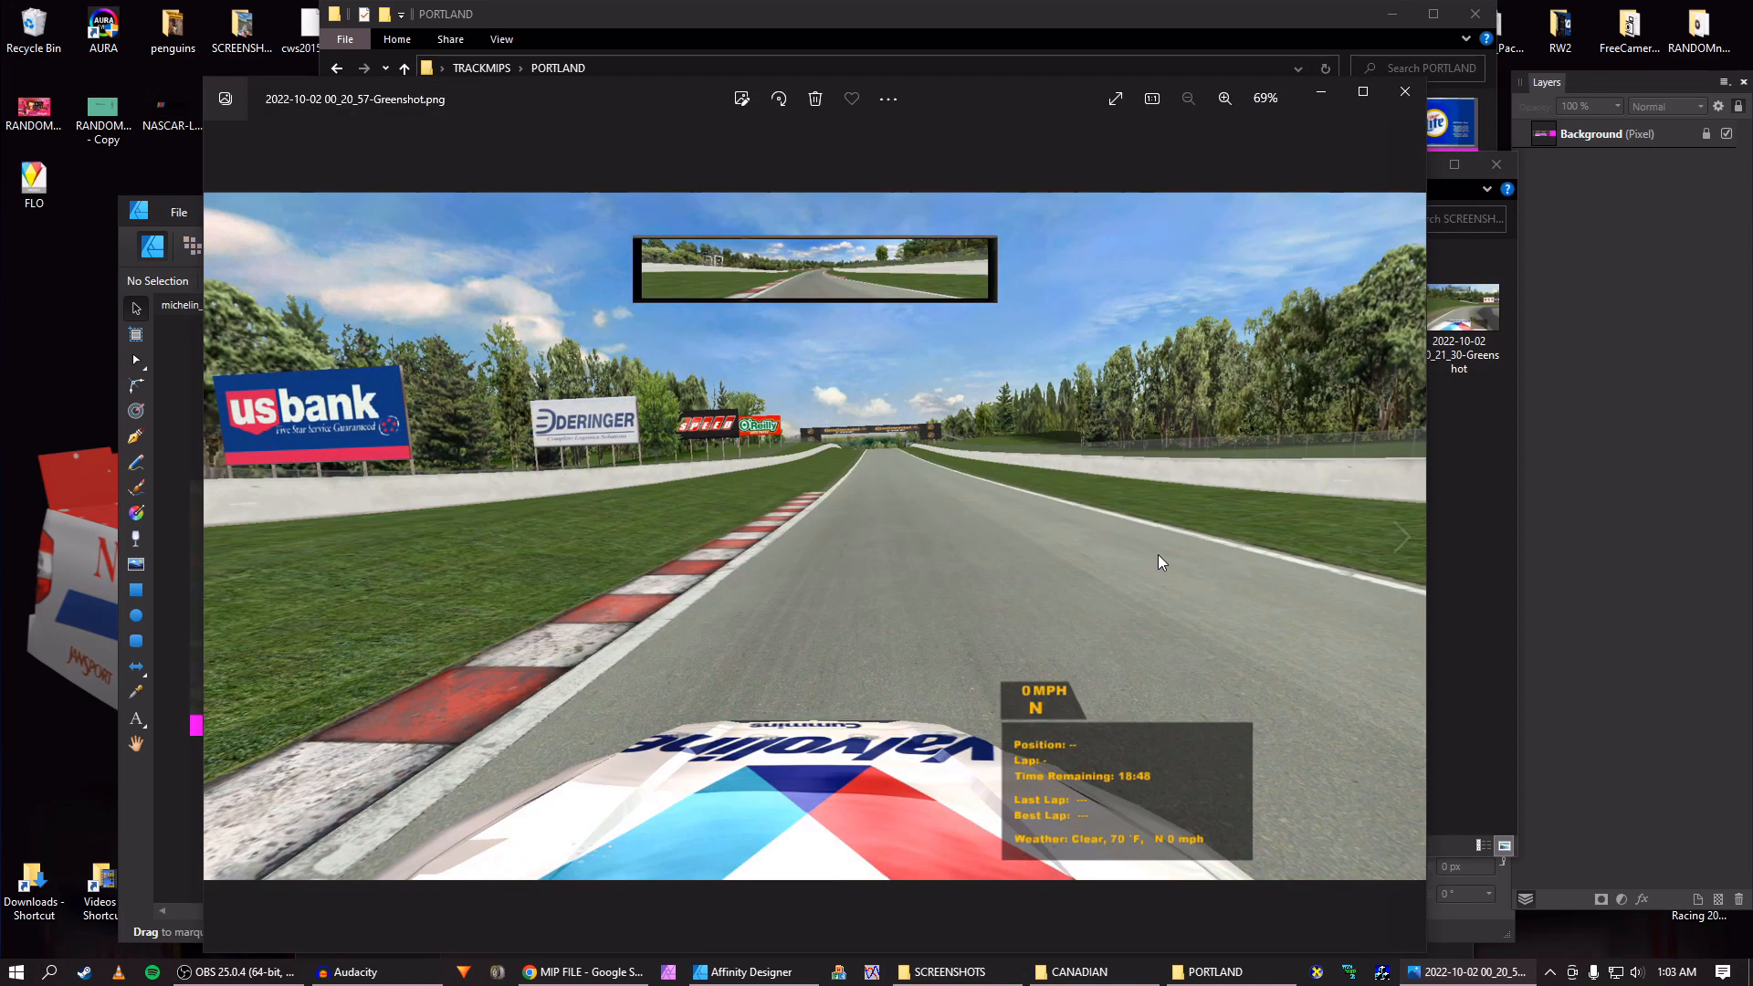
key(Right)
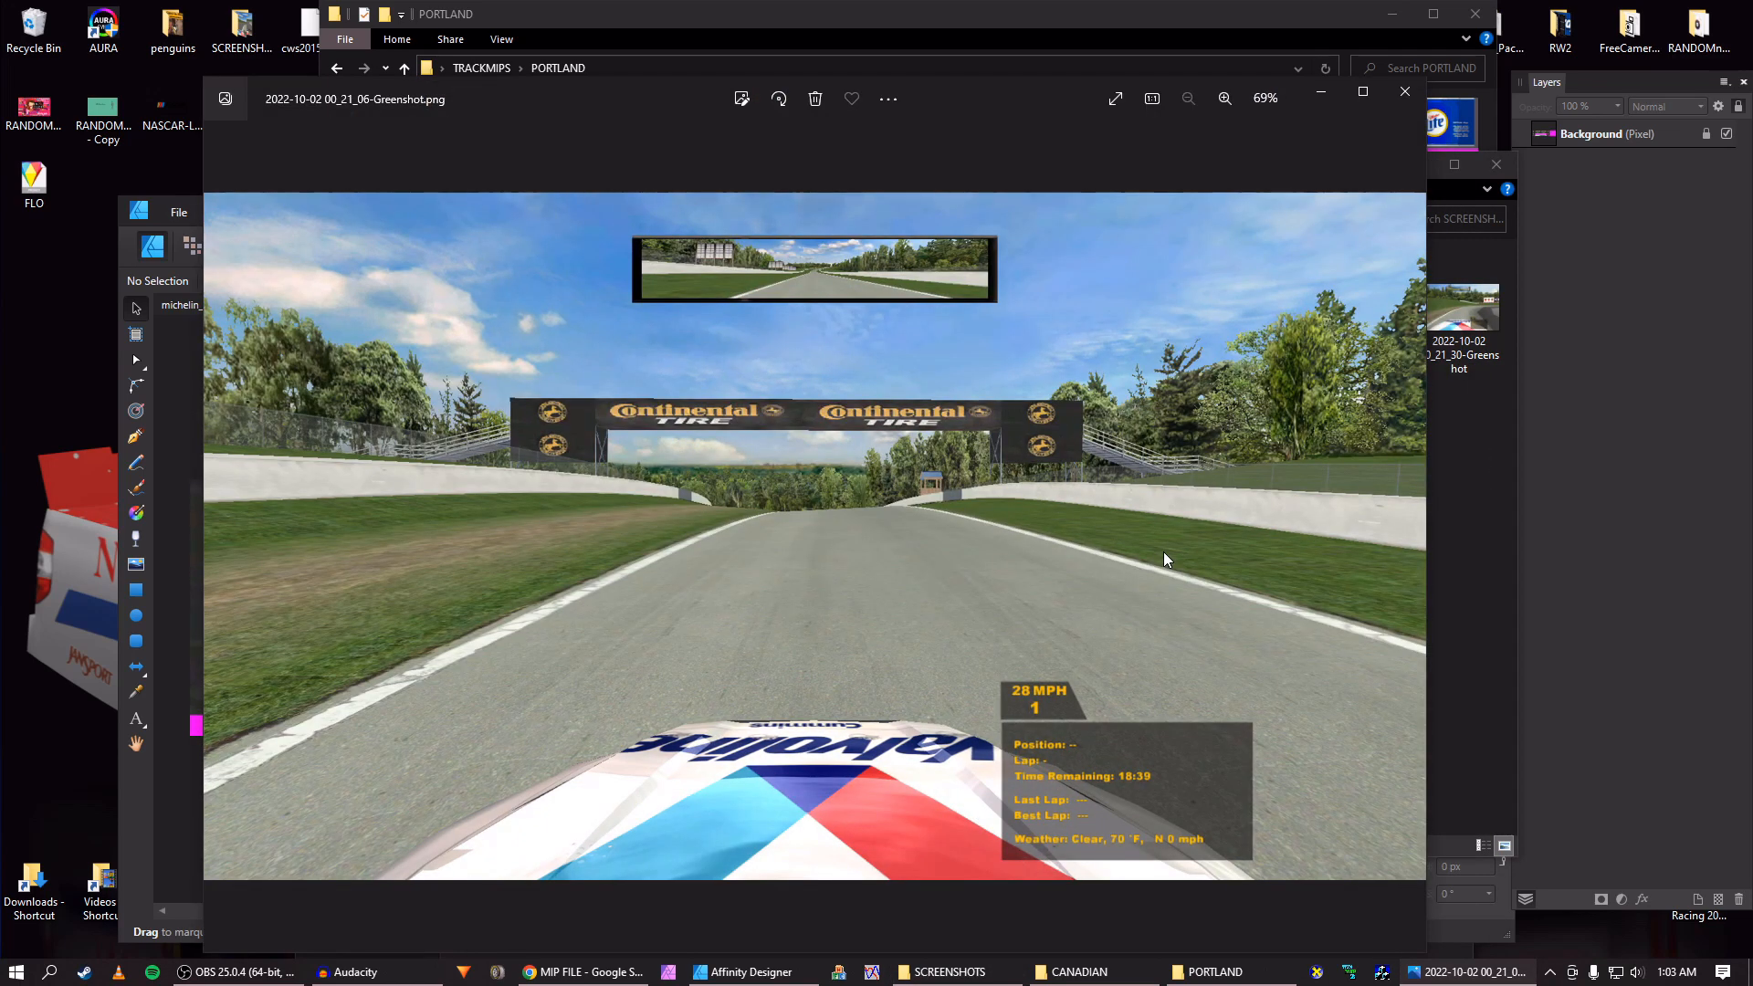
Arrange the contibridge document above the bridge screenshot to compare the texture with its in-game view.
drag(612, 102, 614, 548)
click(303, 420)
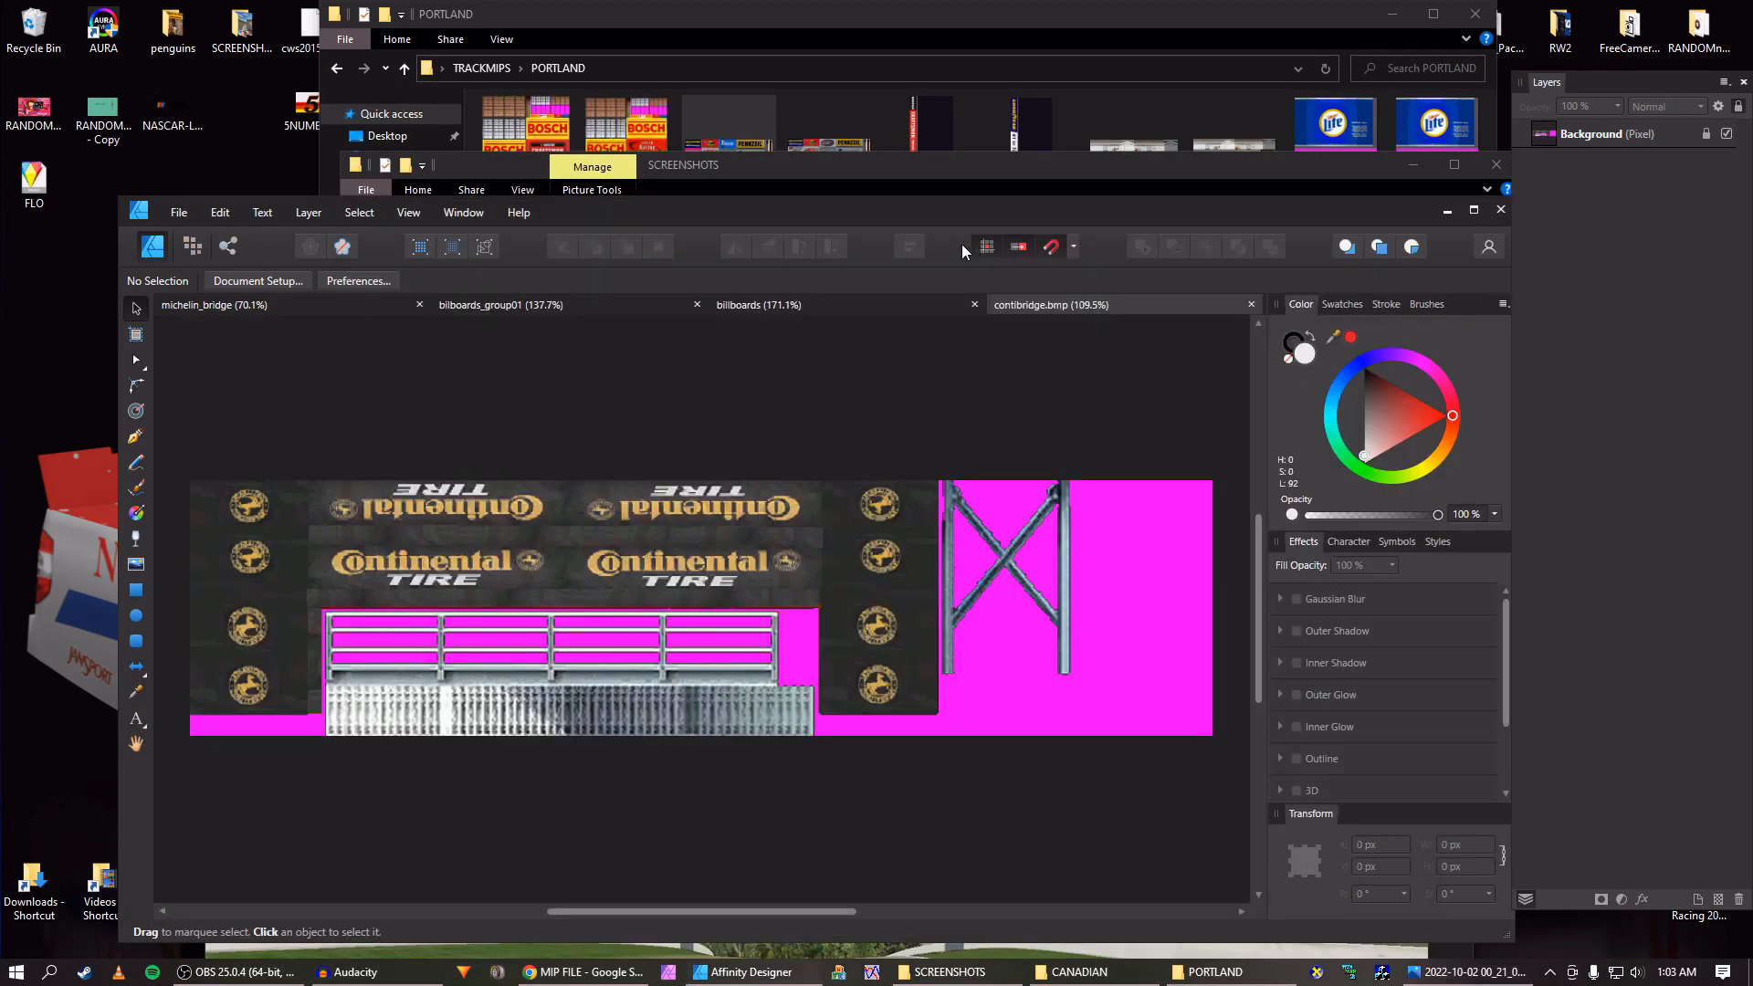
drag(962, 205, 931, 20)
click(942, 814)
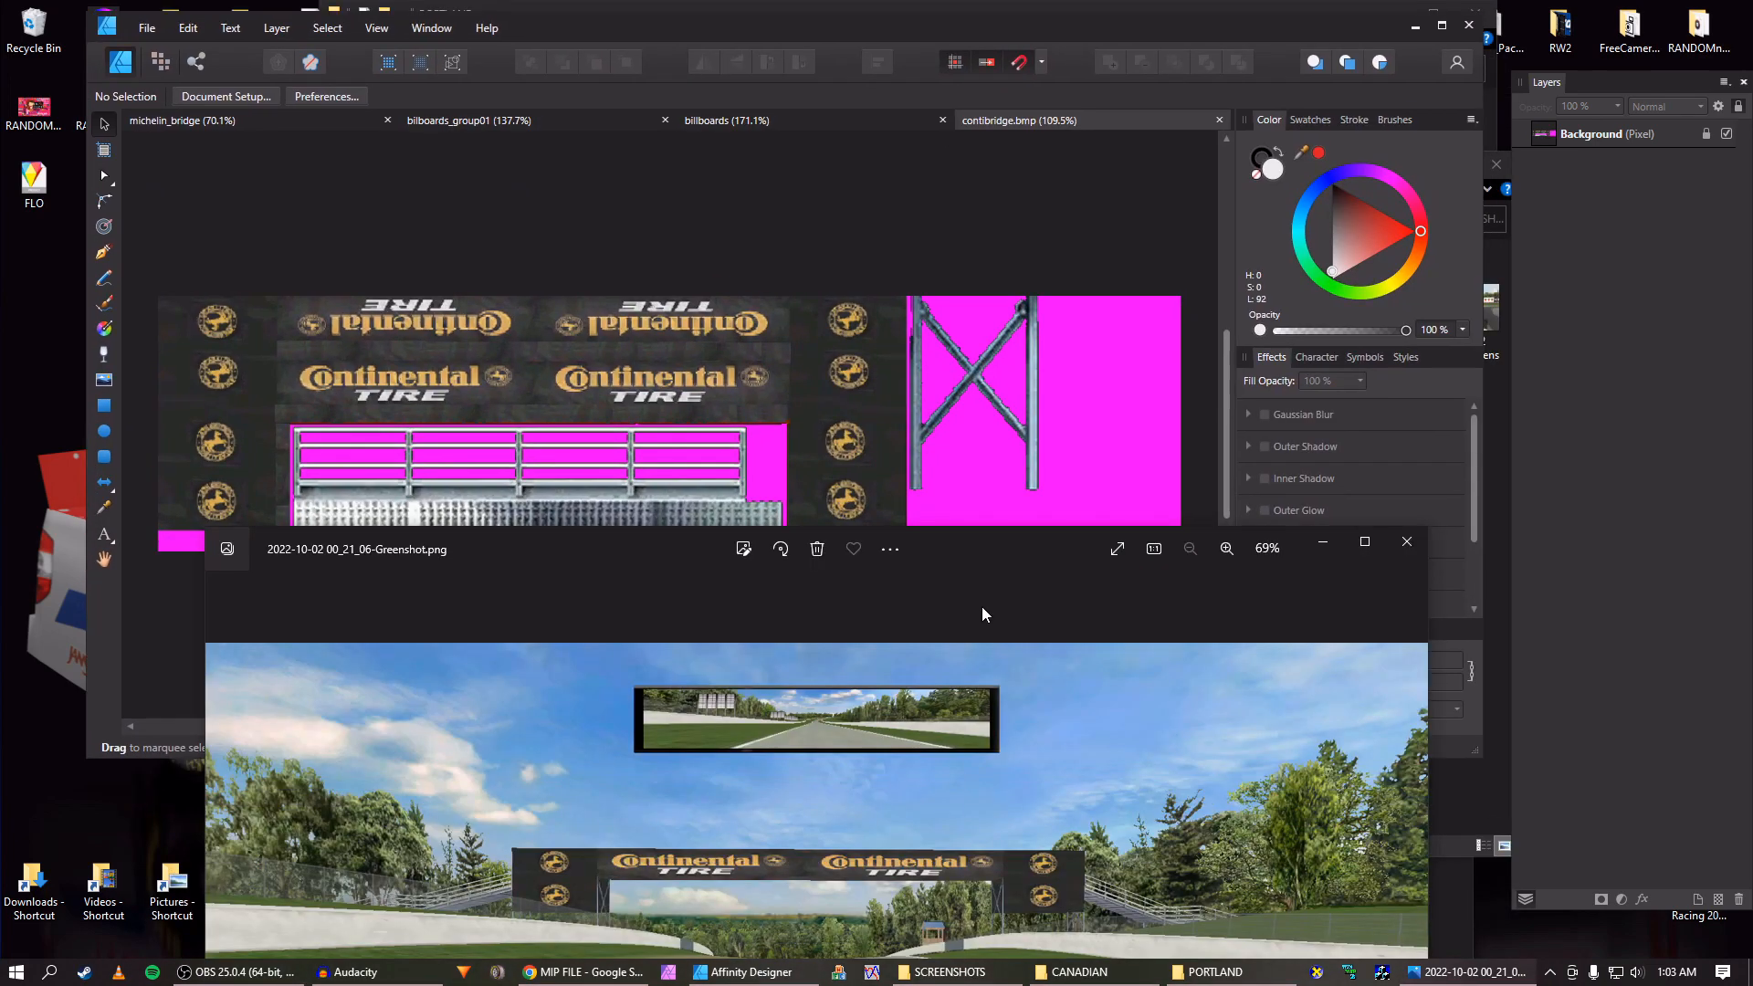
drag(973, 550, 976, 464)
click(919, 41)
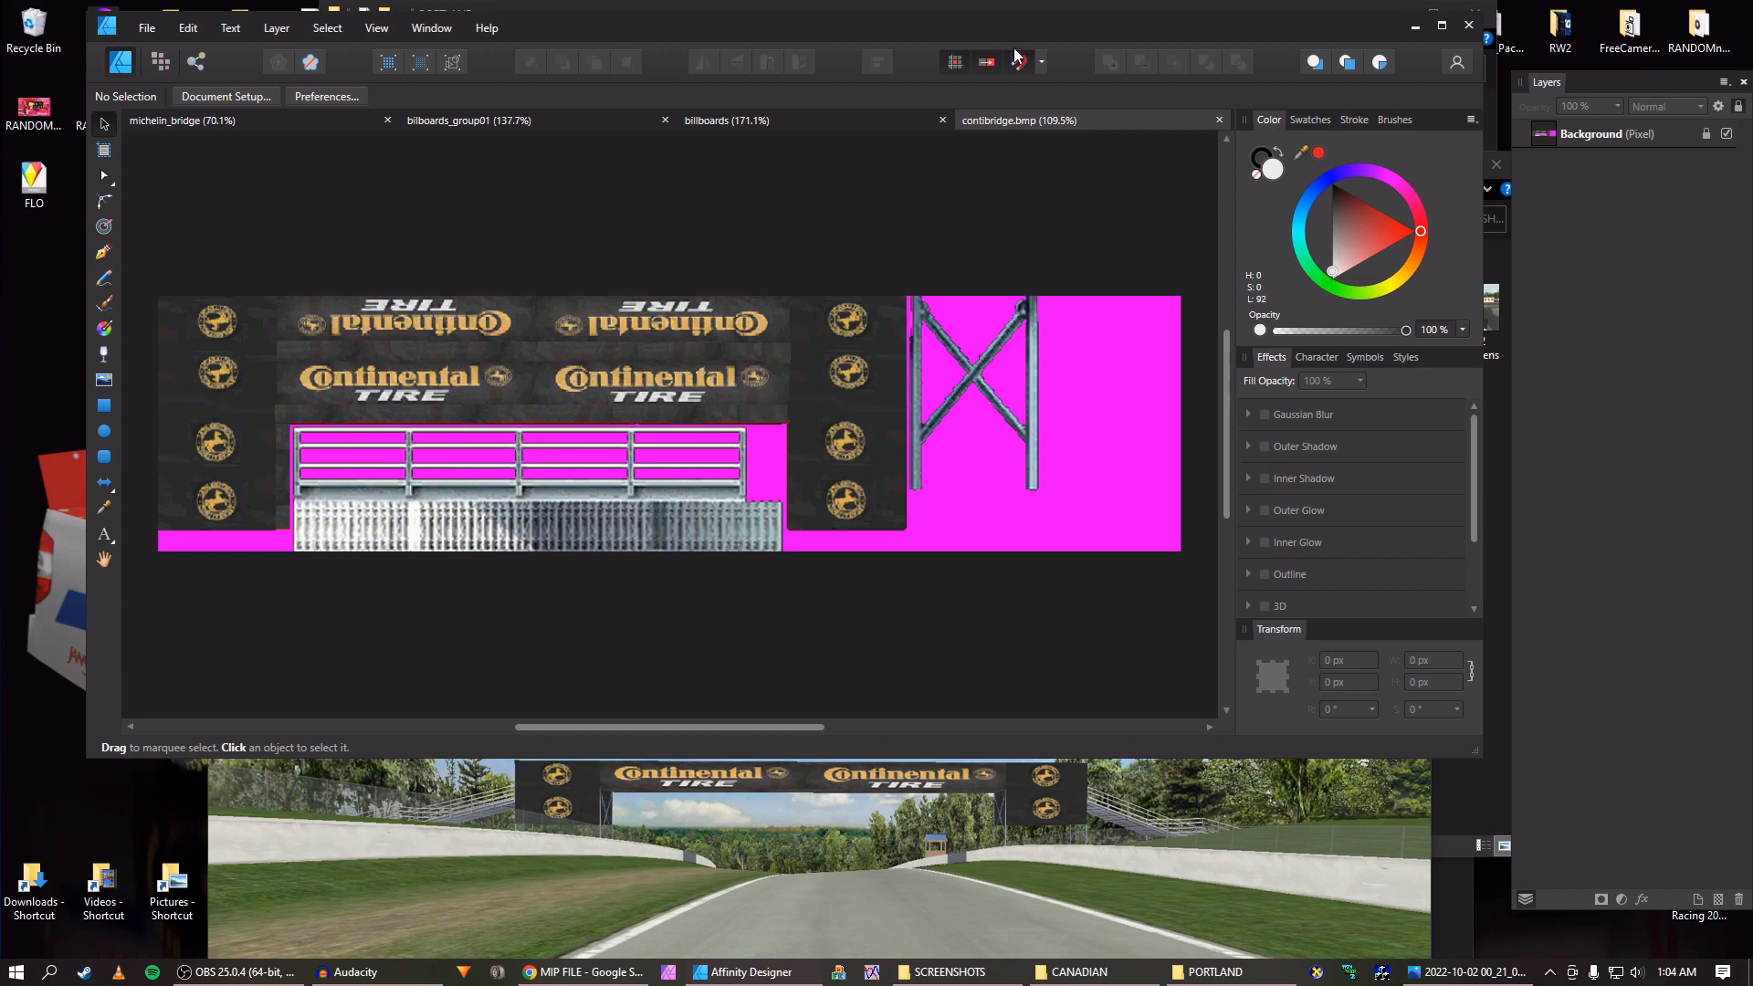
Minimize the PORTLAND folder window and reposition the editor window so the logo files on the desktop are accessible.
drag(1032, 21, 1029, 121)
click(1241, 24)
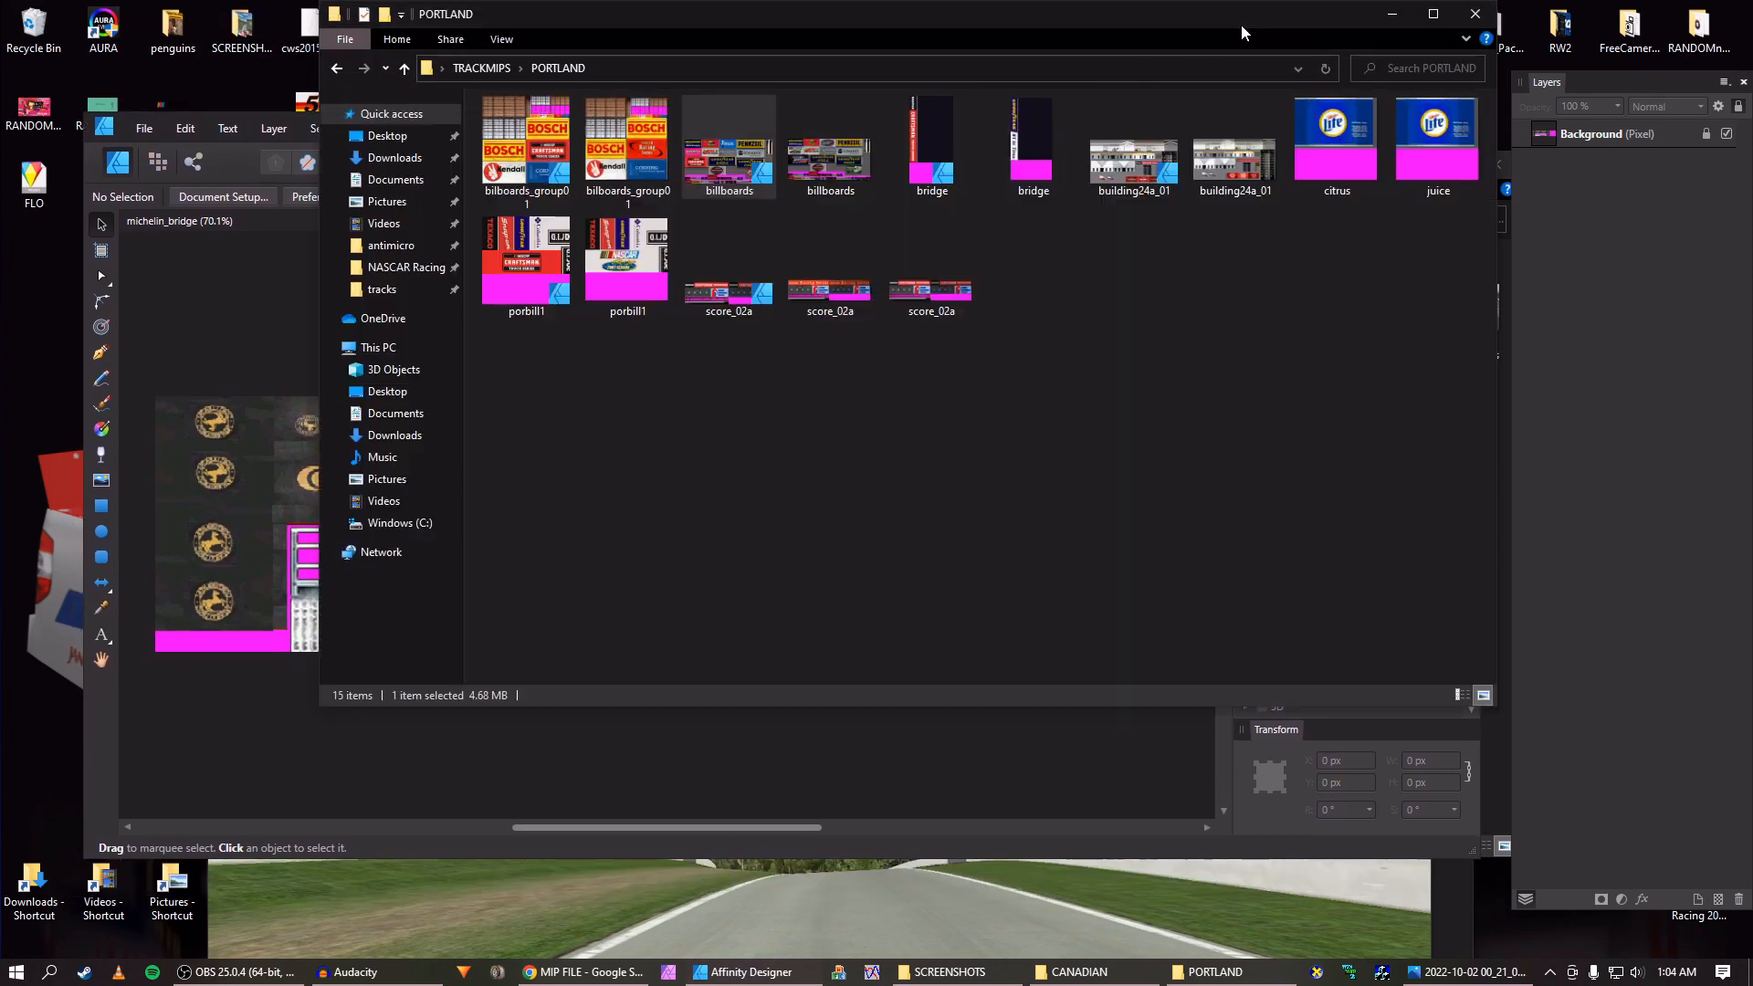
click(1389, 15)
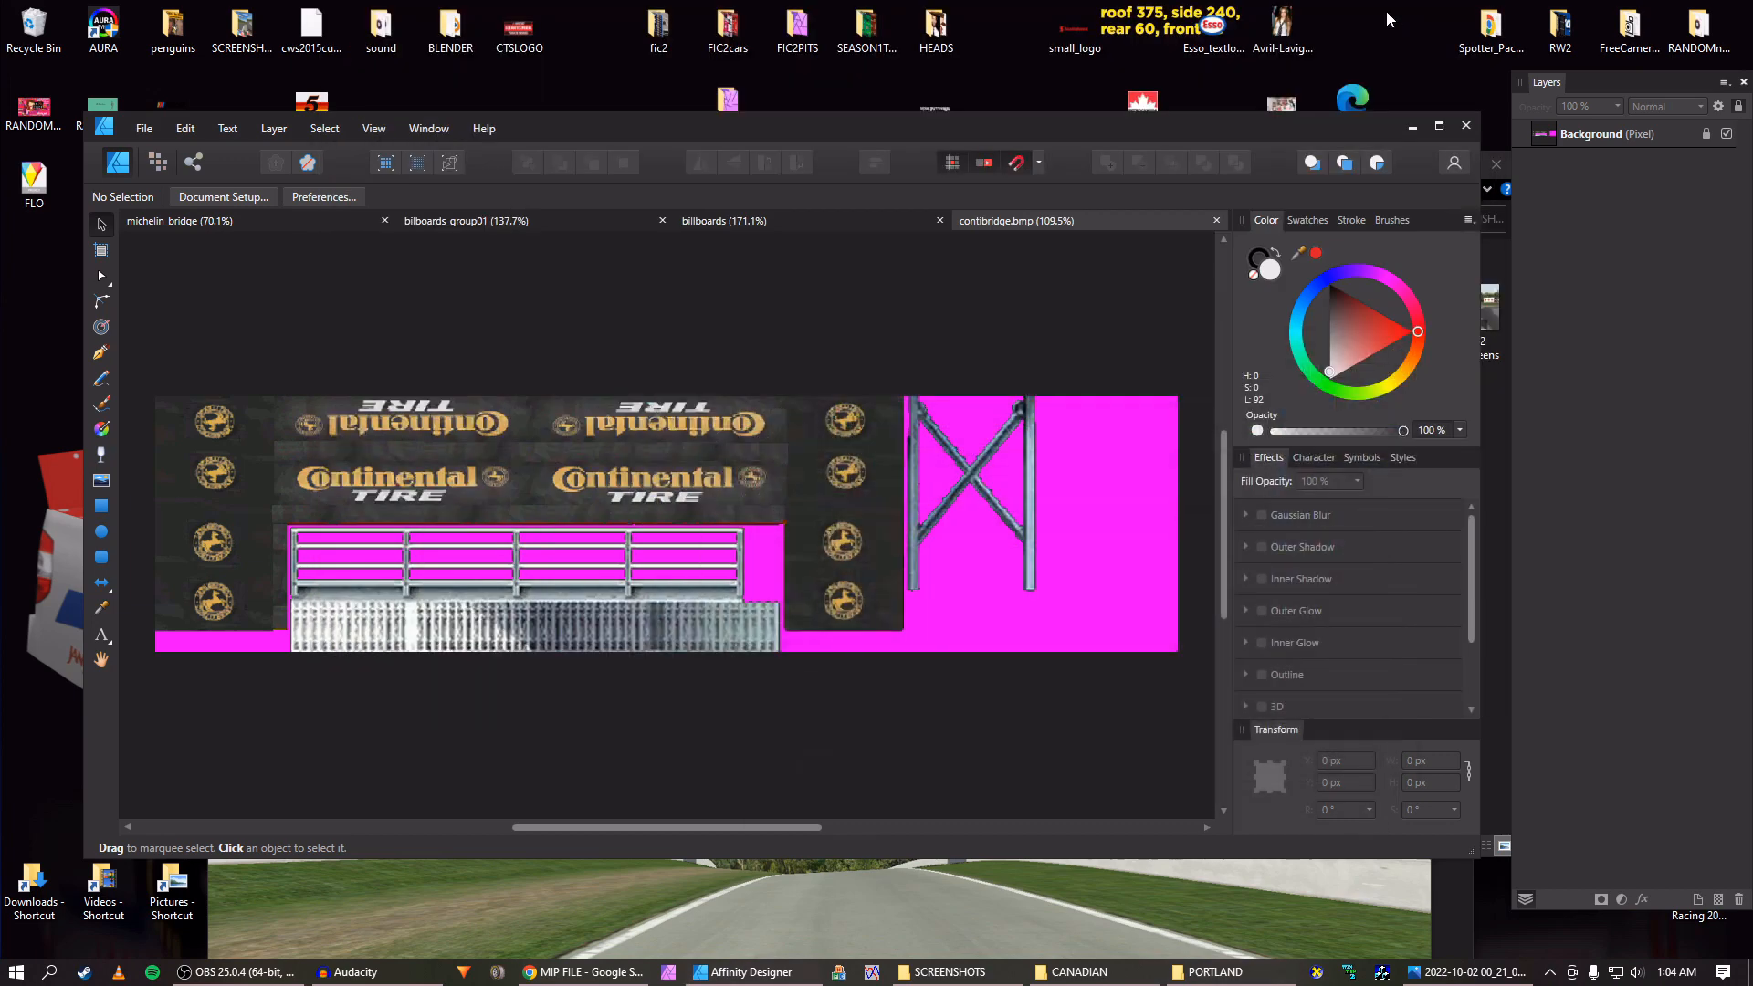
drag(1285, 127, 1306, 176)
Place small_logo.png on the bridge texture, scale it to 328 px wide and move it over the upright Continental lettering.
drag(1066, 32, 792, 442)
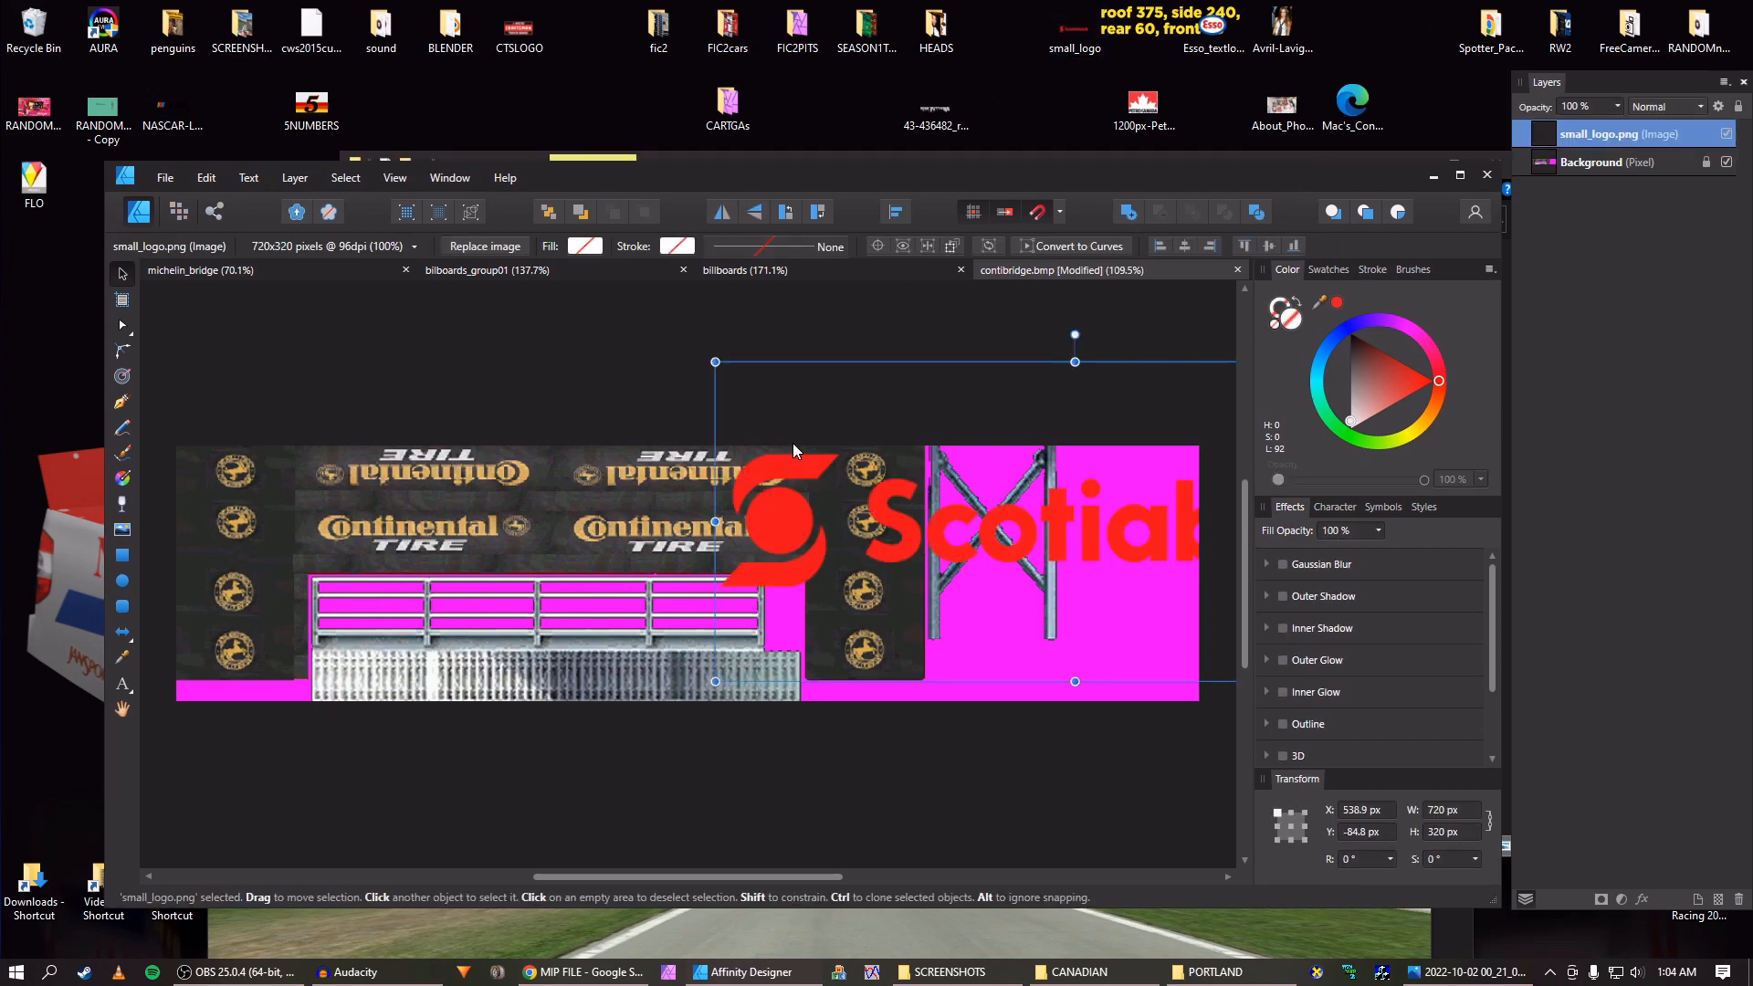
drag(884, 510, 433, 513)
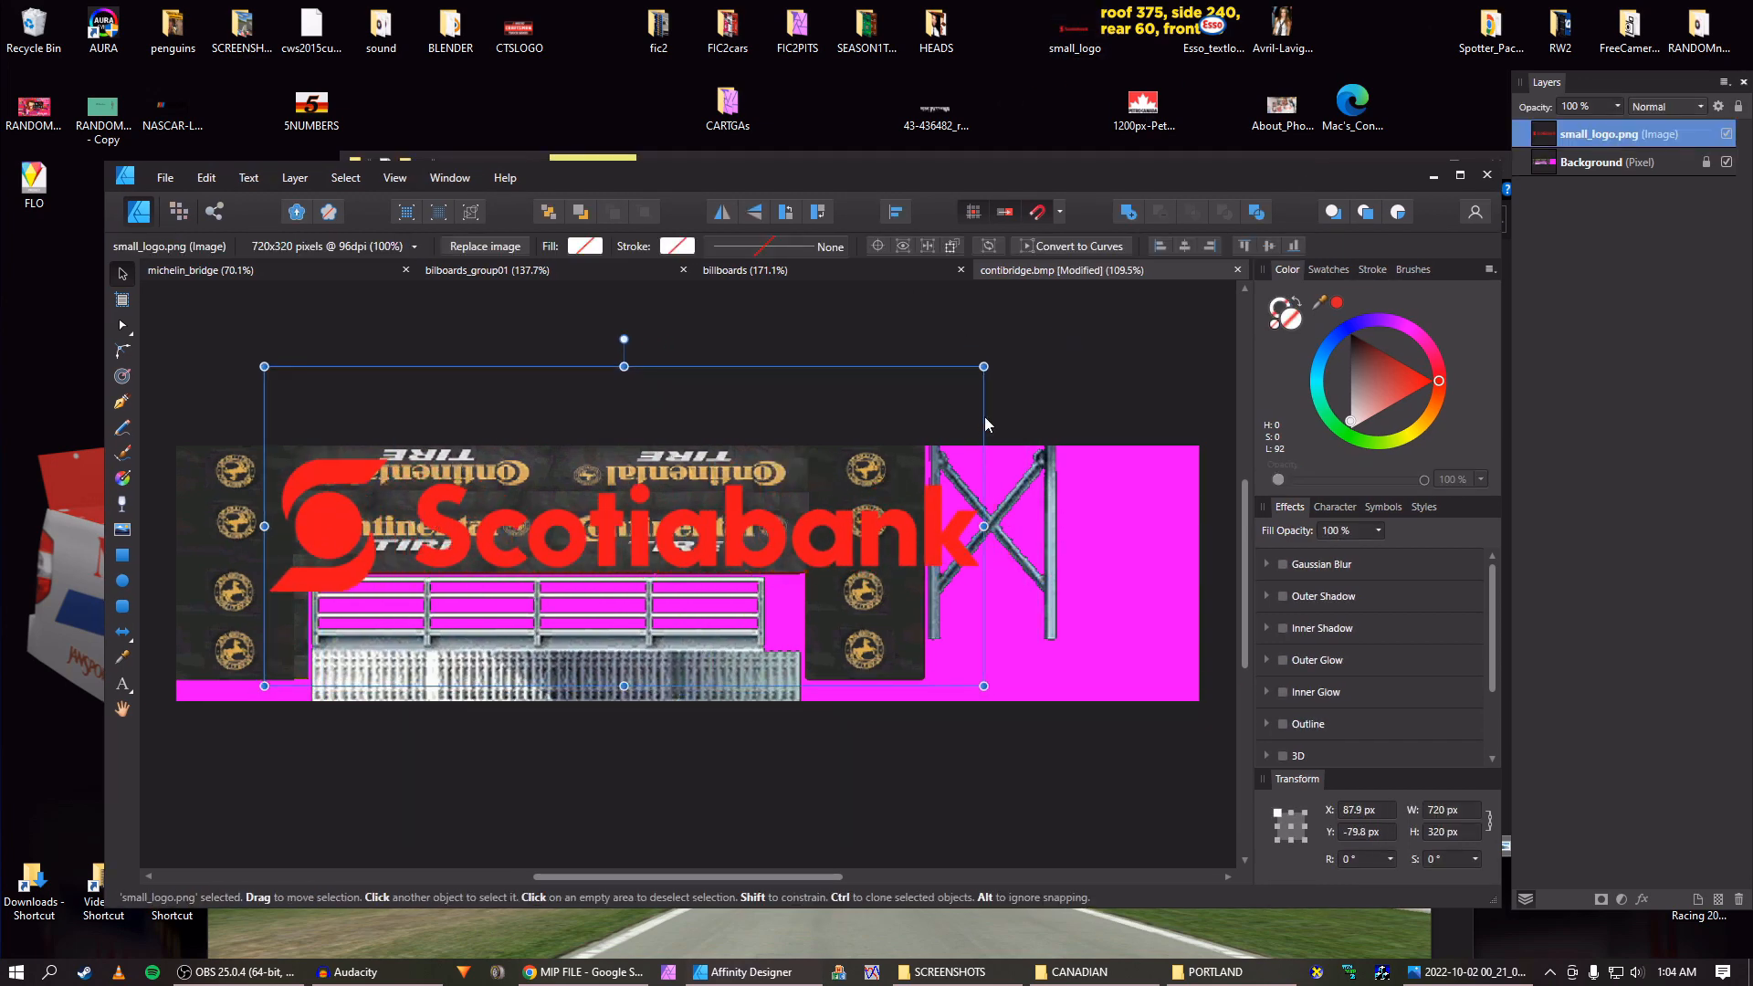
drag(984, 366, 559, 490)
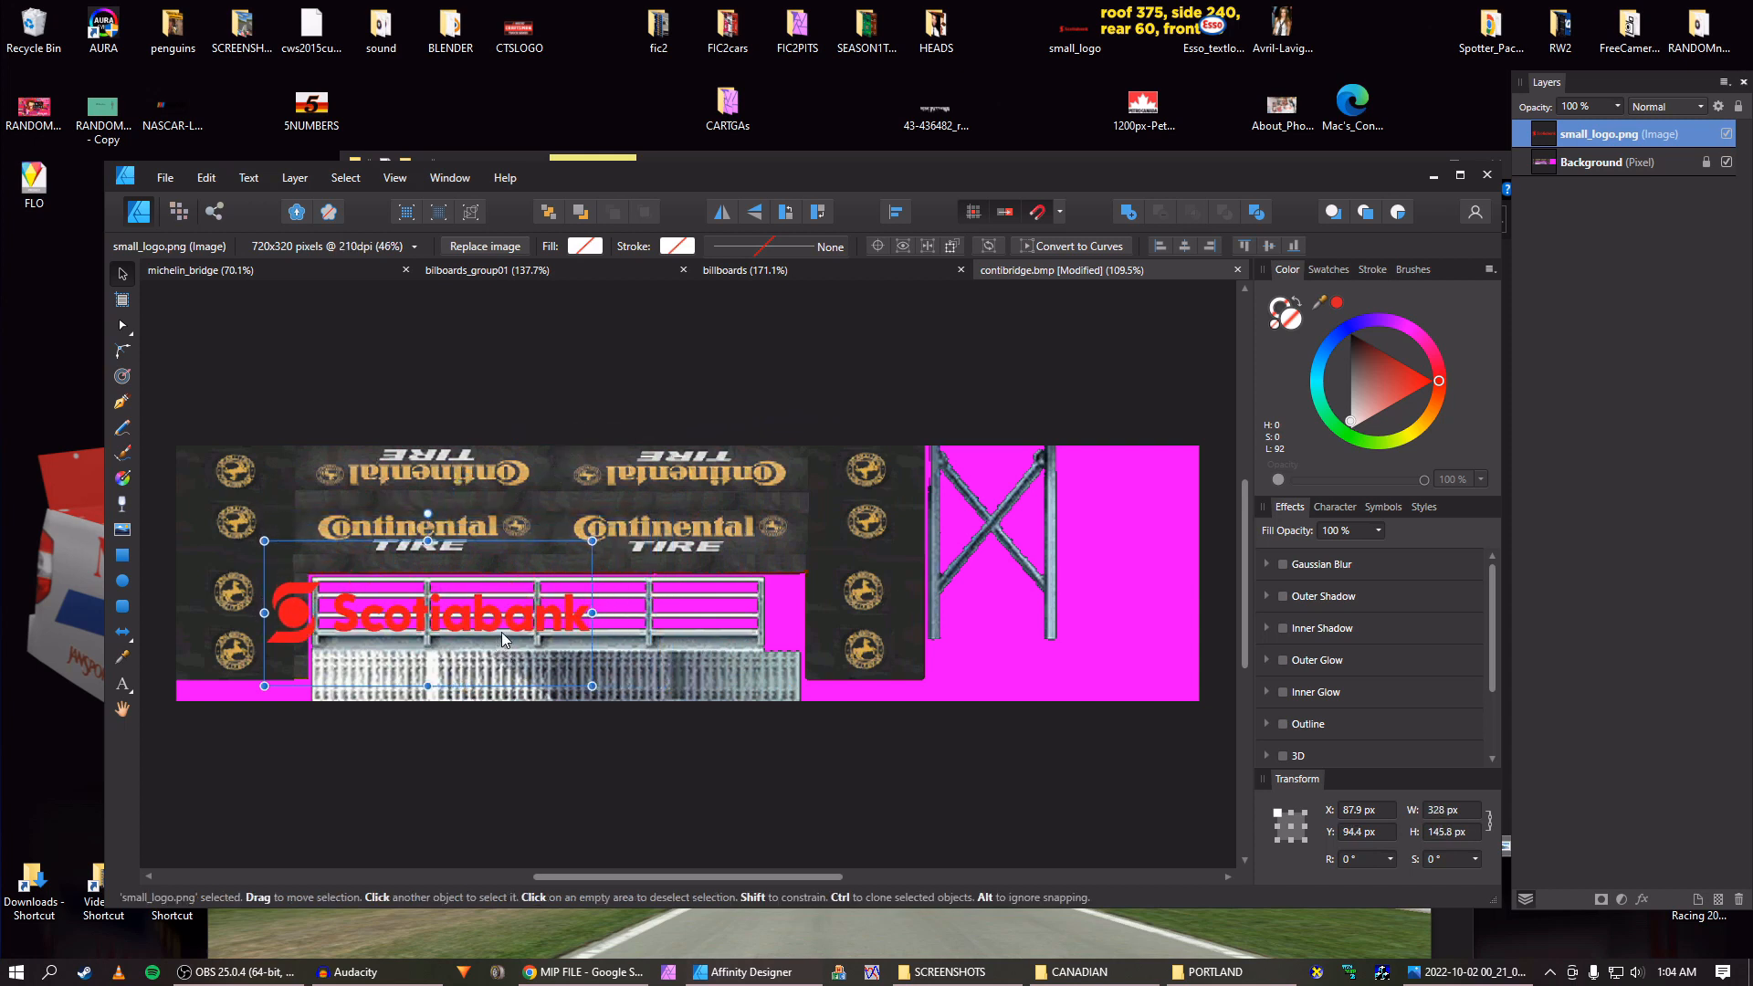
drag(491, 631, 621, 539)
scroll(621, 537, up, 3)
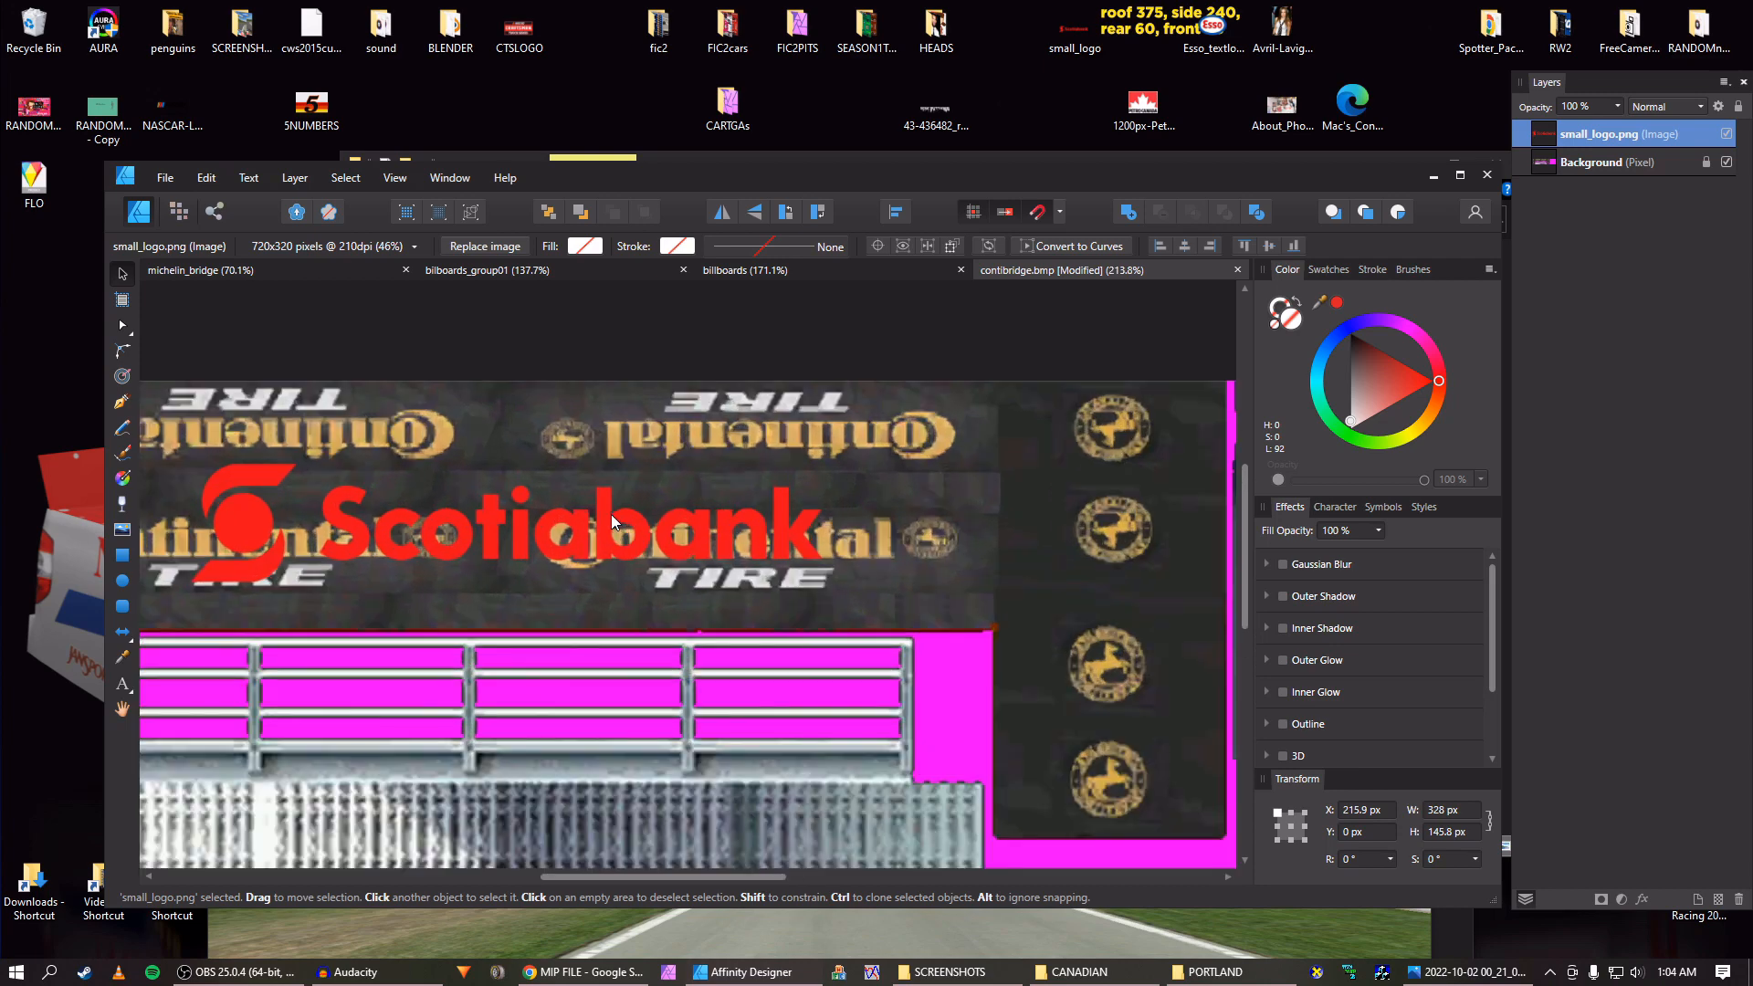
scroll(643, 524, down, 1)
drag(643, 524, 692, 521)
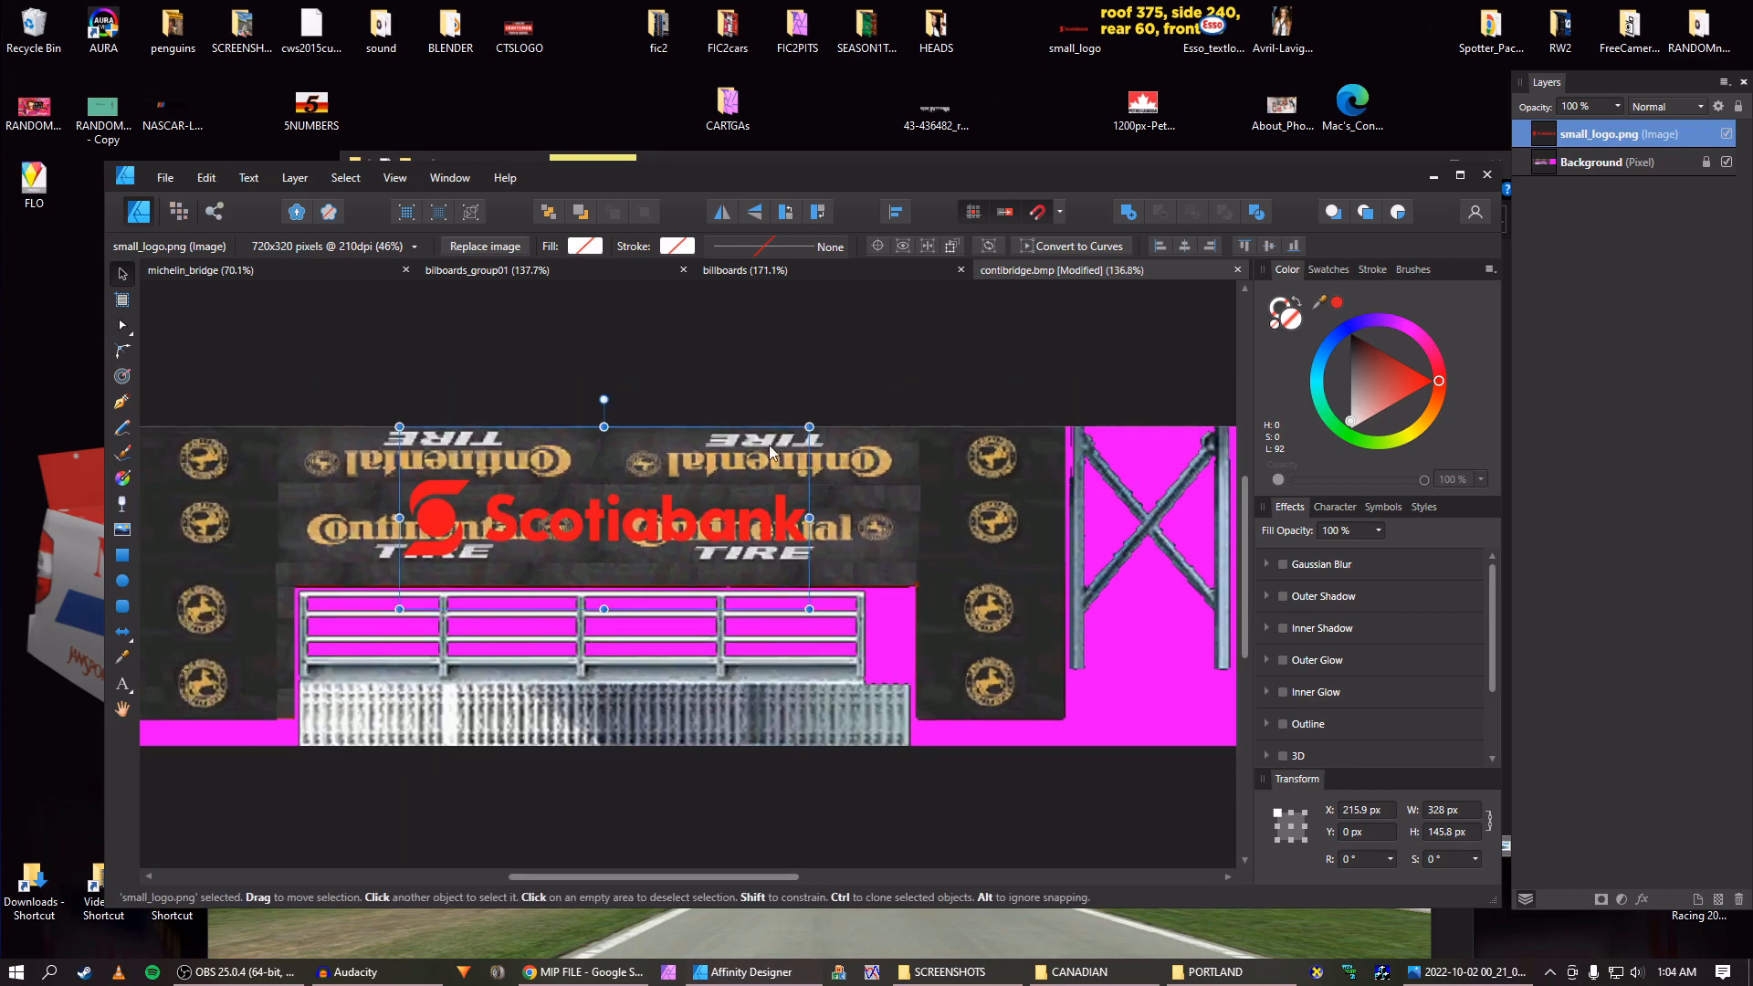
Examine the Continental Tire bridge banner in the track screenshot, then return to the contibridge document.
click(798, 933)
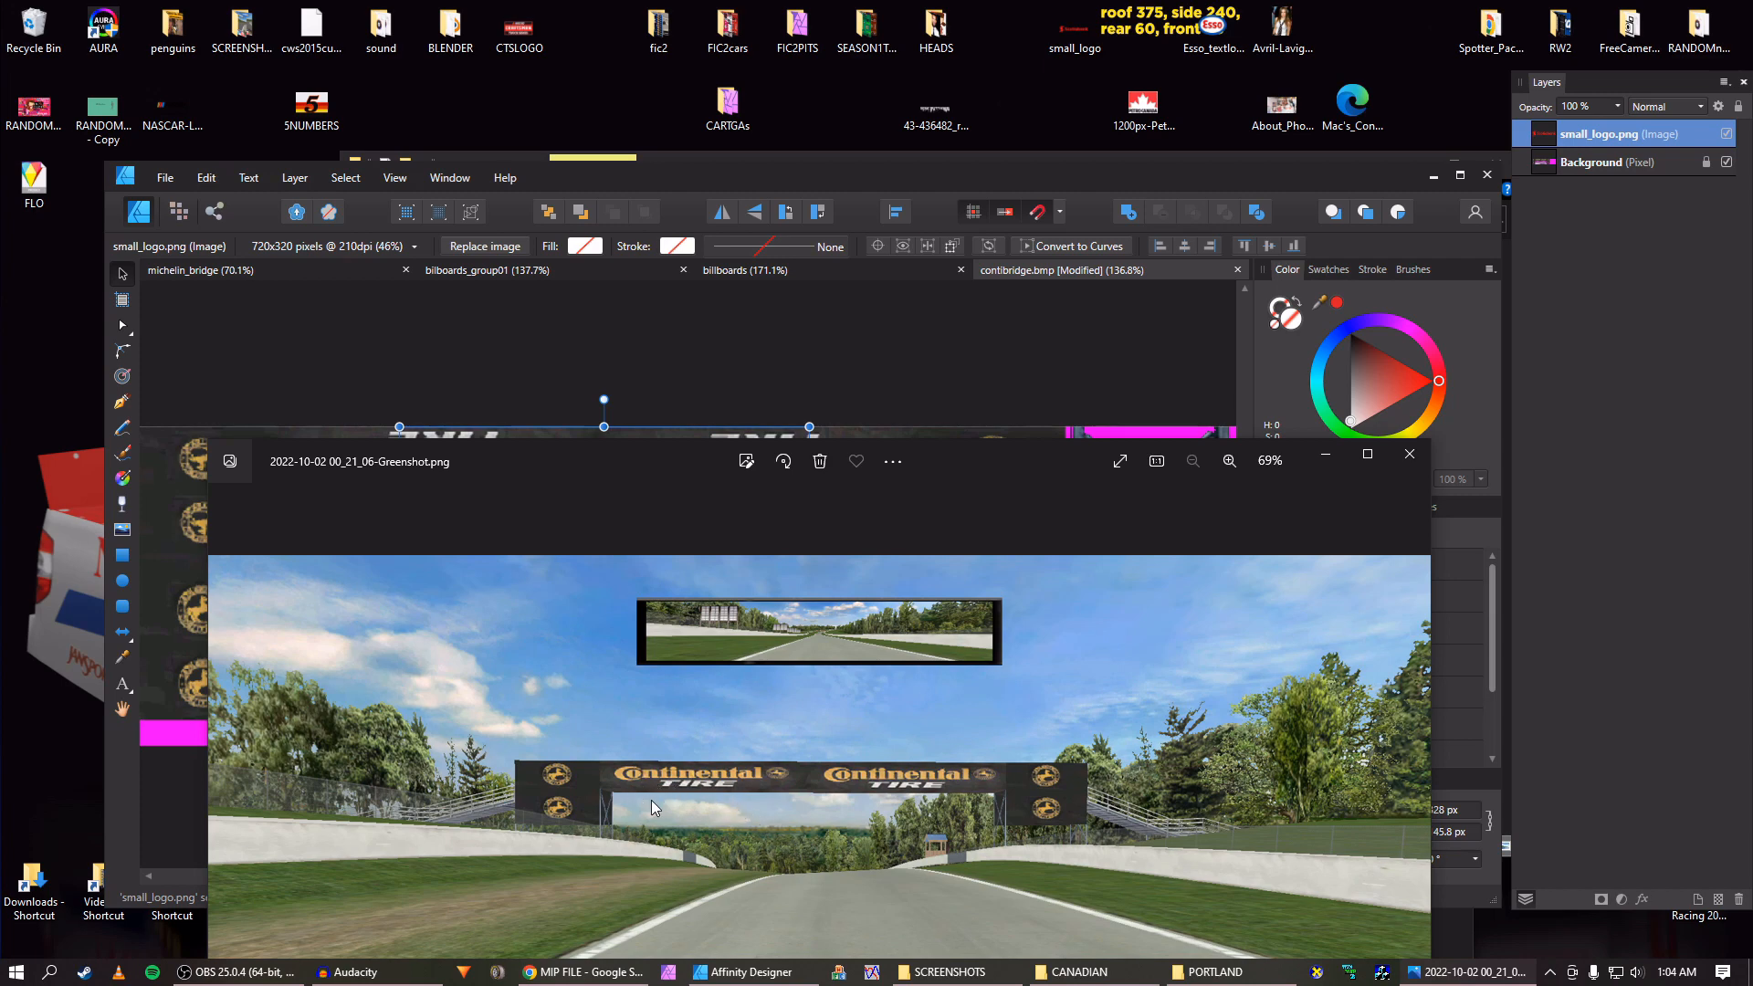
scroll(707, 803, up, 5)
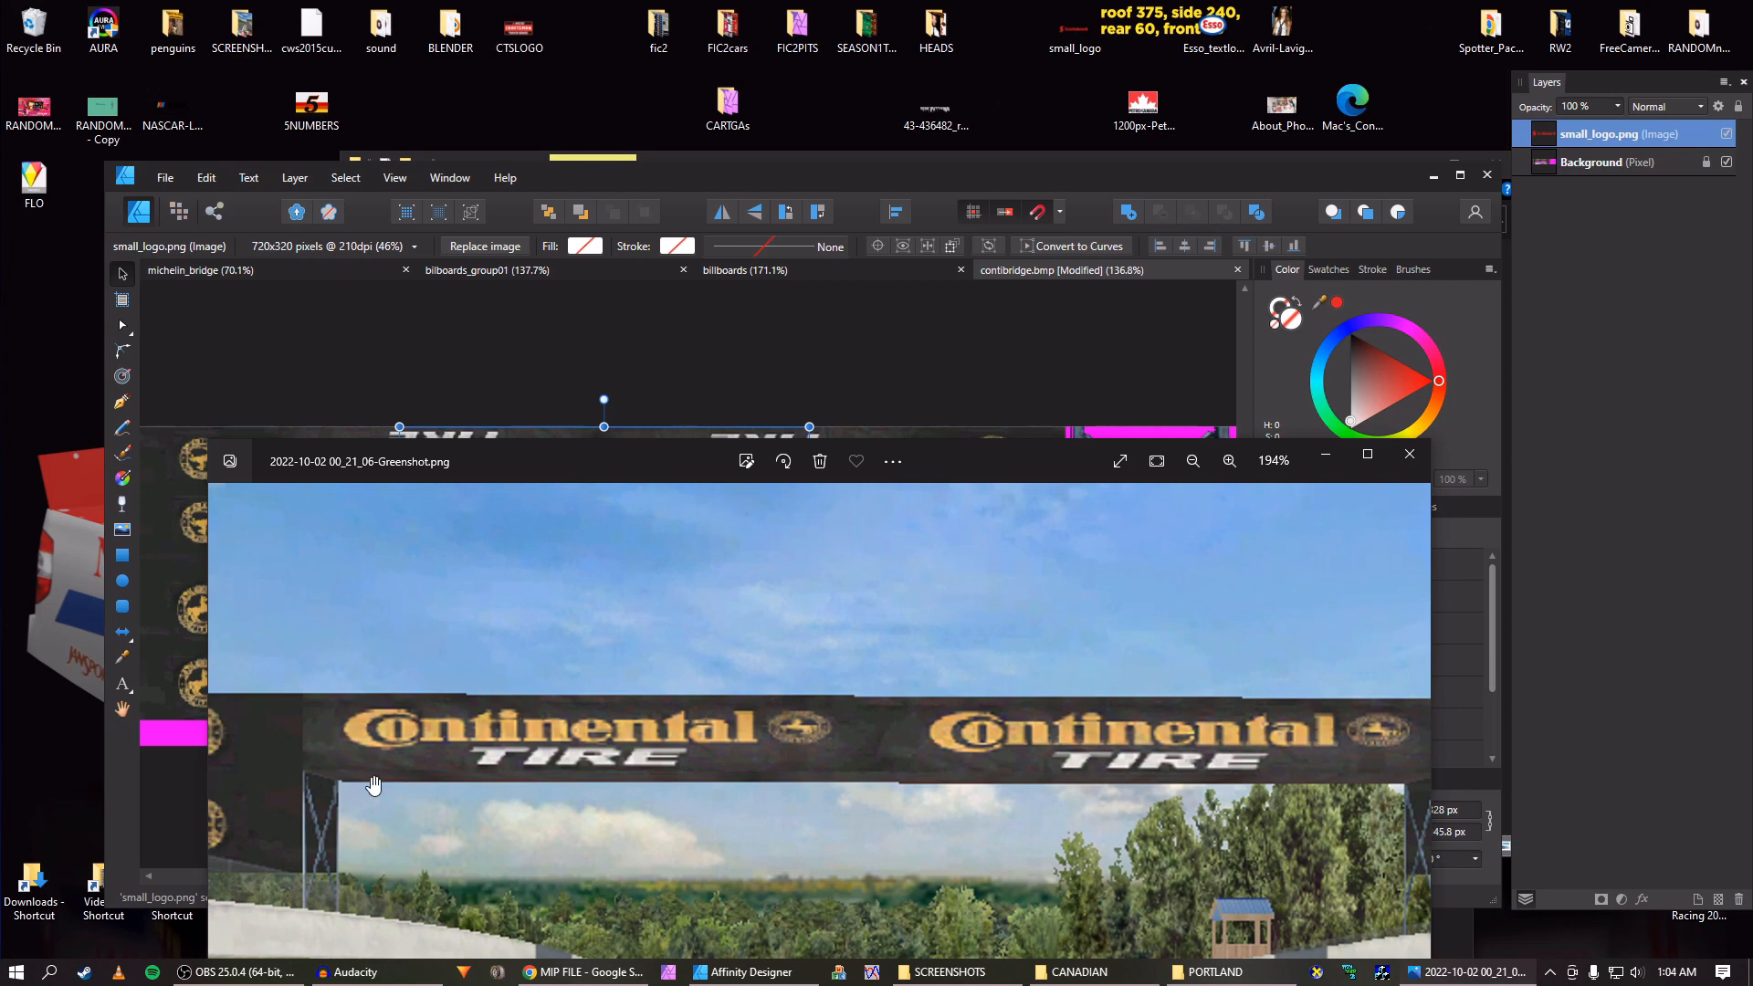
scroll(919, 772, down, 4)
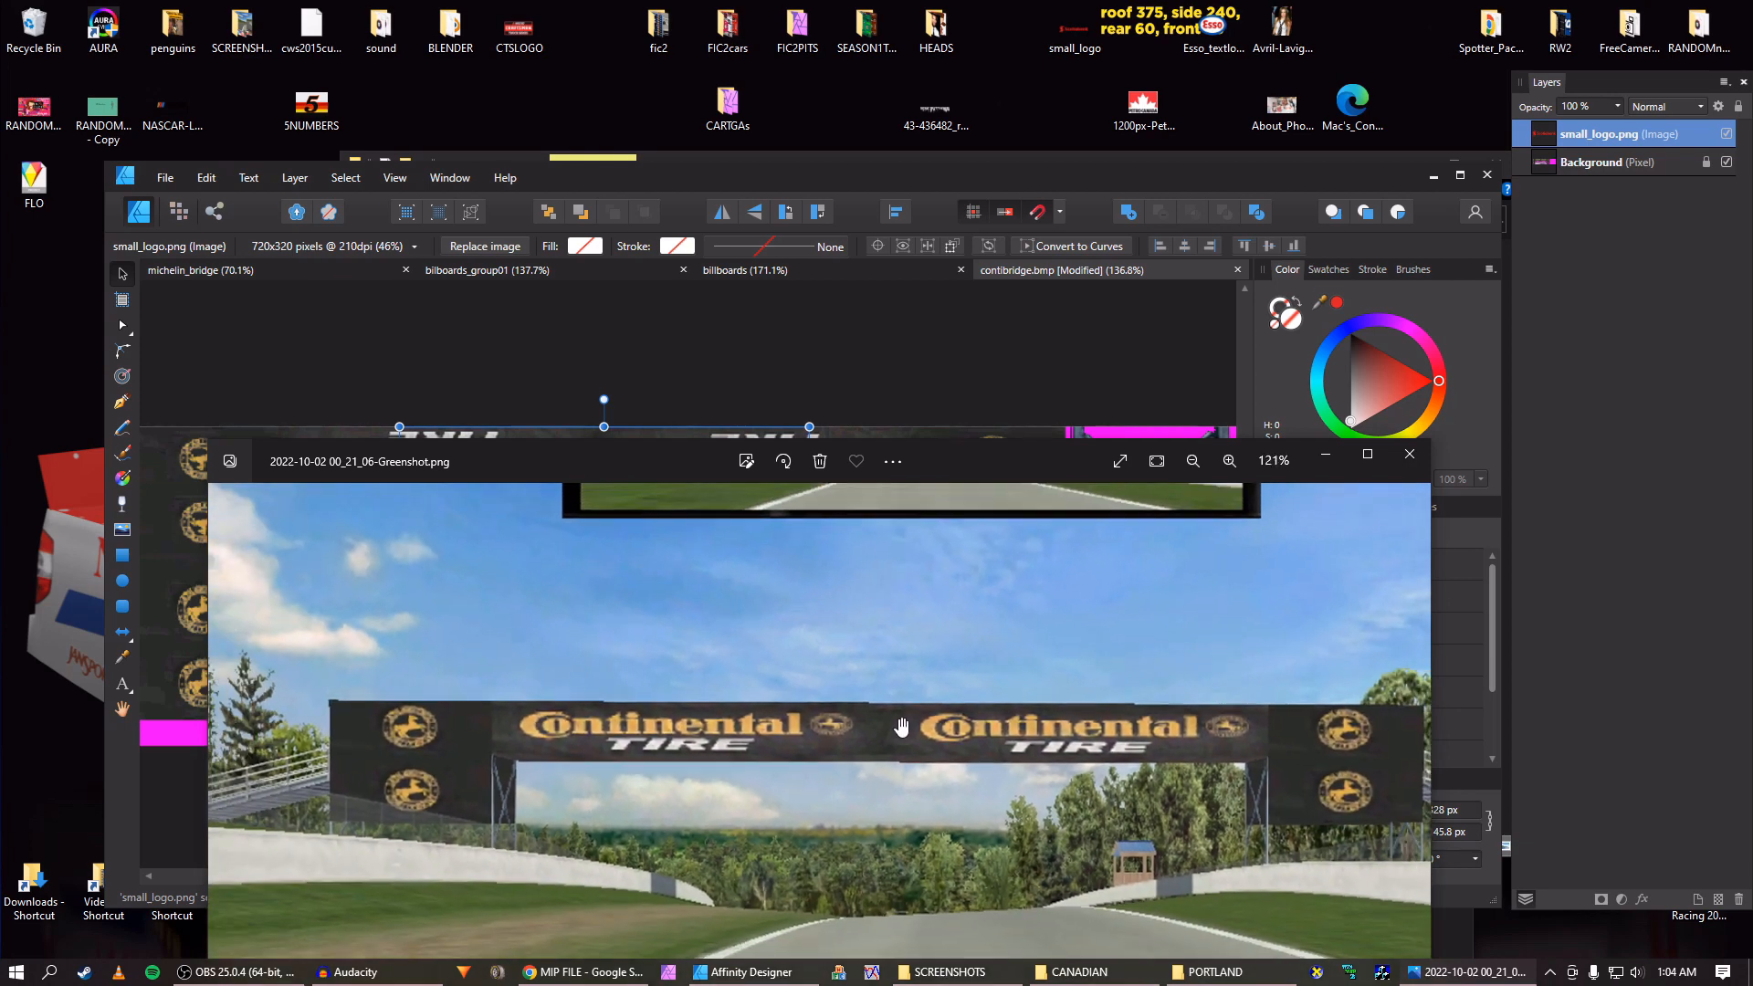
click(721, 363)
Scale the Scotiabank logo to 203 px wide and position it at X 237.9 px, Y 41.6 px on the bridge banner.
scroll(844, 505, up, 3)
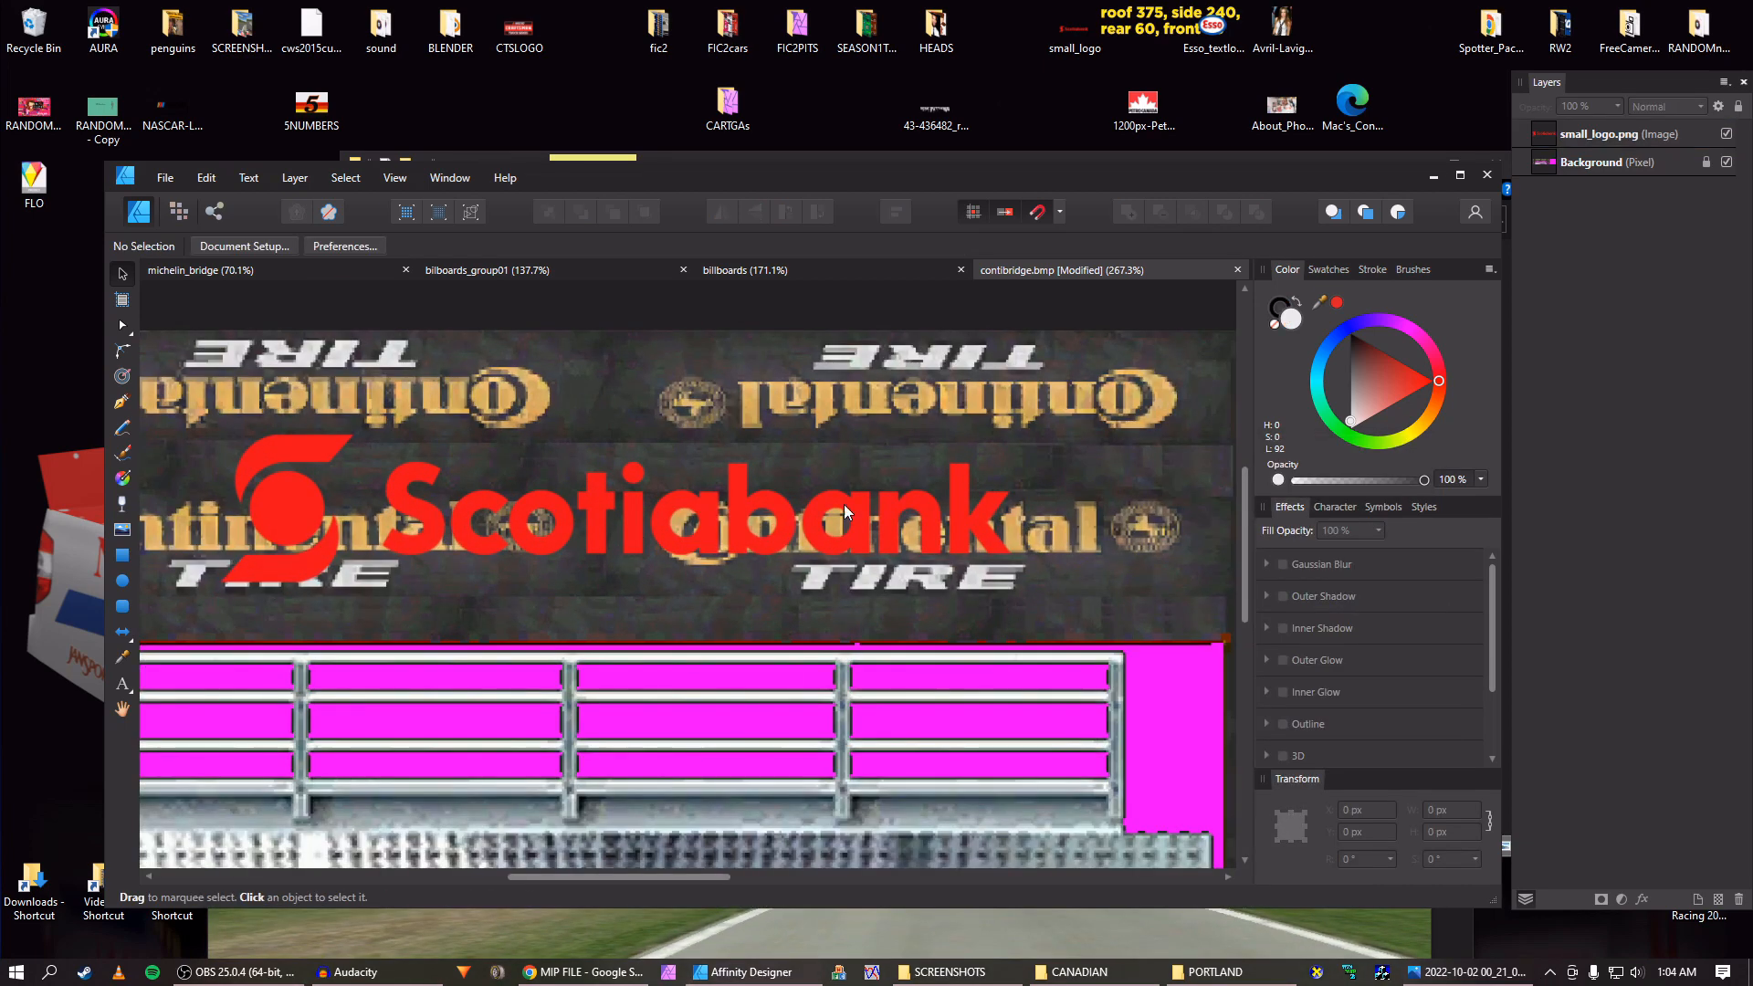
click(969, 528)
drag(1006, 336, 726, 449)
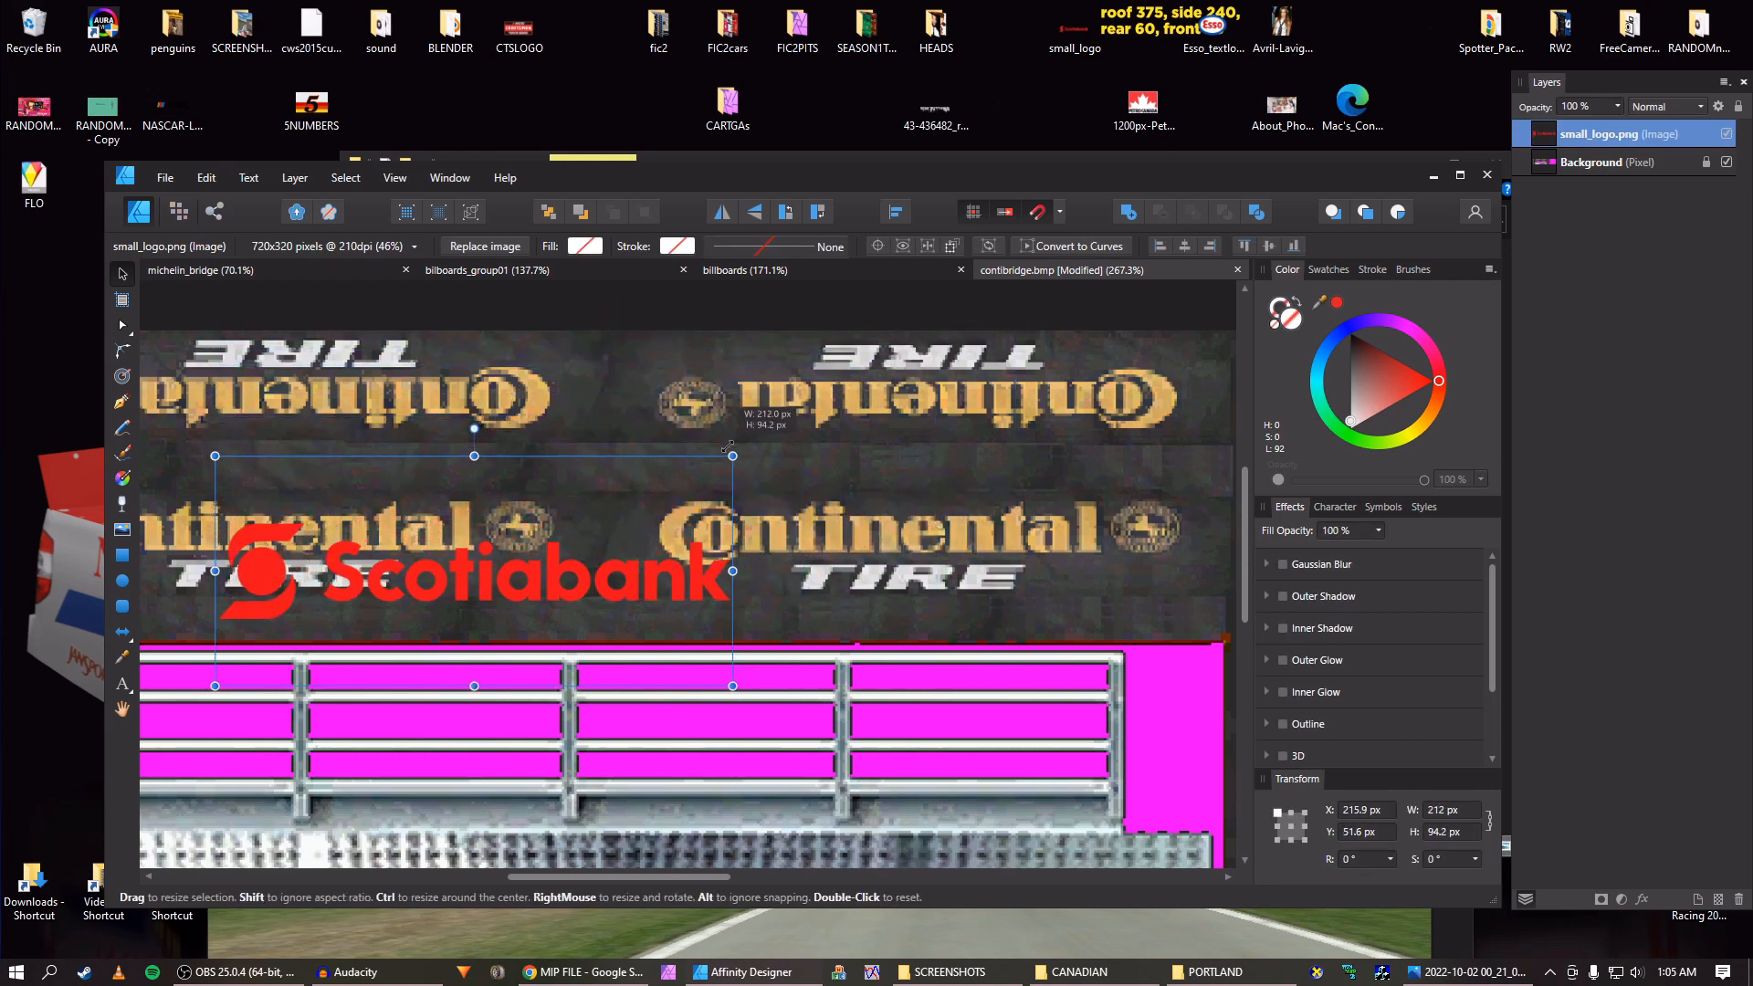
drag(642, 591, 696, 563)
drag(786, 429, 765, 439)
key(Up)
key(Up)
key(Up)
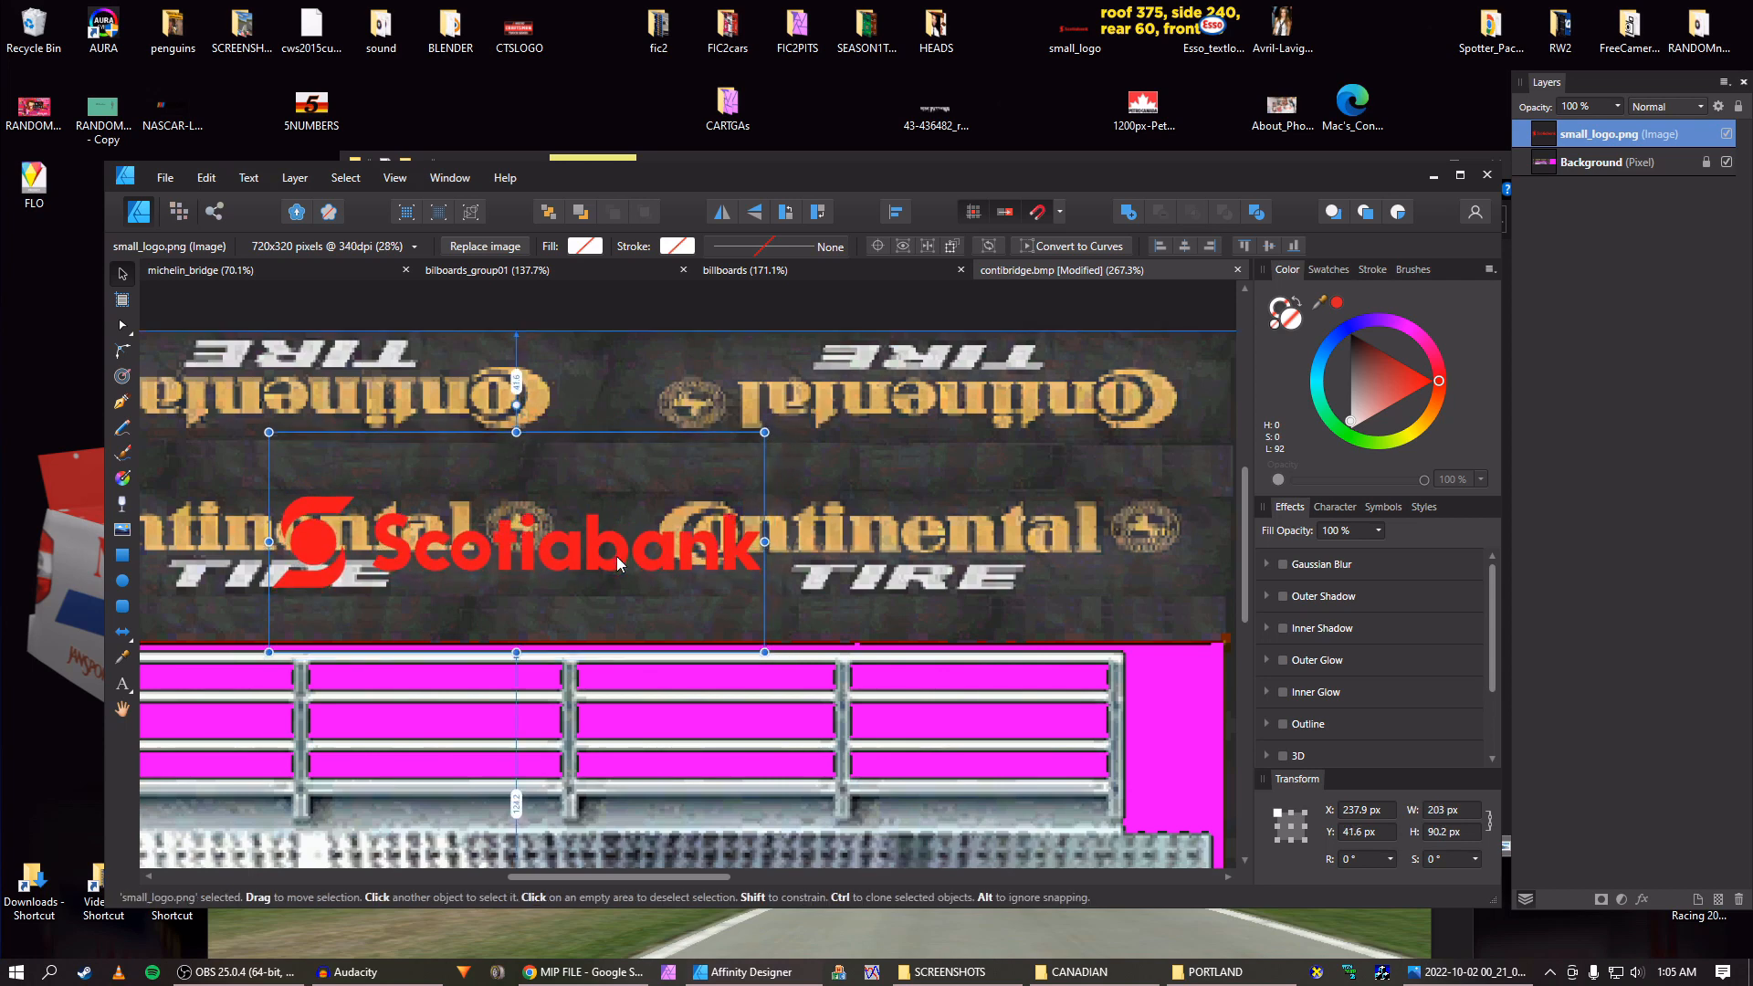
Shift the Scotiabank logo across the bridge banner to X 257.9 px.
scroll(624, 561, up, 2)
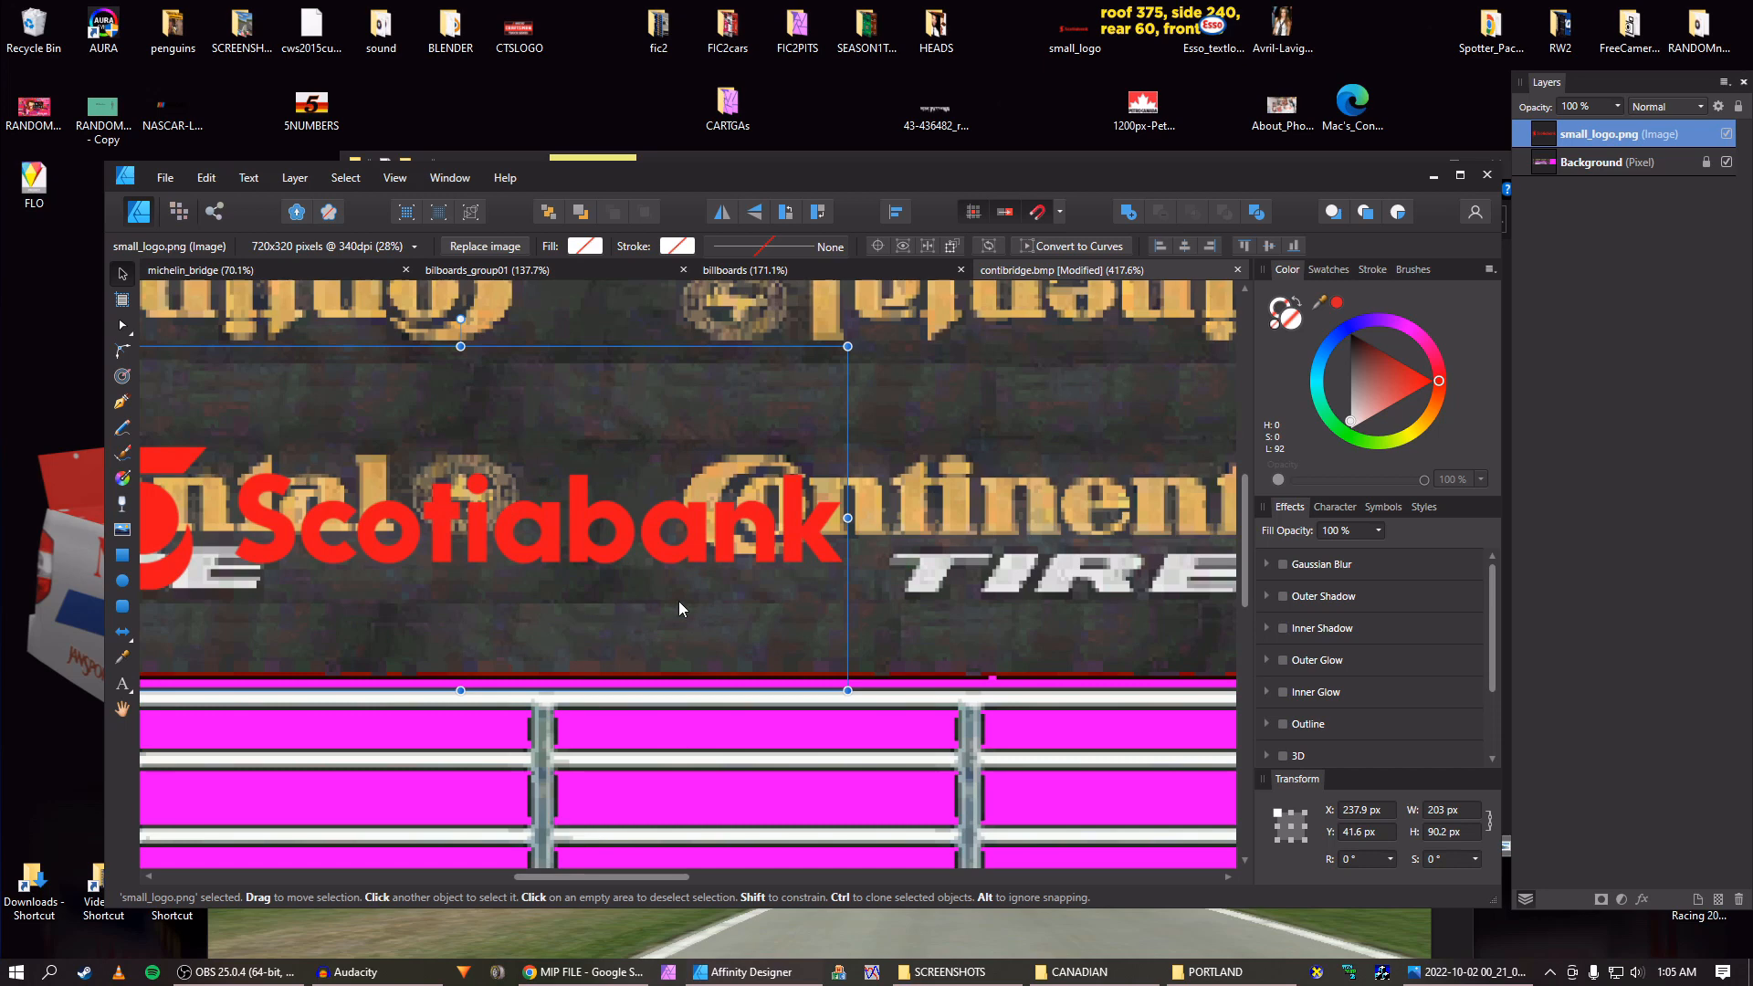
scroll(592, 444, down, 2)
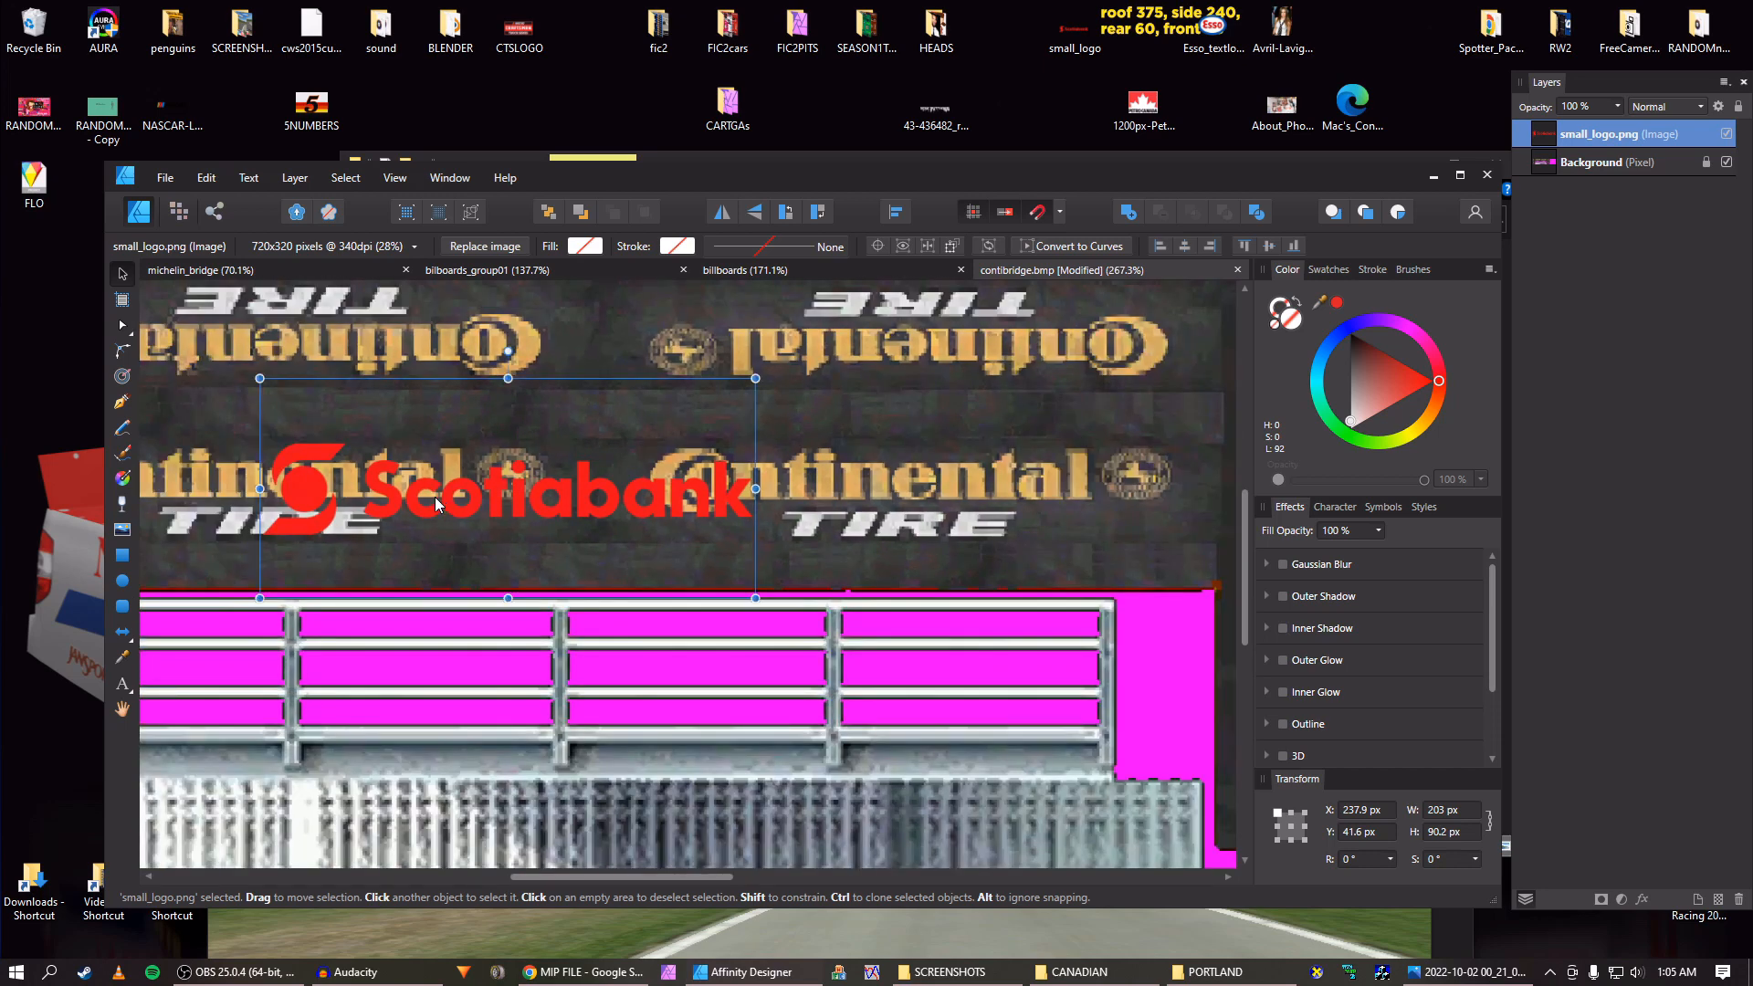
drag(435, 496, 629, 495)
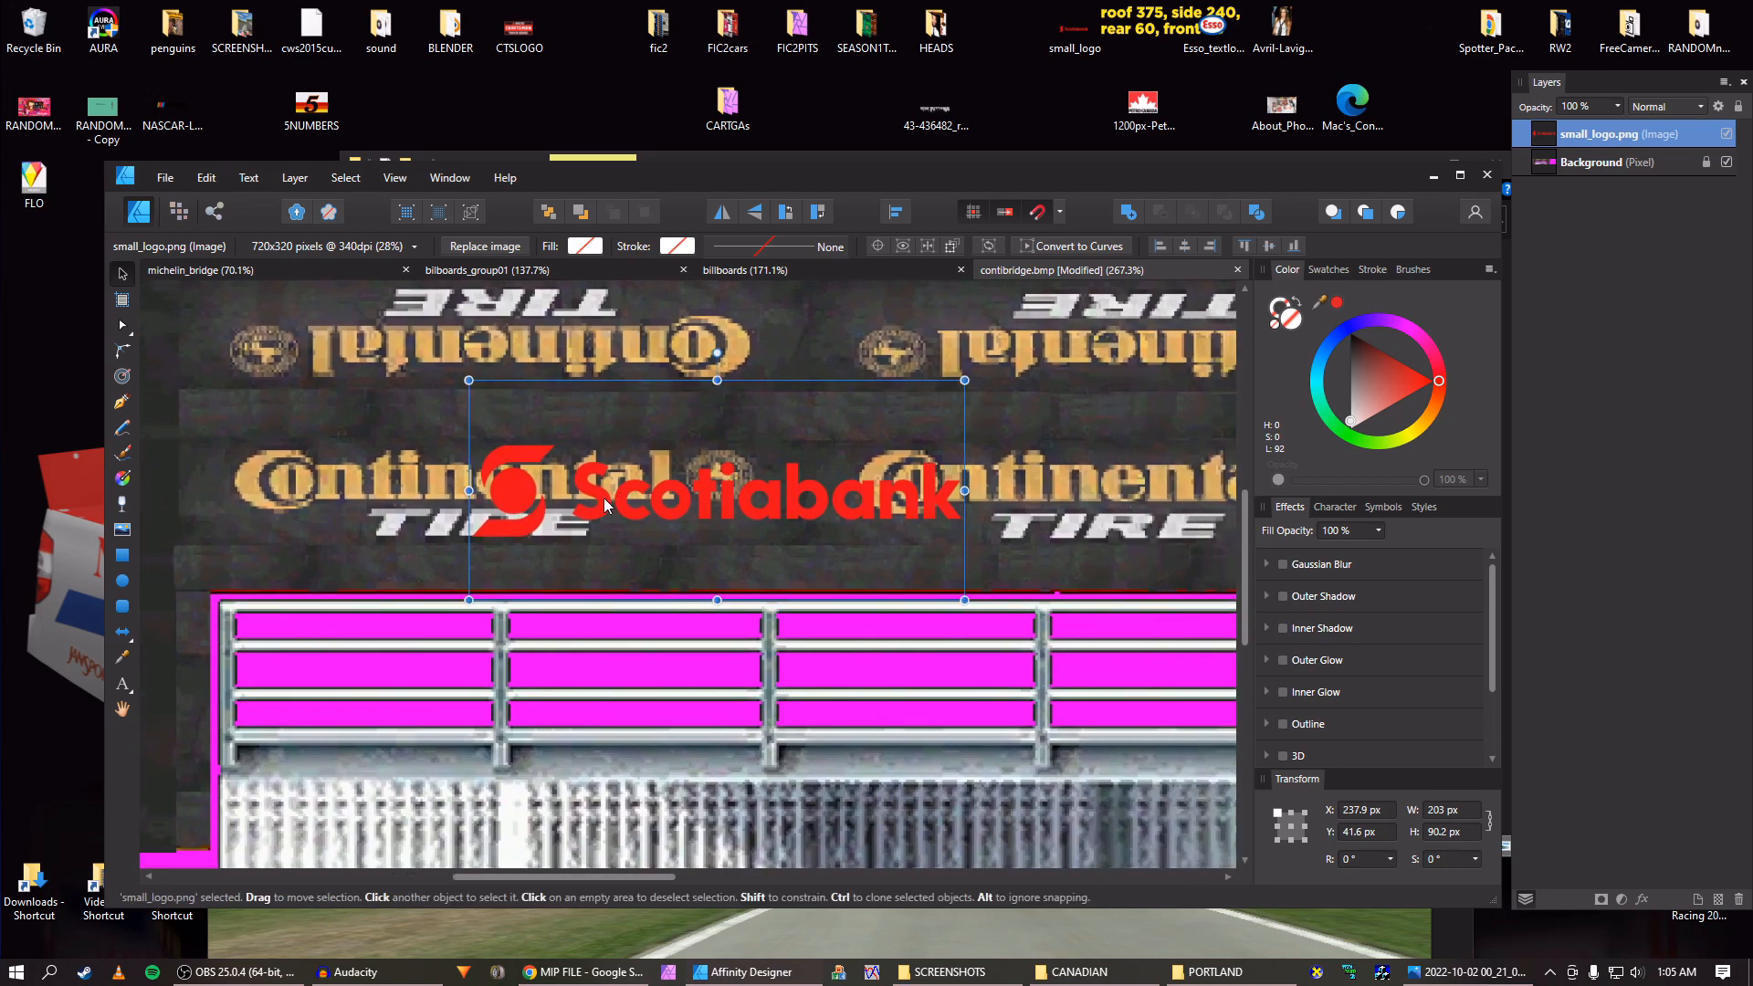
scroll(605, 499, down, 3)
scroll(604, 499, up, 1)
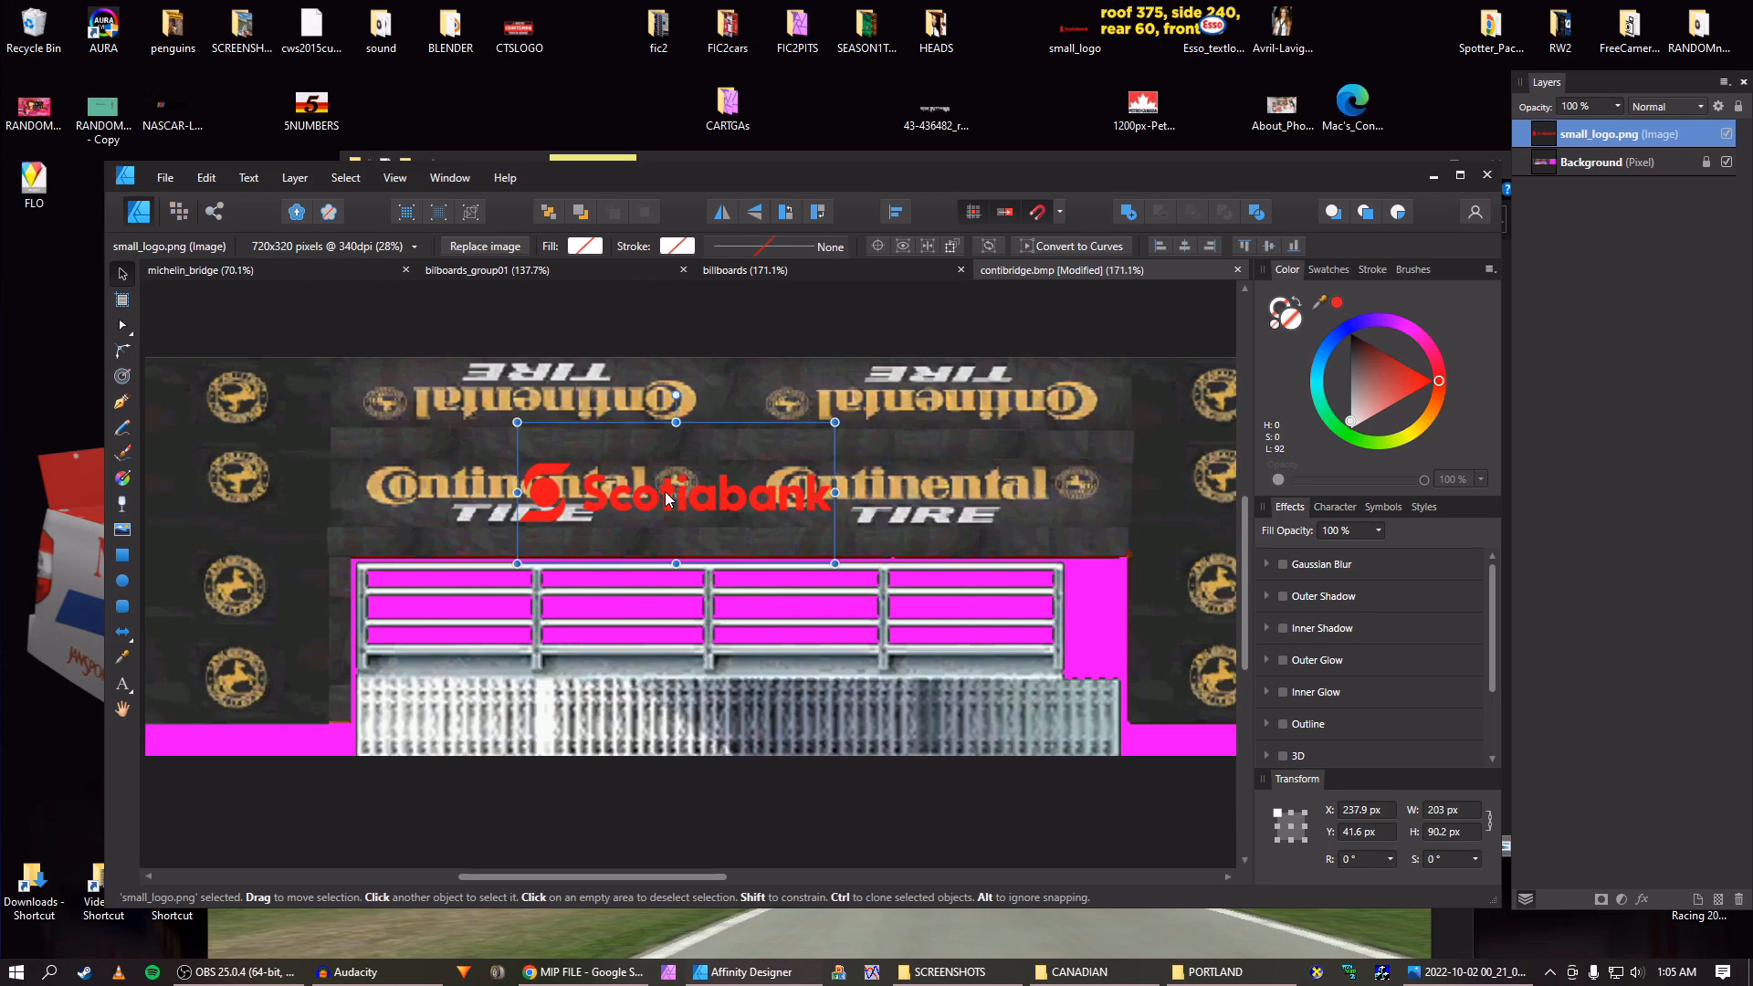
scroll(665, 491, down, 2)
scroll(665, 491, up, 1)
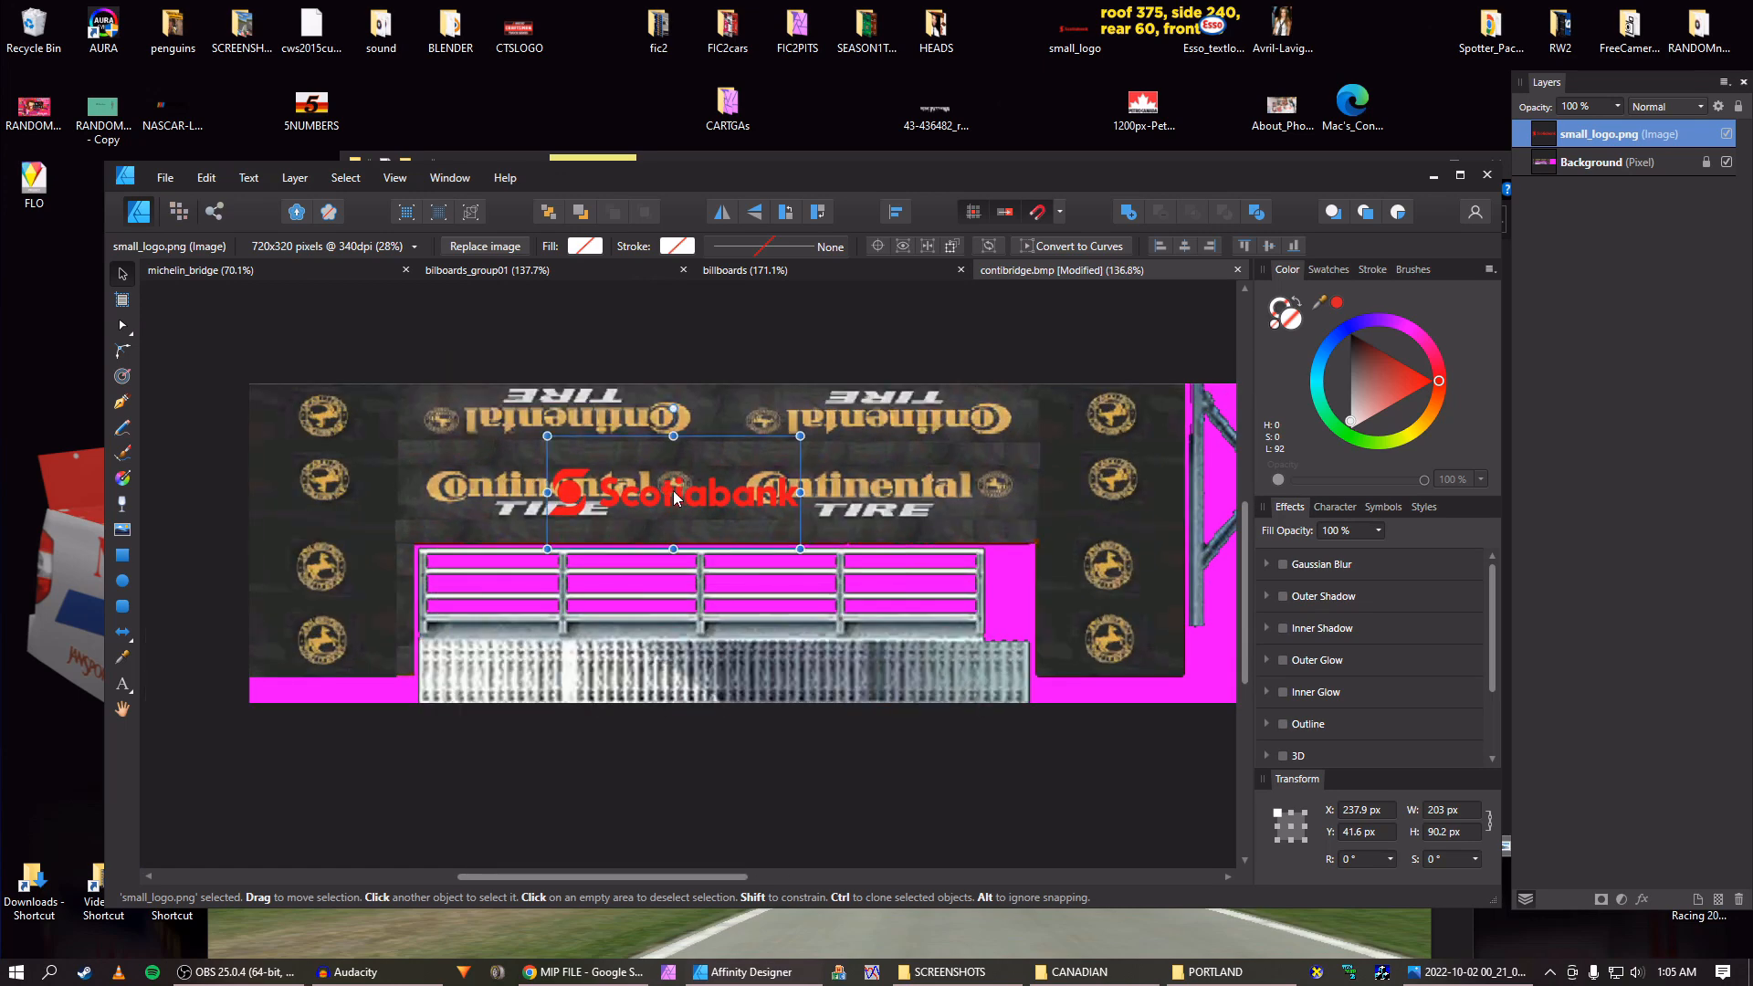
key(shift+Right)
key(shift+Right)
key(shift+Right)
key(shift+Right)
key(shift+Left)
key(shift+Left)
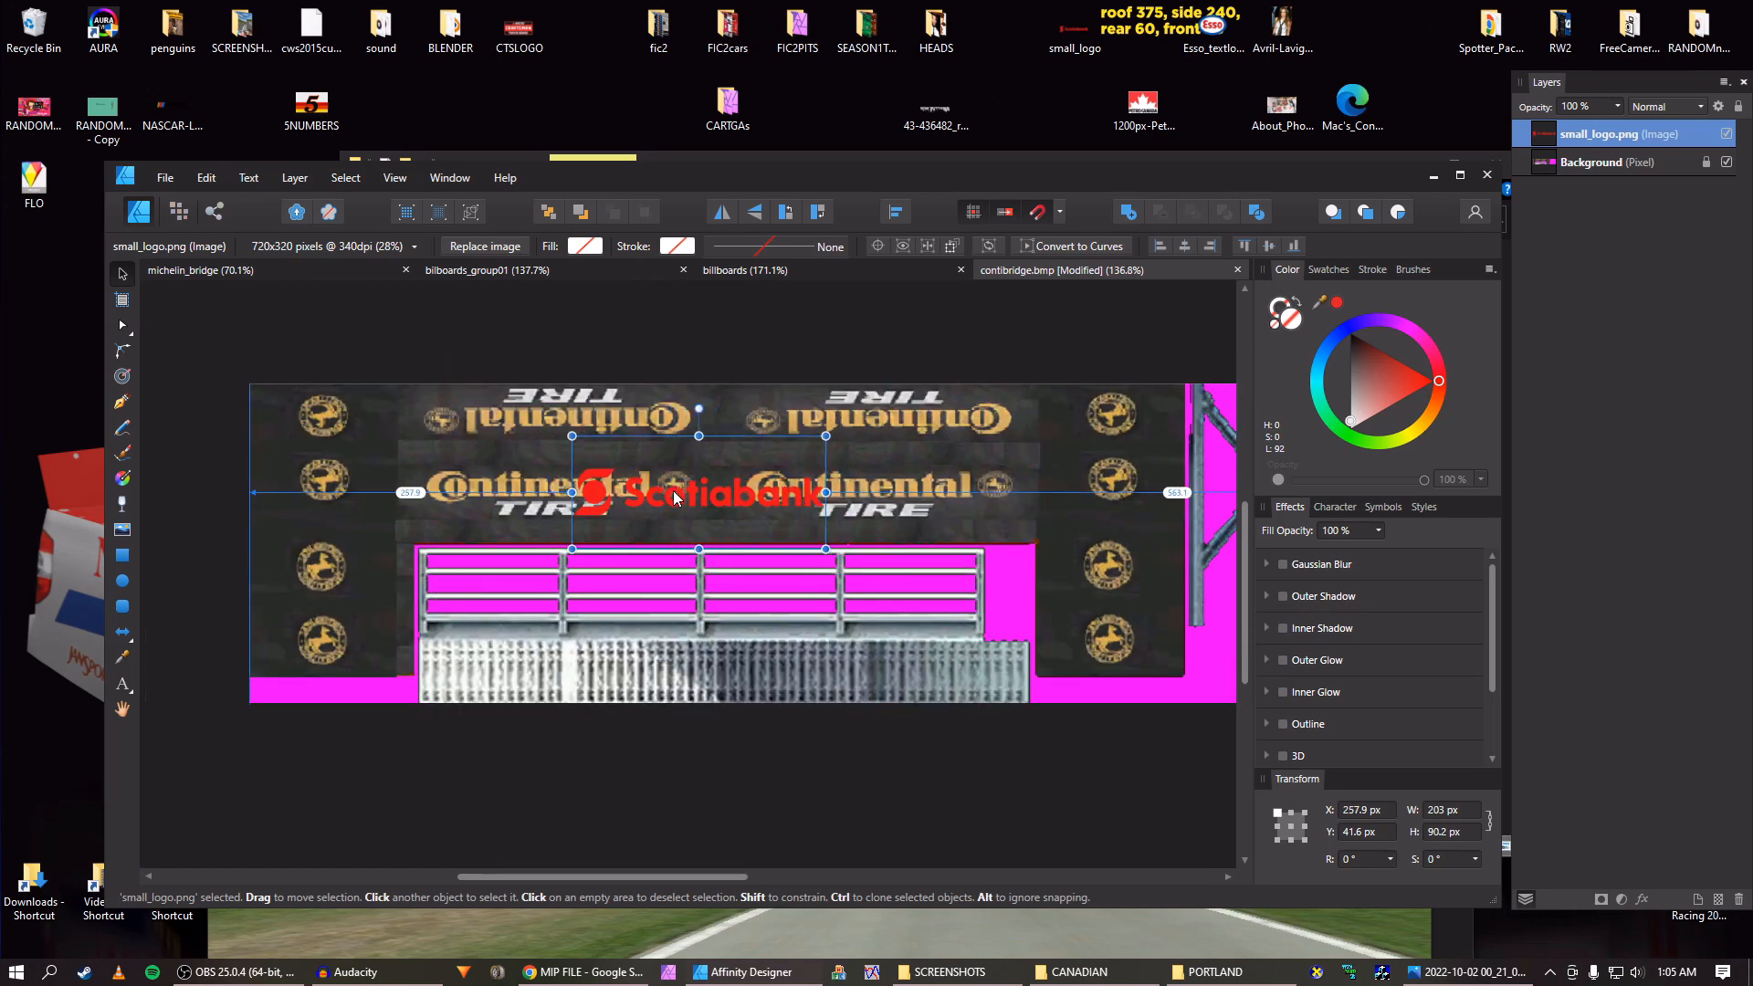
Try the Scotiabank logo at X 269.9 px and stretched to 306 px wide, and undo the changes.
key(Right)
key(Right)
key(Right)
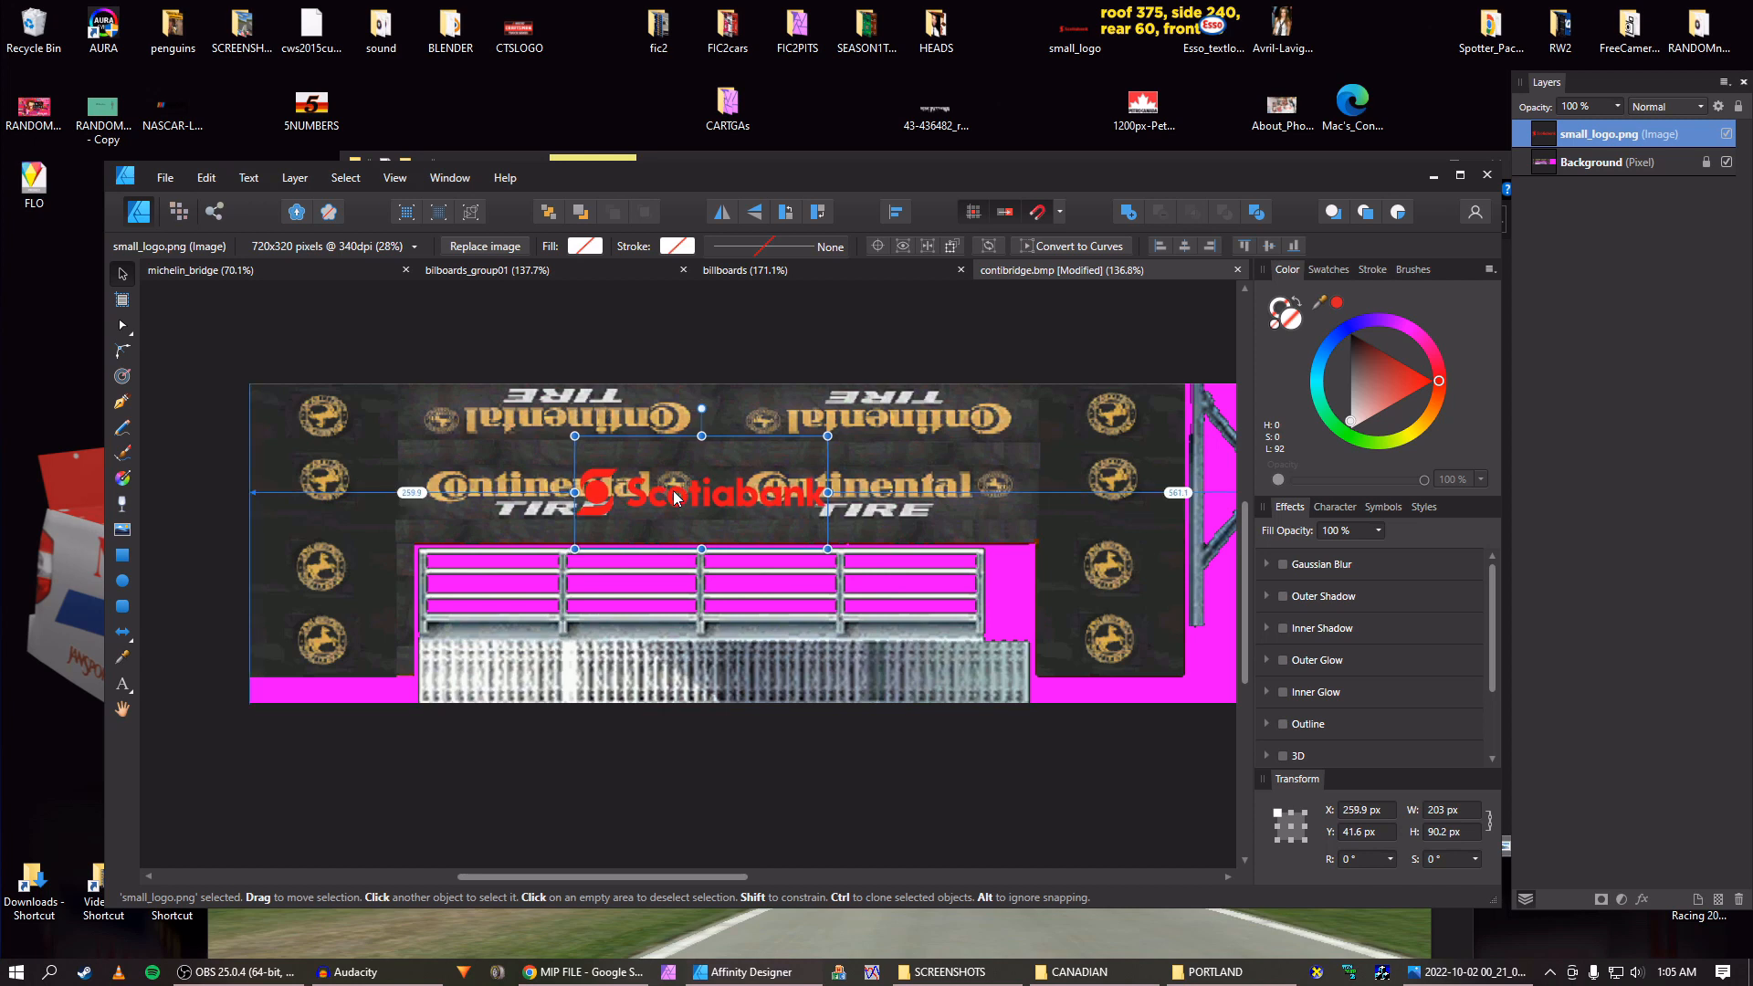
key(shift+Right)
key(Left)
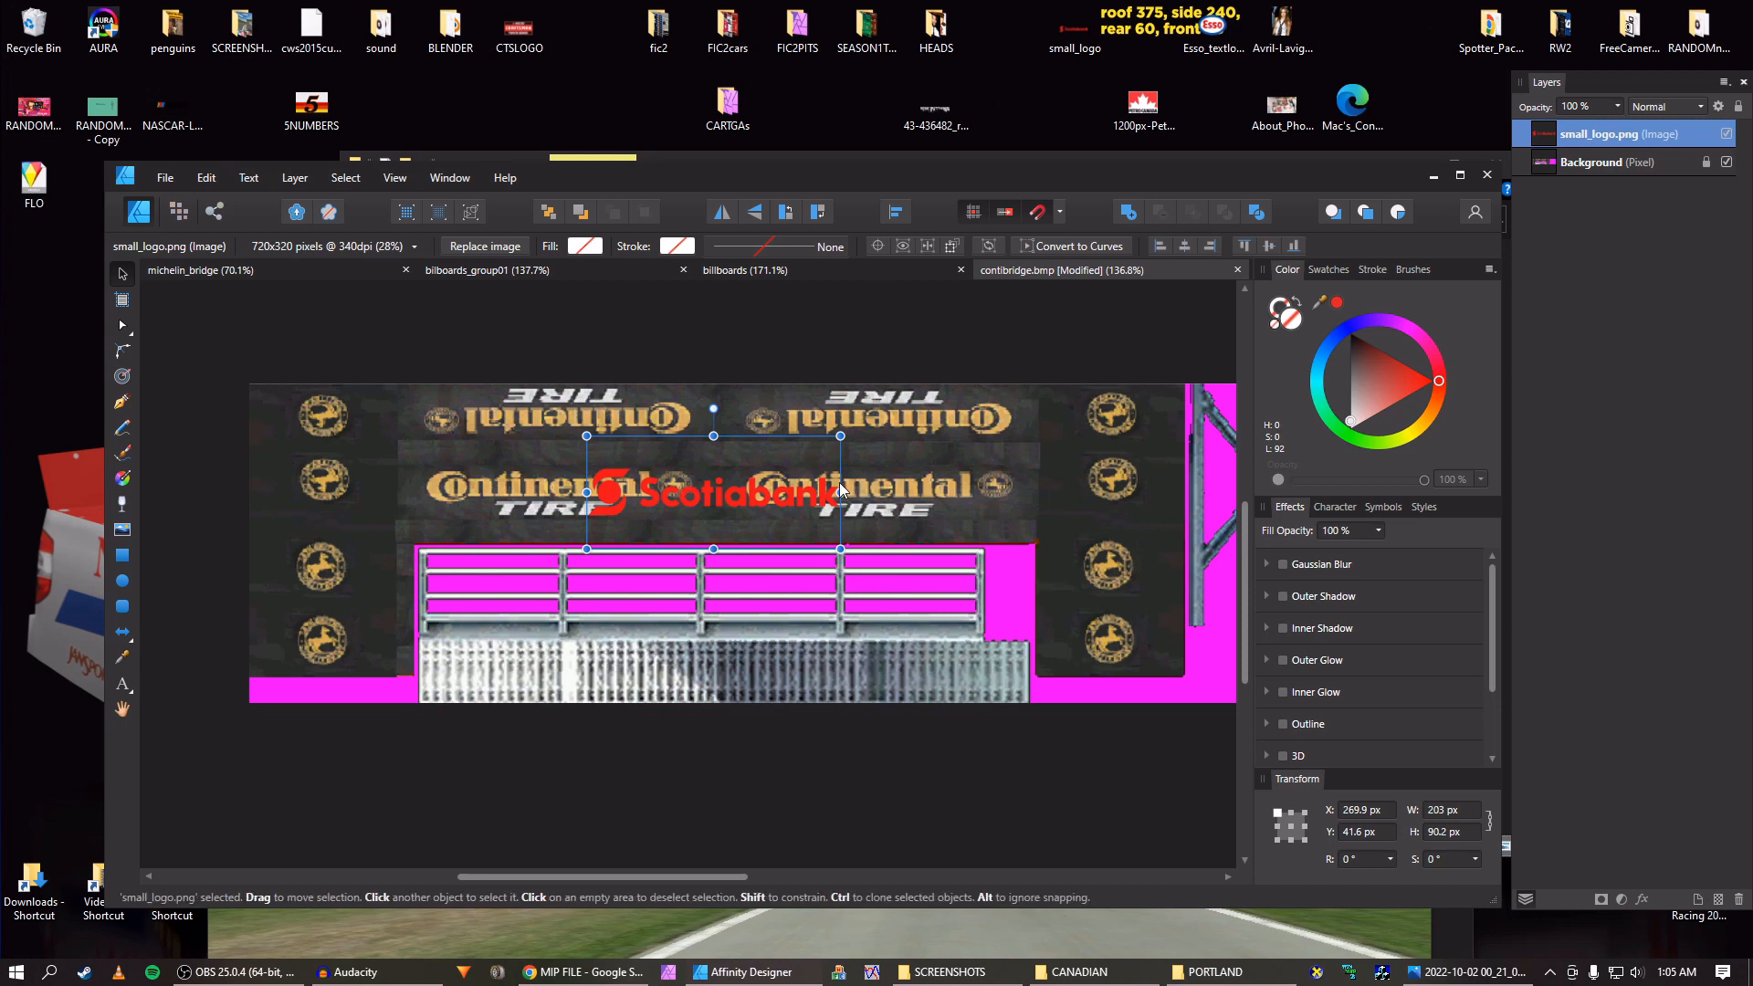
drag(842, 494, 972, 486)
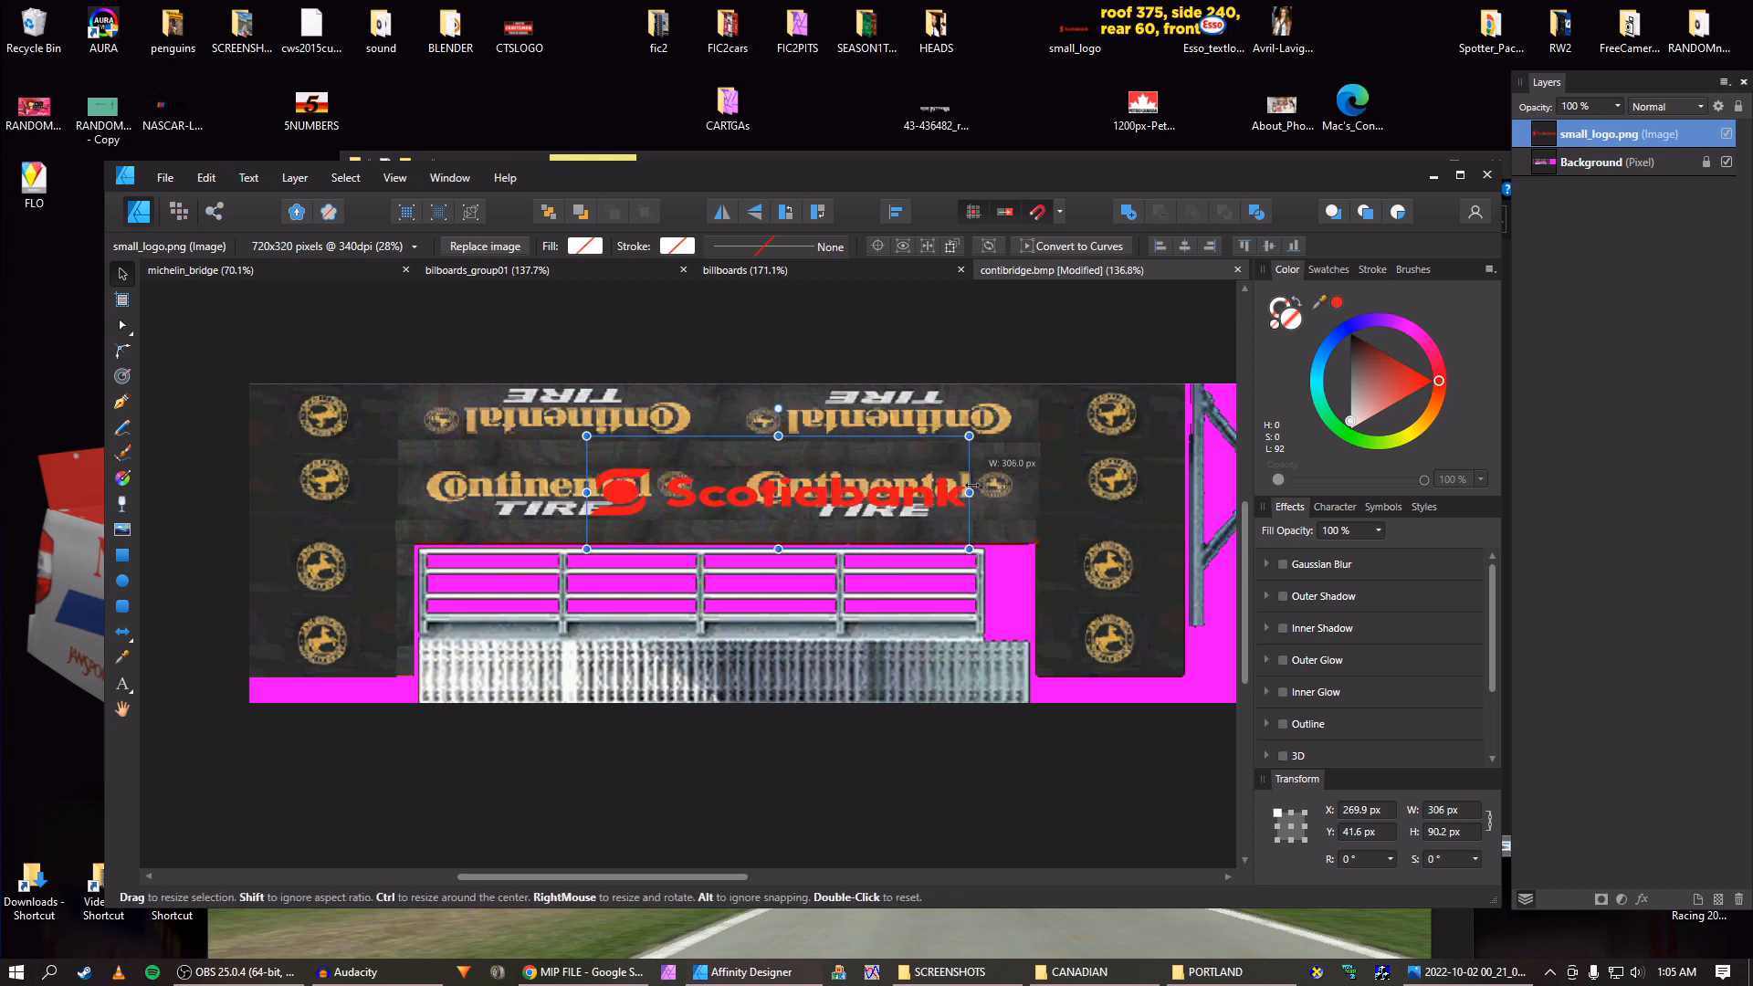
key(ctrl+z)
key(ctrl+z)
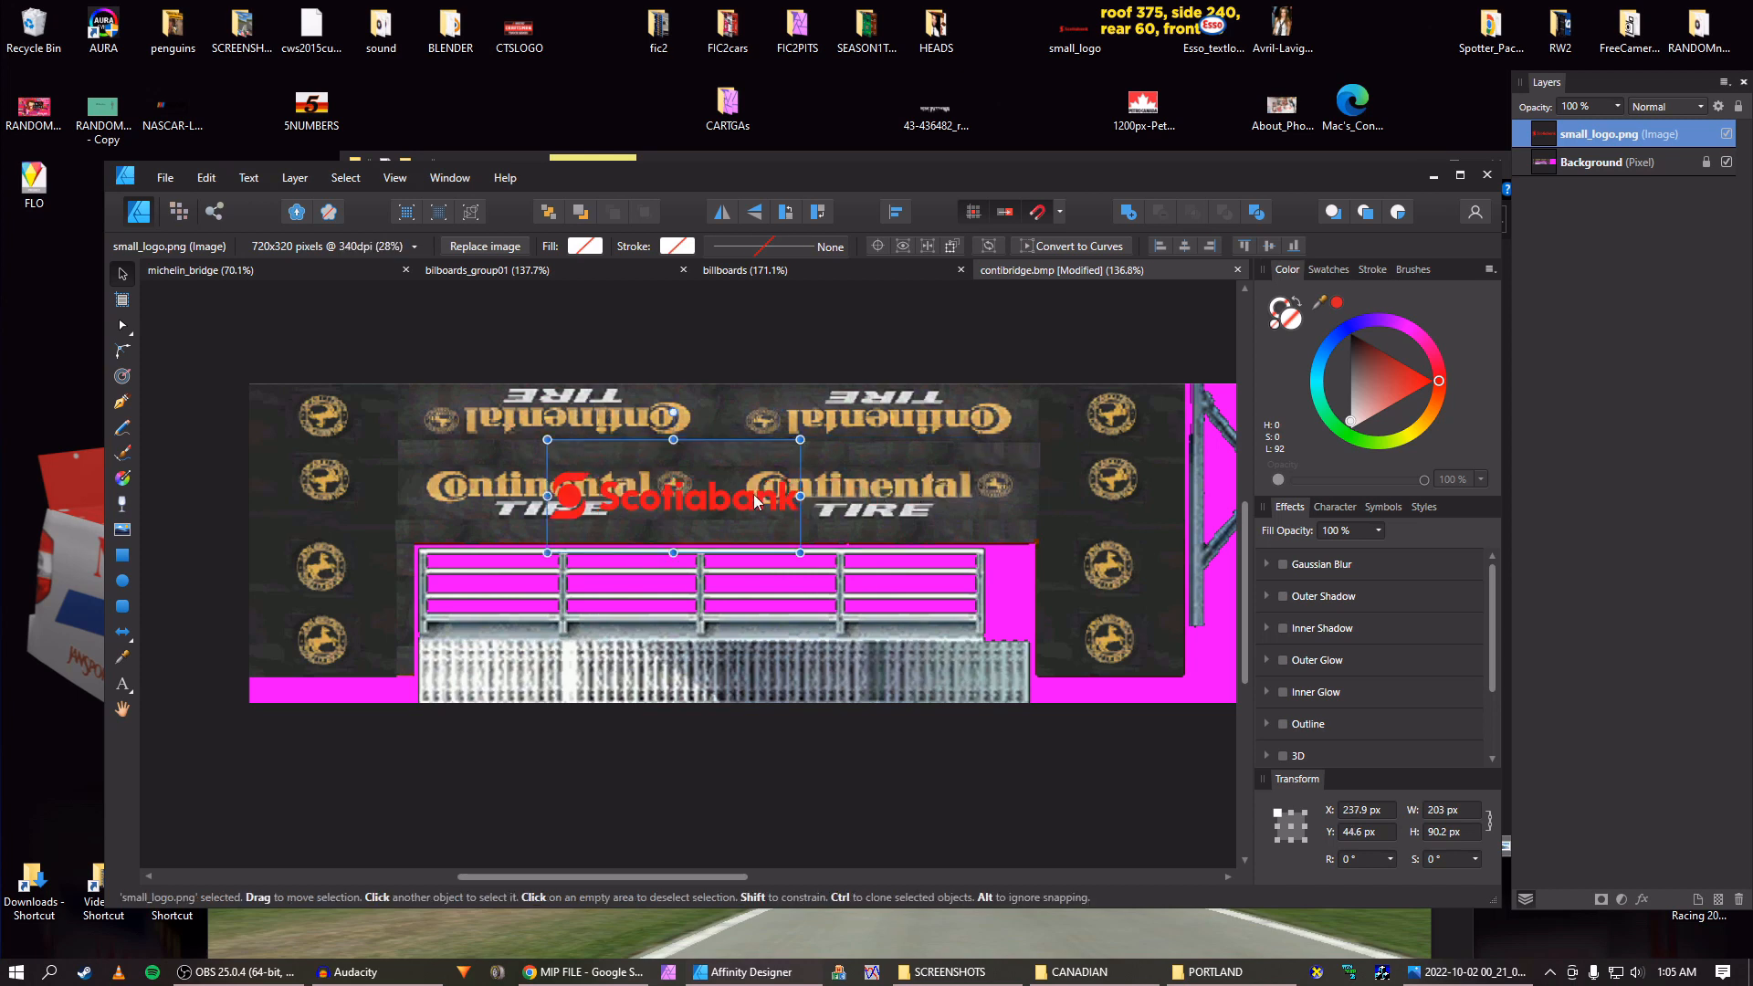
Nudge the Scotiabank logo to X 244.9 px, Y 41.6 px on the bridge banner.
key(Right)
key(Right)
key(Right)
key(Right)
key(Right)
key(Right)
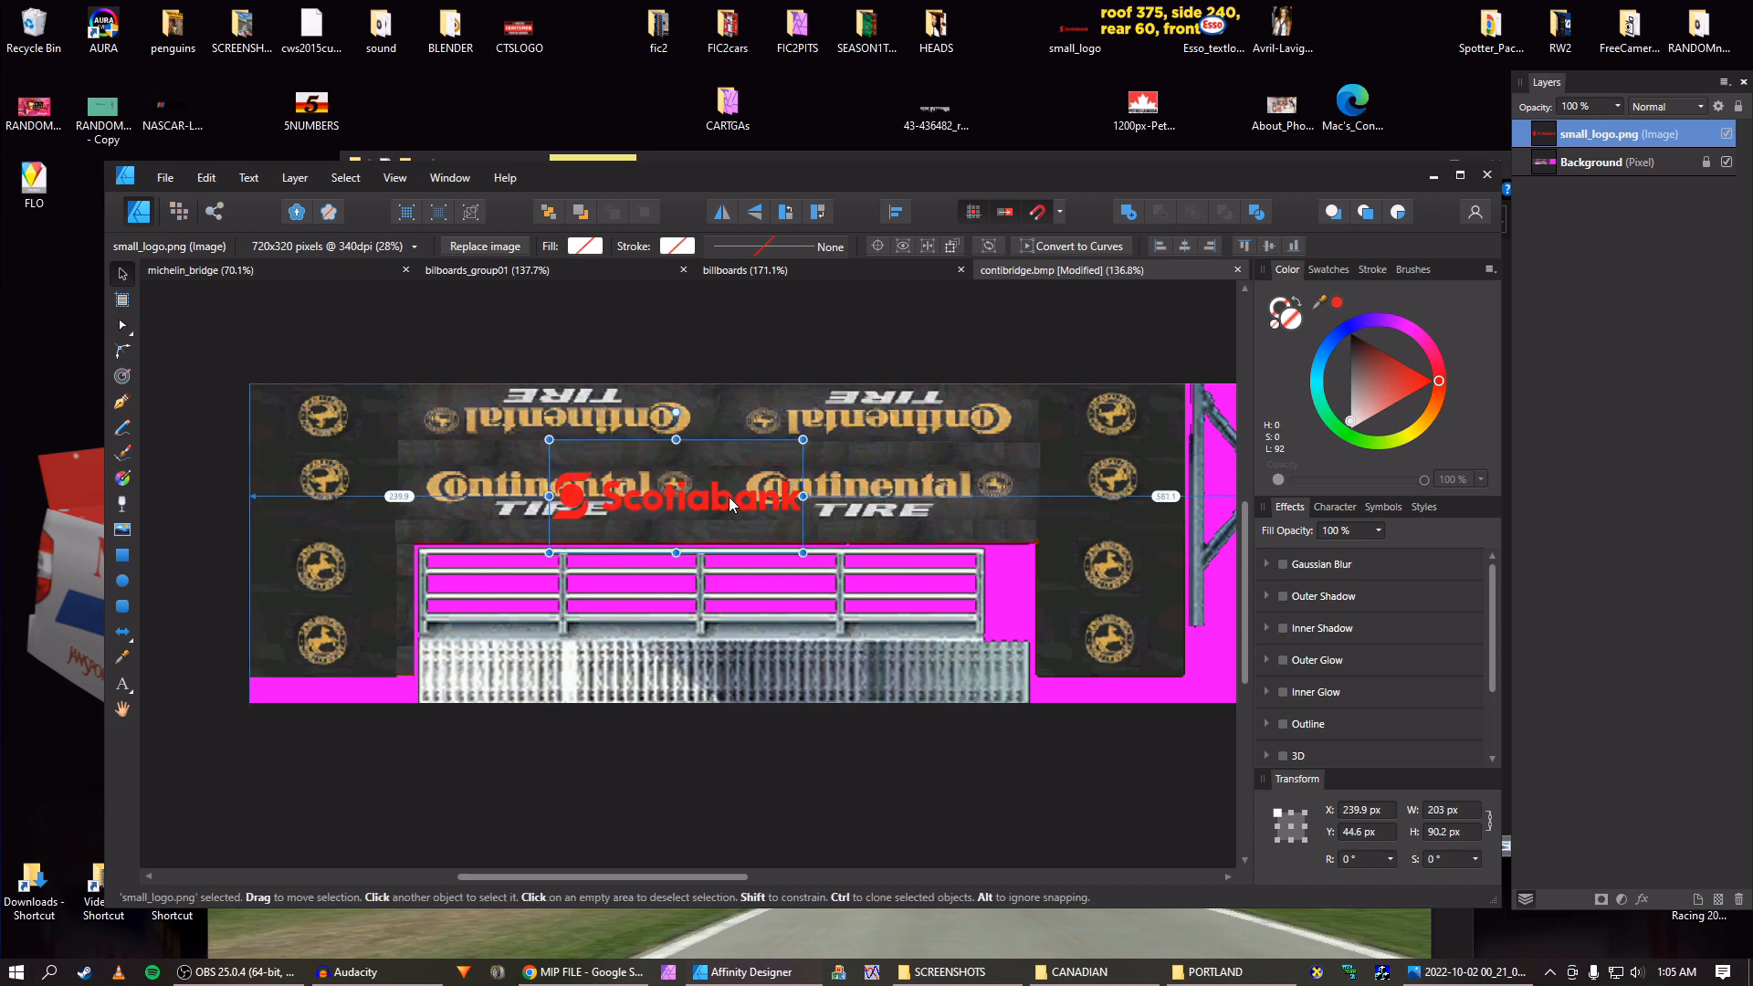
key(Right)
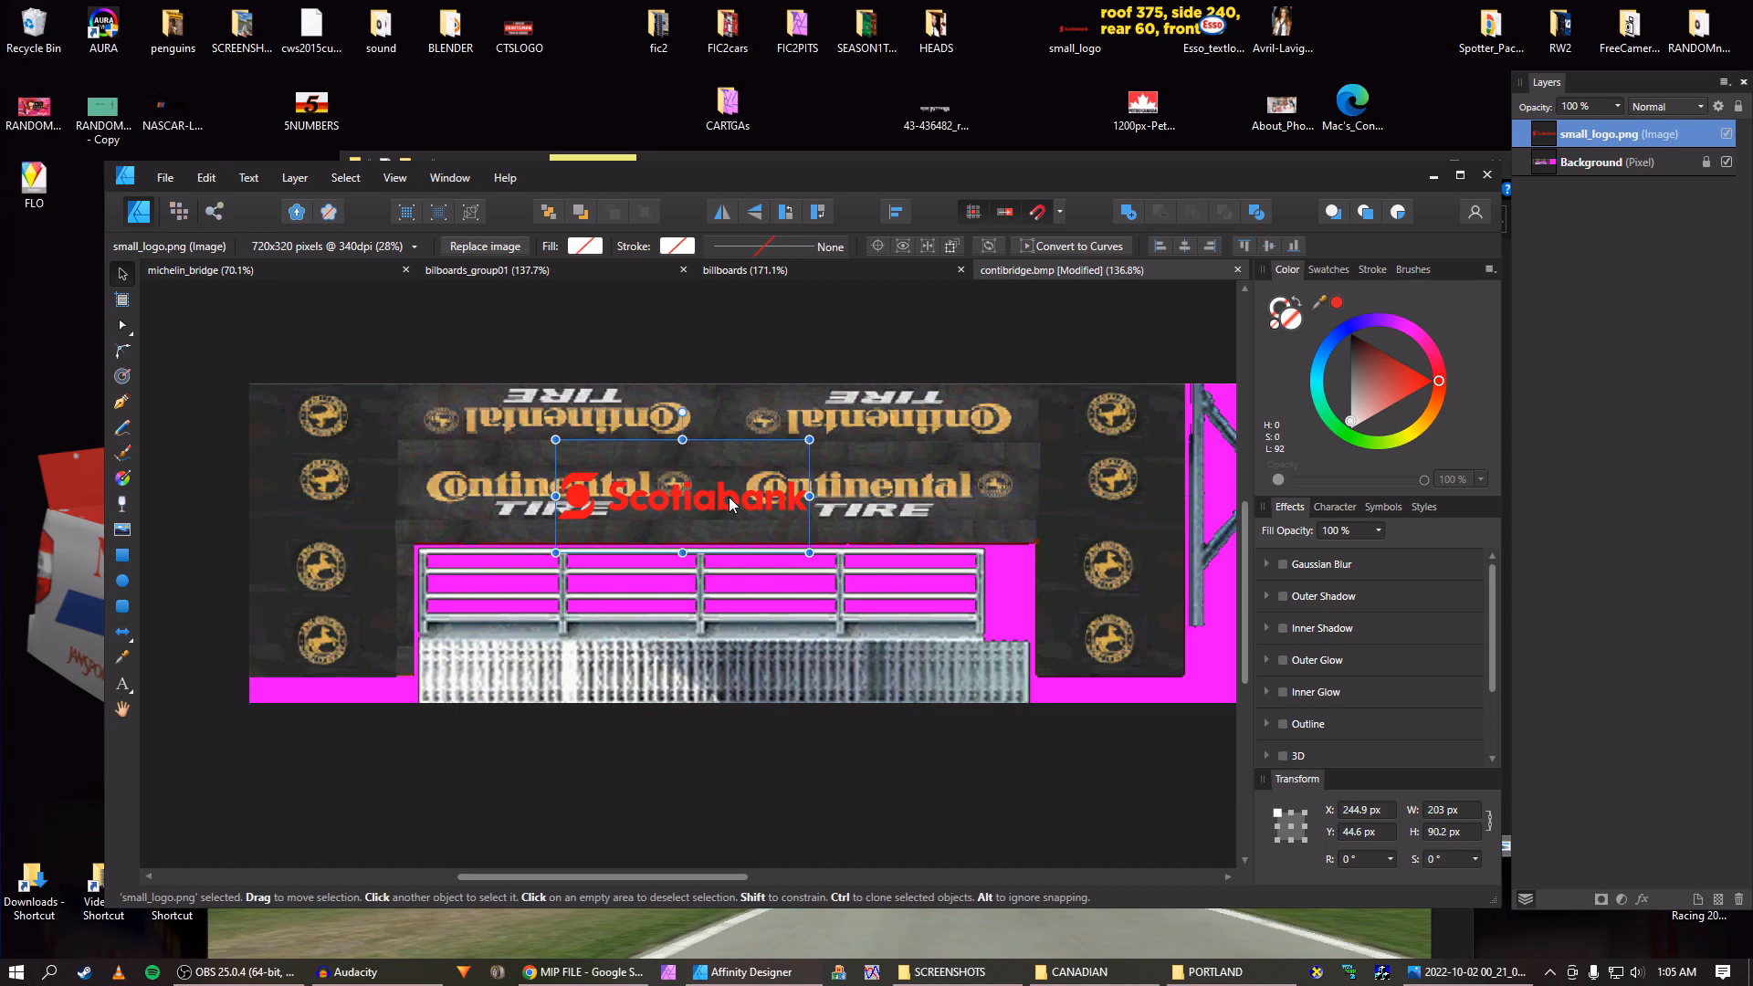
scroll(729, 497, up, 2)
key(Up)
key(Up)
key(Up)
key(Up)
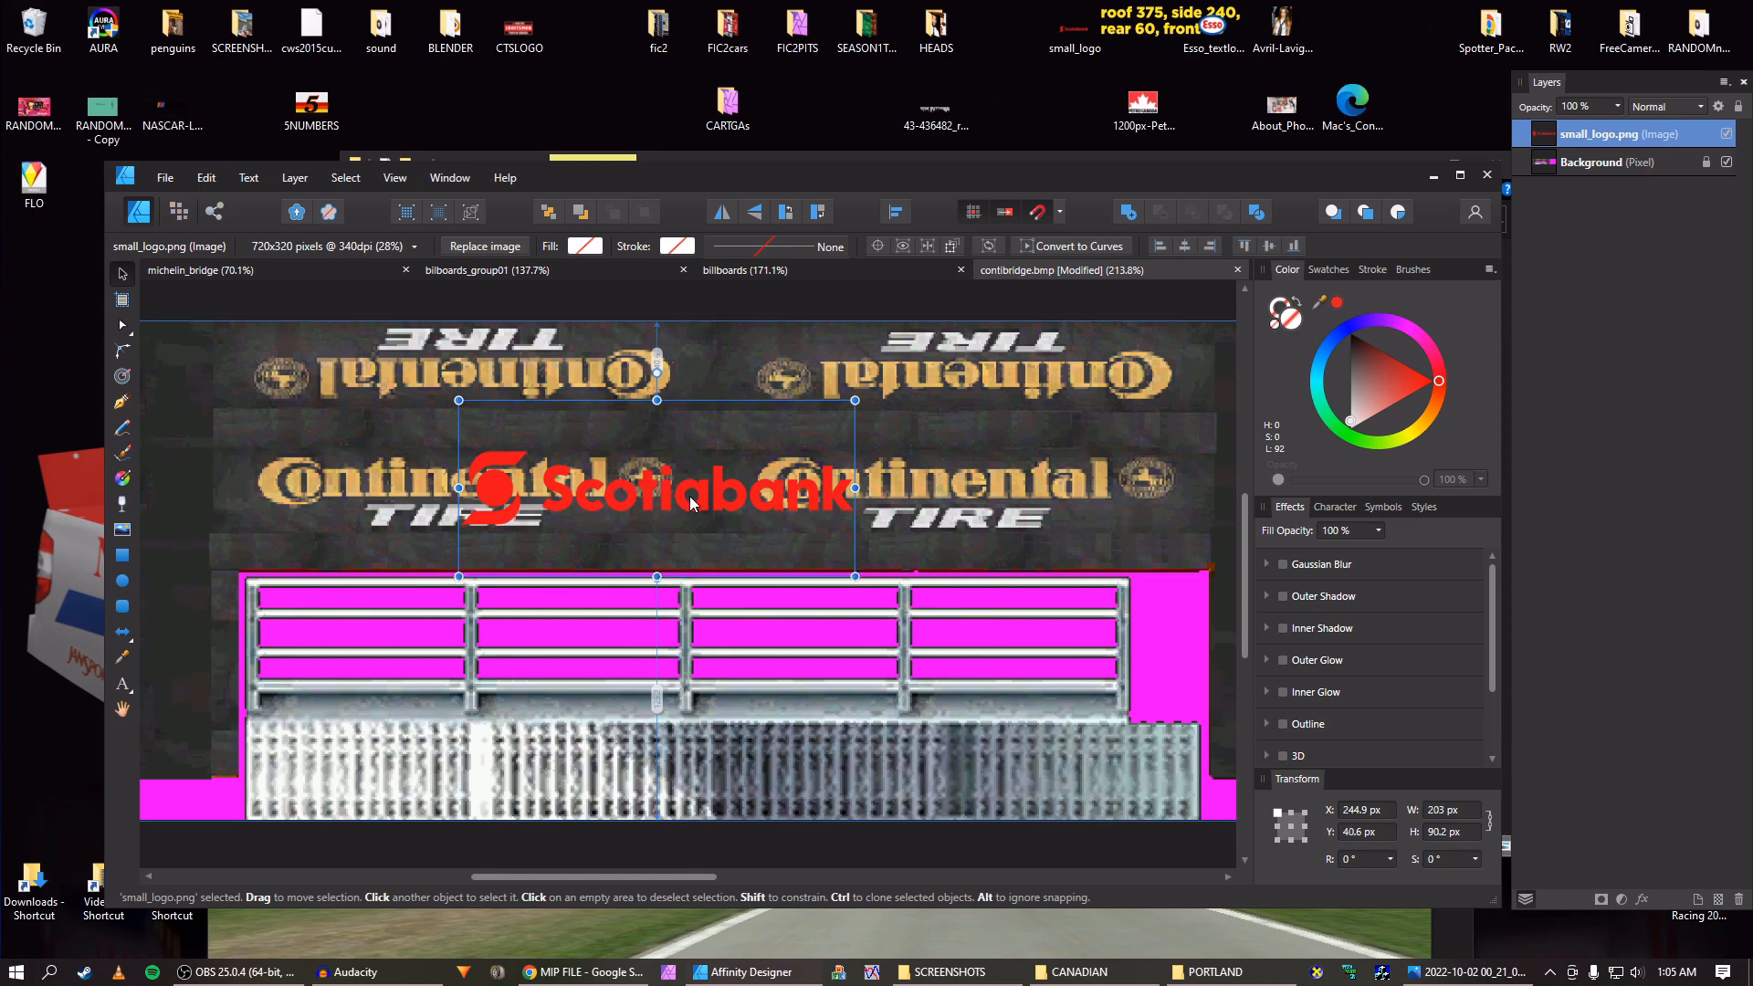
key(Down)
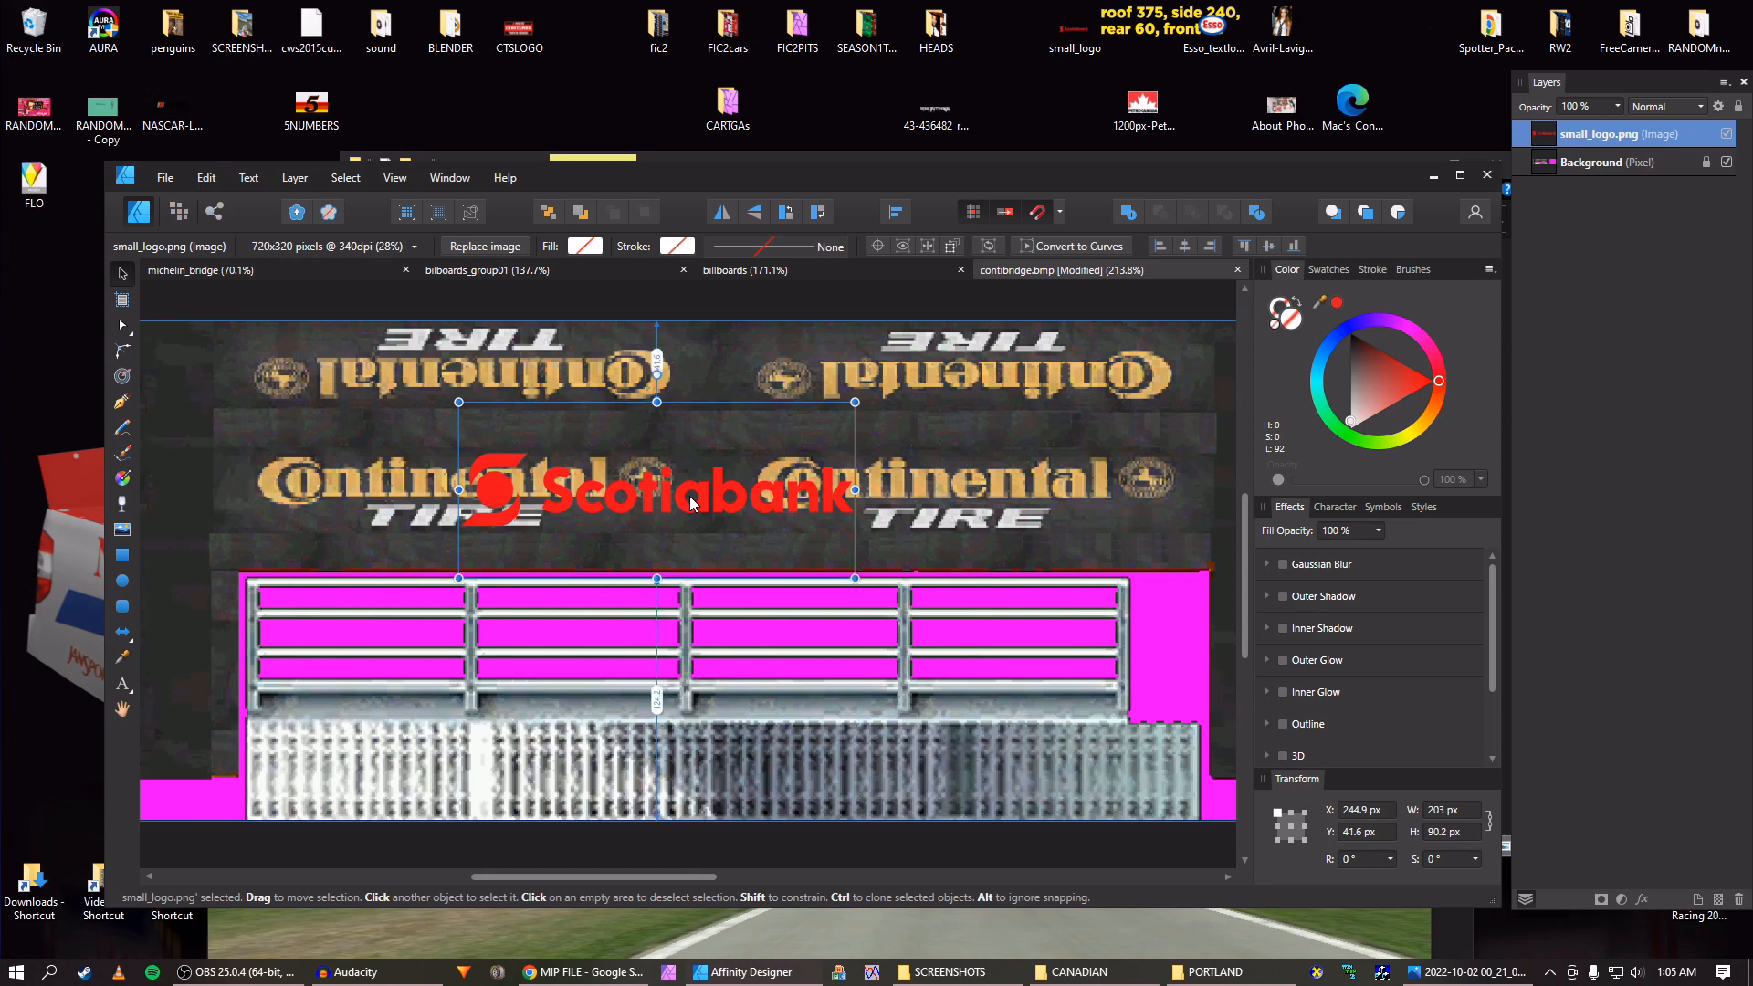
Shift the Scotiabank logo horizontally along the bridge banner to X 271.9 px.
scroll(622, 512, down, 3)
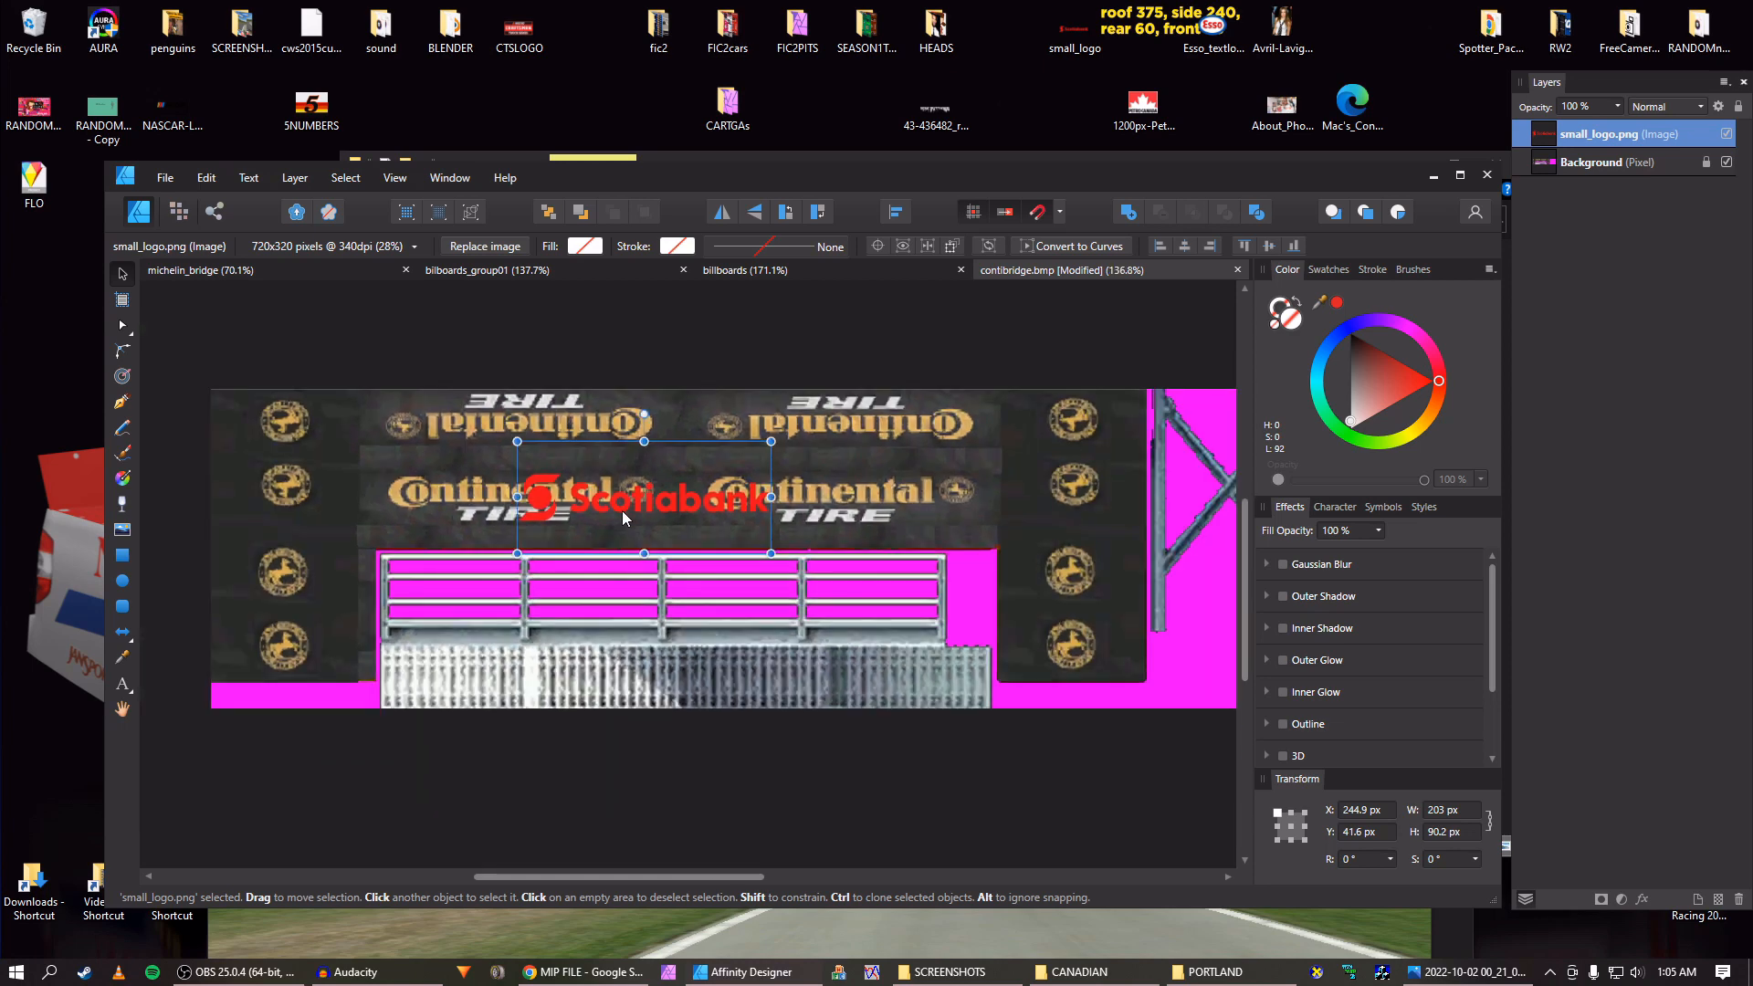
key(Right)
key(Right)
key(Right)
key(Right)
key(Right)
key(Right)
key(Right)
key(Right)
key(Right)
key(Right)
key(Right)
key(Right)
key(Right)
key(Right)
key(Right)
key(Right)
key(Right)
key(Right)
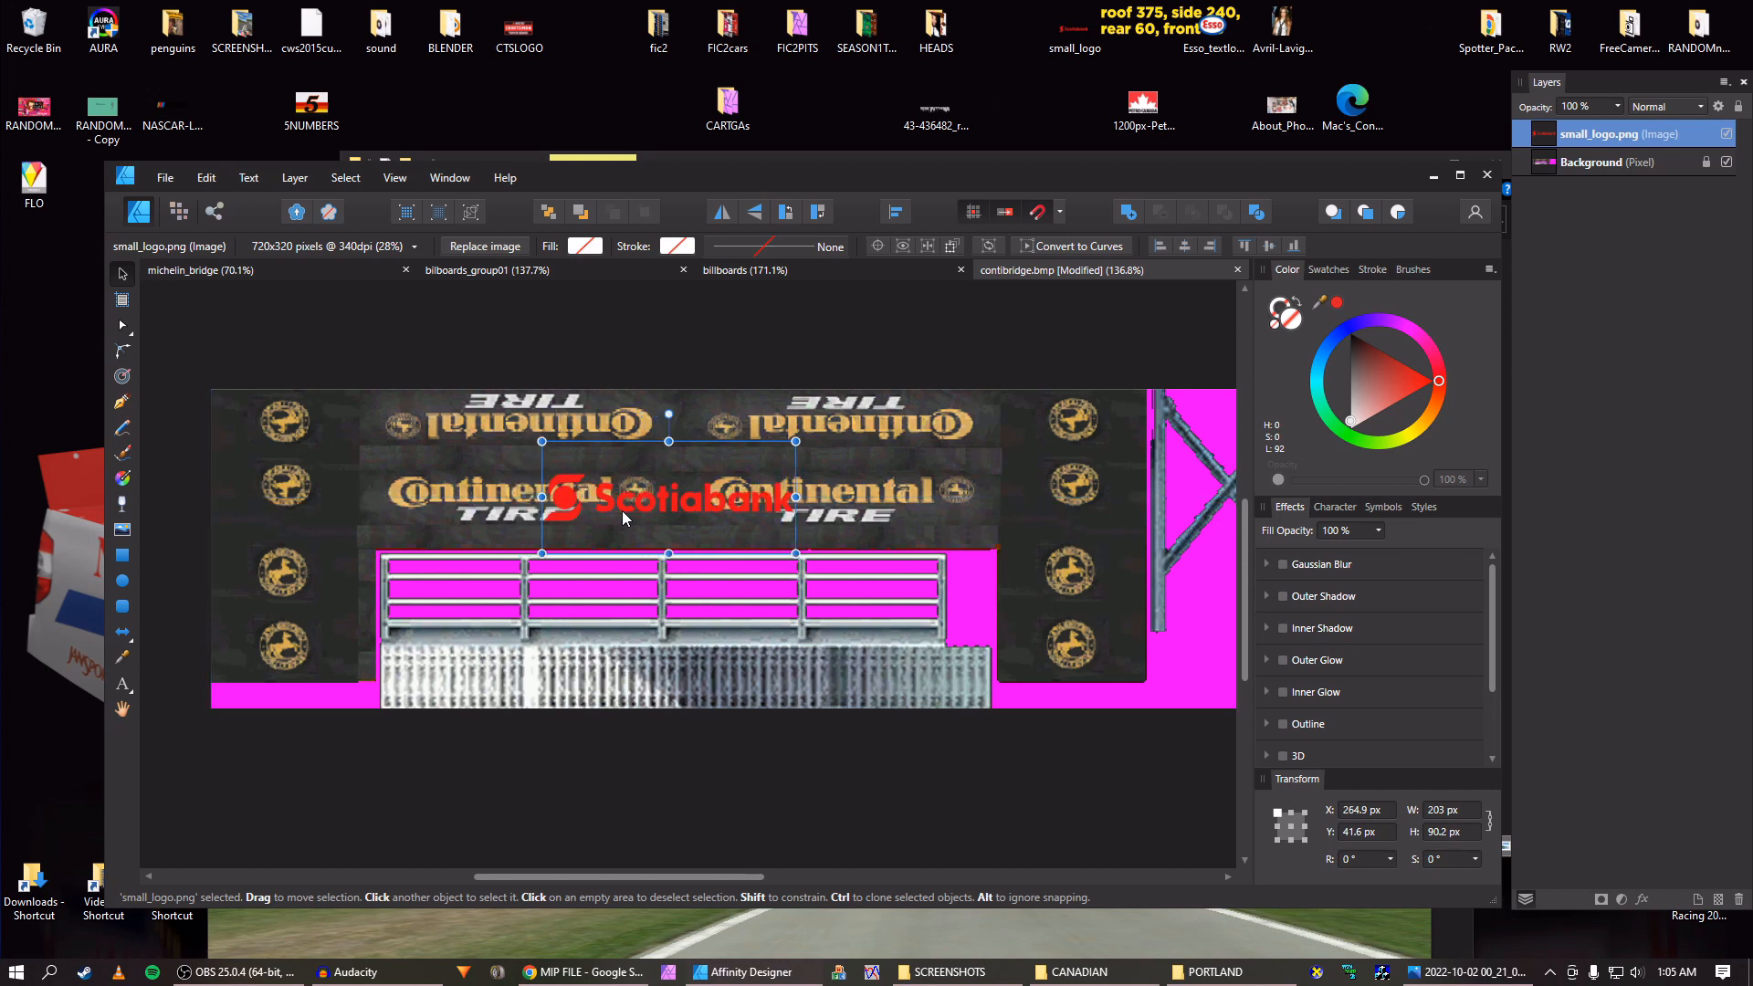
key(Left)
key(Left)
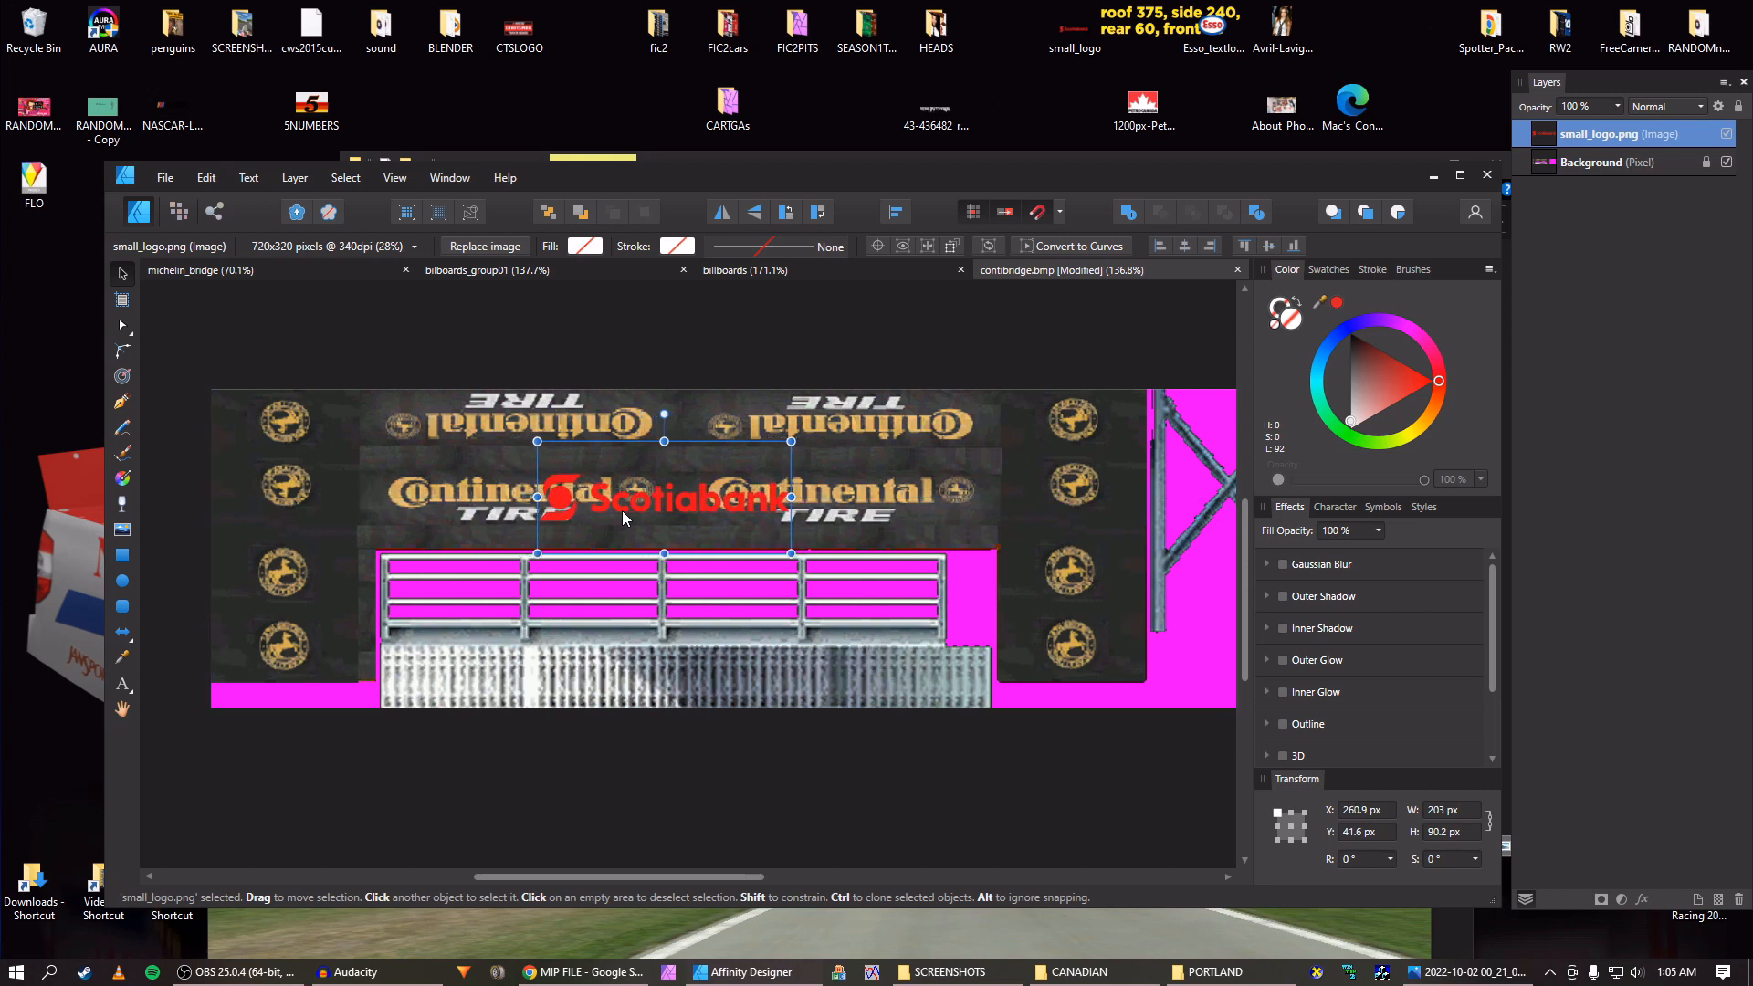
key(Right)
key(Right)
key(Right)
key(Right)
key(Right)
key(Right)
key(Right)
key(Right)
key(Right)
key(Right)
key(Right)
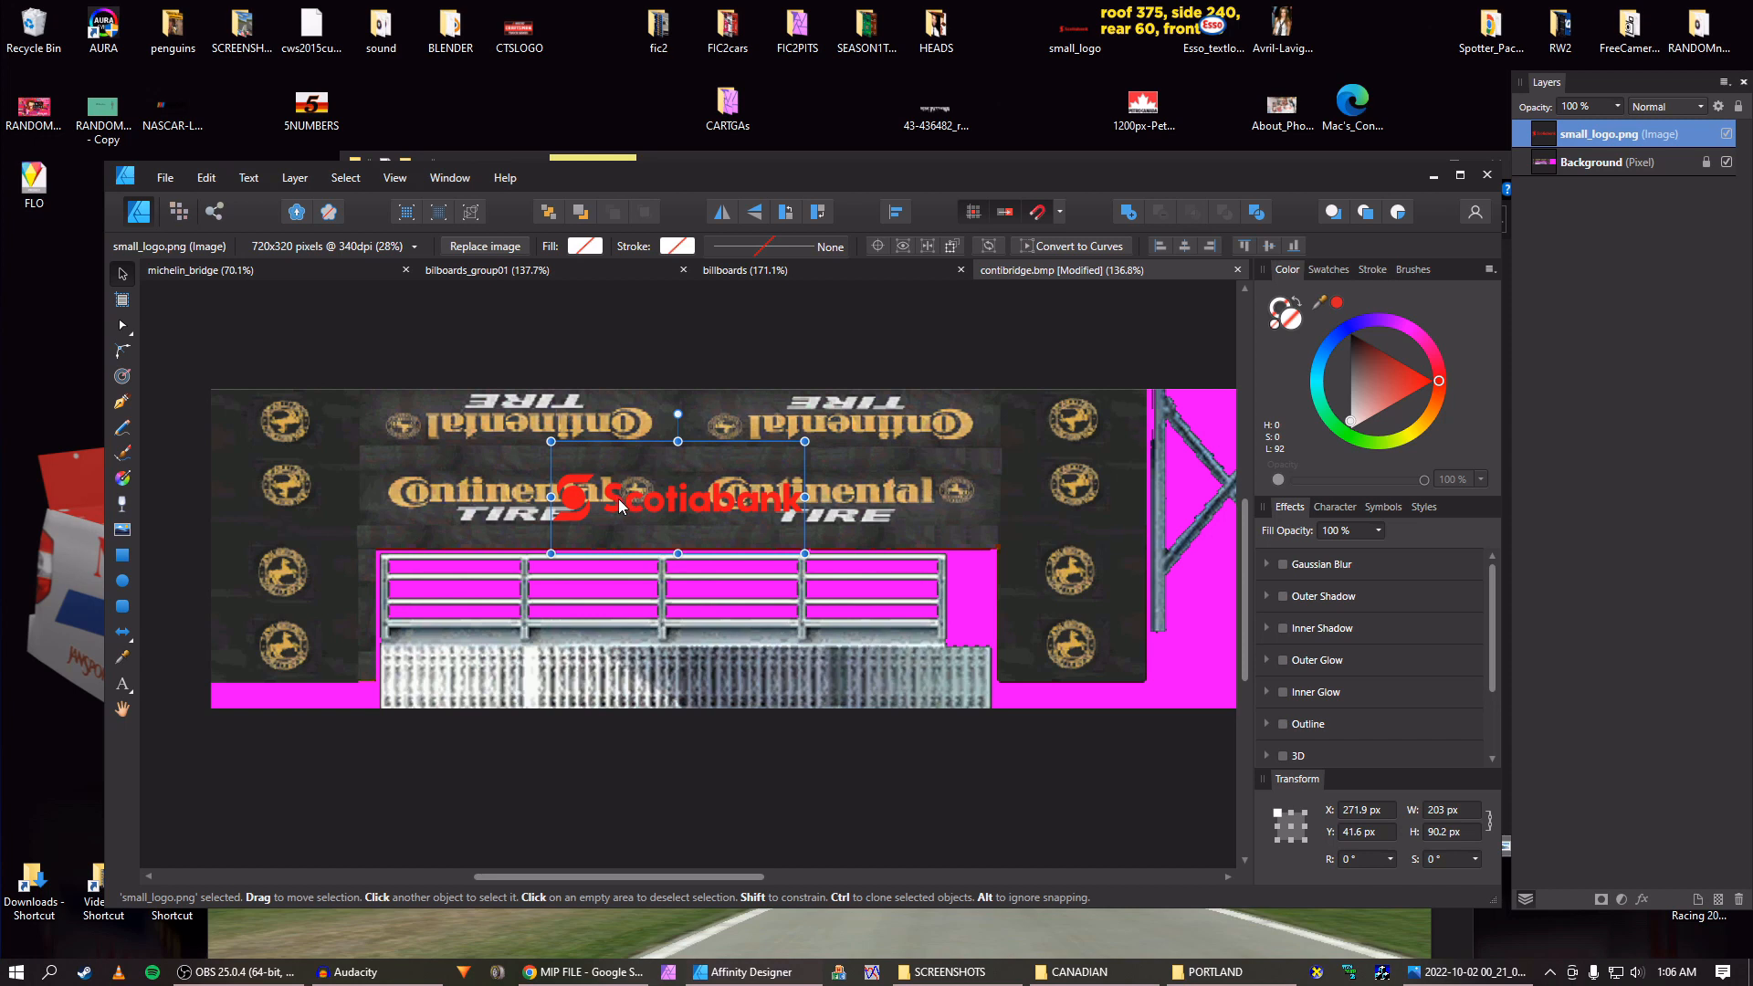
Draw a light rectangle over the upright Continental lettering at X 119 px, Y 65 px, extending it to 513 px wide and 44 px high.
click(121, 555)
scroll(375, 497, up, 2)
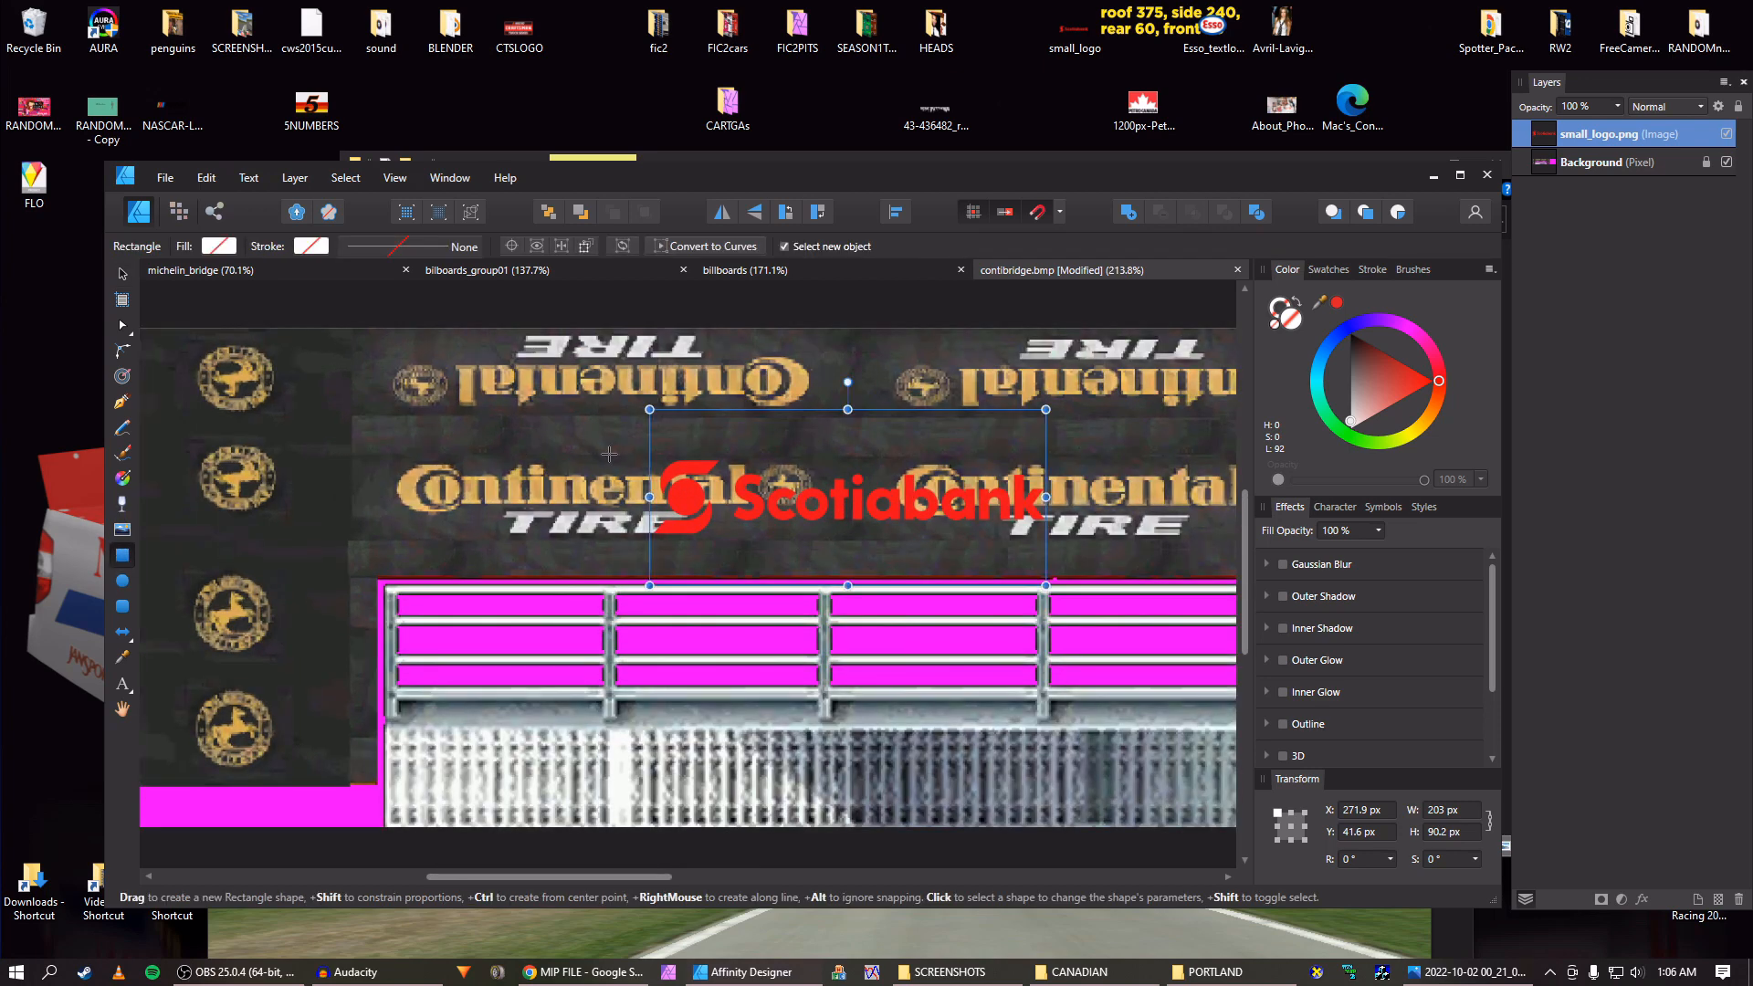
scroll(411, 454, up, 3)
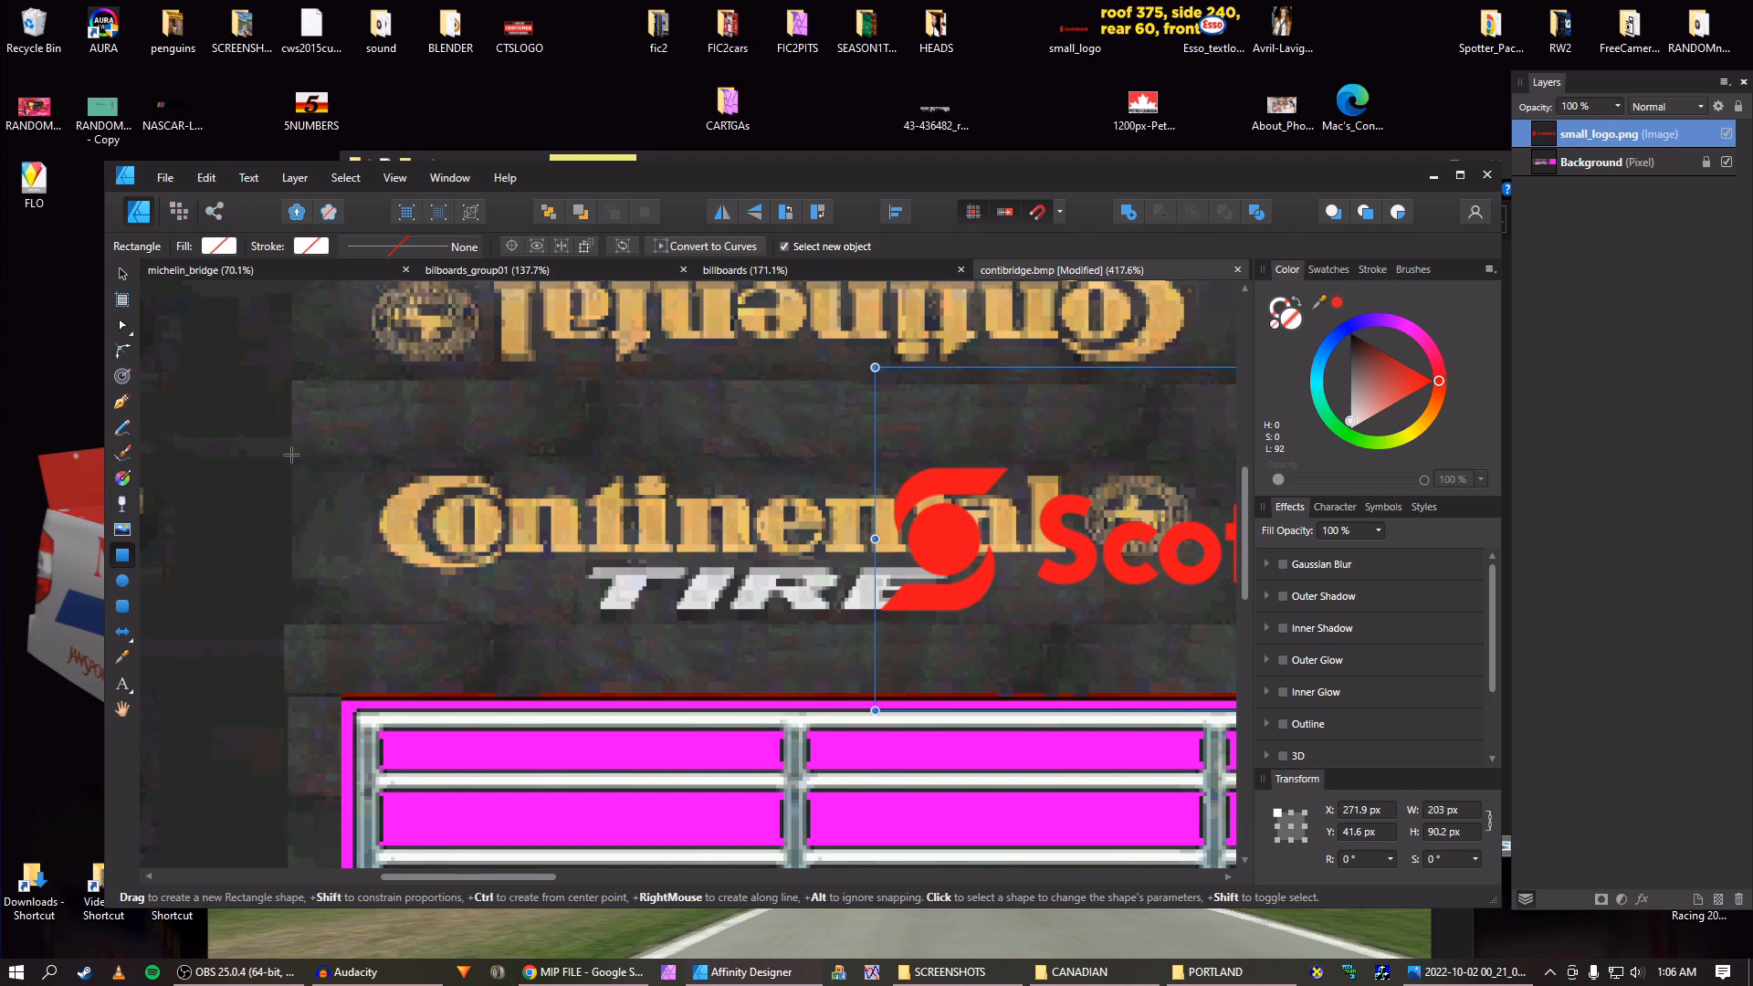
drag(291, 457, 435, 625)
scroll(428, 649, down, 4)
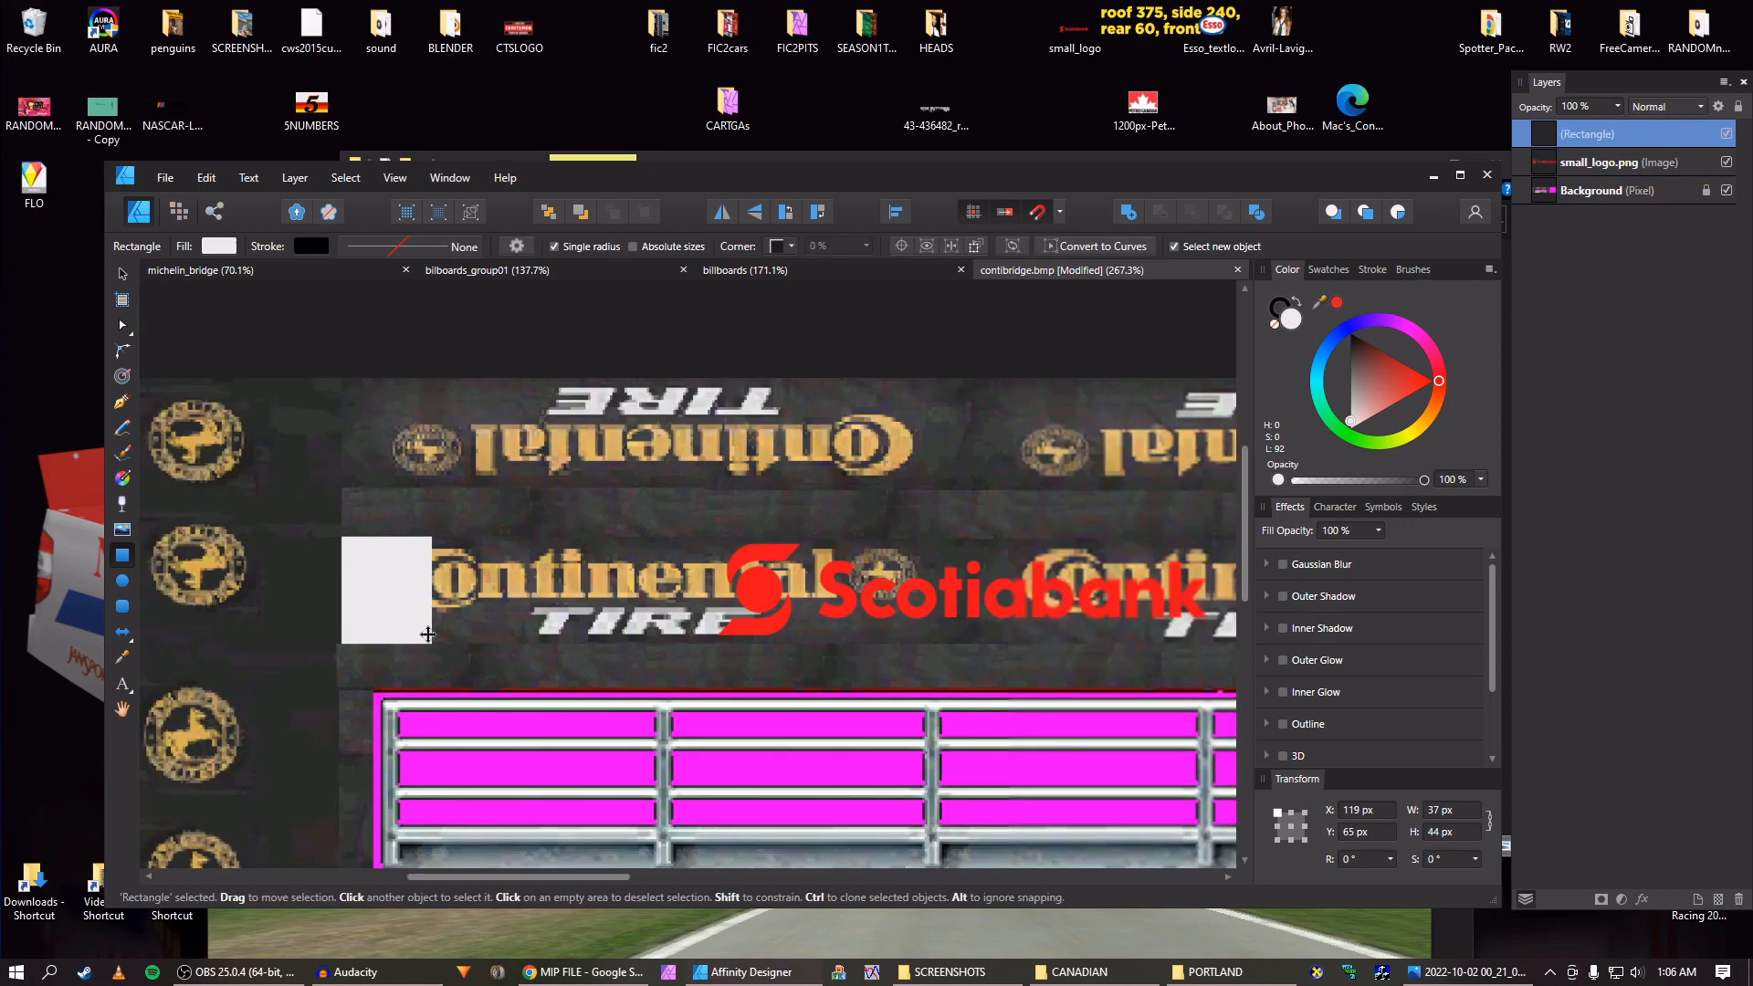
scroll(447, 631, down, 2)
scroll(448, 632, up, 2)
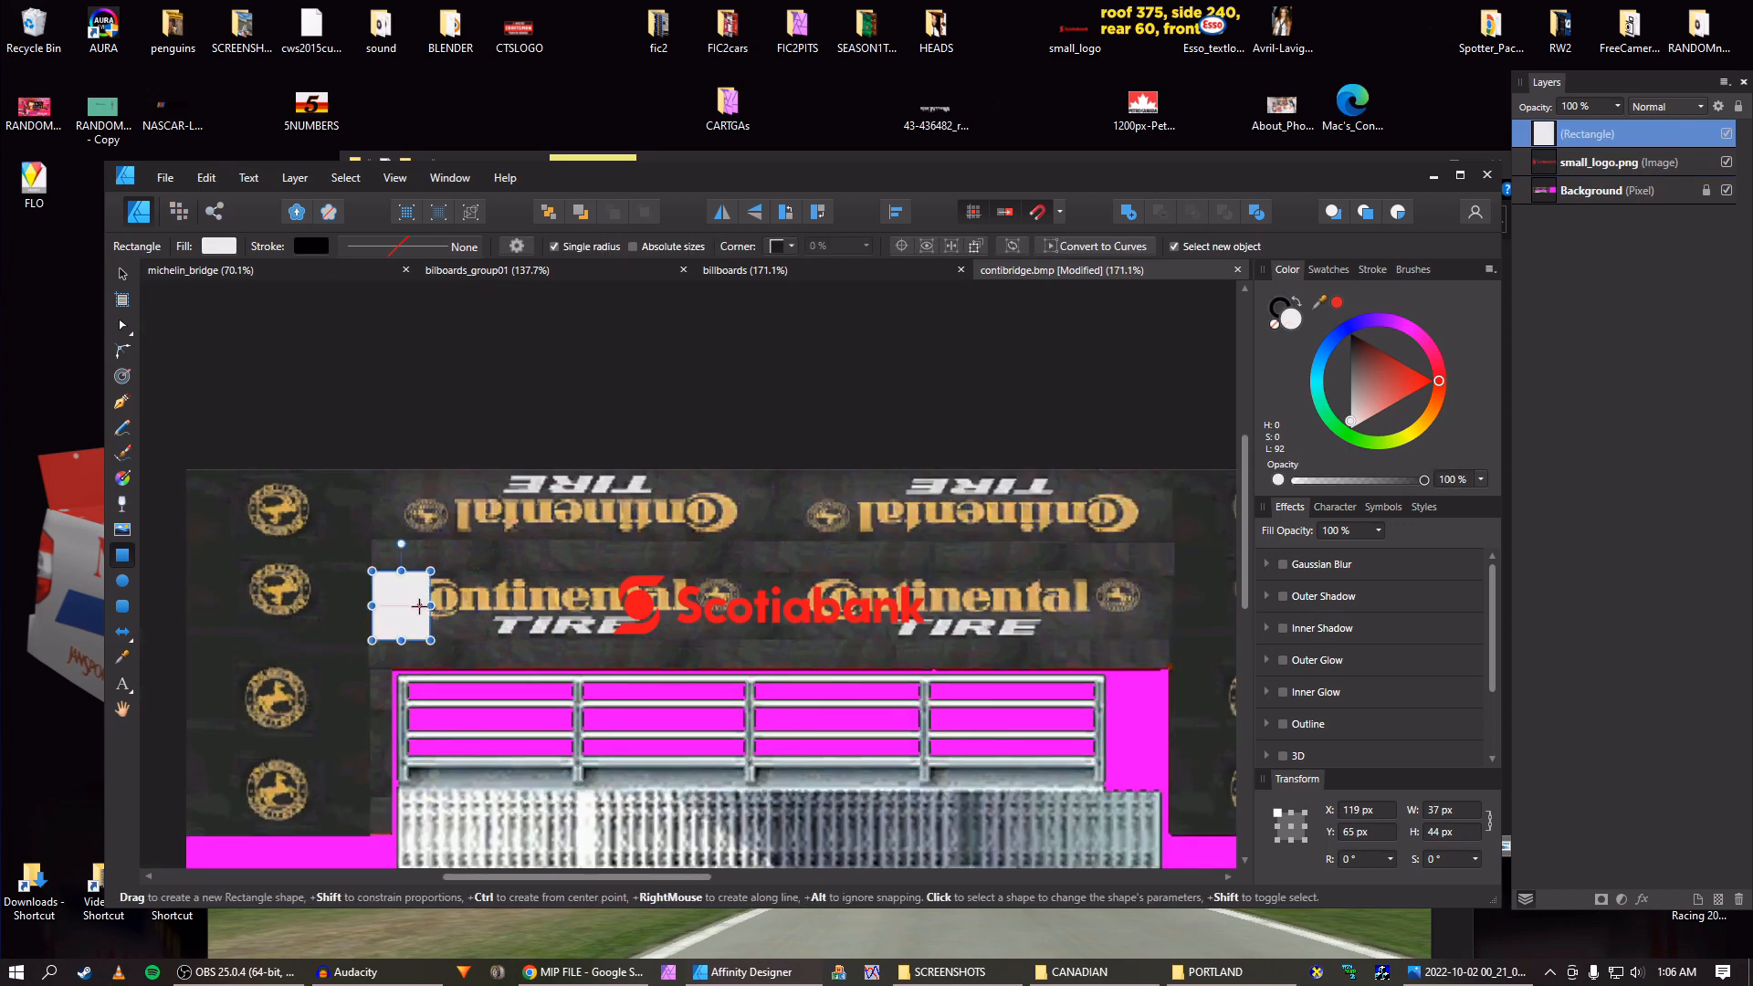
drag(431, 630, 1168, 627)
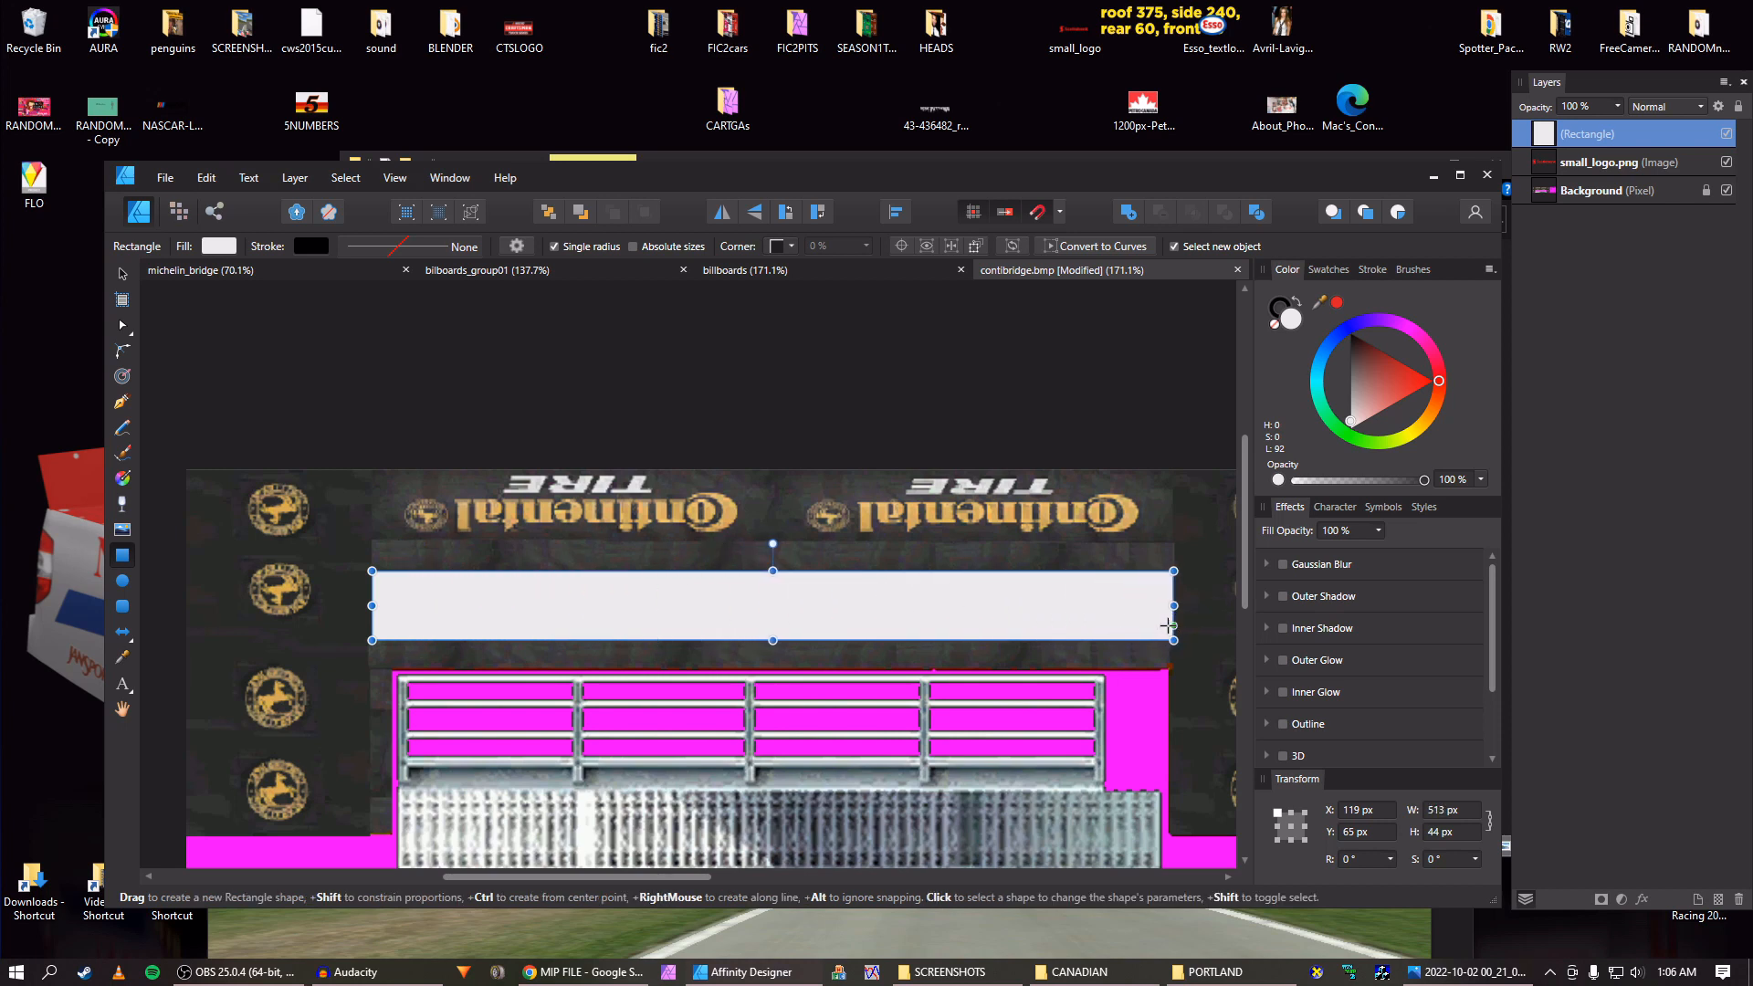
Move the rectangle layer beneath the Scotiabank logo layer.
key(v)
drag(1530, 170, 1530, 176)
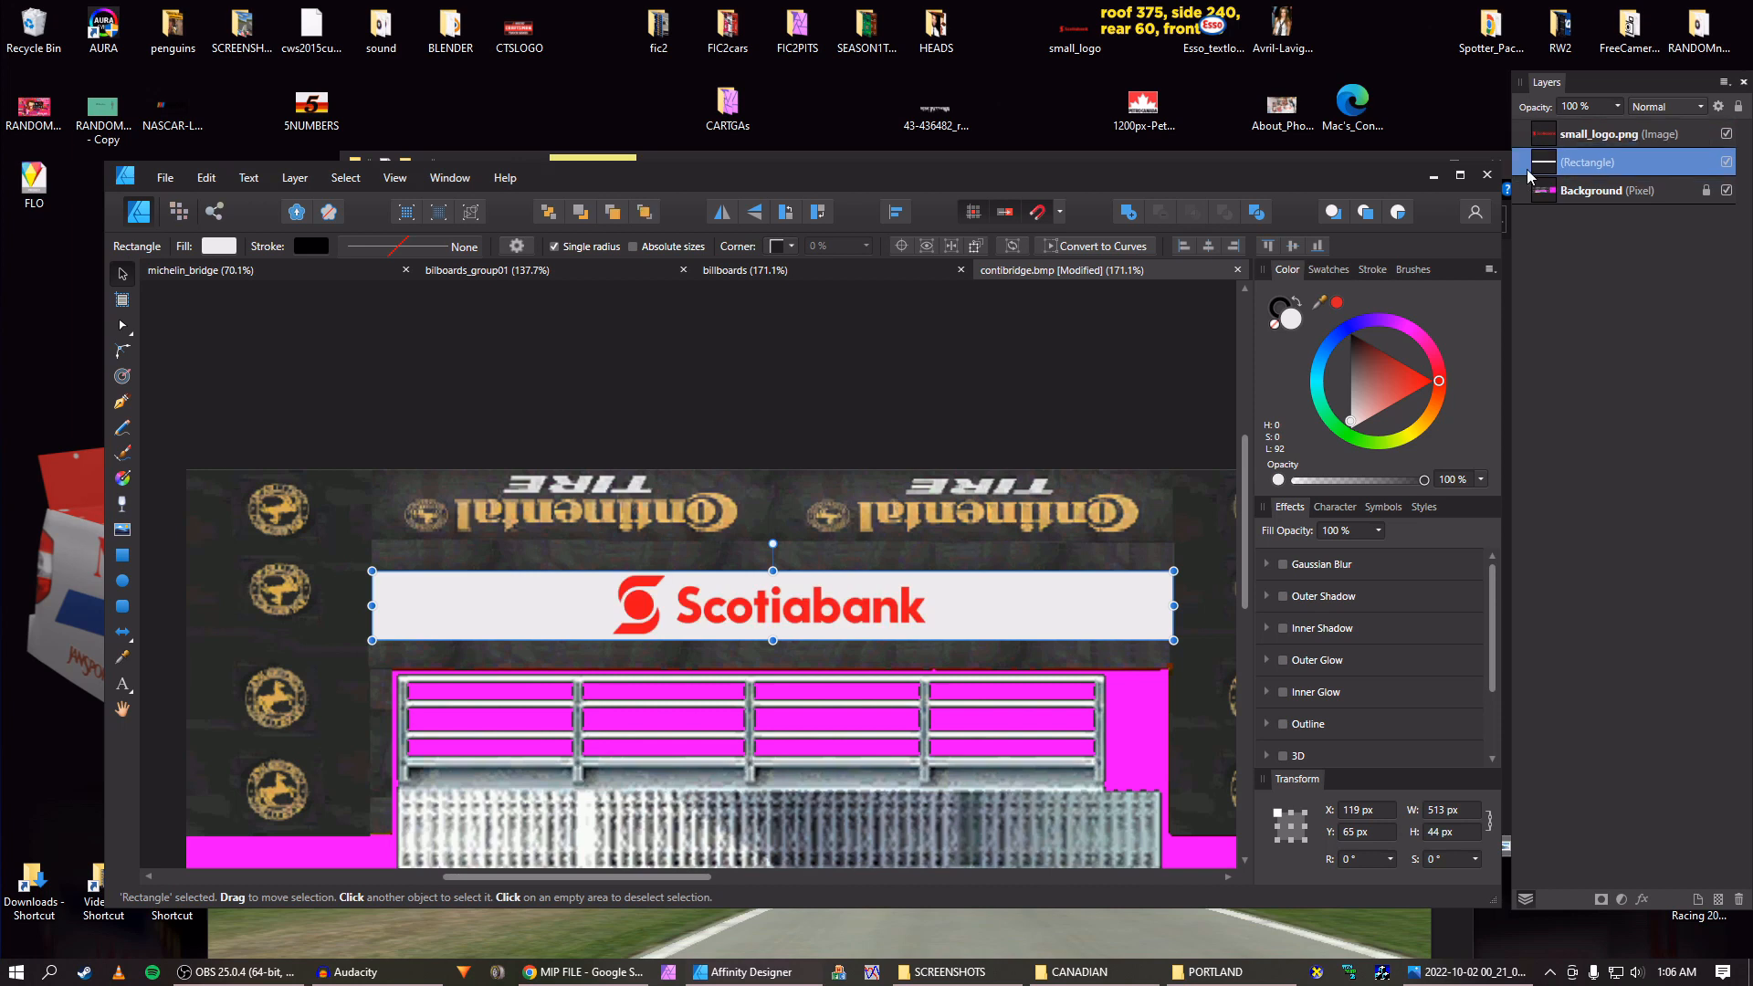
click(1546, 146)
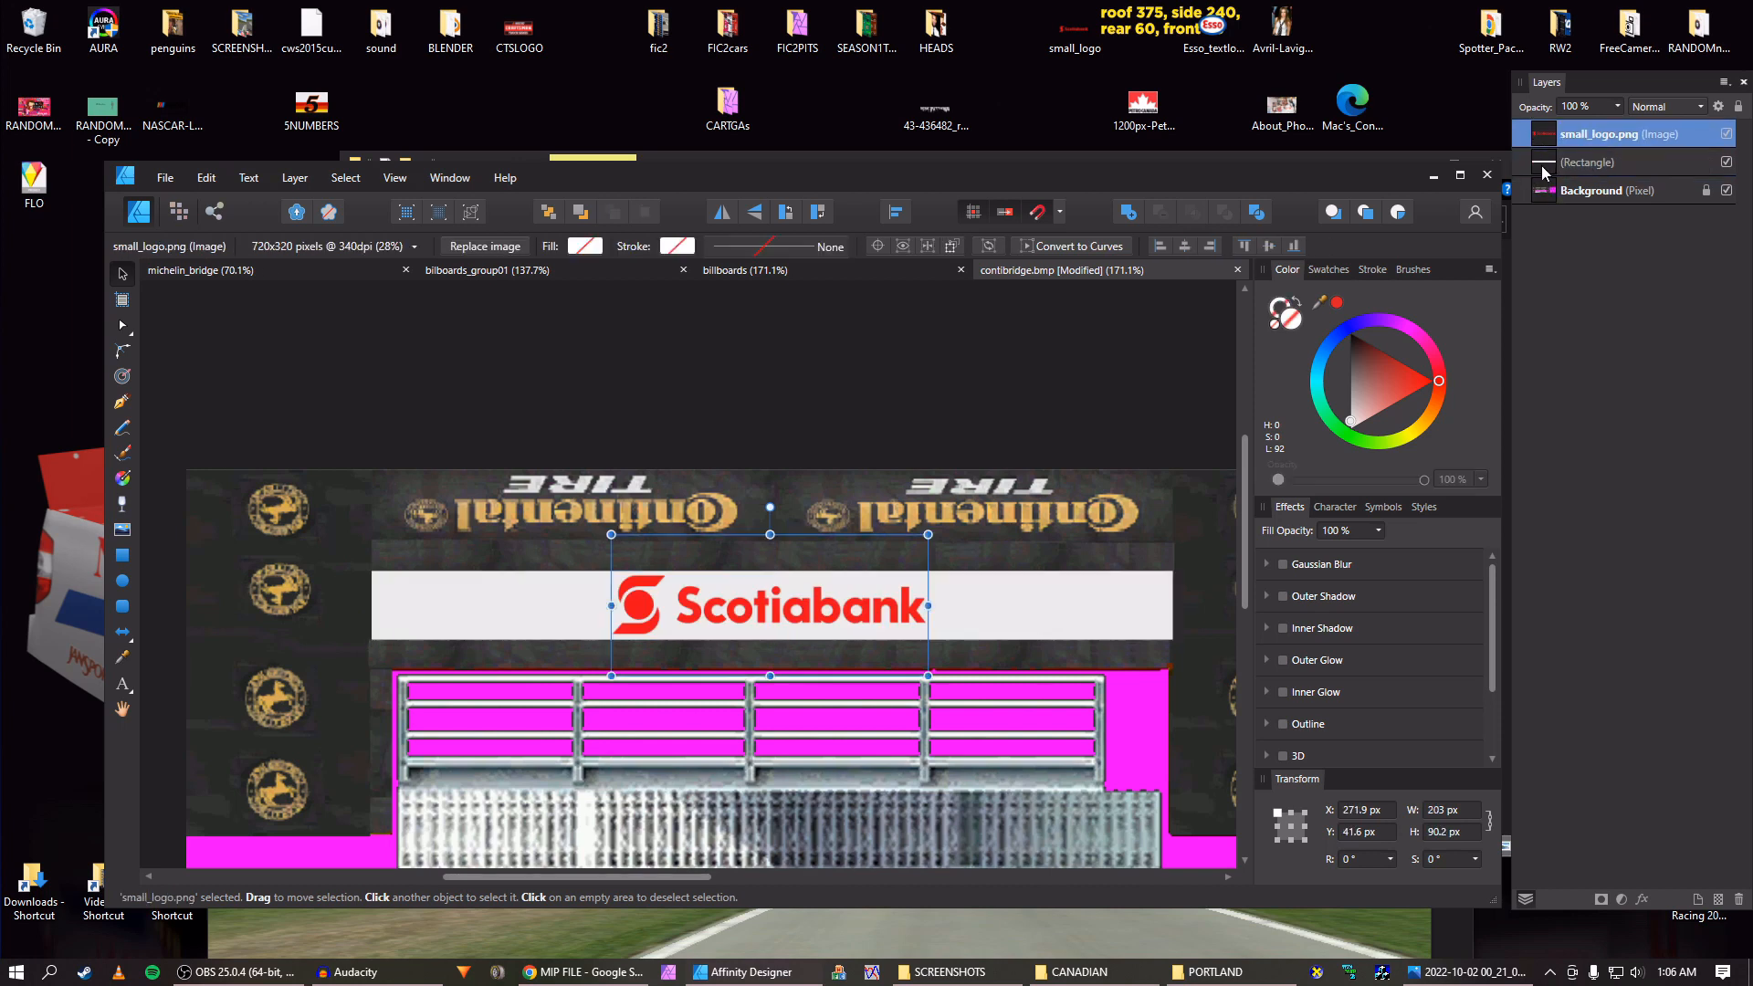
click(1543, 167)
Duplicate the Scotiabank logo, place the copy at X 327.9 px, Y -48.7 px, and save the document as contibridge in the CANADIAN folder.
click(1545, 143)
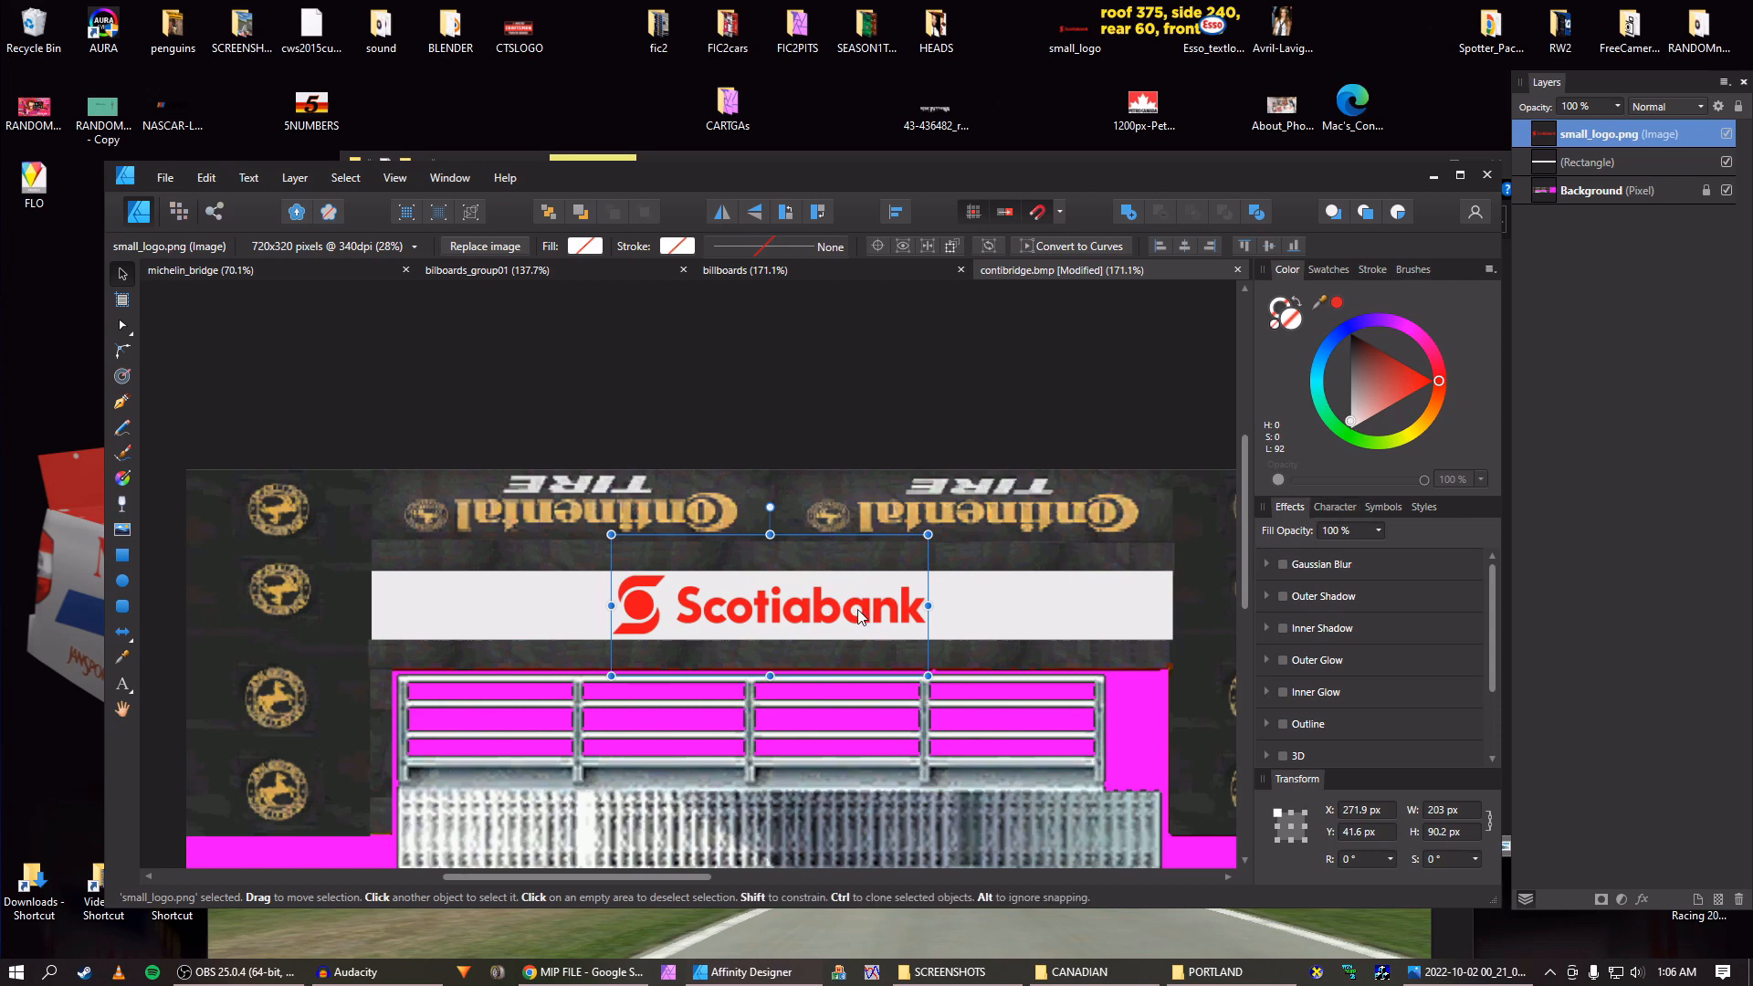
key(ctrl+j)
drag(758, 606, 846, 458)
key(ctrl+s)
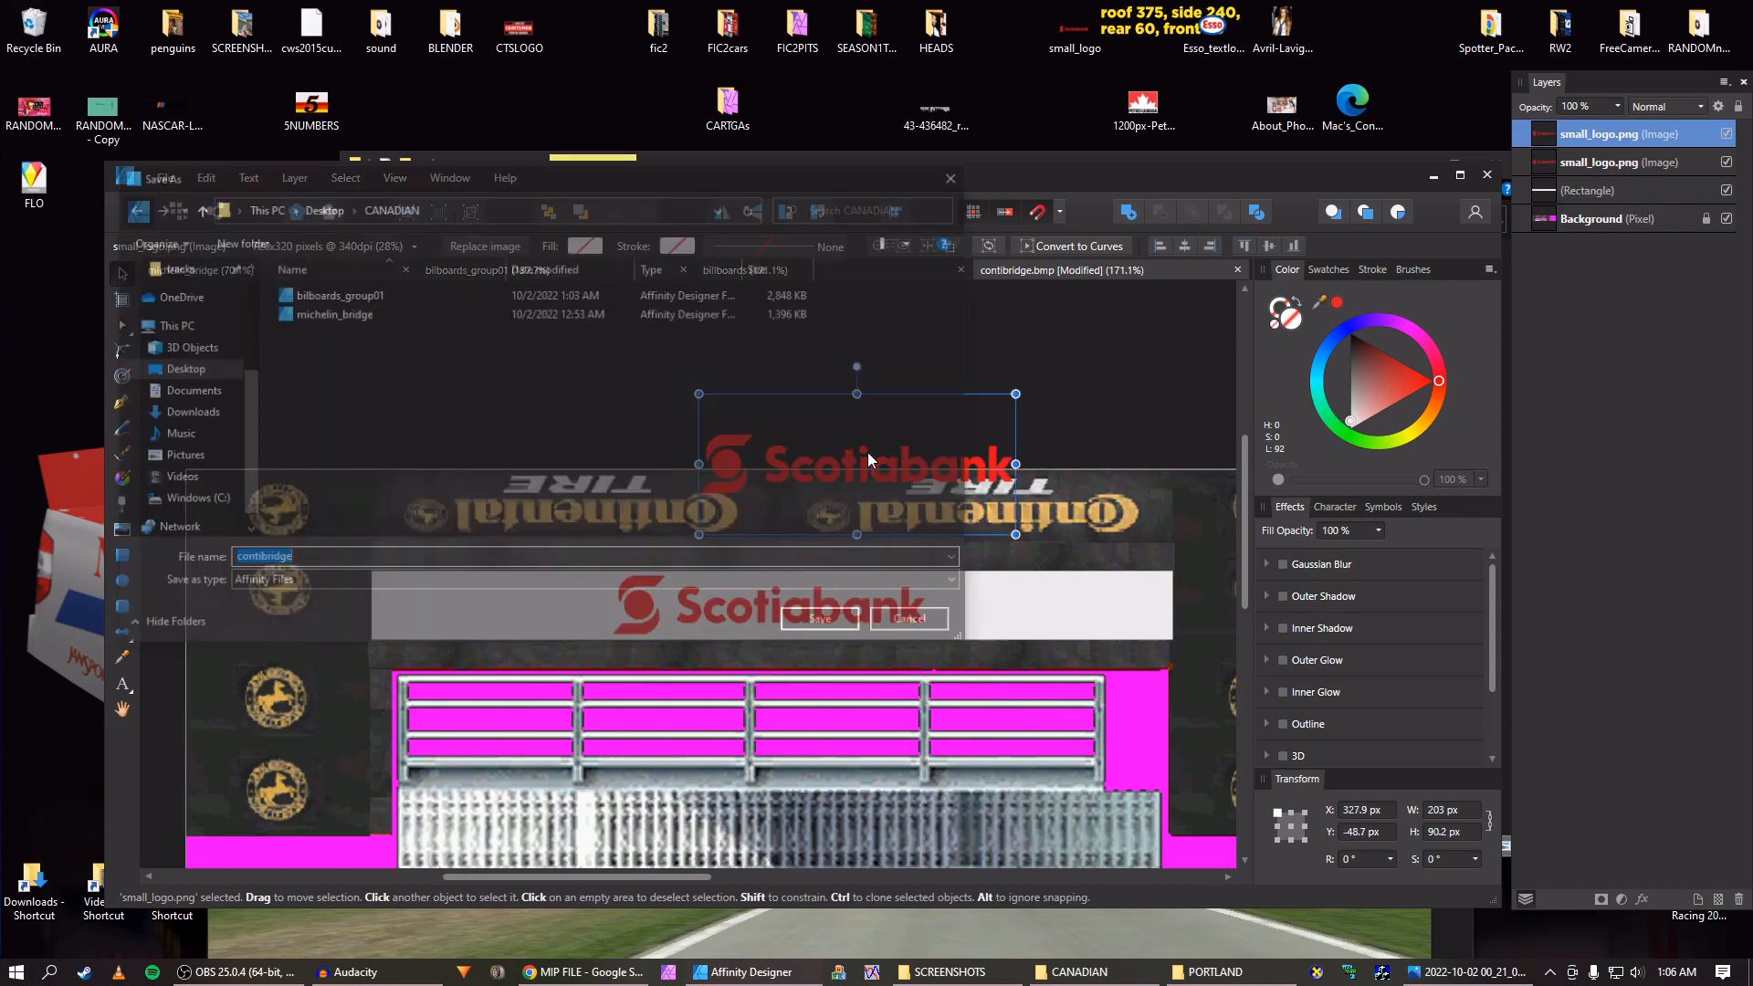
key(Return)
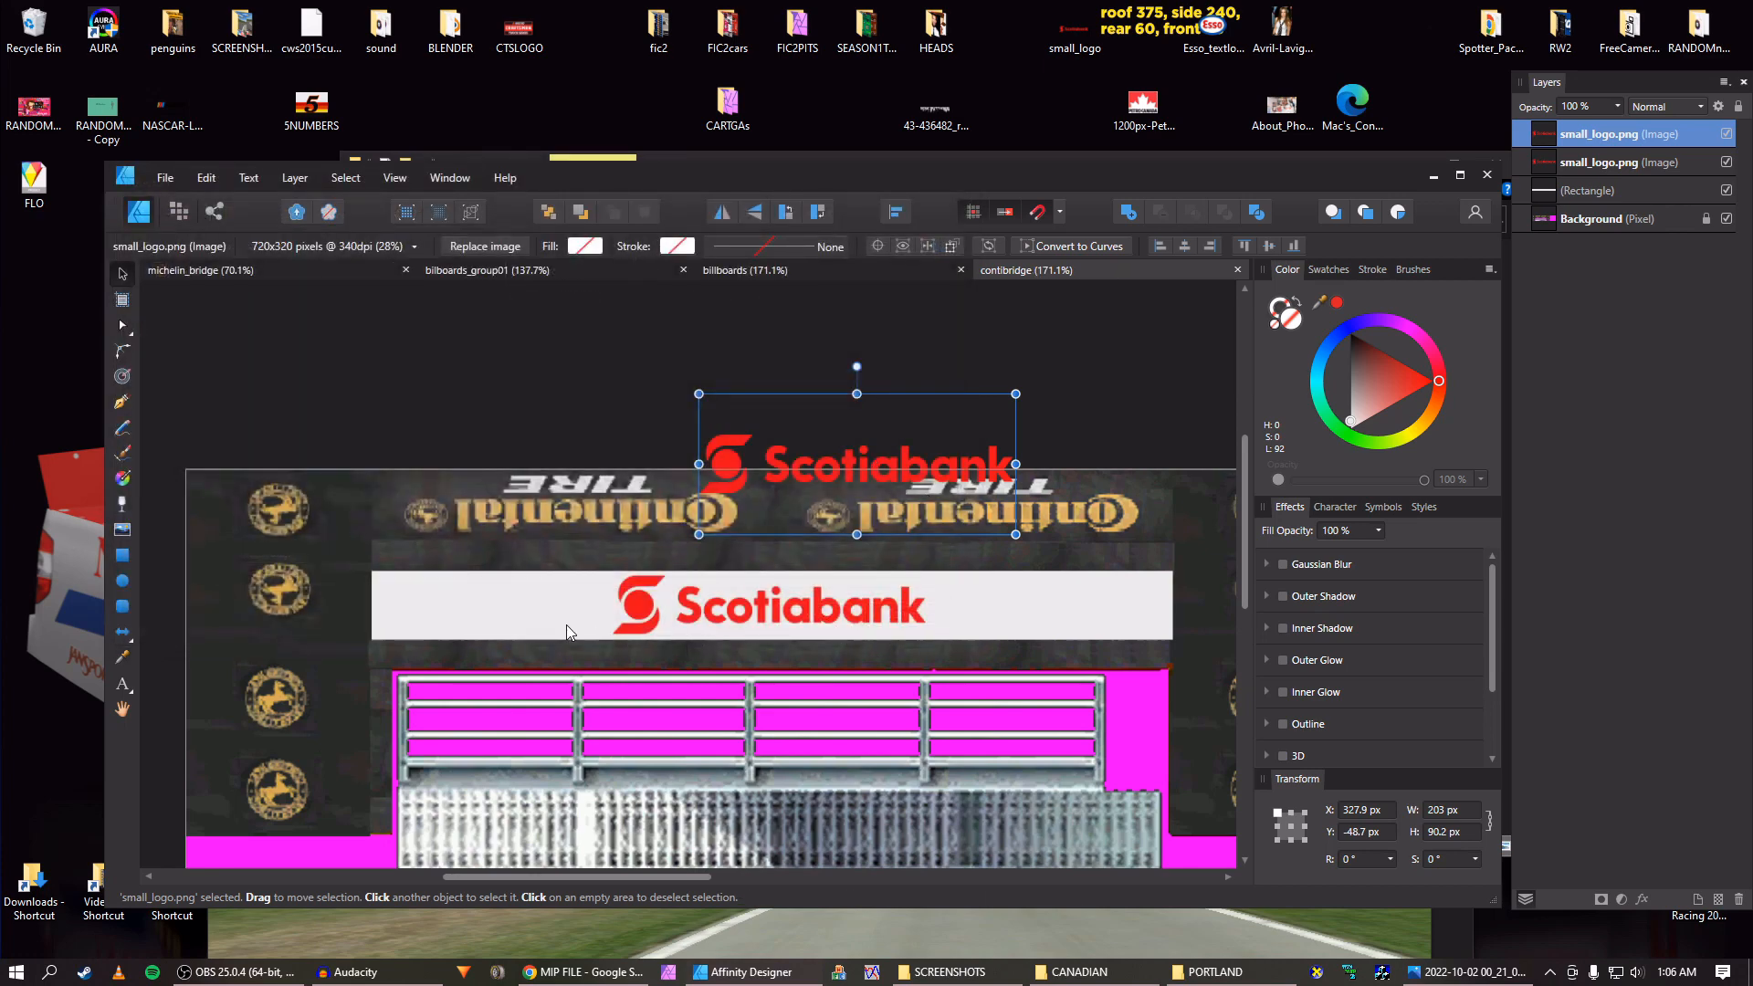
Apply a light grey Color Overlay to the Scotiabank logo on the banner rectangle.
click(566, 627)
click(629, 608)
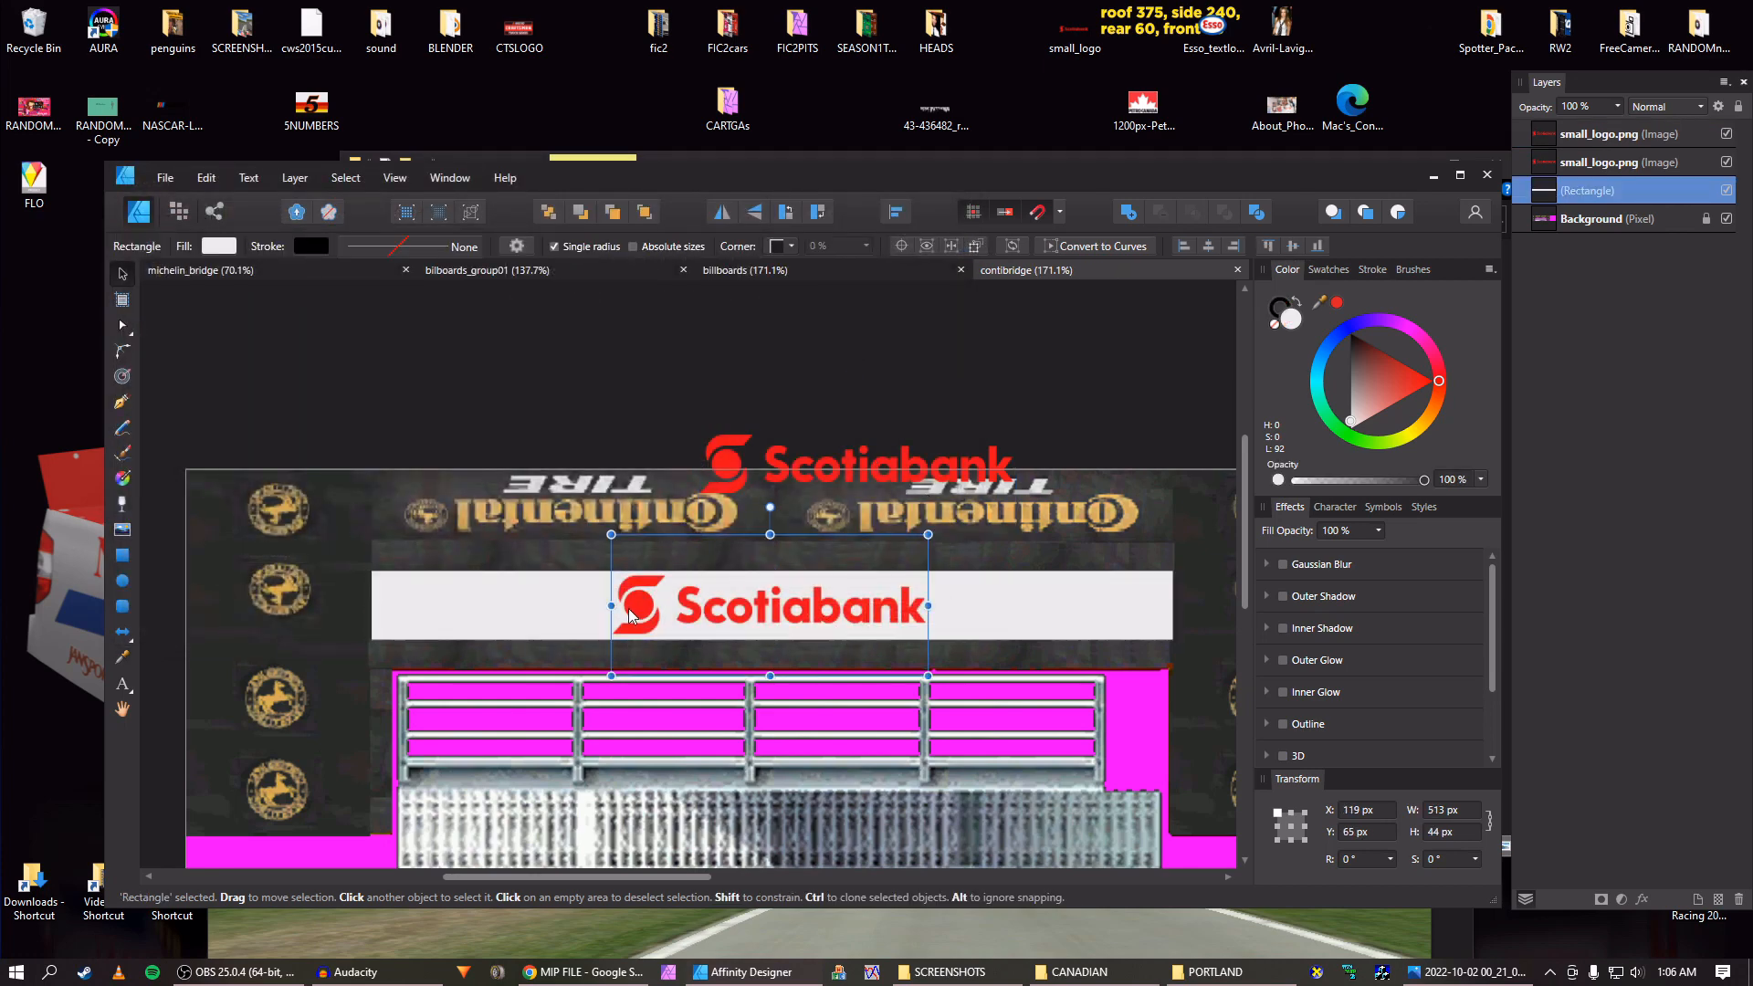
scroll(1292, 694, down, 3)
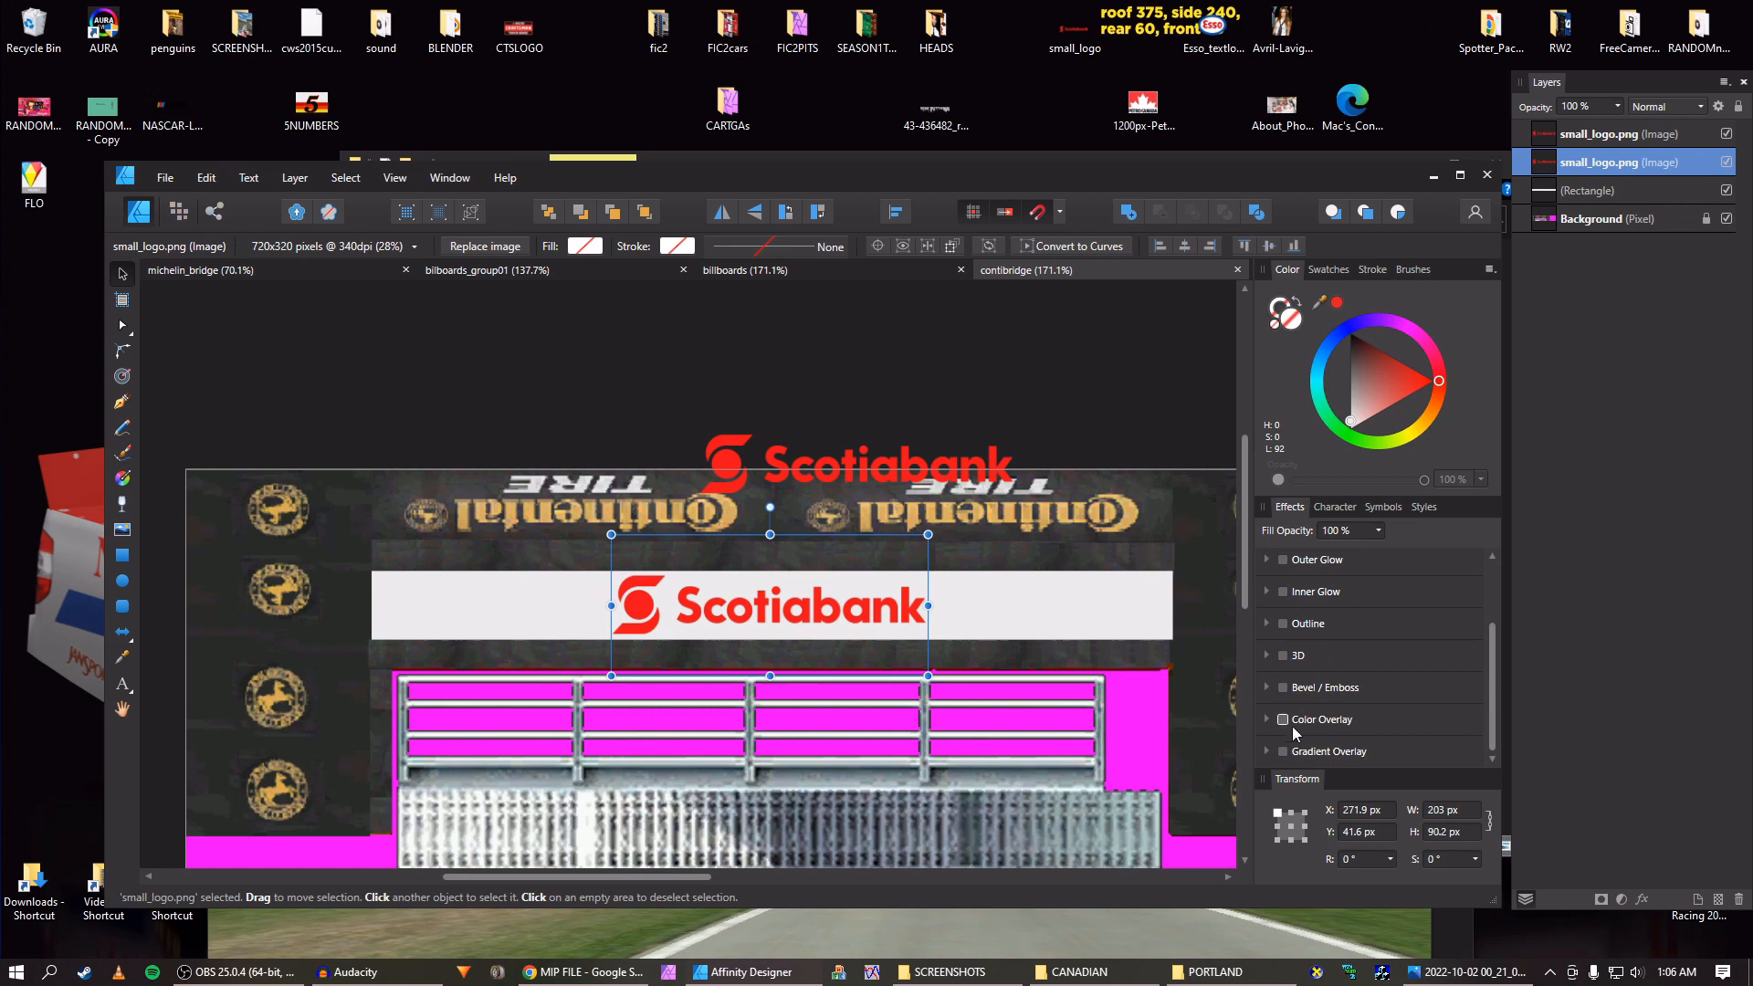
click(1284, 719)
scroll(1269, 733, down, 2)
click(1321, 696)
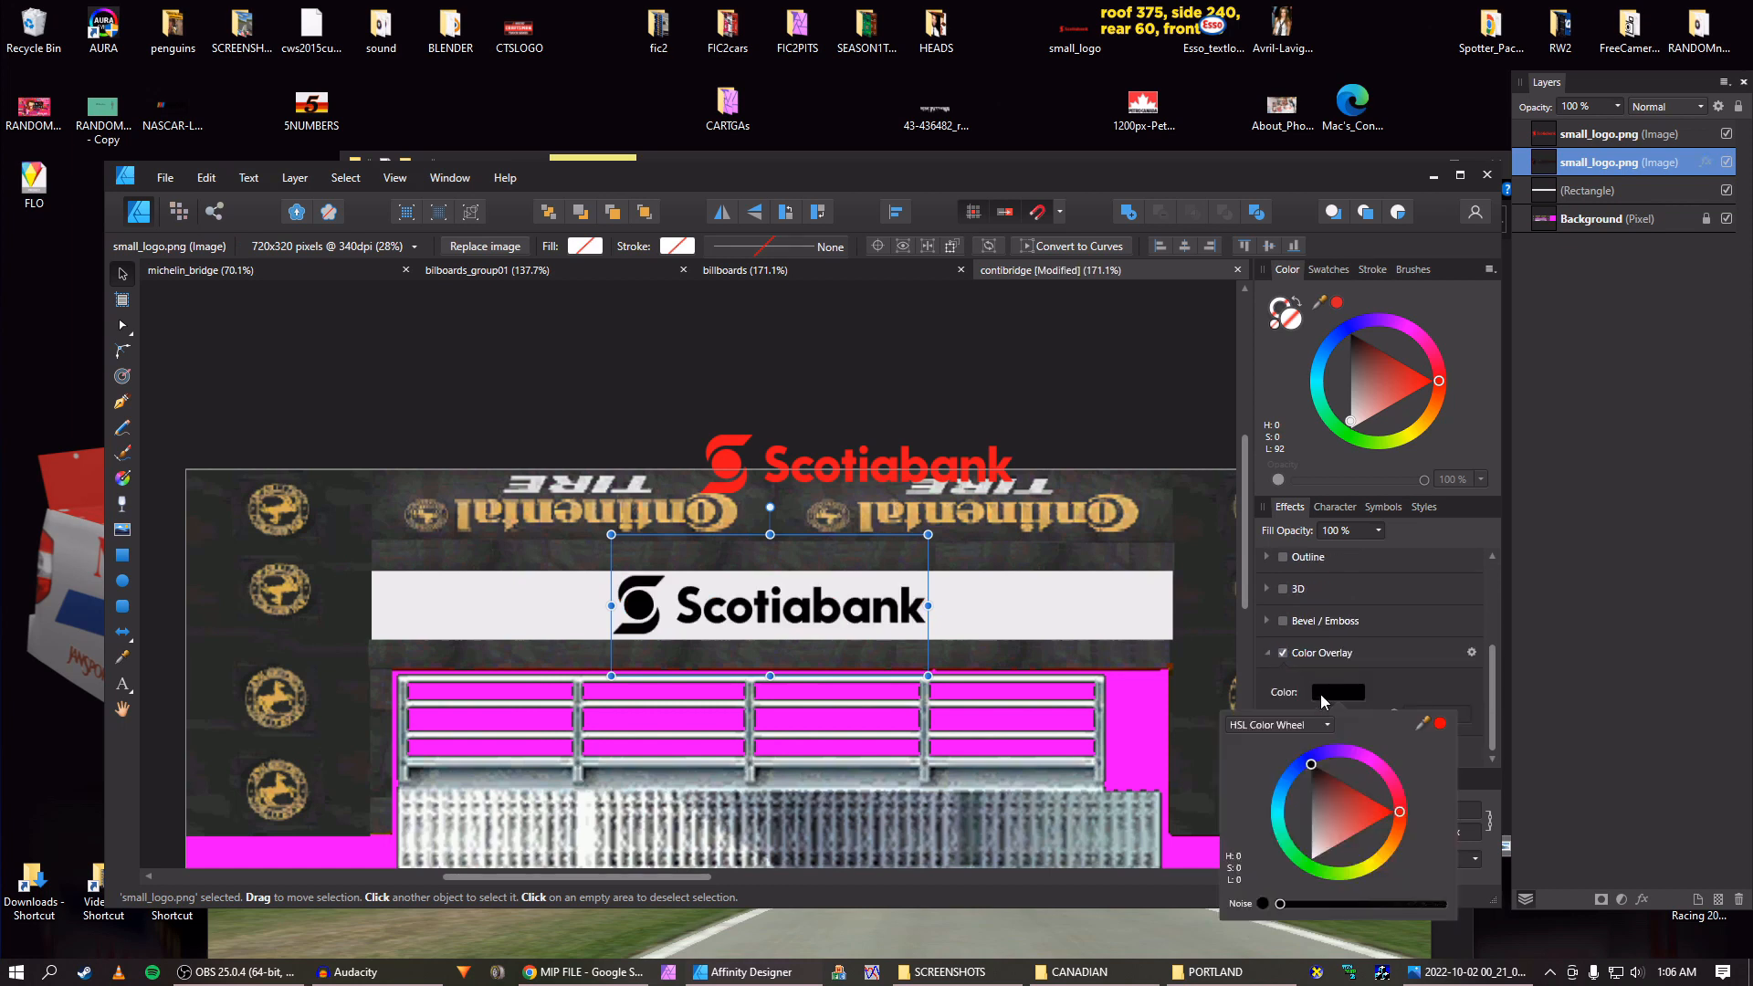
drag(1332, 804, 1281, 856)
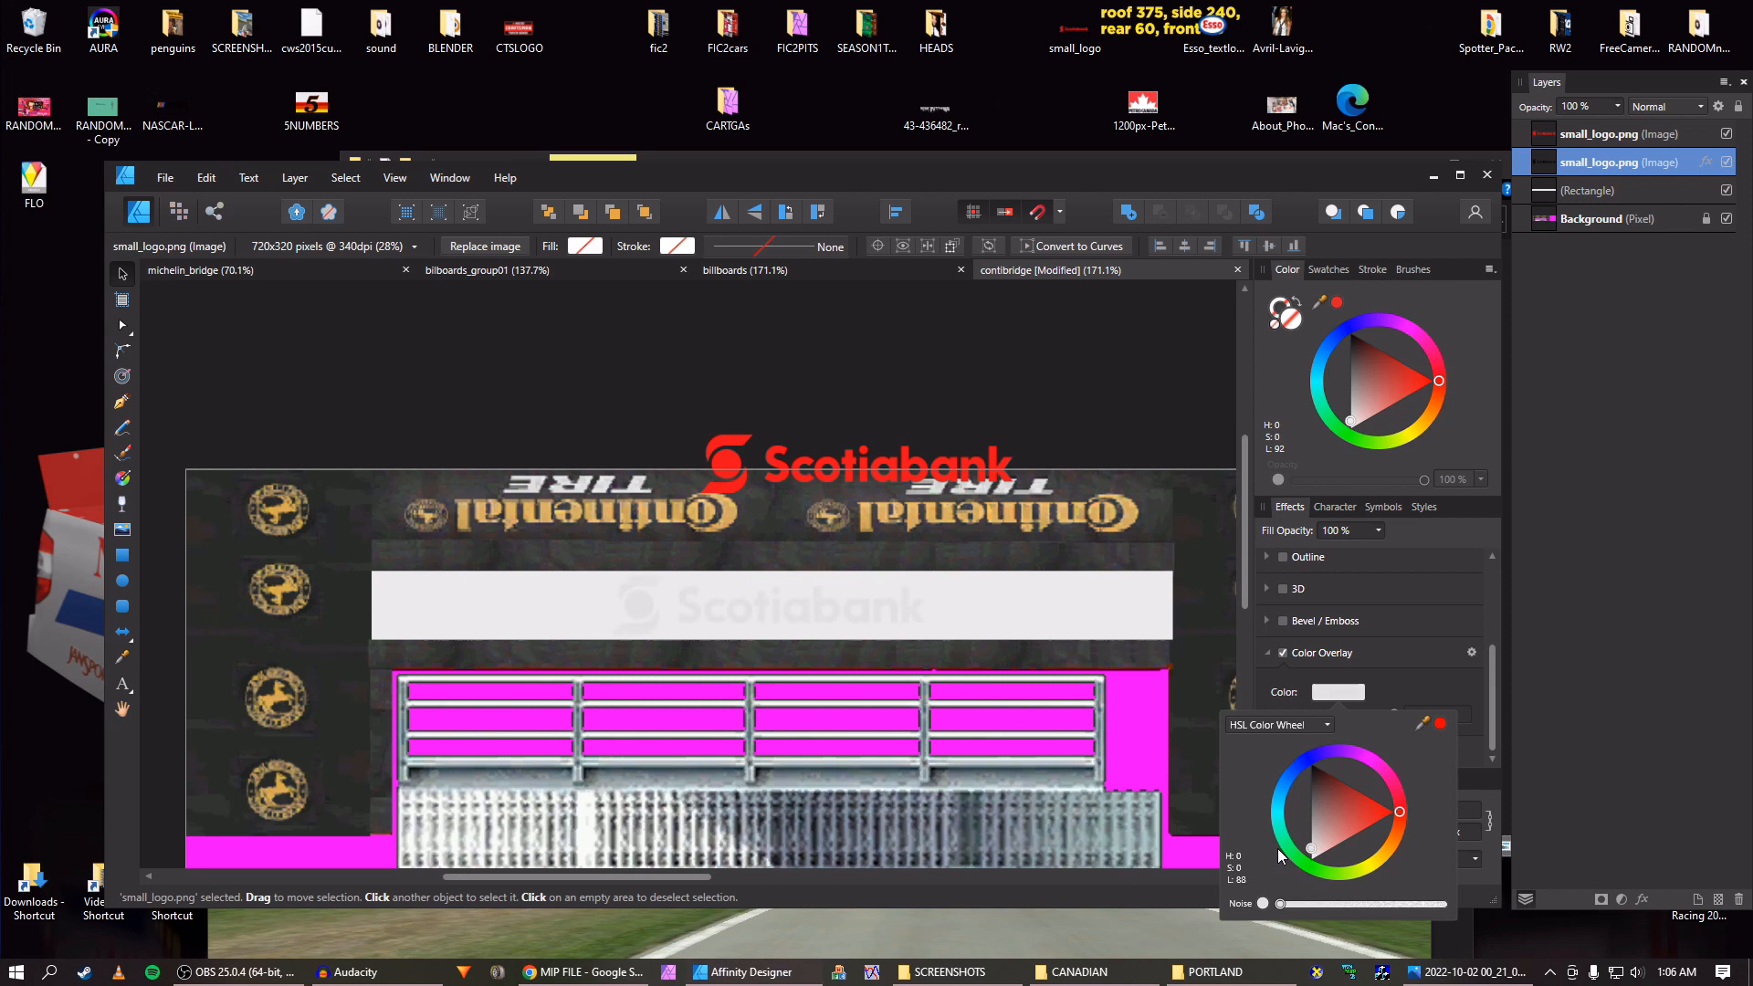
click(1383, 696)
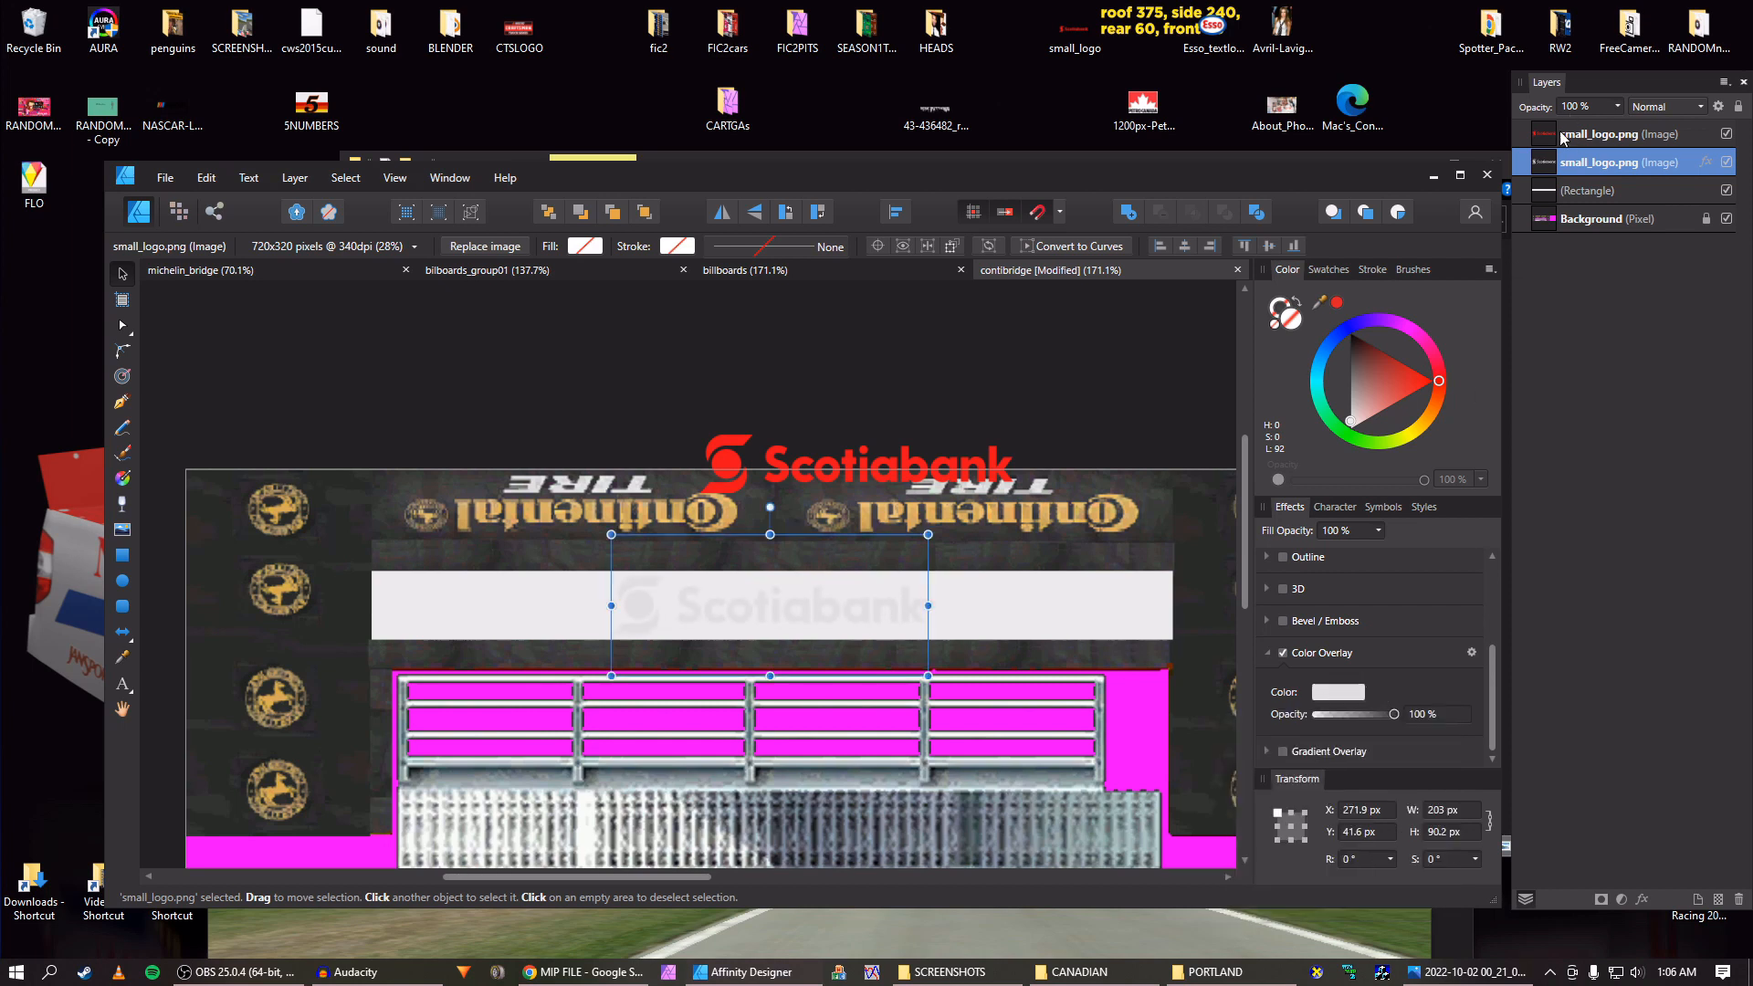
Fill the banner rectangle with the red sampled from the spare Scotiabank logo.
click(1554, 194)
drag(1320, 302, 904, 463)
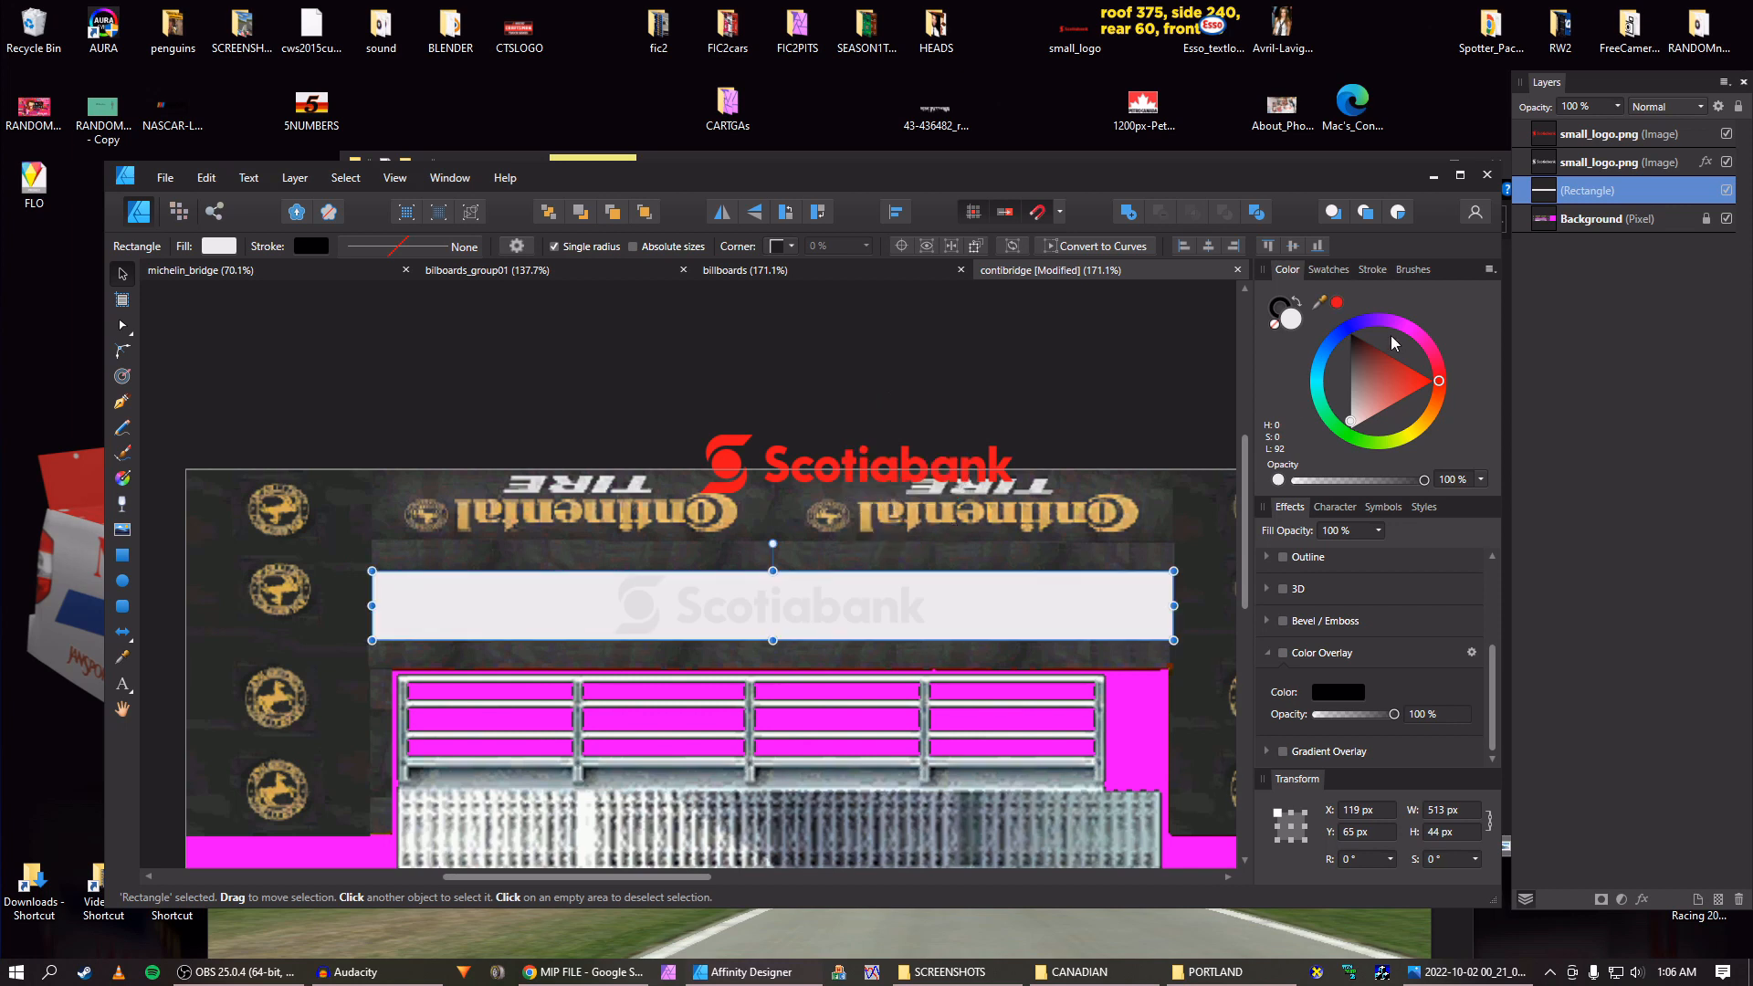
click(1339, 304)
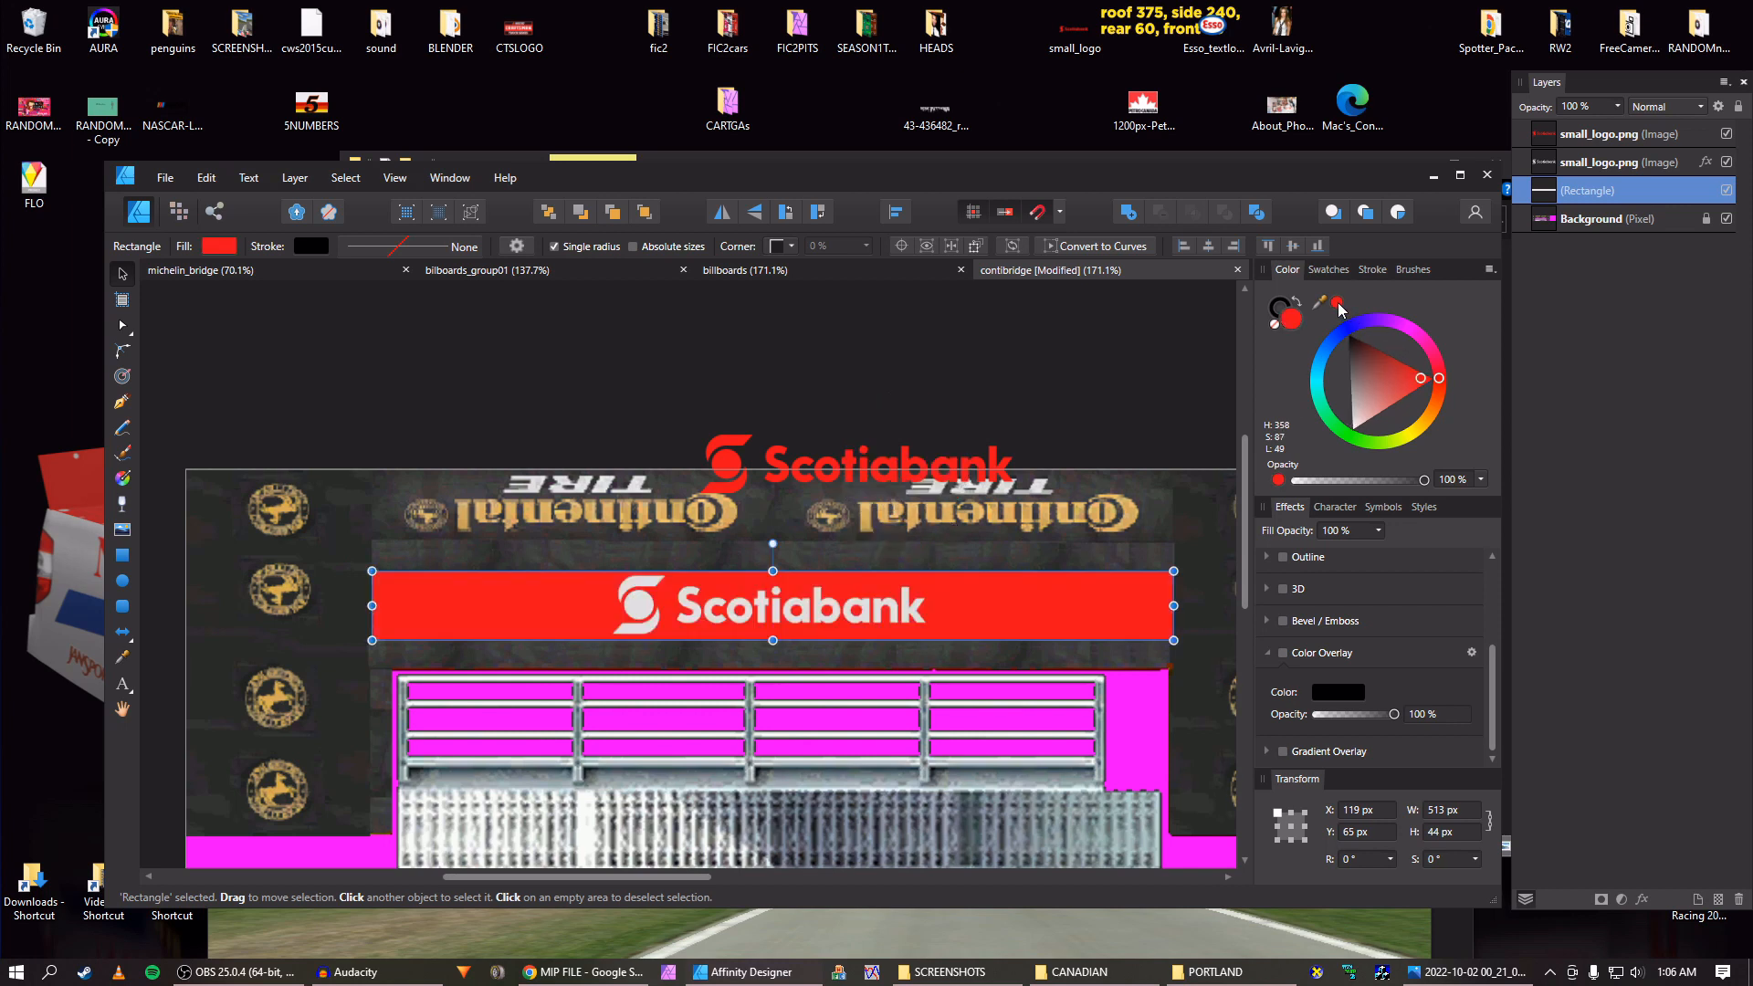
Move the spare red Scotiabank logo clear of the texture to X 287.9 px, Y -102.7 px.
click(1031, 395)
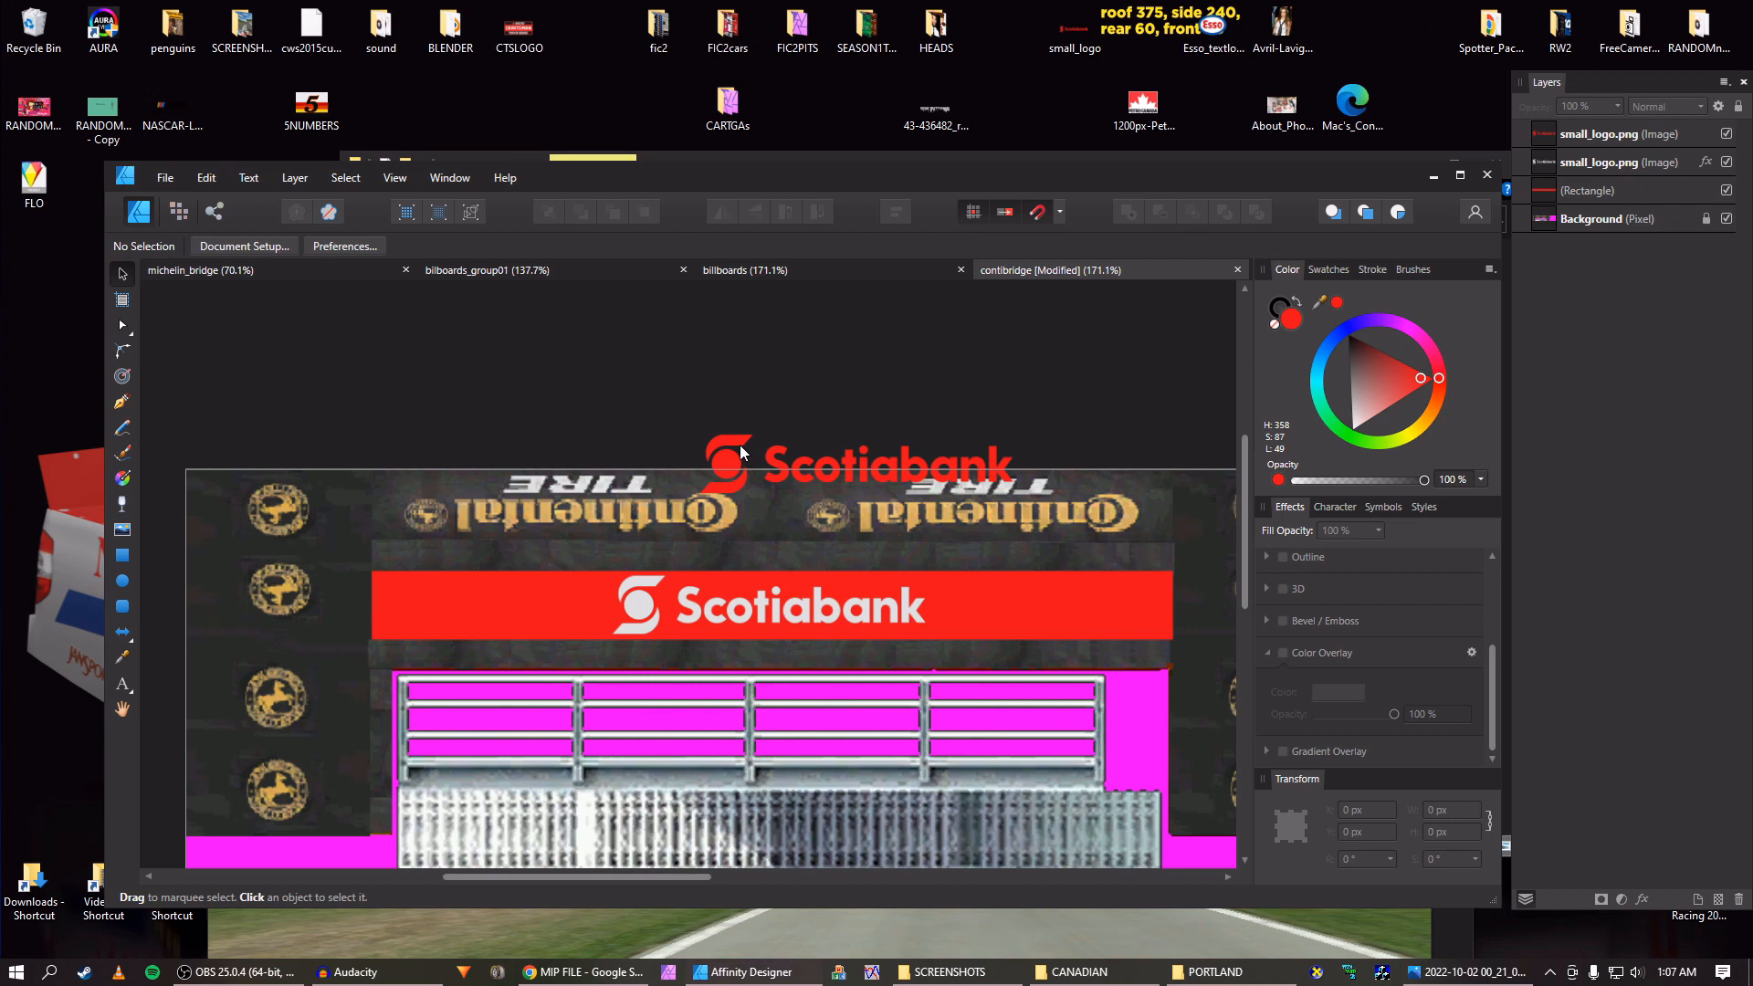
drag(740, 445, 673, 361)
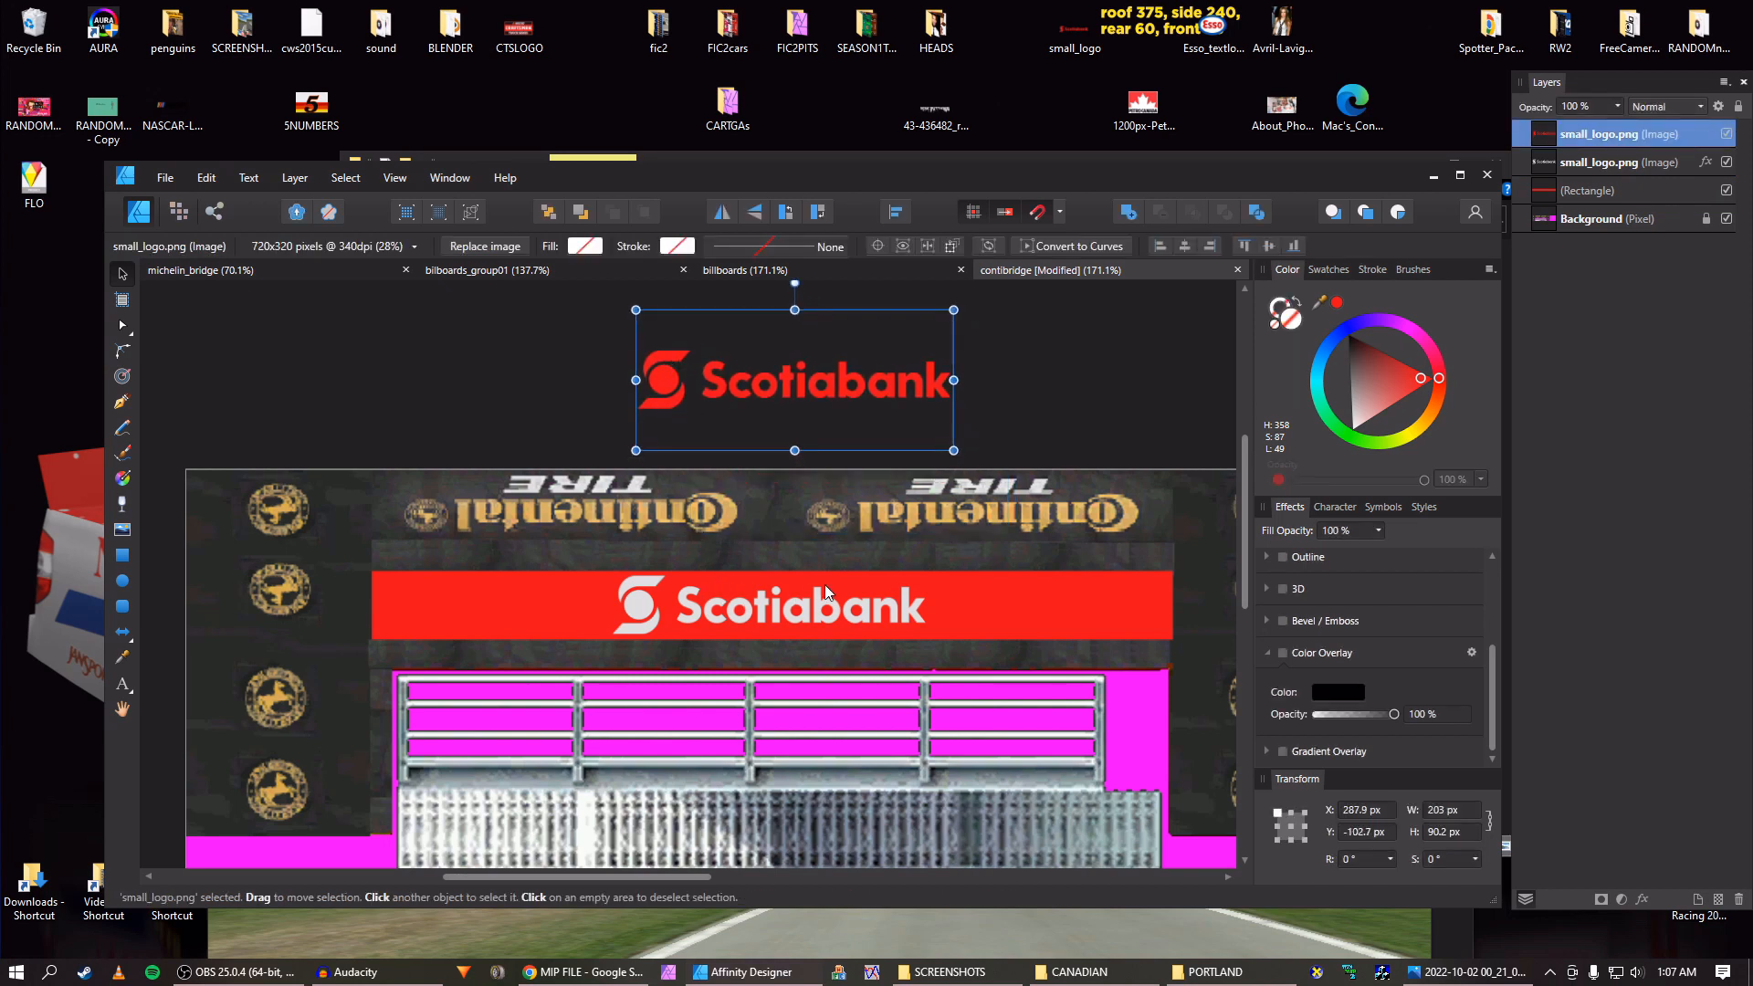
drag(826, 586, 767, 555)
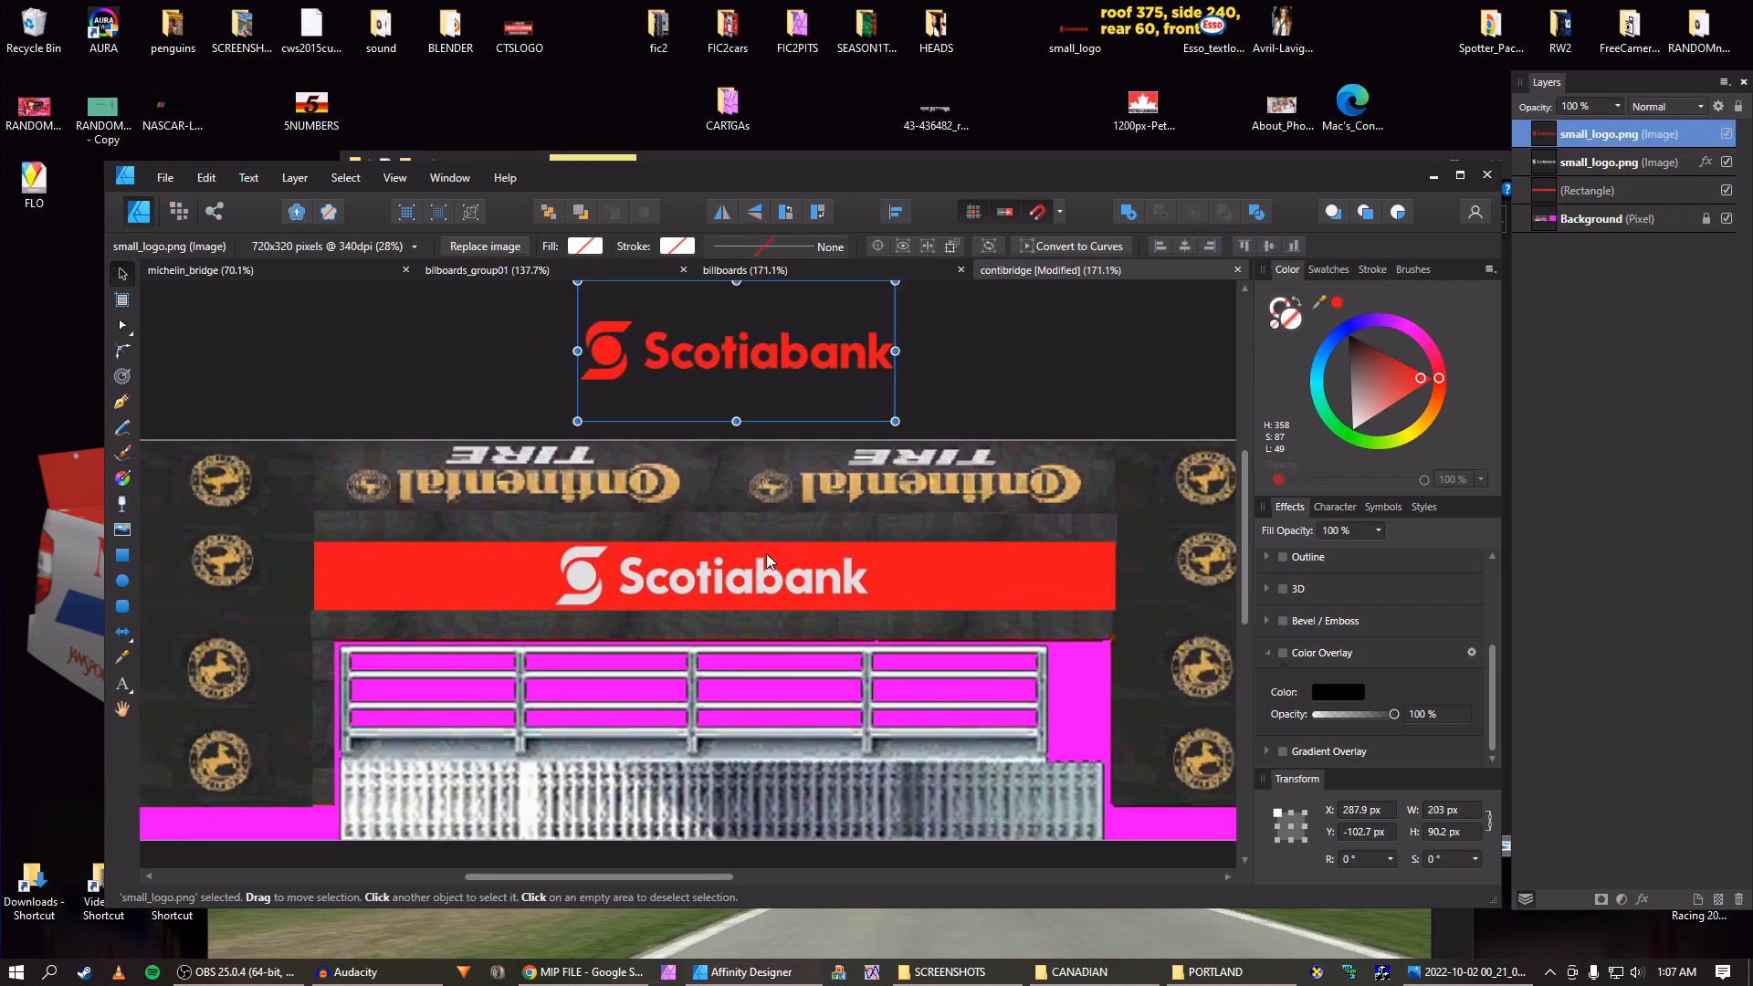
Shift the light grey Scotiabank logo to the left end of the red banner at X 122.9 px.
click(590, 575)
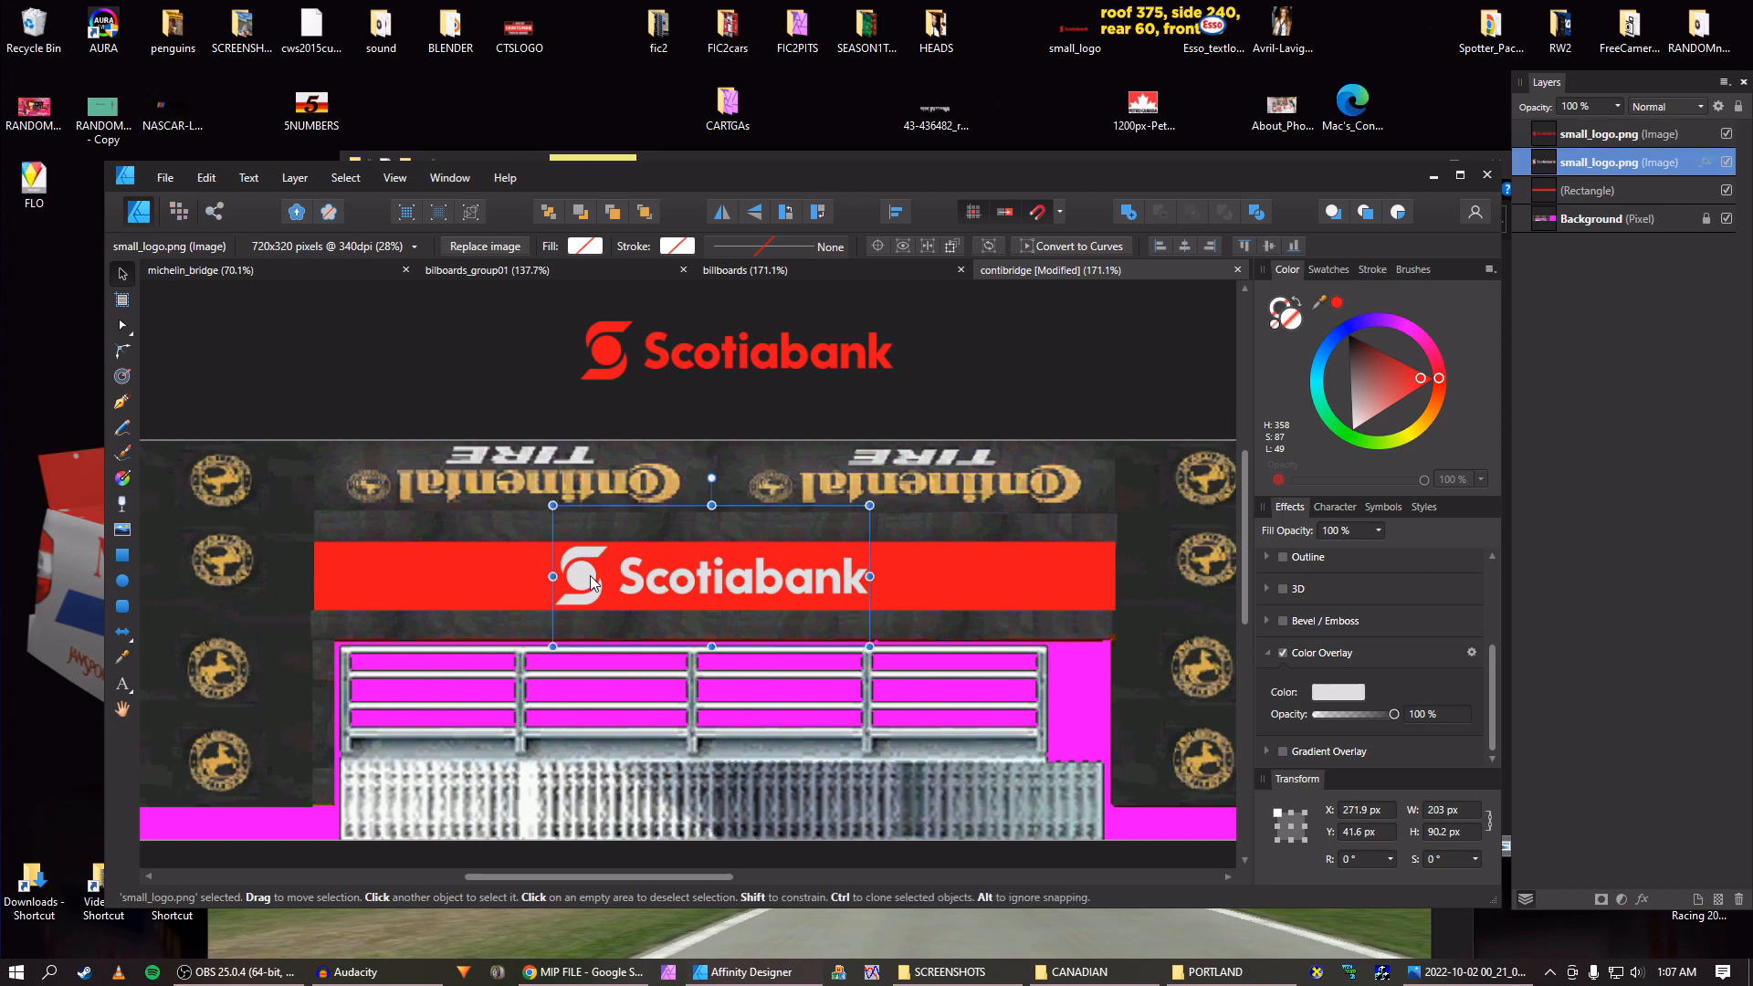
key(shift+Left)
key(shift+Left)
key(shift+Left)
key(shift+Left)
key(shift+Left)
key(shift+Left)
key(shift+Left)
key(shift+Left)
key(shift+Left)
key(shift+Left)
key(shift+Left)
key(shift+Left)
key(shift+Left)
key(shift+Left)
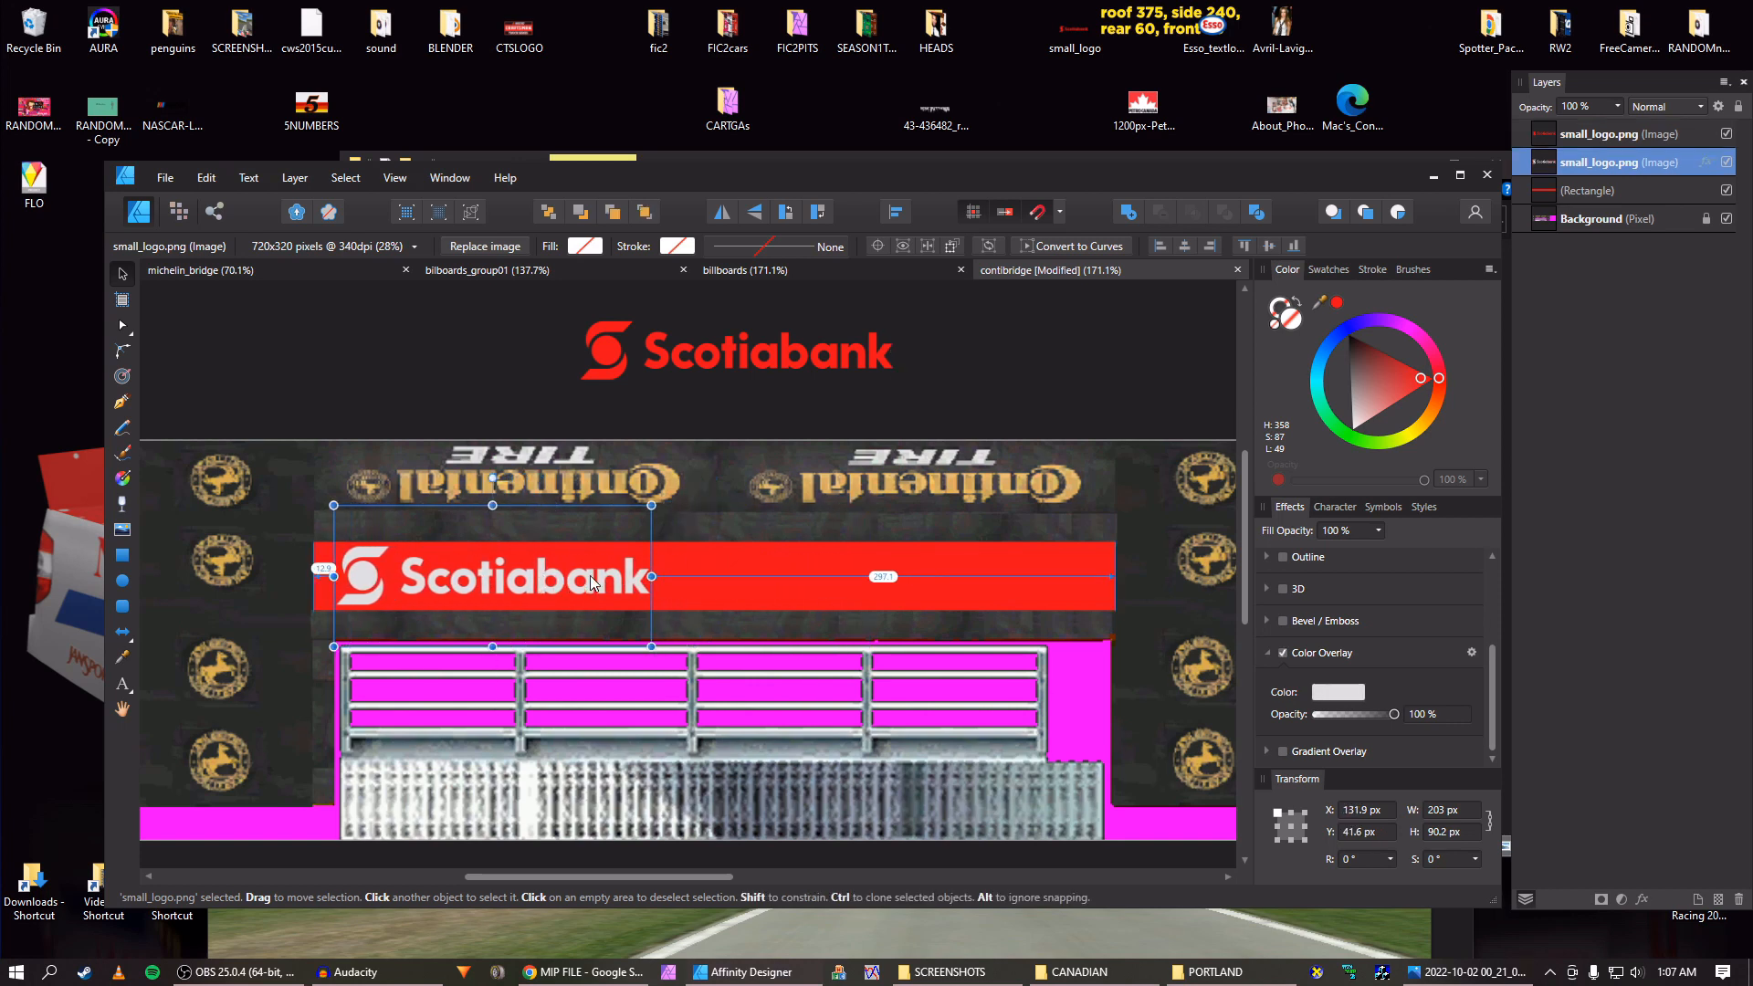
key(shift+Left)
key(Right)
Duplicate the light grey Scotiabank logo and shift the copy horizontally toward the right end of the red banner.
key(ctrl+c)
key(ctrl+v)
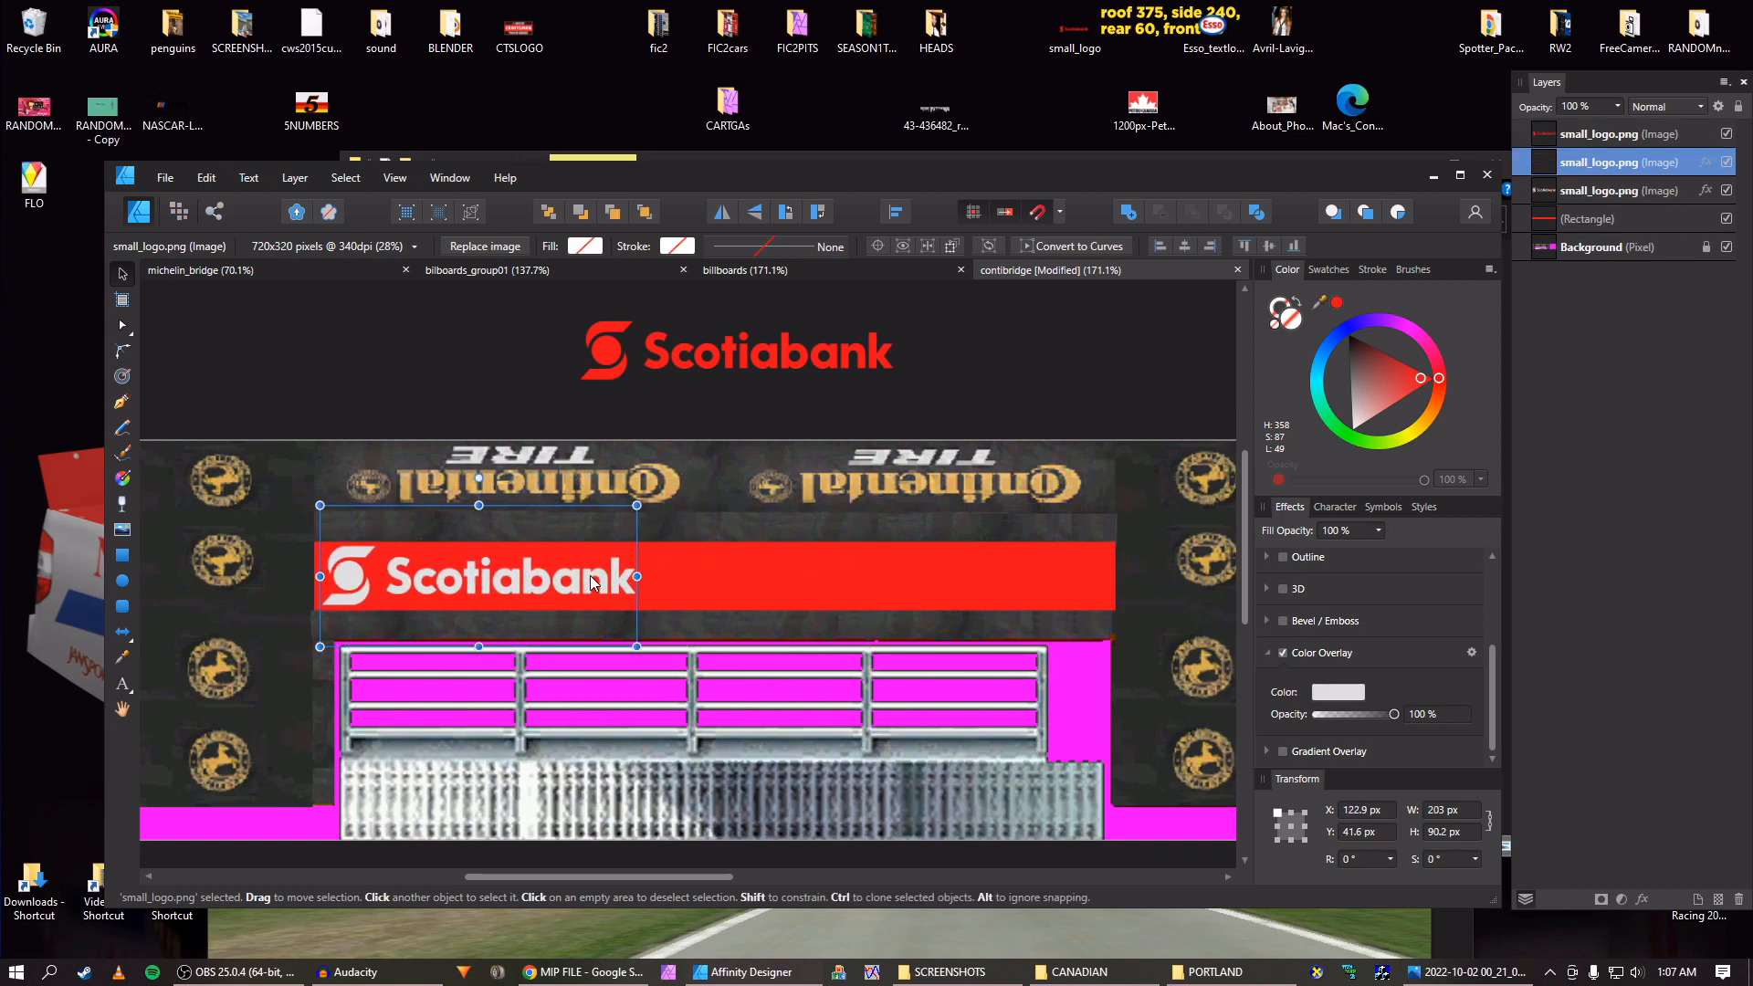
key(shift+Right)
key(shift+Right)
key(shift+Right)
key(shift+Right)
key(shift+Right)
key(shift+Right)
key(shift+Right)
key(shift+Right)
key(shift+Right)
key(shift+Right)
key(shift+Right)
key(shift+Right)
key(shift+Right)
key(shift+Right)
key(shift+Right)
key(shift+Right)
key(shift+Right)
key(shift+Right)
key(shift+Right)
key(shift+Right)
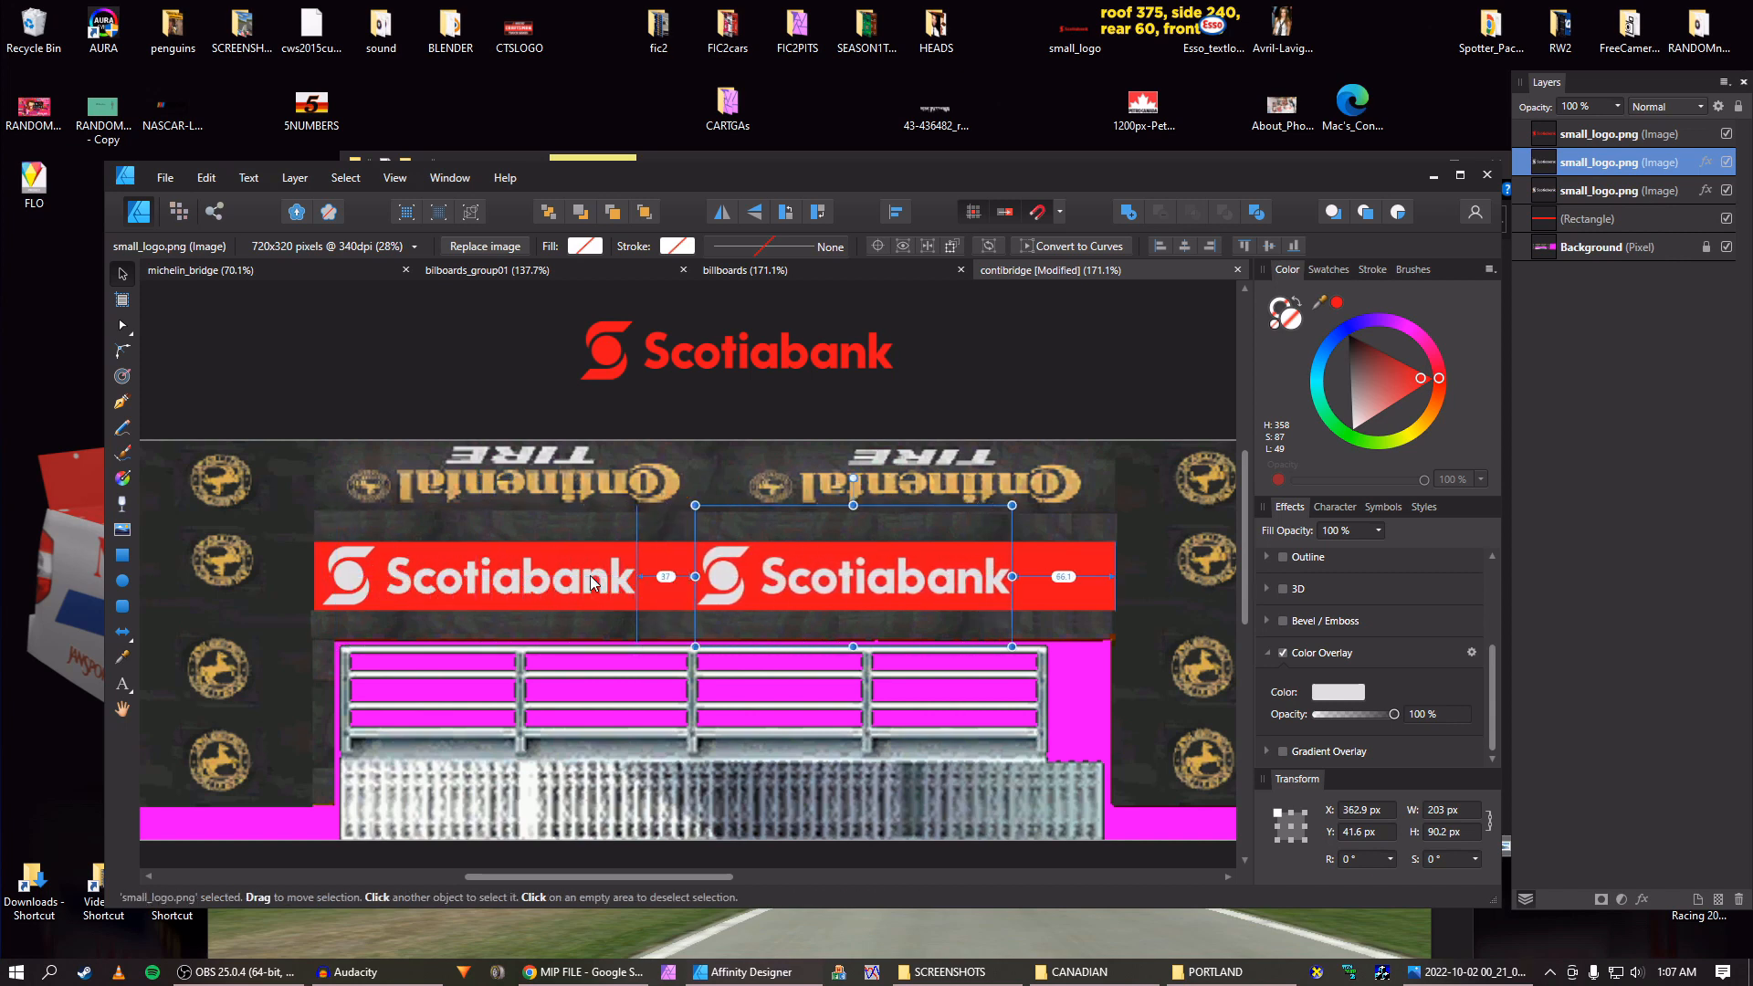
key(shift+Right)
key(shift+Right)
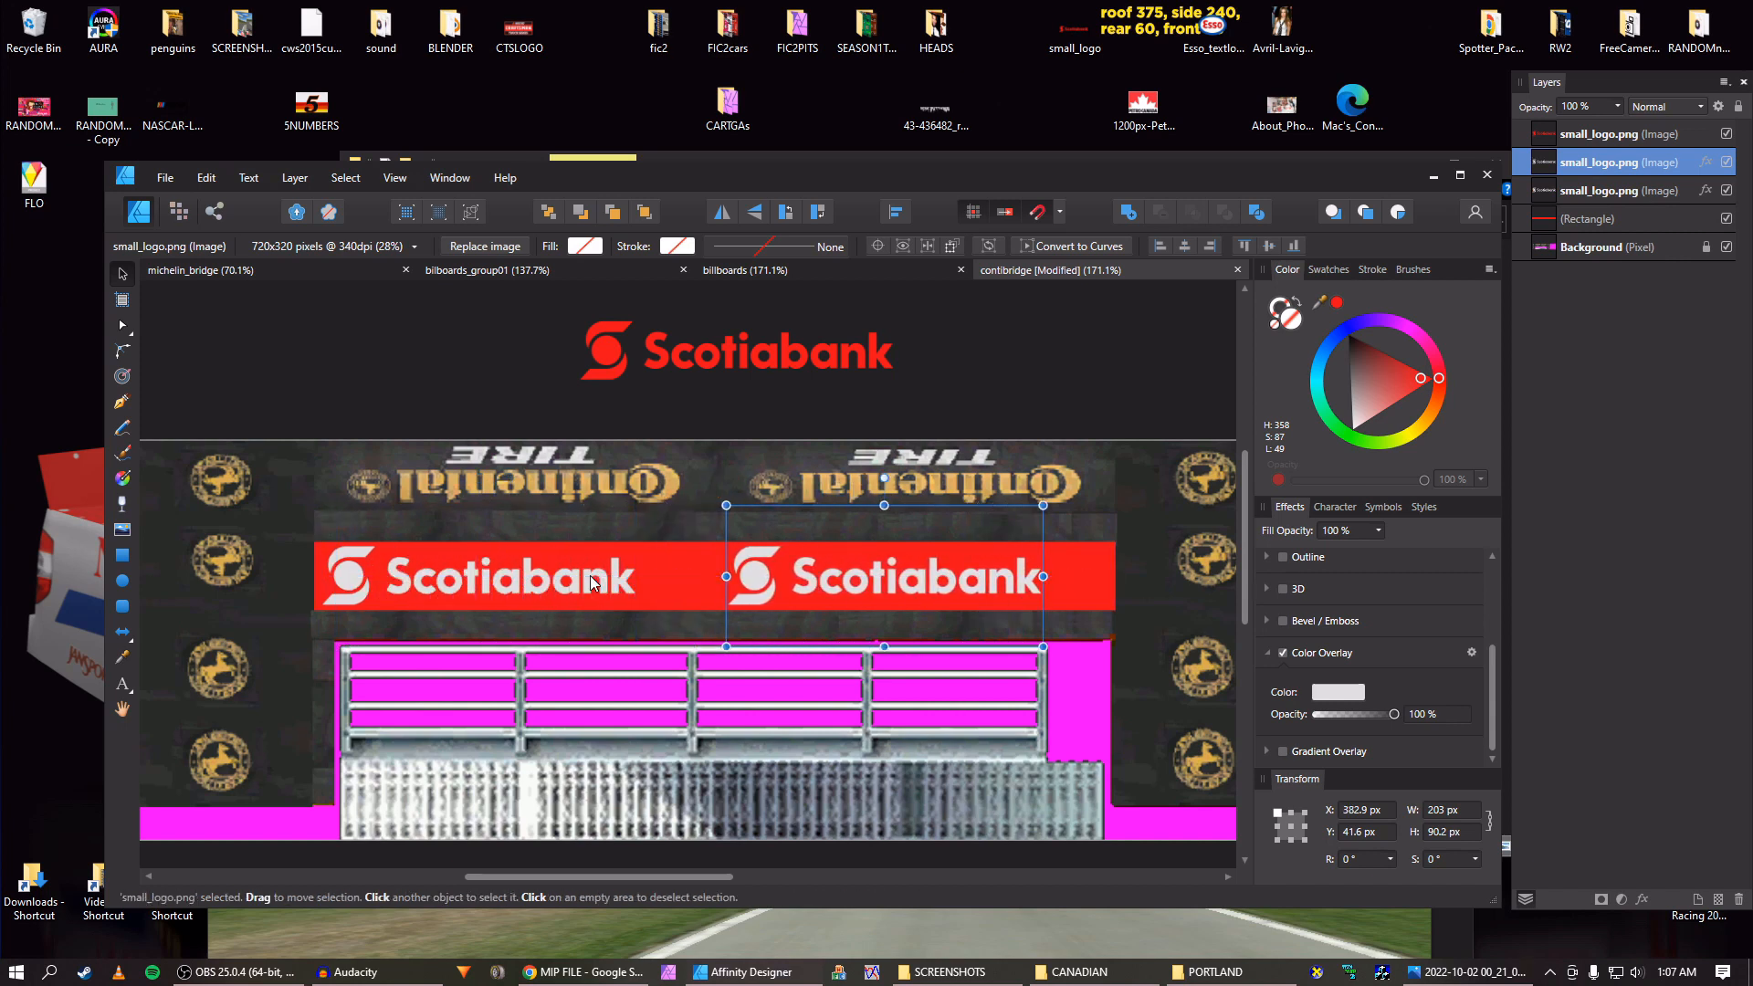
key(shift+Right)
key(shift+Right)
Space the two light grey logos on the red banner, with the left one at X 142.9 px and the right one at X 392.9 px.
click(409, 582)
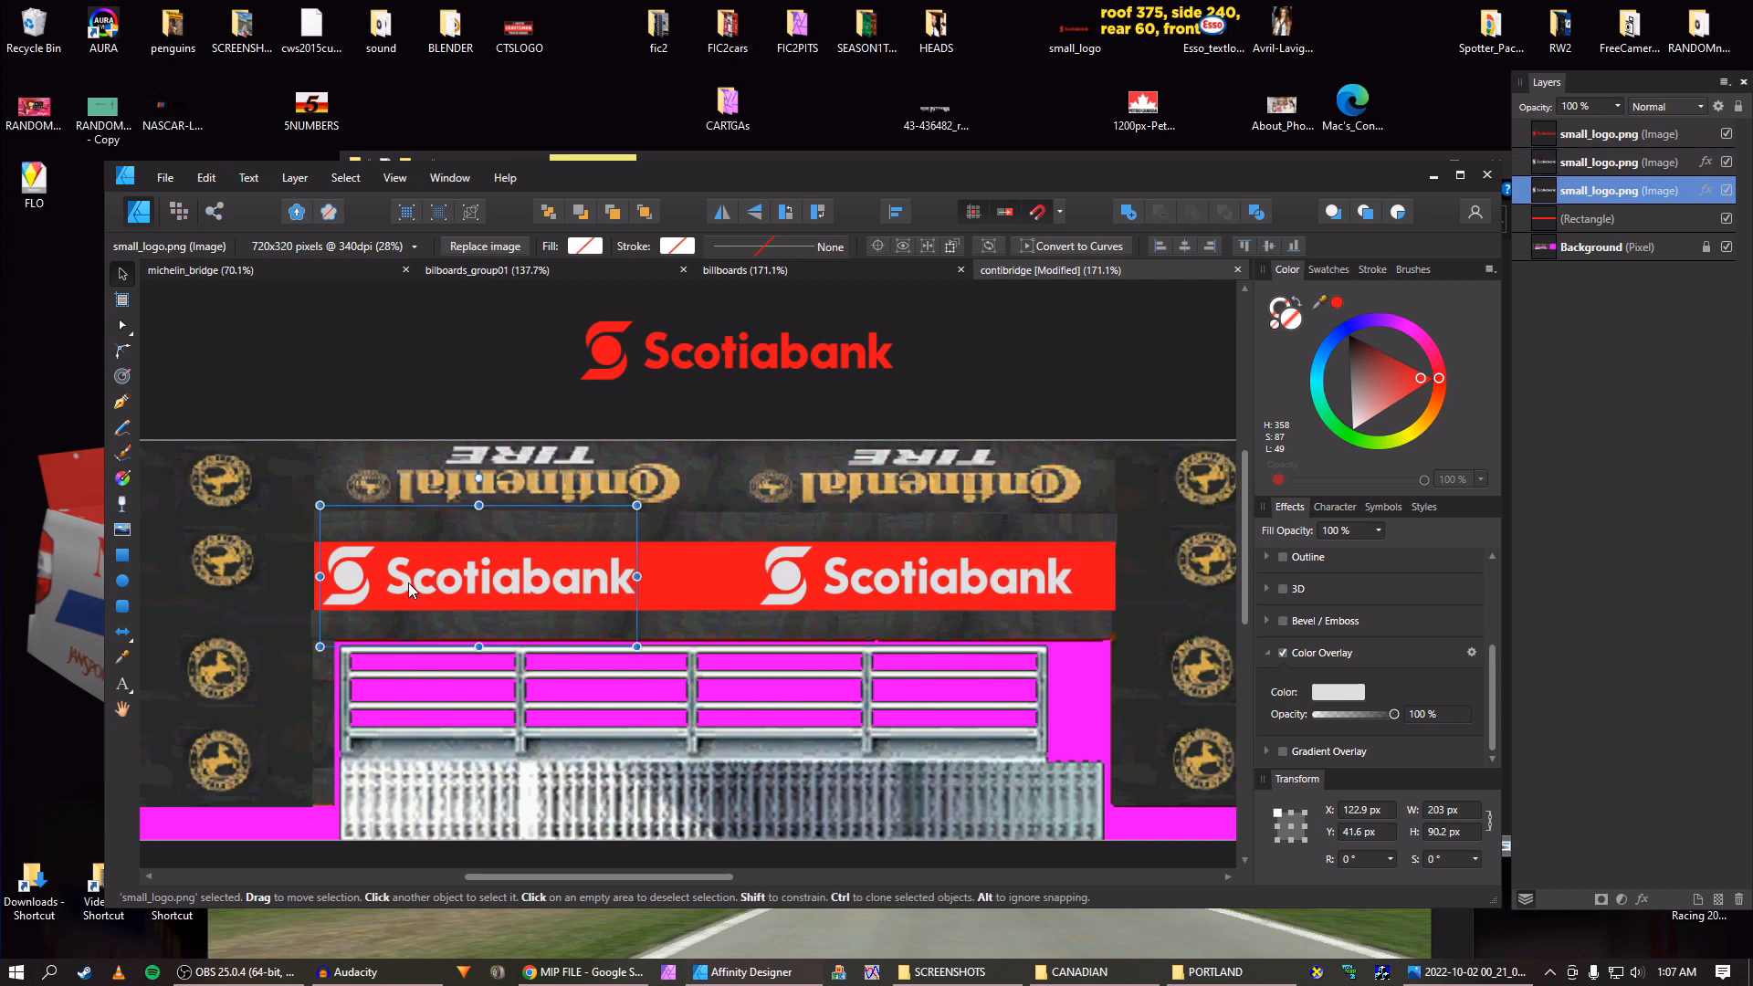
key(shift+Right)
key(shift+Right)
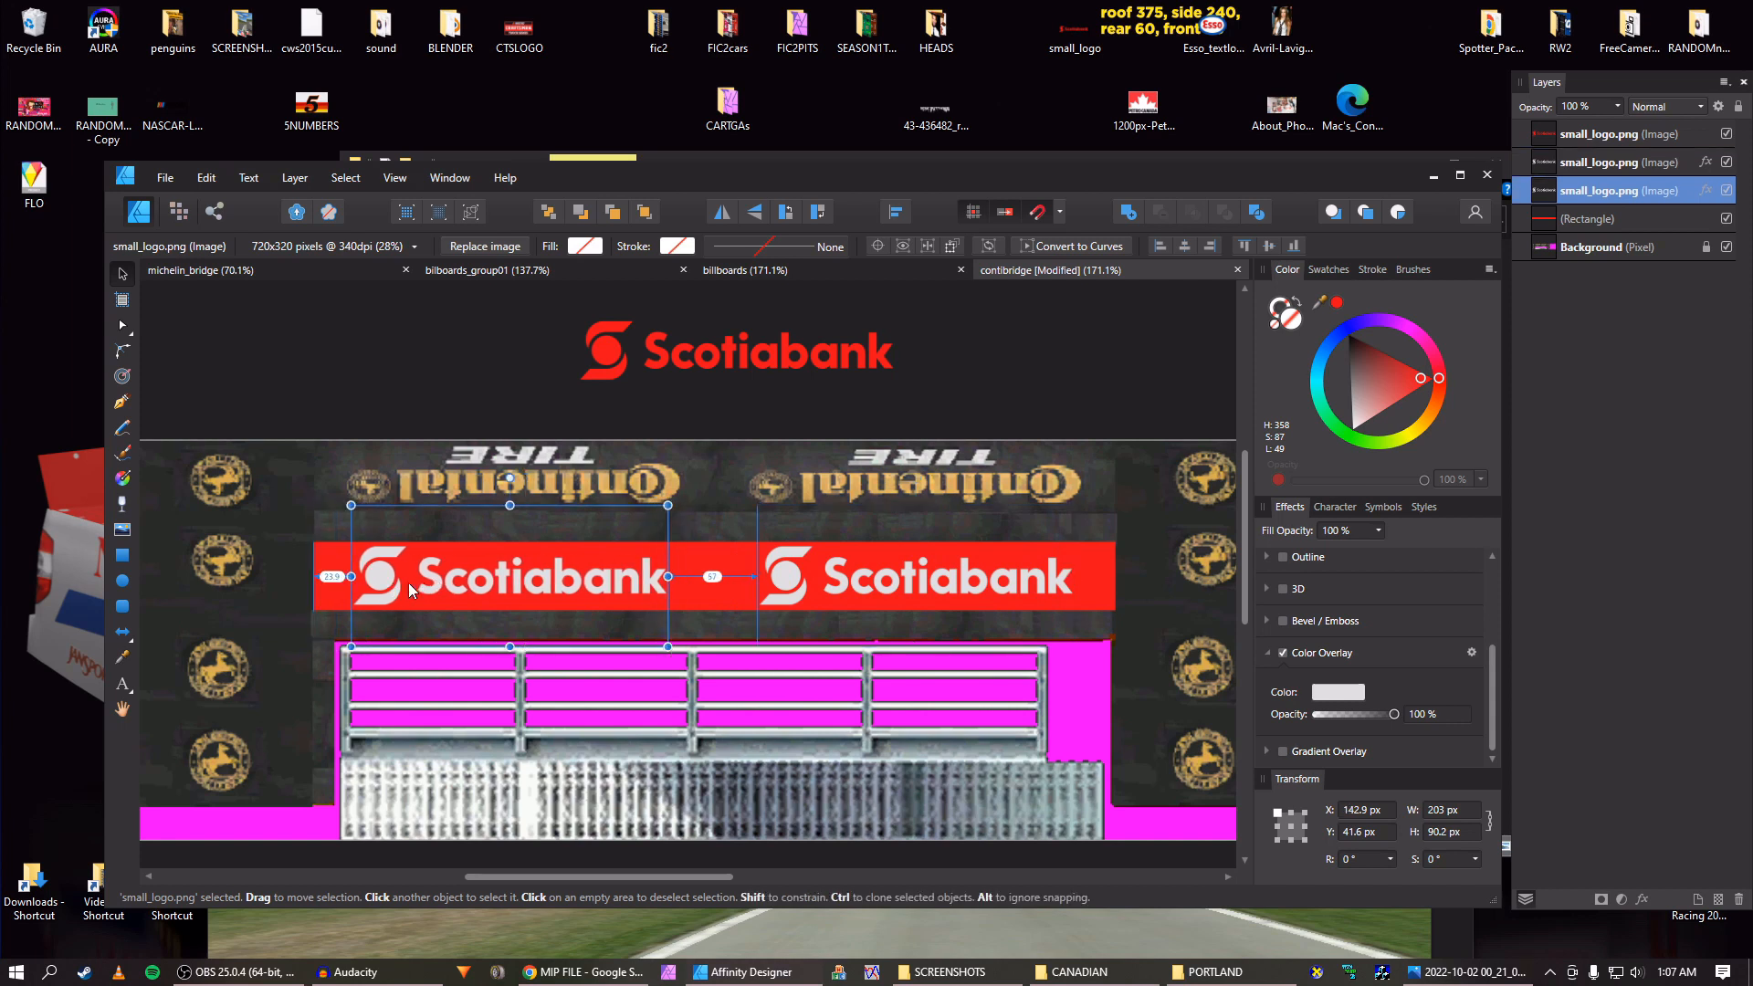
click(785, 583)
key(shift+Left)
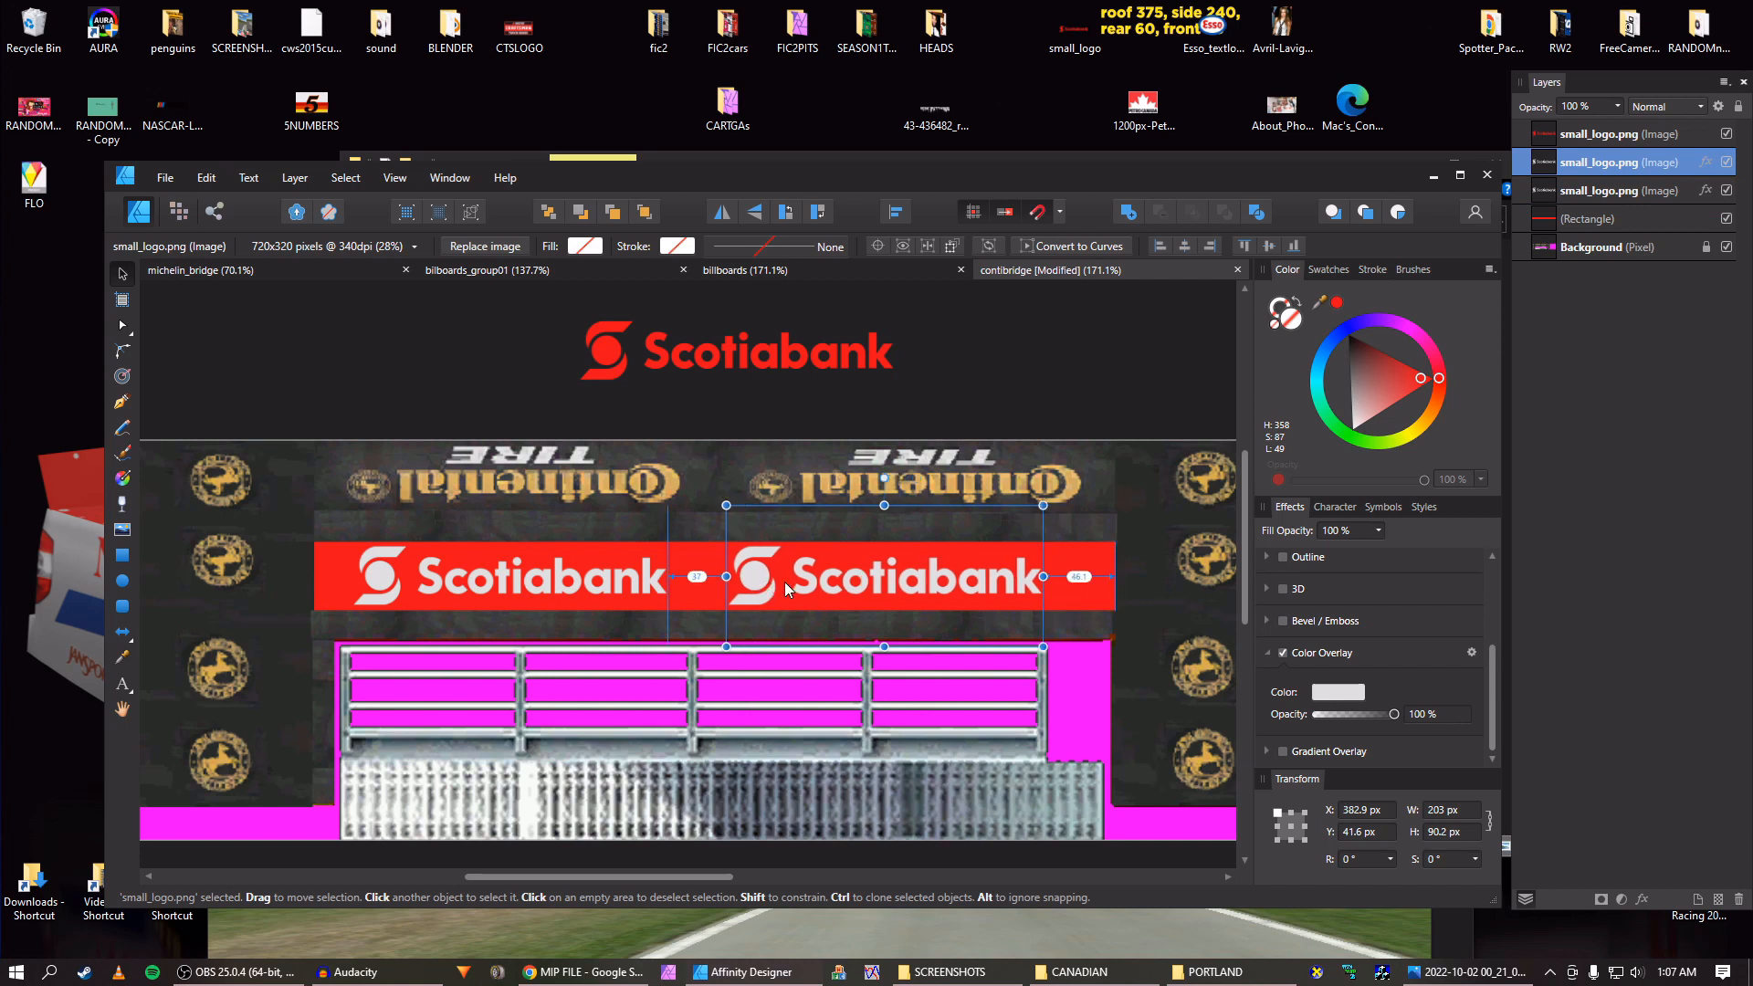
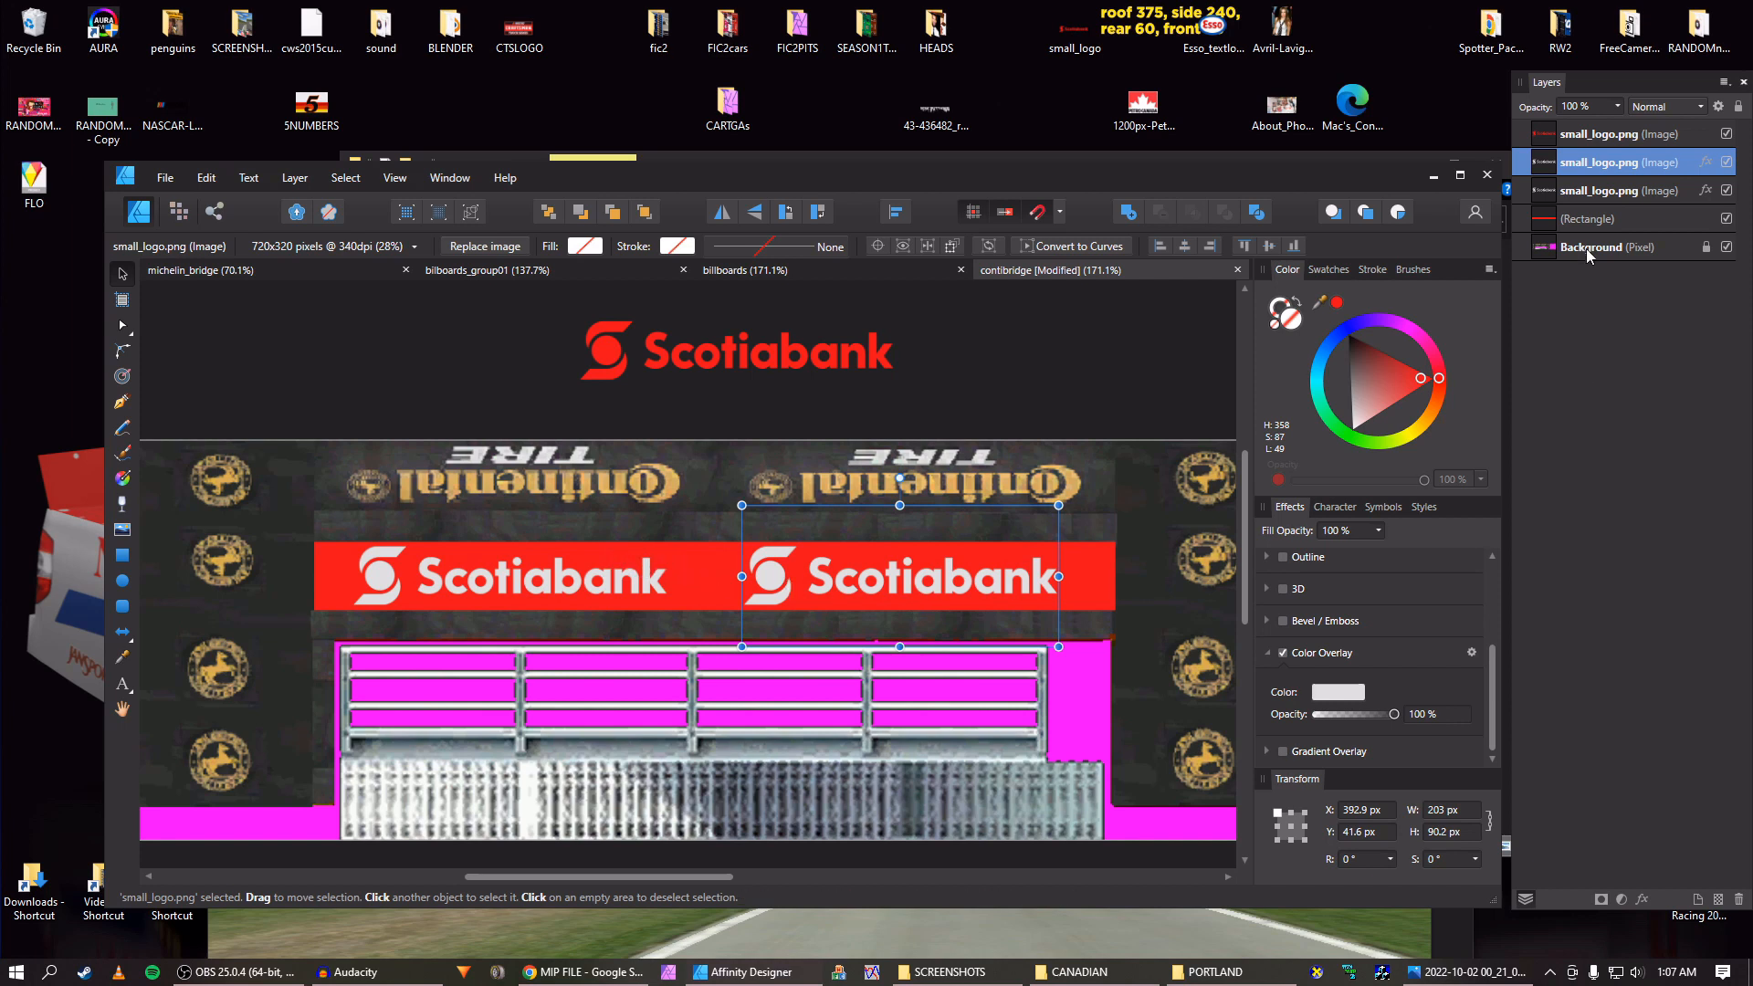
Check the banner against the original texture beneath it, and duplicate the red rectangle together with both light grey logos.
click(1727, 219)
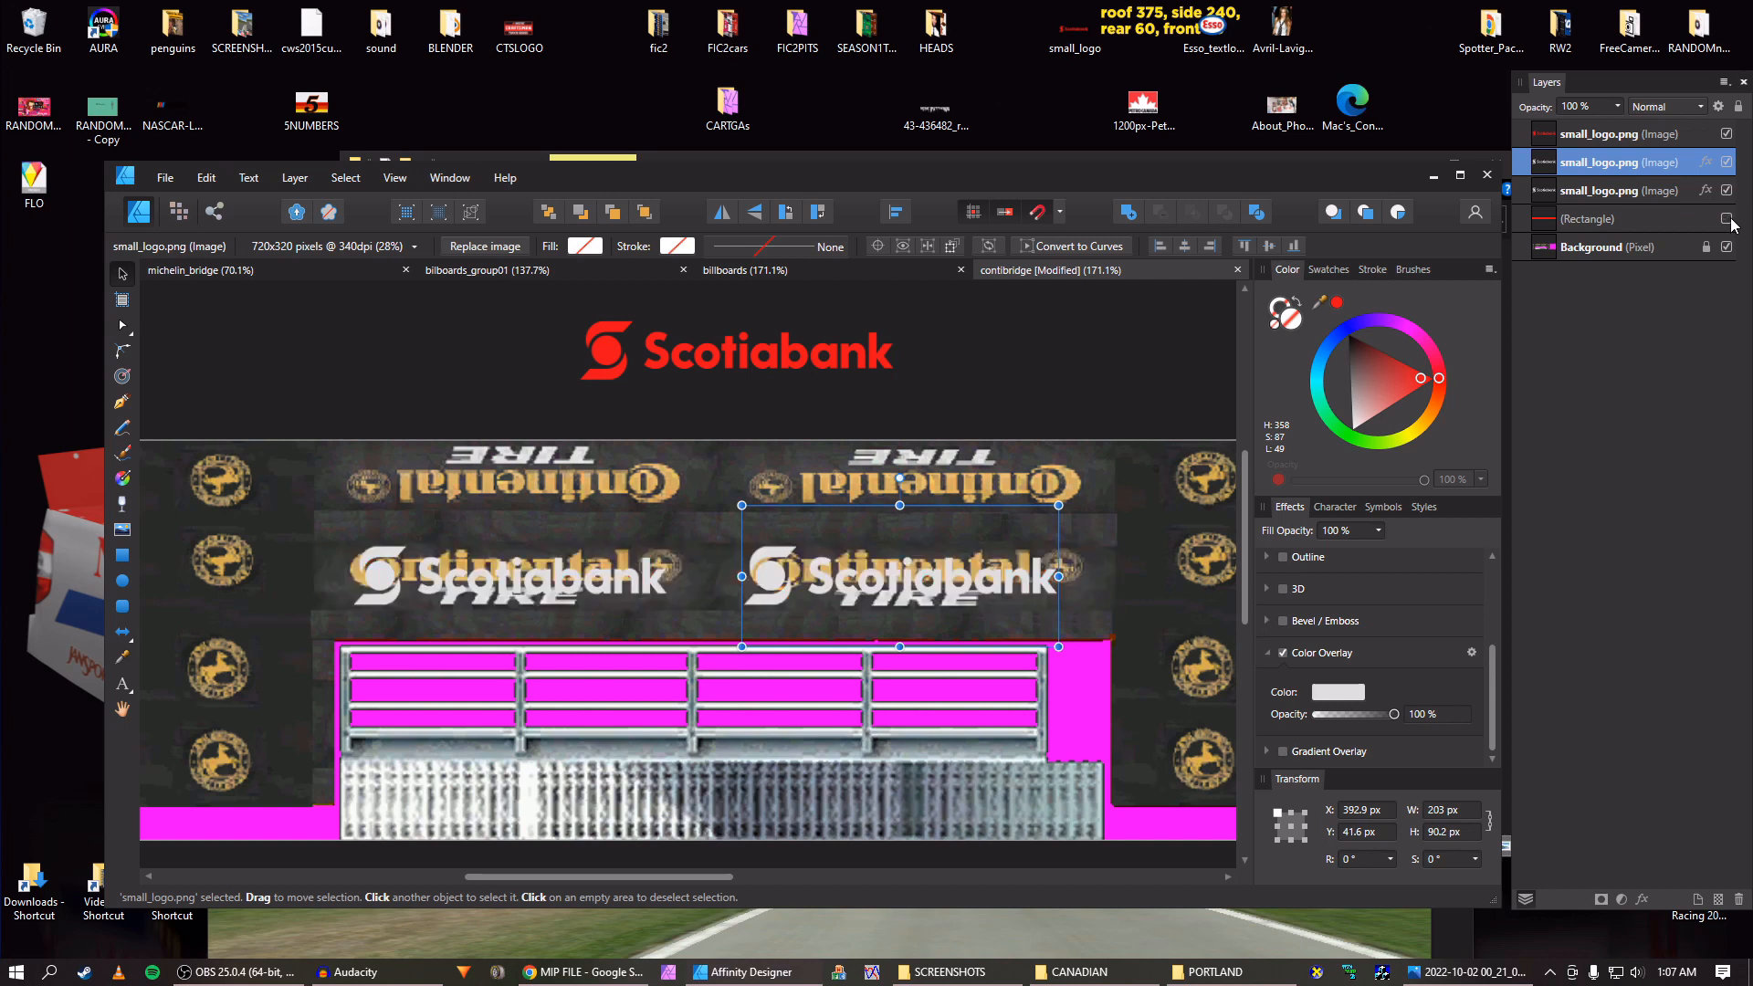
click(1727, 220)
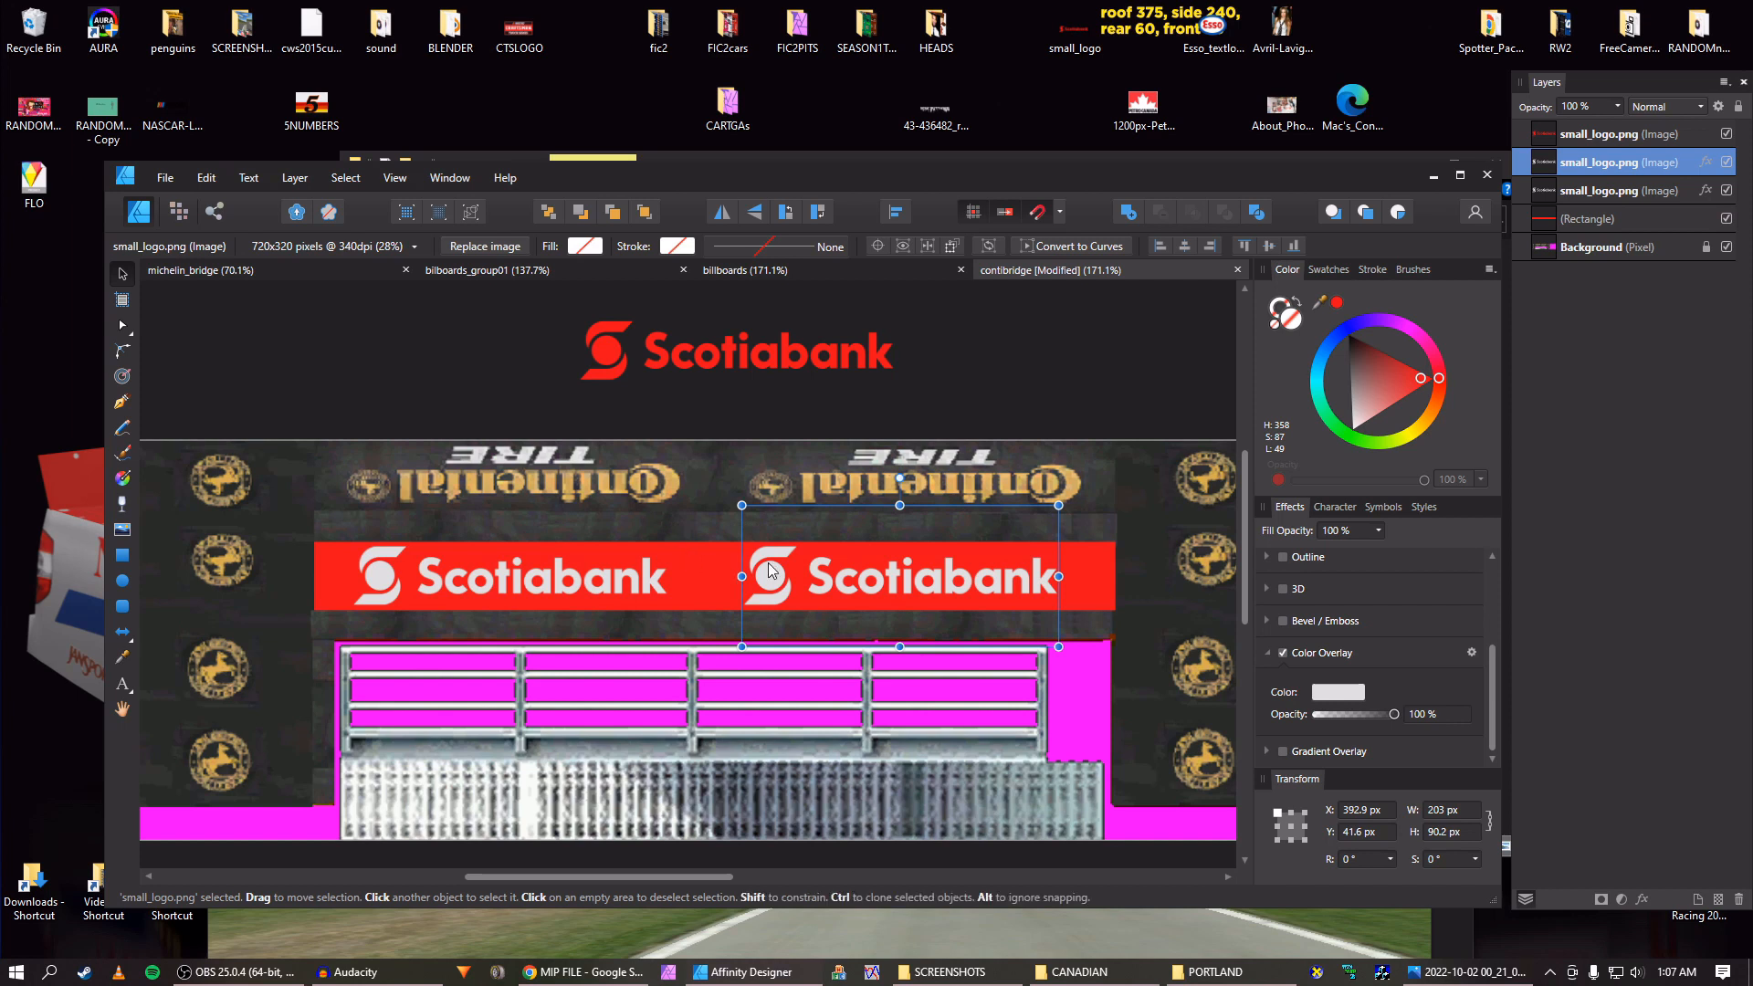
click(1549, 223)
click(1545, 164)
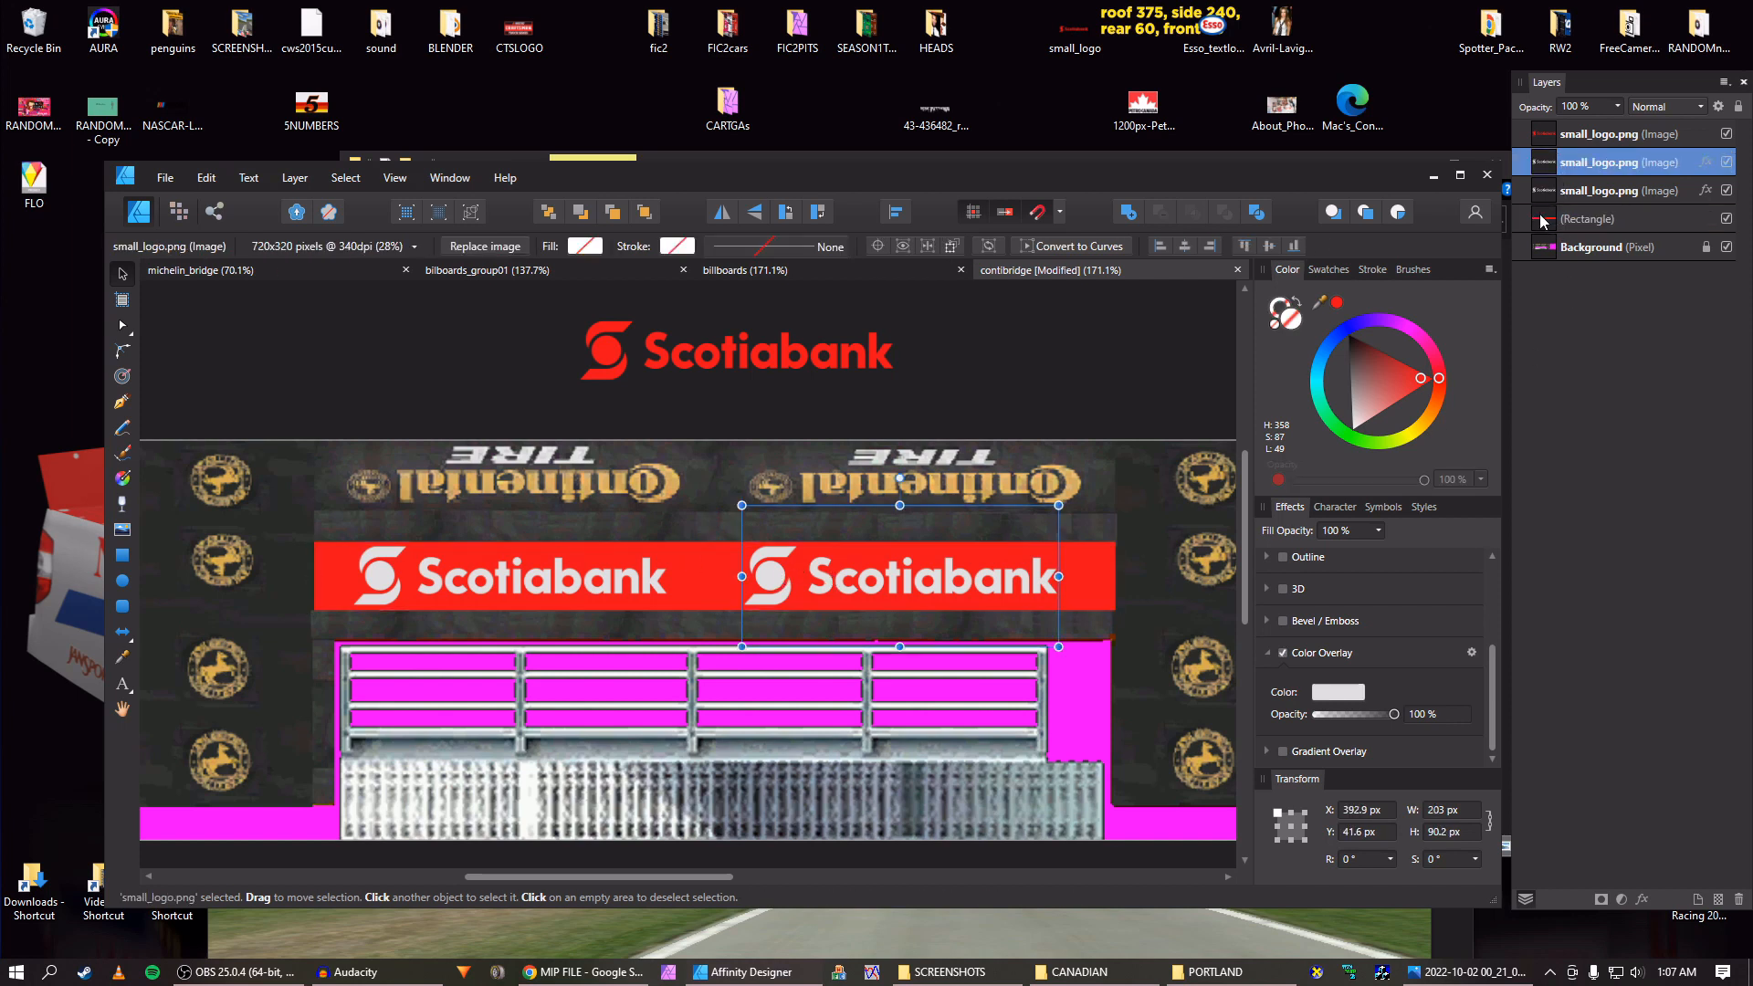
shift+click(1542, 221)
key(ctrl+j)
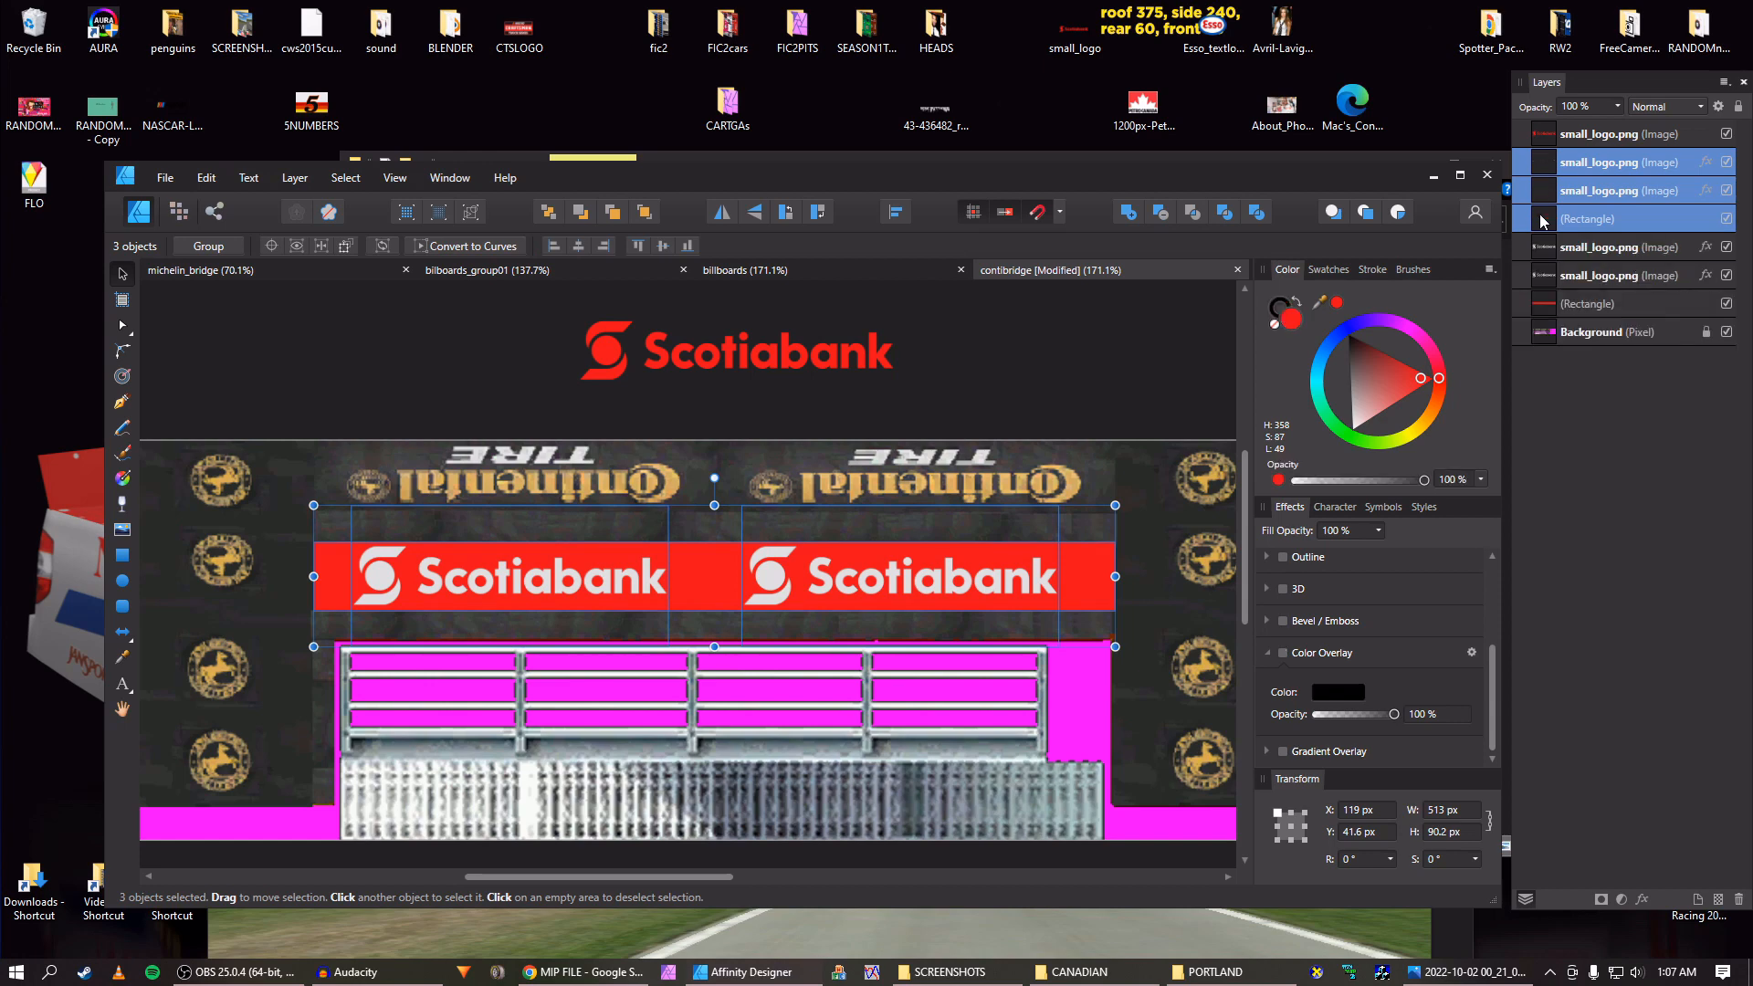
Flip the duplicated banner vertically and move it up over the upside-down Continental Tire lettering.
key(shift+v)
key(shift+Up)
key(shift+Up)
key(shift+Up)
key(shift+Up)
key(shift+Up)
key(shift+Up)
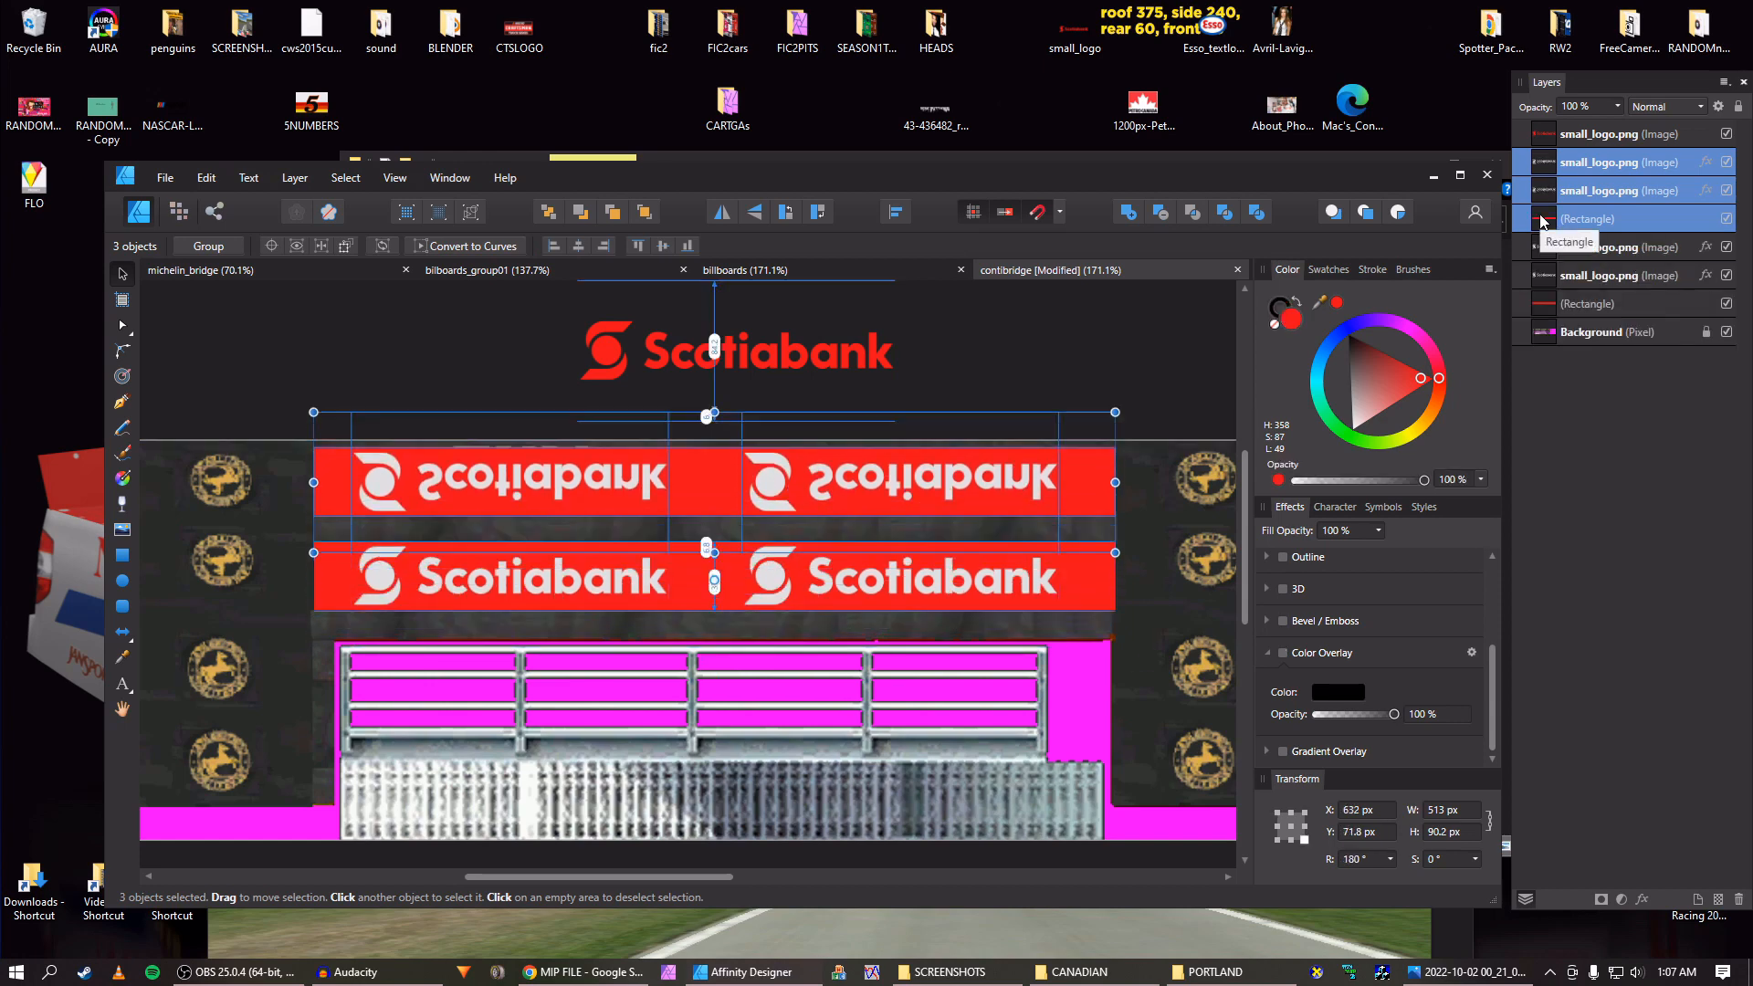
Nudge the upside-down banner copy up to Y 68.8 px and flip it horizontally.
scroll(1028, 508, up, 3)
key(Up)
key(Up)
key(Up)
key(Up)
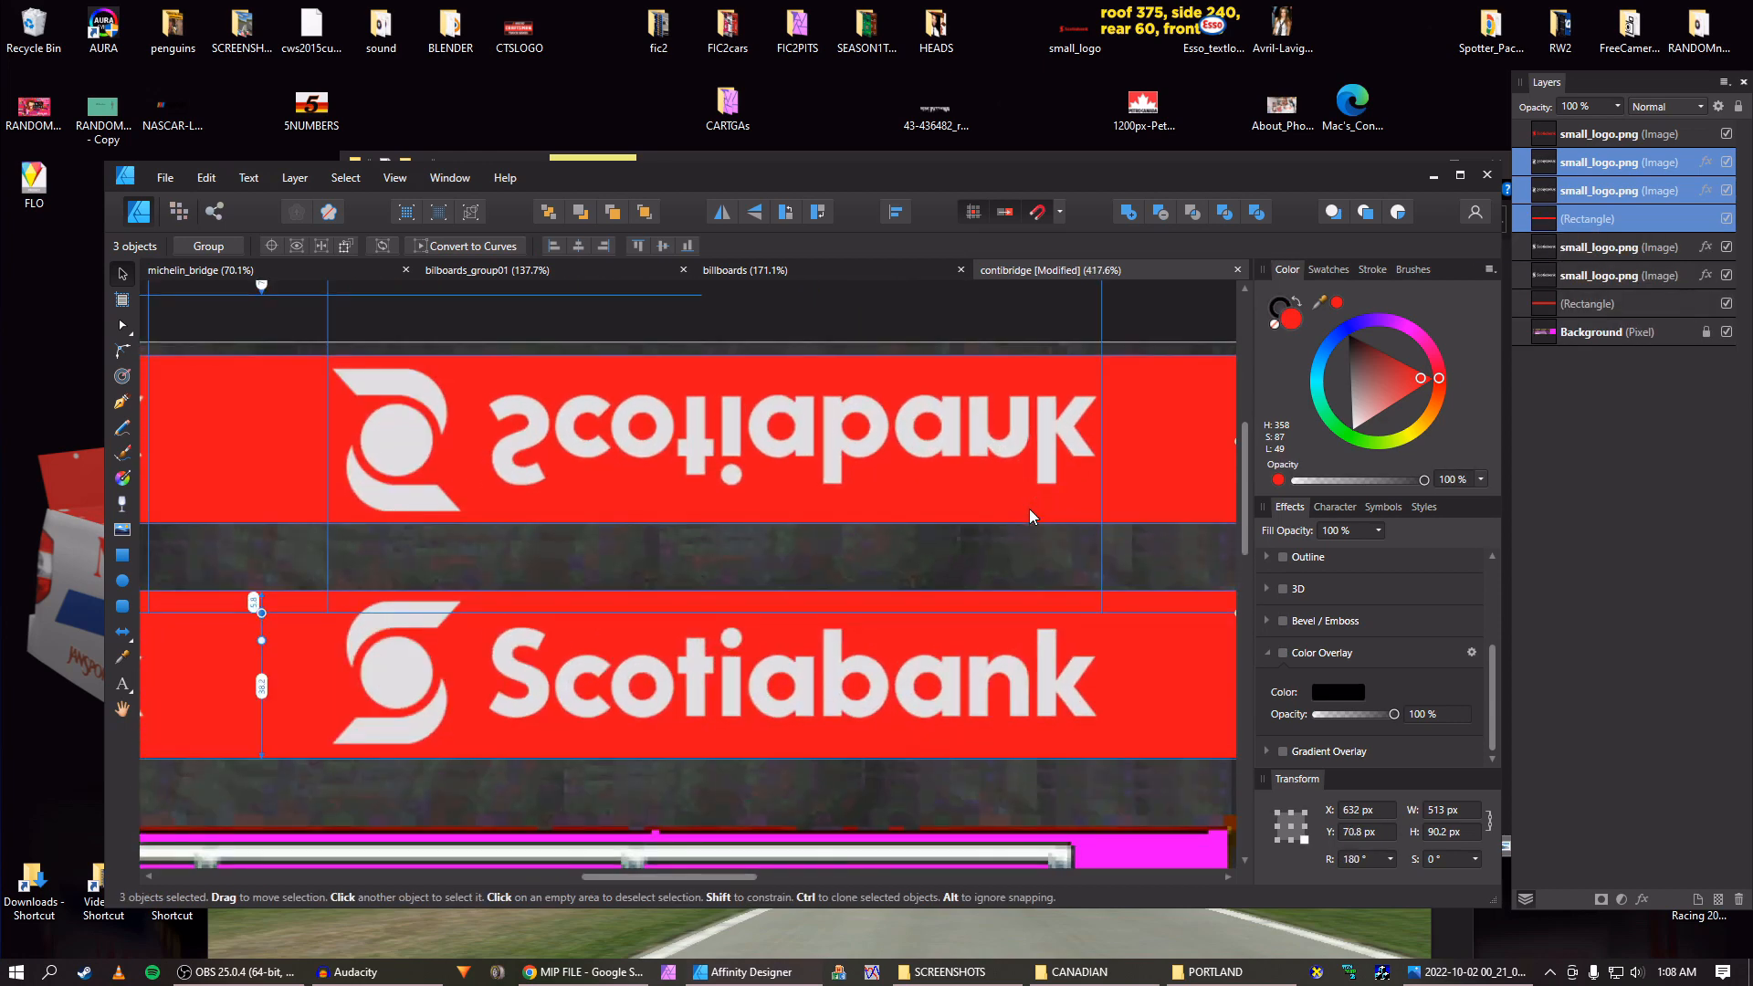
key(Down)
key(Down)
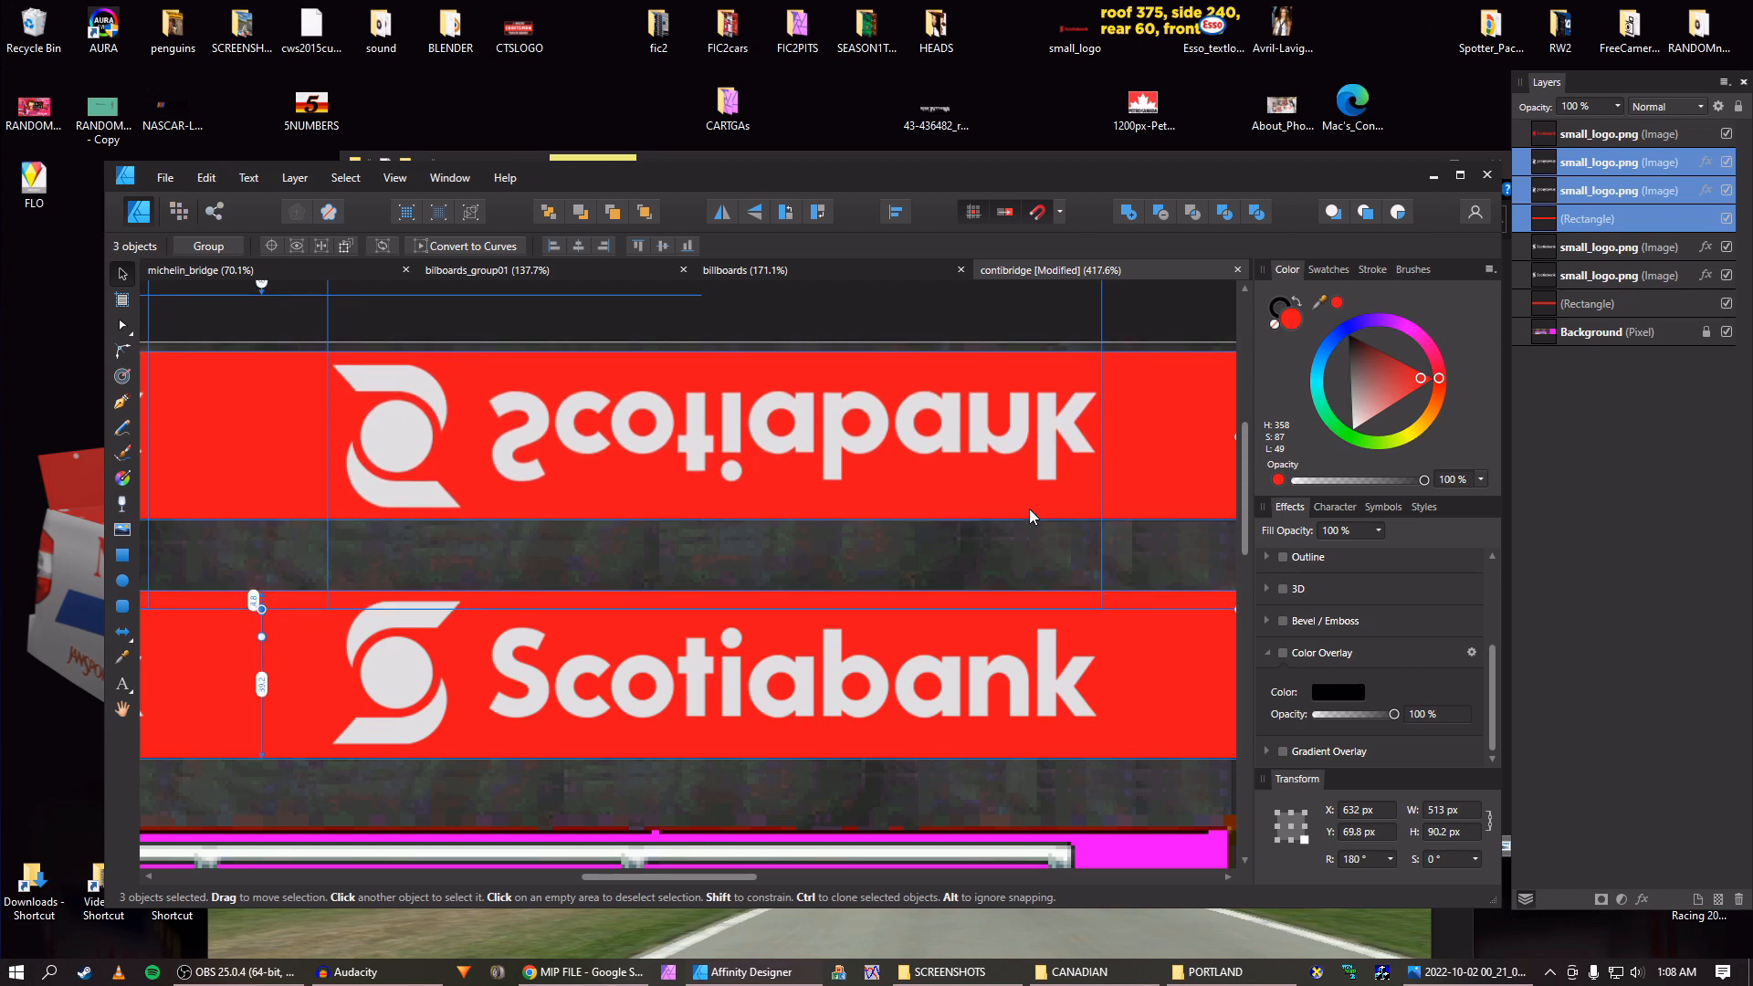
key(Up)
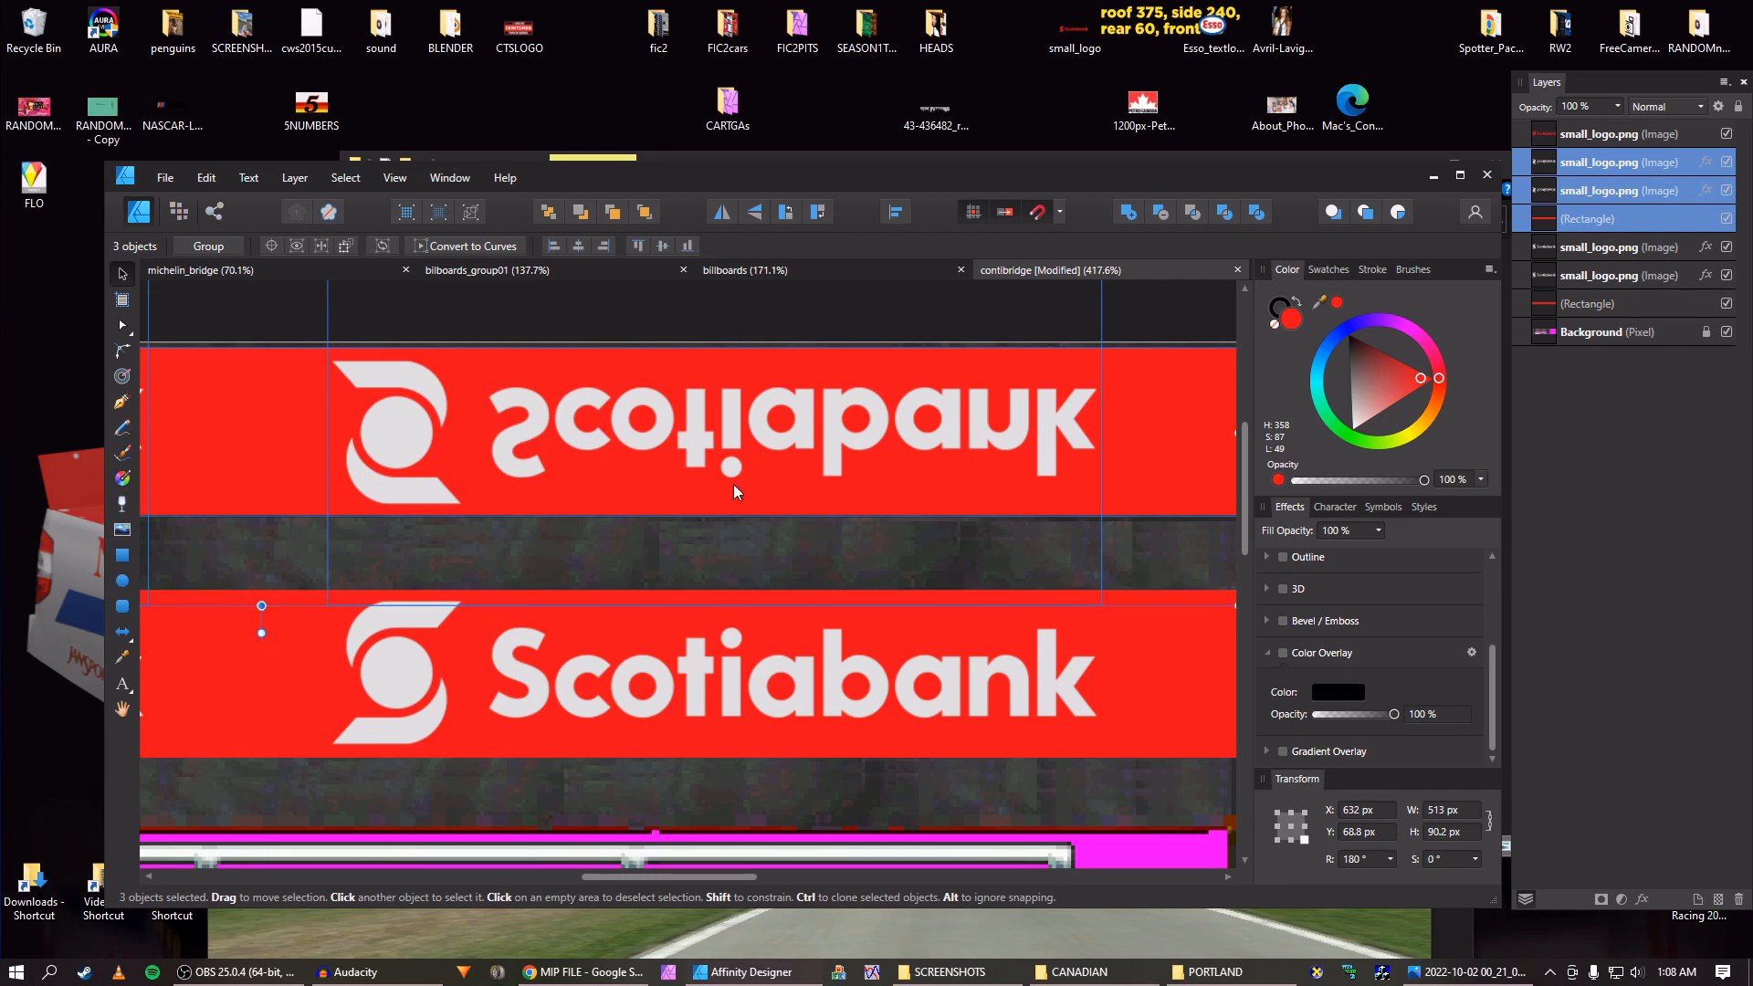
scroll(620, 491, down, 3)
scroll(619, 491, down, 1)
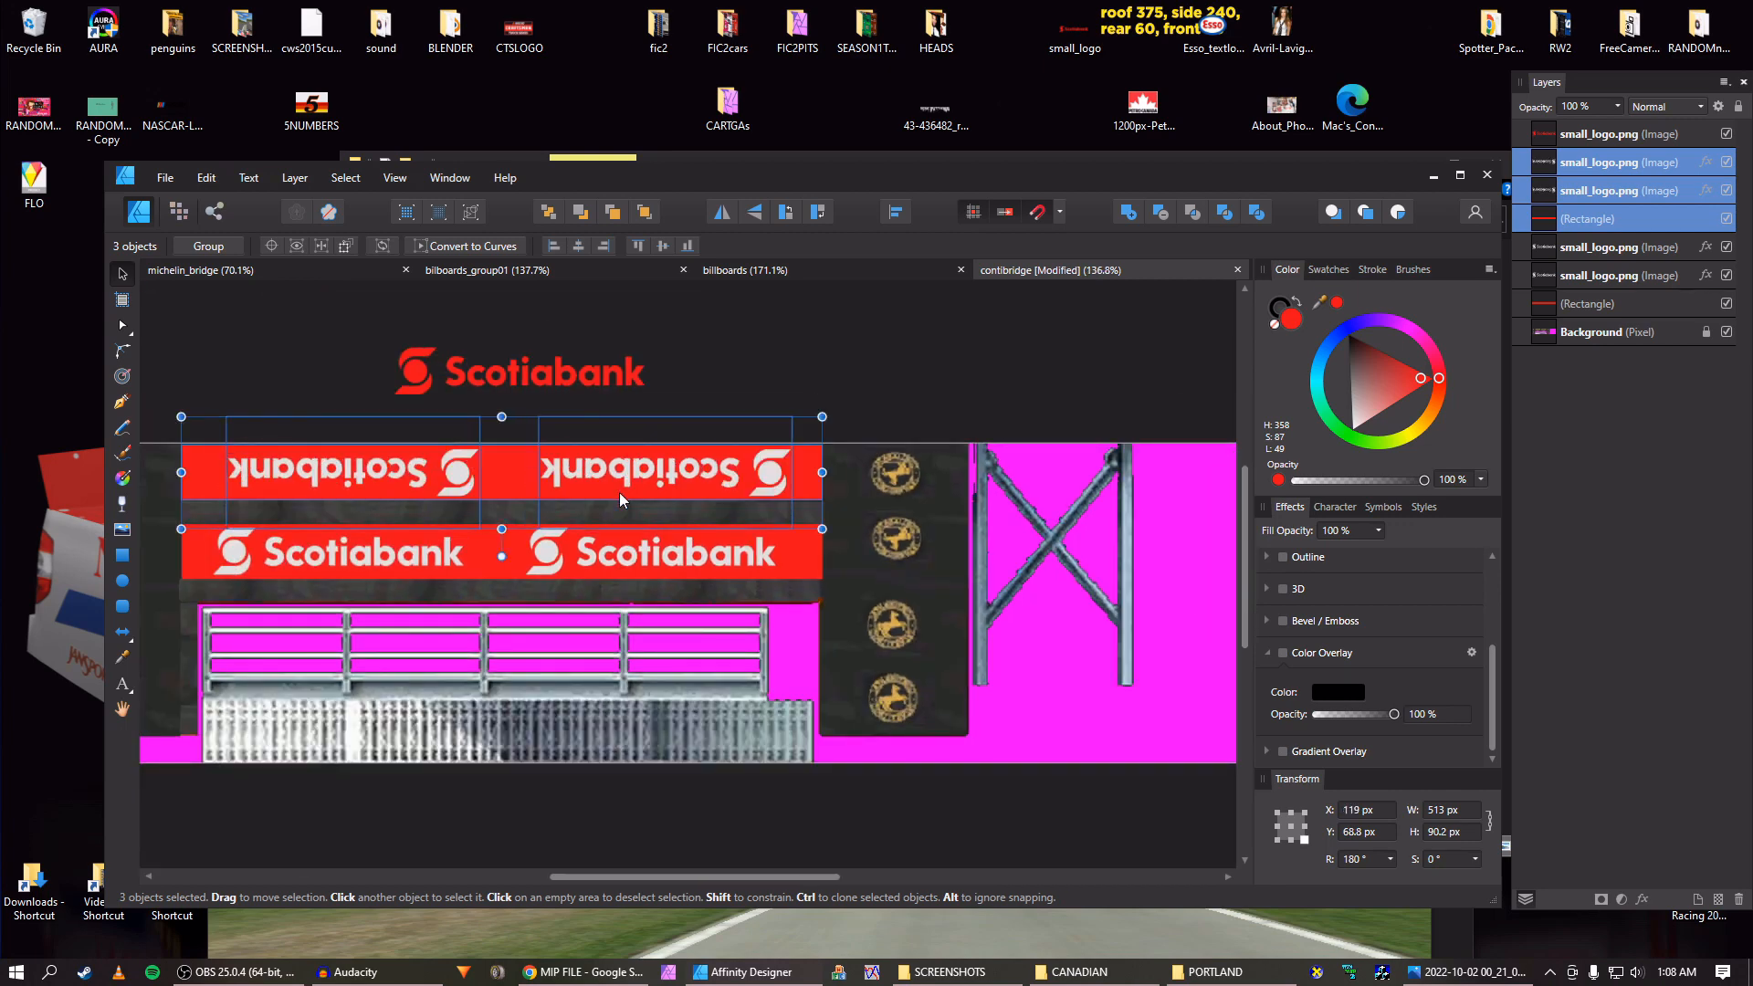
scroll(620, 492, up, 4)
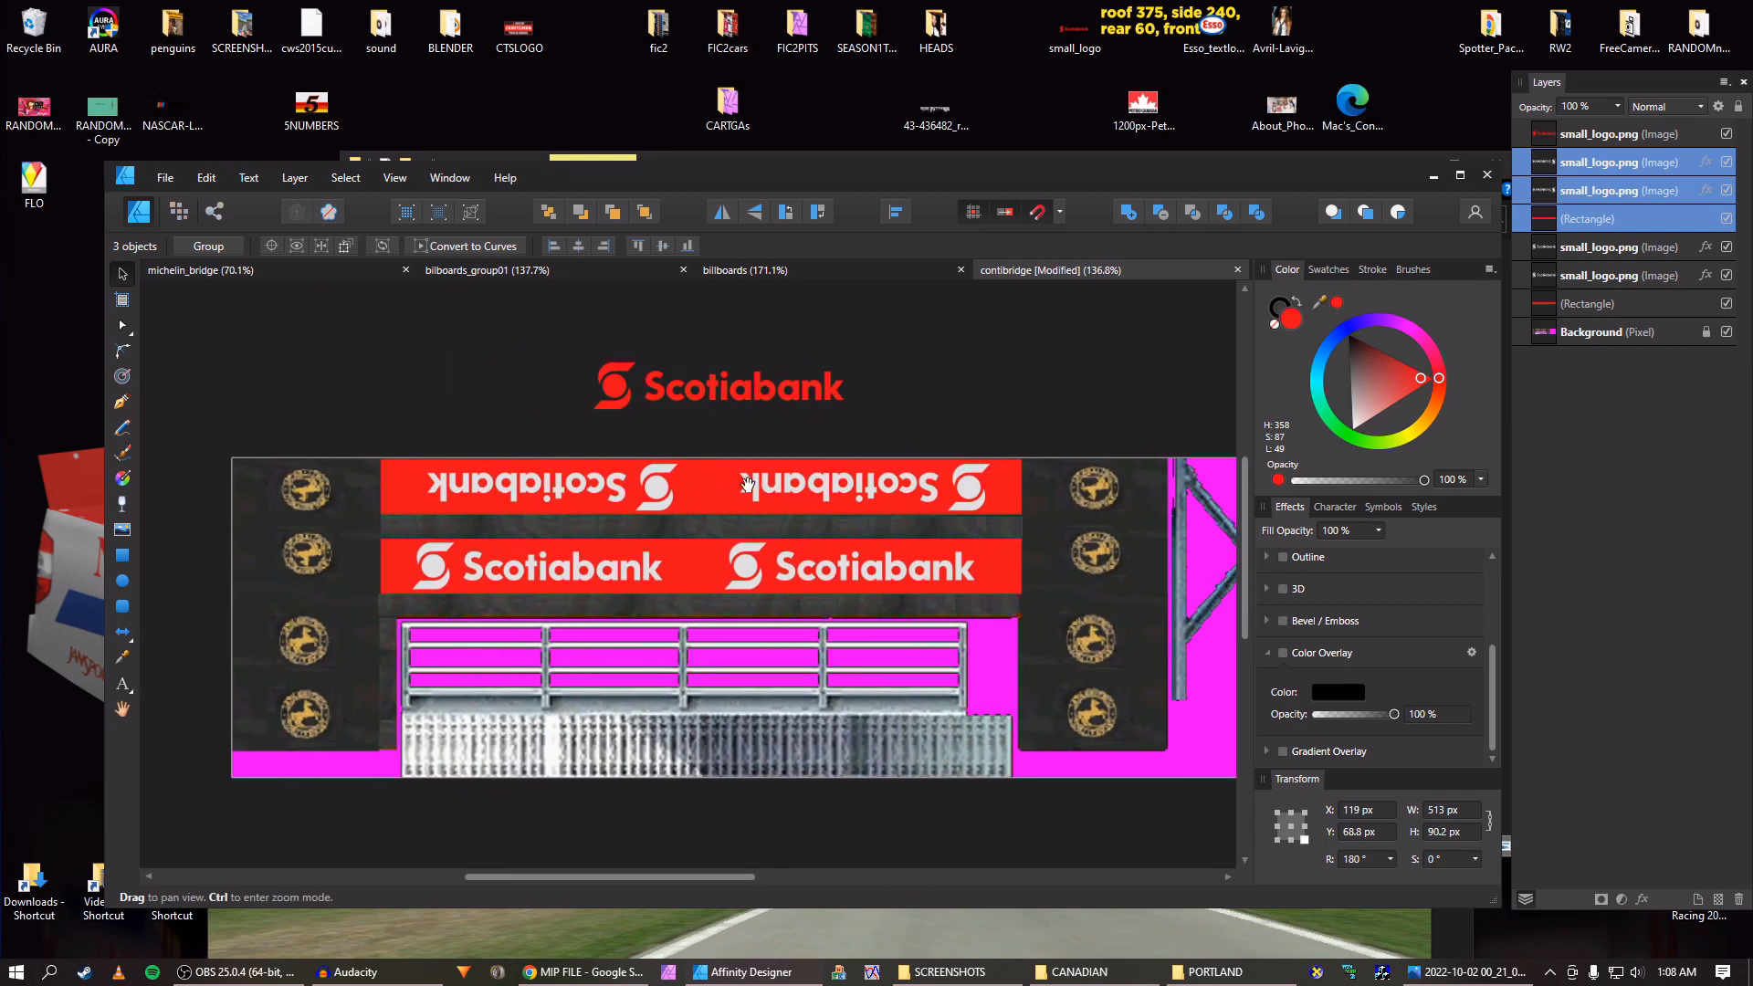
Extend the upper banner's red rectangle past the texture's top edge to a height of 50 px.
click(674, 480)
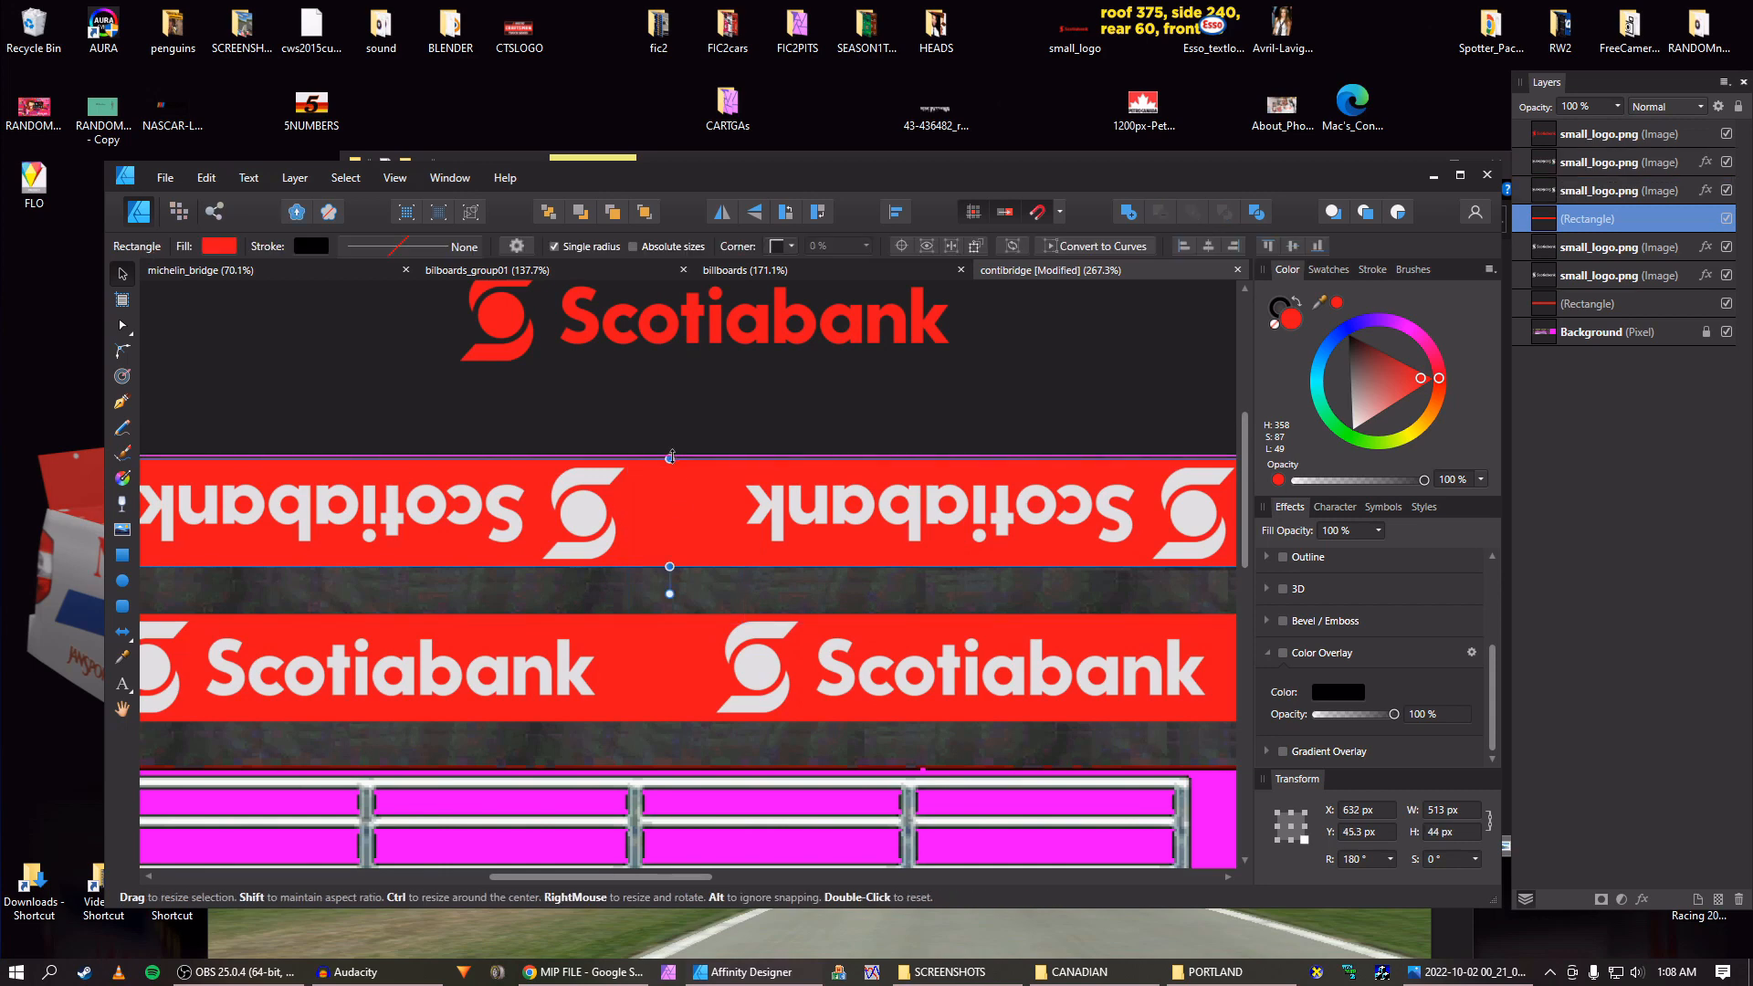
drag(670, 455, 595, 406)
scroll(665, 463, down, 3)
scroll(656, 475, up, 2)
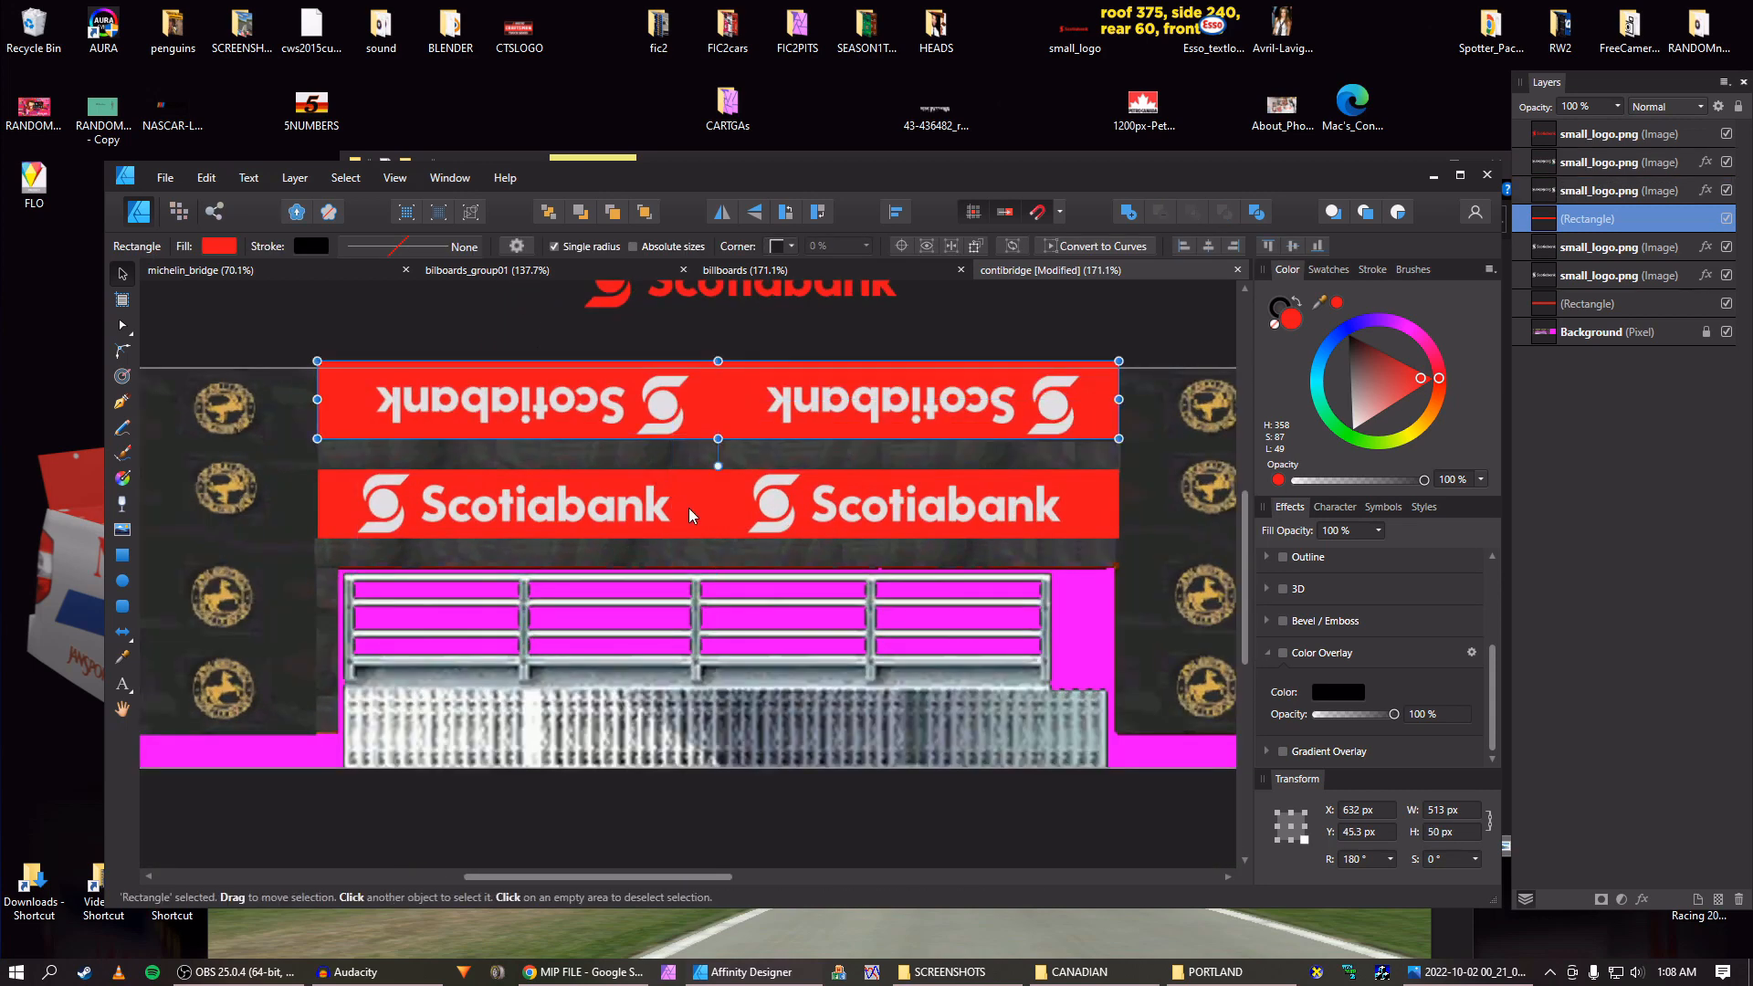
Duplicate the lower banner's red rectangle and move the copy straight down to Y 109 px.
click(713, 531)
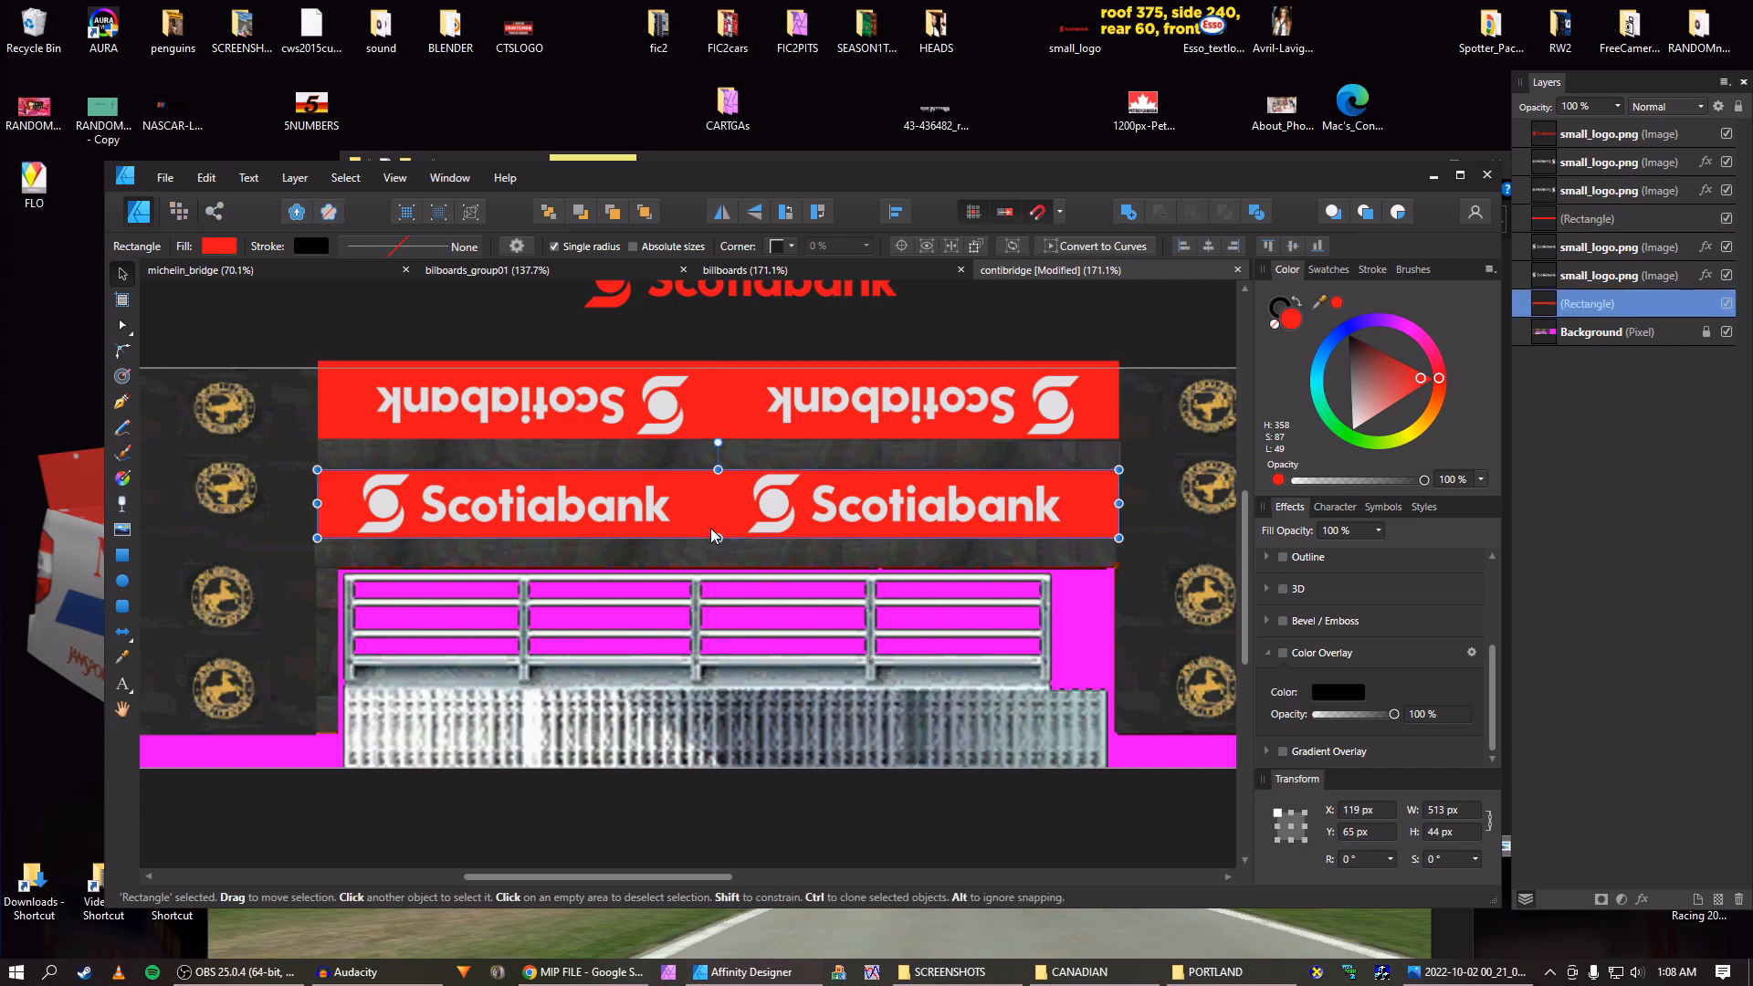
key(ctrl+j)
key(shift+Down)
key(shift+Down)
key(shift+Down)
key(shift+Down)
key(shift+Down)
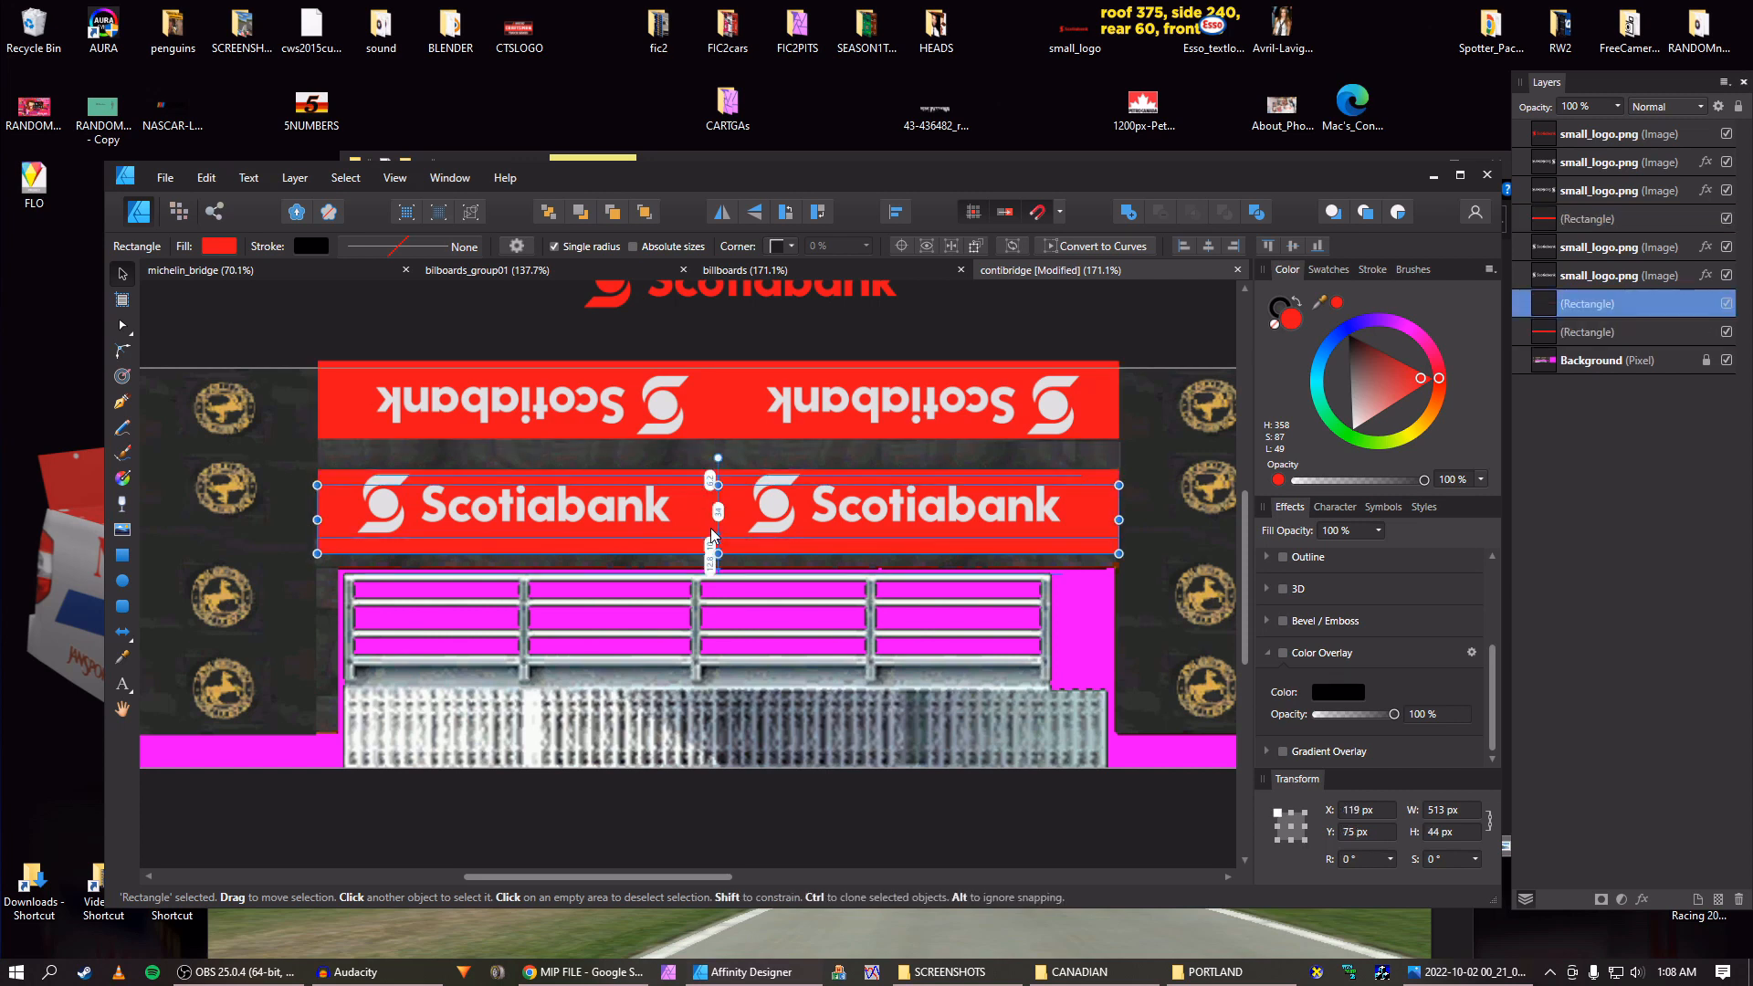
scroll(711, 527, up, 4)
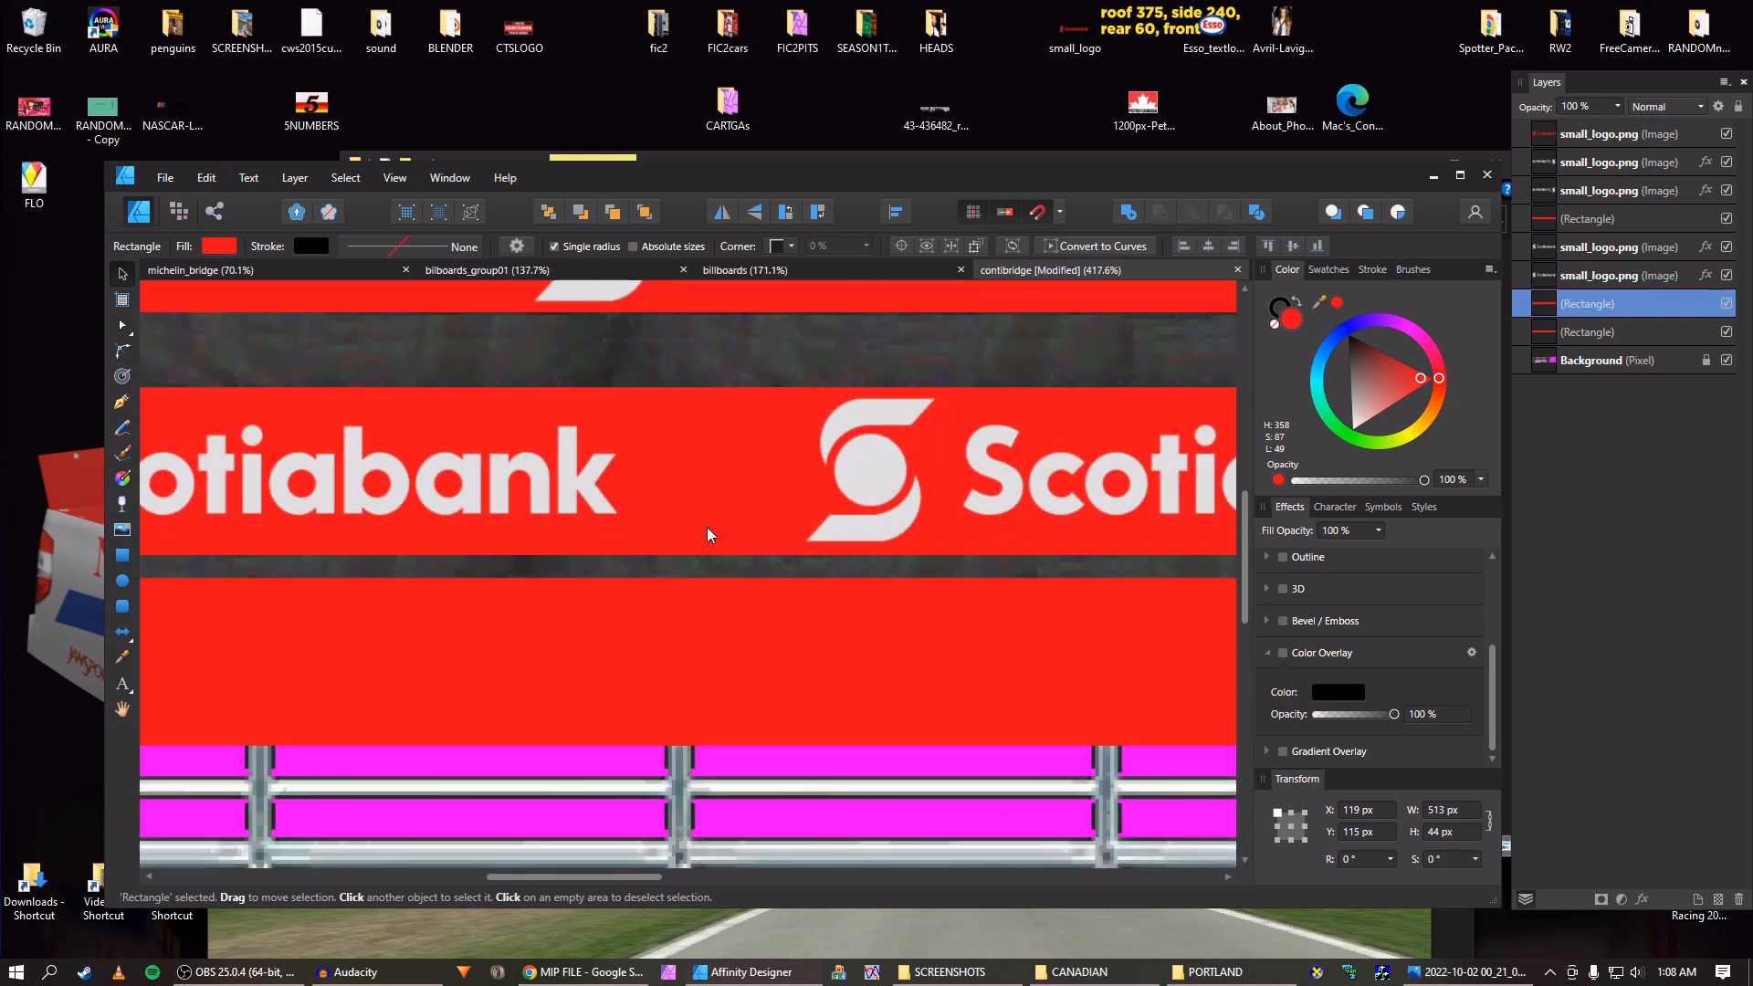
key(Up)
key(Up)
key(Up)
key(Up)
key(Up)
key(Up)
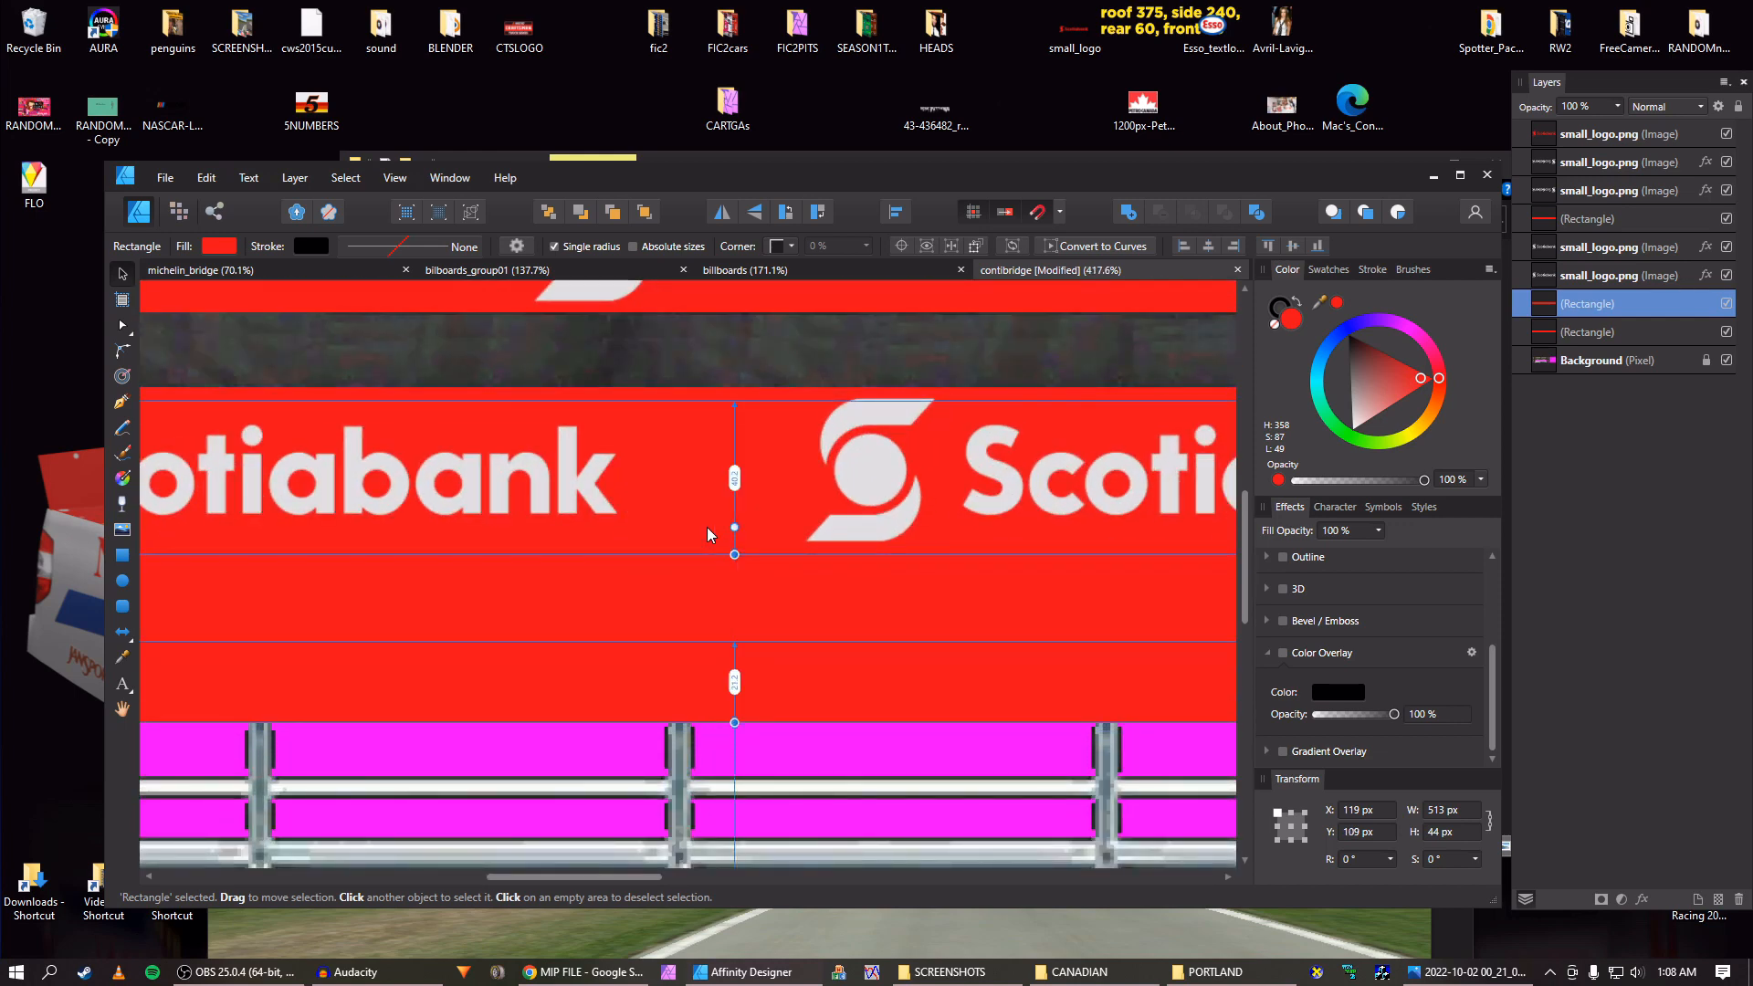
Reduce the copied rectangle's height to 19 px so it ends just above the magenta railing area.
scroll(698, 561, down, 4)
drag(713, 624, 729, 545)
scroll(718, 599, up, 5)
scroll(757, 578, down, 4)
scroll(756, 579, down, 2)
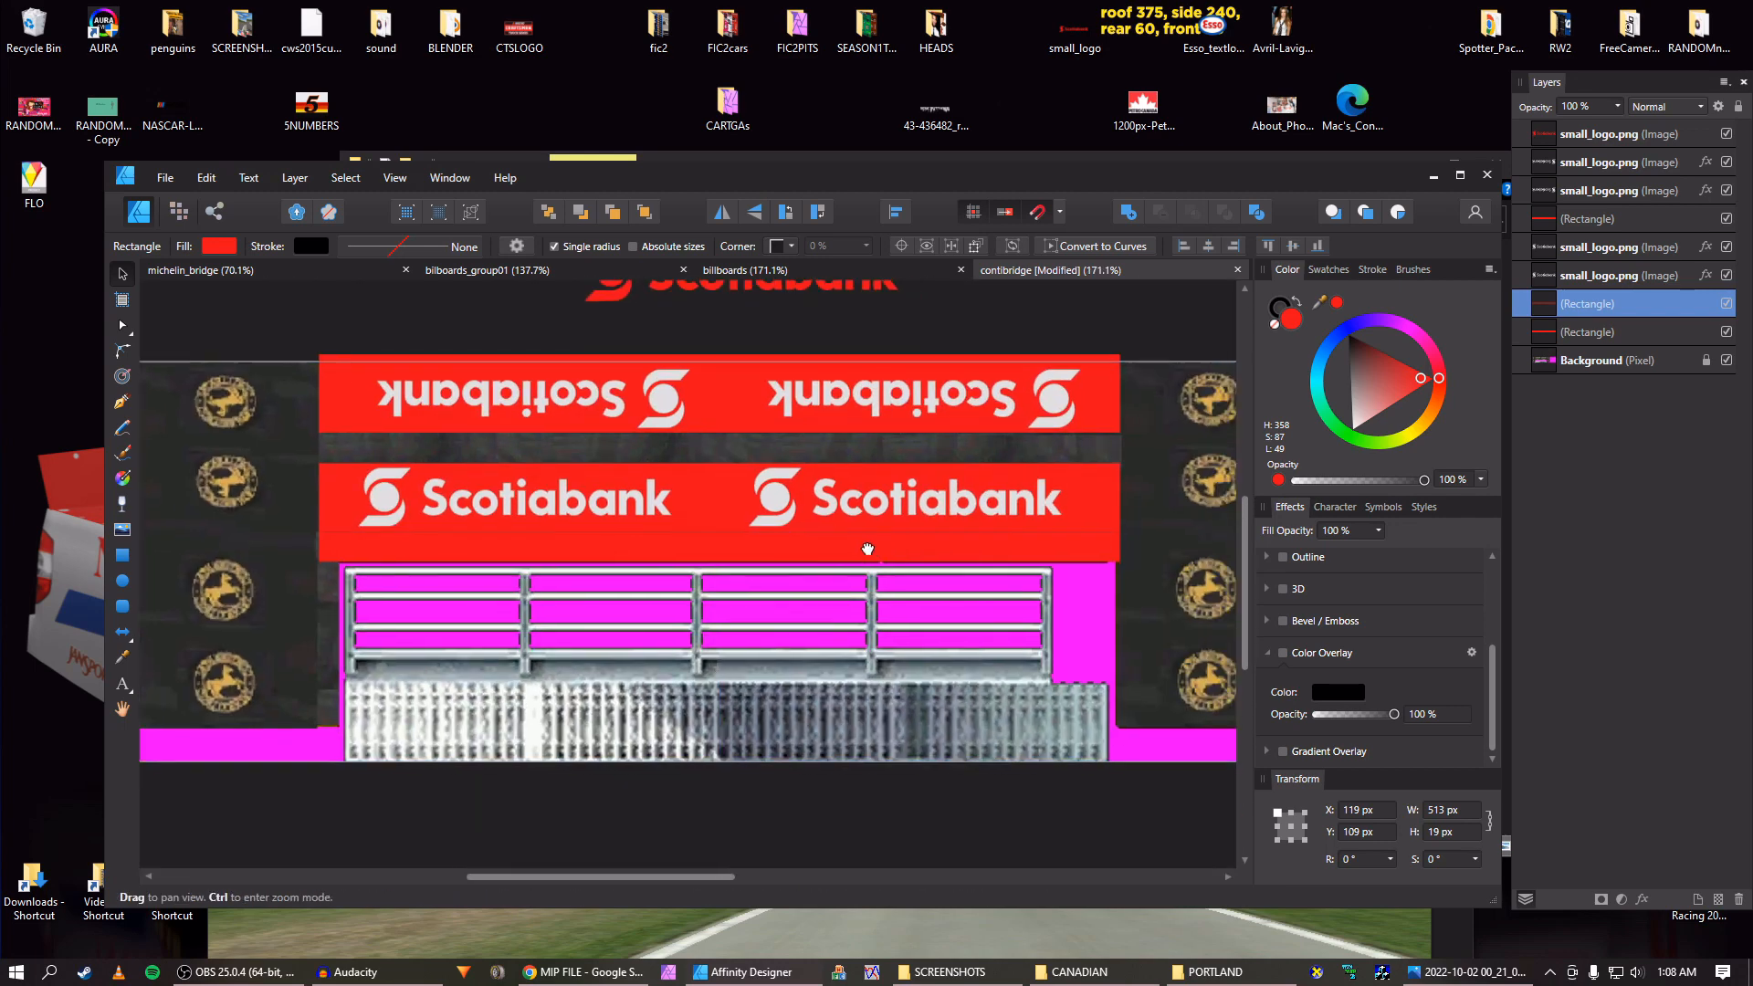
scroll(736, 555, up, 5)
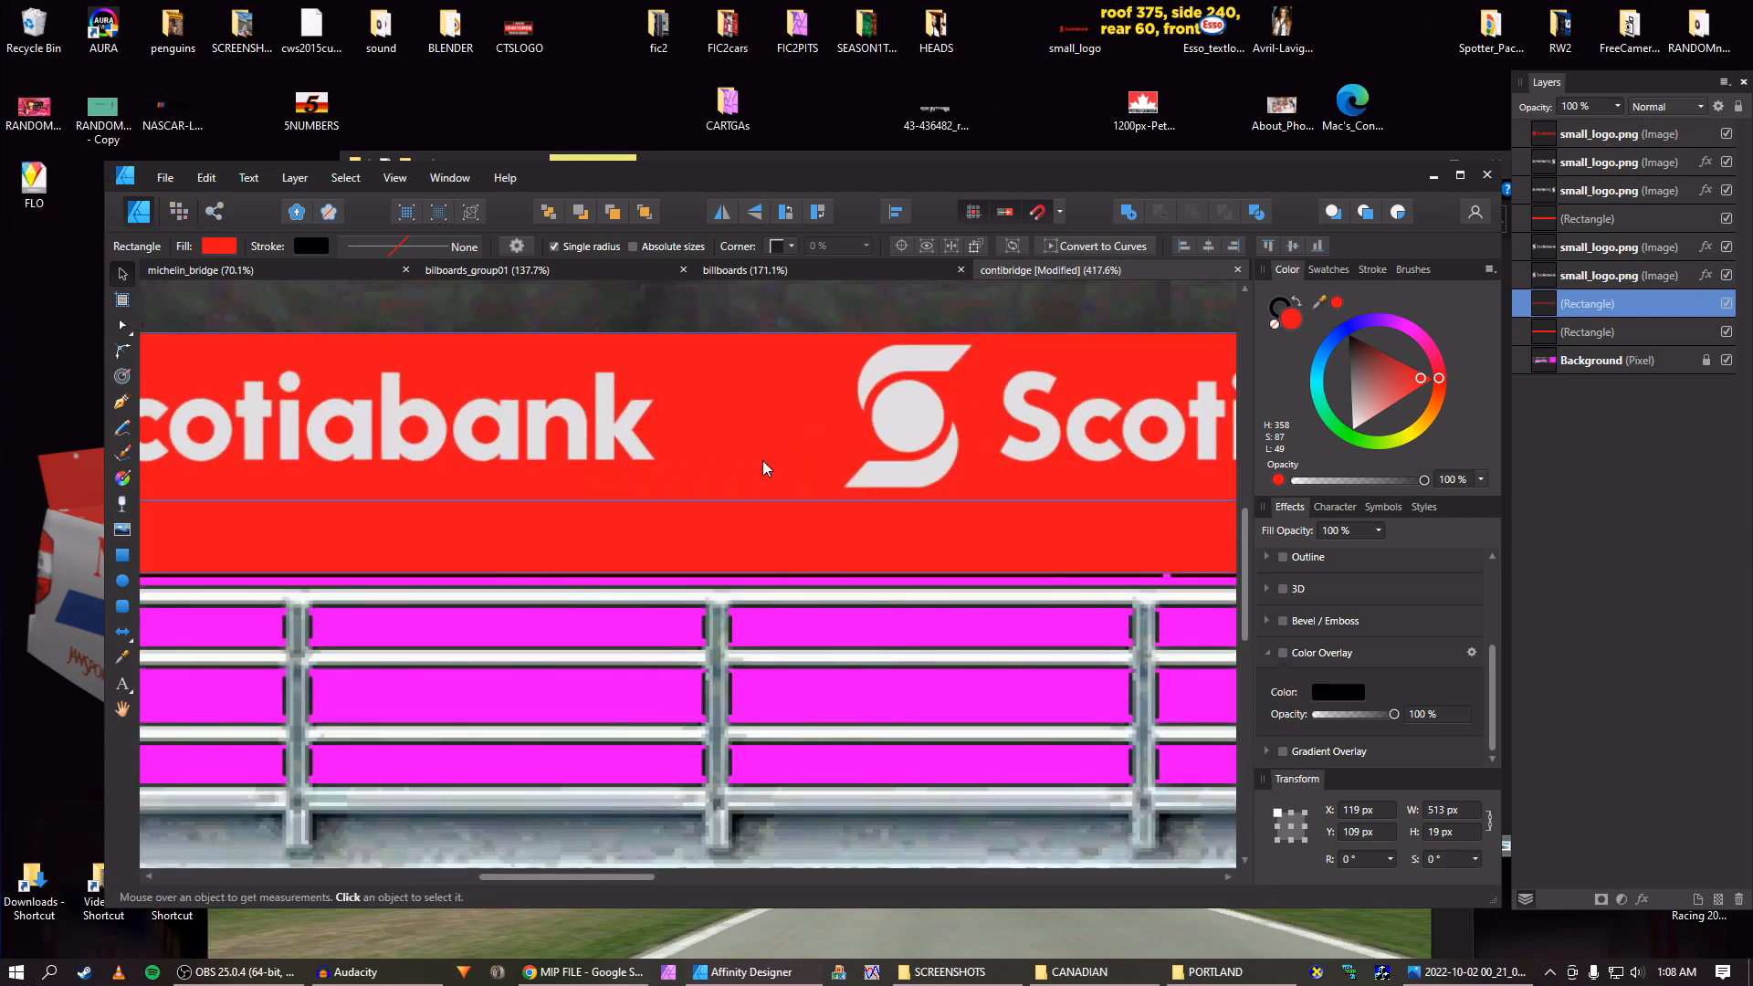
scroll(765, 356, down, 5)
Change the fill of the 19 px strip under the lower banner to a deeper red, H 358, S 100, L 43.
drag(1016, 334, 1080, 371)
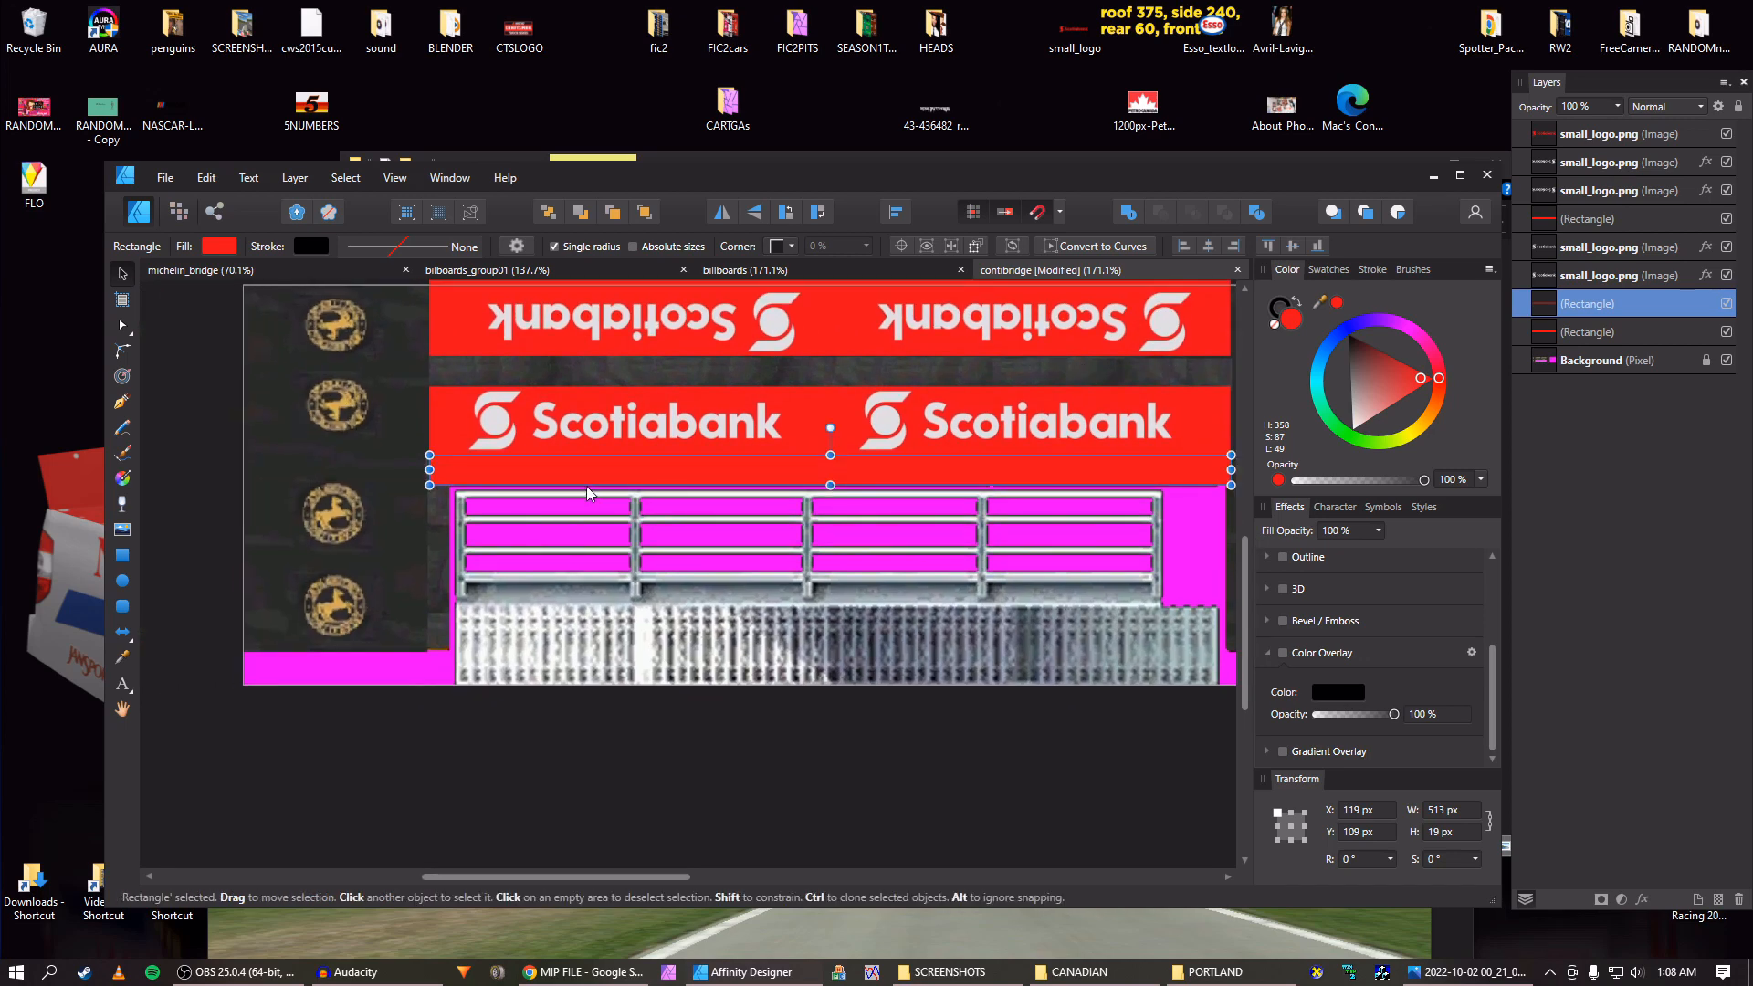
drag(774, 466, 747, 495)
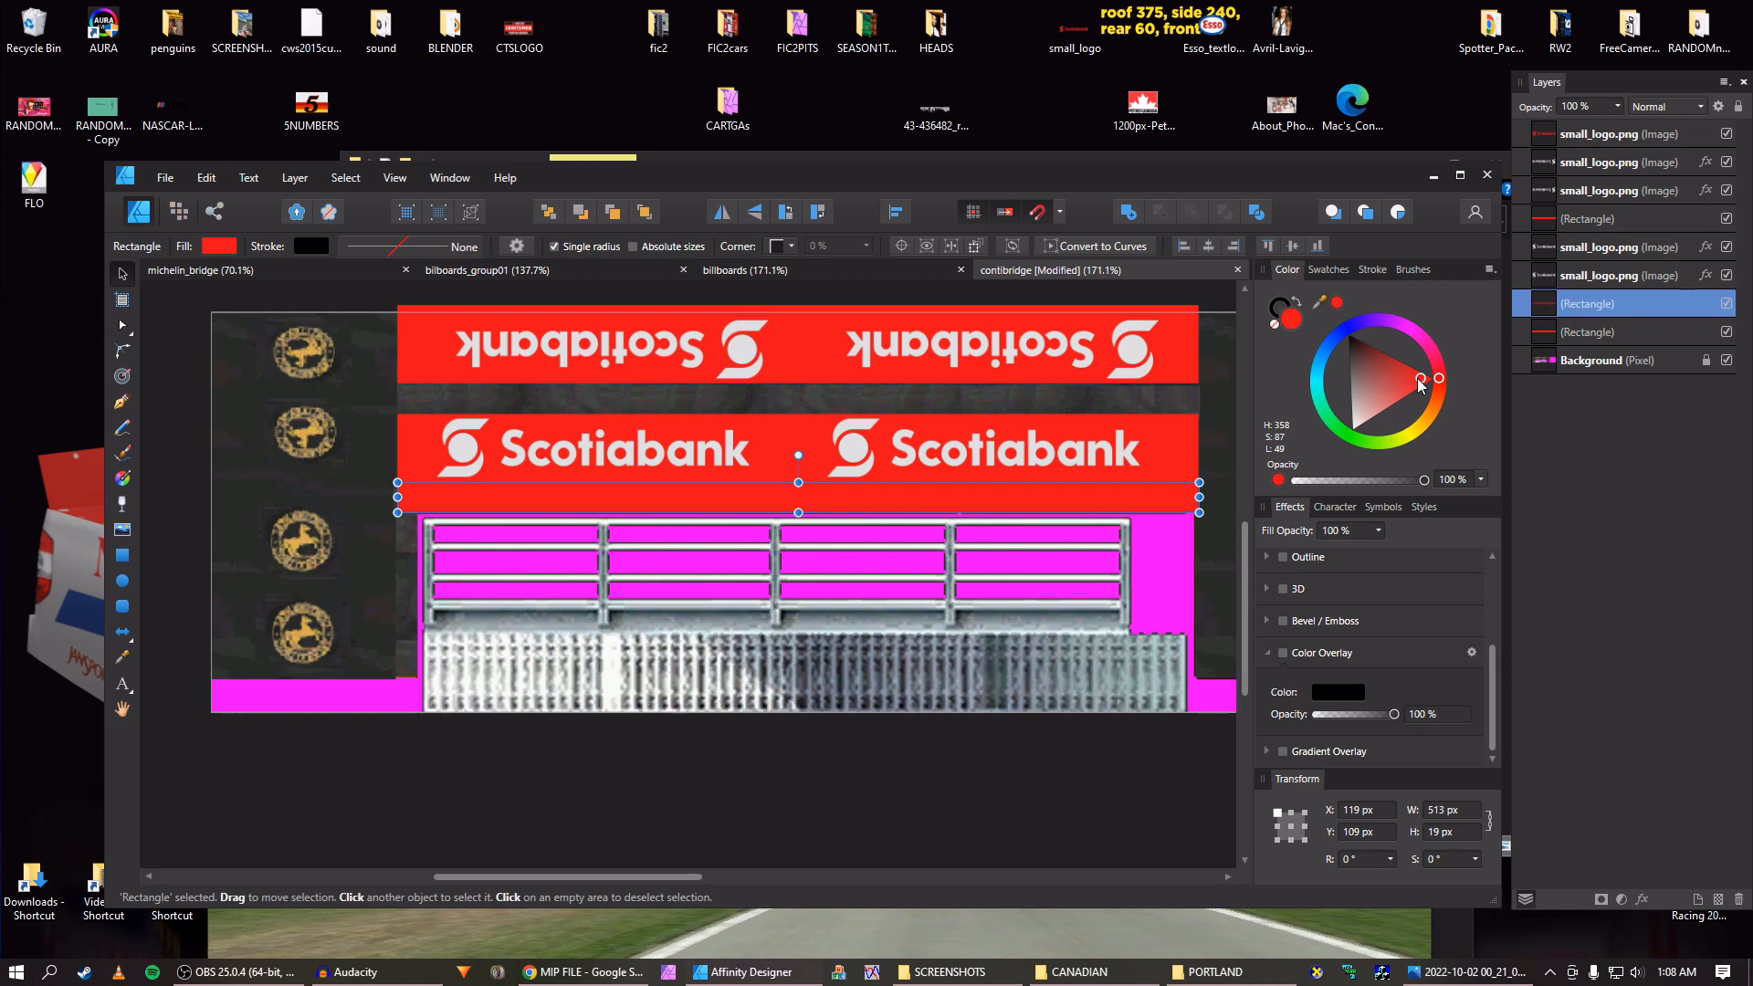
drag(1421, 384, 1403, 395)
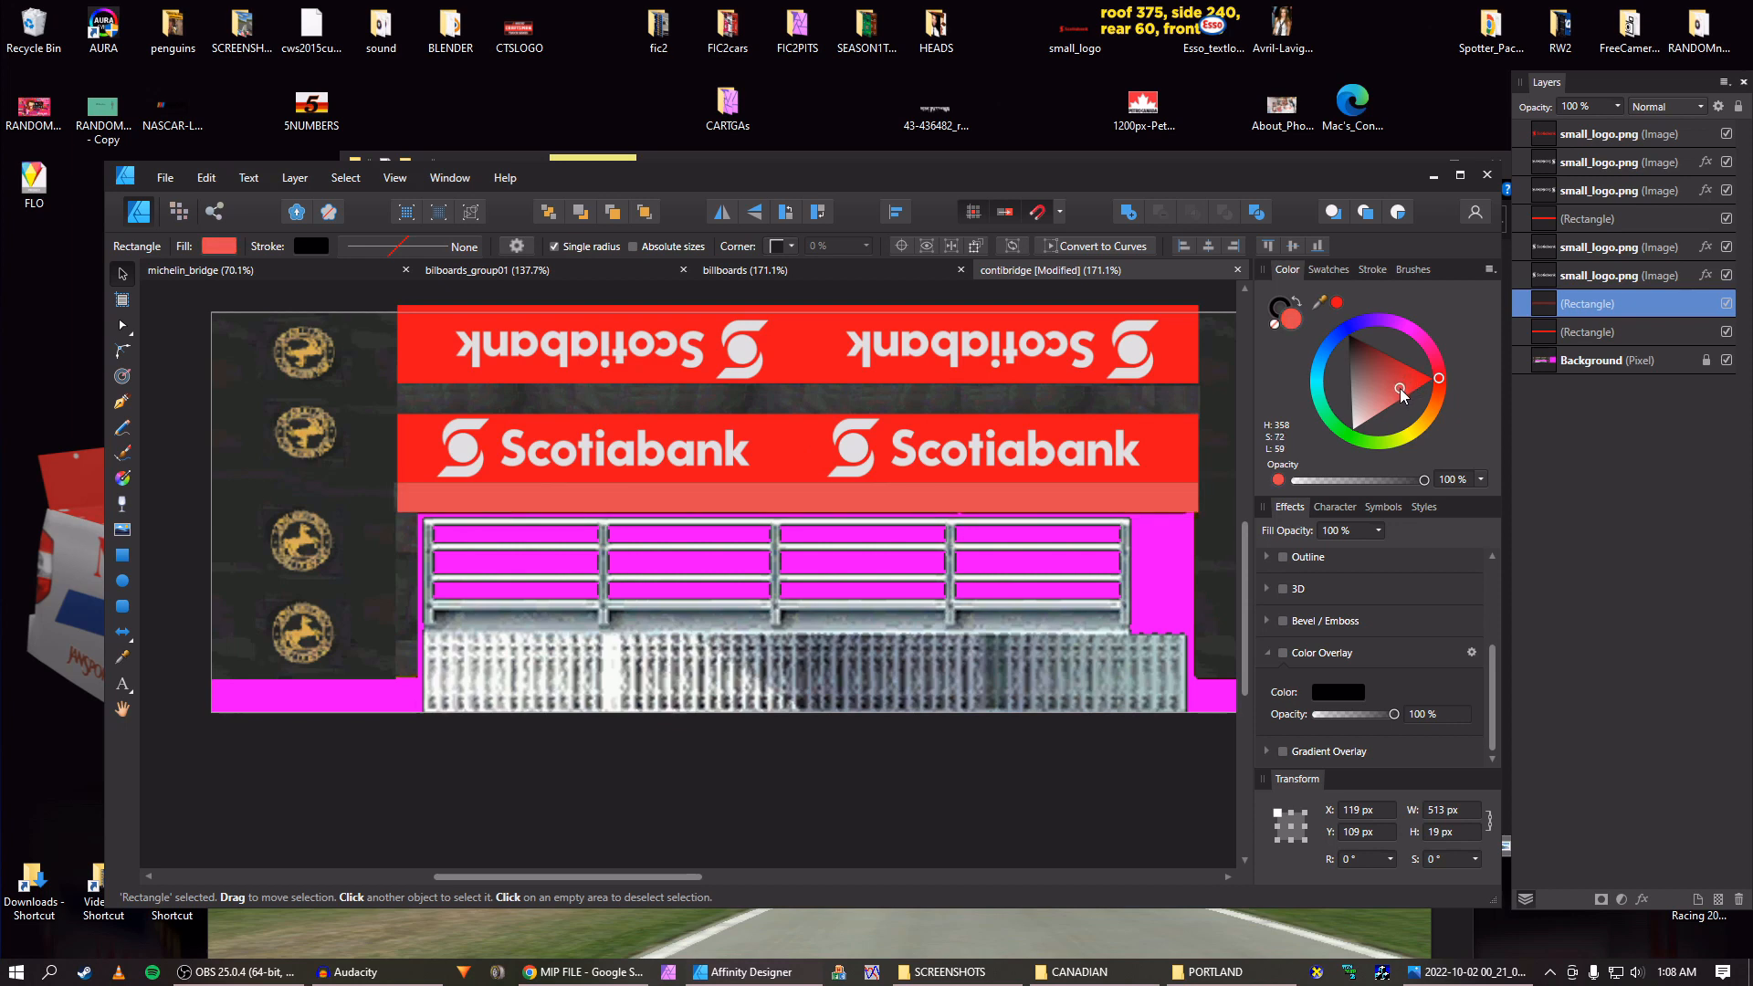
key(ctrl+z)
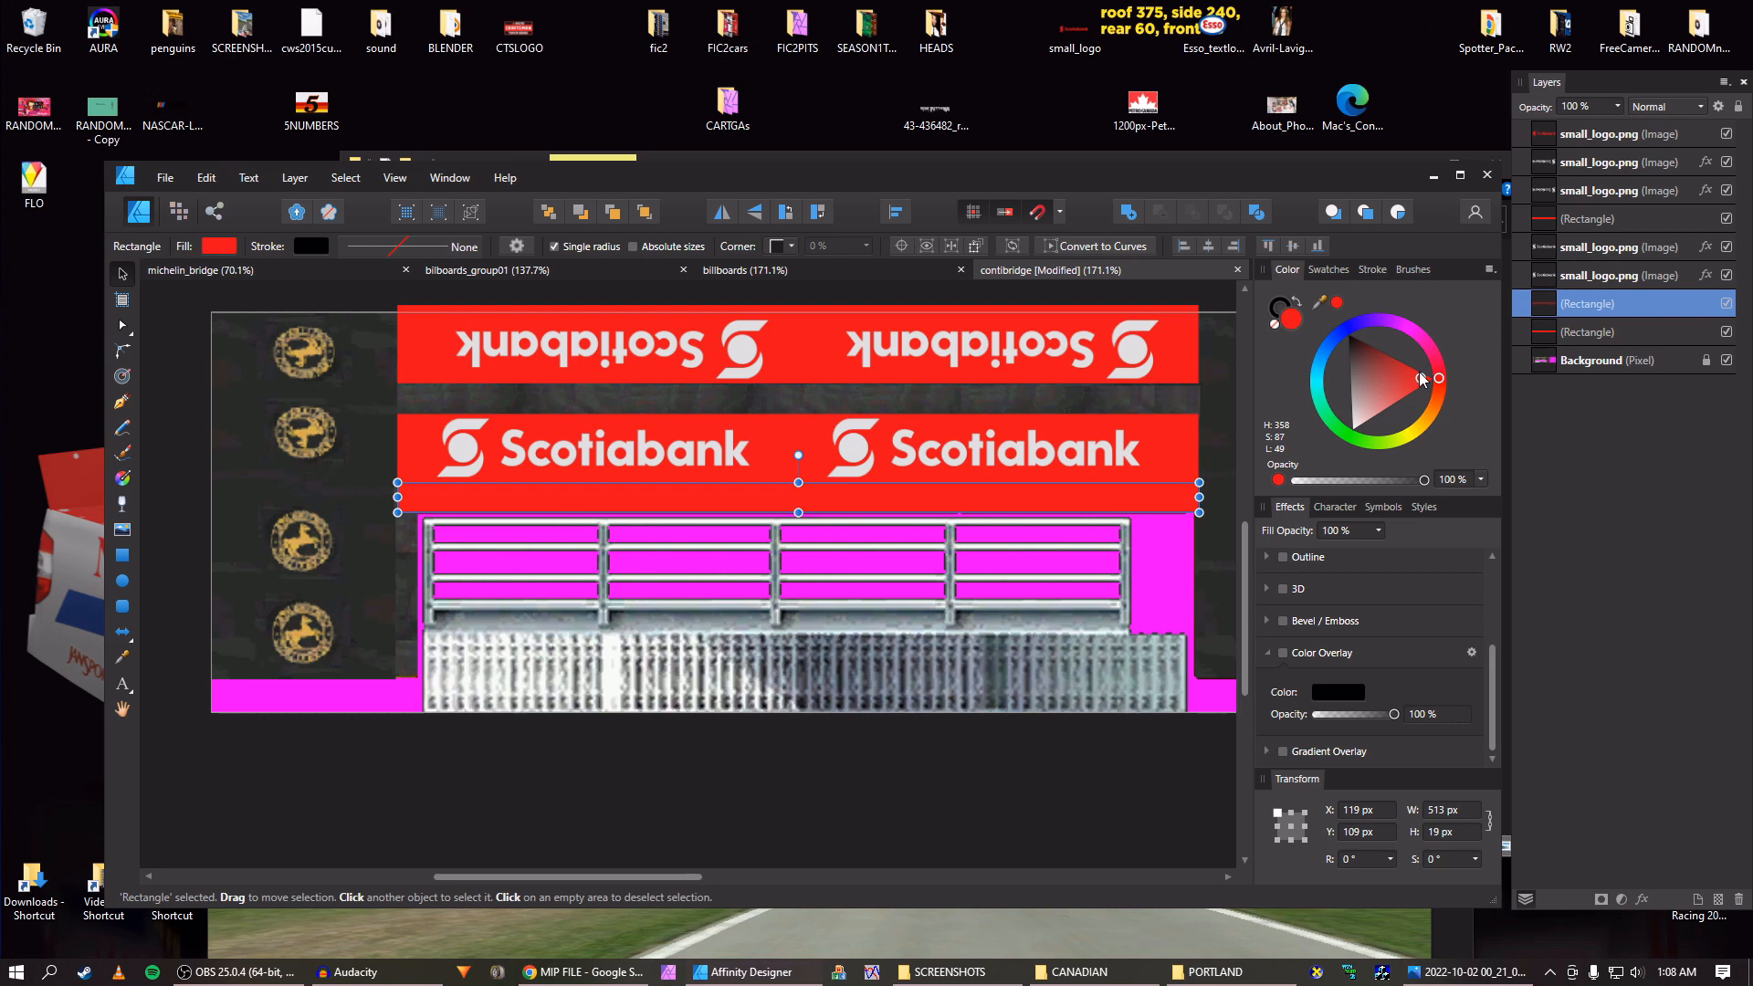
drag(1421, 381, 1422, 370)
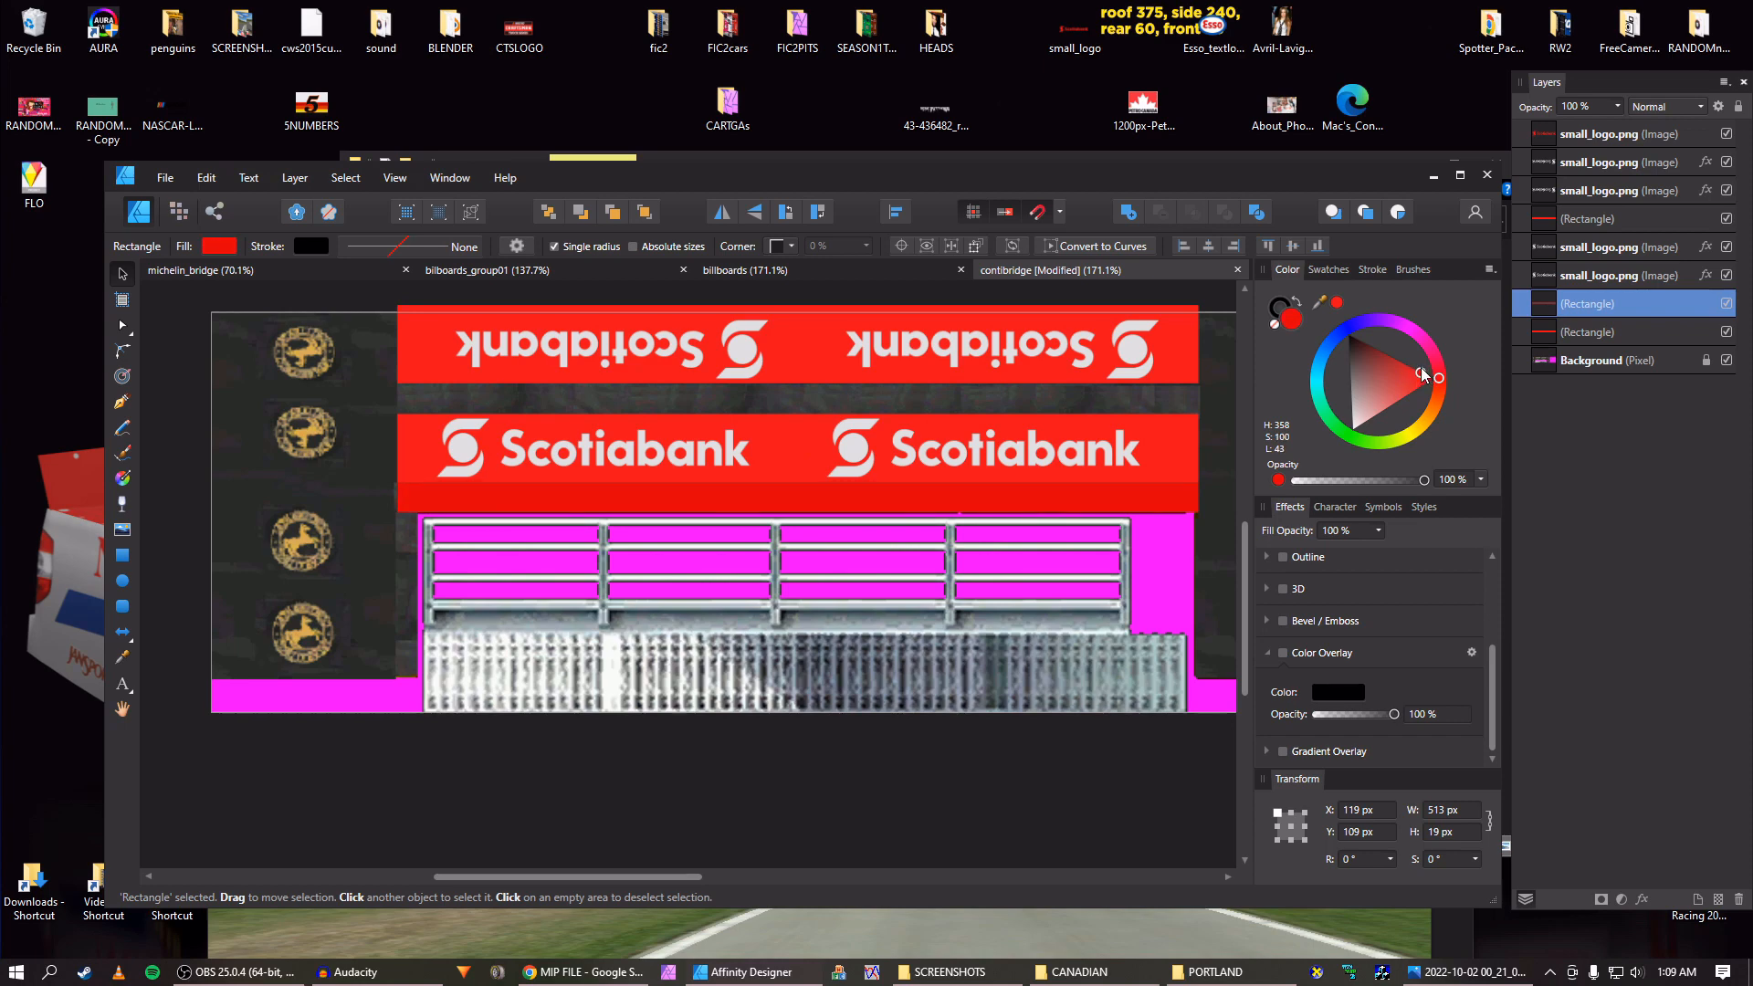
Duplicate the deeper red strip and narrow the copy to 14 px wide at the banner's left end.
scroll(526, 561, up, 2)
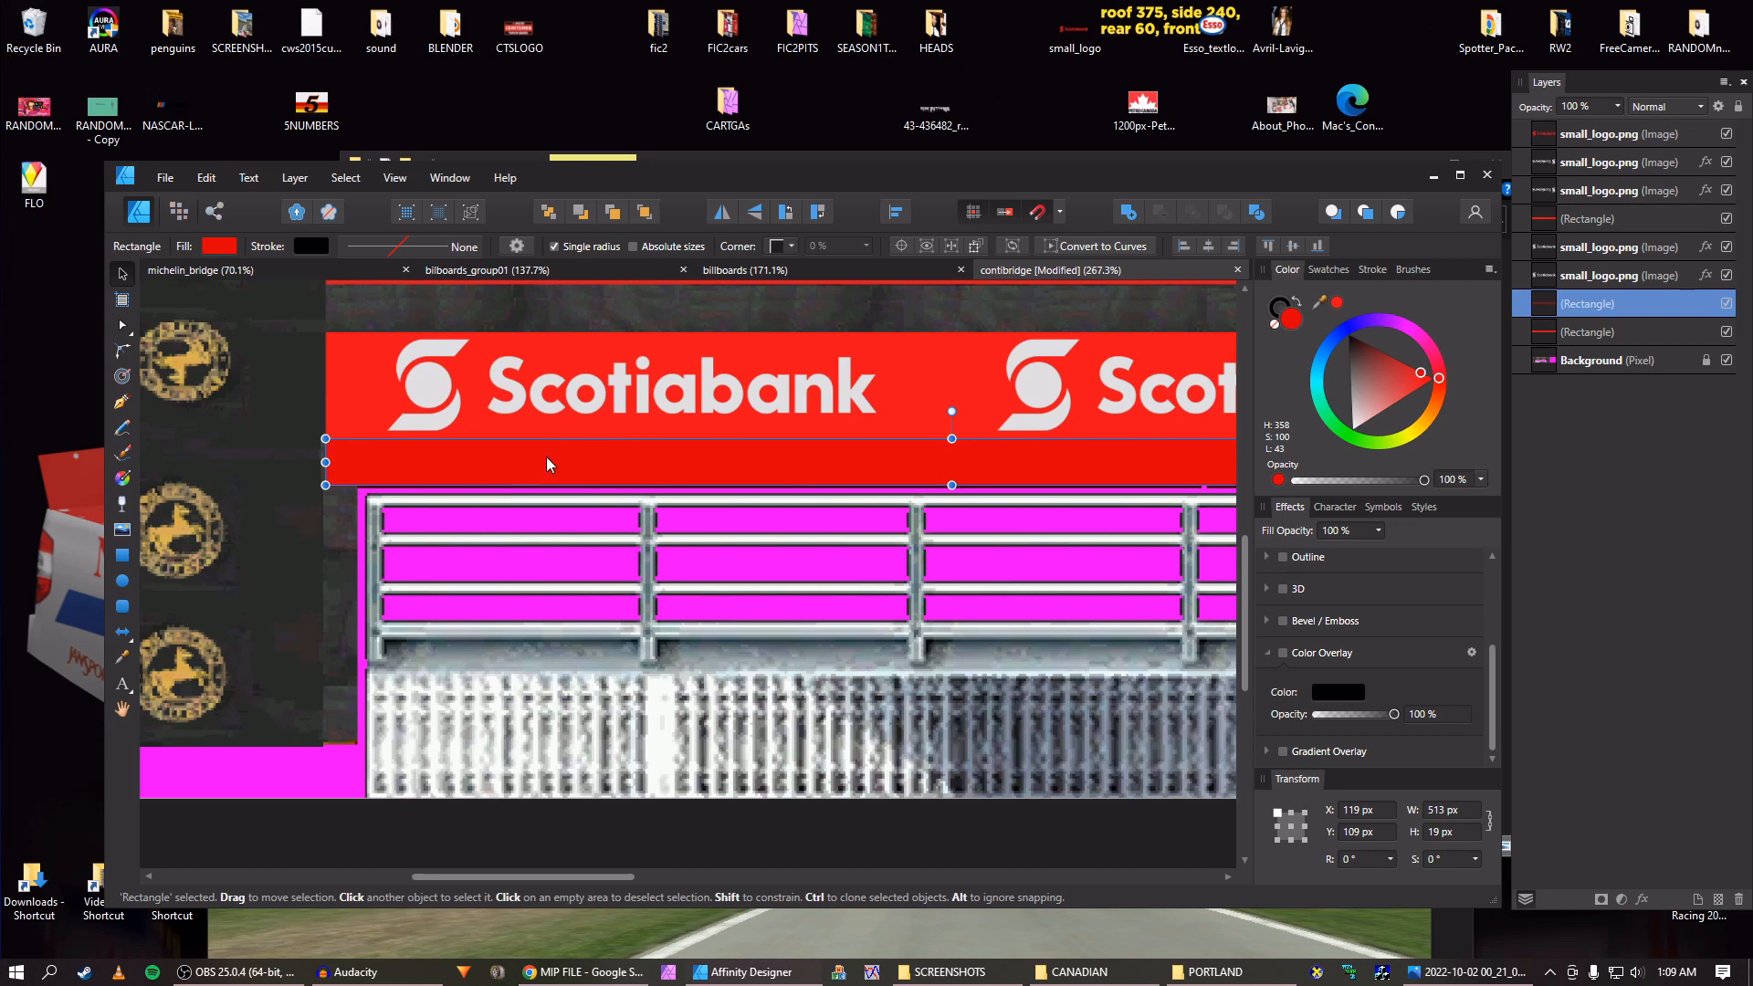
key(ctrl+j)
scroll(546, 457, down, 3)
drag(1154, 465, 530, 477)
scroll(529, 479, up, 6)
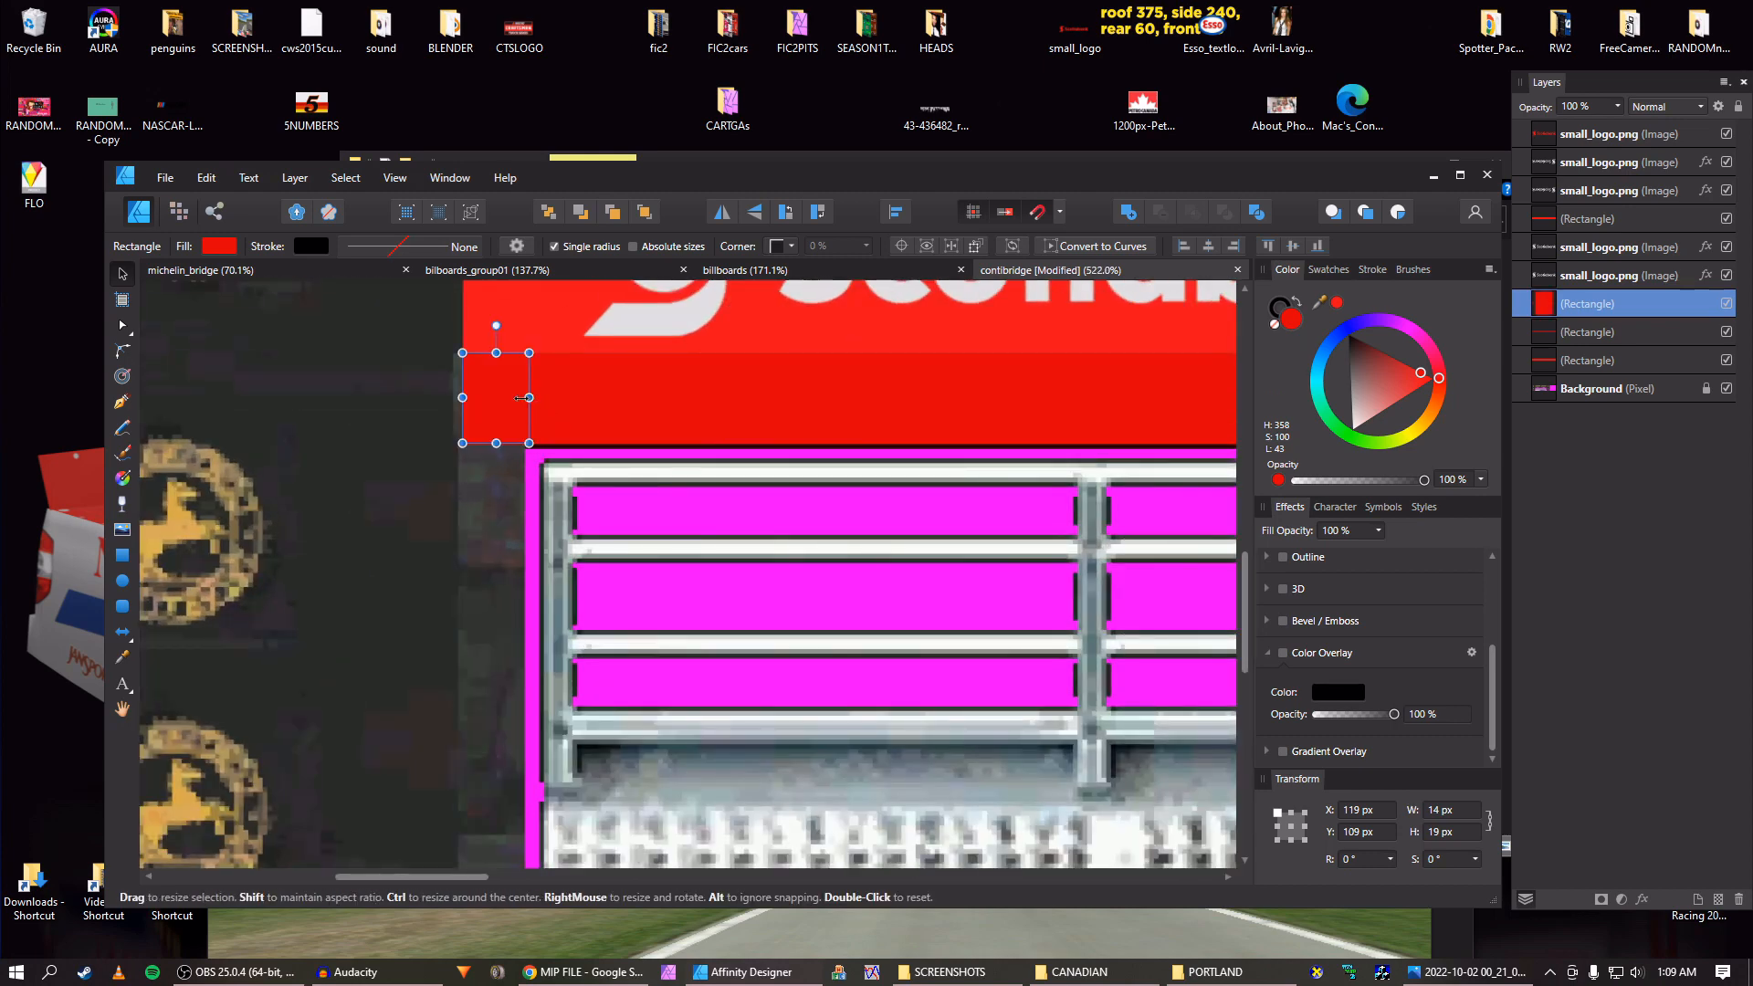
Resize the small red rectangle into a vertical post 13 px wide and 125 px high beside the railing.
drag(519, 398, 495, 729)
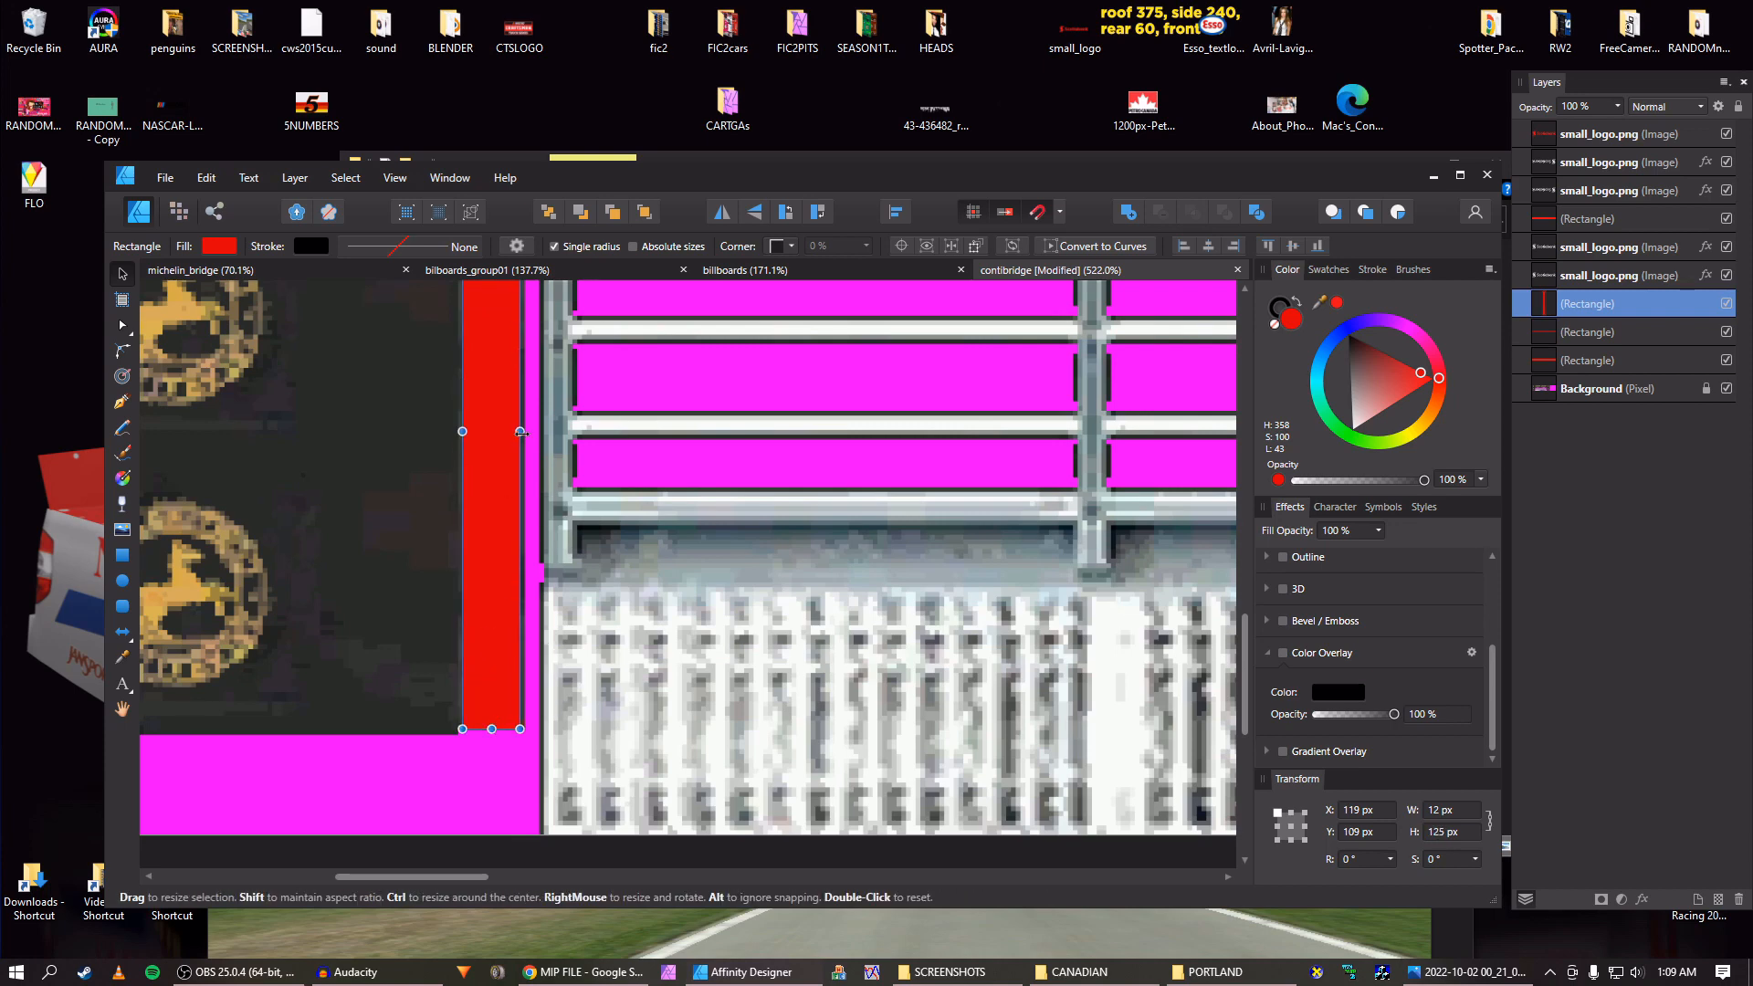
drag(520, 432, 526, 432)
key(ctrl+0)
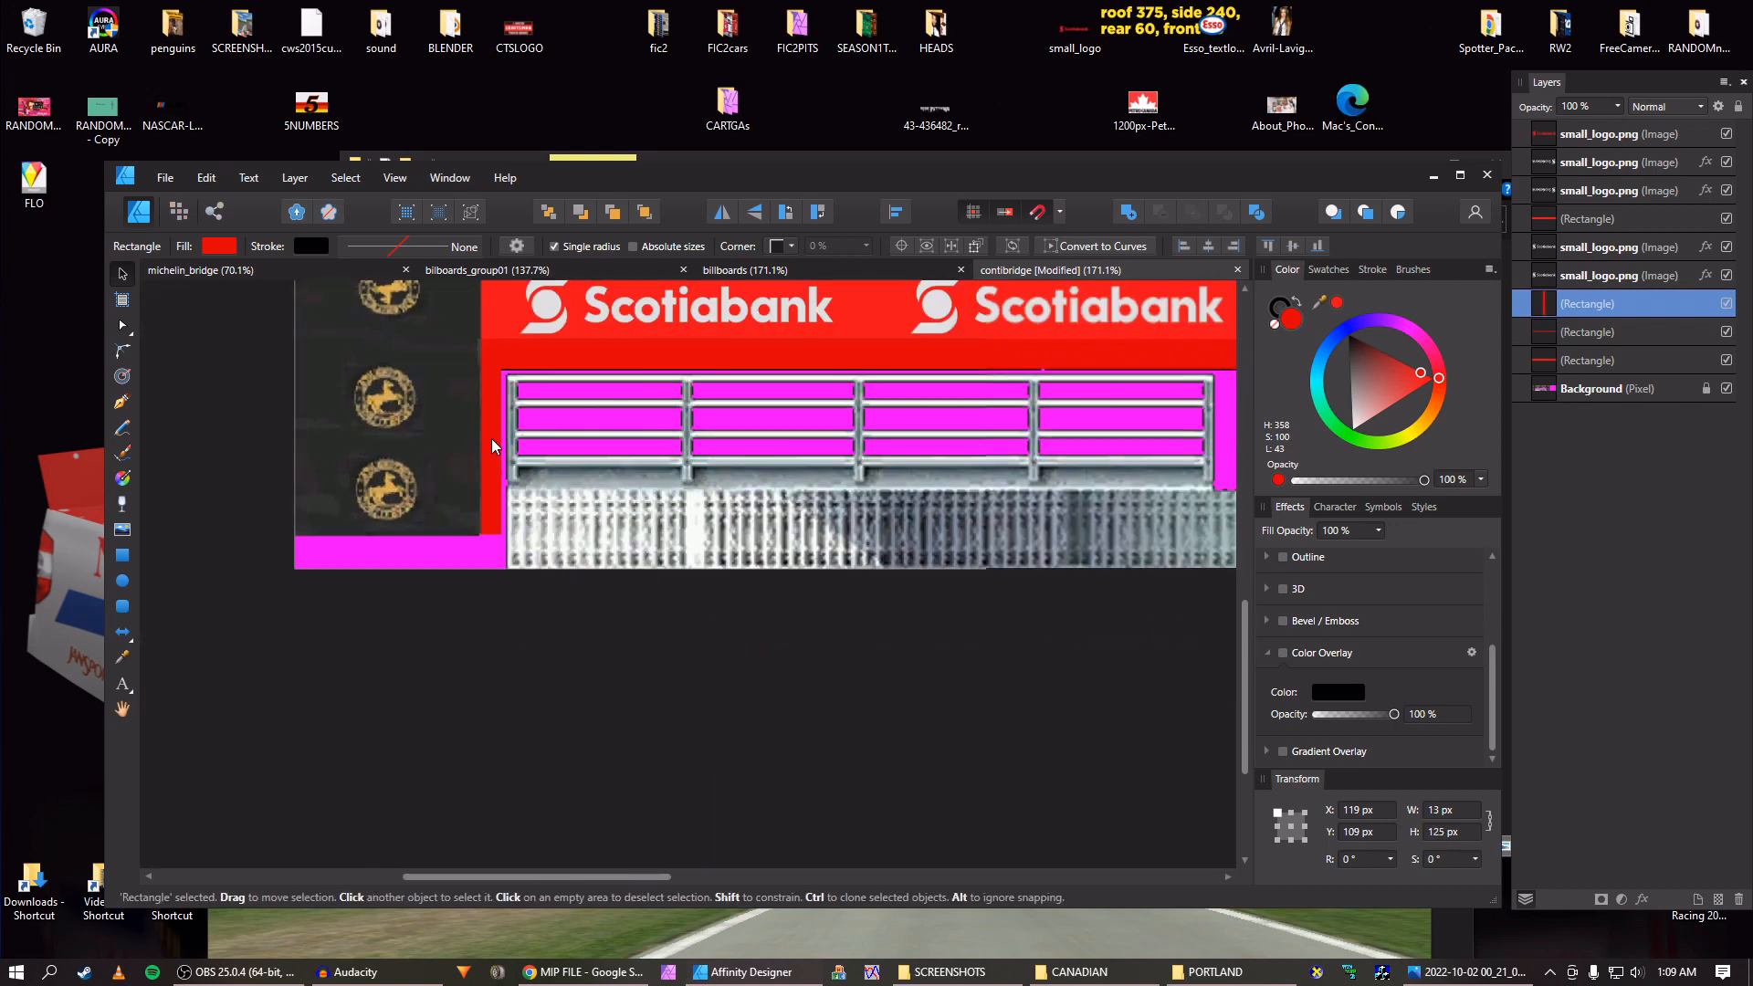
scroll(546, 615, up, 5)
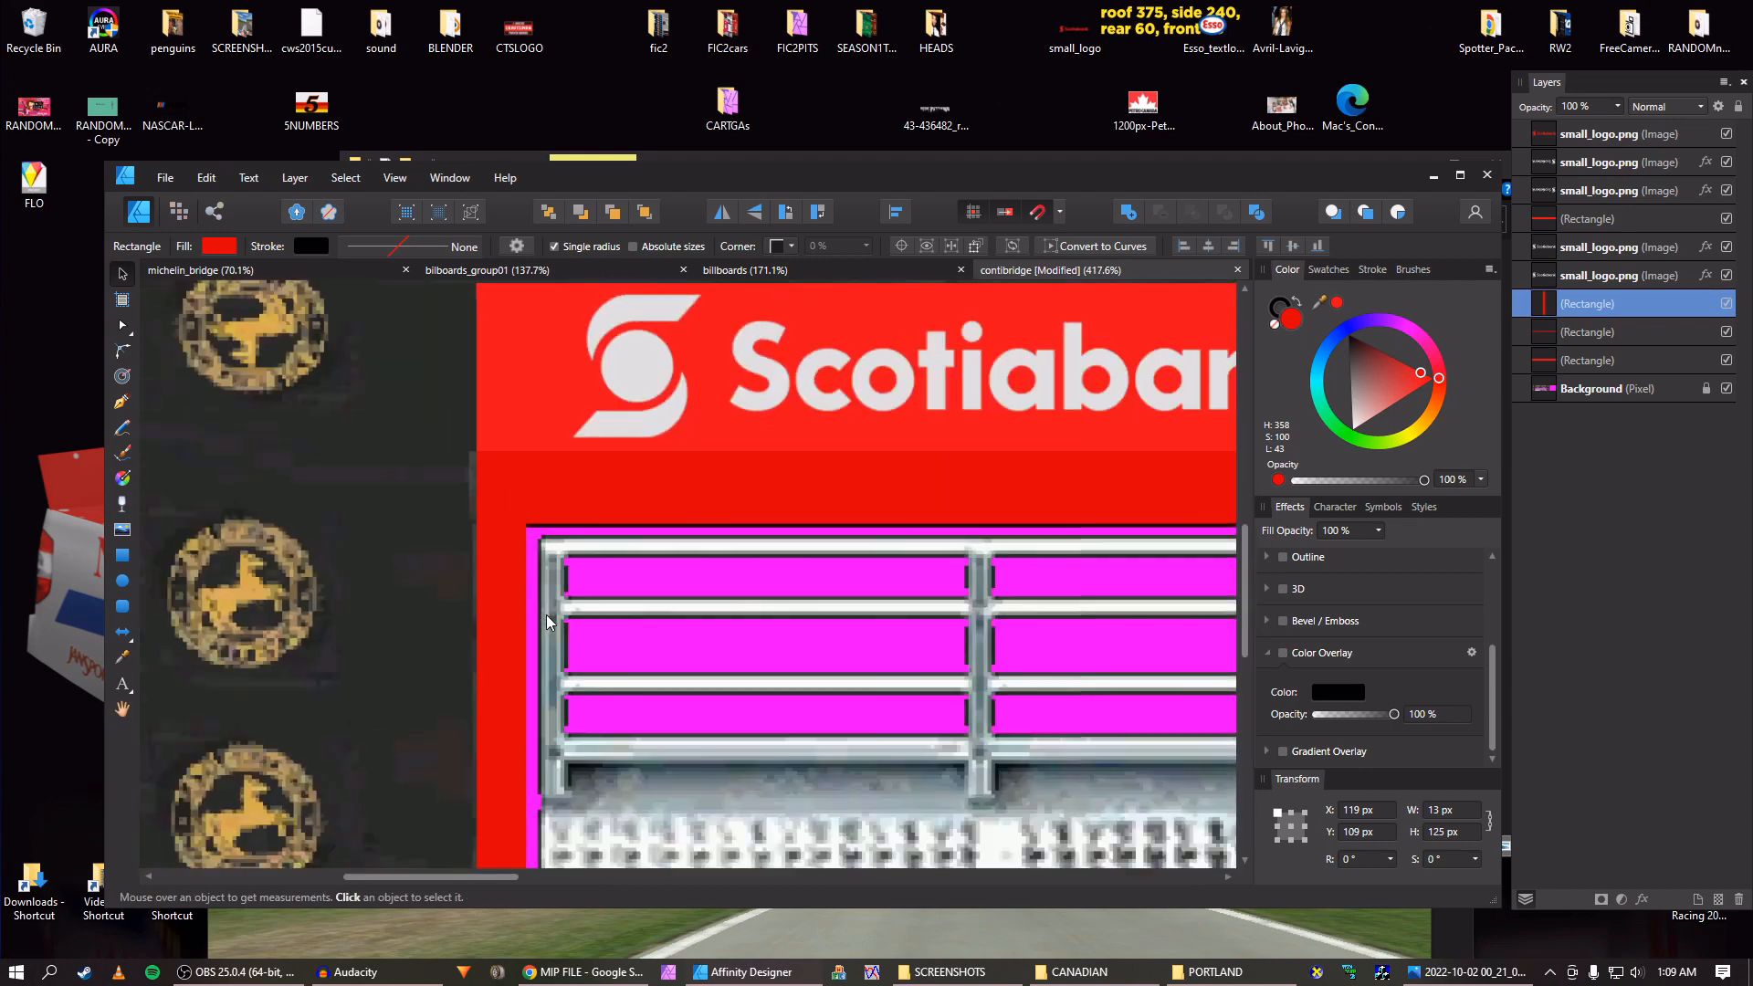
Copy the 19 px deeper red strip below the lower banner and move the copy up into the gap between the two banners.
scroll(547, 616, down, 5)
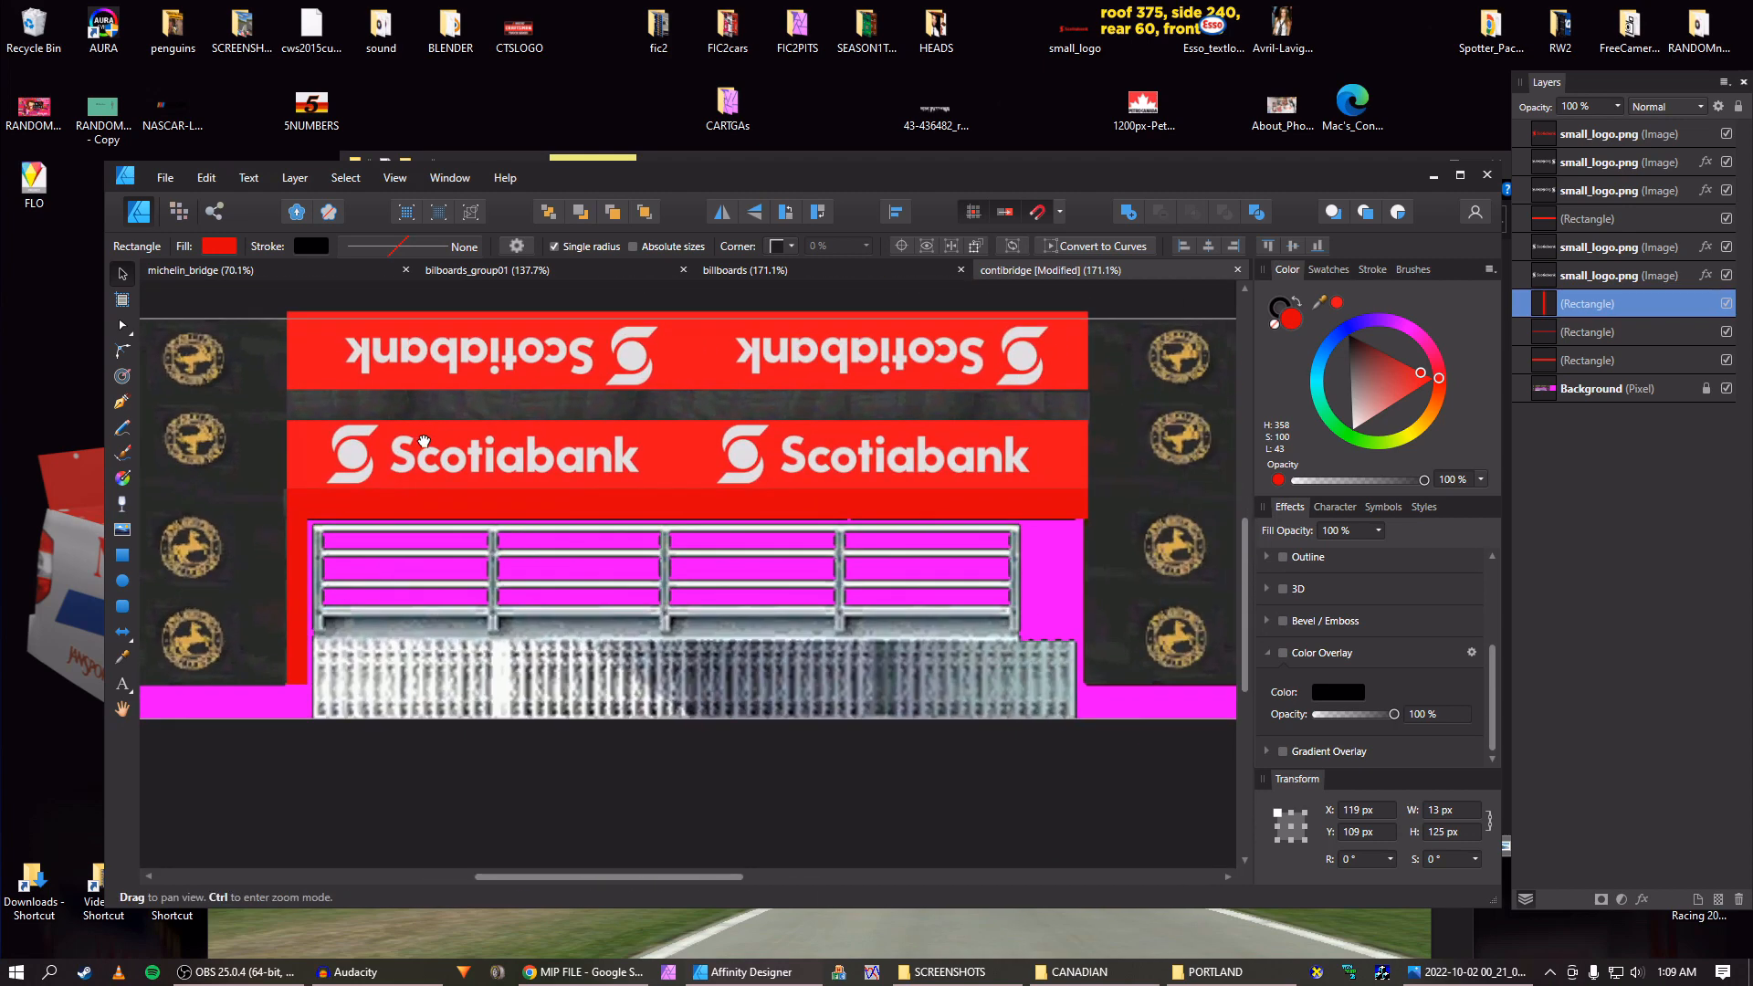
drag(424, 442, 445, 515)
click(416, 579)
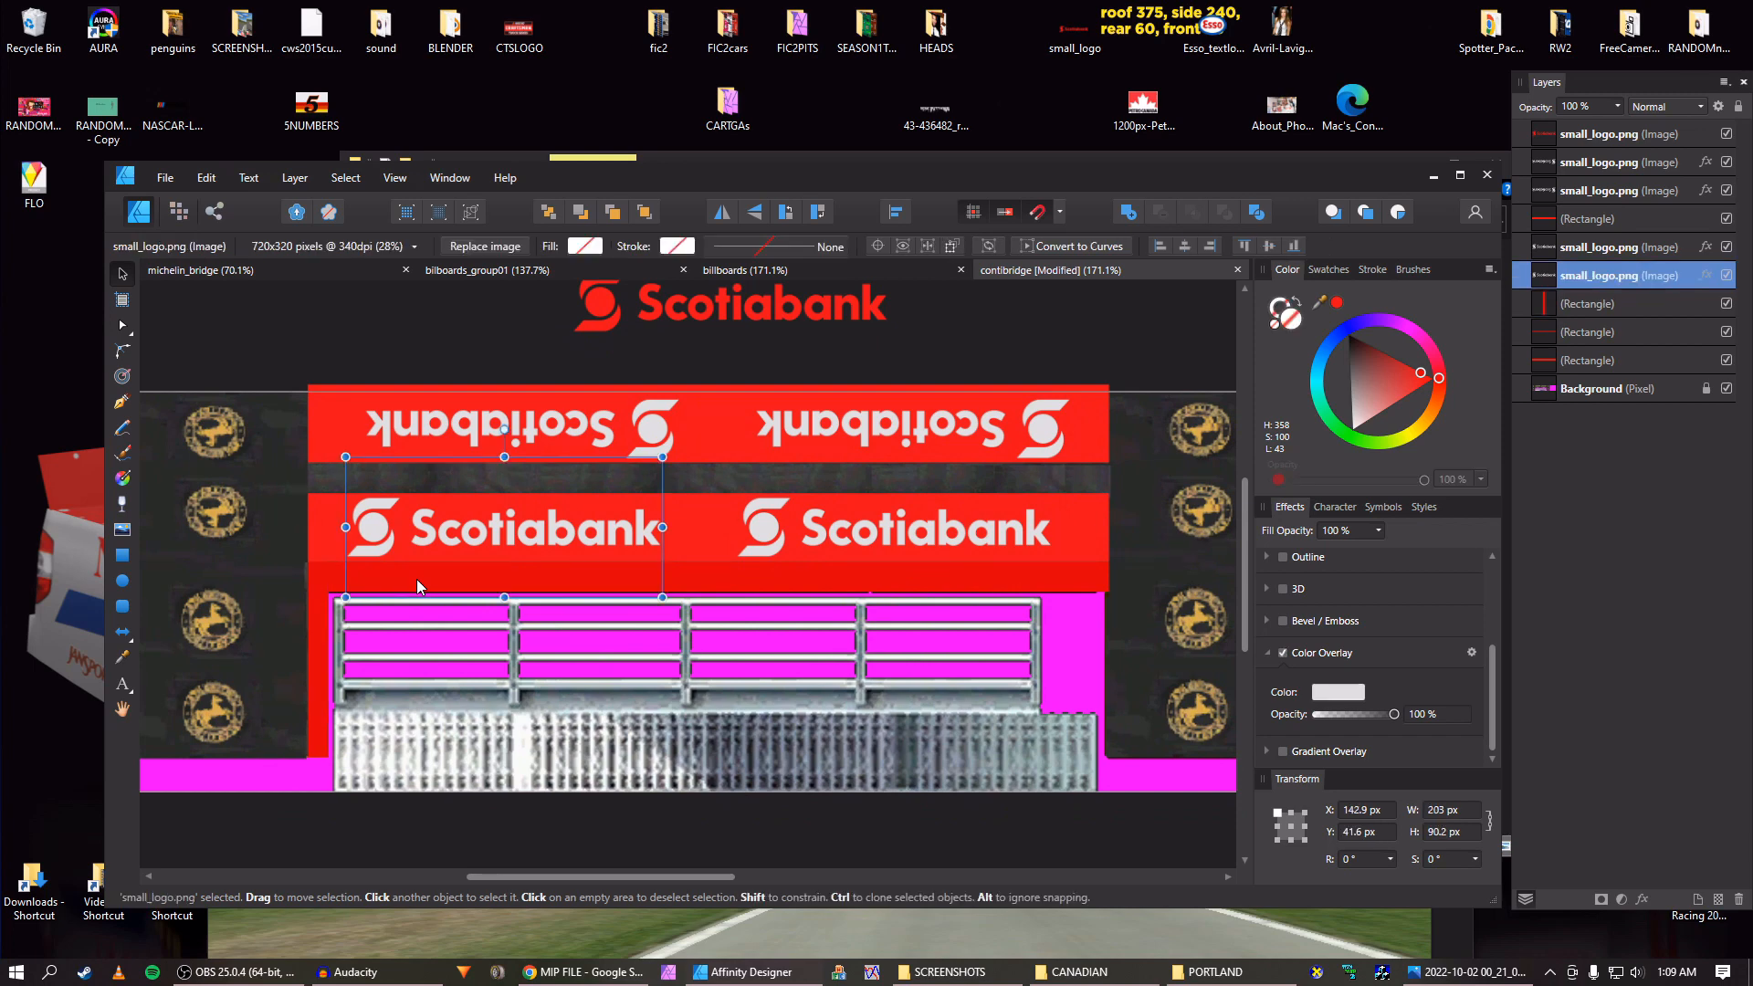
click(701, 580)
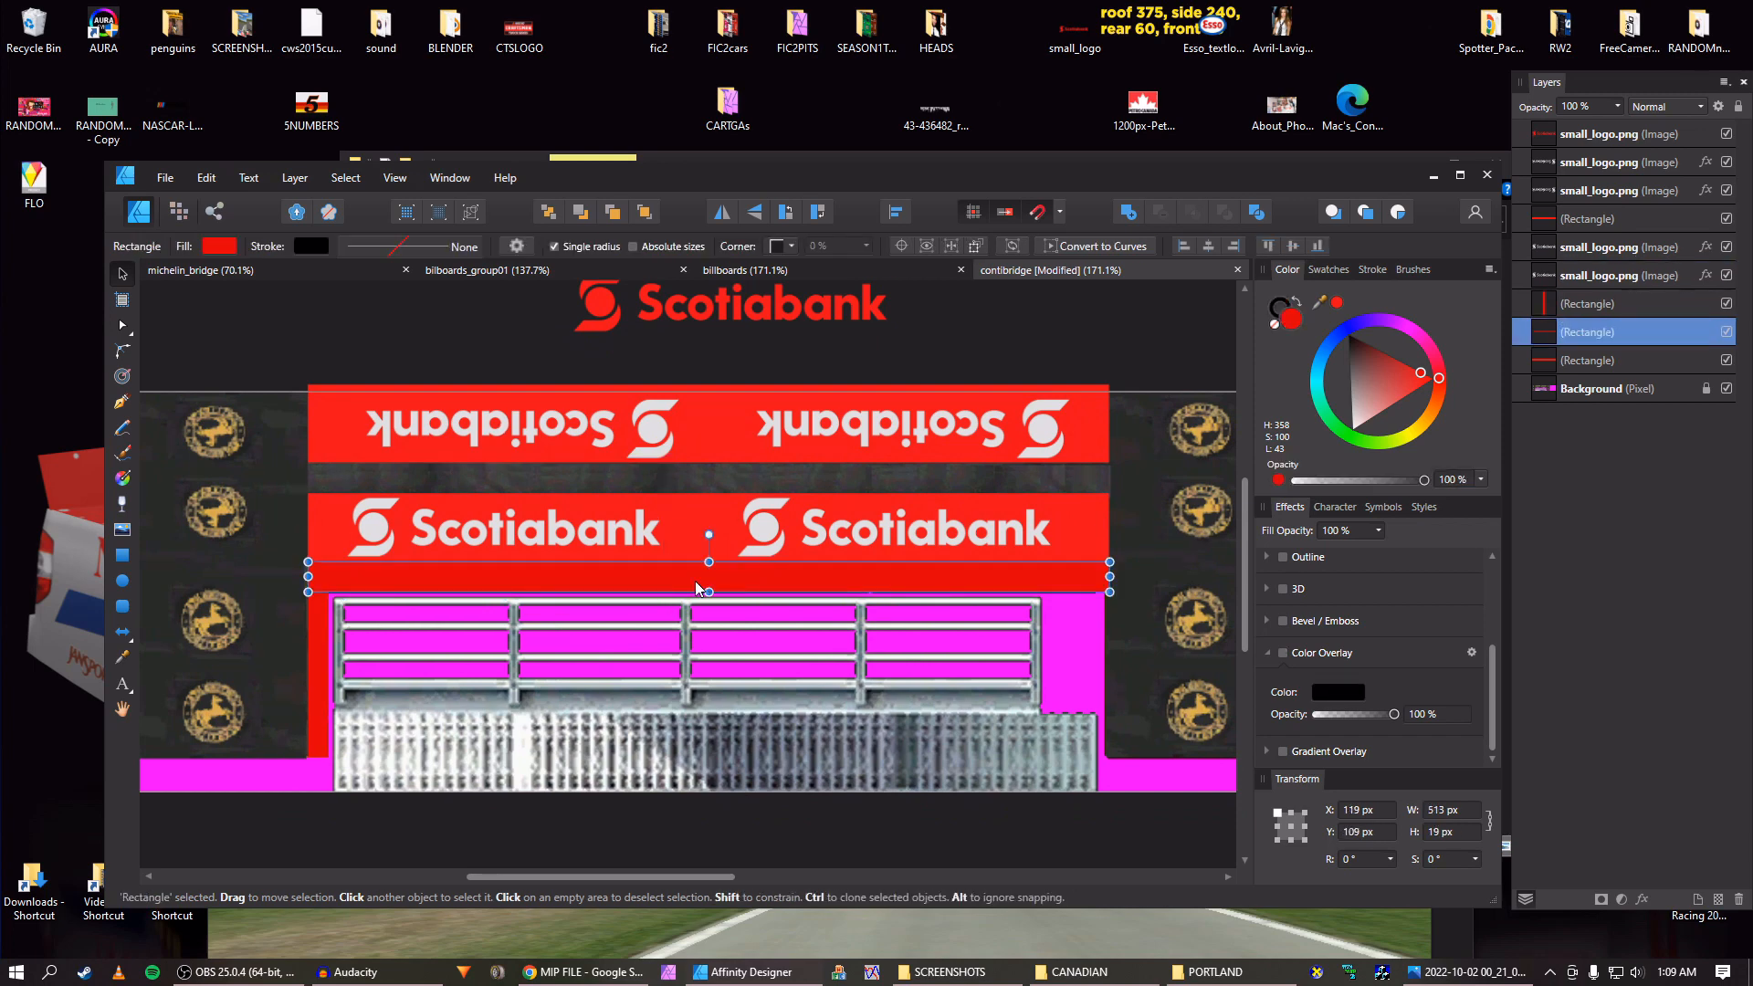
key(ctrl+c)
key(ctrl+v)
key(shift+Up)
key(shift+Up)
key(shift+Up)
key(shift+Up)
key(shift+Up)
key(shift+Up)
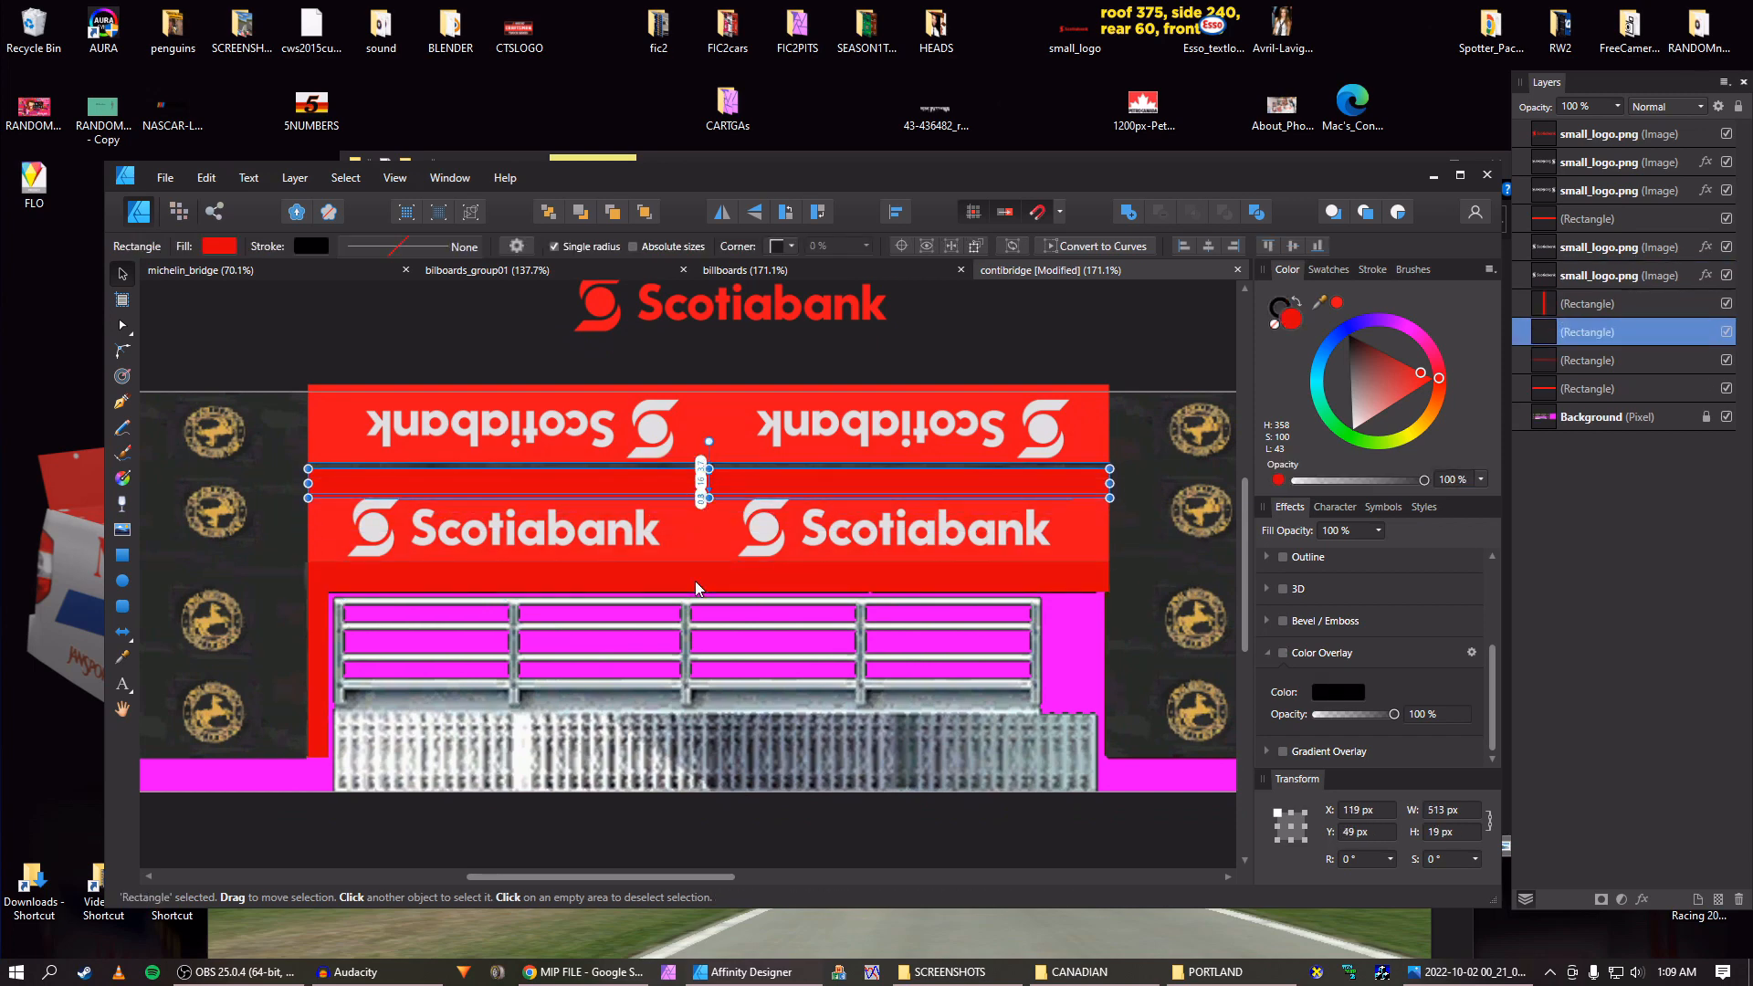
Nudge the copied strip up against the upper banner and extend its height to 21 px to close the gap.
scroll(694, 581, up, 5)
key(Up)
key(Up)
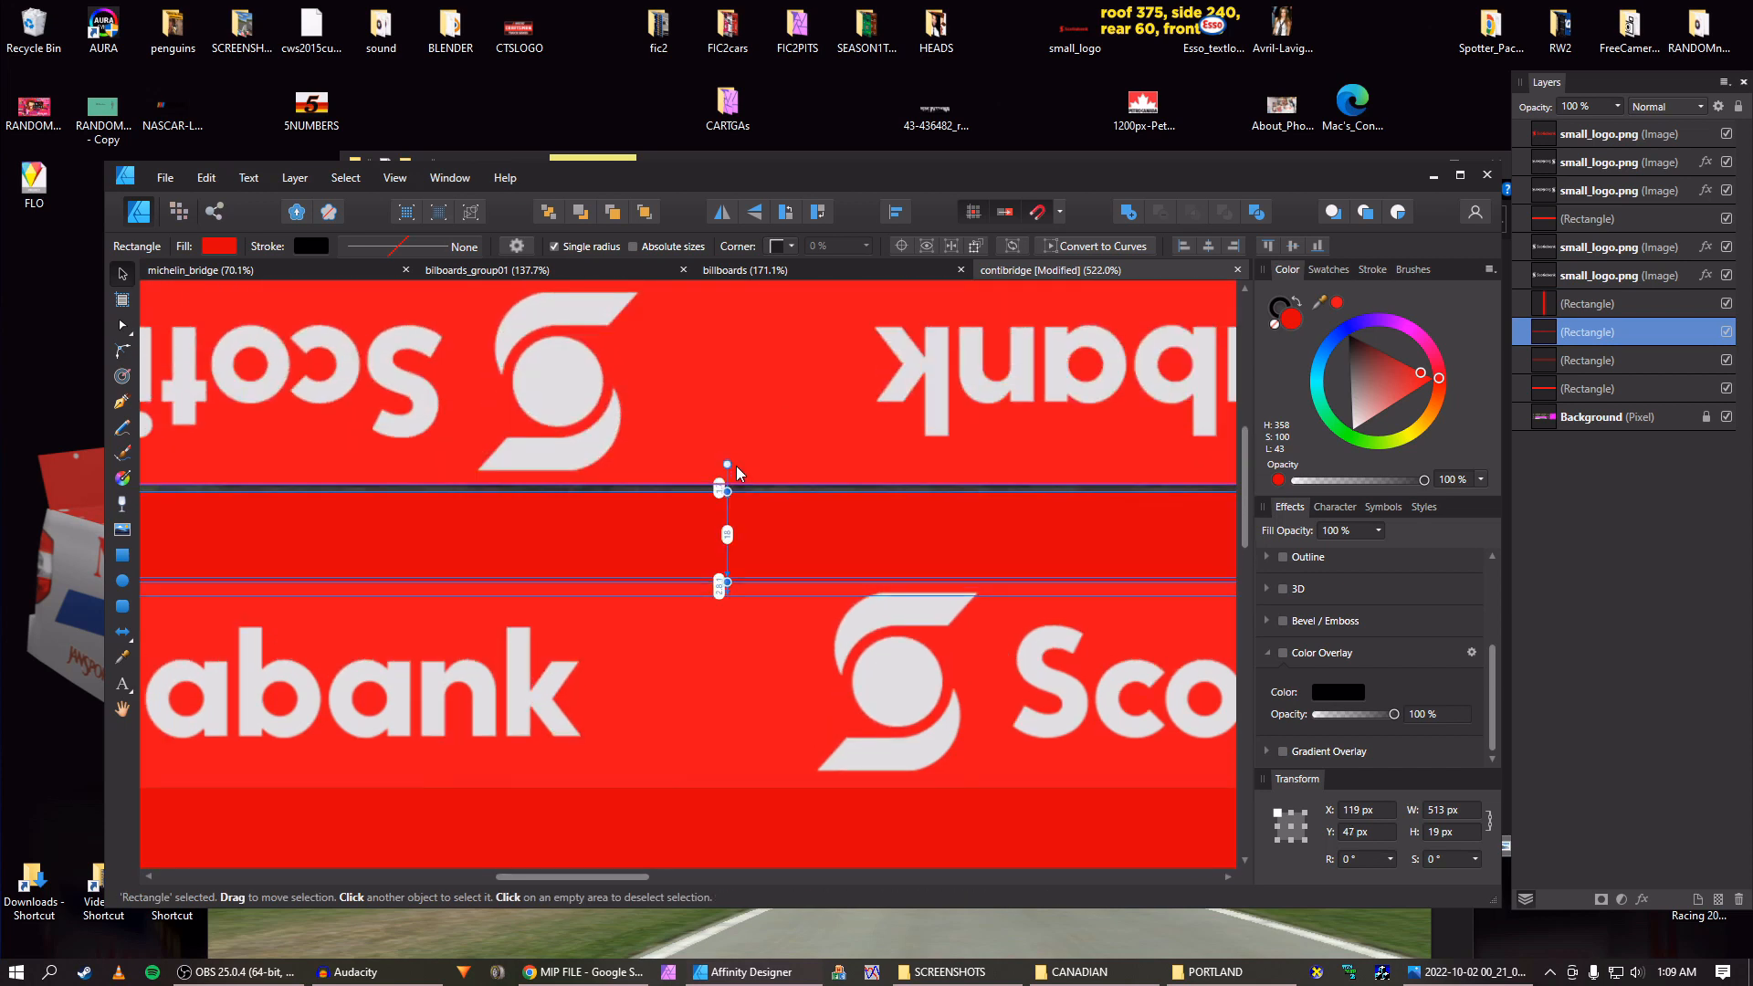
key(Up)
key(Up)
key(Up)
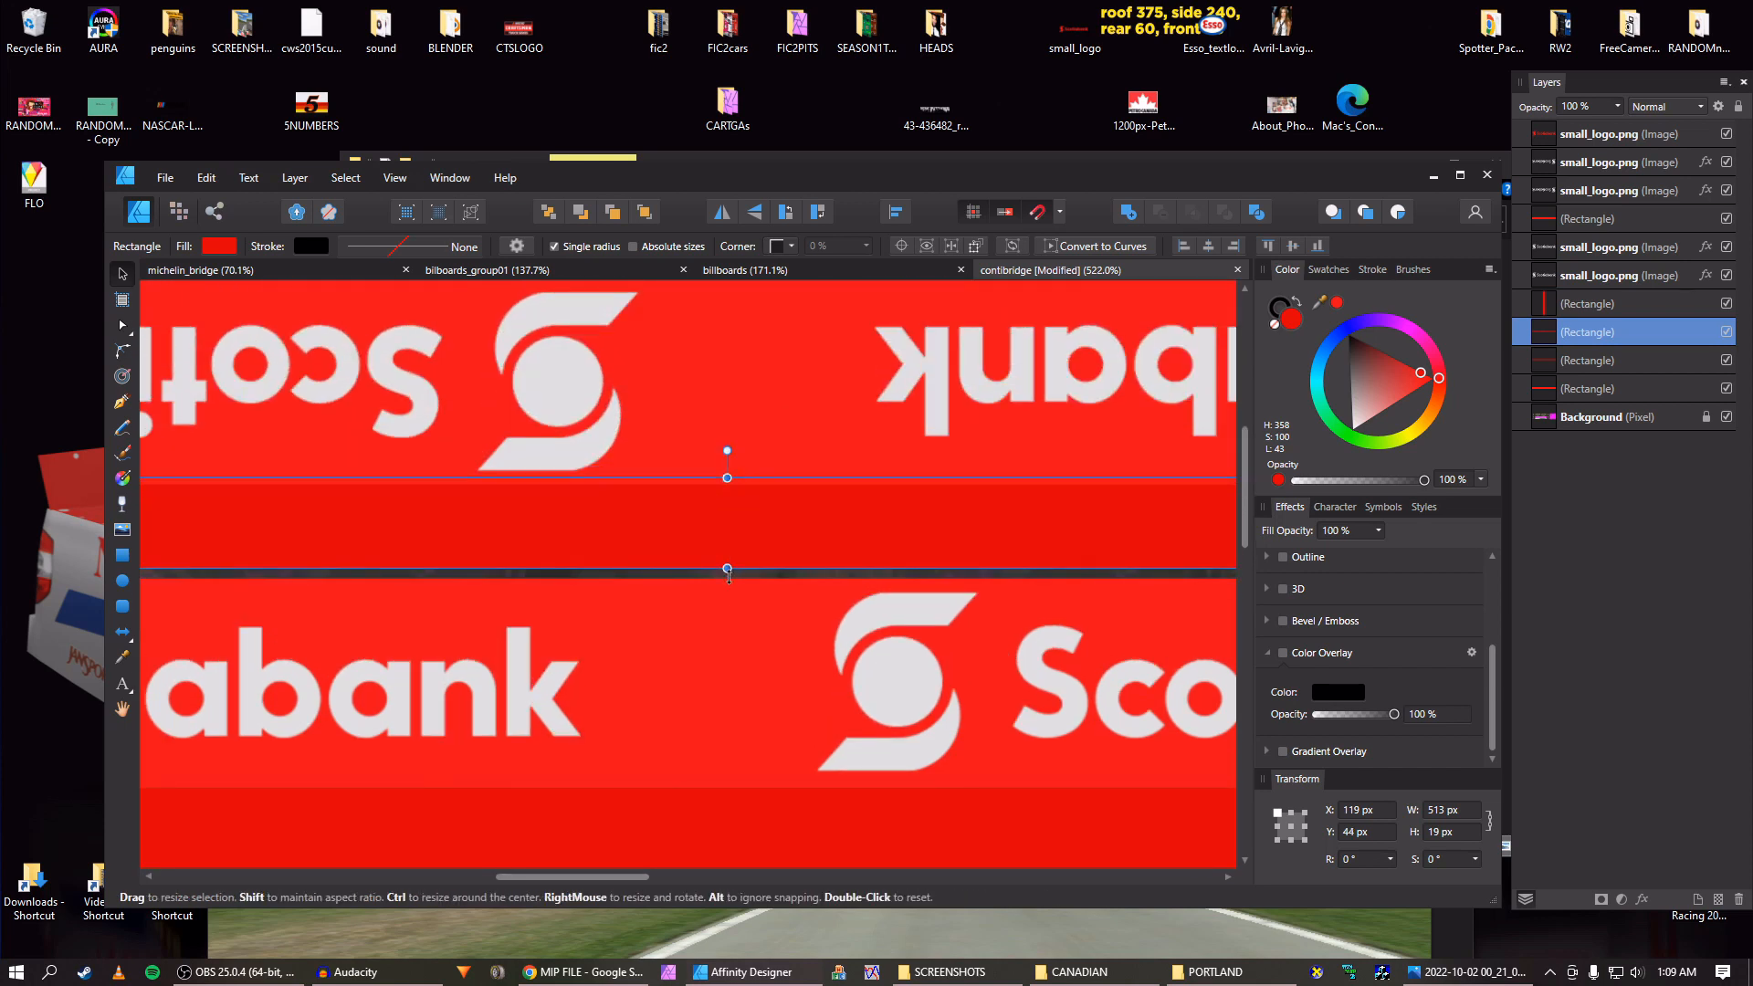
drag(728, 574, 680, 494)
scroll(690, 610, down, 5)
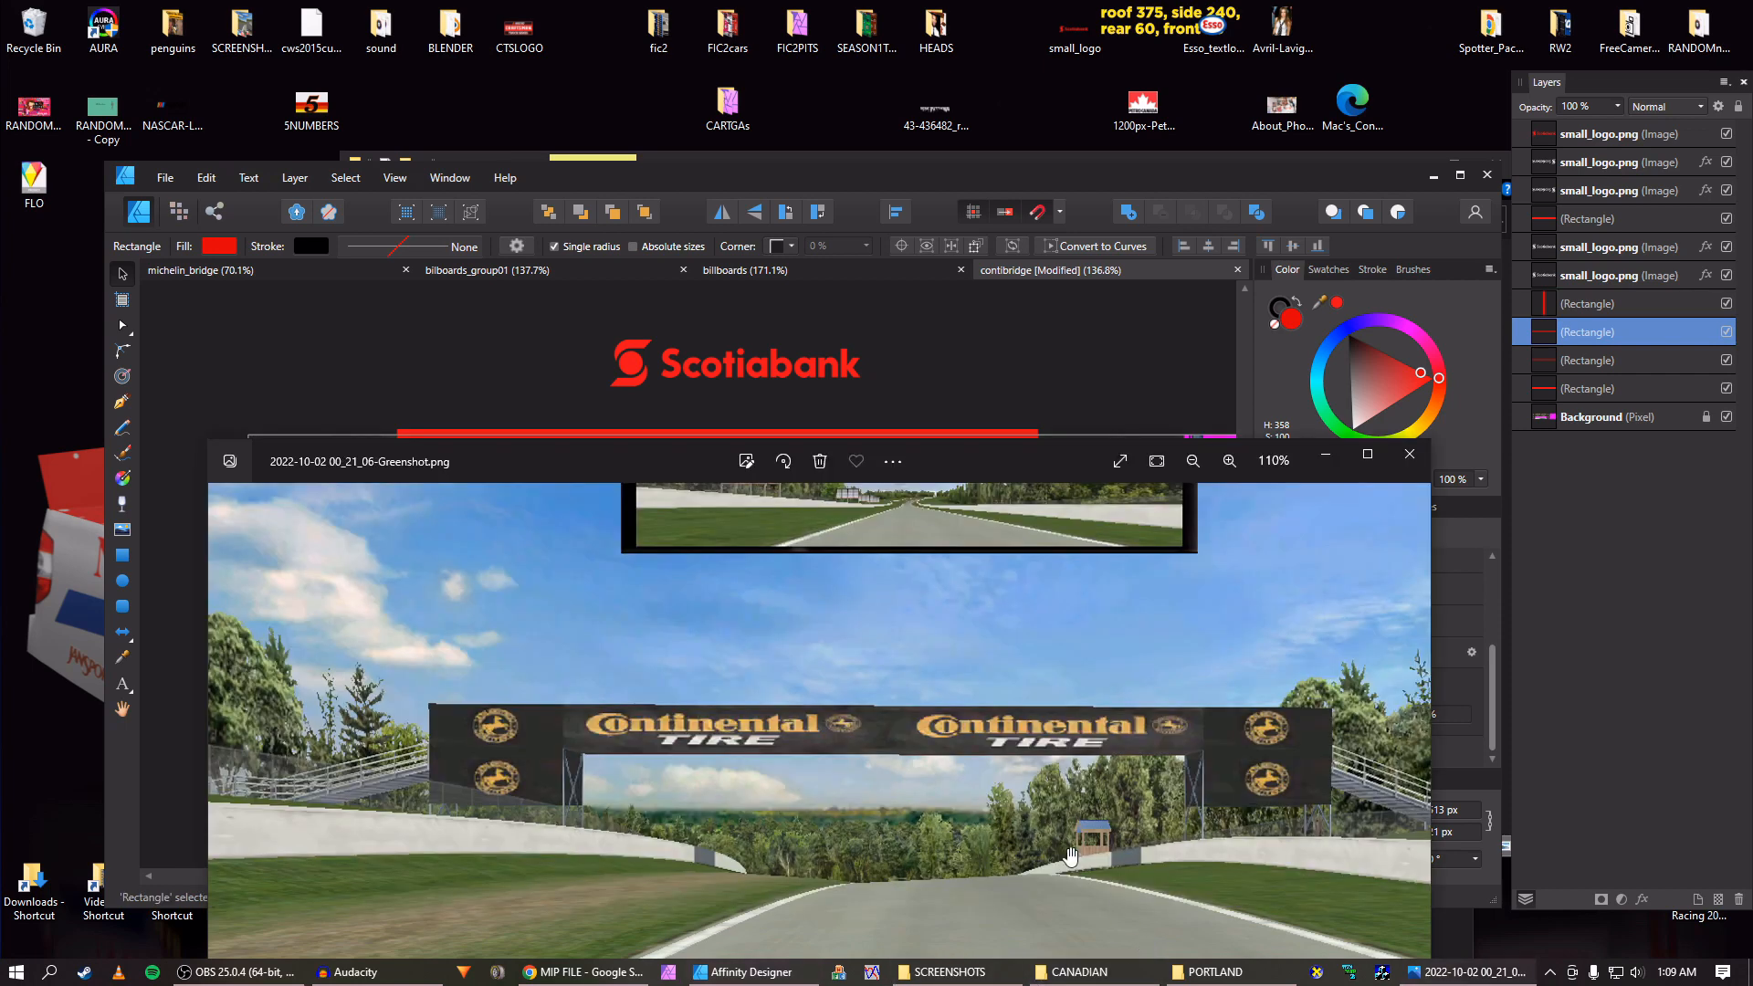
Check the bridge reference screenshot, then duplicate the narrow red post and enlarge the copy to 119 × 235 px over the left emblem panel.
click(1466, 971)
key(alt+Tab)
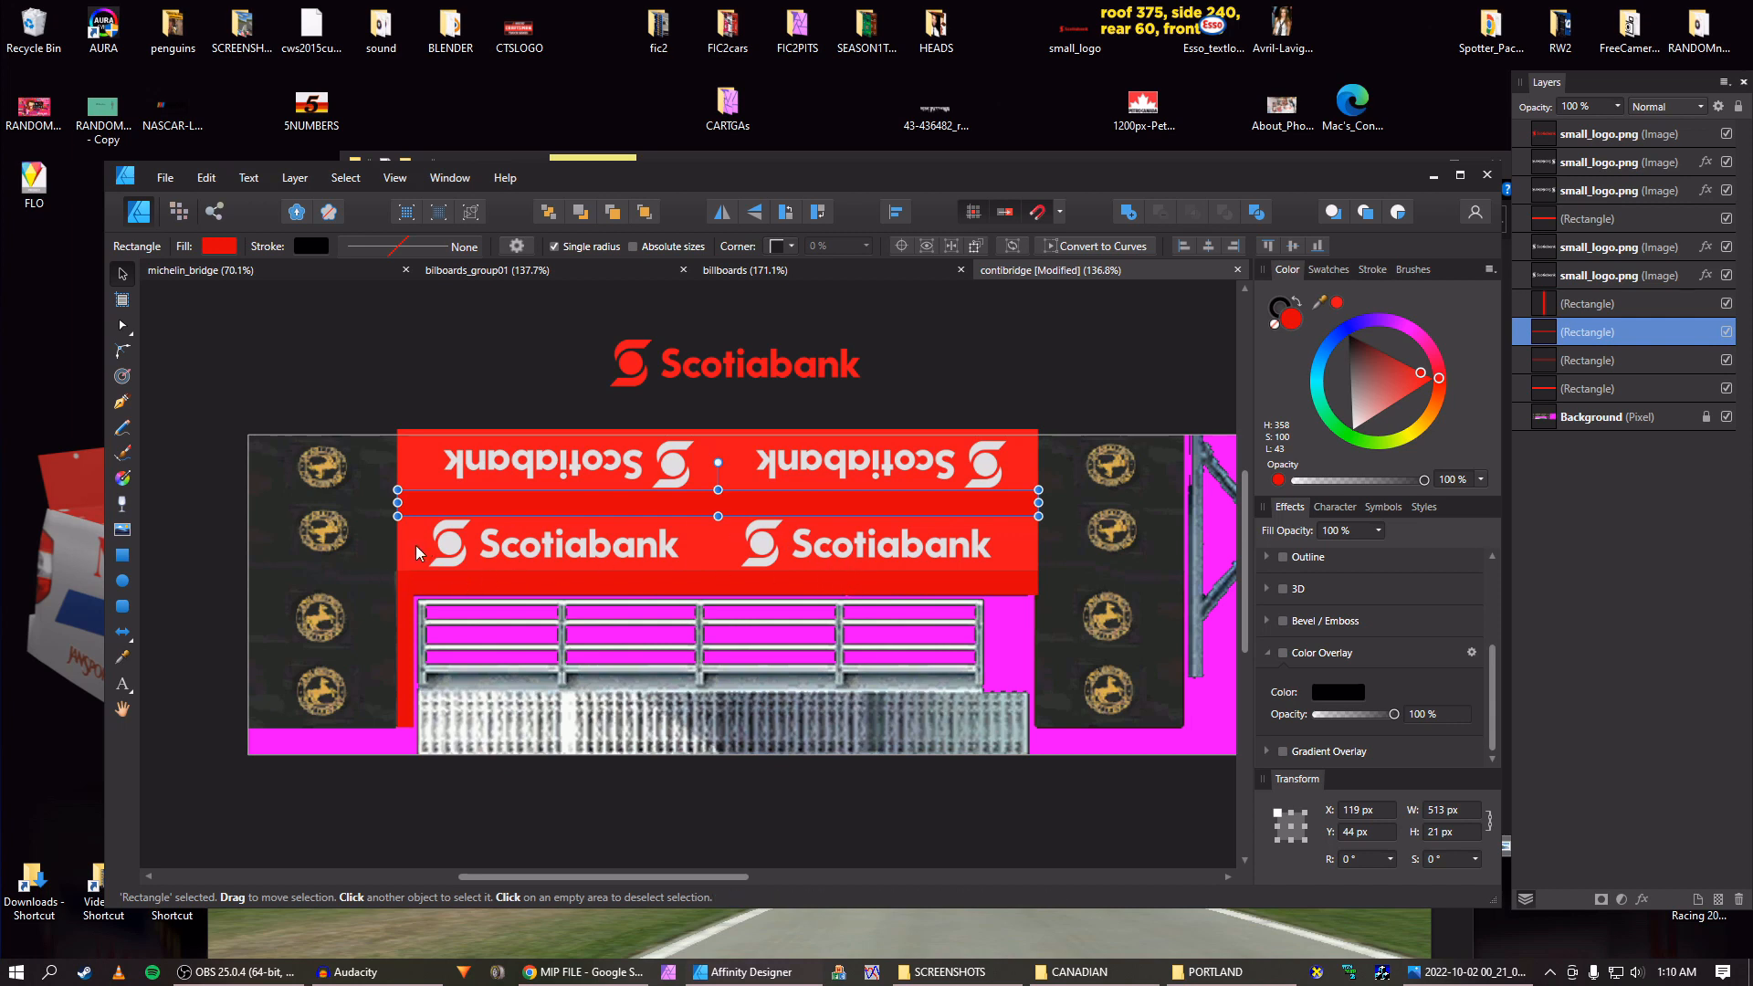
click(410, 637)
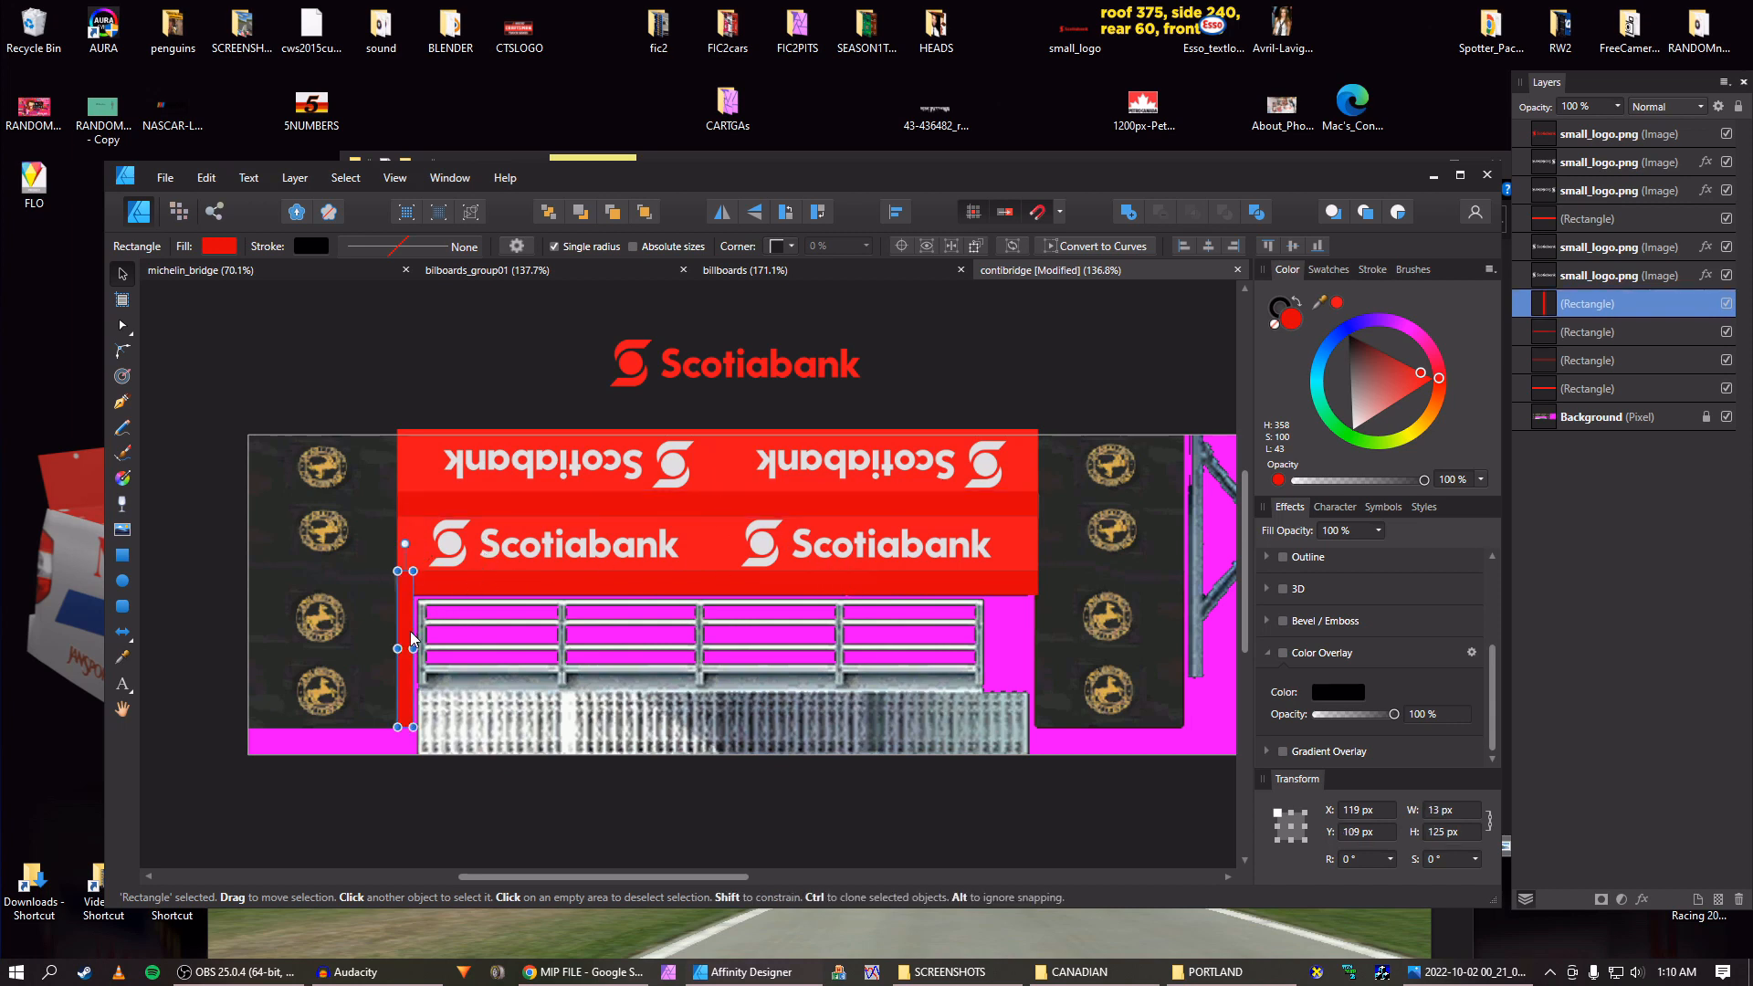
key(ctrl+j)
drag(411, 634, 396, 512)
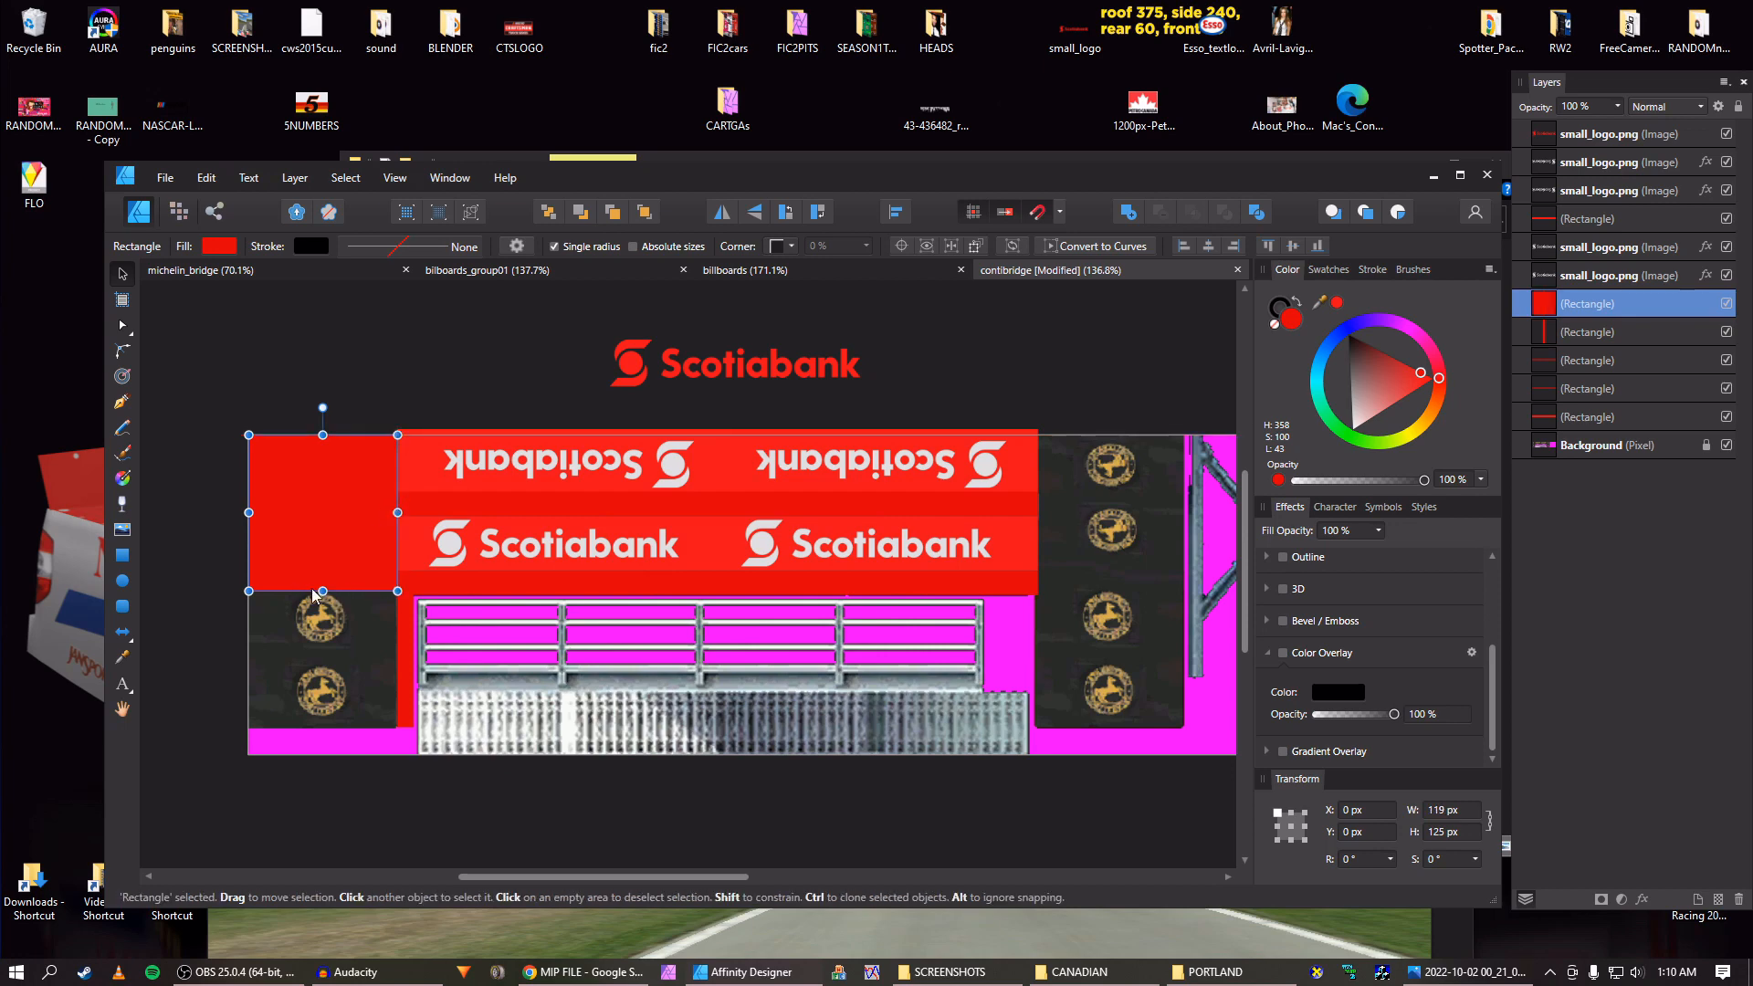
drag(321, 591, 310, 743)
scroll(321, 730, up, 5)
scroll(327, 545, down, 4)
drag(350, 502, 439, 657)
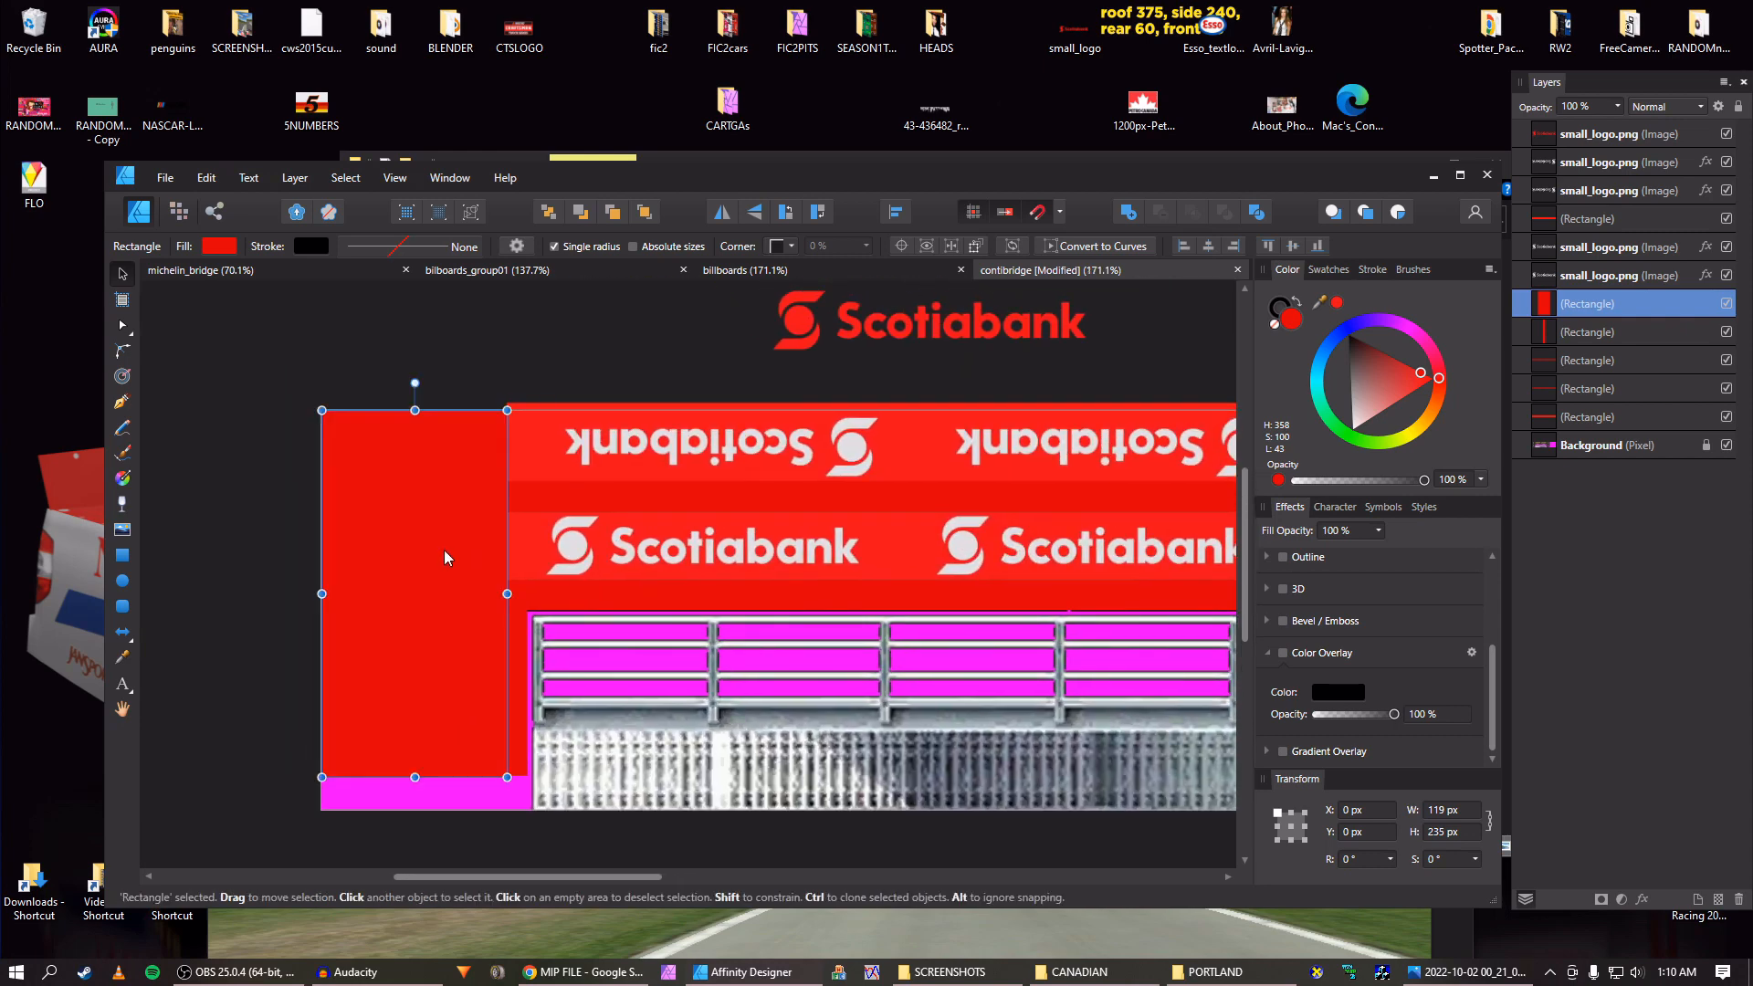
Fill the left panel rectangle with the light grey sampled from the banner logo, H 0, S 0, L 87, and save the document.
drag(1321, 313, 837, 438)
click(1337, 303)
key(ctrl+s)
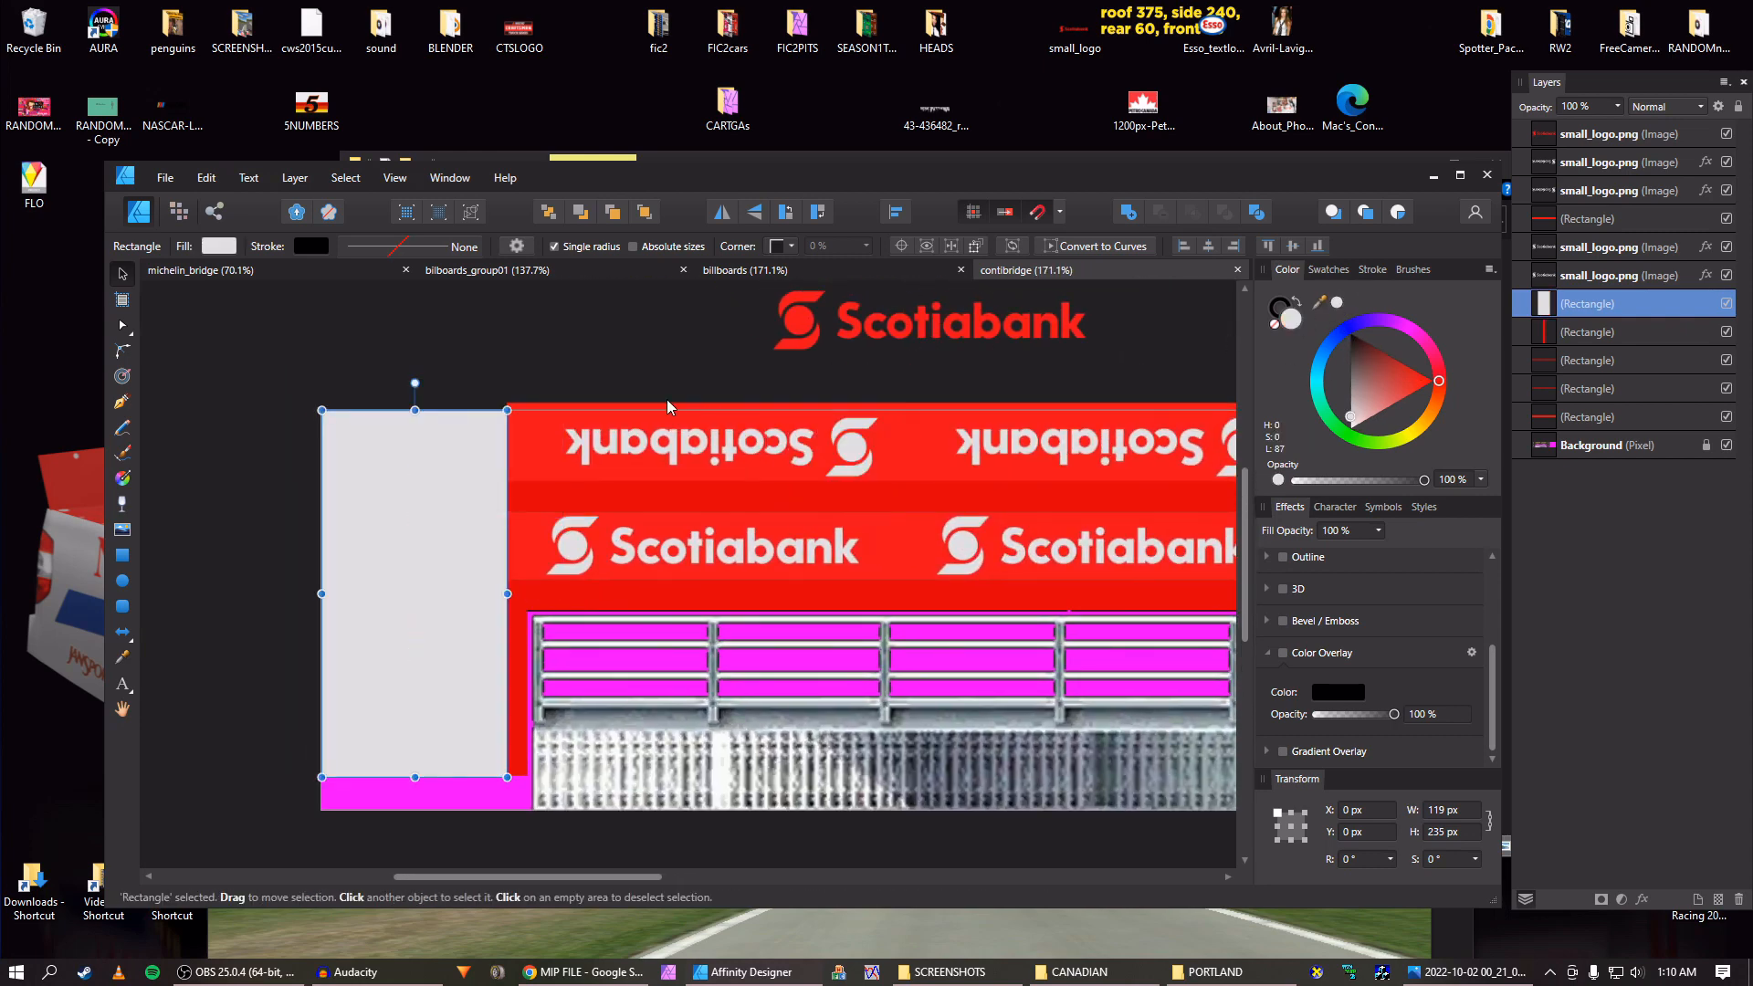
Lower the light grey panel rectangle's opacity to 5% to reveal the emblems underneath.
drag(645, 384, 765, 404)
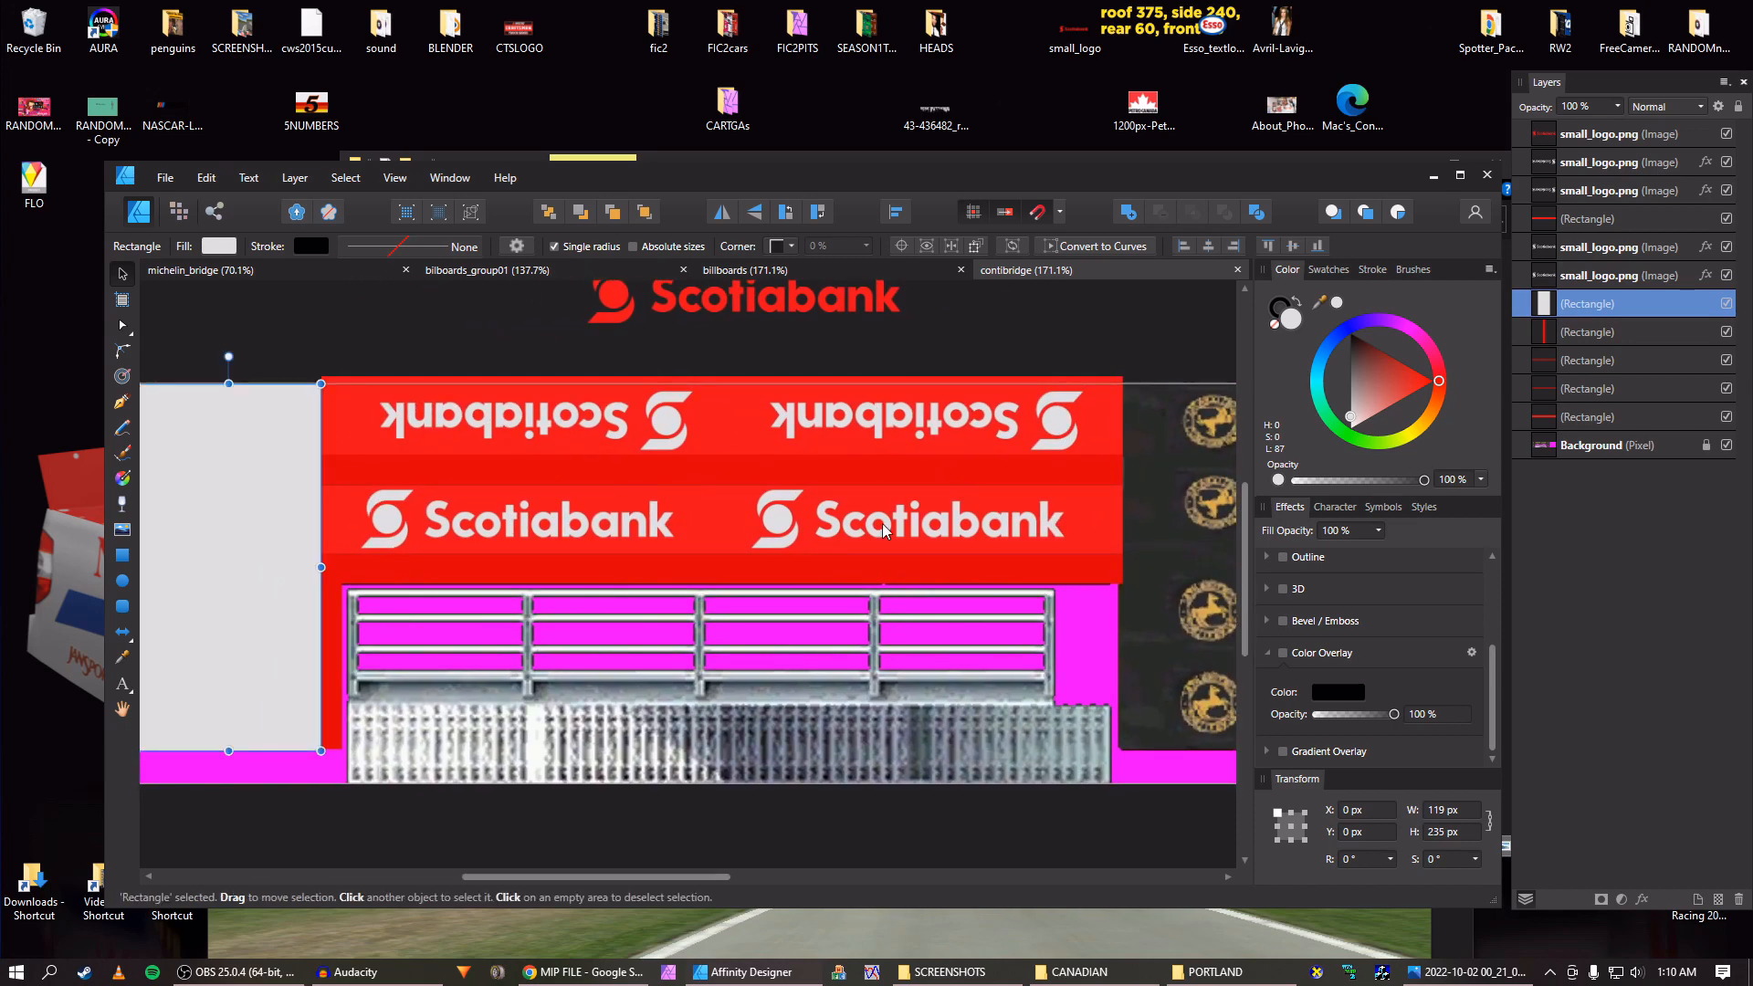
mouse_move(816, 520)
mouse_down()
mouse_move(627, 514)
mouse_move(876, 550)
mouse_move(828, 527)
mouse_up()
drag(1174, 584, 916, 571)
drag(587, 551, 1018, 606)
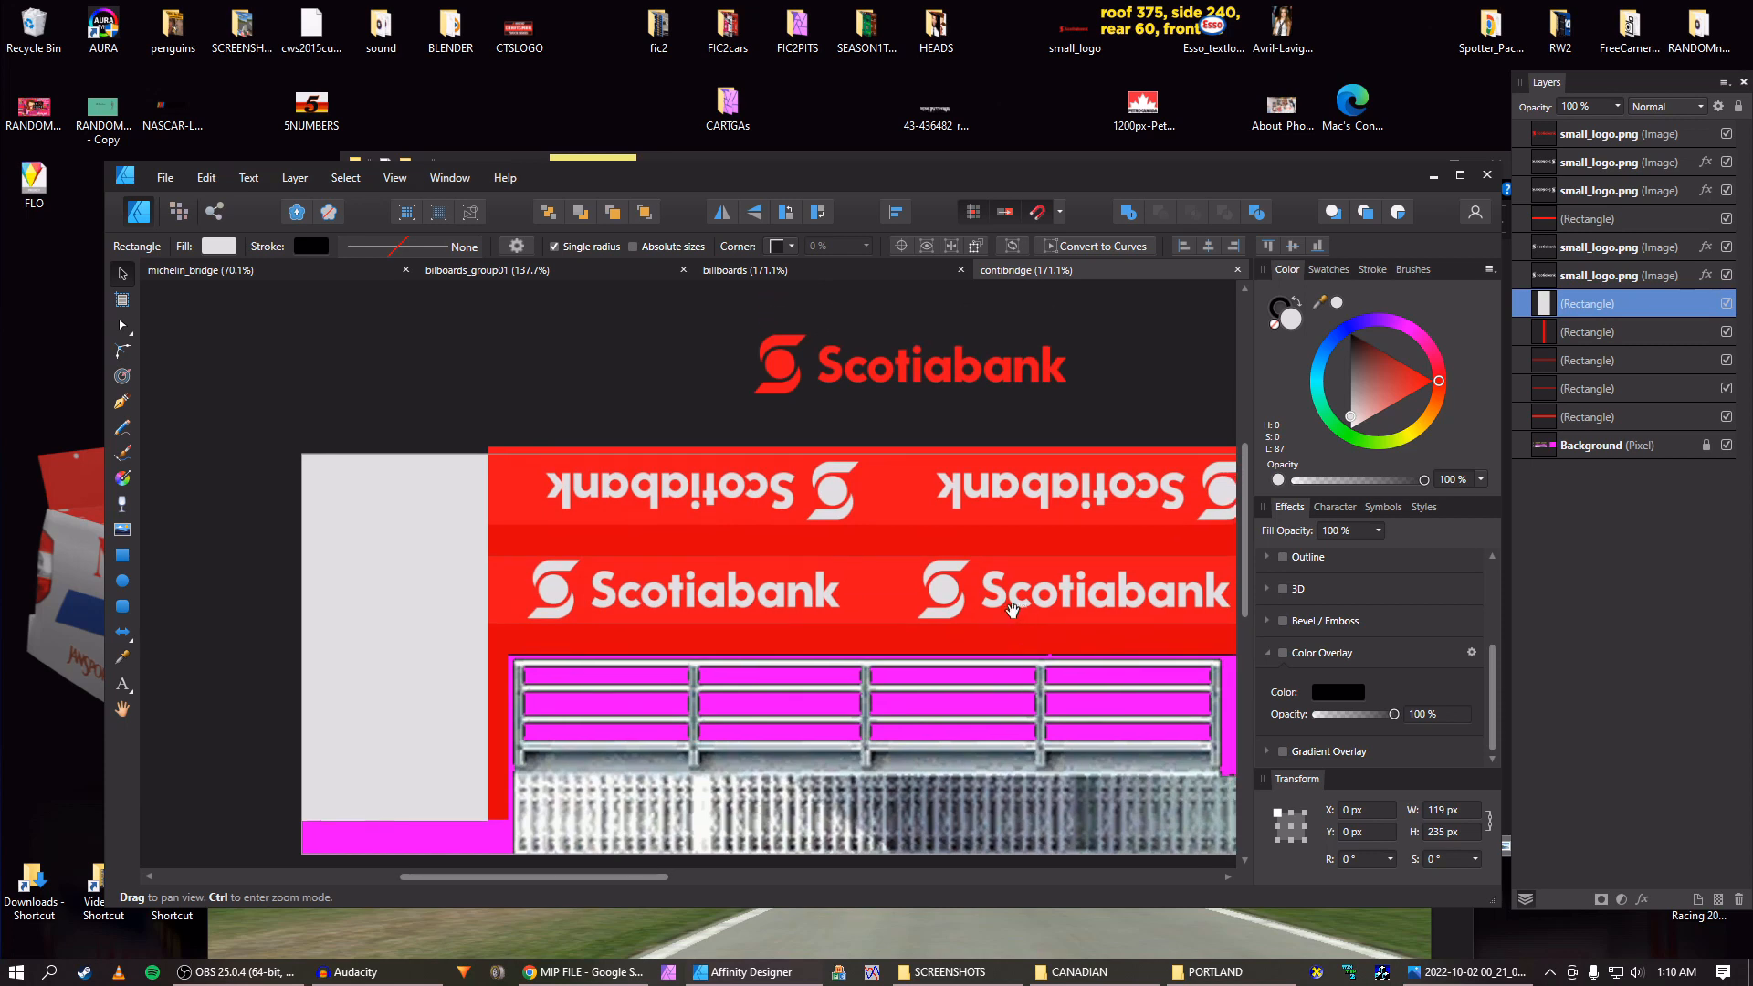
click(785, 361)
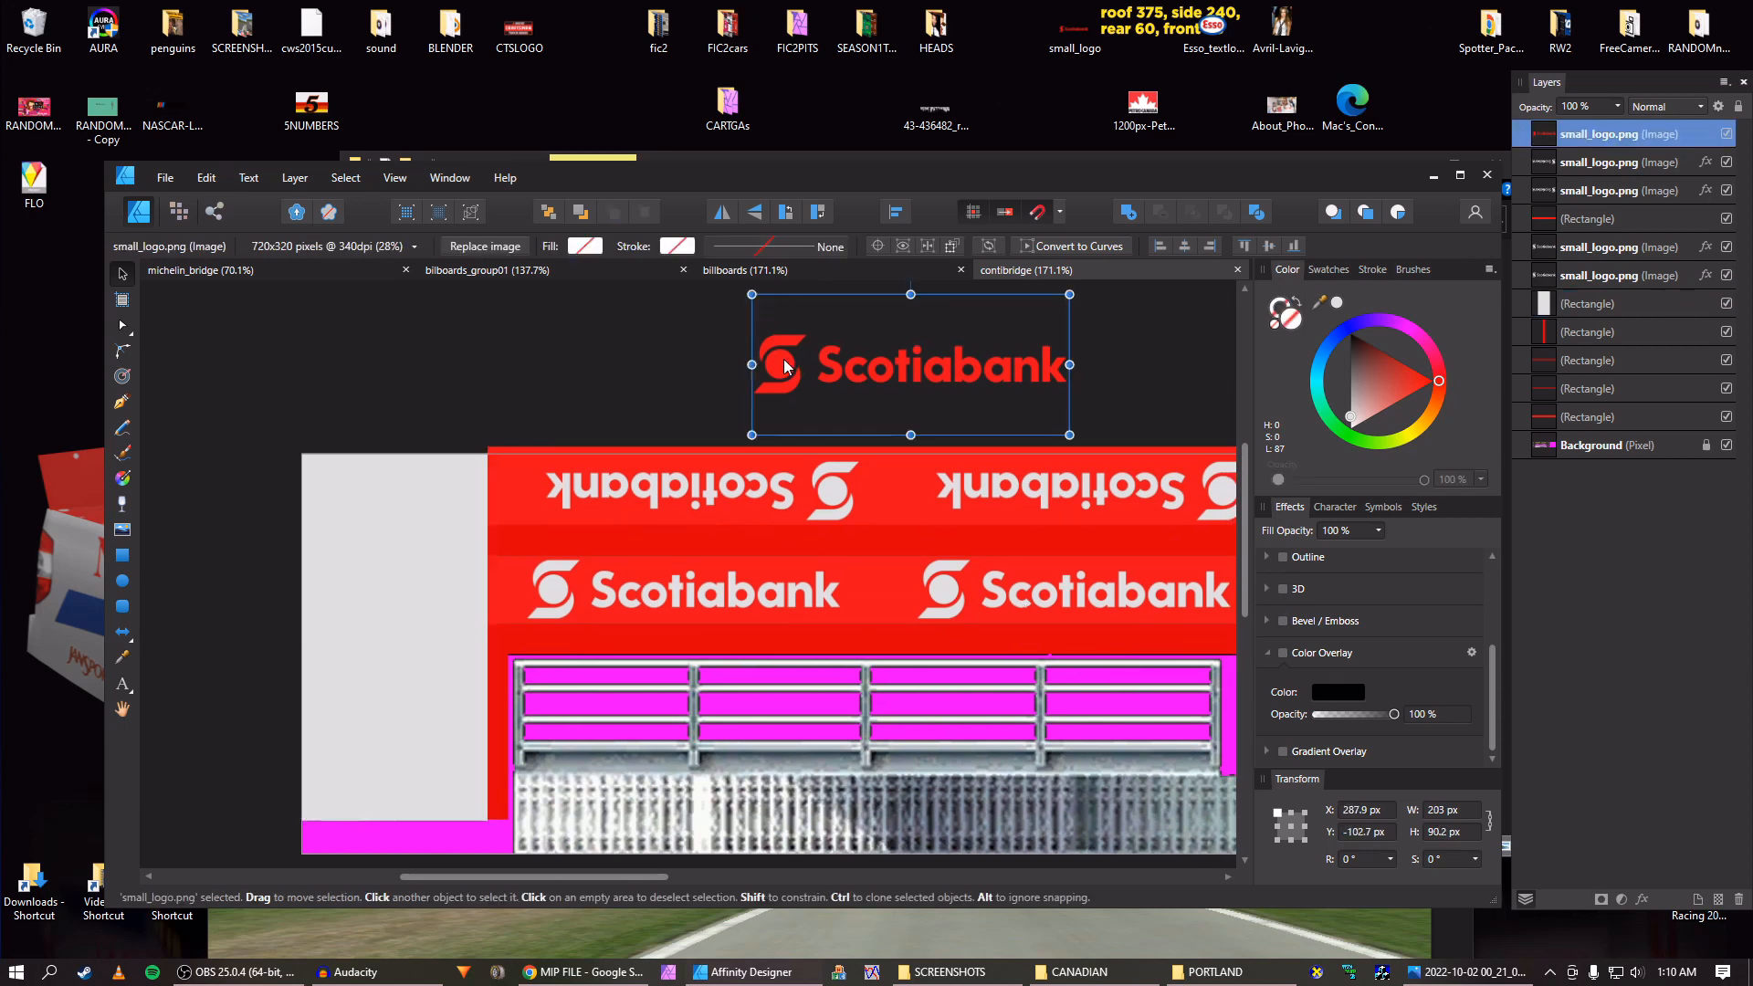
click(1662, 307)
click(1618, 106)
drag(1625, 125, 1499, 132)
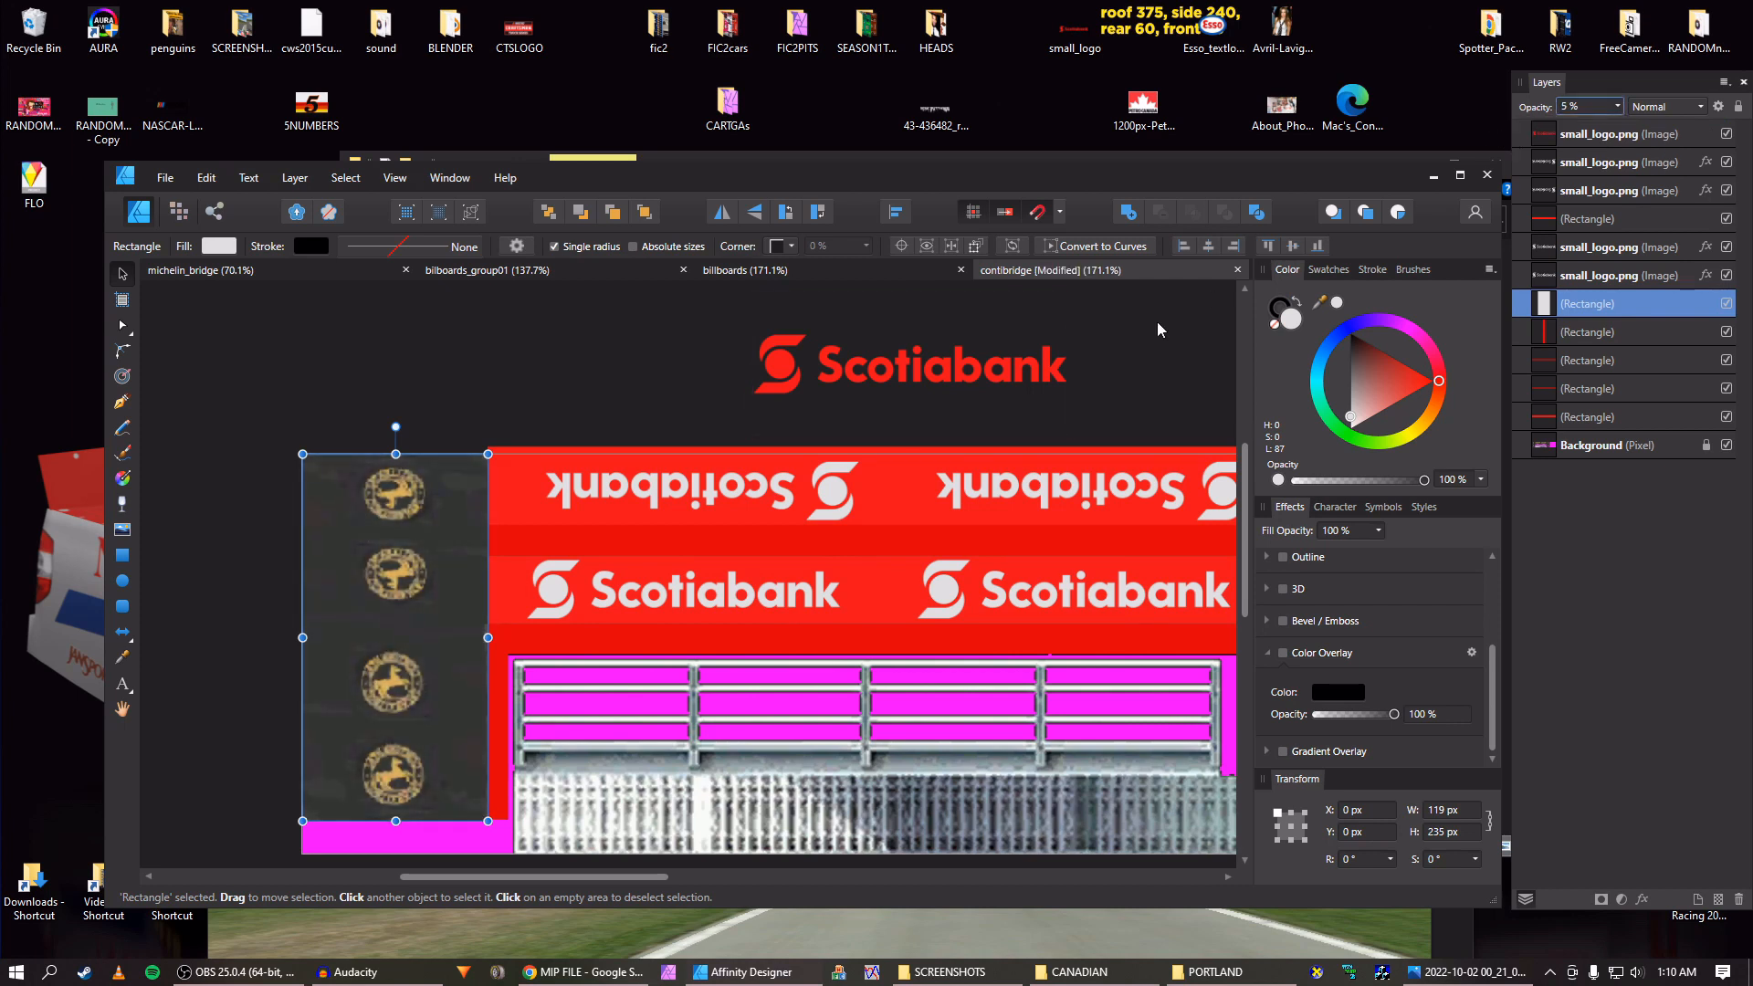
Move the red Scotiabank logo over the lowest left emblem and frame its symbol with an unfilled rectangle about 55 × 61 px.
click(790, 375)
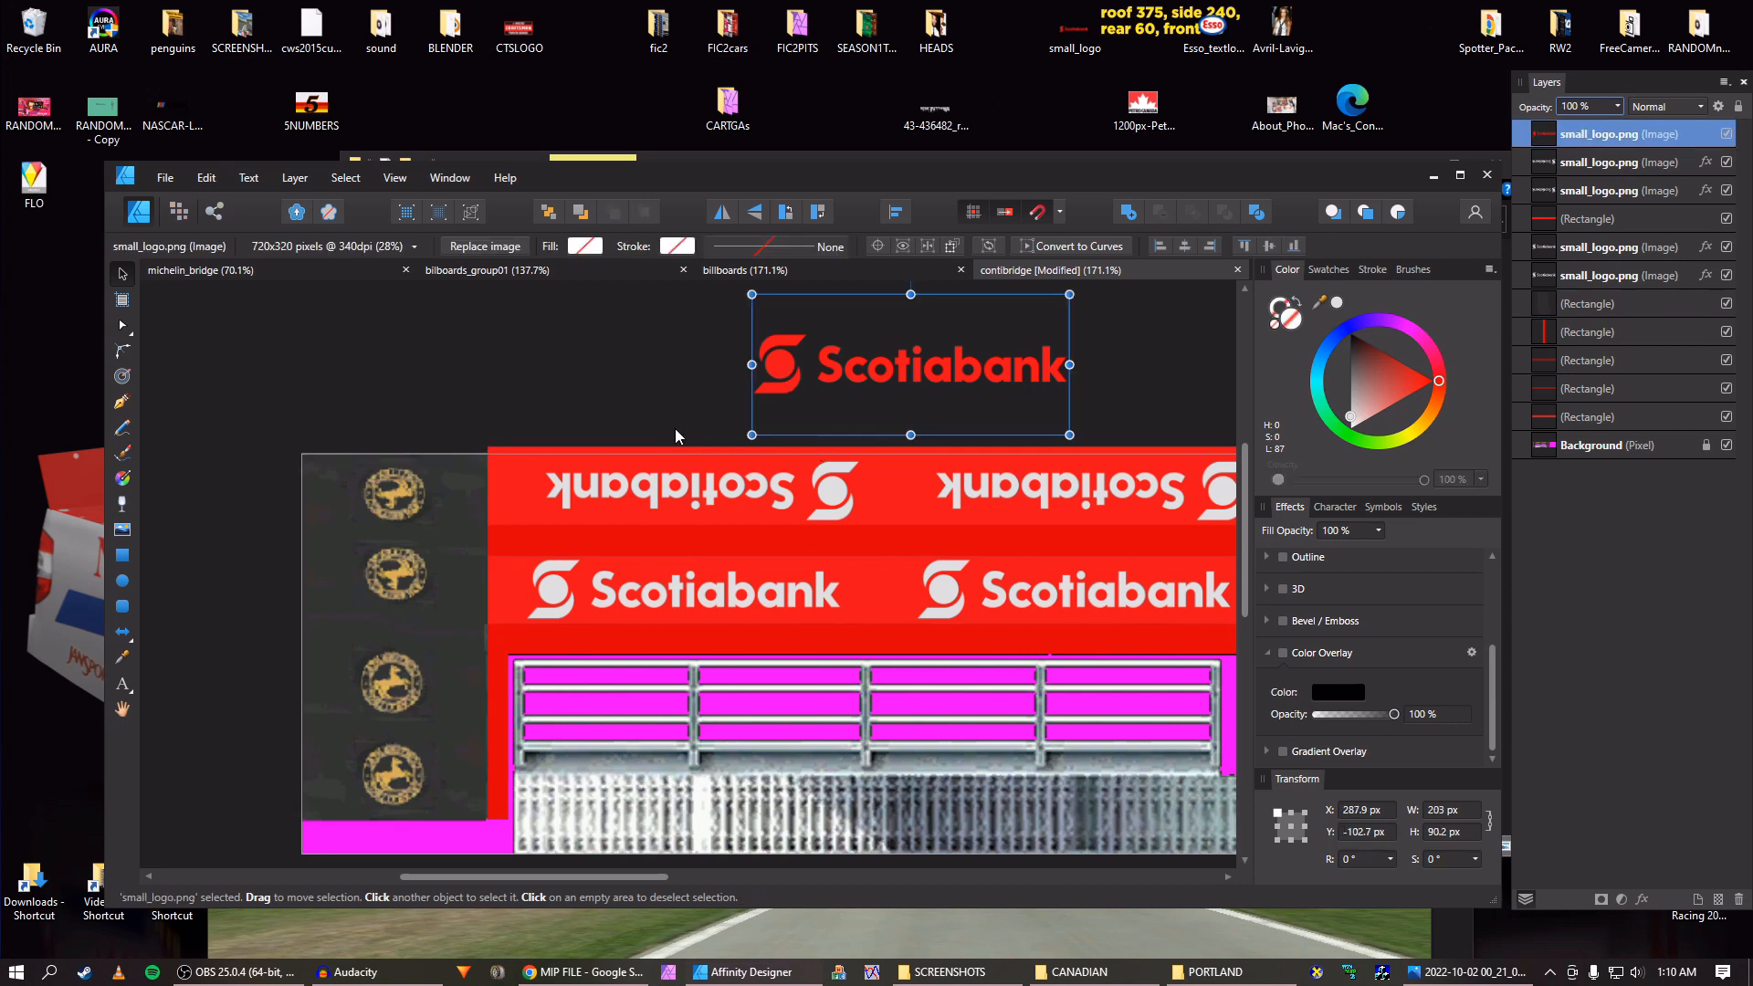
drag(776, 364, 387, 781)
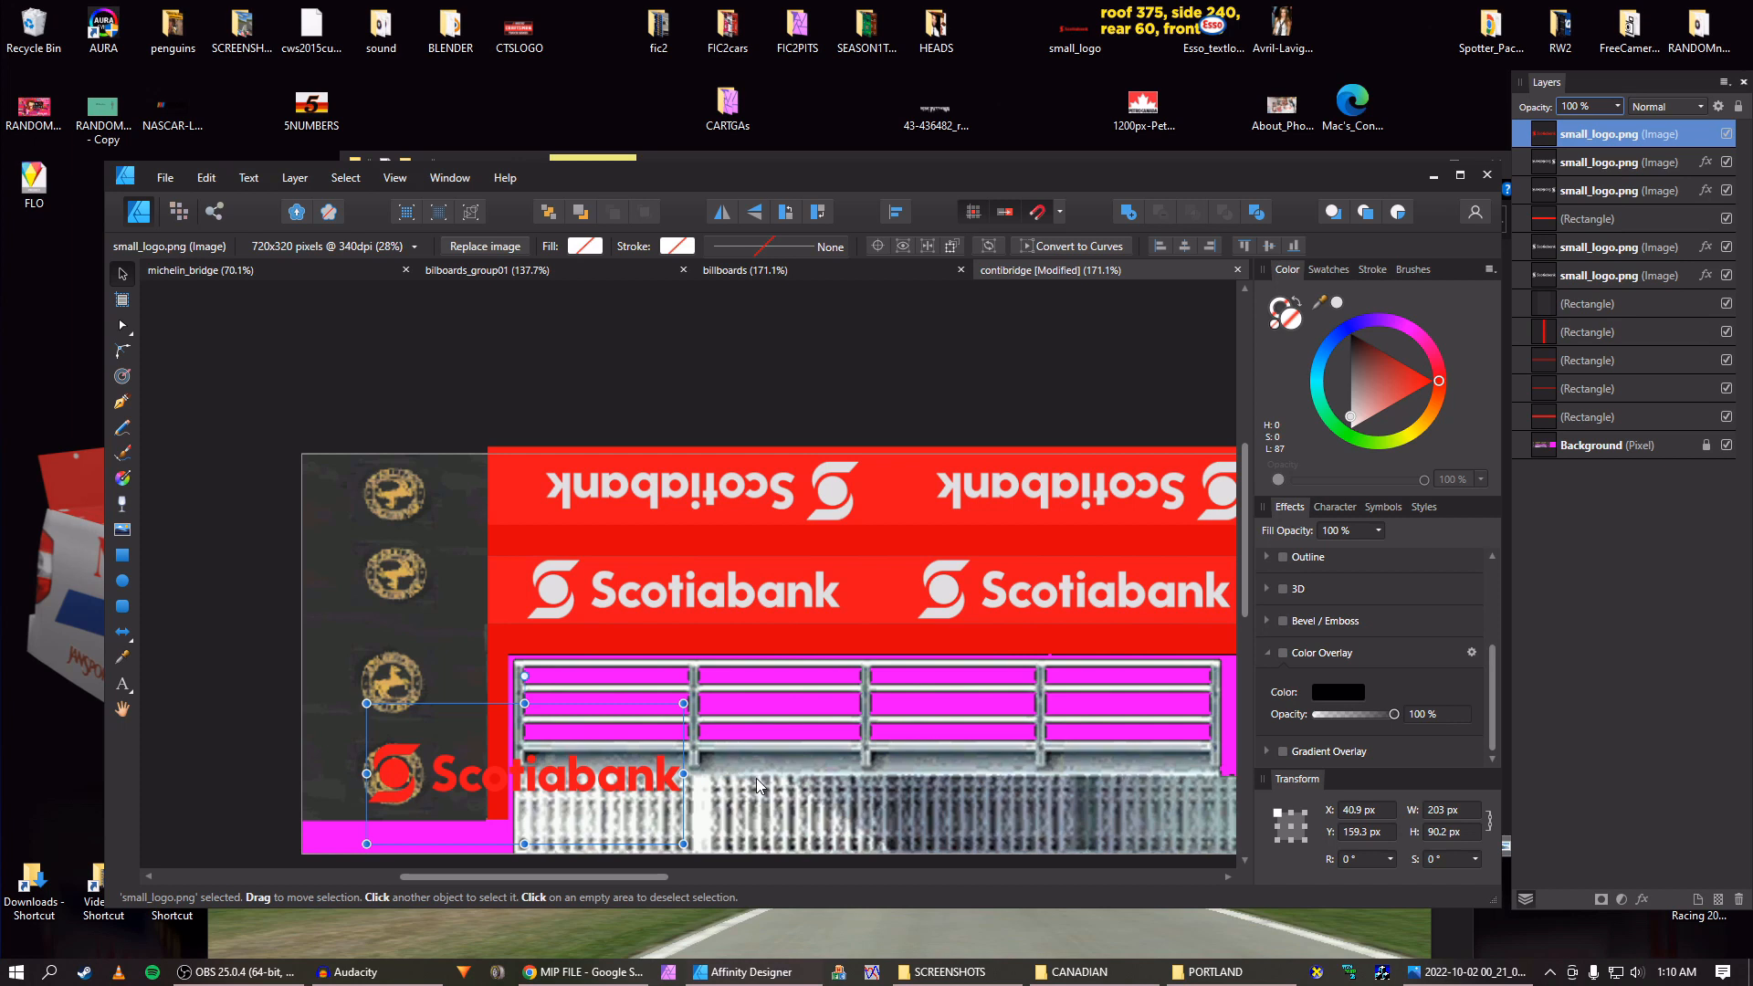
click(118, 560)
drag(342, 726, 429, 821)
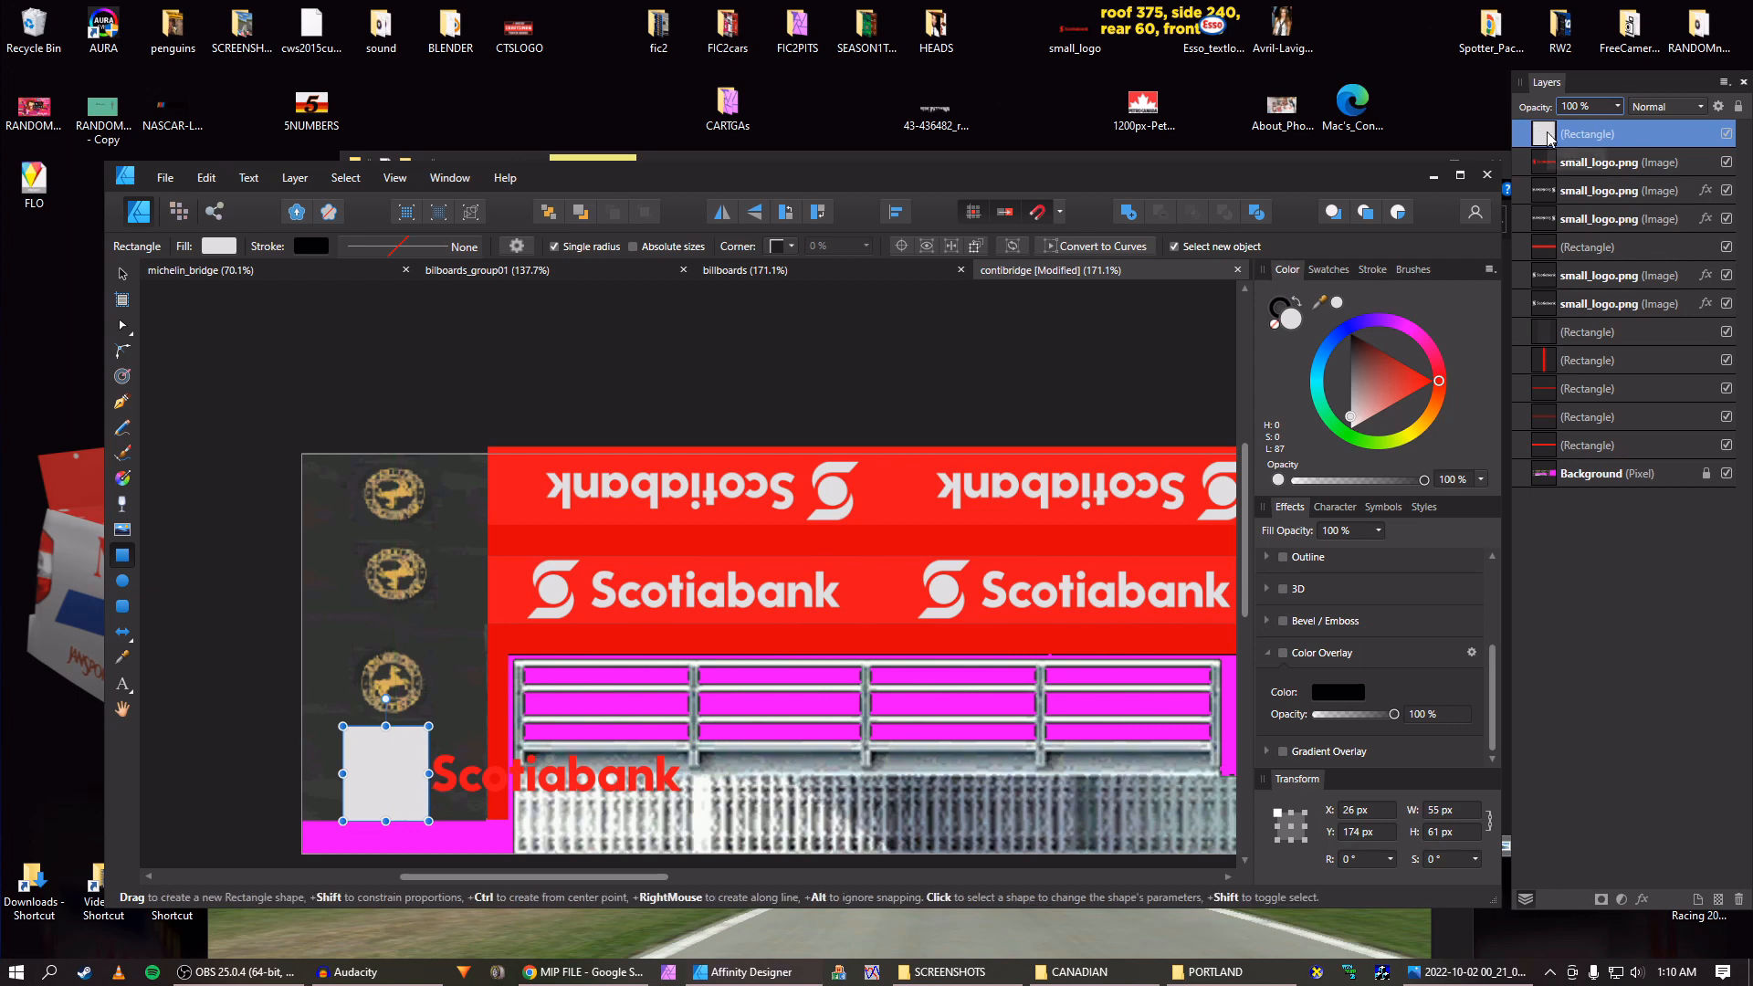
click(1274, 325)
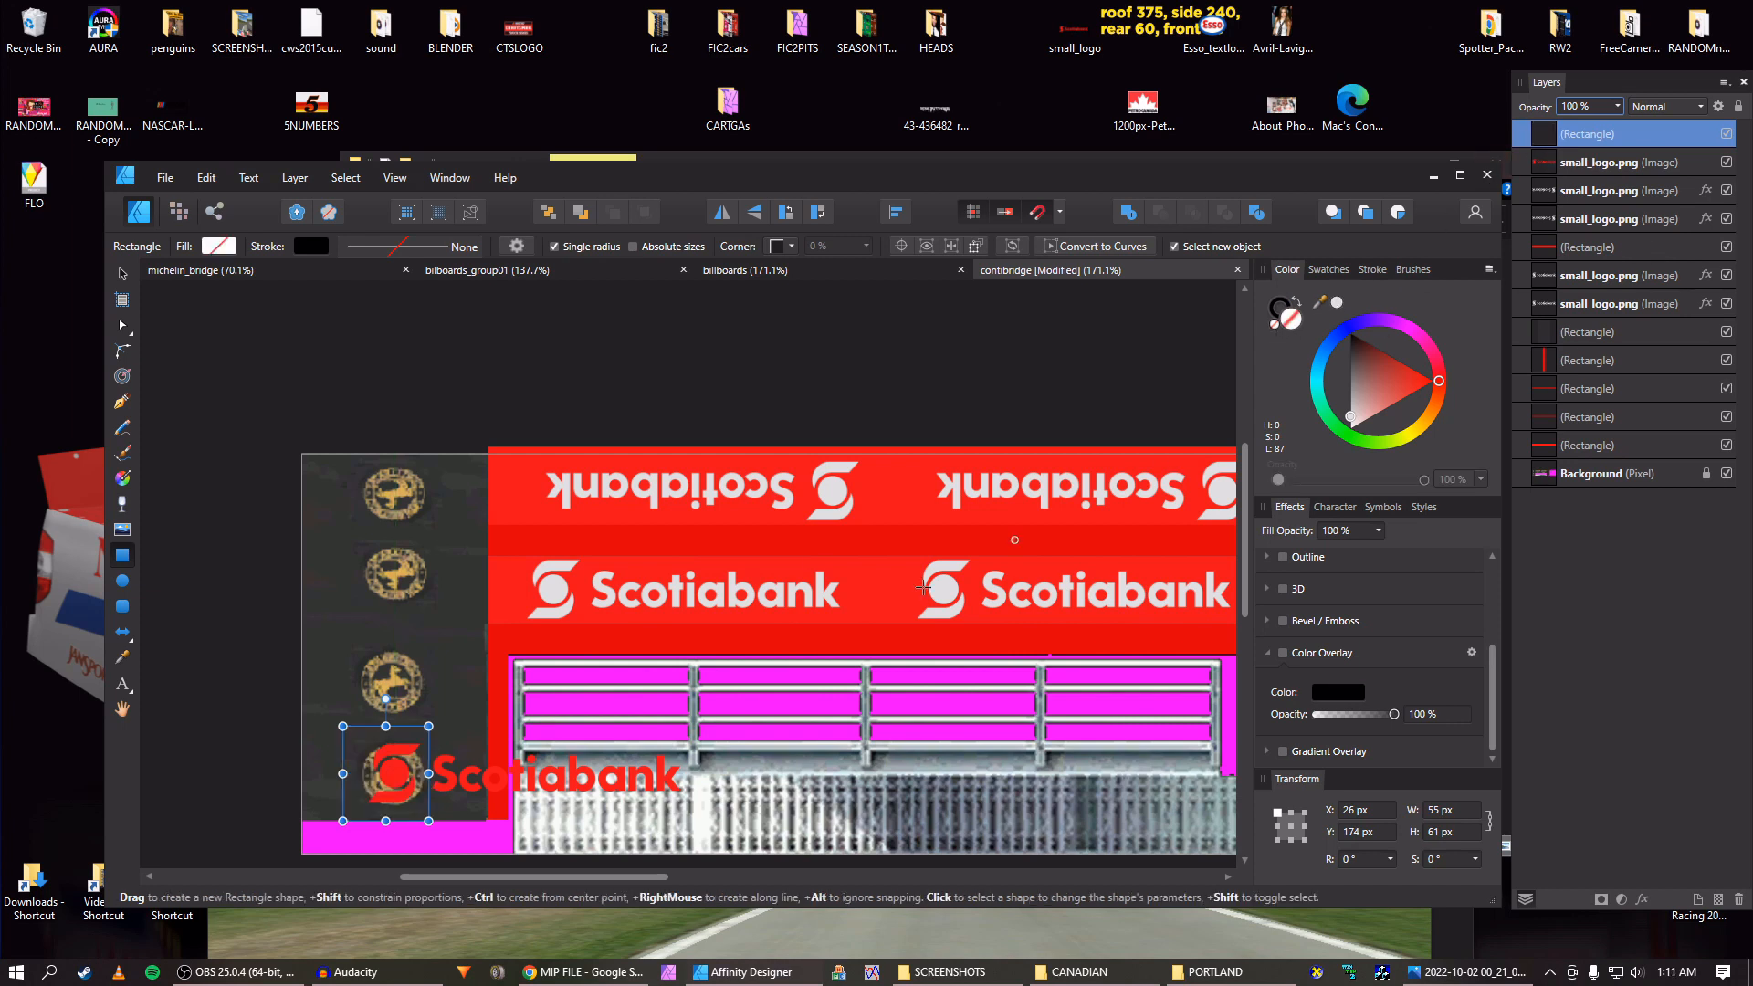
Nest the red Scotiabank logo inside the unfilled rectangle to crop it to the symbol.
key(v)
click(468, 785)
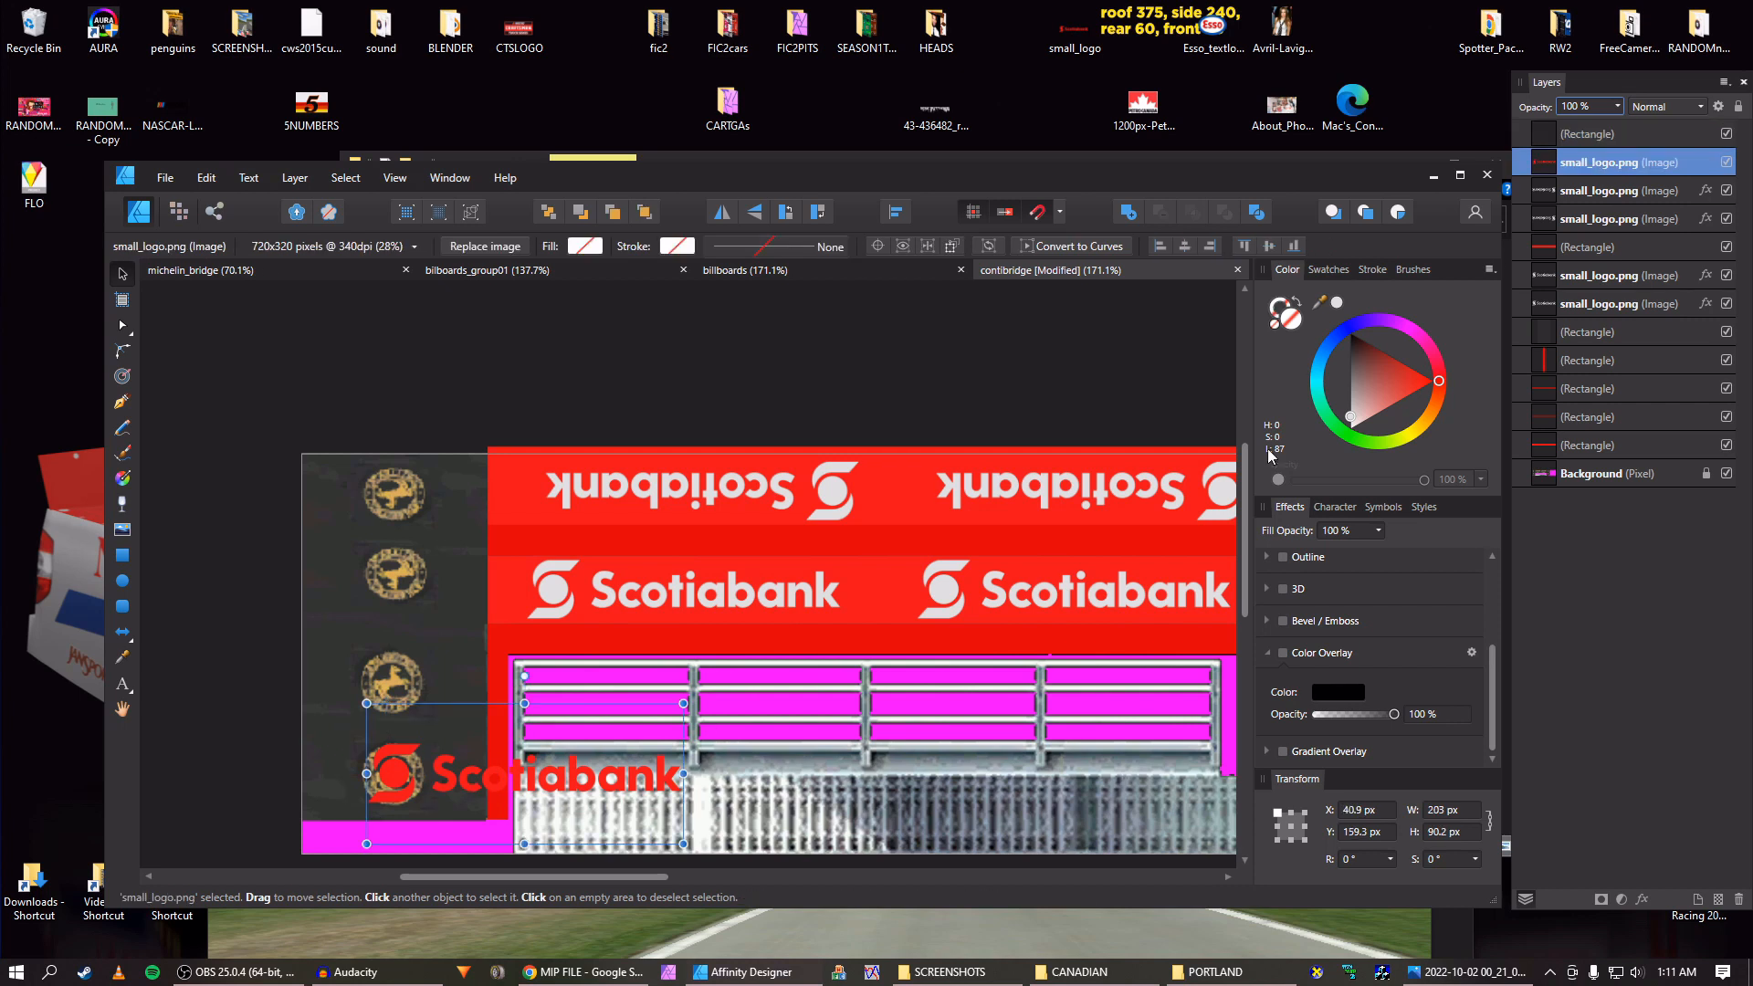
drag(1544, 179, 1600, 144)
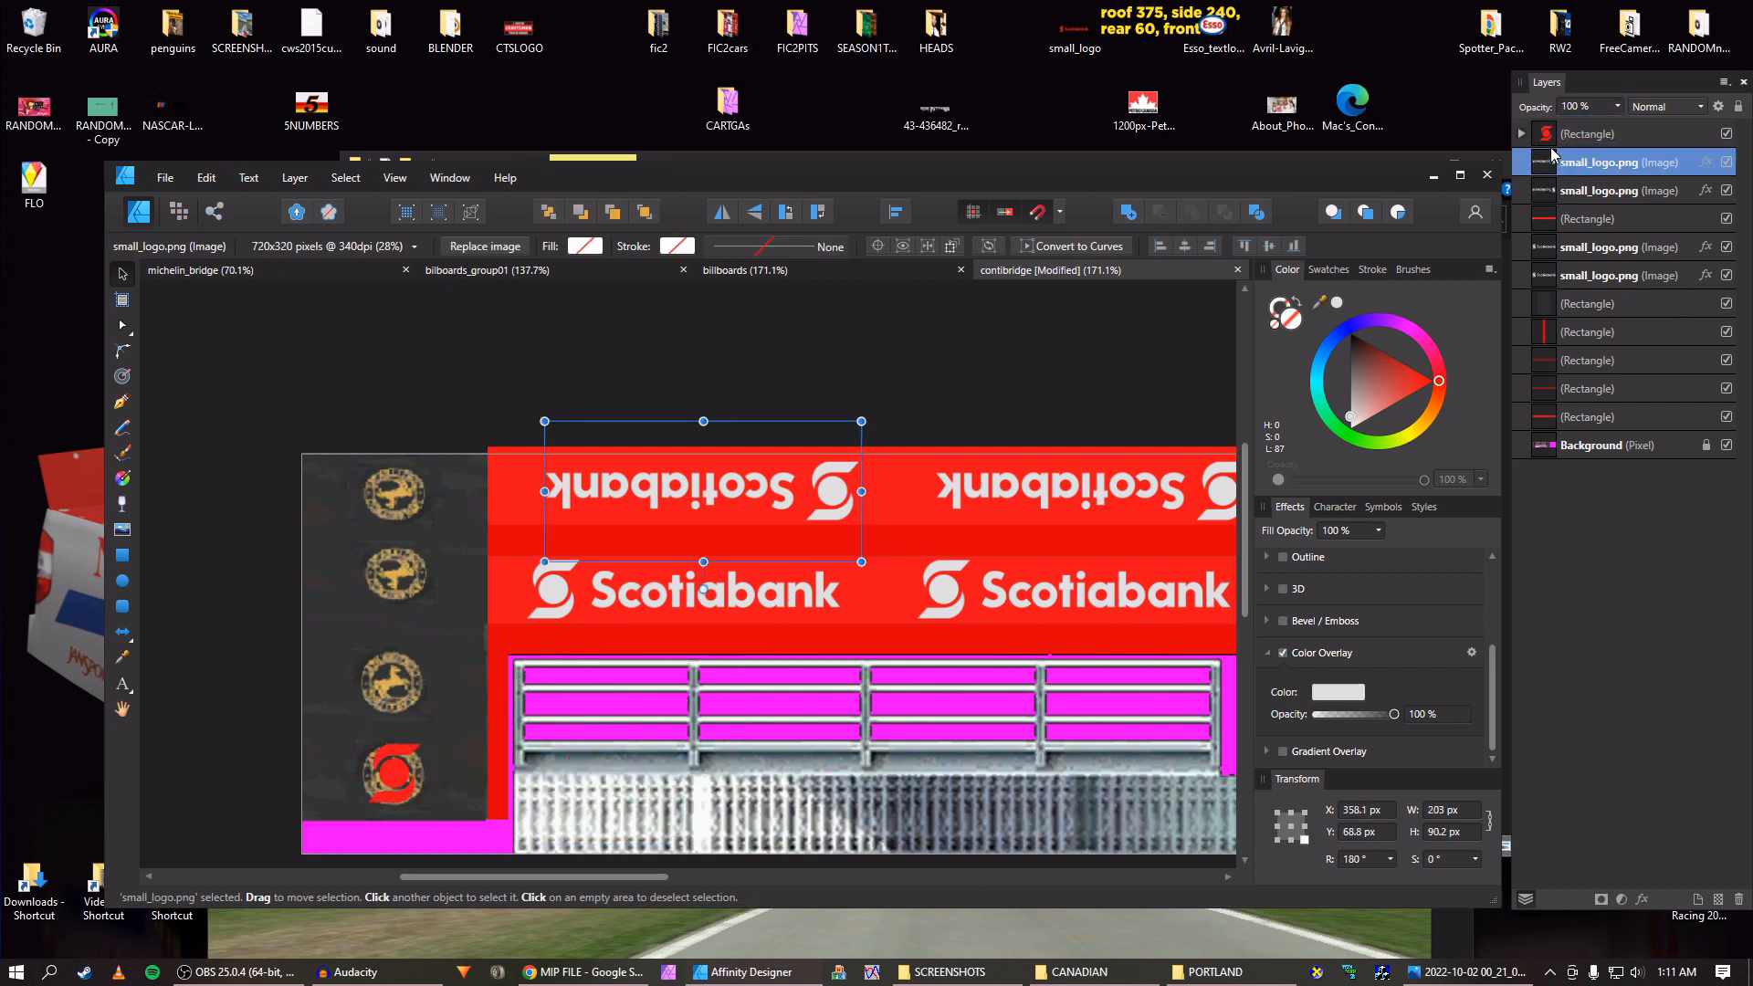
Scale the cropped red symbol's frame to 51.4 × 57 px and nudge it vertically to centre it on the lowest emblem.
scroll(319, 786, up, 3)
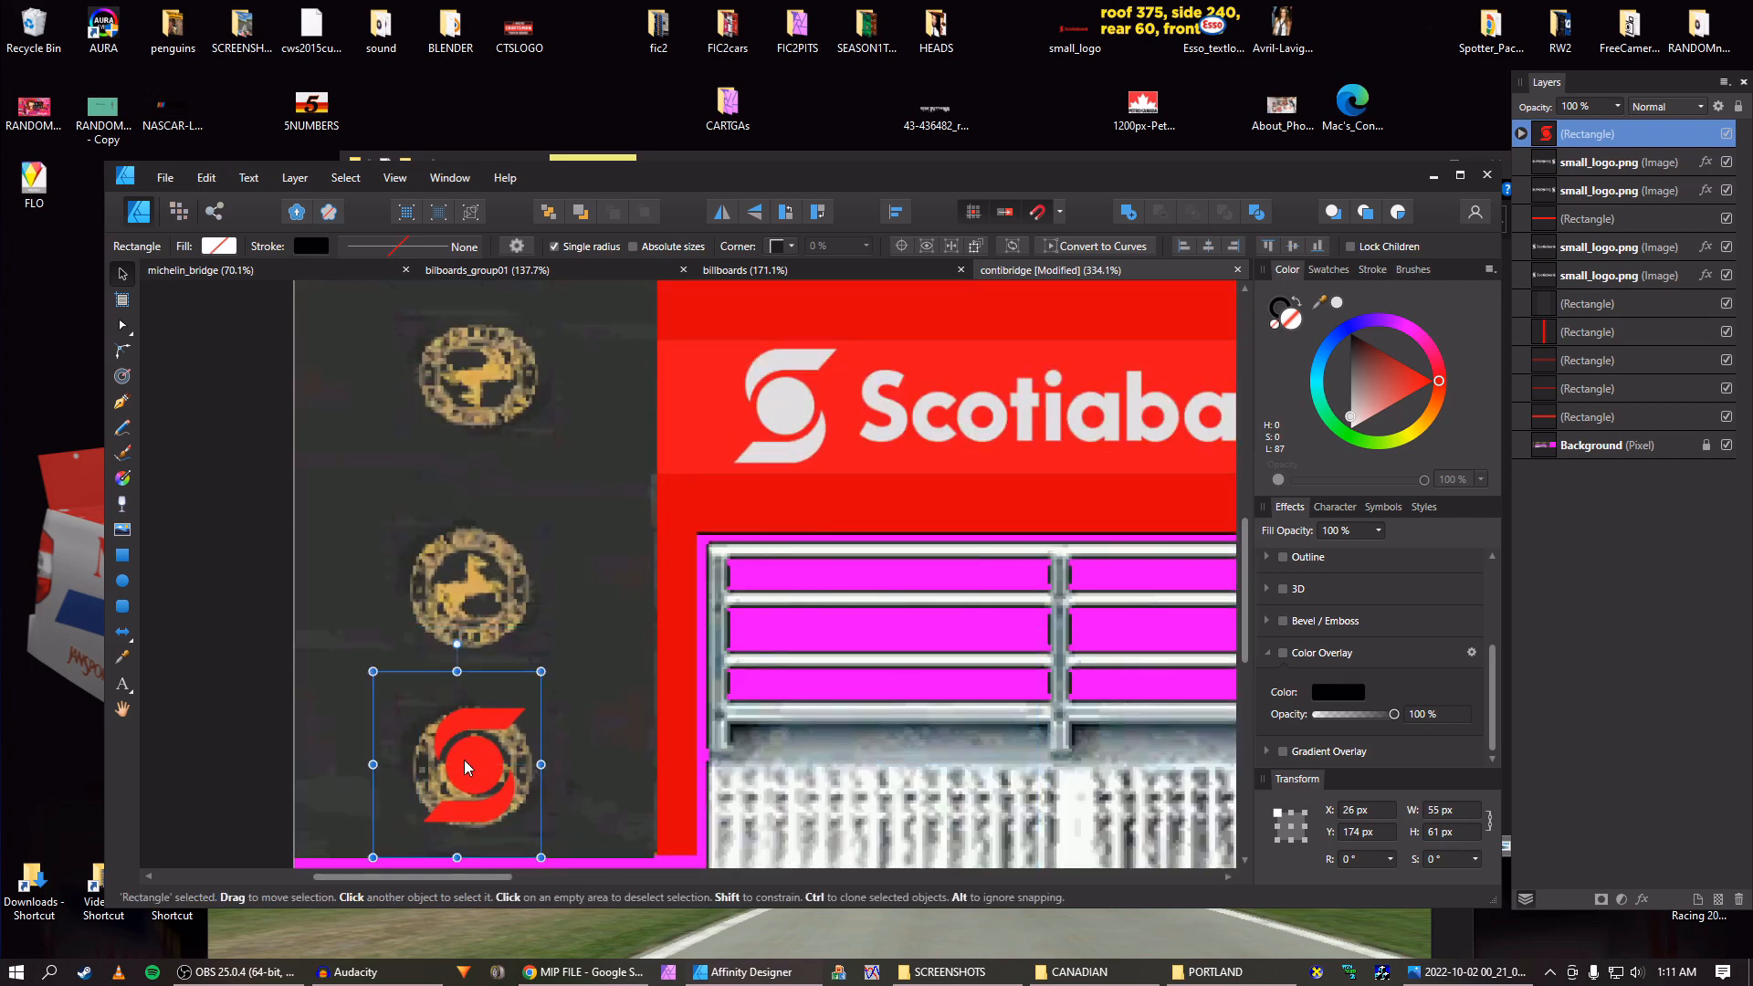
scroll(502, 730, up, 3)
scroll(546, 711, down, 2)
drag(579, 548, 561, 561)
key(Up)
key(Up)
key(Up)
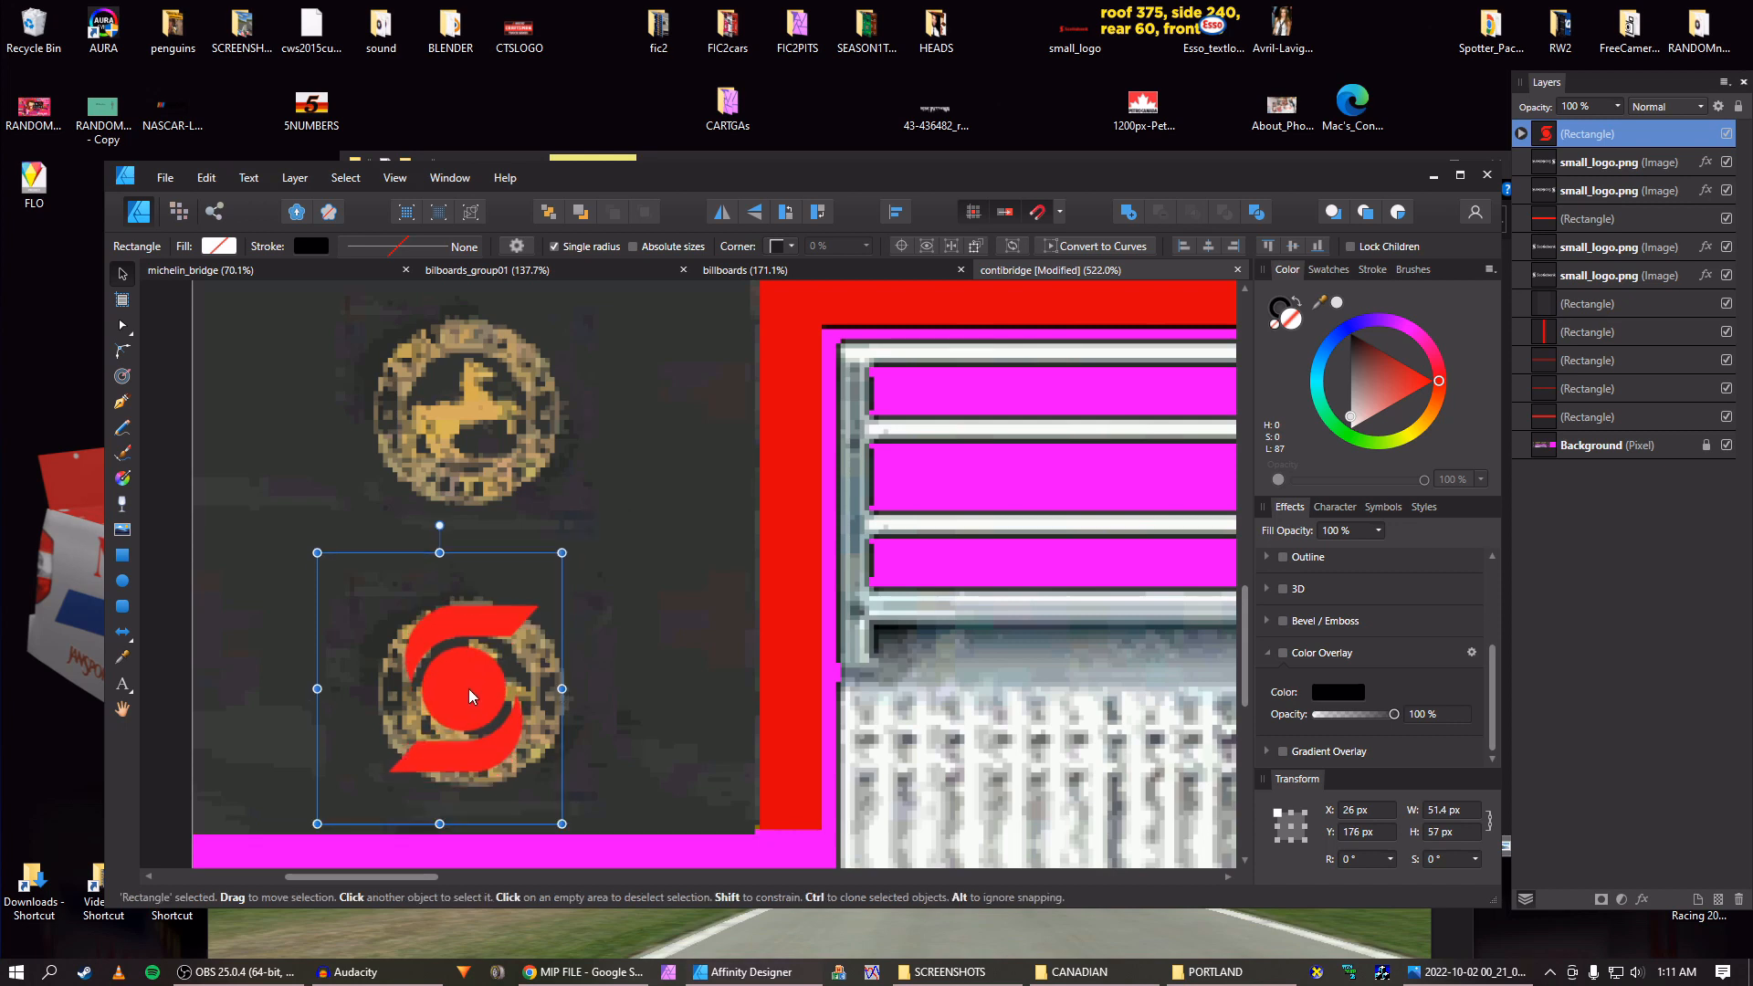
key(Down)
scroll(470, 680, up, 2)
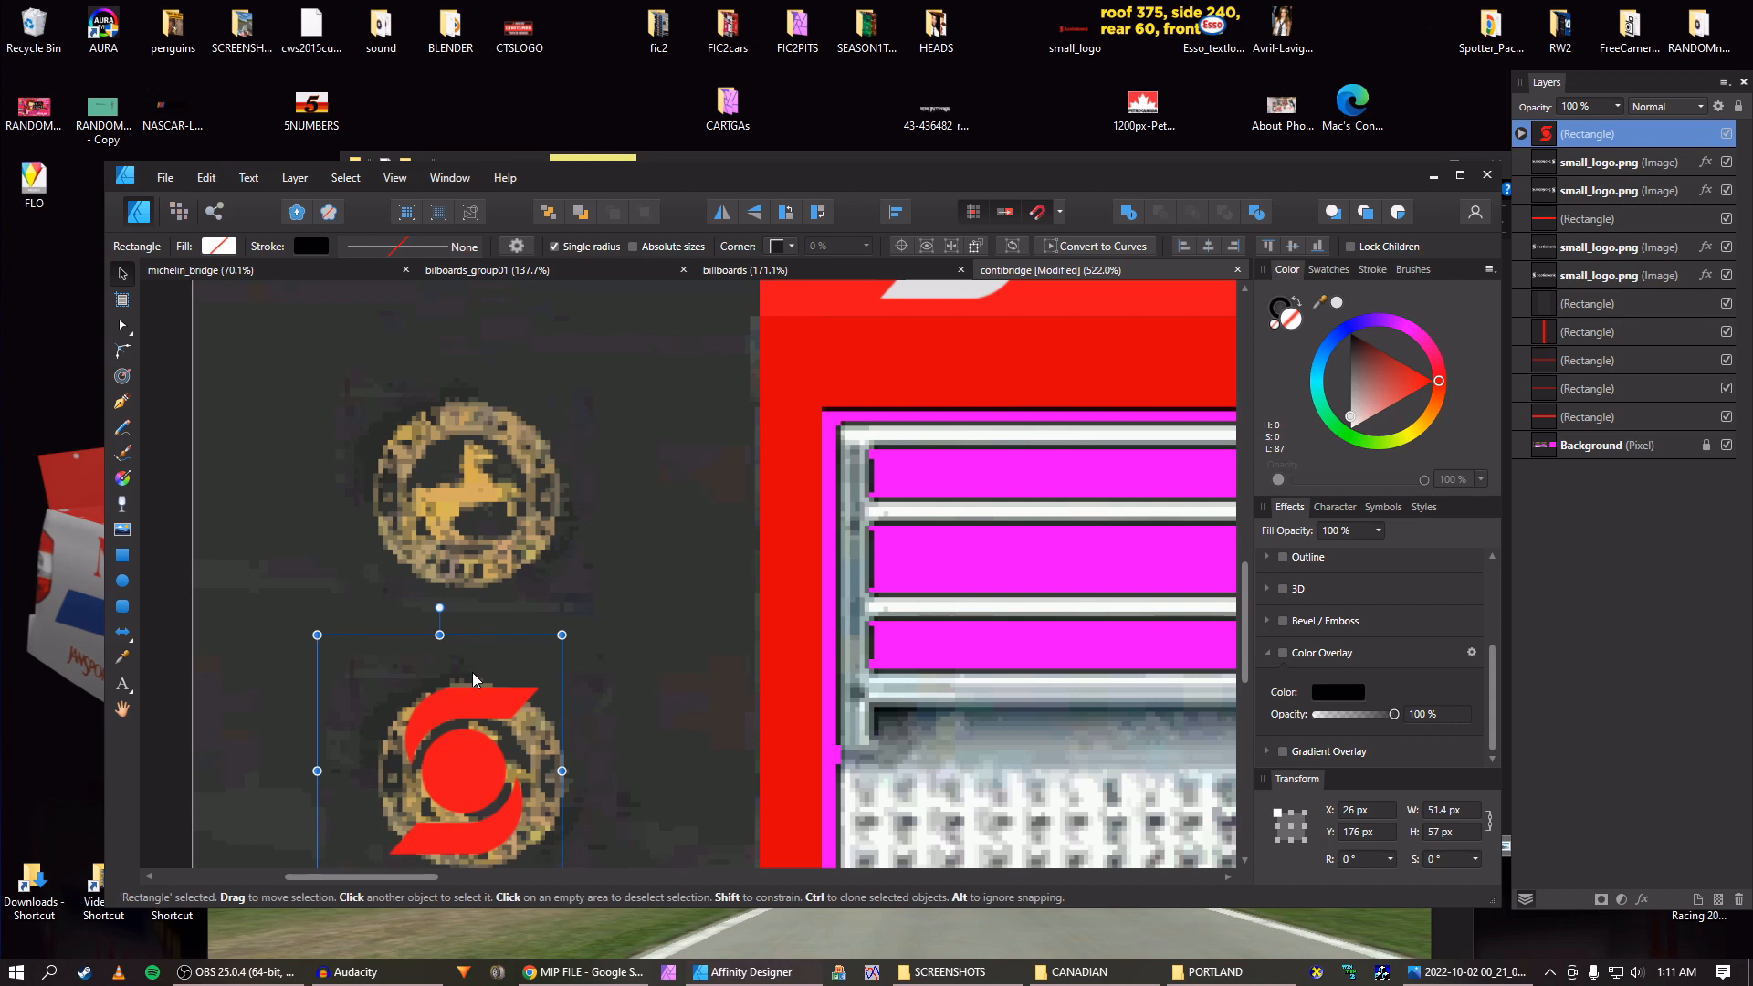
Duplicate the cropped red symbol and move the copy up over the second emblem from the bottom, at Y 118 px.
key(ctrl+j)
key(shift+Up)
key(shift+Up)
key(shift+Up)
key(shift+Up)
key(shift+Up)
key(shift+Up)
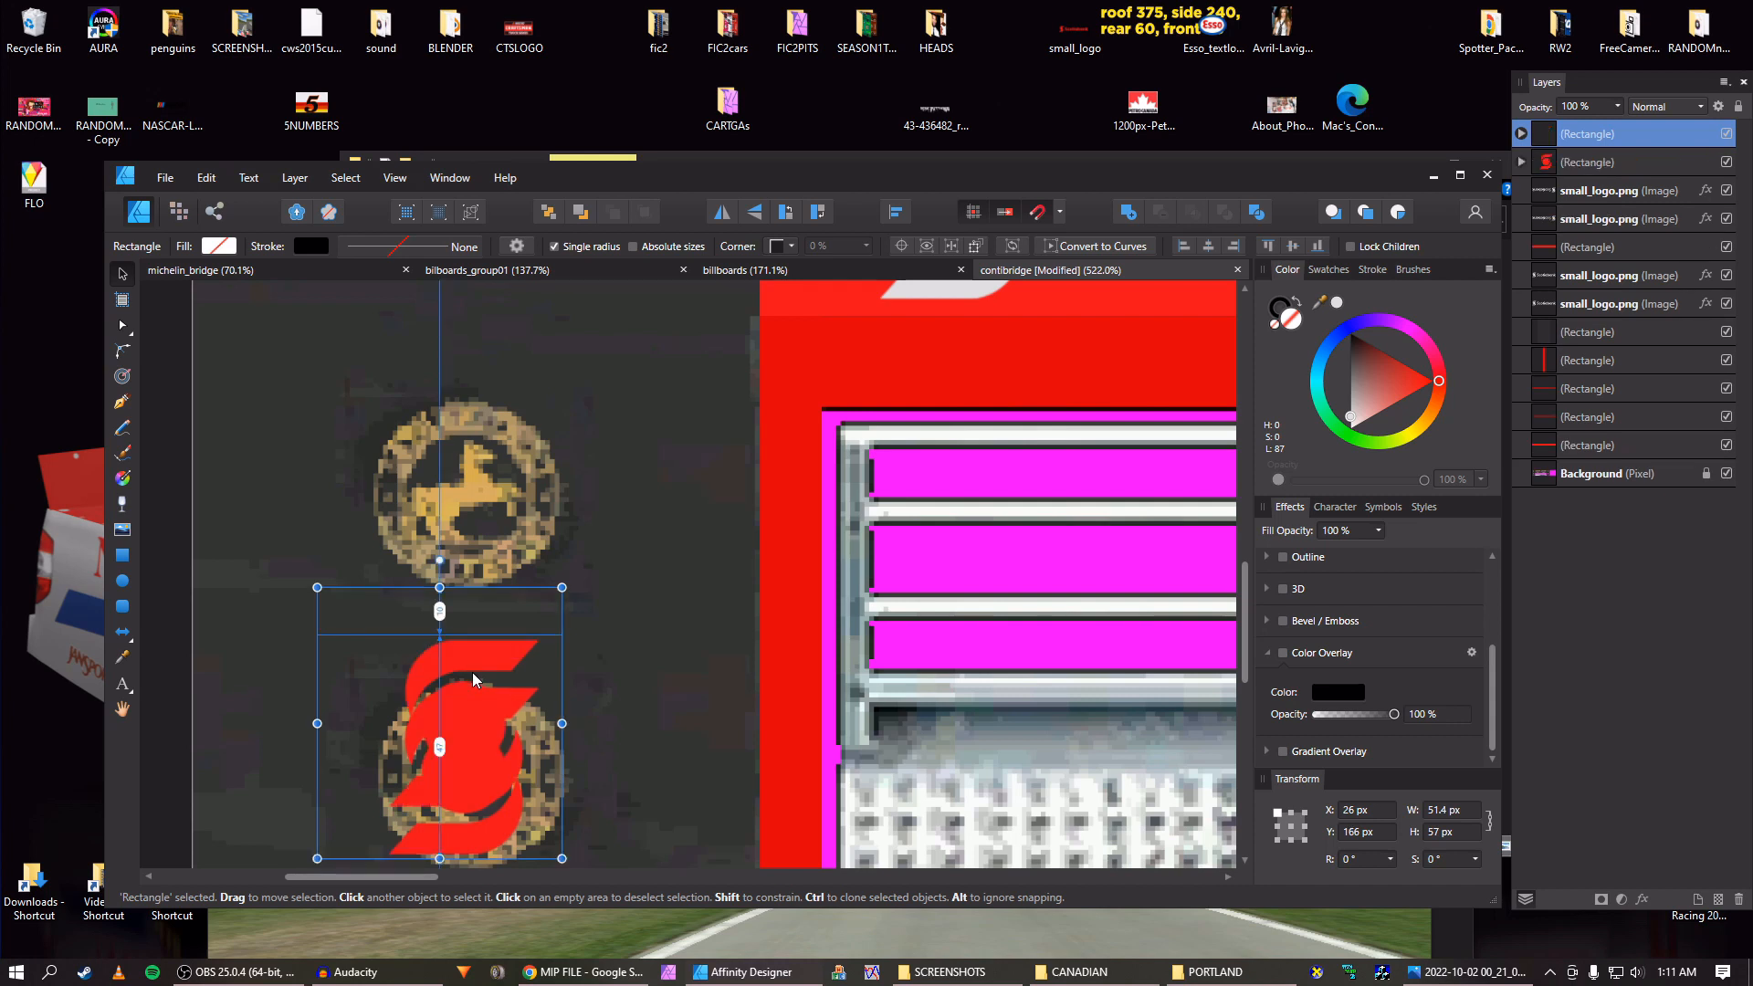
key(Down)
key(Down)
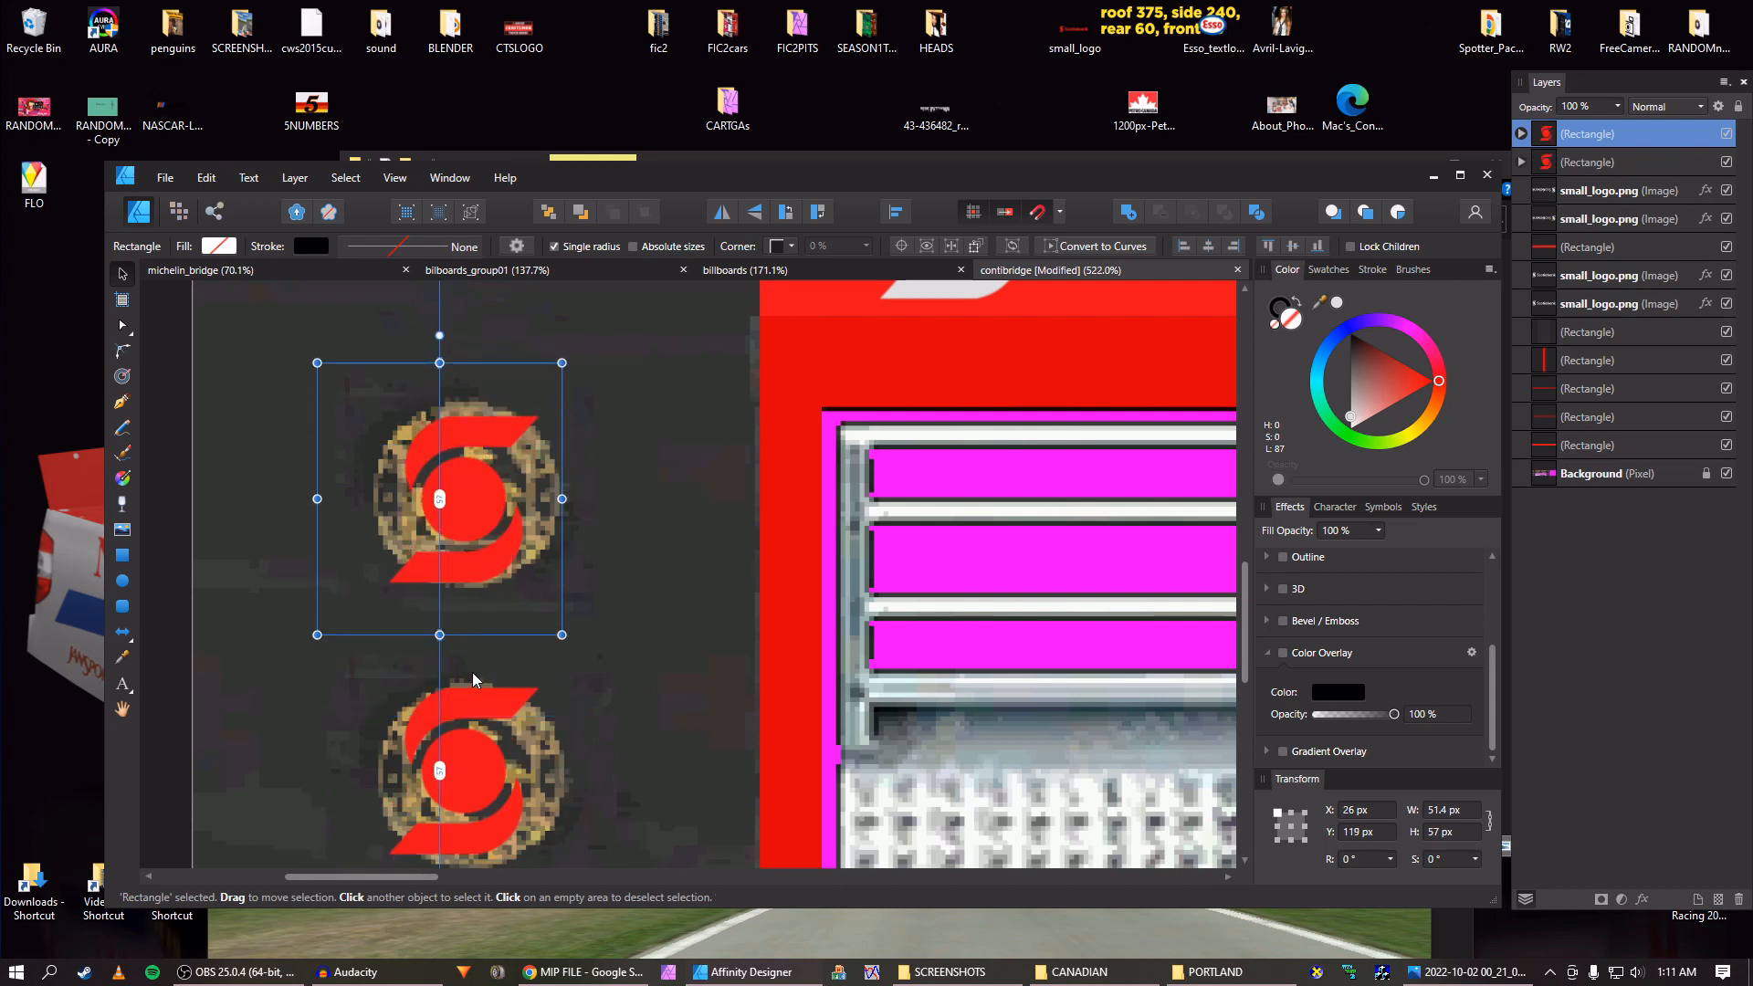
scroll(473, 672, down, 5)
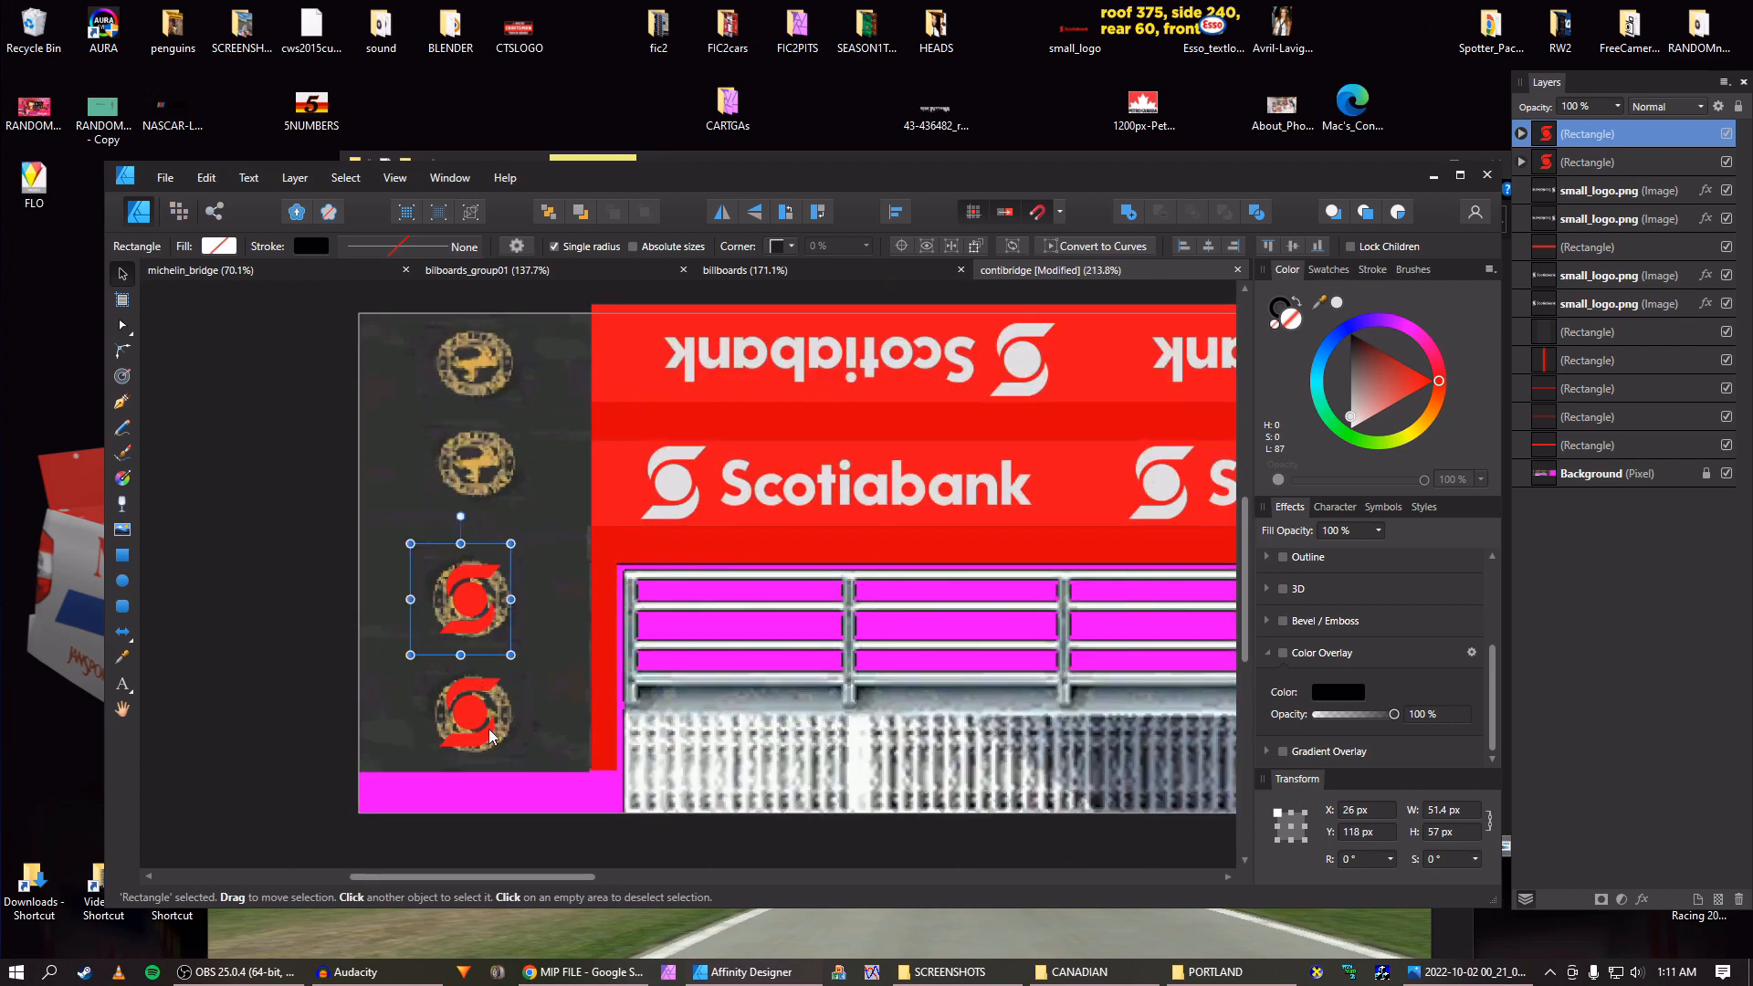
Duplicate both cropped red symbols together and flip the copies vertically and horizontally.
scroll(498, 689, up, 2)
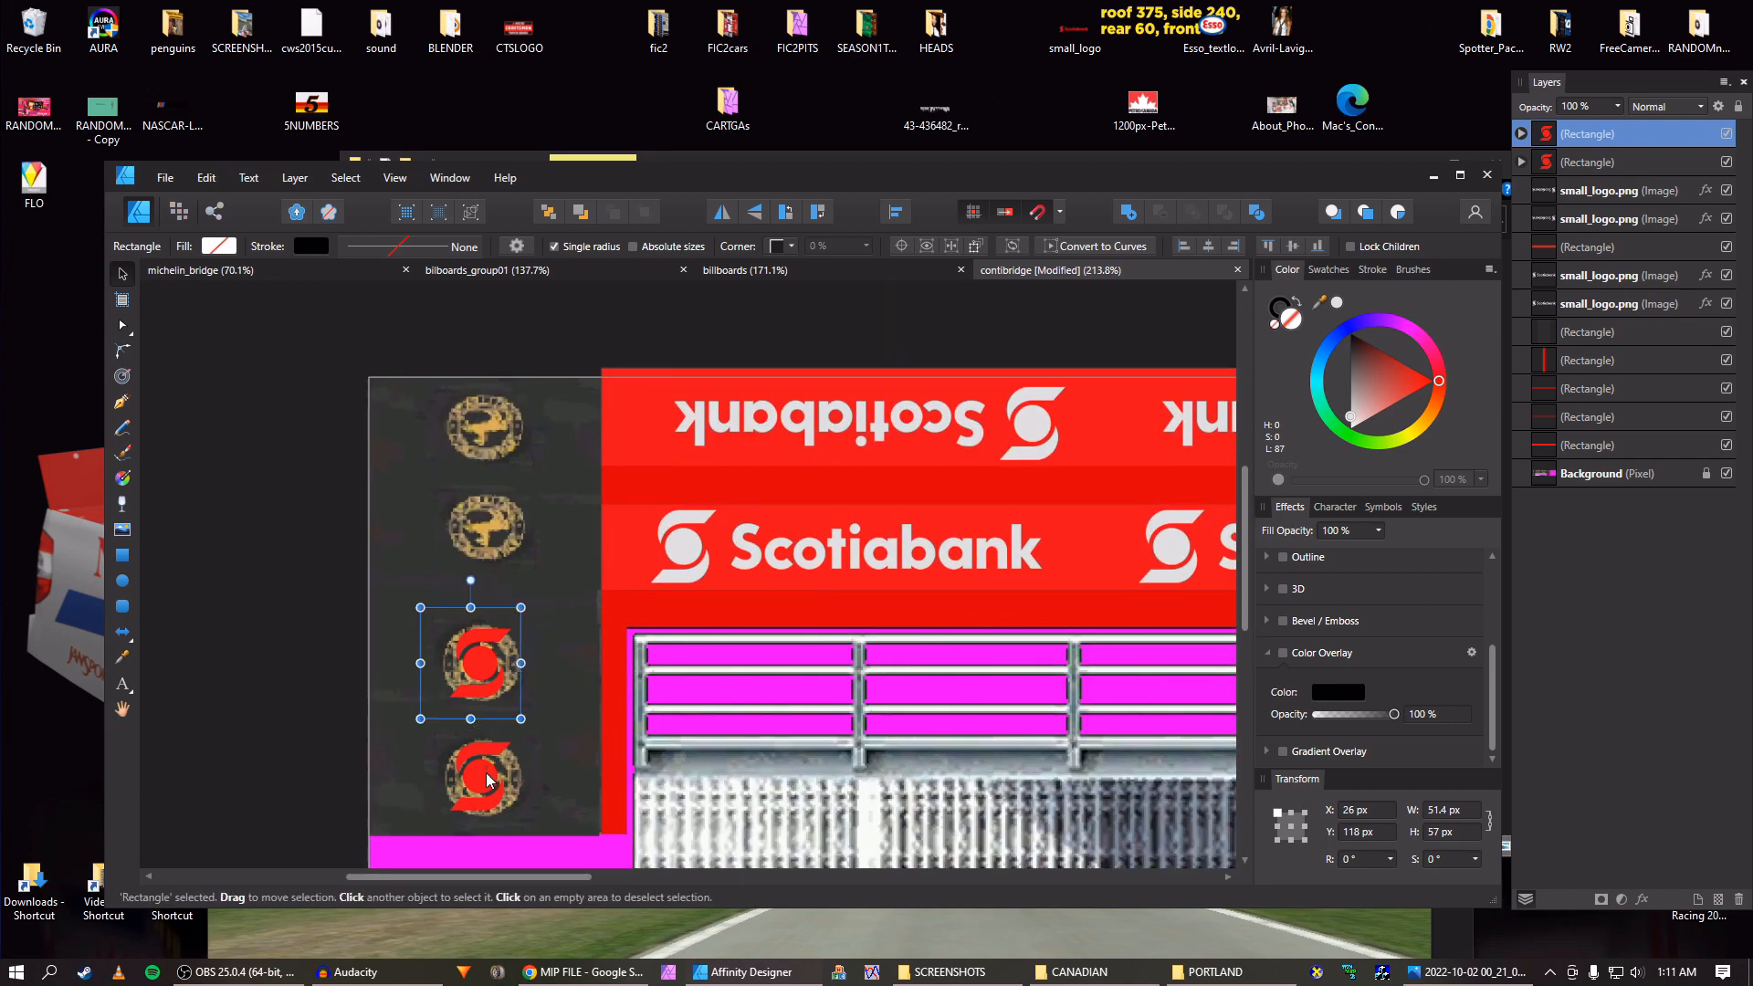
shift+click(486, 779)
key(ctrl+j)
key(shift+v)
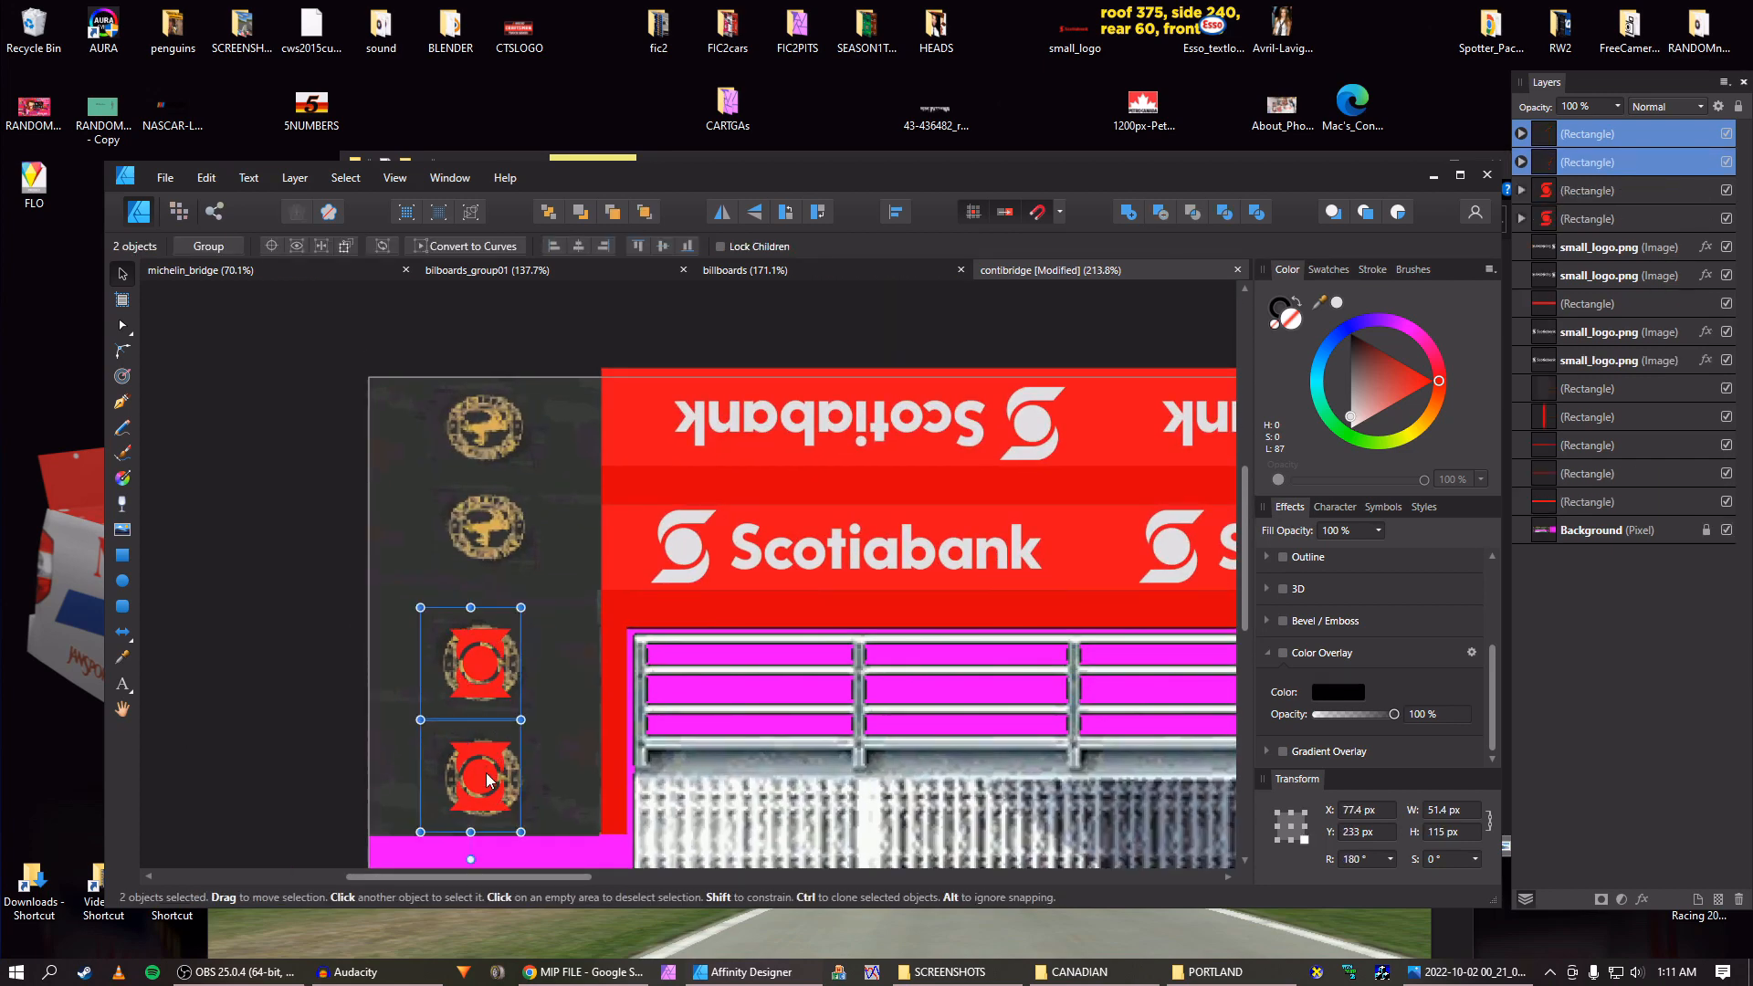
key(shift+h)
Move the two flipped symbols up over the upper two emblems of the left panel, at Y 113 px.
key(shift+Up)
key(shift+Up)
key(shift+Up)
key(shift+Up)
key(shift+Up)
key(shift+Up)
key(shift+Up)
key(shift+Up)
key(shift+Up)
key(shift+Up)
key(shift+Up)
key(shift+Up)
key(shift+Up)
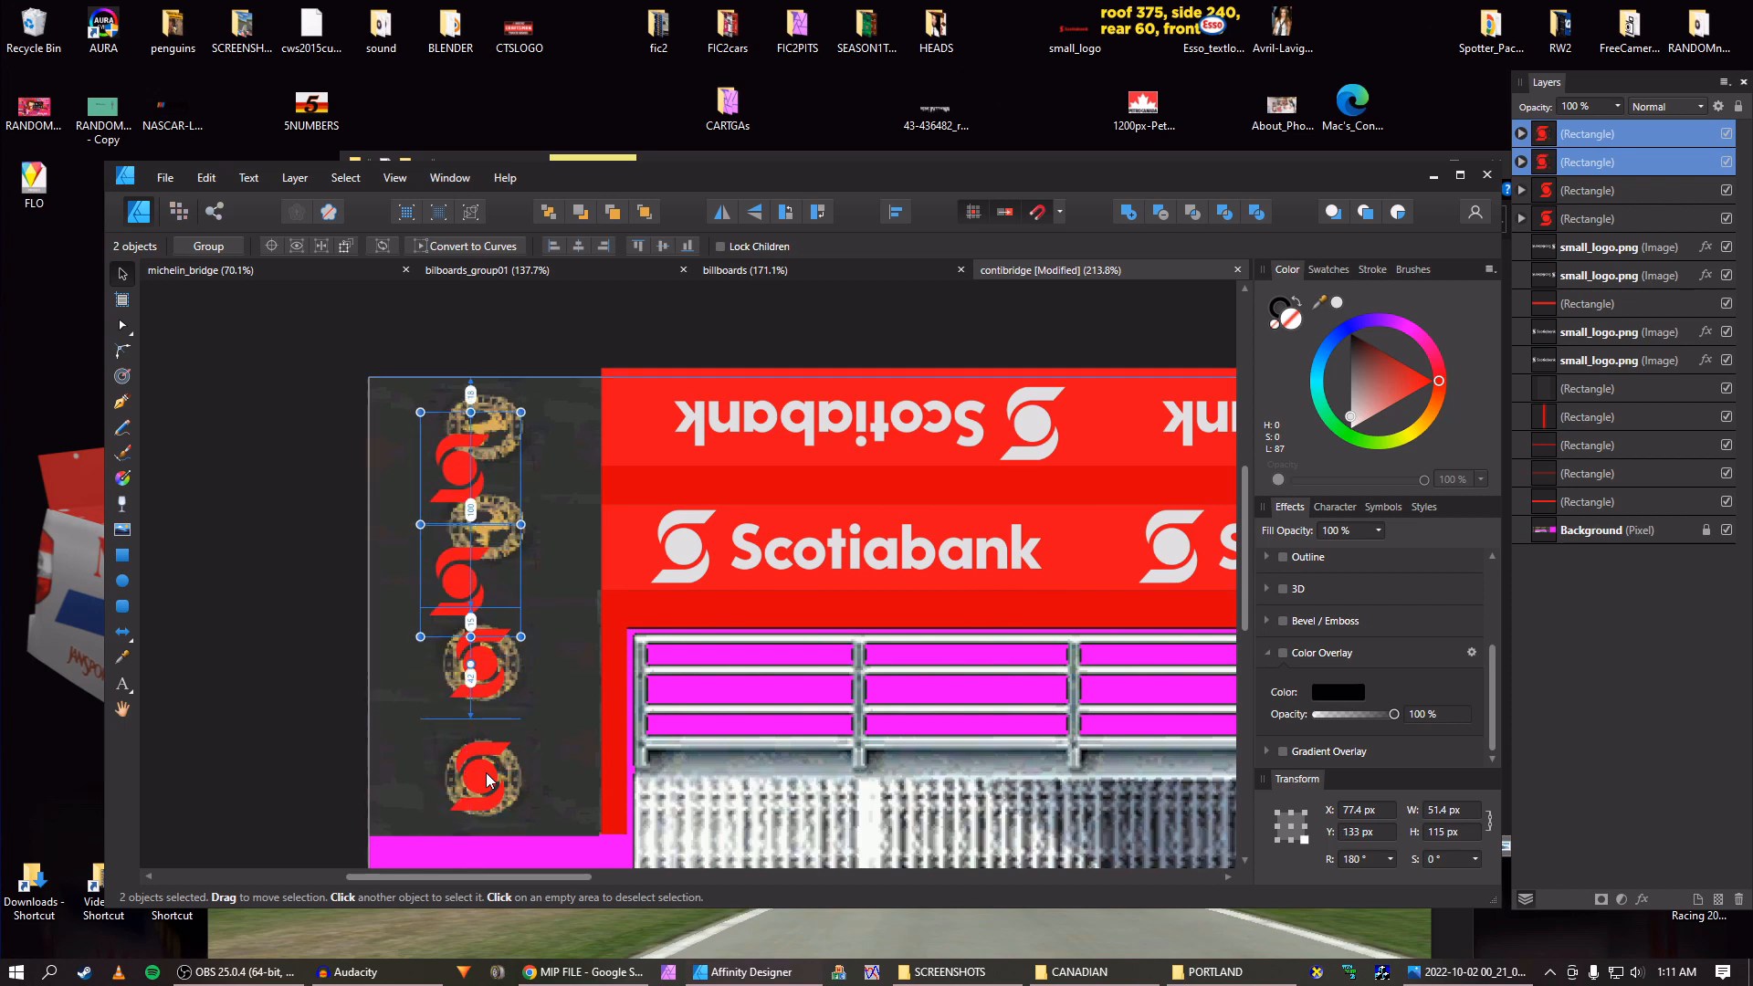
key(shift+Down)
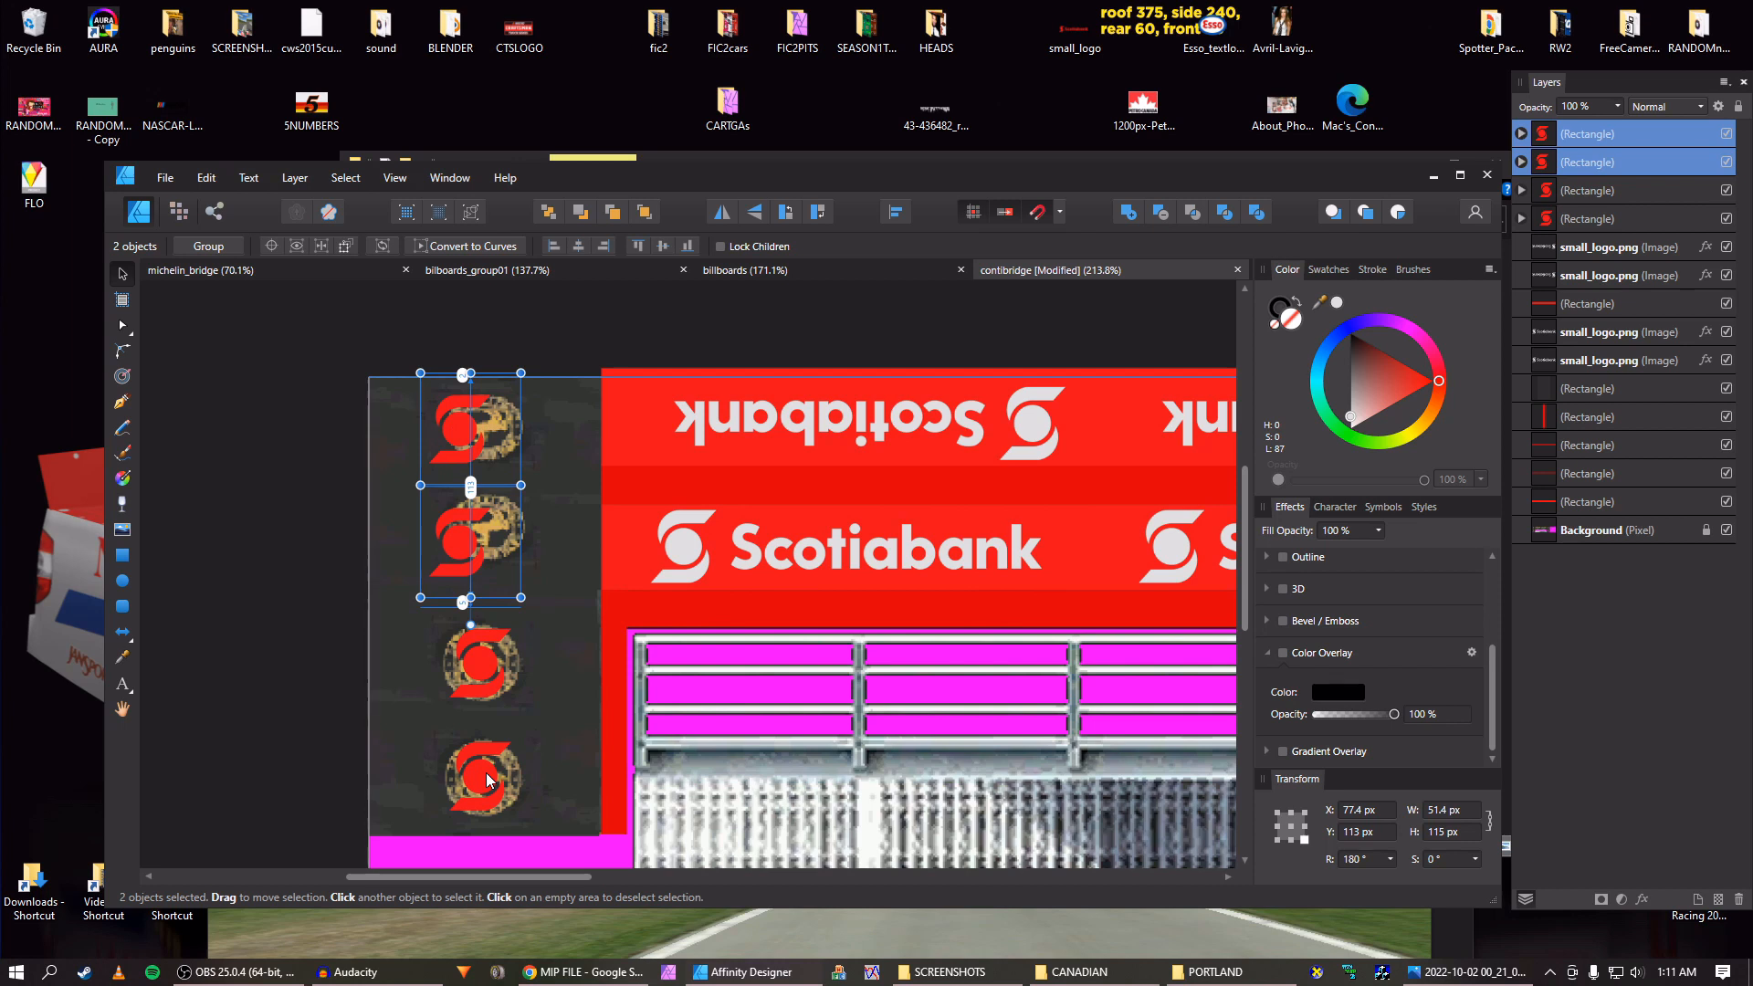
Nudge the two flipped symbols 12 px to the right, to X 89.4 px, aligning them with the upper emblems.
key(Right)
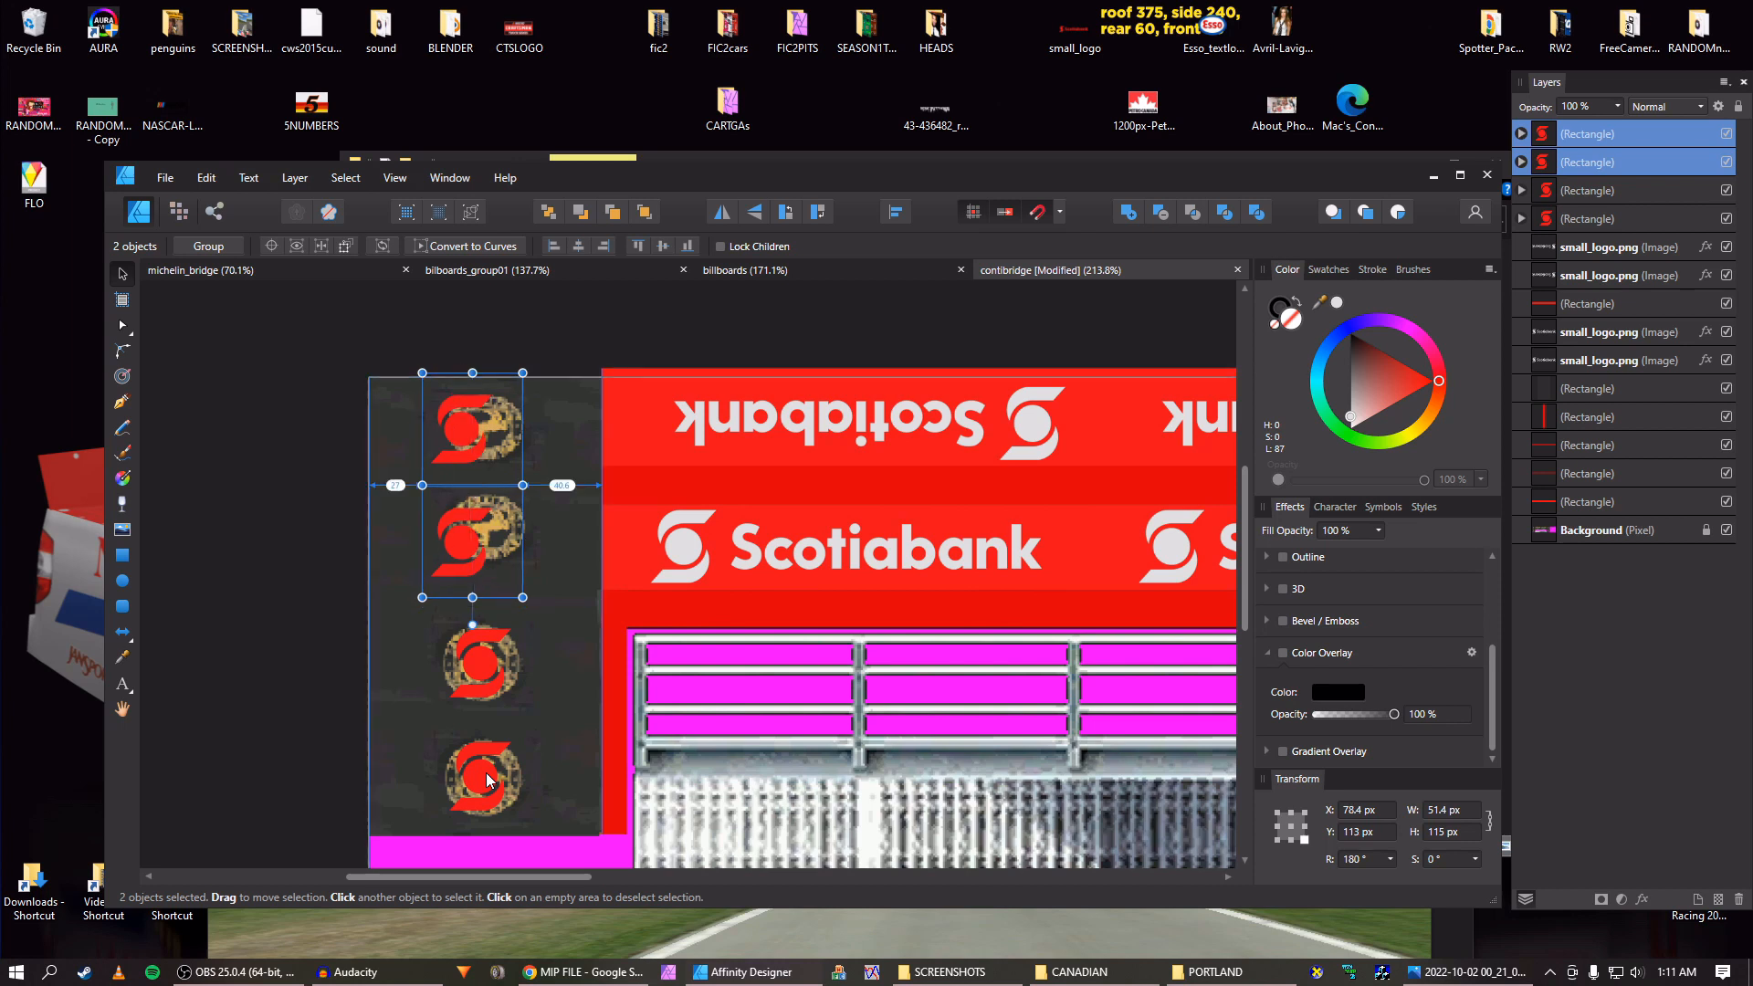
key(Right)
key(Right)
key(Right)
key(Right)
key(Right)
key(Right)
key(Right)
key(Right)
key(Right)
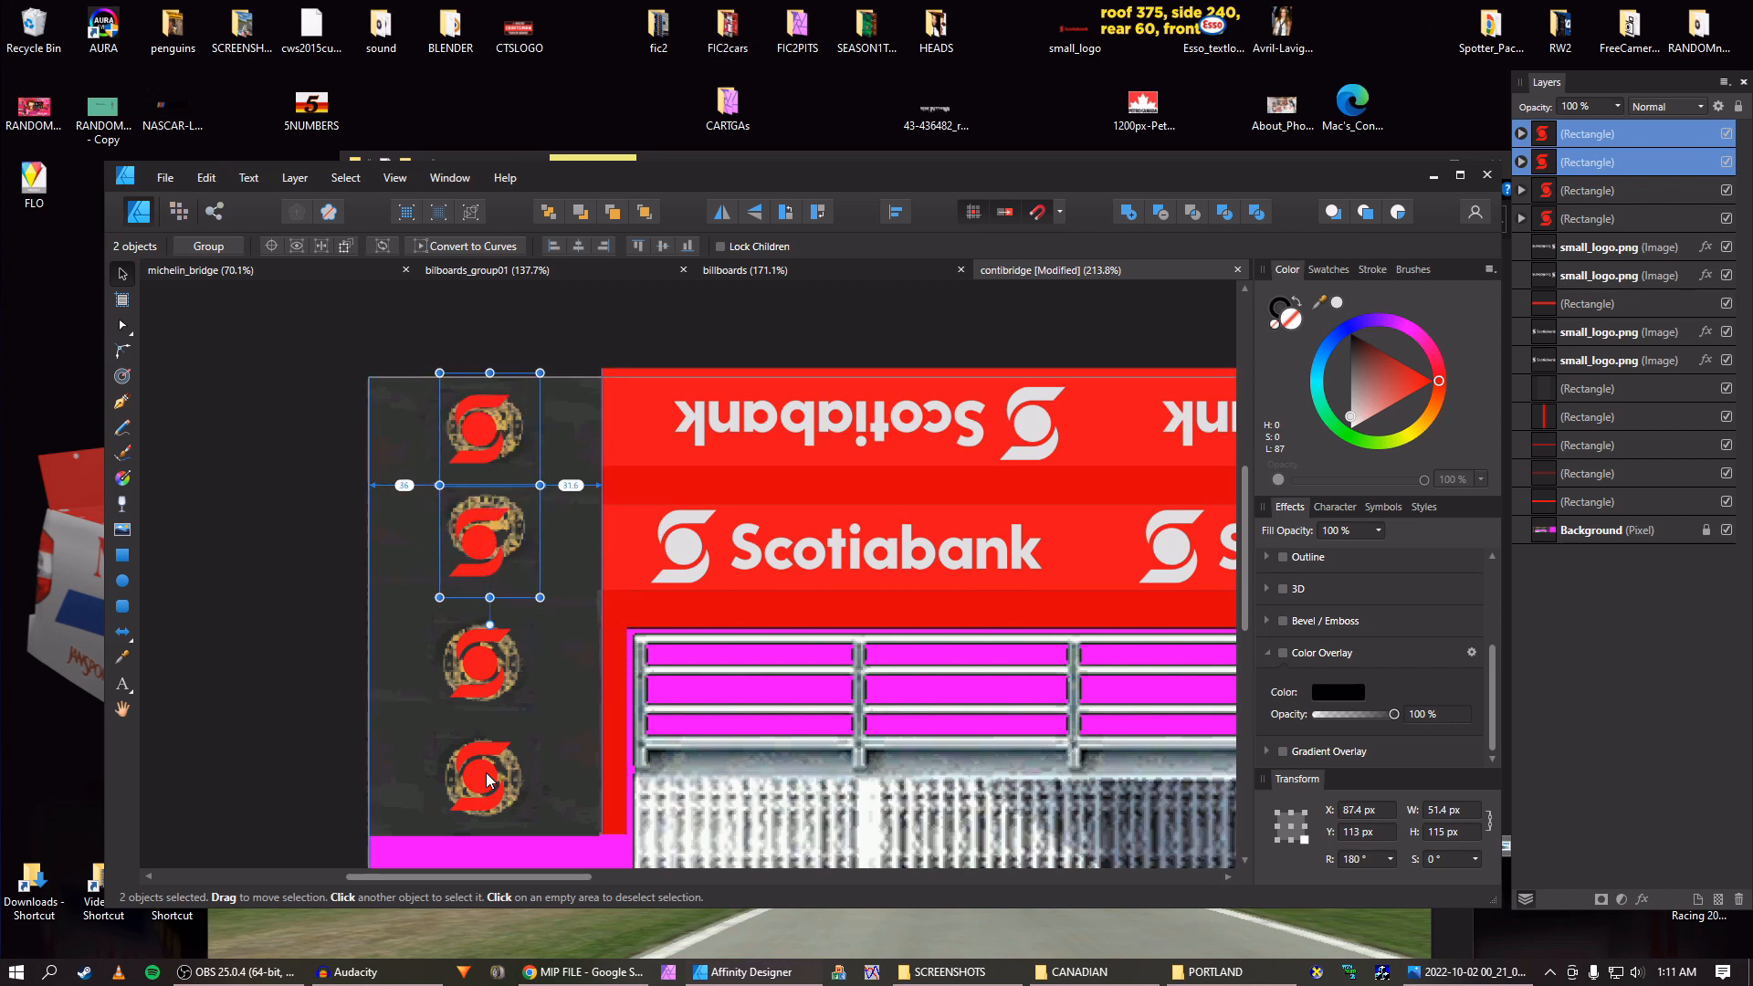
key(Right)
key(Right)
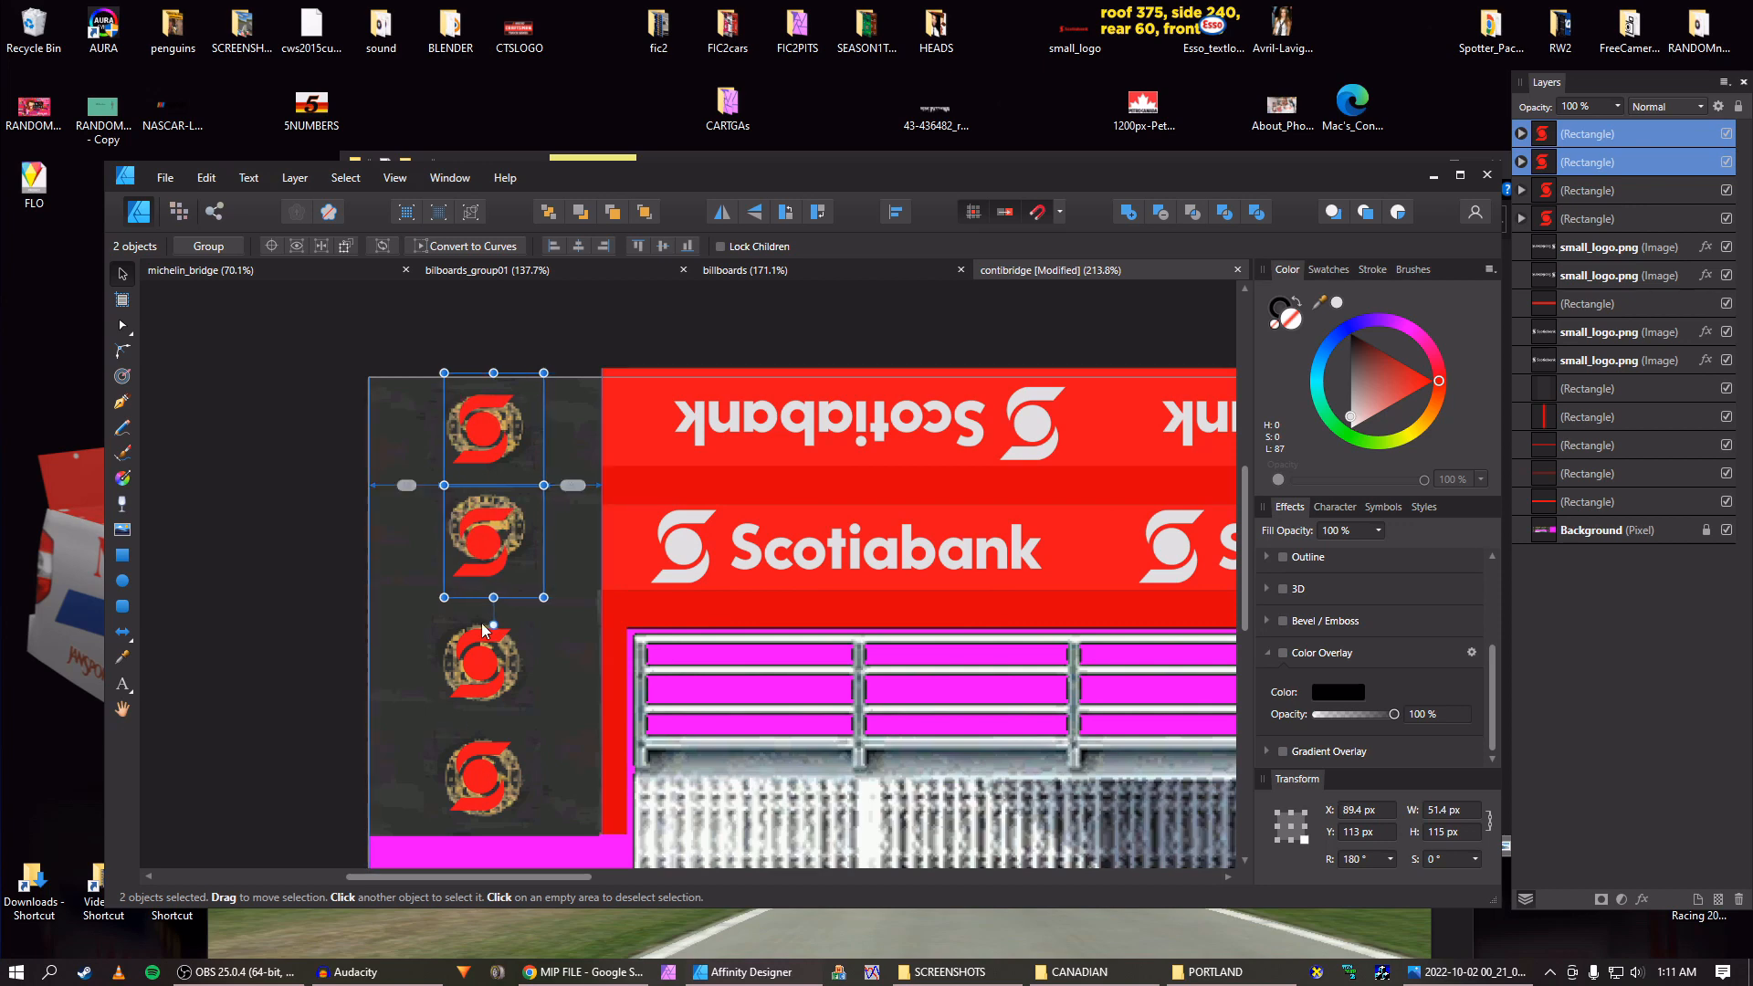
Nudge the flipped symbol second from the top of the left panel up to Y 105 px, over its emblem.
ctrl+scroll(489, 603, up, 2)
scroll(479, 462, up, 1)
click(479, 462)
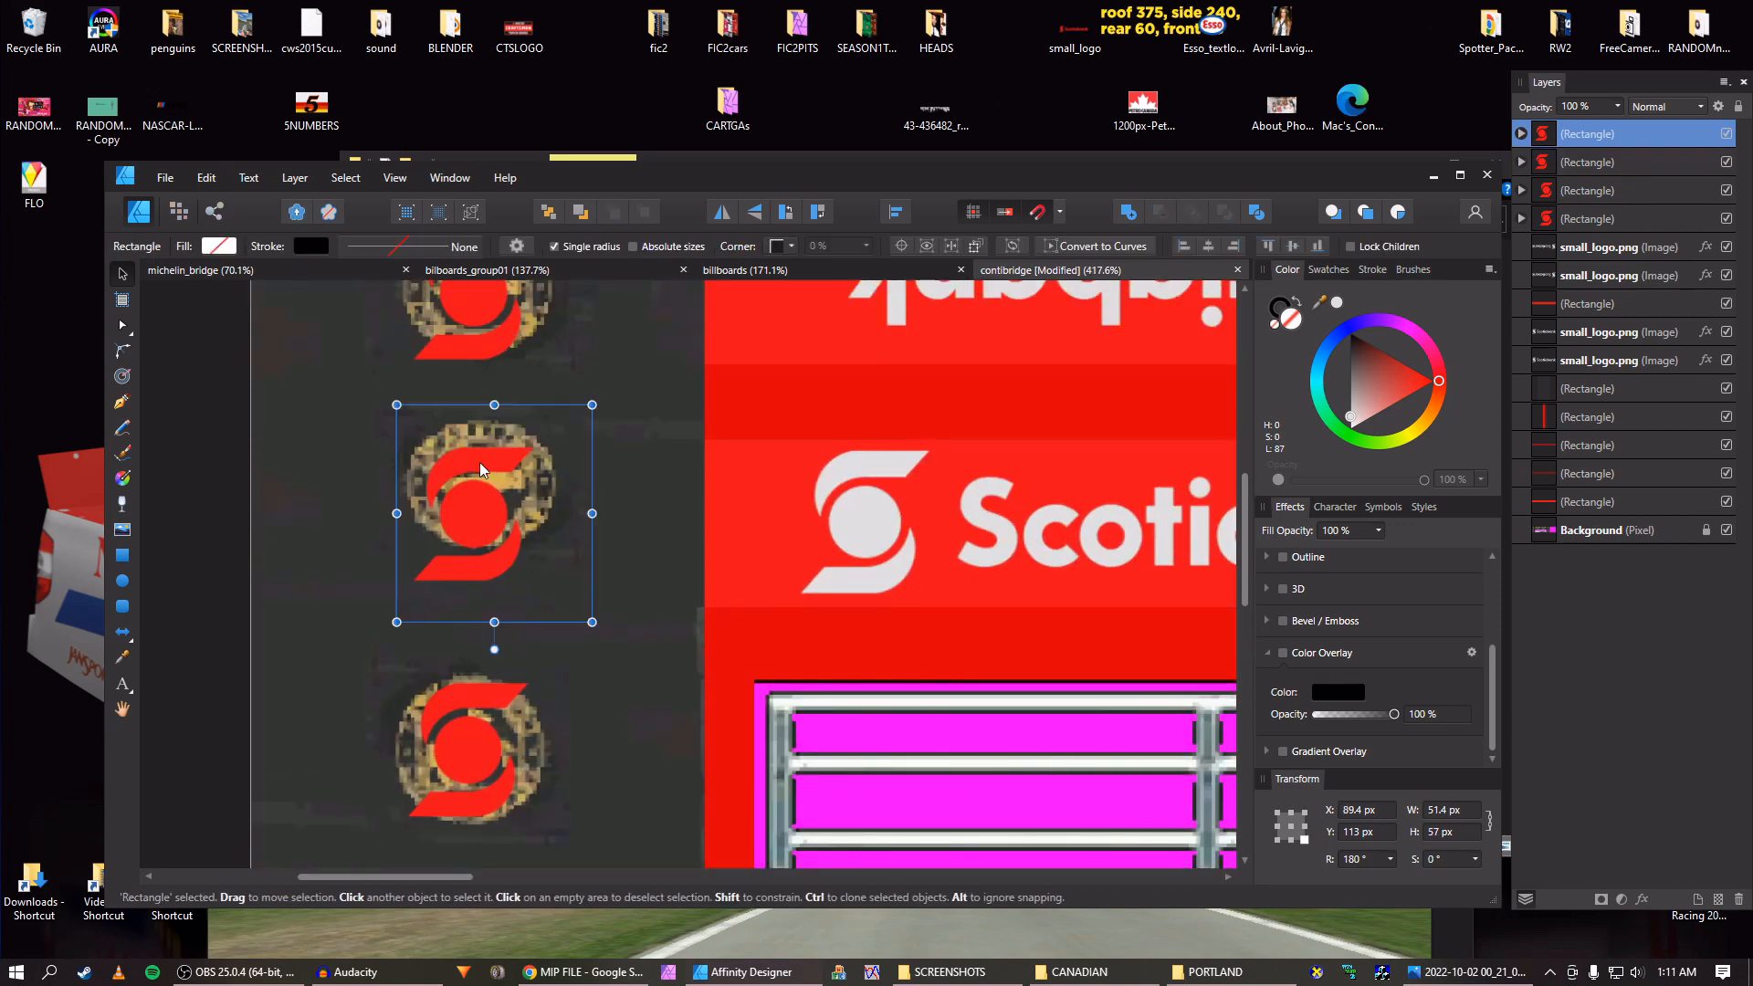
key(Up)
key(Up)
key(Up)
key(Up)
key(Up)
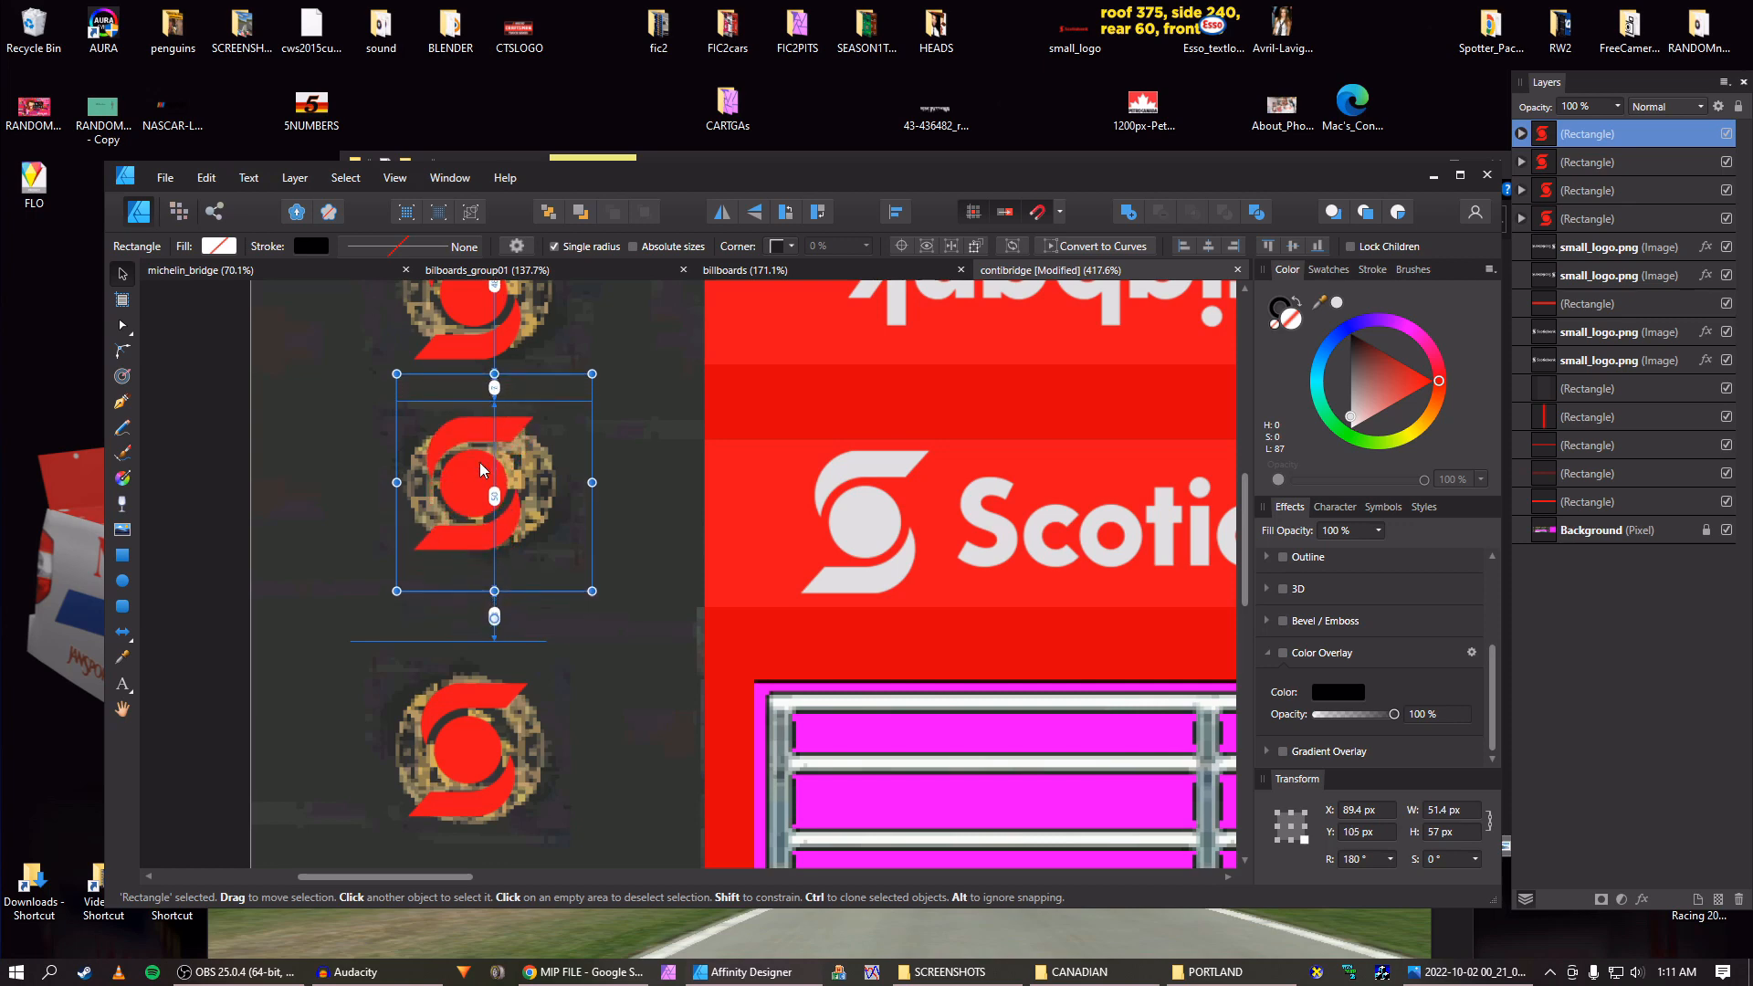
Move the left panel's backing rectangle directly beneath the four symbols in the layer order and set its opacity to 100%.
ctrl+scroll(479, 462, down, 5)
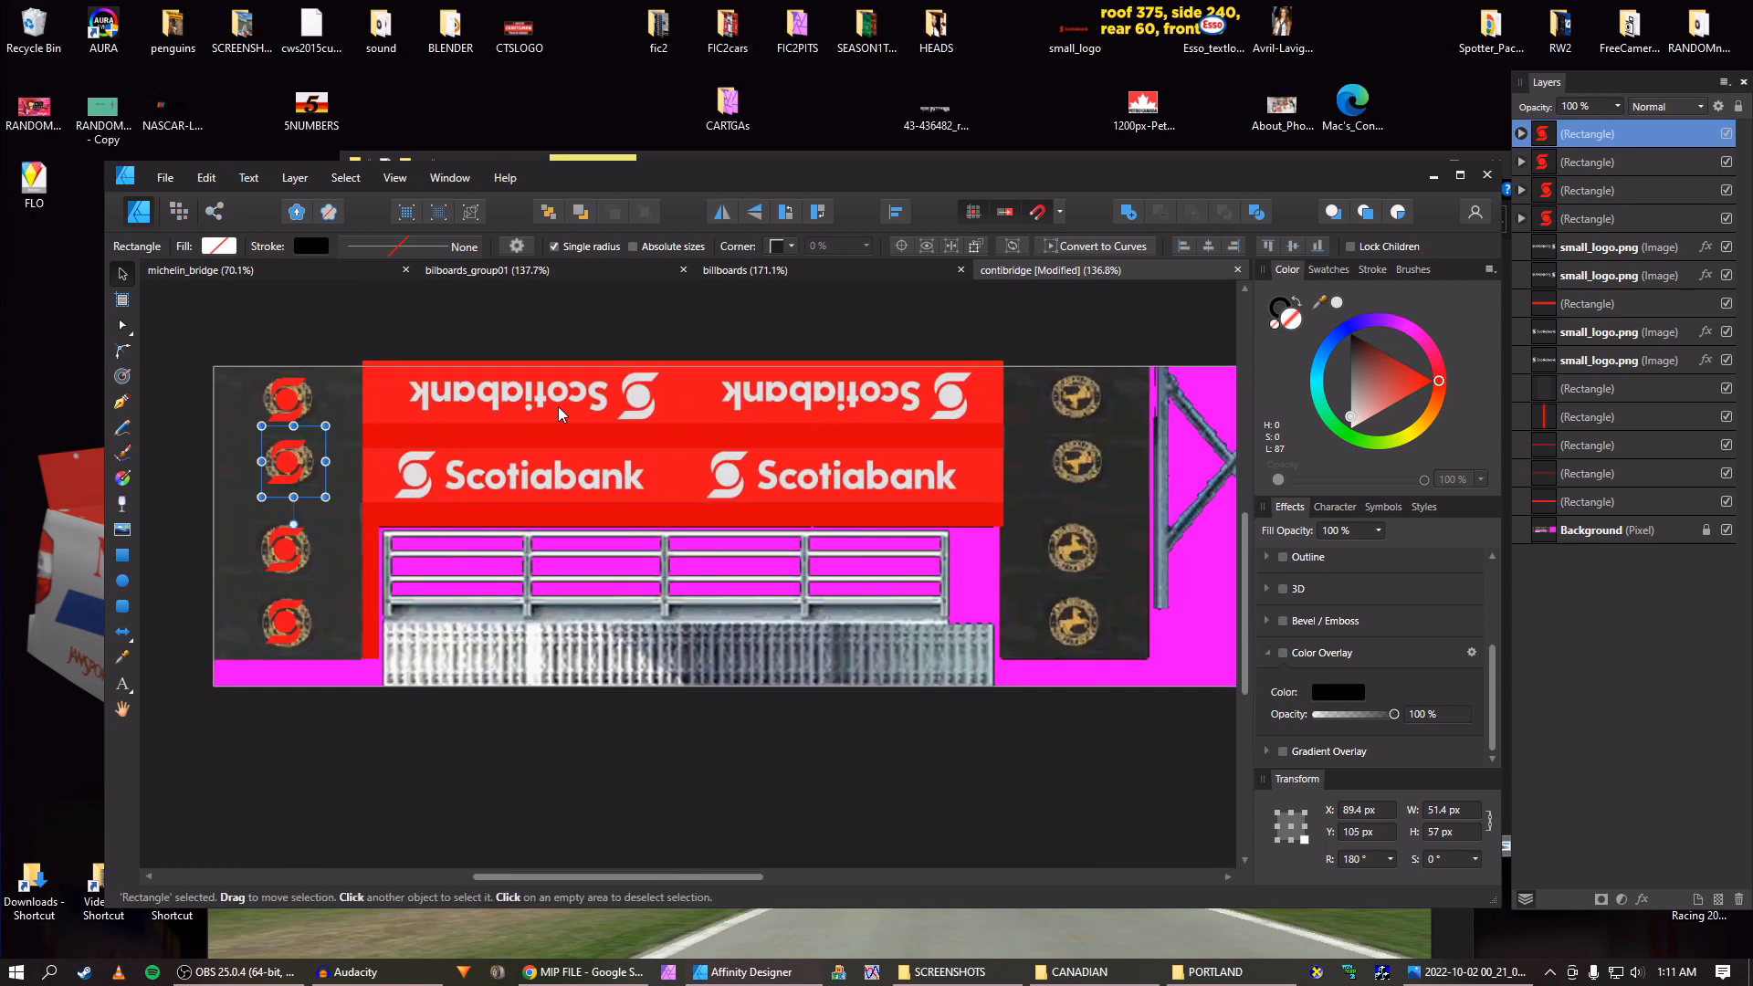
click(1578, 388)
drag(1538, 391, 1609, 265)
click(1618, 107)
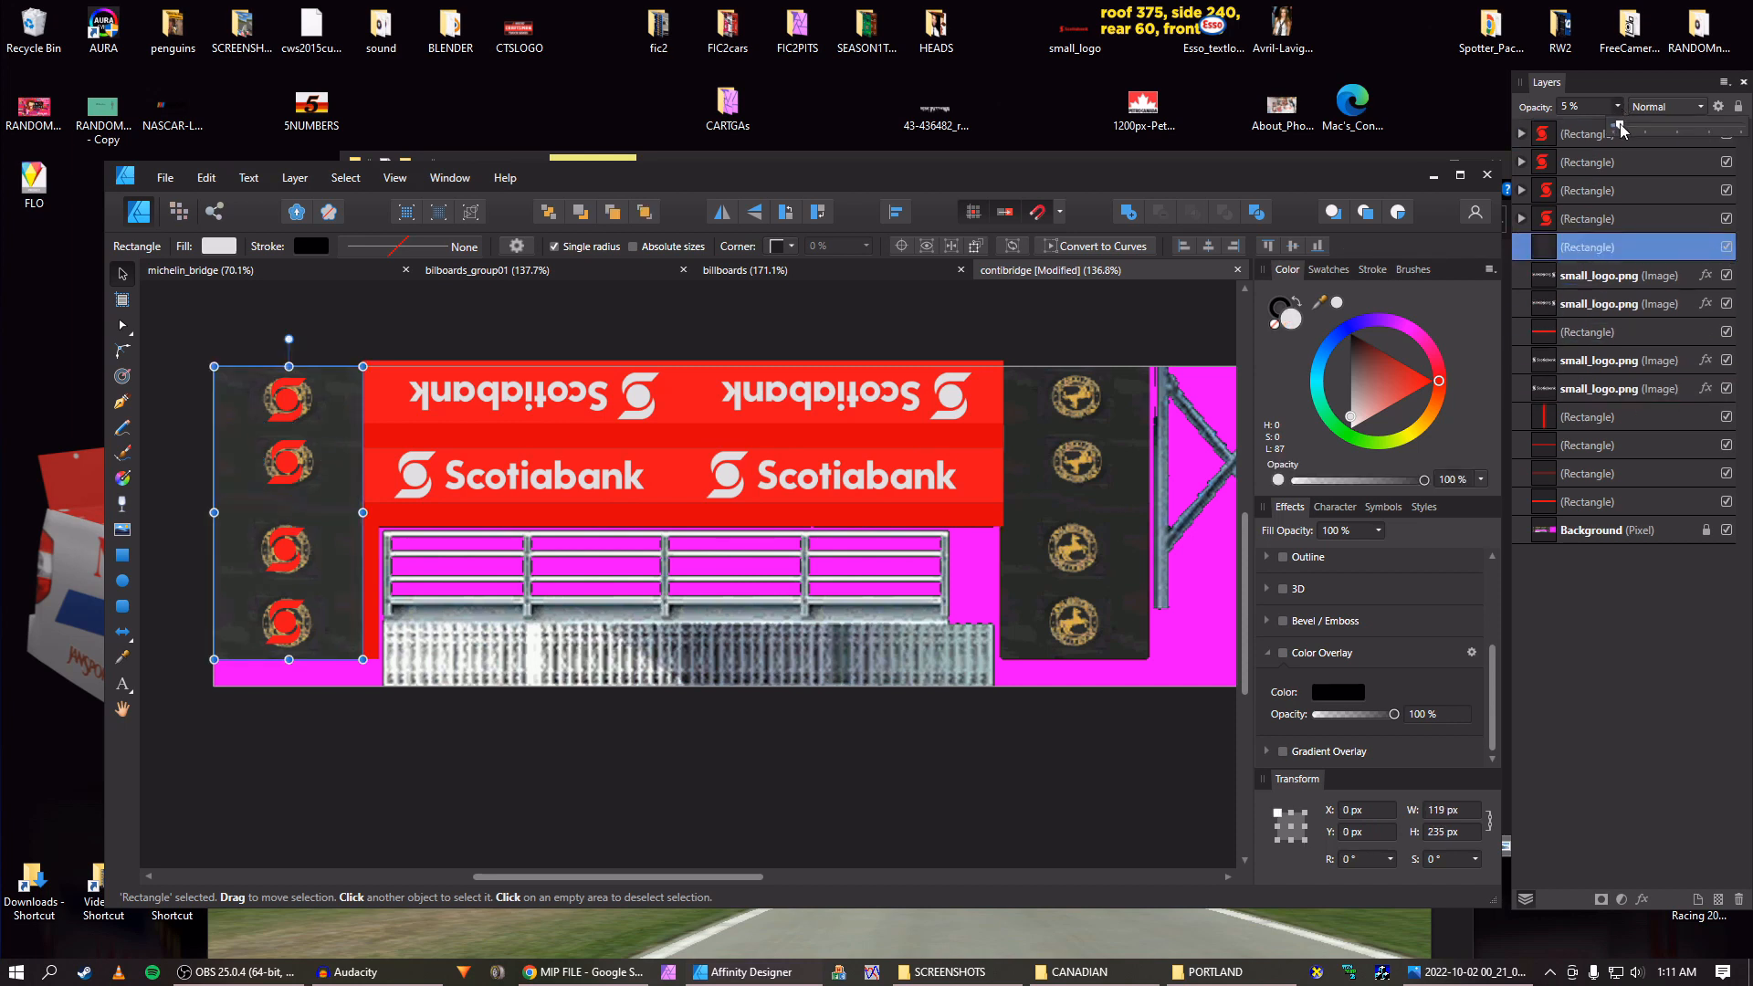
drag(1615, 130, 1739, 128)
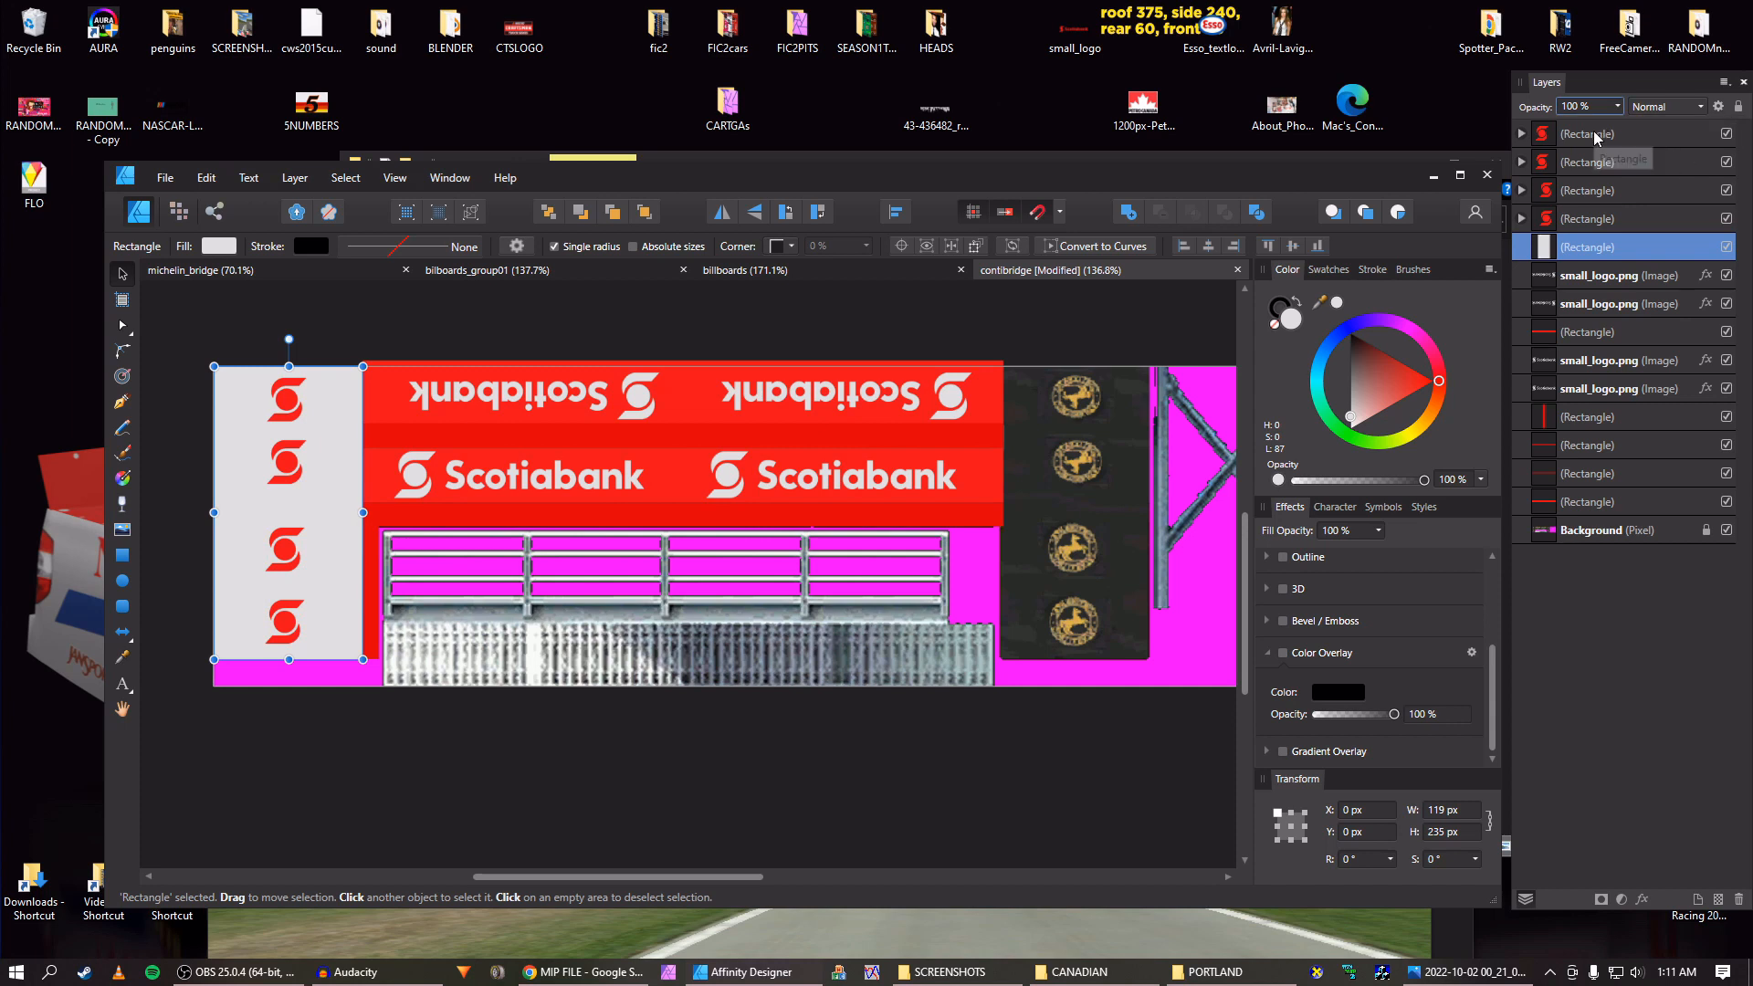
Duplicate the left panel's backing rectangle with its four symbols and move the copies over the right dark panel, to X 630 px.
click(1593, 130)
shift+click(1575, 249)
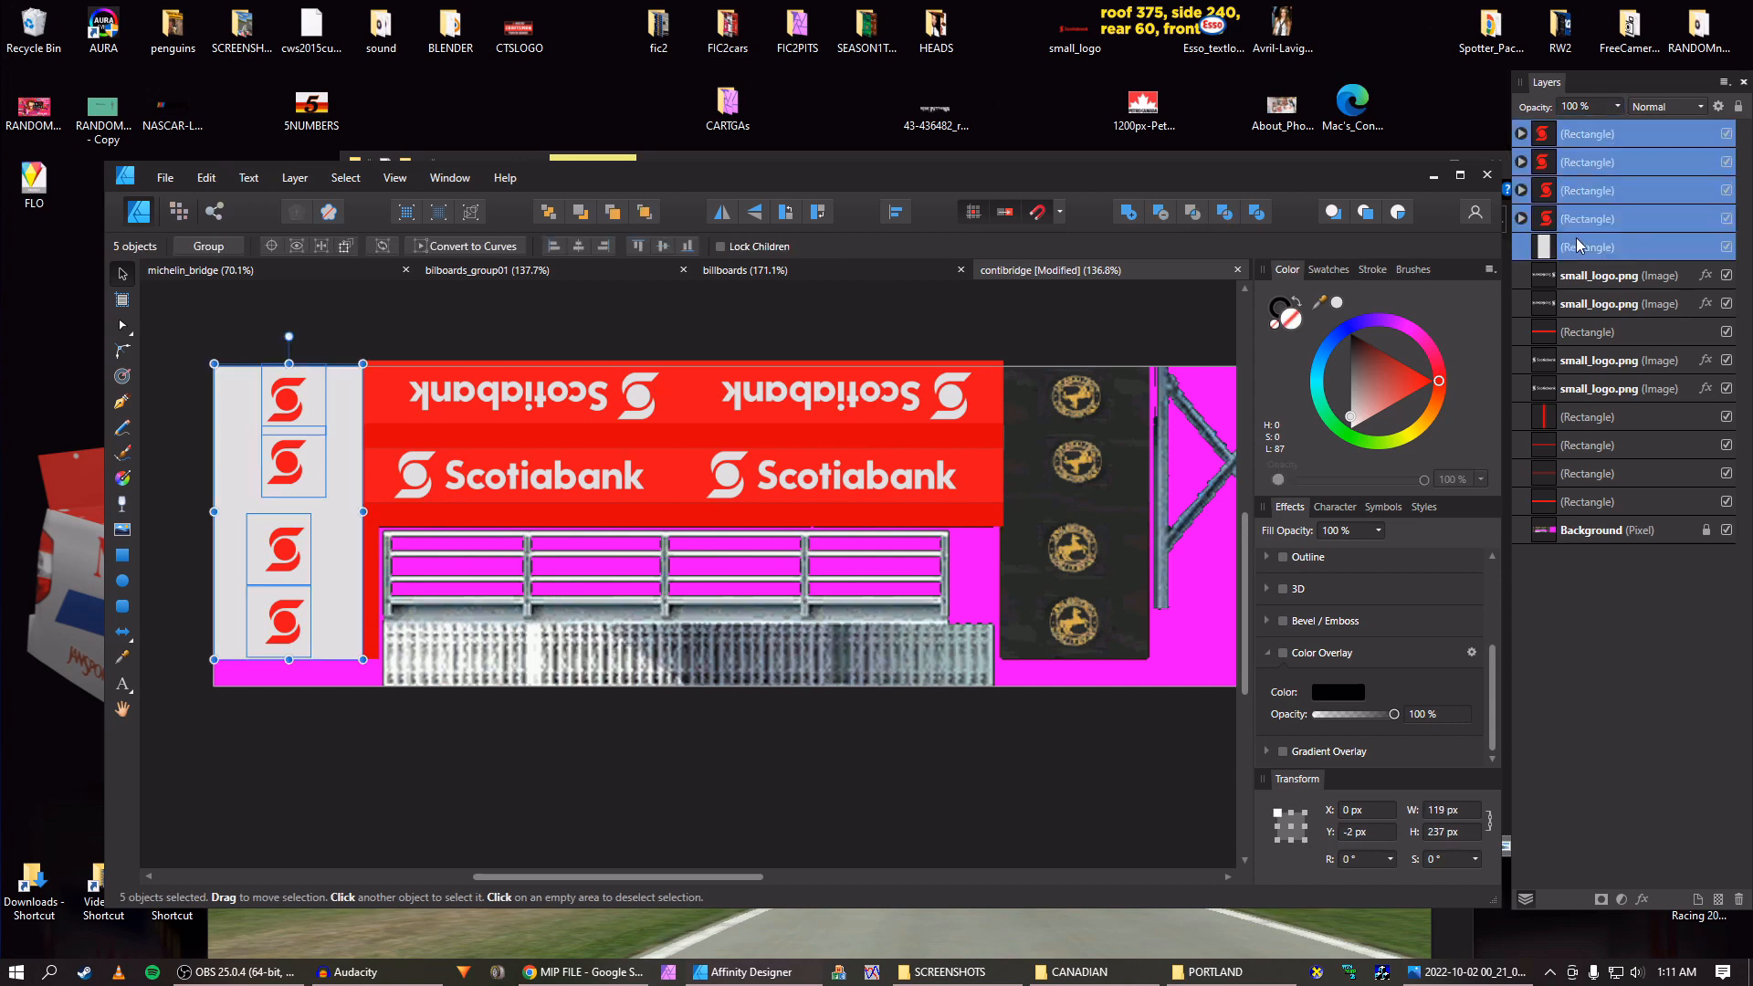
key(ctrl+j)
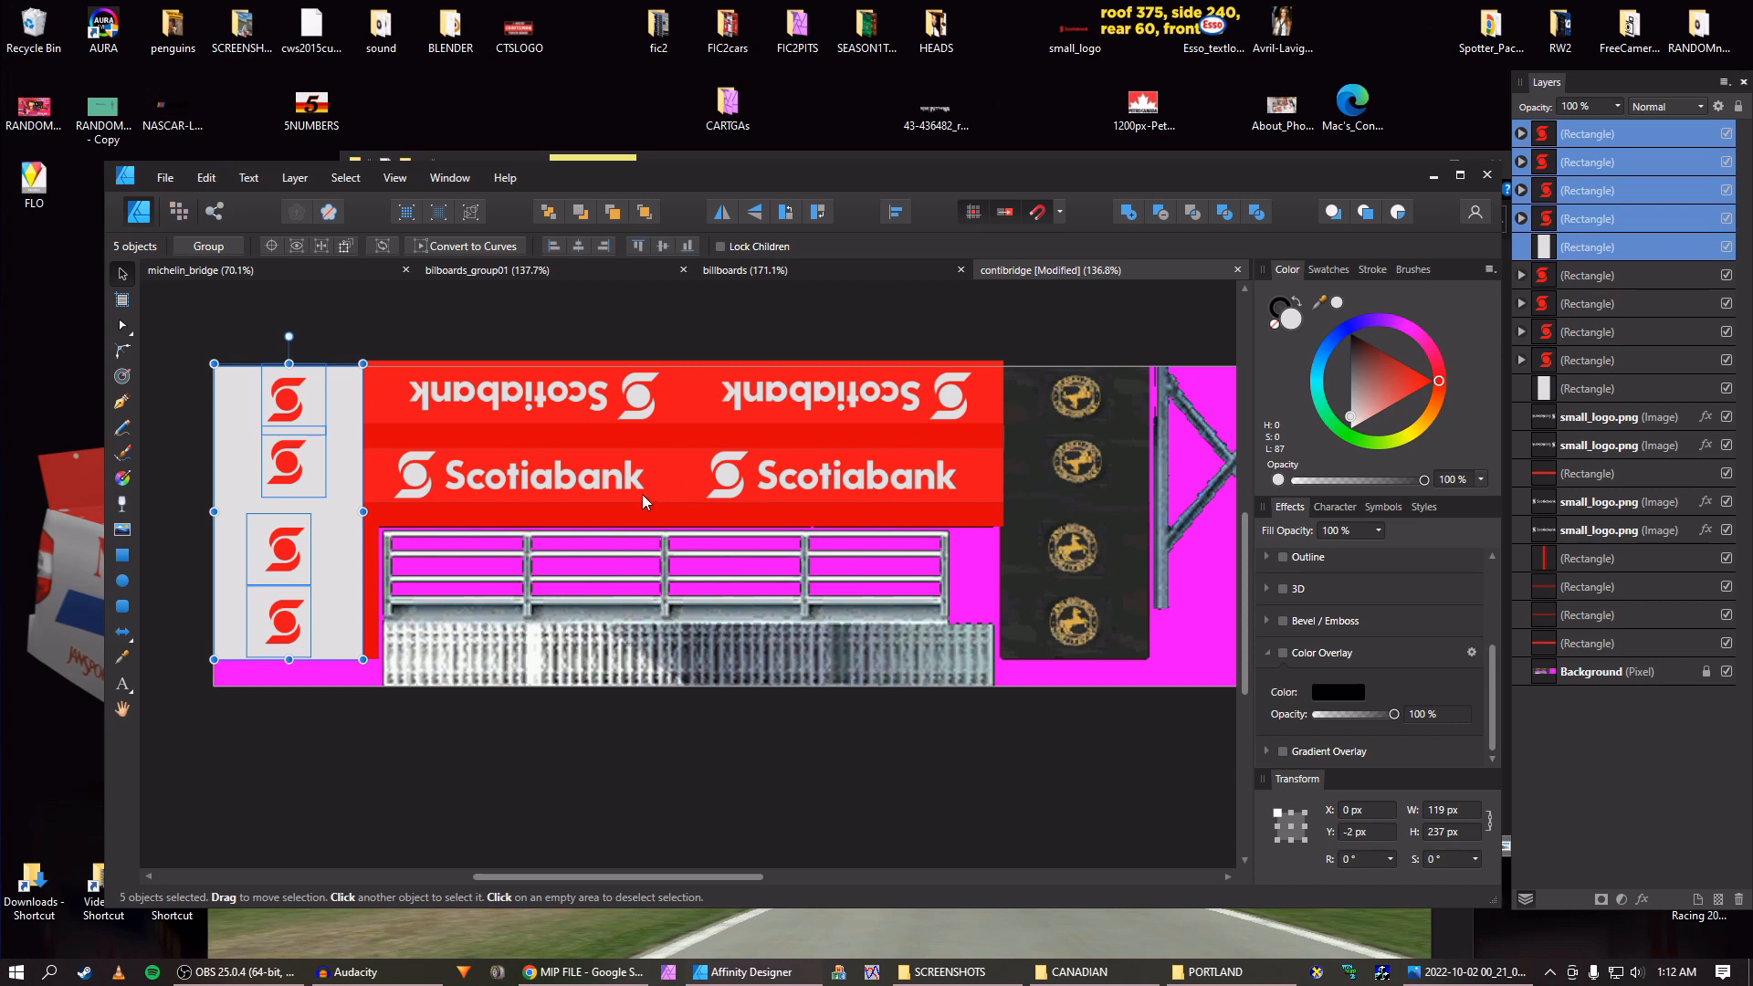
key(shift+Right)
key(shift+Right)
key(shift+Right)
key(shift+Right)
key(shift+Right)
key(shift+Right)
key(shift+Right)
key(shift+Right)
key(shift+Right)
key(shift+Right)
key(shift+Right)
key(shift+Right)
key(shift+Right)
key(shift+Right)
key(shift+Right)
key(shift+Right)
key(shift+Right)
key(shift+Right)
key(shift+Right)
key(shift+Right)
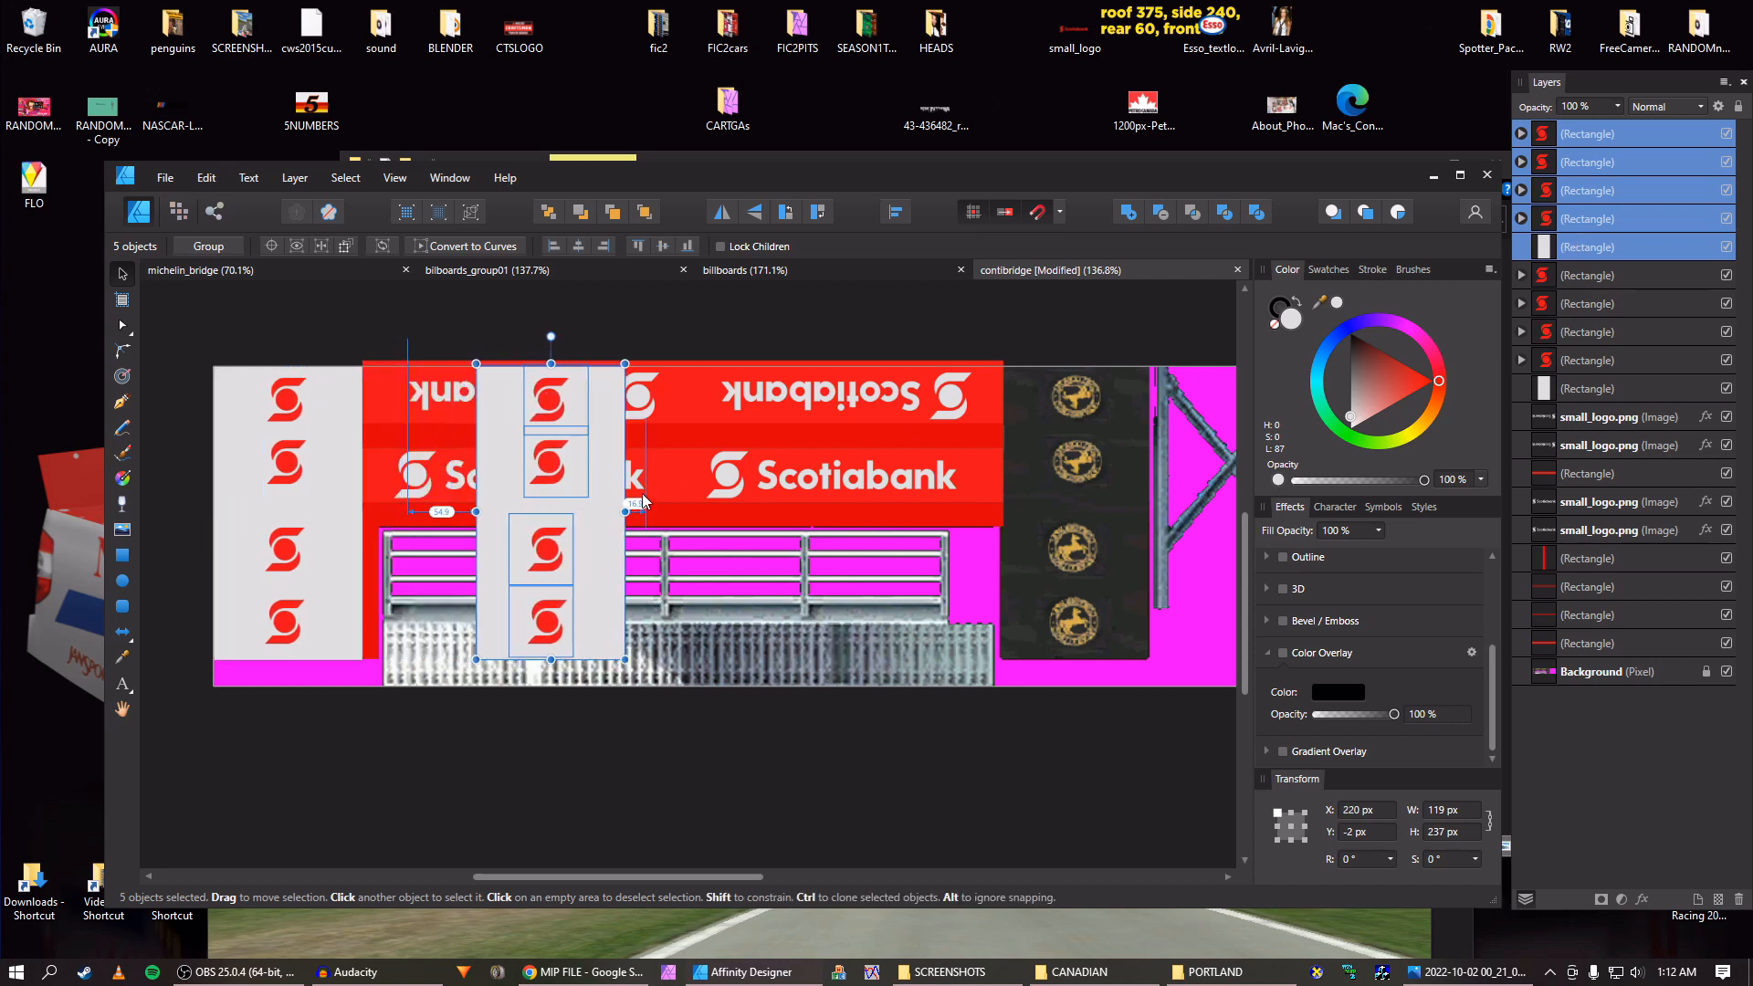
key(shift+Right)
key(shift+Right)
key(shift+Right)
key(shift+Right)
key(shift+Right)
key(shift+Right)
key(shift+Right)
key(shift+Right)
key(shift+Right)
key(shift+Right)
key(shift+Right)
key(shift+Right)
key(shift+Right)
key(shift+Right)
key(shift+Right)
key(shift+Right)
key(shift+Right)
key(shift+Right)
key(shift+Right)
key(shift+Right)
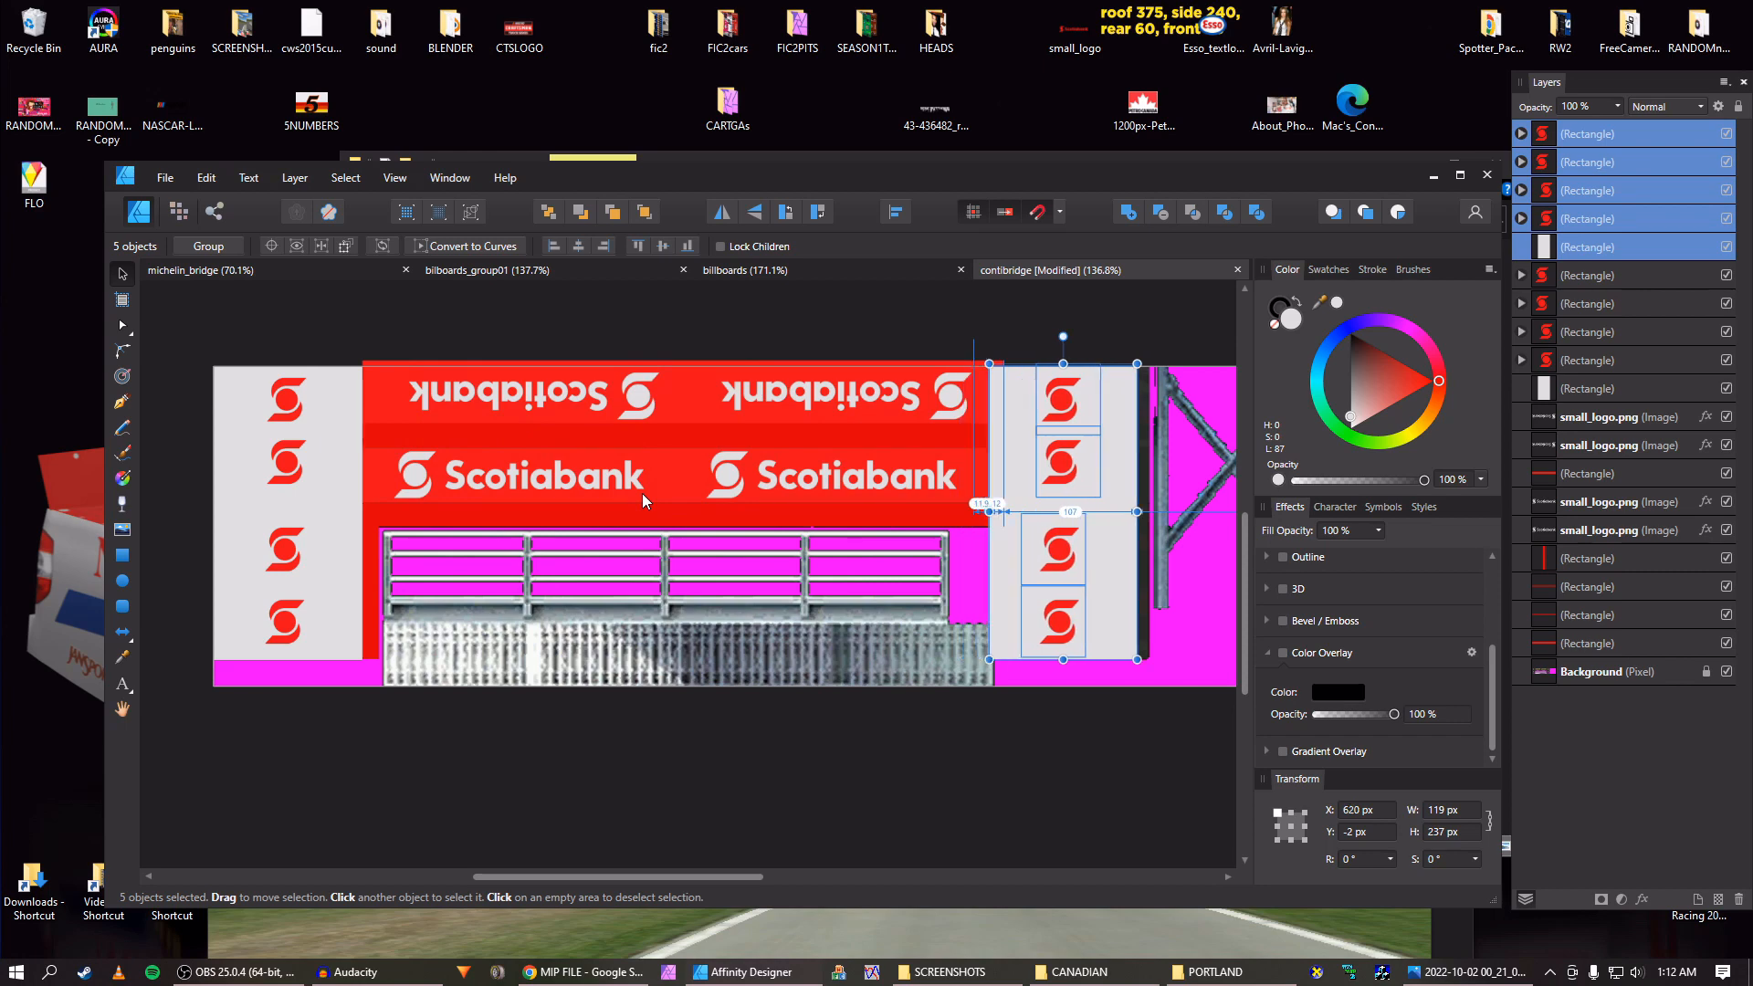
key(shift+Right)
scroll(674, 463, up, 3)
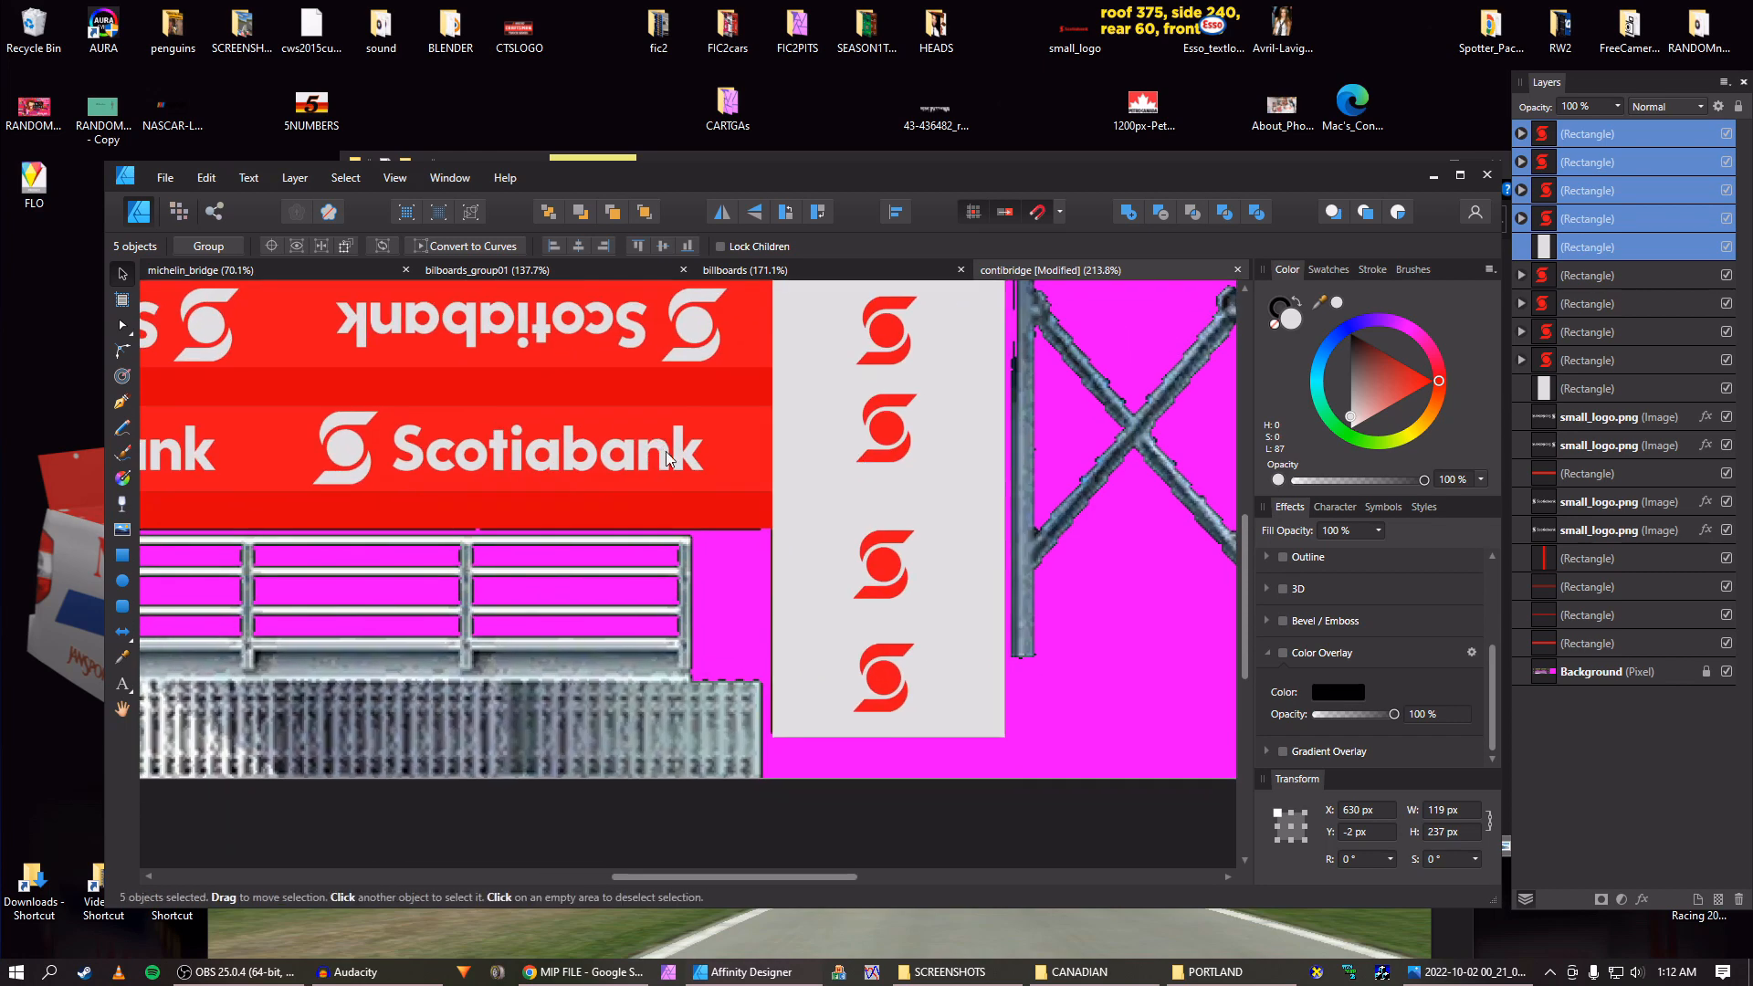
Try small horizontal shifts of the copied panel and symbols to check their fit over the right dark panel.
scroll(712, 459, up, 2)
scroll(822, 493, down, 1)
key(shift+Right)
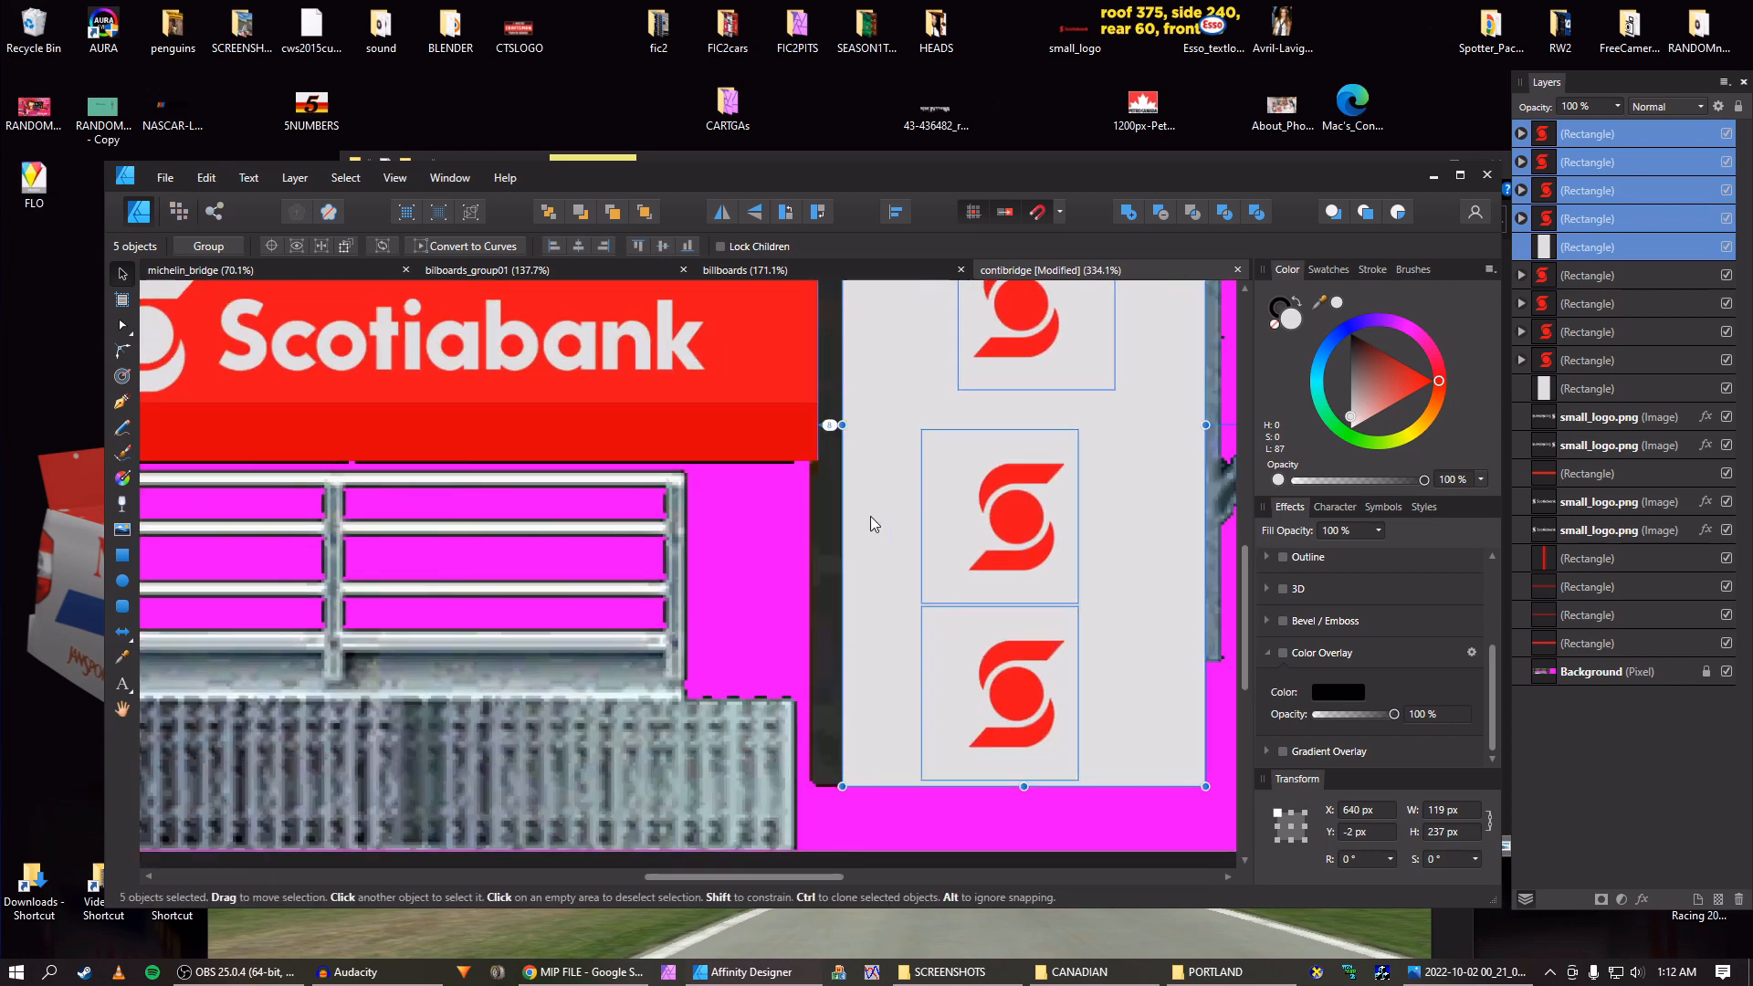
key(shift+Right)
key(shift+Left)
key(Left)
key(Left)
key(Left)
key(Left)
key(Left)
key(Left)
key(Left)
key(Left)
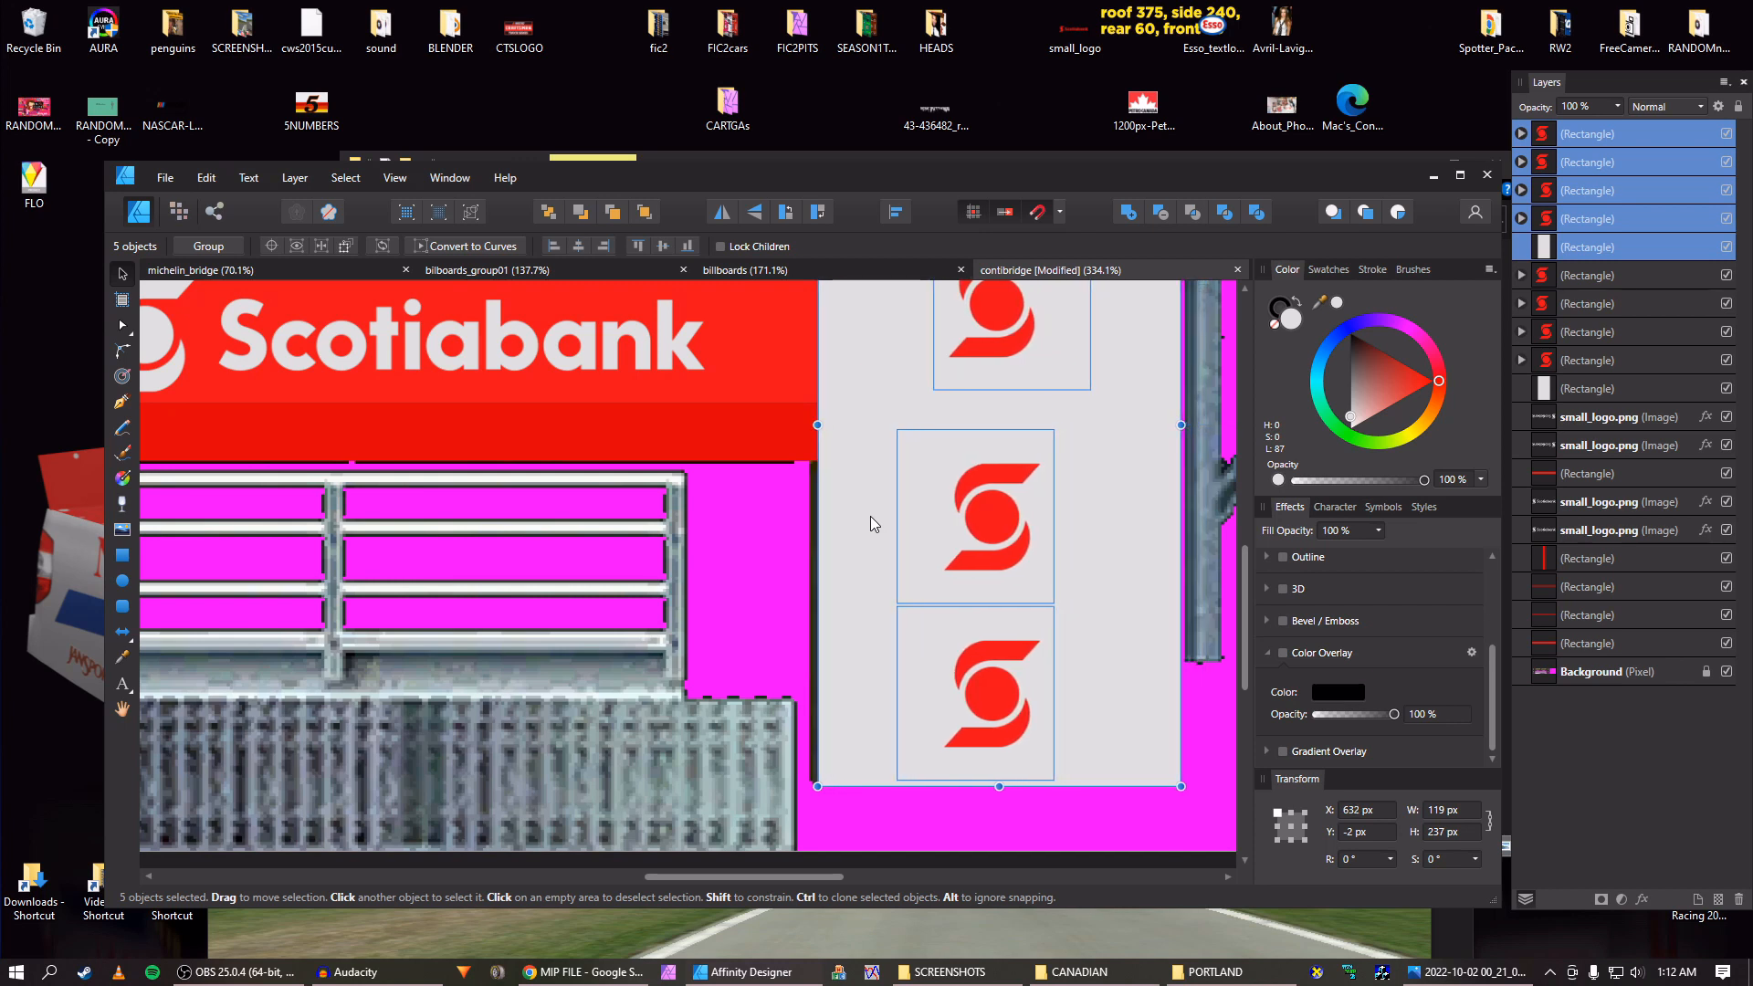
key(ctrl+c)
key(shift+Left)
key(shift+Right)
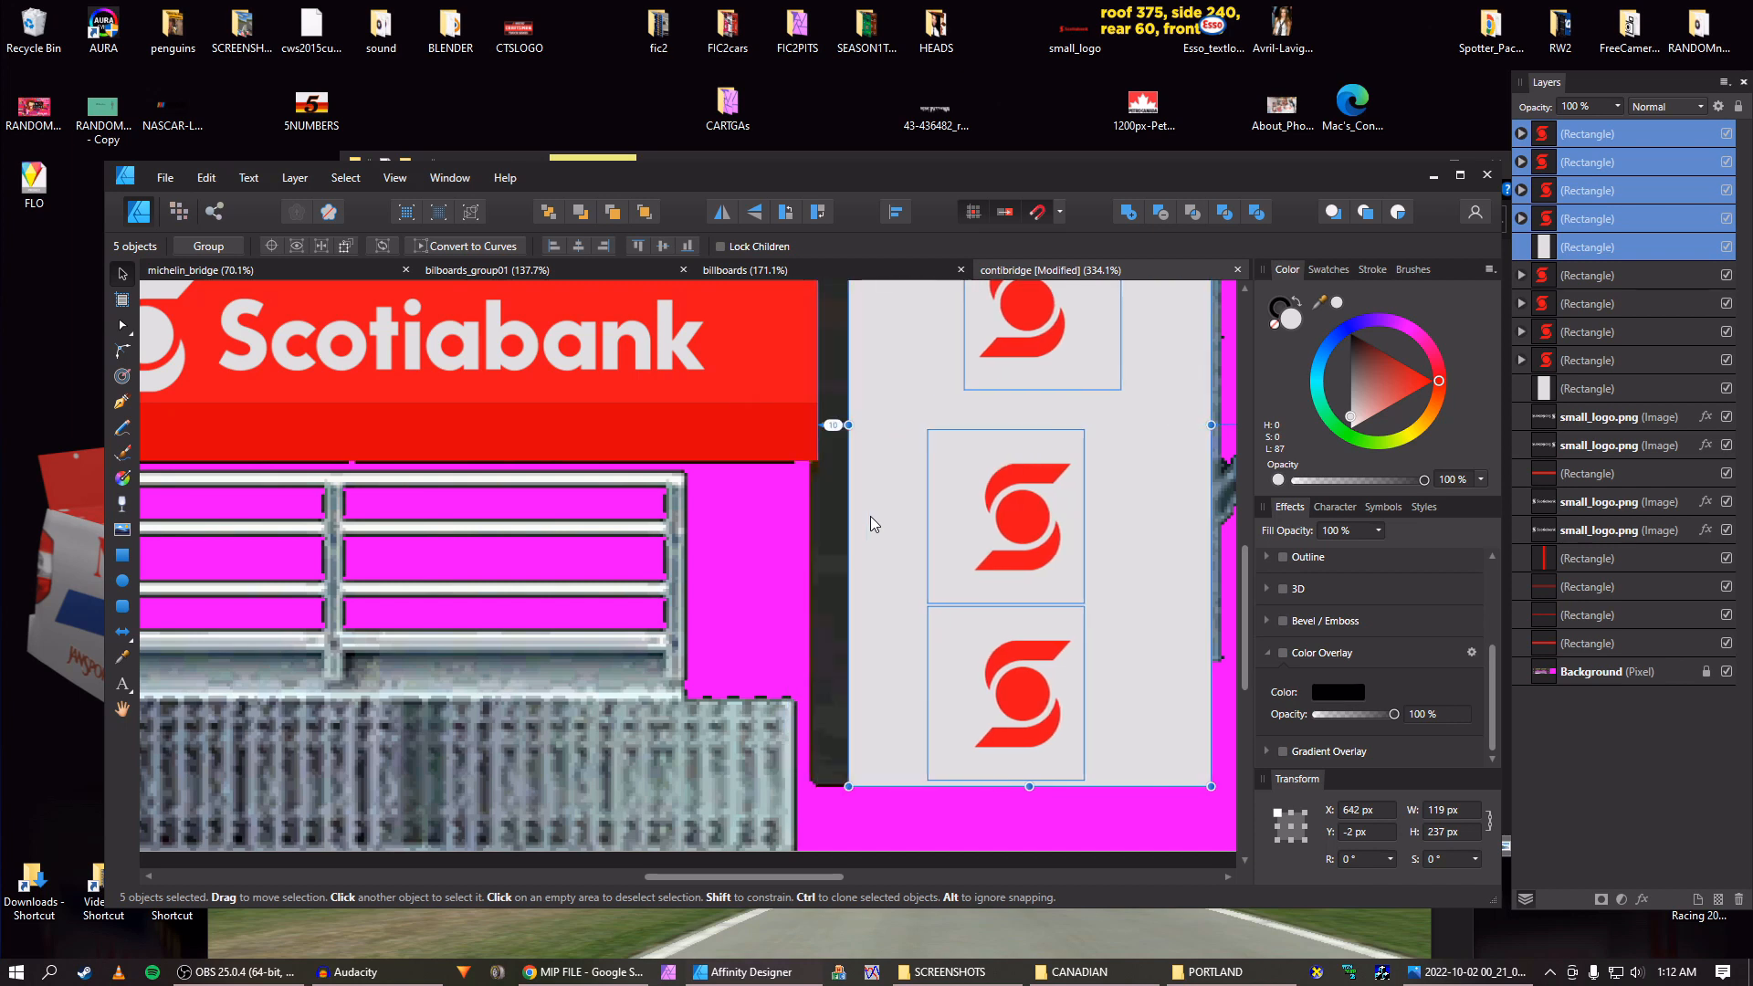
key(shift+Left)
key(shift+Right)
key(Left)
key(Left)
key(Left)
key(Left)
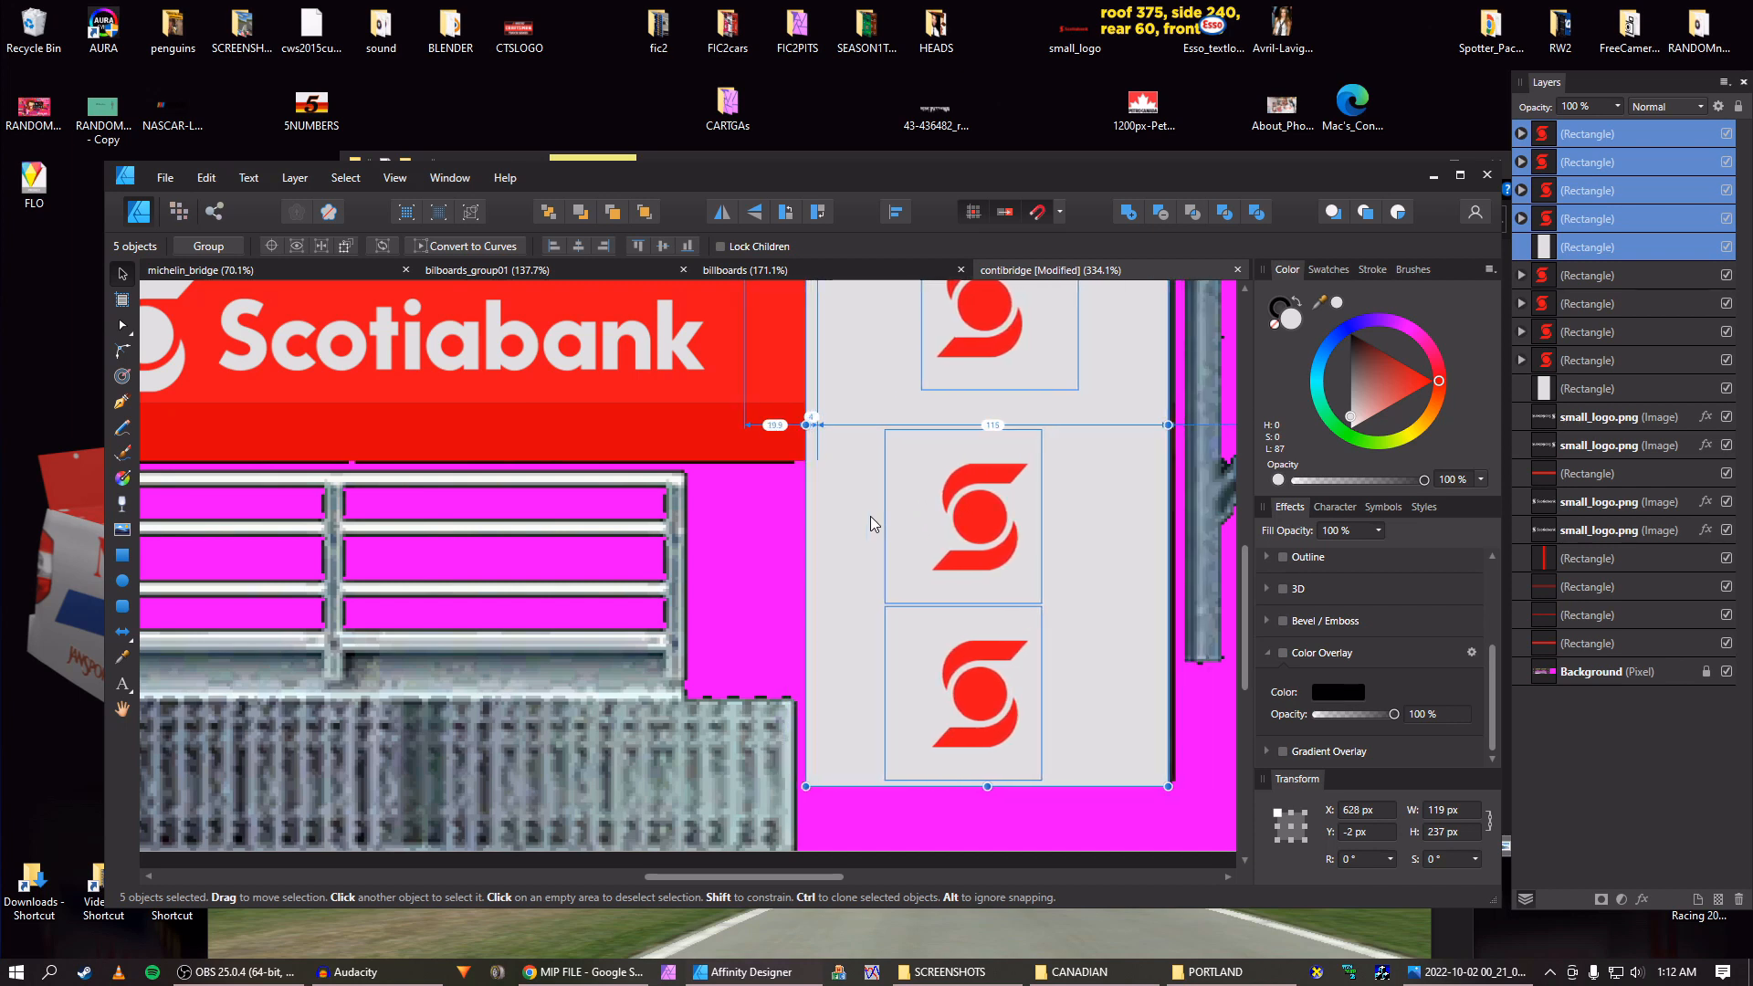
key(Right)
key(Right)
drag(870, 517, 870, 544)
scroll(875, 570, down, 5)
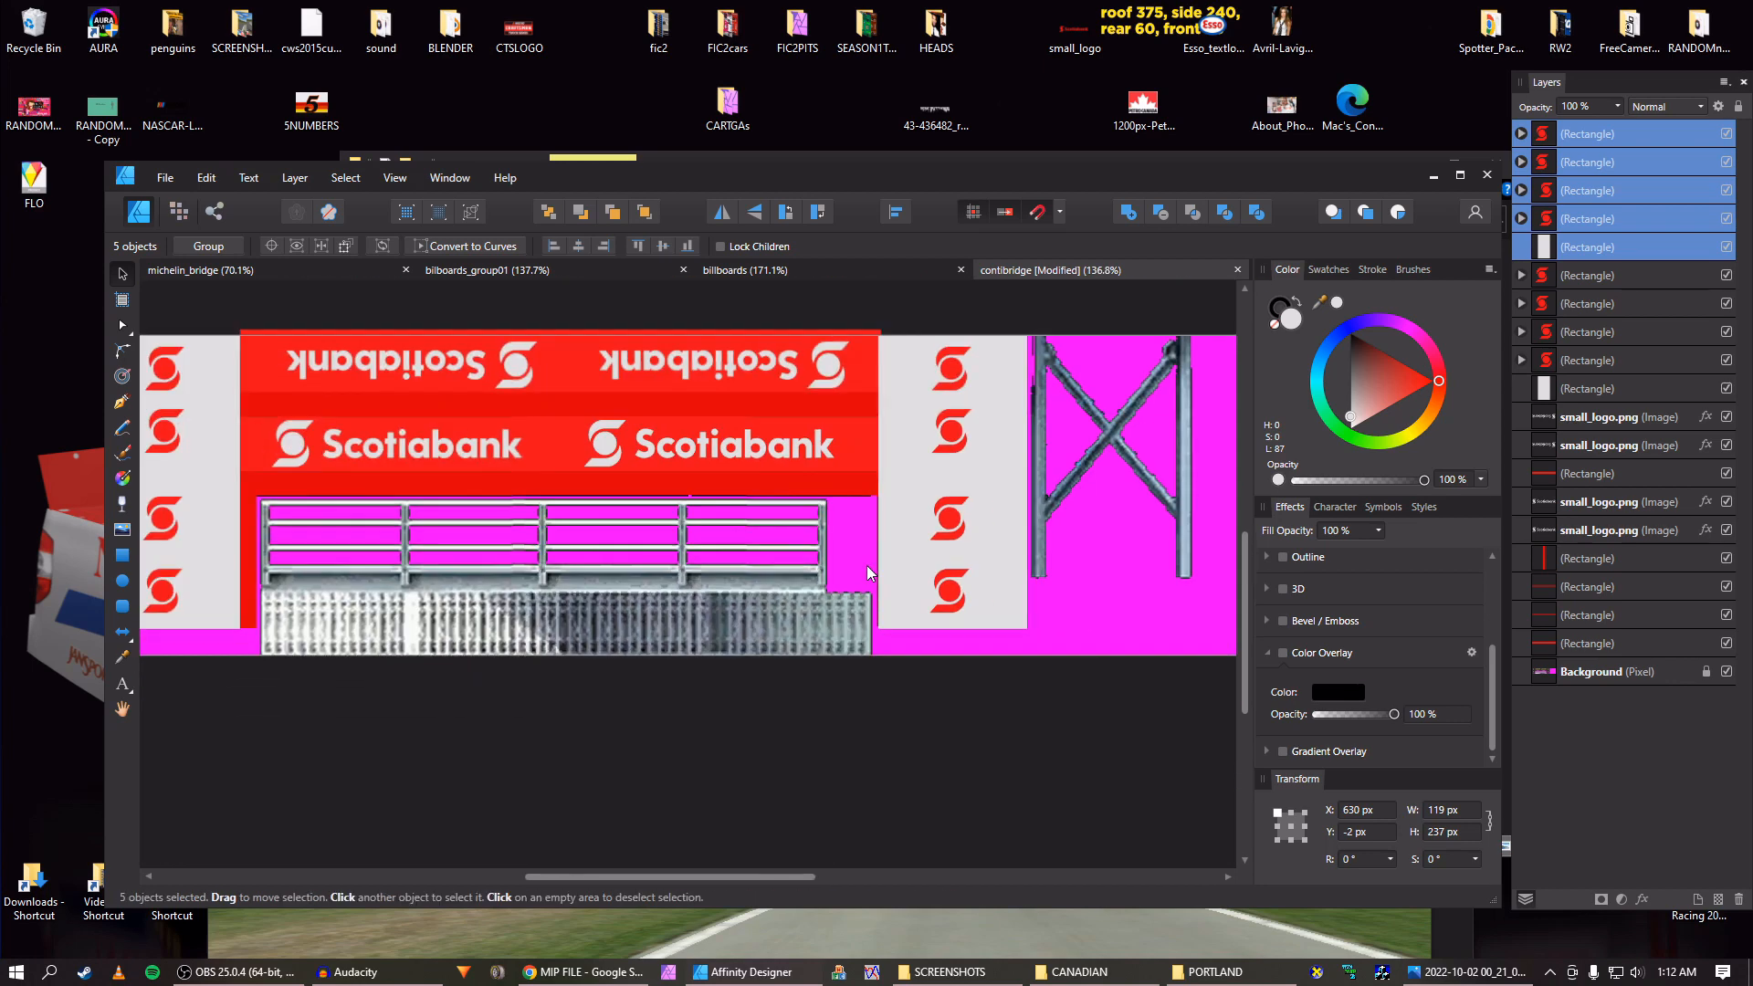
Temporarily hide the right panel's four symbols and lower its backing's opacity to 21% to inspect the original emblems beneath.
scroll(876, 567, up, 2)
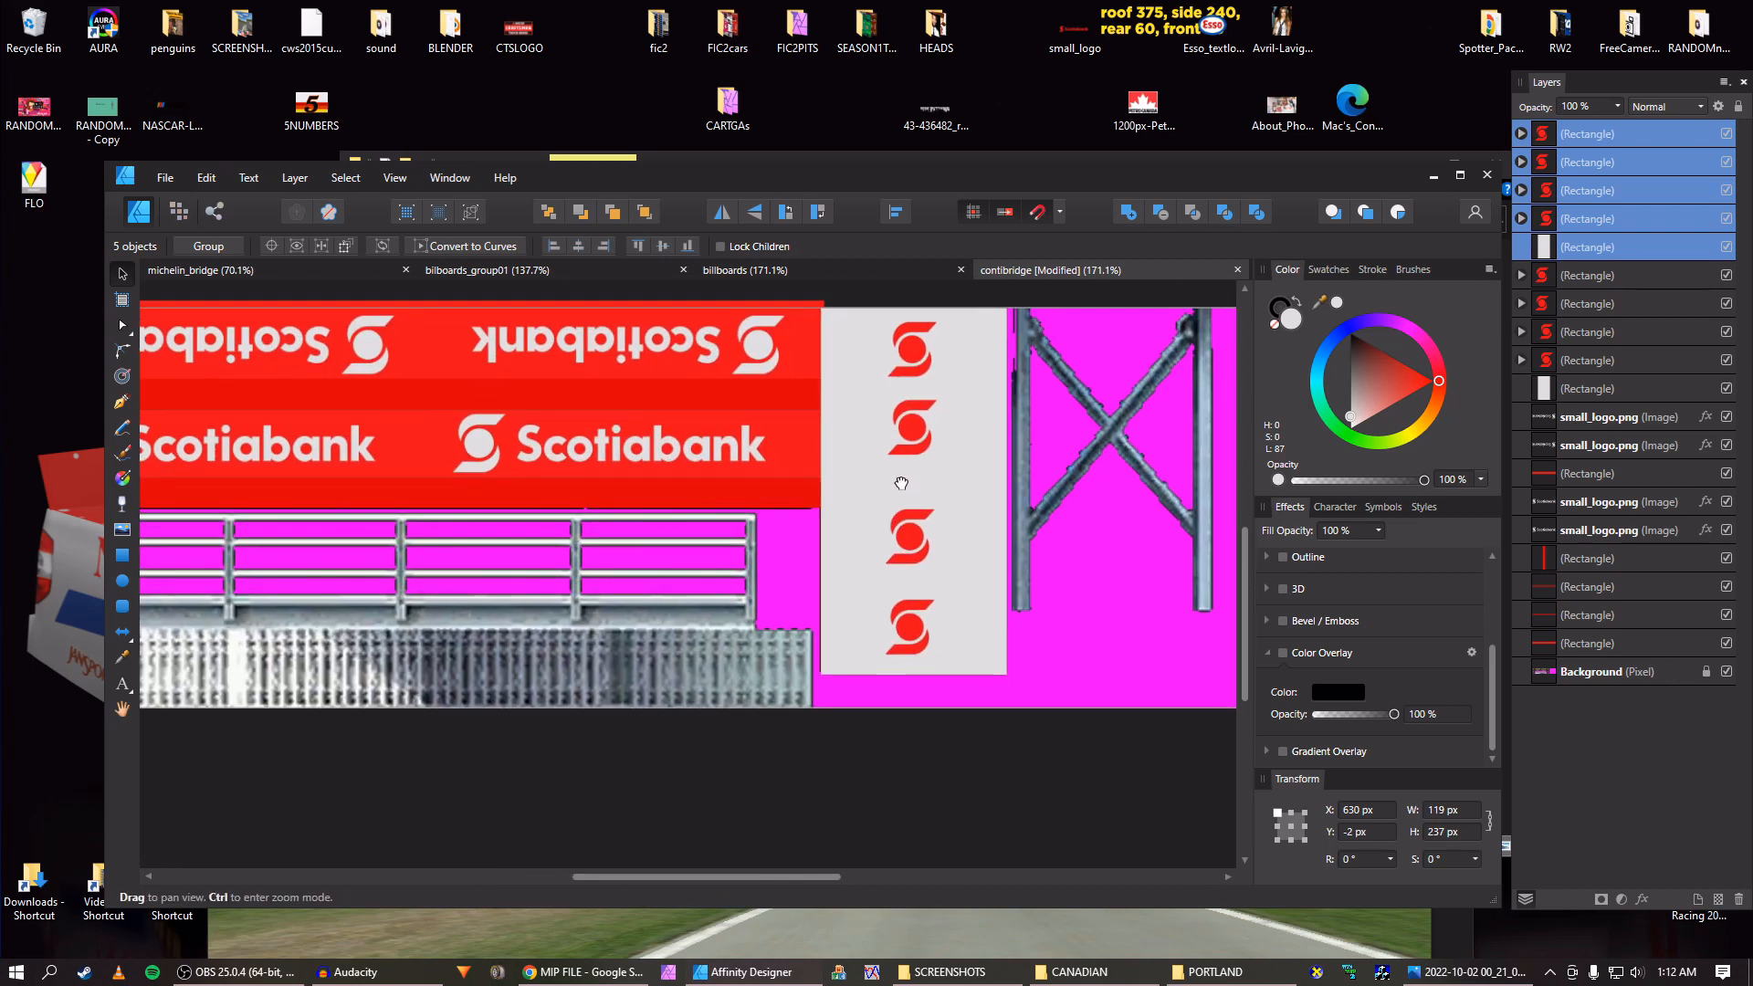
ctrl+click(1633, 254)
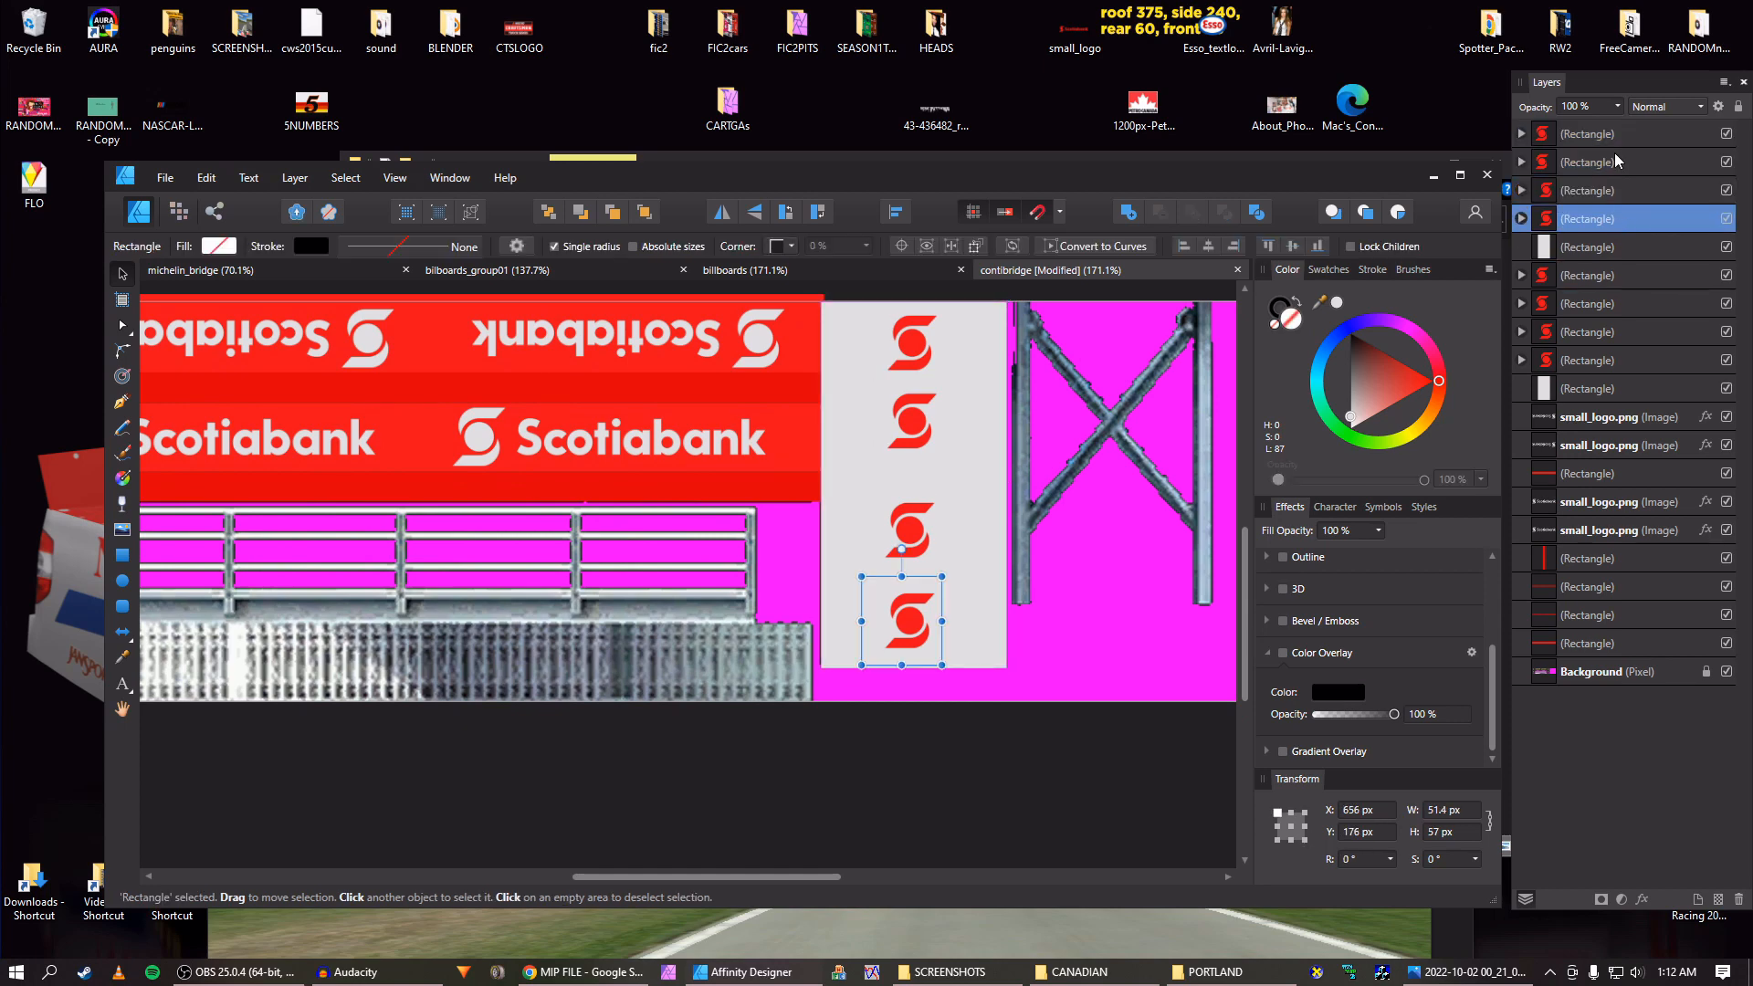
click(1727, 135)
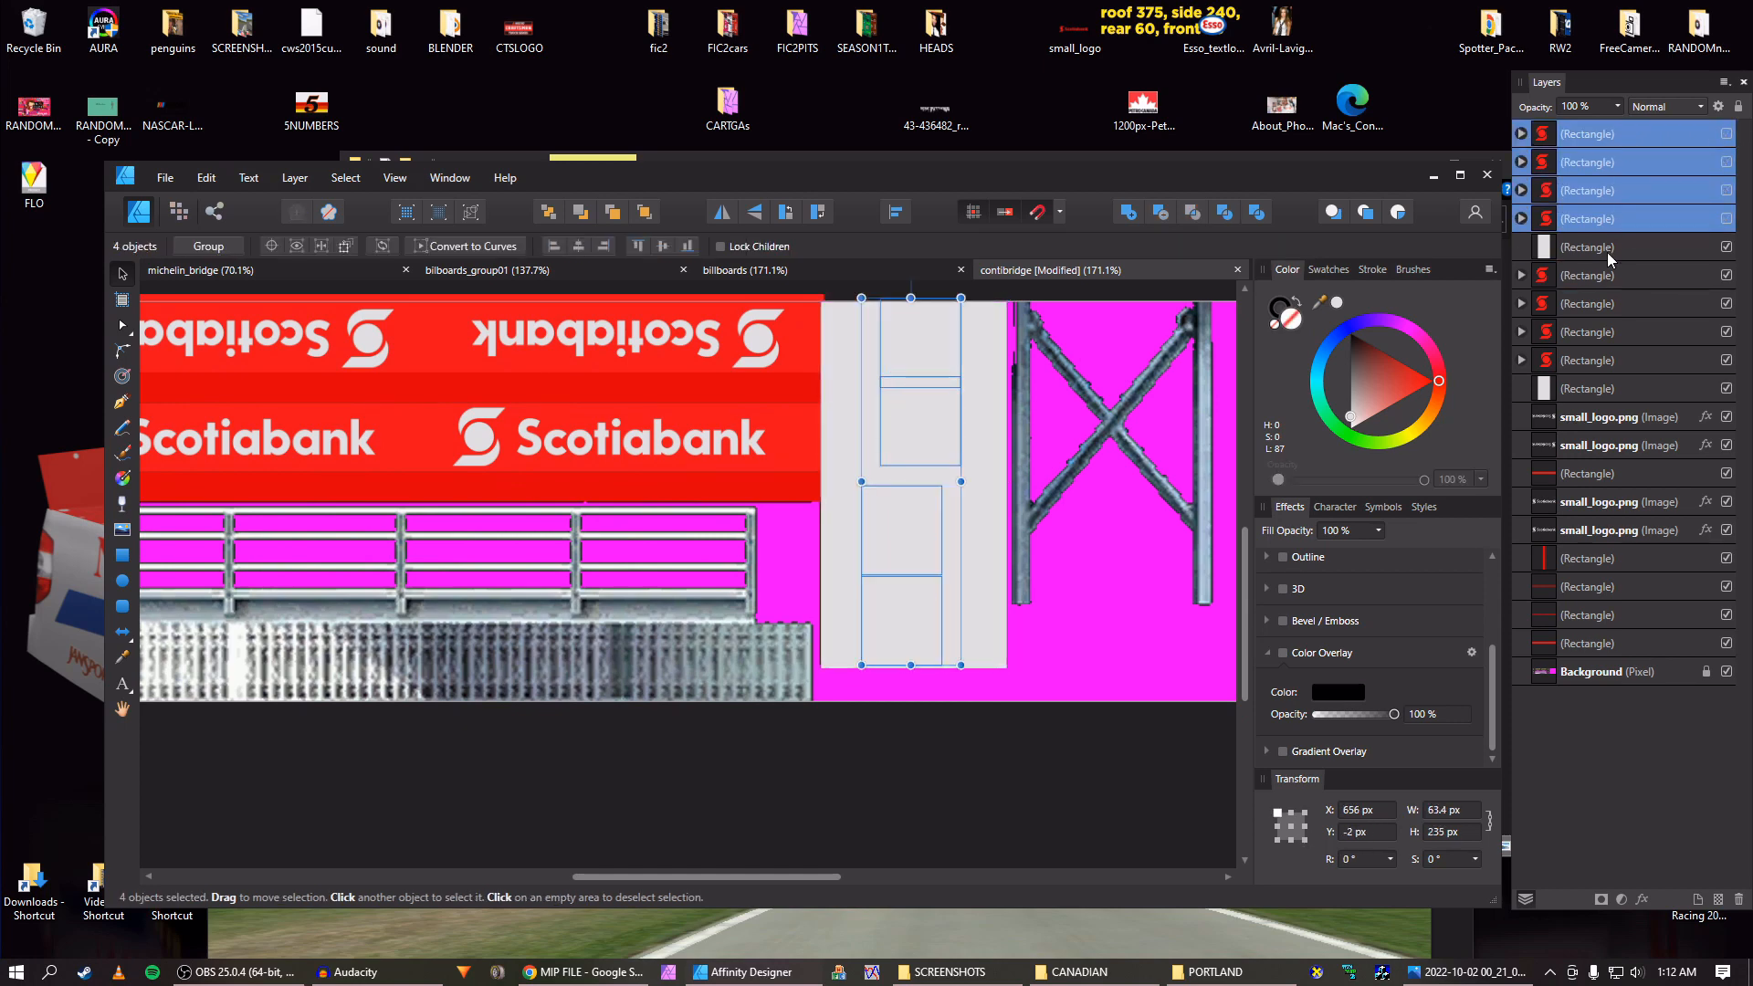
click(1617, 107)
drag(1621, 126, 1521, 137)
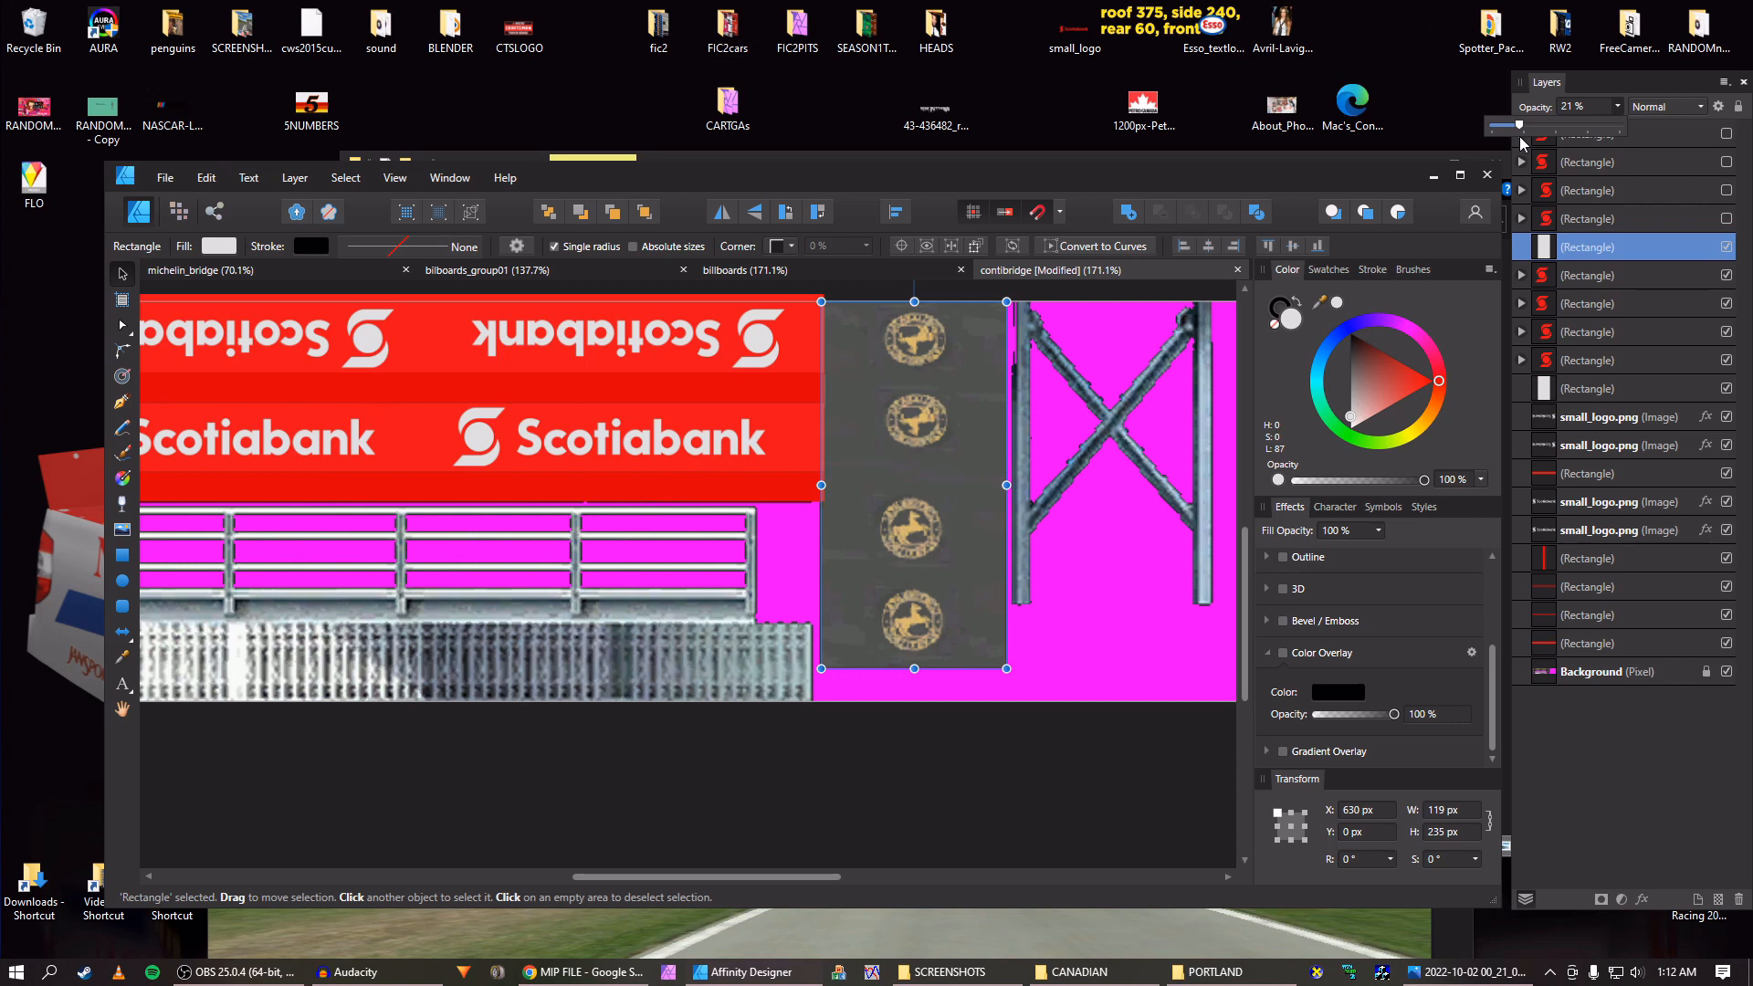
drag(1522, 143, 1634, 125)
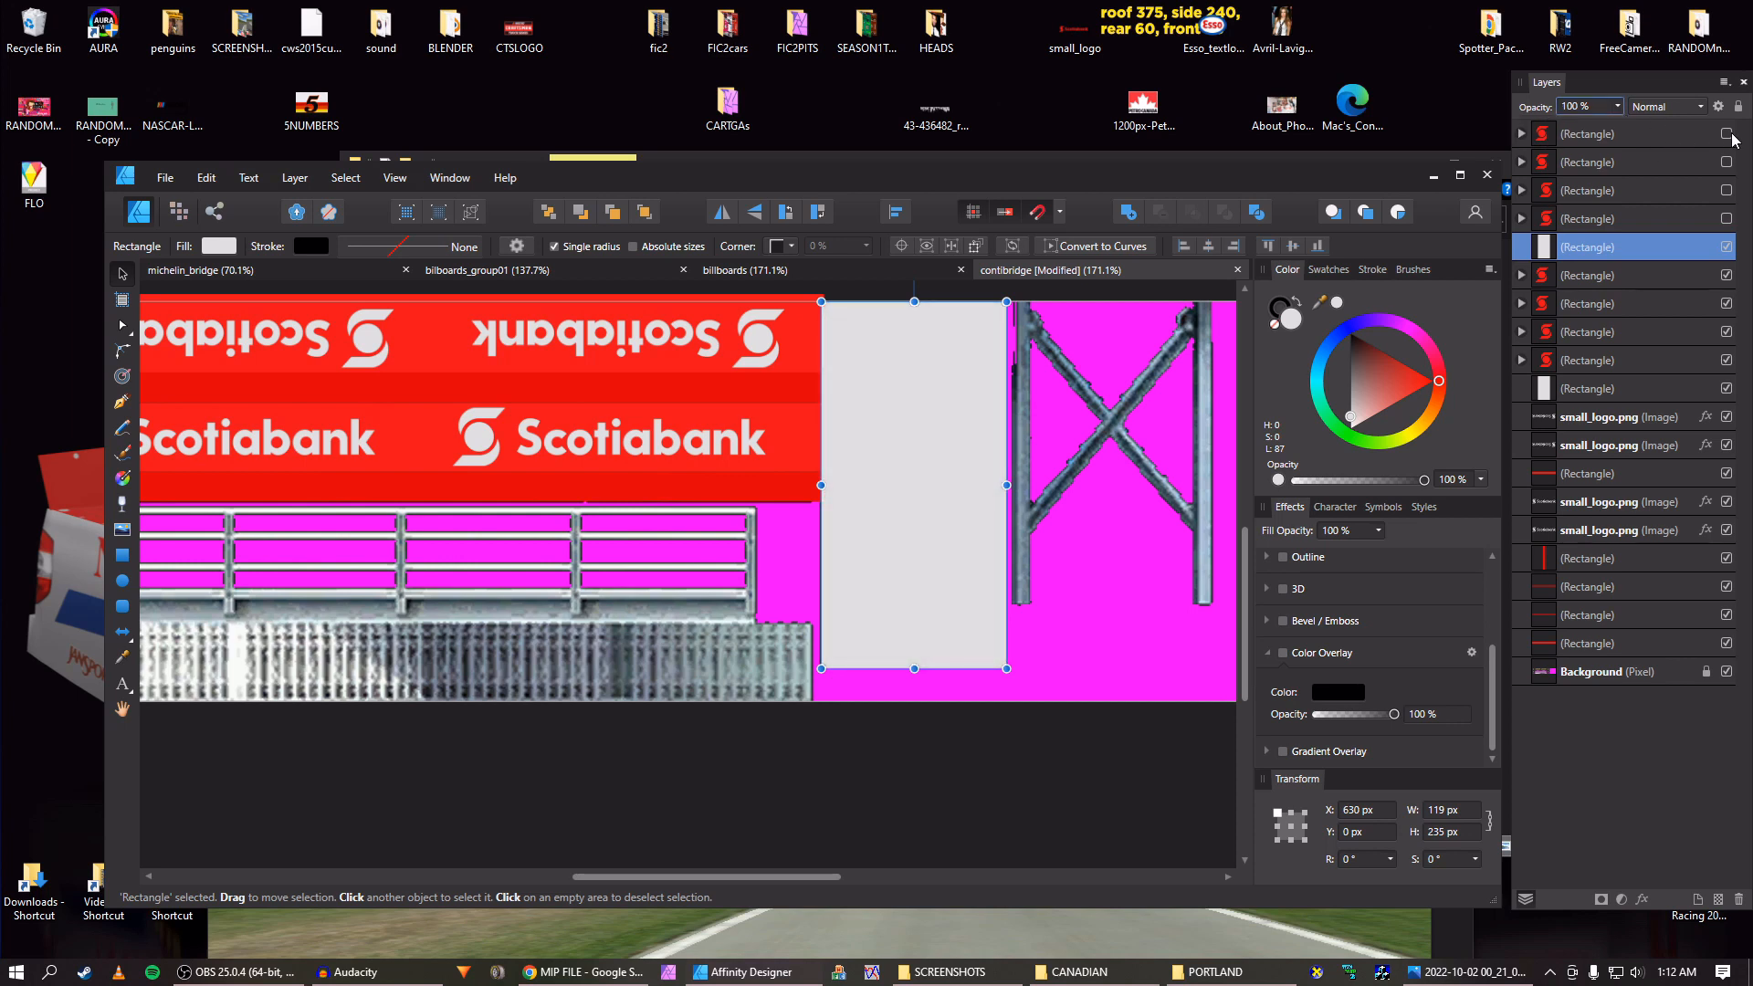
click(1728, 134)
click(1728, 163)
click(1728, 219)
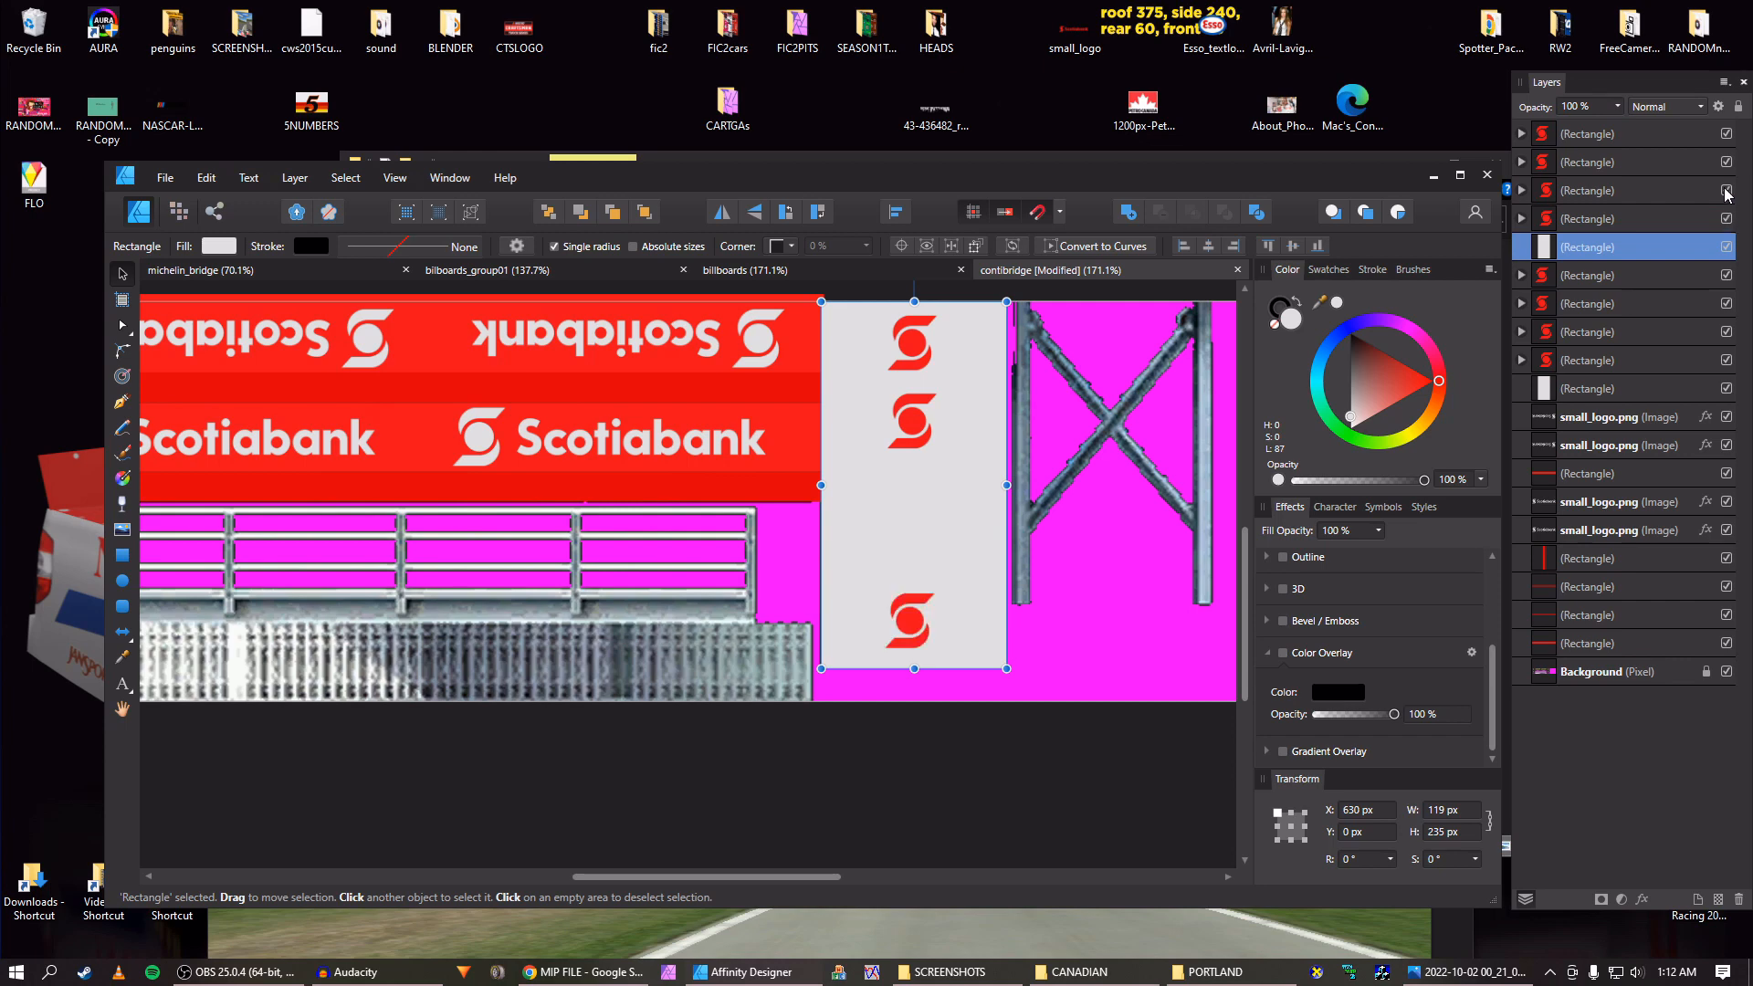
click(1727, 190)
Save the bridge document and export it to the Desktop as the PNG file contibridge.
scroll(934, 445, down, 5)
key(ctrl+s)
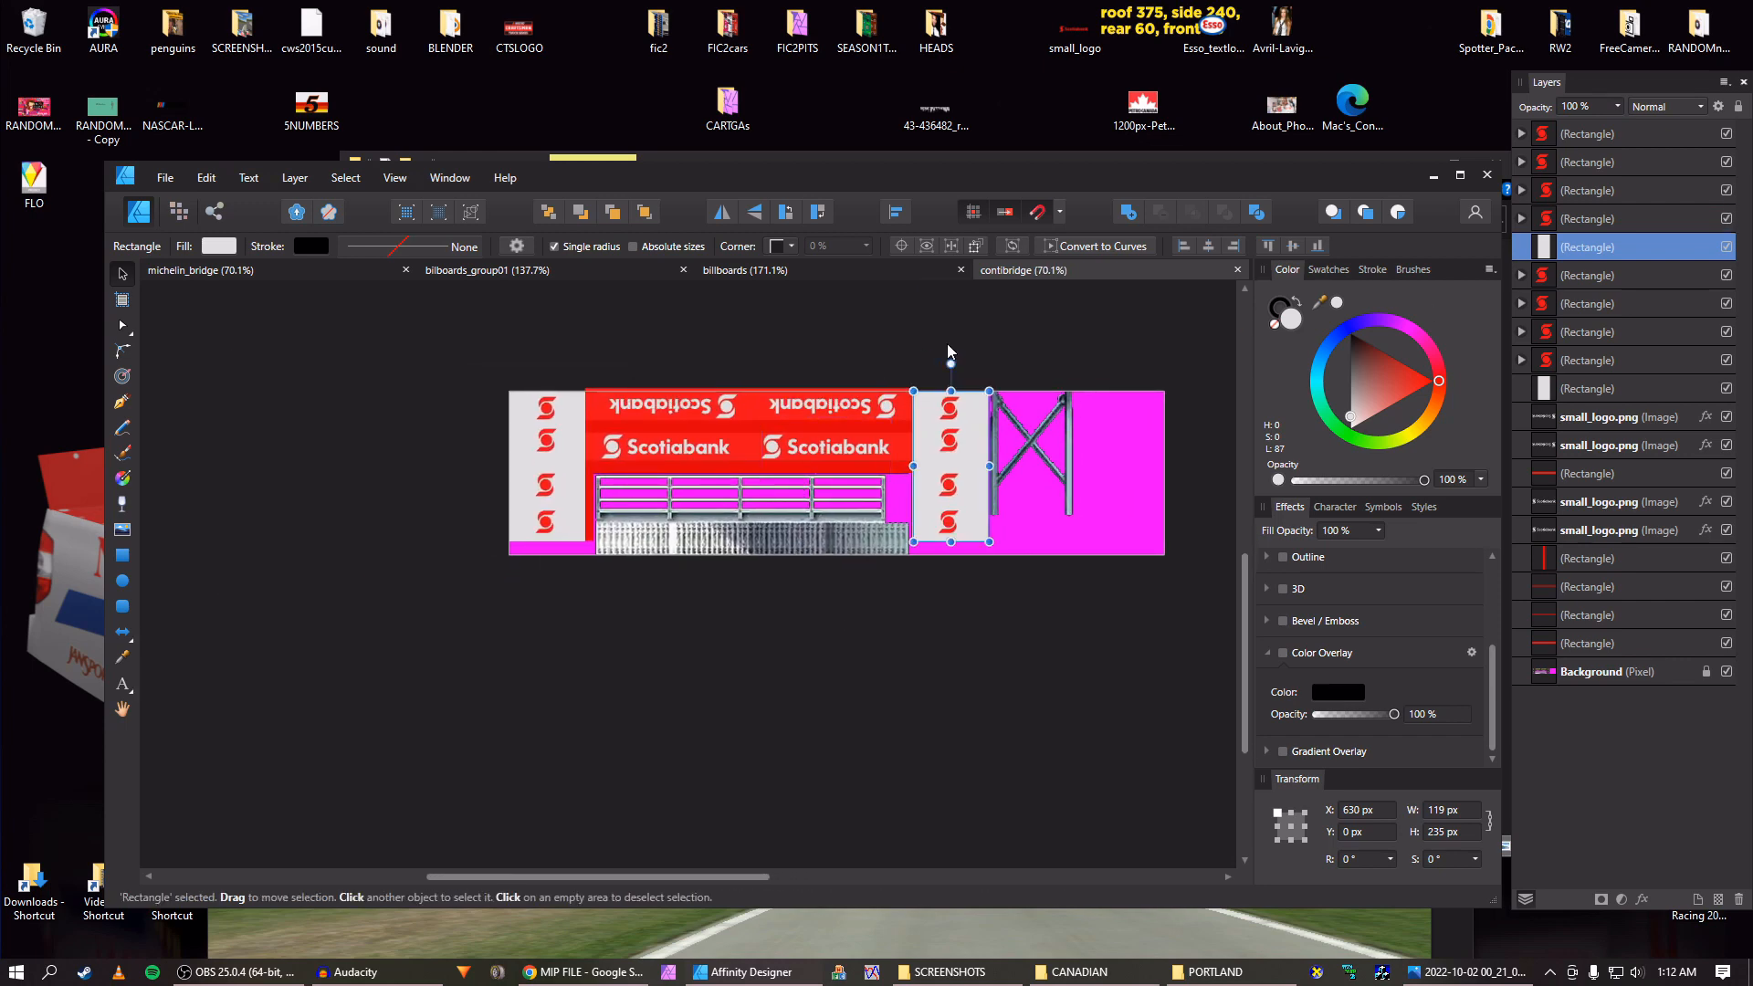
key(ctrl+alt+shift+w)
key(Return)
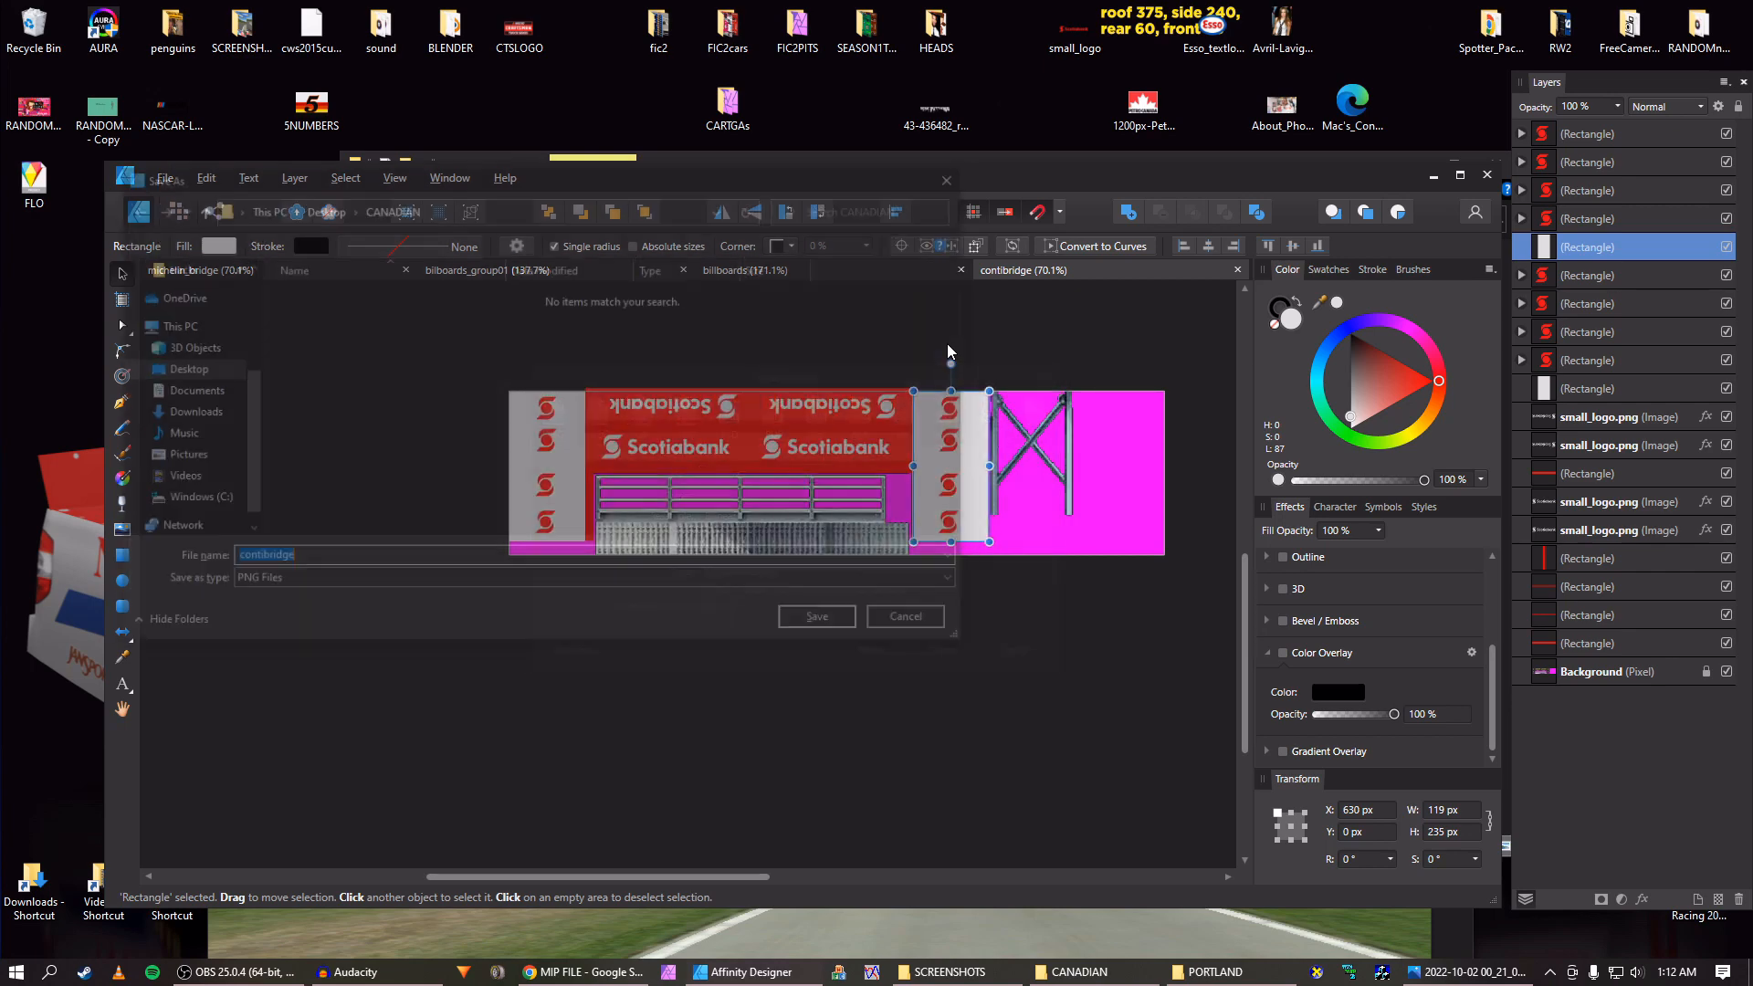
click(179, 369)
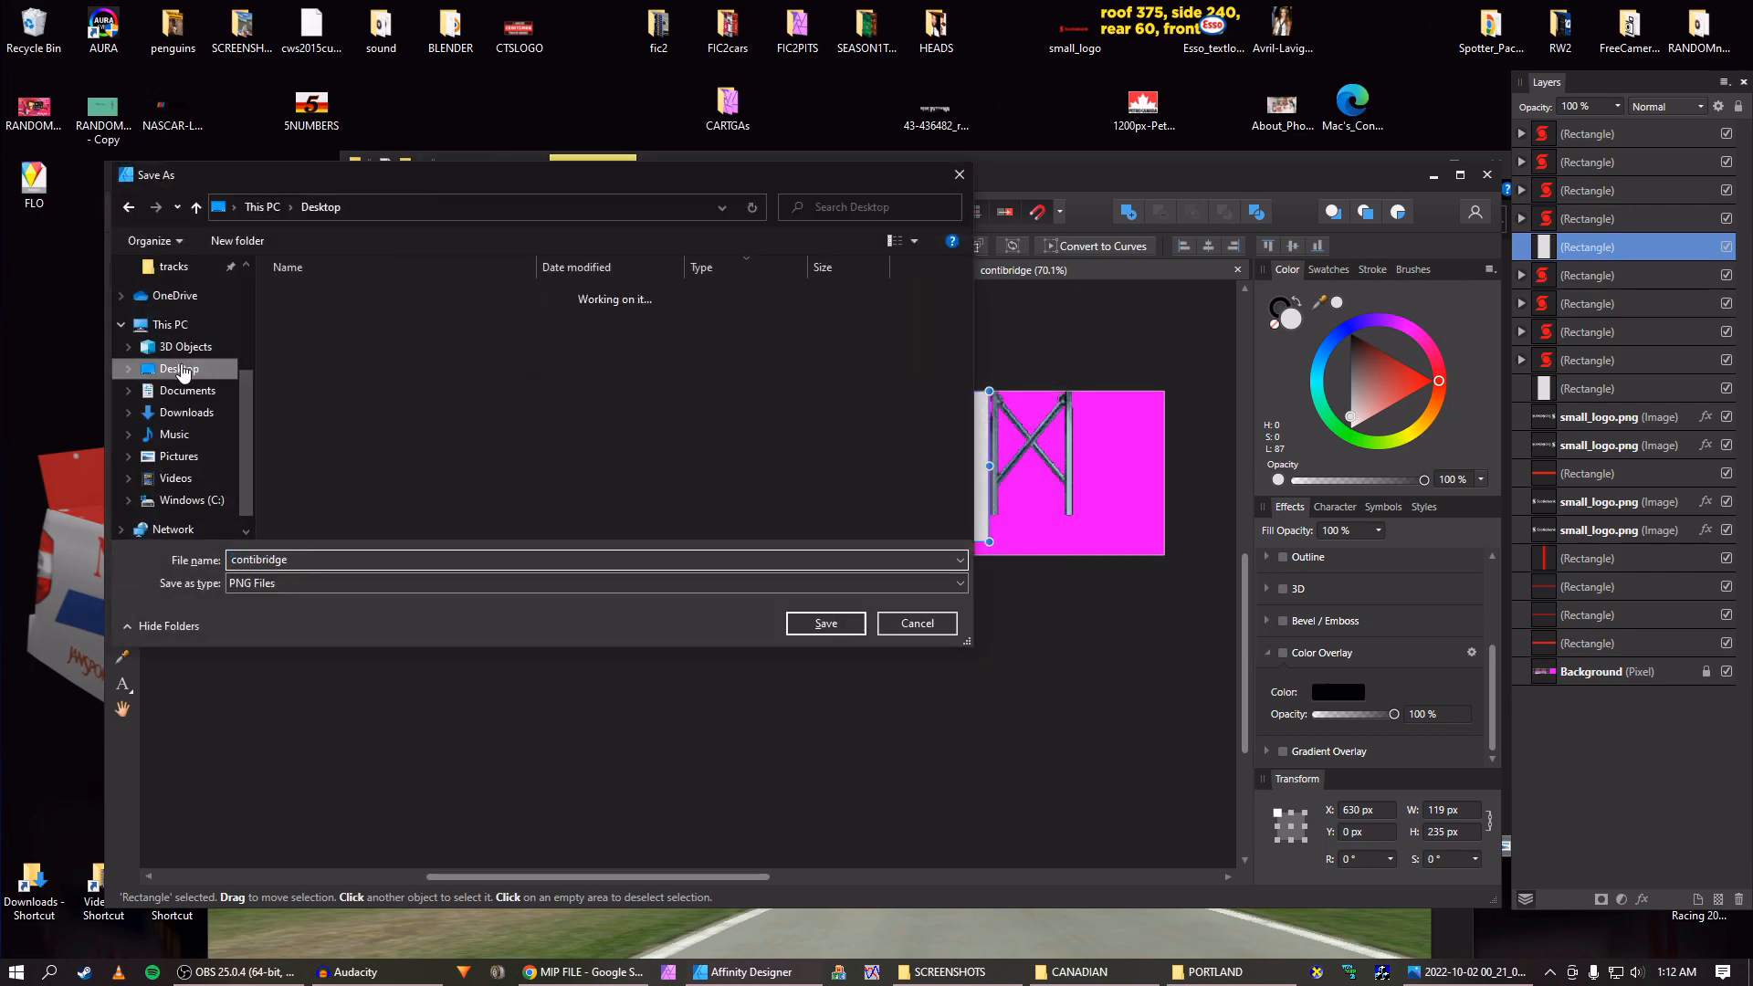
click(826, 624)
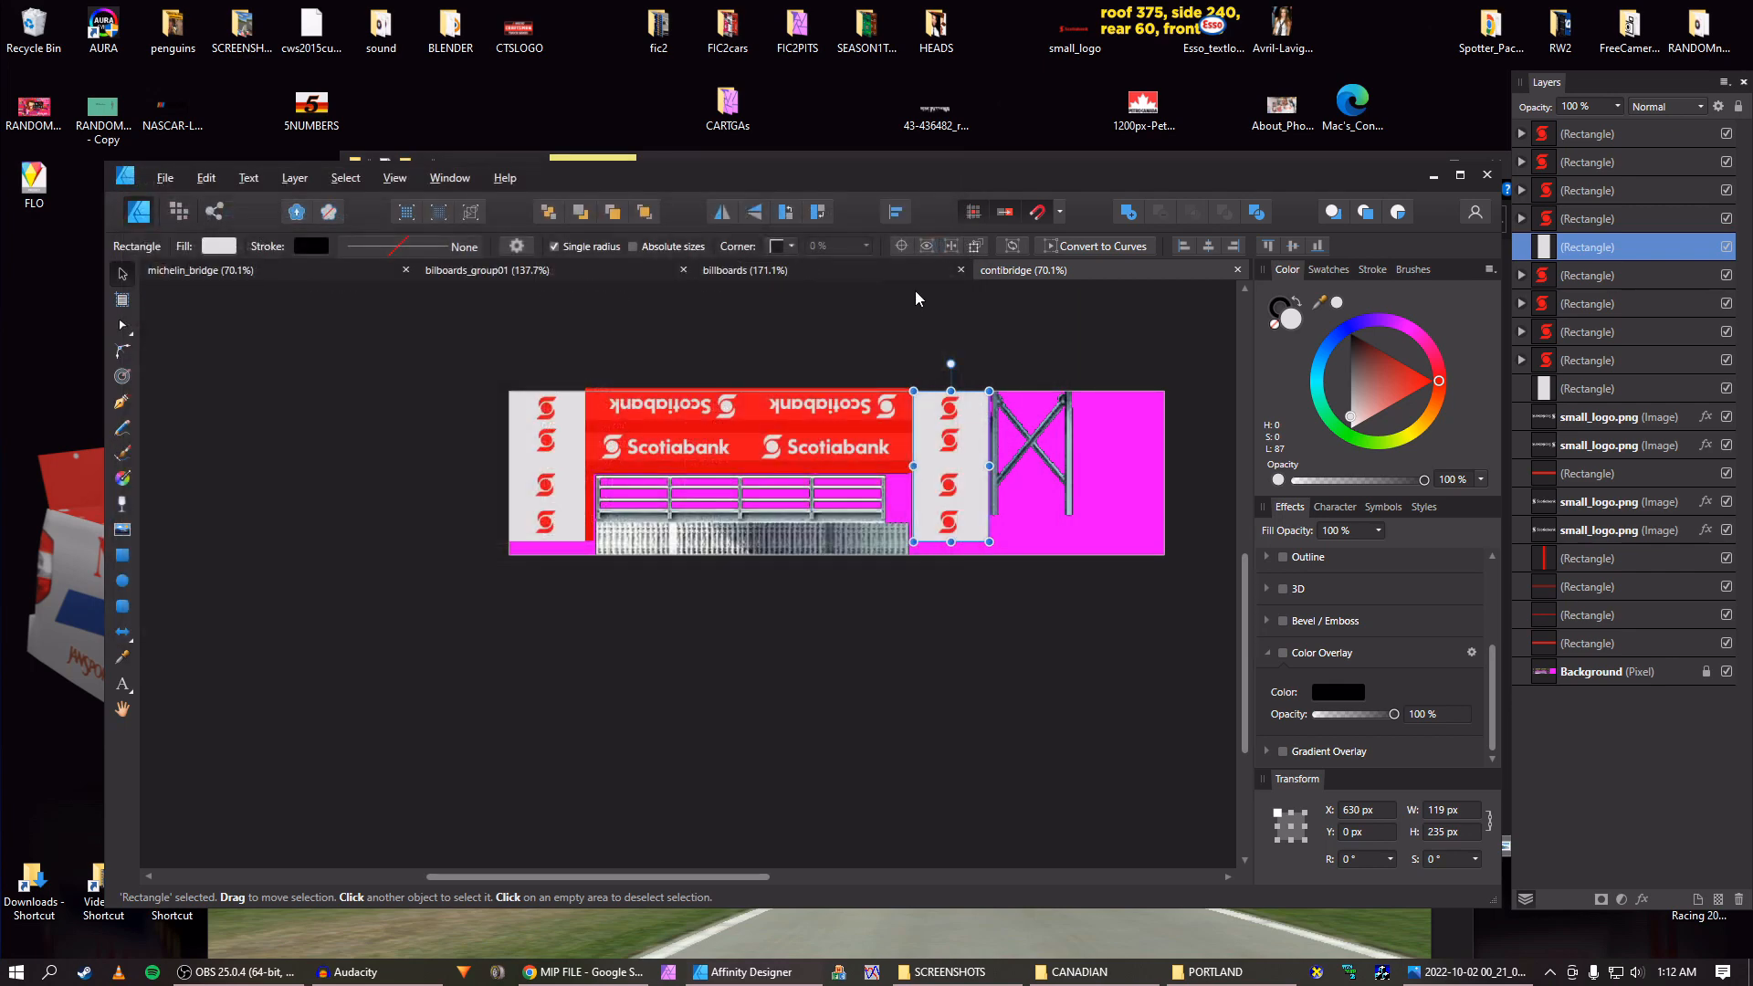
Open the billboards document, cancel its export and close the document.
click(897, 272)
key(ctrl+alt+shift+w)
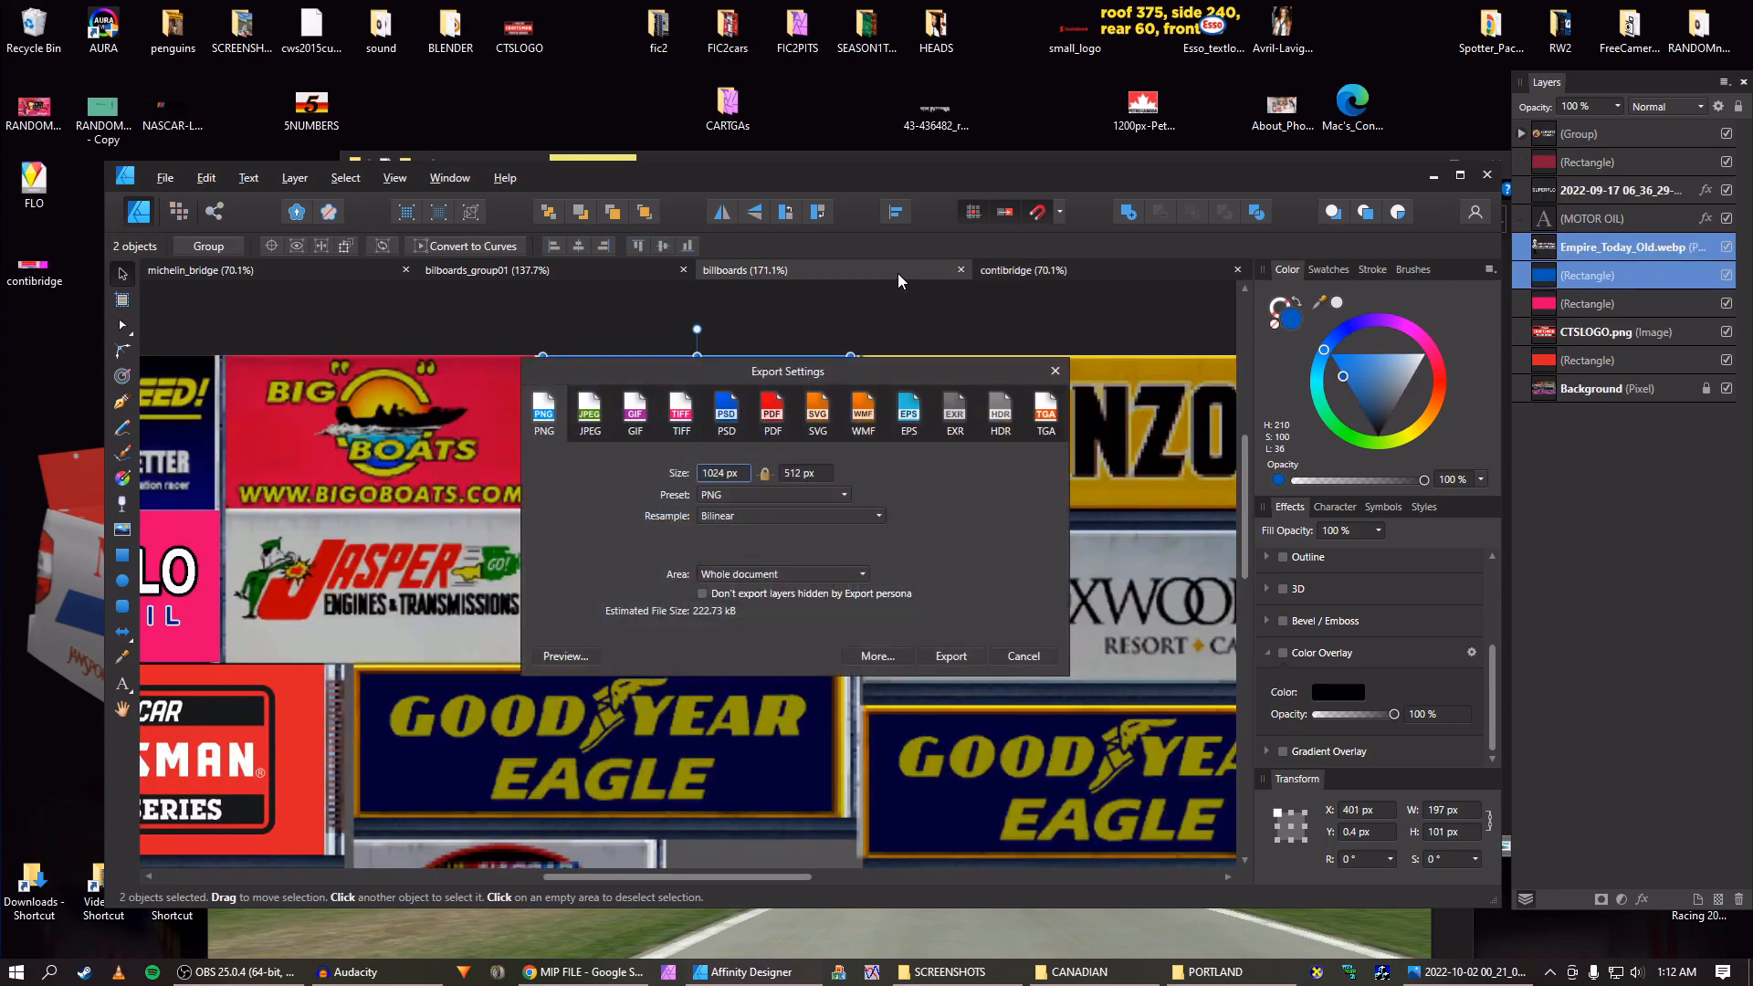
click(1014, 657)
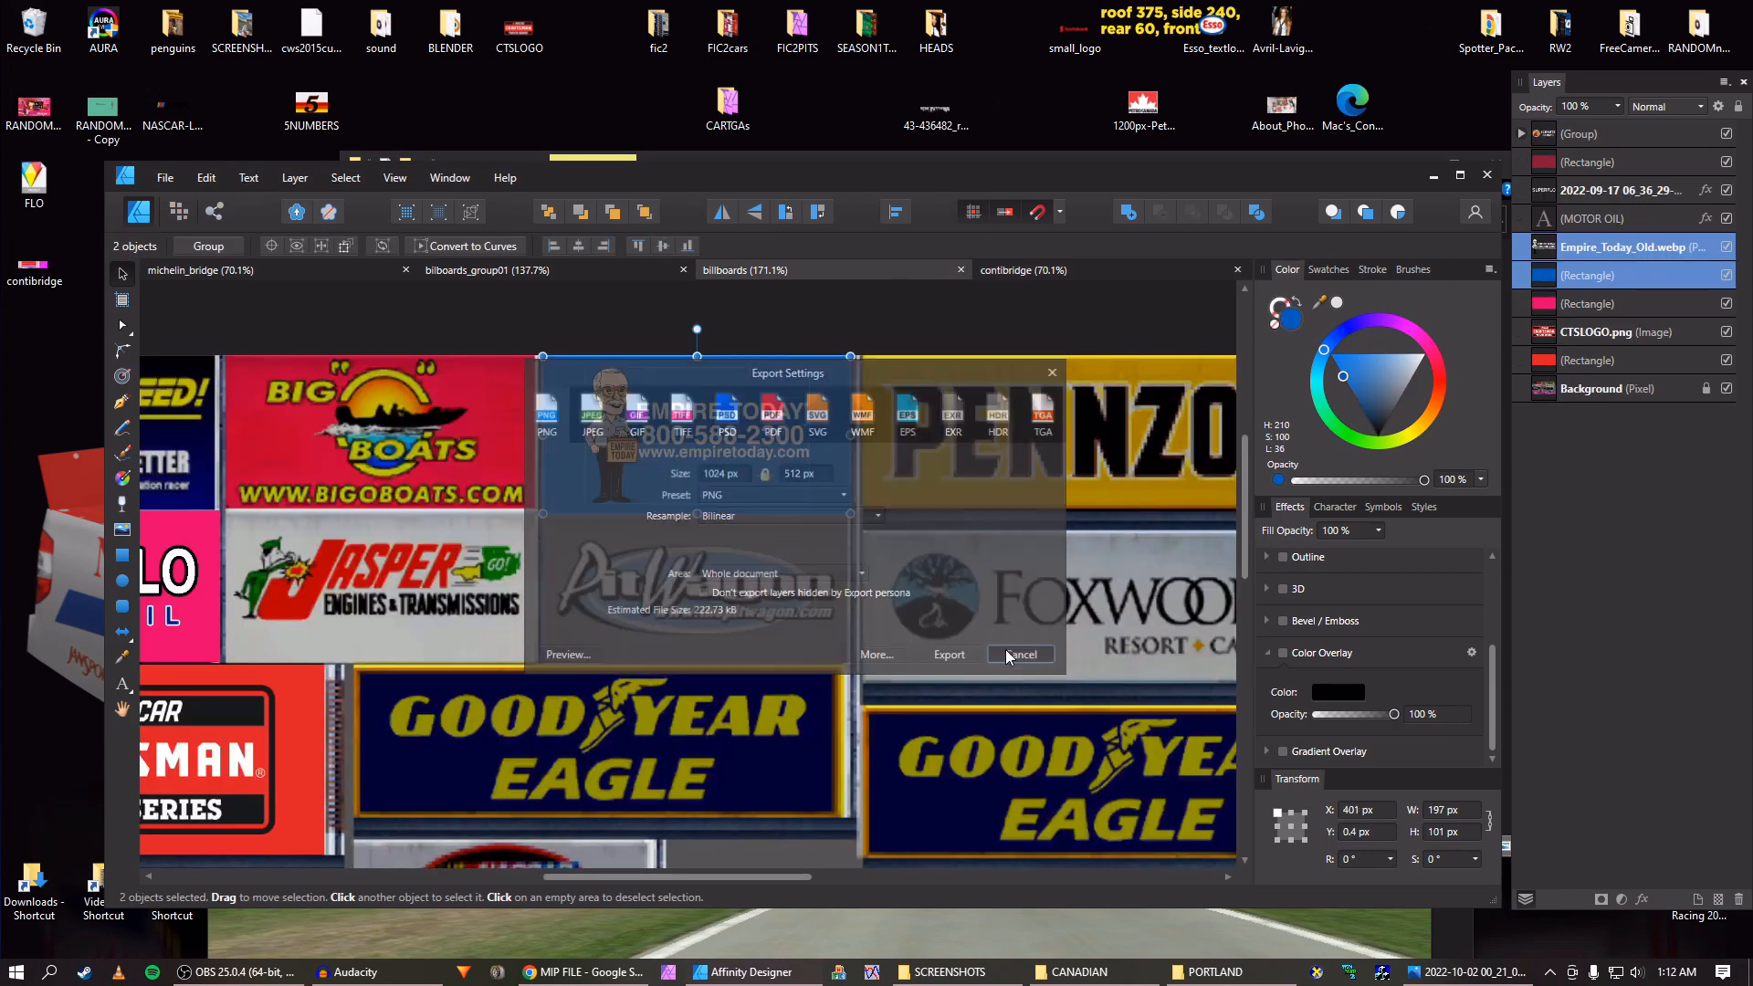
middle_click(700, 271)
Export the bilboards_group01 document as a 512 × 512 px PNG to the Desktop.
click(727, 266)
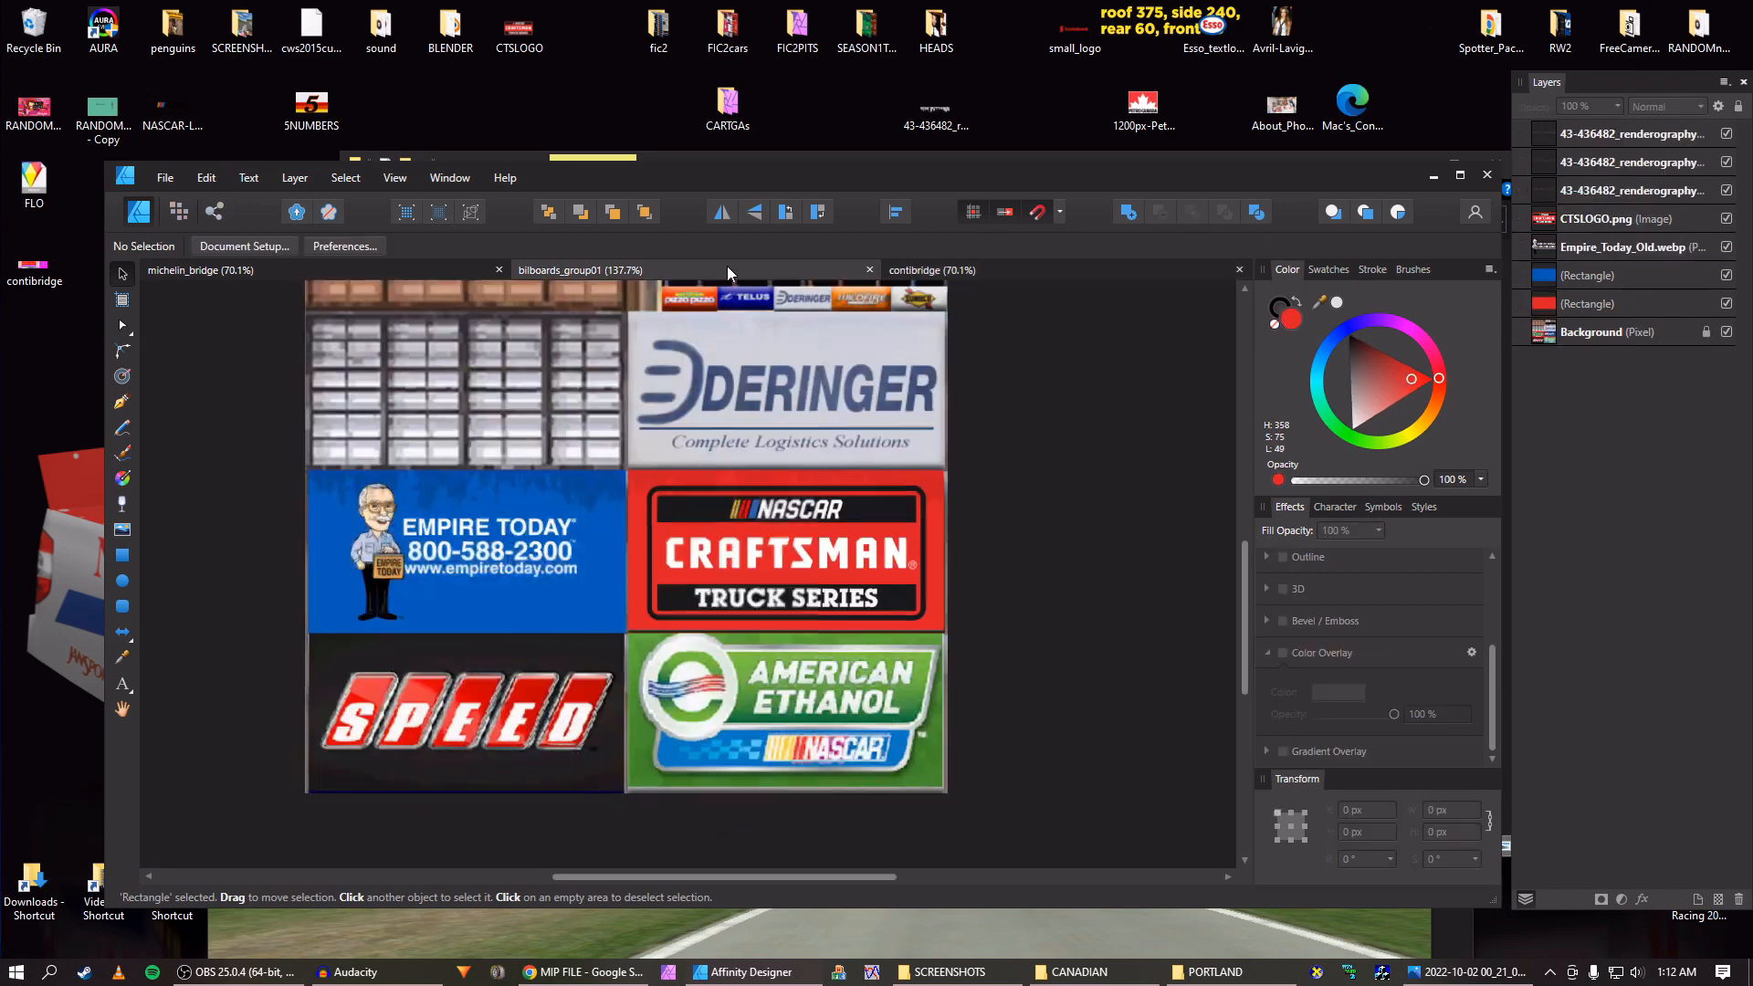
key(ctrl+alt+shift+w)
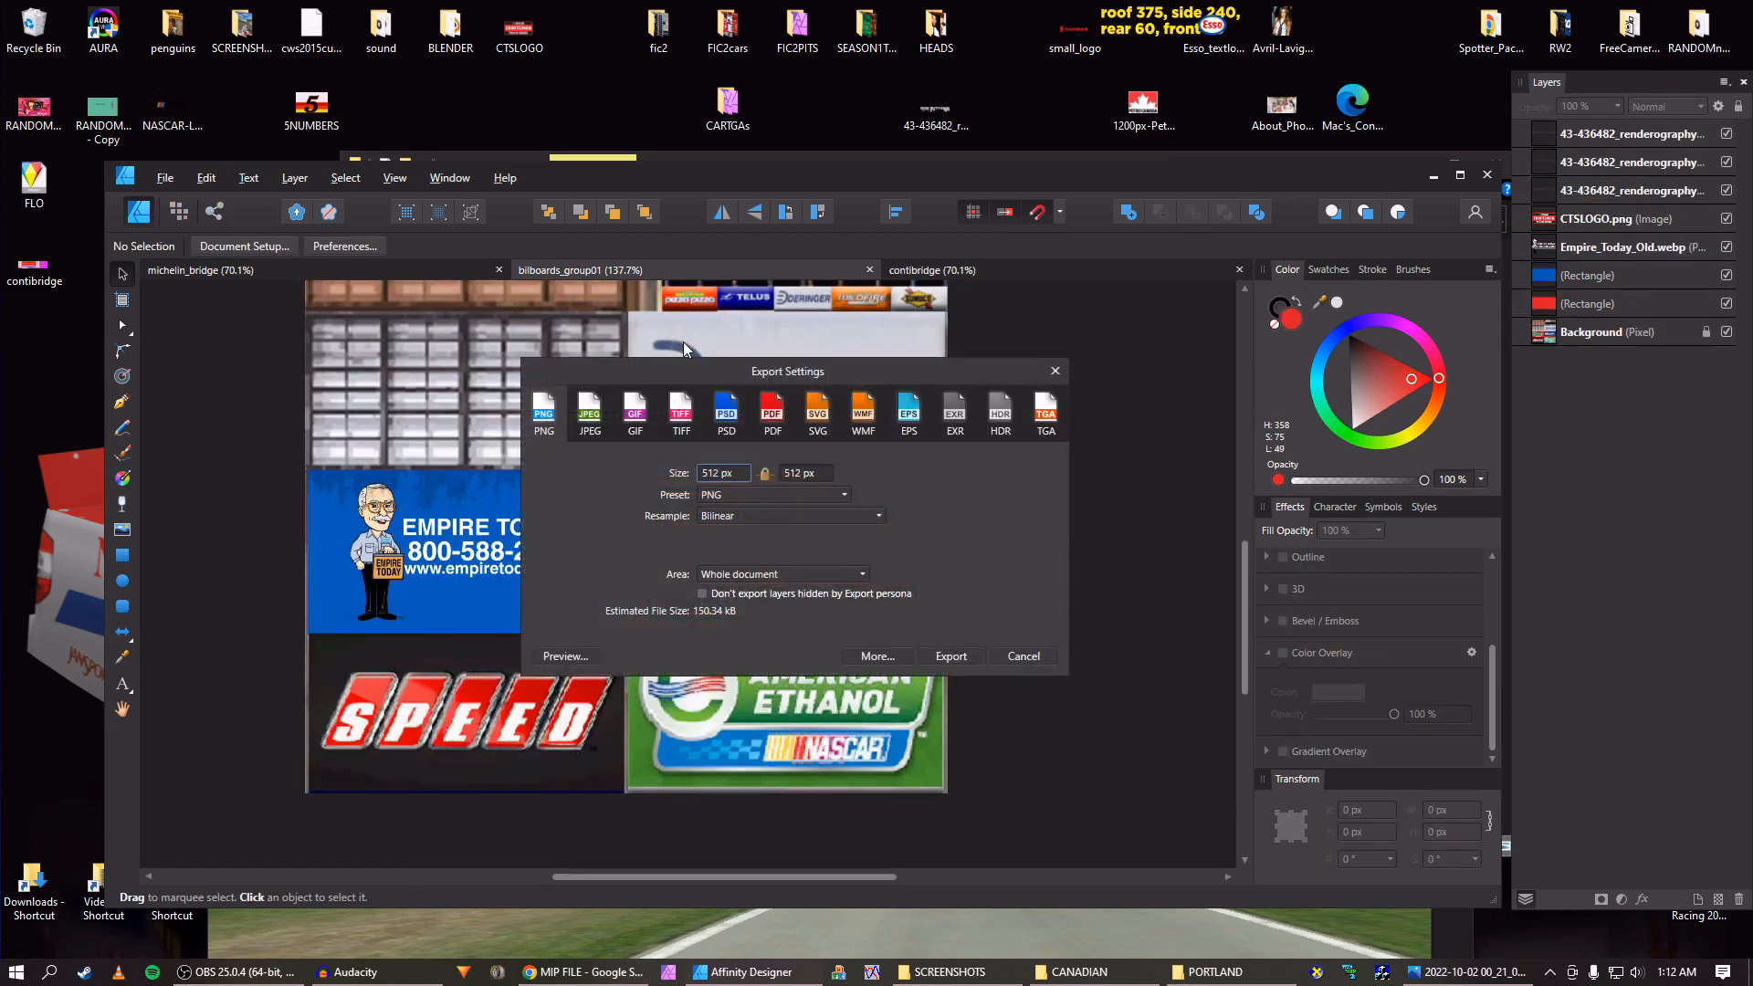
key(Return)
key(Return)
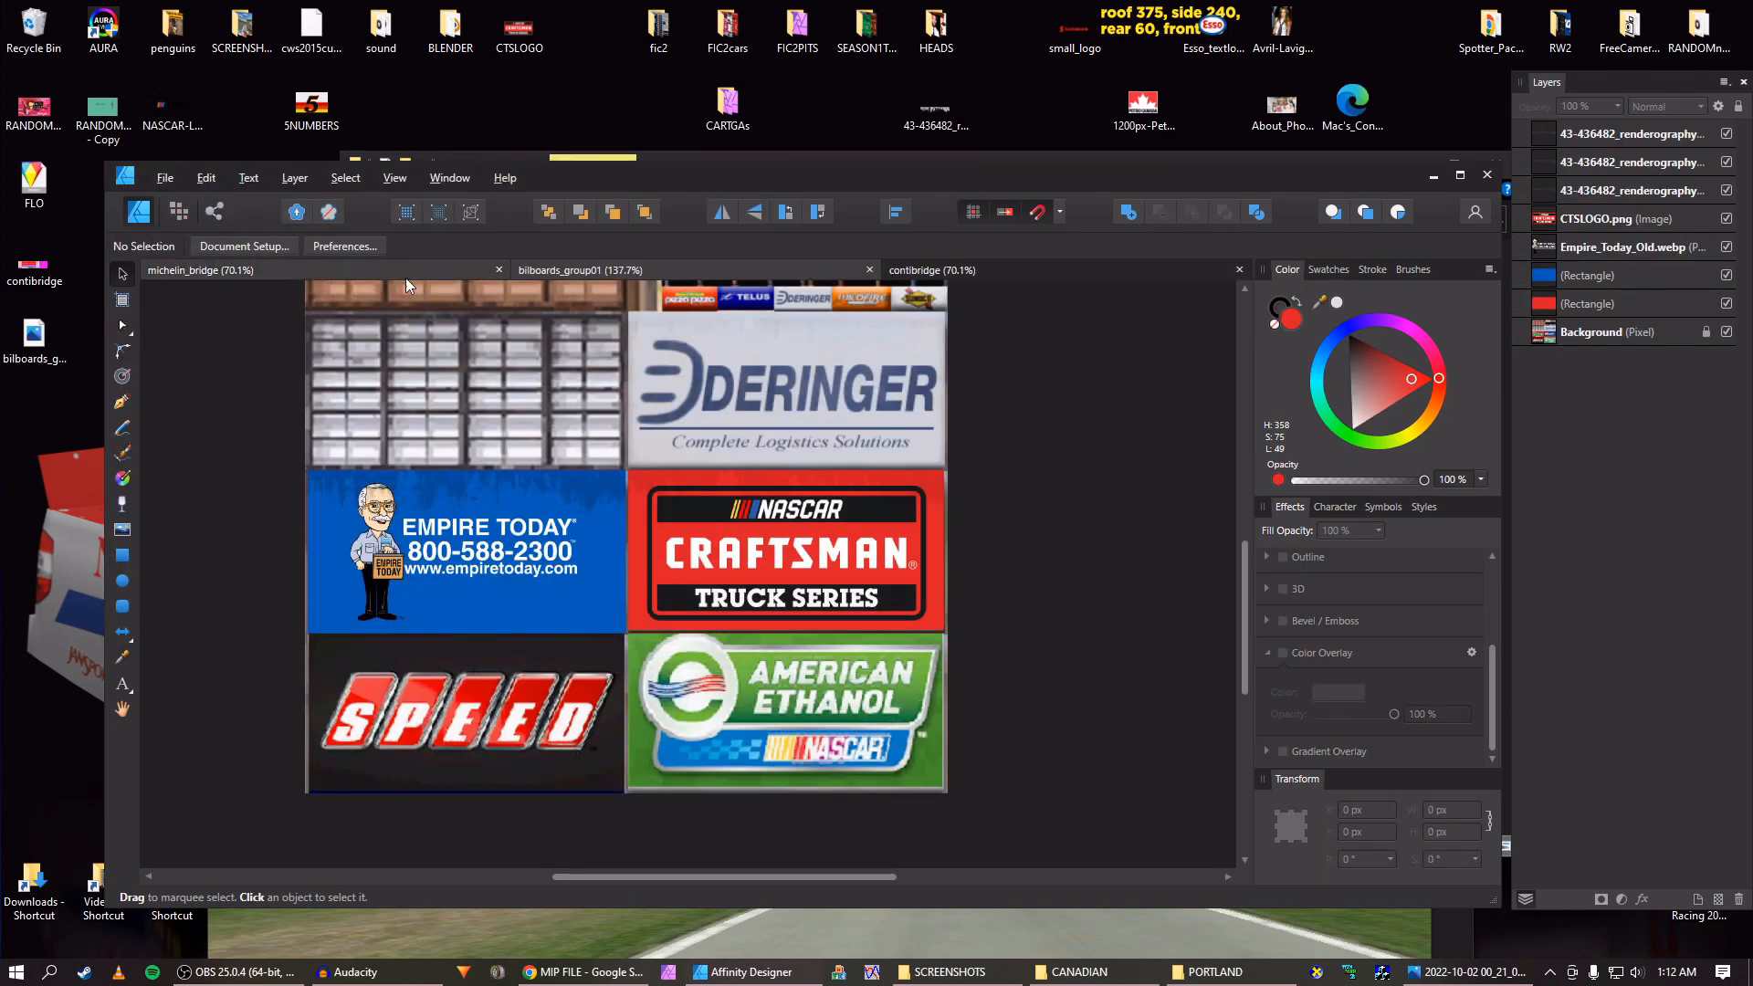
Export the michelin_bridge document as a 1024 × 128 px PNG to the Desktop.
click(403, 272)
key(ctrl+d)
key(ctrl+alt+shift+w)
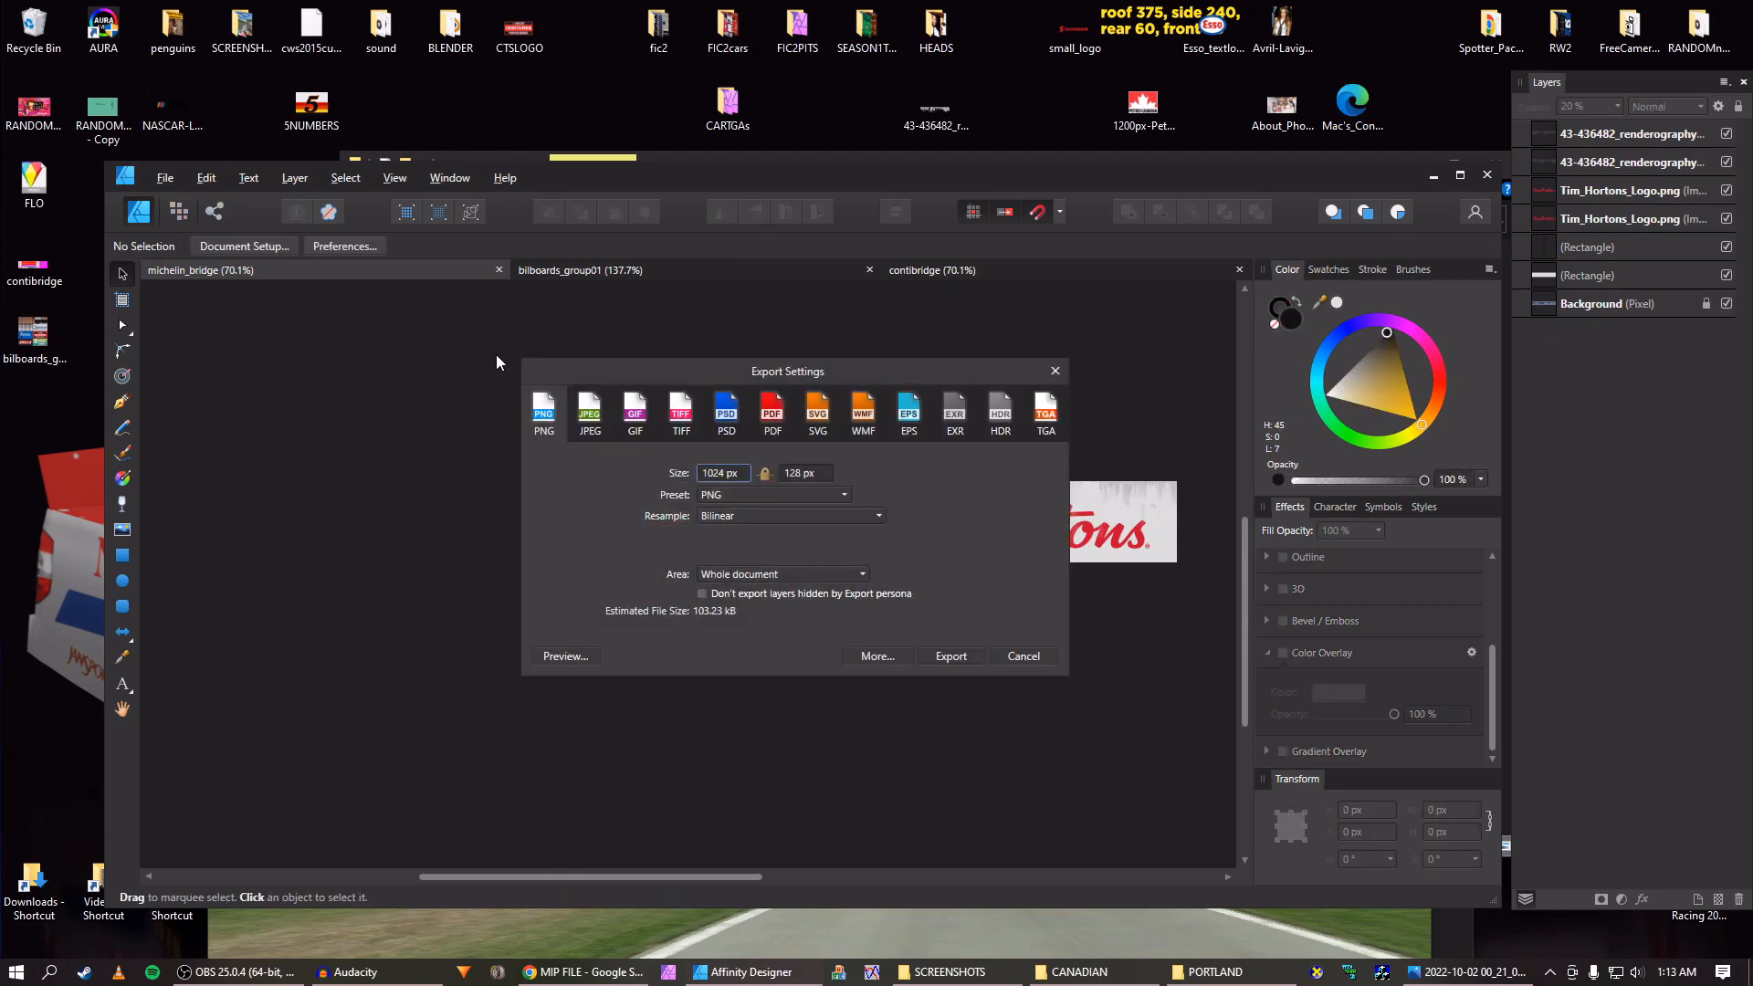
key(Return)
key(Return)
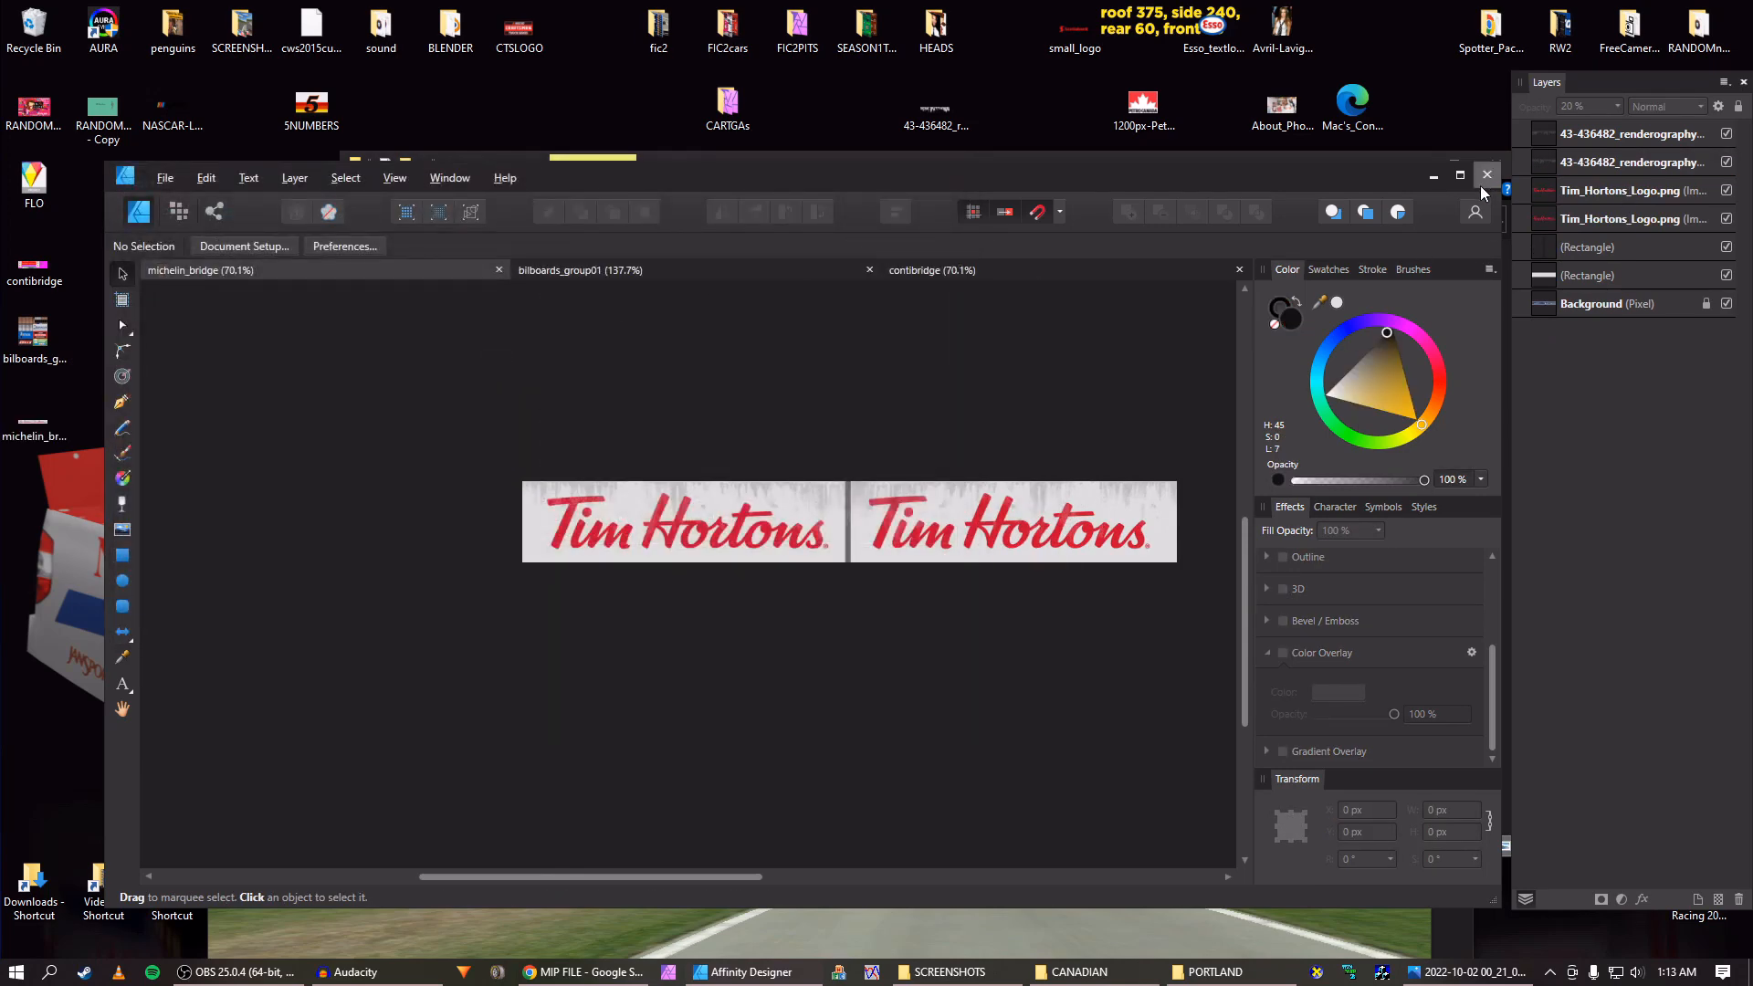
Minimize the design program and close the Continental bridge screenshot and the SCREENSHOTS and CANADIAN folders to clear the desktop.
click(1441, 180)
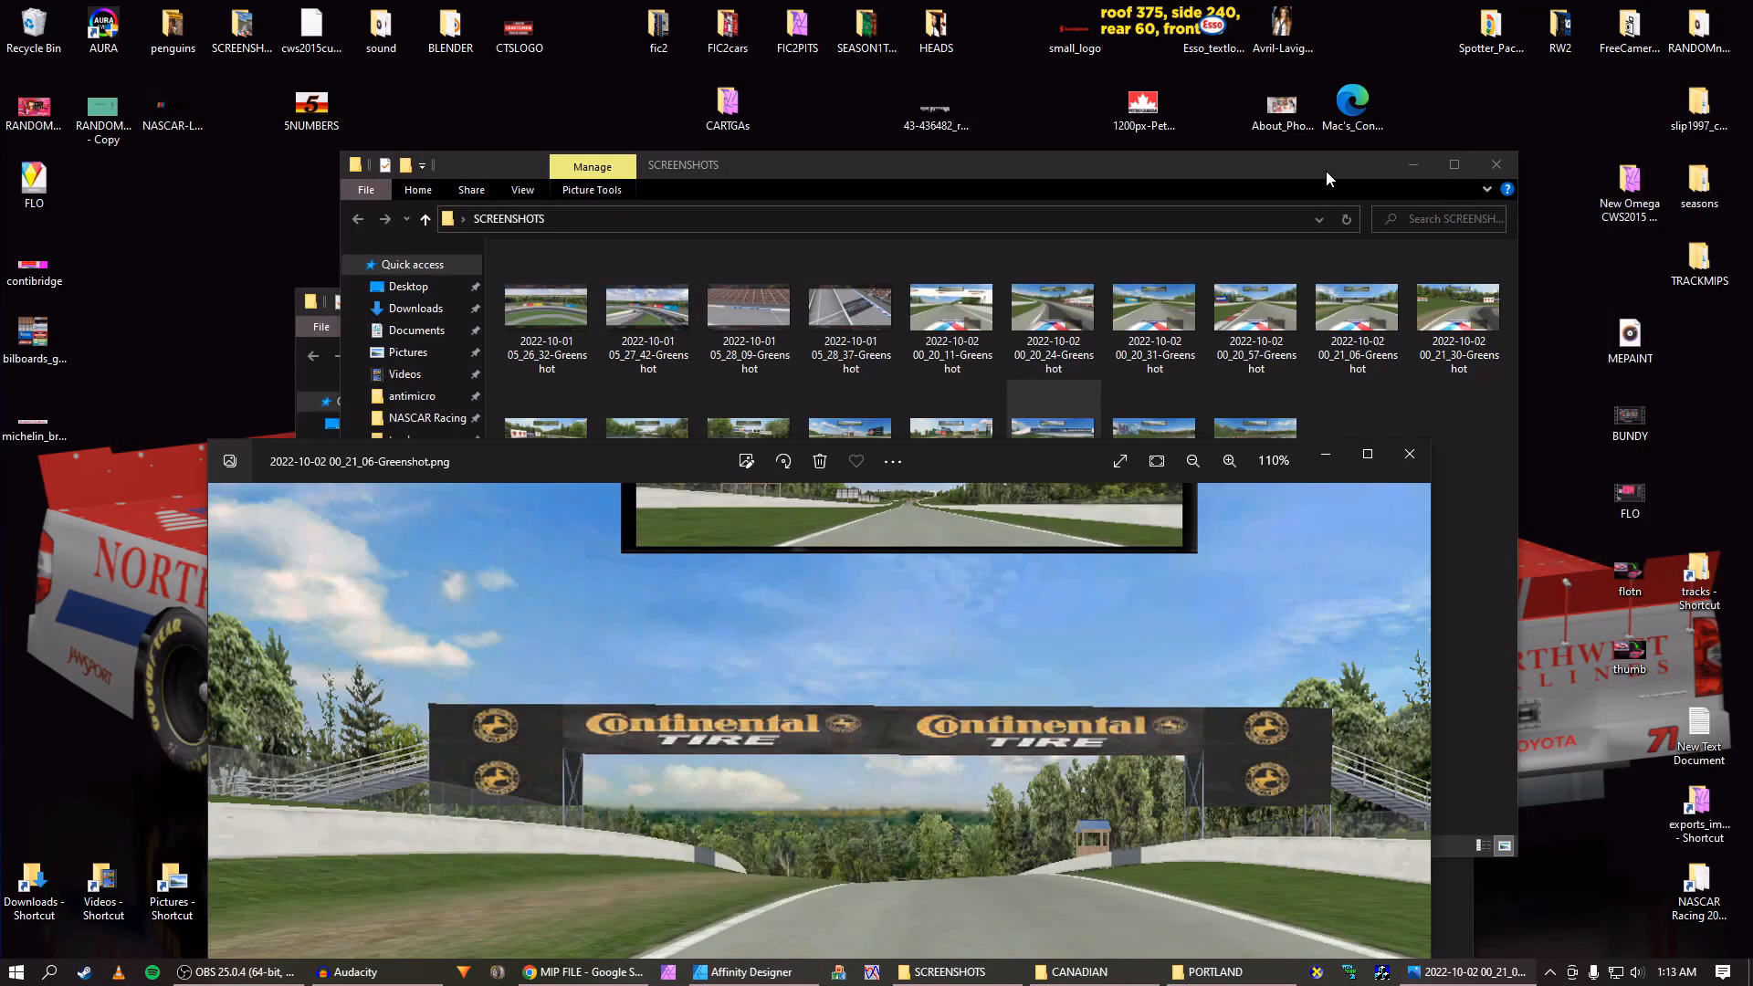
click(1410, 454)
click(1496, 165)
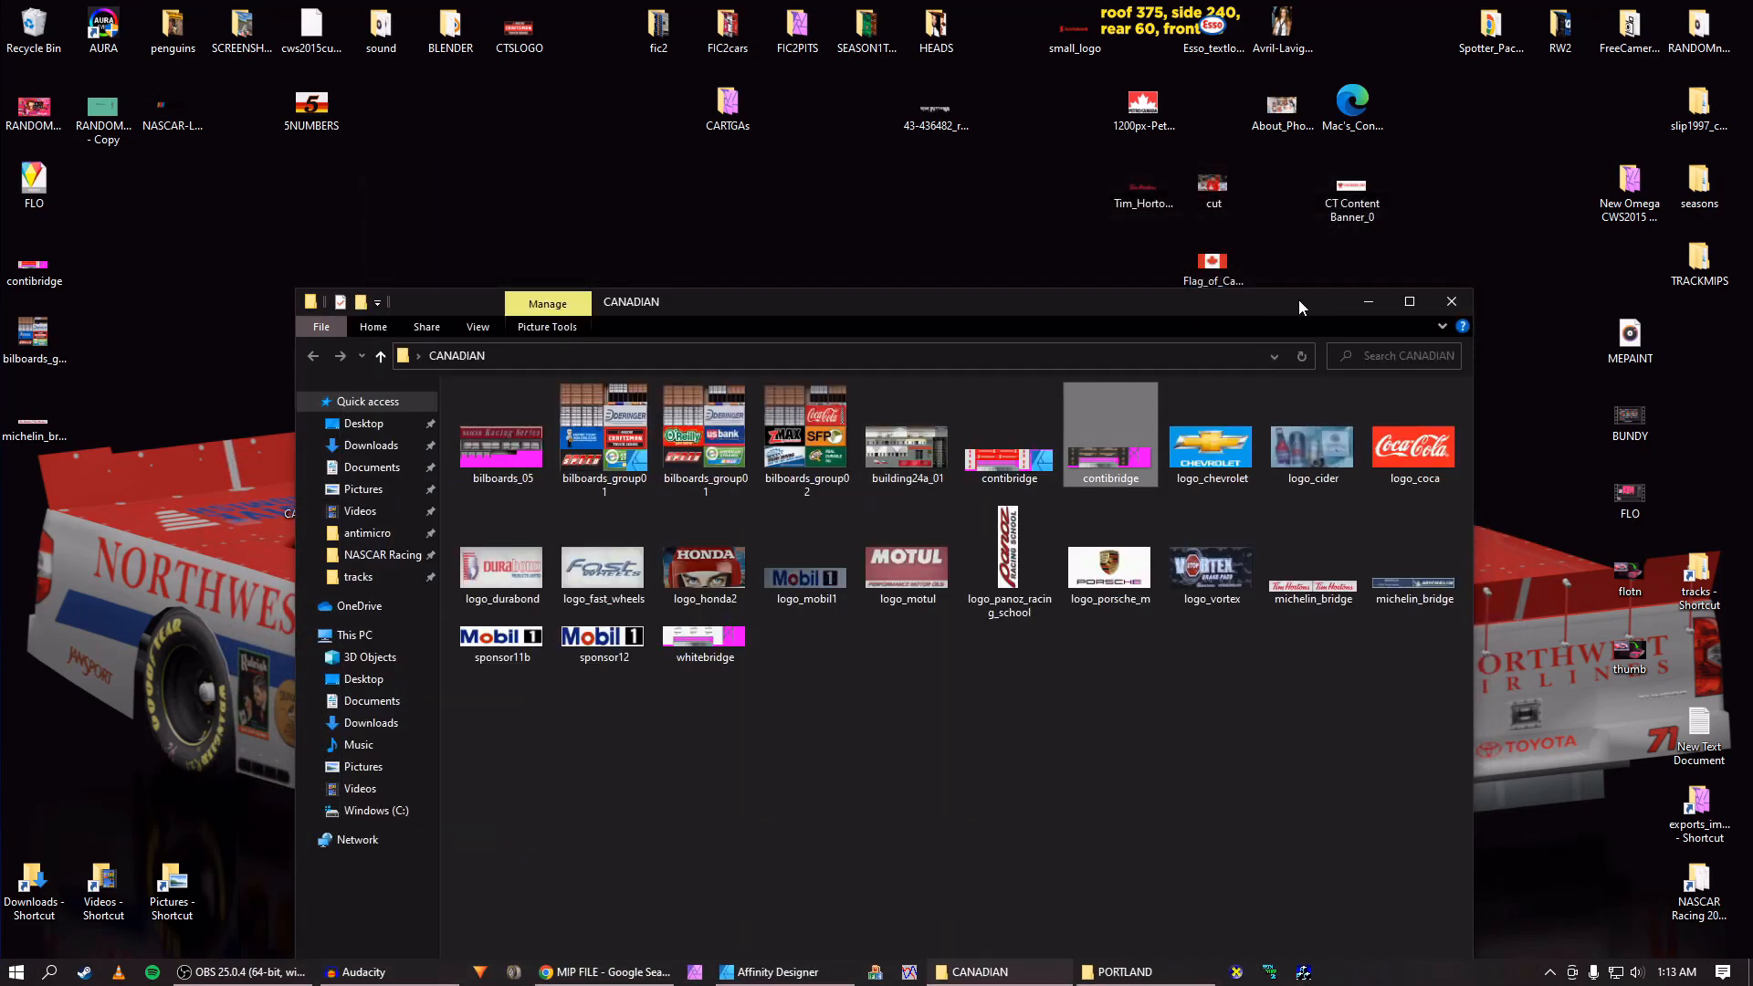
click(1439, 302)
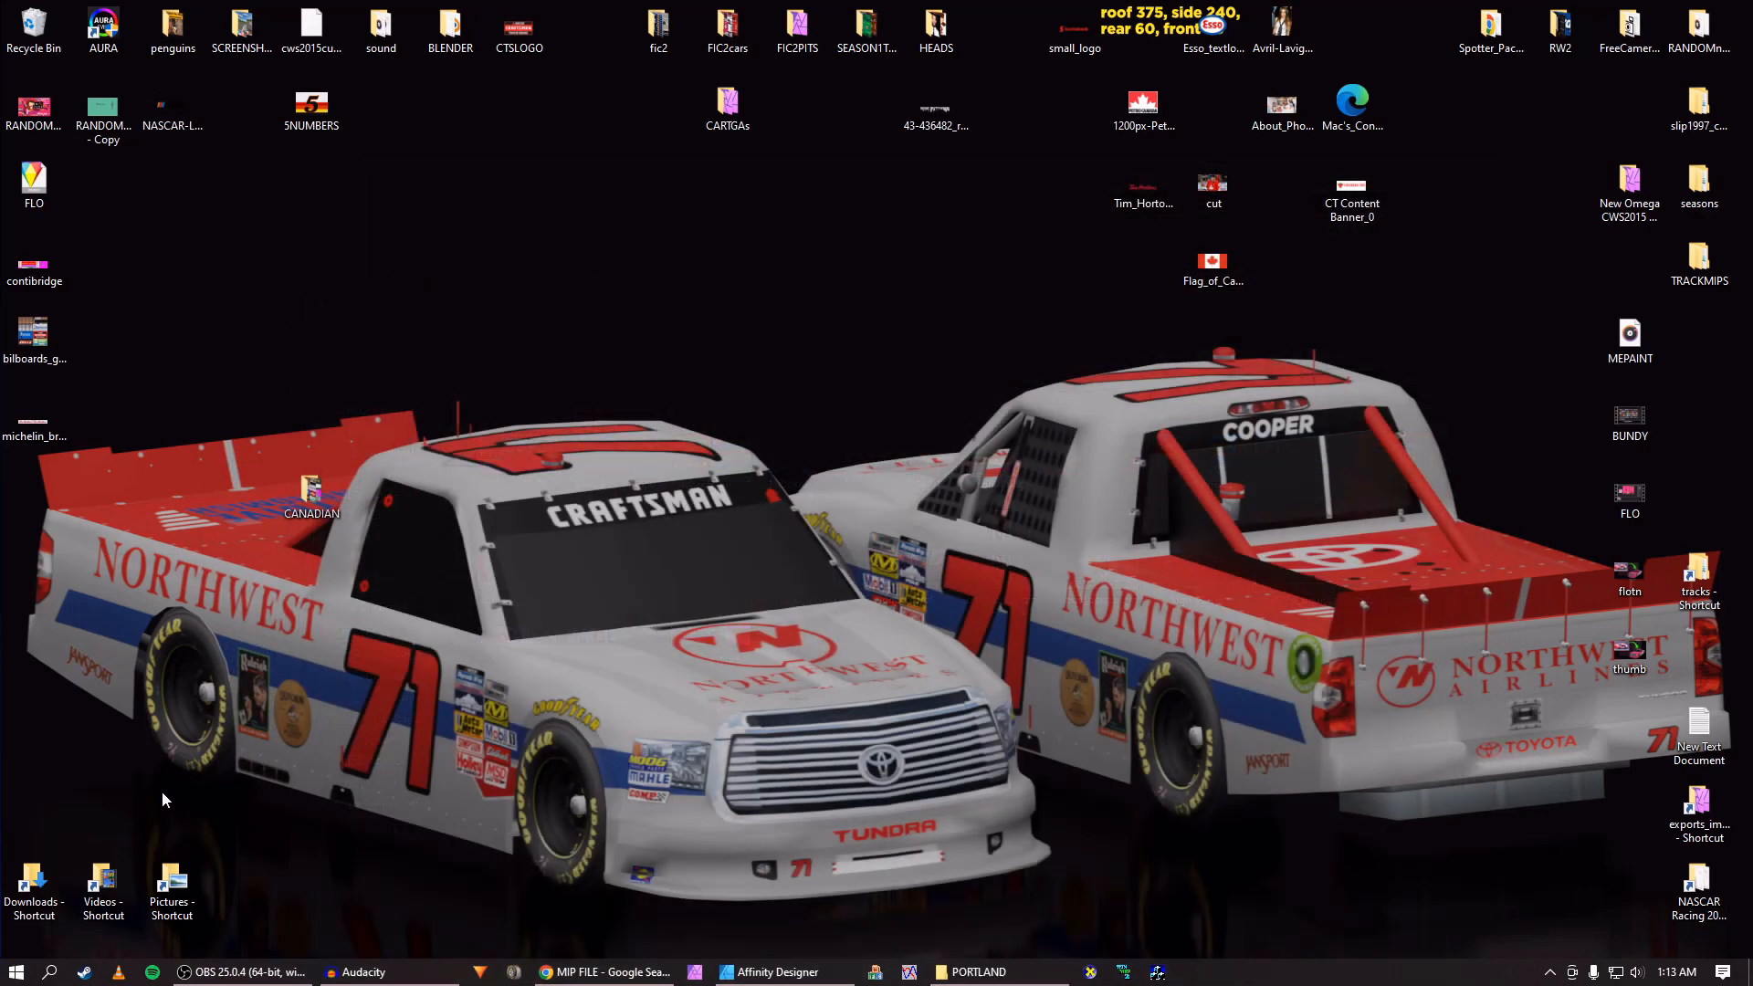
Open the contibridge PNG in Paint and save it as a 24-bit BMP to the Desktop.
click(16, 972)
mouse_move(59, 892)
click(410, 630)
drag(34, 267, 538, 292)
click(506, 148)
mouse_move(567, 302)
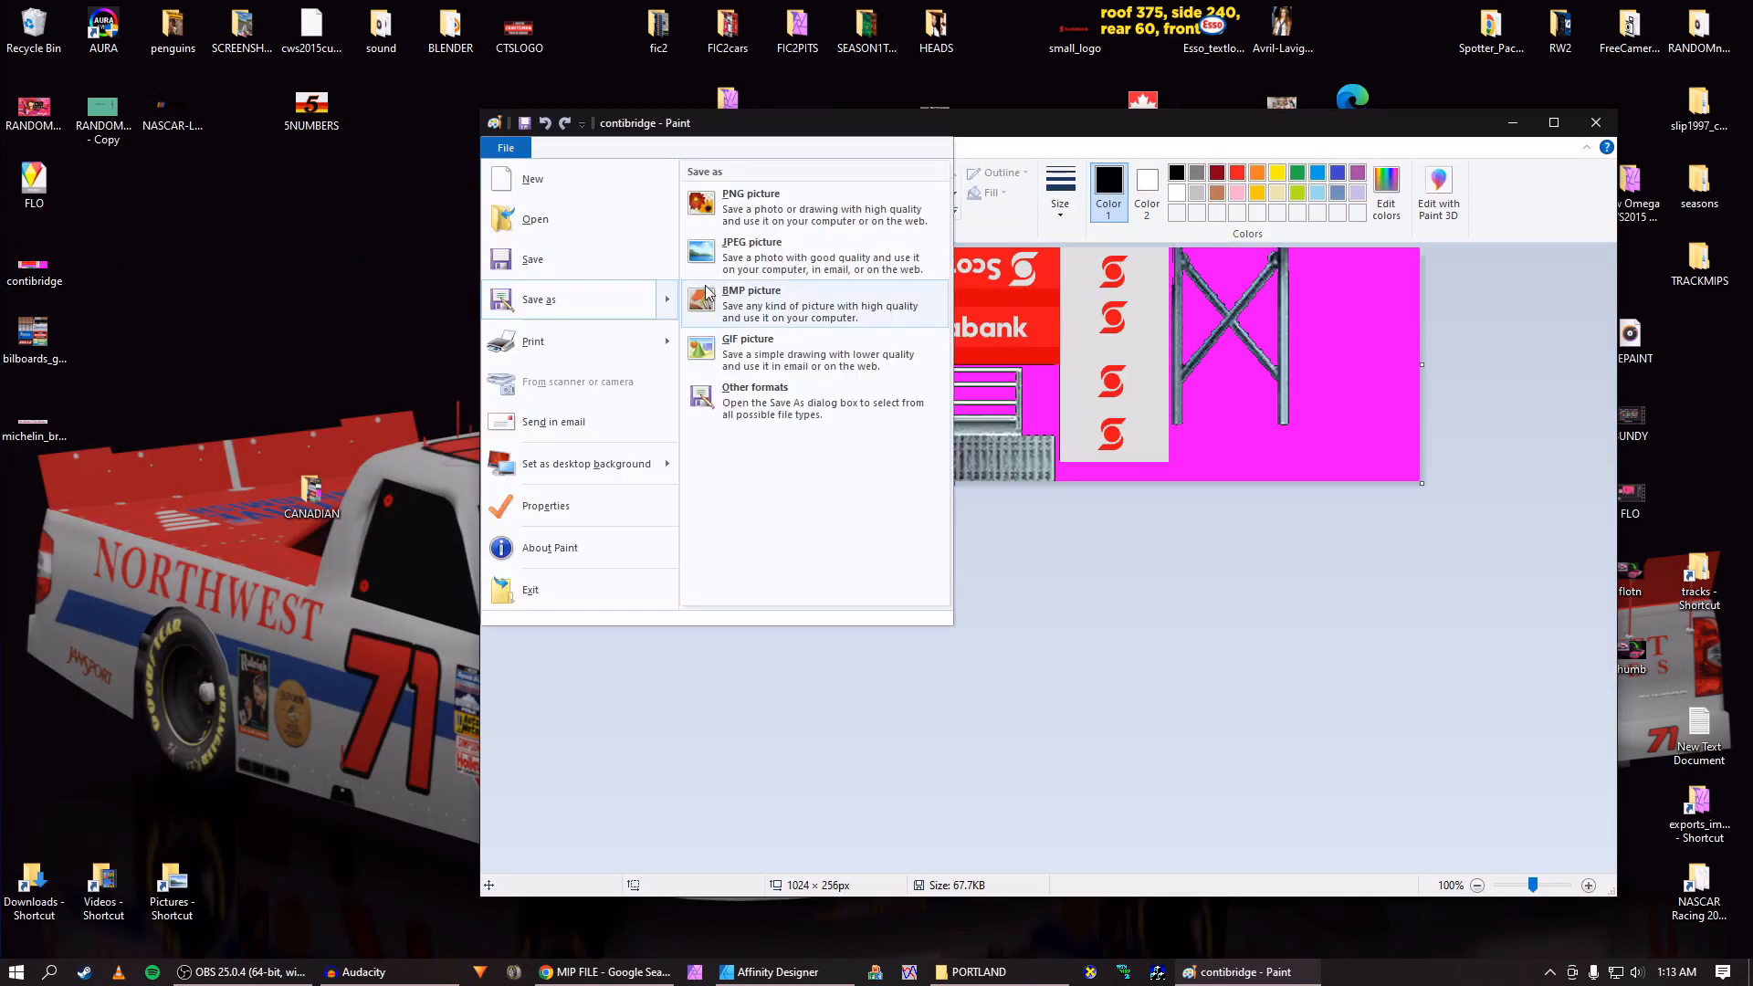
click(737, 283)
click(796, 484)
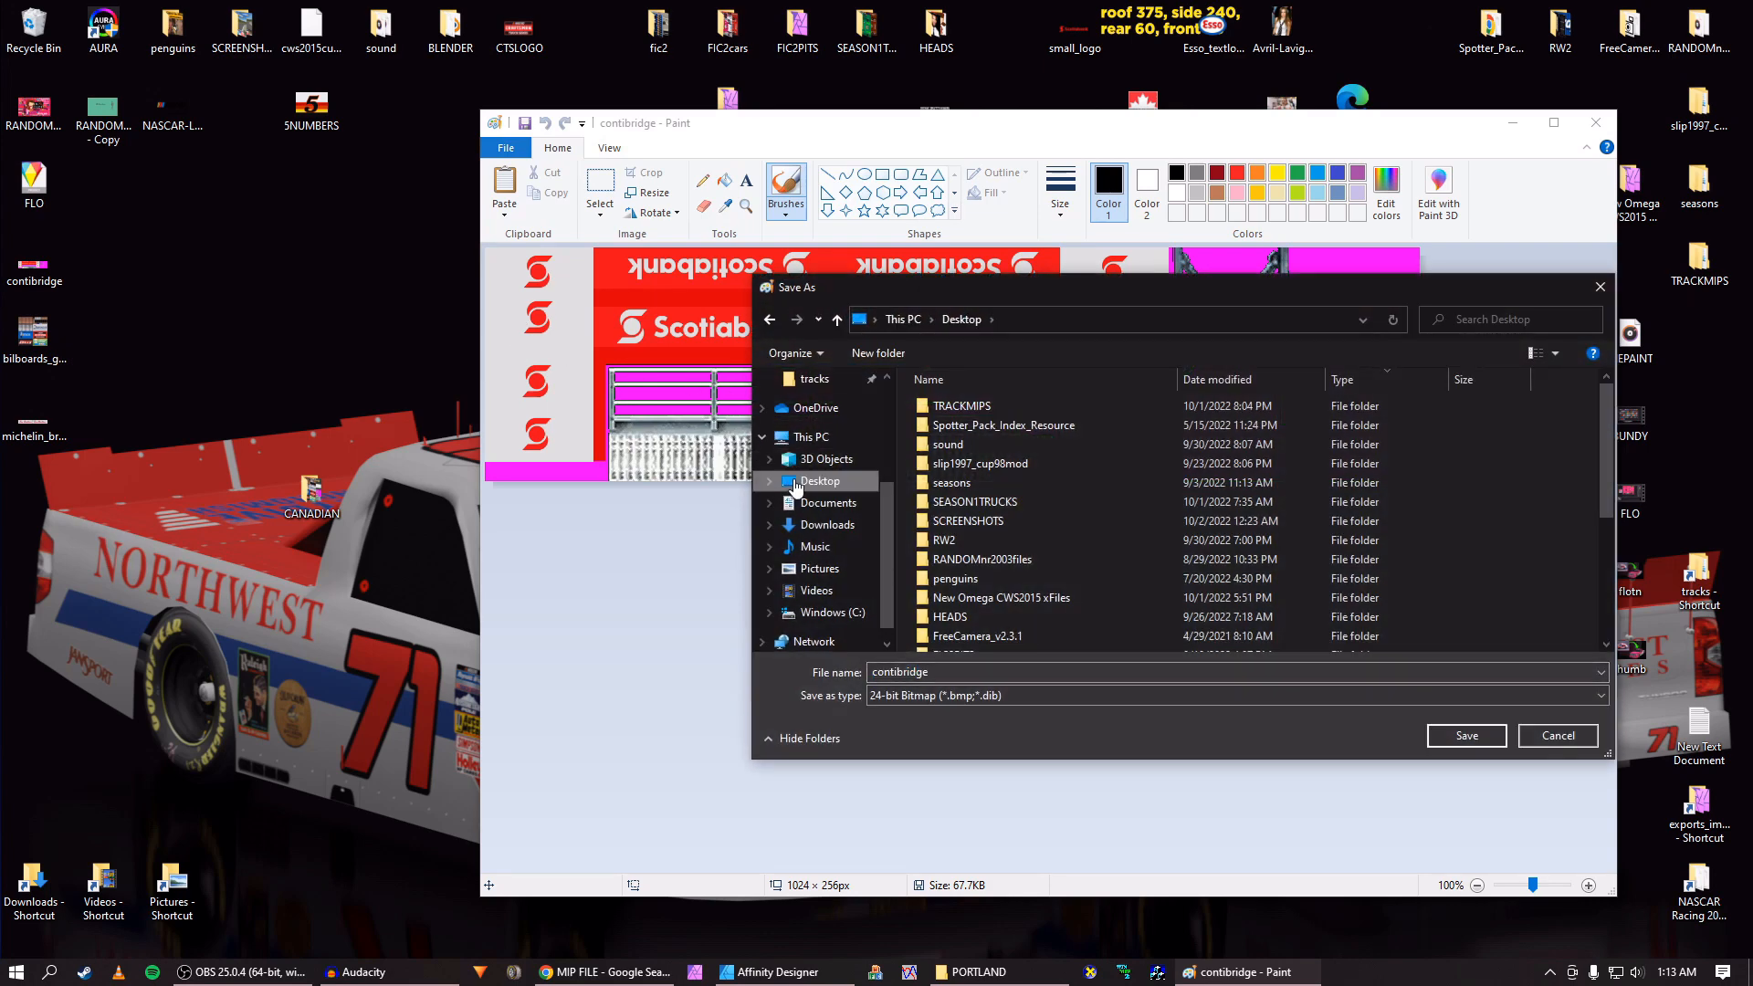
click(1465, 735)
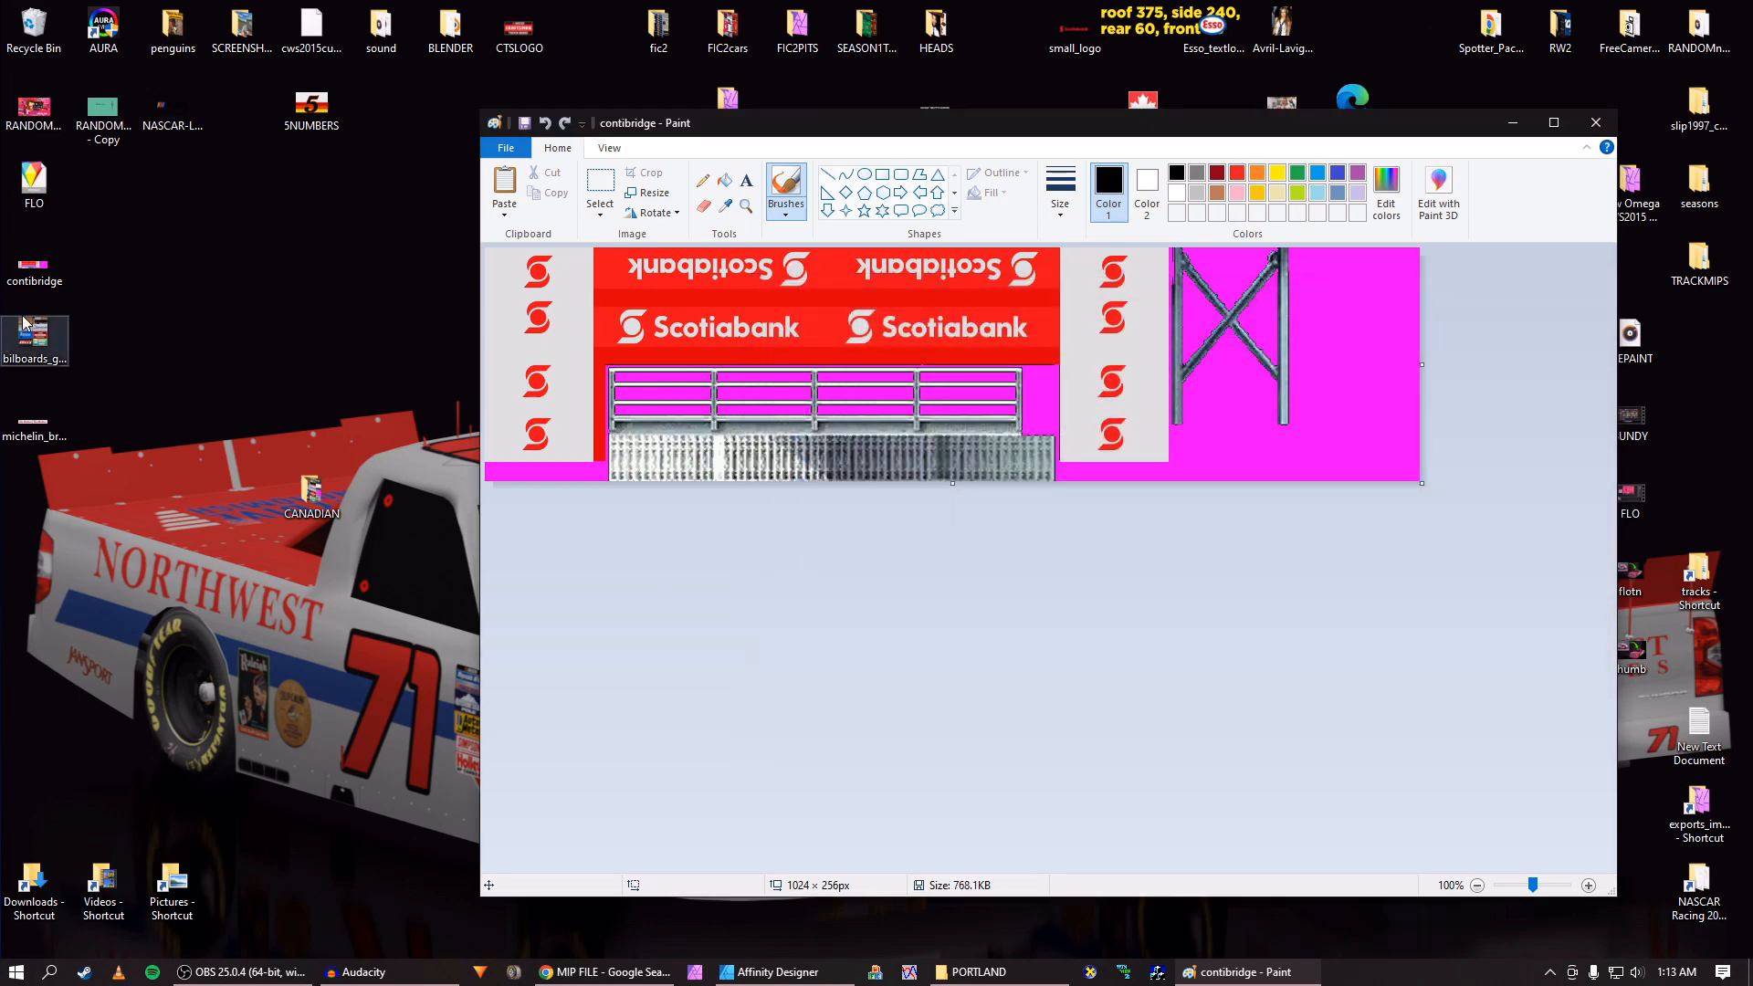
Open the bilboards_group01 PNG in Paint and save it as a BMP to the Desktop.
drag(34, 334, 500, 224)
click(505, 148)
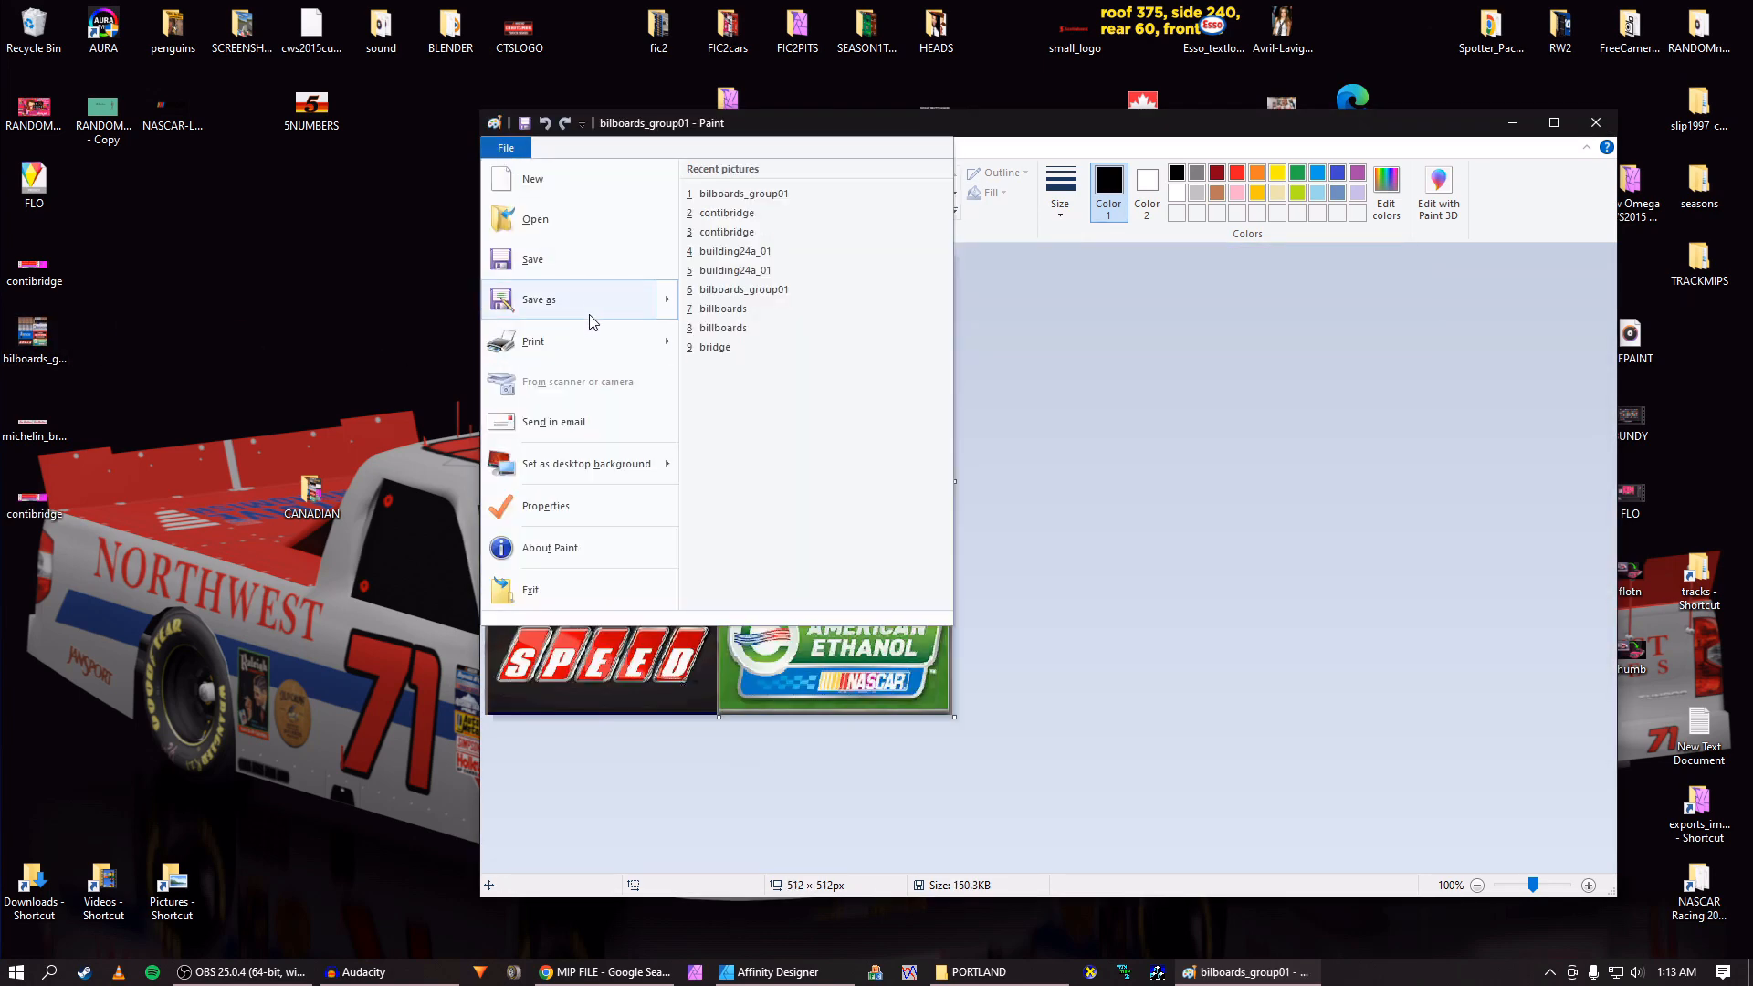
mouse_move(592, 311)
click(732, 304)
key(Return)
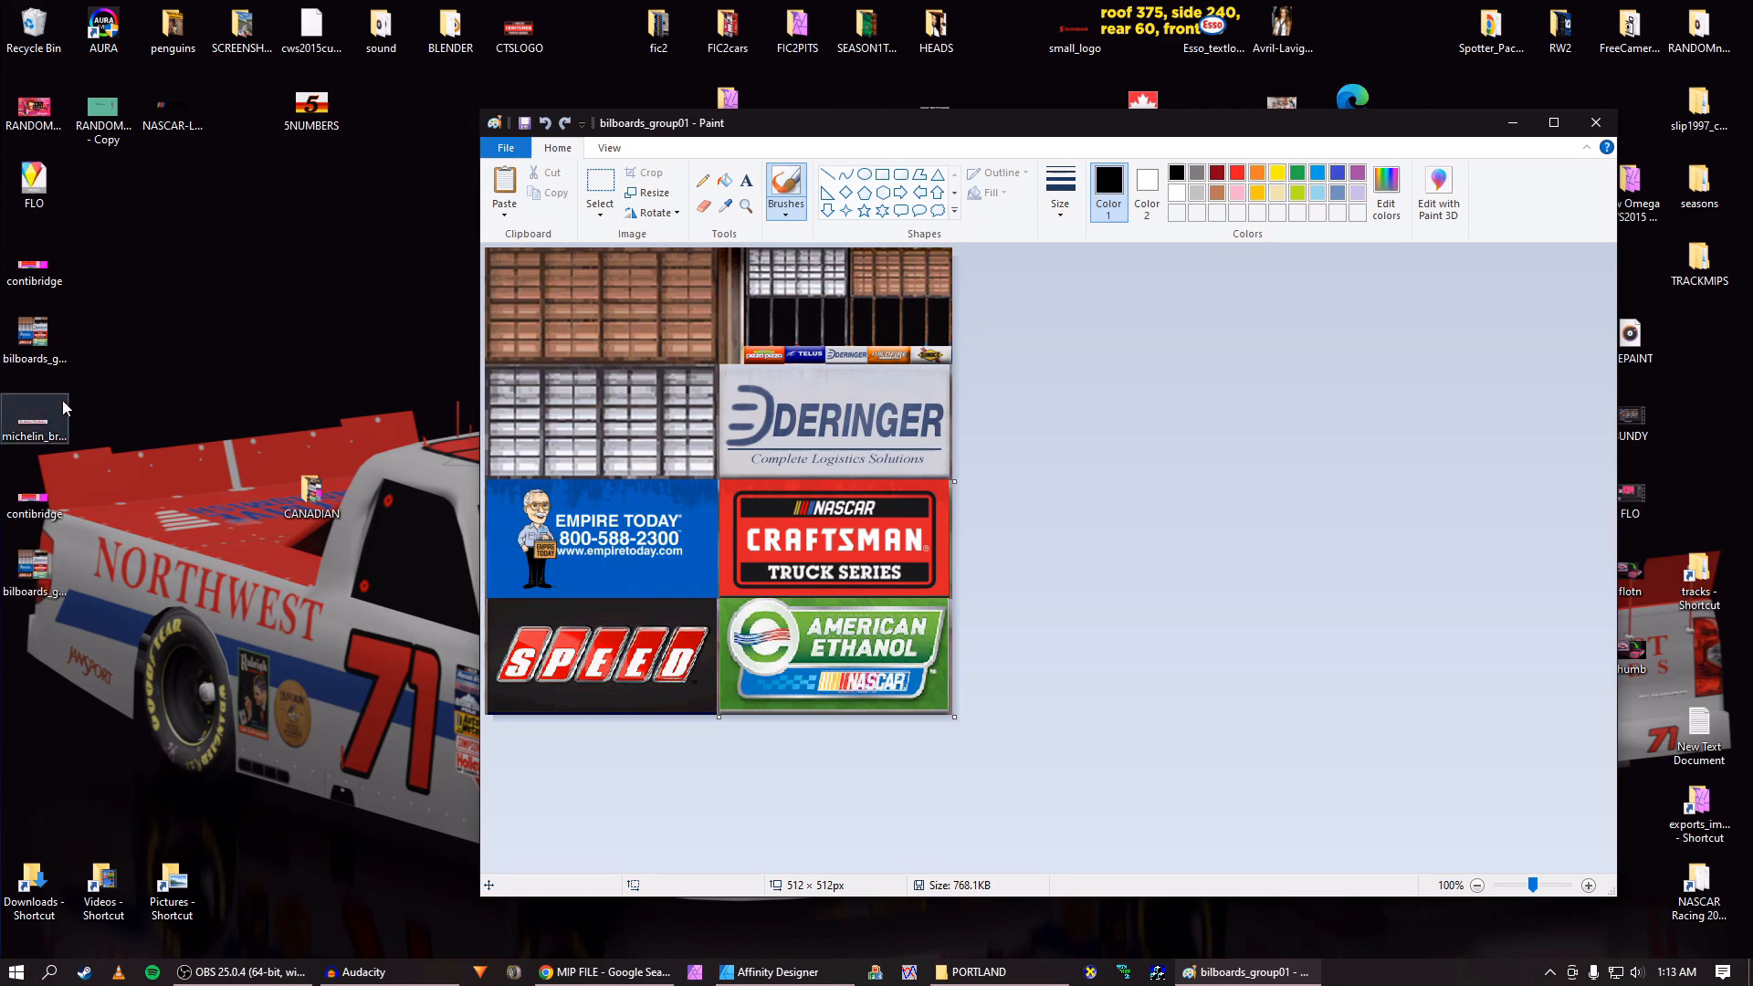
Open the michelin_bridge PNG, save it as a BMP to the Desktop and close Paint.
drag(36, 429, 535, 391)
click(505, 148)
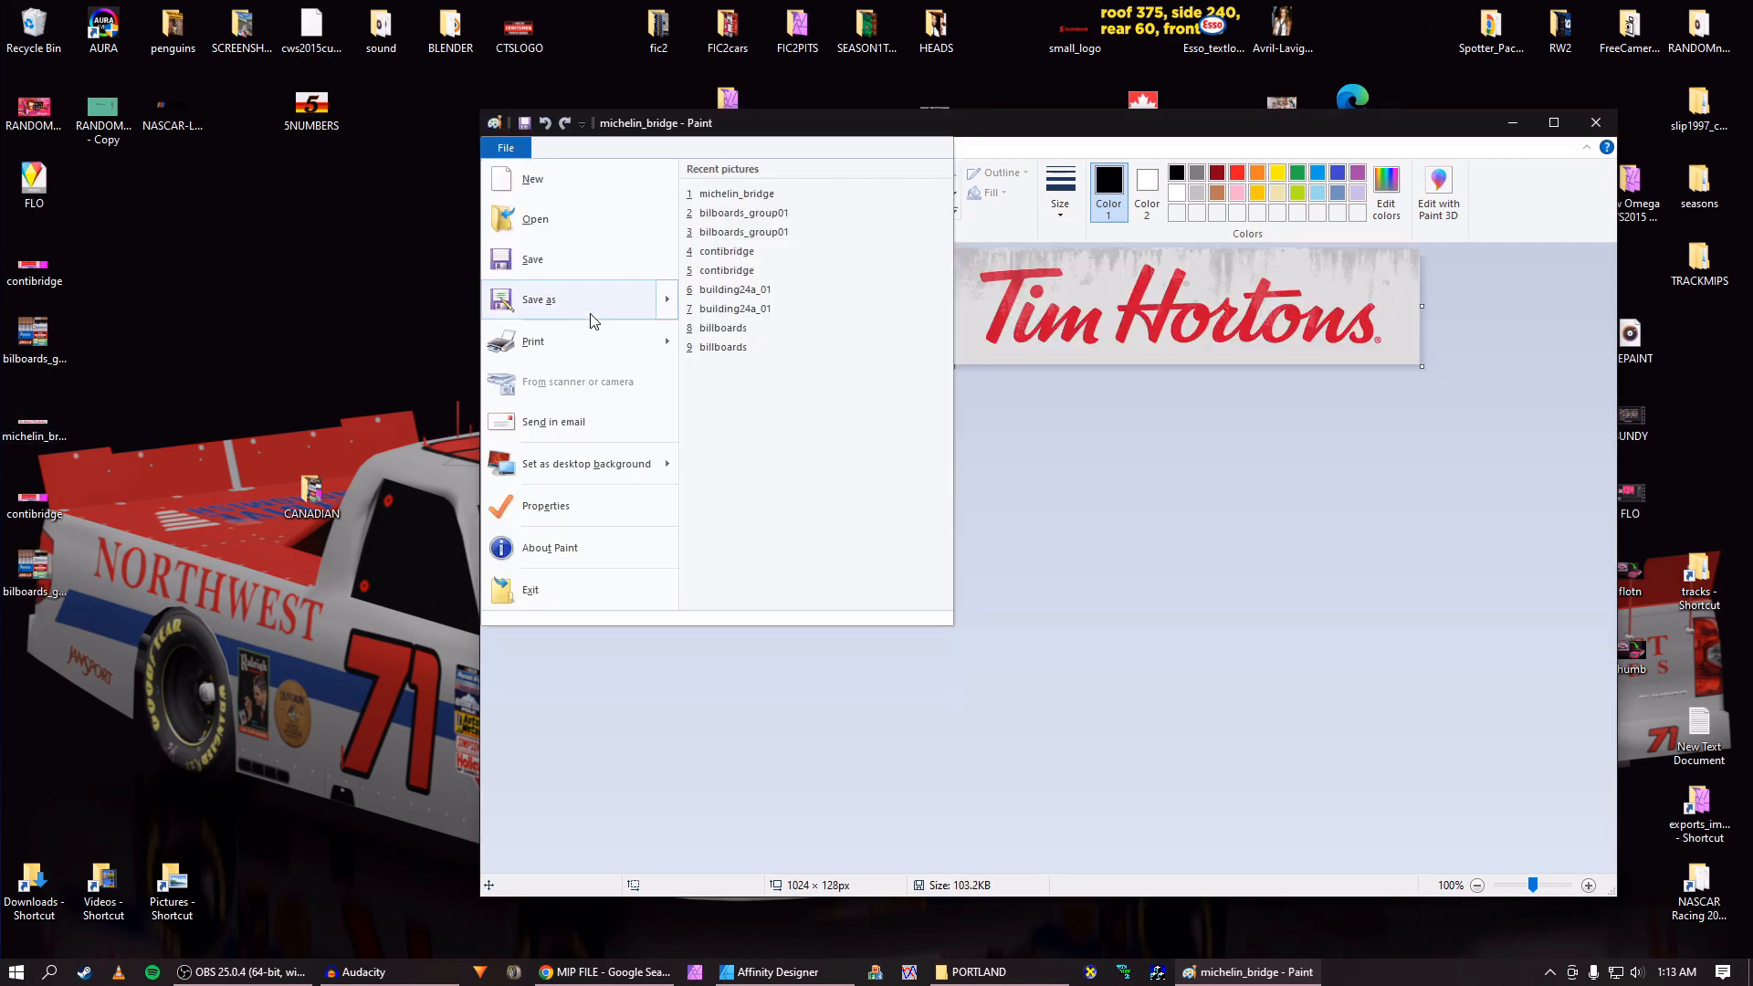
mouse_move(592, 313)
click(717, 315)
key(Return)
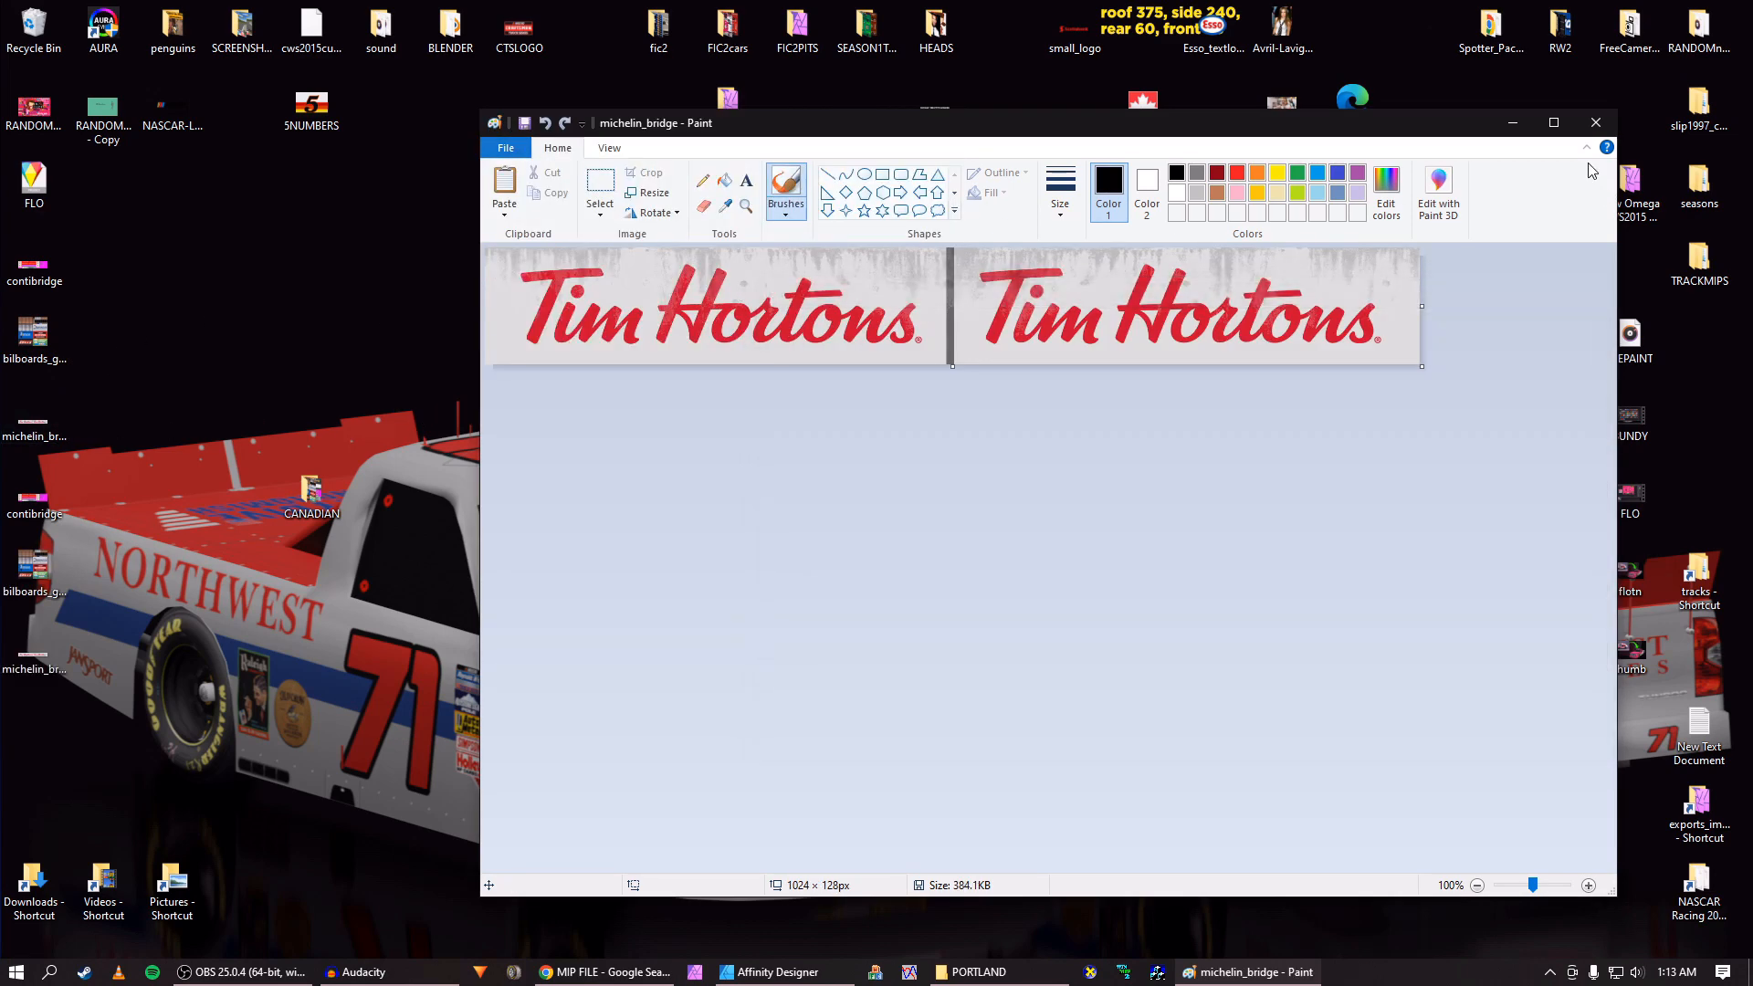
click(1594, 122)
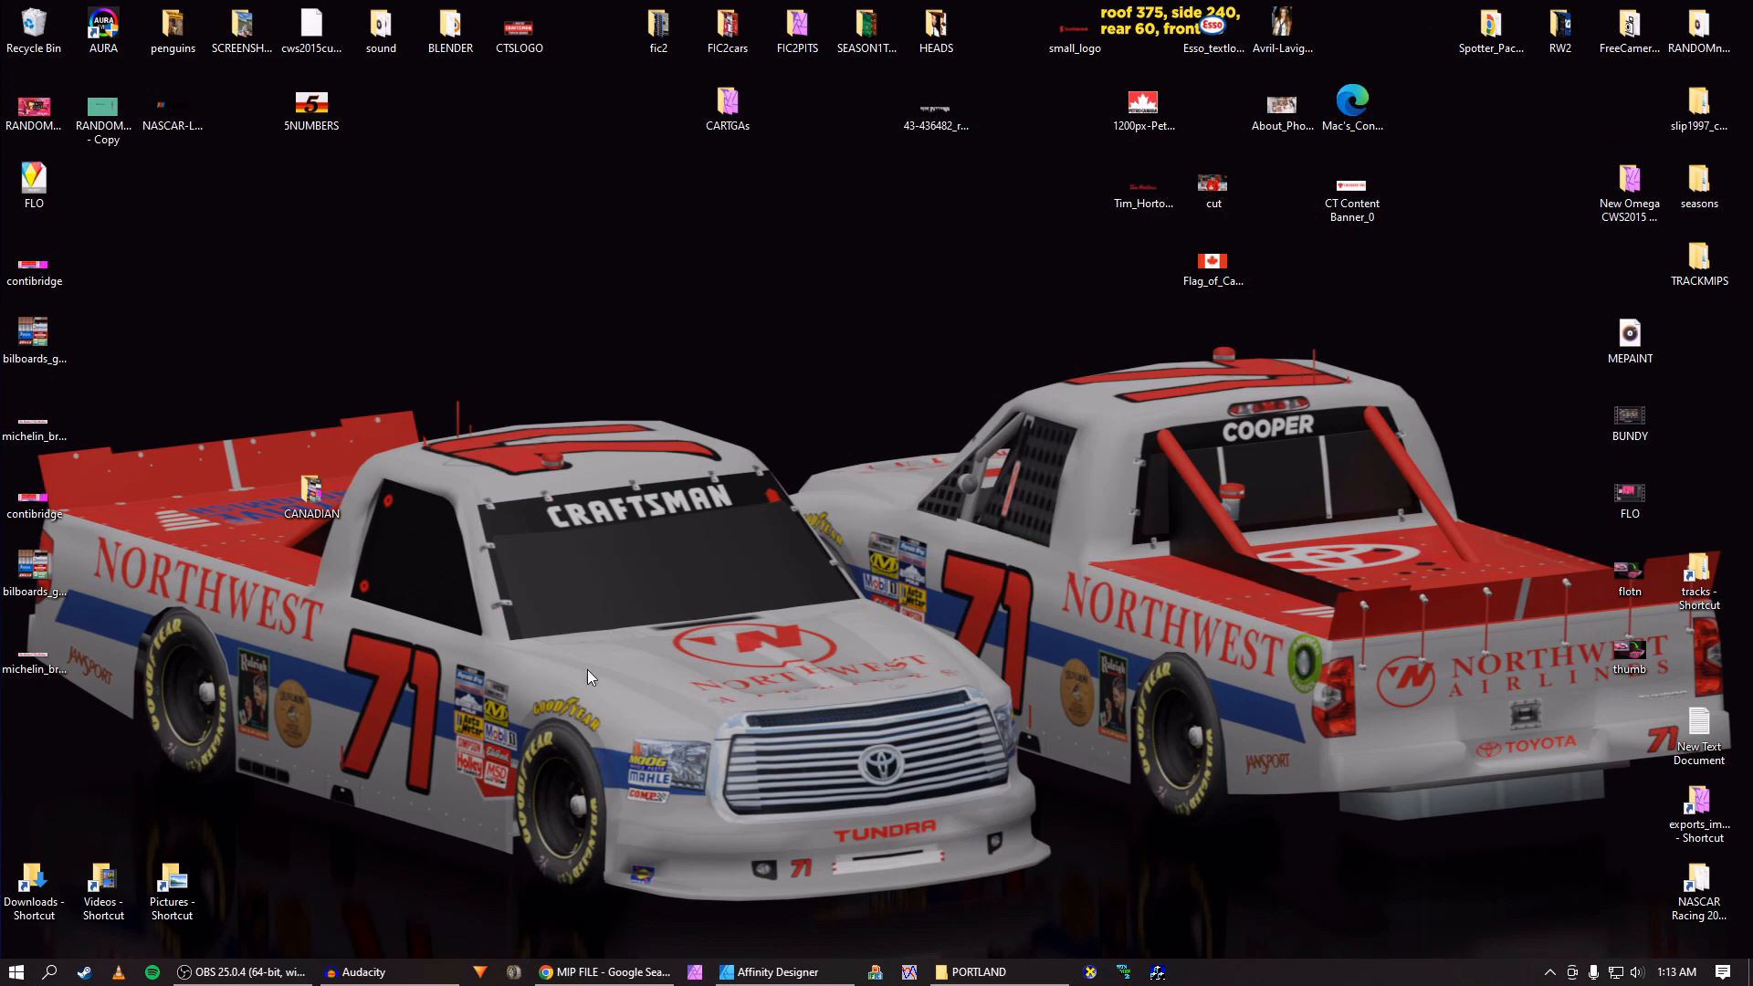
Open WinMip 2 and arrange the mips spreadsheet beneath it with the CANADIAN texture settings in view.
click(1125, 974)
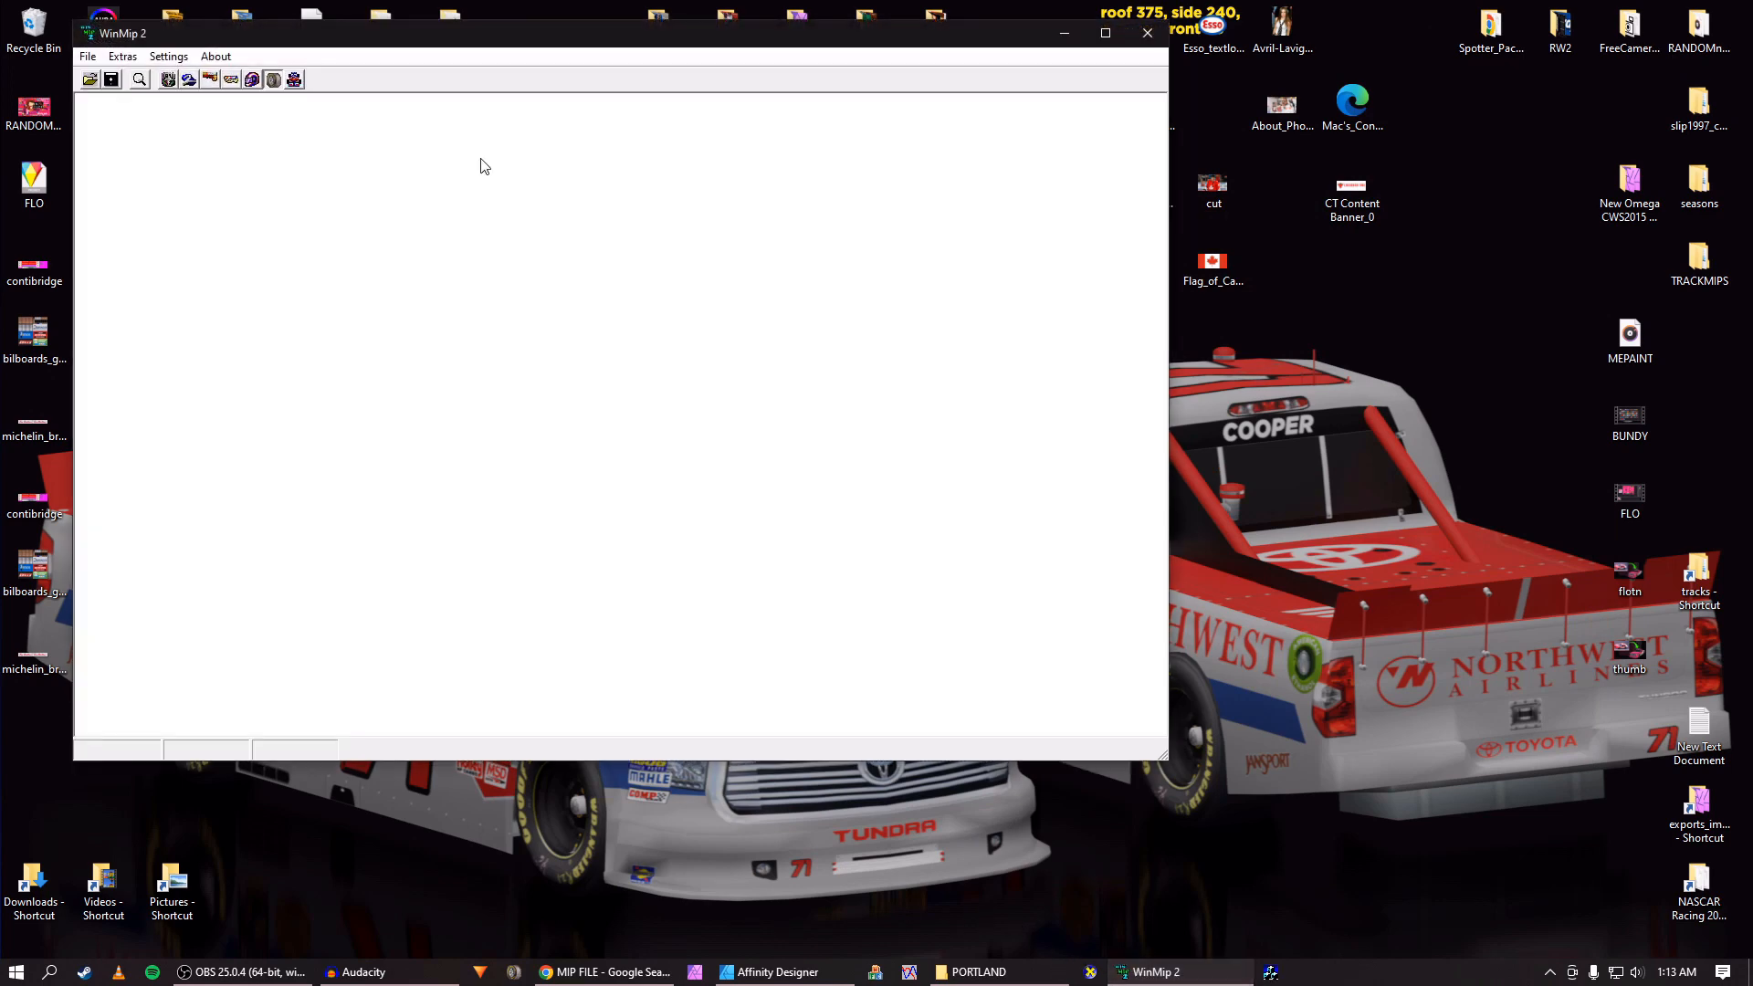
drag(435, 44, 633, 99)
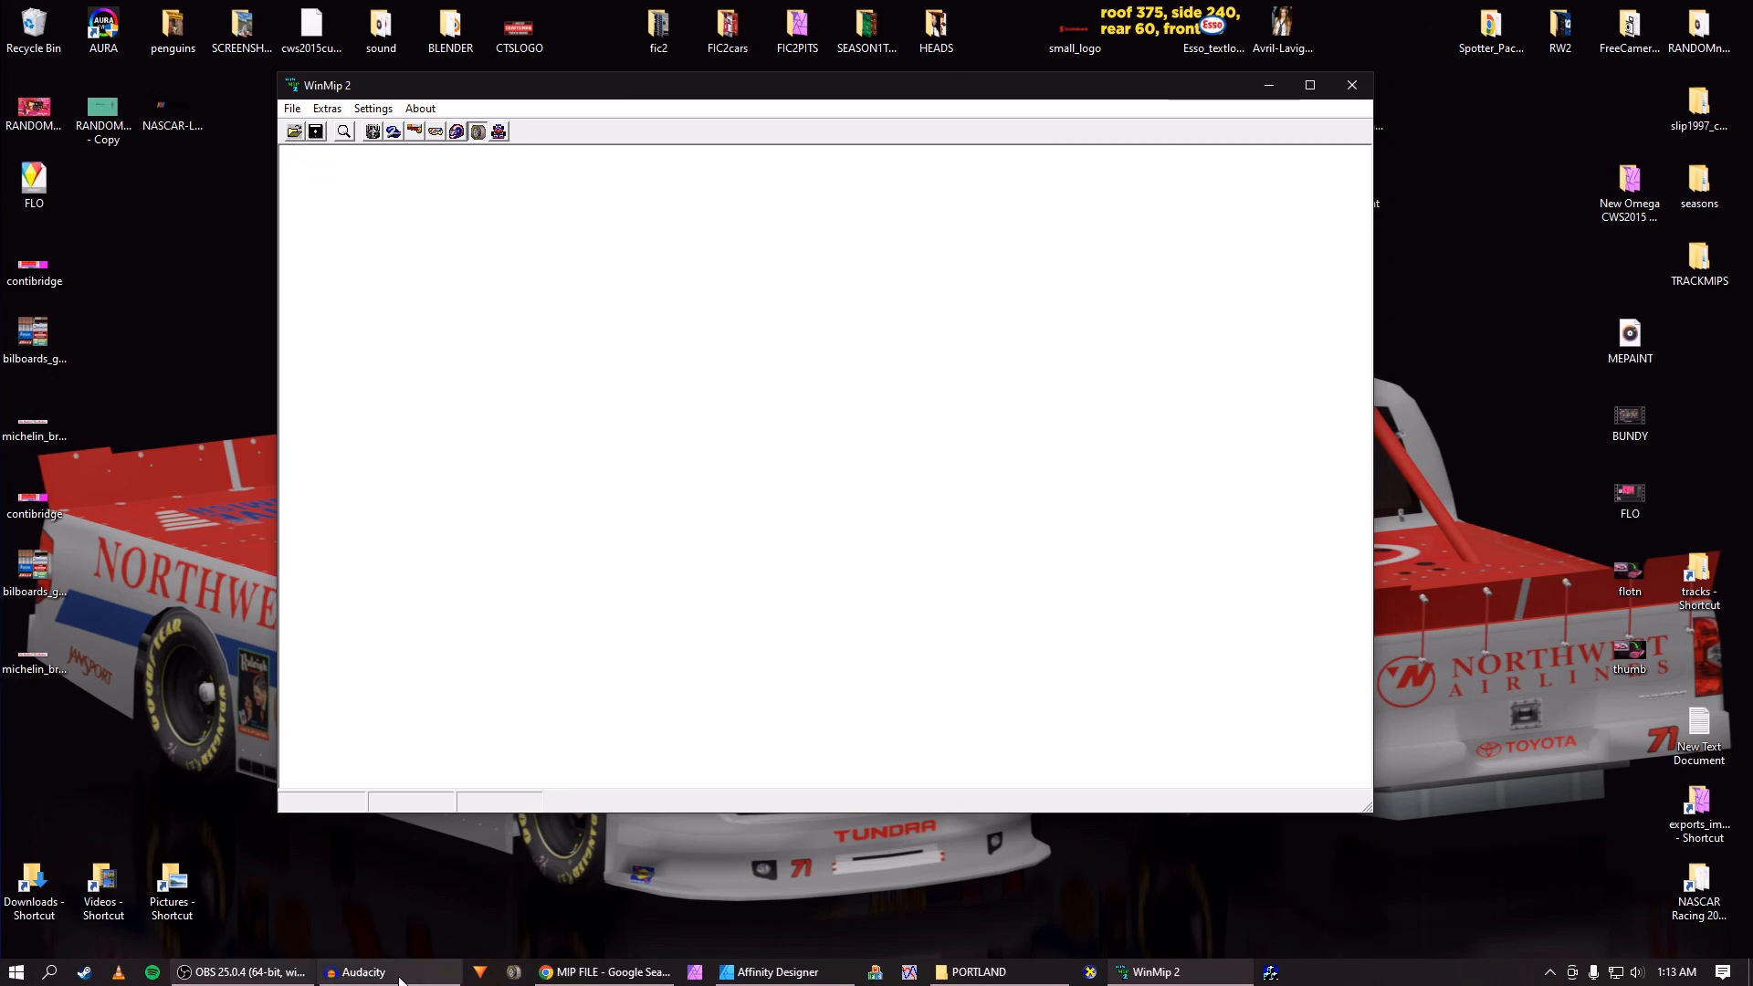
click(606, 973)
click(234, 126)
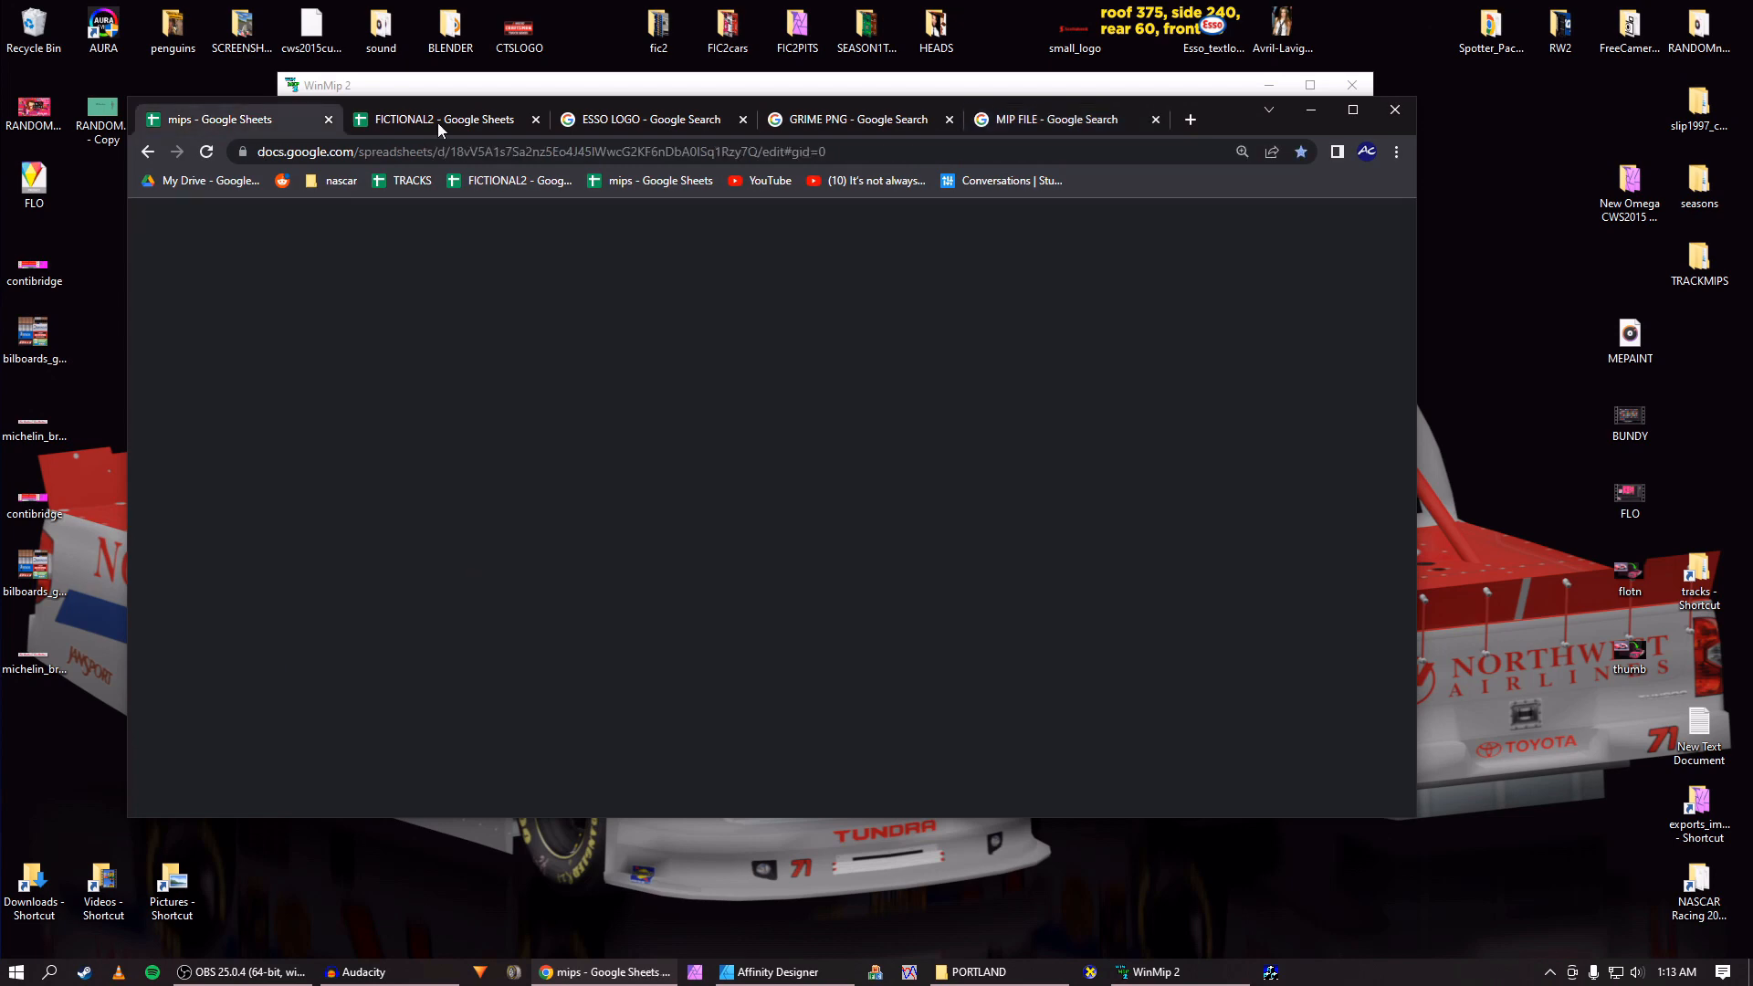
drag(1233, 119, 1141, 245)
scroll(489, 720, up, 3)
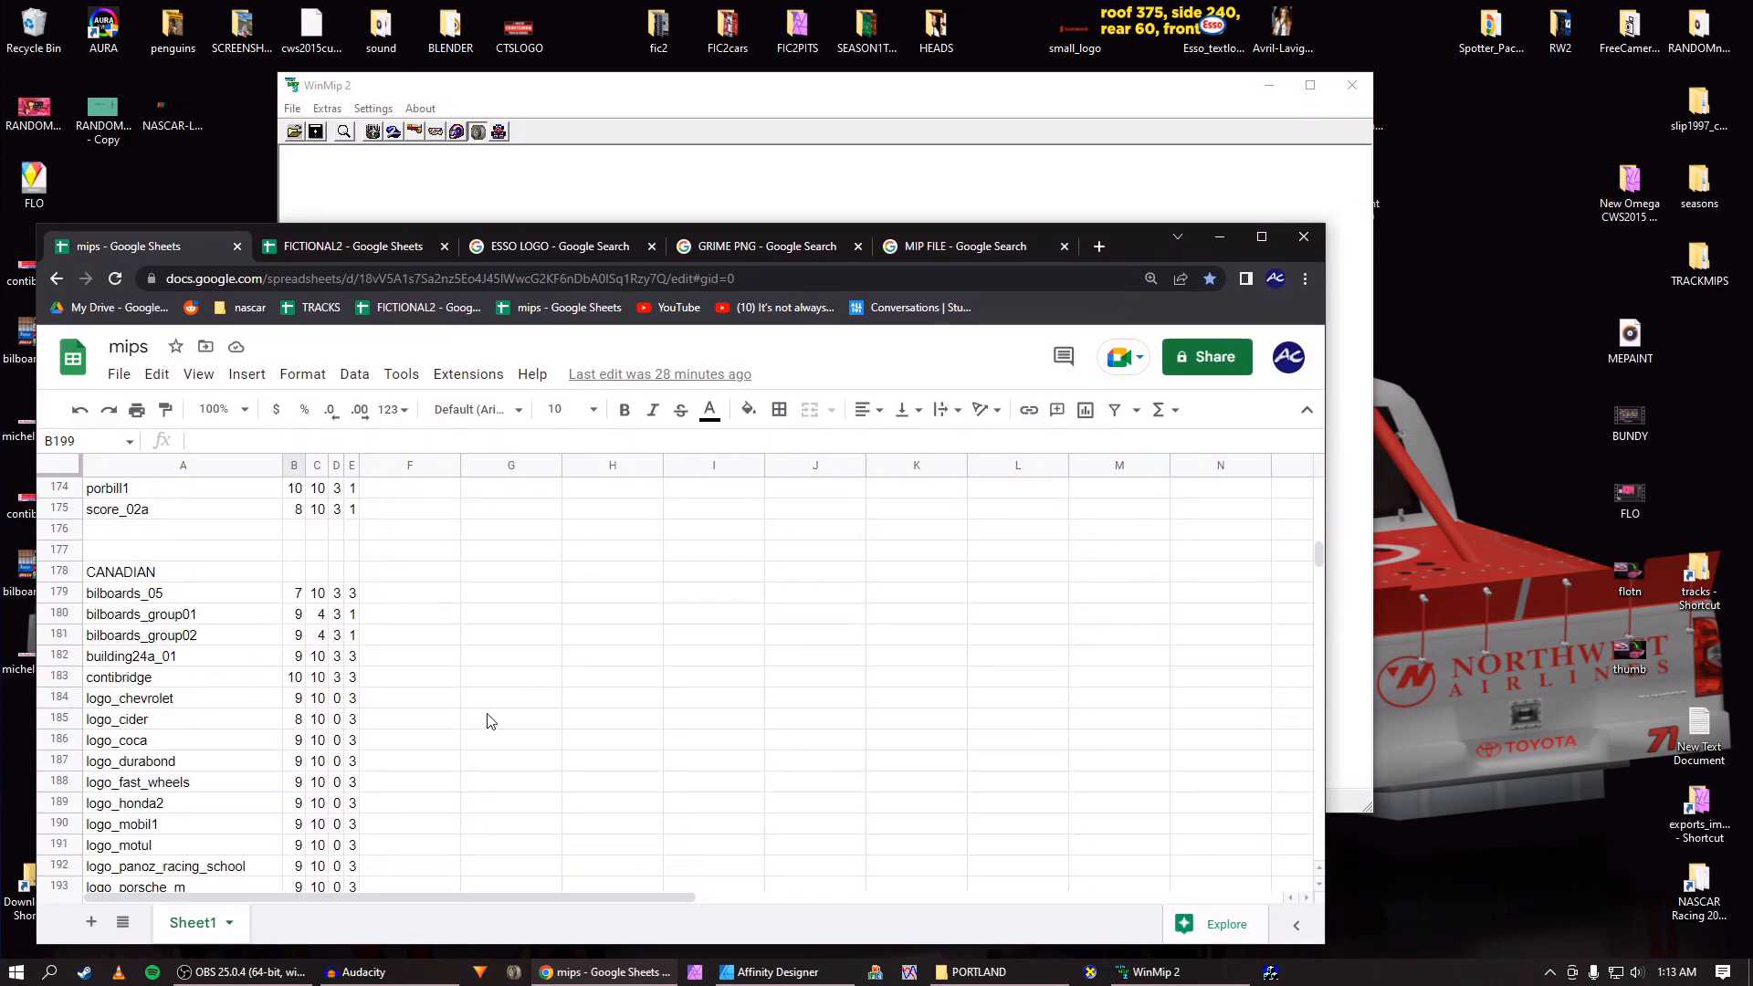
scroll(485, 720, down, 2)
click(725, 96)
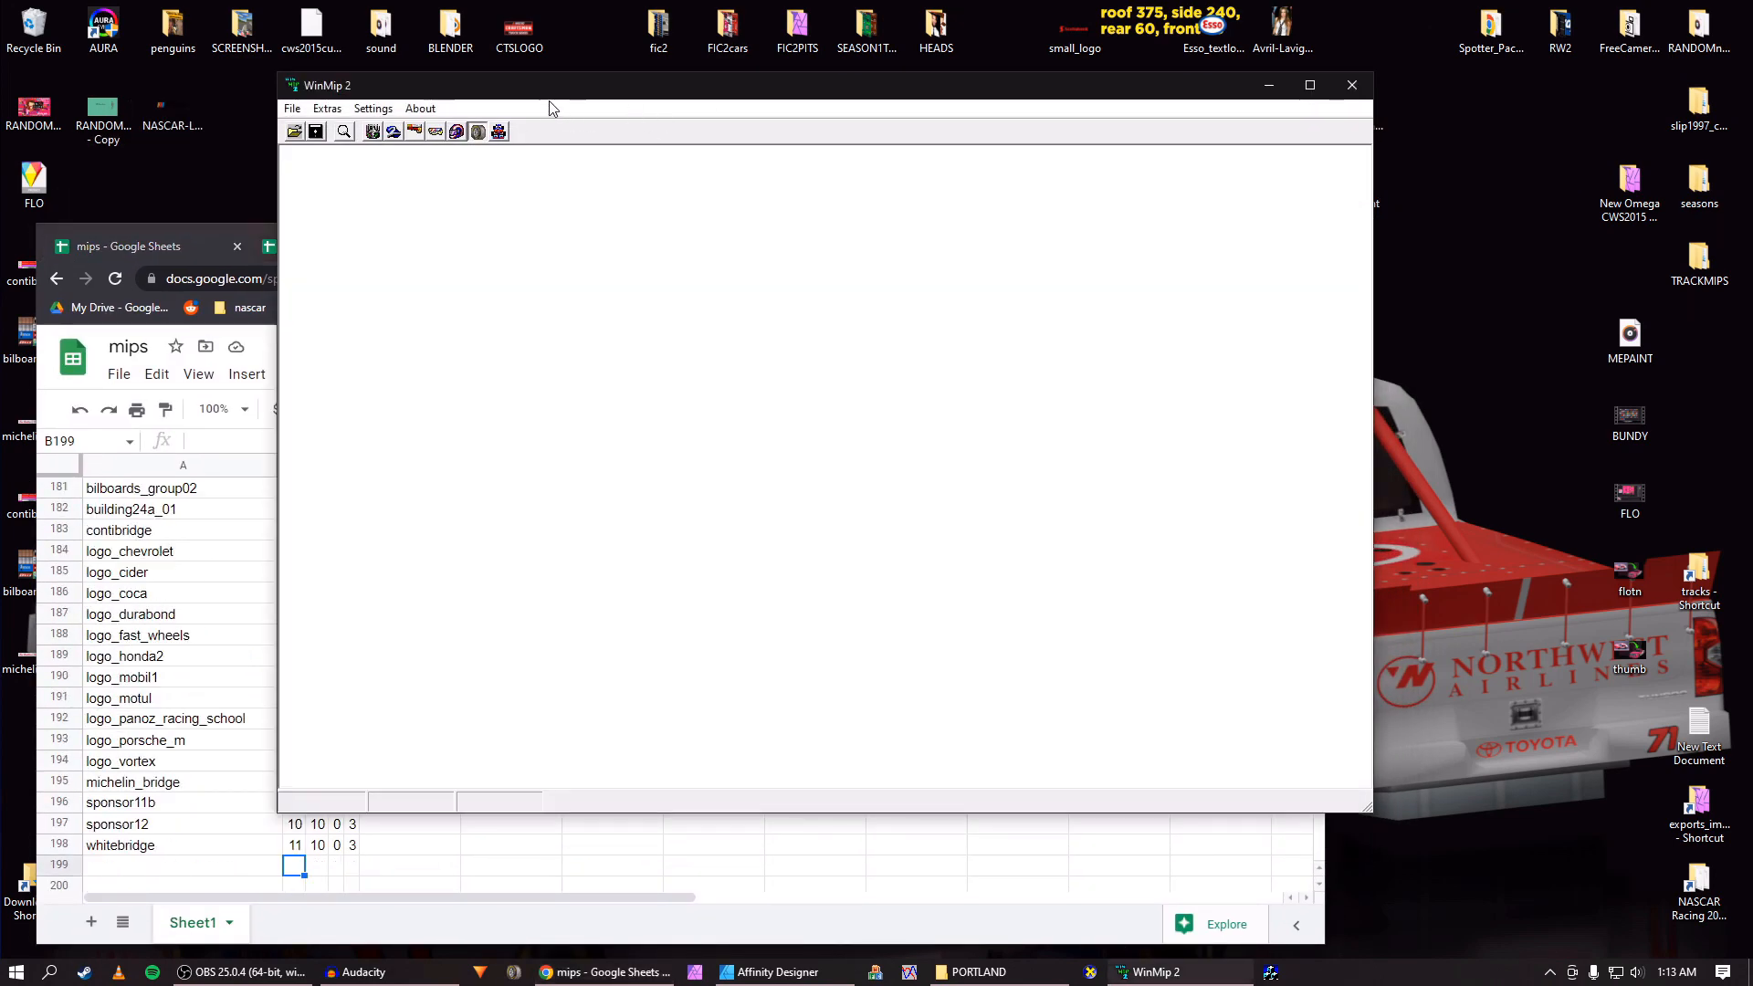
Open michelin_bridge.bmp from the Desktop in WinMip 2 and move the window clear of the spreadsheet's settings columns.
click(297, 134)
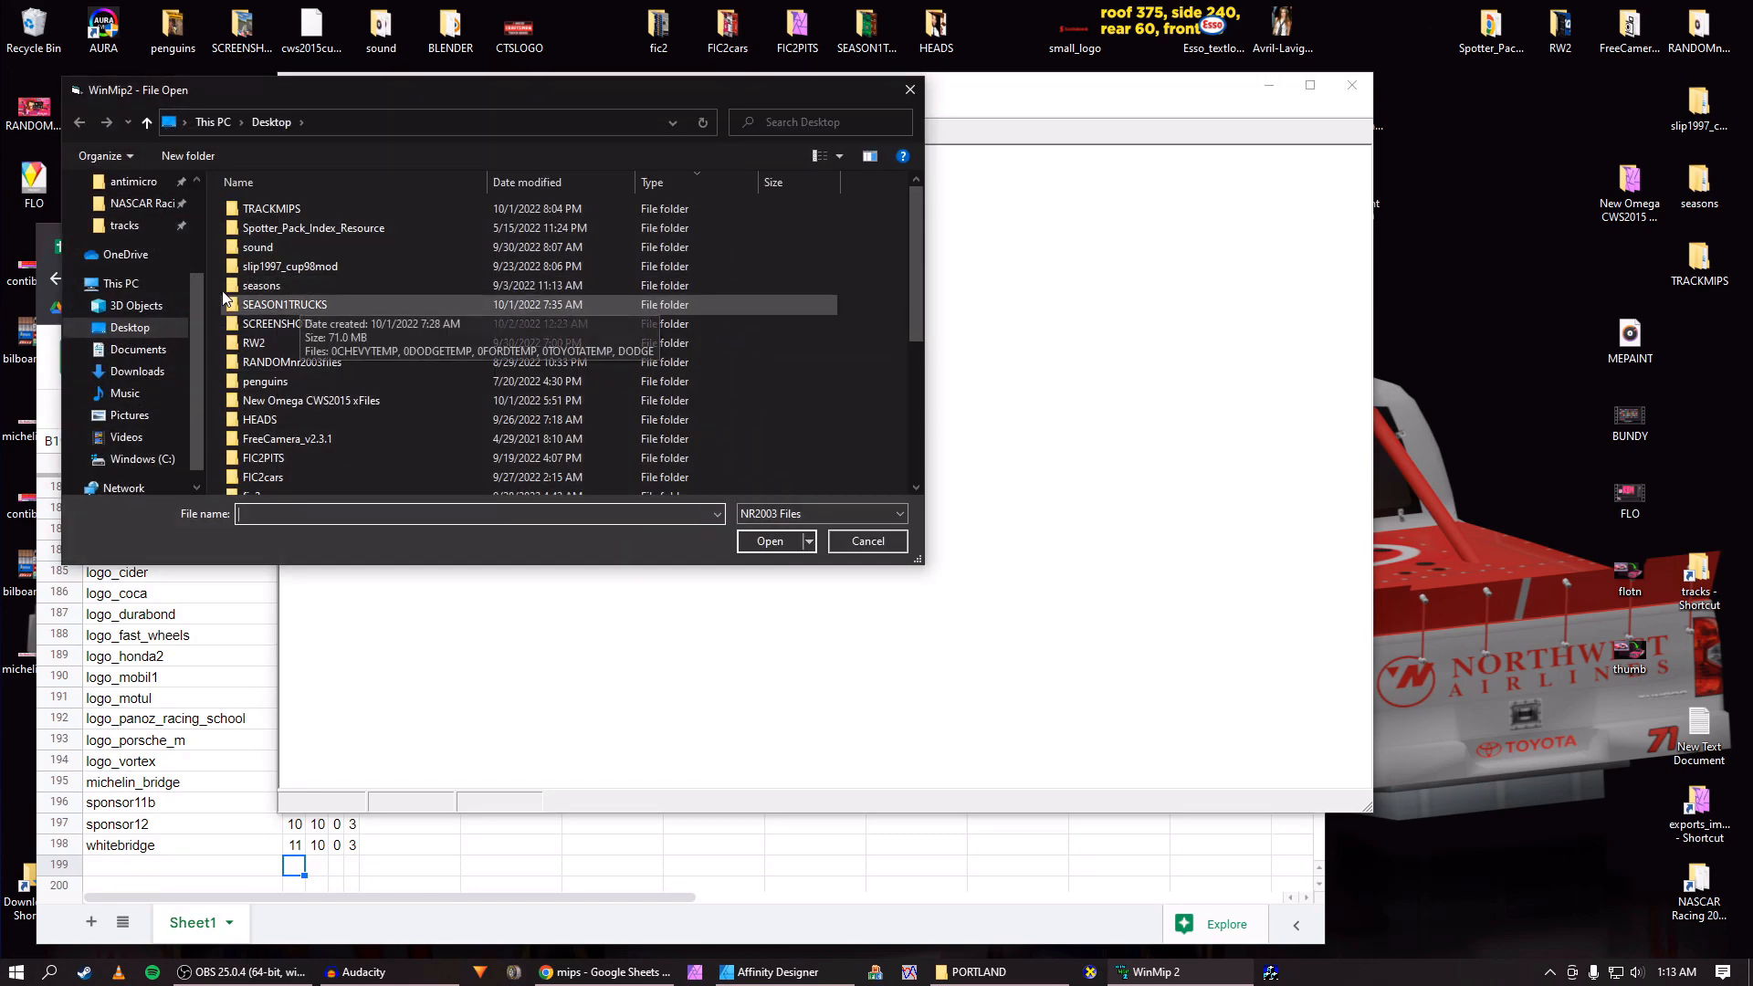
scroll(420, 446, down, 5)
click(340, 447)
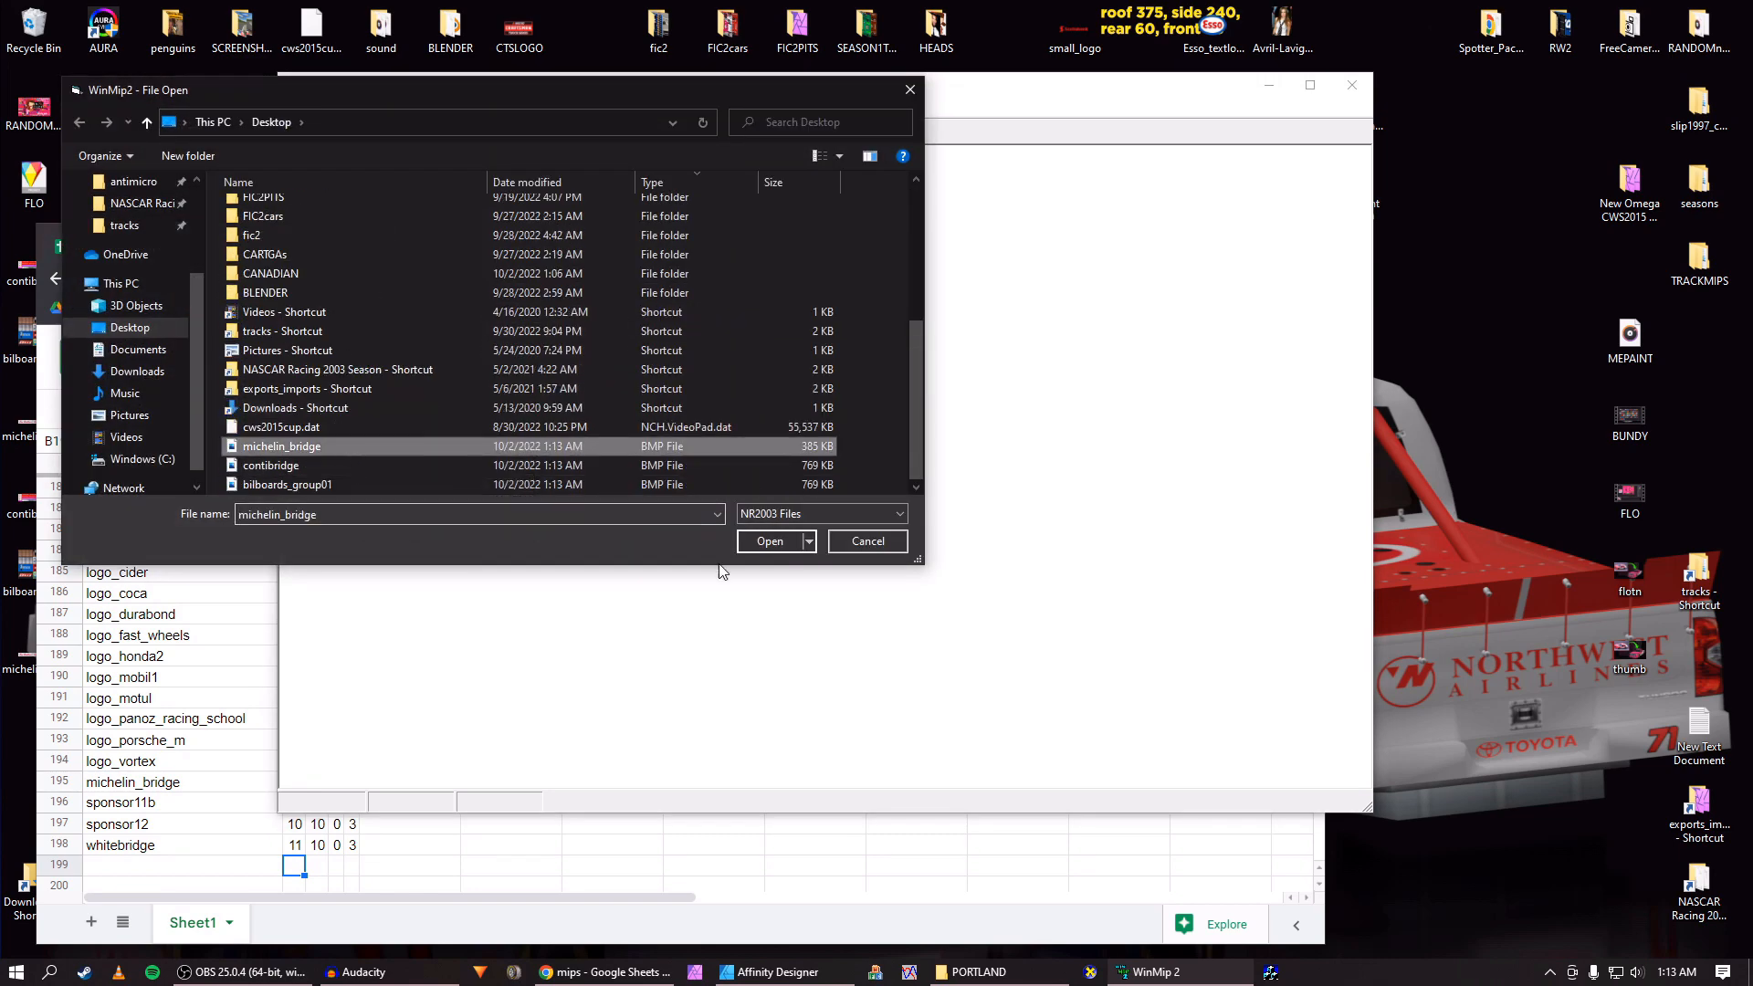
click(770, 543)
drag(804, 98, 969, 84)
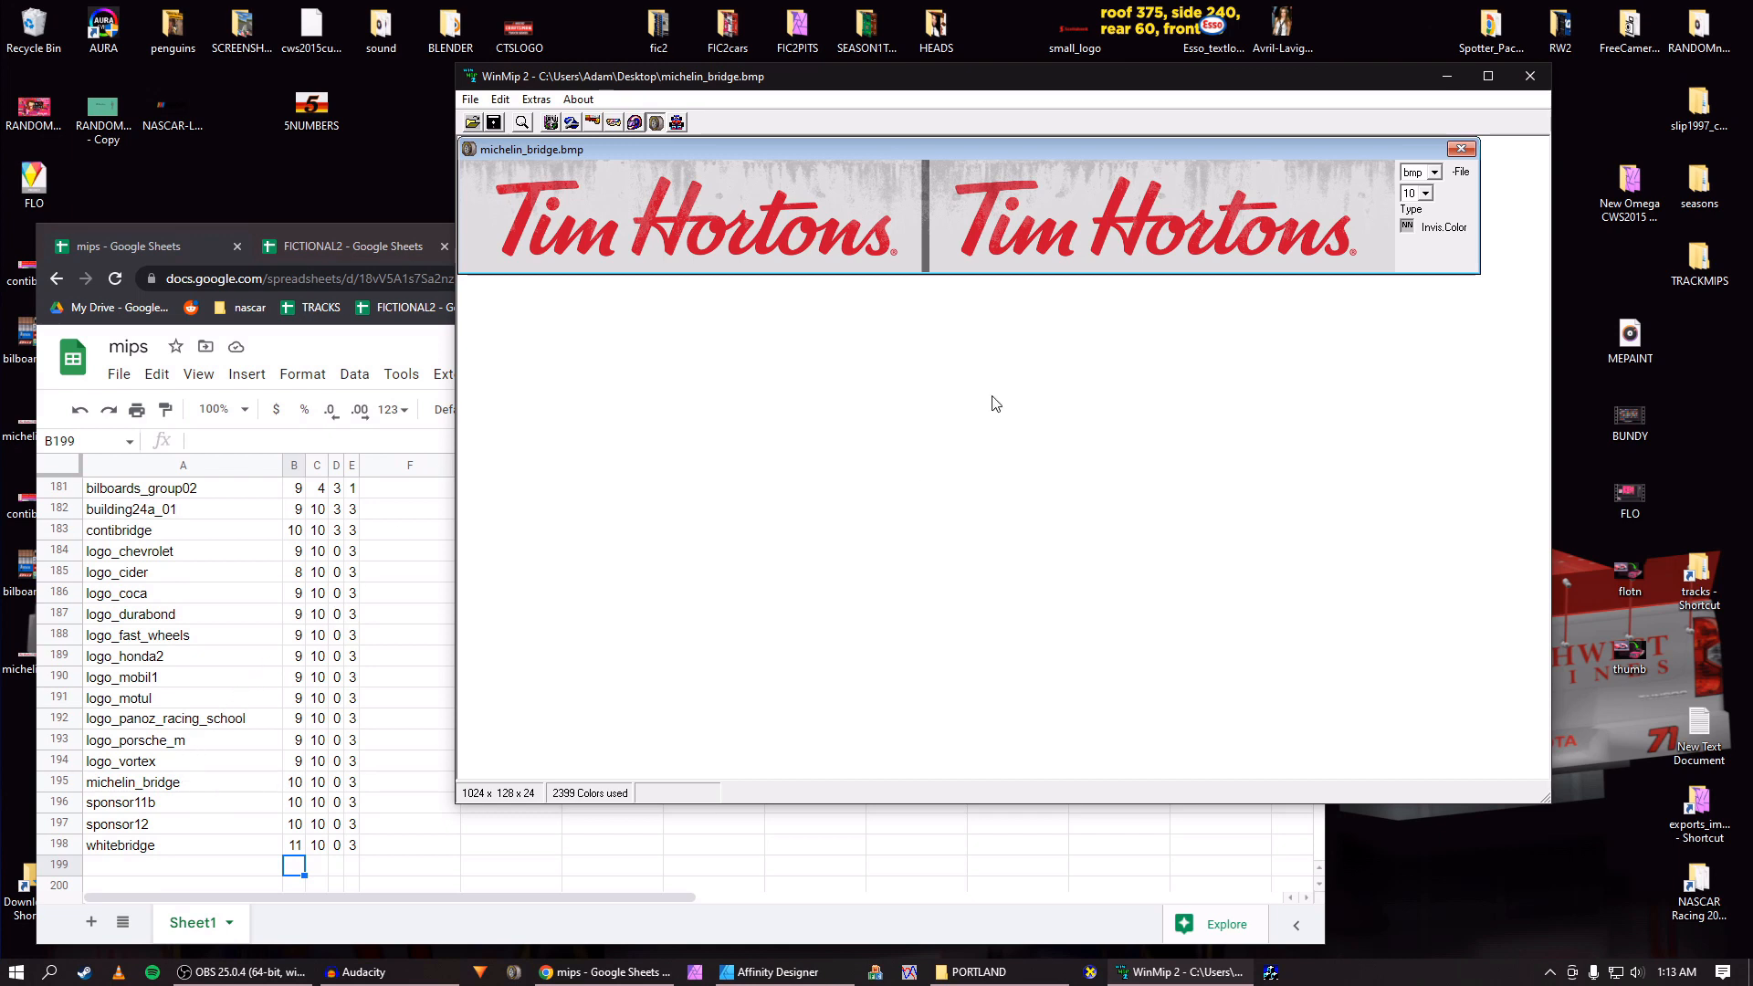
Convert michelin_bridge to mip format with mapping 0 and priority 3, save it to the Desktop and close the image.
click(1434, 171)
click(1420, 199)
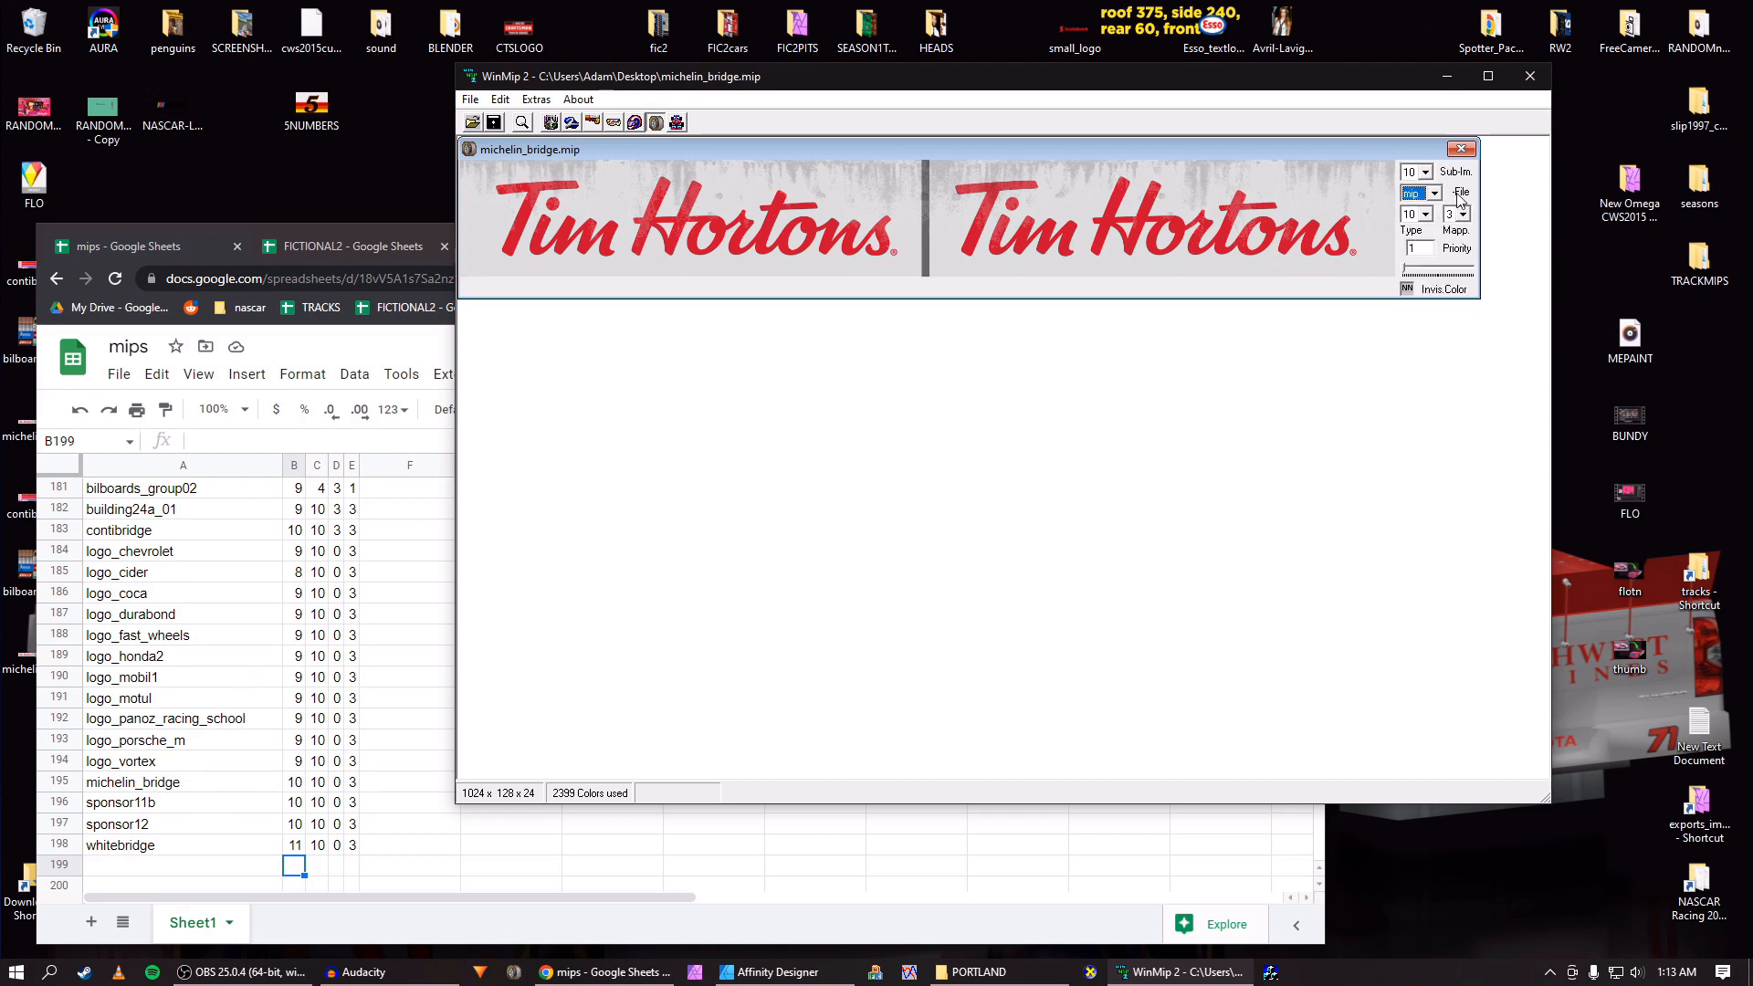
click(1463, 214)
click(1454, 227)
double_click(1426, 246)
click(494, 124)
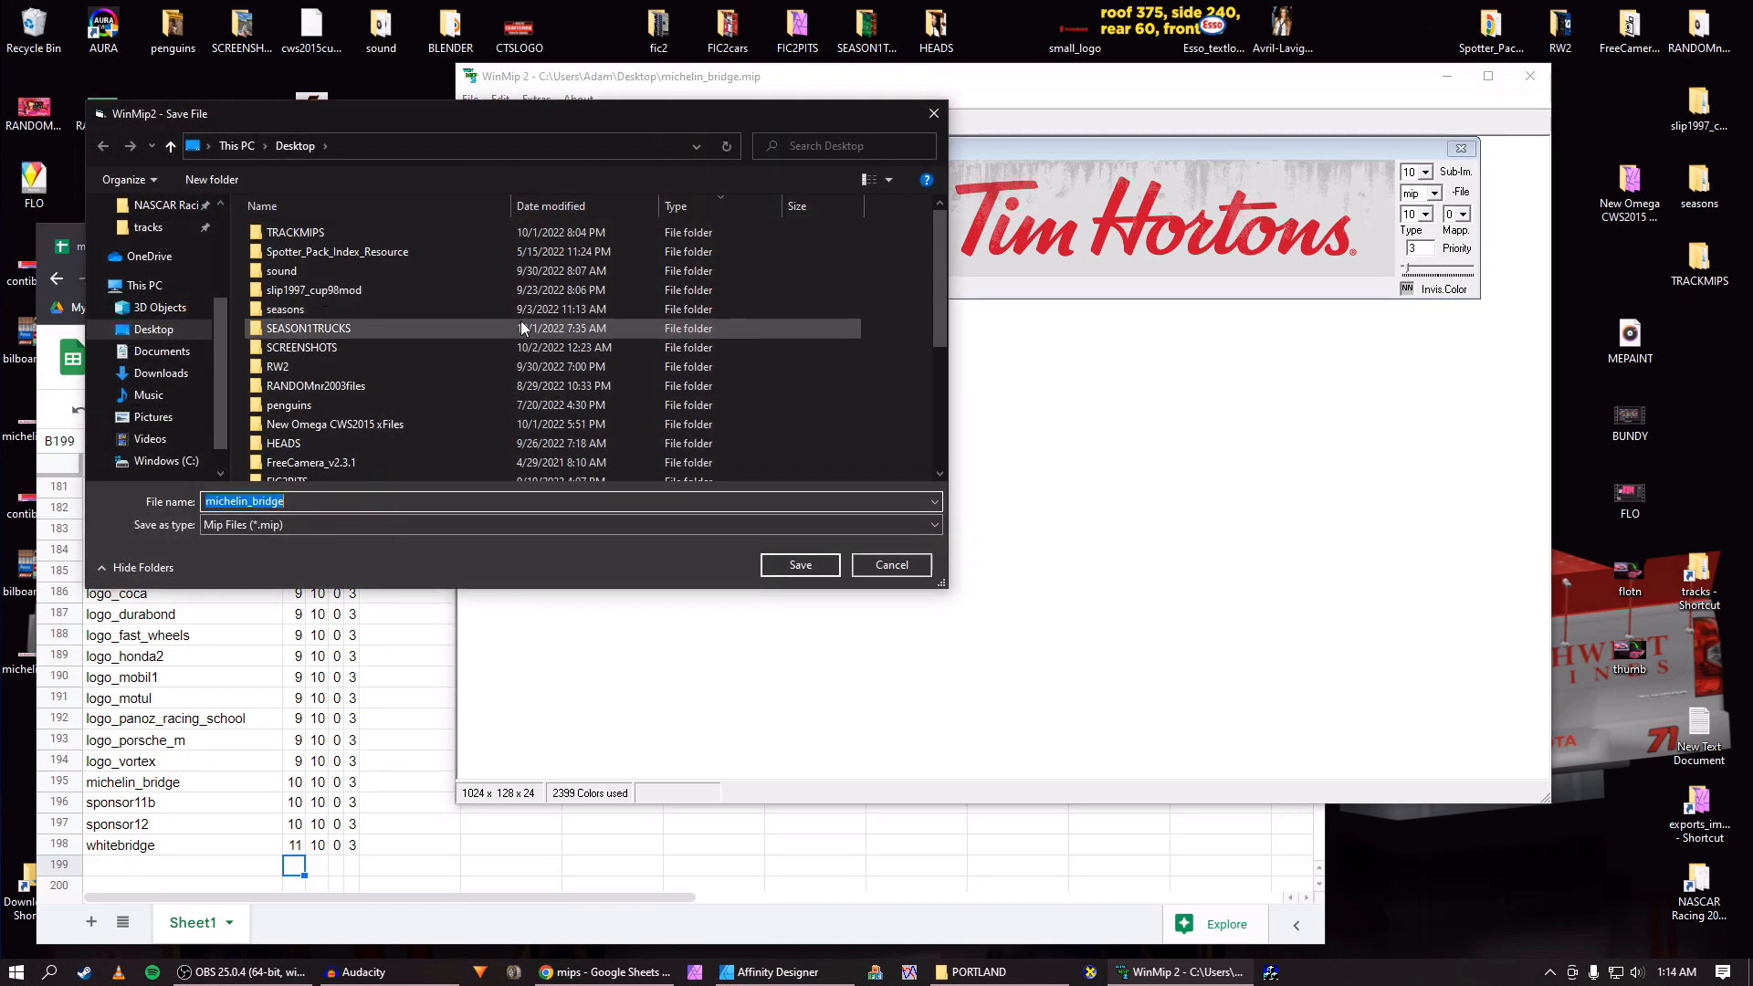
key(Return)
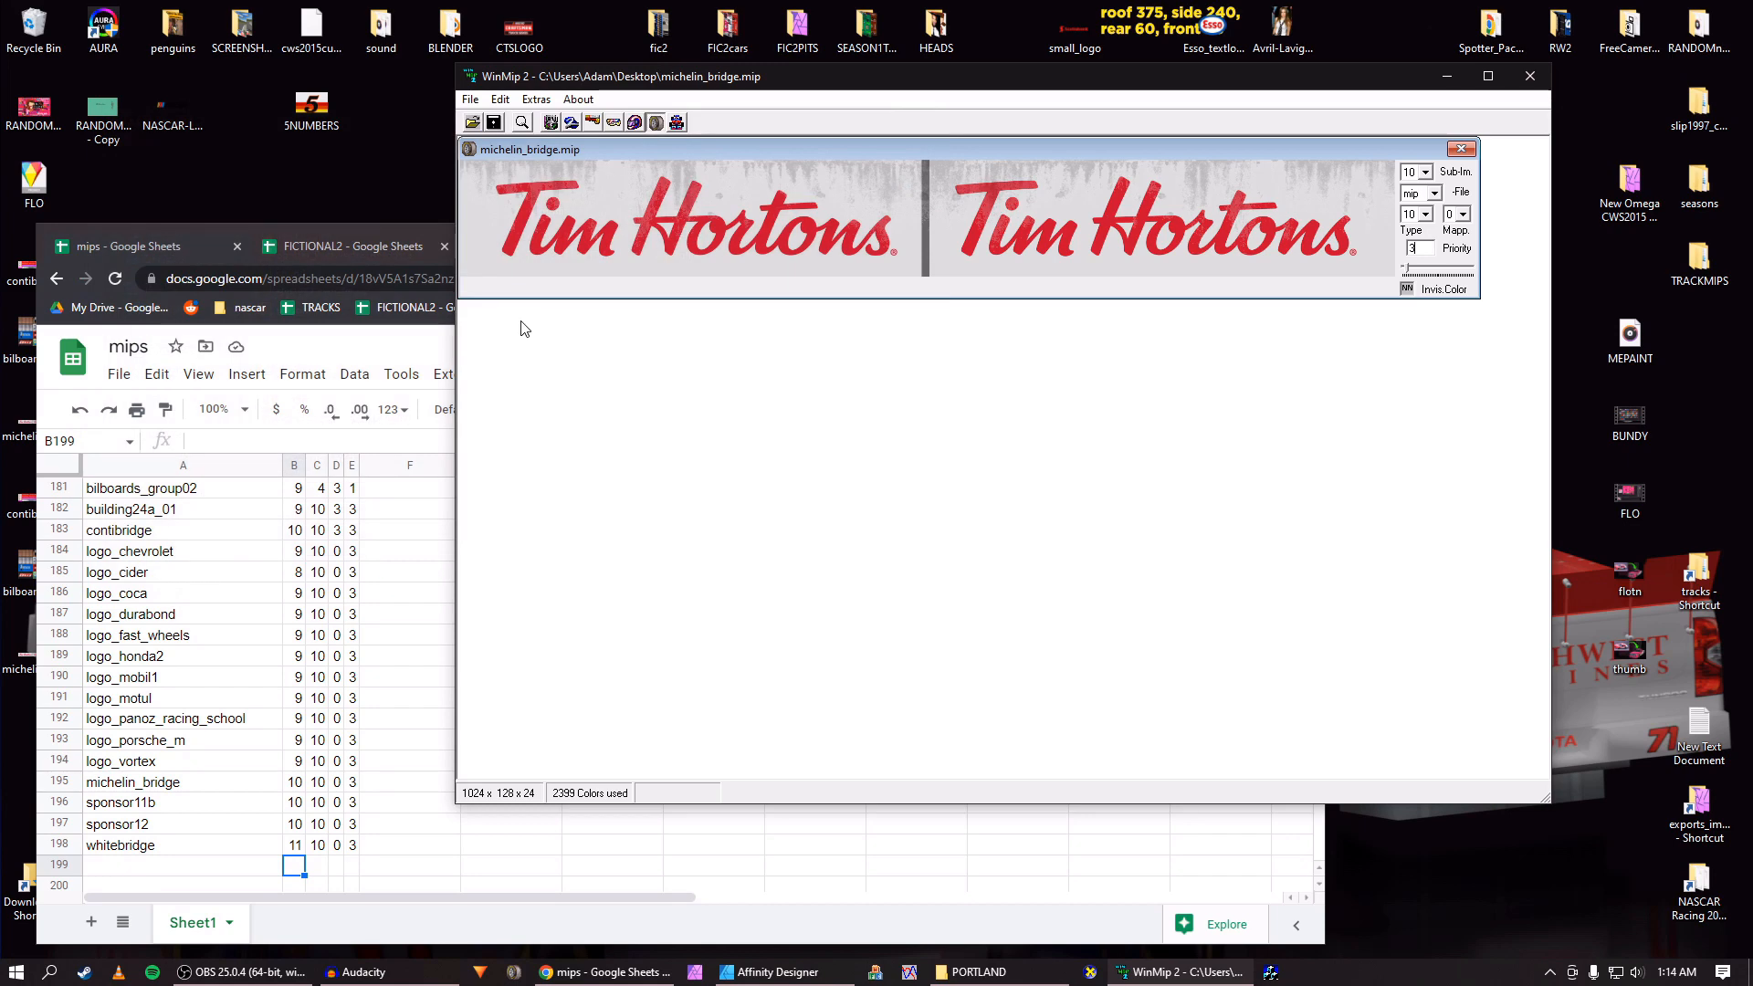
click(1461, 148)
Open contibridge.bmp from the Desktop.
click(472, 123)
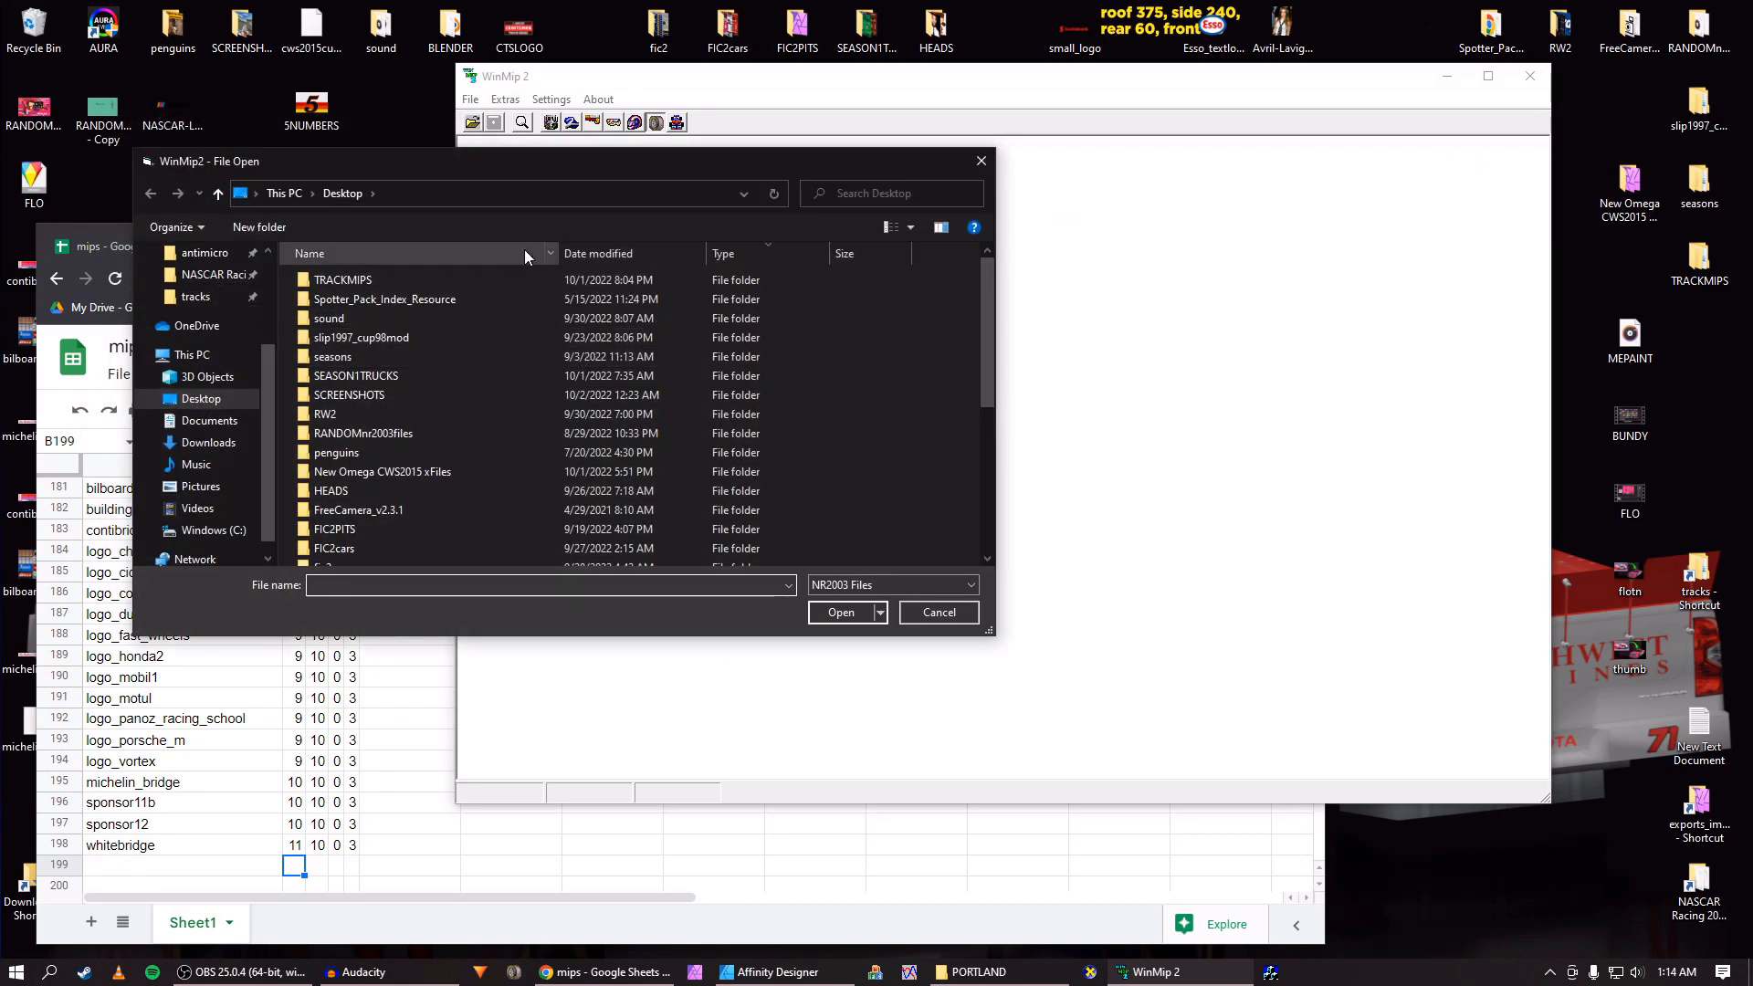
drag(472, 164, 600, 149)
scroll(621, 431, down, 5)
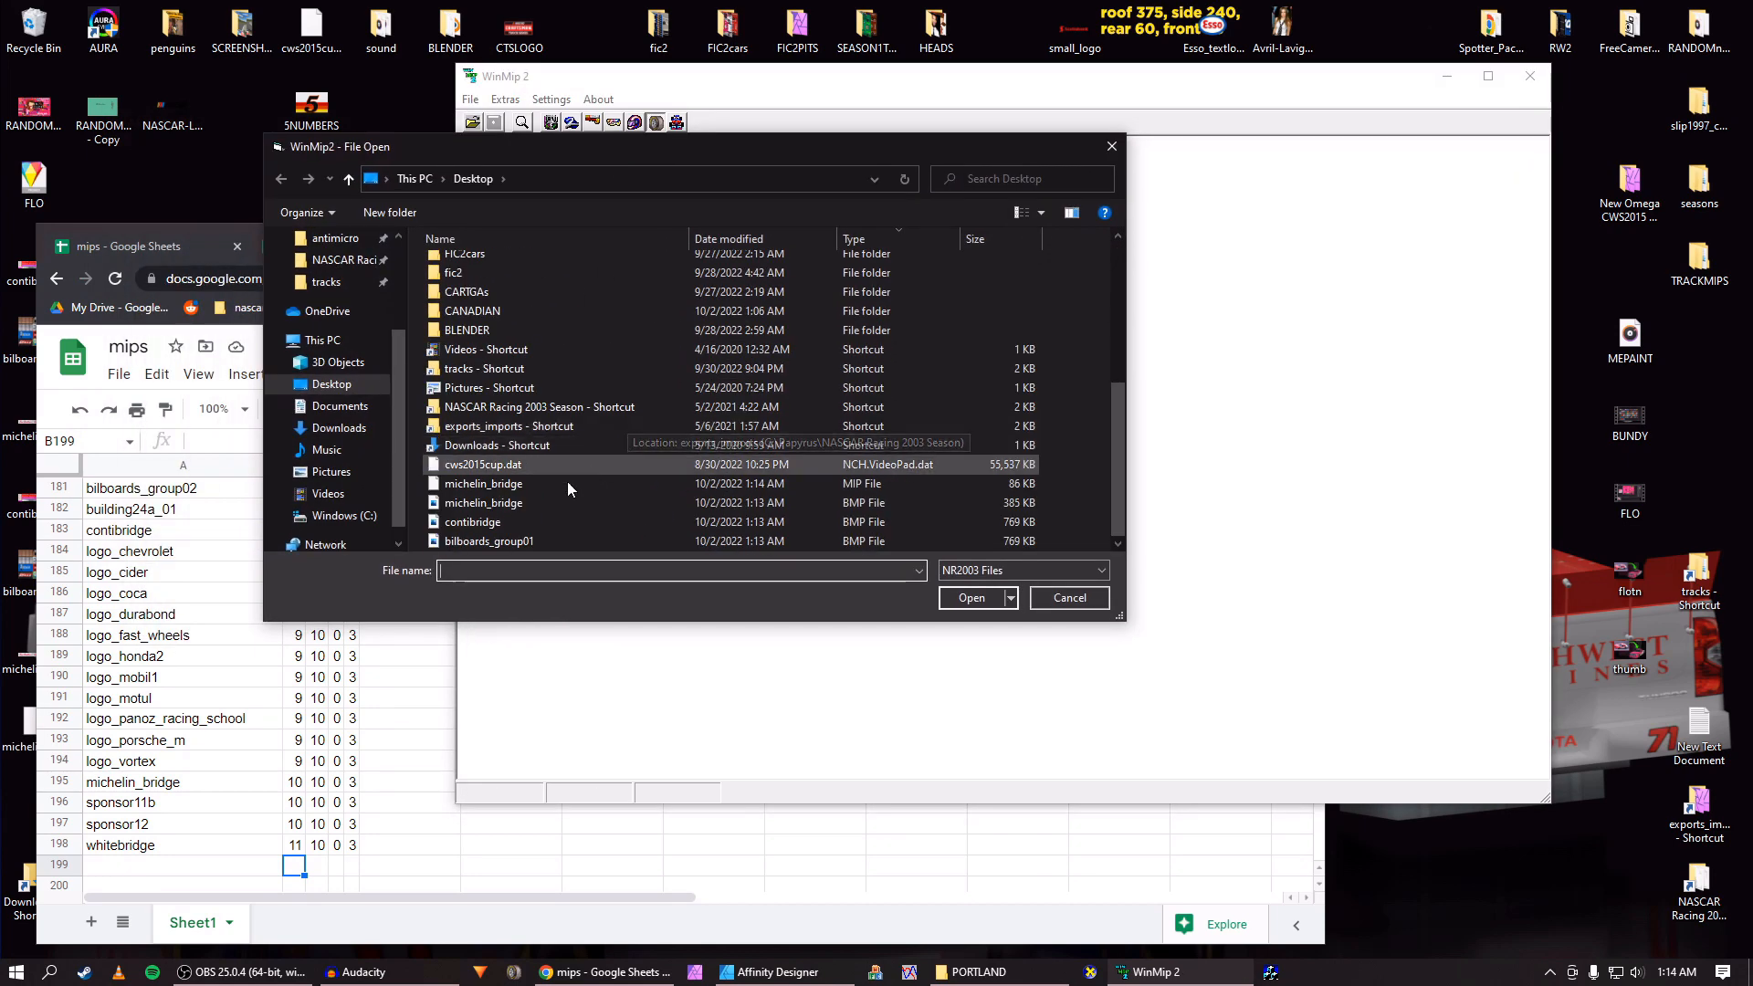
double_click(535, 527)
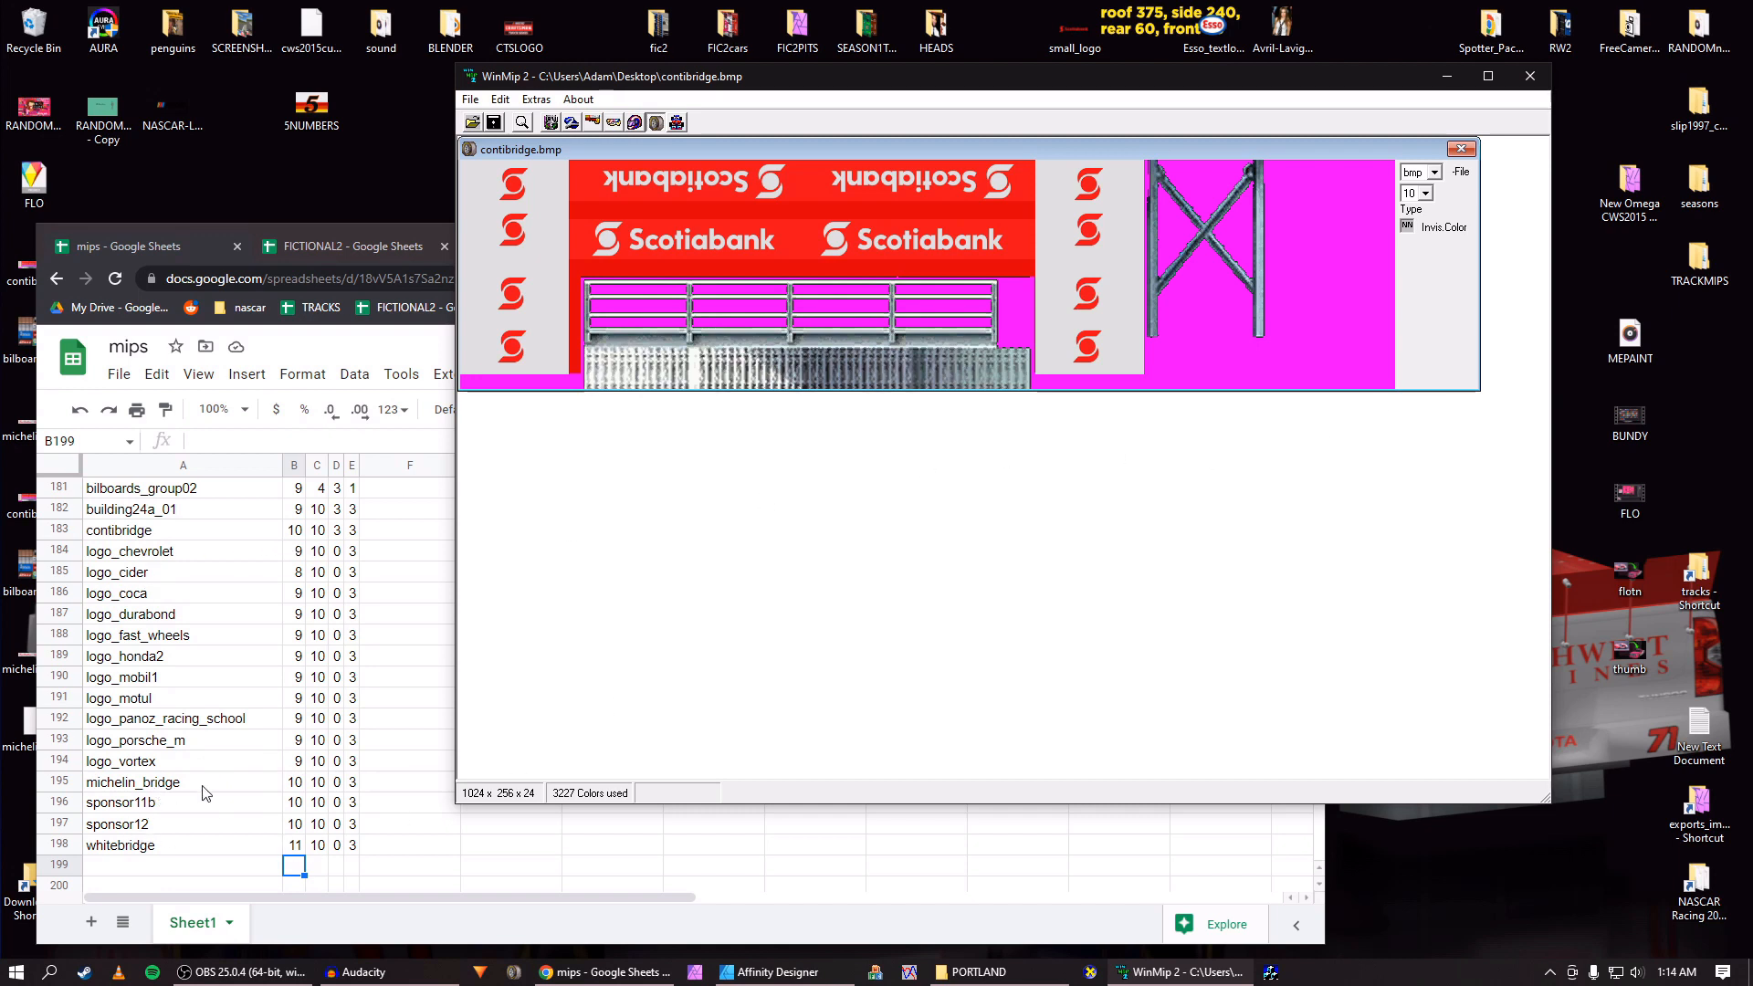
Convert contibridge to mip format with priority 3 and magenta as invisible colour, save it to the Desktop and close the image.
click(1434, 173)
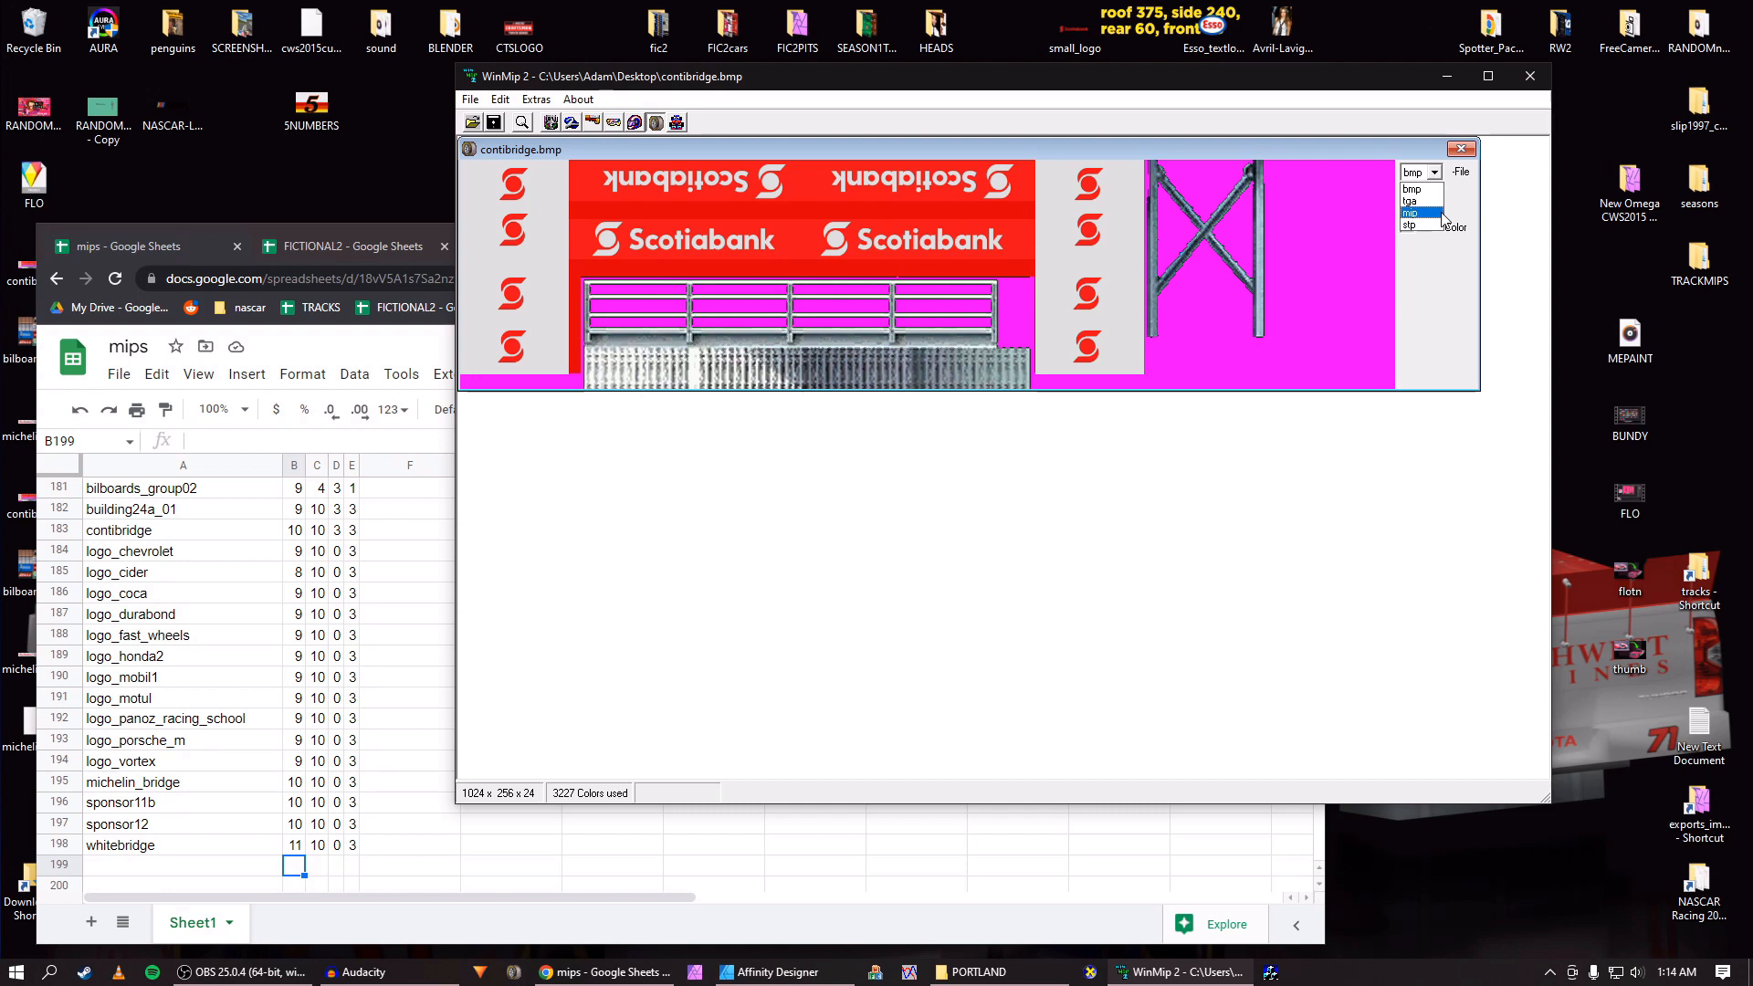
click(1416, 213)
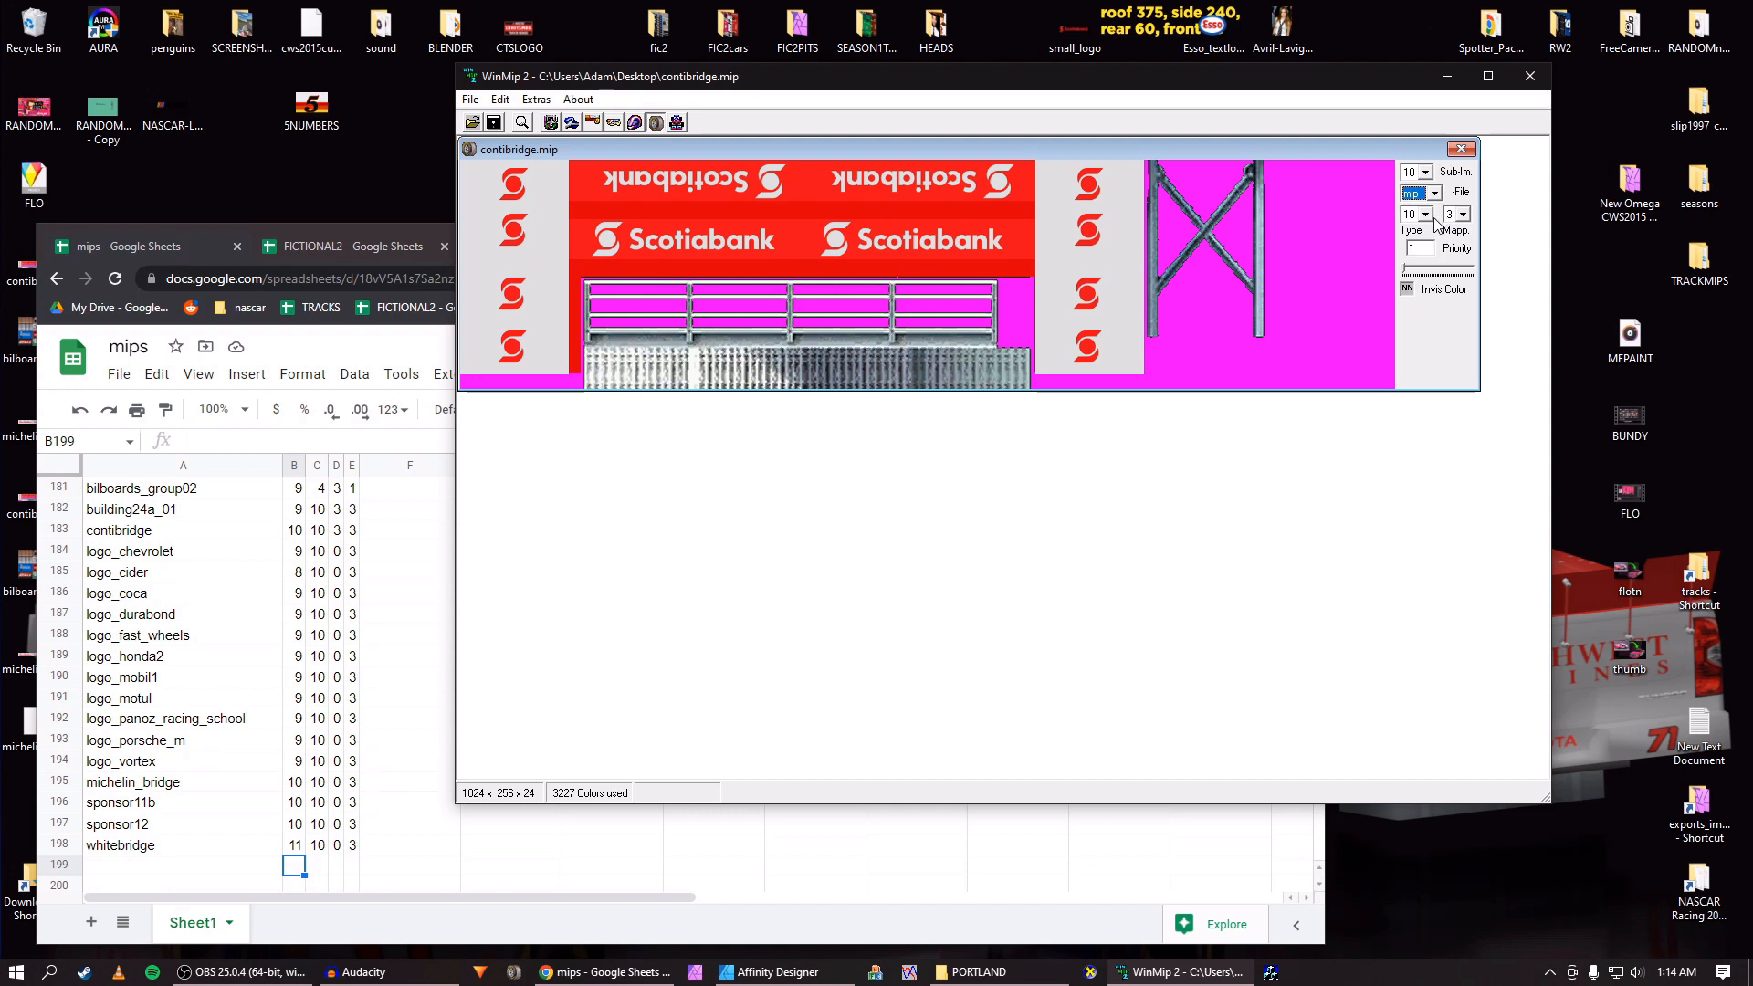
double_click(1423, 246)
click(493, 123)
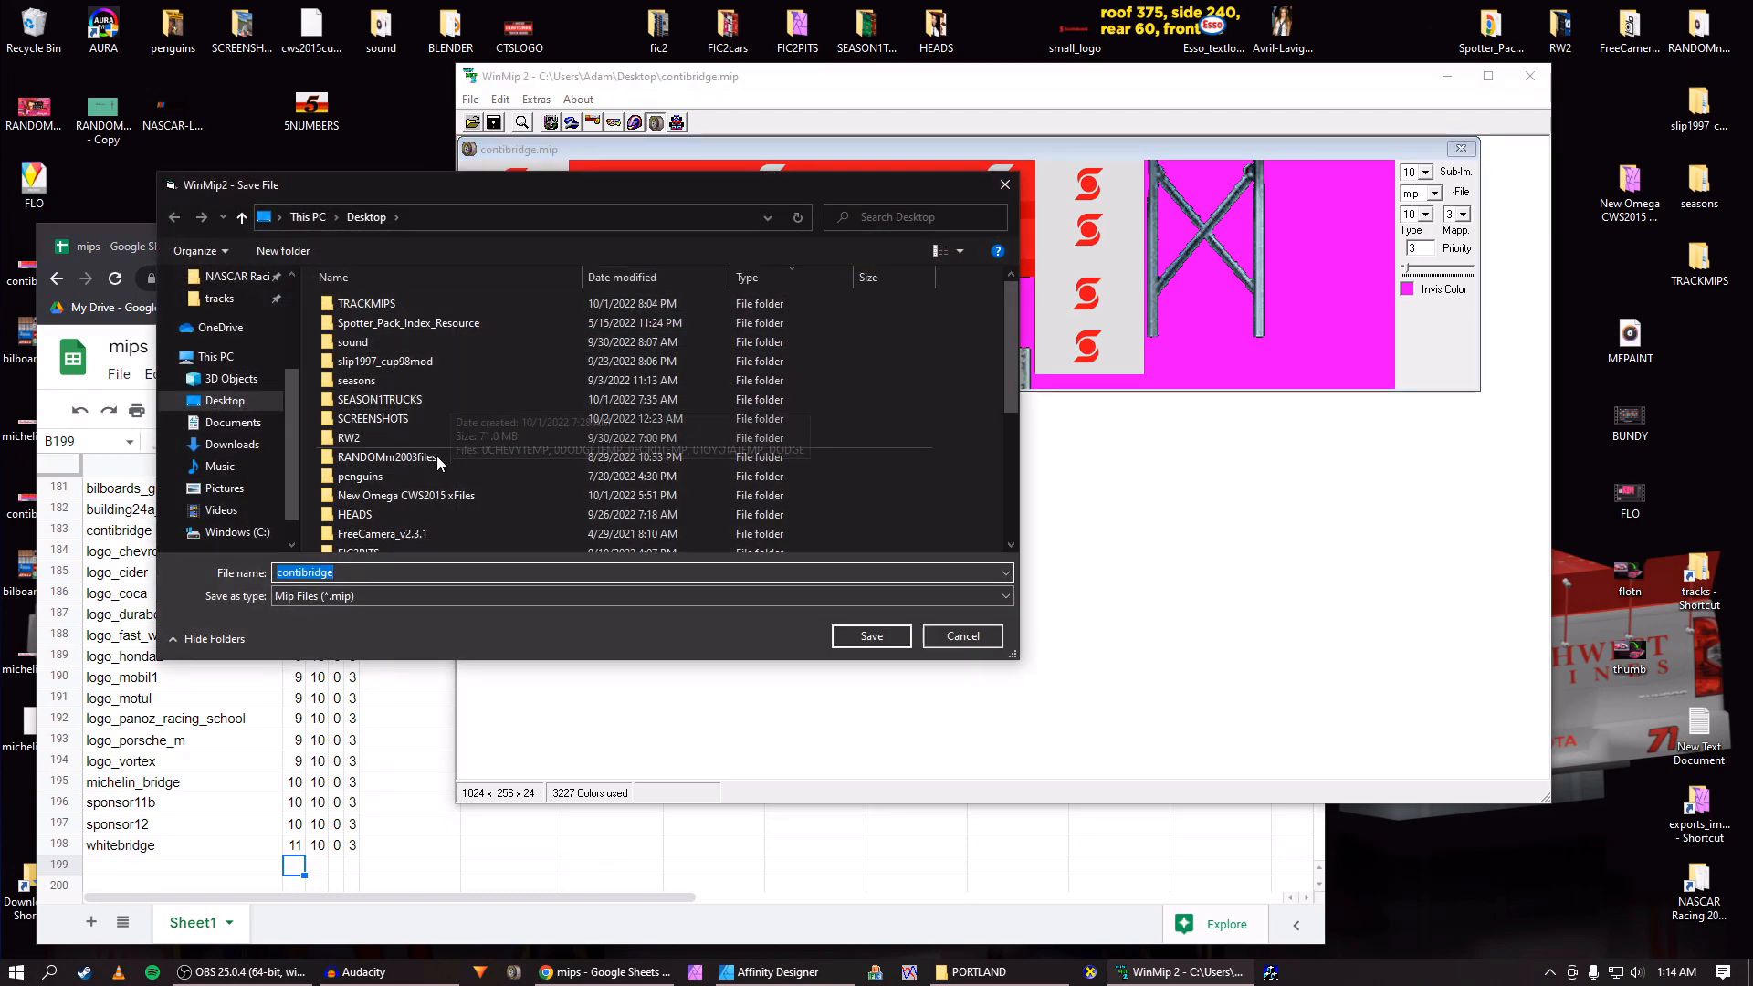
click(835, 634)
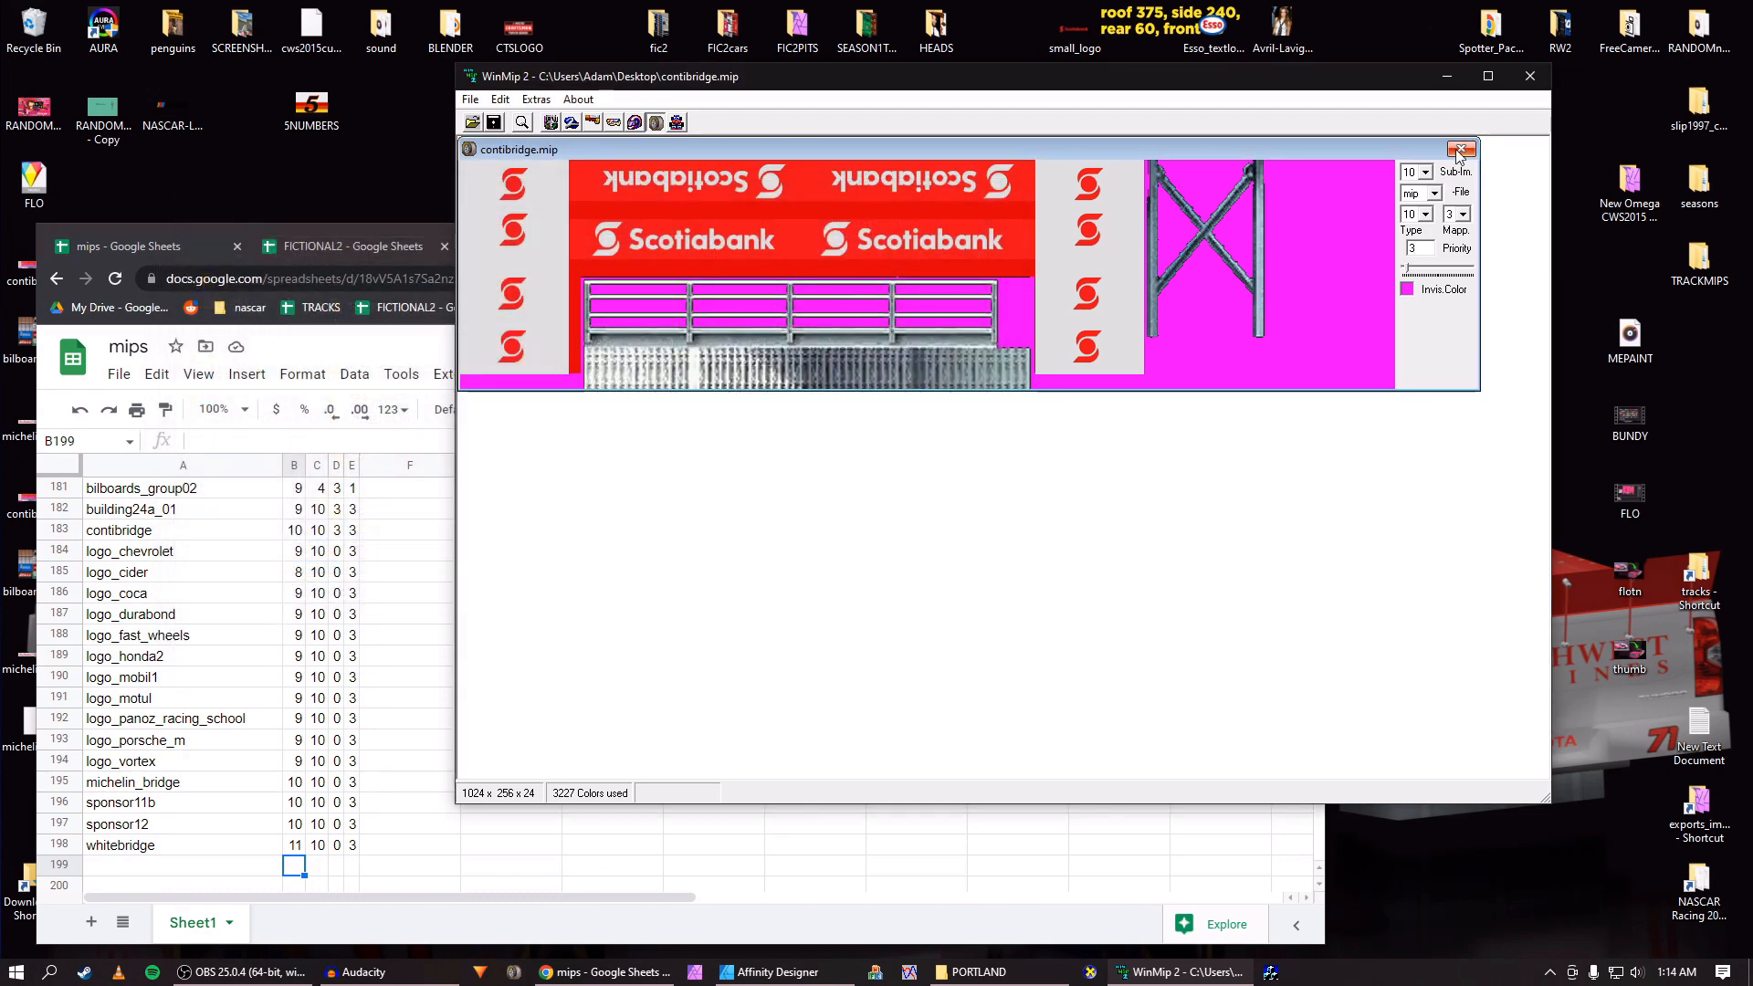
click(1461, 148)
Open bilboards_group01.bmp from the Desktop.
click(472, 123)
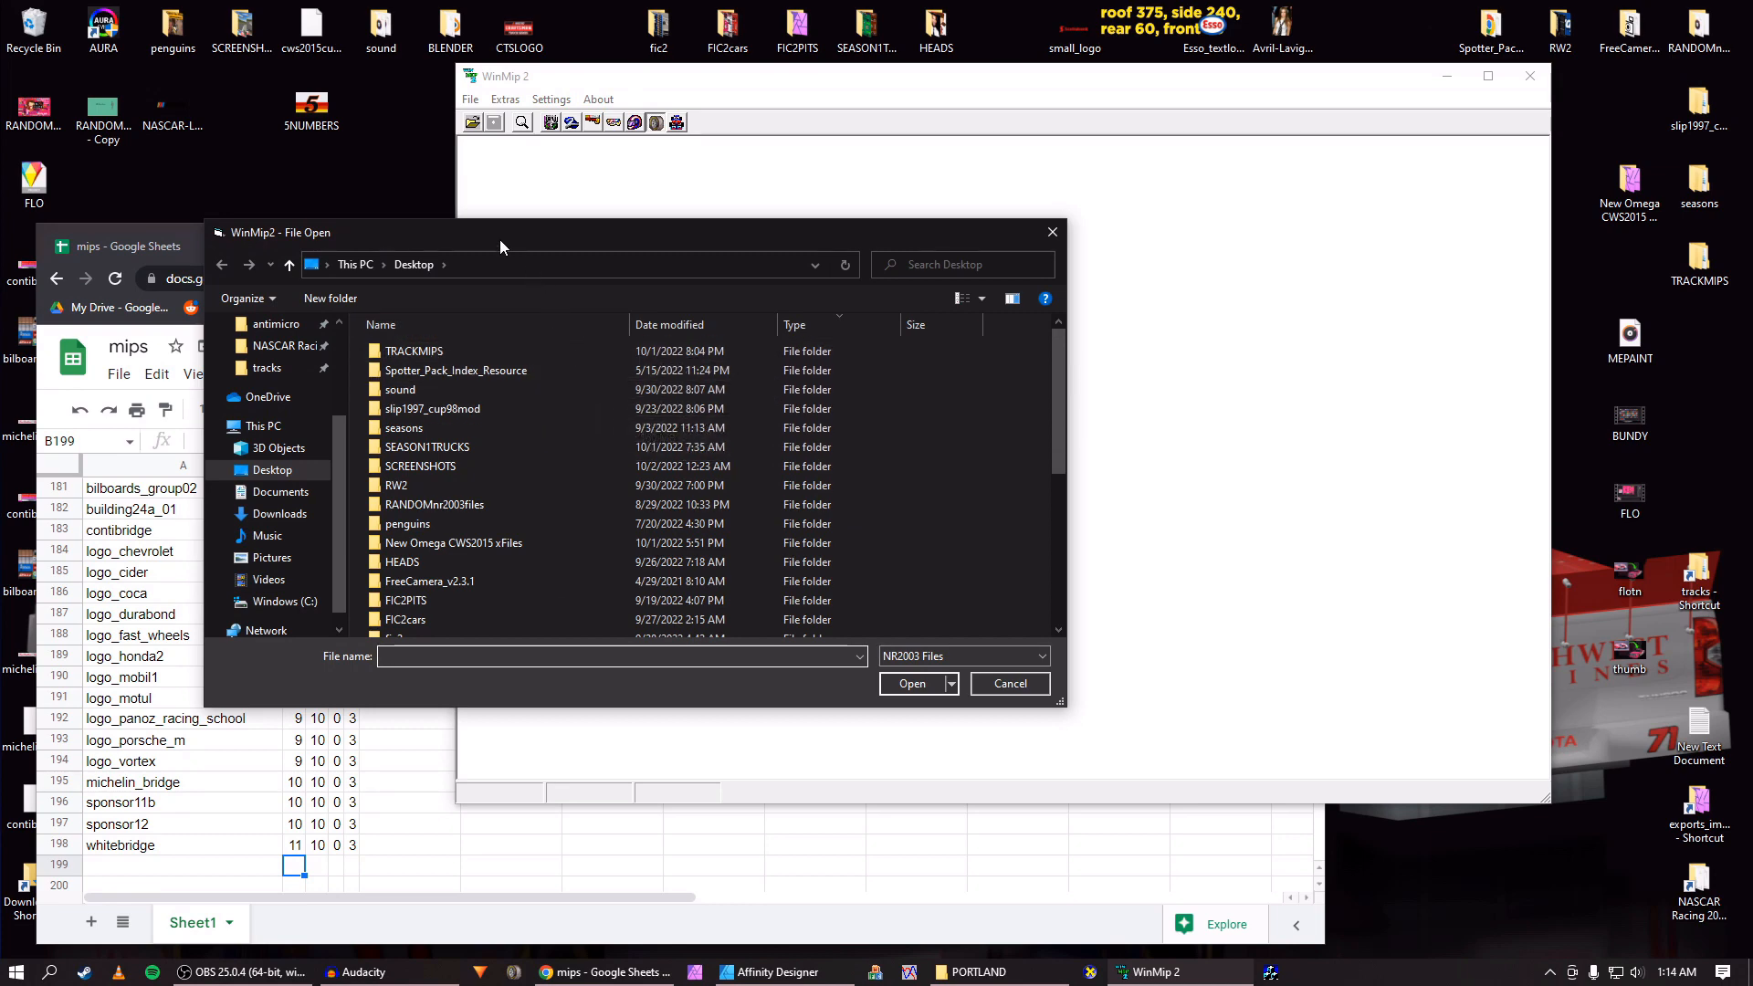
scroll(528, 512, down, 5)
click(478, 628)
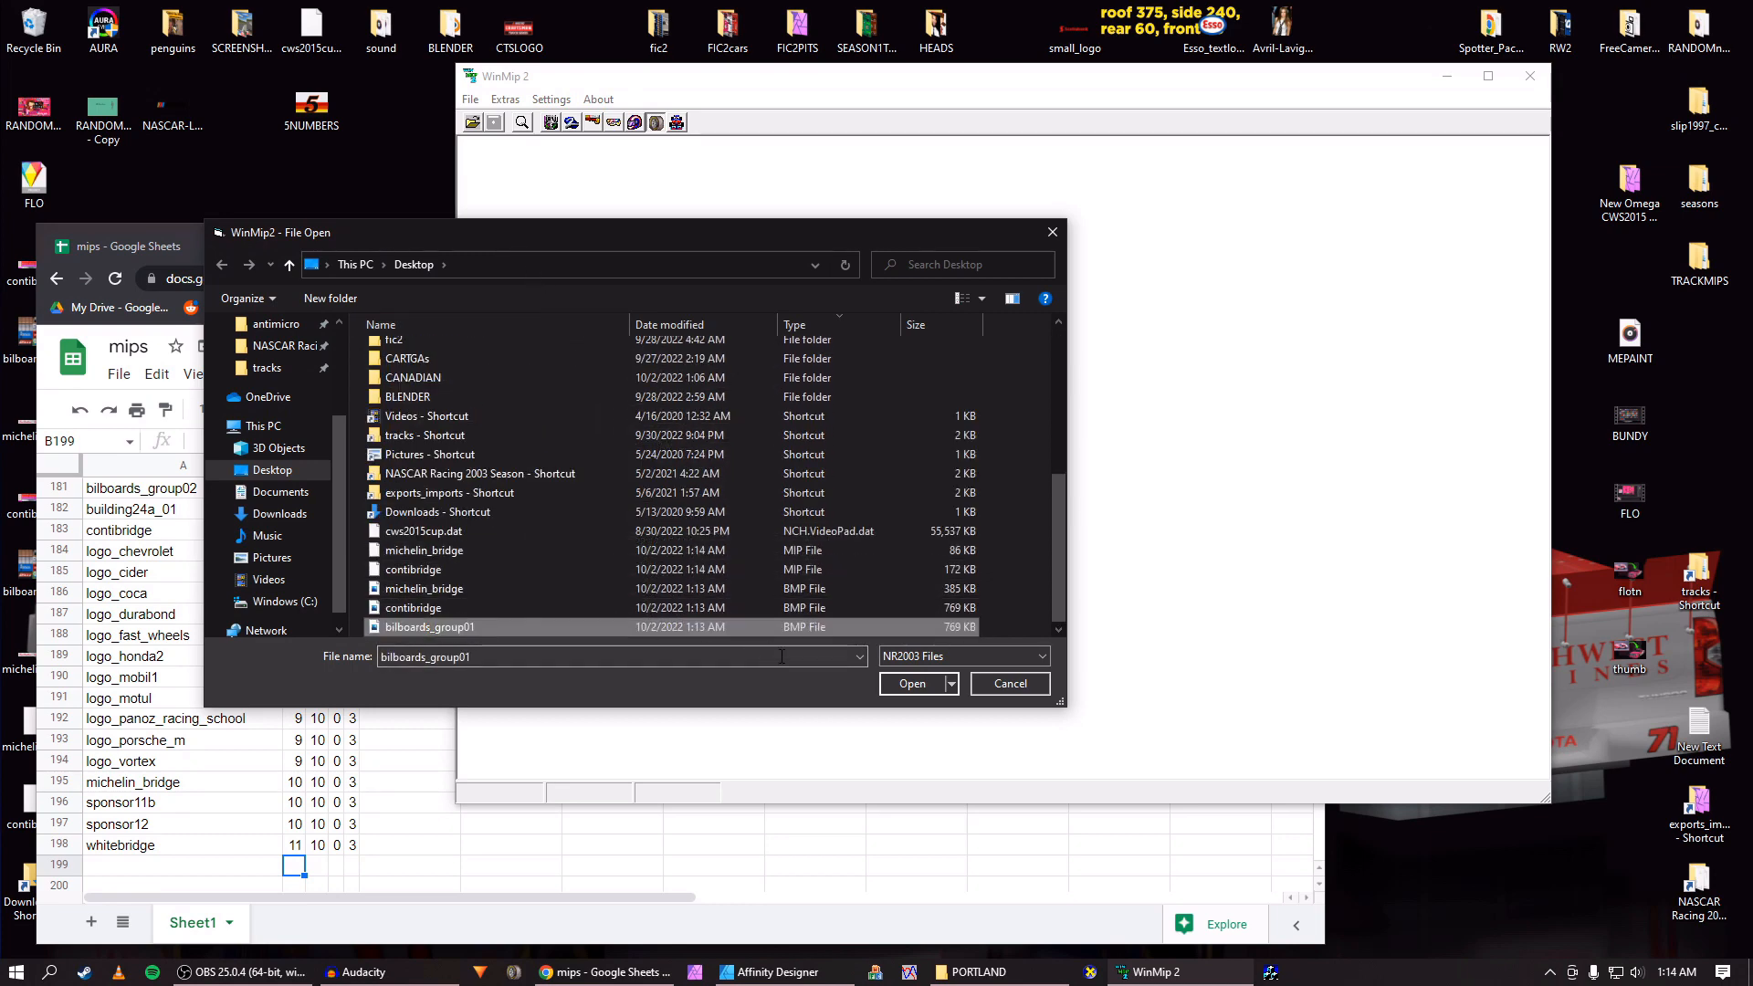
click(912, 684)
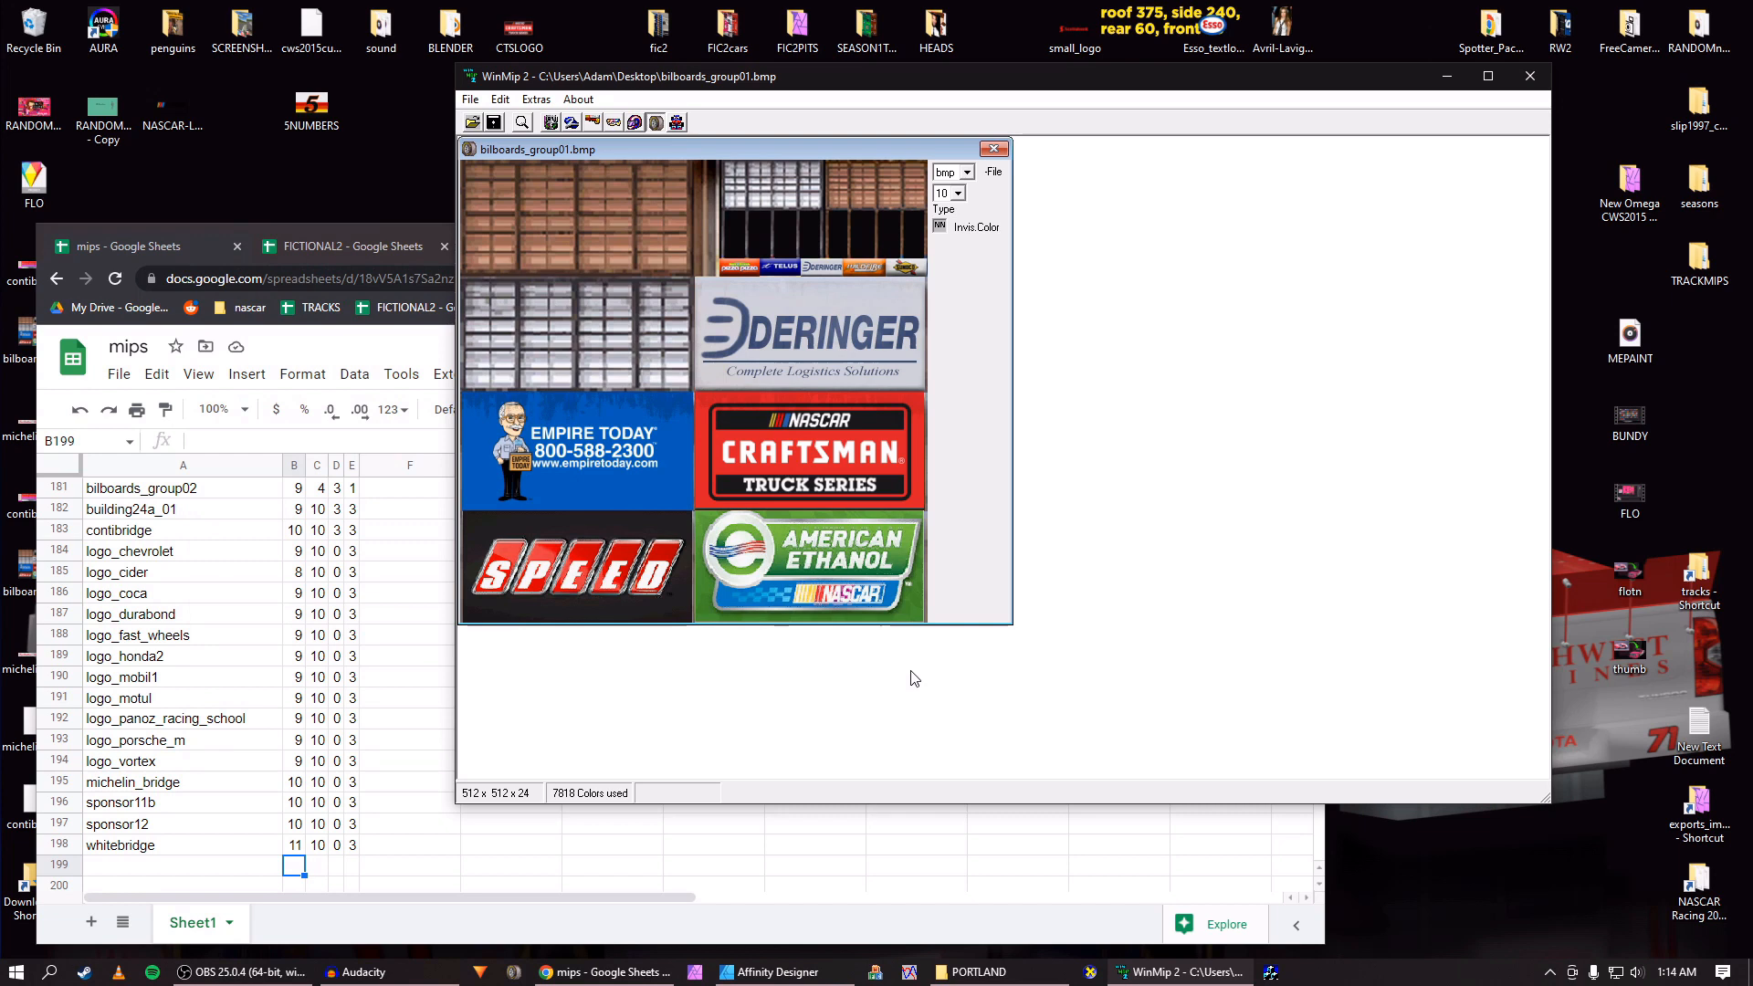
Convert bilboards_group01 to mip format with type 4 and black as invisible colour, save it to the Desktop, and close the image and WinMip.
click(968, 174)
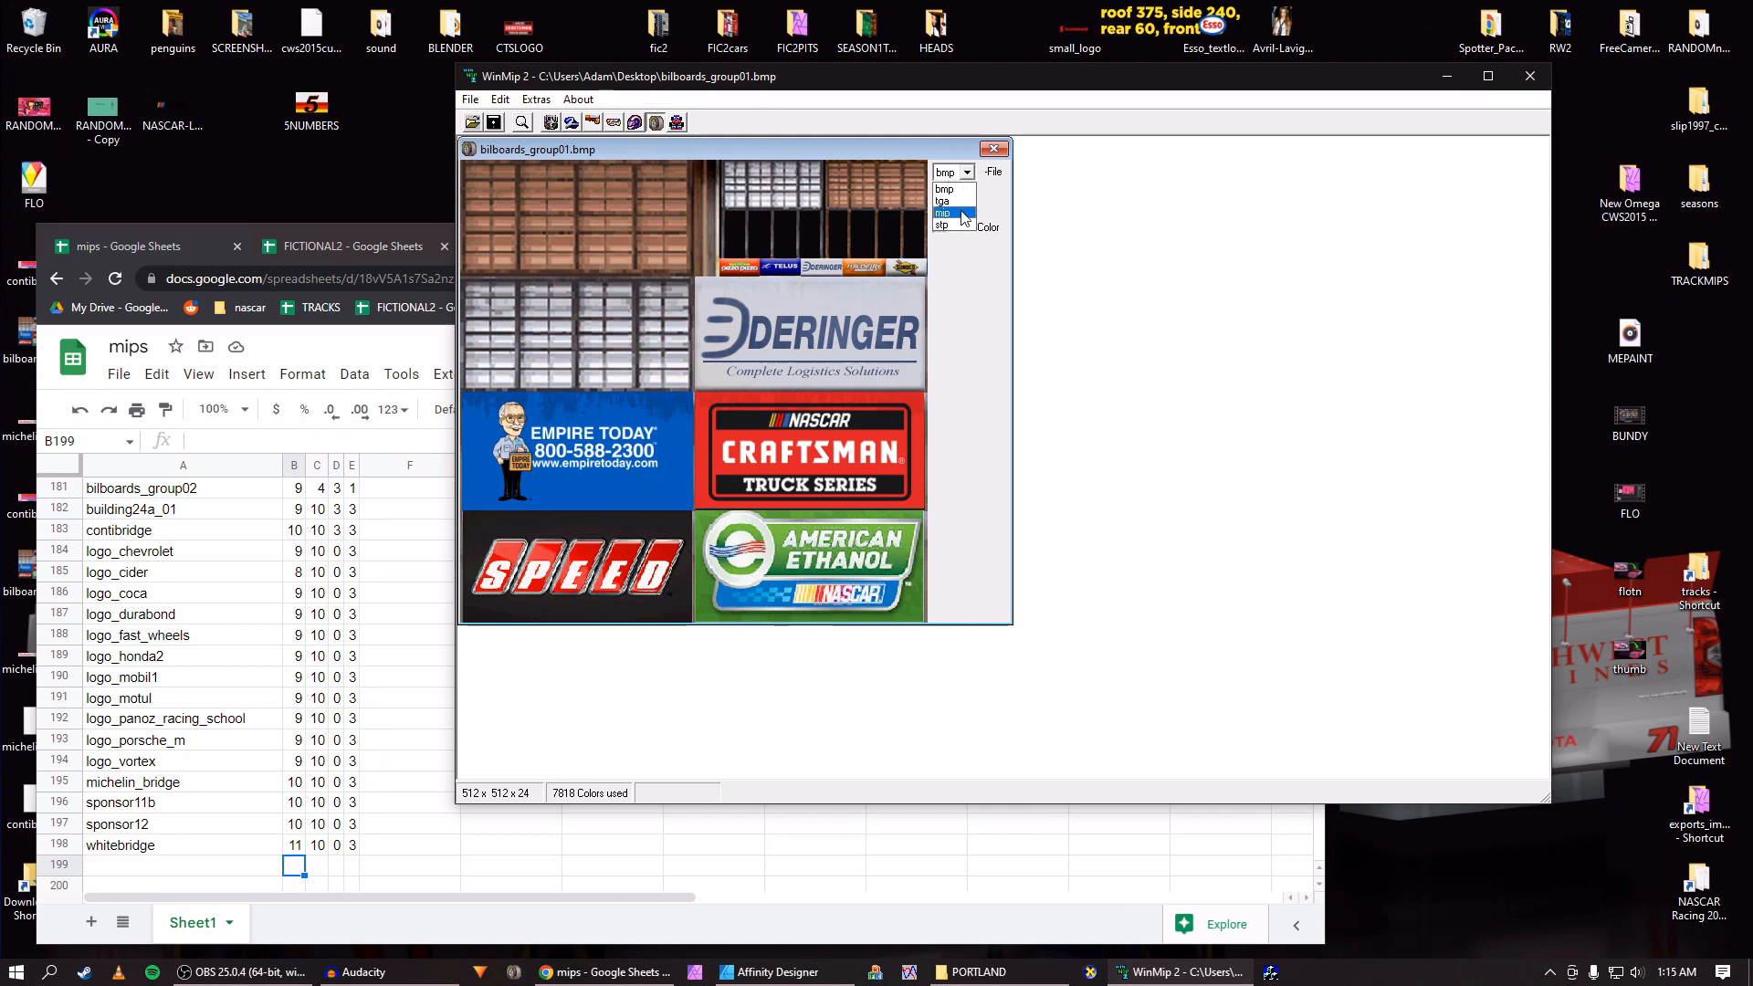
click(961, 214)
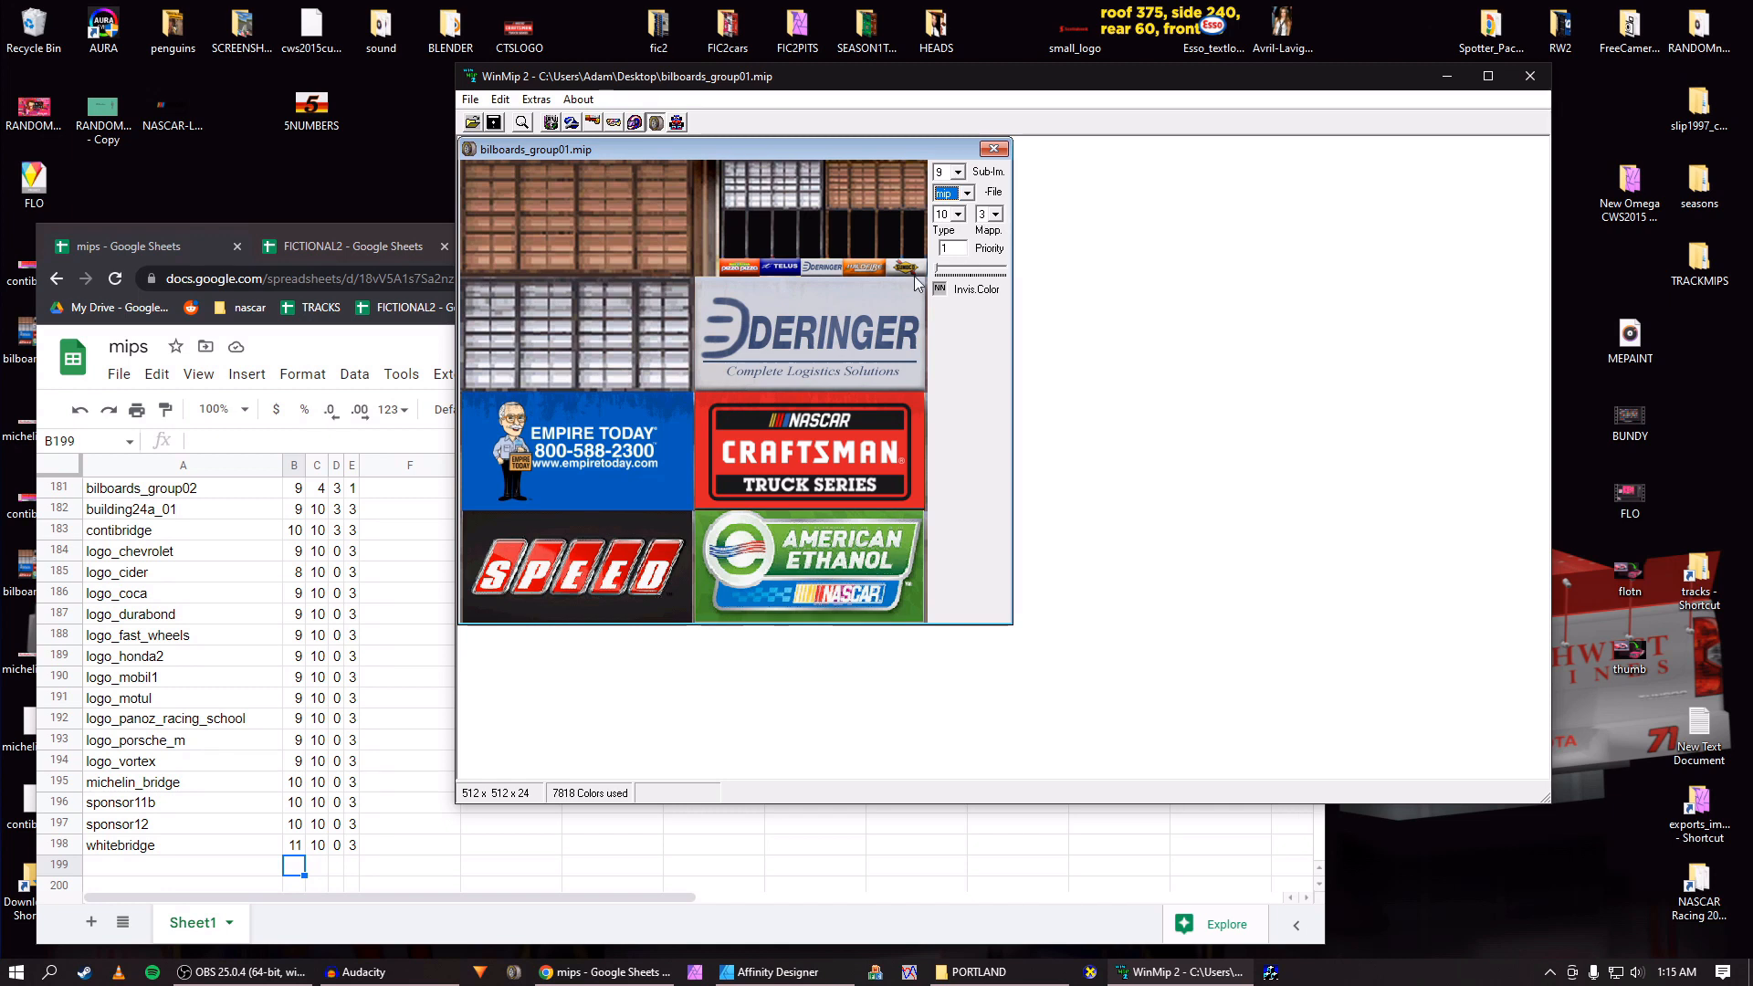
scroll(213, 548, up, 1)
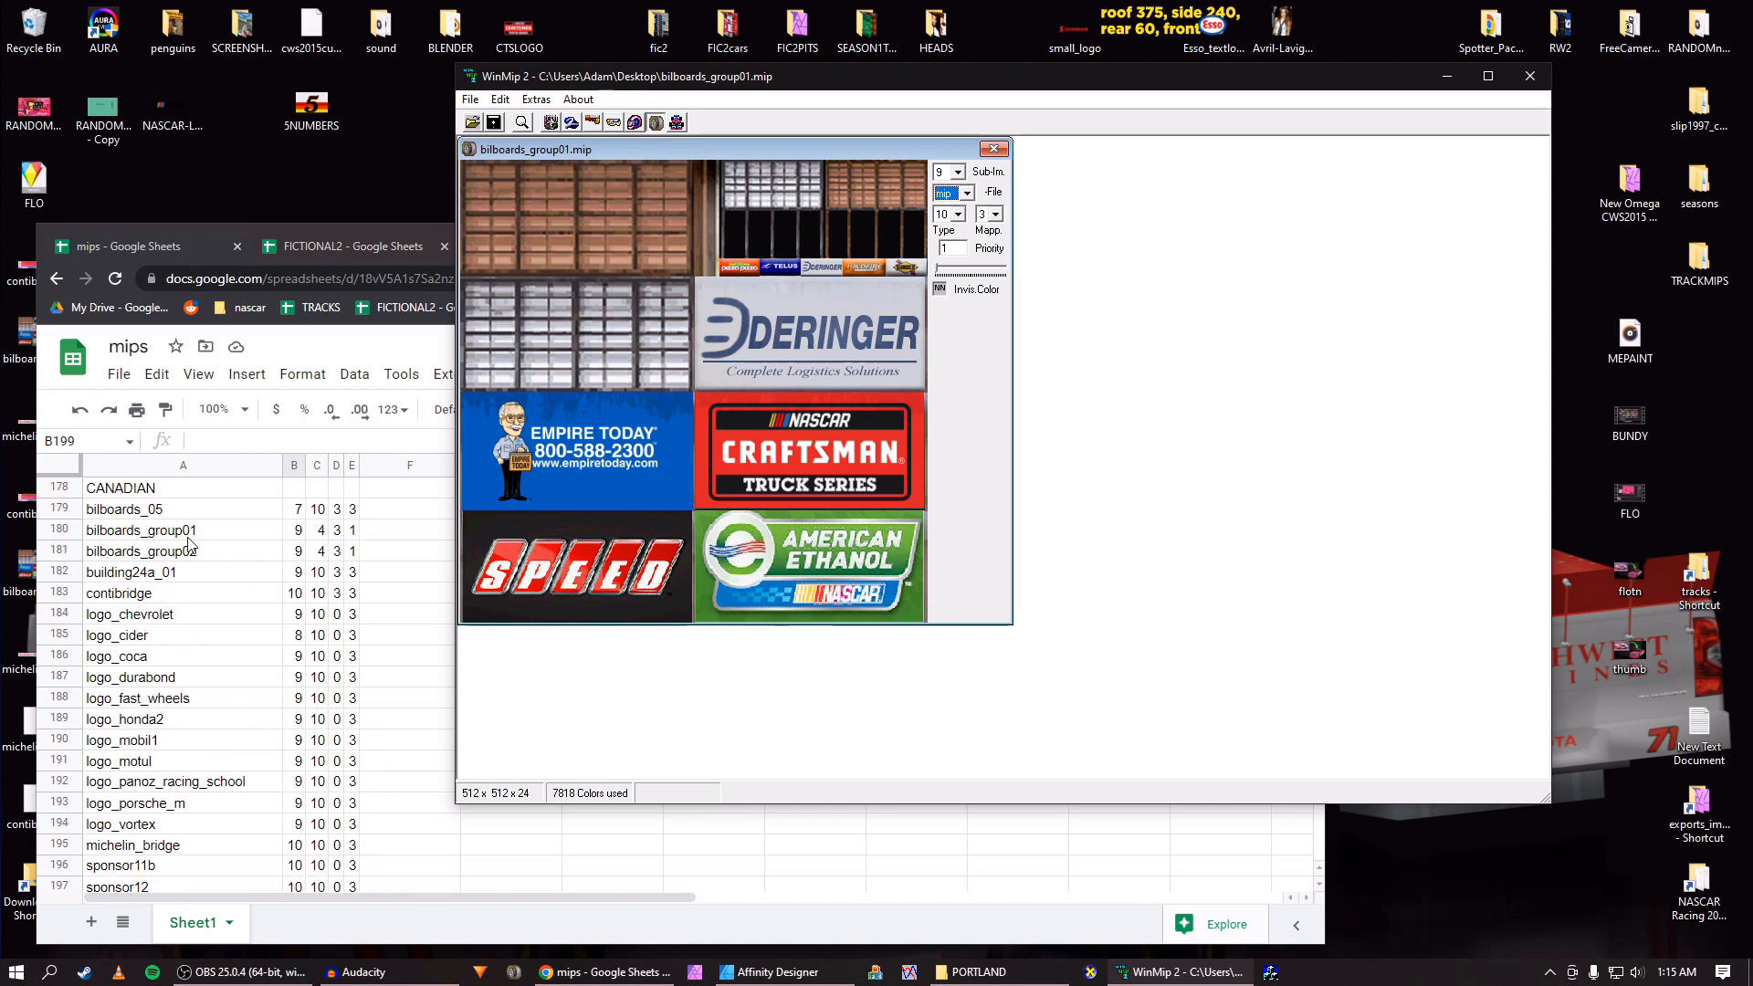
click(958, 217)
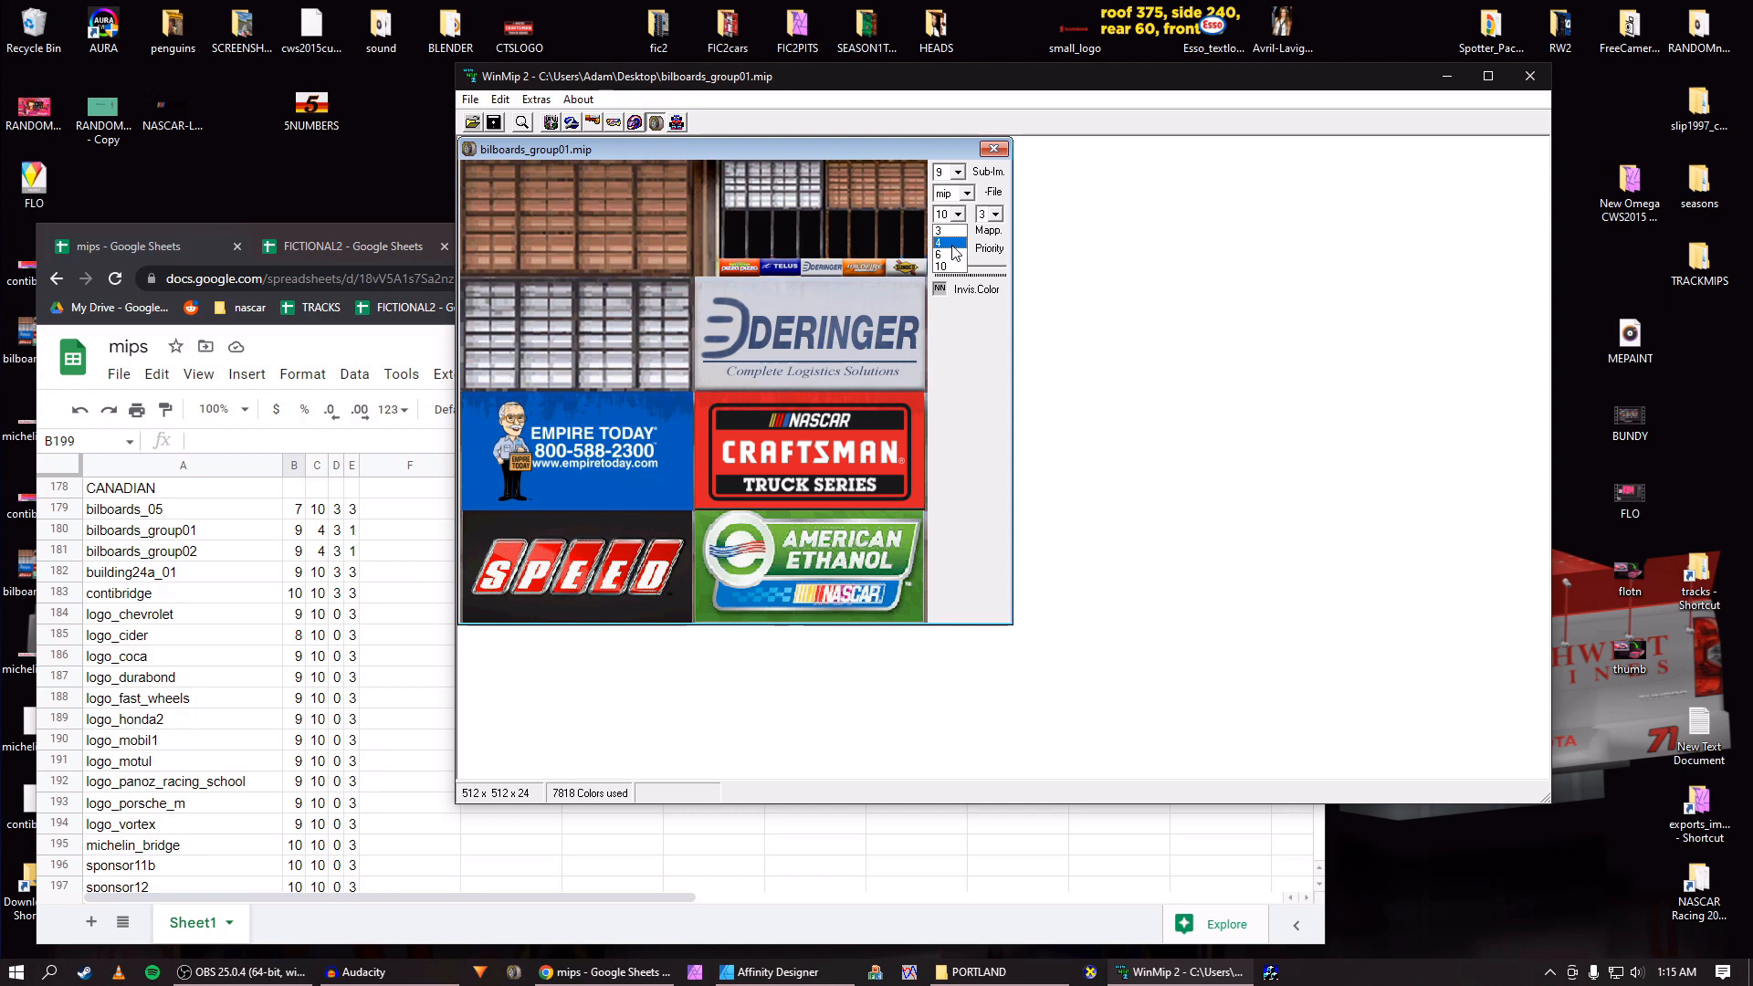
click(955, 242)
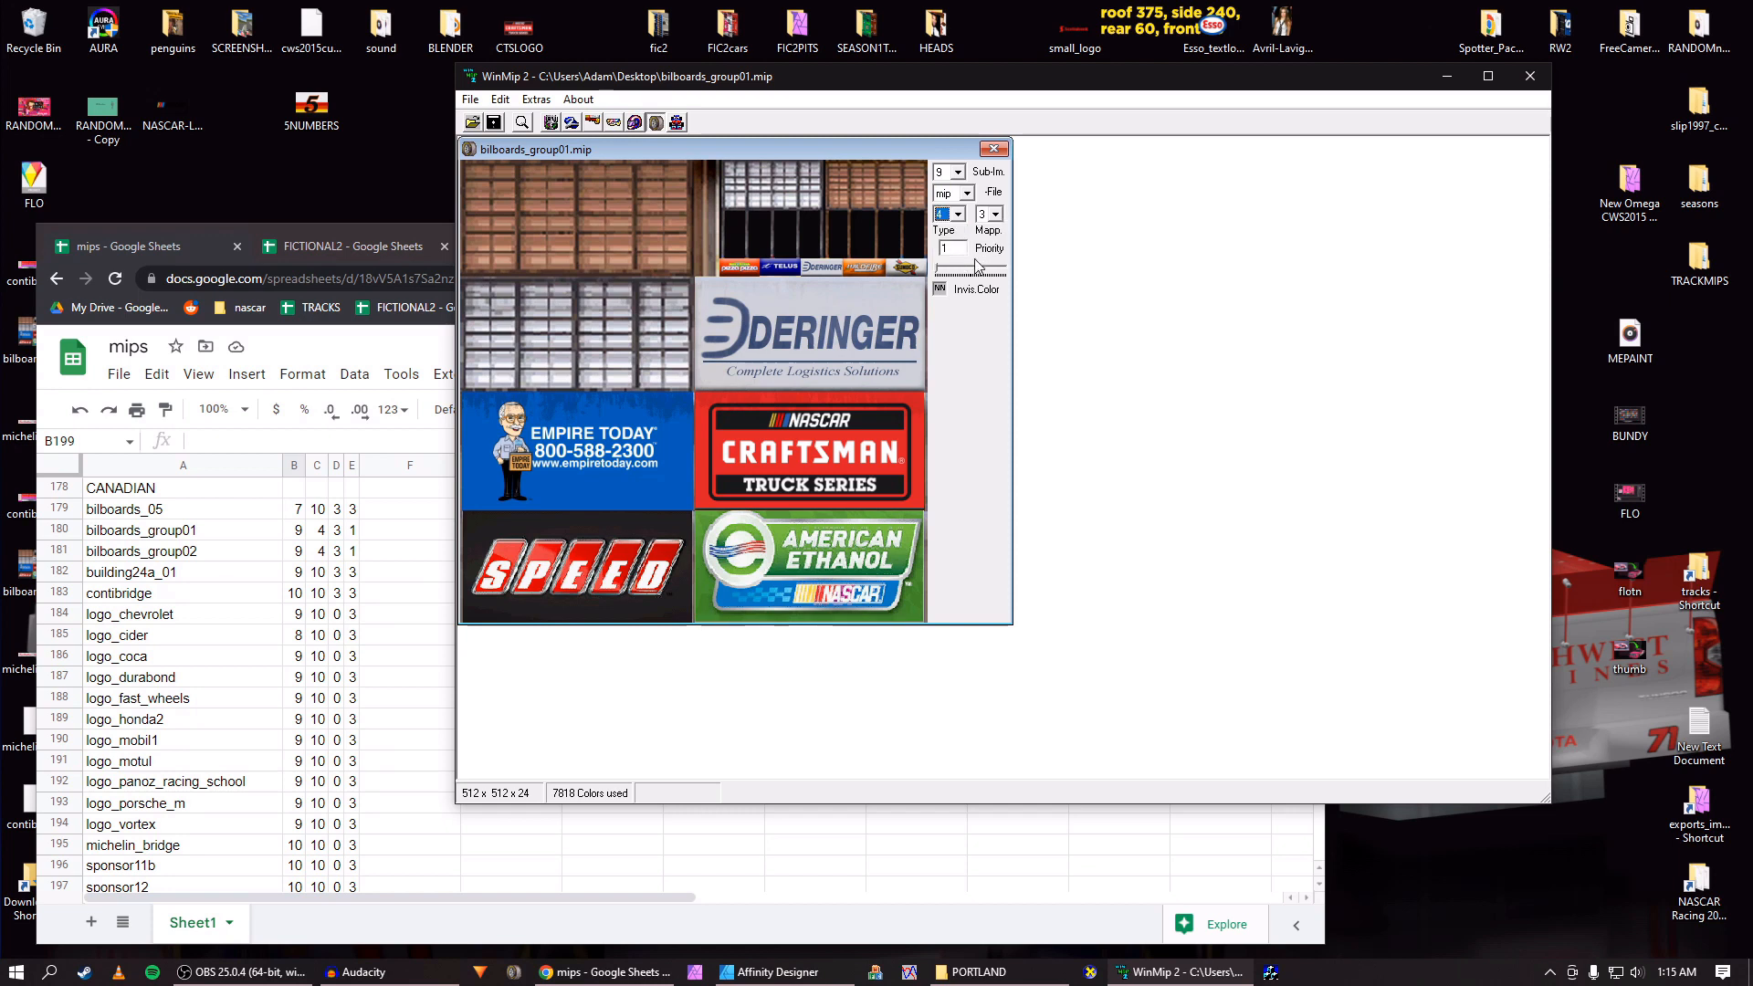
click(941, 292)
click(494, 124)
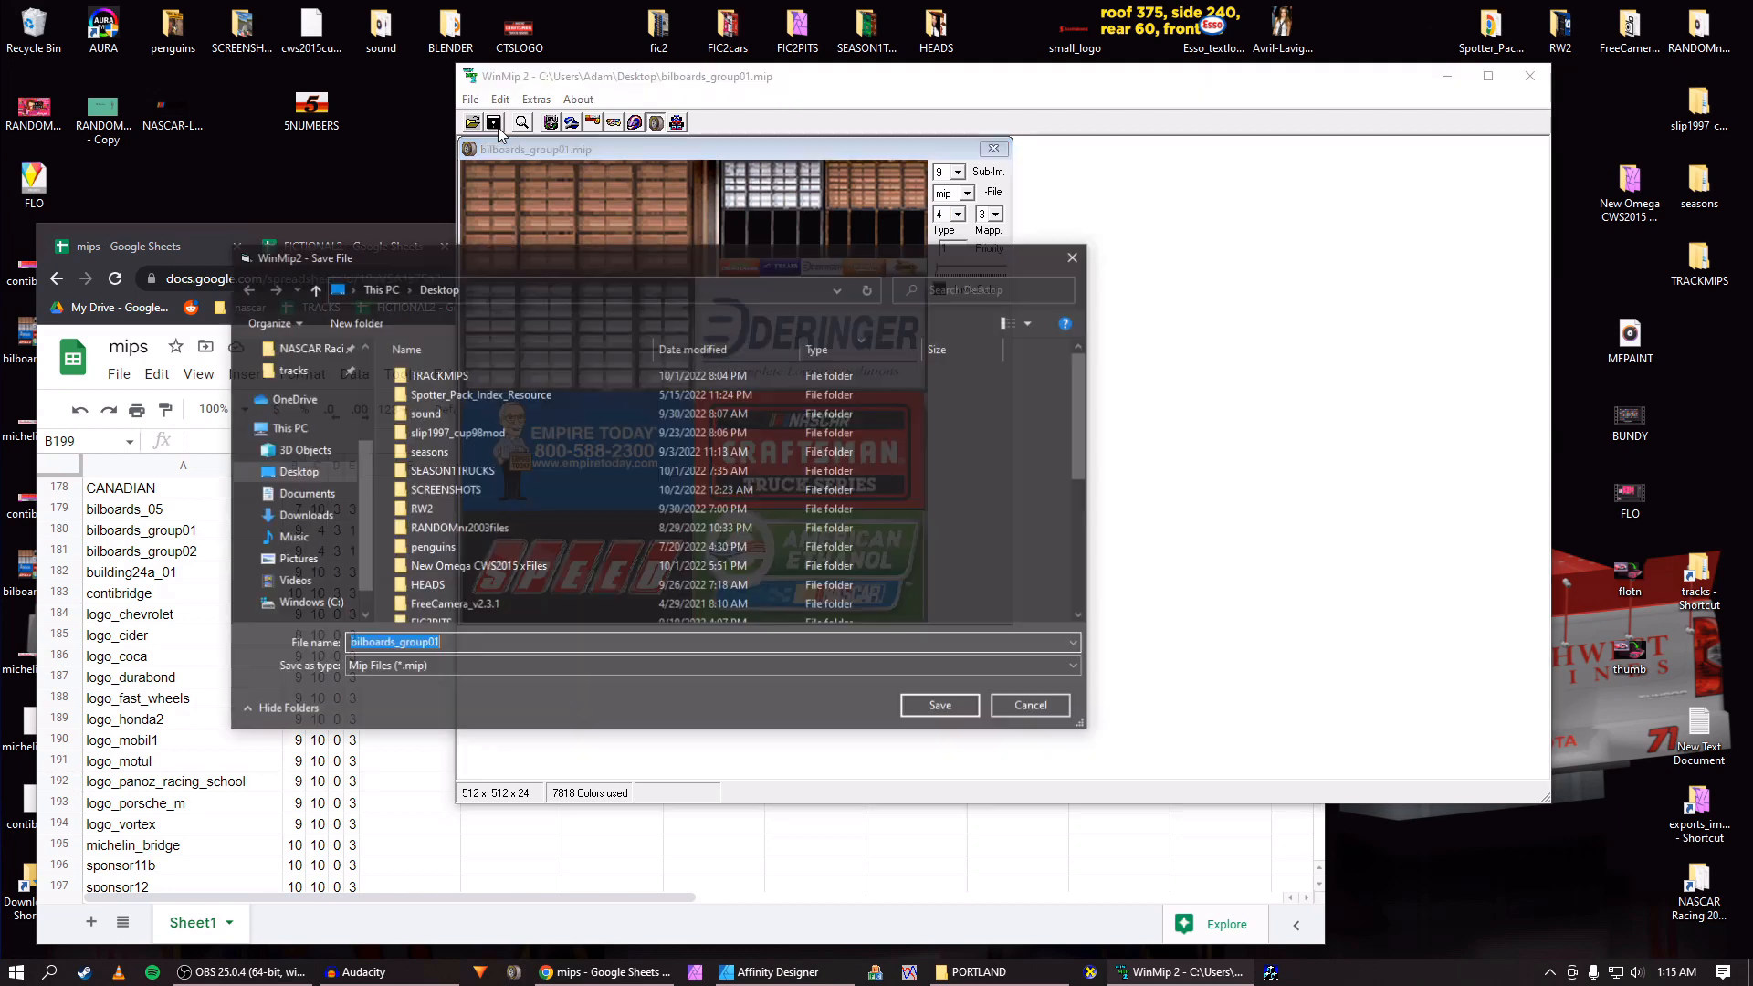
key(Return)
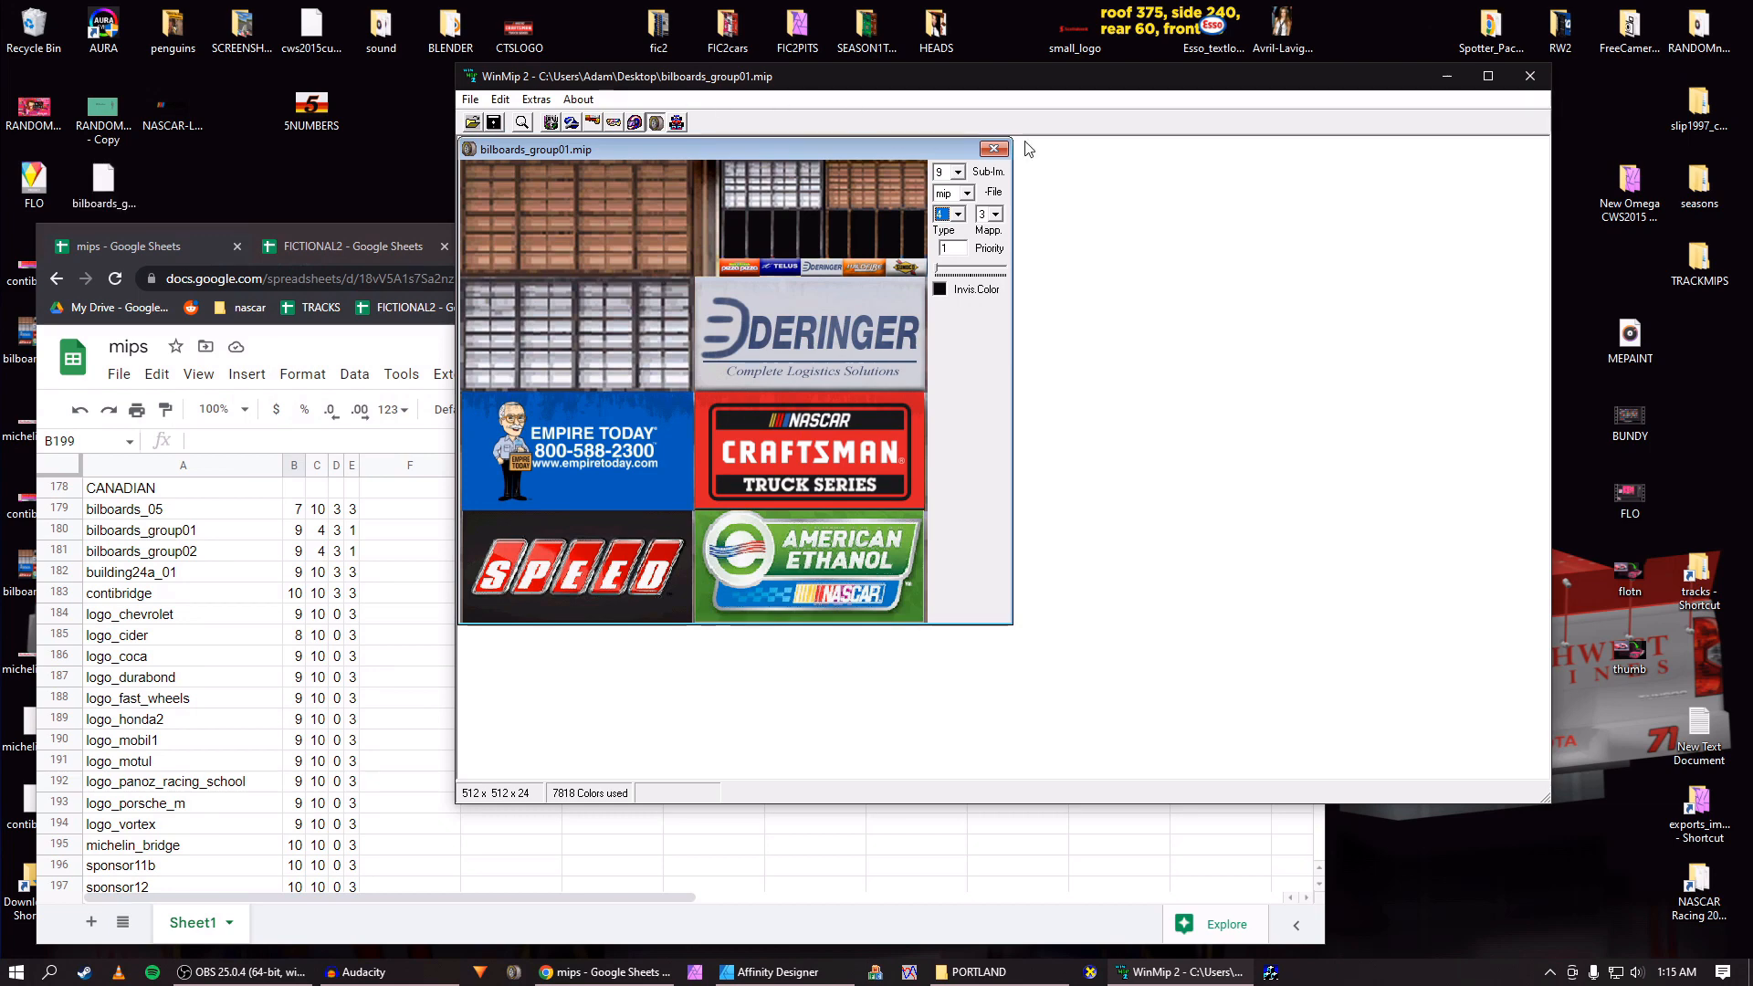
click(994, 150)
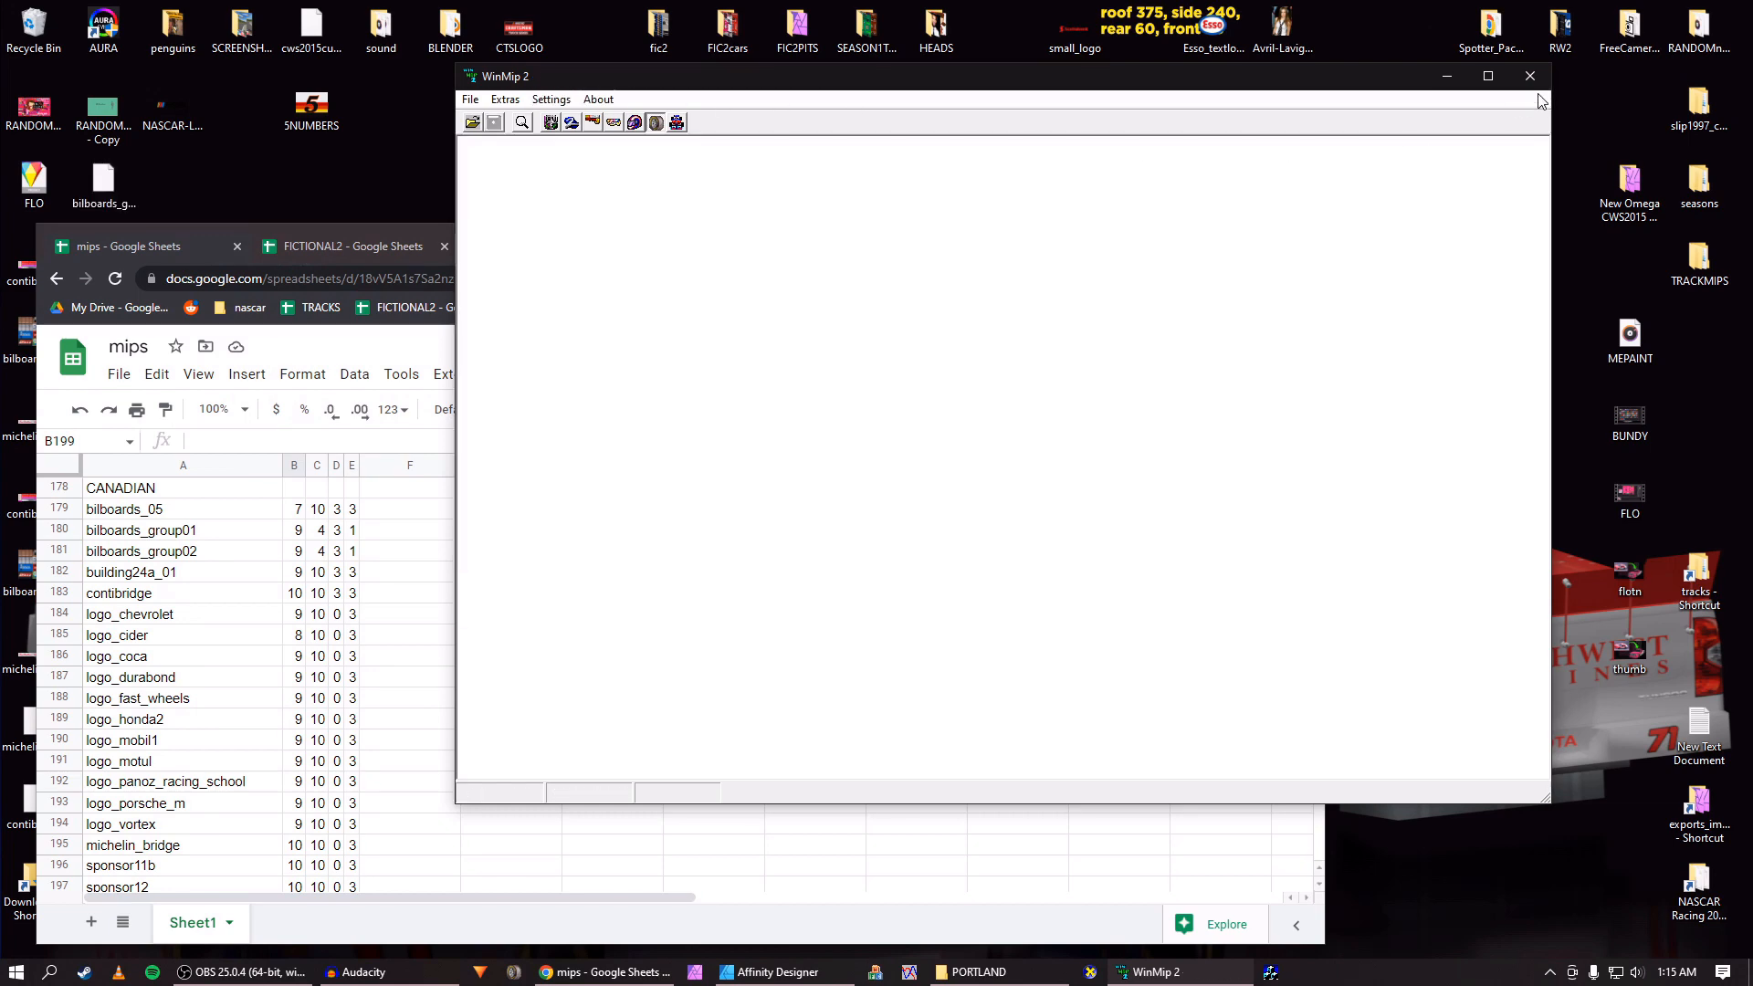
click(1530, 76)
Group the michelin_bridge and contibridge mip files under bilboards_group01 on the desktop and open the NASCAR Racing 2003 Season folder.
click(1216, 239)
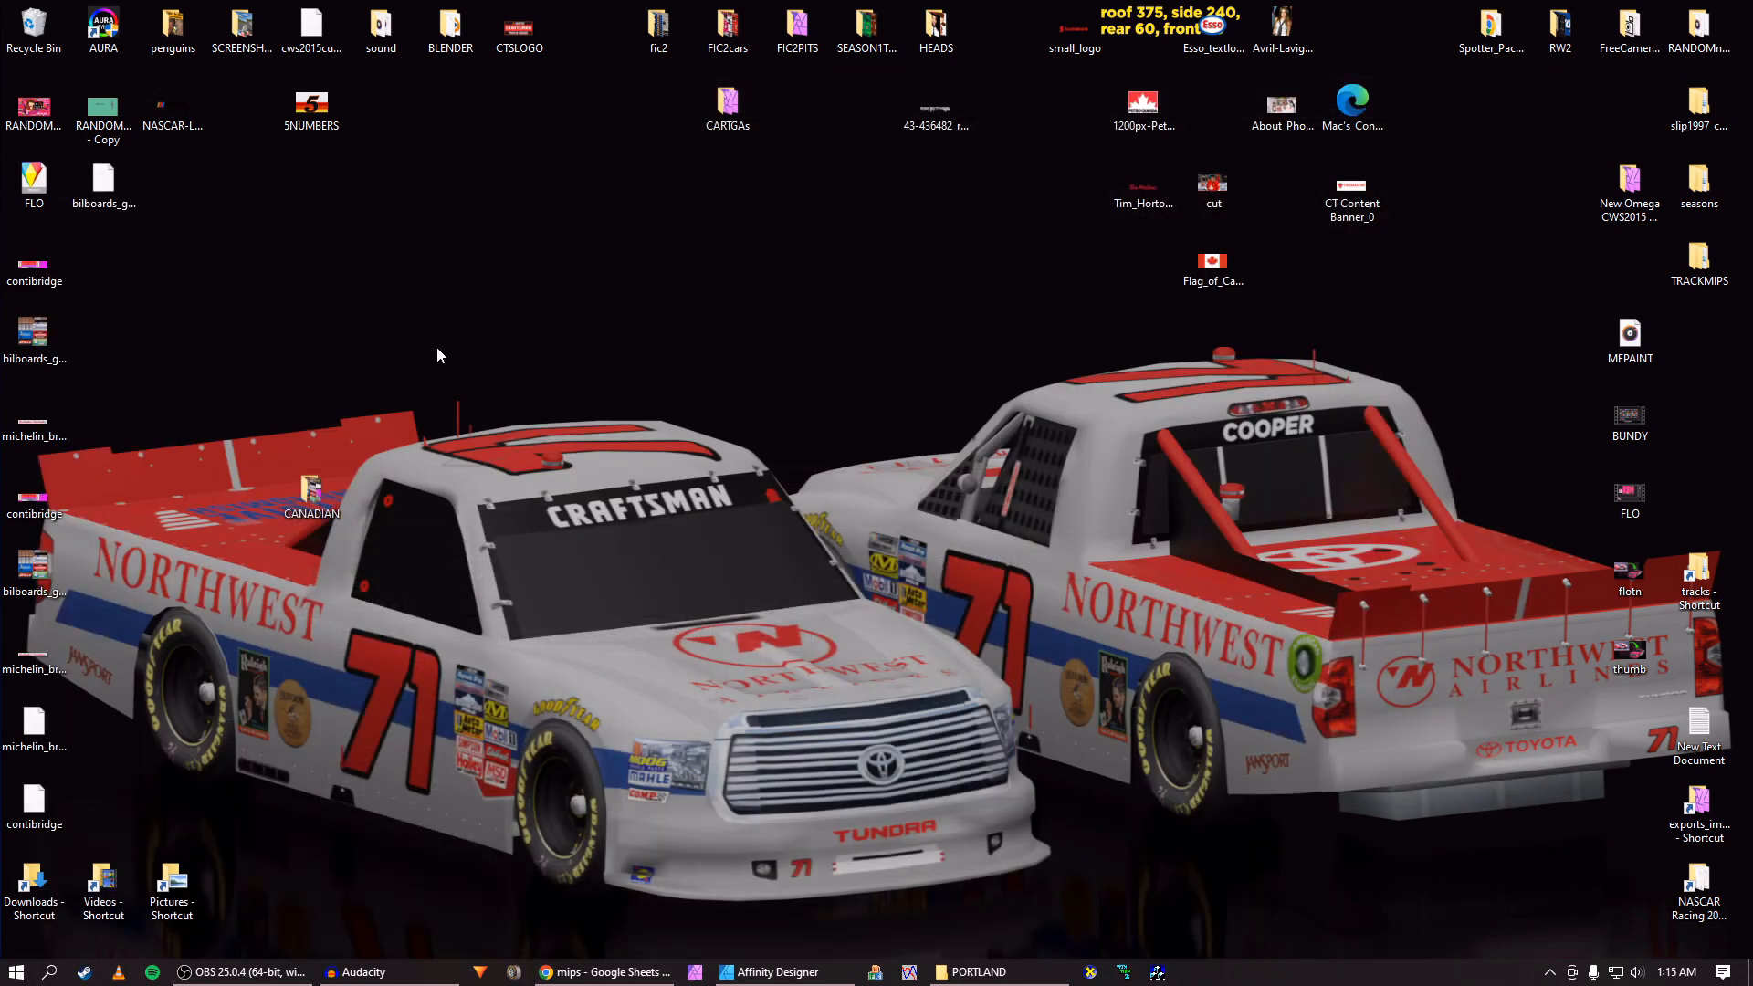
drag(88, 796, 106, 279)
double_click(1699, 890)
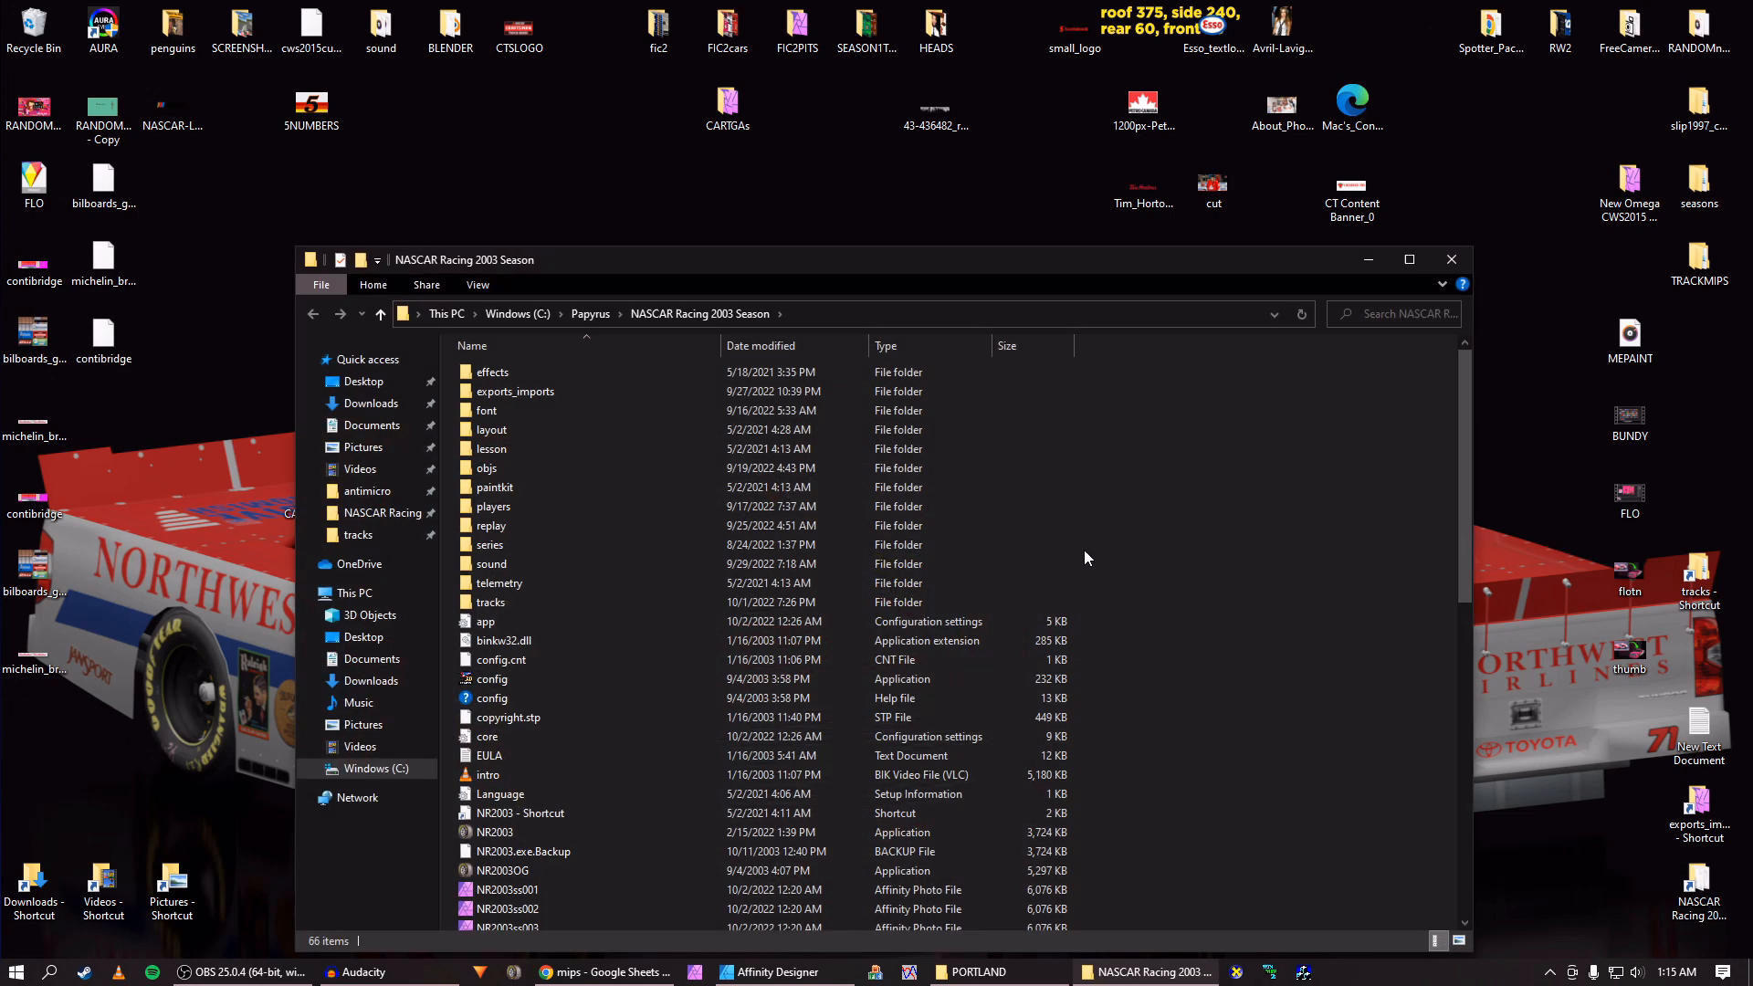
drag(689, 263, 744, 211)
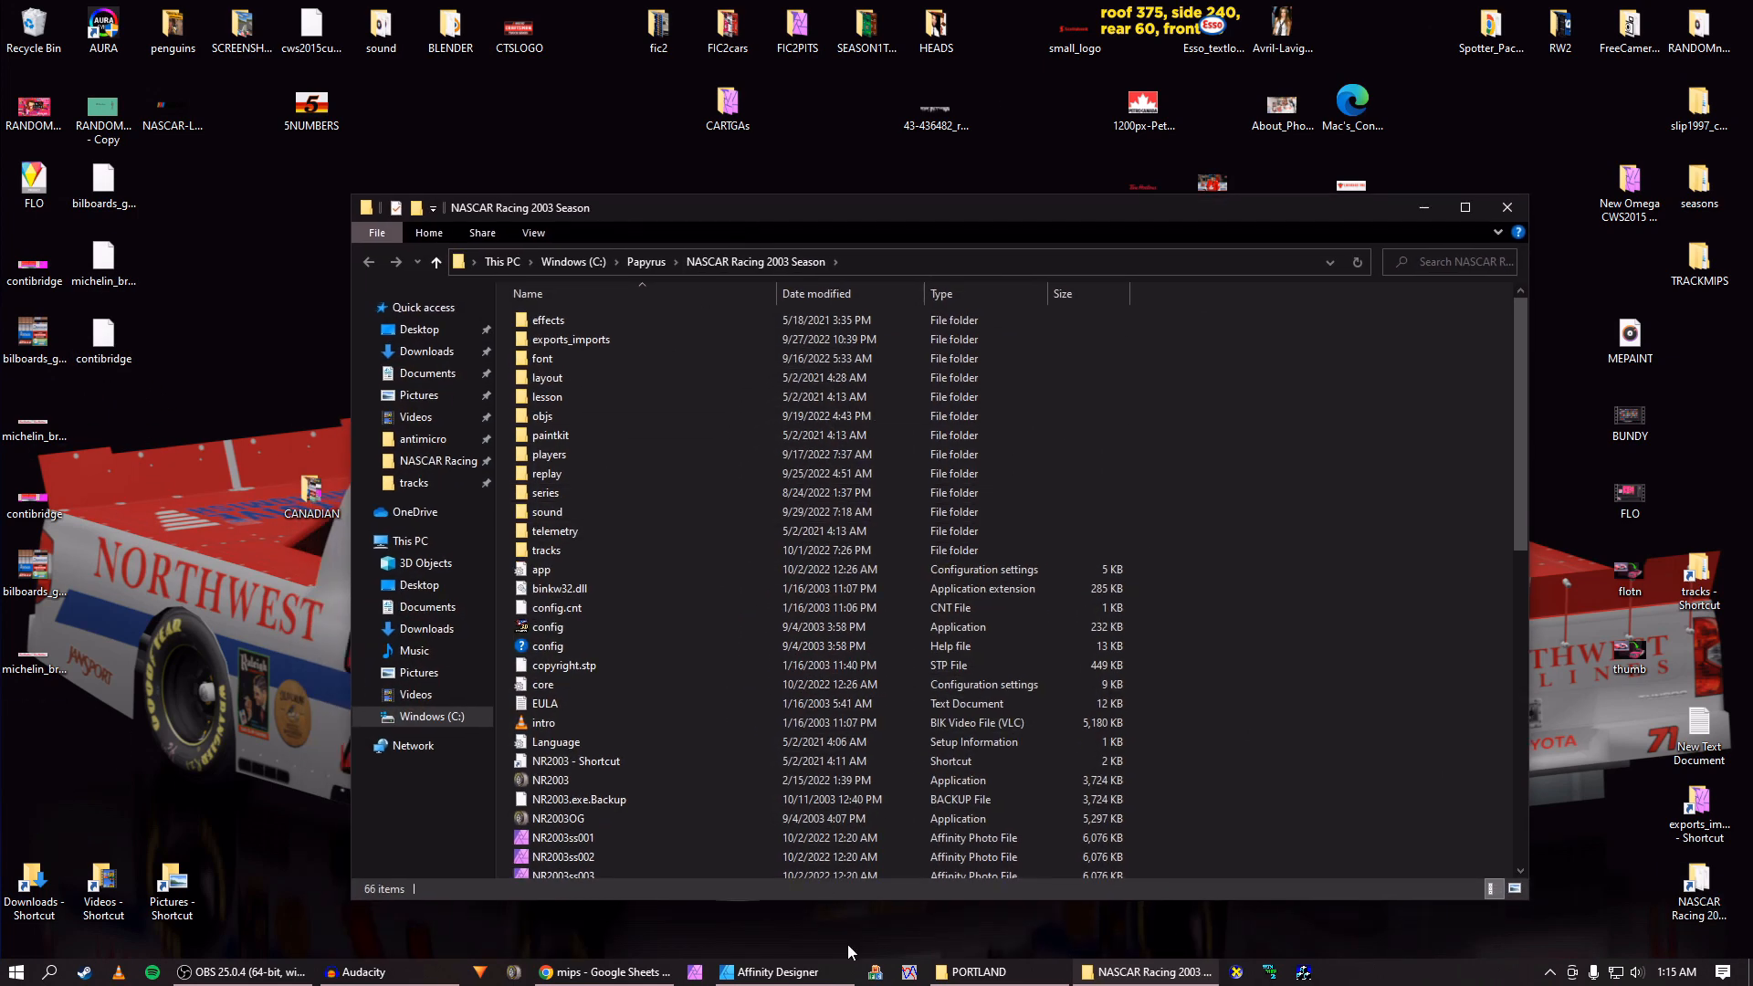
click(1269, 973)
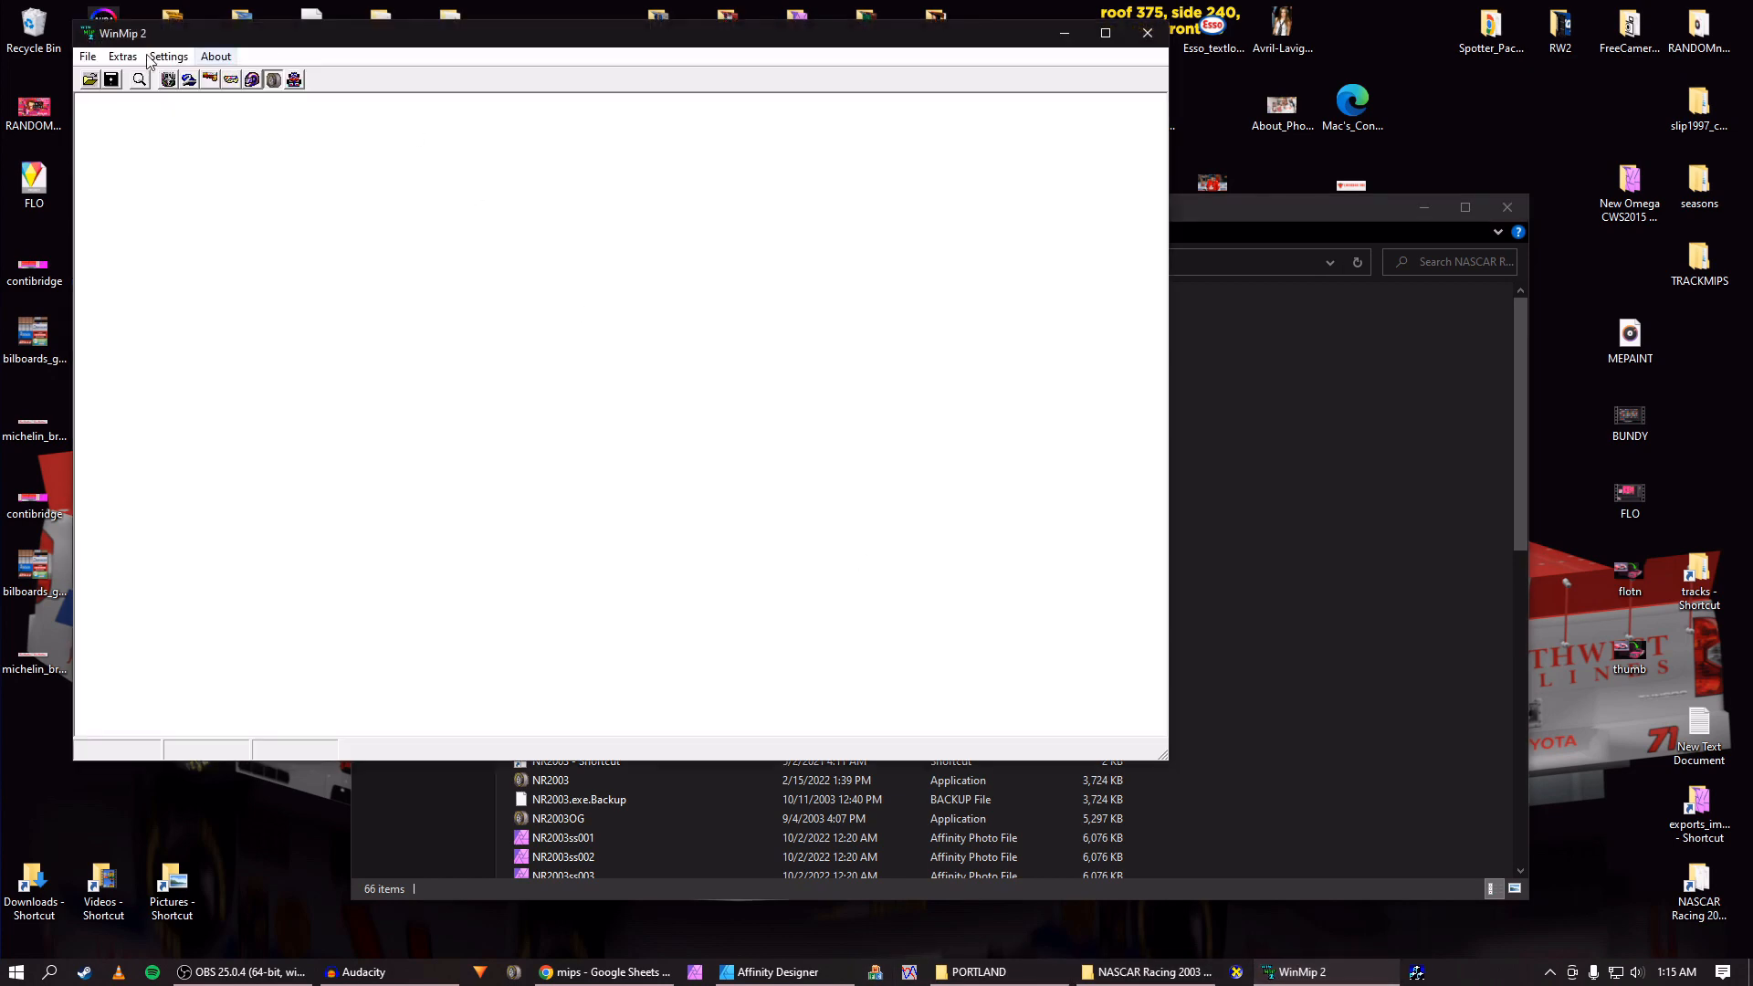
click(146, 57)
click(137, 95)
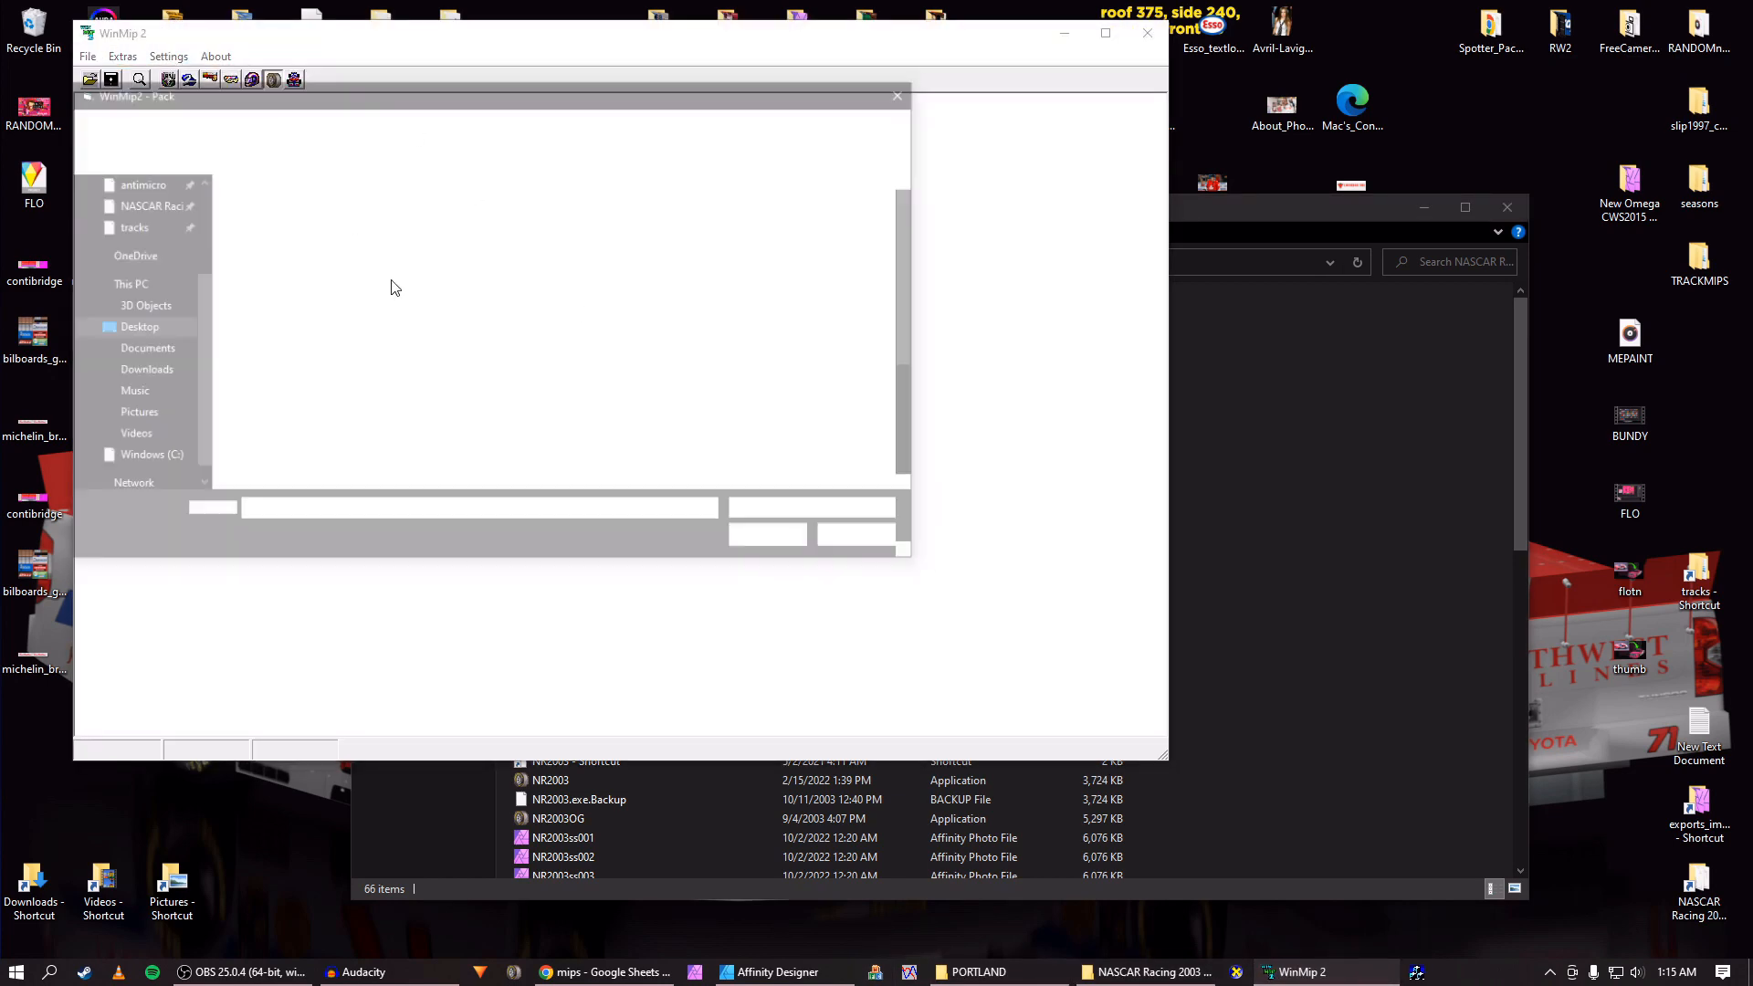
click(910, 89)
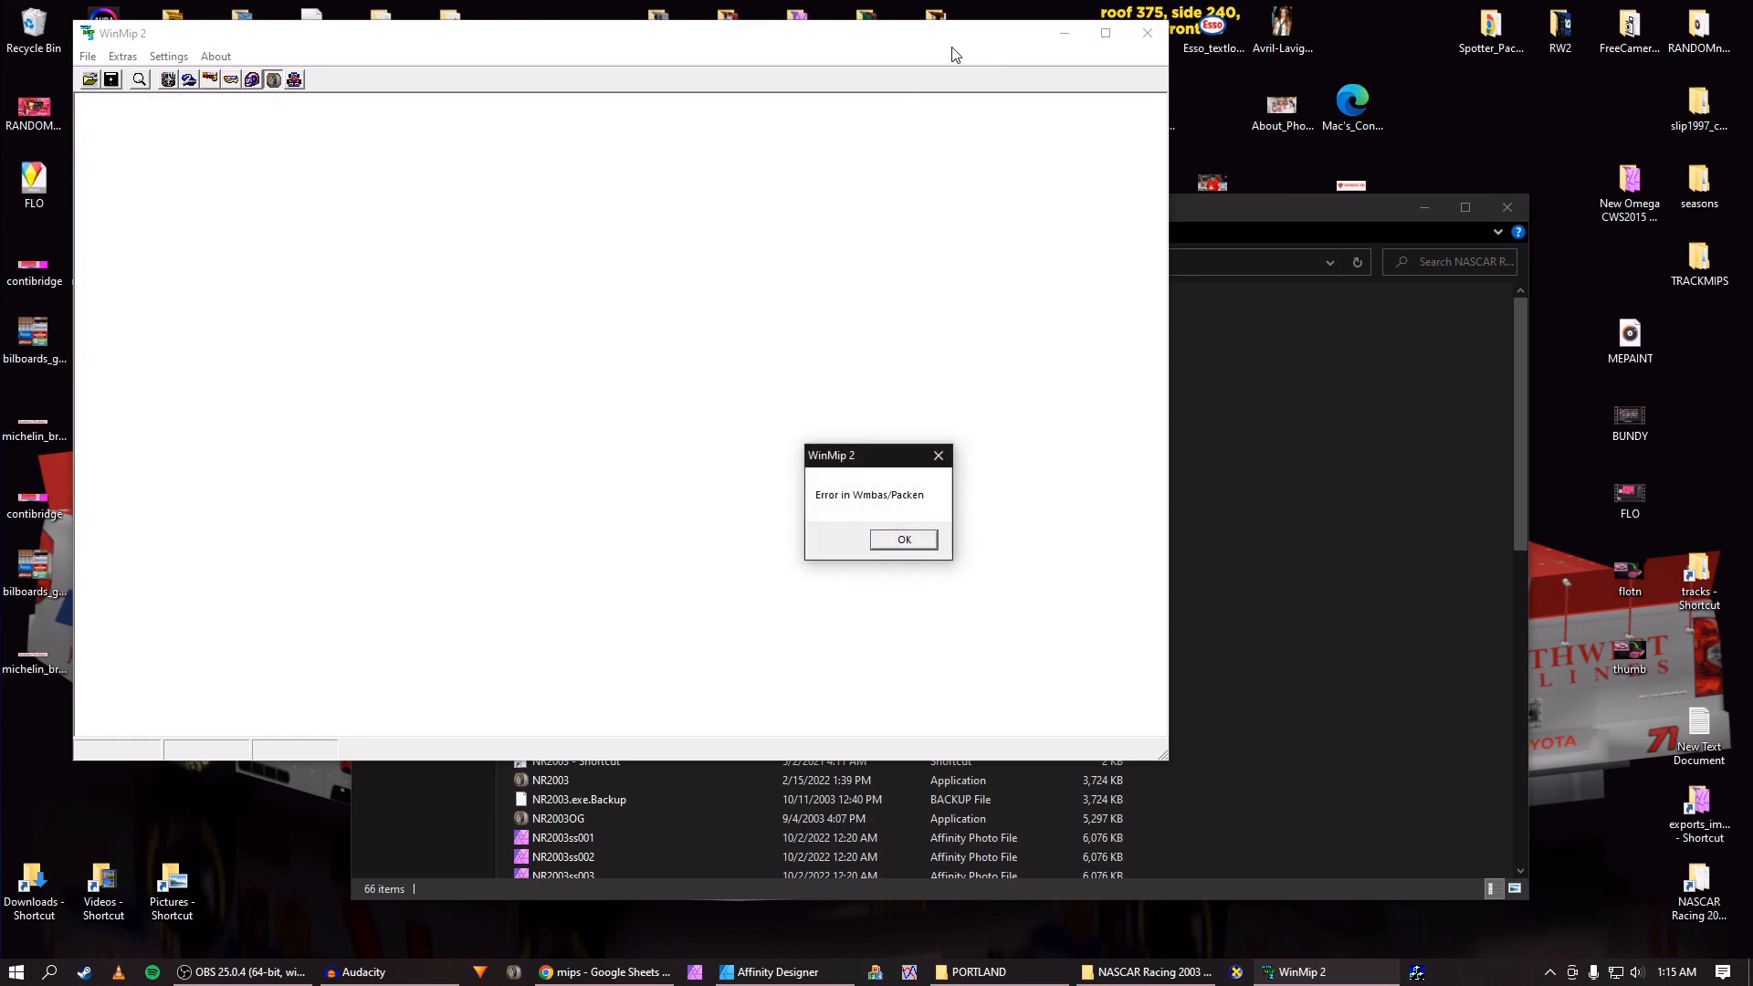
click(904, 539)
click(1148, 33)
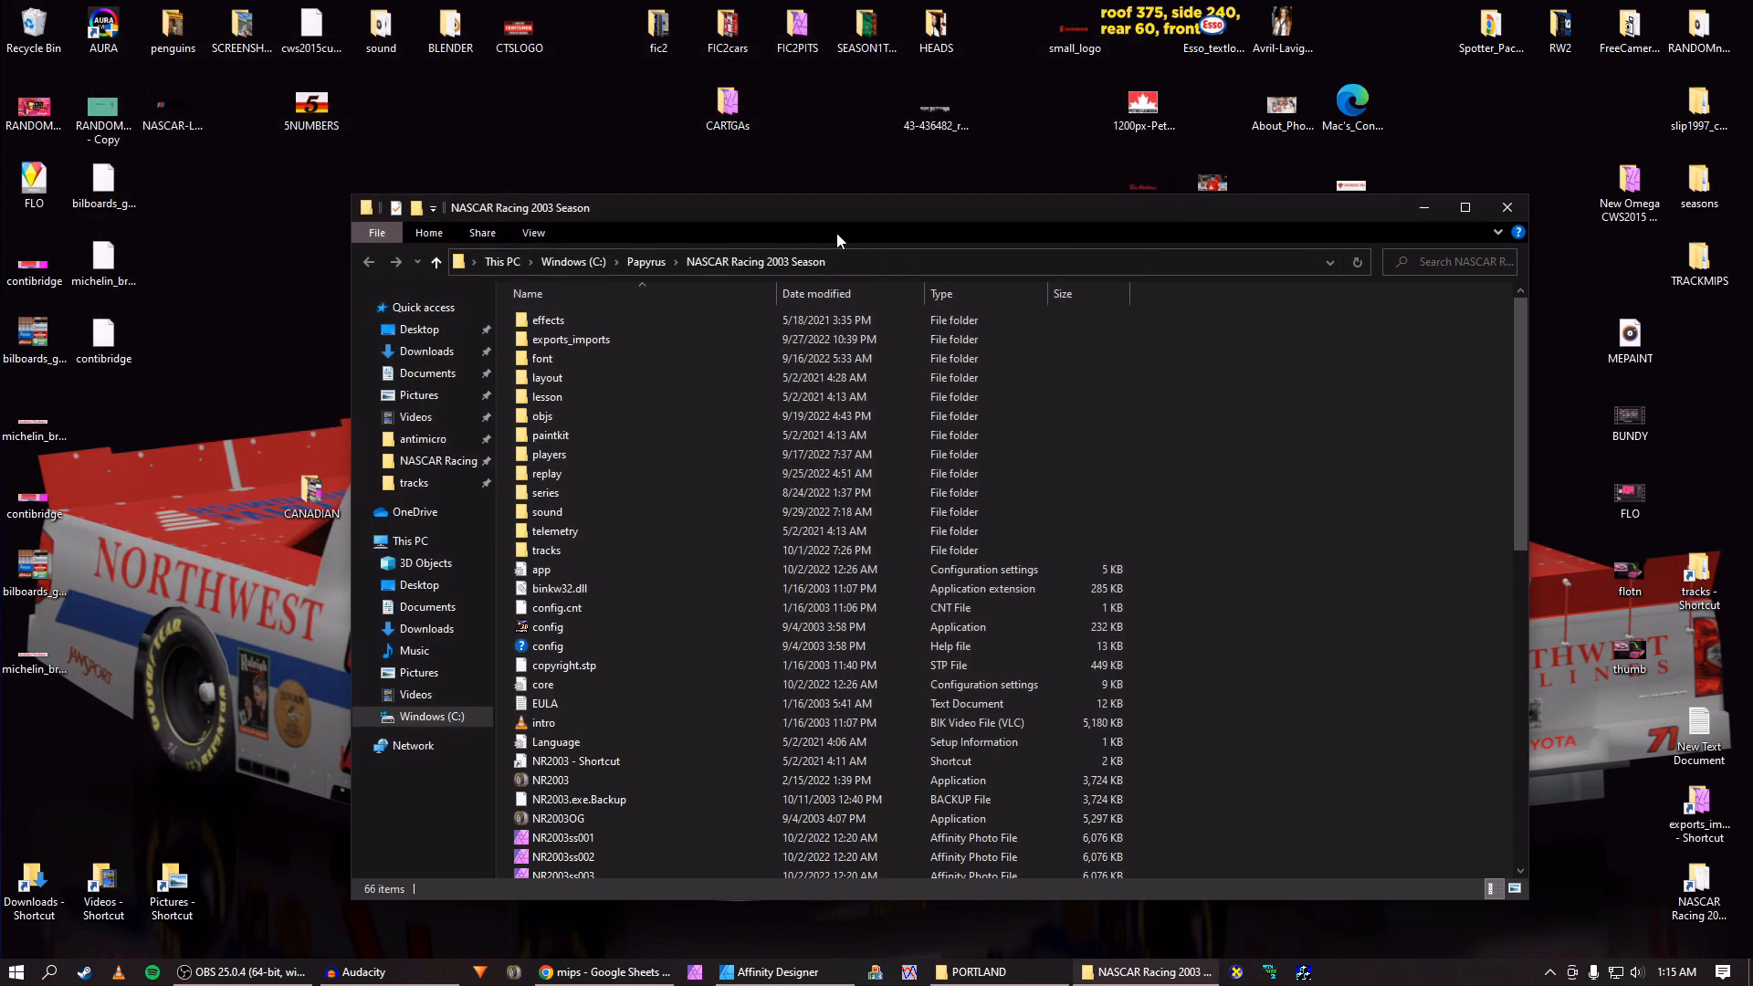
Move the bilboards_group01, michelin_bridge and contibridge mip files from the desktop into the Canadian Tire MP FSE folder under tracks.
drag(823, 208, 845, 192)
double_click(597, 533)
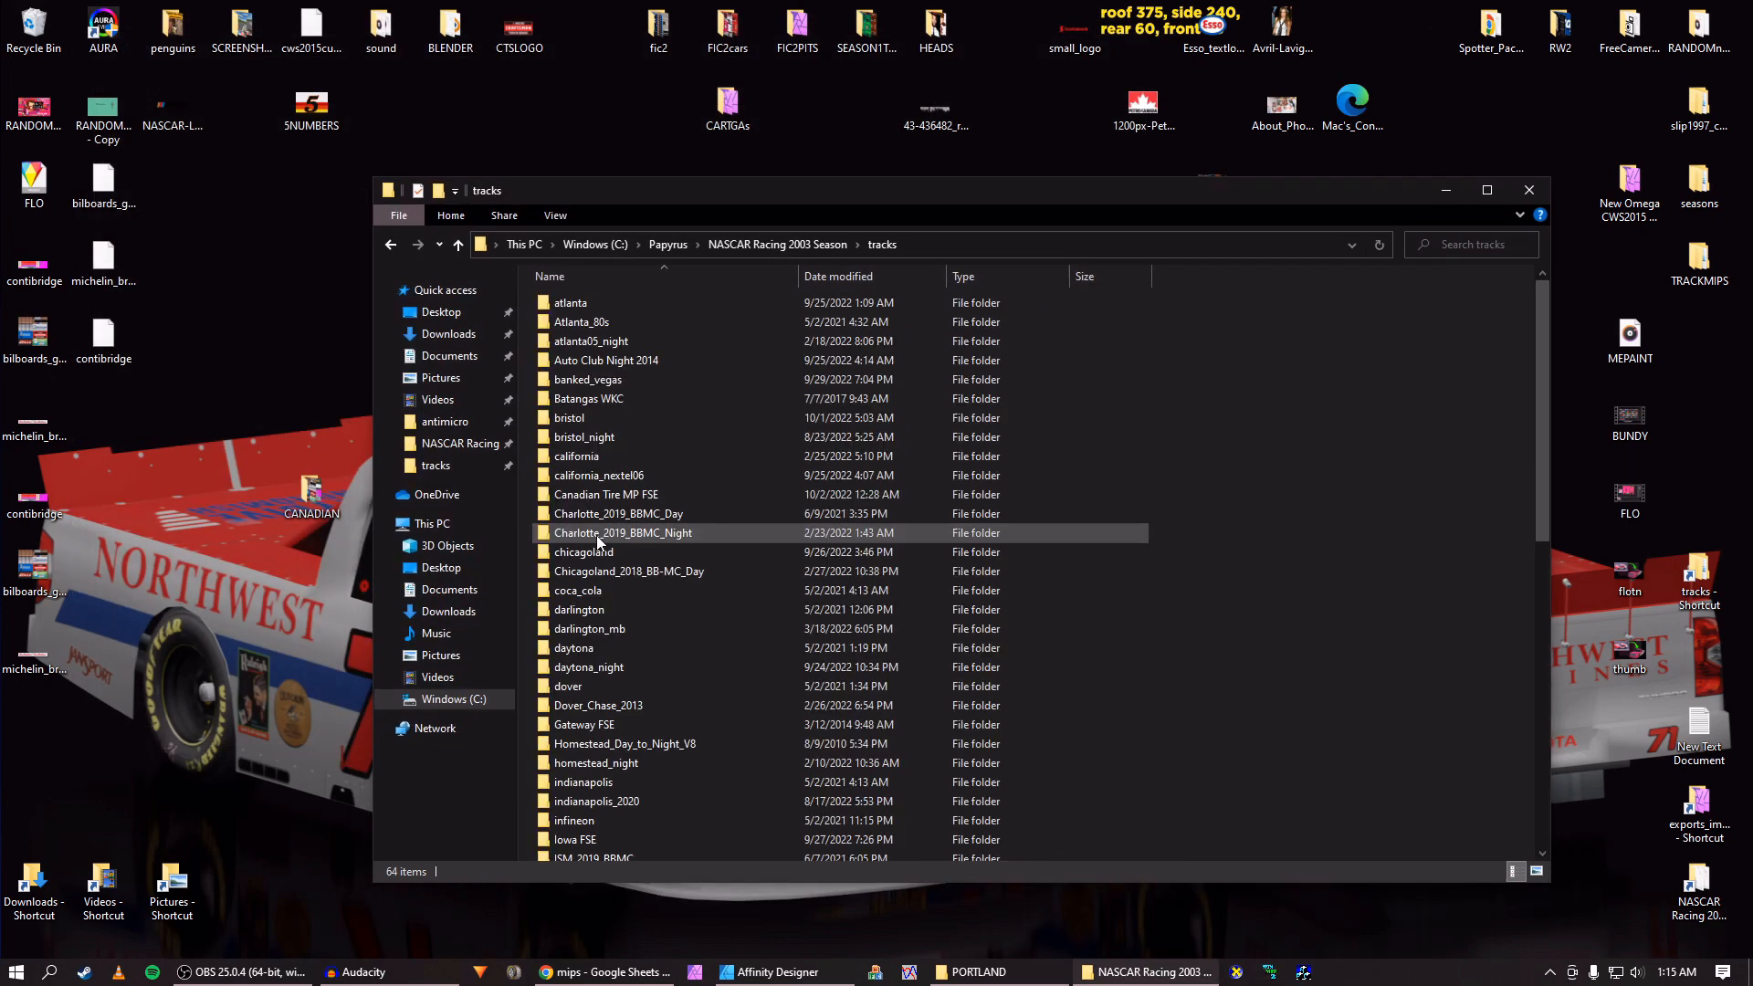
double_click(608, 494)
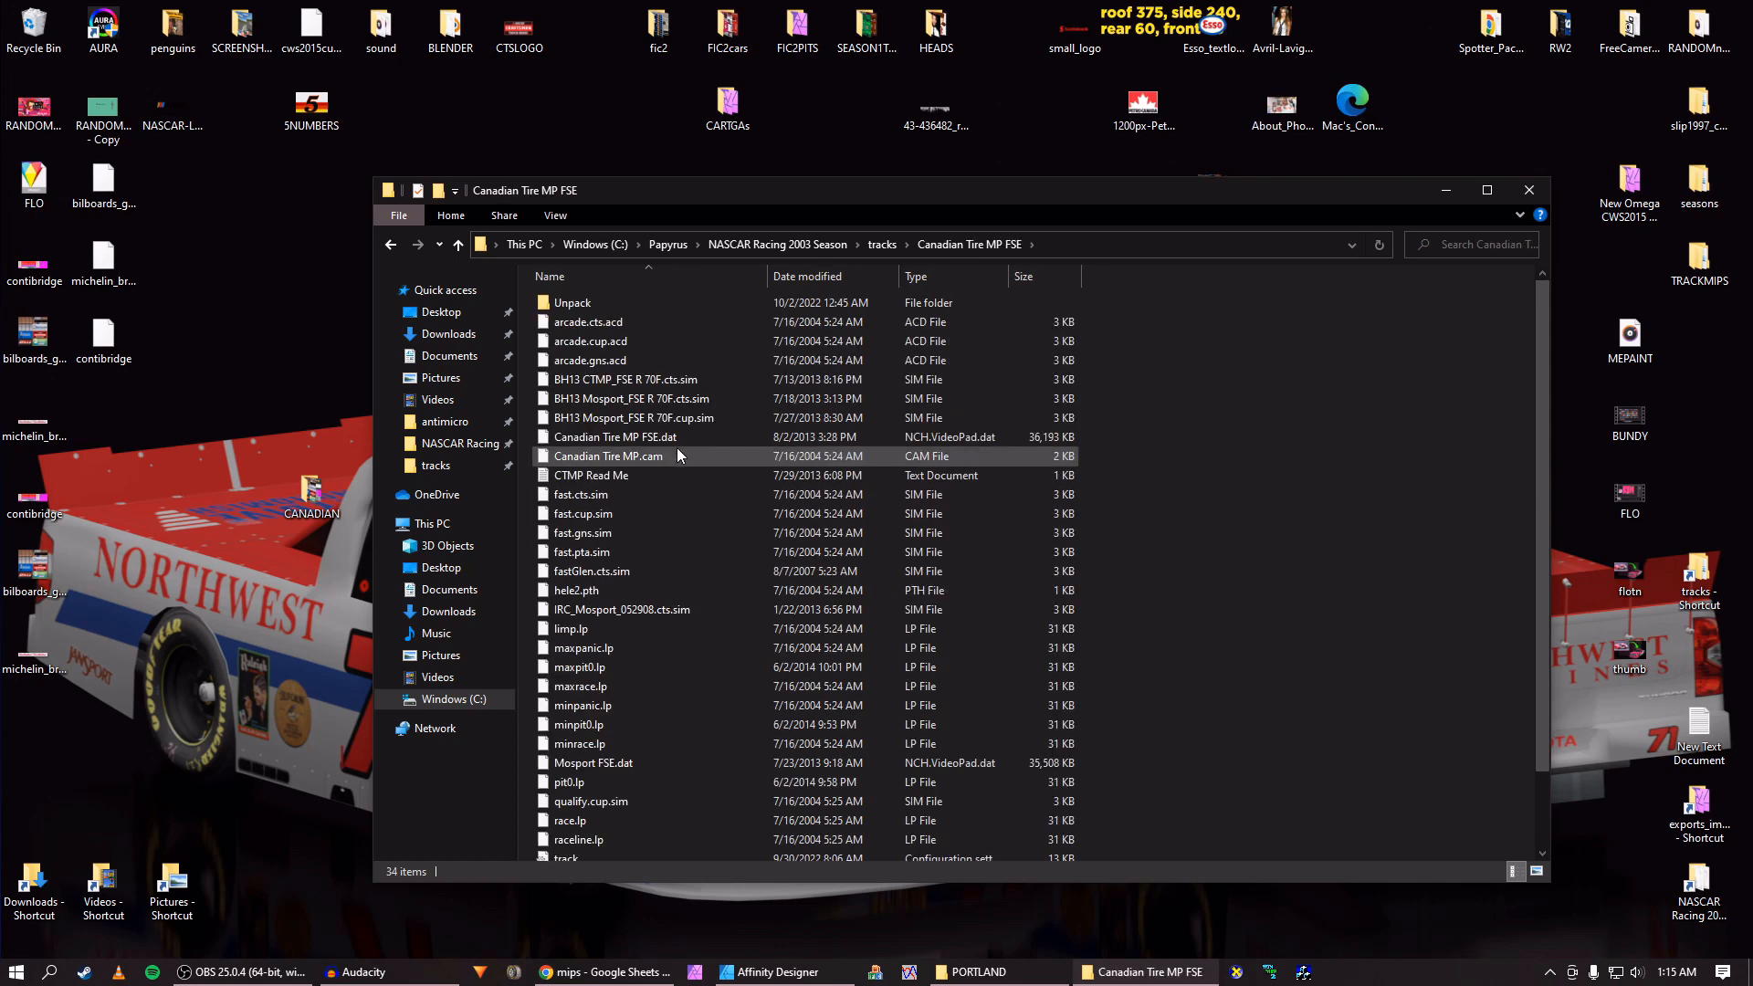
scroll(649, 402, down, 2)
scroll(636, 518, up, 2)
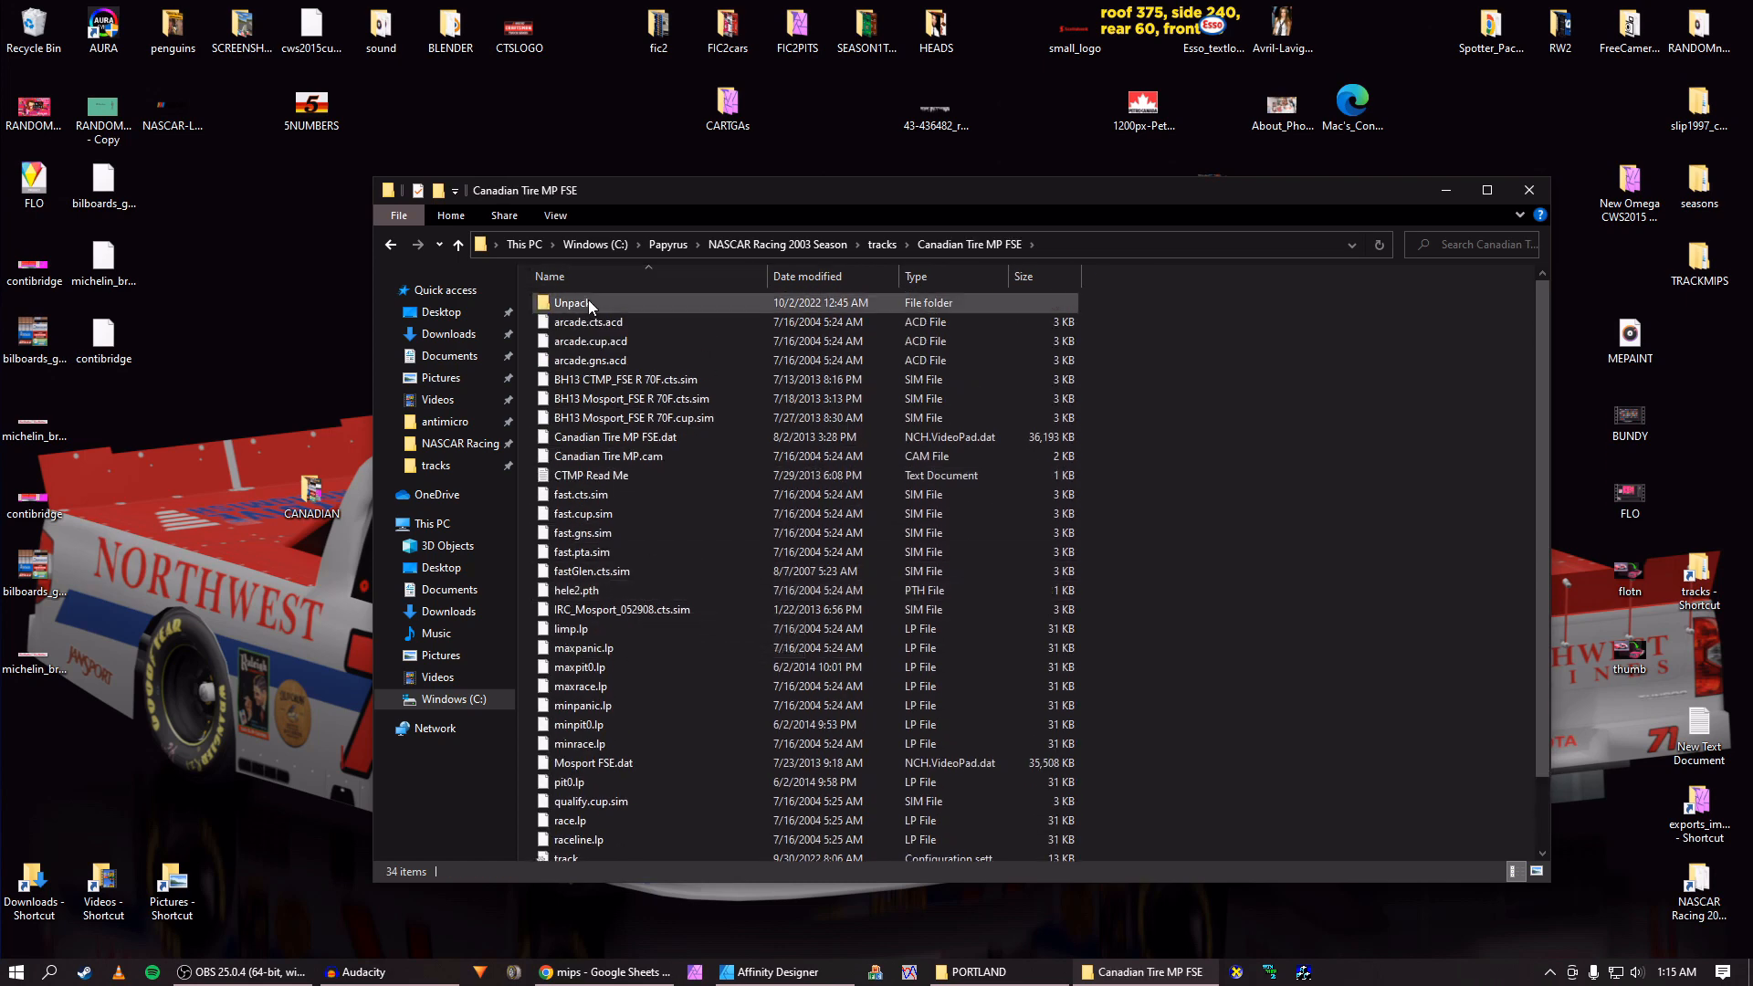
double_click(588, 300)
click(391, 245)
drag(110, 435, 585, 442)
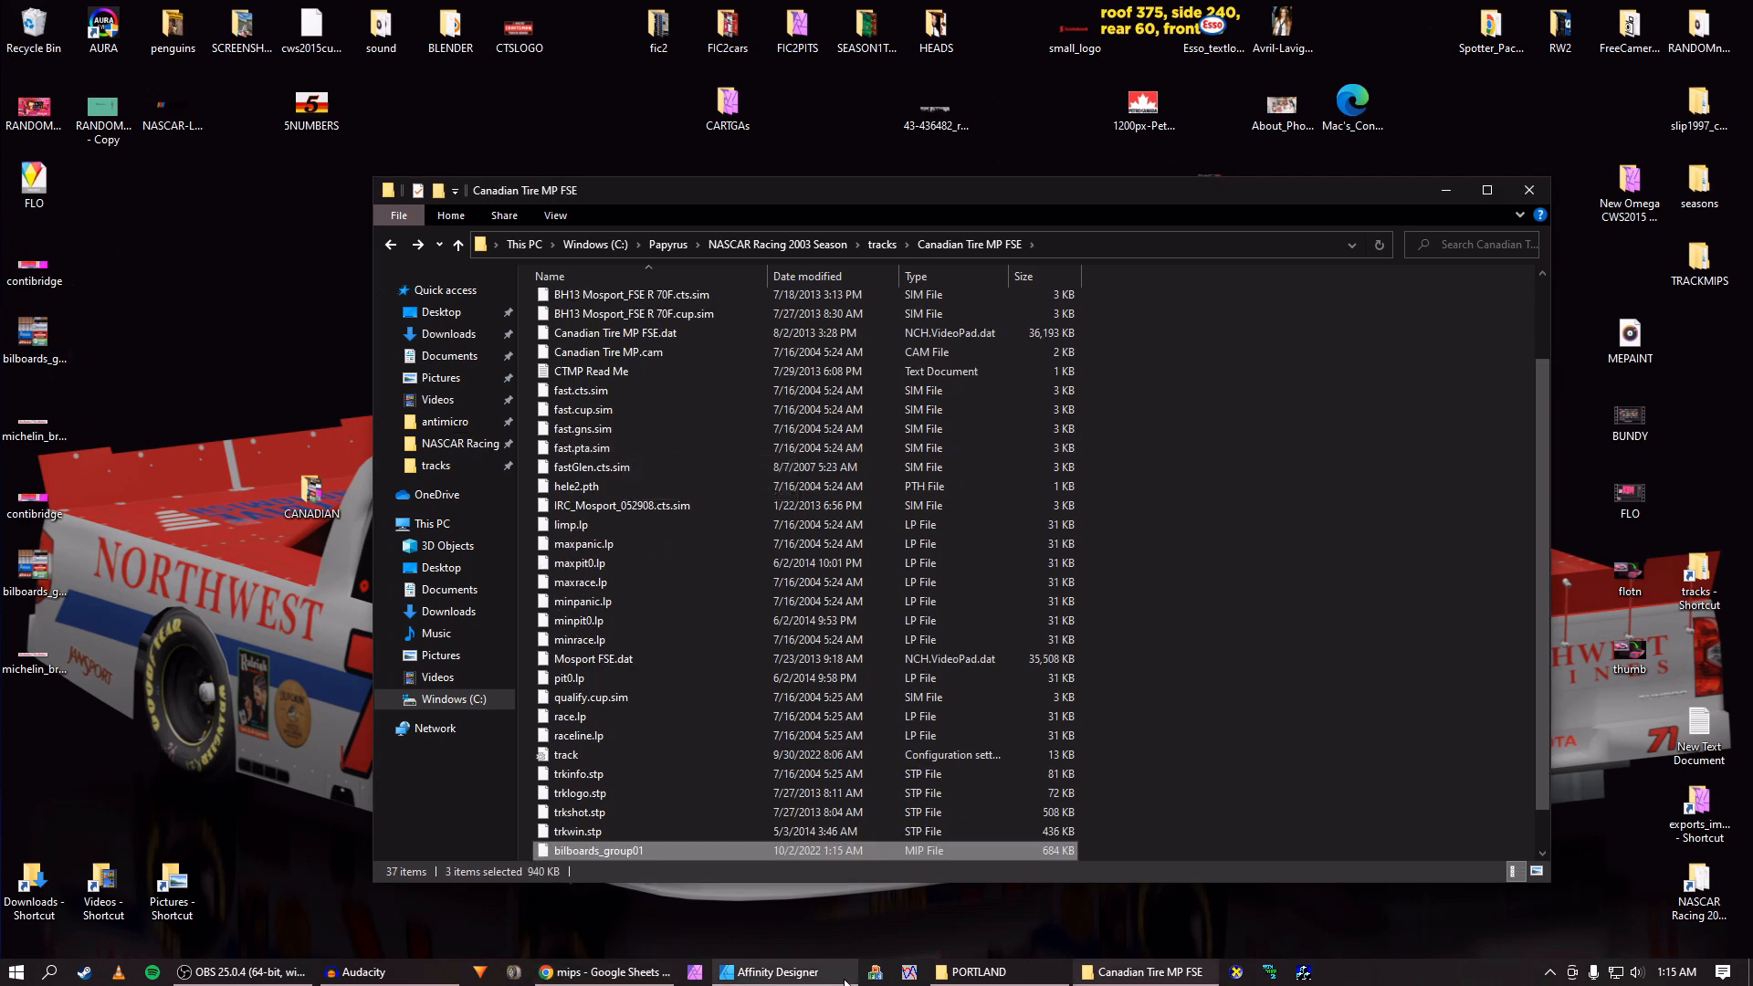
Launch NASCAR Racing 2003 Season and start driving in a single race practice session at Canadian Tire Motorsport Park.
mouse_move(844, 981)
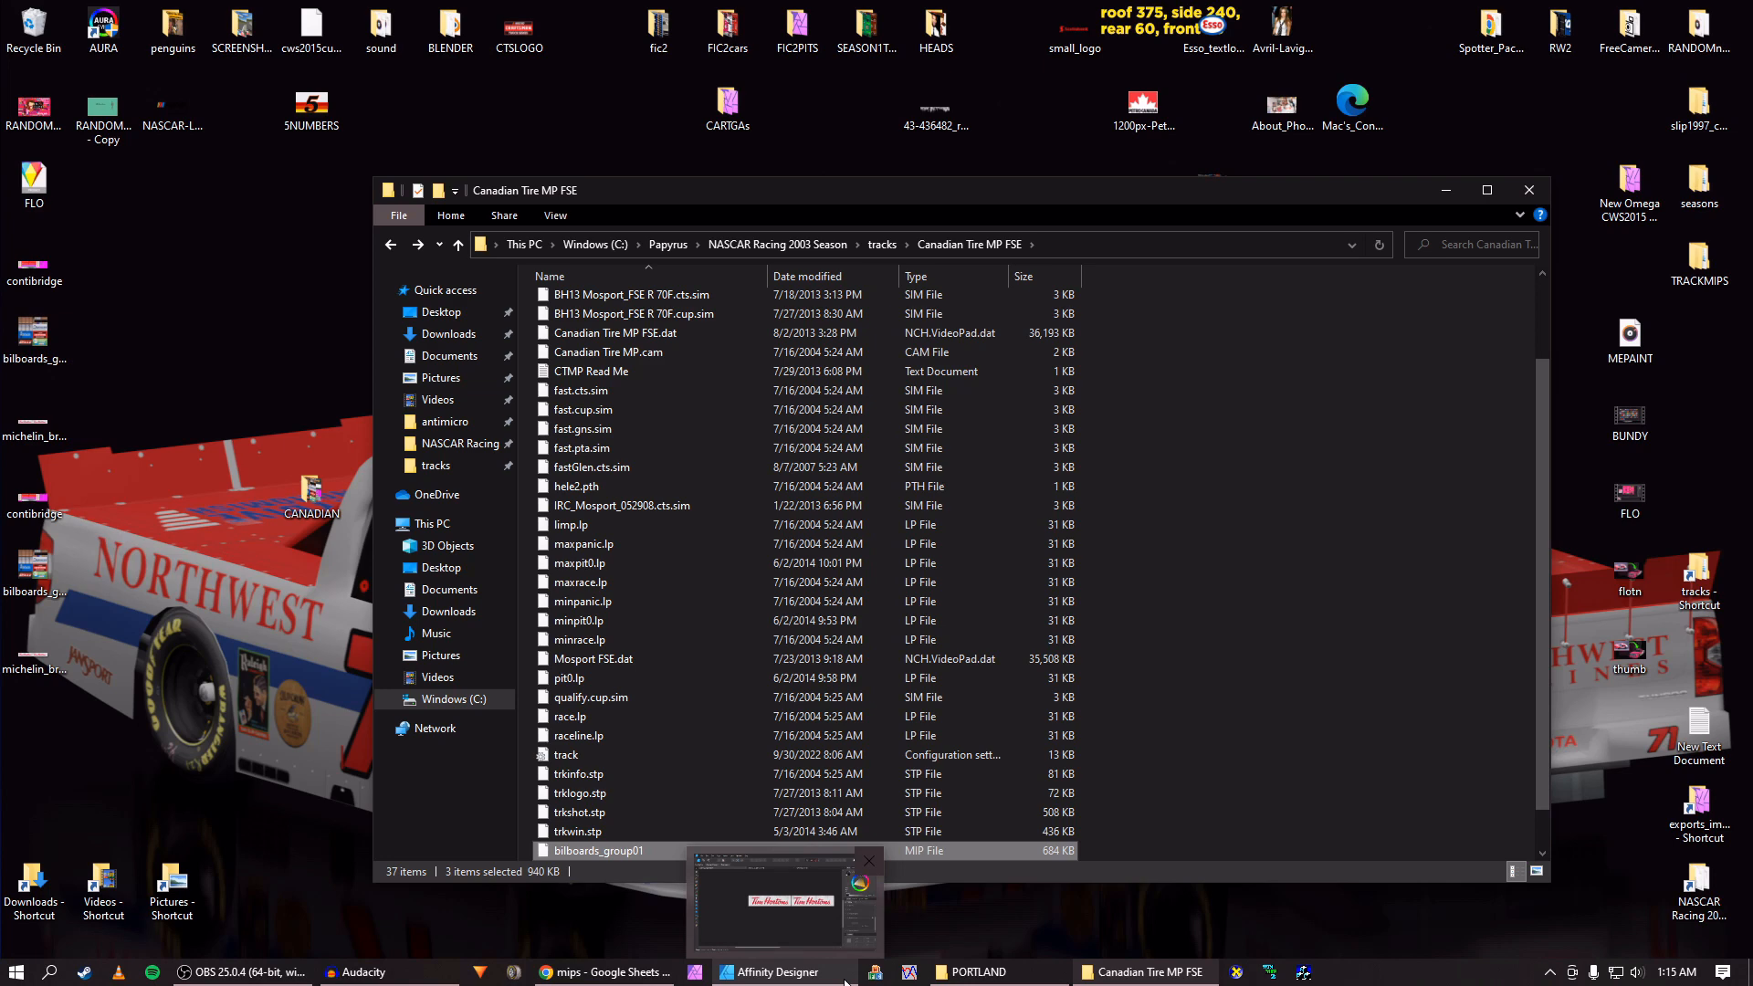
click(521, 979)
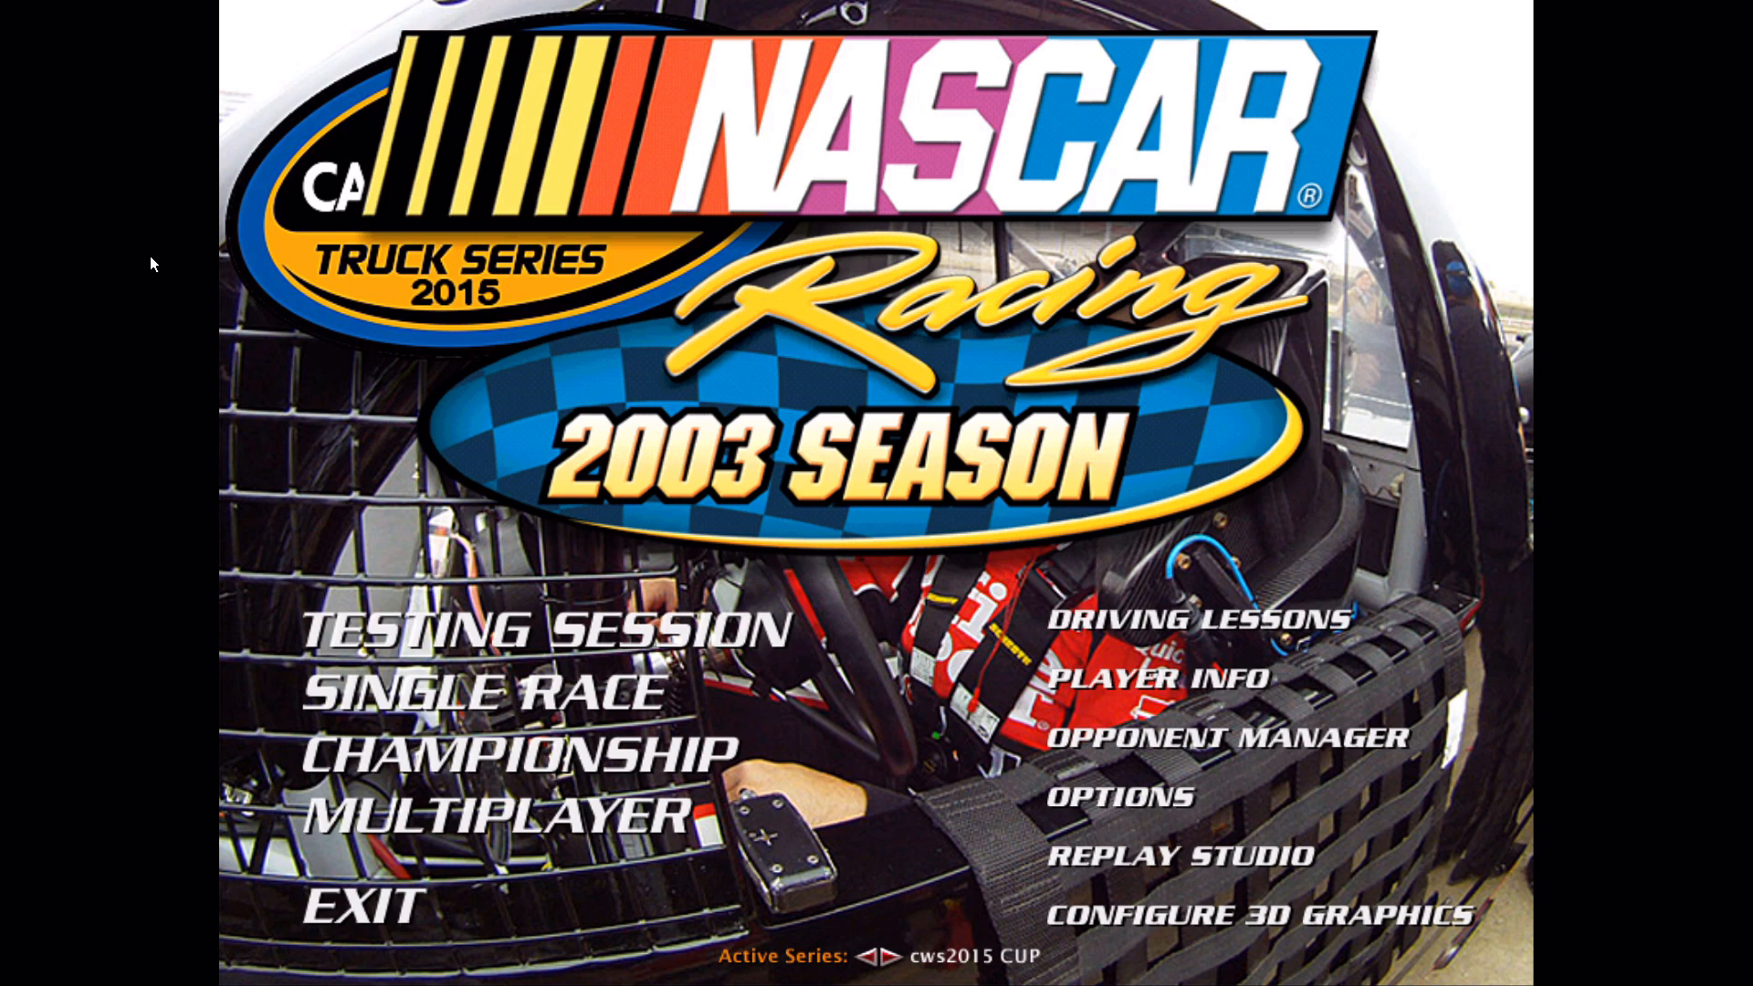
click(584, 698)
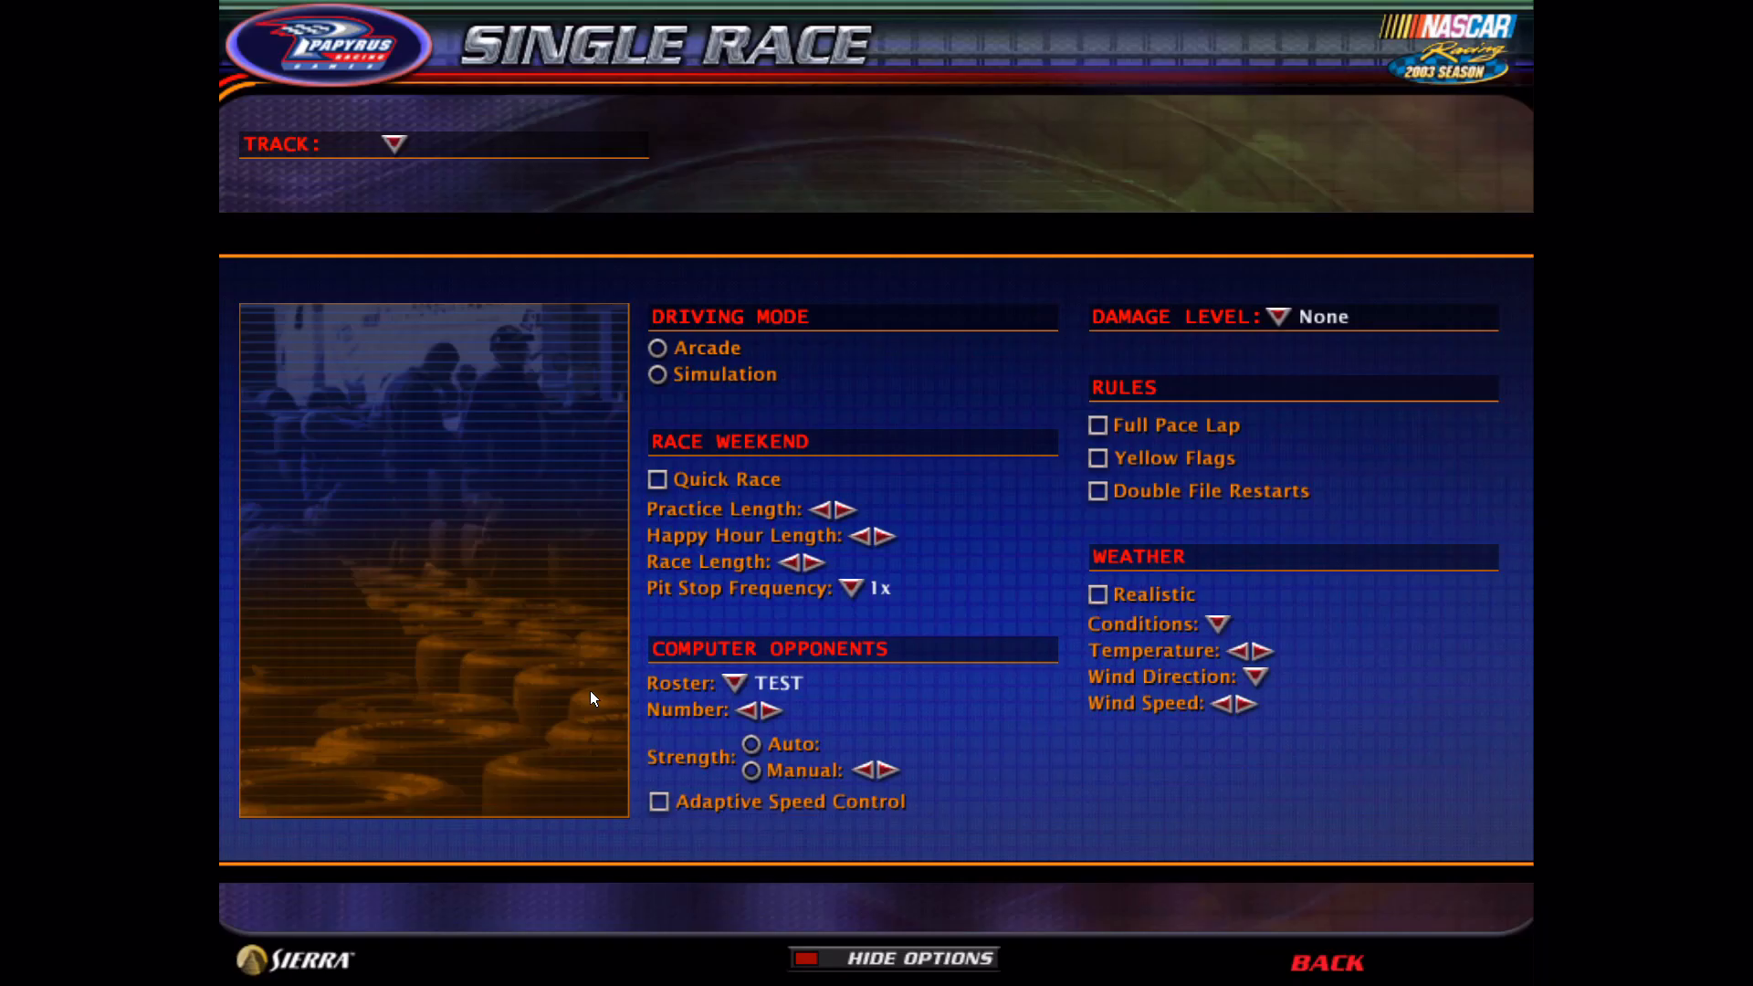
click(1499, 971)
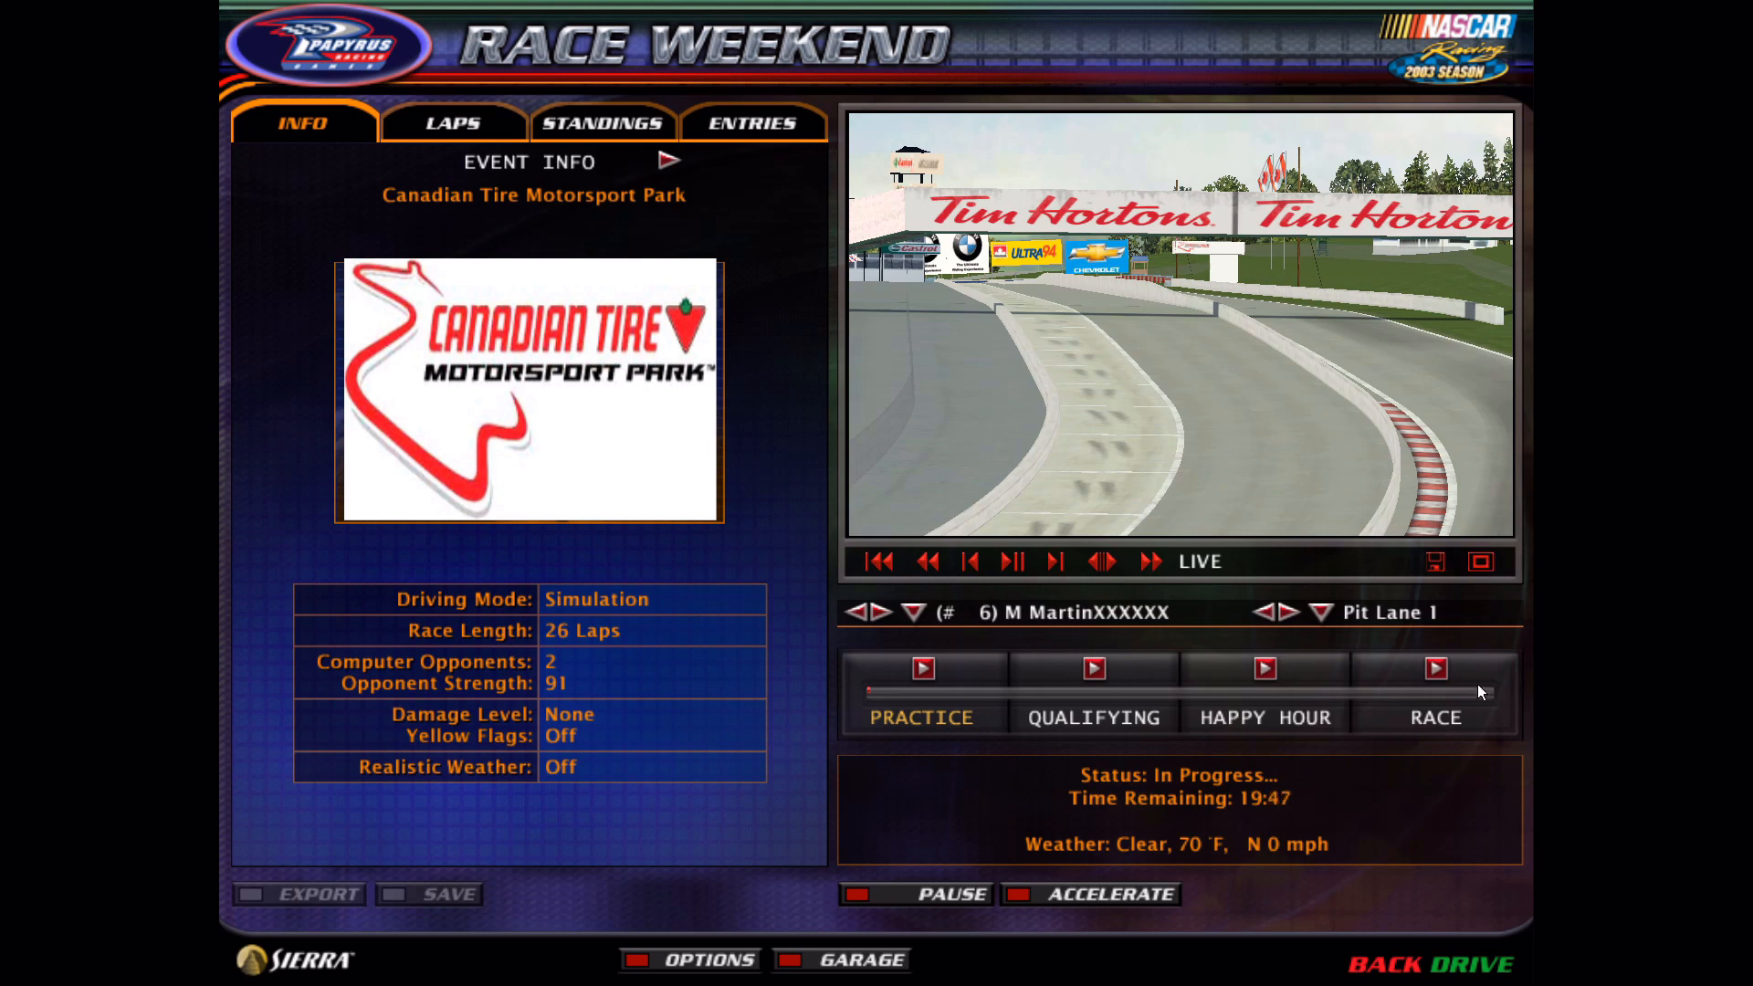
click(1473, 968)
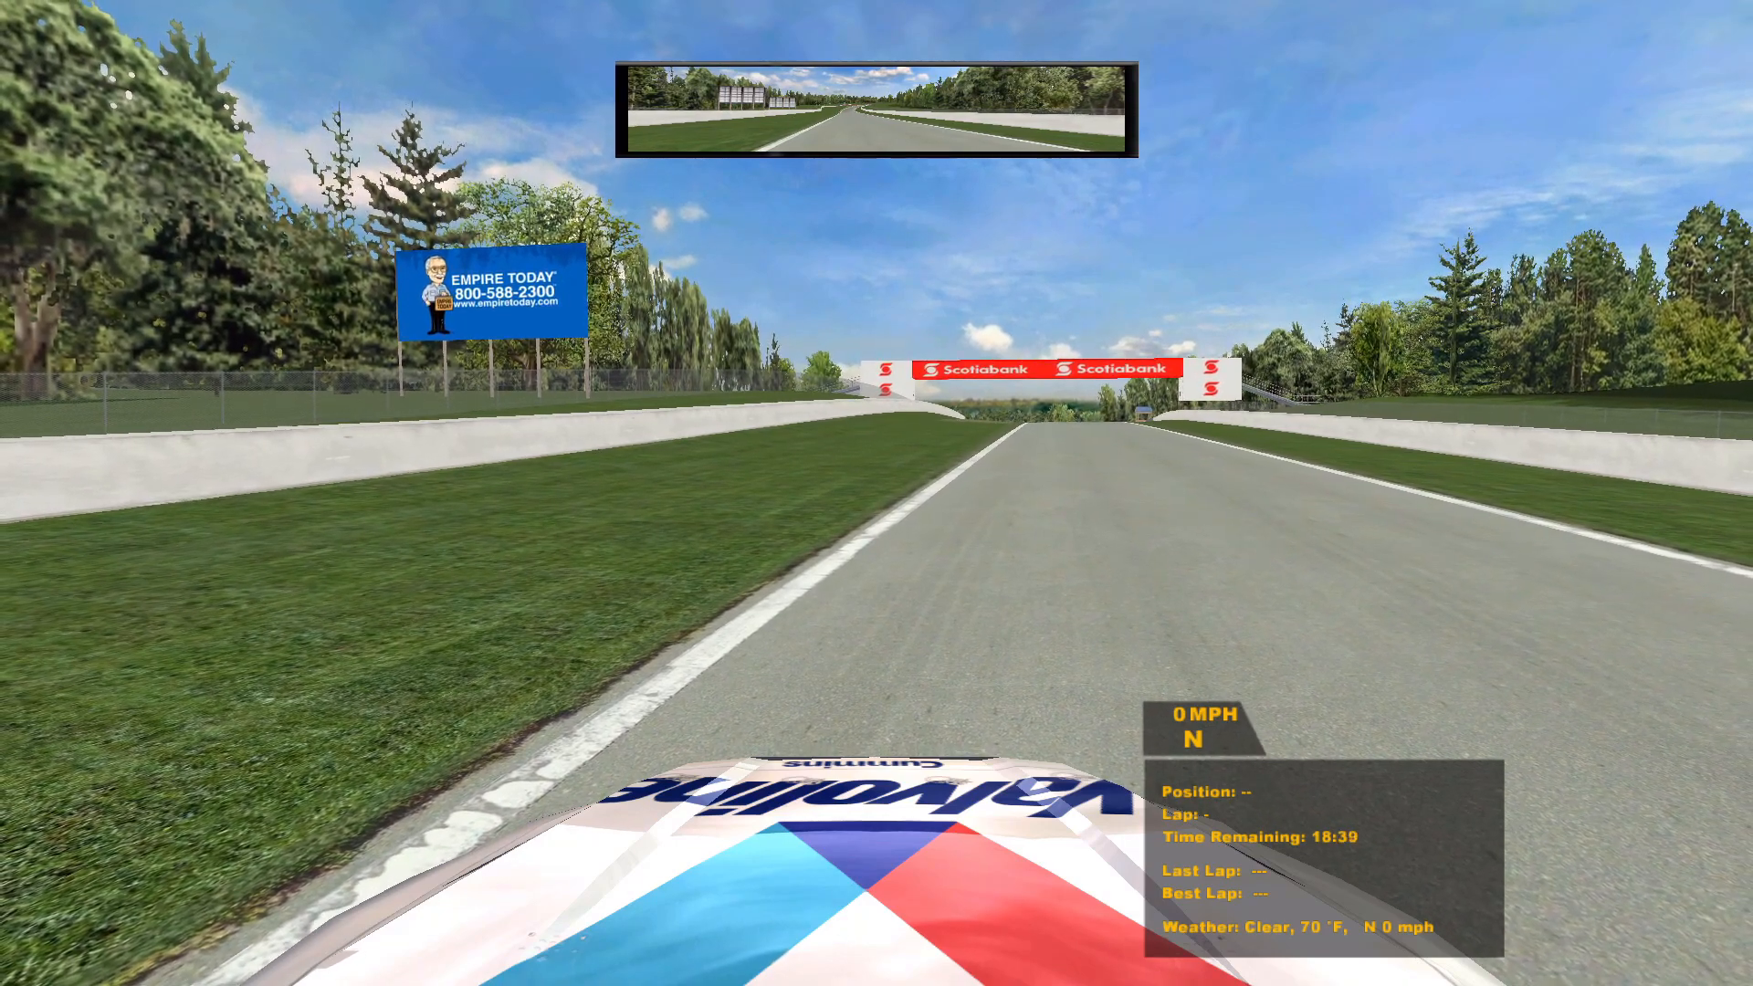
Drive practice laps around the track to examine the new sponsor artwork on the bridges and billboards.
key(Up)
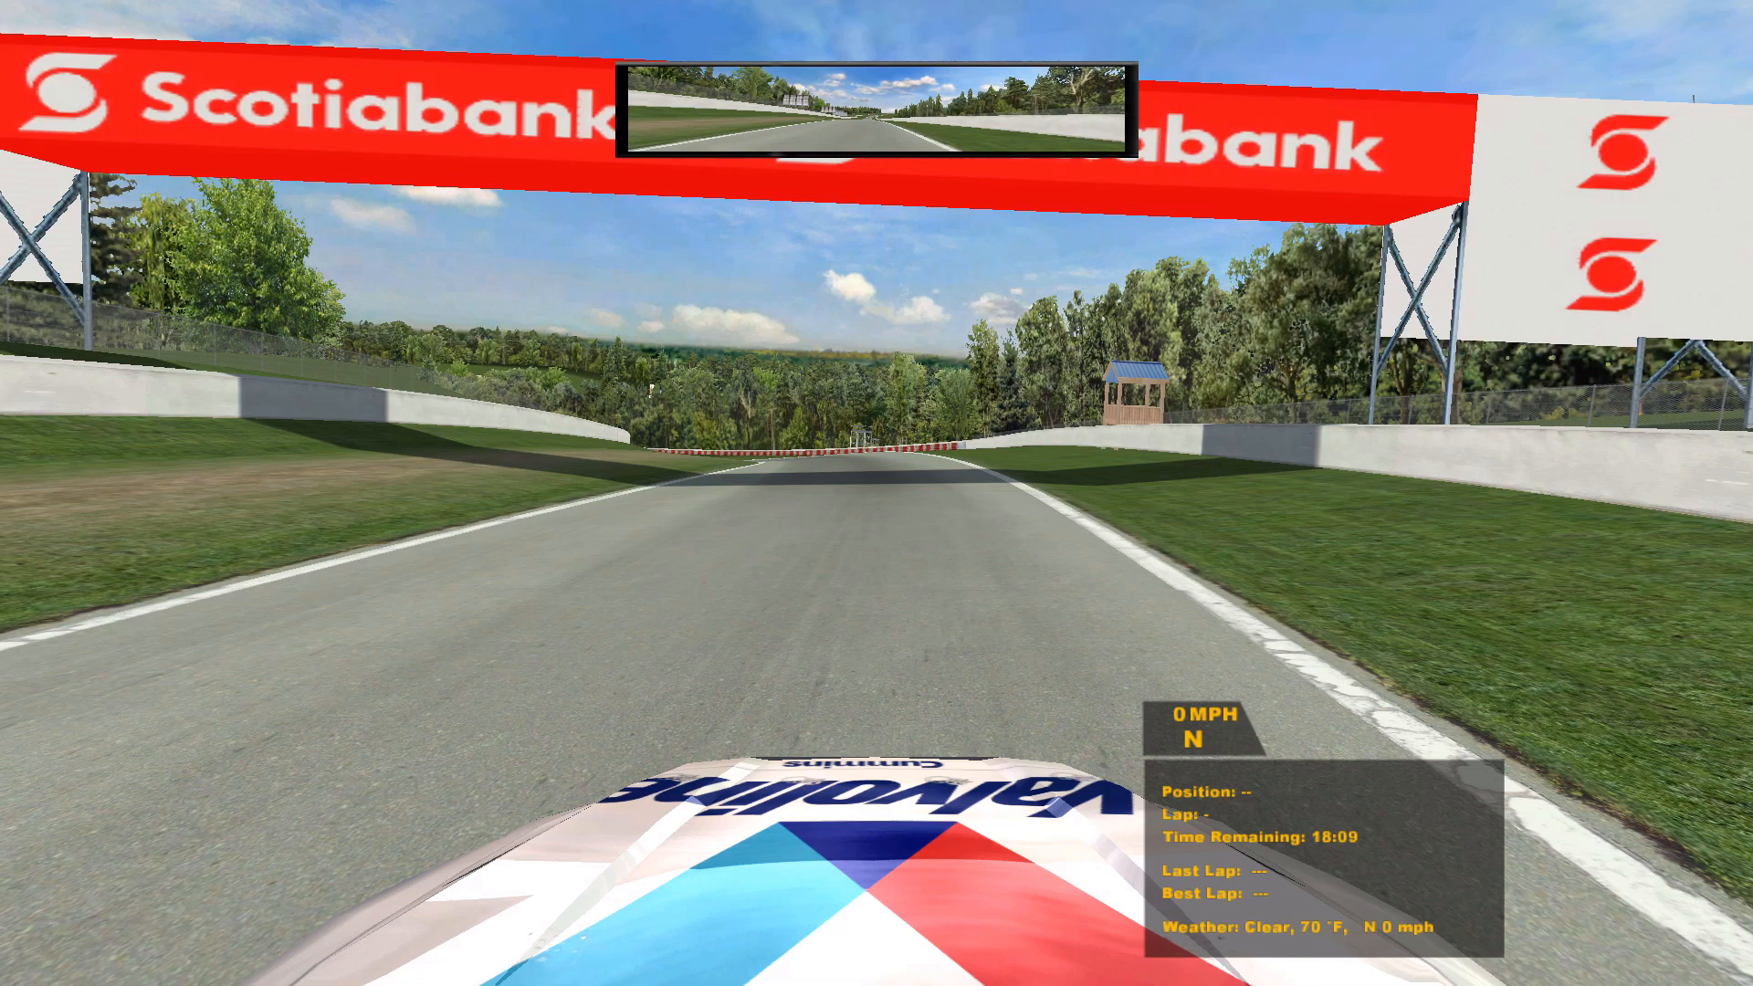
key(a)
key(z)
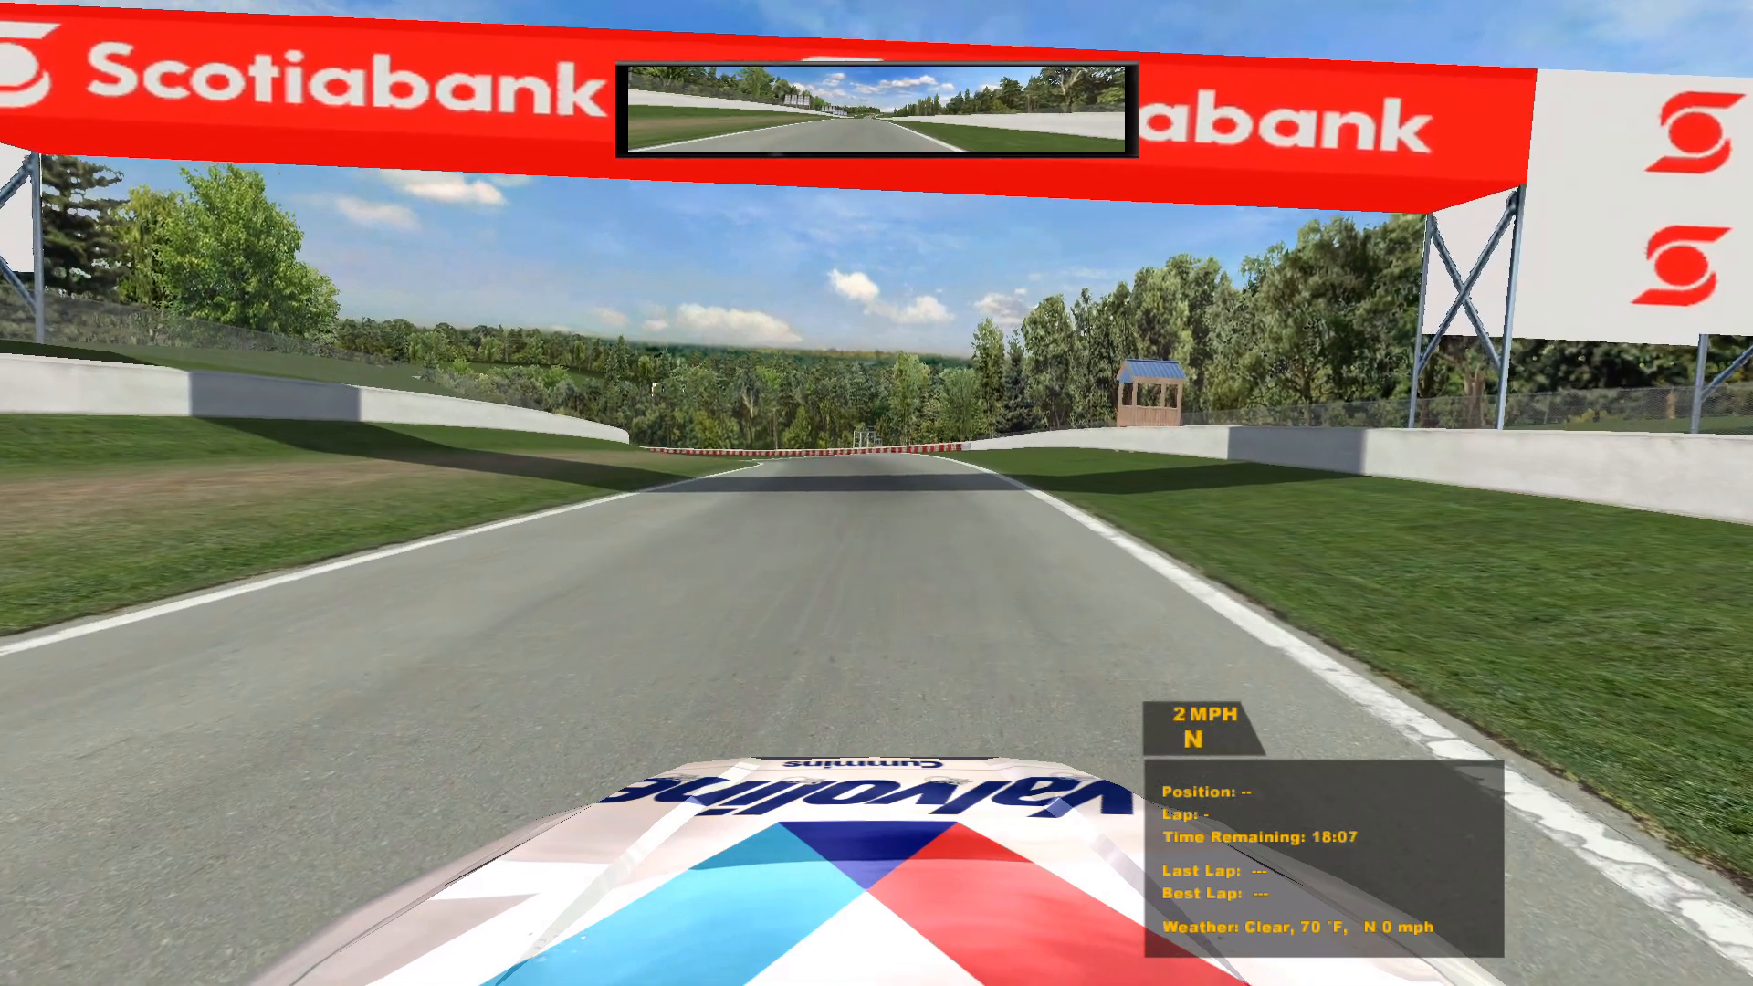
key(a)
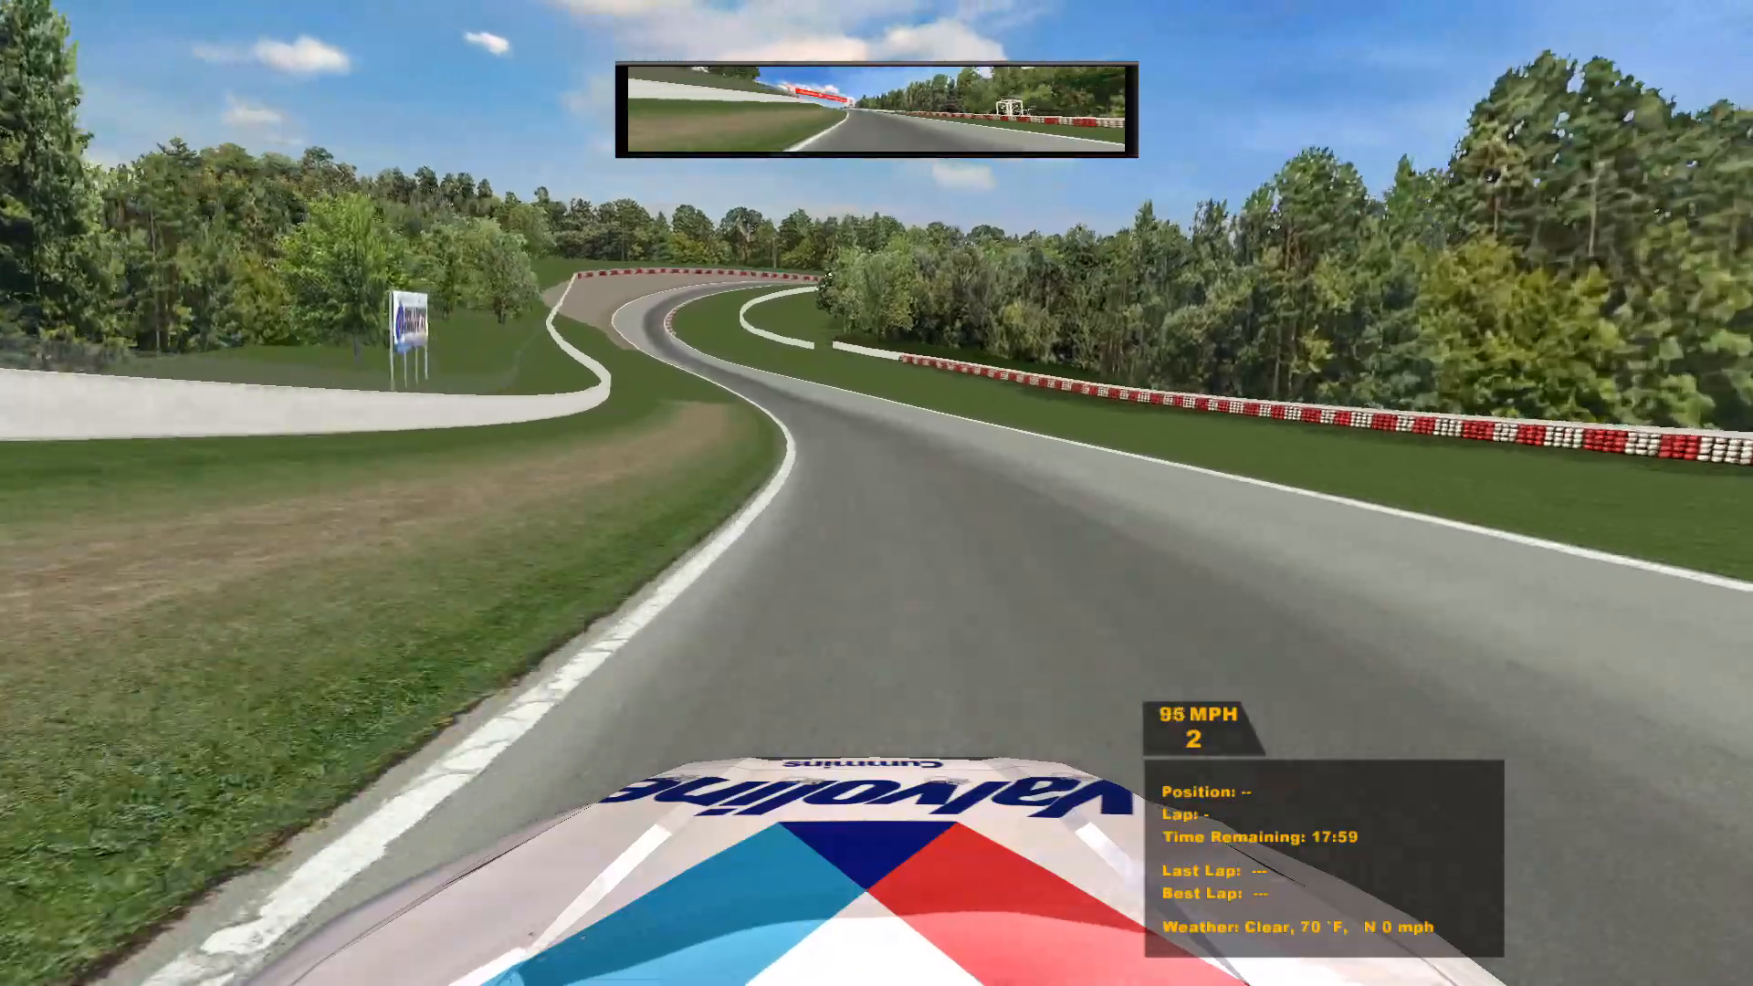
key(a)
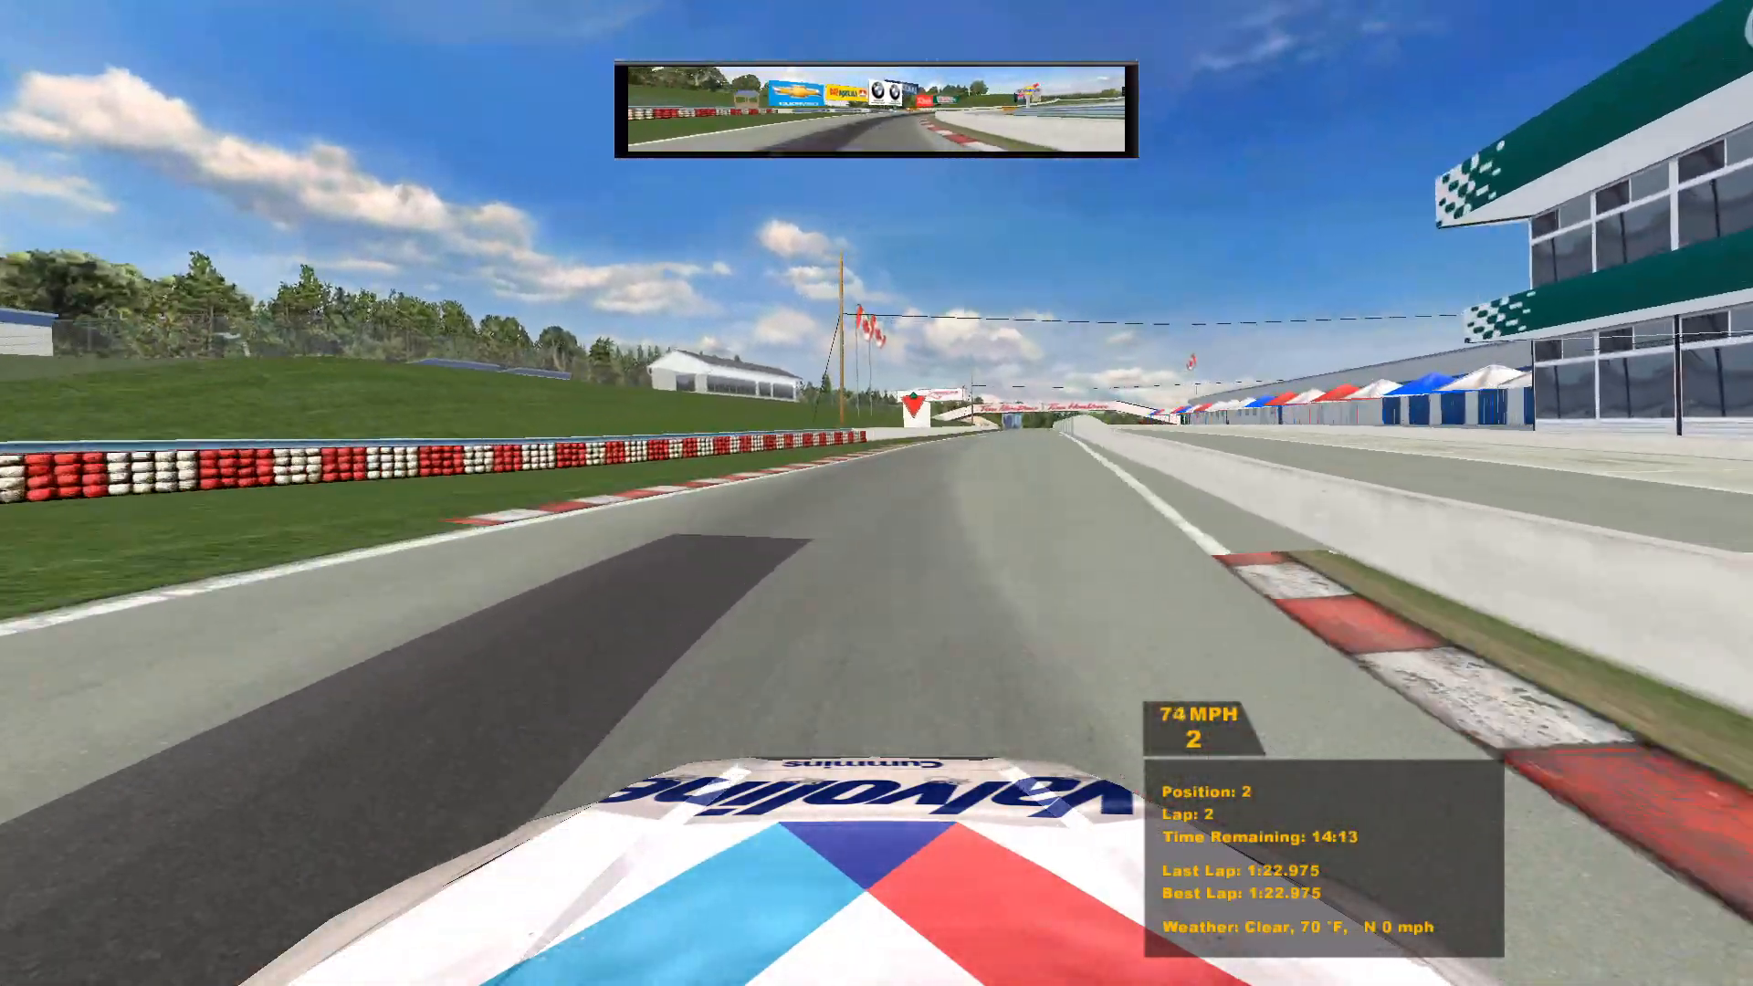
key(Insert)
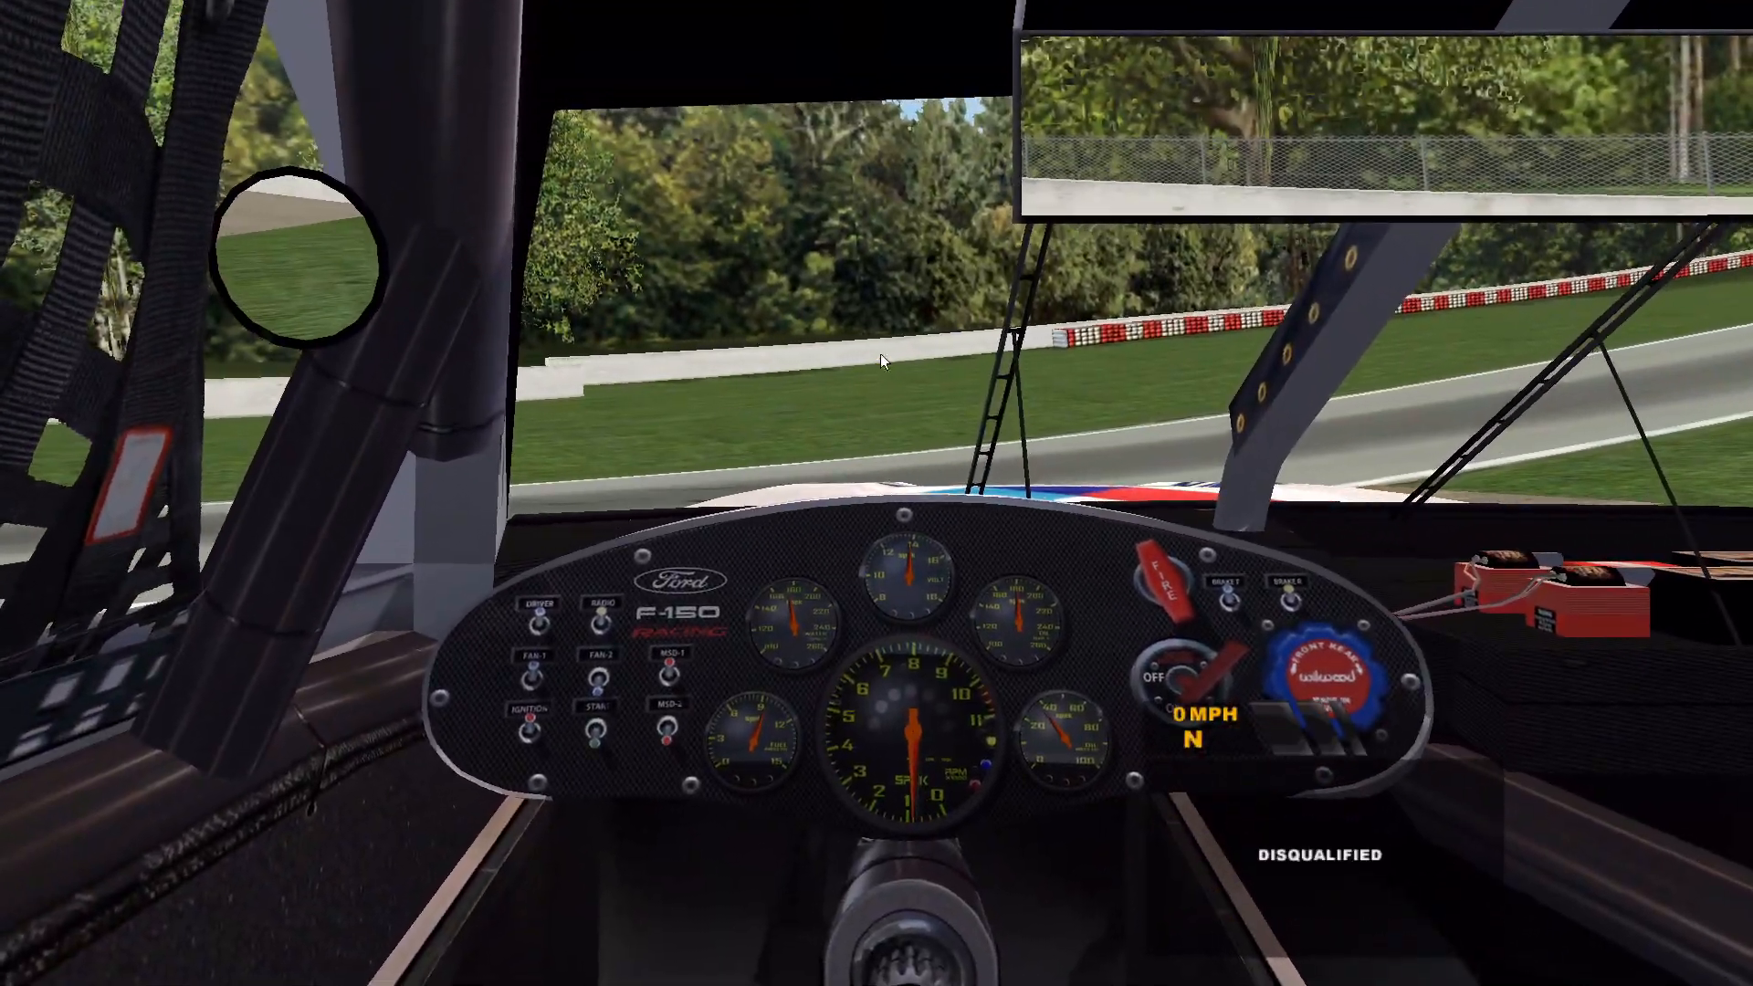
Leave the cockpit, open the full-screen practice replay and hide its controls.
key(Escape)
click(913, 433)
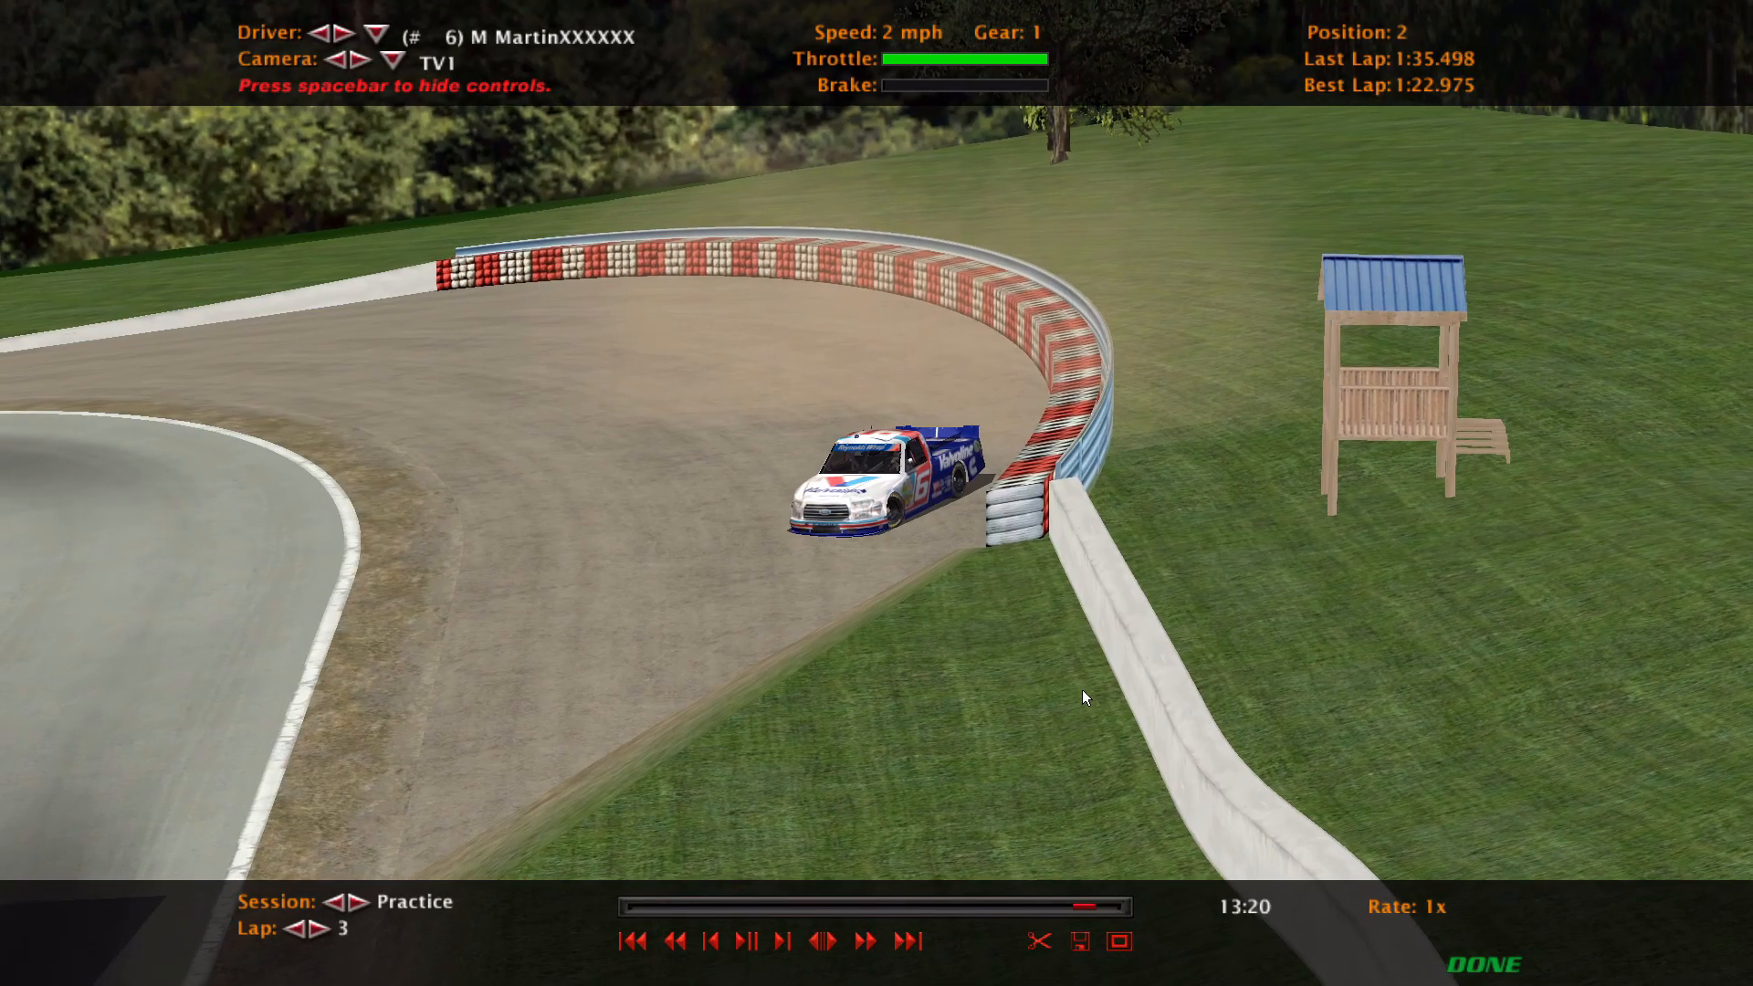
key(space)
key(space)
key(space)
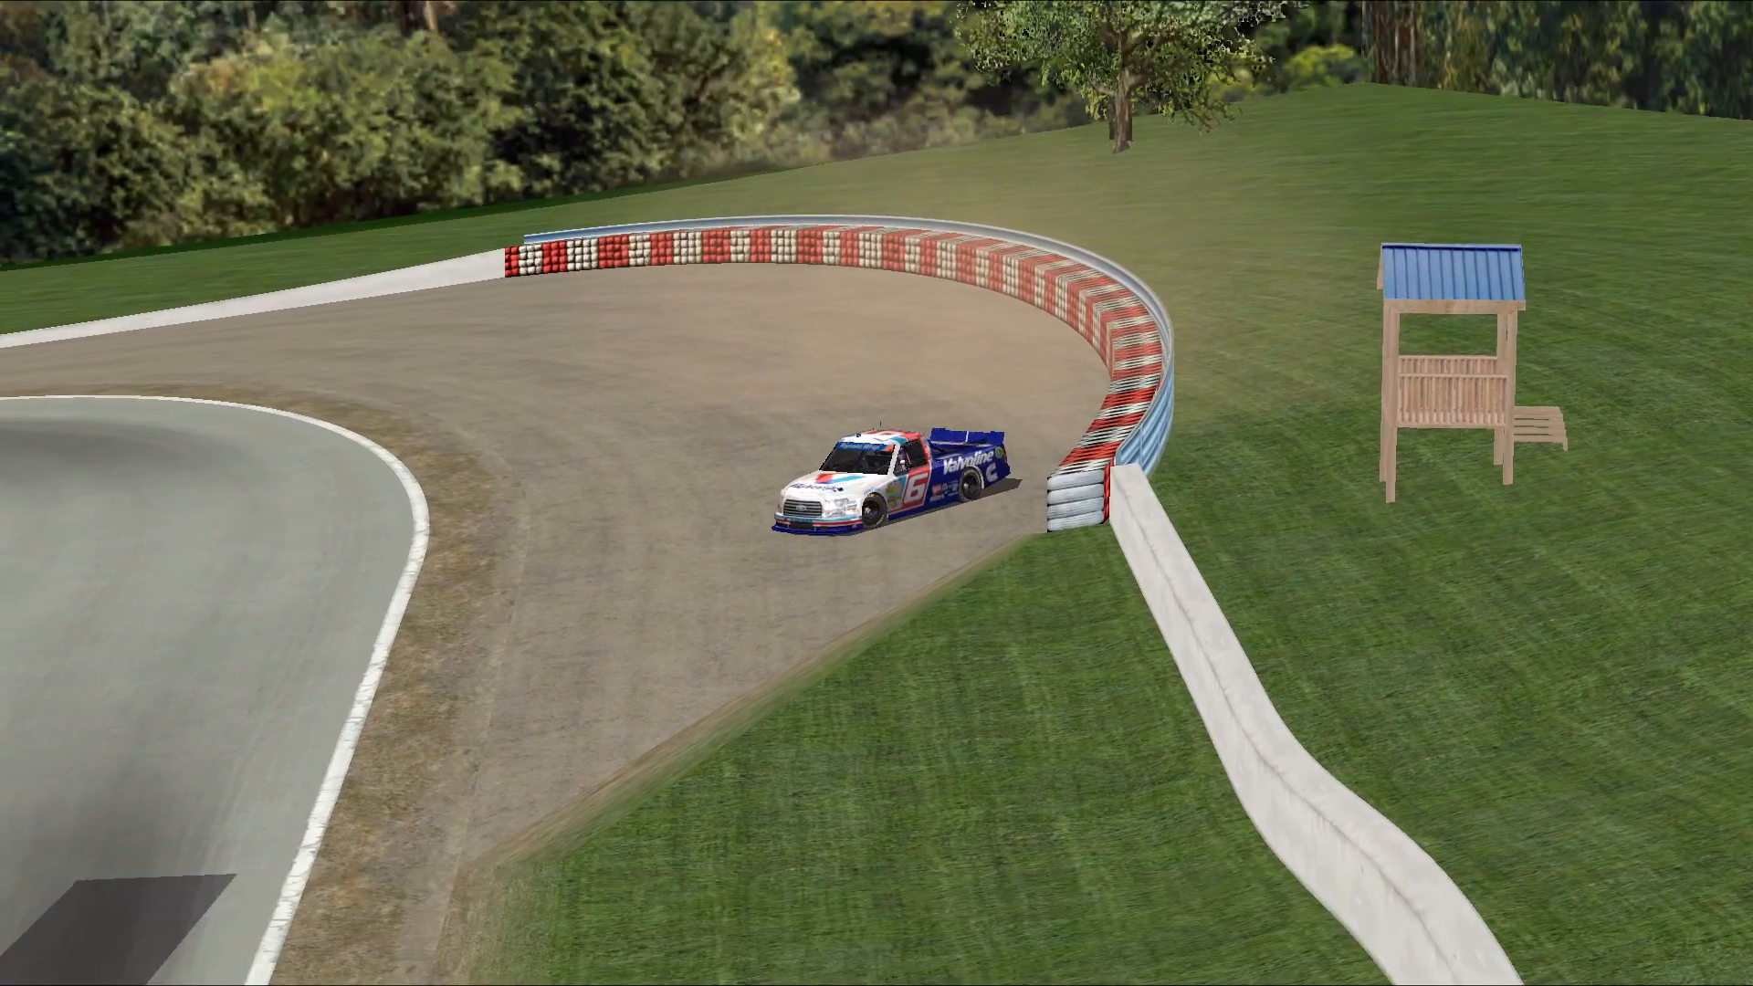